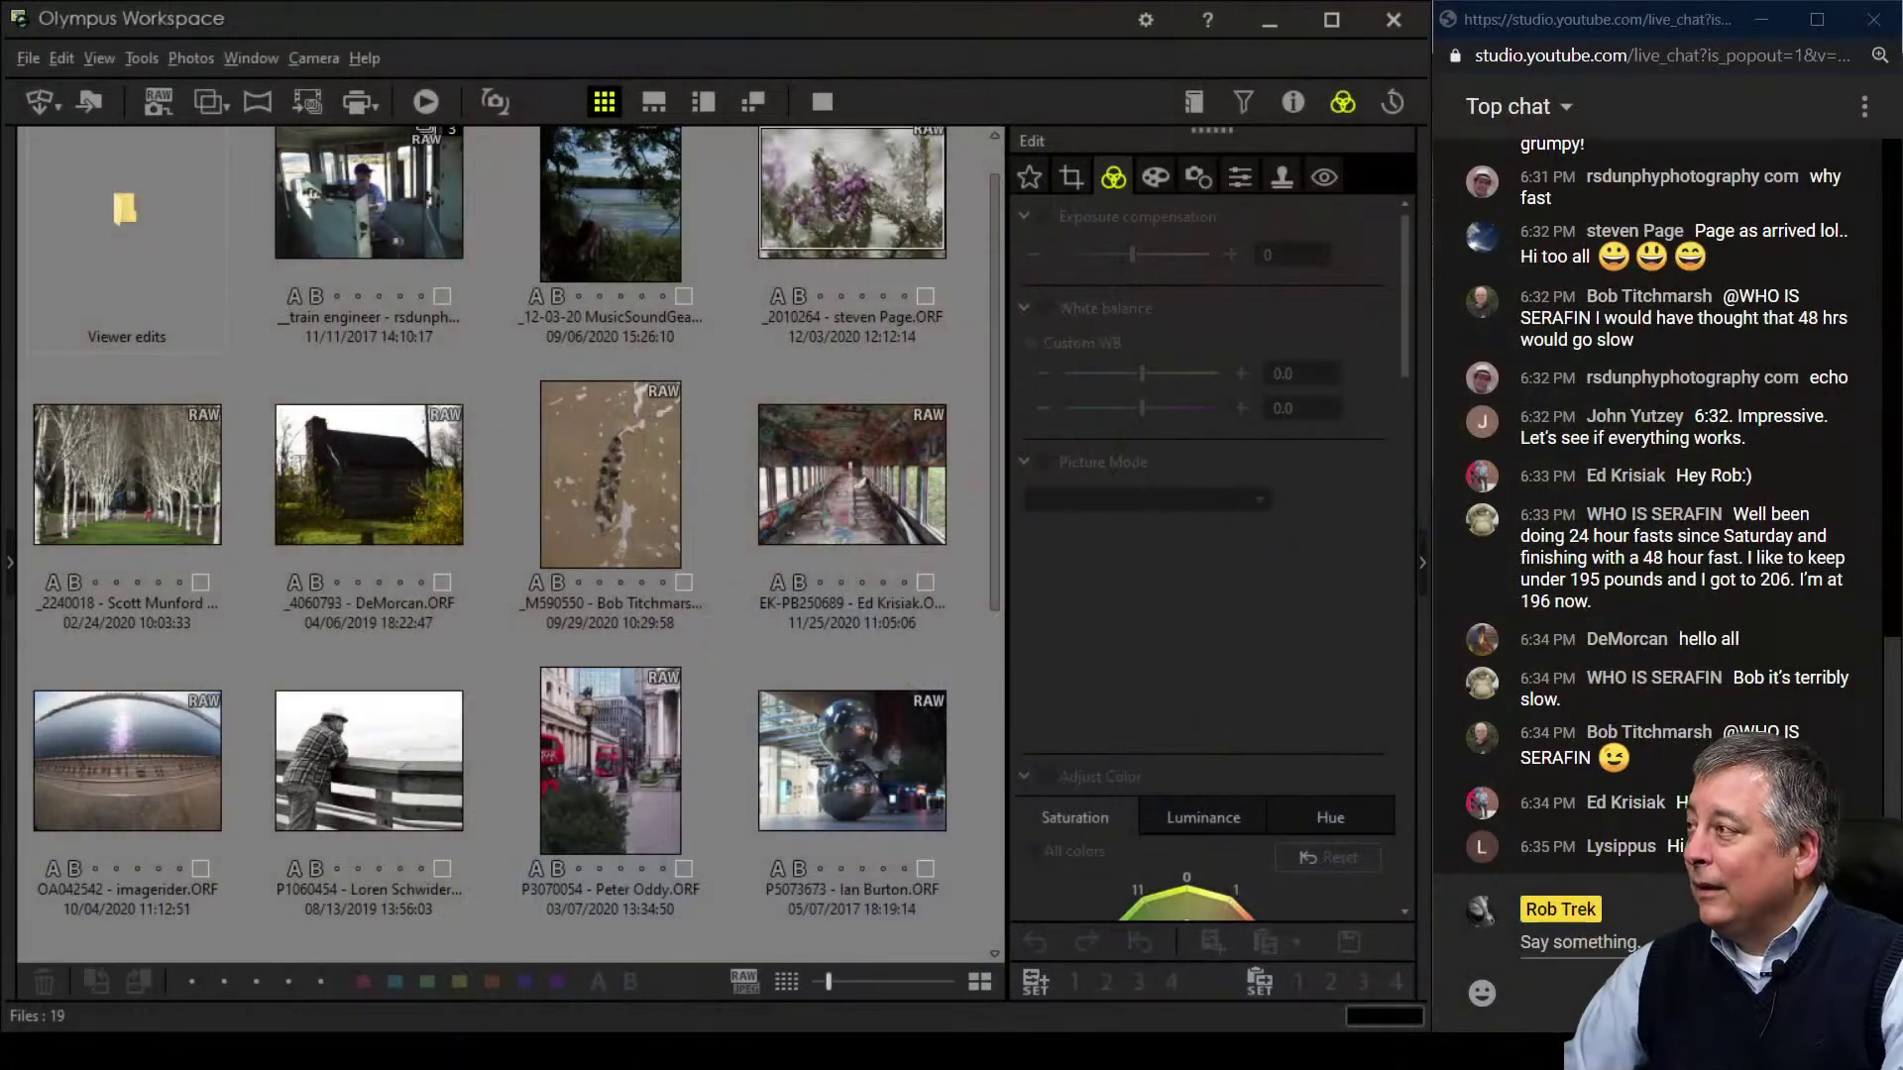
# - Open the train engineer RAW photo from the folder and review its shooting details in the image properties
pyautogui.scroll(-3, 511, 545)
pyautogui.scroll(-3, 510, 545)
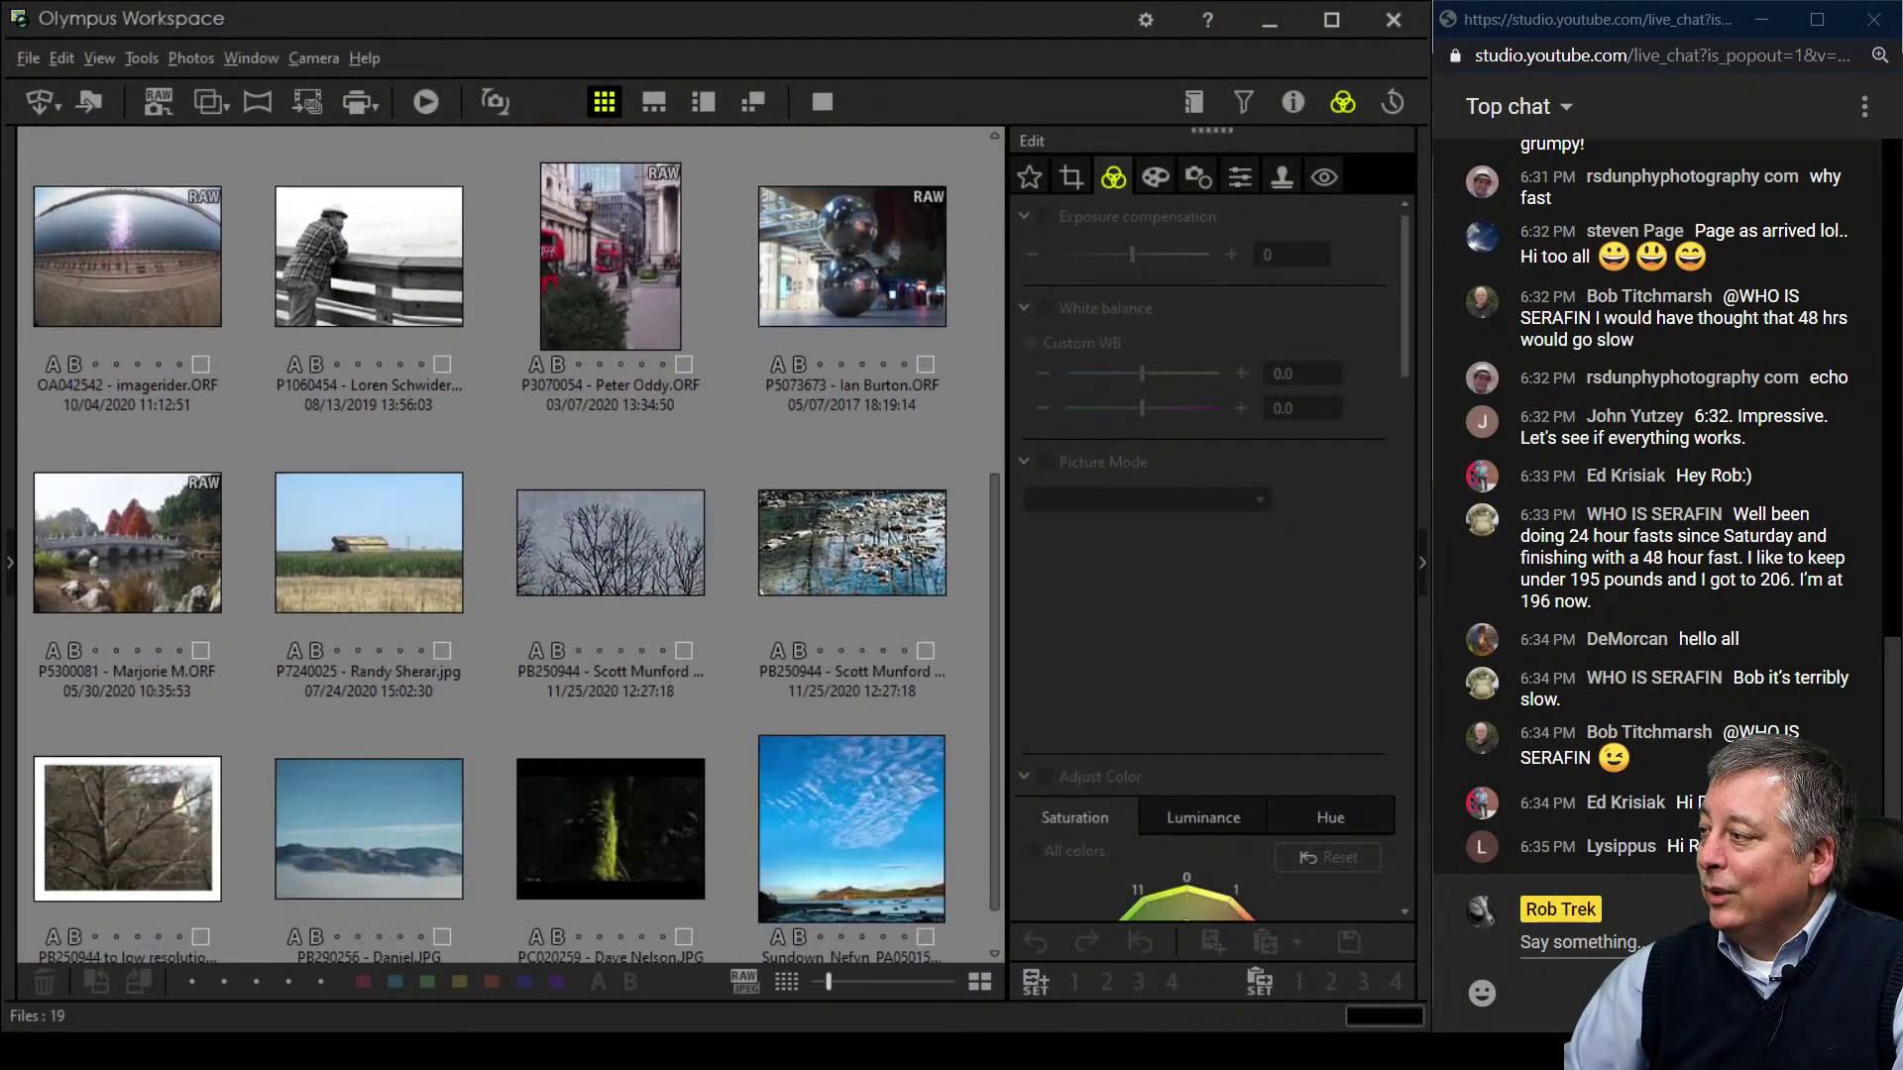
pyautogui.scroll(5, 510, 545)
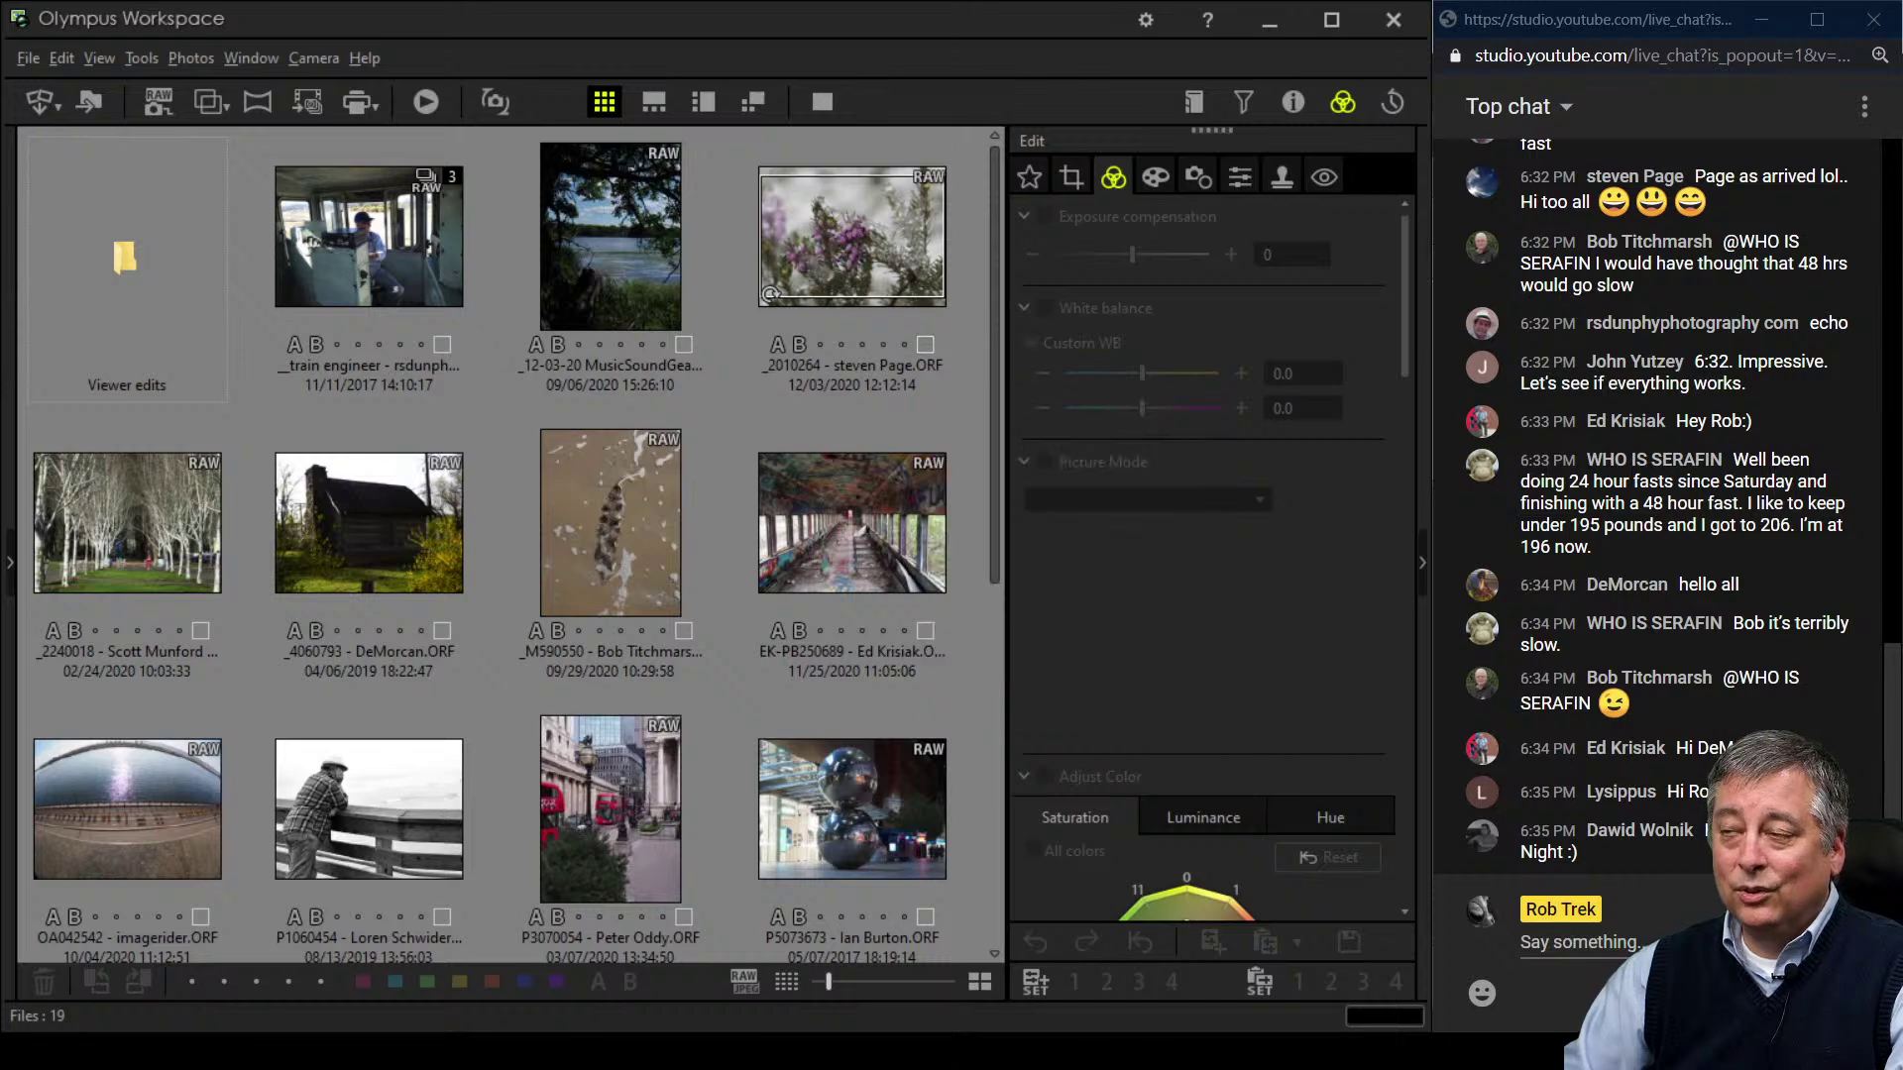
pyautogui.doubleClick(287, 294)
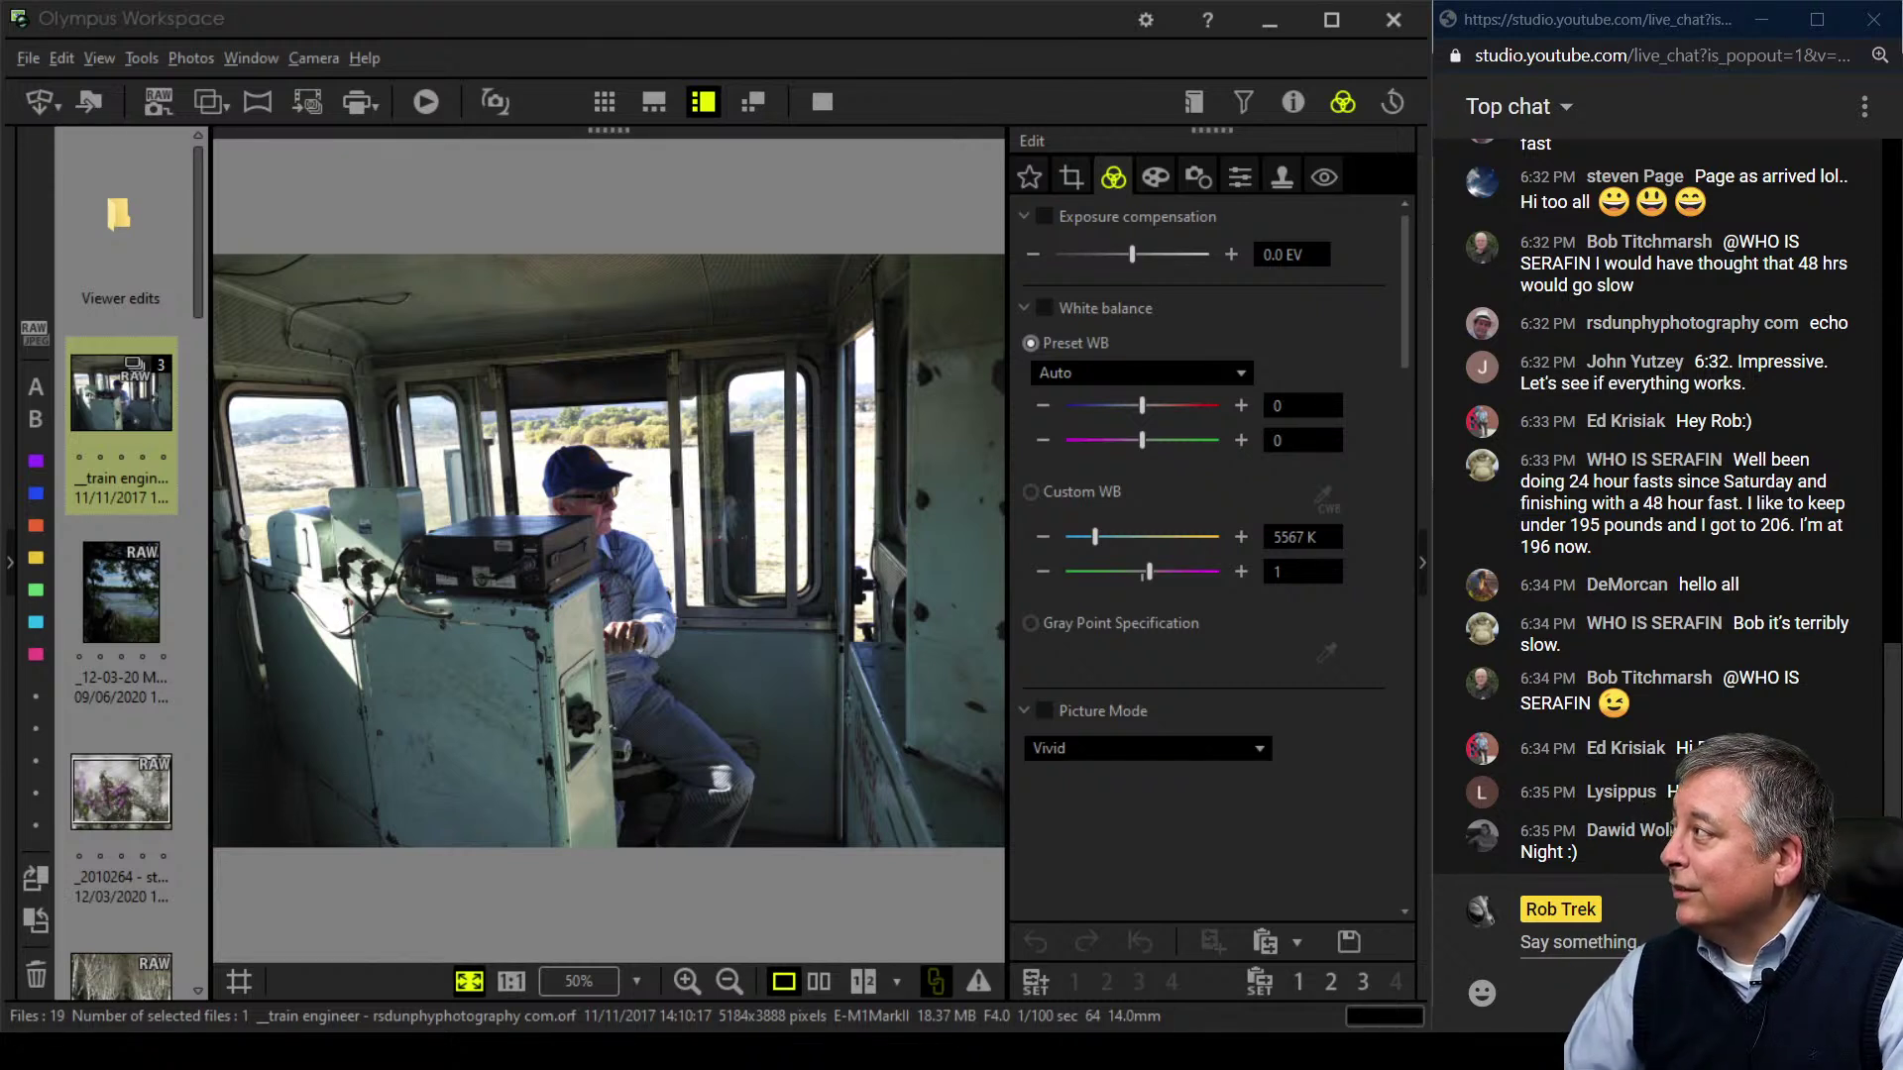
pyautogui.click(1293, 102)
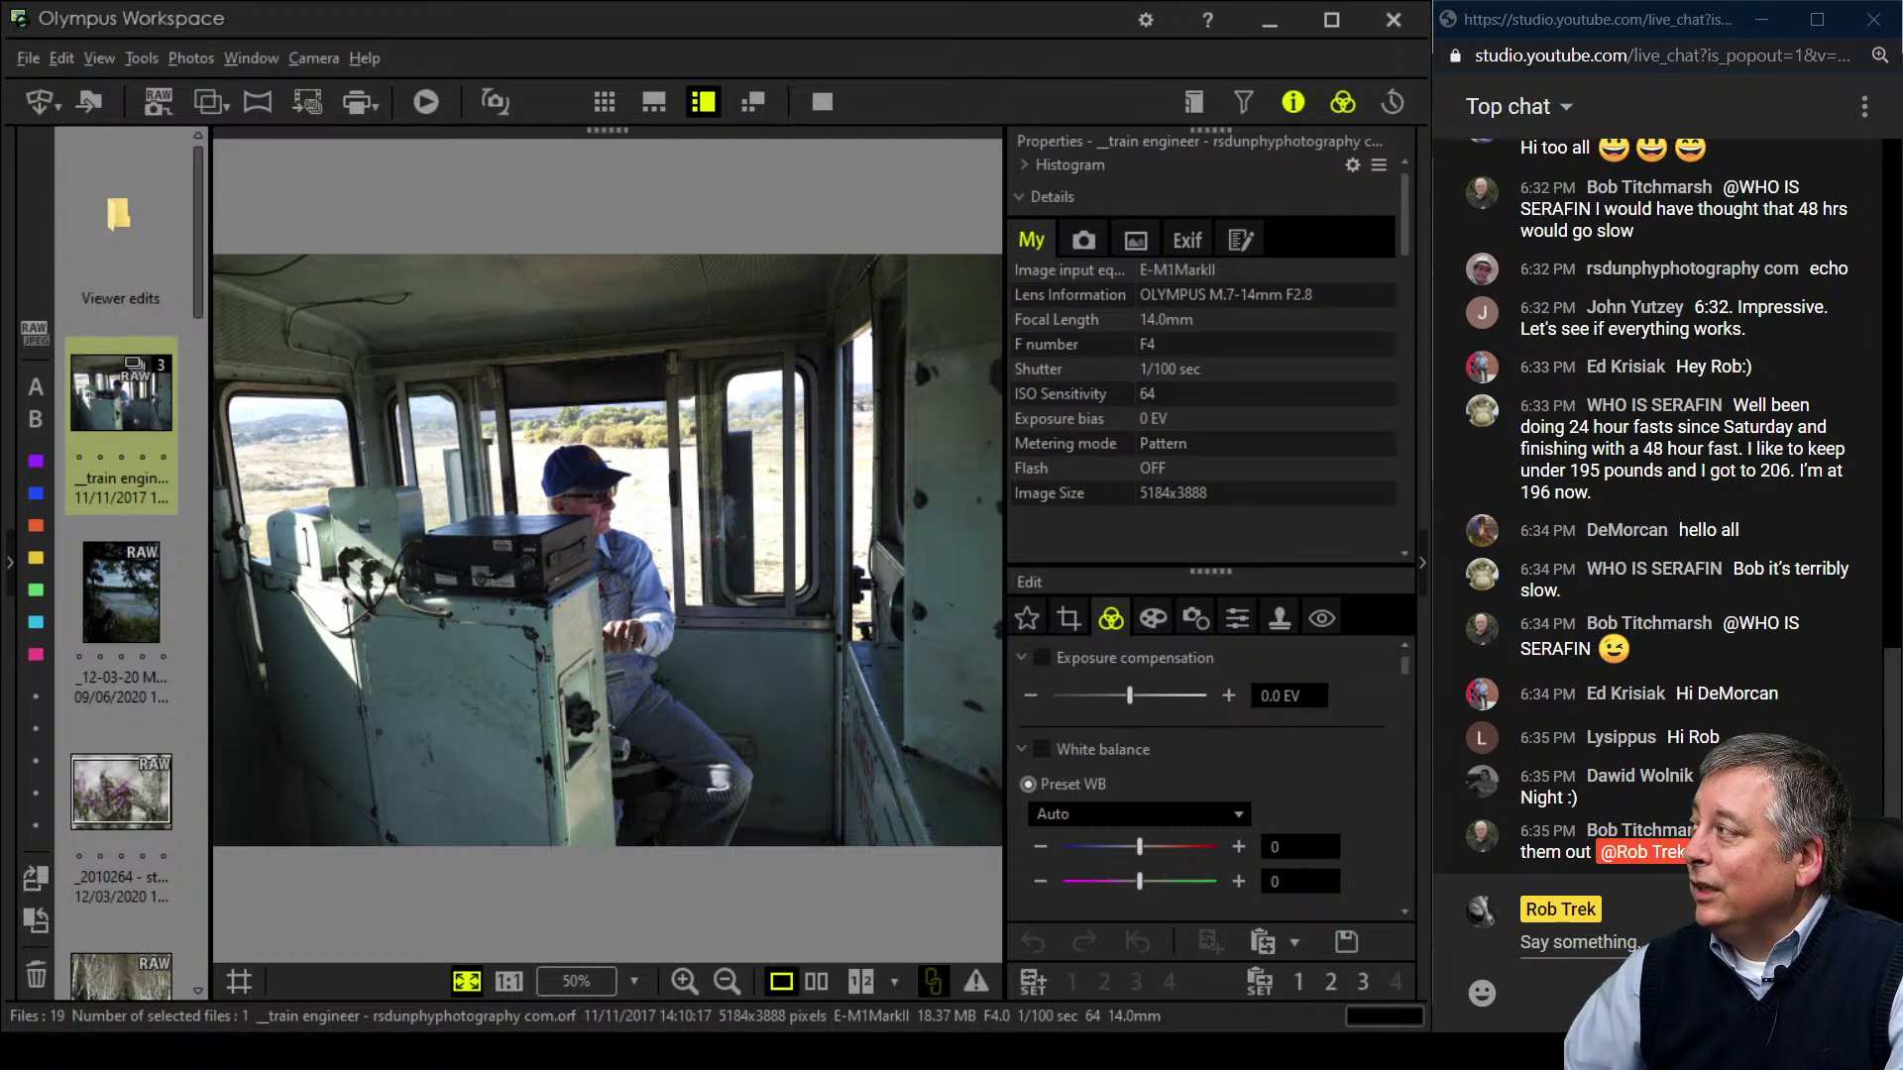
pyautogui.click(1294, 102)
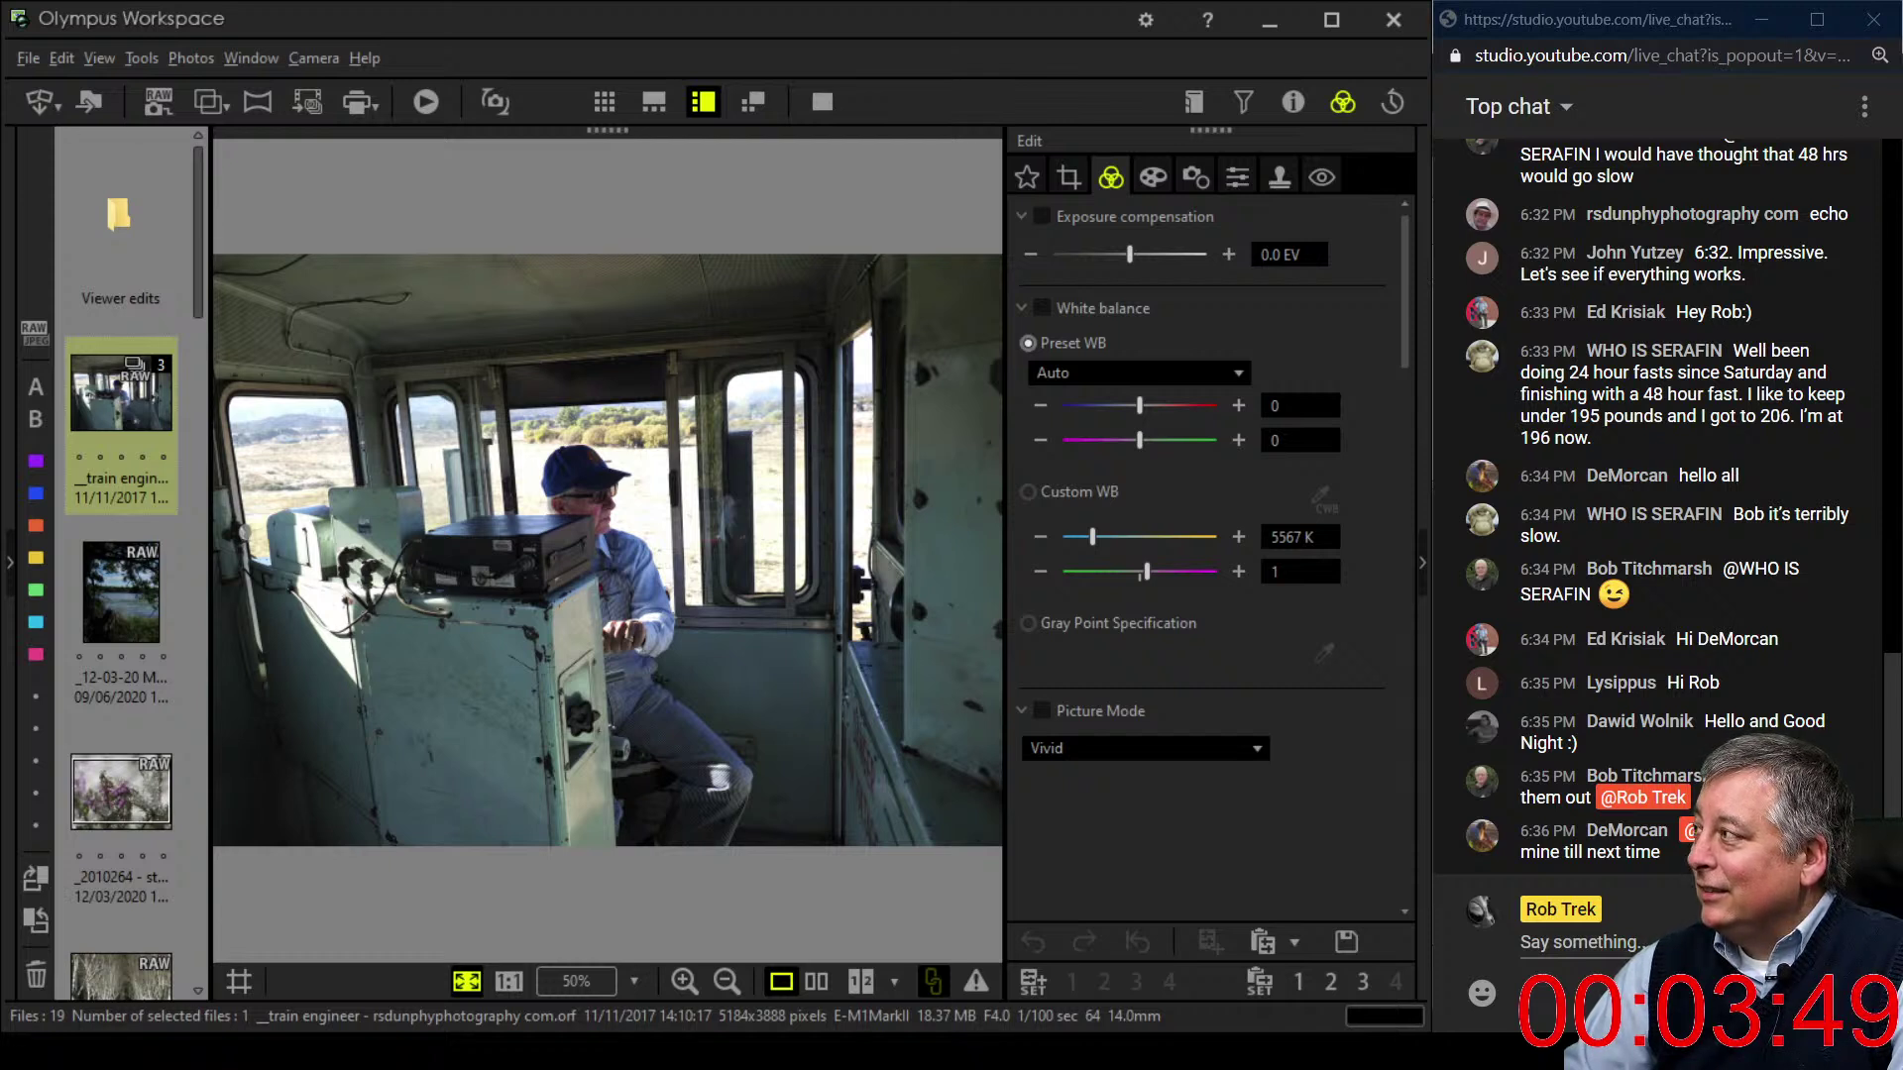
# - Try a square 1:1 (6:6) crop on the train engineer photo and shift it toward the center of the frame
pyautogui.press('c')
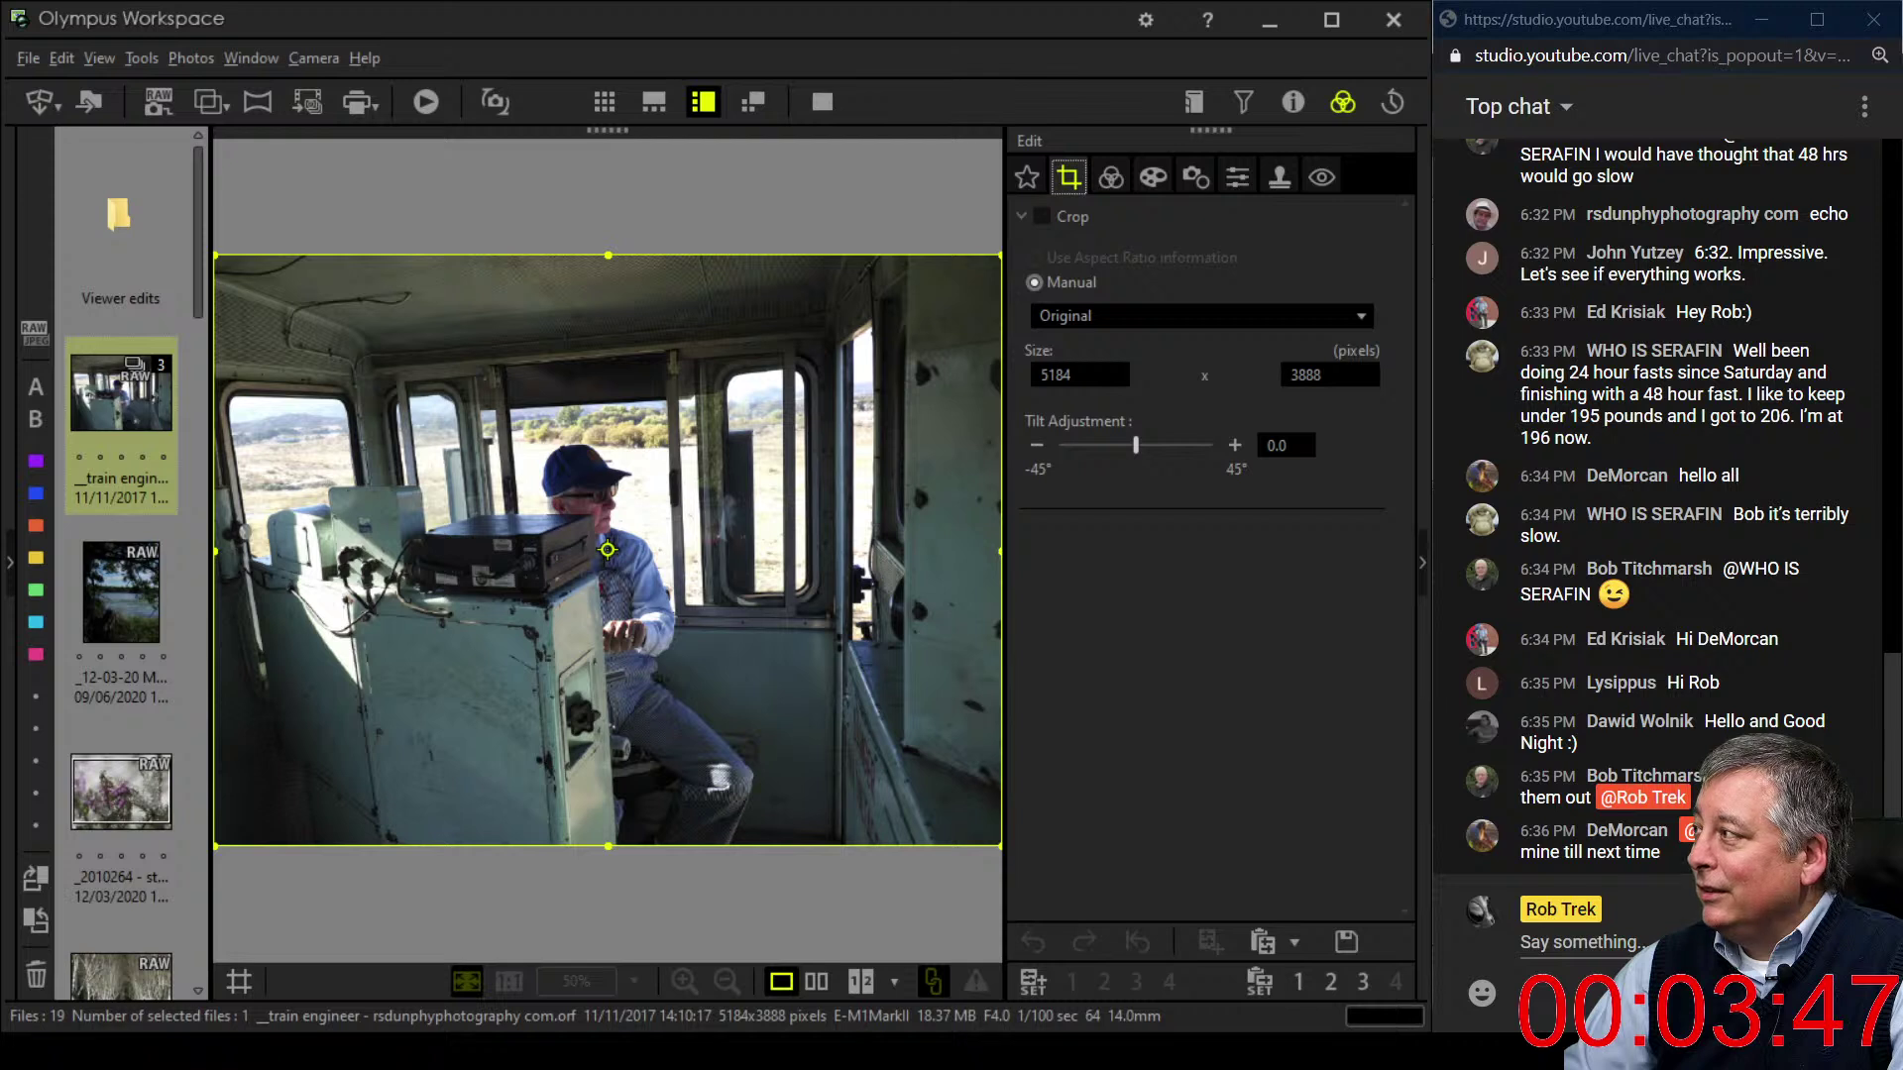
pyautogui.hotkey('alt', 'Down')
pyautogui.press('Down')
pyautogui.press('Down')
pyautogui.press('Down')
pyautogui.press('Down')
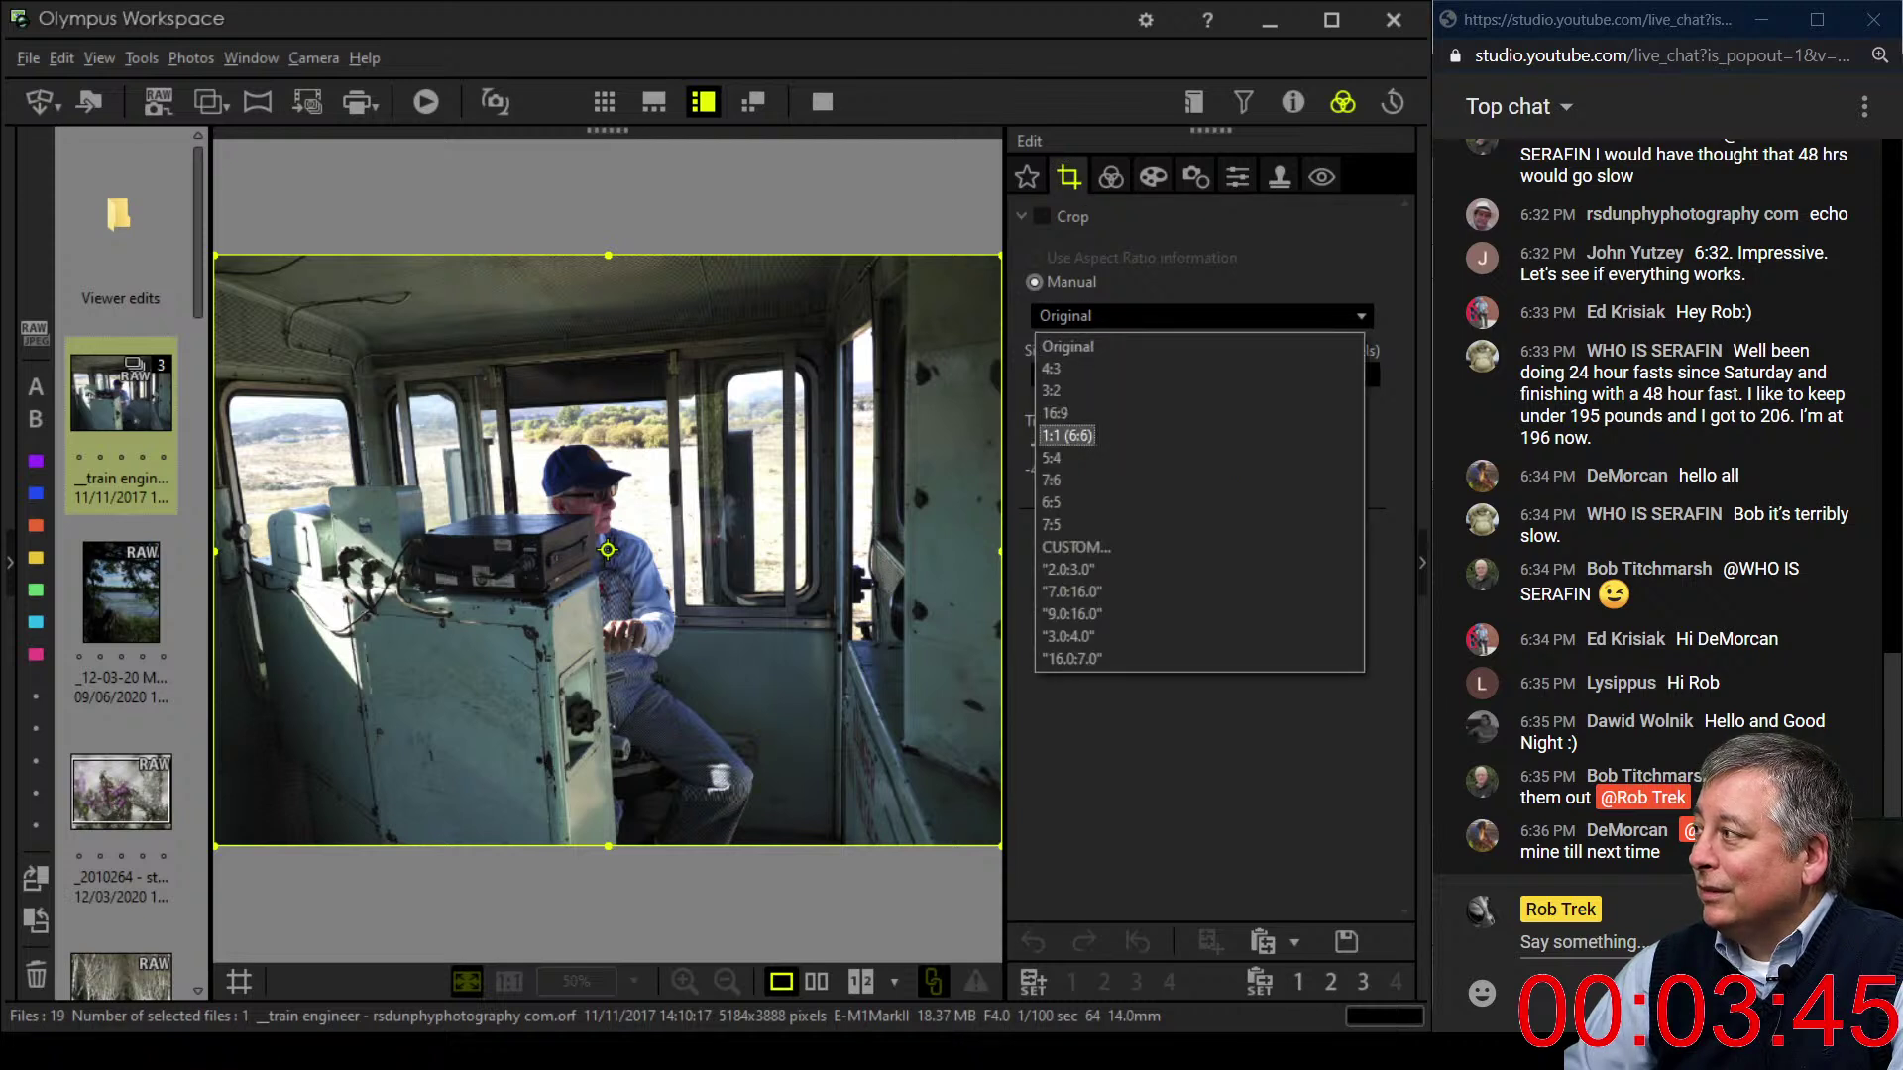
pyautogui.press('Return')
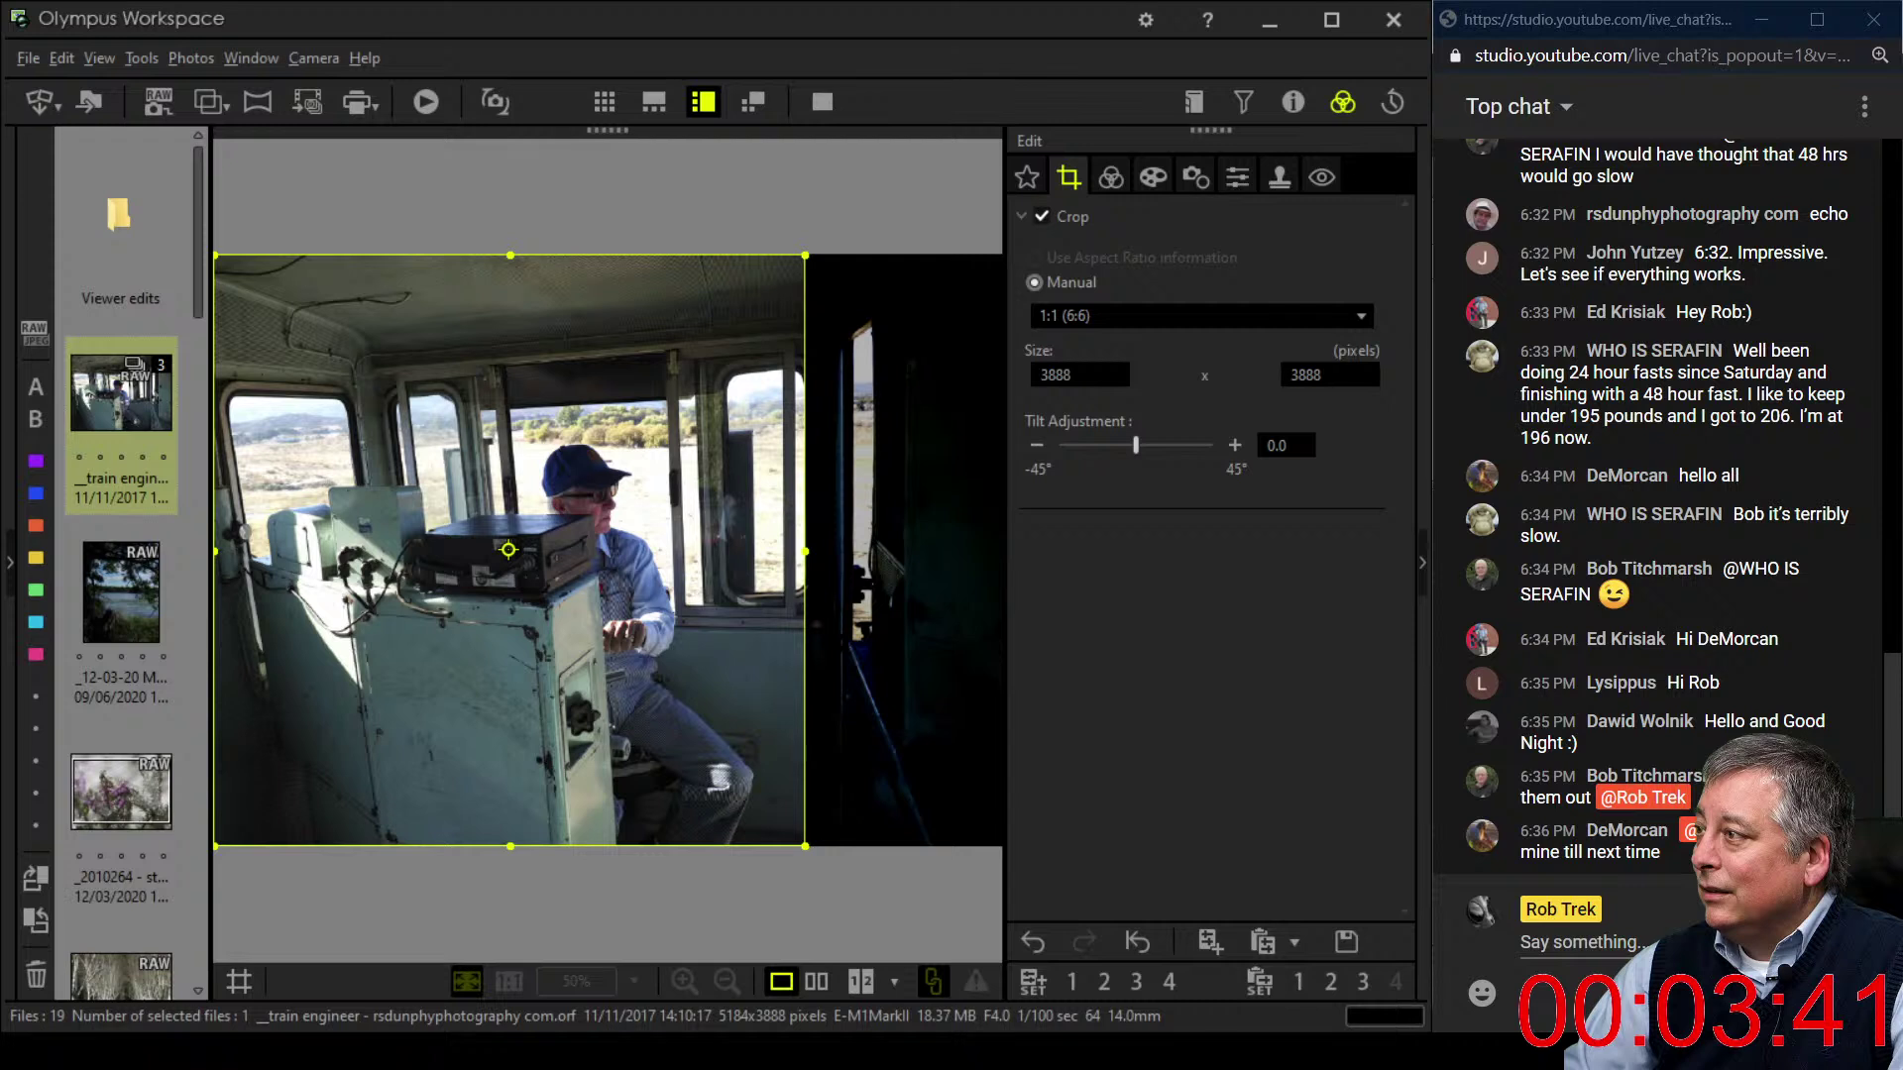
pyautogui.moveTo(509, 550); pyautogui.dragTo(601, 549)
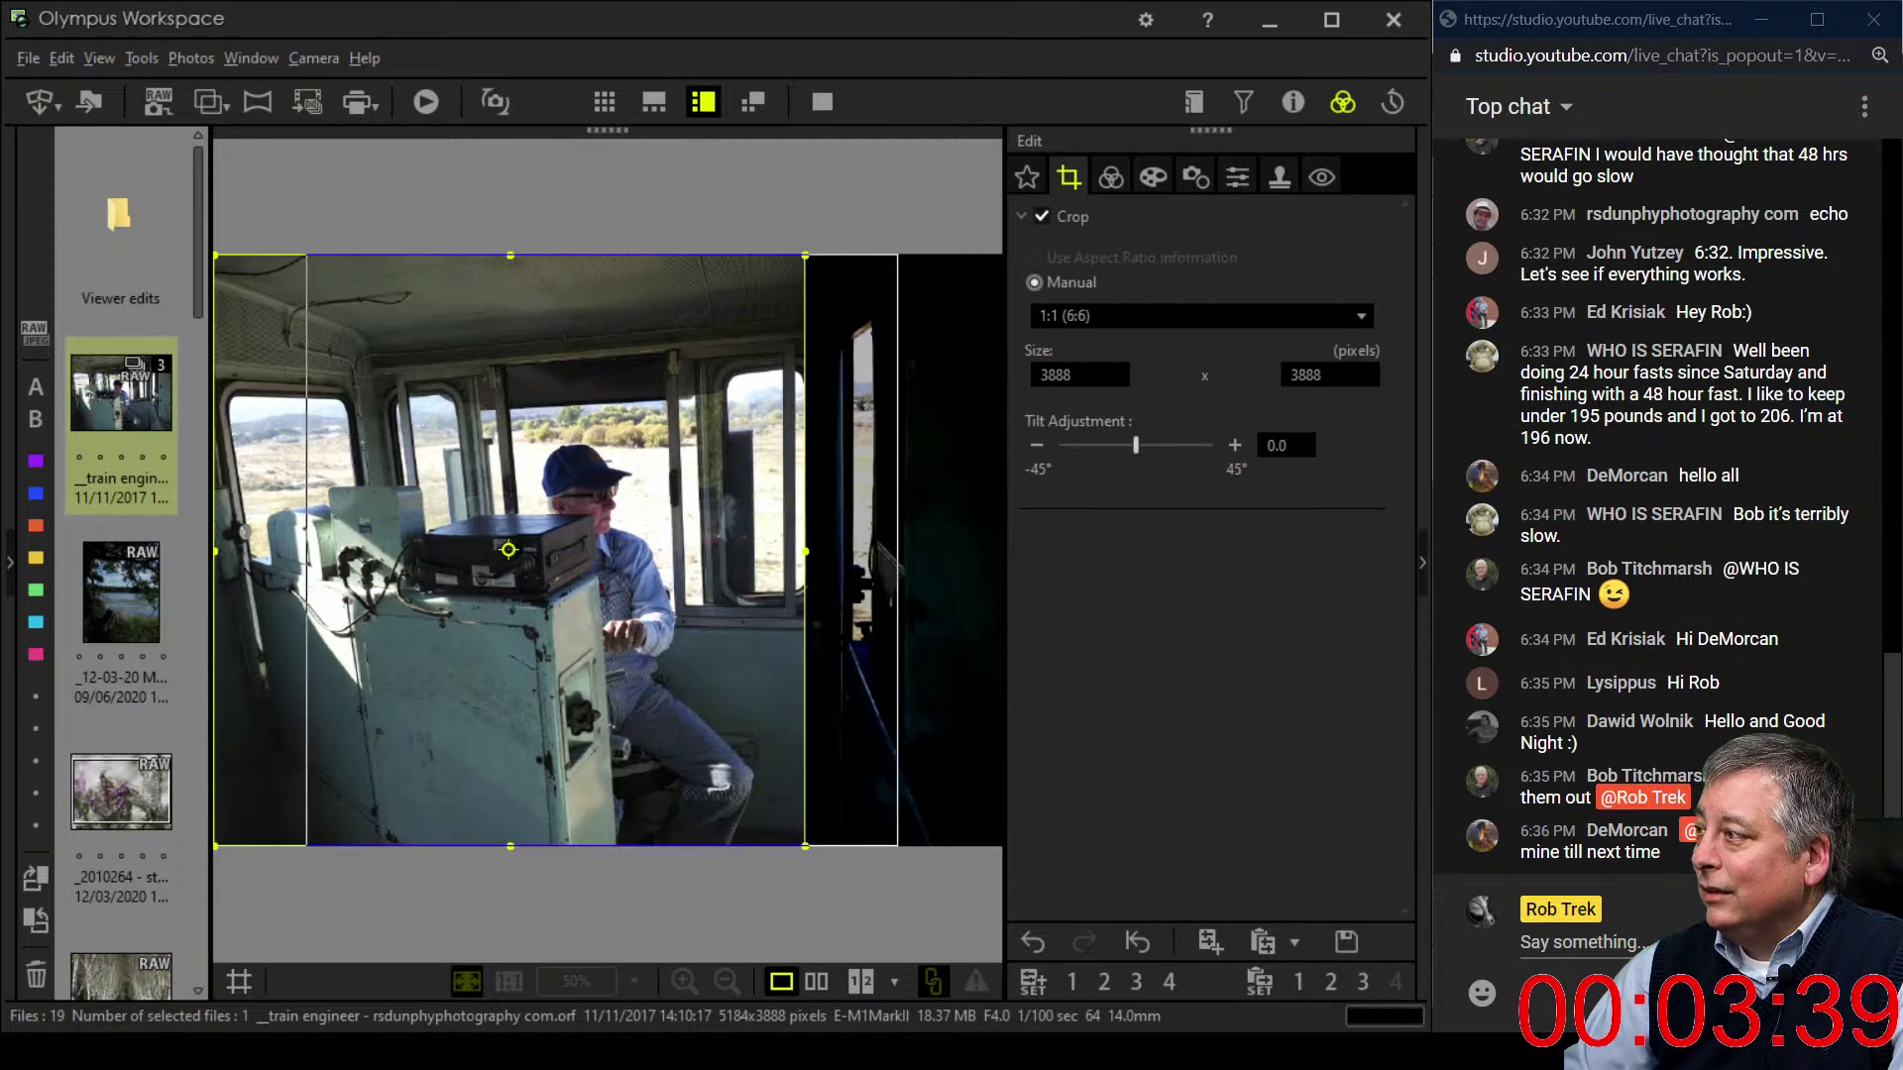
# - Try a smaller 4:3 crop framing the engineer and the upper part of the cab
pyautogui.click(1361, 316)
pyautogui.press('Down')
pyautogui.press('Return')
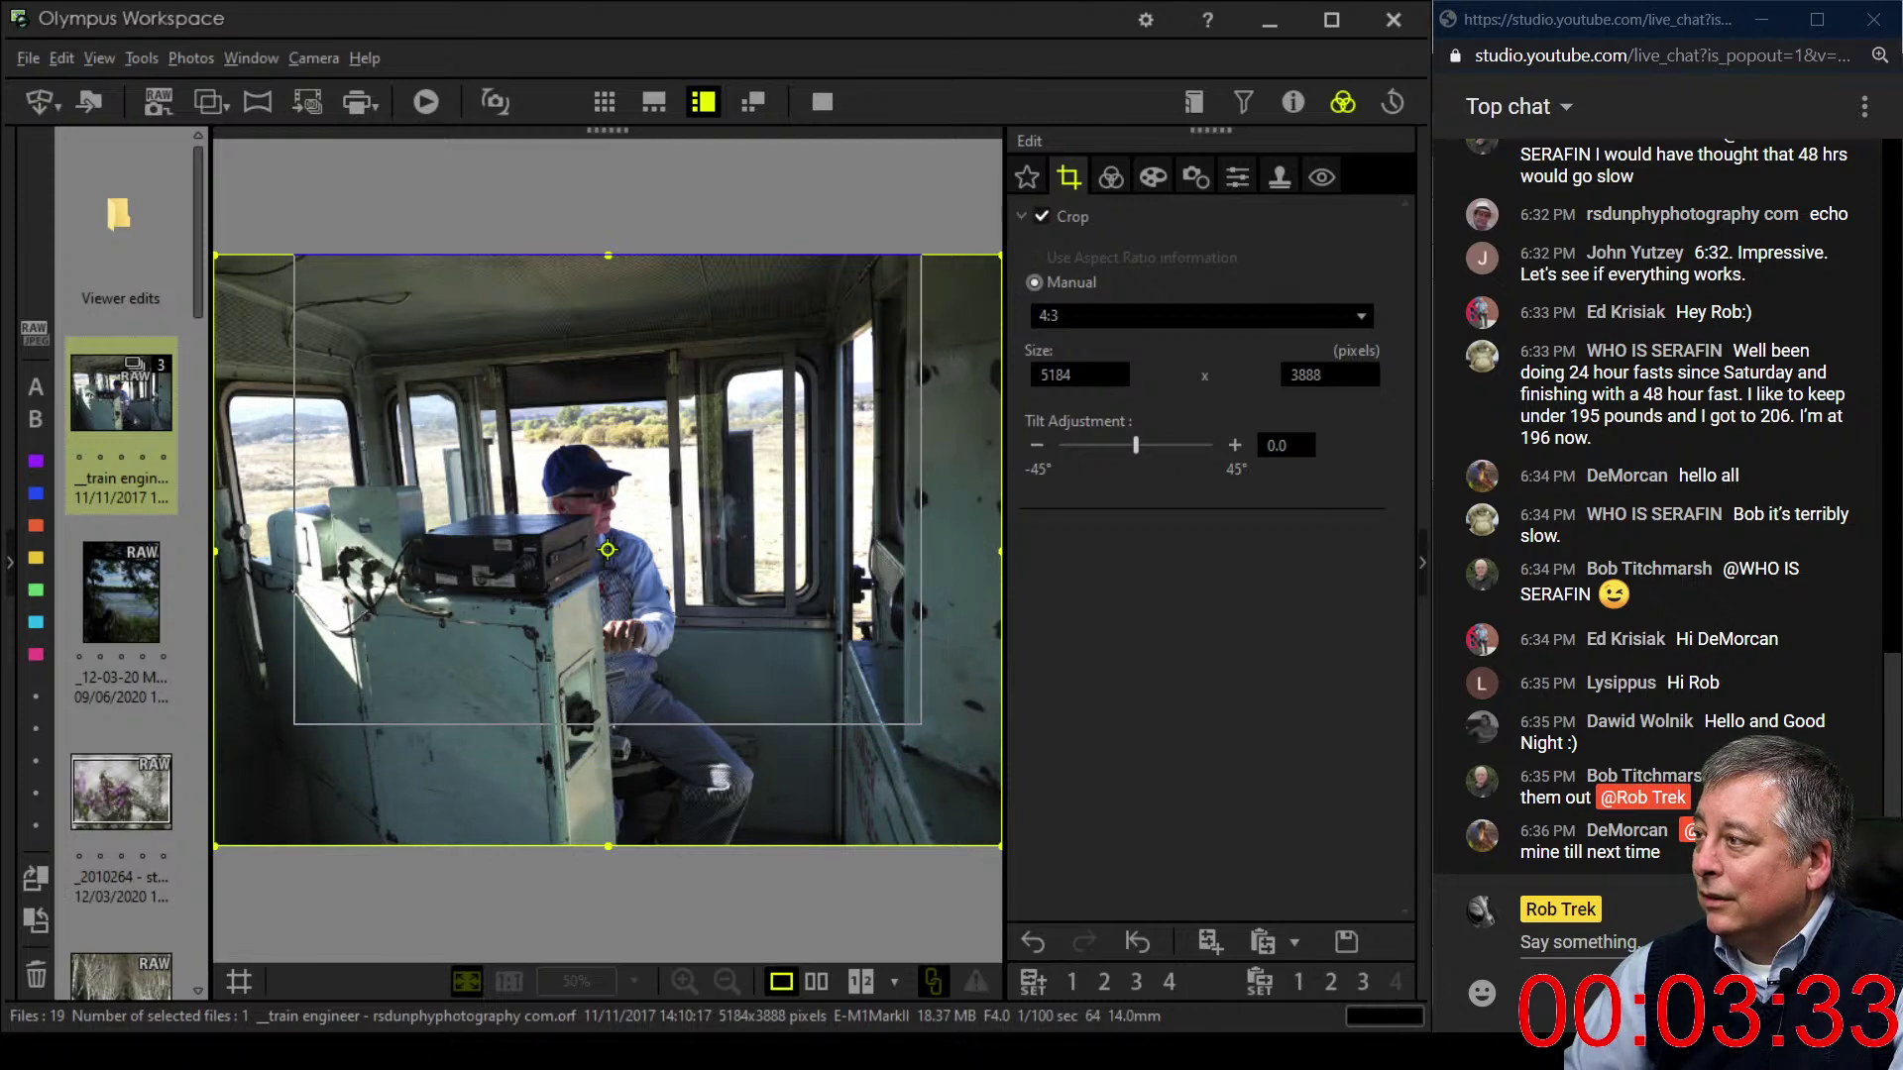
pyautogui.moveTo(608, 488)
pyautogui.mouseDown()
pyautogui.moveTo(528, 488)
pyautogui.moveTo(635, 493)
pyautogui.mouseUp()
# - Crop the photo to a full-width 16:9 frame of 5184 x 2916 pixels and shift it upward to trim the lower cab
pyautogui.click(1049, 315)
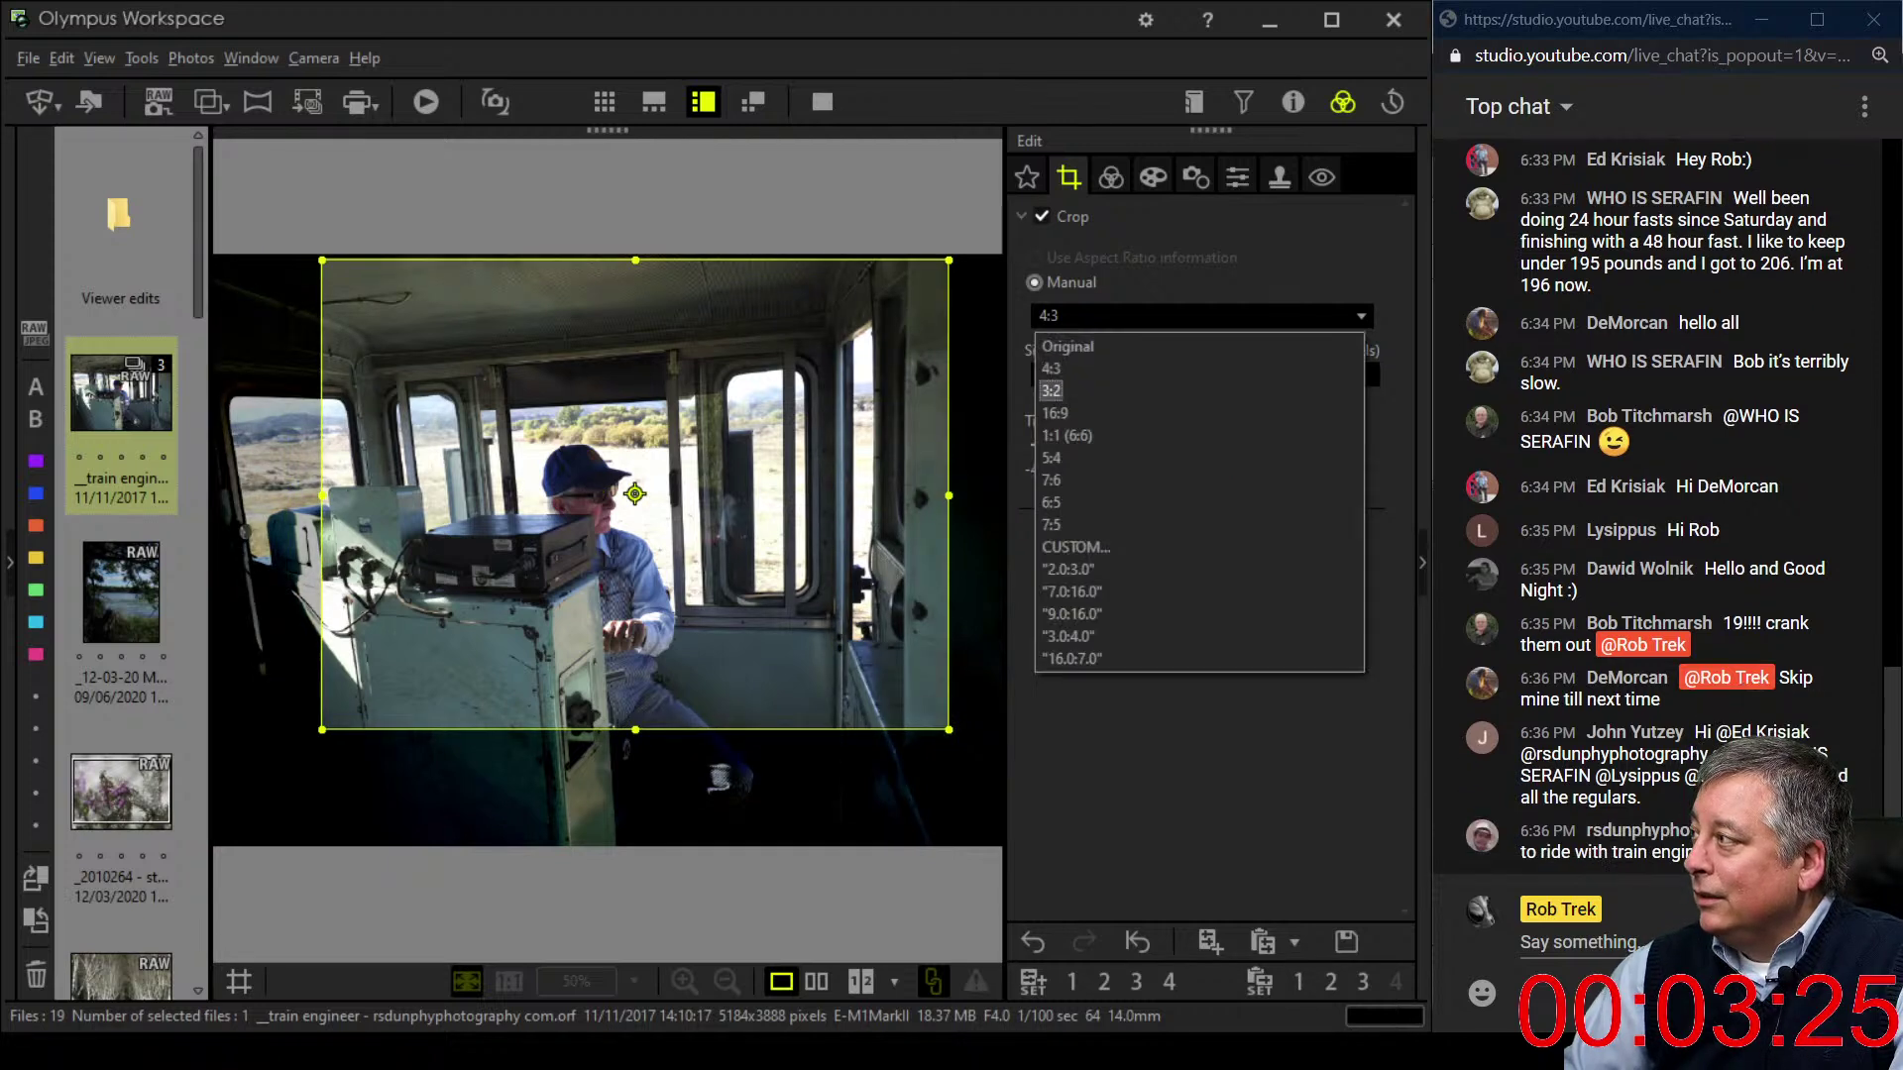
pyautogui.click(1048, 408)
pyautogui.moveTo(608, 550); pyautogui.dragTo(608, 510)
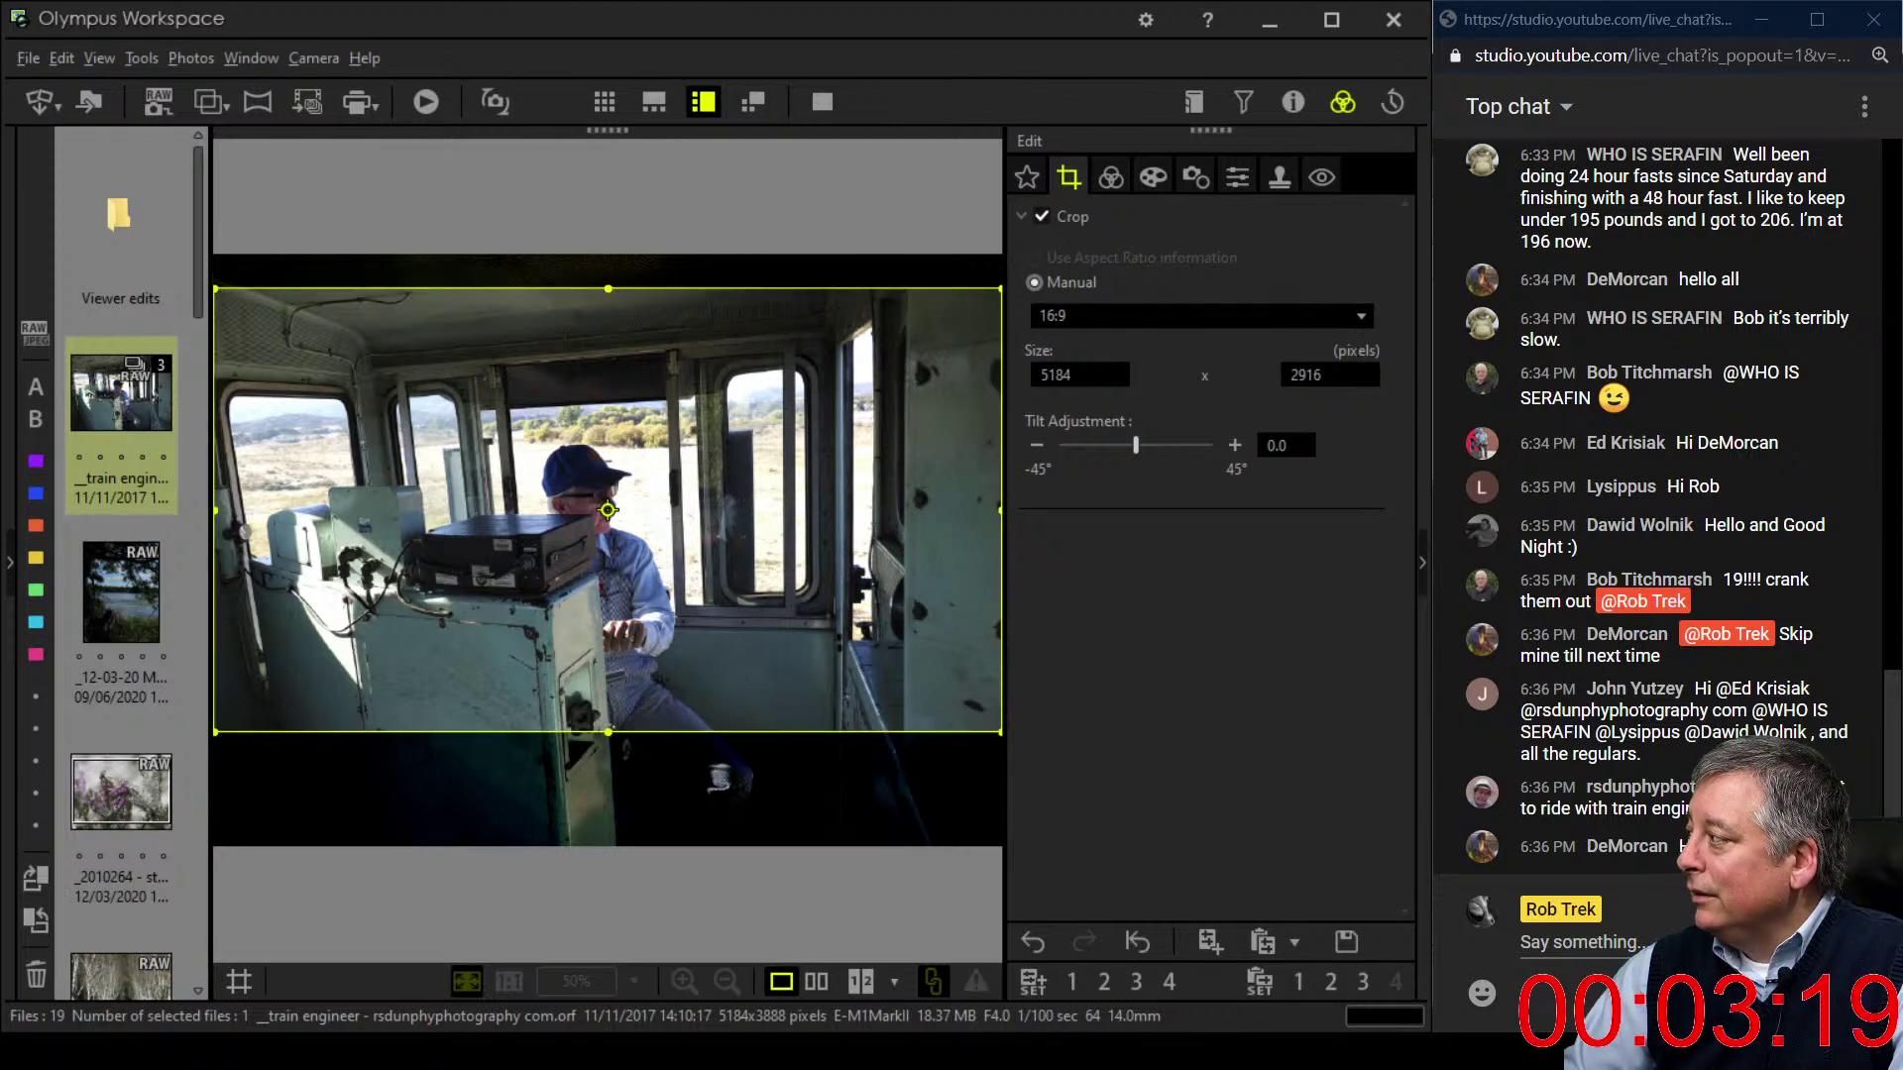
# - Set the photo's Sharpness to 2.0
pyautogui.click(1153, 176)
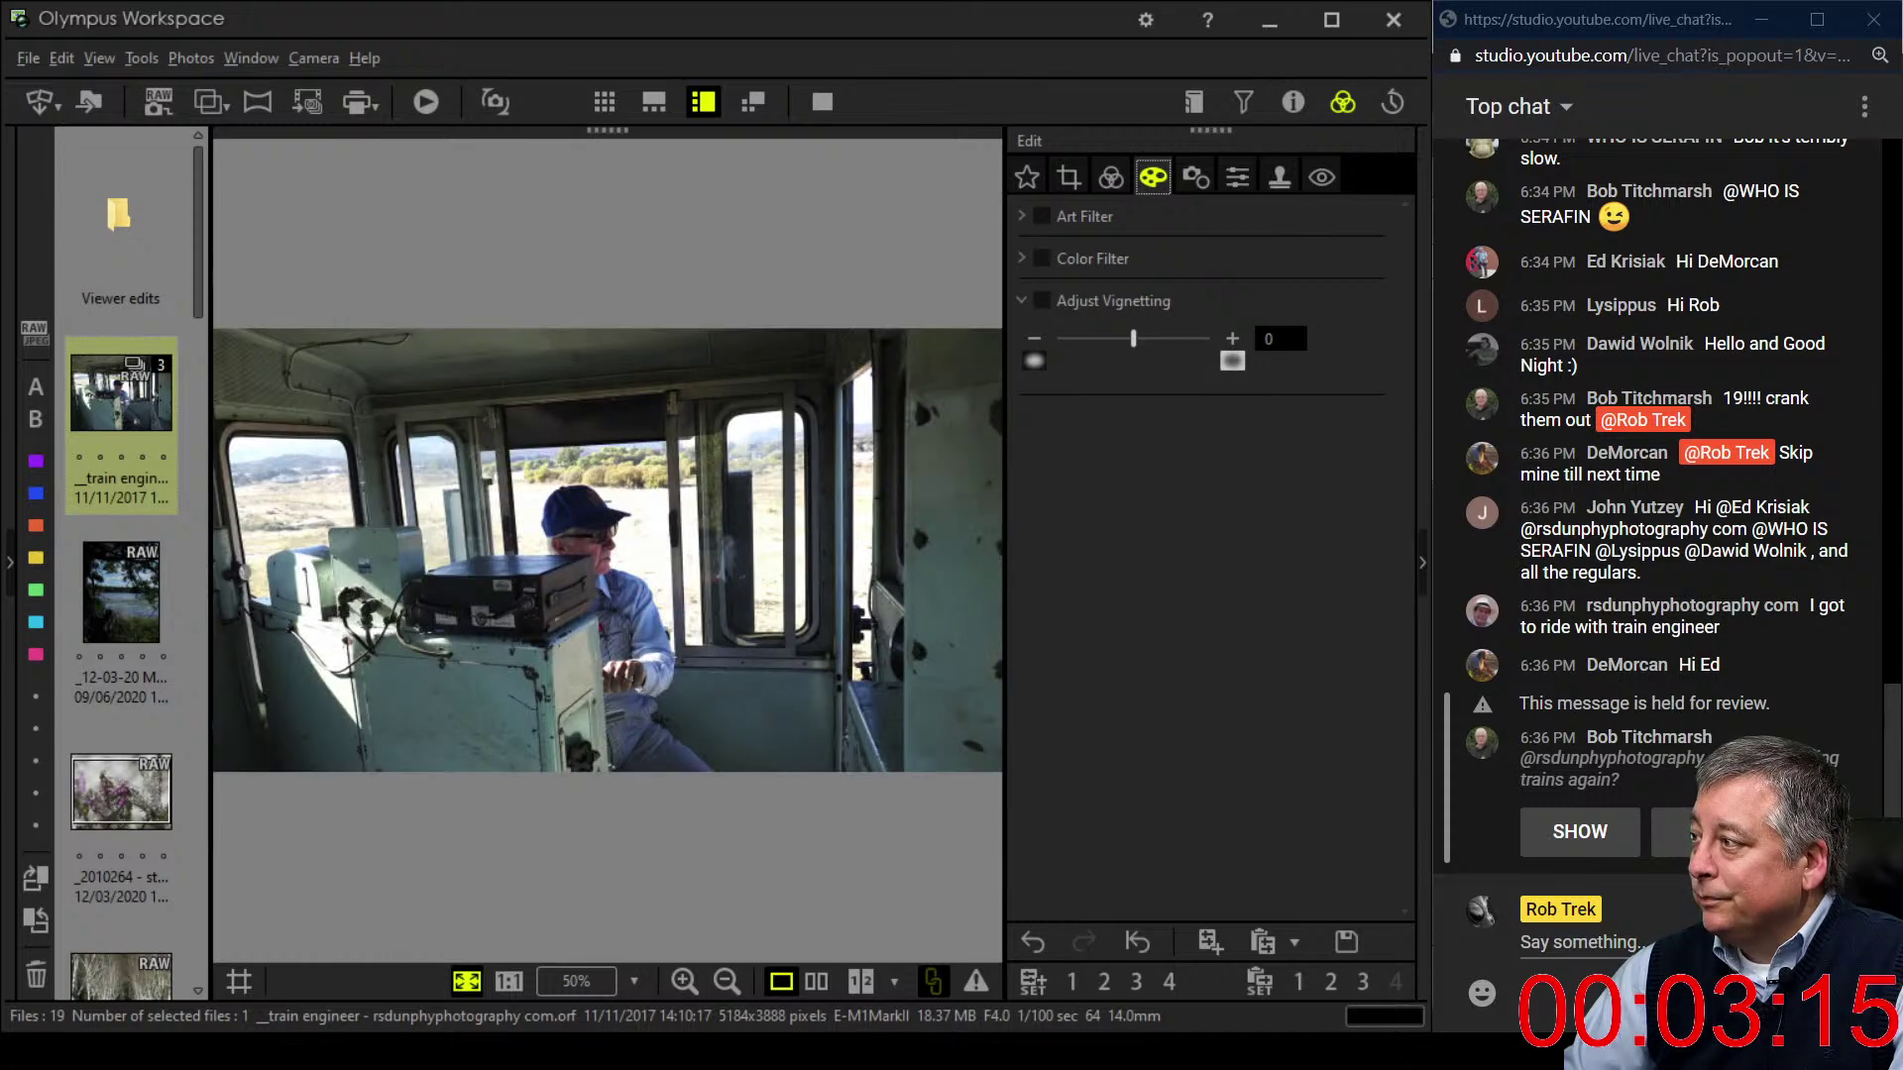
pyautogui.click(1237, 177)
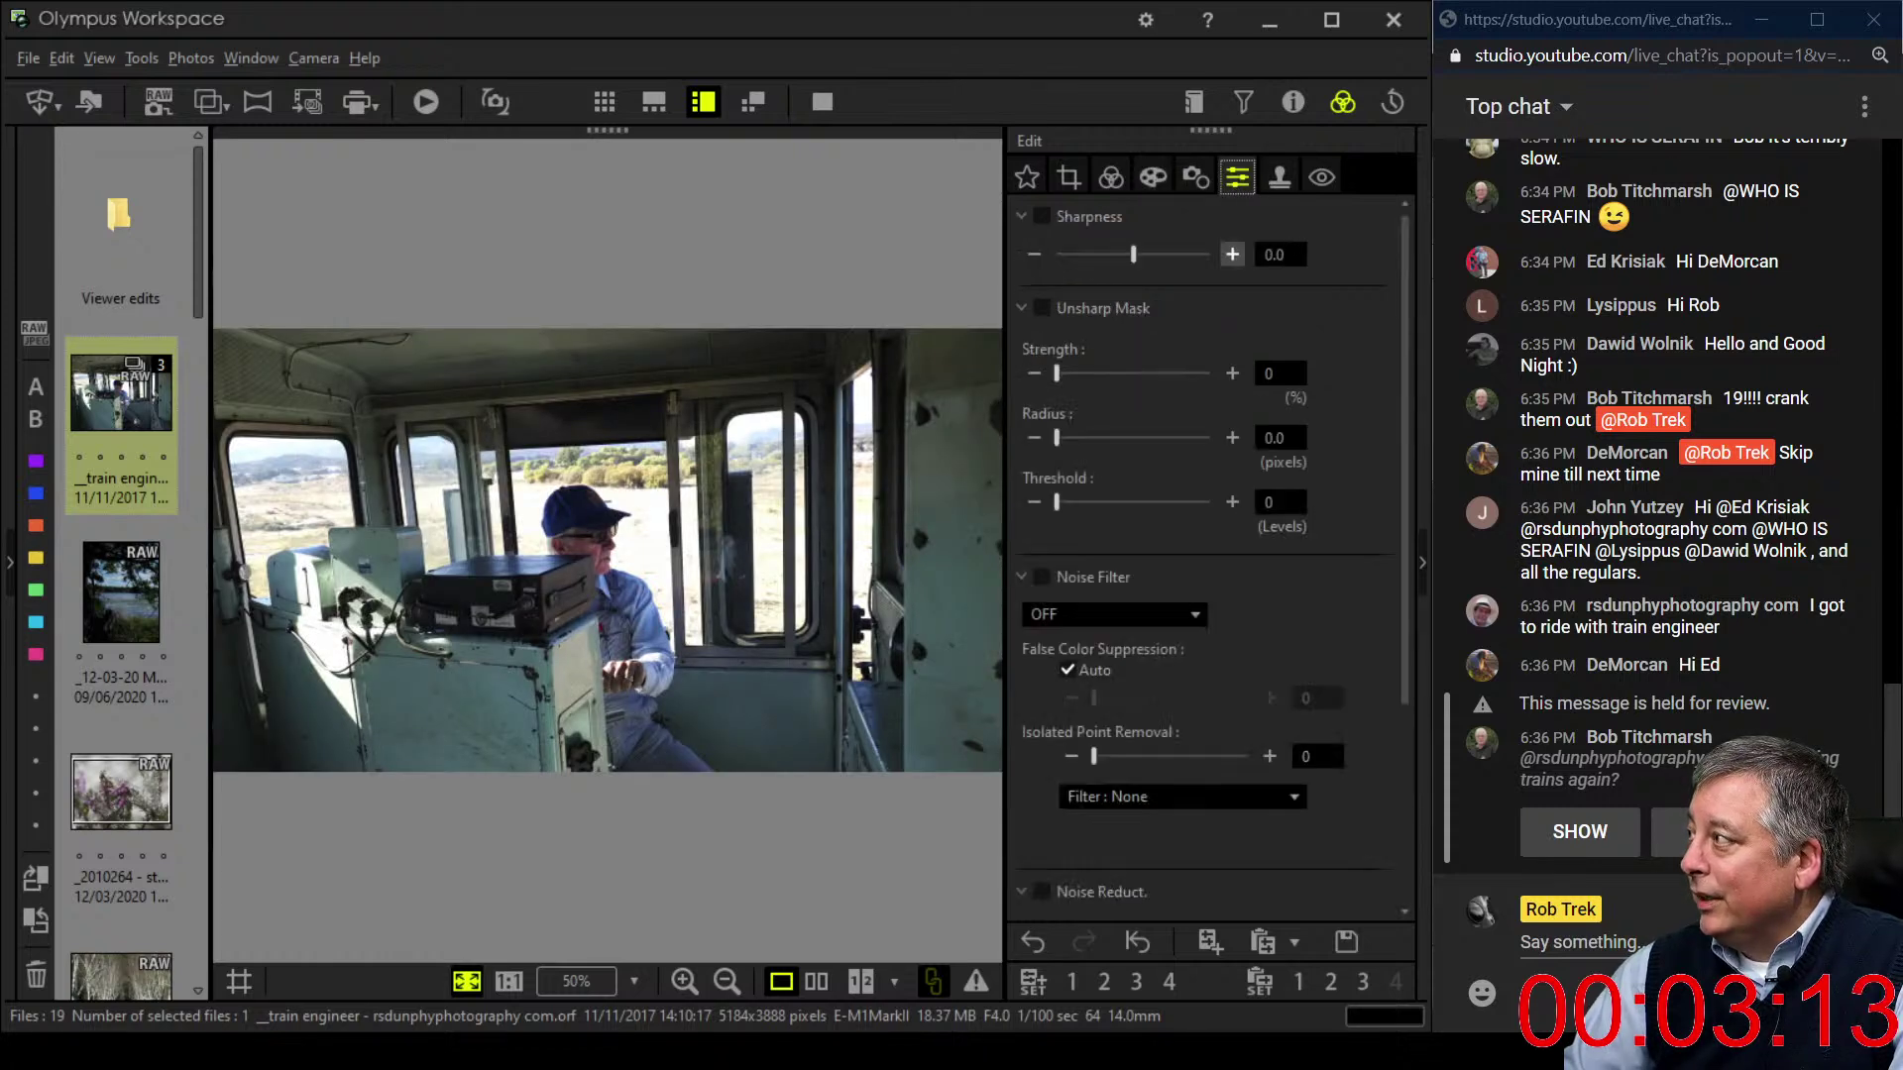
pyautogui.moveTo(1133, 253); pyautogui.dragTo(1210, 254)
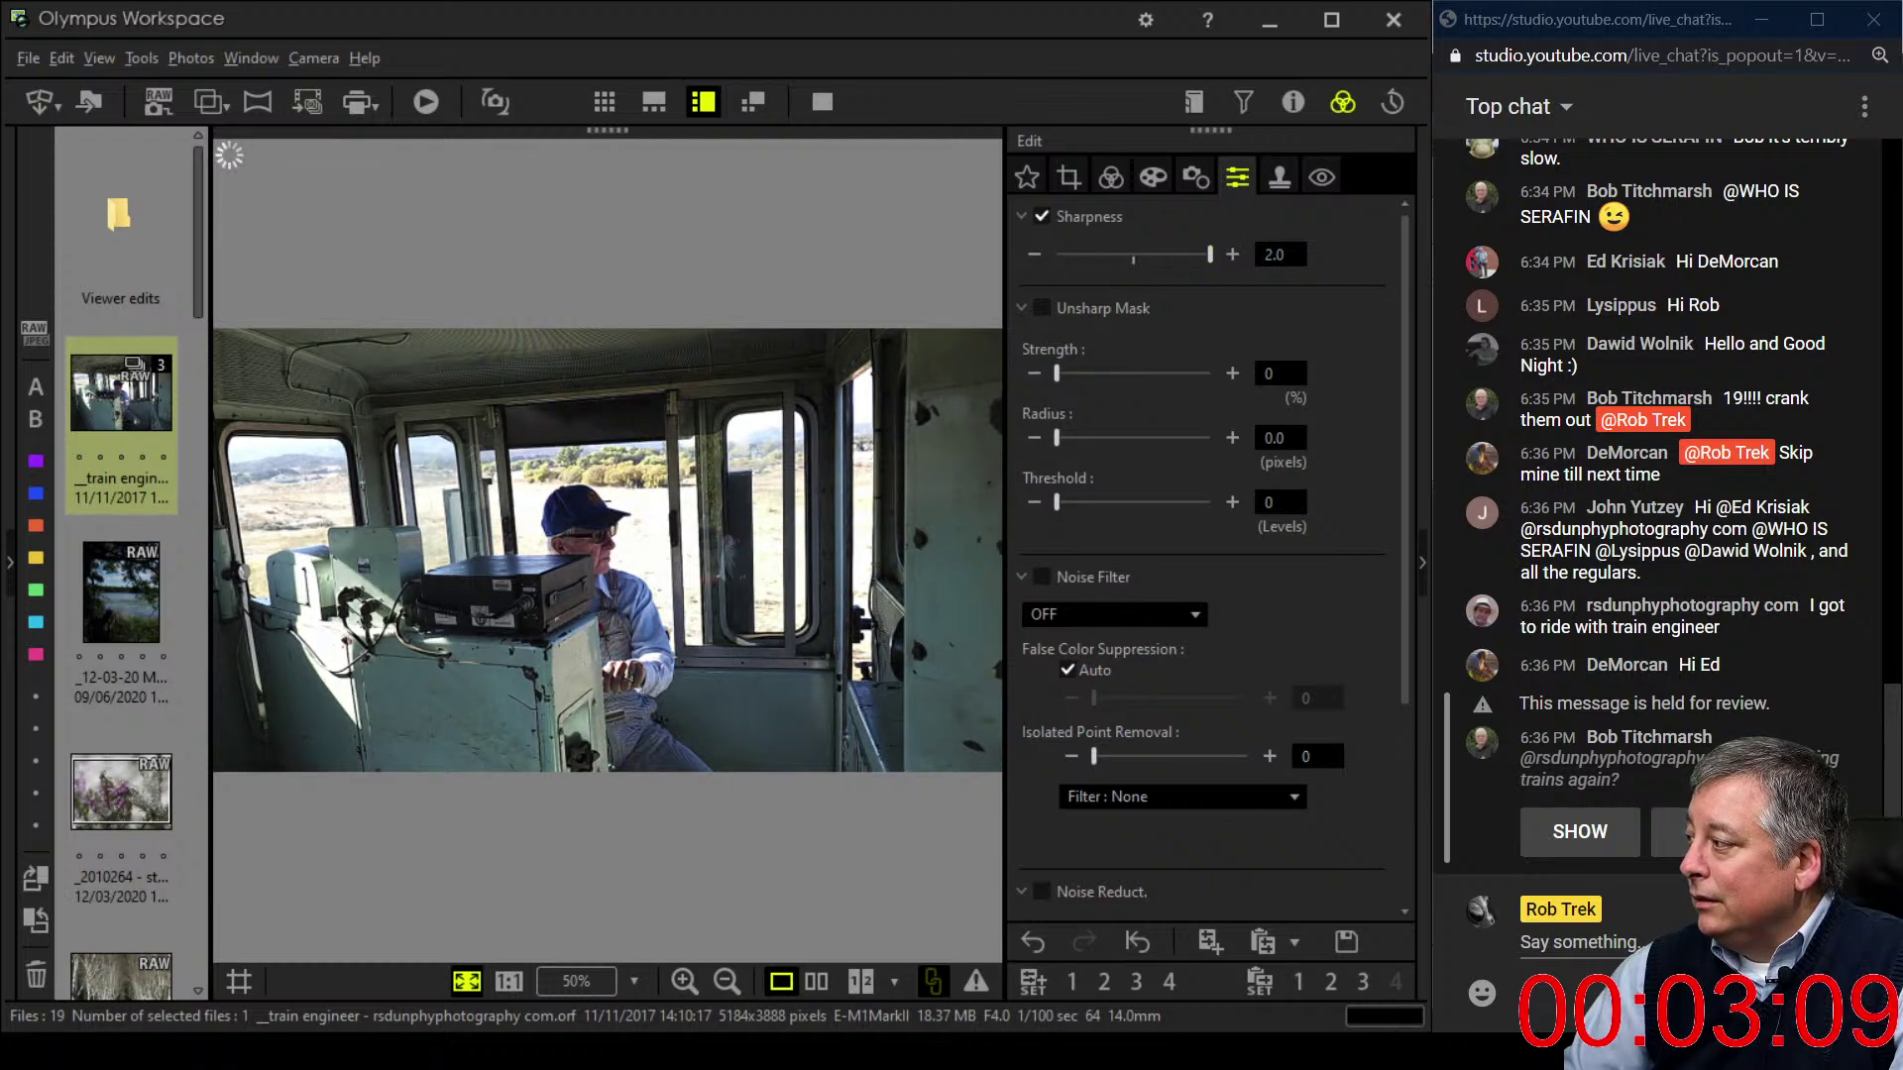
pyautogui.scroll(-3, 1195, 615)
# - Enable Keystone Comp. for the photo and keep its information message from being shown again
pyautogui.click(1196, 176)
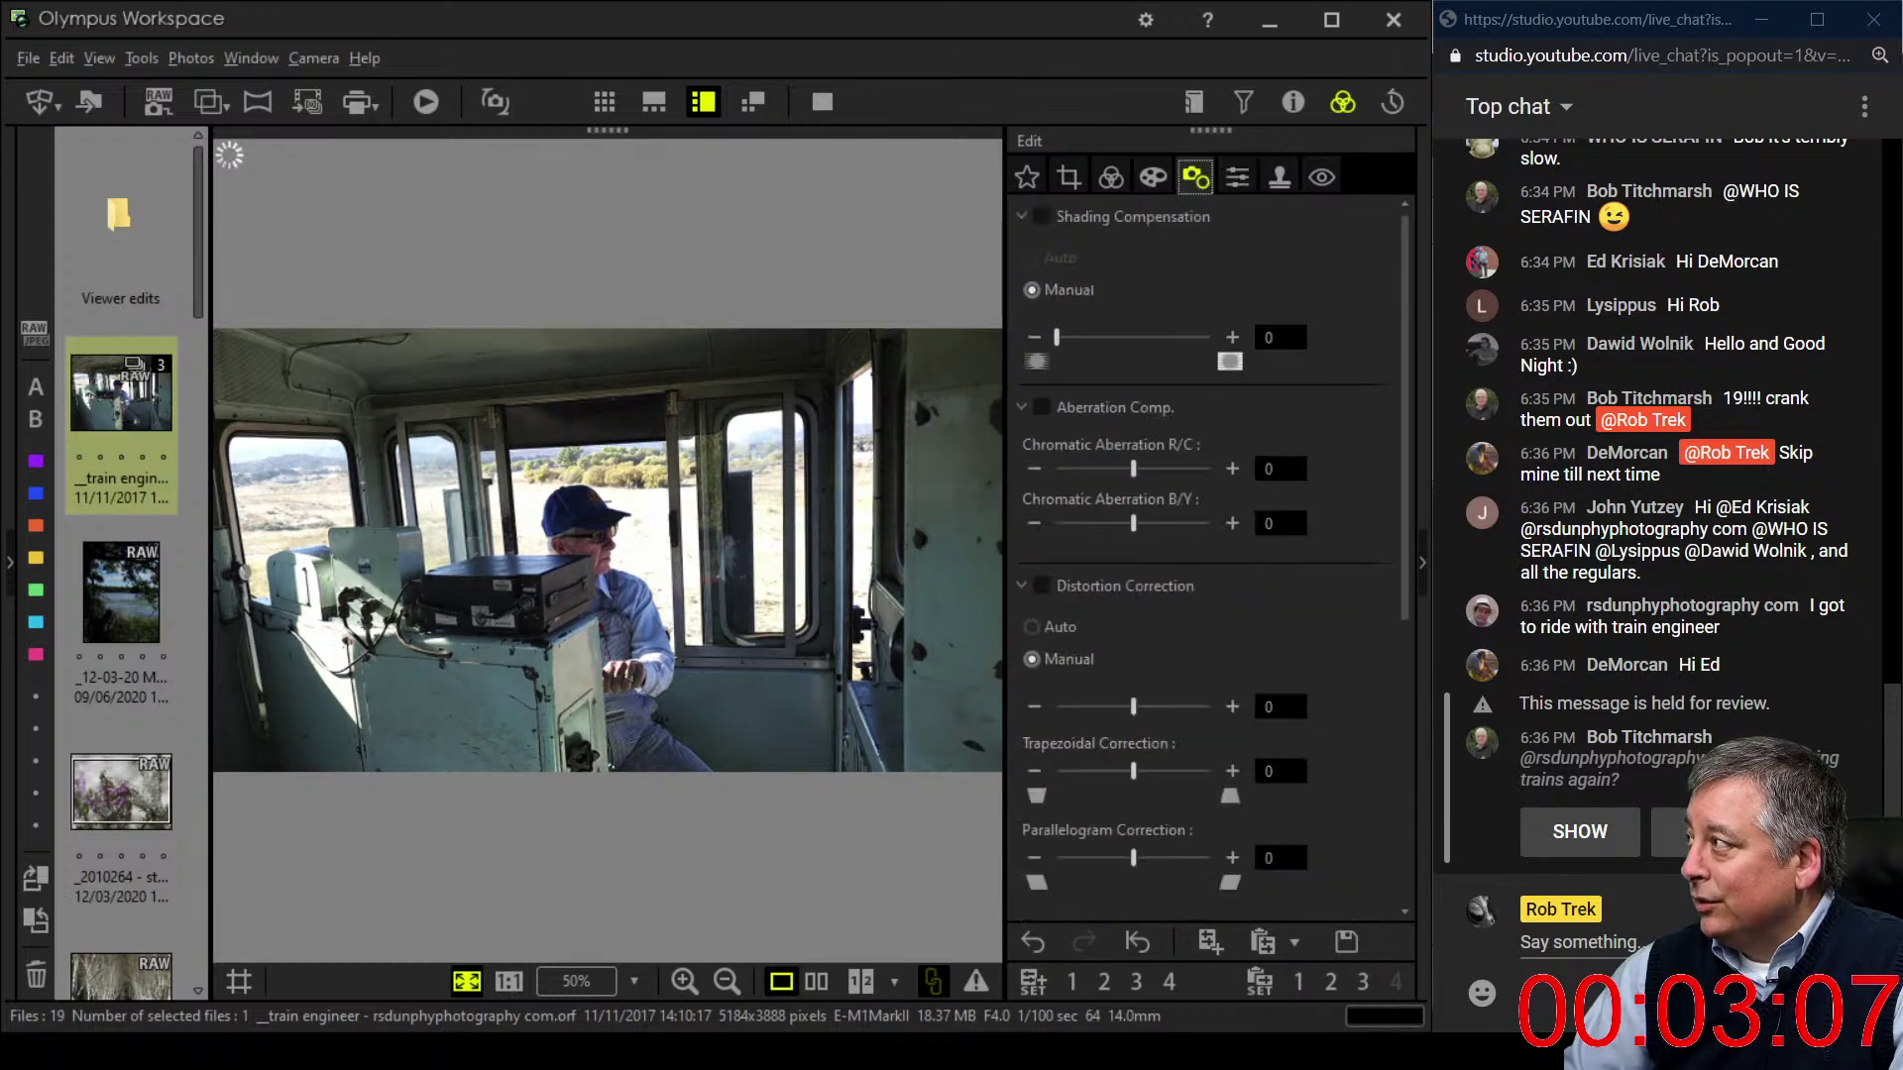
pyautogui.scroll(-1, 1209, 555)
pyautogui.scroll(-6, 1213, 563)
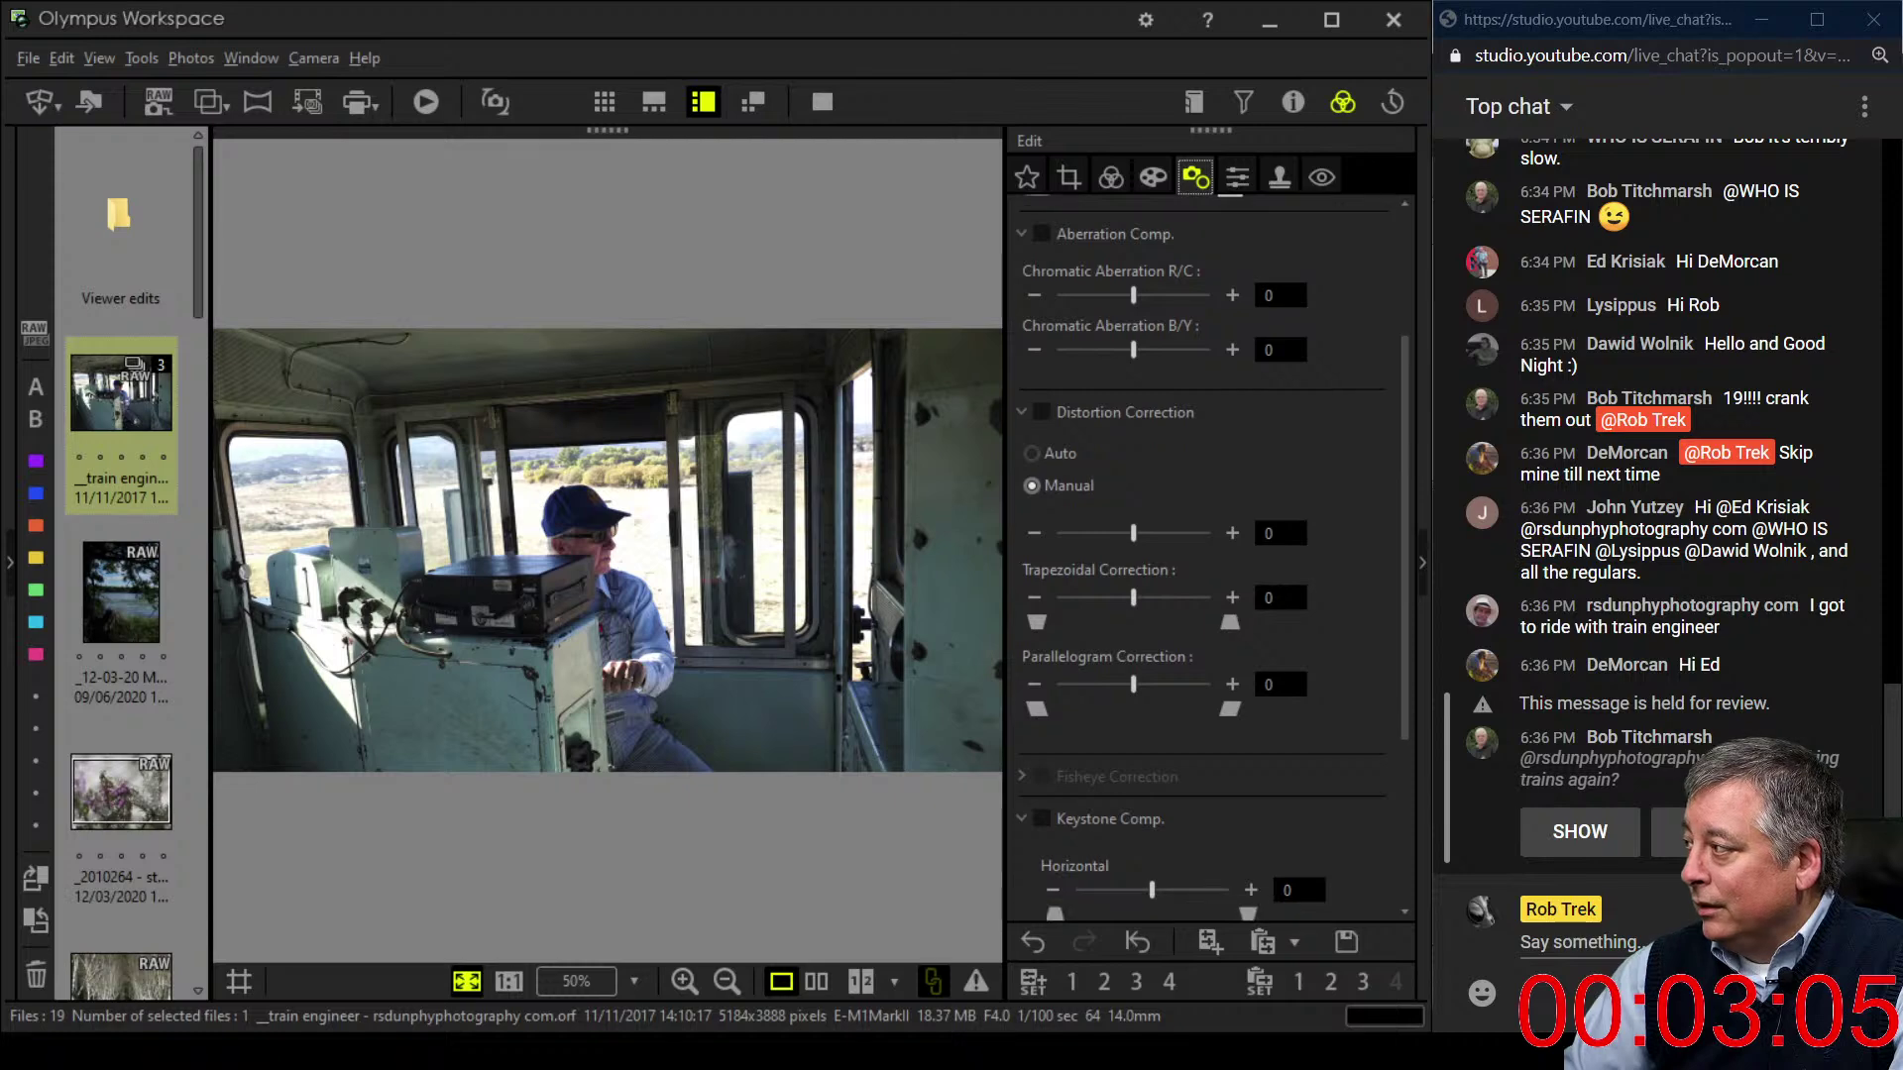
pyautogui.scroll(-1, 1209, 555)
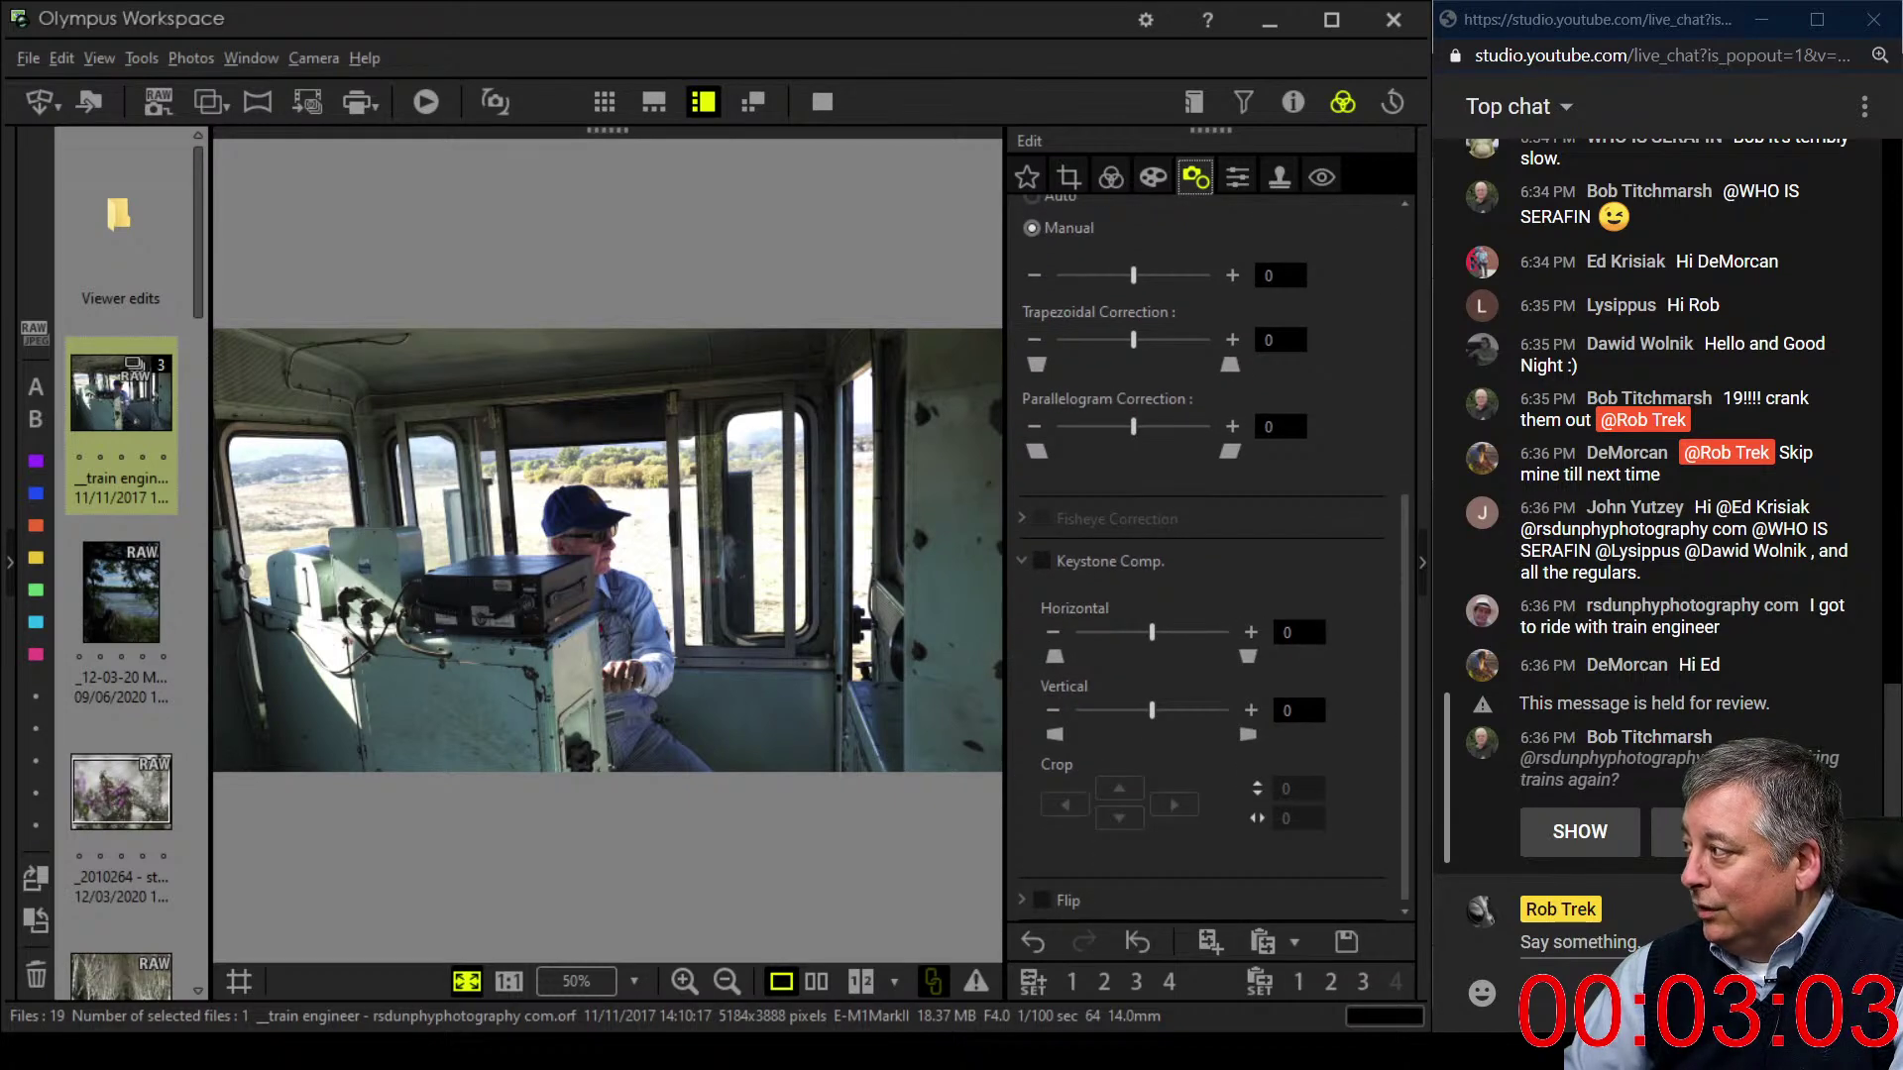
pyautogui.click(1041, 561)
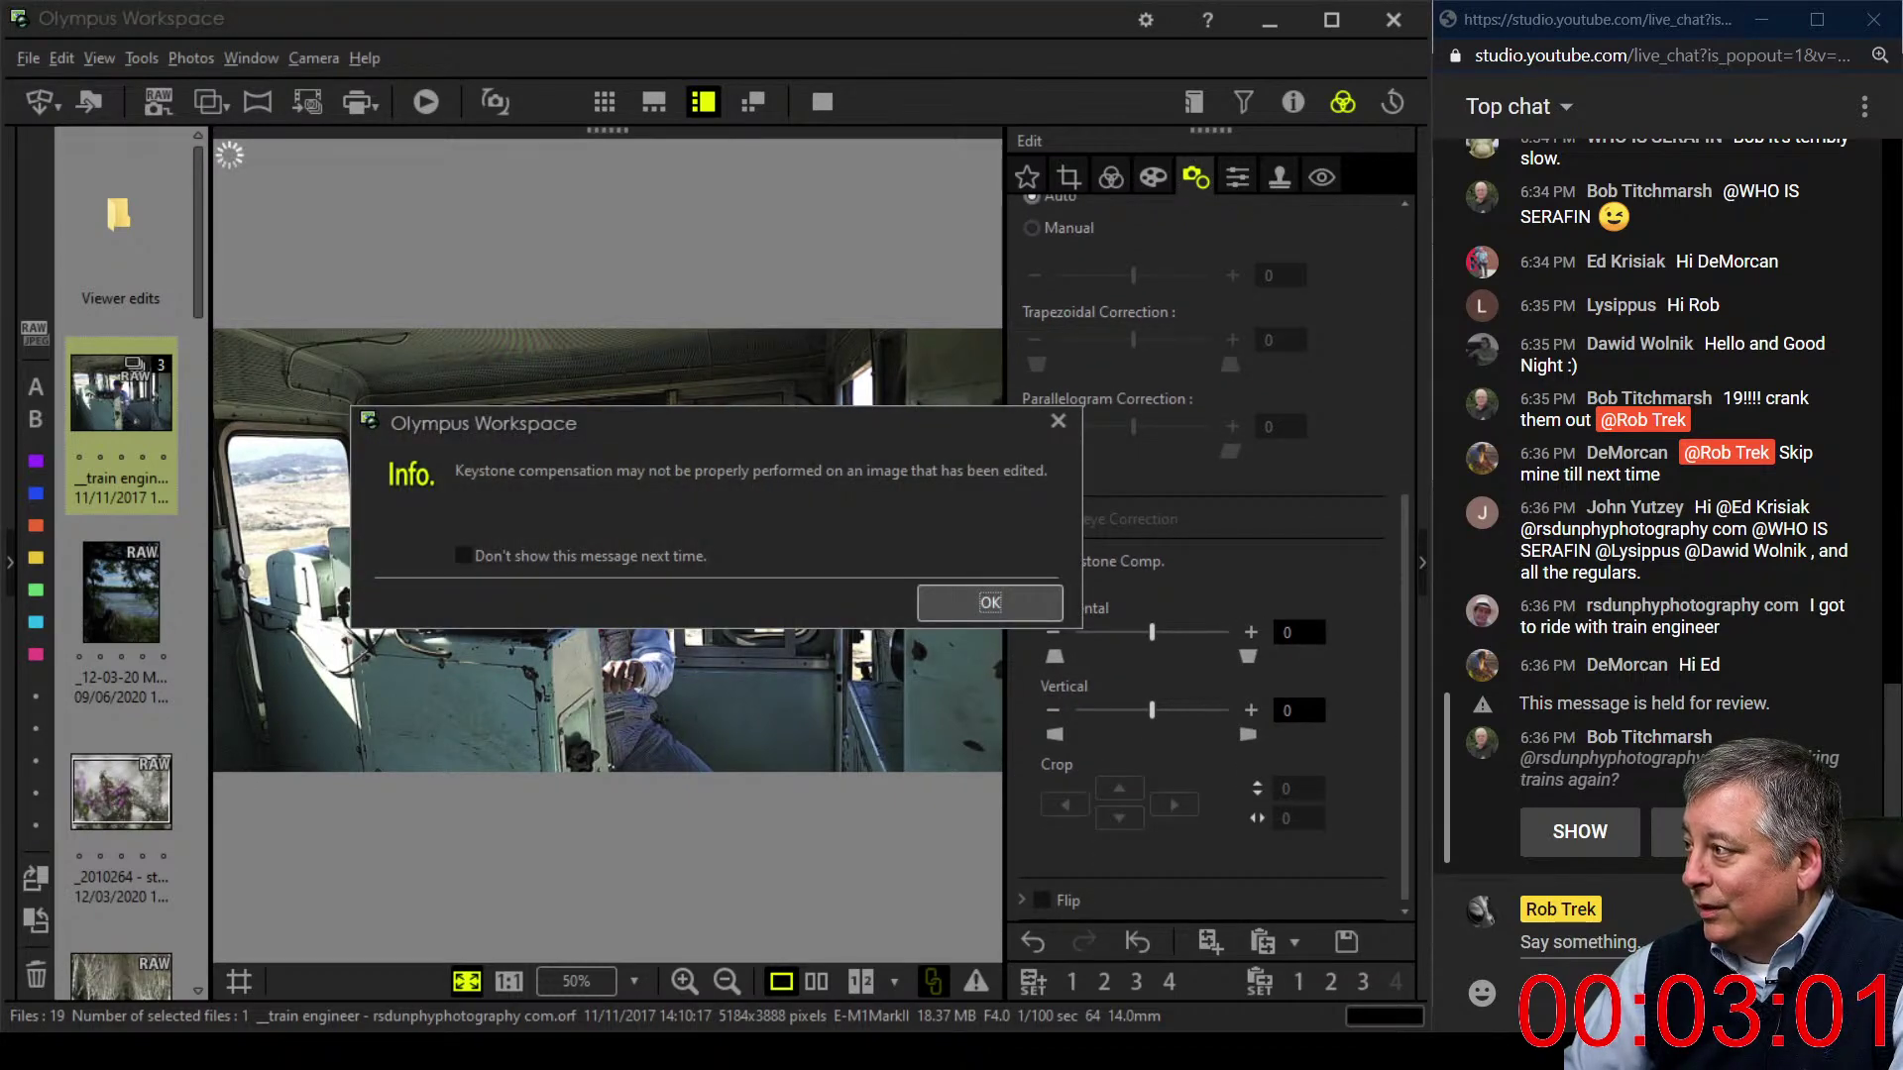
pyautogui.click(463, 555)
pyautogui.click(990, 602)
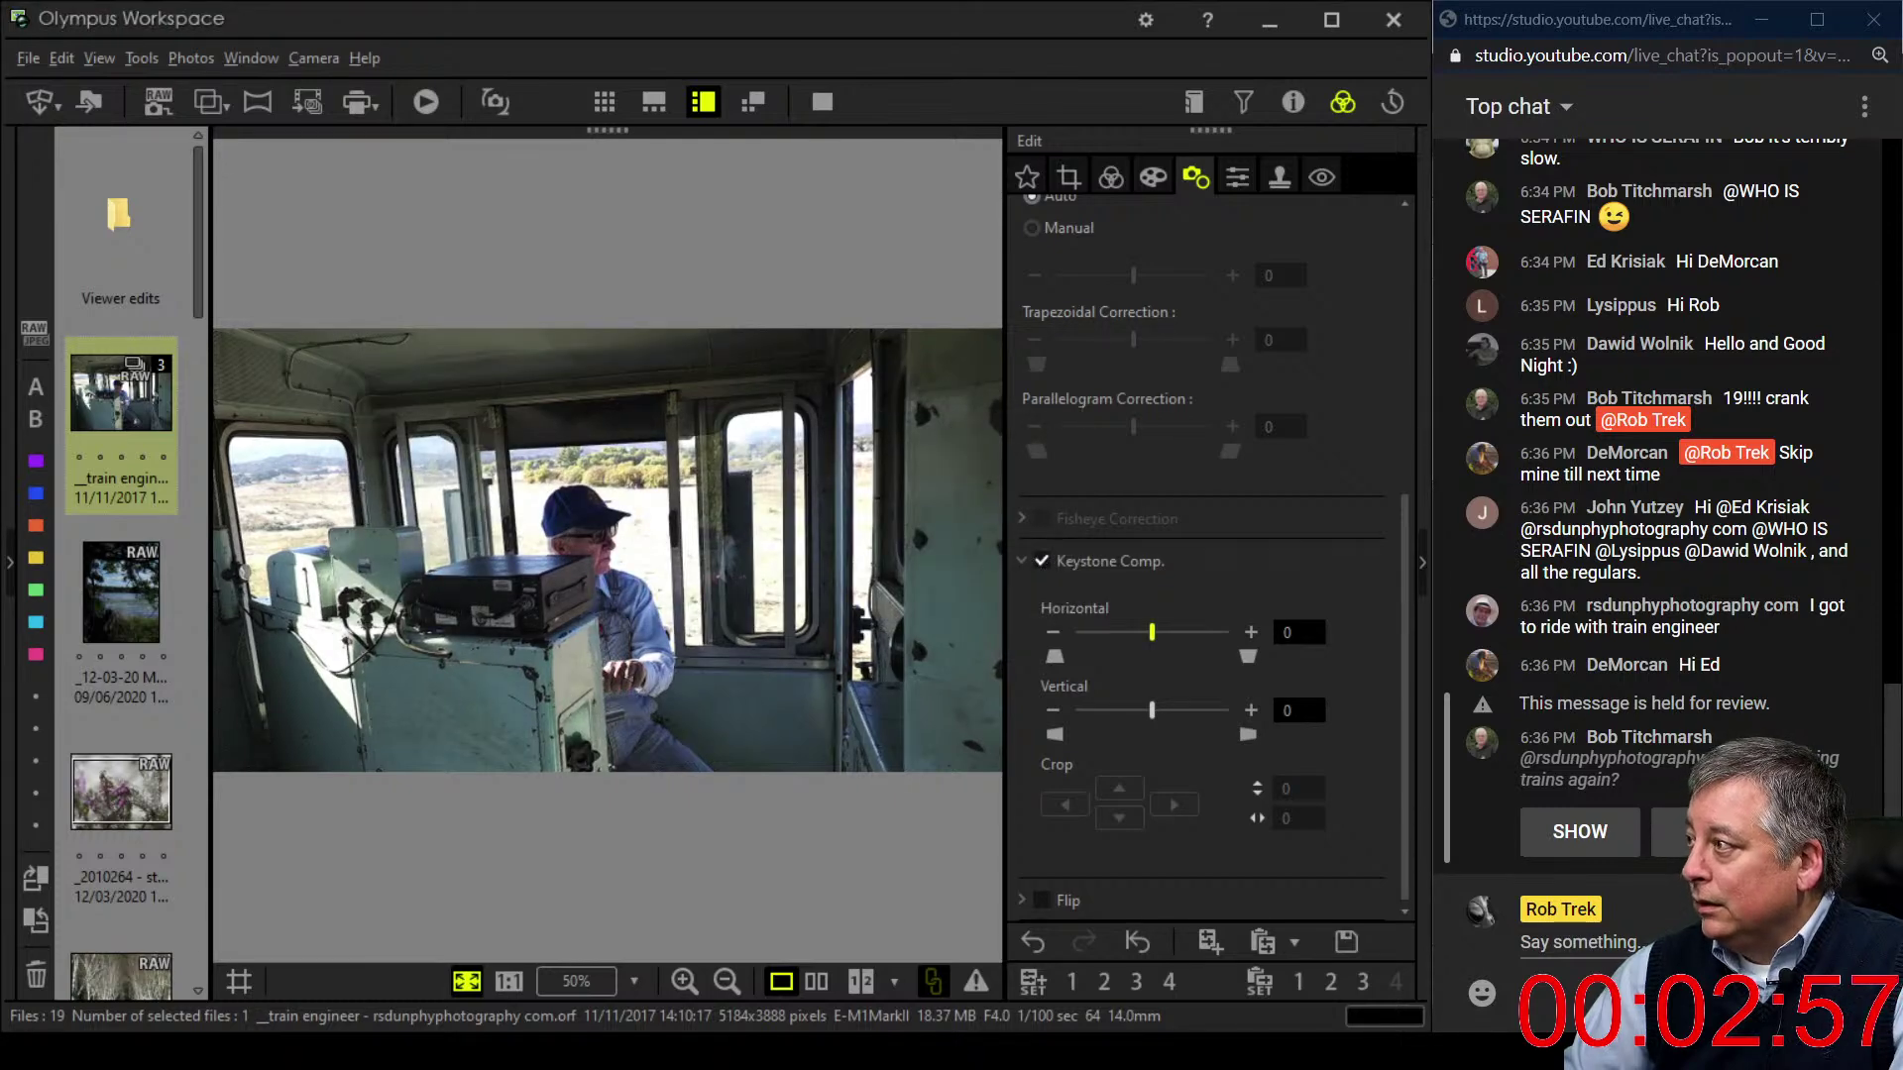
# - Set the horizontal keystone compensation to -37 to straighten the cab's window frames
pyautogui.press('Left')
pyautogui.press('Left')
pyautogui.press('Left')
pyautogui.press('Left')
pyautogui.press('Left')
pyautogui.press('Left')
pyautogui.press('Left')
pyautogui.press('Left')
pyautogui.press('Left')
pyautogui.press('Left')
pyautogui.press('Left')
pyautogui.press('Left')
pyautogui.press('Left')
pyautogui.press('Left')
pyautogui.press('Left')
pyautogui.press('Left')
pyautogui.press('Left')
pyautogui.press('Left')
pyautogui.press('Left')
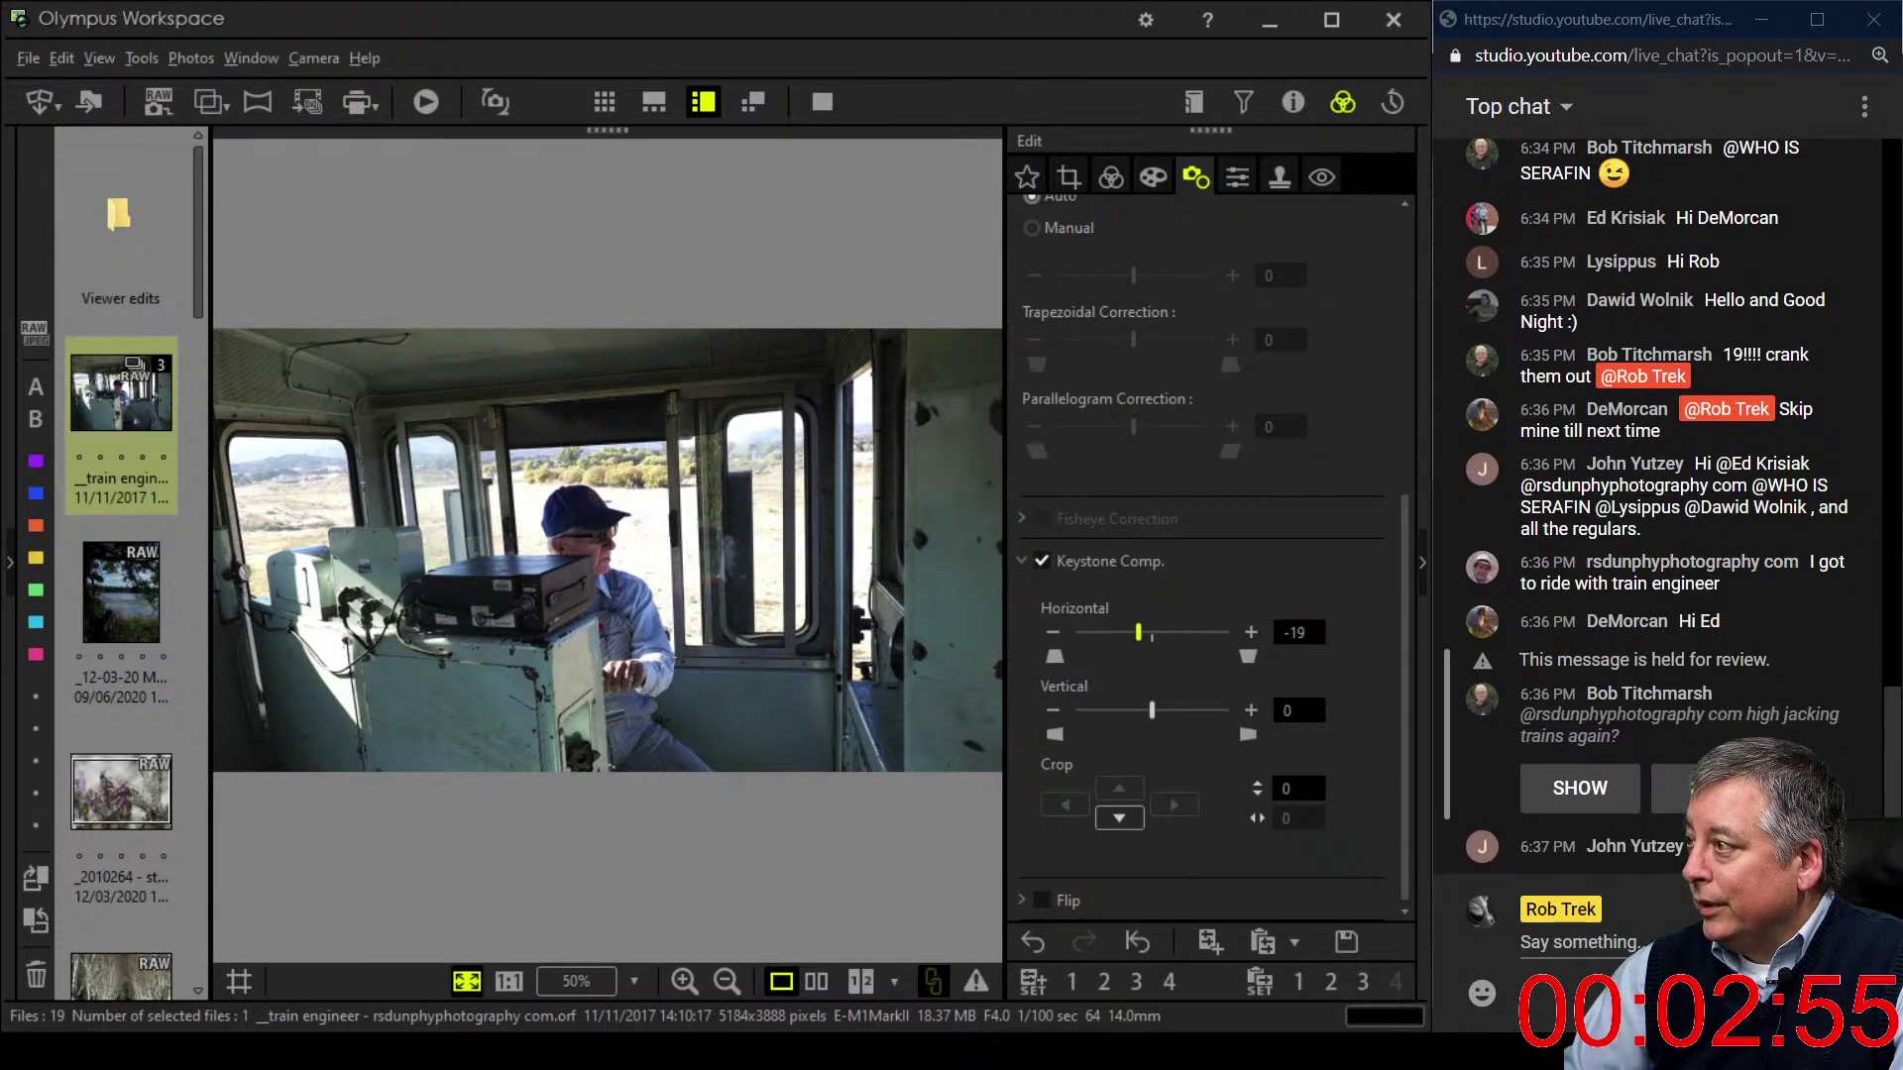
pyautogui.press('Left')
pyautogui.press('Left')
pyautogui.press('Left')
pyautogui.press('Left')
pyautogui.press('Left')
pyautogui.press('Left')
pyautogui.press('Left')
pyautogui.press('Left')
pyautogui.press('Left')
pyautogui.press('Left')
pyautogui.press('Left')
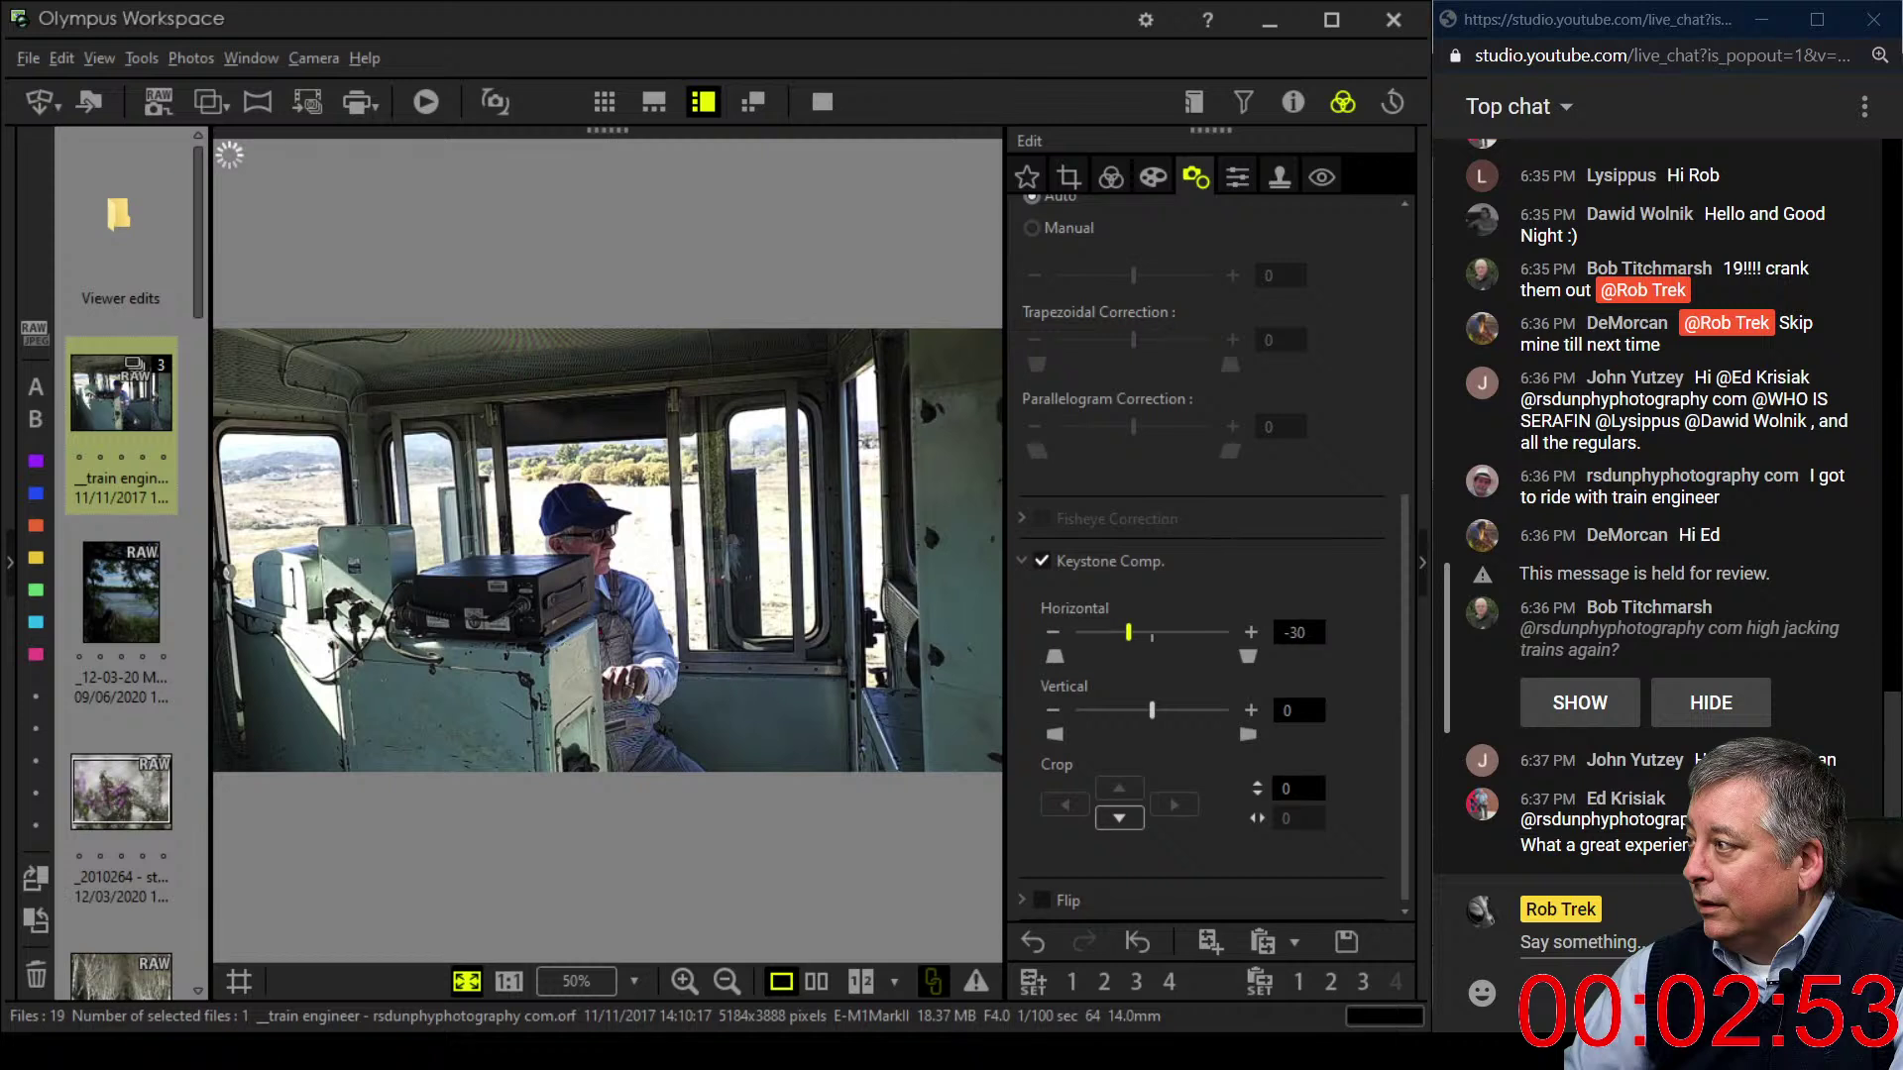
pyautogui.press('Left')
pyautogui.press('Left')
pyautogui.press('Left')
pyautogui.press('Left')
pyautogui.press('Left')
pyautogui.press('Left')
pyautogui.press('Left')
pyautogui.press('Left')
pyautogui.press('Left')
pyautogui.press('Left')
pyautogui.press('Left')
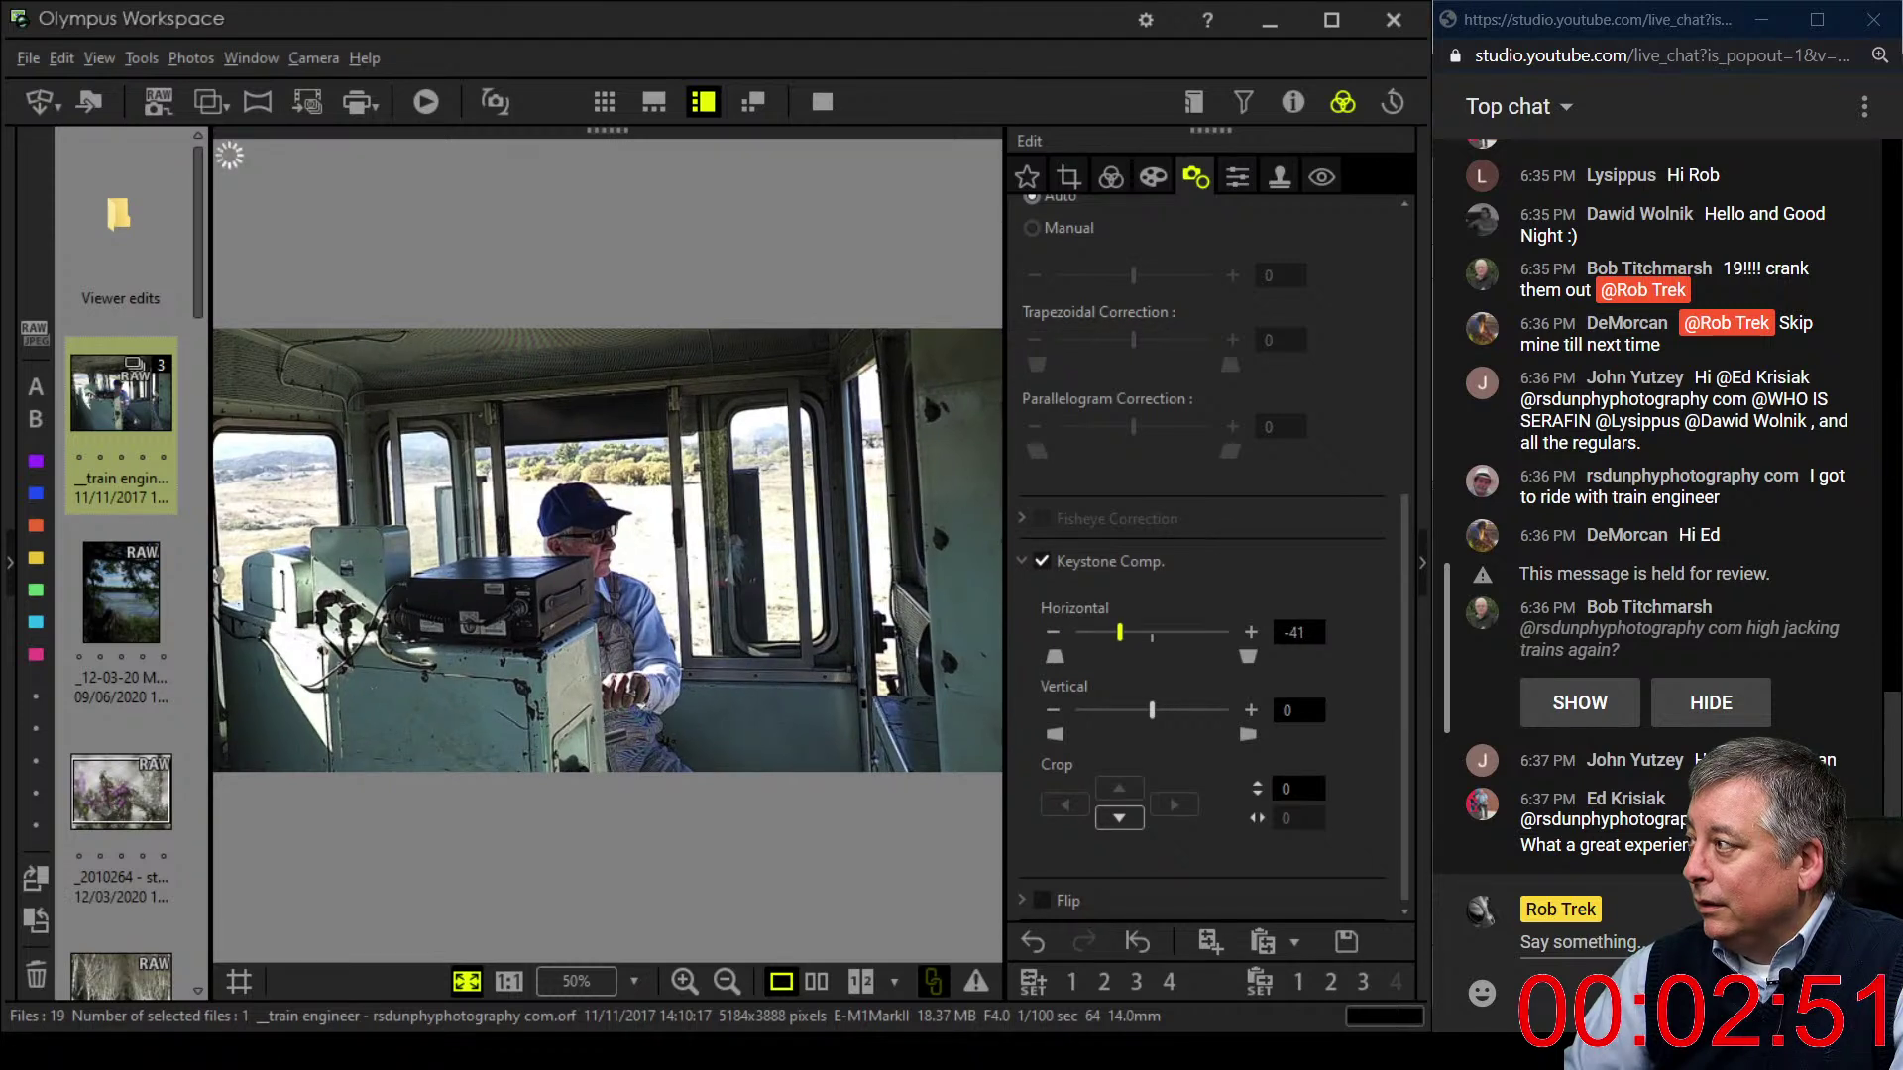
pyautogui.press('Right')
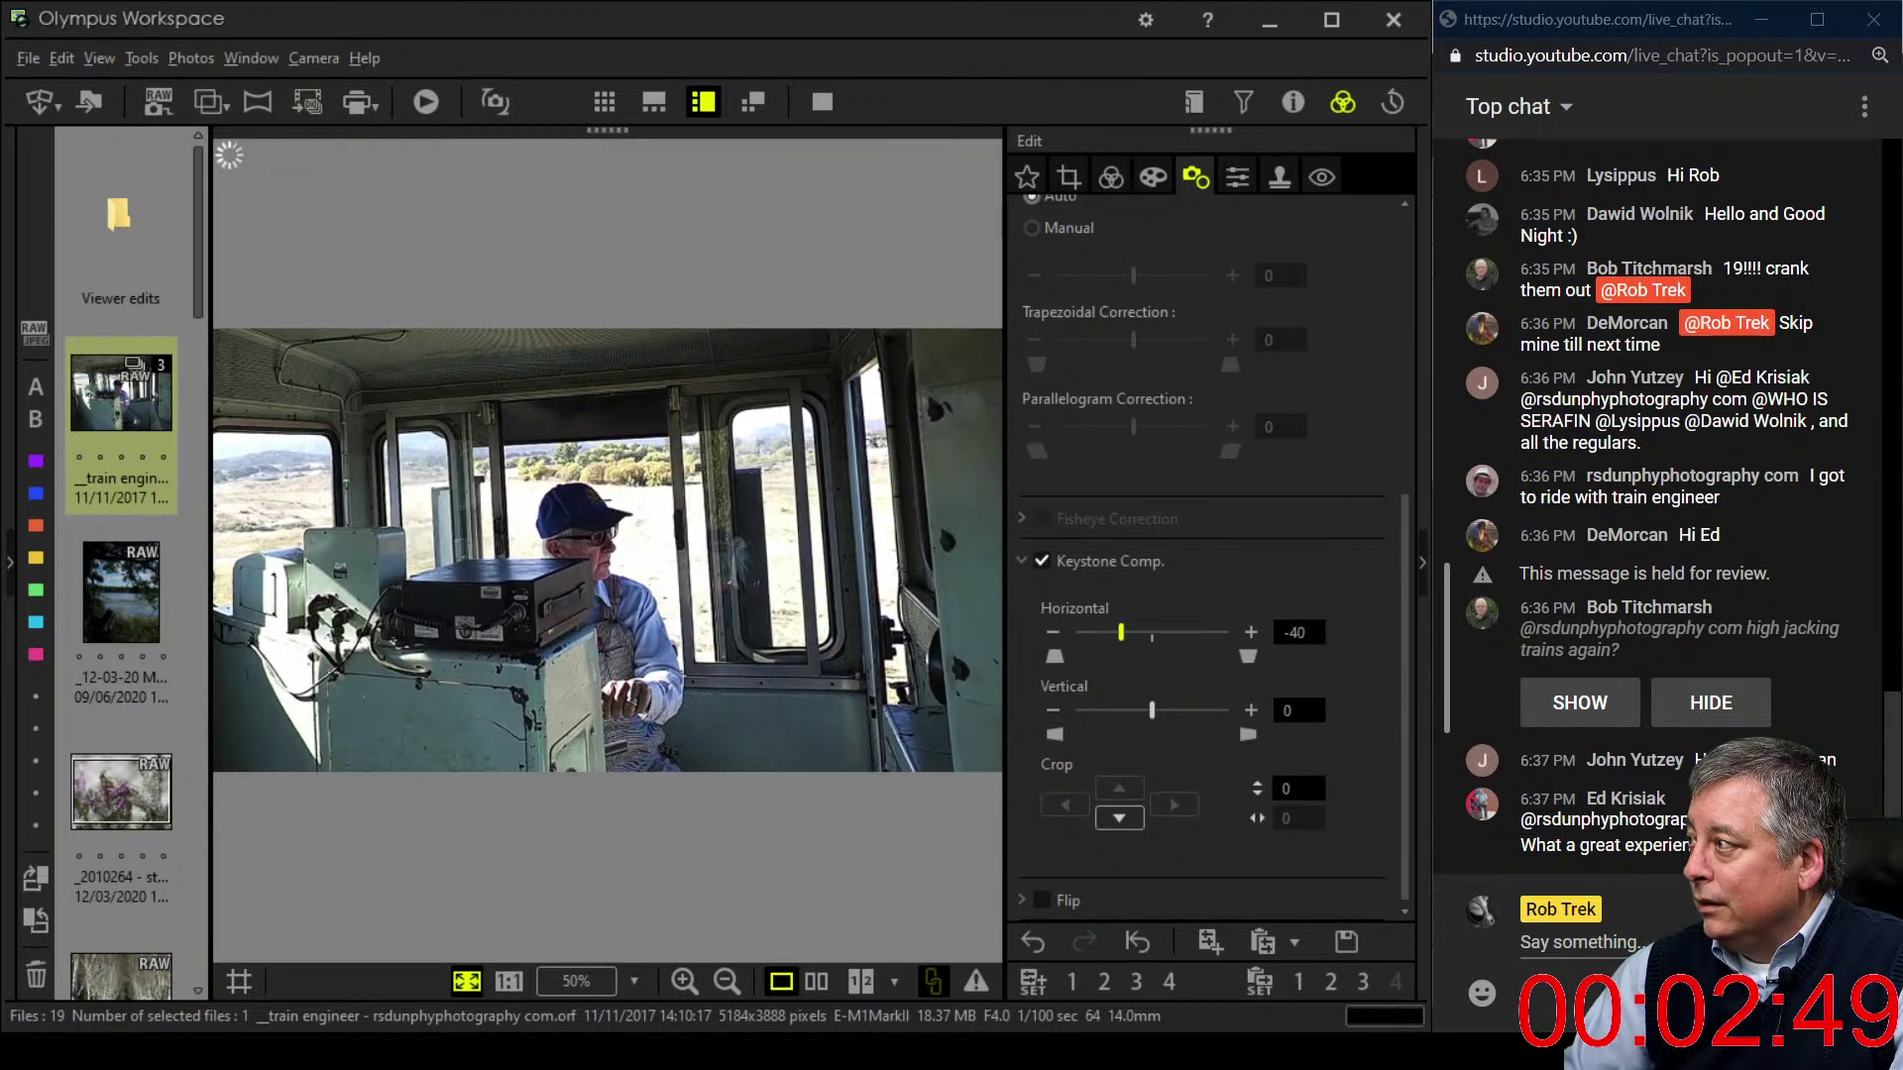
pyautogui.press('Right')
pyautogui.press('Right')
pyautogui.press('Right')
pyautogui.press('Right')
pyautogui.press('Right')
pyautogui.press('Right')
pyautogui.press('Right')
pyautogui.press('Right')
pyautogui.press('Right')
pyautogui.press('Right')
pyautogui.press('Right')
pyautogui.press('Right')
pyautogui.press('Right')
pyautogui.press('Right')
pyautogui.press('Right')
pyautogui.press('Left')
pyautogui.press('Left')
pyautogui.press('Left')
pyautogui.press('Left')
pyautogui.press('Left')
pyautogui.press('Left')
pyautogui.press('Left')
pyautogui.press('Left')
pyautogui.press('Left')
pyautogui.press('Left')
pyautogui.press('Left')
pyautogui.press('Left')
pyautogui.press('Left')
pyautogui.press('Left')
pyautogui.press('Left')
pyautogui.press('Left')
pyautogui.press('Left')
pyautogui.press('Left')
pyautogui.press('Left')
pyautogui.press('Left')
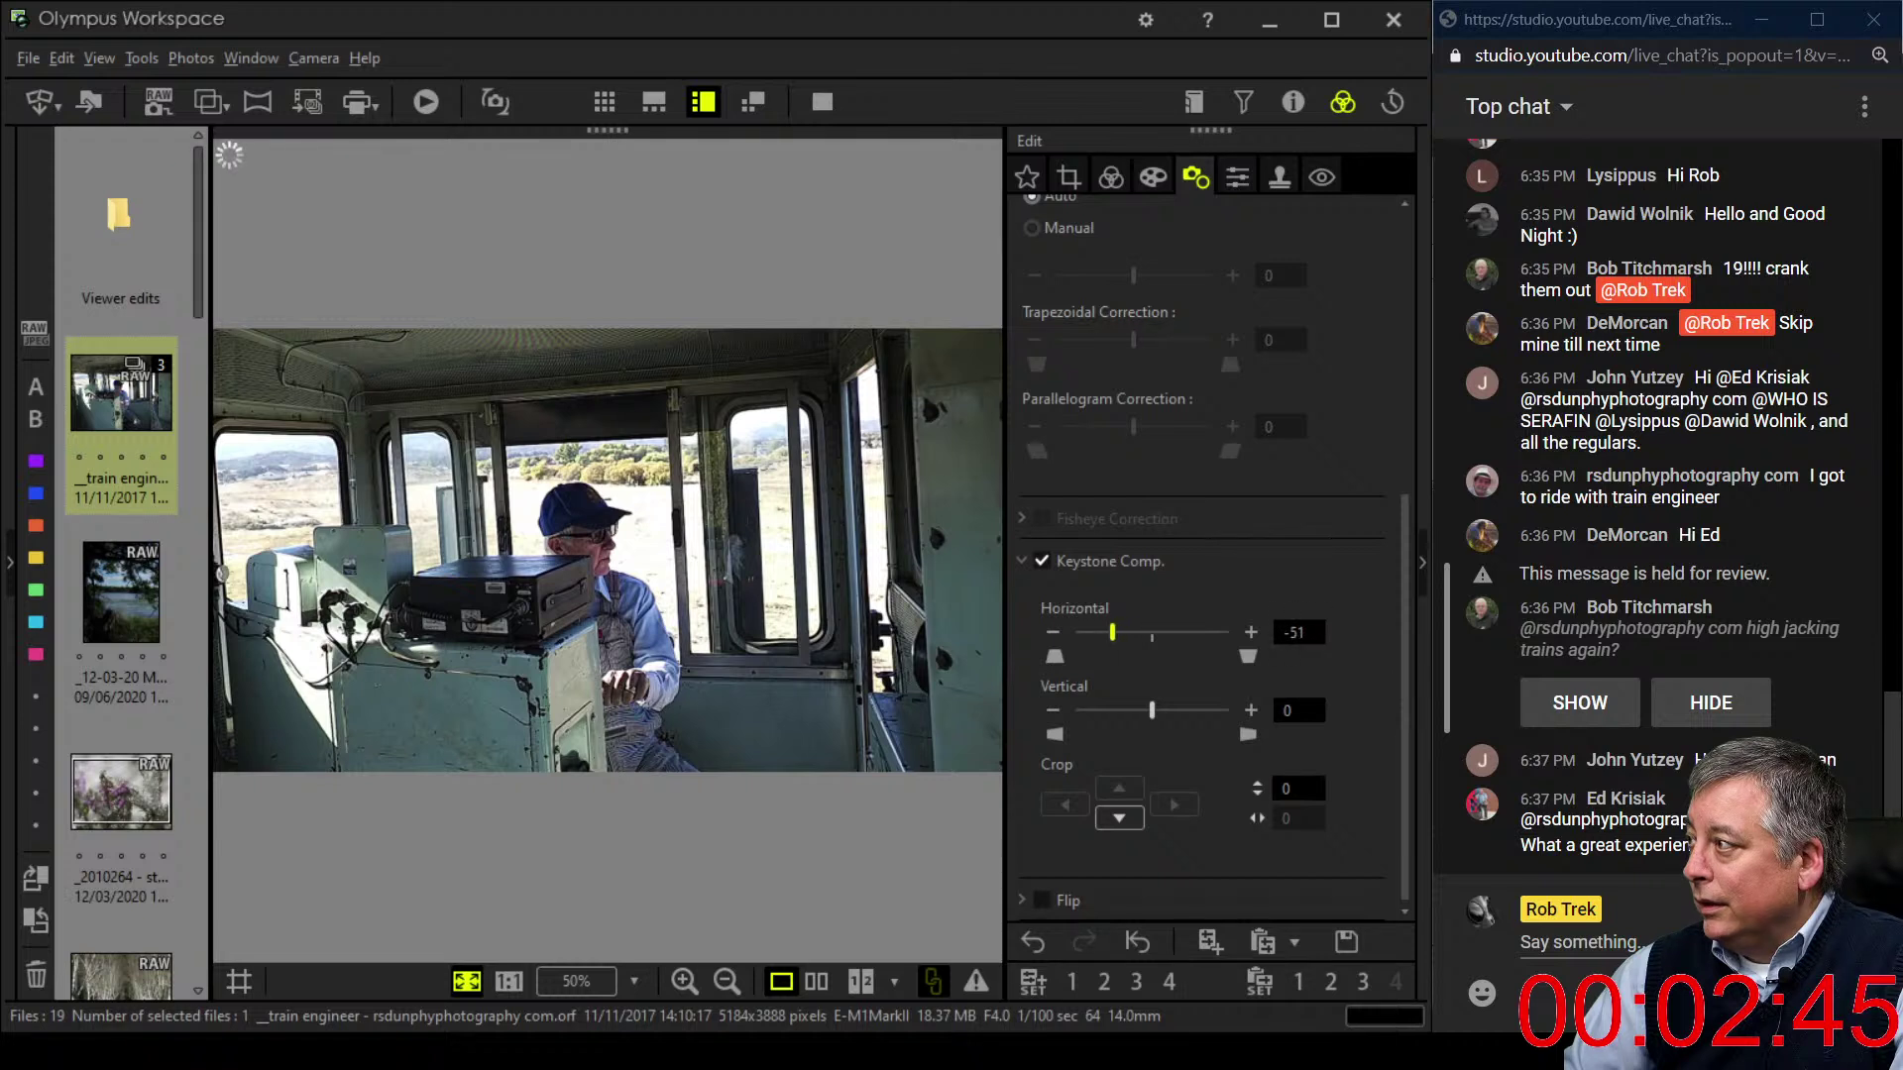
pyautogui.press('Left')
pyautogui.press('Left')
pyautogui.press('Left')
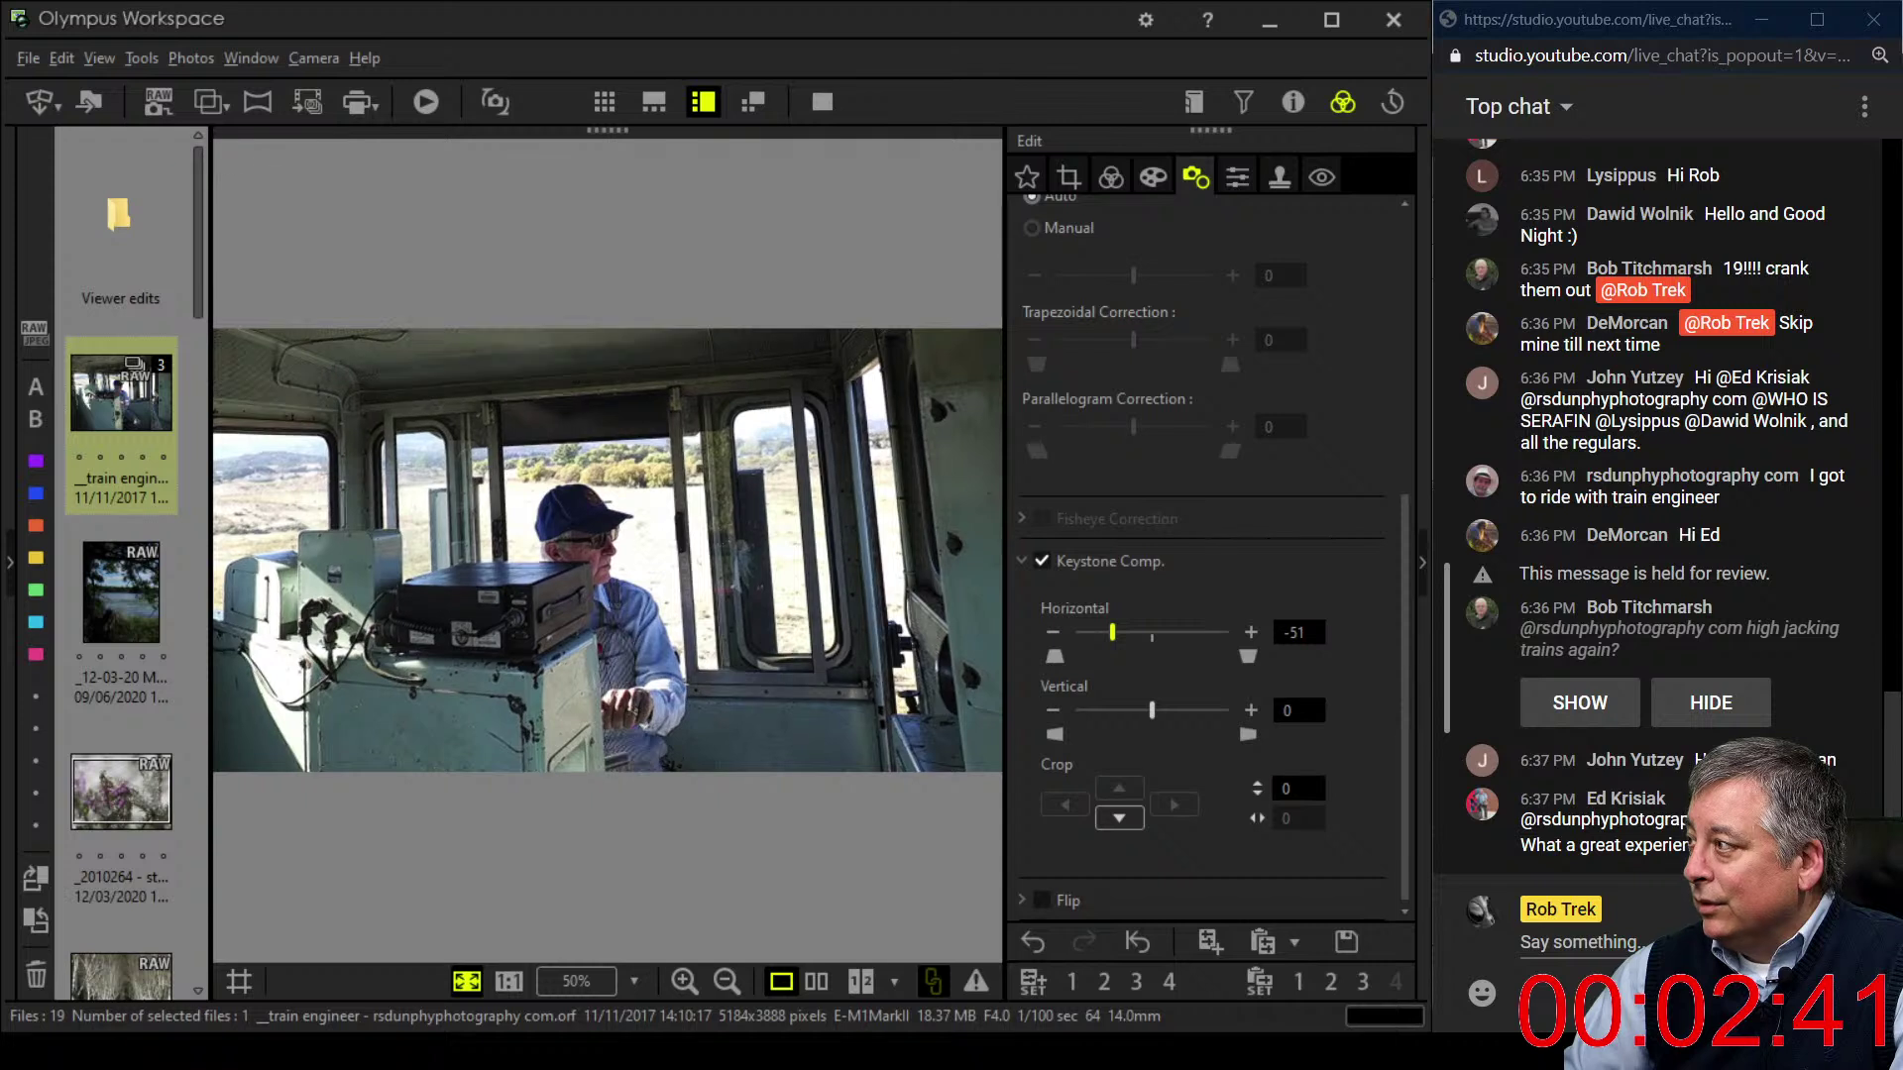
pyautogui.press('Right')
pyautogui.press('Right')
pyautogui.press('Right')
pyautogui.press('Right')
pyautogui.press('Right')
pyautogui.press('Right')
pyautogui.press('Right')
pyautogui.press('Right')
pyautogui.press('Right')
pyautogui.press('Right')
pyautogui.press('Right')
pyautogui.press('Right')
pyautogui.press('Right')
pyautogui.press('Right')
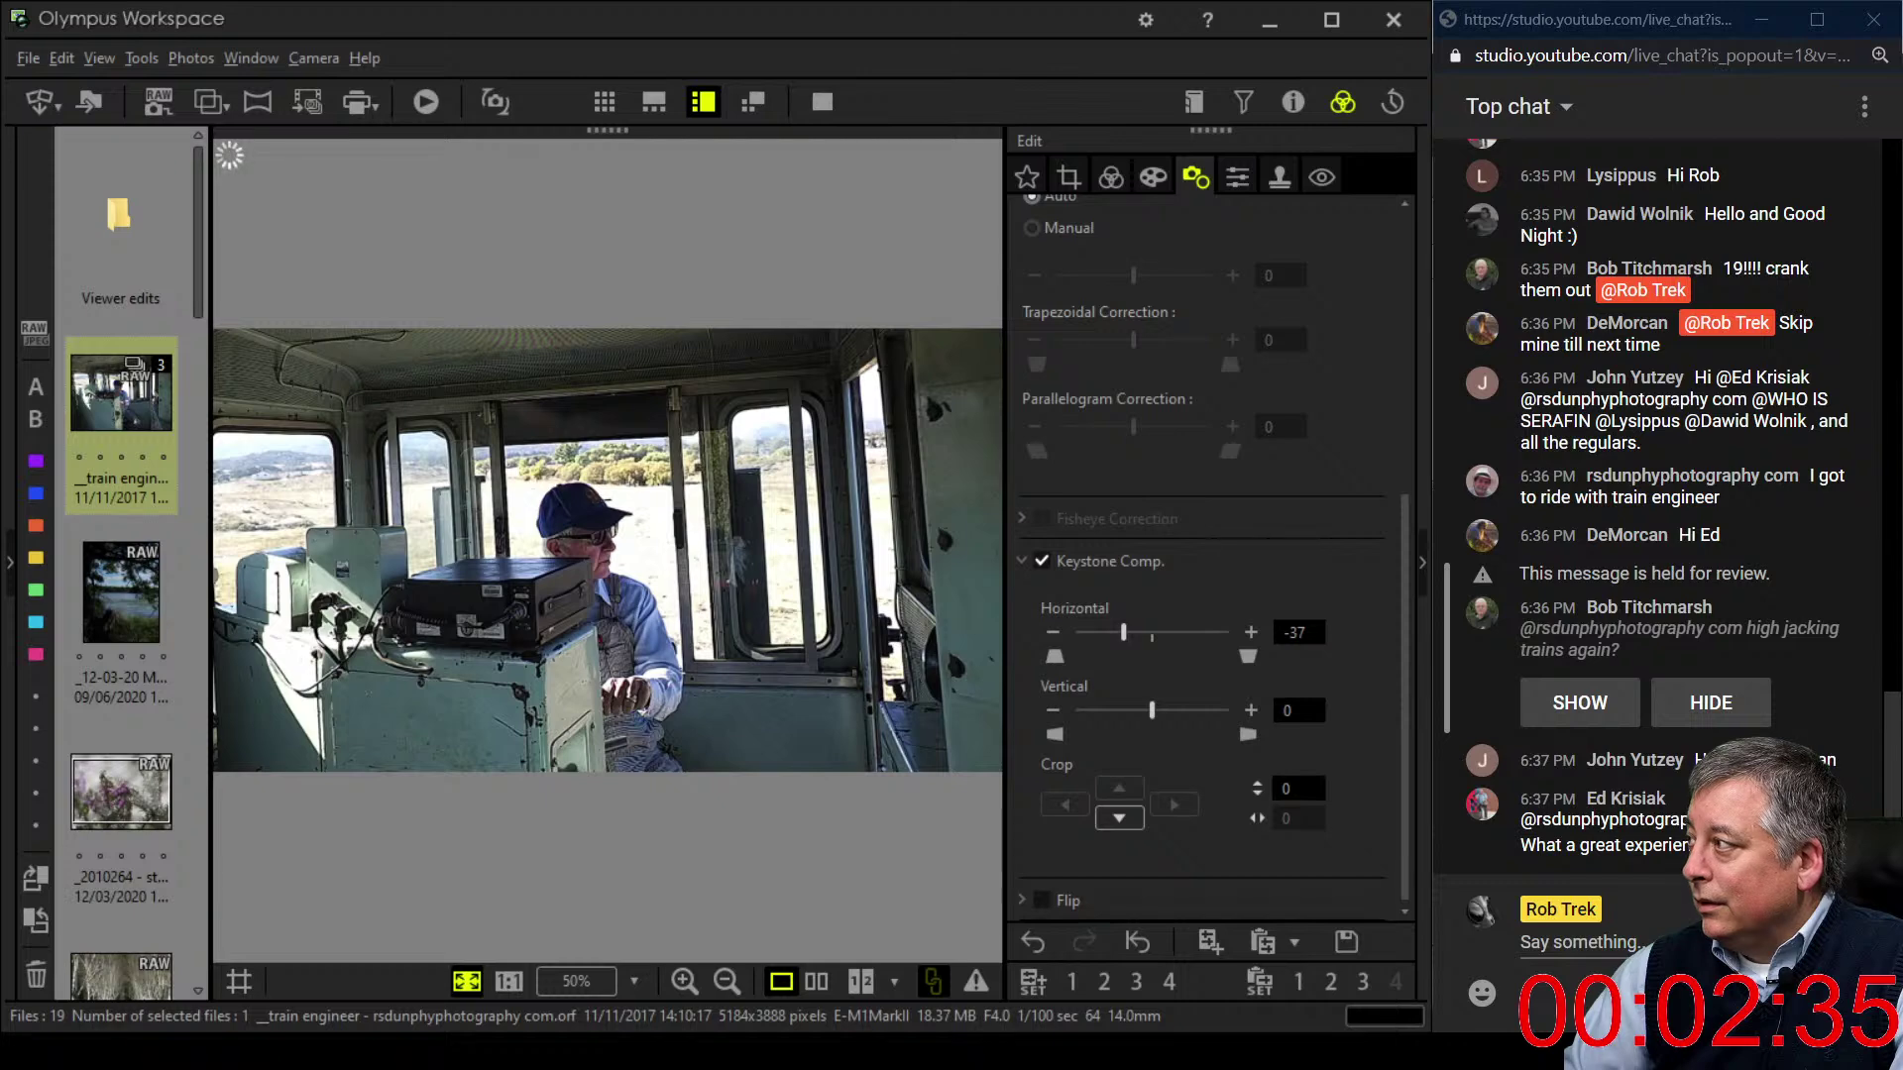
# - Set the tilt adjustment of the 16:9 crop to 1.8 and apply it
pyautogui.click(1069, 177)
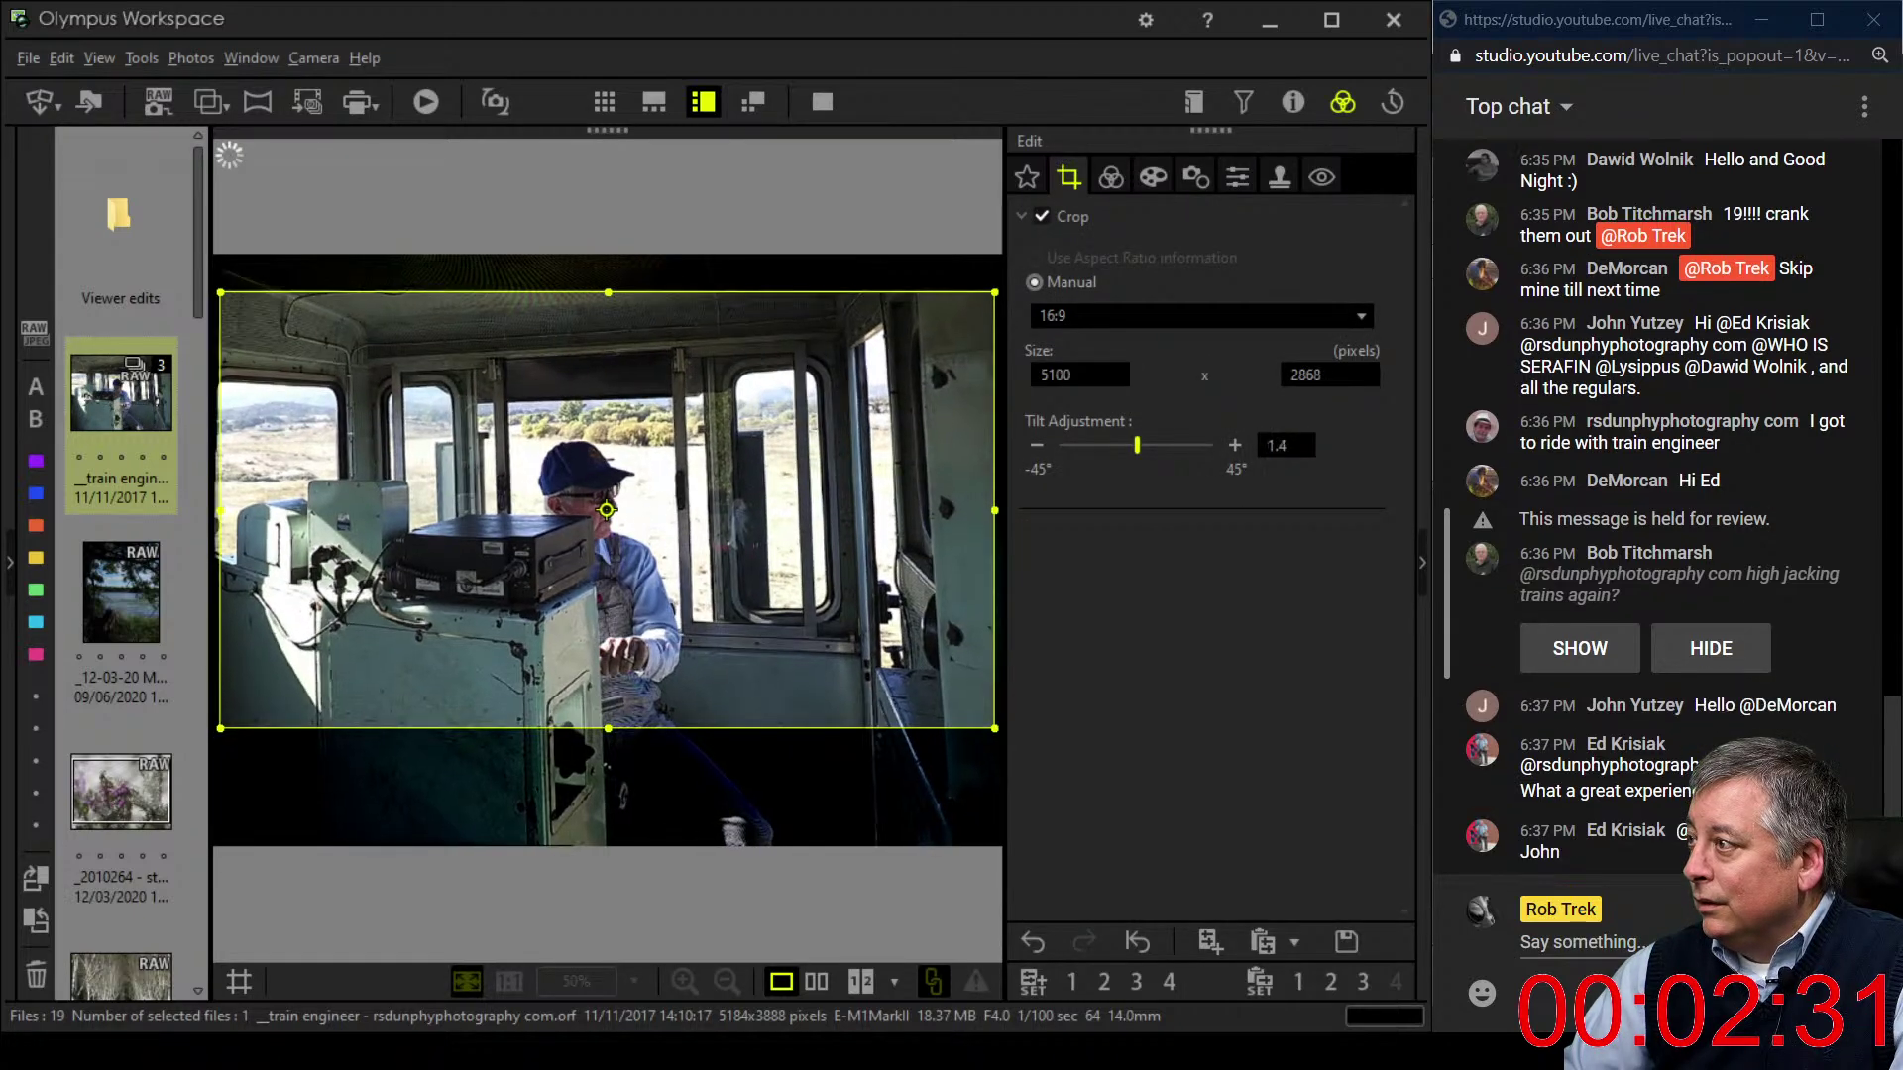
pyautogui.press('Right')
pyautogui.press('Right')
pyautogui.press('Right')
pyautogui.press('Right')
pyautogui.press('Right')
pyautogui.press('Right')
pyautogui.press('Right')
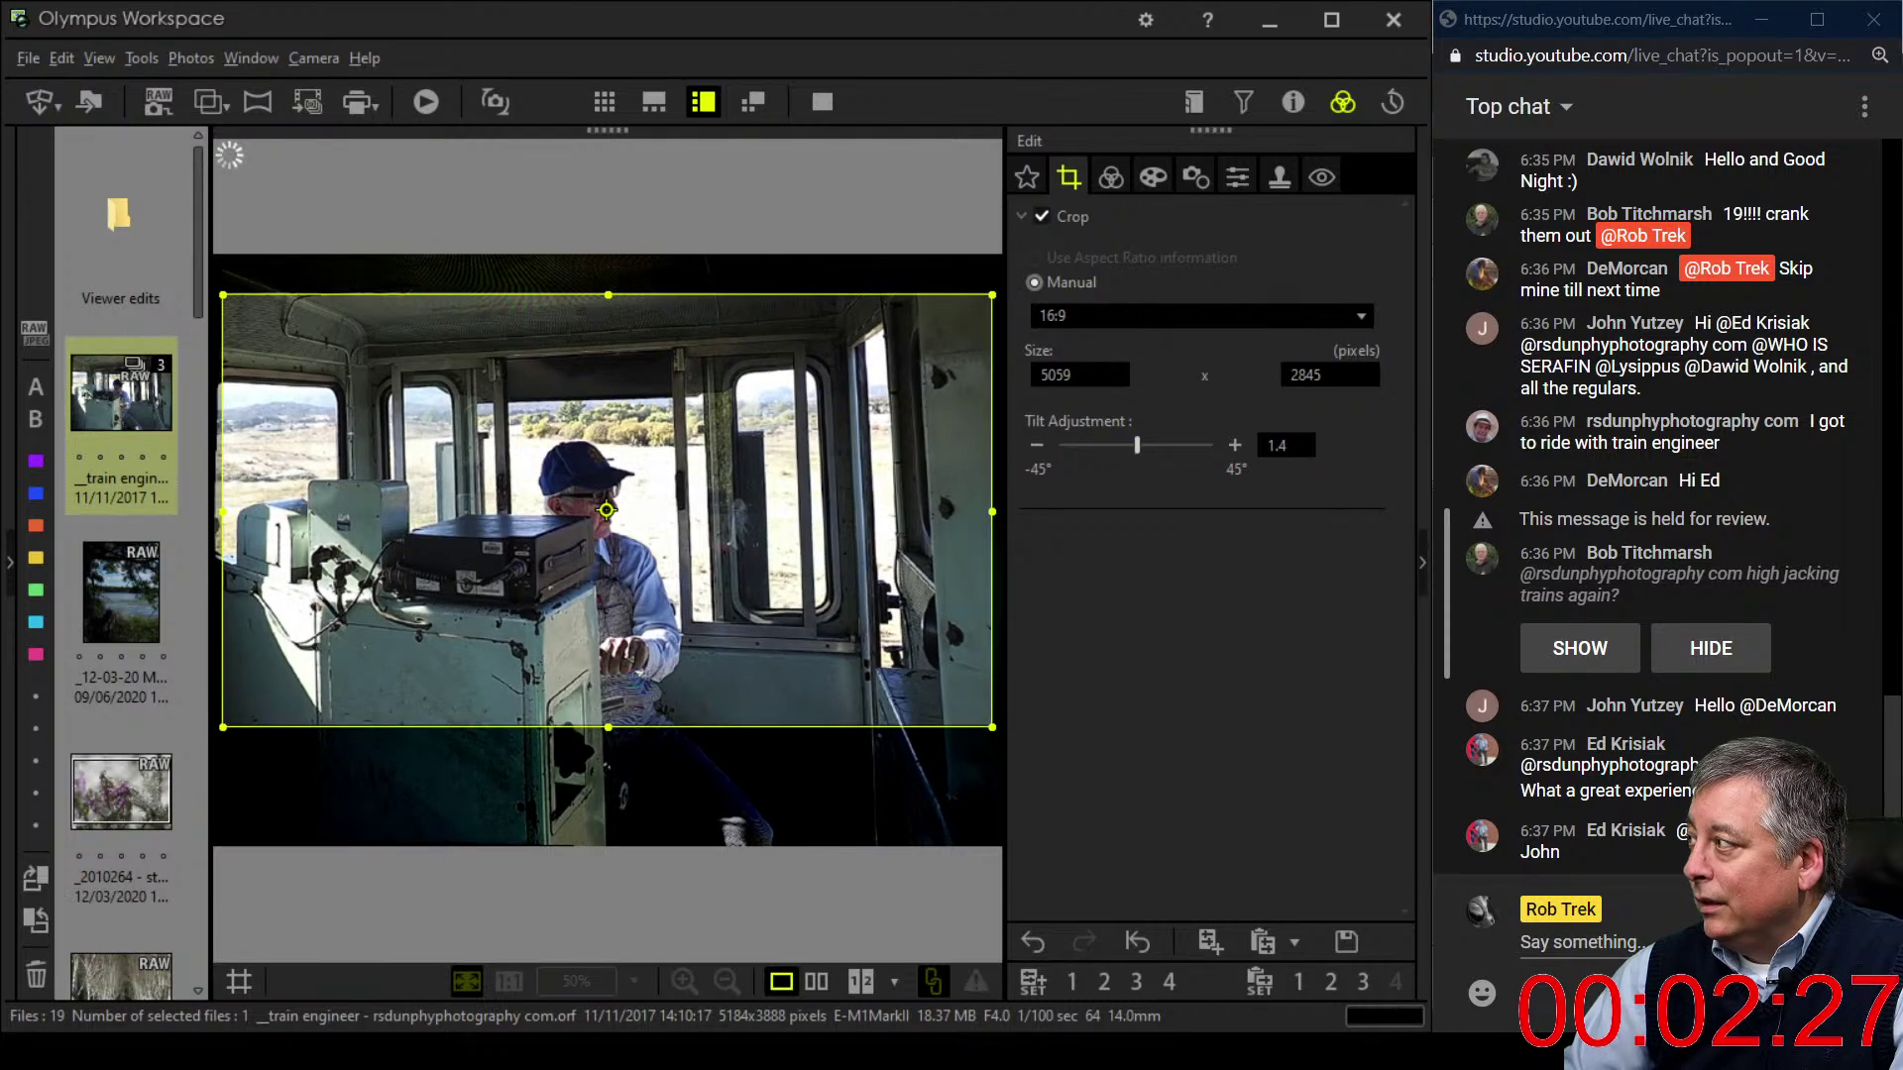
pyautogui.press('Right')
pyautogui.press('Right')
pyautogui.press('Right')
pyautogui.press('Right')
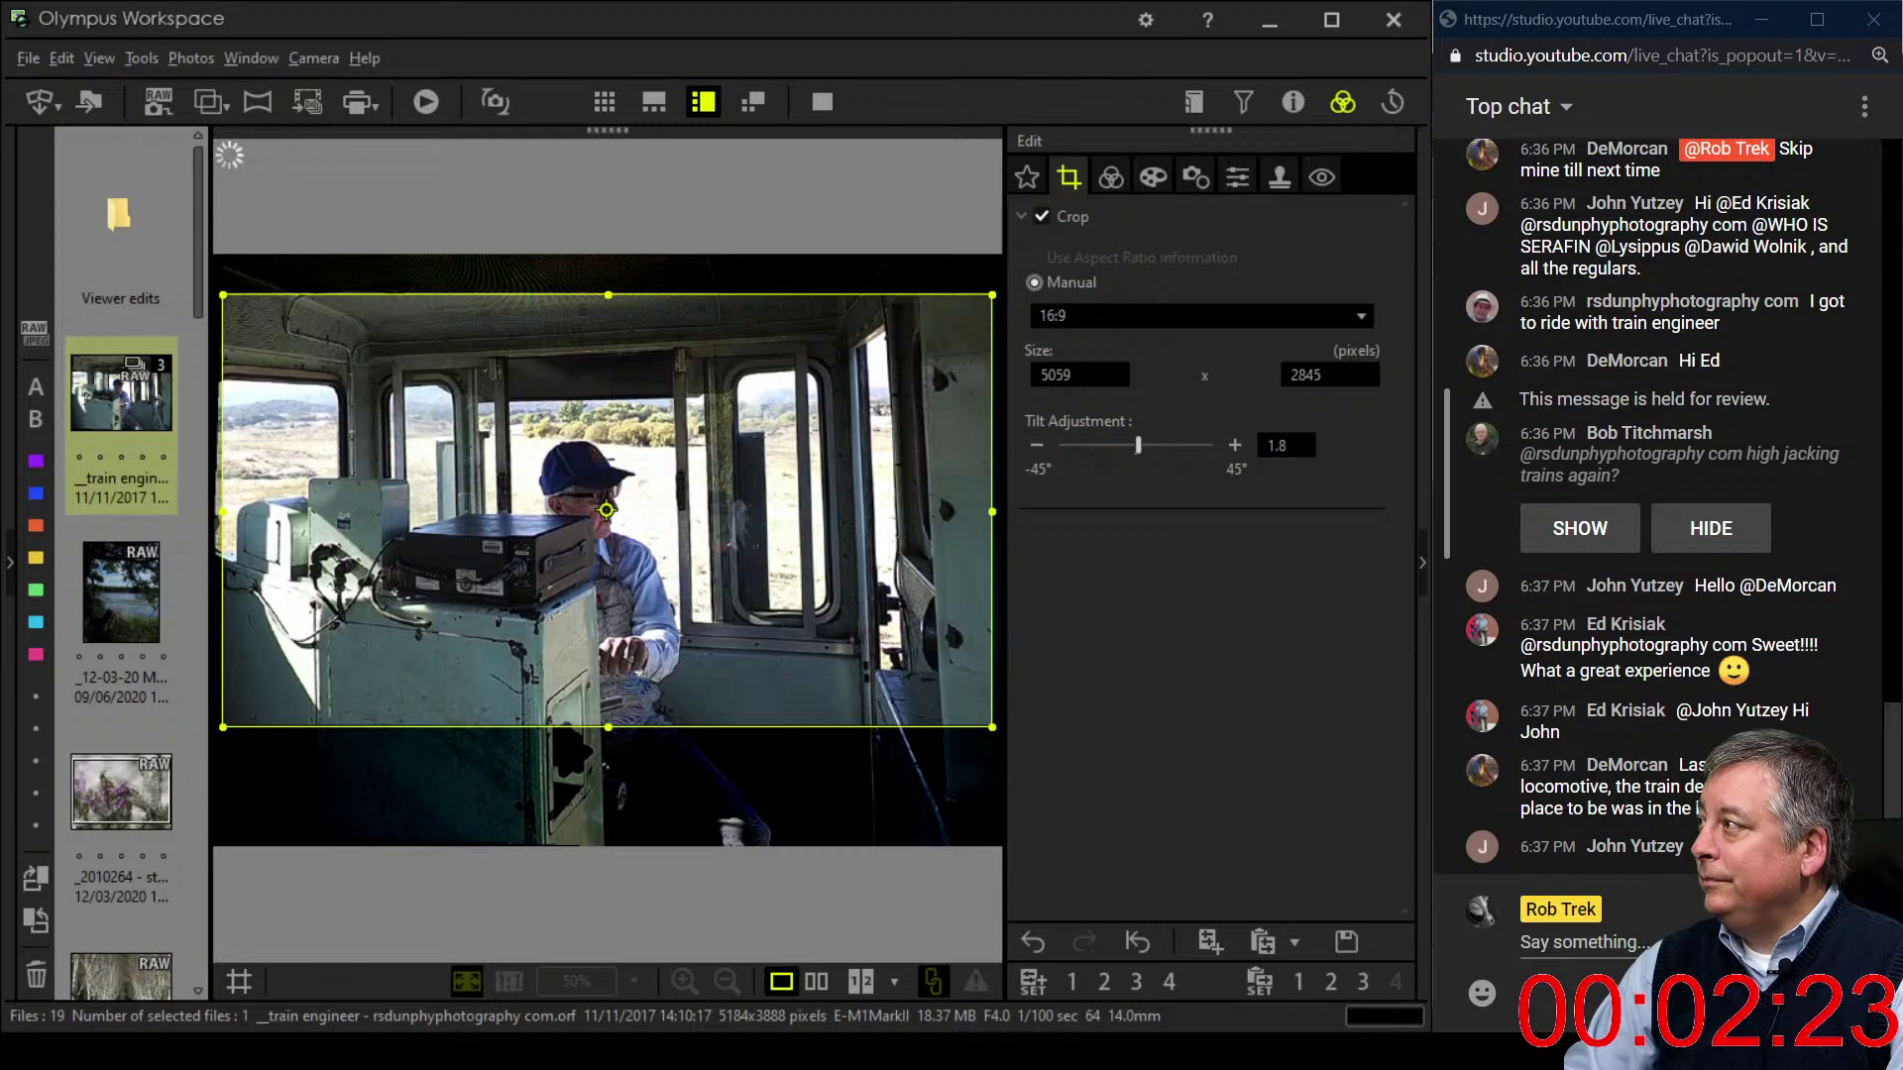
pyautogui.press('Return')
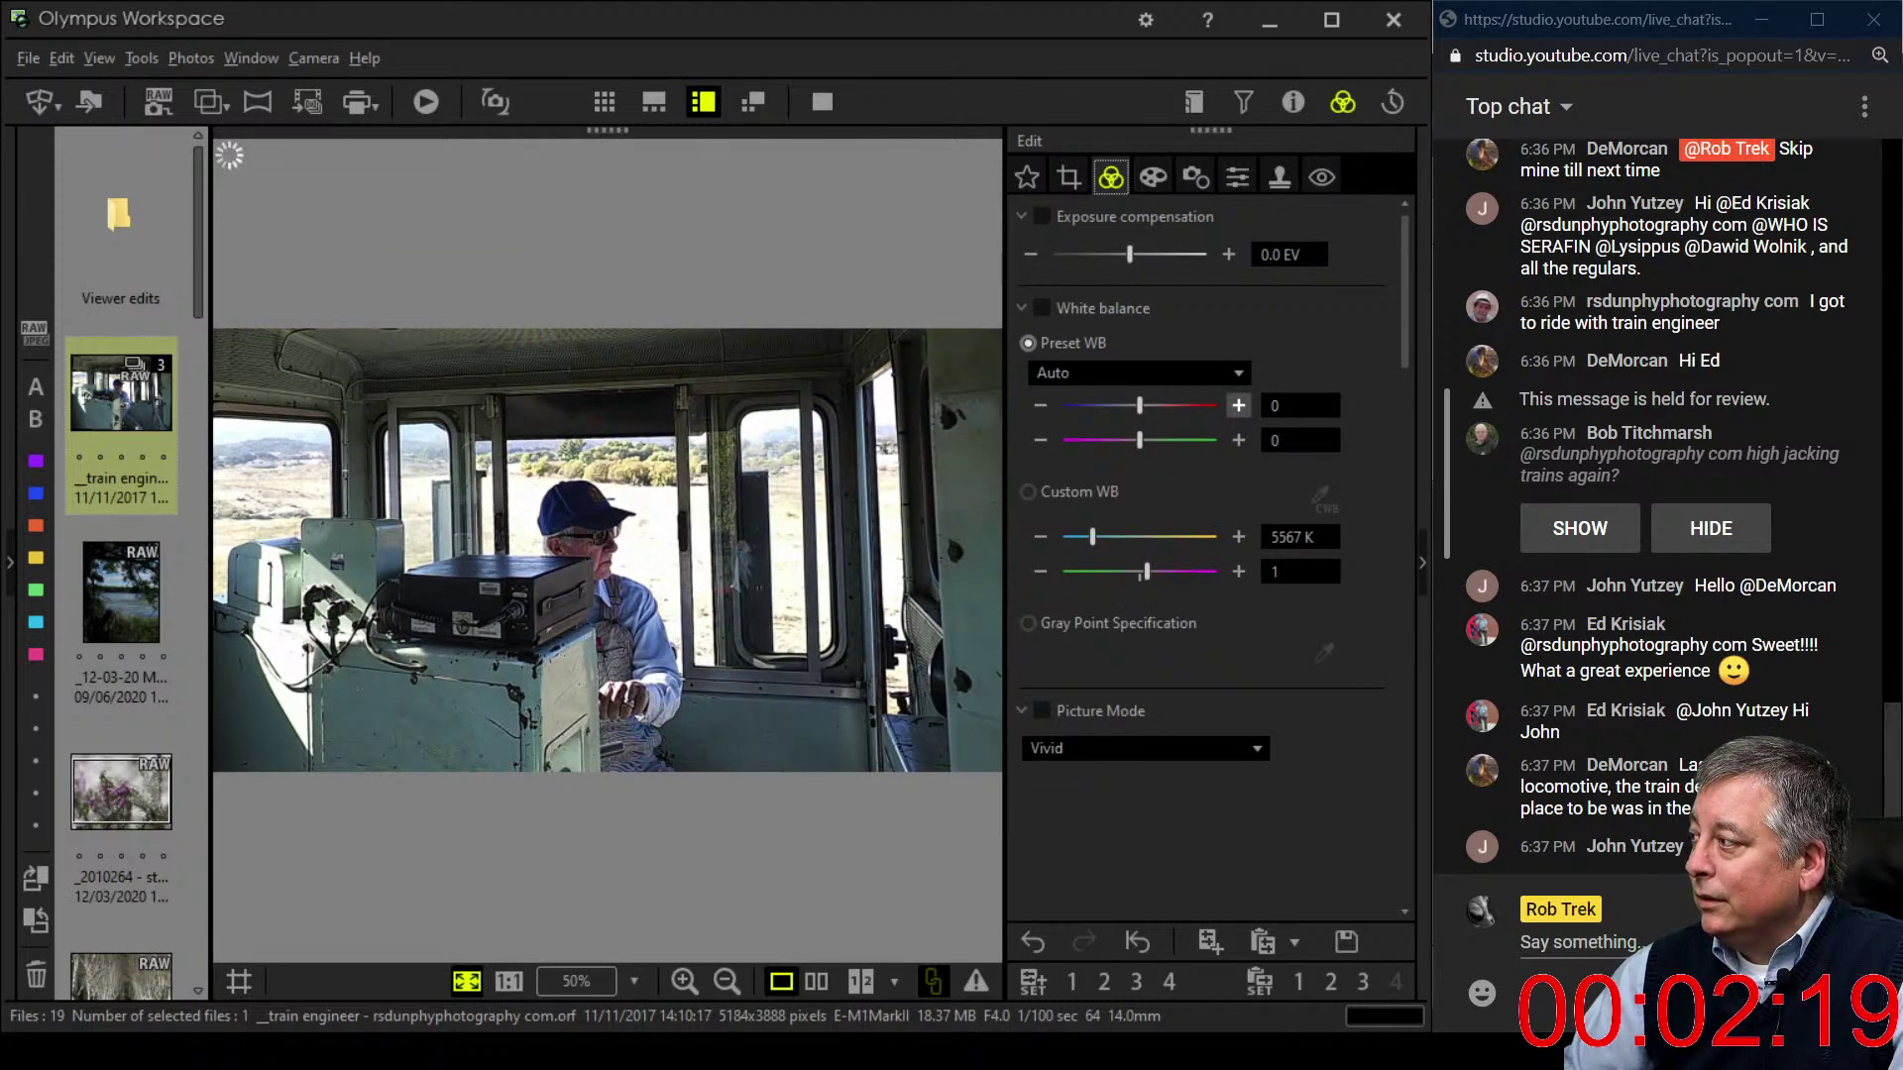
# - Set the horizontal keystone compensation to -34 and inspect the engineer's cap and face at 1:1 magnification
pyautogui.scroll(-10, 1238, 406)
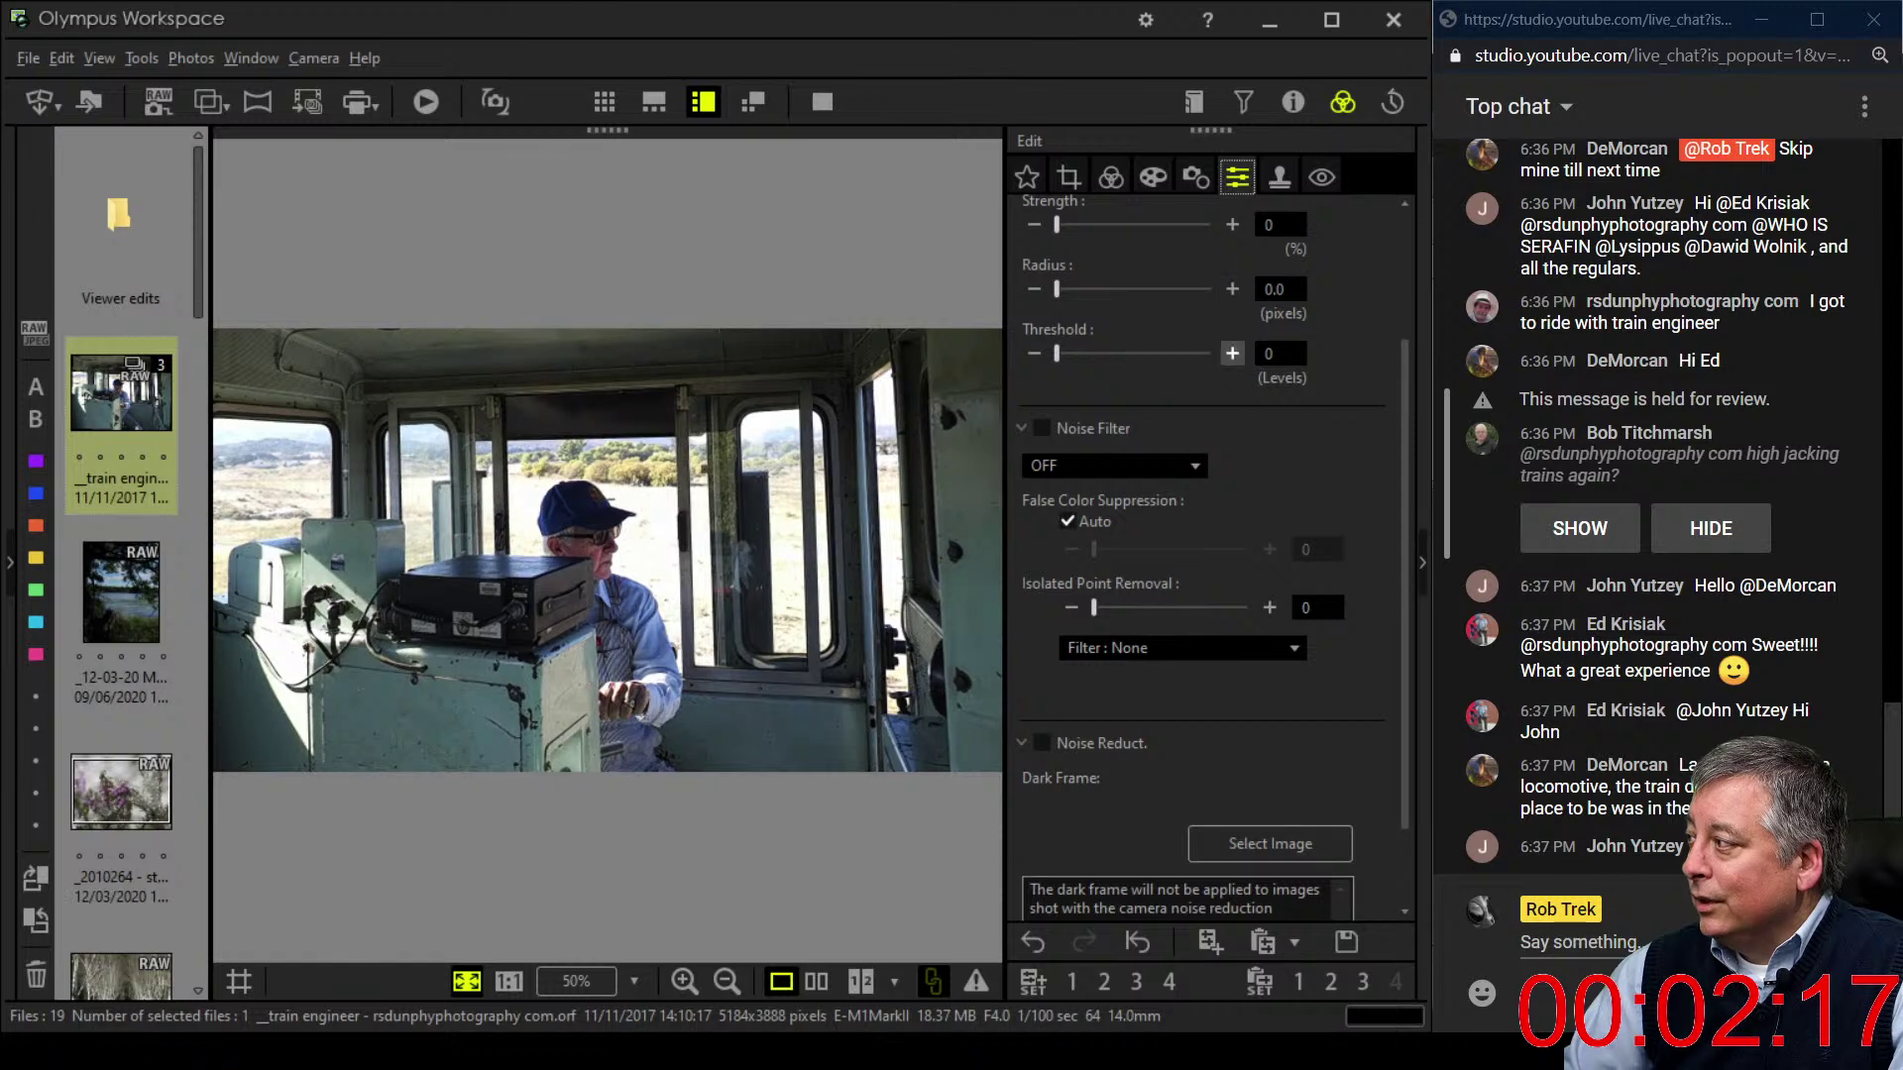
pyautogui.scroll(-5, 1232, 353)
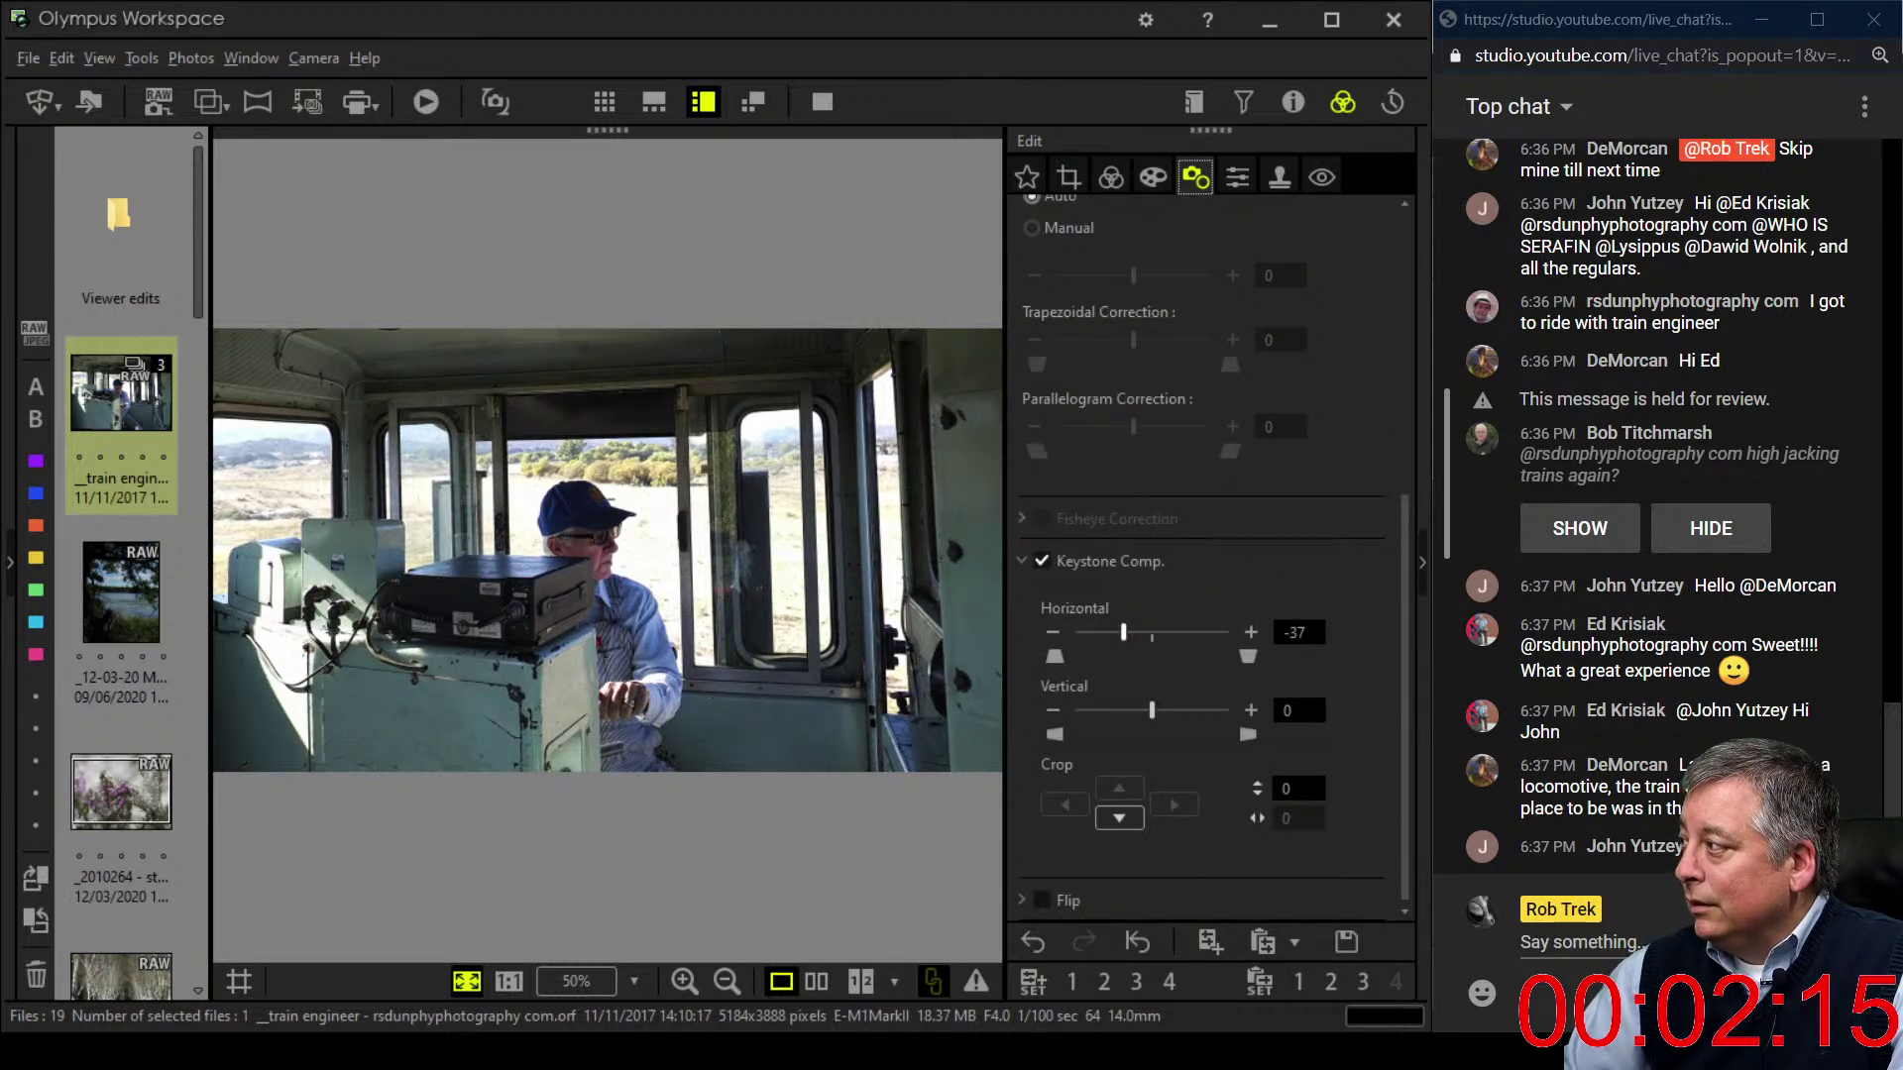
pyautogui.moveTo(1123, 632); pyautogui.dragTo(1125, 632)
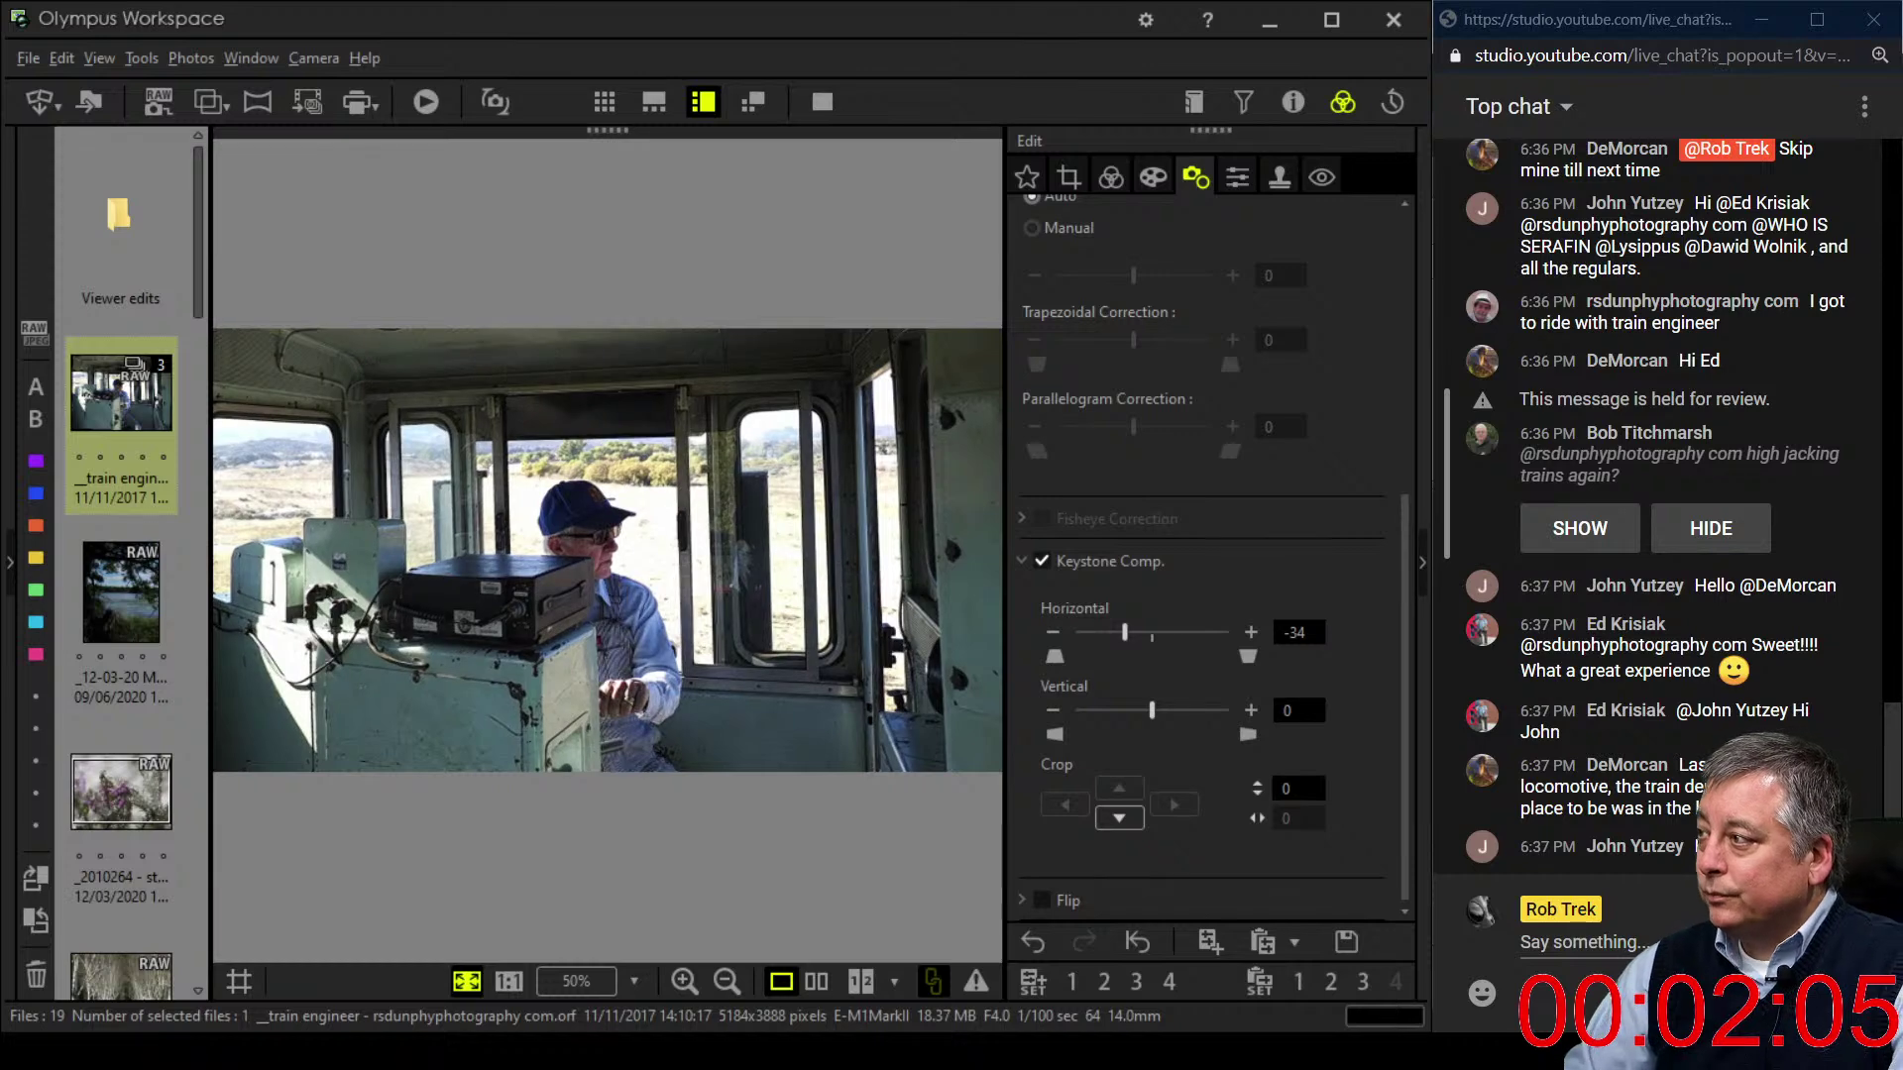
pyautogui.click(568, 501)
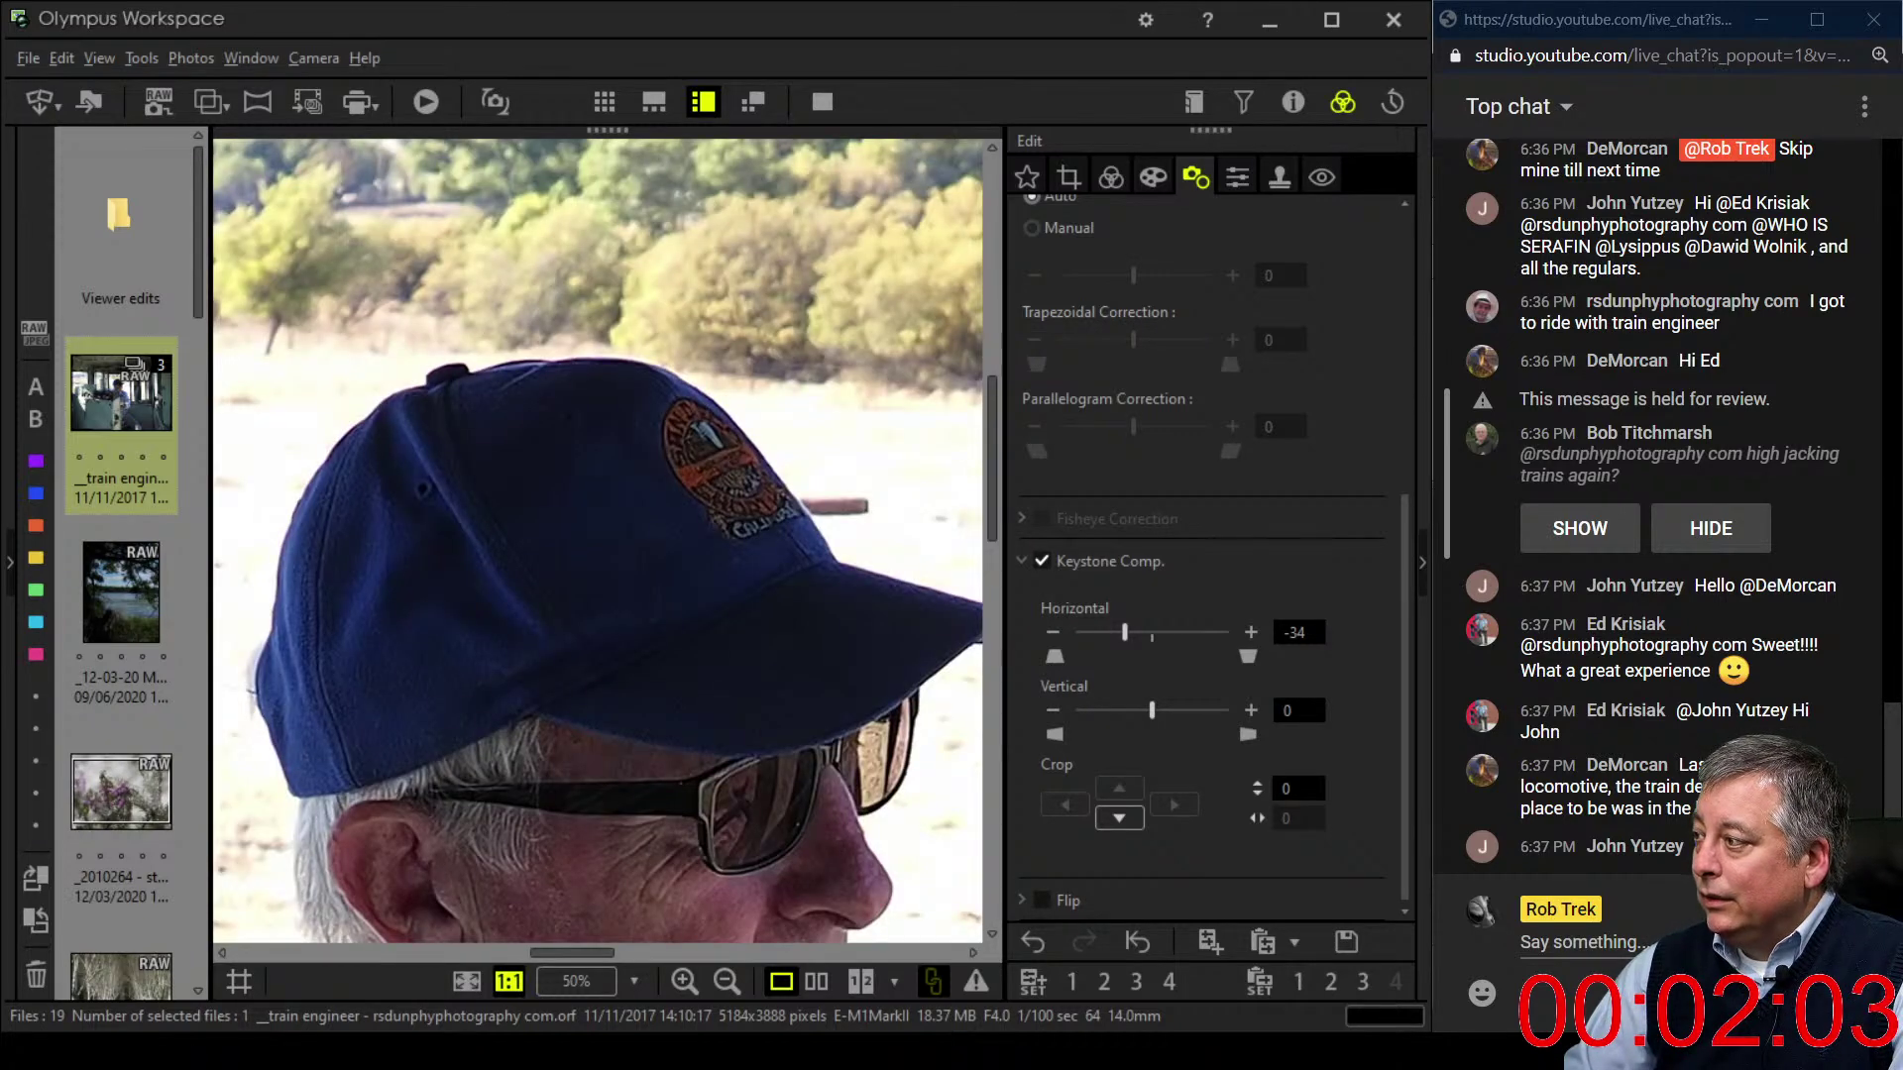
# - Return to the full view of the train engineer photo and set its exposure compensation to -0.9 EV
pyautogui.click(568, 501)
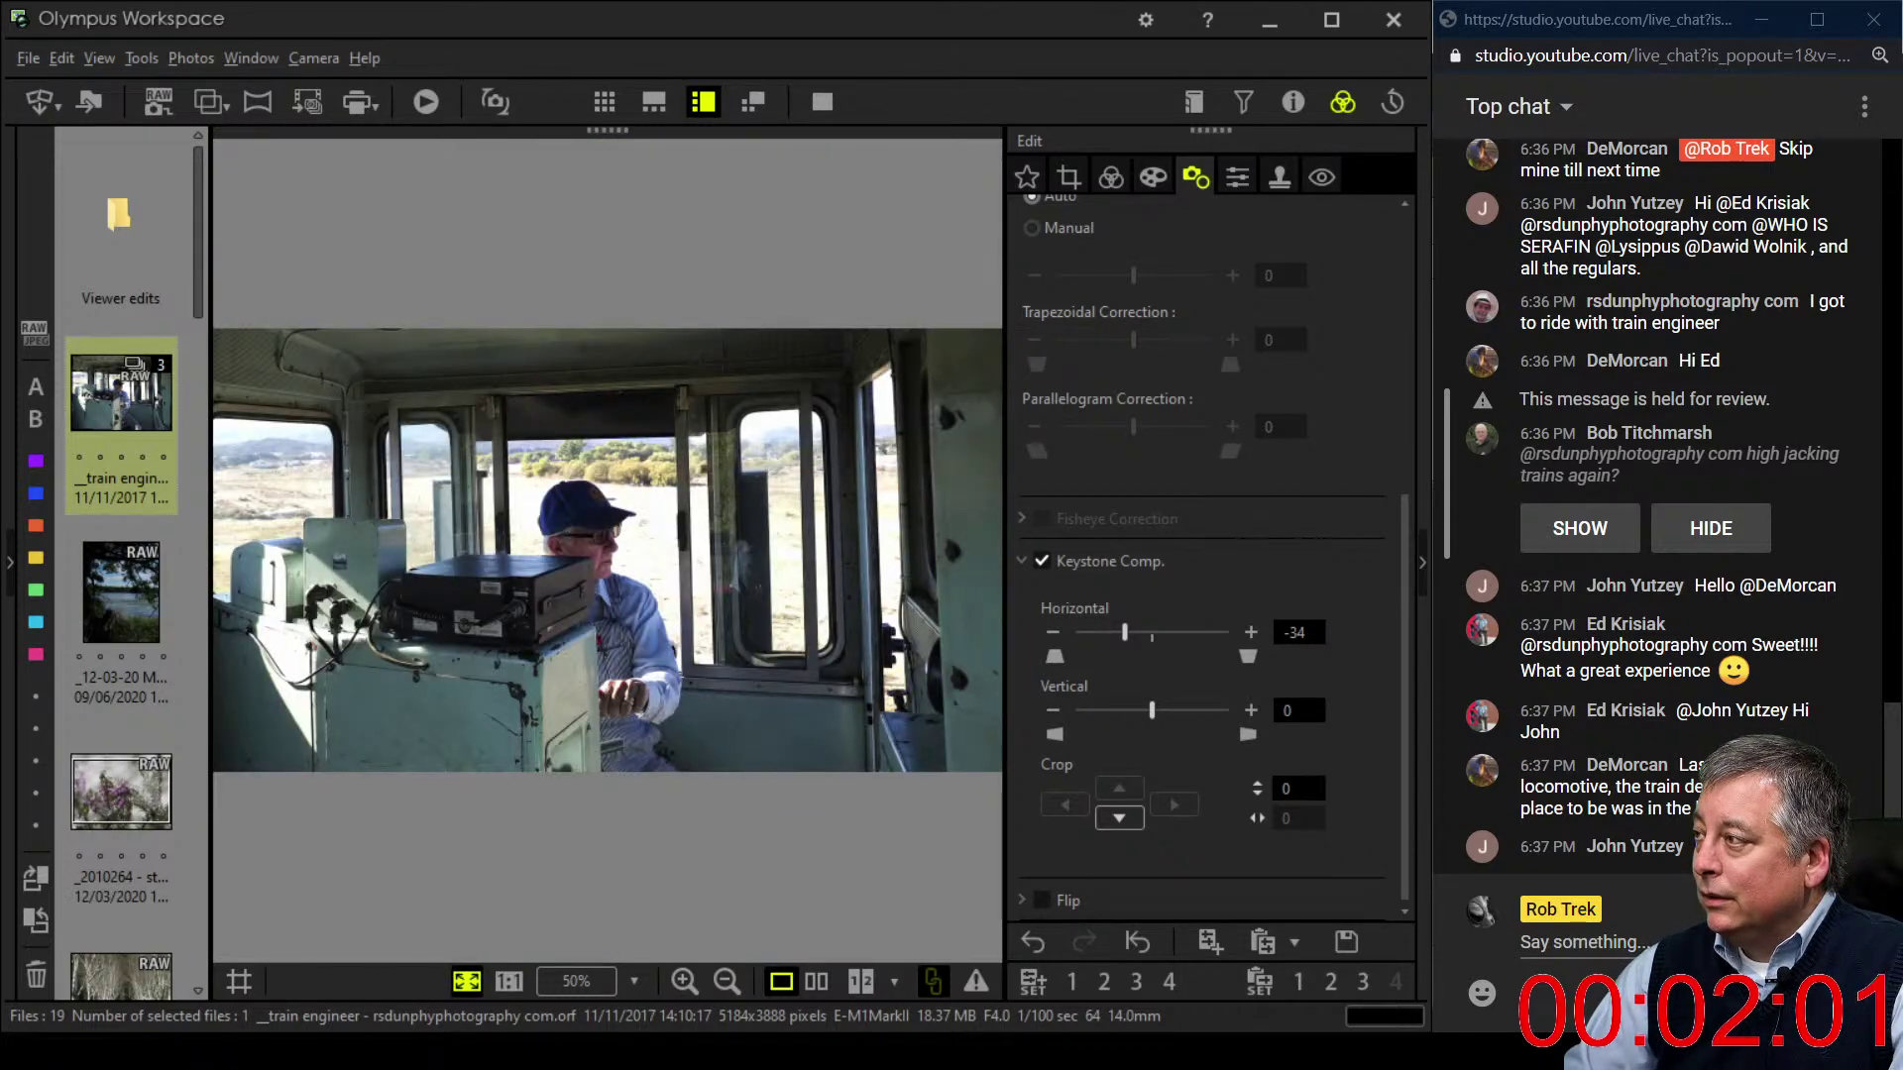
pyautogui.click(1111, 177)
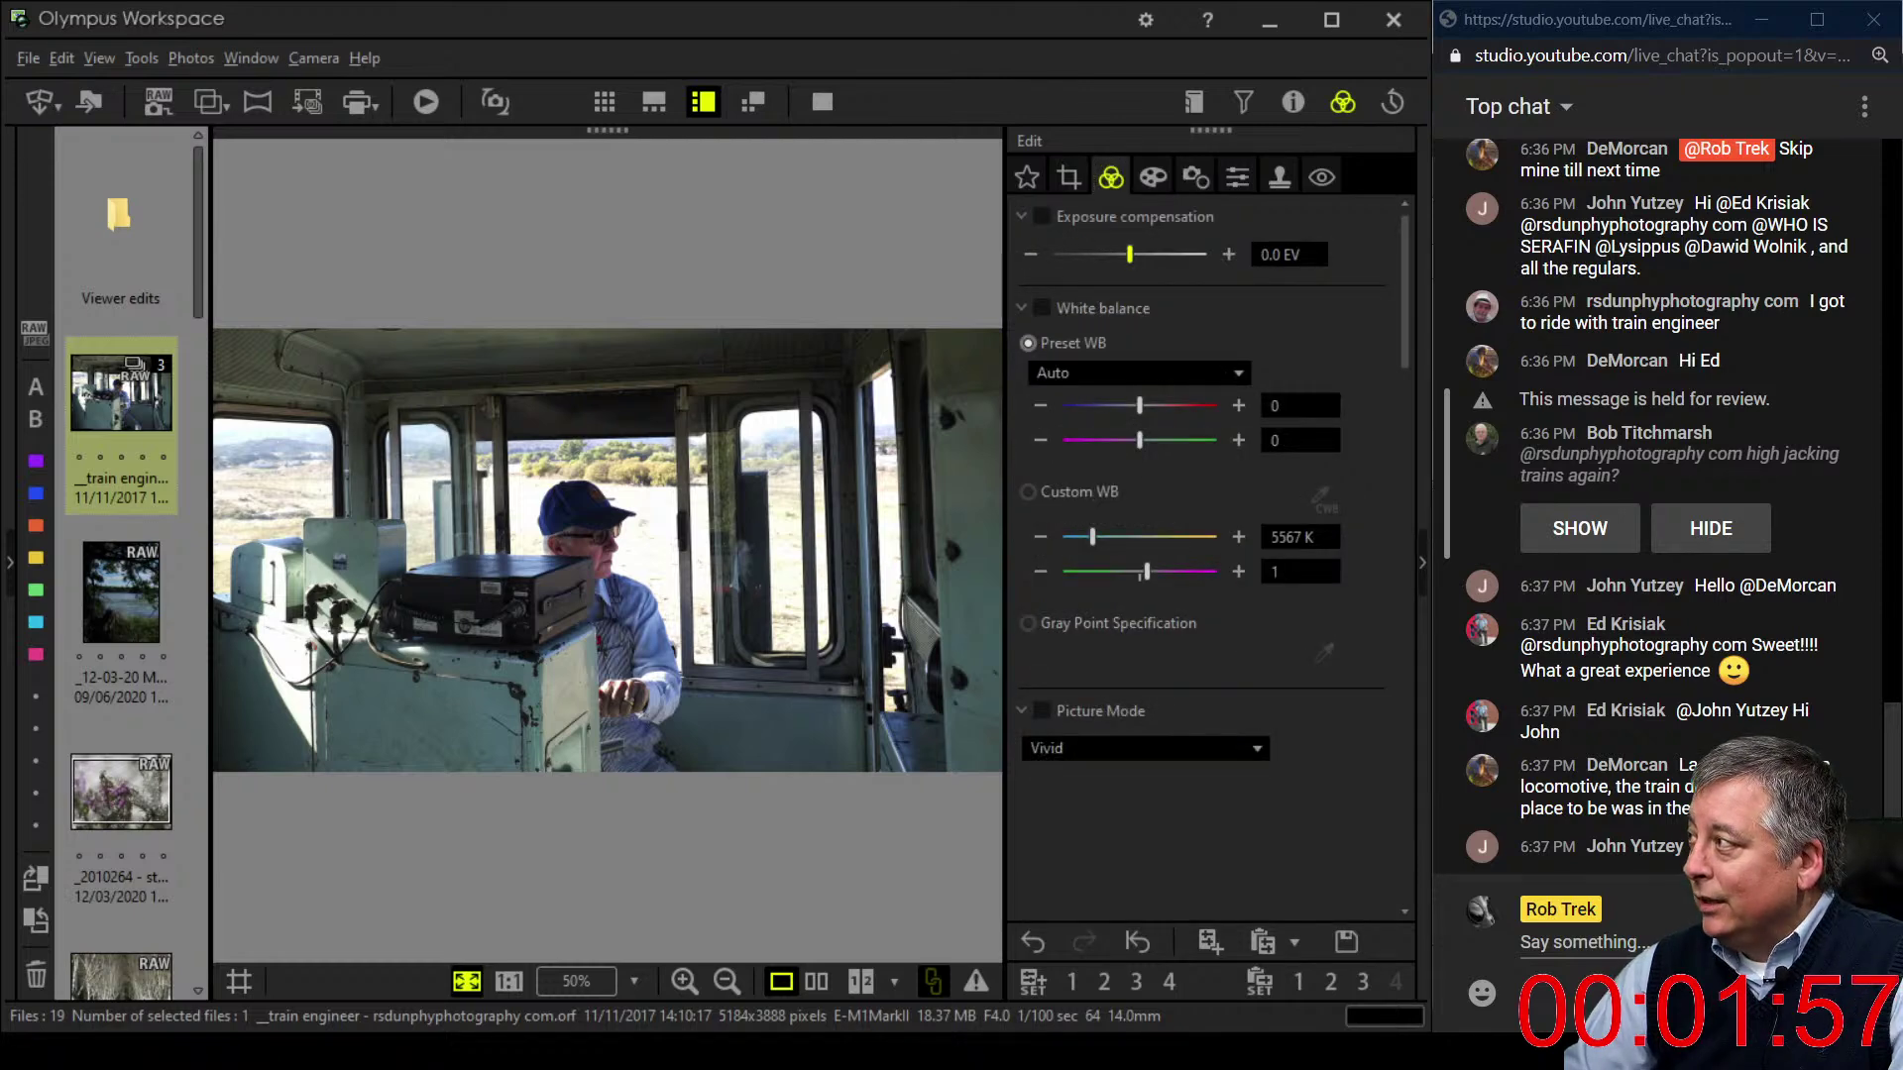
pyautogui.moveTo(1129, 254); pyautogui.dragTo(1098, 255)
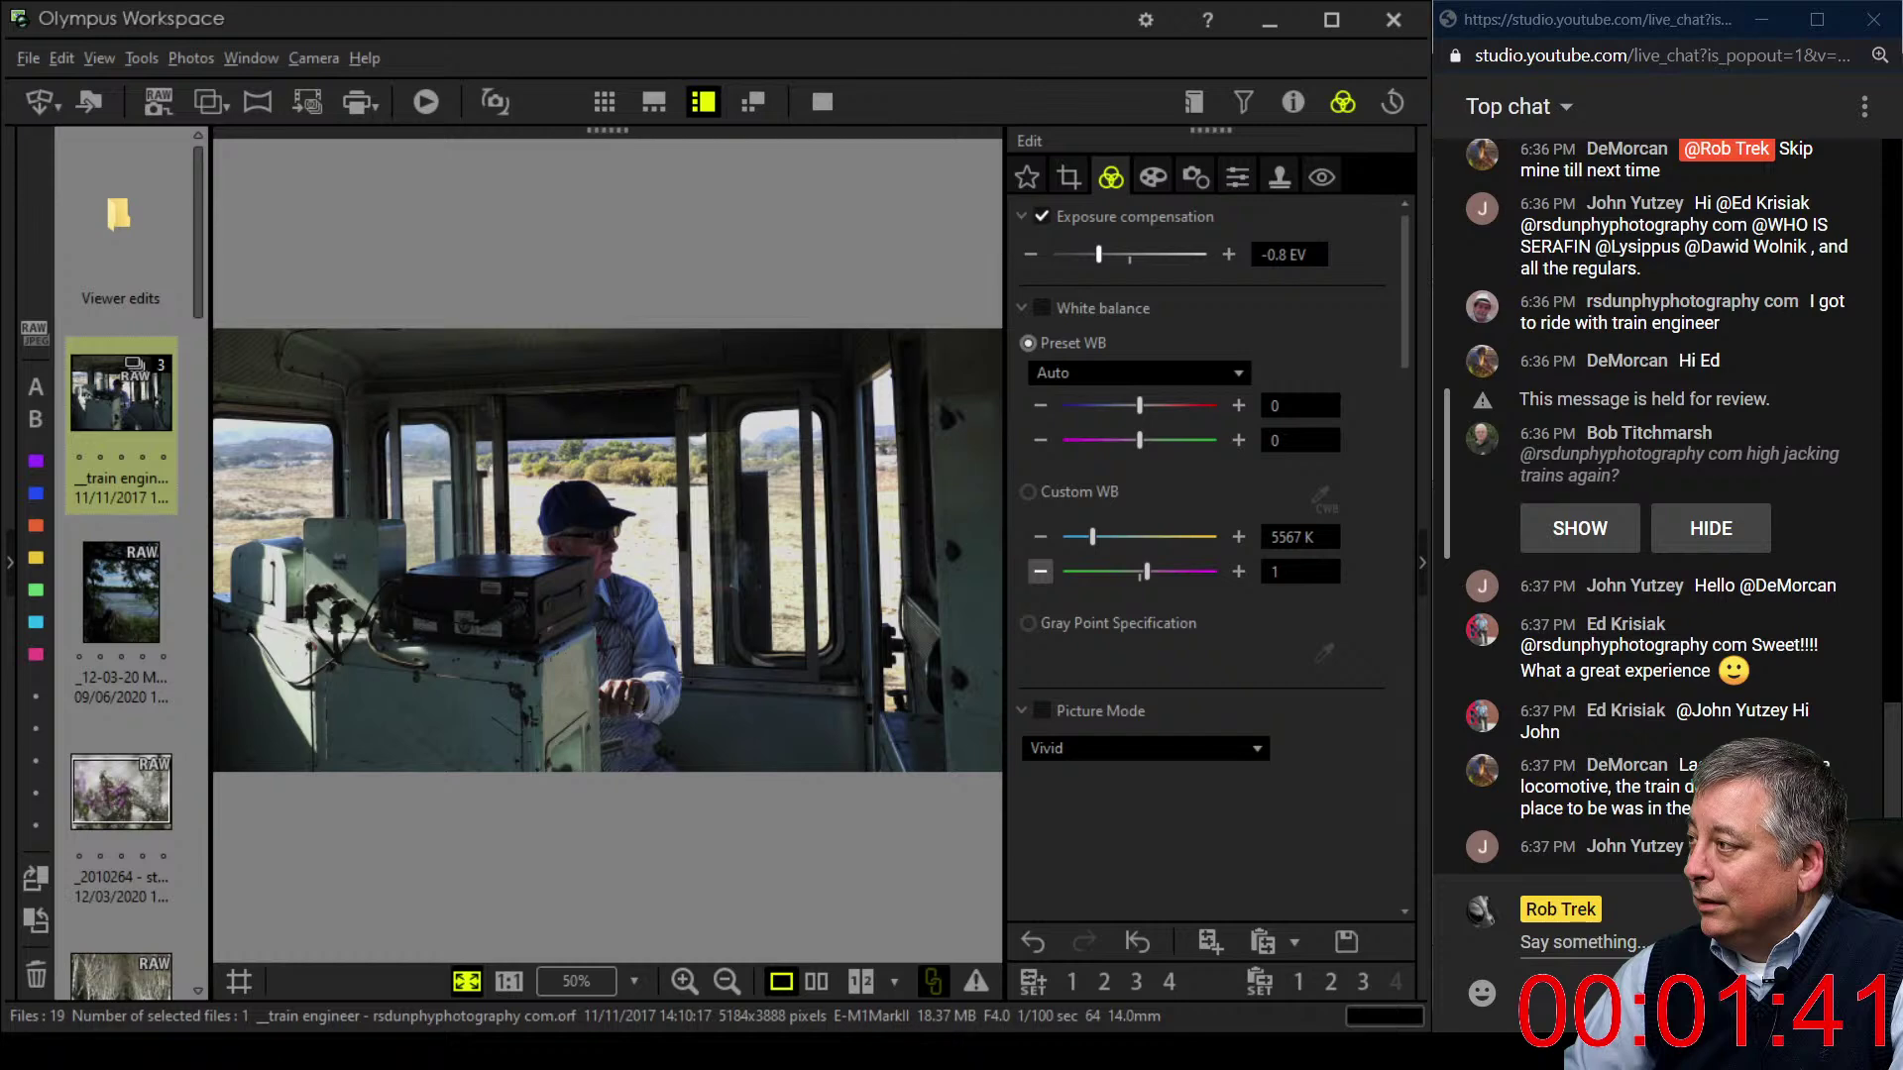
pyautogui.moveTo(1098, 255)
pyautogui.mouseDown()
pyautogui.moveTo(1125, 254)
pyautogui.moveTo(1094, 254)
pyautogui.mouseUp()
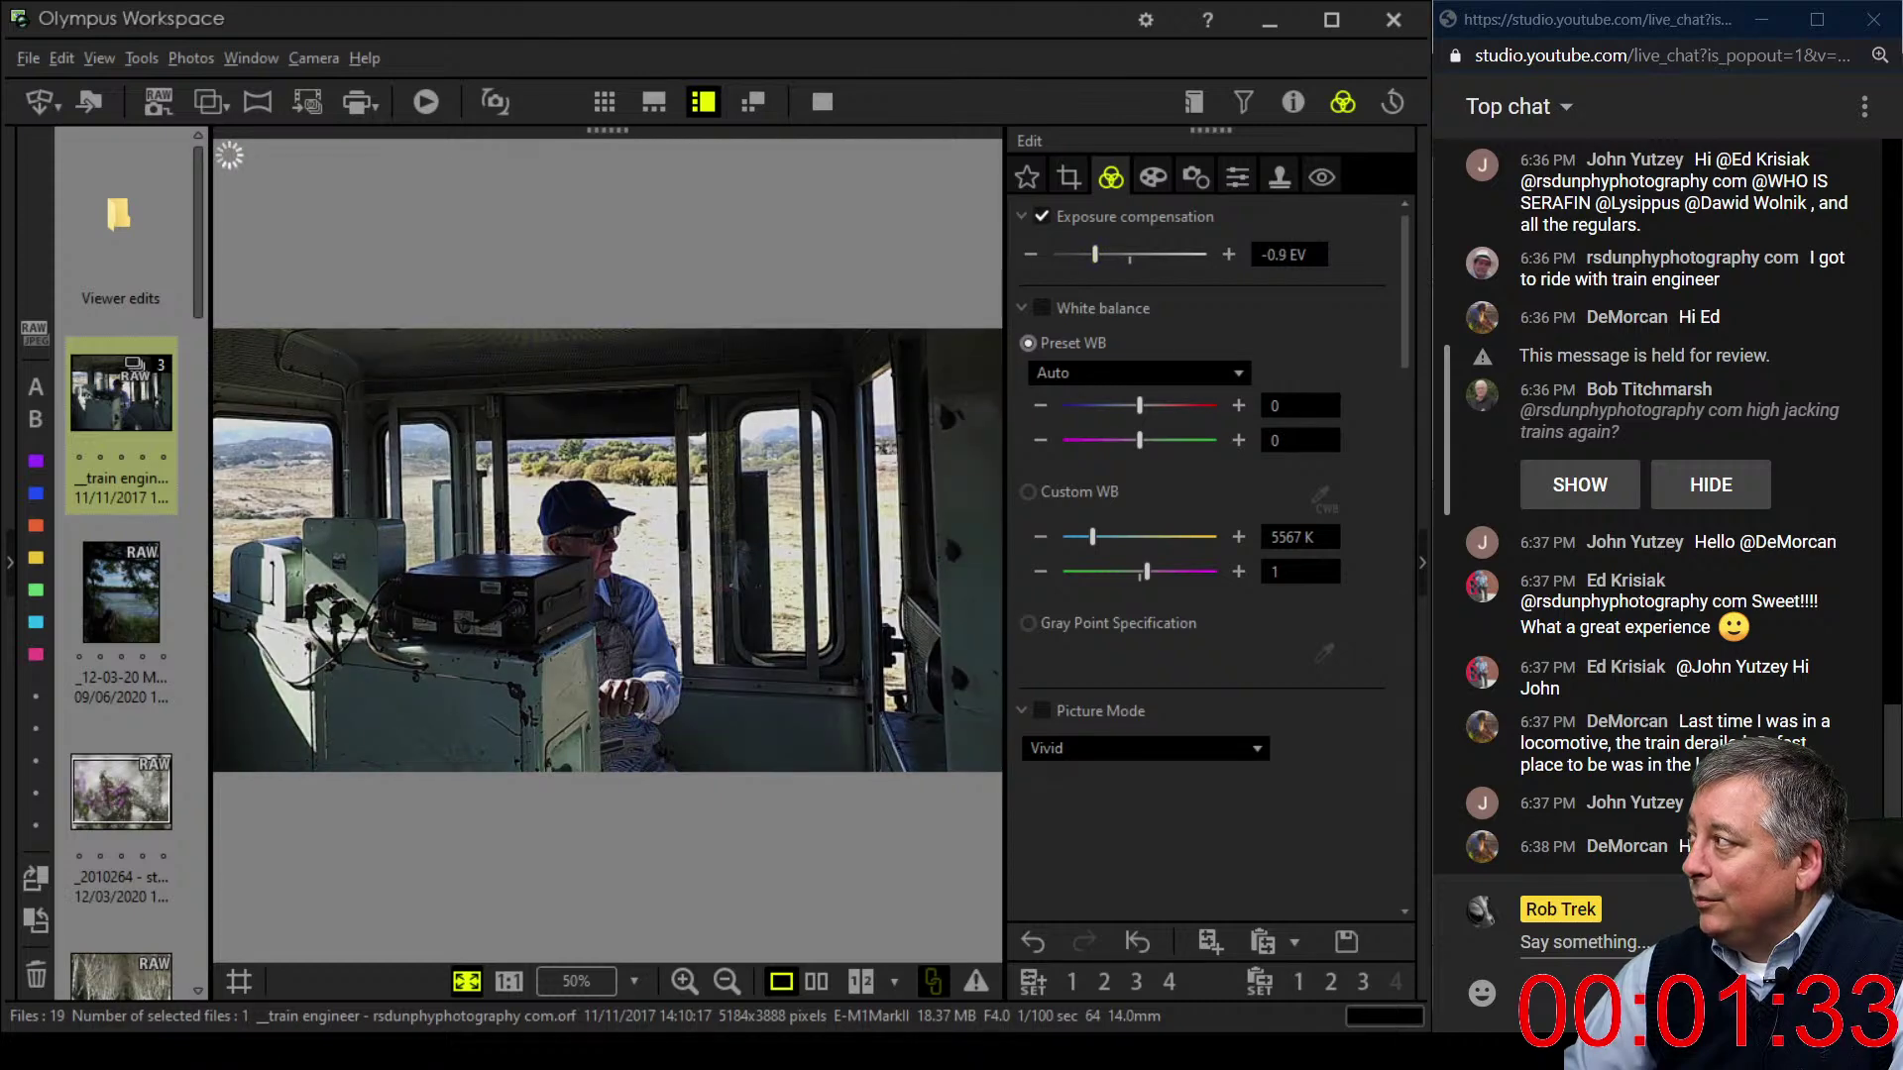
# - Try an RGB tone curve that anchors the highlights and lifts the shadows, with the black input level at 11
pyautogui.scroll(-3, 1204, 555)
pyautogui.scroll(-4, 1205, 555)
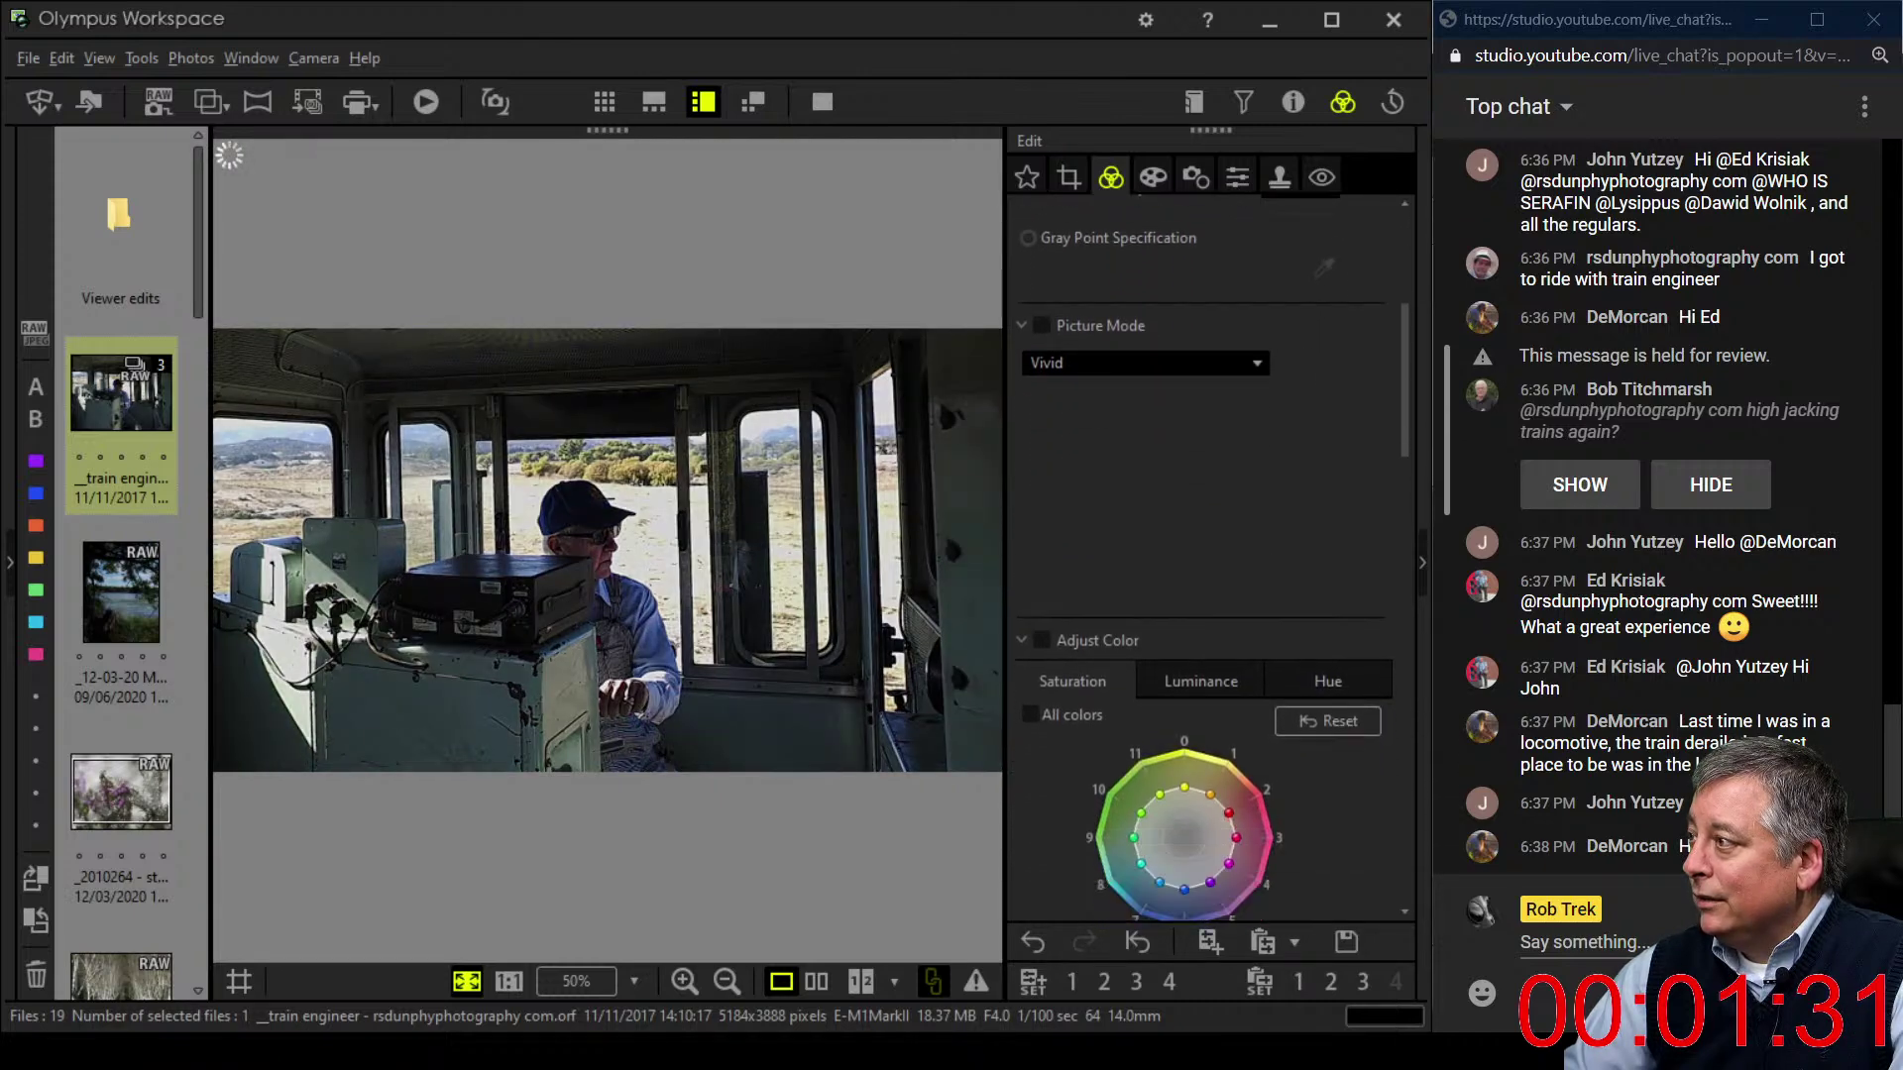
pyautogui.scroll(-6, 1205, 556)
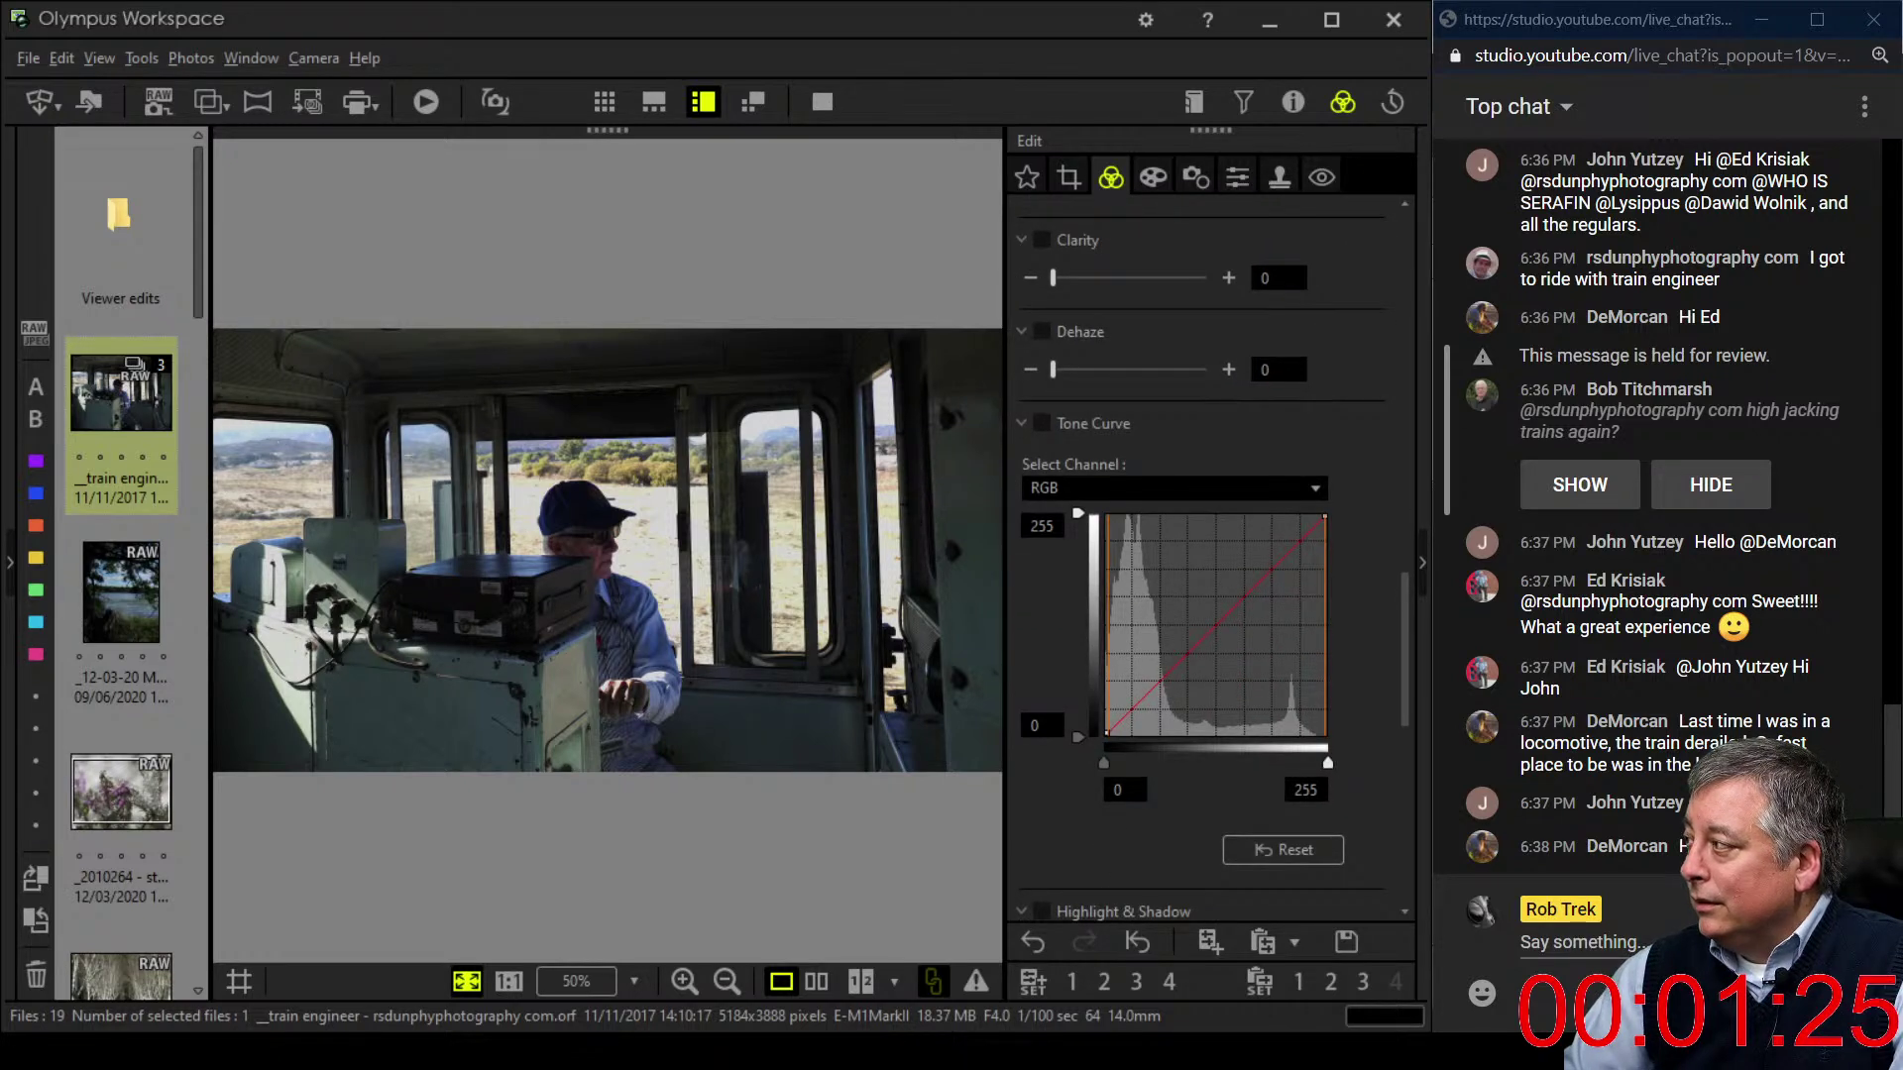
pyautogui.click(1275, 567)
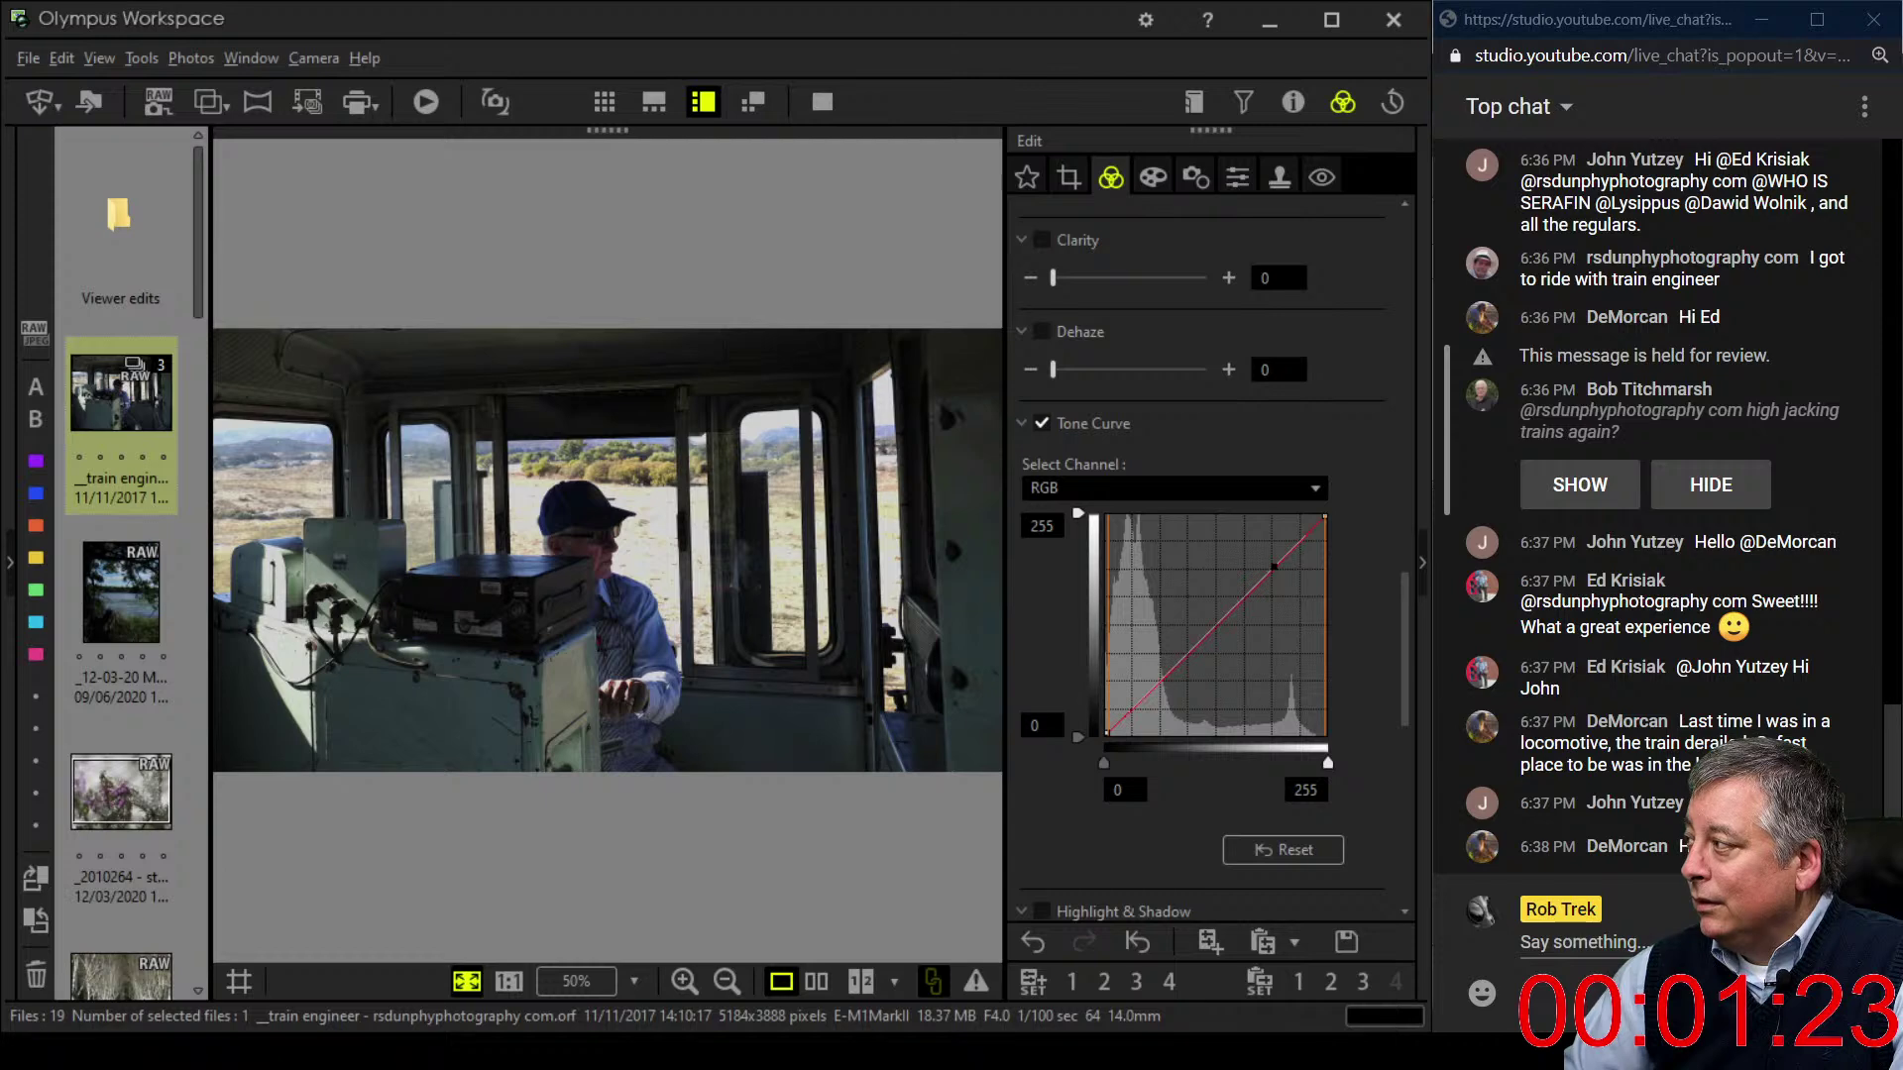
pyautogui.click(1288, 549)
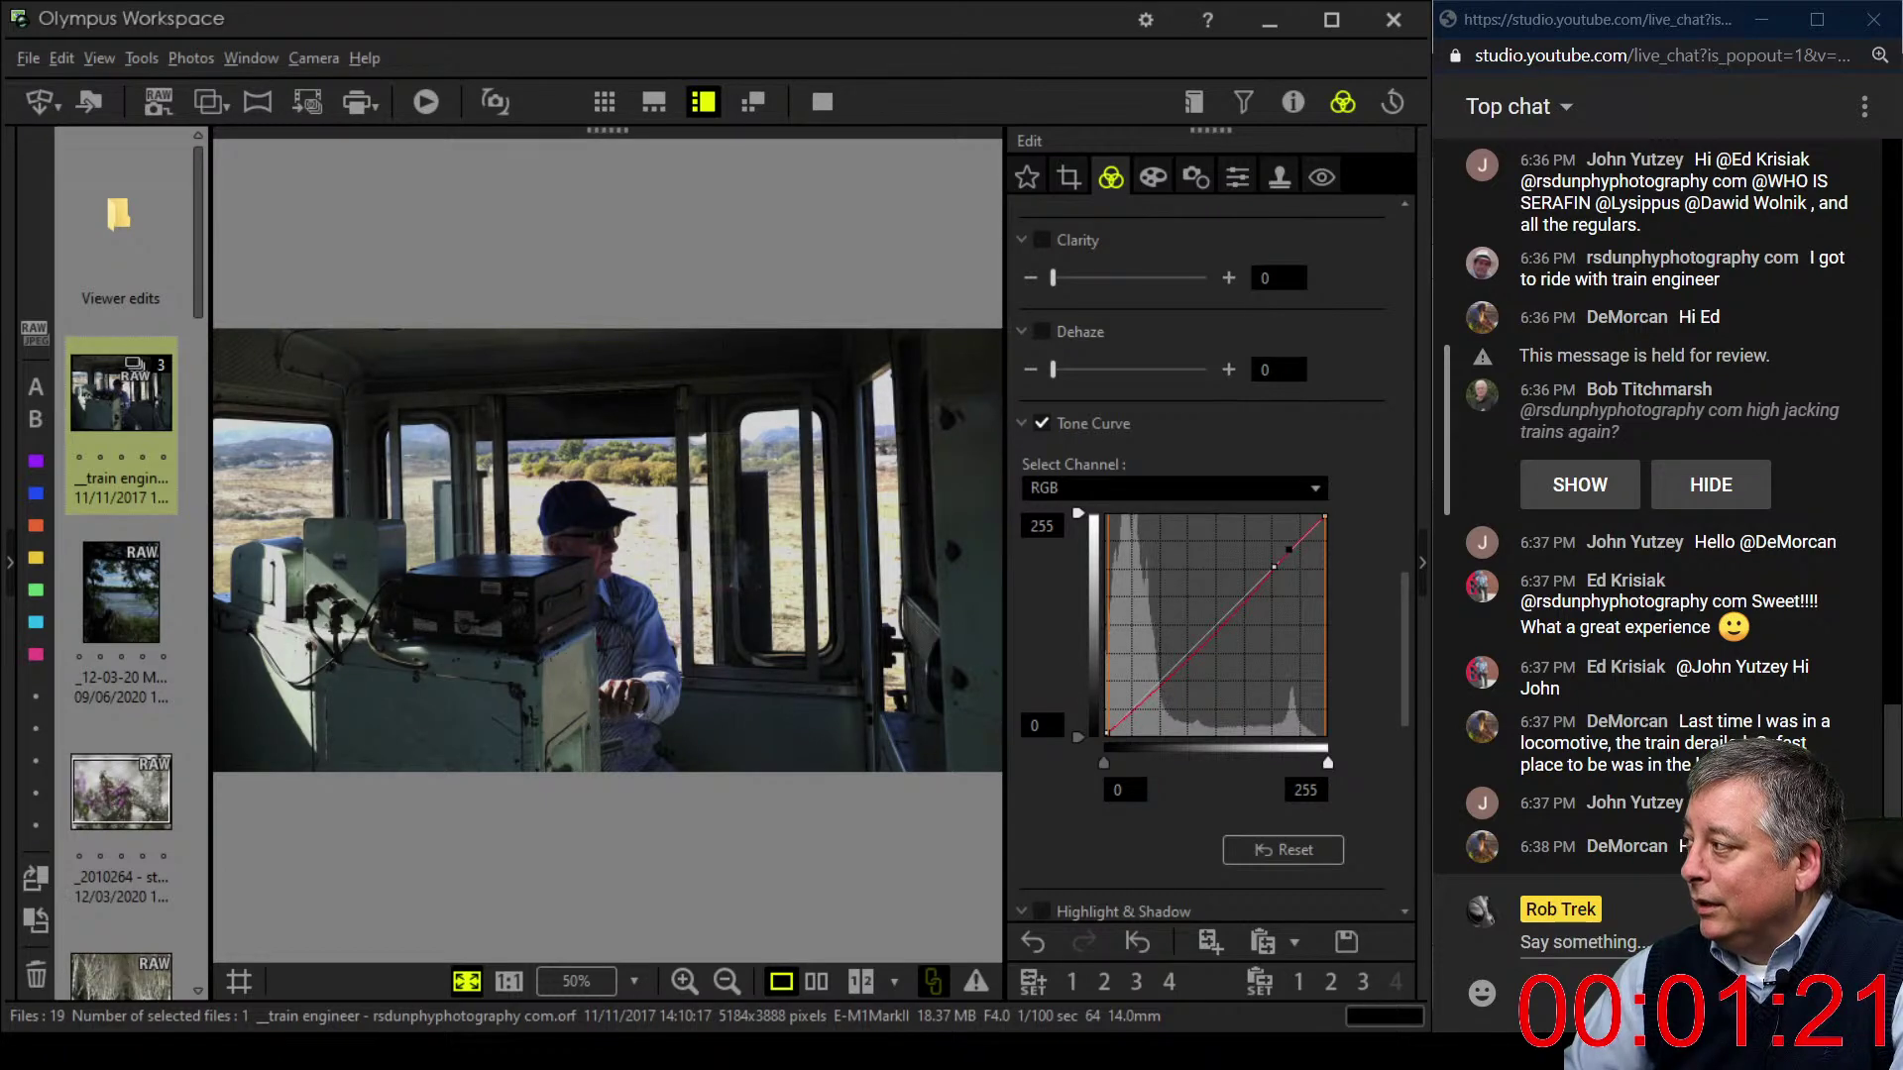
pyautogui.moveTo(1150, 690); pyautogui.dragTo(1173, 631)
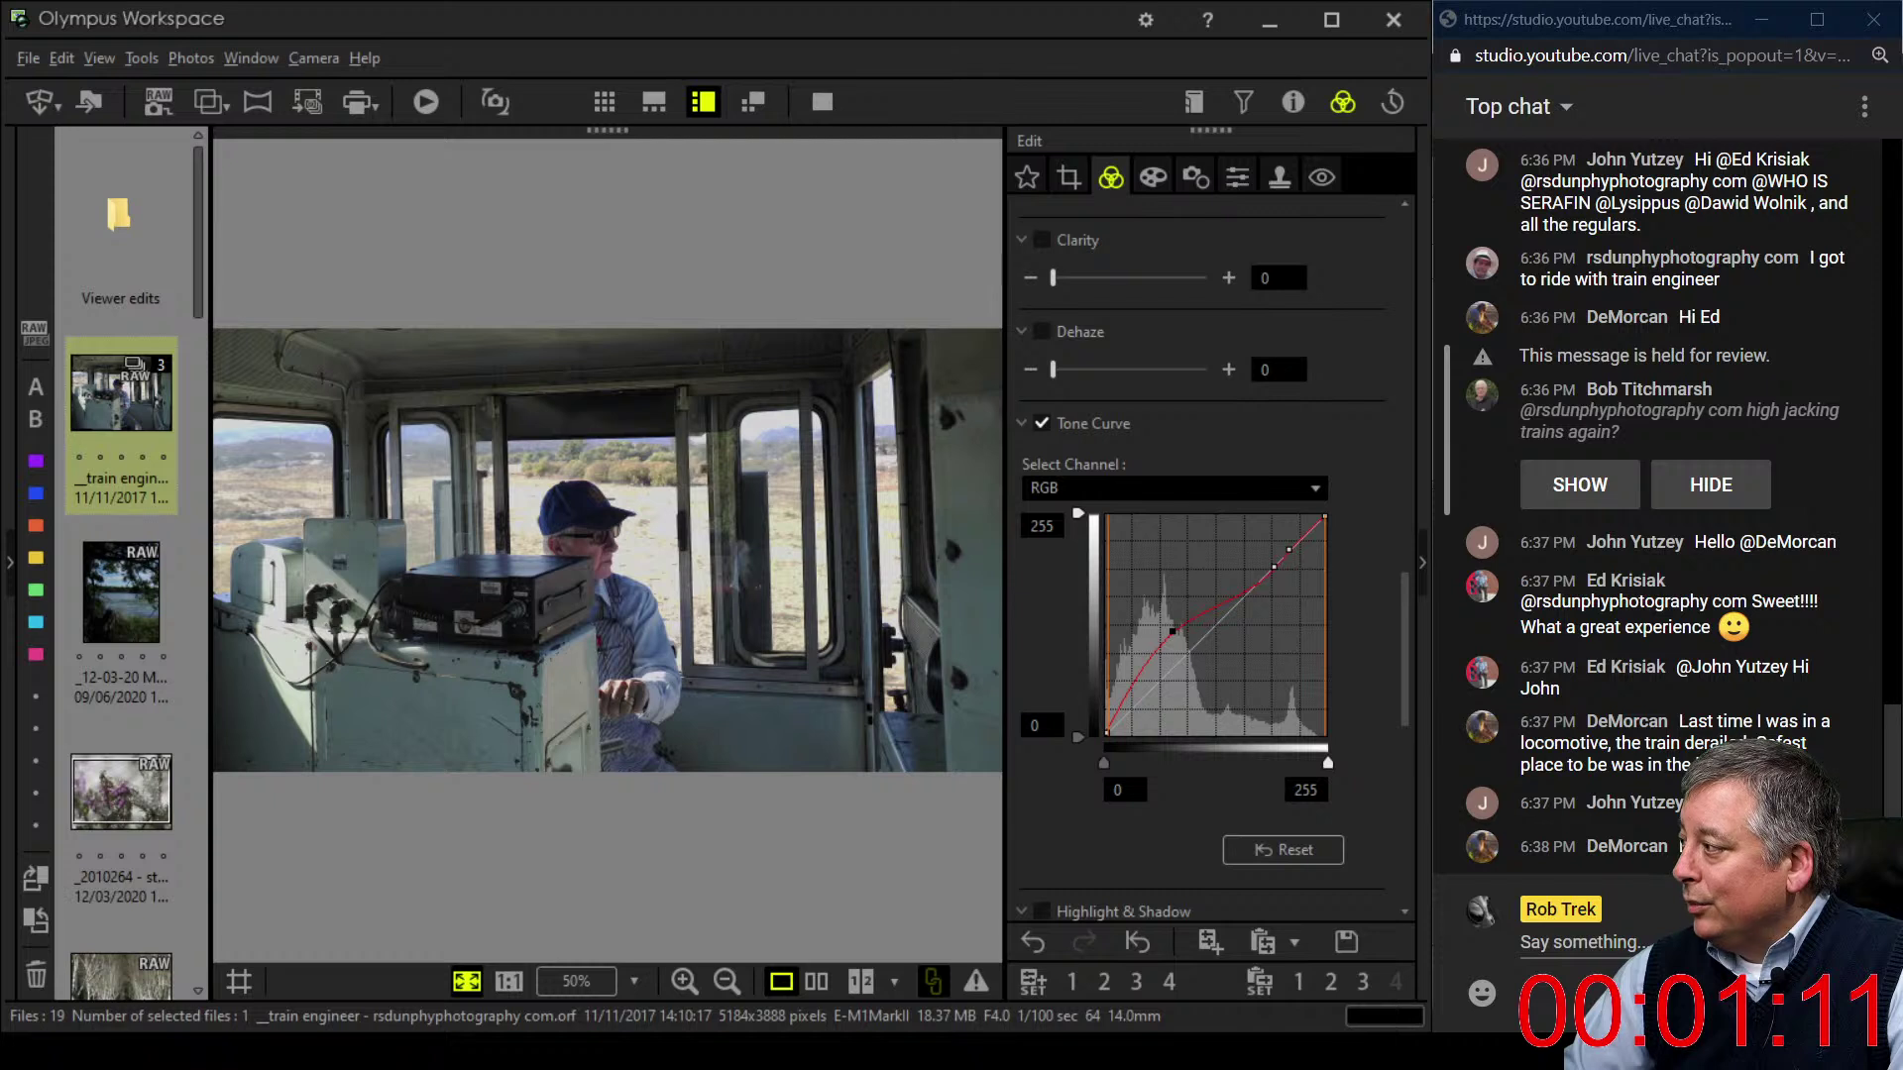
pyautogui.moveTo(1103, 763); pyautogui.dragTo(1112, 763)
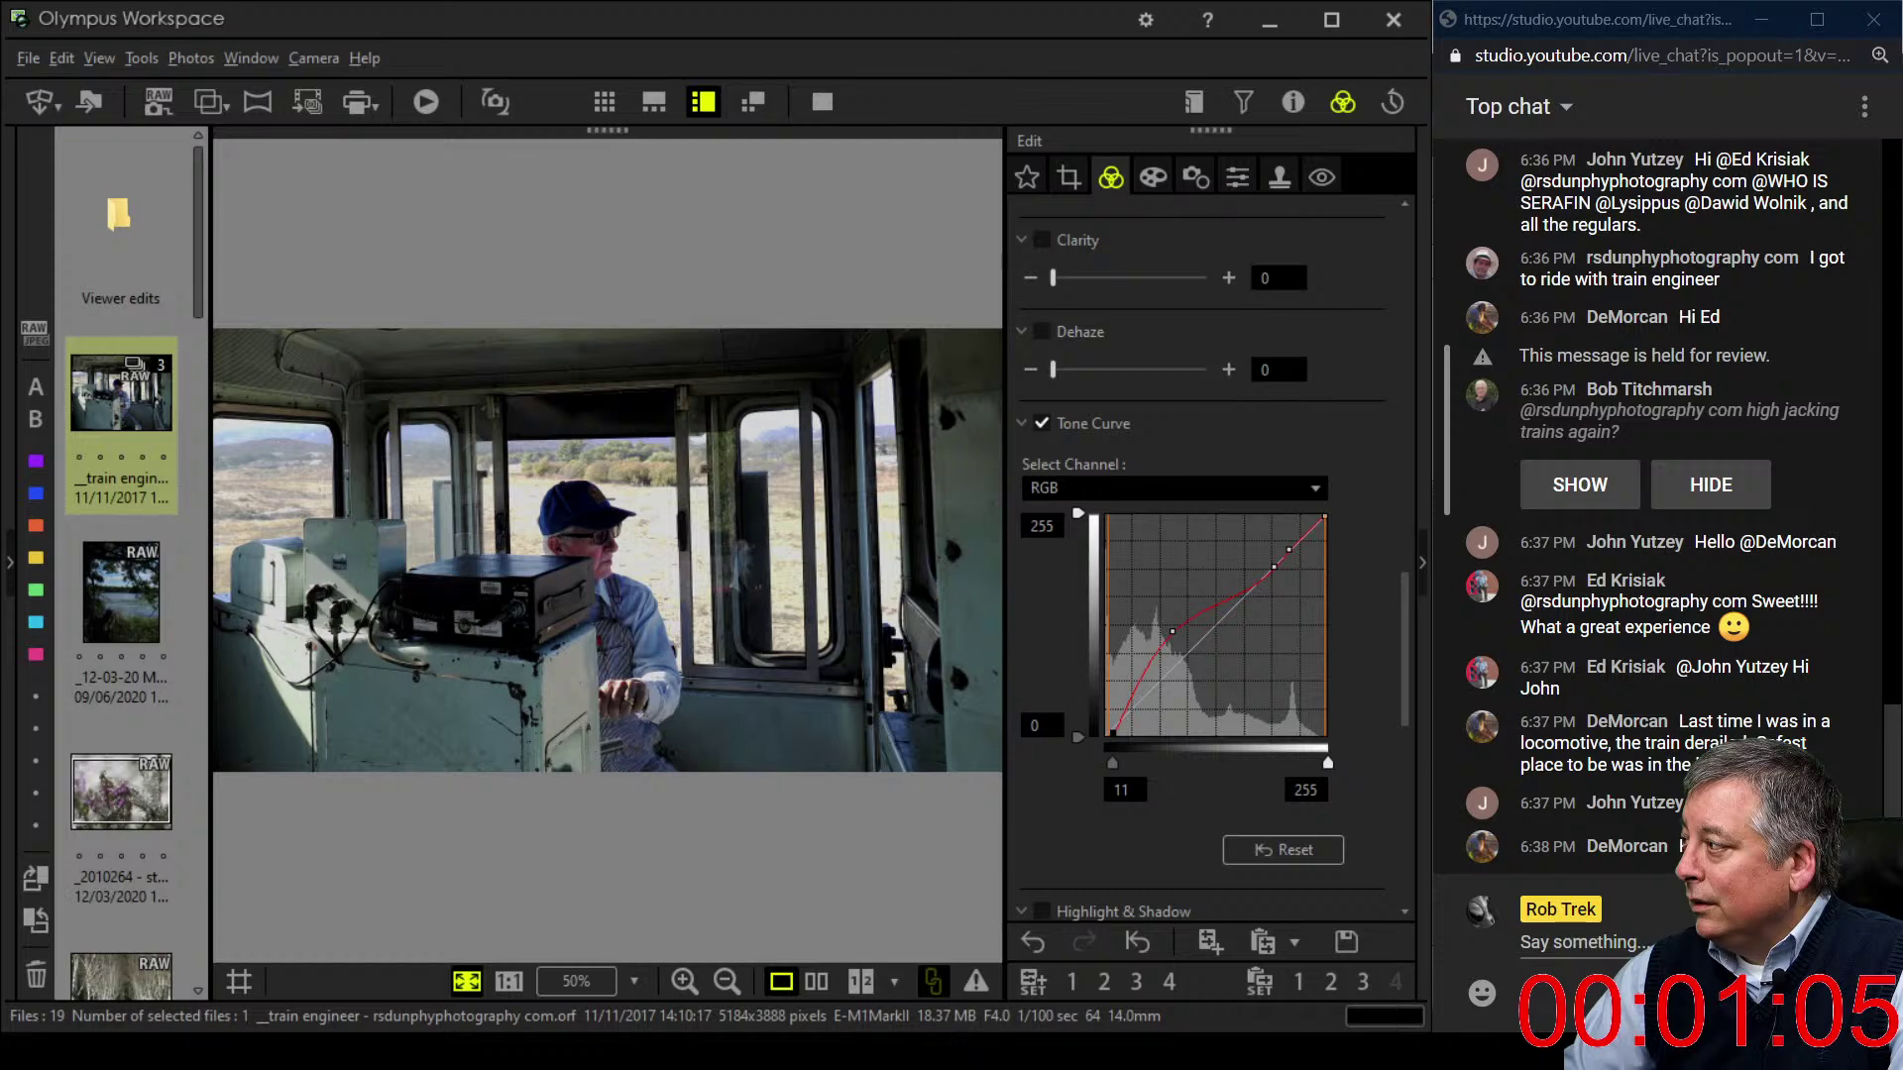
# - Set the gradation of the train engineer photo to AUTO
pyautogui.scroll(-6, 1209, 555)
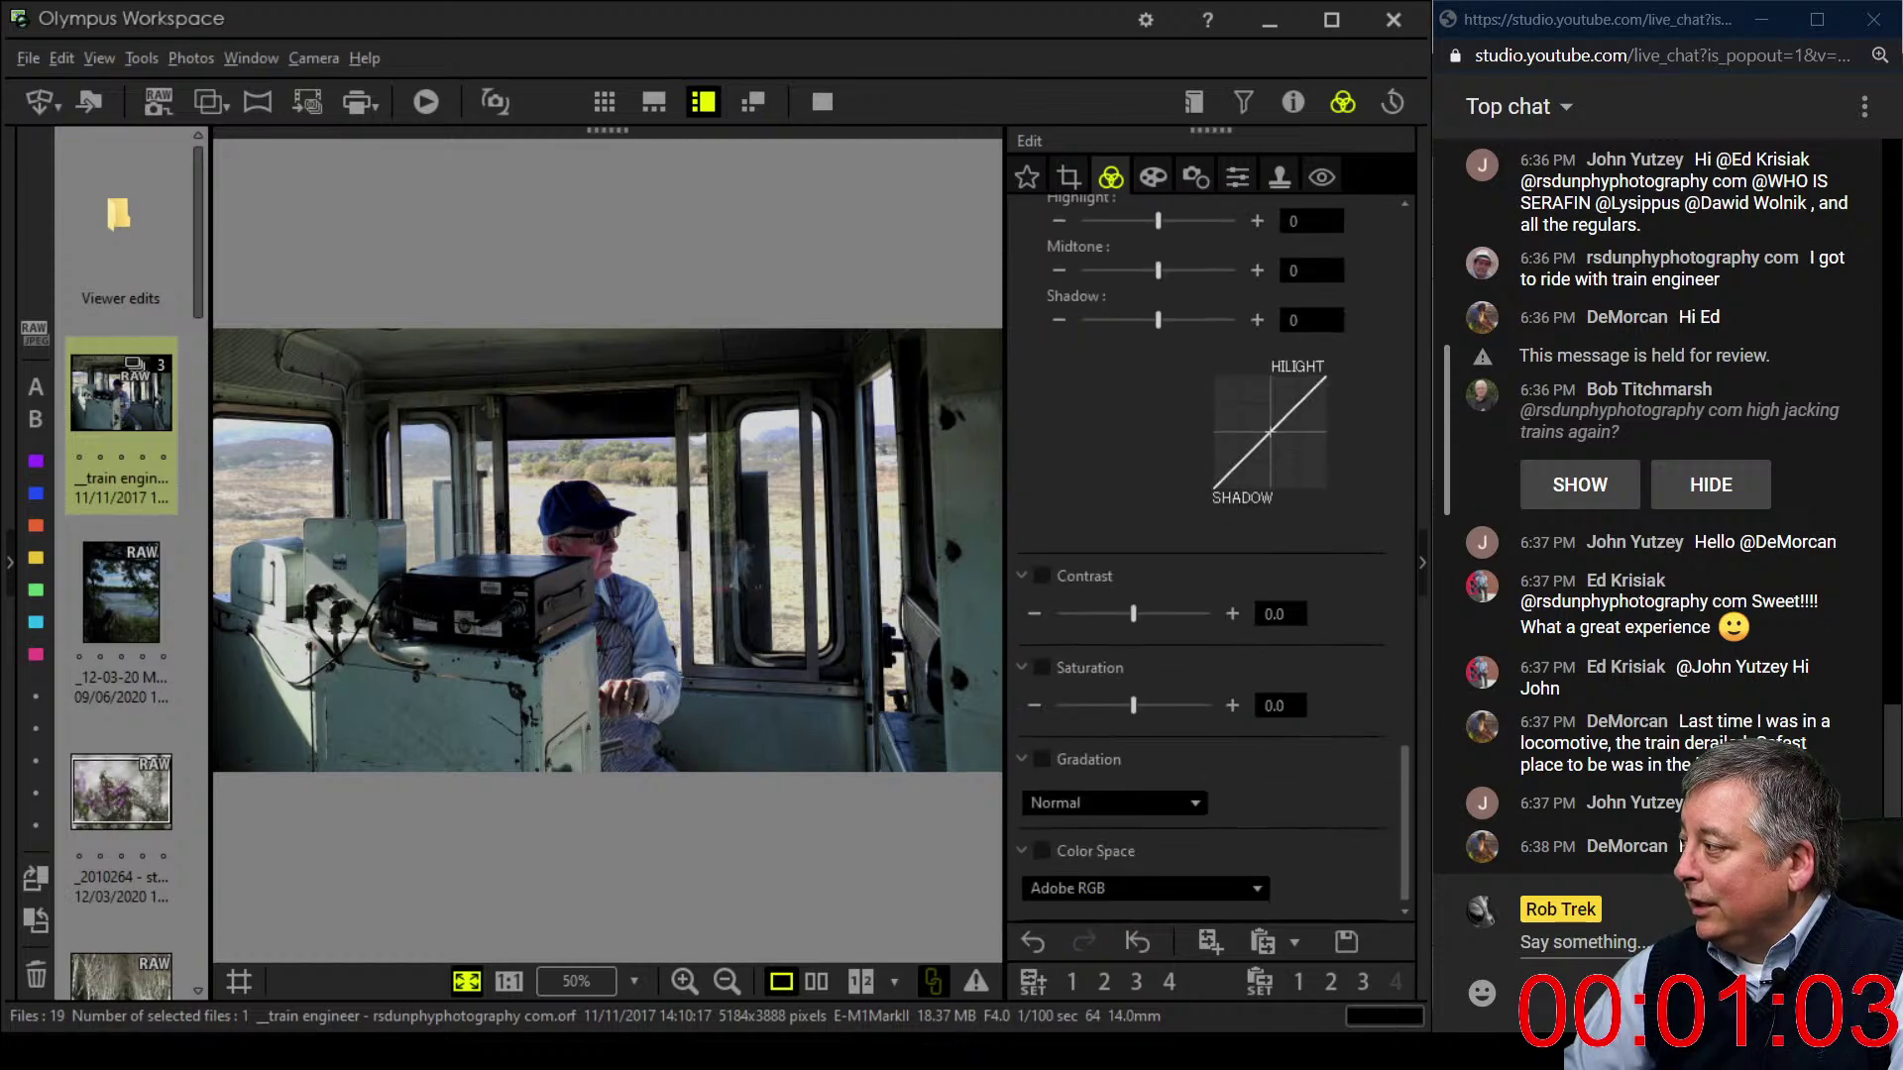
pyautogui.click(1116, 803)
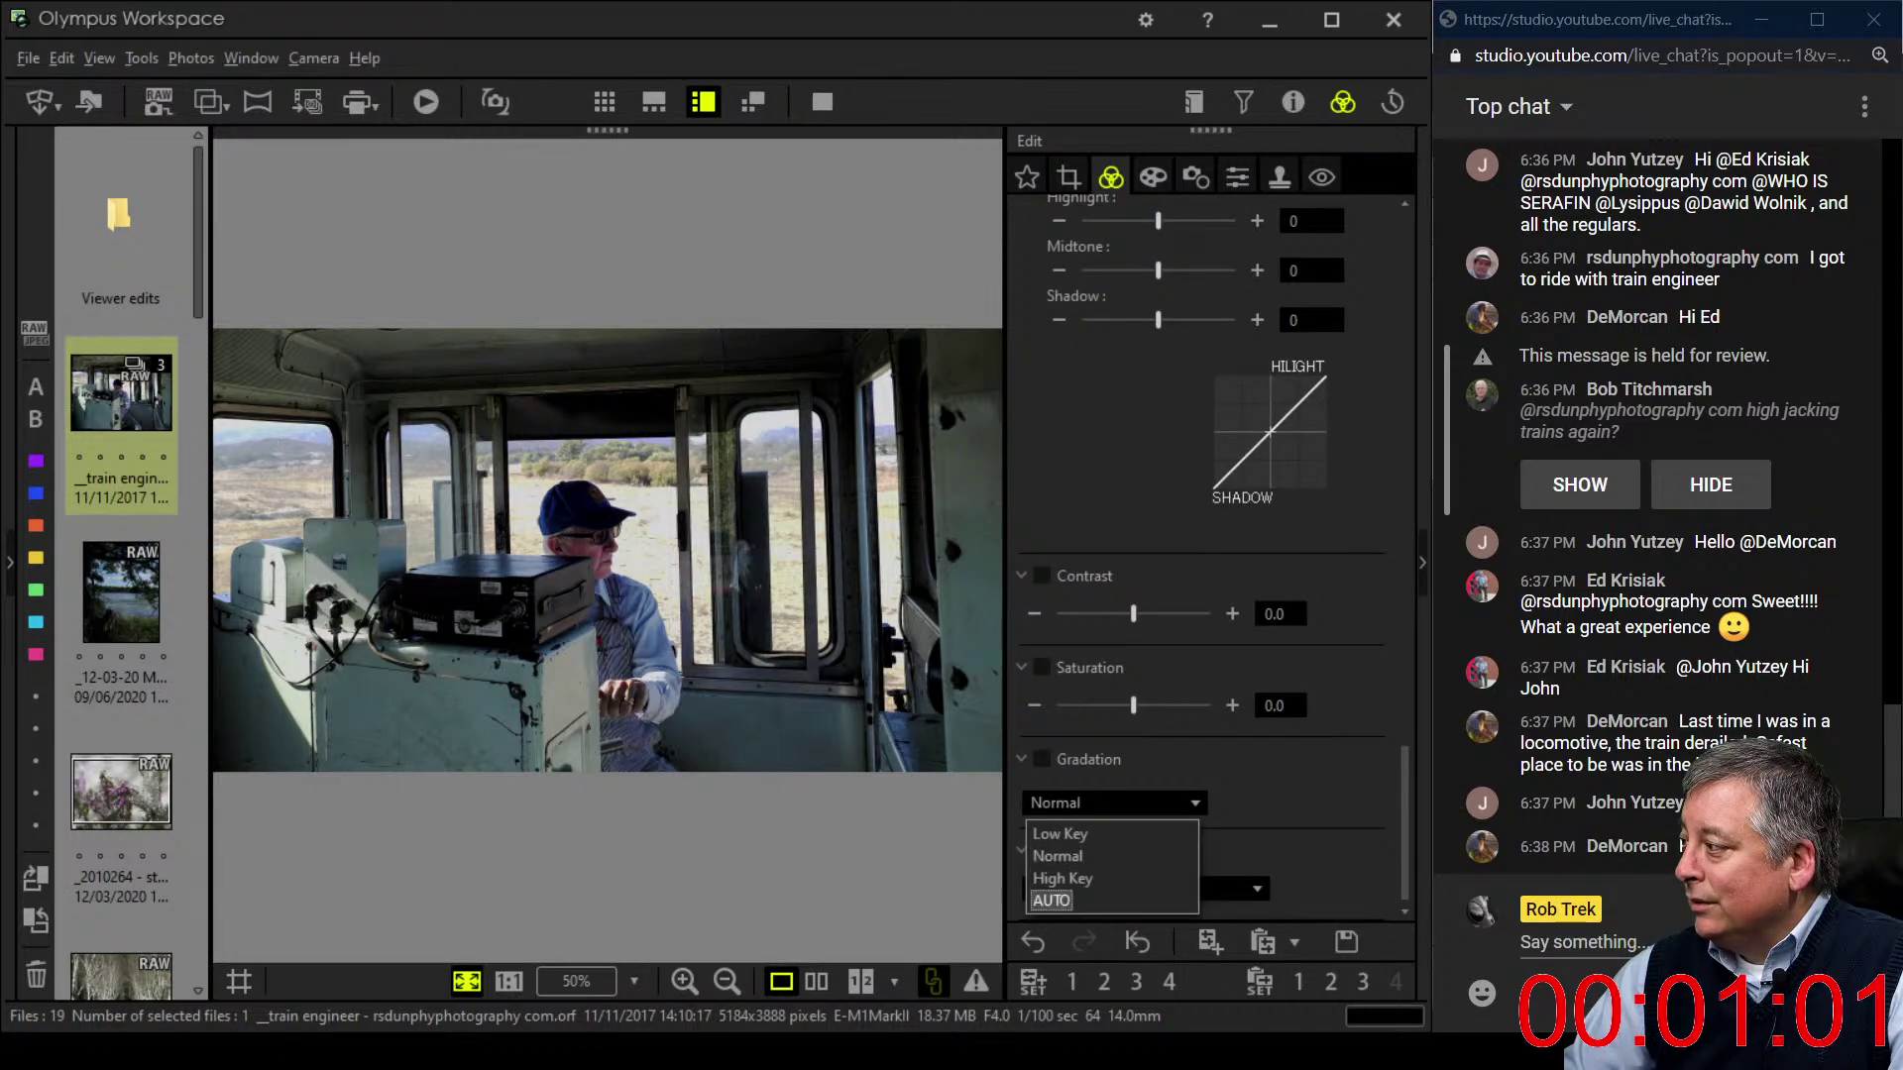
pyautogui.click(1060, 905)
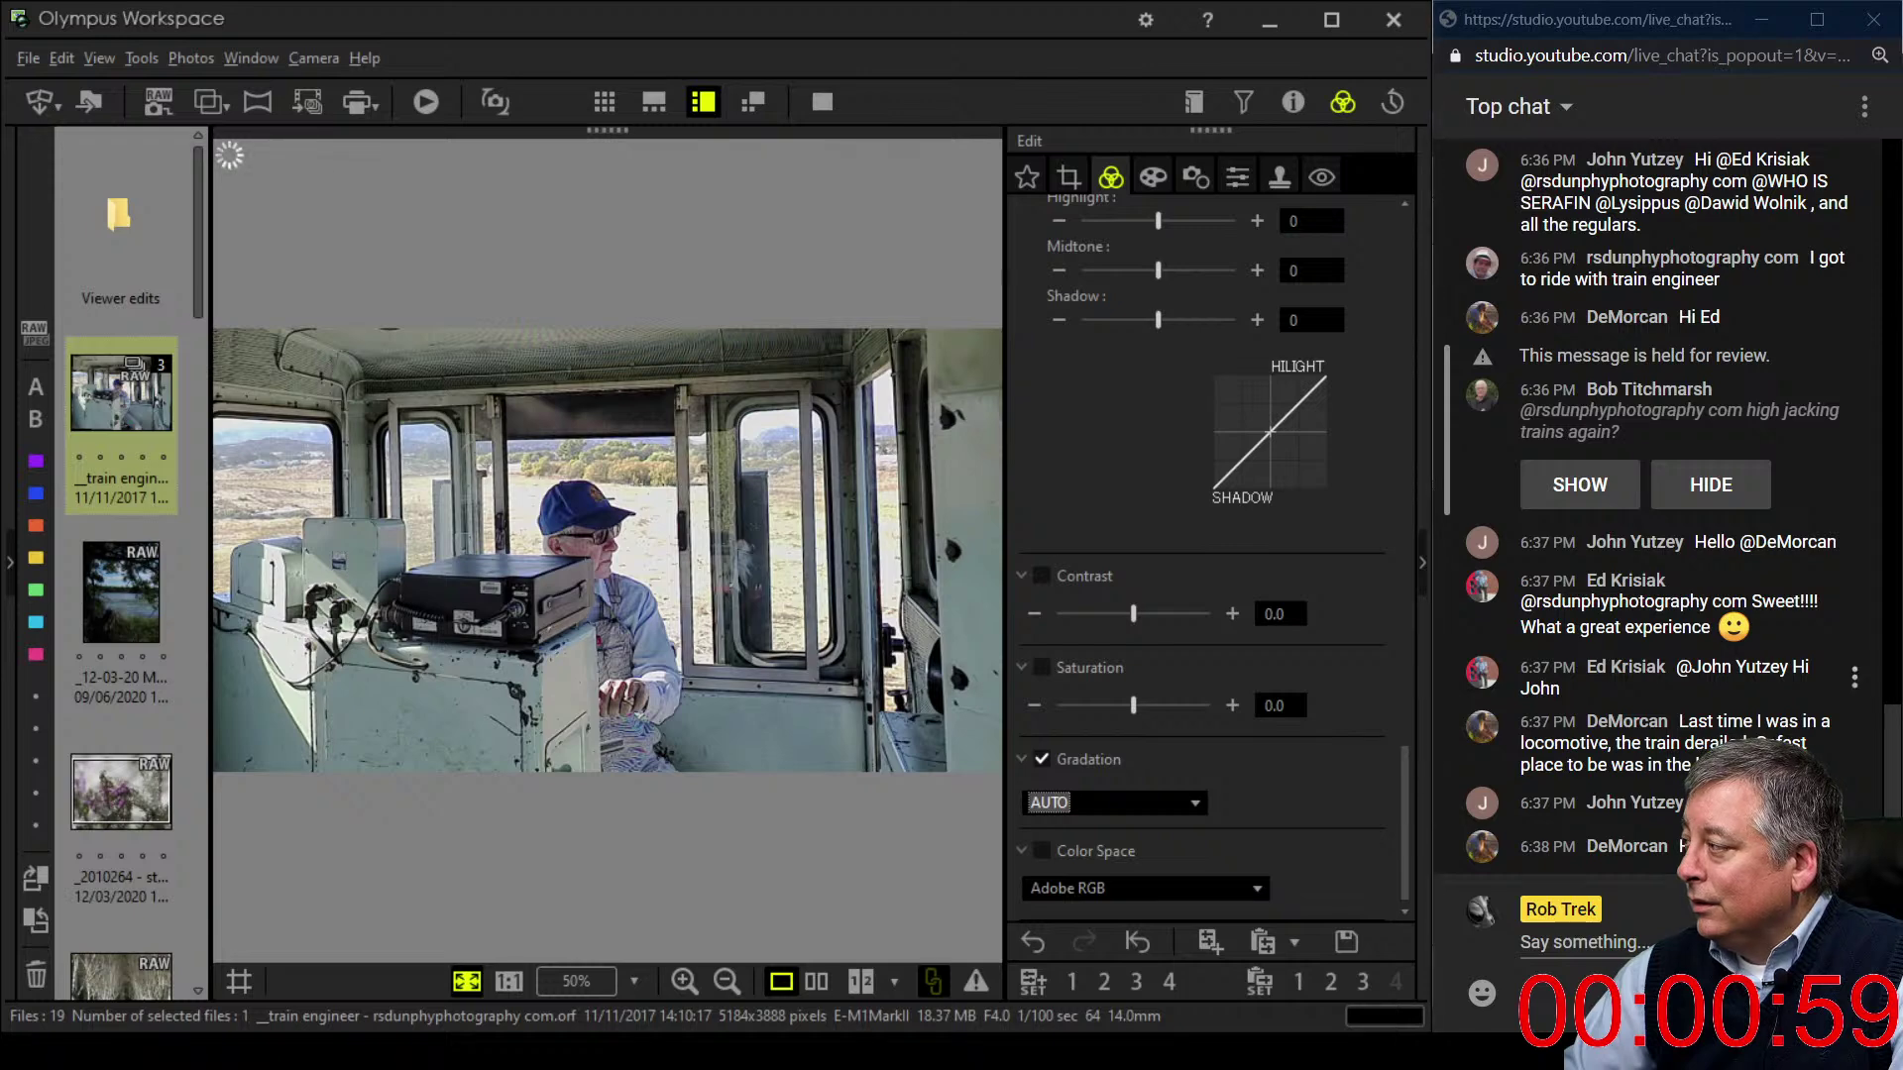
# - Reset the tone curve, lower its highlights slightly, lift its shadows slightly and set the black input level to 12
pyautogui.scroll(2, 1209, 555)
pyautogui.scroll(3, 1210, 555)
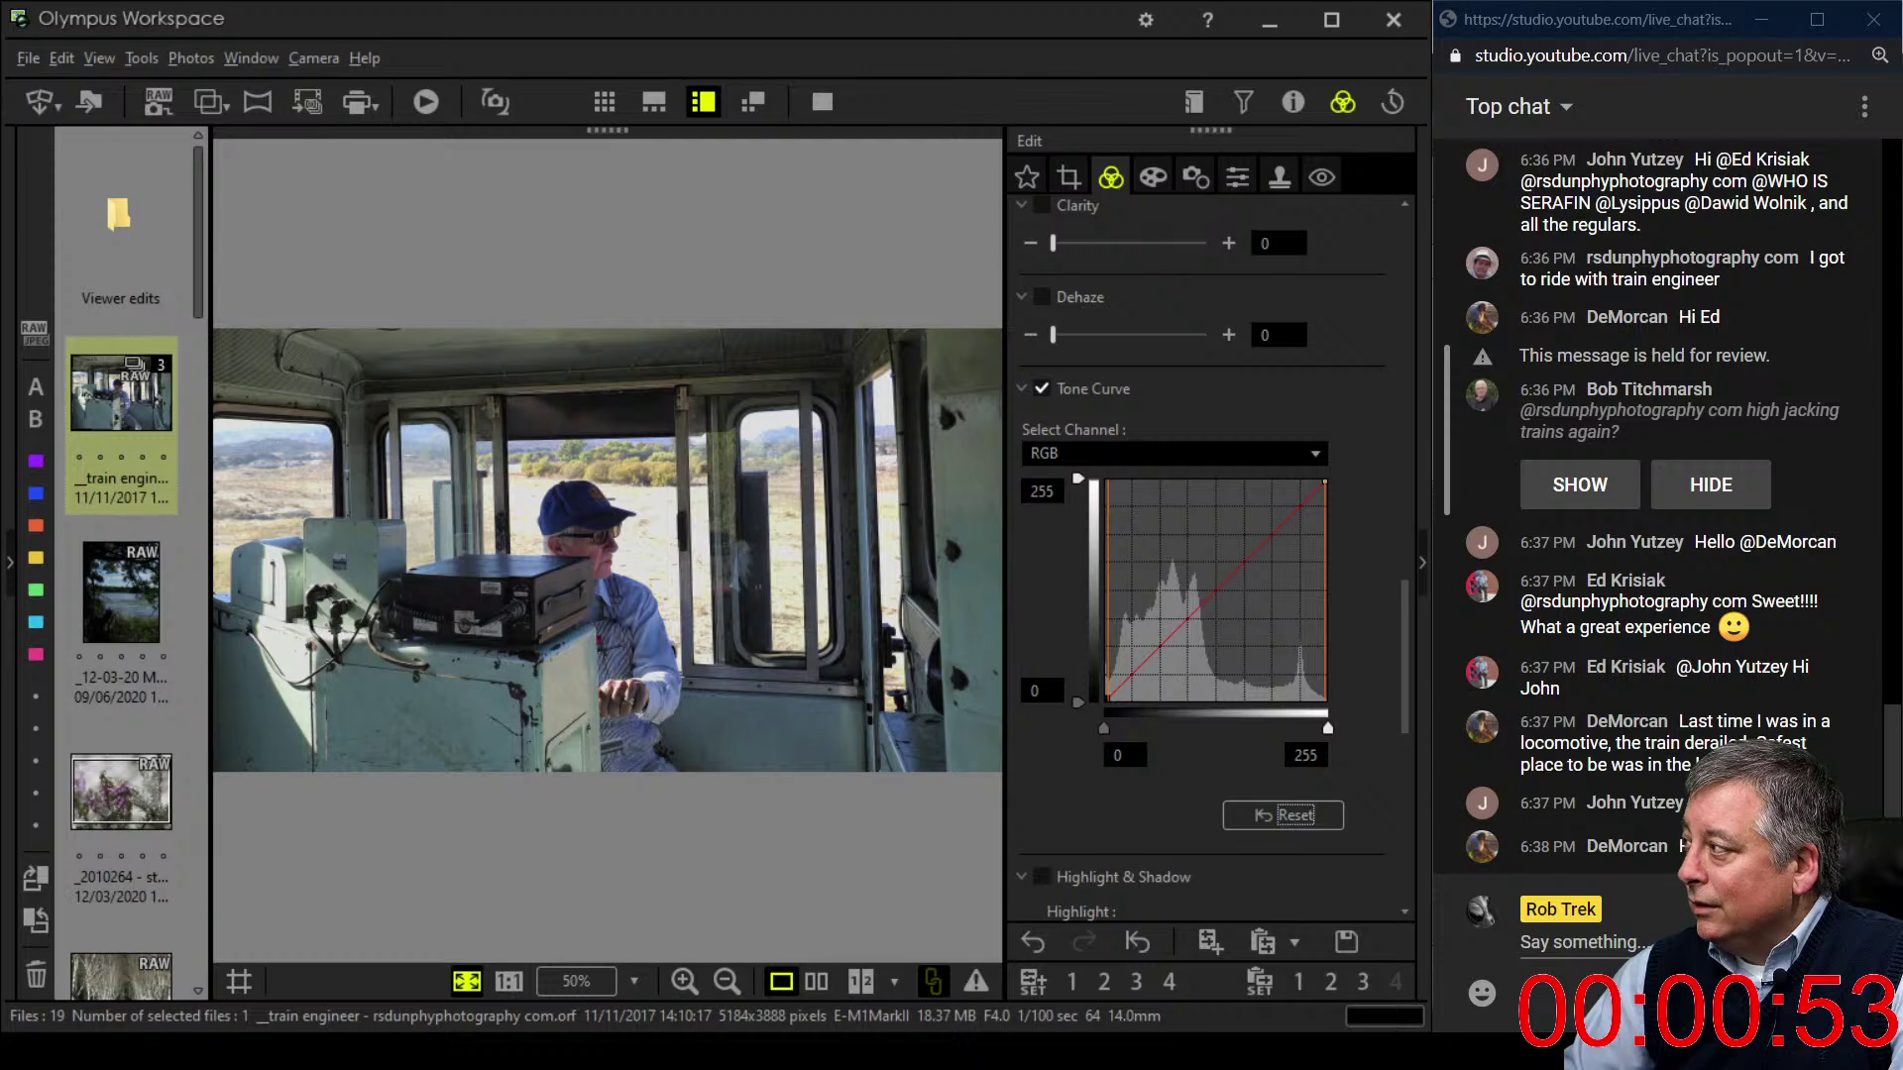
pyautogui.moveTo(1287, 519)
pyautogui.mouseDown()
pyautogui.moveTo(1288, 561)
pyautogui.moveTo(1319, 540)
pyautogui.moveTo(1296, 514)
pyautogui.mouseUp()
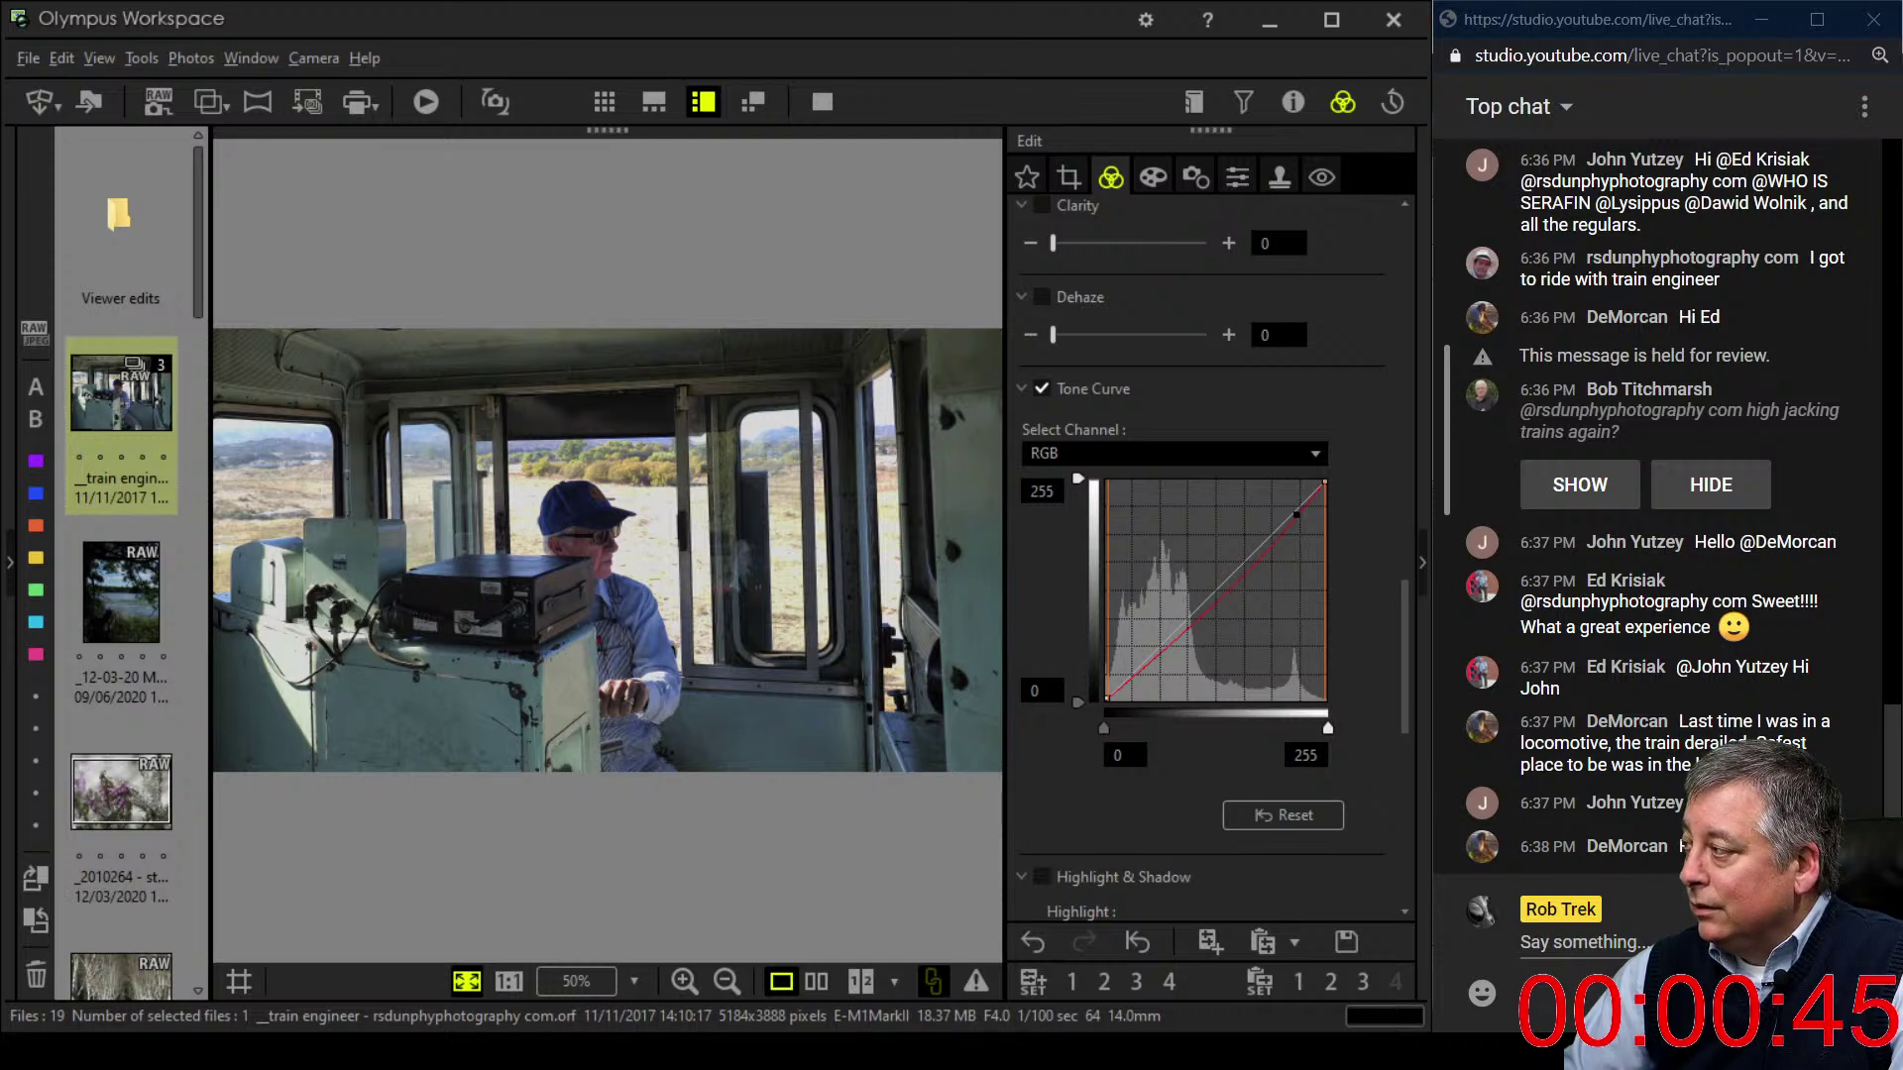
pyautogui.moveTo(1161, 645); pyautogui.dragTo(1162, 635)
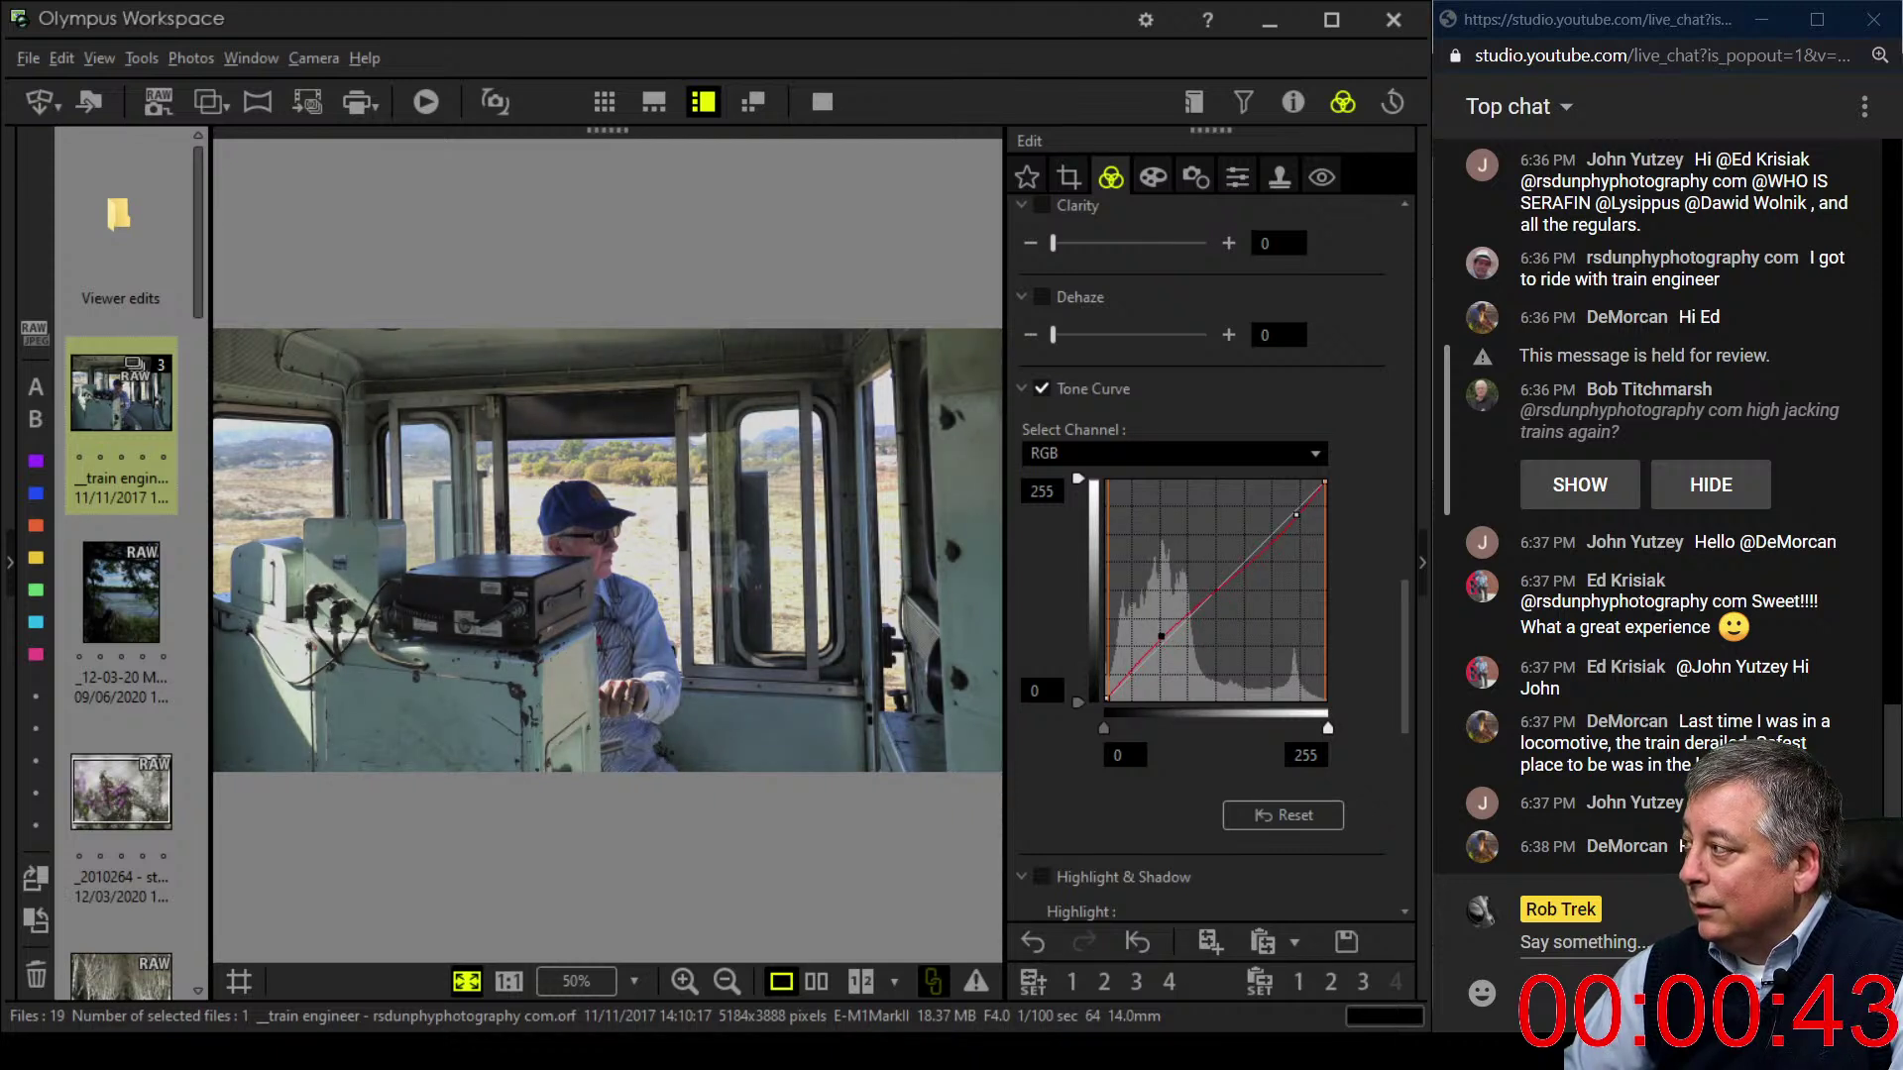
pyautogui.moveTo(1103, 729); pyautogui.dragTo(1114, 728)
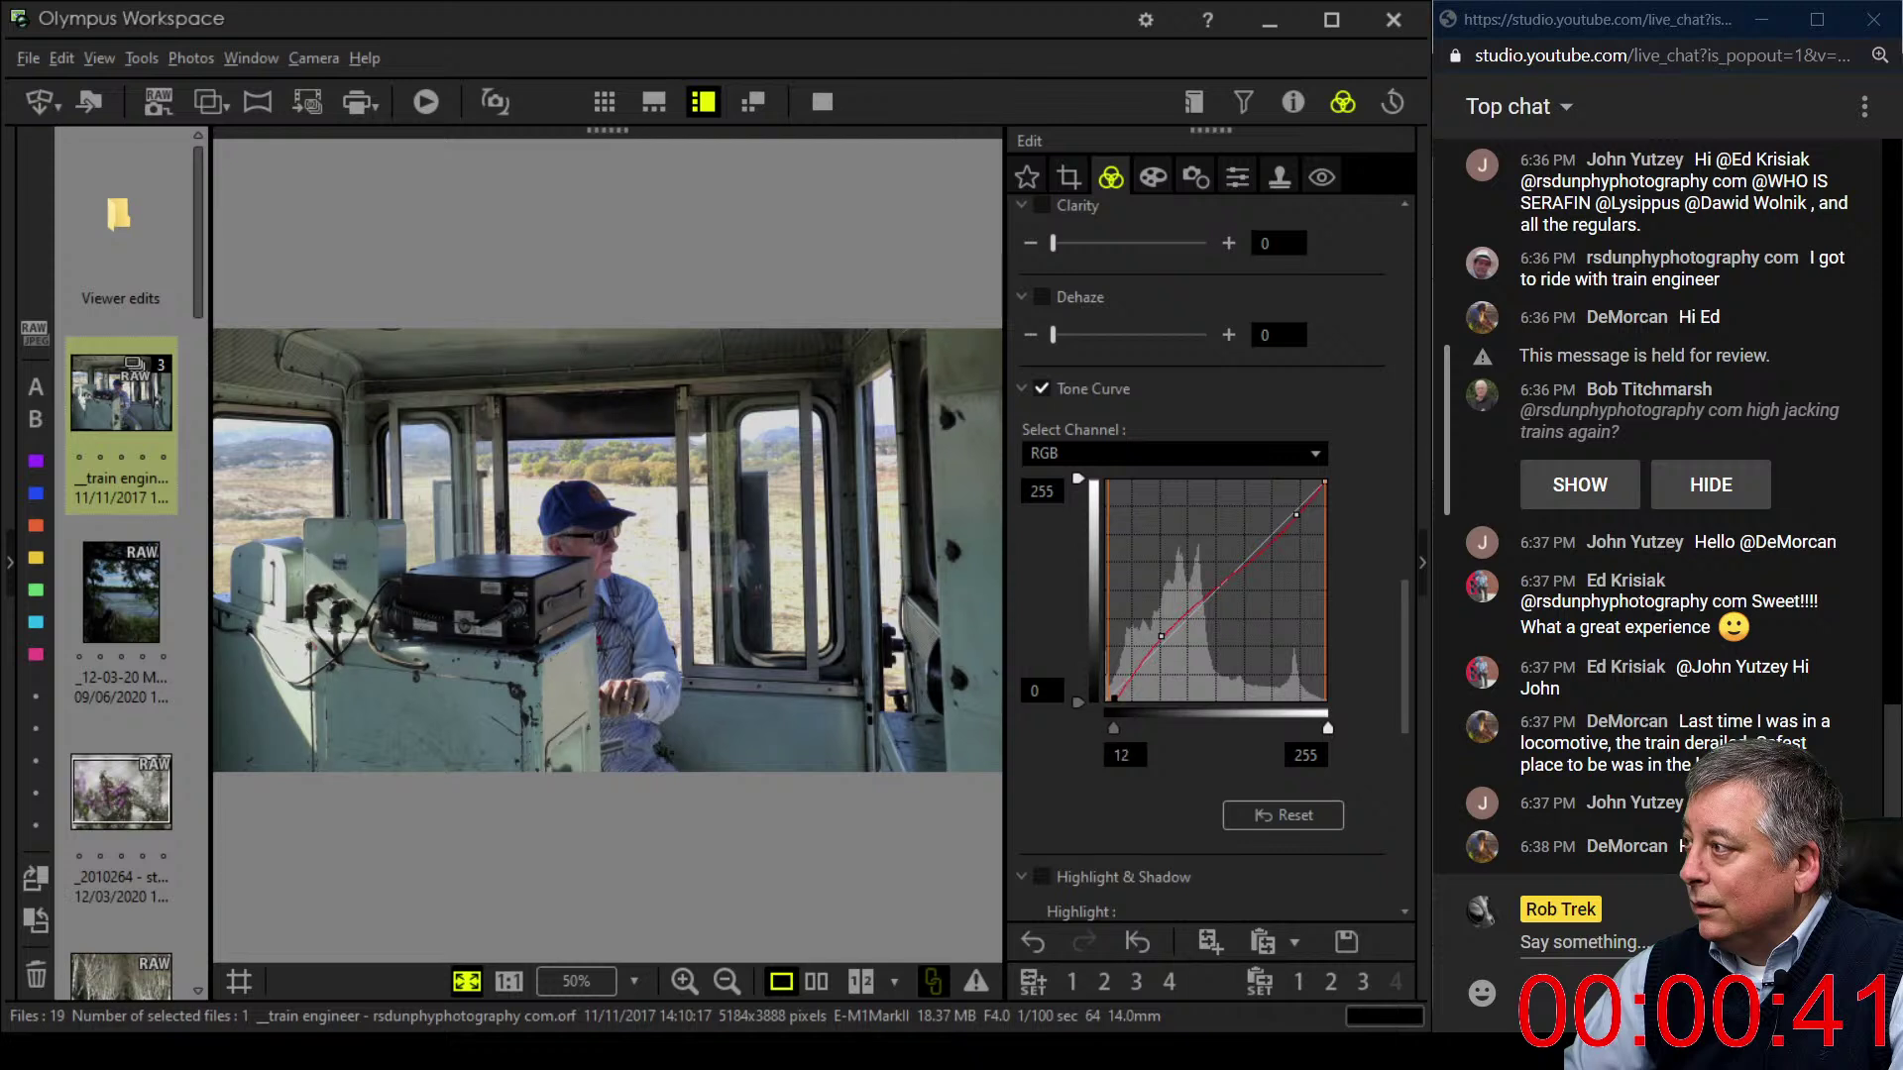
# - Set Dehaze to 24 and Clarity to 12 for the train engineer photo
pyautogui.scroll(5, 1209, 555)
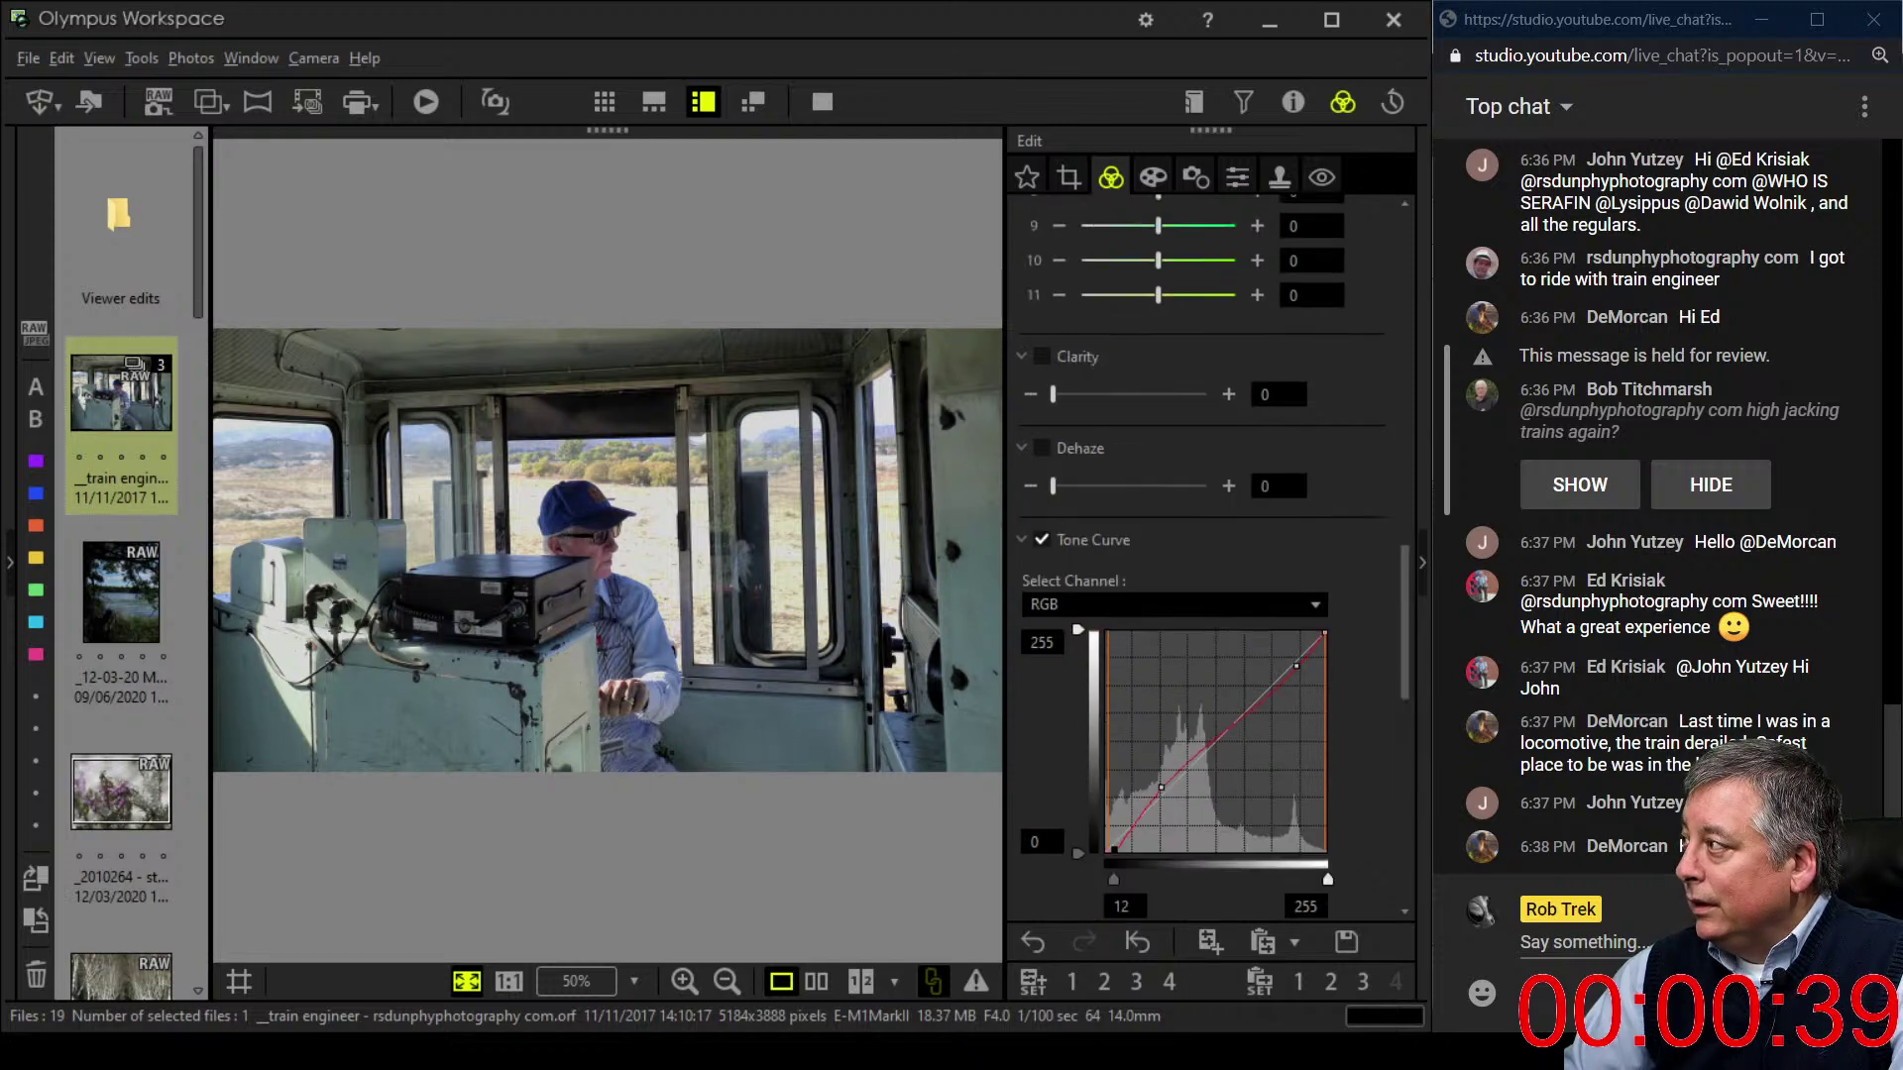
pyautogui.moveTo(1053, 588); pyautogui.dragTo(1071, 587)
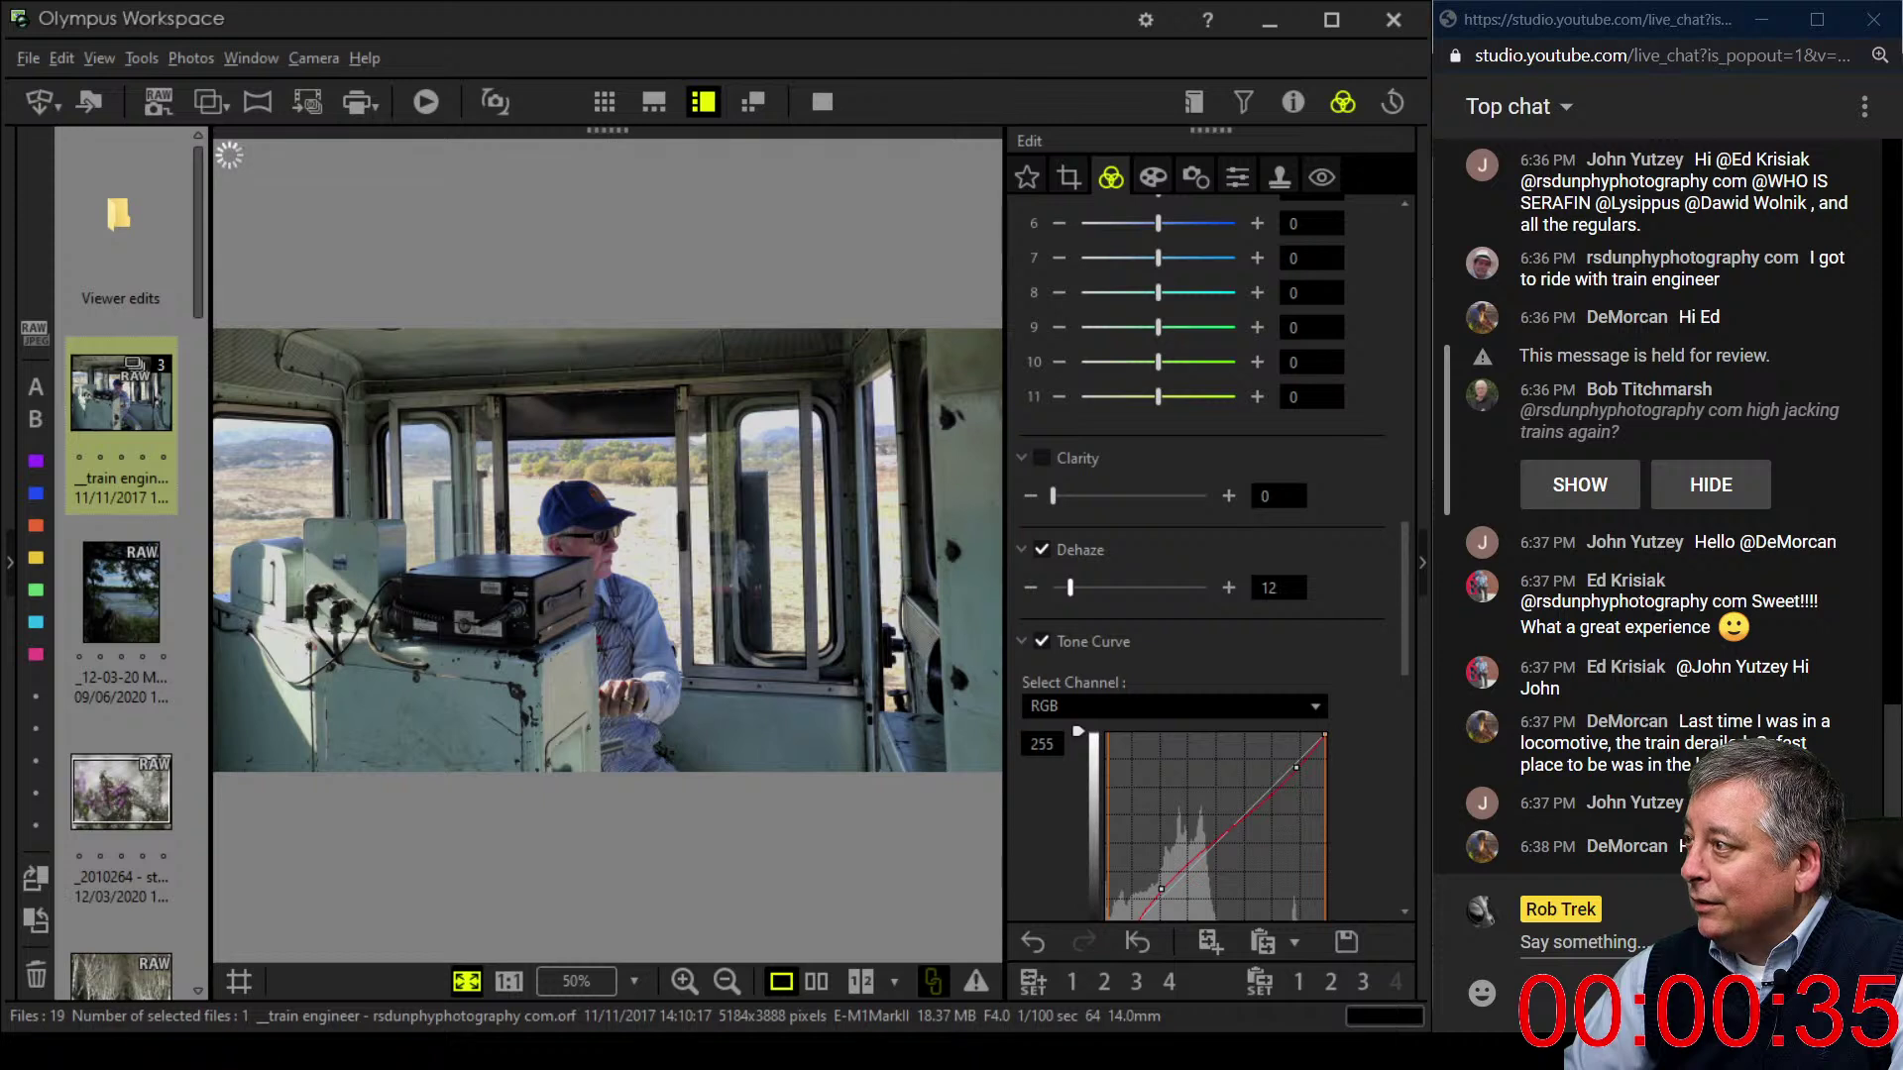
pyautogui.moveTo(1070, 588); pyautogui.dragTo(1088, 587)
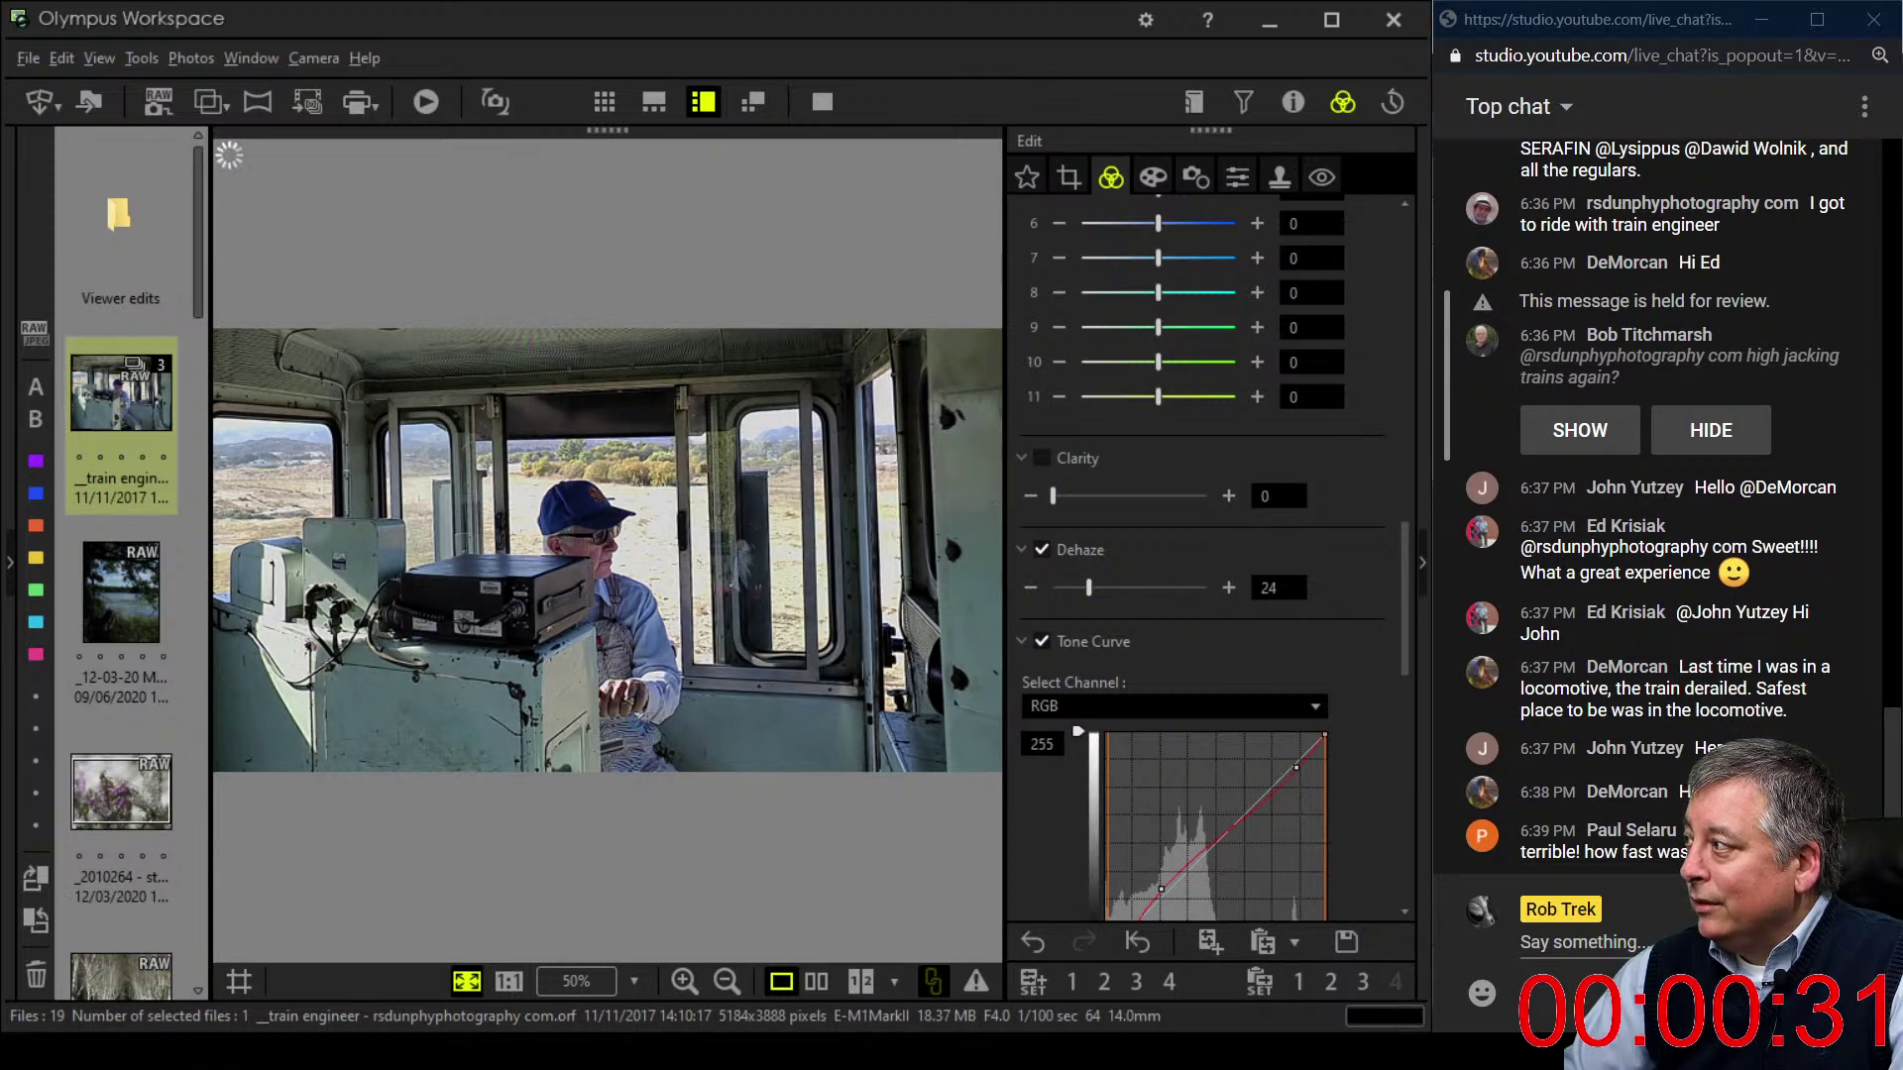
pyautogui.moveTo(1053, 496); pyautogui.dragTo(1070, 495)
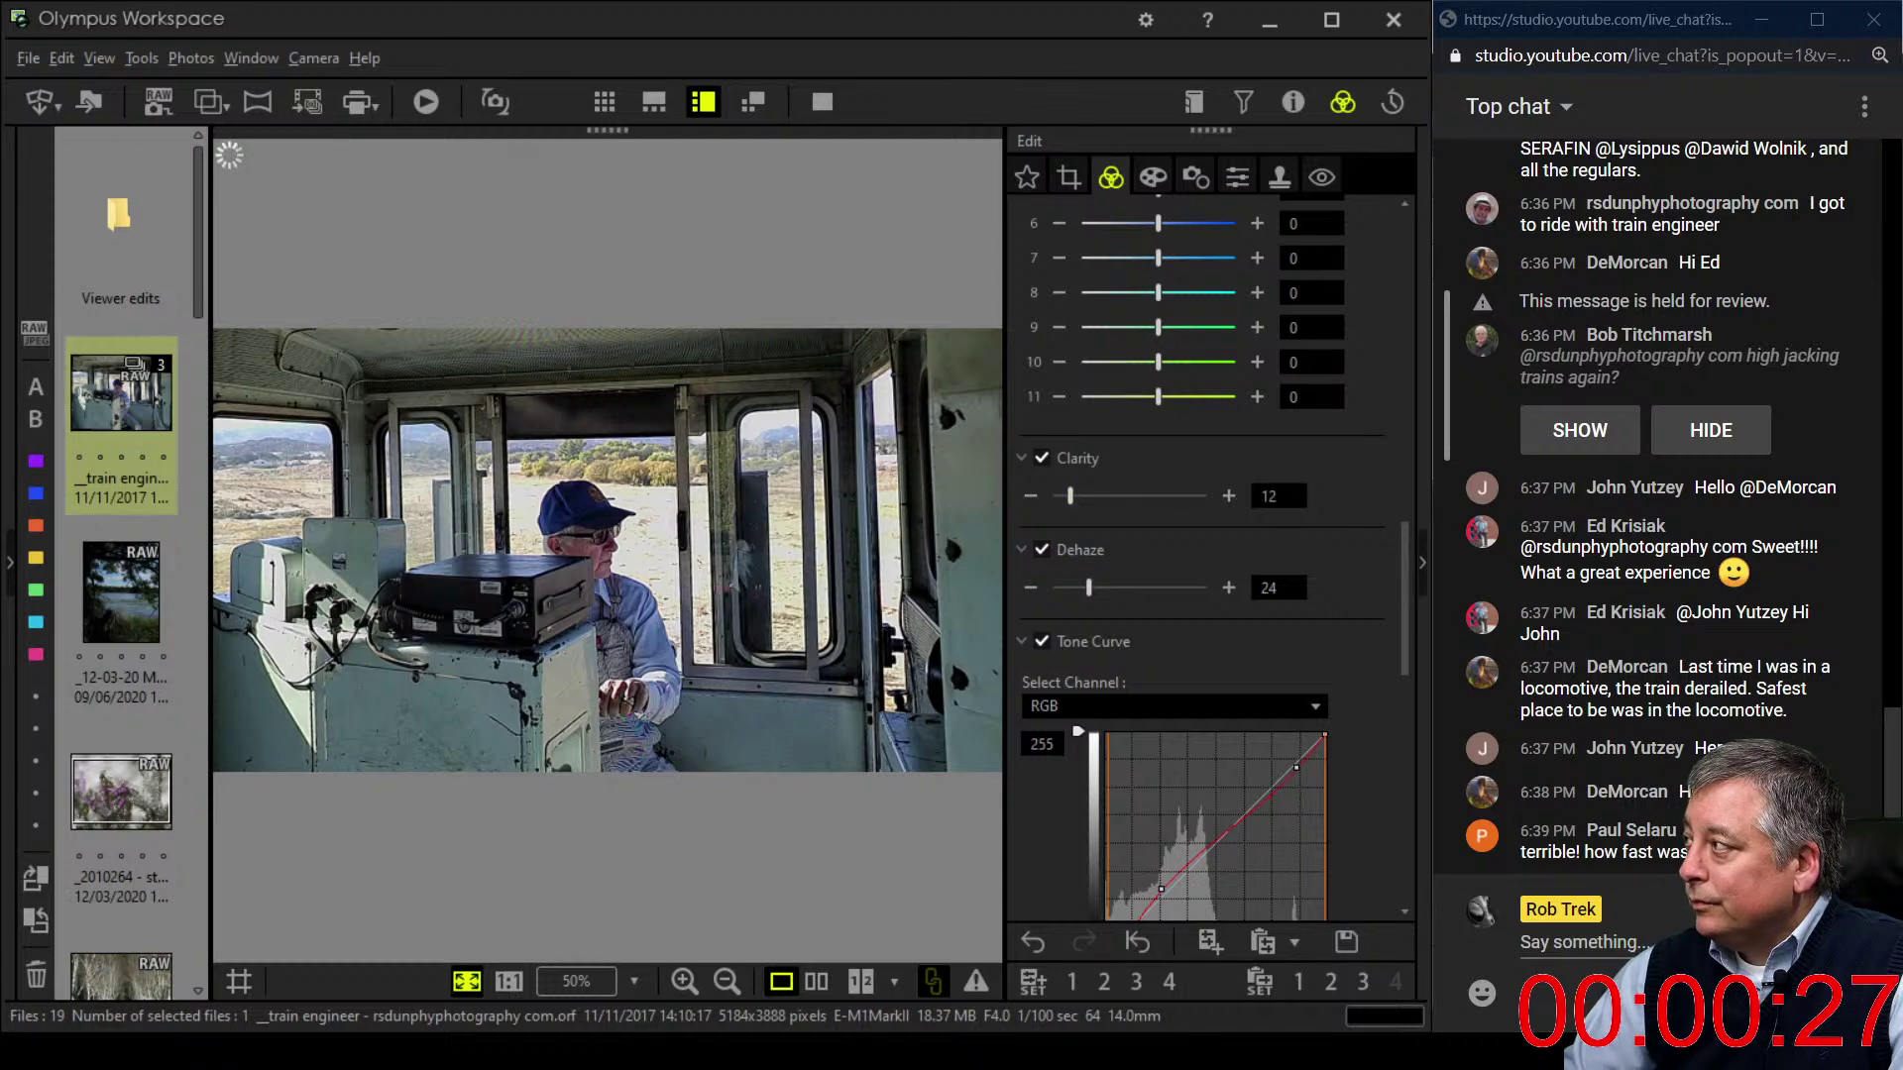
# - Set a custom white balance of 6148 K and tighten the crop around the engineer
pyautogui.scroll(10, 1209, 555)
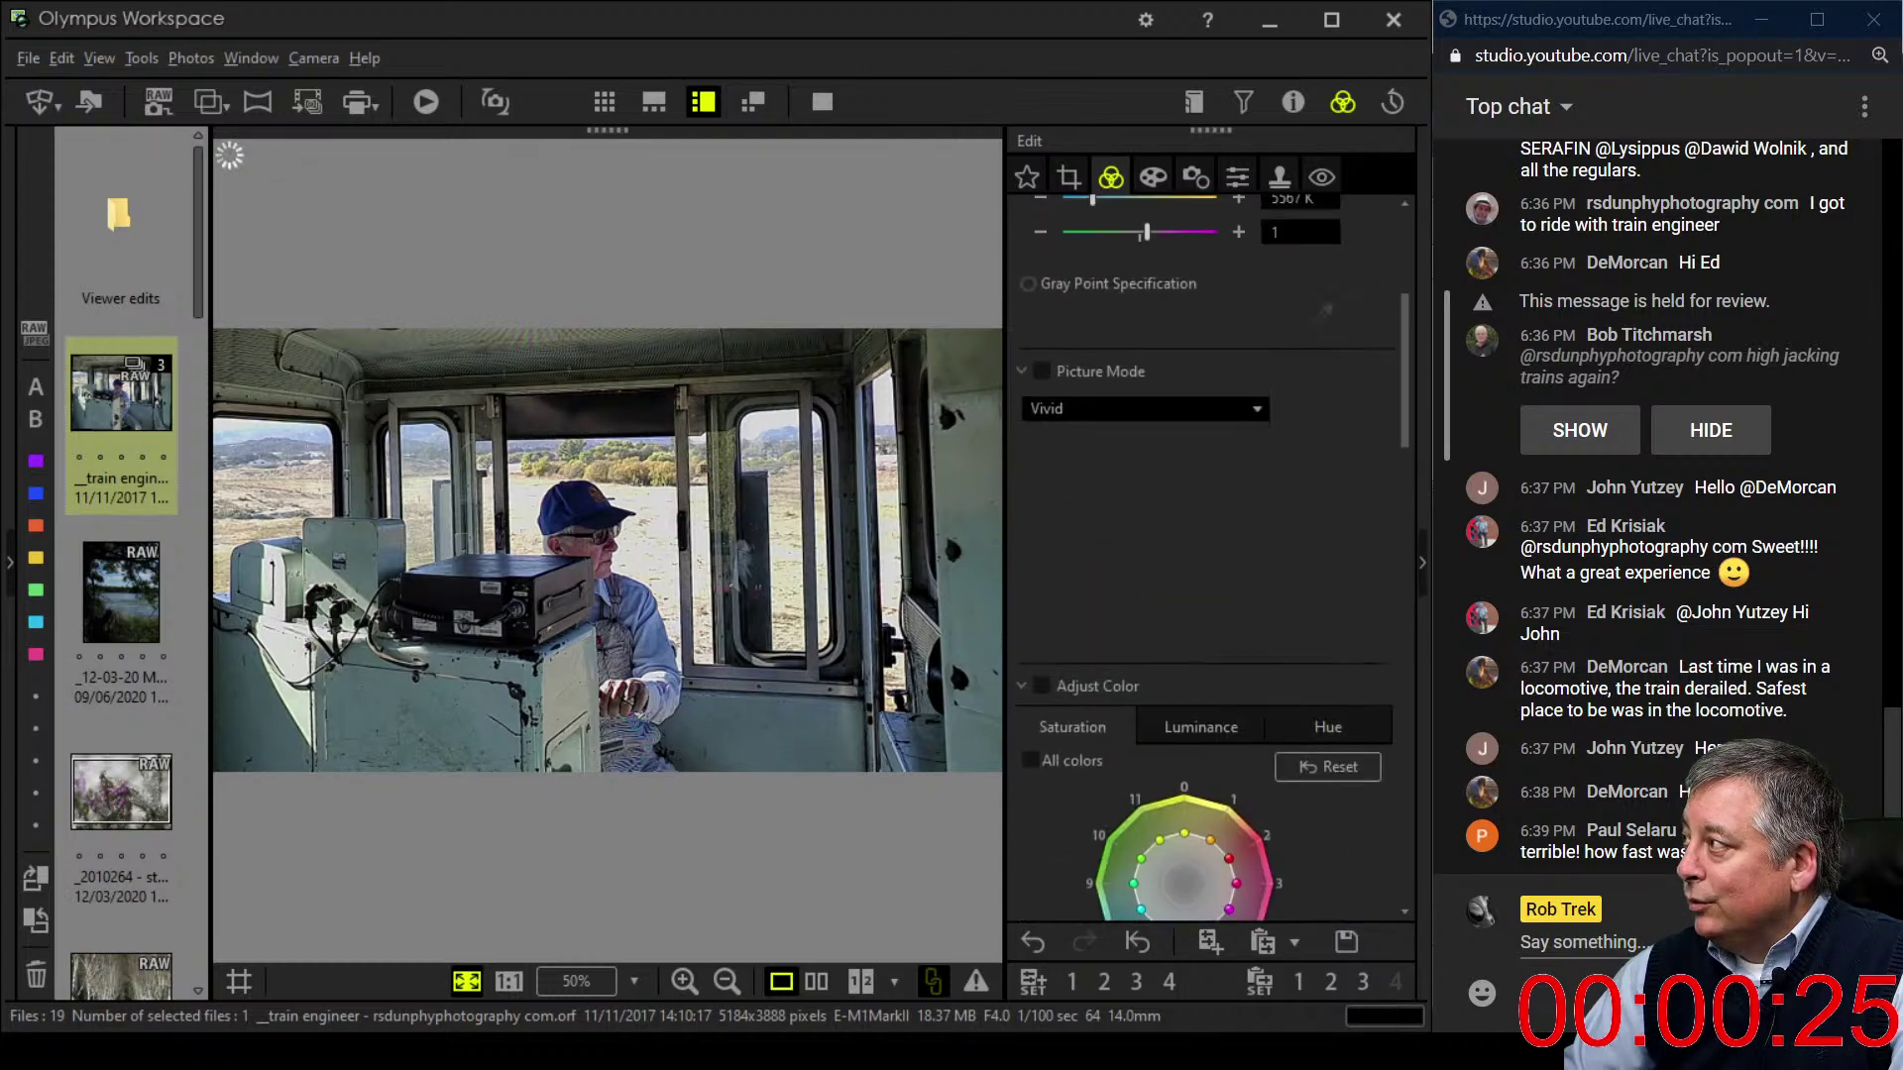
pyautogui.scroll(5, 1209, 555)
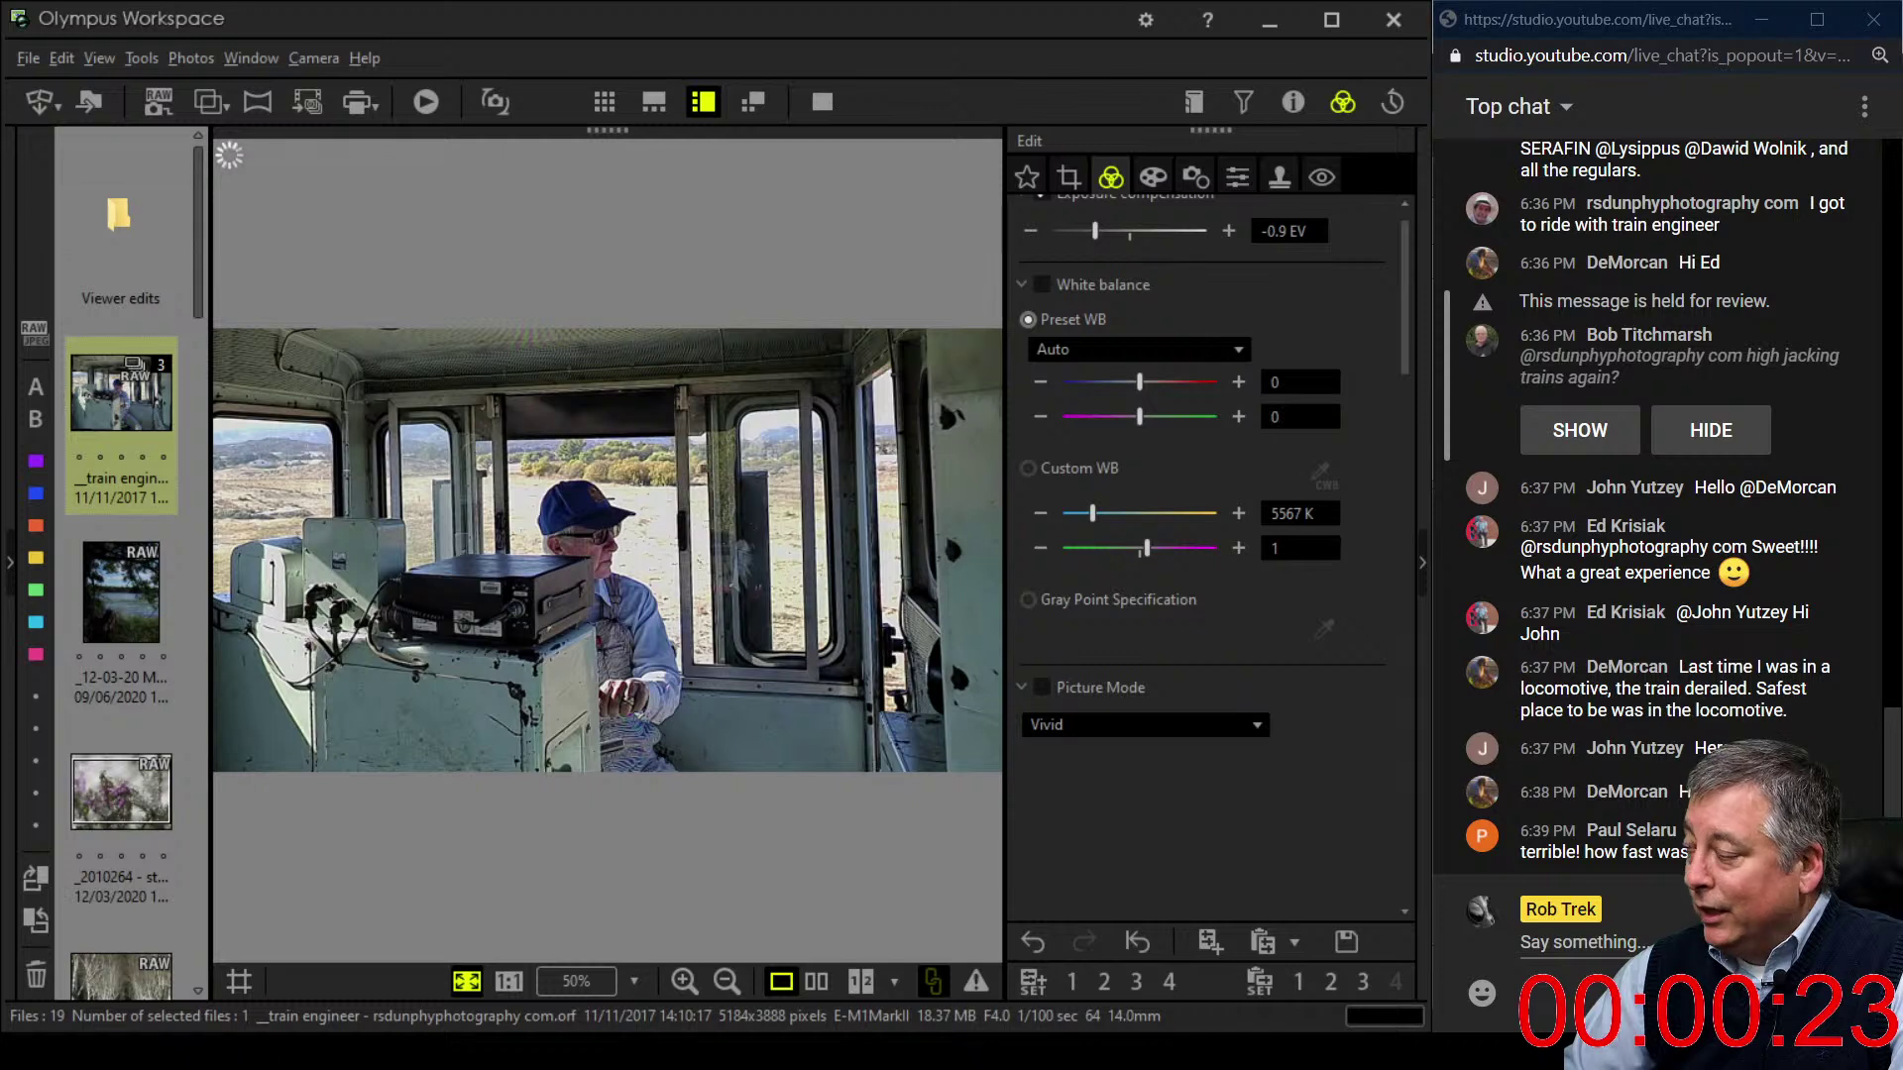
pyautogui.moveTo(1092, 514); pyautogui.dragTo(1102, 513)
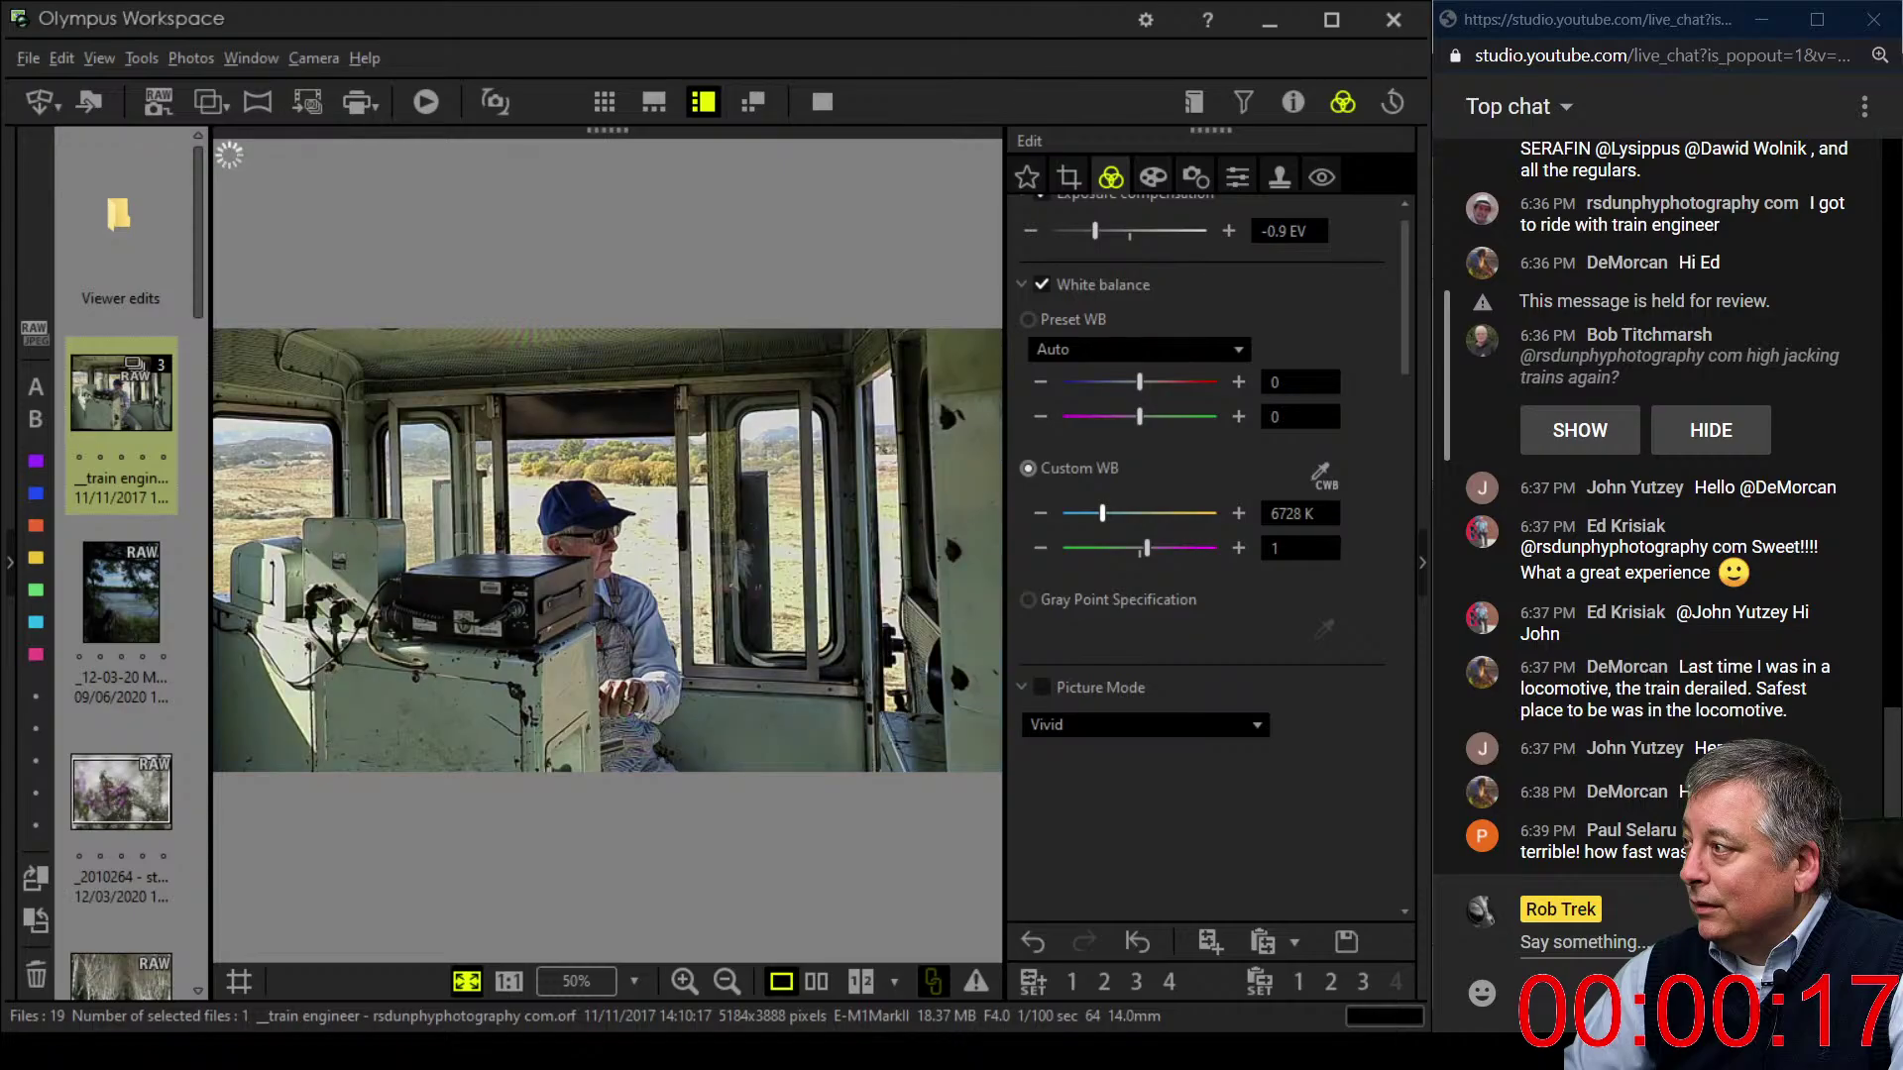
pyautogui.hotkey('ctrl', 'z')
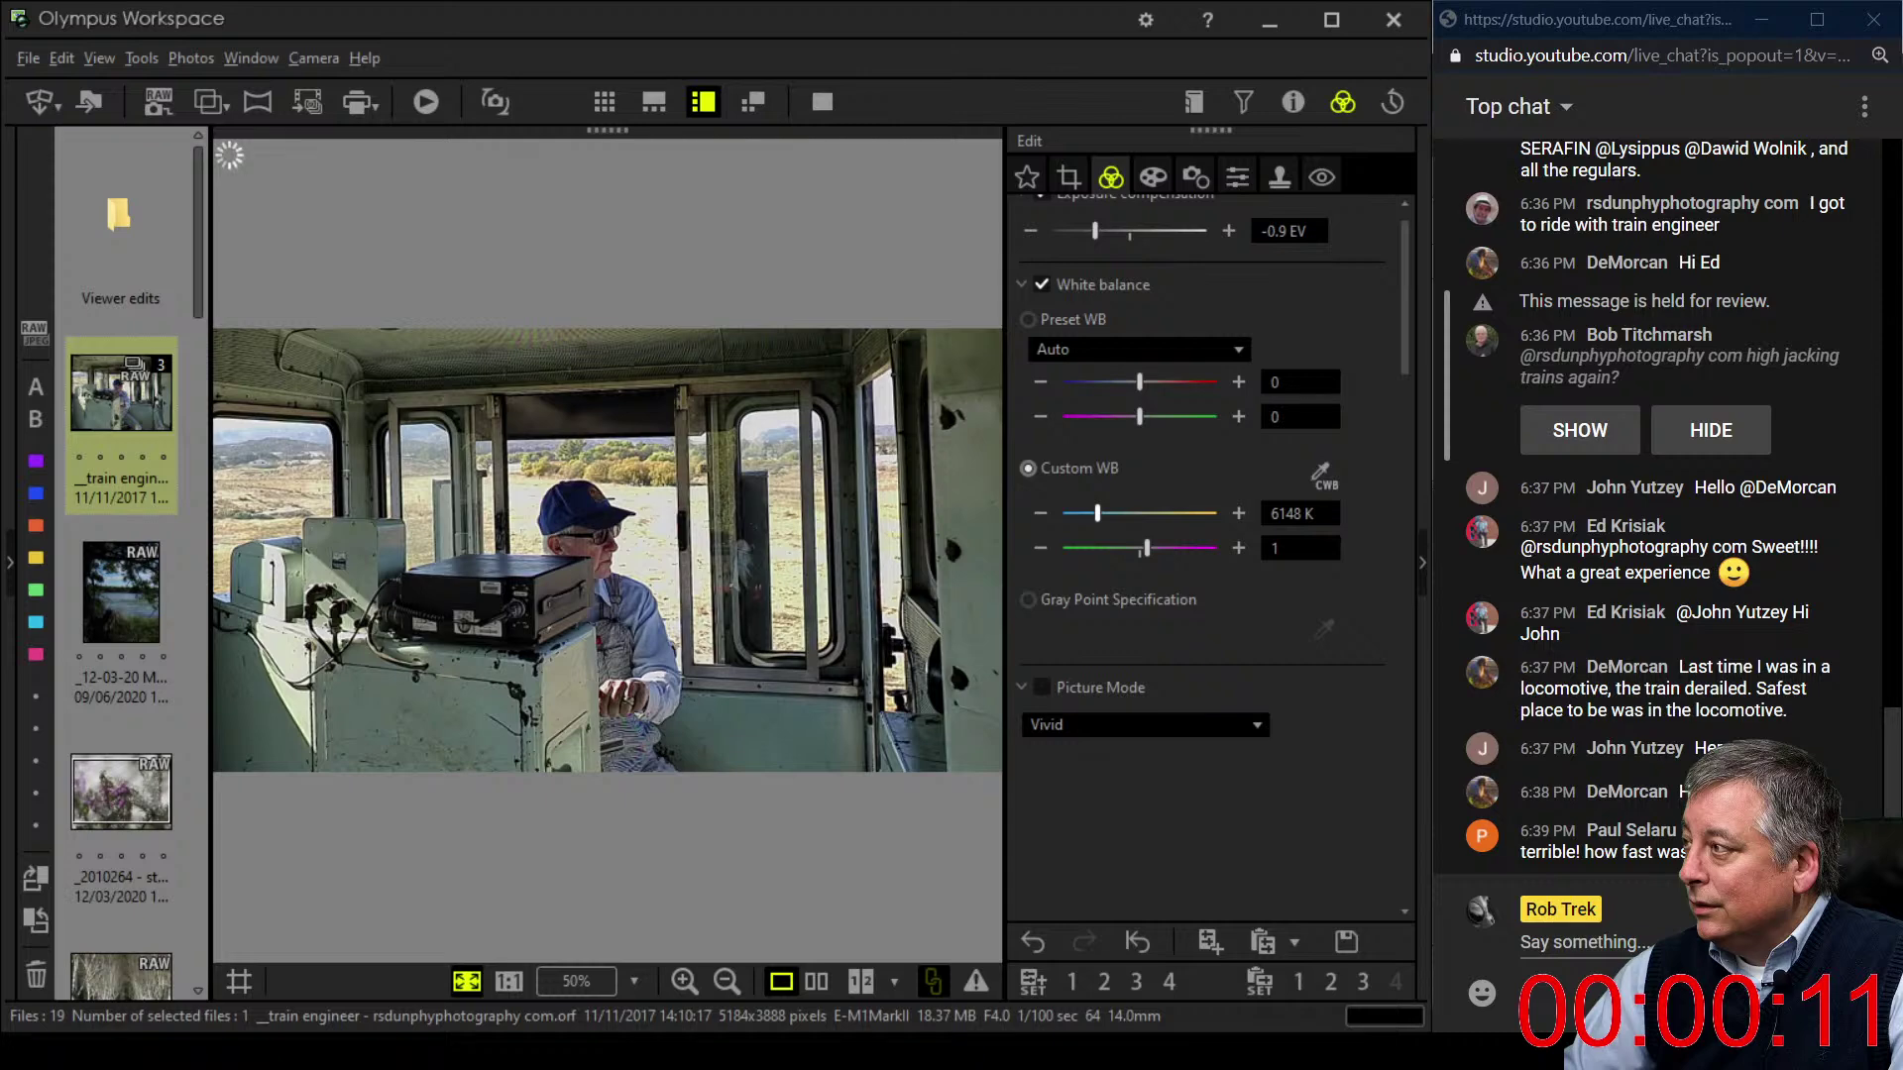
pyautogui.click(1069, 176)
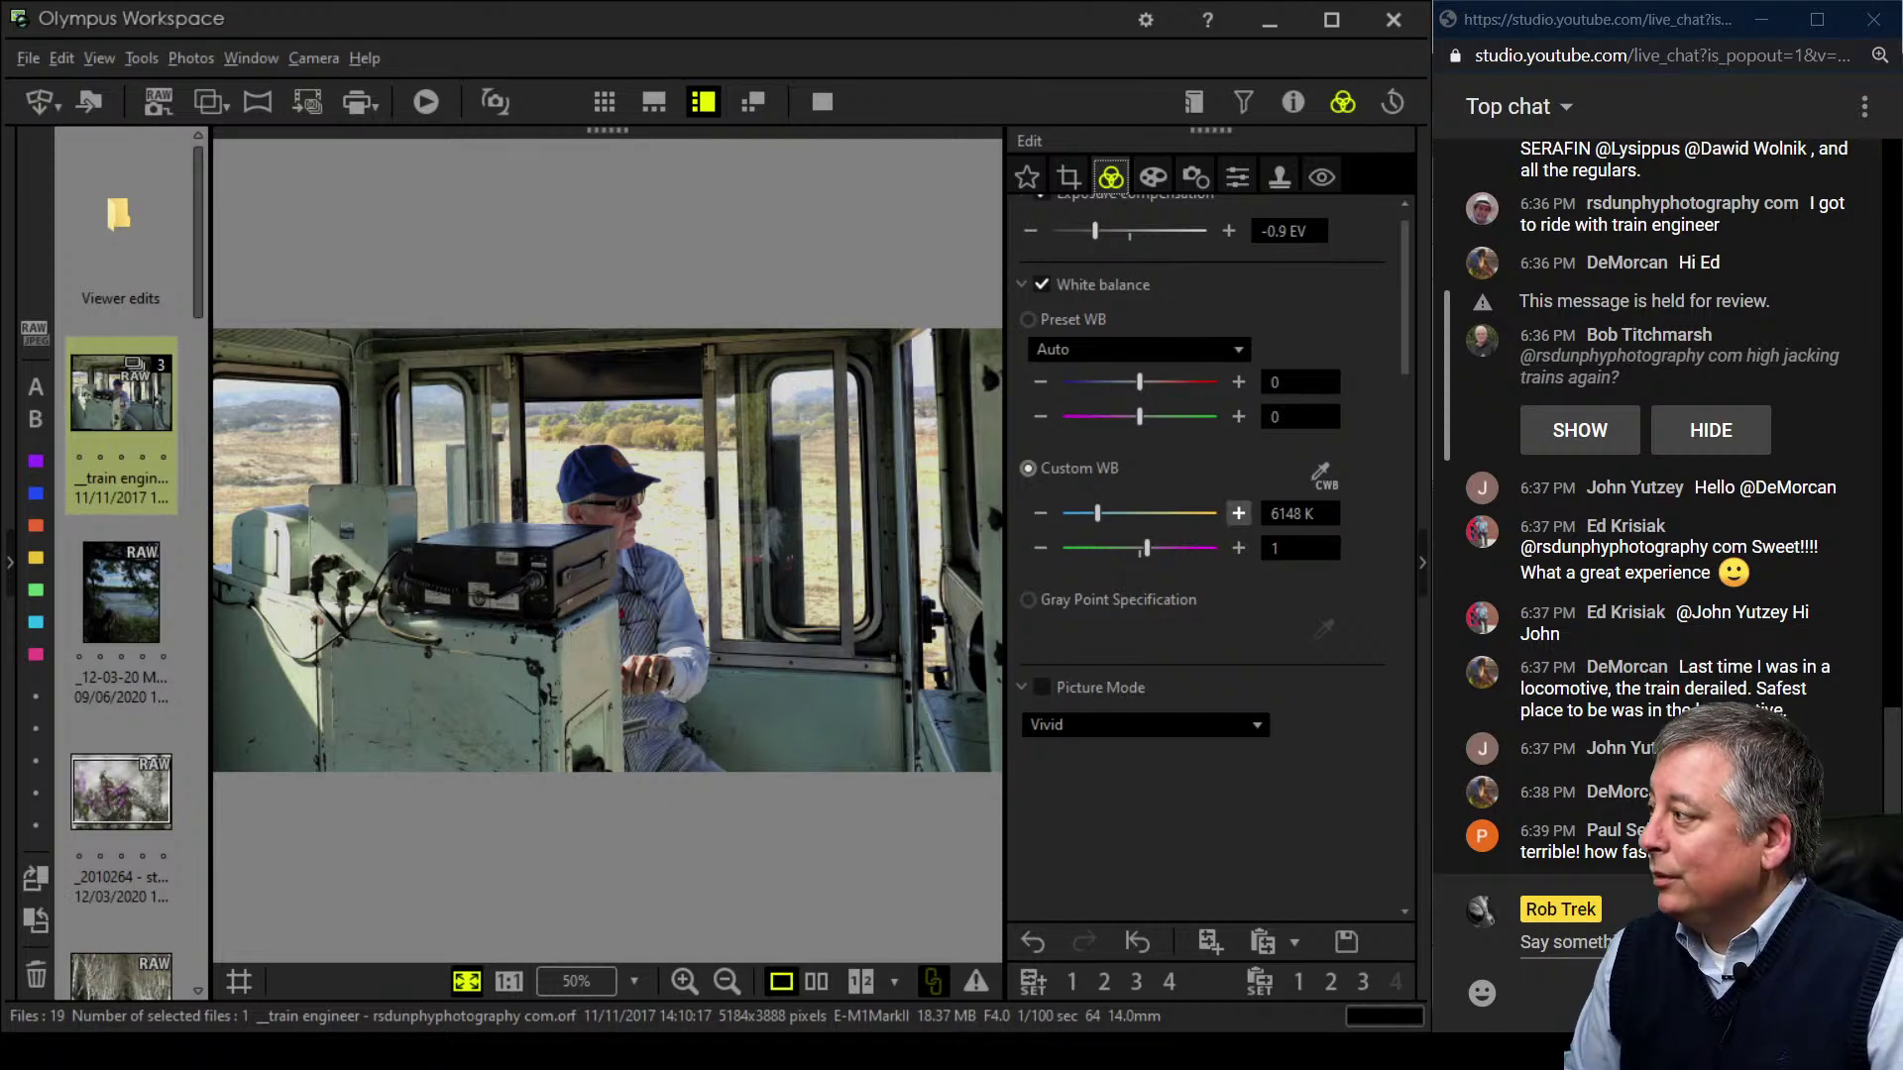
# - Compare the original and edited train engineer photo side by side in full screen, and return to the single-image view
pyautogui.click(815, 982)
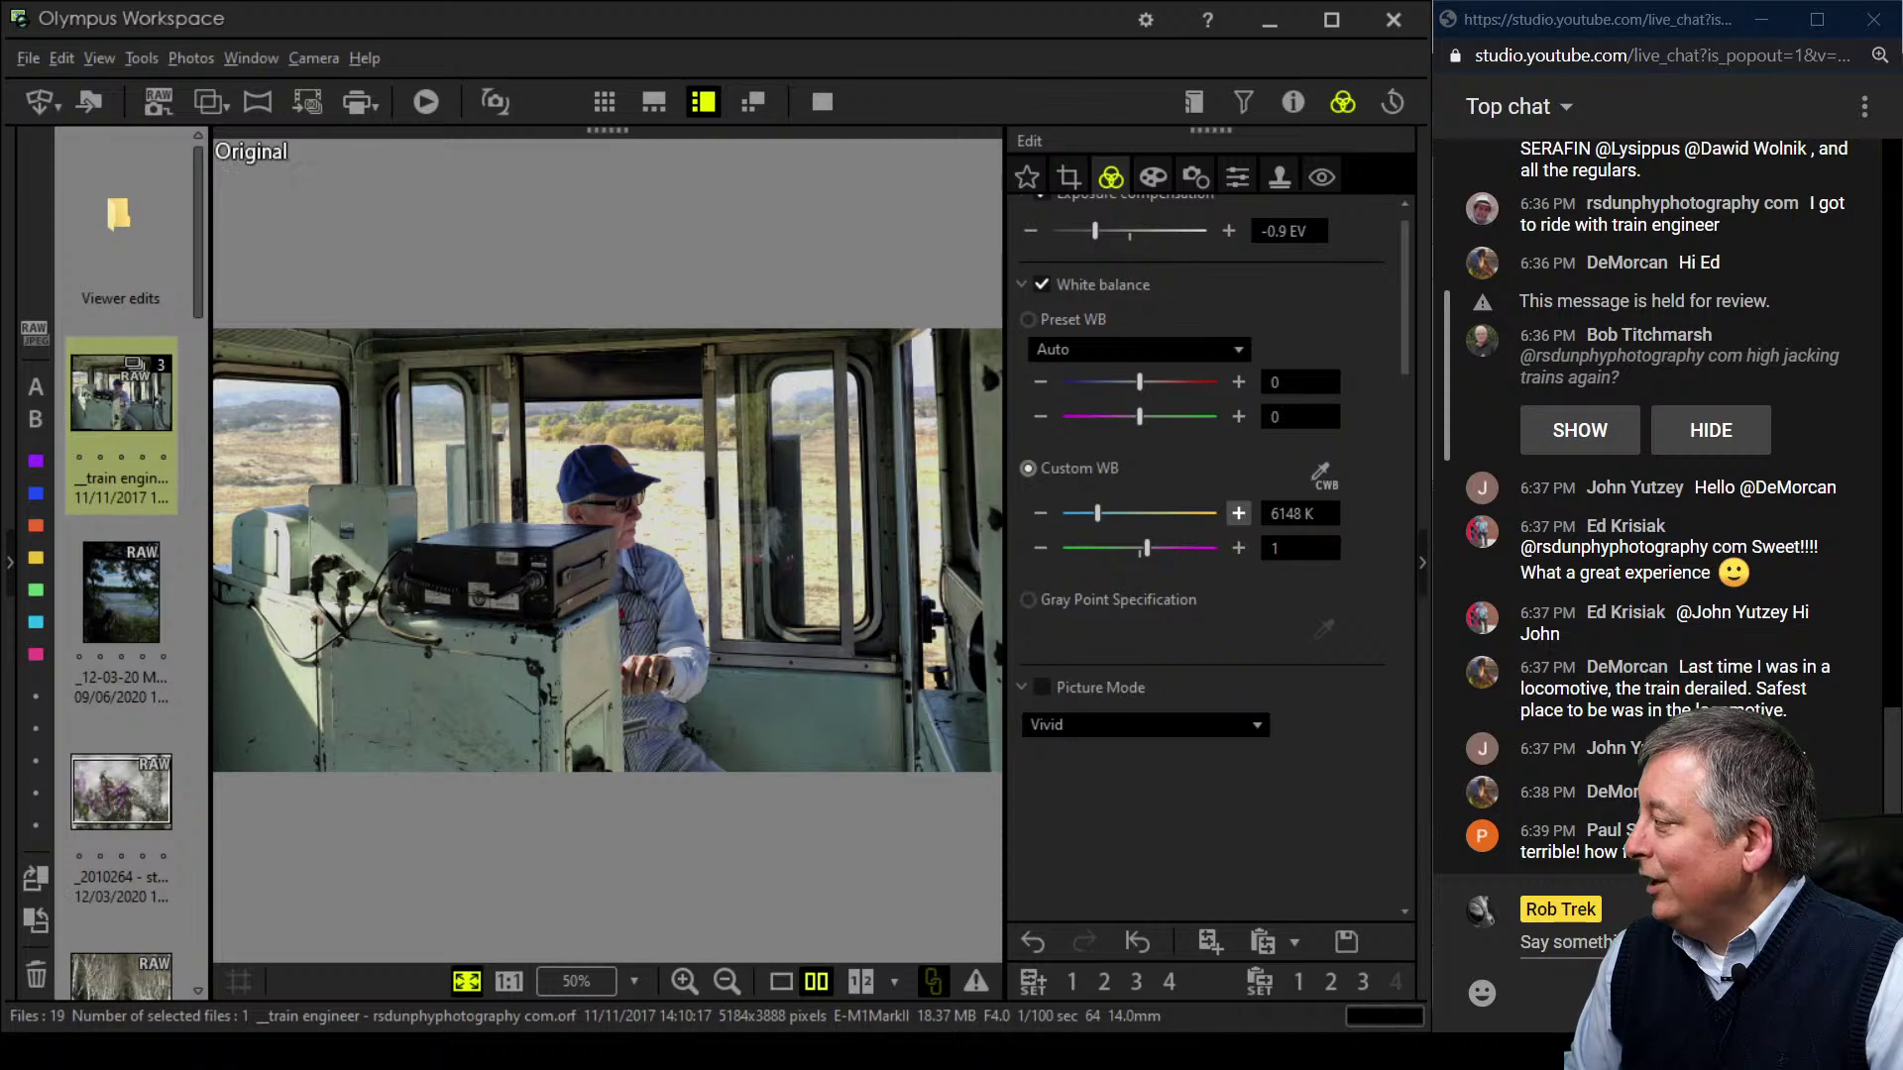
pyautogui.click(822, 101)
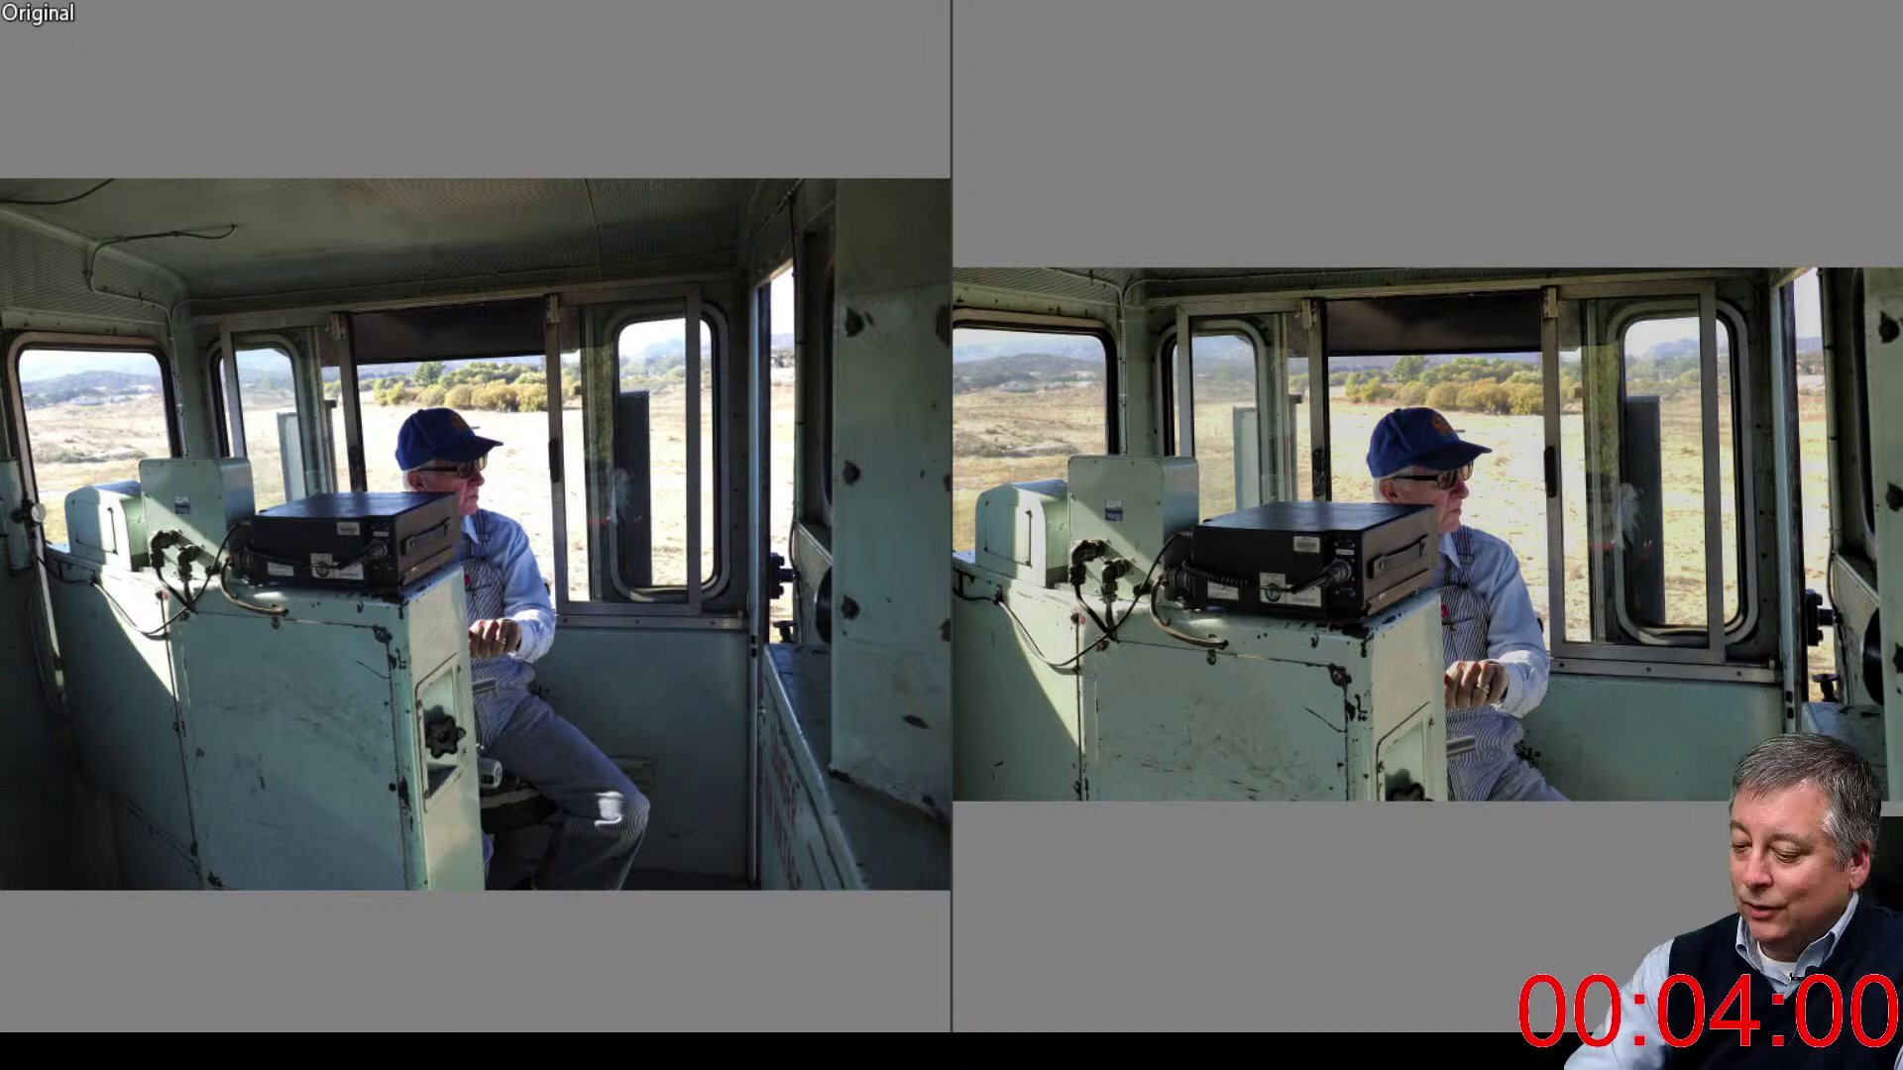
pyautogui.press('Escape')
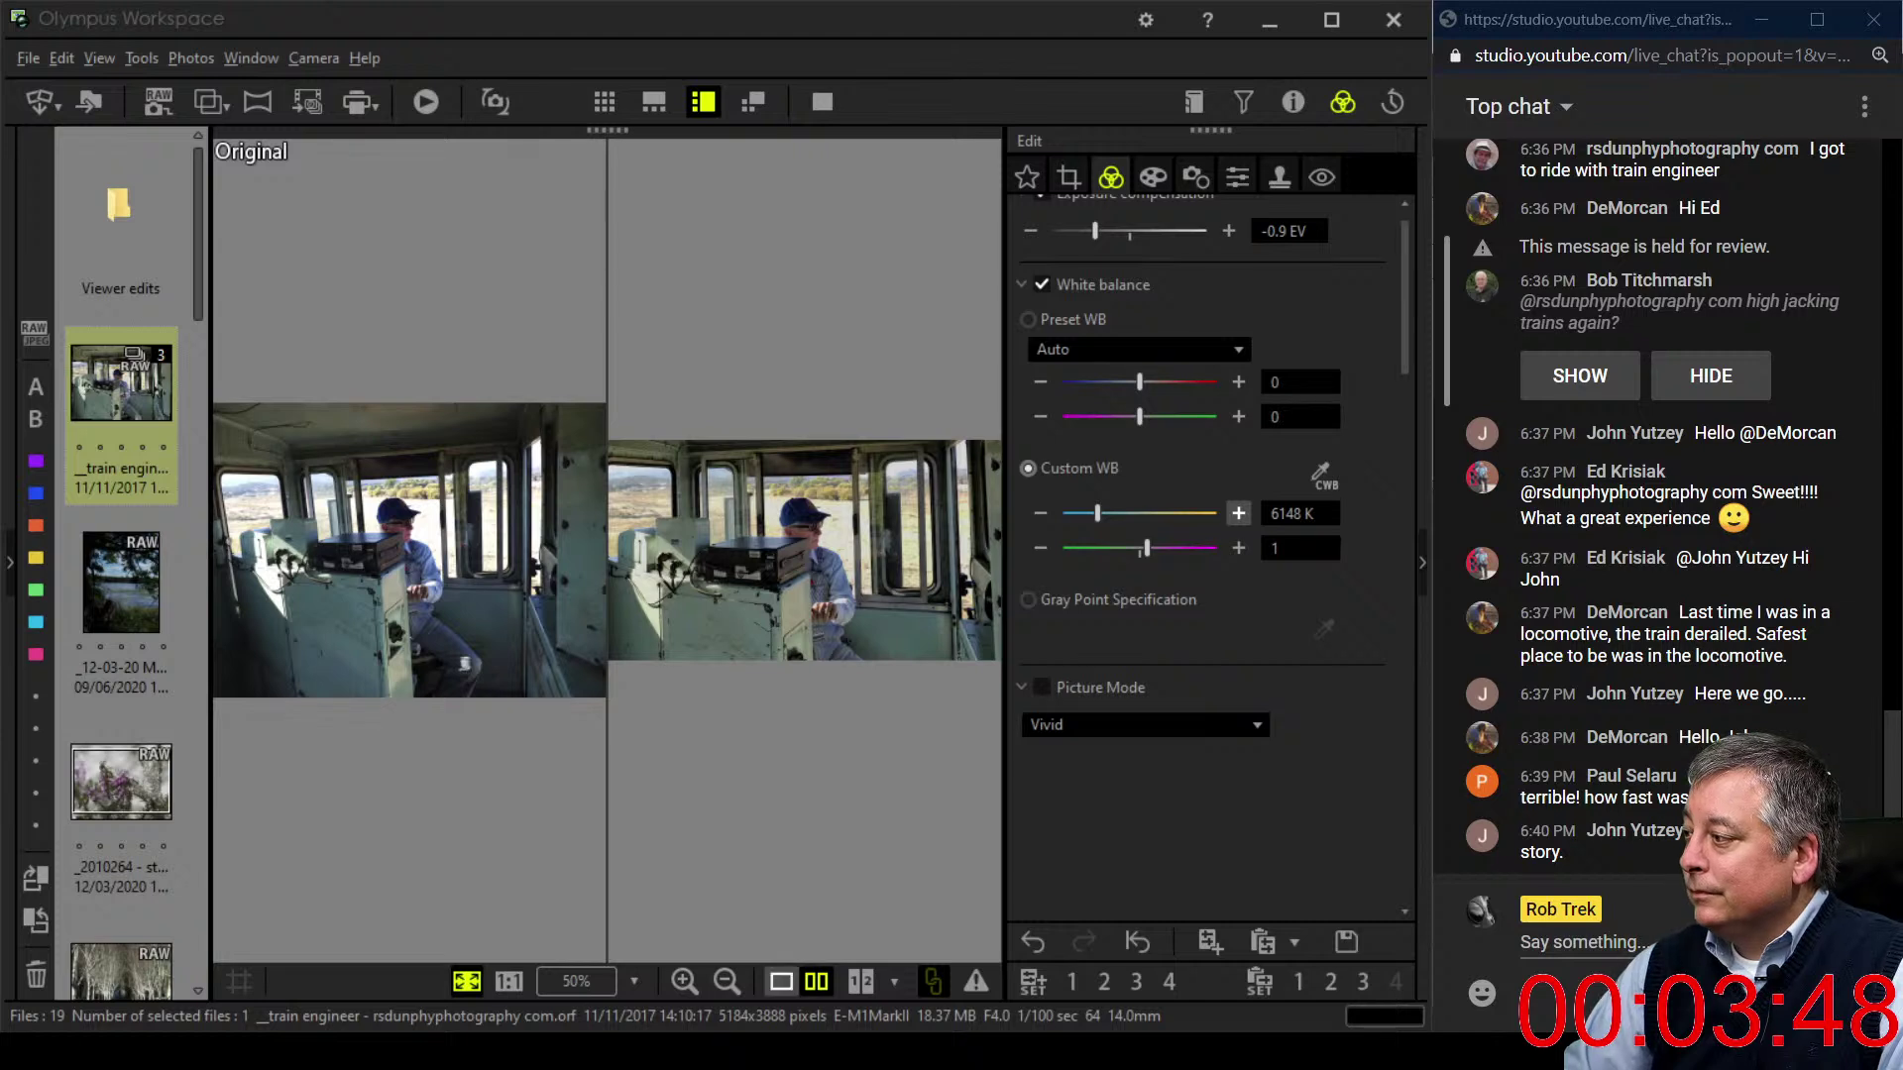
pyautogui.click(781, 981)
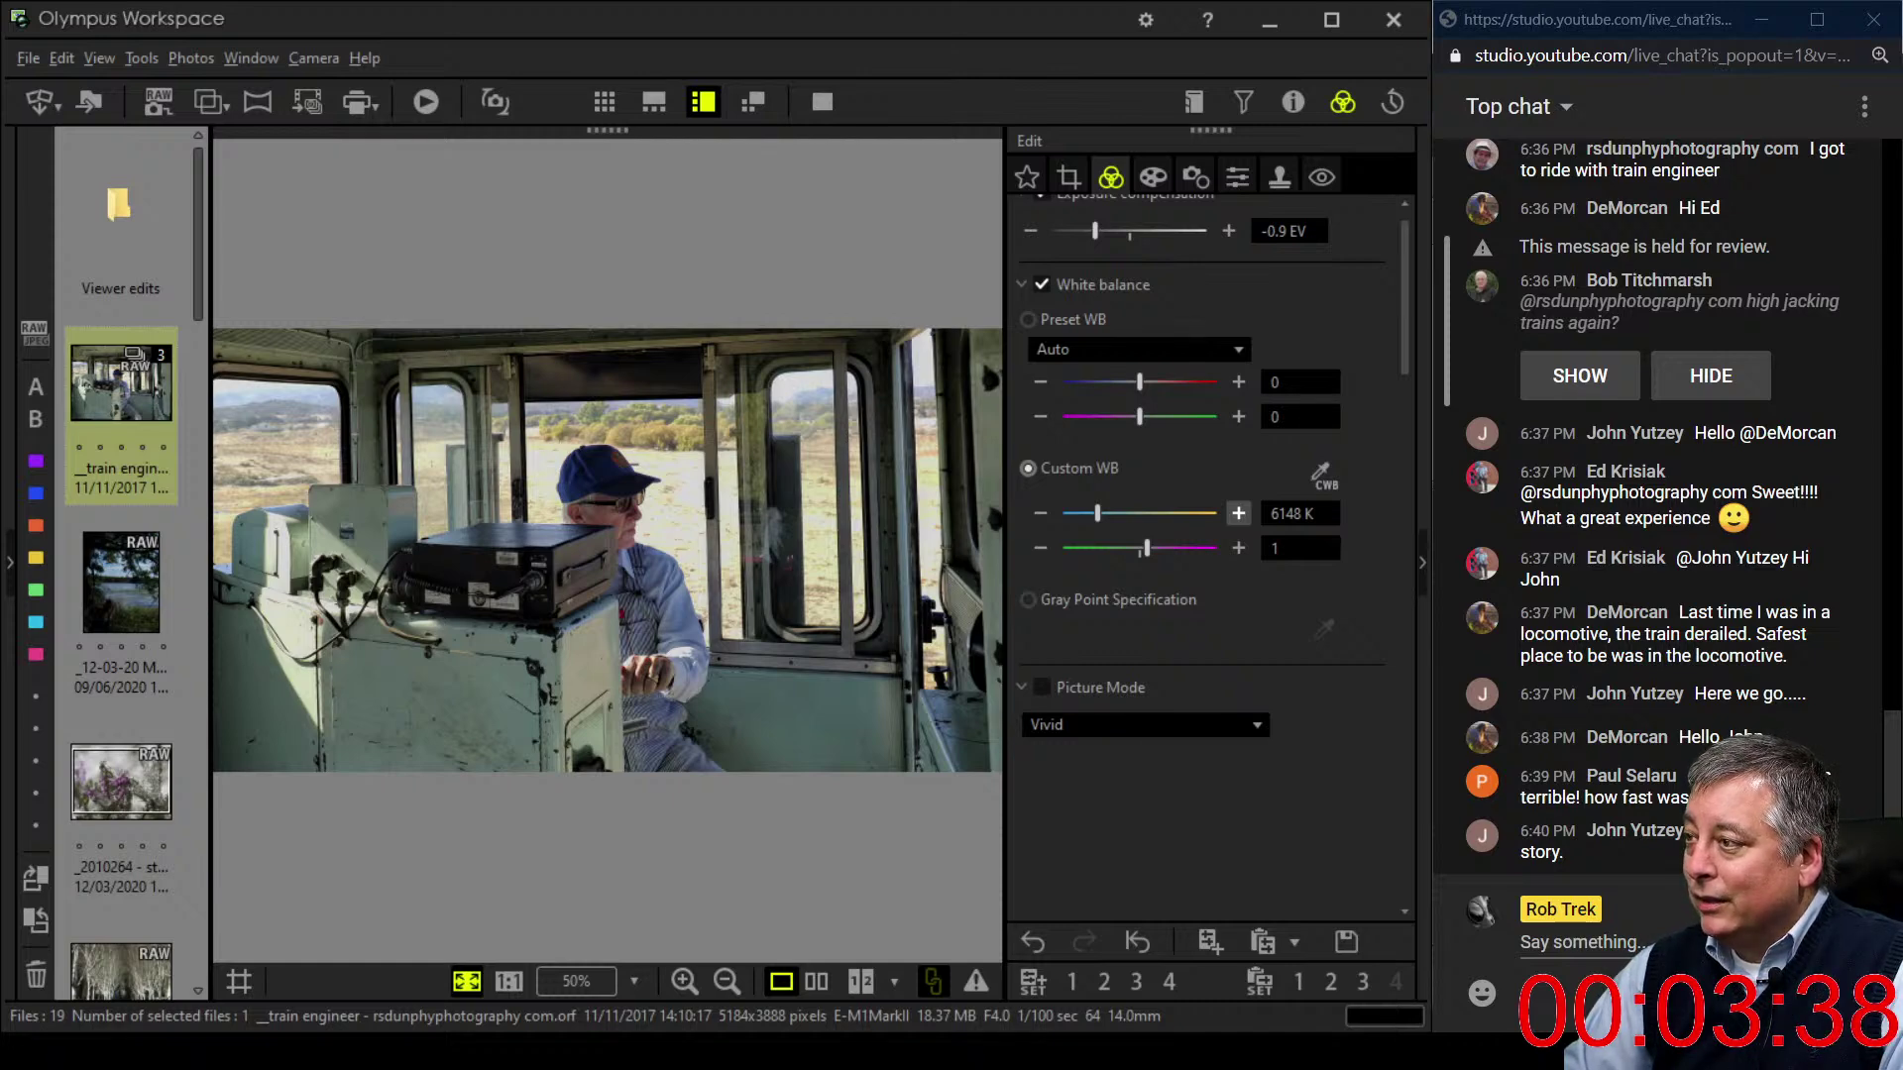
# - Open the tree-framed lake RAW photo and check its lens and exposure properties
pyautogui.click(121, 583)
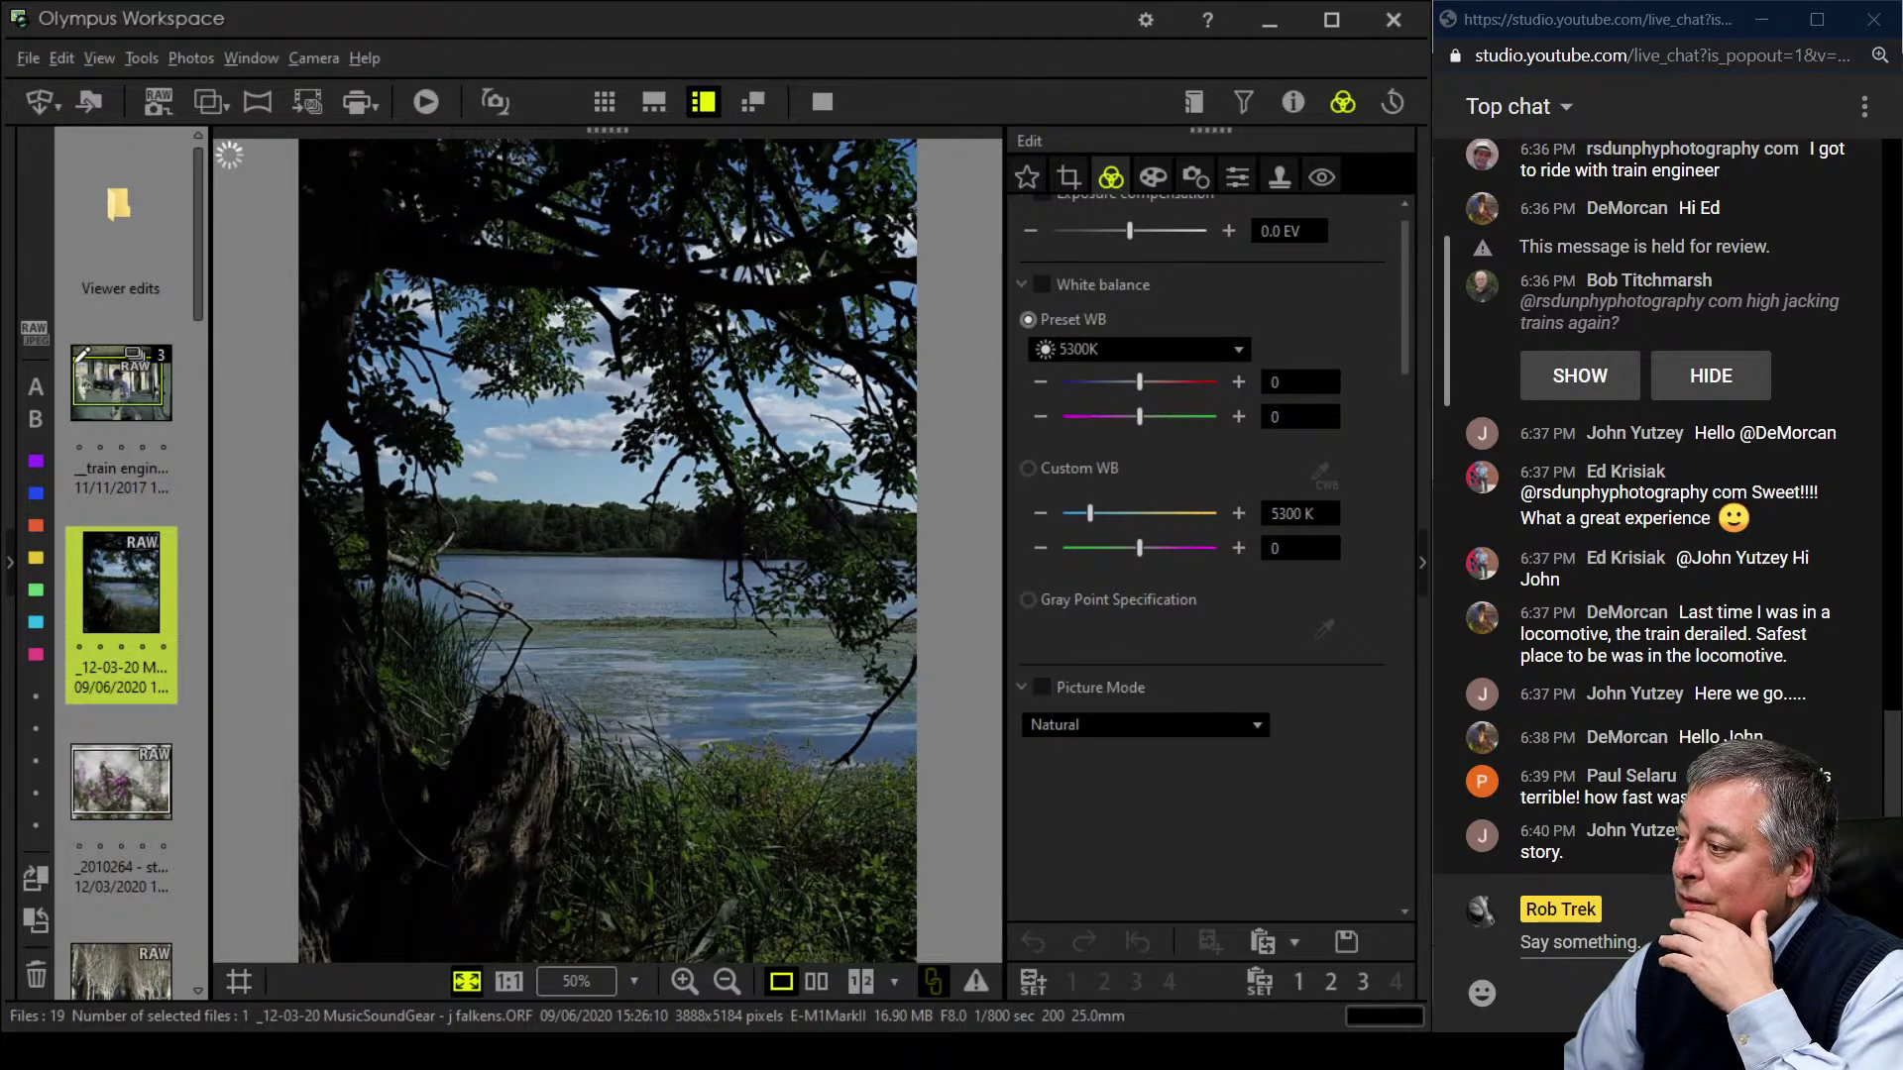
pyautogui.click(1294, 102)
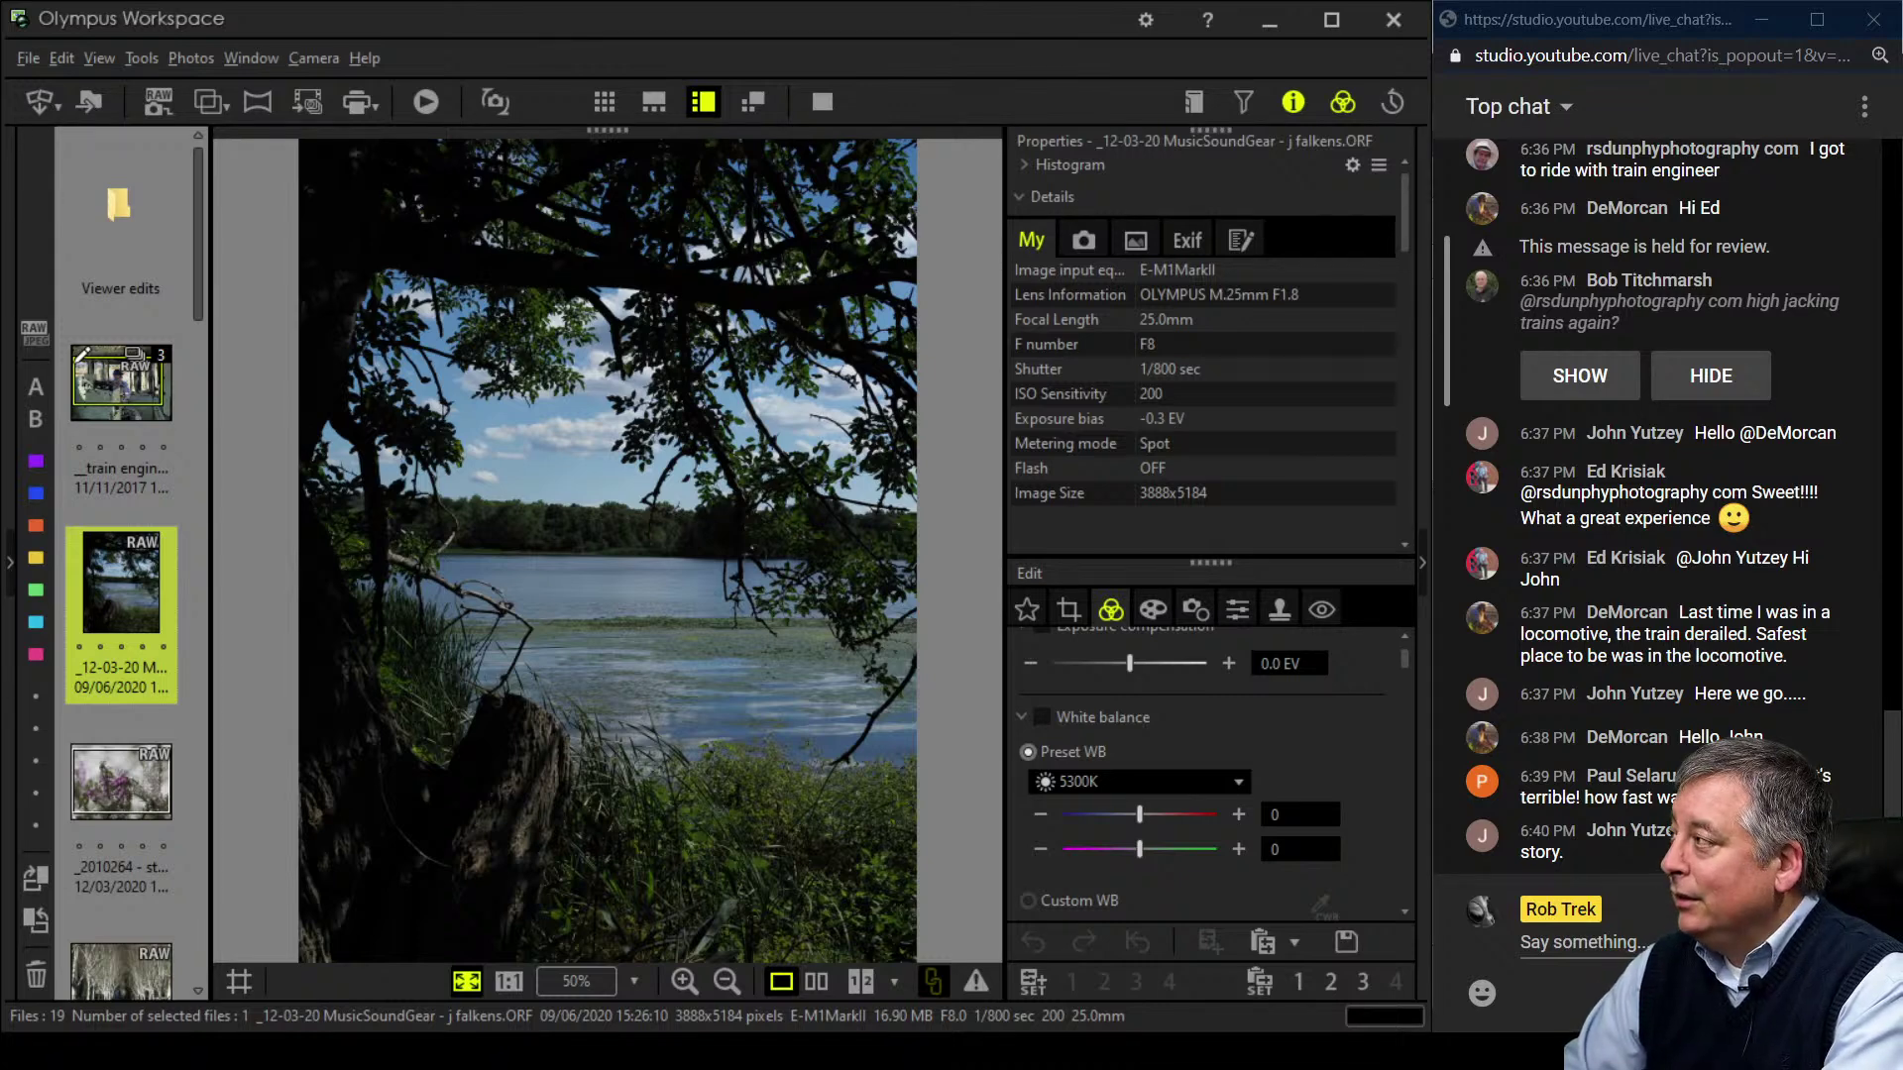
pyautogui.click(1292, 102)
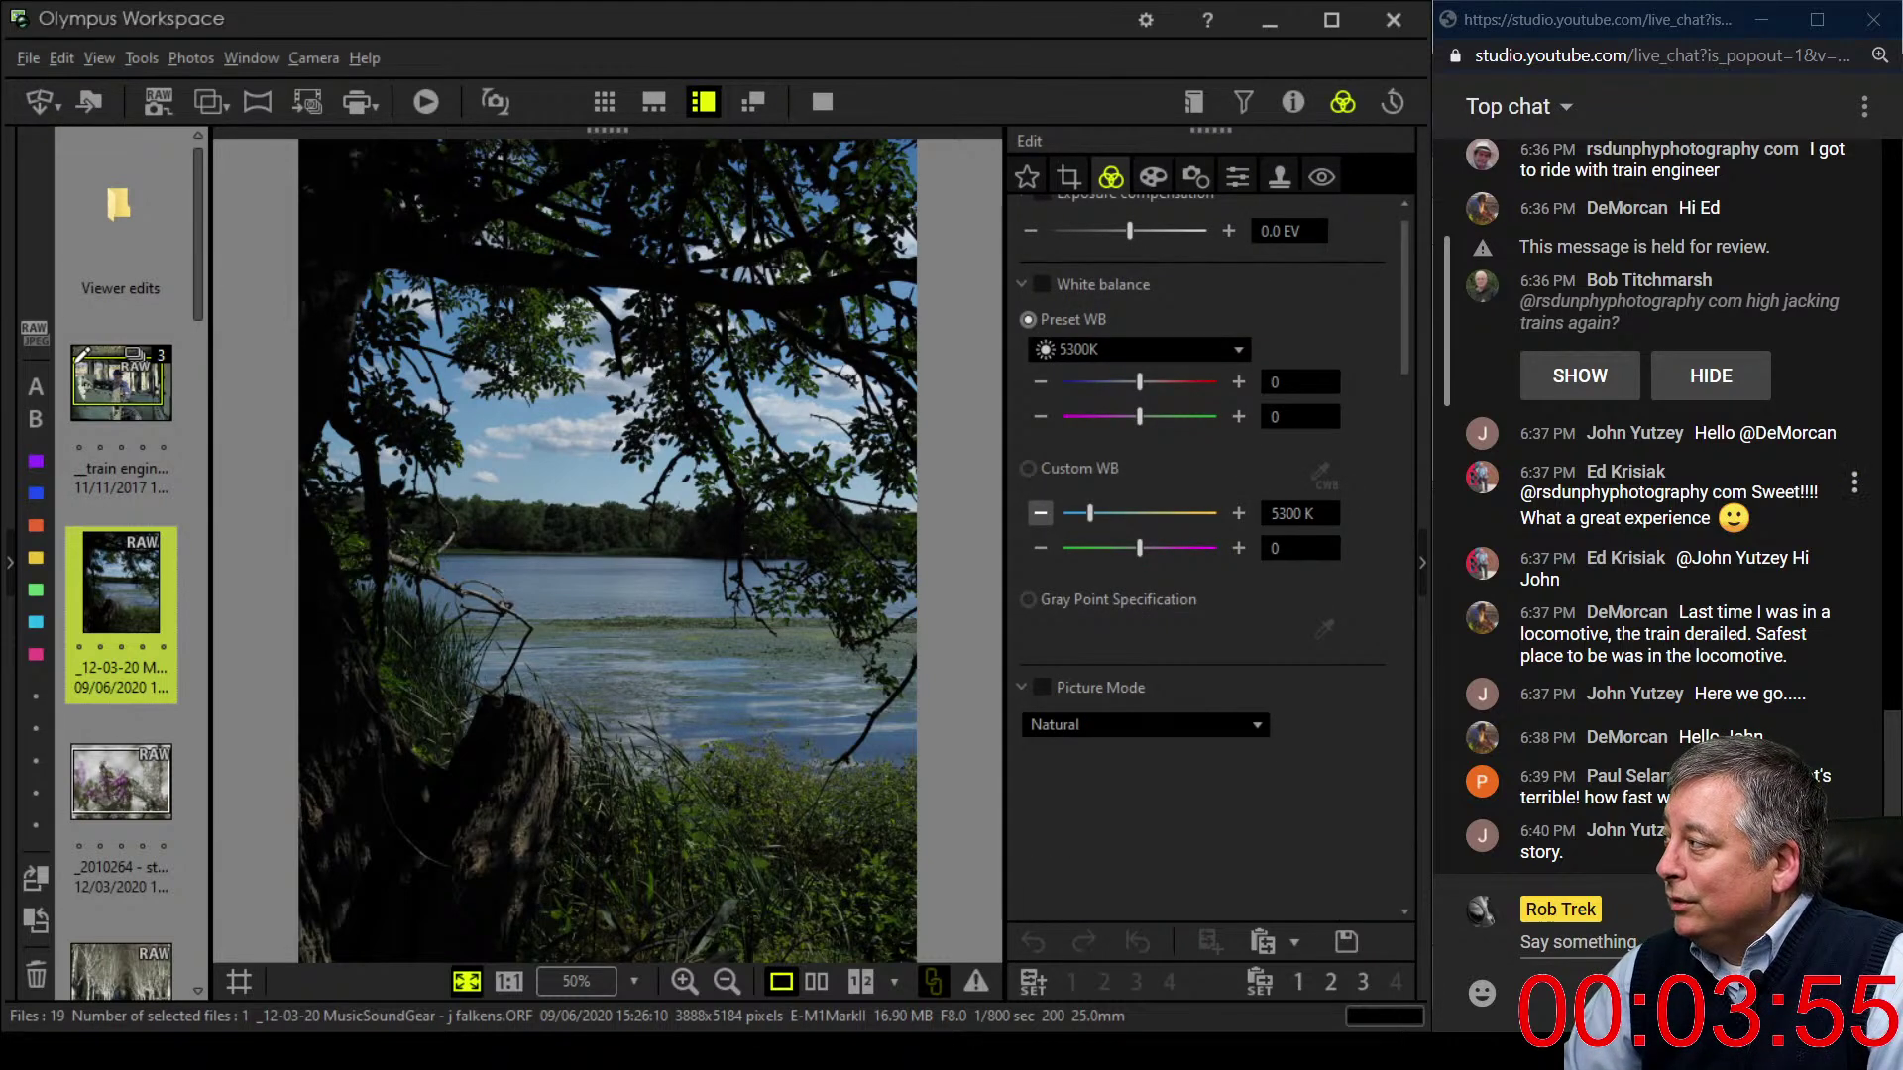
# - Set the gradation of the lake photo to AUTO to brighten its dark foreground
pyautogui.moveTo(1404, 297); pyautogui.dragTo(1404, 822)
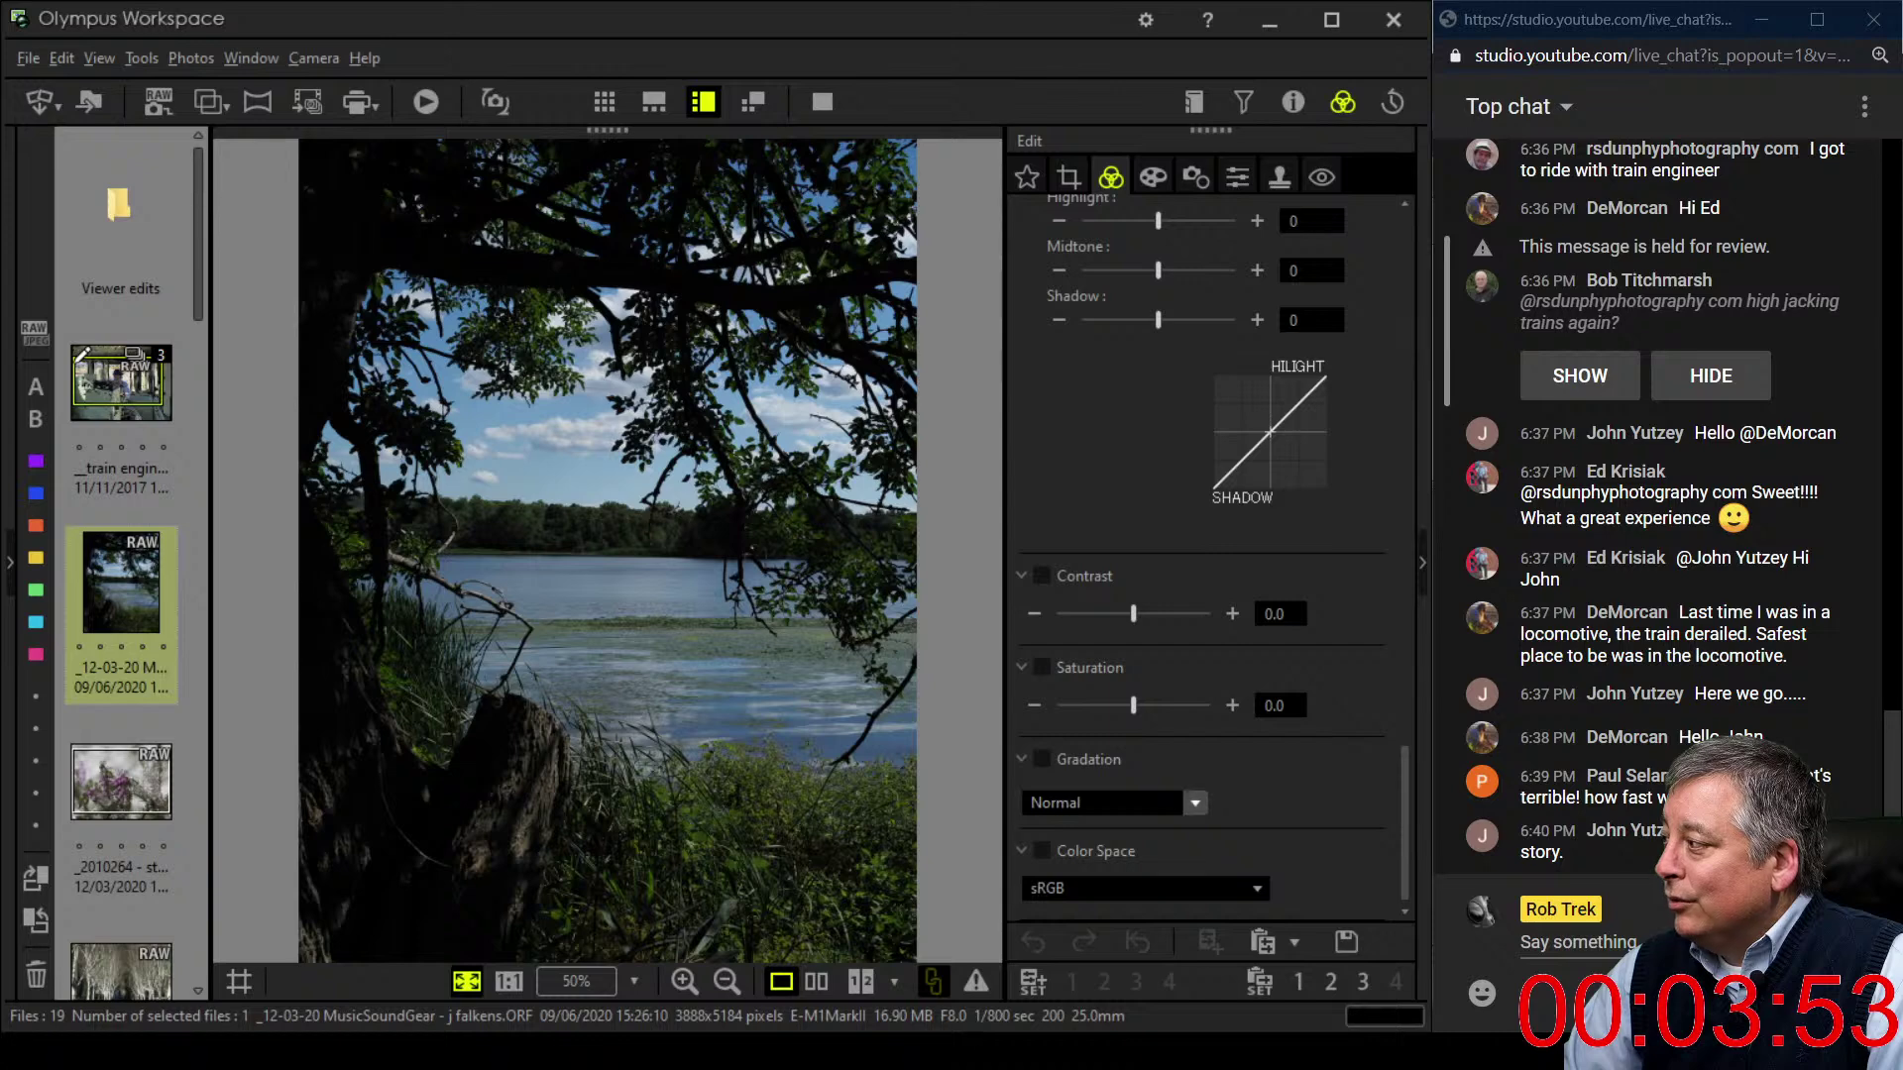
pyautogui.click(1195, 803)
pyautogui.click(1056, 846)
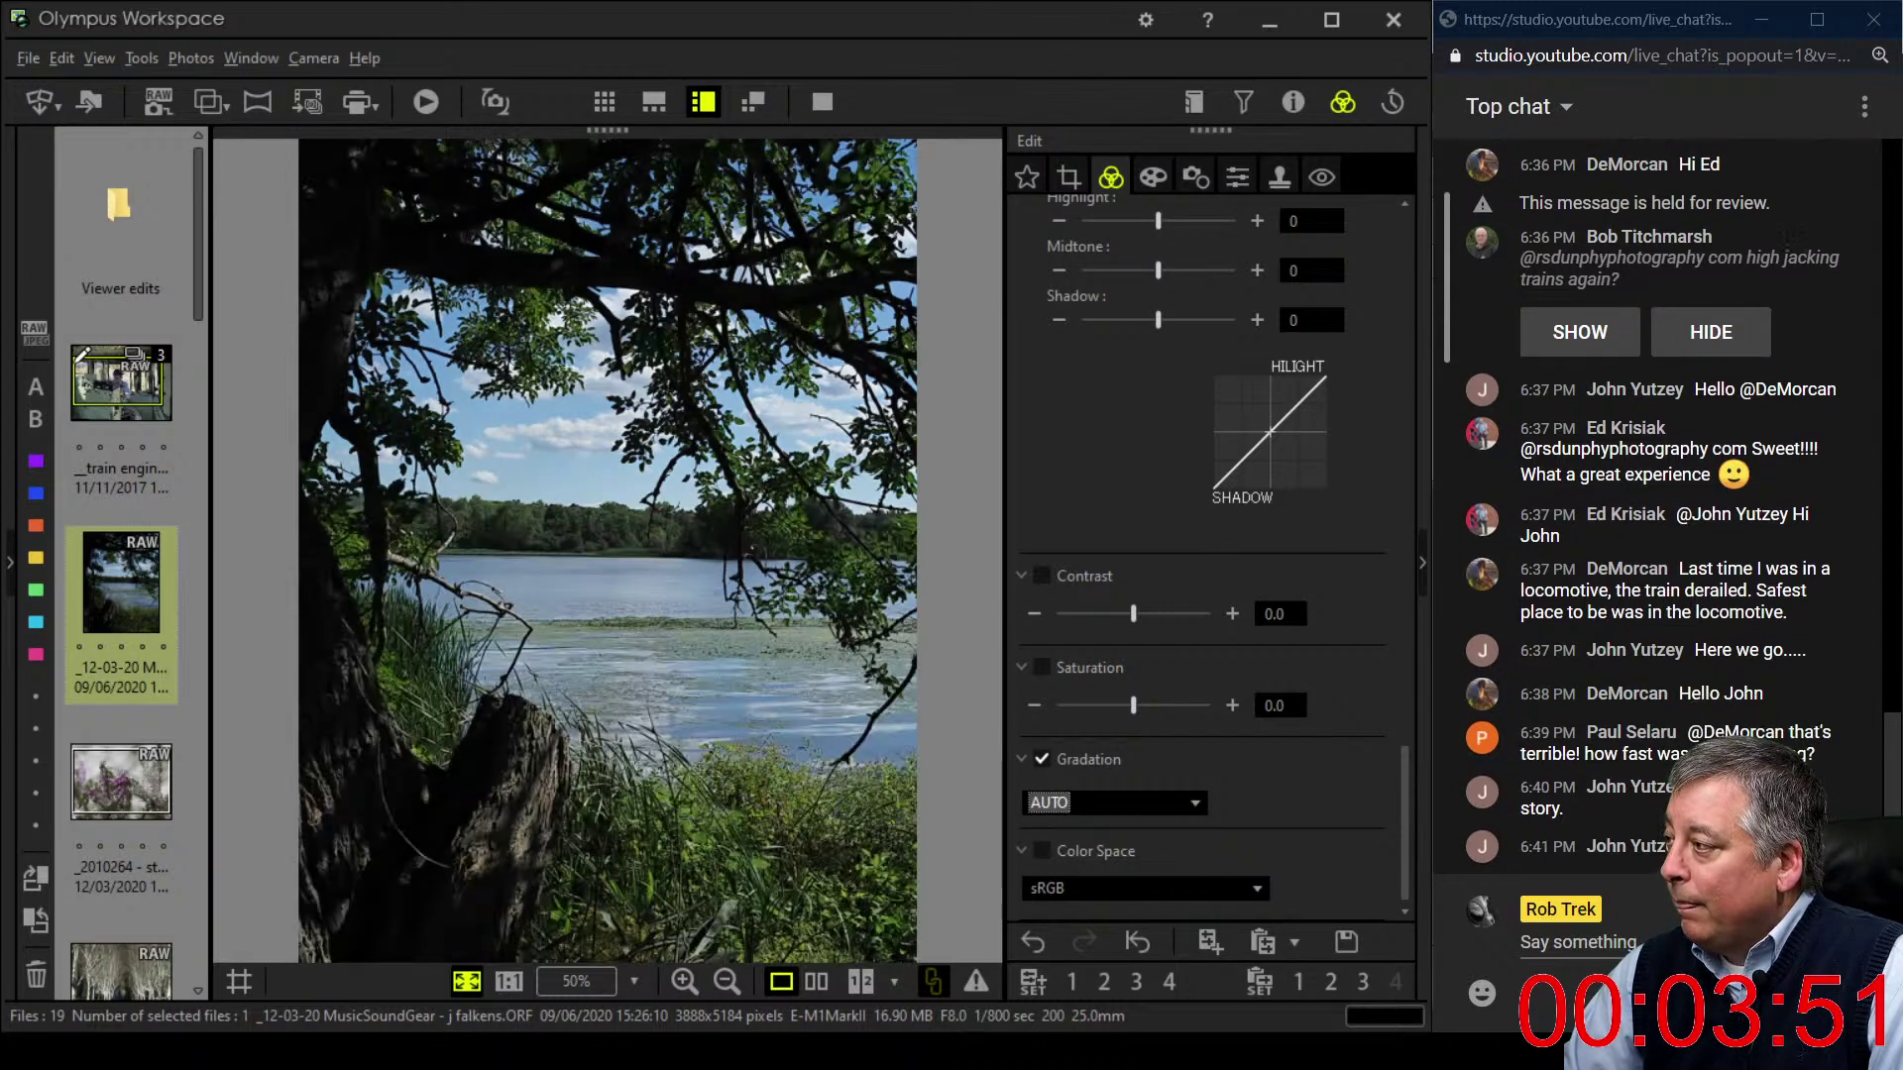
# - Crop the lake photo to a 1:1 square about 3194 pixels wide, positioned low enough to include the tree stump
pyautogui.scroll(10, 1210, 555)
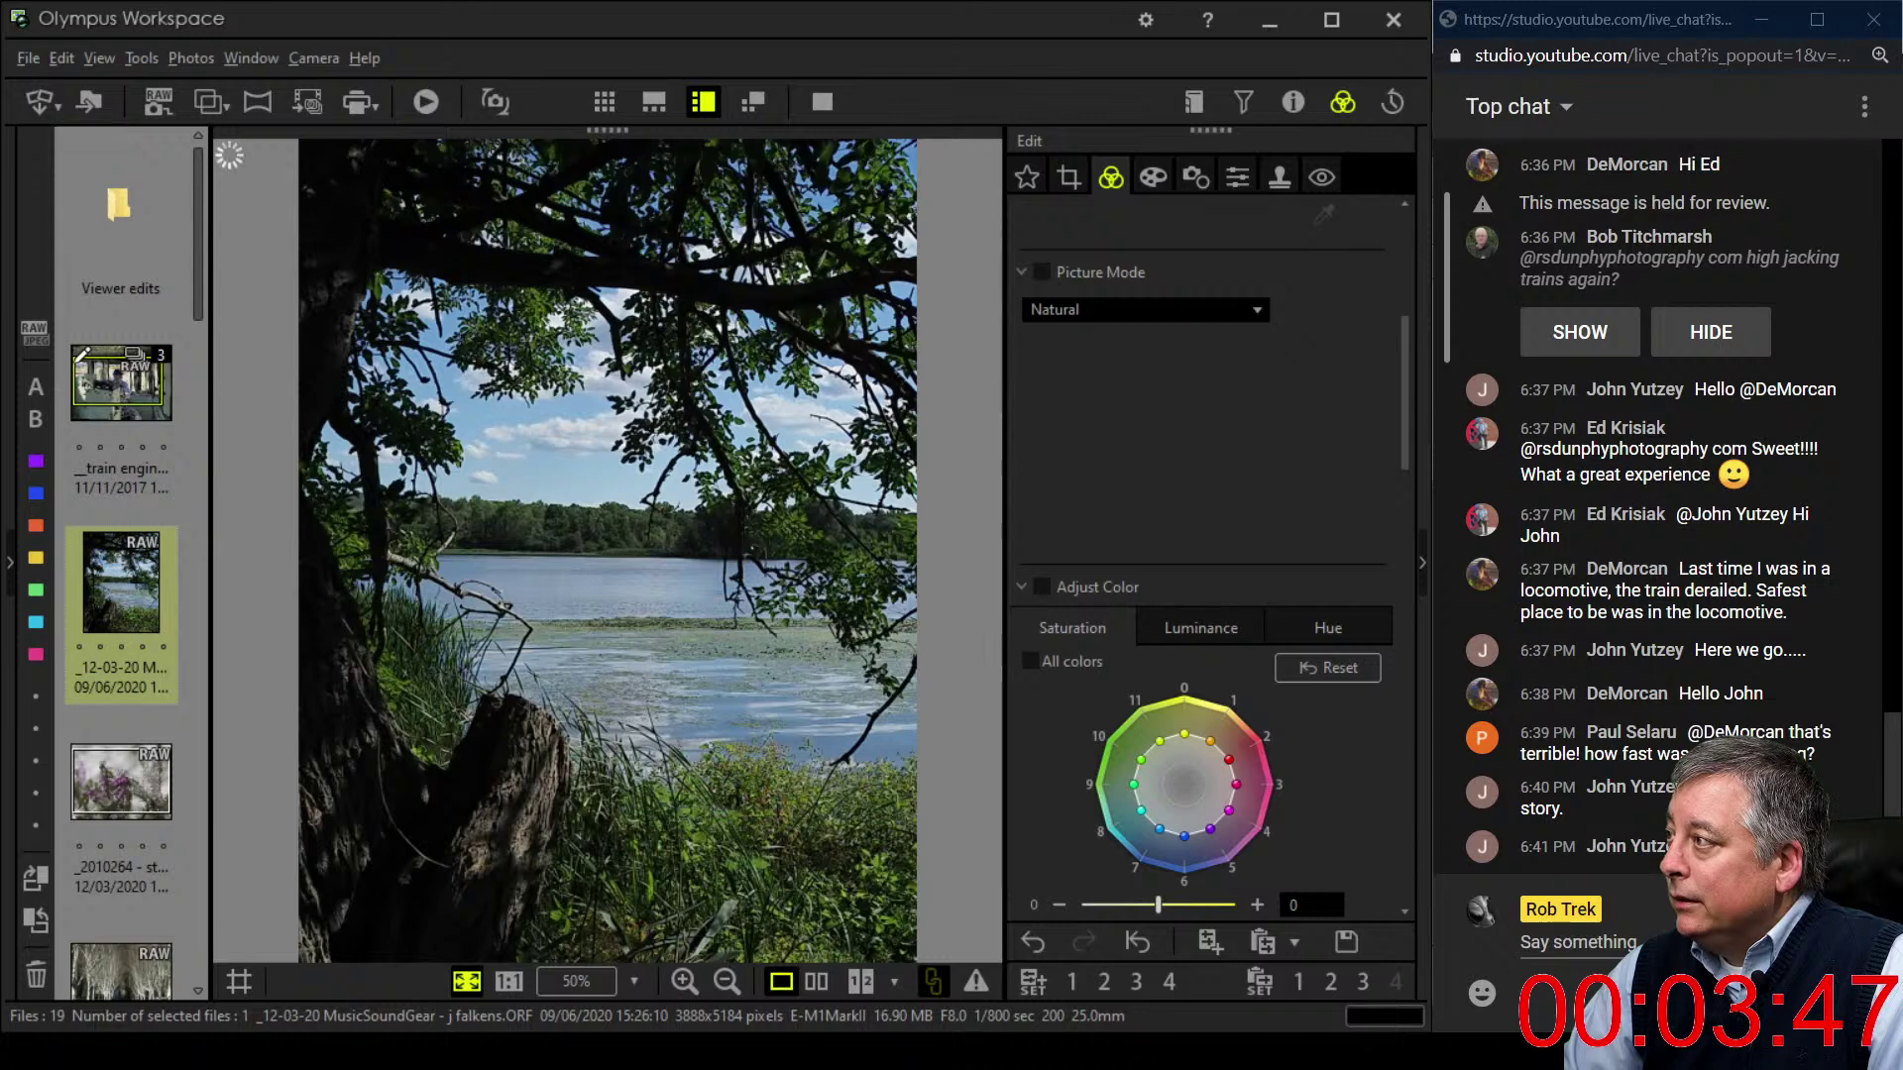
pyautogui.scroll(5, 1209, 555)
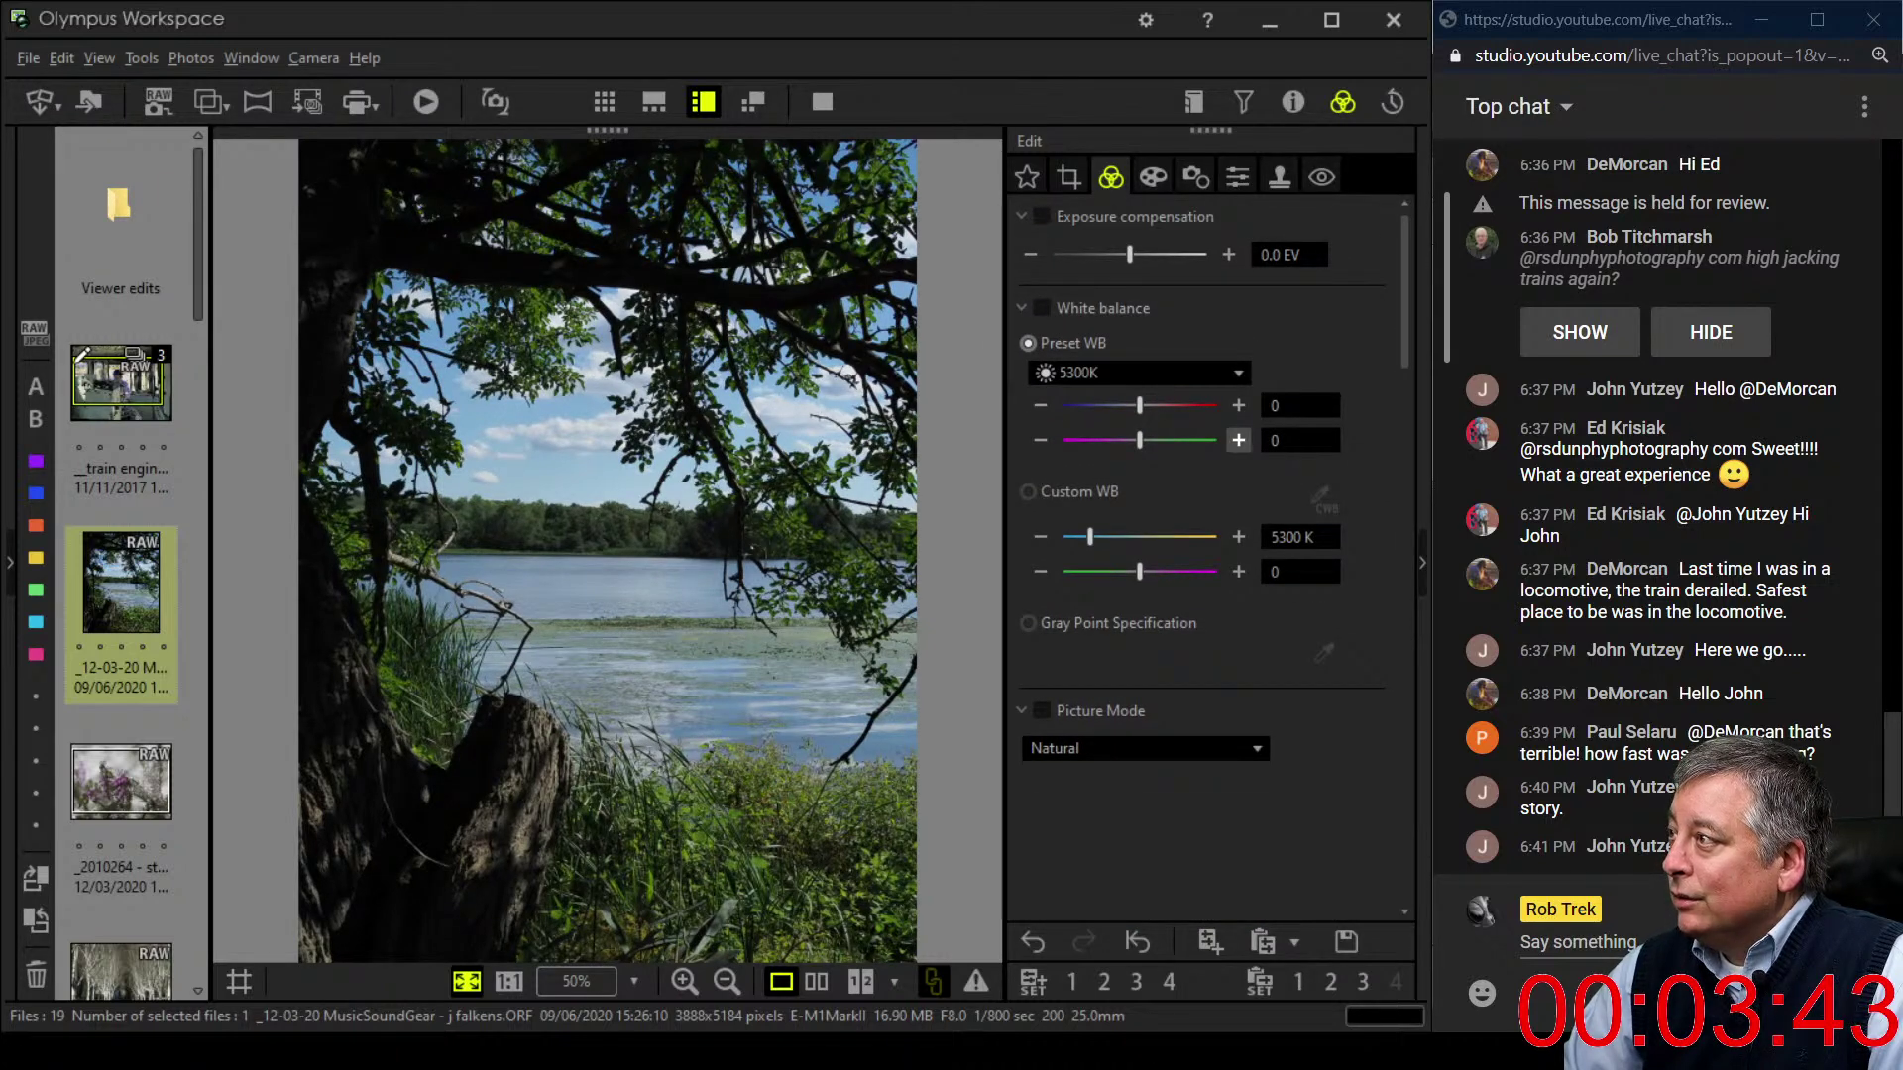
pyautogui.hotkey('ctrl', 'alt', '0')
pyautogui.hotkey('ctrl', '0')
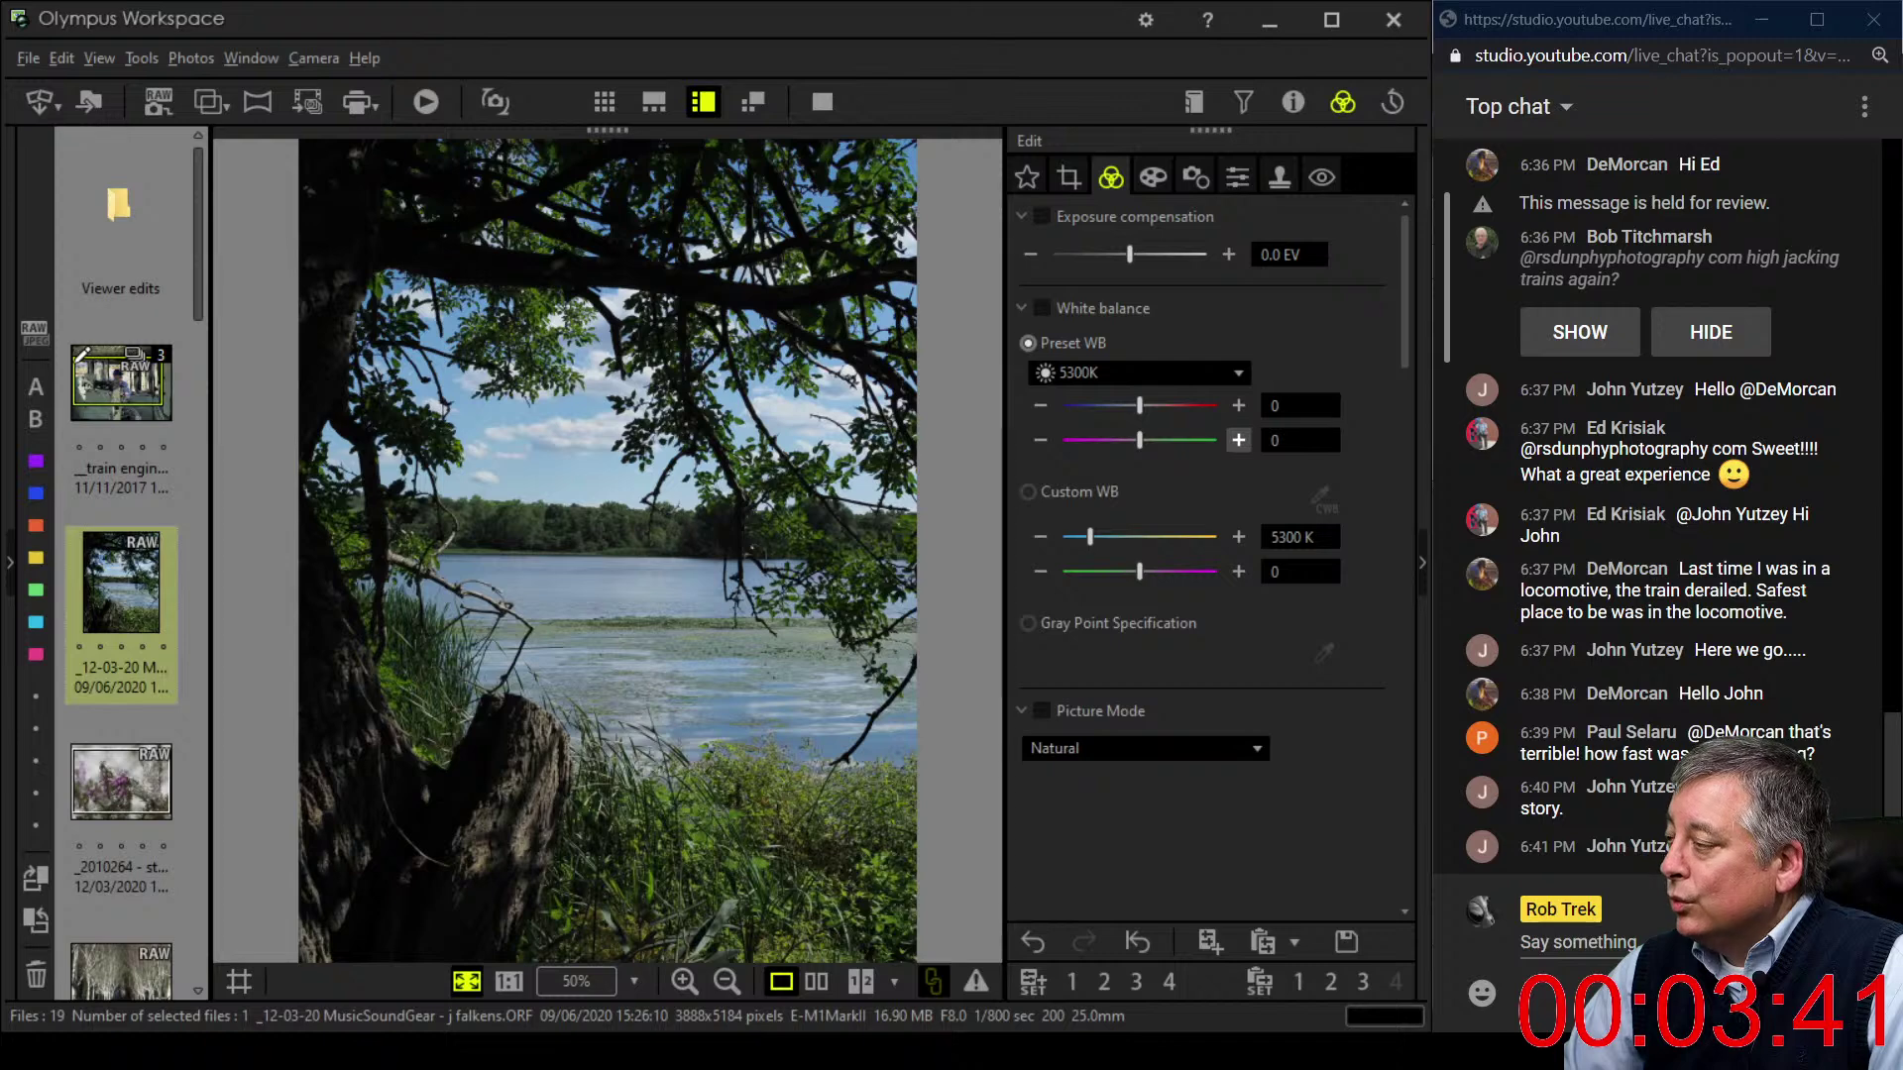
pyautogui.click(1069, 177)
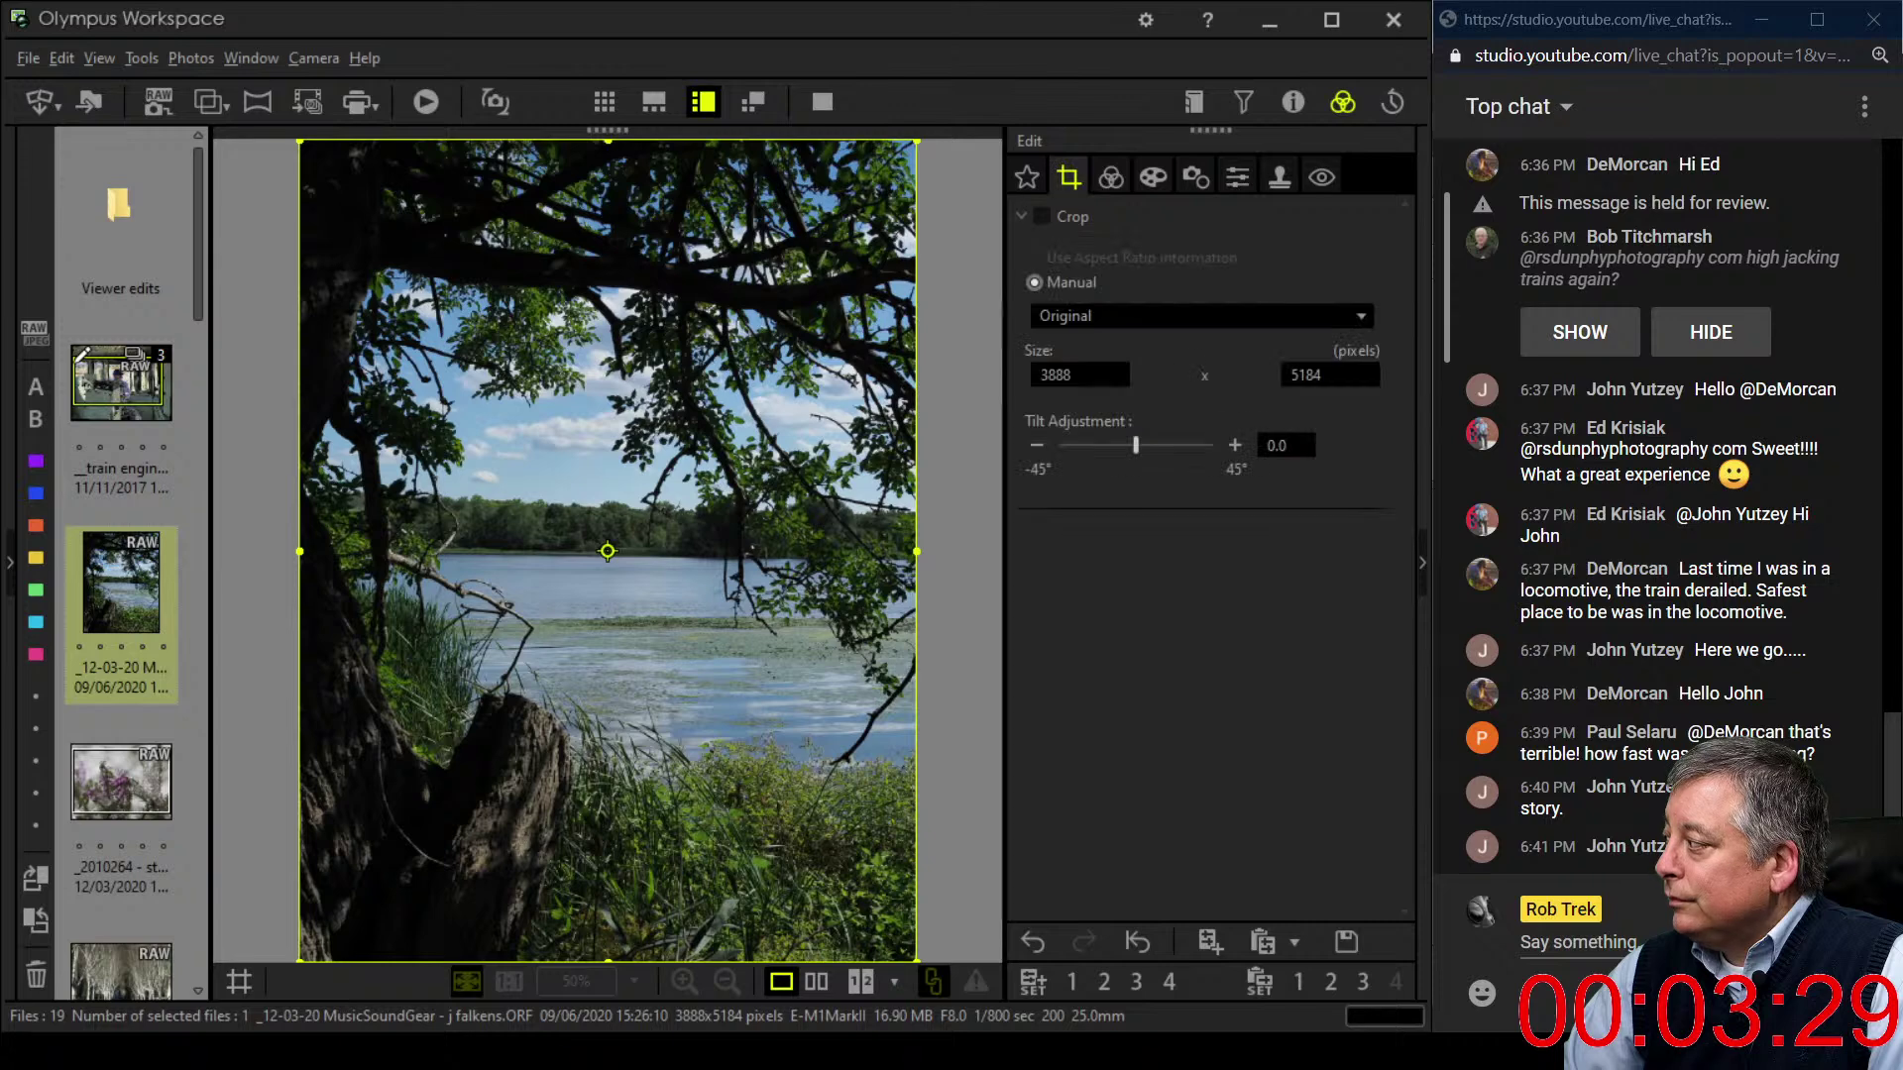
pyautogui.click(1361, 317)
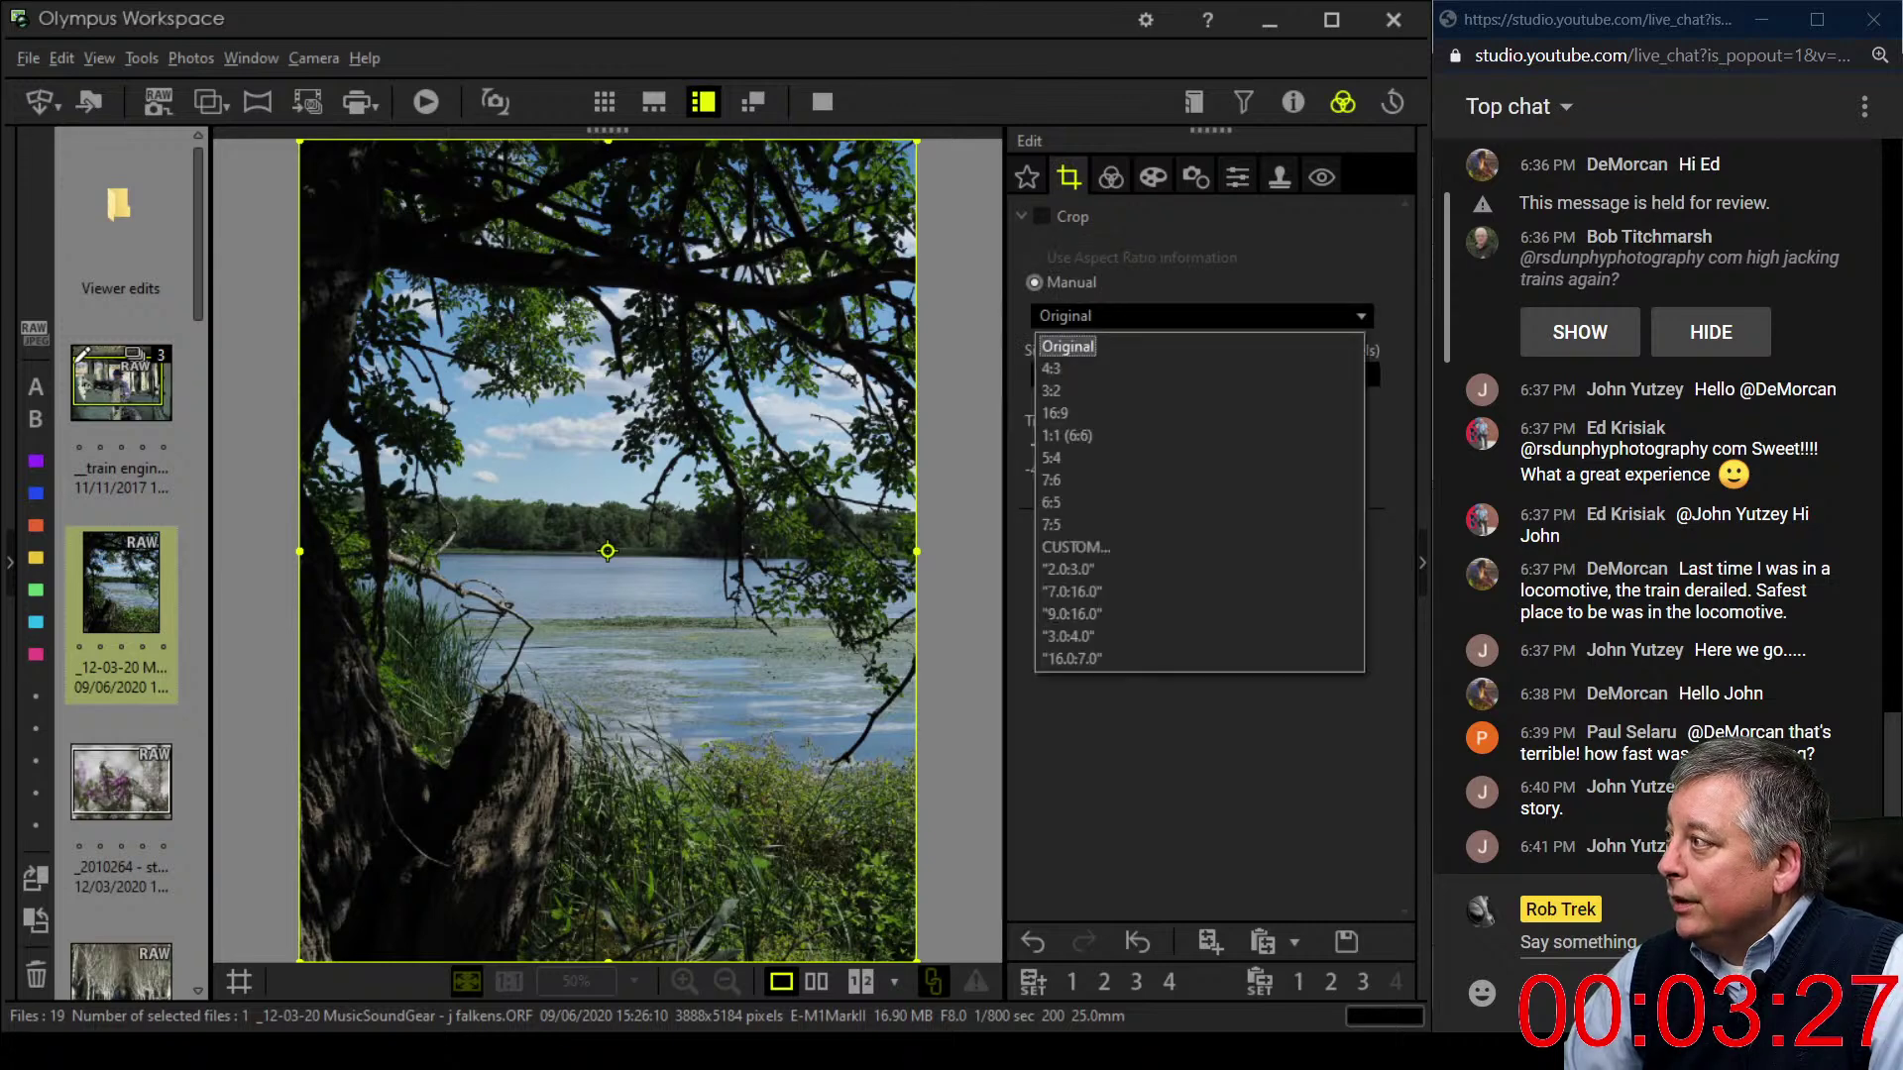
pyautogui.press('Down')
pyautogui.press('Down')
pyautogui.press('Down')
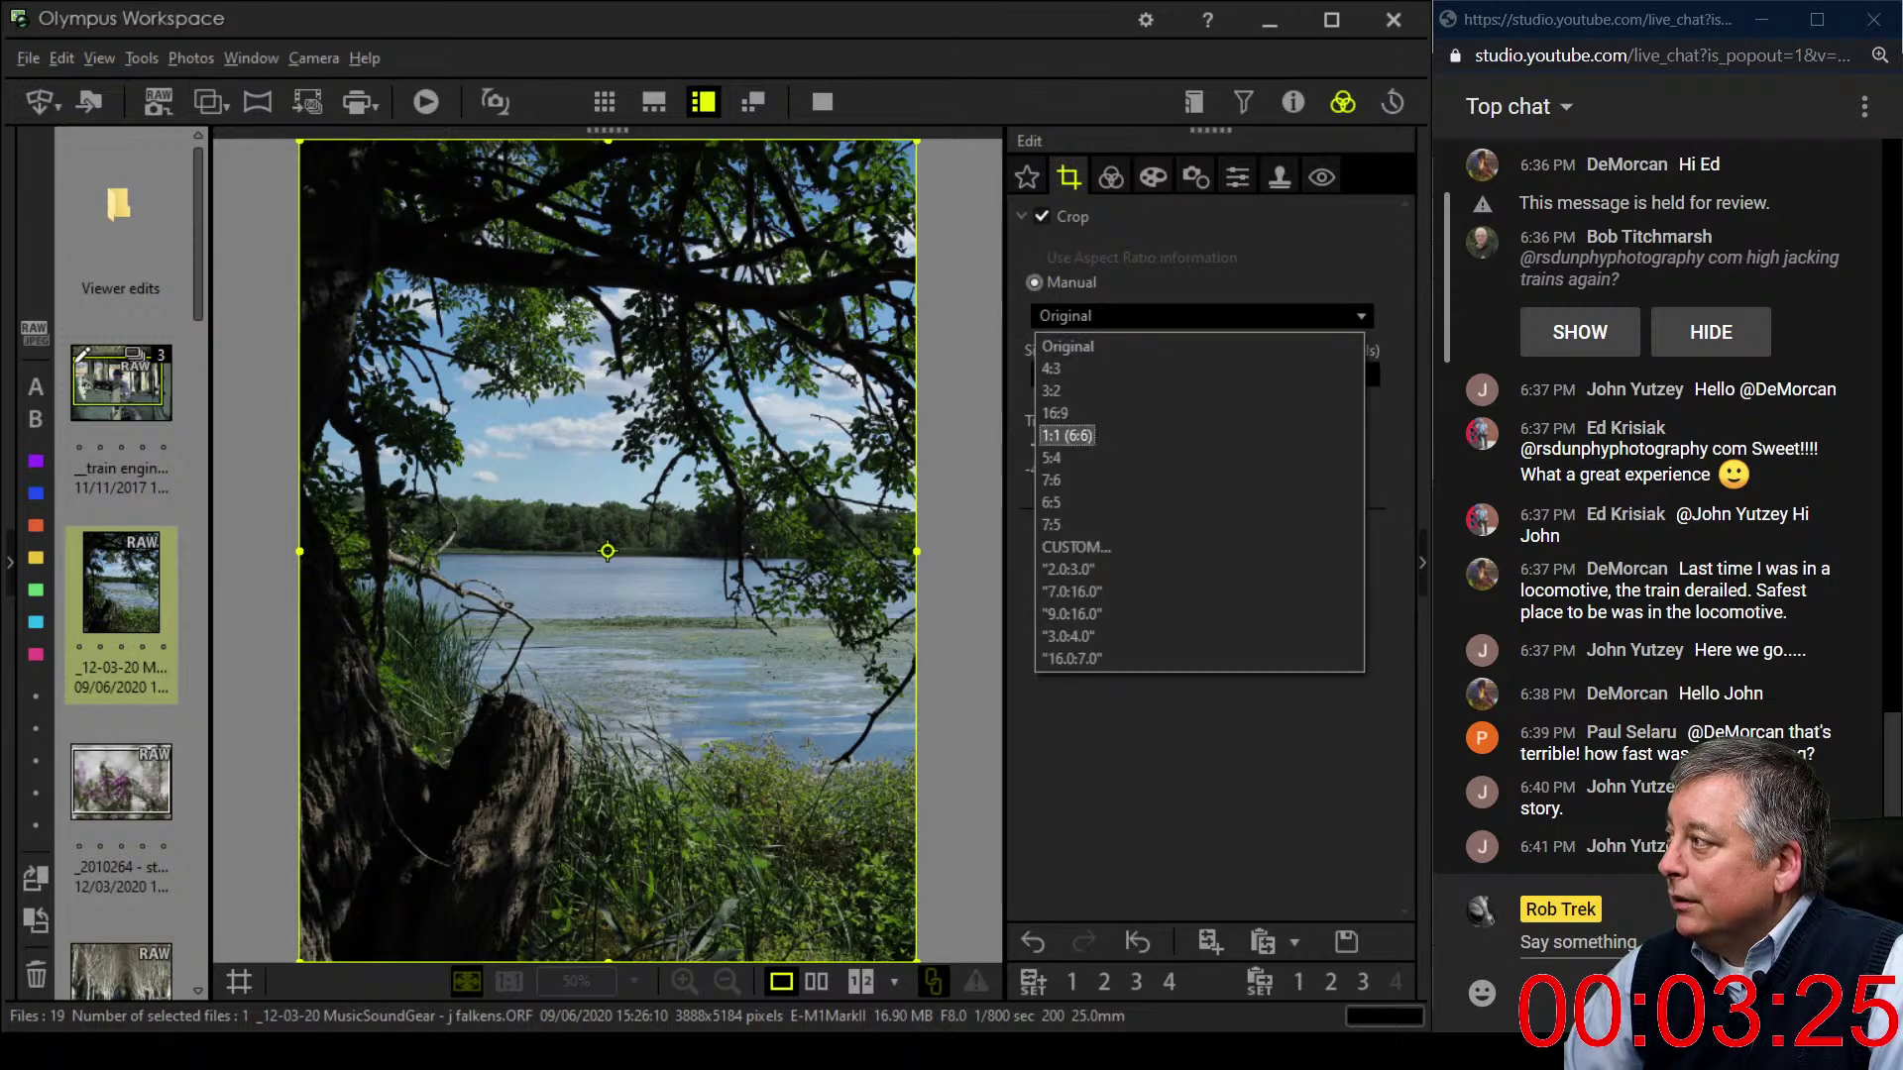
pyautogui.press('Return')
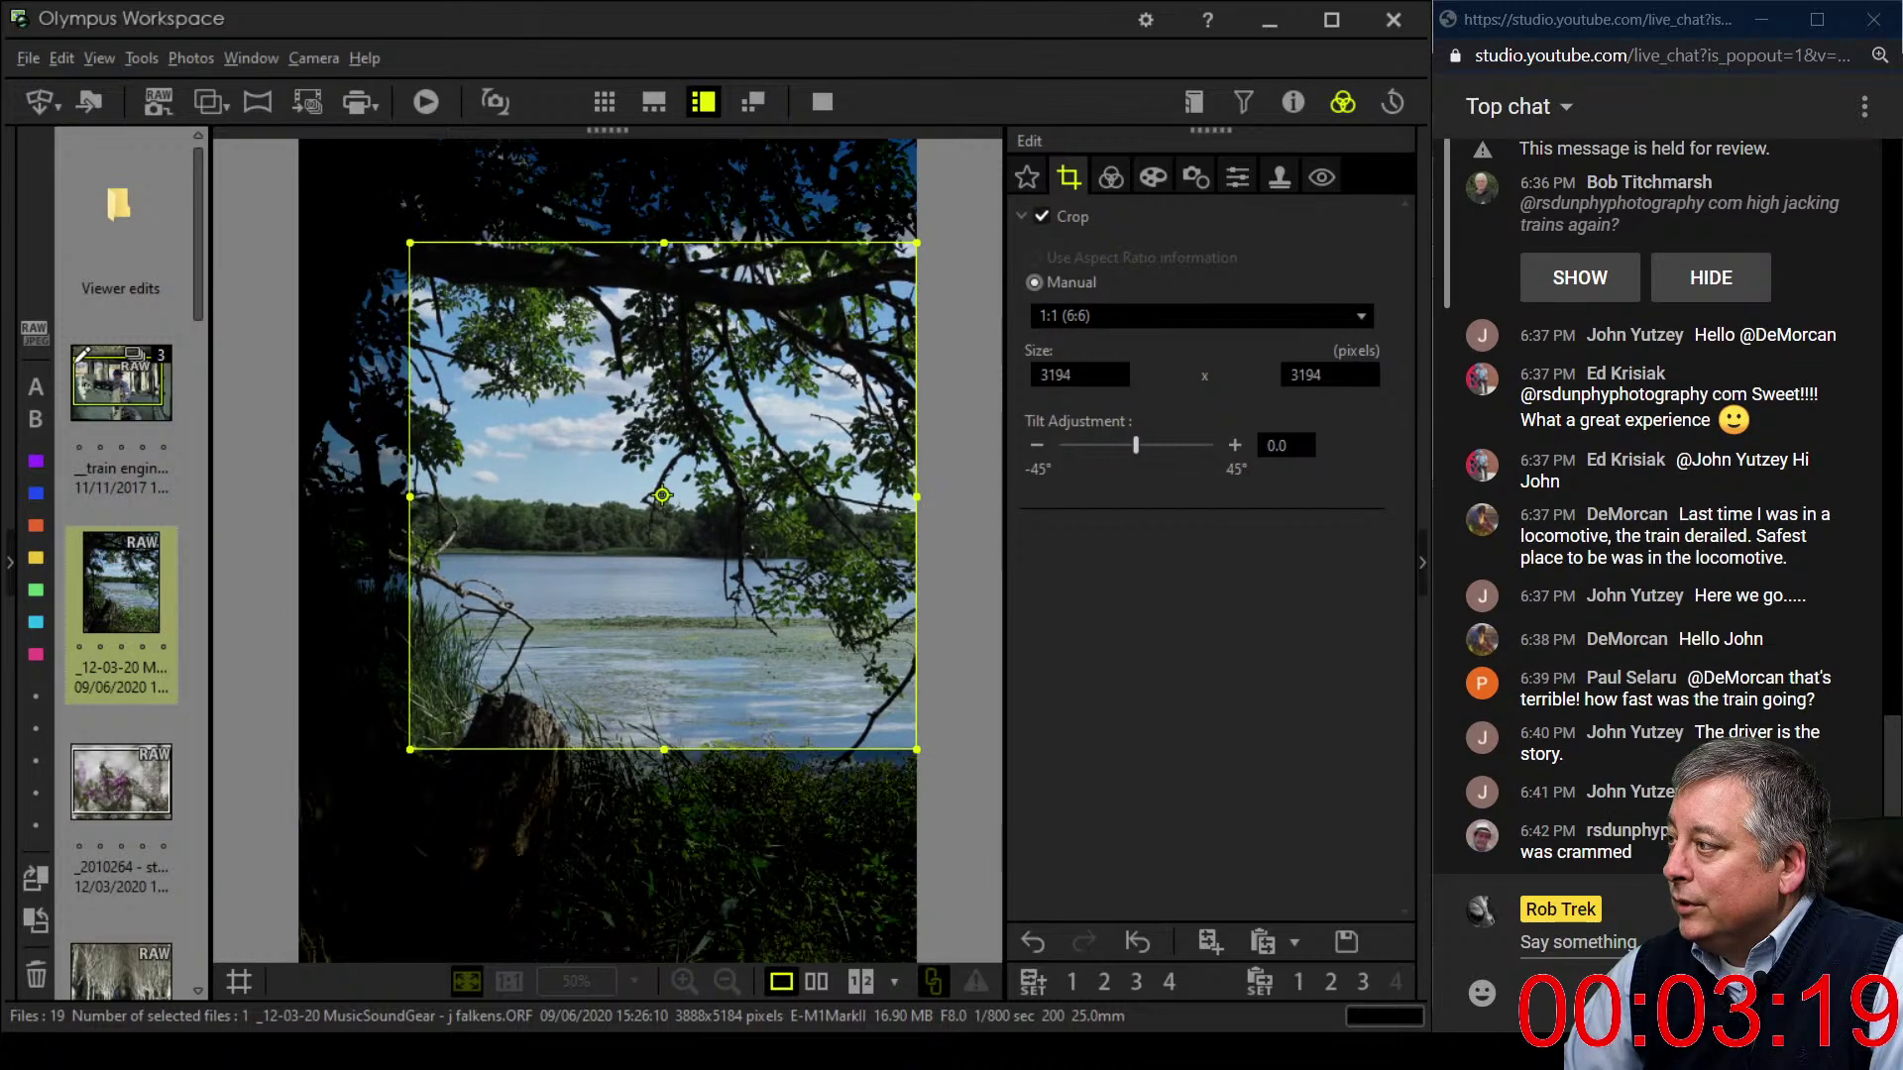
pyautogui.moveTo(663, 520); pyautogui.dragTo(661, 582)
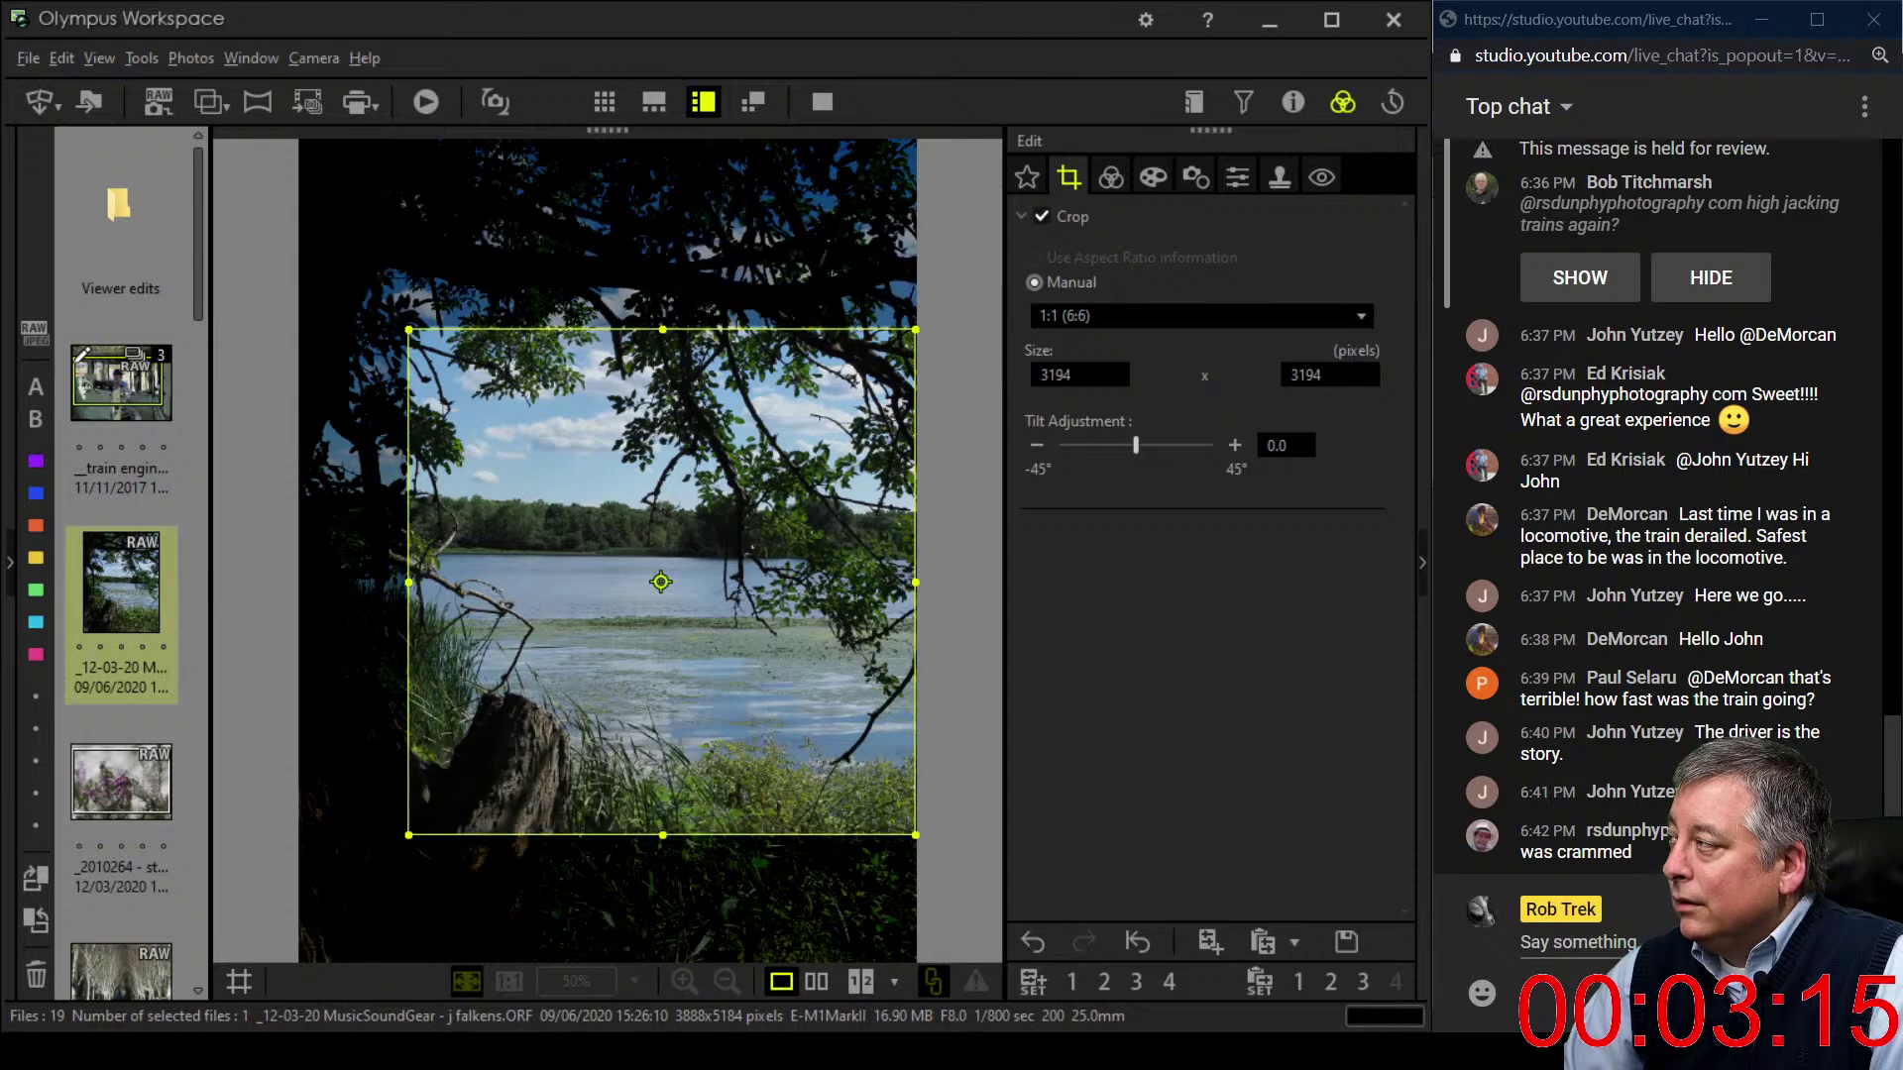
pyautogui.click(1111, 176)
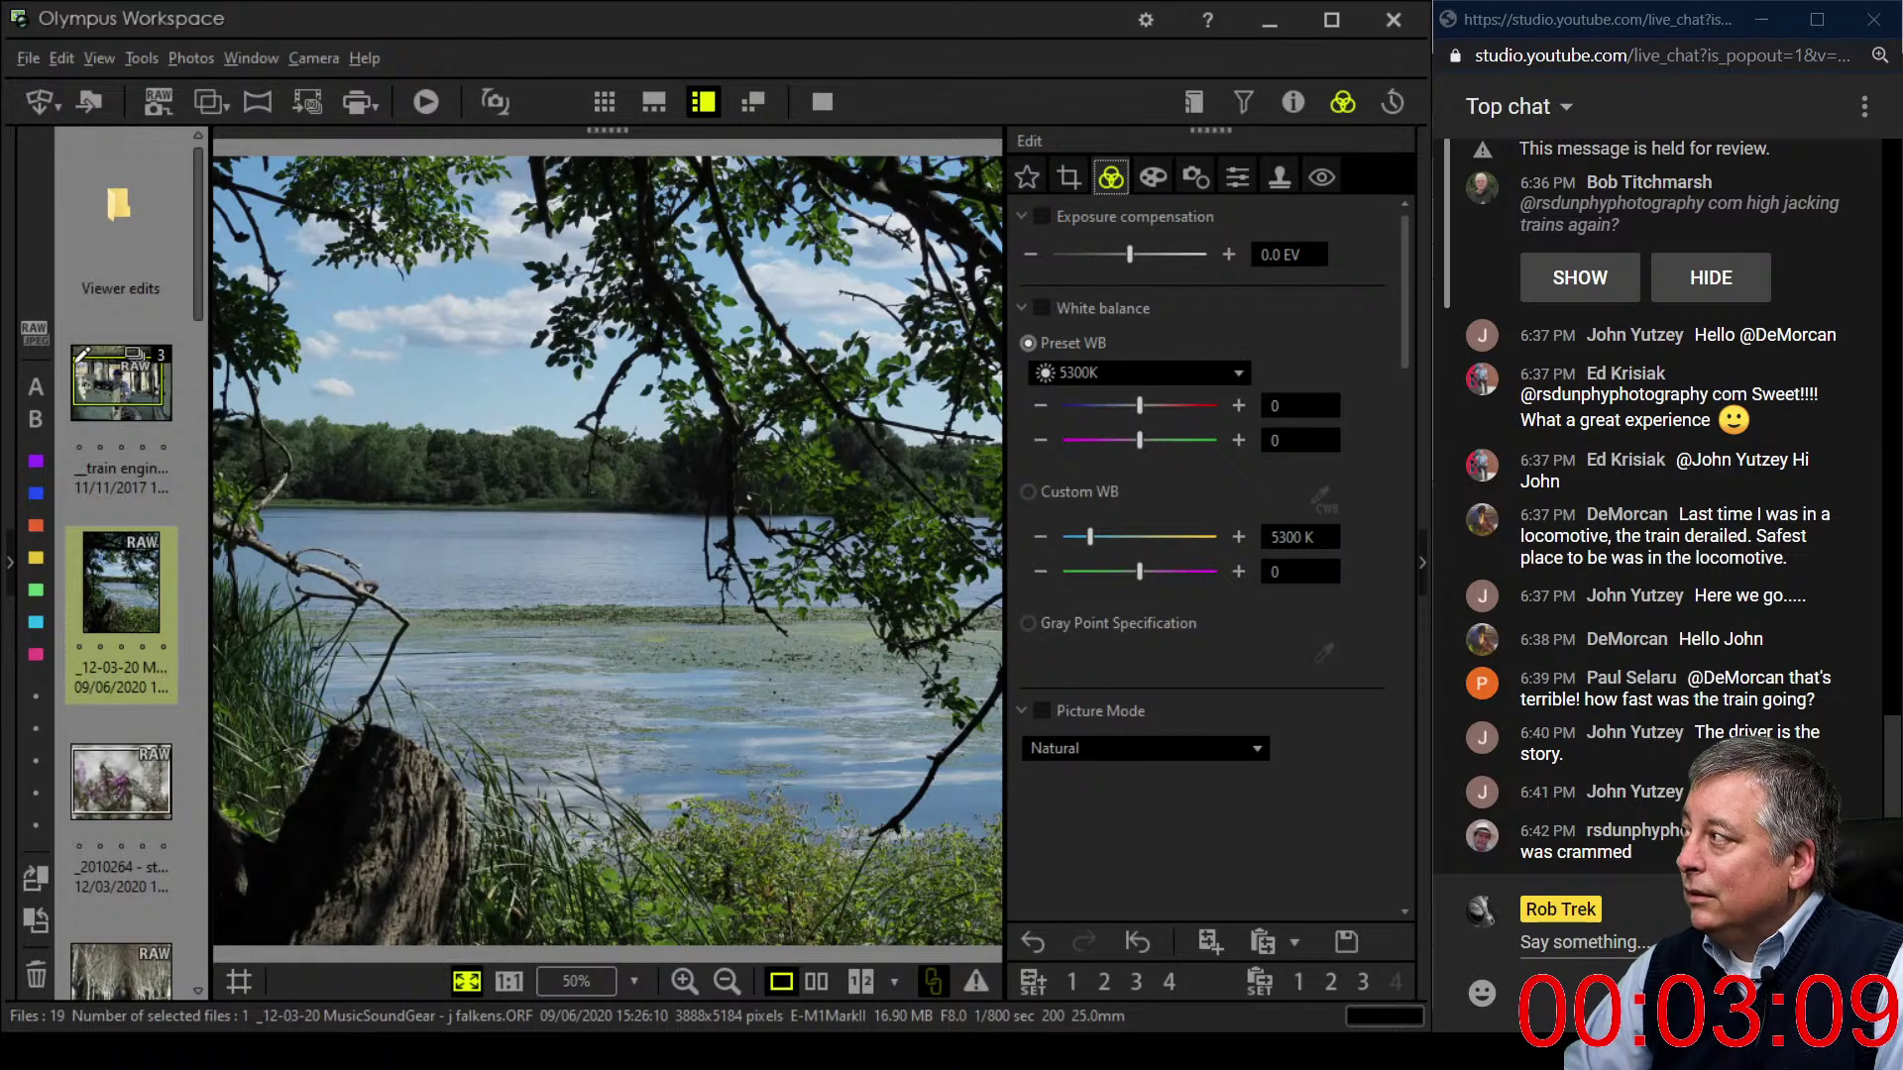
# - Shrink the square crop to about 2906 pixels and shift it slightly upward to show more of the overhanging branches
pyautogui.click(1068, 177)
pyautogui.moveTo(915, 329); pyautogui.dragTo(869, 375)
pyautogui.click(1111, 177)
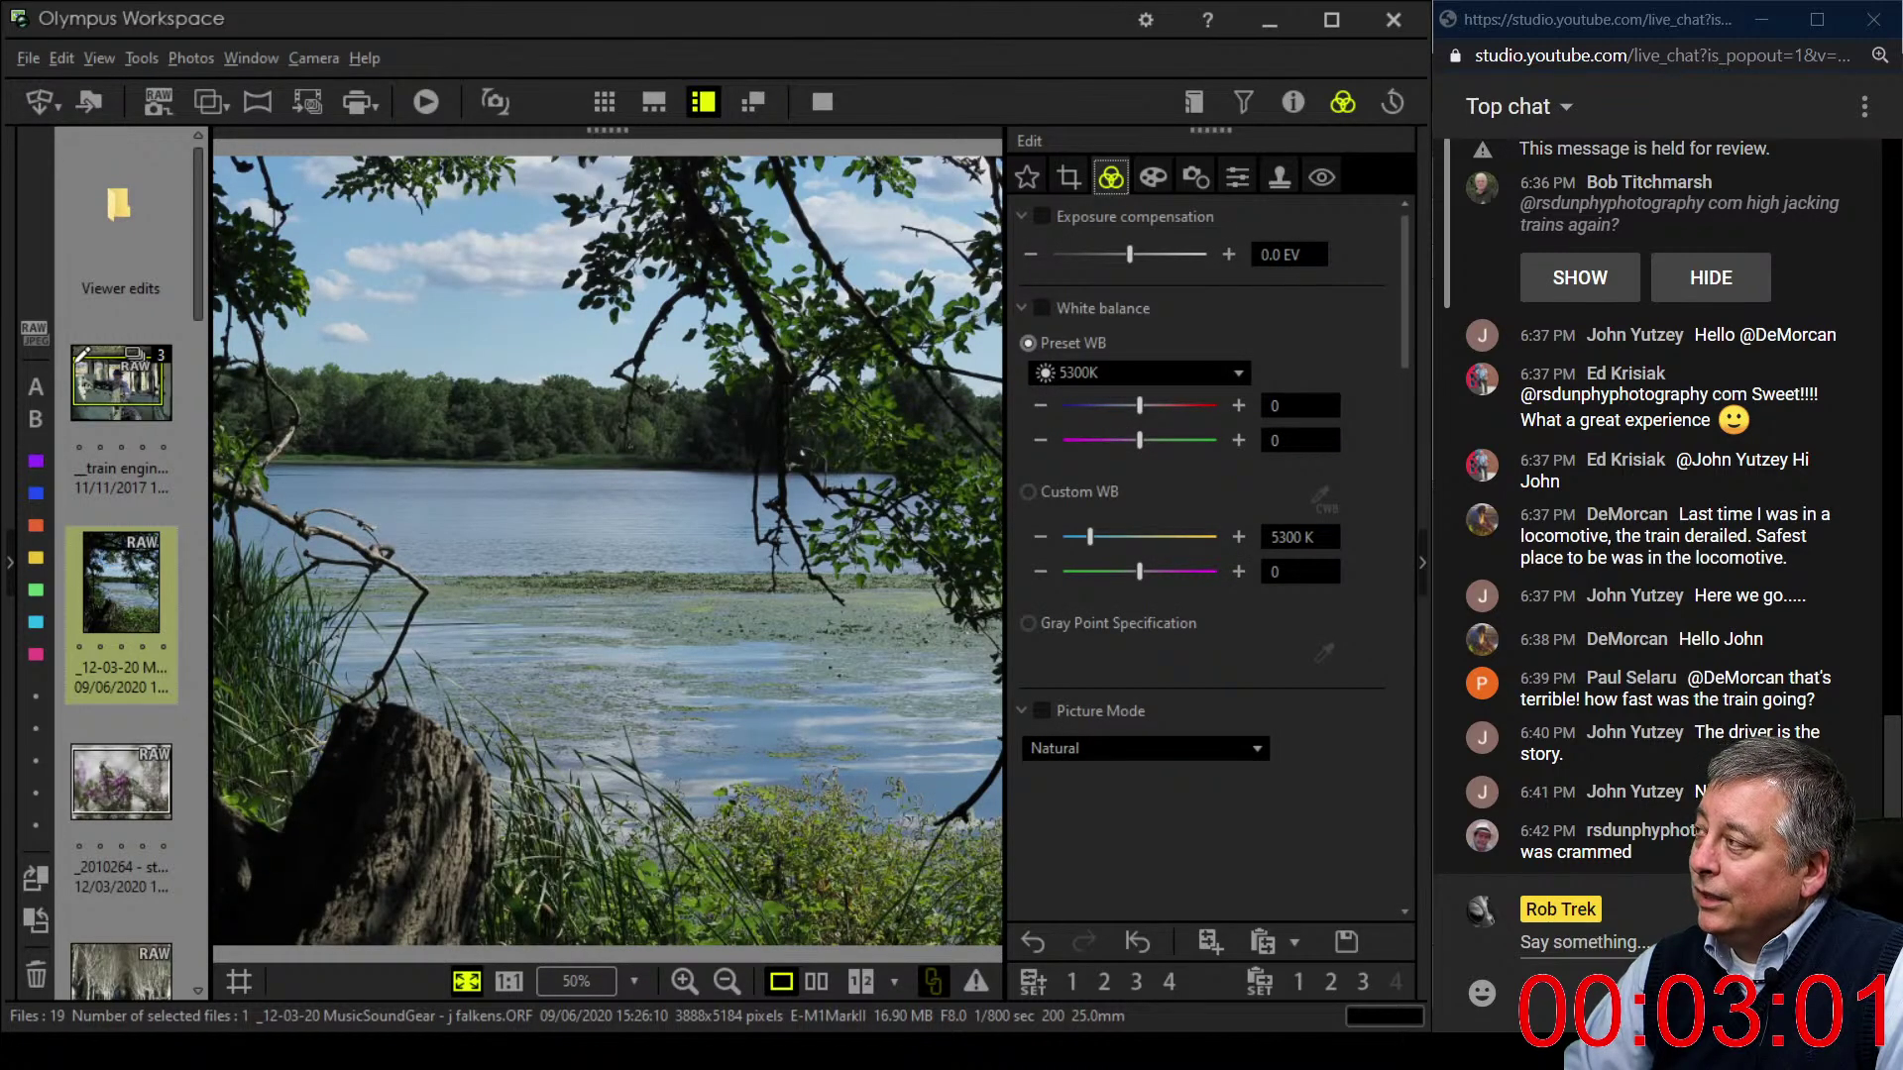
pyautogui.click(1068, 177)
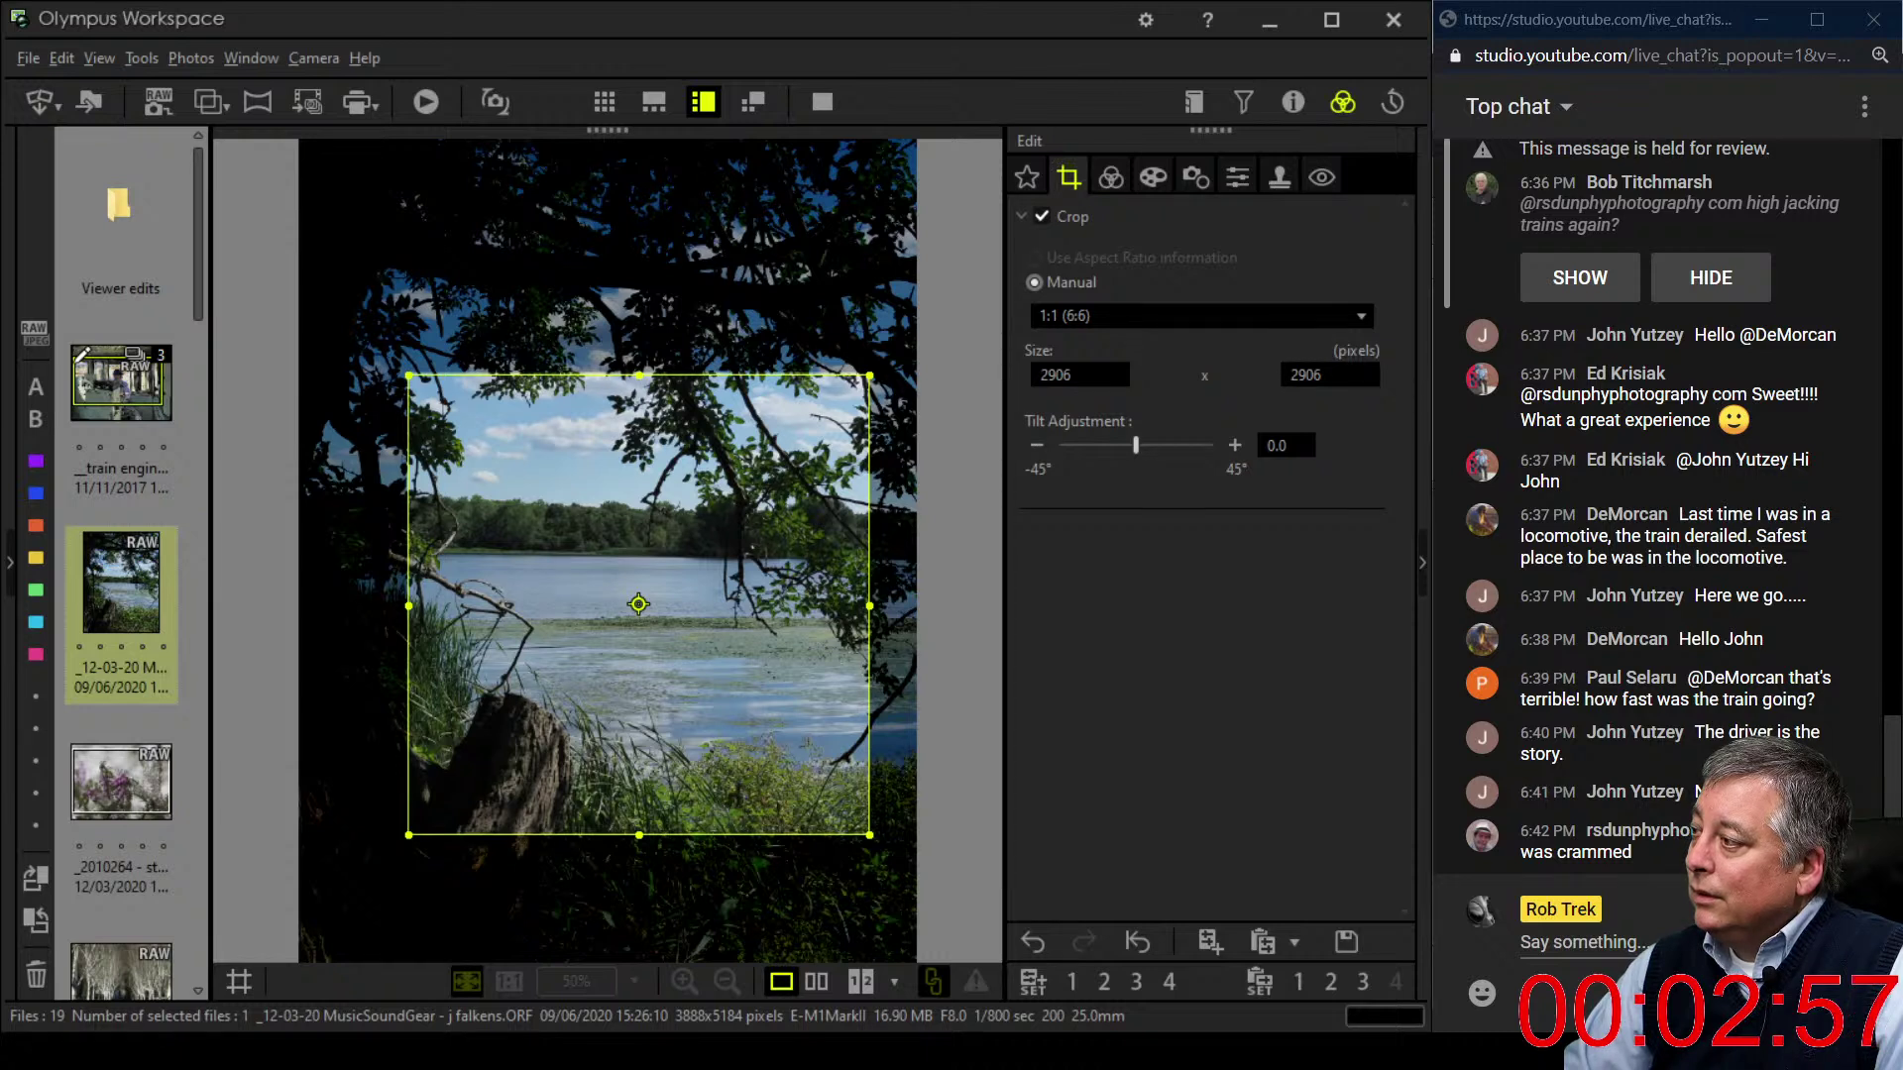
pyautogui.moveTo(638, 604)
pyautogui.mouseDown()
pyautogui.moveTo(639, 627)
pyautogui.moveTo(643, 577)
pyautogui.mouseUp()
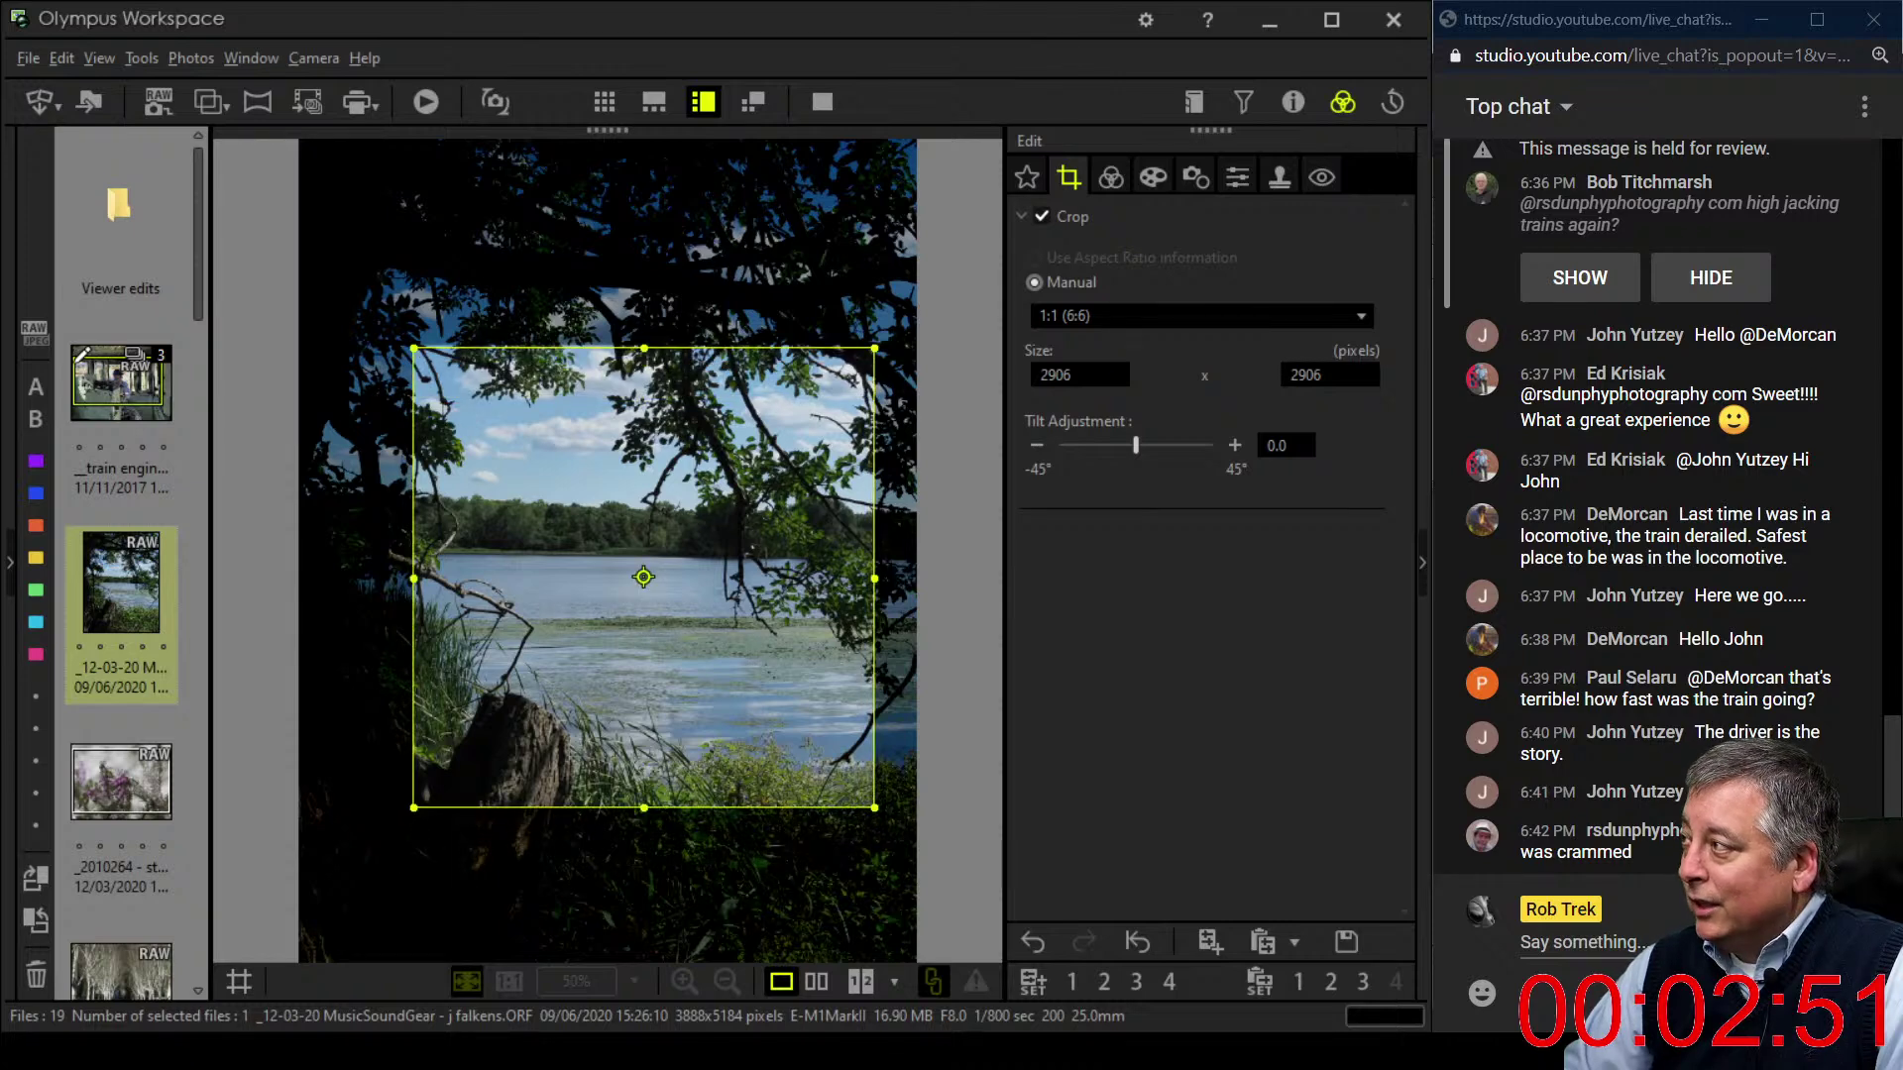
pyautogui.click(1111, 176)
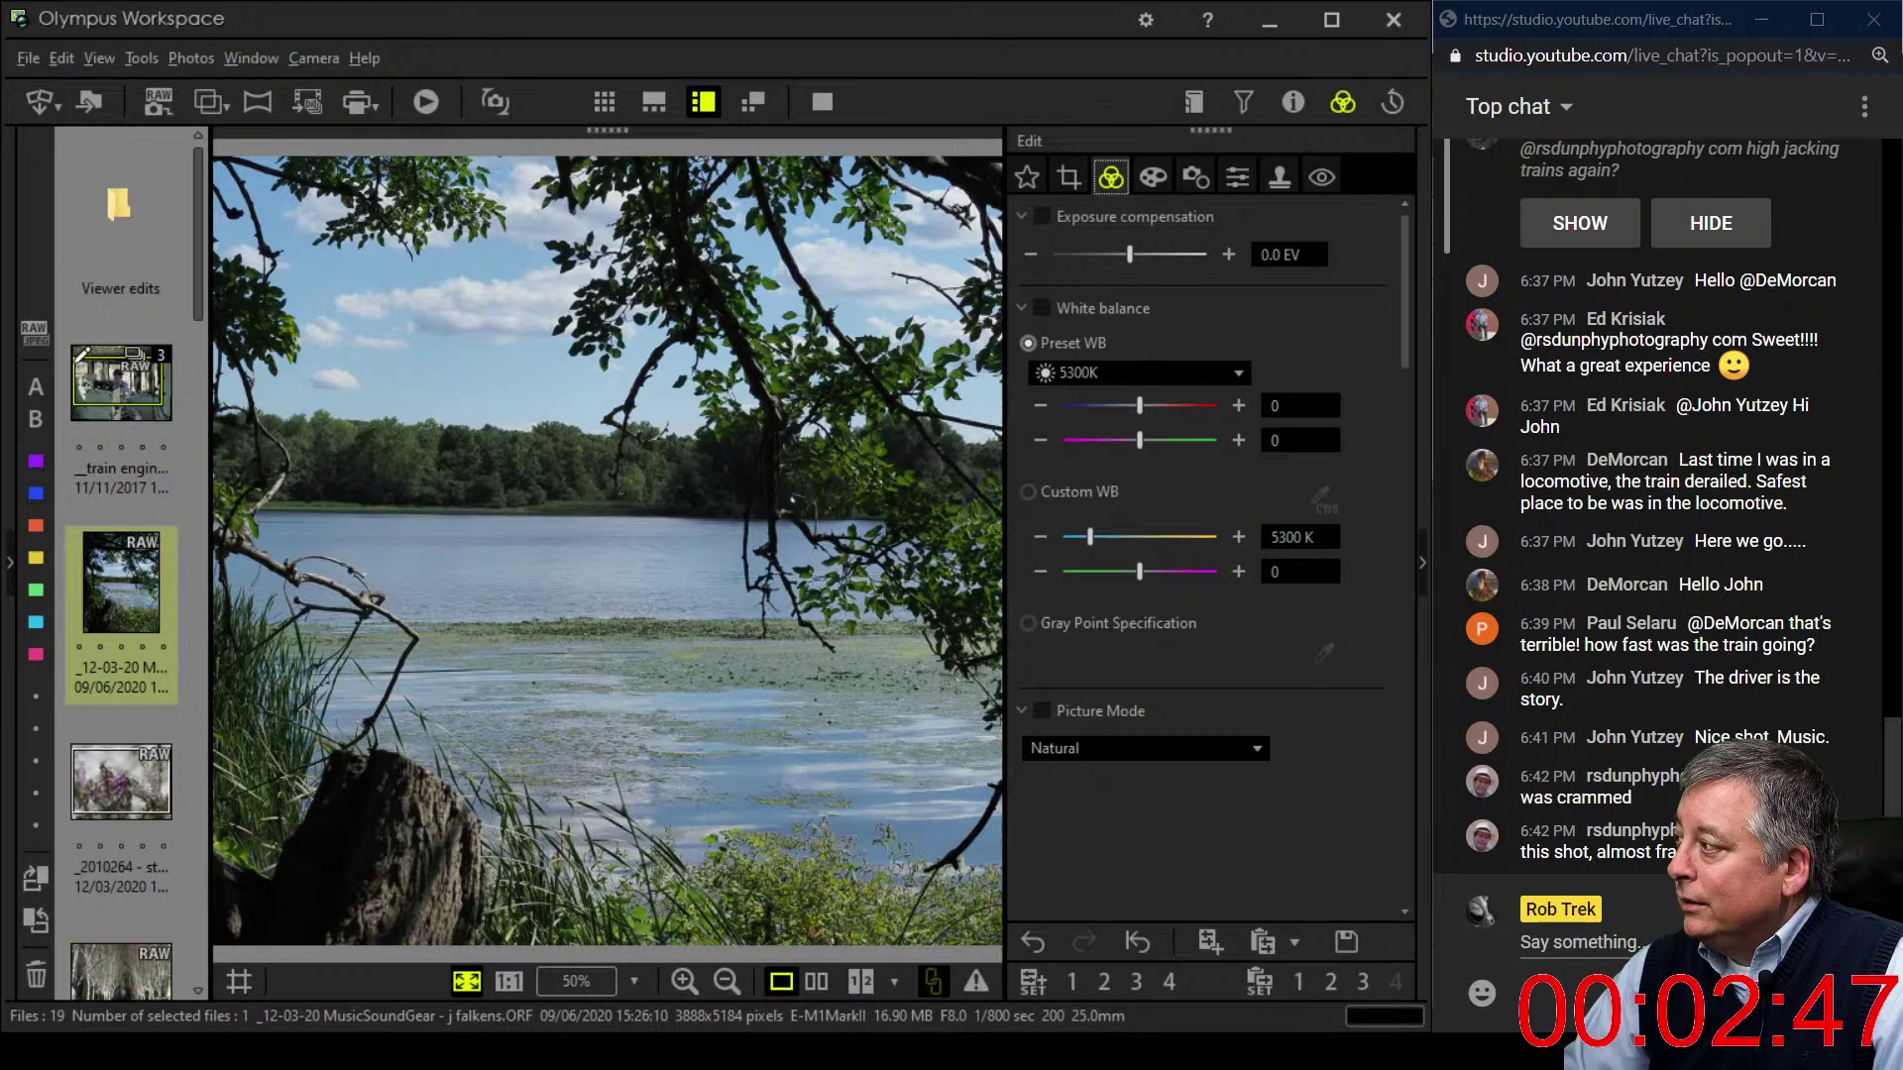
# - Set the lake photo's sharpness to 2.0 and its noise filter to OFF
pyautogui.click(1237, 176)
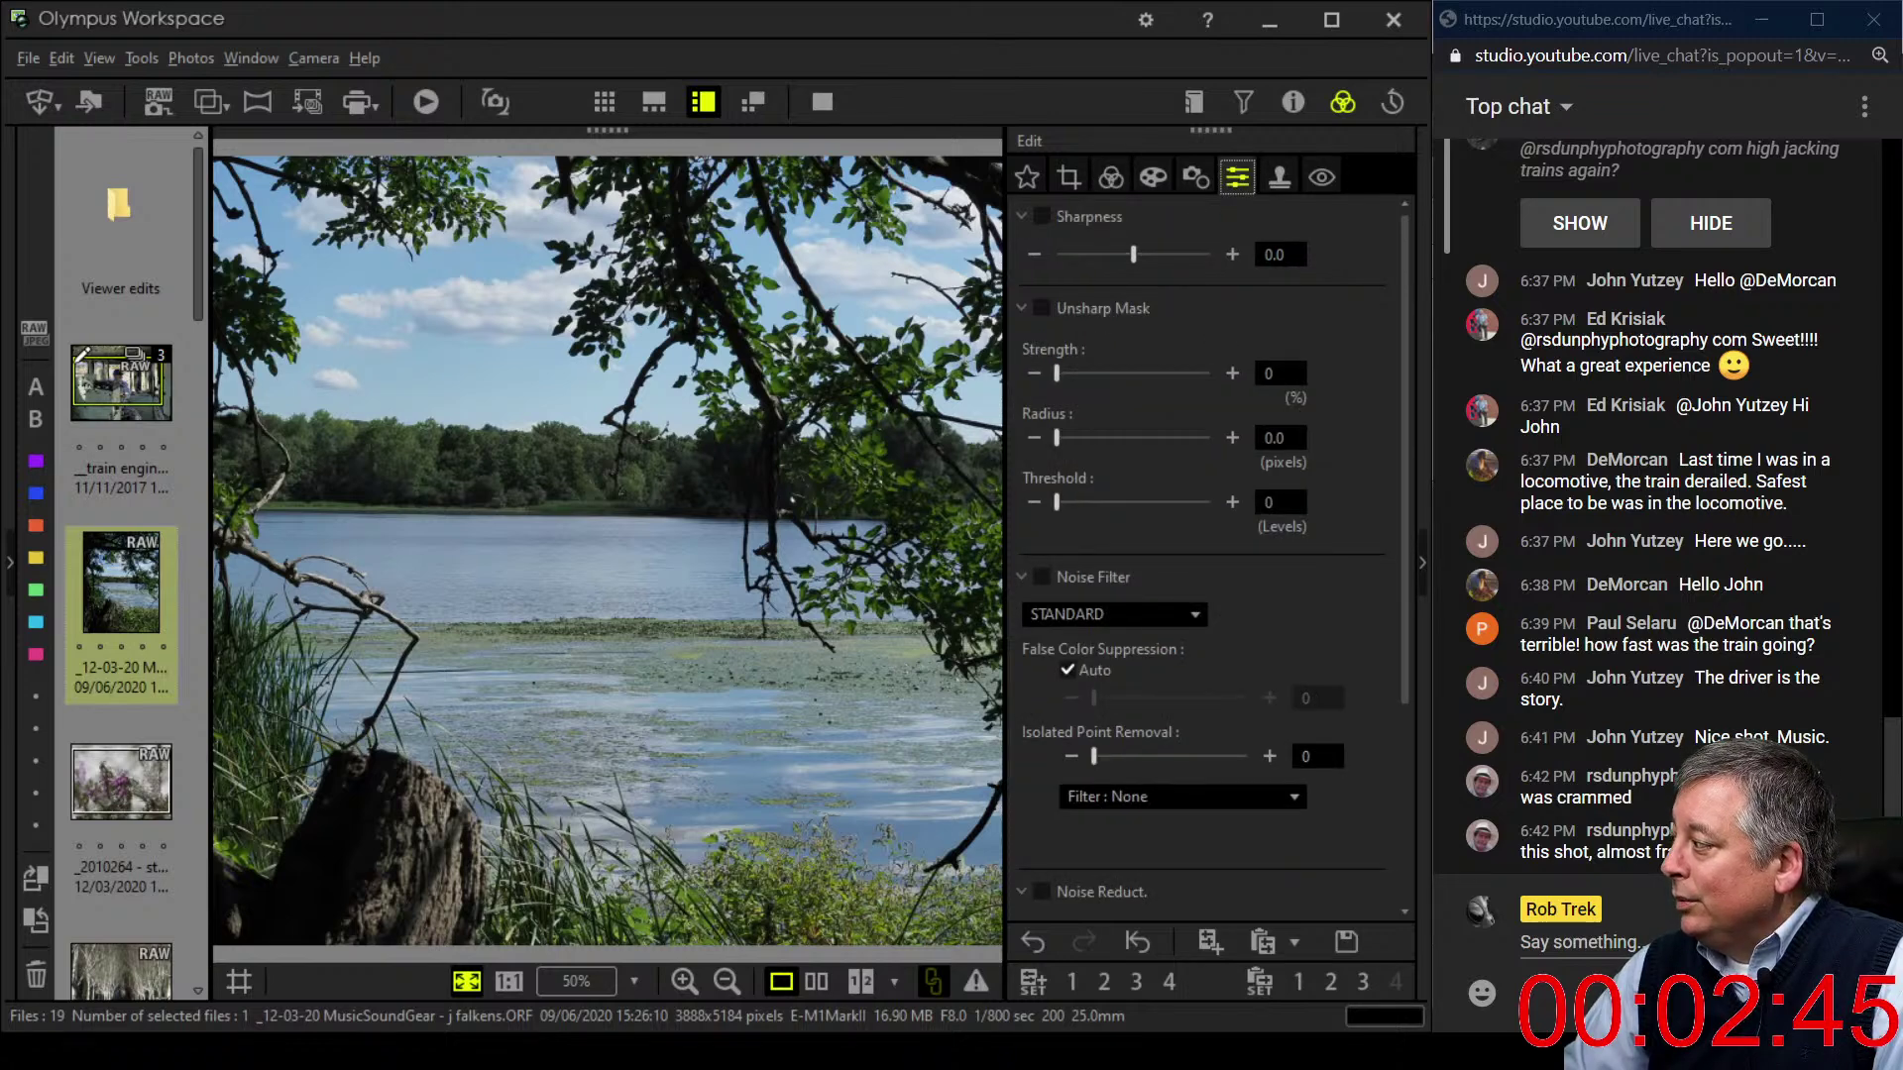
pyautogui.moveTo(1133, 255); pyautogui.dragTo(1232, 254)
pyautogui.click(1114, 614)
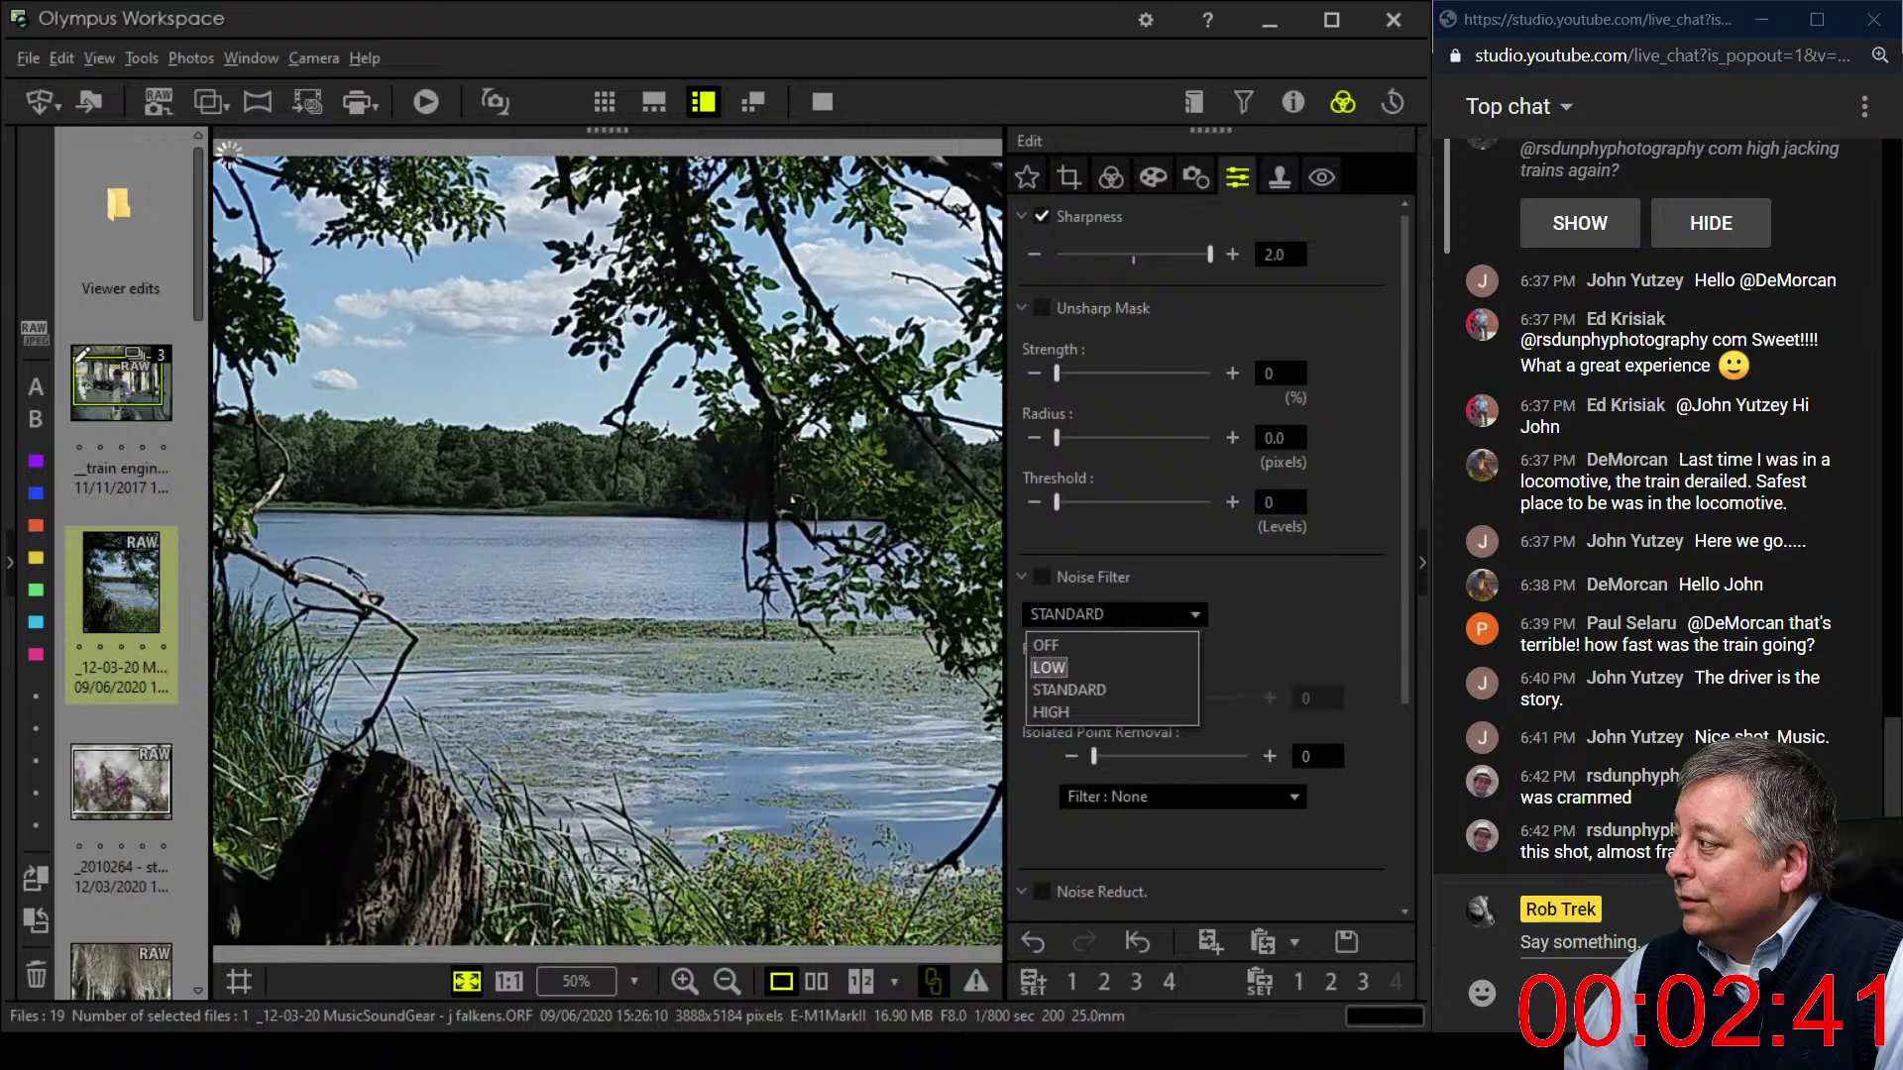
pyautogui.click(1051, 639)
# - Tilt the lake photo by -1.4 to straighten the shoreline, and set a custom white balance of 5881 K
pyautogui.click(1111, 176)
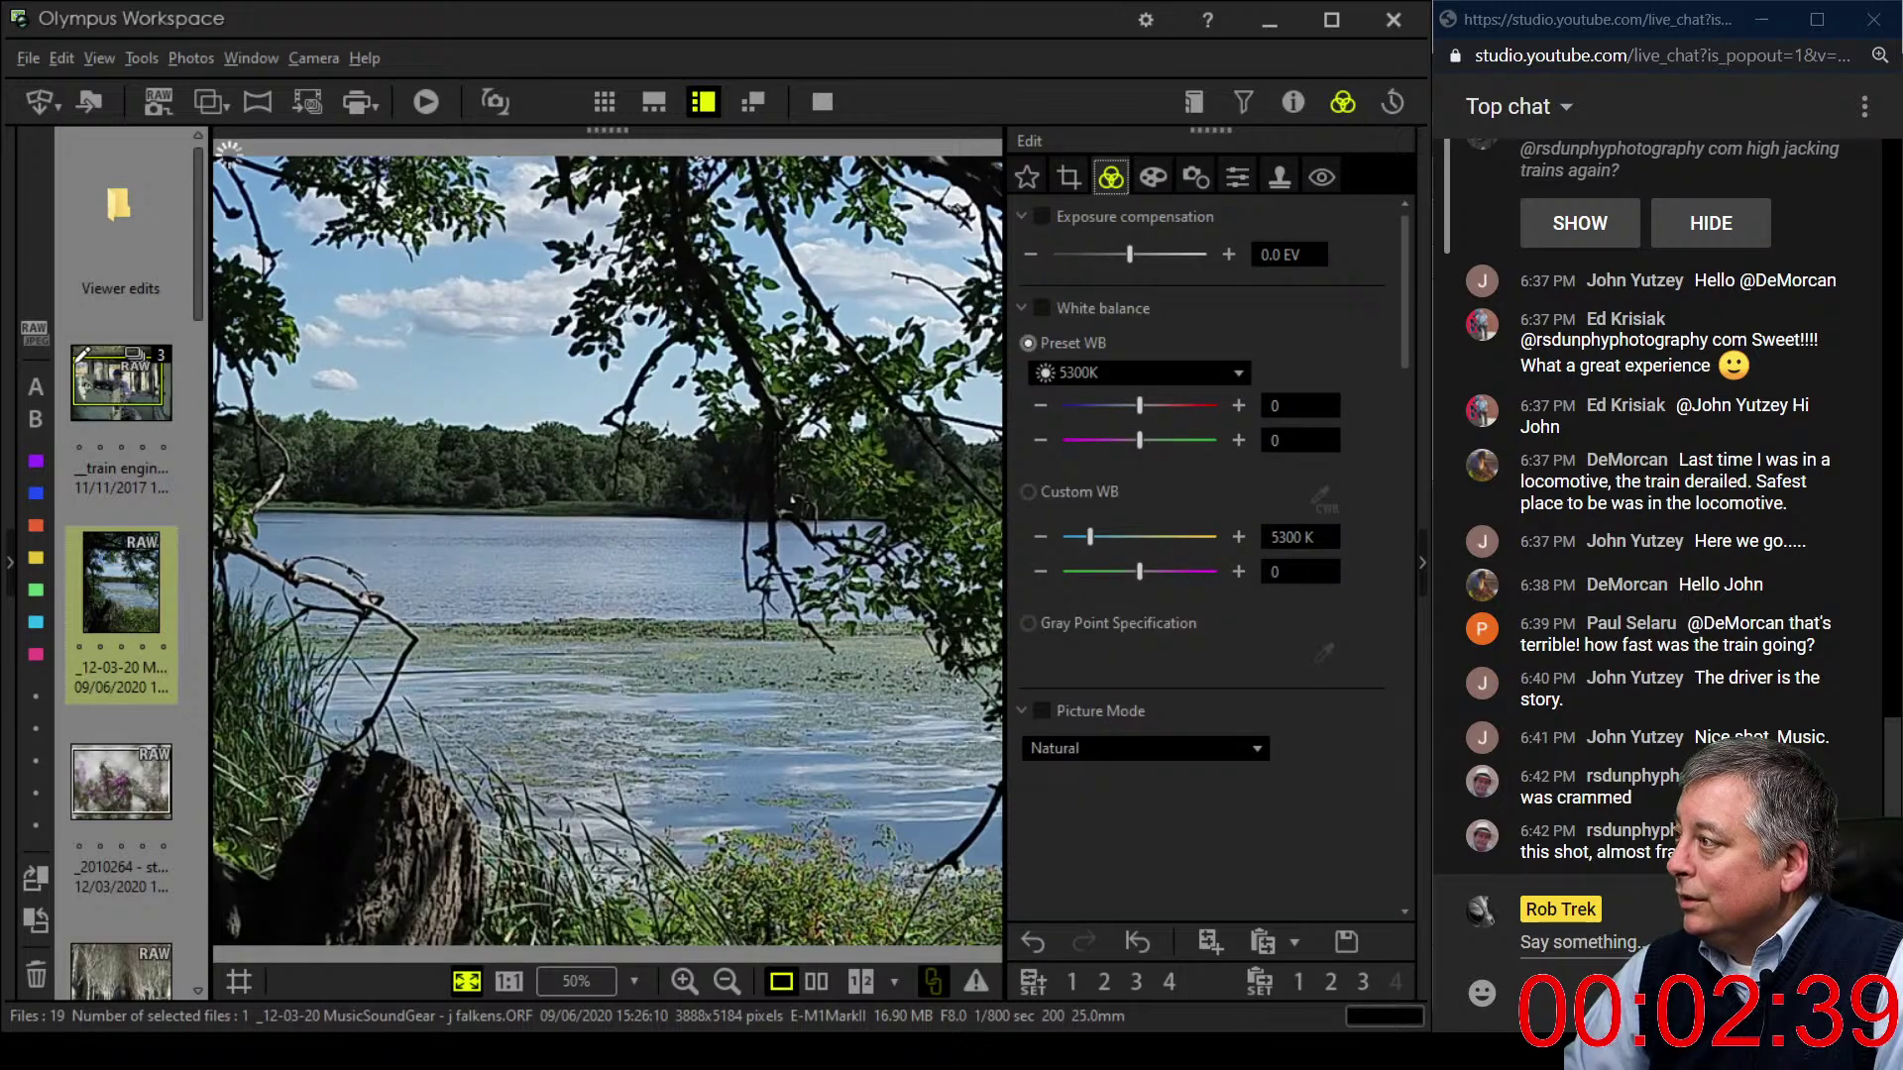
pyautogui.click(1069, 177)
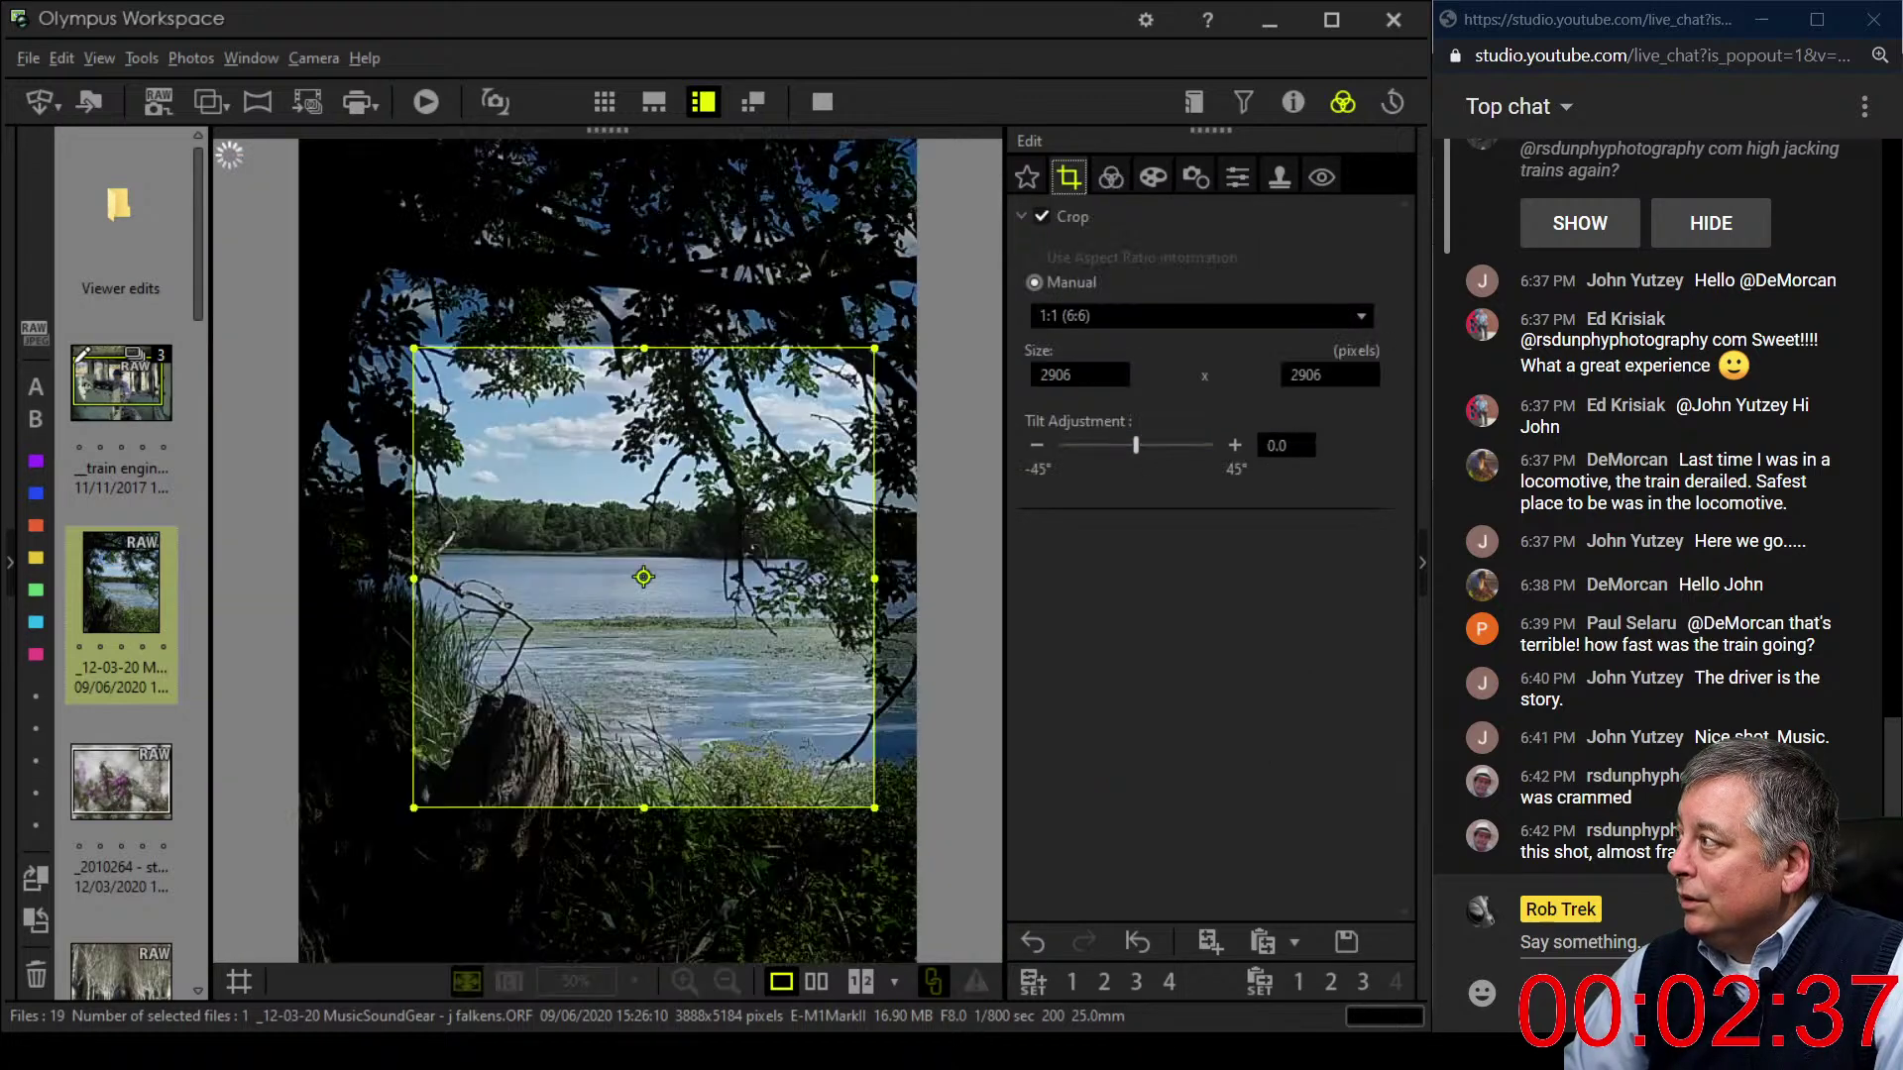
pyautogui.click(1037, 445)
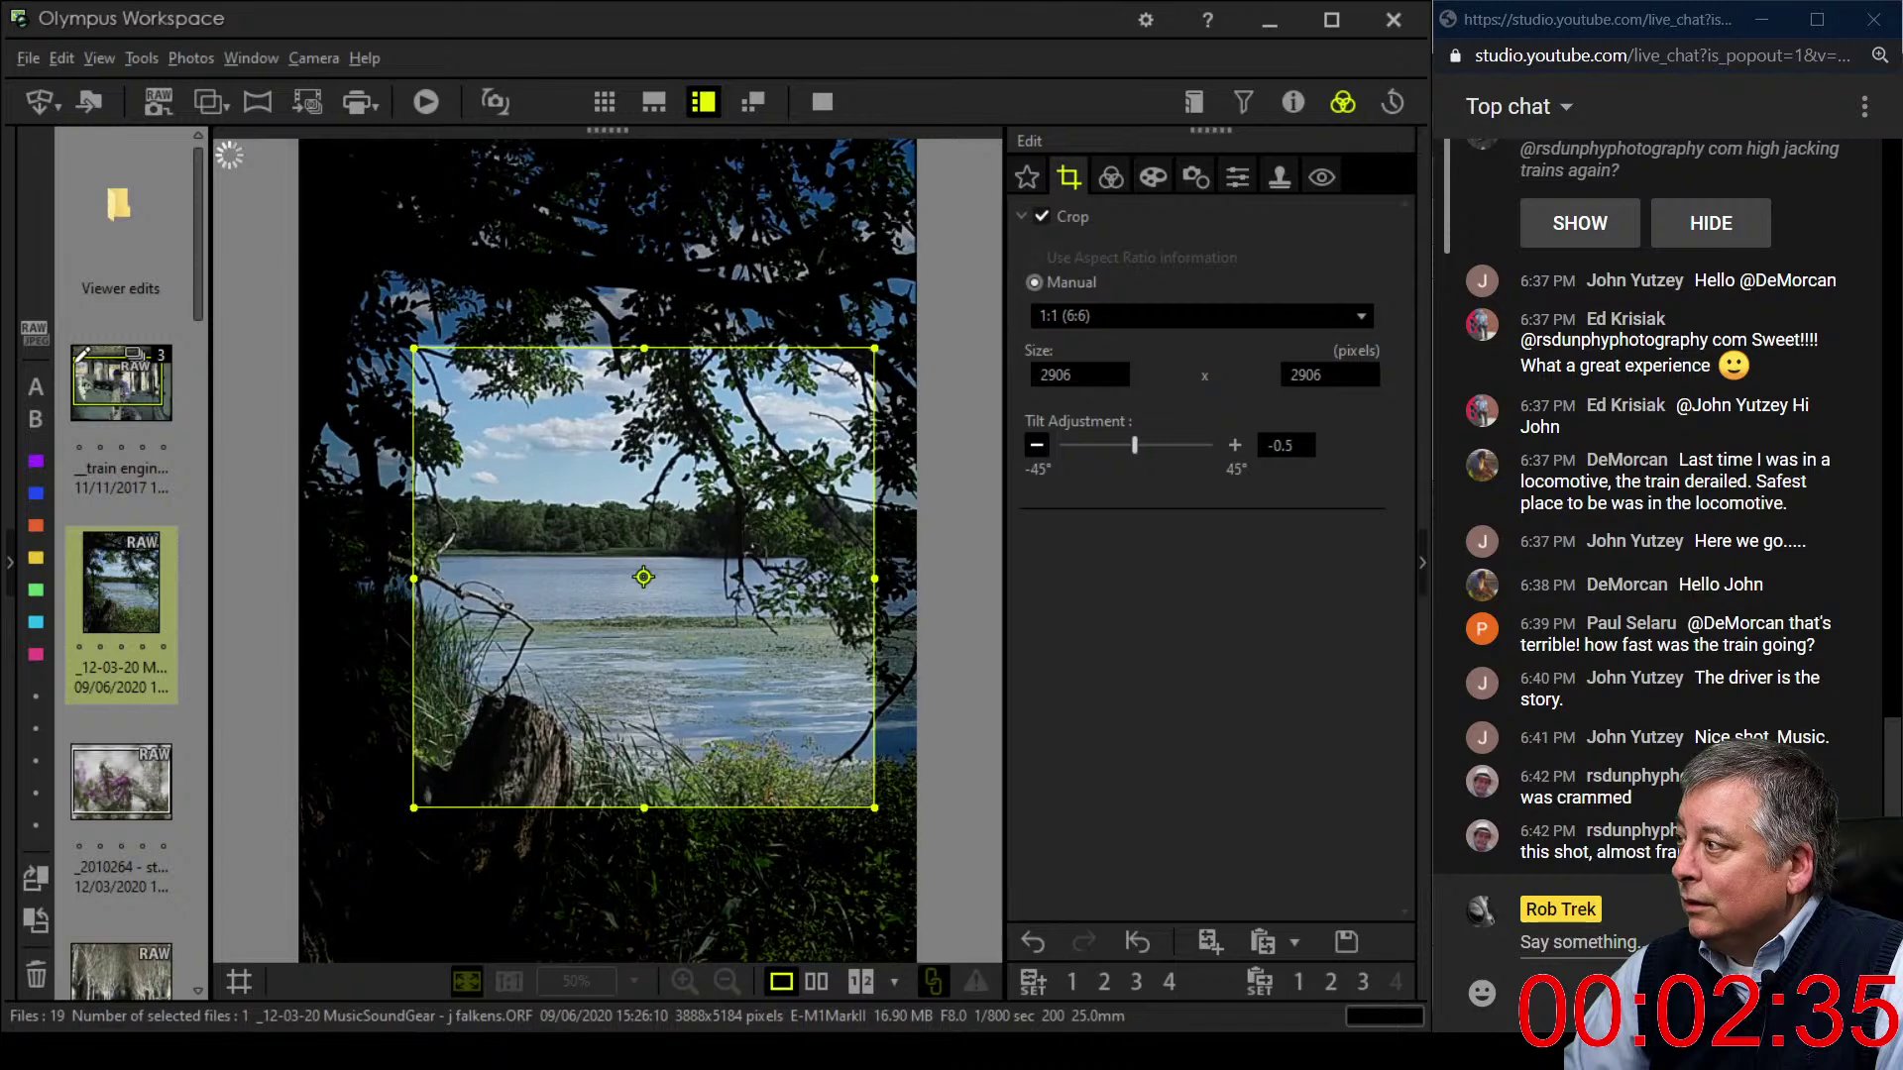
pyautogui.click(1037, 445)
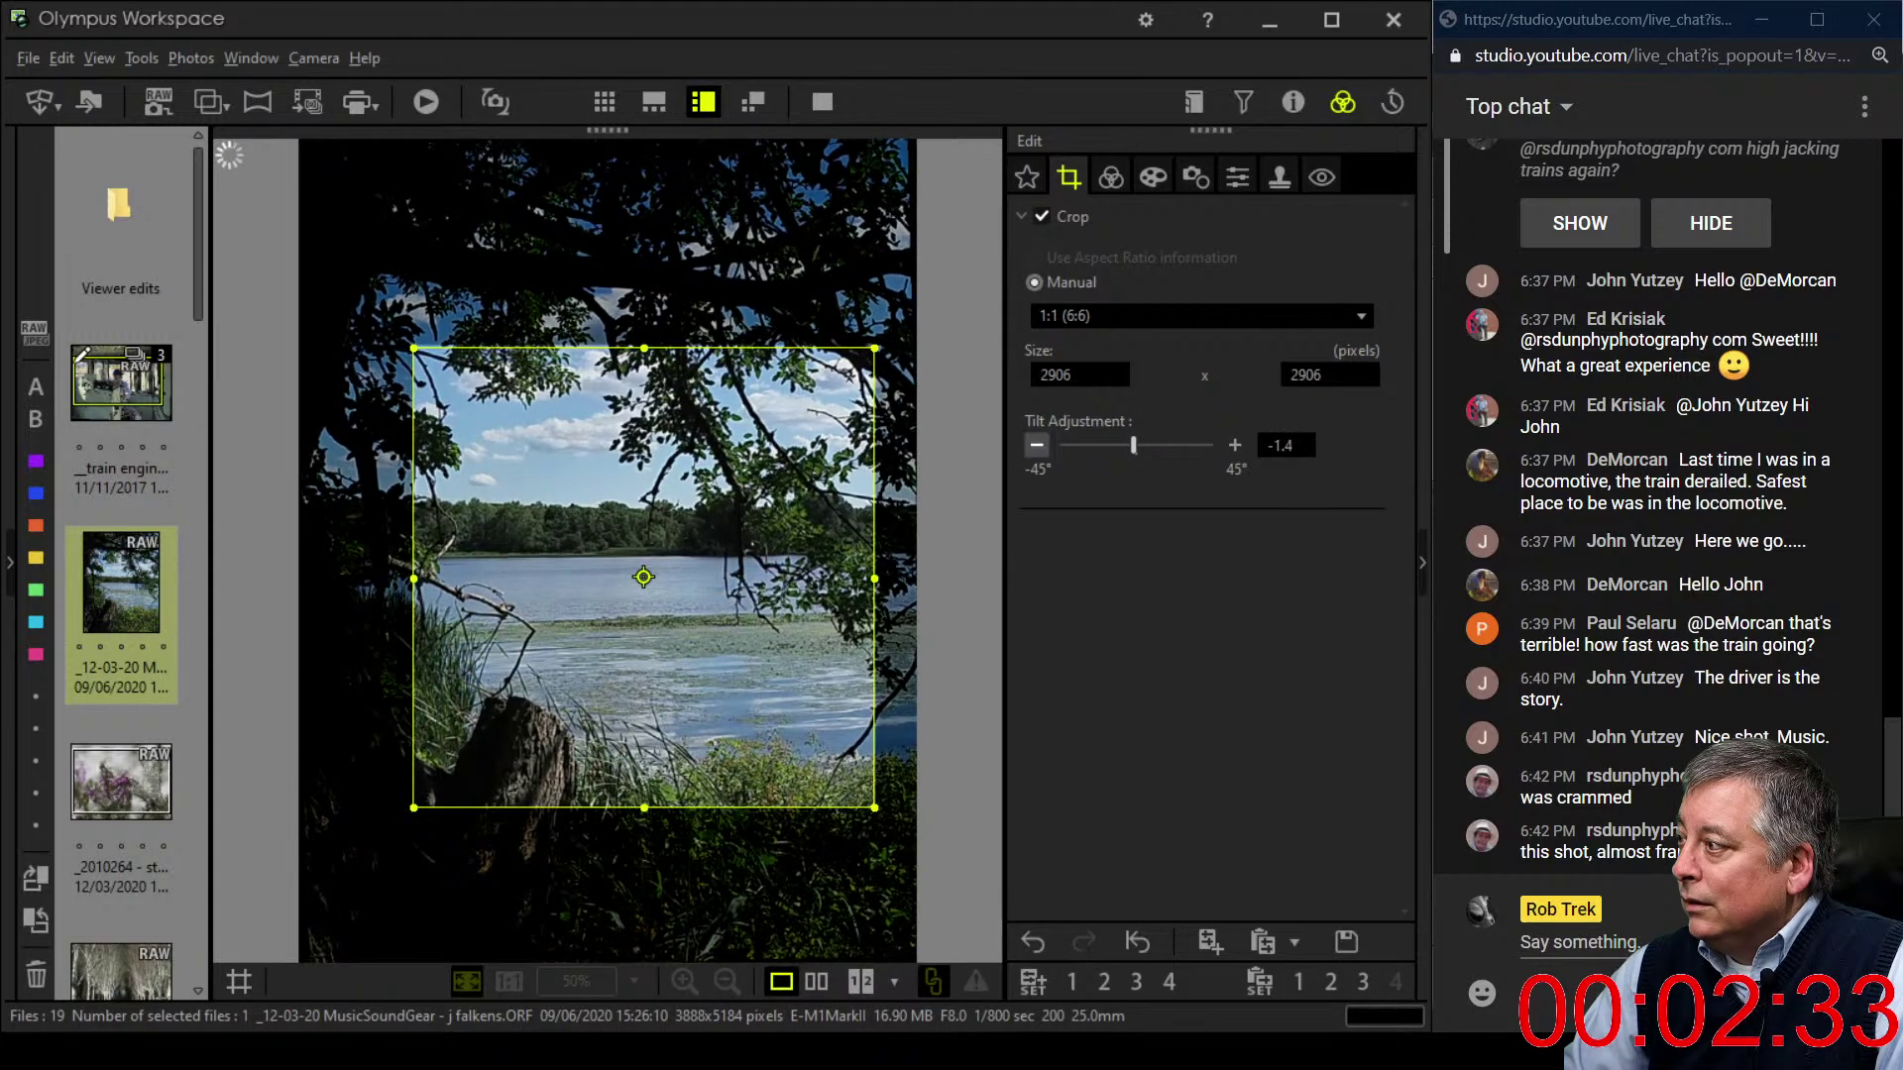
pyautogui.click(1111, 176)
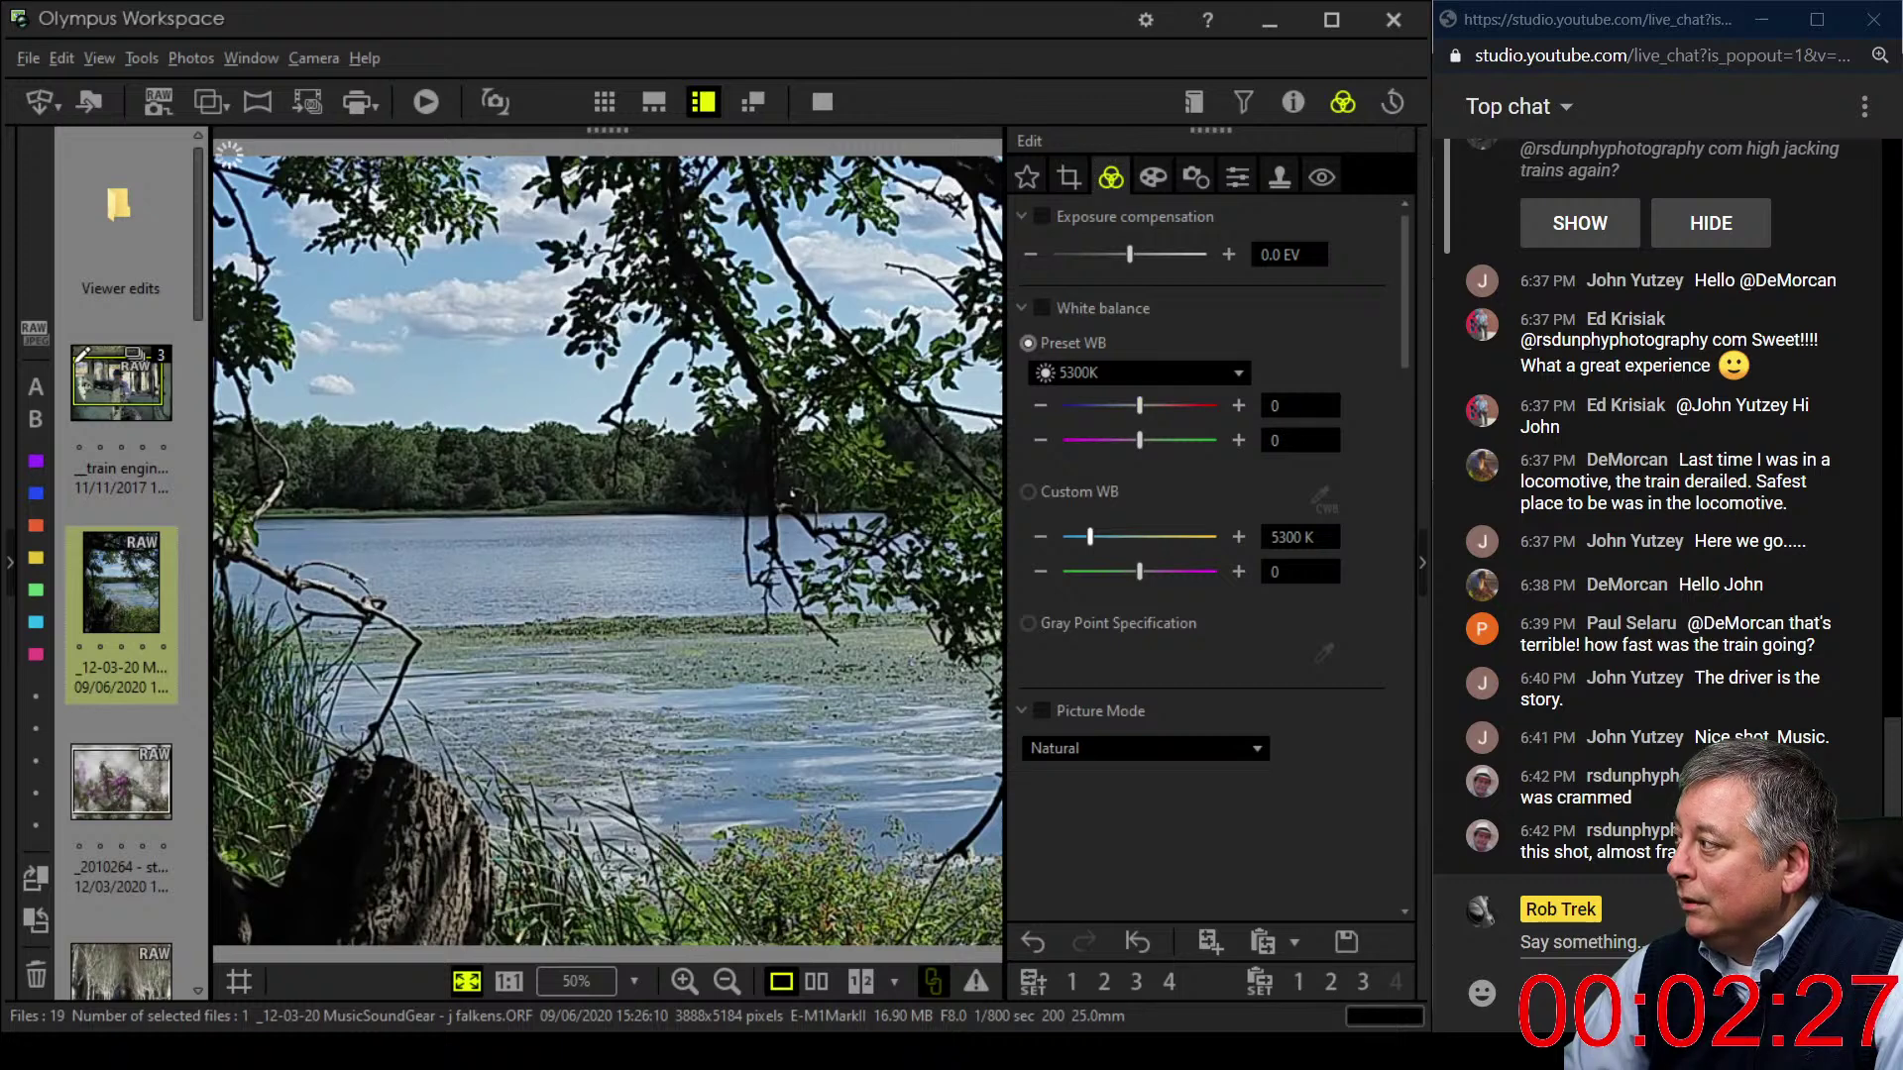
pyautogui.moveTo(1090, 537); pyautogui.dragTo(1096, 536)
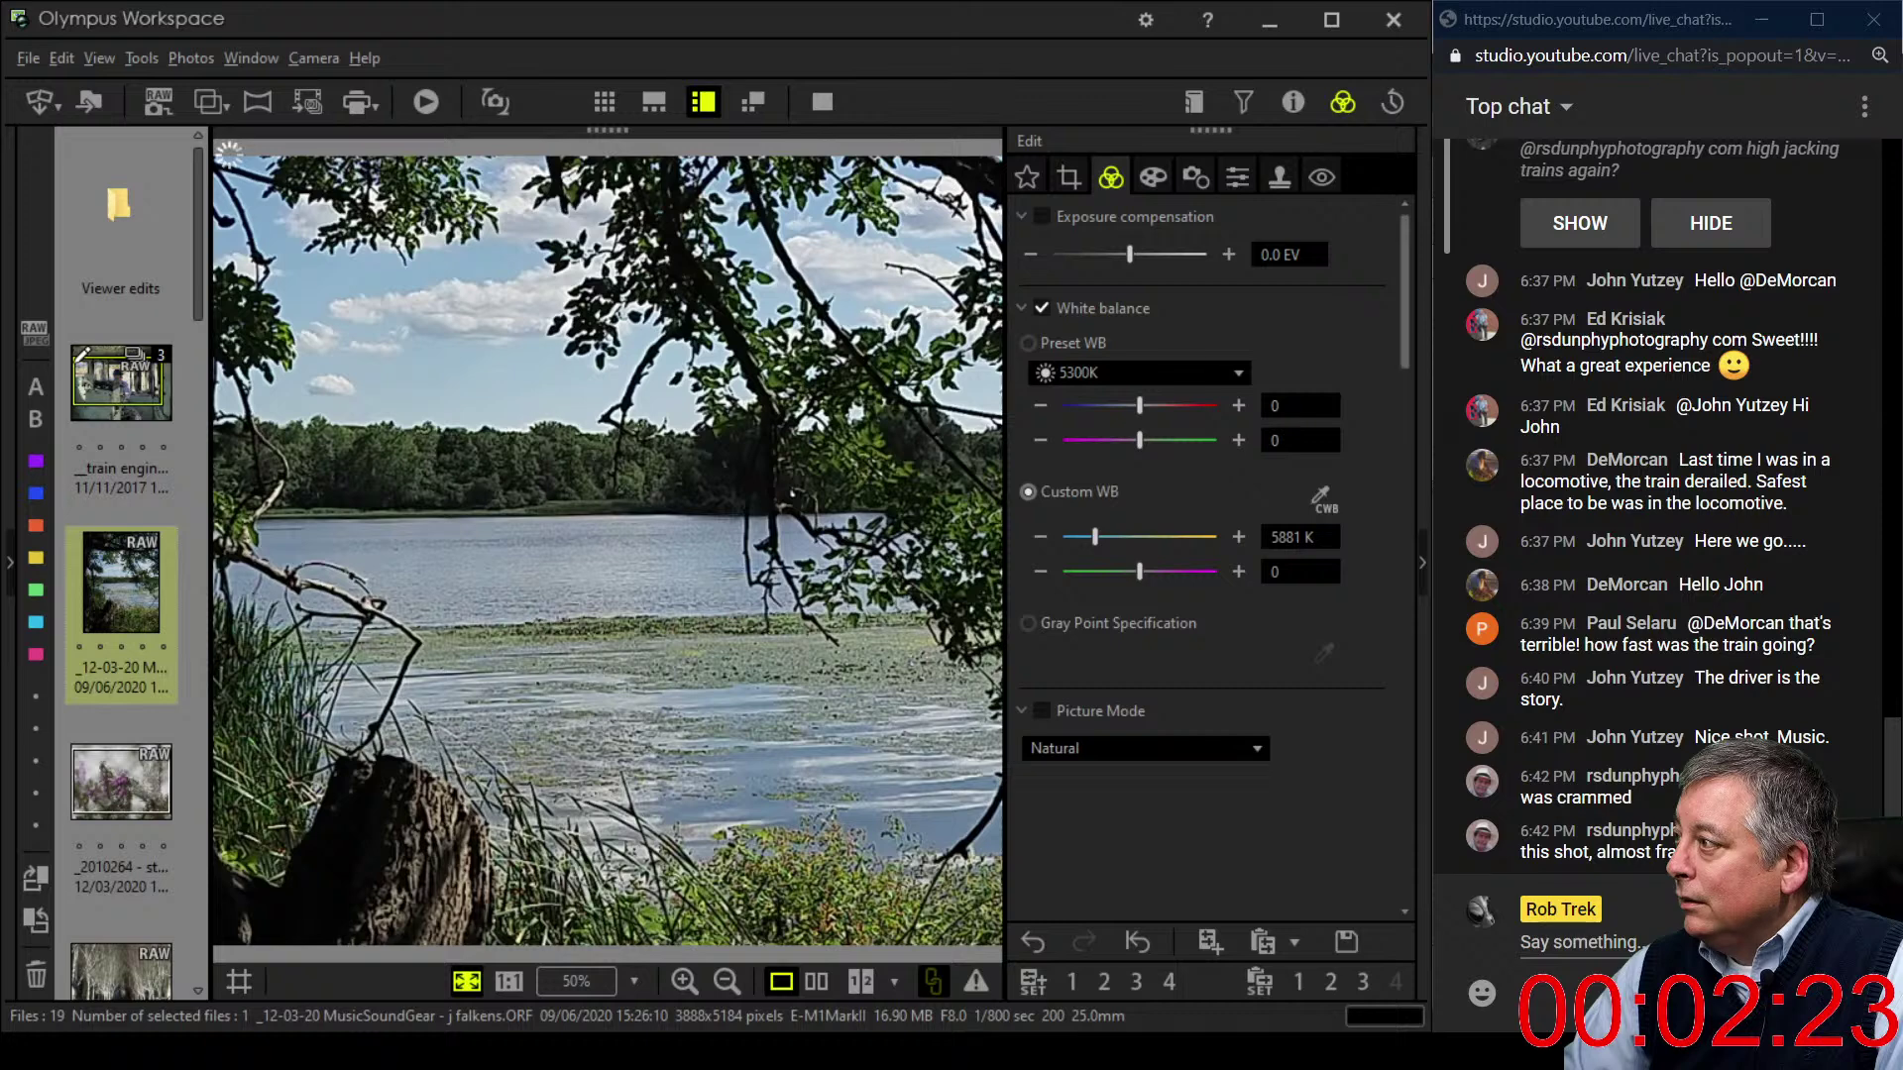
# - Apply Dehaze to the lake photo with a value of 24
pyautogui.scroll(-2, 1210, 555)
pyautogui.scroll(-5, 1209, 555)
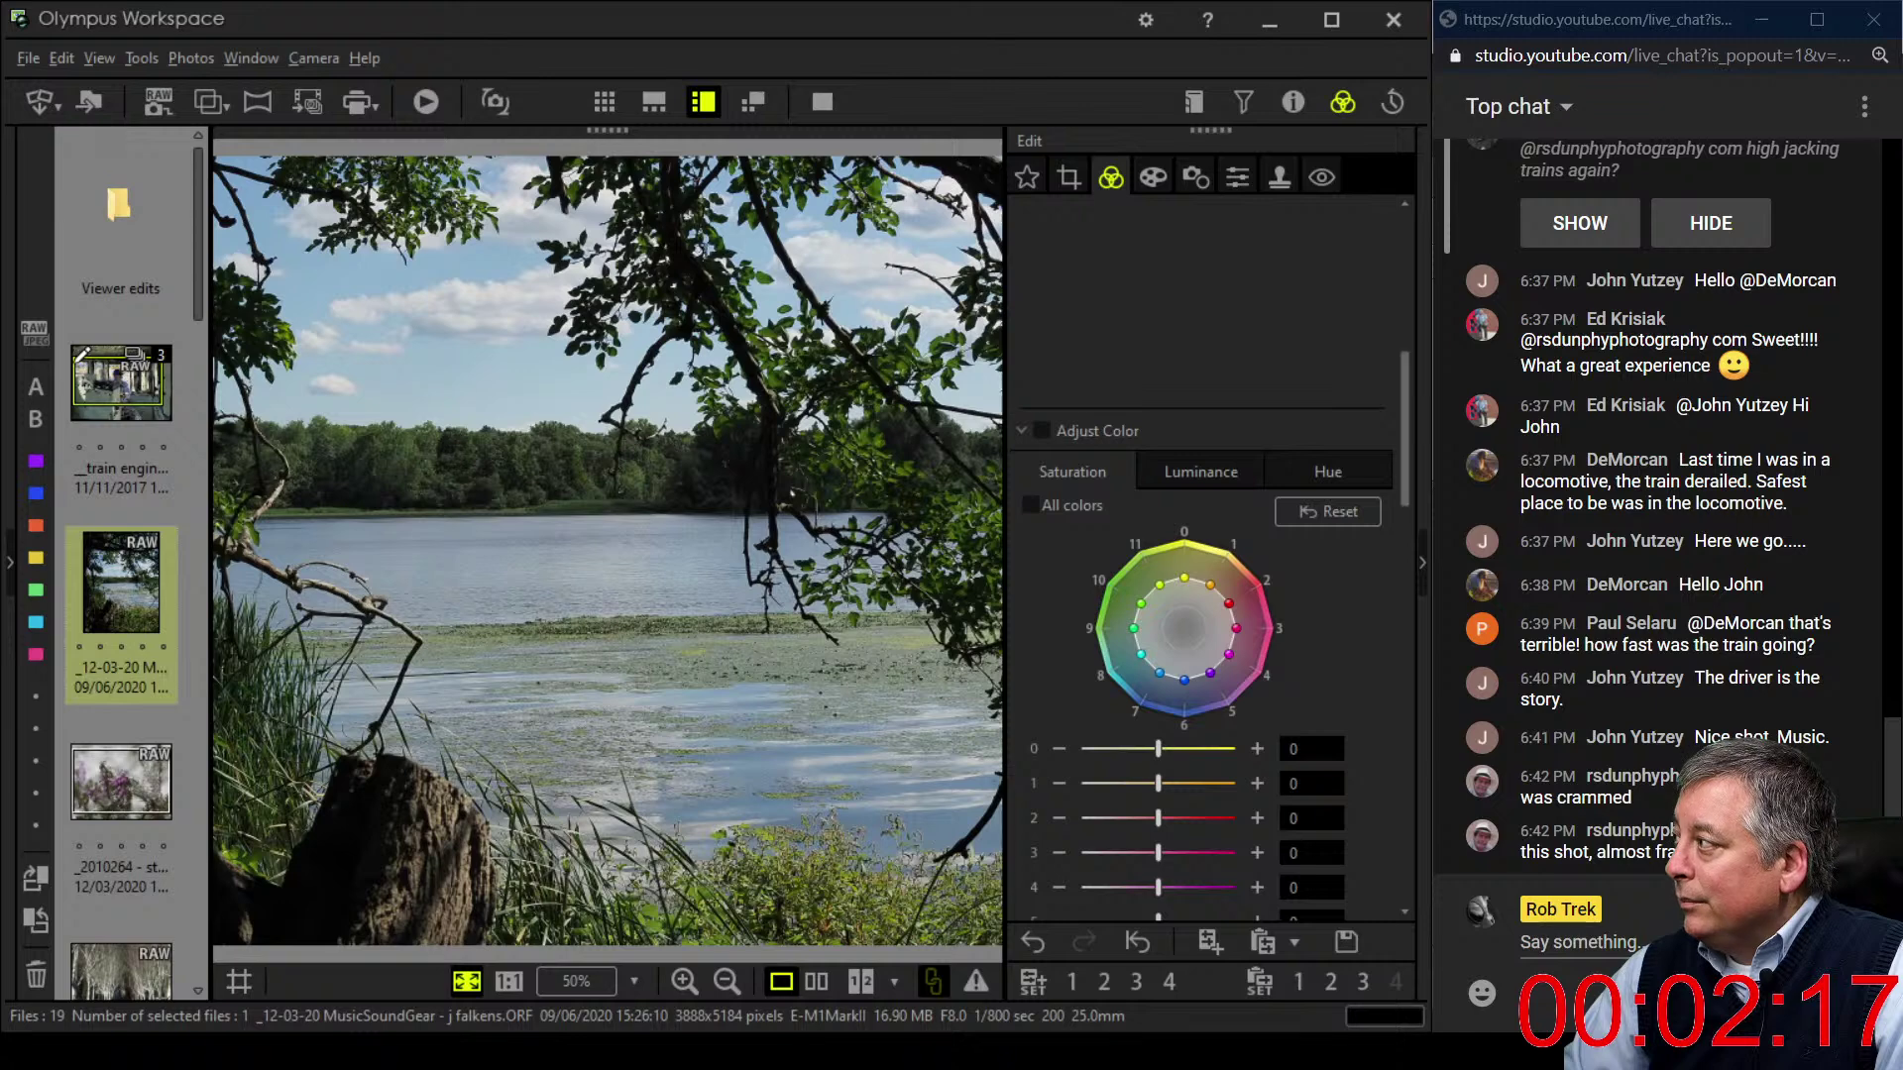
pyautogui.scroll(-5, 1210, 555)
pyautogui.scroll(-6, 1210, 555)
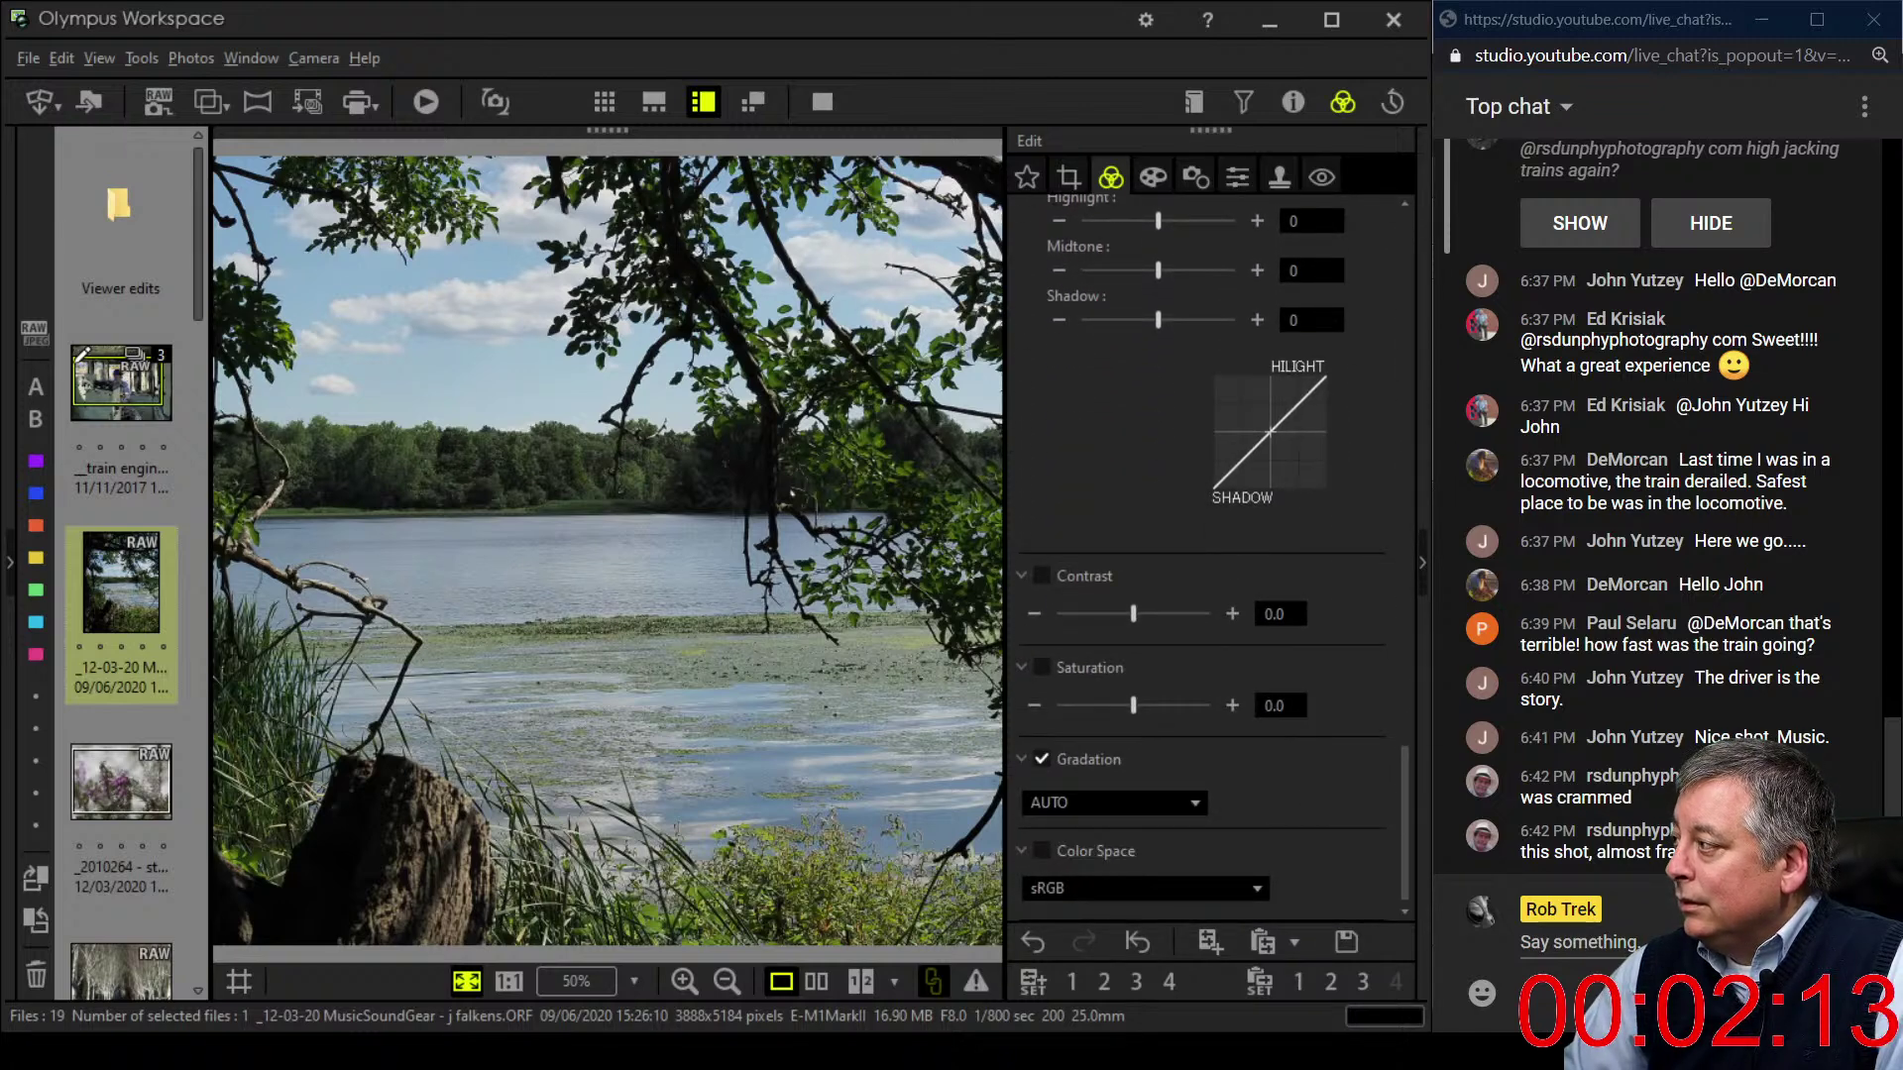
pyautogui.scroll(6, 1272, 436)
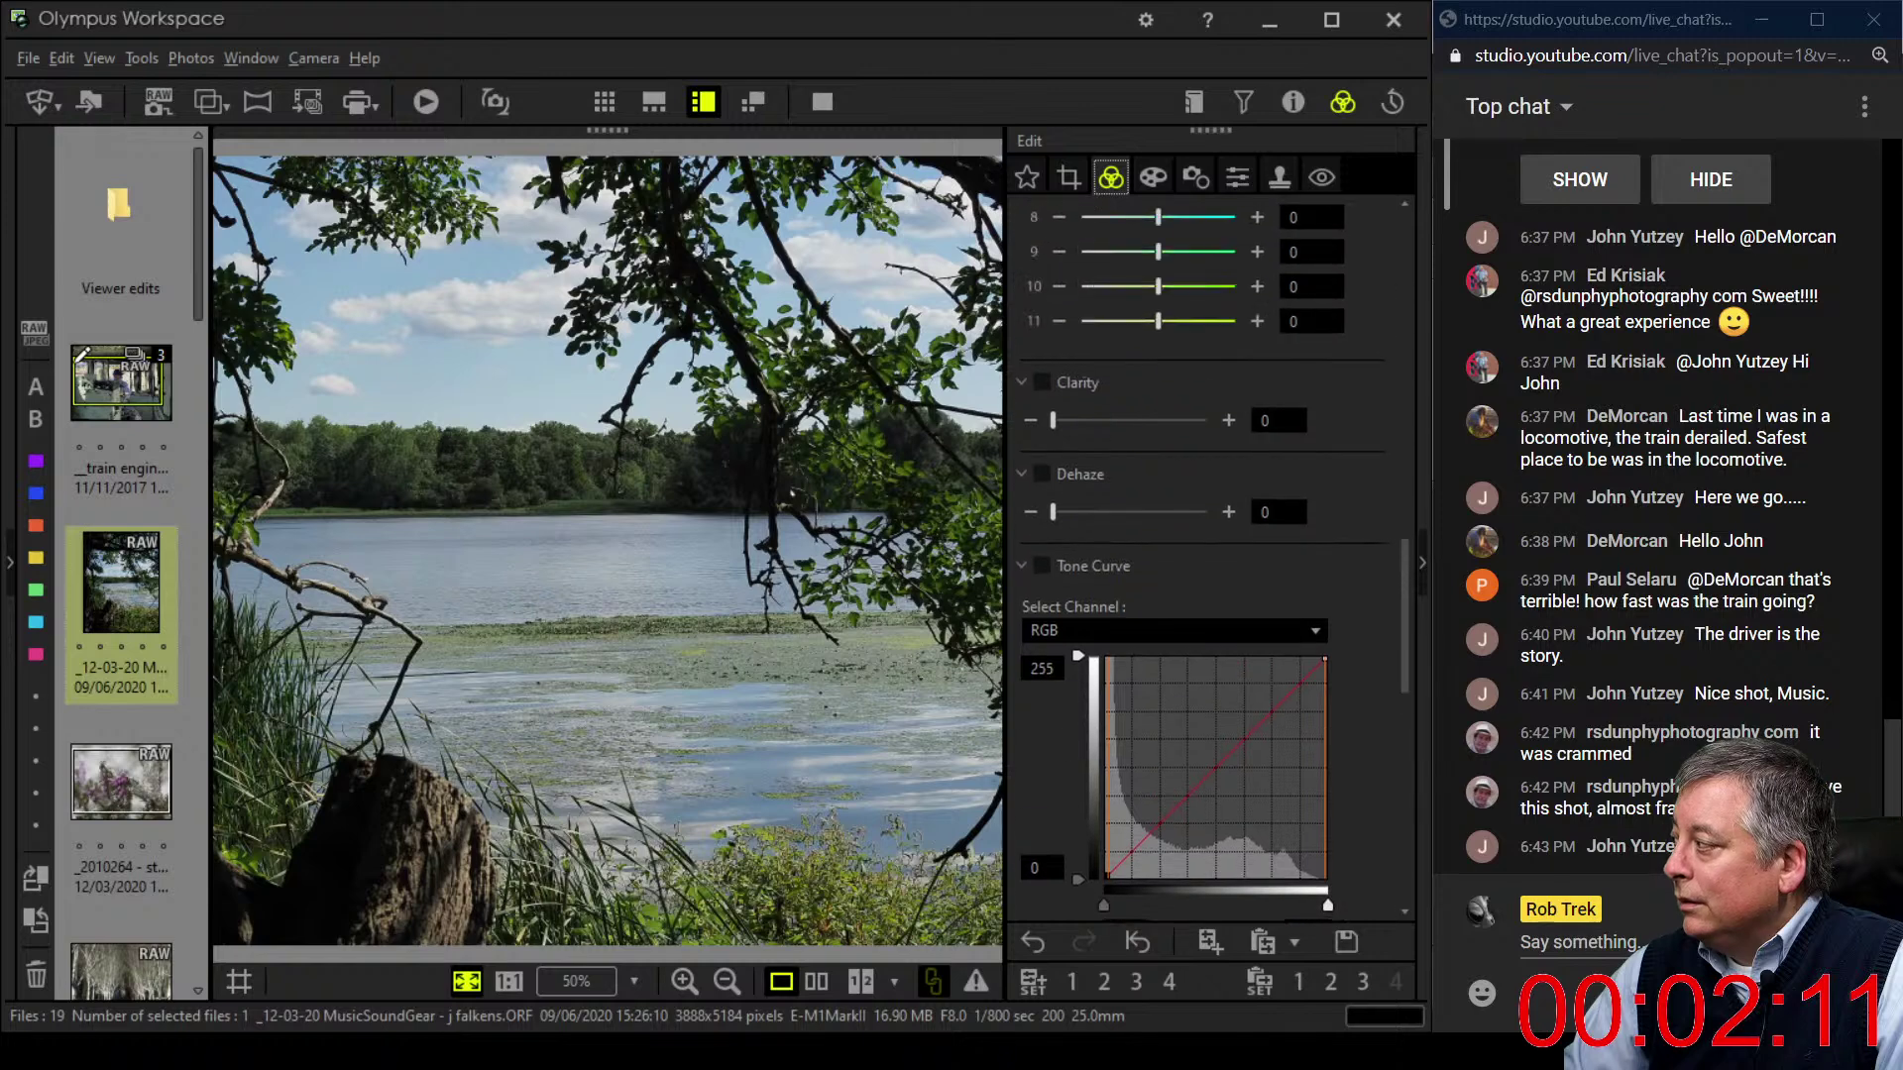
pyautogui.moveTo(1053, 512); pyautogui.dragTo(1076, 512)
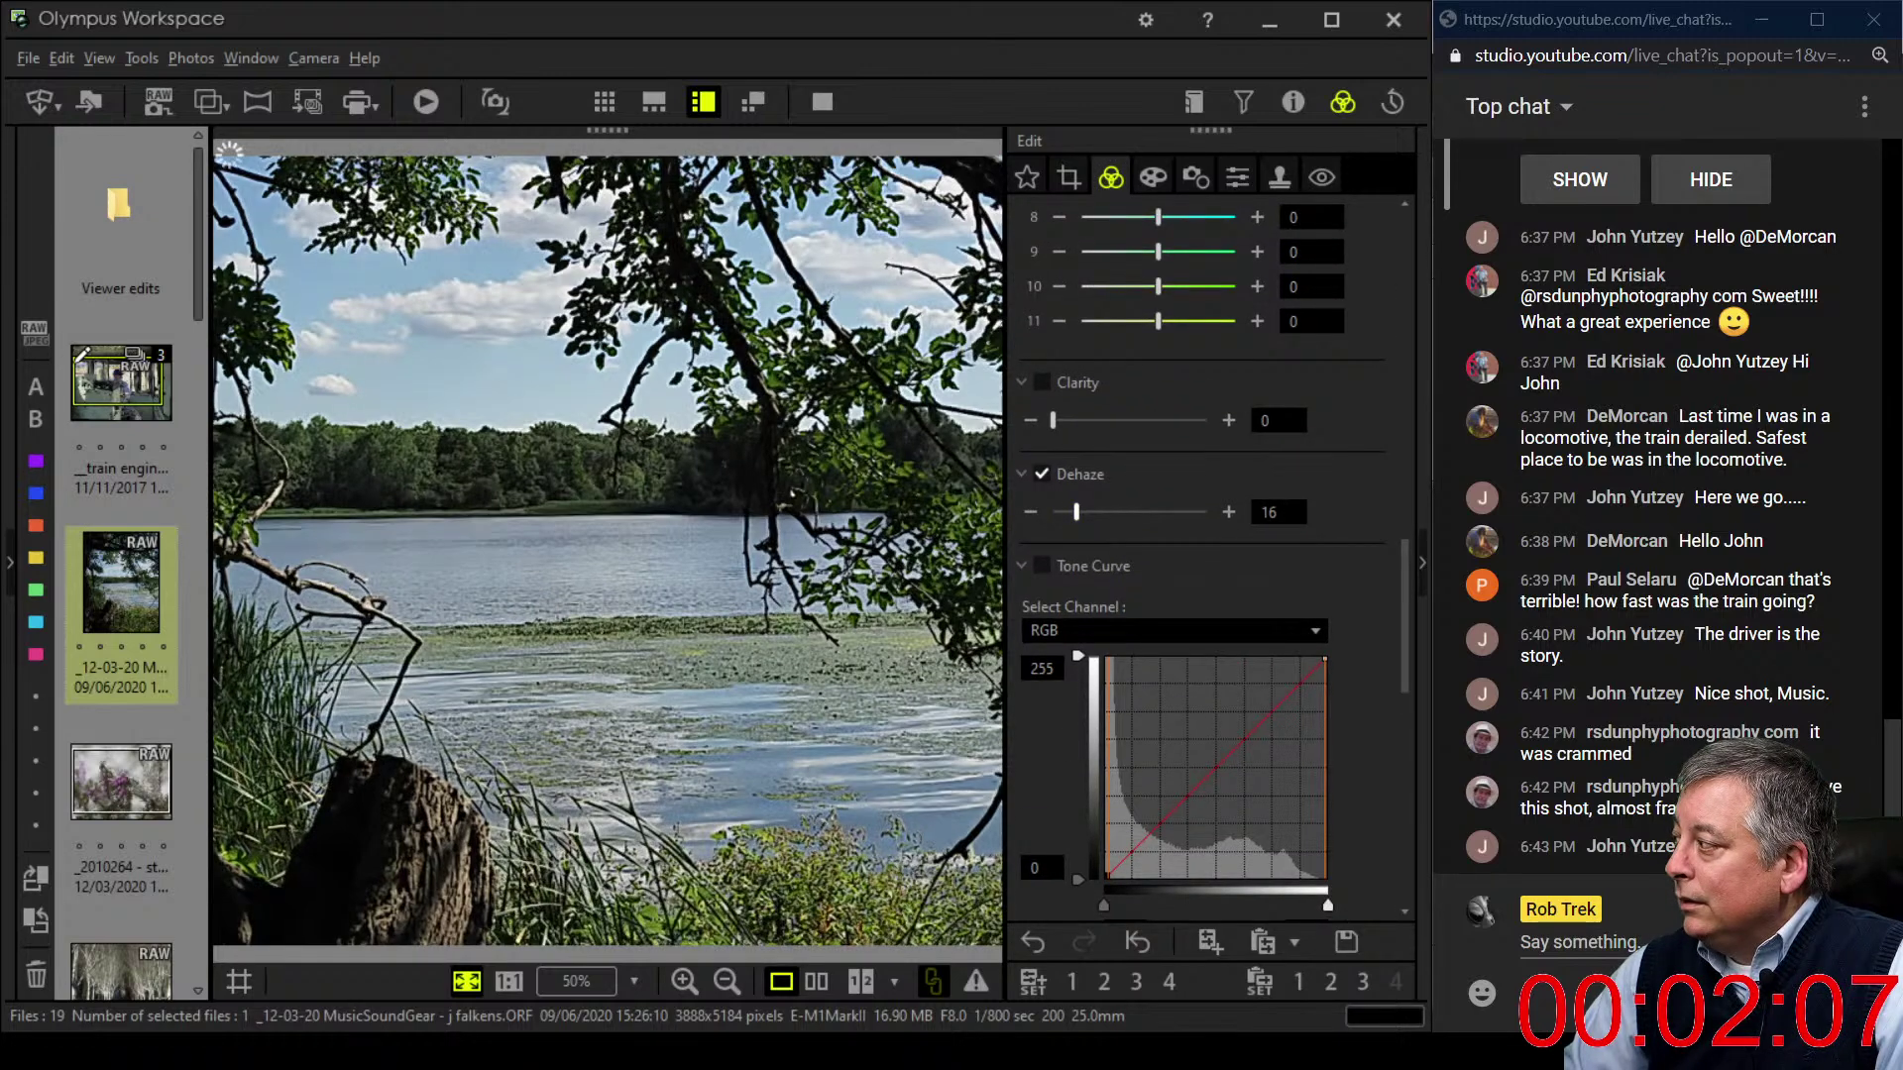
pyautogui.moveTo(1077, 511); pyautogui.dragTo(1088, 512)
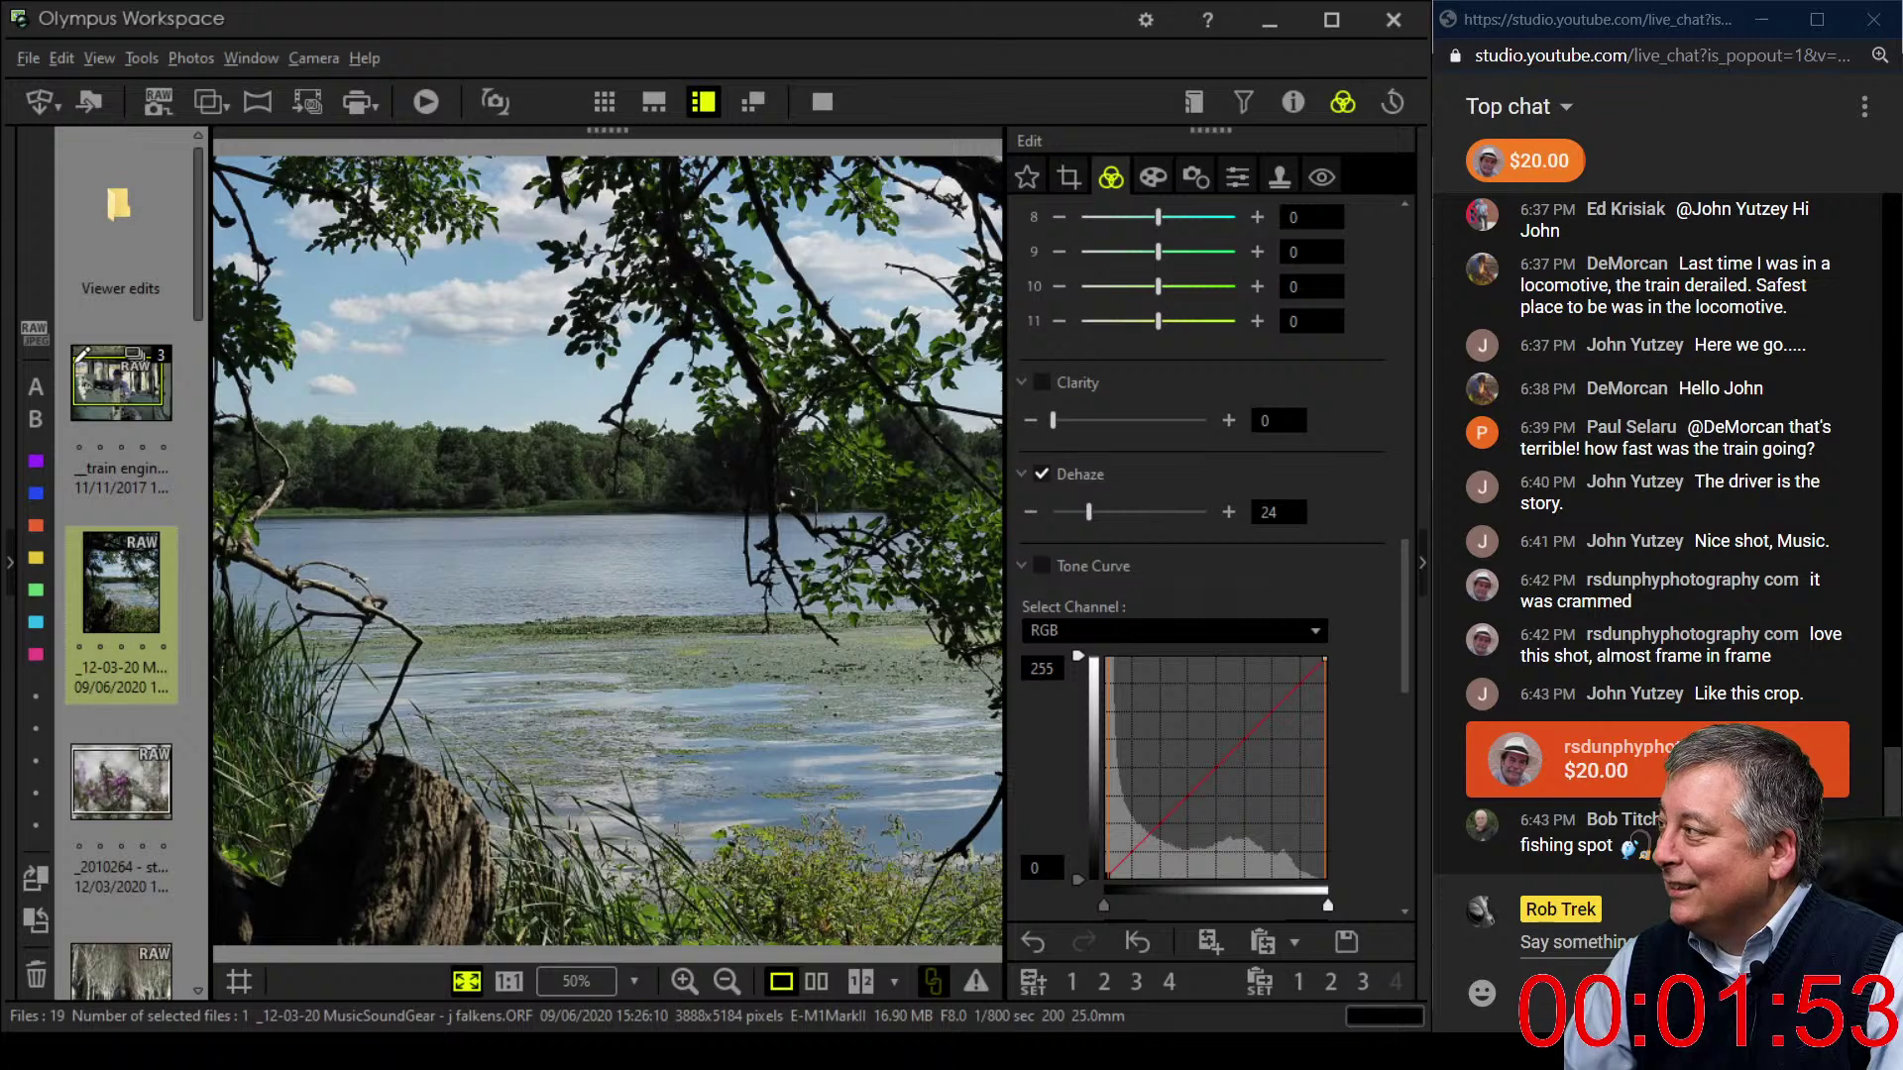
# - Set the lake photo's Clarity to 19
pyautogui.moveTo(1053, 420); pyautogui.dragTo(1071, 420)
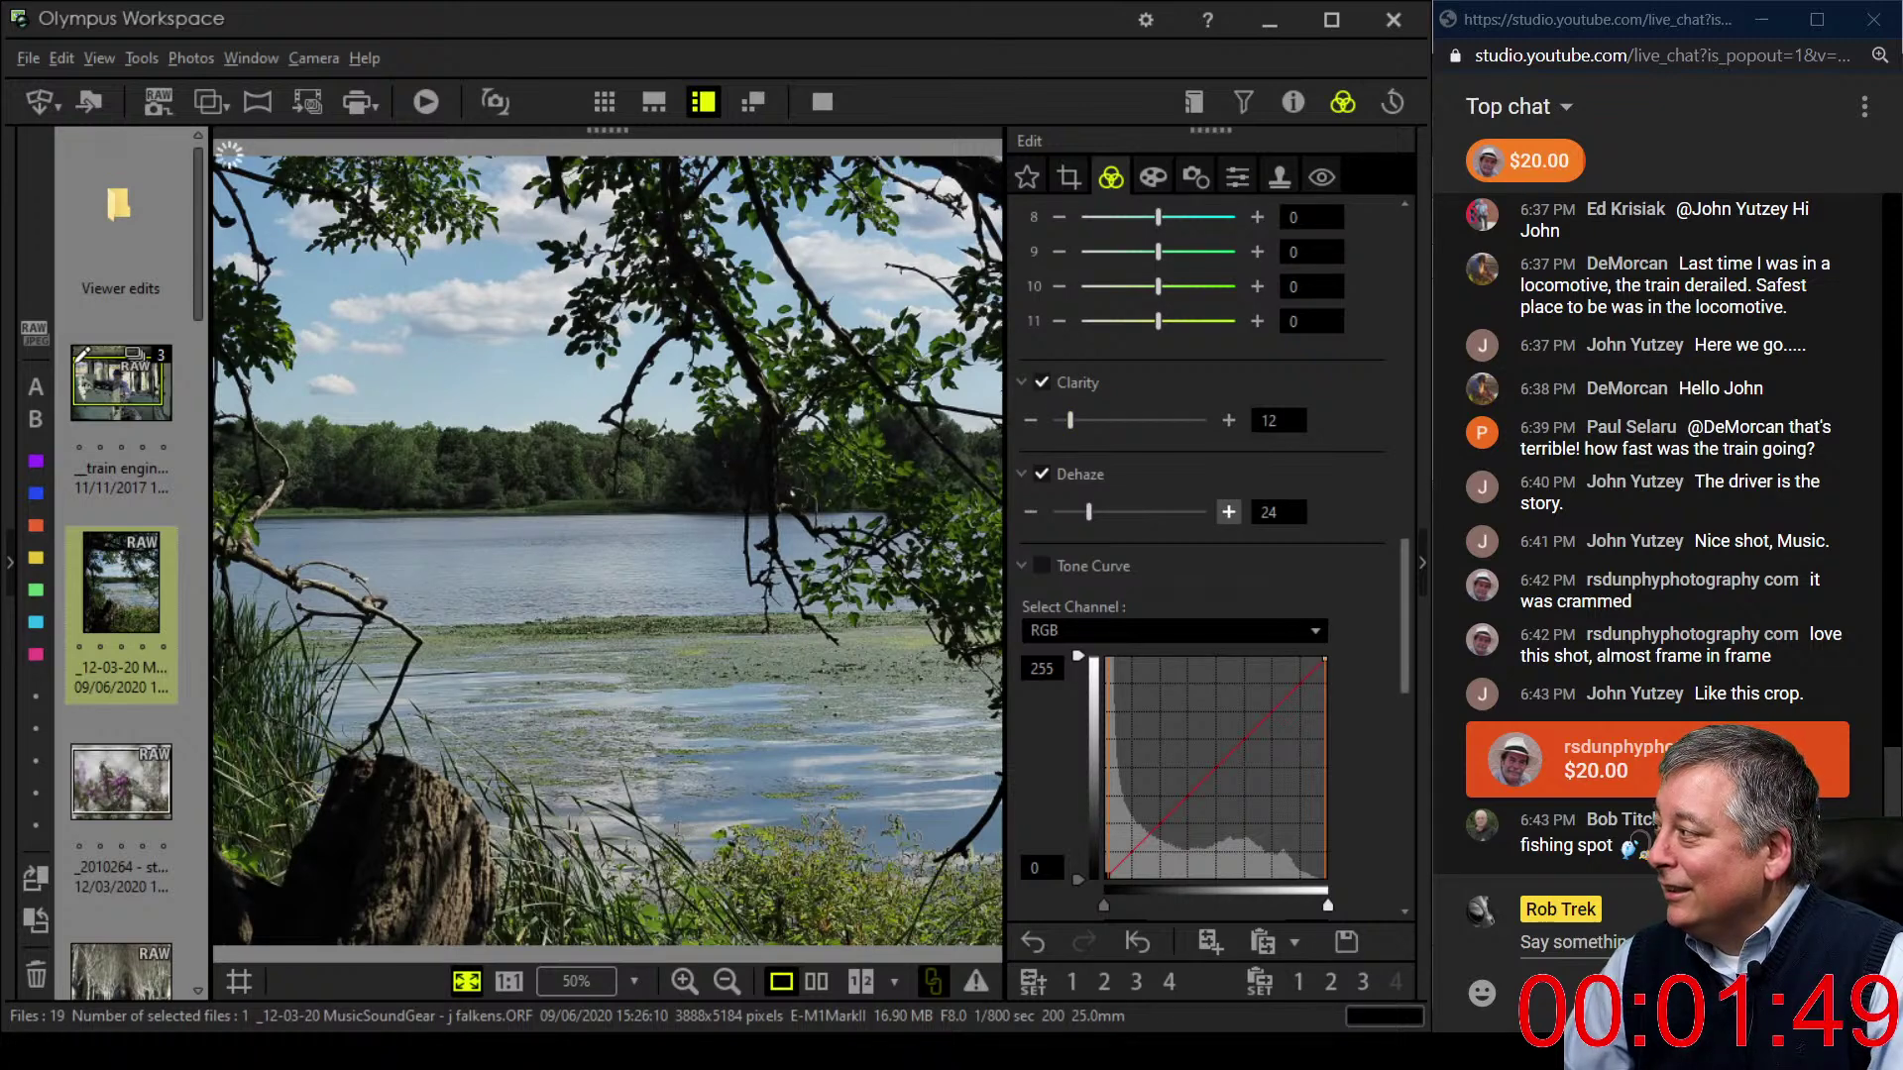
pyautogui.scroll(2, 1229, 593)
pyautogui.scroll(1, 1229, 592)
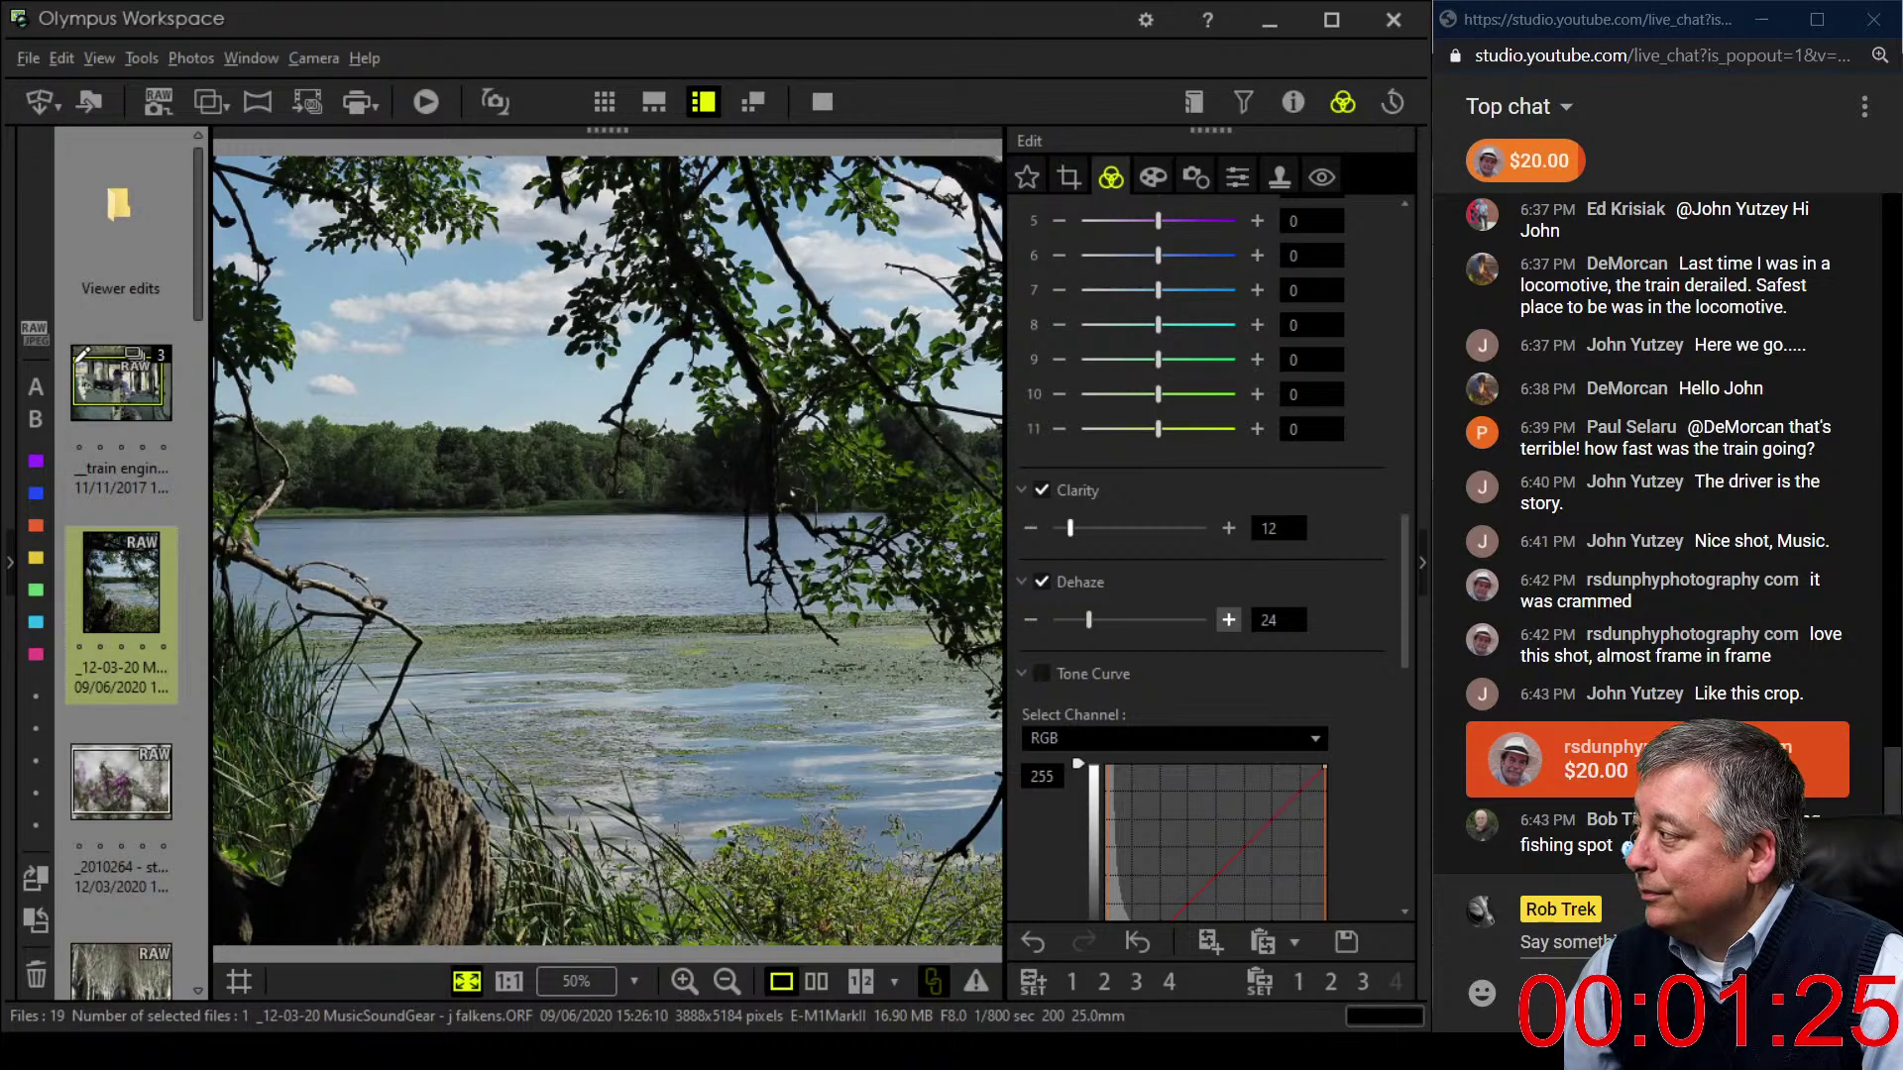
pyautogui.press('Right')
pyautogui.press('Right')
pyautogui.press('Right')
pyautogui.press('Right')
pyautogui.press('Right')
pyautogui.press('Right')
pyautogui.press('Right')
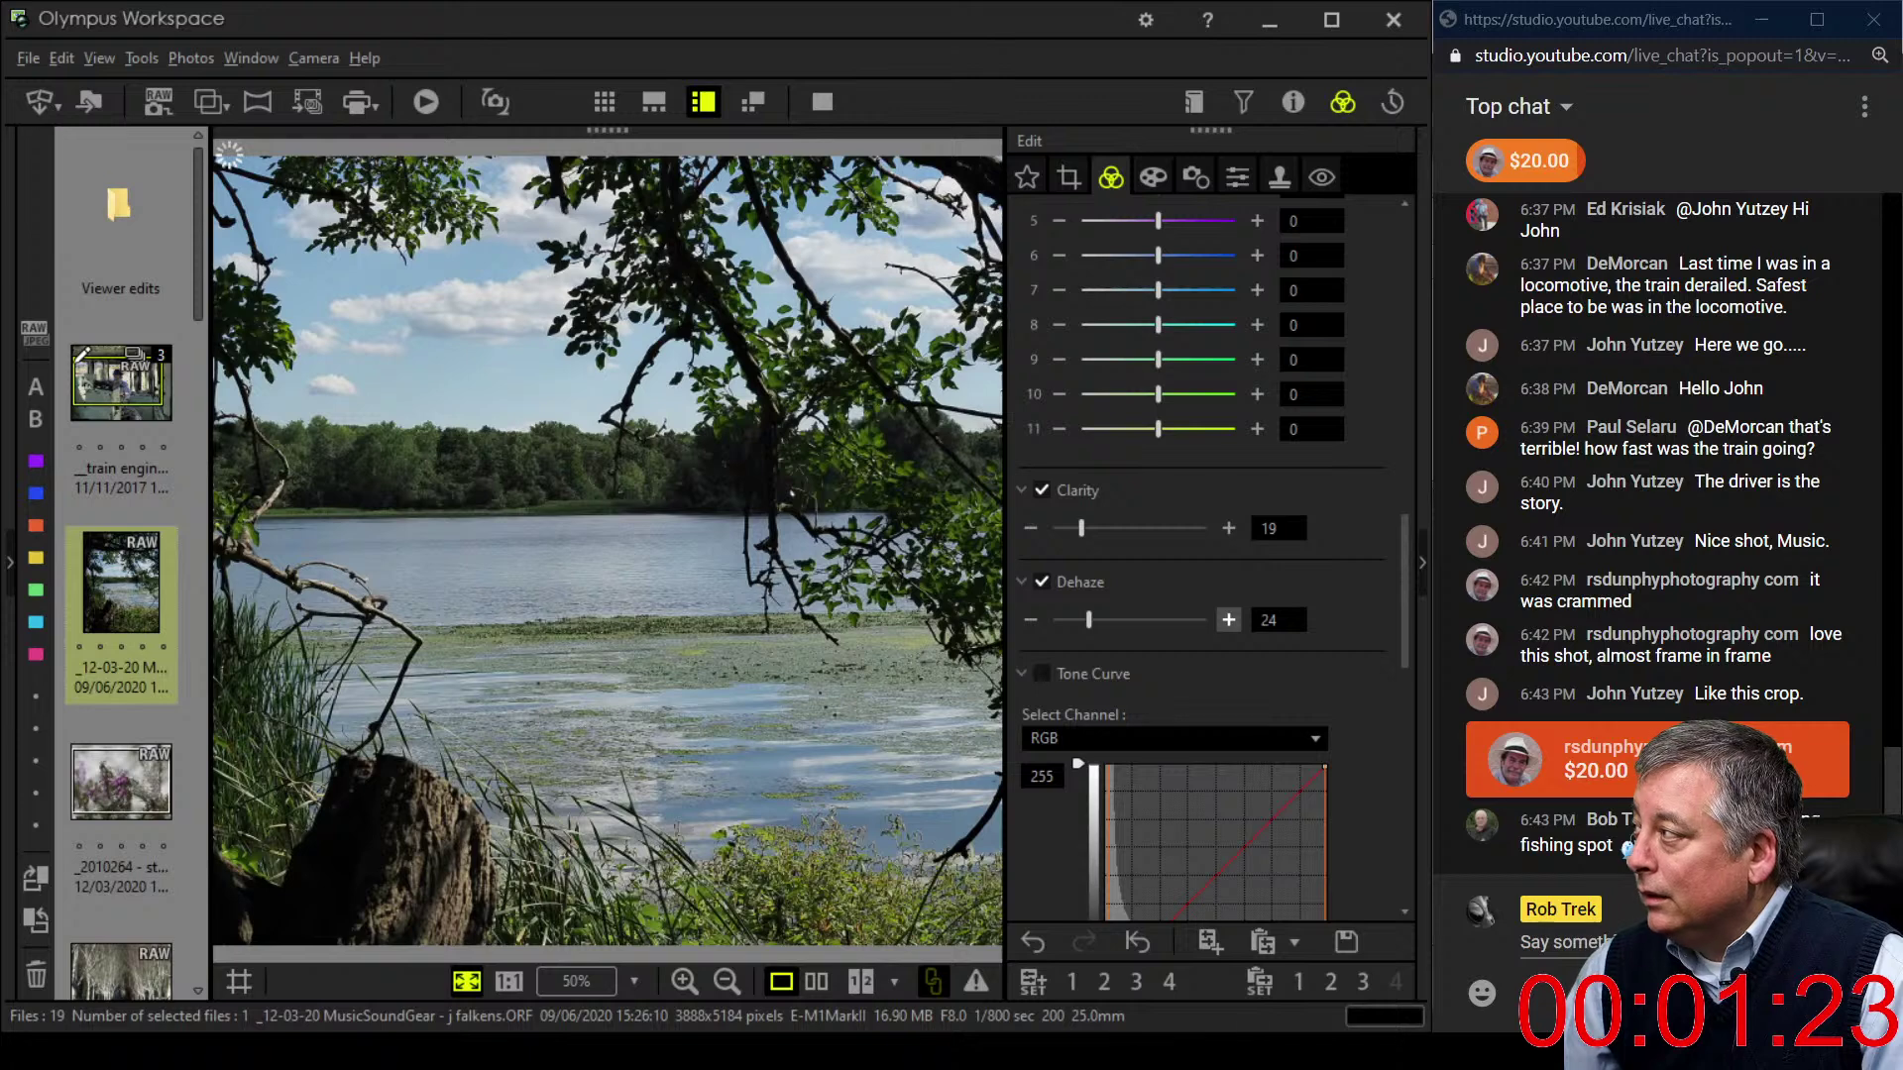
# - Try warmer custom white balance temperatures up to 7187 K, and settle on 6026 K for the lake photo
pyautogui.scroll(10, 1210, 555)
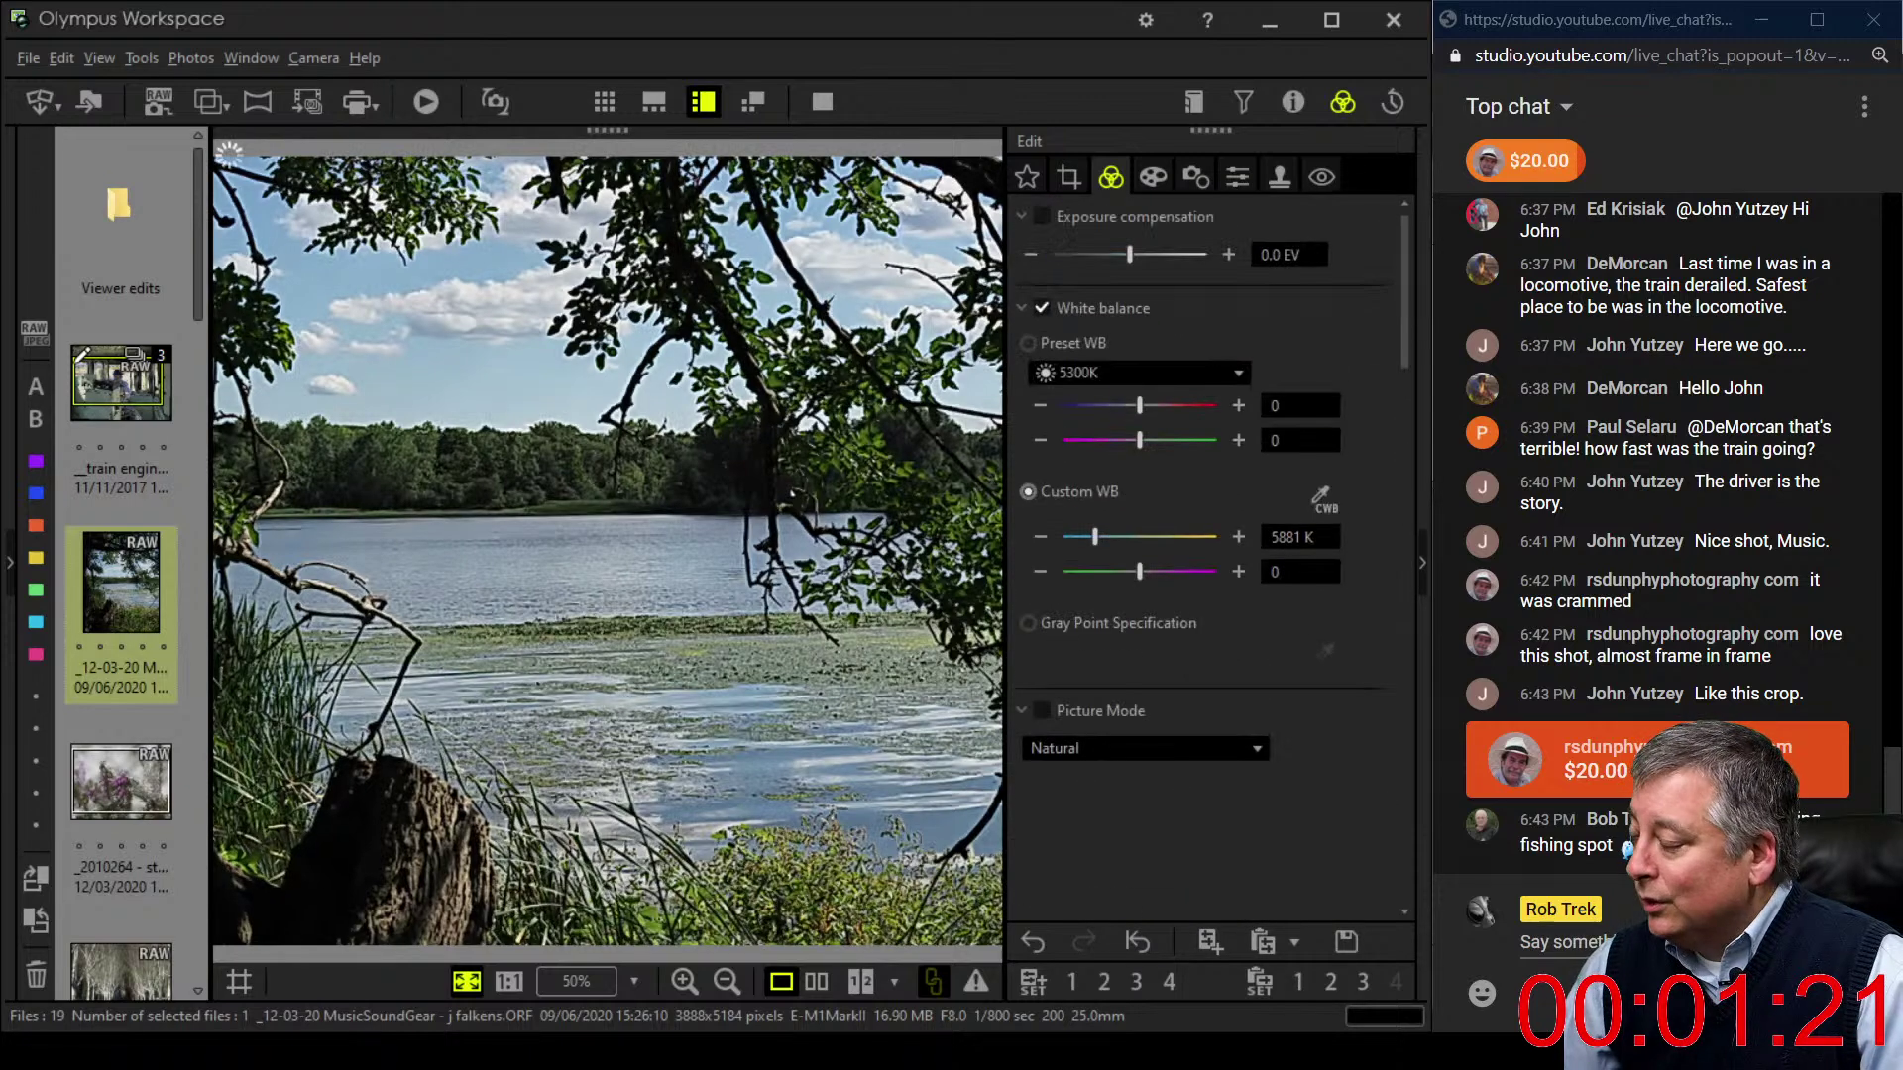
pyautogui.press('Right')
pyautogui.press('Right')
pyautogui.press('Right')
pyautogui.press('Right')
pyautogui.press('Right')
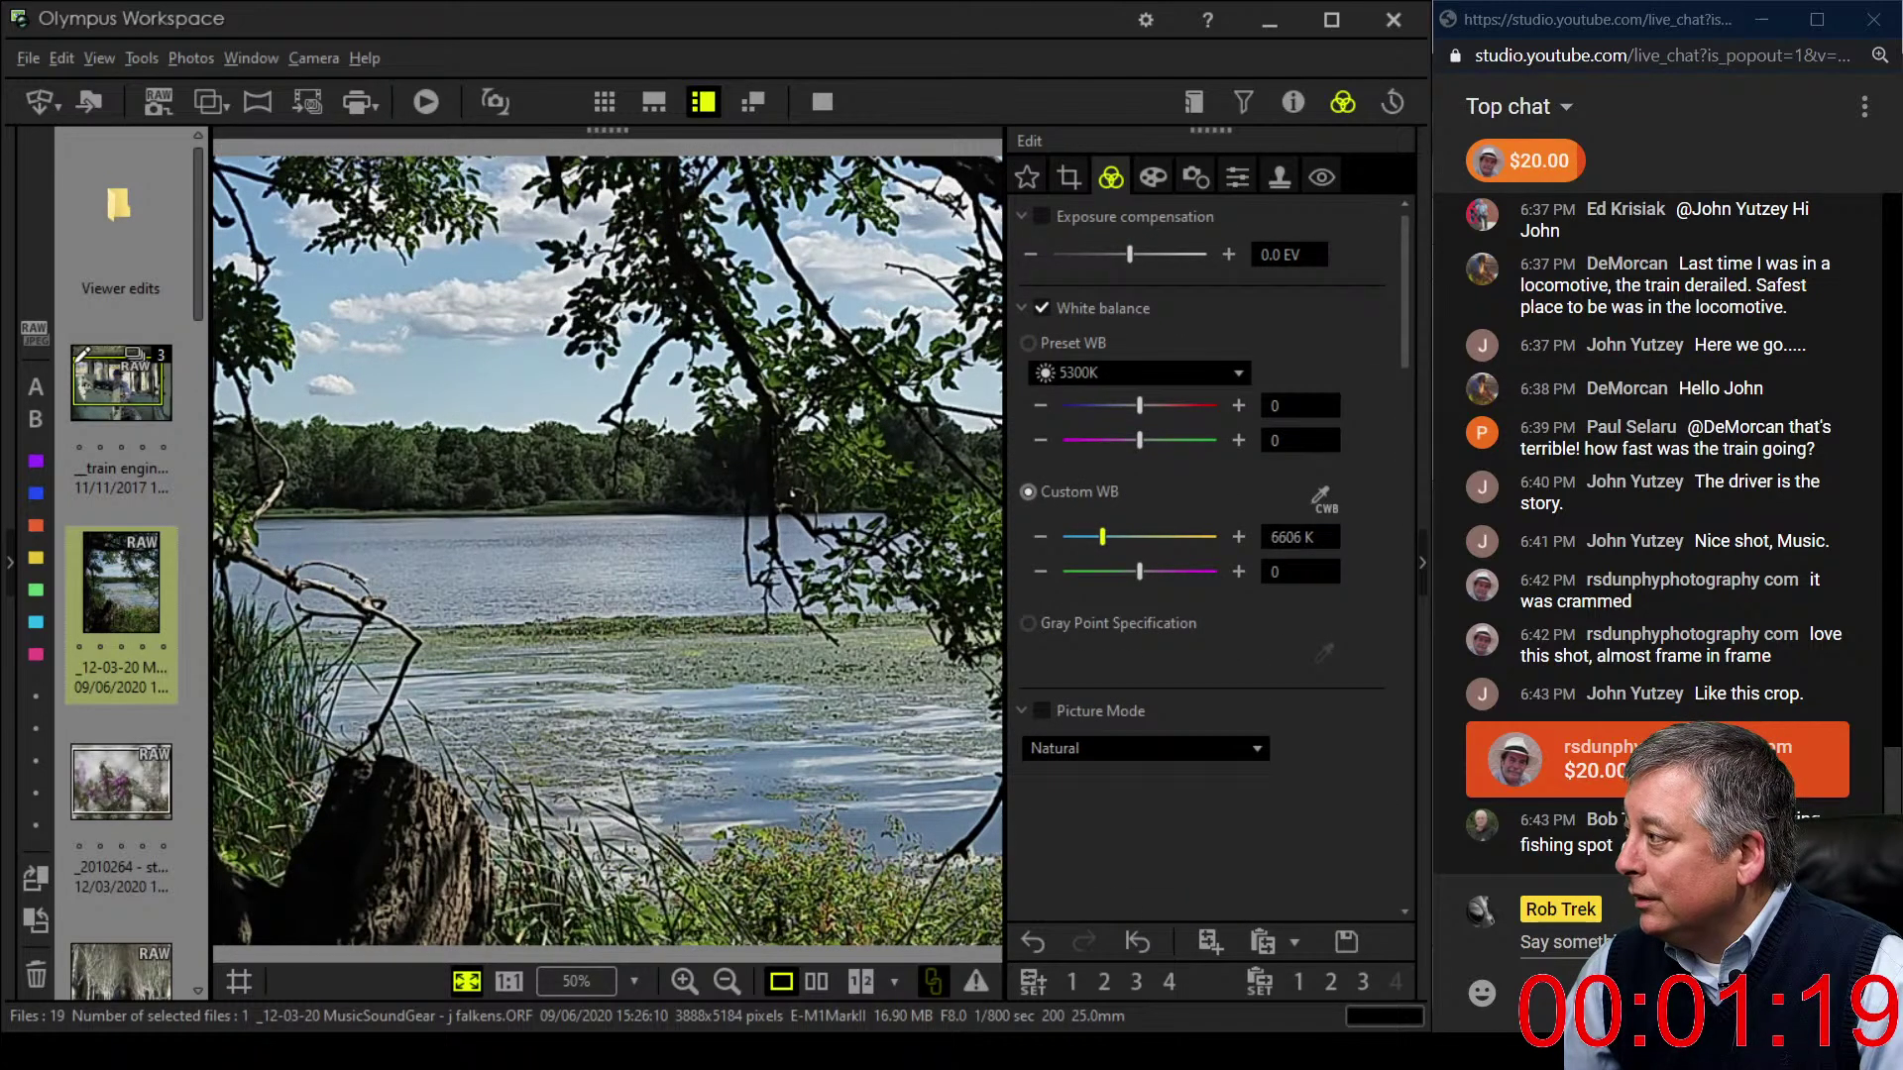
pyautogui.press('Right')
pyautogui.press('Right')
pyautogui.press('Right')
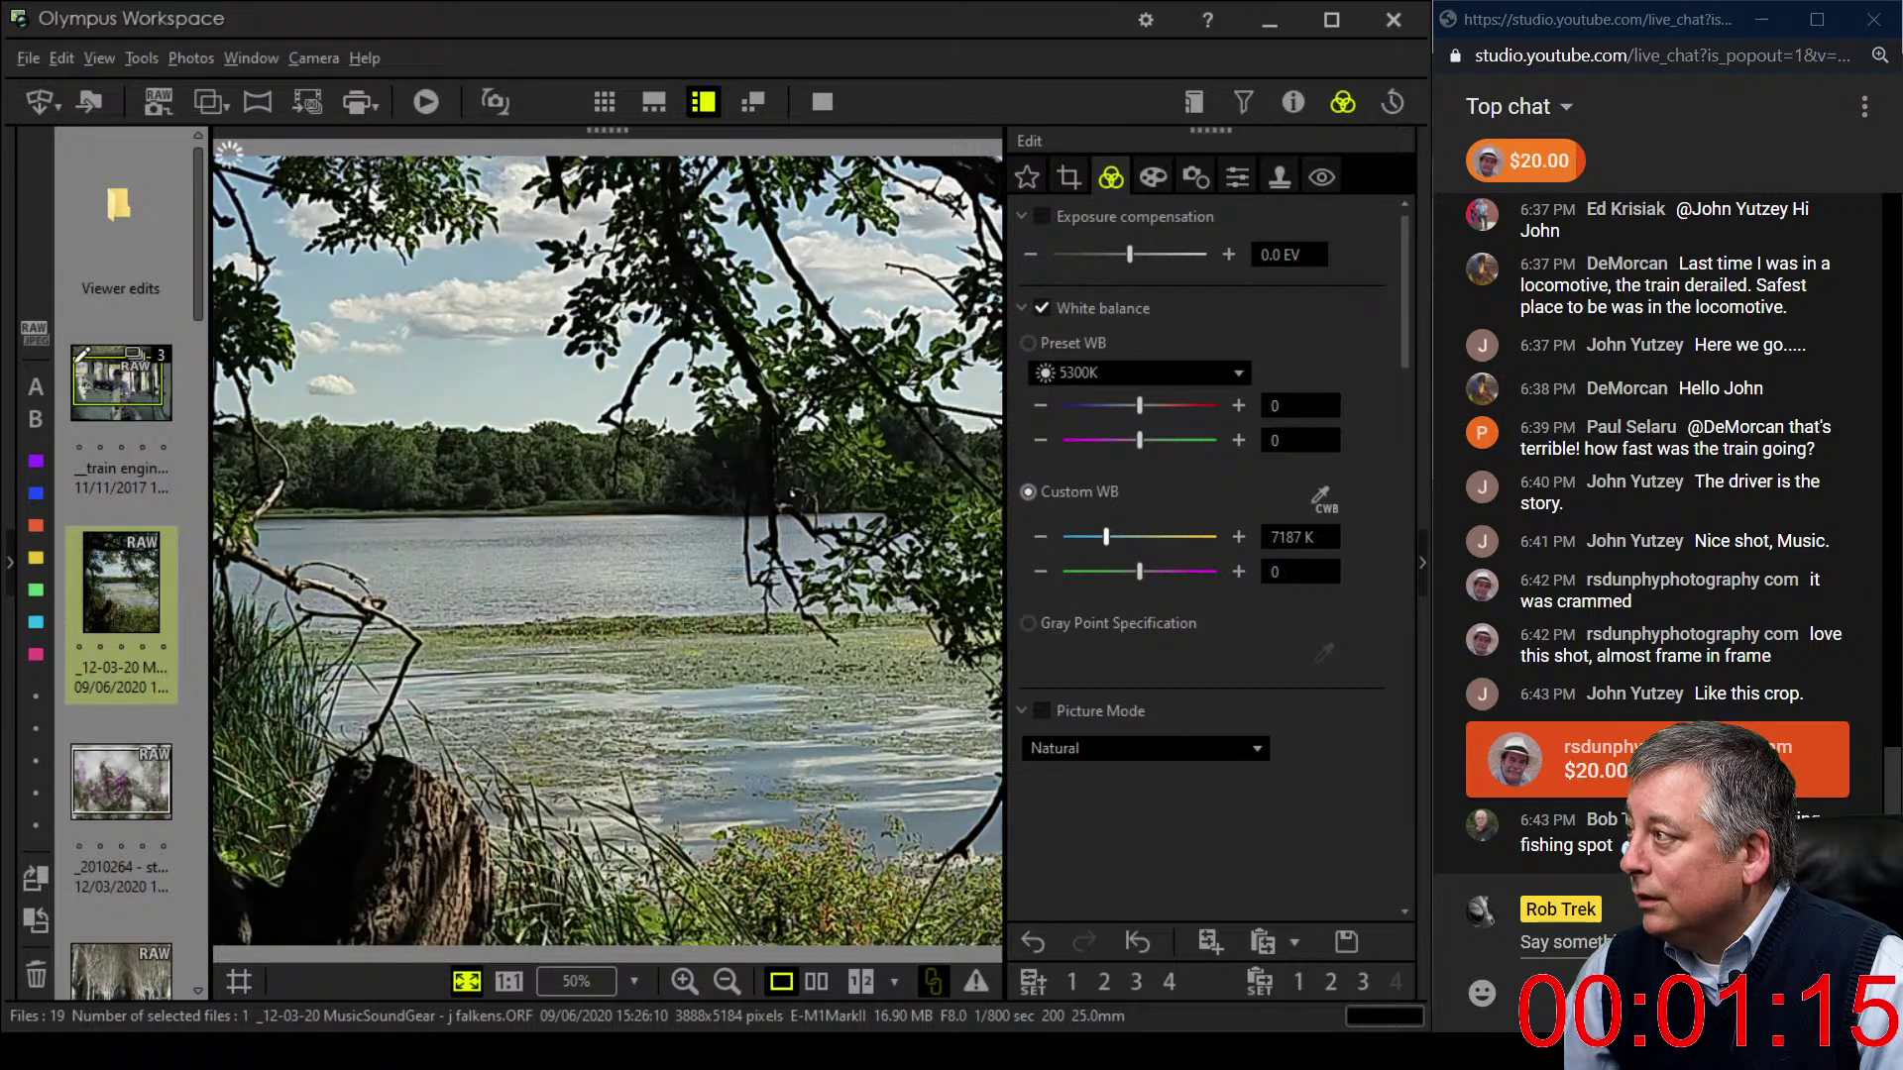
pyautogui.press('Left')
pyautogui.press('Left')
pyautogui.press('Left')
pyautogui.press('Left')
pyautogui.press('Left')
pyautogui.press('Left')
pyautogui.press('Left')
pyautogui.press('Left')
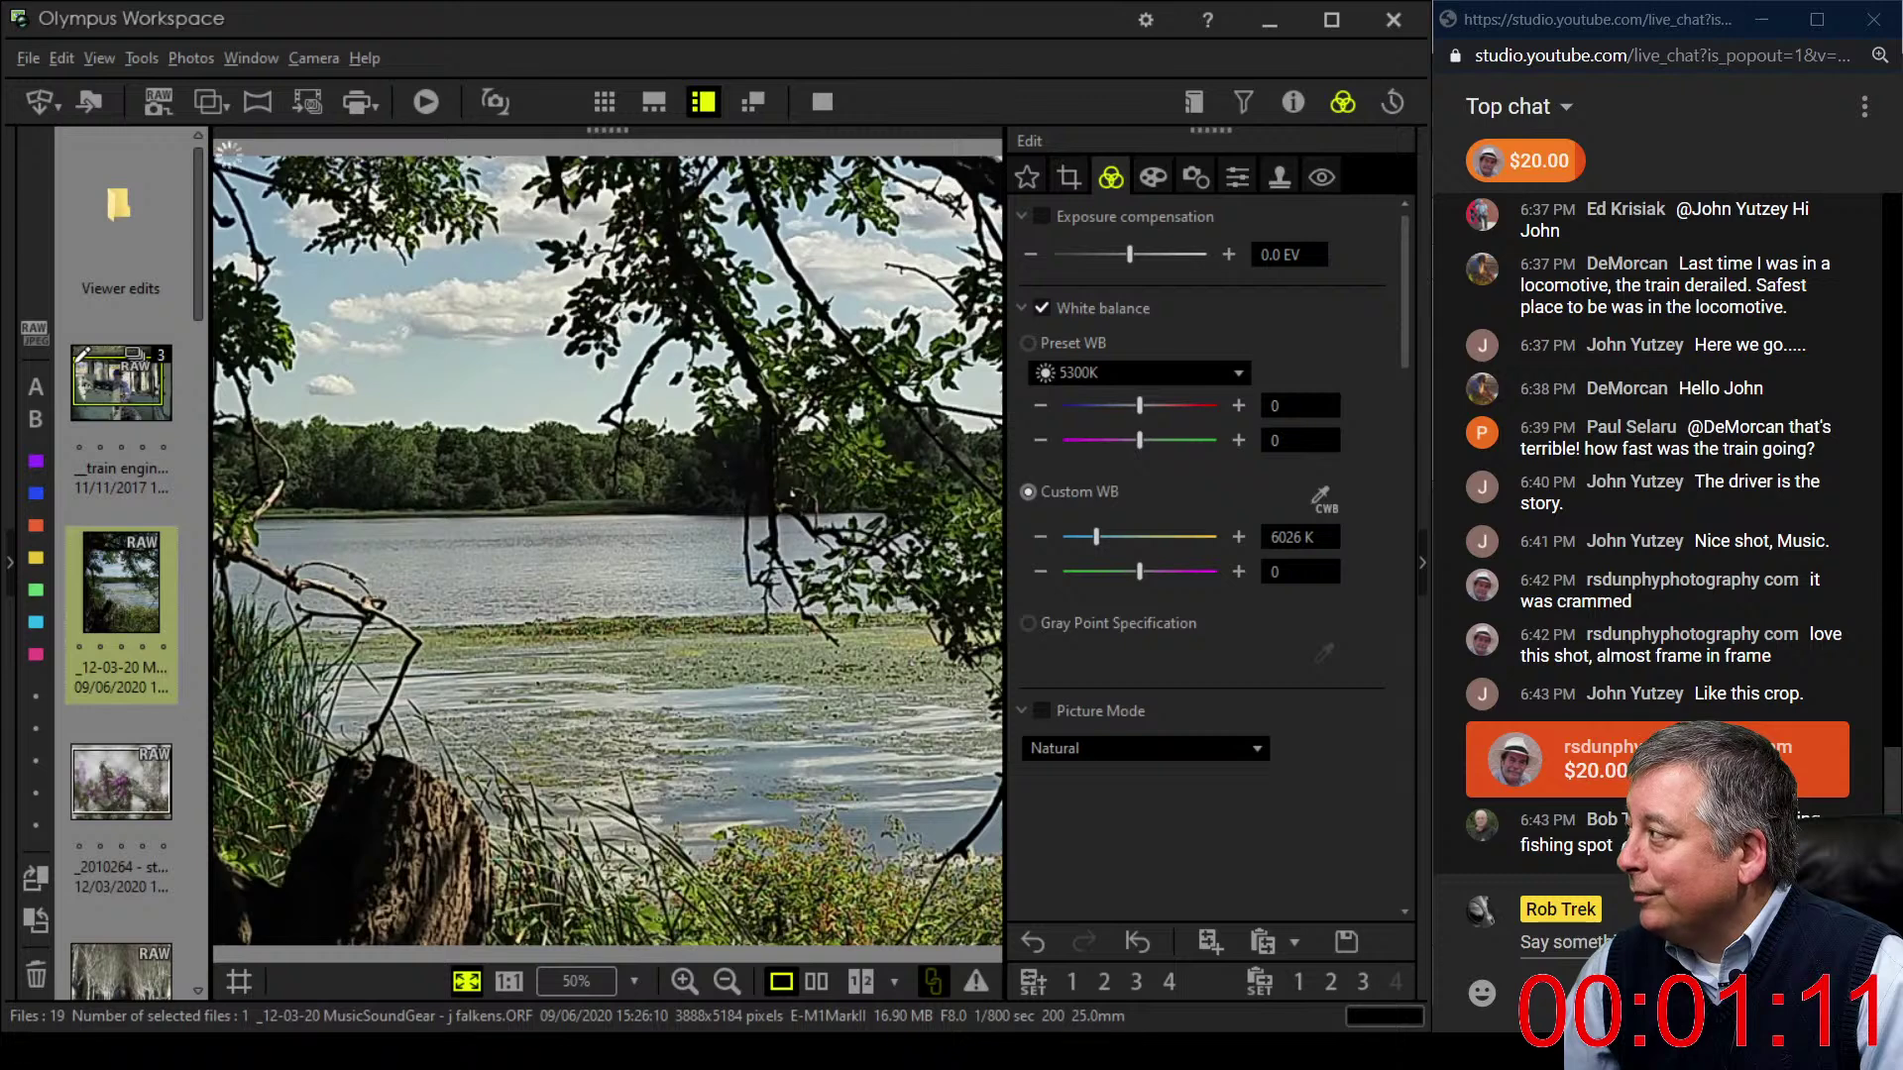
# - Lower the lake photo's blue luminance in Adjust Color, setting colors 6 and 7 to -2 and color 8 to -1
pyautogui.scroll(-8, 1204, 555)
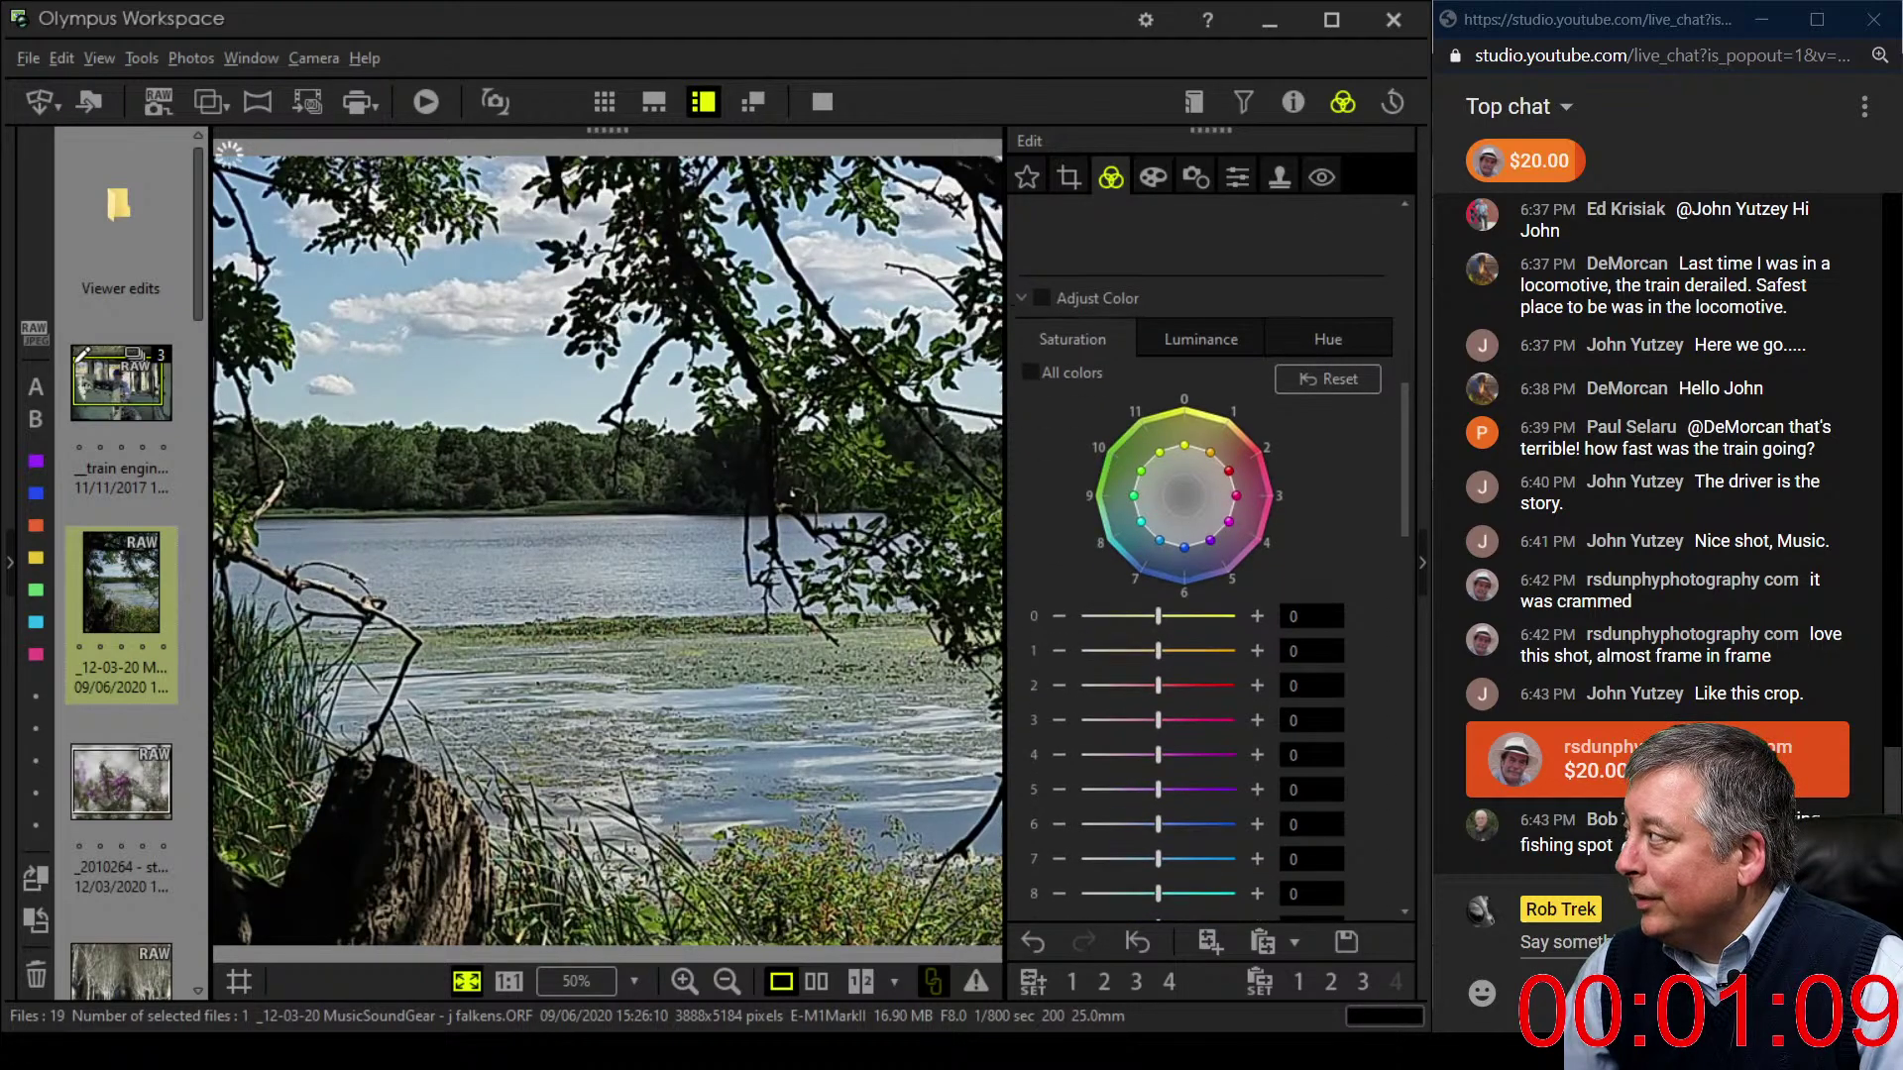
pyautogui.click(1328, 339)
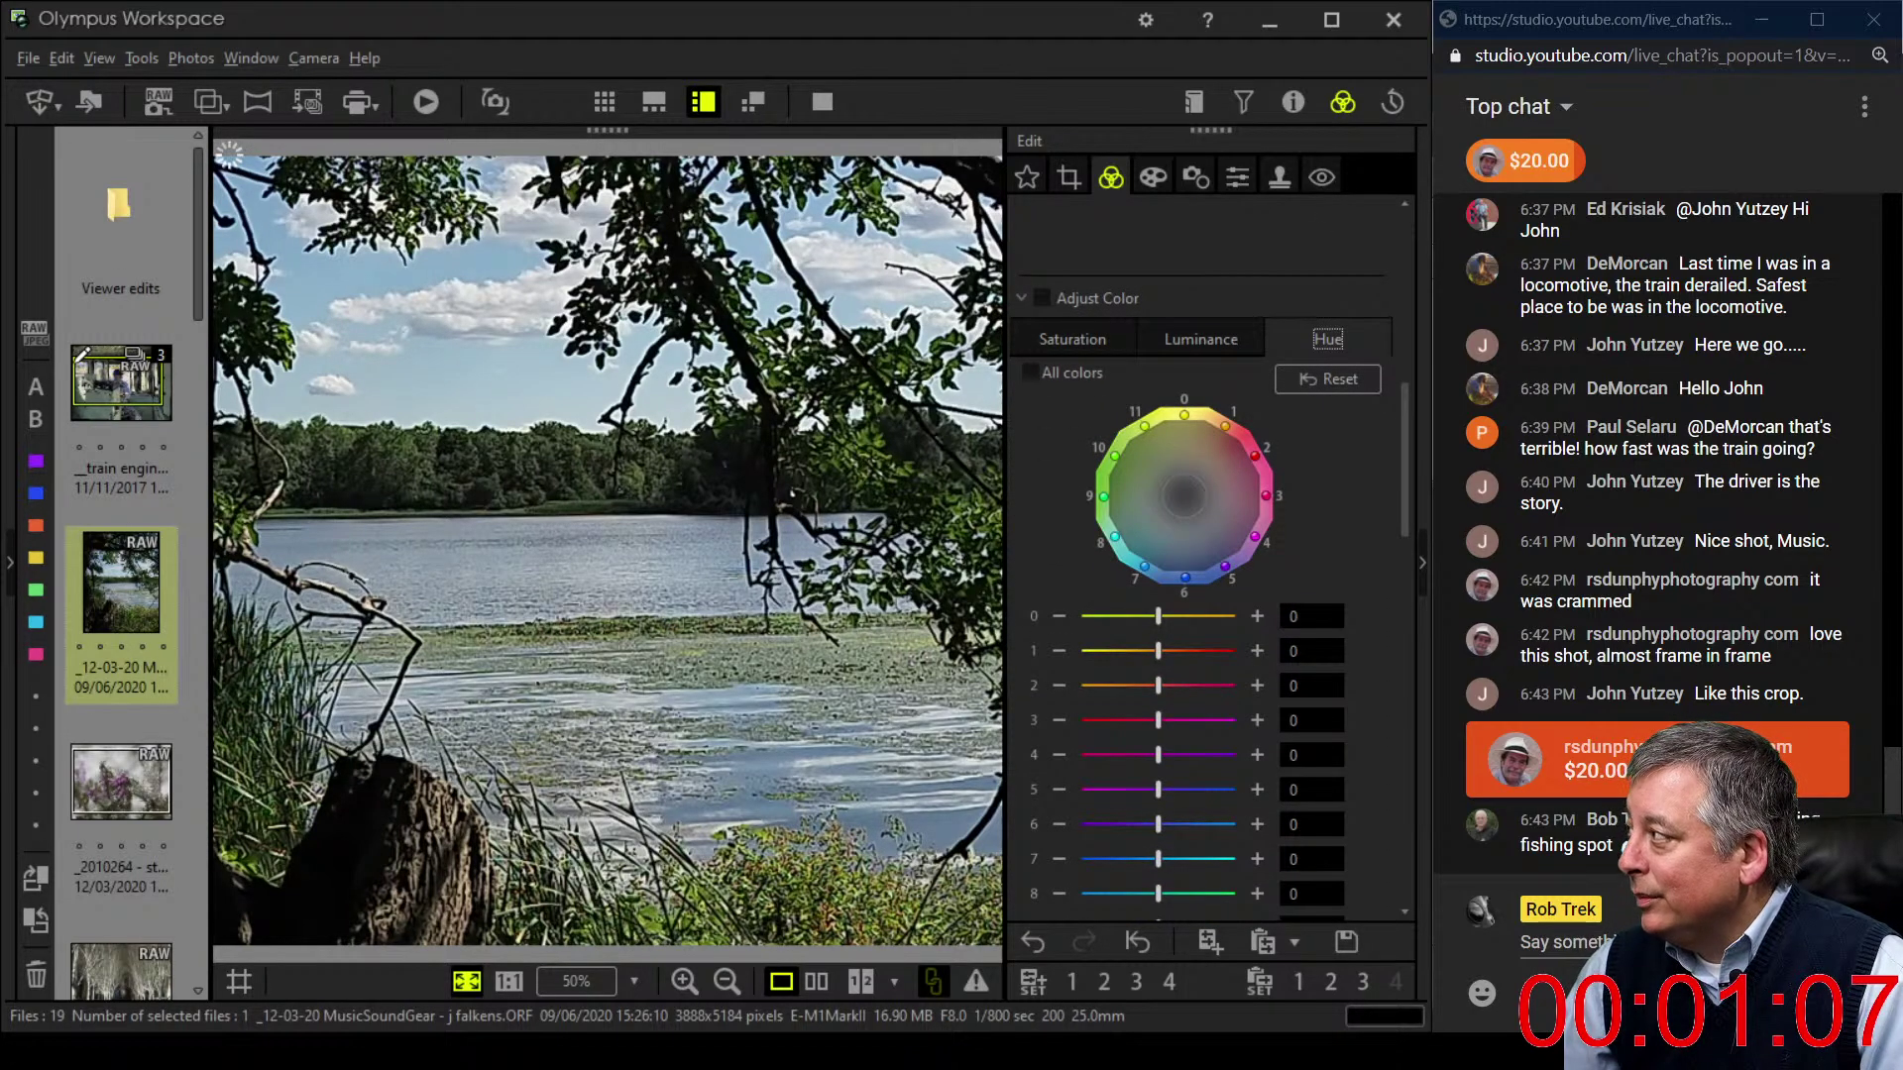
pyautogui.press('Left')
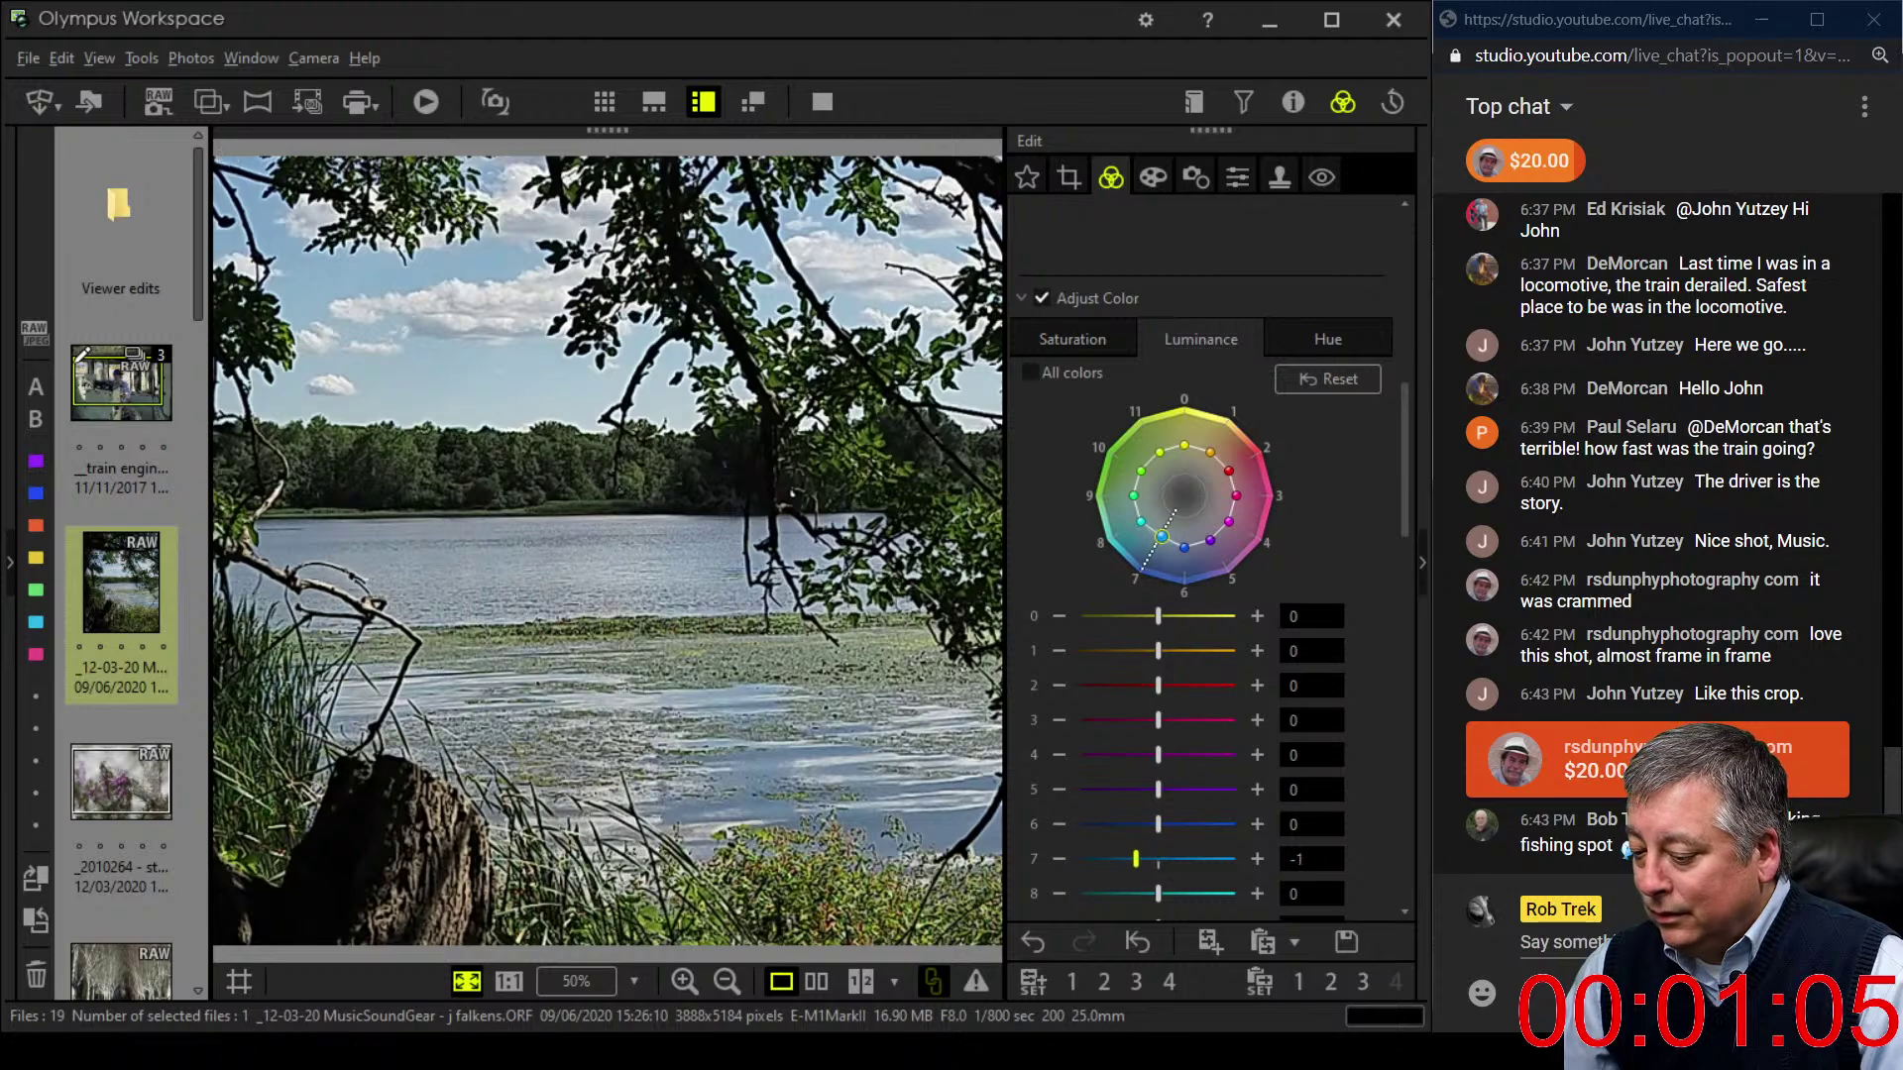
pyautogui.press('Left')
pyautogui.press('Up')
pyautogui.press('Left')
pyautogui.press('Left')
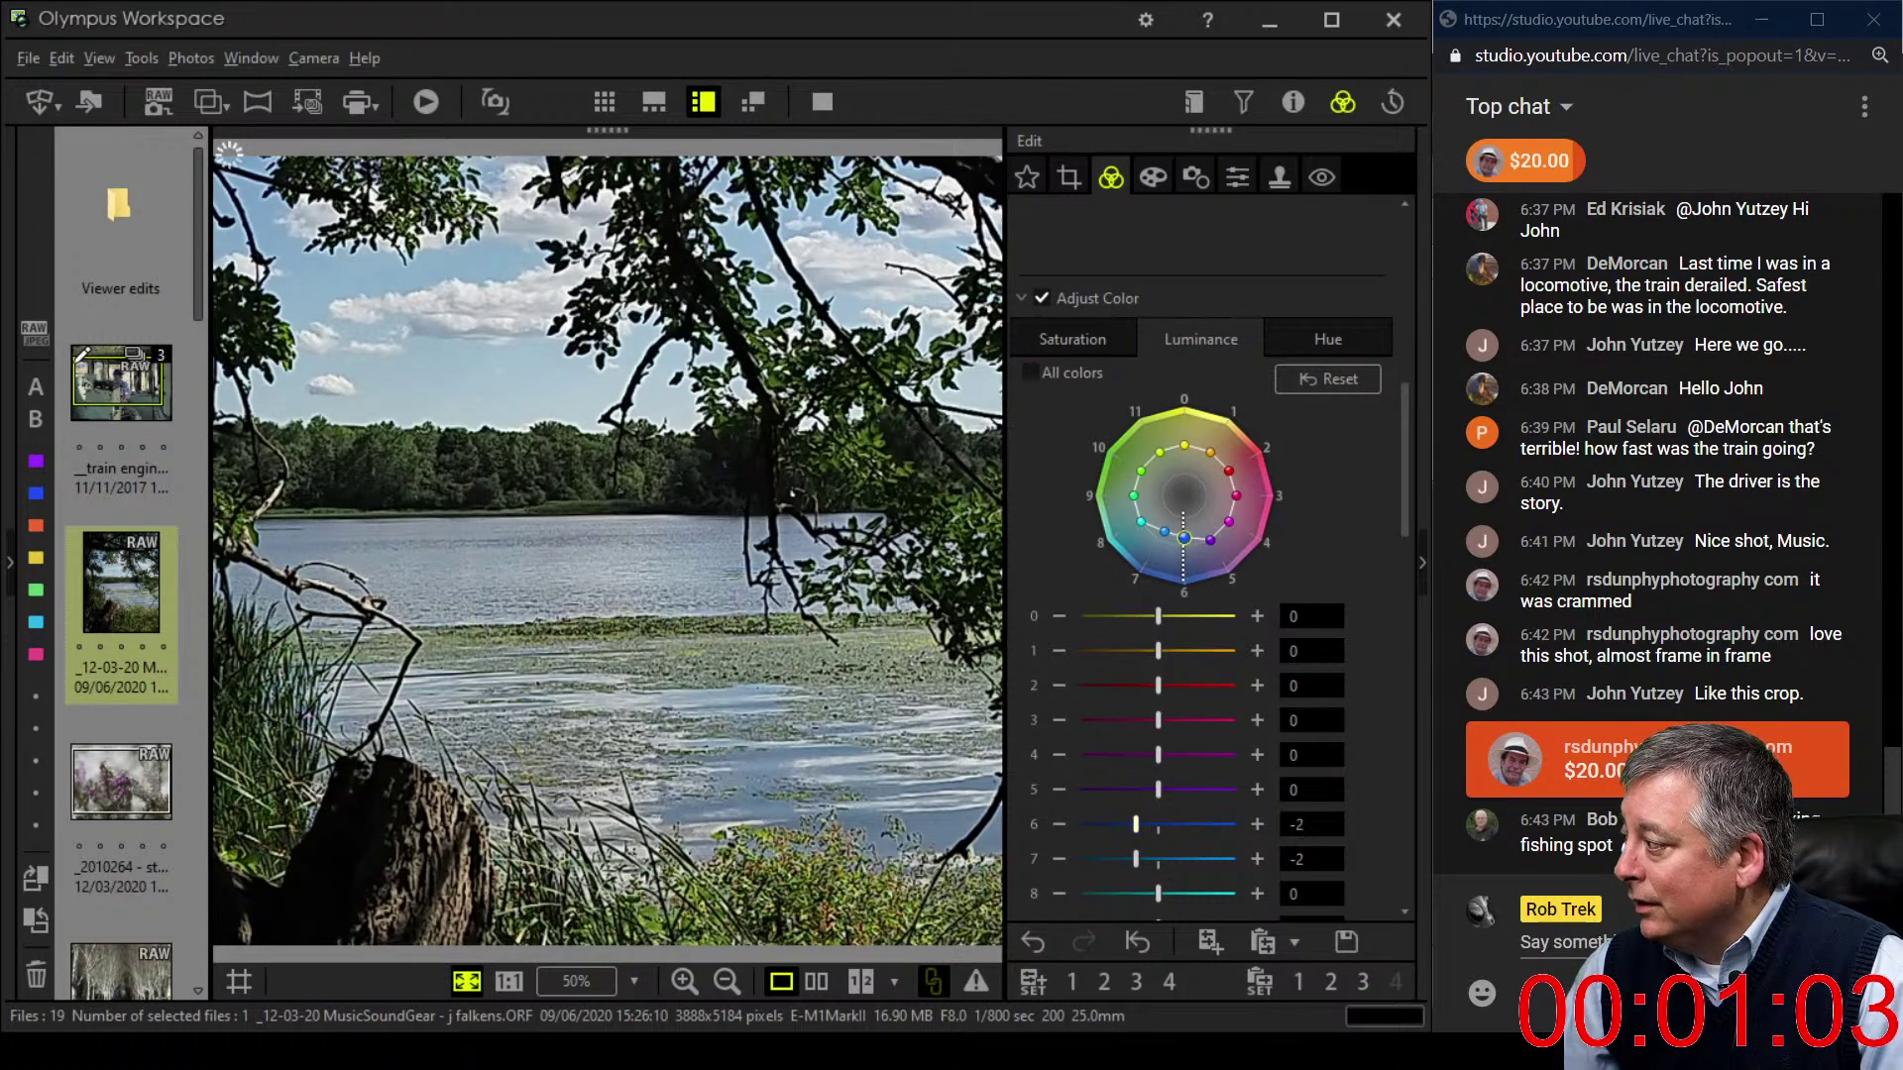
pyautogui.press('Down')
pyautogui.press('Down')
pyautogui.press('Left')
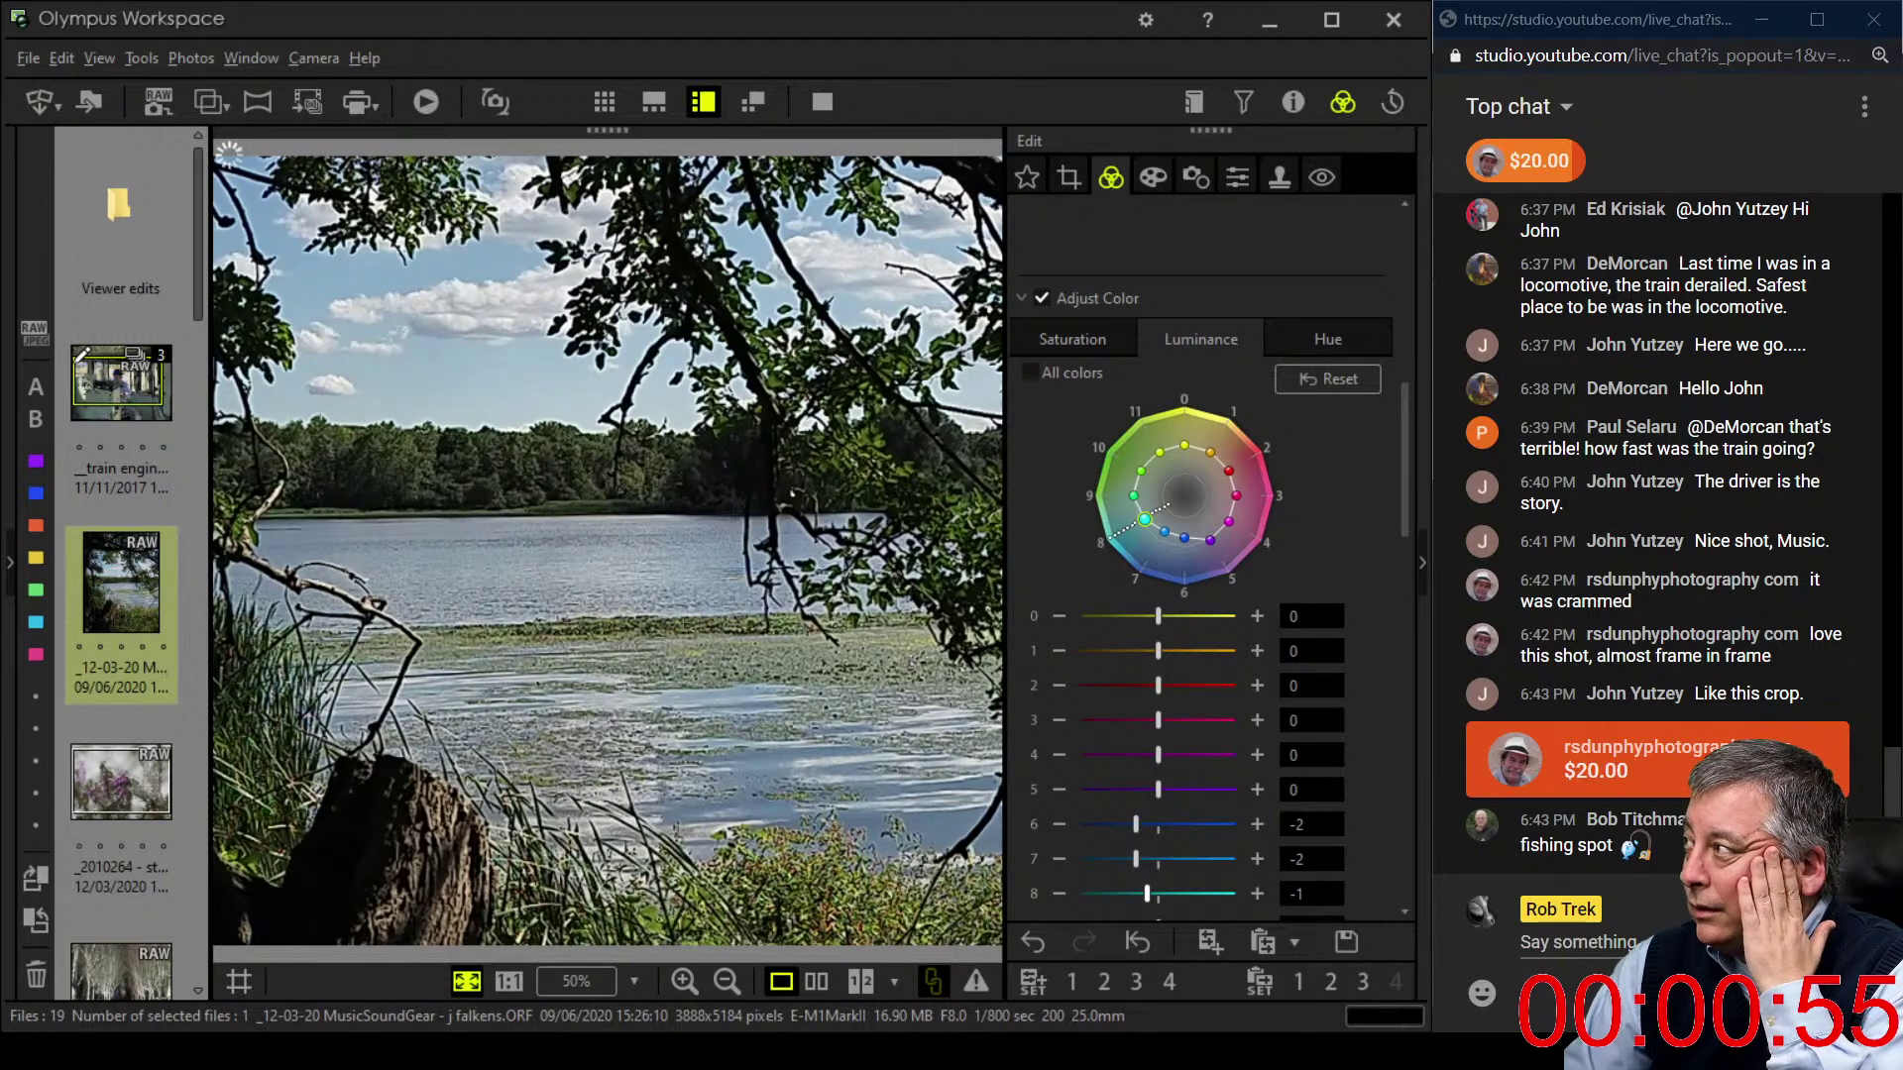
# - Fine-tune the lake photo's crop tilt by two increments in the positive direction
pyautogui.press('c')
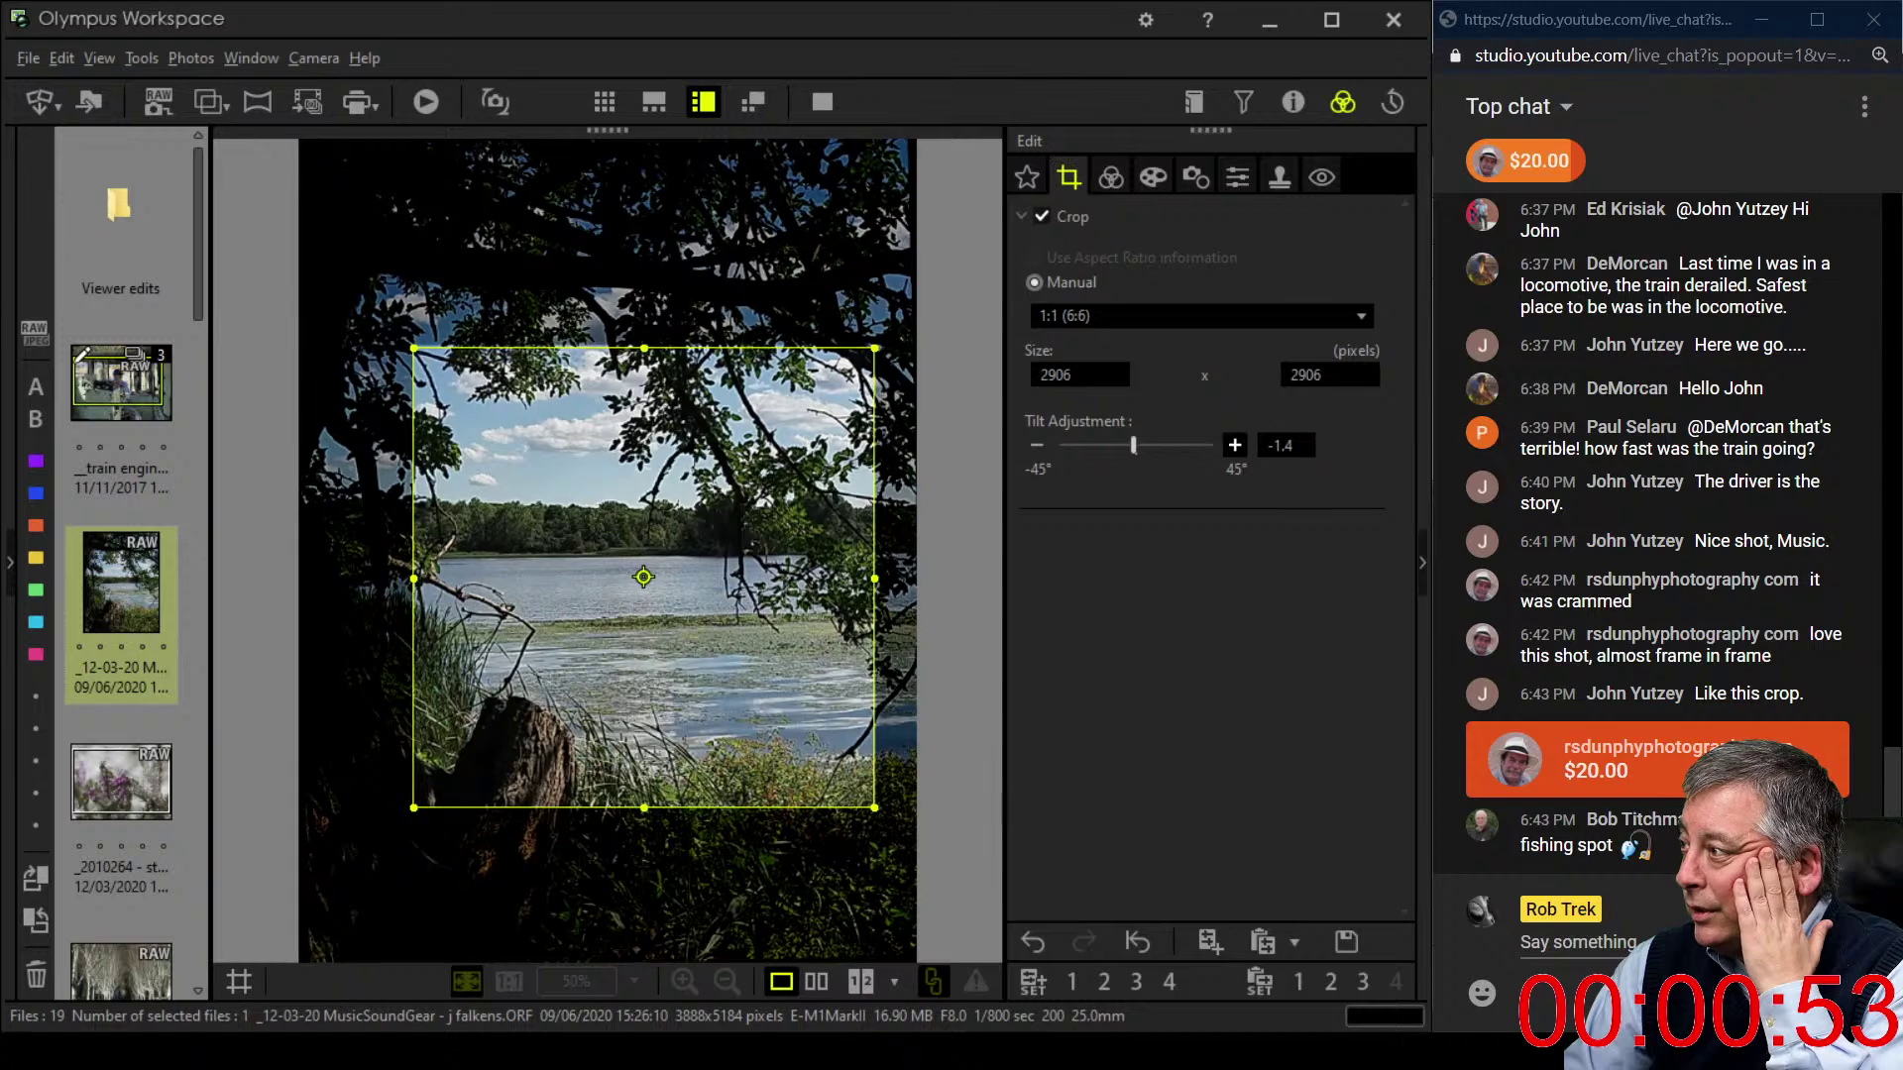
pyautogui.click(1234, 445)
pyautogui.click(1234, 445)
pyautogui.press('c')
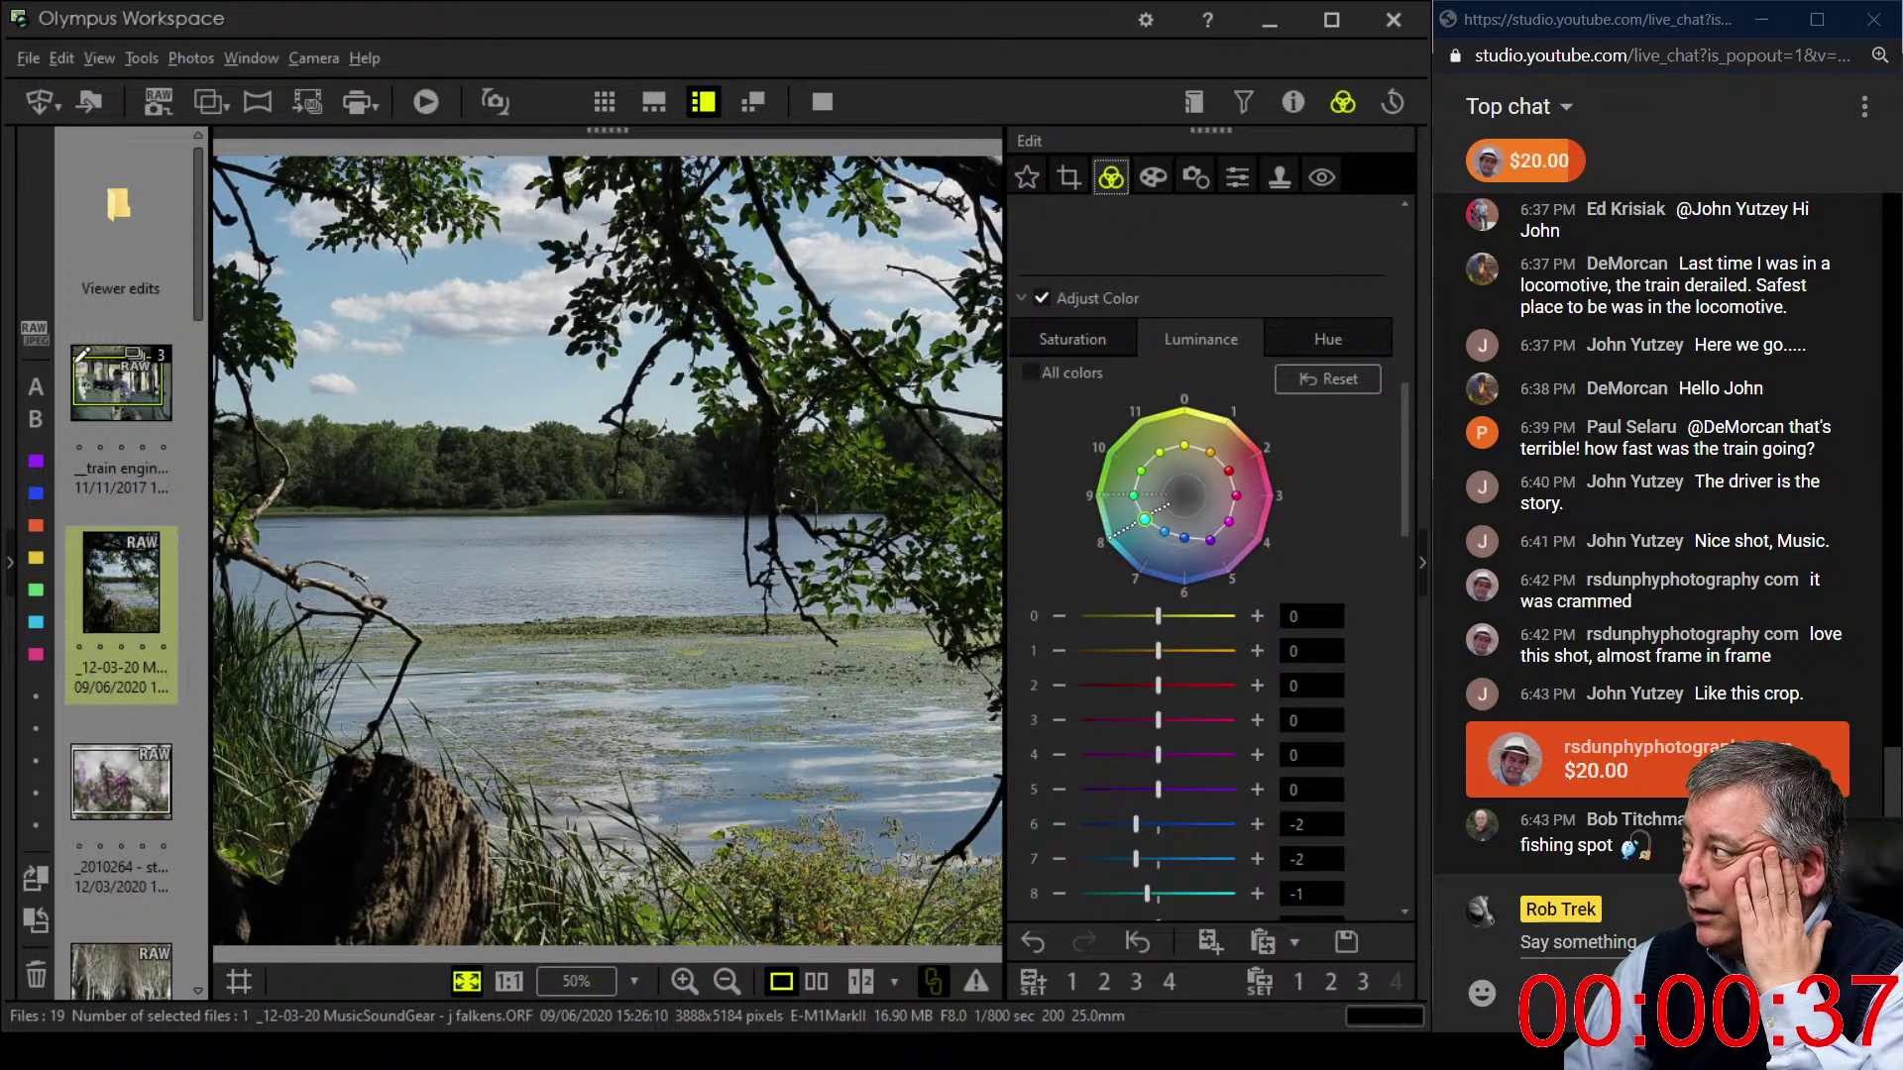
# - Set the lake photo's hue to -3, 2 and 1 for colors 7, 8 and 9, and saturation to 3 and 2 for colors 6 and 7
pyautogui.scroll(-5, 1204, 556)
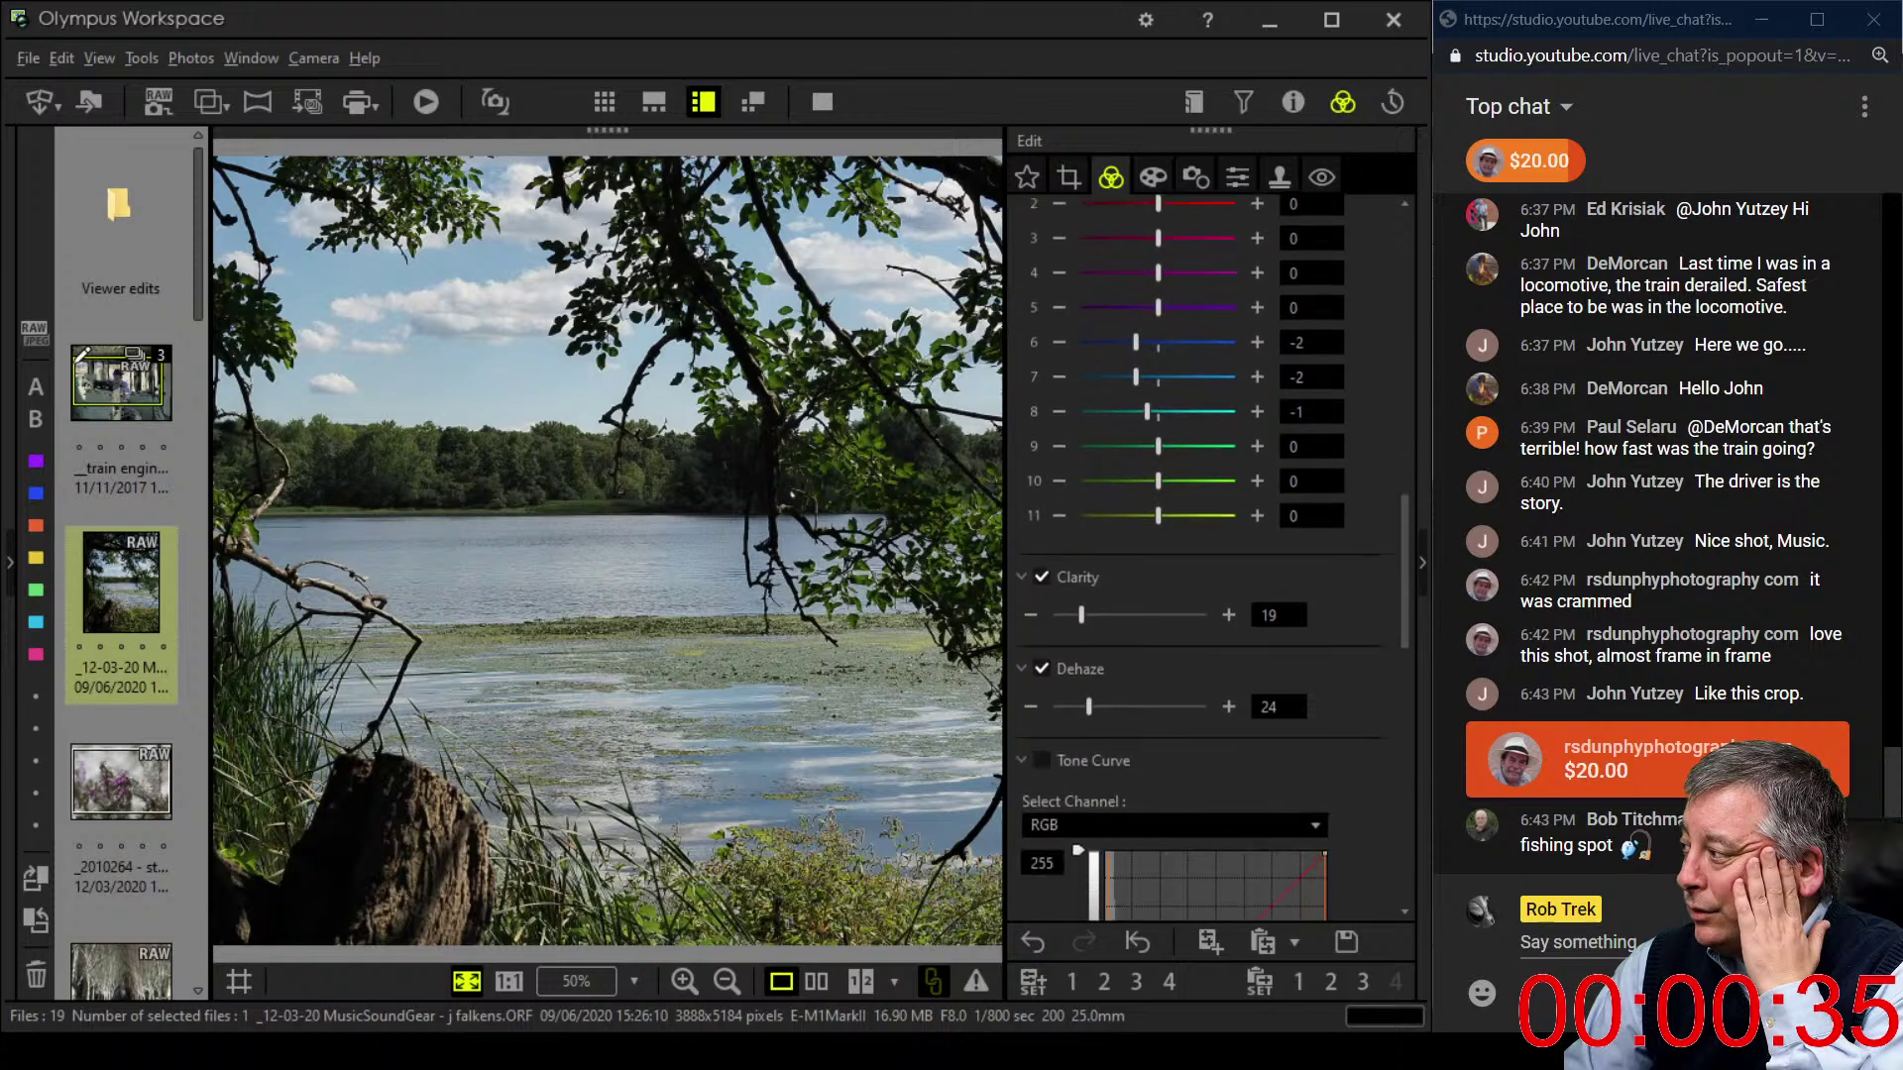
pyautogui.scroll(5, 1204, 555)
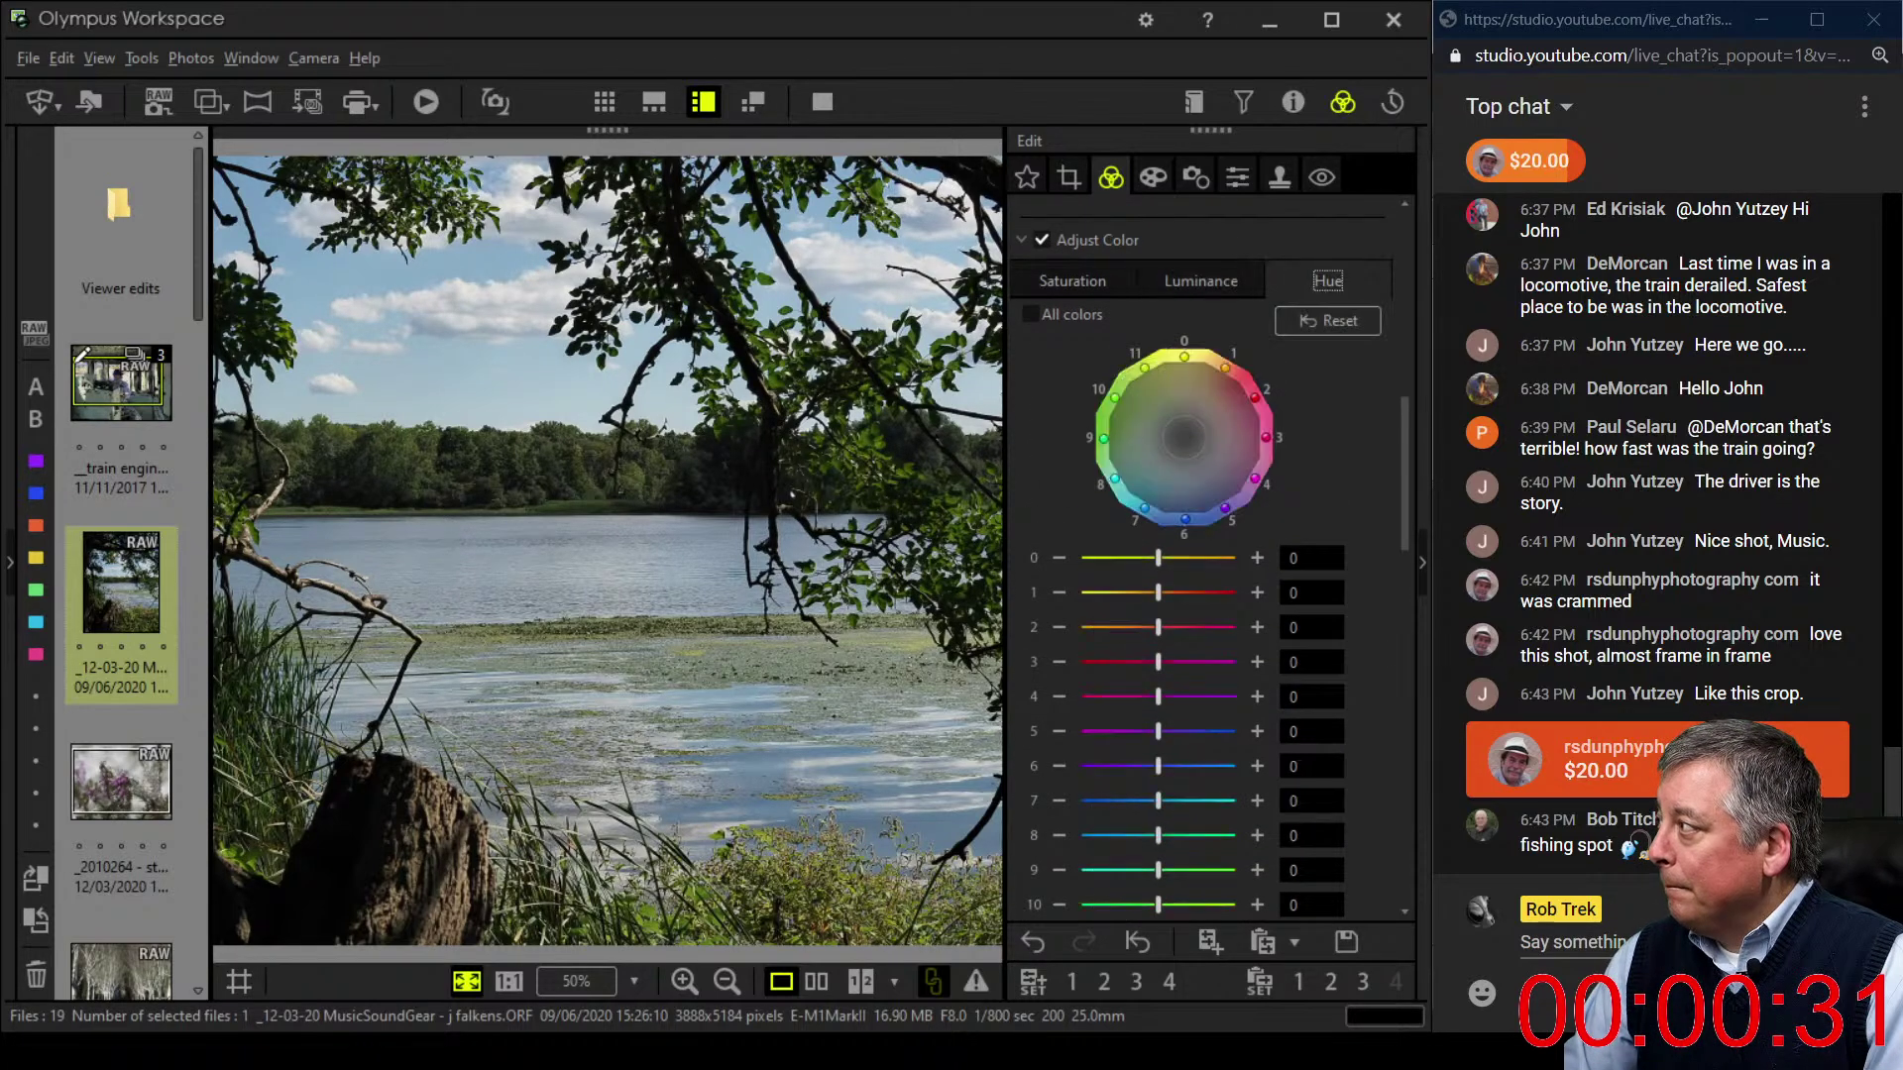
pyautogui.click(1328, 277)
pyautogui.moveTo(1158, 835)
pyautogui.mouseDown()
pyautogui.moveTo(1180, 836)
pyautogui.moveTo(1170, 870)
pyautogui.mouseUp()
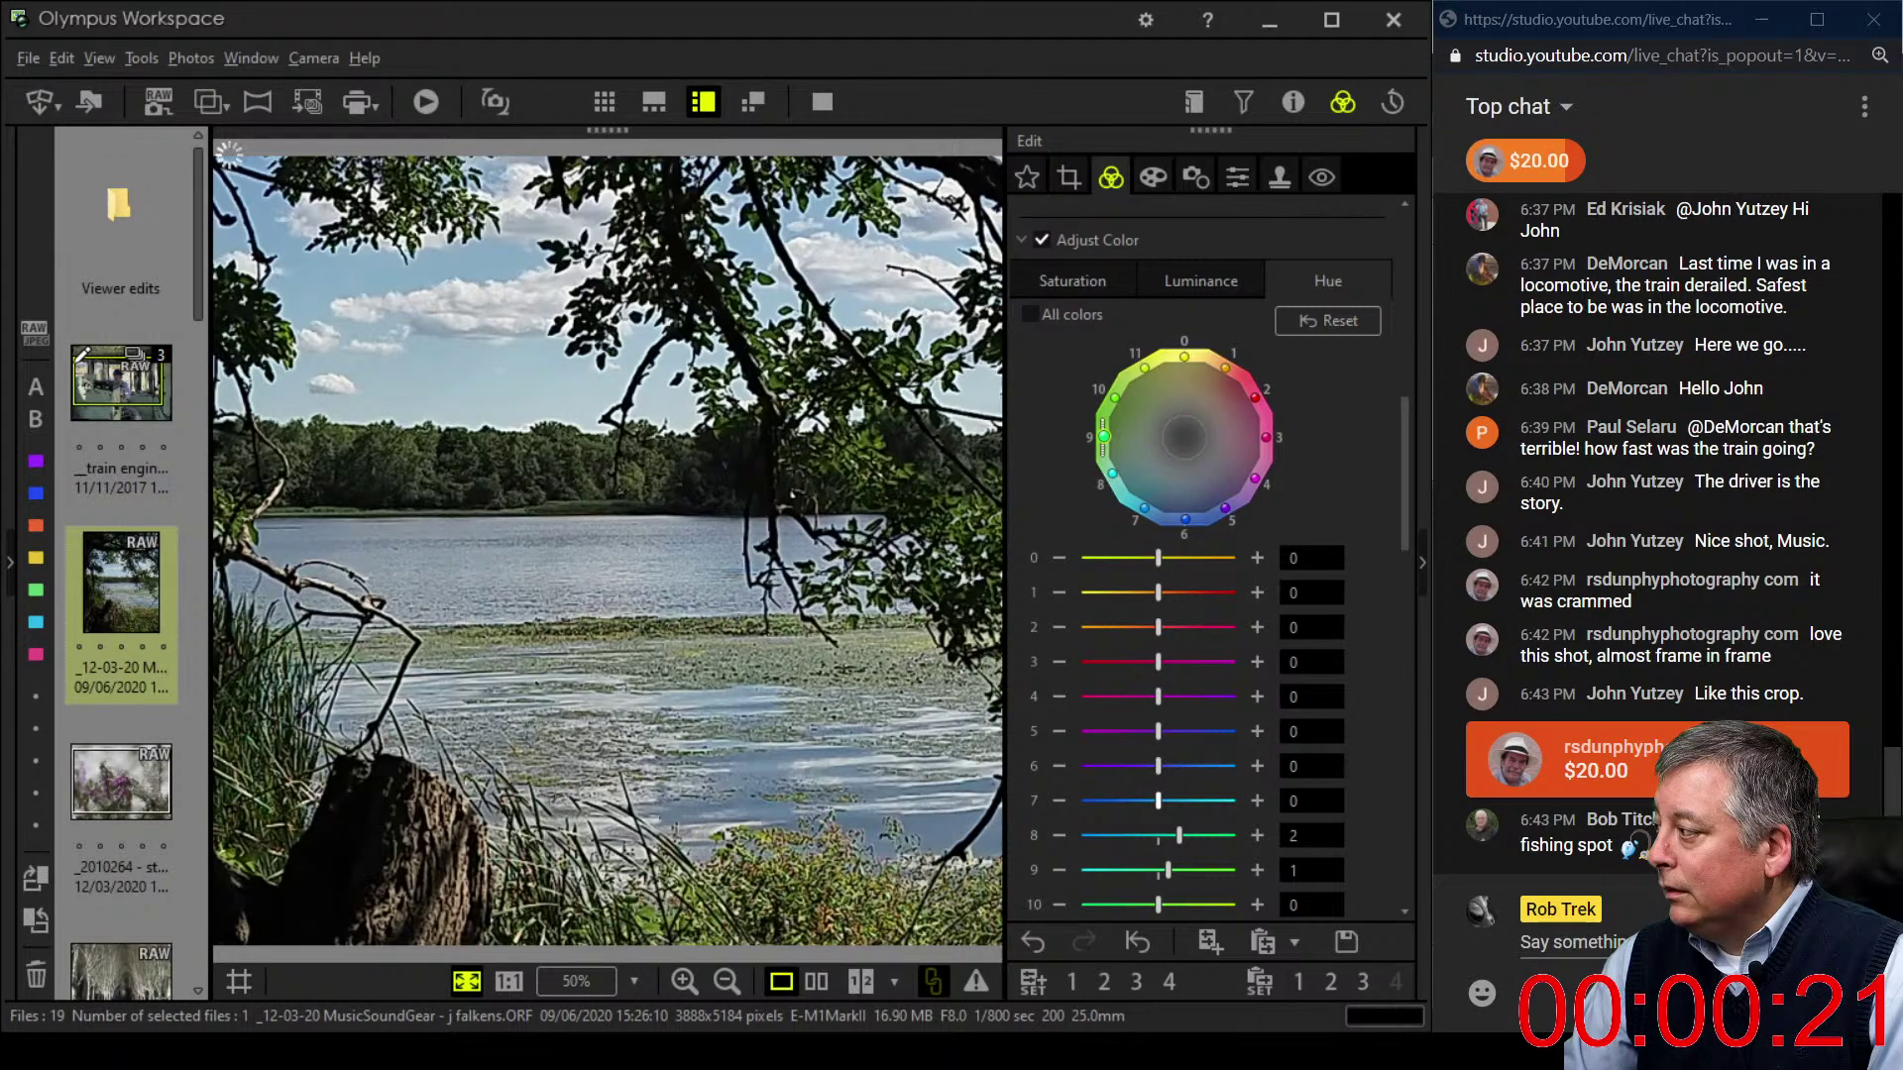
pyautogui.moveTo(1158, 801); pyautogui.dragTo(1124, 801)
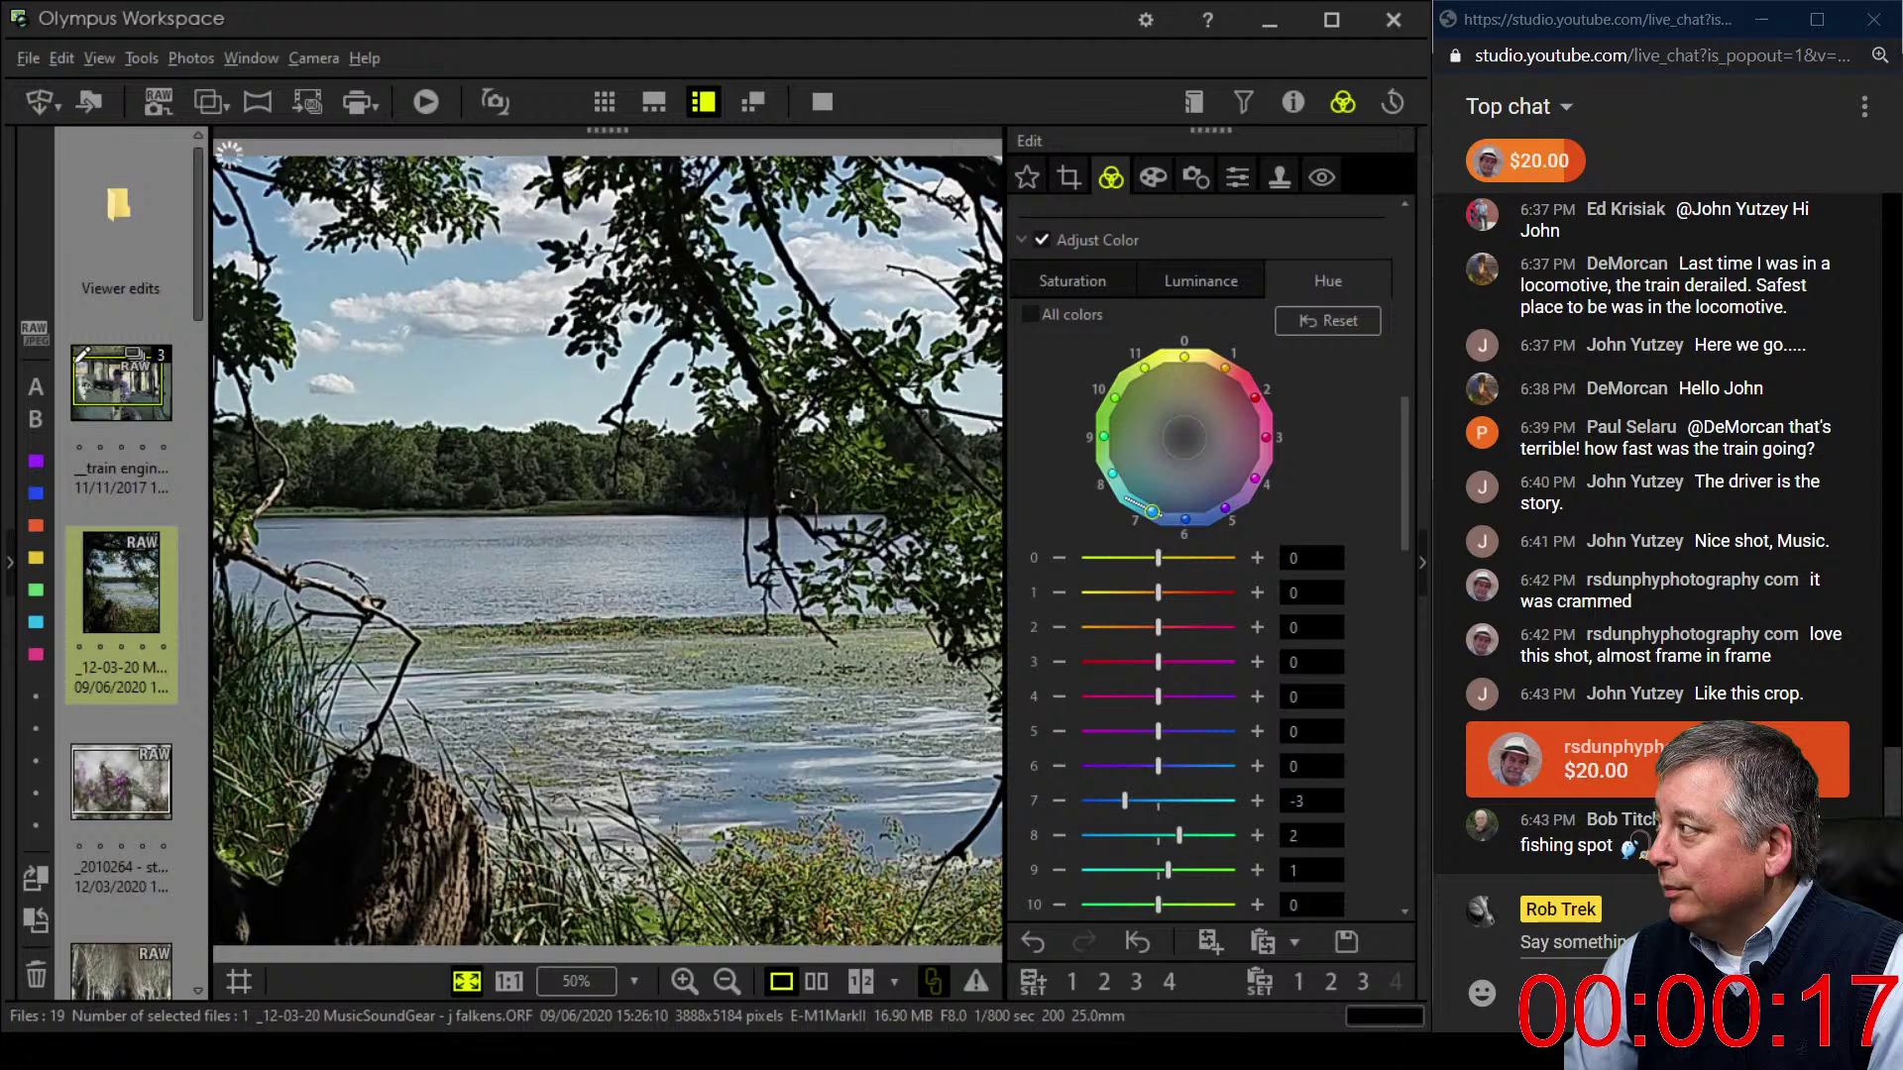
pyautogui.click(1073, 281)
pyautogui.moveTo(1158, 766)
pyautogui.mouseDown()
pyautogui.moveTo(1179, 766)
pyautogui.moveTo(1180, 801)
pyautogui.moveTo(1190, 767)
pyautogui.mouseUp()
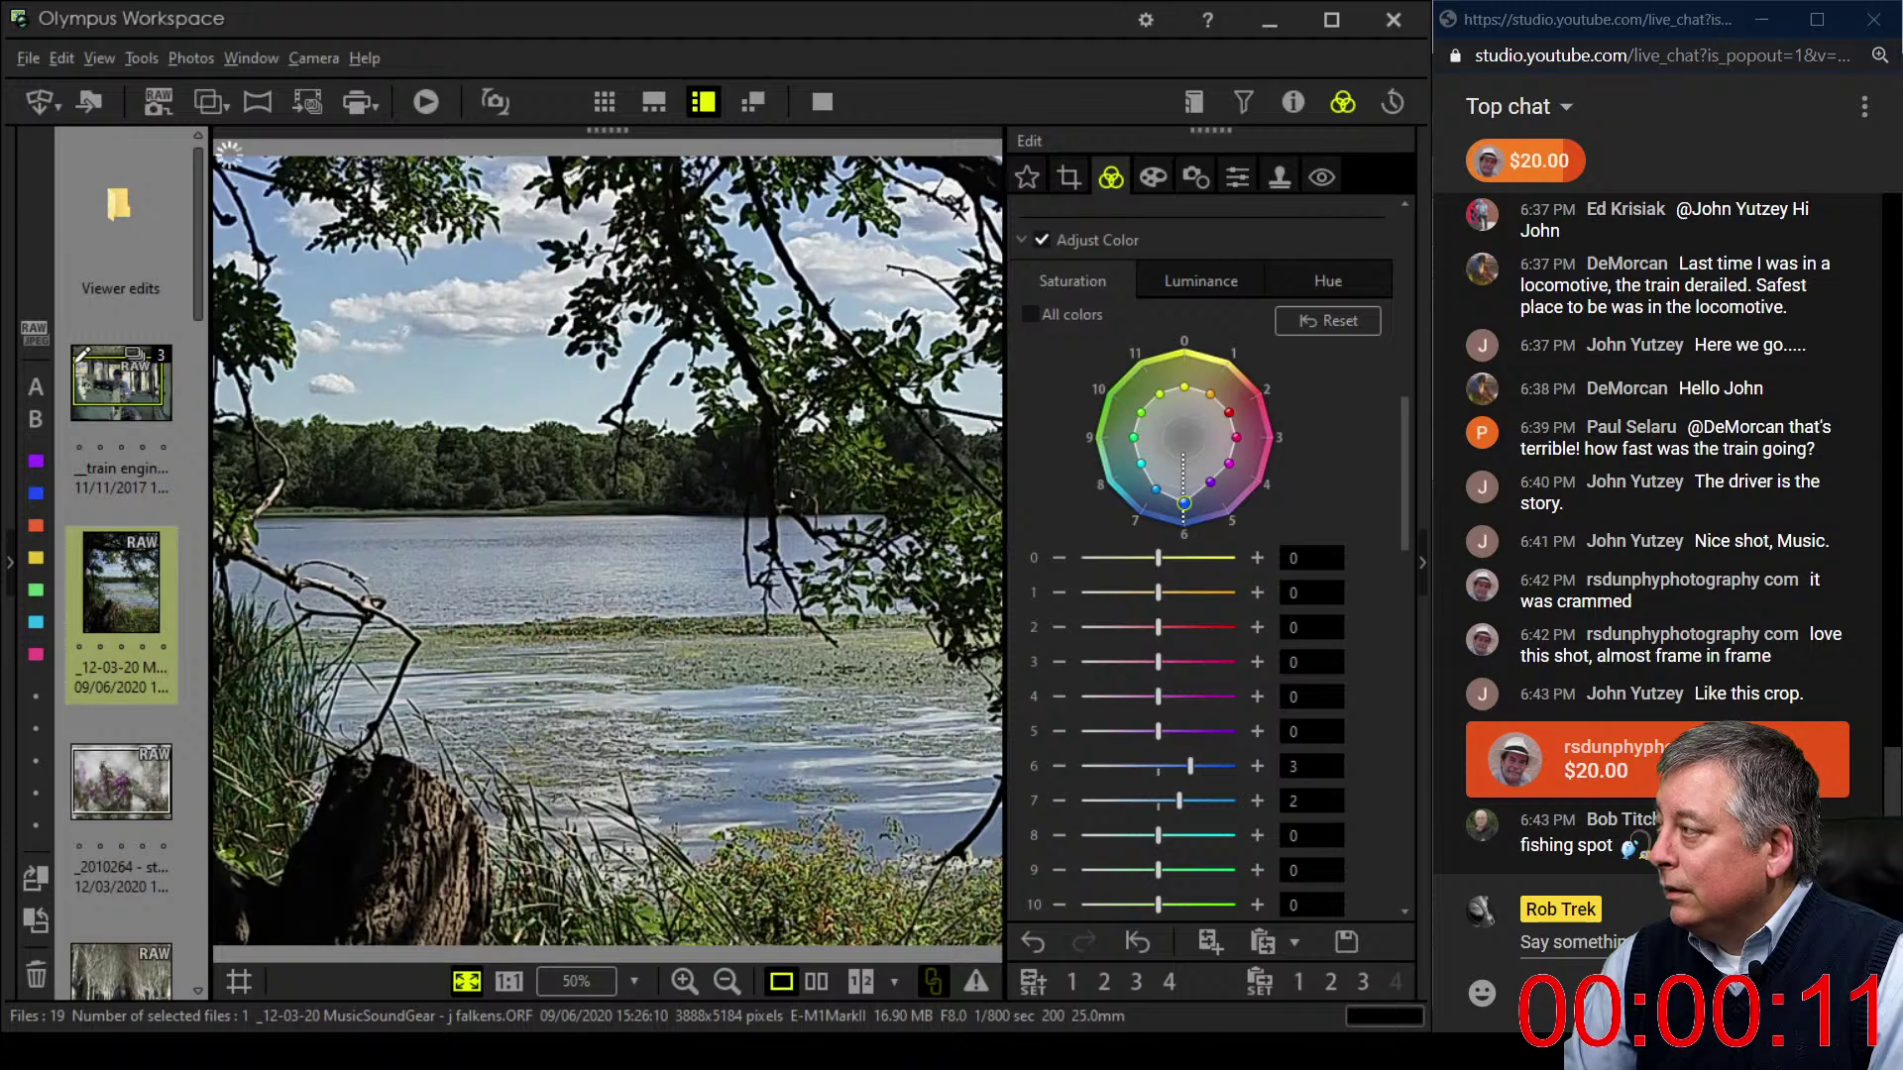
# - Adjust the shadow end of the lake photo's RGB tone curve to deepen the darkest tones slightly
pyautogui.scroll(-7, 1210, 555)
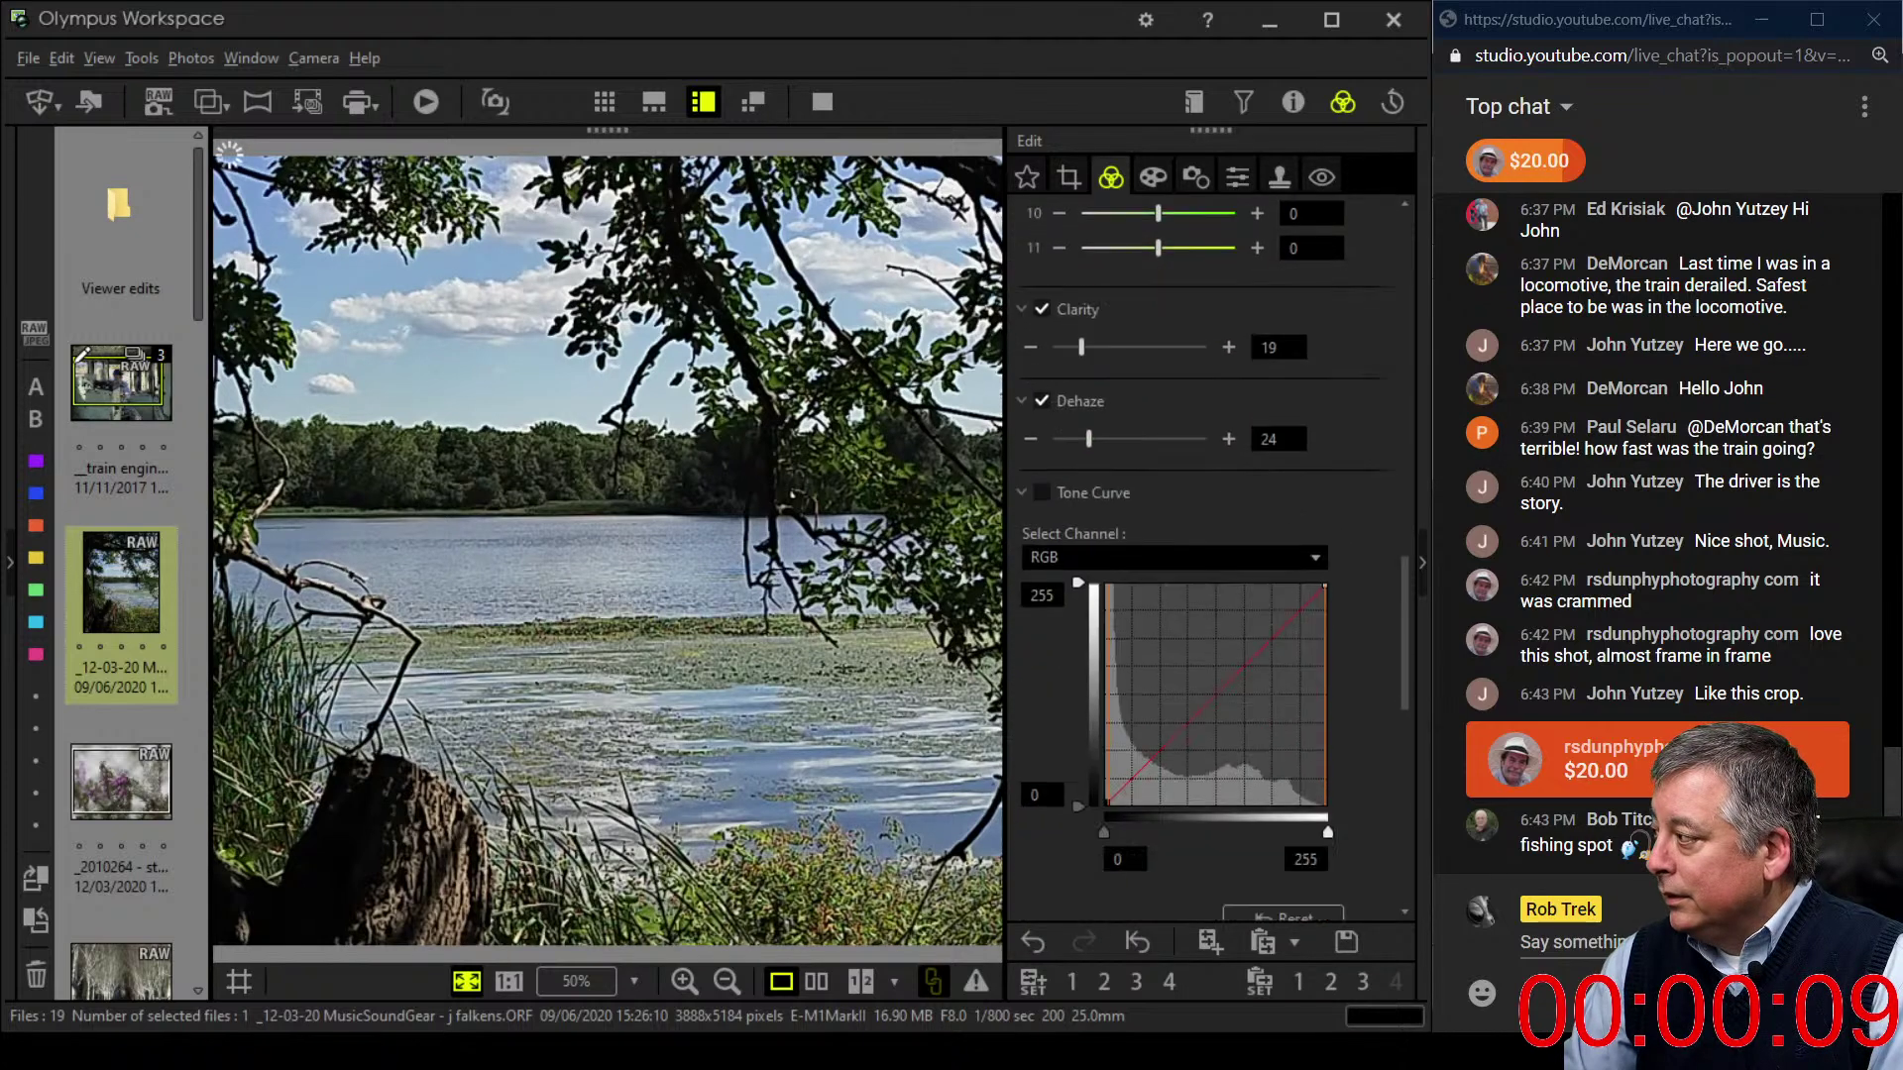
pyautogui.scroll(-3, 1210, 555)
pyautogui.moveTo(1153, 543)
pyautogui.mouseDown()
pyautogui.moveTo(1119, 582)
pyautogui.moveTo(1147, 548)
pyautogui.mouseUp()
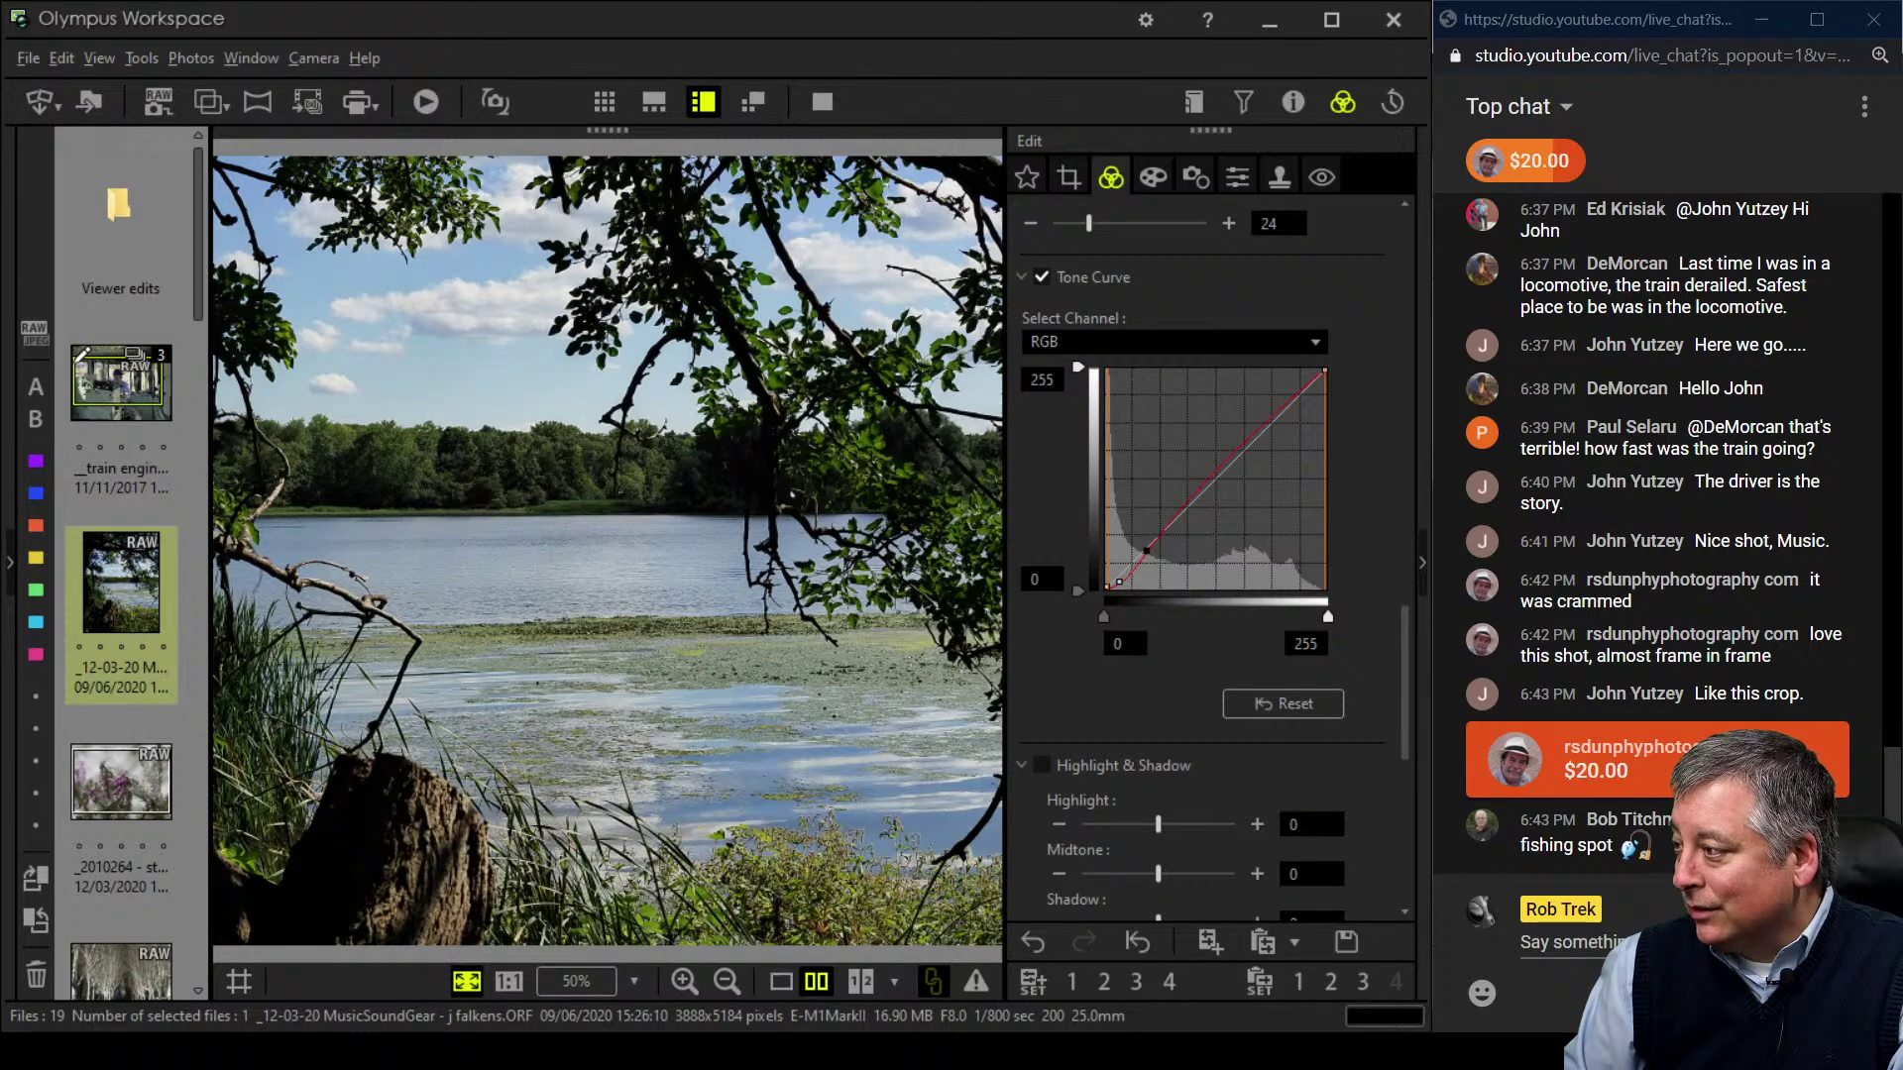
# - Compare the edited lake photo side by side with the original, including full screen, and return to the single view
pyautogui.click(817, 981)
pyautogui.press('F11')
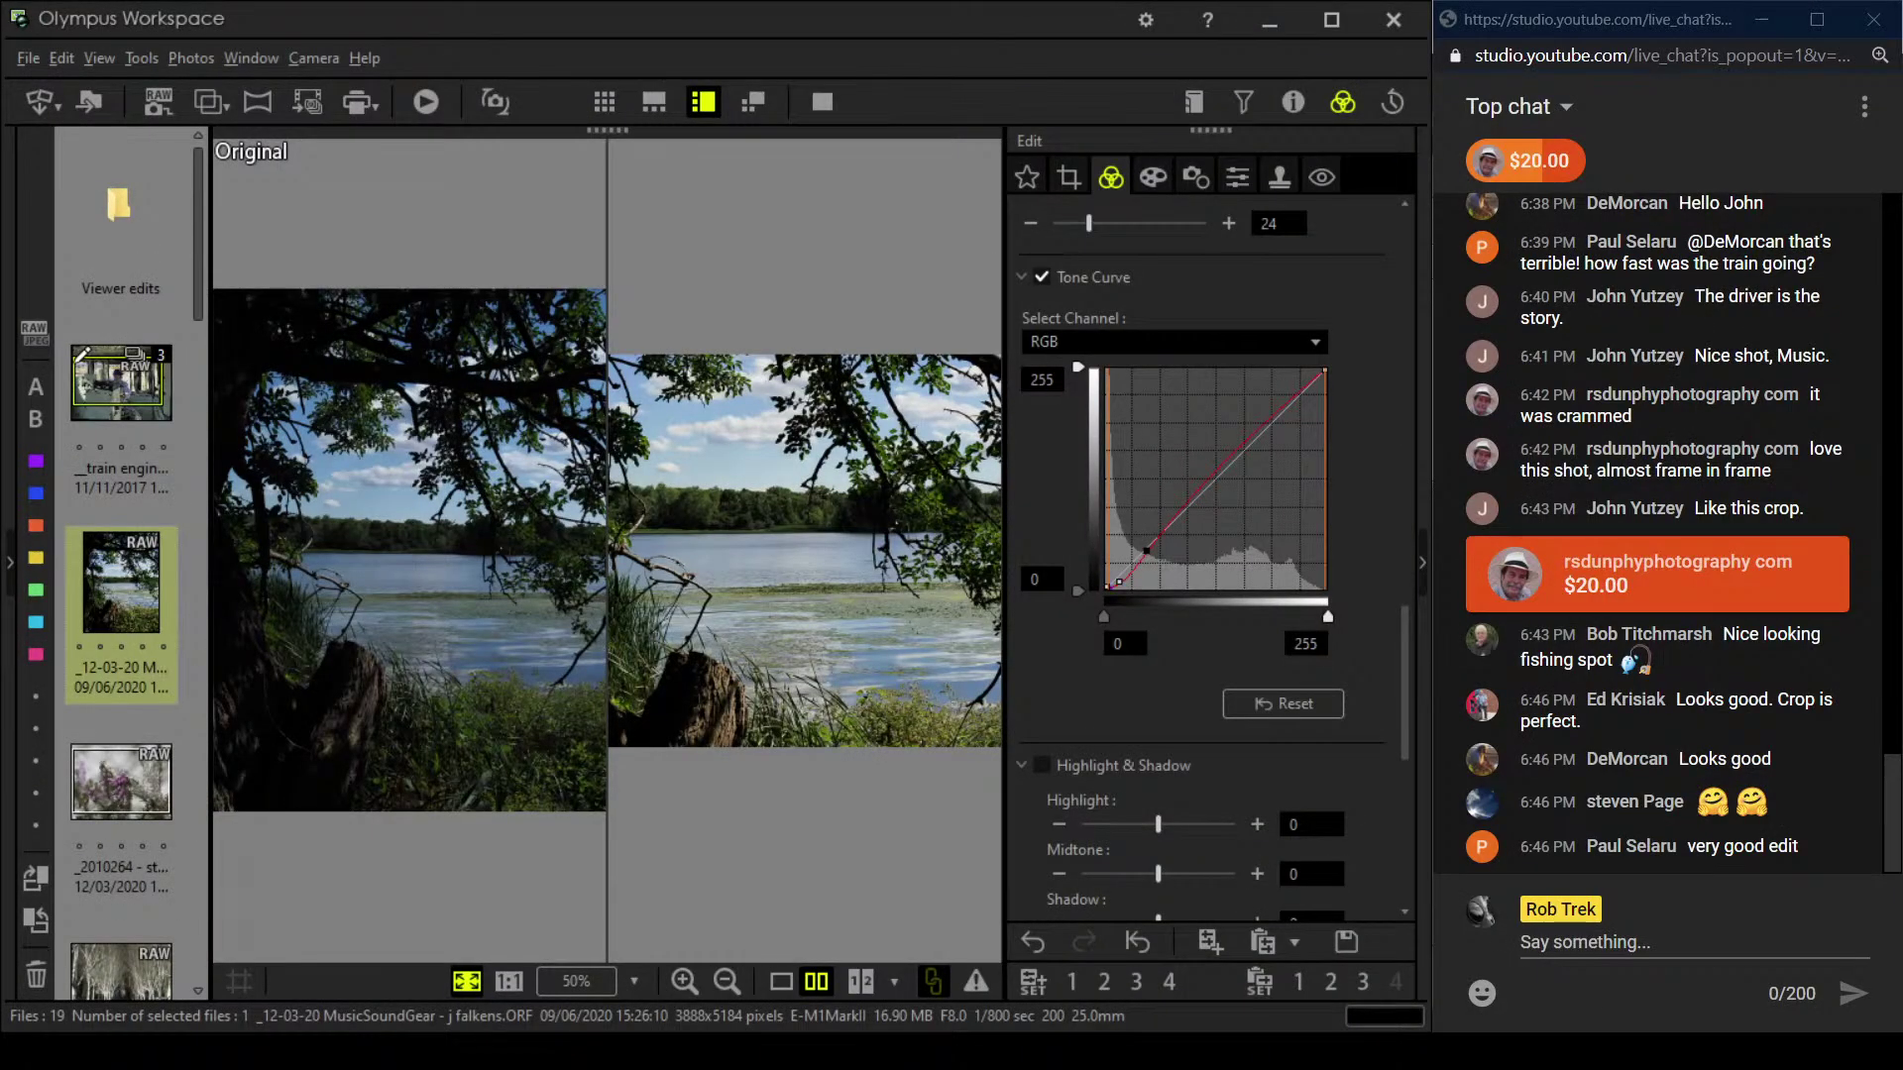
pyautogui.click(781, 981)
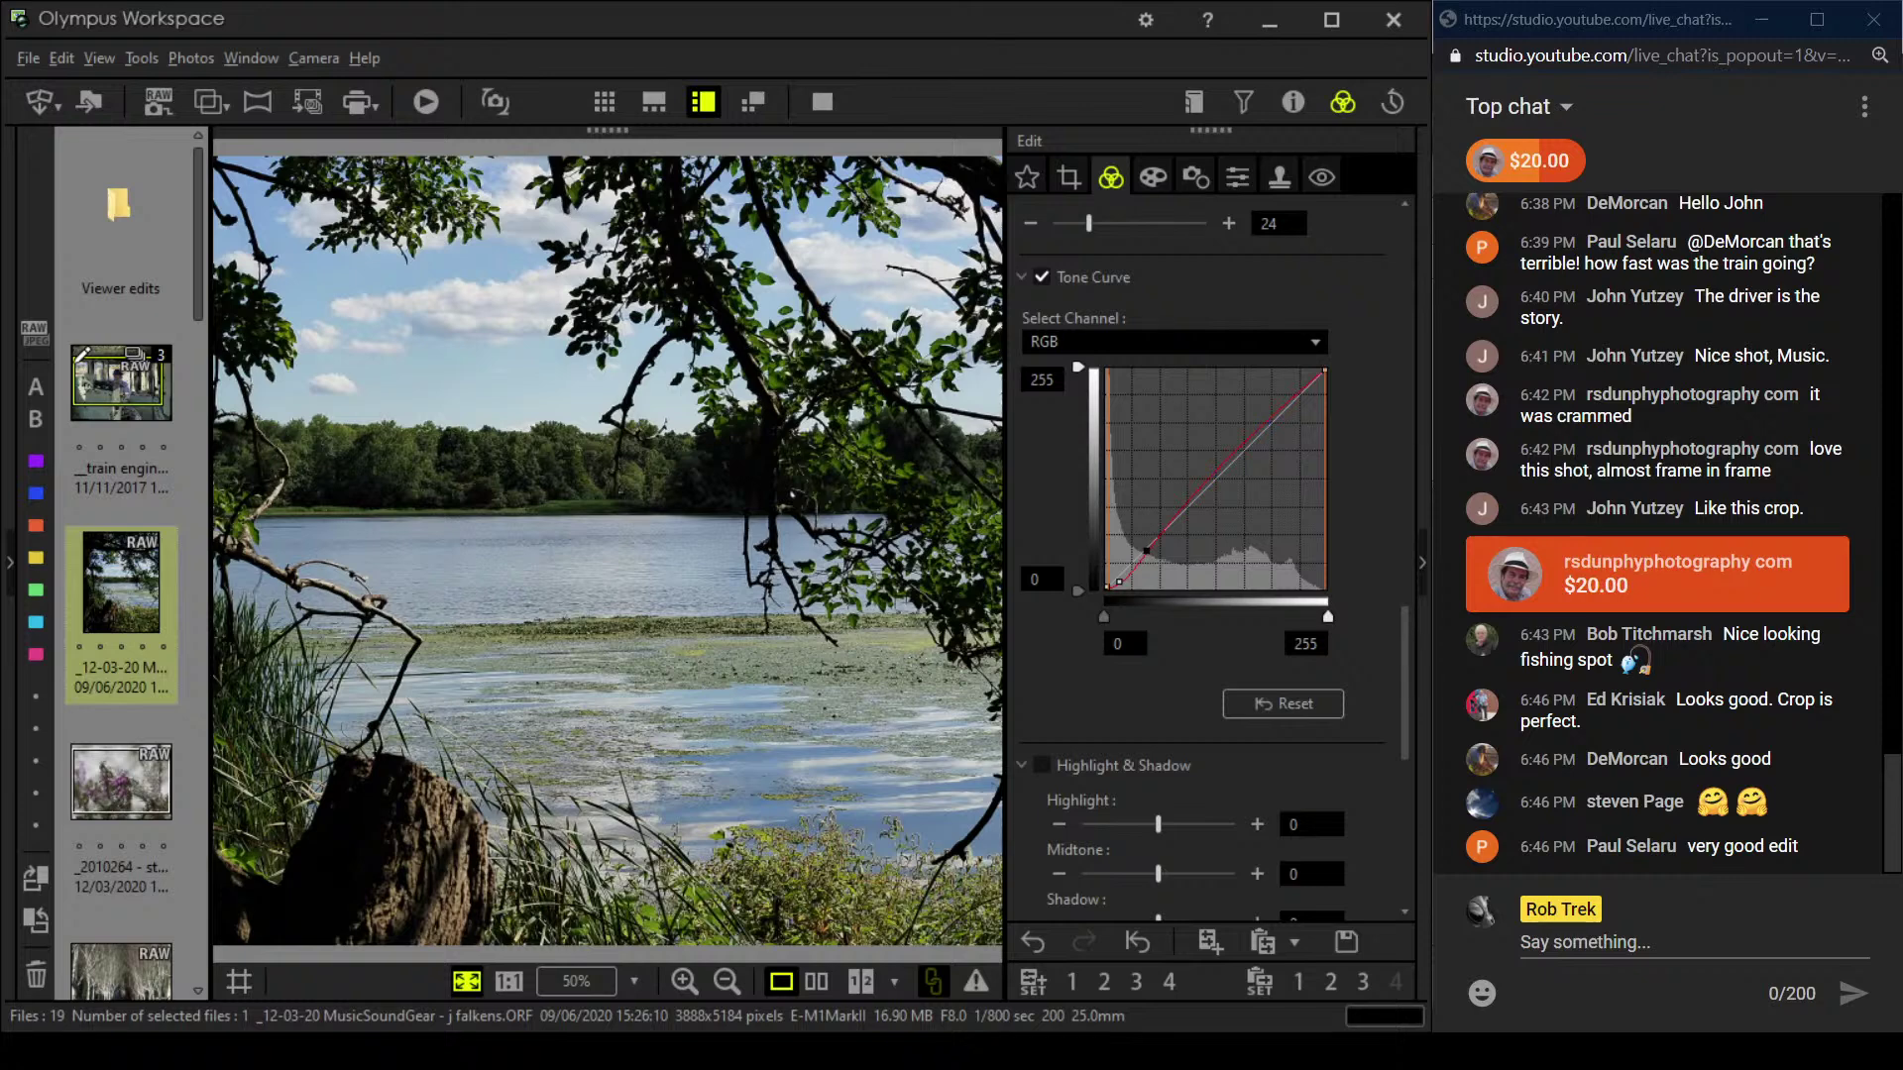
# - Open the icy purple flower photo (_2010264) for editing and review its camera and exposure properties
pyautogui.click(80, 805)
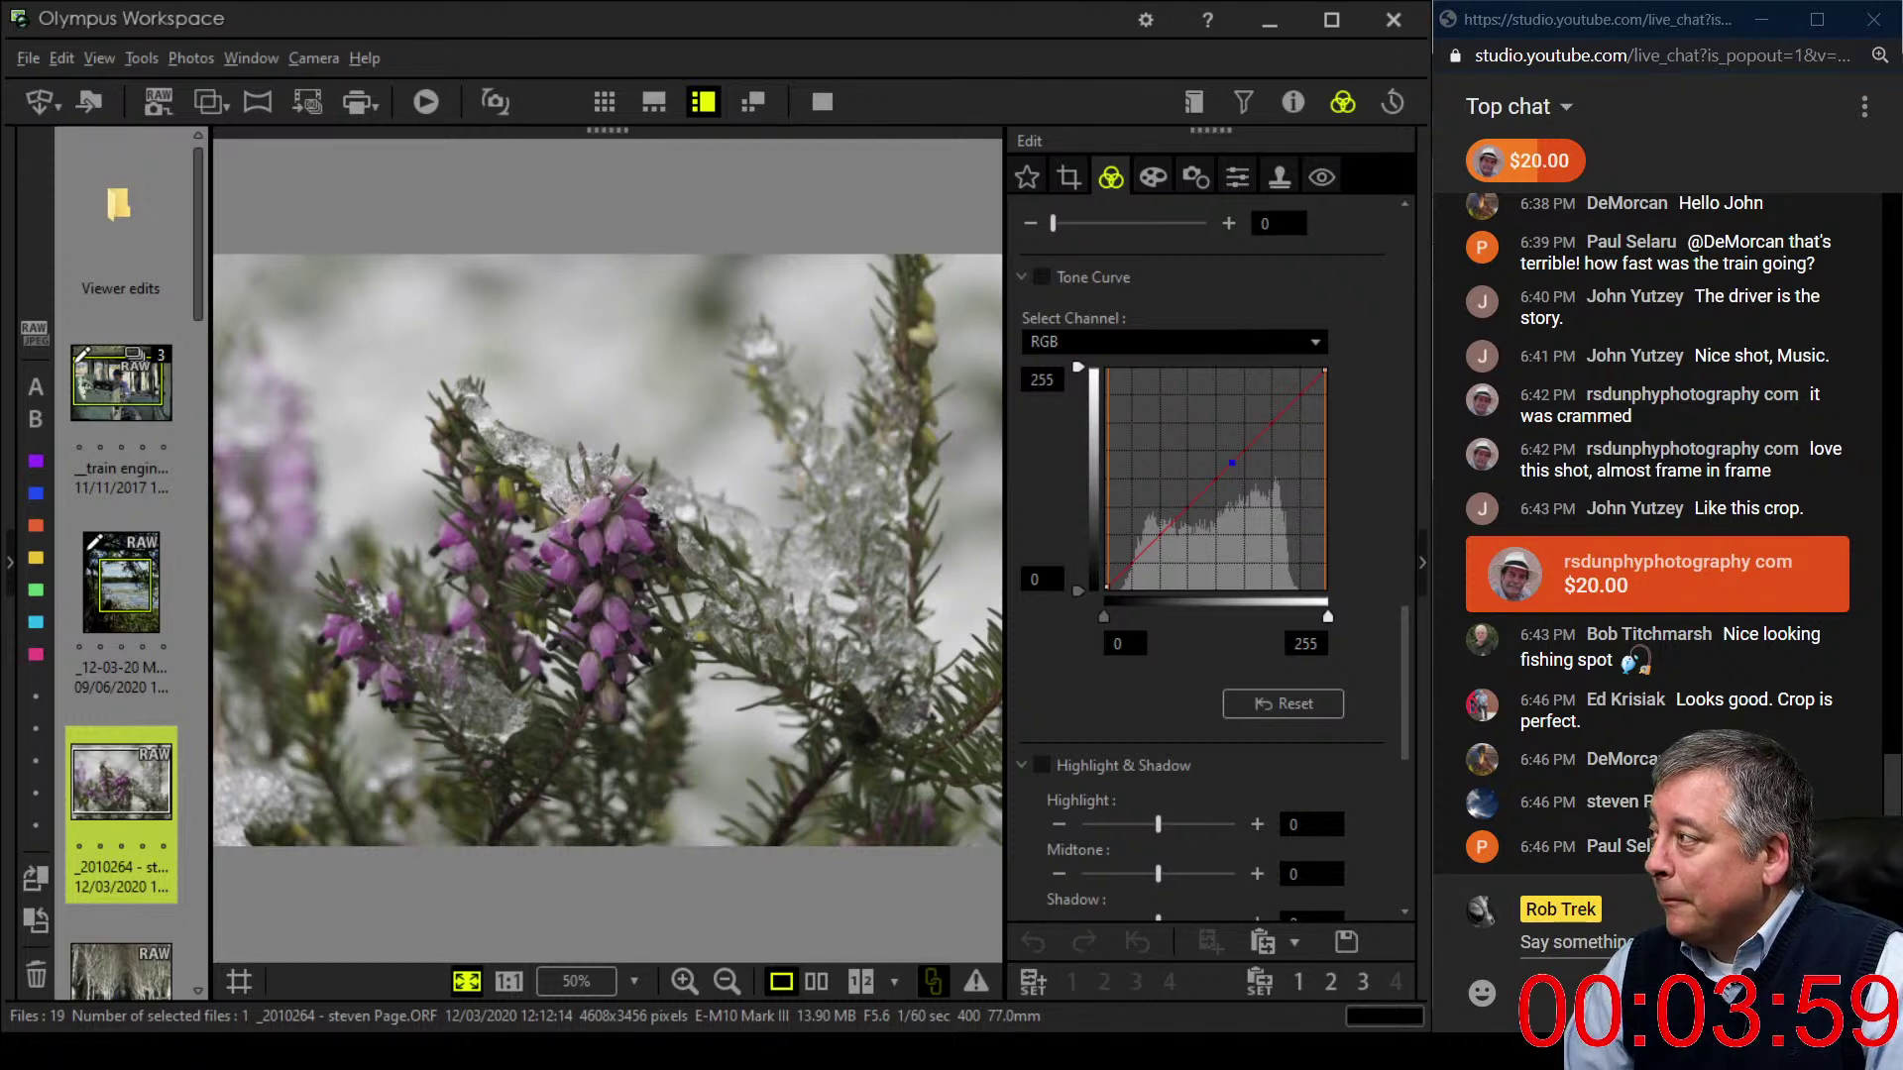
pyautogui.click(1293, 101)
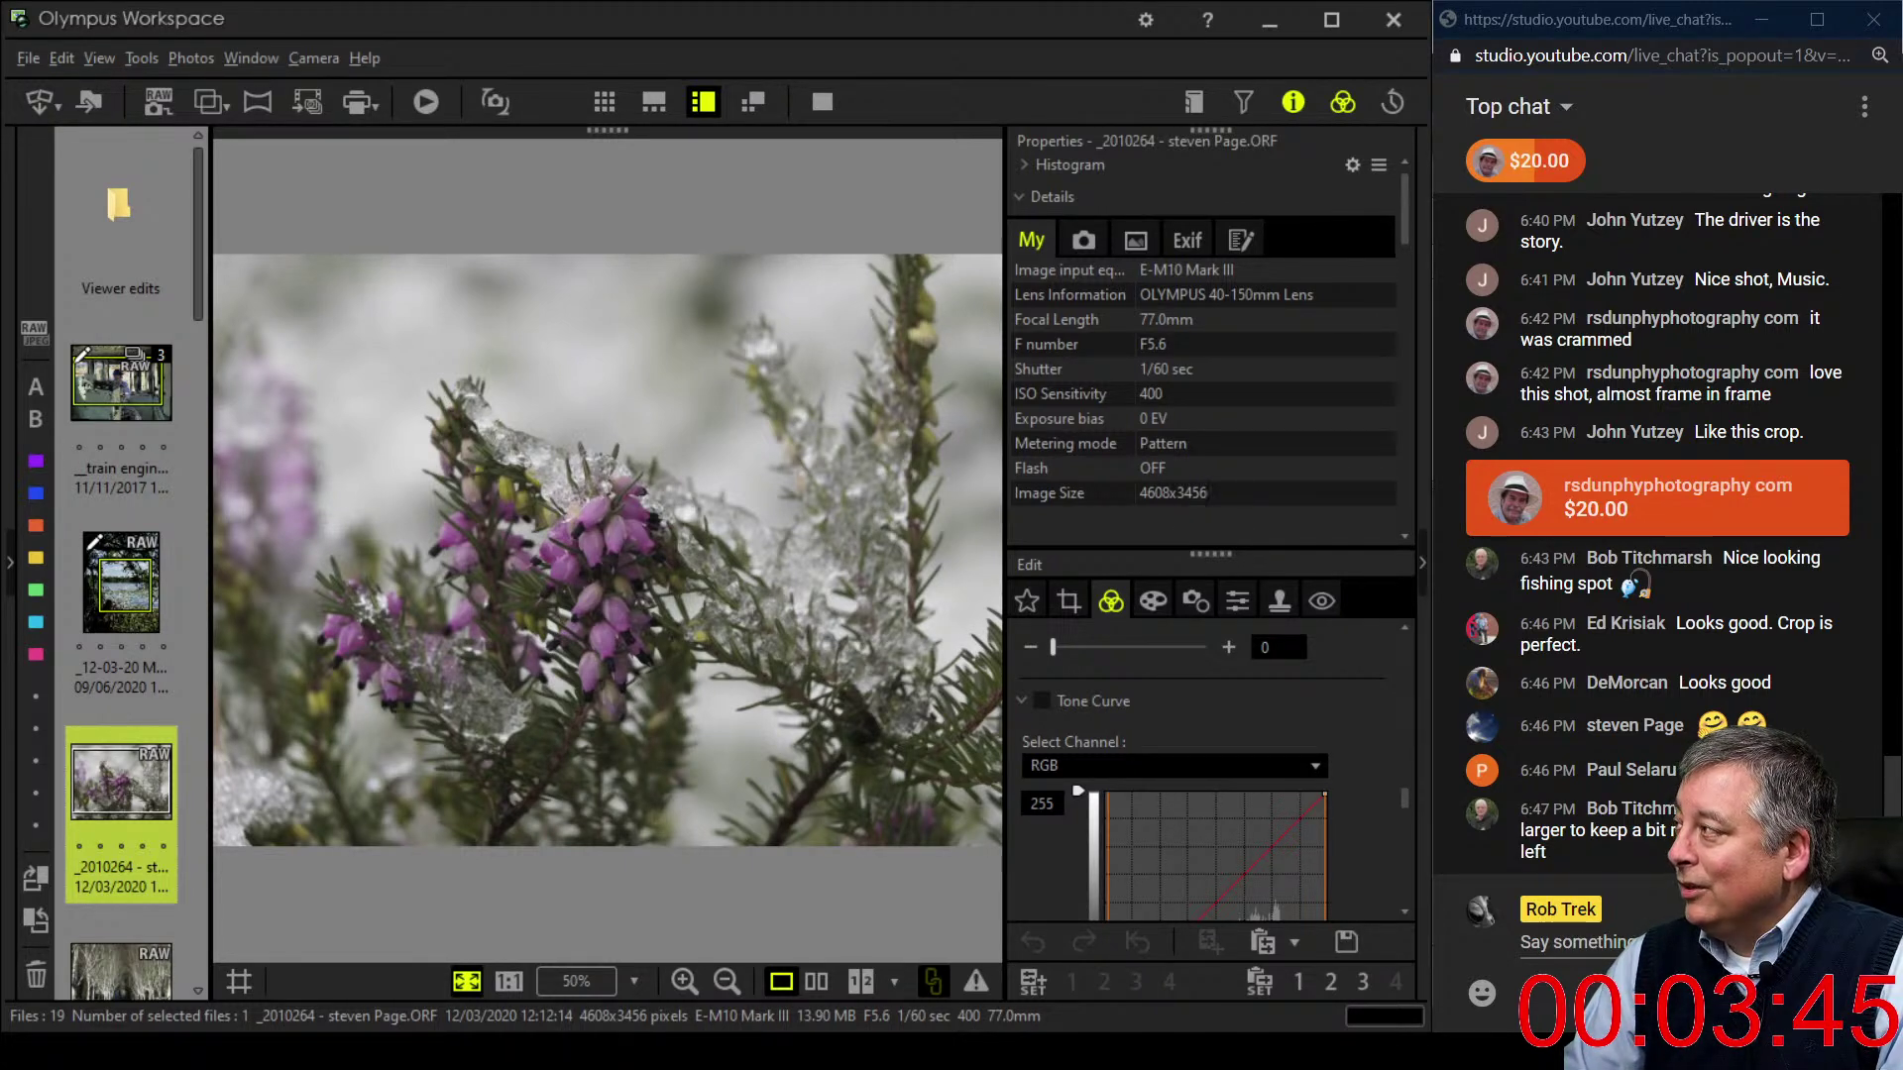
pyautogui.click(1292, 103)
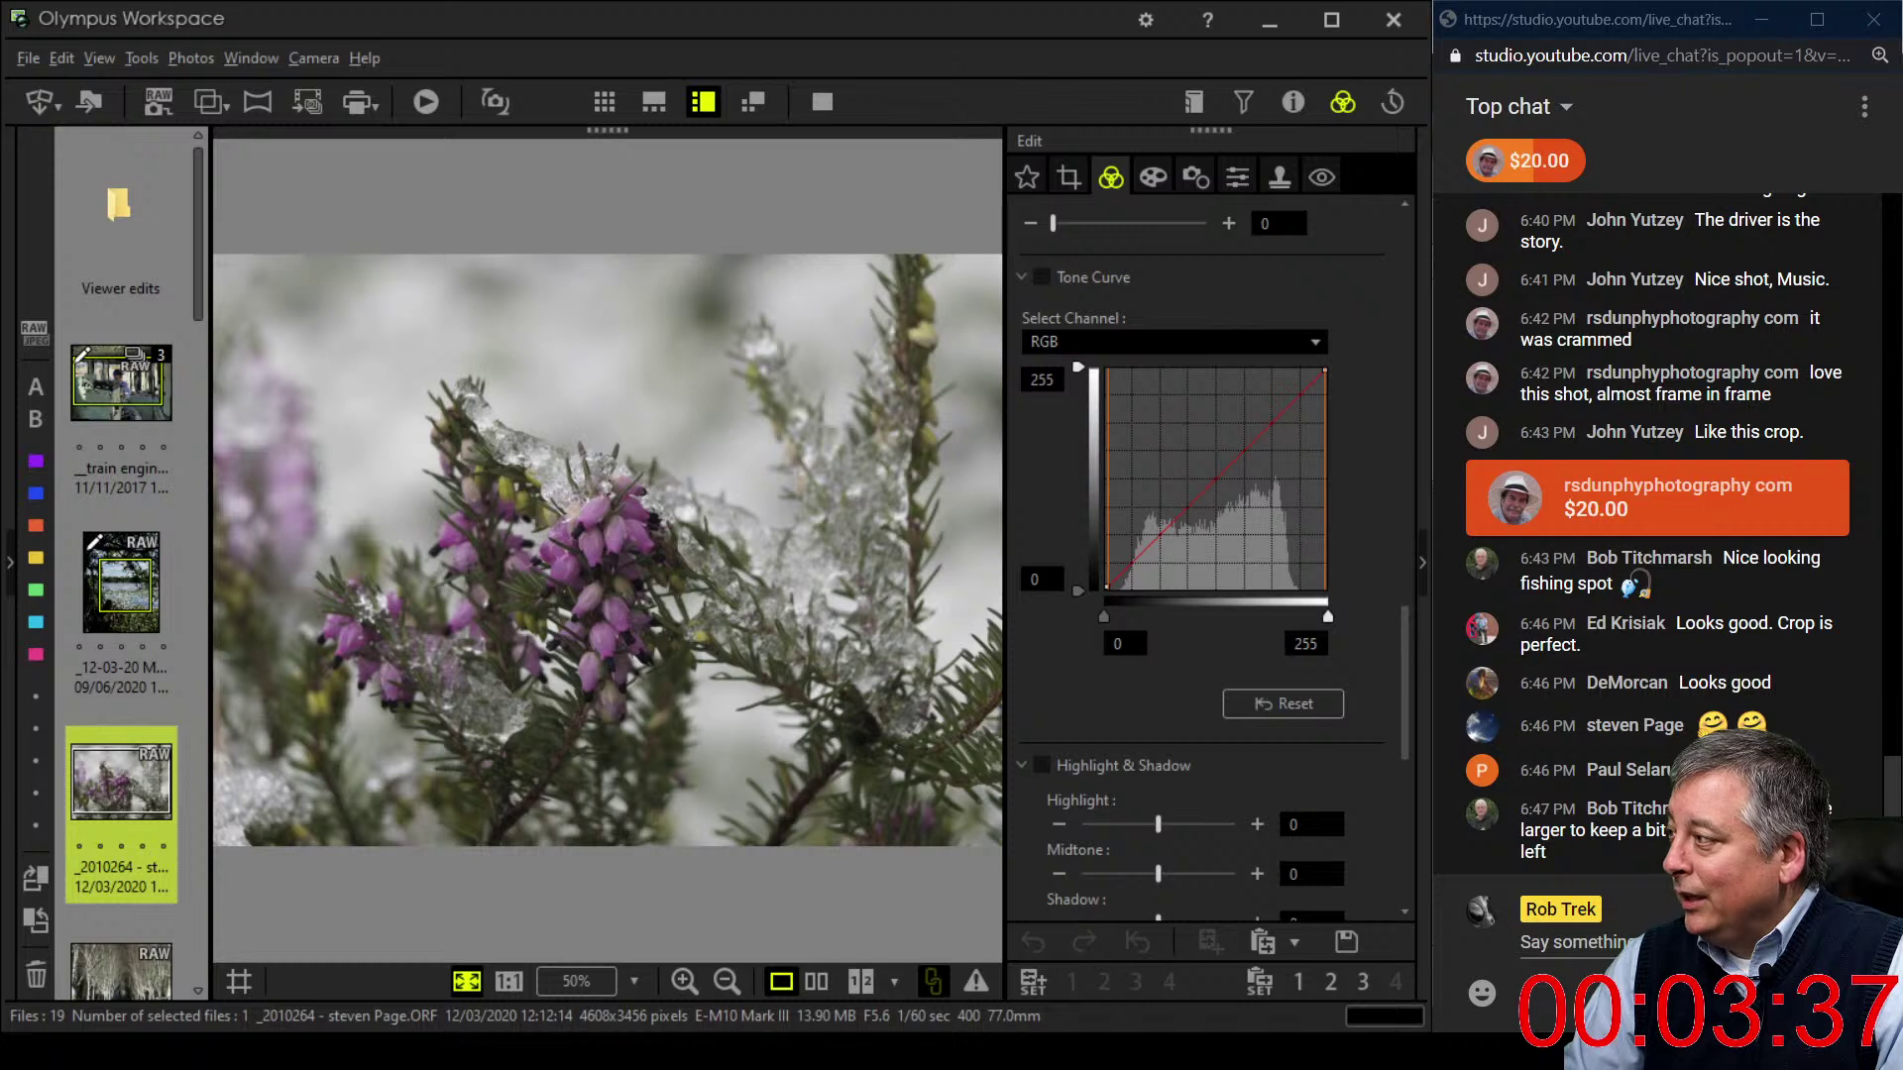
# - Apply the Pop Art art filter to the flower photo and return to the basic adjustments
pyautogui.click(1153, 176)
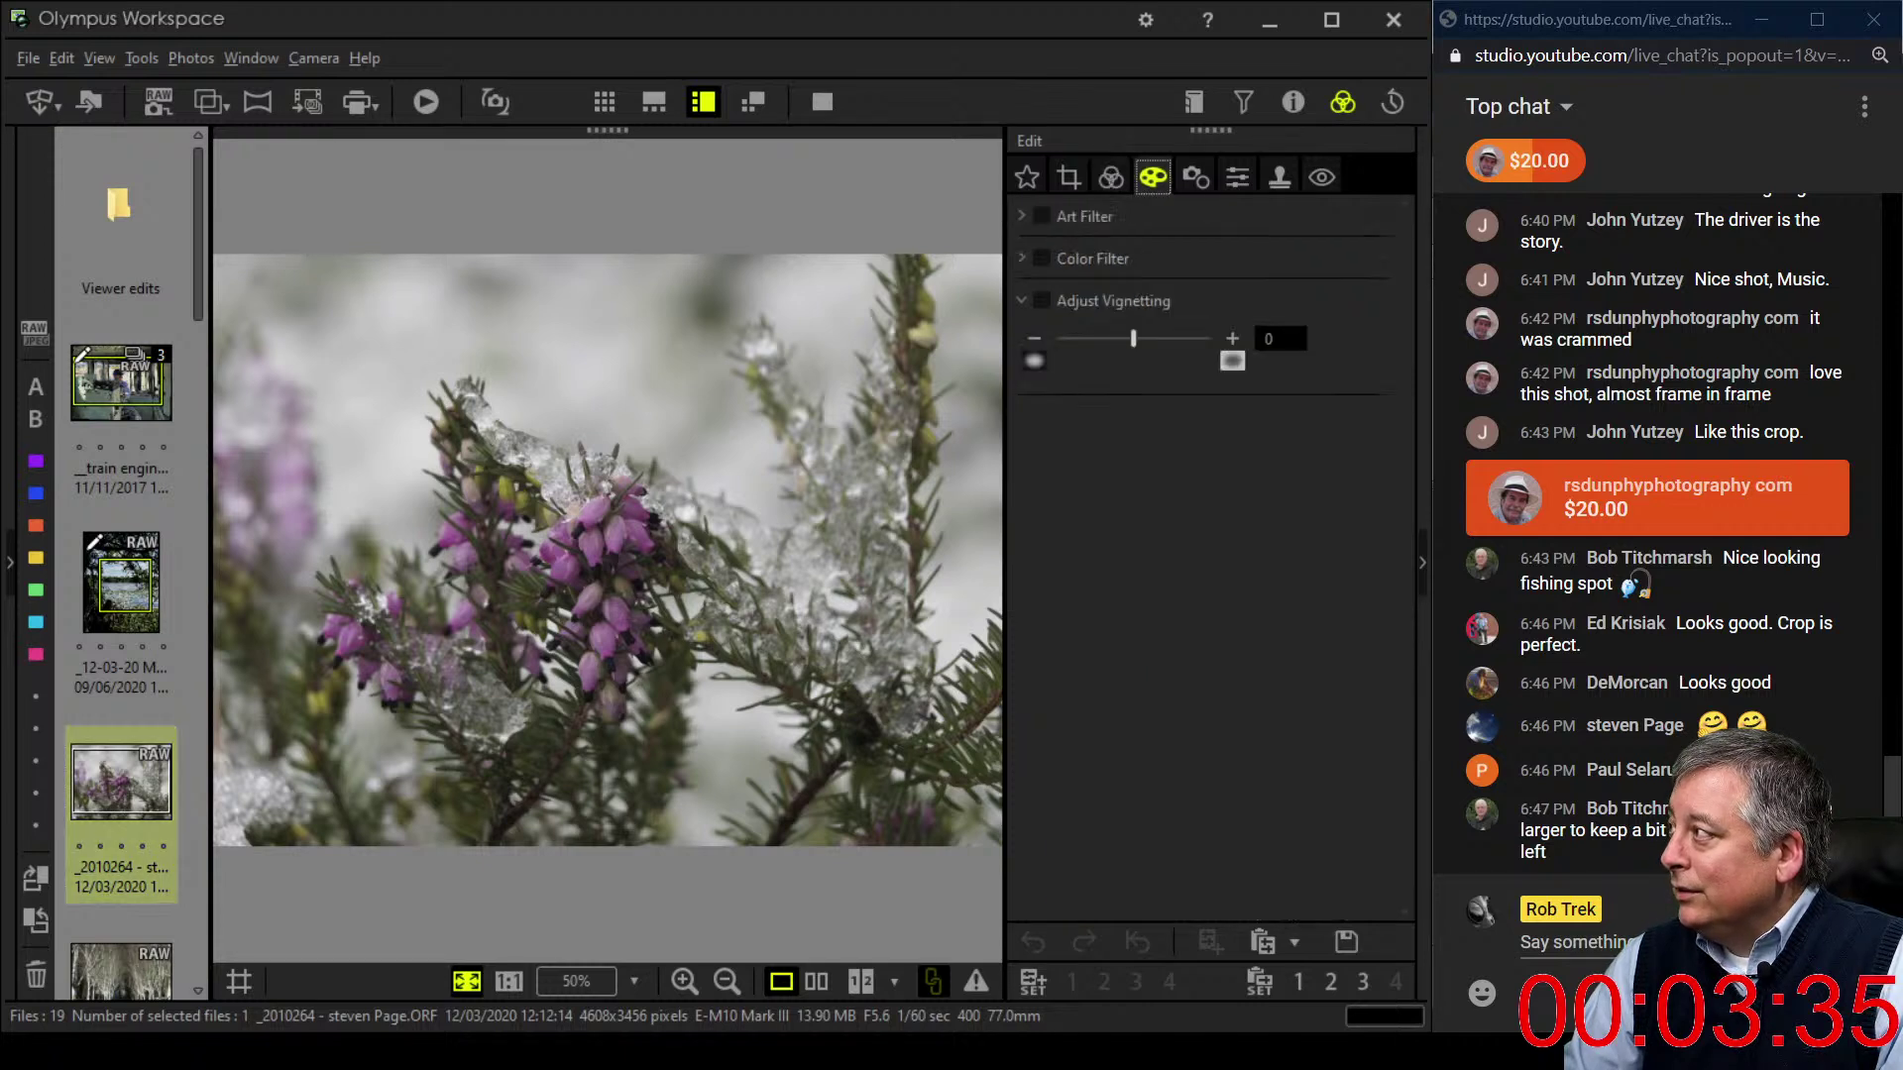
pyautogui.click(1024, 216)
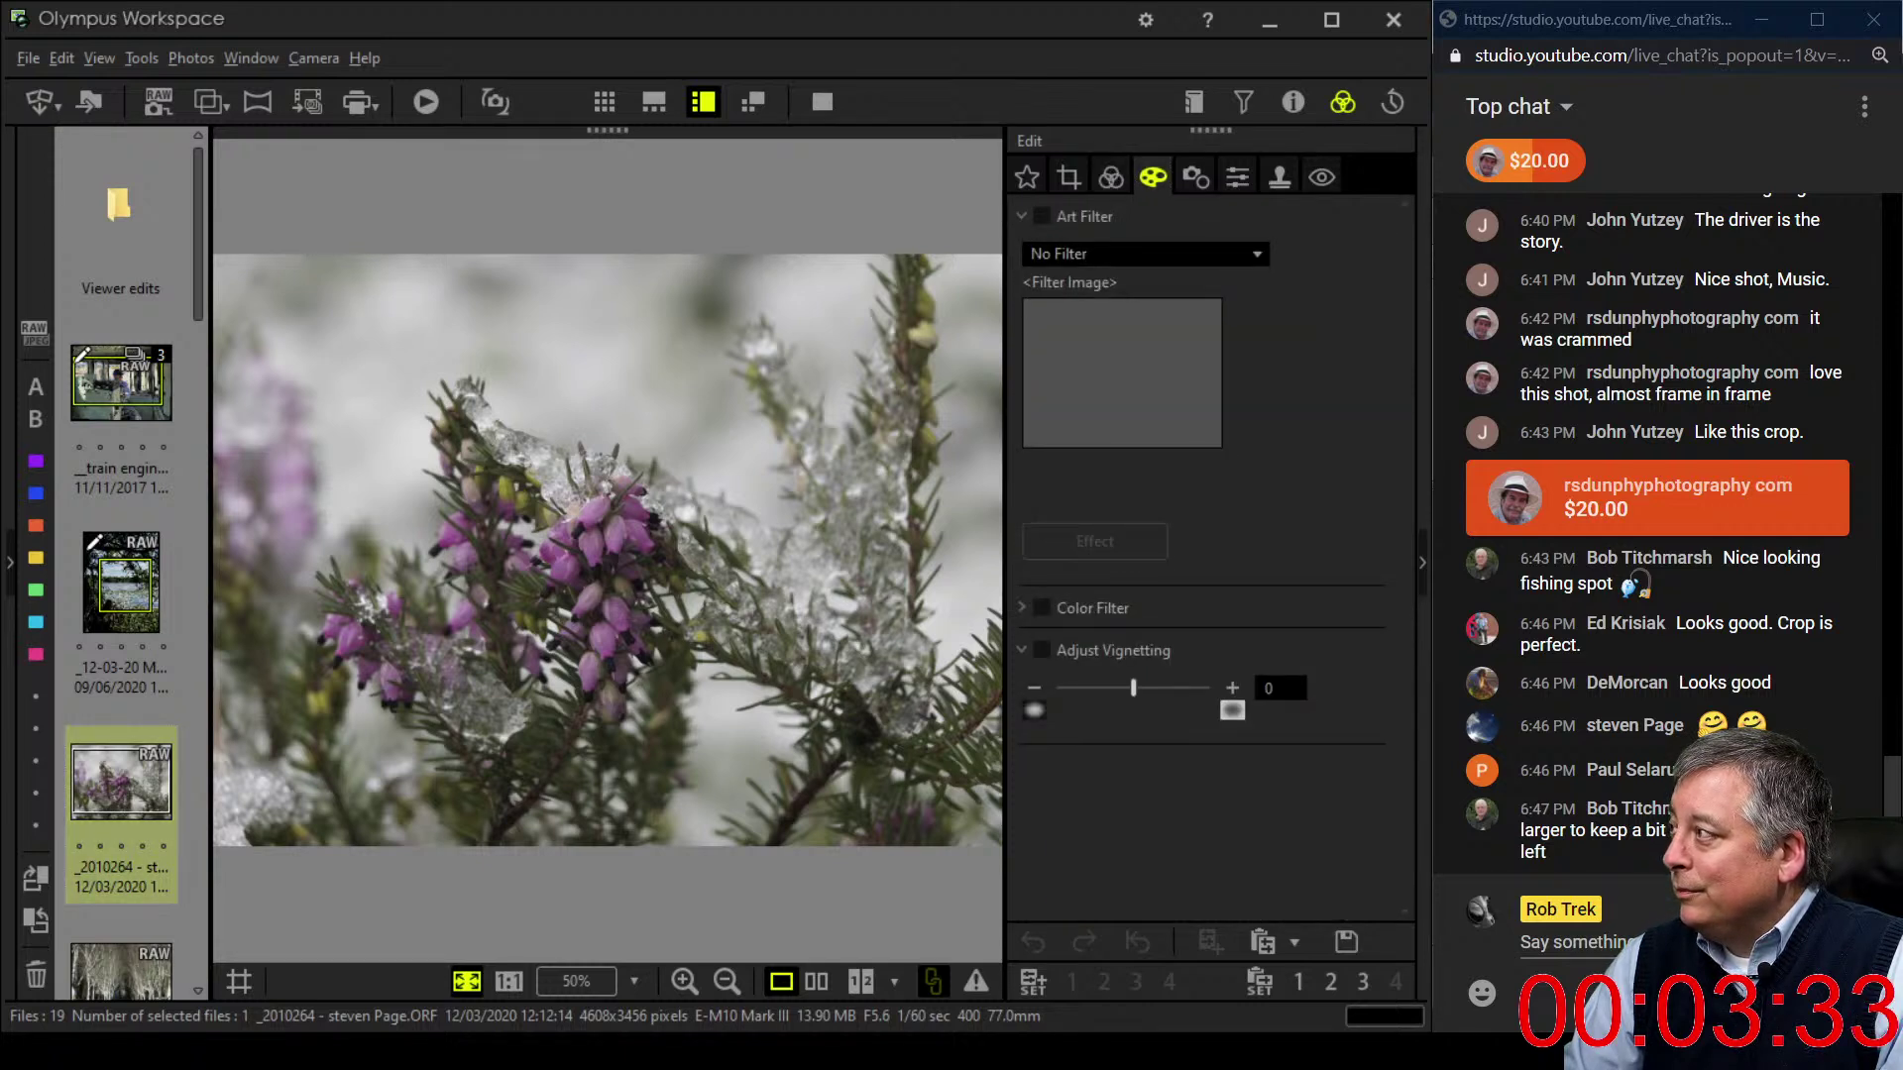
pyautogui.click(1144, 254)
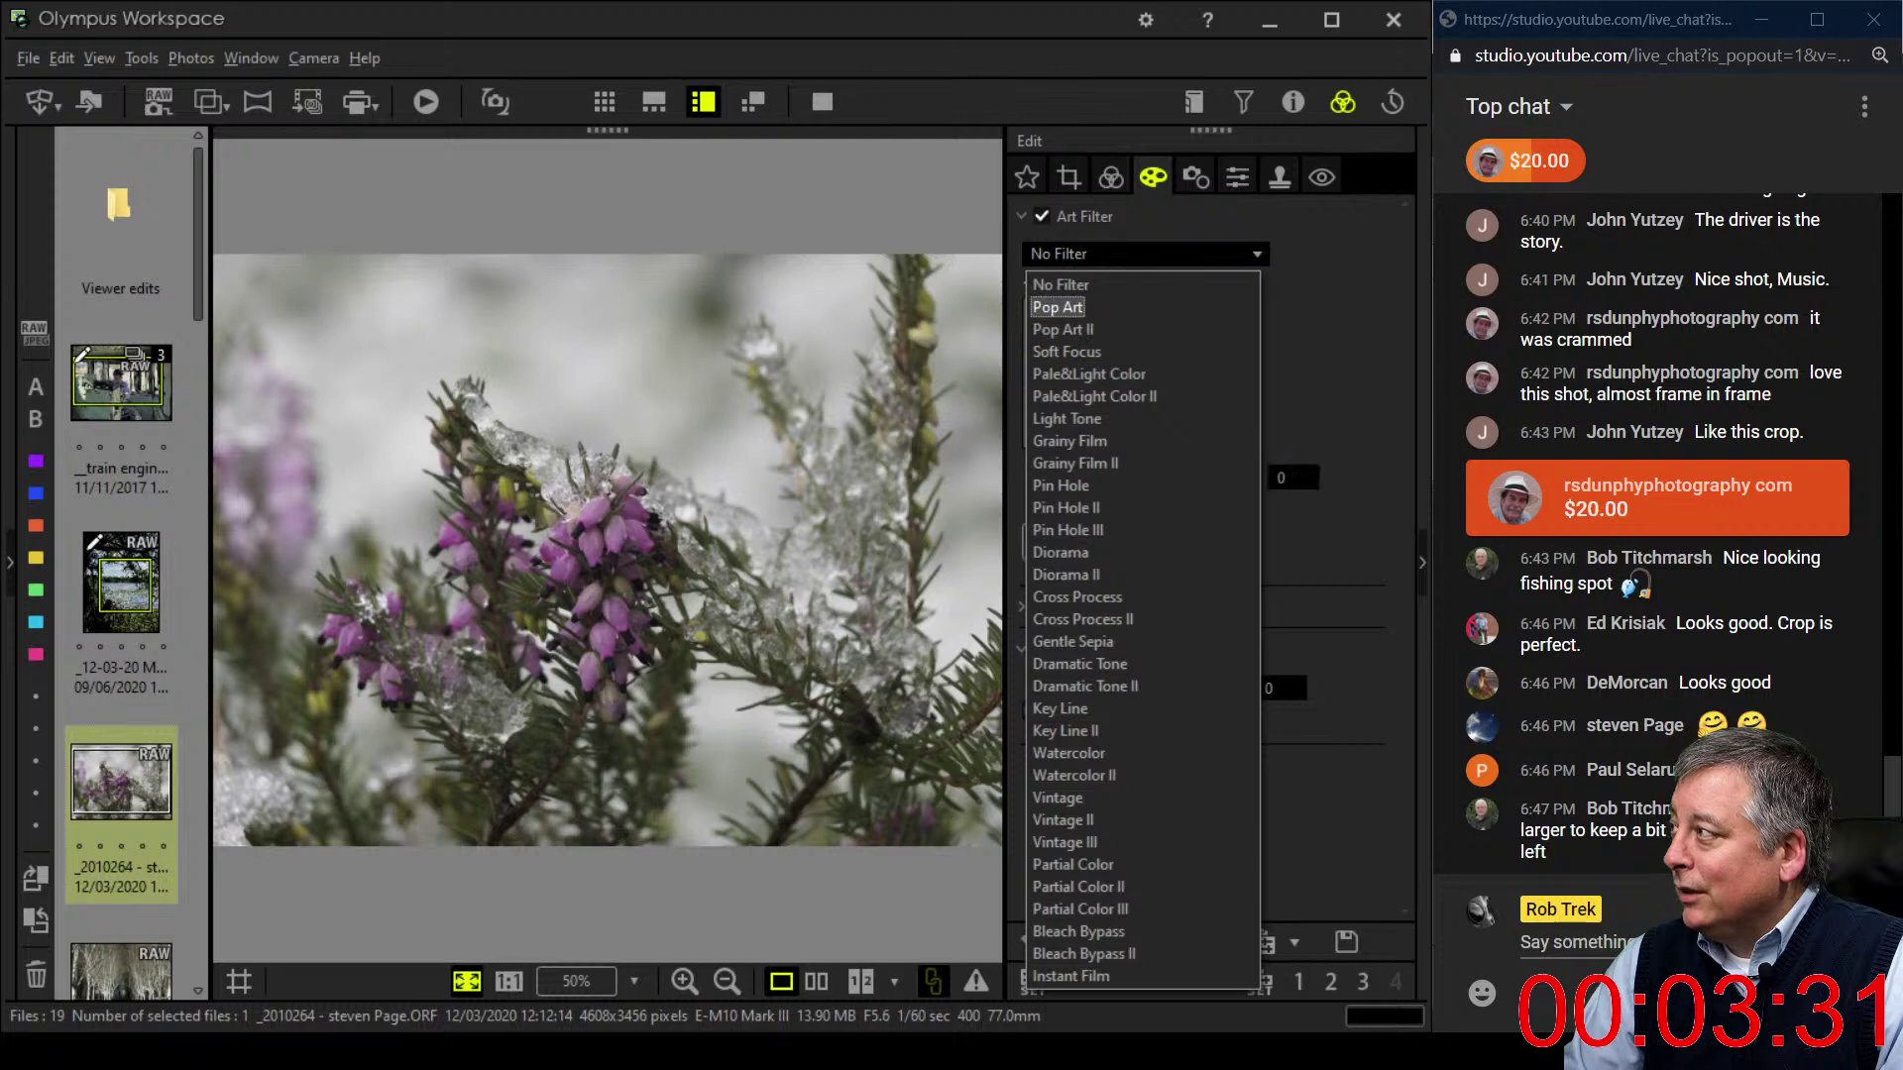
pyautogui.click(1058, 307)
pyautogui.click(1112, 177)
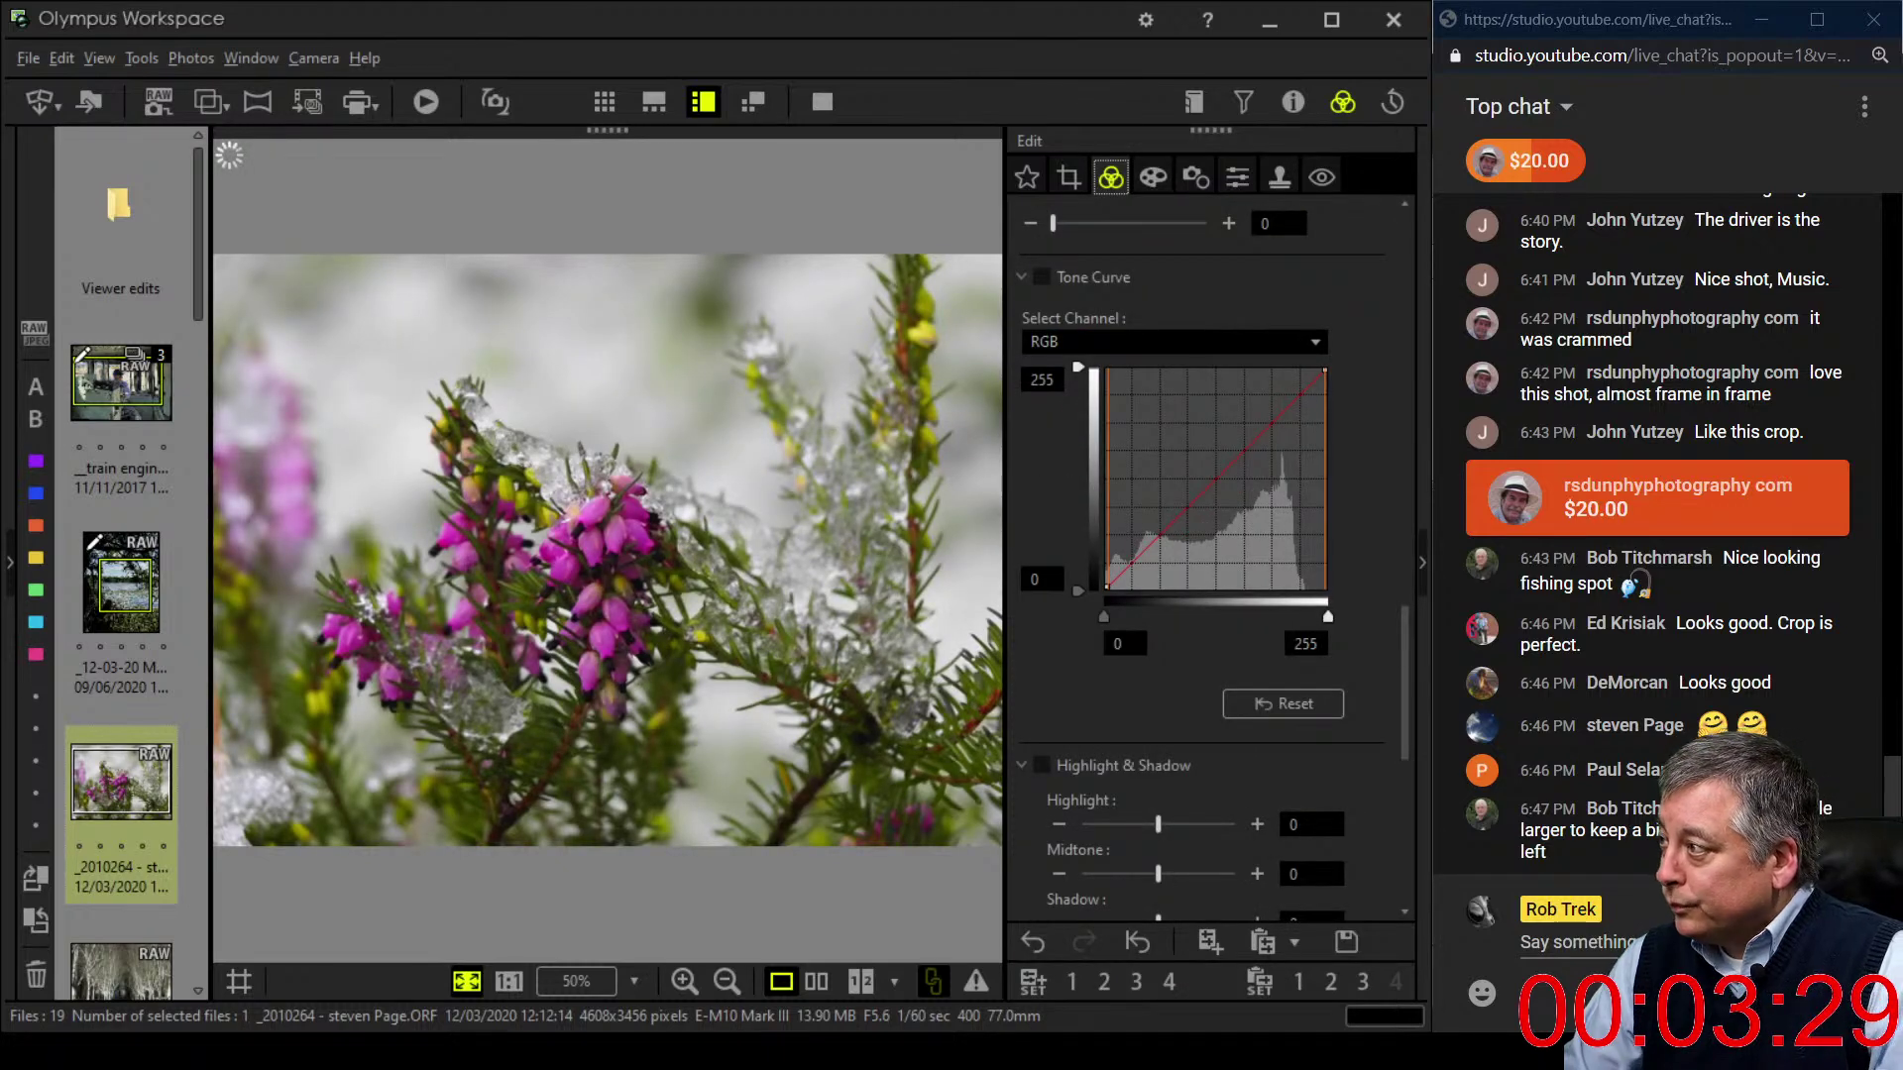
# - Enable a manual crop on the flower photo with the 1:1 (6:6) aspect ratio
pyautogui.click(1069, 177)
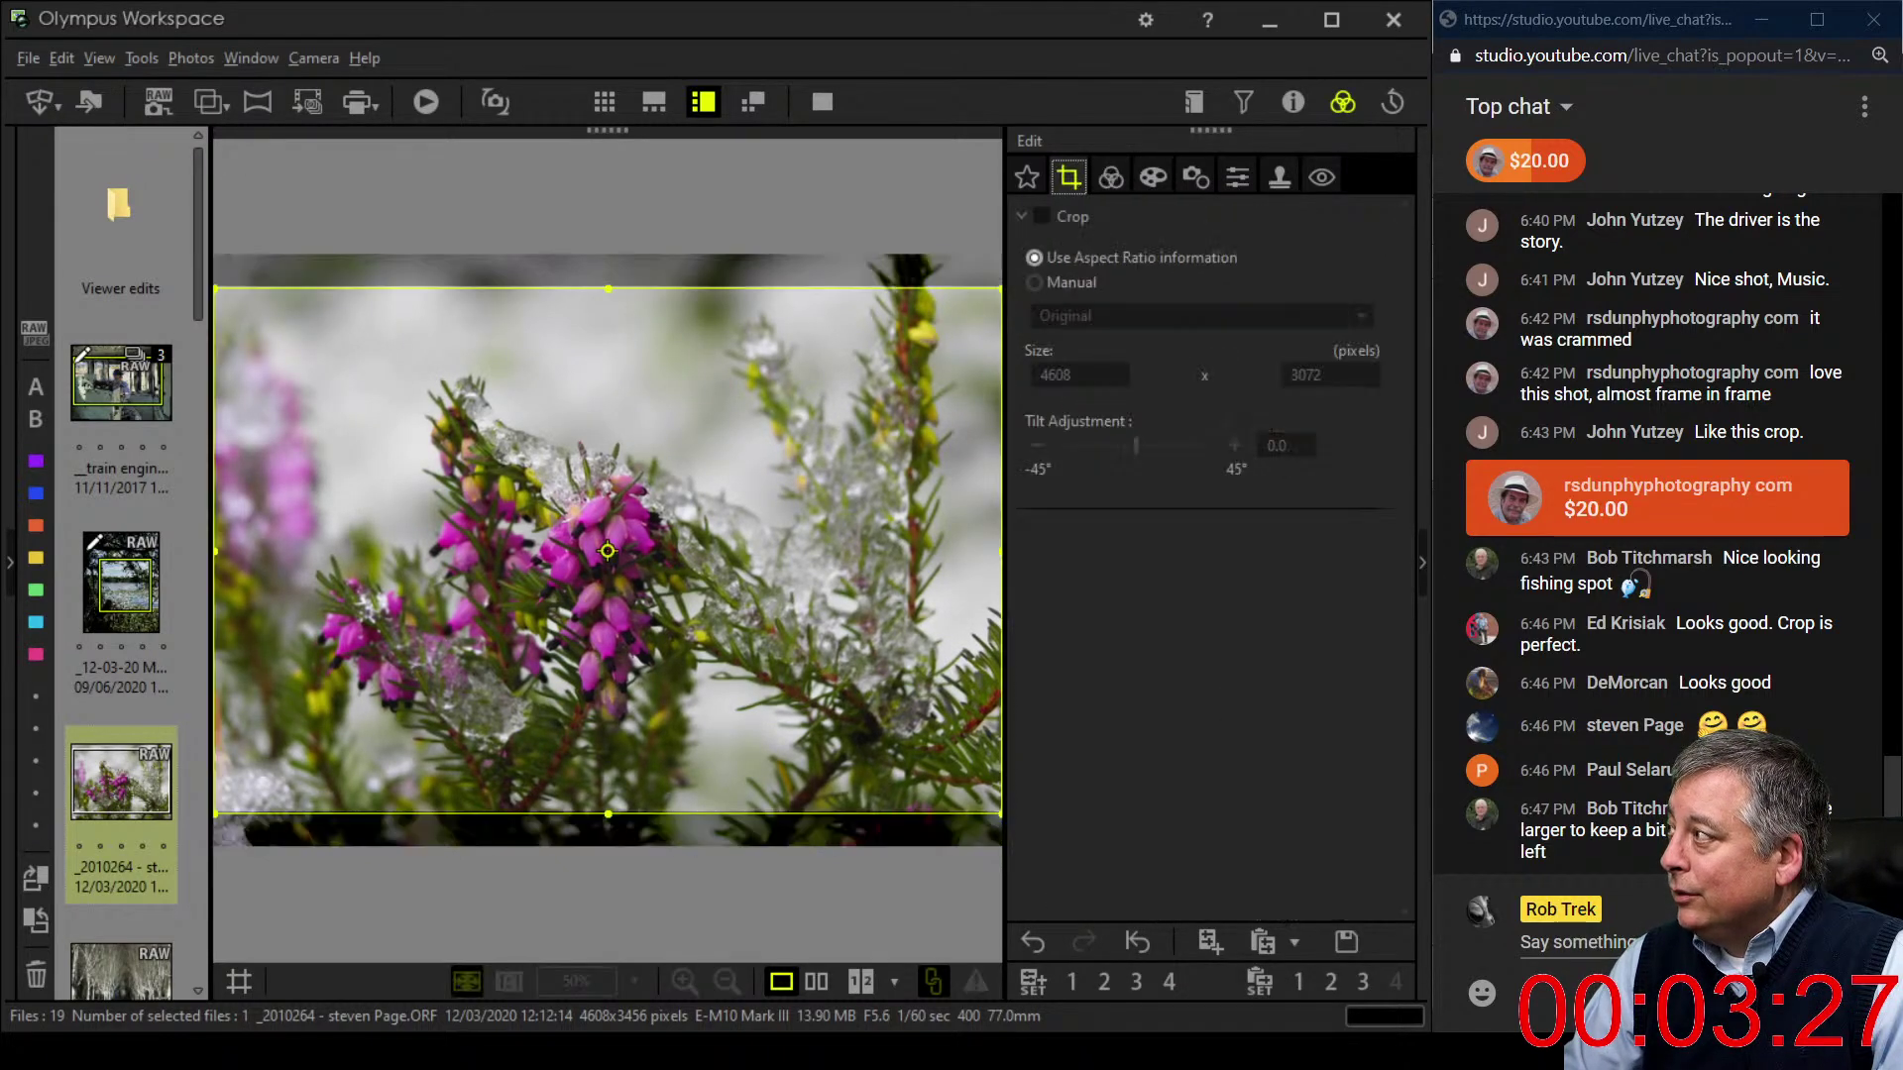
pyautogui.click(1042, 215)
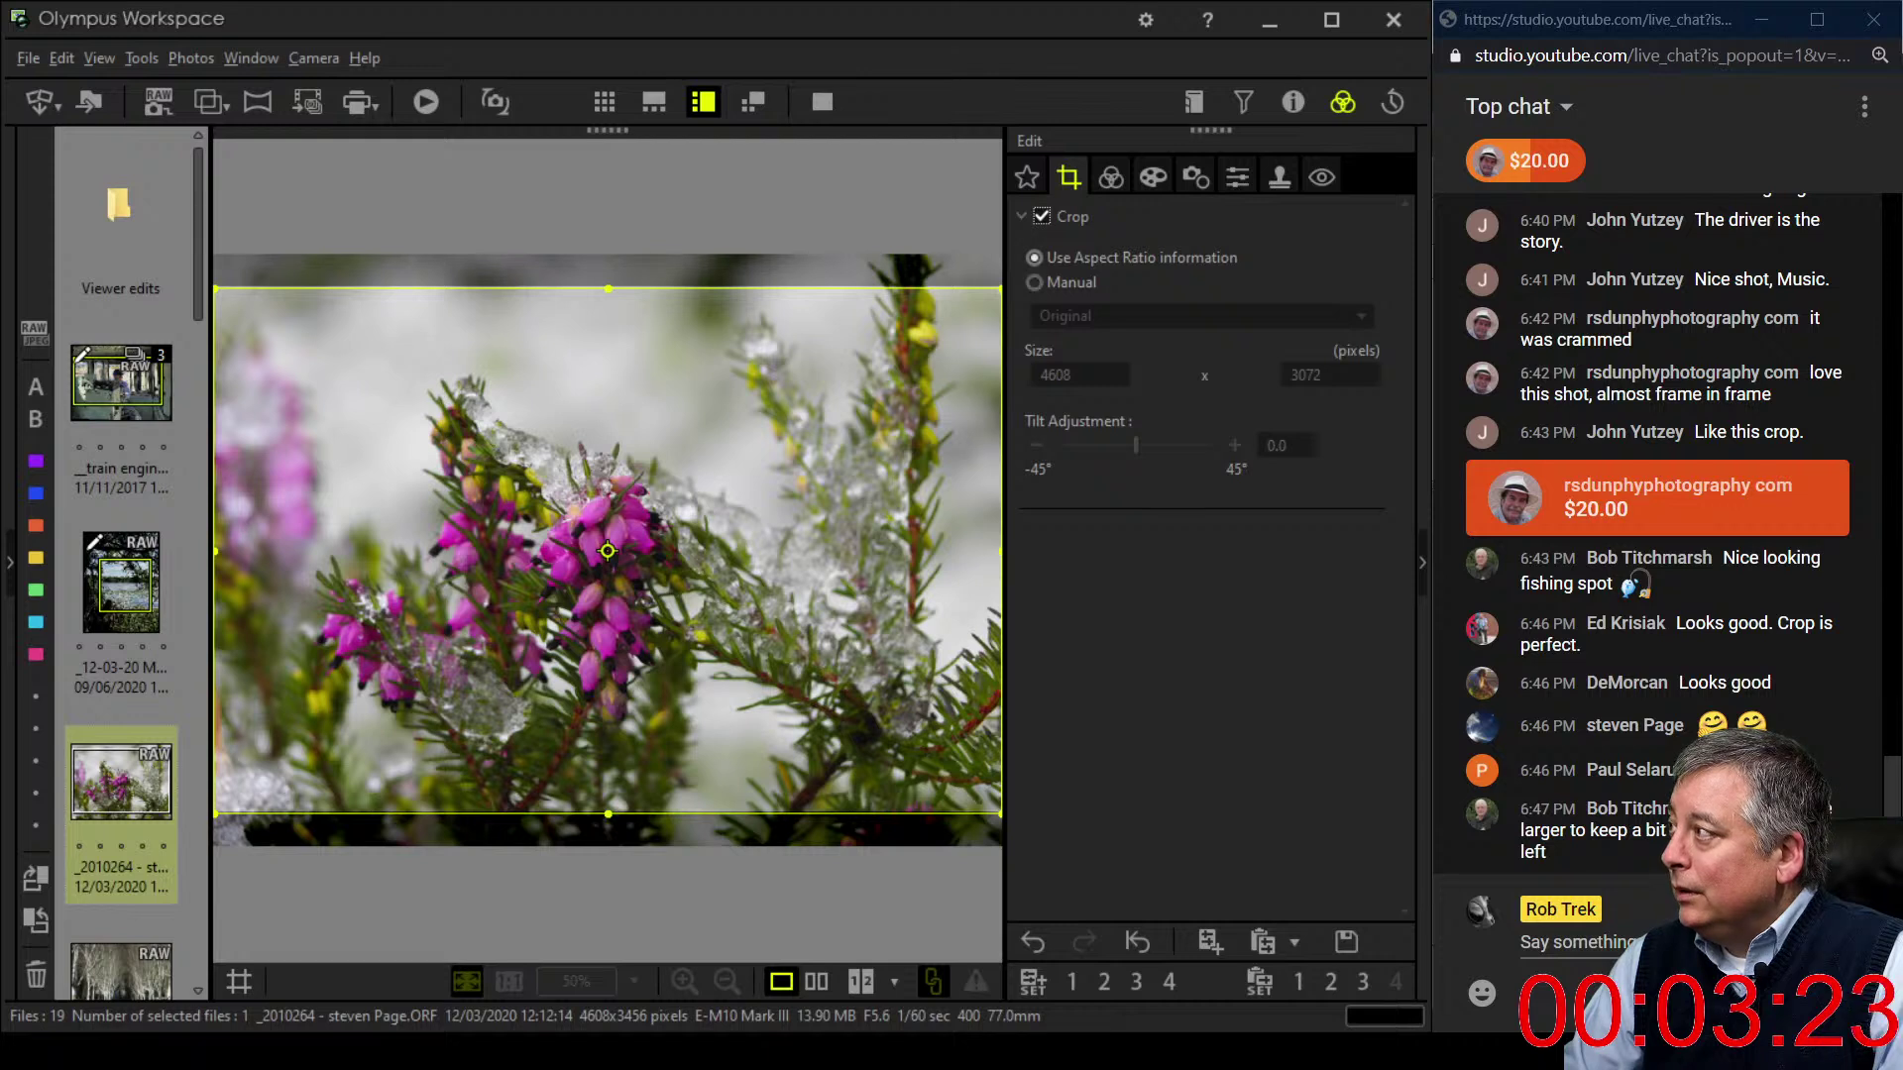
pyautogui.click(1034, 283)
pyautogui.click(1200, 315)
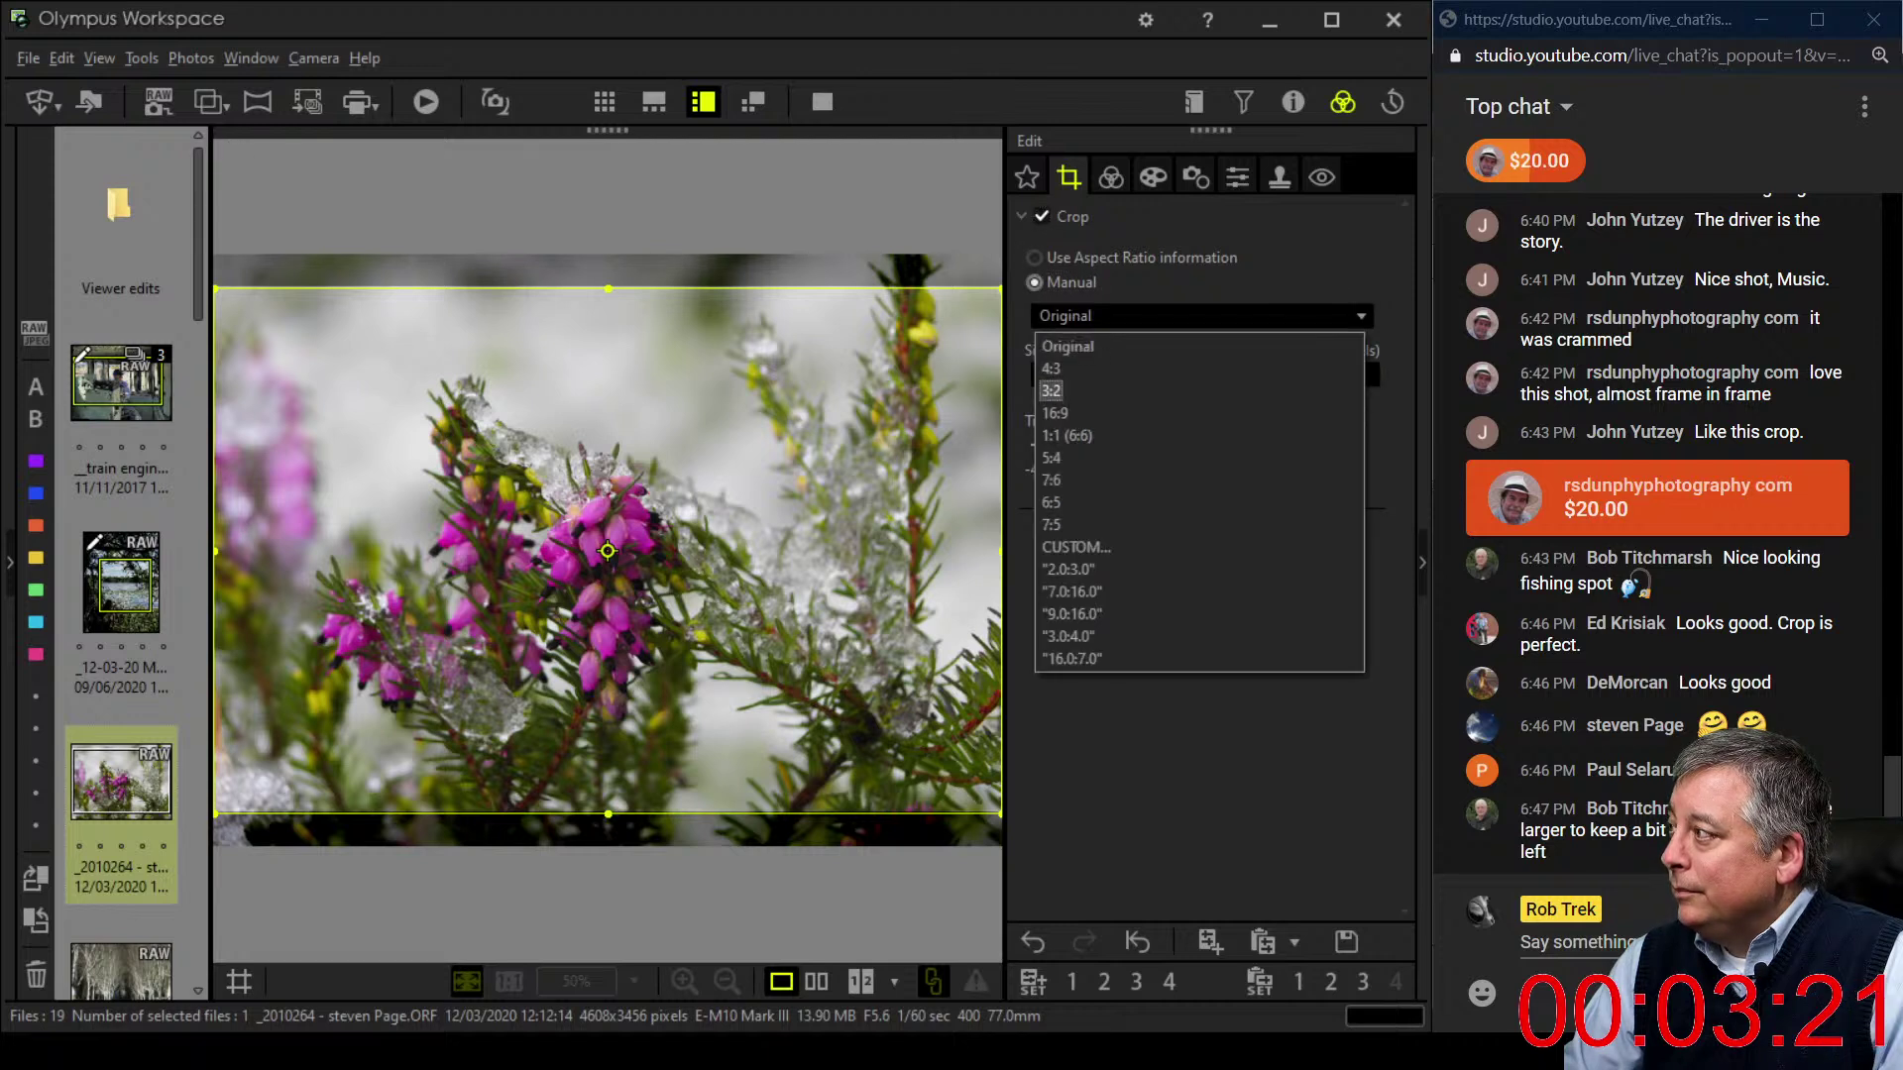
pyautogui.press('Return')
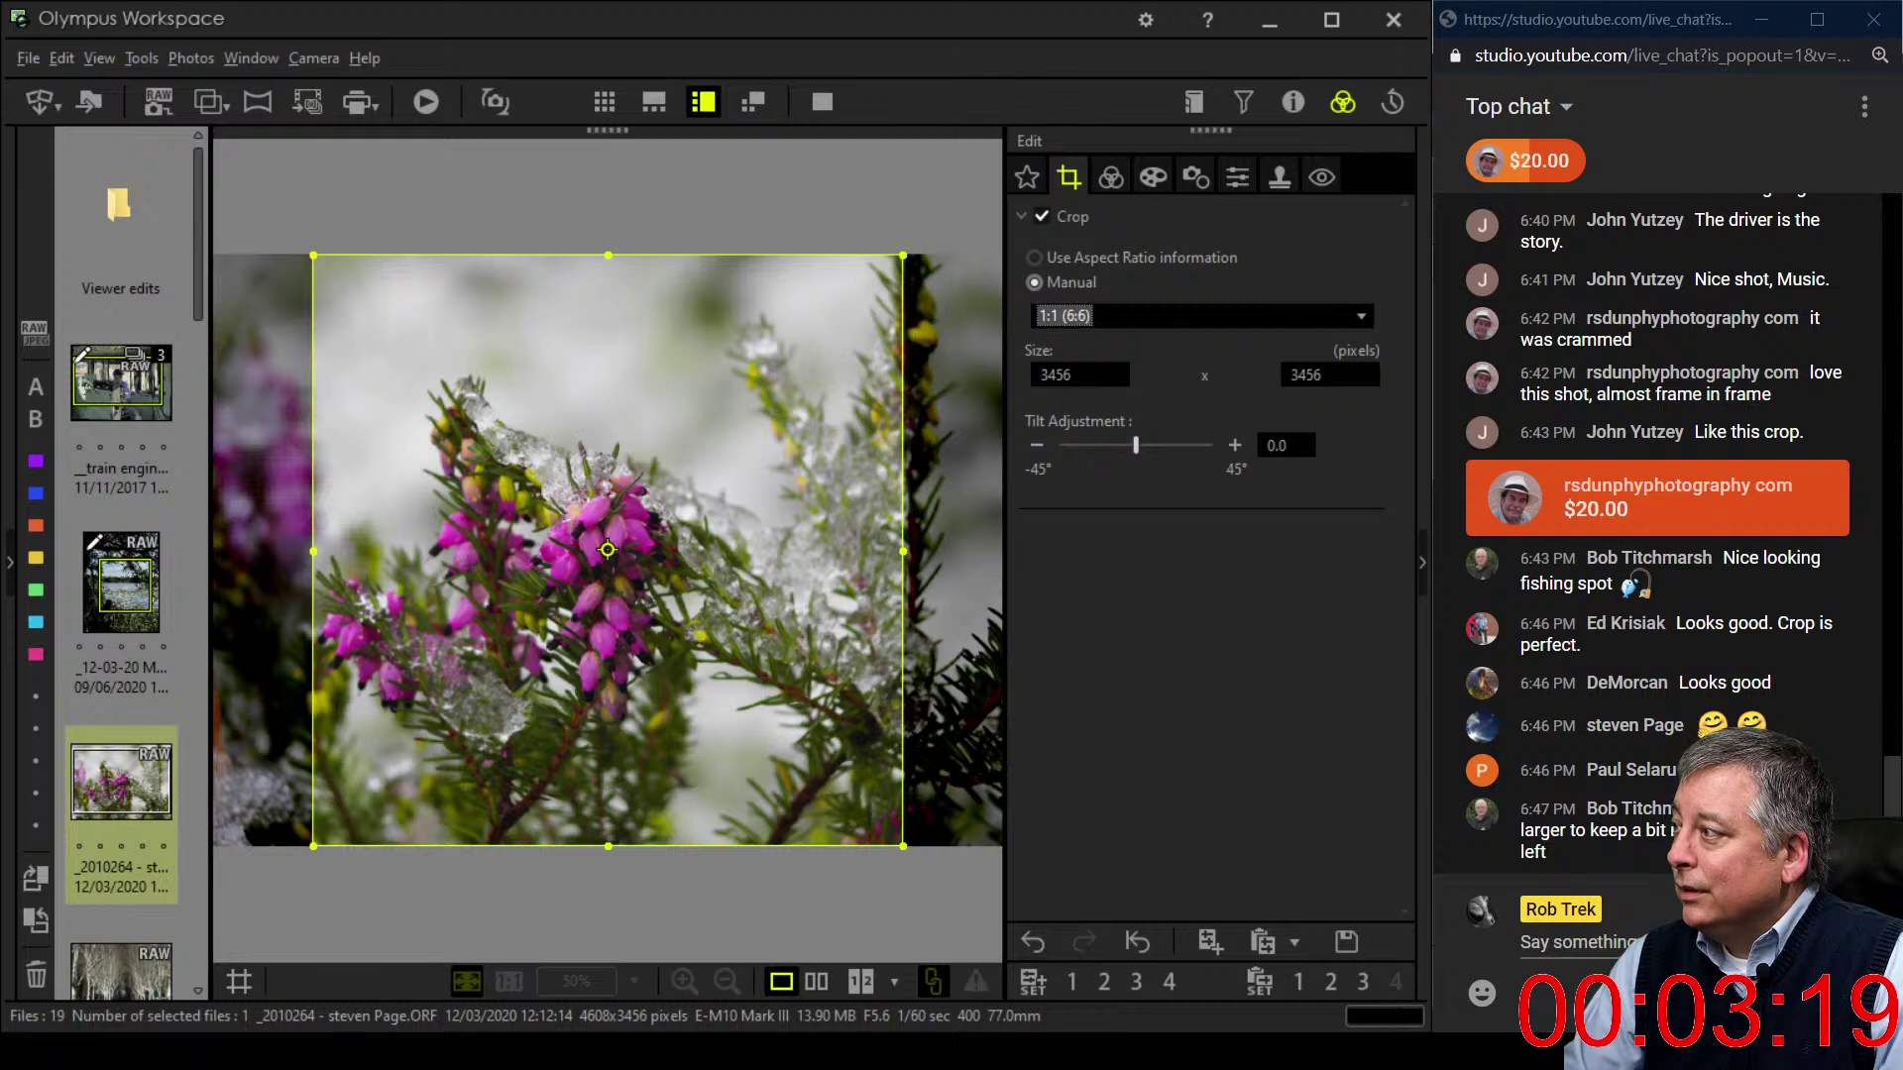
# - Resize the square crop to about 3006 x 3006 pixels, position it around the purple blossoms, and apply it
pyautogui.moveTo(608, 549); pyautogui.dragTo(543, 549)
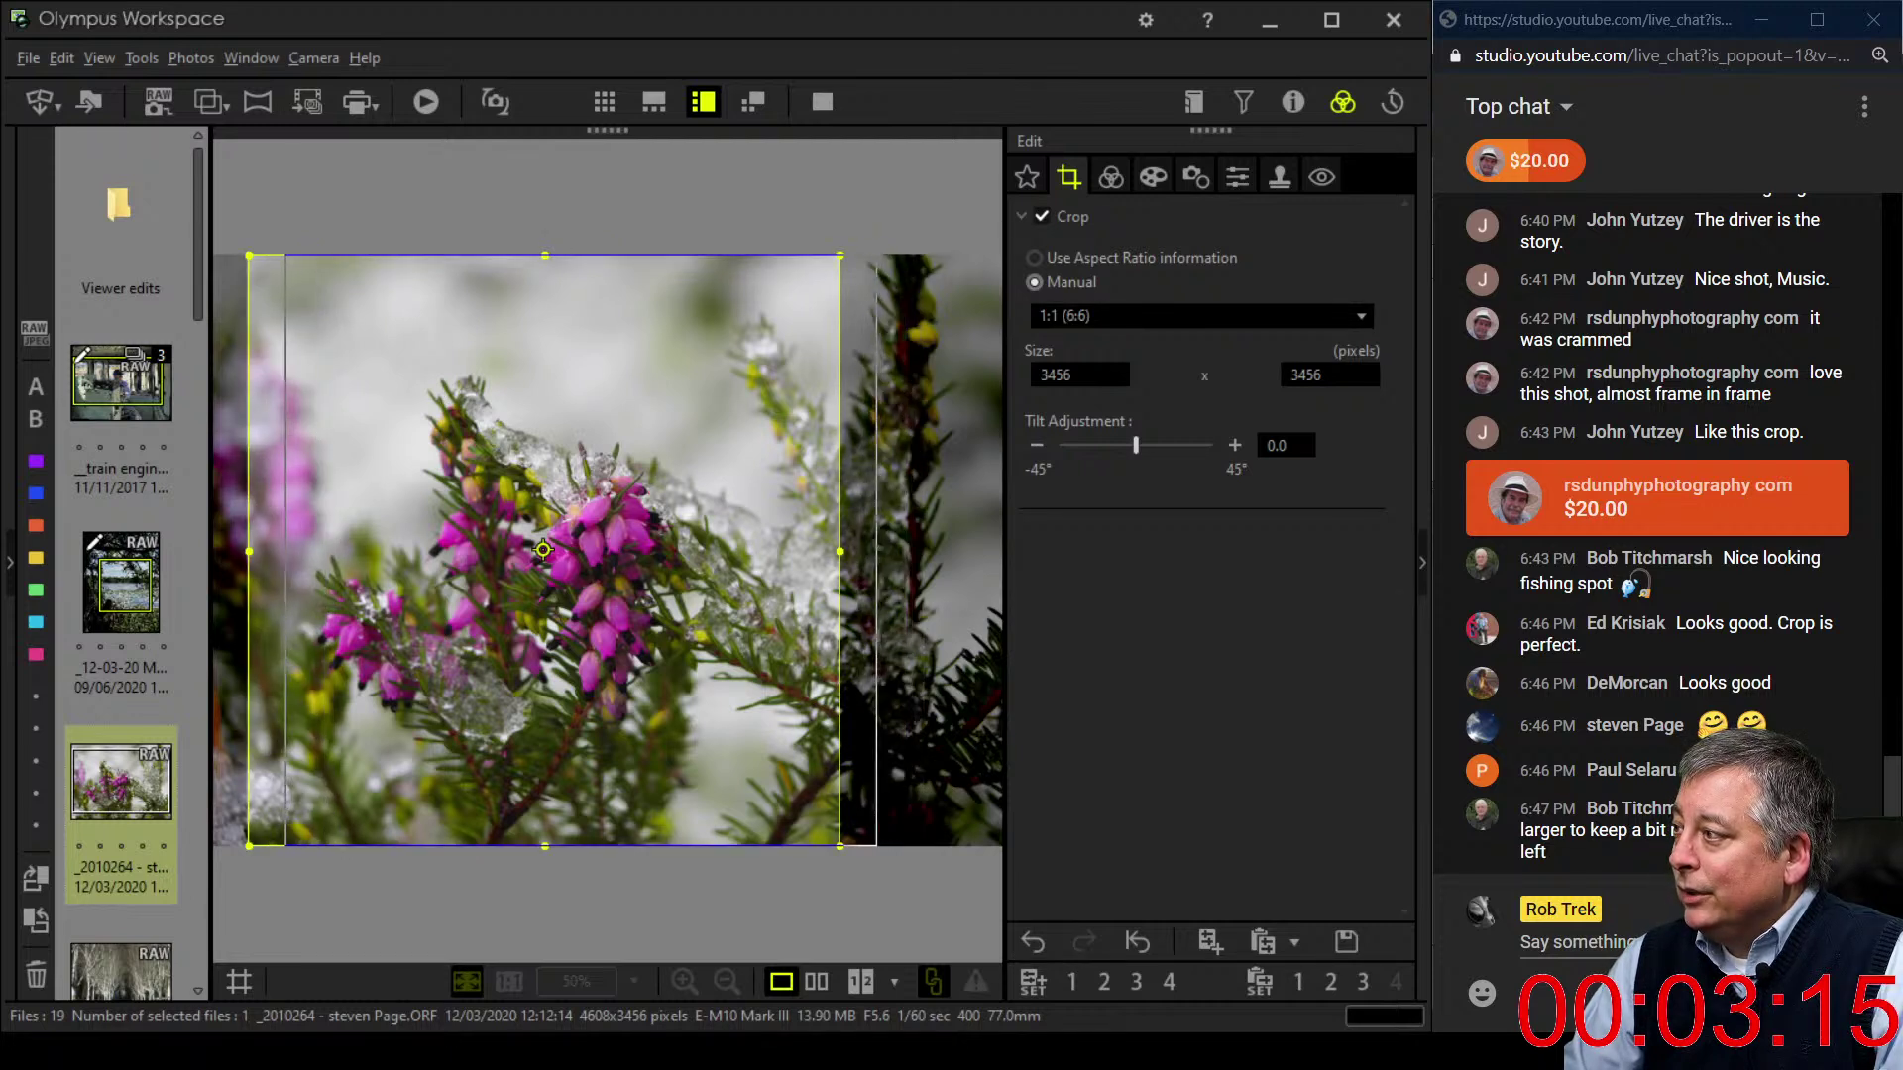
pyautogui.moveTo(543, 549); pyautogui.dragTo(565, 549)
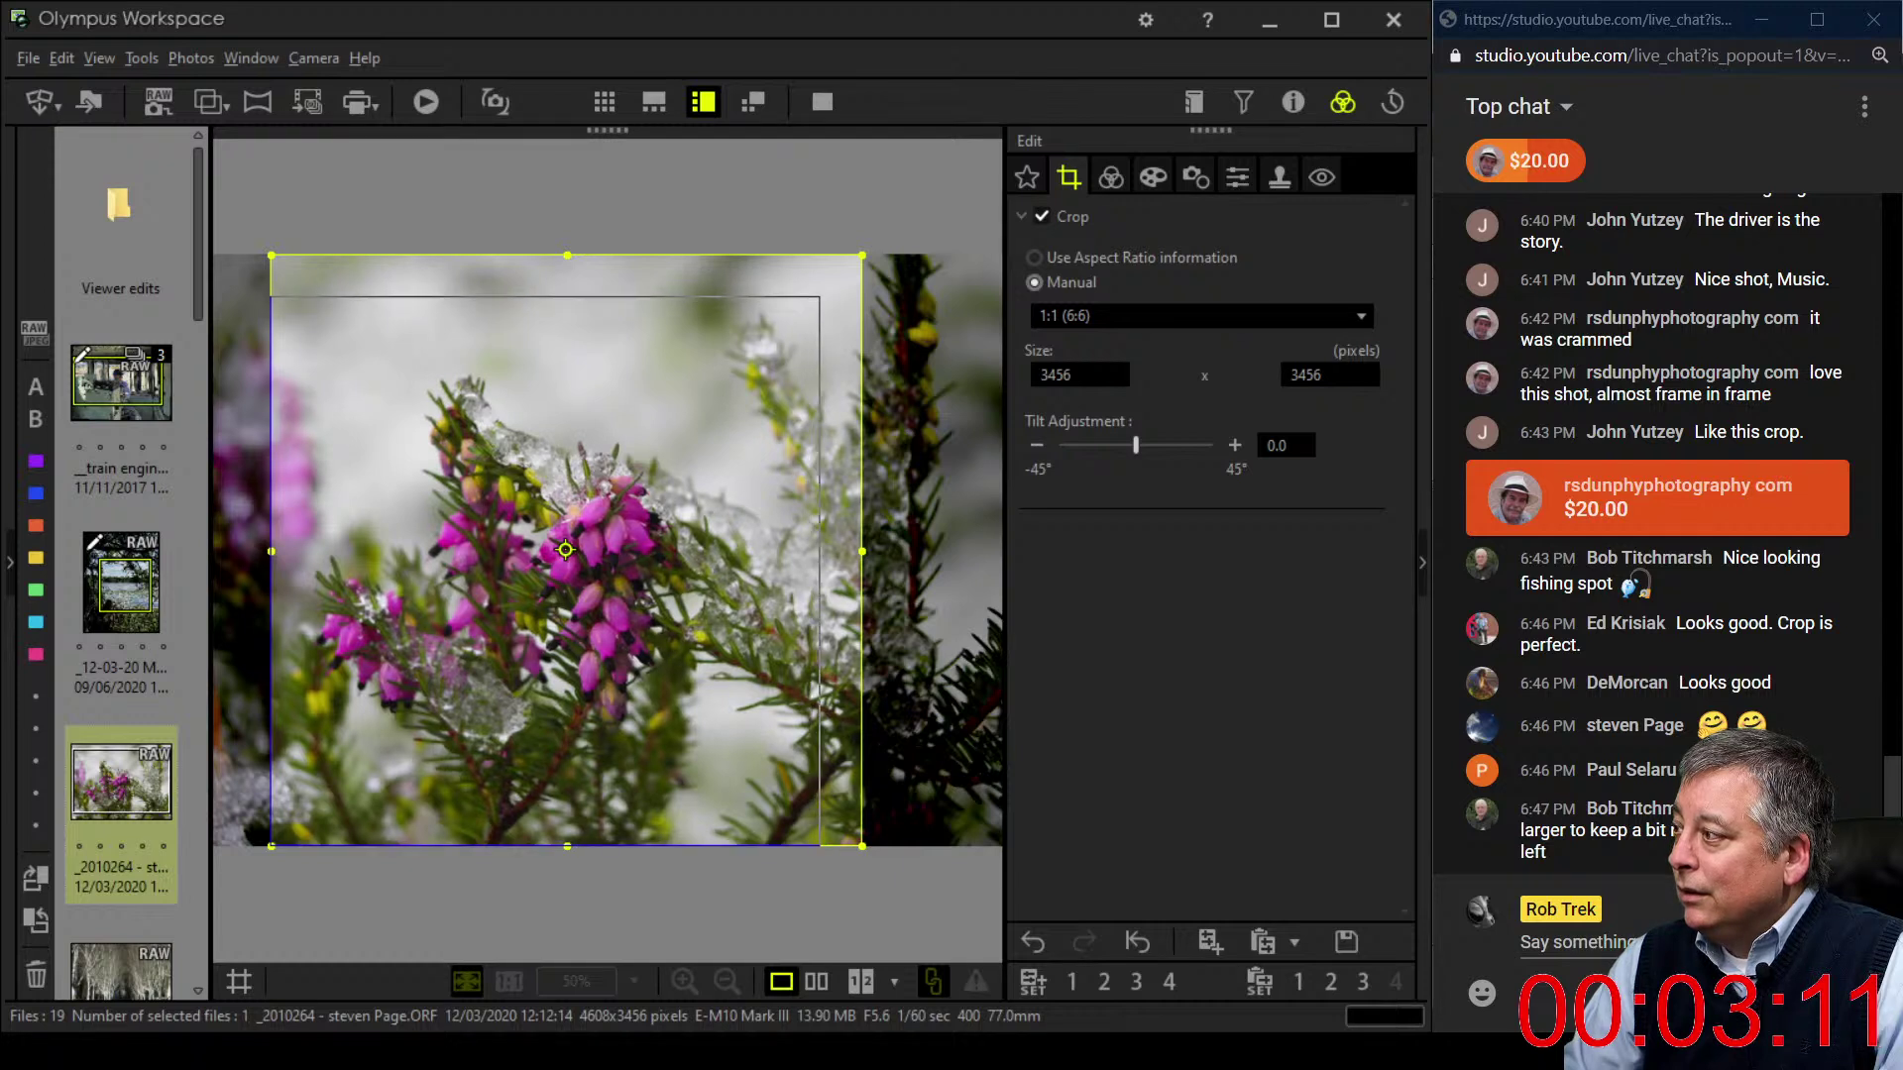
pyautogui.moveTo(862, 256); pyautogui.dragTo(820, 297)
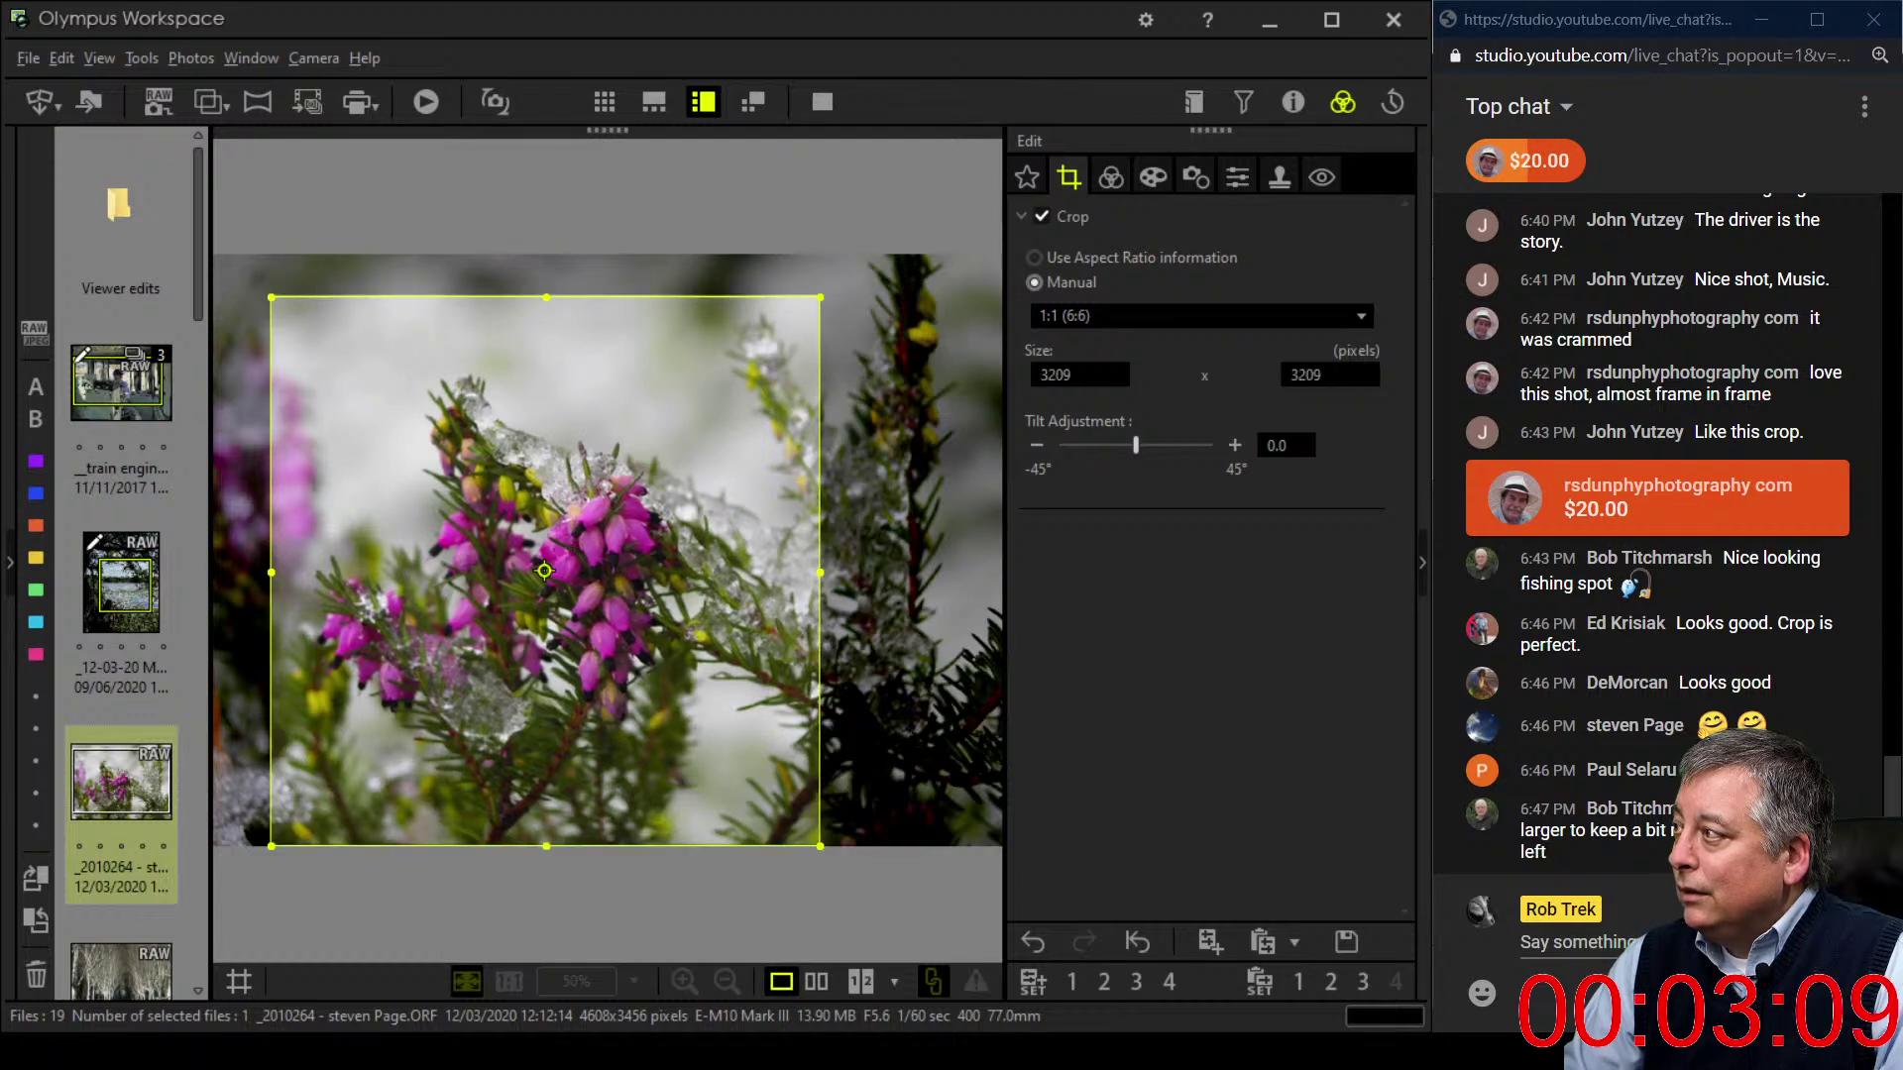
pyautogui.moveTo(779, 338); pyautogui.dragTo(749, 370)
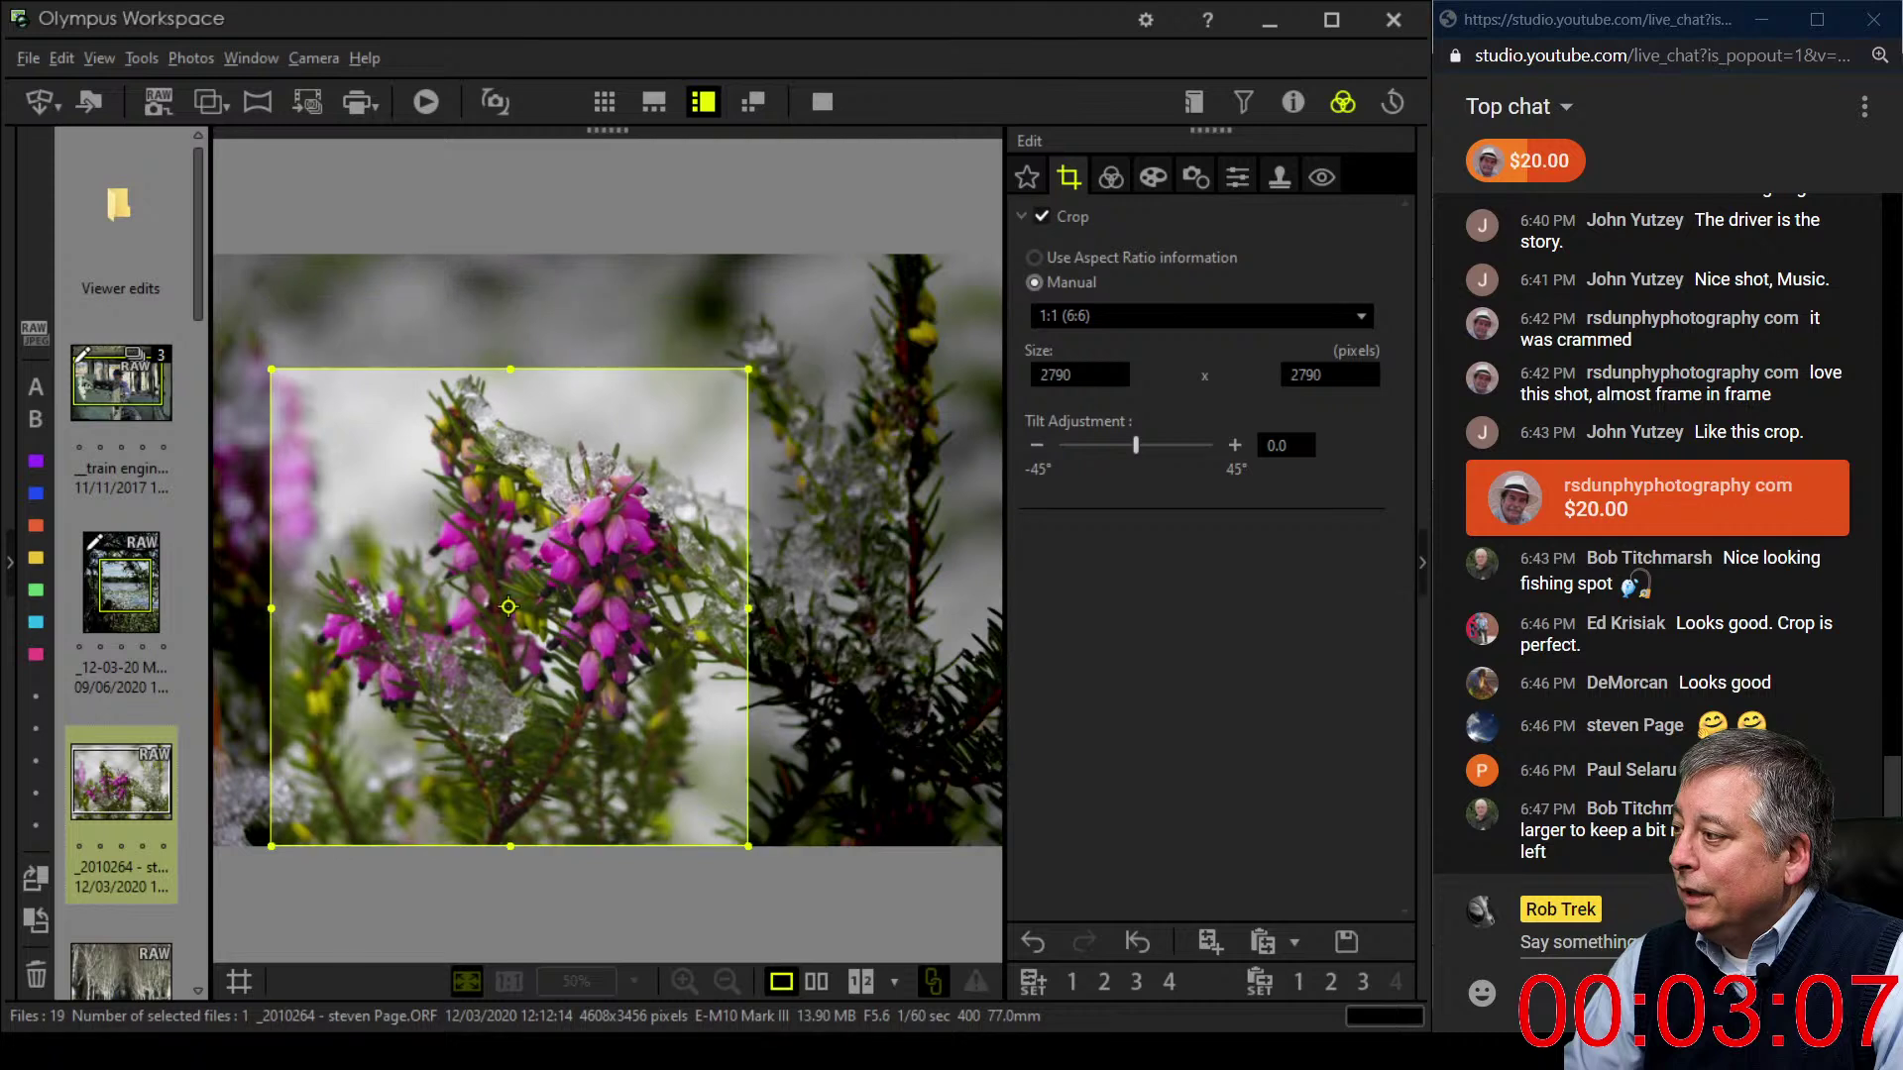
pyautogui.moveTo(509, 607); pyautogui.dragTo(488, 606)
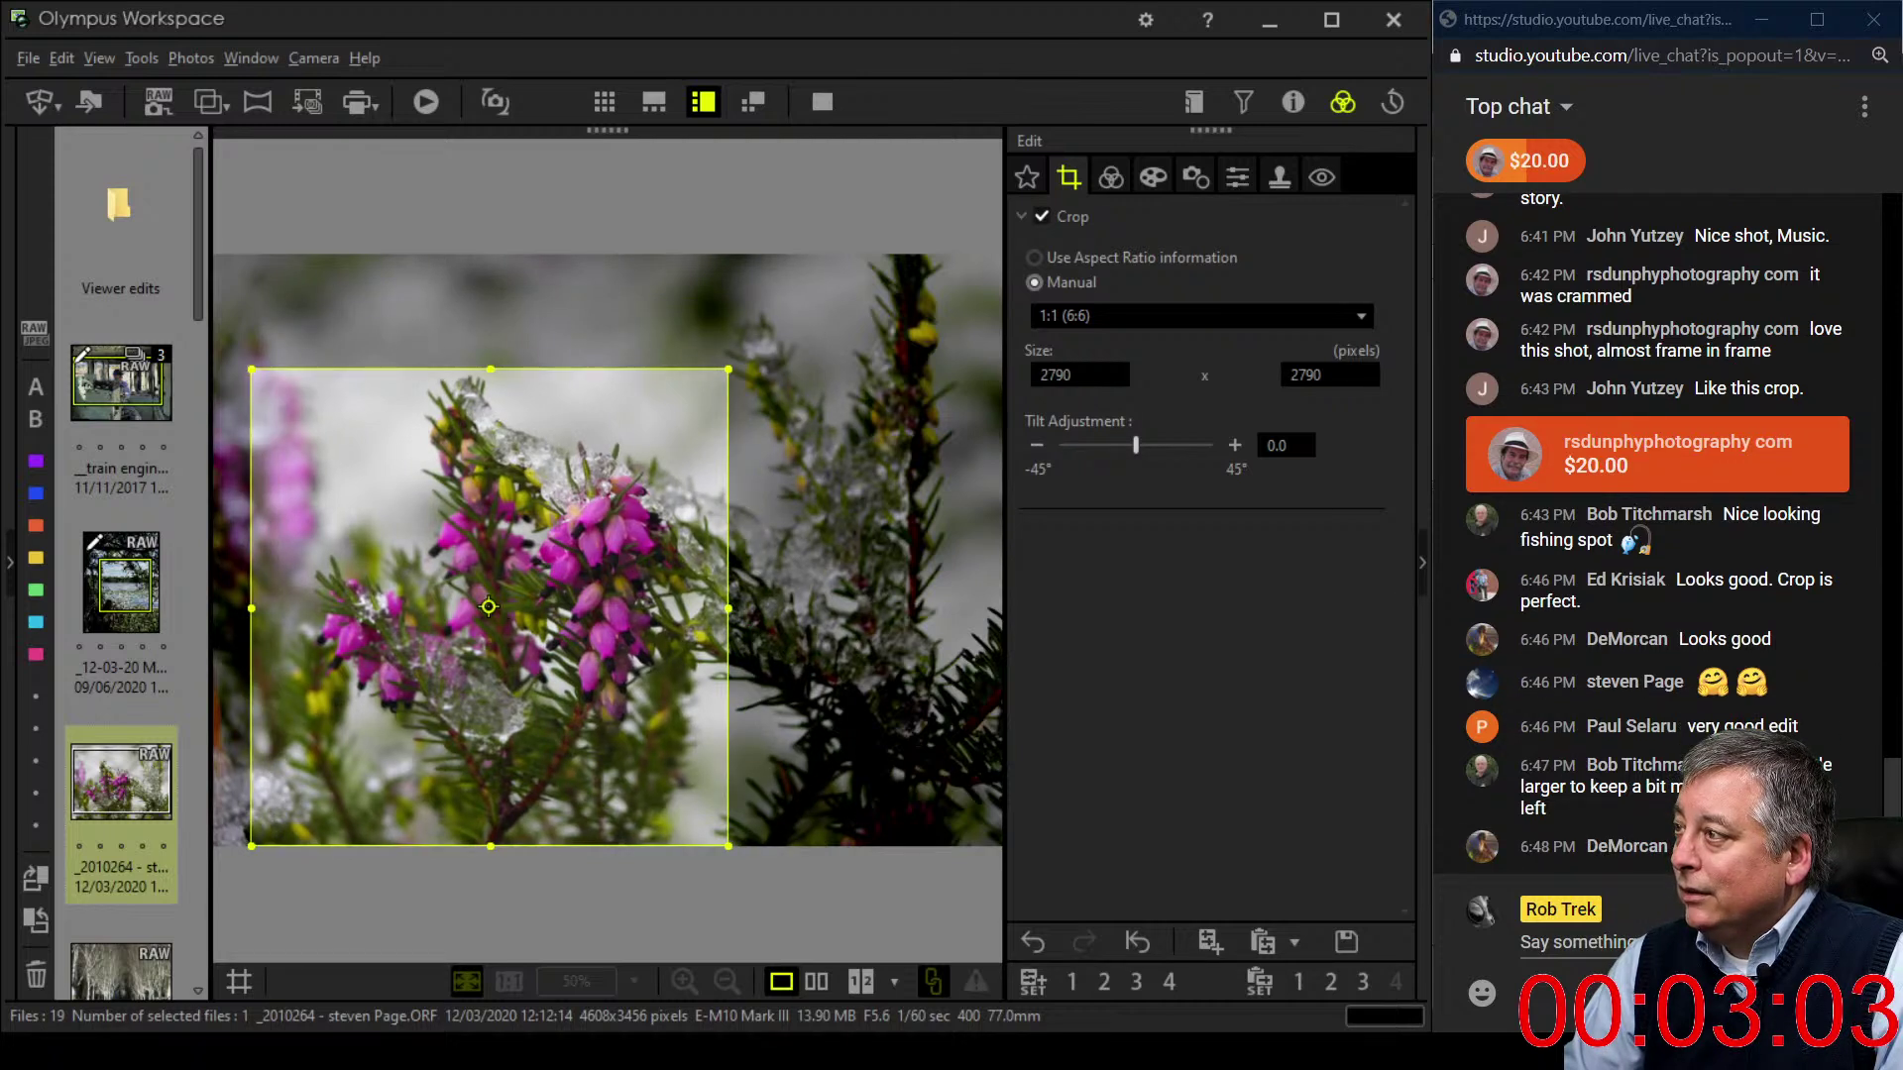
pyautogui.moveTo(252, 369); pyautogui.dragTo(215, 332)
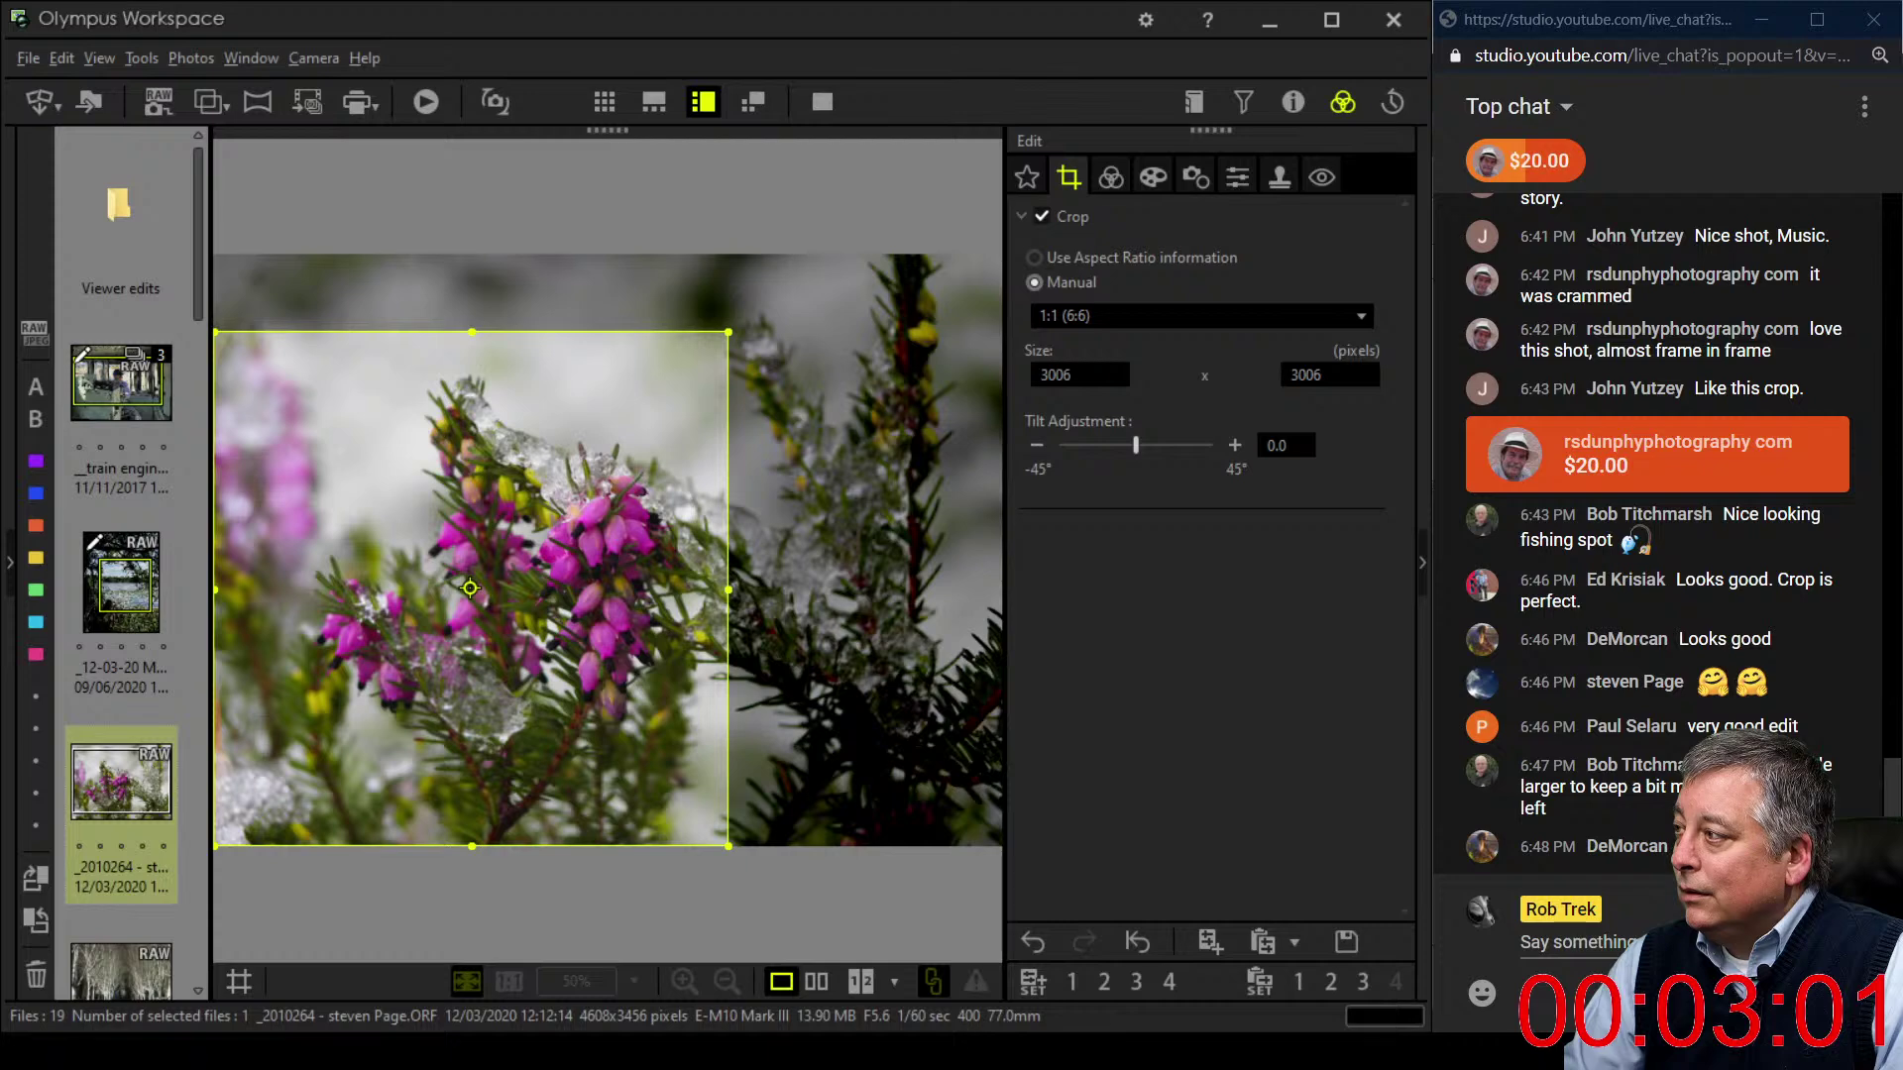
pyautogui.moveTo(470, 588); pyautogui.dragTo(486, 587)
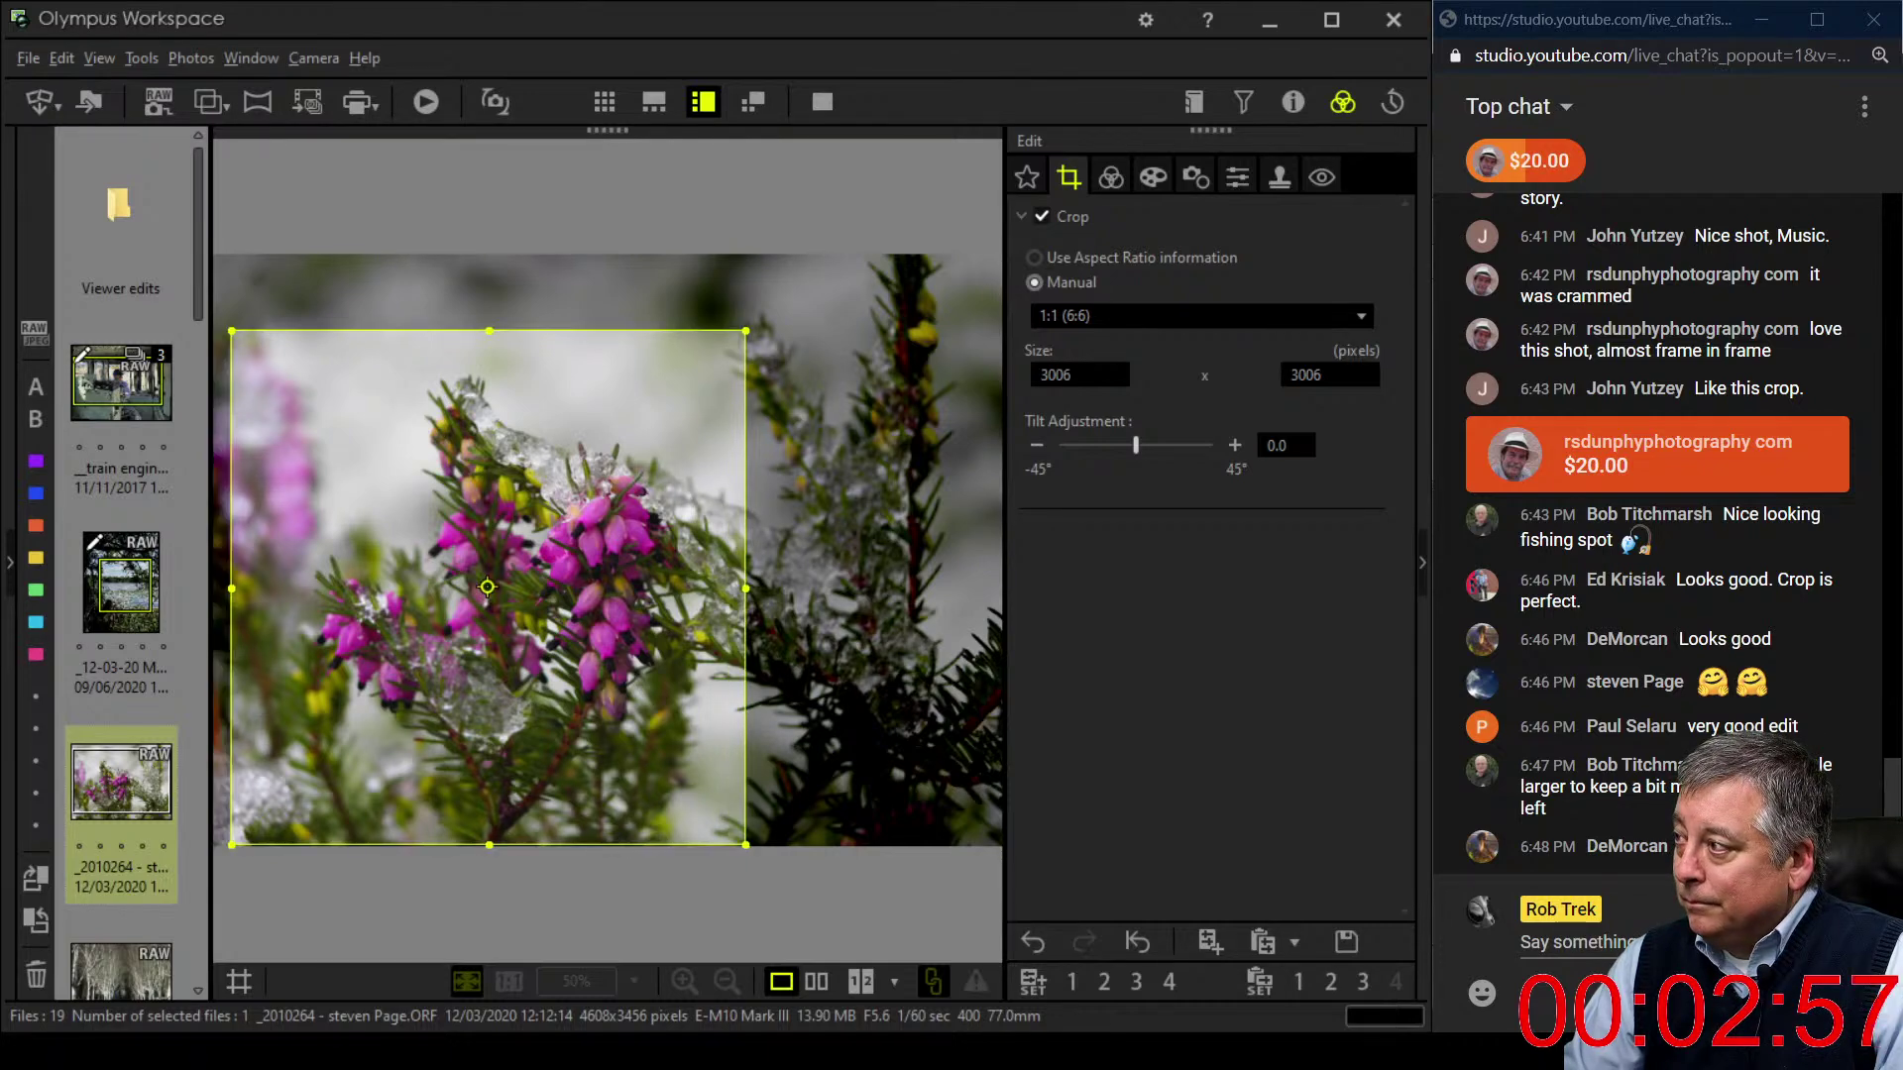
pyautogui.press('Return')
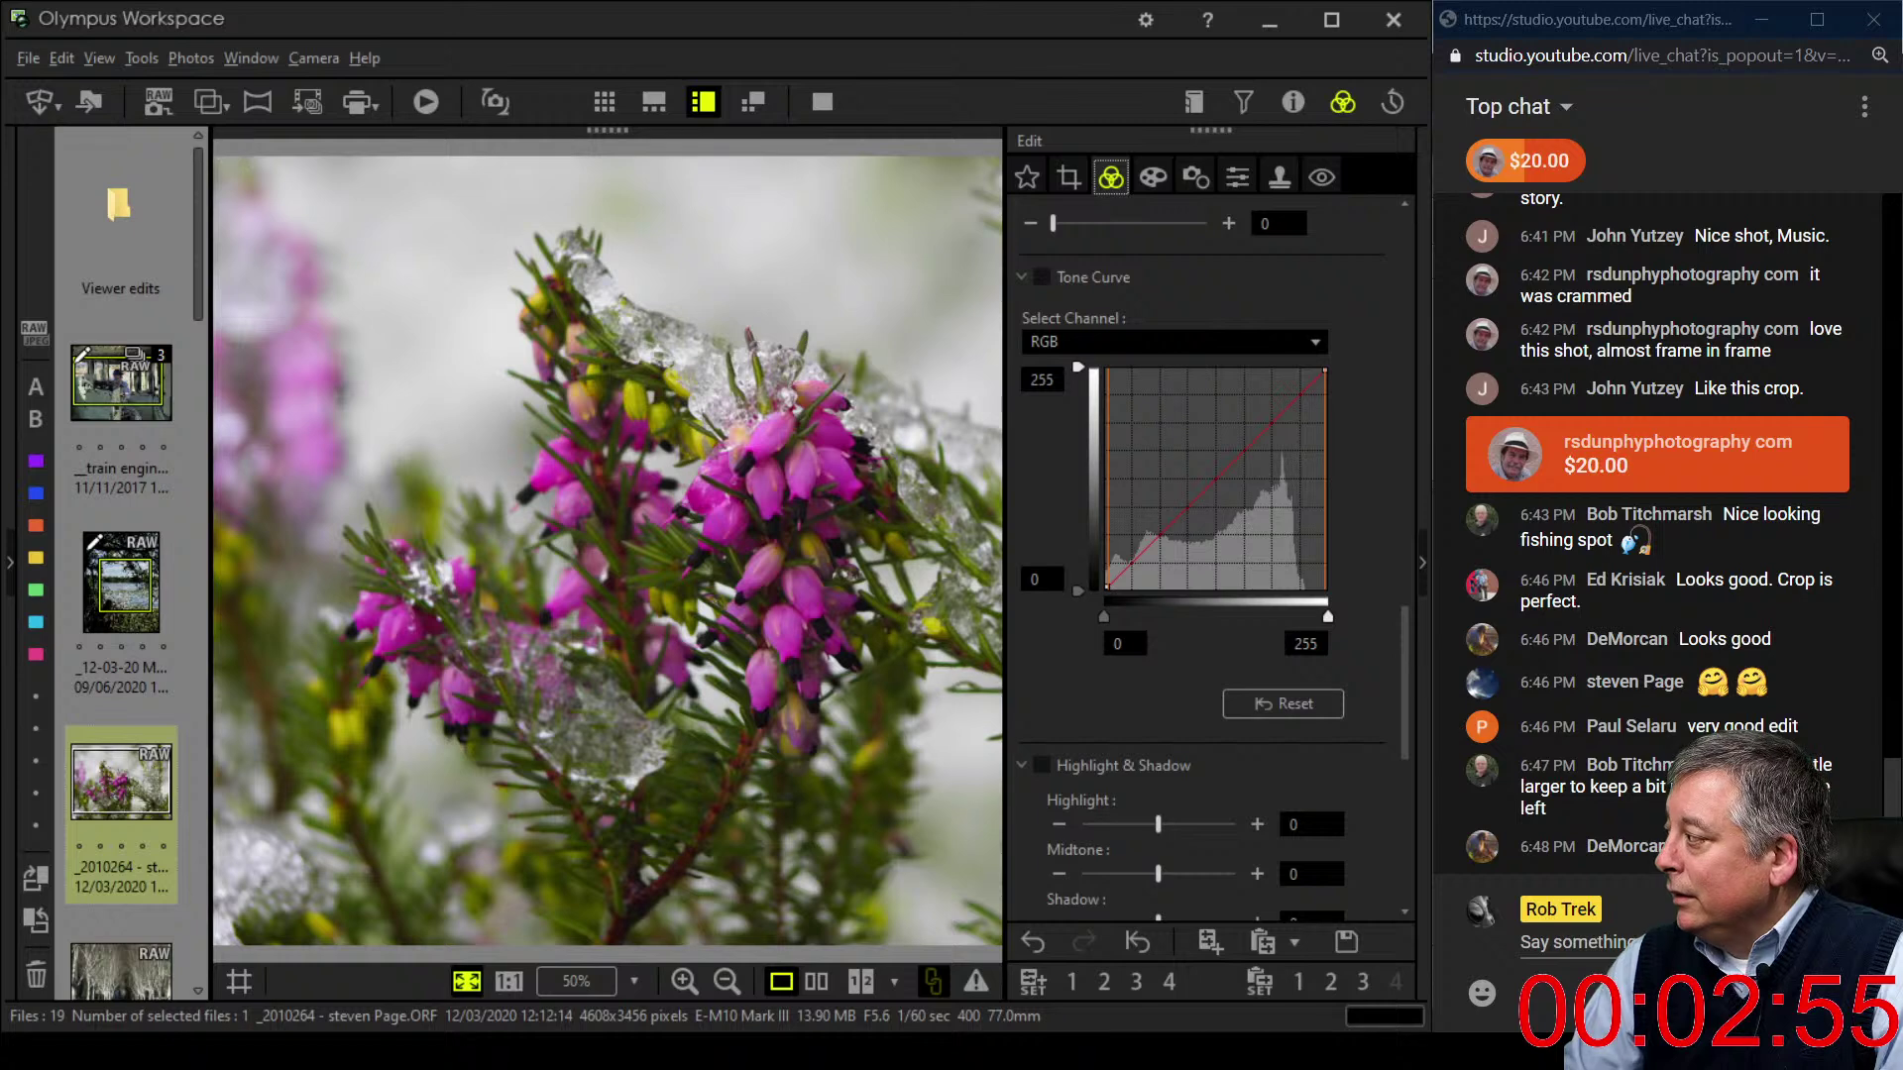
# - Reopen the flower photo's crop and try a 16:9 frame, shrunk around the purple blossoms
pyautogui.click(1068, 178)
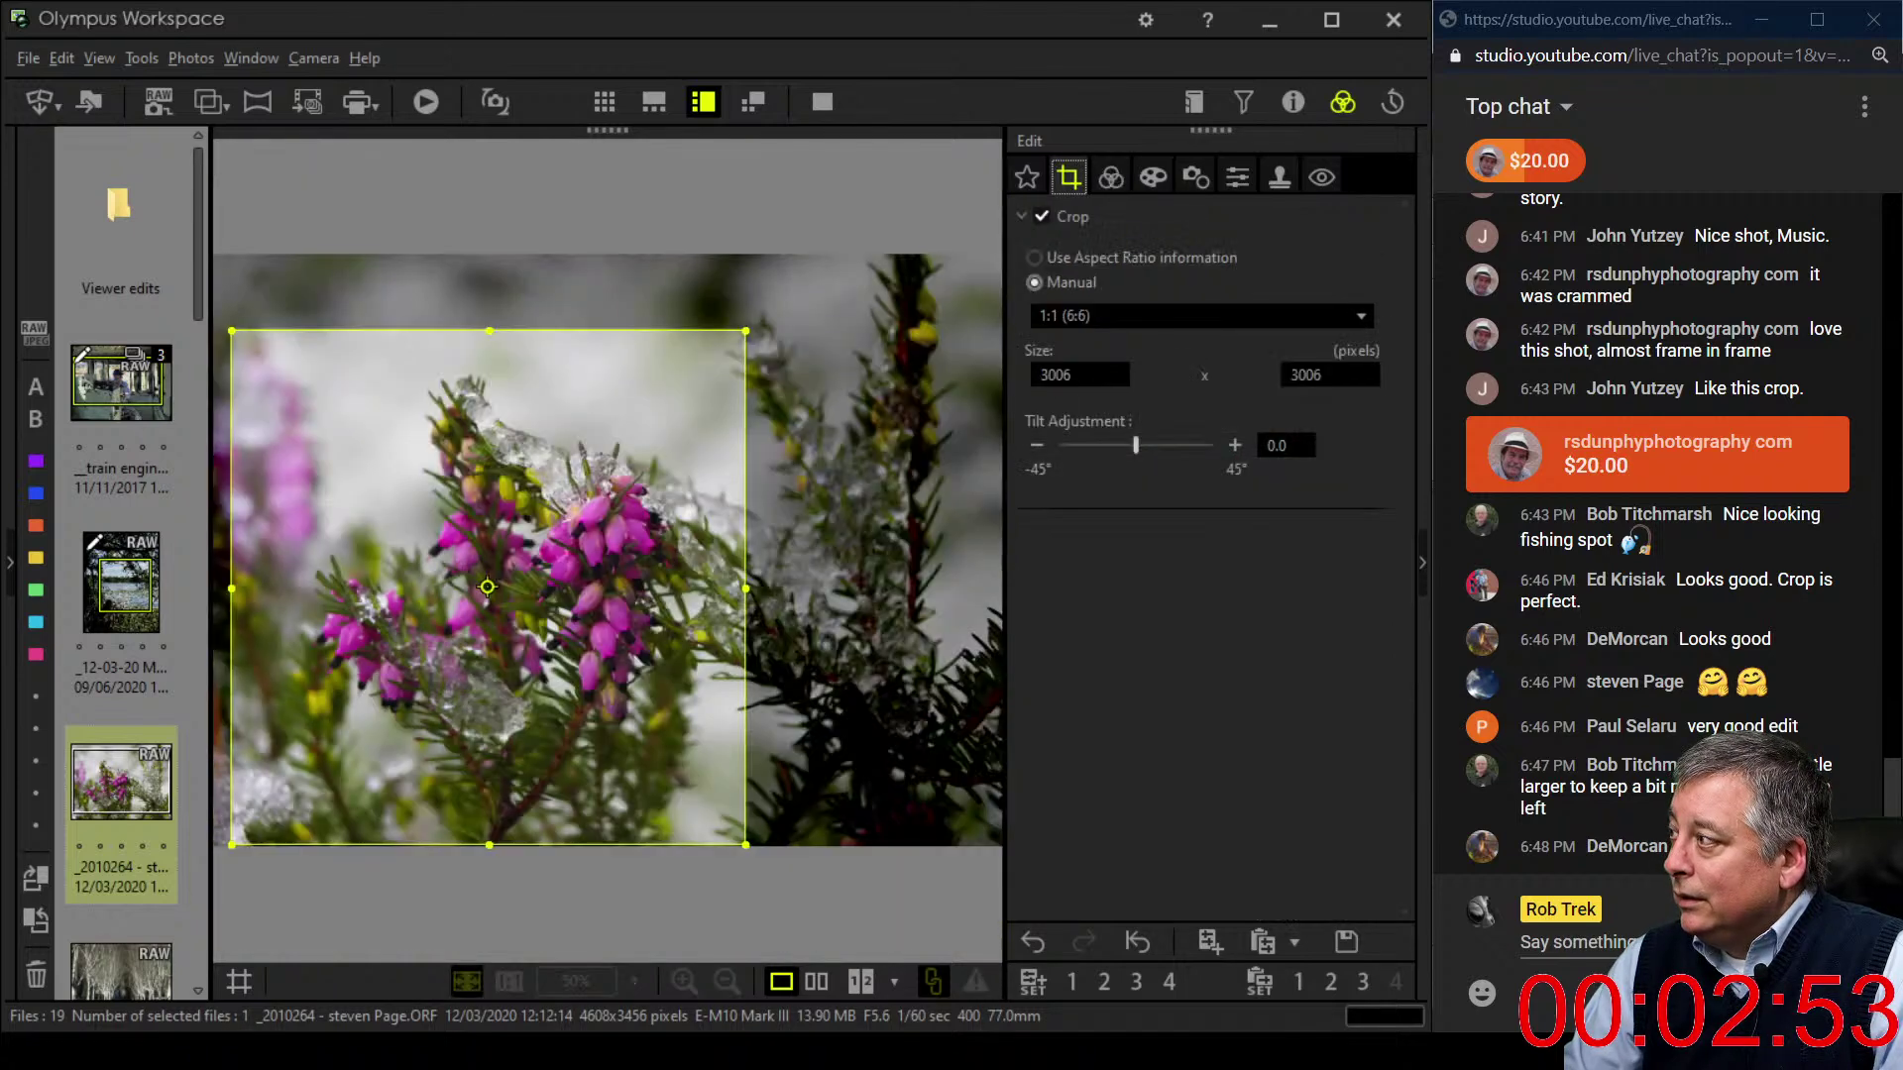
pyautogui.click(1201, 315)
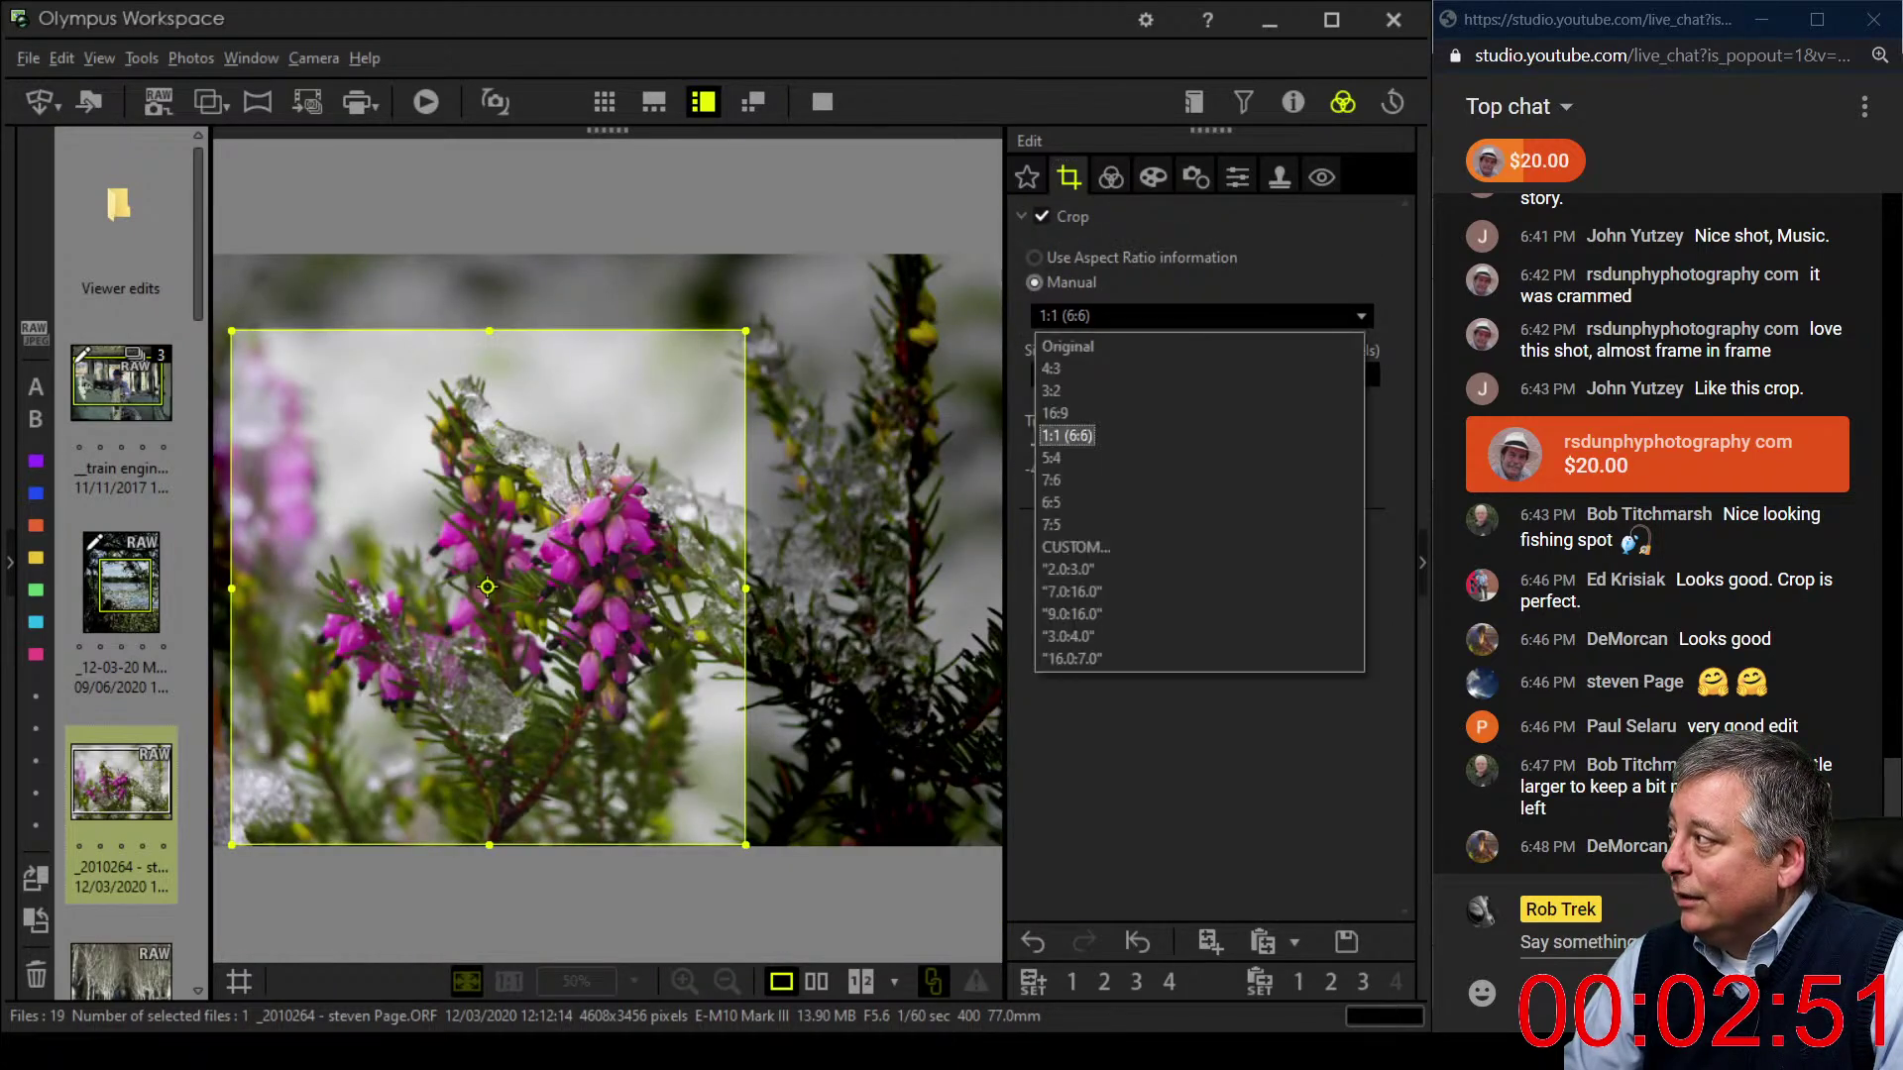
pyautogui.press('Return')
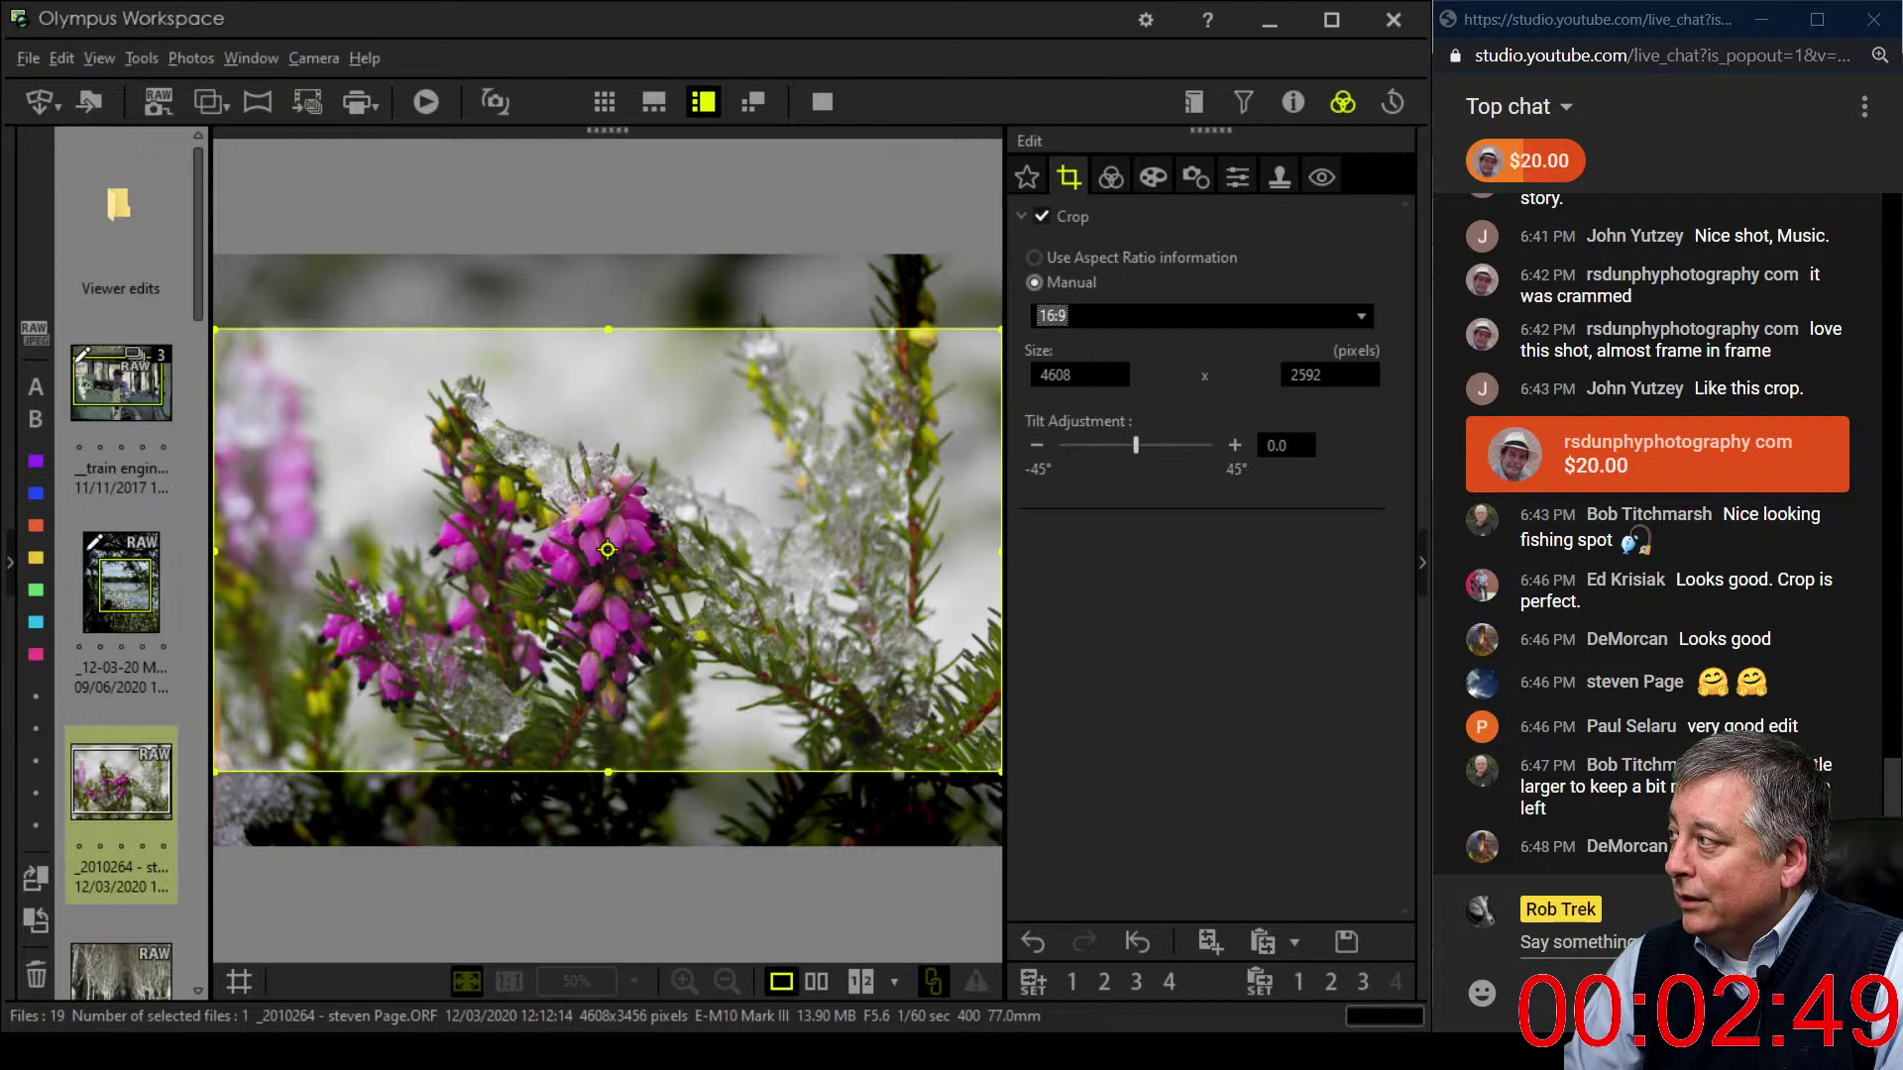
pyautogui.moveTo(1001, 329); pyautogui.dragTo(910, 380)
# - Try a 4:3 crop around the blossoms, first landscape at about 3528 x 2646 pixels and in portrait orientation at 2592 x 3456
pyautogui.click(1201, 315)
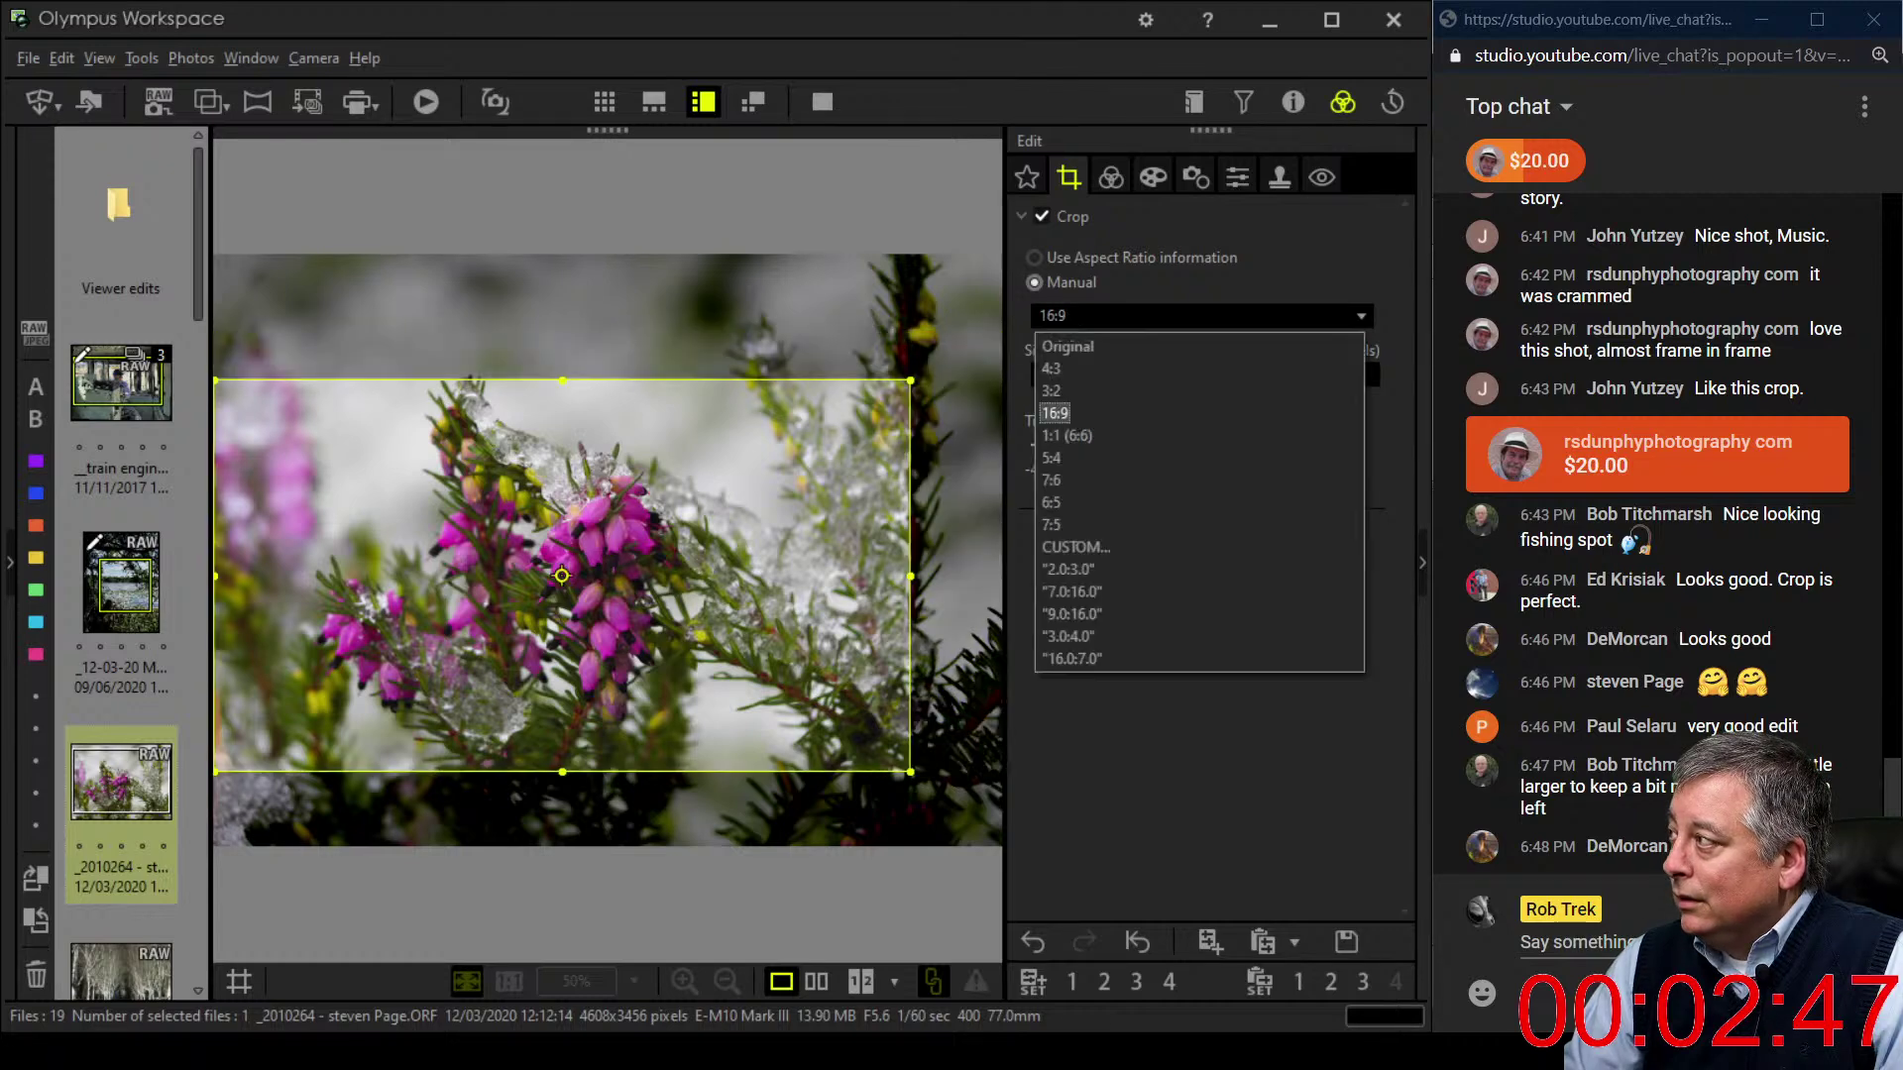
pyautogui.press('Up')
pyautogui.press('Up')
pyautogui.press('Return')
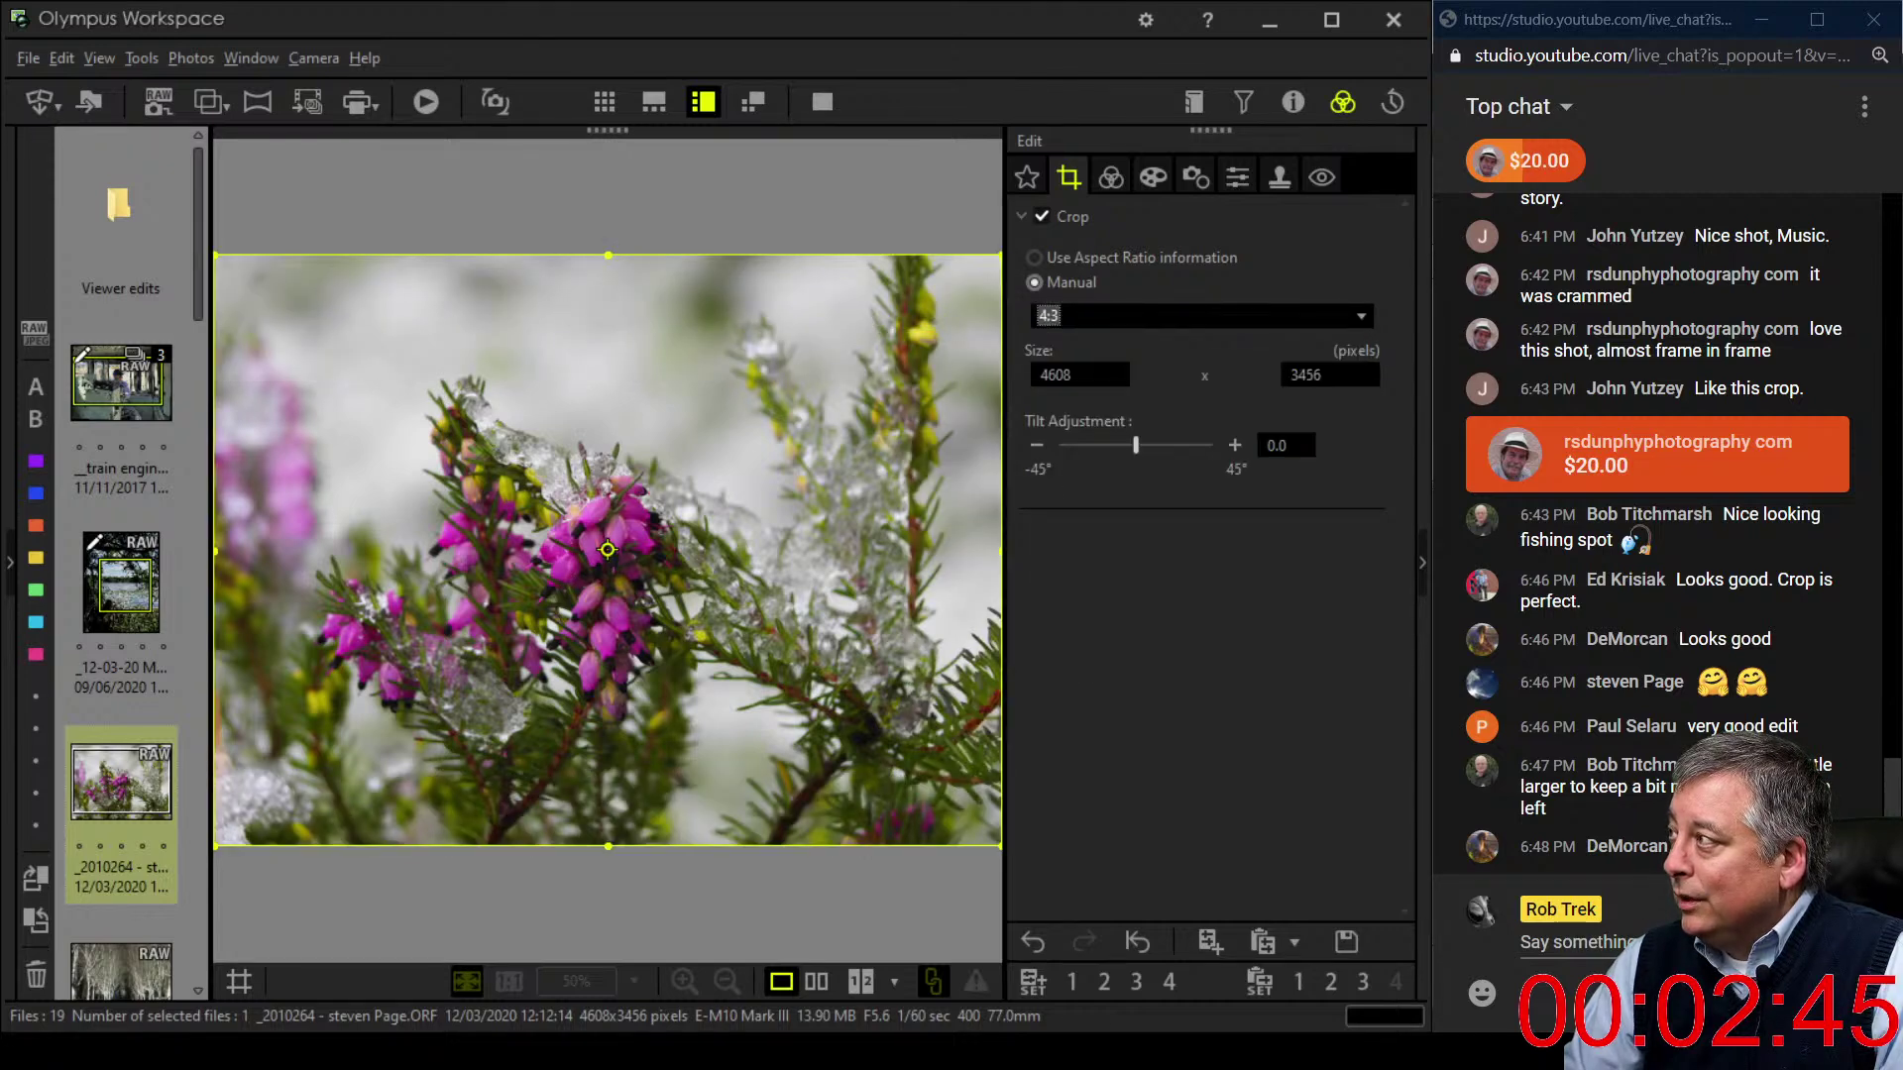
pyautogui.moveTo(1001, 255); pyautogui.dragTo(817, 355)
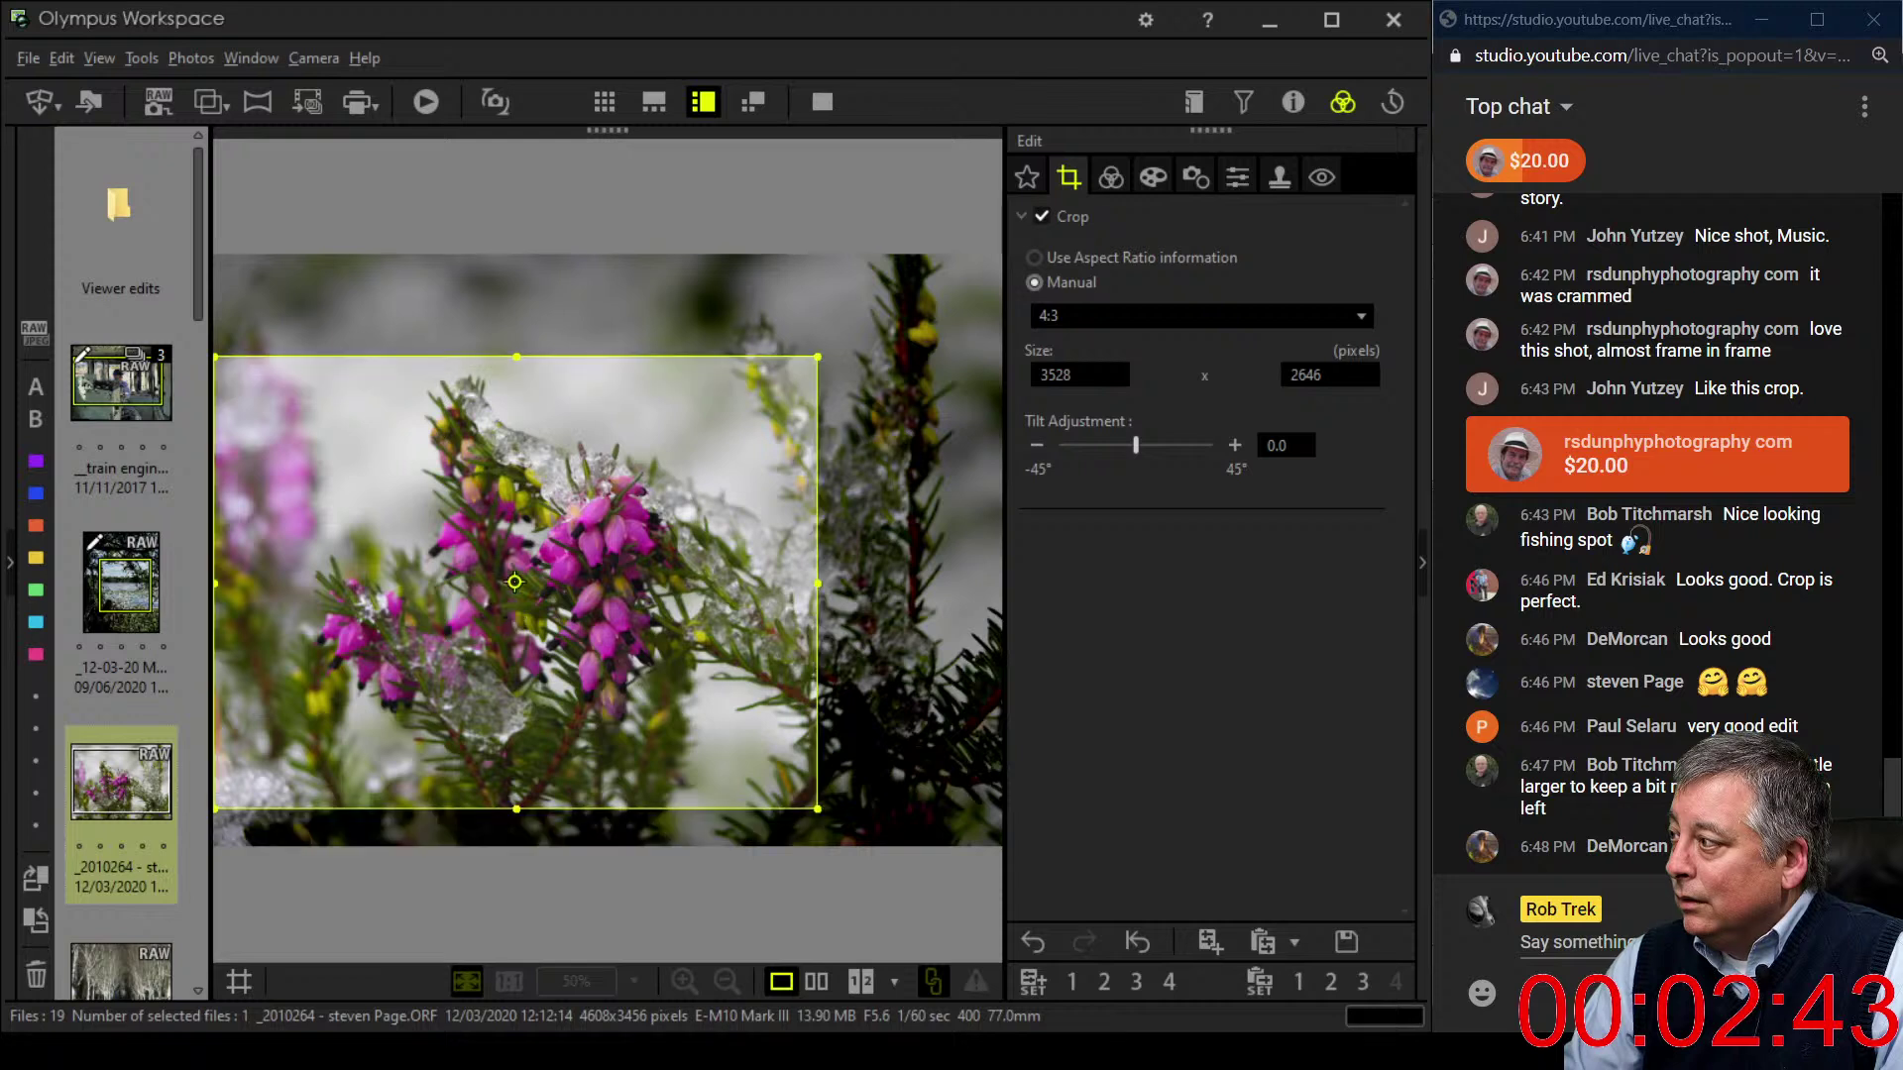
pyautogui.moveTo(515, 582)
pyautogui.mouseDown()
pyautogui.moveTo(514, 620)
pyautogui.moveTo(514, 586)
pyautogui.mouseUp()
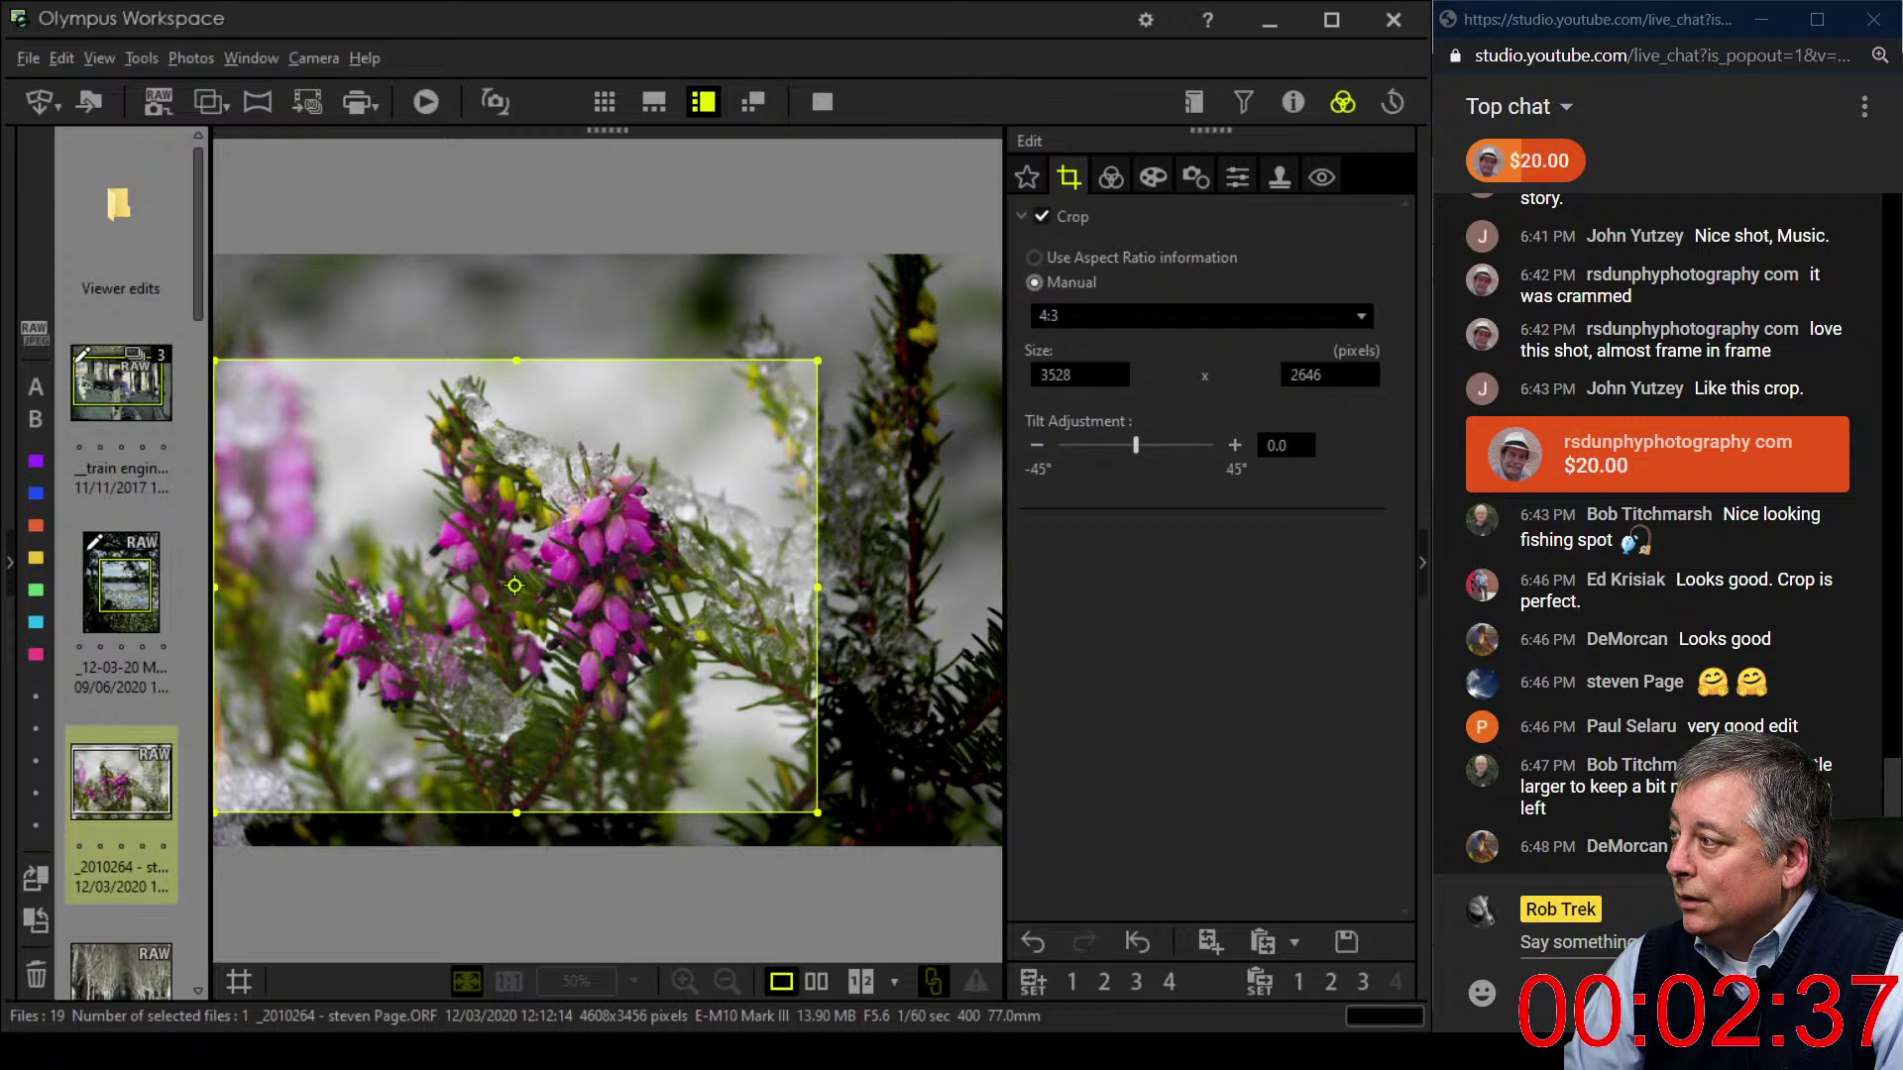
pyautogui.press('r')
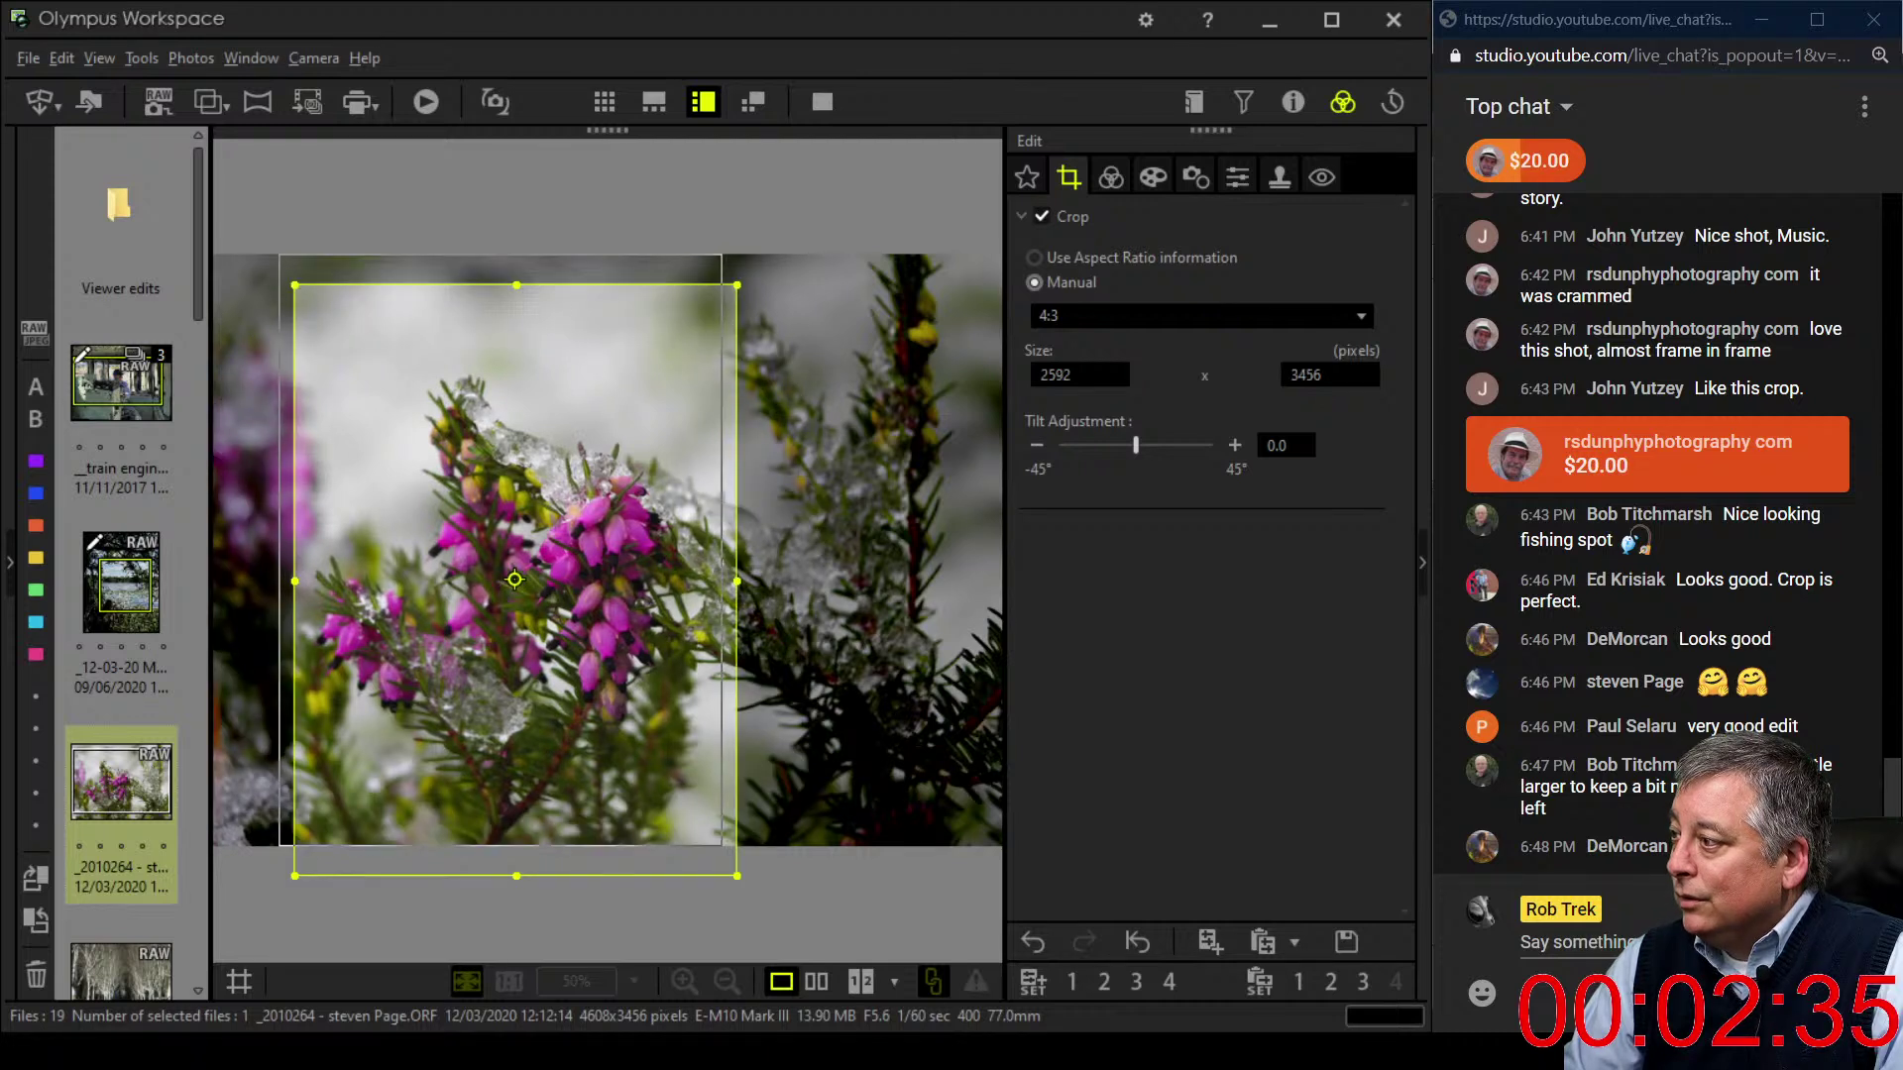
pyautogui.moveTo(514, 580)
pyautogui.mouseDown()
pyautogui.moveTo(472, 550)
pyautogui.moveTo(513, 550)
pyautogui.mouseUp()
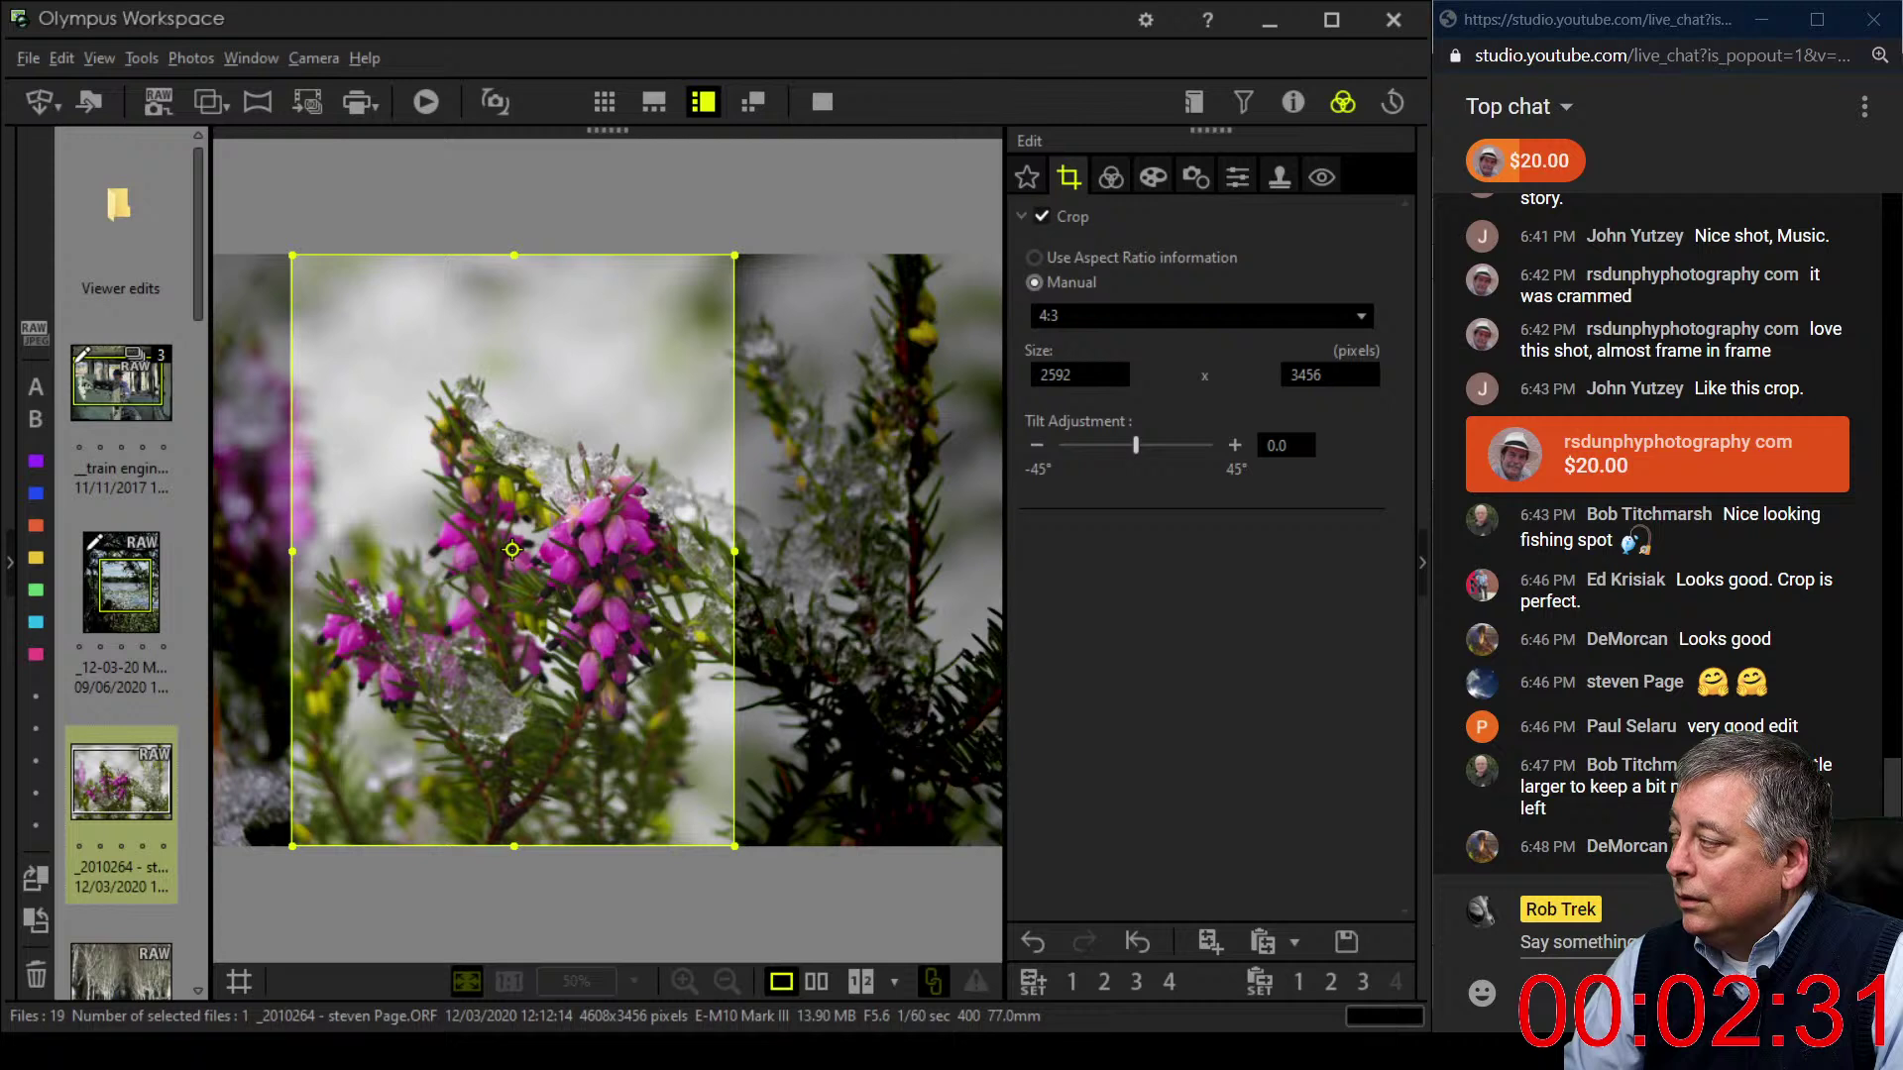
# - Set the crop ratio to 1:1 (6:6), size it to about 3033 x 3033 pixels, and position it around the purple blossoms
pyautogui.click(1200, 315)
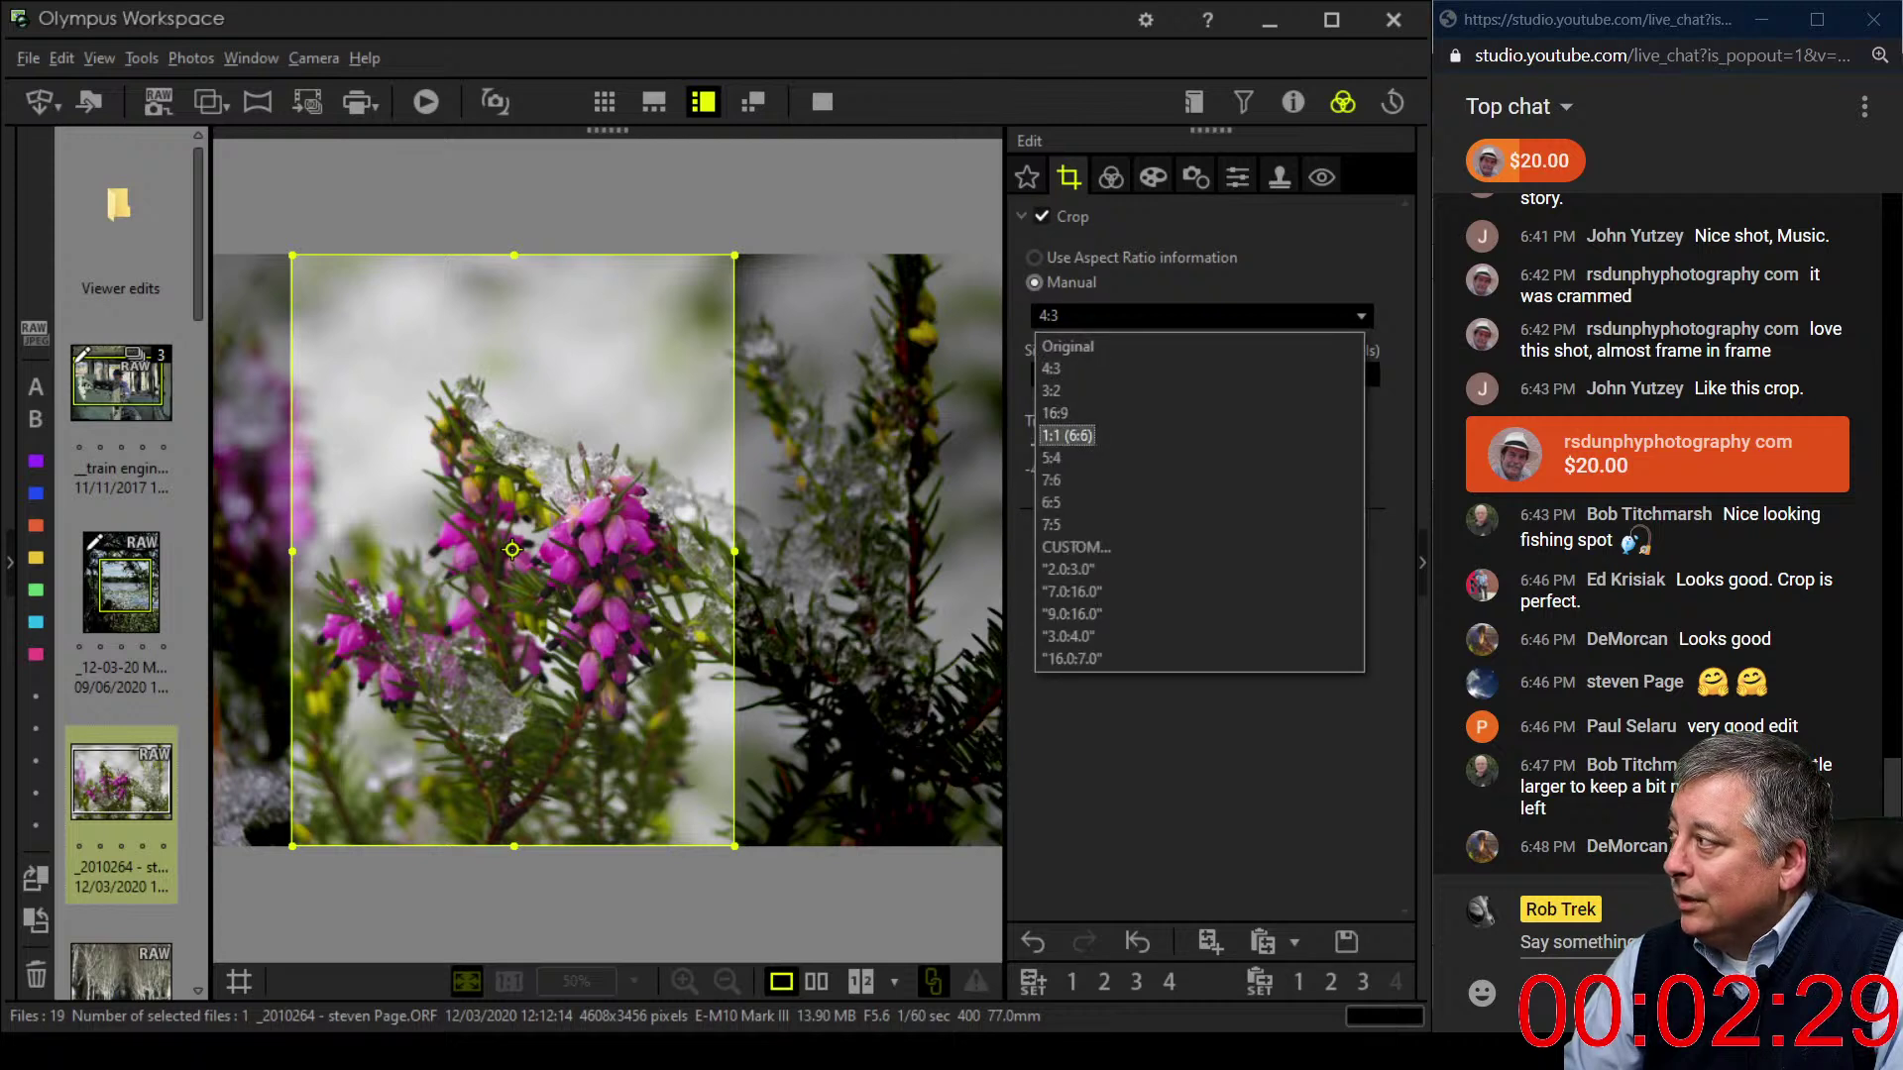
pyautogui.press('Return')
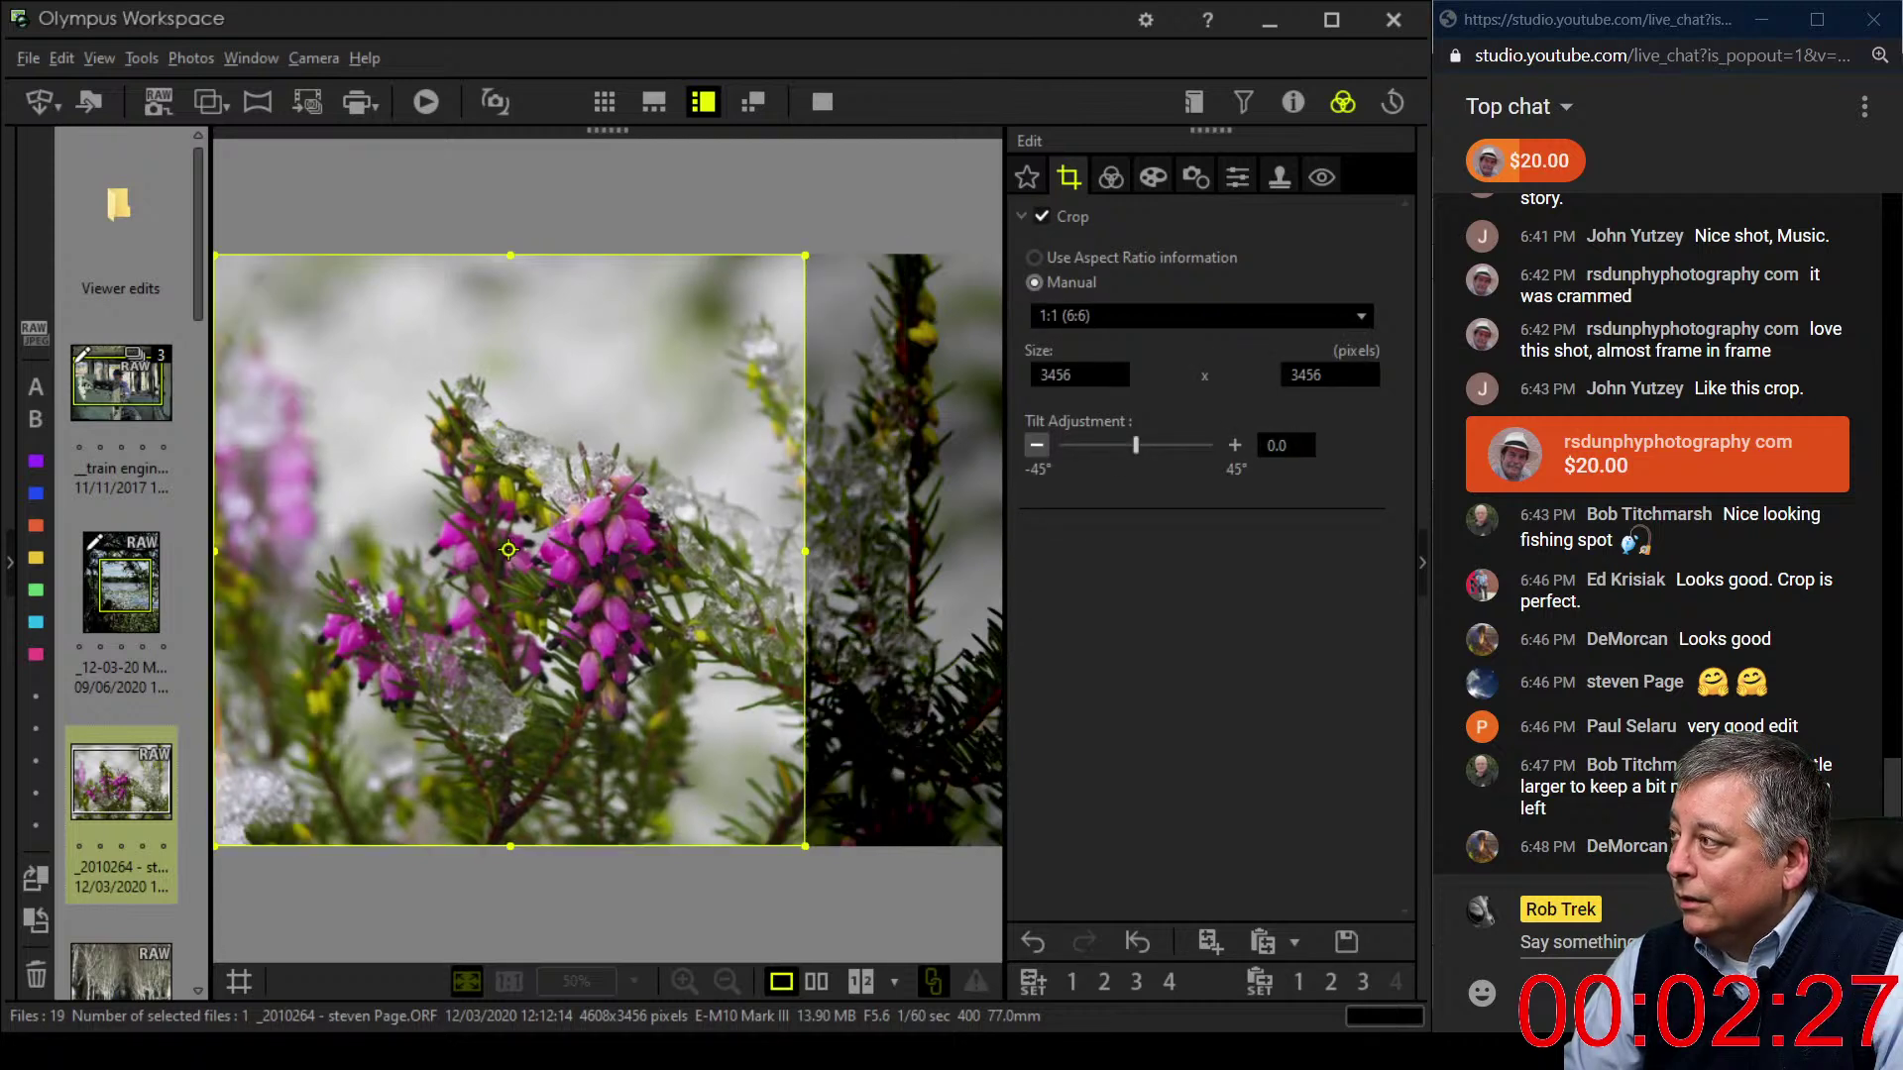
pyautogui.moveTo(511, 255); pyautogui.dragTo(510, 328)
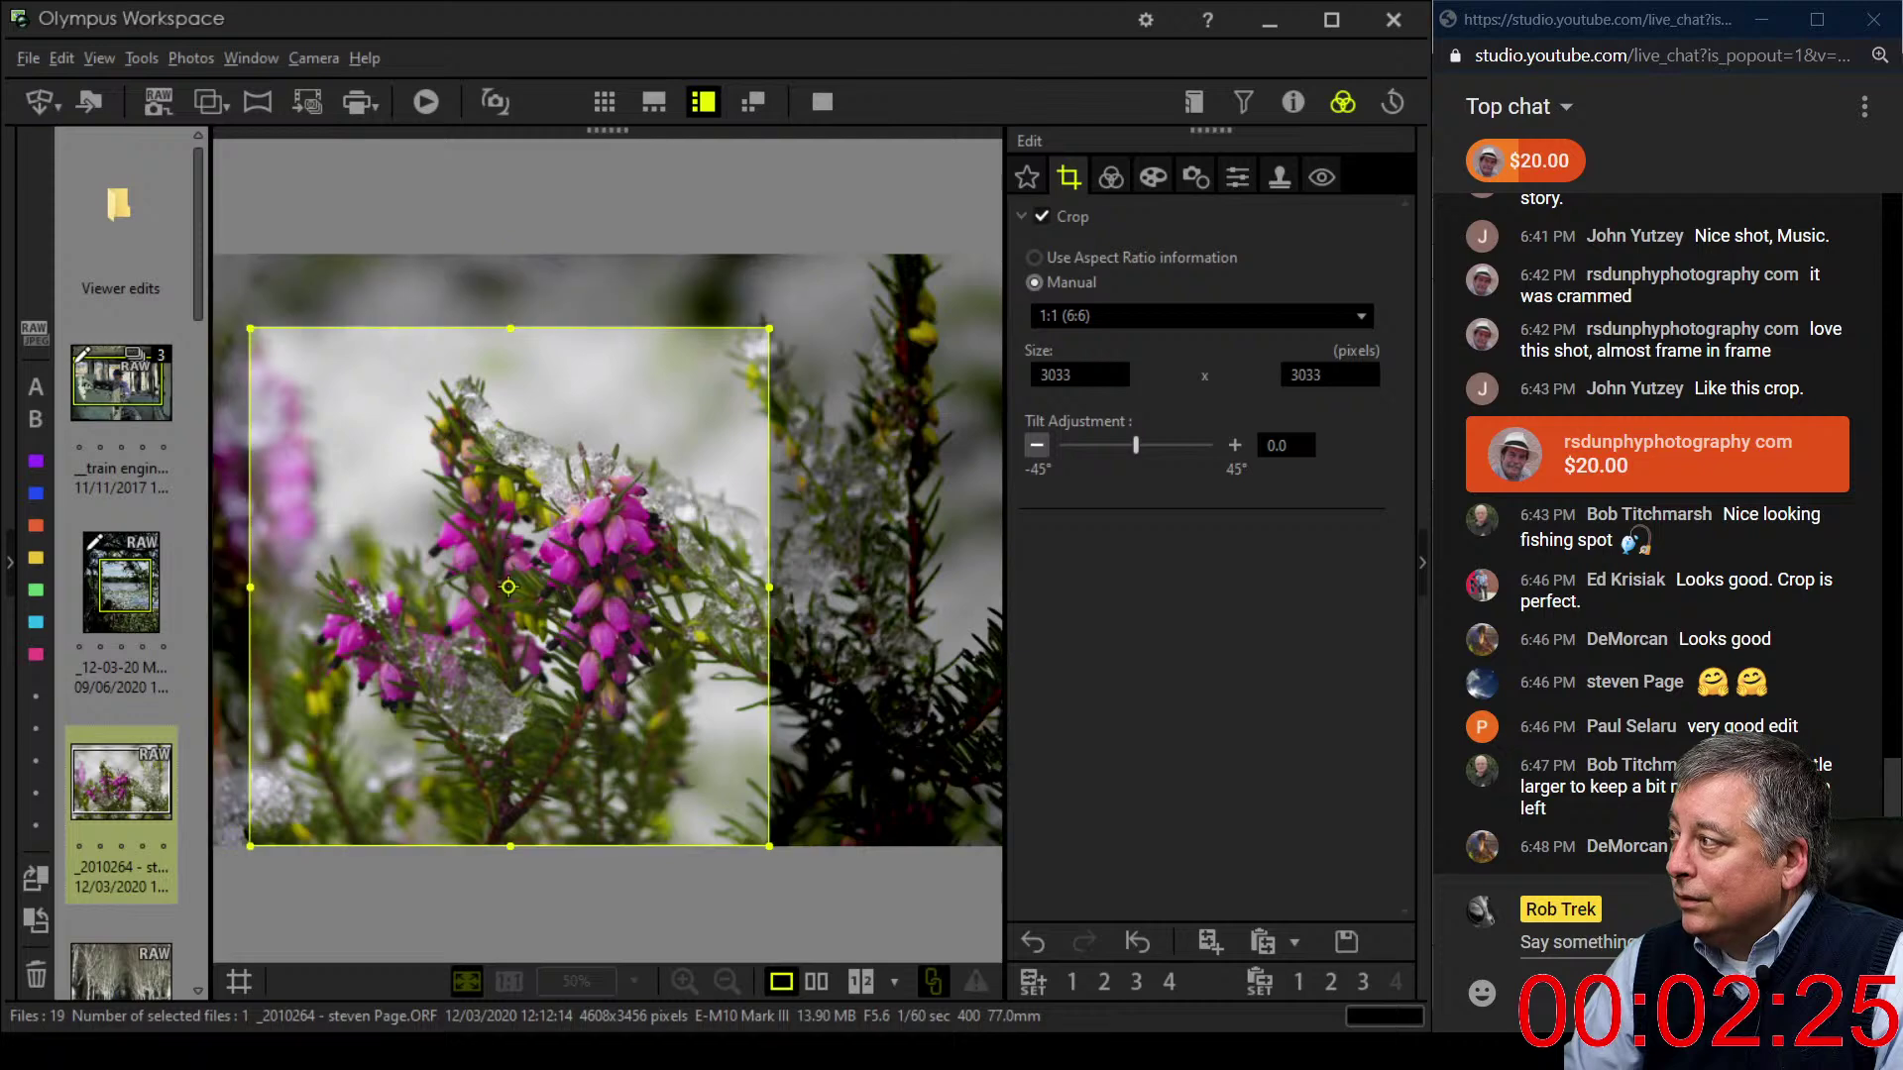
pyautogui.moveTo(509, 587); pyautogui.dragTo(500, 587)
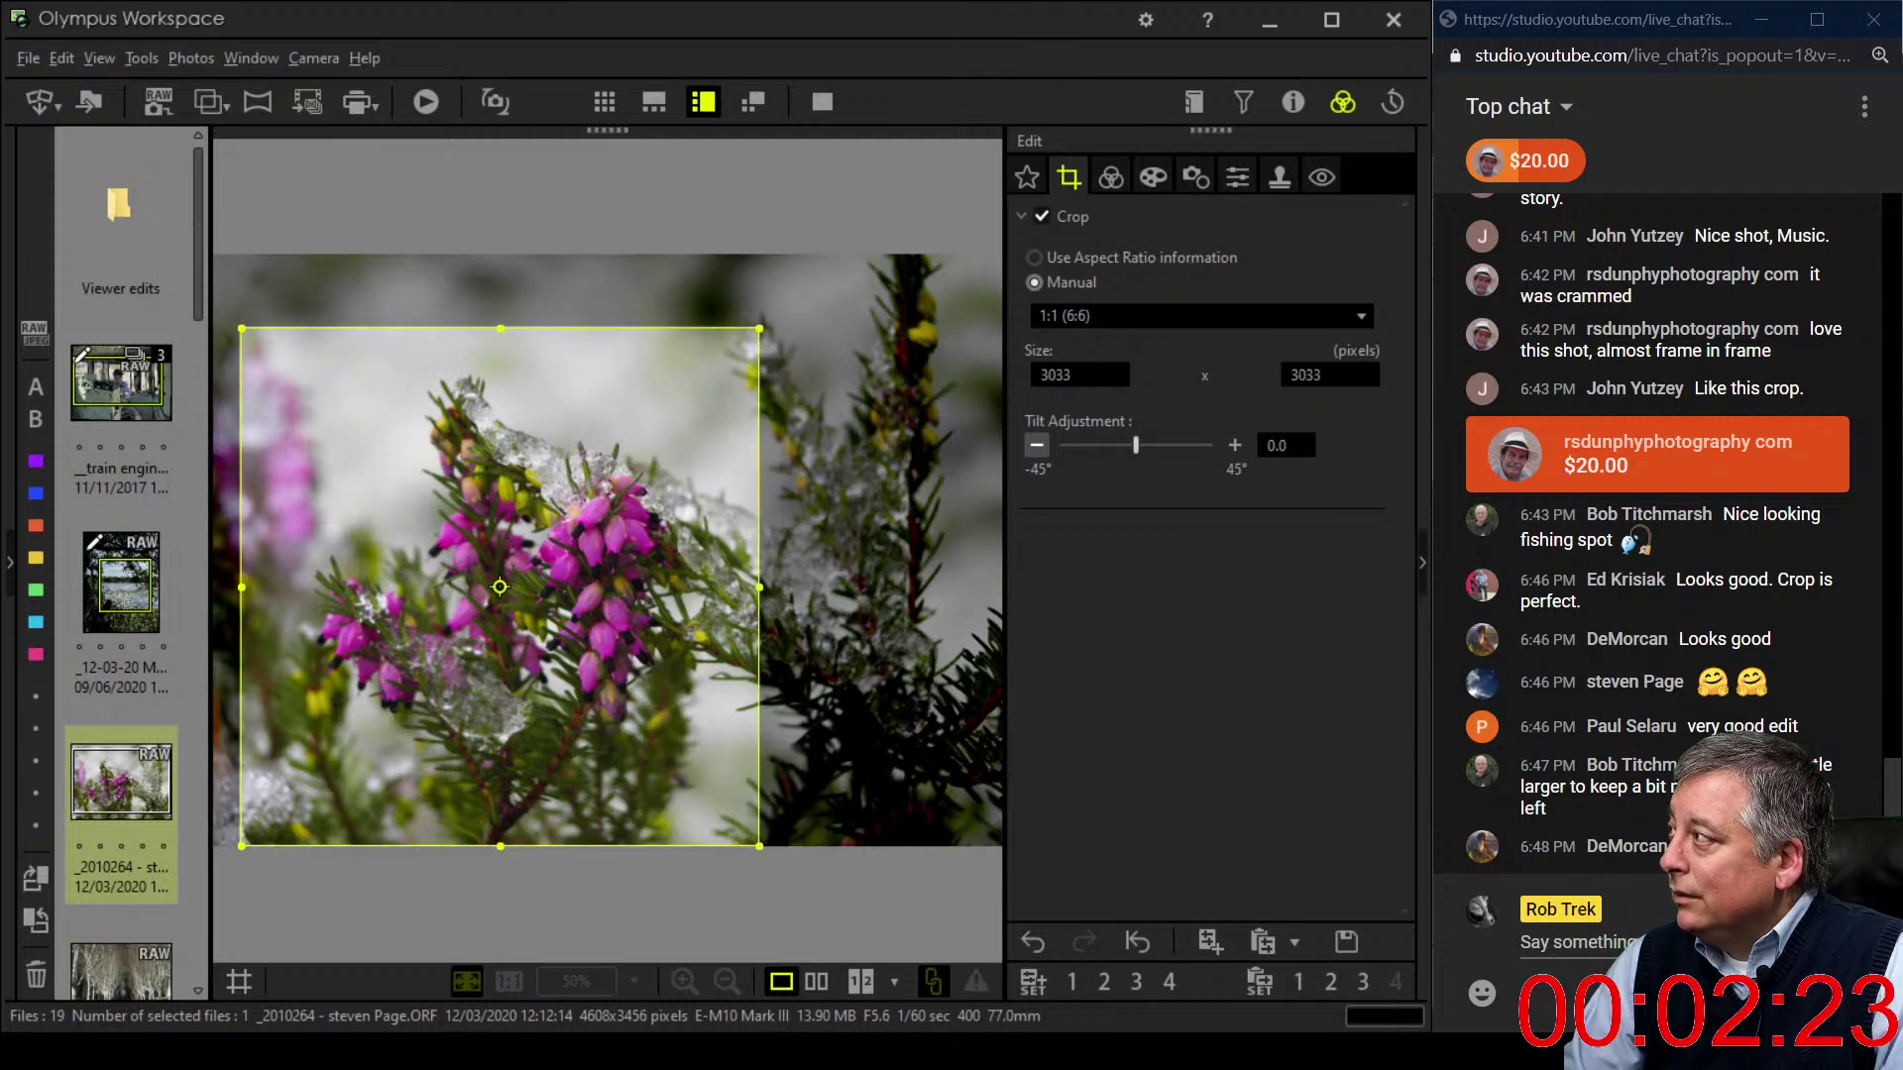
# - Add a slightly lowered shadow point and a slightly raised midtone point to the flower photo's RGB tone curve
pyautogui.click(1111, 177)
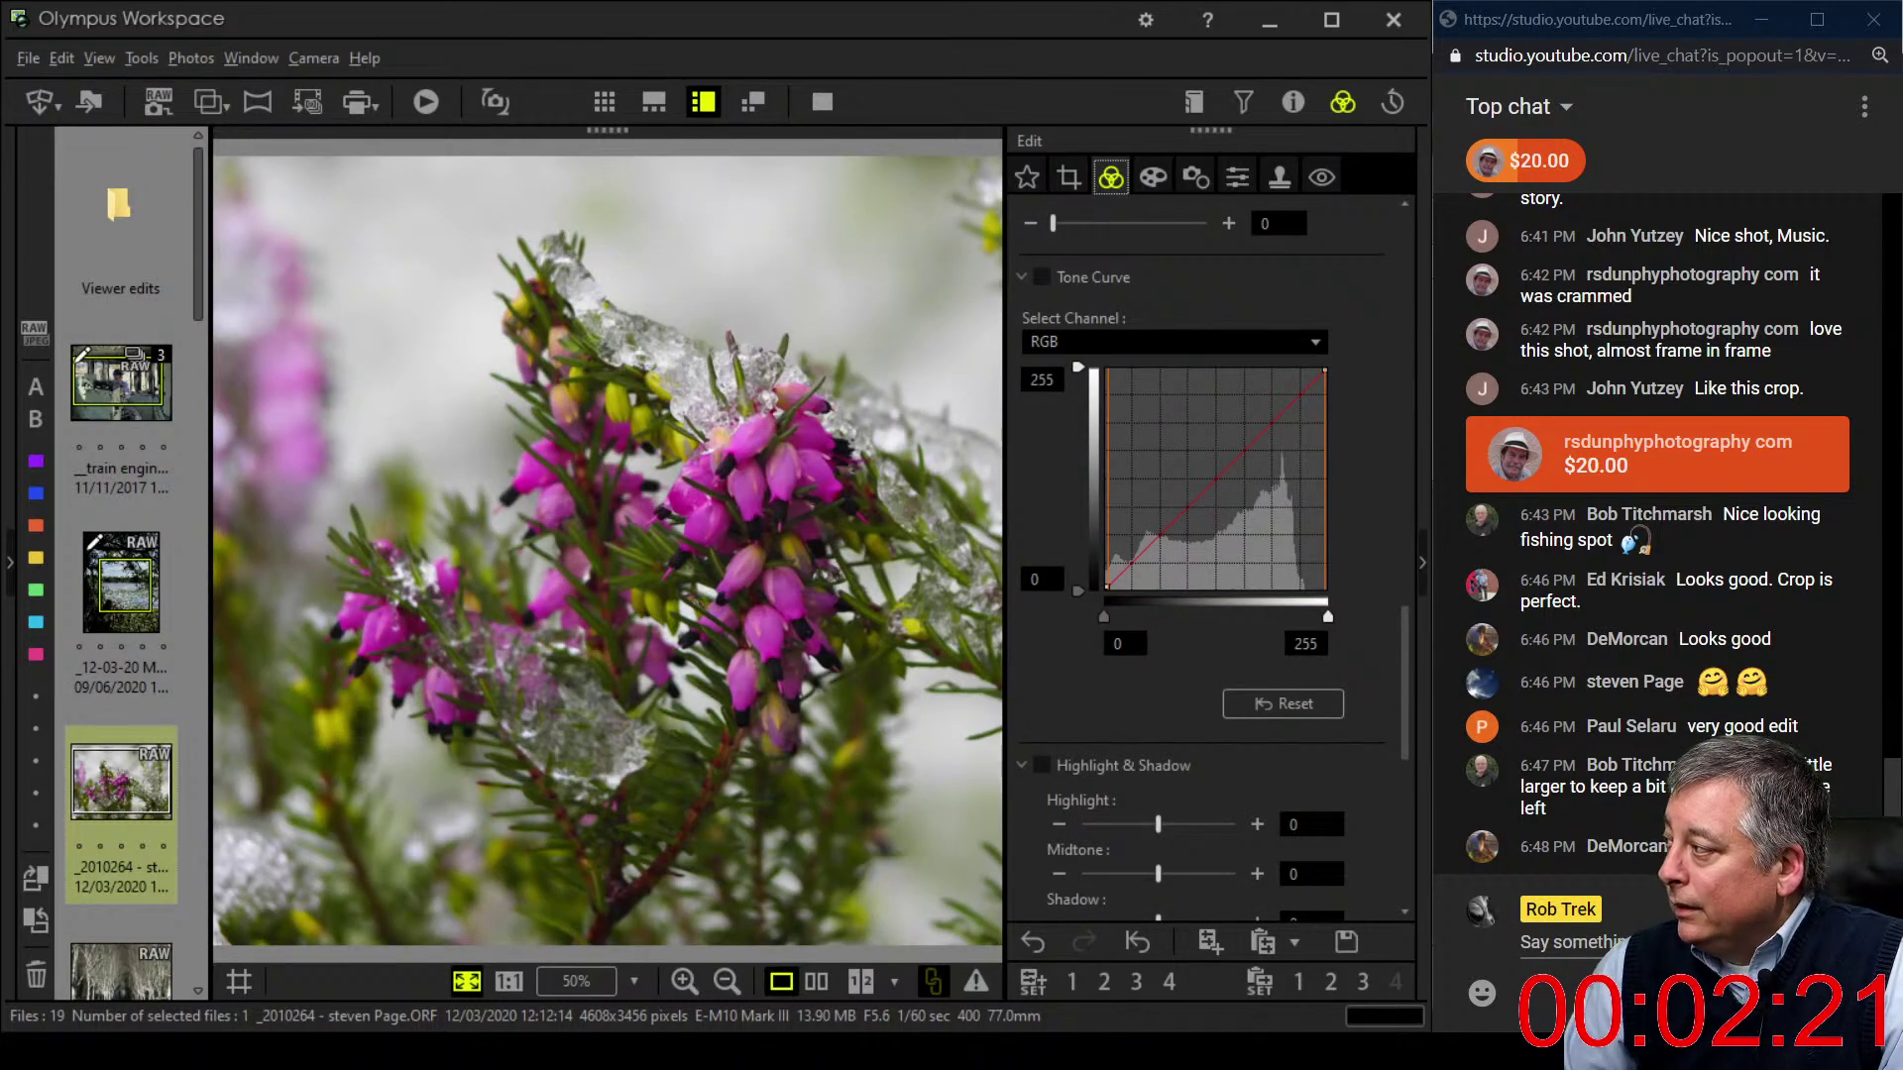
pyautogui.click(1130, 567)
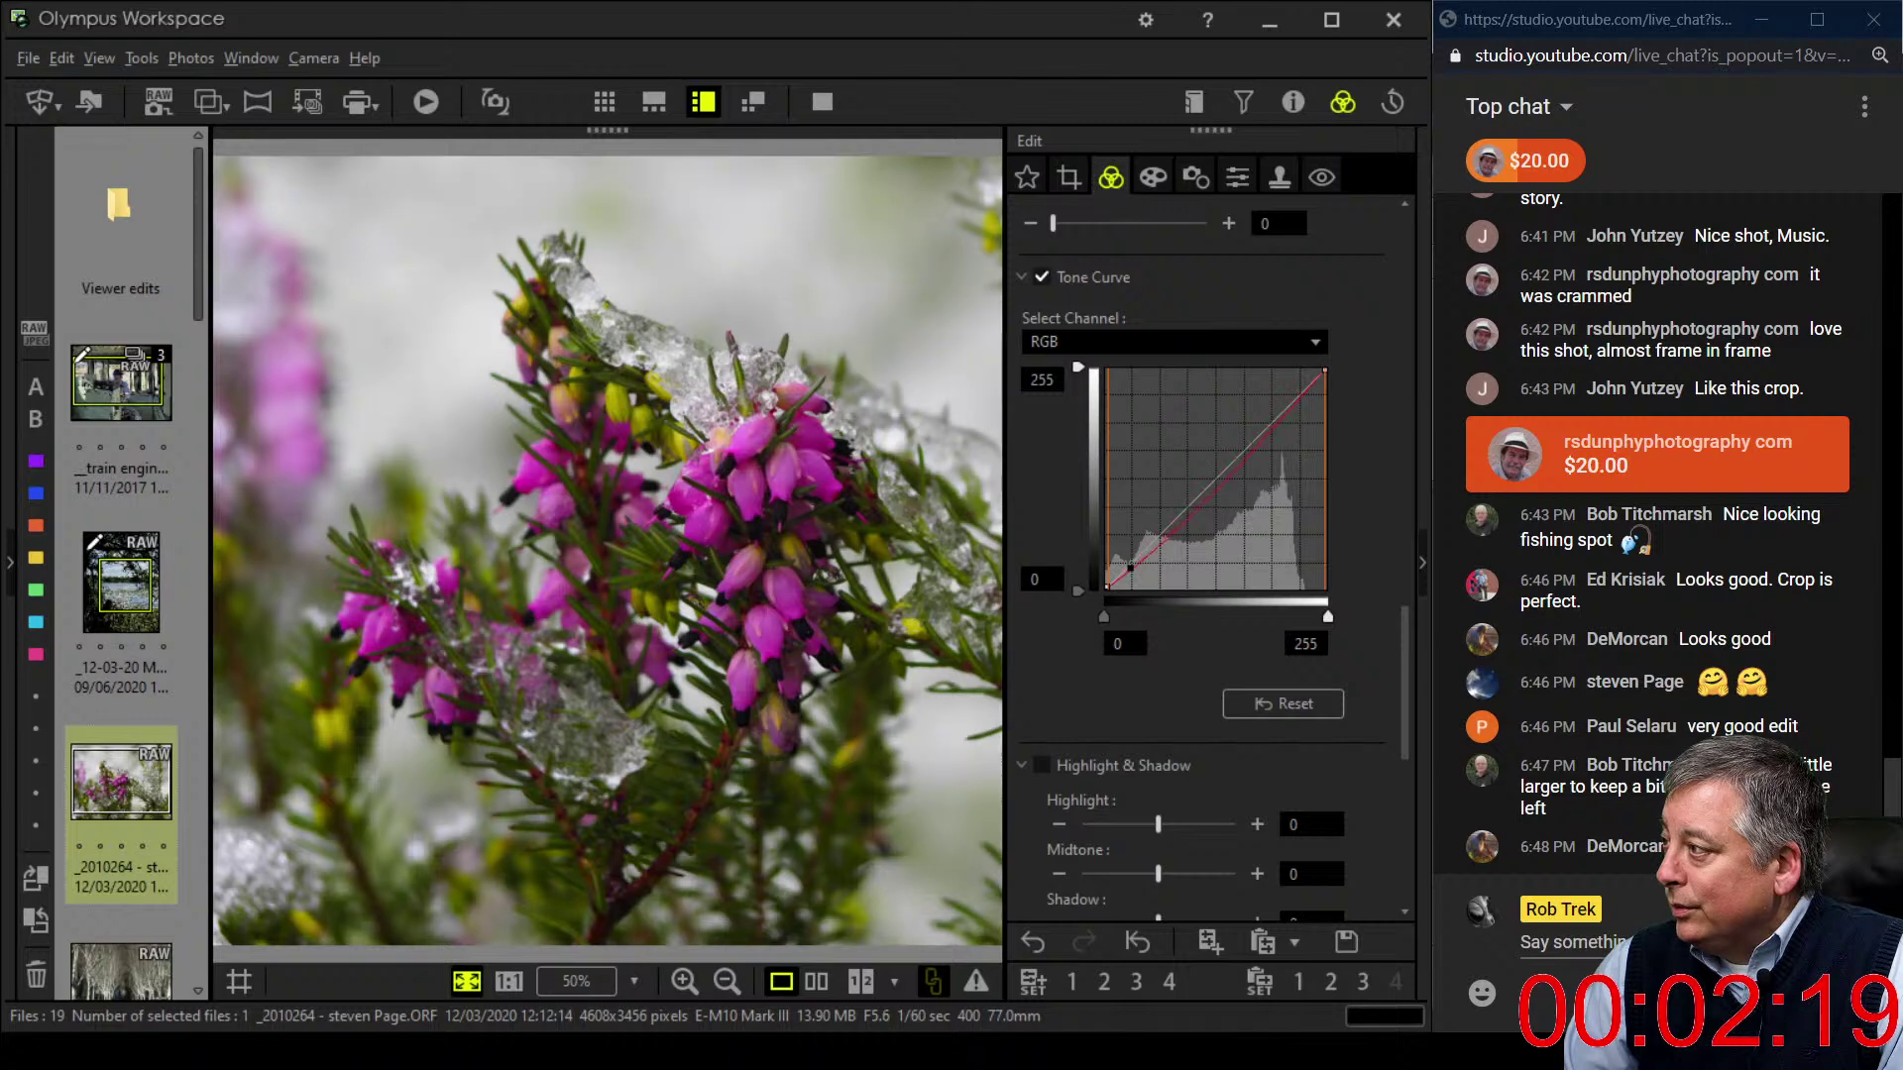
pyautogui.click(1216, 471)
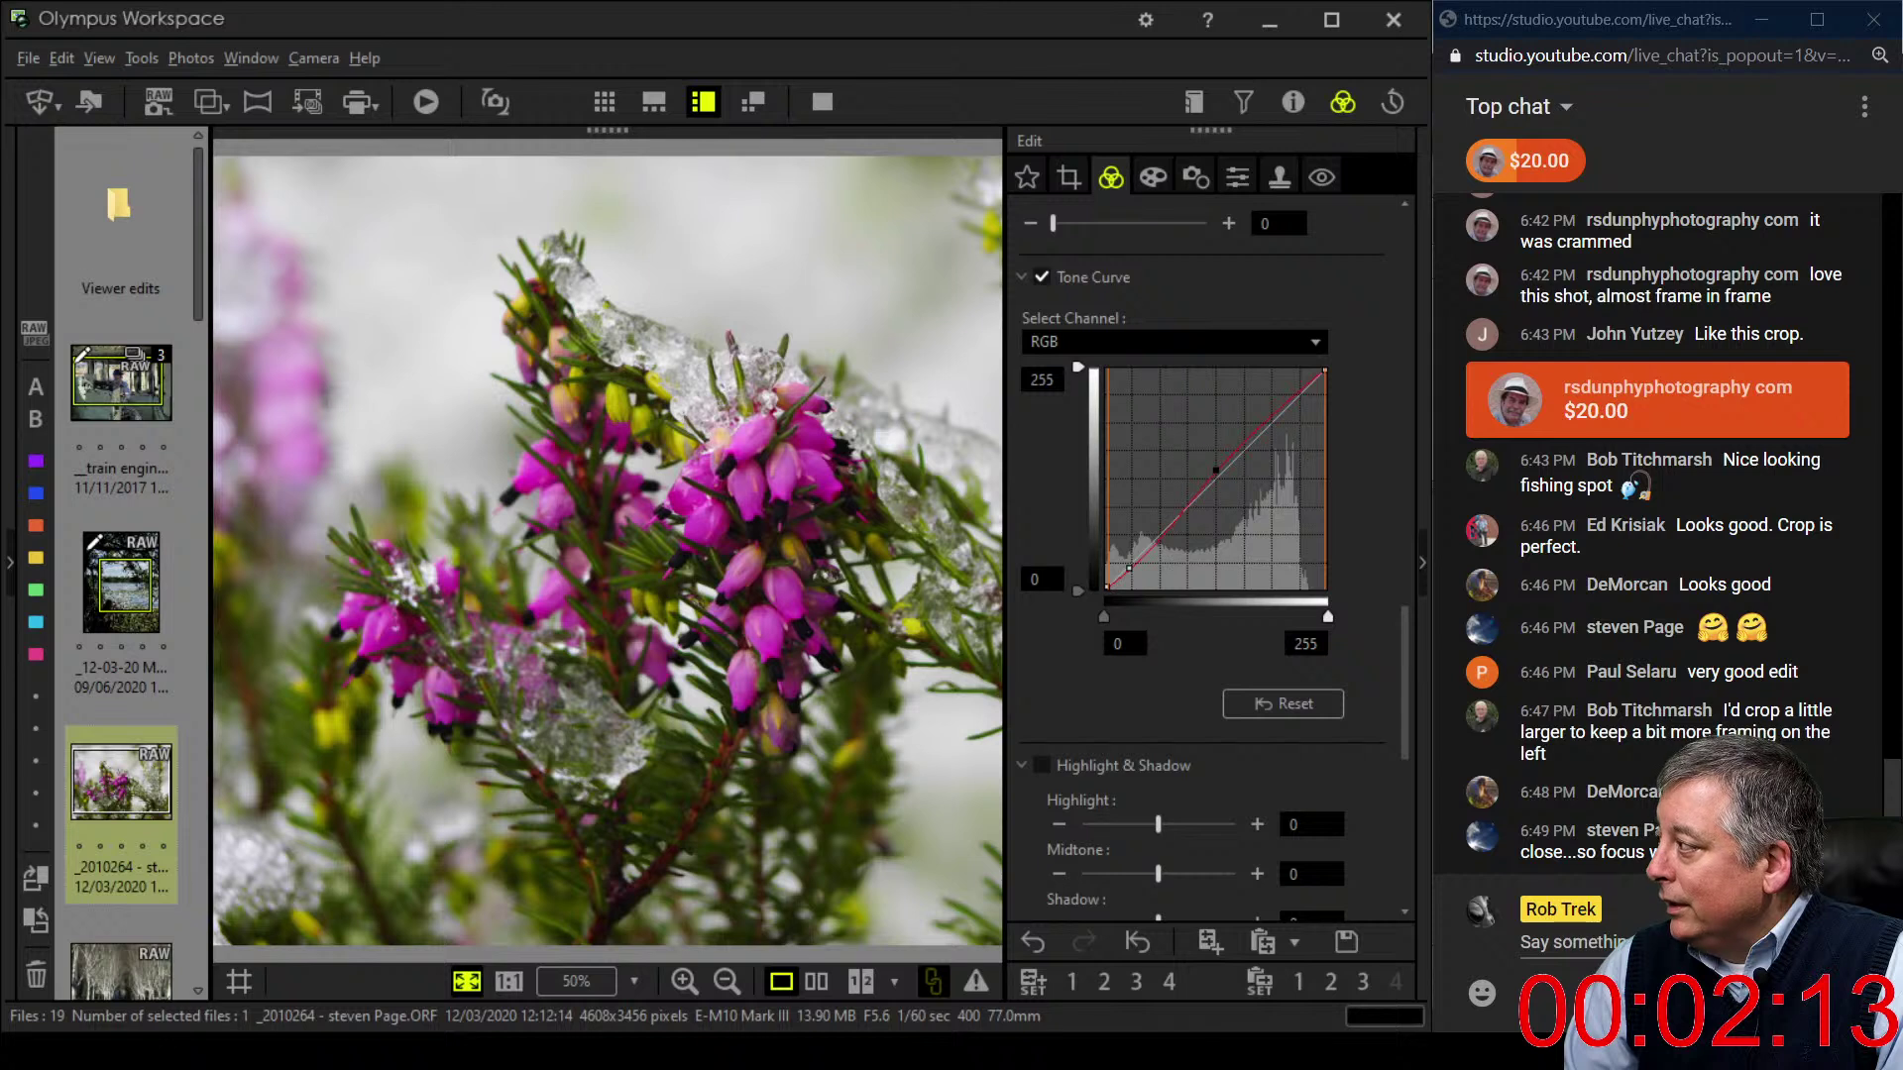
# - Raise the flower photo's sharpness to its maximum and set the Noise Filter to OFF
pyautogui.click(1237, 177)
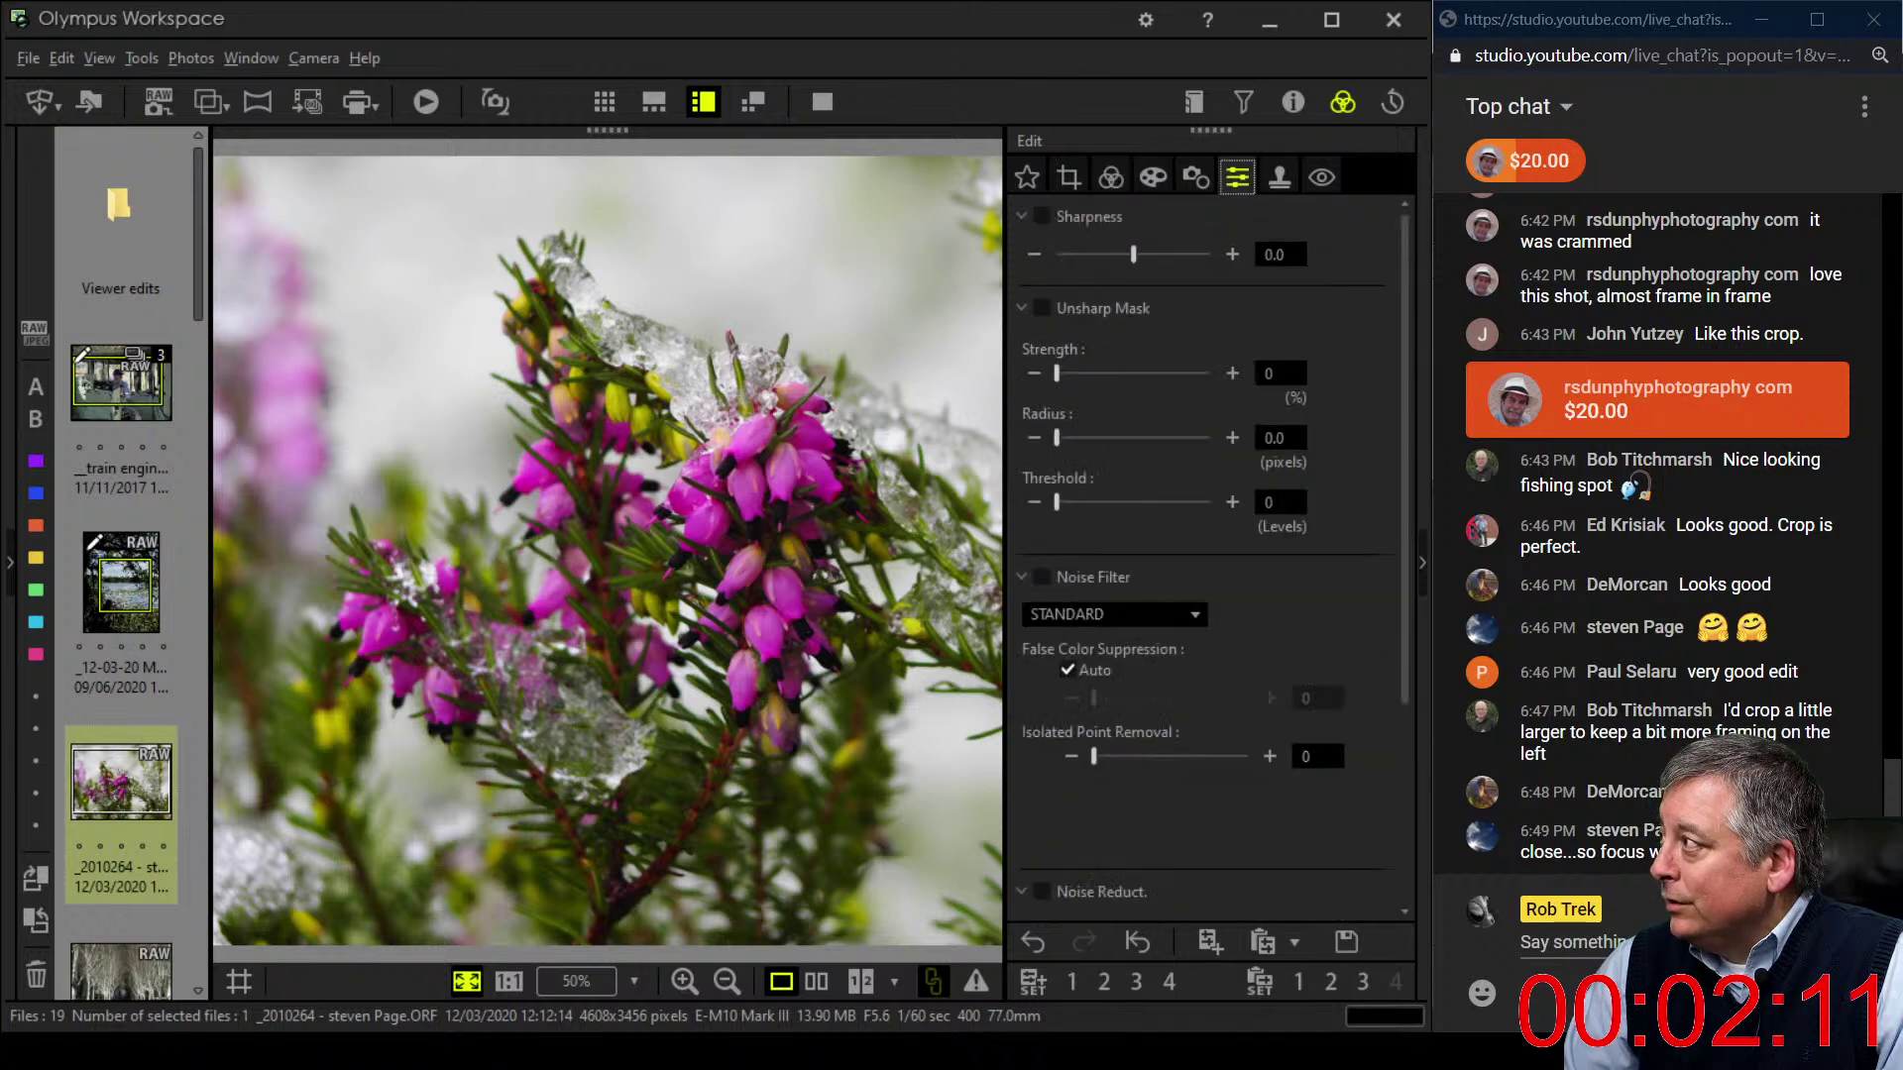
pyautogui.click(1051, 614)
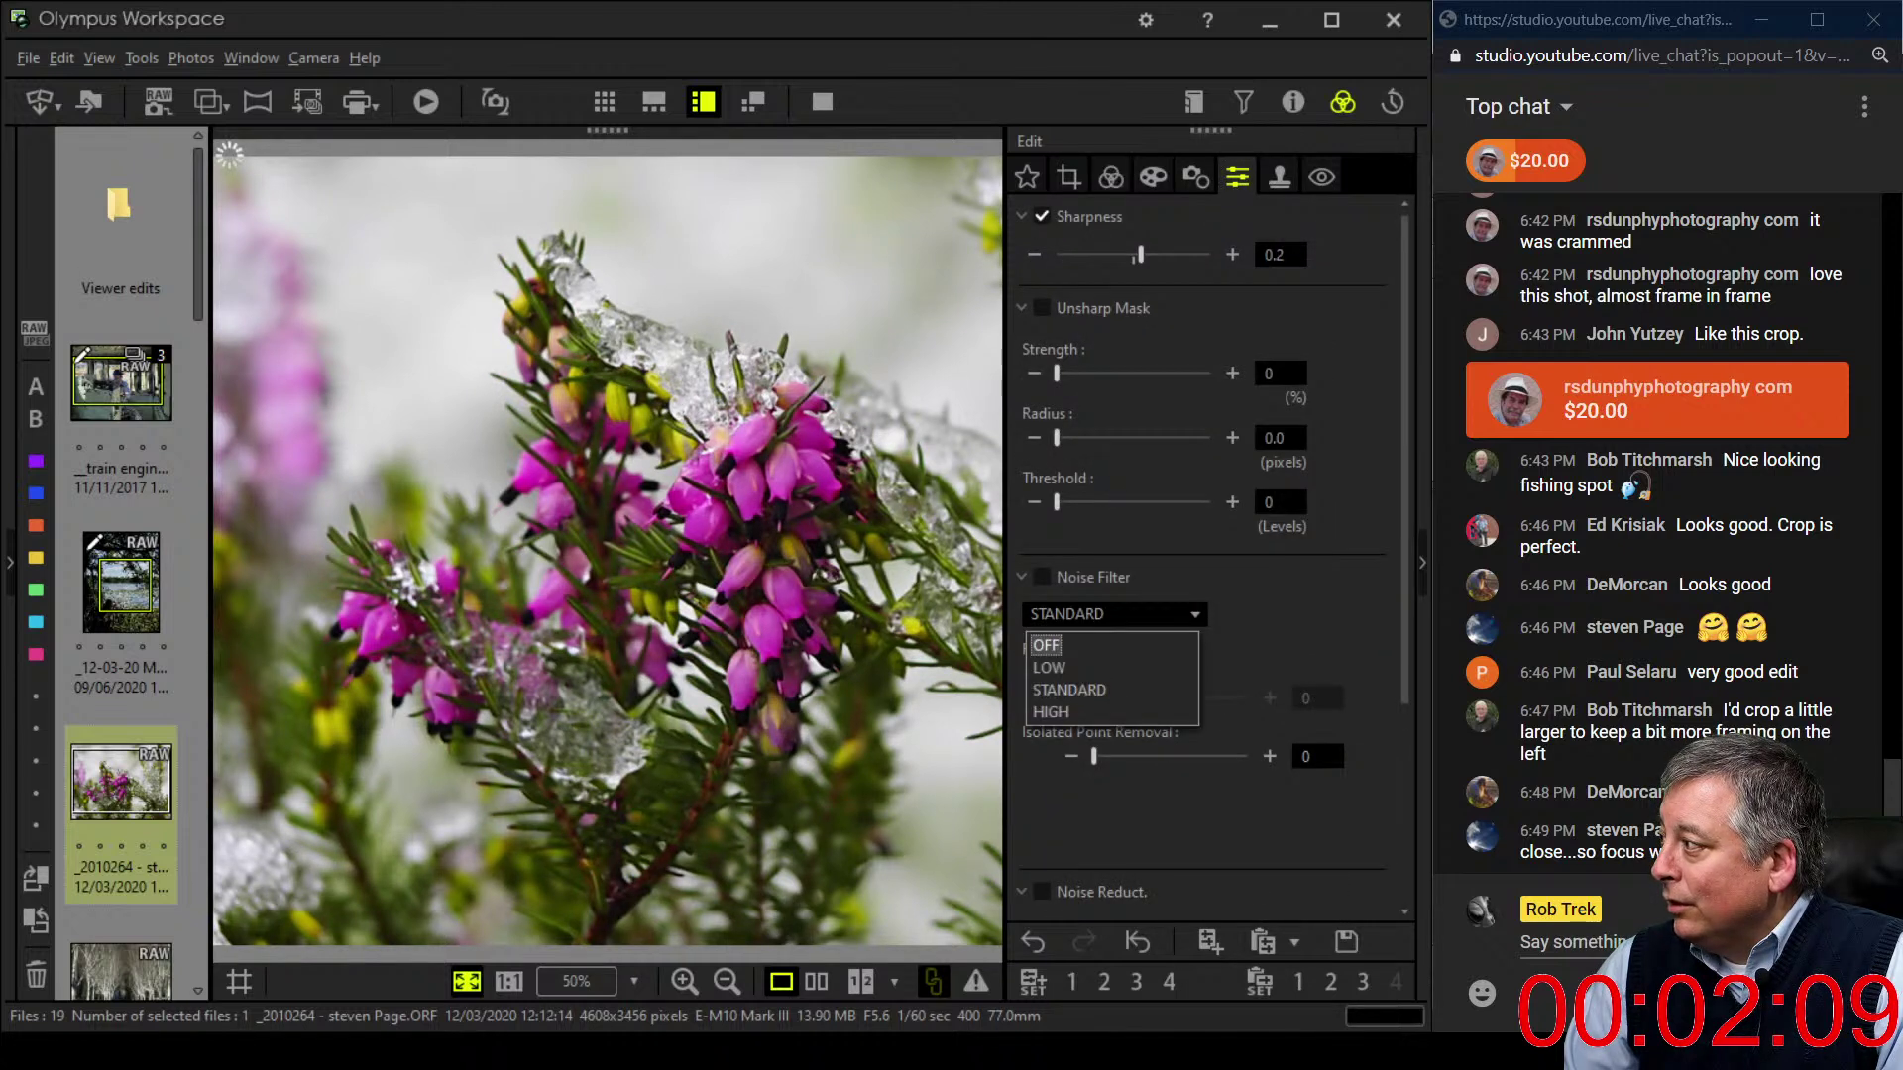
pyautogui.press('Return')
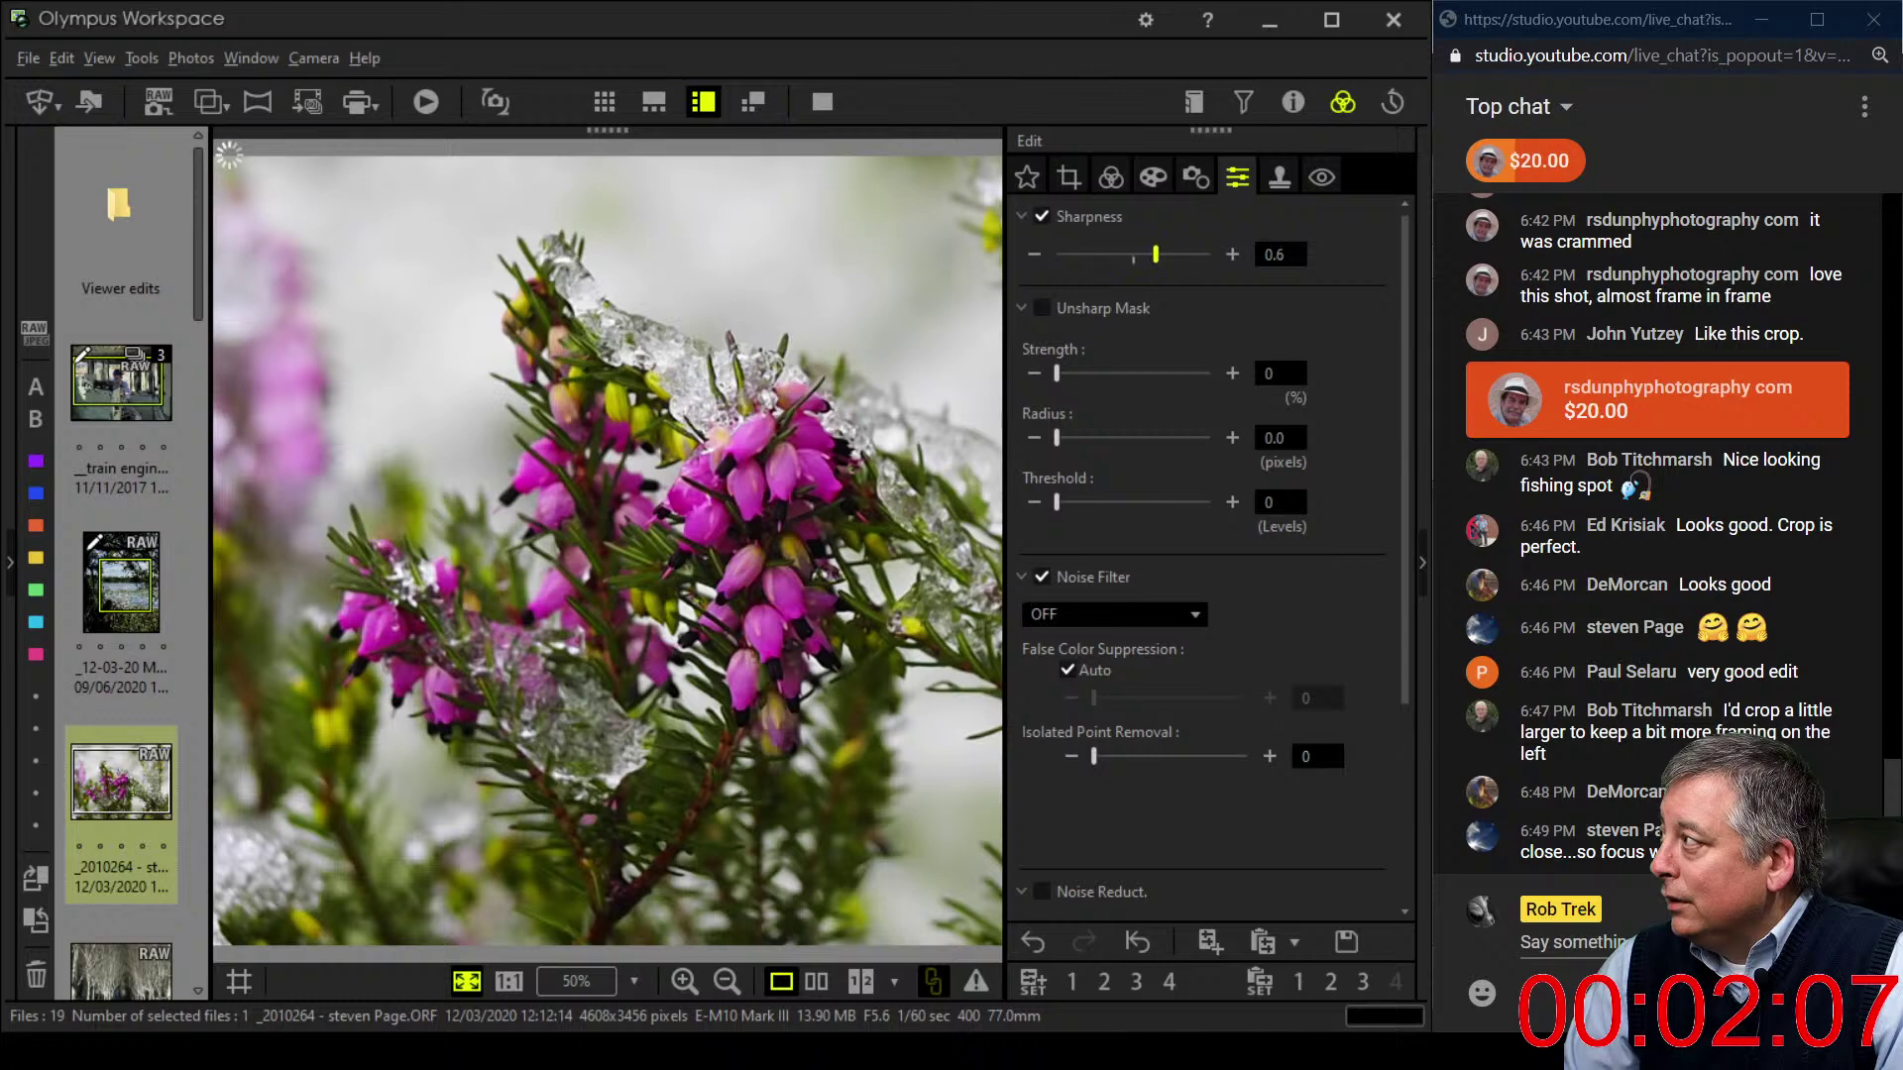
pyautogui.press('Right')
pyautogui.press('Right')
# - Darken the flower photo's edges by setting Adjust Vignetting to -5
pyautogui.click(1195, 177)
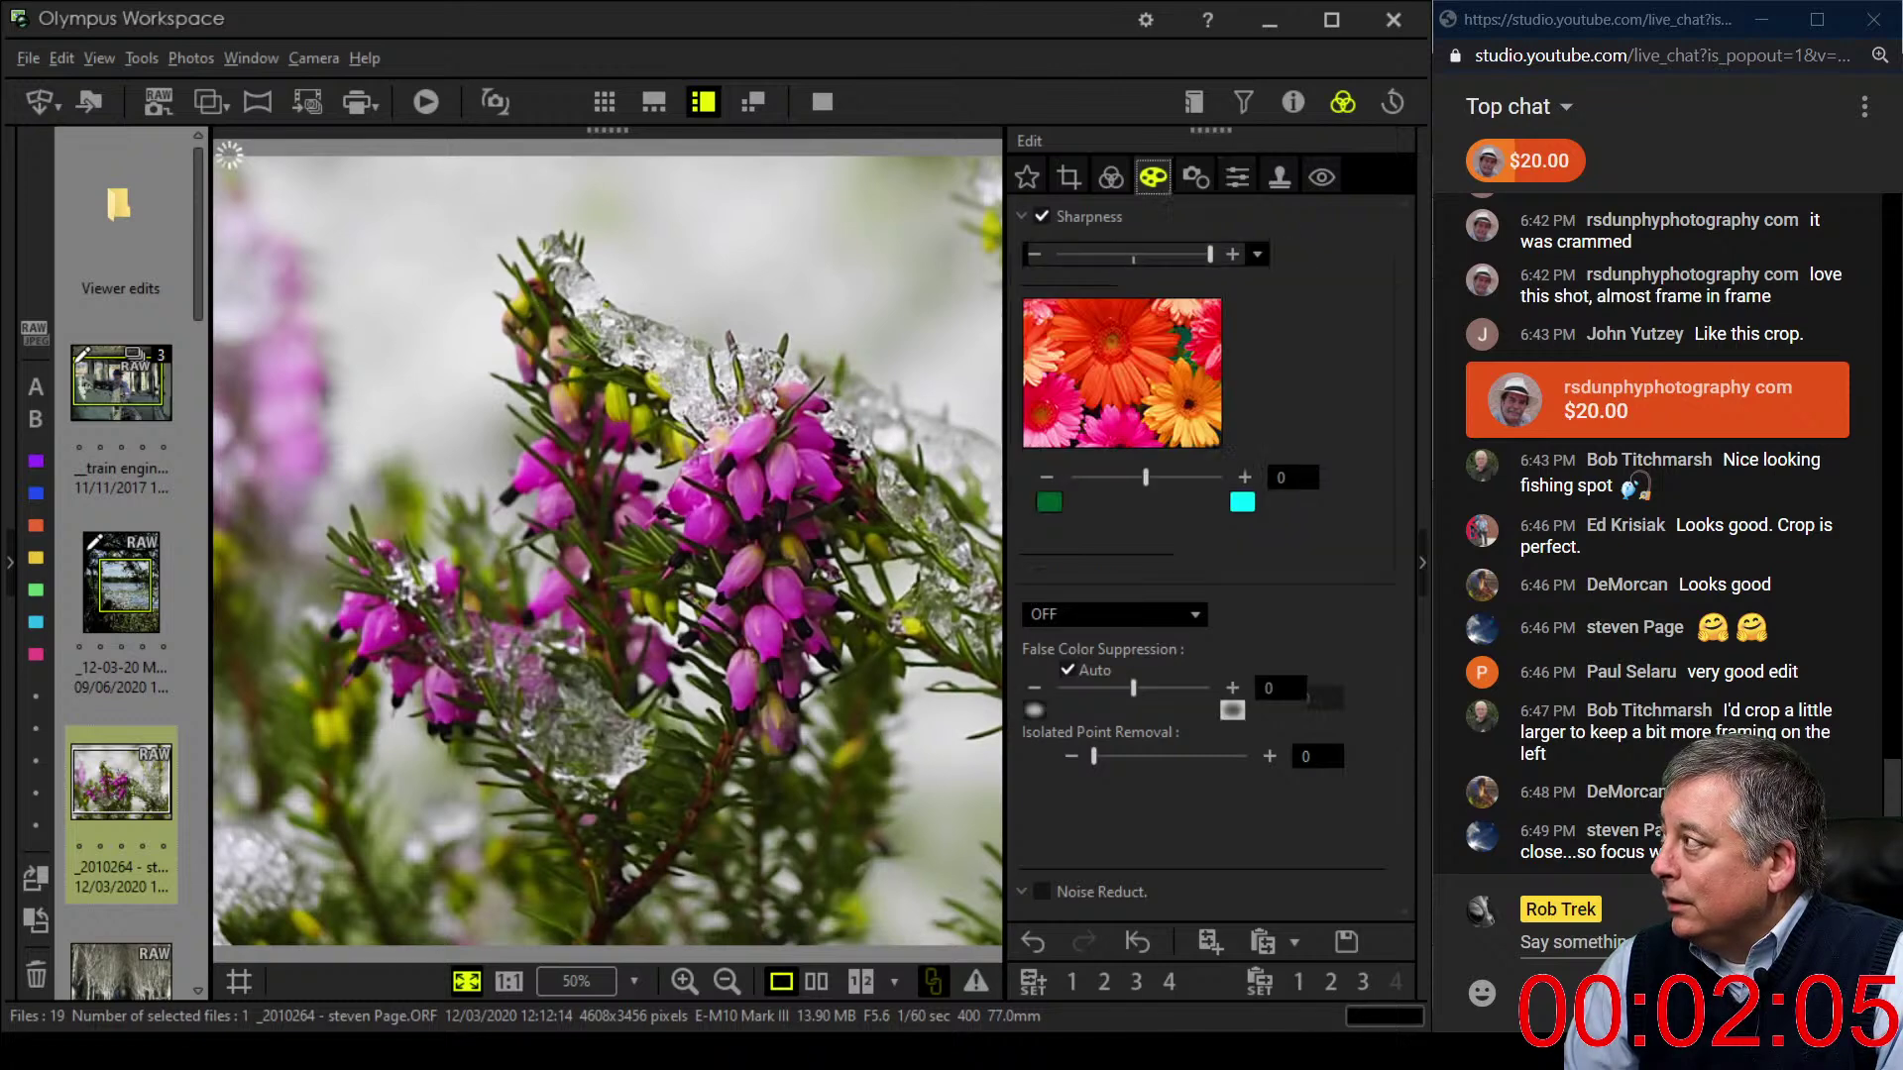
pyautogui.click(1111, 176)
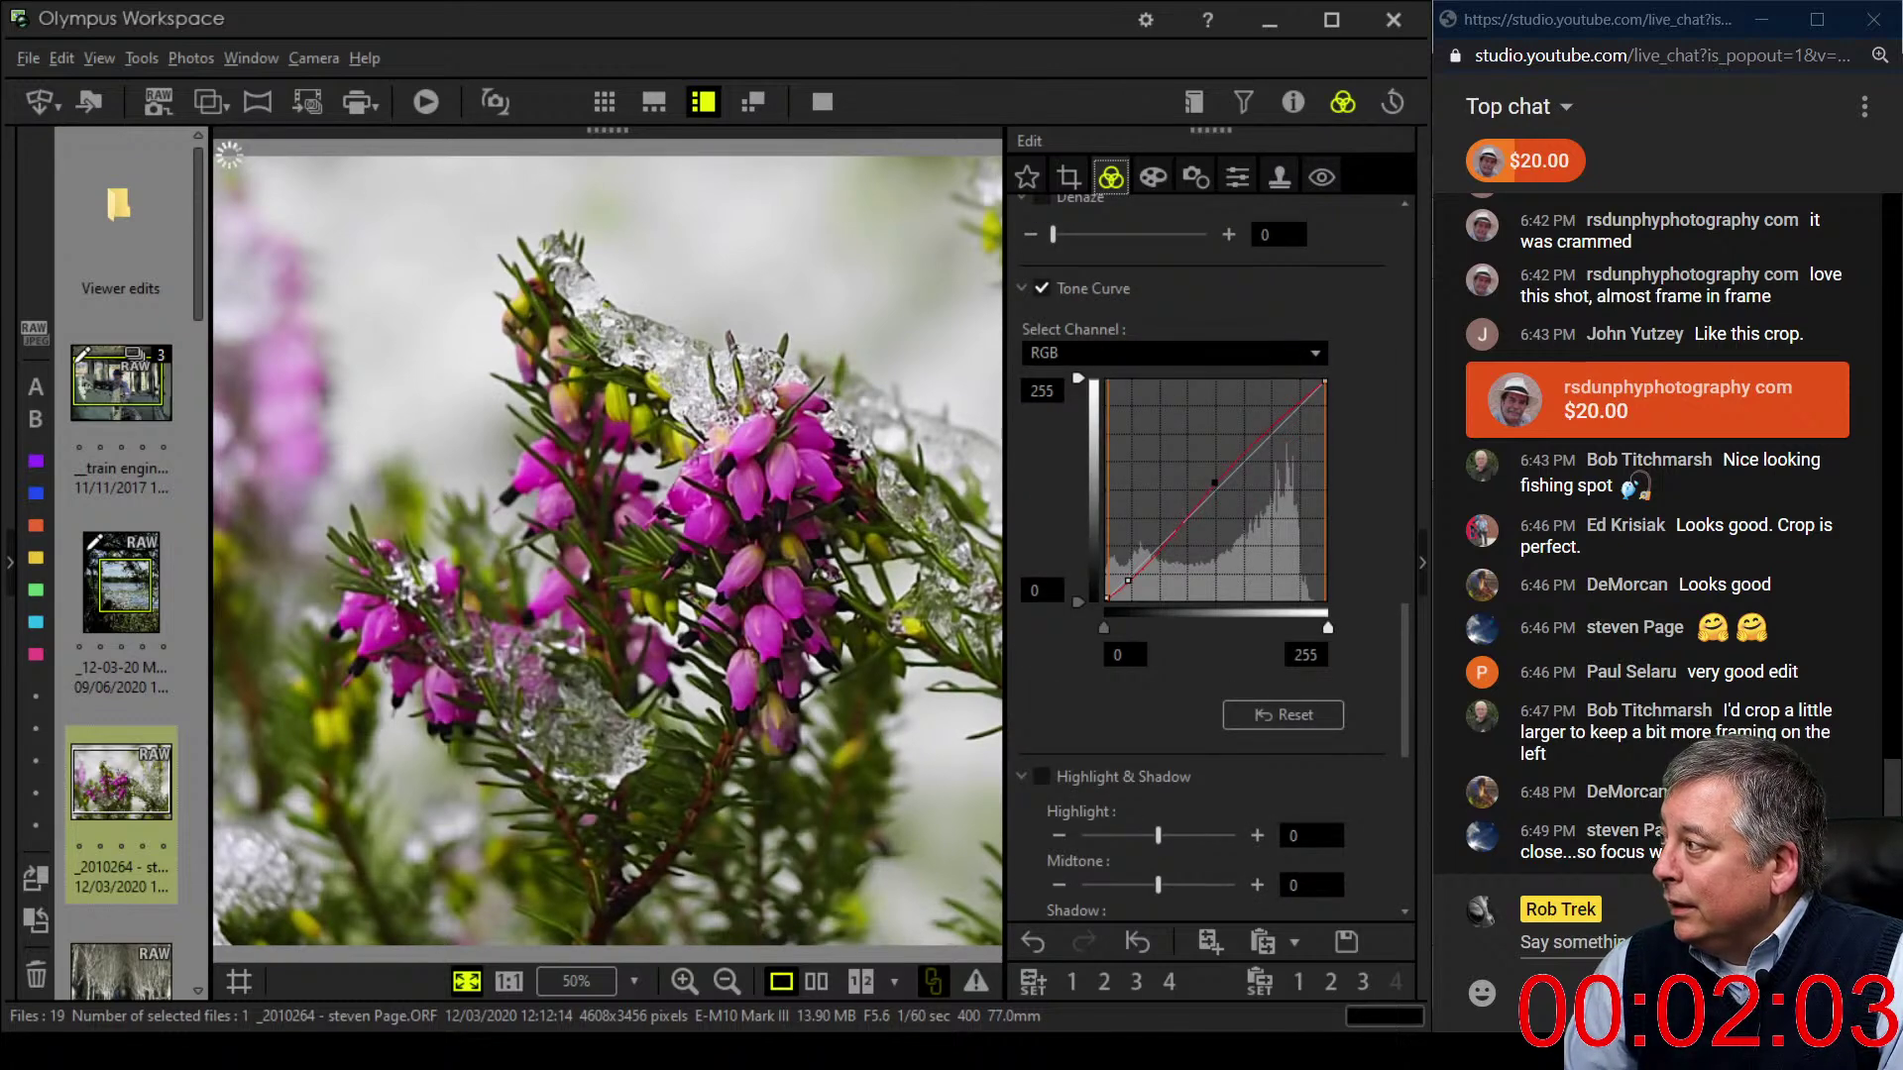
pyautogui.click(1153, 176)
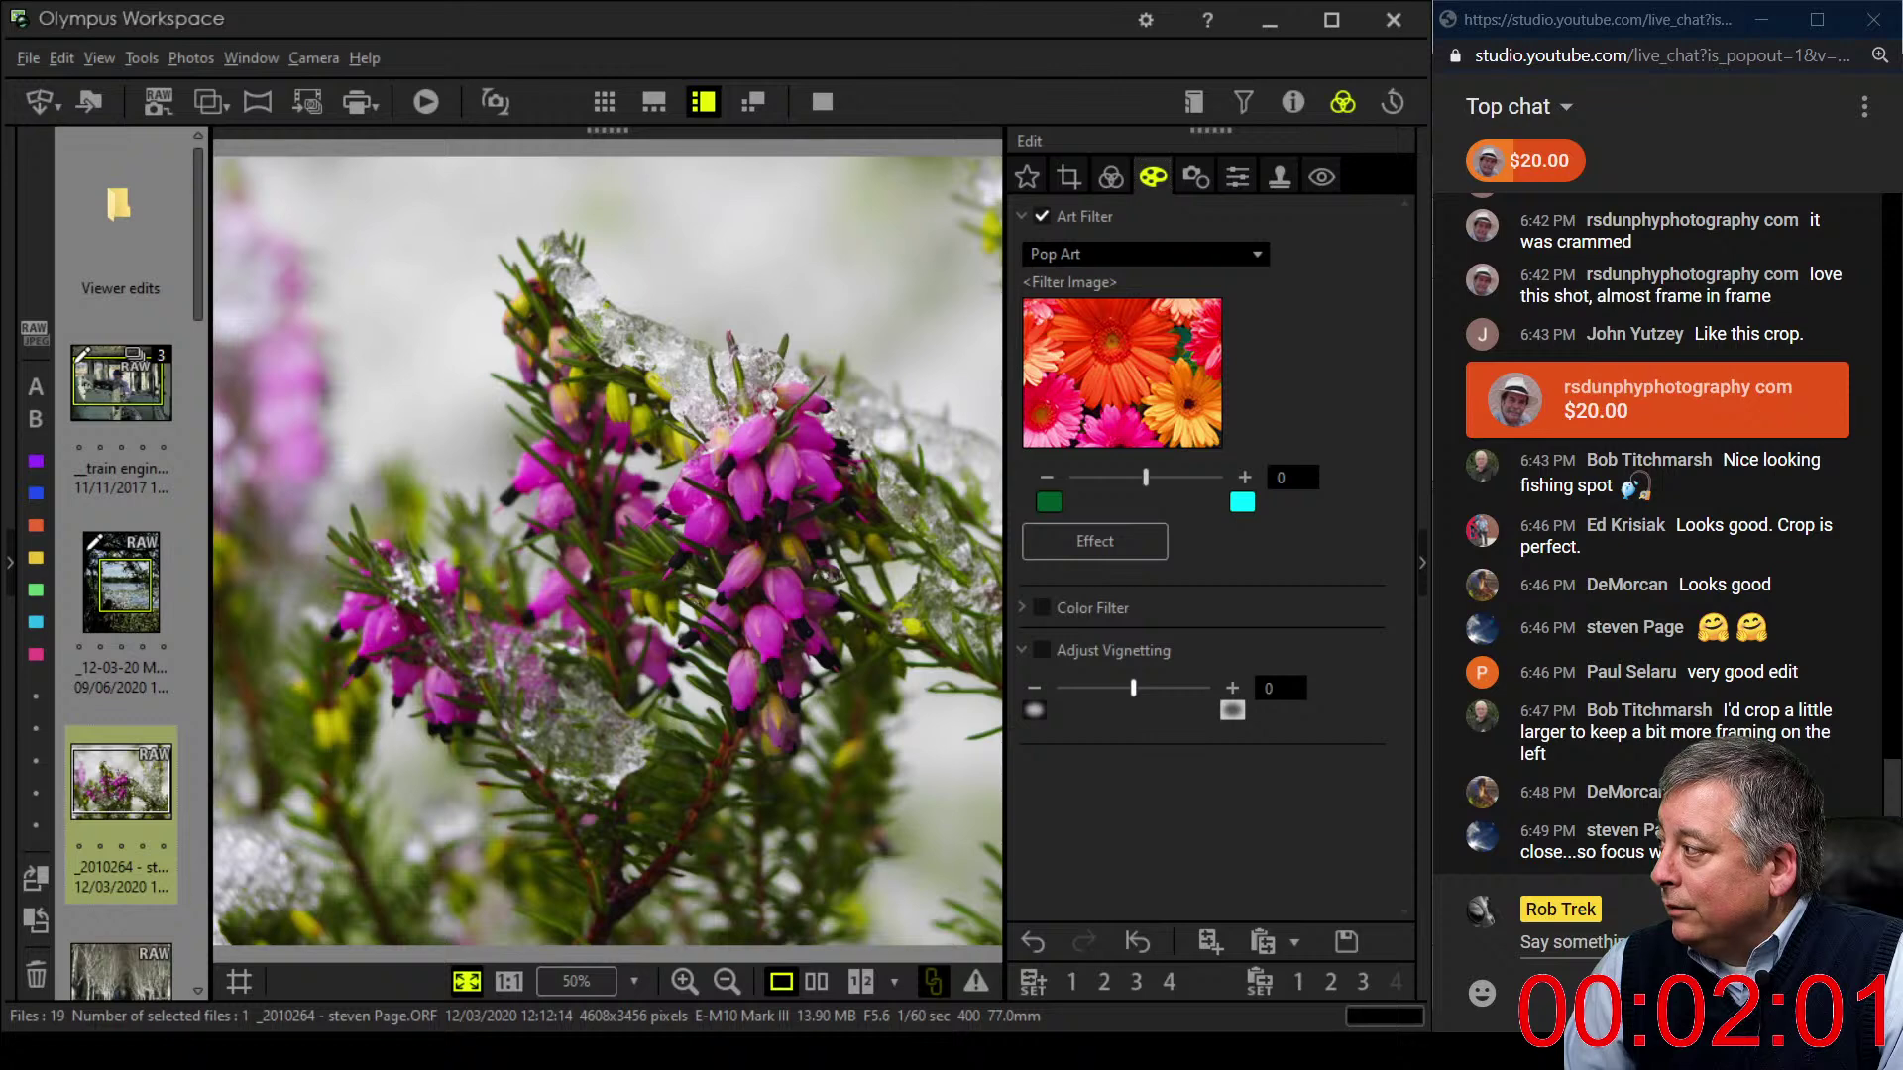
pyautogui.moveTo(1133, 687); pyautogui.dragTo(1128, 688)
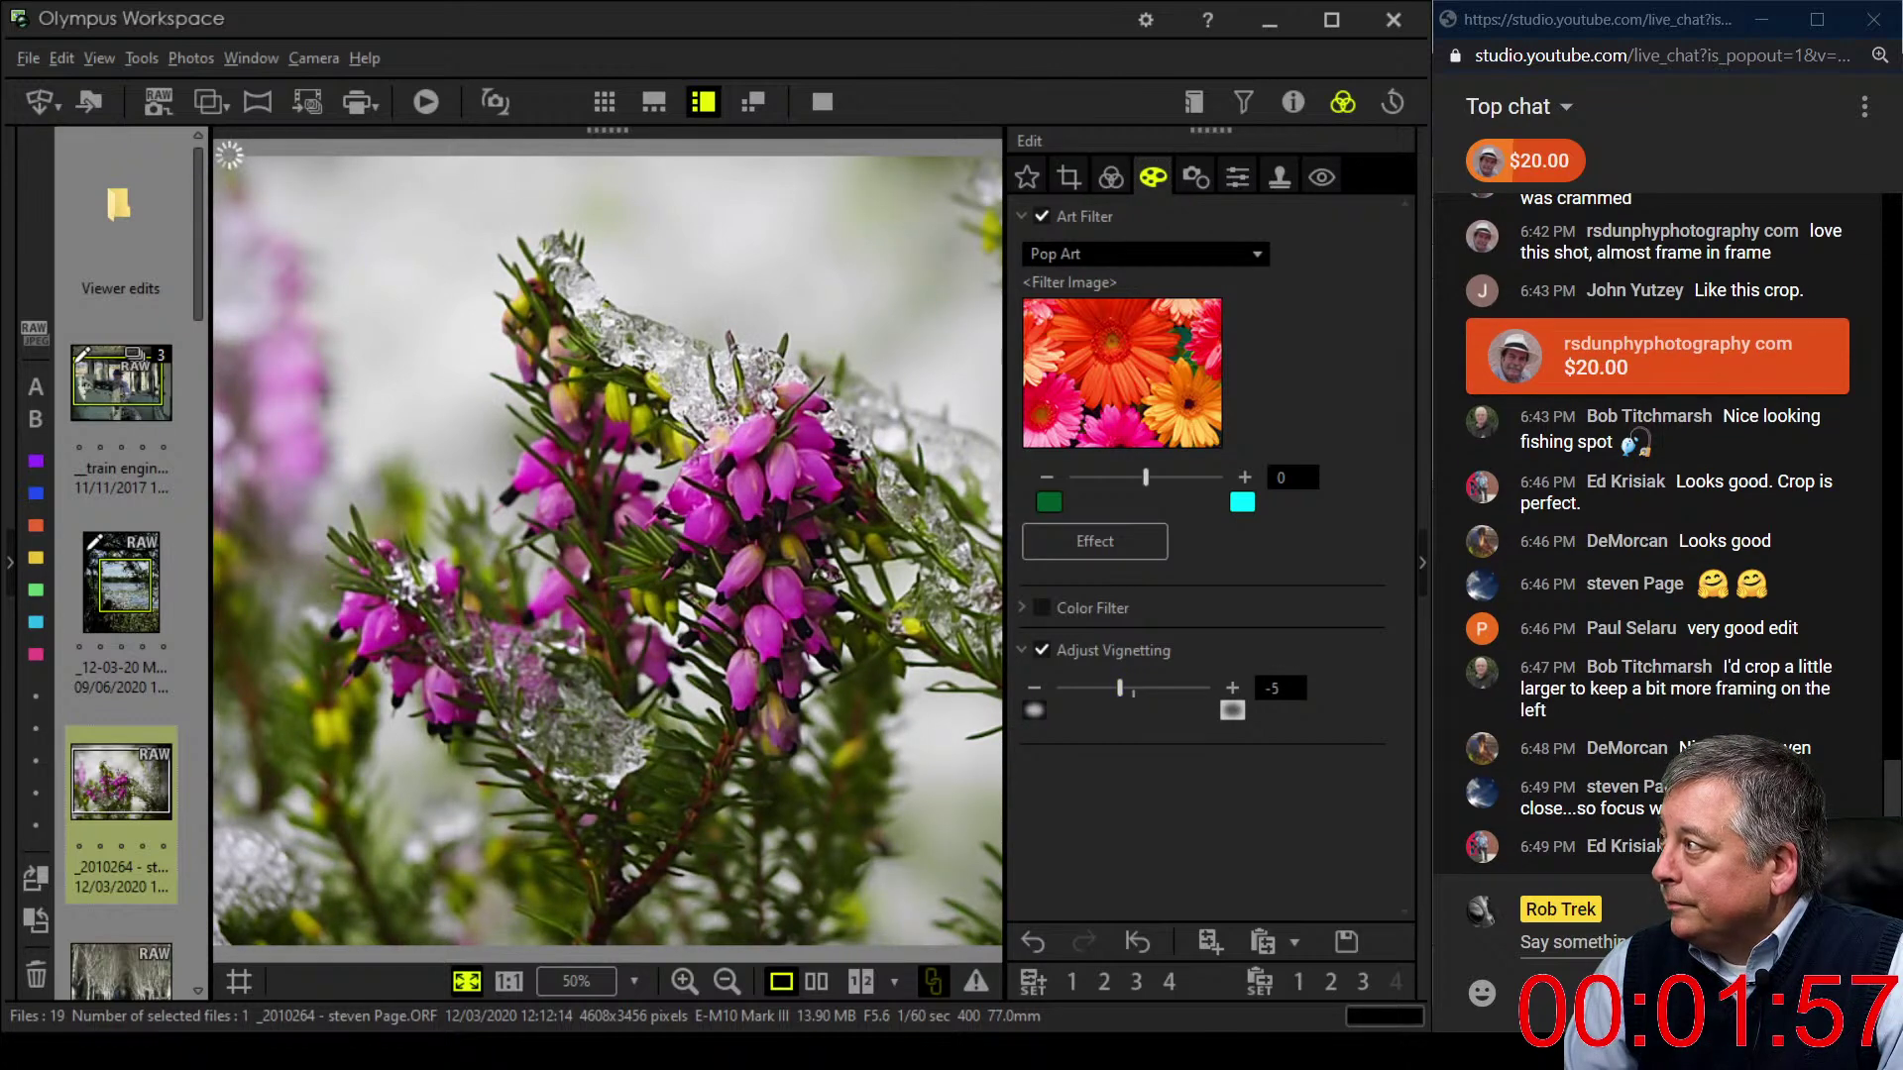
# - Switch the flower photo to a custom white balance with a color temperature of 5300 K
pyautogui.click(1111, 177)
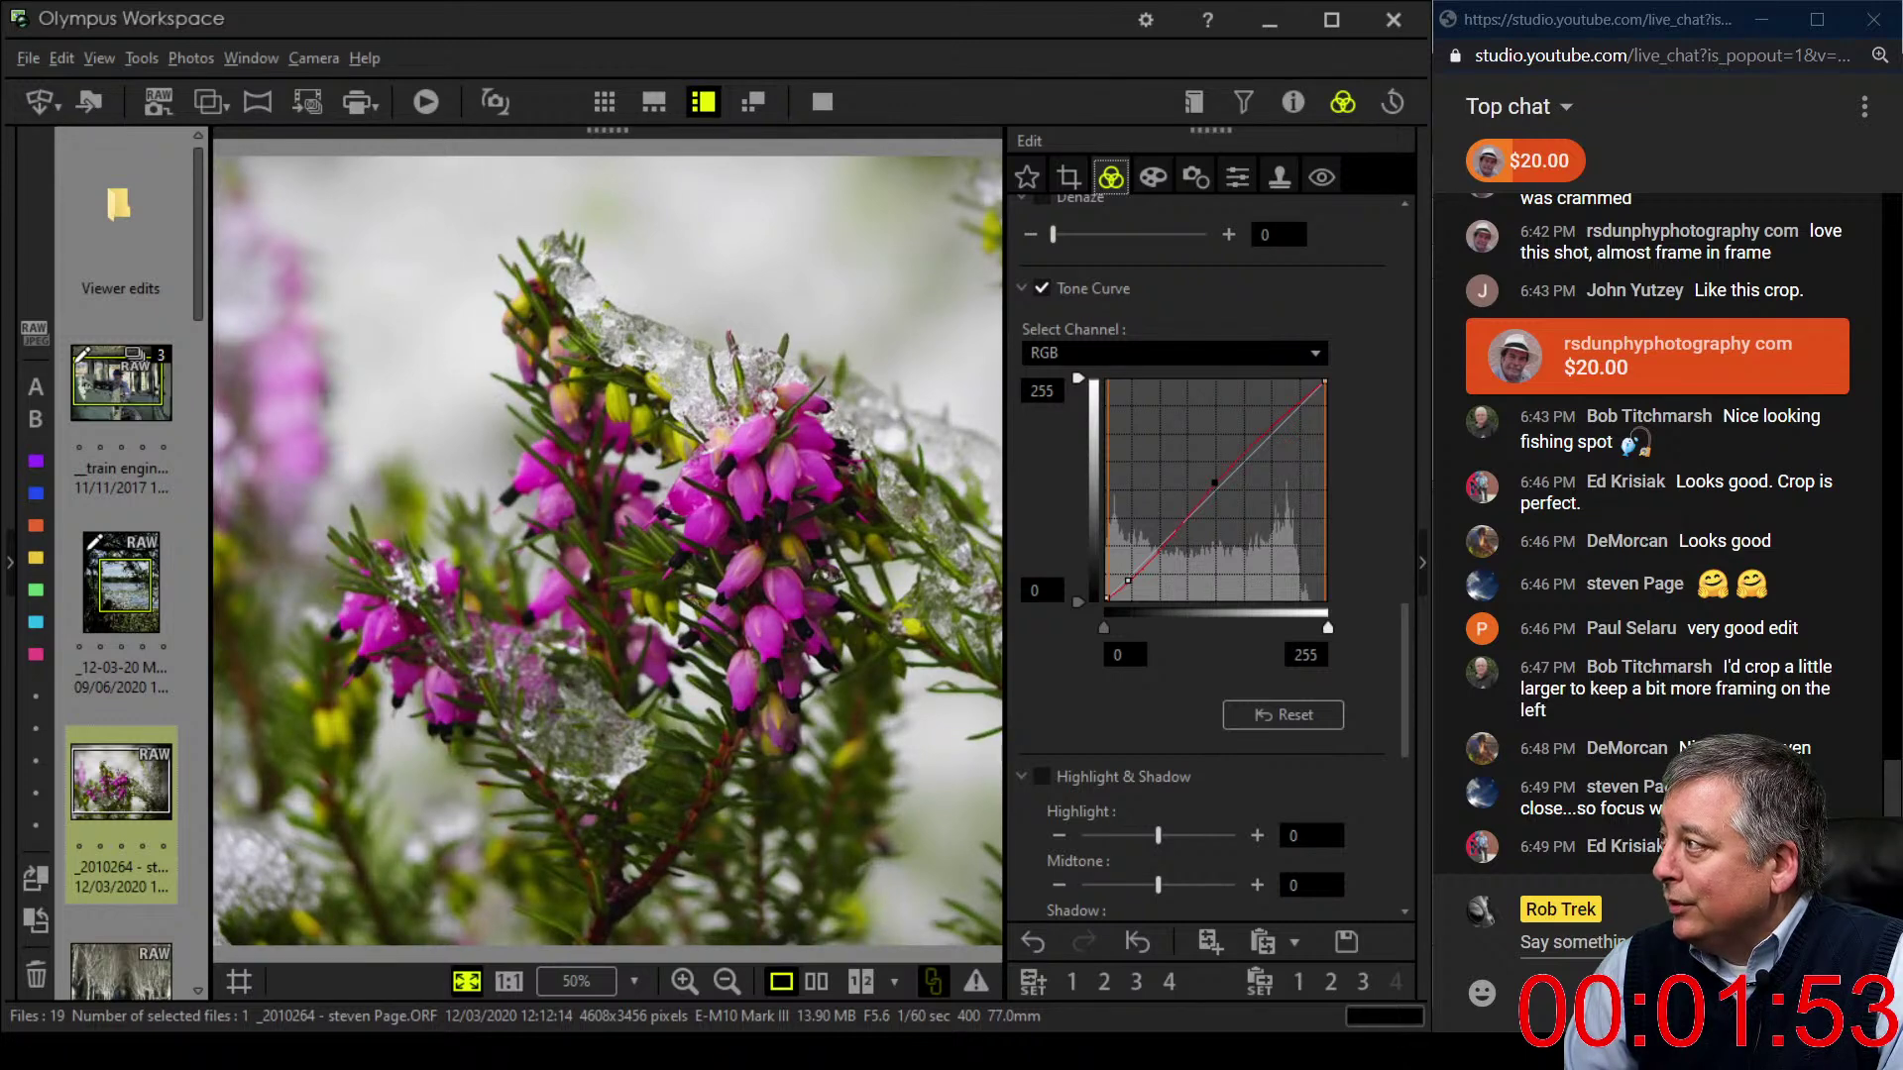
pyautogui.scroll(10, 1210, 555)
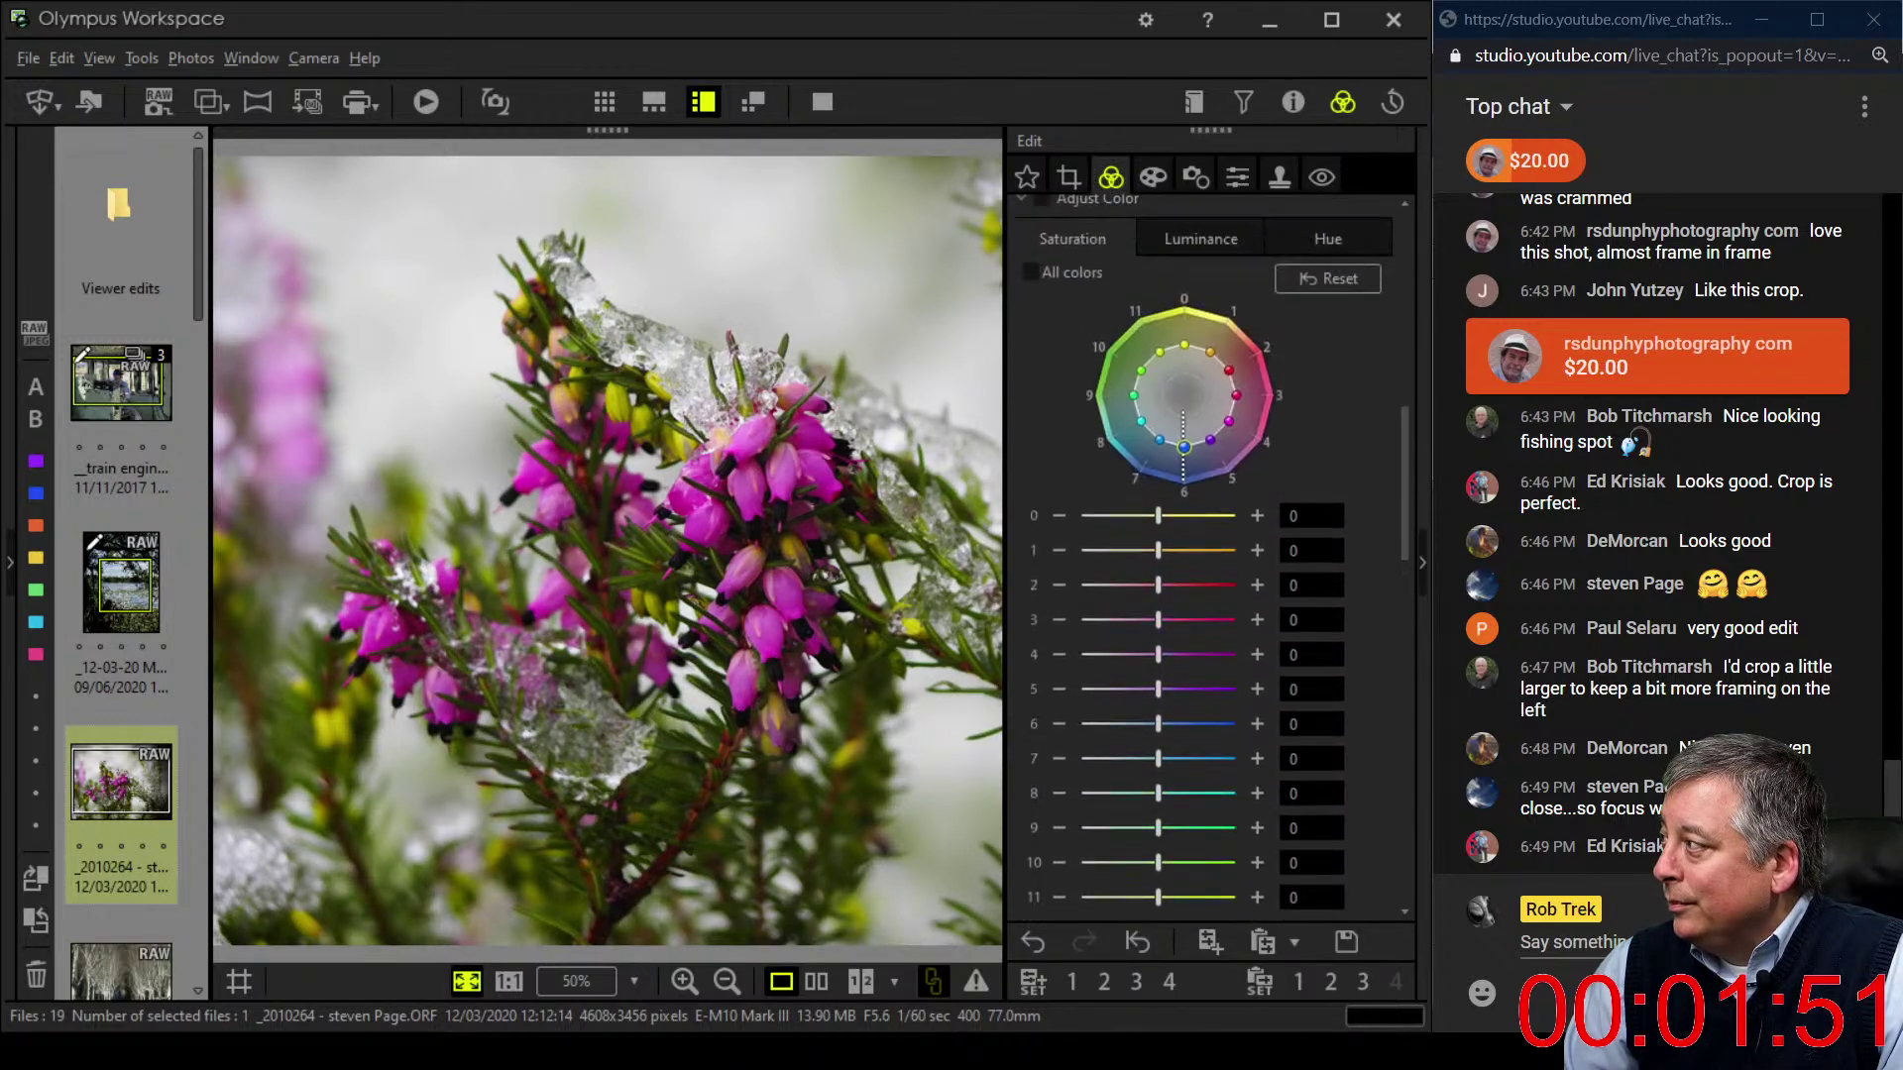
pyautogui.scroll(5, 1209, 555)
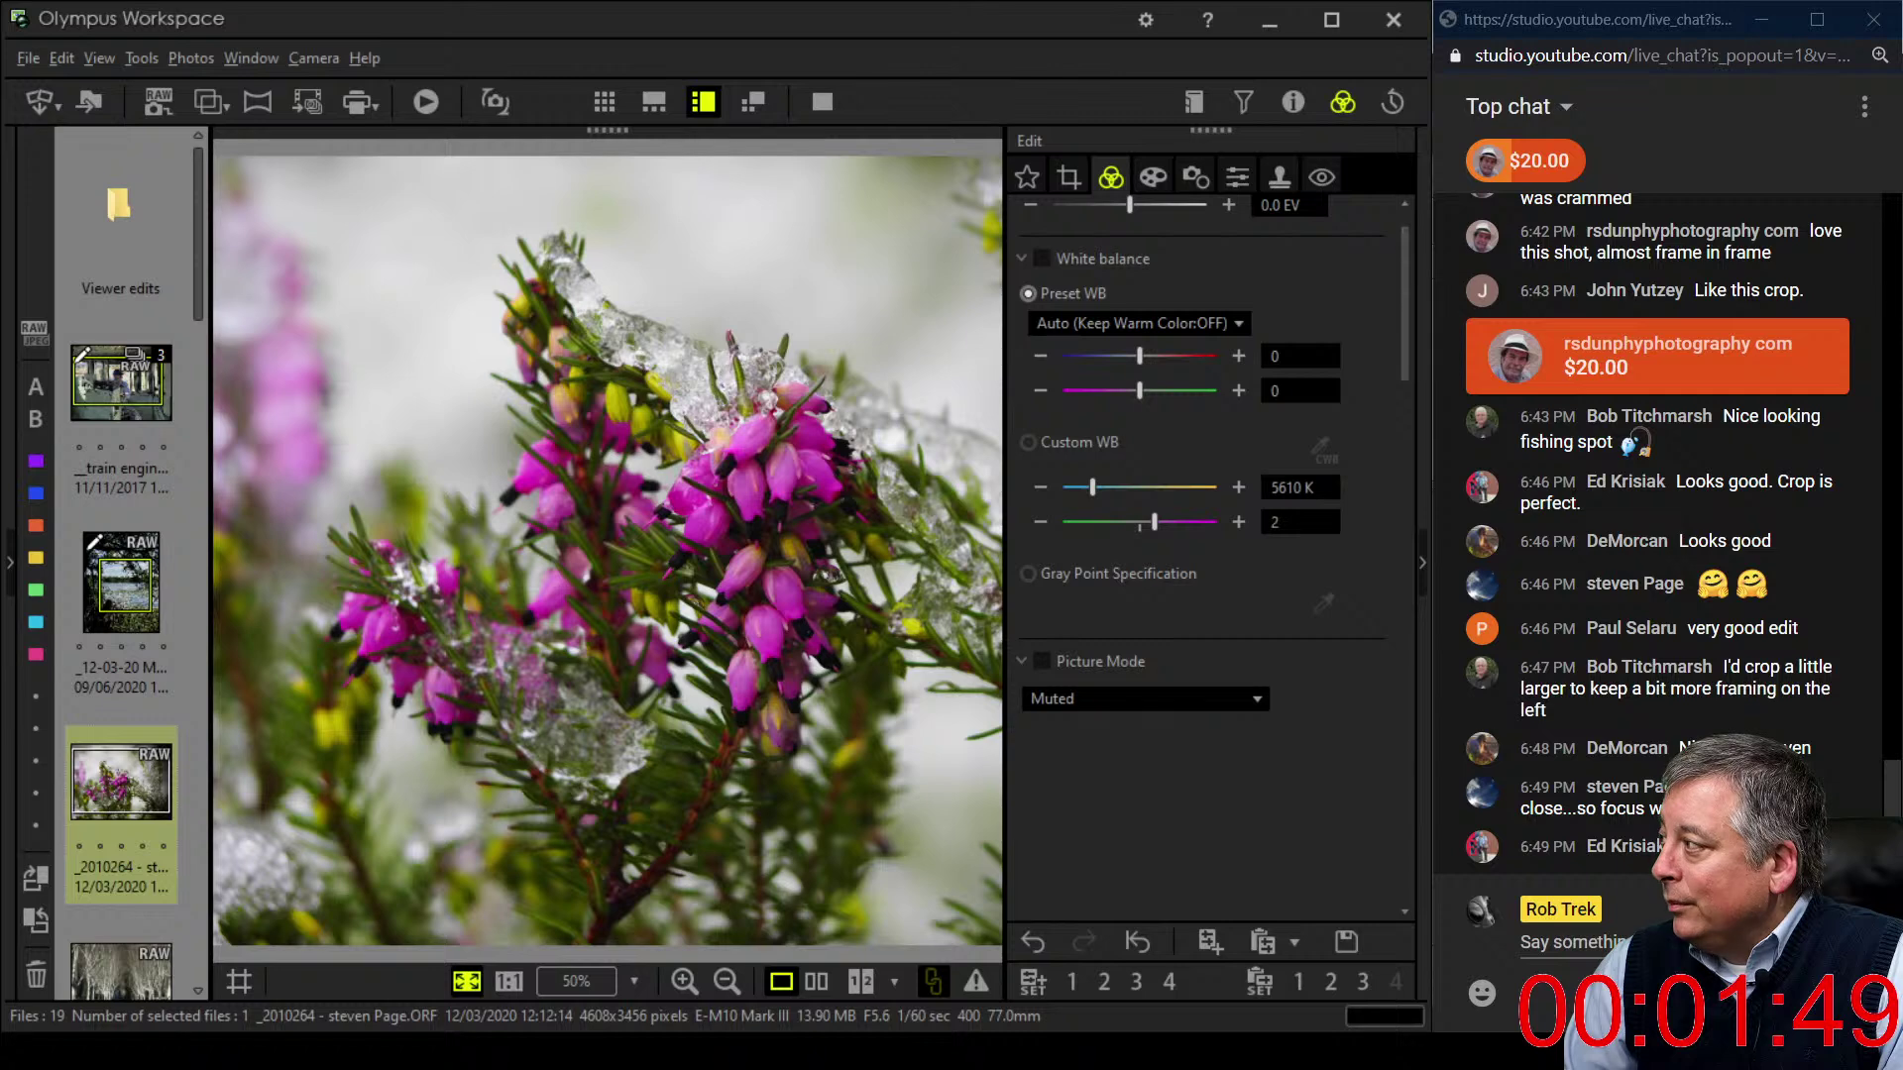
pyautogui.click(1289, 486)
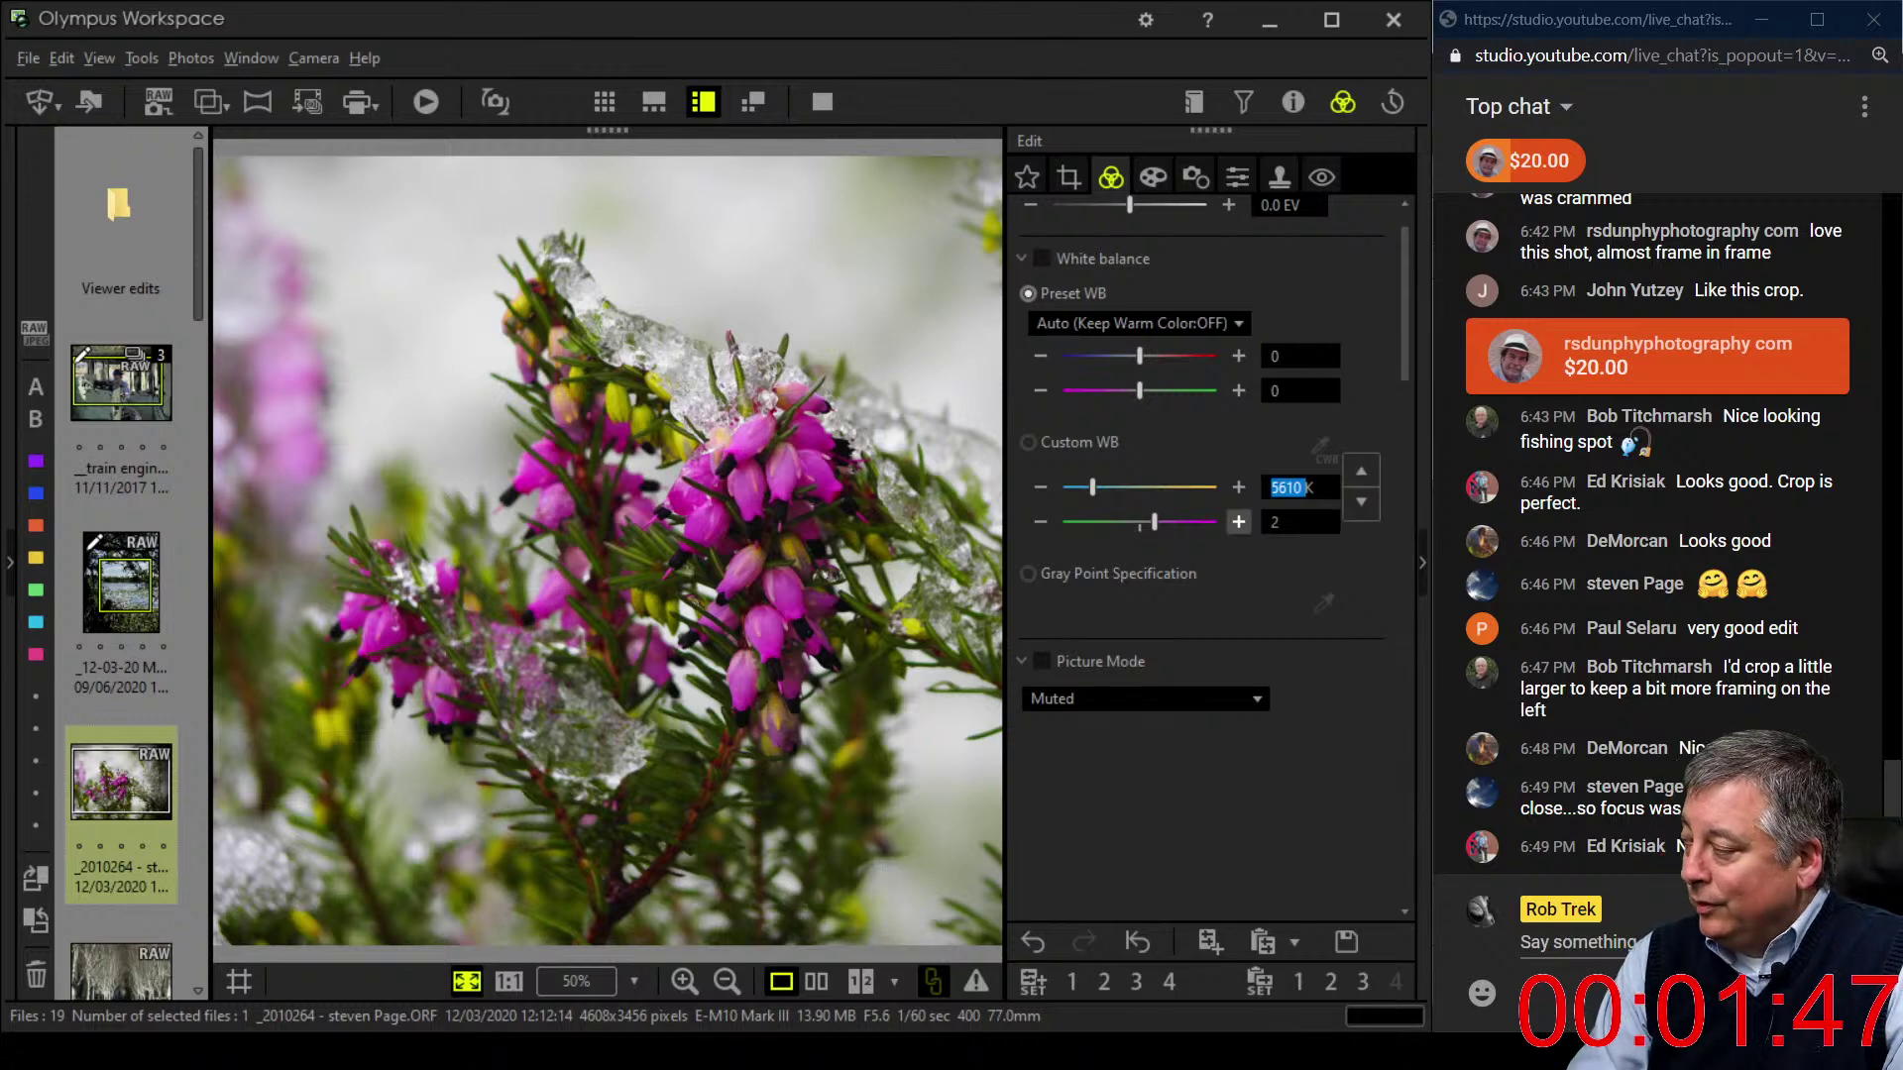
pyautogui.write('5300')
pyautogui.press('Return')
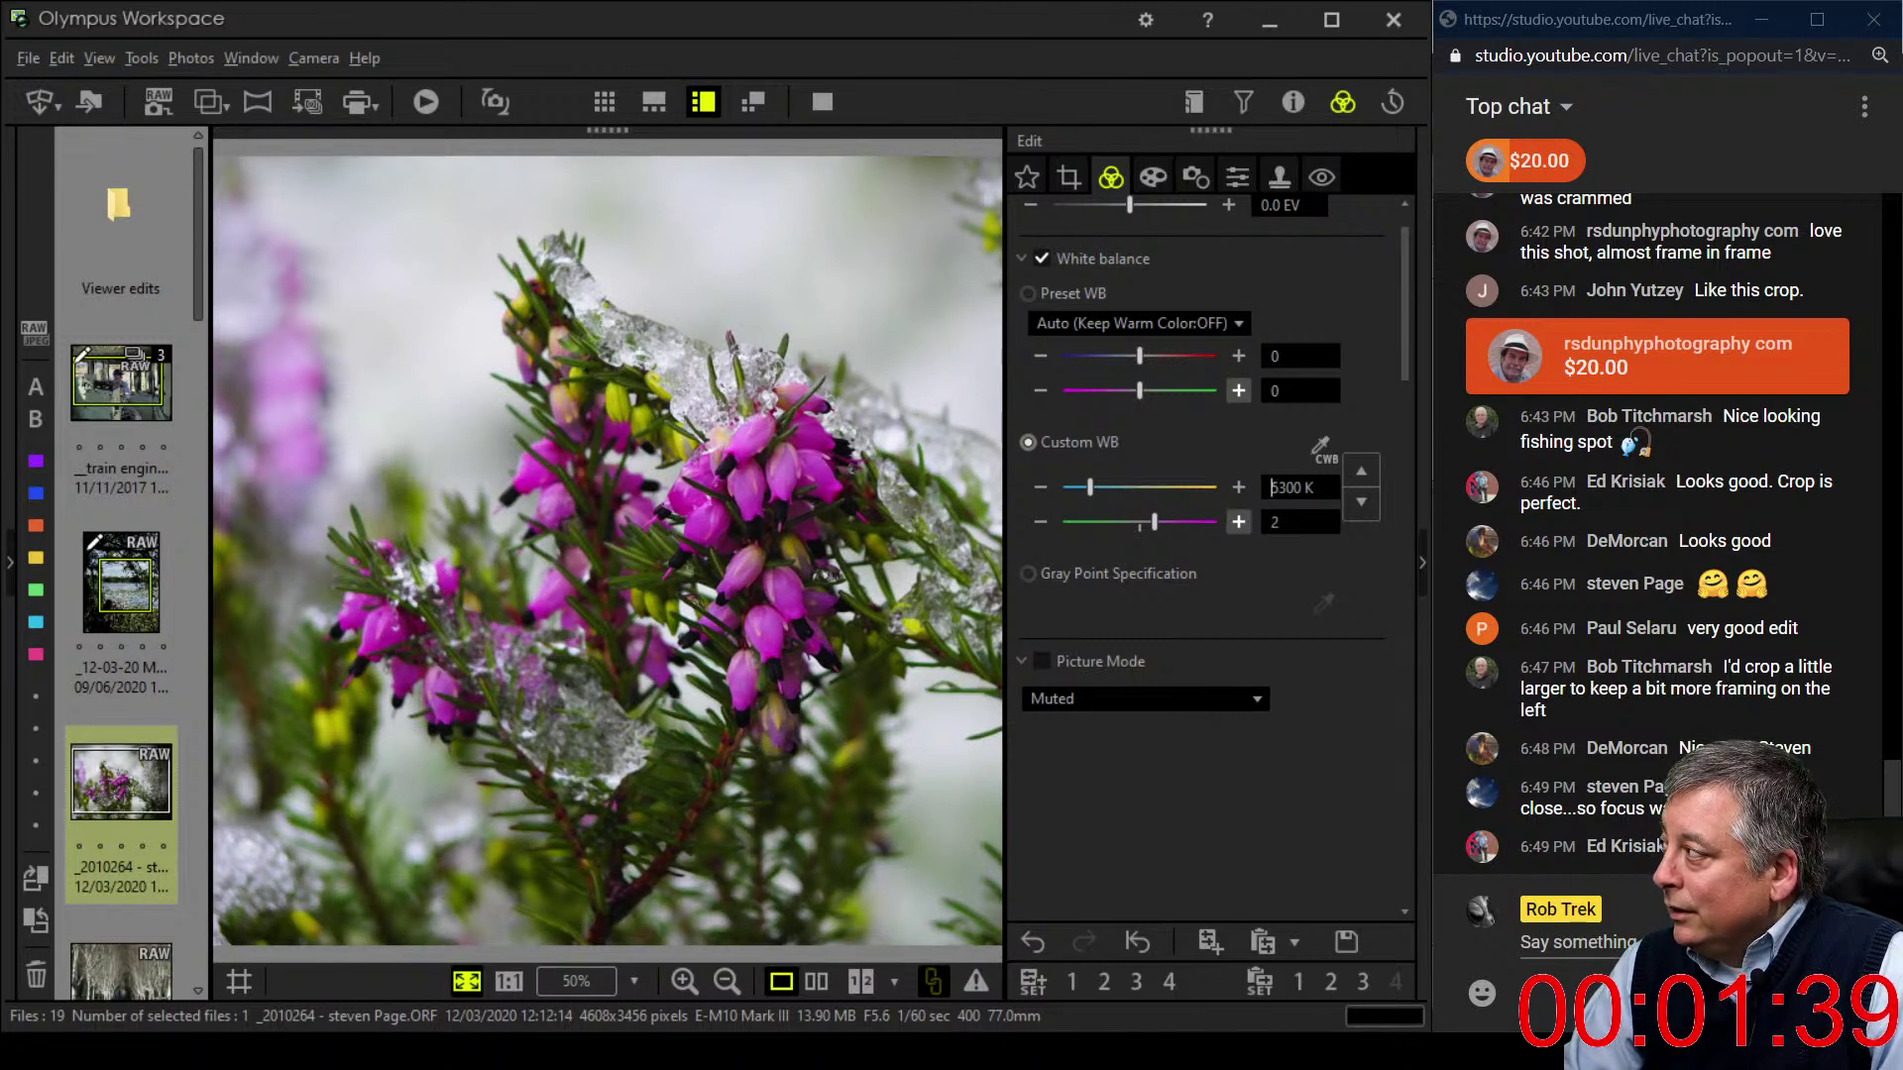
# - Reshape the RGB tone curve by lifting the lower midtones and moving the shadow point closer to black
pyautogui.scroll(-1, 1239, 523)
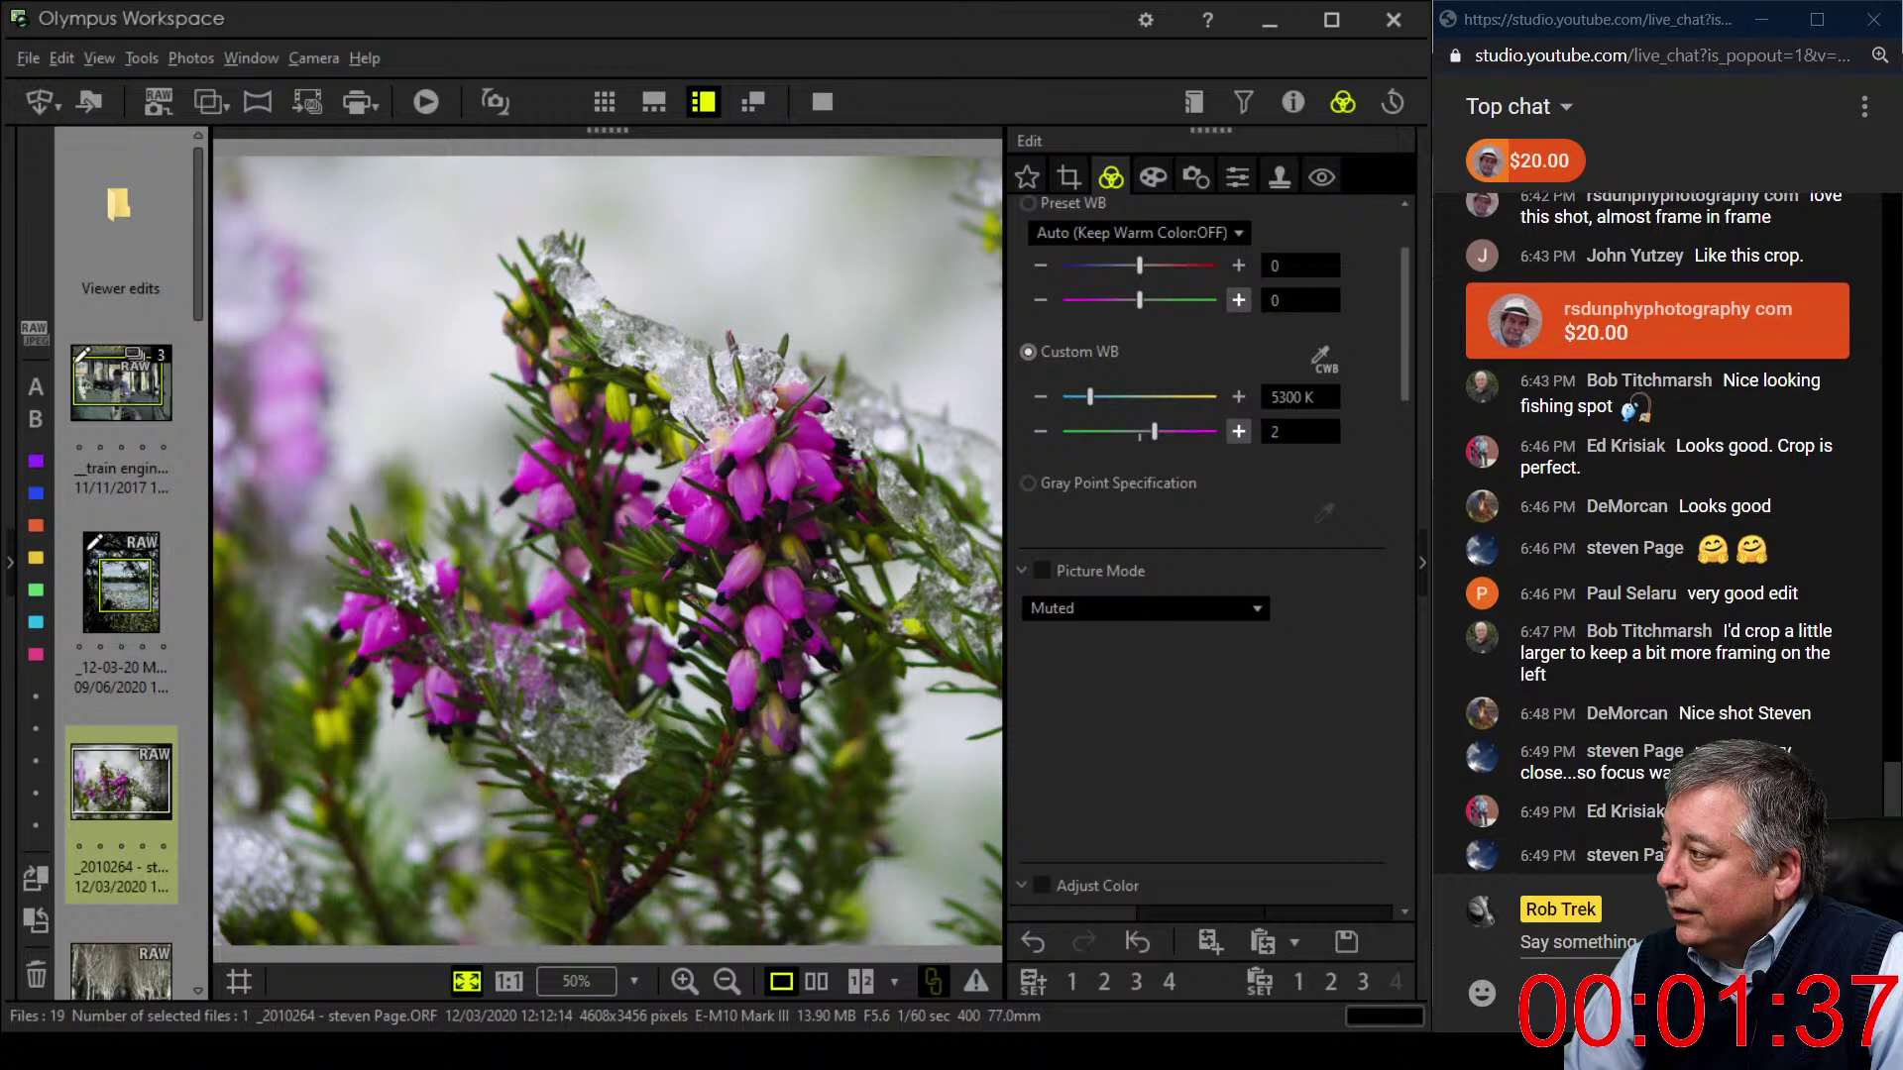
pyautogui.scroll(-8, 1210, 555)
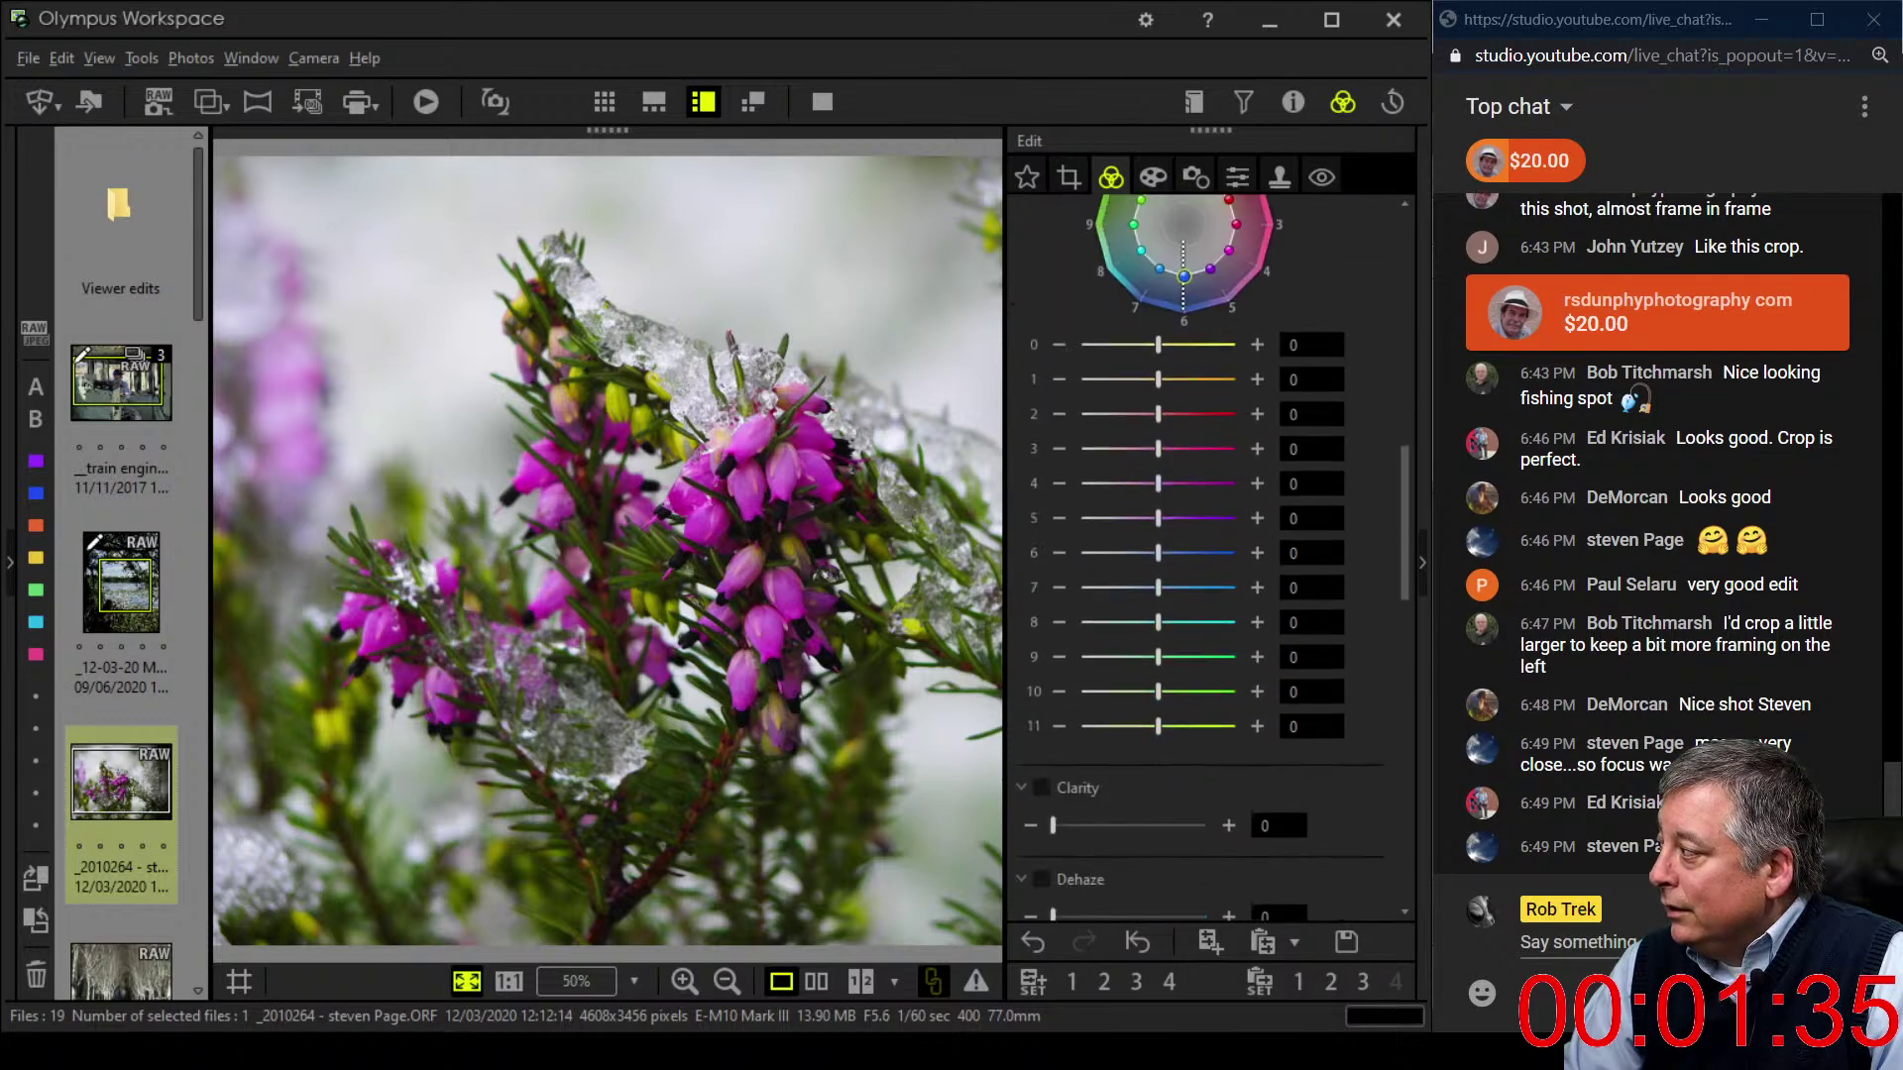
pyautogui.scroll(-3, 1209, 556)
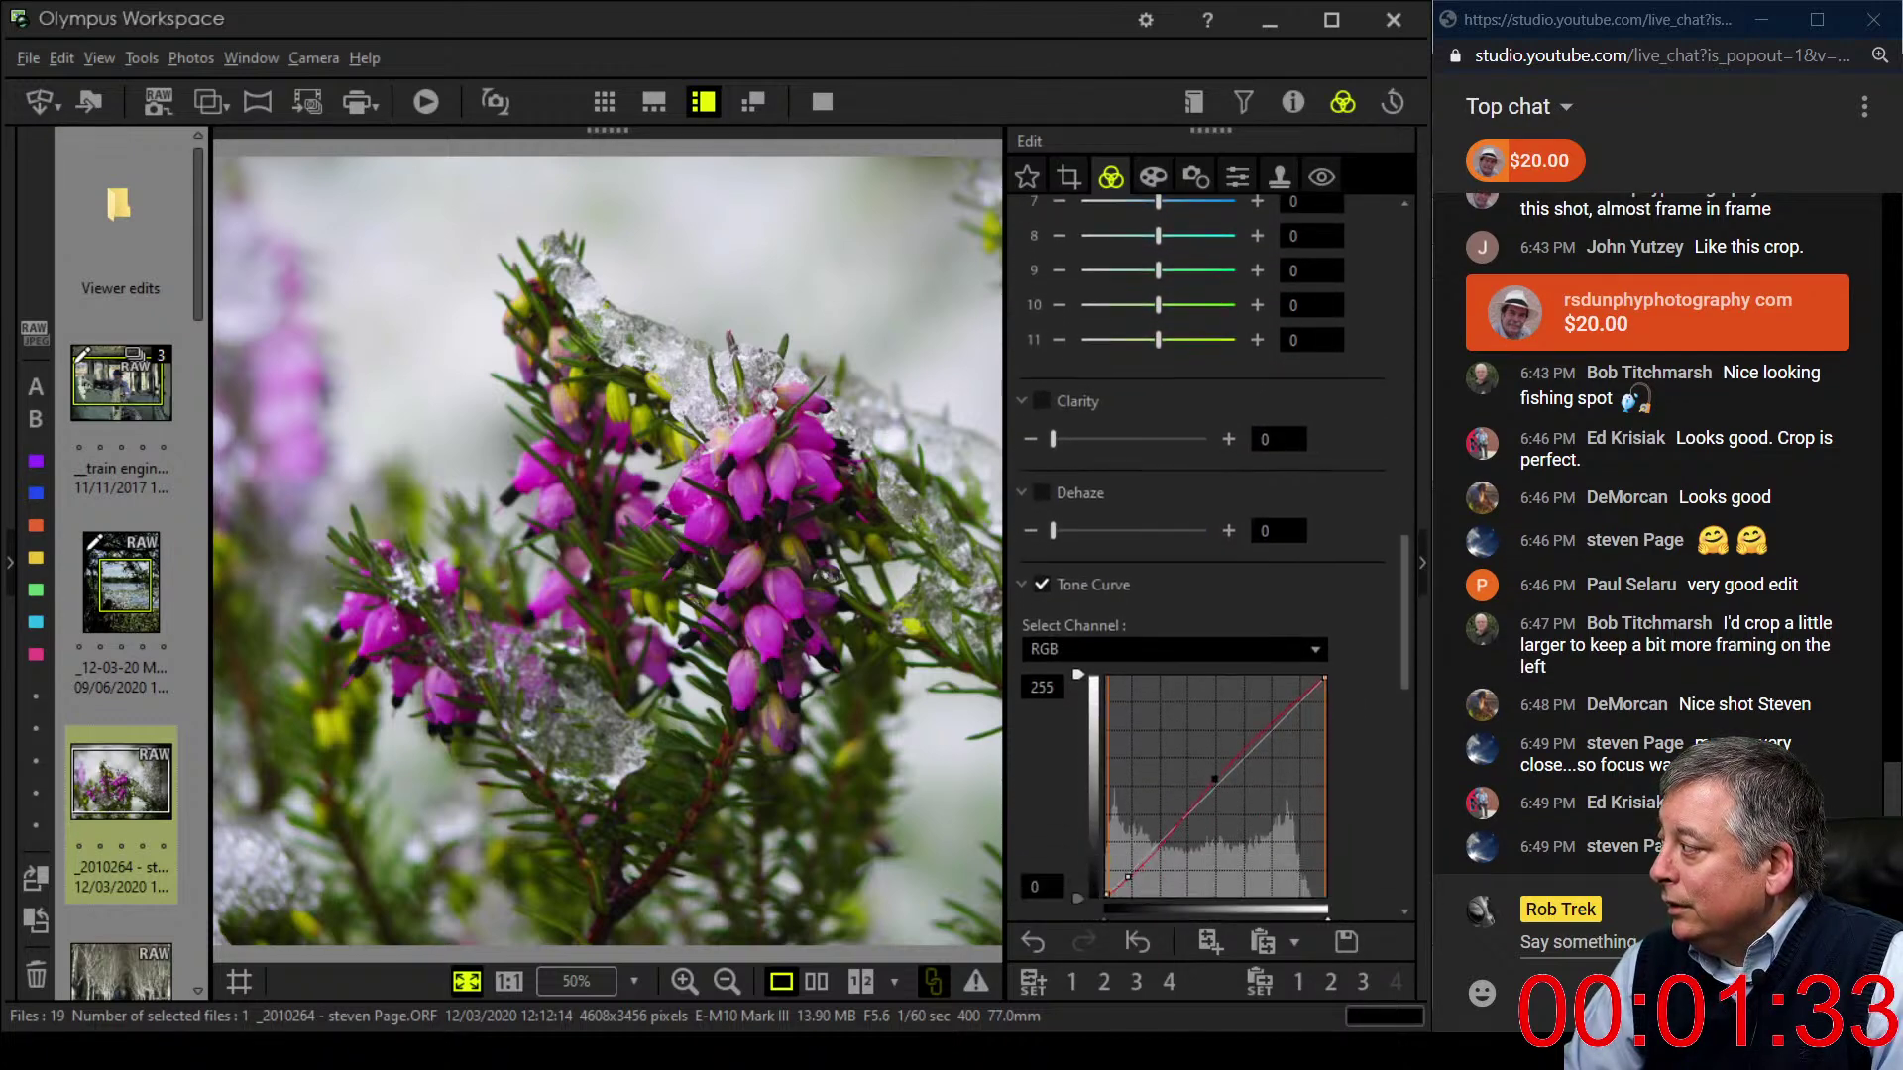
pyautogui.scroll(-5, 1210, 555)
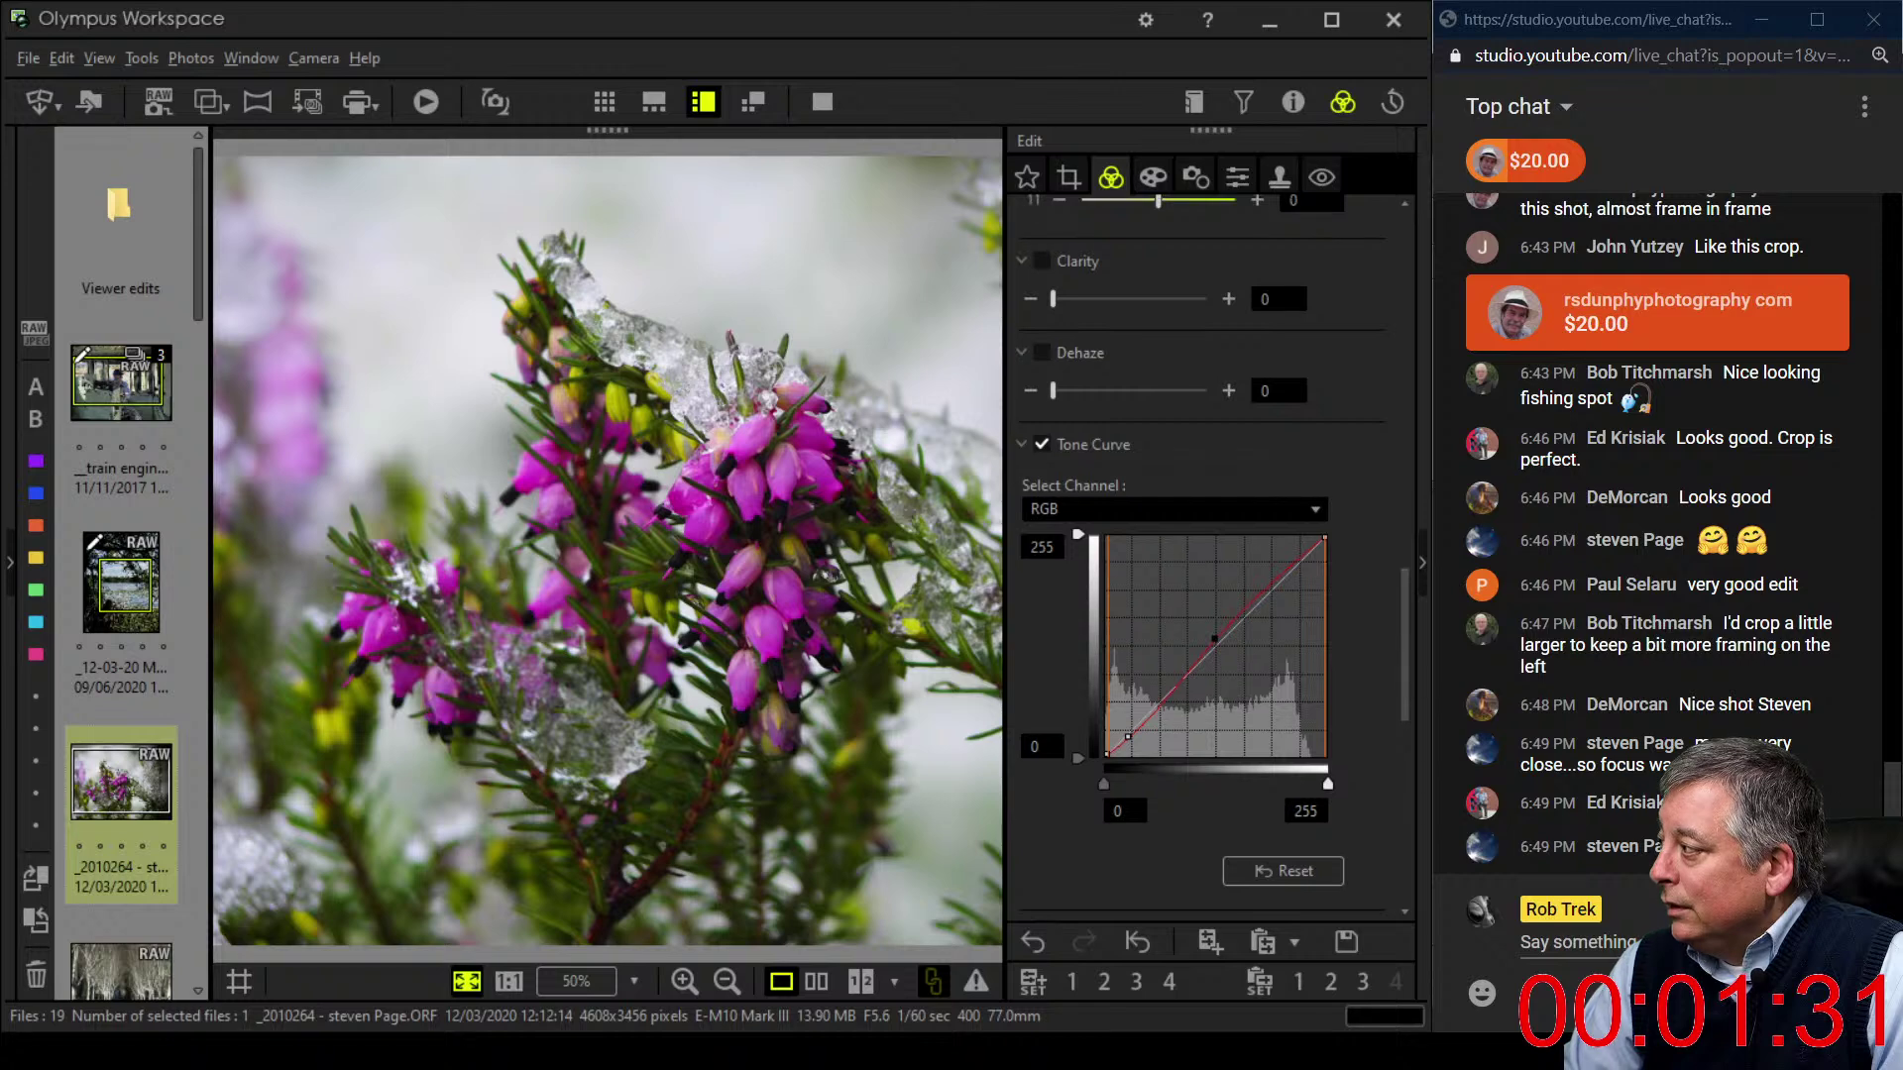
pyautogui.moveTo(1214, 640); pyautogui.dragTo(1177, 670)
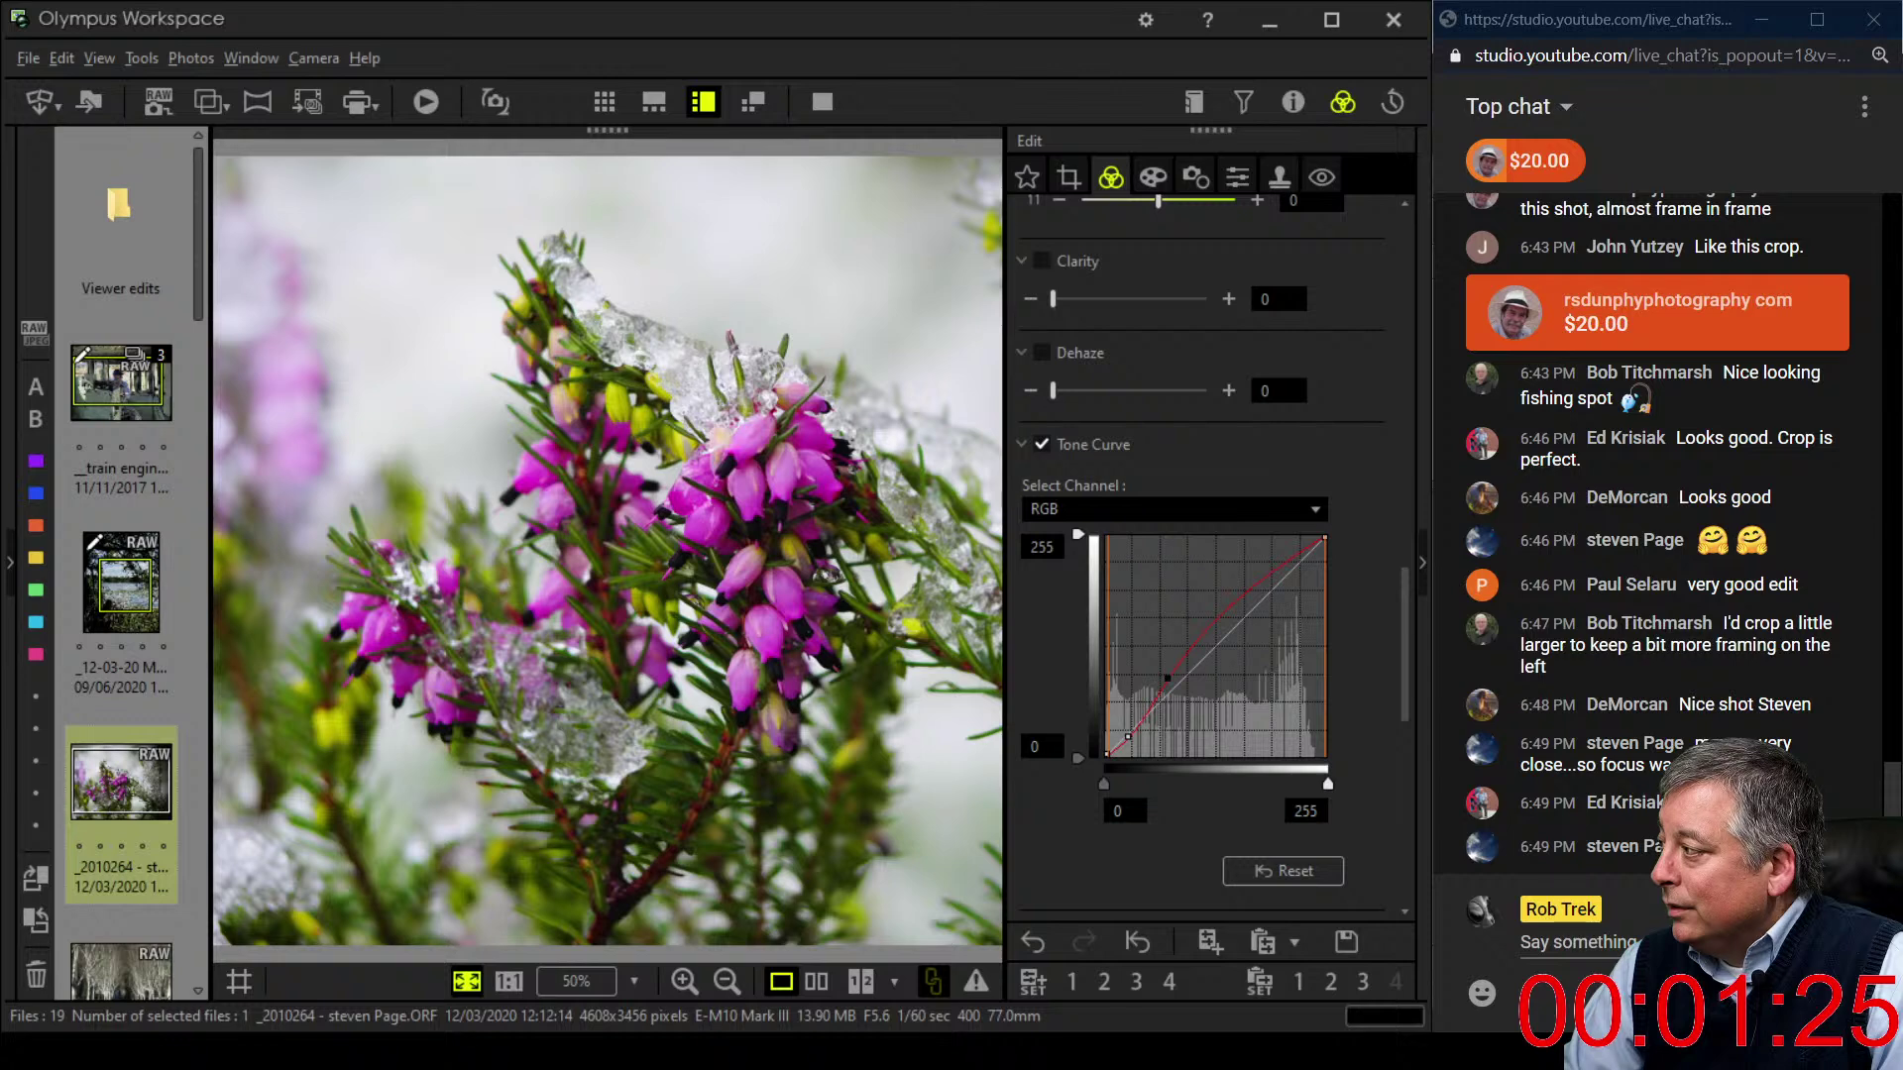
pyautogui.moveTo(1120, 739); pyautogui.dragTo(1112, 752)
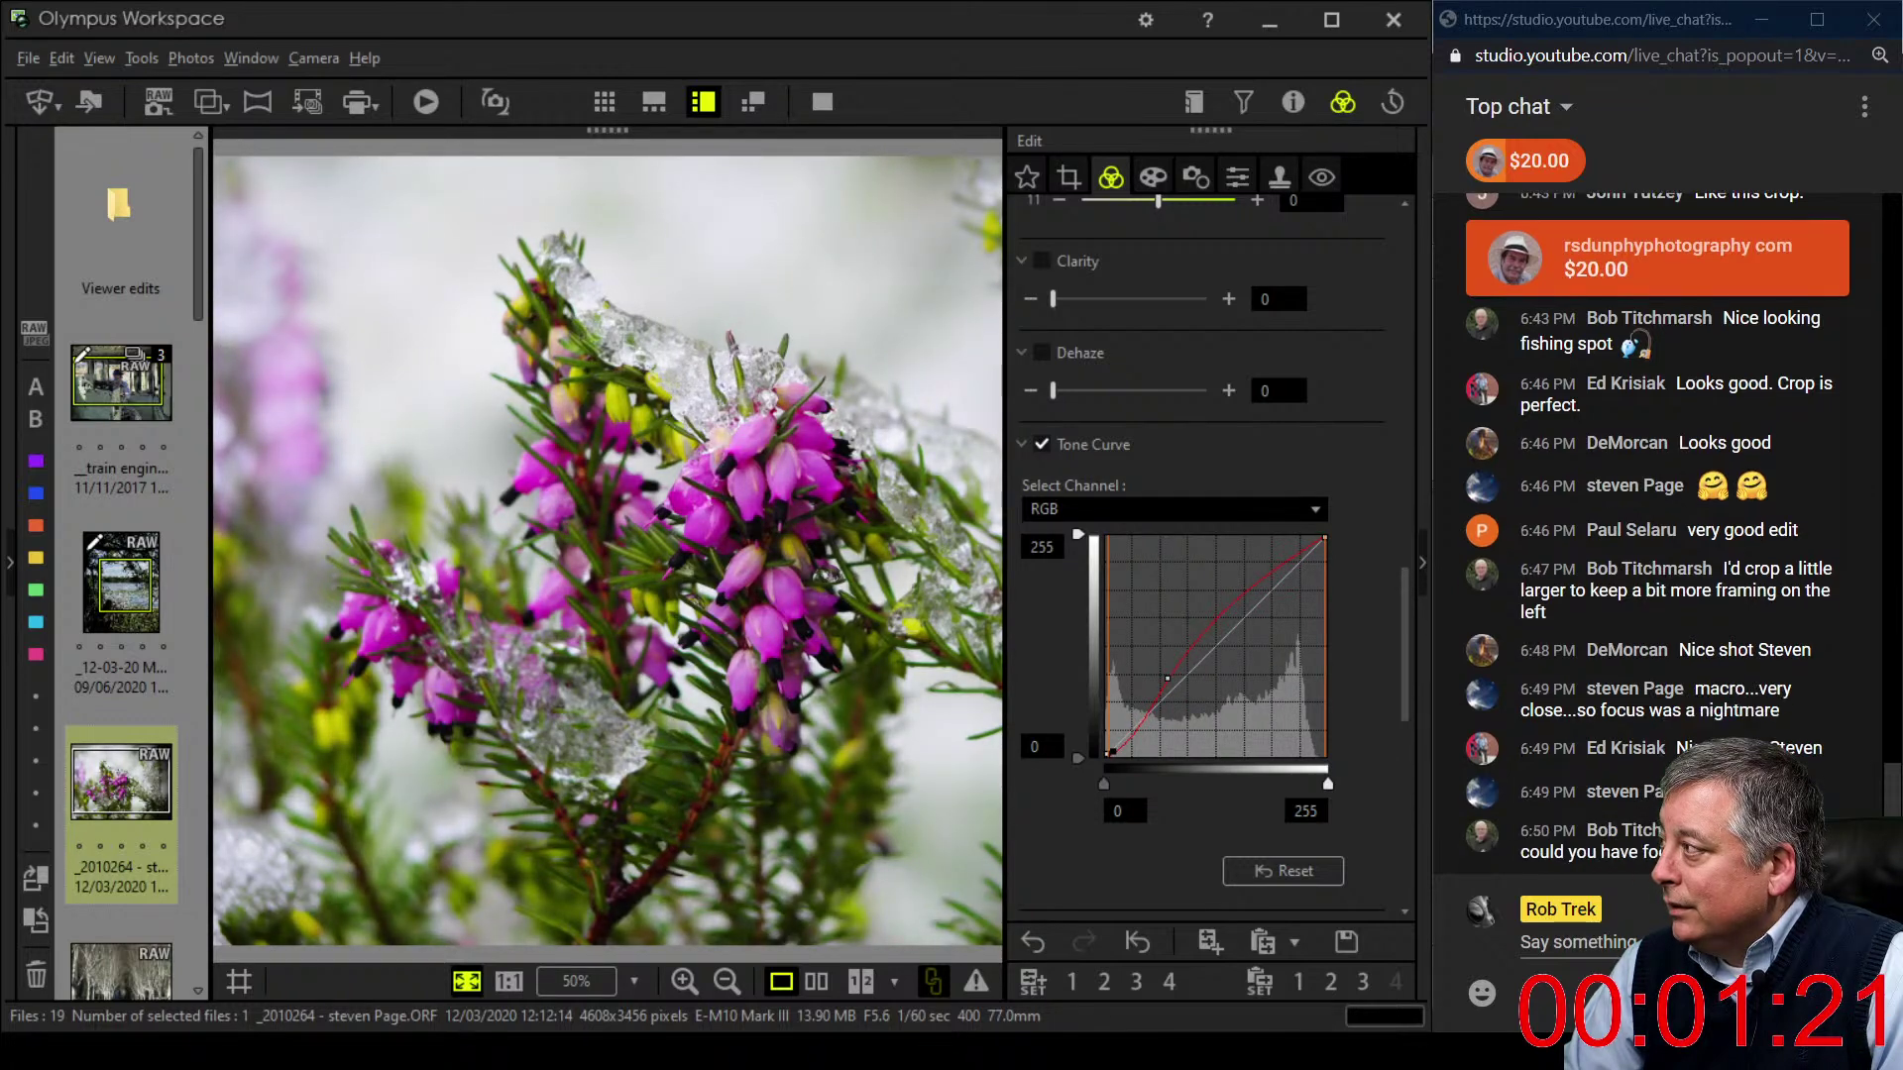
pyautogui.scroll(-3, 1202, 561)
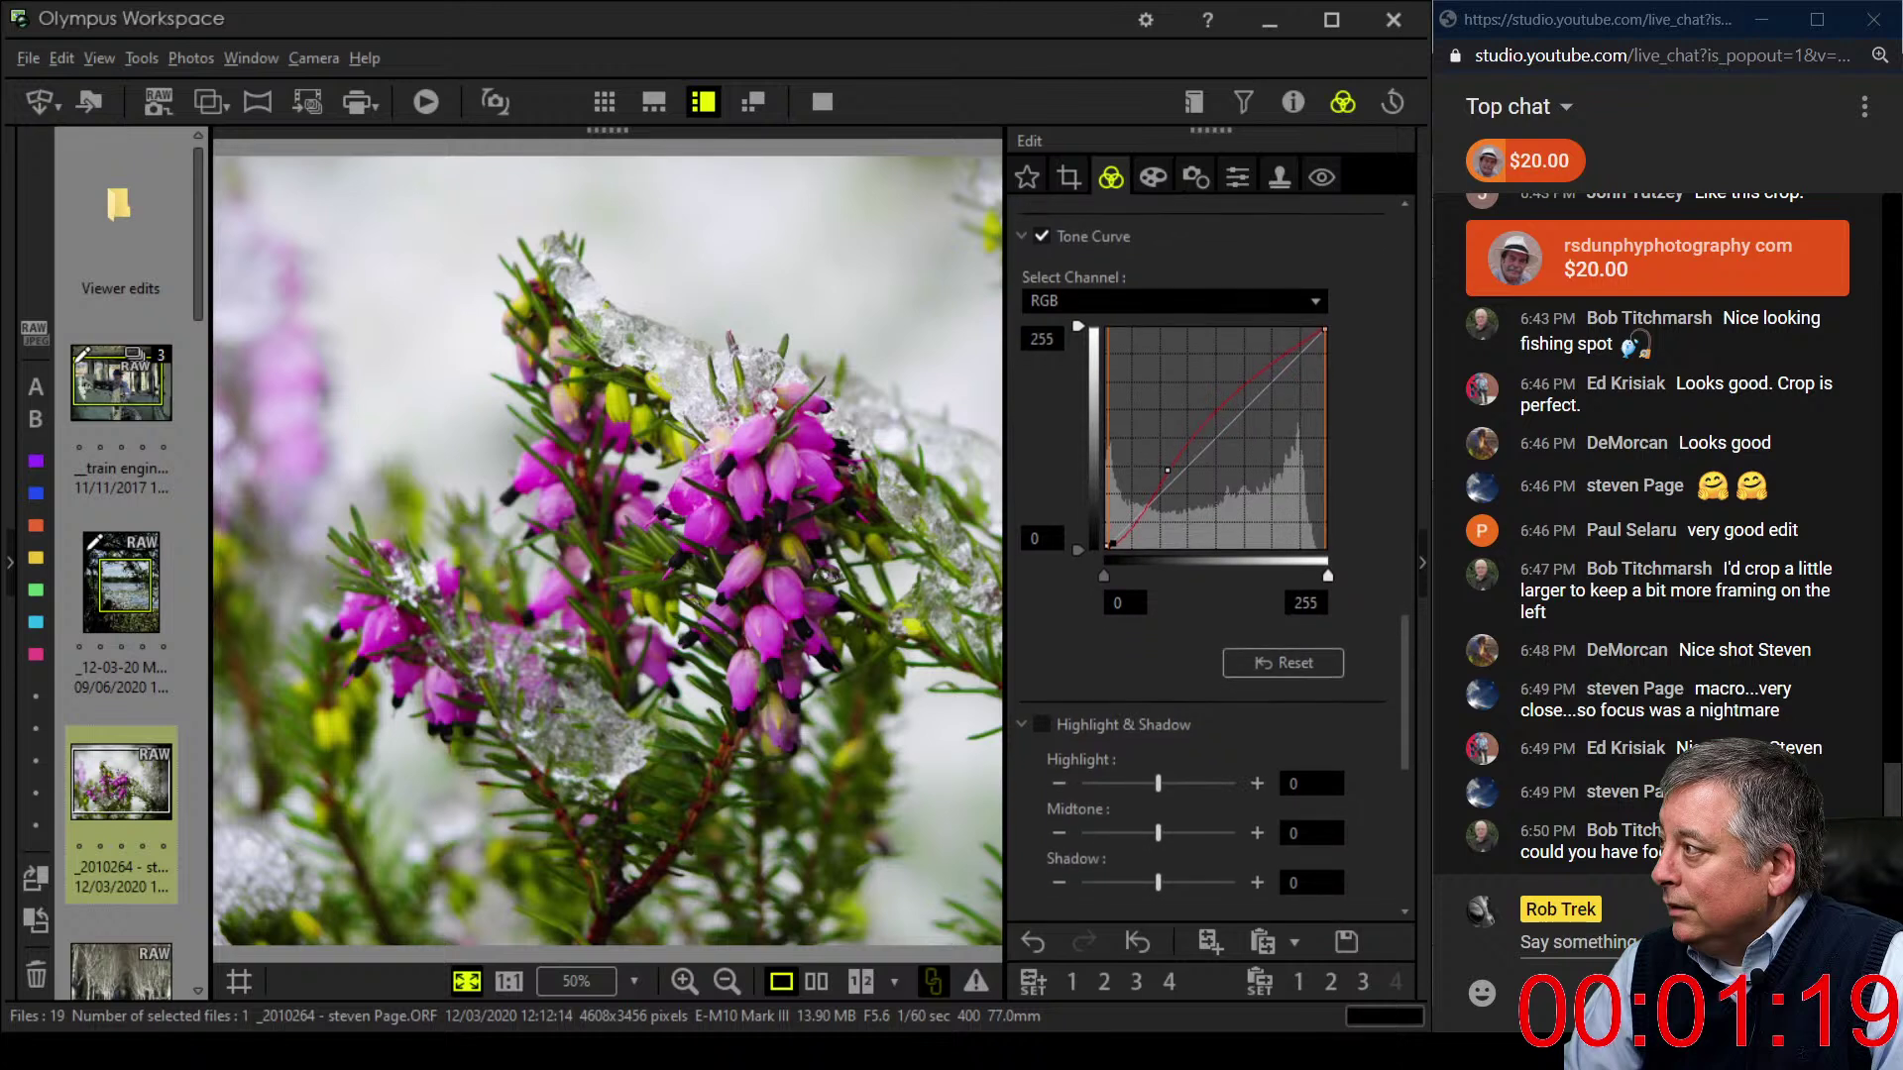
# - Raise the flower photo's Saturation to 0.4
pyautogui.scroll(-5, 1201, 560)
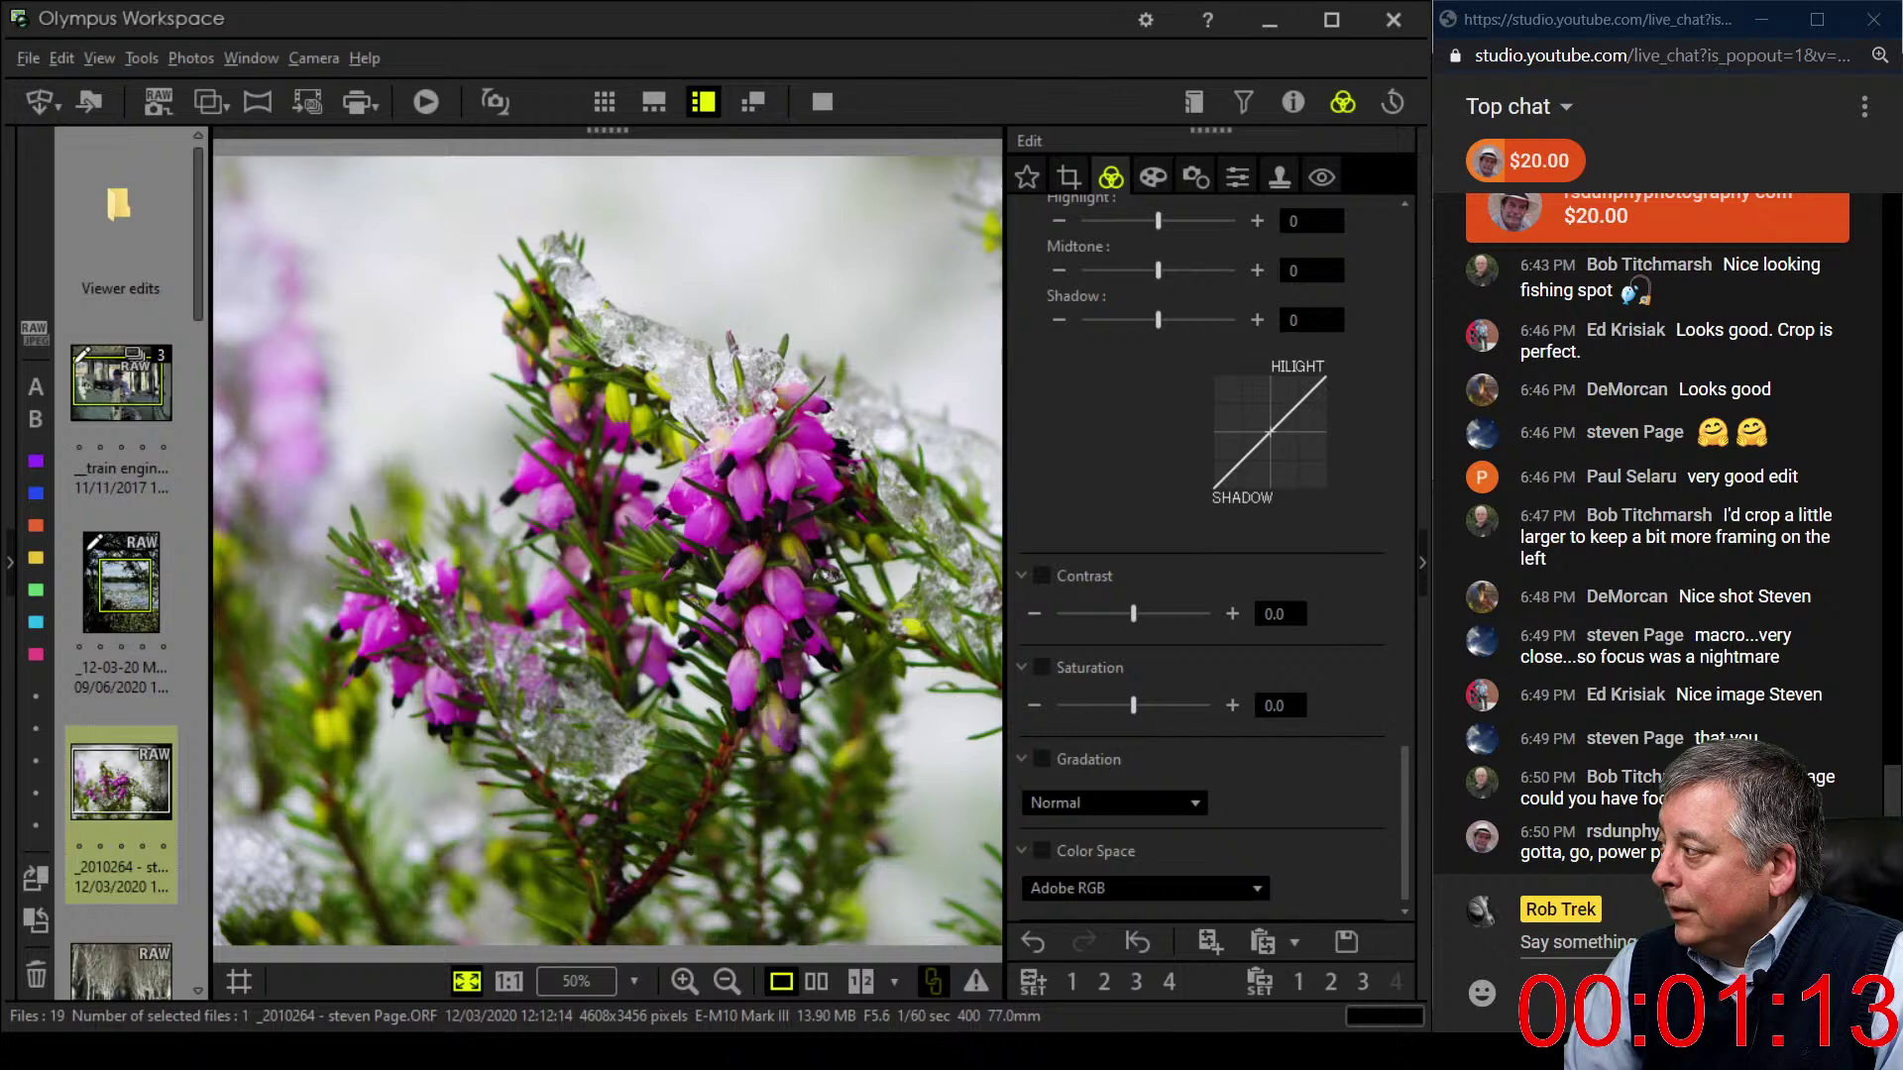
pyautogui.moveTo(1134, 706); pyautogui.dragTo(1148, 705)
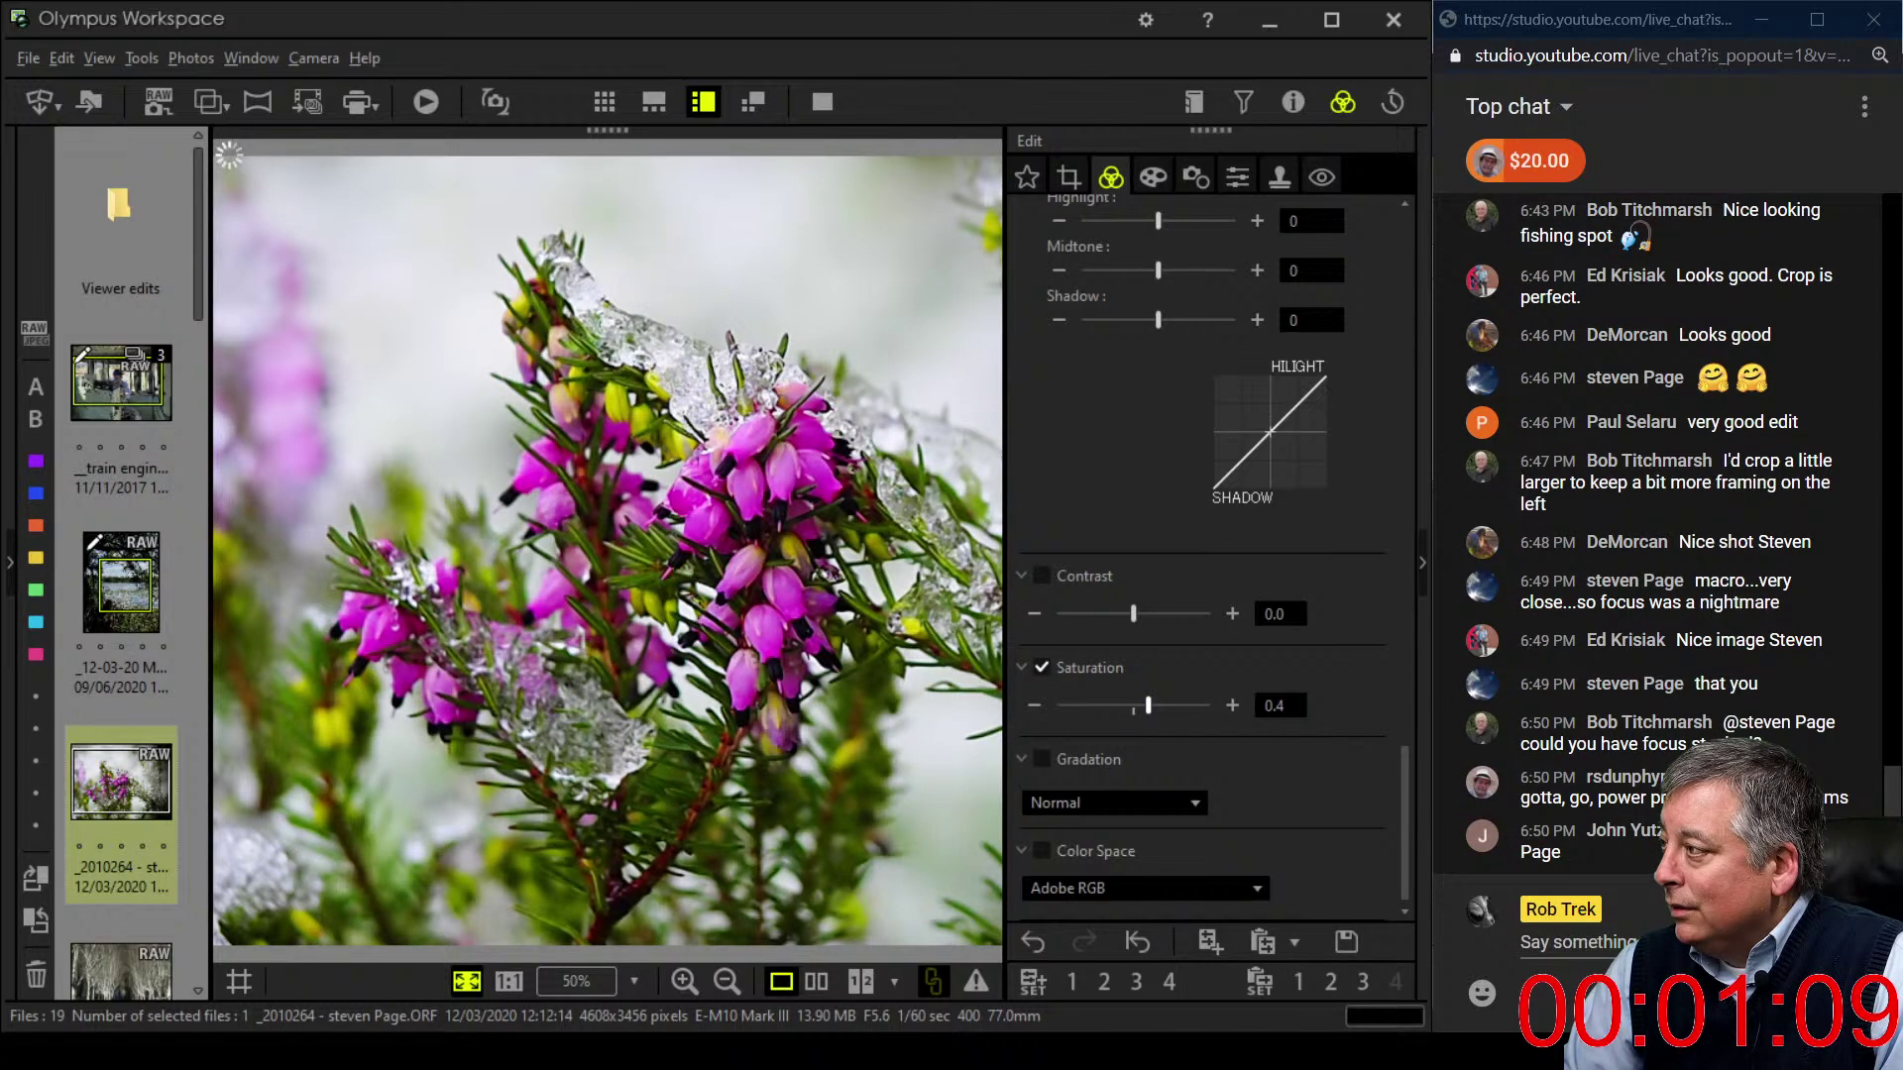
pyautogui.scroll(1, 1211, 556)
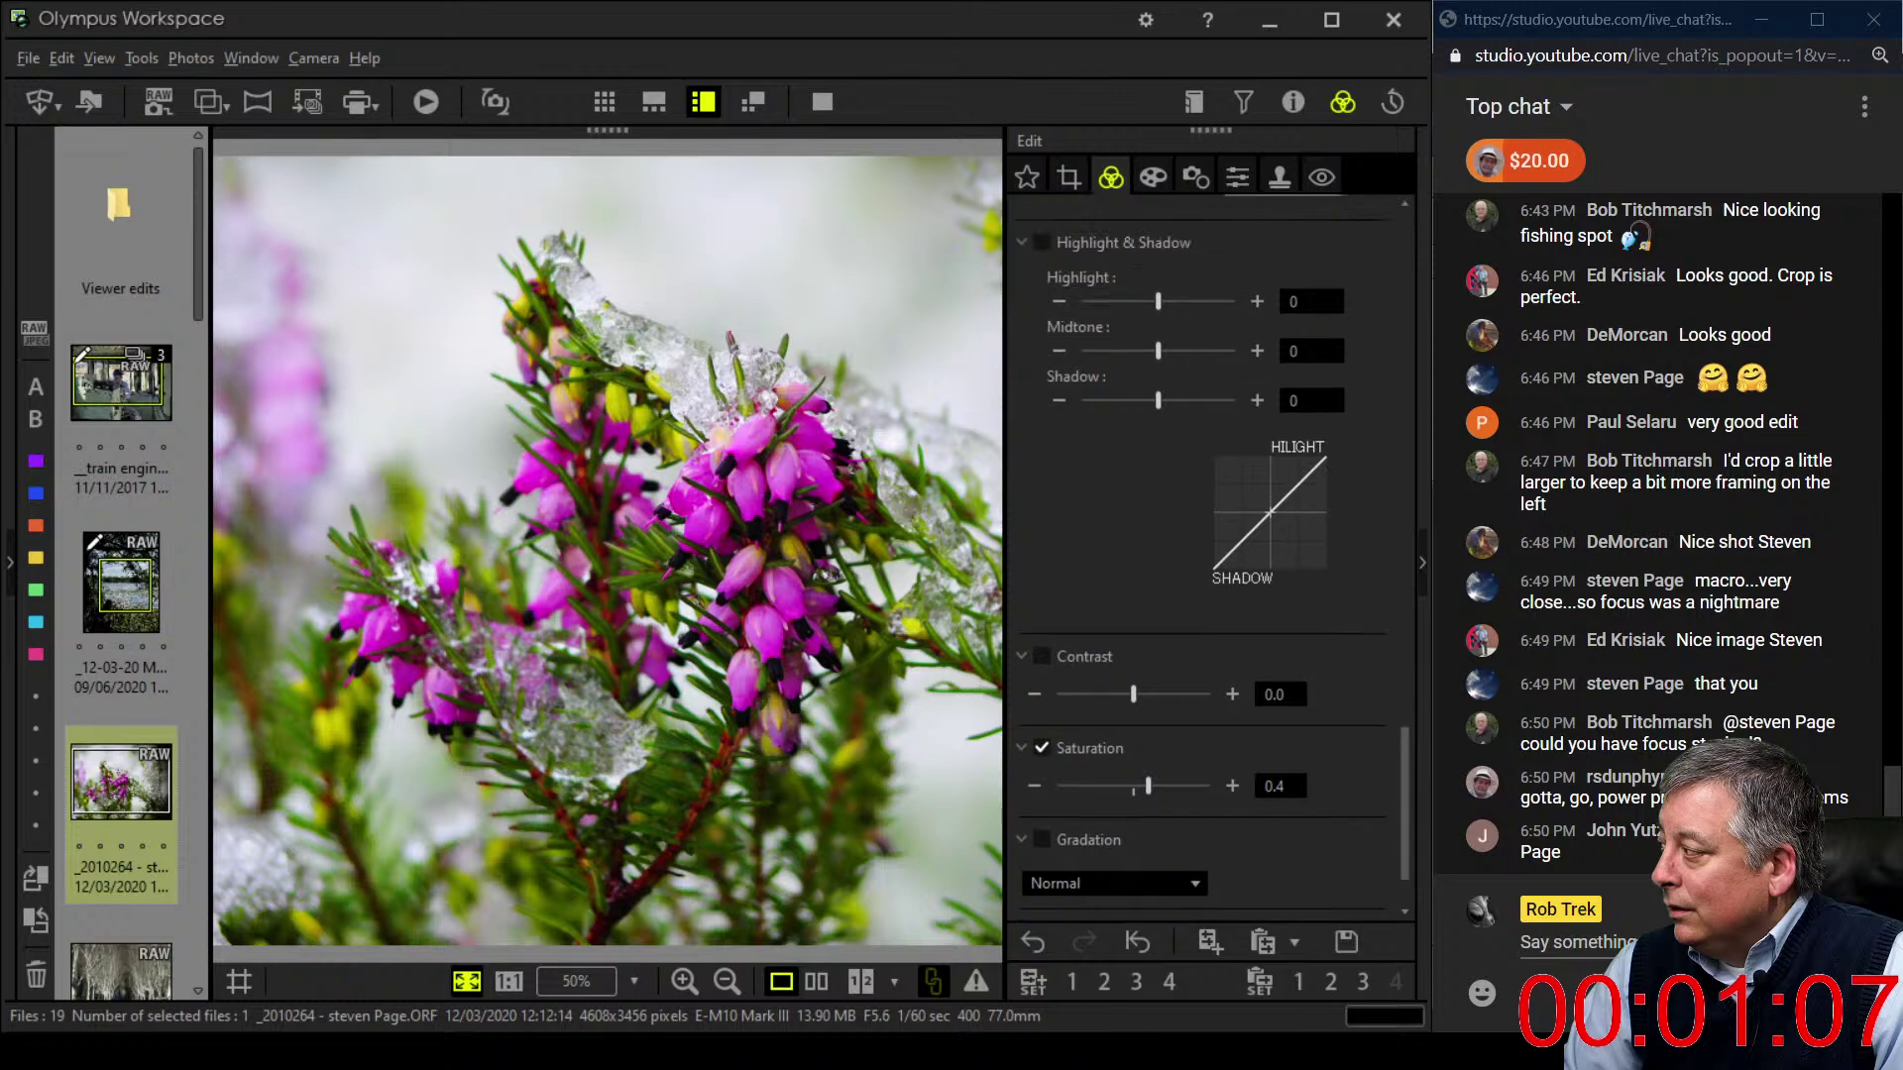
# - Set the flower photo's Clarity to 31, try some Dehaze, and return Dehaze to 0
pyautogui.scroll(10, 1212, 555)
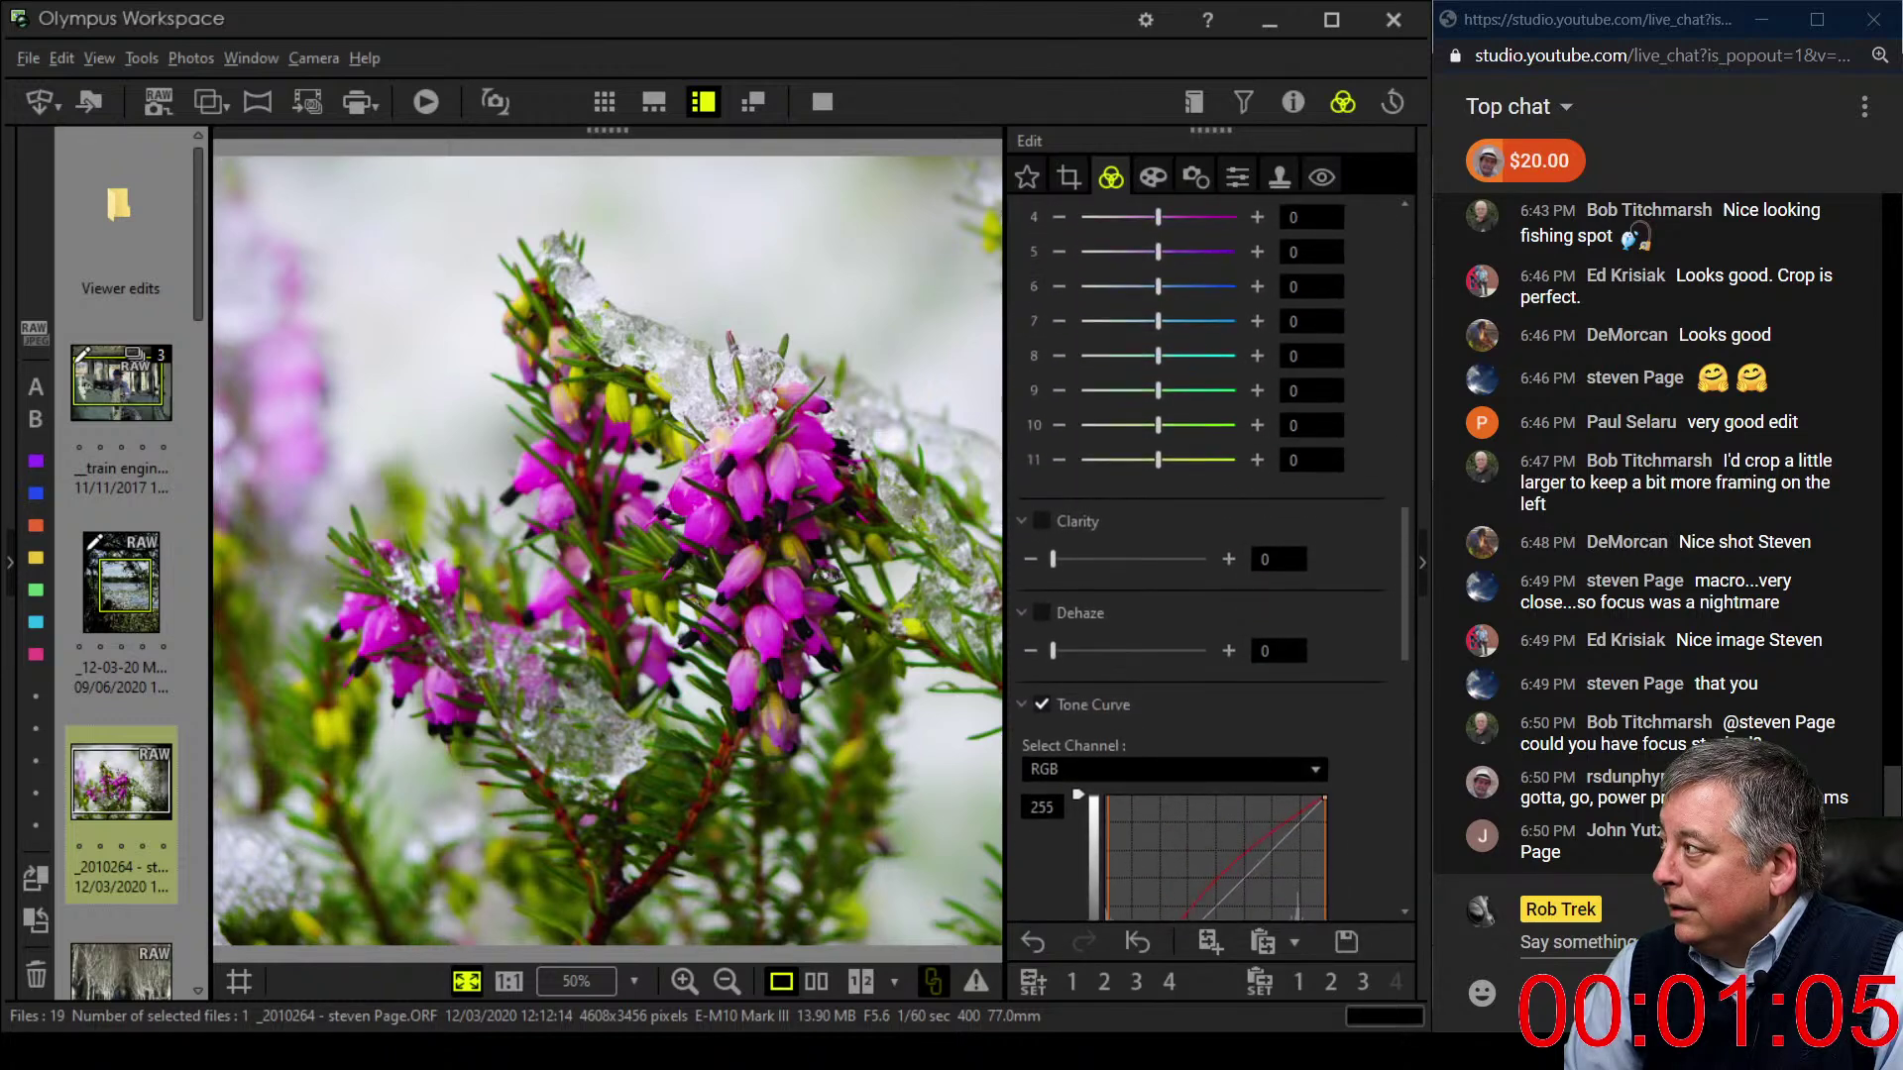
pyautogui.moveTo(1052, 658); pyautogui.dragTo(1085, 658)
pyautogui.moveTo(1078, 565); pyautogui.dragTo(1086, 565)
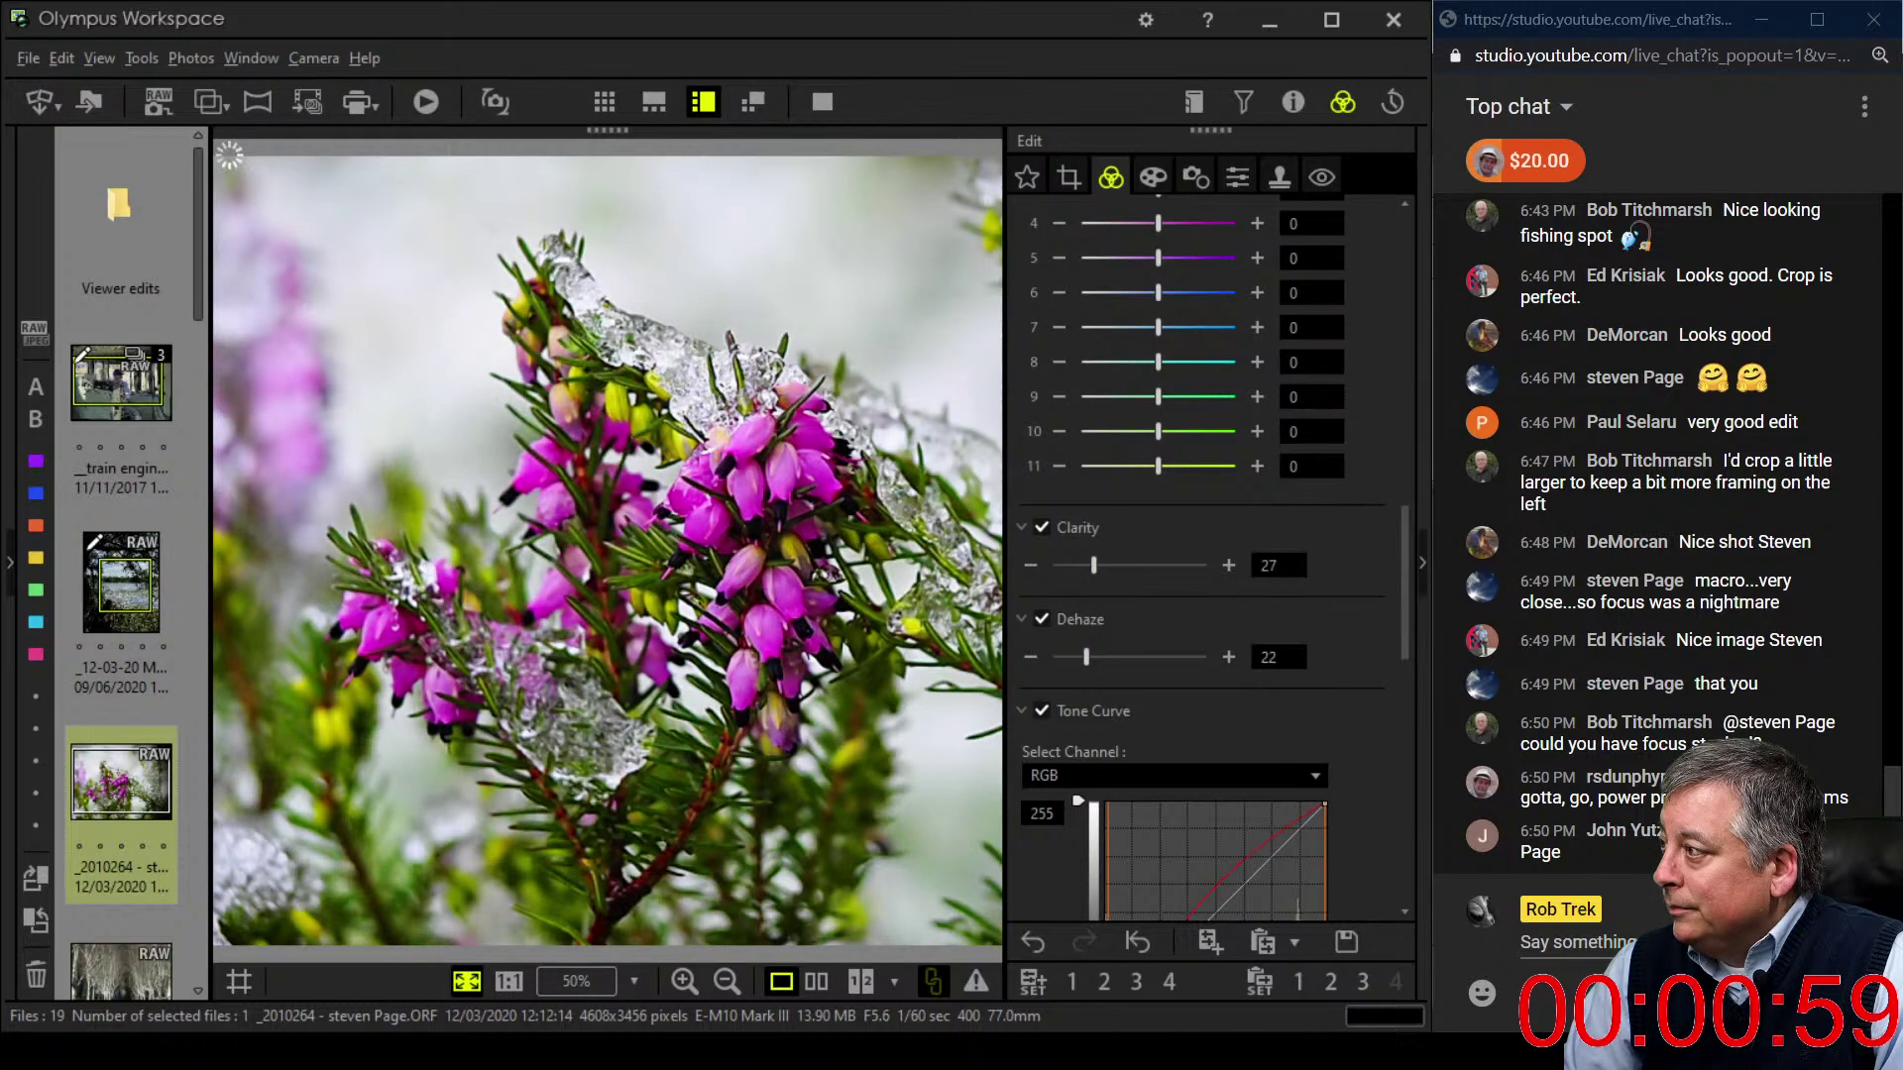
pyautogui.moveTo(1087, 657); pyautogui.dragTo(1085, 658)
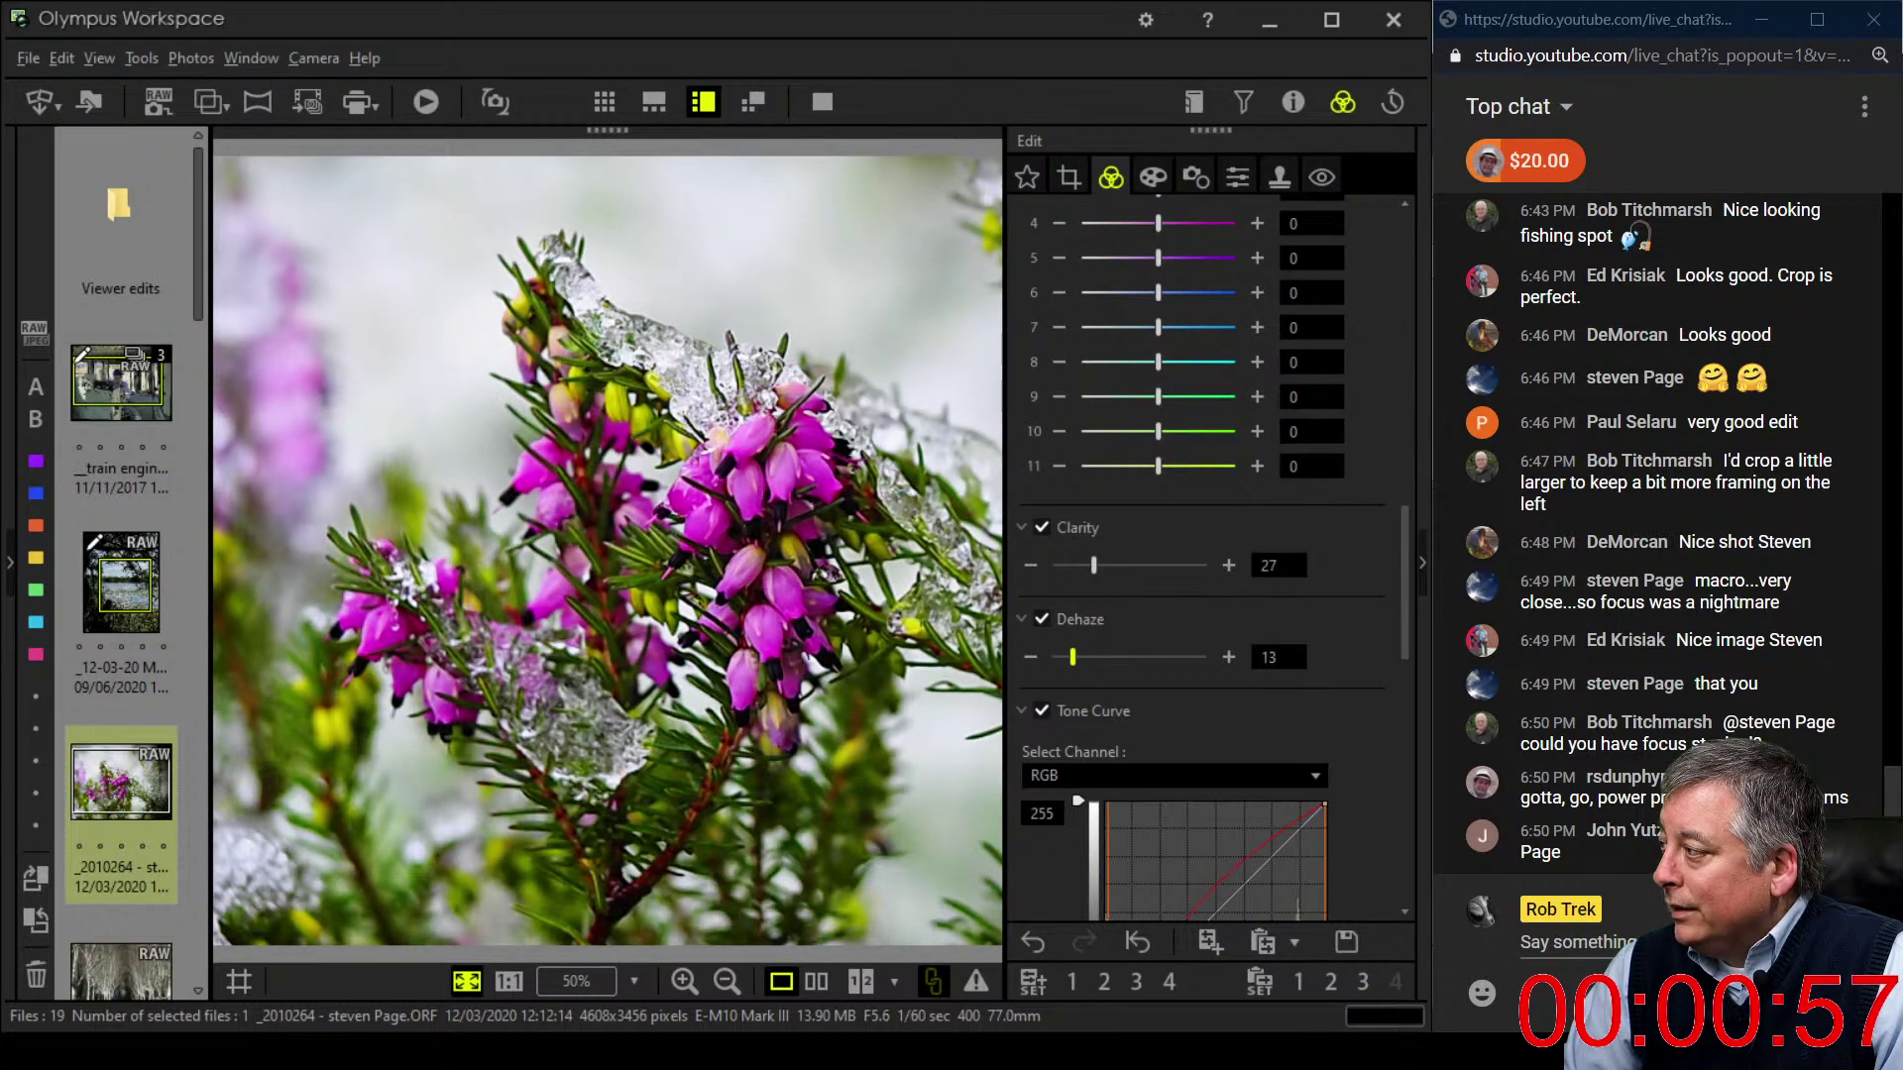
pyautogui.press('Left')
pyautogui.press('Left')
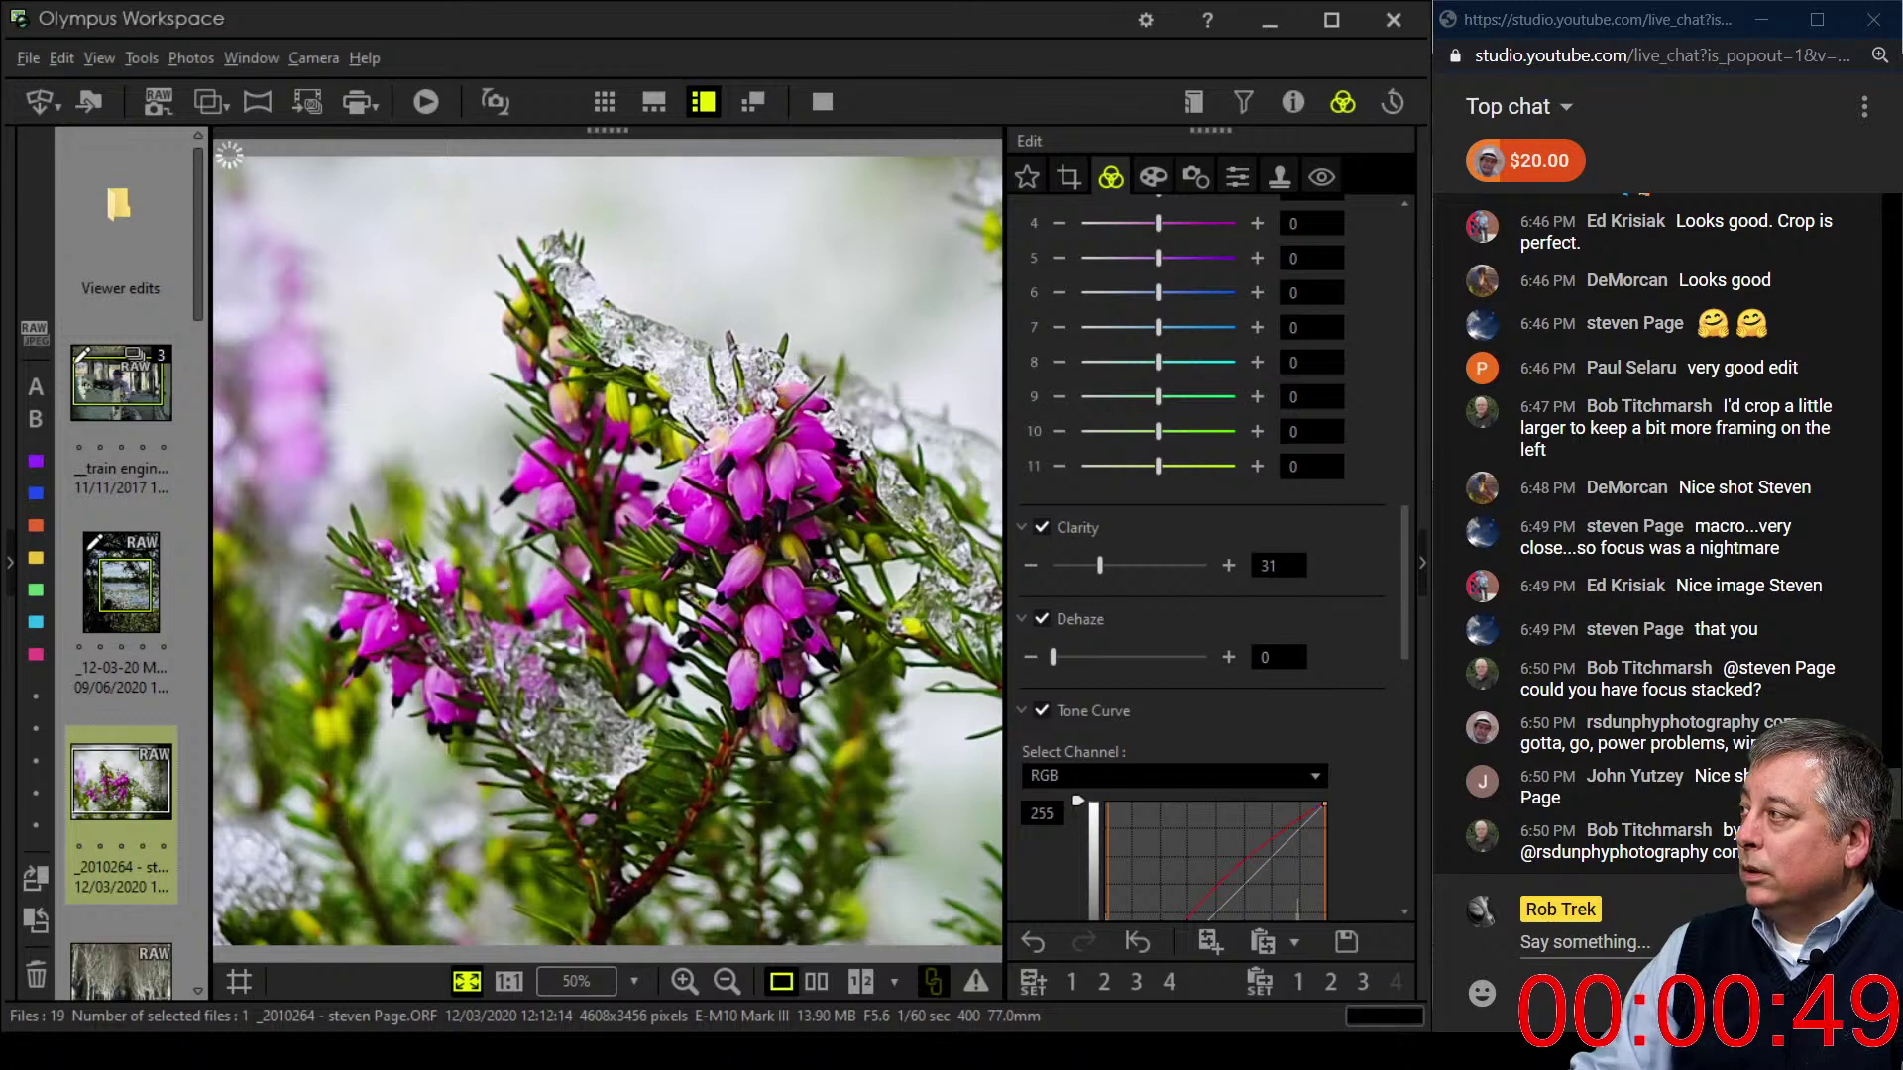
# - Reframe the flower photo's square crop with more space above and beside the blossoms, and inspect the blossoms at actual size
pyautogui.press('c')
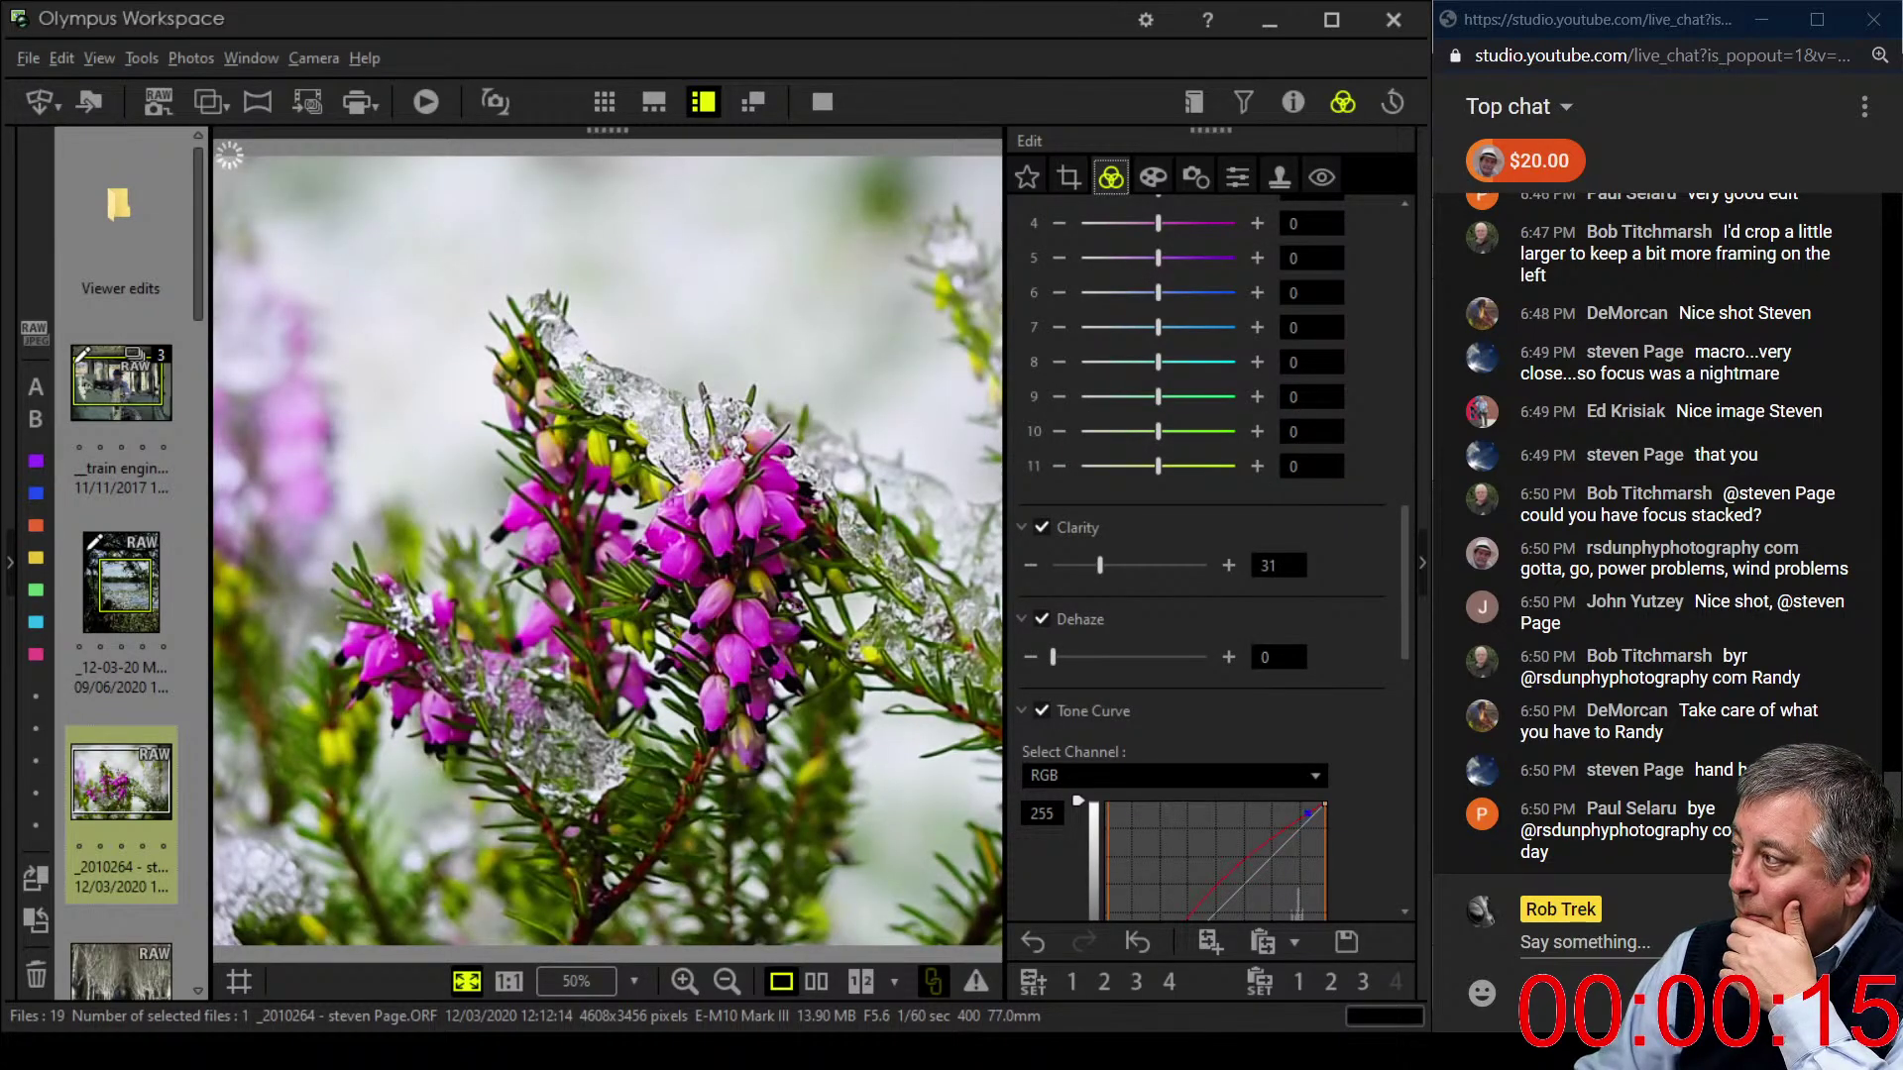
pyautogui.hotkey('ctrl', '1')
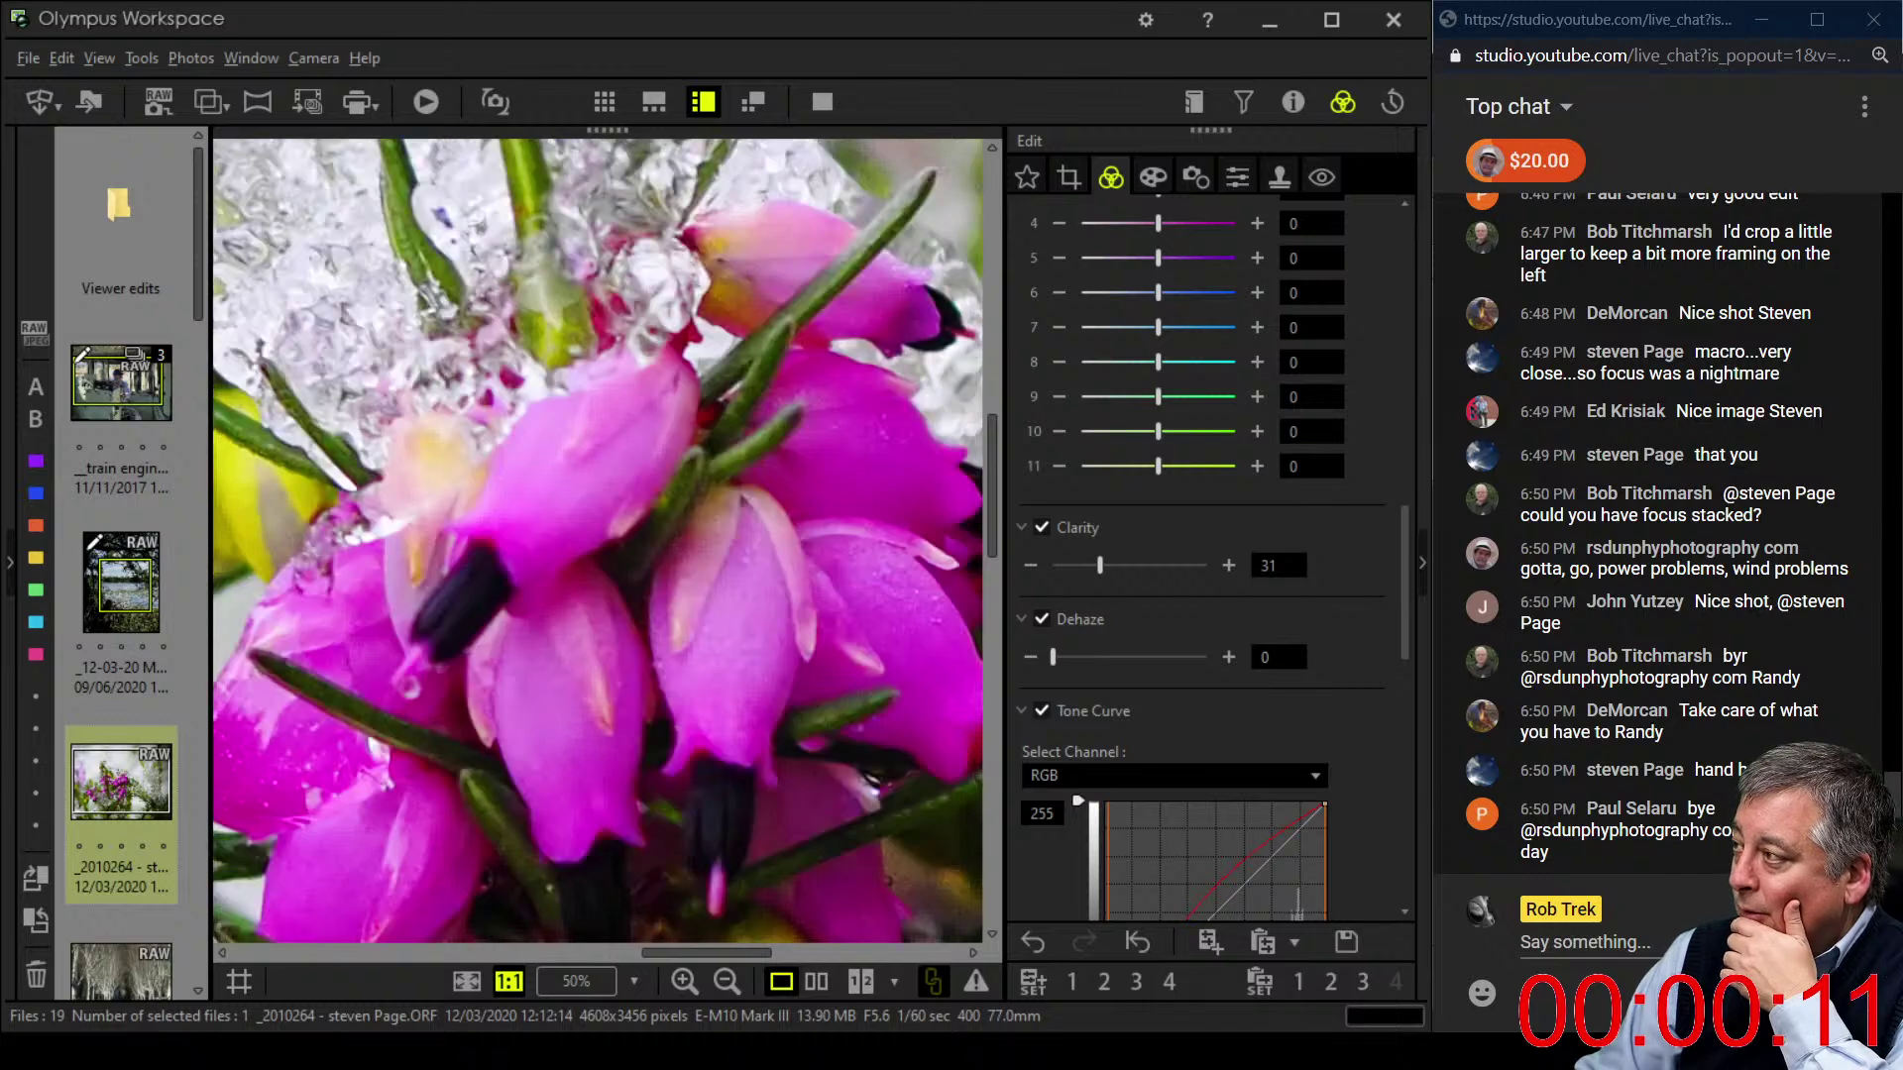
pyautogui.moveTo(597, 548); pyautogui.dragTo(786, 405)
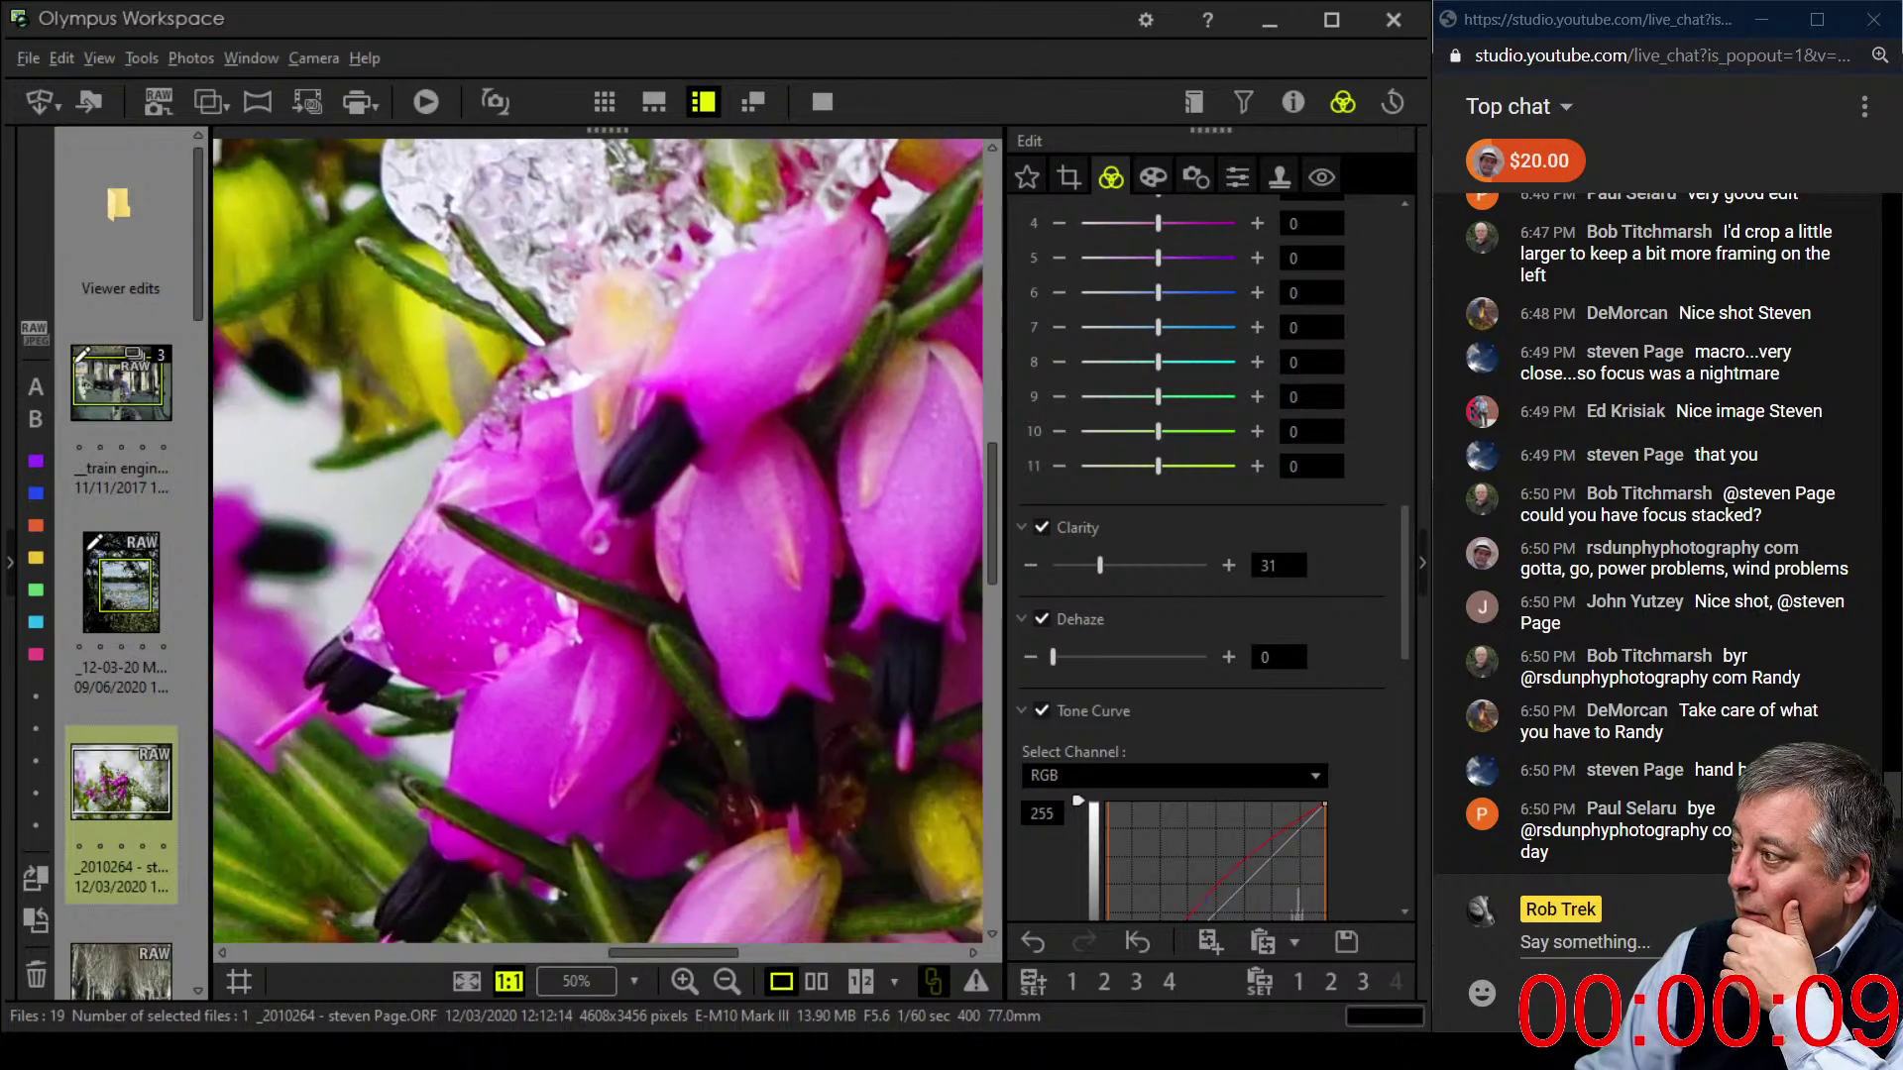
pyautogui.moveTo(555, 556); pyautogui.dragTo(793, 436)
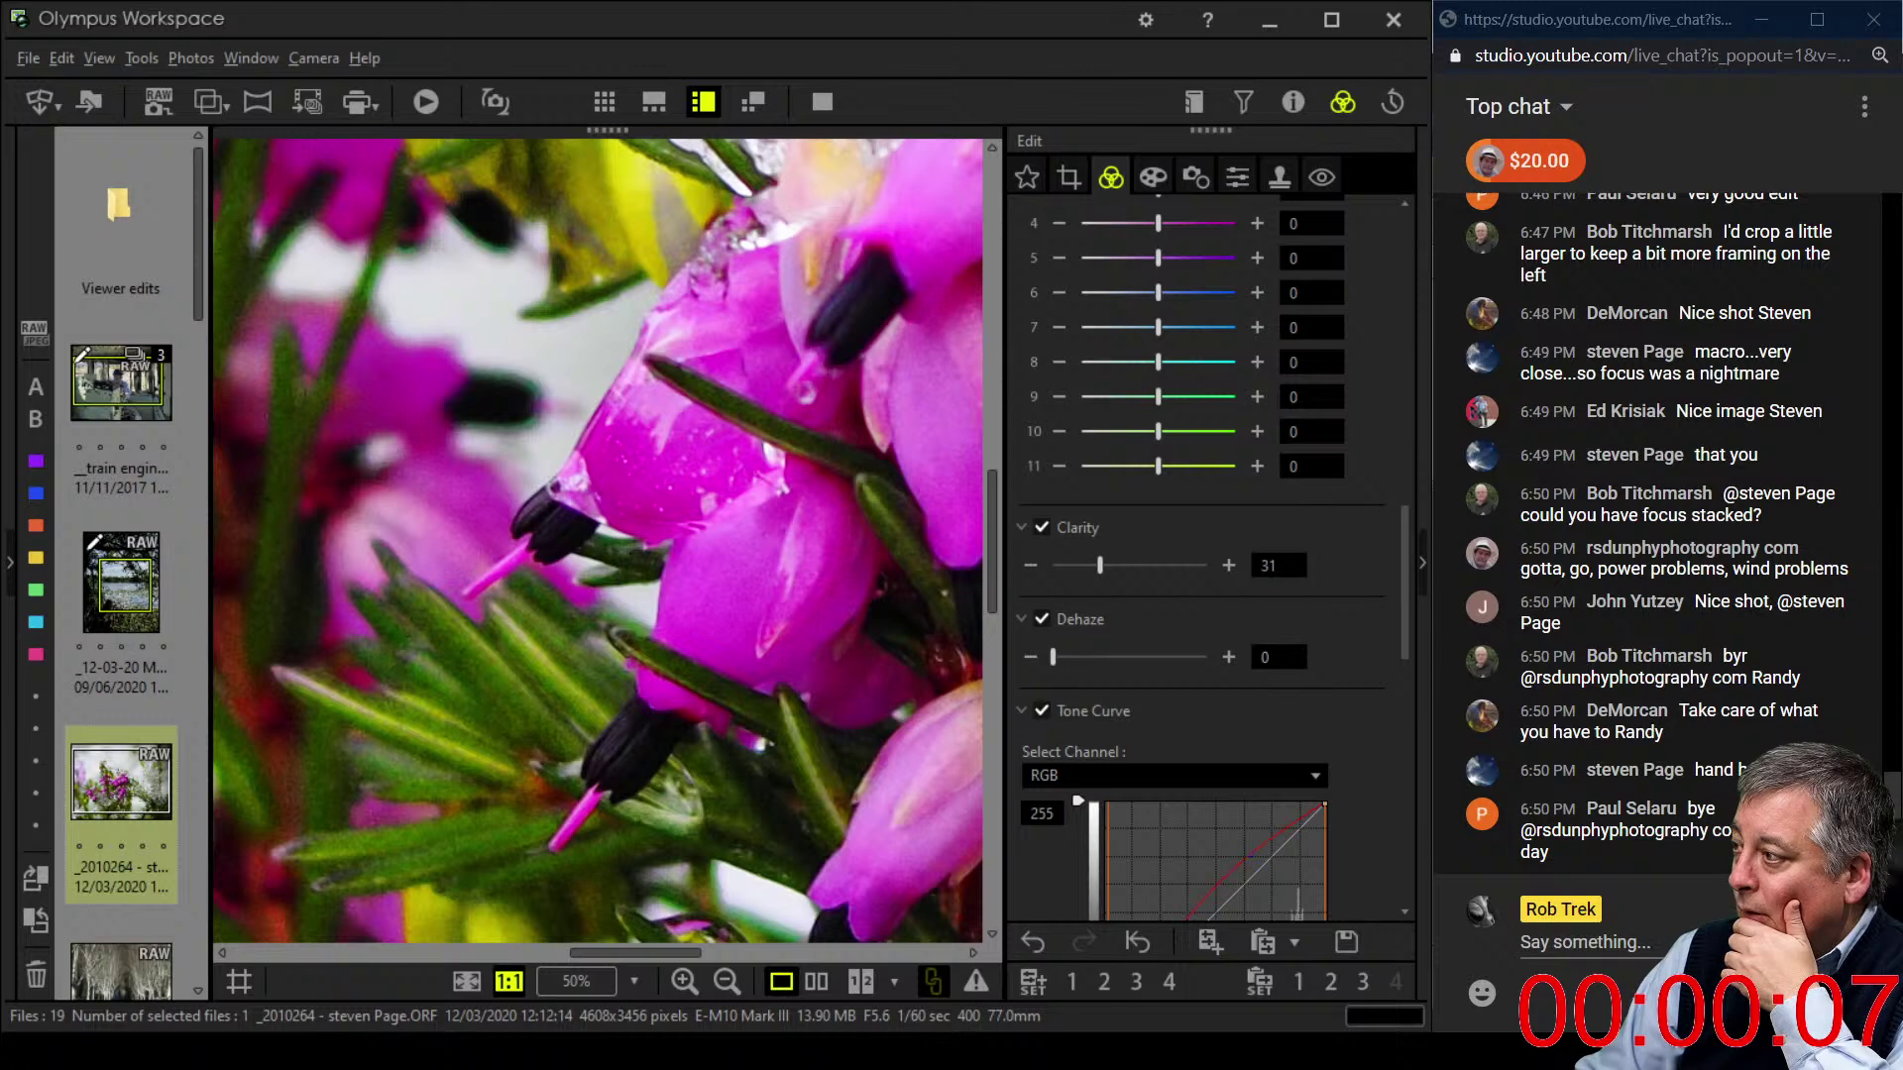
pyautogui.doubleClick(793, 436)
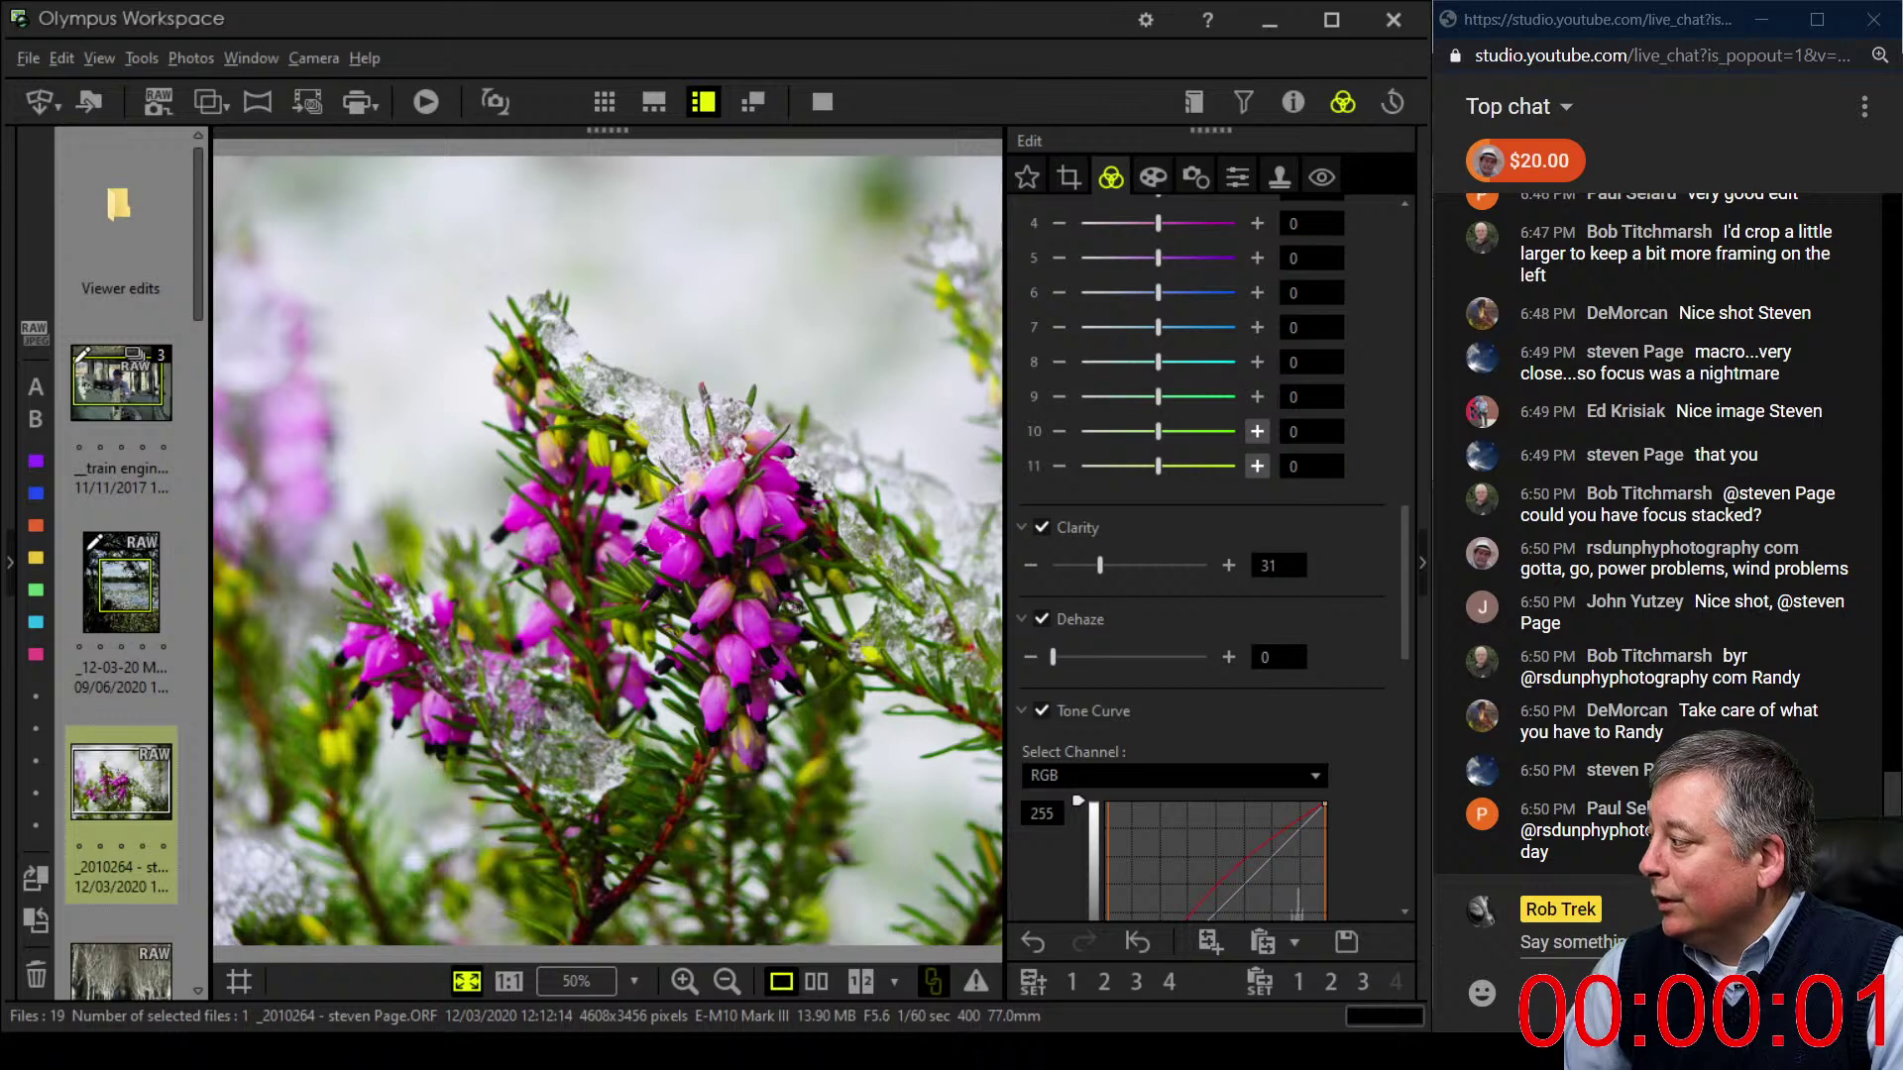
# - Lift the lower midtones further on the flower photo's RGB tone curve and compare the edit side by side with the original
pyautogui.scroll(-1, 1209, 555)
pyautogui.moveTo(1167, 833); pyautogui.dragTo(1150, 849)
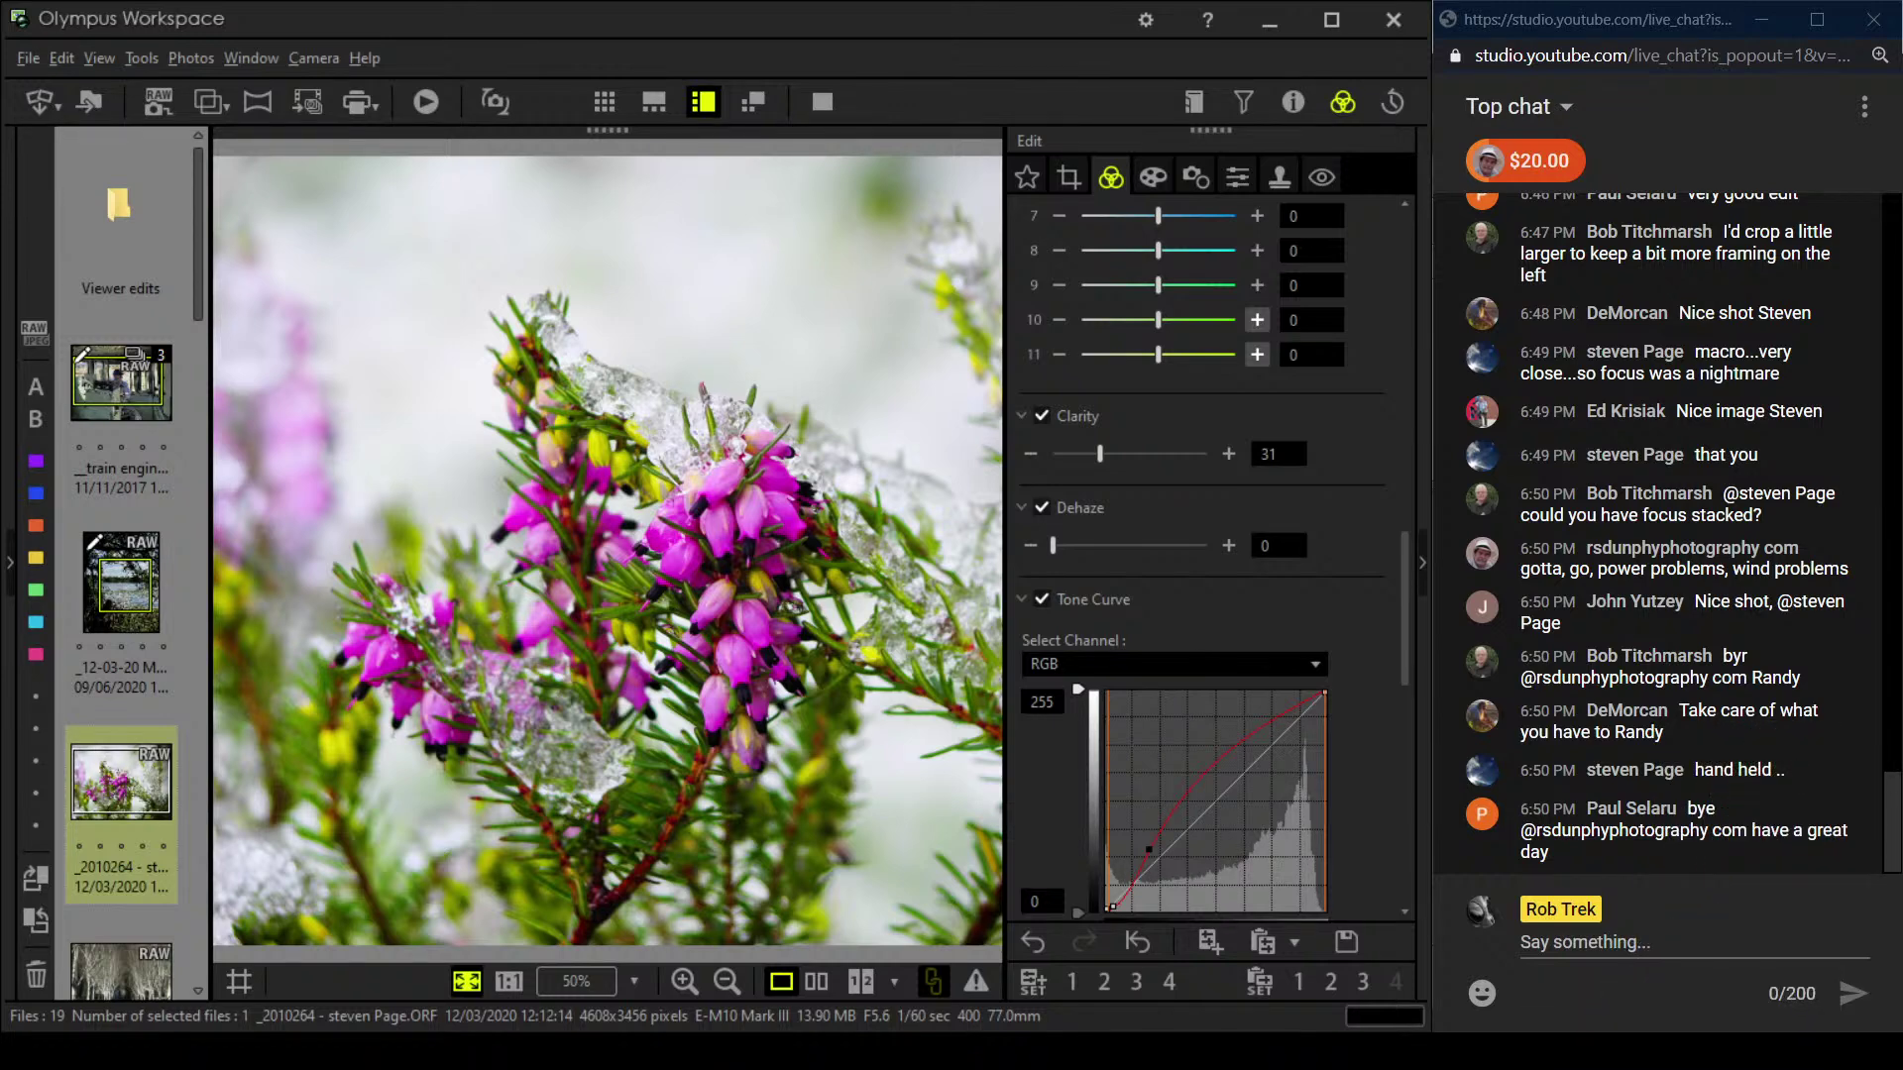
pyautogui.click(816, 982)
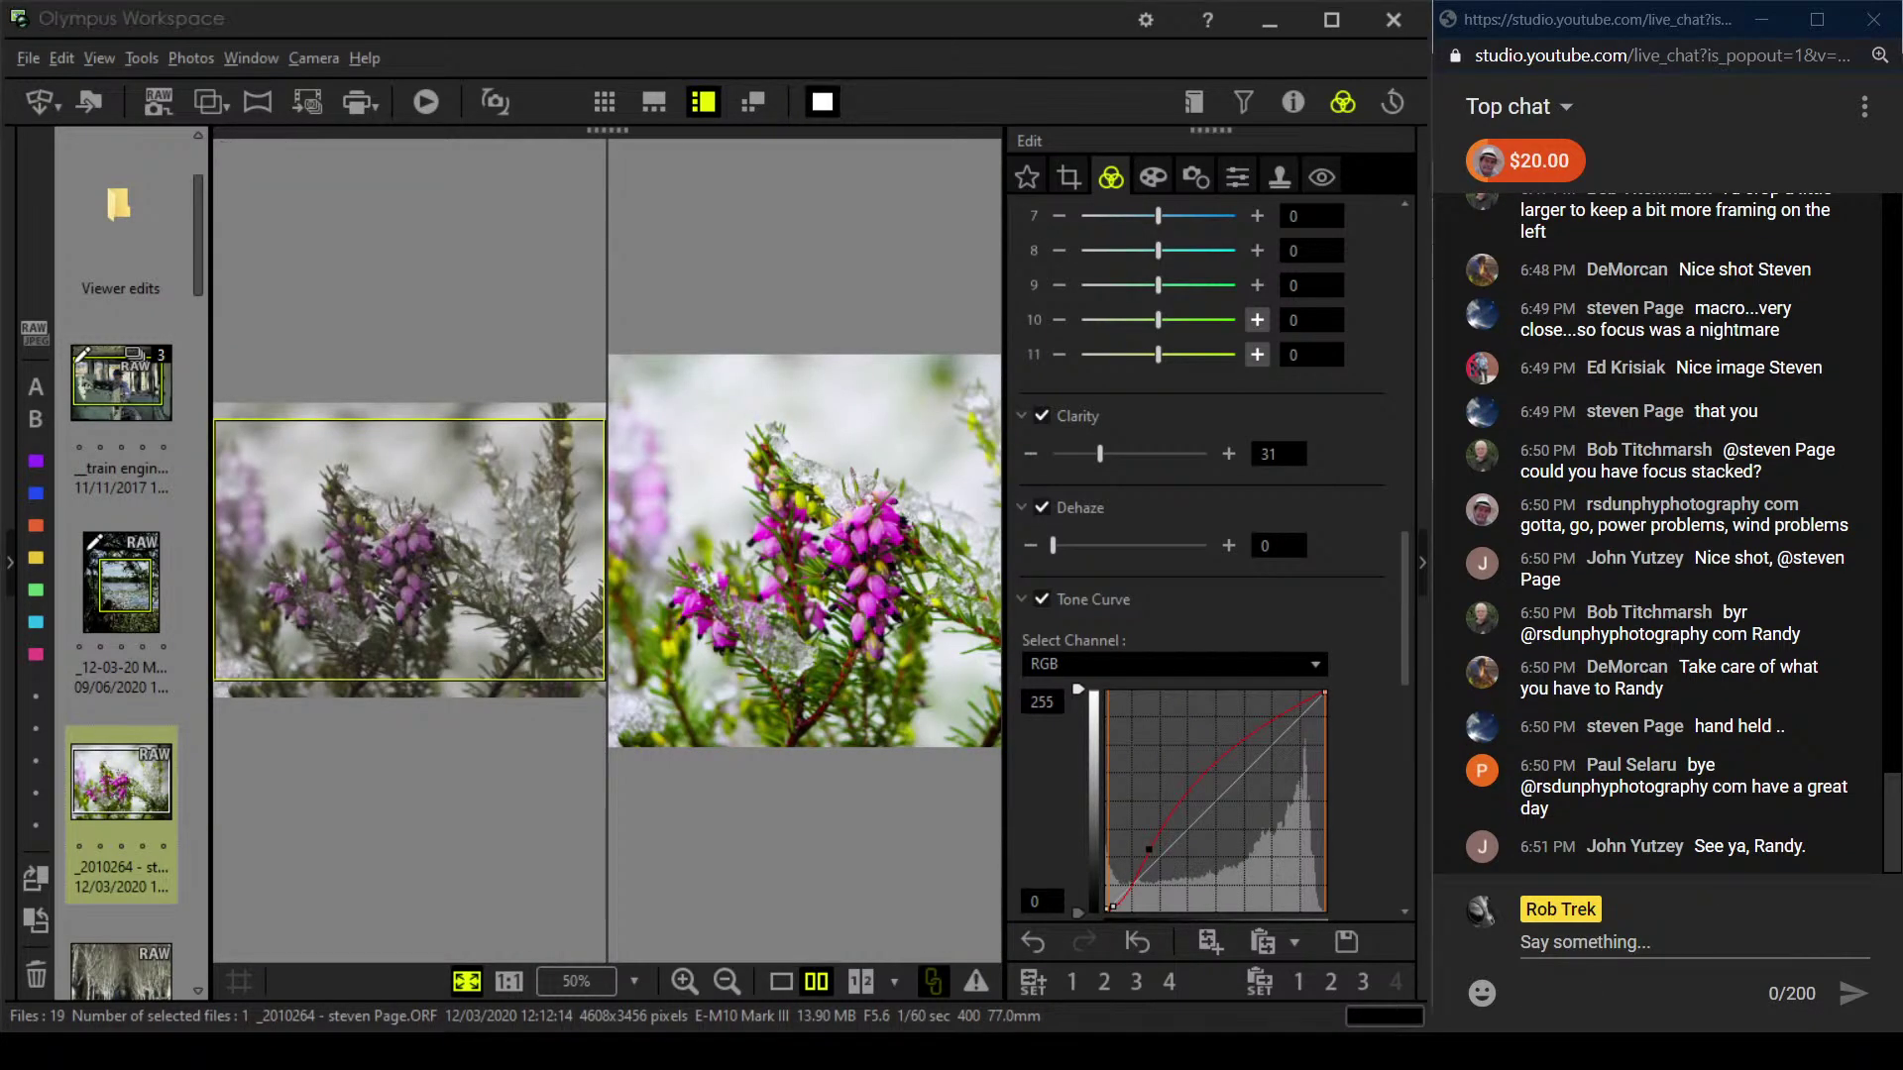
pyautogui.press('F11')
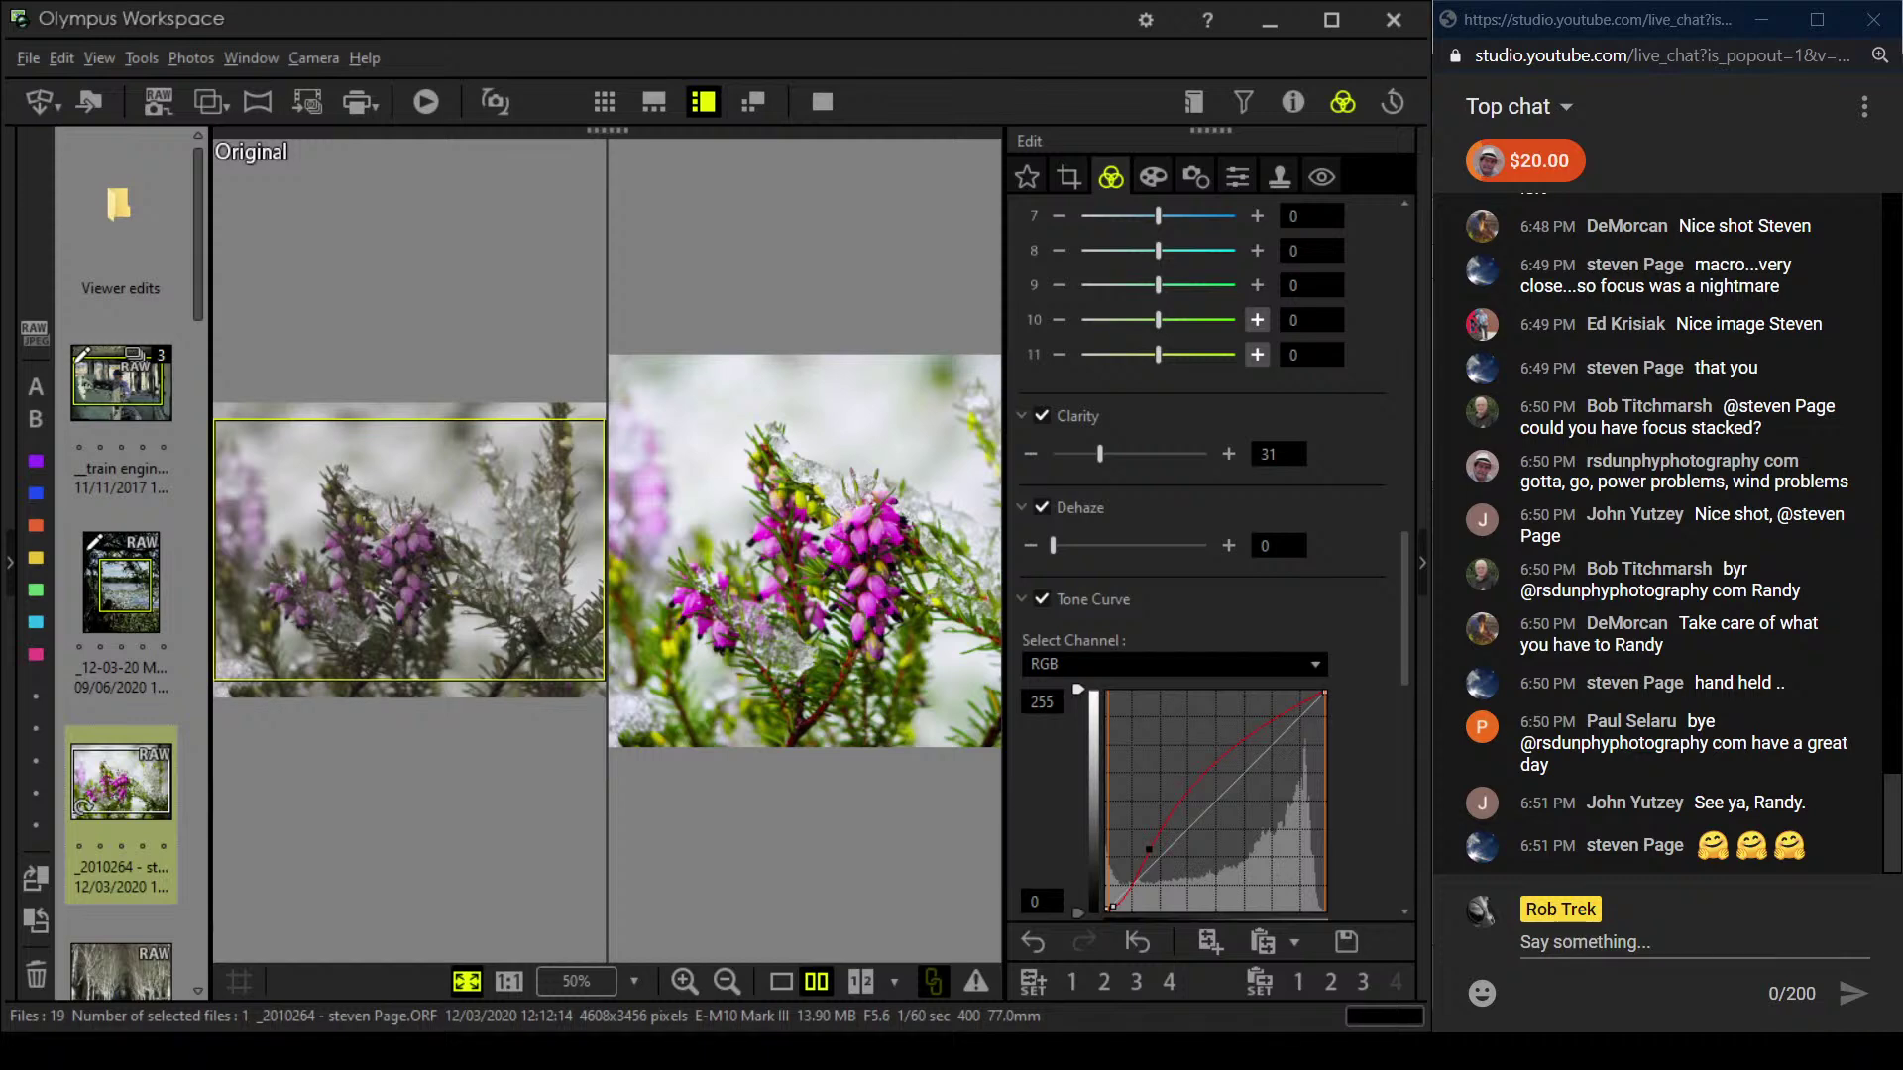
# - Open the photo of the birch-lined park path and check its lens and exposure properties
pyautogui.scroll(-2, 83, 793)
pyautogui.click(83, 736)
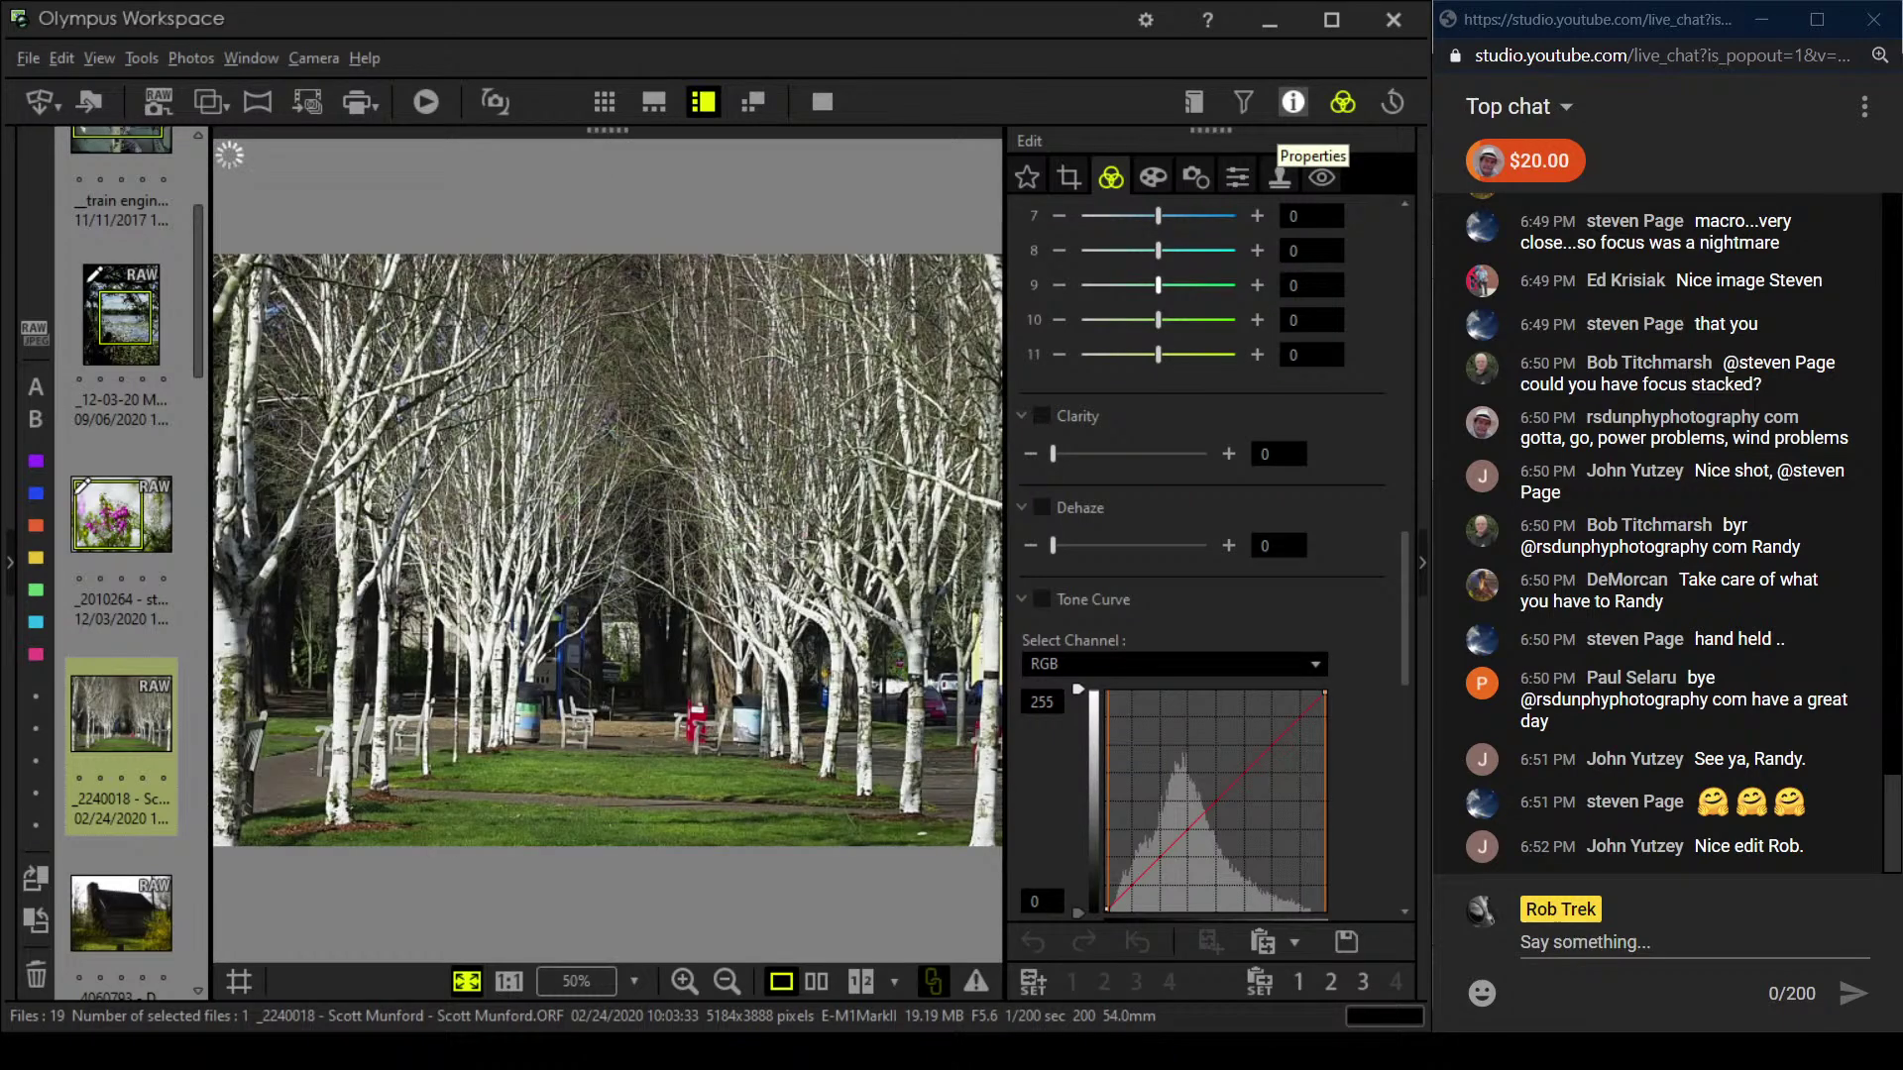
pyautogui.click(1294, 102)
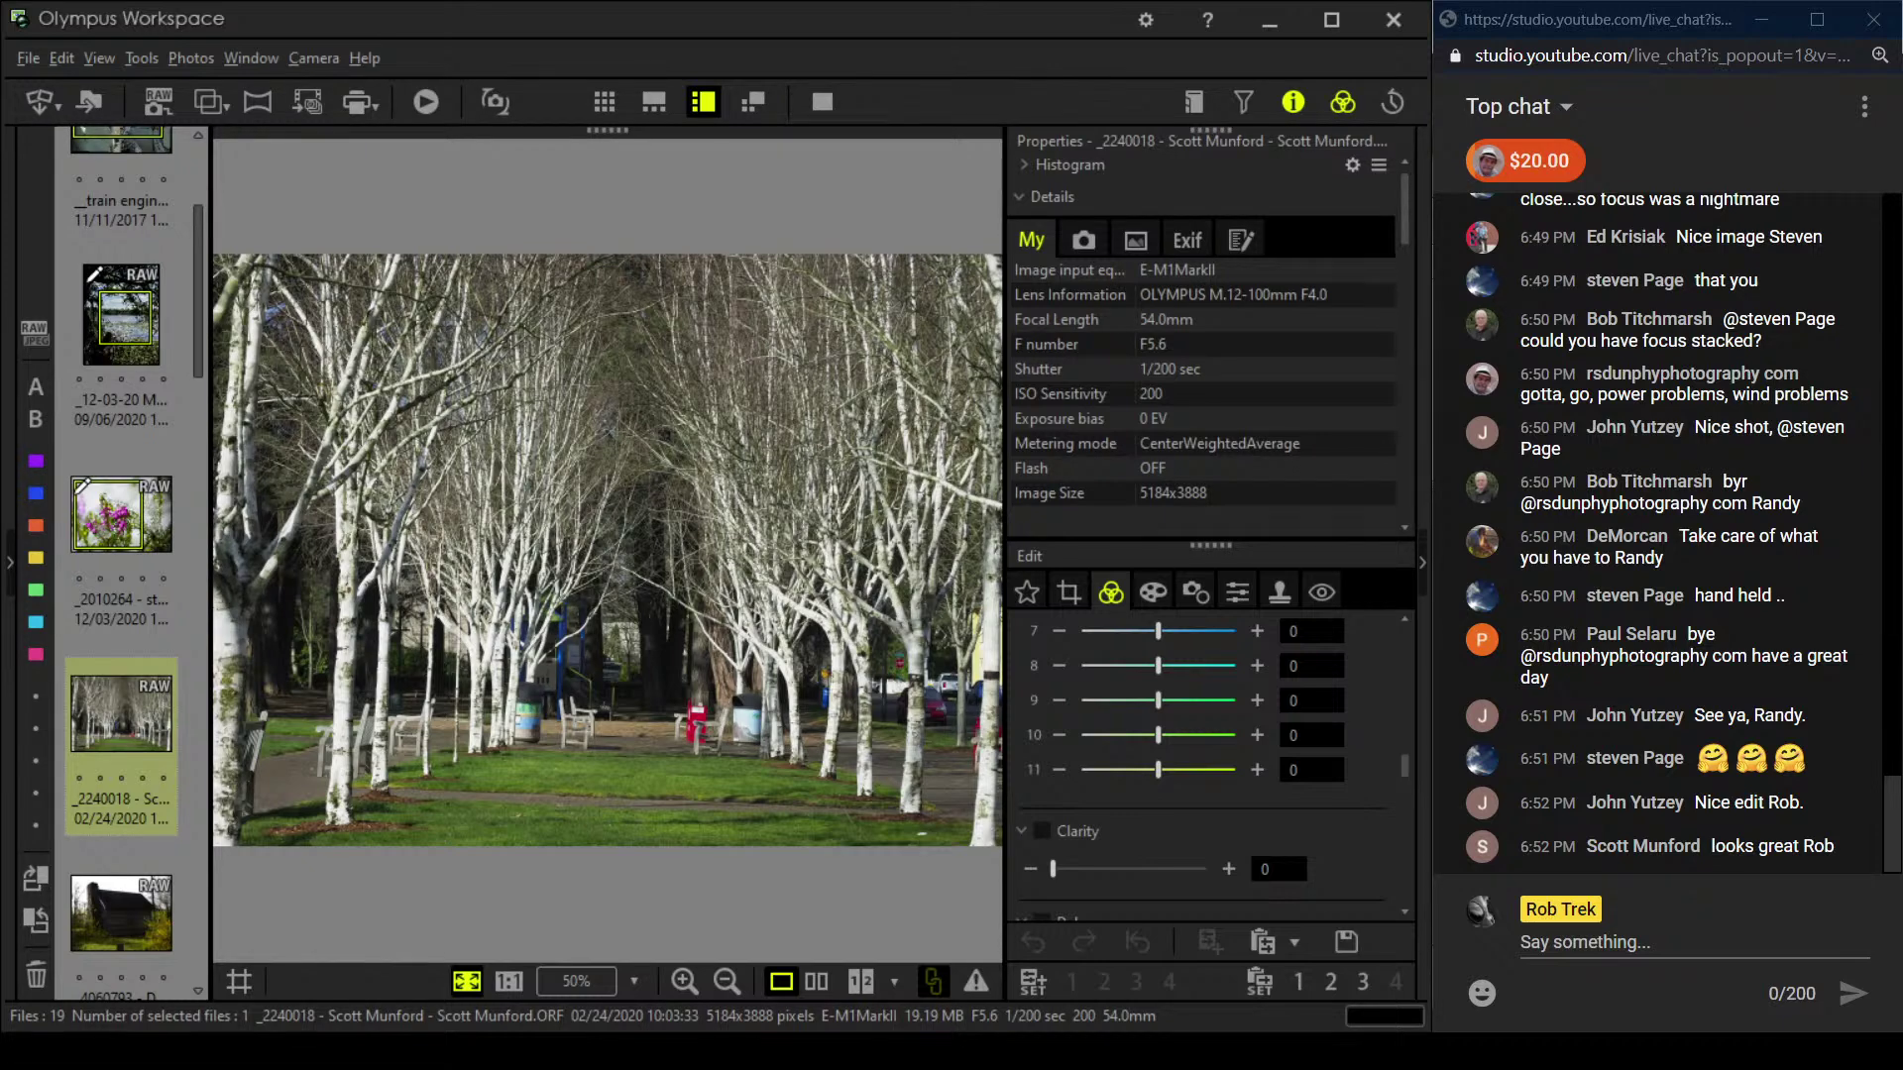
pyautogui.click(1294, 102)
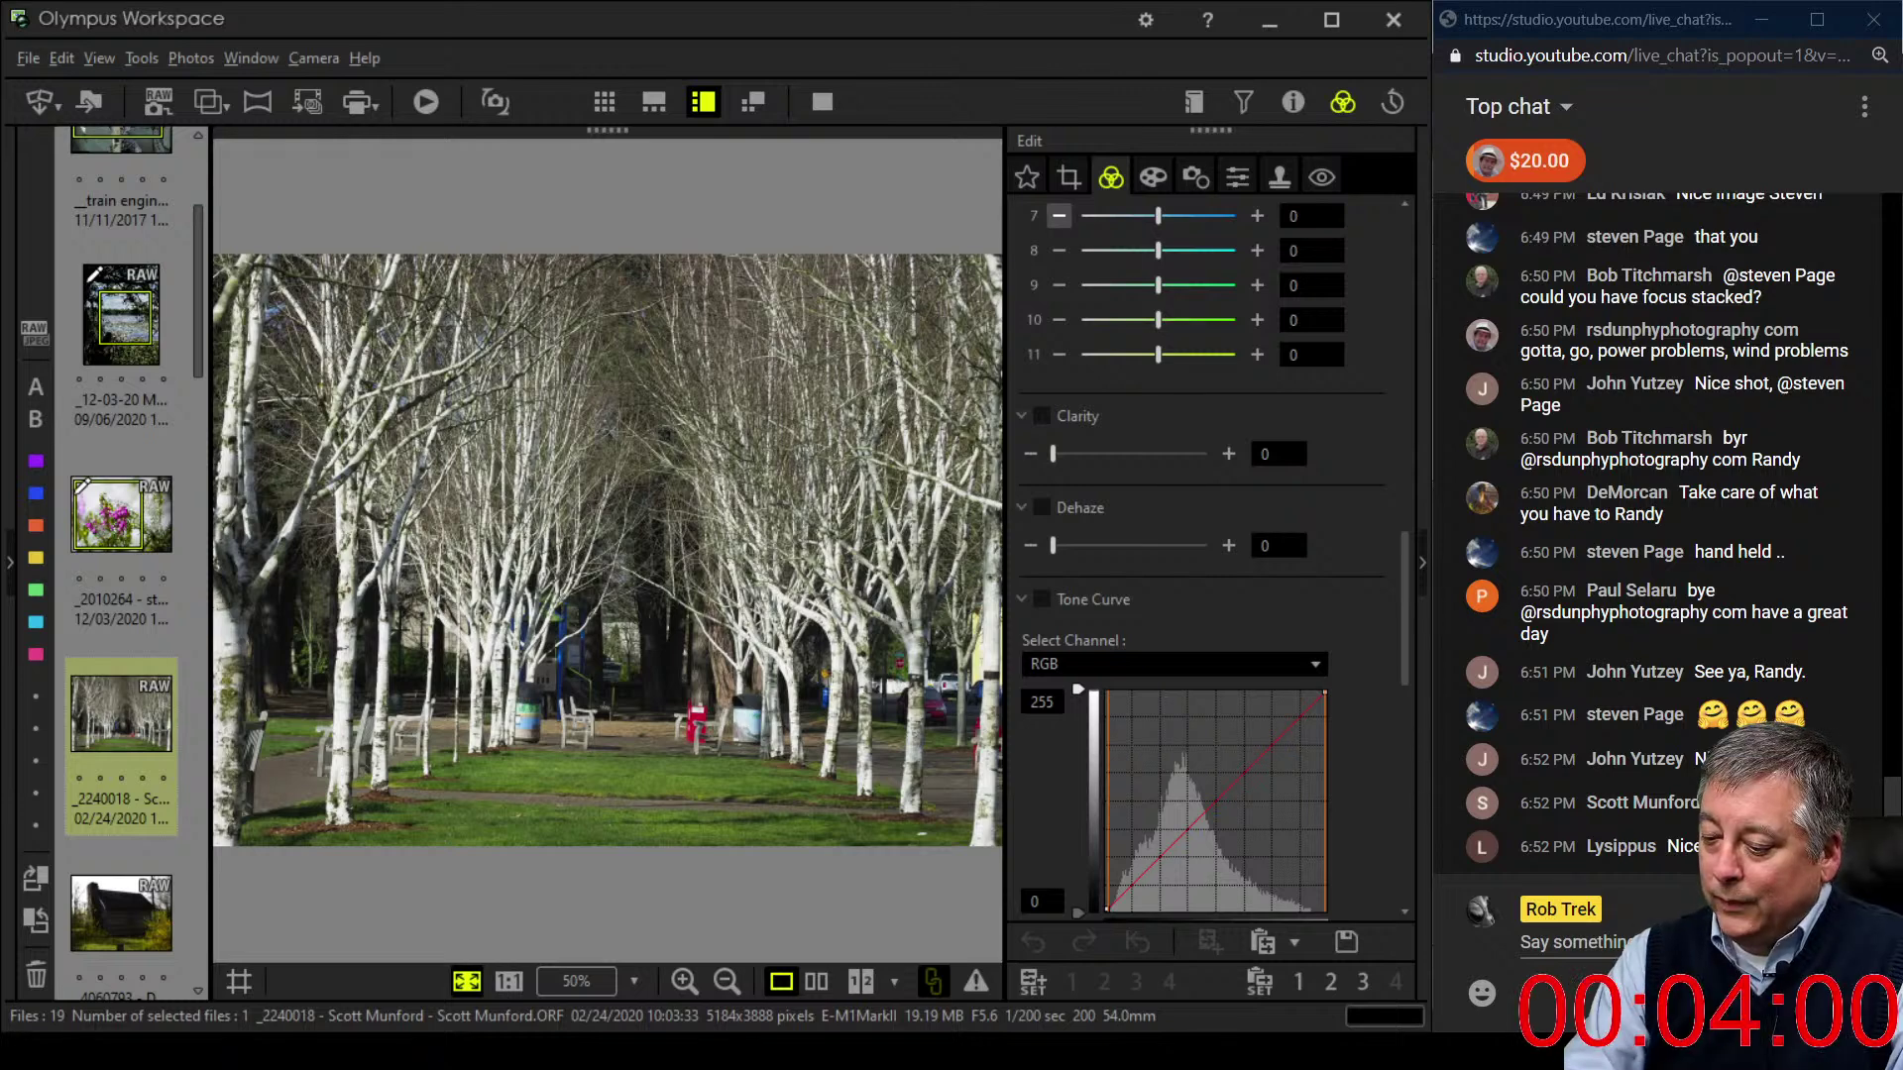
# - Straighten the birch photo by setting the crop's Tilt Adjustment to -1.0
pyautogui.click(1068, 176)
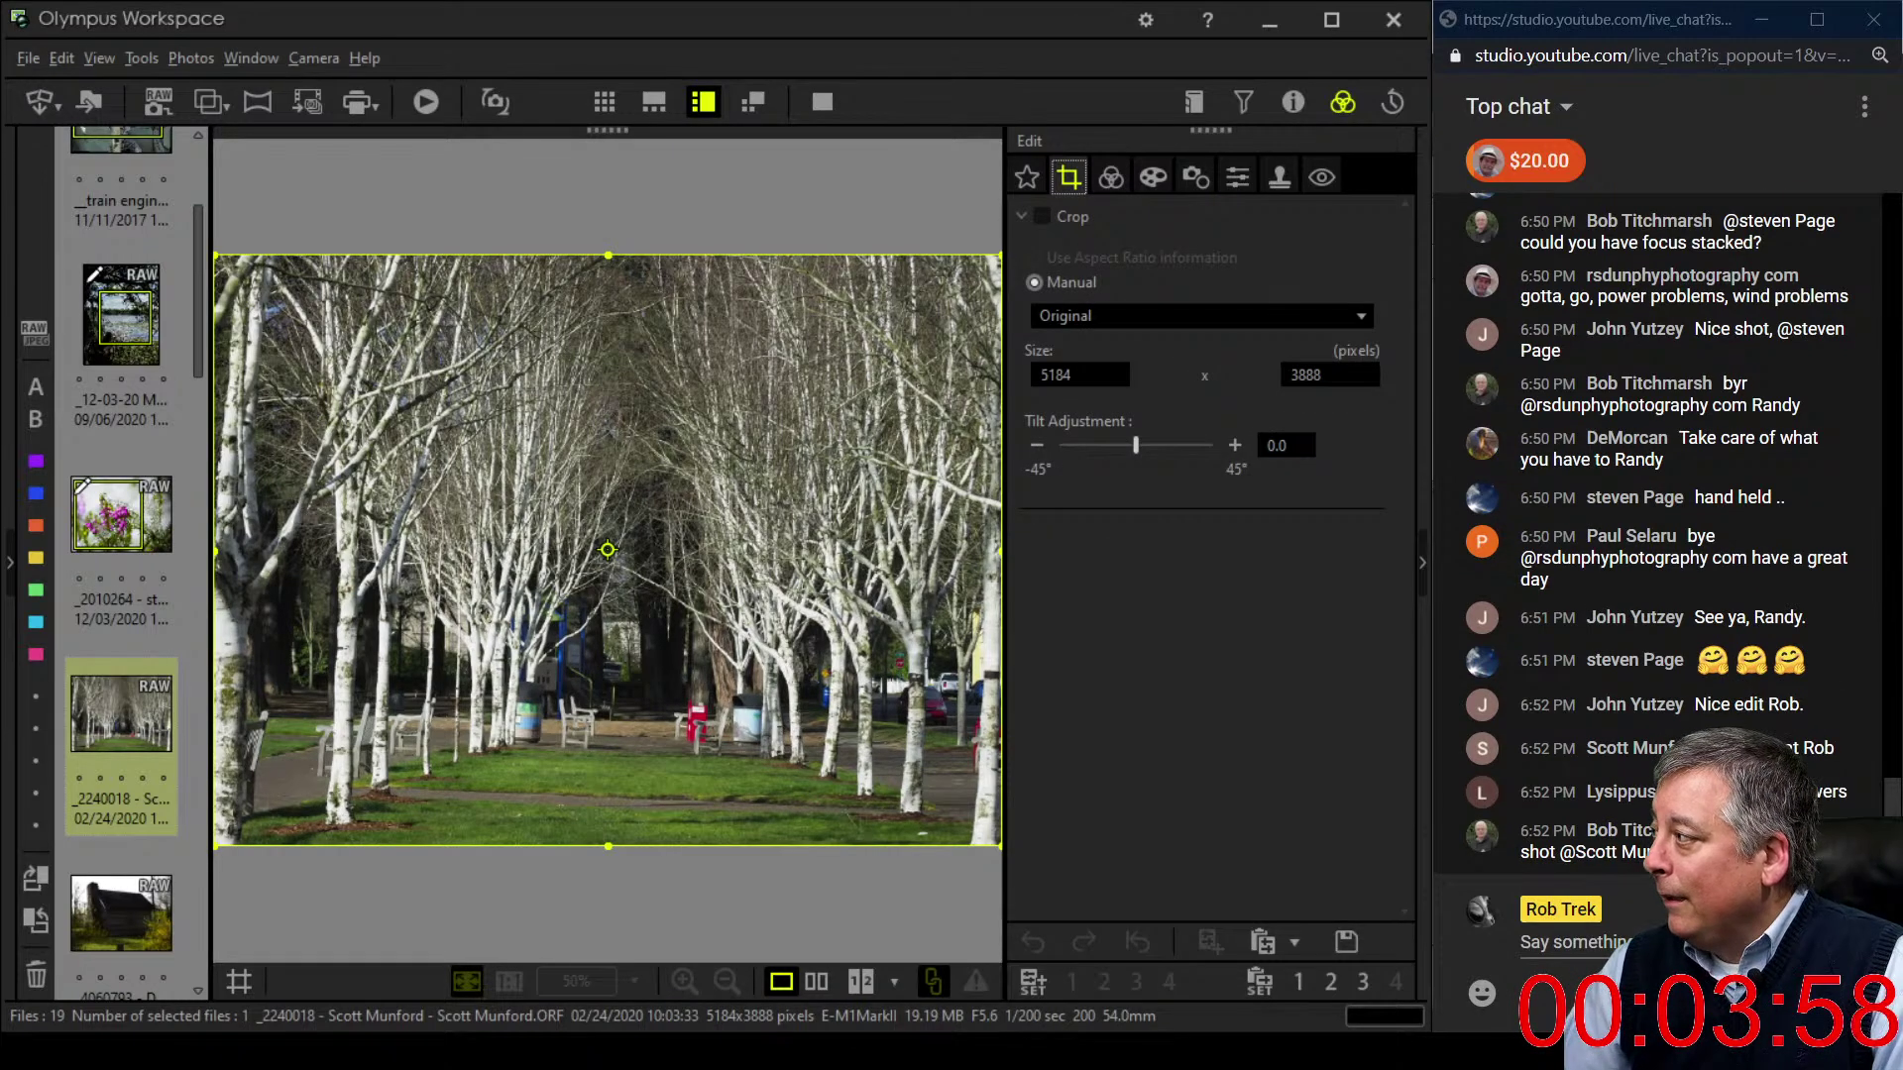
pyautogui.click(1037, 445)
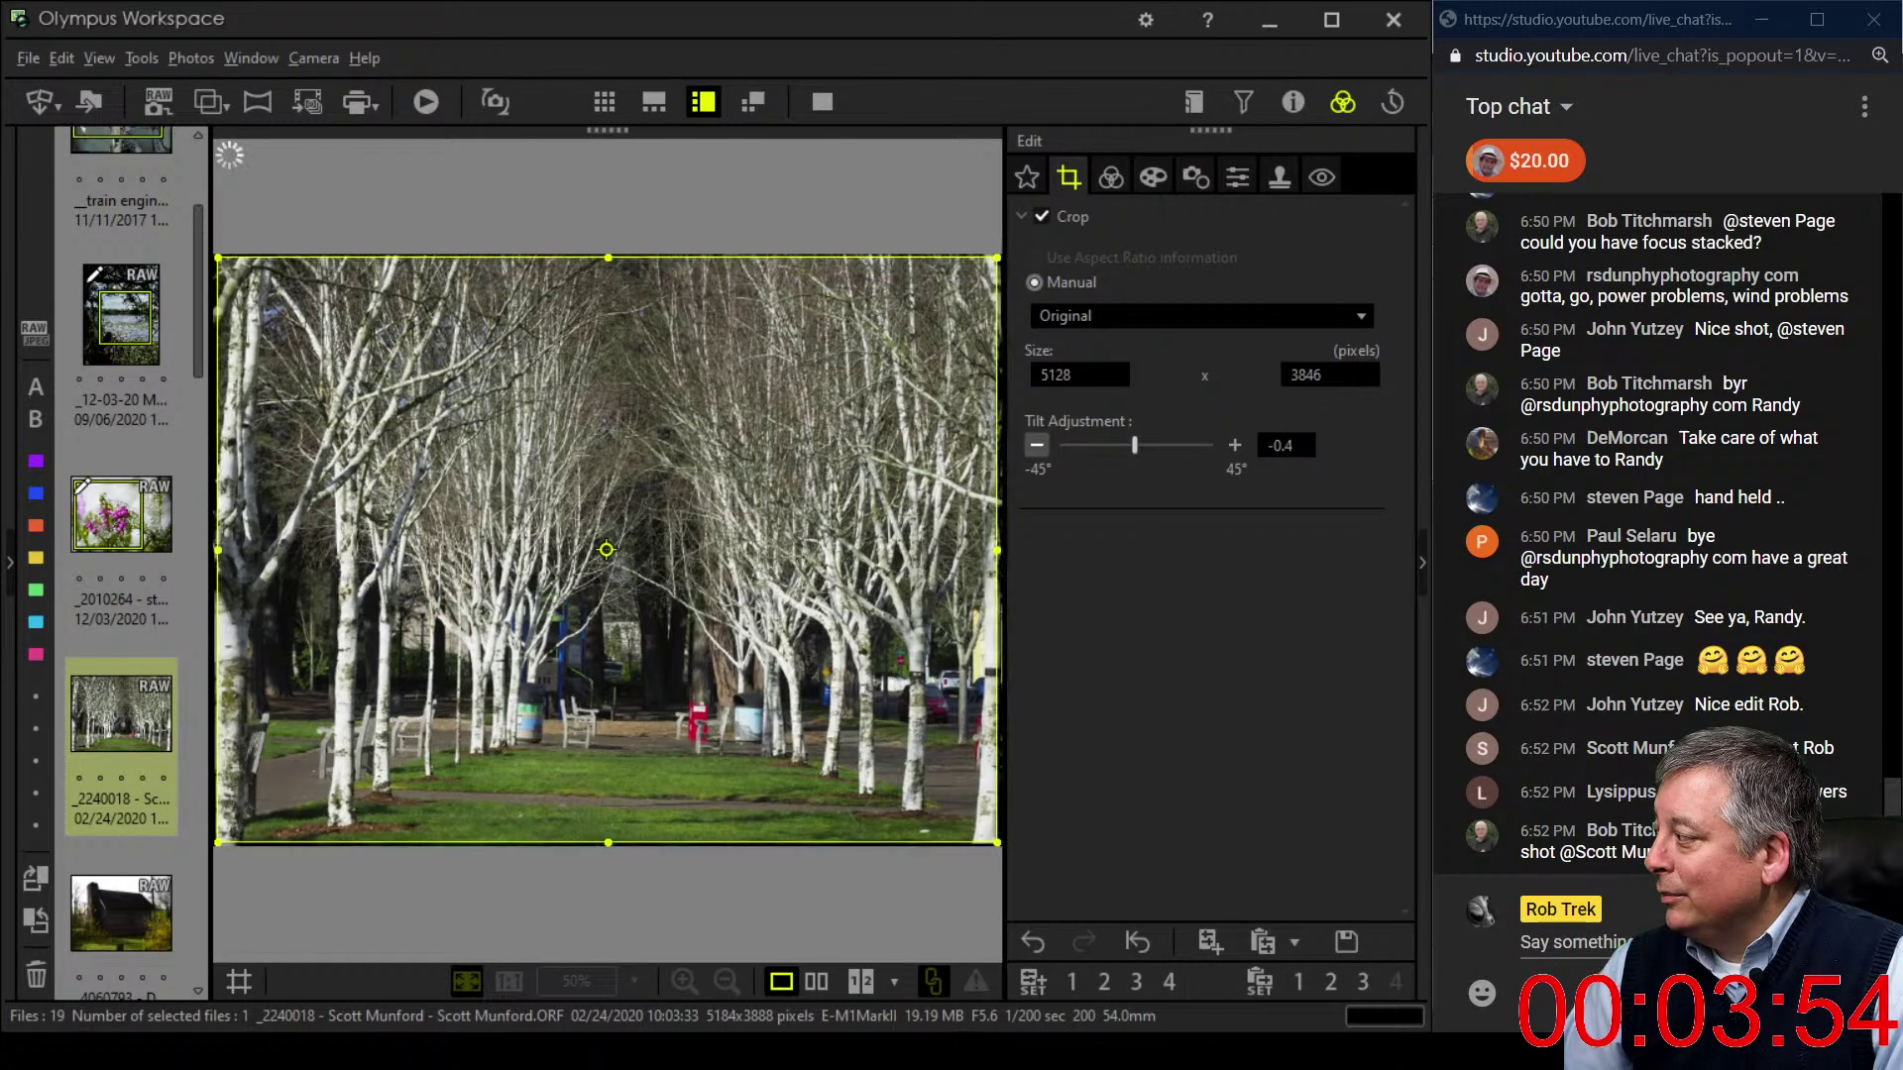
pyautogui.click(1037, 445)
pyautogui.click(1037, 445)
pyautogui.click(1037, 445)
pyautogui.click(1037, 445)
pyautogui.click(1037, 445)
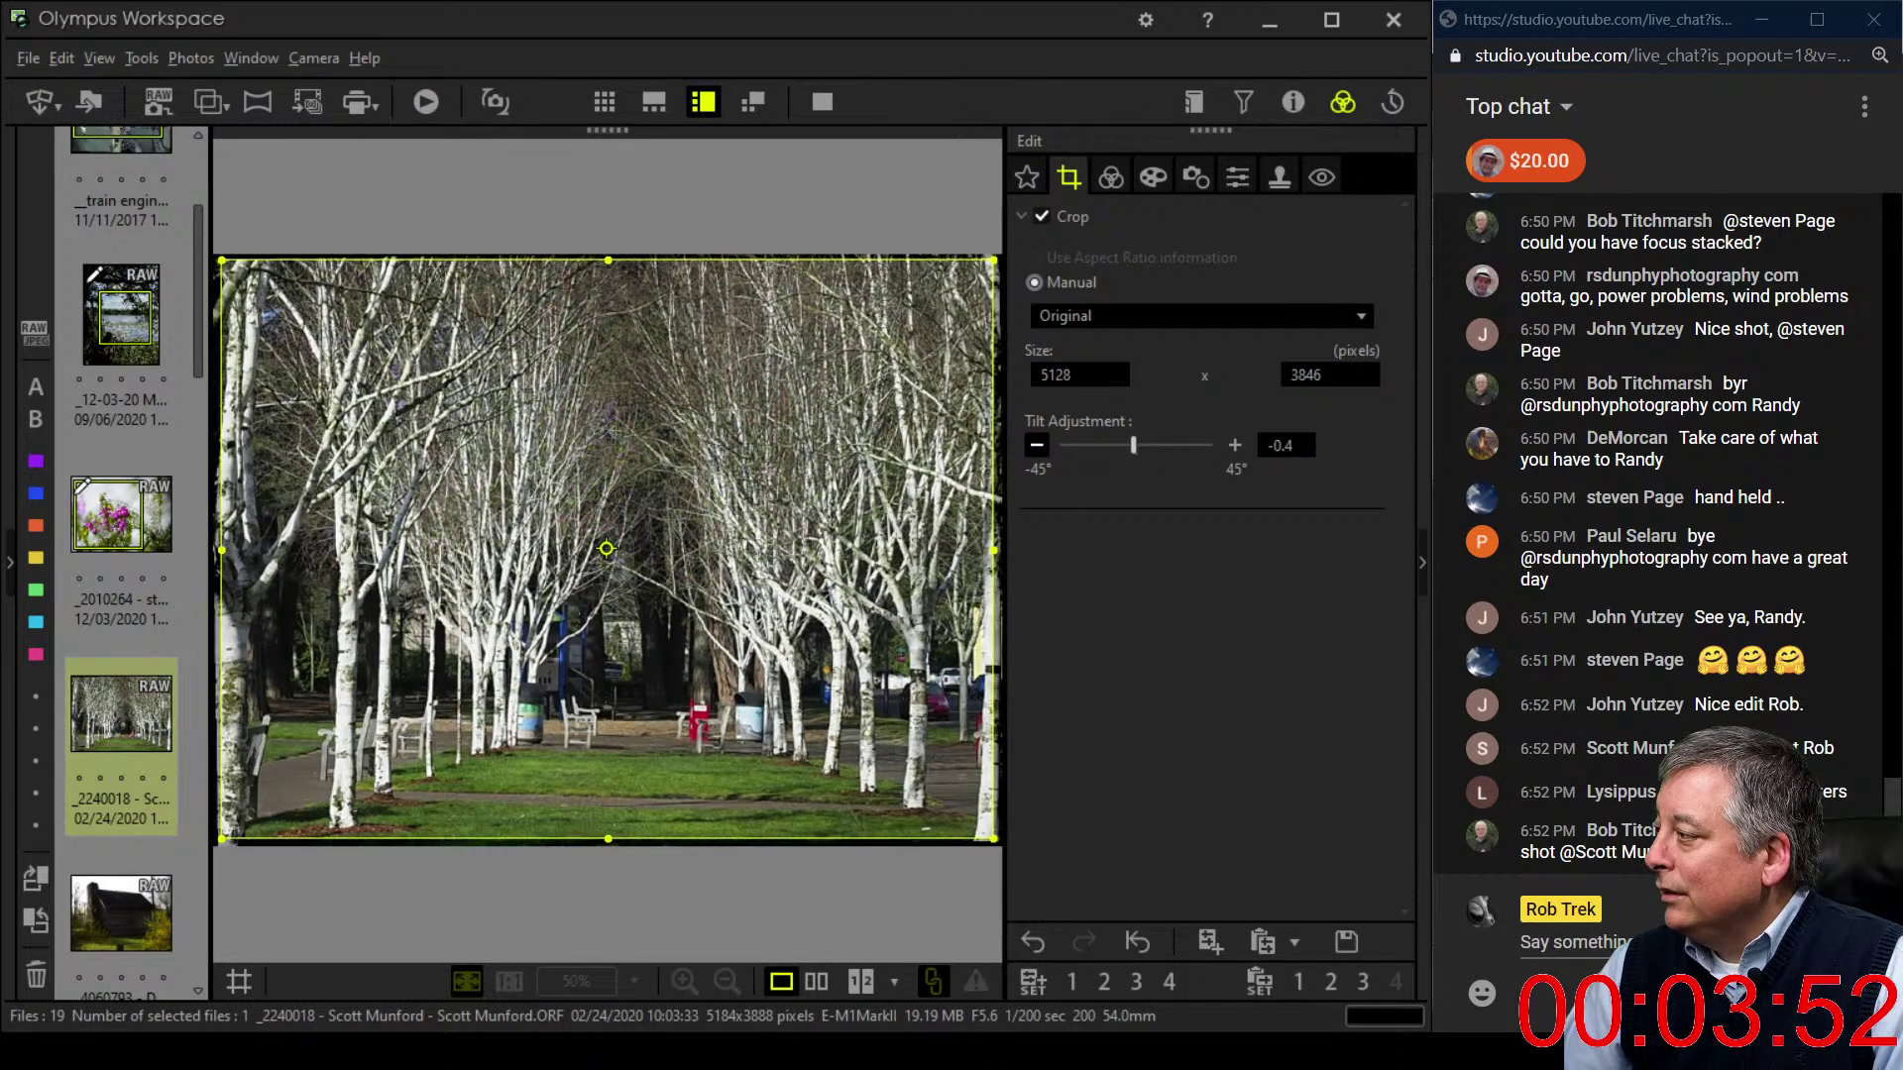
pyautogui.click(1037, 445)
pyautogui.click(1037, 445)
pyautogui.click(1037, 445)
pyautogui.click(1037, 445)
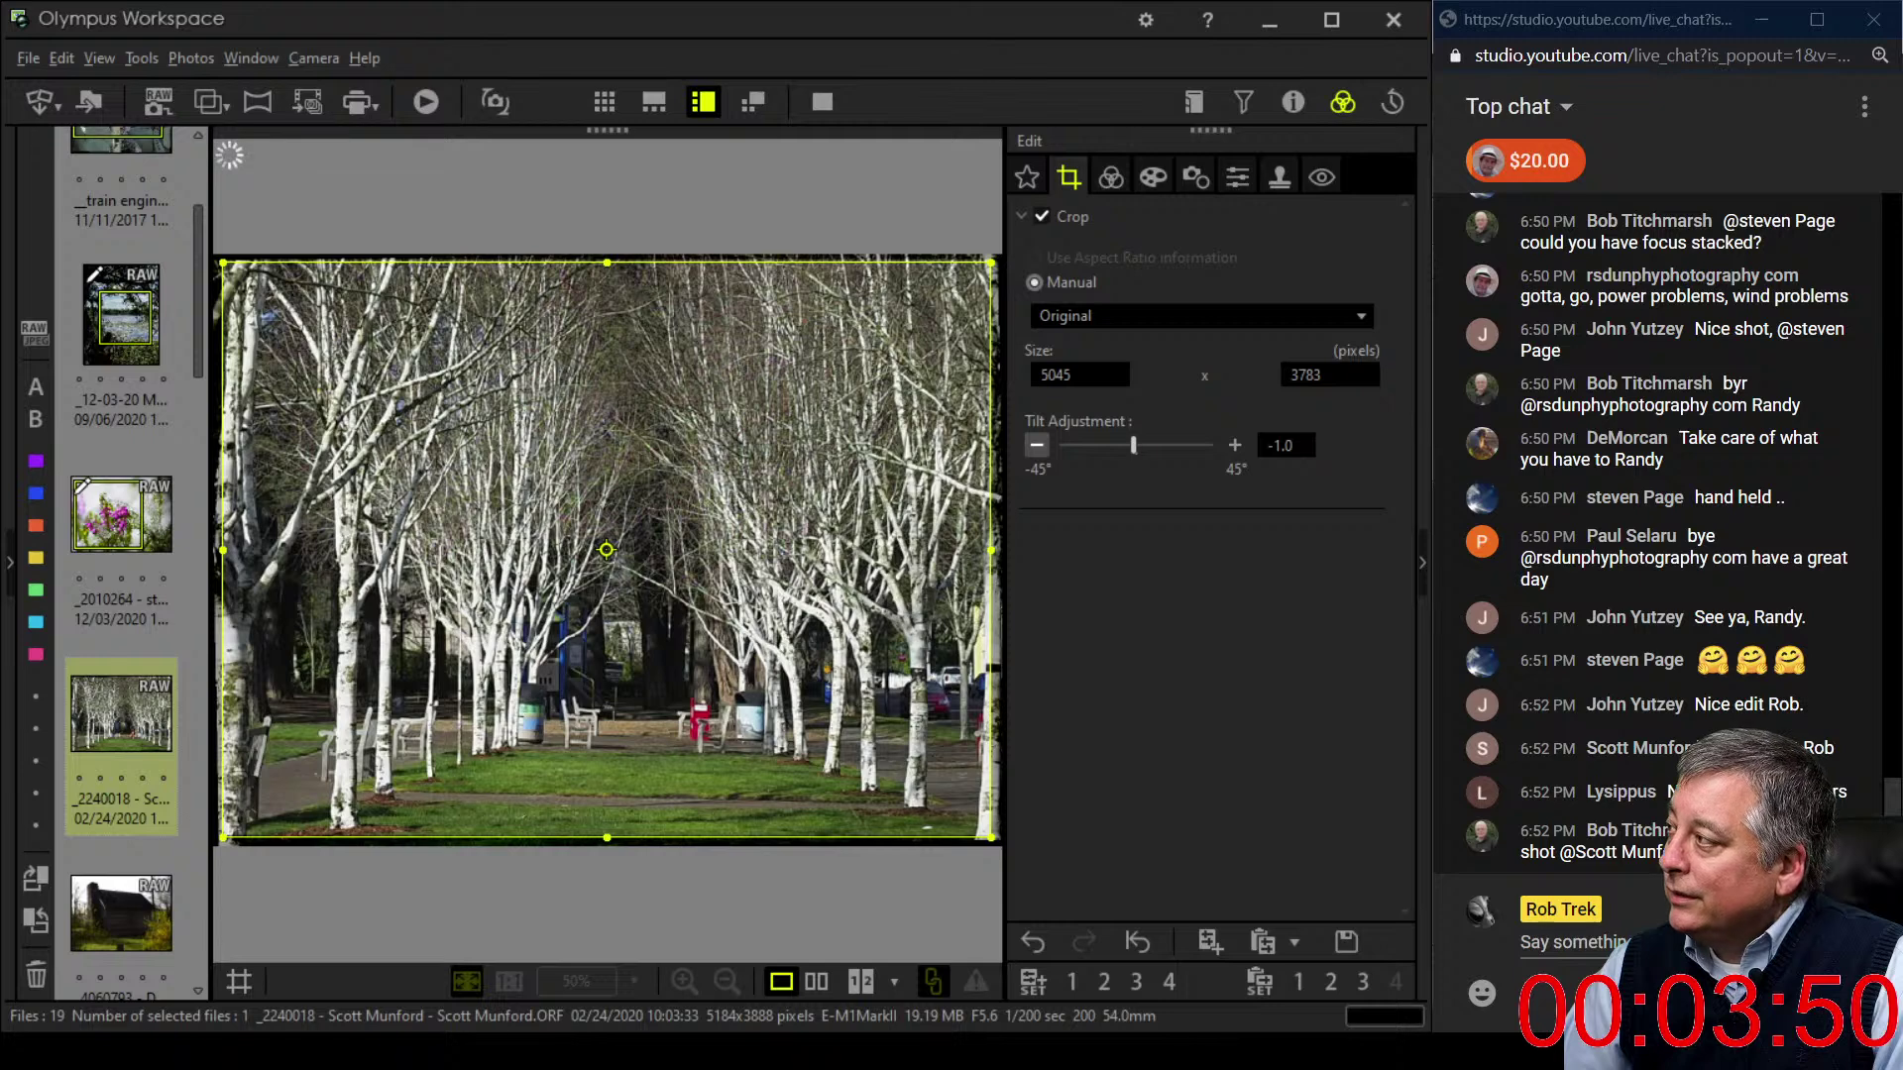
# - Crop the birch photo to a 1:1 (6:6) square and shift the frame slightly right to center the tree avenue
pyautogui.click(1066, 315)
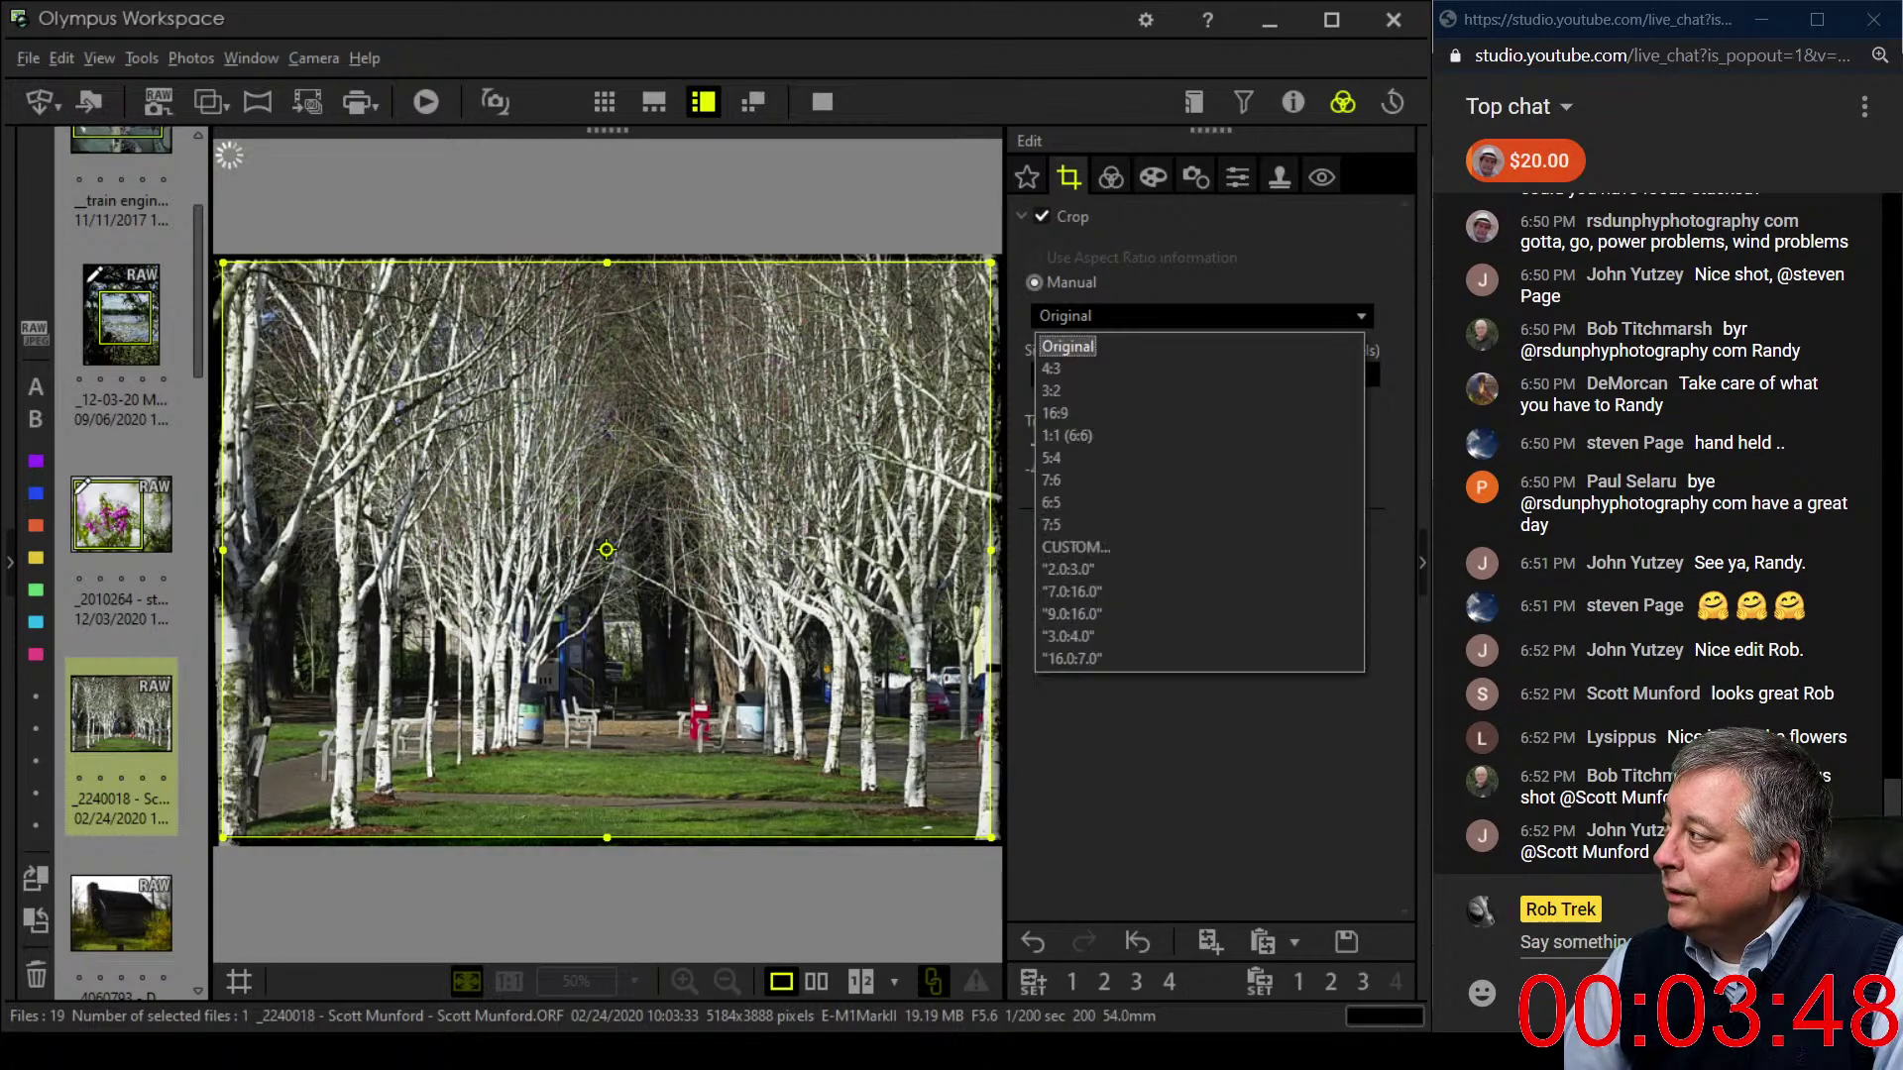
pyautogui.press('Return')
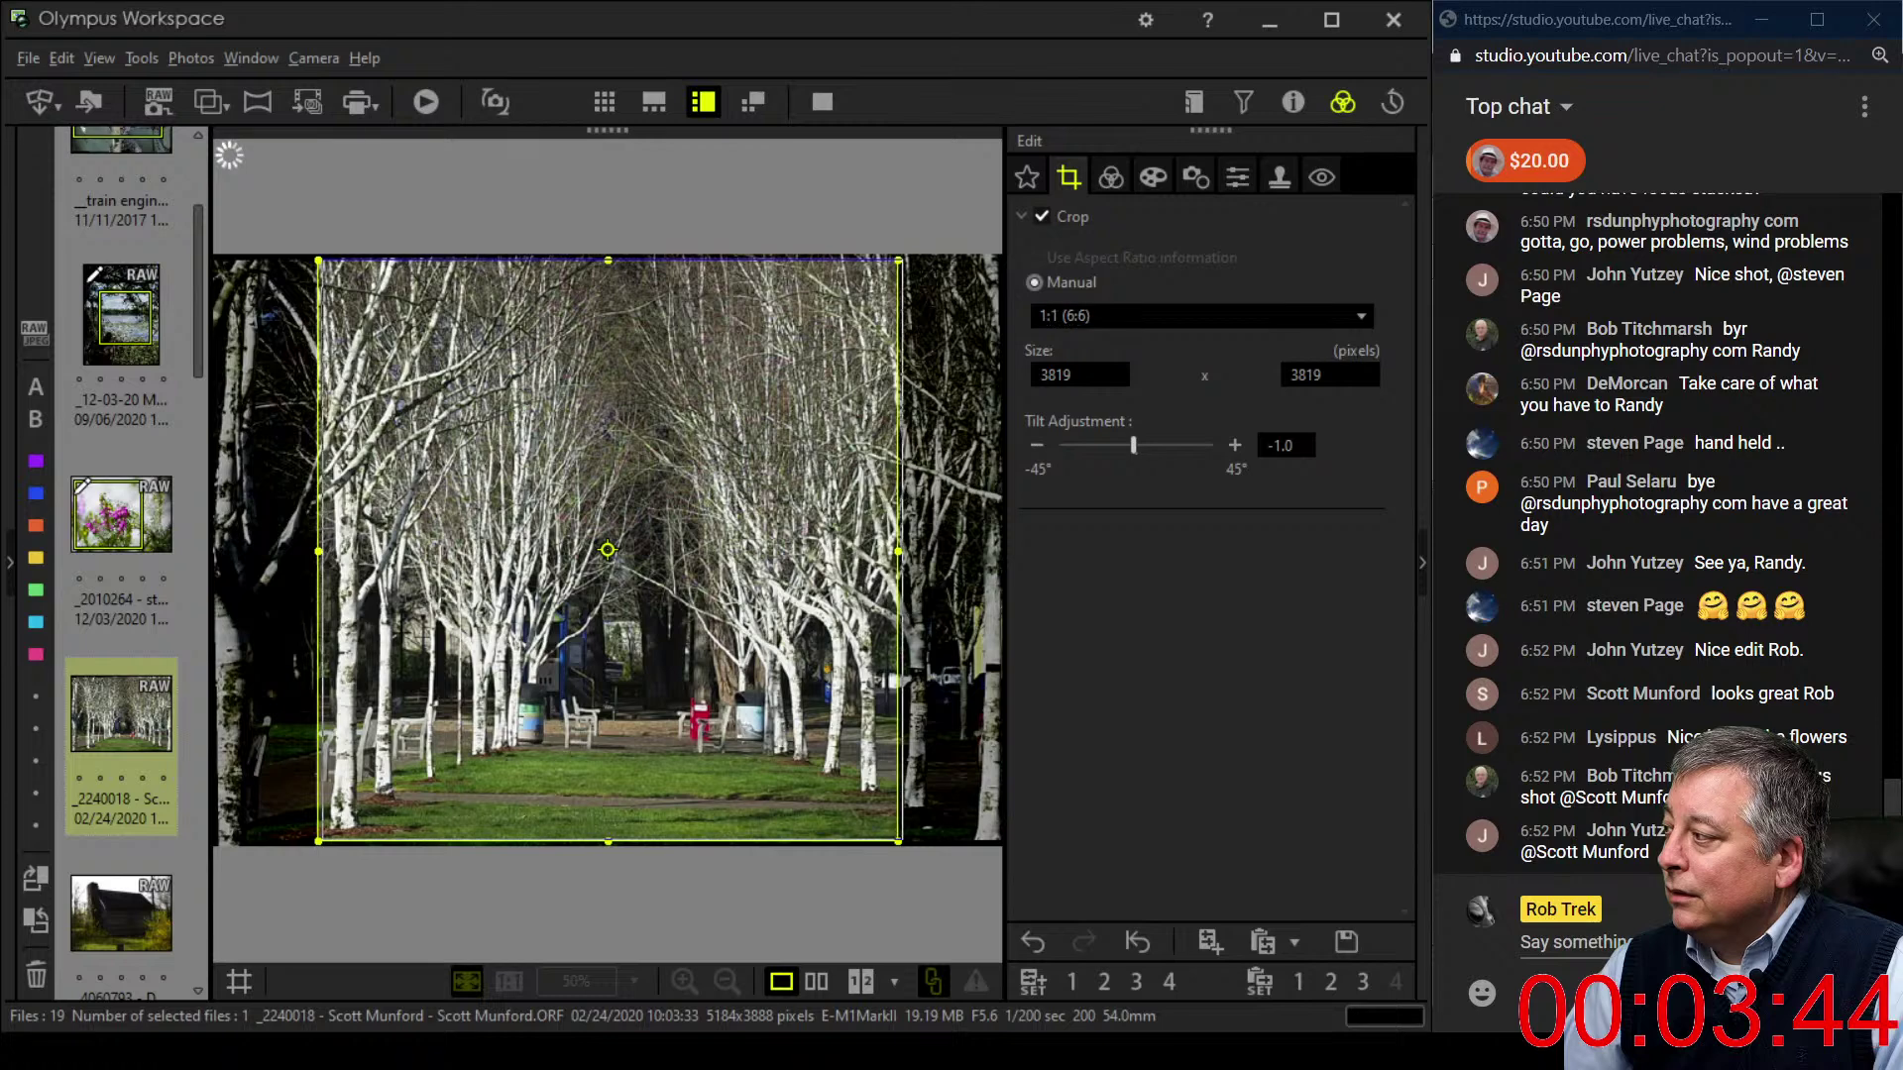
pyautogui.moveTo(607, 550); pyautogui.dragTo(613, 549)
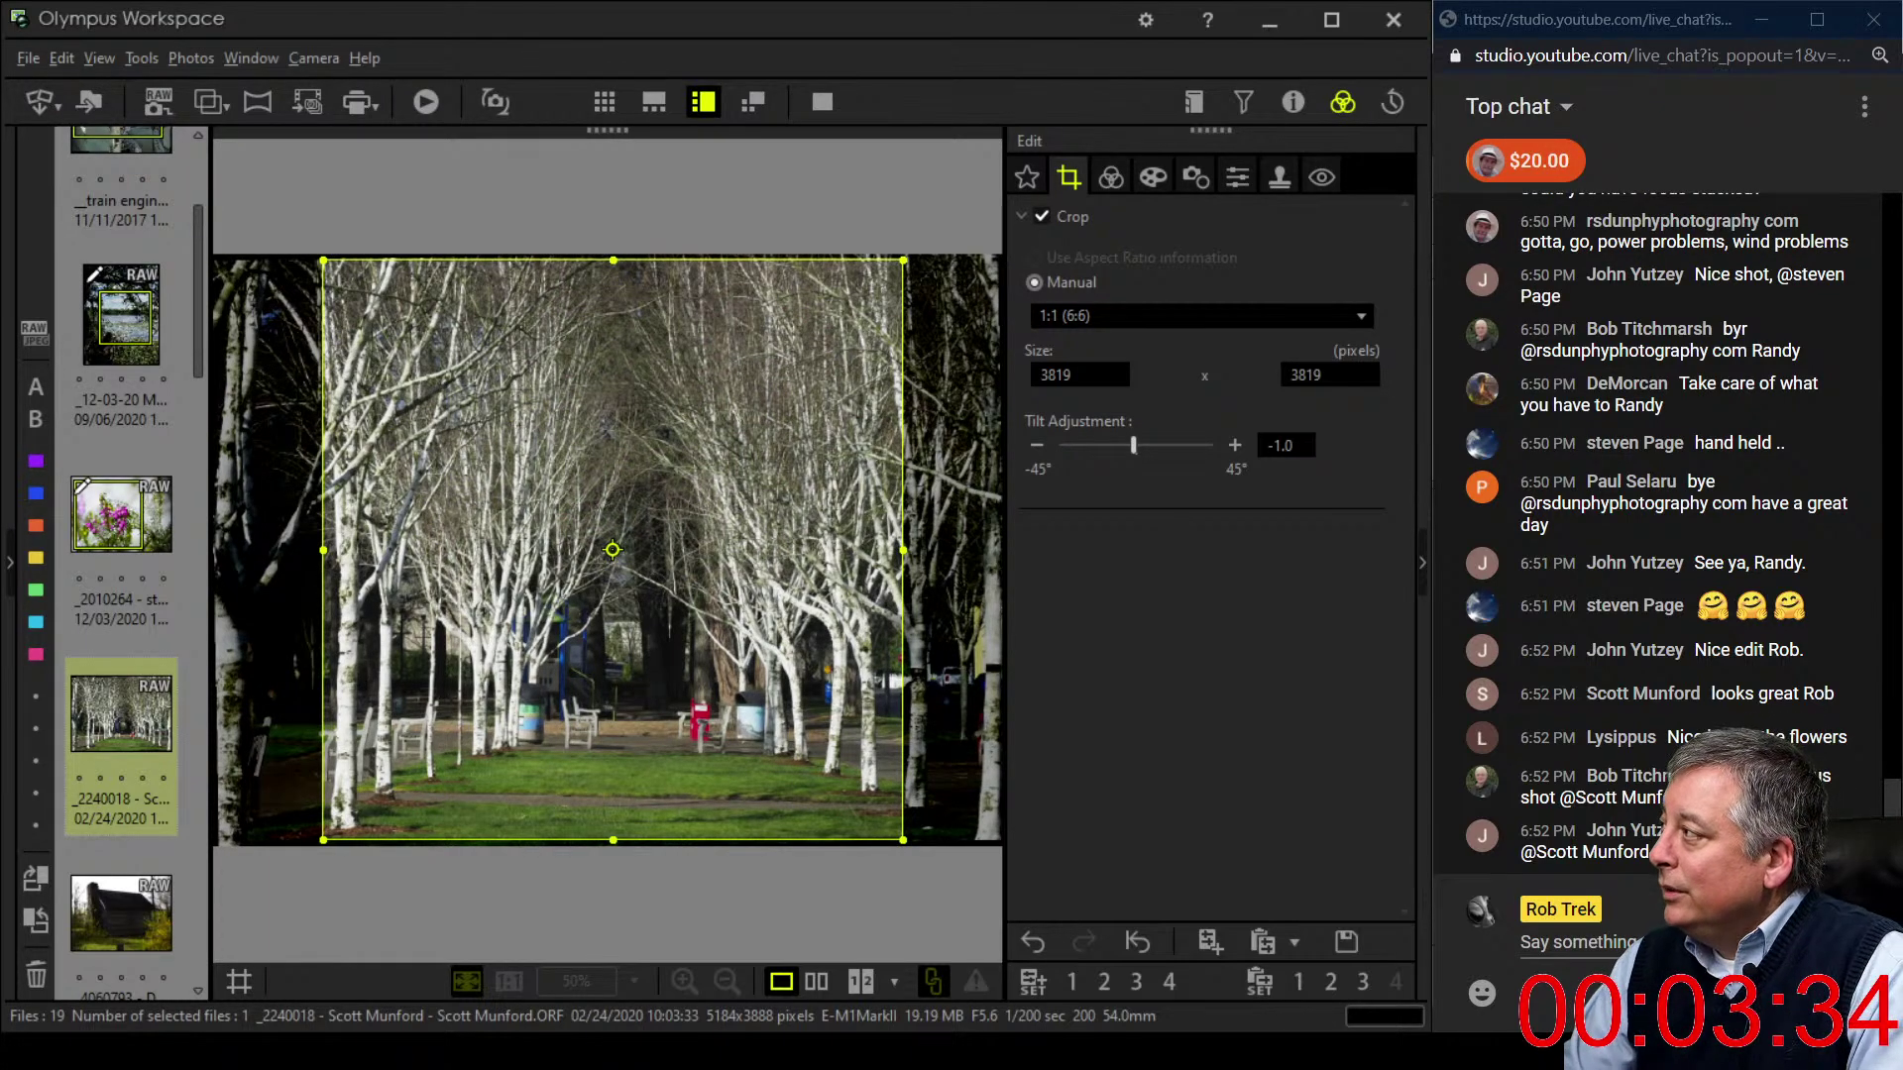
# - Set the birch photo's Noise Filter to OFF and its Sharpness to 2.0
pyautogui.click(1237, 176)
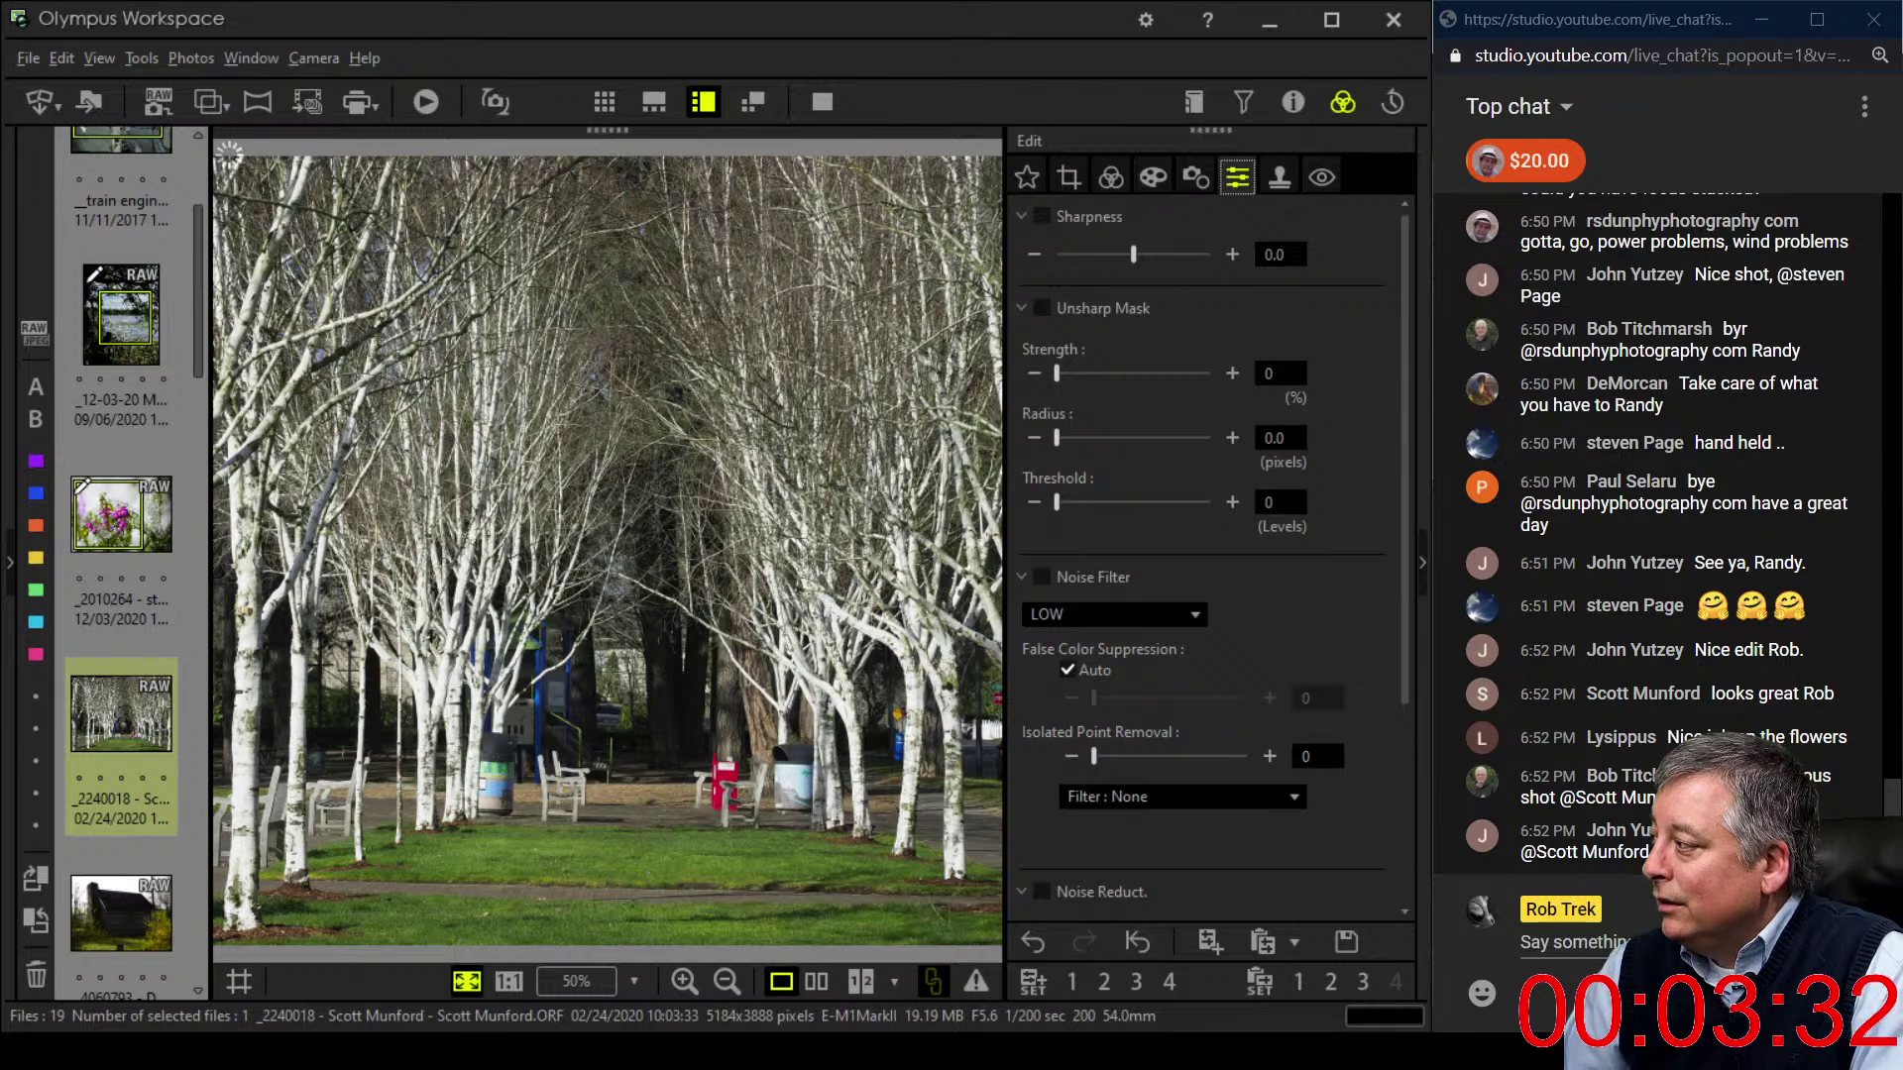
pyautogui.click(1115, 615)
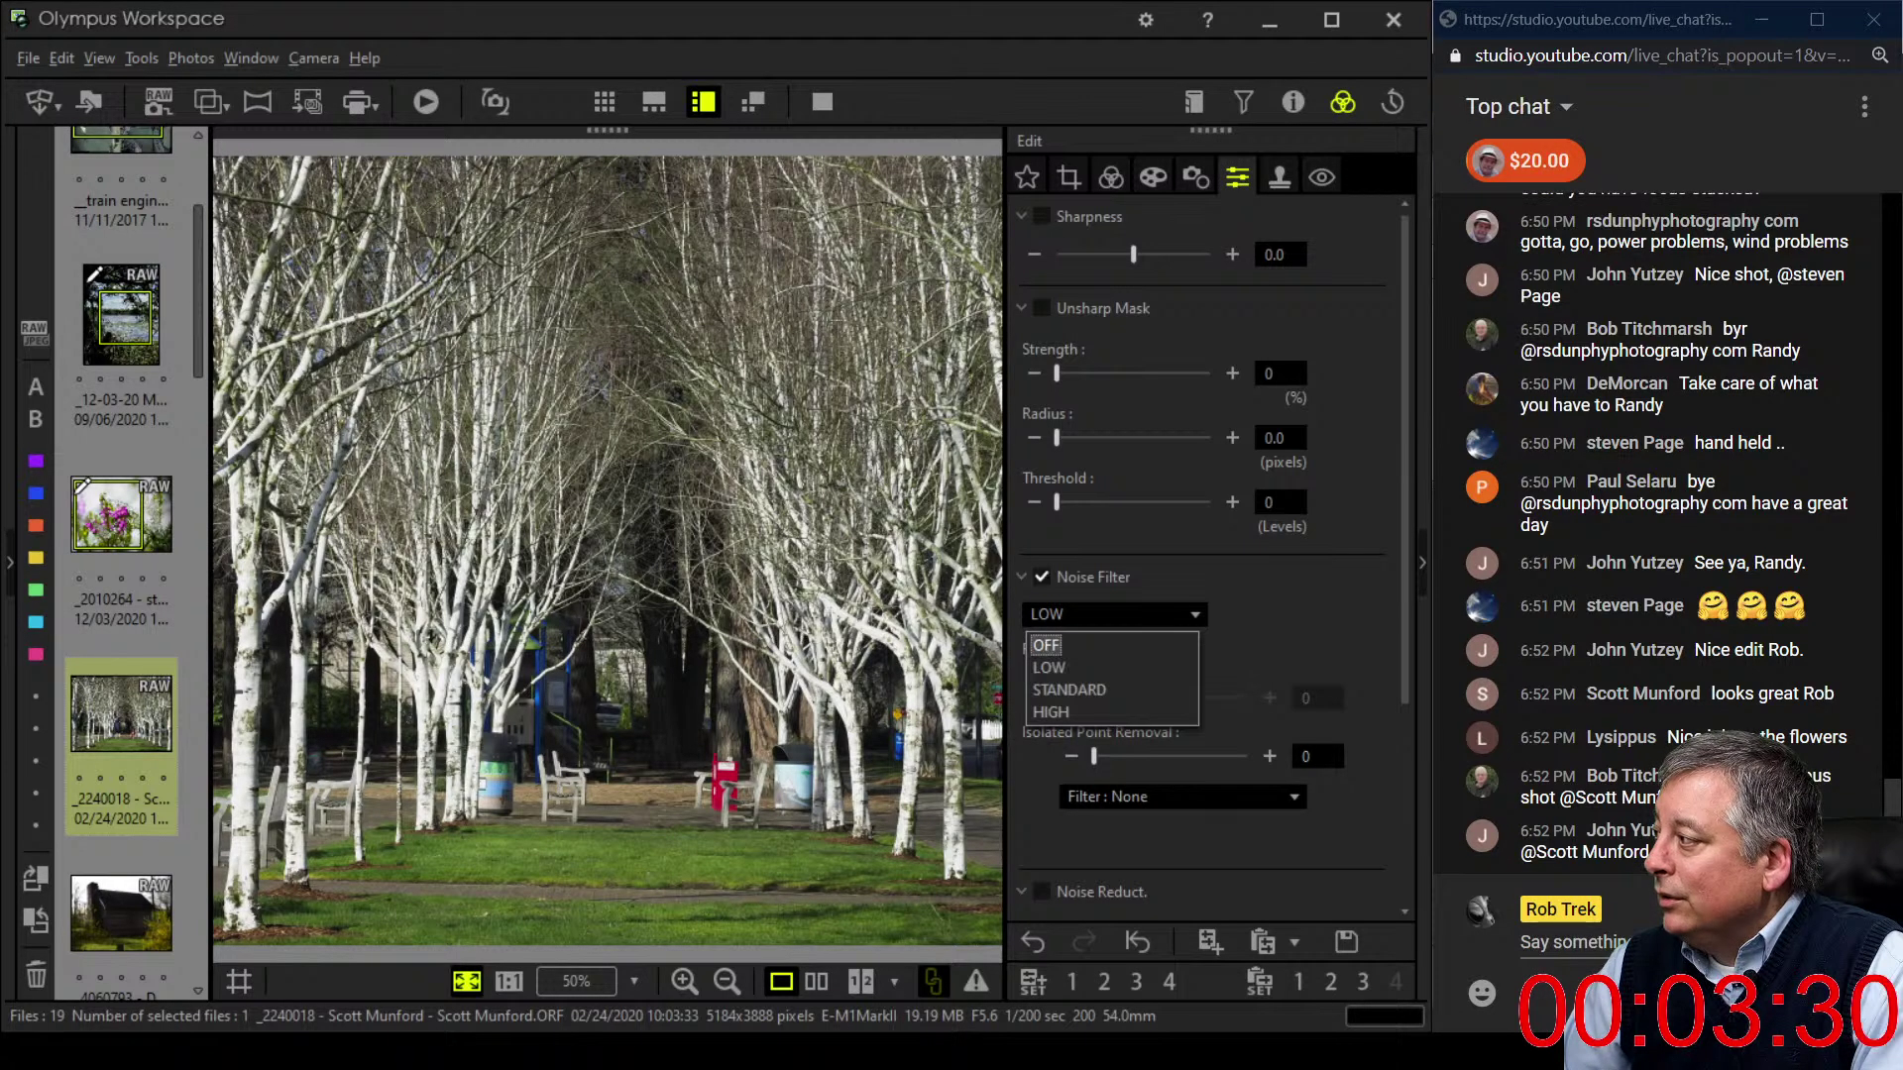
pyautogui.click(1046, 645)
pyautogui.moveTo(1133, 253); pyautogui.dragTo(1209, 254)
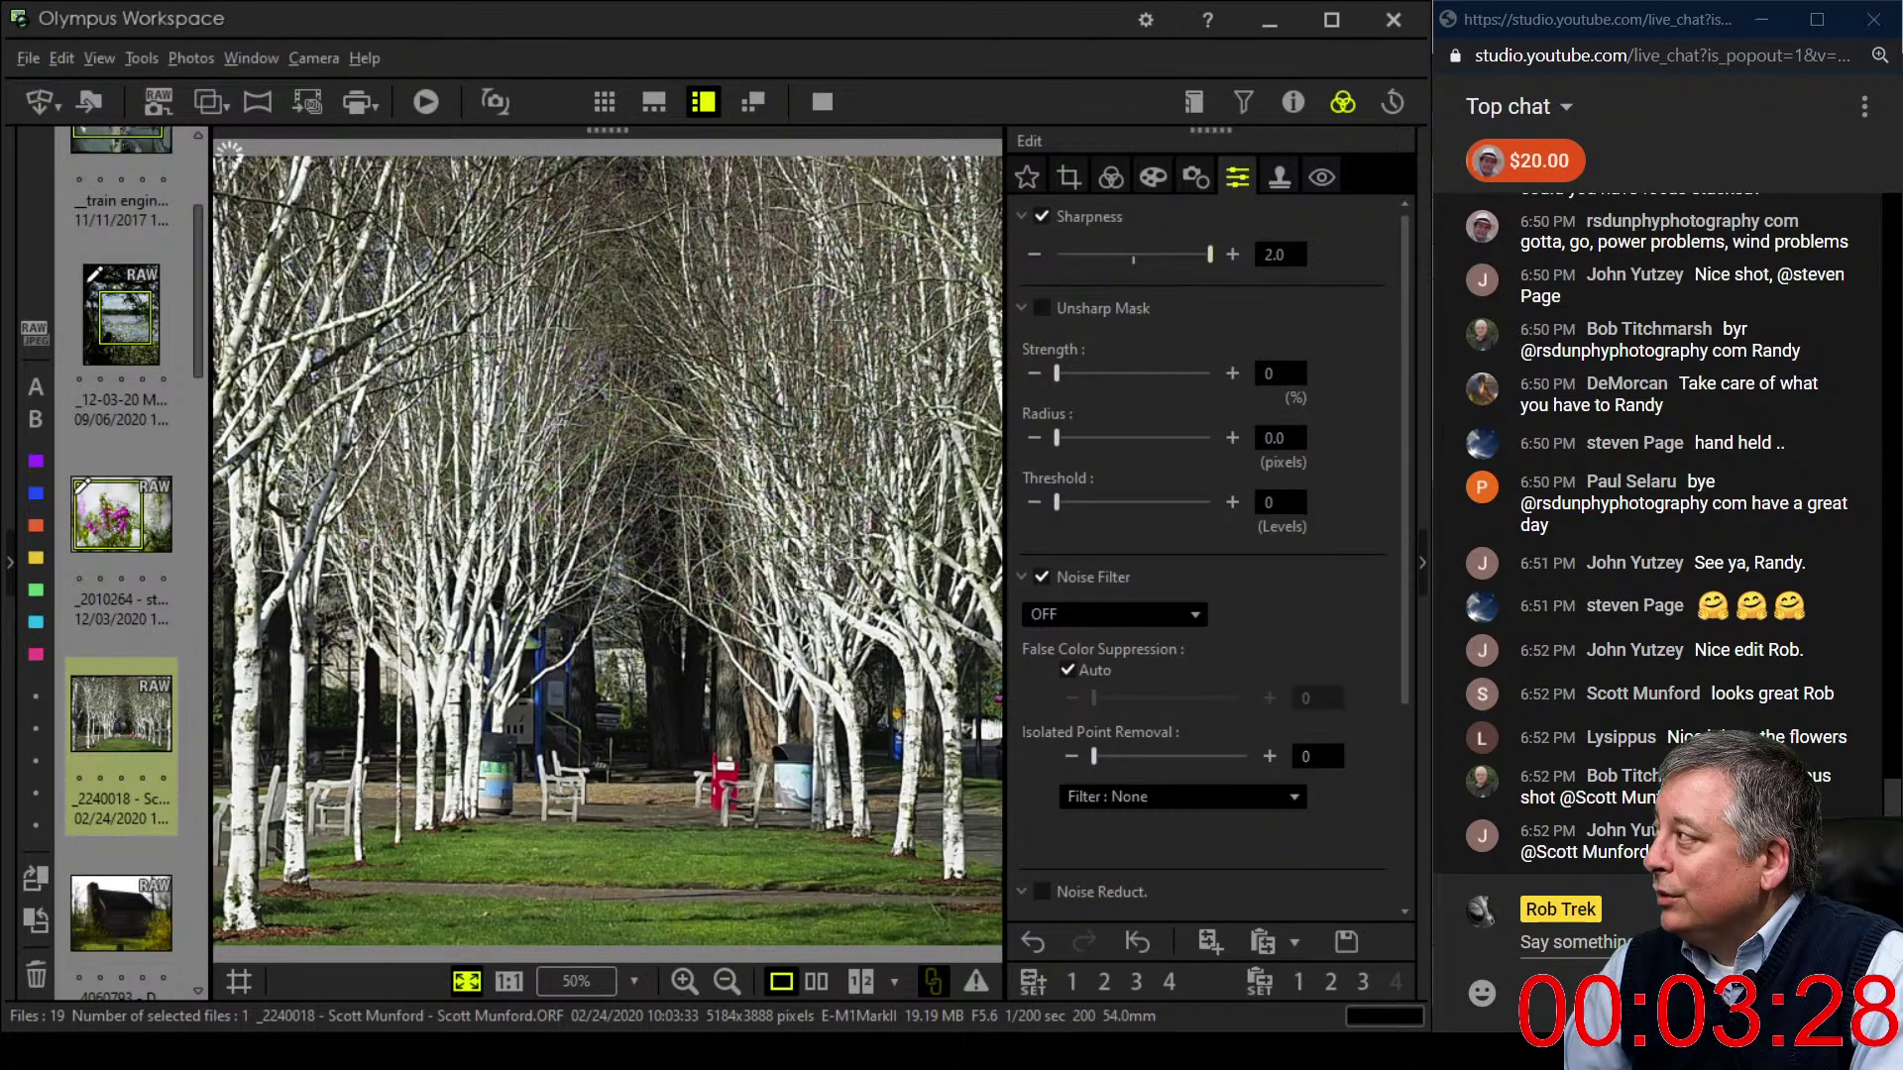
pyautogui.click(1153, 176)
pyautogui.click(1237, 176)
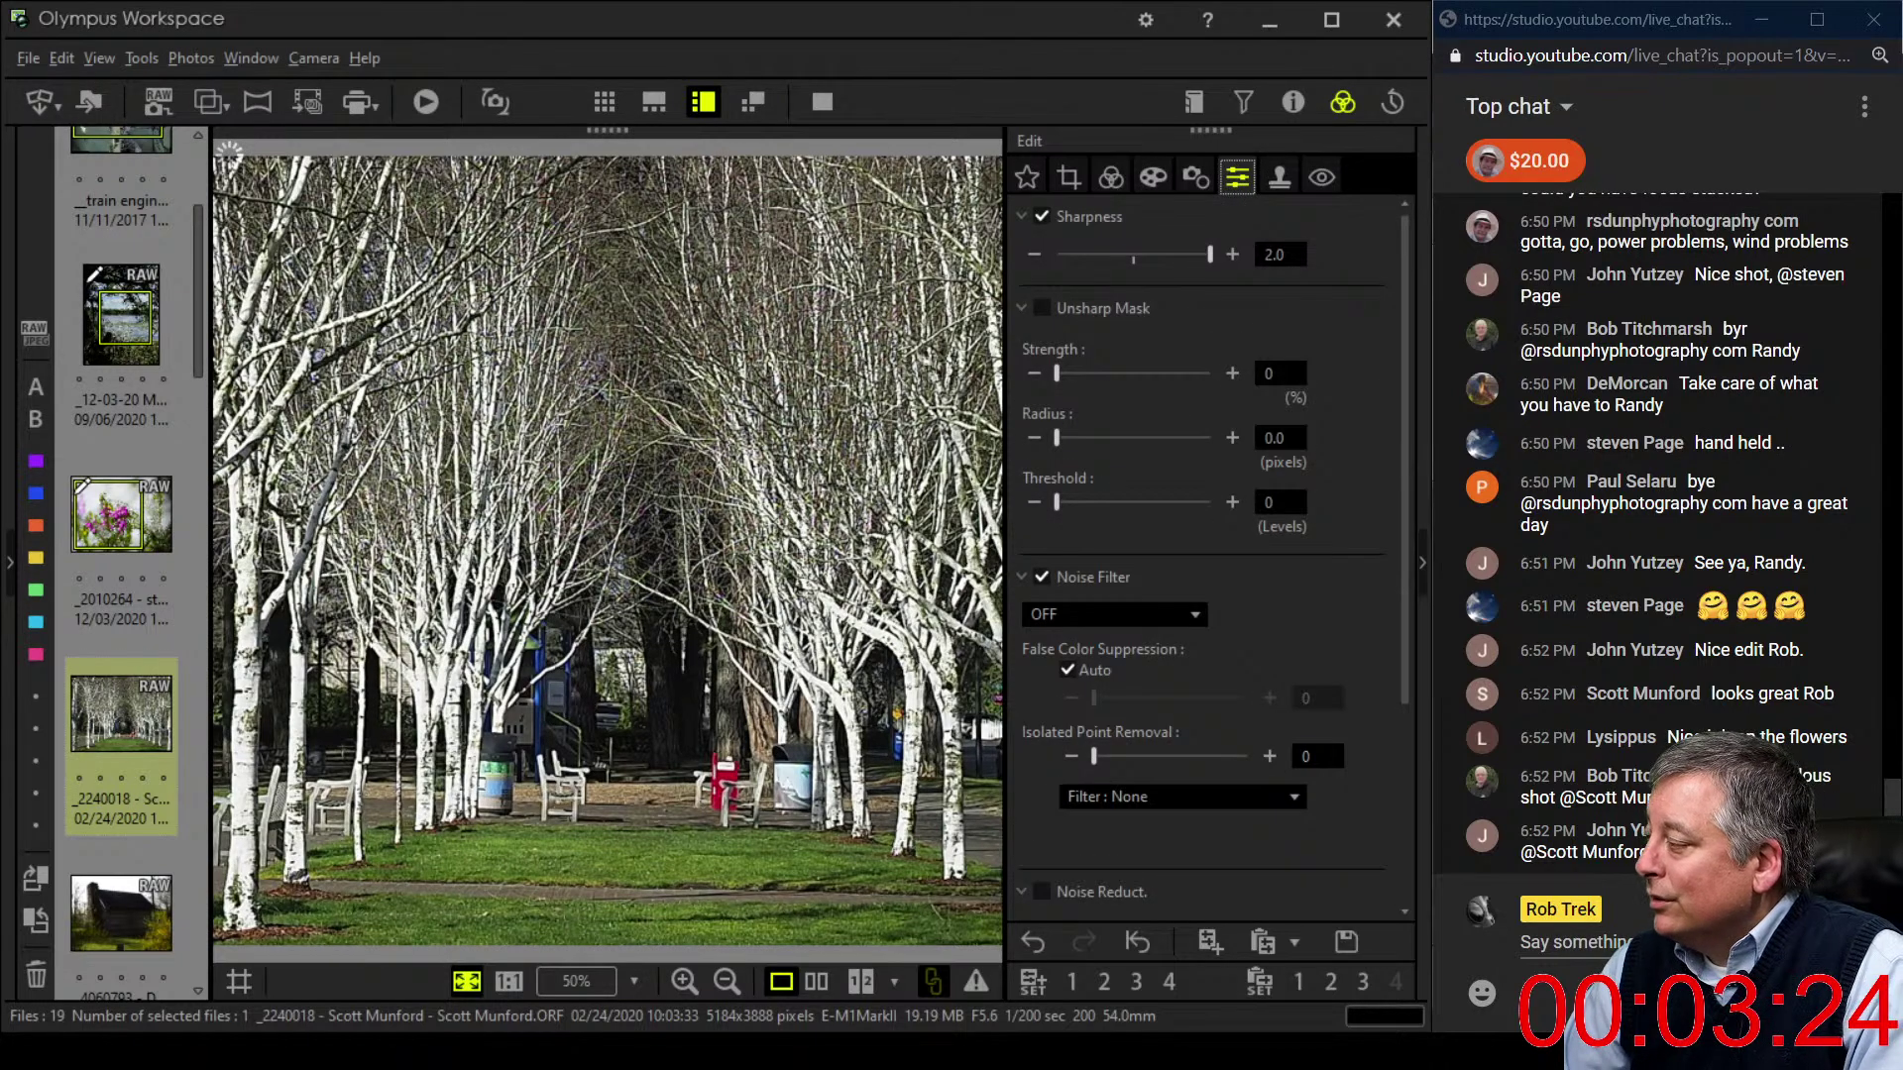
pyautogui.scroll(-3, 1204, 555)
pyautogui.scroll(3, 1205, 555)
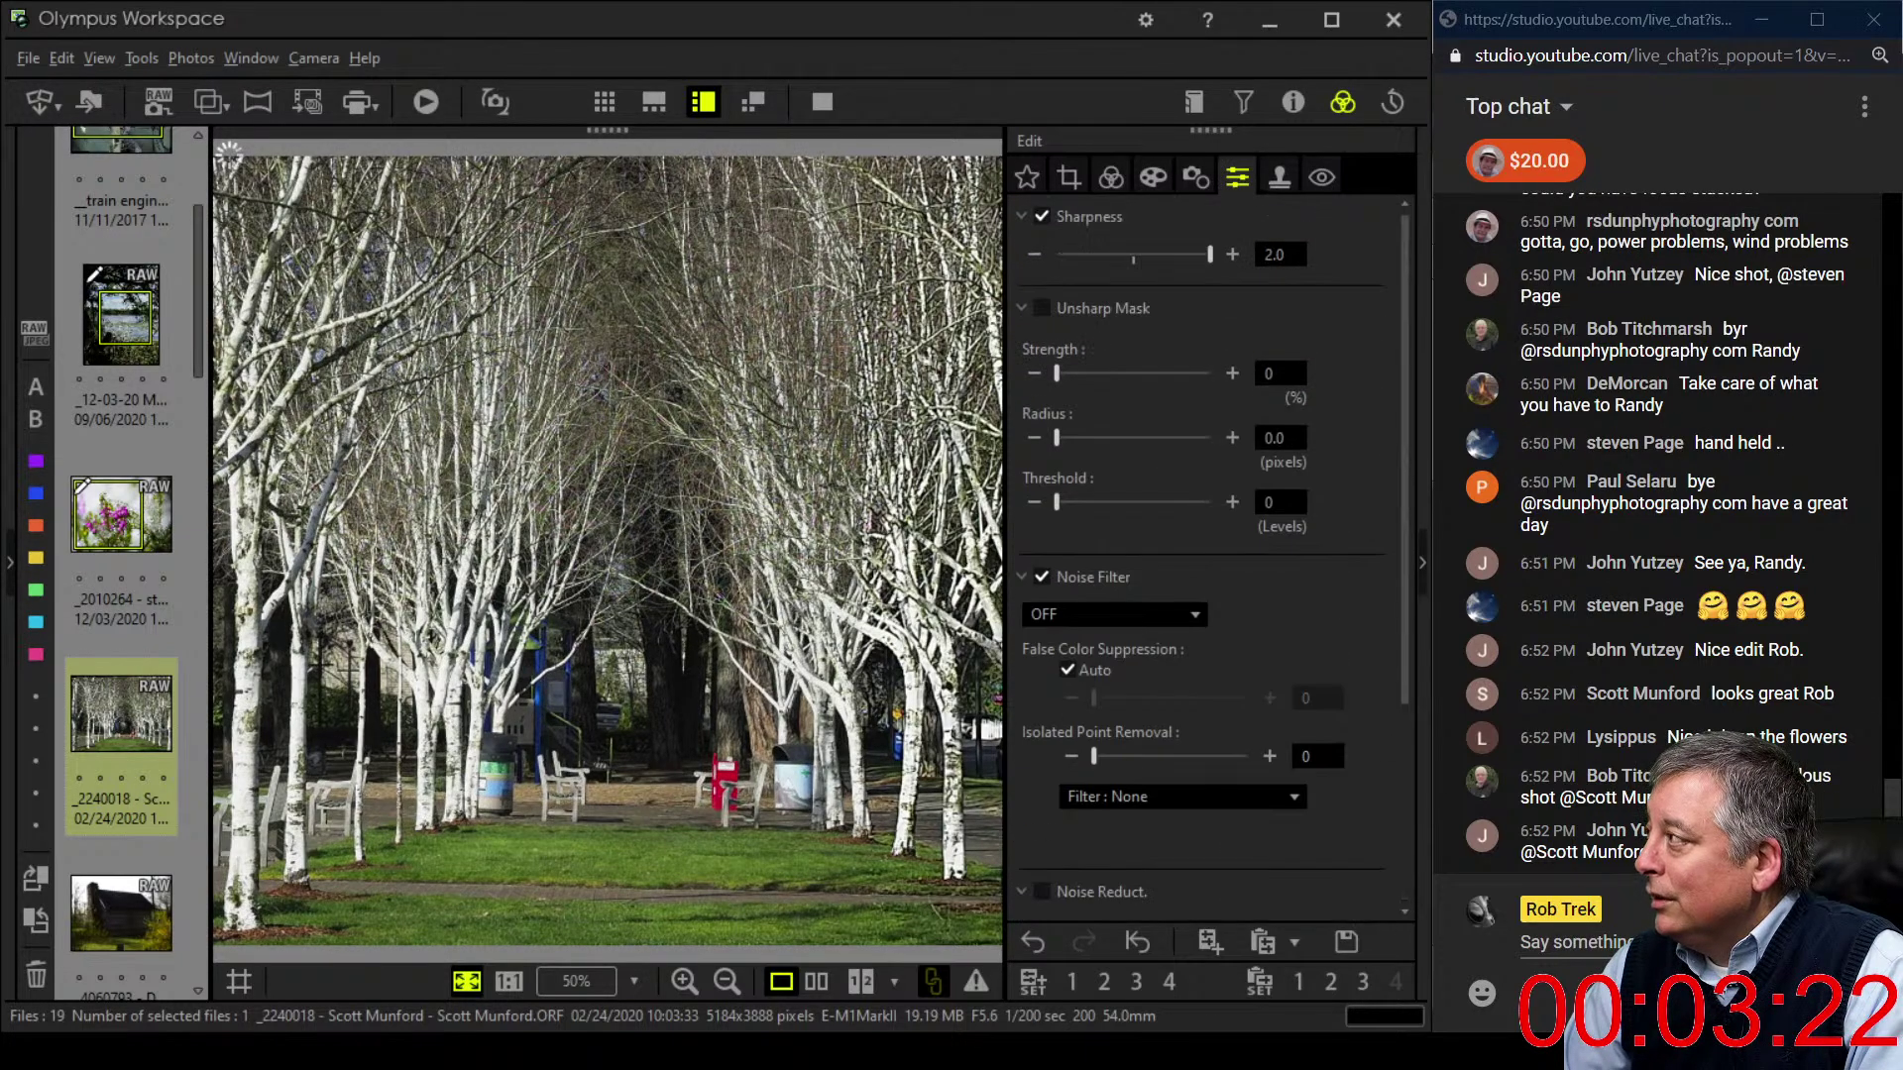
# - Correct the birch trees' converging perspective by setting the vertical Keystone Compensation to 17
pyautogui.click(1195, 176)
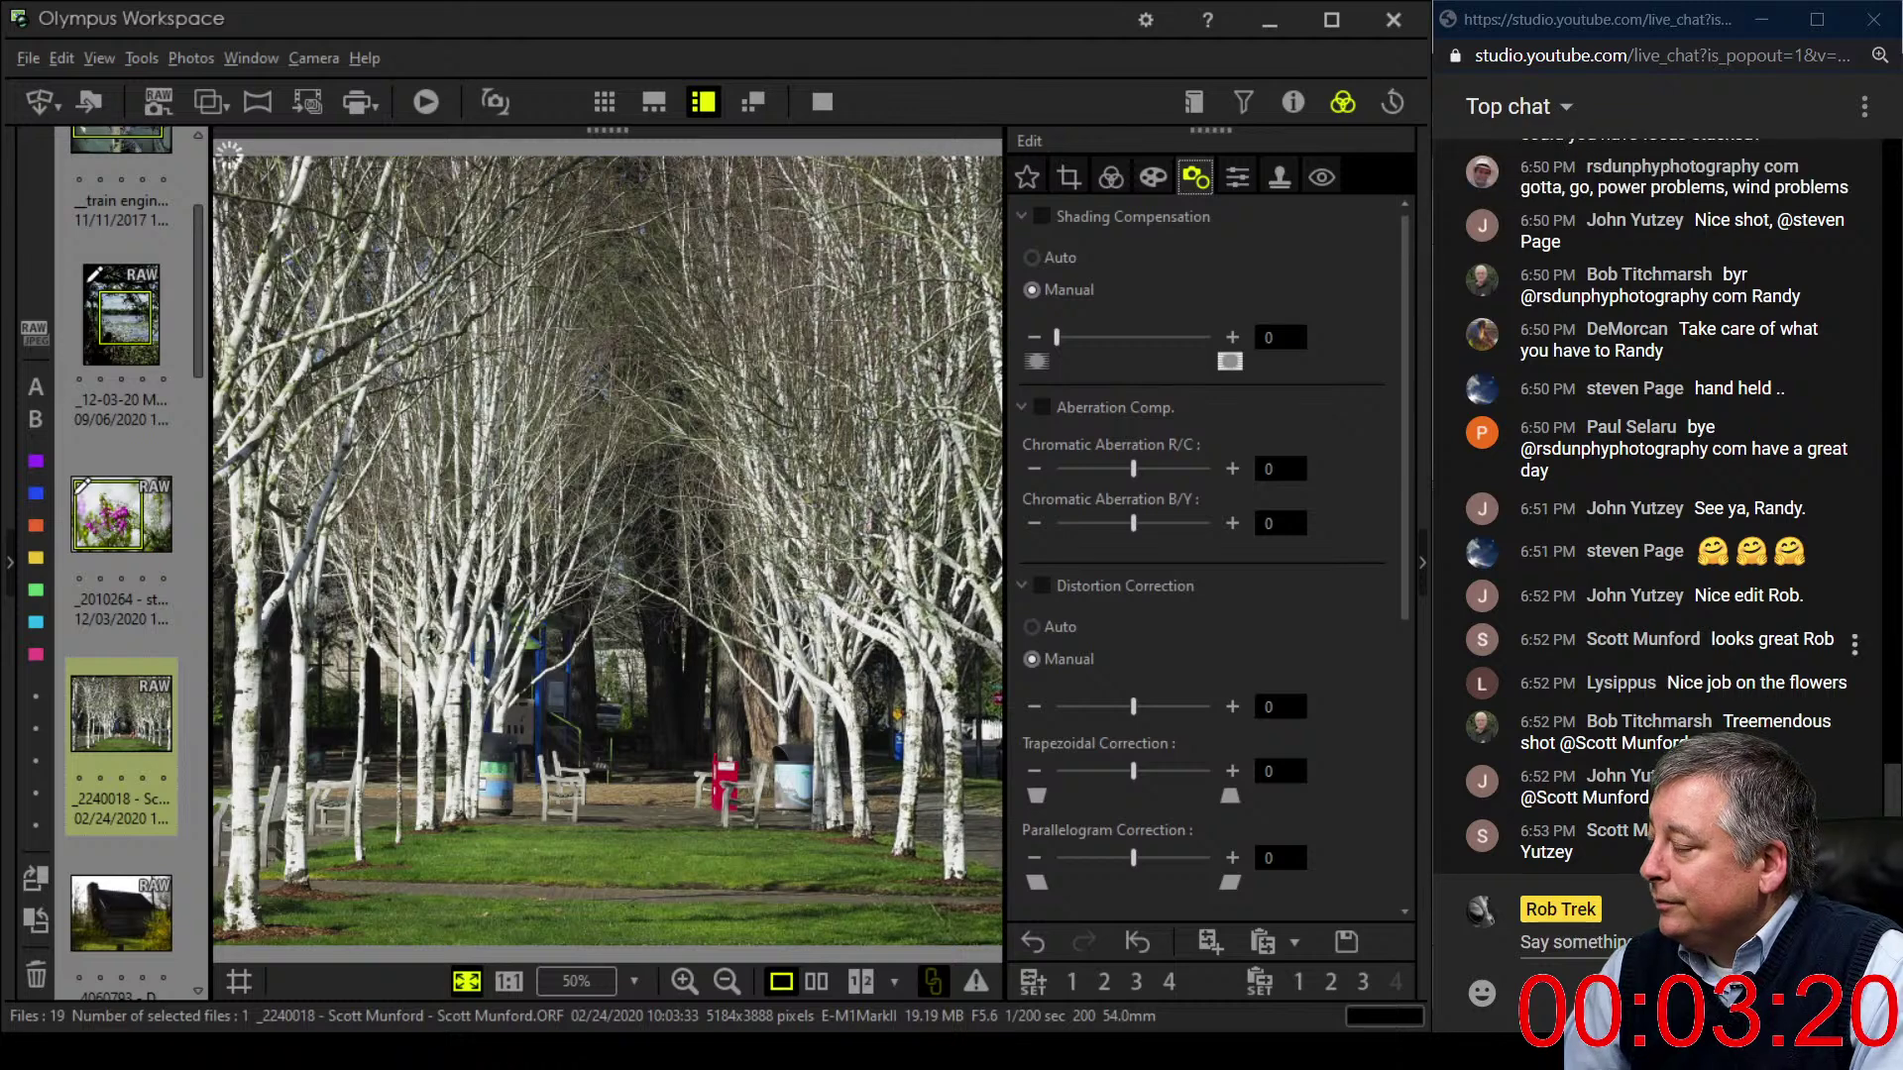
pyautogui.scroll(-3, 1210, 555)
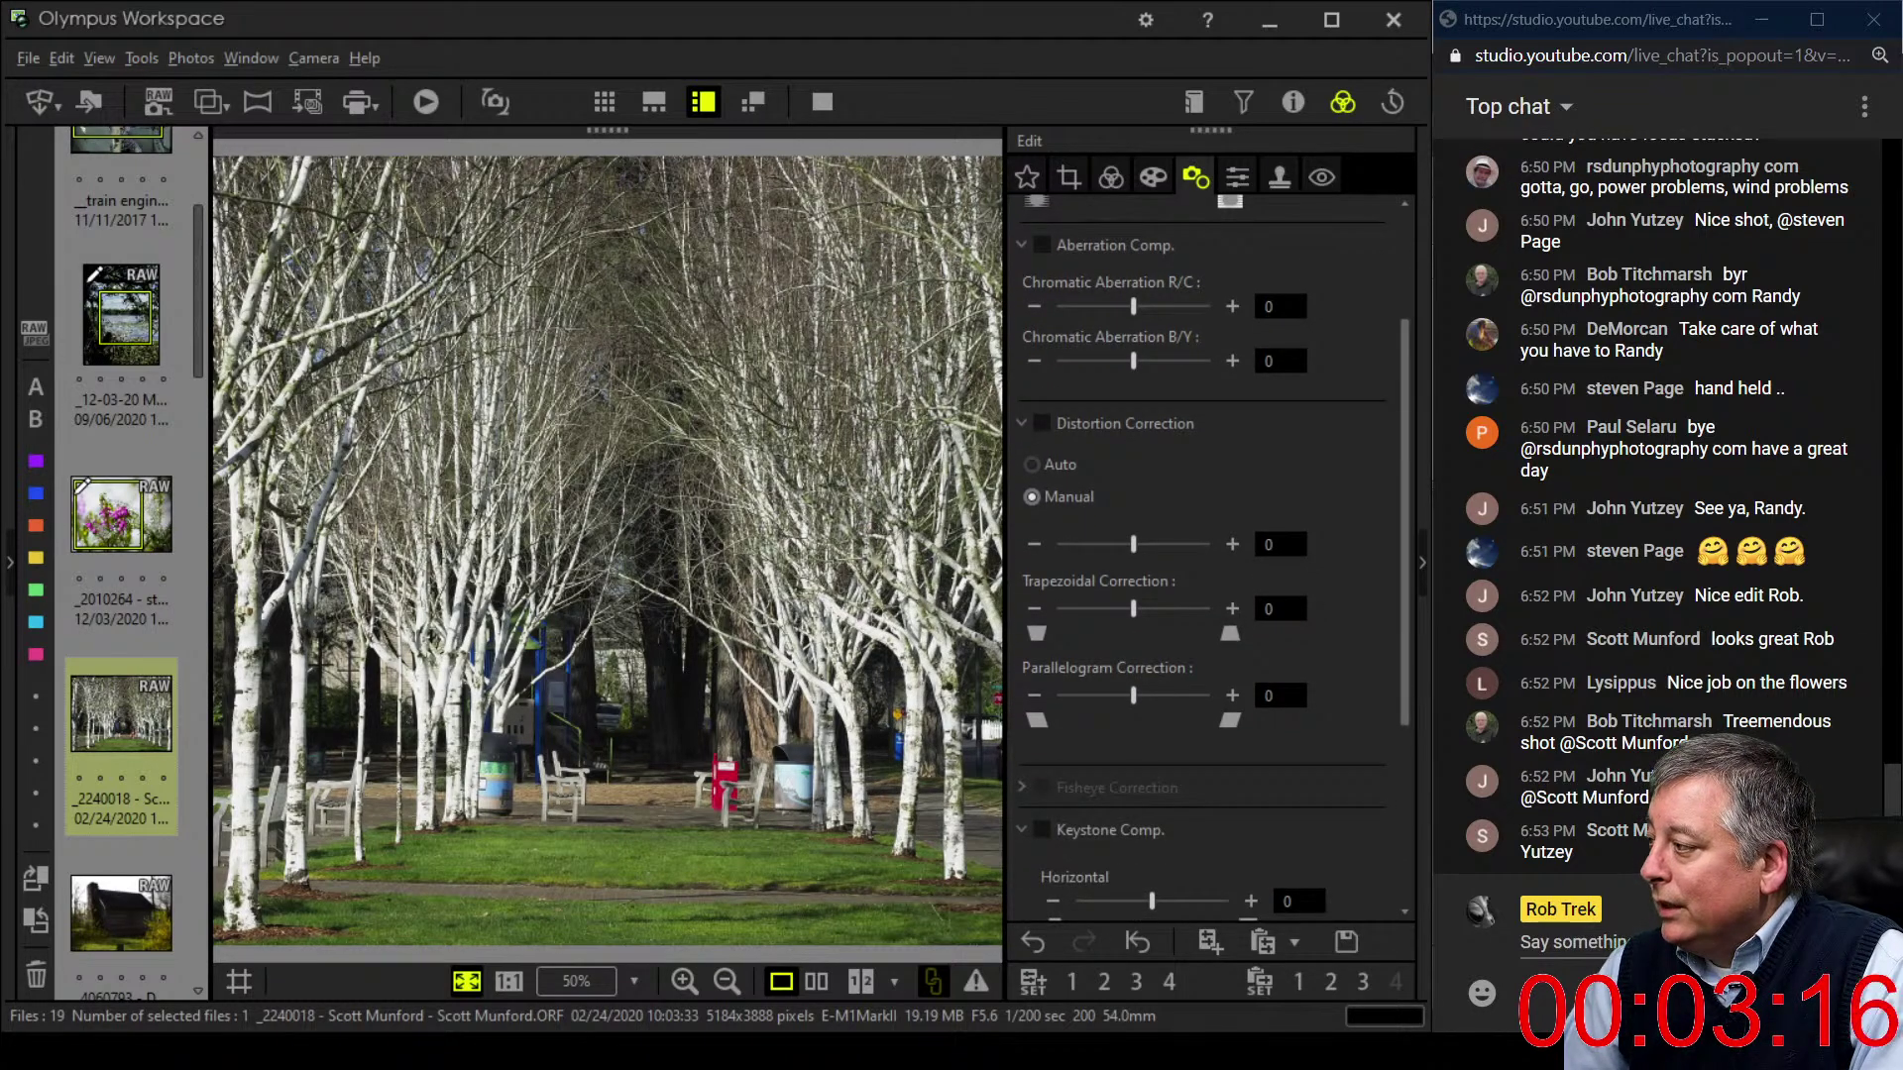
pyautogui.scroll(-5, 1211, 557)
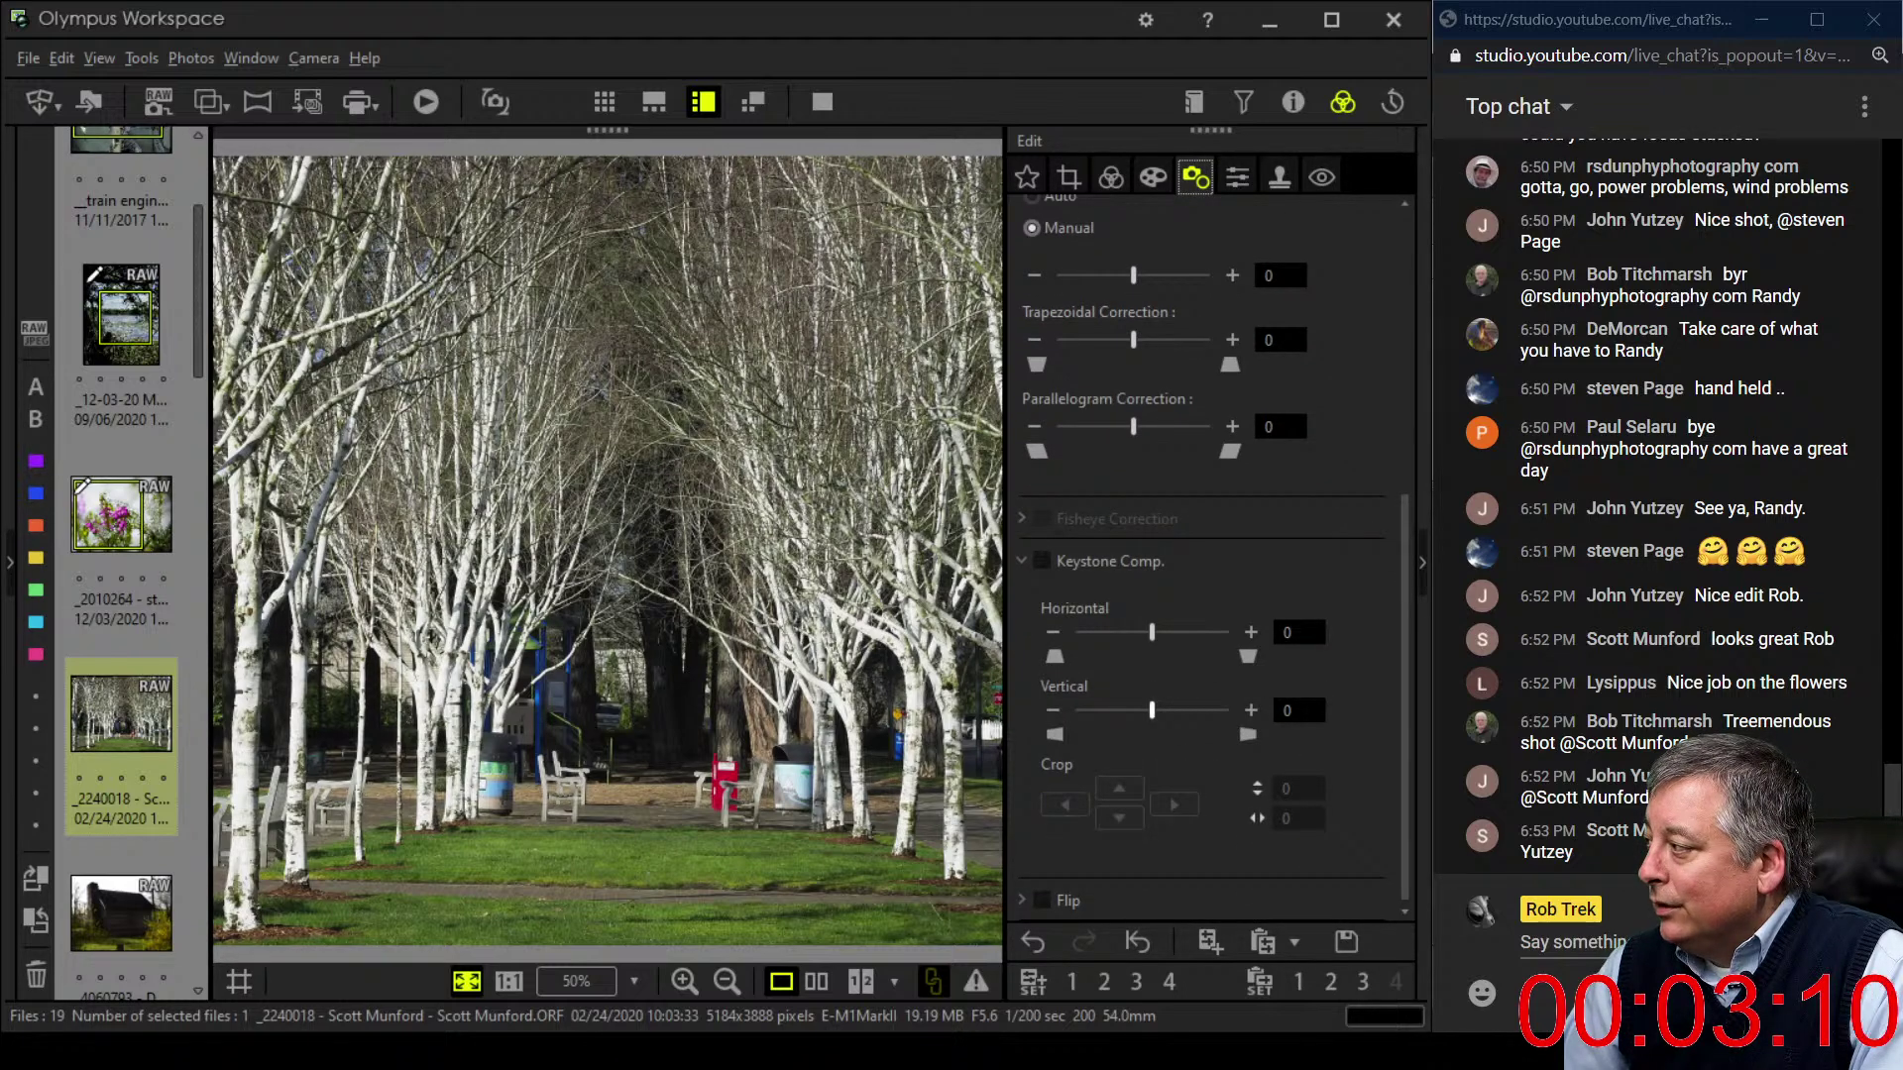
pyautogui.moveTo(1151, 711); pyautogui.dragTo(1144, 711)
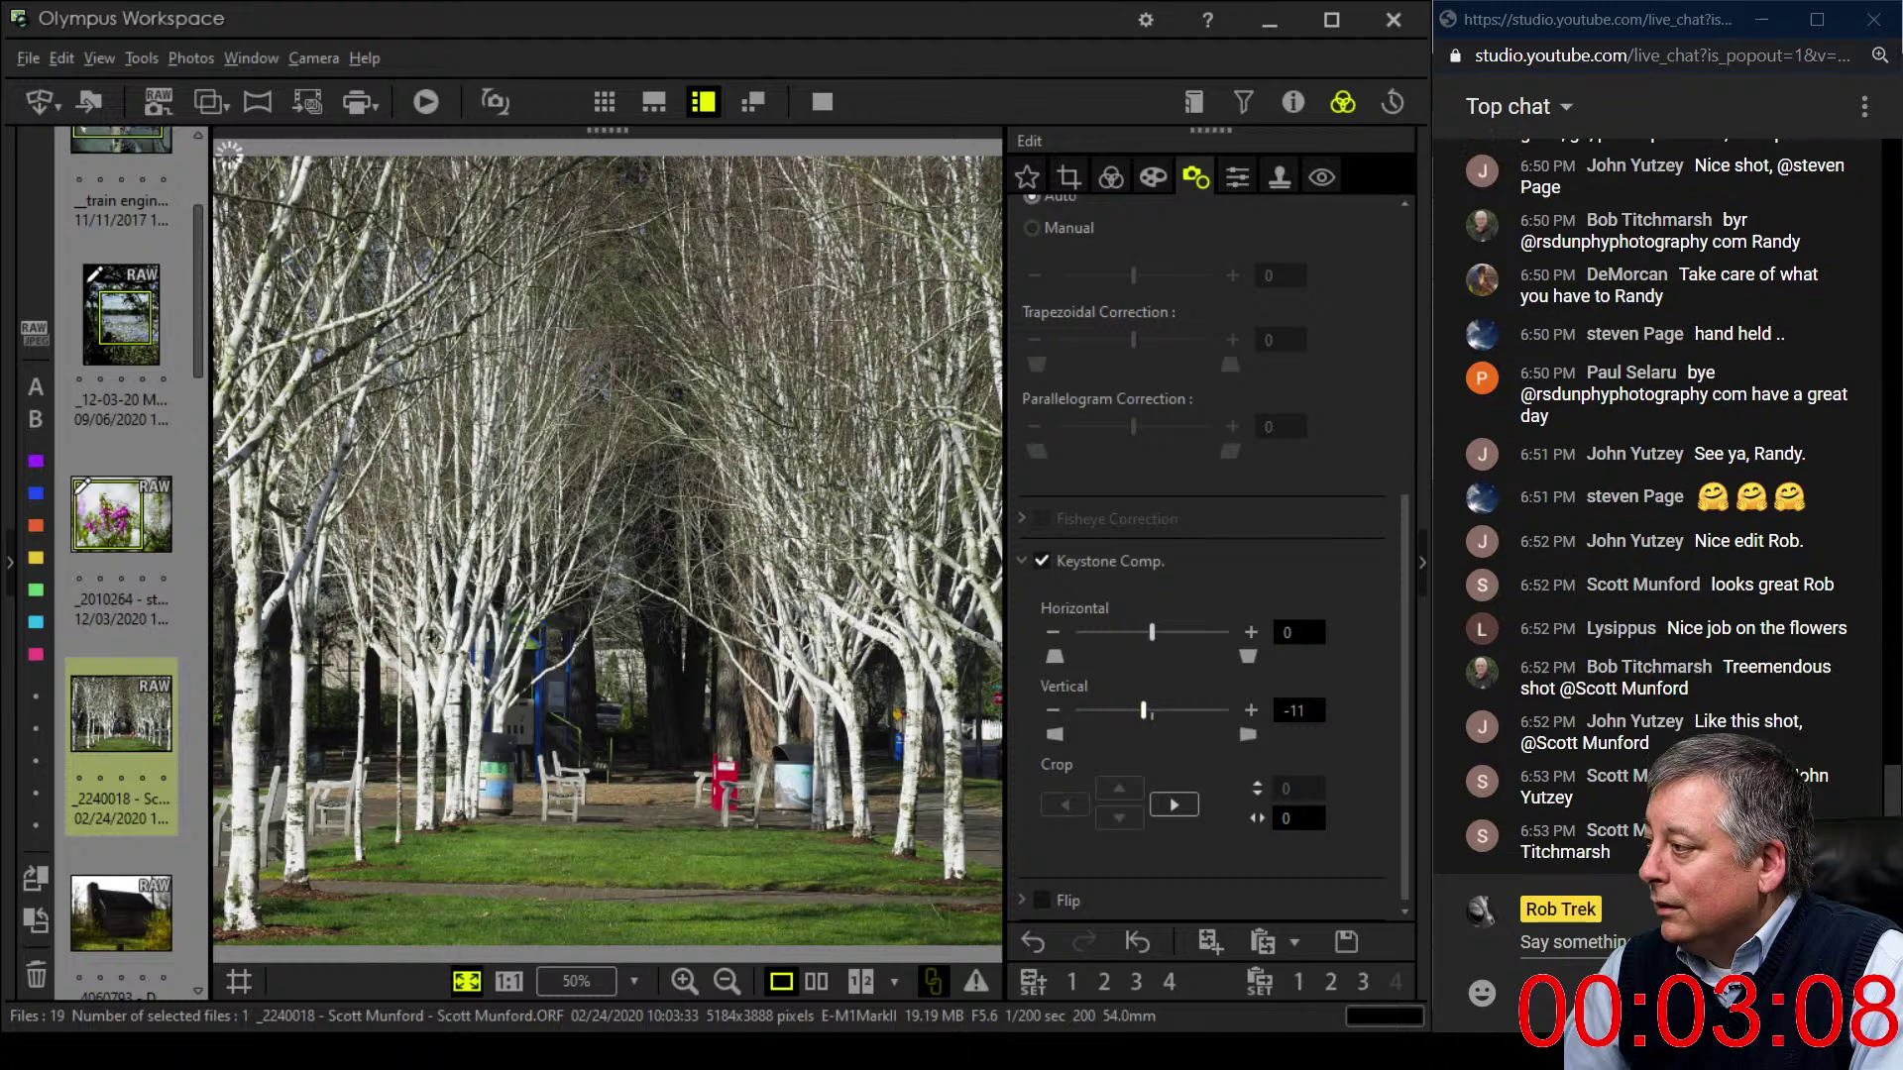
pyautogui.moveTo(1144, 711); pyautogui.dragTo(1166, 711)
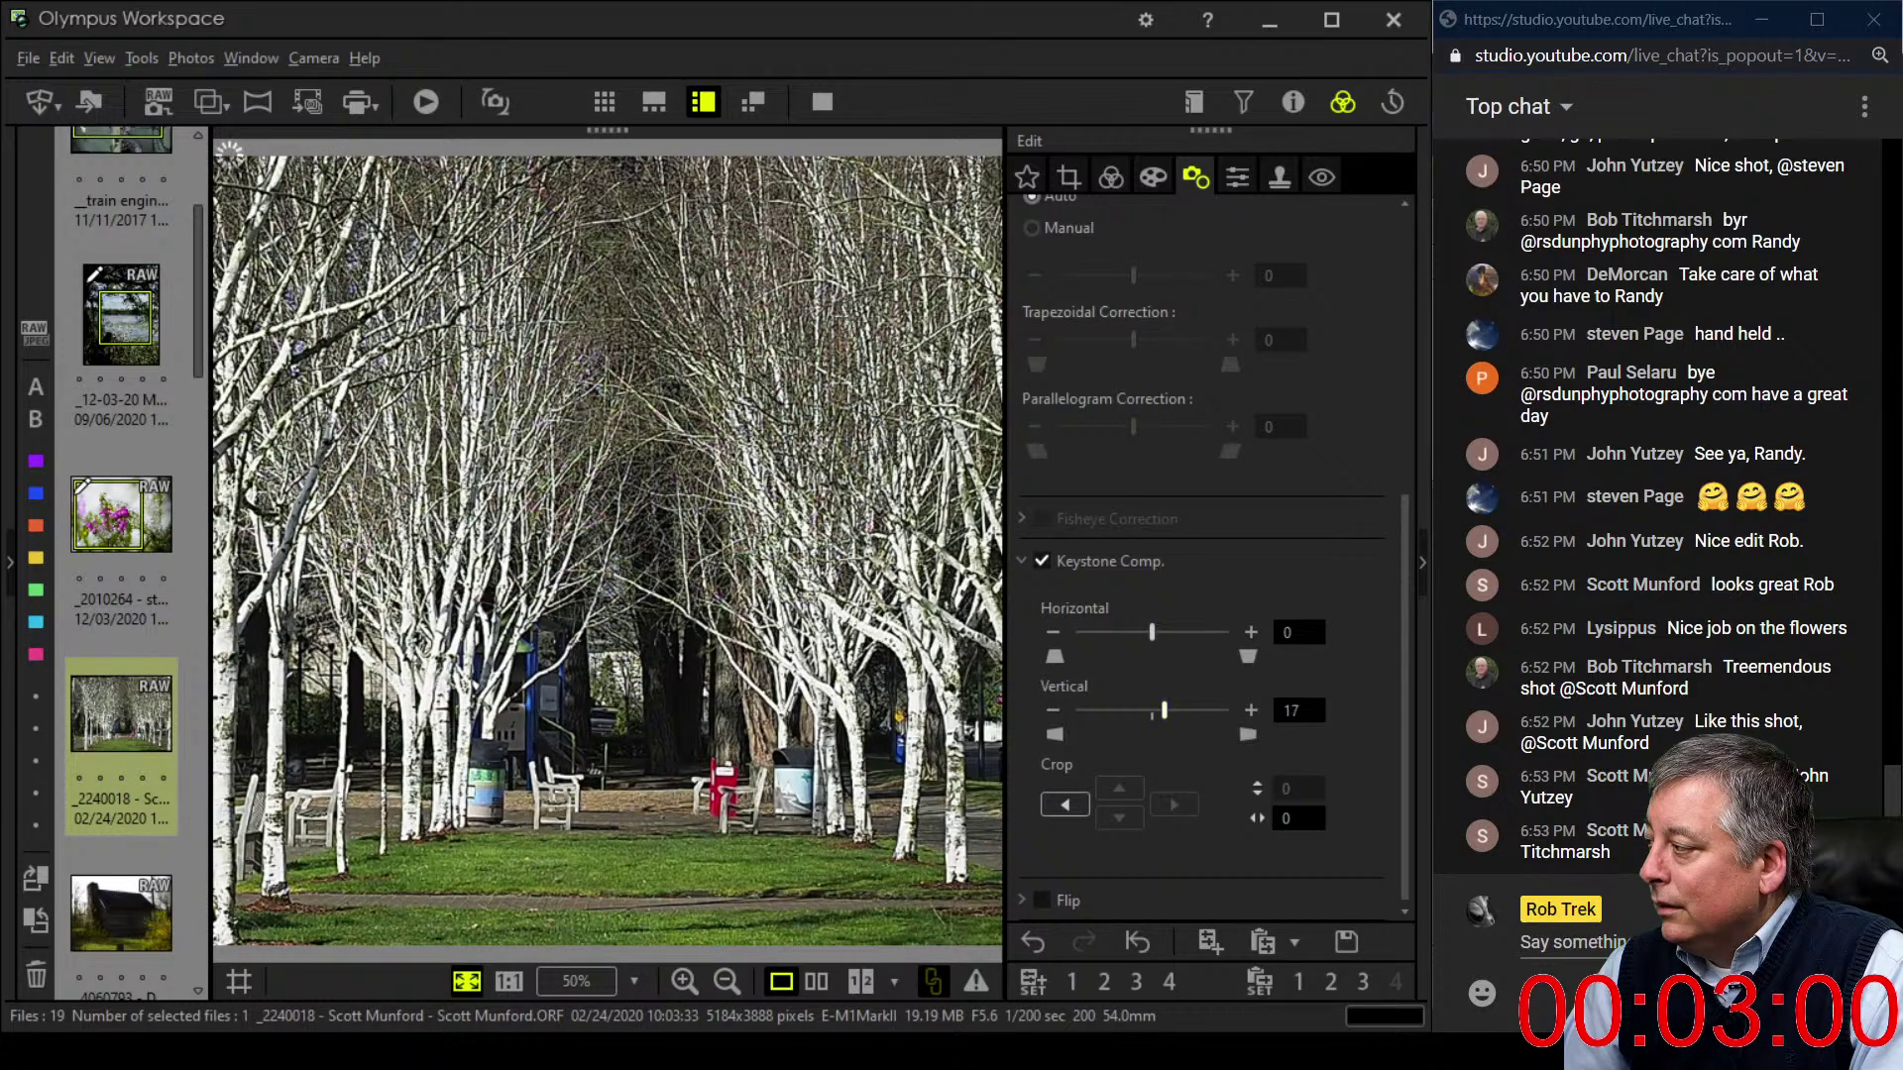
# - Shift the birch photo's square crop frame right to about 3782 x 3782 pixels and set the Tilt Adjustment to -1.1
pyautogui.click(1068, 176)
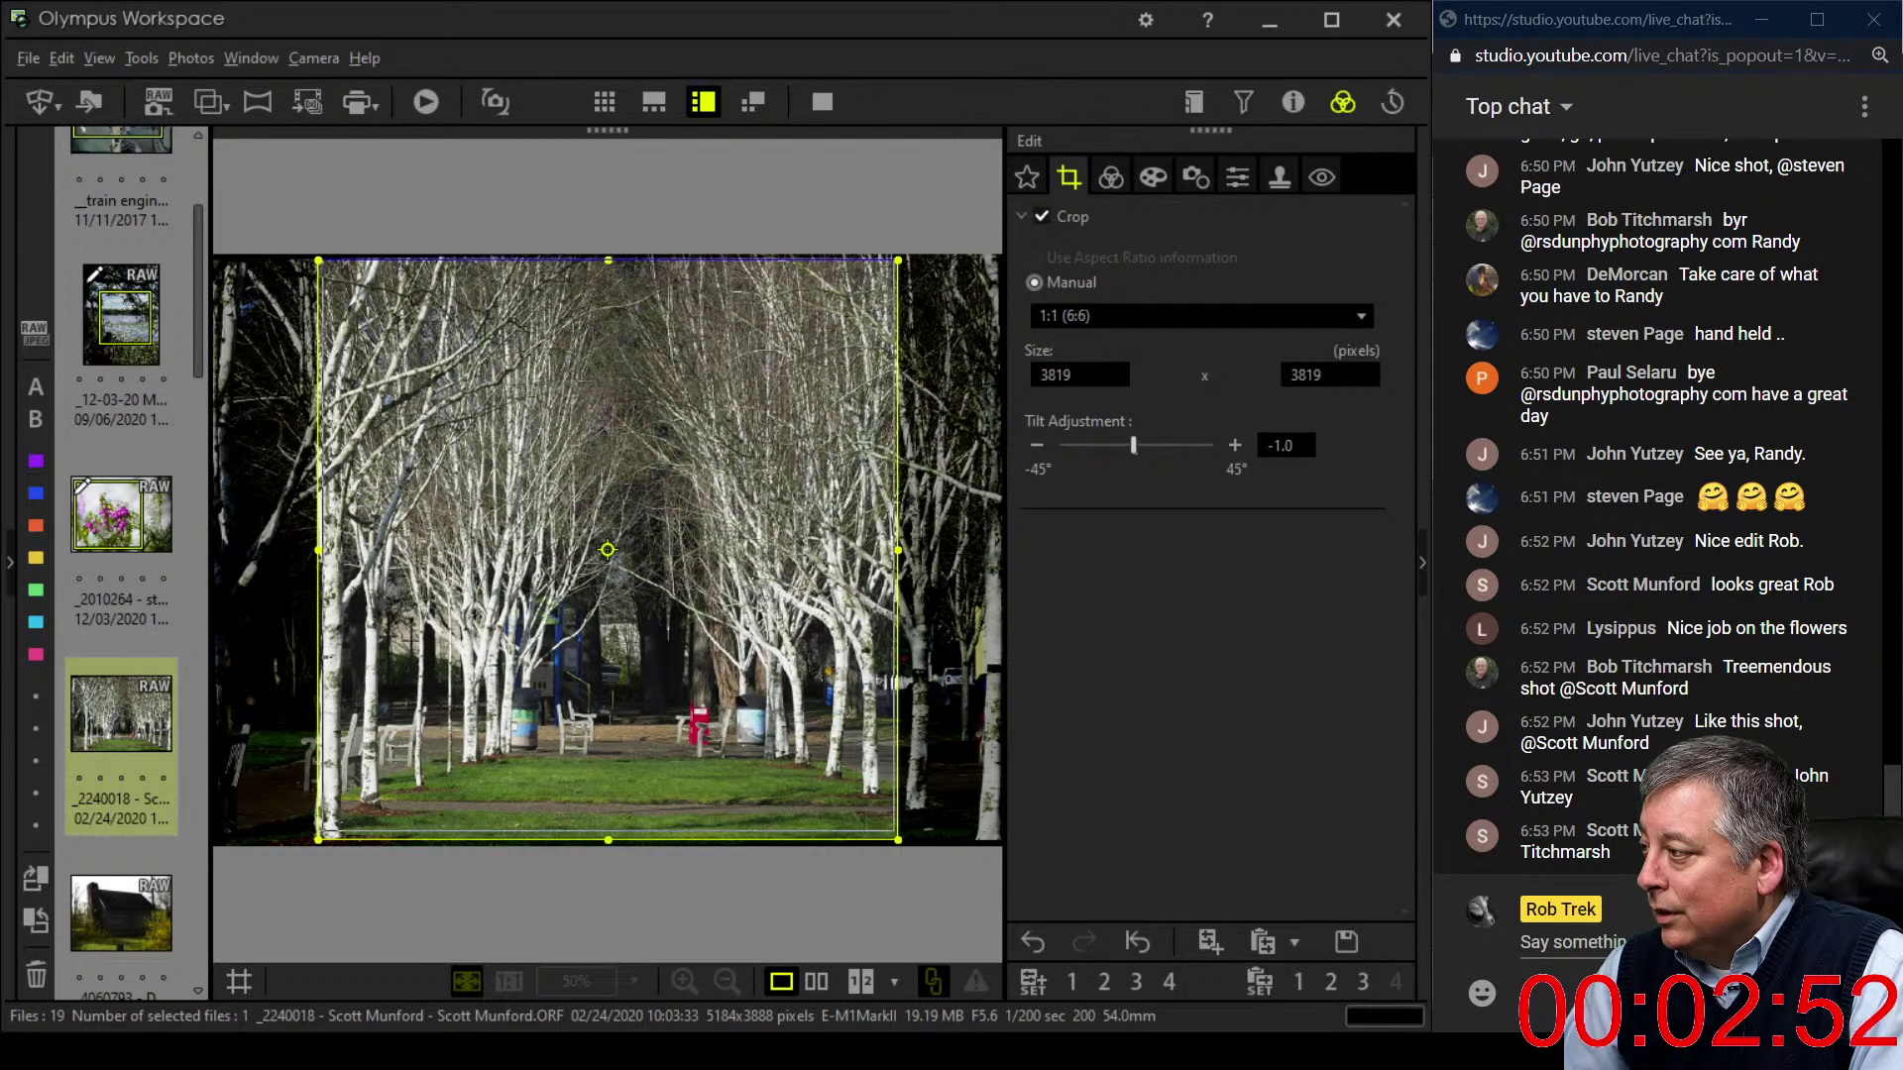
pyautogui.moveTo(608, 543); pyautogui.dragTo(643, 546)
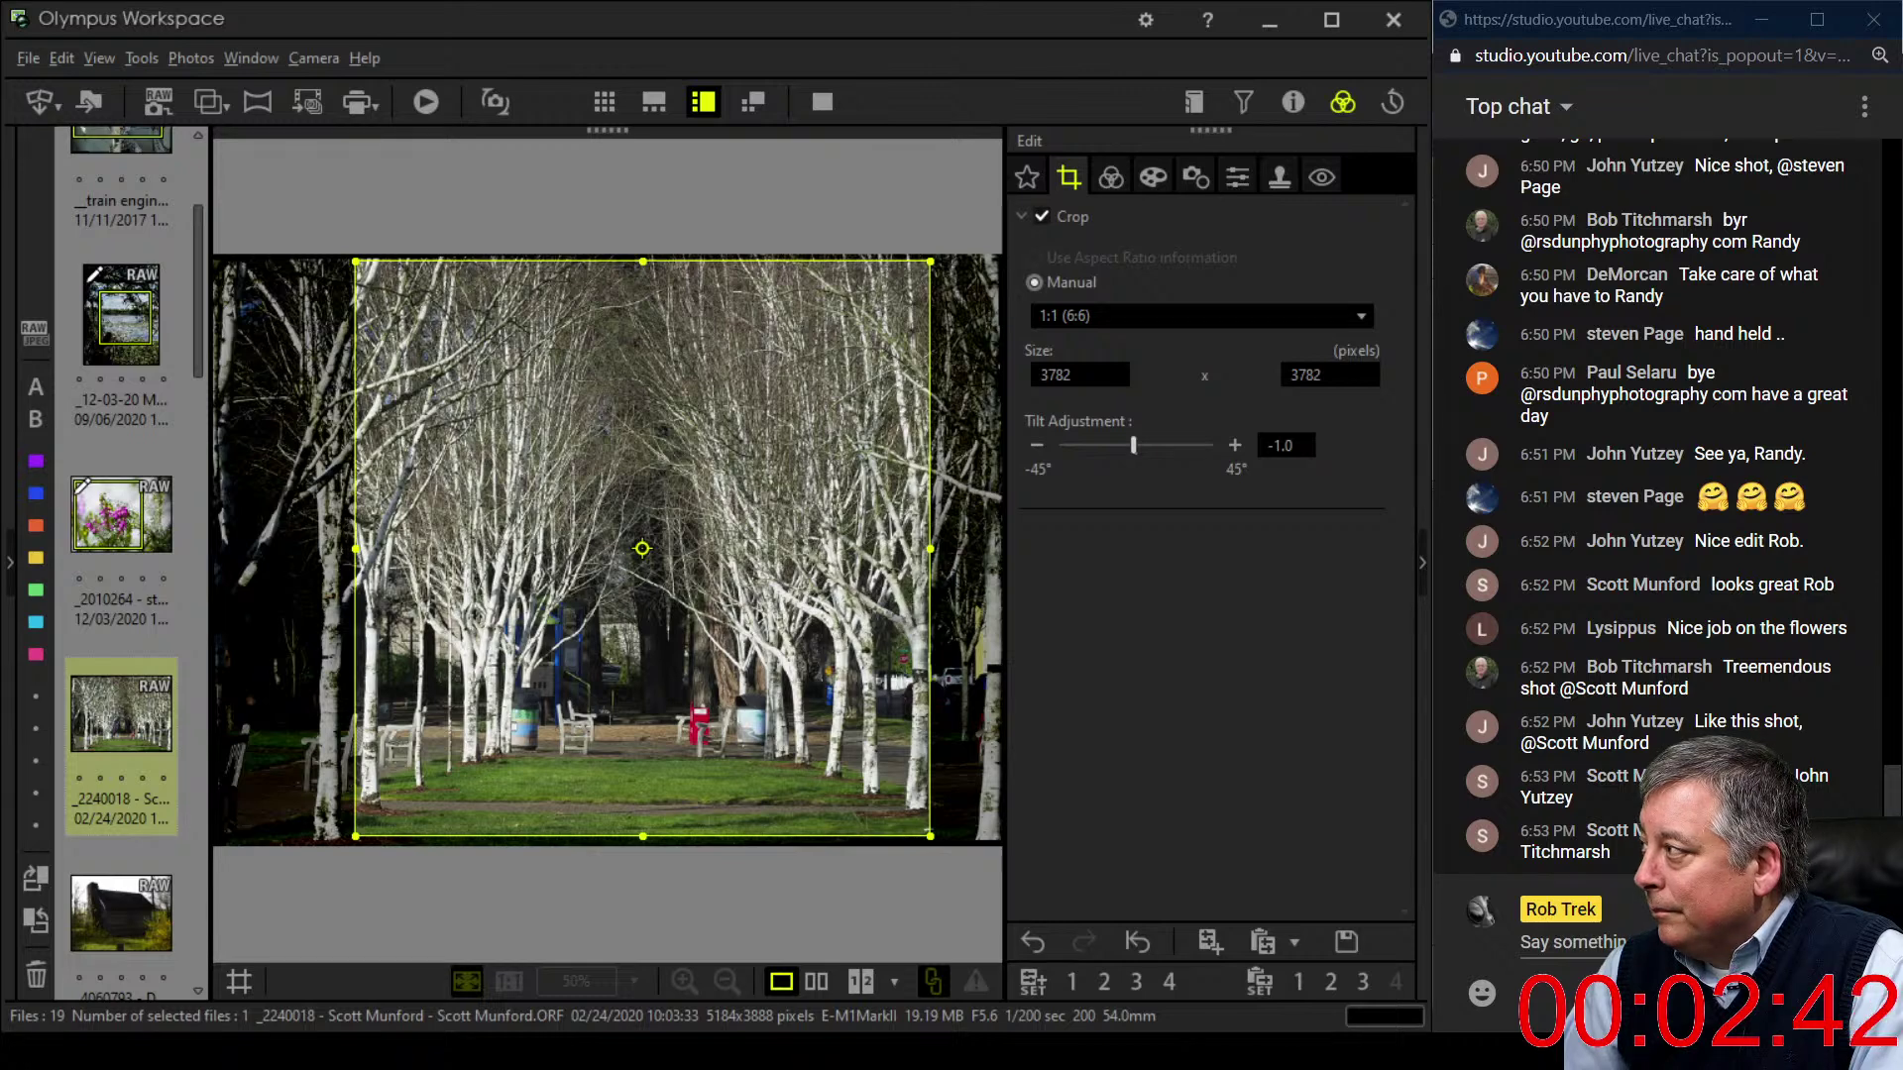
pyautogui.click(1036, 445)
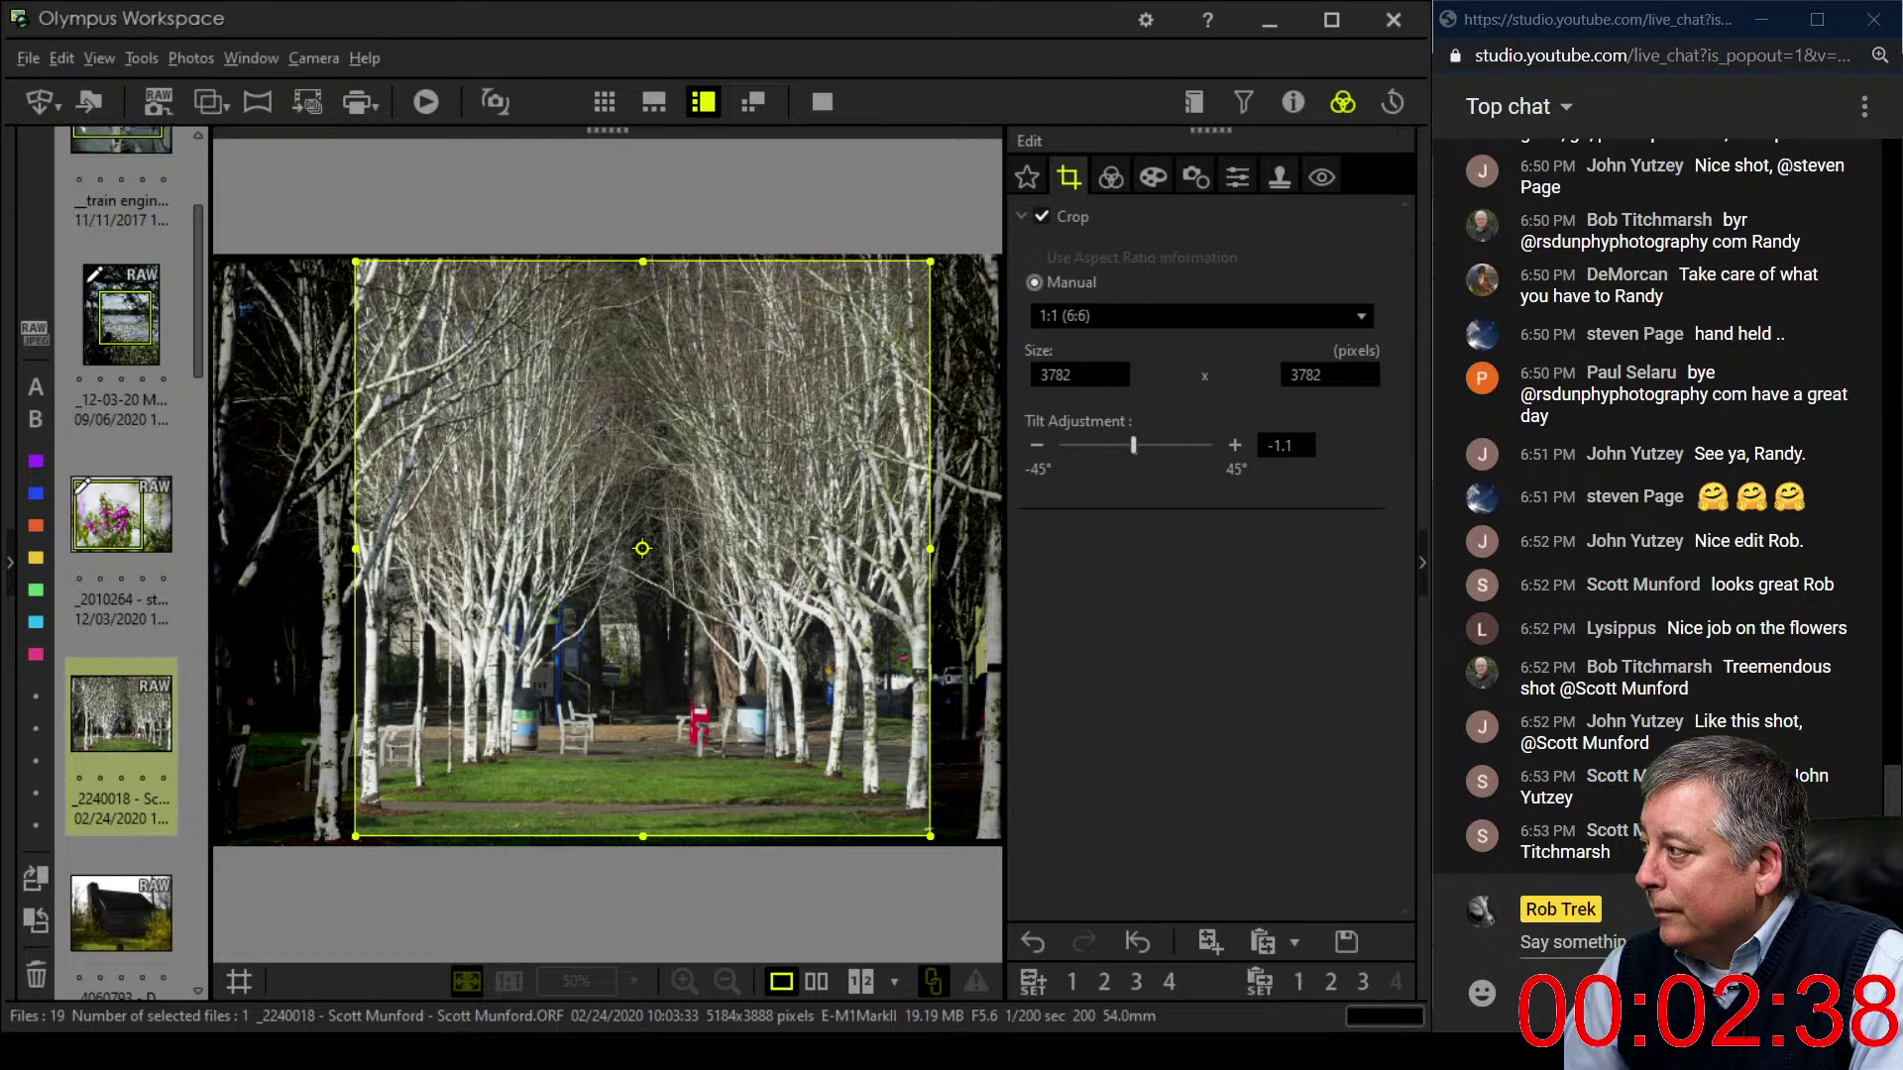
# - Fine-tune the birch trees' perspective by setting the vertical Keystone Compensation to 22
pyautogui.click(1195, 176)
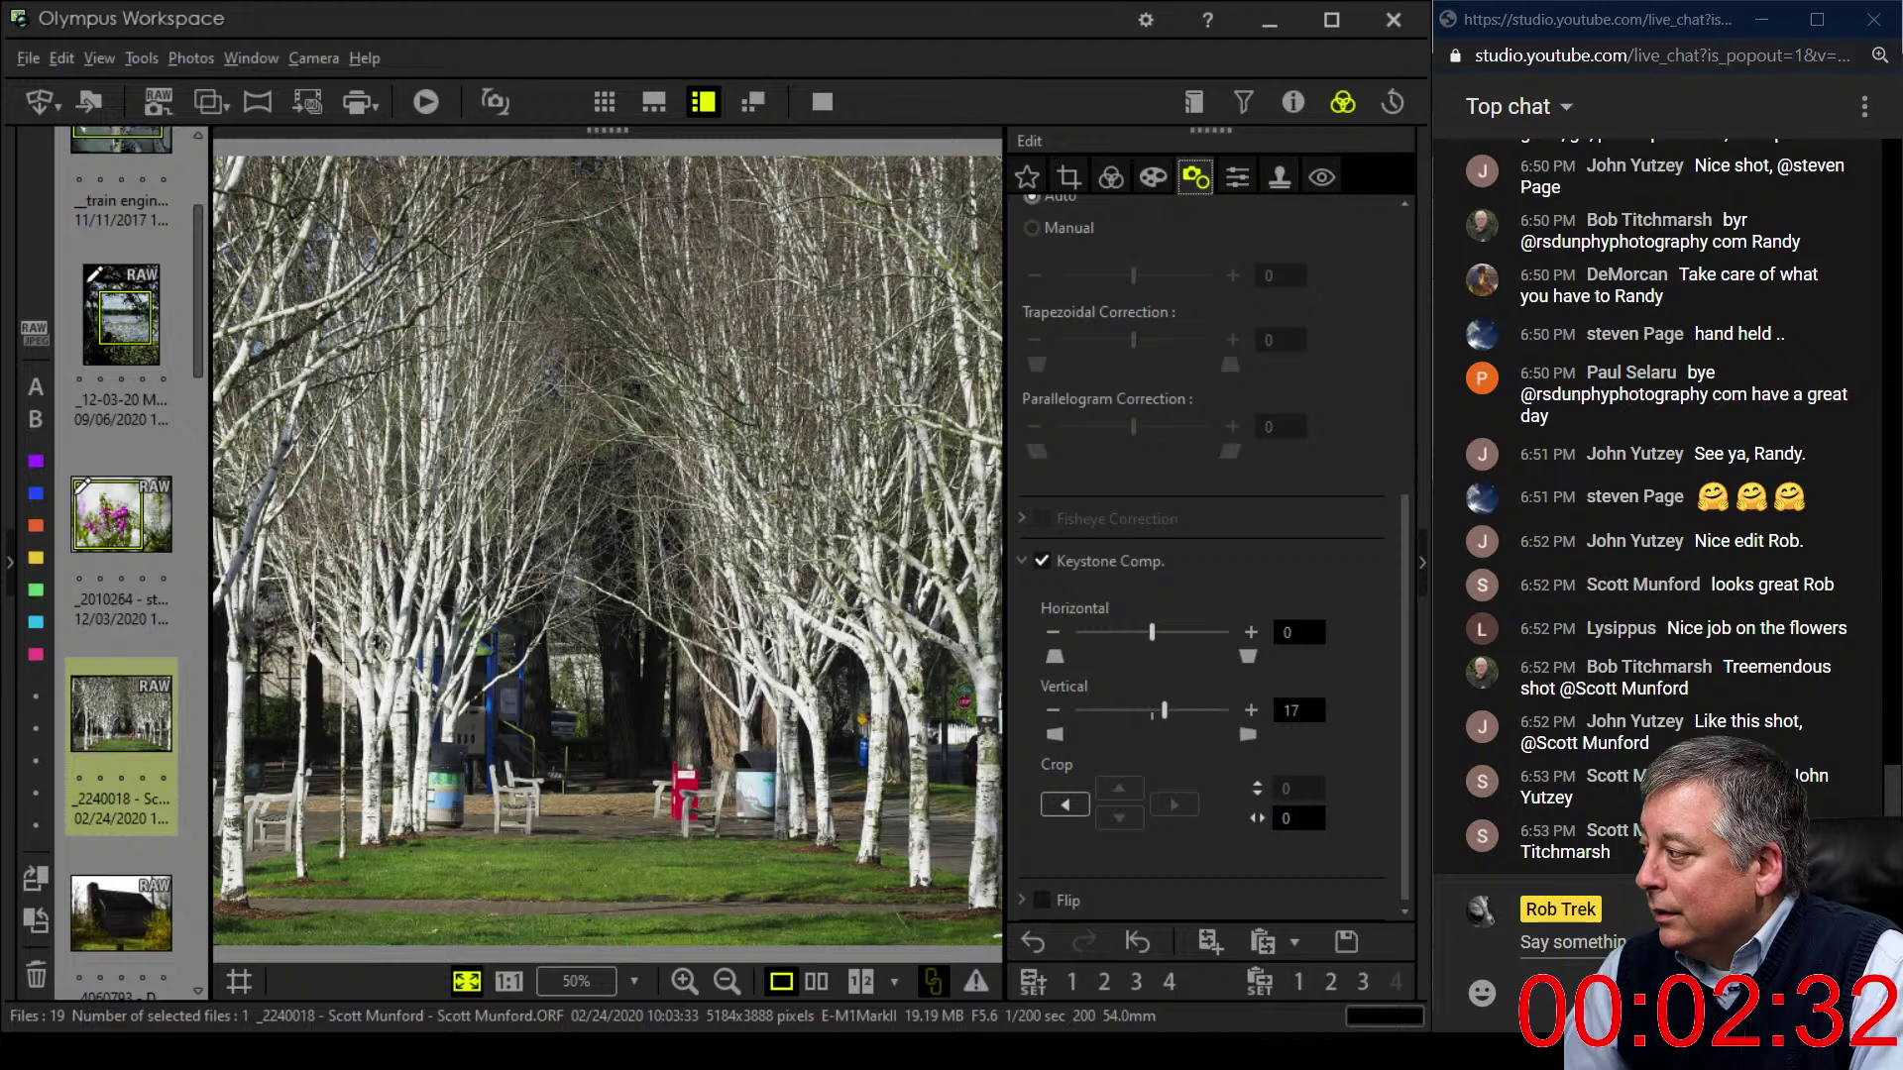
pyautogui.click(1052, 711)
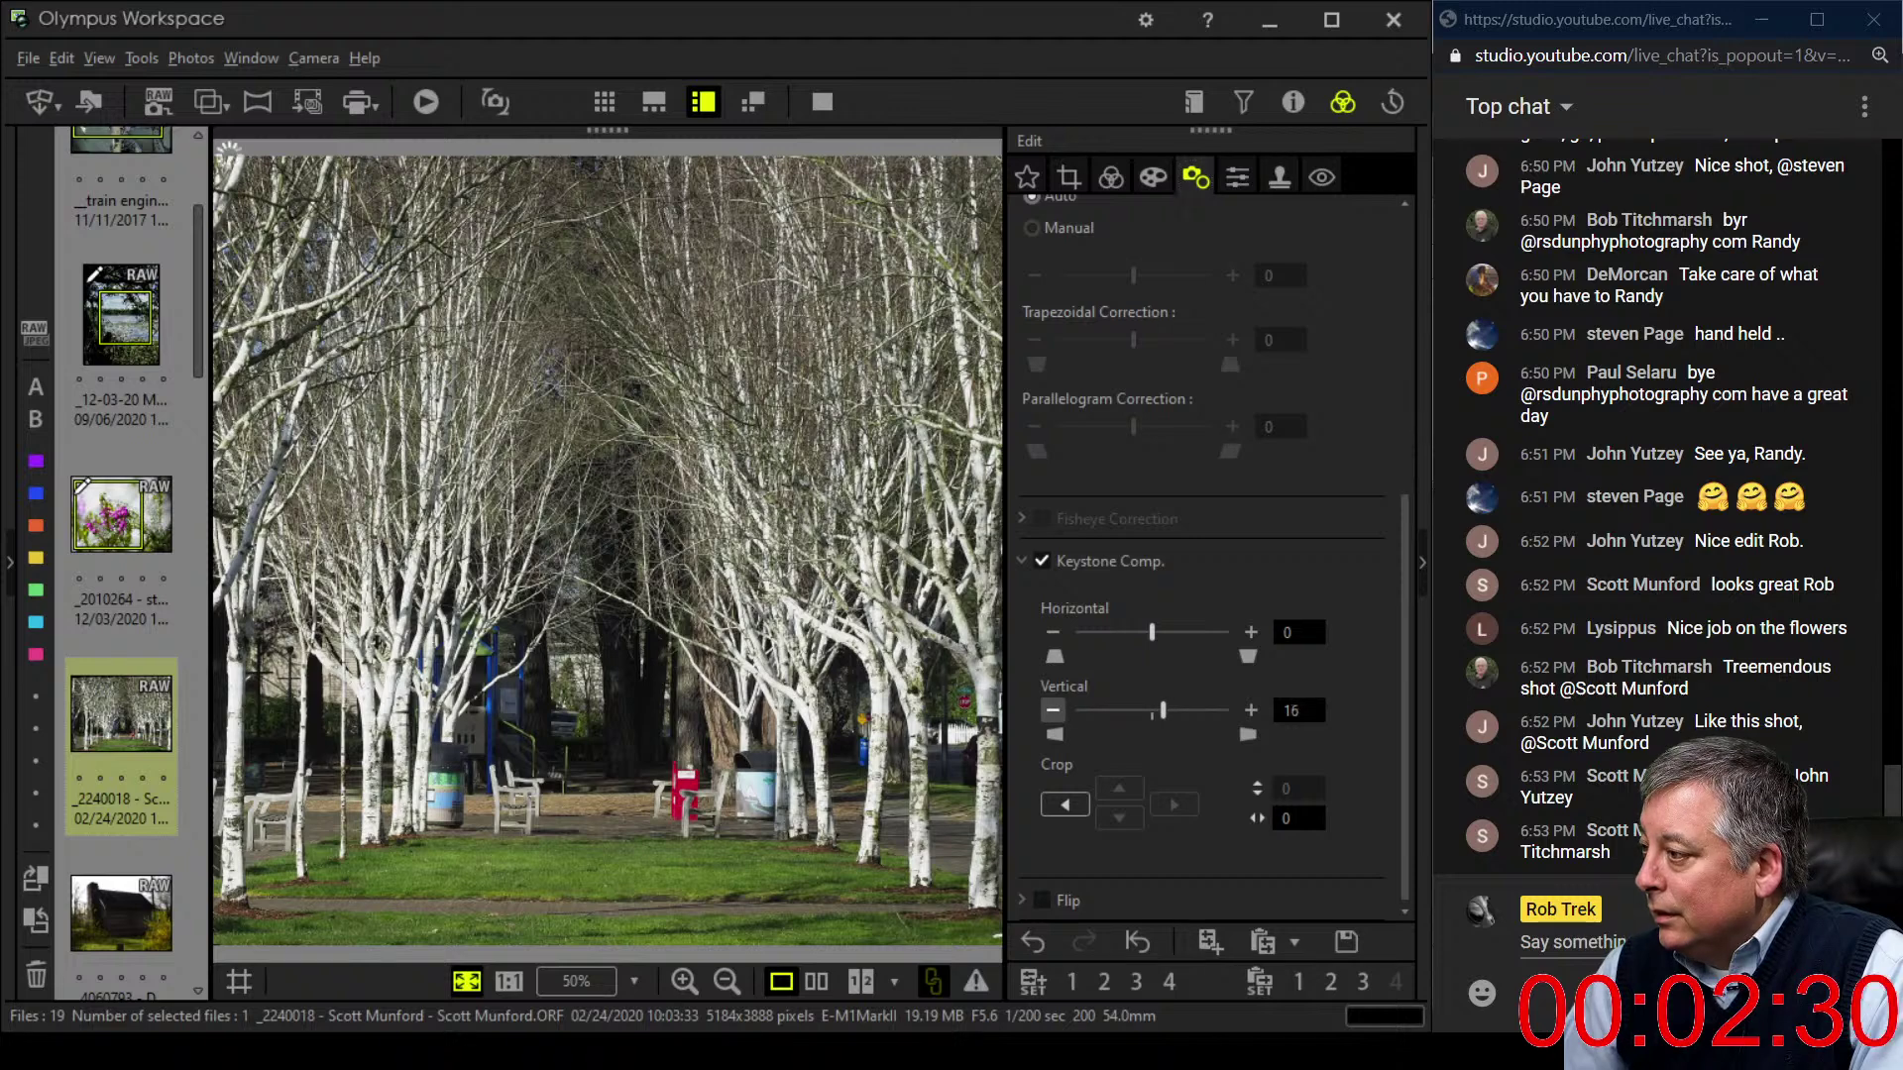
pyautogui.click(1052, 711)
pyautogui.click(1053, 711)
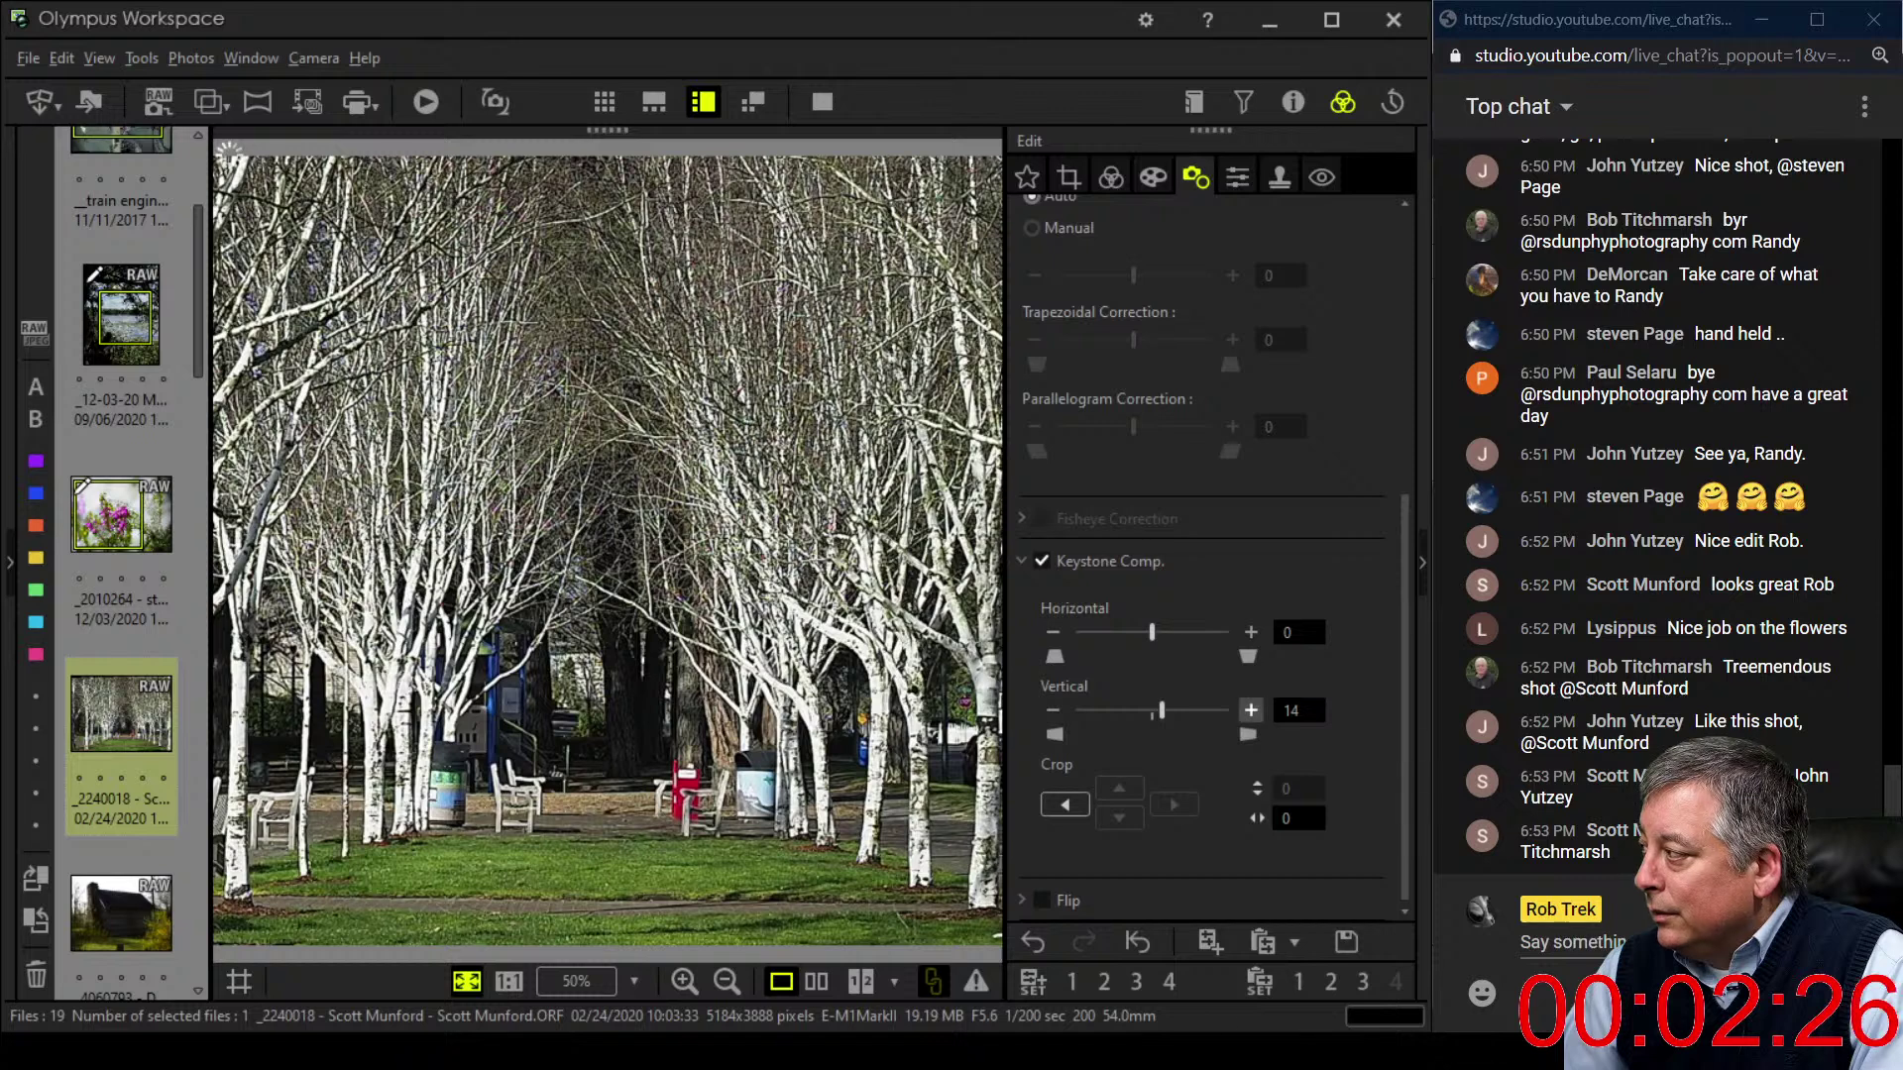
pyautogui.click(1251, 711)
pyautogui.click(1251, 710)
pyautogui.click(1251, 711)
pyautogui.click(1251, 711)
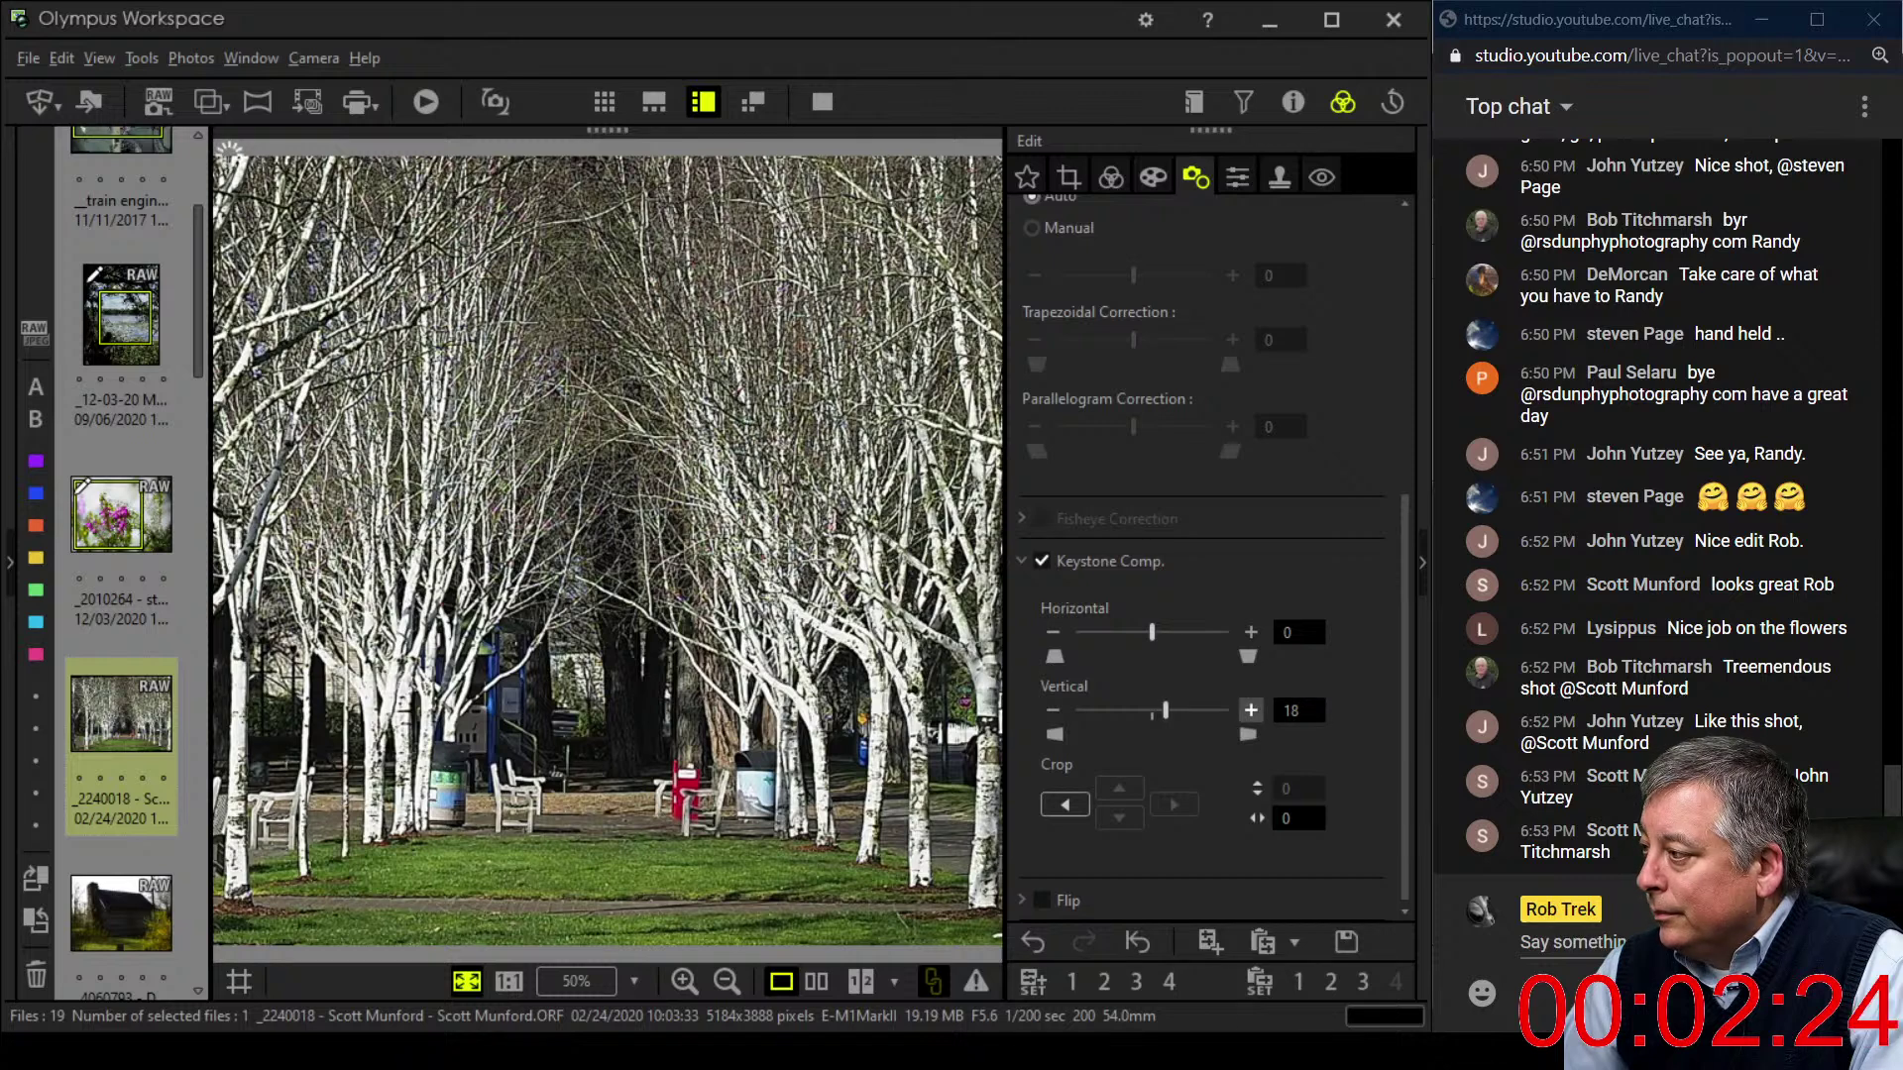
pyautogui.click(1251, 711)
pyautogui.click(1251, 710)
pyautogui.click(1251, 711)
pyautogui.click(1251, 710)
pyautogui.click(1251, 711)
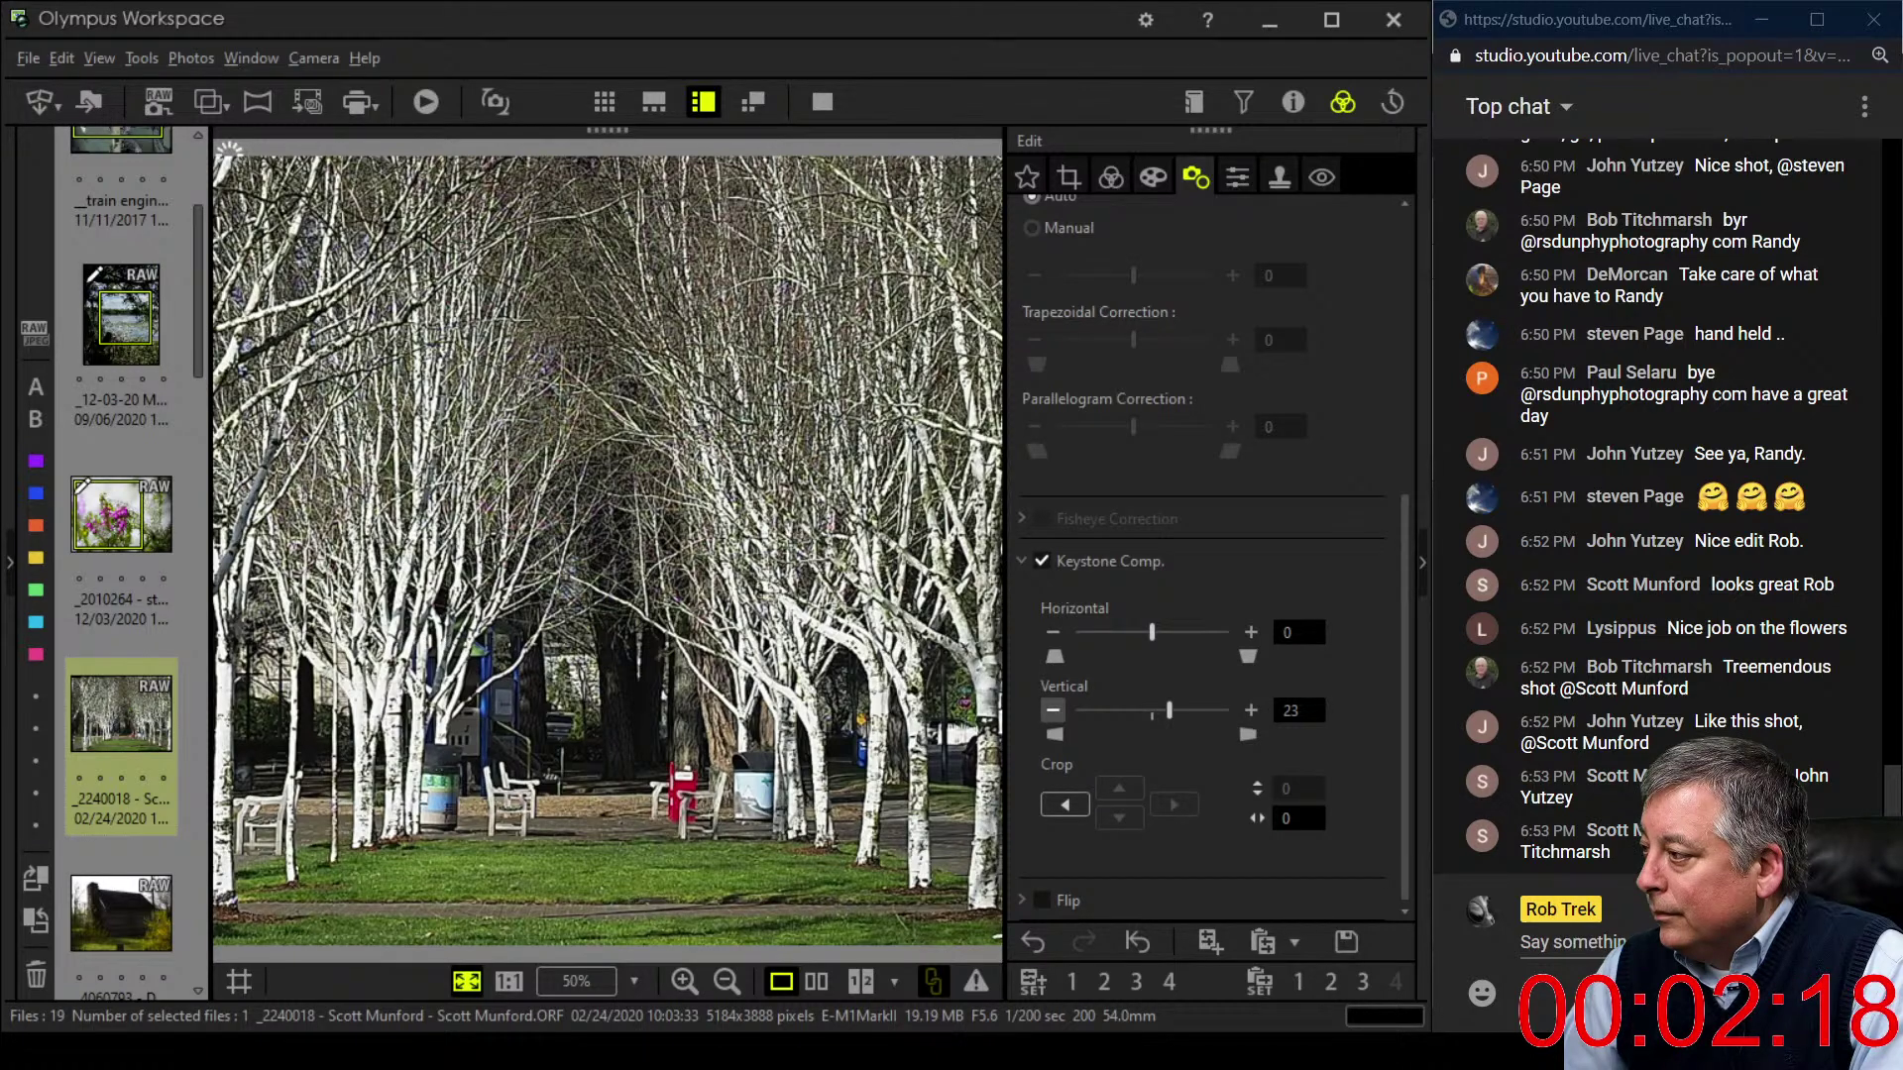
pyautogui.click(1053, 711)
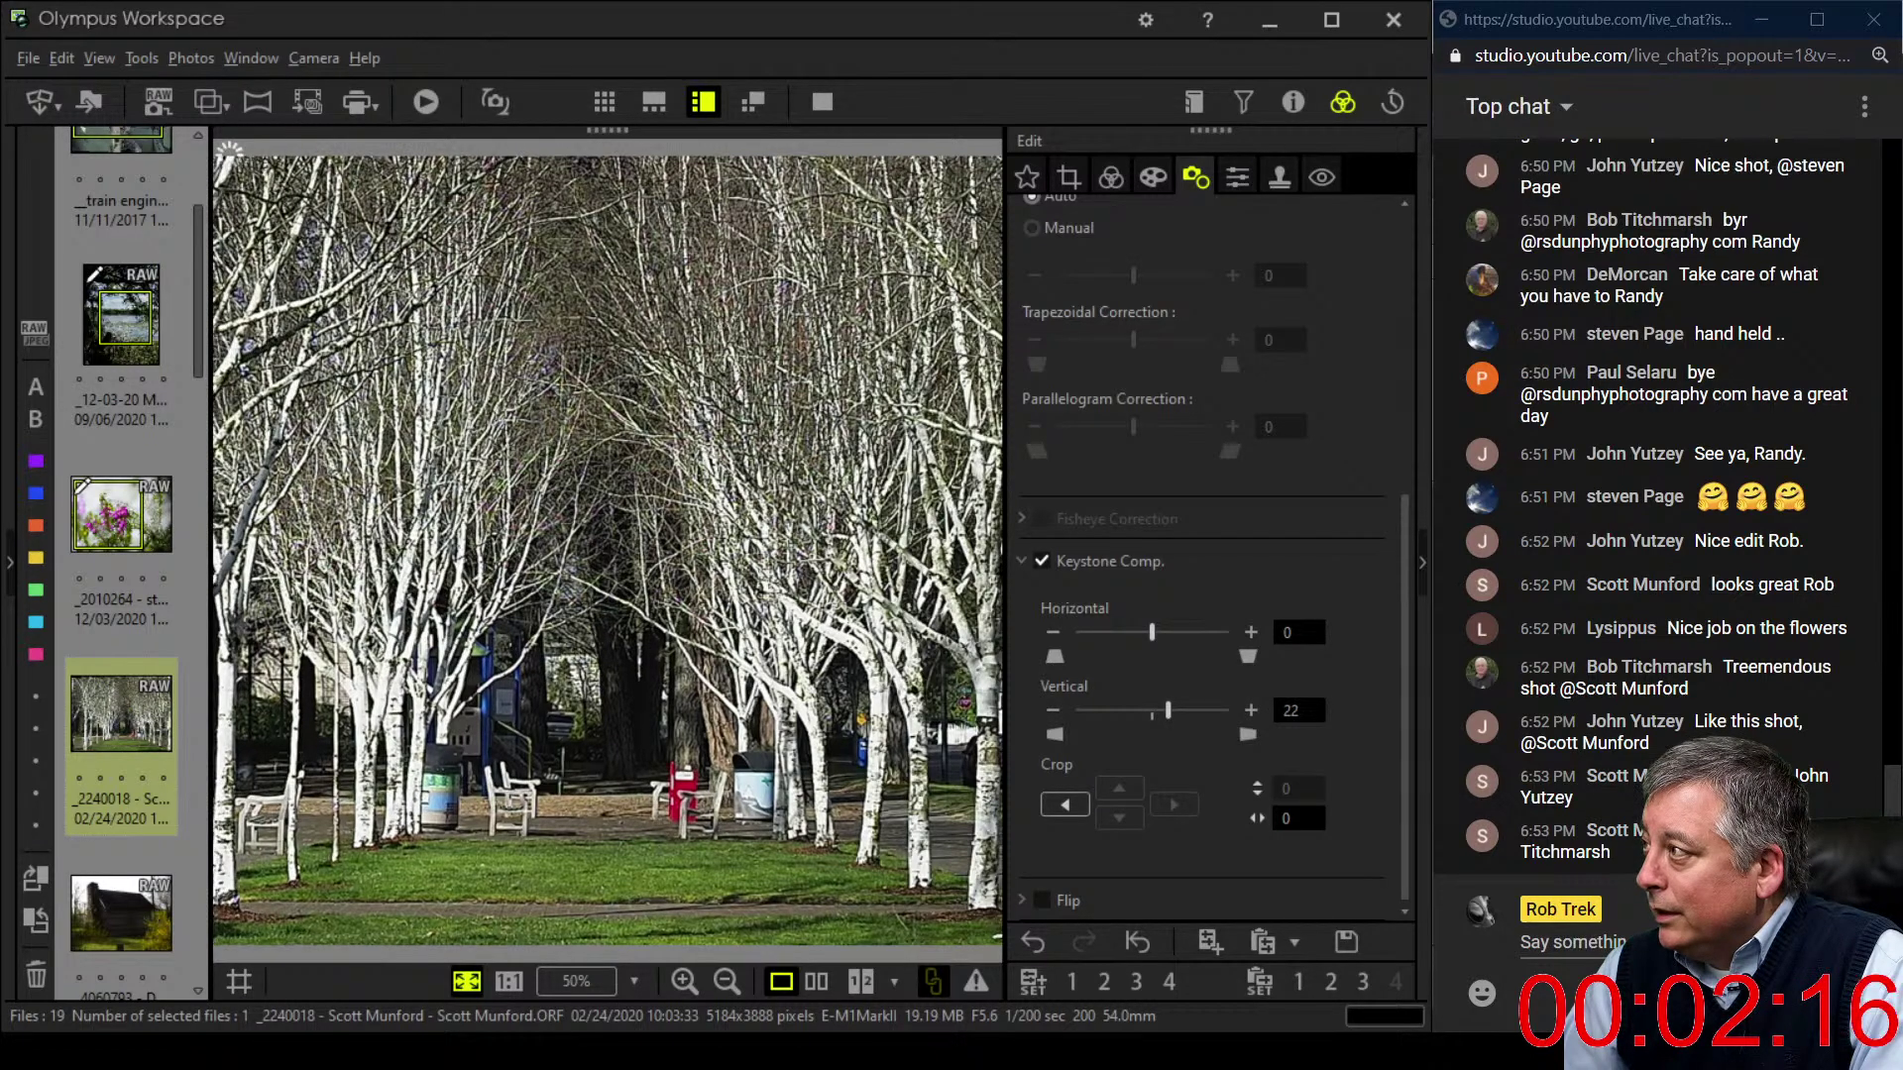
pyautogui.click(1112, 177)
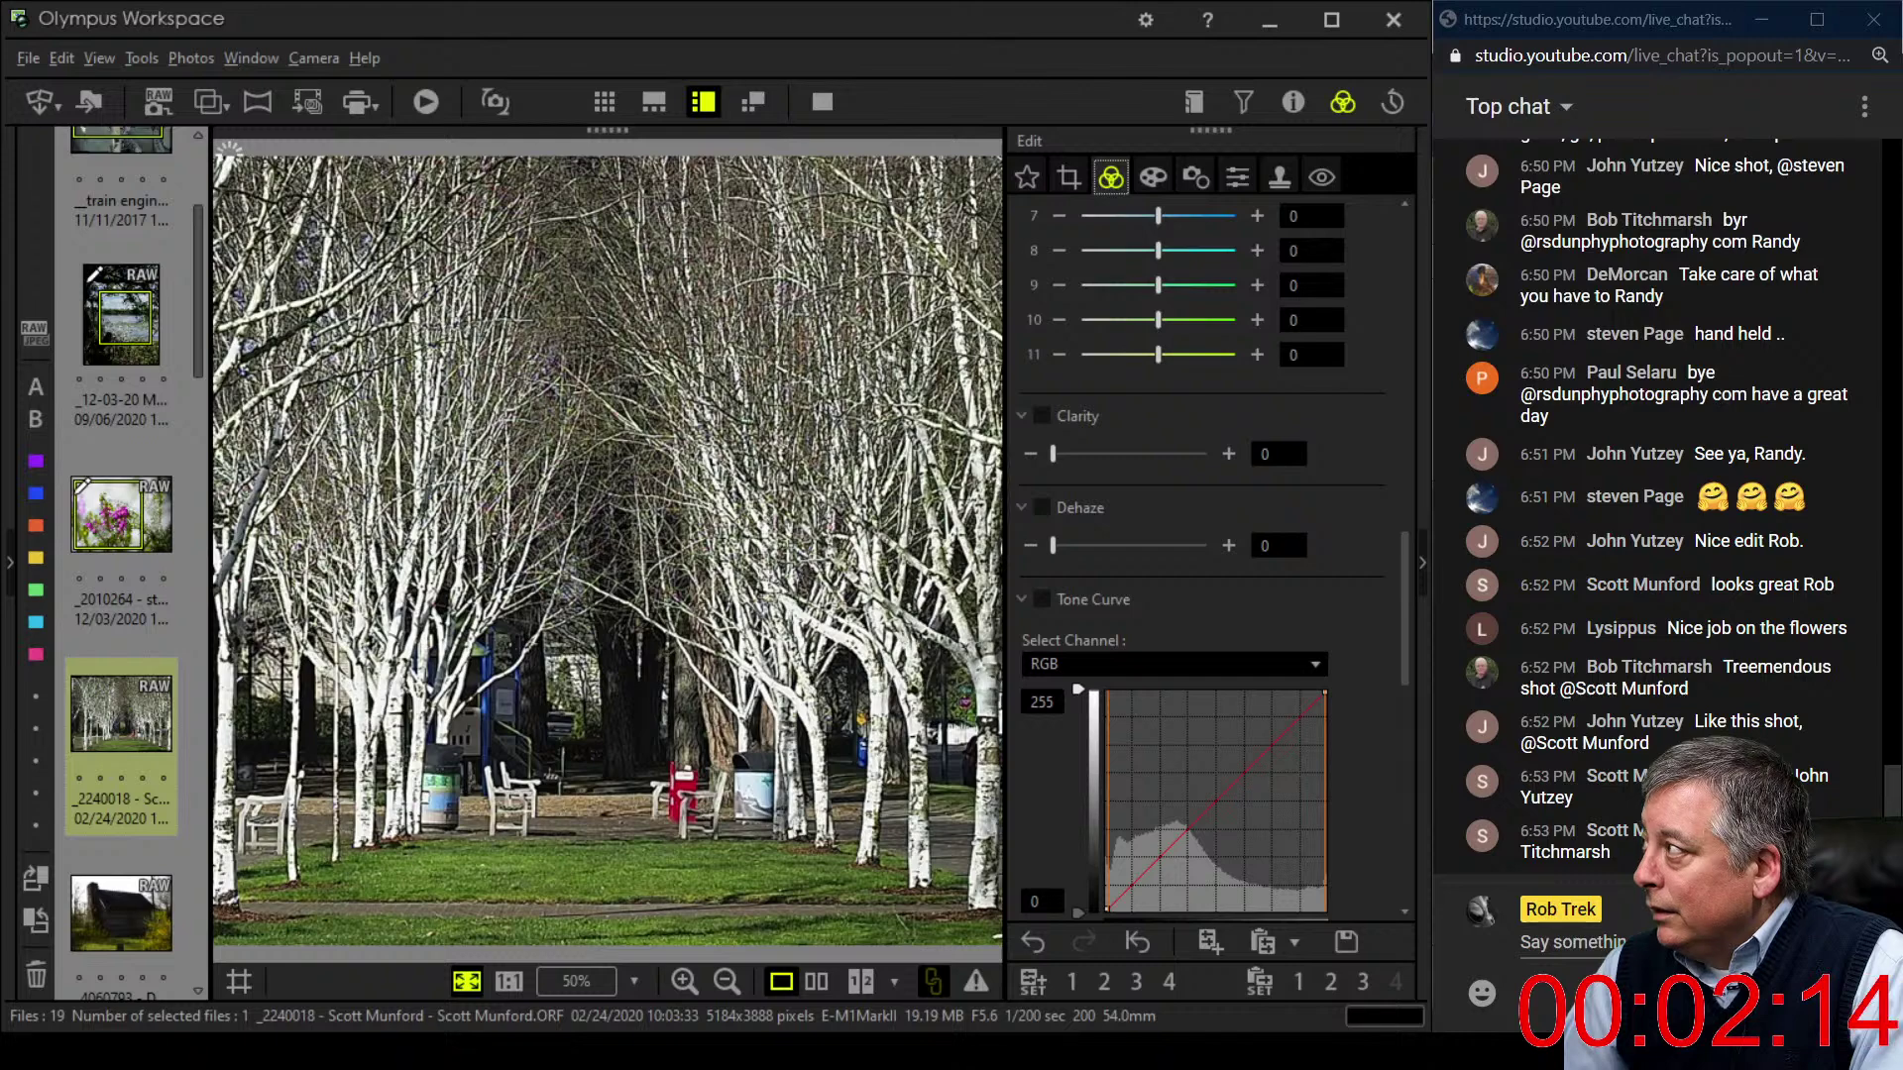
pyautogui.click(1152, 176)
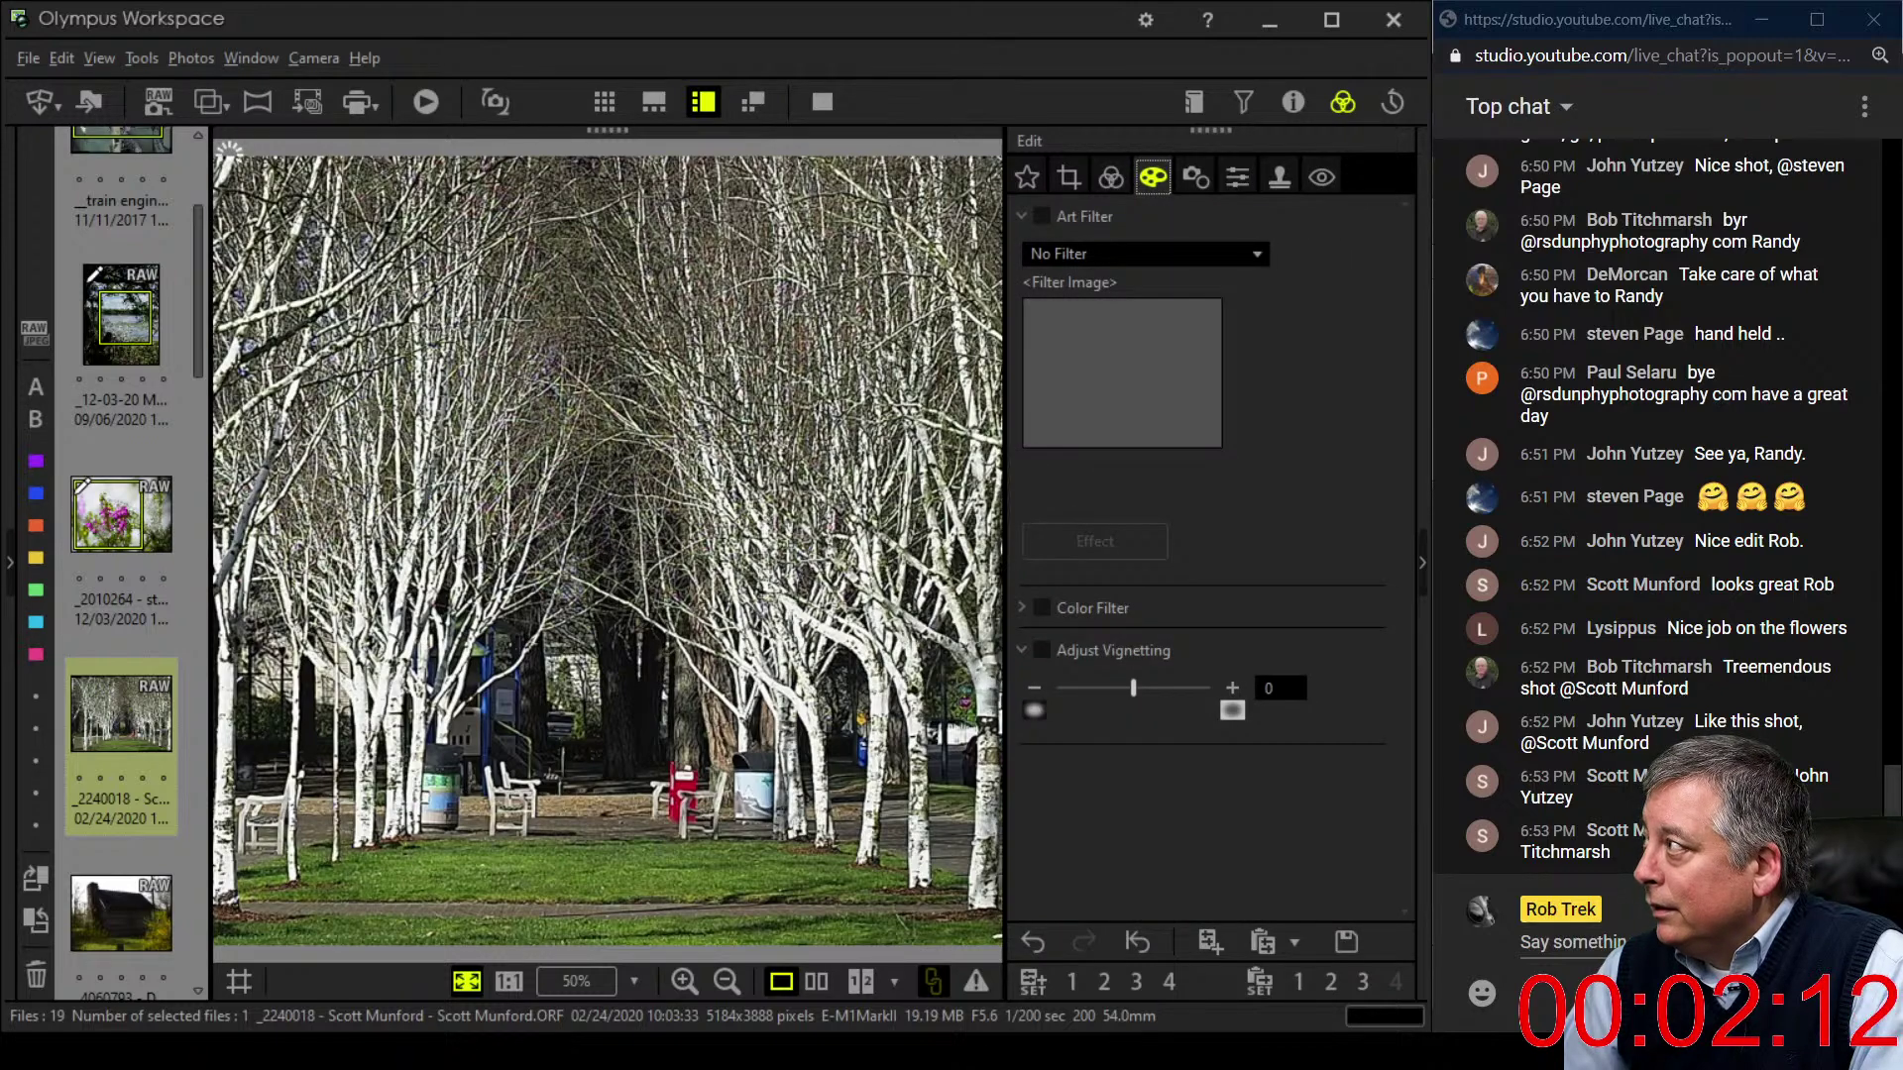
pyautogui.click(1068, 176)
pyautogui.click(1111, 177)
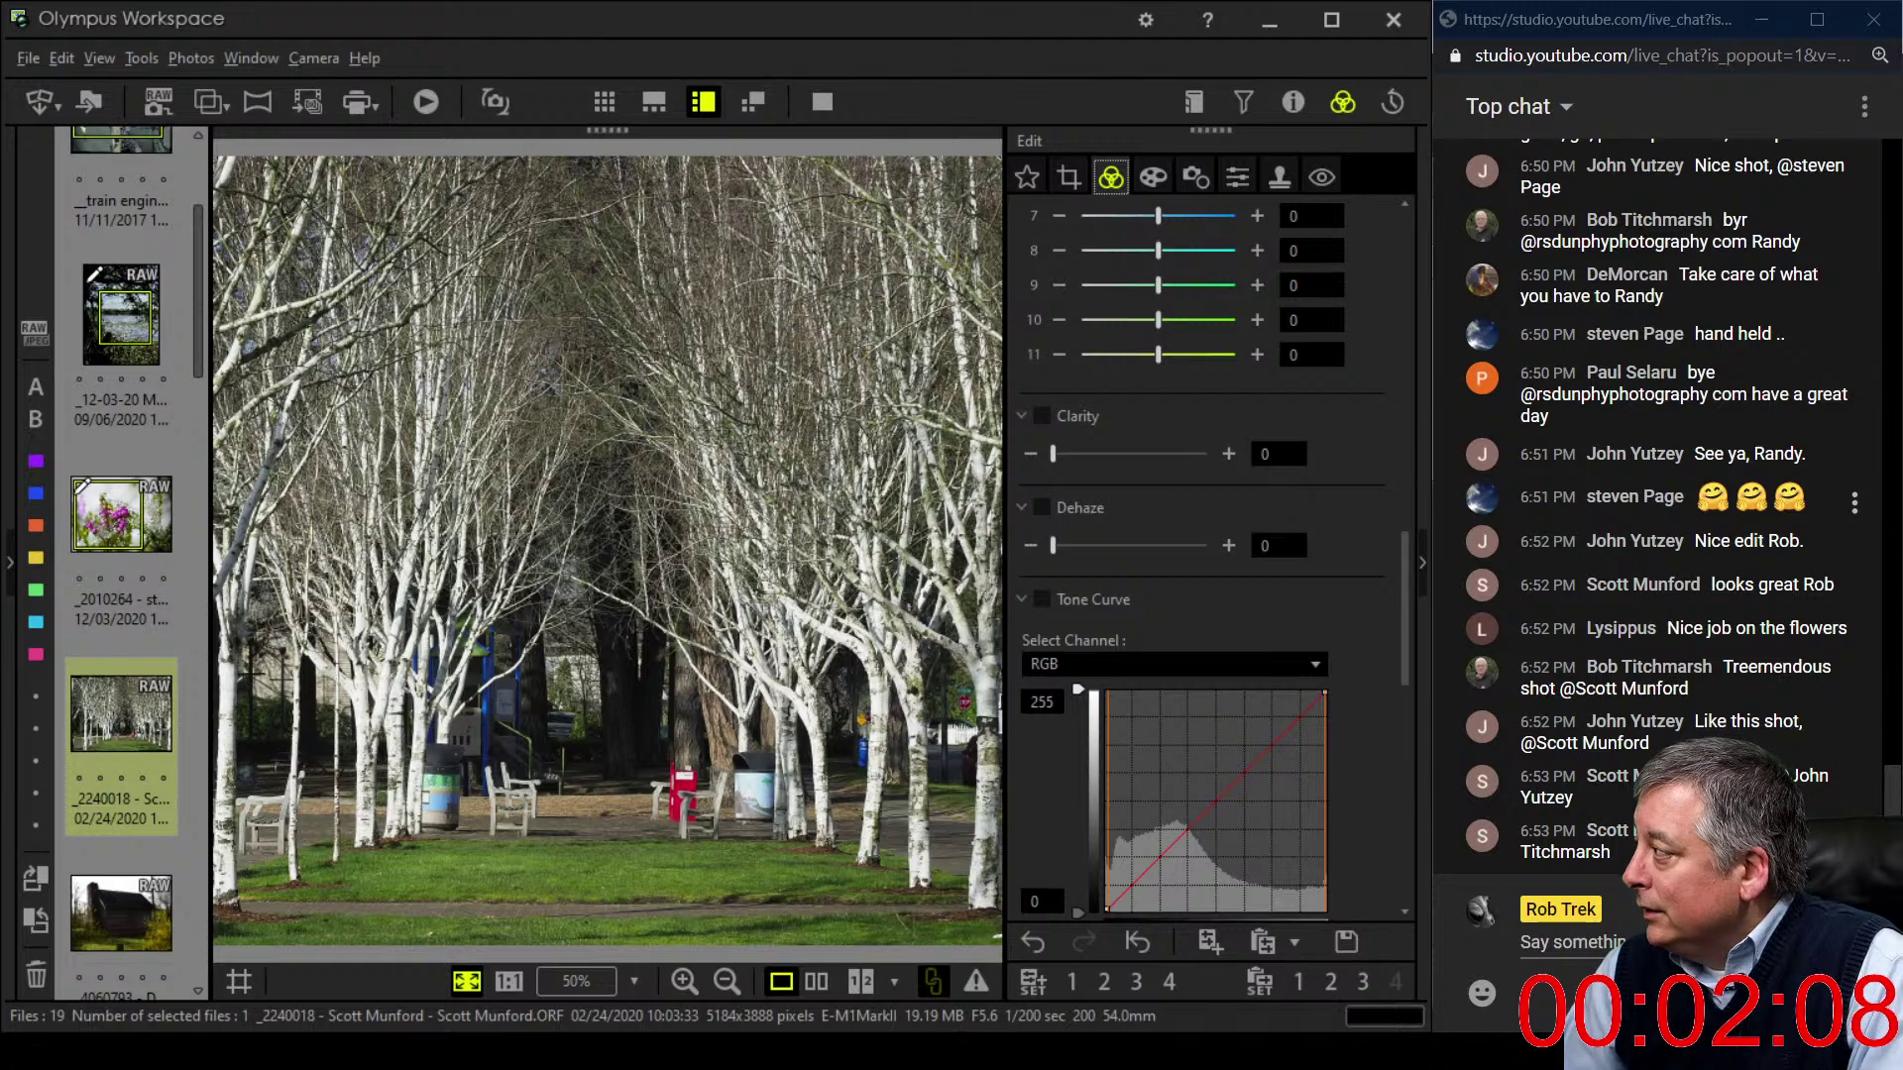
pyautogui.moveTo(1405, 608); pyautogui.dragTo(1404, 289)
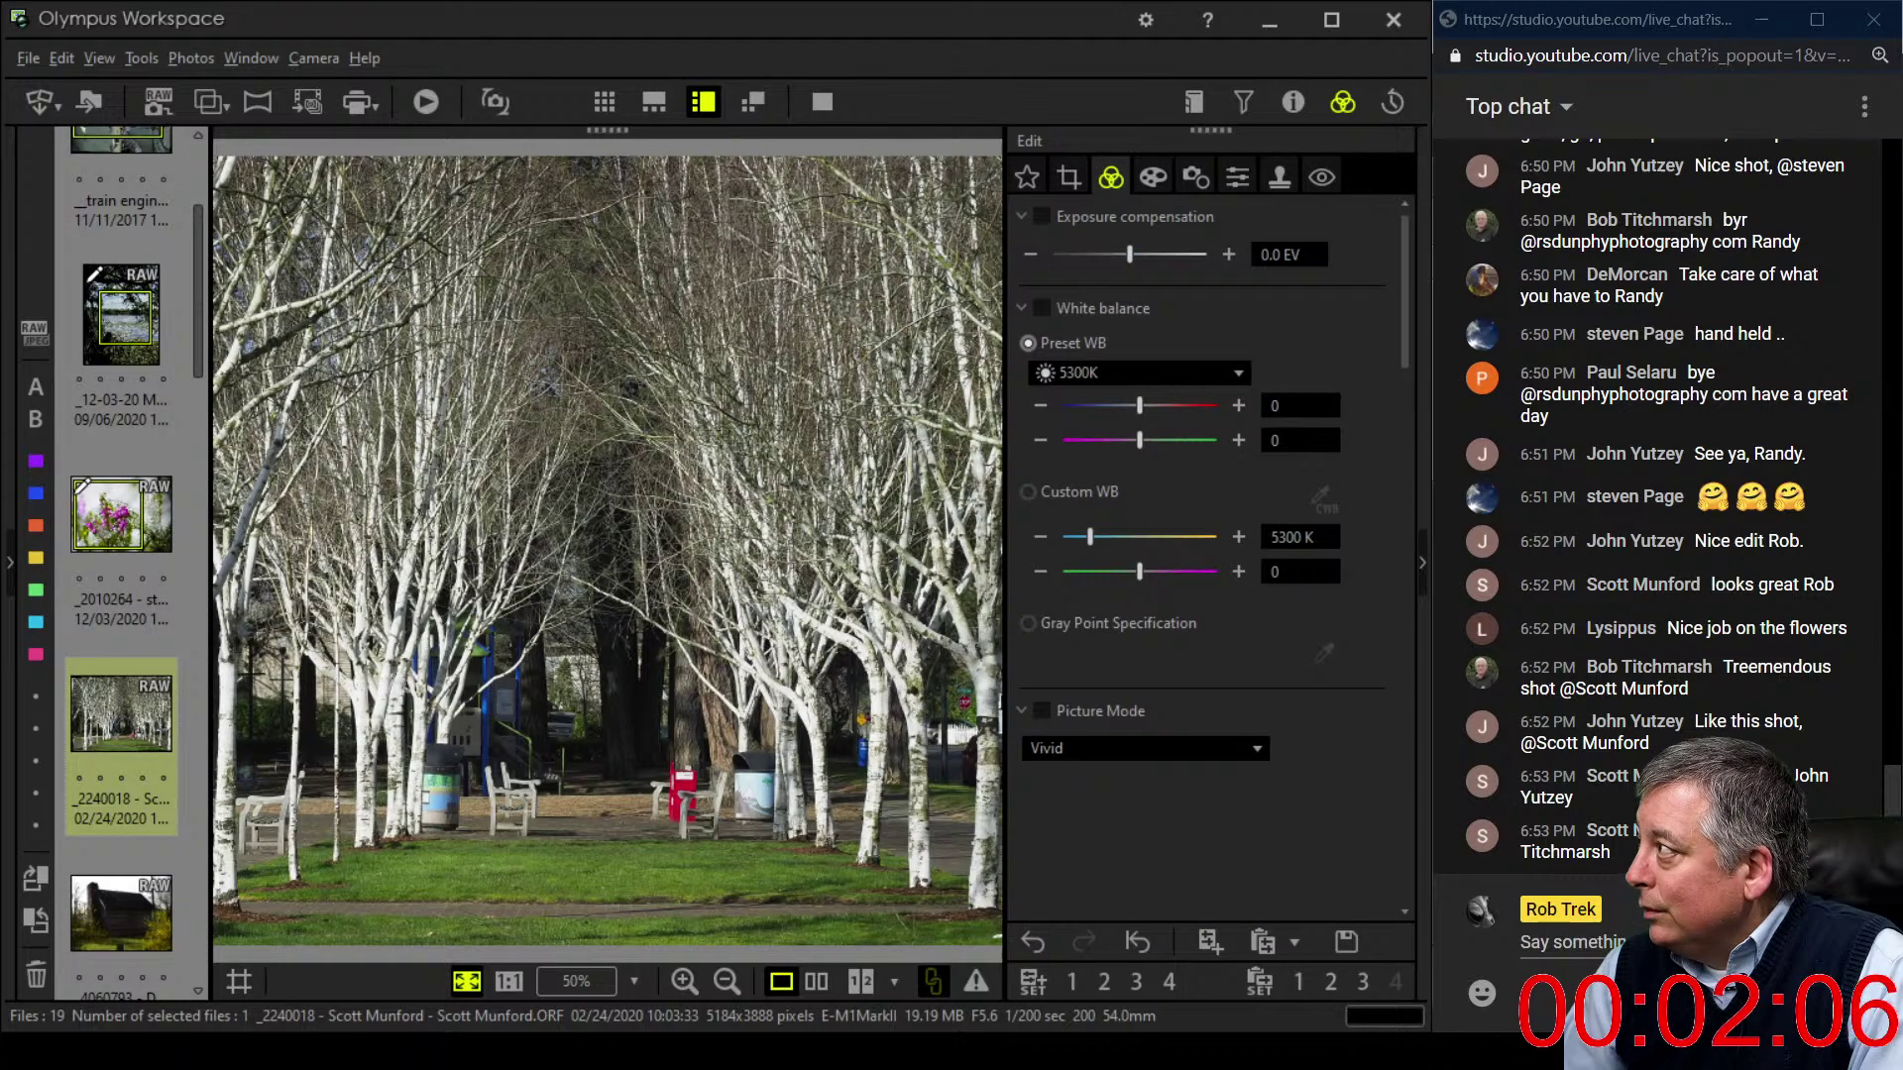
# - Apply the Soft Focus art filter to the birch photo
pyautogui.click(1153, 177)
pyautogui.click(1145, 254)
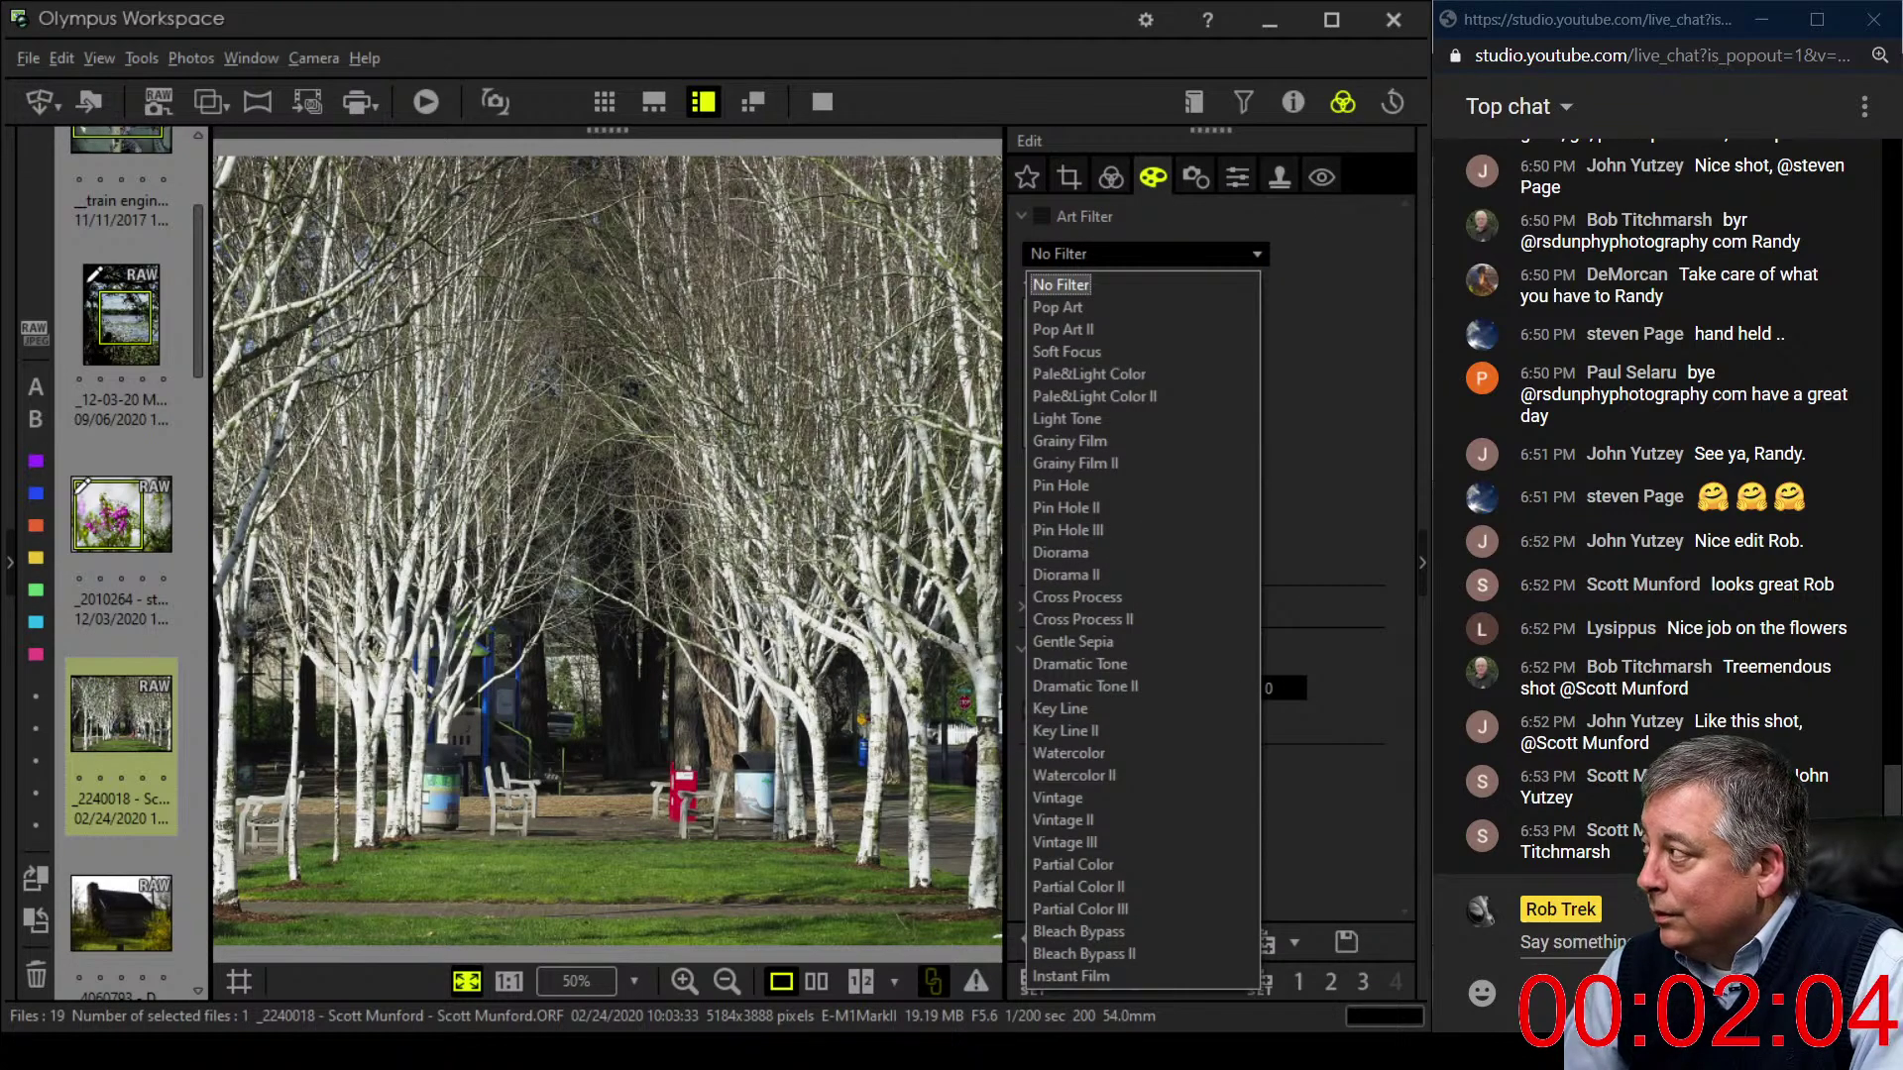
pyautogui.press('Down')
pyautogui.press('Down')
pyautogui.press('Down')
pyautogui.press('Down')
pyautogui.press('Up')
pyautogui.press('Return')
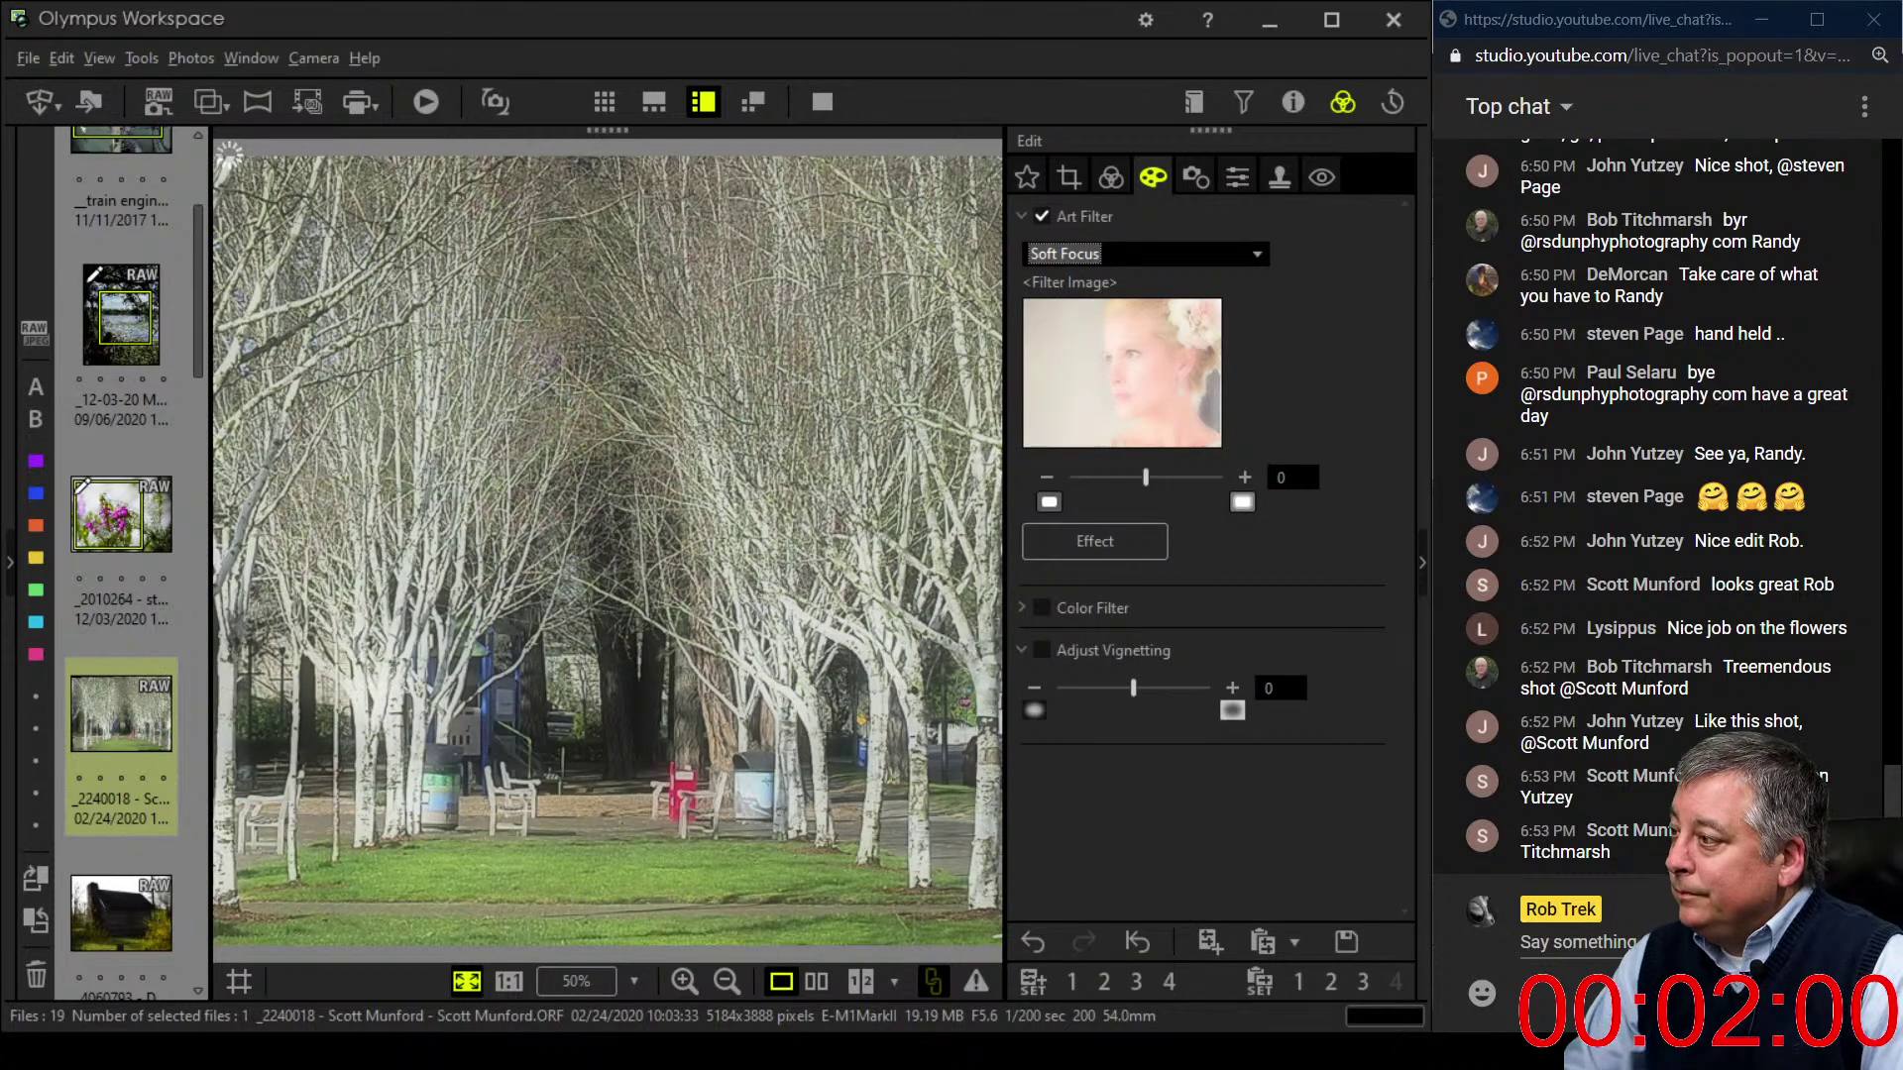
# - Darken the birch photo's shadows by bending the lower part of the RGB Tone Curve down, keeping the black input point at 0
pyautogui.click(1111, 176)
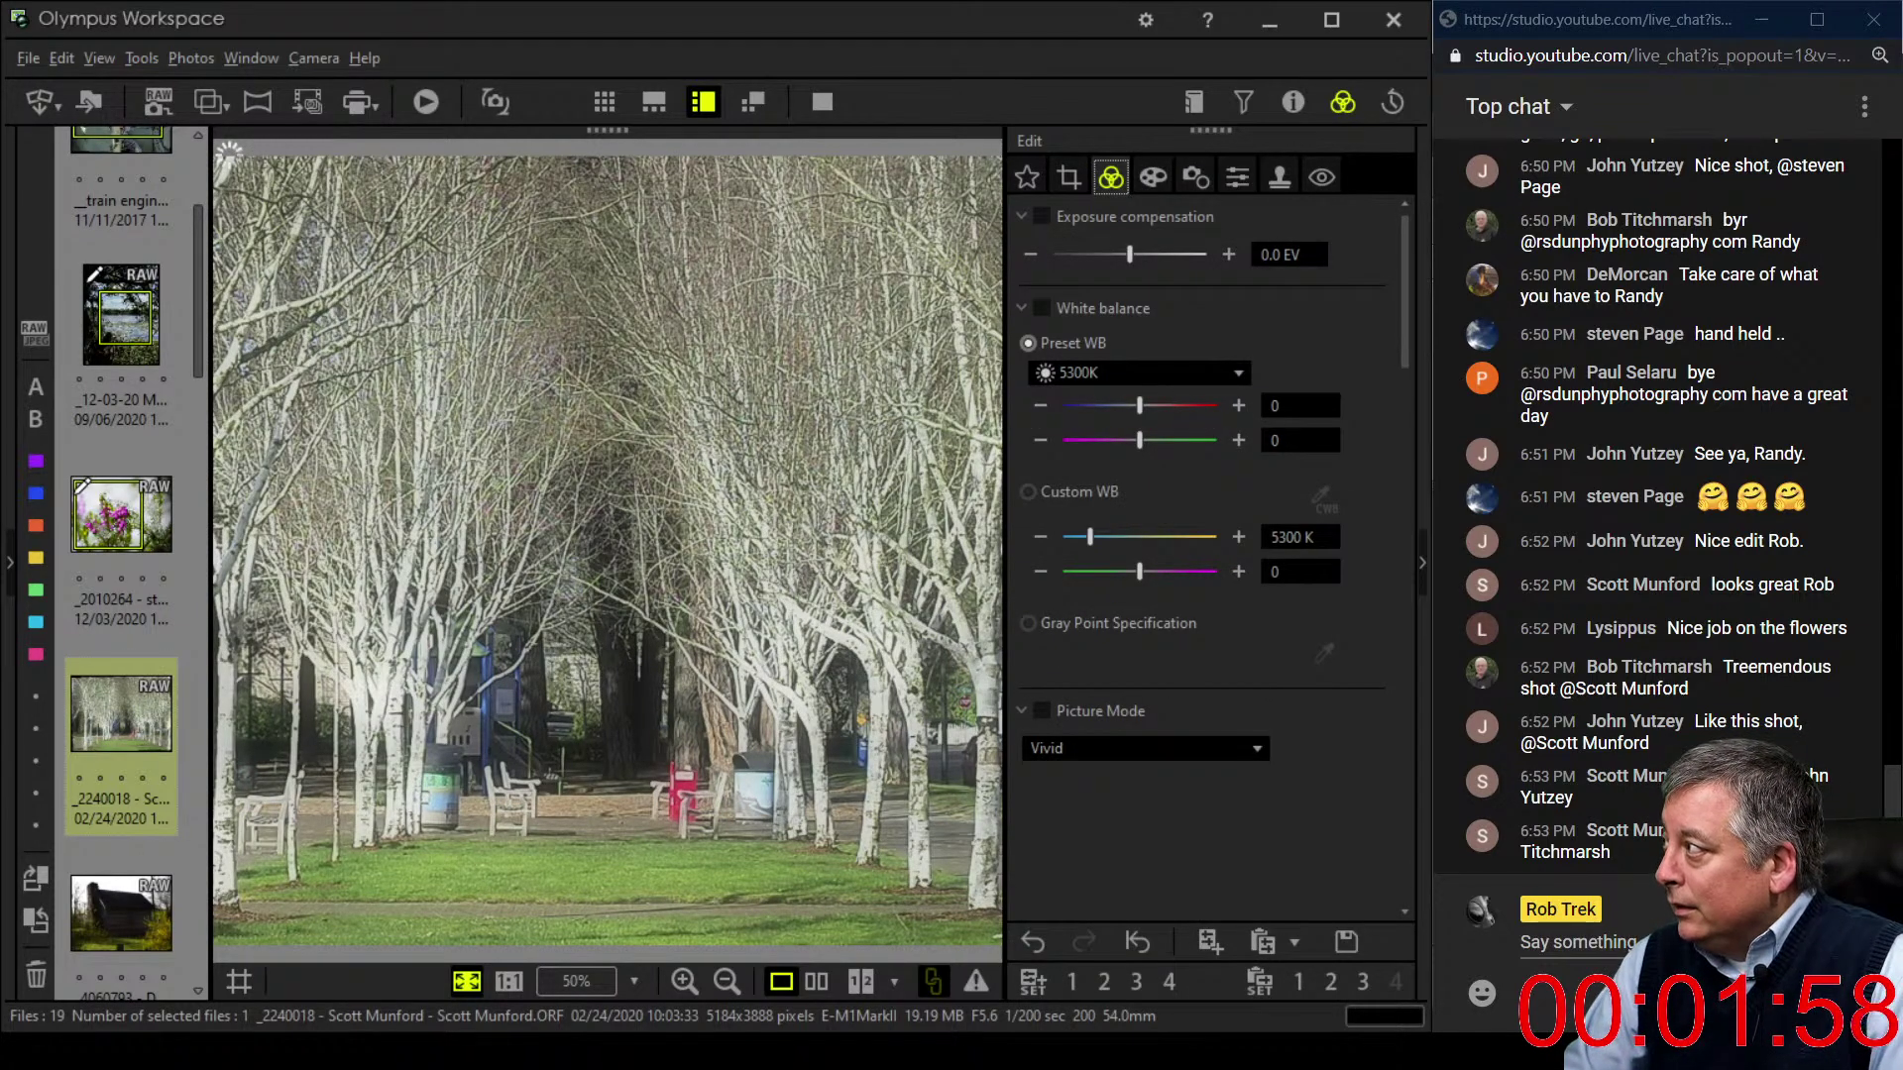
pyautogui.scroll(-3, 1204, 555)
pyautogui.scroll(-3, 1204, 555)
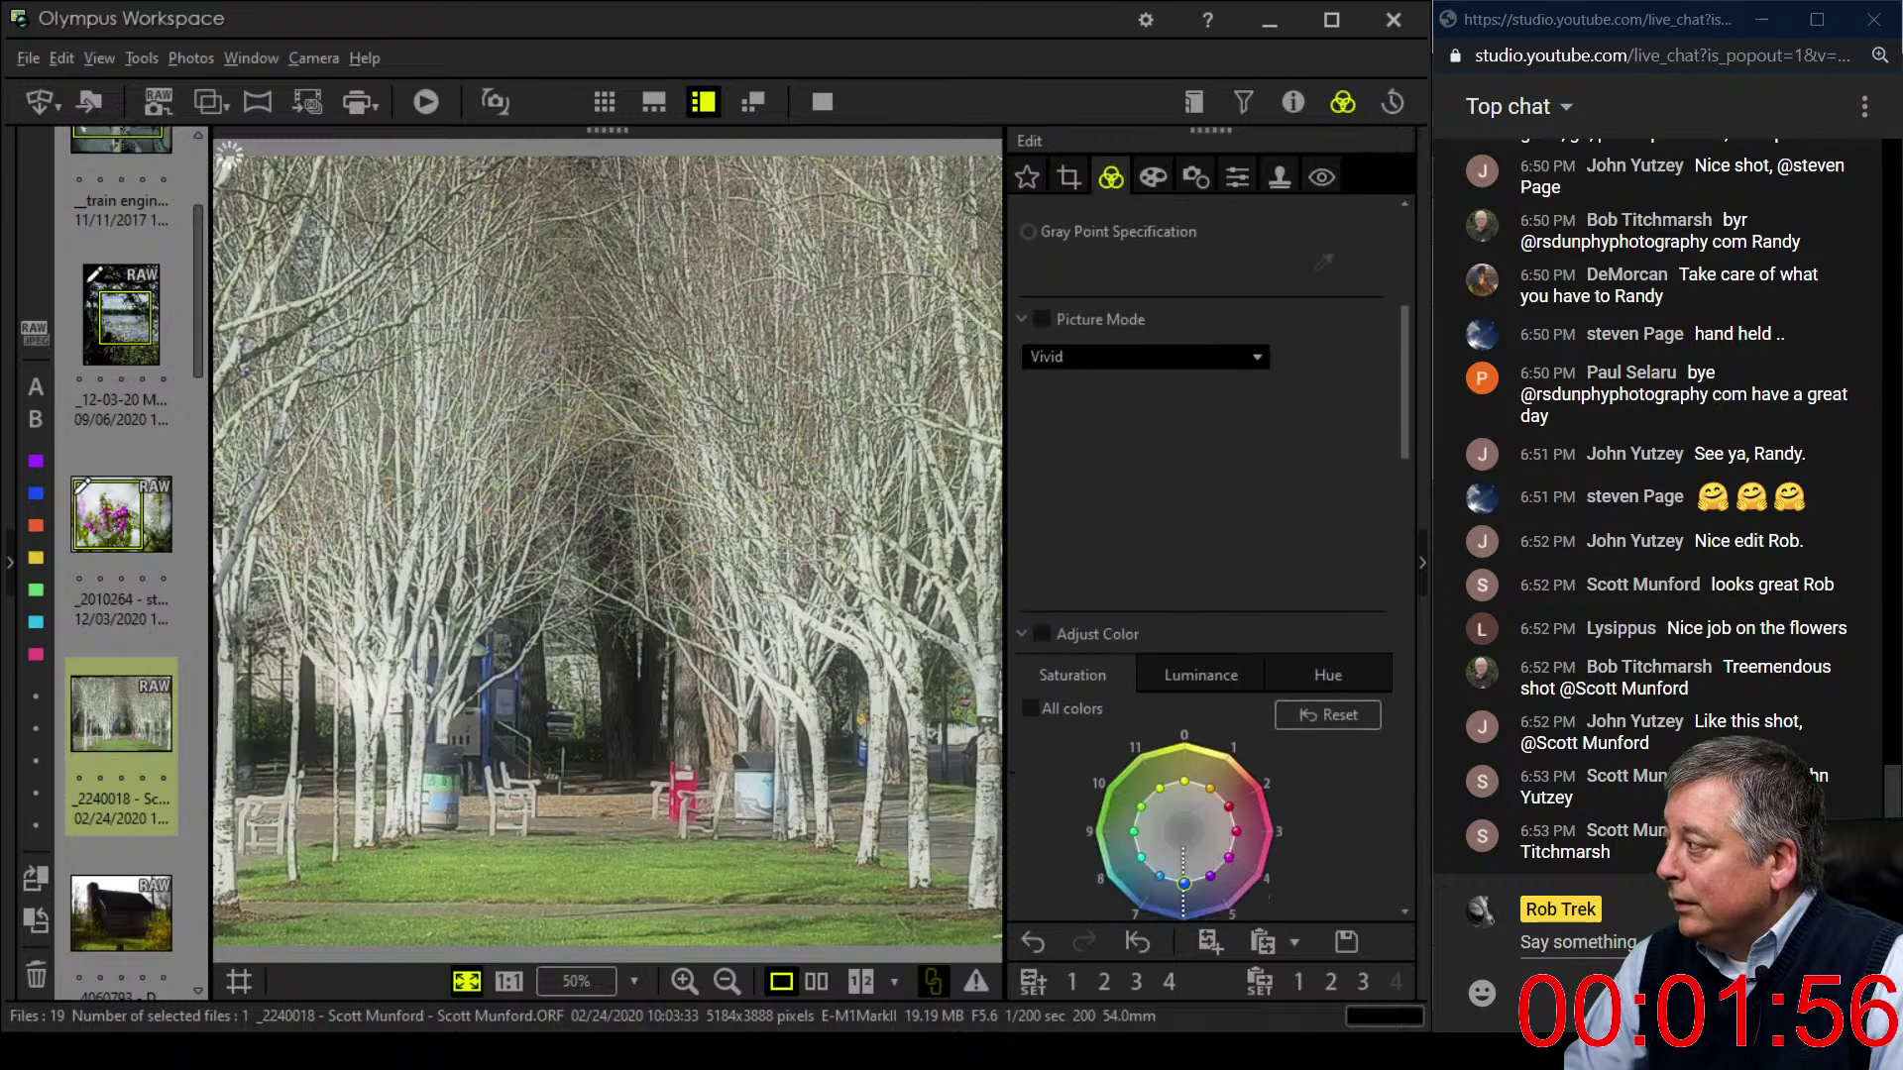
pyautogui.scroll(1, 1204, 555)
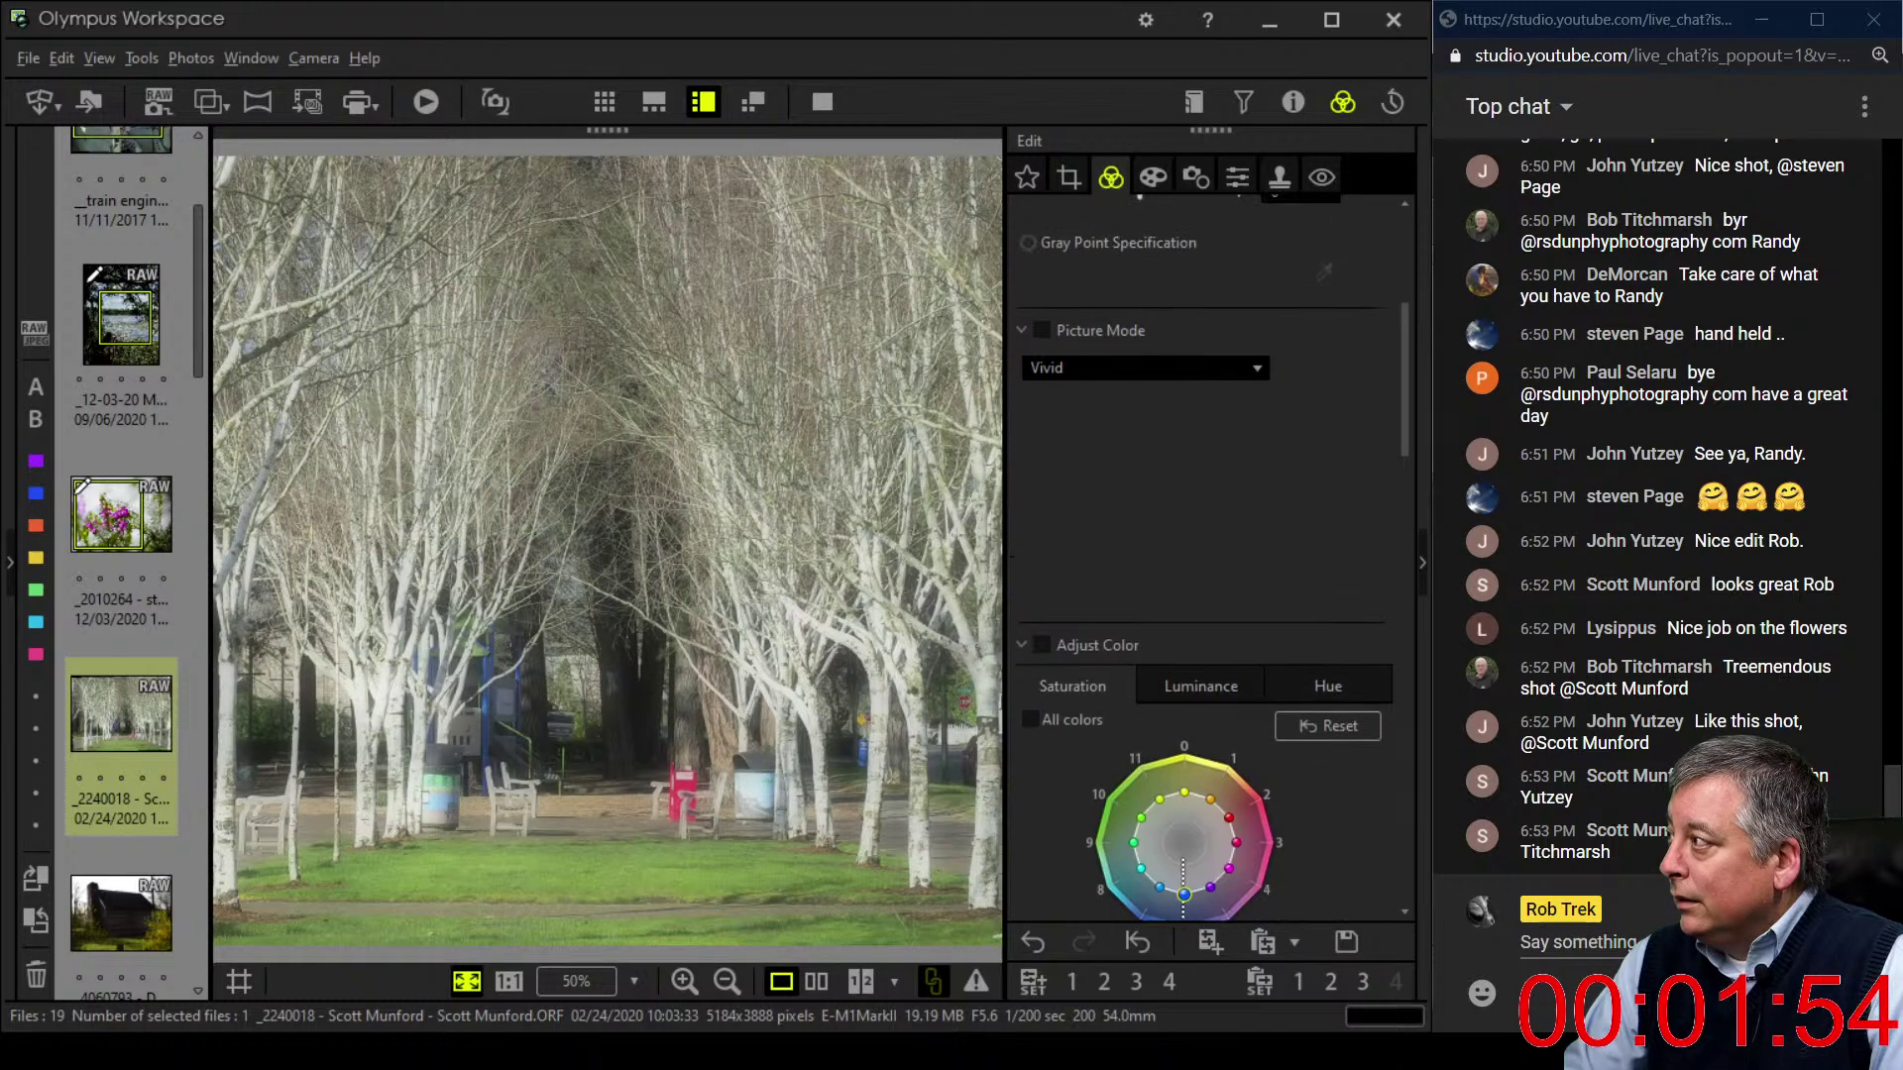
pyautogui.scroll(-10, 1209, 555)
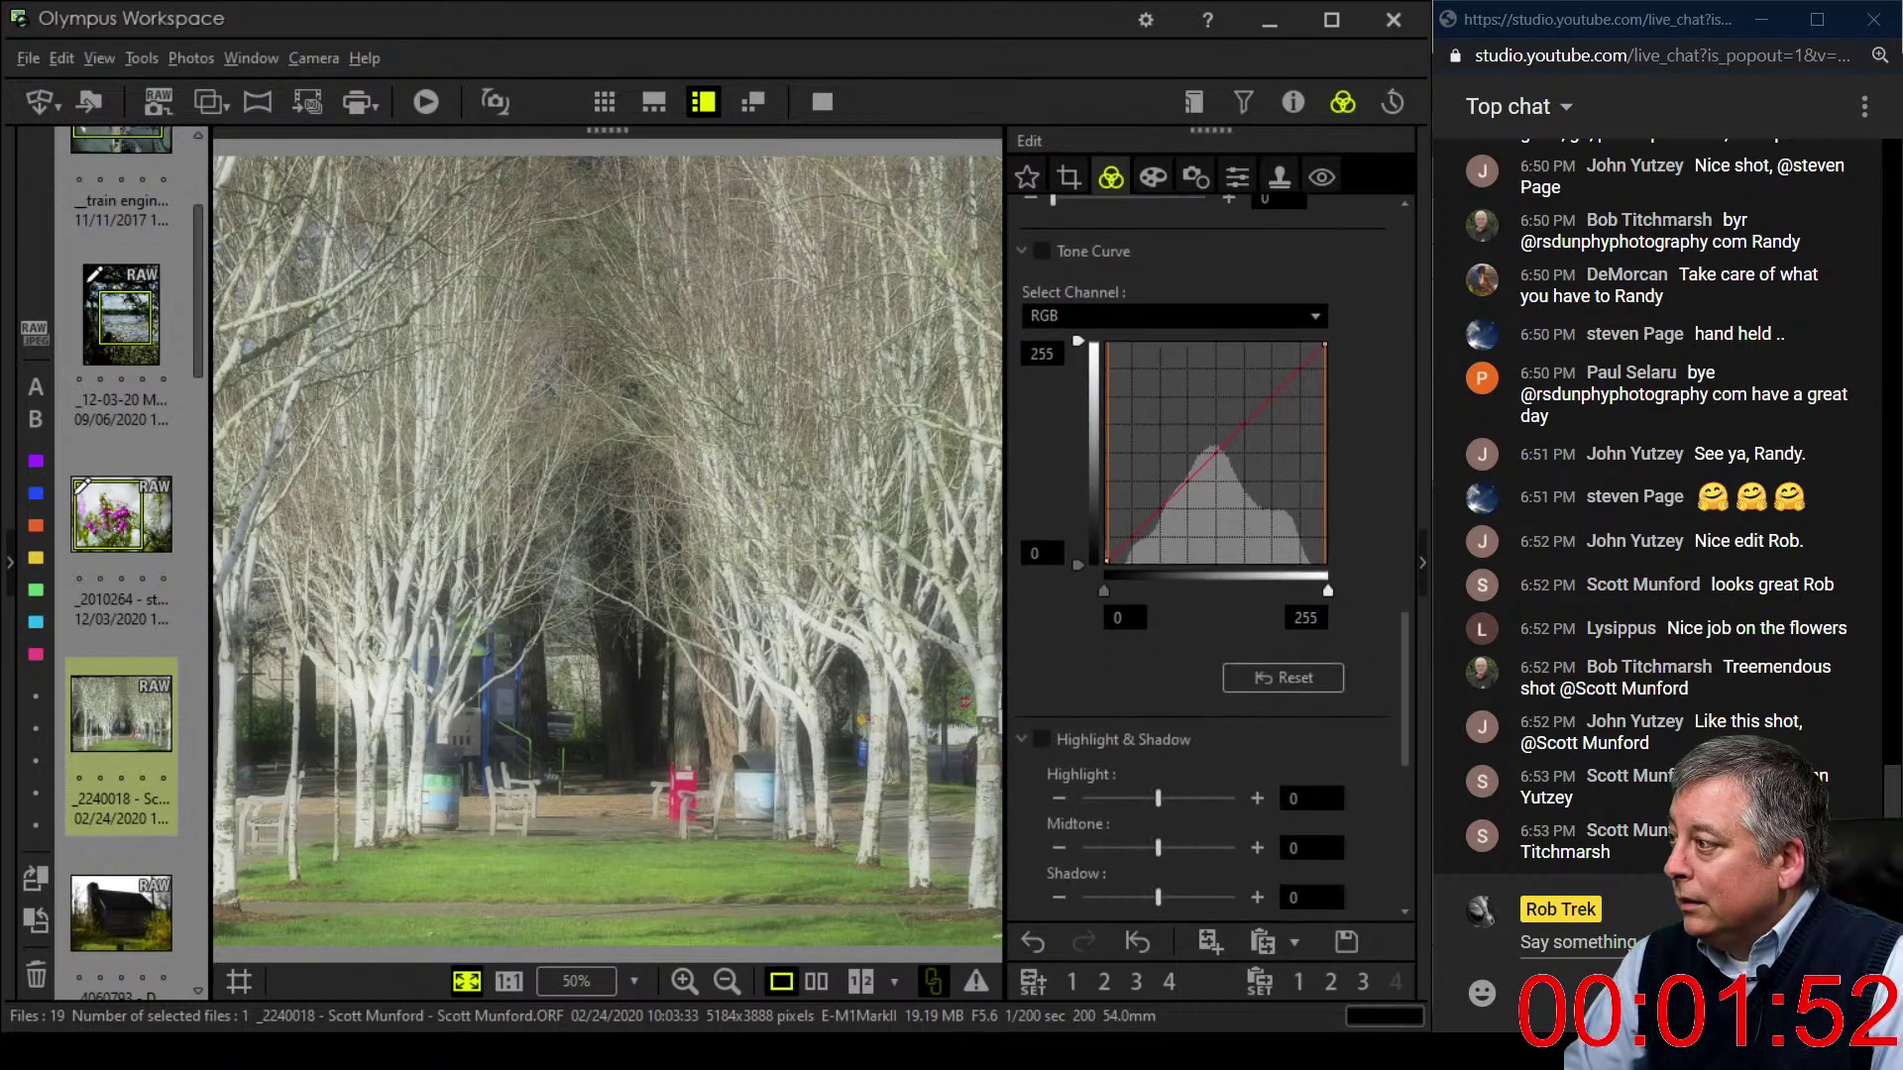
pyautogui.scroll(1, 1209, 555)
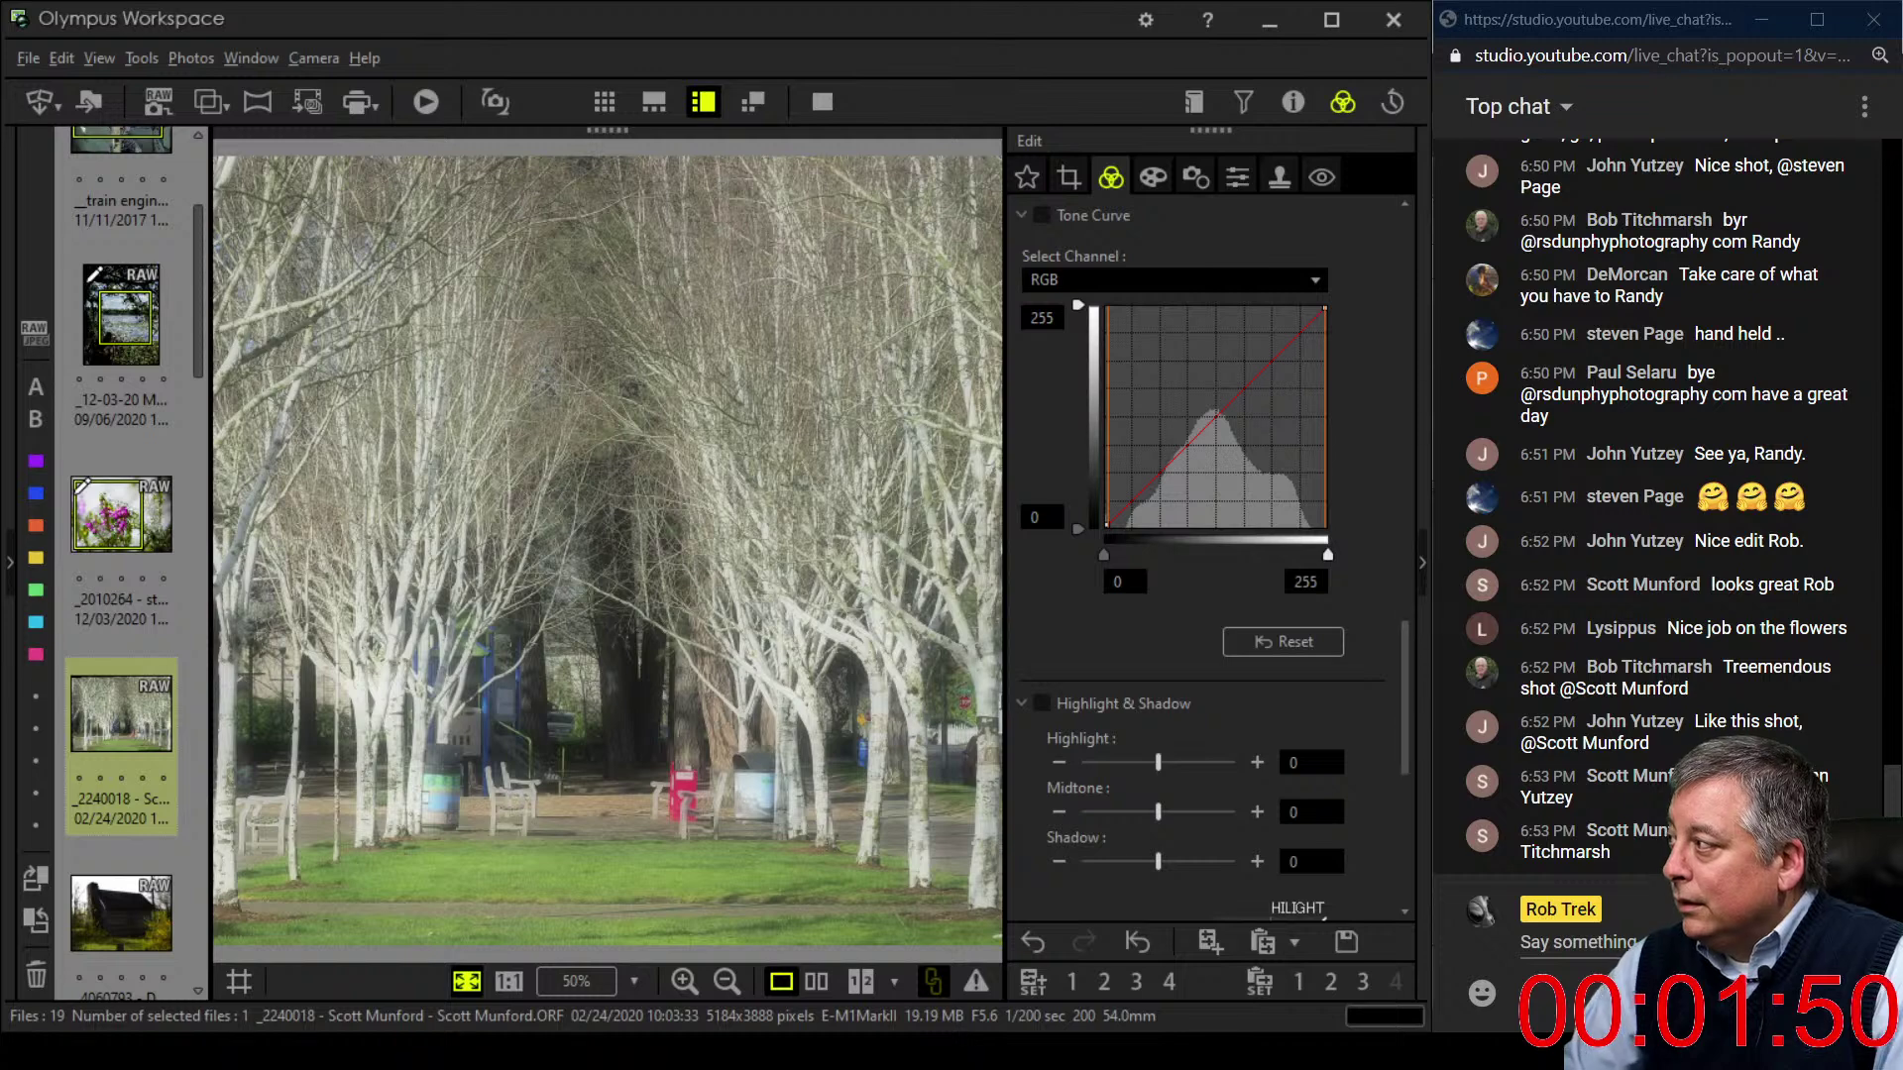
pyautogui.moveTo(1103, 555); pyautogui.dragTo(1116, 556)
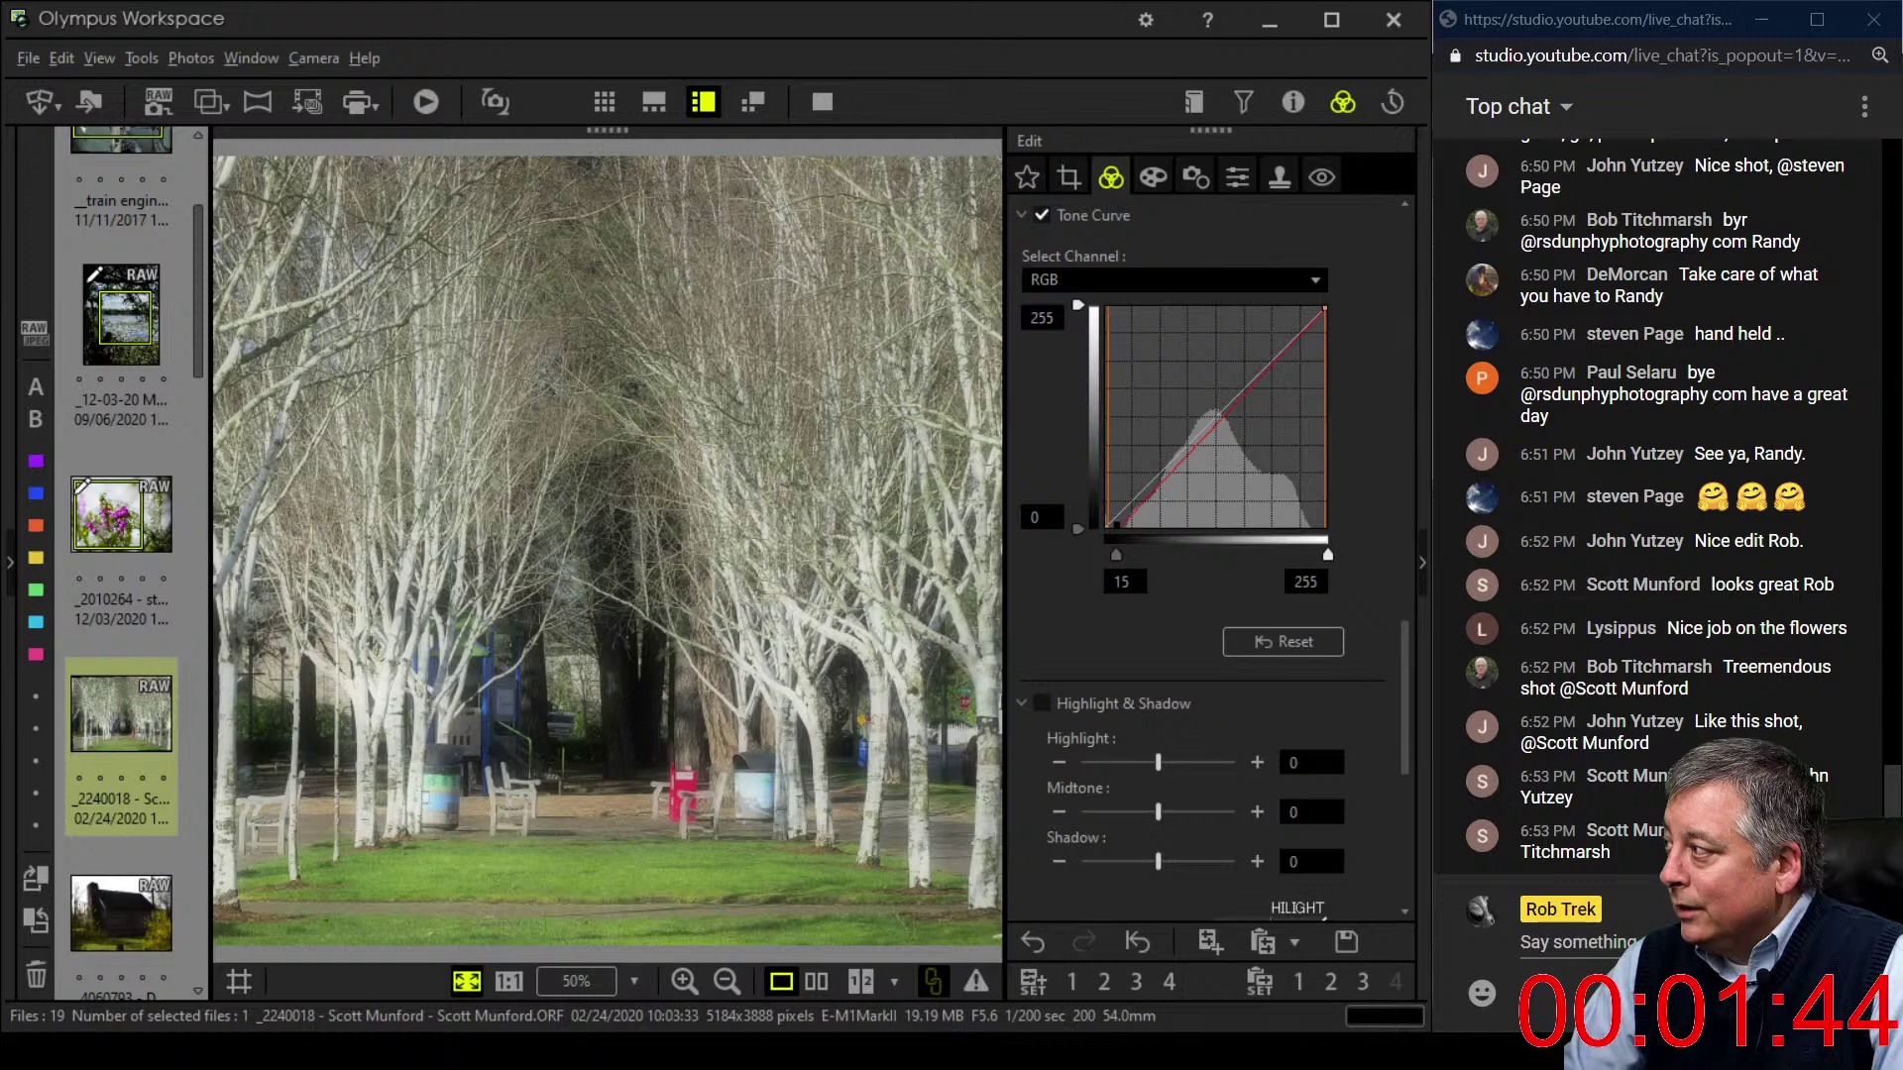
pyautogui.moveTo(1130, 511); pyautogui.dragTo(1103, 555)
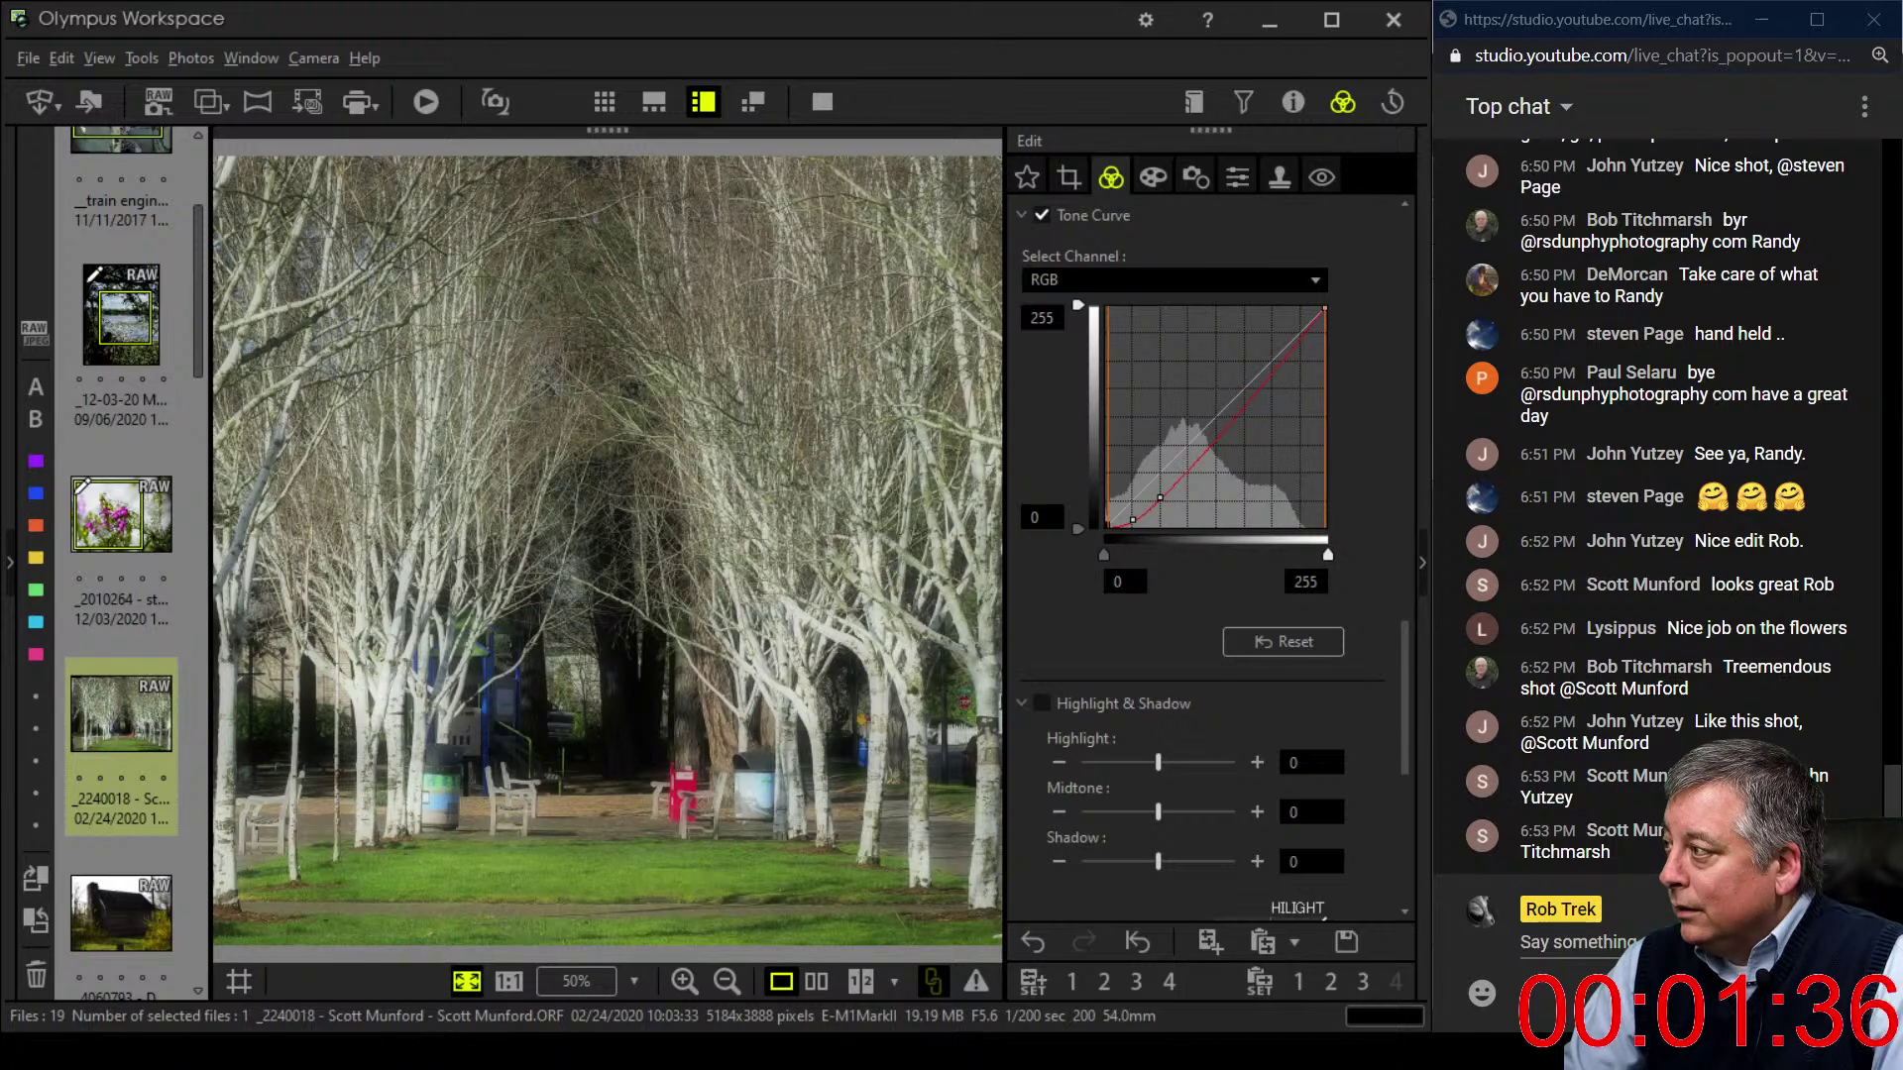
# - Darken the birch photo's edges by setting Adjust Vignetting to -10
pyautogui.click(1152, 177)
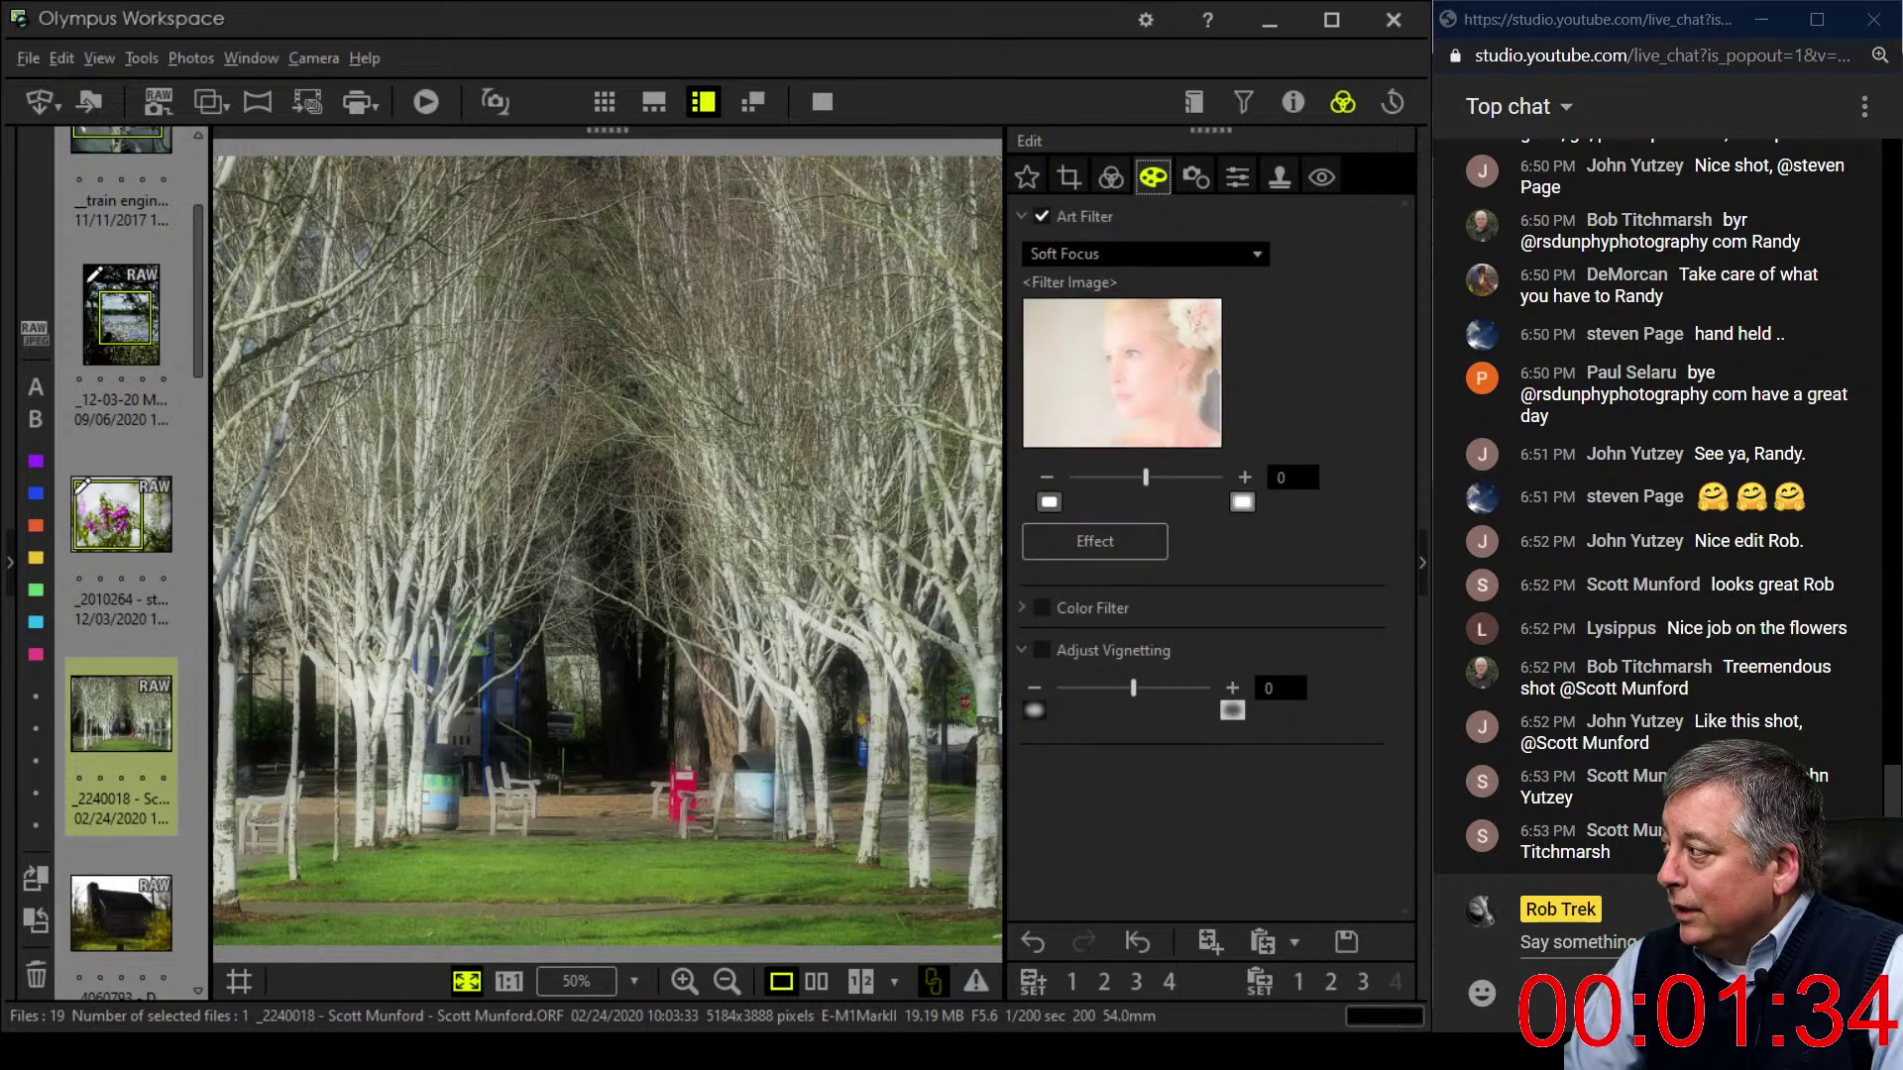
pyautogui.moveTo(1133, 688); pyautogui.dragTo(1107, 688)
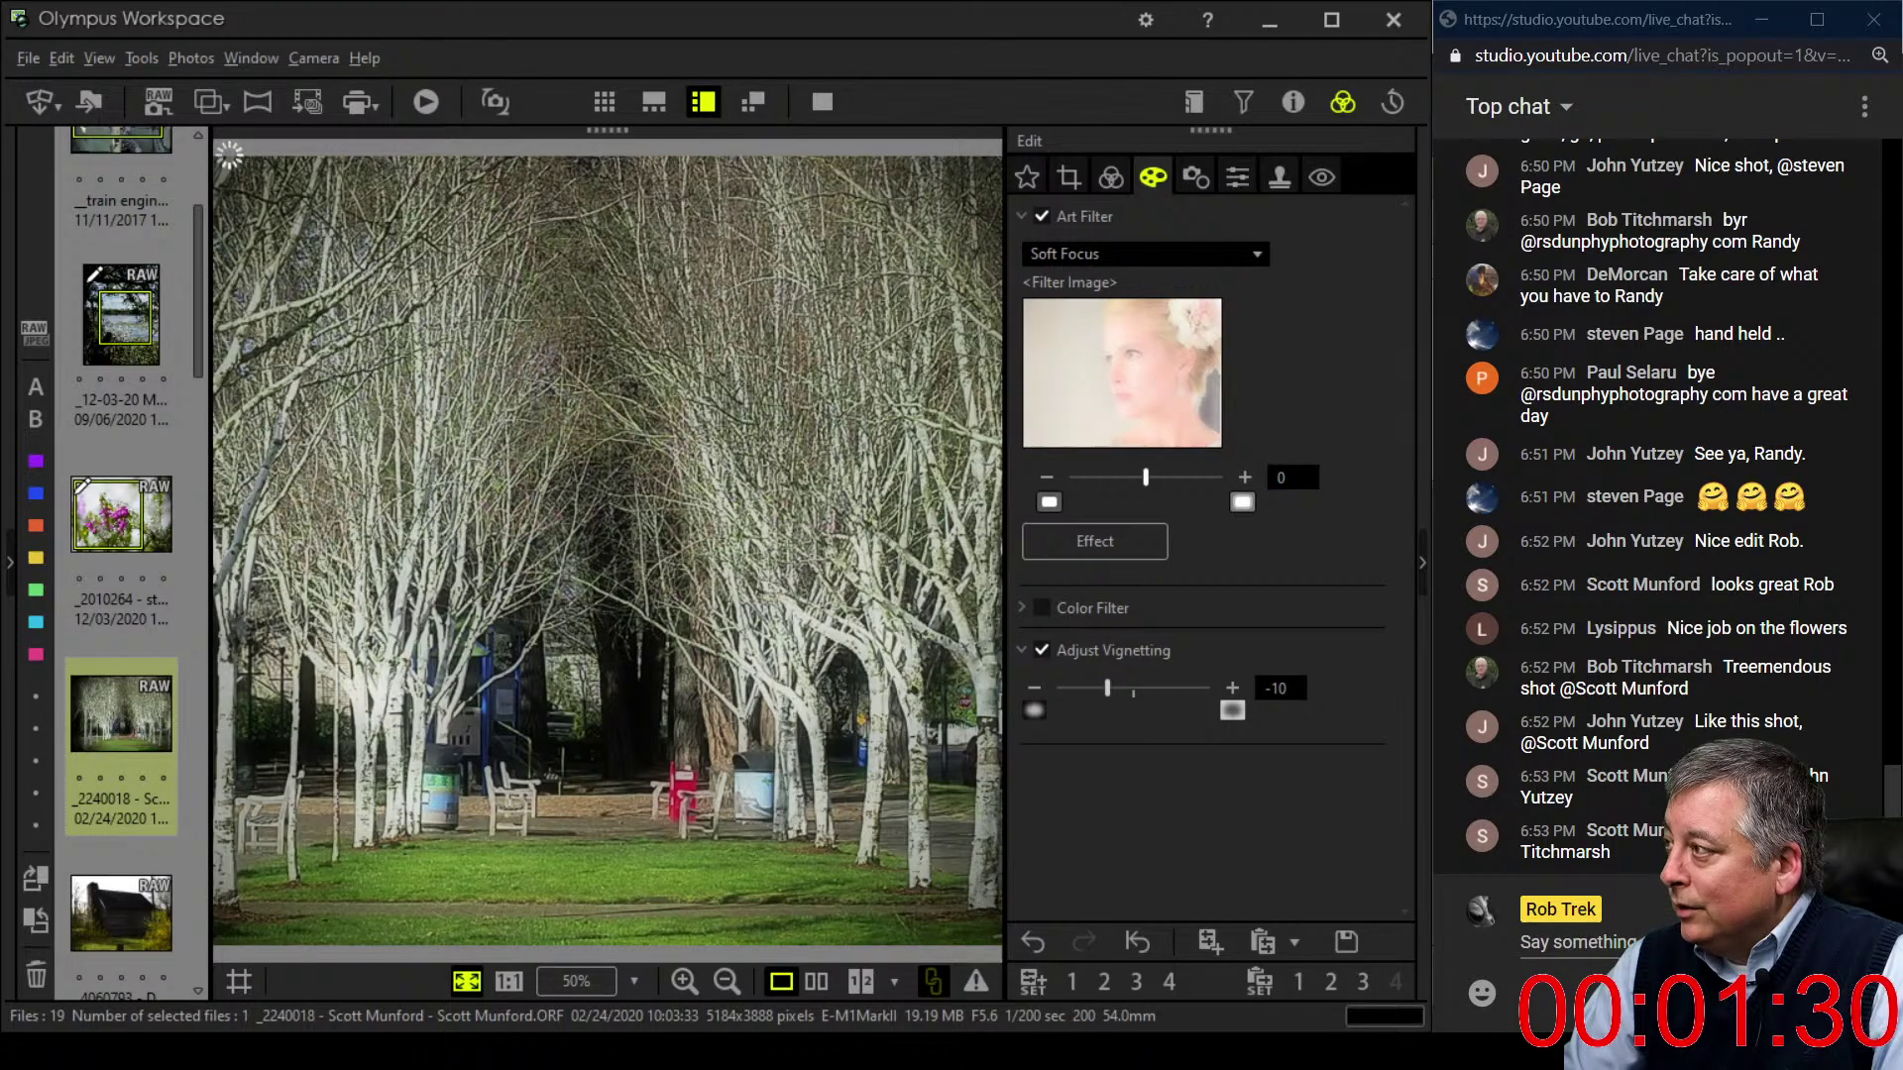
# - Warm the birch photo with a Custom WB of about 6316 K and a green-magenta tint of 1
pyautogui.click(1111, 176)
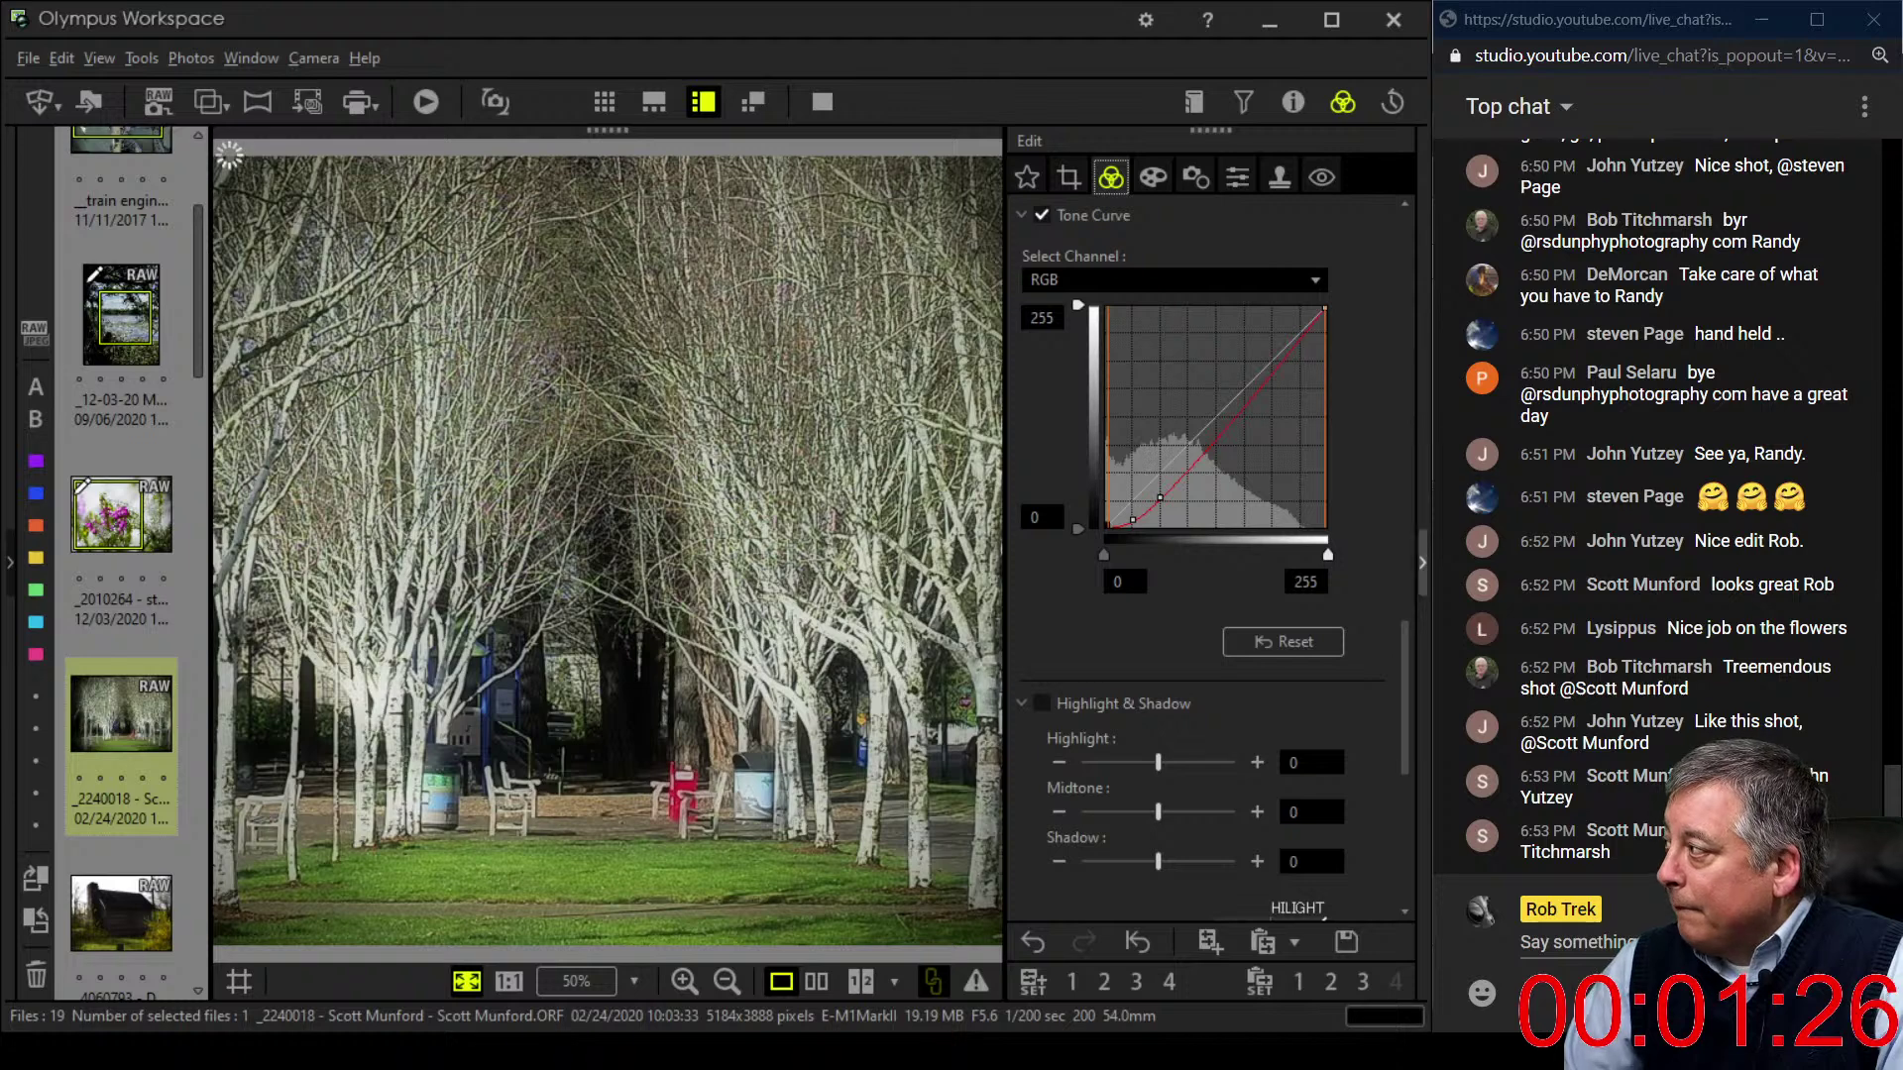
pyautogui.scroll(10, 1204, 546)
pyautogui.scroll(2, 1205, 546)
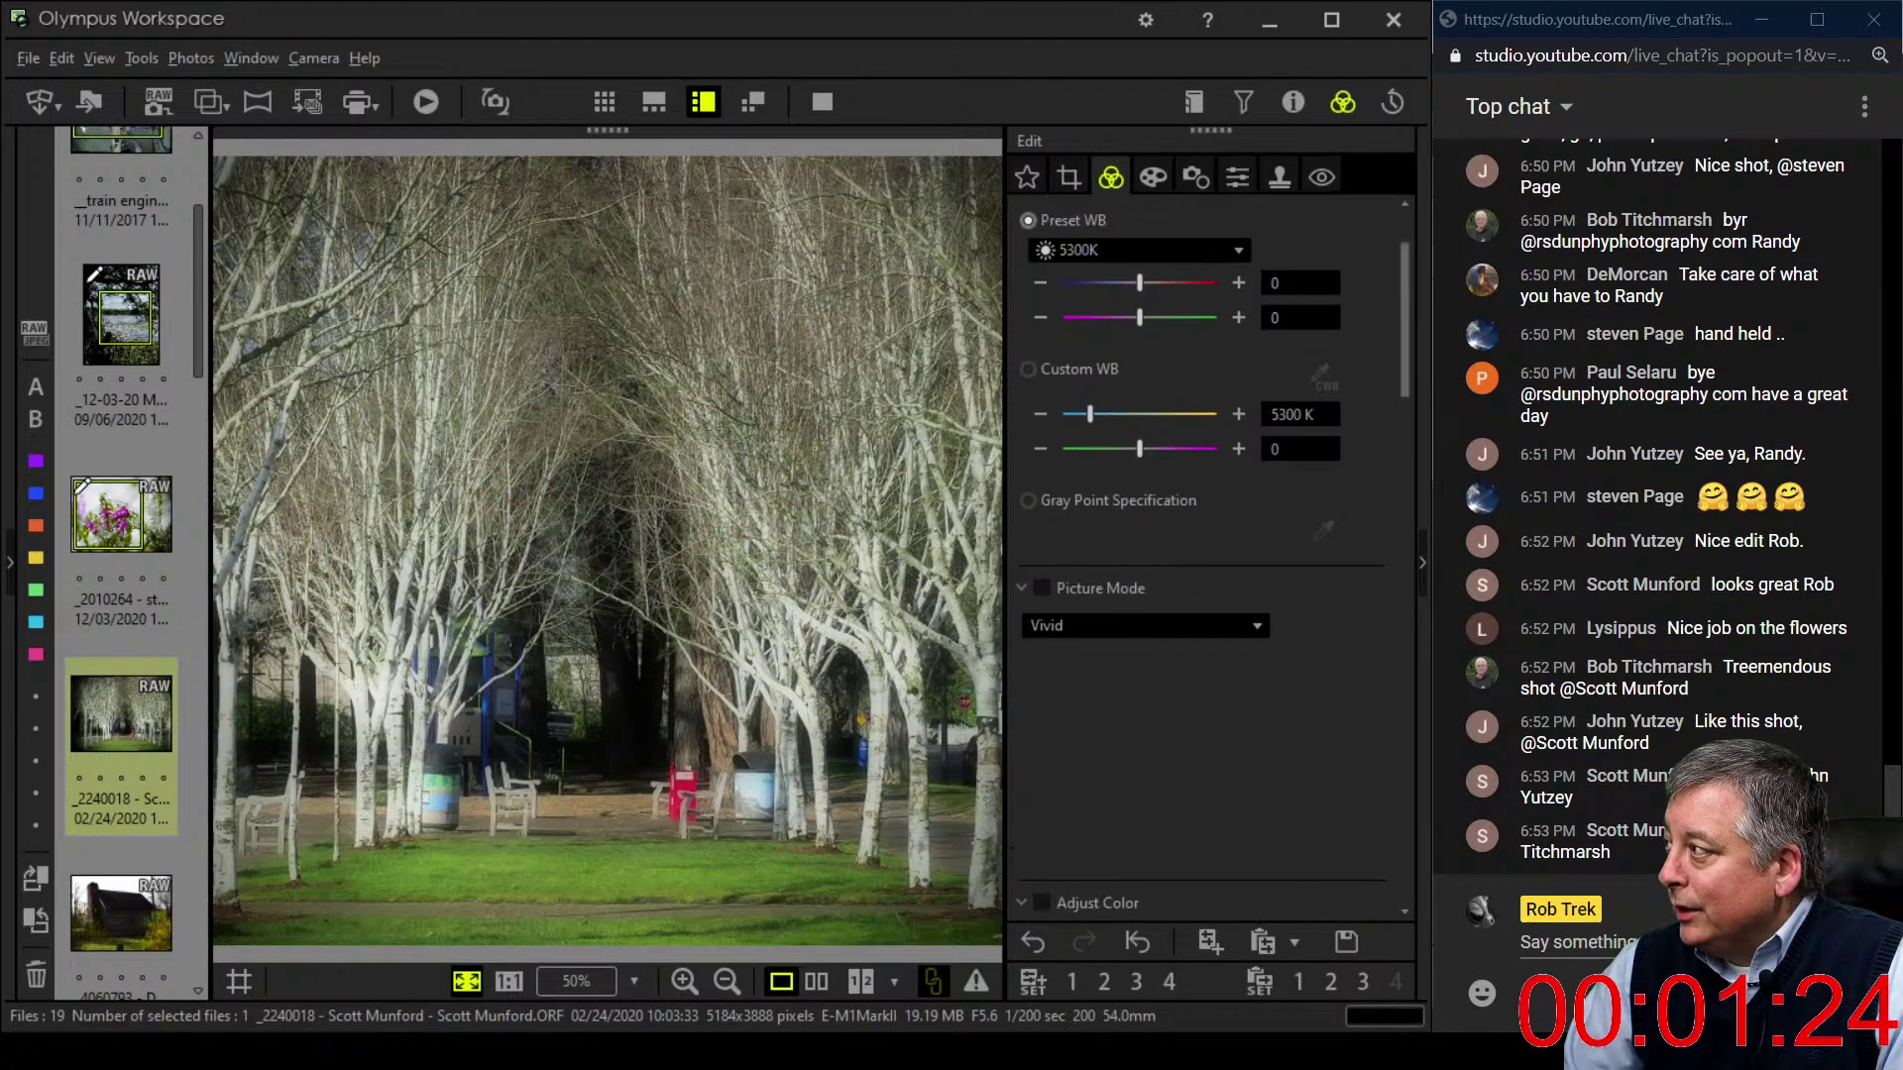
pyautogui.moveTo(1089, 415); pyautogui.dragTo(1097, 415)
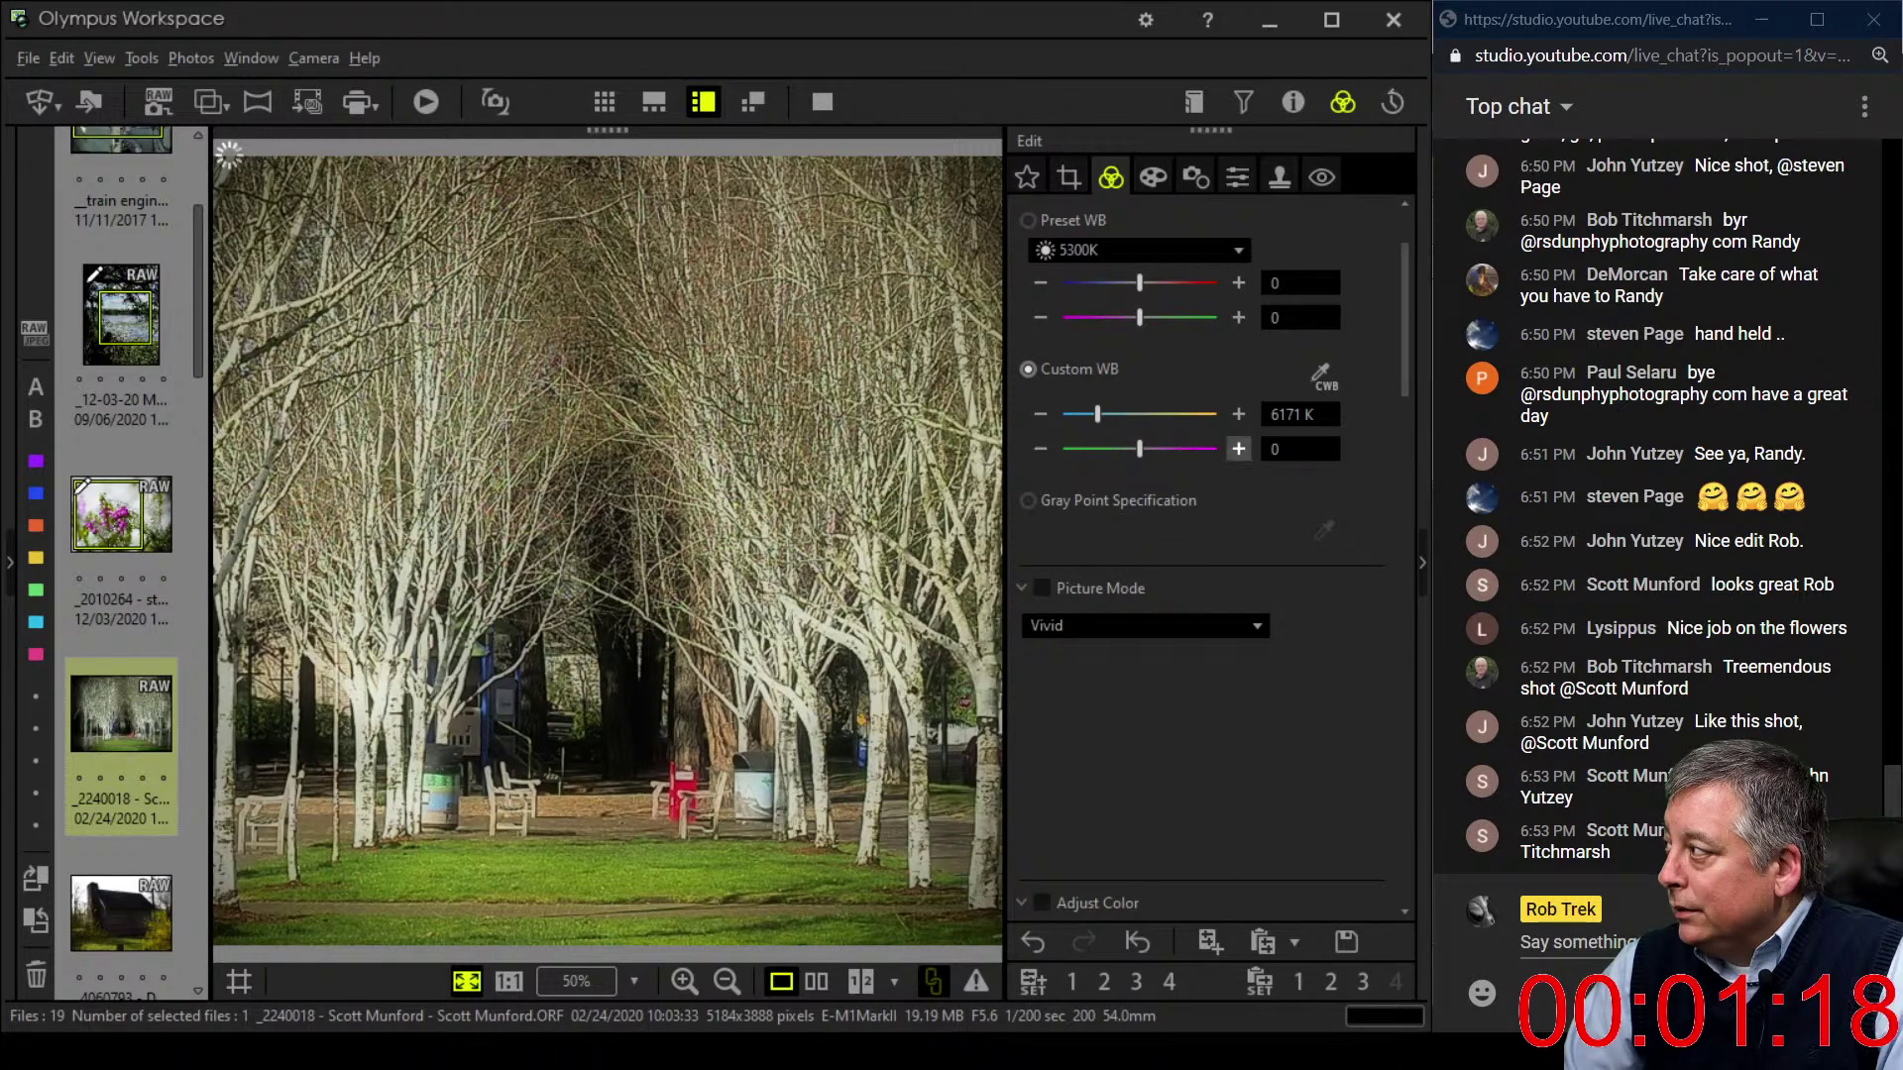
pyautogui.click(1238, 449)
pyautogui.moveTo(1098, 414); pyautogui.dragTo(1098, 414)
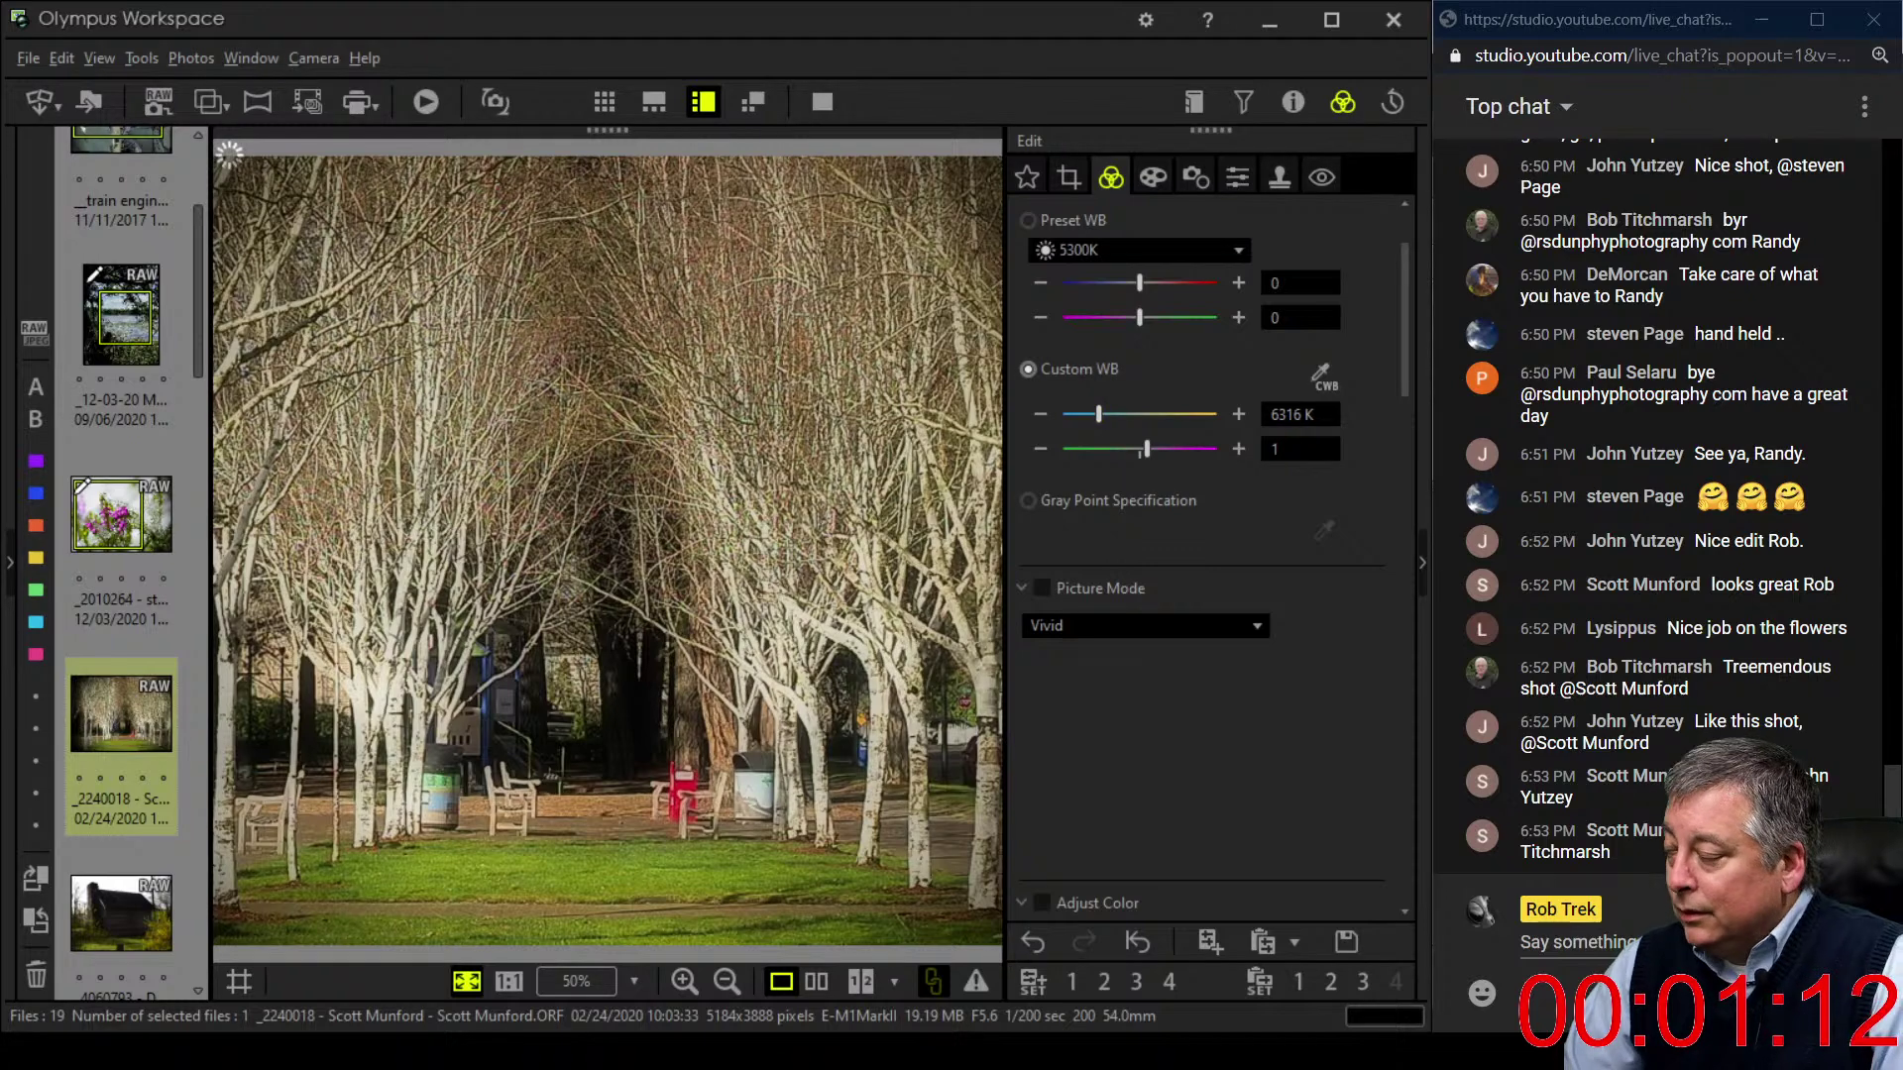
# - Review the birch photo's crop frame and look through its remaining color and tone adjustments
pyautogui.scroll(-1, 1209, 495)
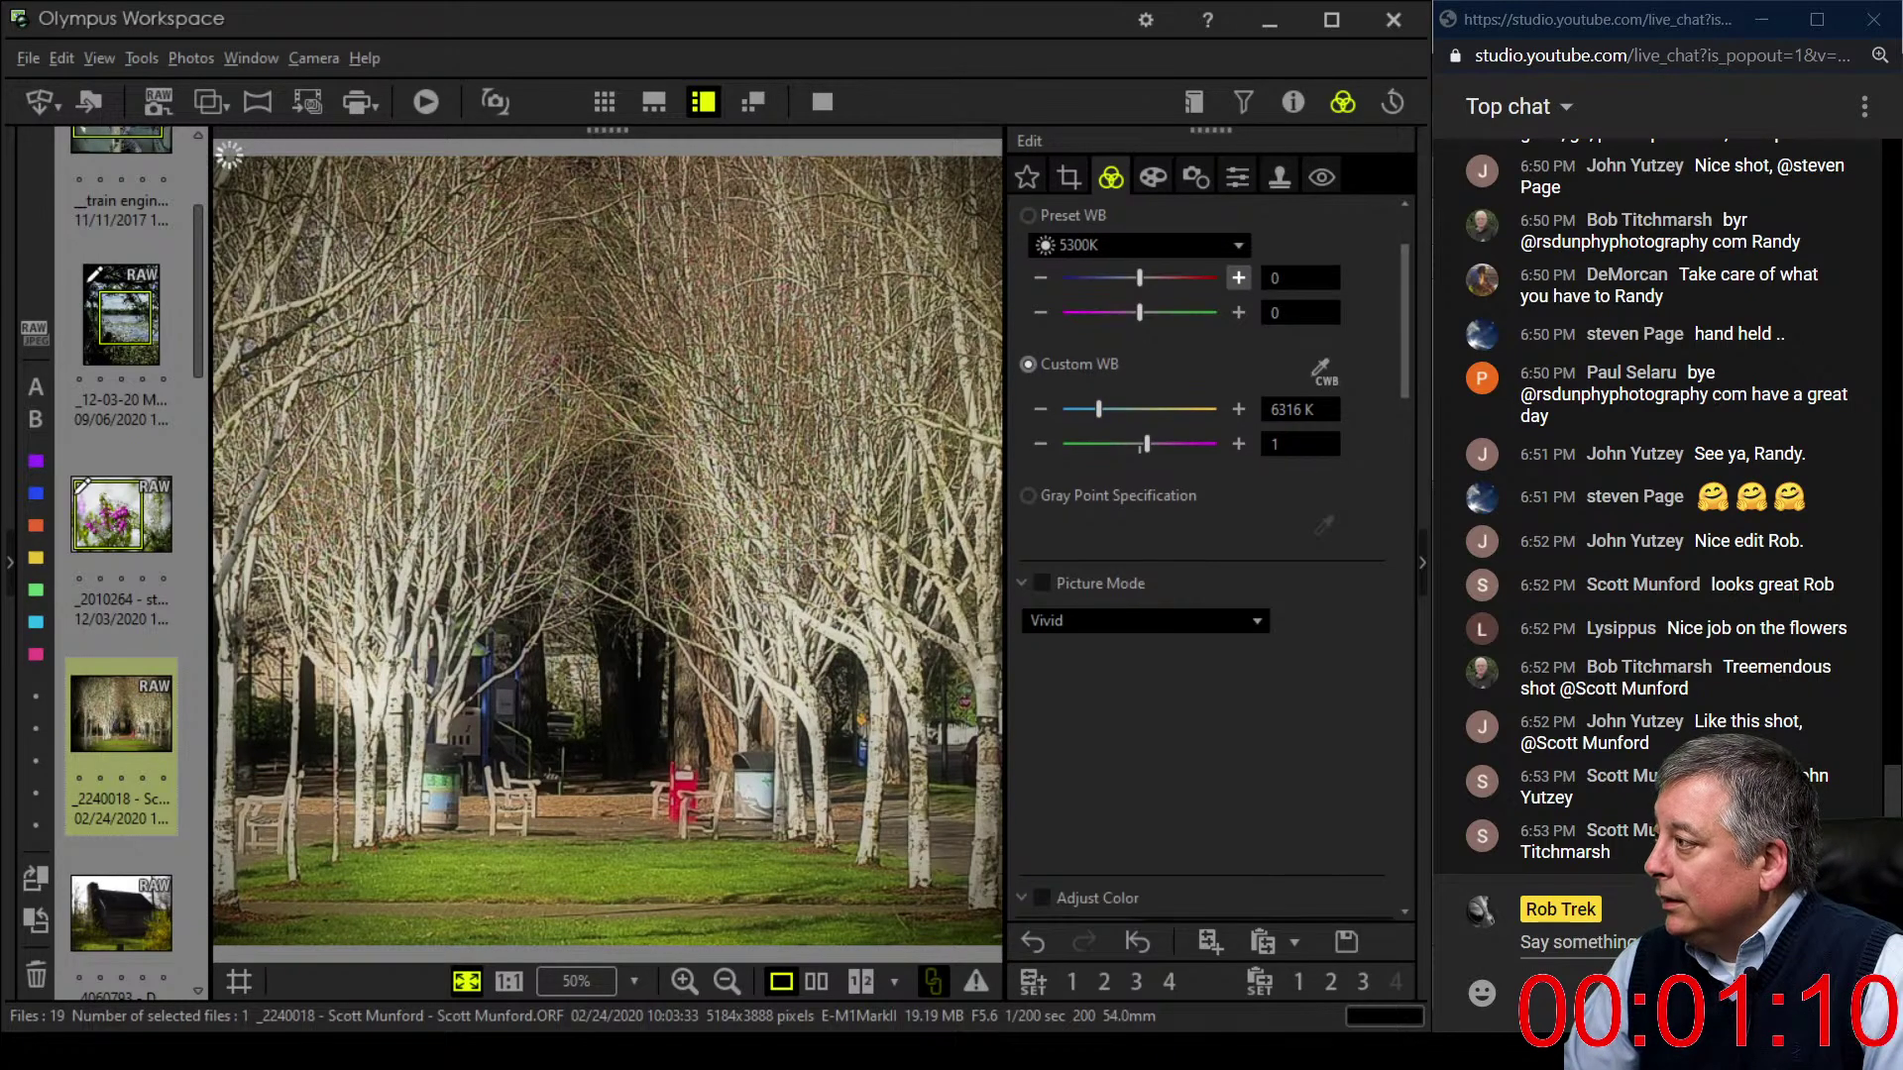
pyautogui.scroll(-10, 1210, 496)
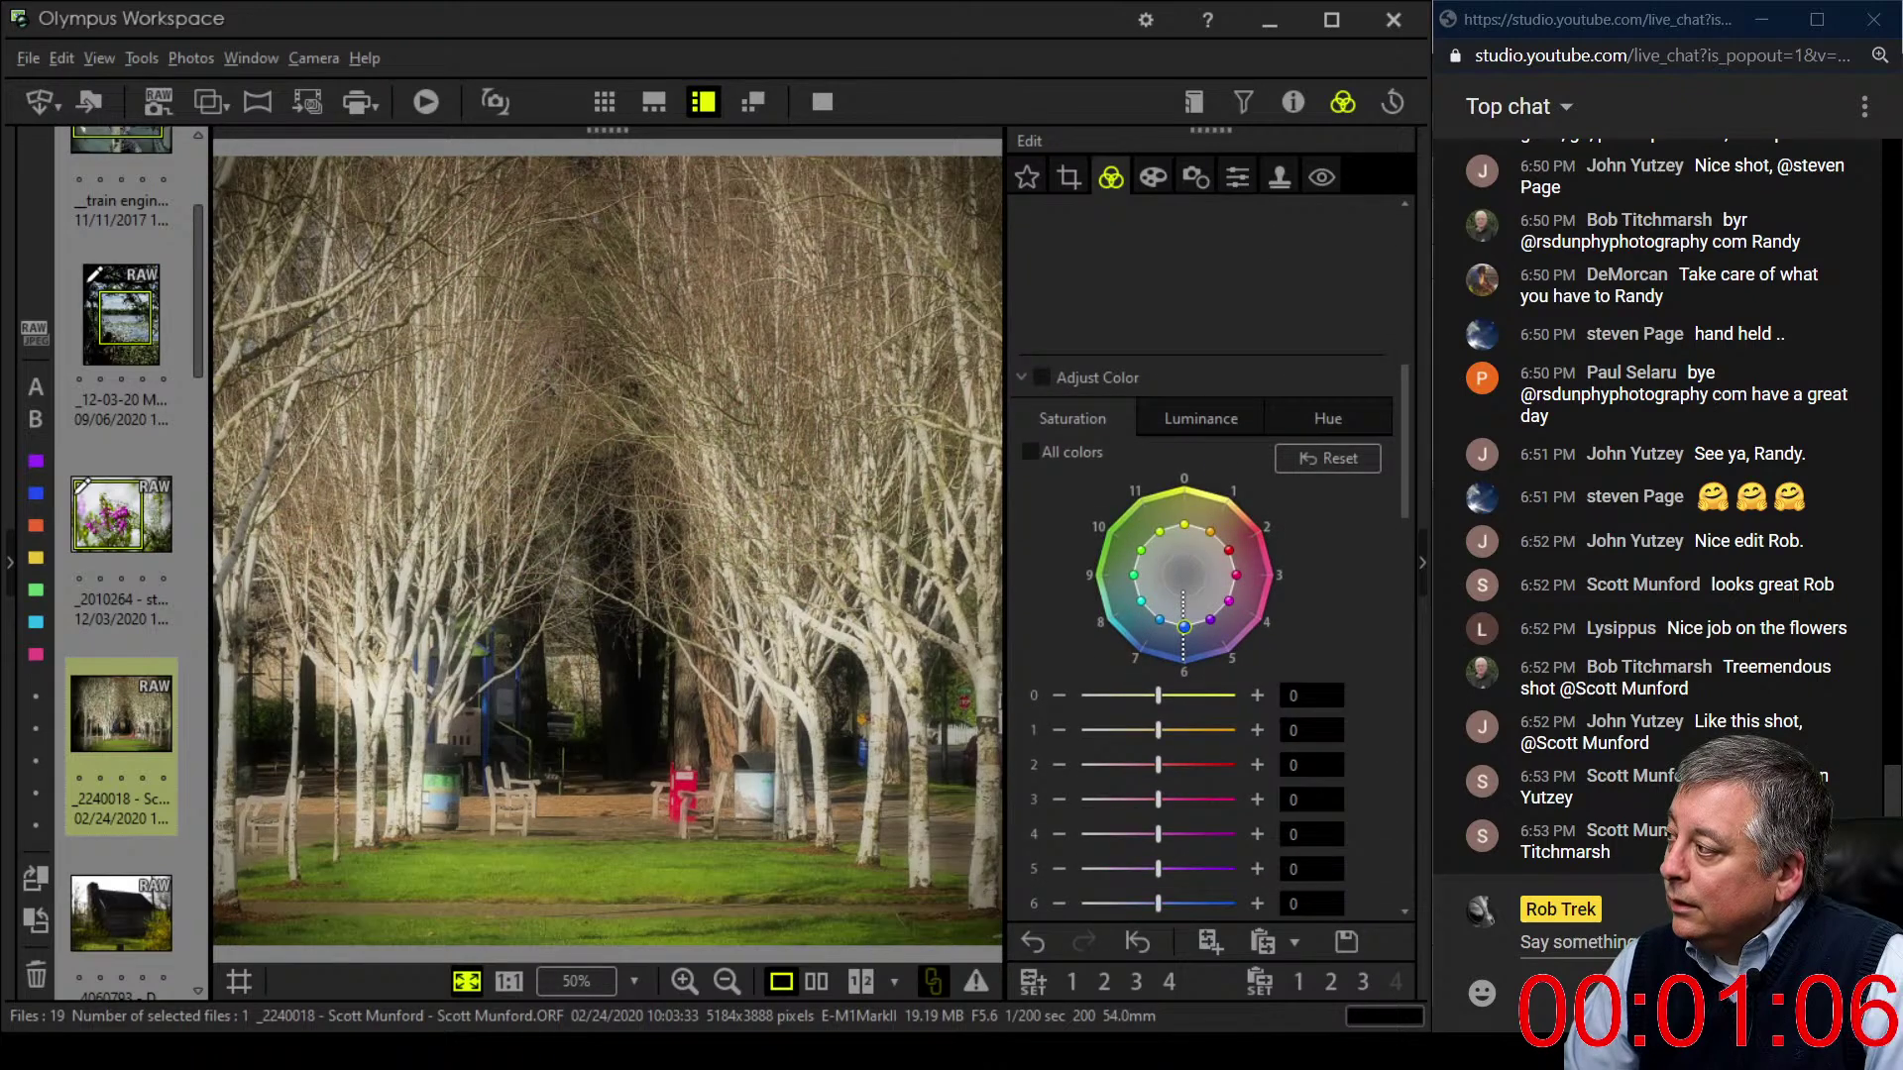
pyautogui.click(1069, 177)
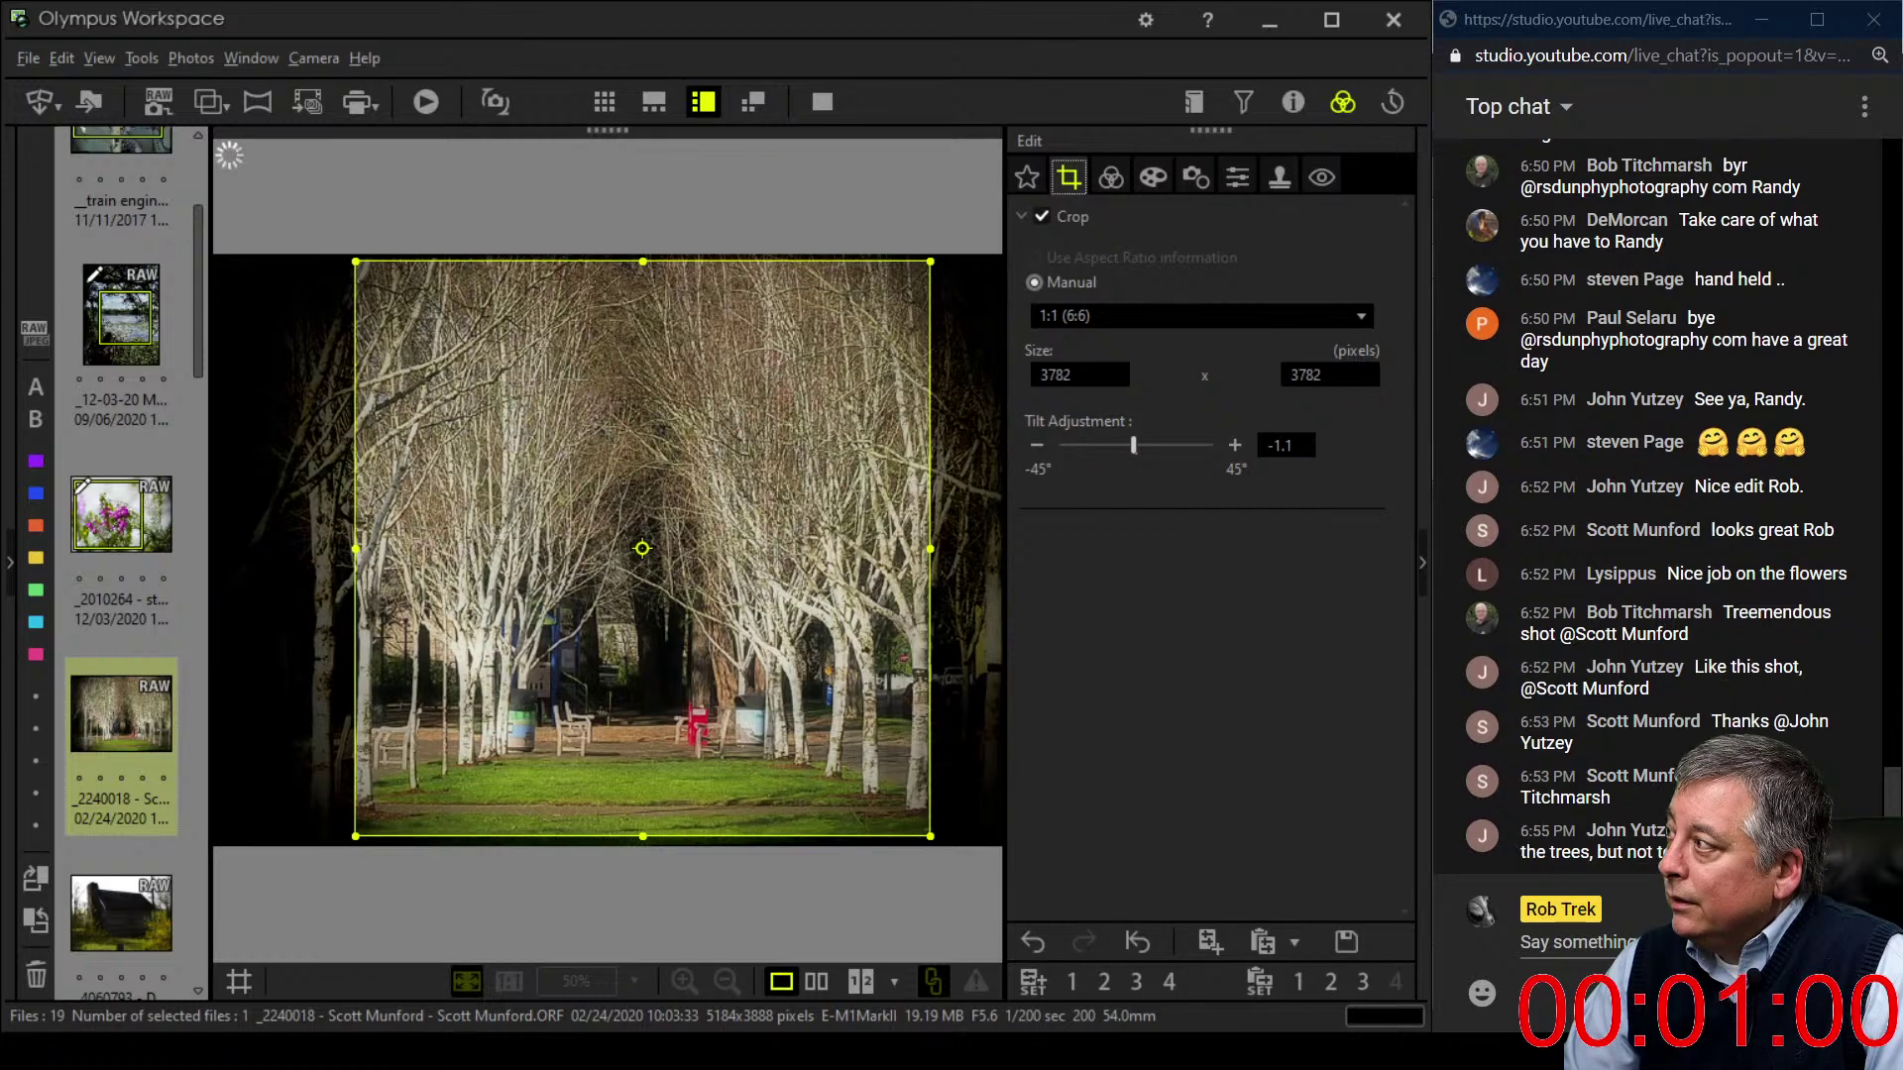
pyautogui.click(1111, 177)
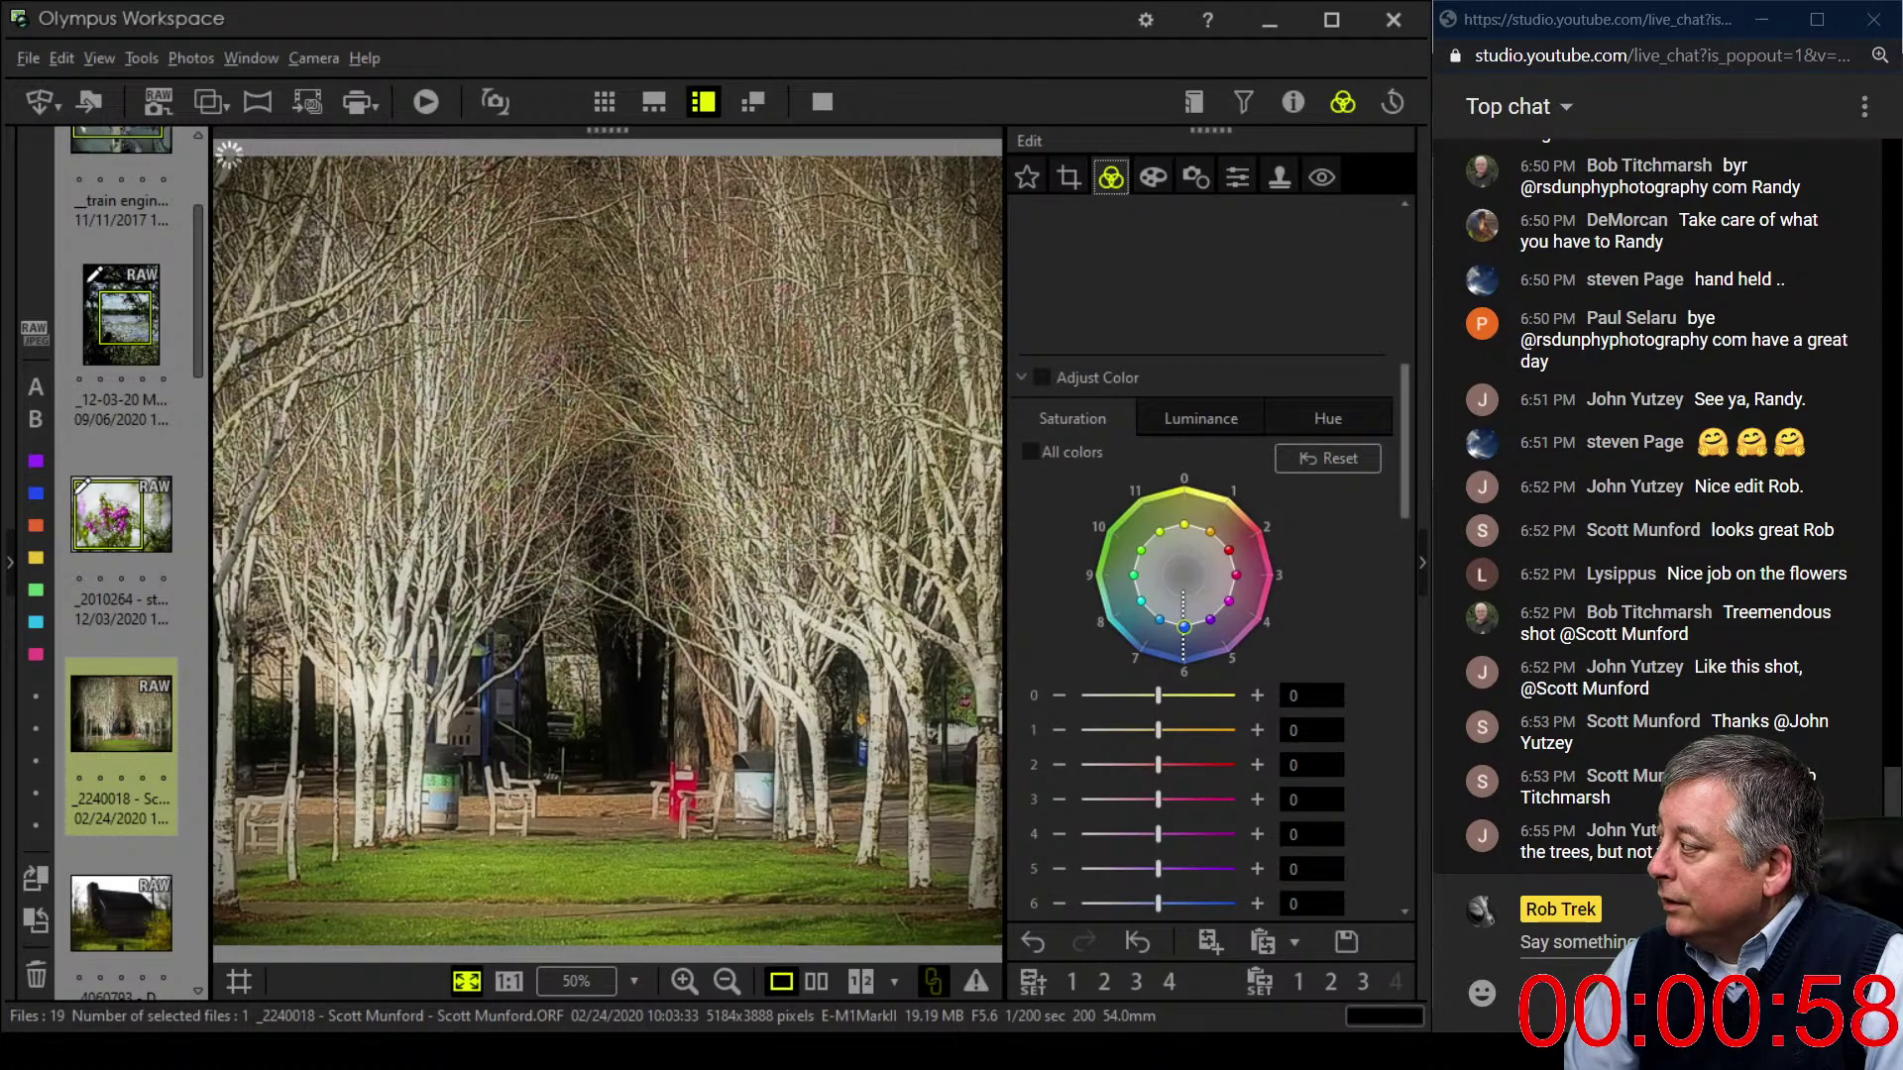
pyautogui.scroll(-5, 1210, 555)
pyautogui.scroll(-1, 1209, 556)
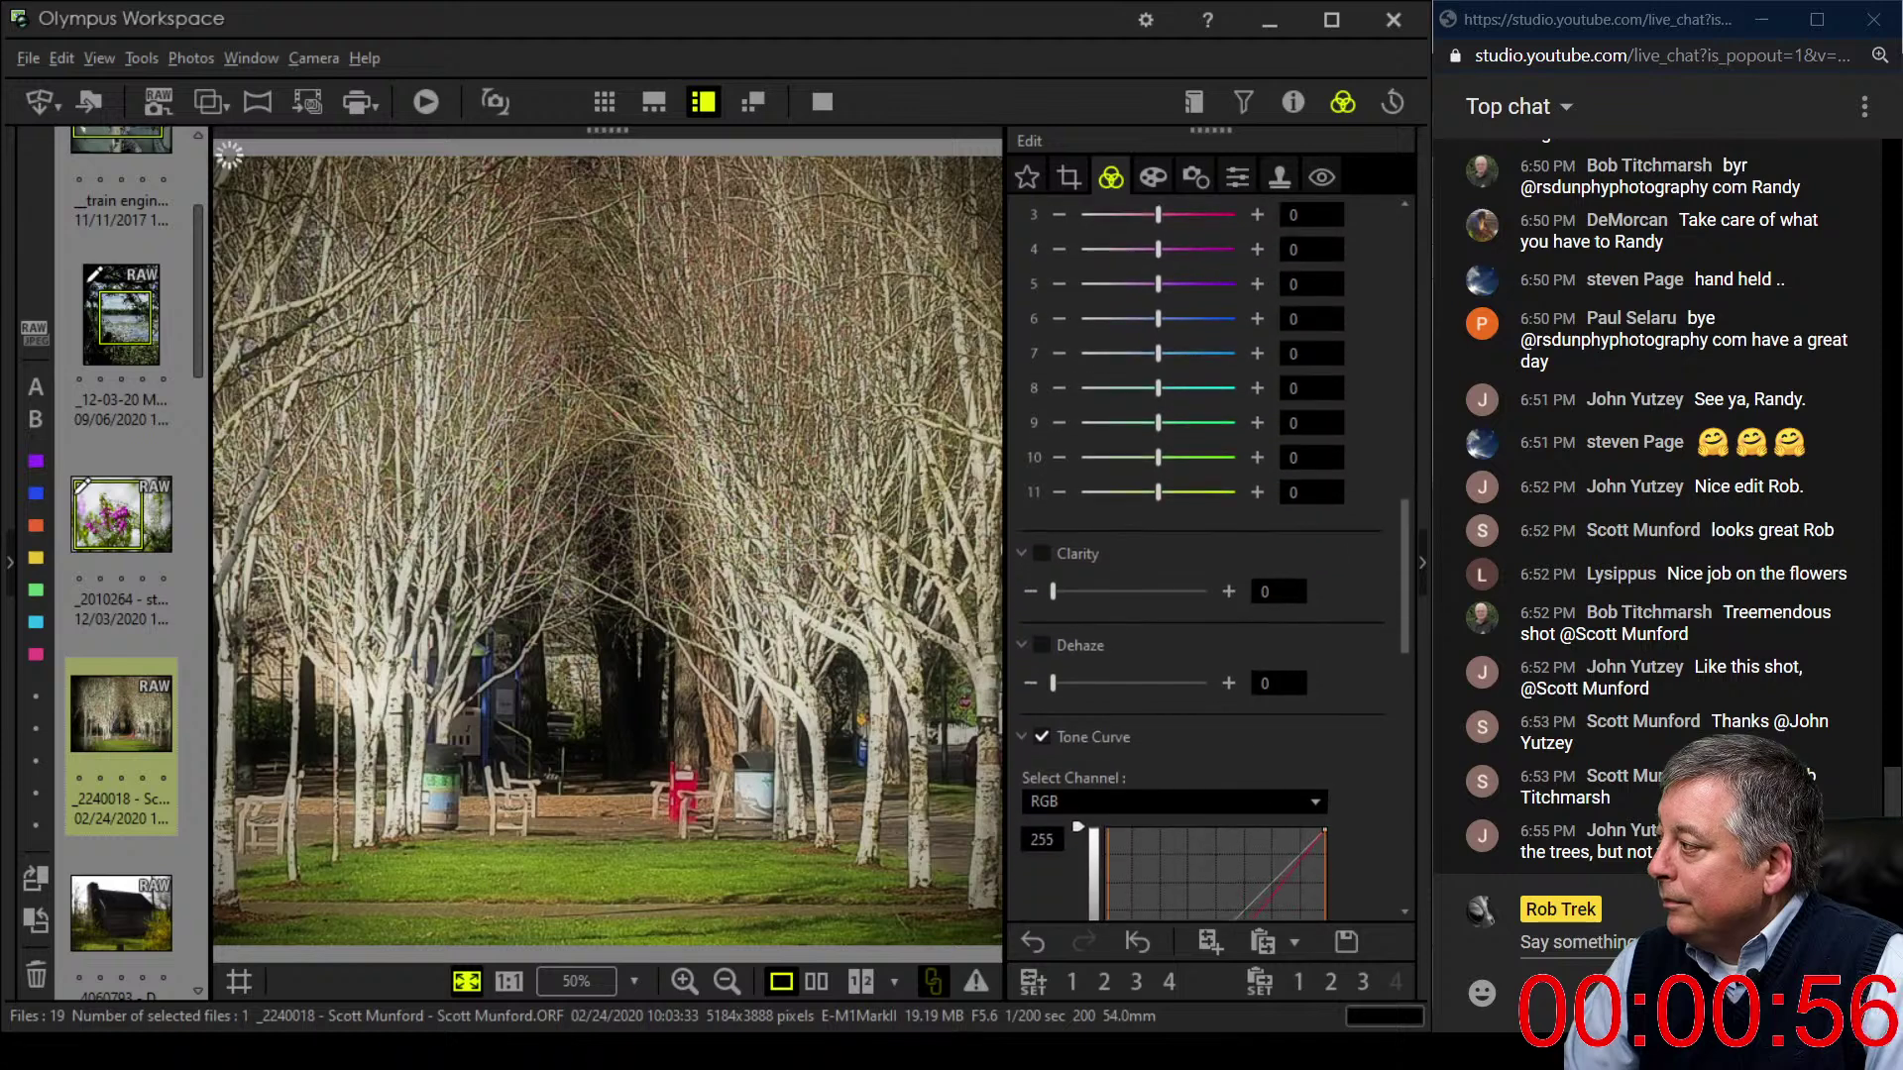
pyautogui.scroll(-5, 1210, 555)
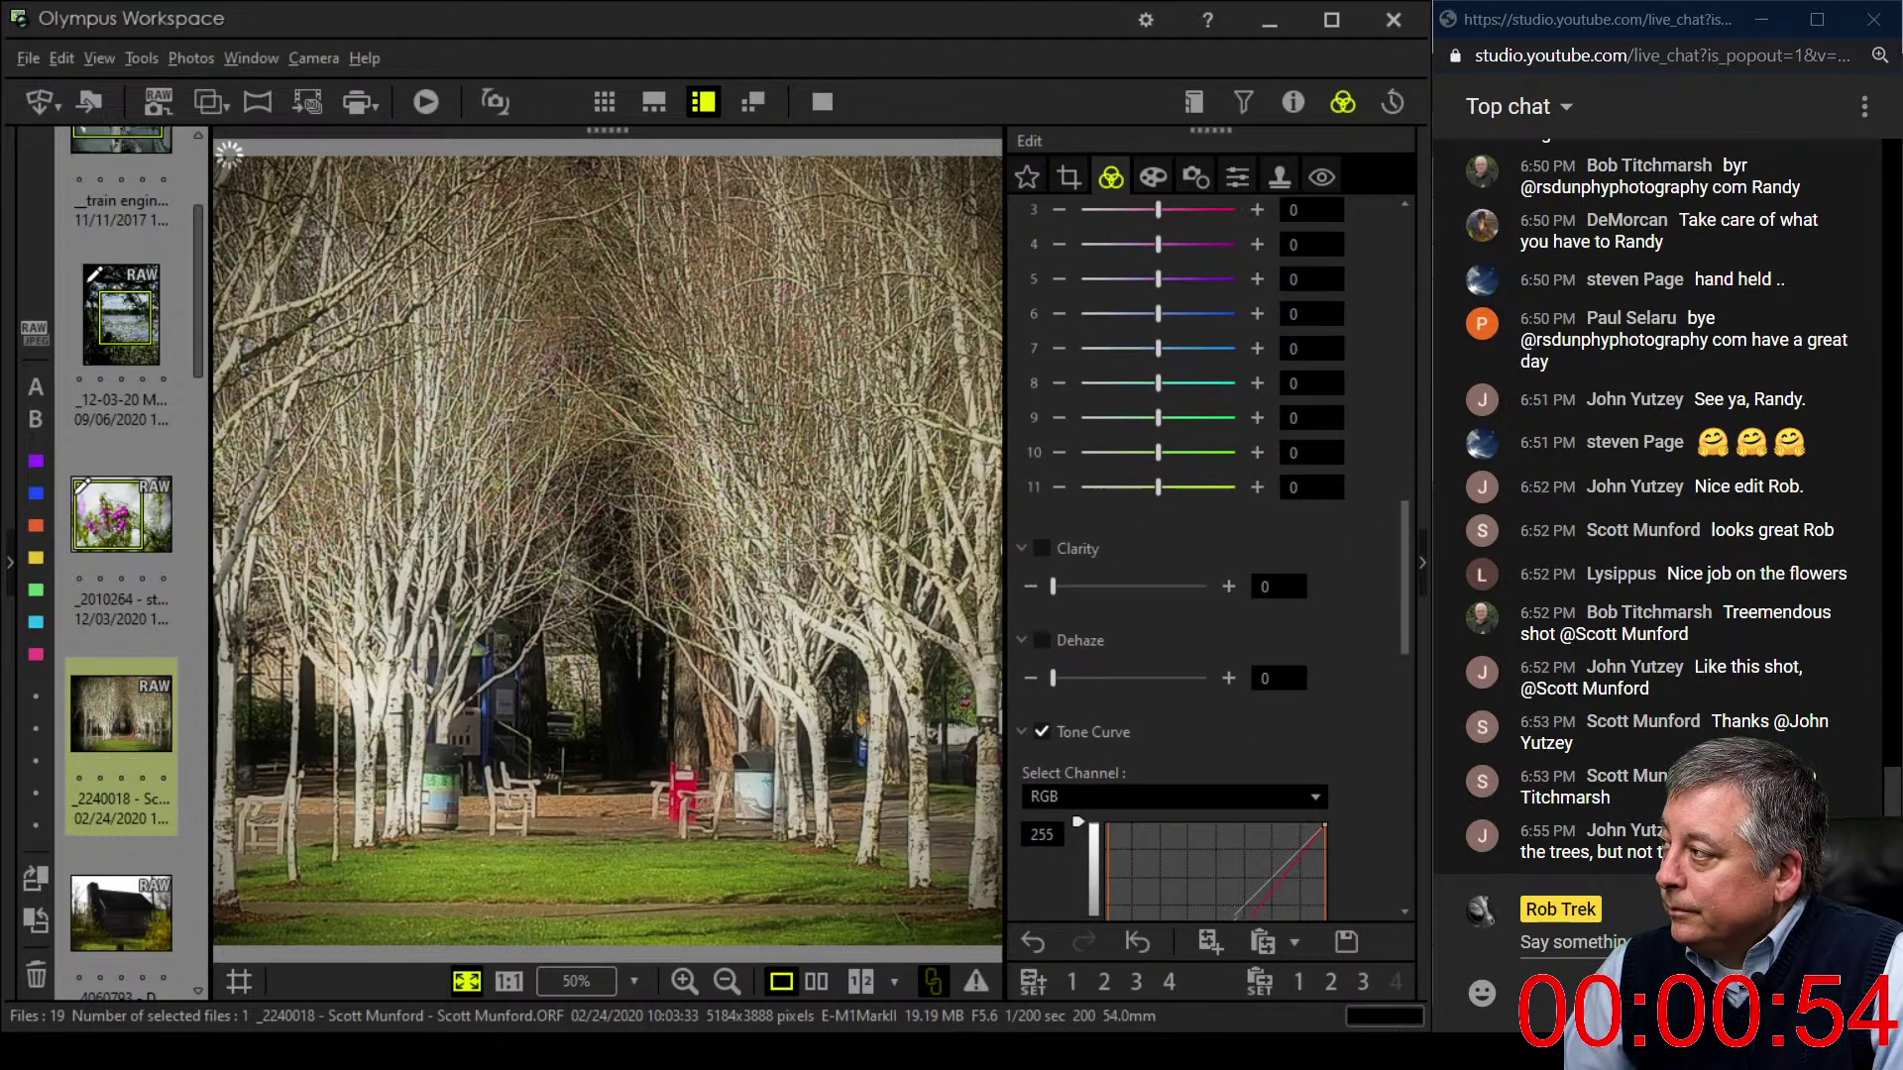
pyautogui.scroll(-5, 1209, 555)
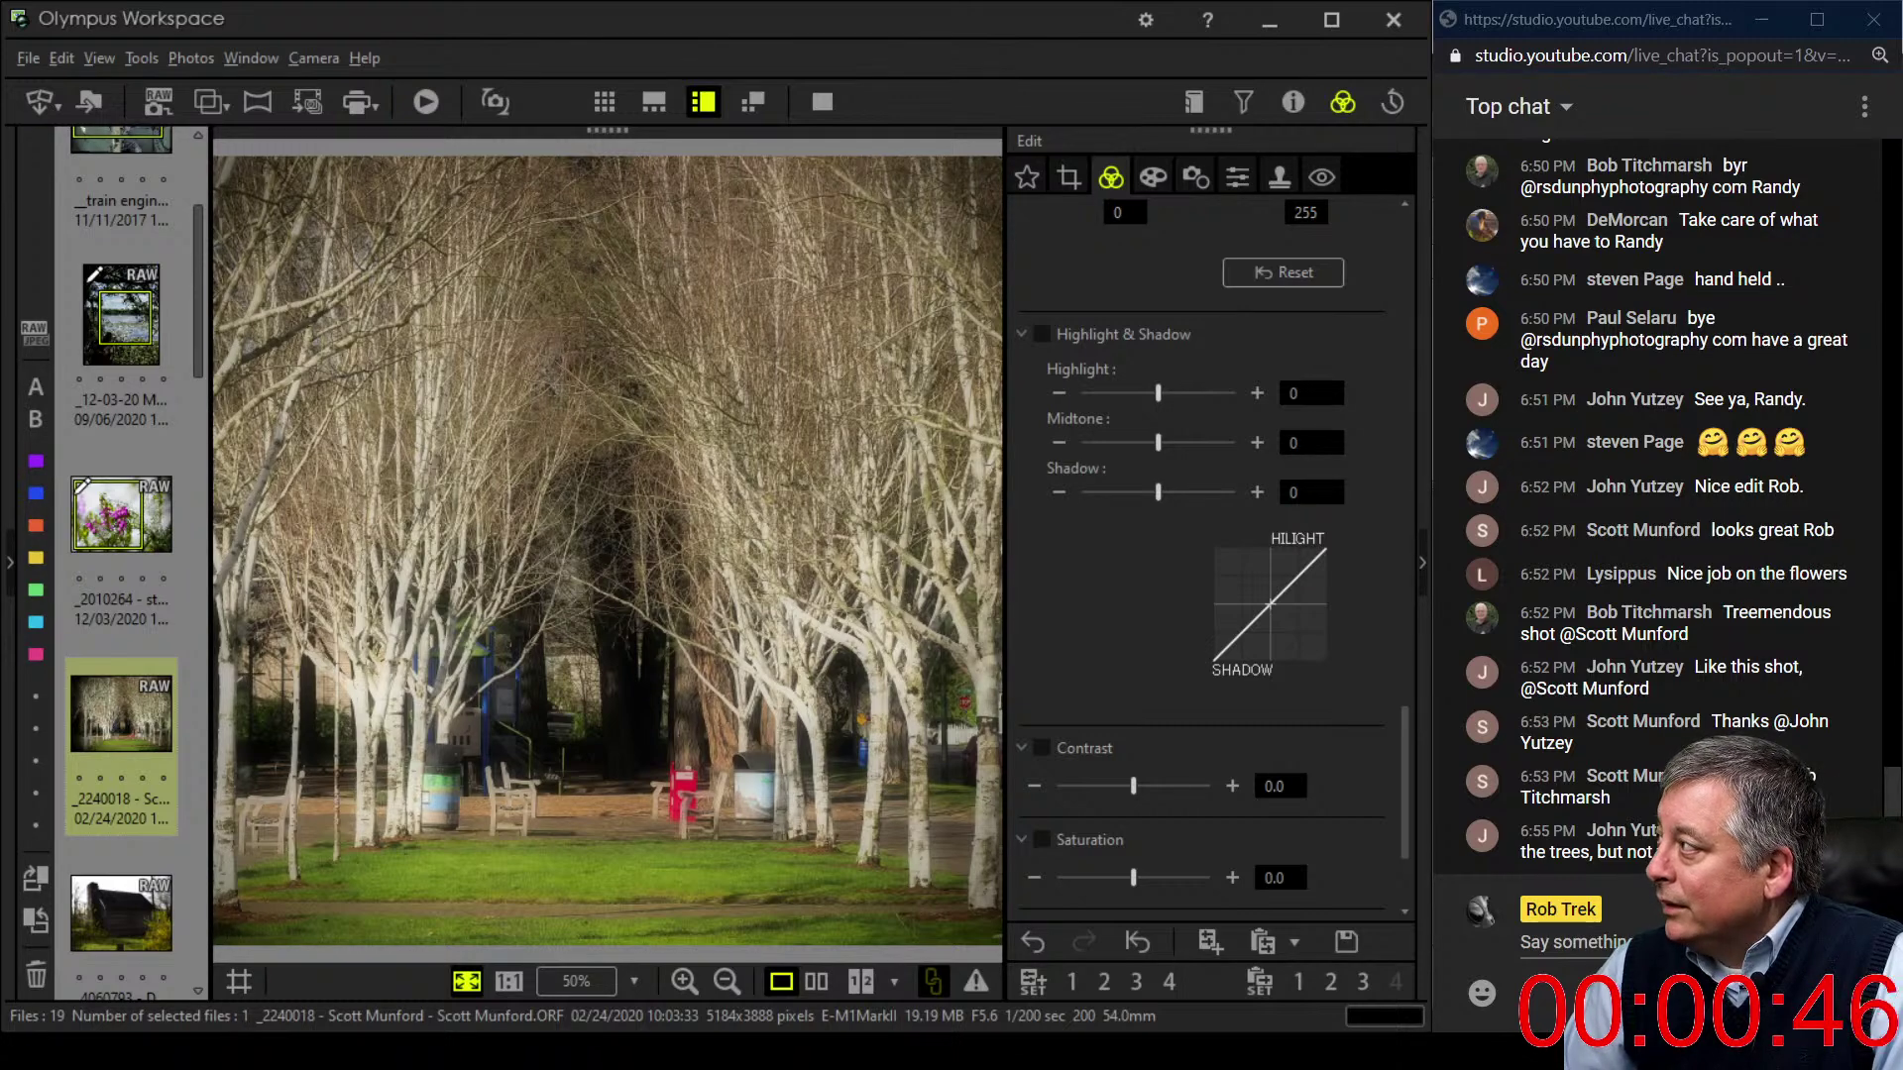
# - Try to clone dark background over the bright gap behind the birches with Clone Stamp size 214 and blur 45, then reset the tool
pyautogui.click(1280, 176)
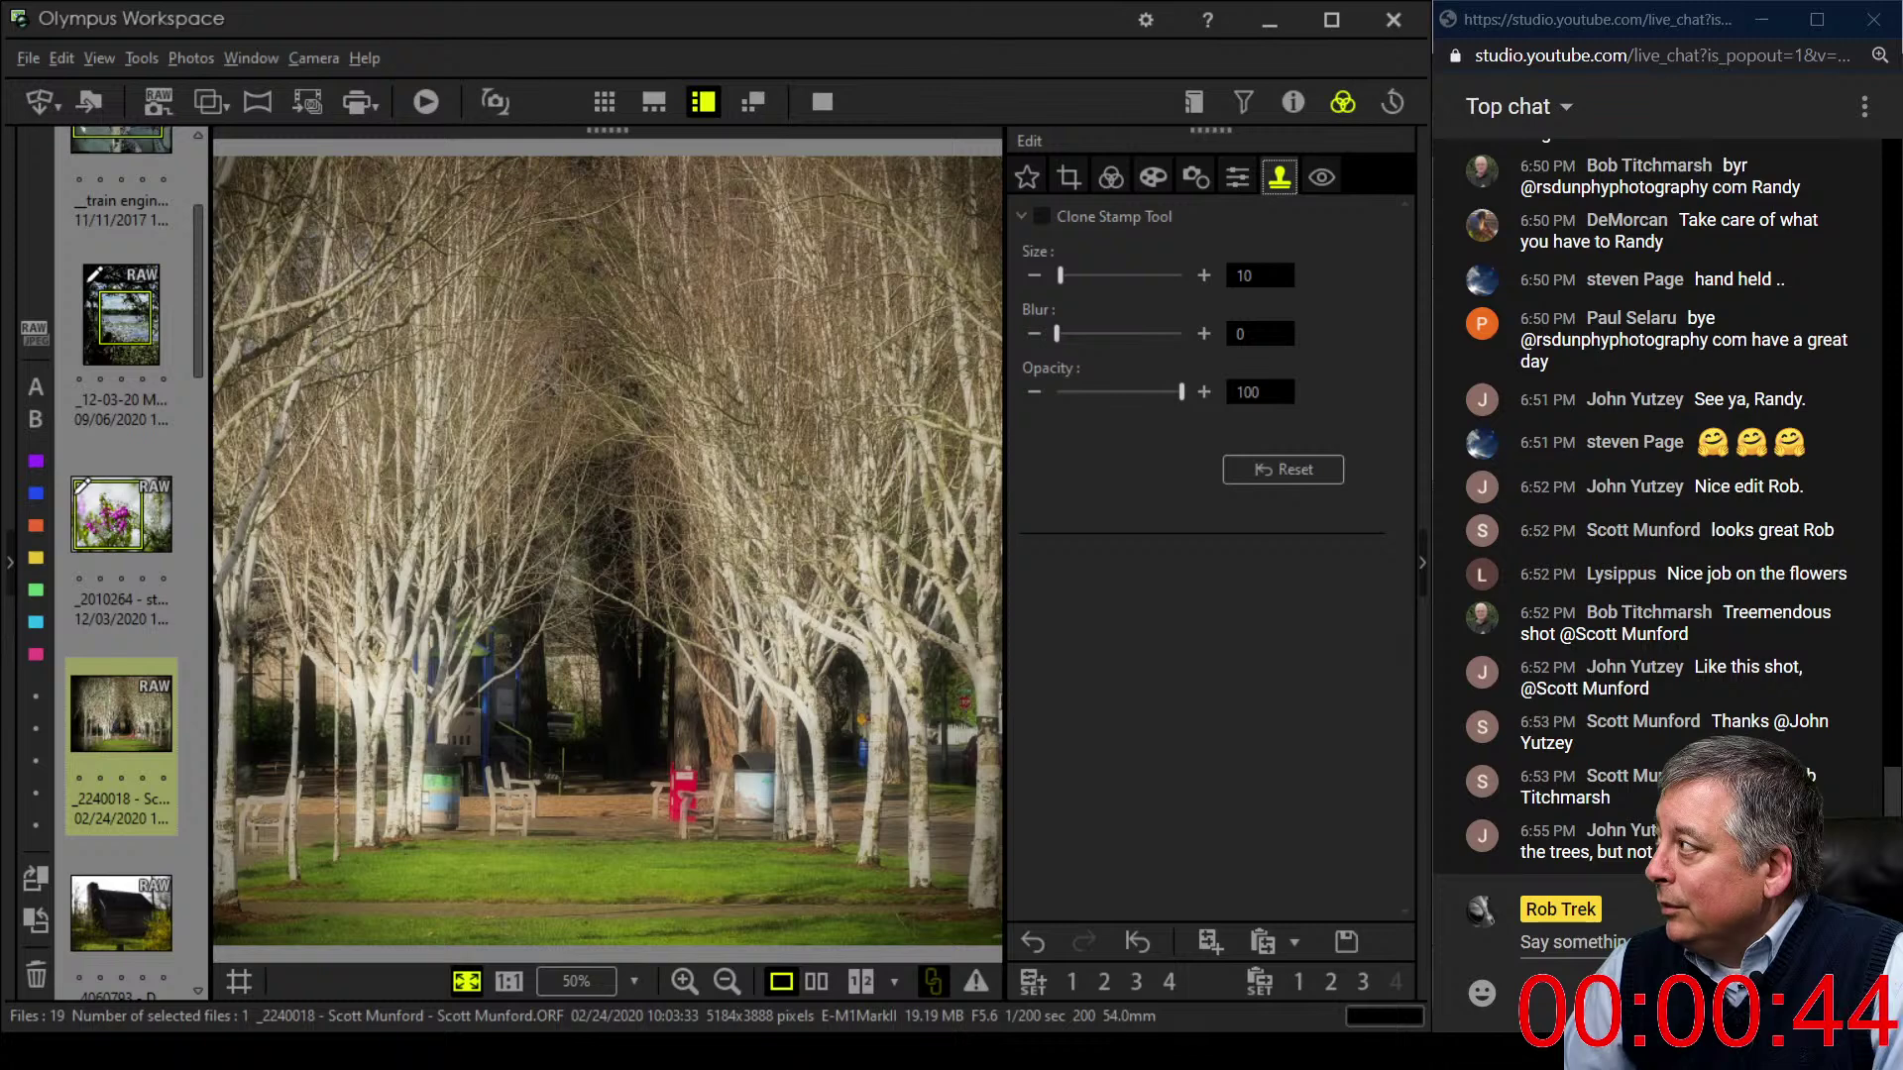
pyautogui.moveTo(1062, 276); pyautogui.dragTo(1163, 276)
pyautogui.moveTo(1056, 334); pyautogui.dragTo(1112, 334)
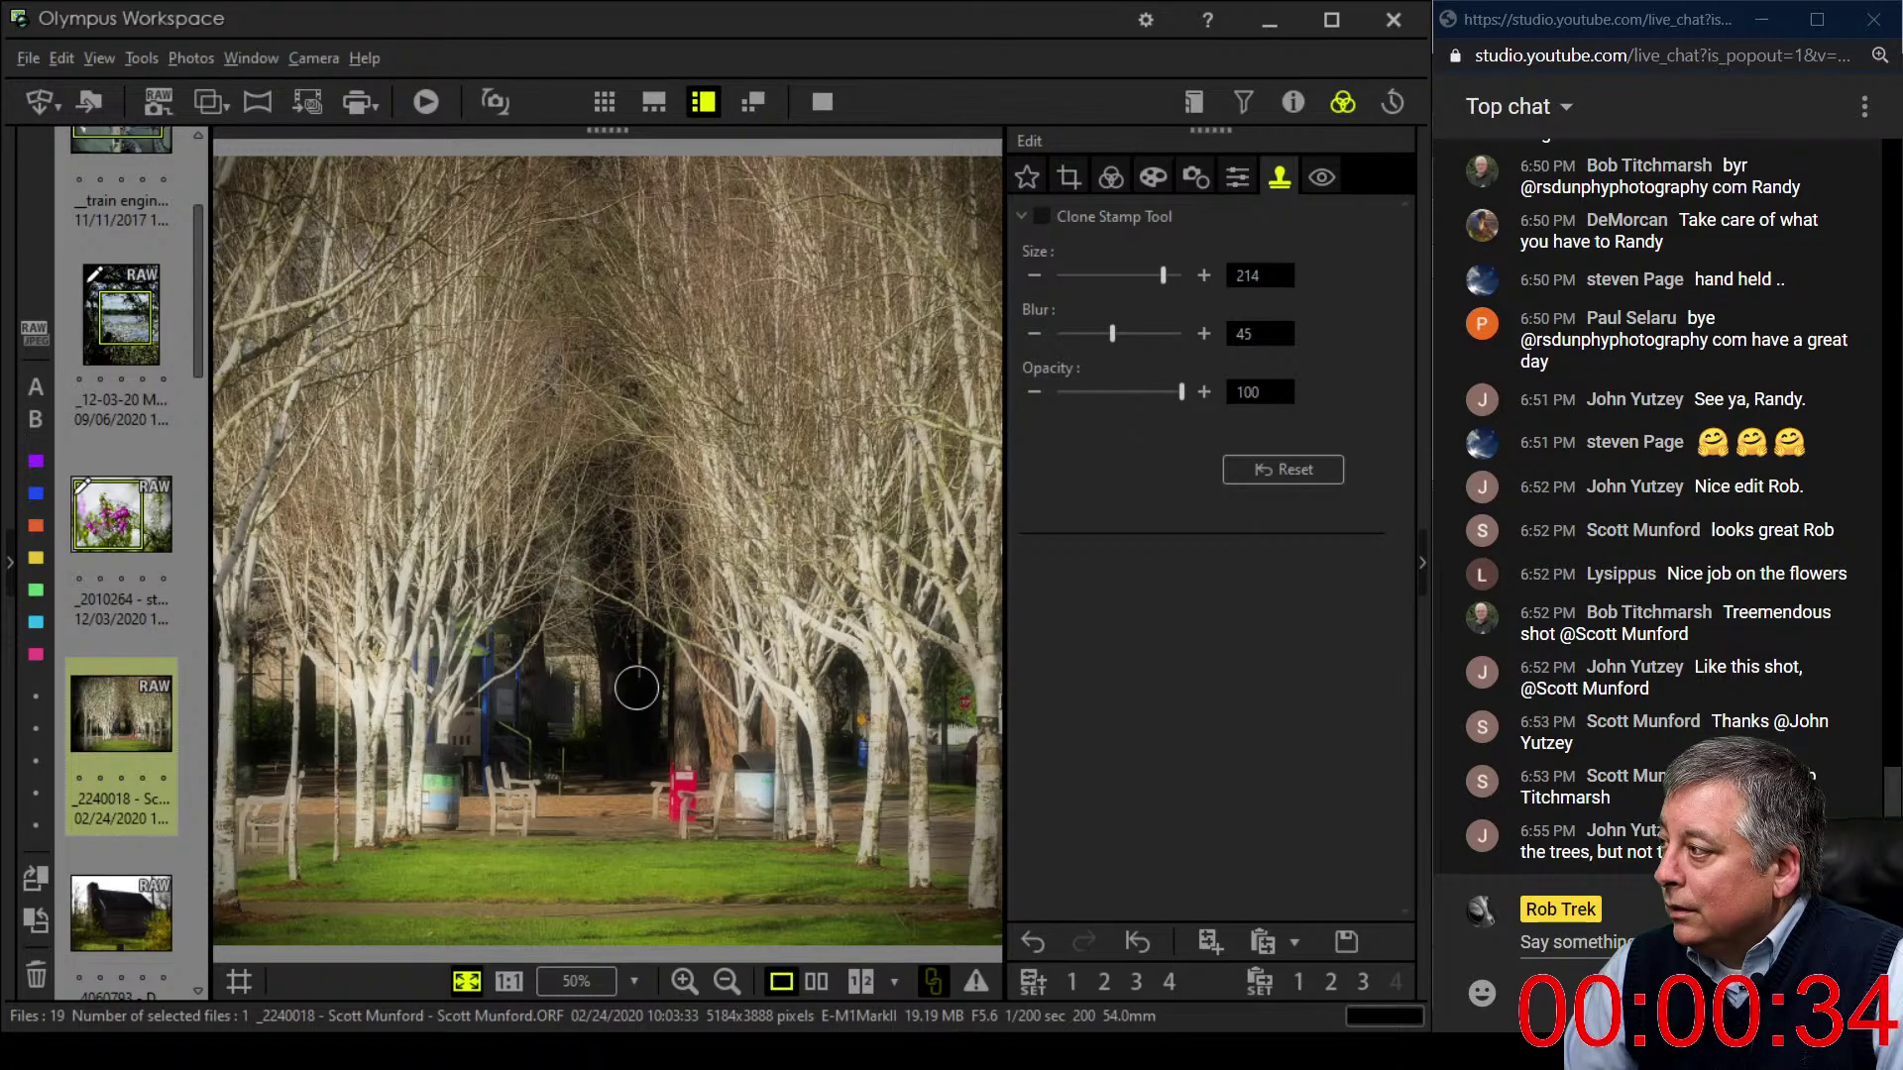
pyautogui.click(637, 688)
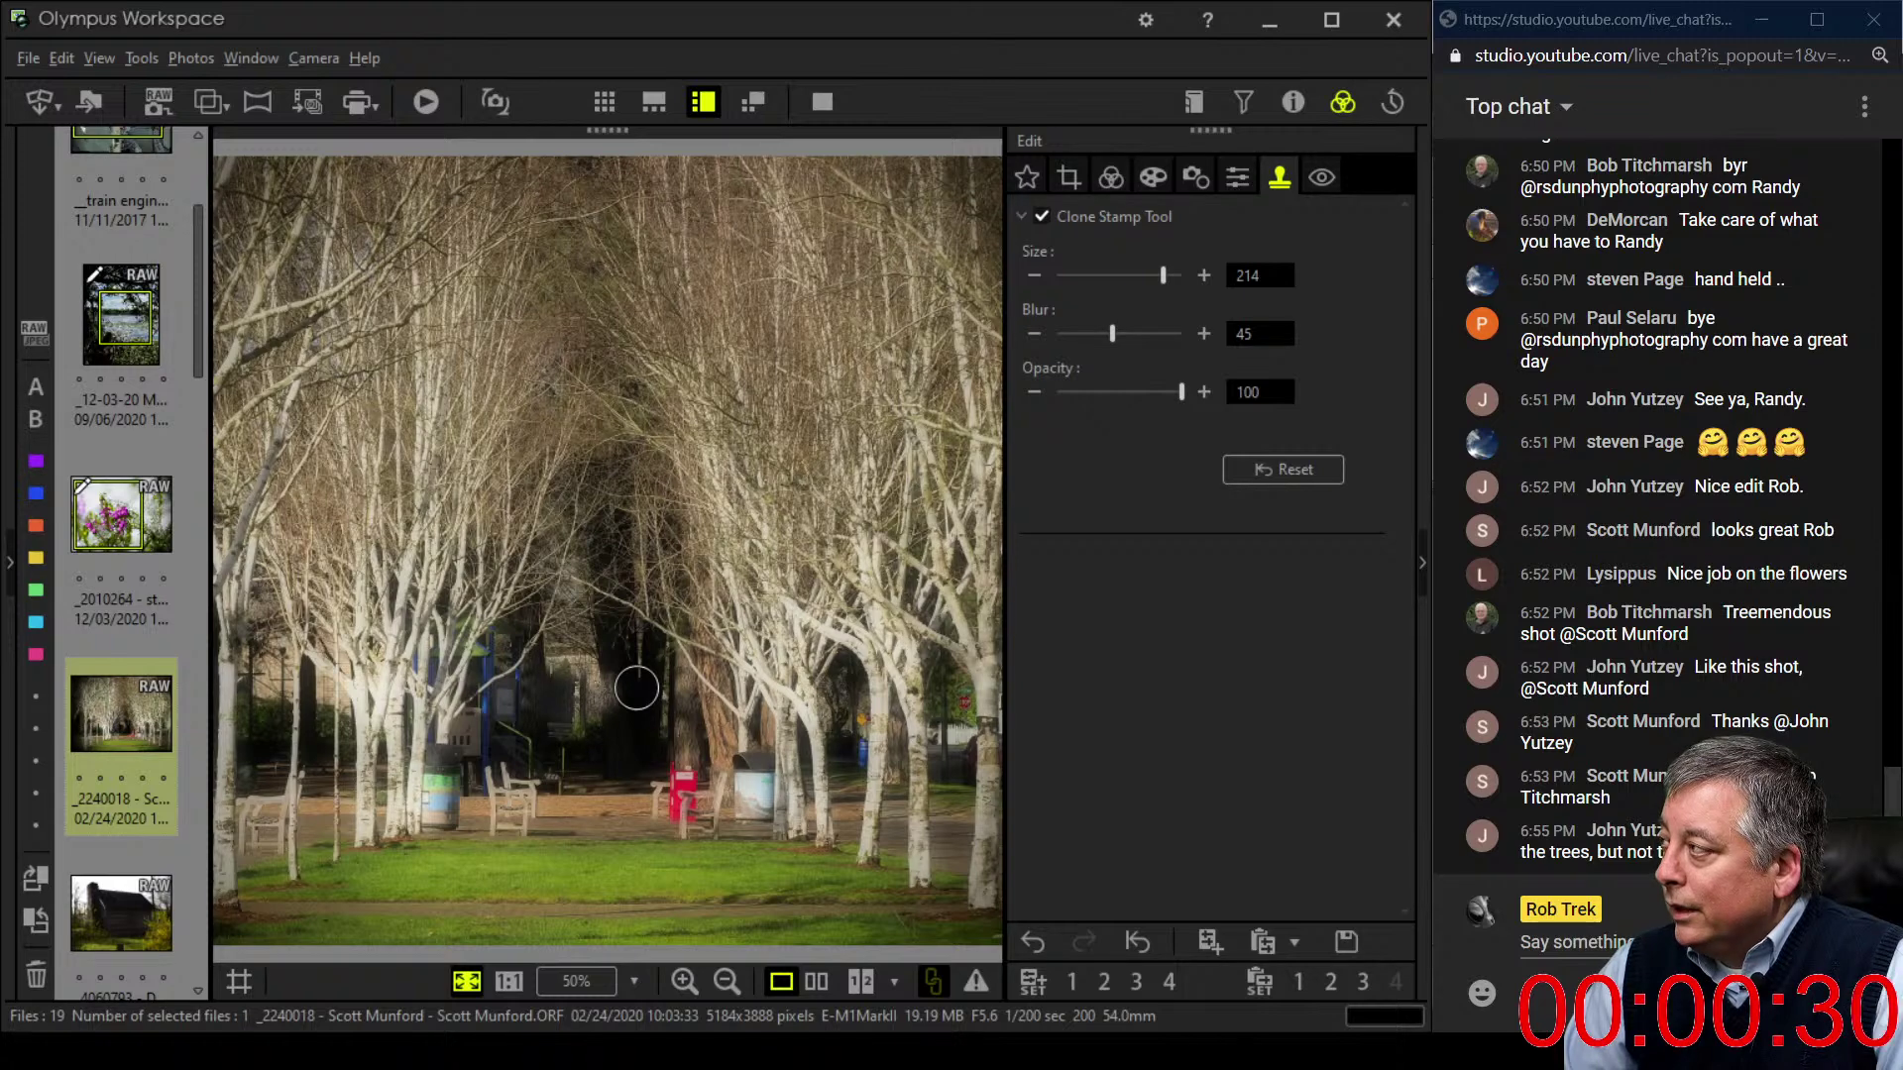
pyautogui.click(1282, 469)
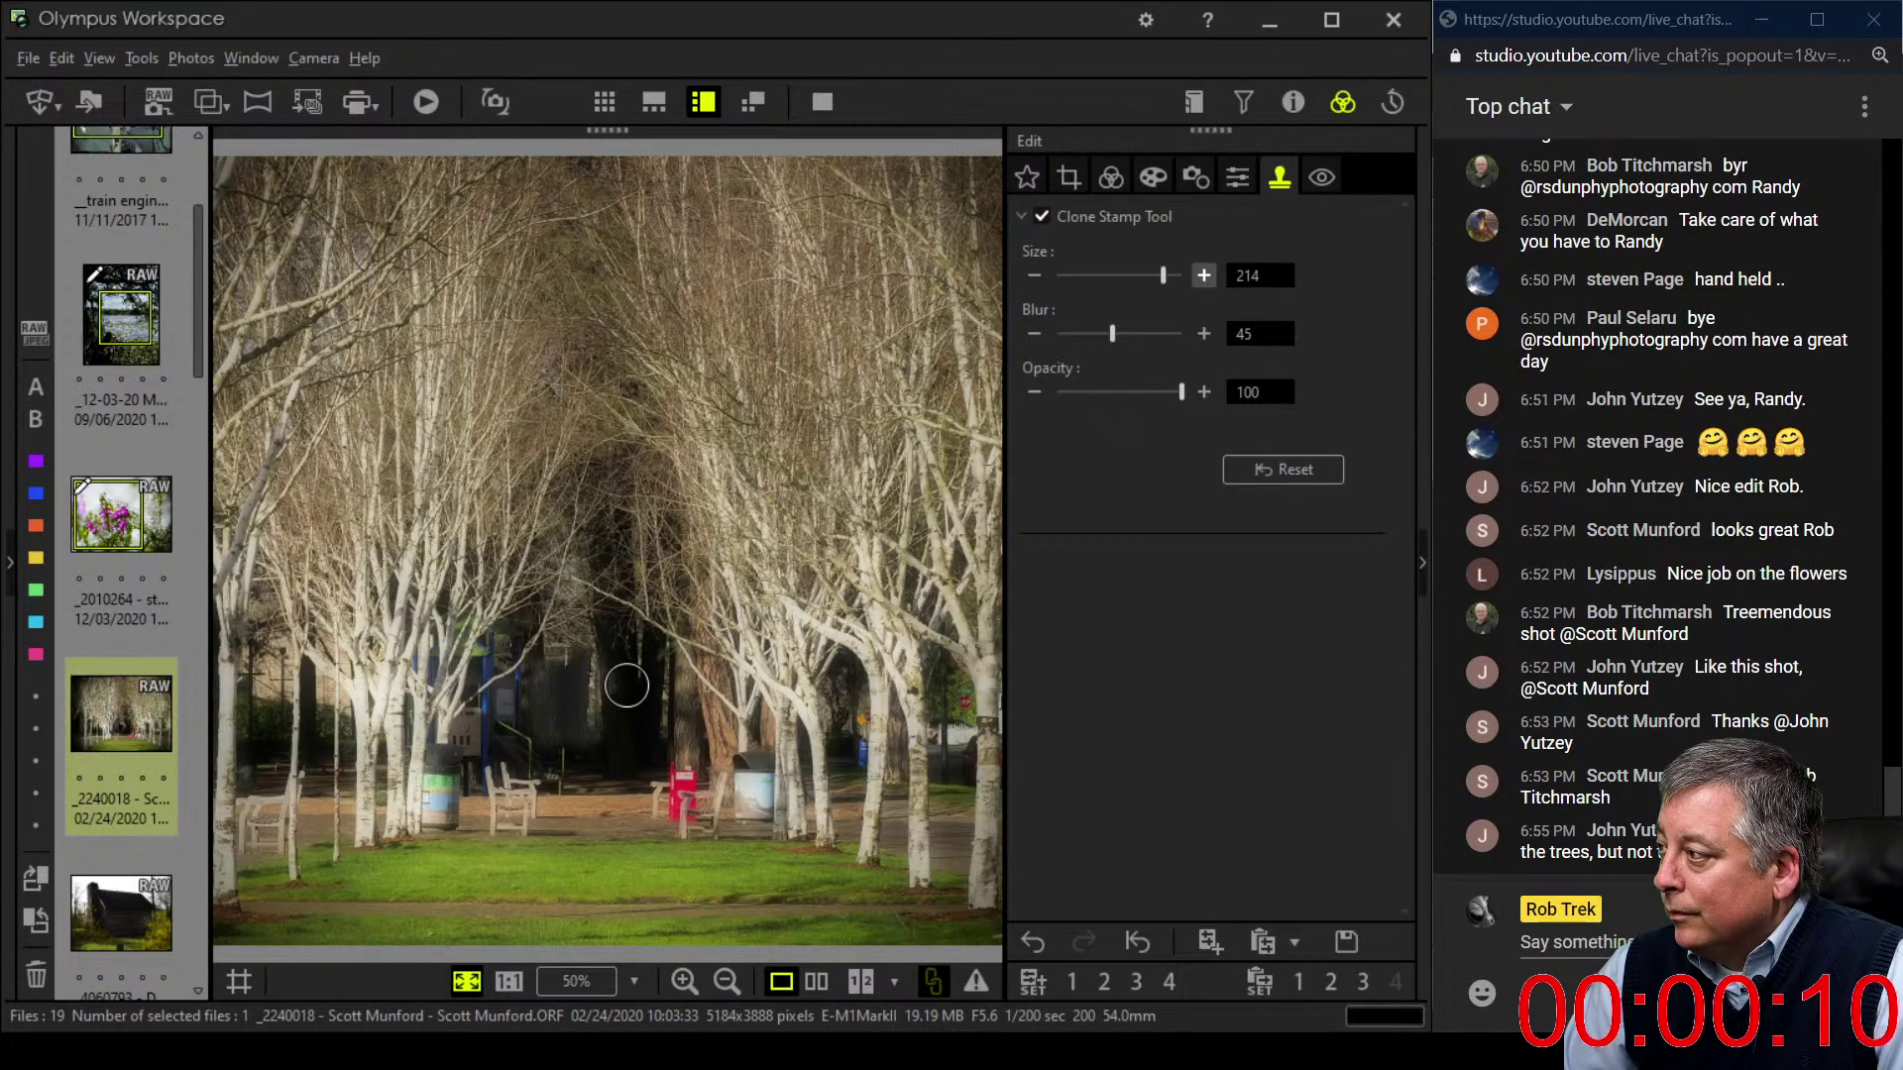
pyautogui.click(624, 704)
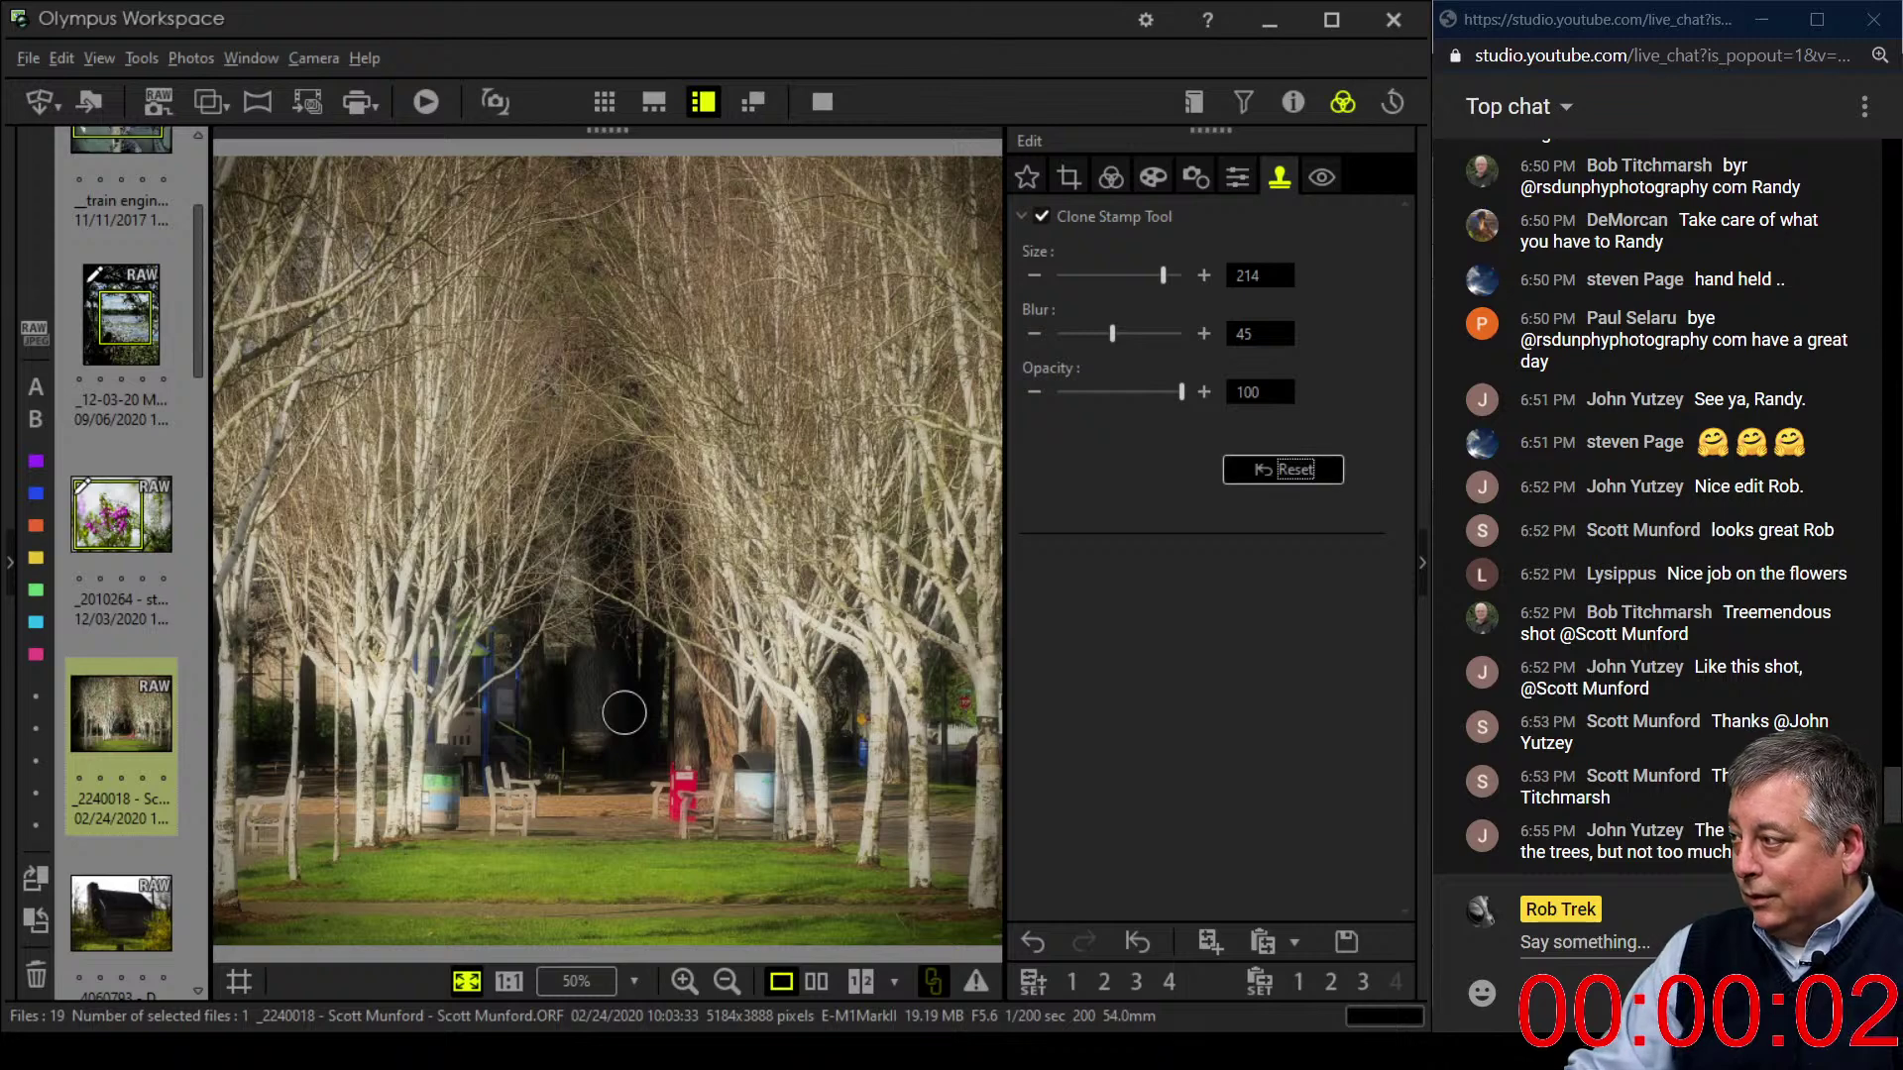
pyautogui.click(1284, 469)
# - Compare the edited birch photo side by side with its original and review it full screen
pyautogui.press('c')
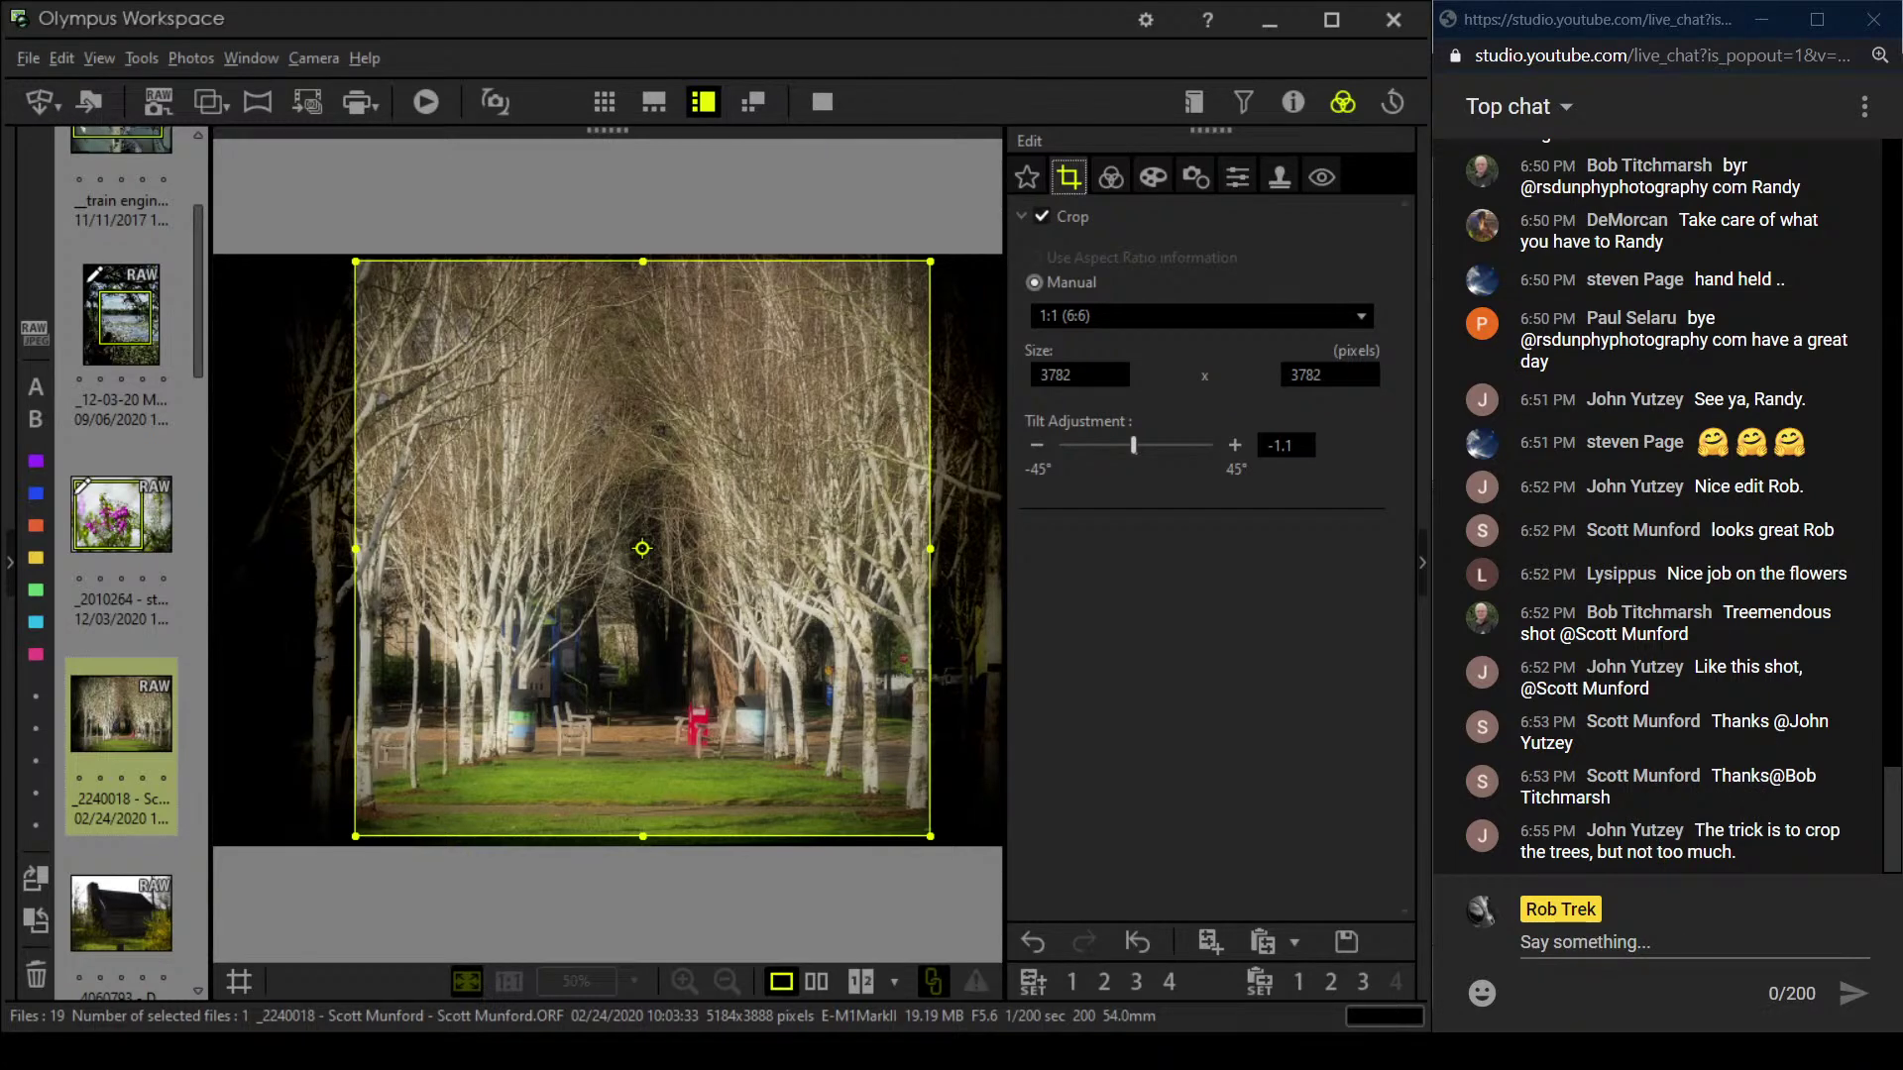
pyautogui.click(1111, 176)
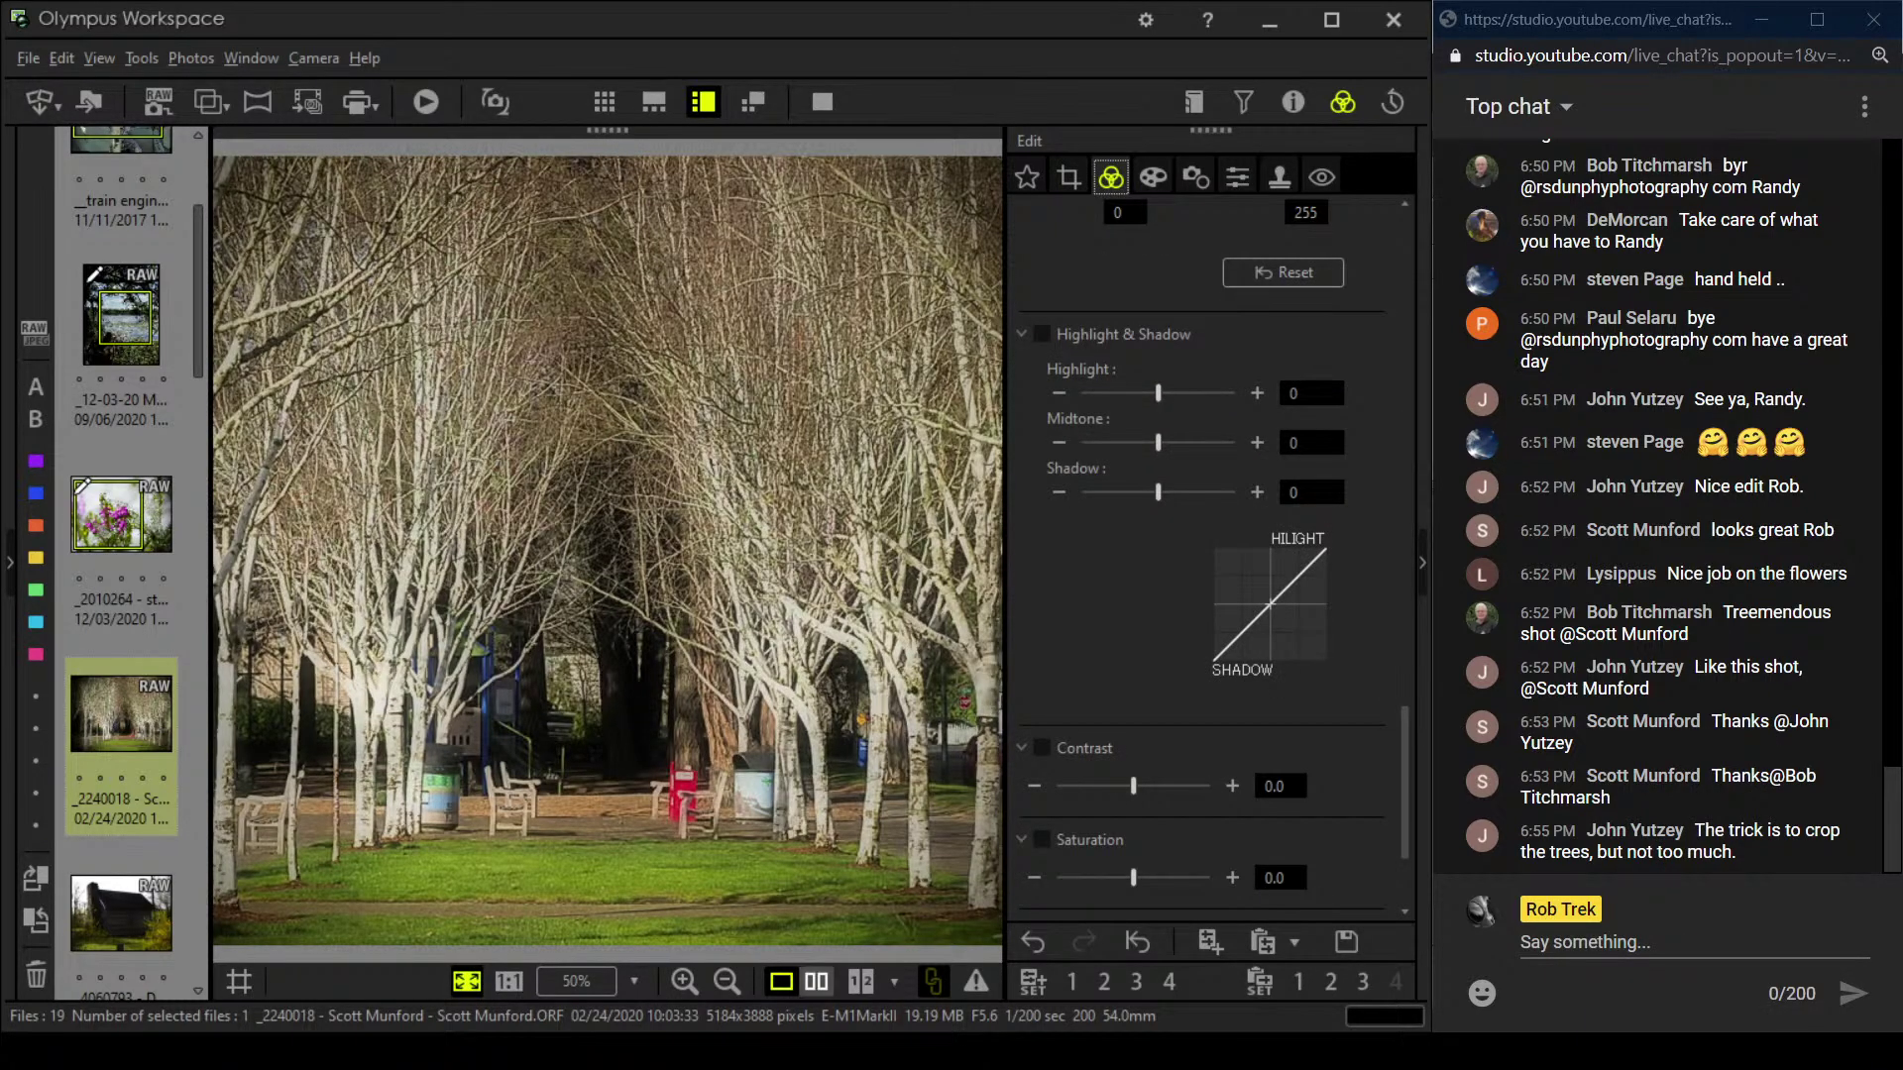
pyautogui.click(823, 101)
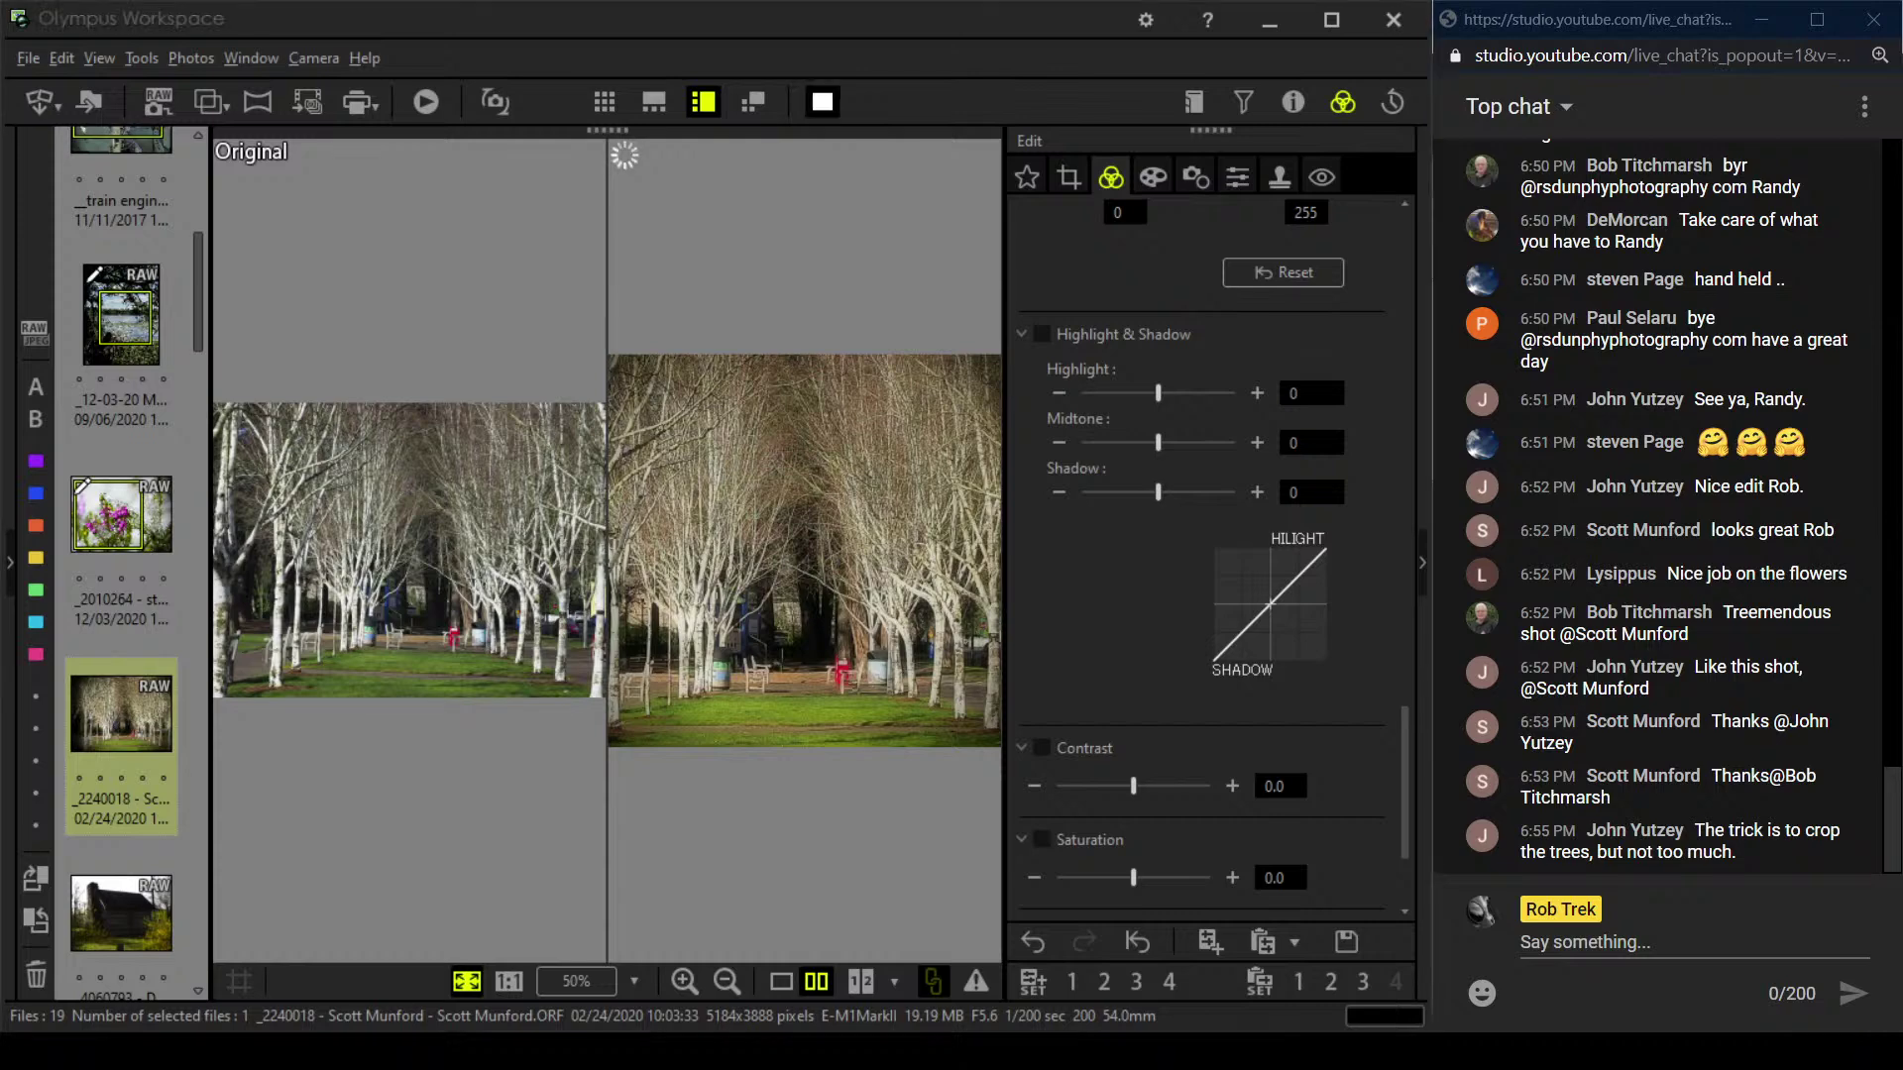
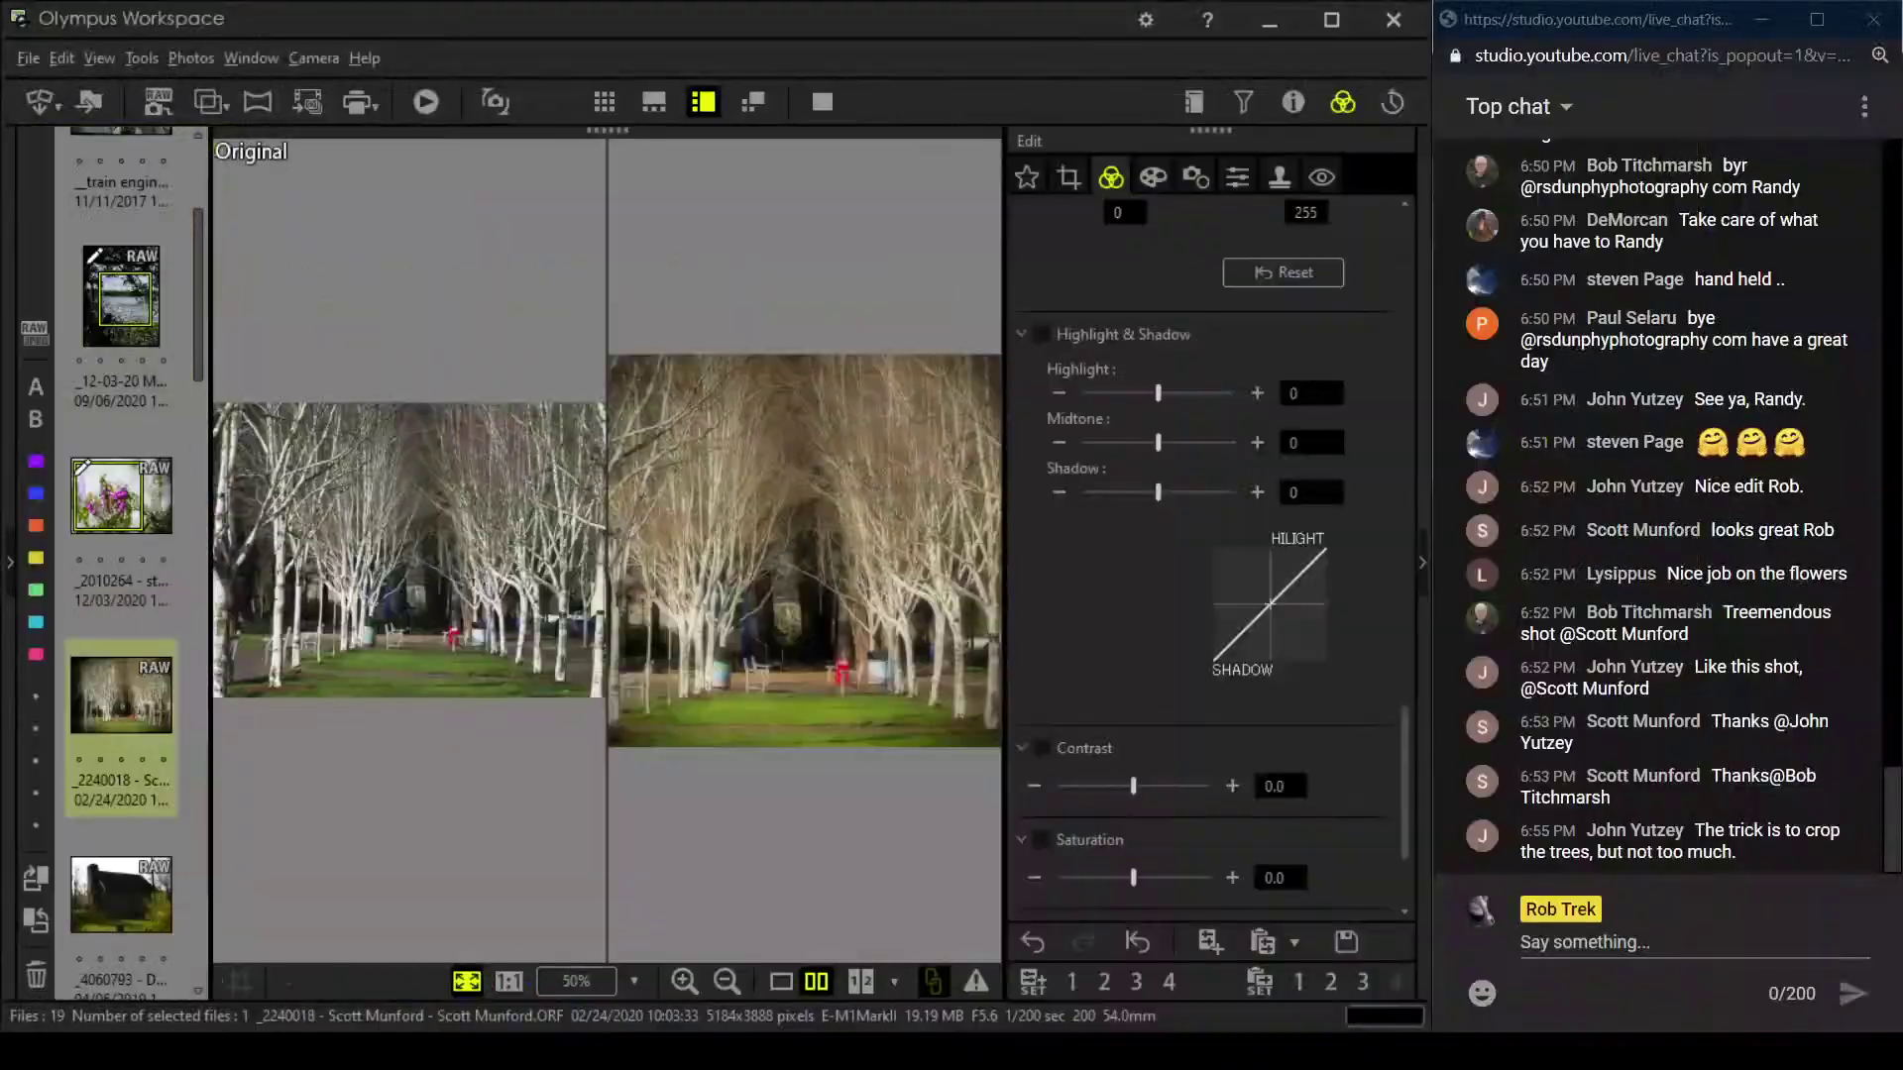
pyautogui.click(781, 981)
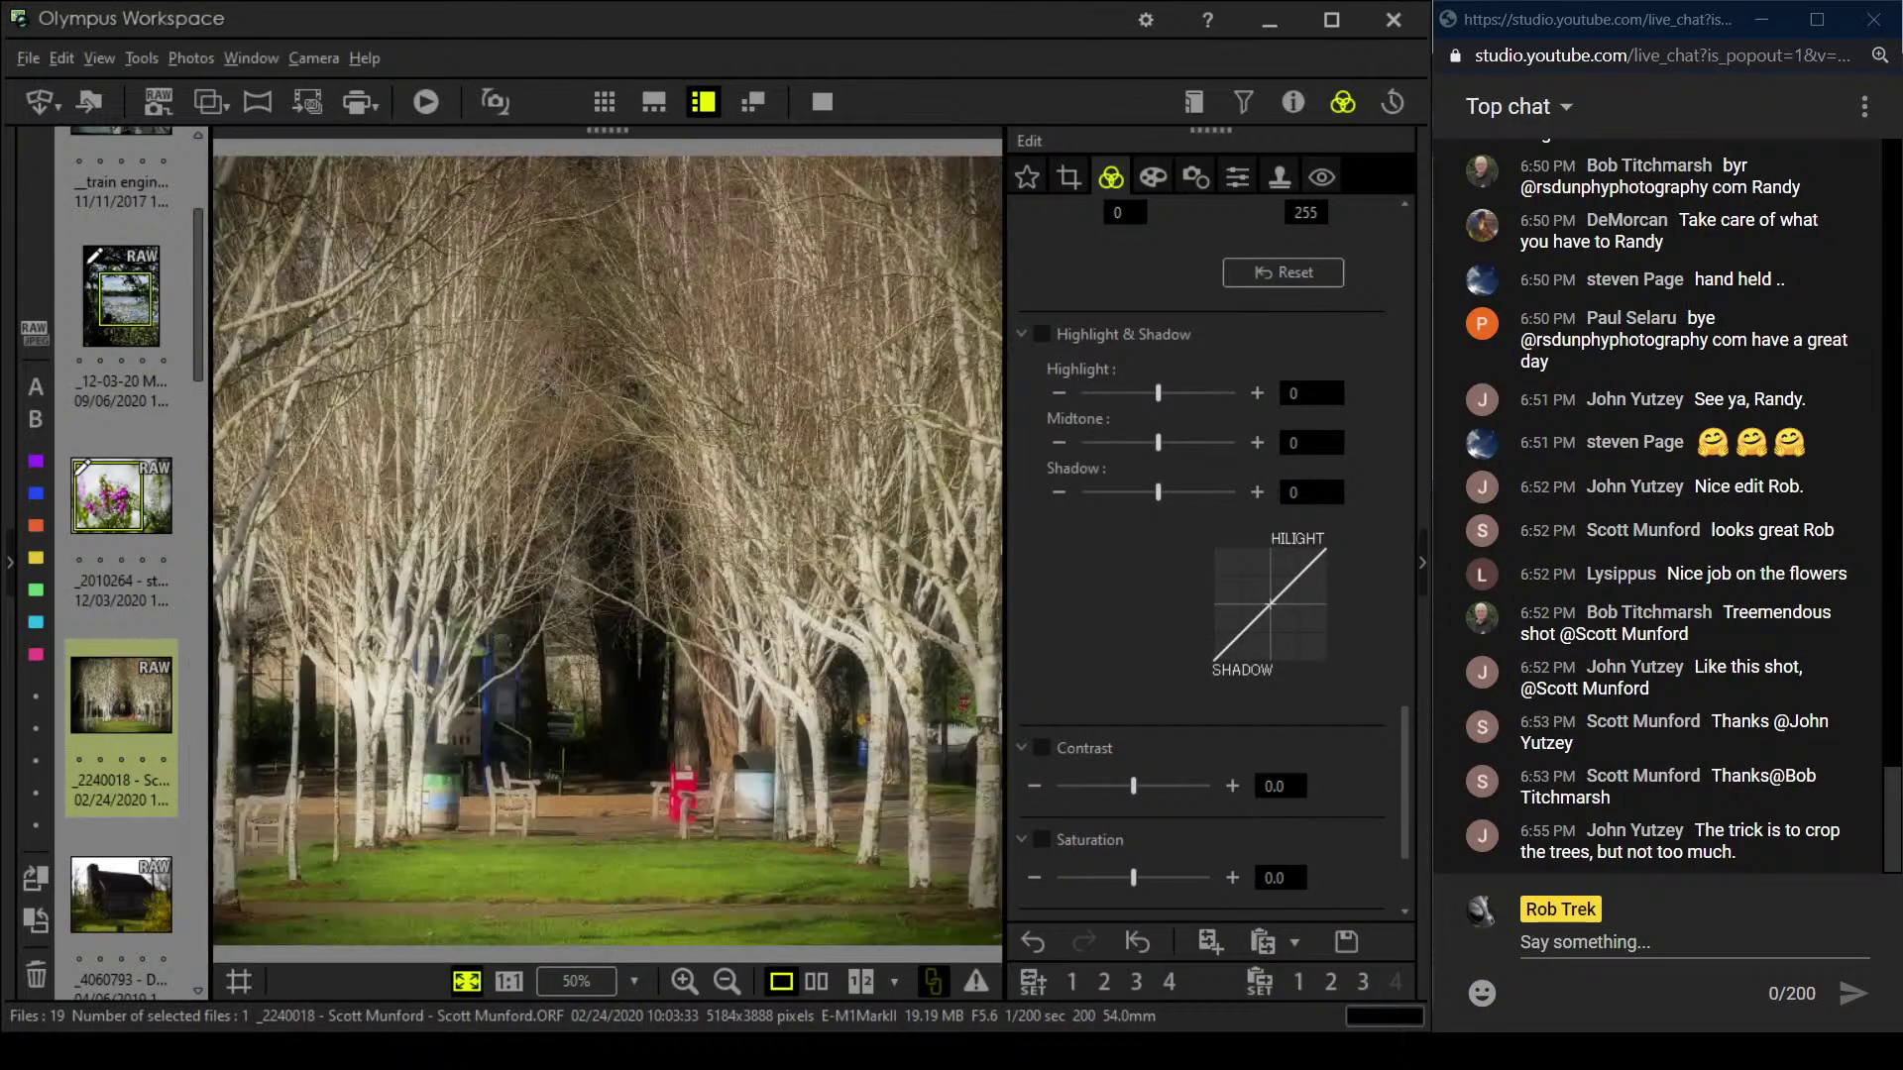
pyautogui.click(821, 101)
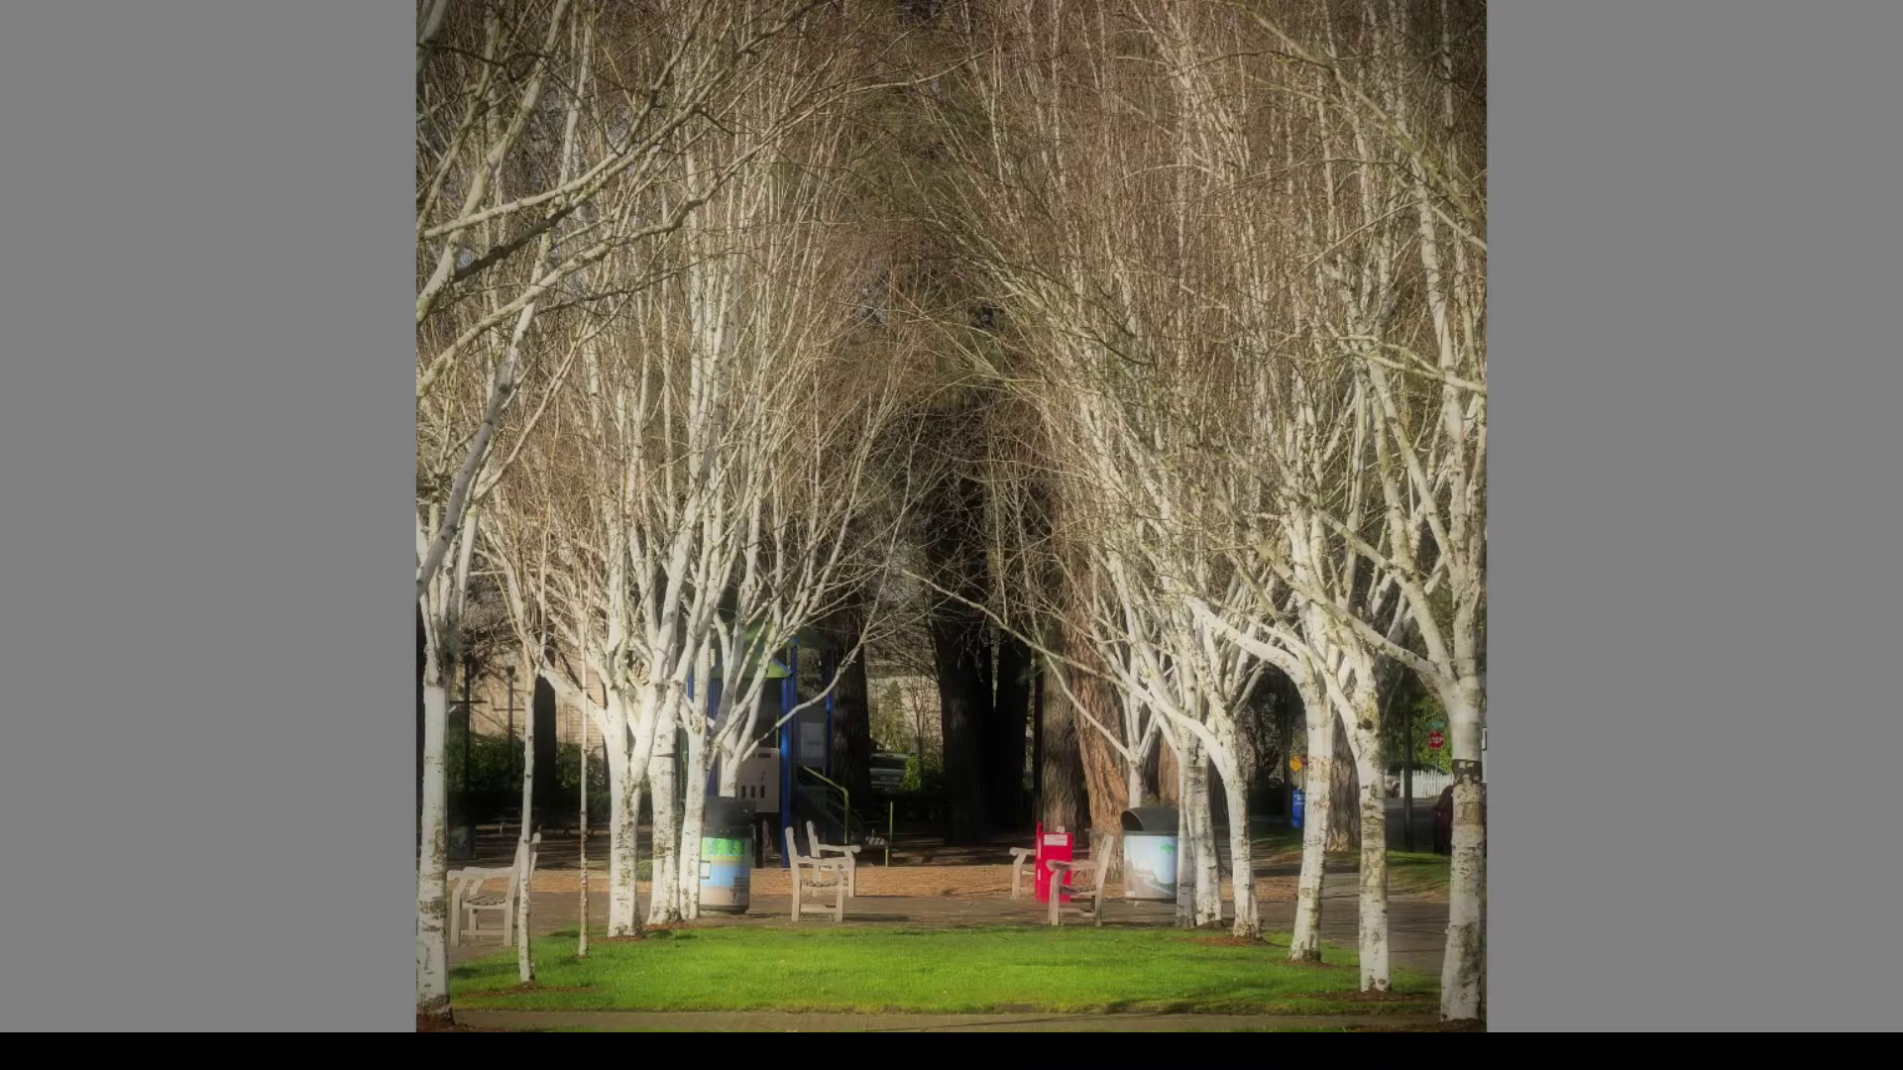
pyautogui.press('Escape')
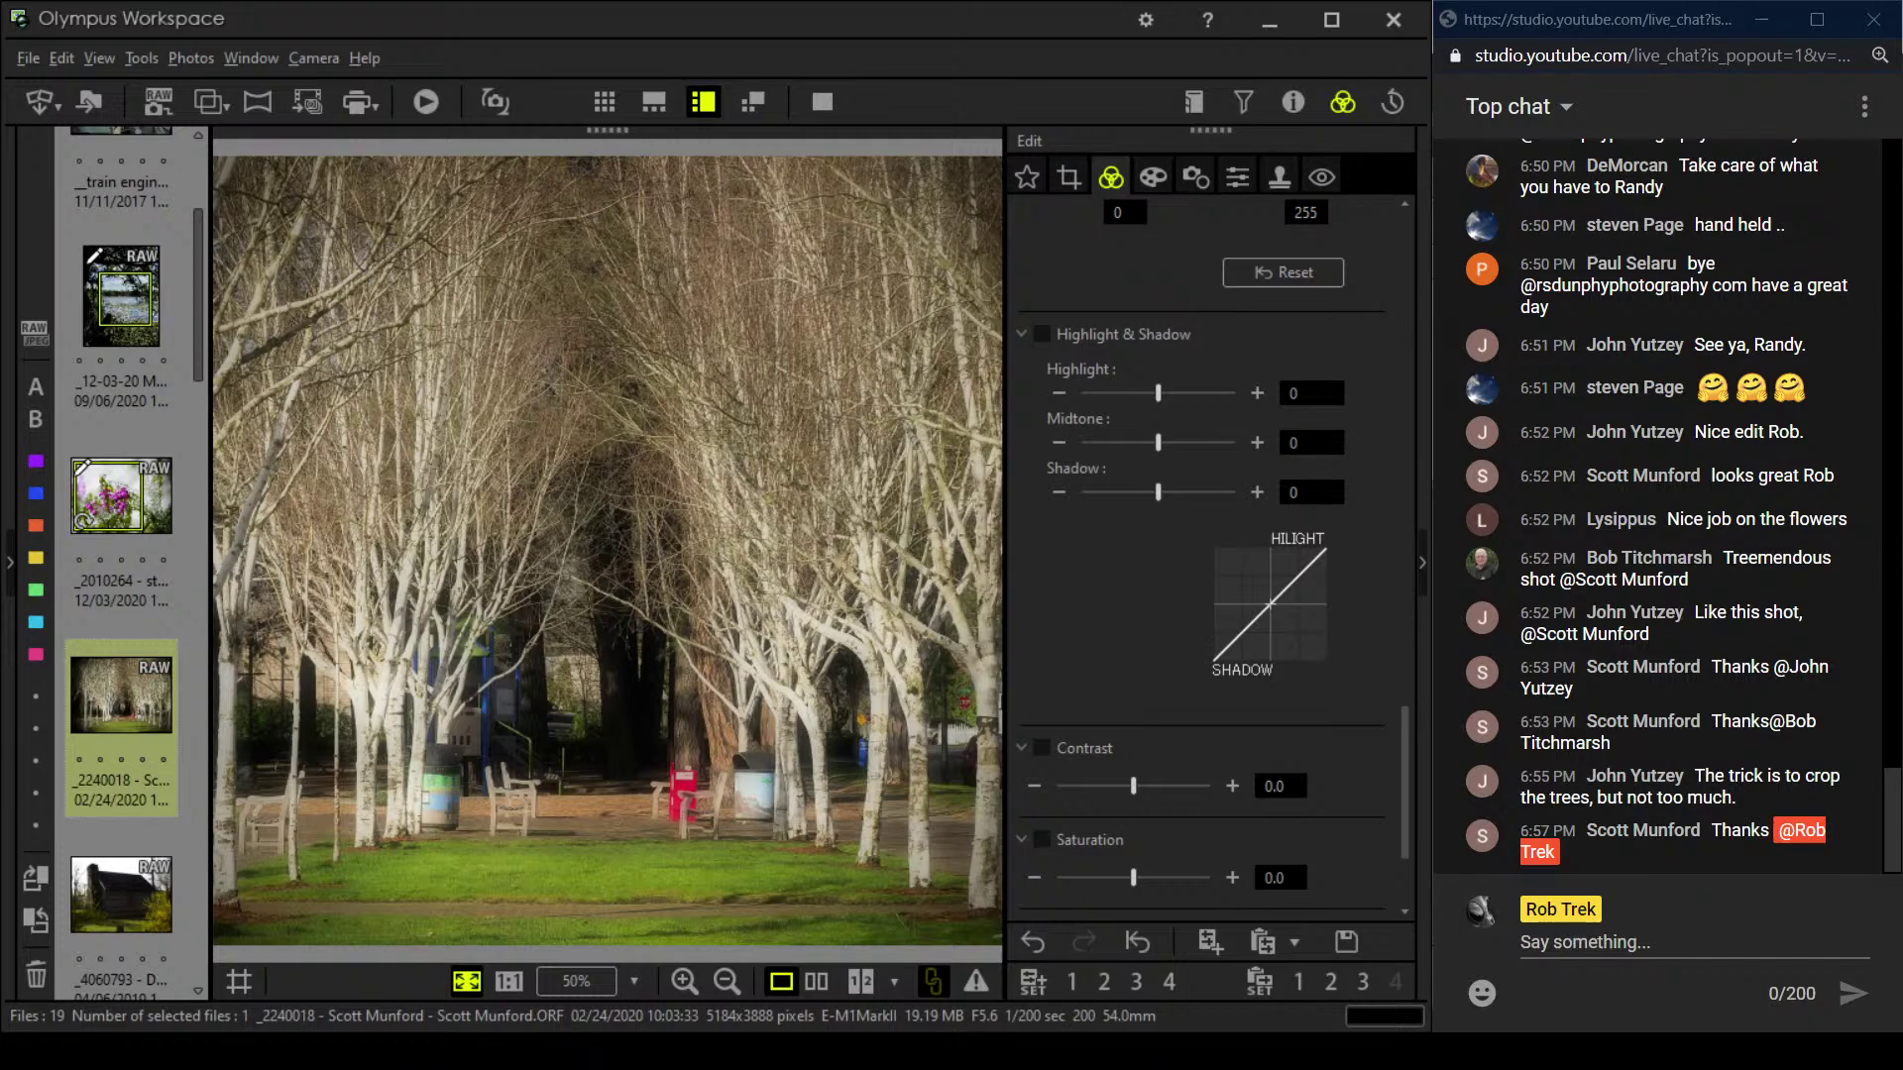
# - Open the log cabin photo and examine its shooting details and Color Space options
pyautogui.press('Right')
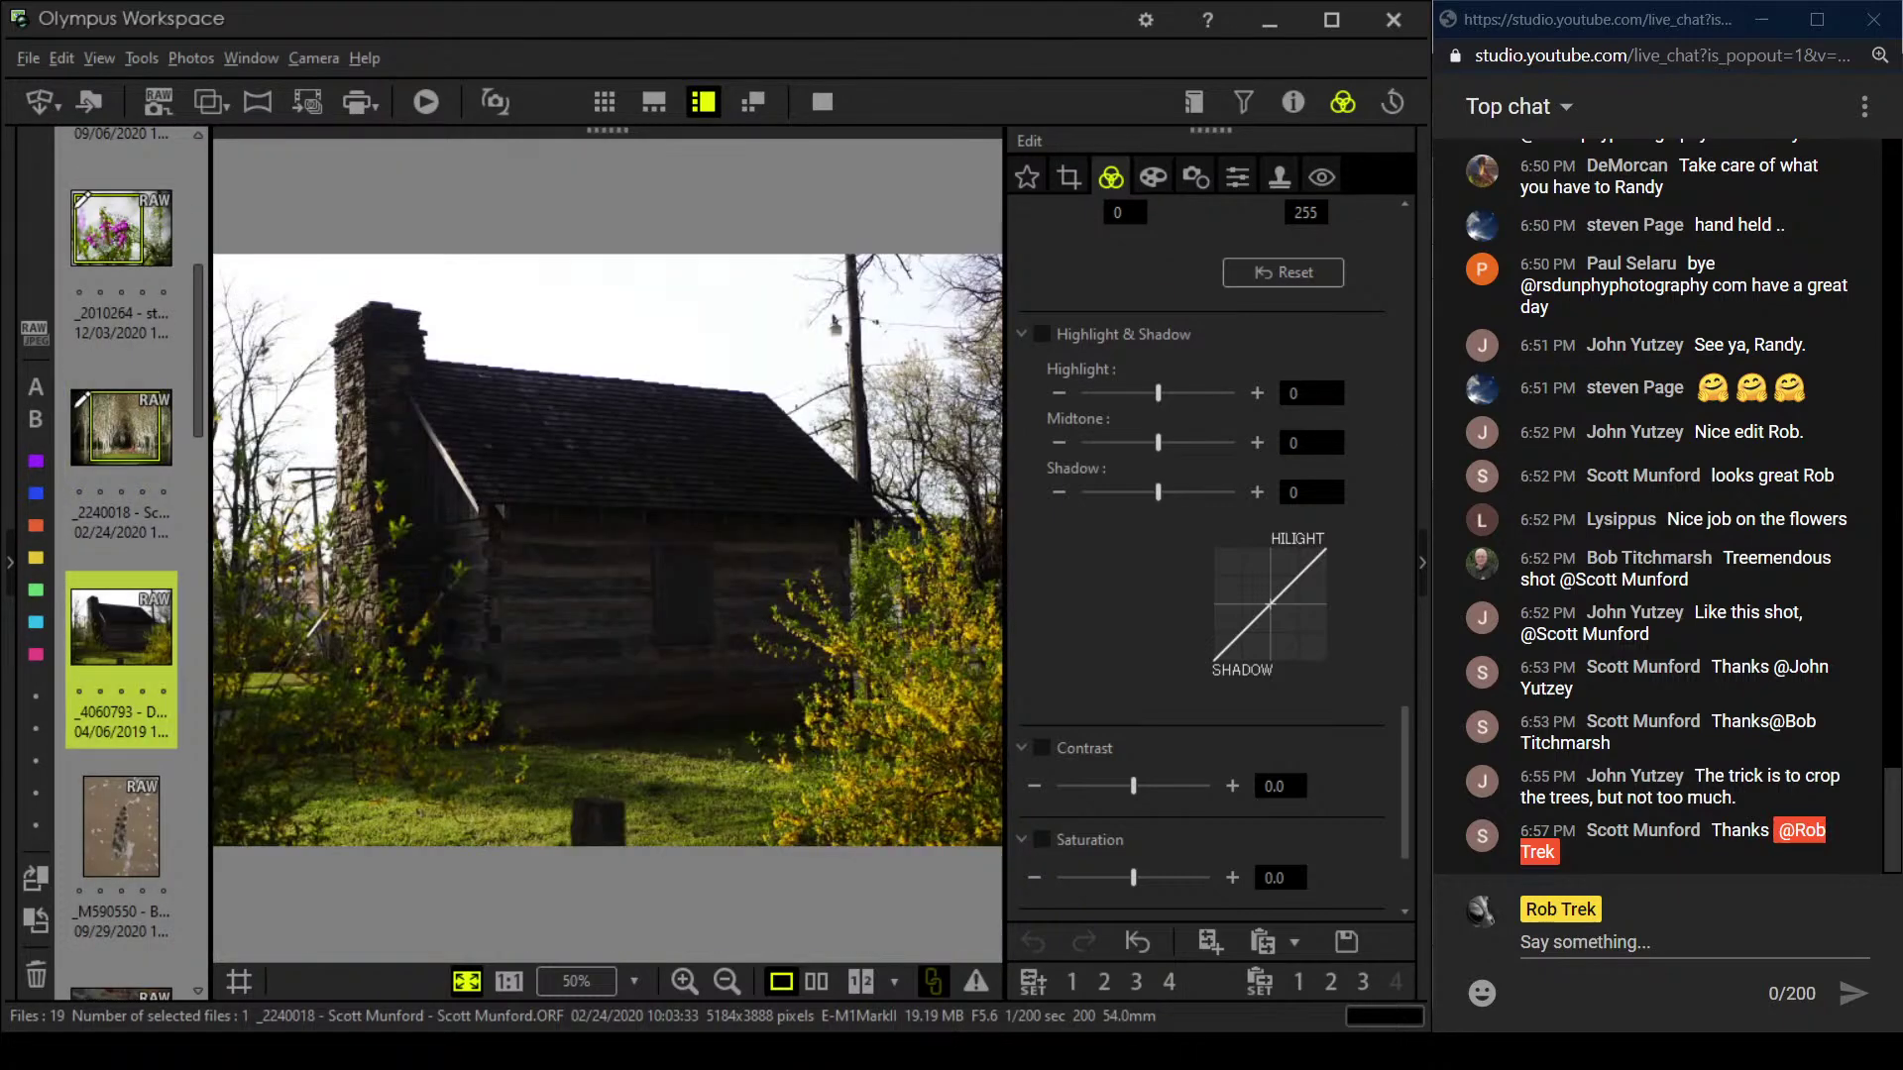
pyautogui.click(1294, 102)
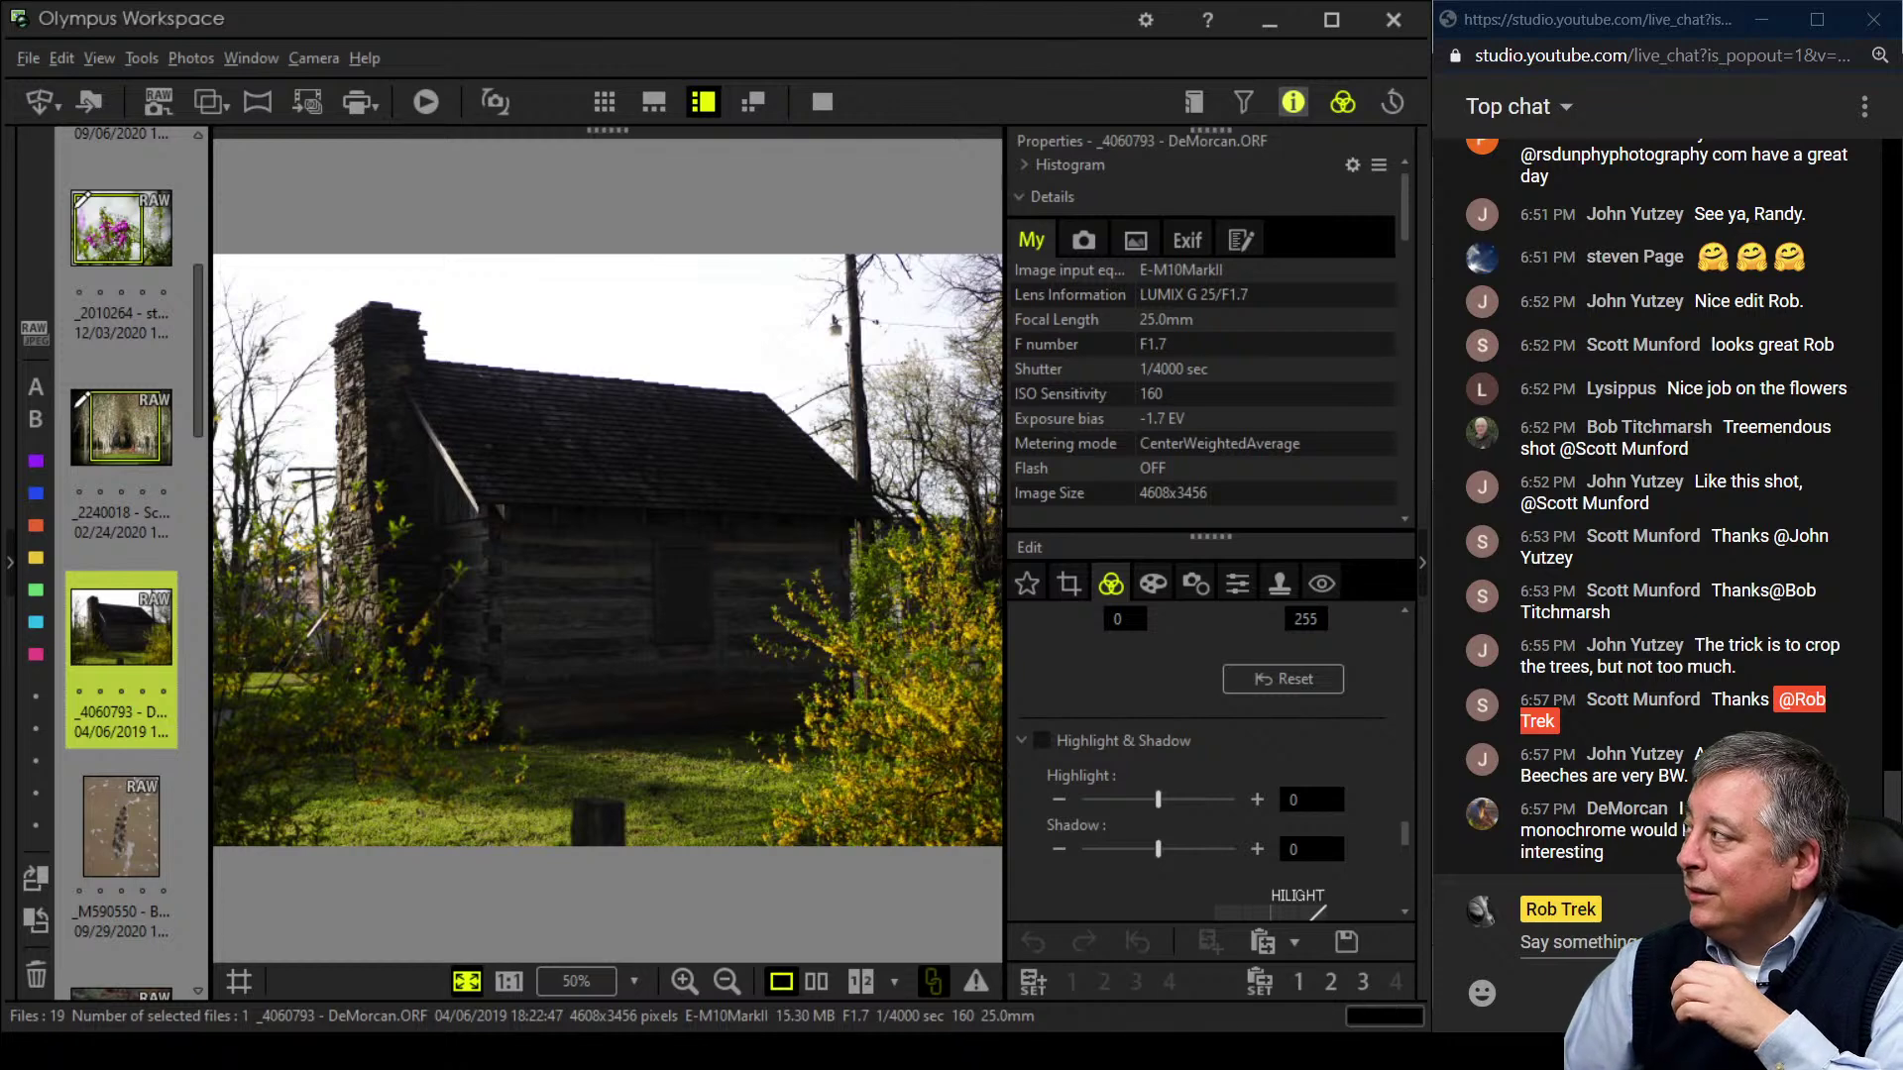
pyautogui.click(1293, 102)
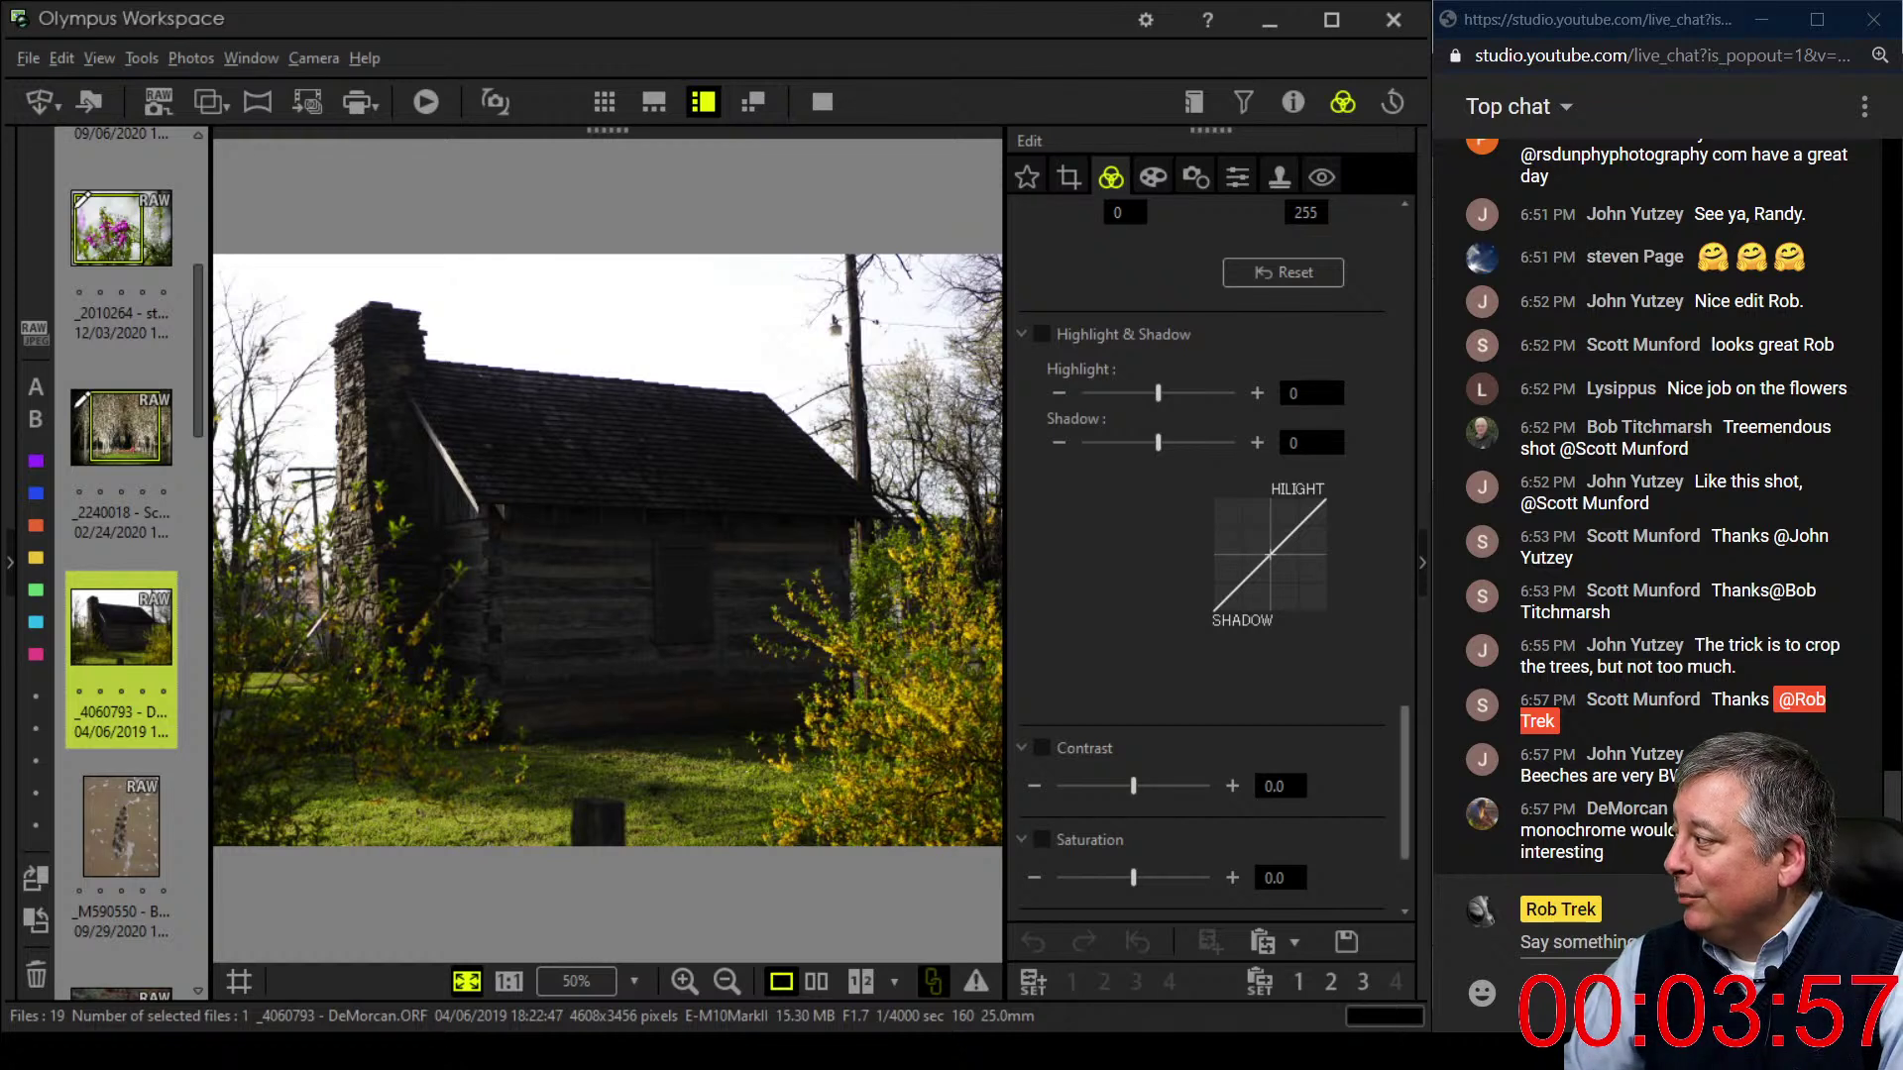
pyautogui.scroll(-3, 1200, 555)
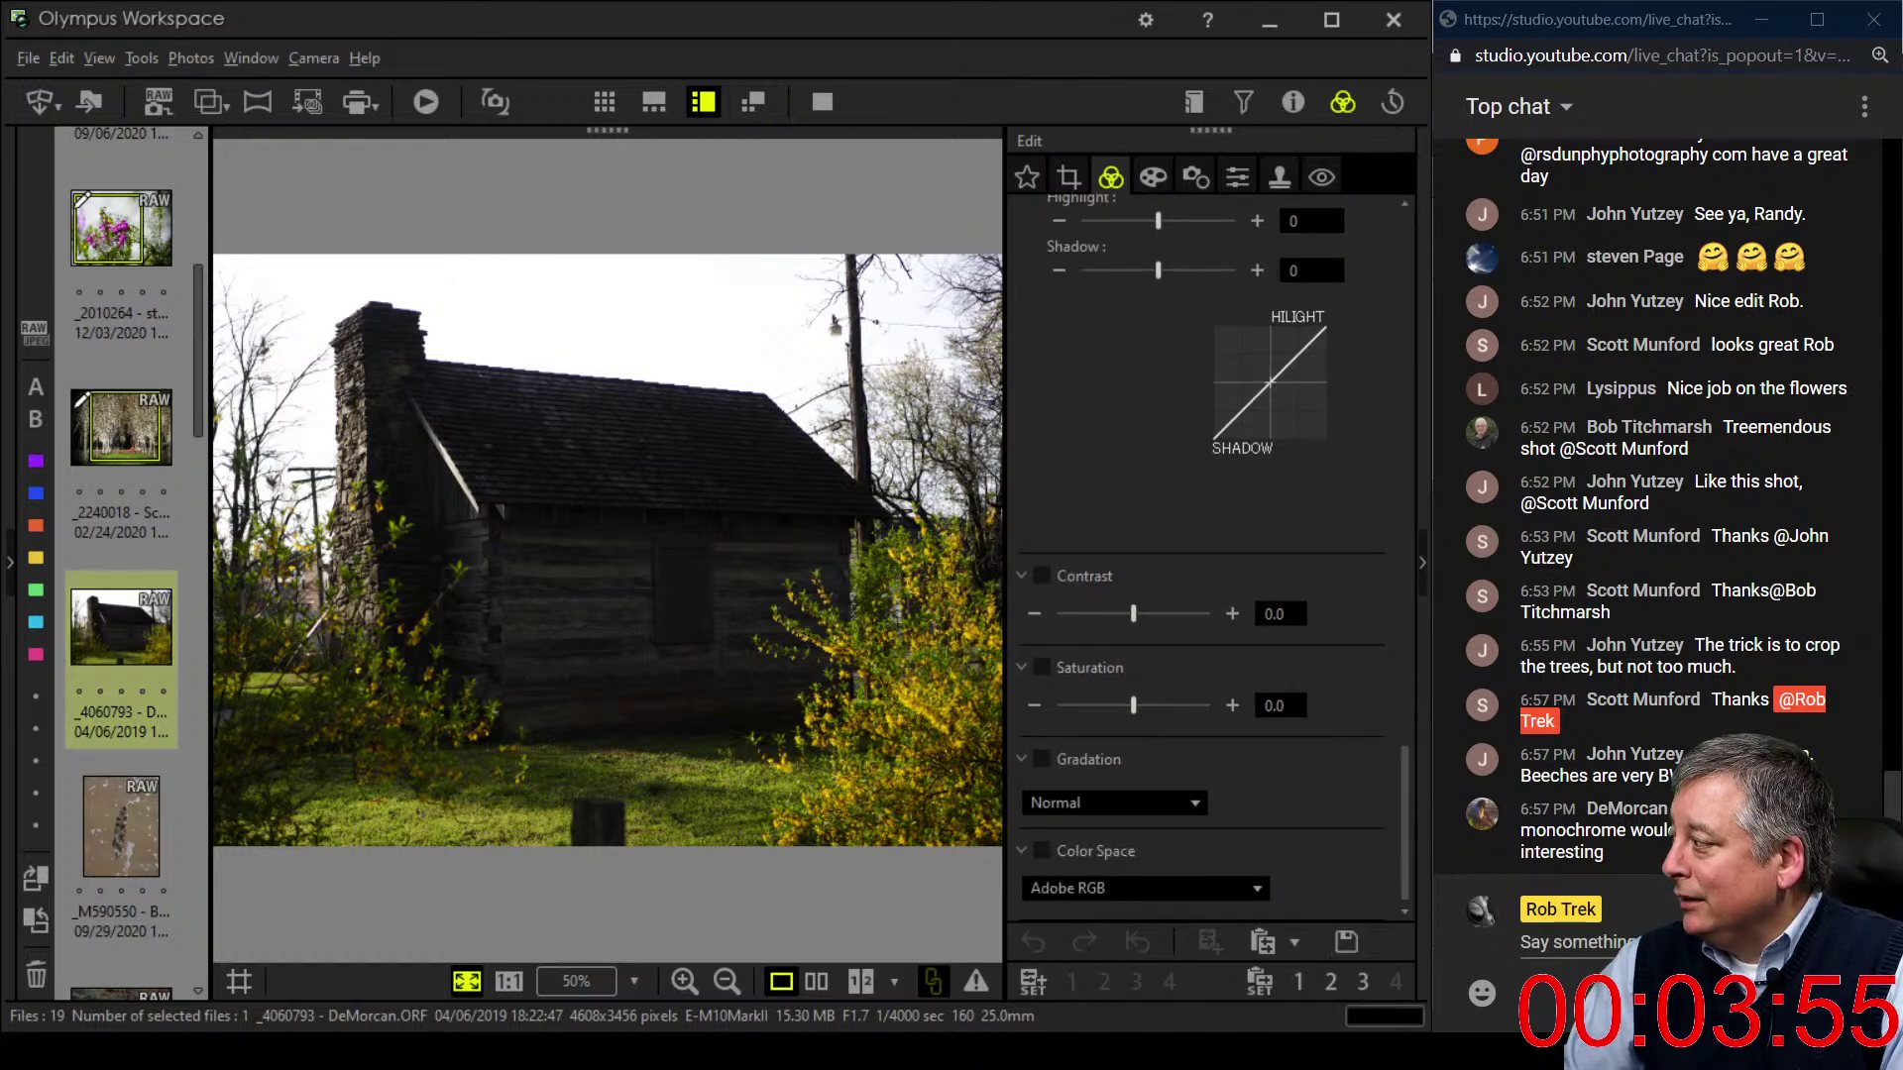
pyautogui.click(1144, 888)
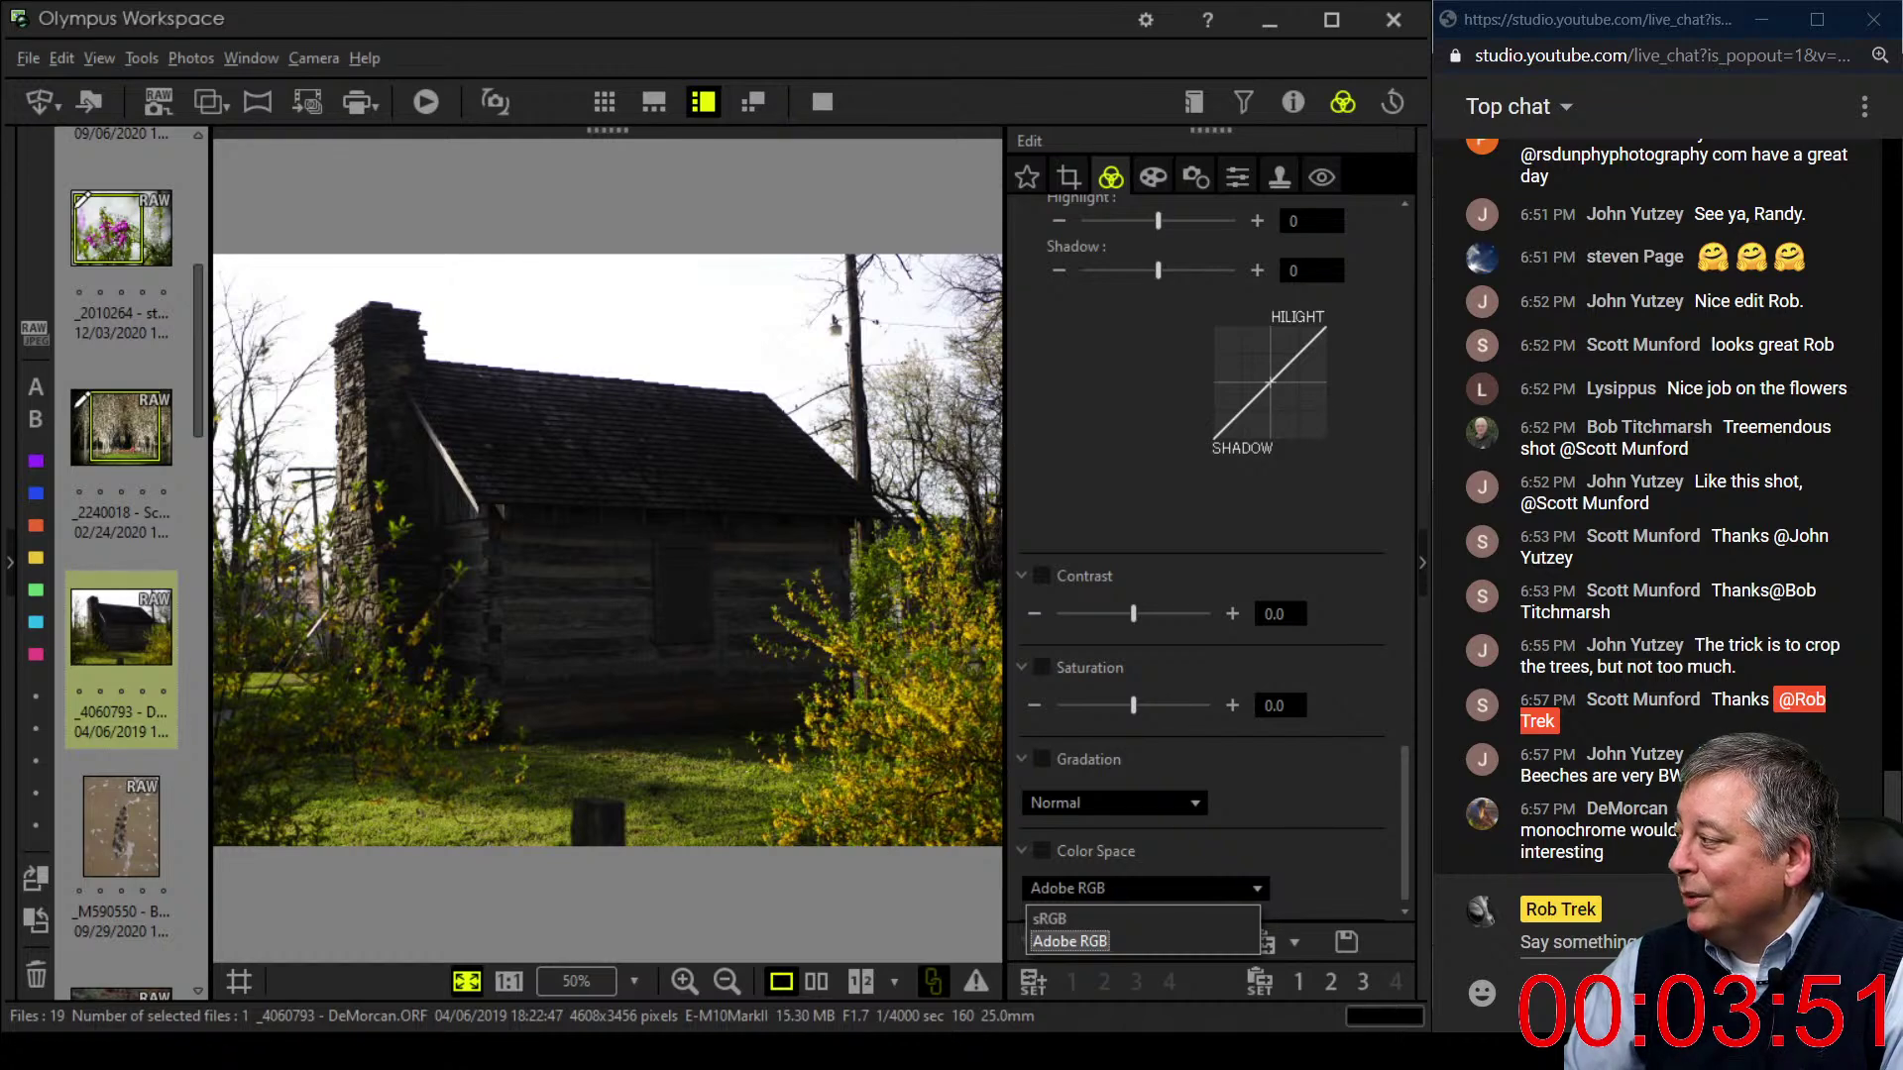
pyautogui.scroll(10, 1210, 555)
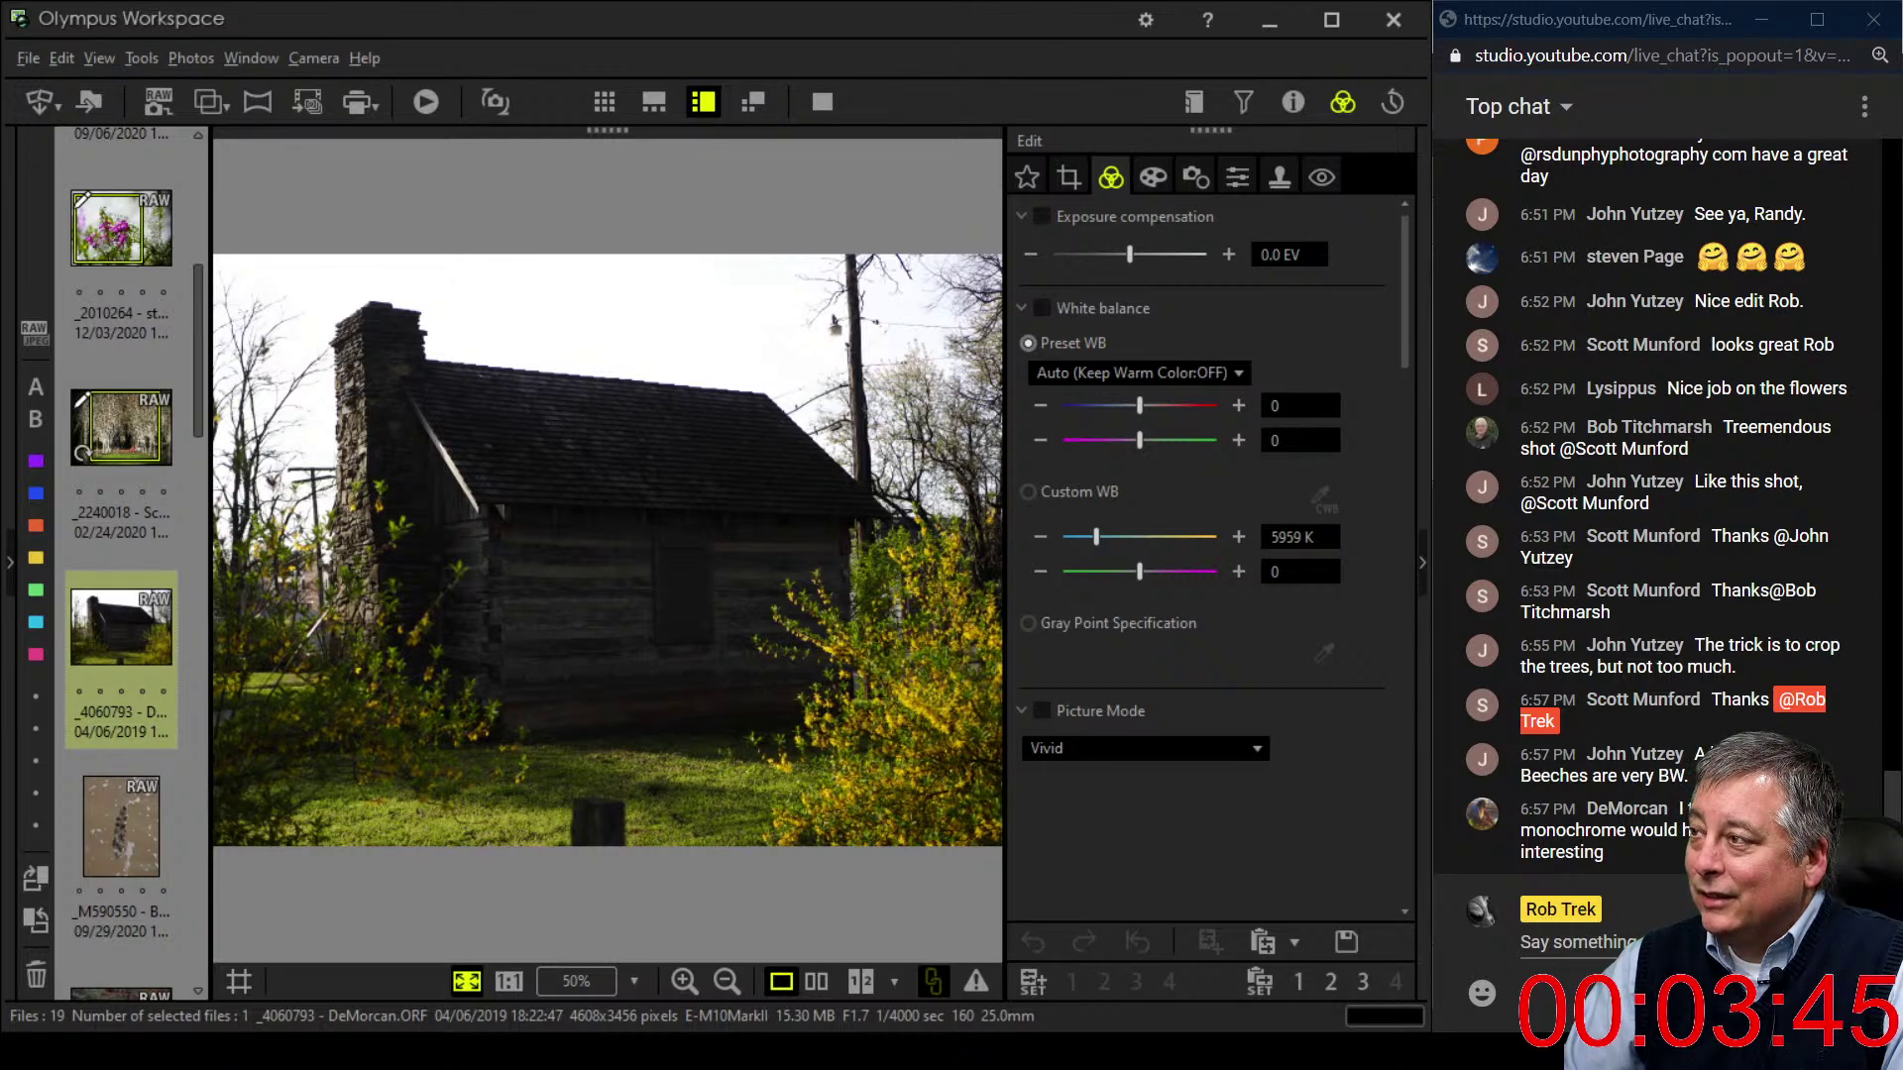
# - Convert the birch avenue photo to the Monotone picture mode with the R:Red B&W filter
pyautogui.click(121, 428)
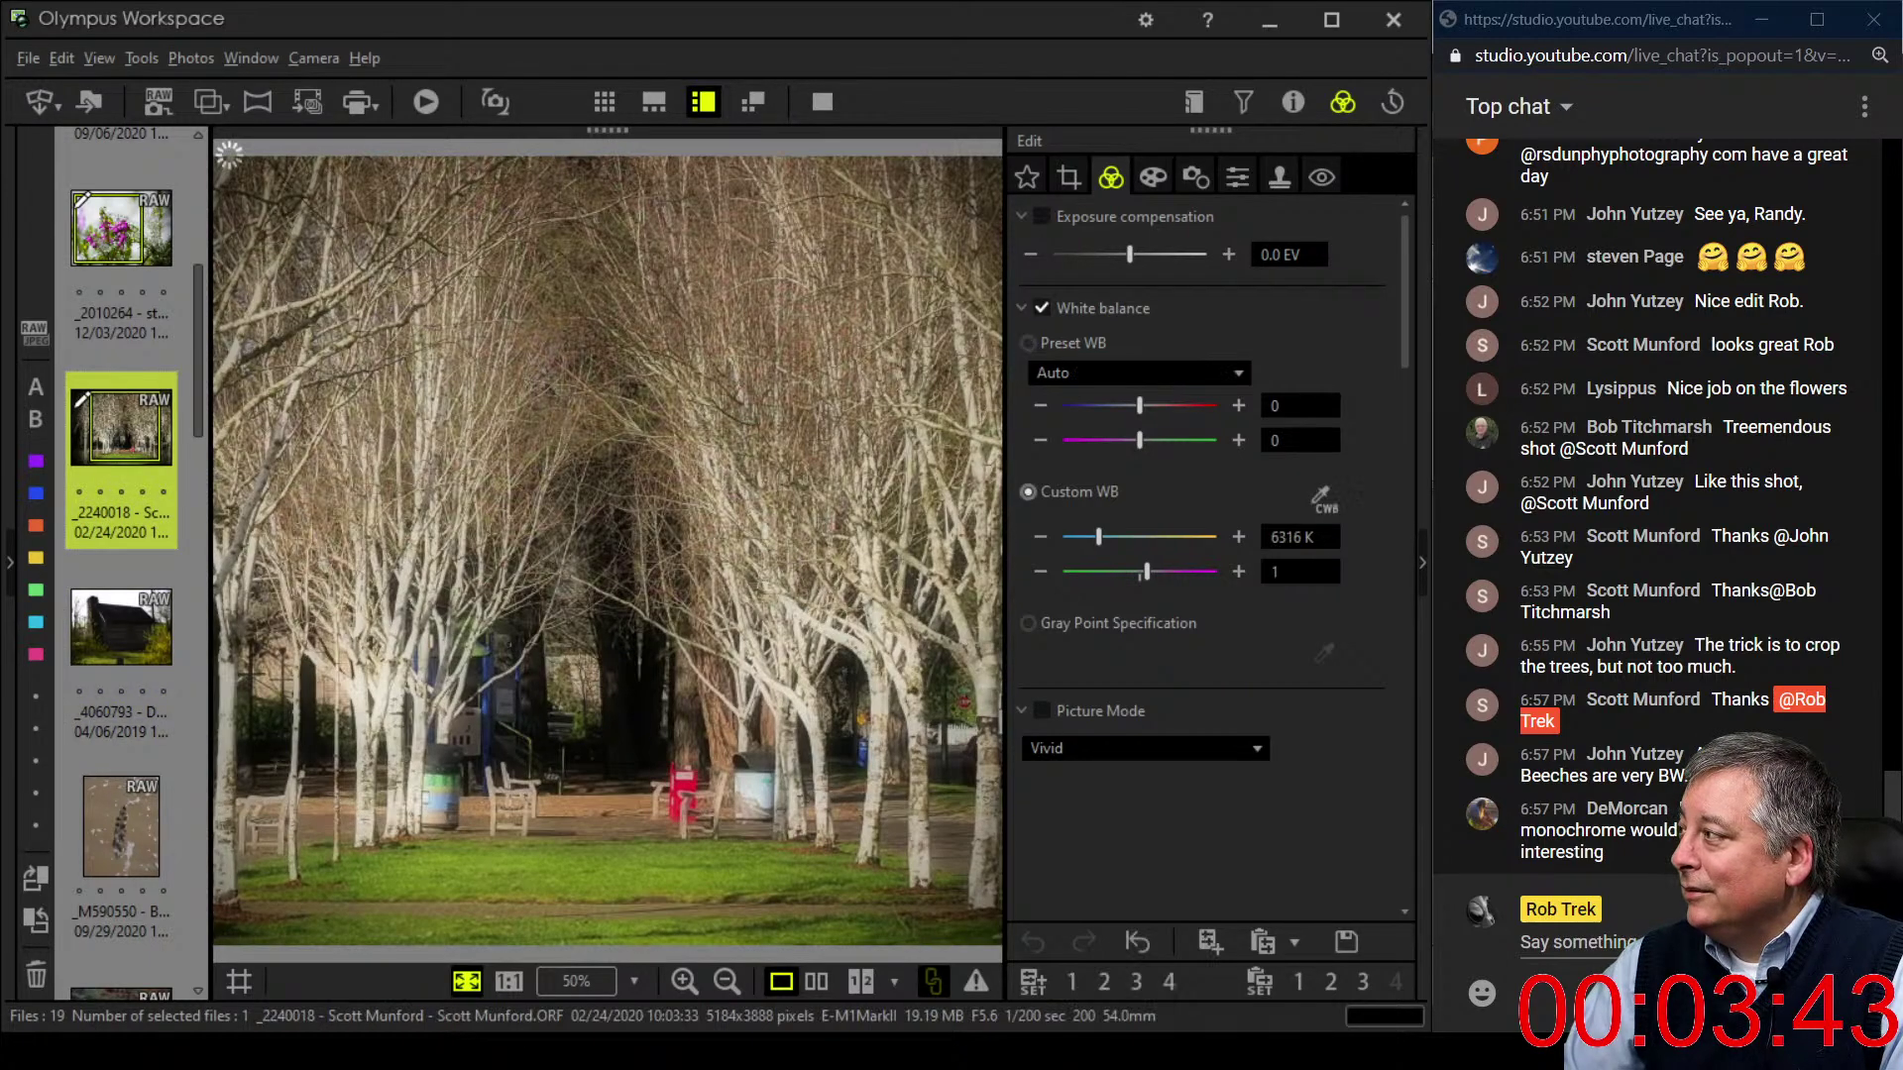
pyautogui.click(1145, 749)
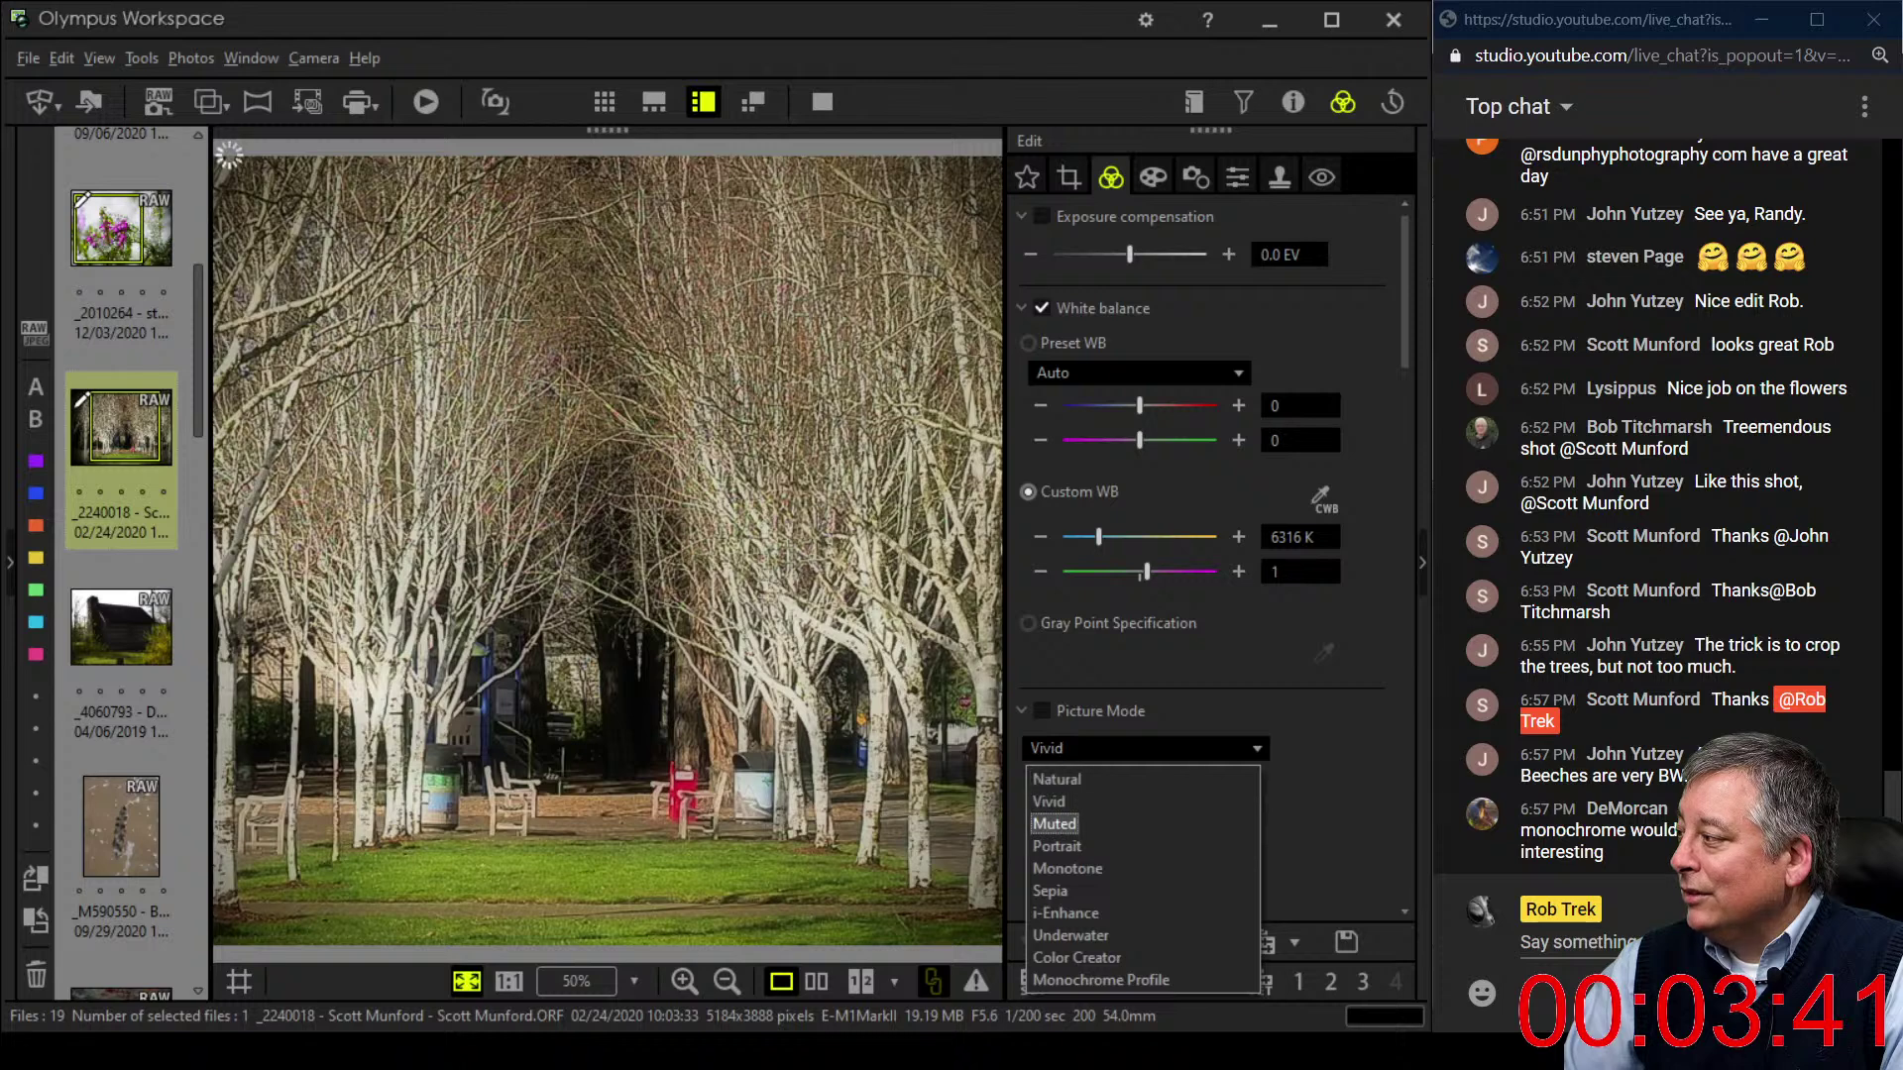
pyautogui.press('Return')
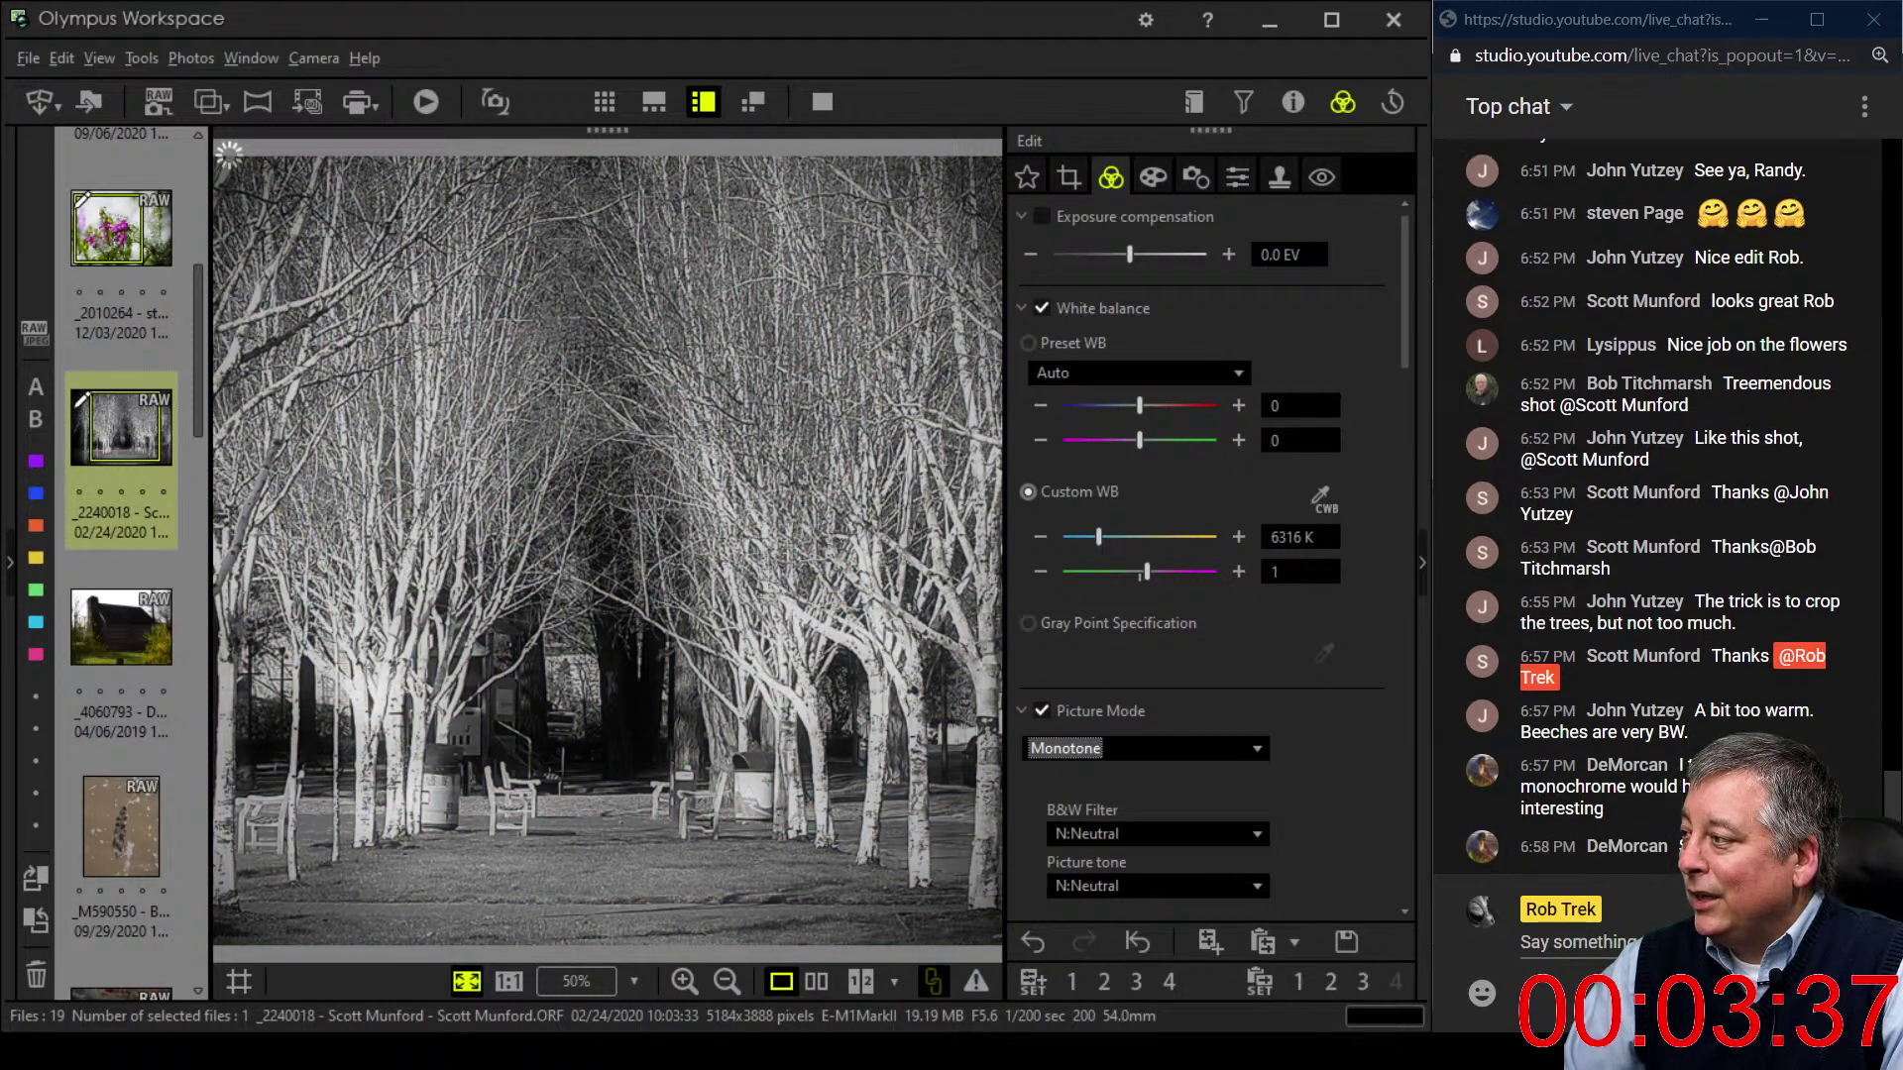
pyautogui.scroll(-5, 1205, 555)
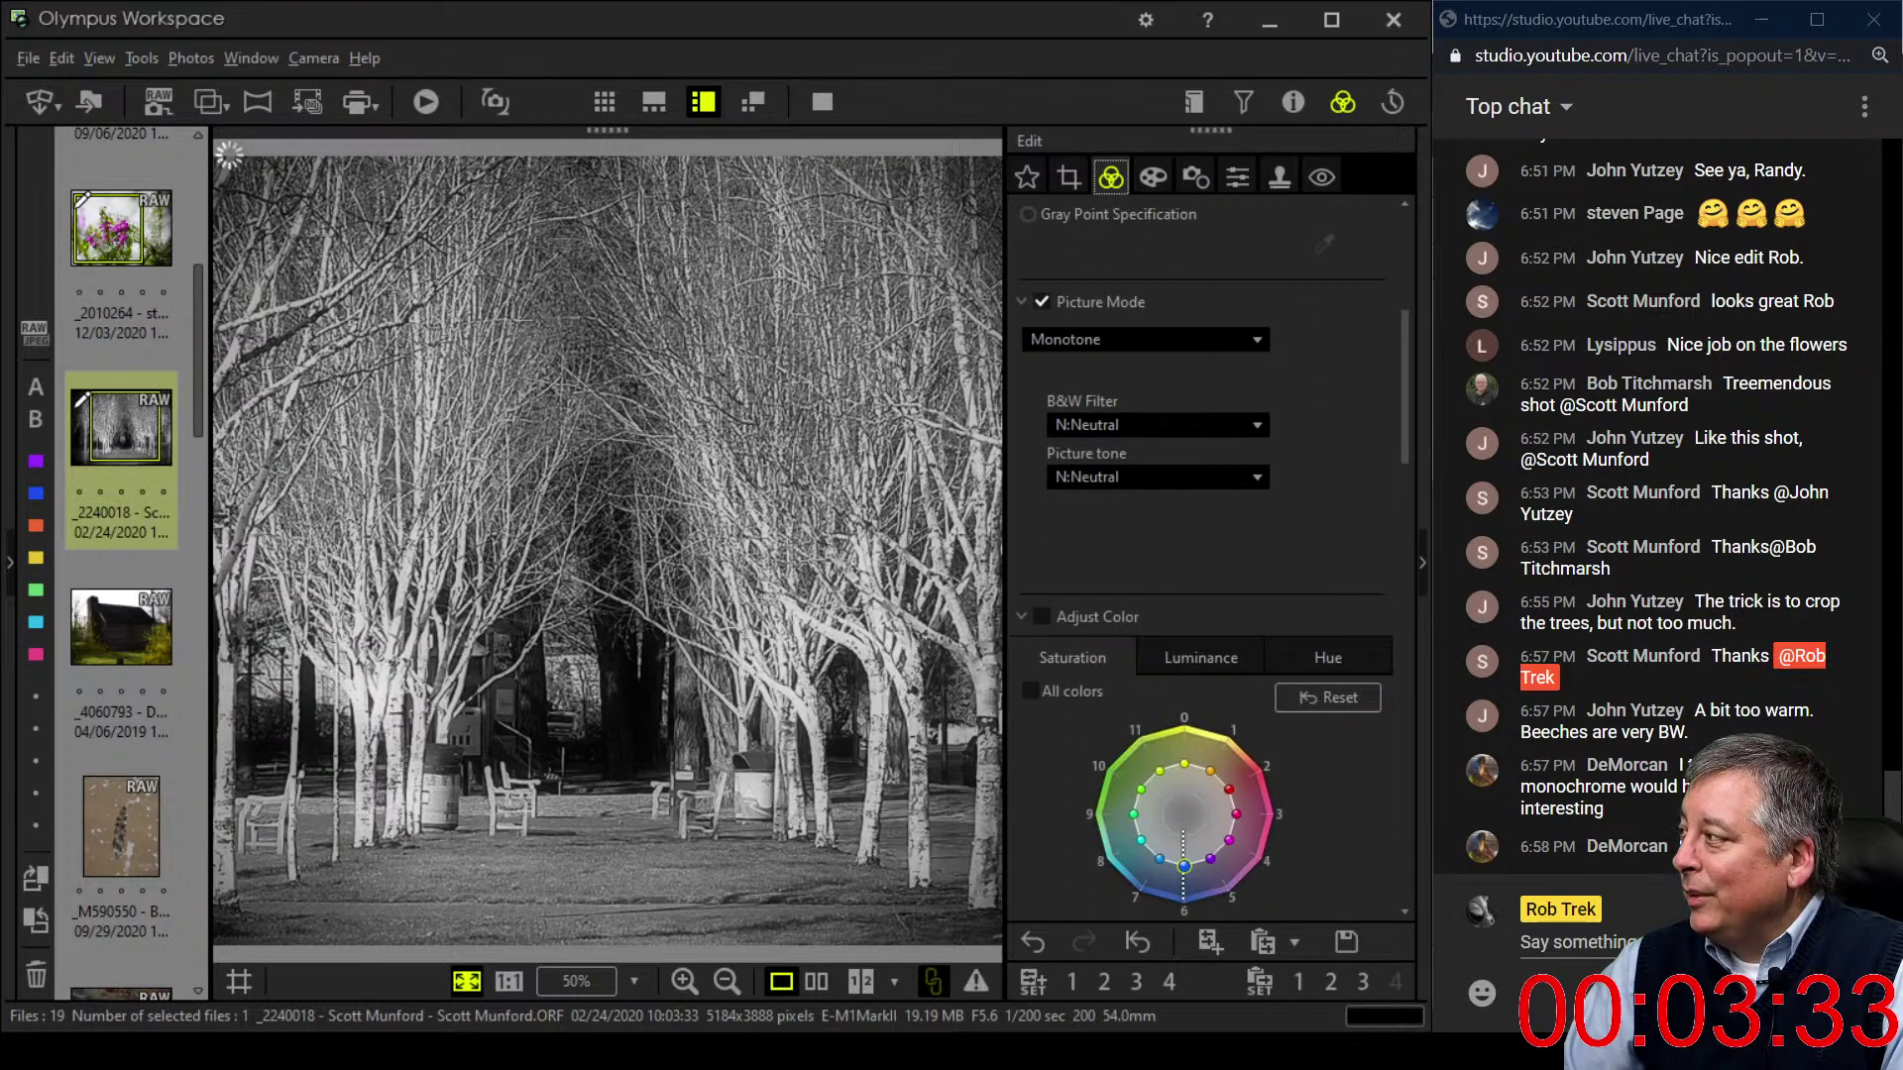
pyautogui.click(1158, 424)
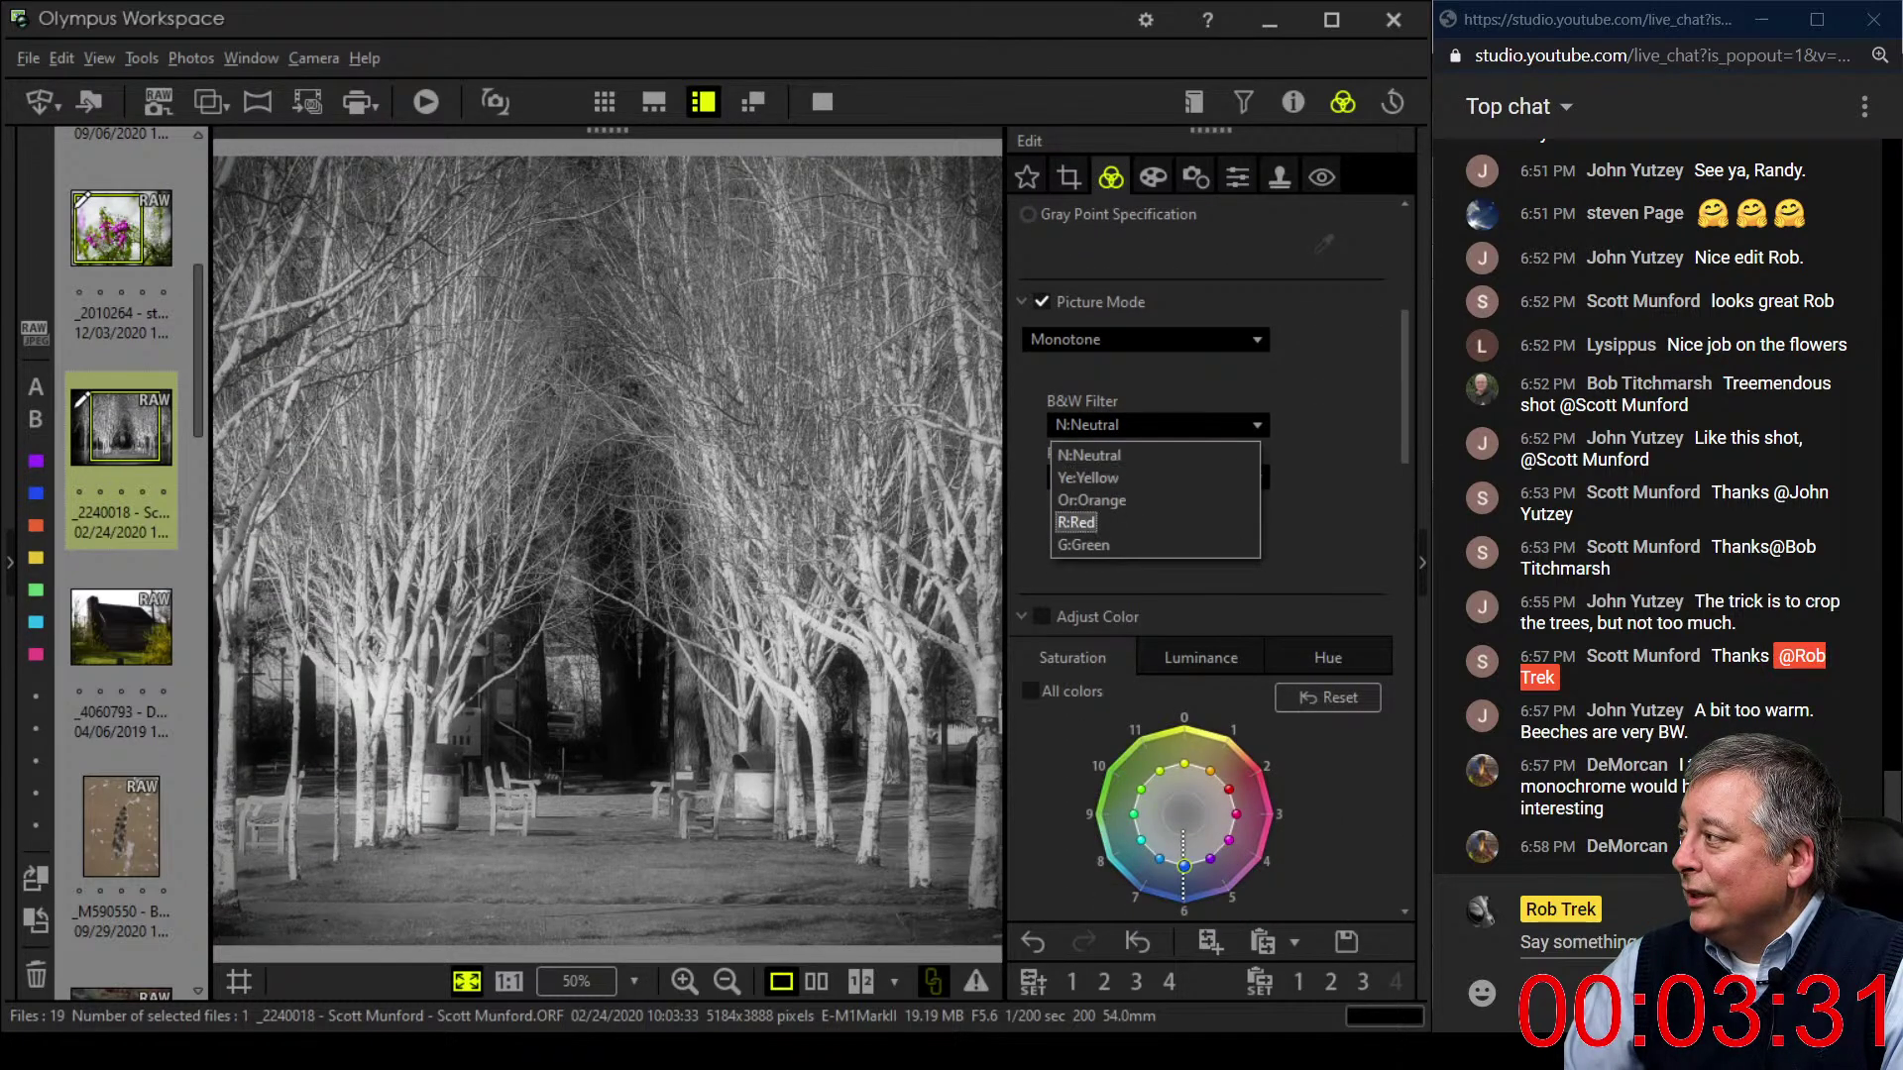
pyautogui.press('Return')
# - Deepen the monochrome birch photo's shadows by bending the lower RGB Tone Curve further down, and review it full screen
pyautogui.scroll(-15, 1209, 555)
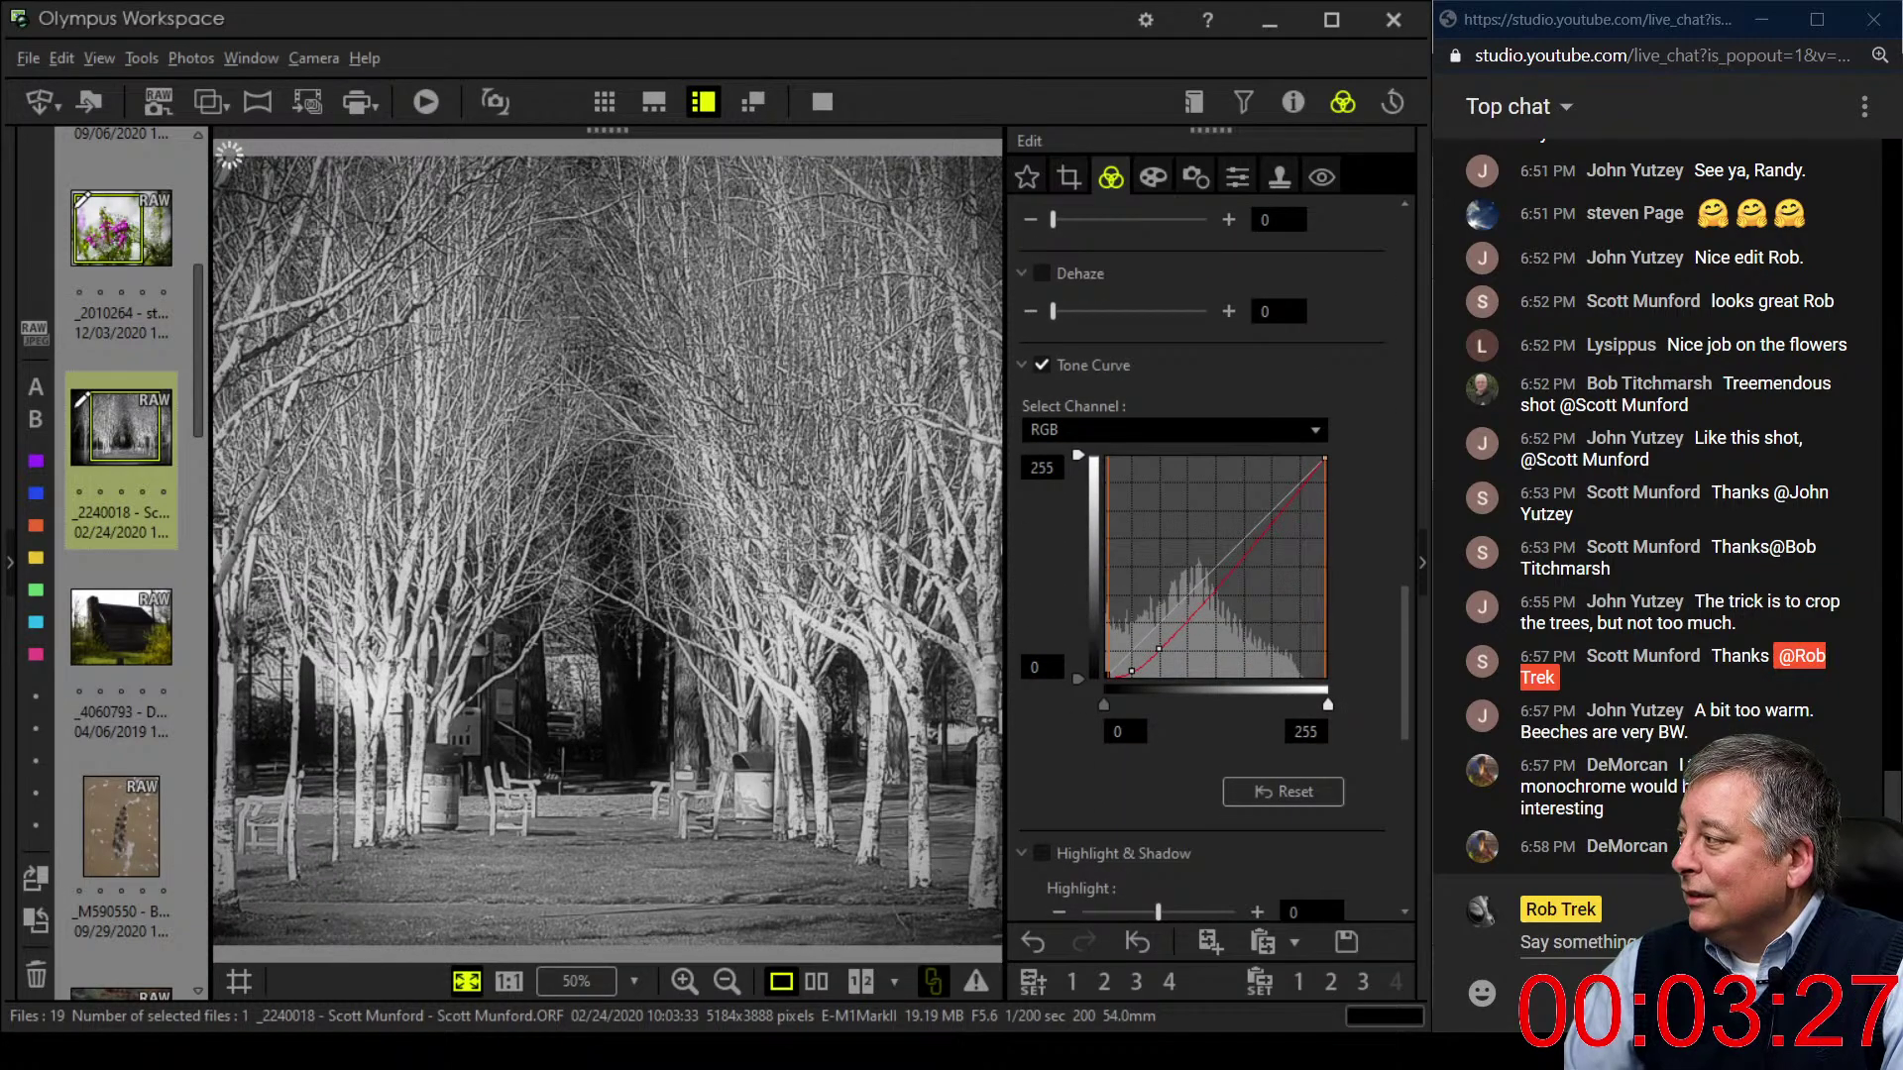
pyautogui.moveTo(1131, 671); pyautogui.dragTo(1179, 652)
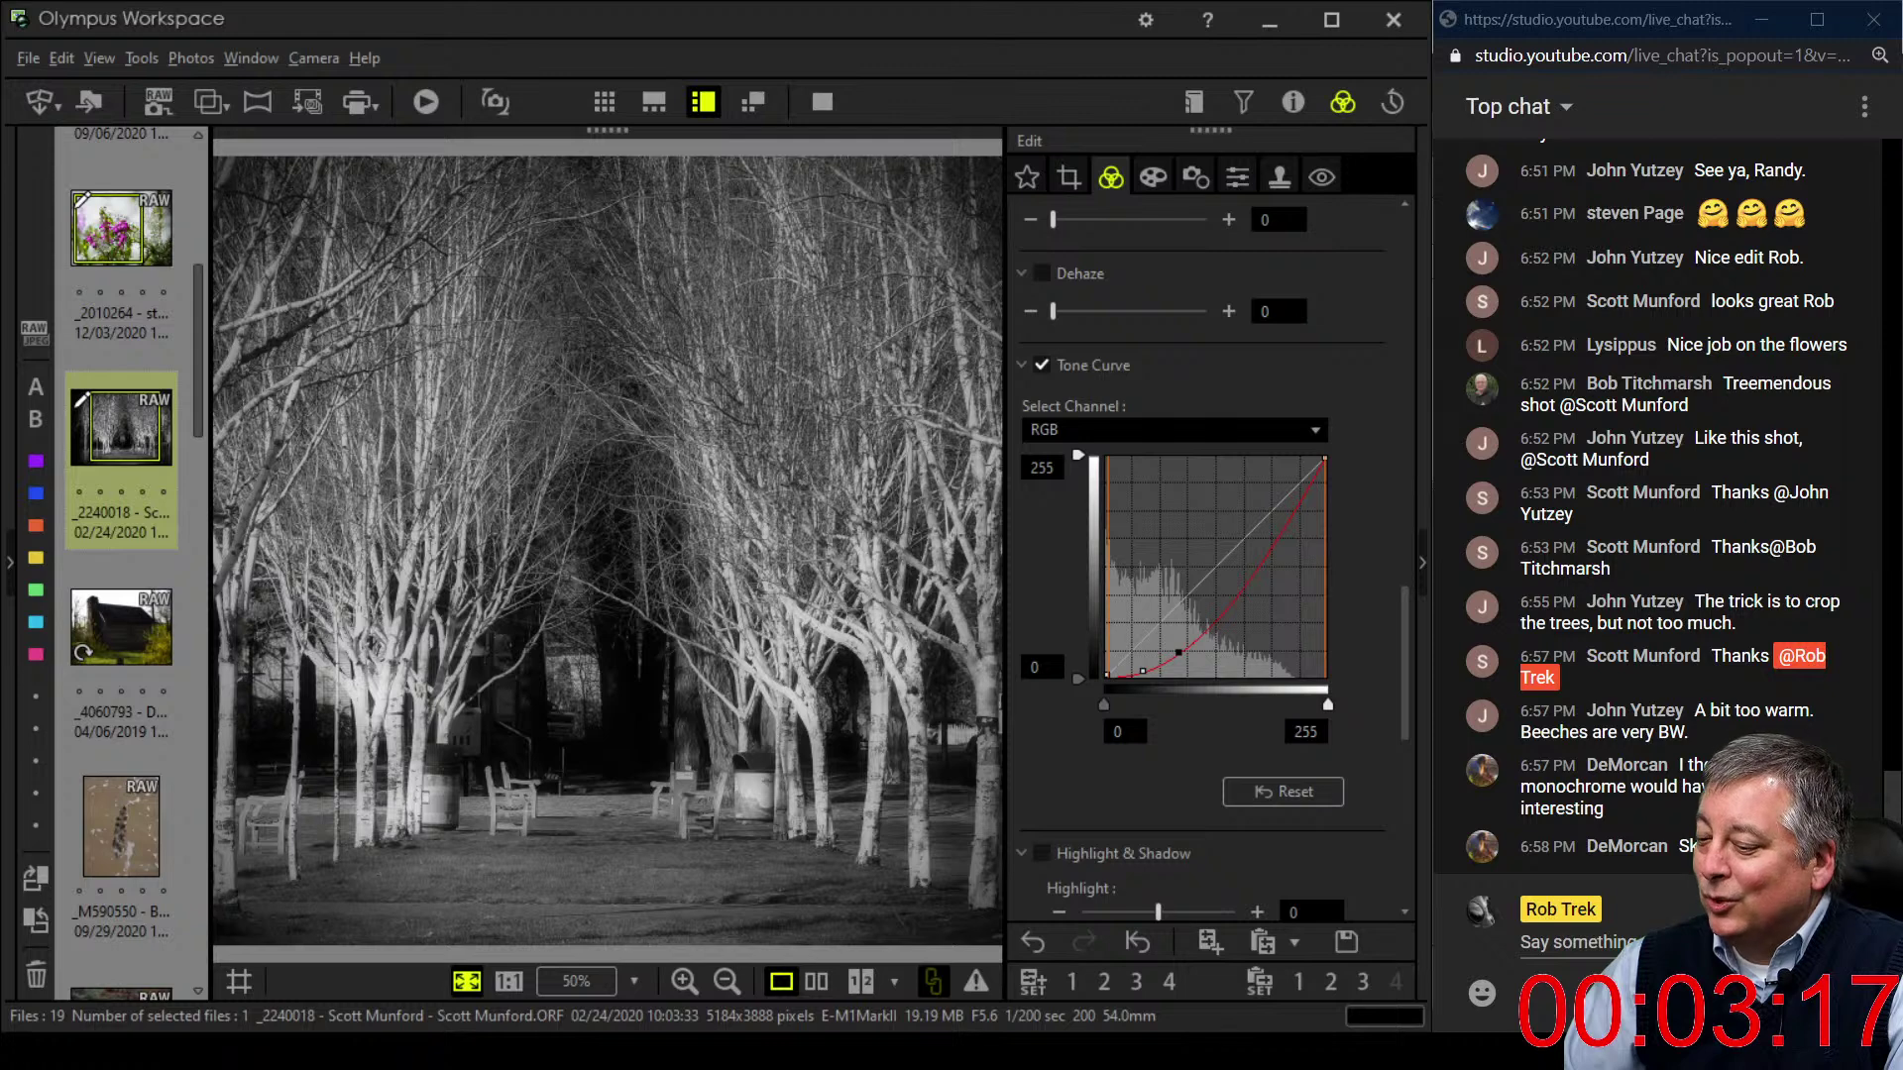
pyautogui.moveTo(90, 650)
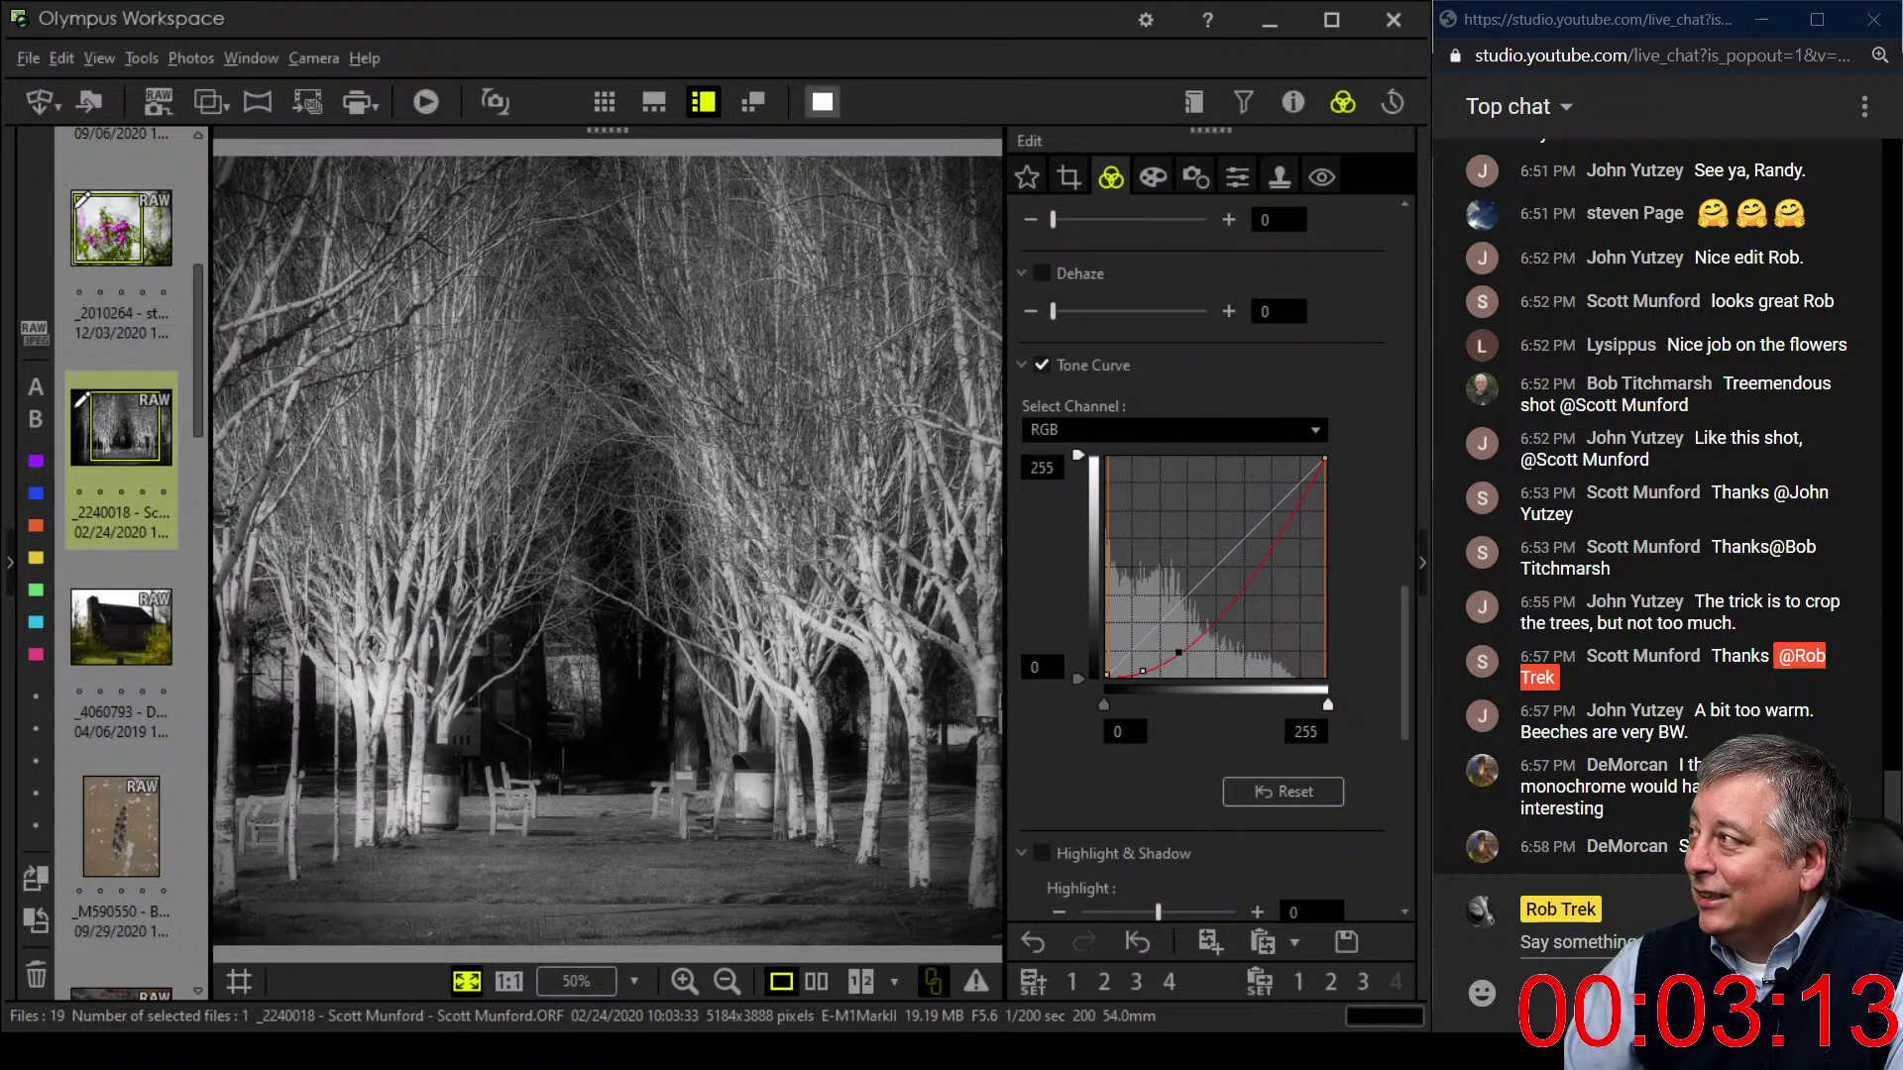
pyautogui.click(822, 101)
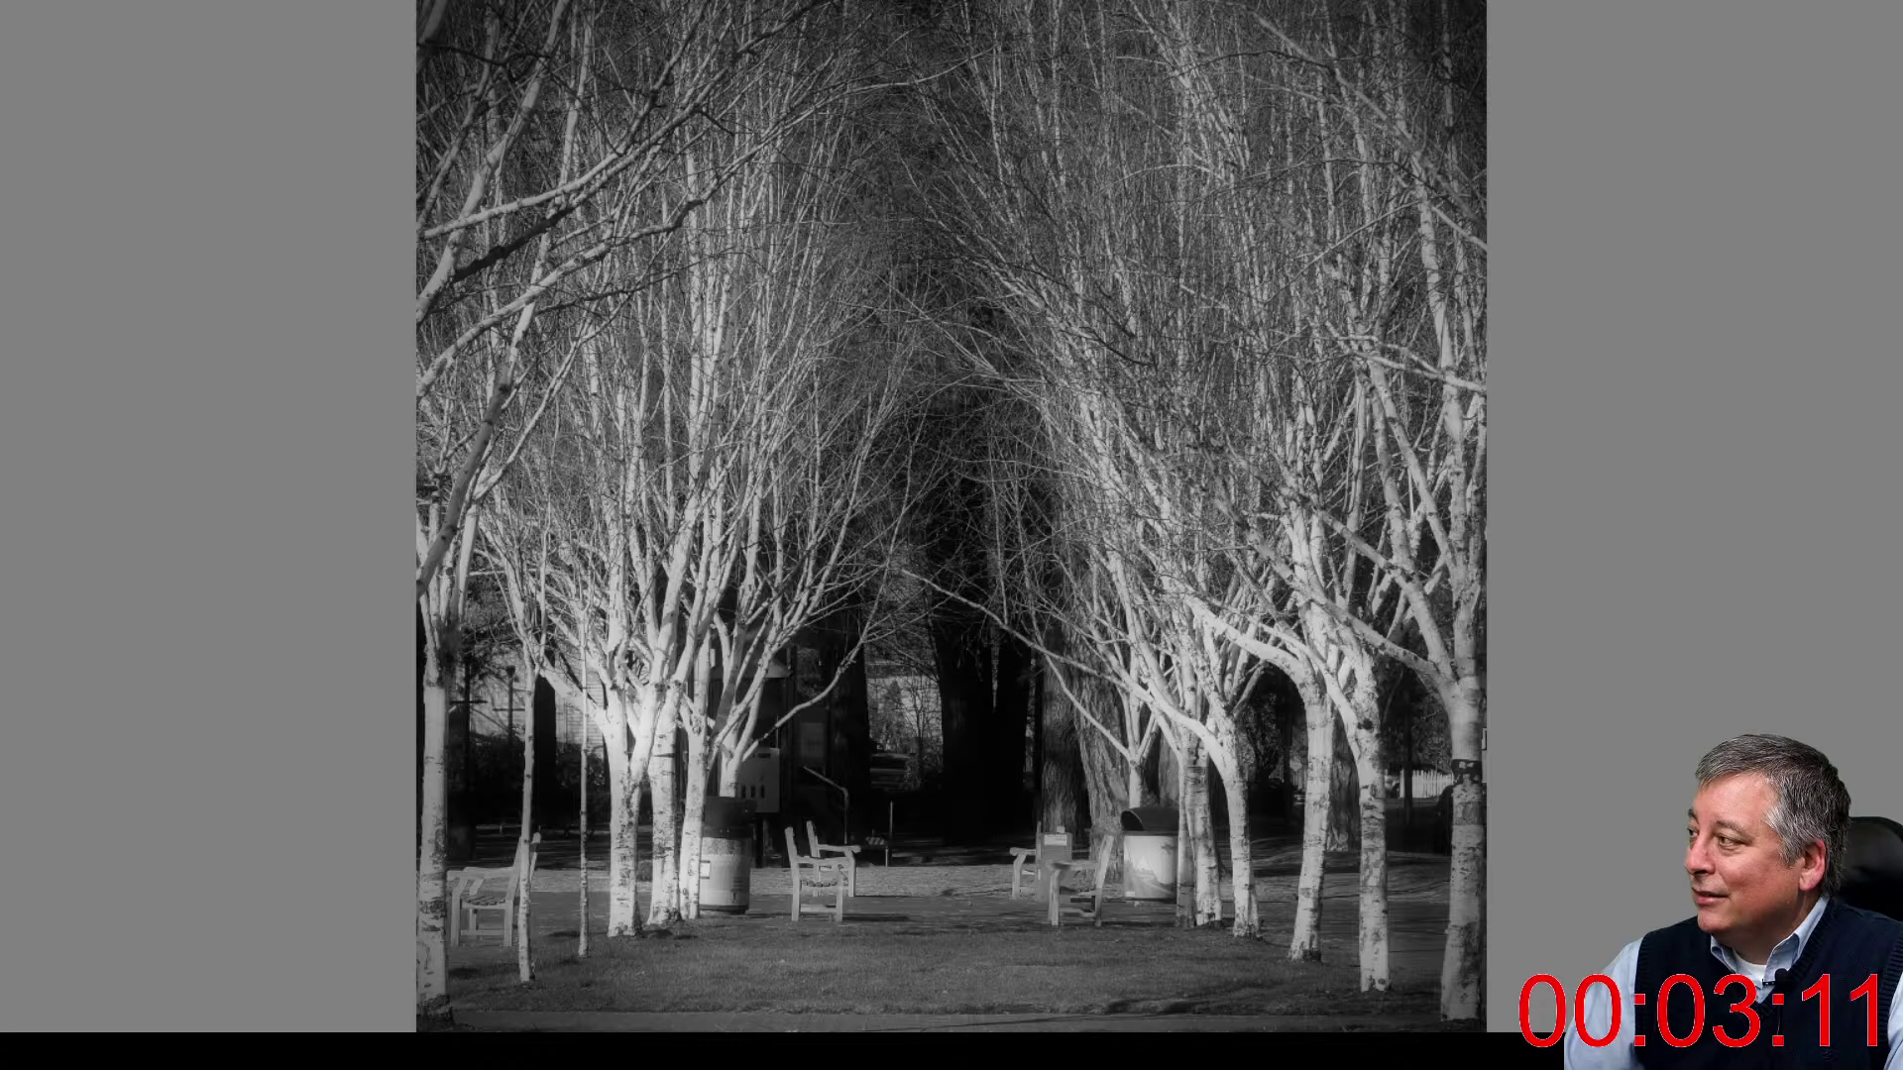
pyautogui.press('Escape')
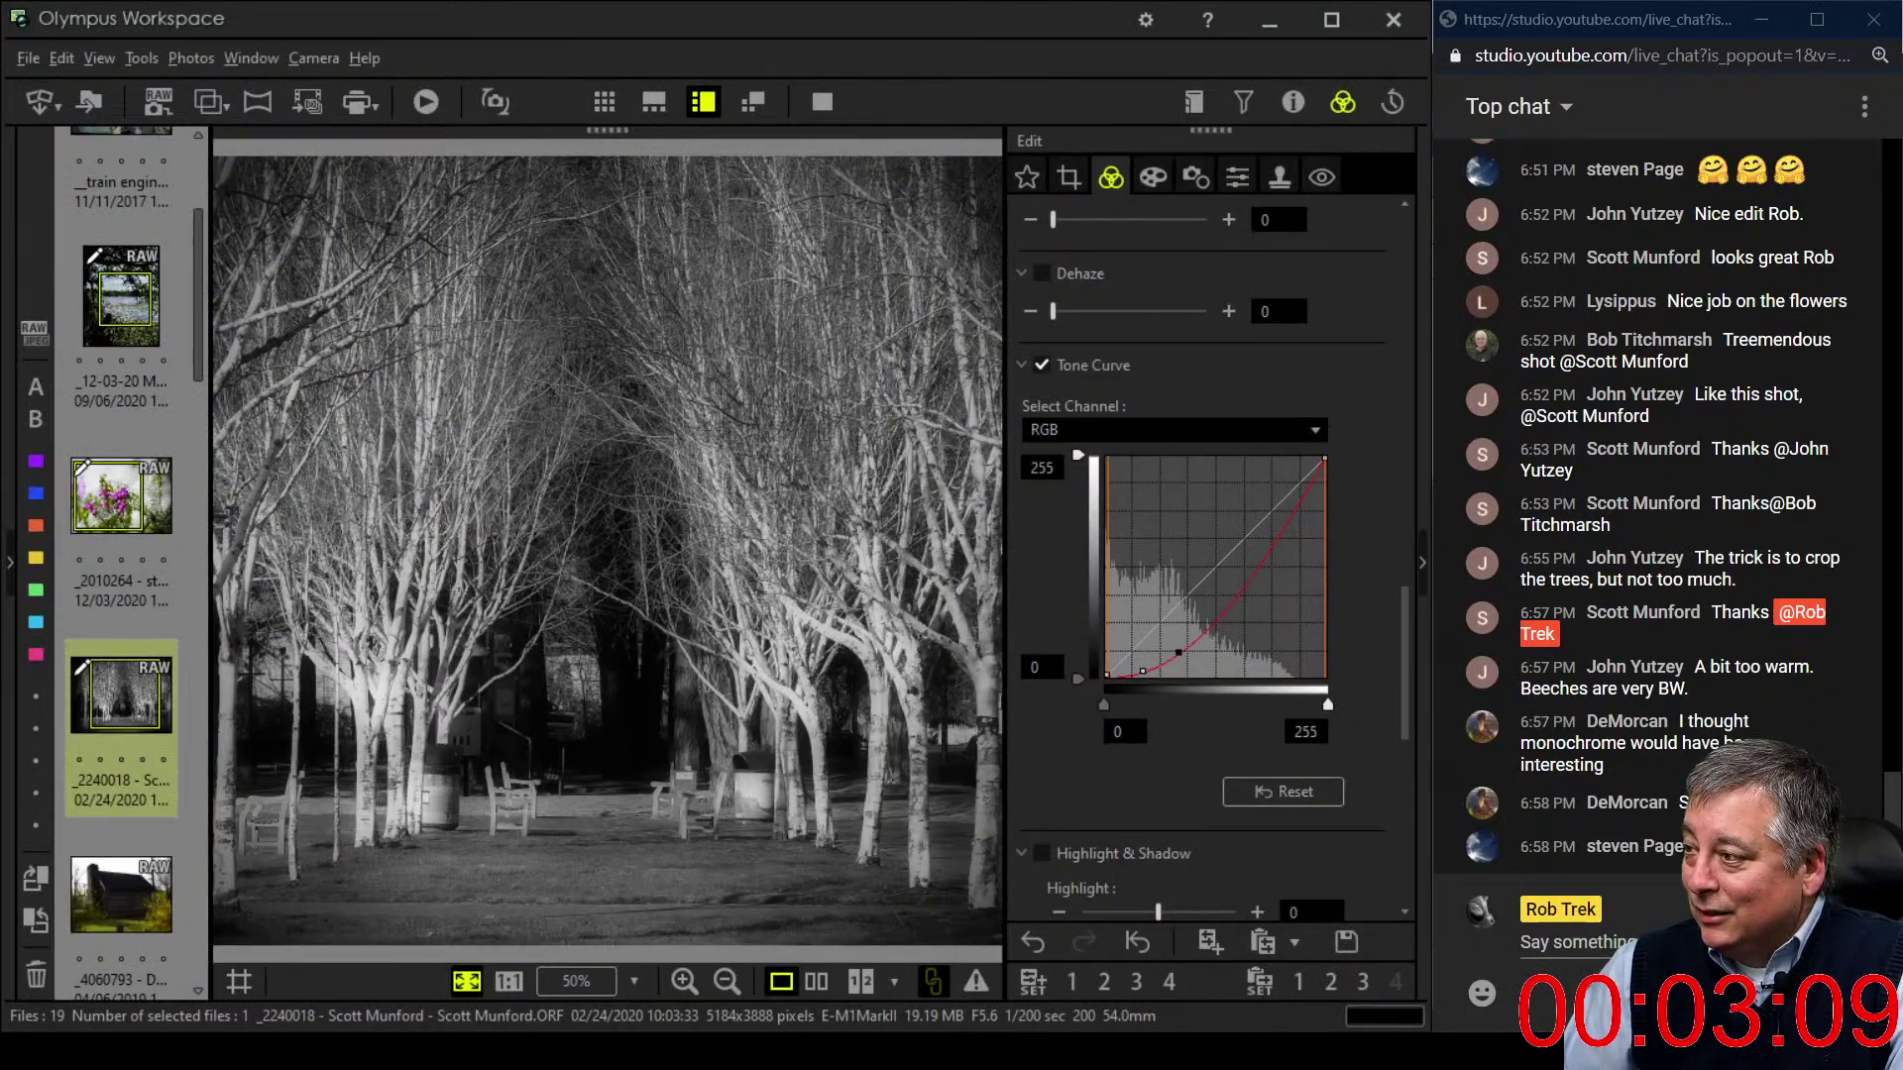
# - Brighten the log cabin photo by setting its Gradation to AUTO
pyautogui.click(121, 895)
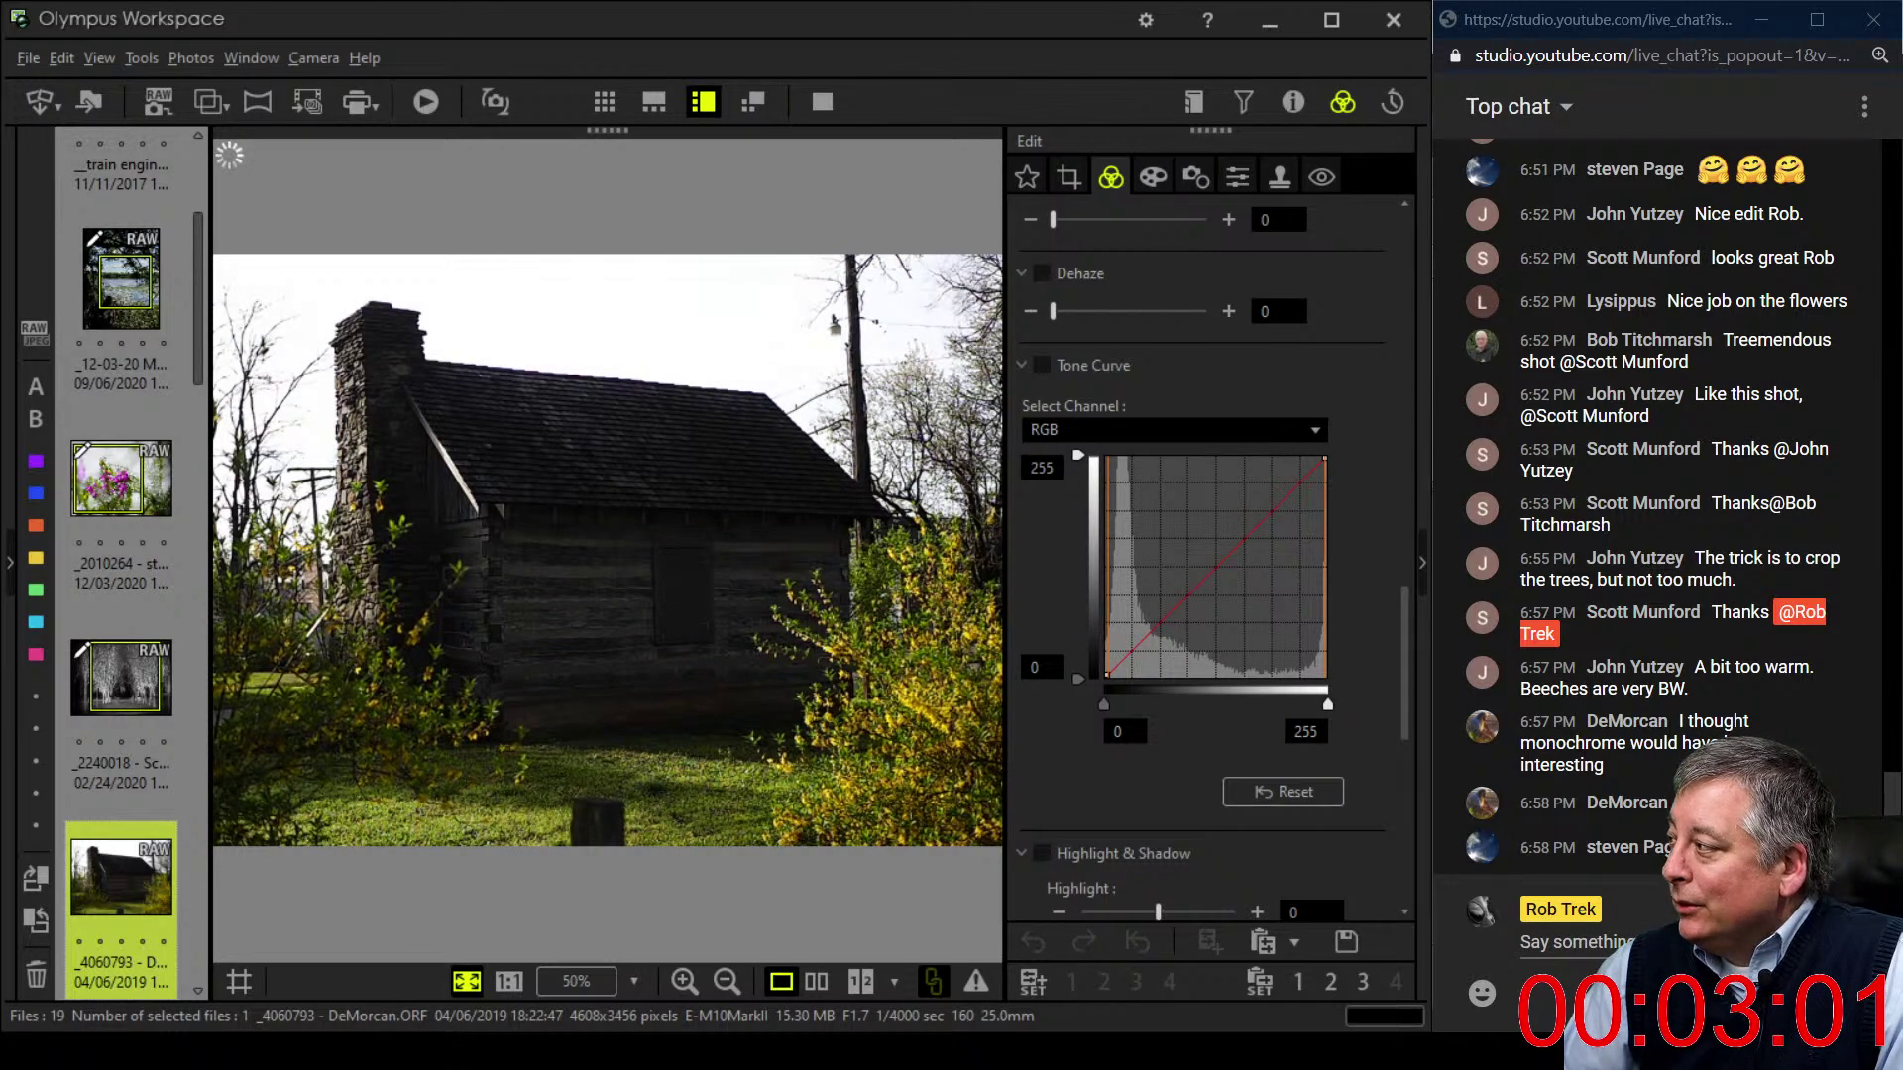
pyautogui.scroll(-7, 1210, 555)
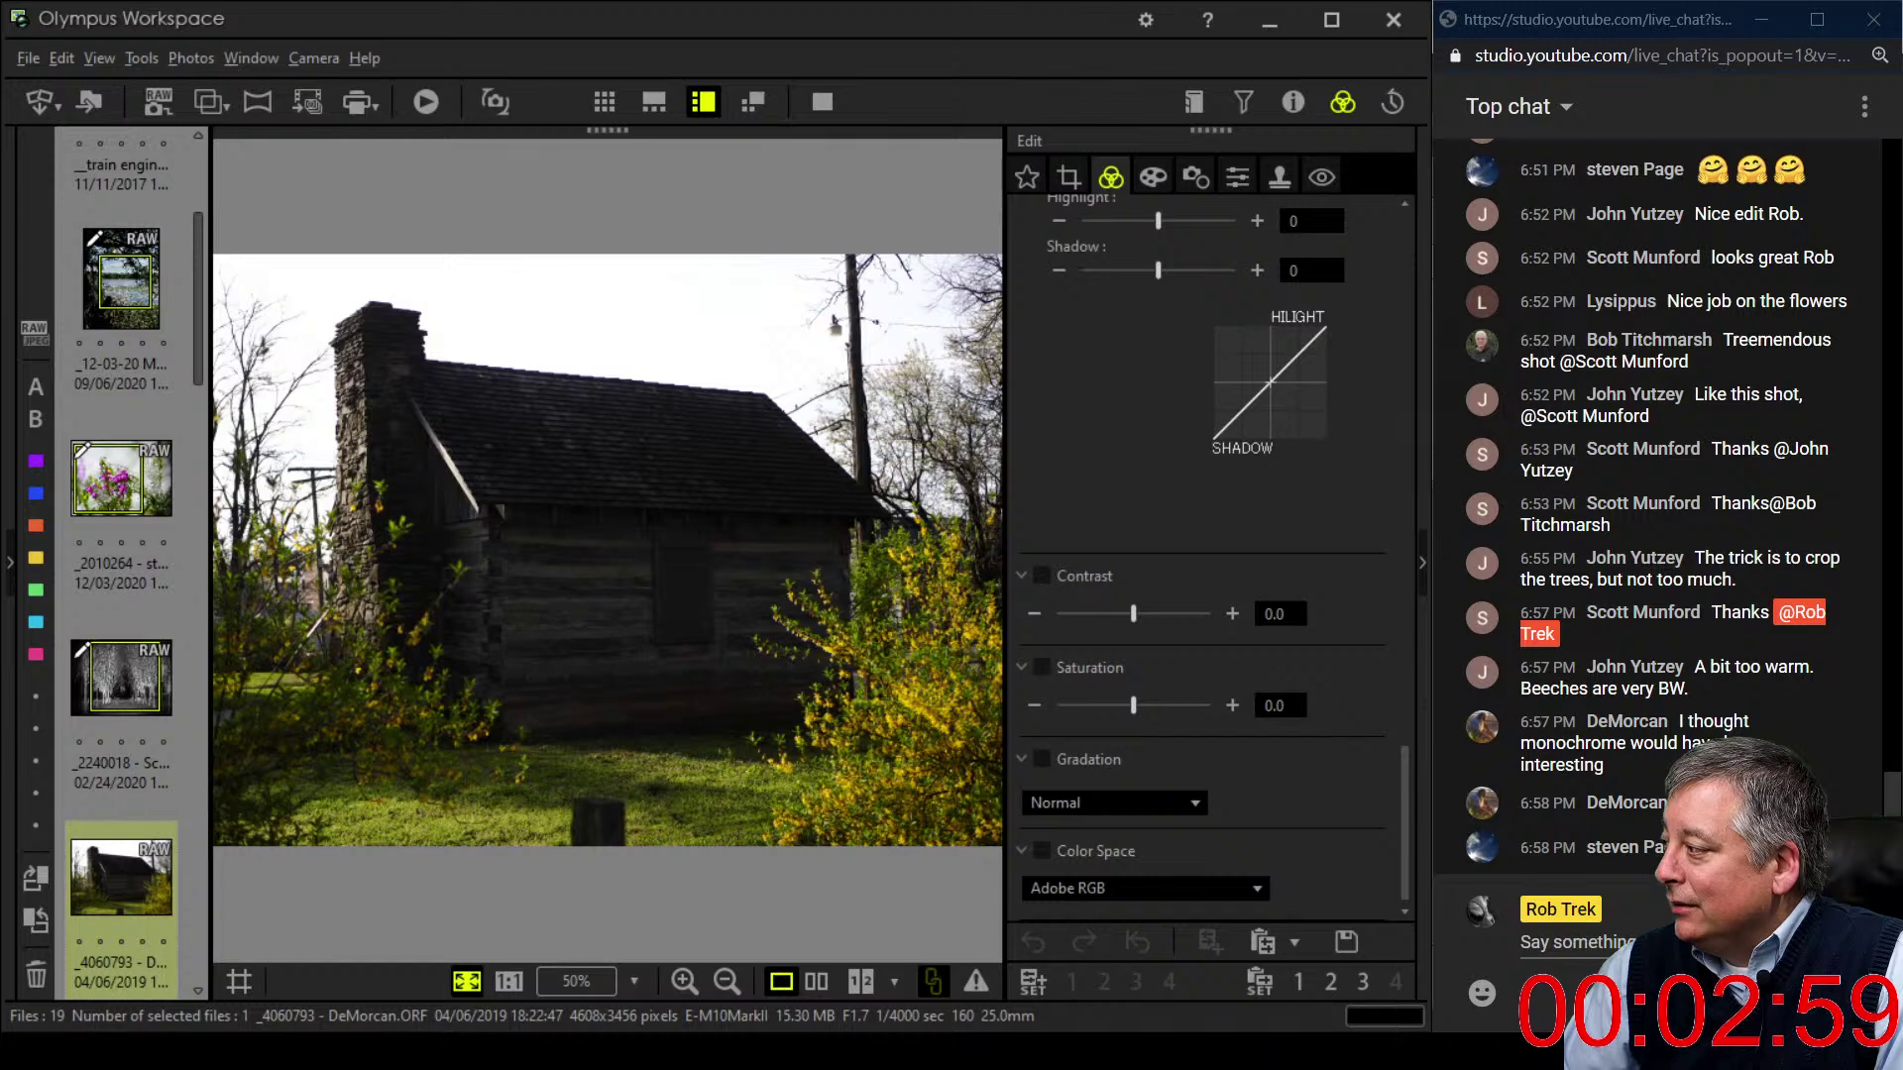
pyautogui.click(1110, 803)
pyautogui.click(1050, 896)
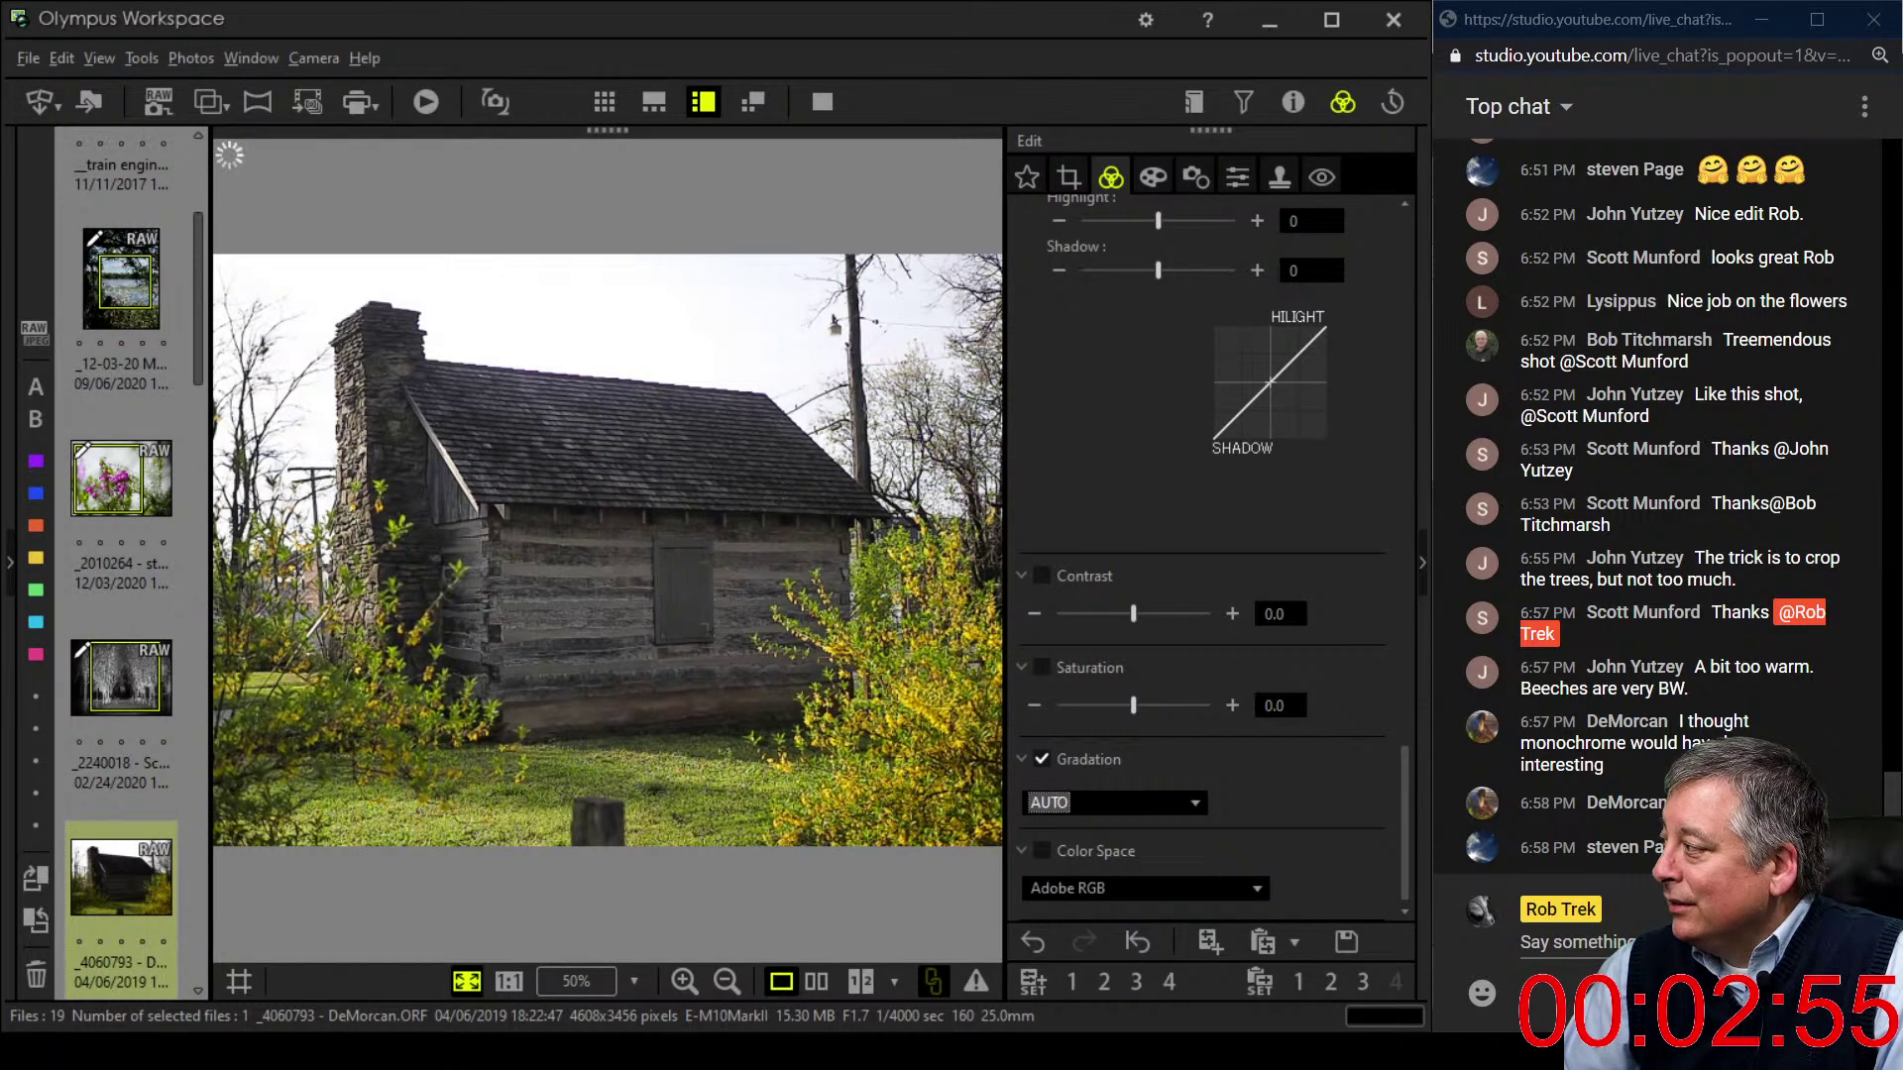
# - Convert the log cabin photo to black and white with the Monotone picture mode
pyautogui.scroll(6, 1210, 555)
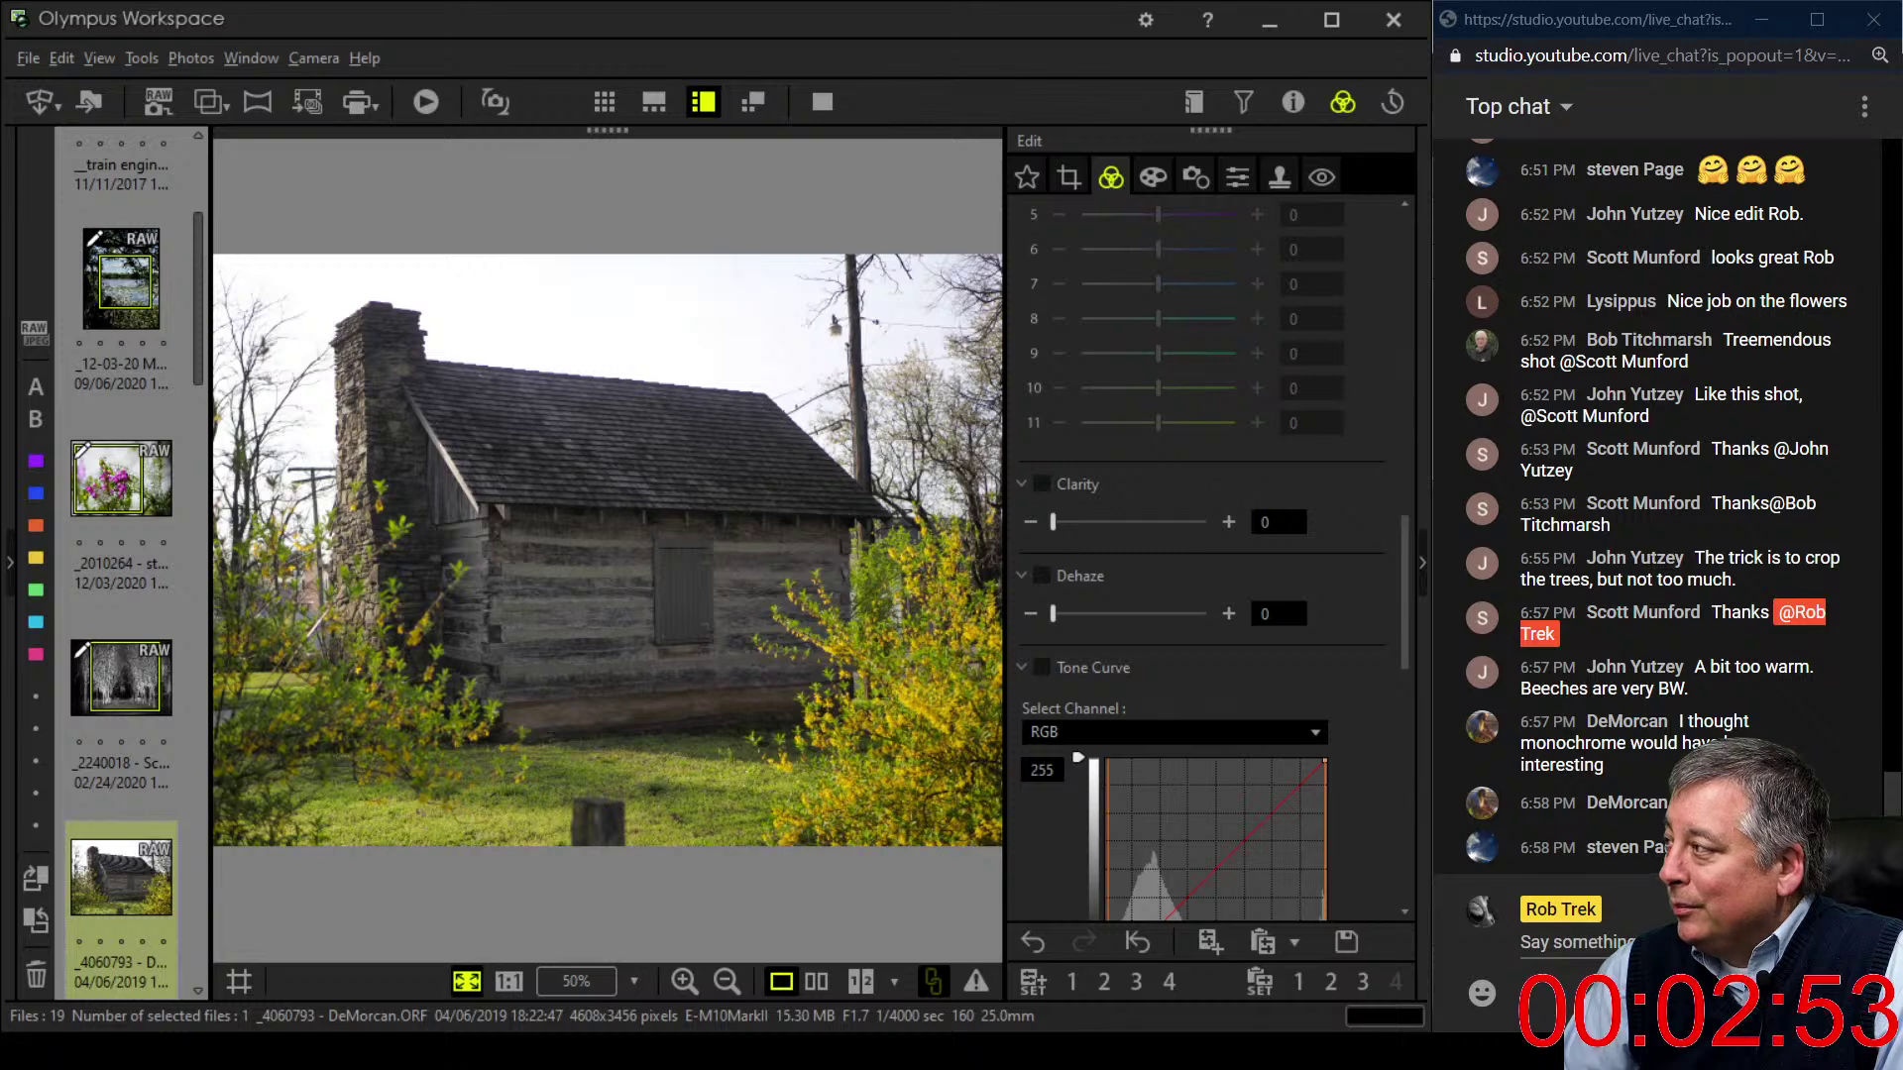
pyautogui.scroll(6, 1209, 555)
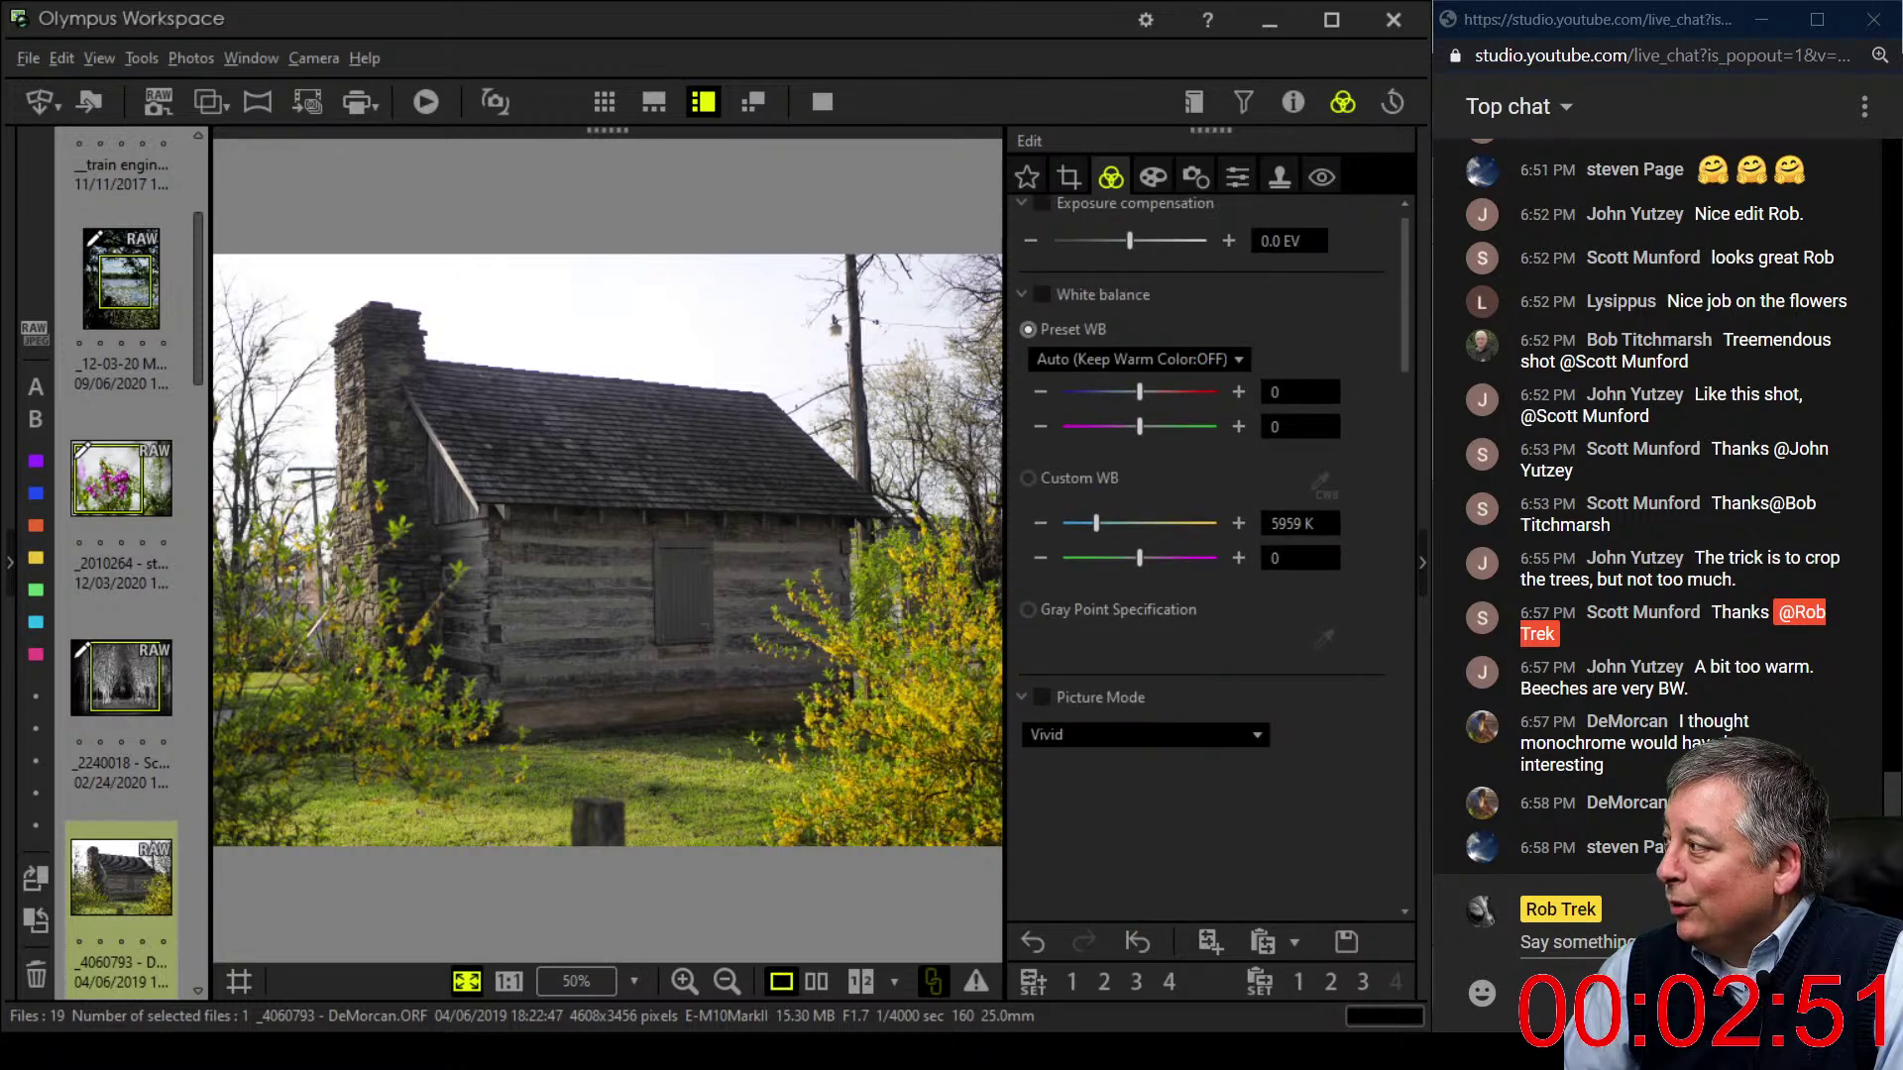
pyautogui.click(1145, 735)
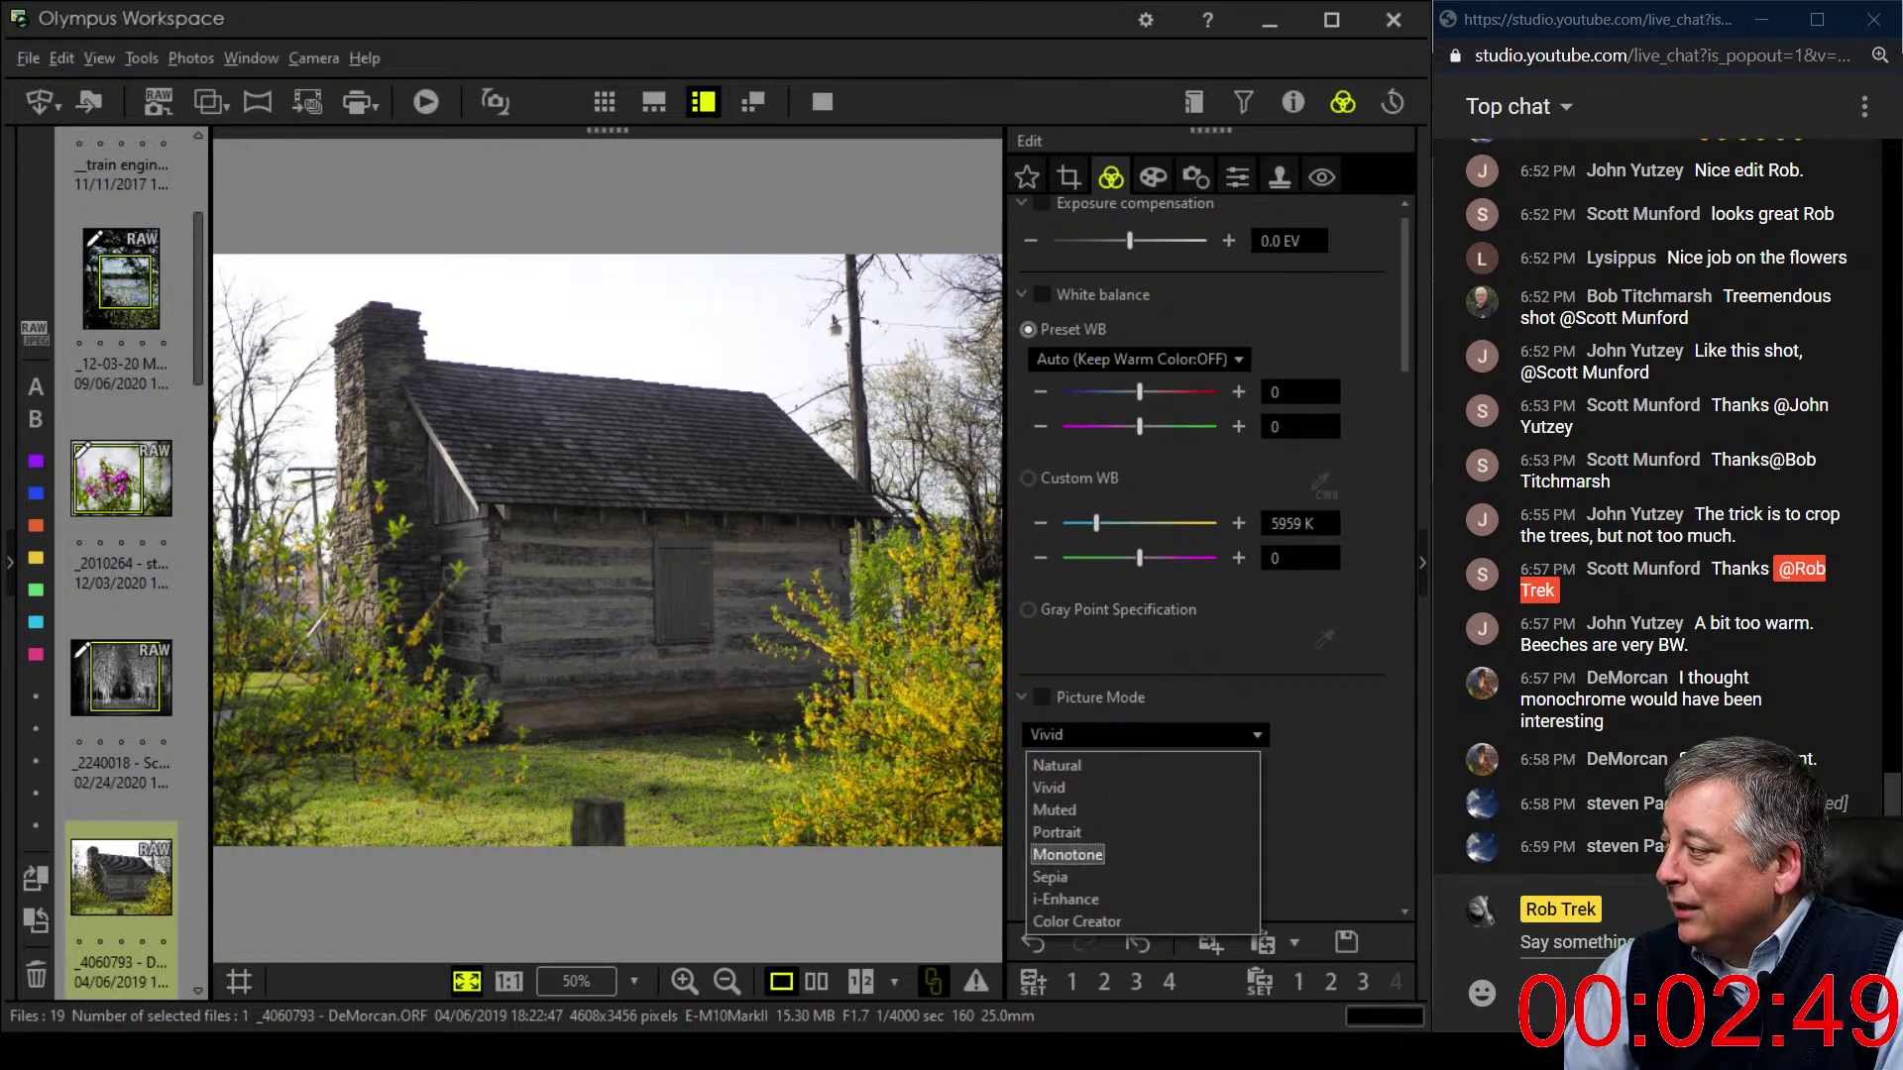
pyautogui.press('Return')
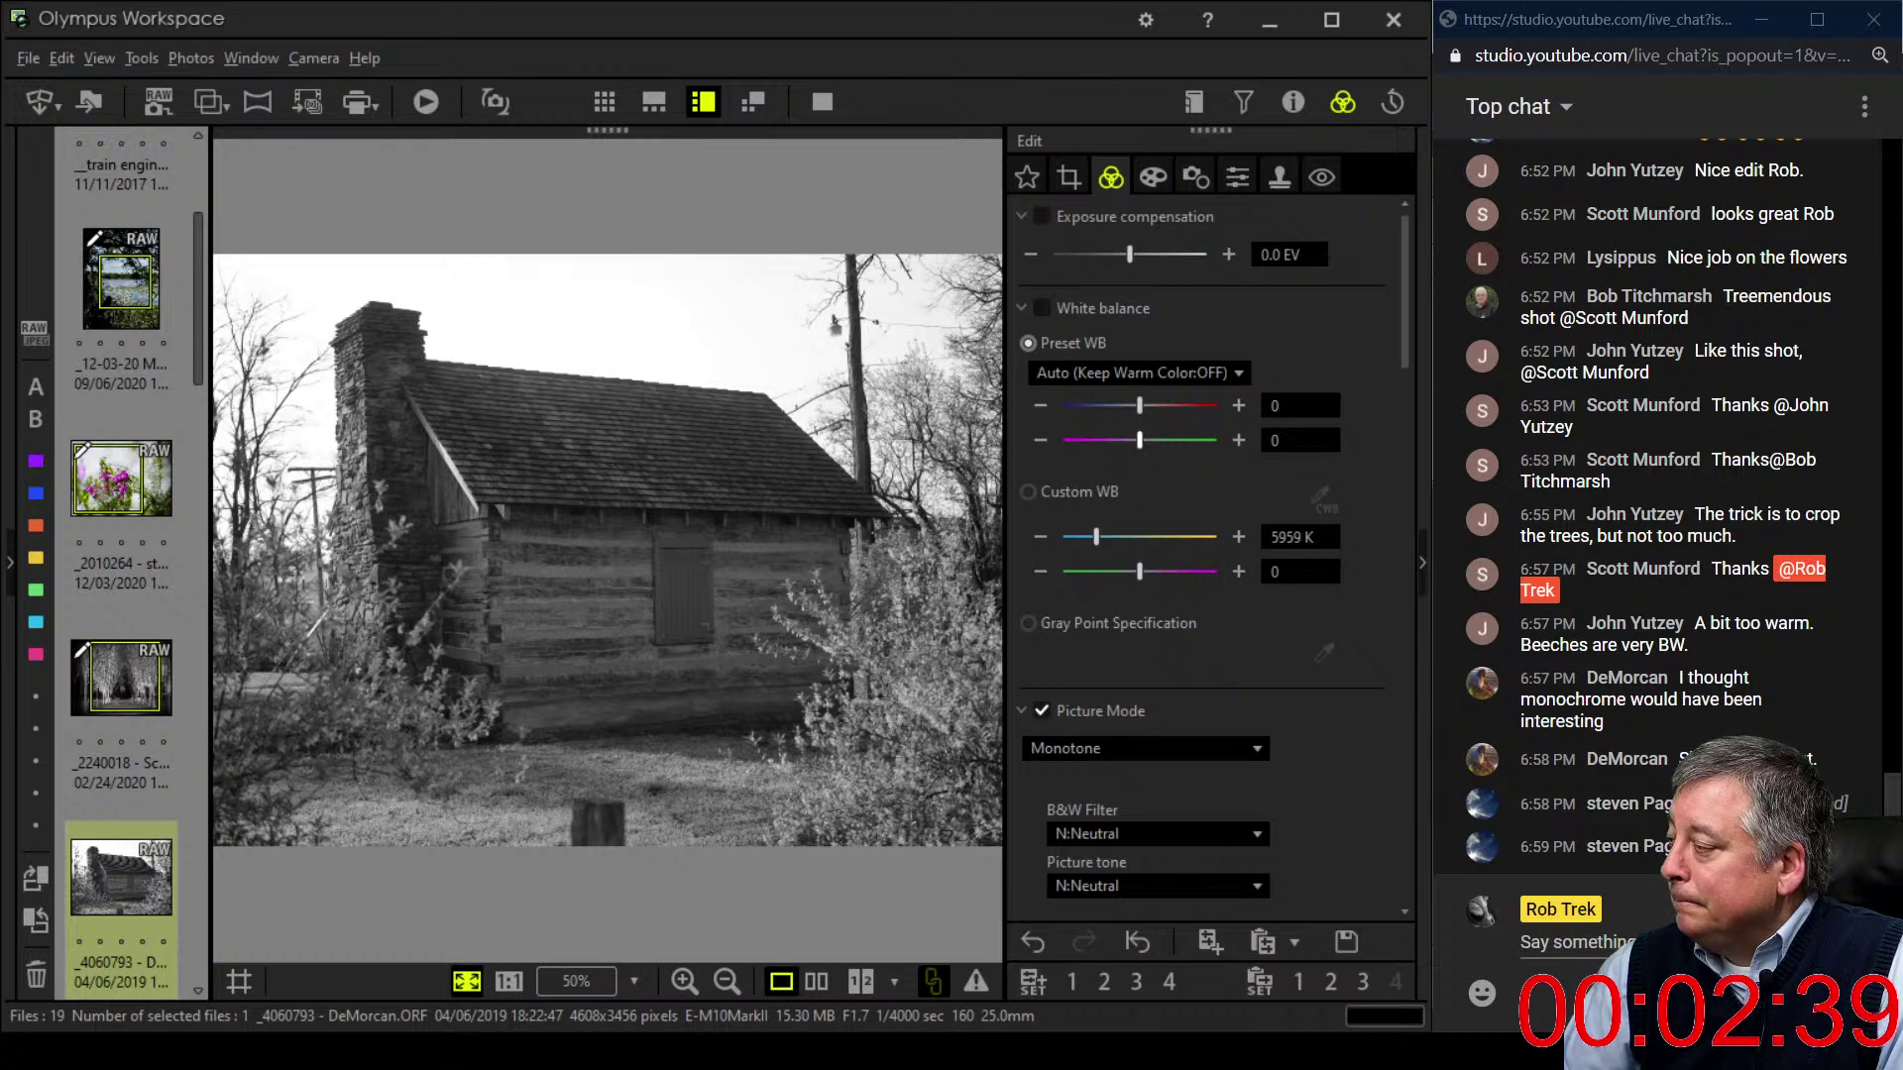
# - Set the log cabin photo's B&W Filter to R:Red
pyautogui.hotkey('alt', 'Down')
pyautogui.press('Down')
pyautogui.press('Down')
pyautogui.press('Down')
pyautogui.press('Down')
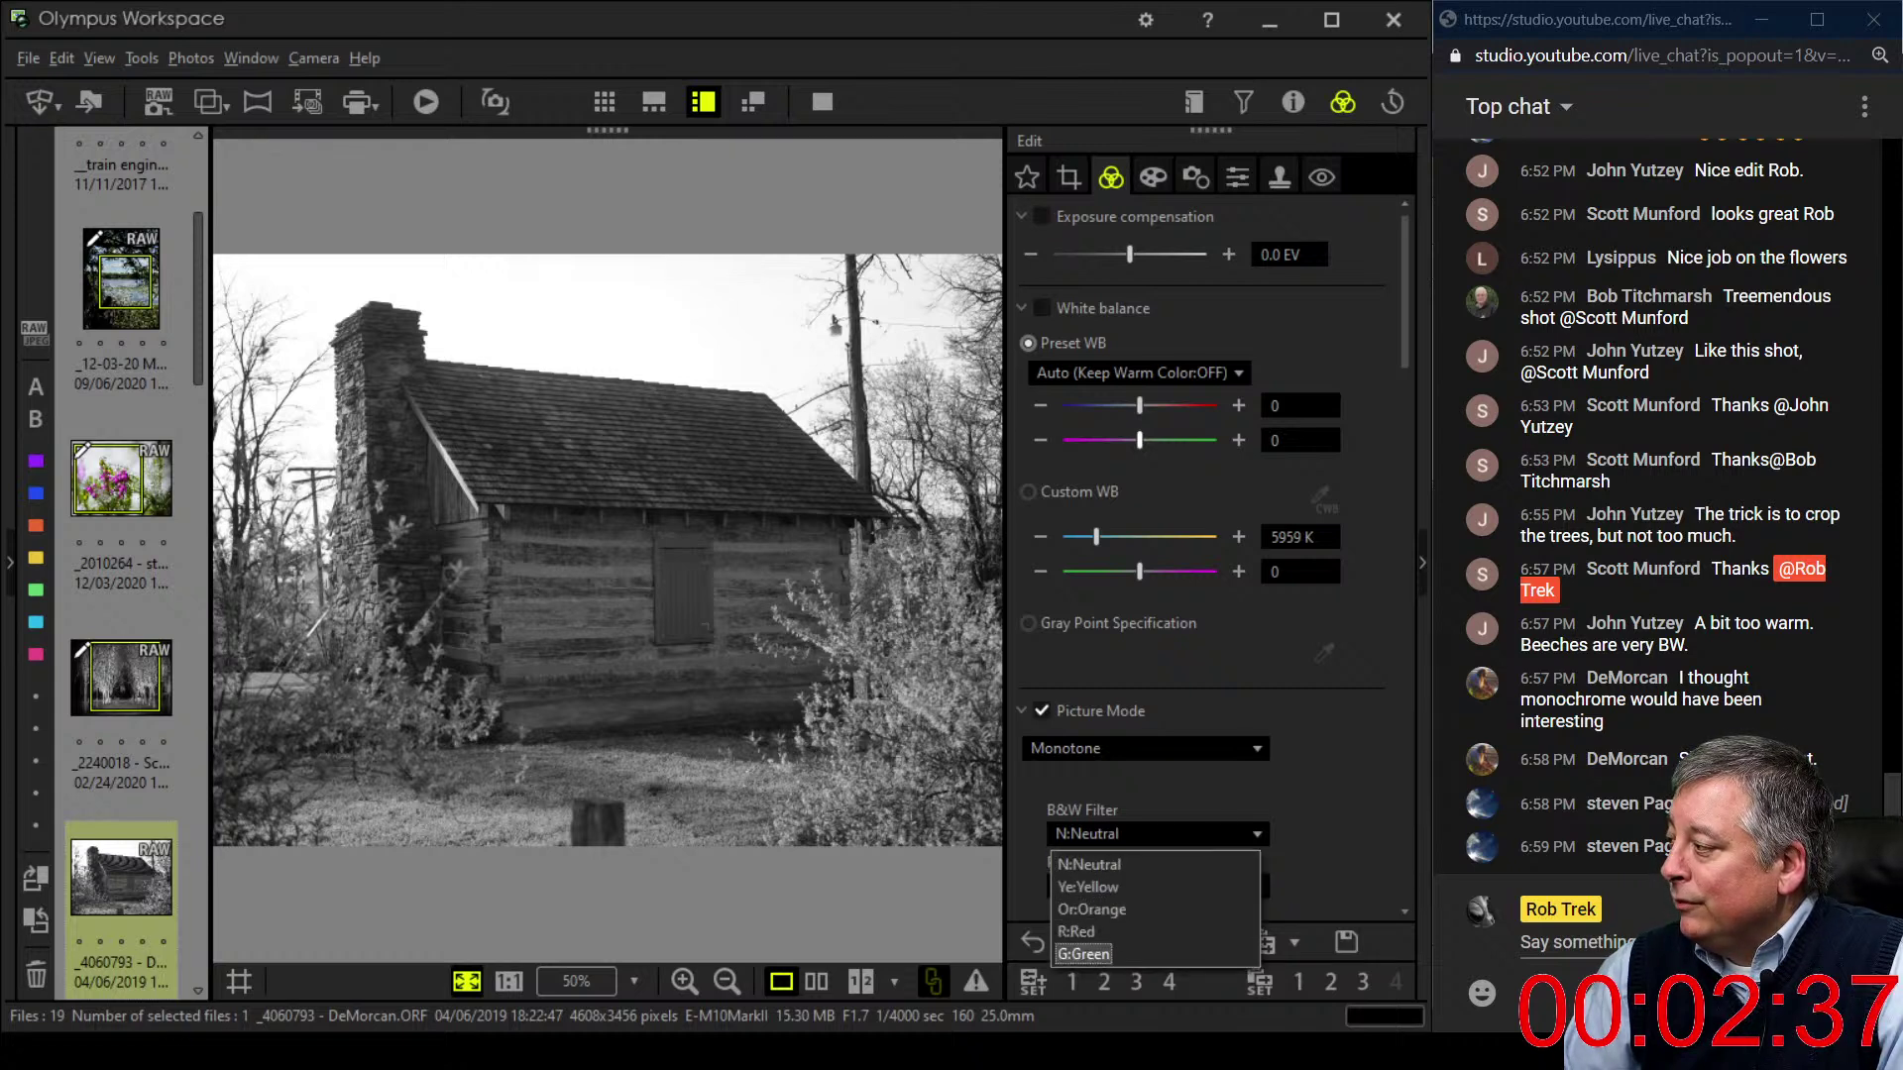
pyautogui.press('Up')
pyautogui.press('Up')
pyautogui.press('Down')
pyautogui.press('Return')
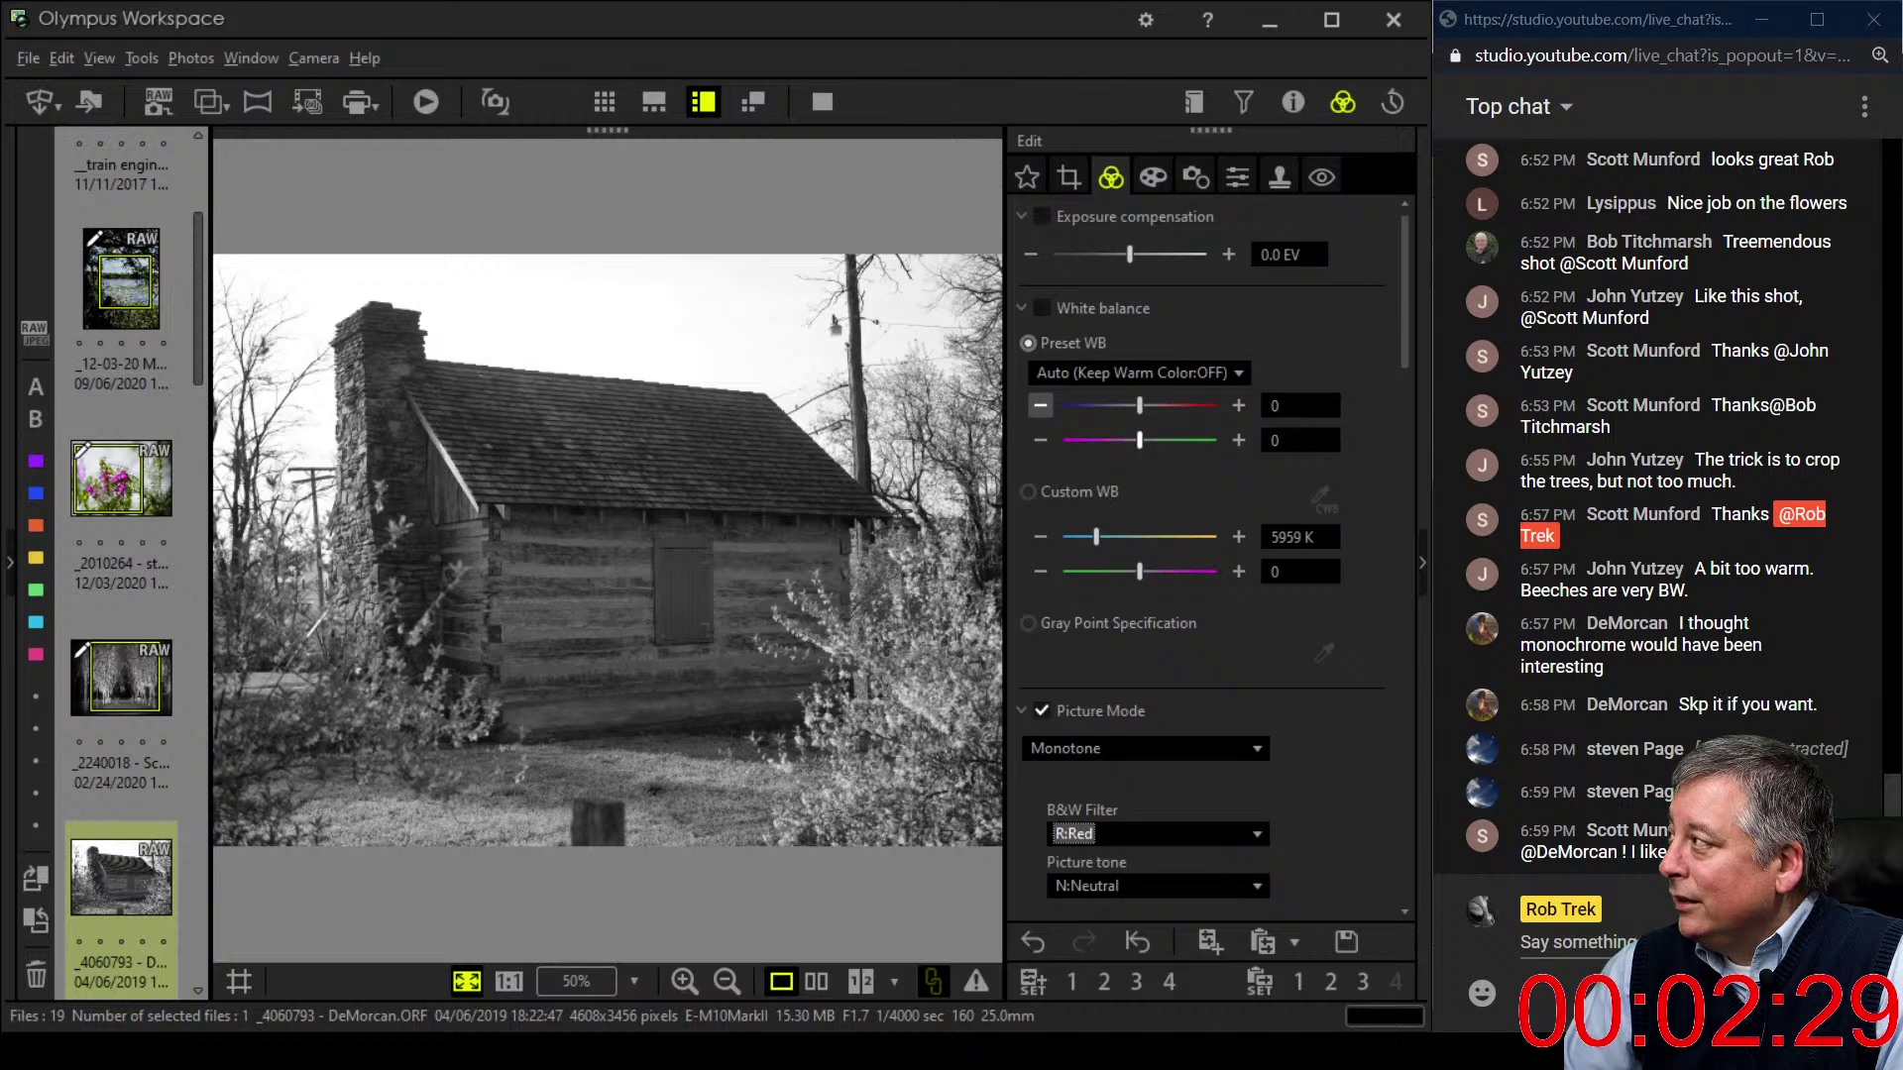
# - Straighten the log cabin photo with a Tilt Adjustment of 0.6
pyautogui.click(1068, 177)
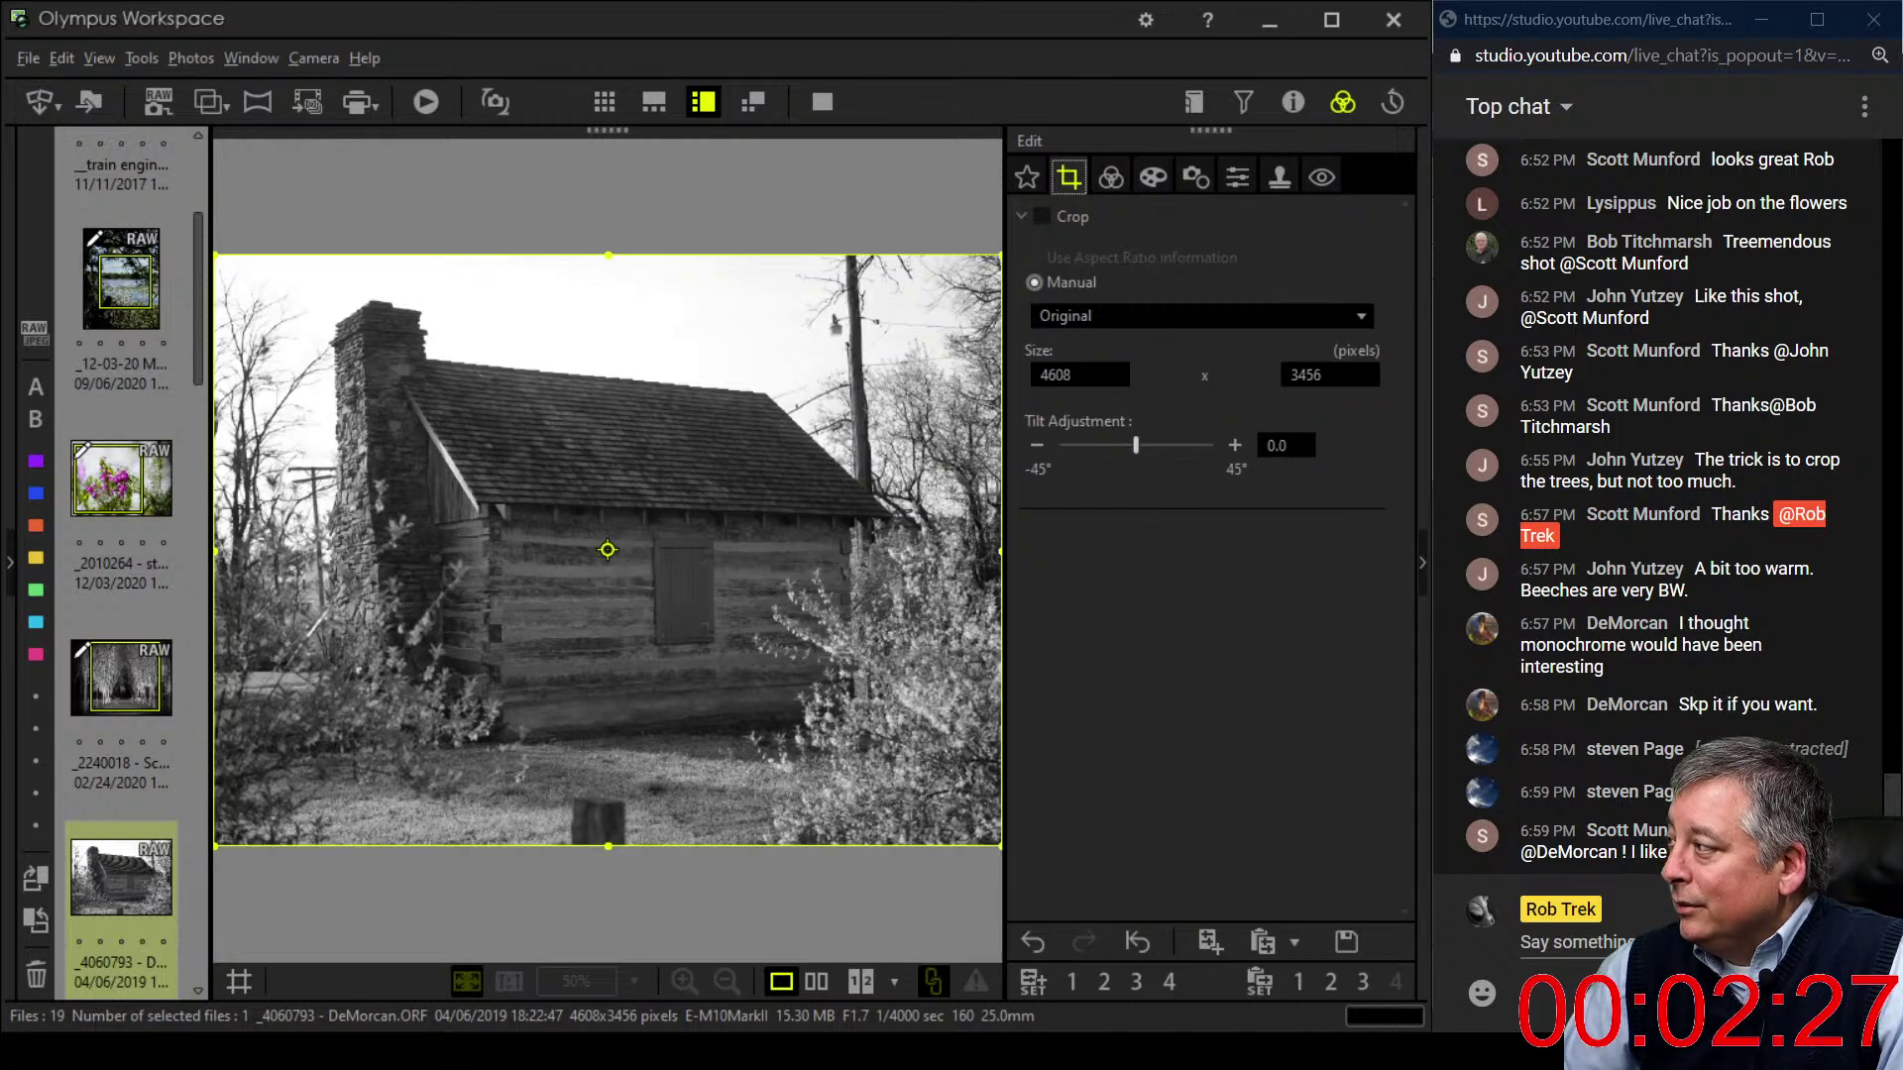
pyautogui.click(1234, 445)
pyautogui.click(1234, 445)
pyautogui.click(1234, 445)
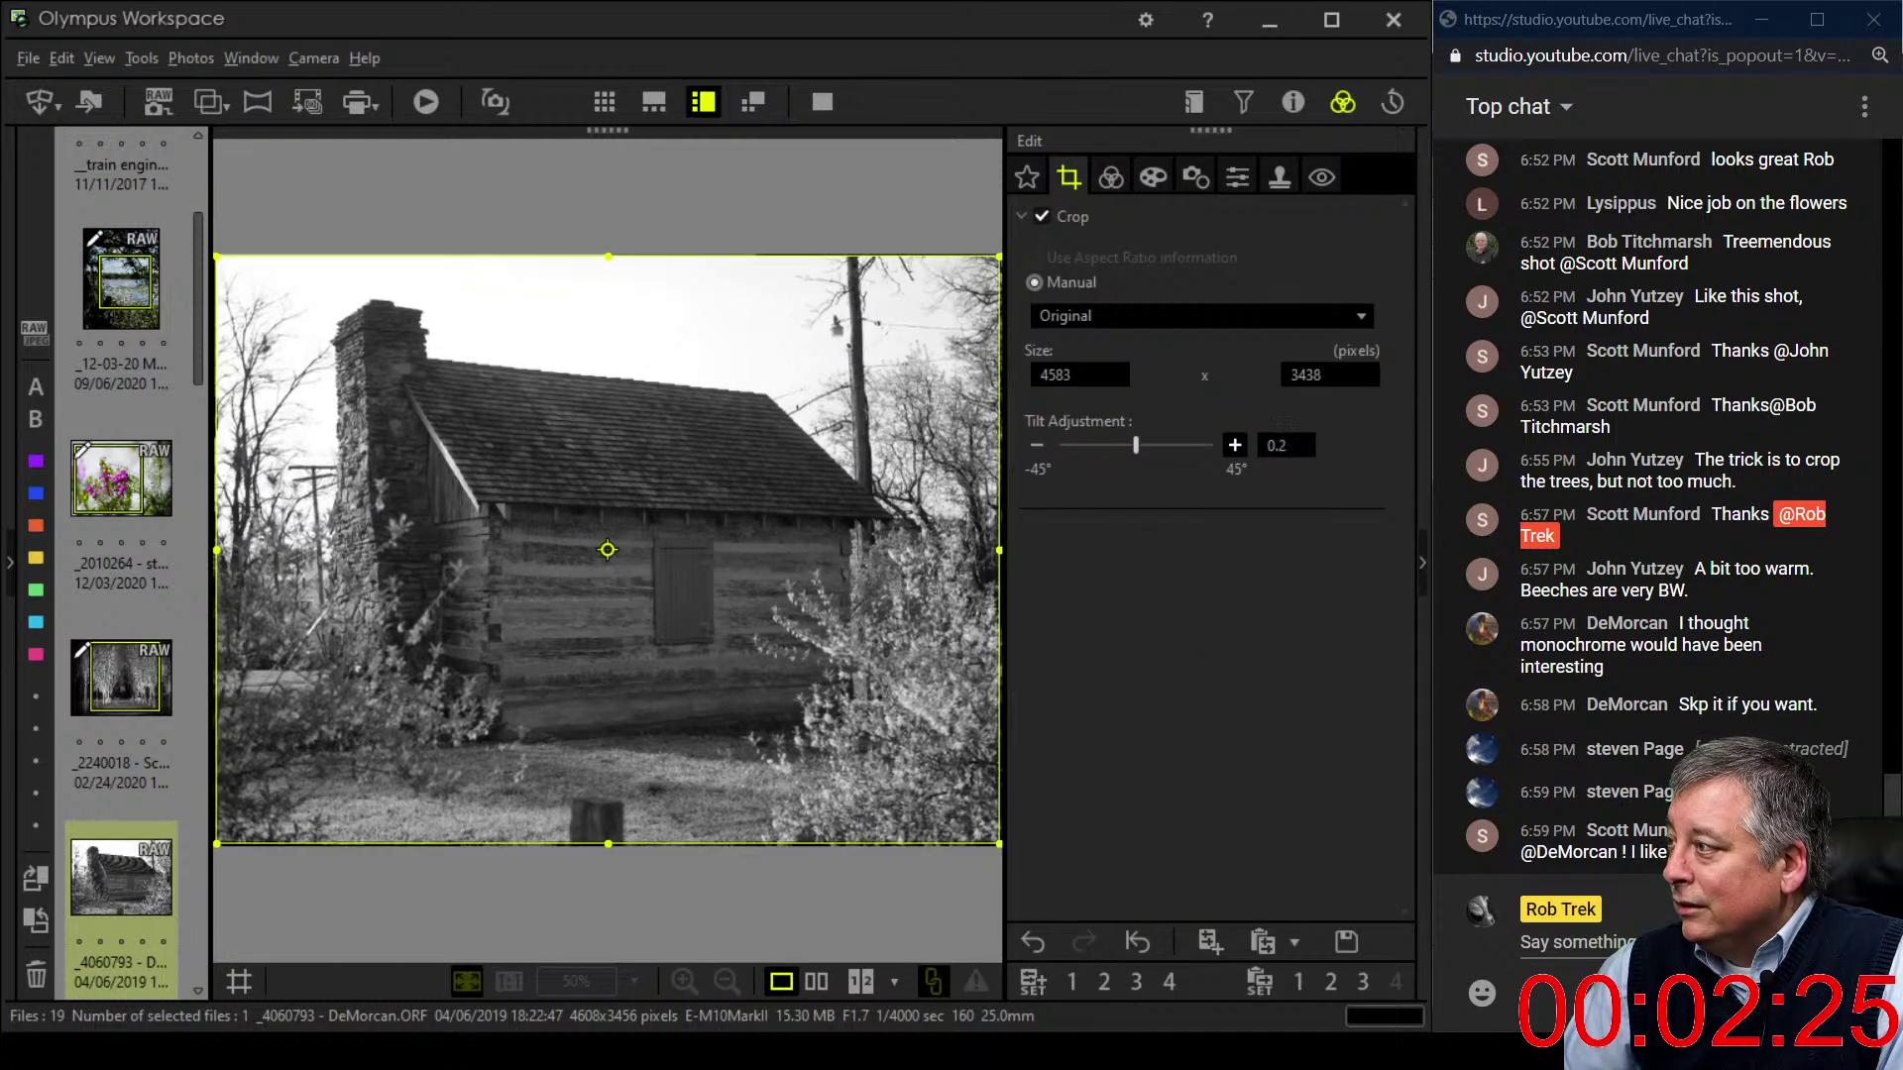
pyautogui.click(1234, 445)
pyautogui.click(1234, 445)
pyautogui.click(1234, 445)
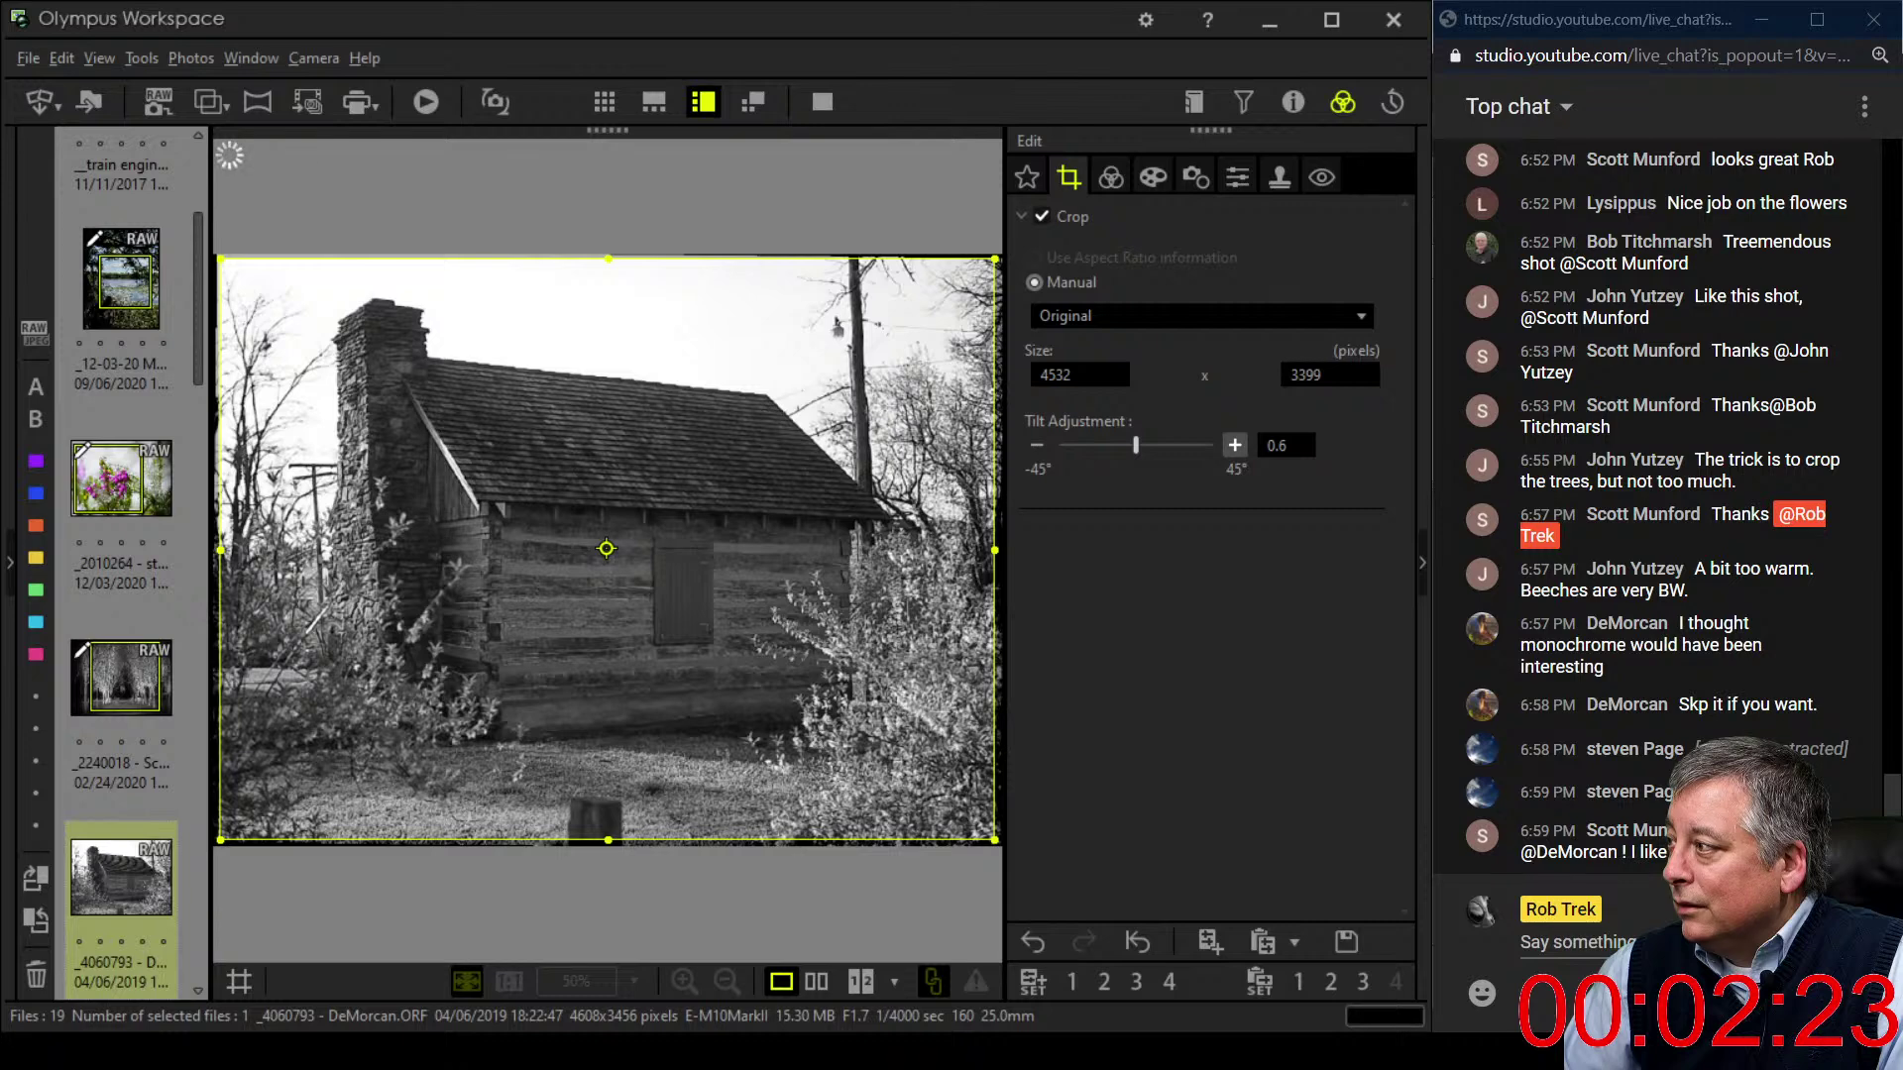
# - Bring out detail in the log cabin photo with Dehaze at 100 and Clarity at 7
pyautogui.click(1111, 176)
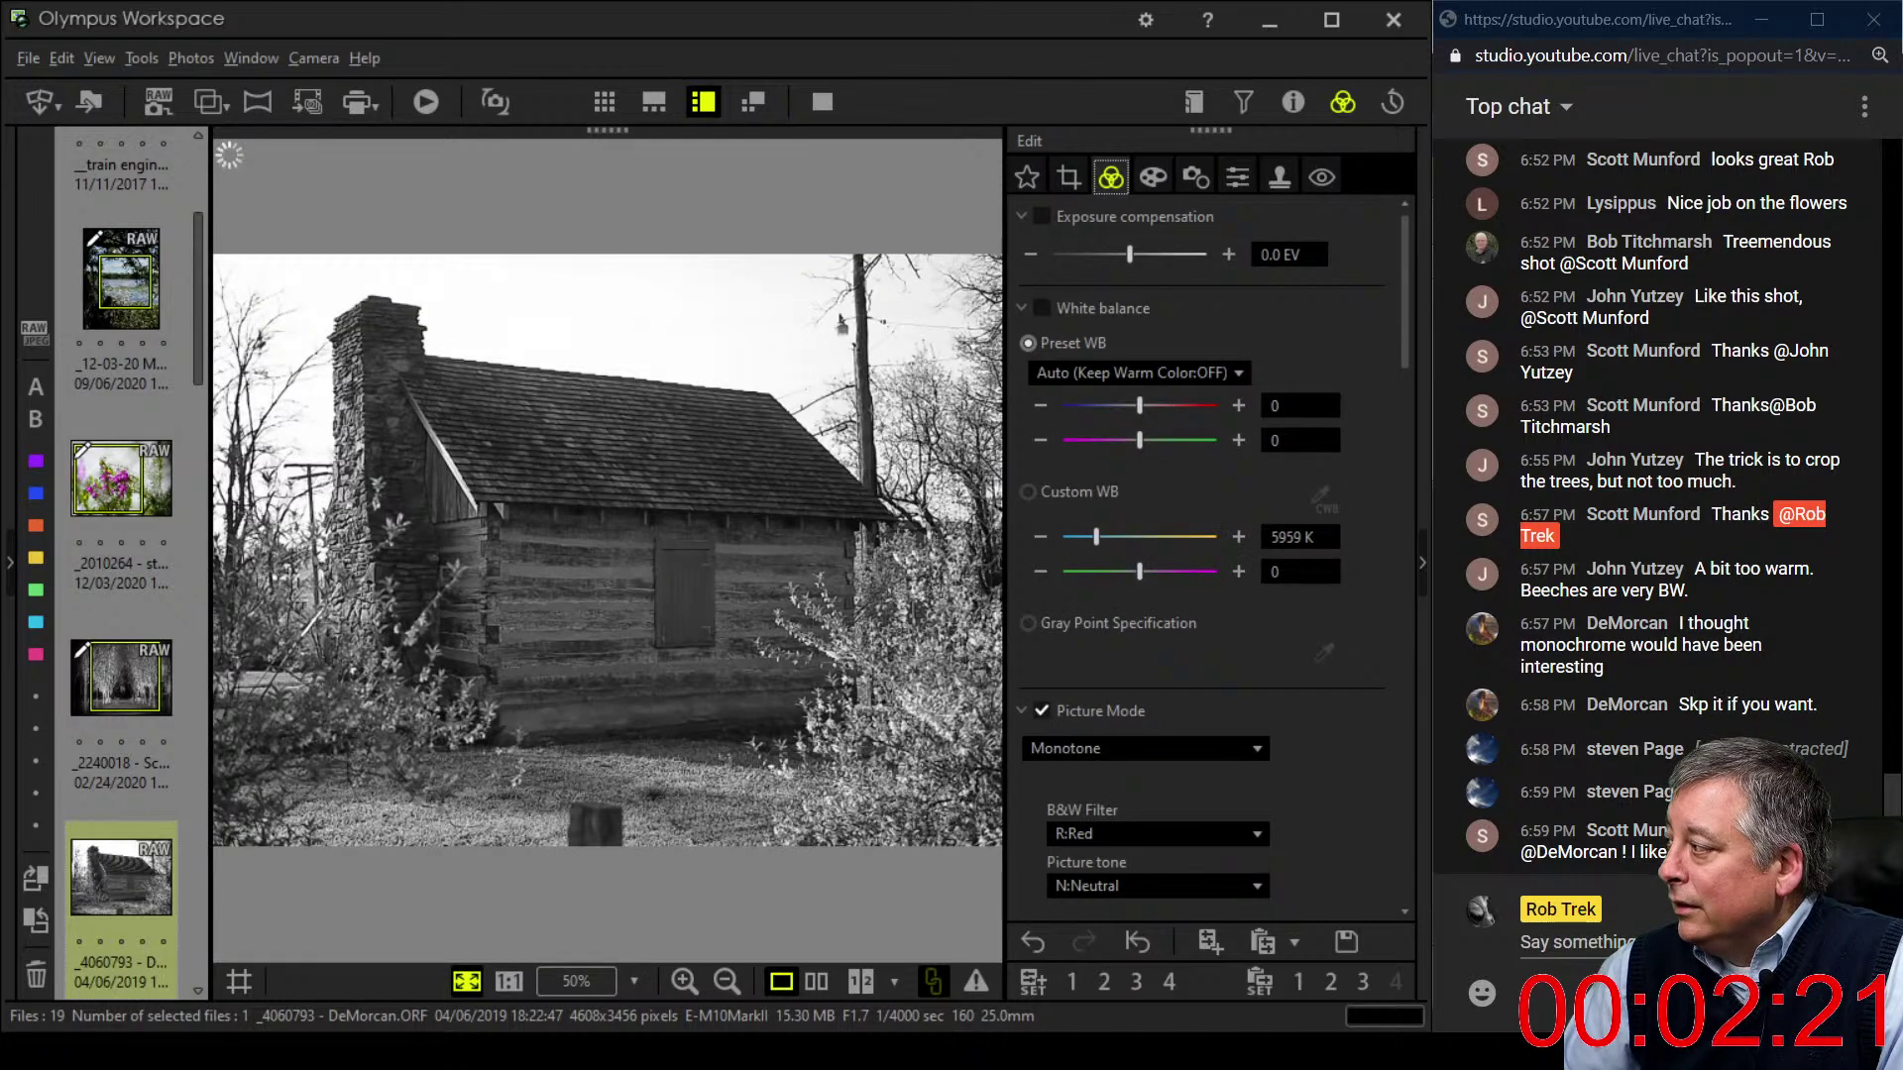
pyautogui.scroll(-3, 1209, 555)
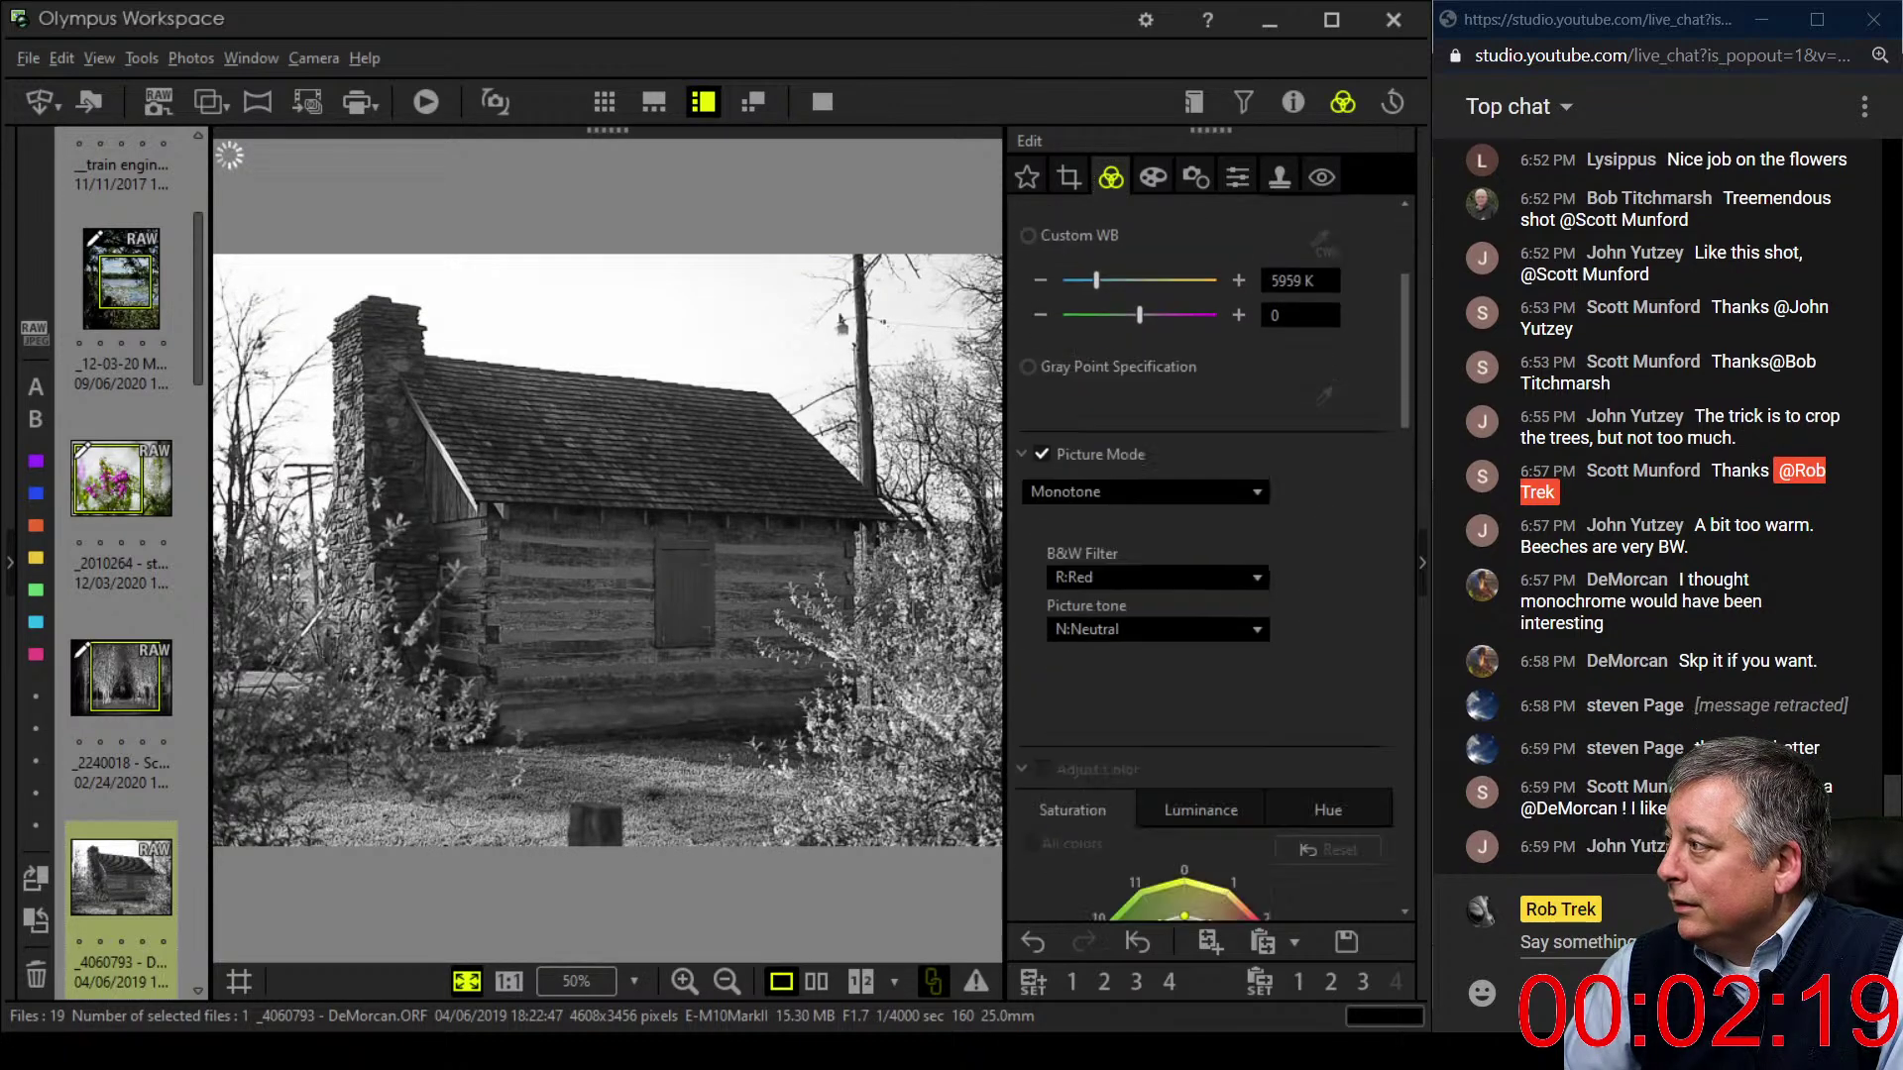
pyautogui.scroll(-10, 1209, 555)
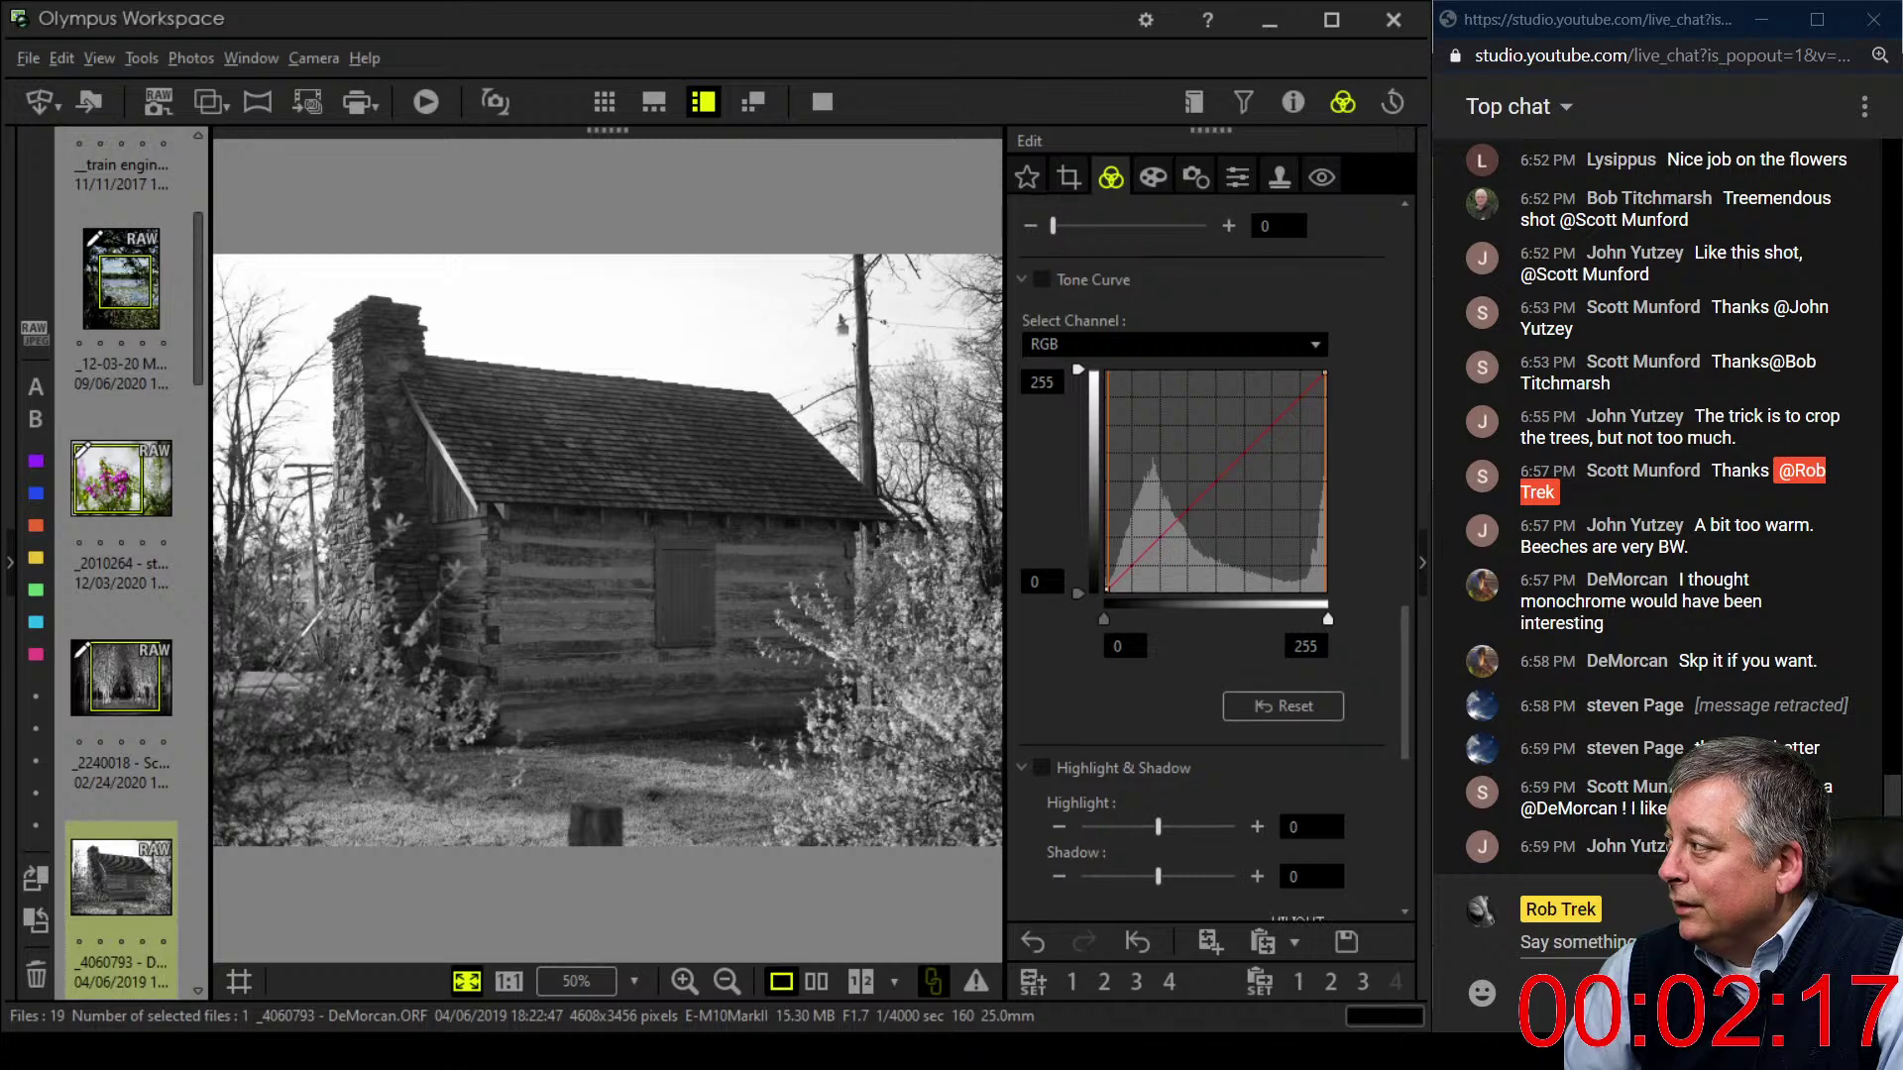
pyautogui.scroll(1, 1213, 540)
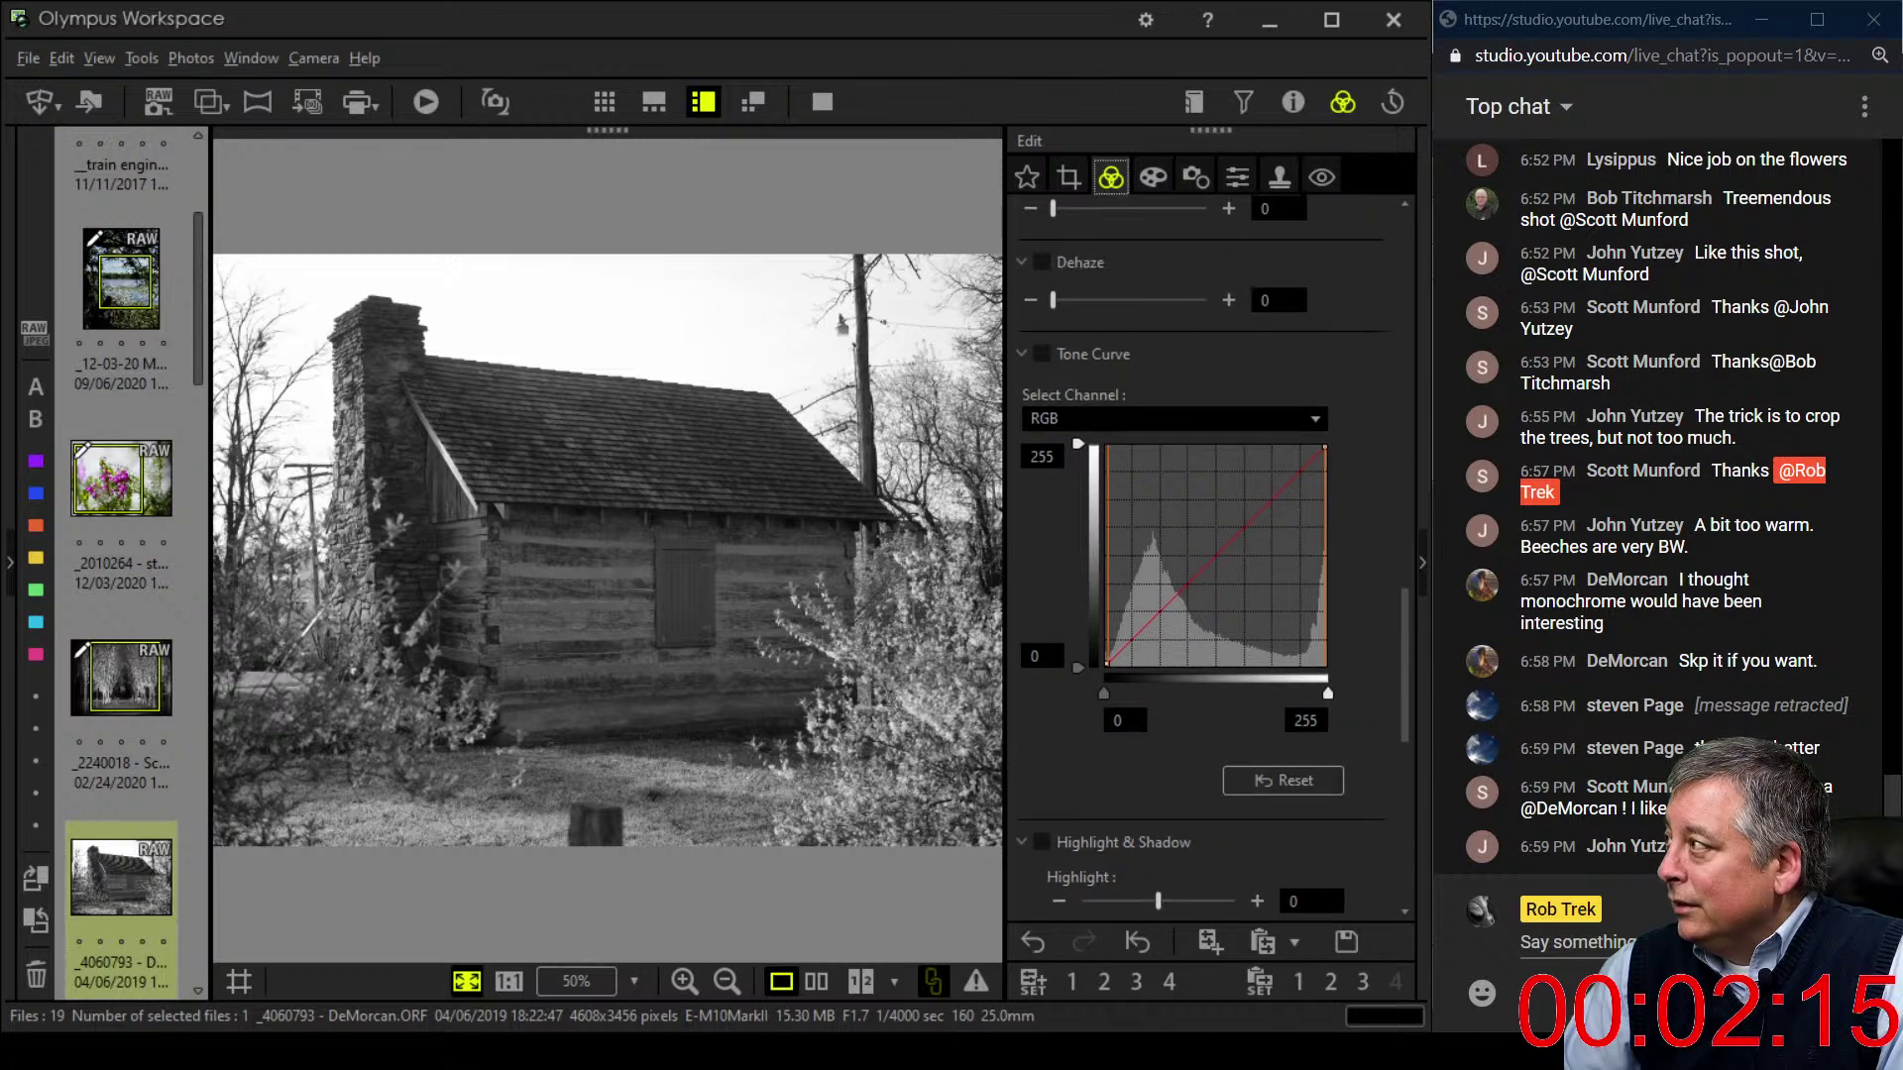
pyautogui.moveTo(1053, 301); pyautogui.dragTo(1206, 300)
pyautogui.scroll(4, 1210, 555)
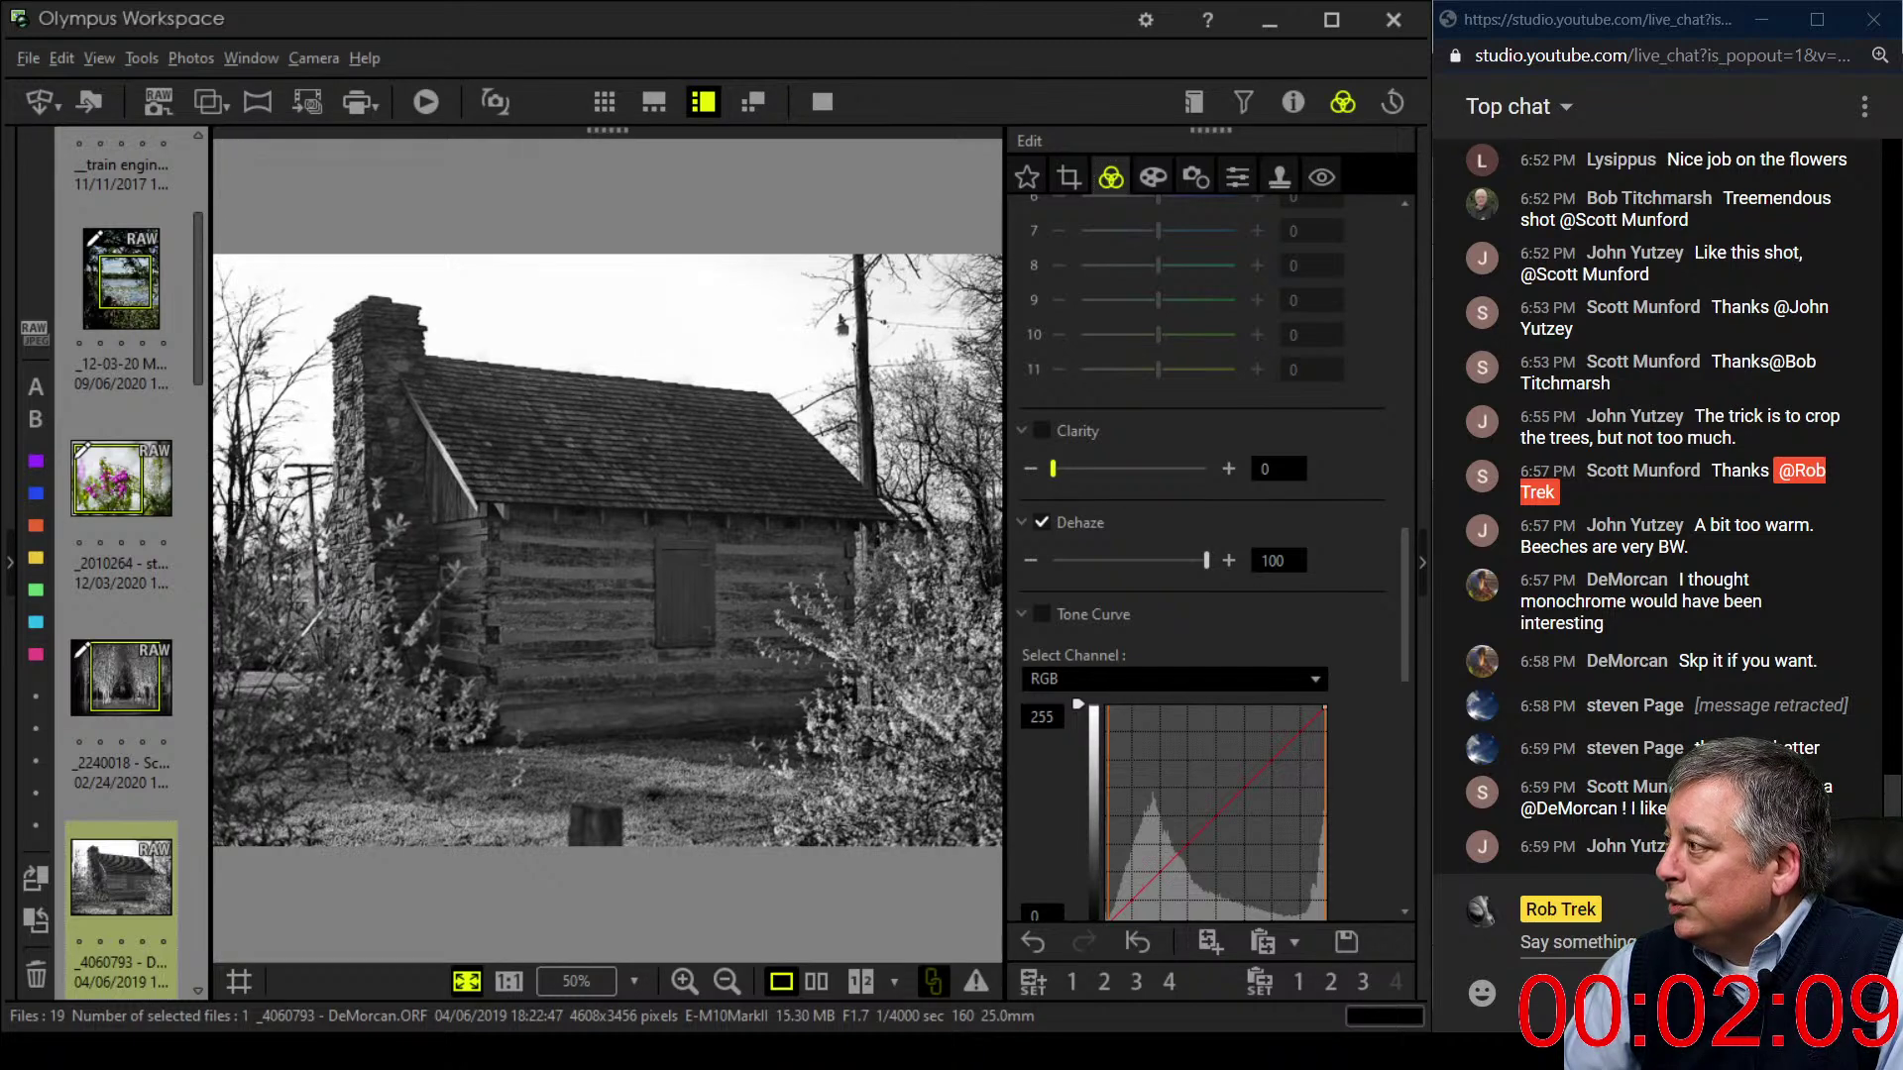
pyautogui.moveTo(1053, 468); pyautogui.dragTo(1063, 468)
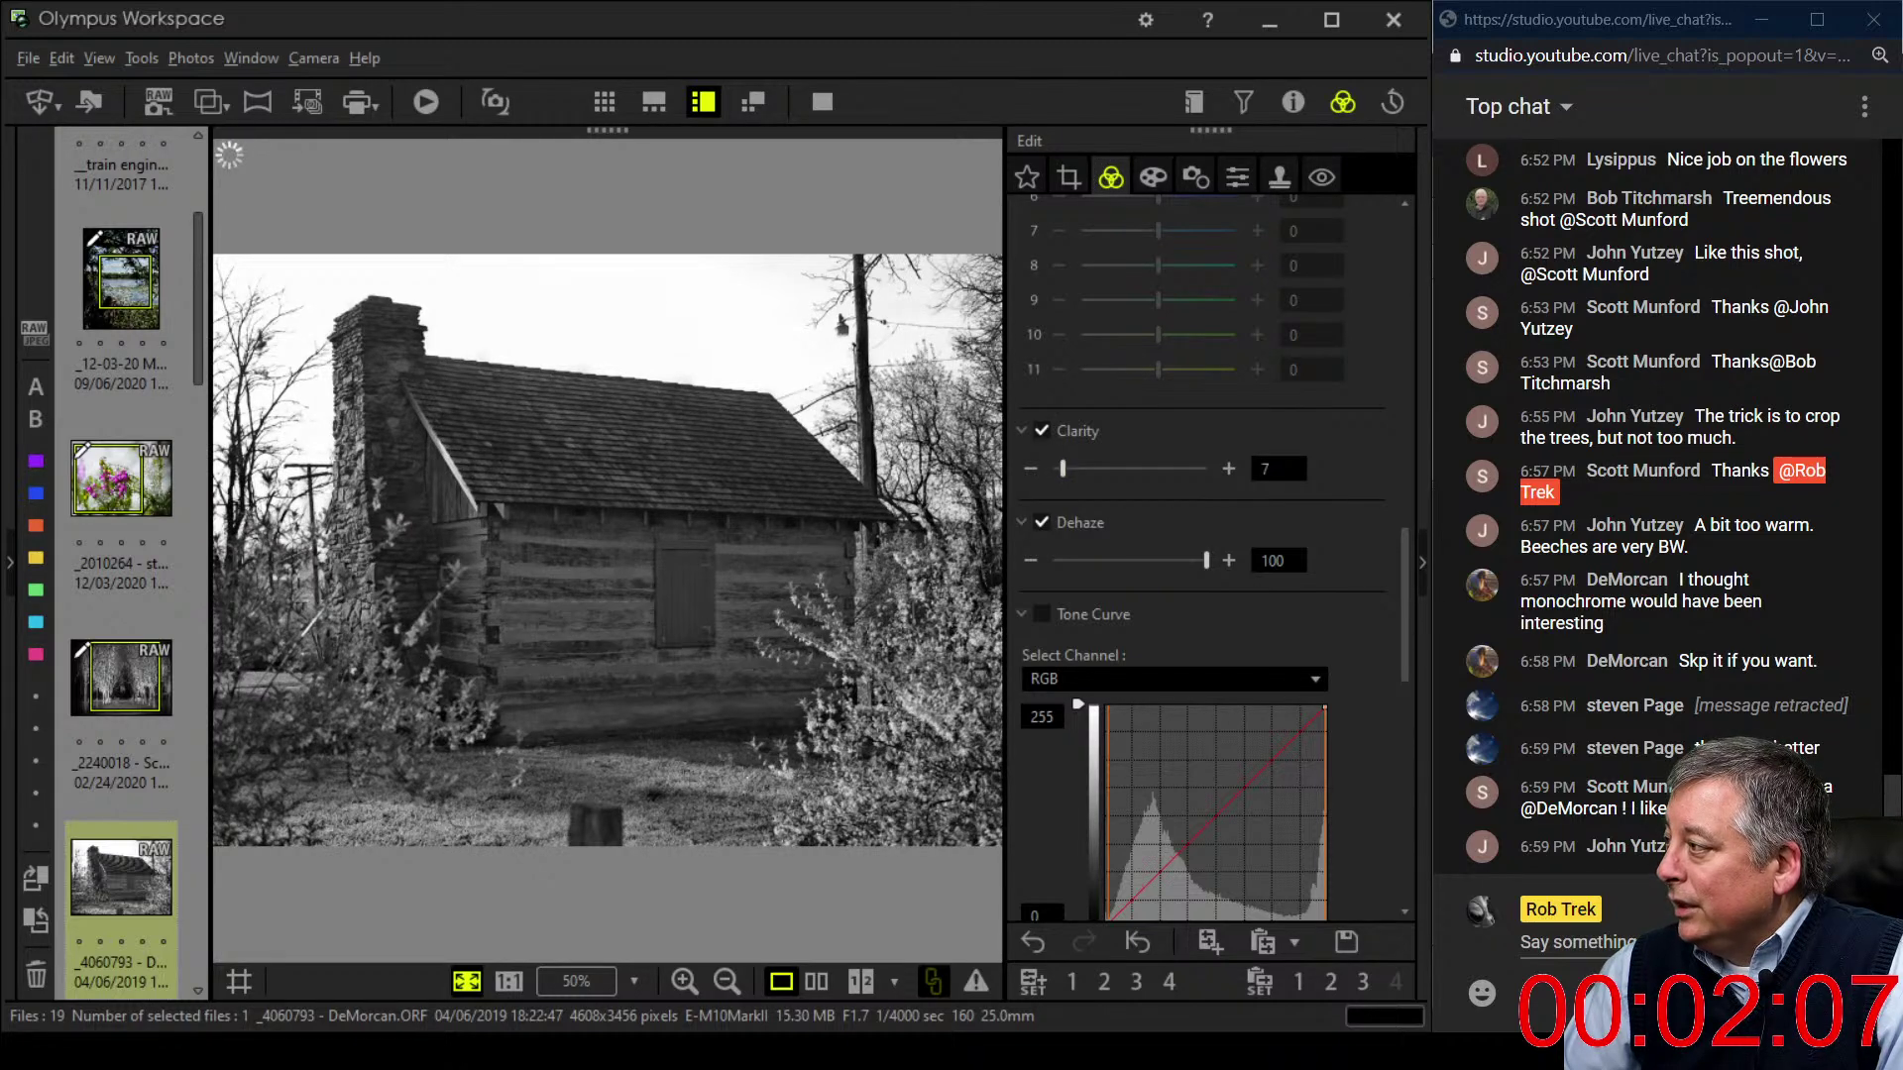
# - Add contrast to the log cabin photo with an RGB Tone Curve that pulls the shadows down and lifts the midtones slightly
pyautogui.scroll(-3, 1209, 555)
pyautogui.scroll(-1, 1209, 555)
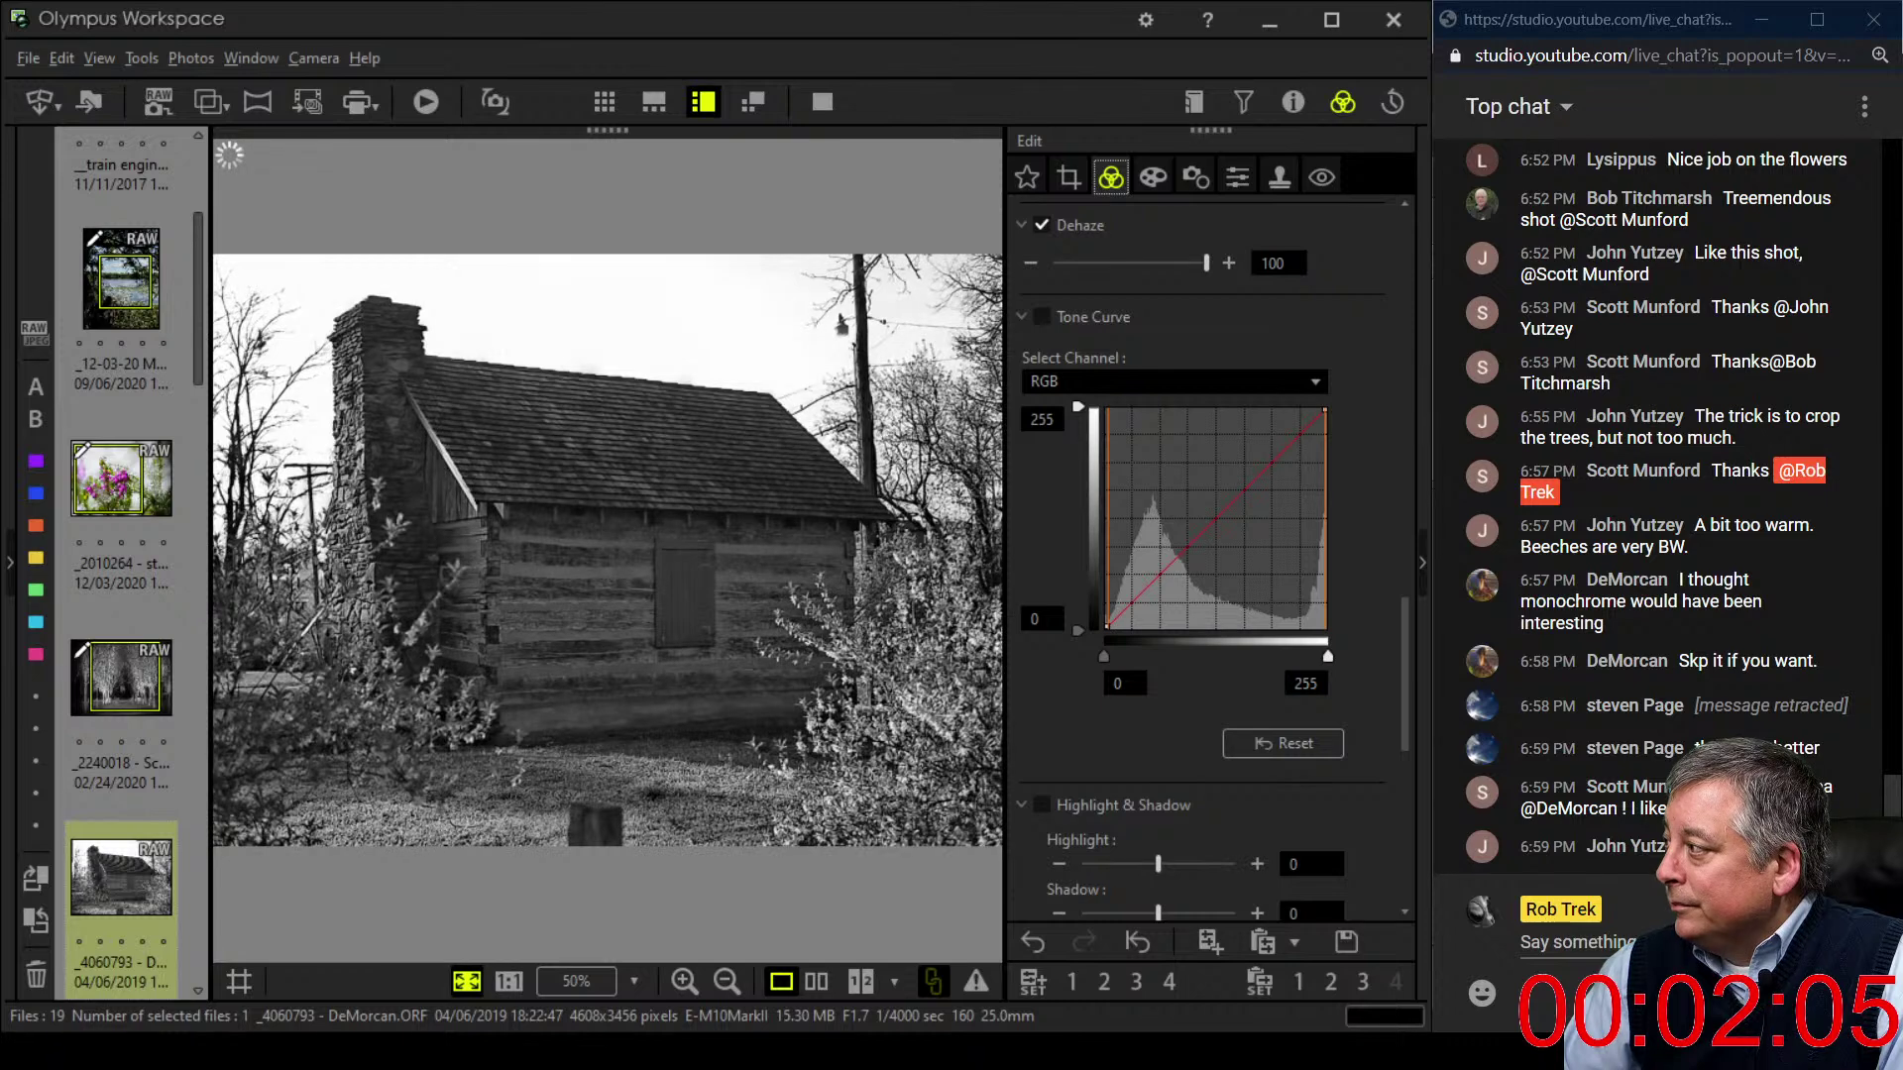
pyautogui.moveTo(1140, 596); pyautogui.dragTo(1172, 562)
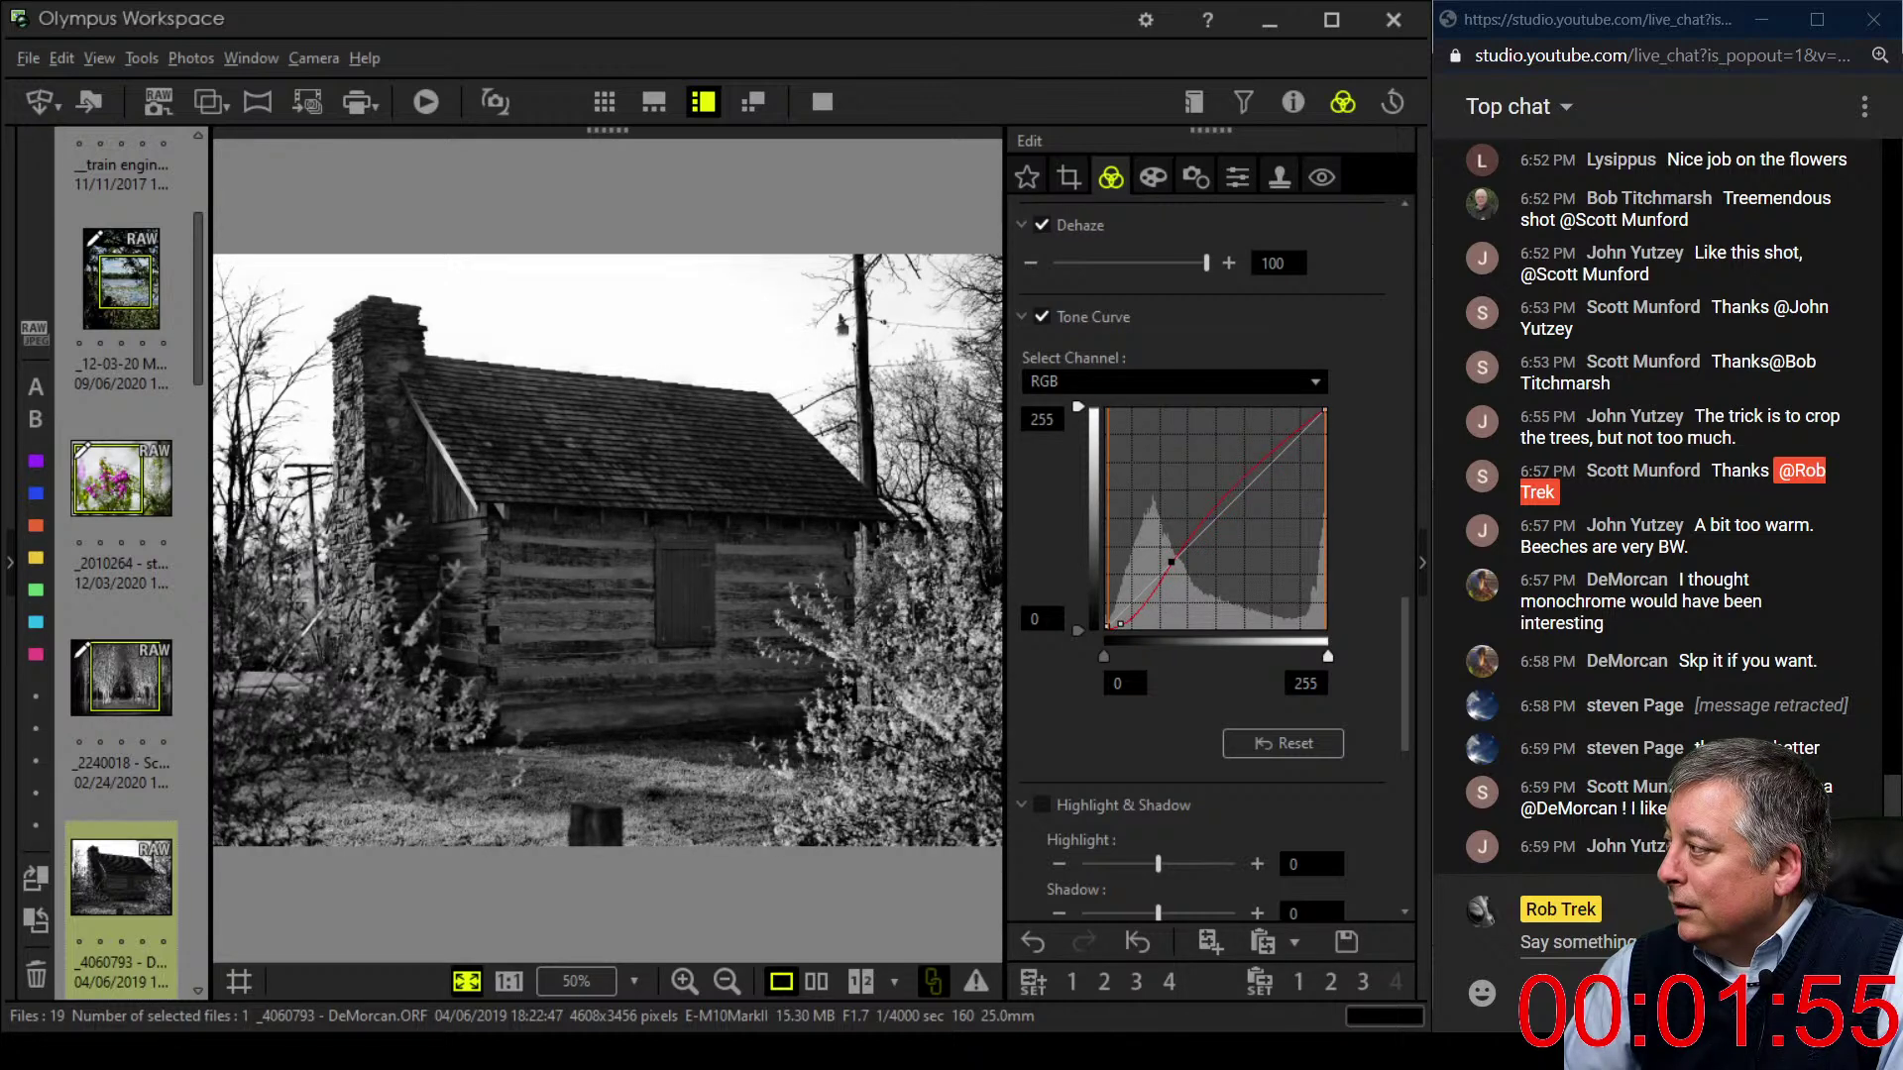
pyautogui.moveTo(1120, 624); pyautogui.dragTo(1140, 619)
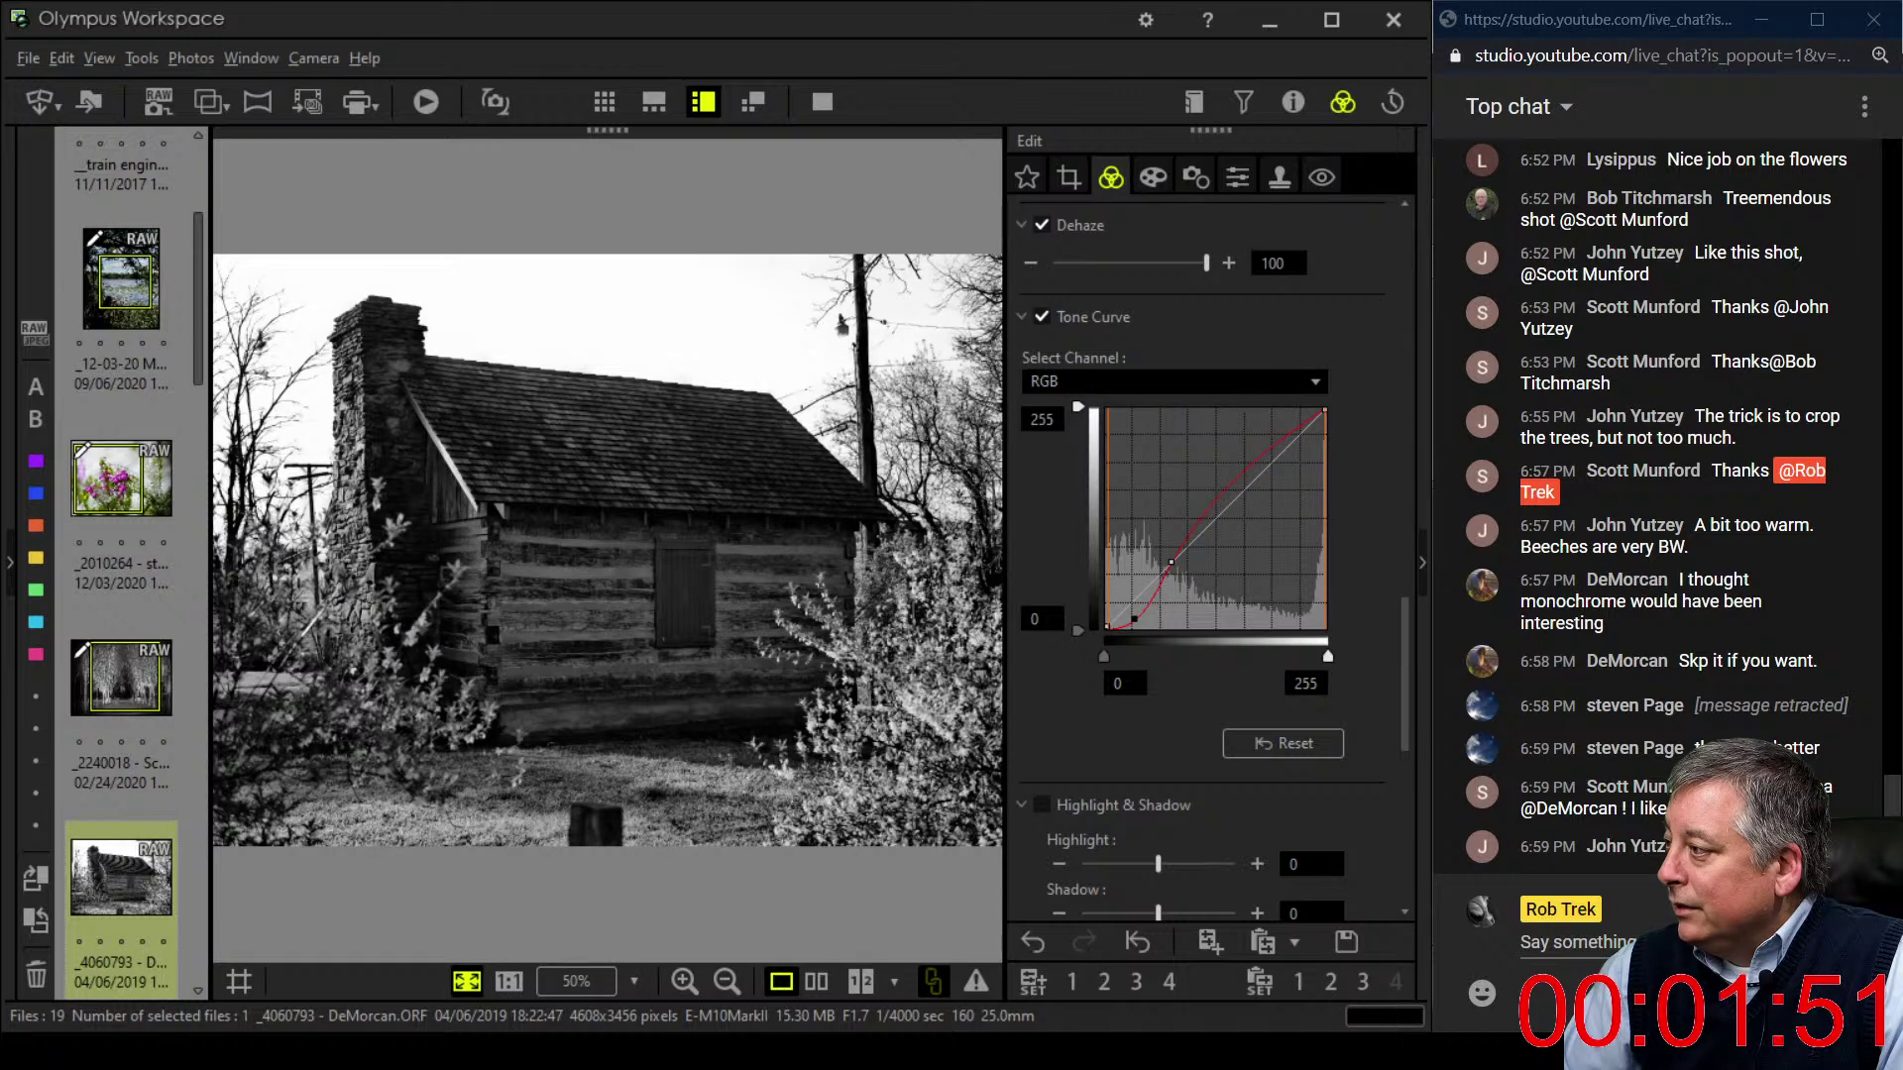
# - Darken the log cabin photo's corners with Adjust Vignetting at -15 and set its Tilt Adjustment to 0.9
pyautogui.click(1153, 176)
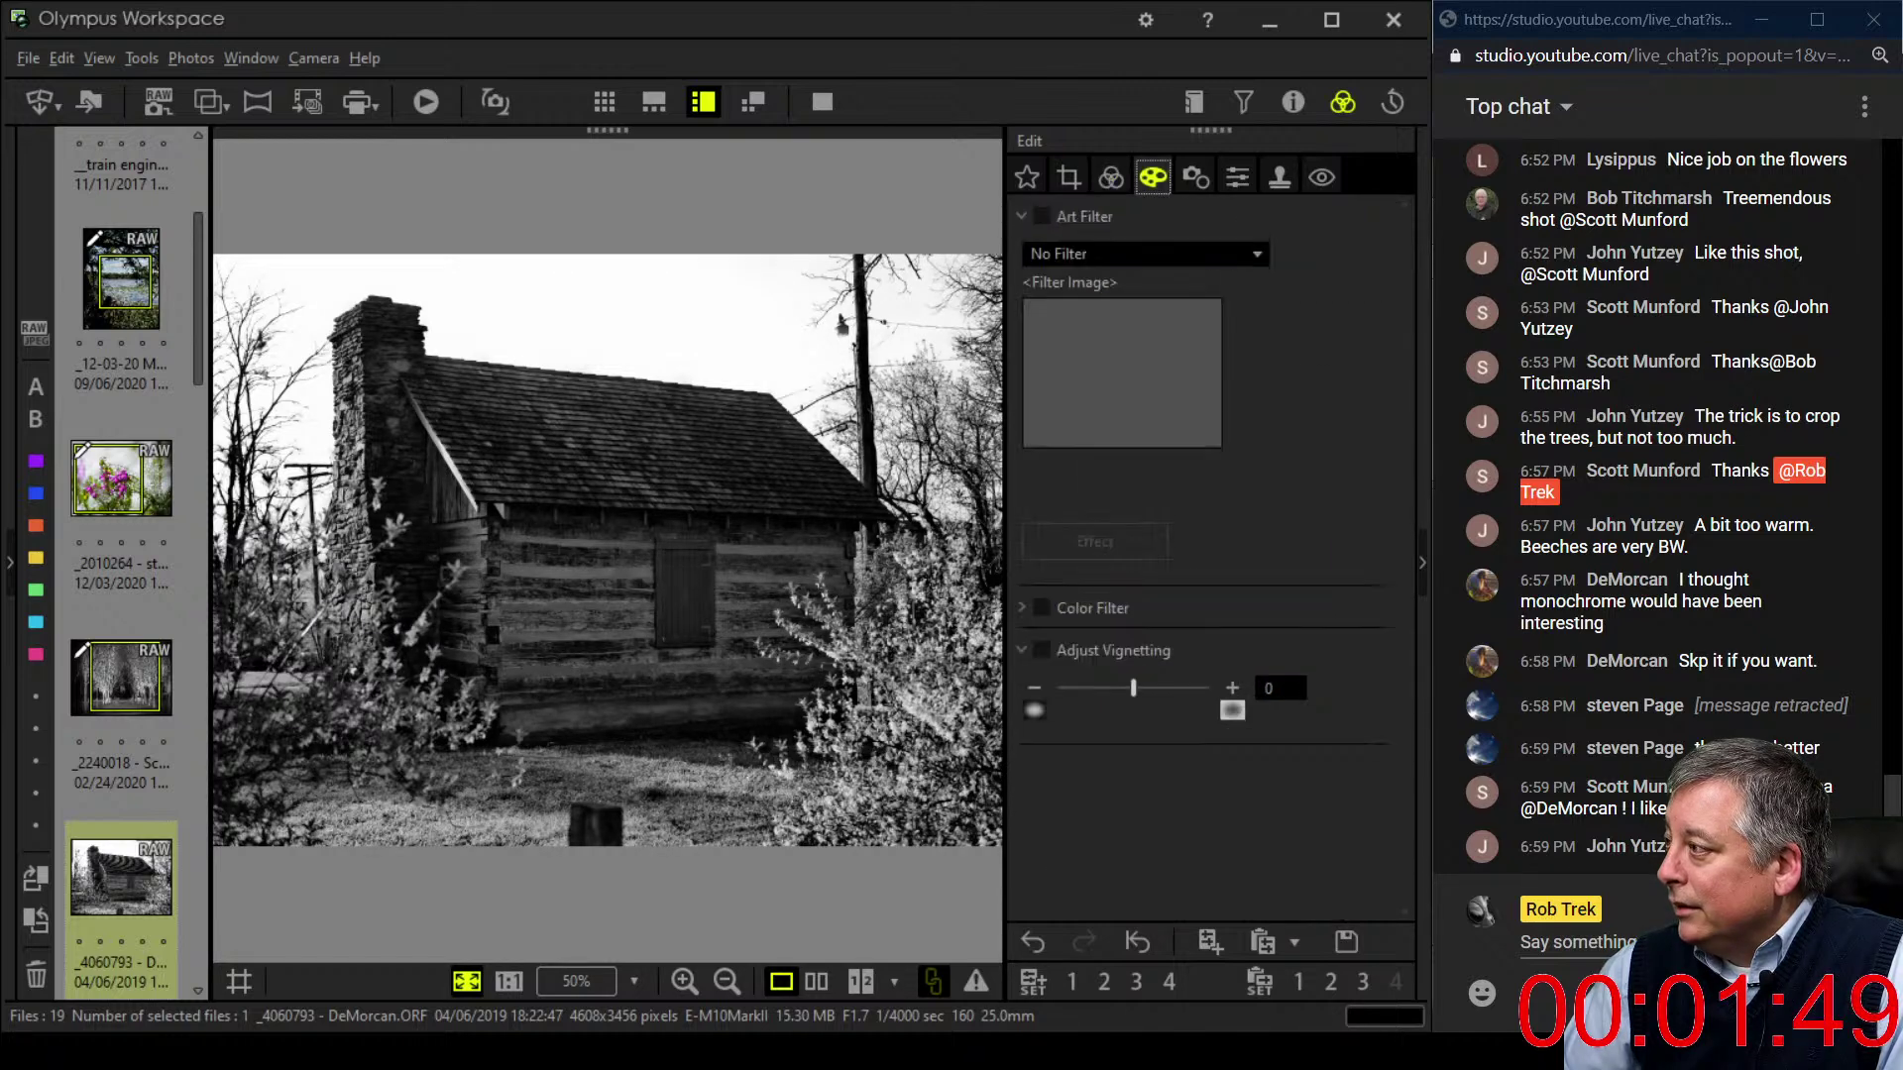
pyautogui.moveTo(1133, 688); pyautogui.dragTo(1097, 688)
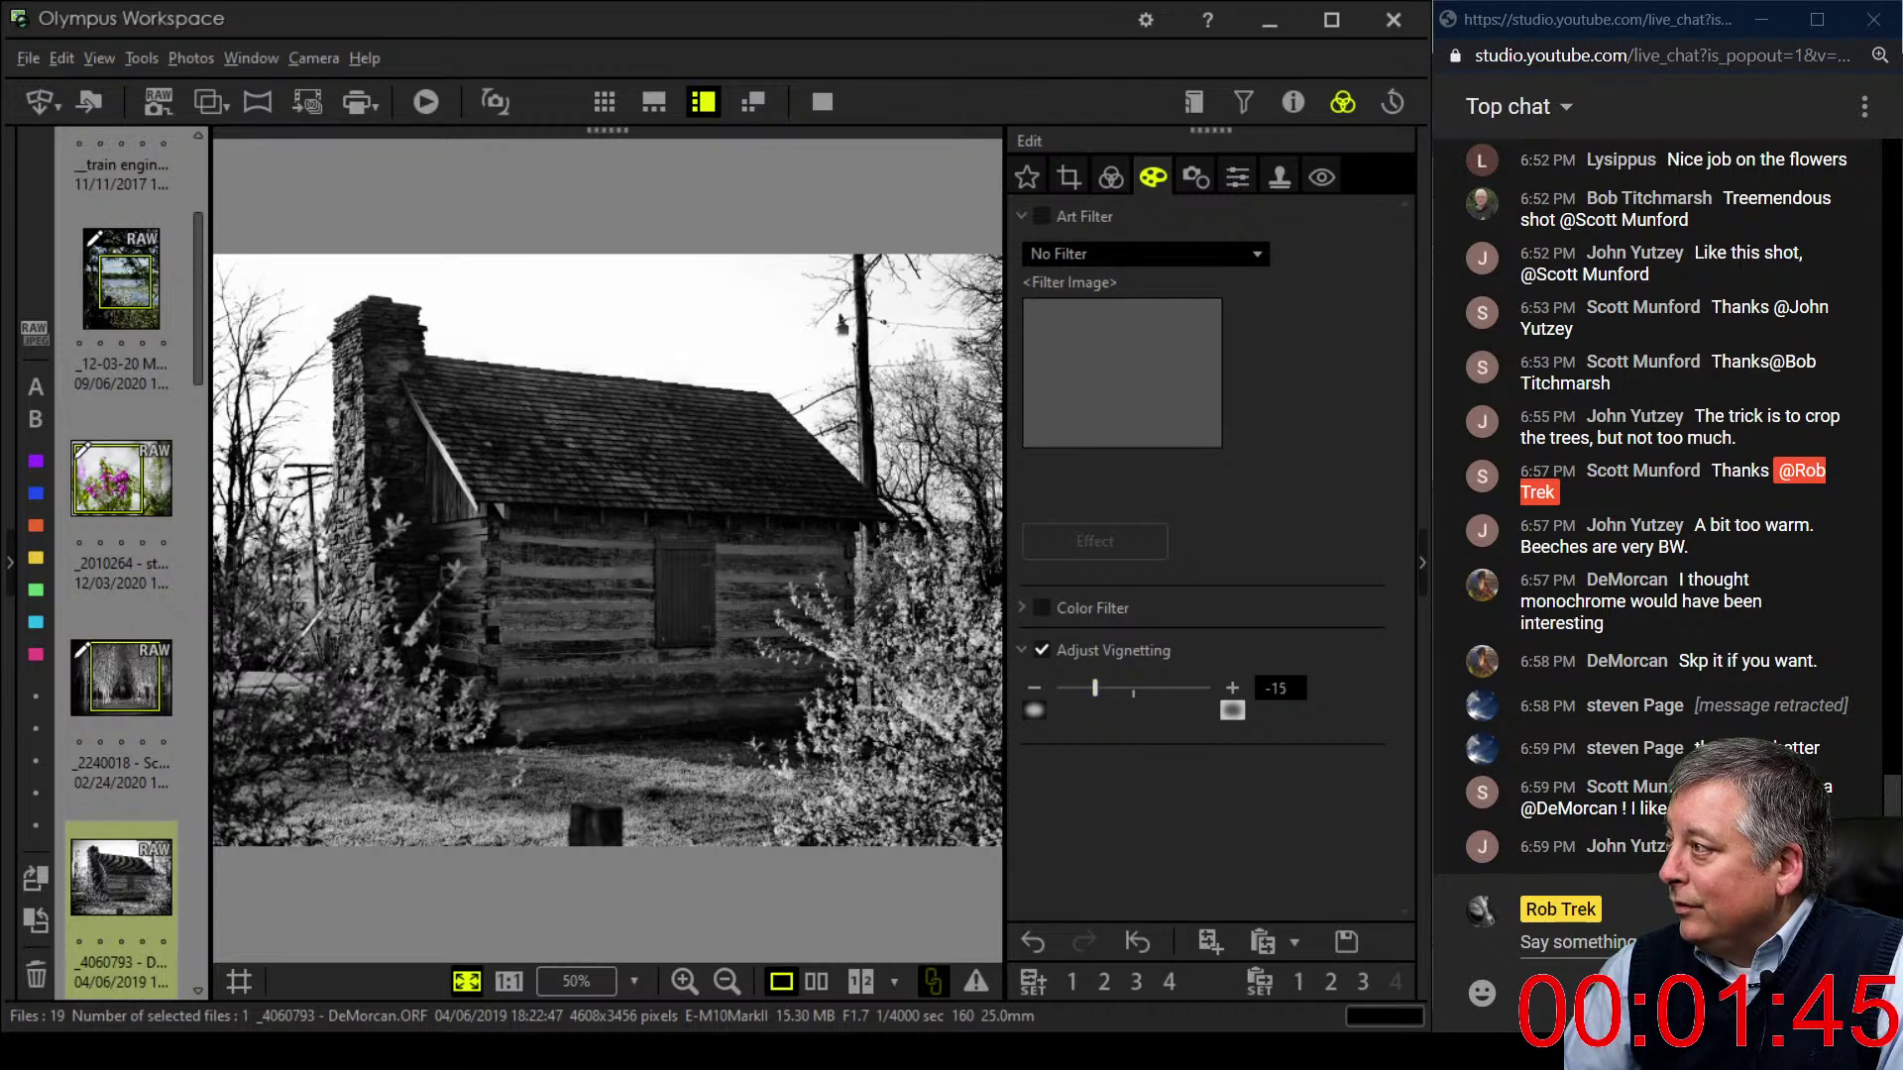
pyautogui.click(1068, 177)
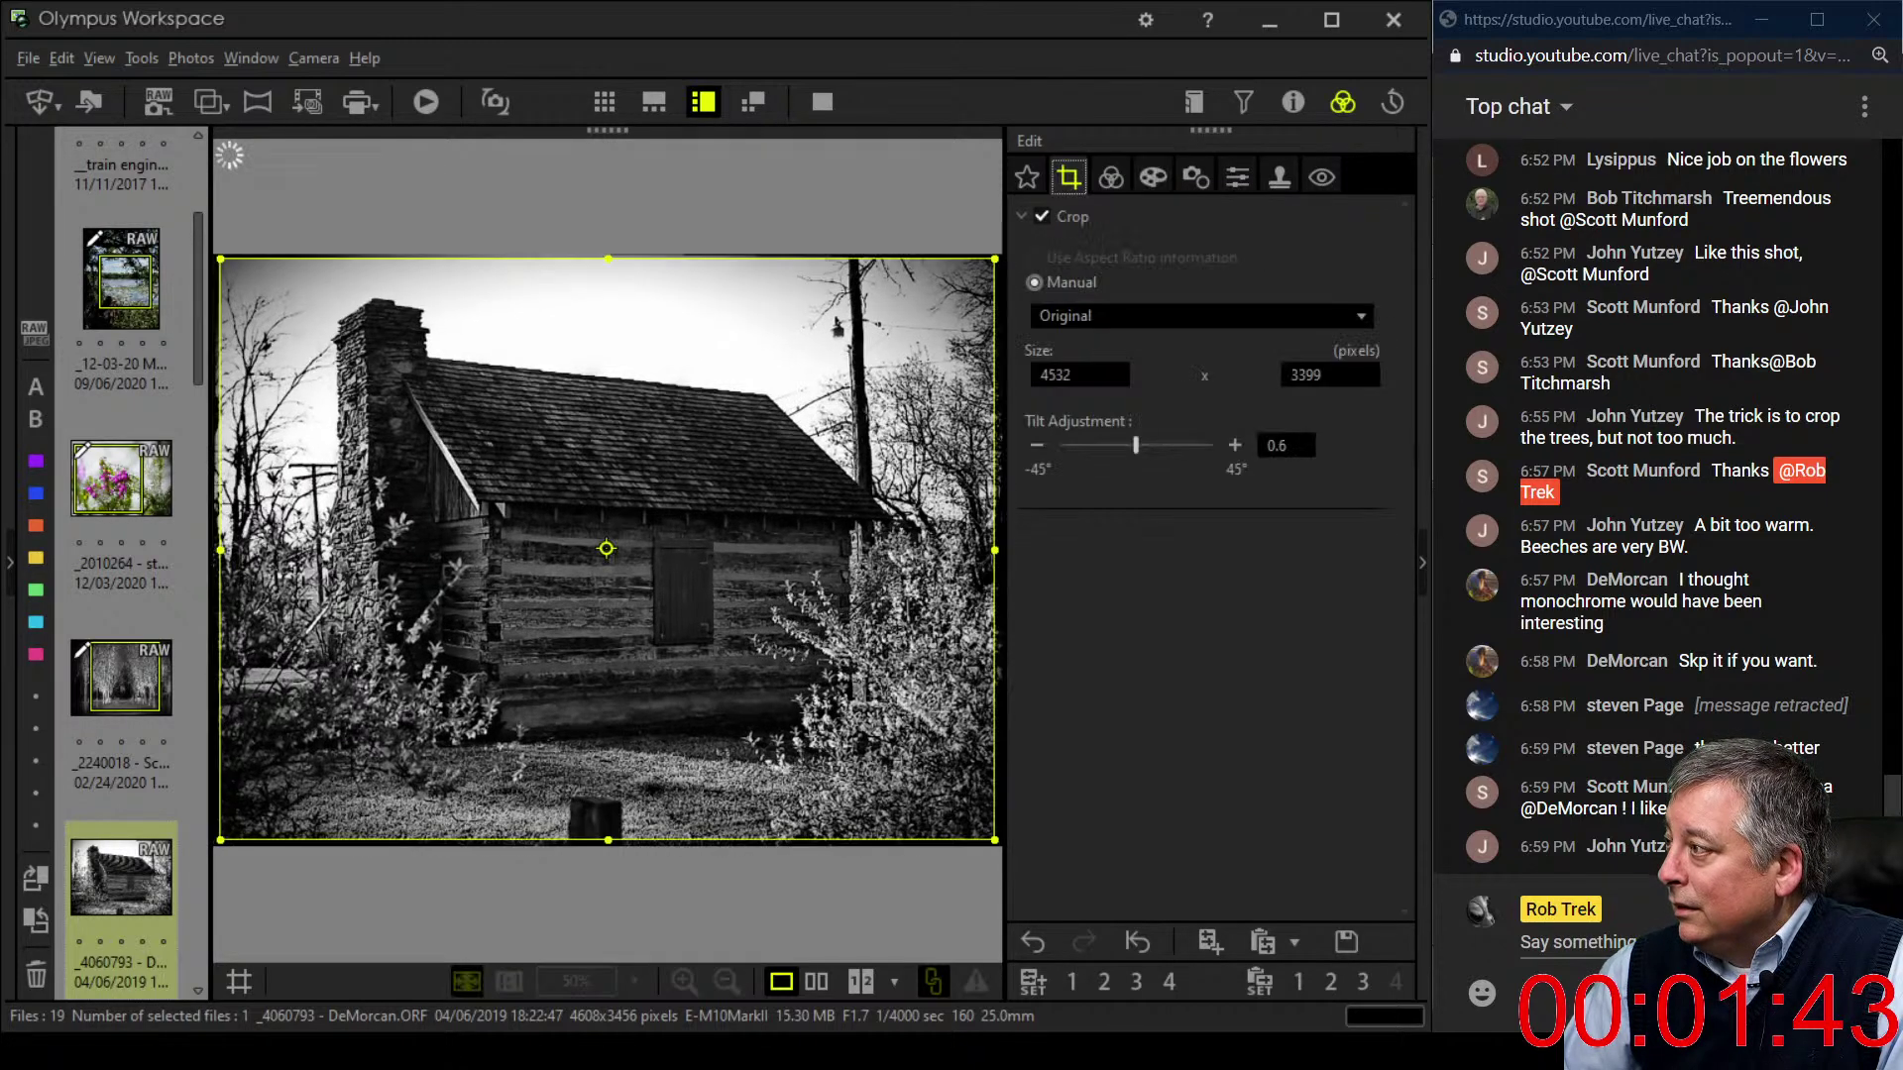
pyautogui.click(1235, 445)
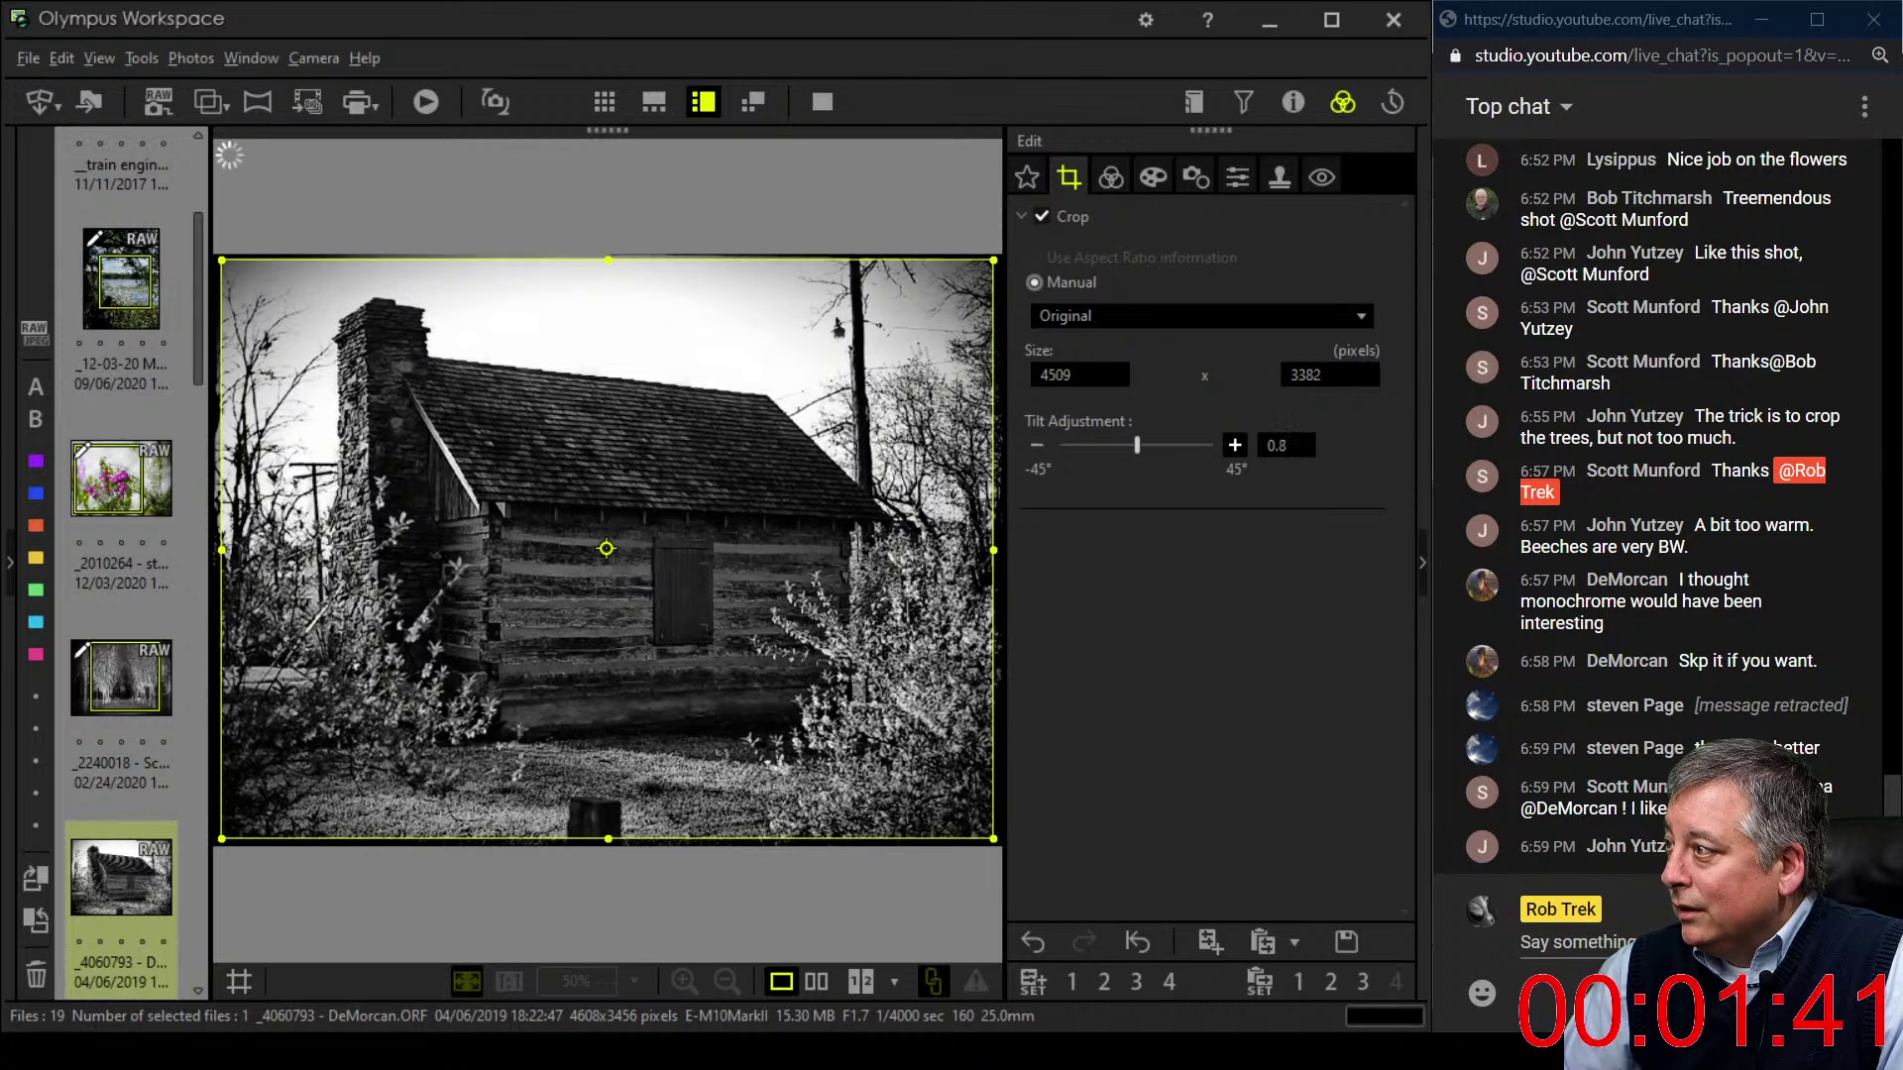
pyautogui.click(1235, 445)
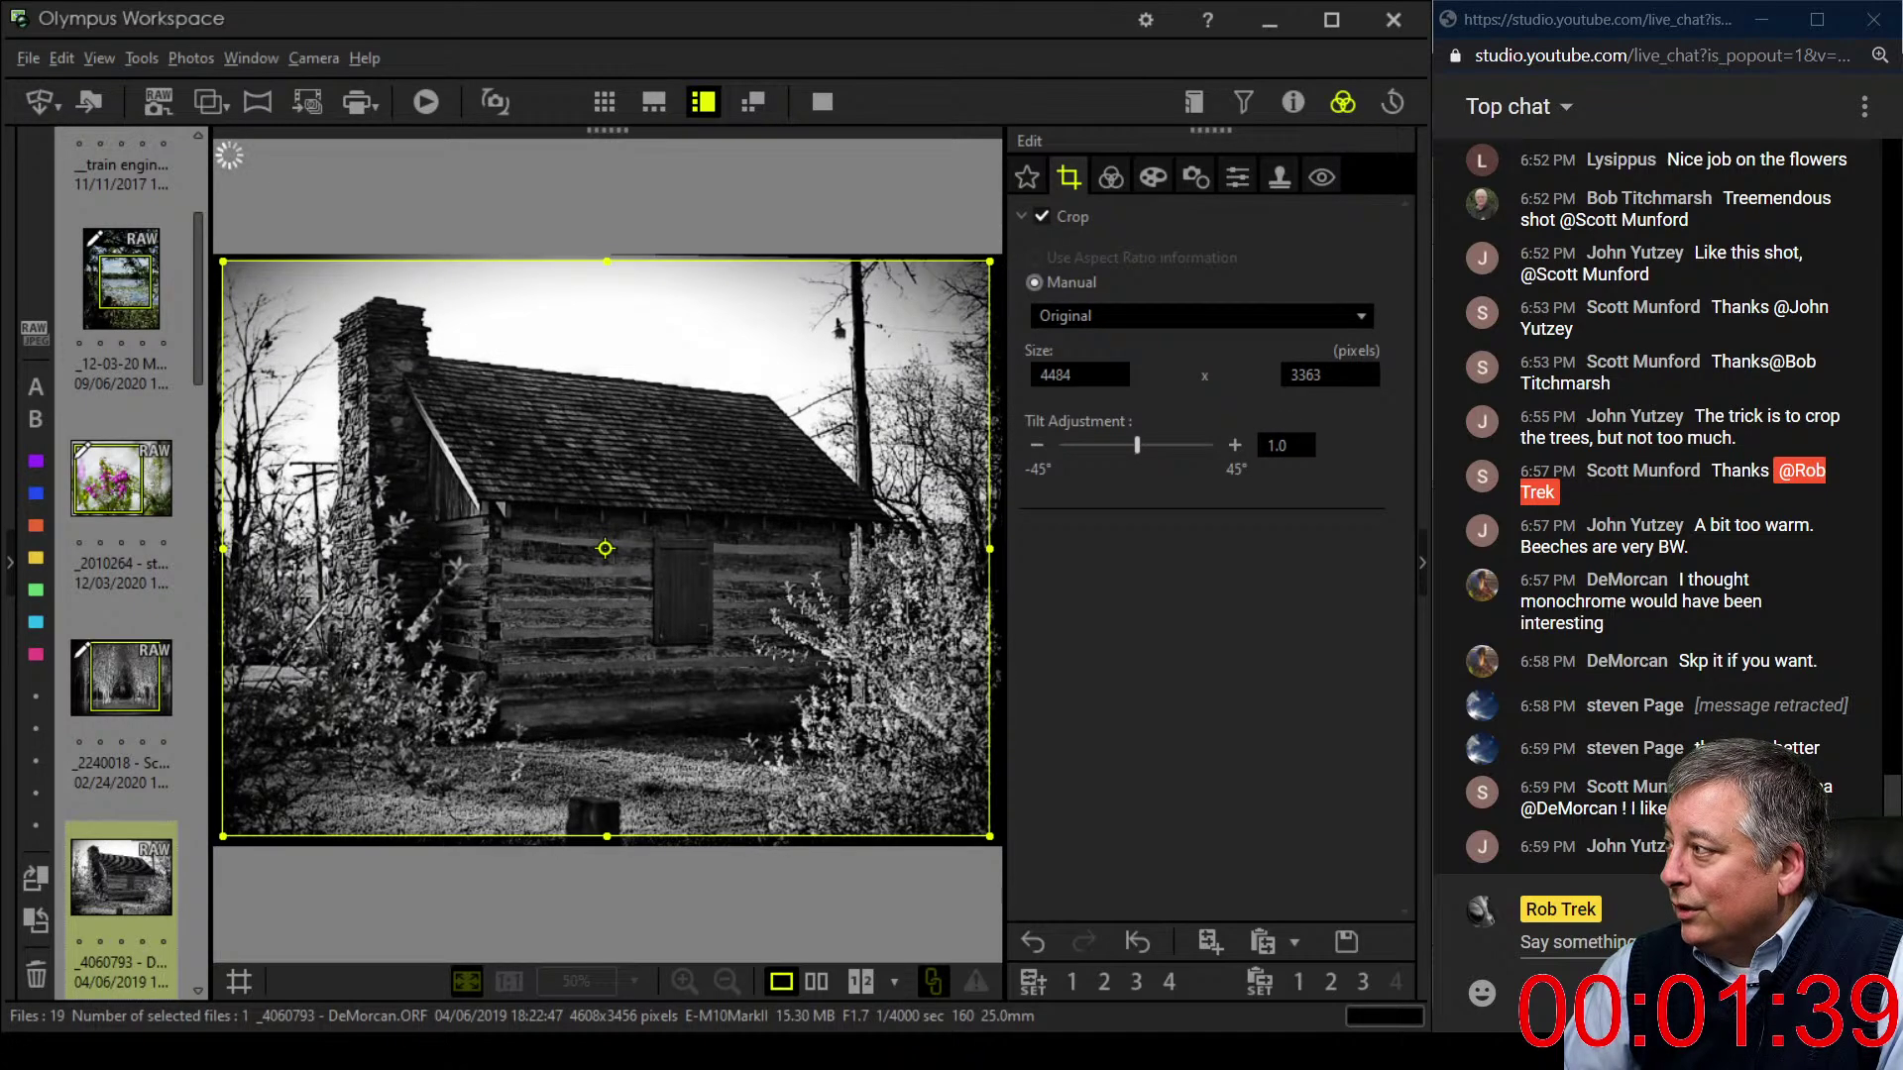
pyautogui.click(1036, 445)
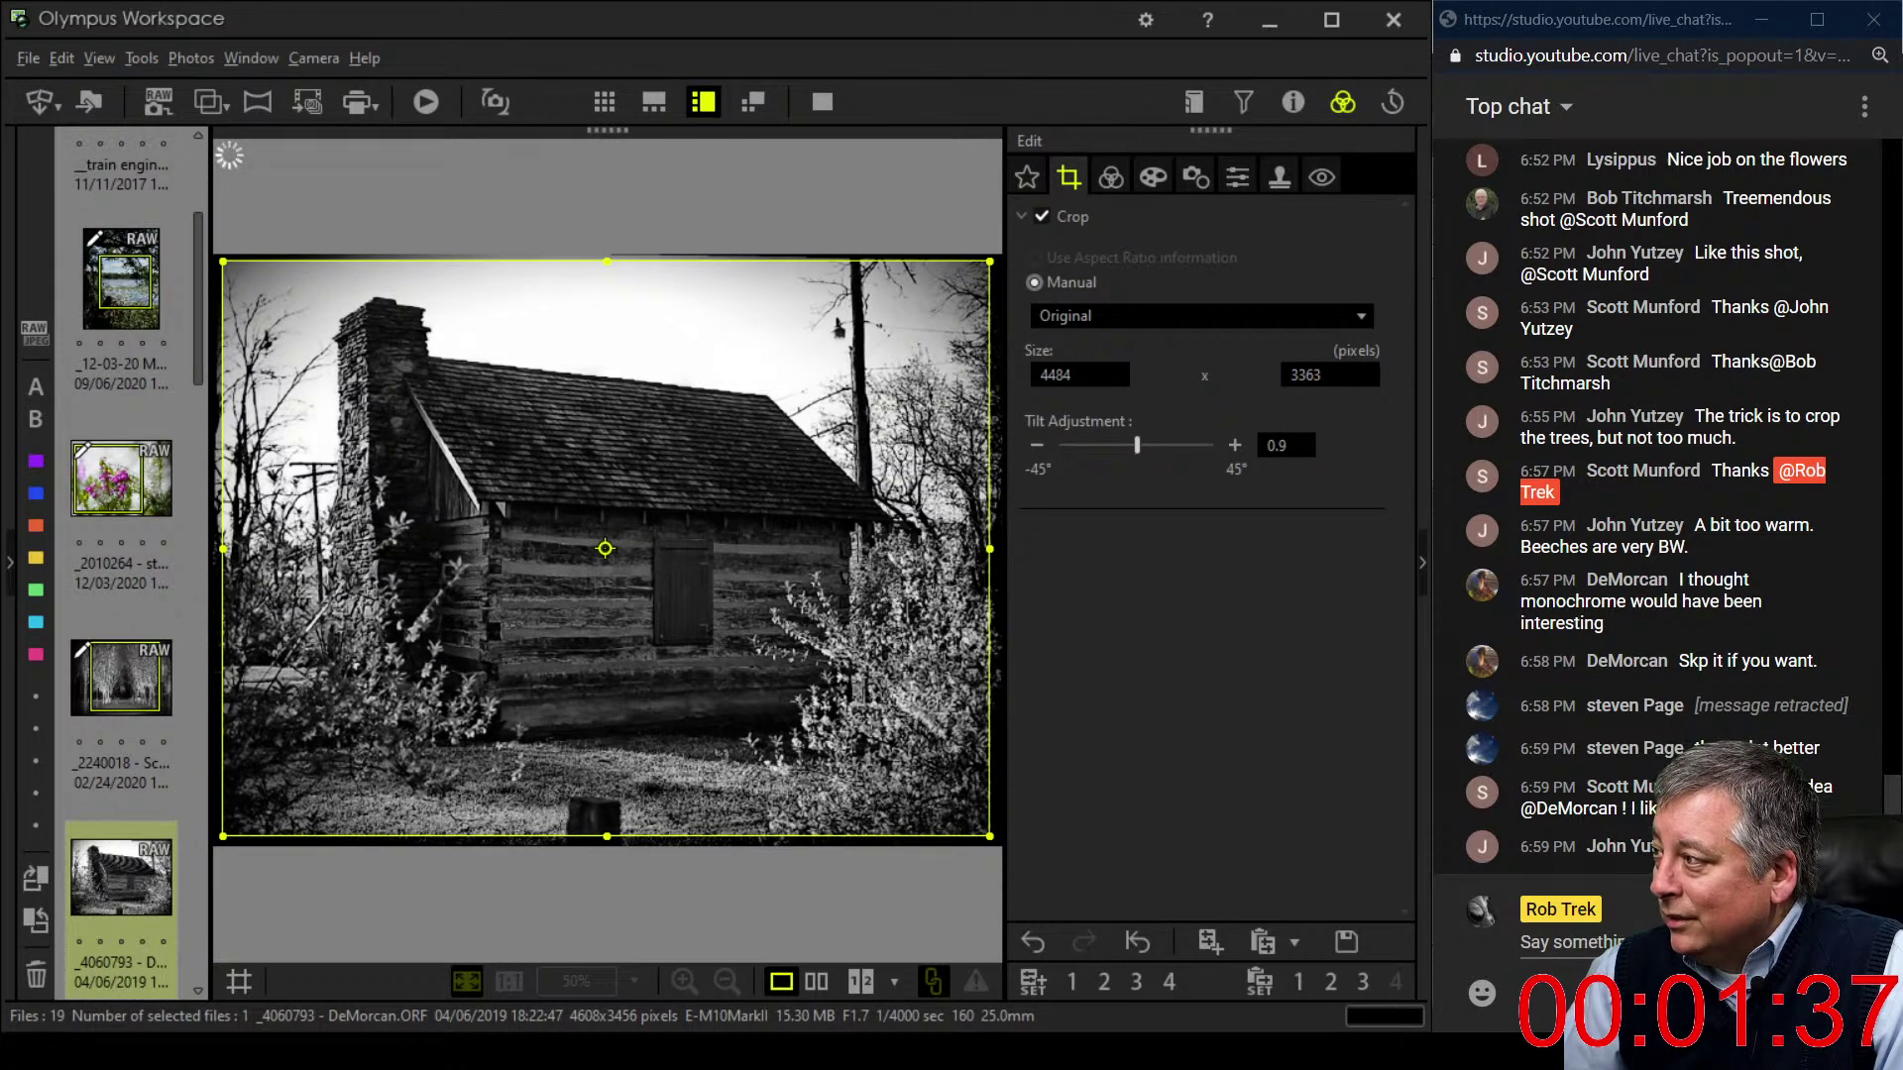
# - Tone the log cabin photo by lowering the shadows and slightly raising the highlights of the B channel's Tone Curve
pyautogui.click(1111, 177)
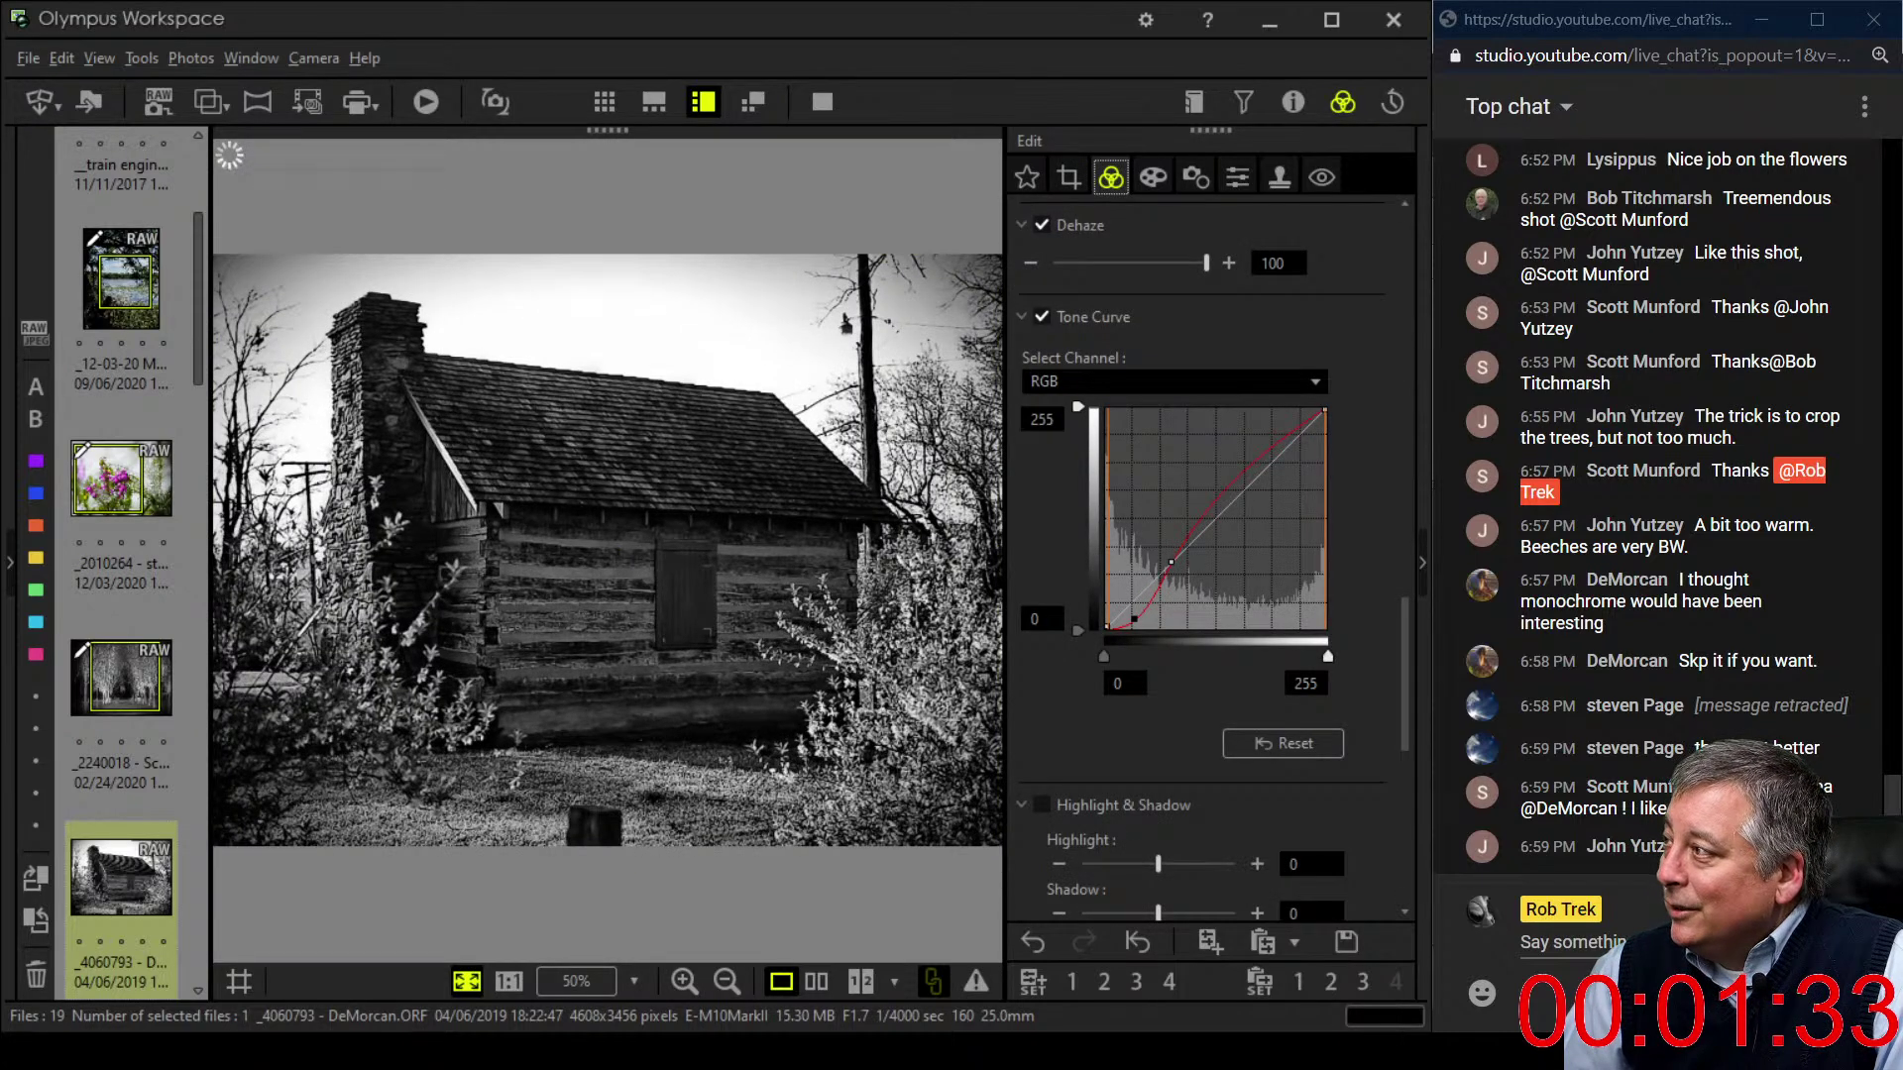
pyautogui.scroll(-3, 1209, 546)
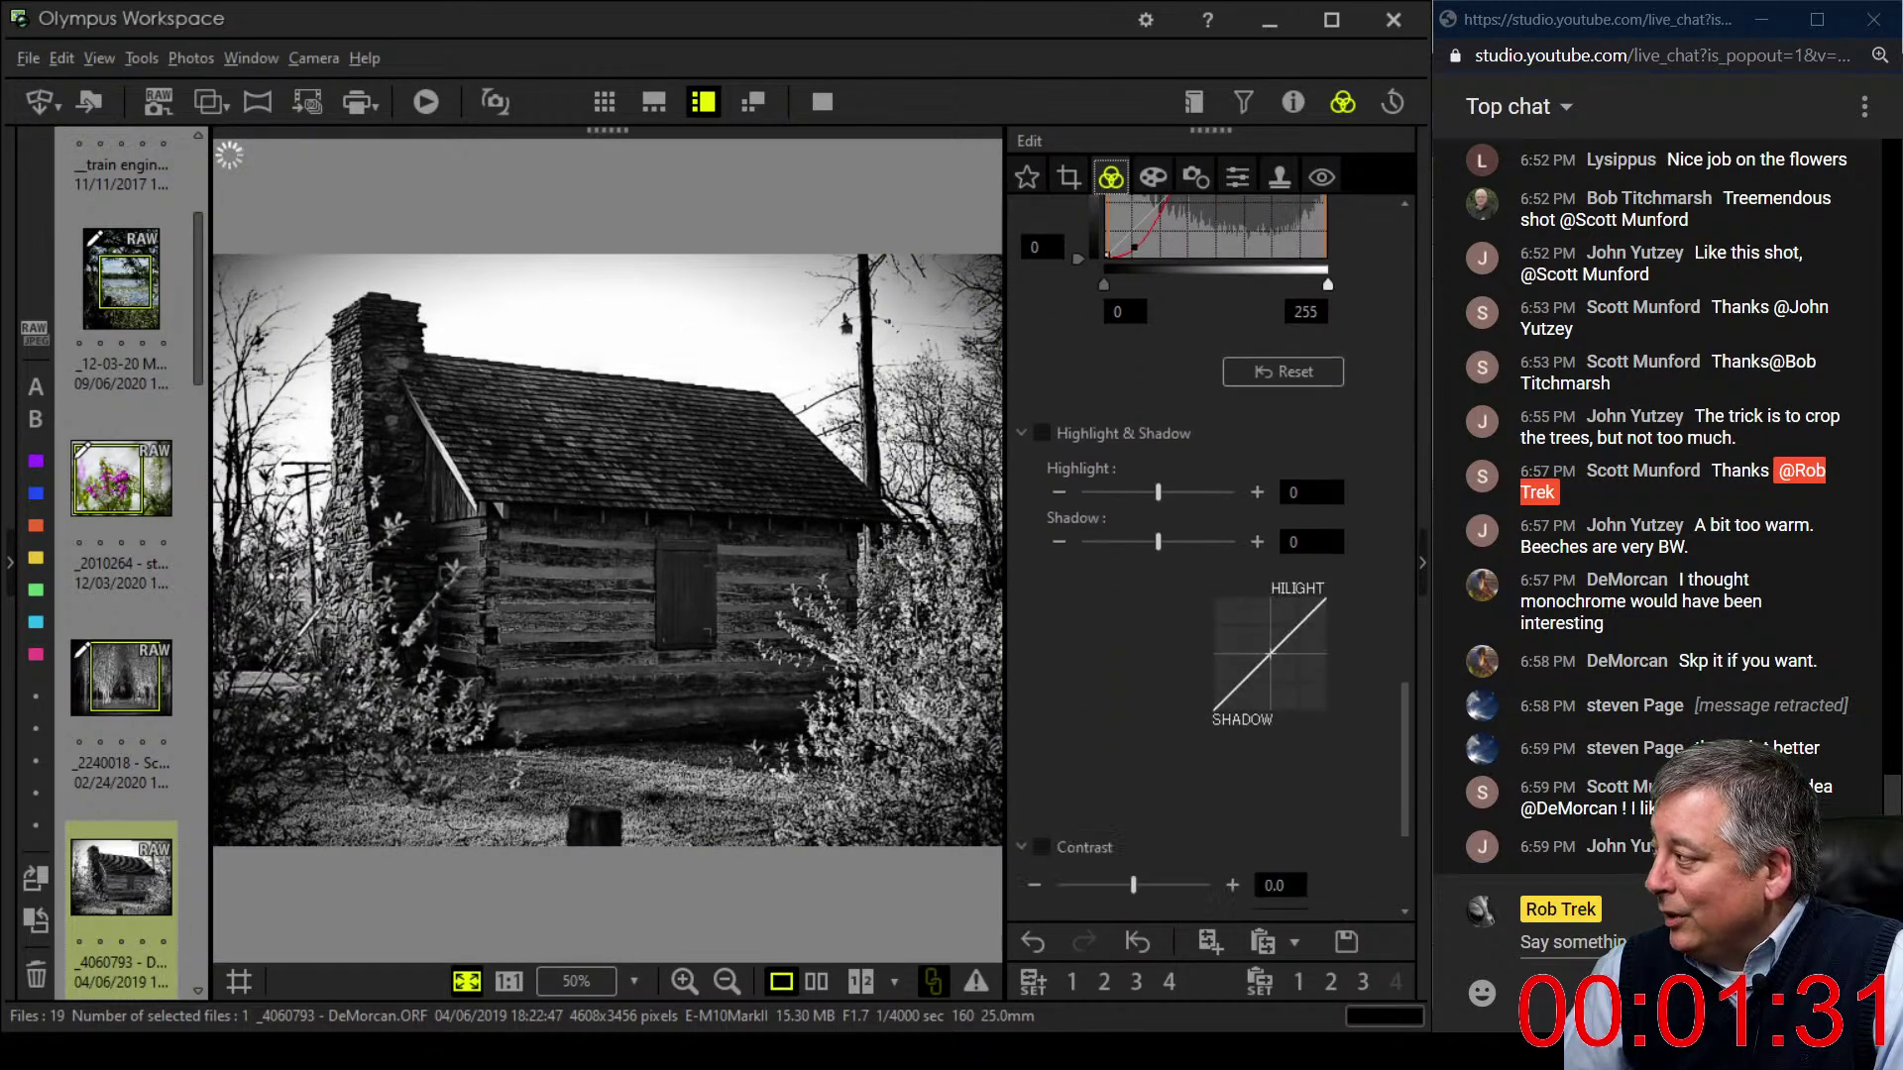
pyautogui.scroll(3, 1210, 555)
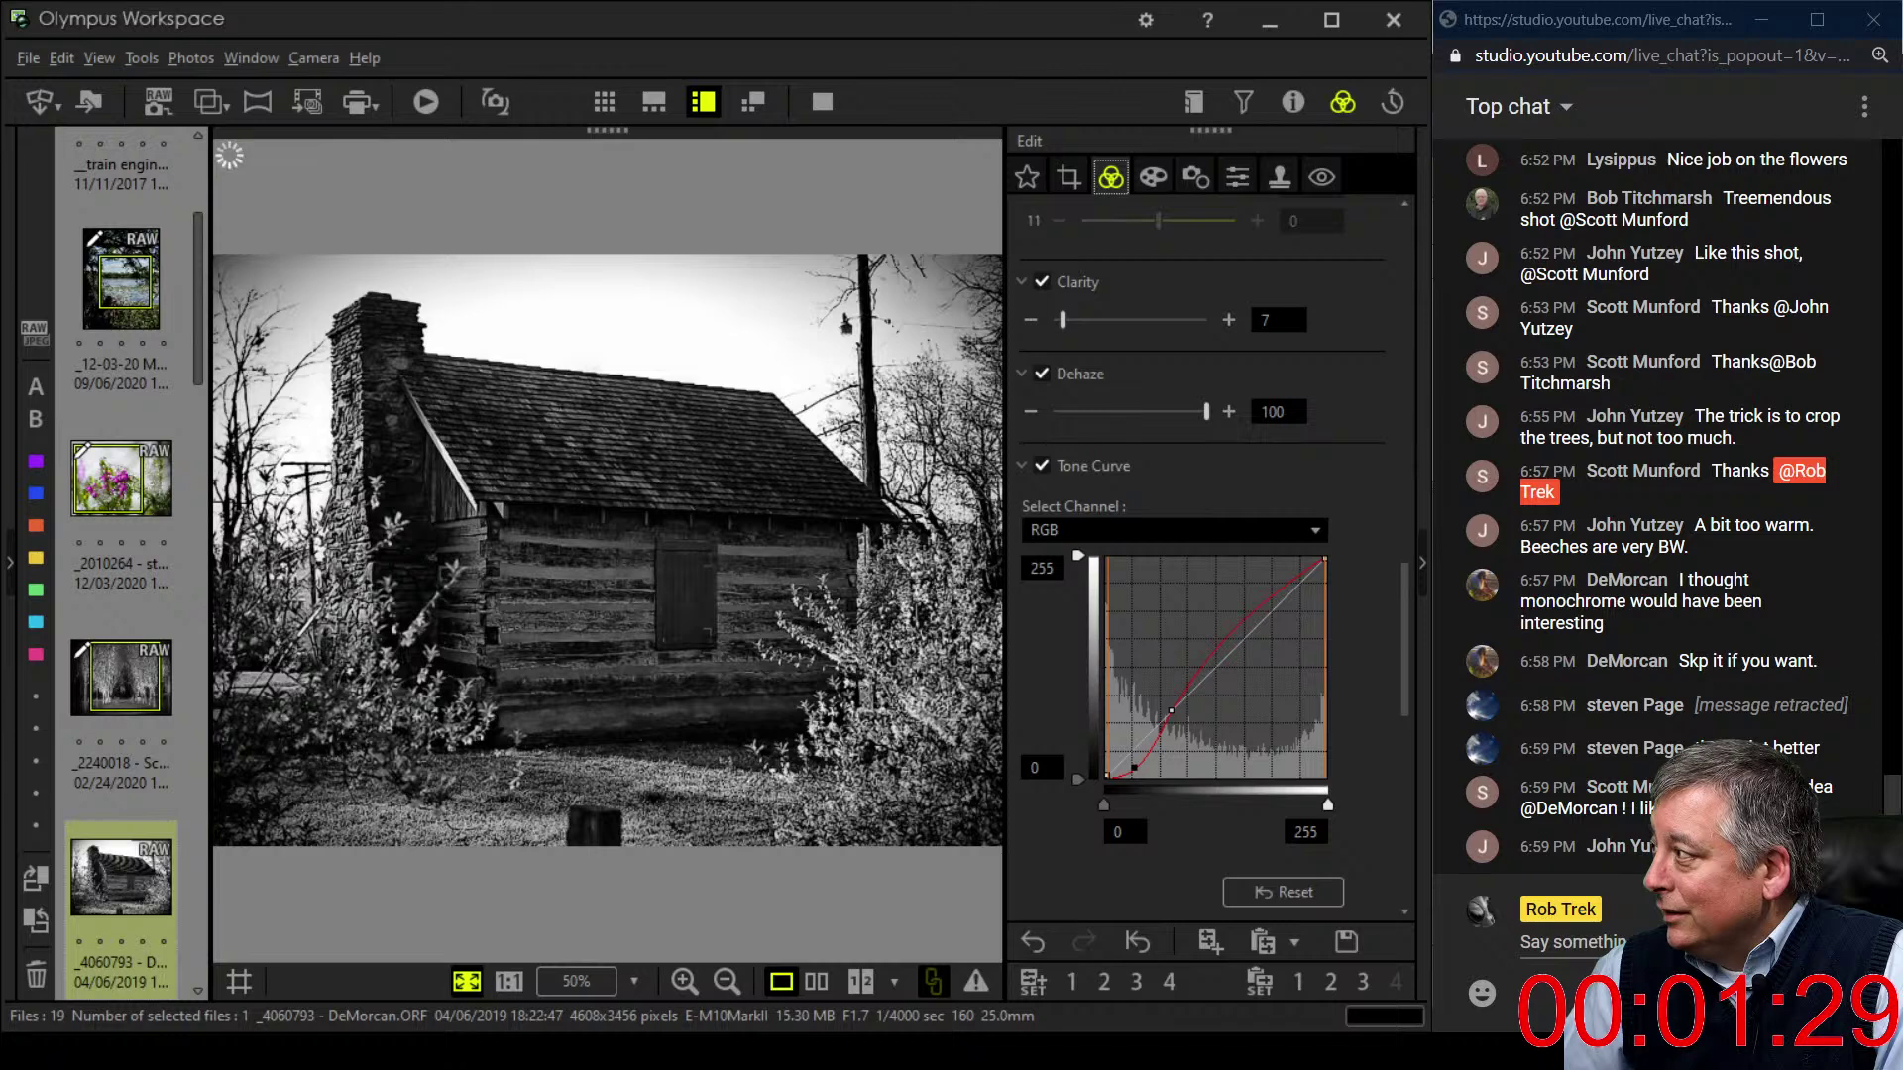
pyautogui.click(1175, 531)
pyautogui.click(1050, 637)
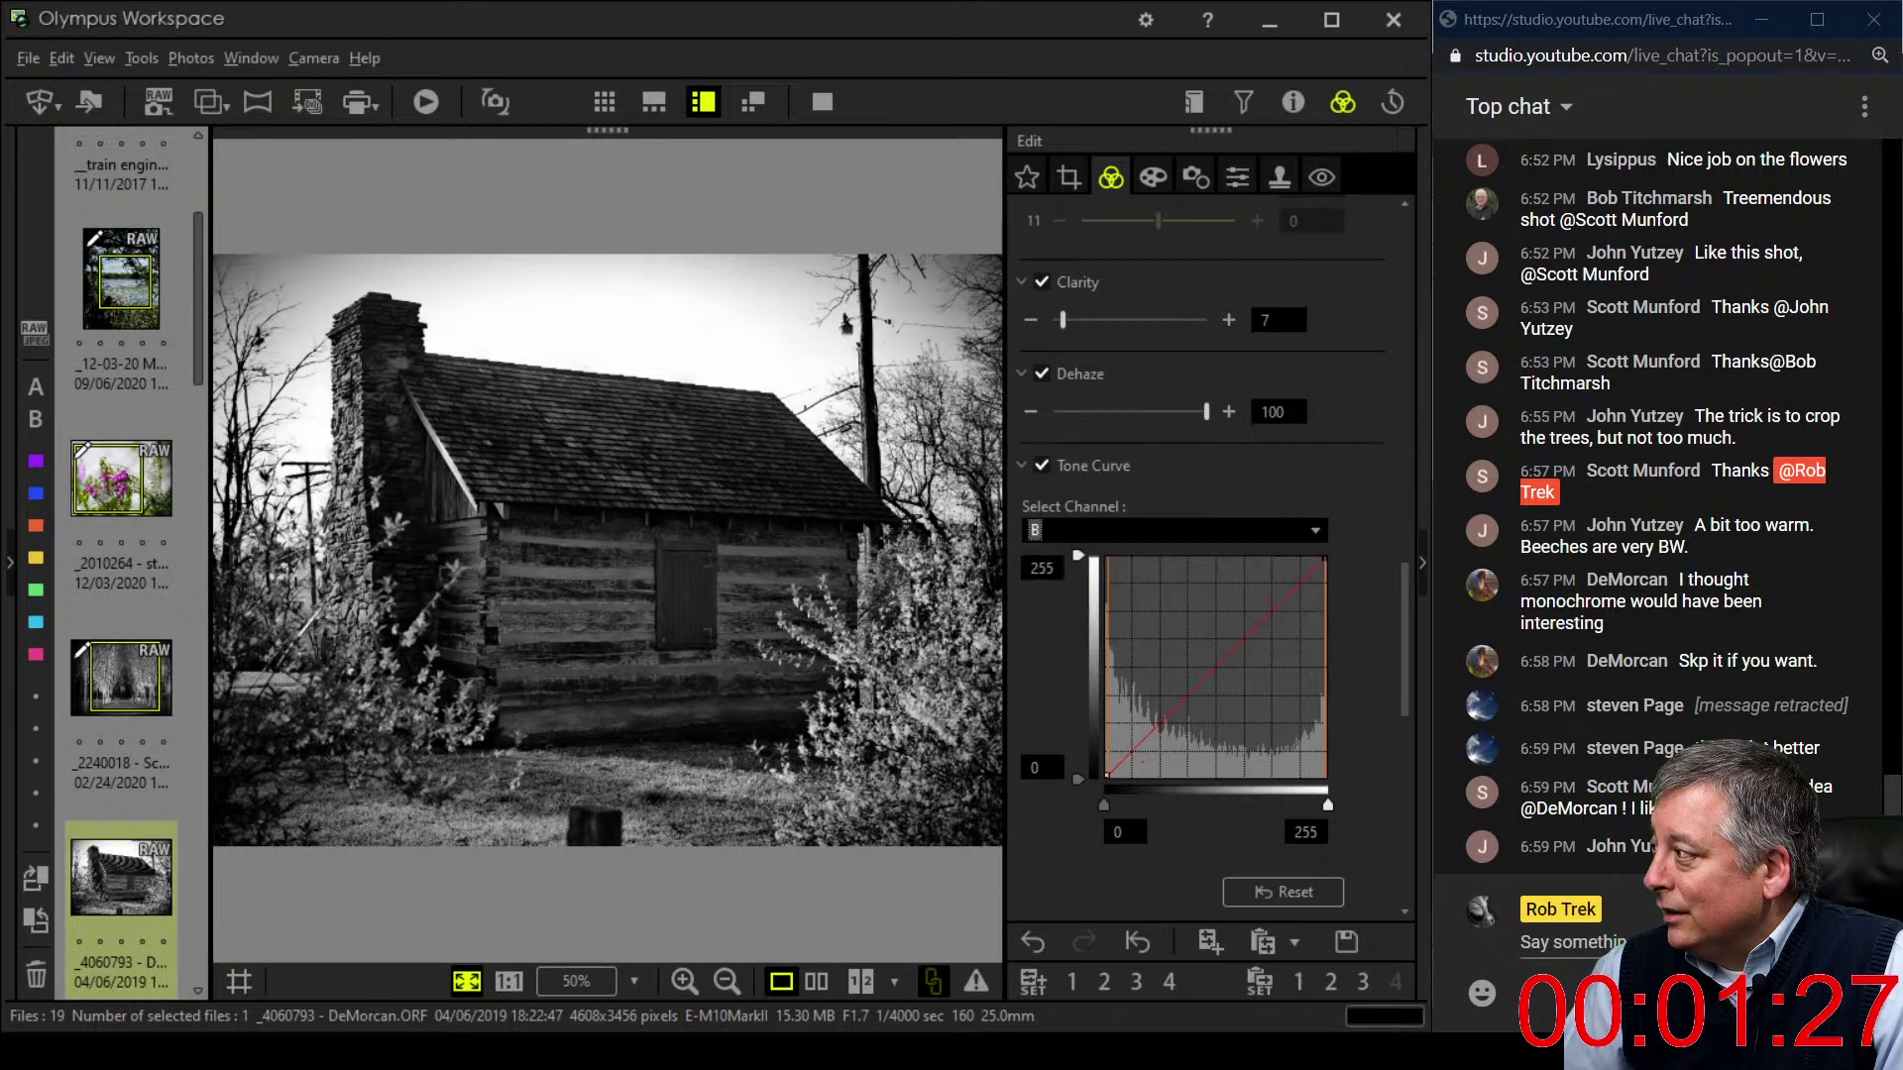
pyautogui.click(1120, 758)
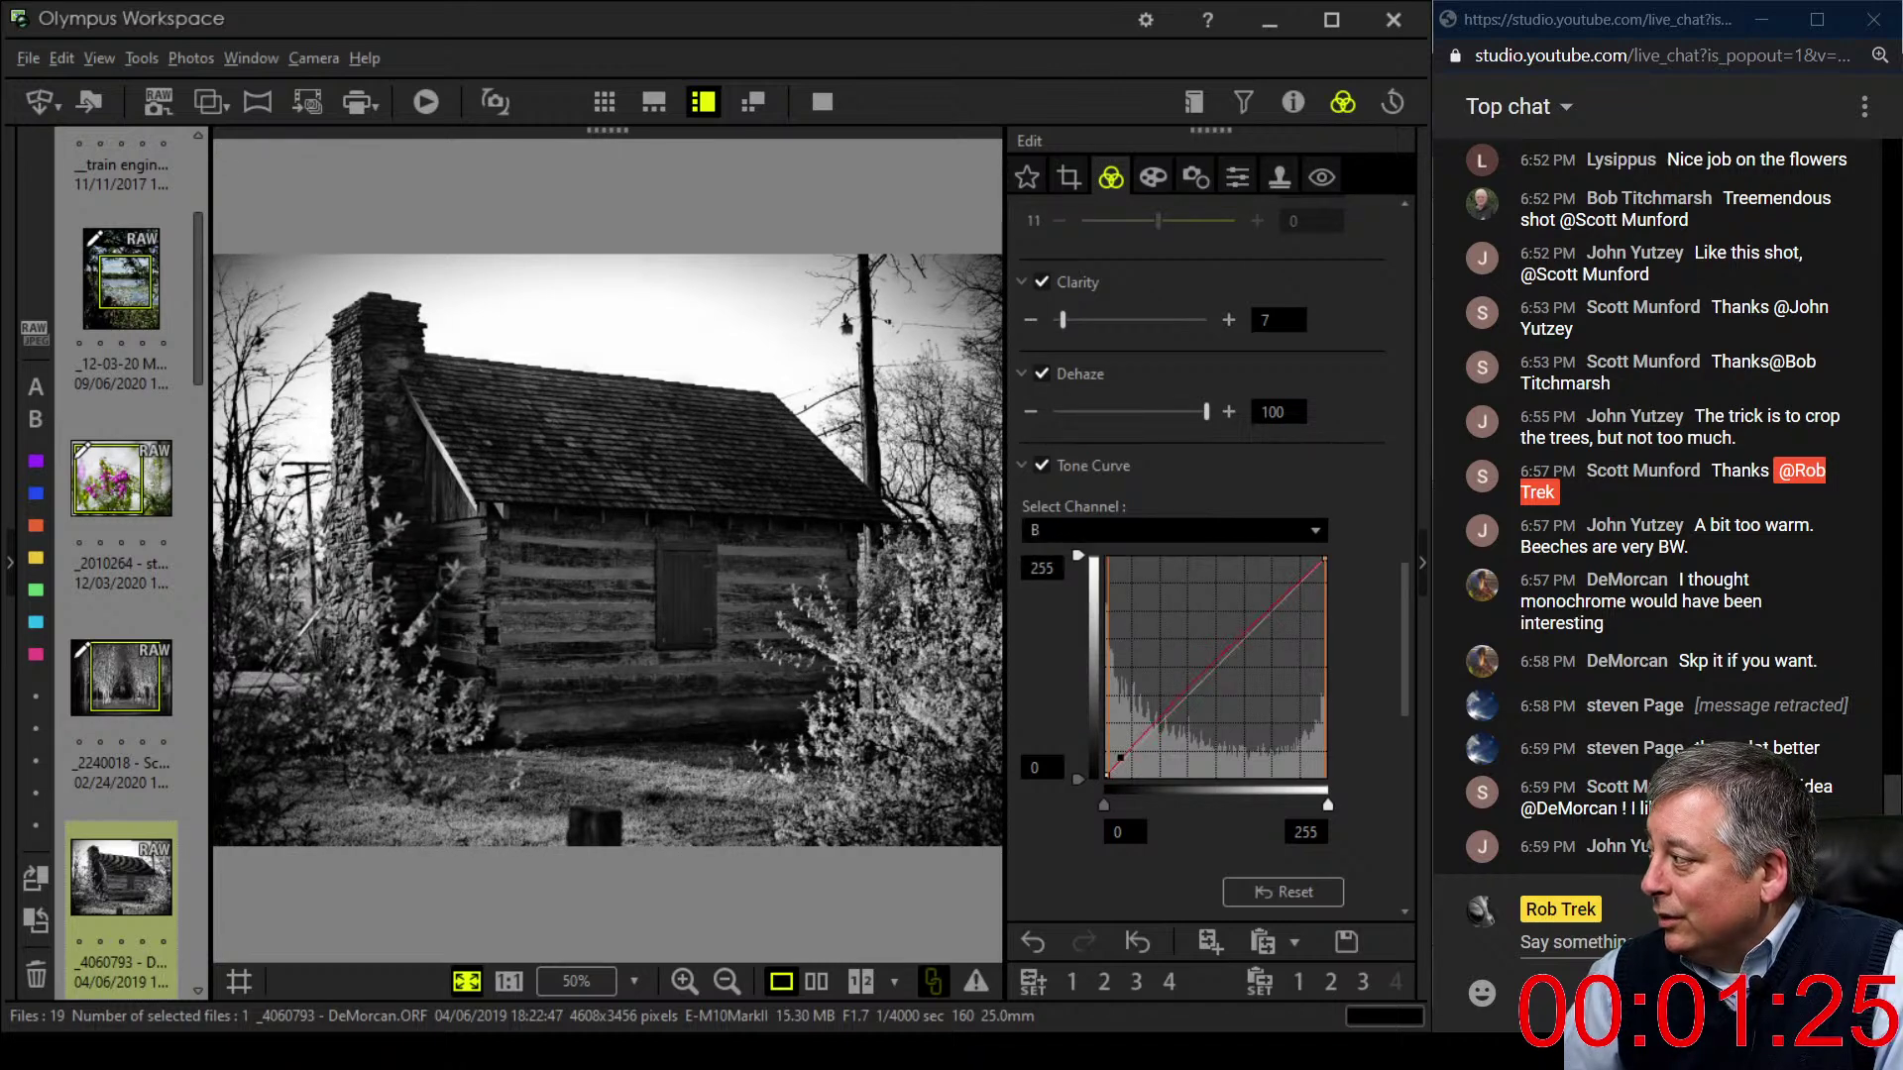
pyautogui.moveTo(1120, 758); pyautogui.dragTo(1122, 763)
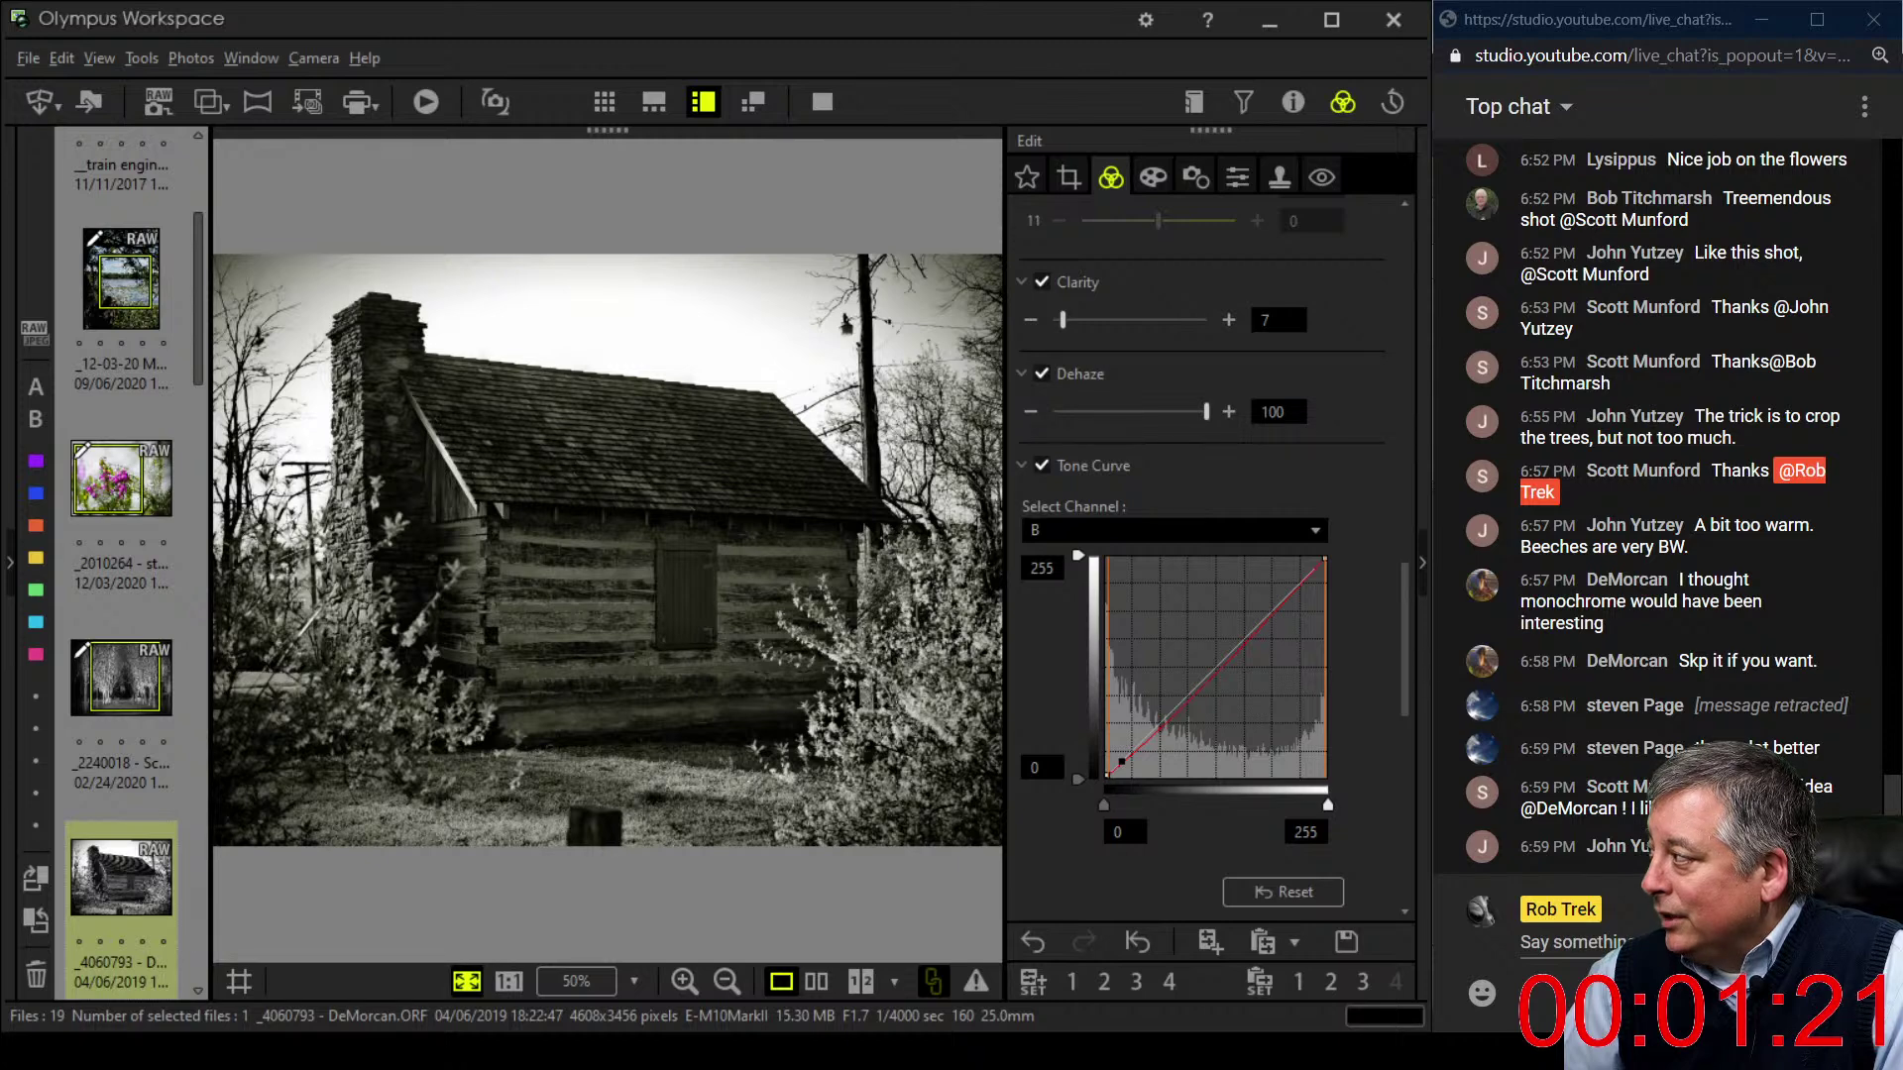
pyautogui.click(1300, 576)
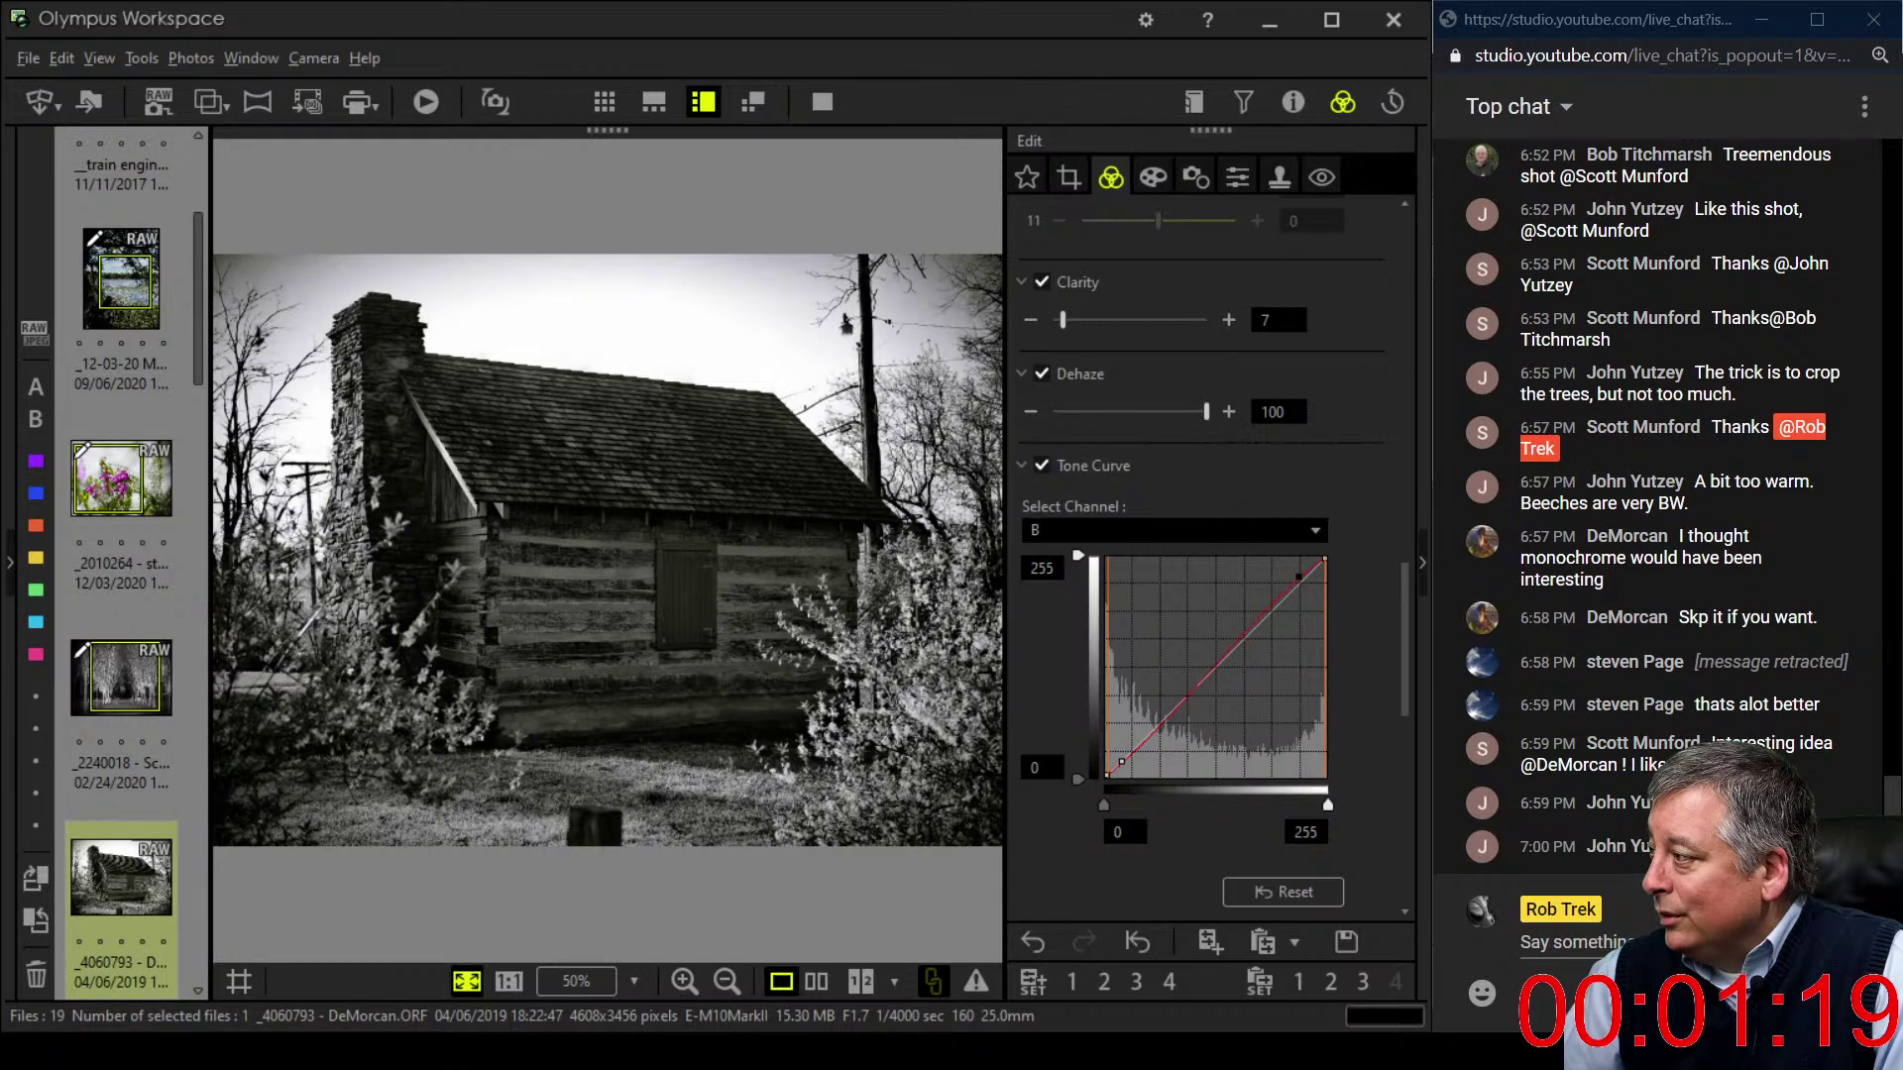
pyautogui.moveTo(1121, 762); pyautogui.dragTo(1142, 750)
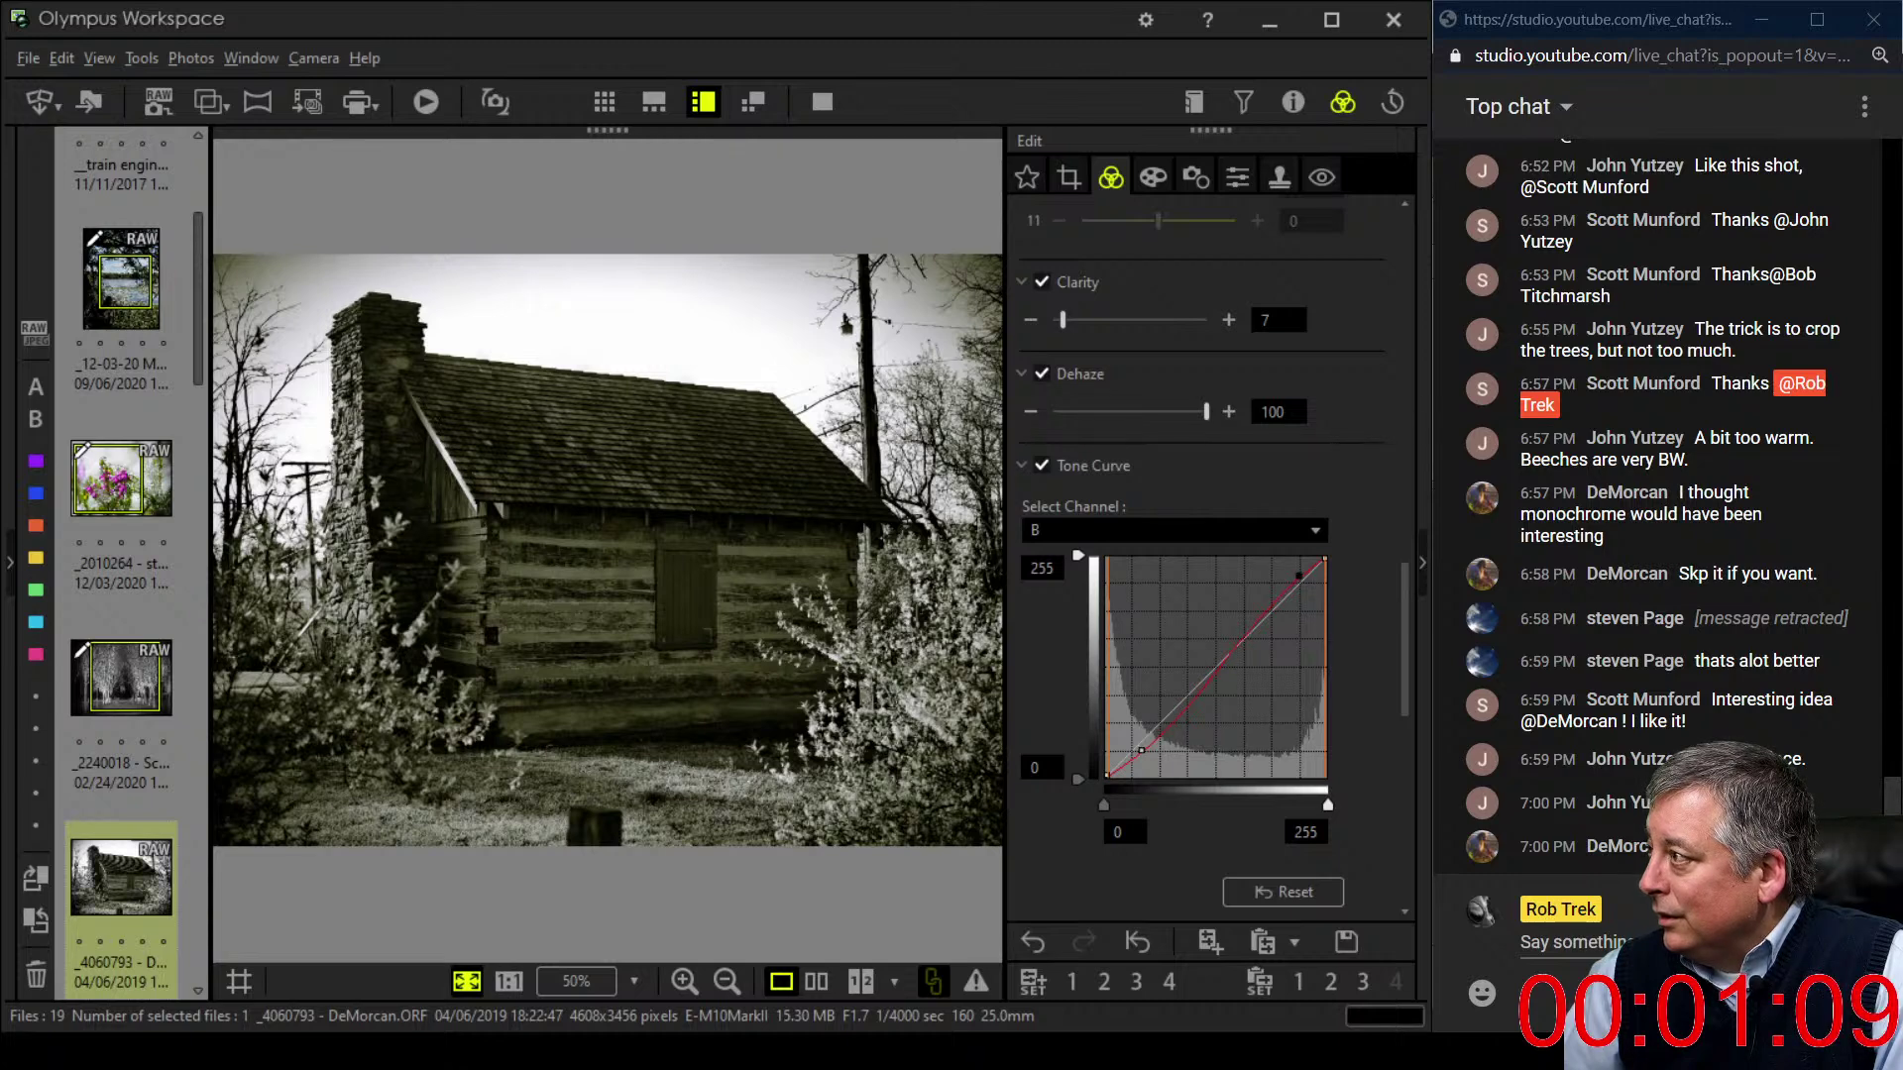
pyautogui.moveTo(1297, 566); pyautogui.dragTo(1325, 561)
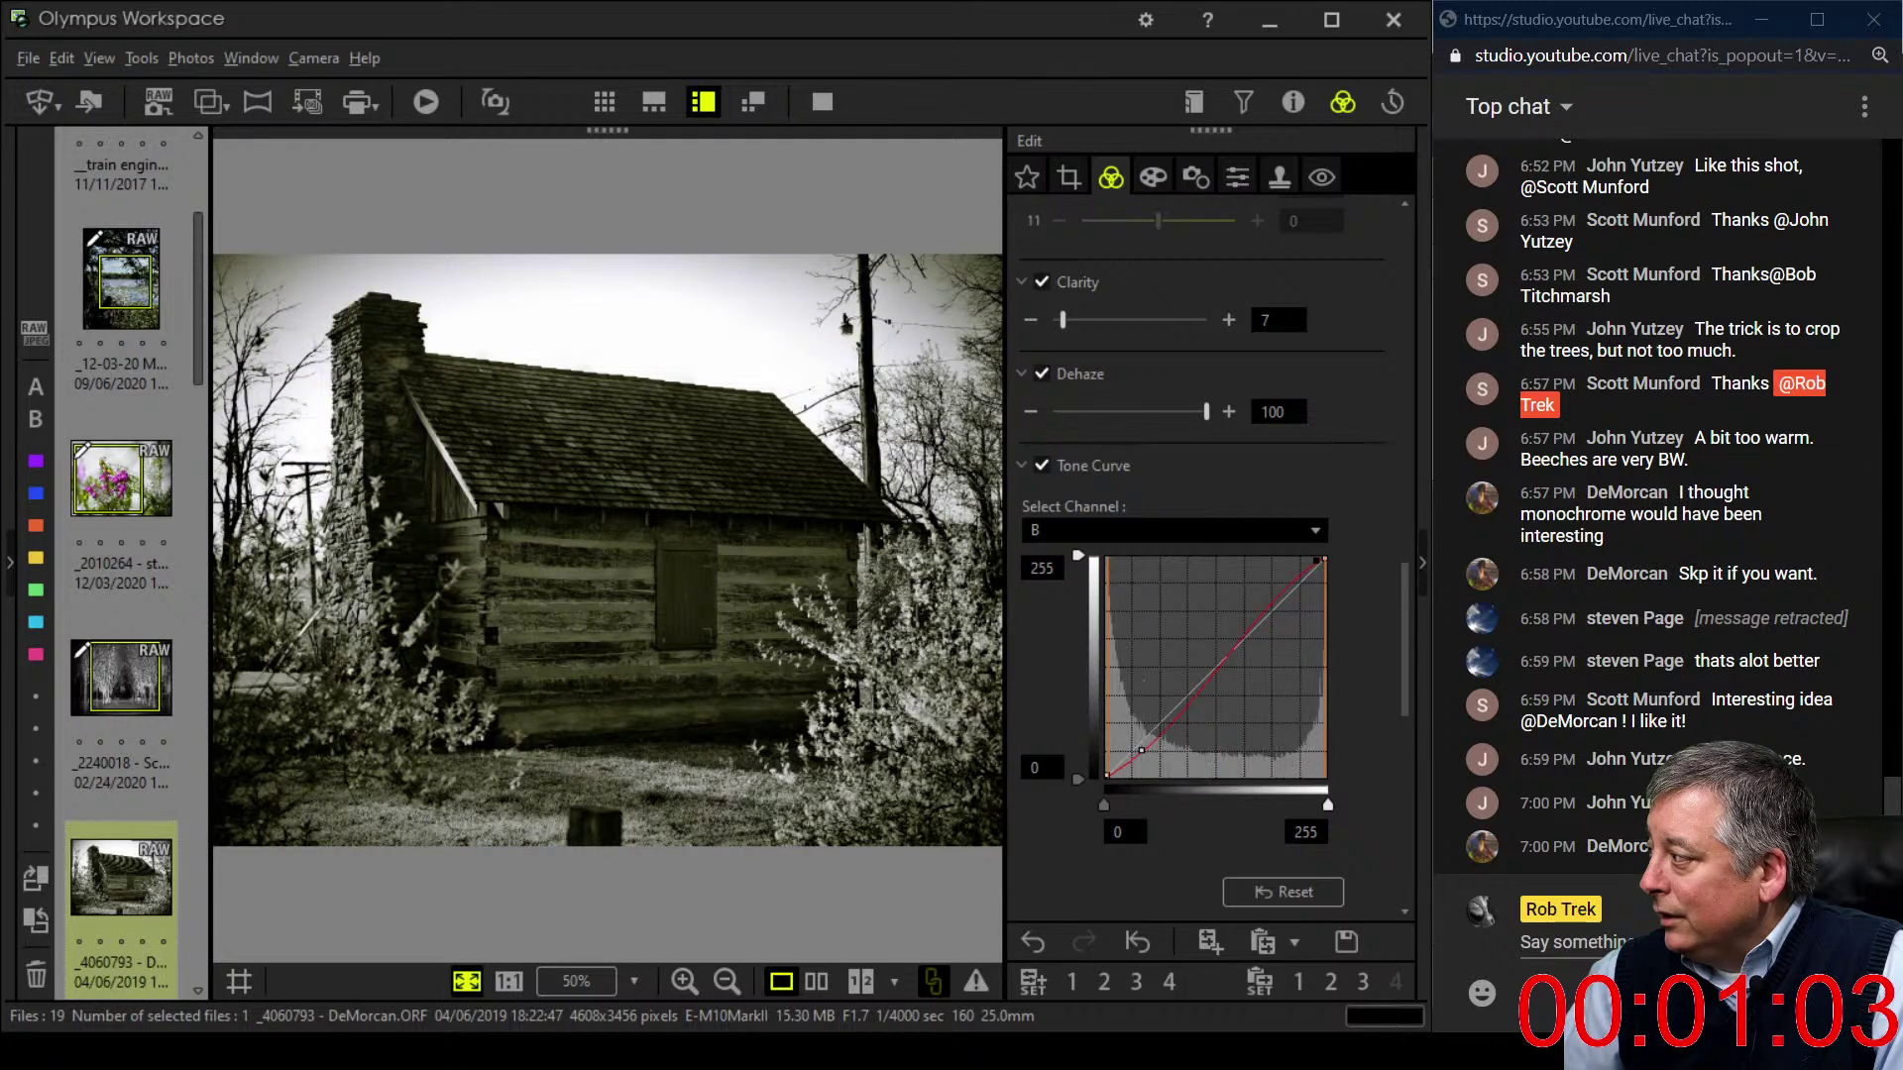
pyautogui.moveTo(1141, 750); pyautogui.dragTo(1153, 739)
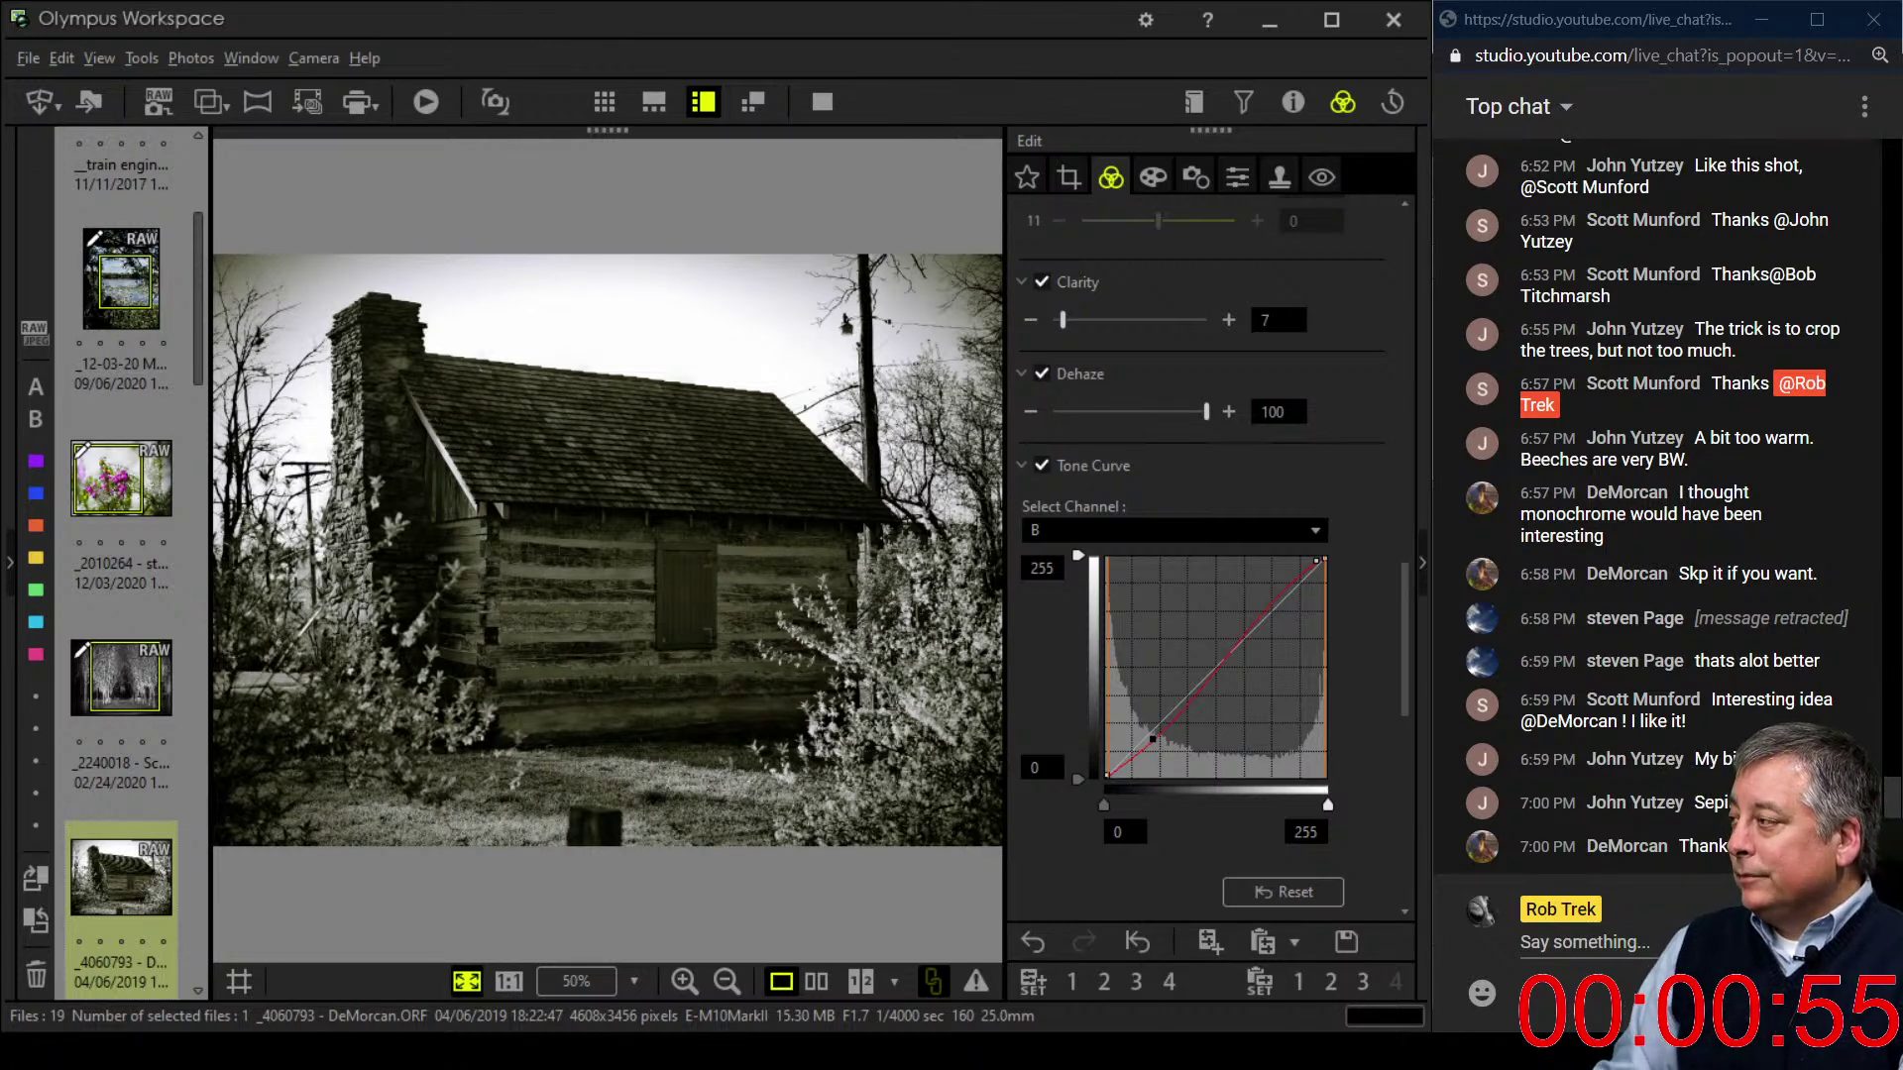
# - Warm the photo toward sepia by bending the R channel's Tone Curve slightly upward, with points in the highlights and lower midtones
pyautogui.press('Up')
pyautogui.press('Up')
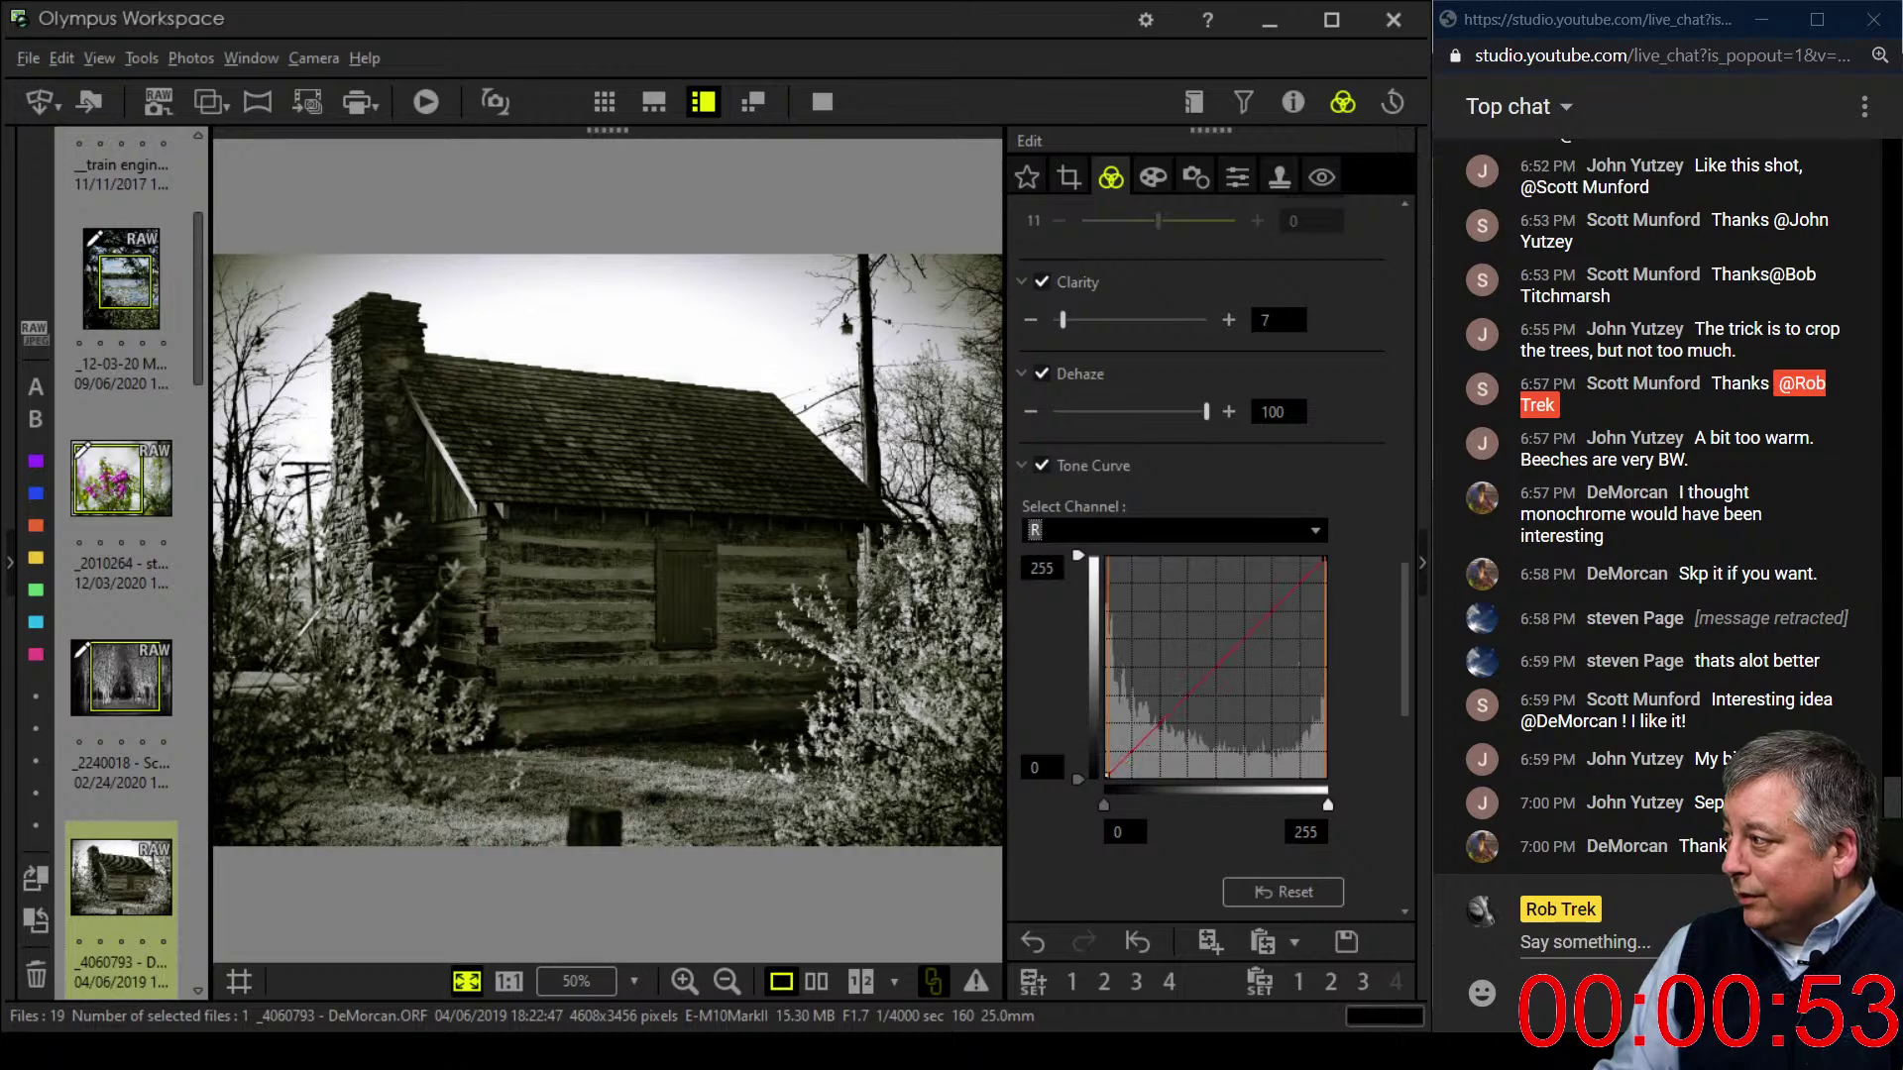
pyautogui.click(1199, 685)
pyautogui.click(1296, 583)
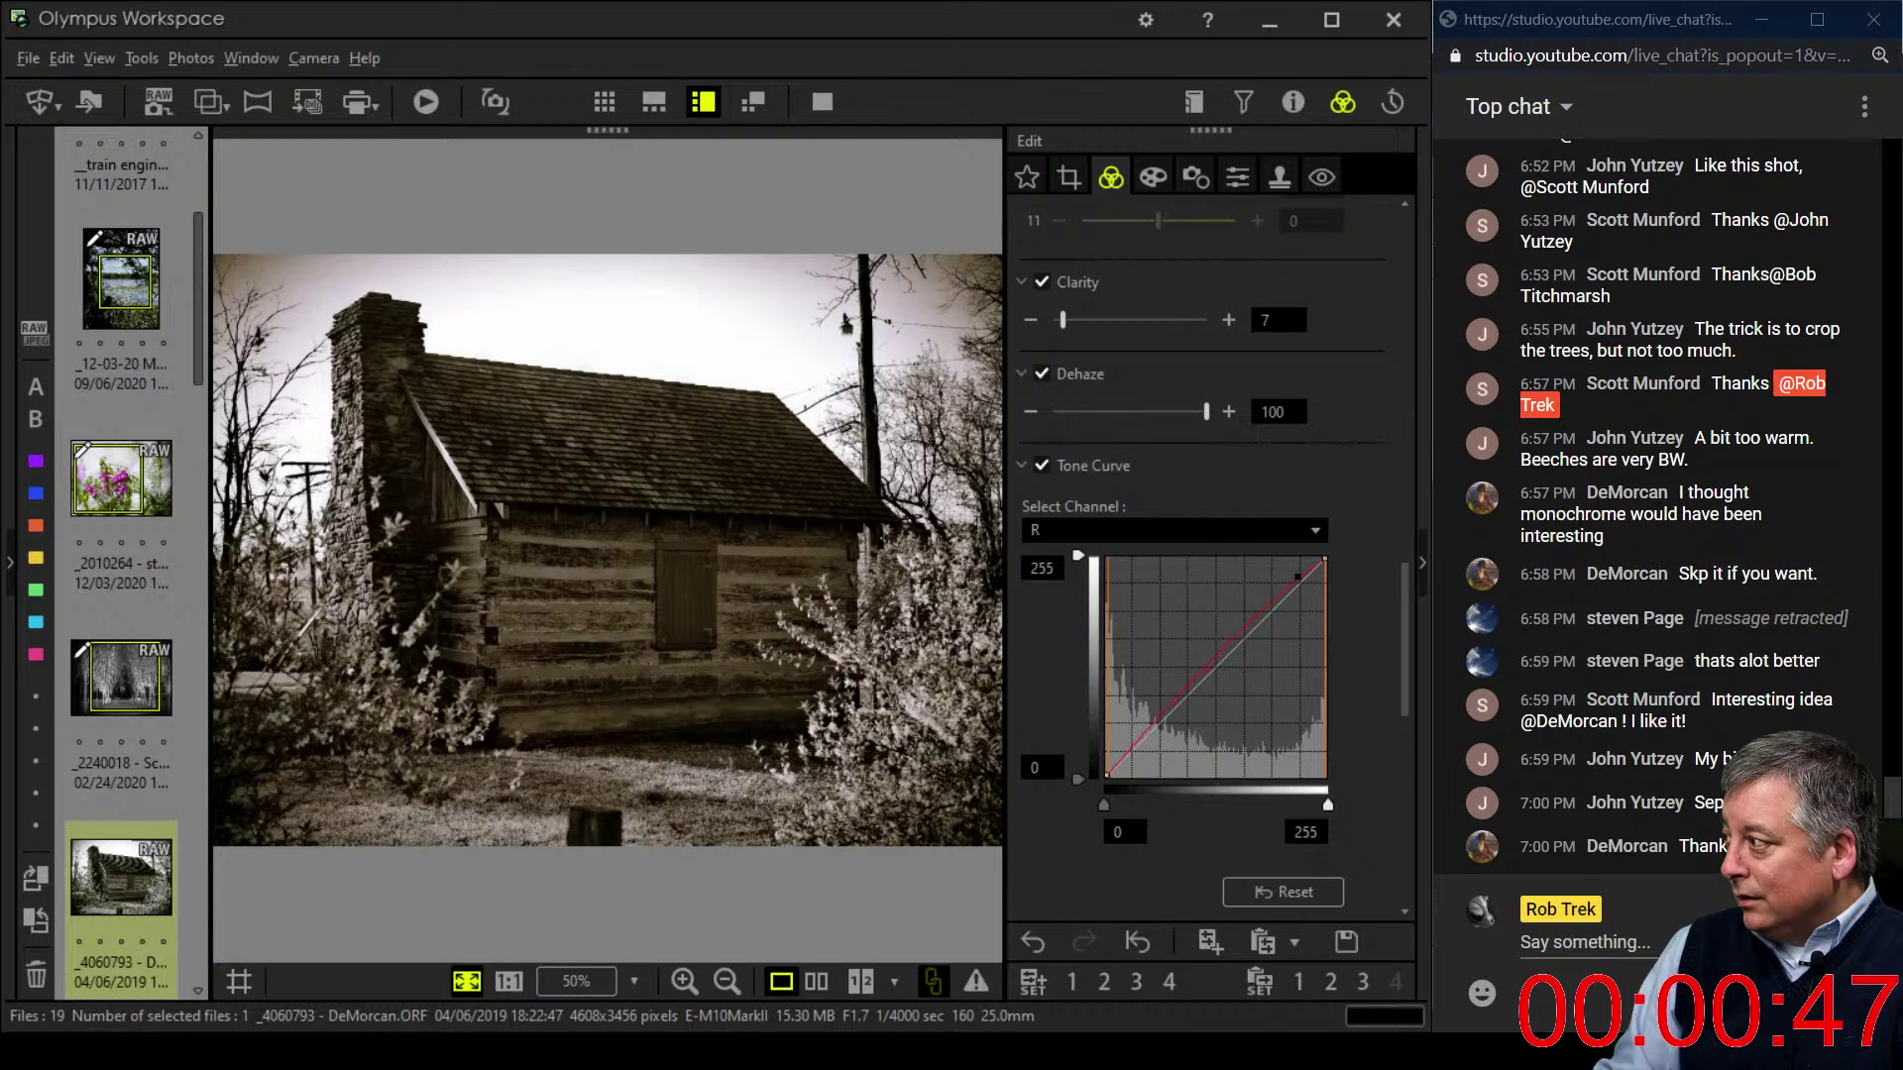
pyautogui.click(1172, 708)
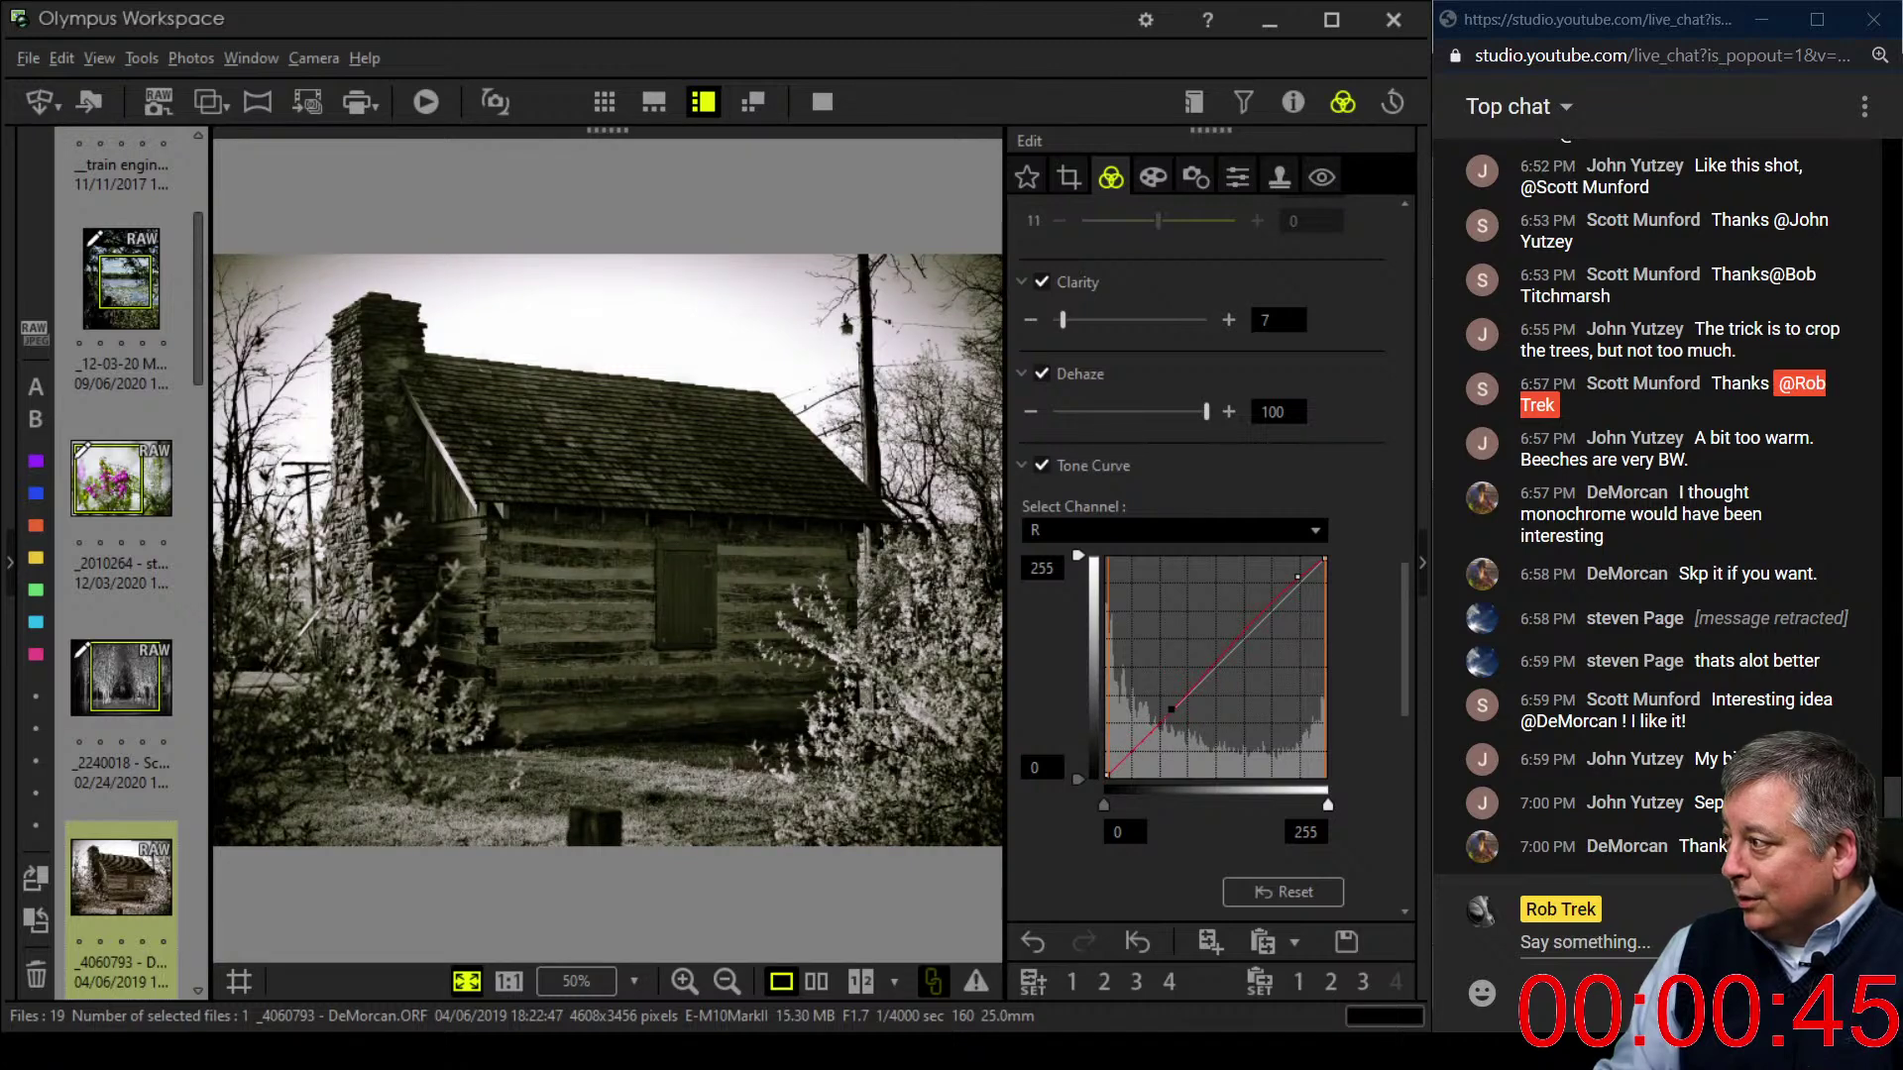
pyautogui.moveTo(1172, 710); pyautogui.dragTo(1170, 711)
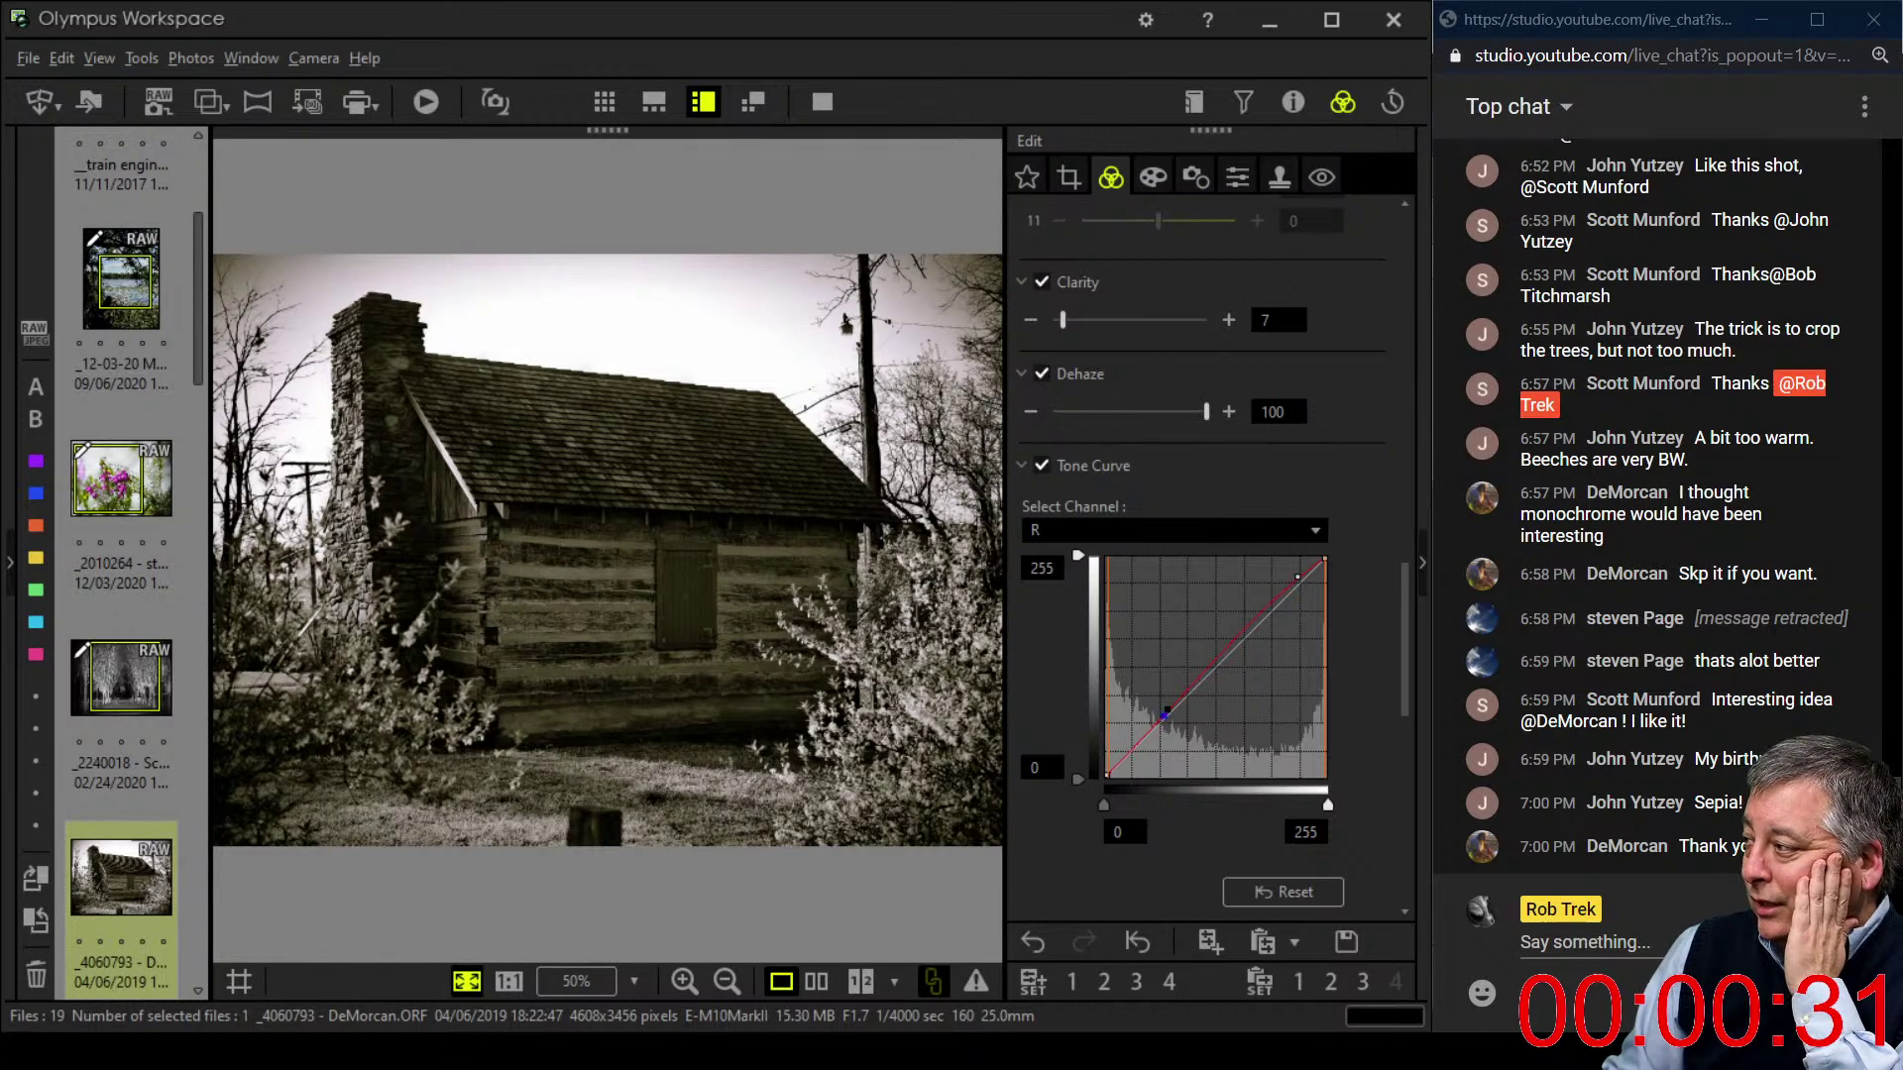
# - Remove the dark post from the log cabin photo's foreground grass with the Clone Stamp Tool at size 250, blur 54 and opacity 100
pyautogui.click(1280, 176)
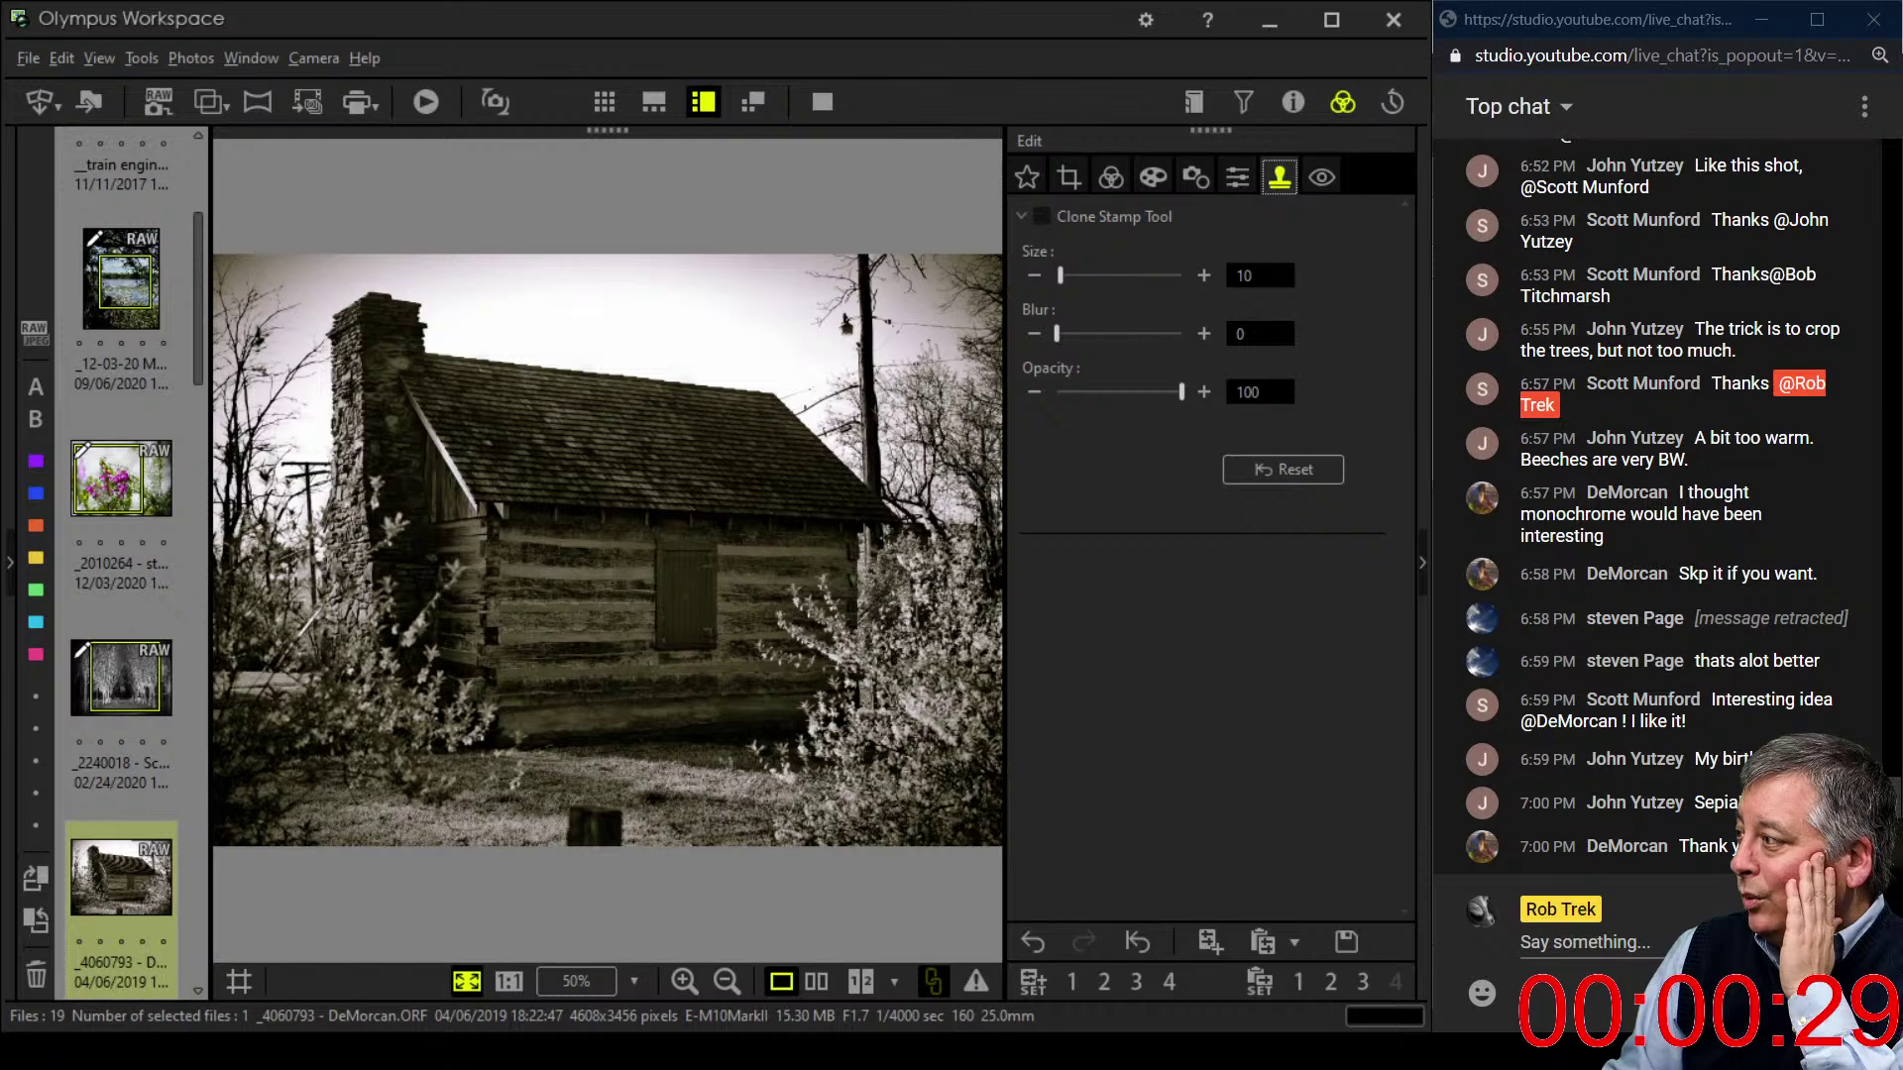
pyautogui.moveTo(1060, 275); pyautogui.dragTo(1182, 275)
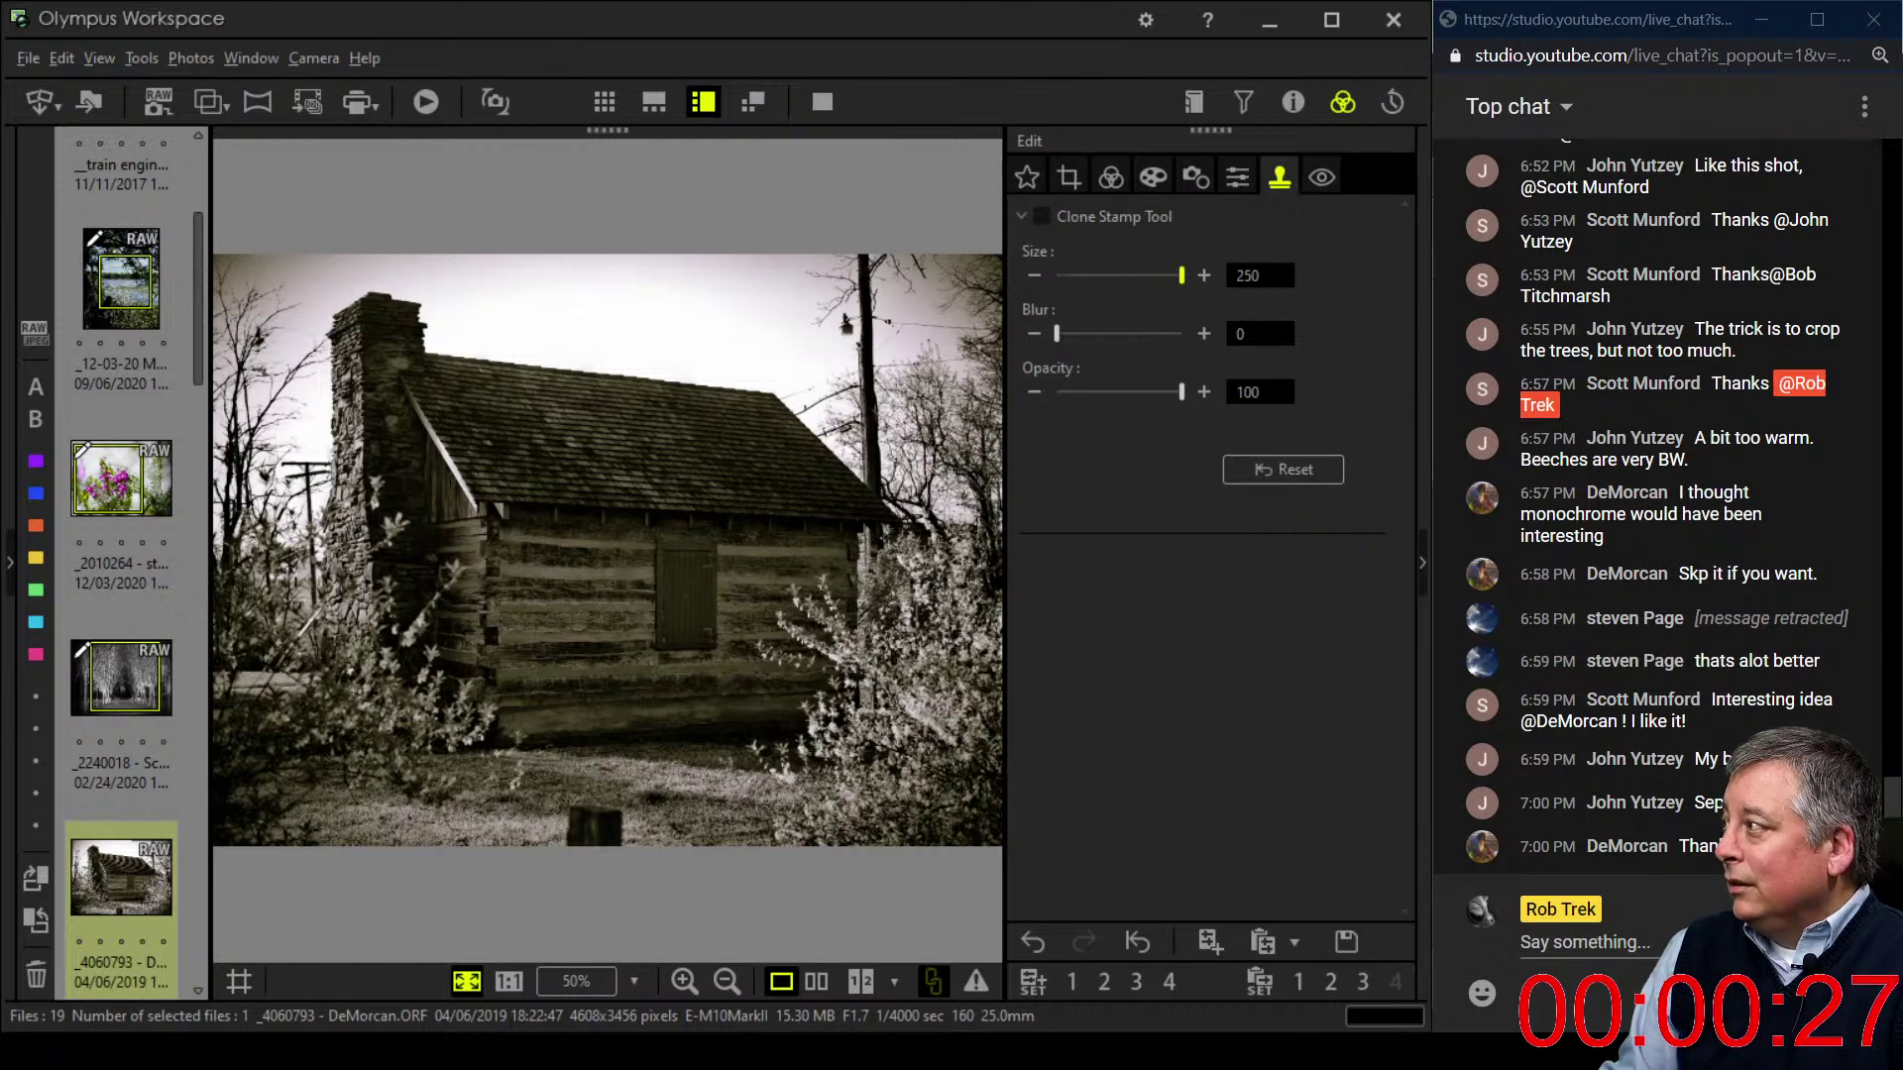
pyautogui.moveTo(1128, 333); pyautogui.dragTo(1123, 333)
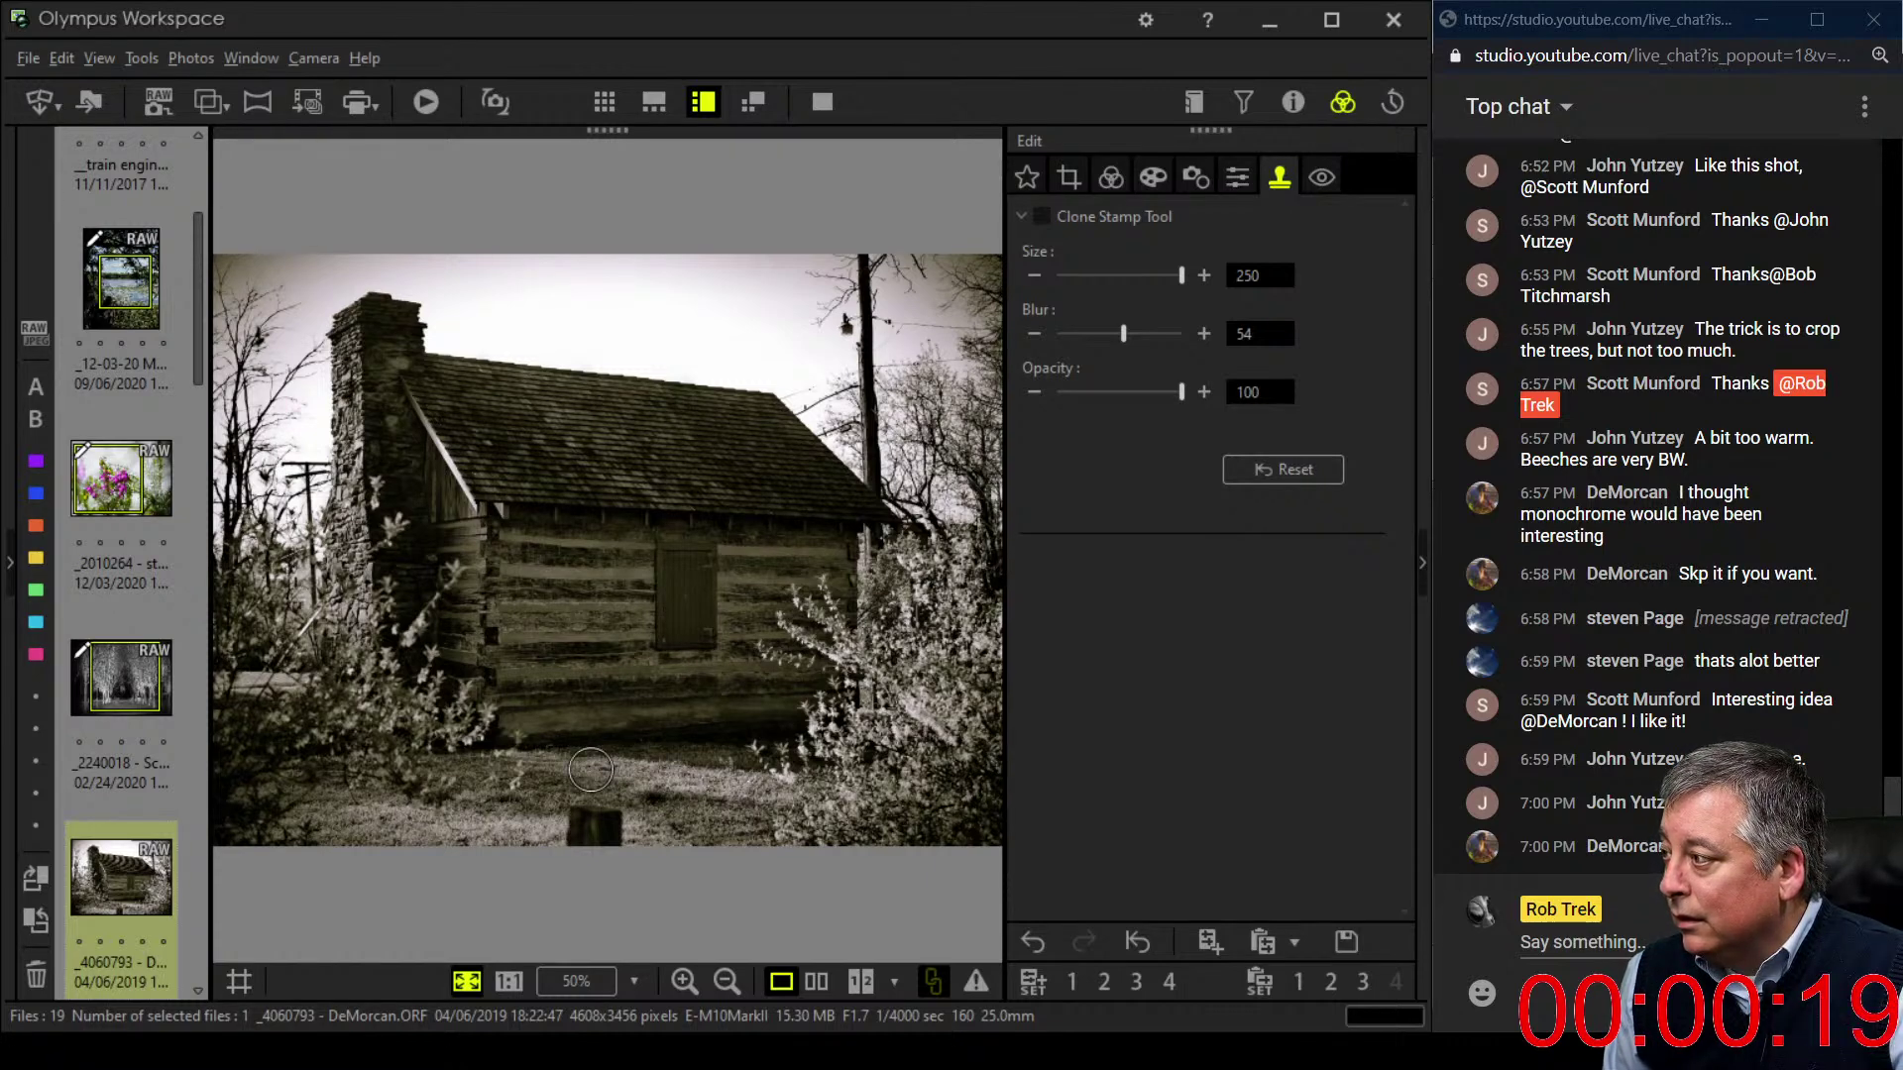
pyautogui.moveTo(557, 813); pyautogui.dragTo(622, 814)
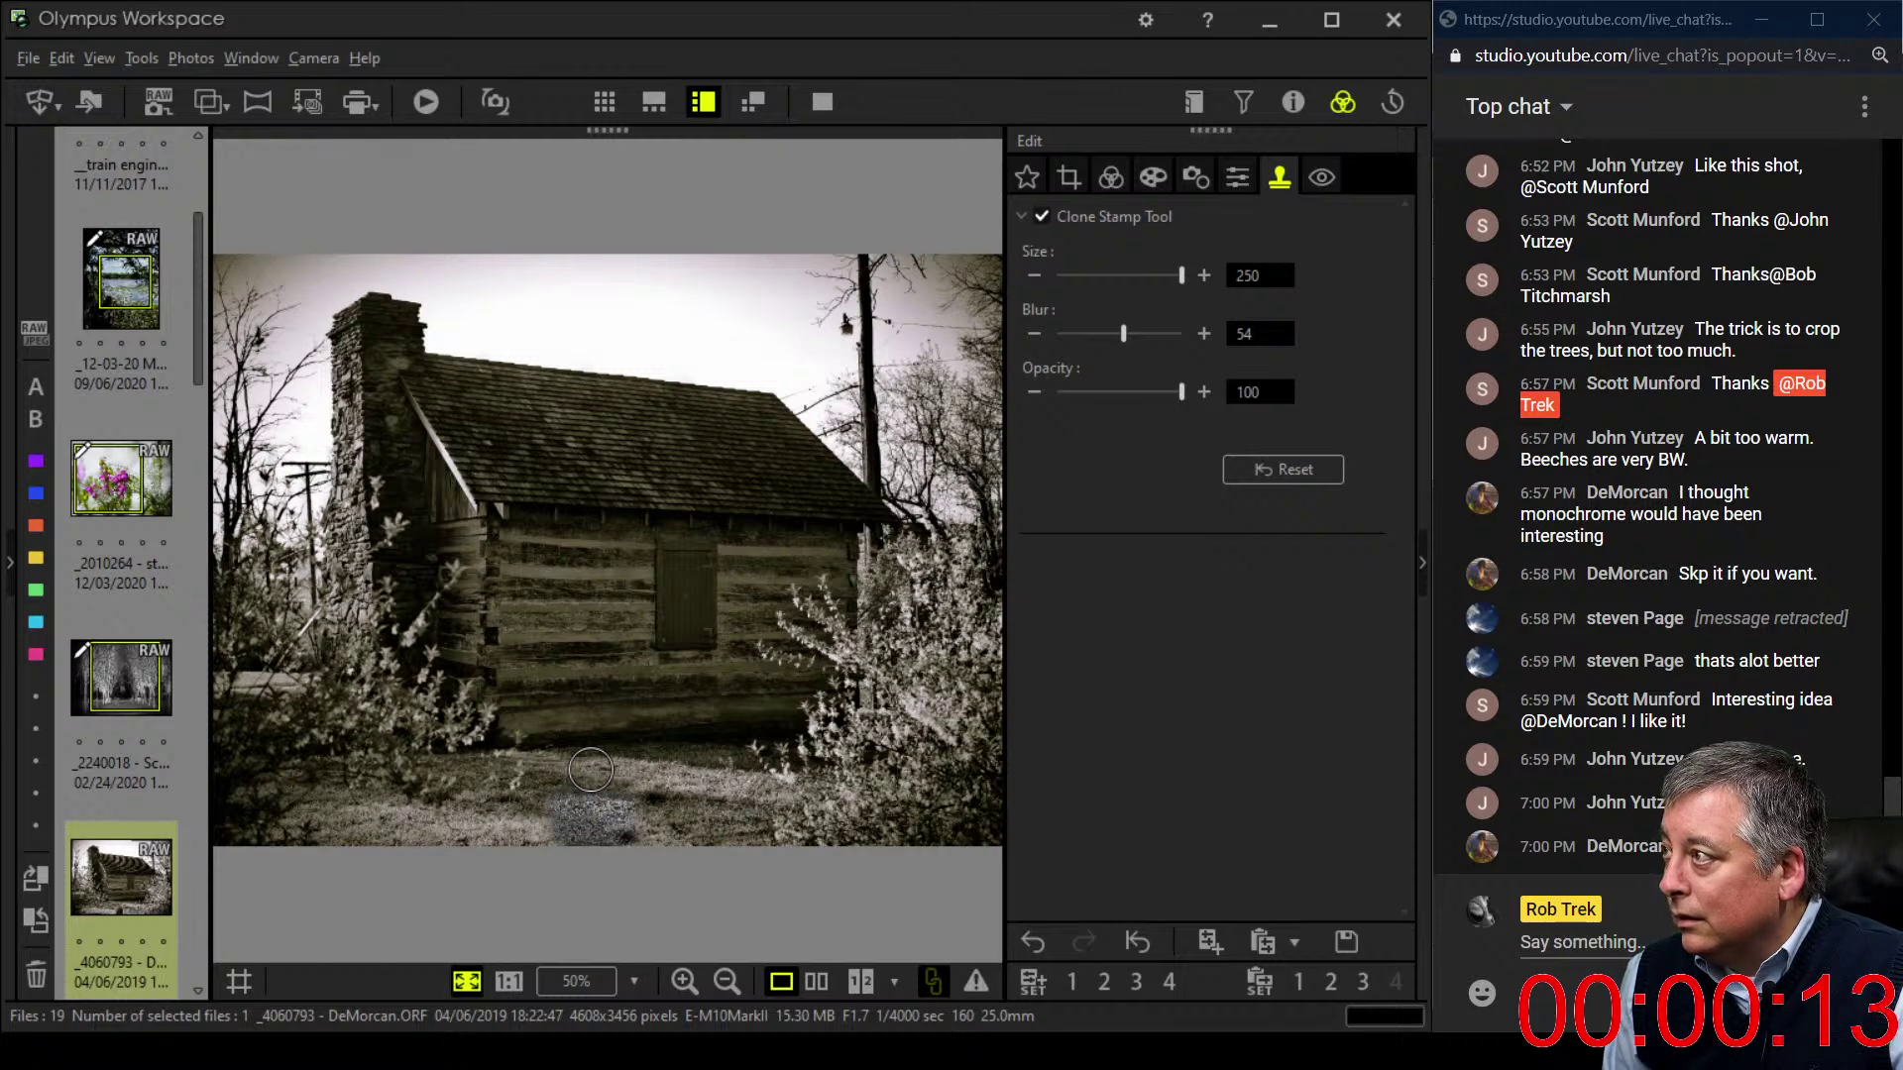
pyautogui.click(1111, 177)
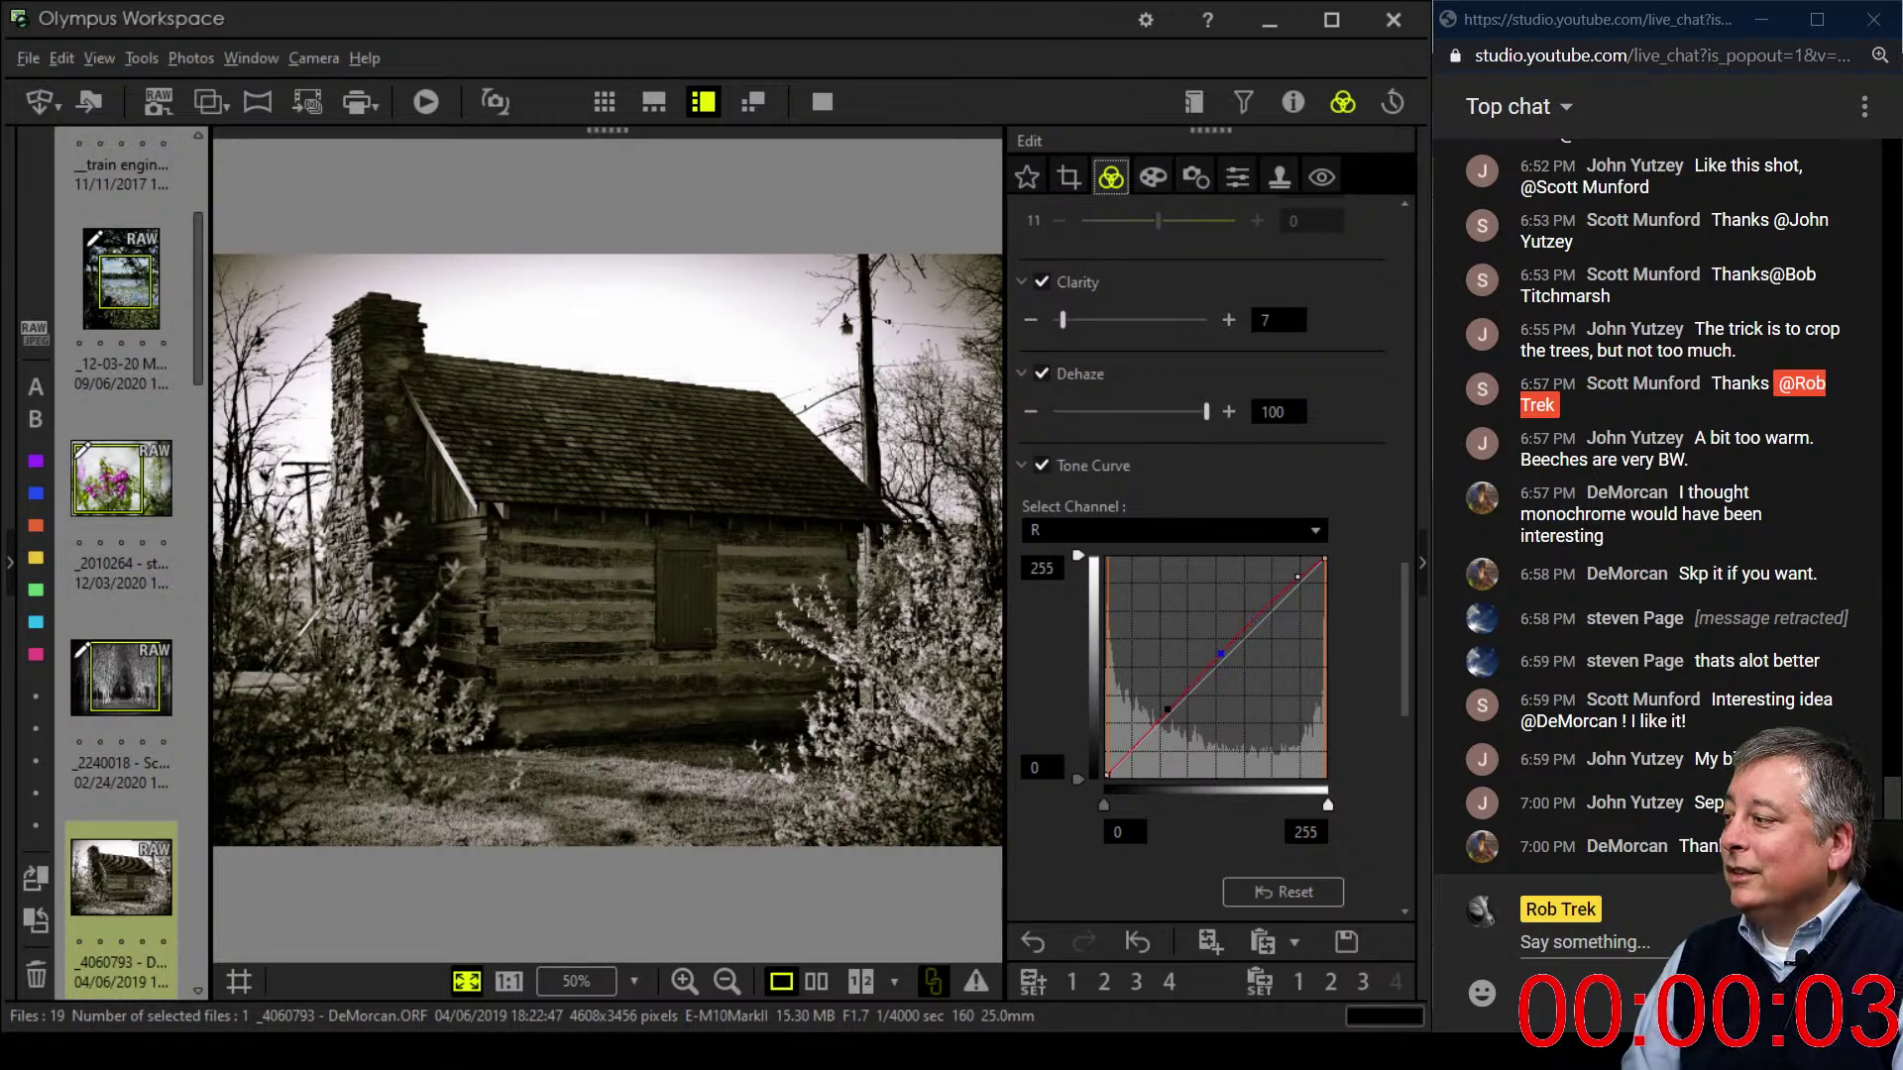
# - Compare the edited log cabin photo side by side with its original, also in full screen, and return to the single view
pyautogui.click(816, 981)
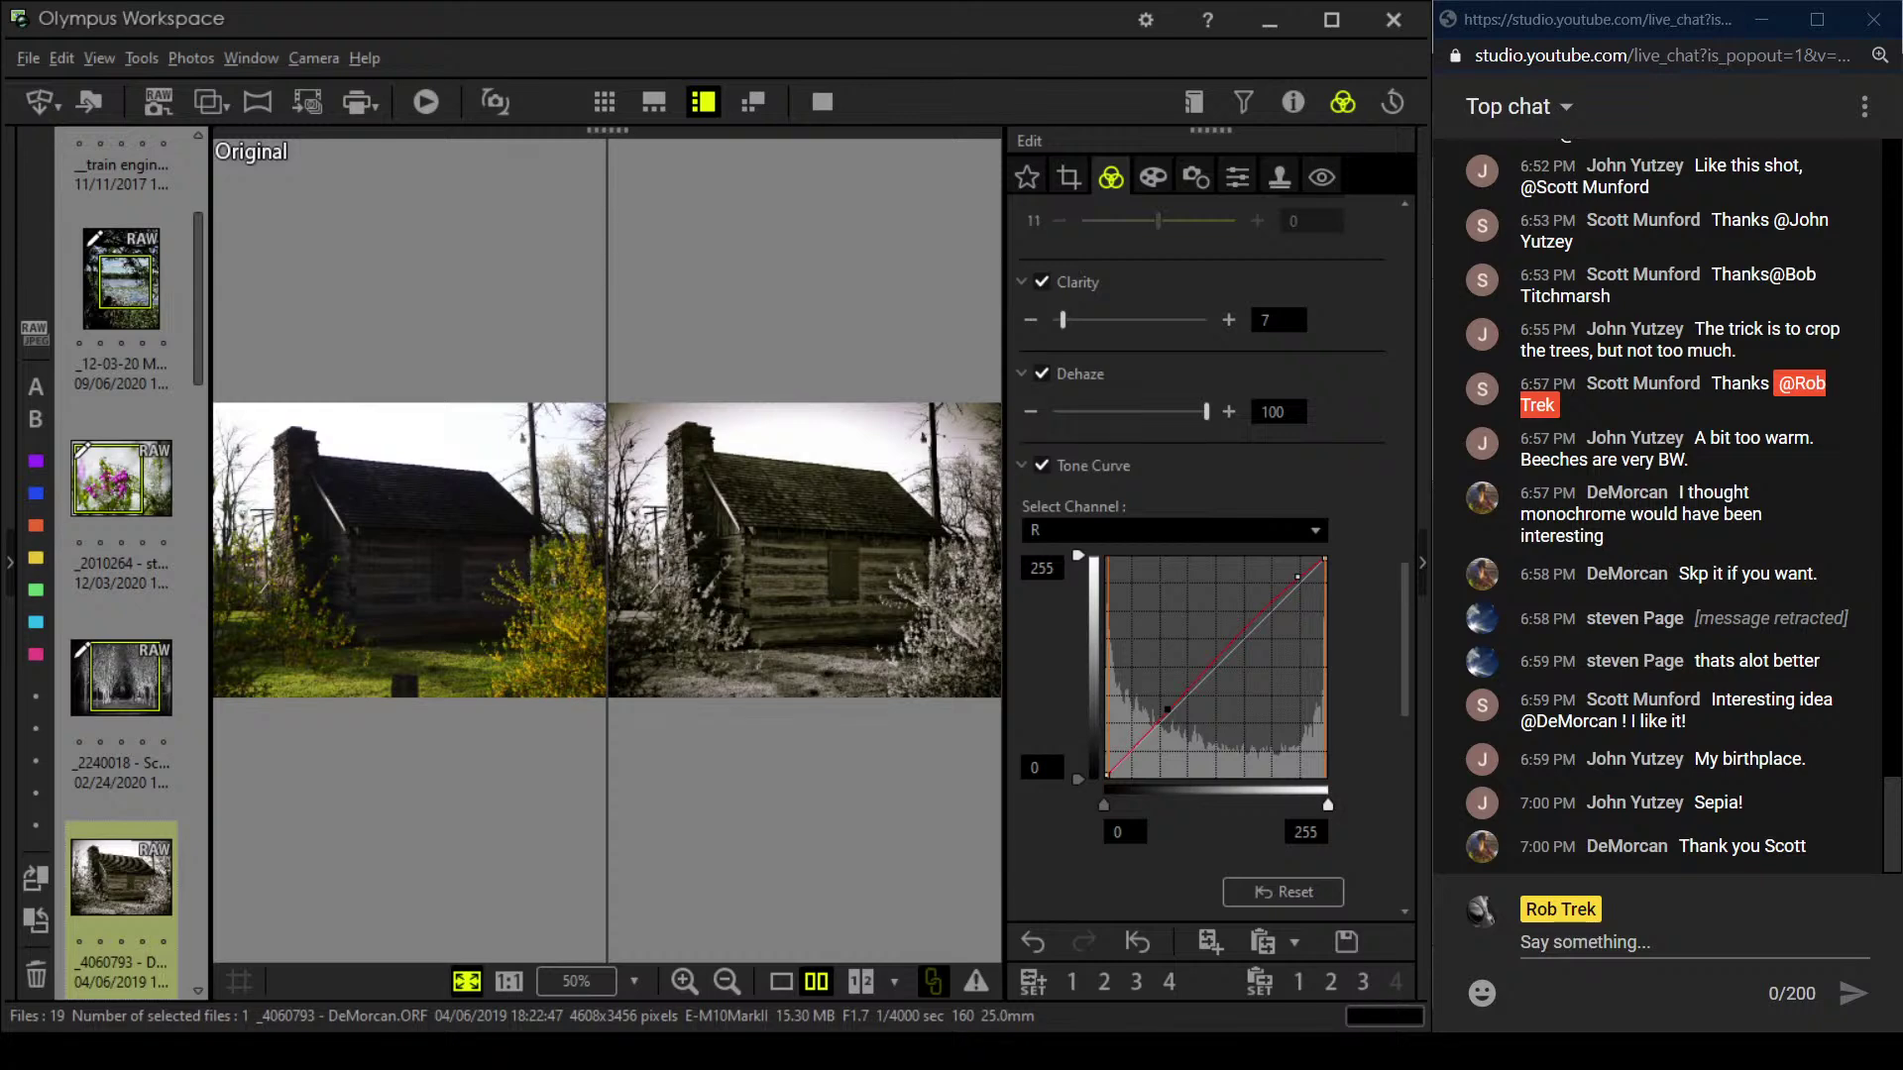
pyautogui.click(822, 101)
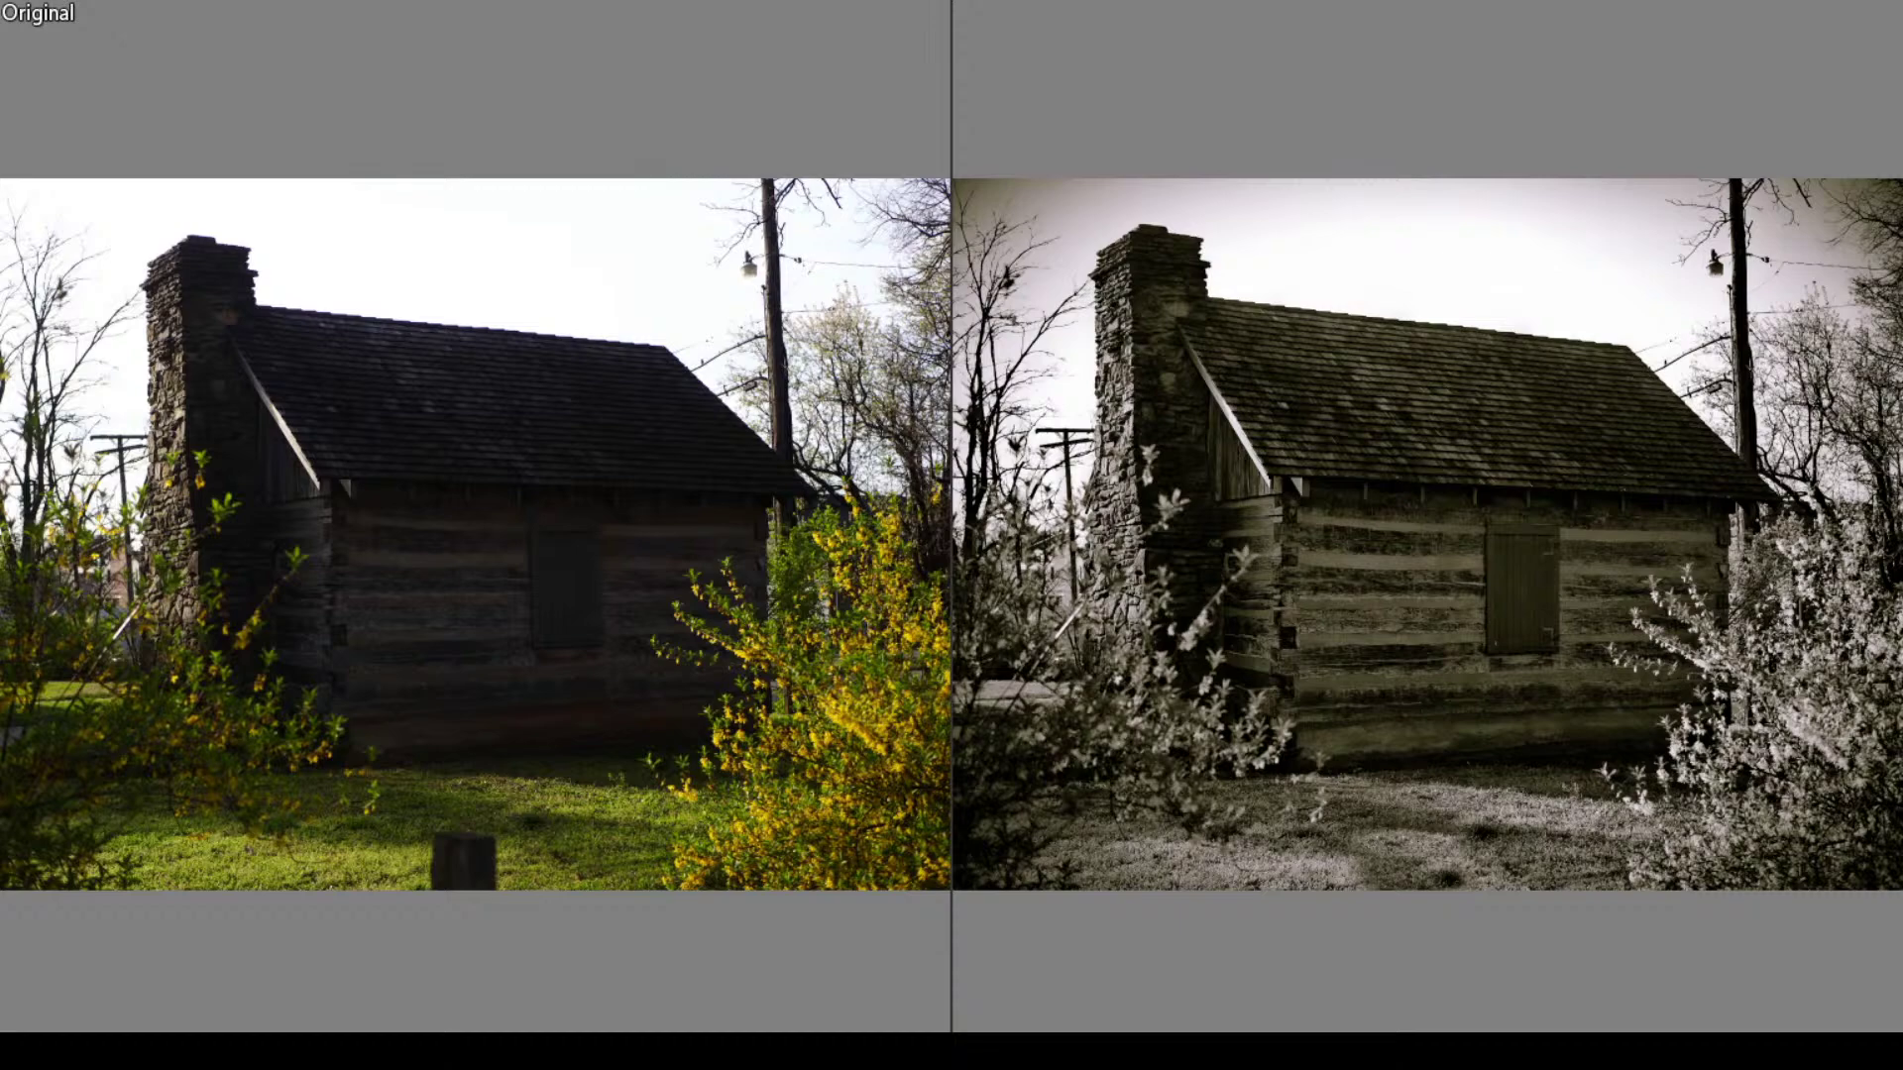
pyautogui.press('Escape')
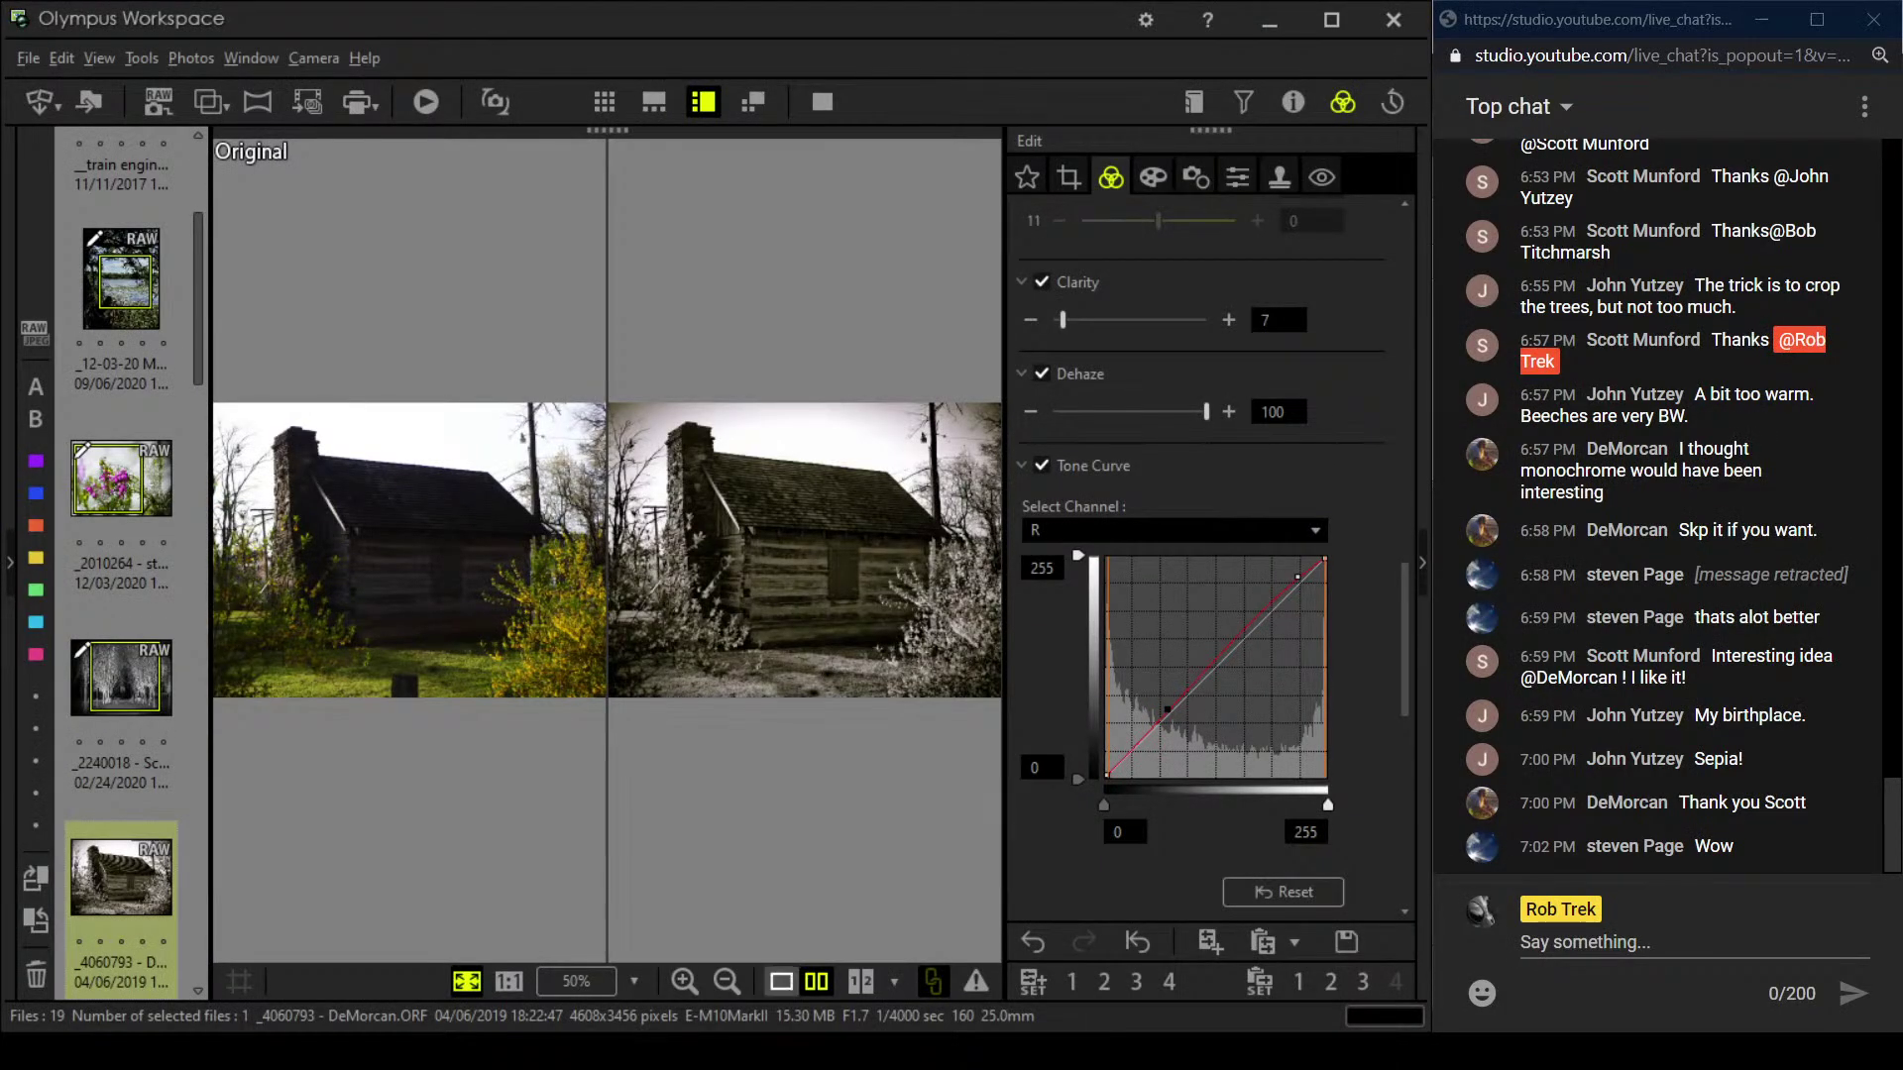
pyautogui.click(781, 981)
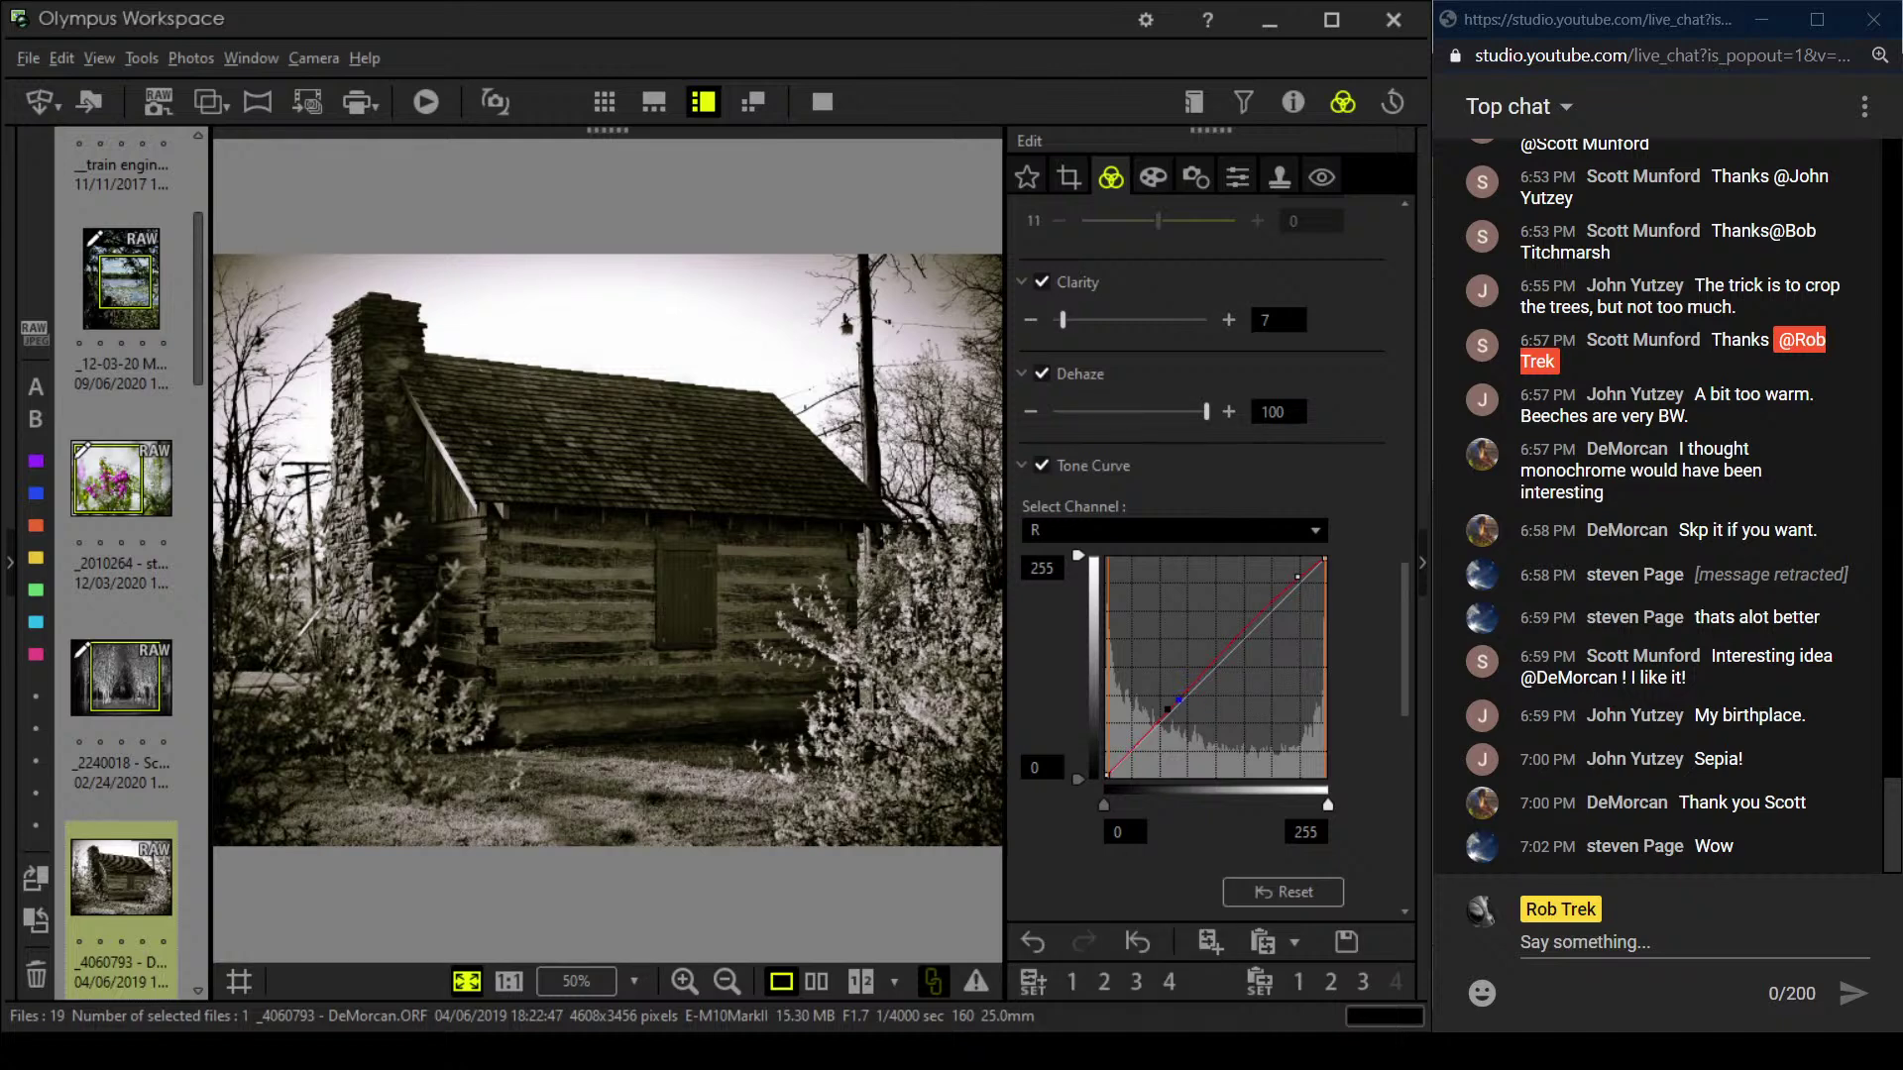
# - Open the seaweed-on-sand RAW photo _M590550 and examine its shooting properties and fine detail at actual size
pyautogui.scroll(-1, 121, 852)
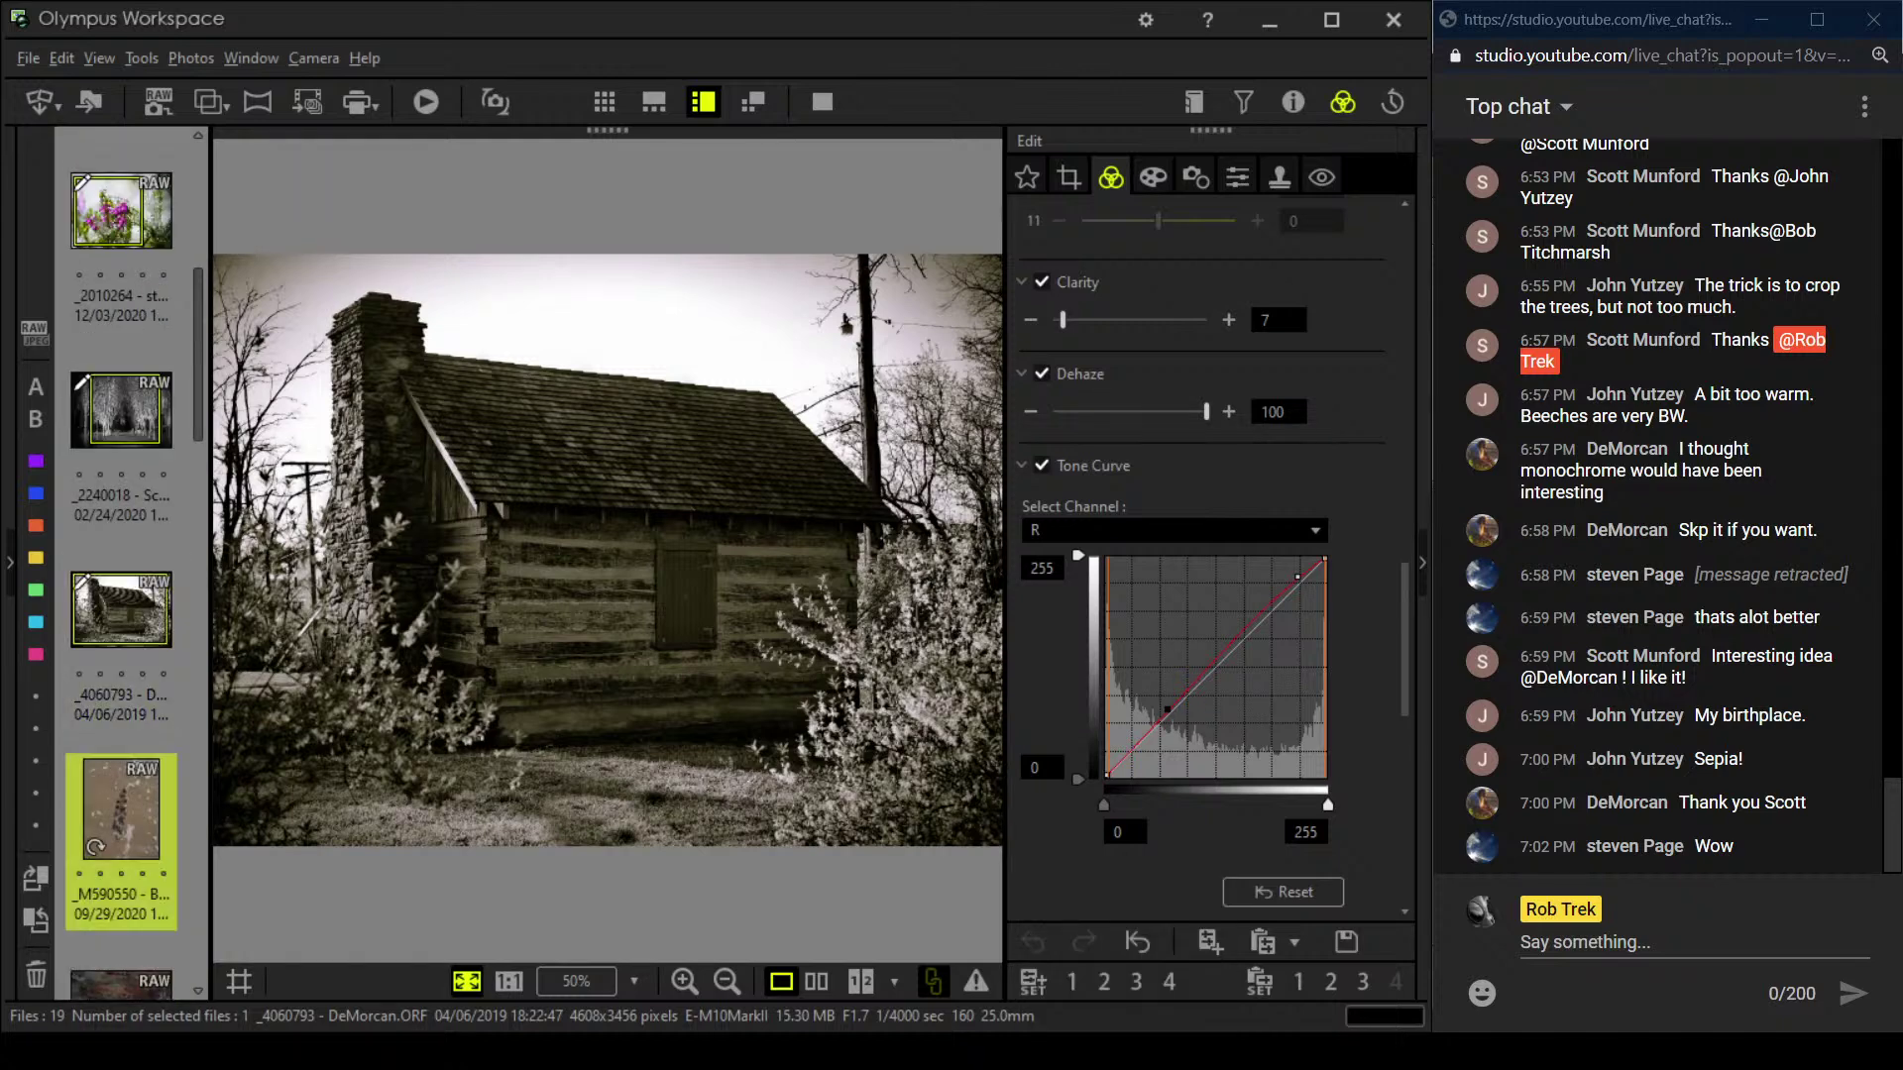
pyautogui.click(1293, 102)
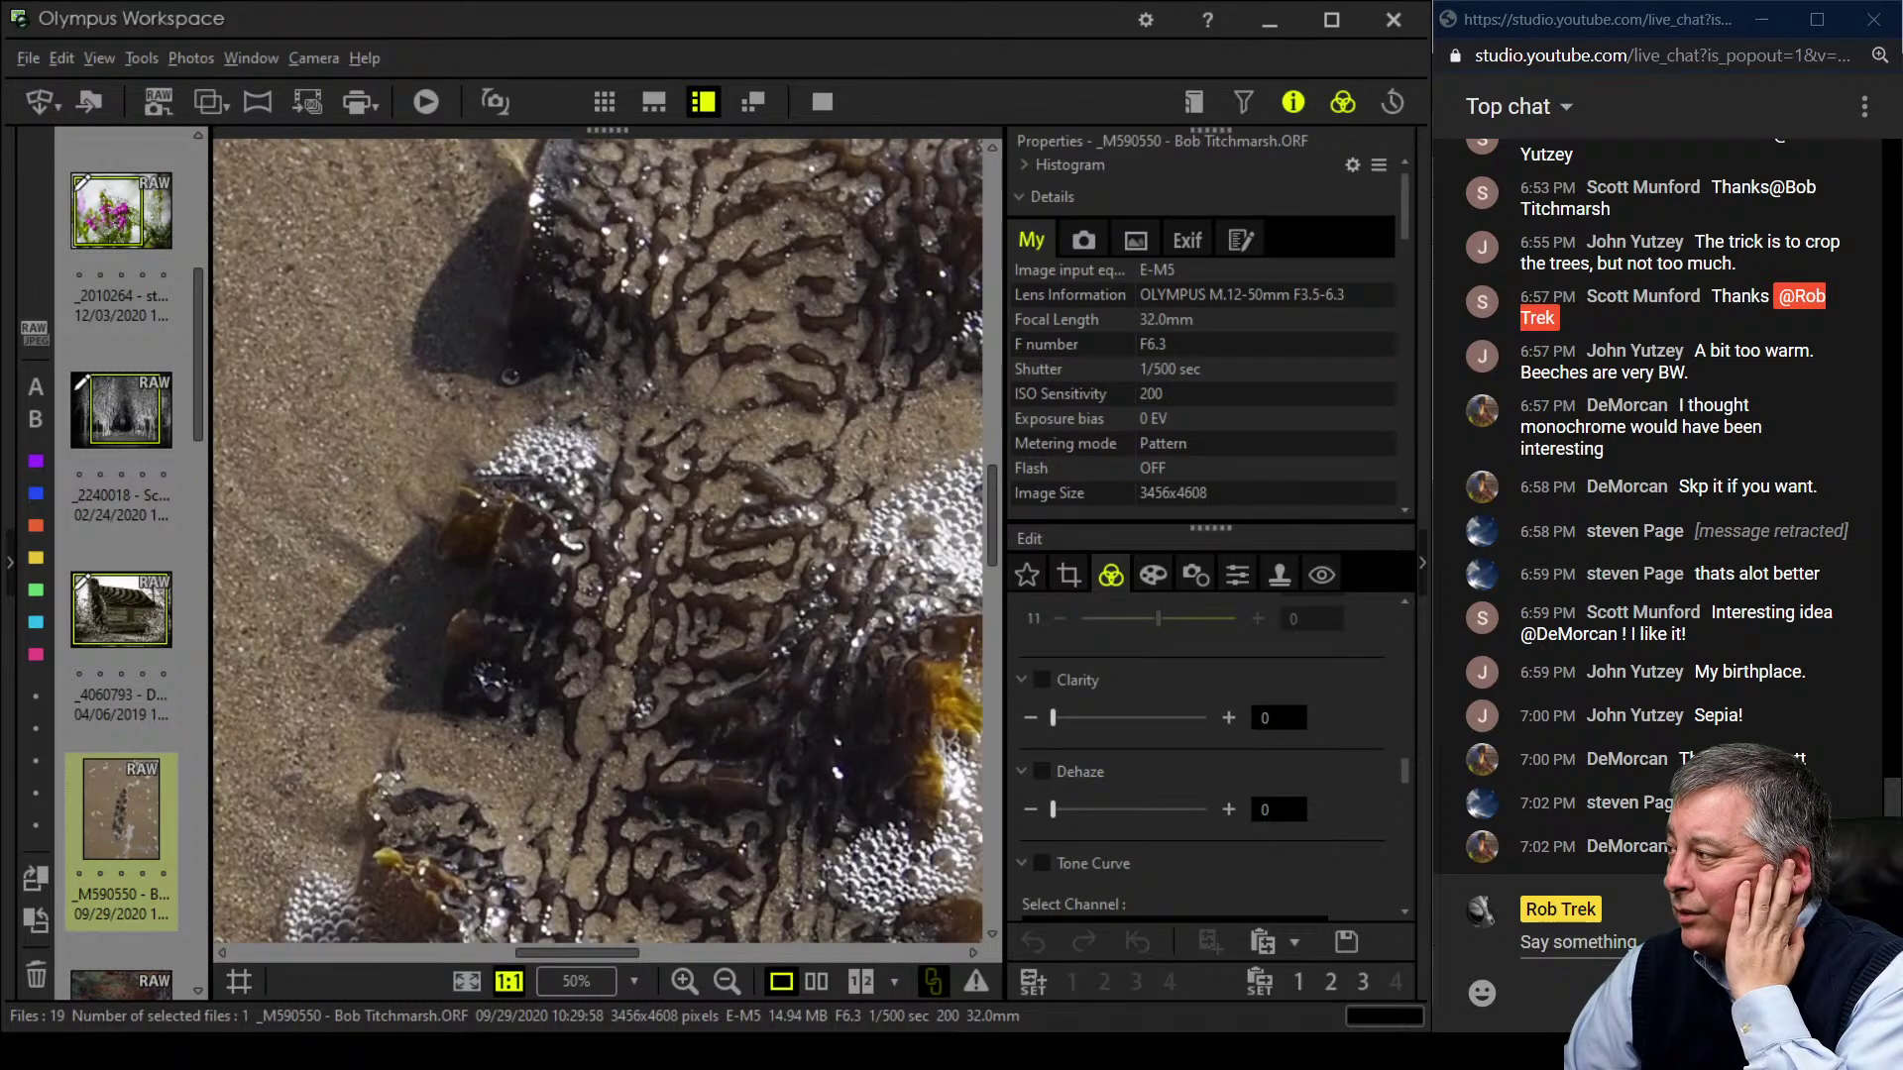
pyautogui.doubleClick(658, 442)
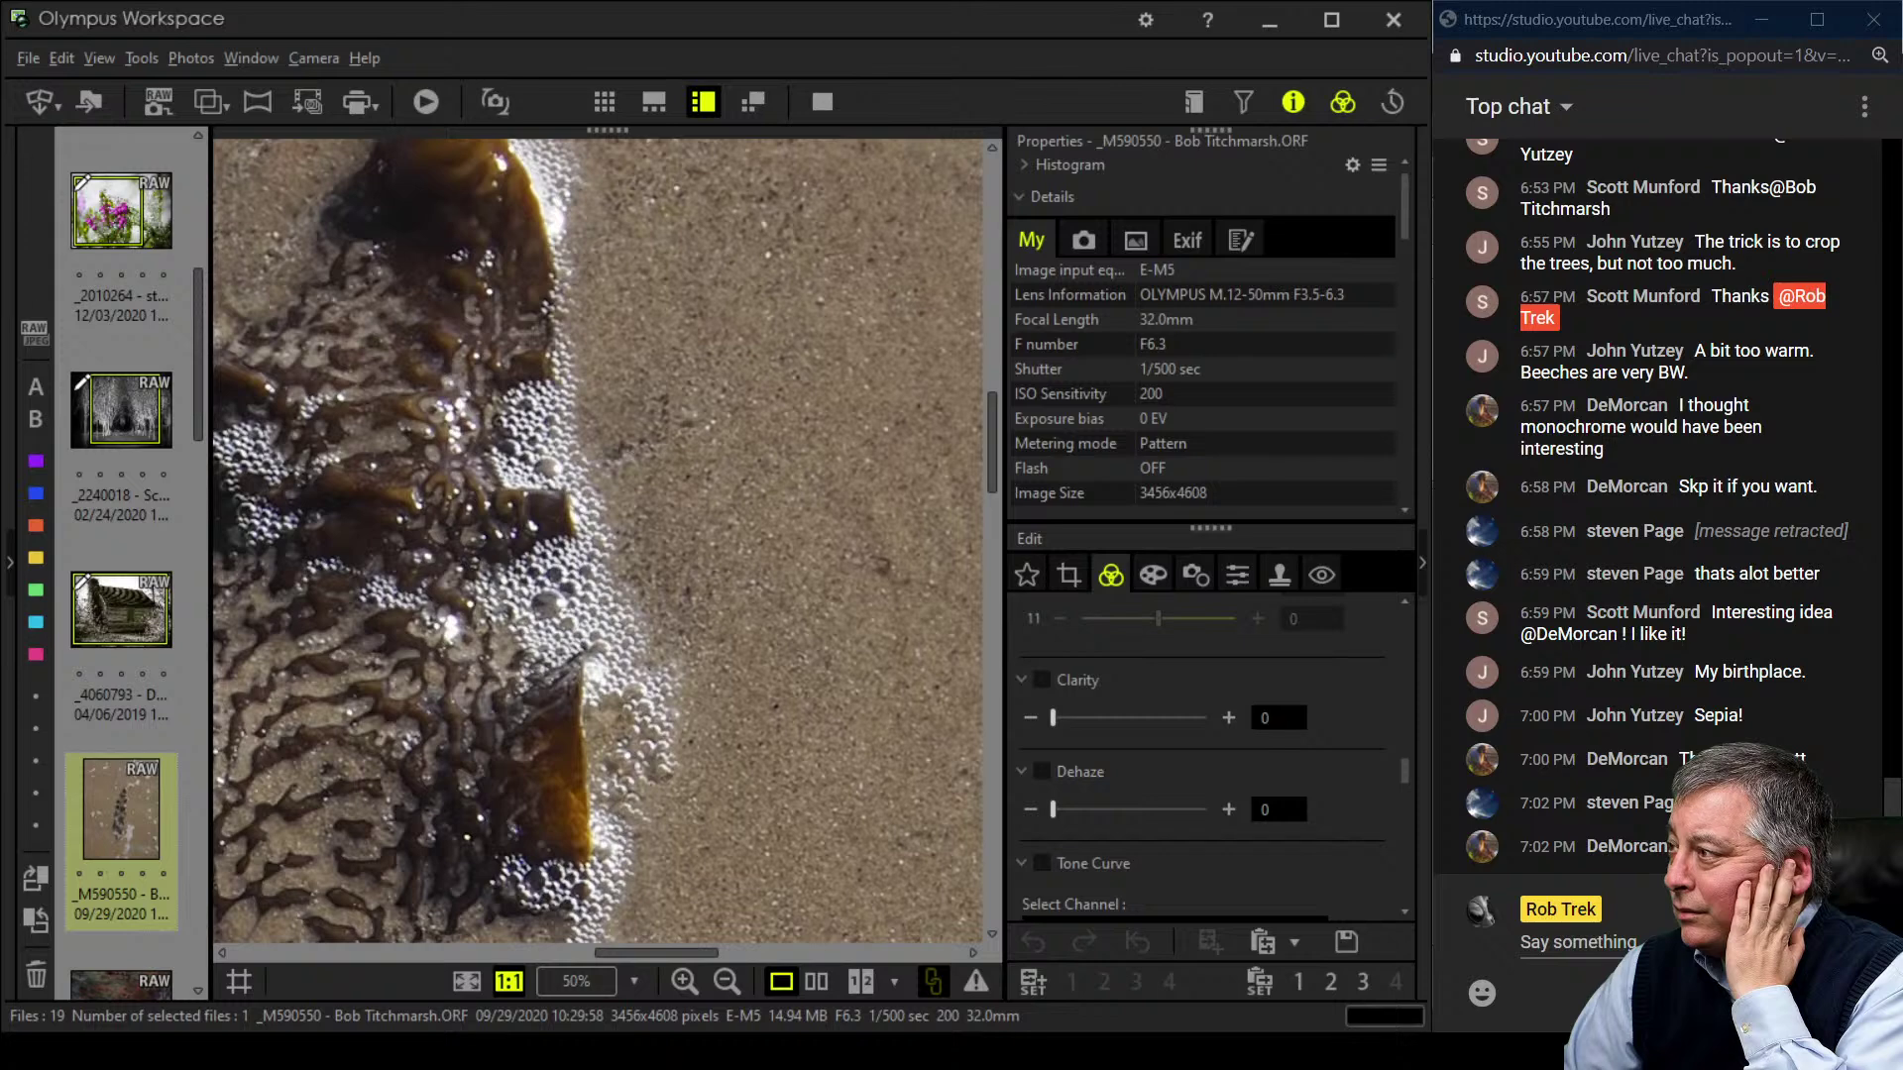
pyautogui.moveTo(658, 443); pyautogui.dragTo(805, 594)
pyautogui.doubleClick(805, 595)
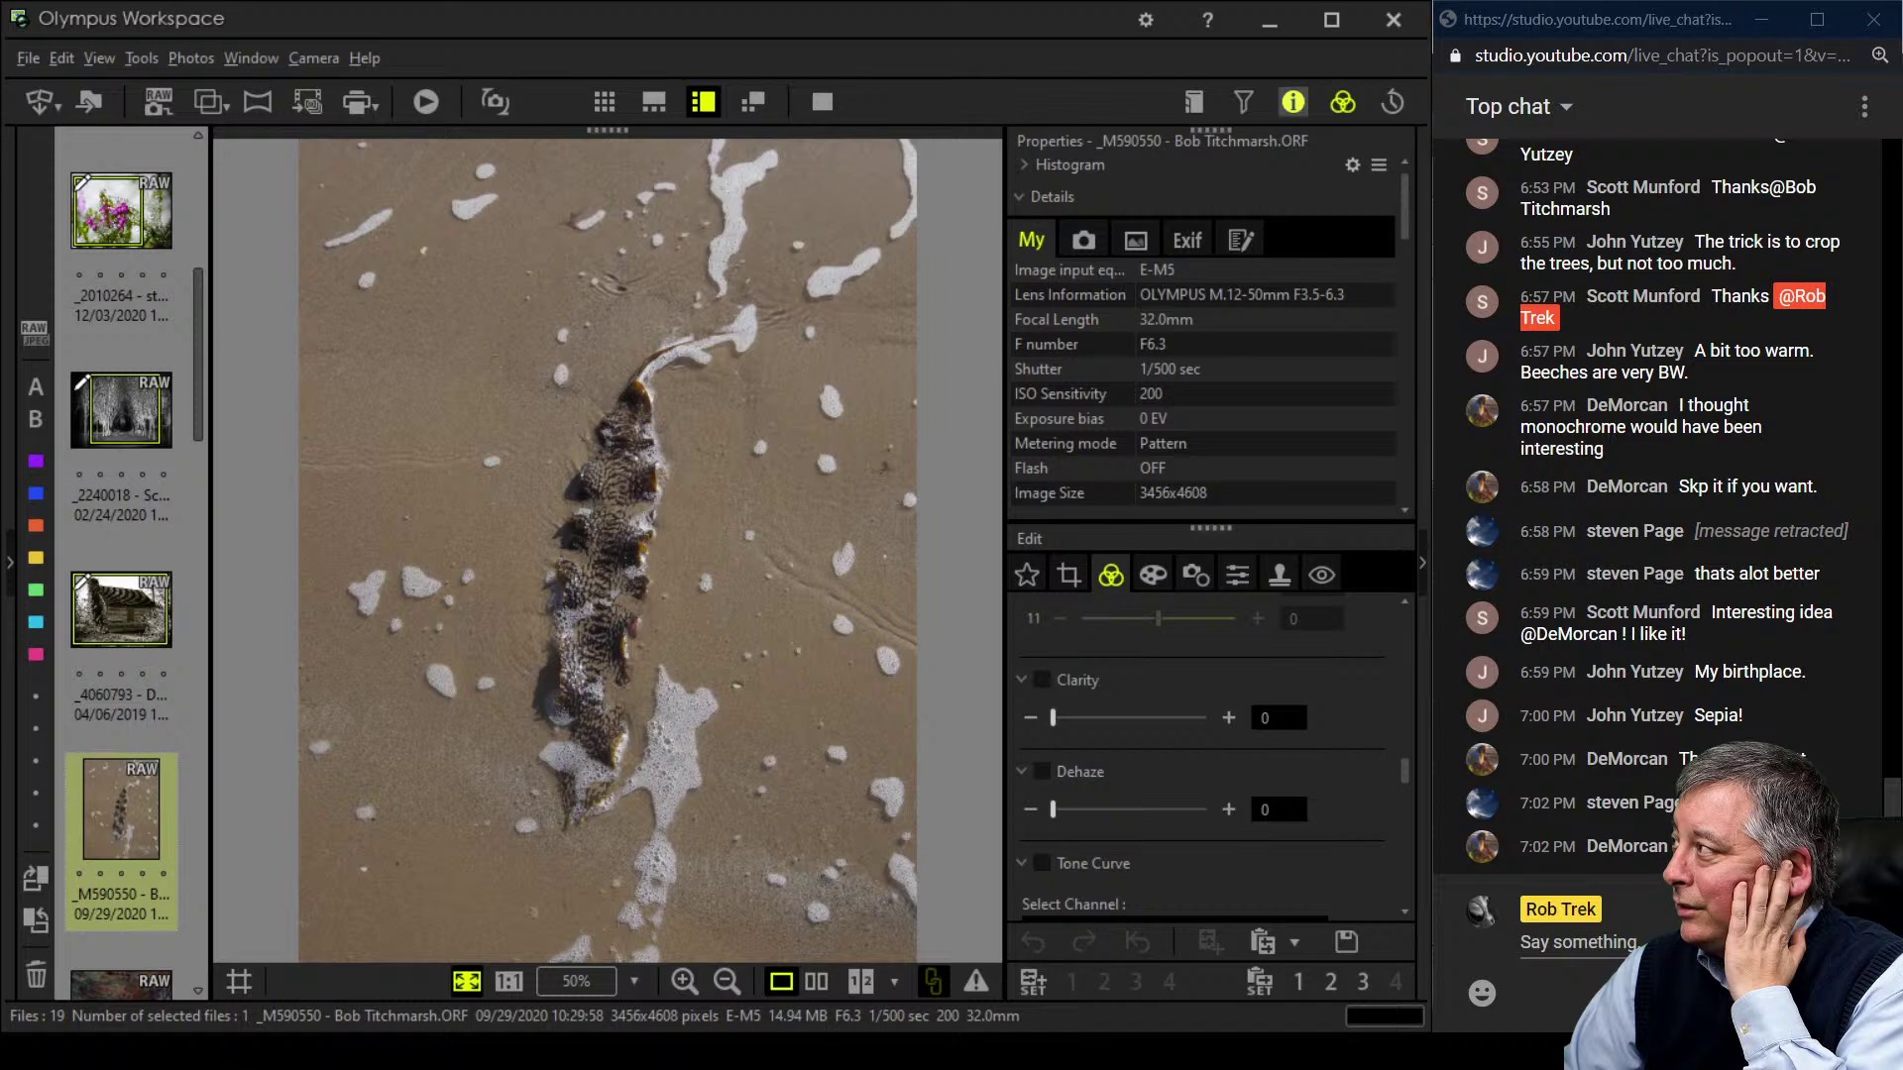
pyautogui.click(1293, 103)
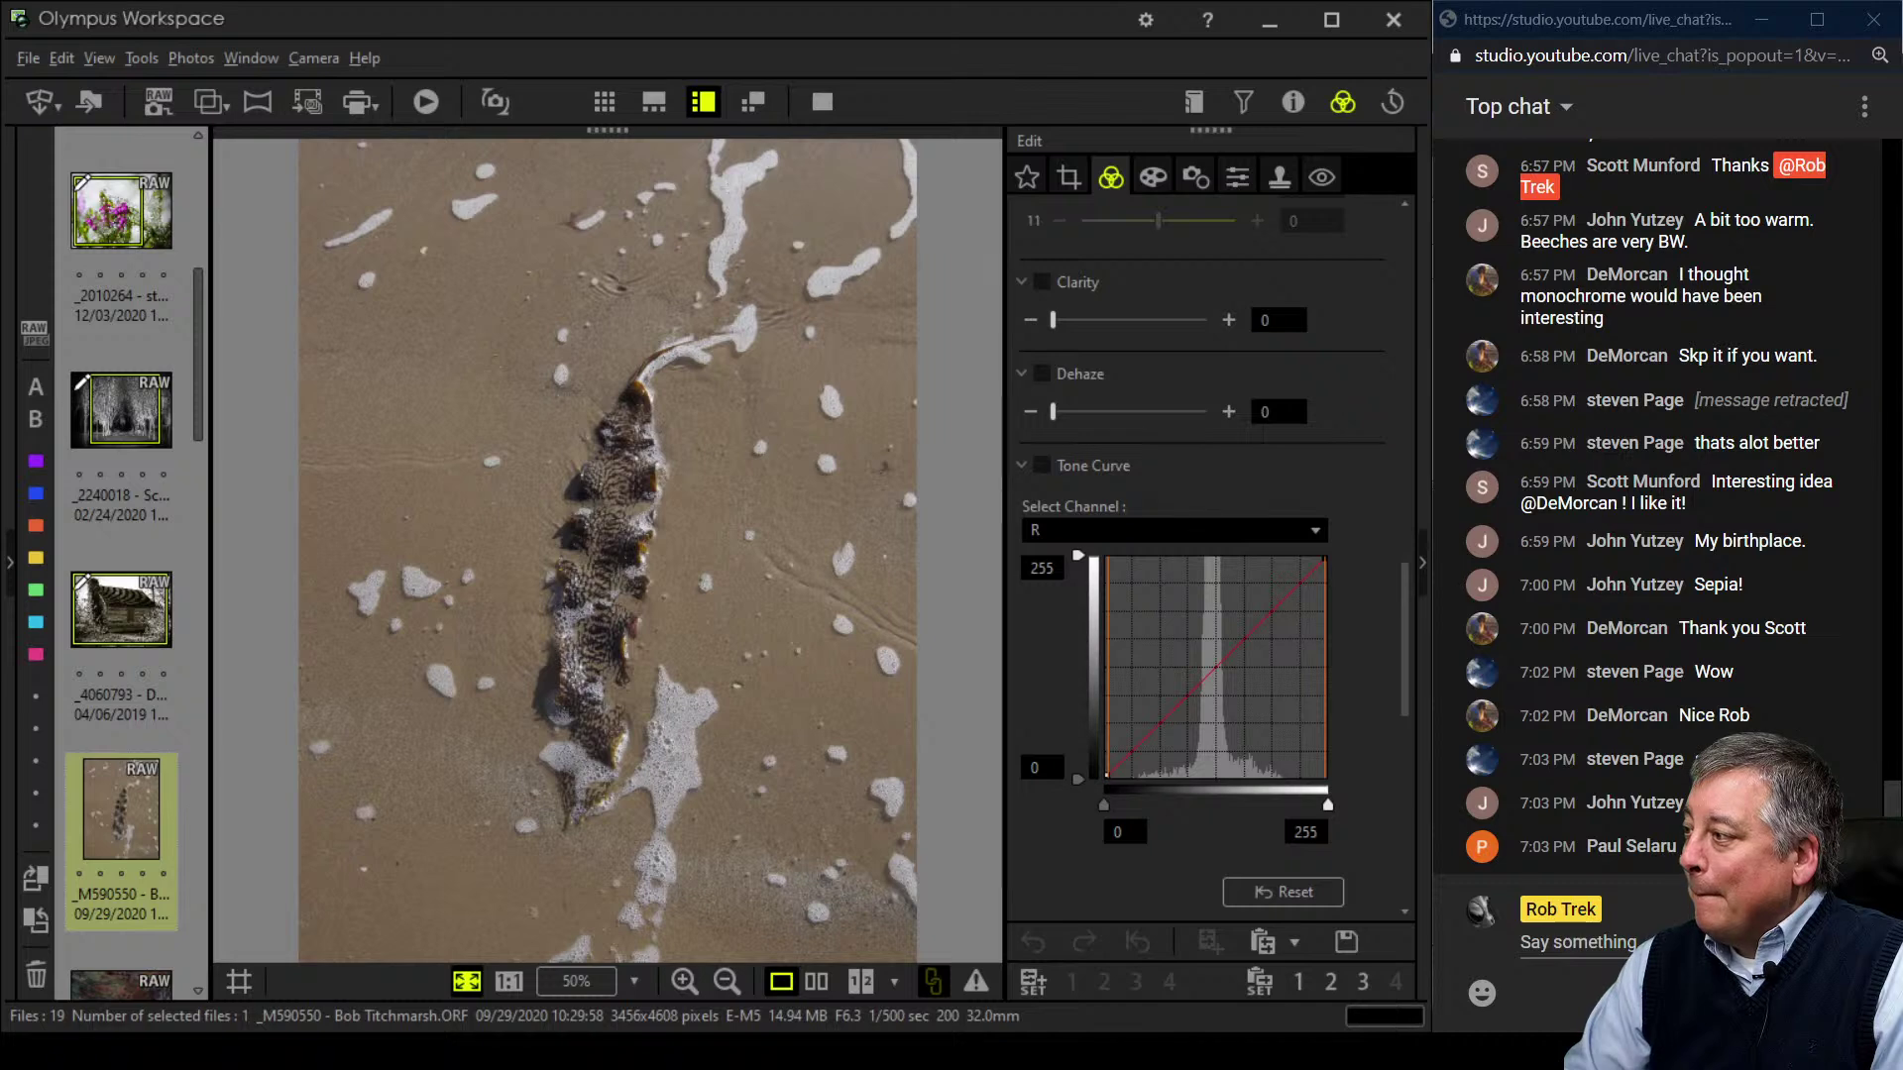
pyautogui.hotkey('ctrl', '1')
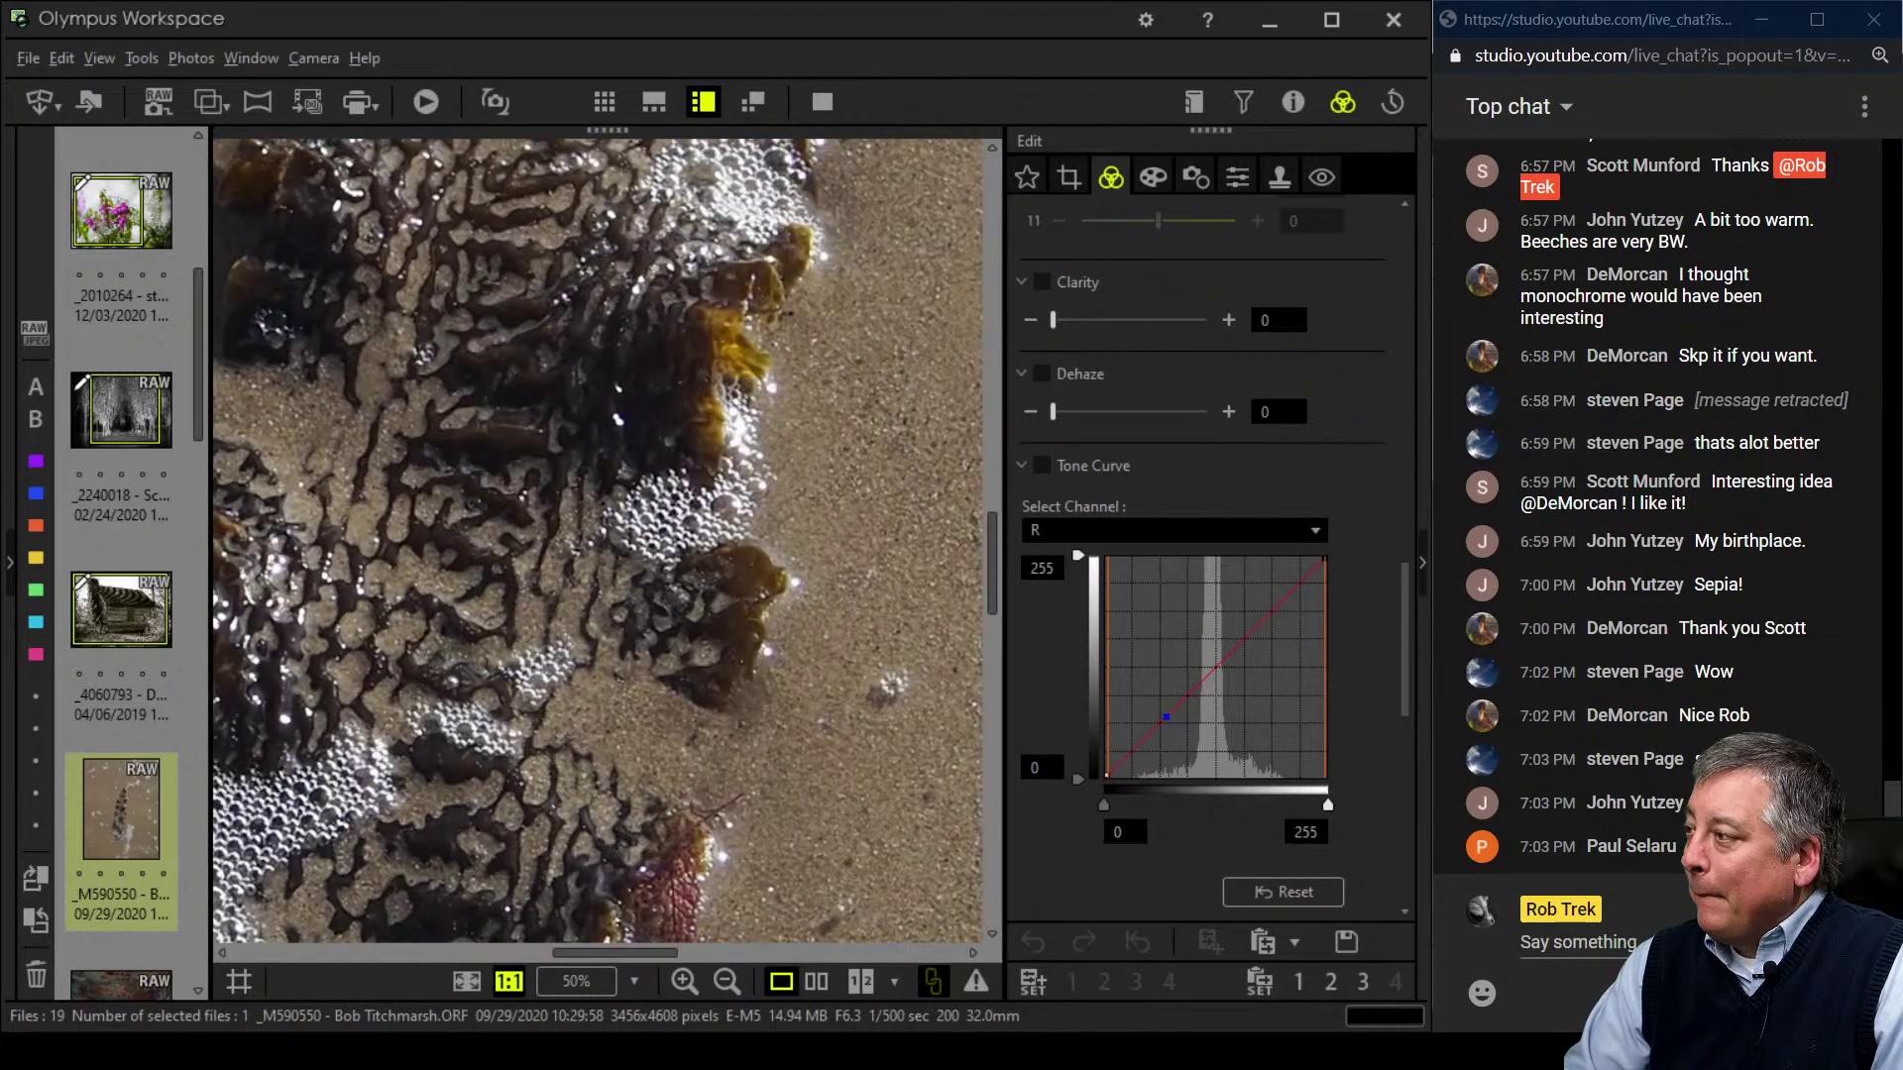
pyautogui.moveTo(585, 218); pyautogui.dragTo(664, 857)
pyautogui.hotkey('ctrl', '0')
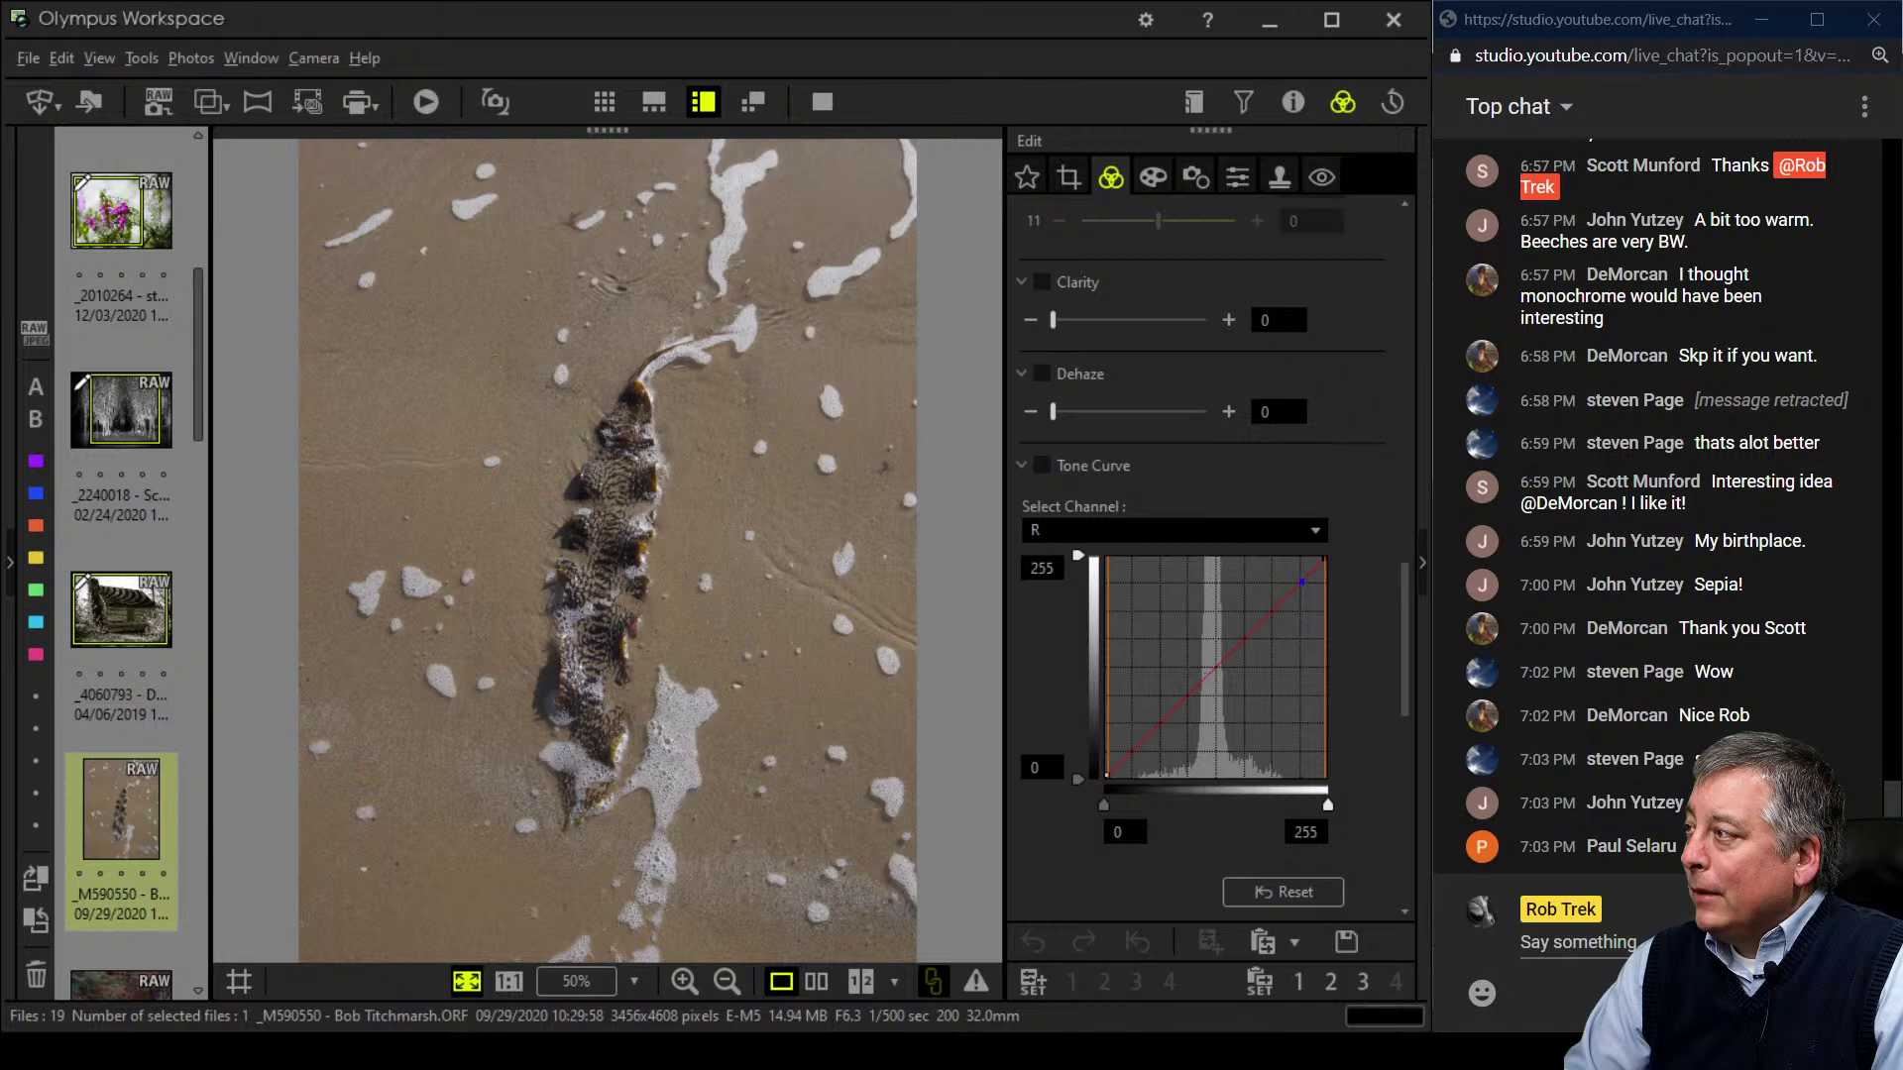
# - Crop the seaweed photo to a 1:1 (6:6) square and tilt it 38.4 degrees so the seaweed runs diagonally
pyautogui.click(1068, 177)
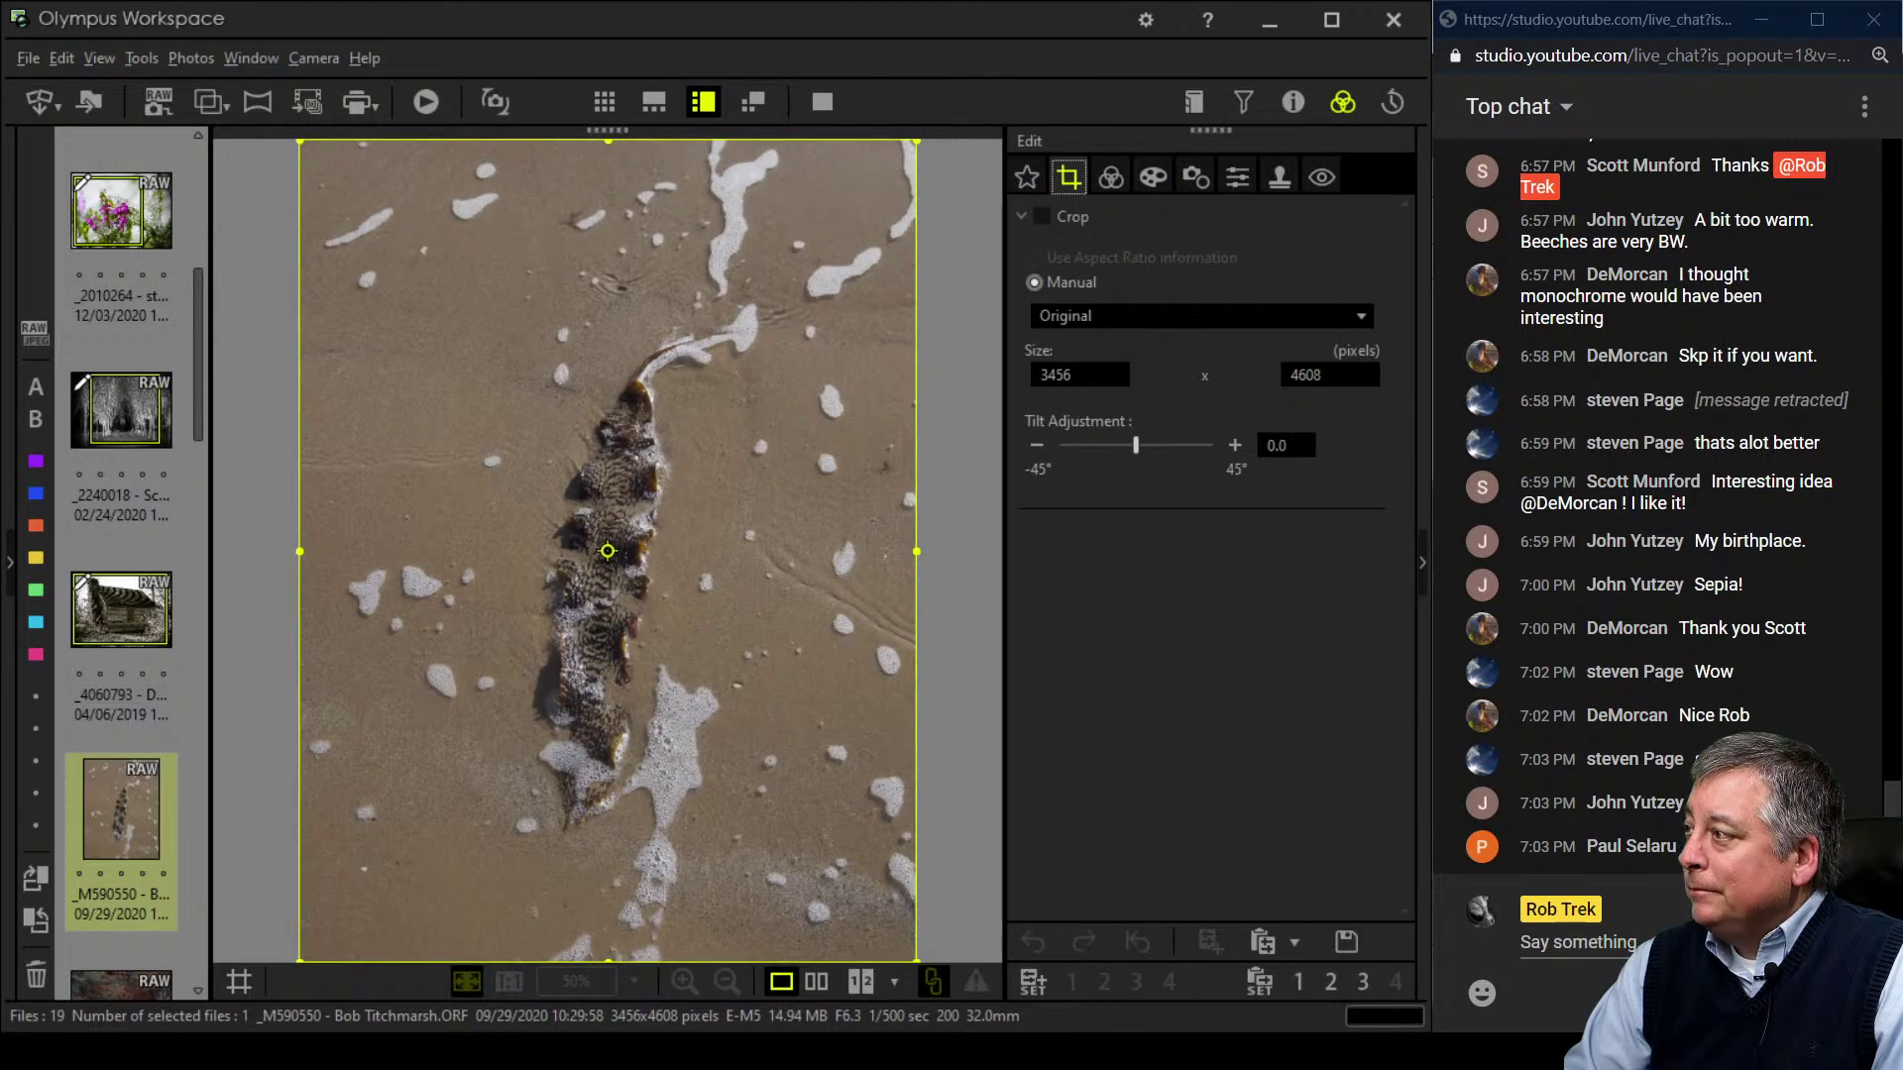
pyautogui.click(1200, 316)
pyautogui.press('Down')
pyautogui.press('Down')
pyautogui.press('Down')
pyautogui.press('Down')
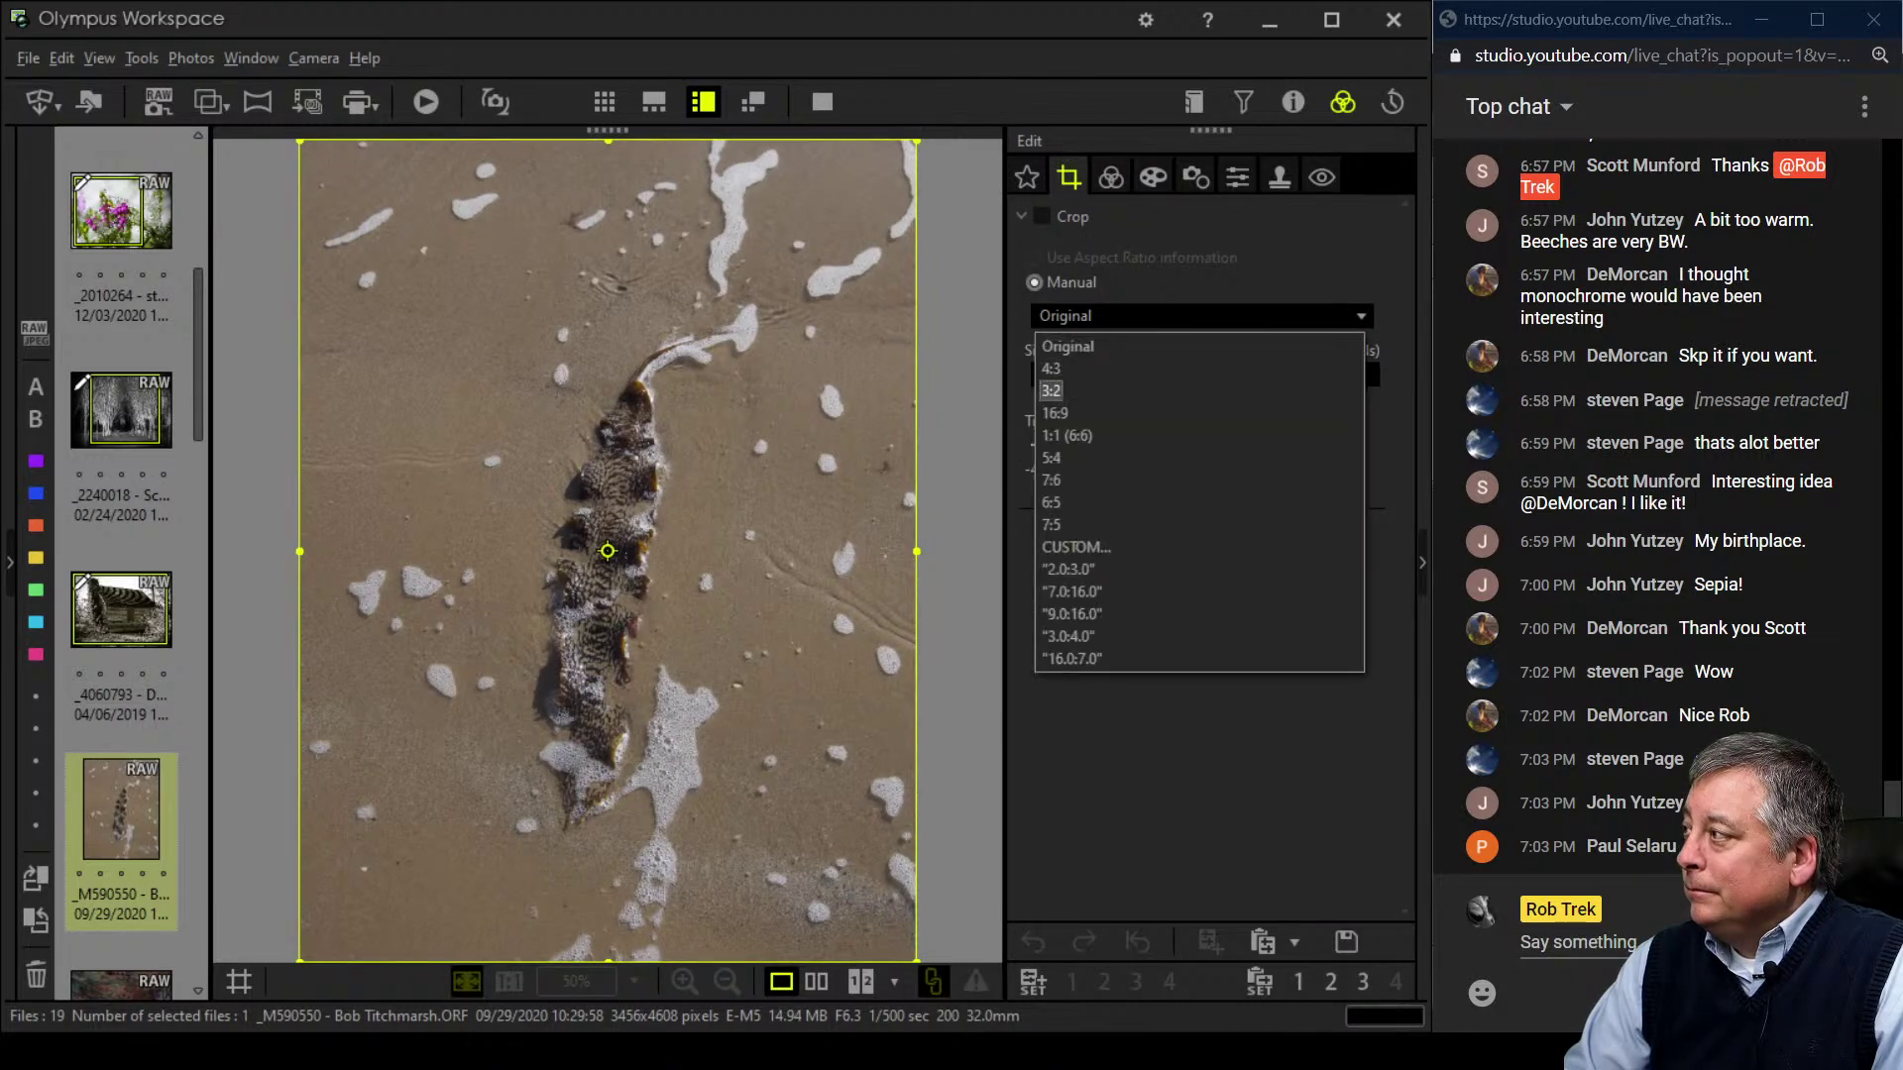
pyautogui.press('Return')
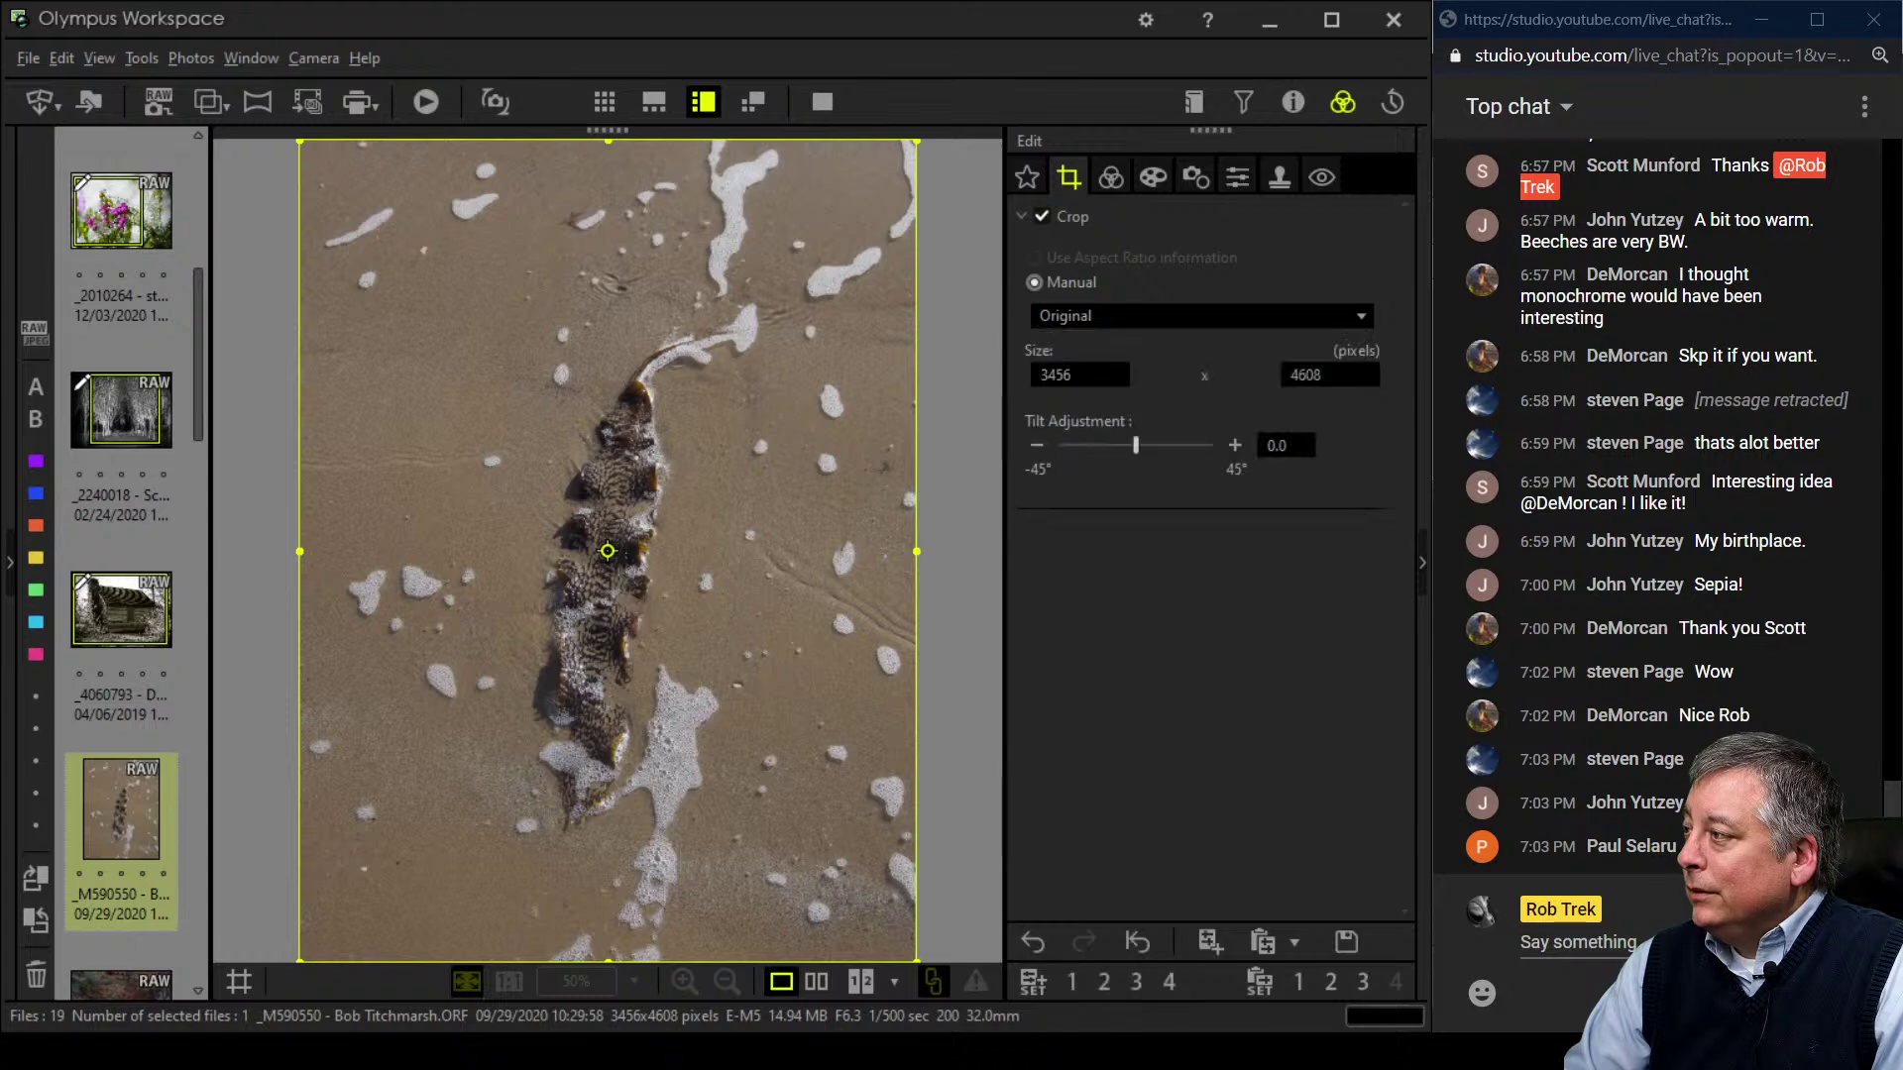
pyautogui.moveTo(1136, 445); pyautogui.dragTo(1200, 445)
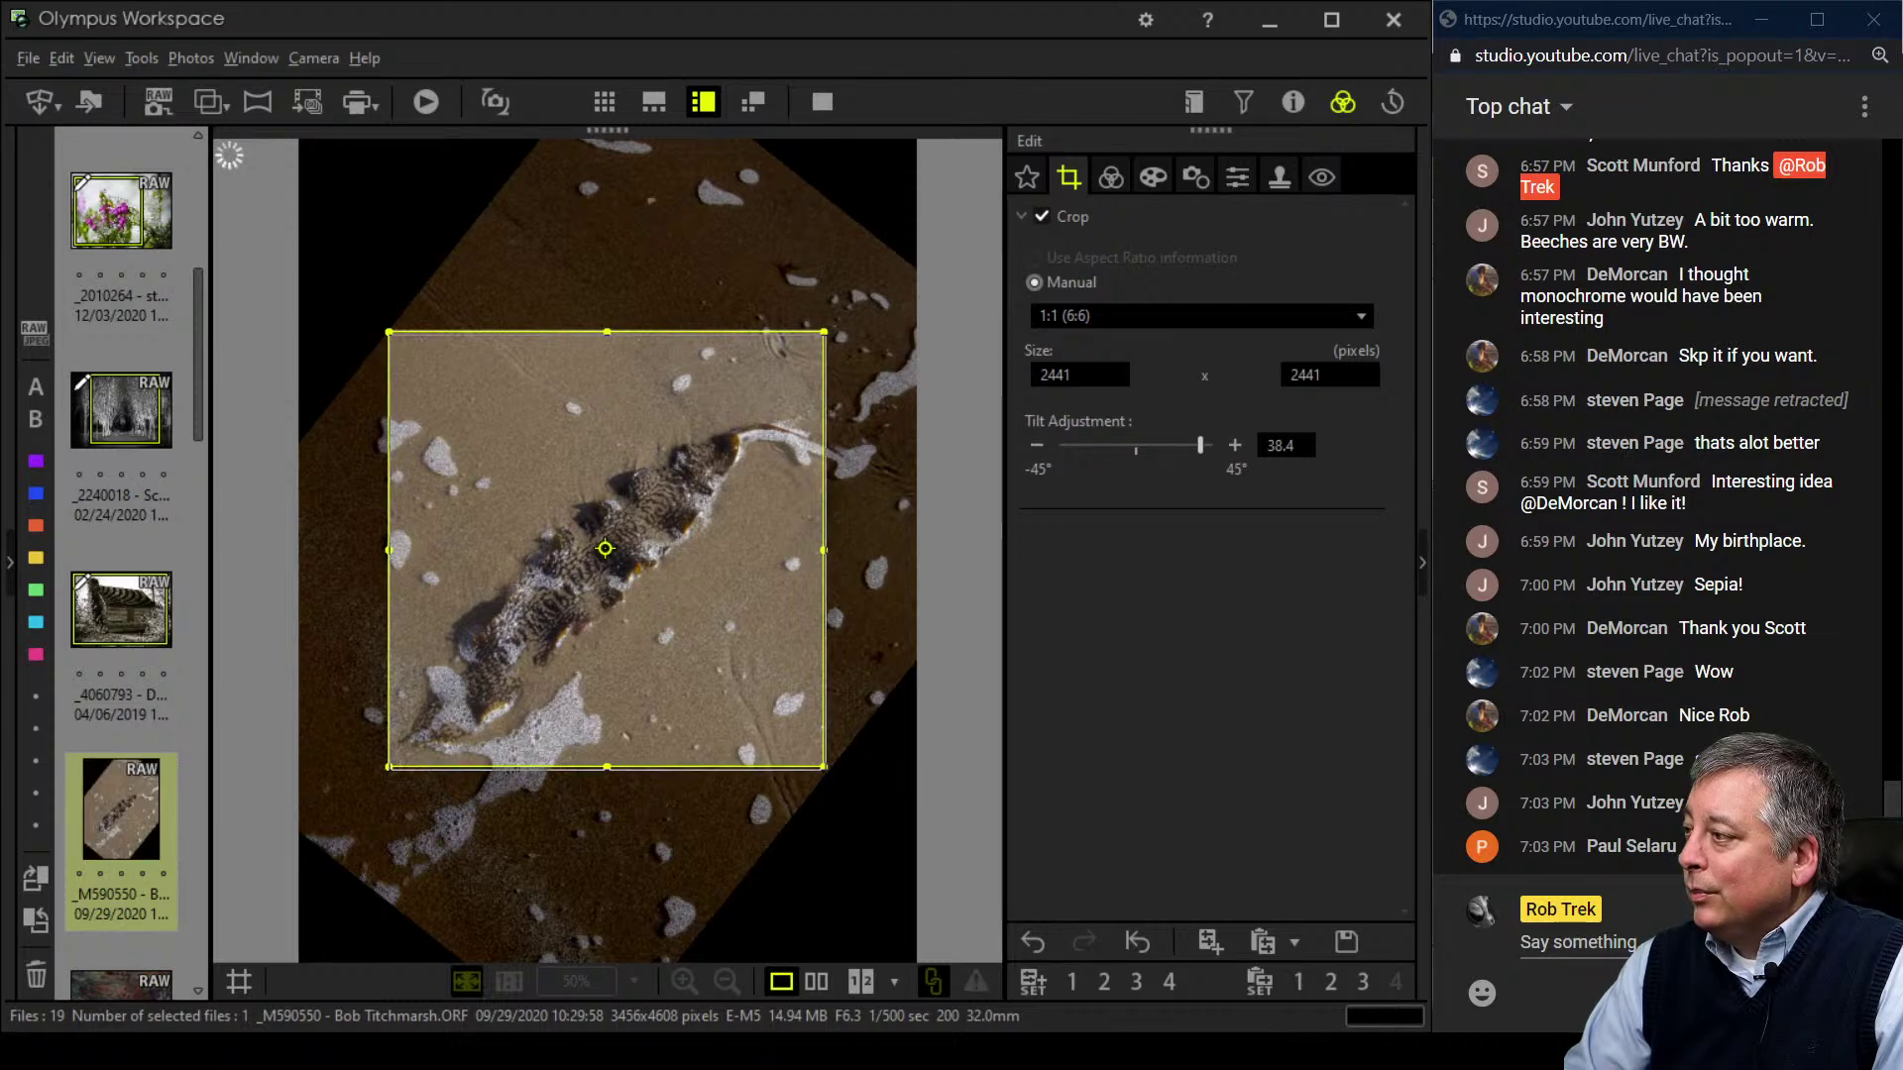
# - Set the seaweed photo's Sharpness to 2.0
pyautogui.click(1111, 176)
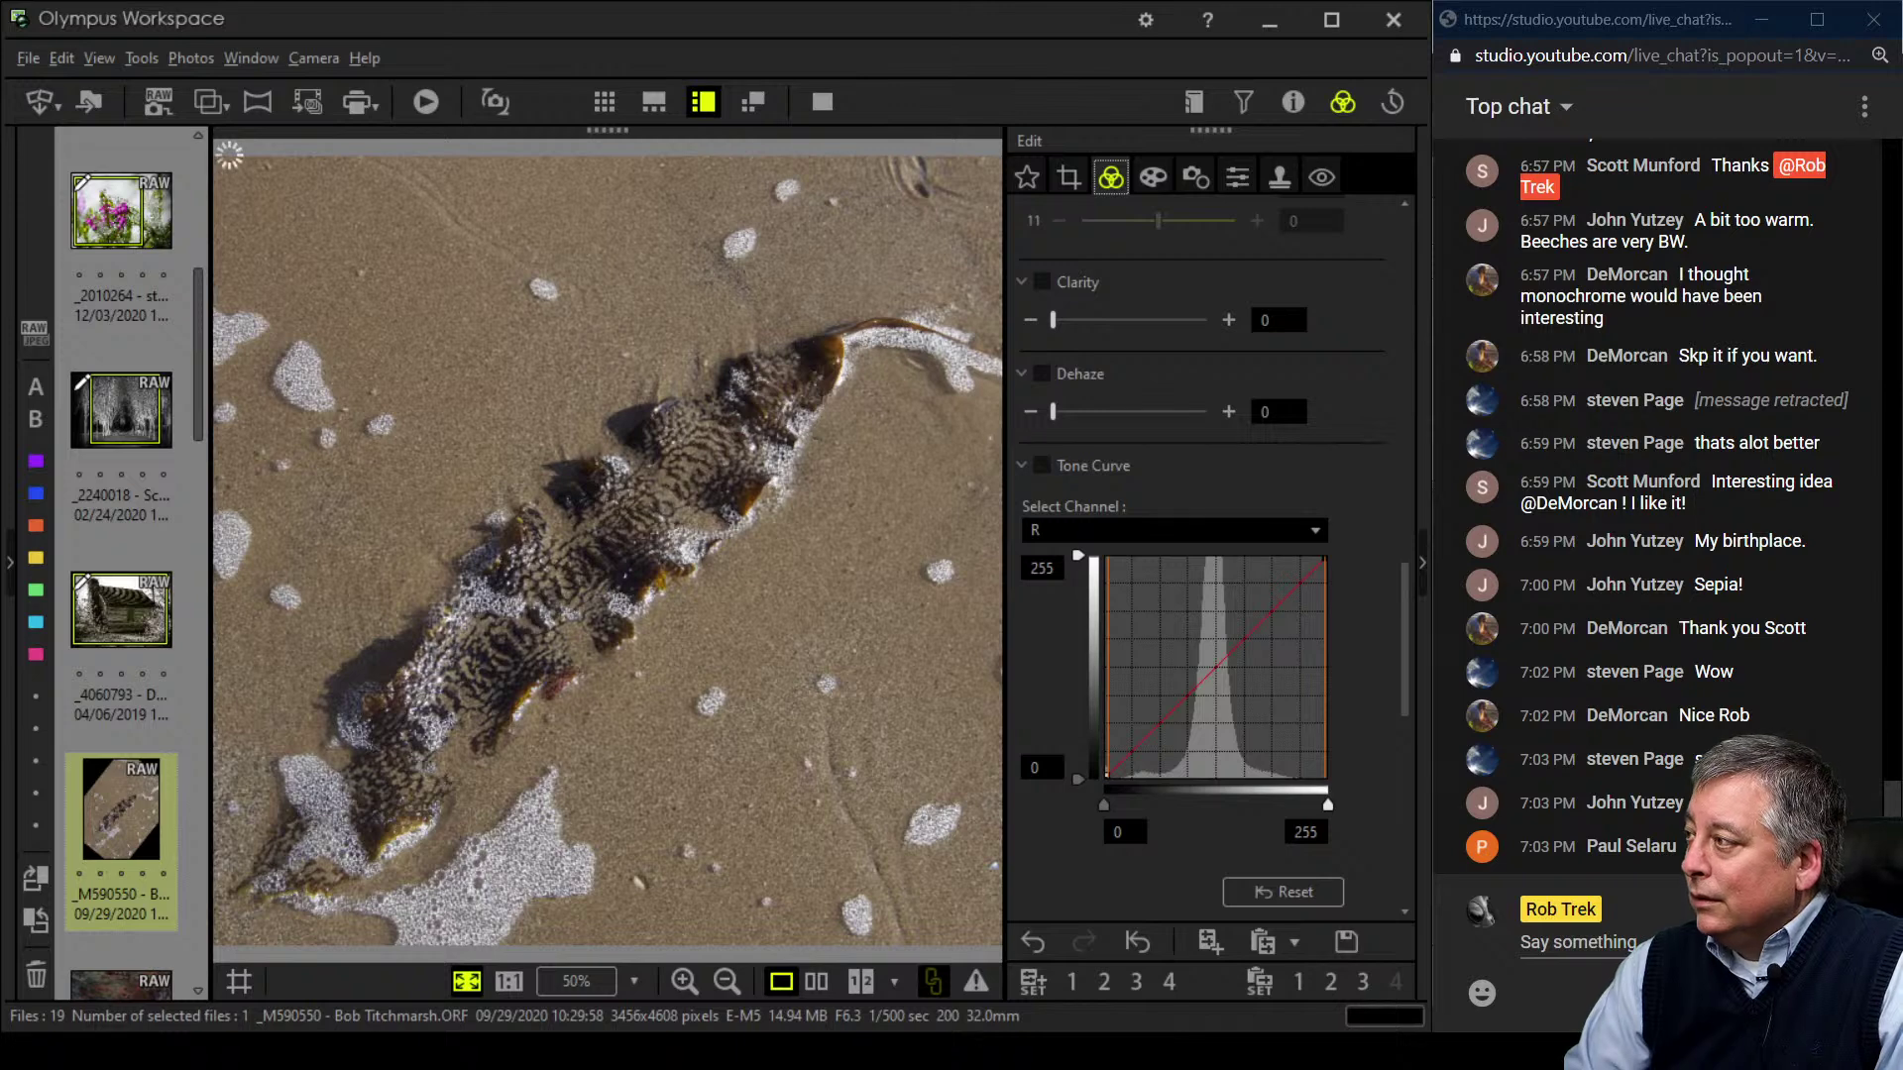
pyautogui.click(1237, 176)
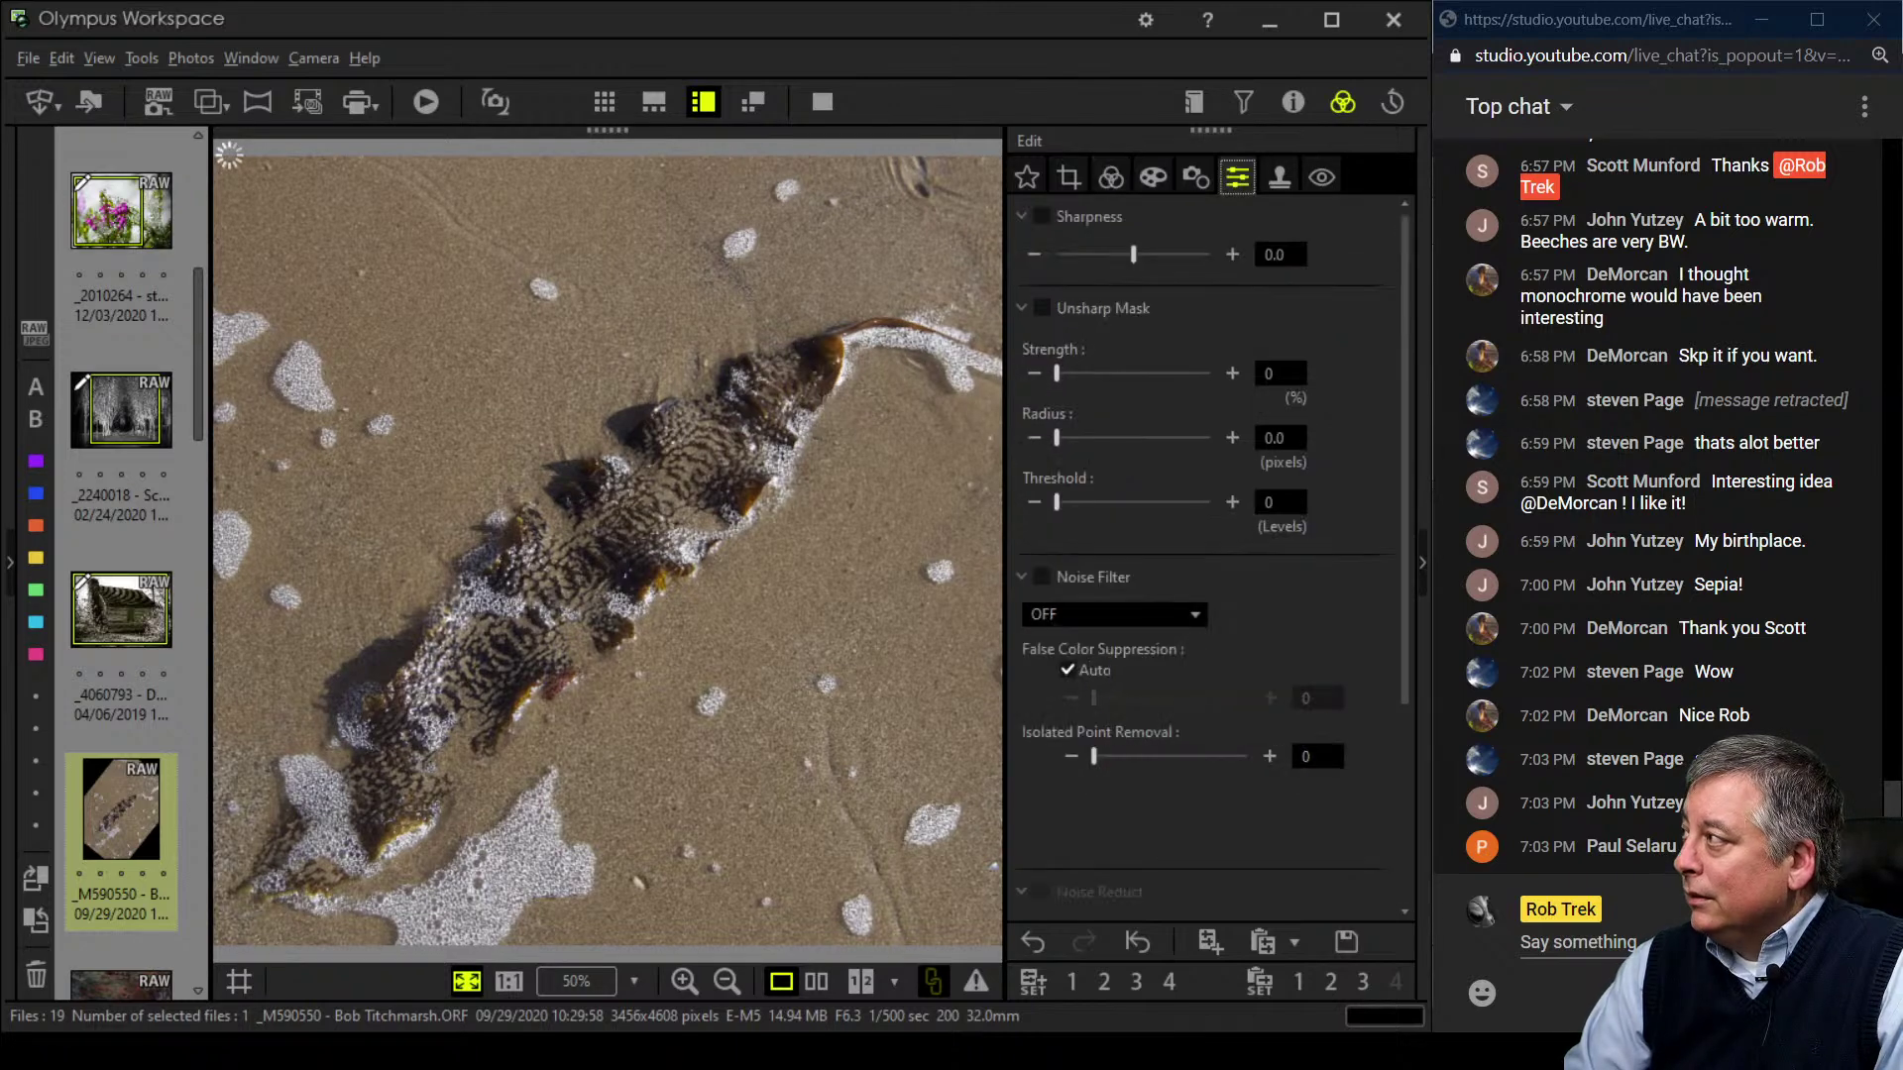
pyautogui.click(1233, 254)
pyautogui.click(1232, 254)
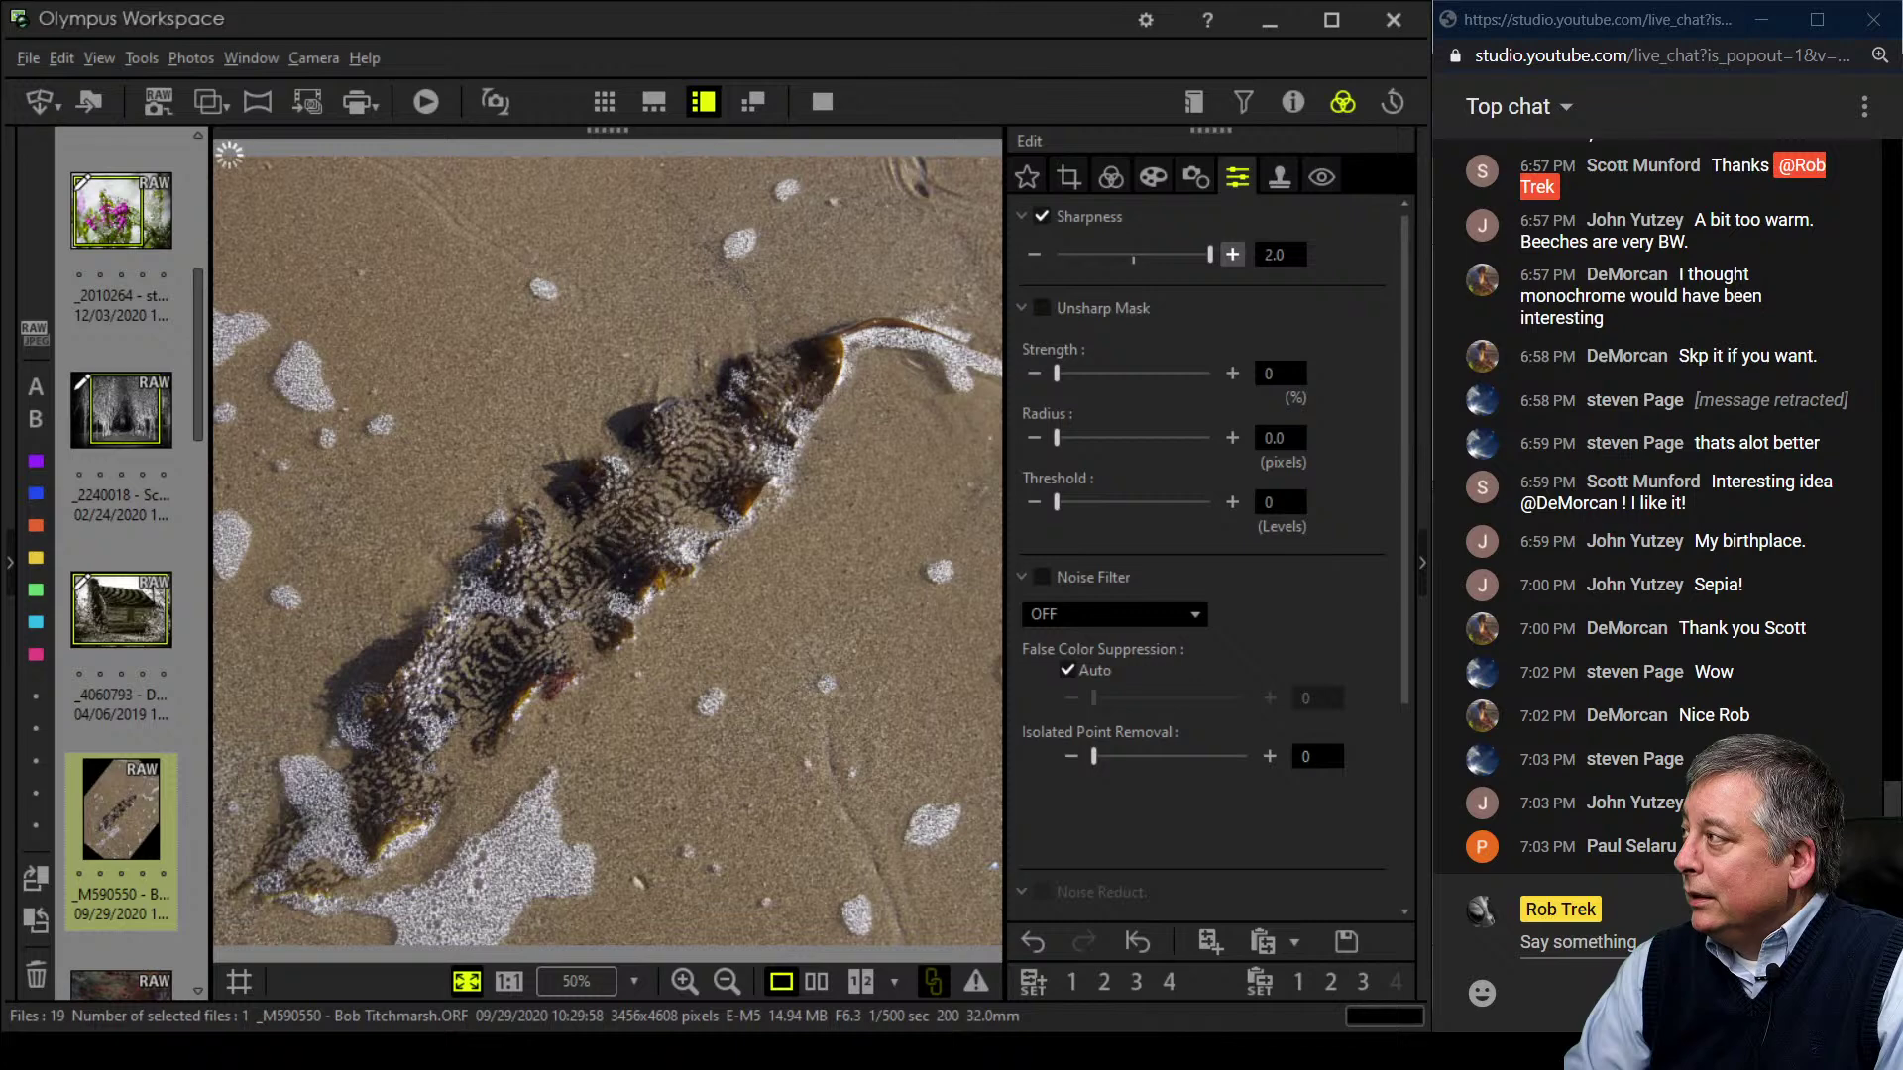
# - Try the Pop Art filter on the seaweed photo and set the Art Filter back to No Filter
pyautogui.click(1153, 176)
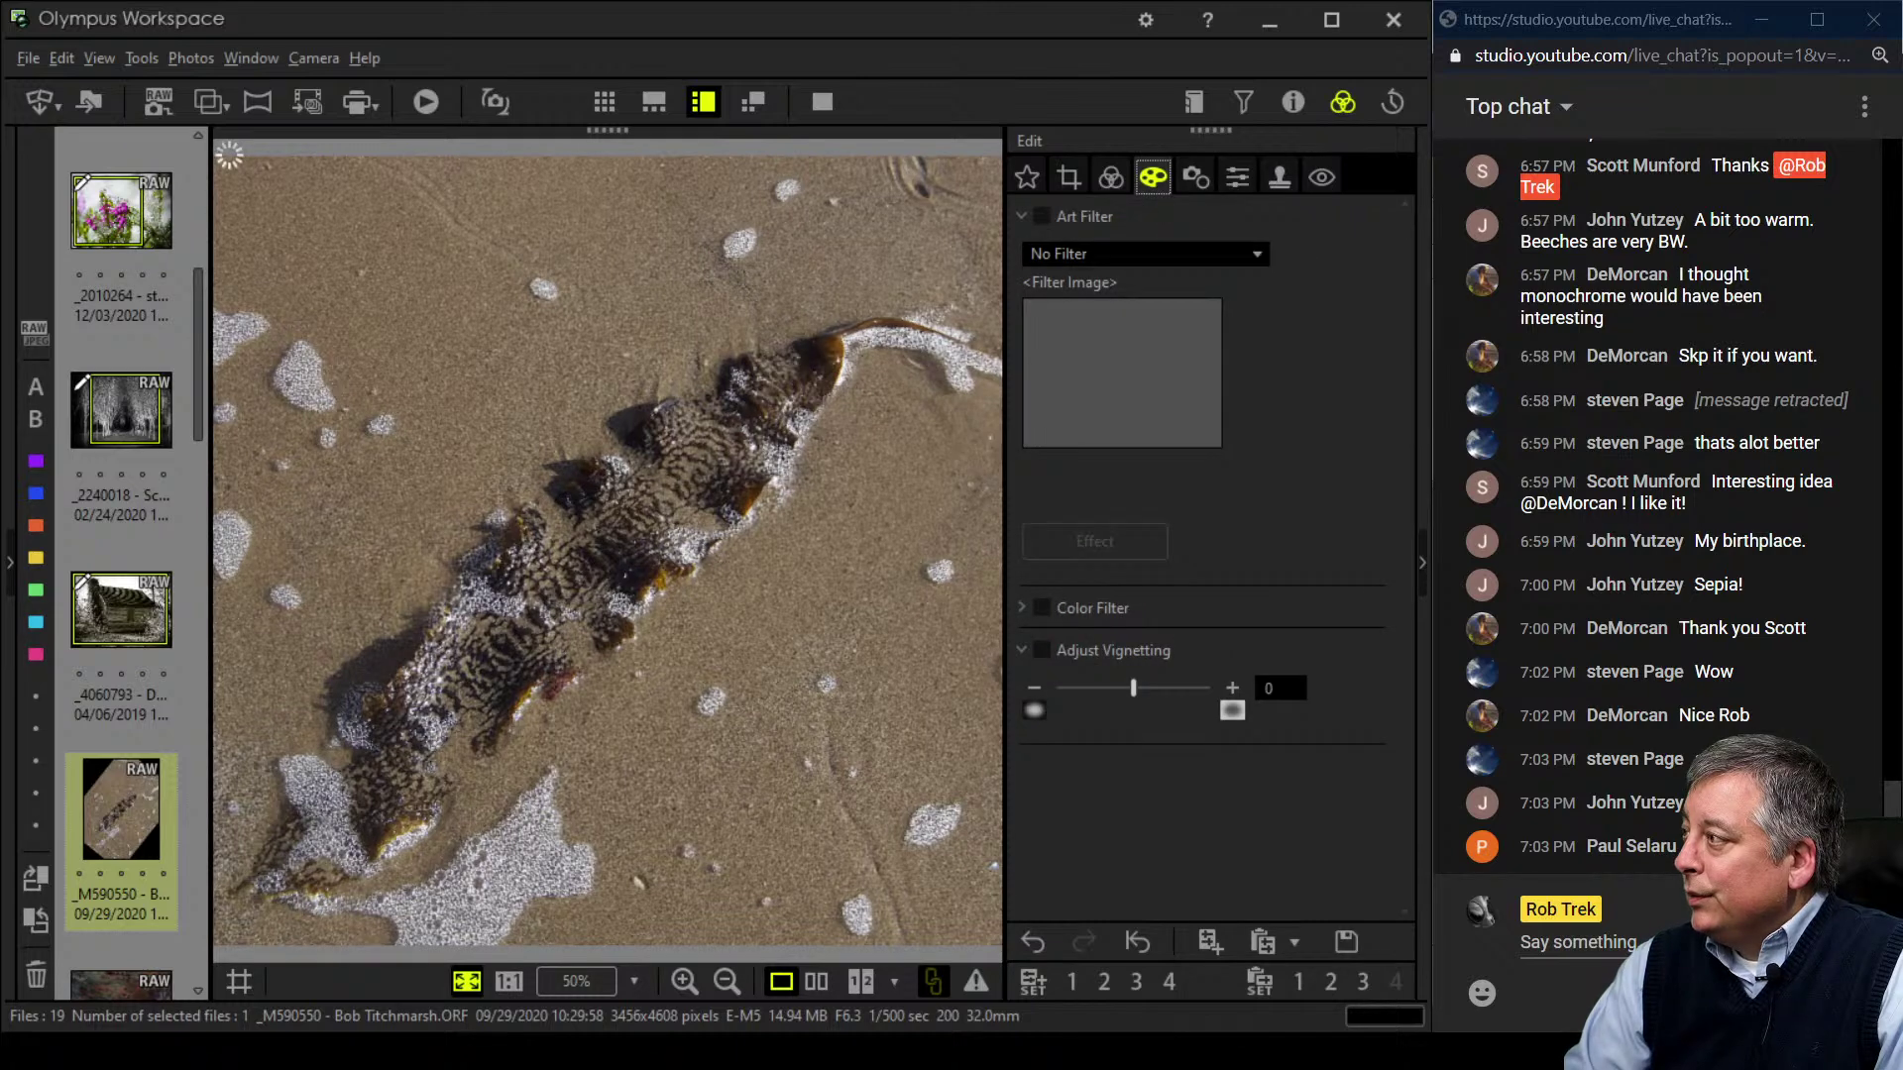
pyautogui.click(1140, 254)
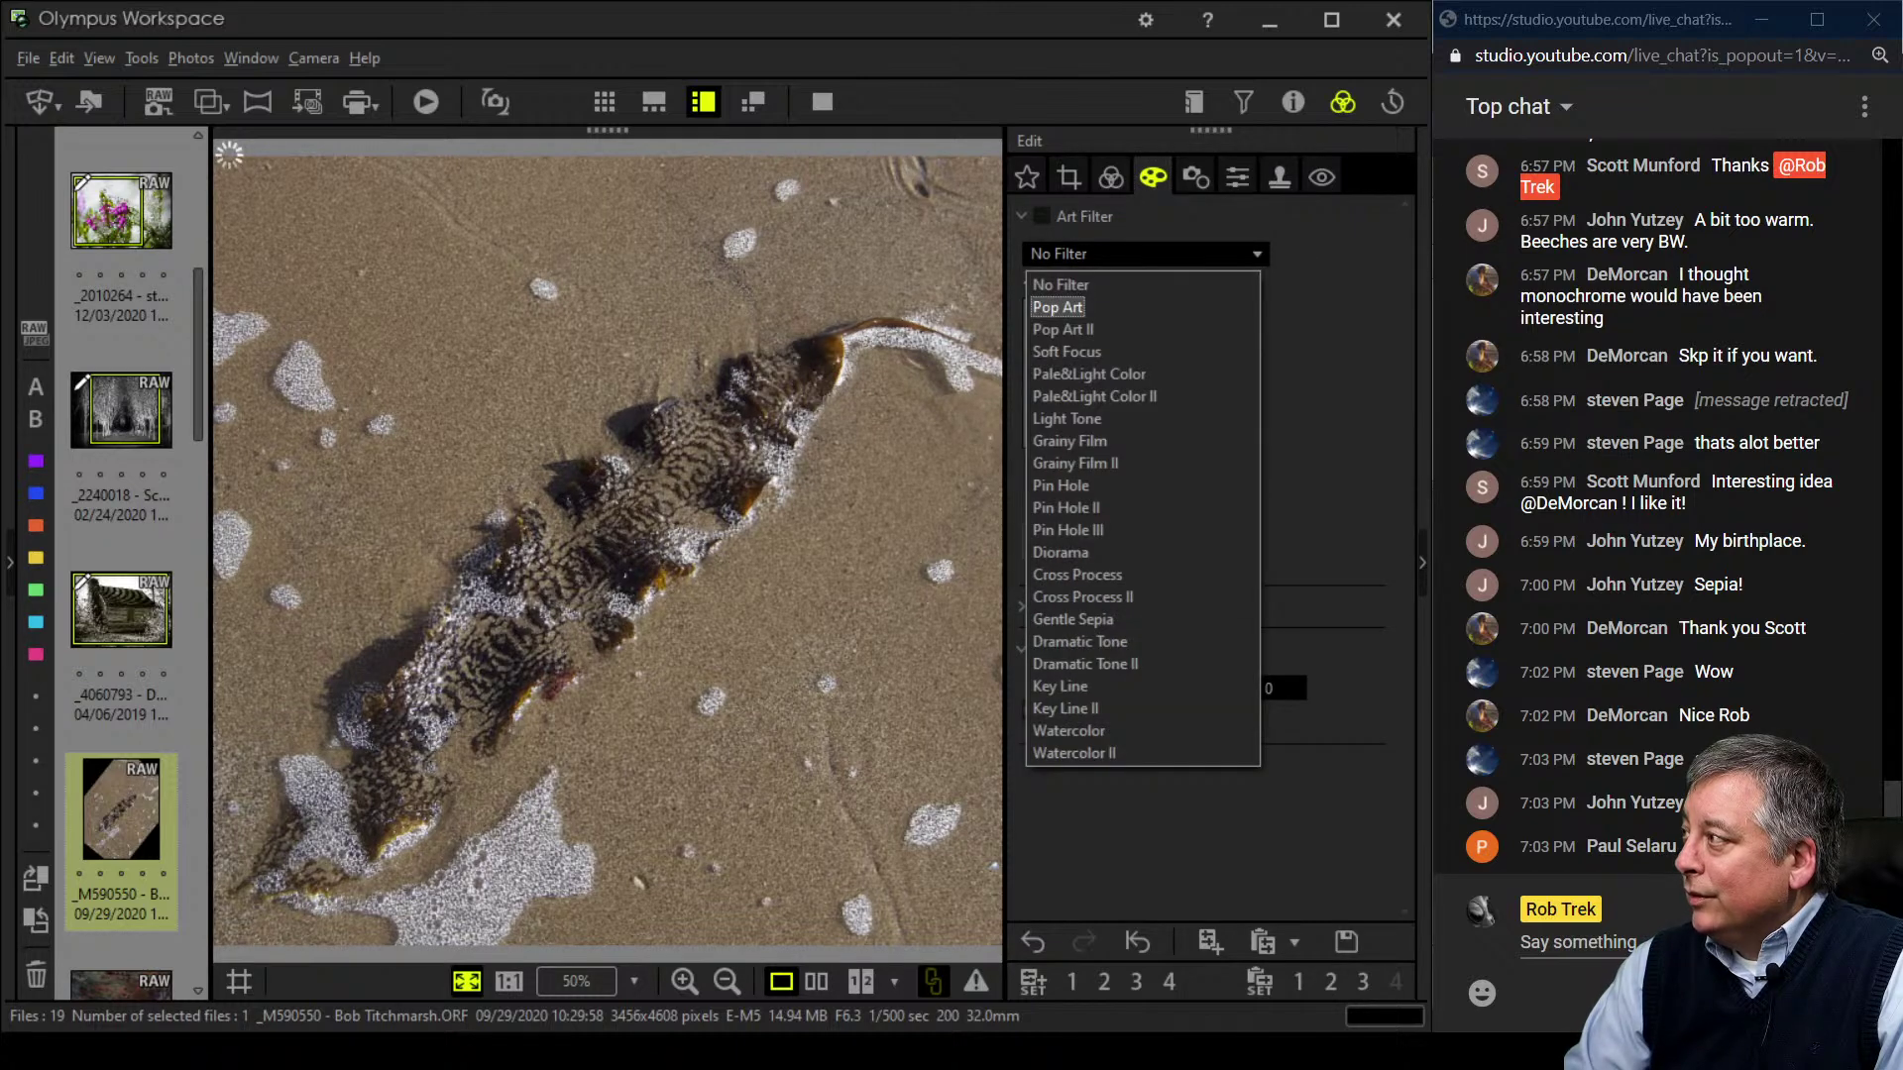
pyautogui.click(1057, 308)
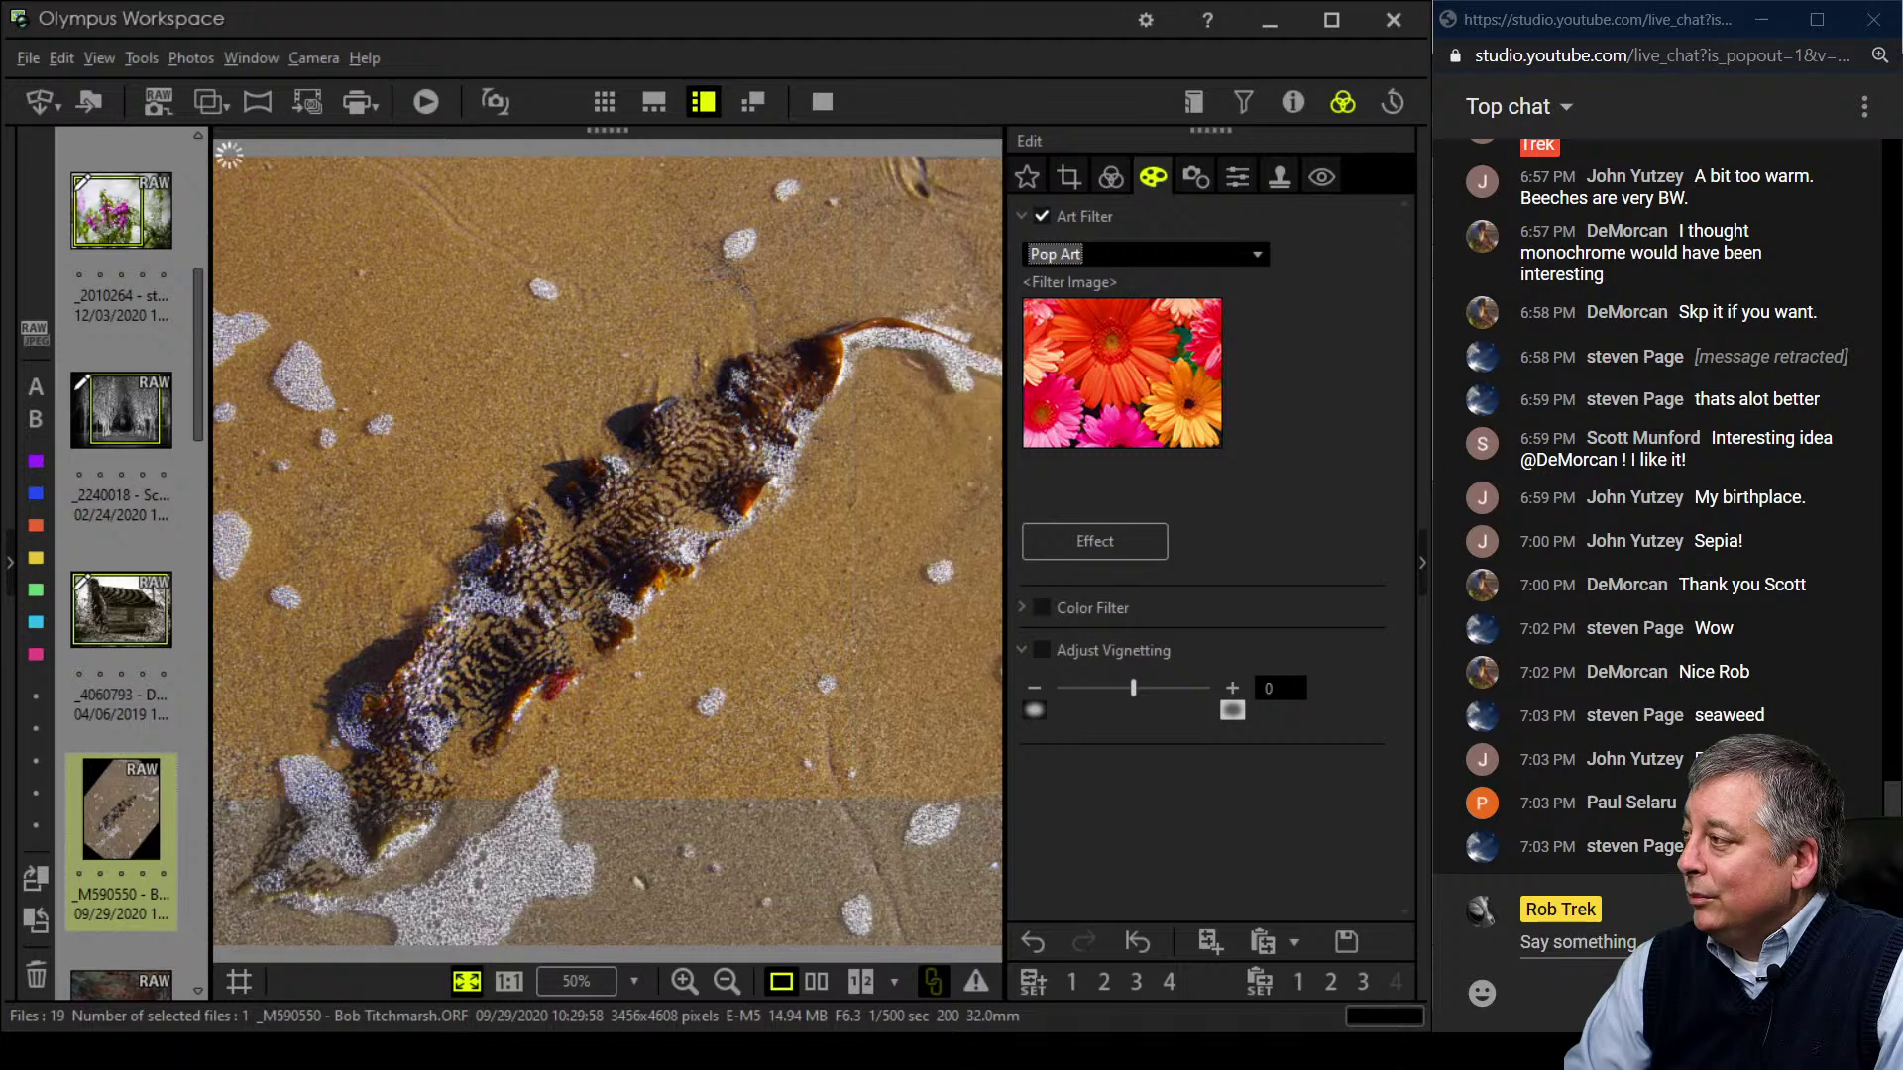
pyautogui.hotkey('alt', 'Down')
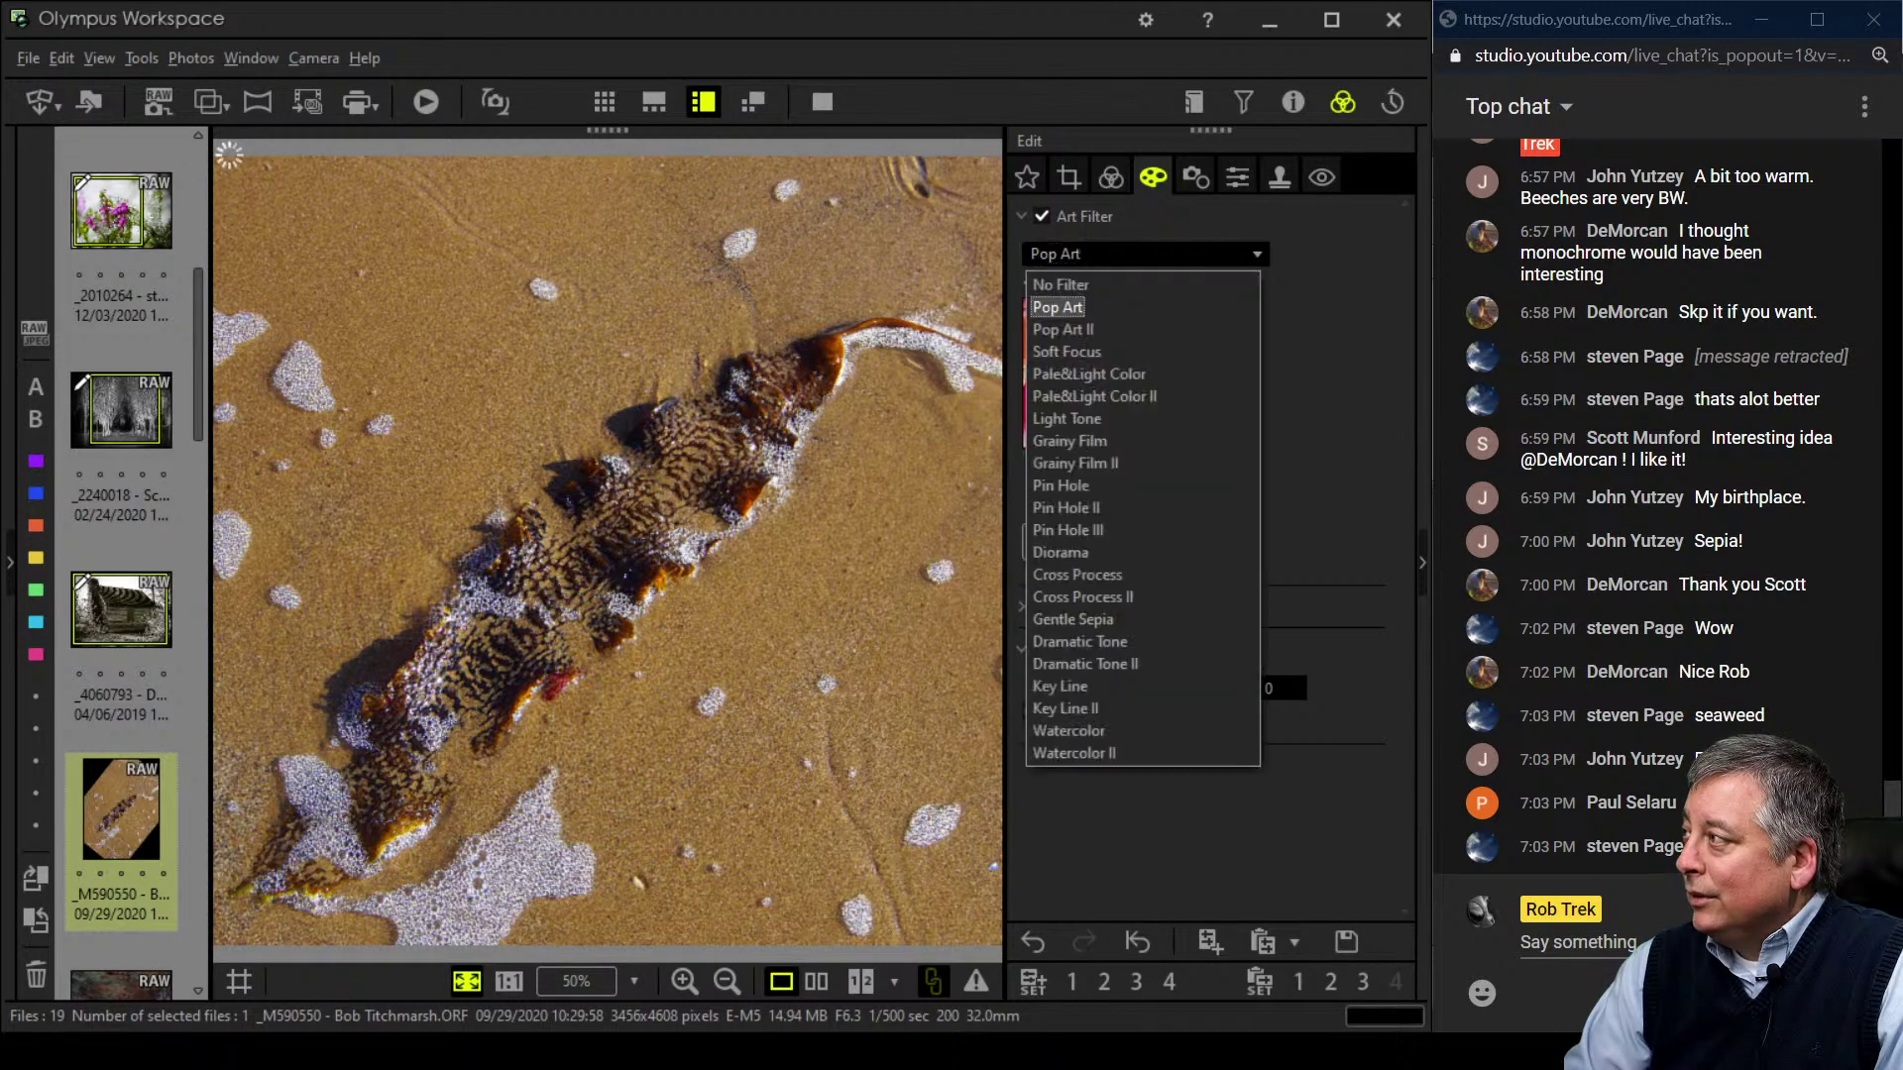
pyautogui.press('Up')
pyautogui.press('Return')
# - Set the seaweed photo's Dehaze to 43 and its Clarity to 39
pyautogui.click(1112, 176)
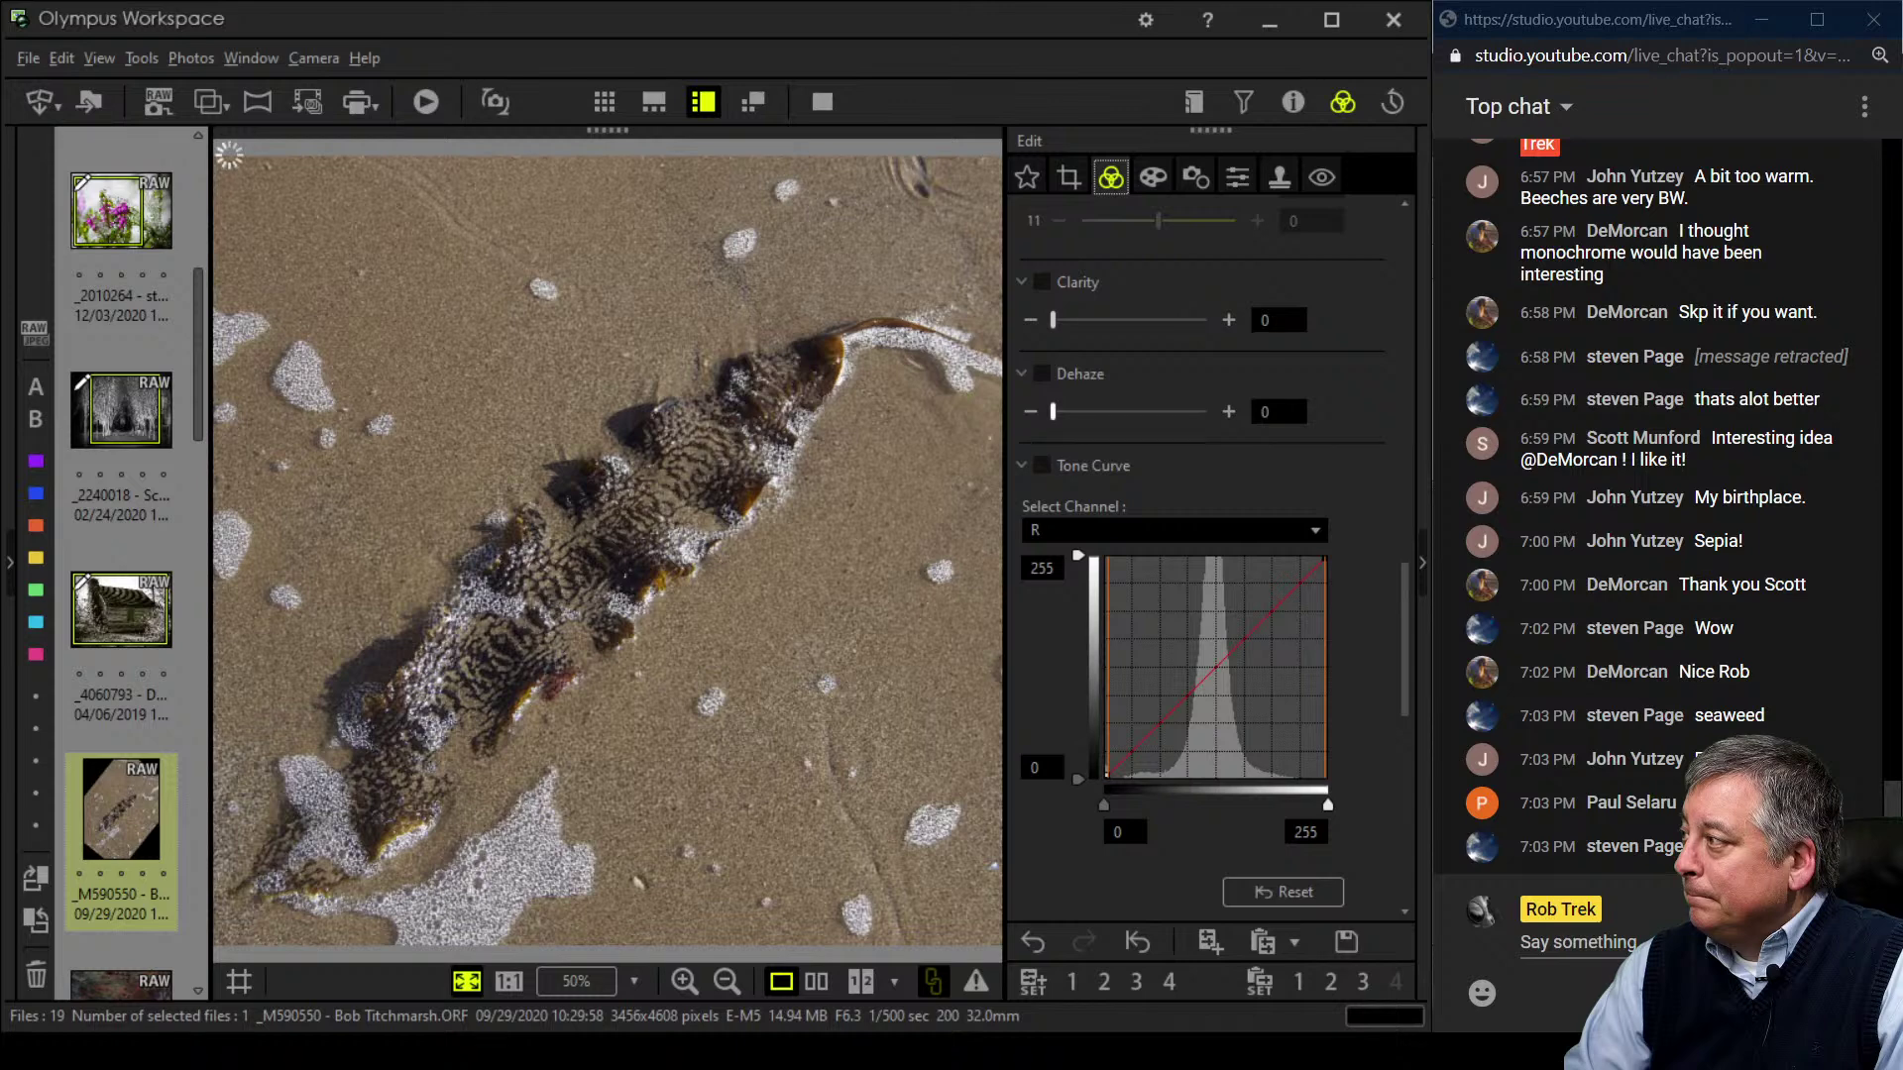
pyautogui.moveTo(1053, 411); pyautogui.dragTo(1119, 411)
pyautogui.moveTo(1053, 319); pyautogui.dragTo(1112, 319)
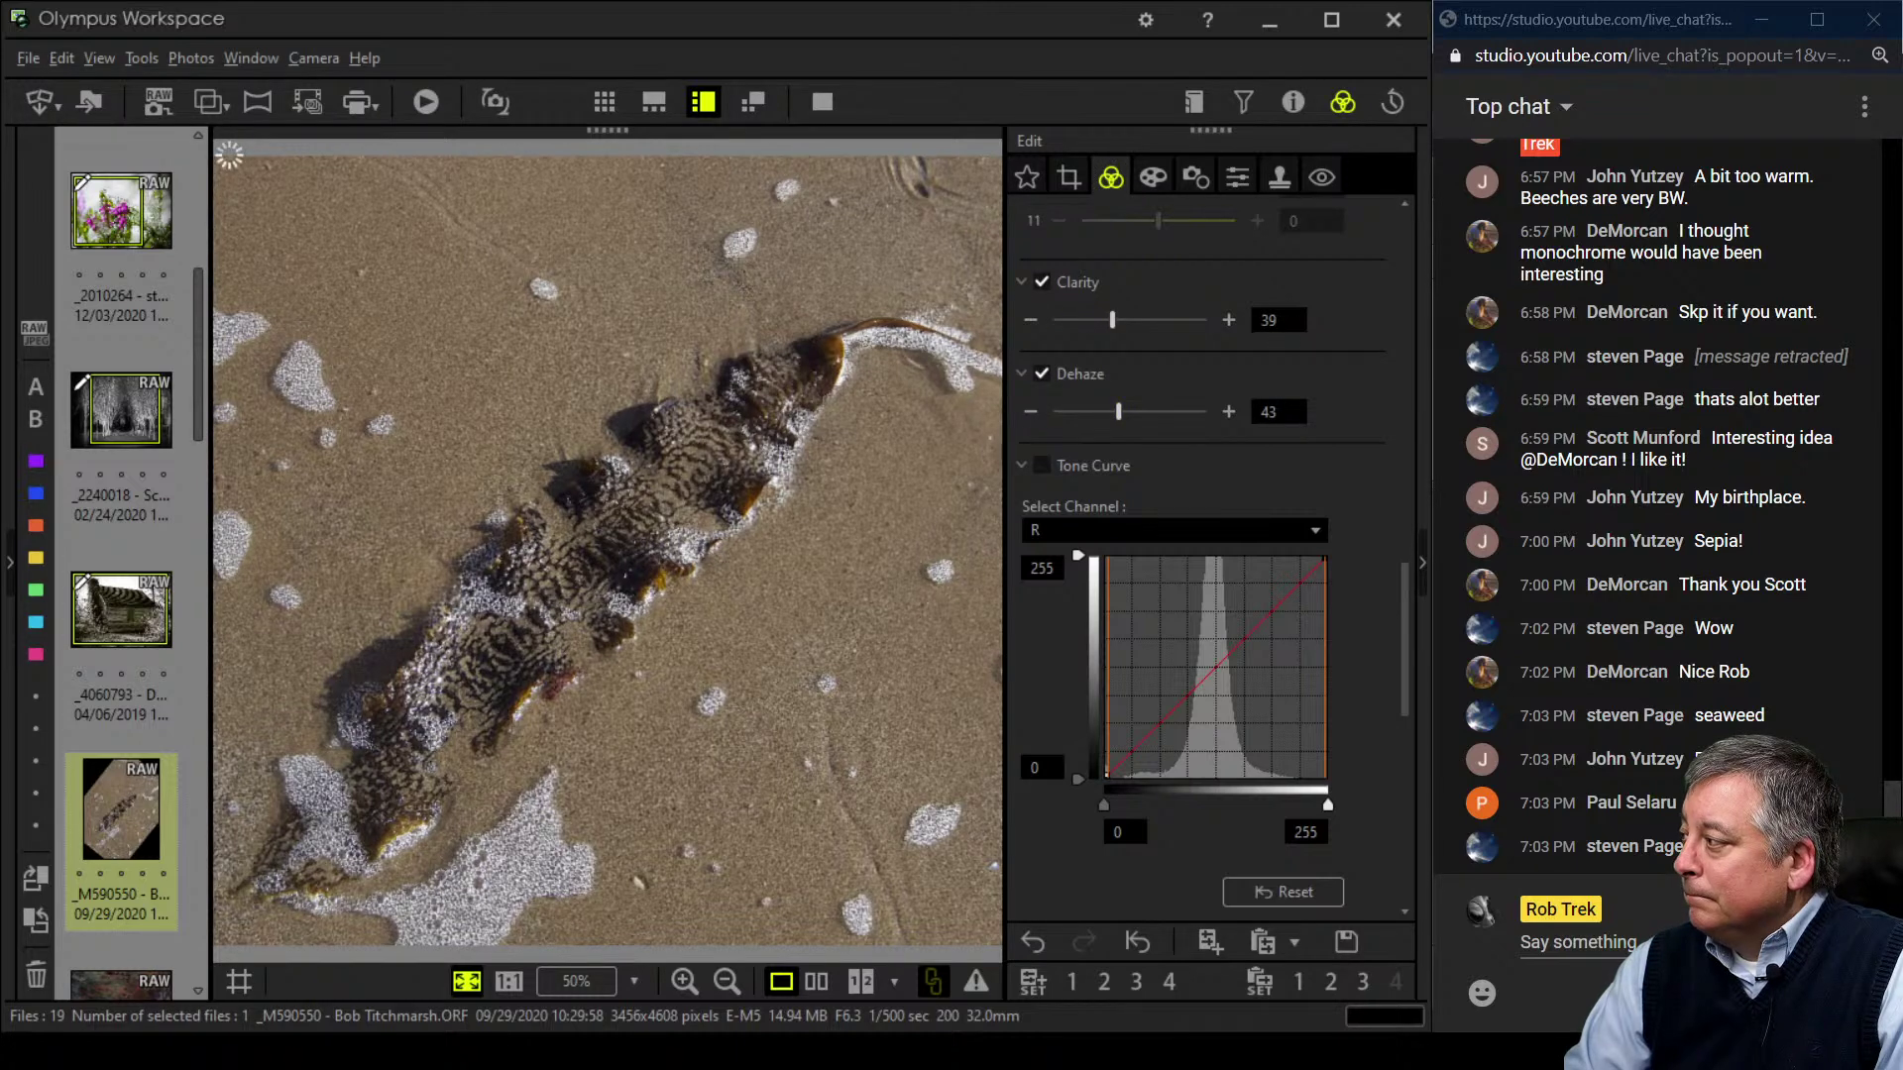
# - Set the Tone Curve's input white point to 233 for R and 235 for RGB, and slightly lower the RGB shadows with curve points
pyautogui.moveTo(1328, 805); pyautogui.dragTo(1307, 805)
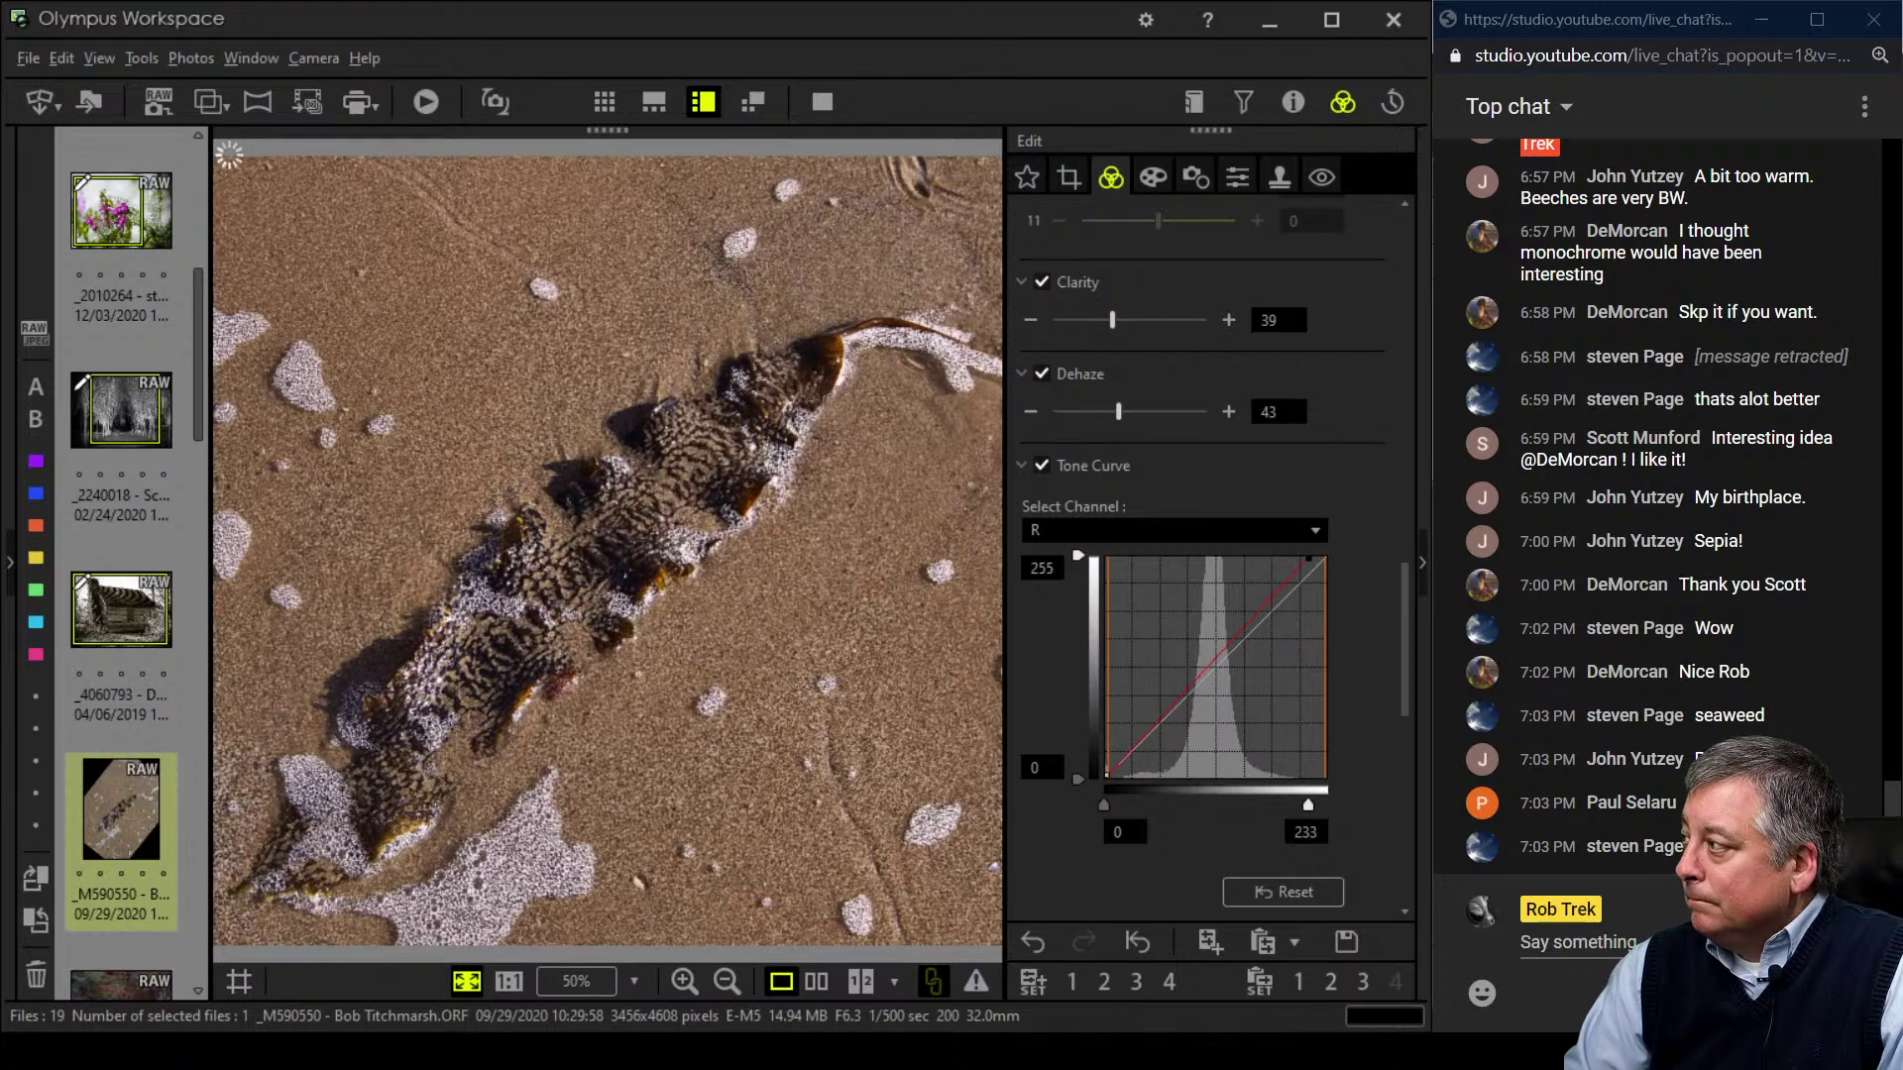
pyautogui.click(1315, 530)
pyautogui.click(1047, 561)
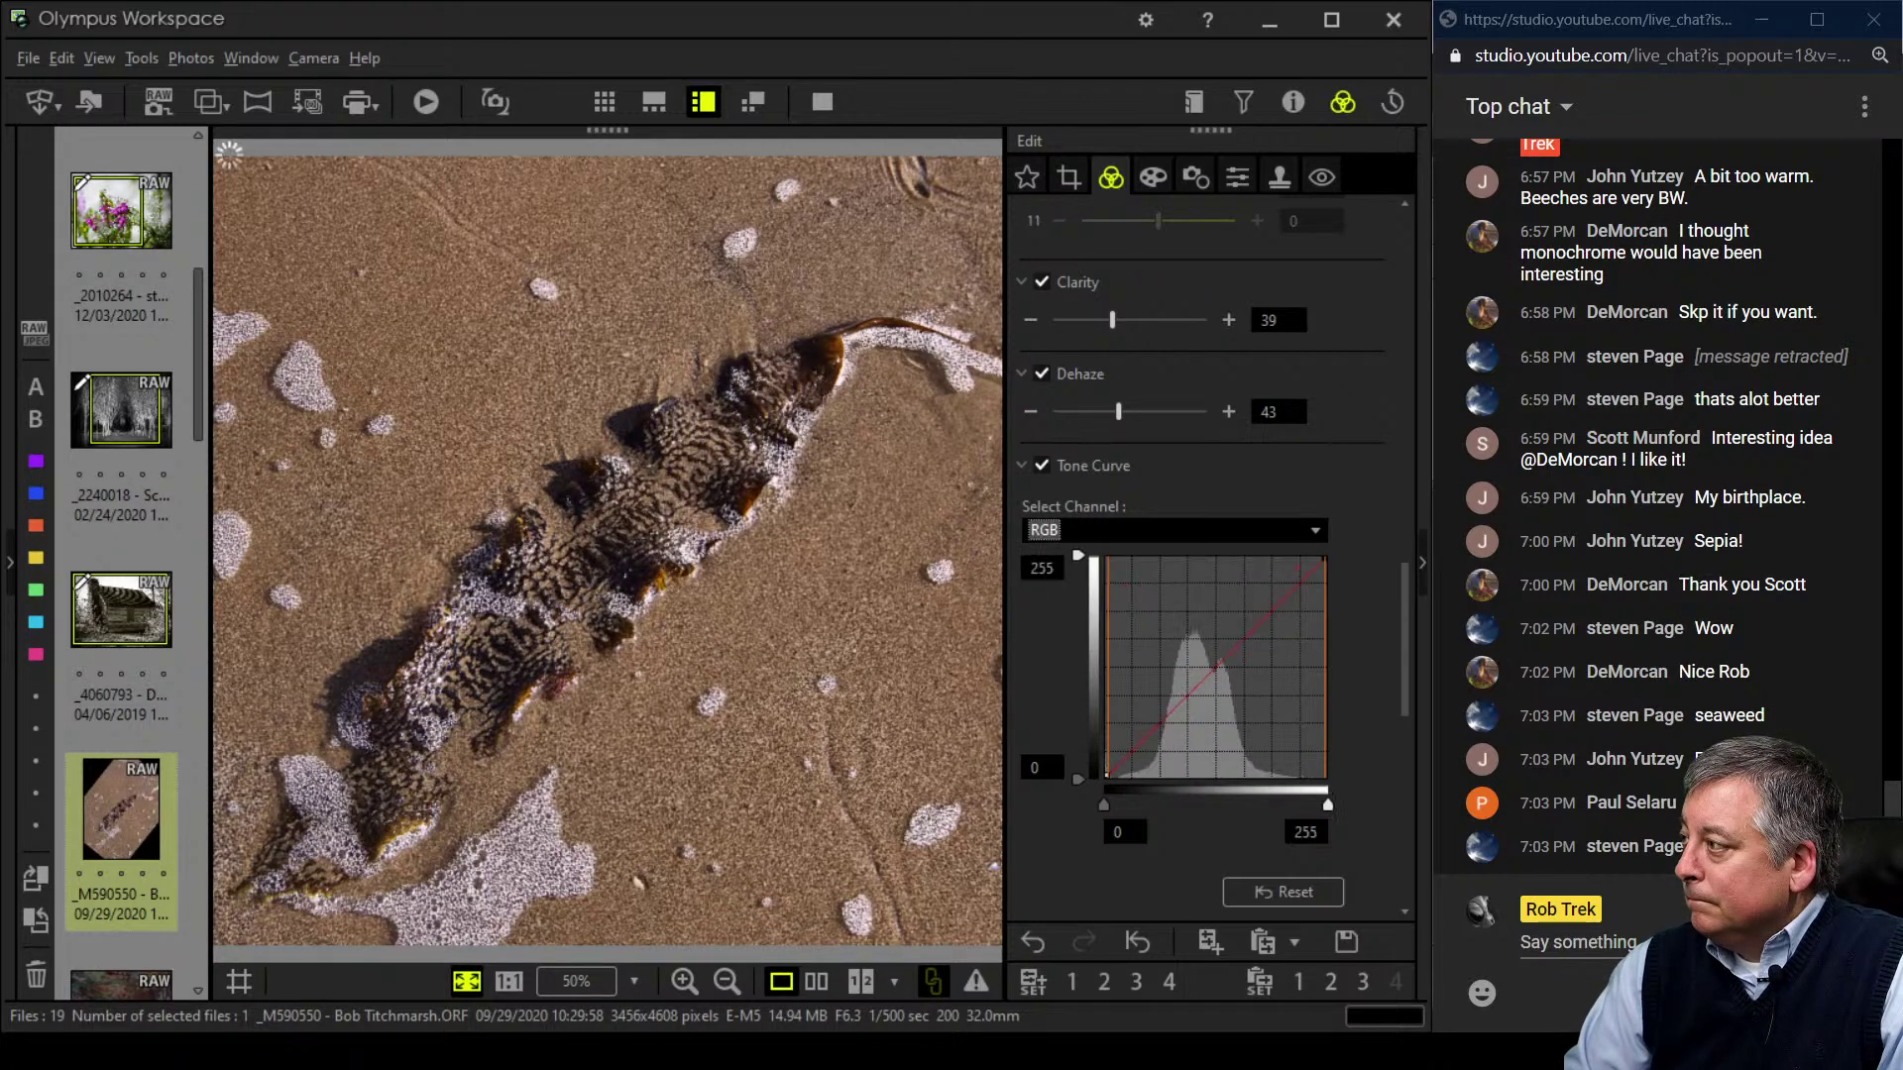
pyautogui.moveTo(1328, 805); pyautogui.dragTo(1309, 805)
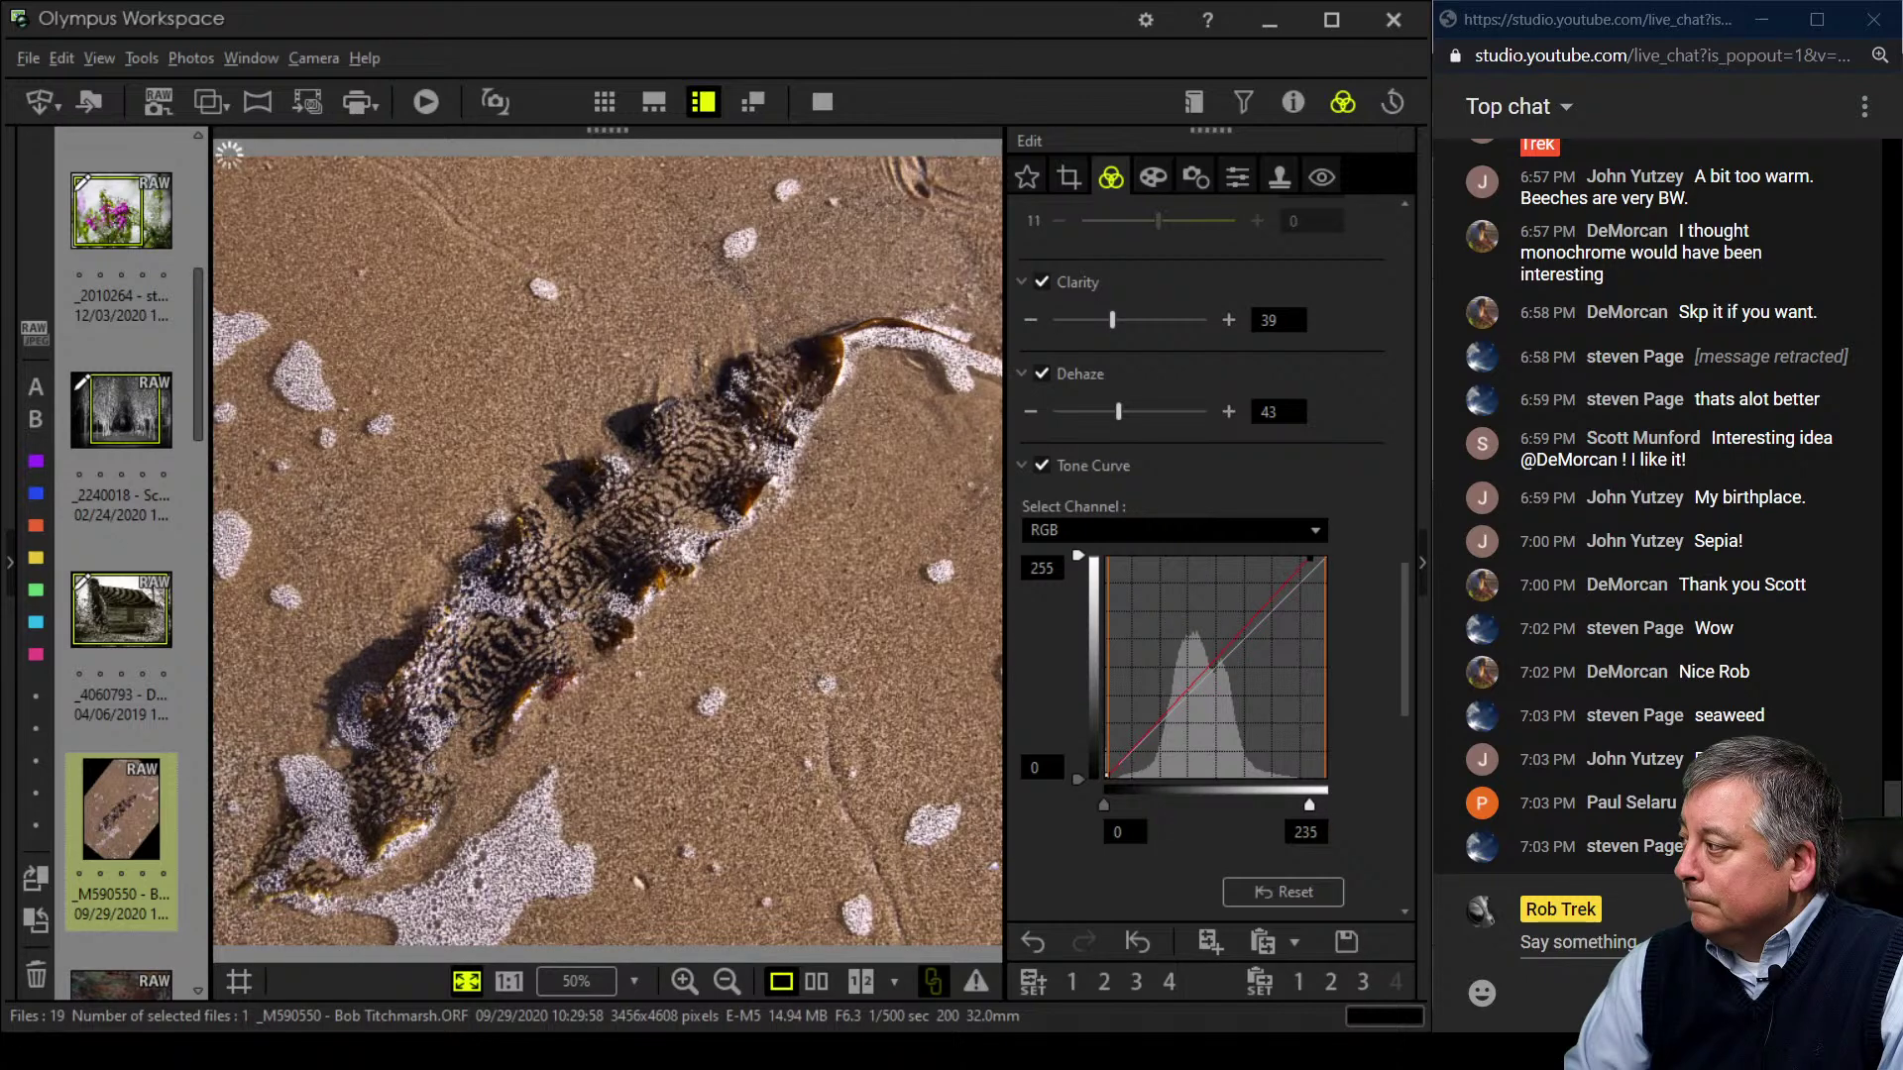
pyautogui.moveTo(1189, 684)
pyautogui.mouseDown()
pyautogui.moveTo(1178, 728)
pyautogui.moveTo(1189, 684)
pyautogui.moveTo(1172, 704)
pyautogui.mouseUp()
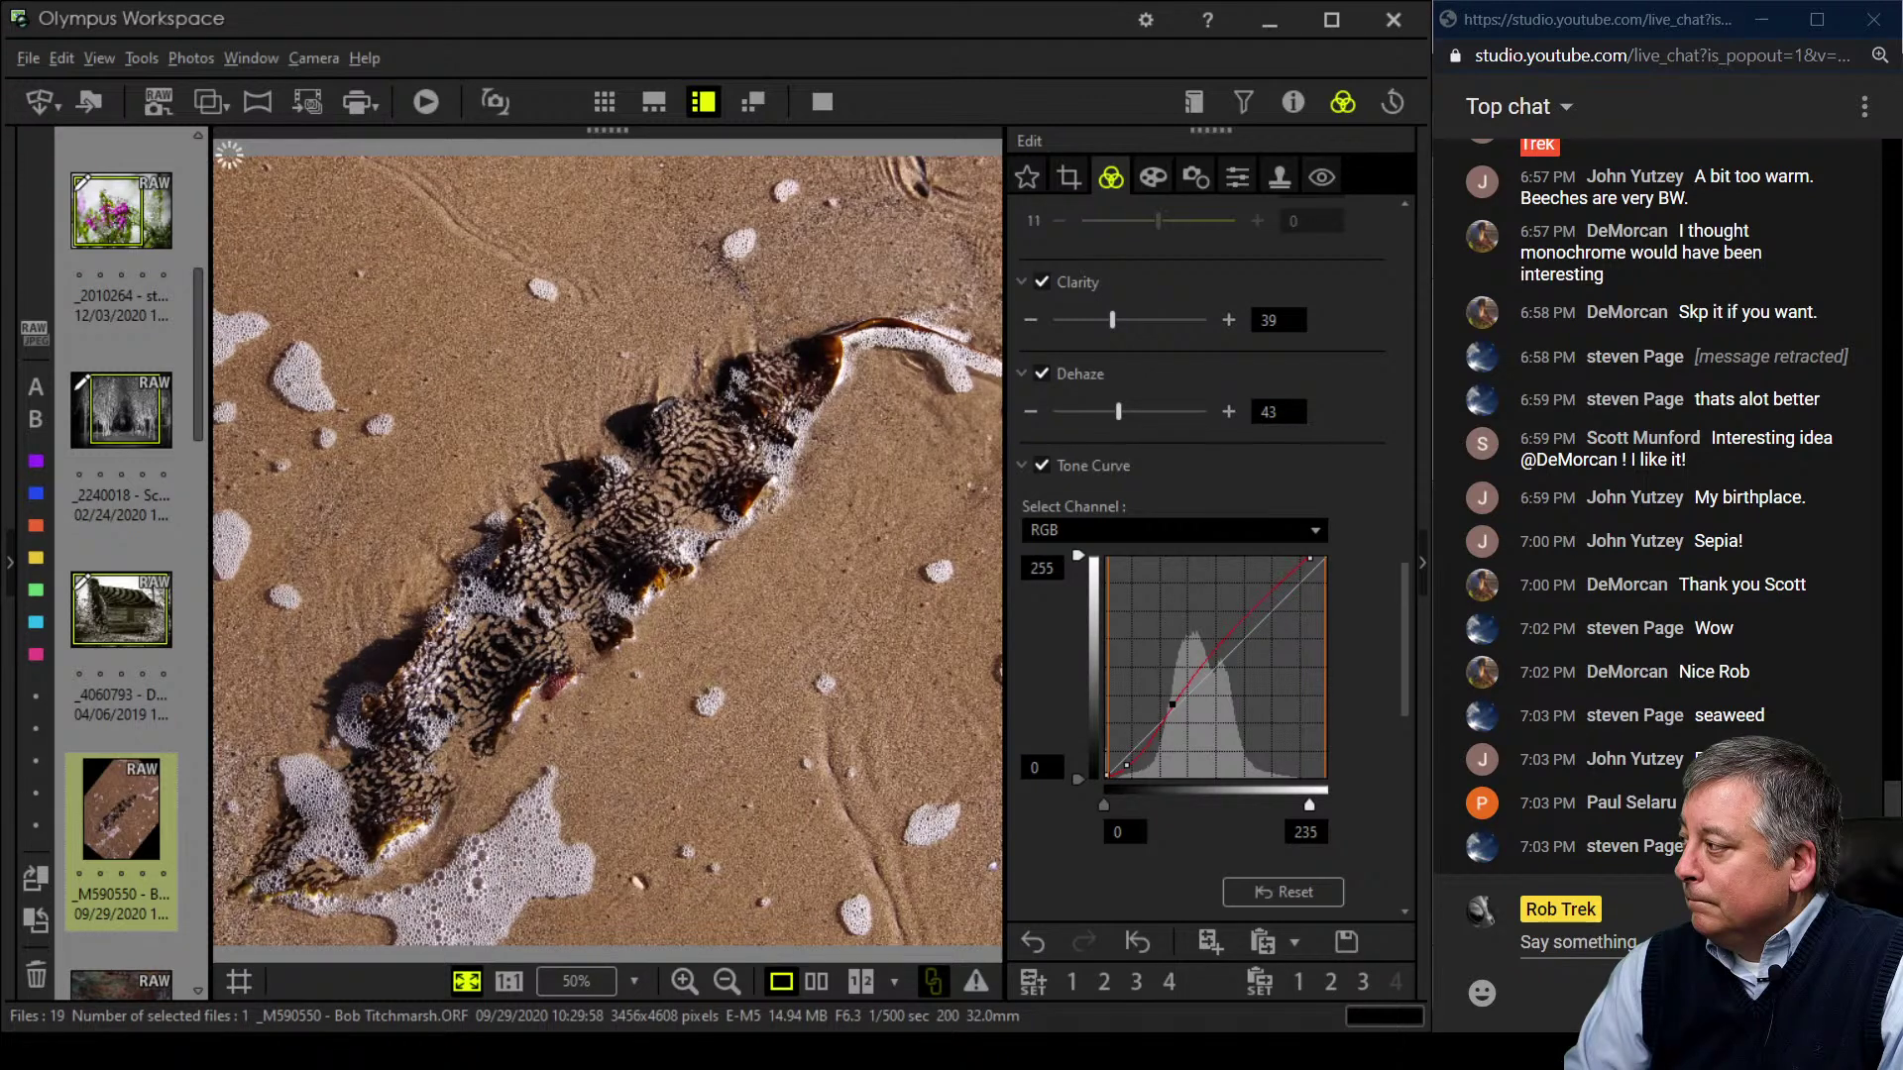
pyautogui.moveTo(1127, 765); pyautogui.dragTo(1125, 758)
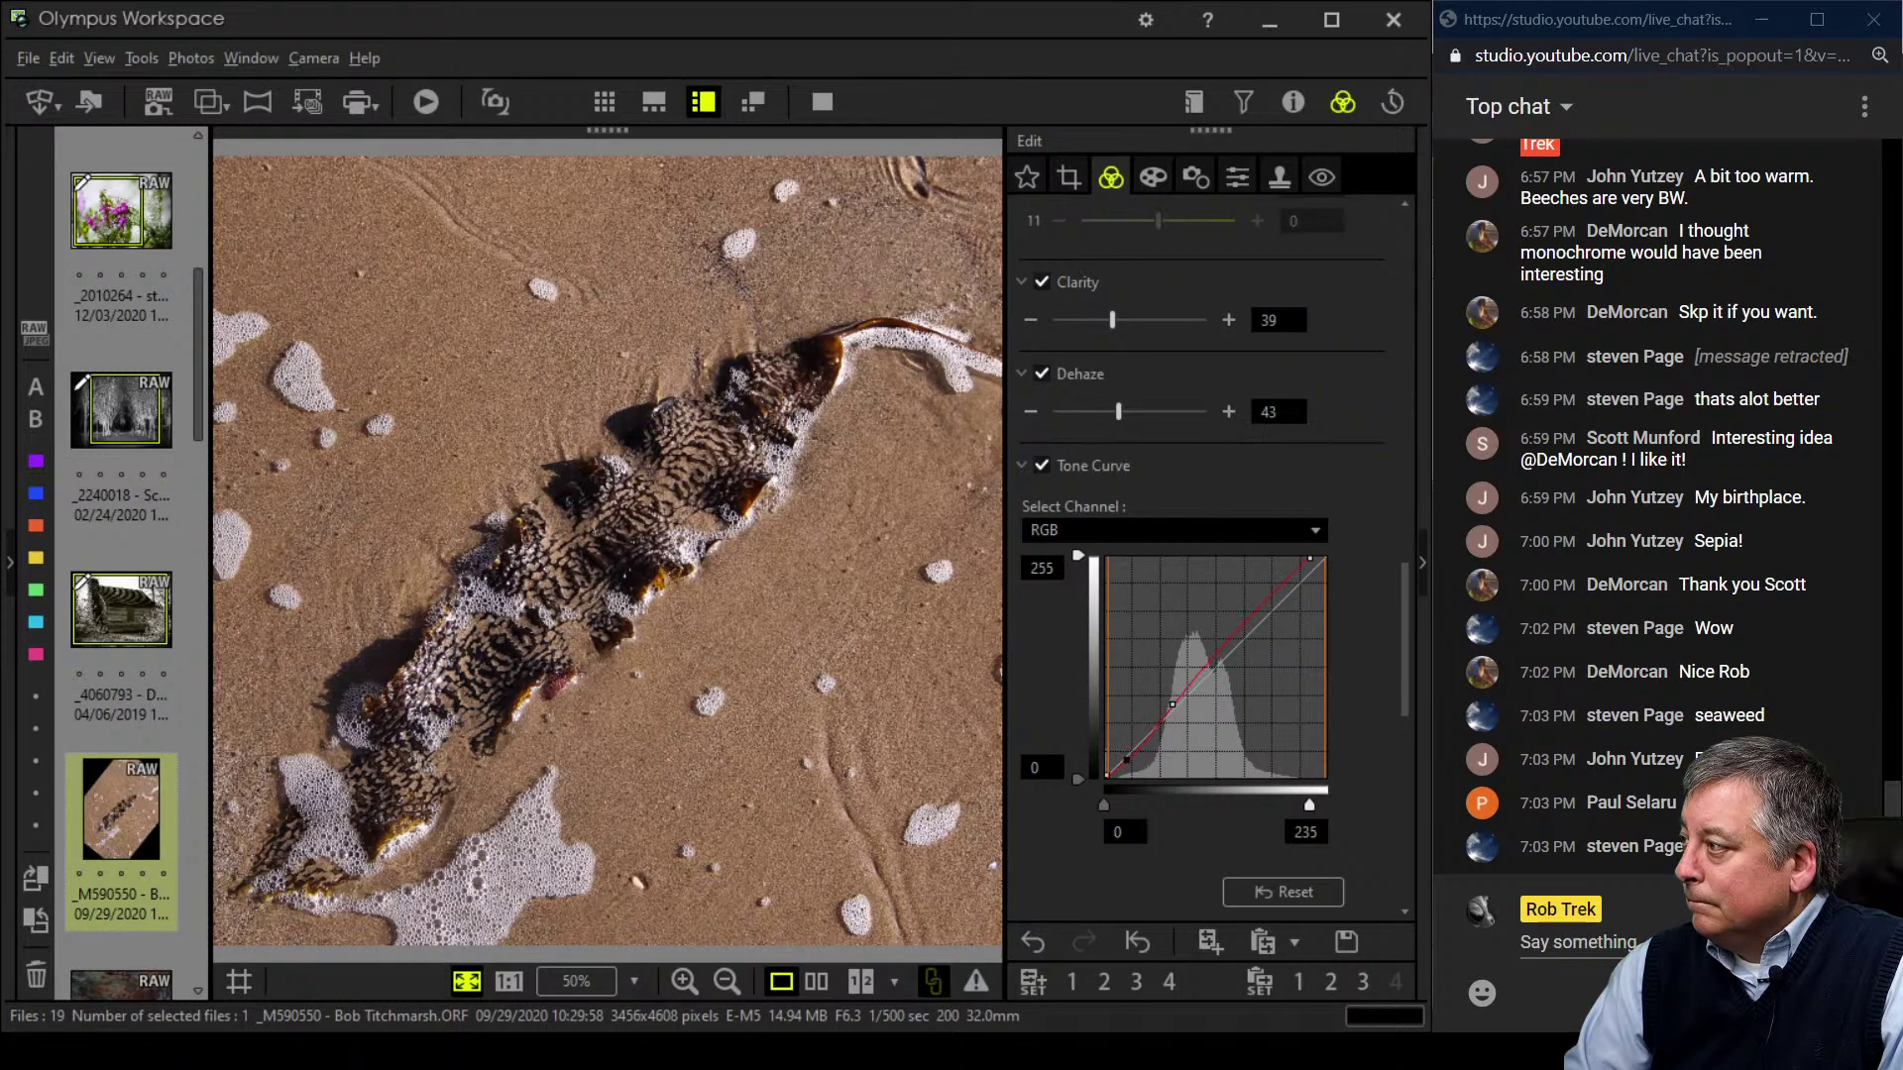
# - Convert the seaweed photo to black and white by setting its Picture Mode to Monotone
pyautogui.scroll(10, 1209, 555)
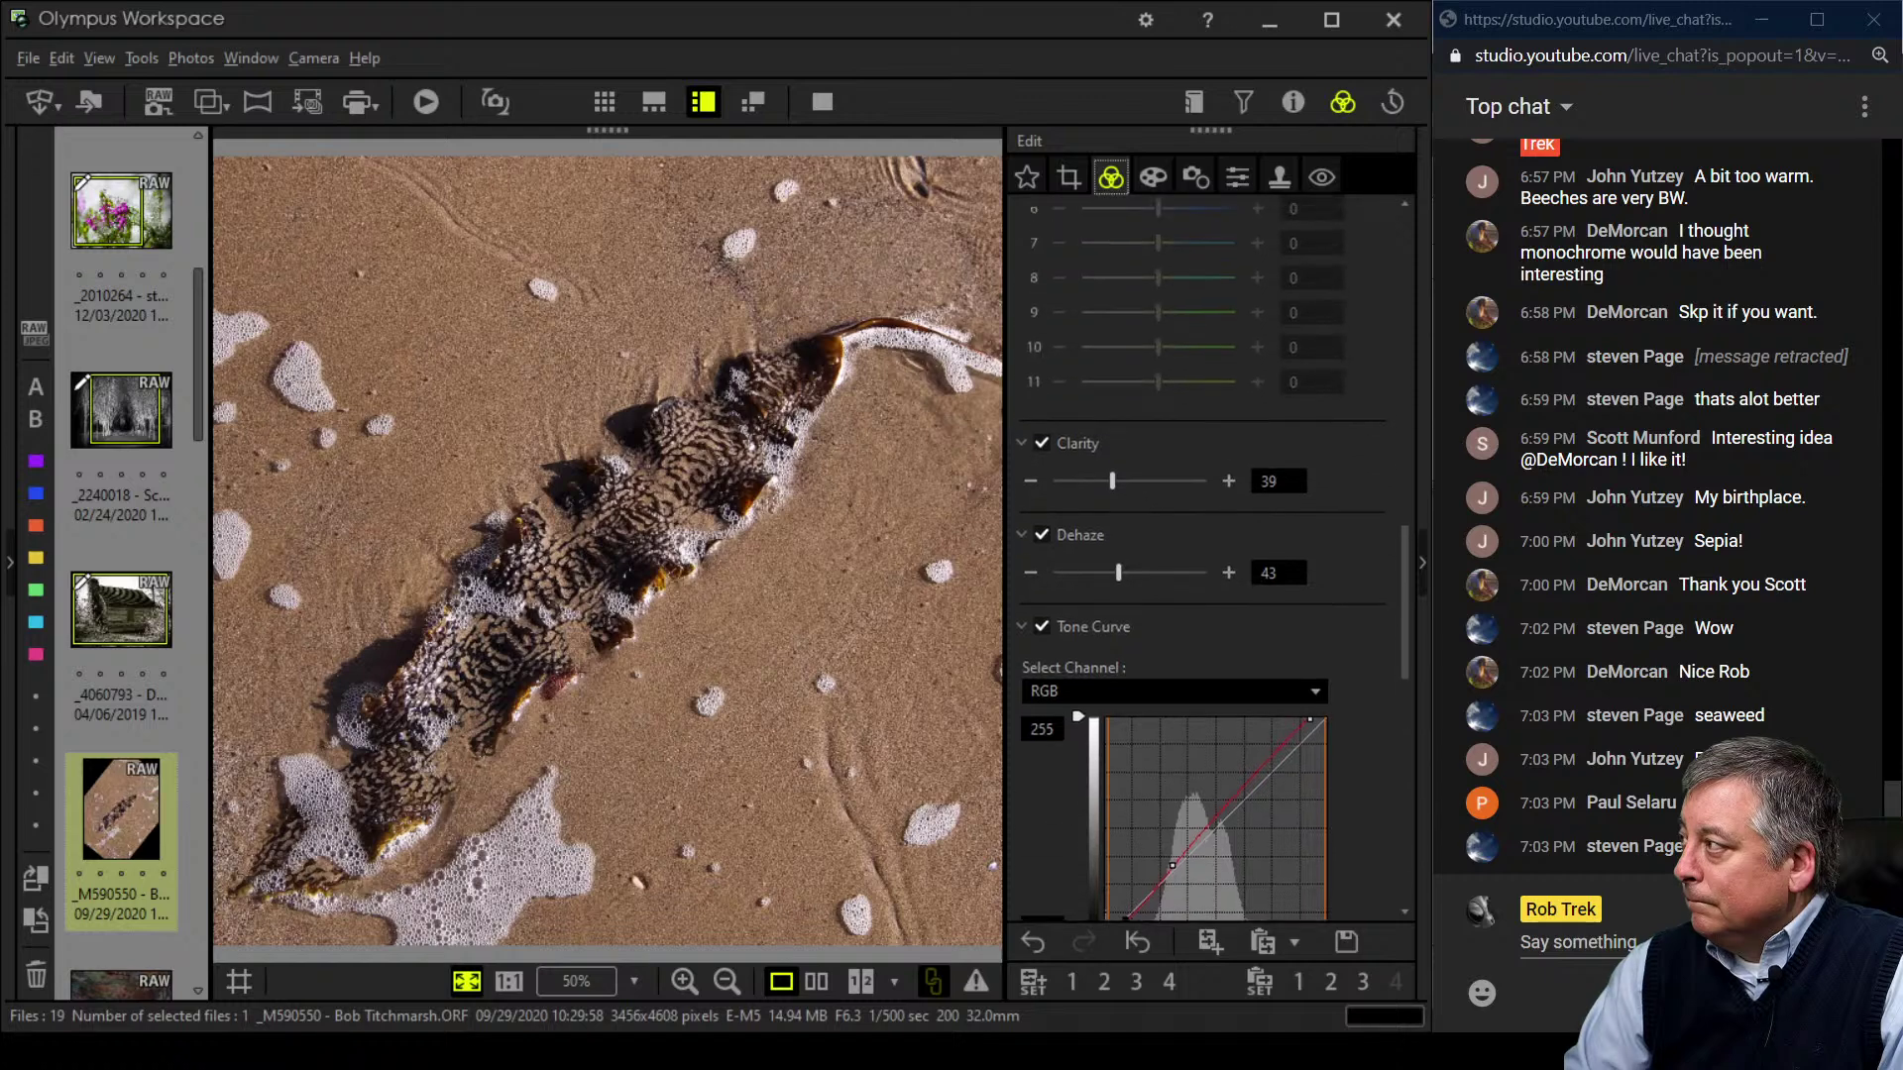
pyautogui.scroll(3, 1210, 555)
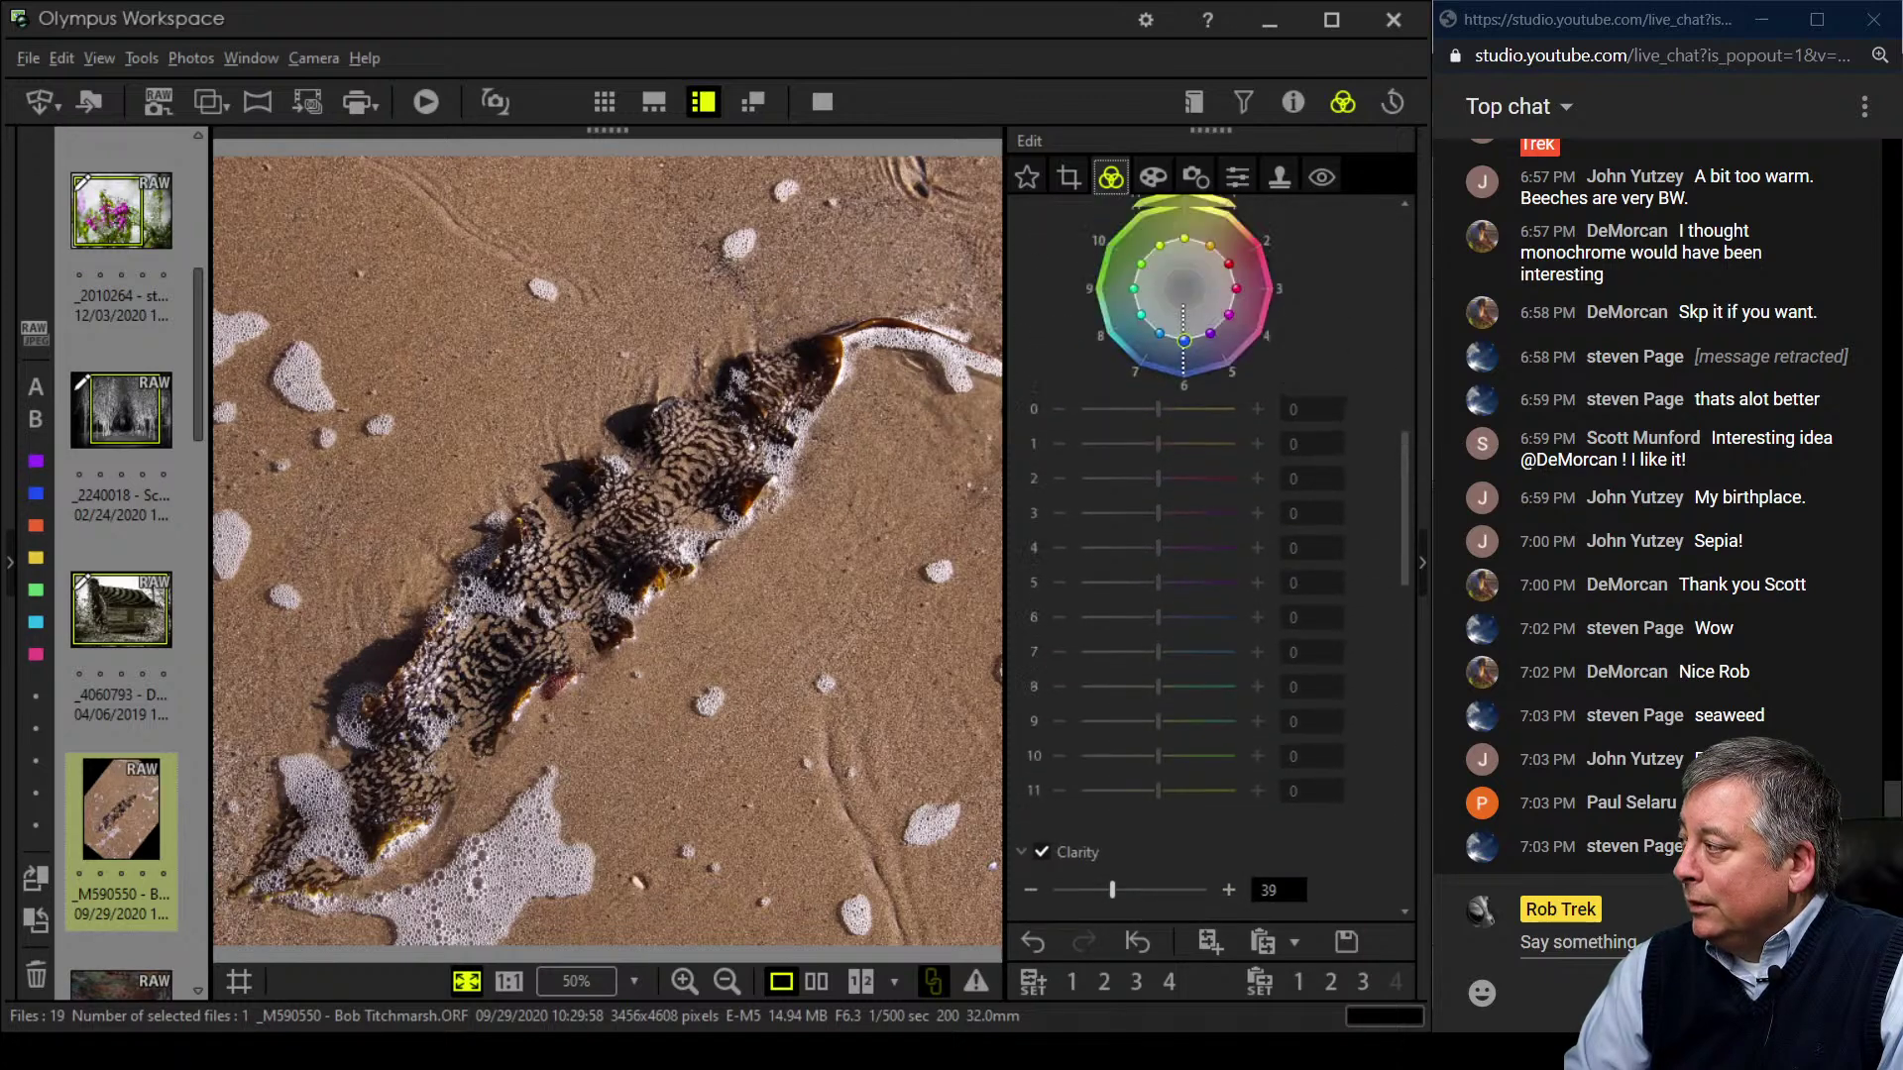
pyautogui.scroll(3, 1210, 555)
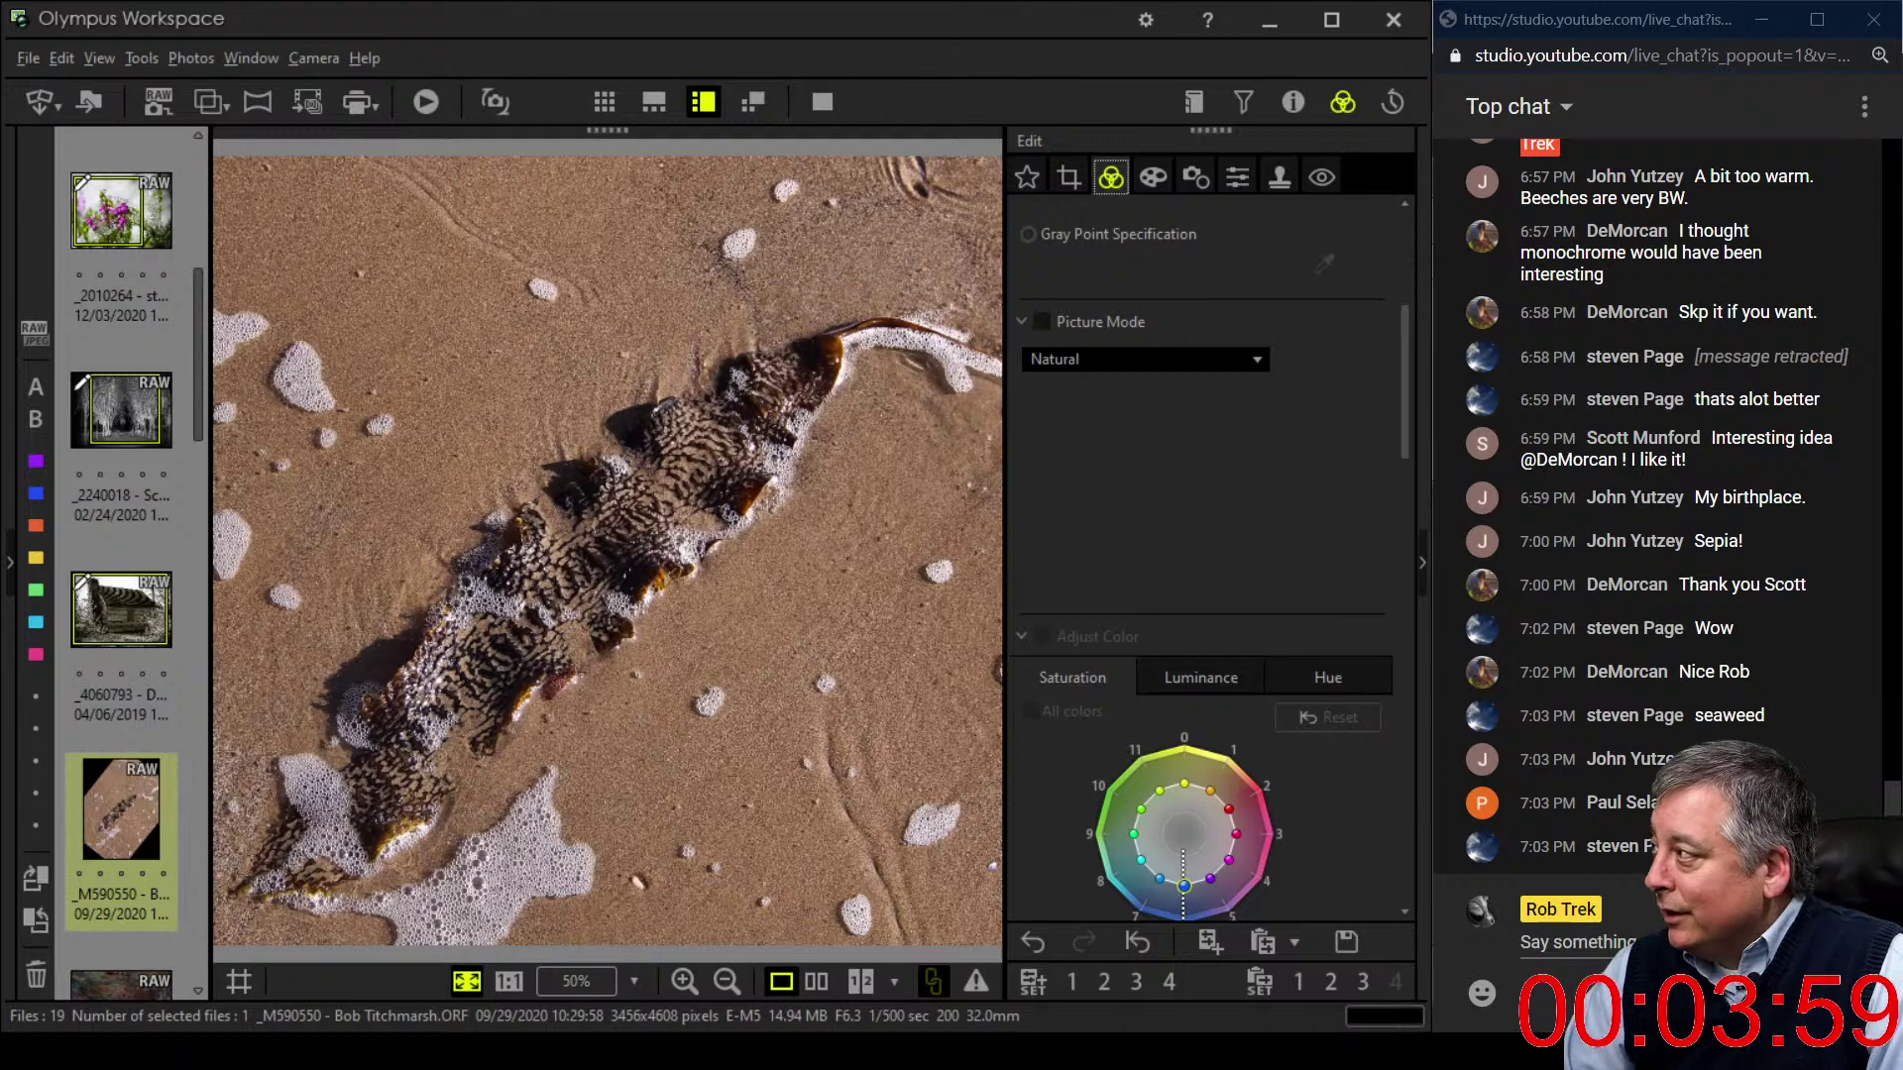
pyautogui.click(1145, 359)
pyautogui.press('Return')
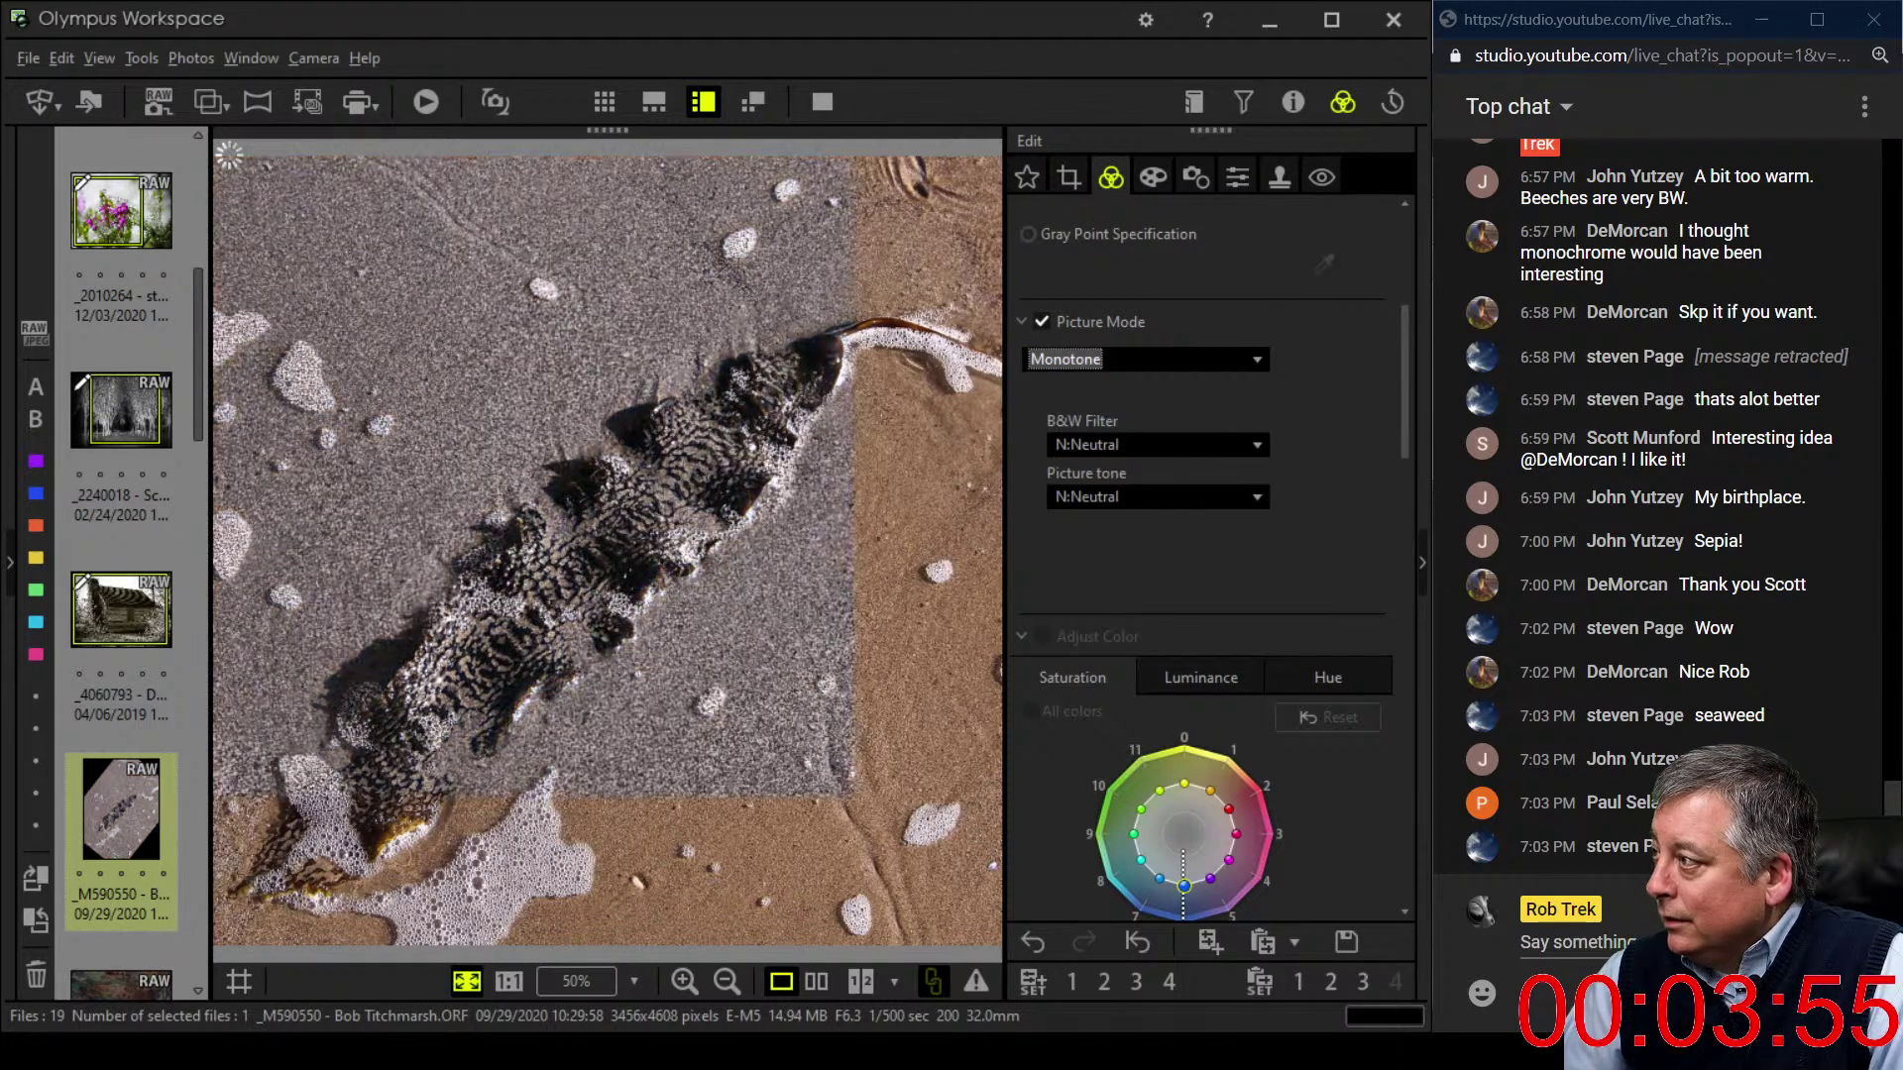
# - Set the seaweed photo's Dehaze to 100 and Clarity to 6
pyautogui.scroll(-8, 1209, 555)
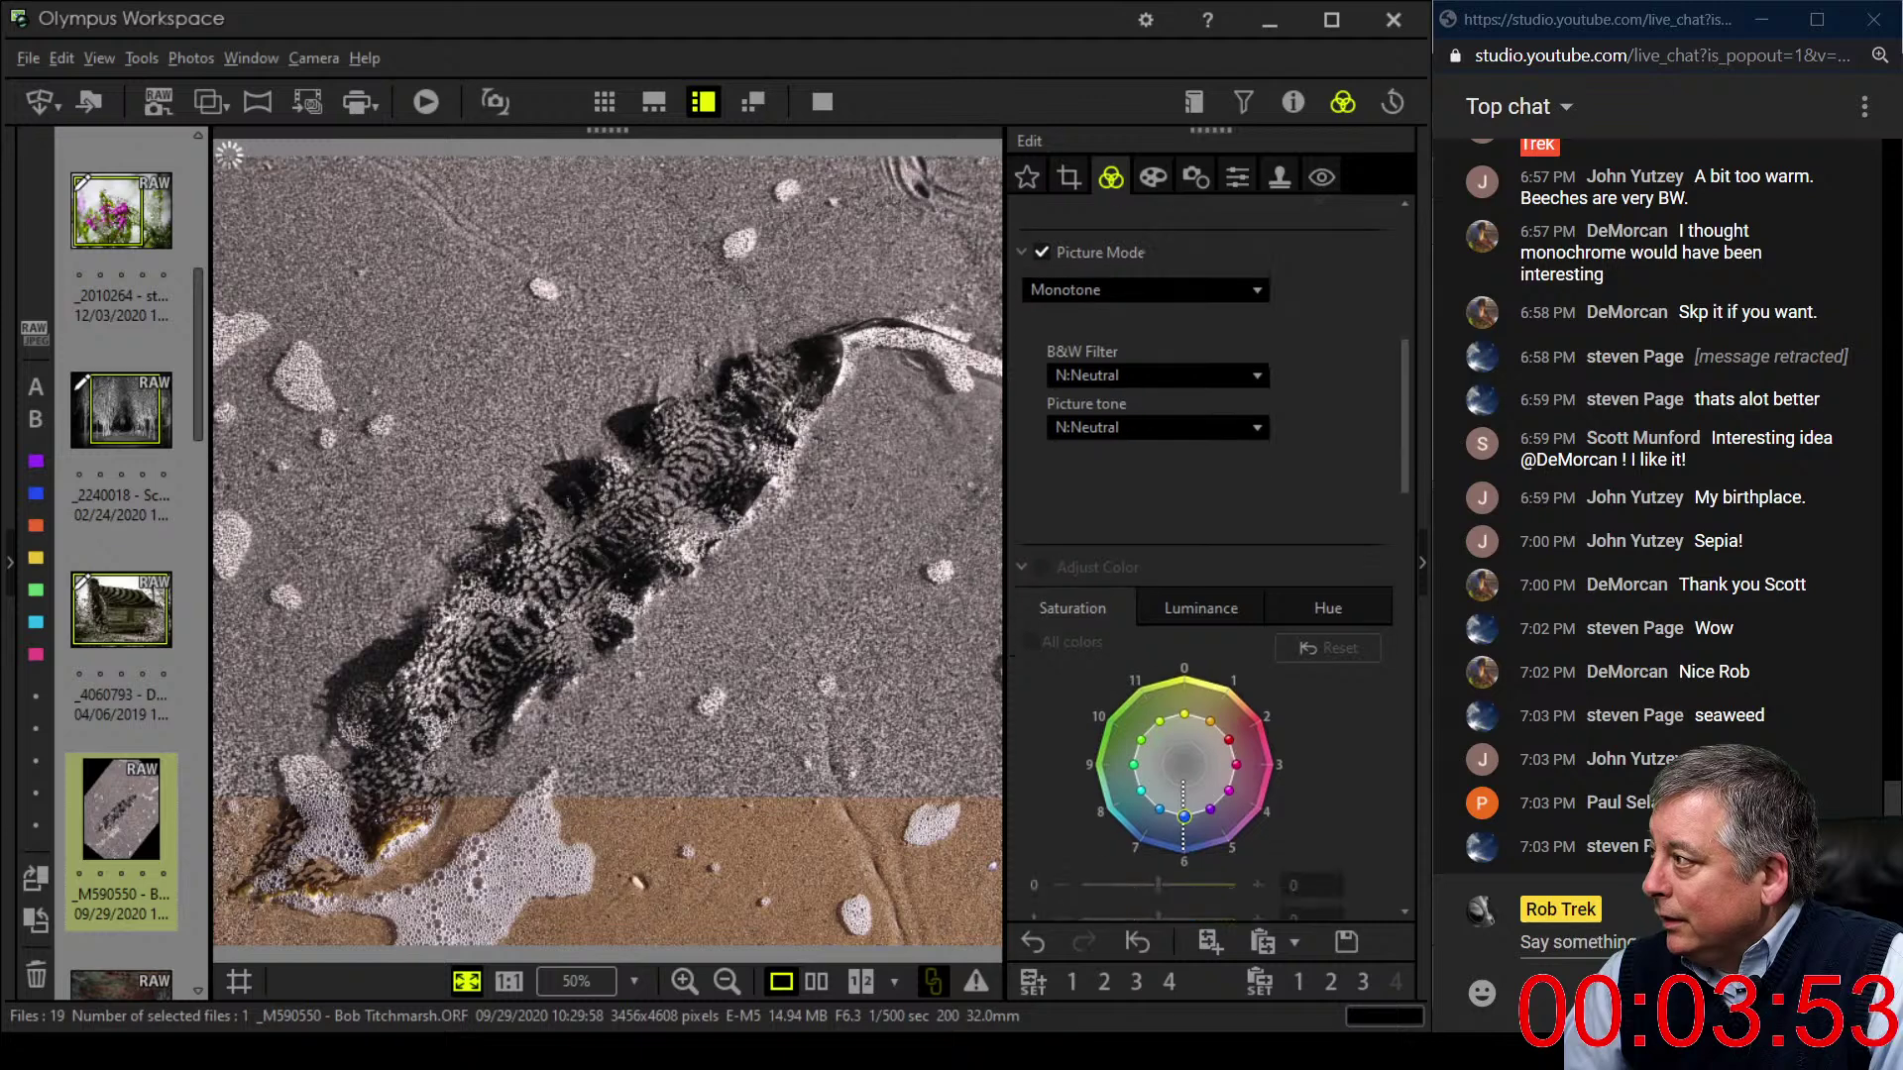
pyautogui.moveTo(1118, 840); pyautogui.dragTo(1207, 840)
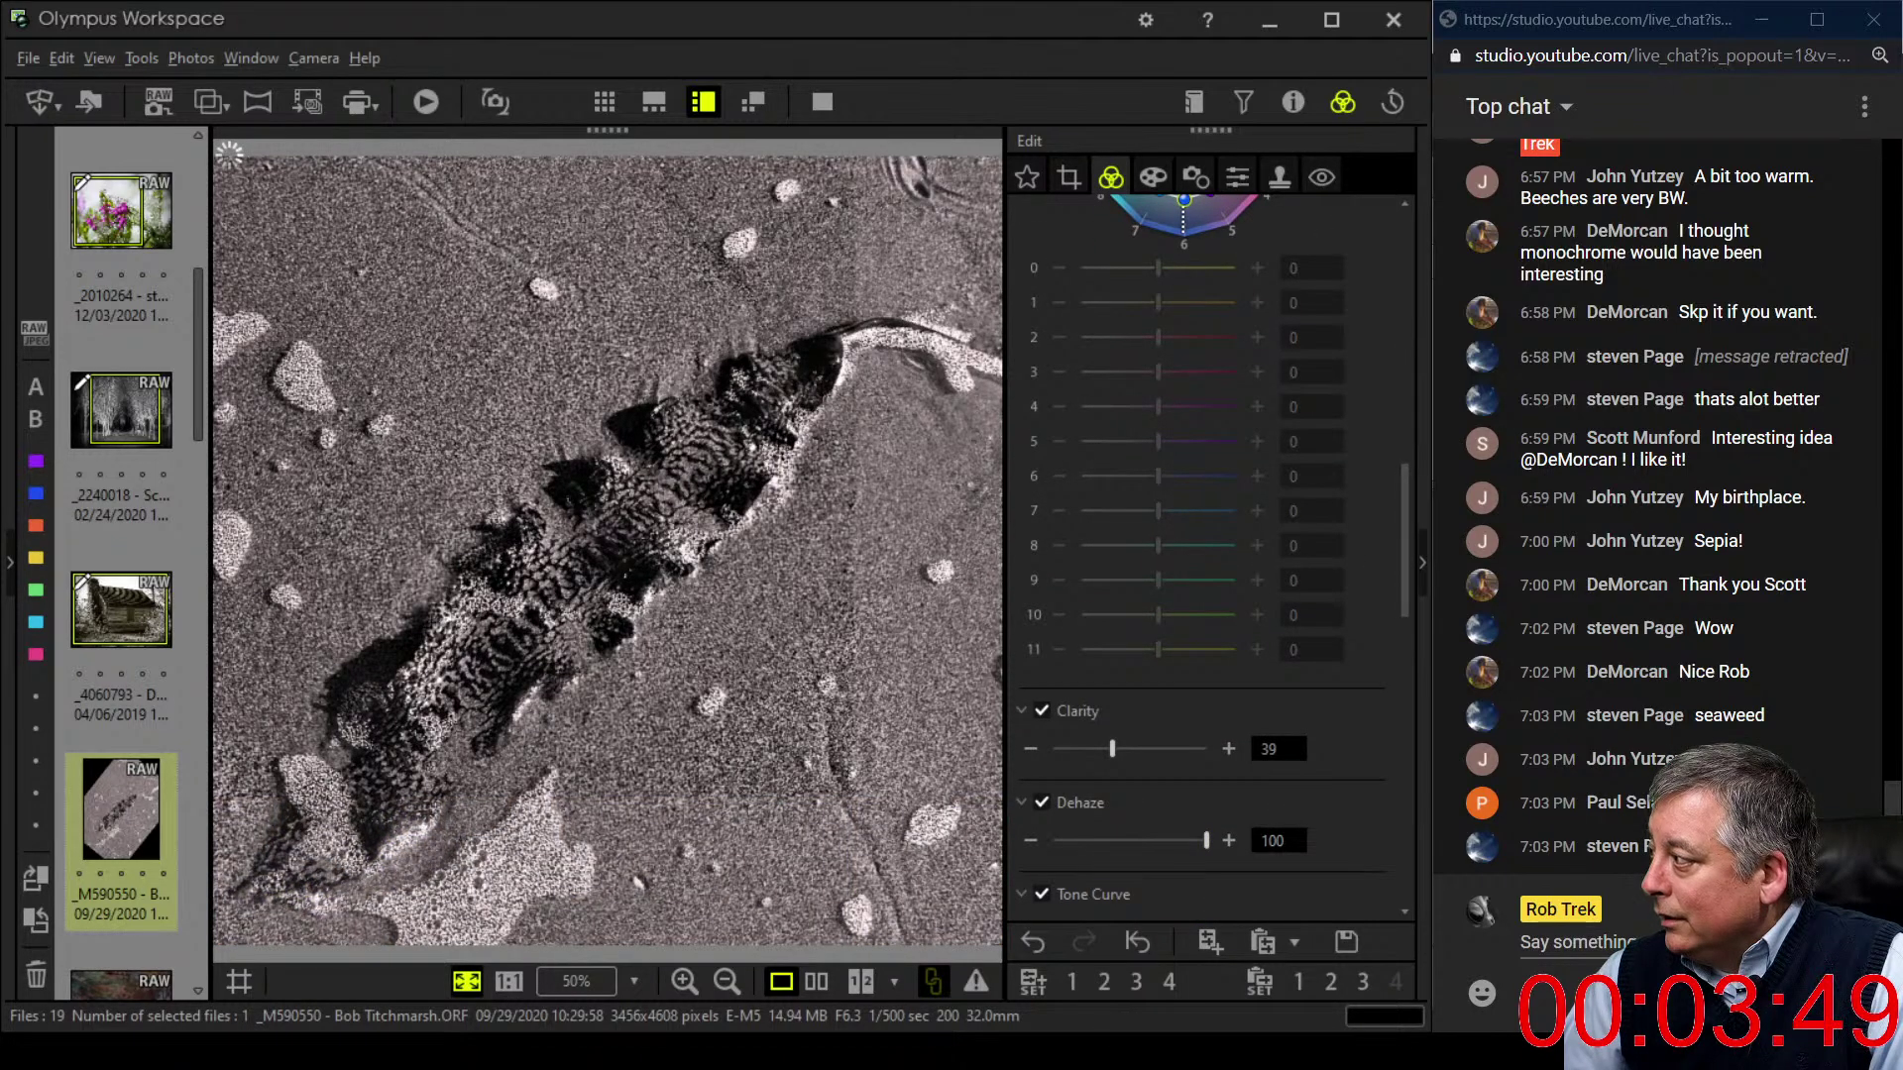
pyautogui.moveTo(1112, 749); pyautogui.dragTo(1063, 748)
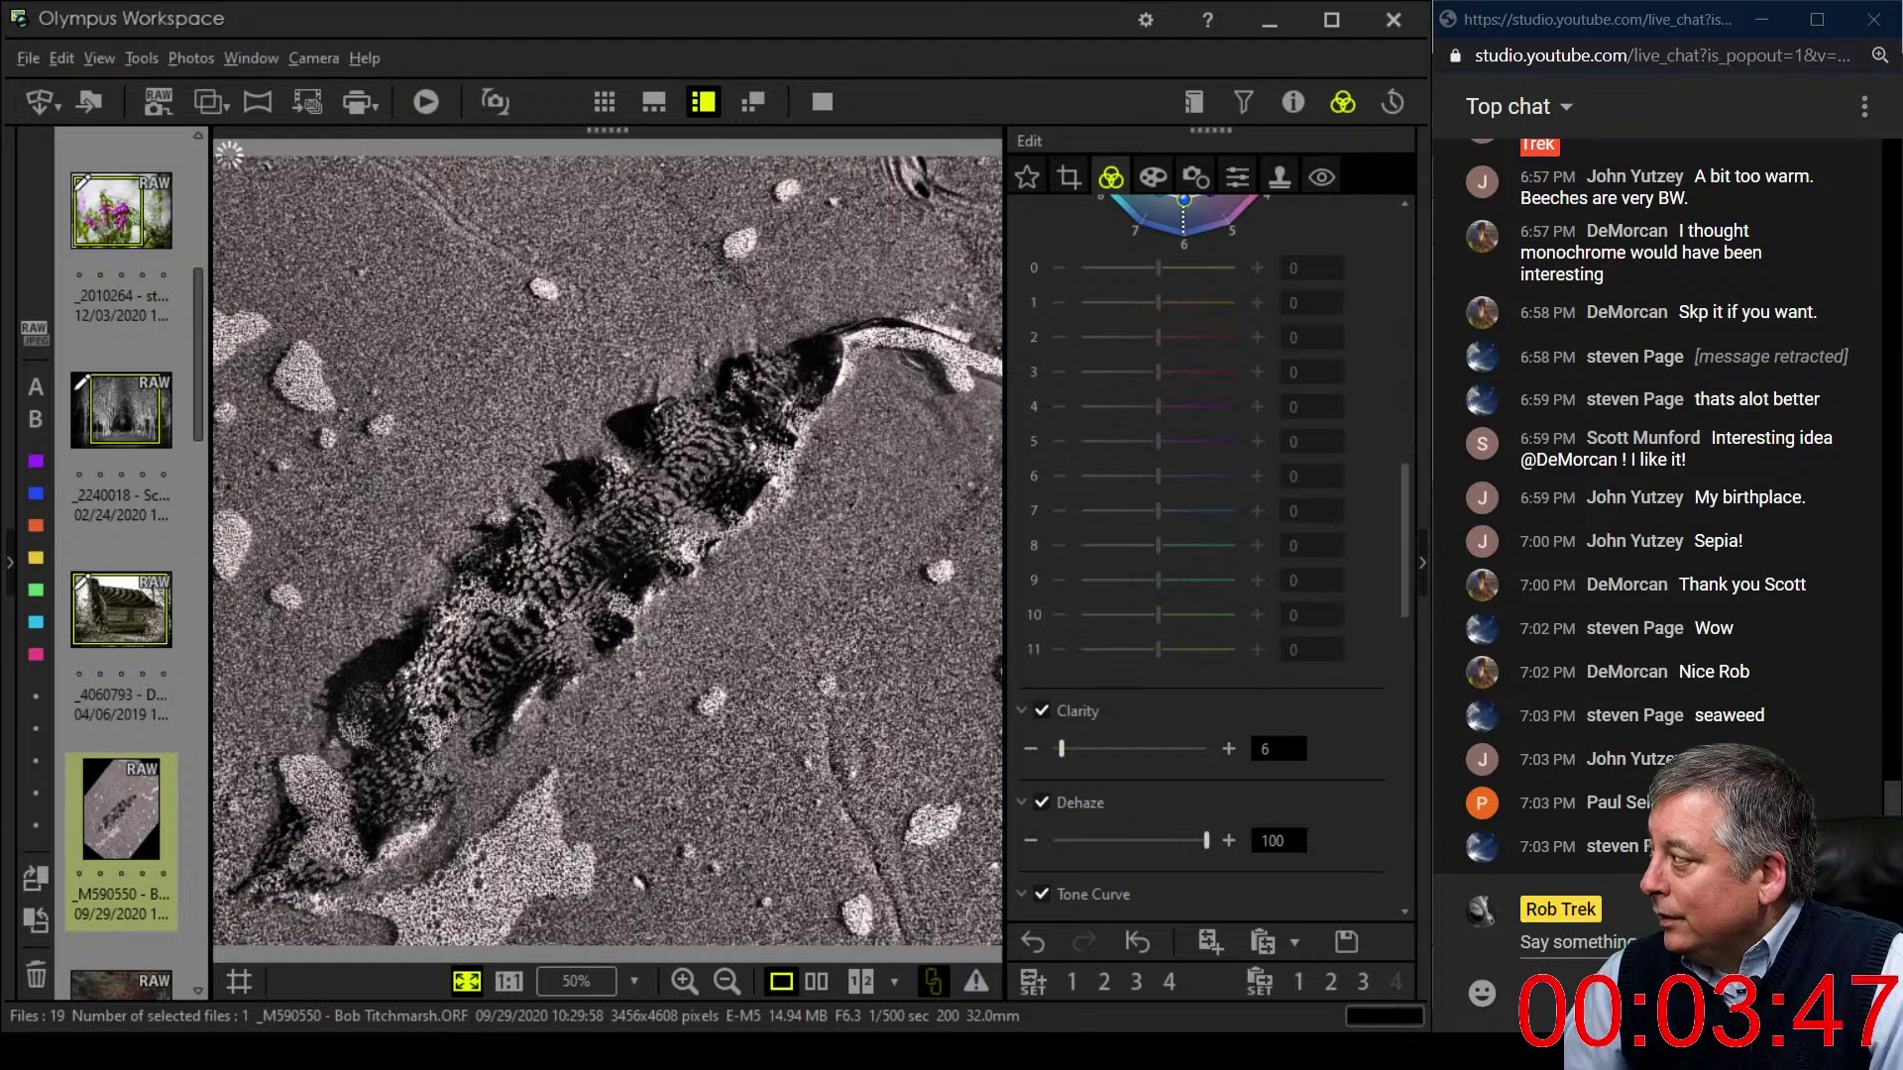
# - Lower the white input level of the red channel's tone curve to 225, leaving its black input at 0
pyautogui.scroll(-5, 1209, 555)
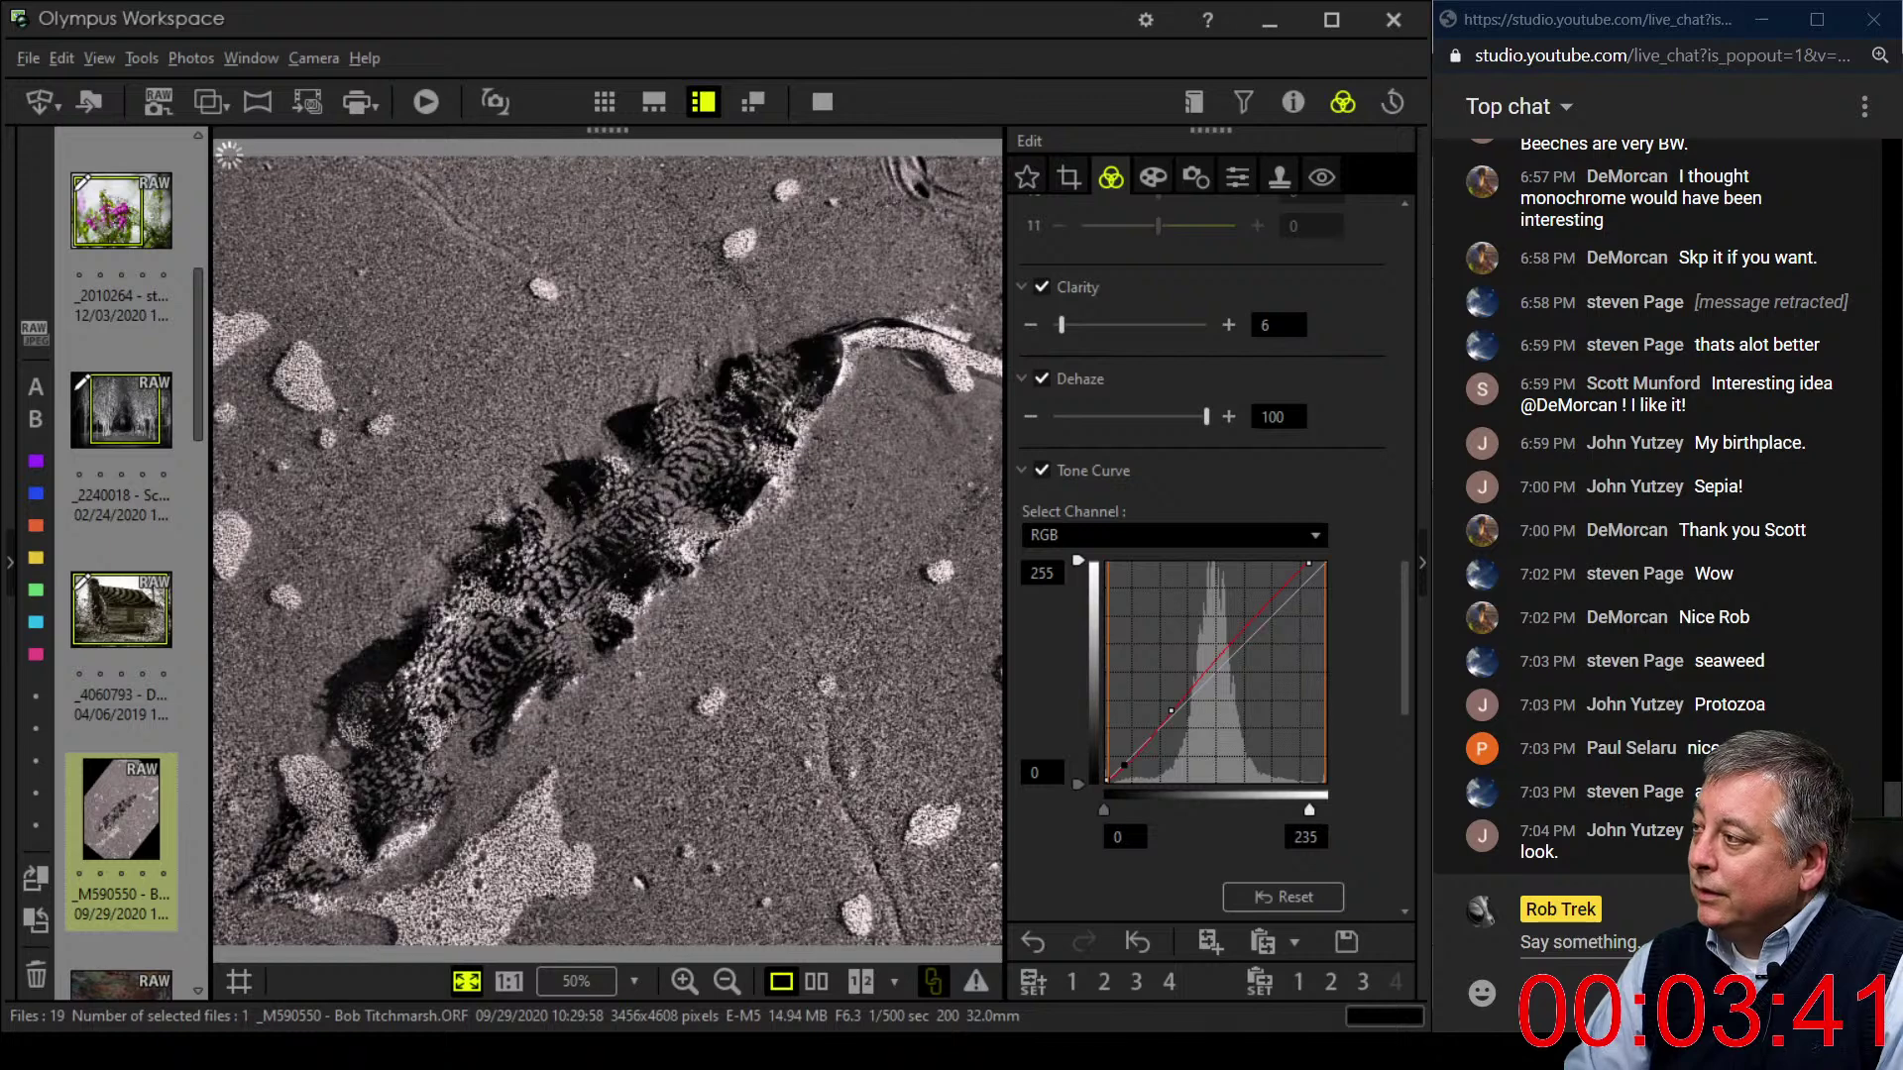
pyautogui.scroll(-1, 1209, 555)
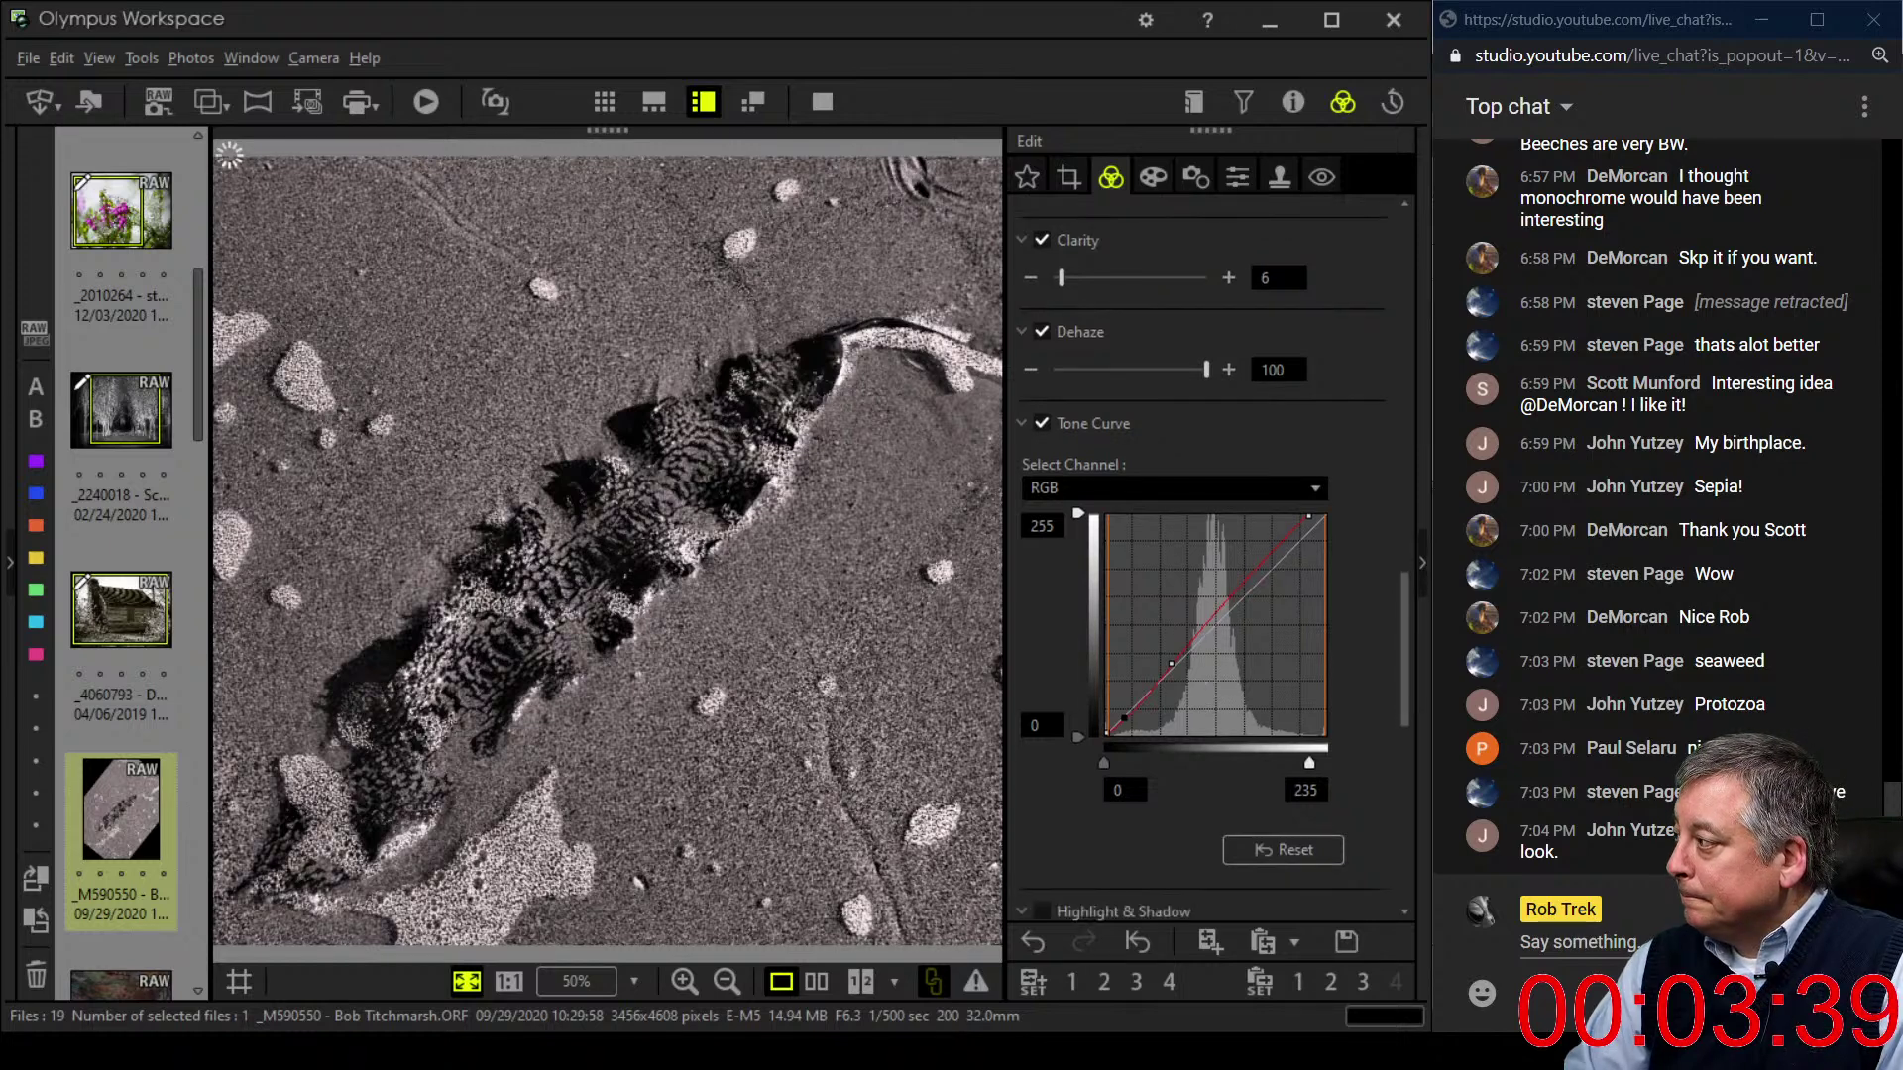
pyautogui.click(1170, 487)
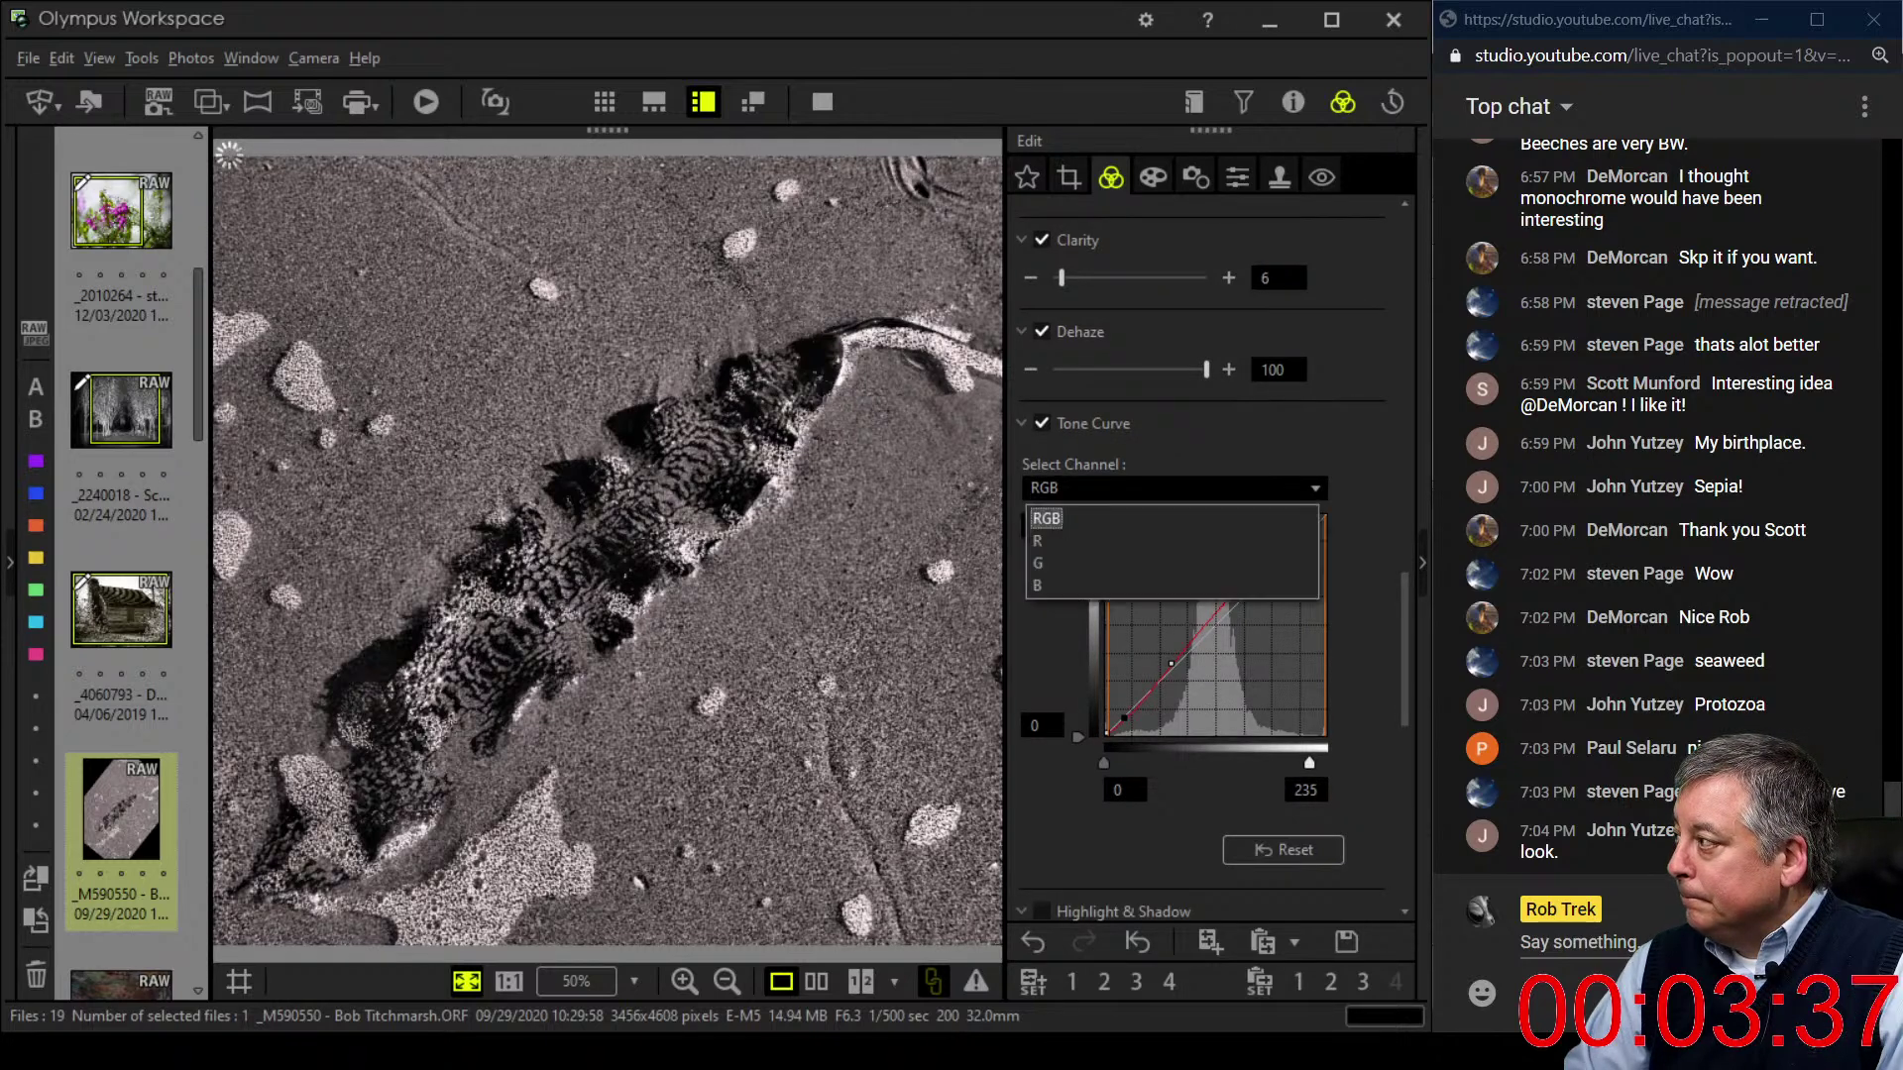
pyautogui.press('Return')
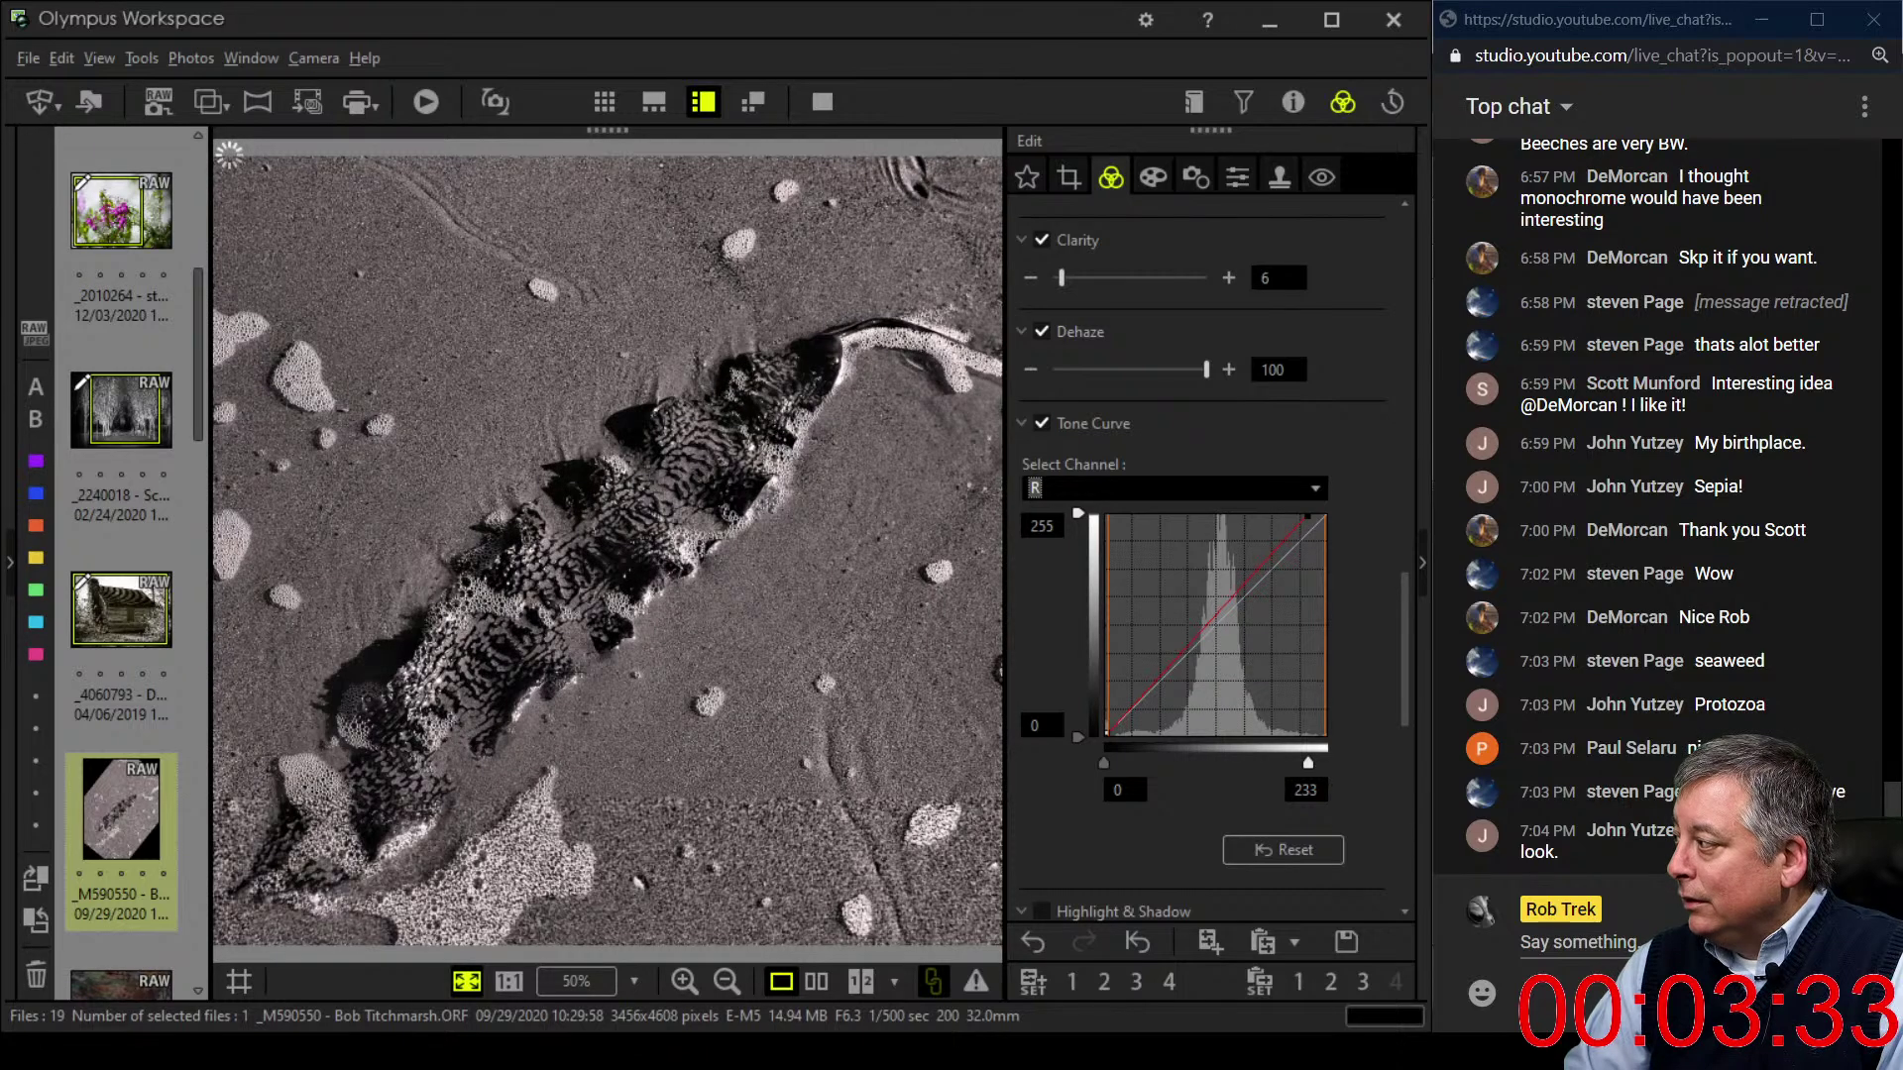
pyautogui.moveTo(1308, 762); pyautogui.dragTo(1301, 763)
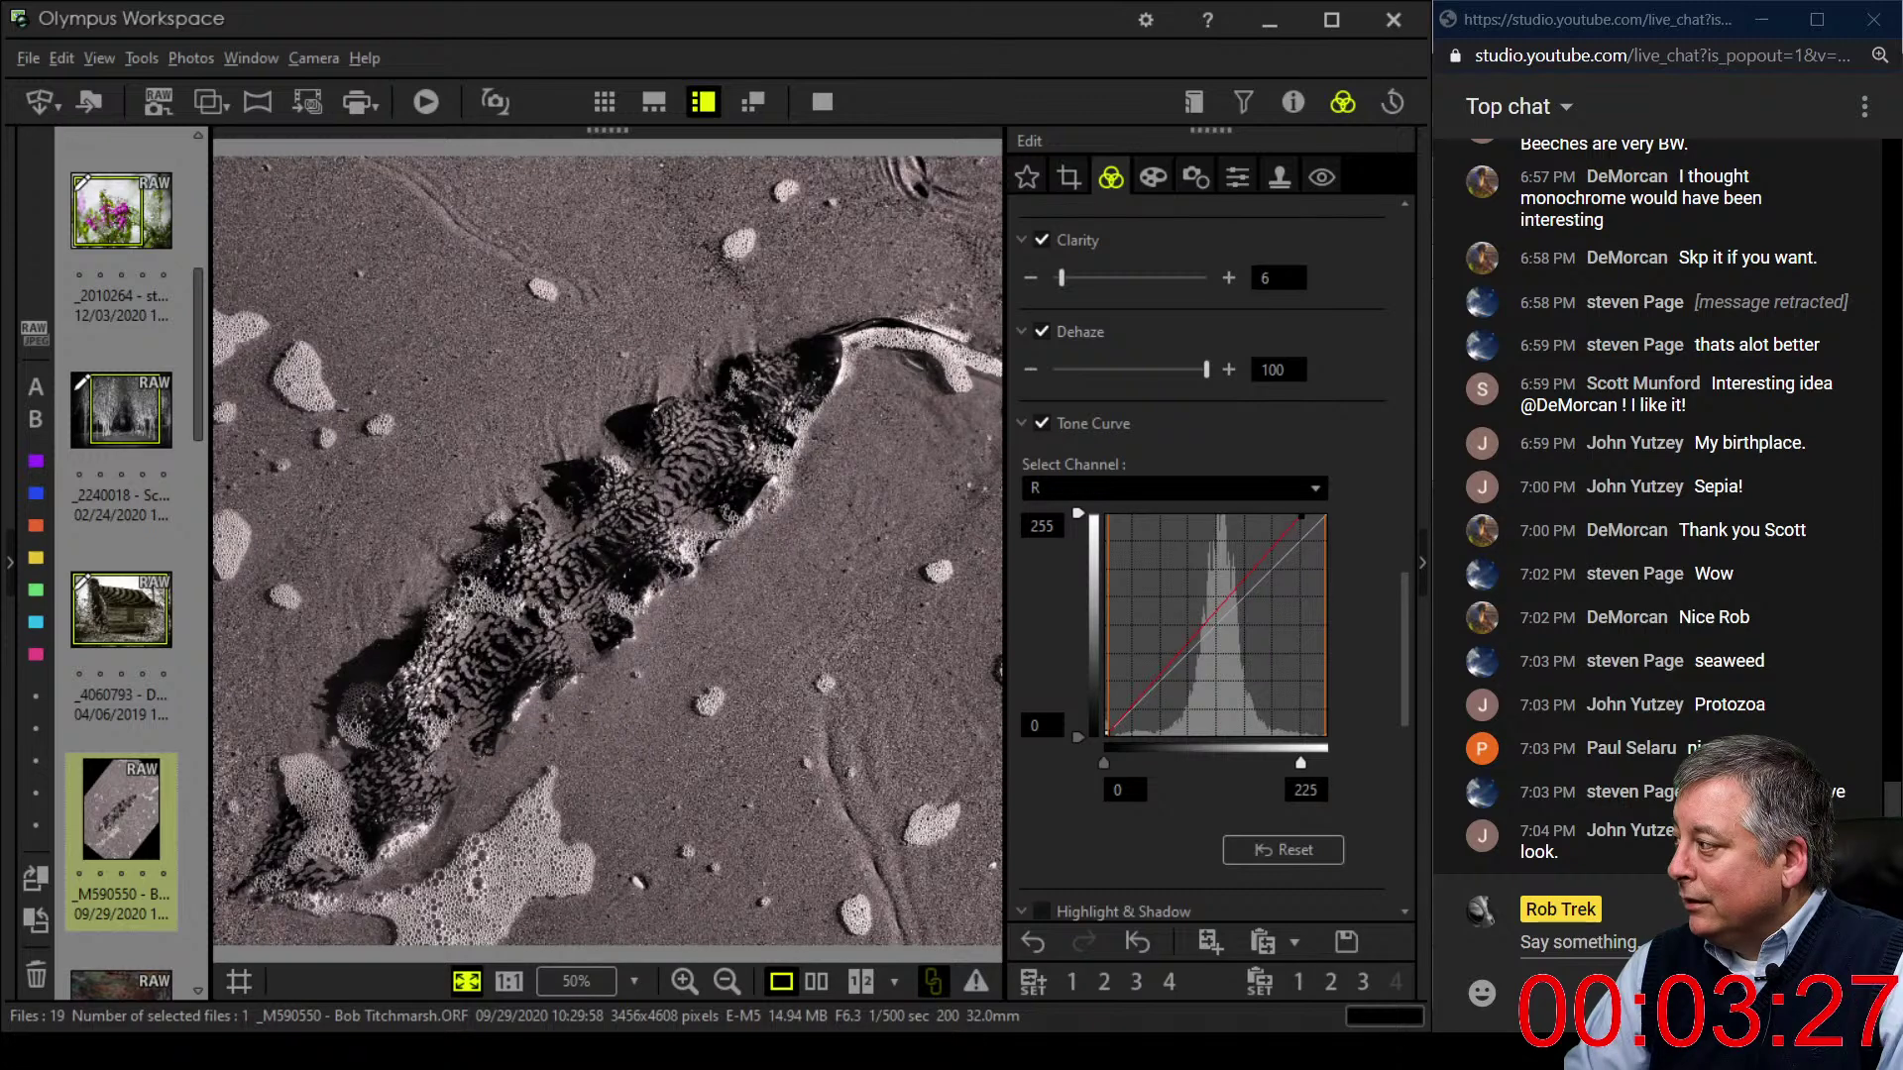
pyautogui.moveTo(1103, 762); pyautogui.dragTo(1106, 762)
pyautogui.moveTo(1110, 764); pyautogui.dragTo(1104, 764)
# - Lower the tone curve's white input level to 249 for the green channel and 239 for the blue channel
pyautogui.click(1175, 488)
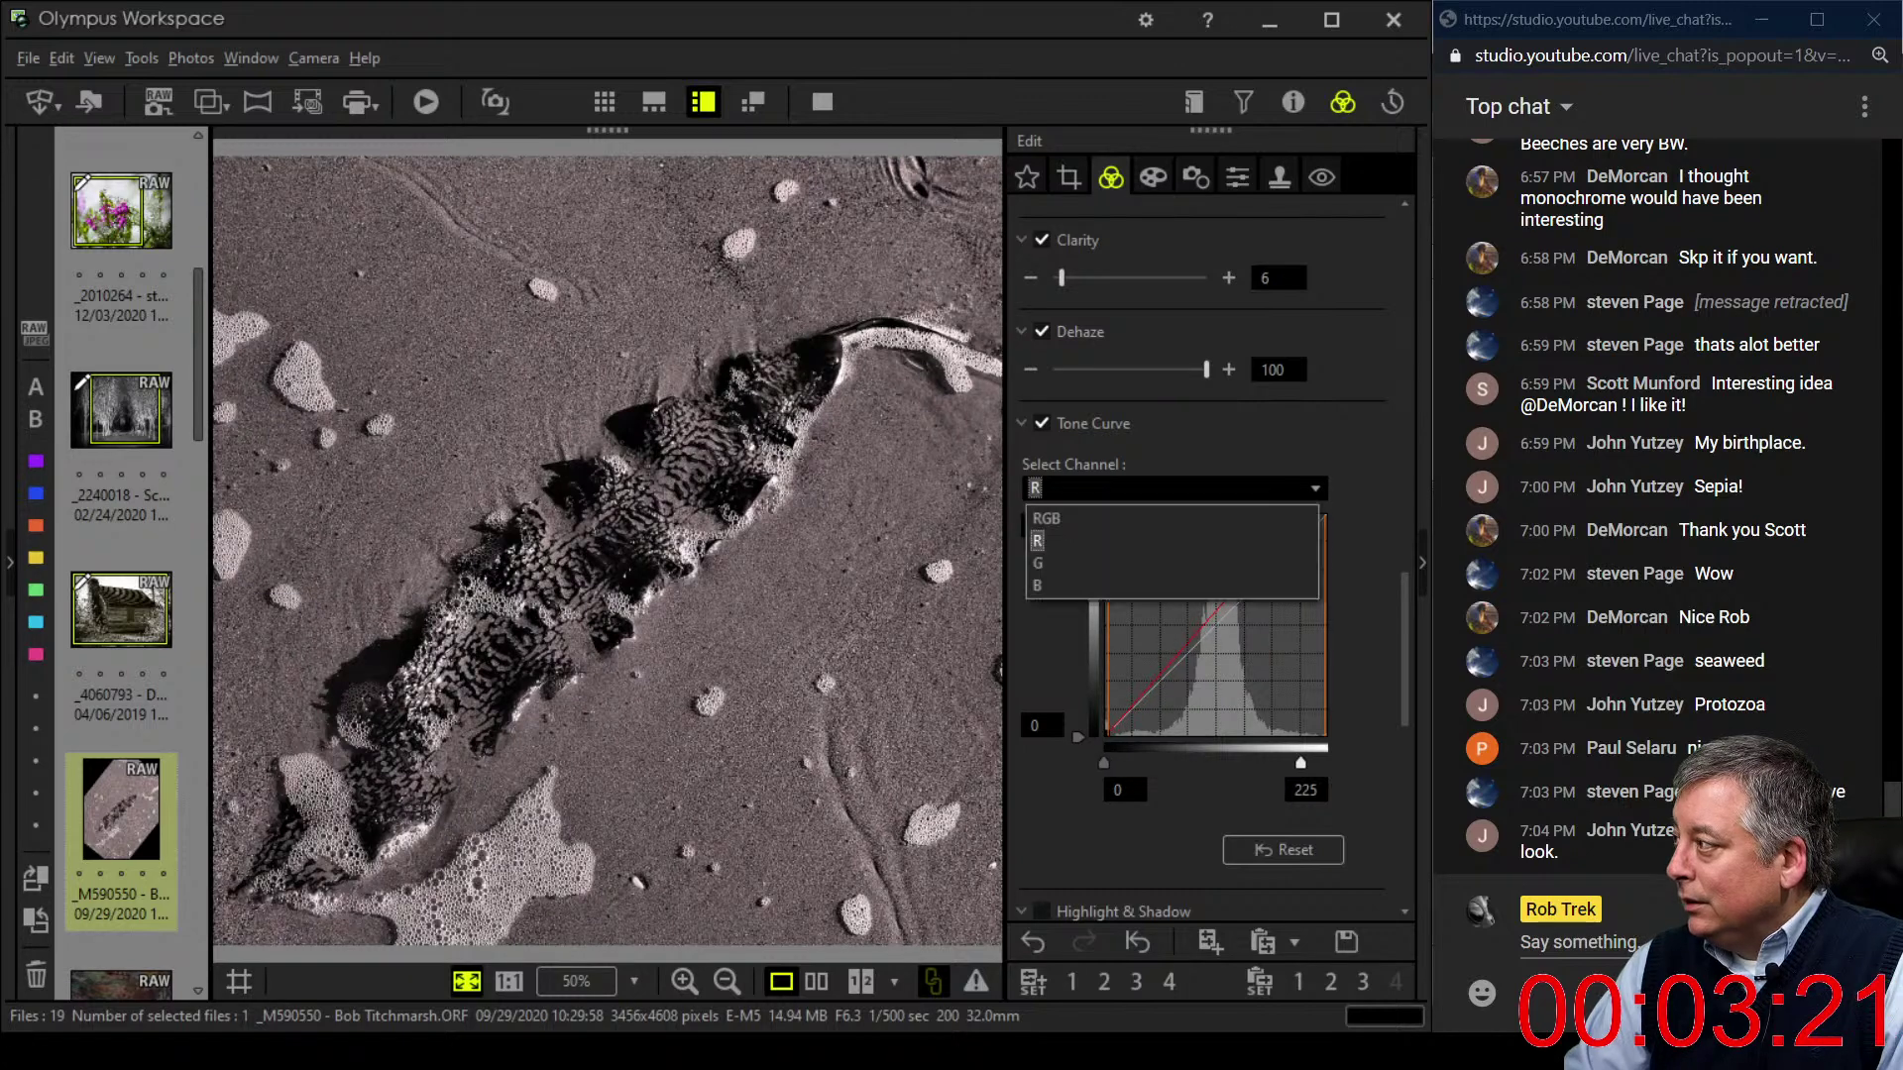
pyautogui.click(1140, 563)
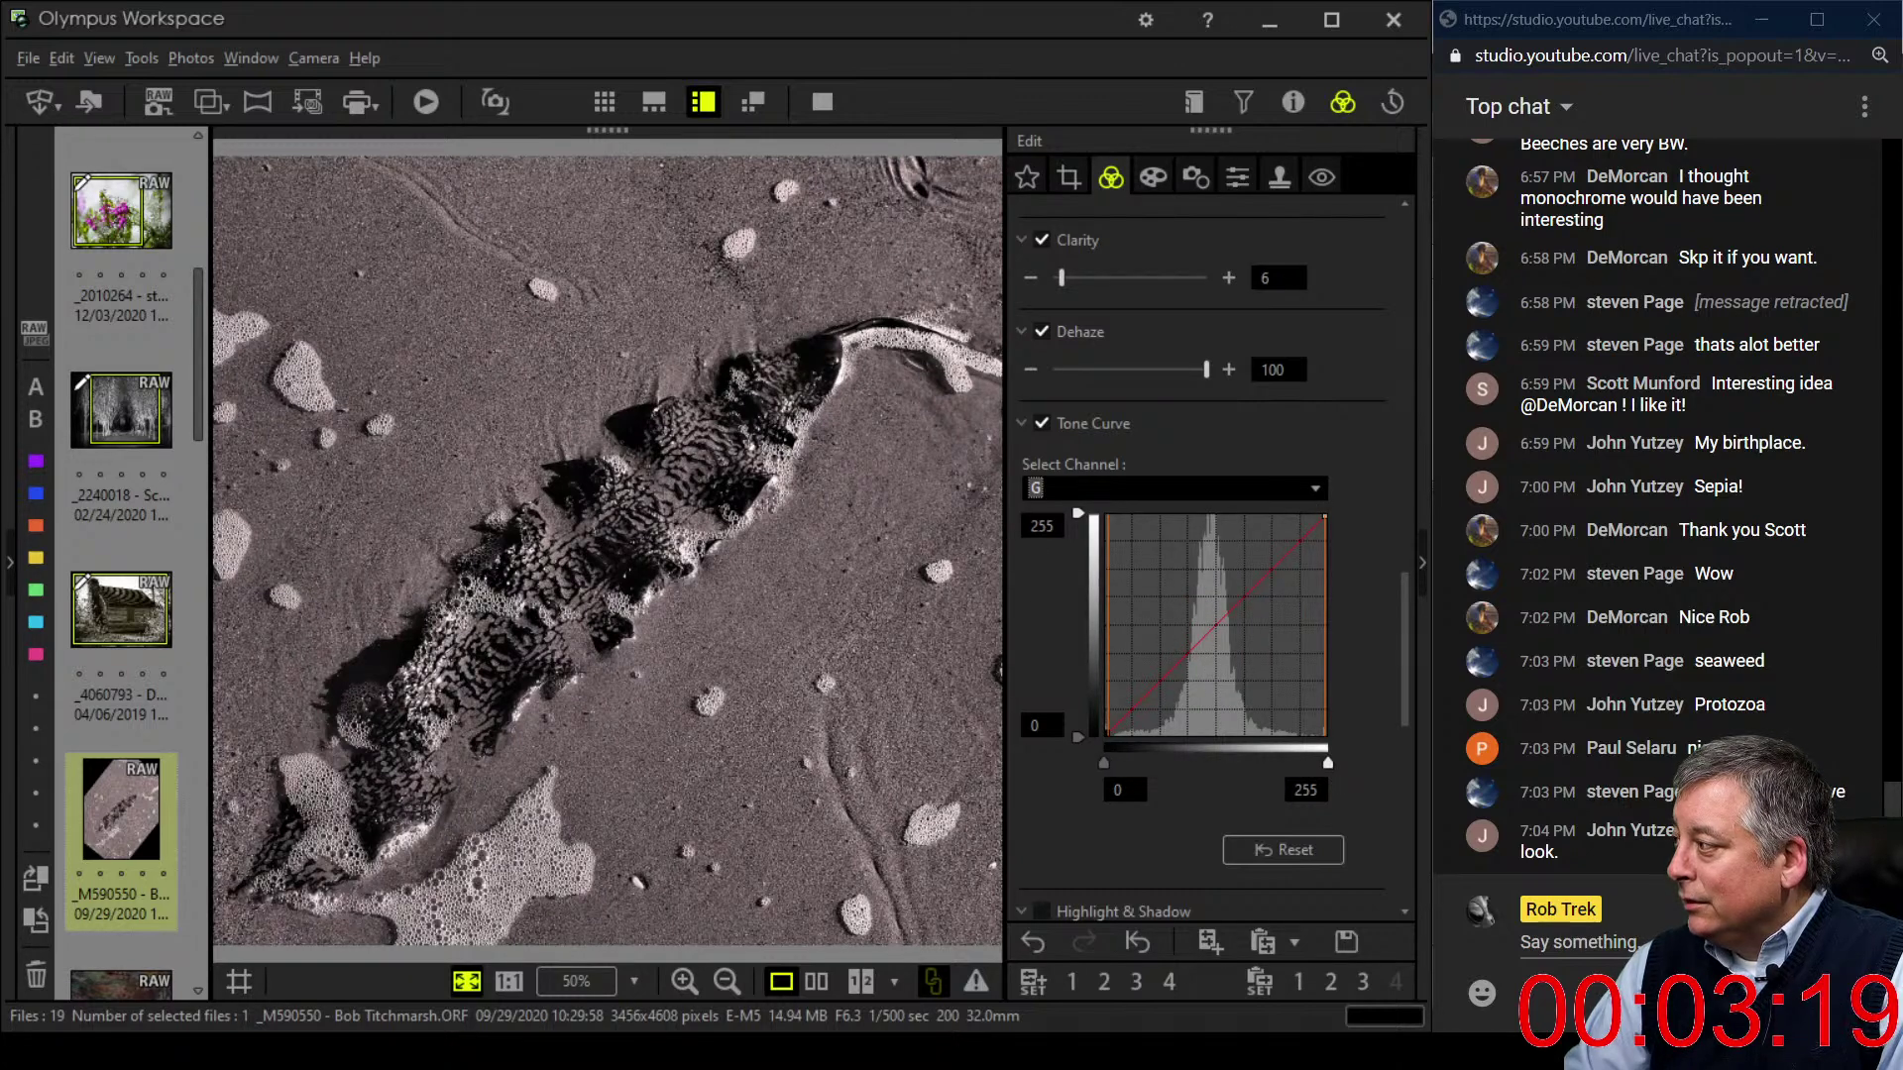
pyautogui.moveTo(1103, 763); pyautogui.dragTo(1104, 763)
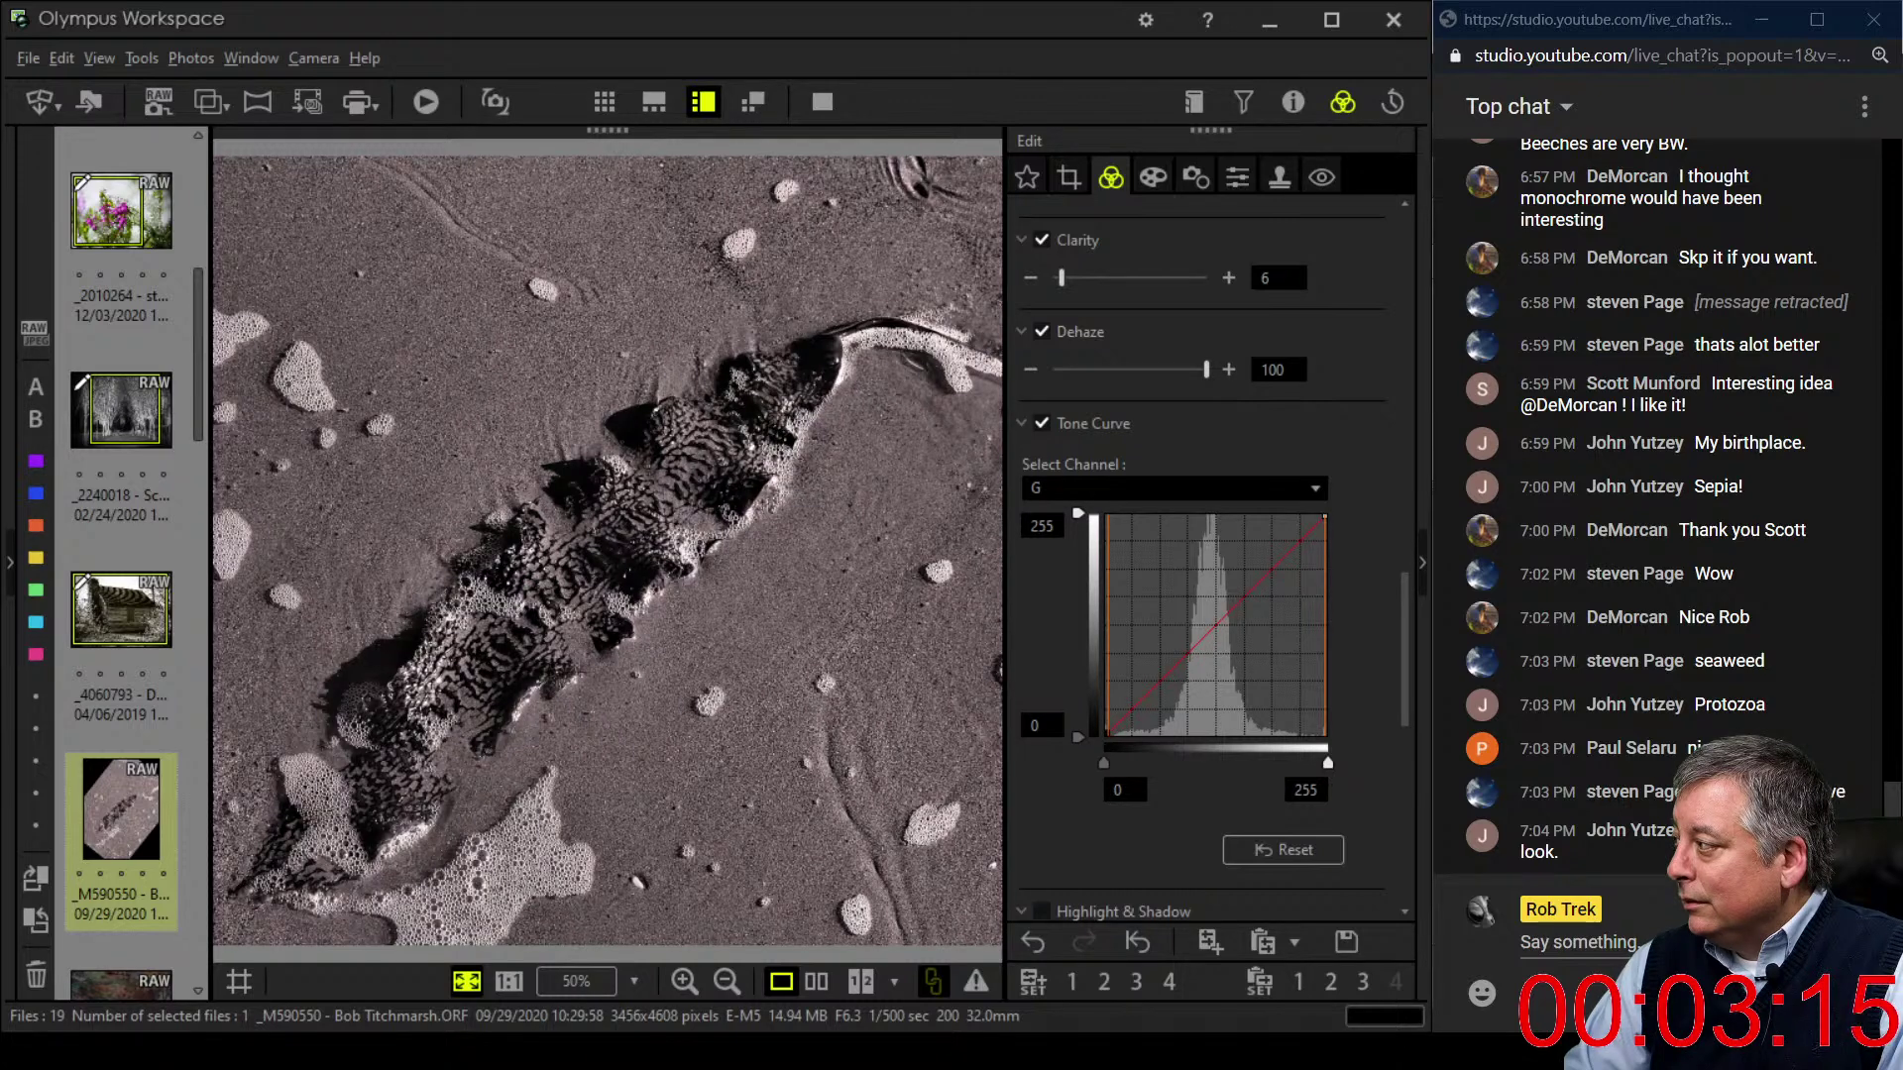
pyautogui.moveTo(1328, 763); pyautogui.dragTo(1321, 763)
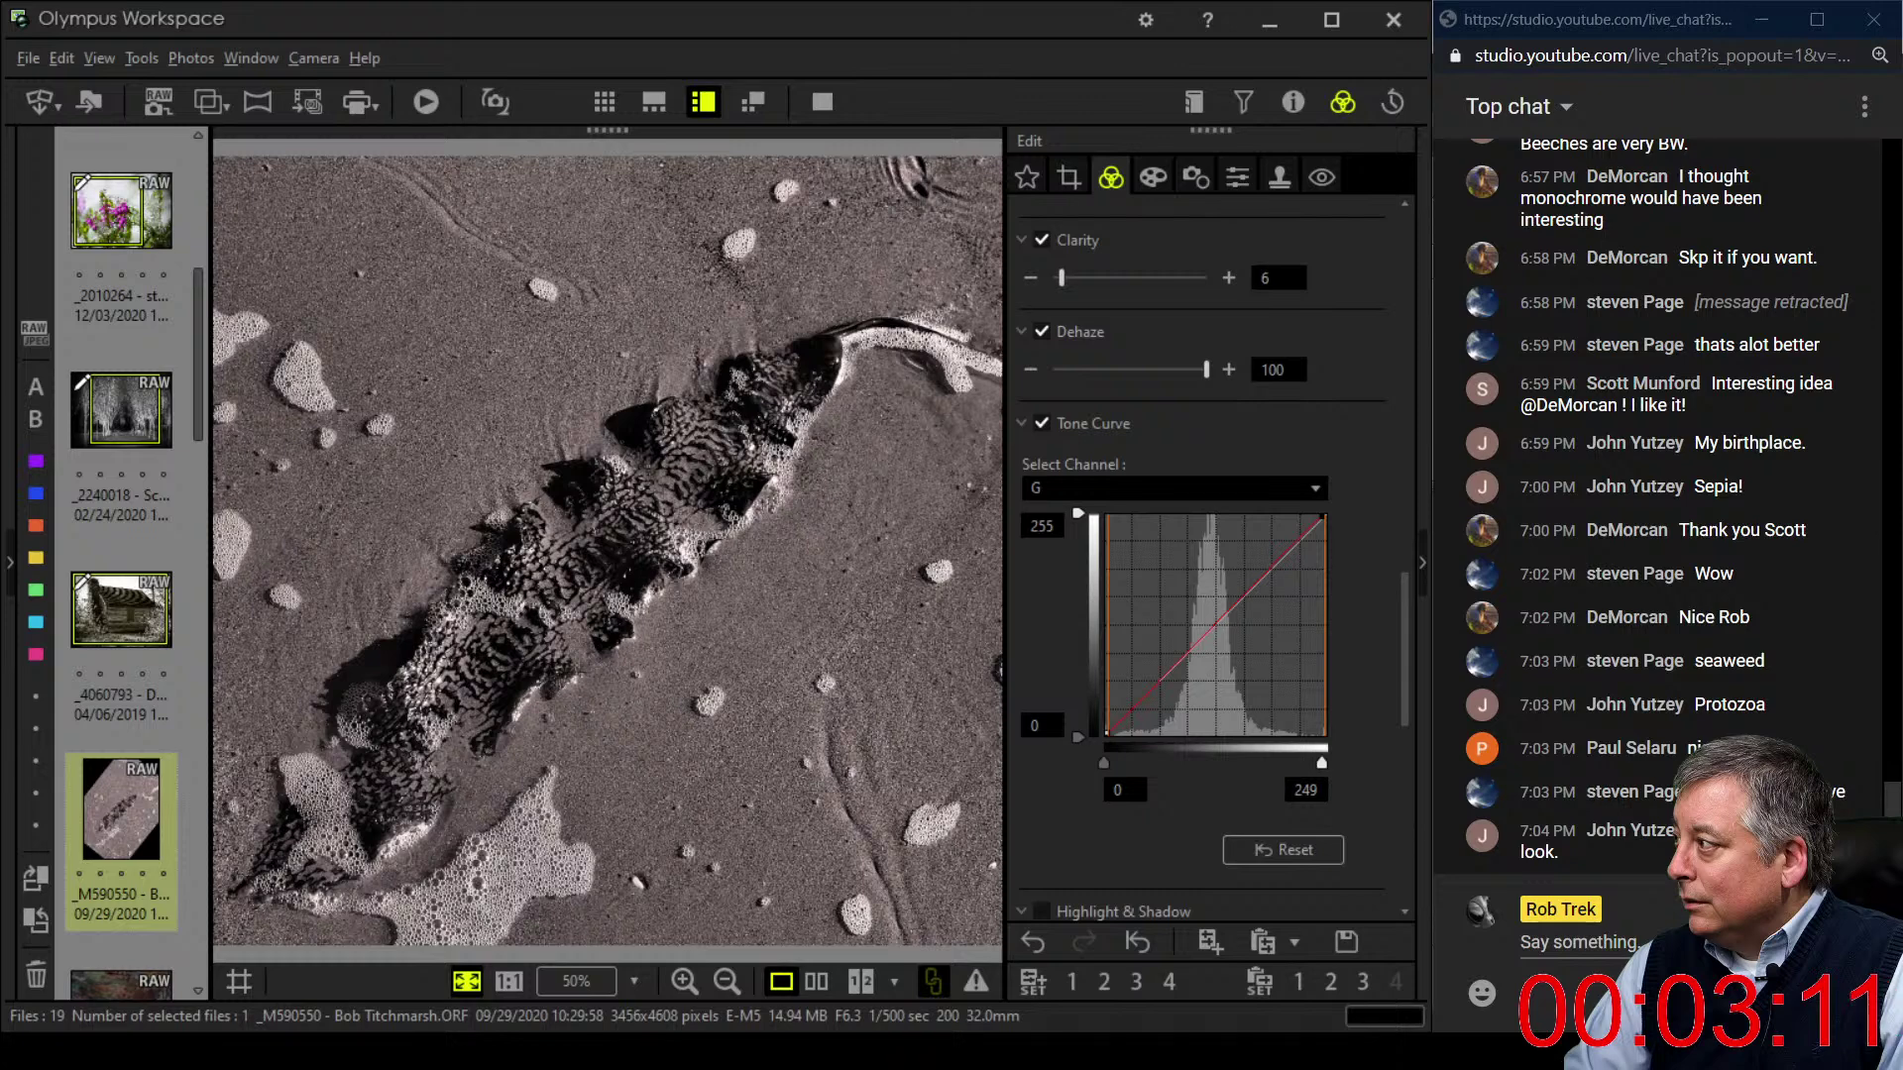
pyautogui.press('Down')
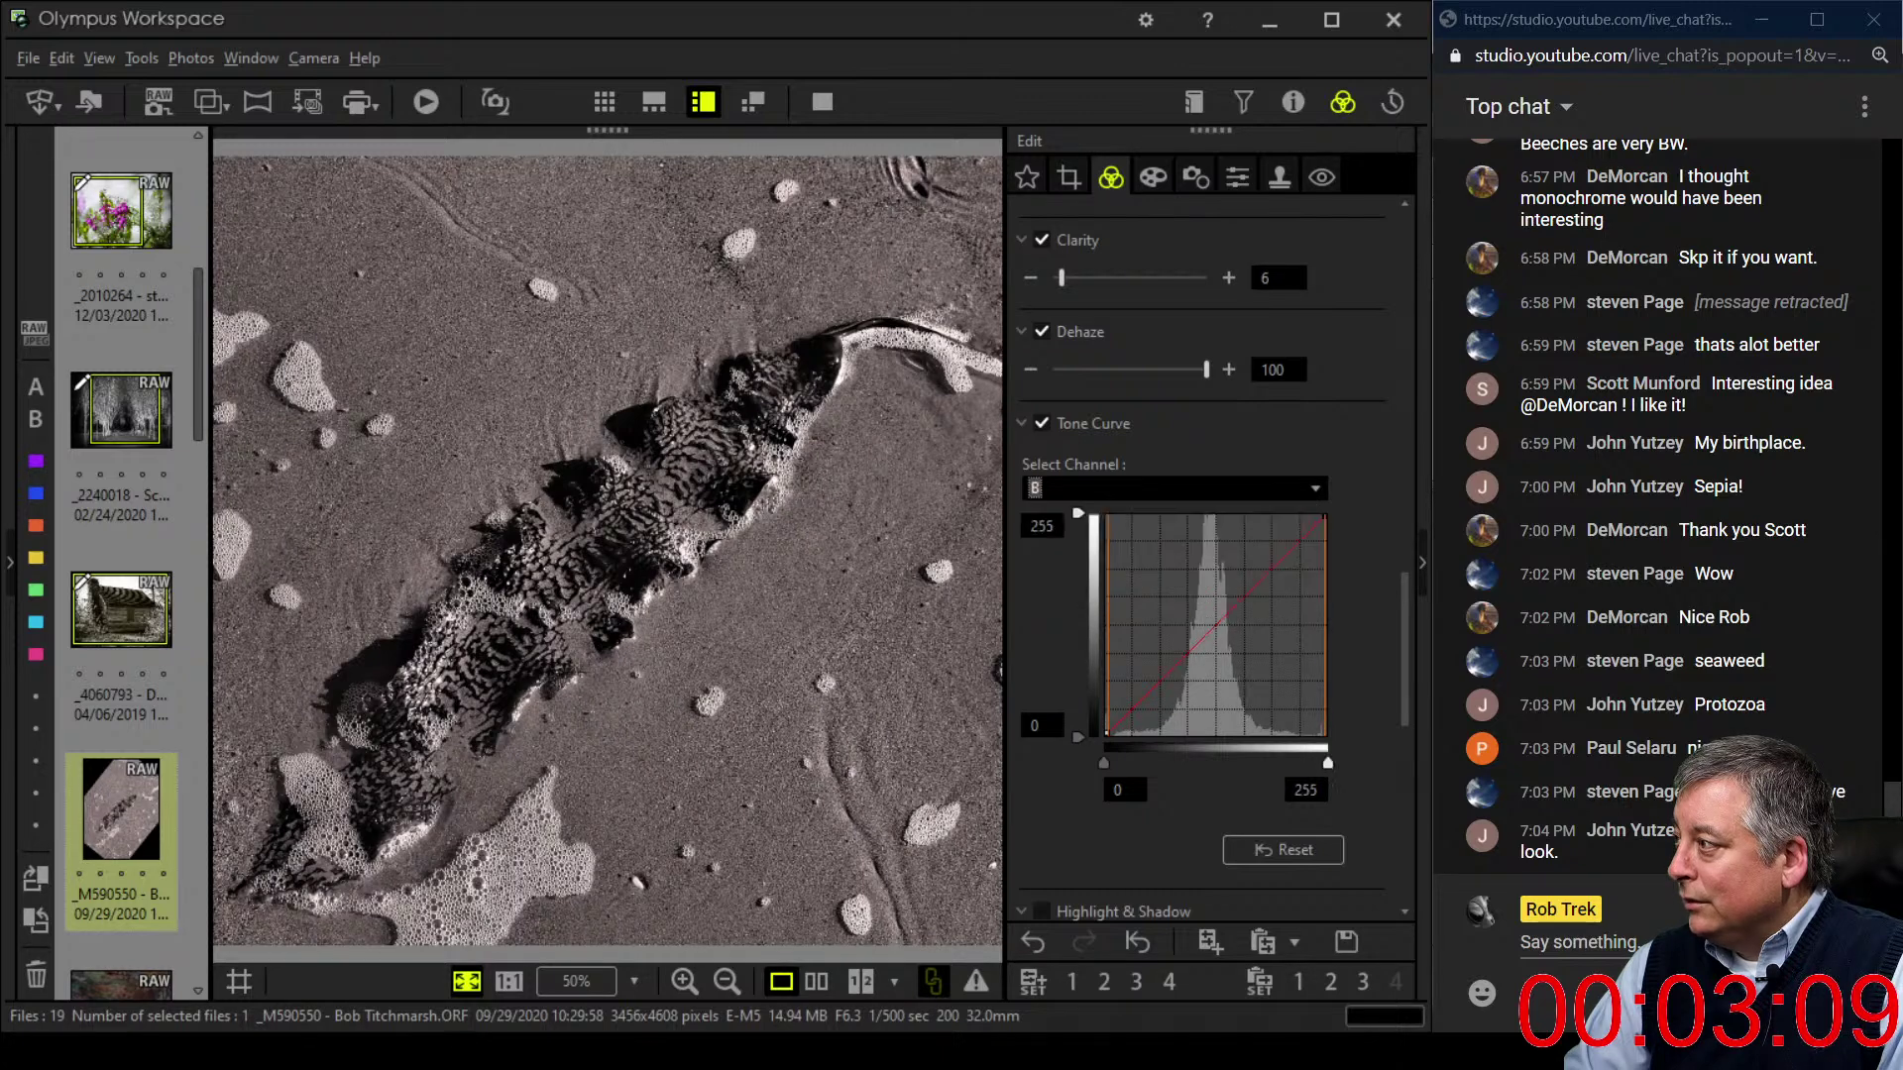
pyautogui.moveTo(1329, 764); pyautogui.dragTo(1313, 763)
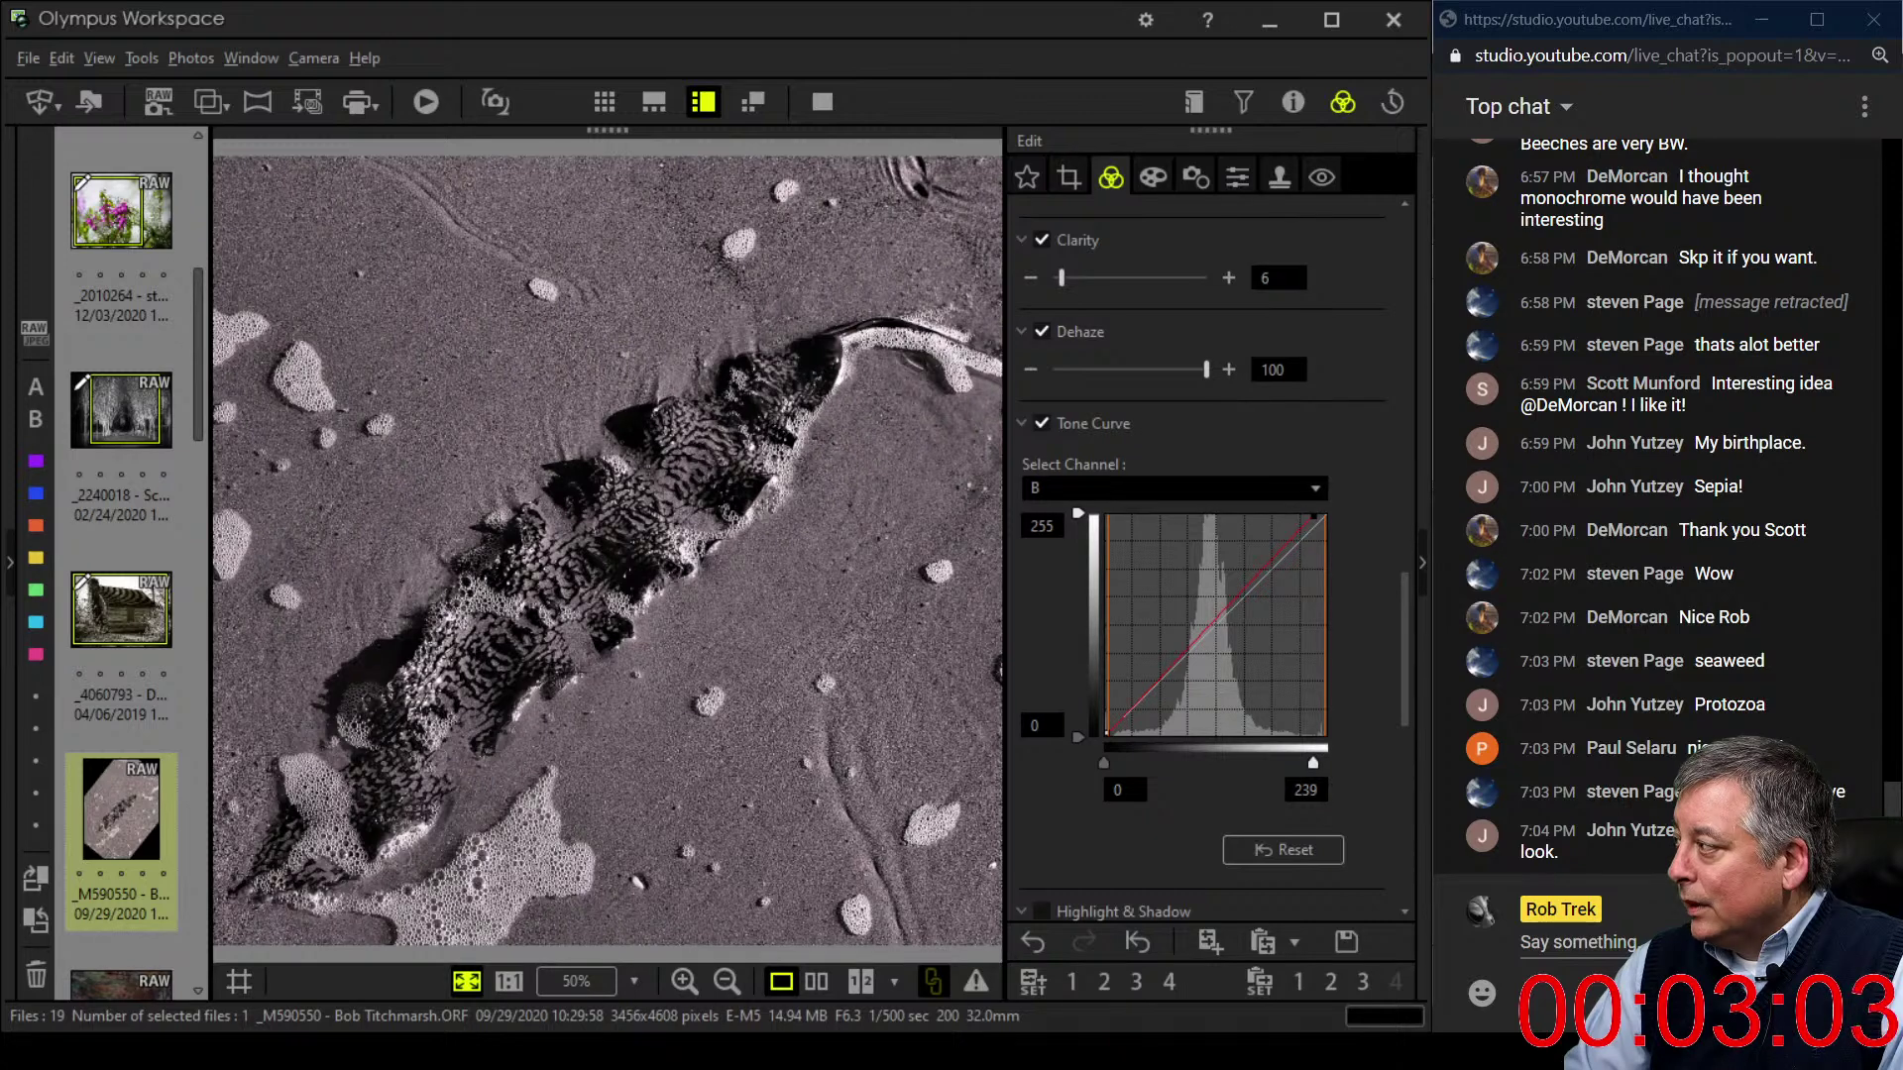
# - Return the tone curve to the RGB channel and slightly raise its lower-midtone control point to brighten the darker tones
pyautogui.scroll(-4, 1209, 555)
pyautogui.scroll(8, 1210, 555)
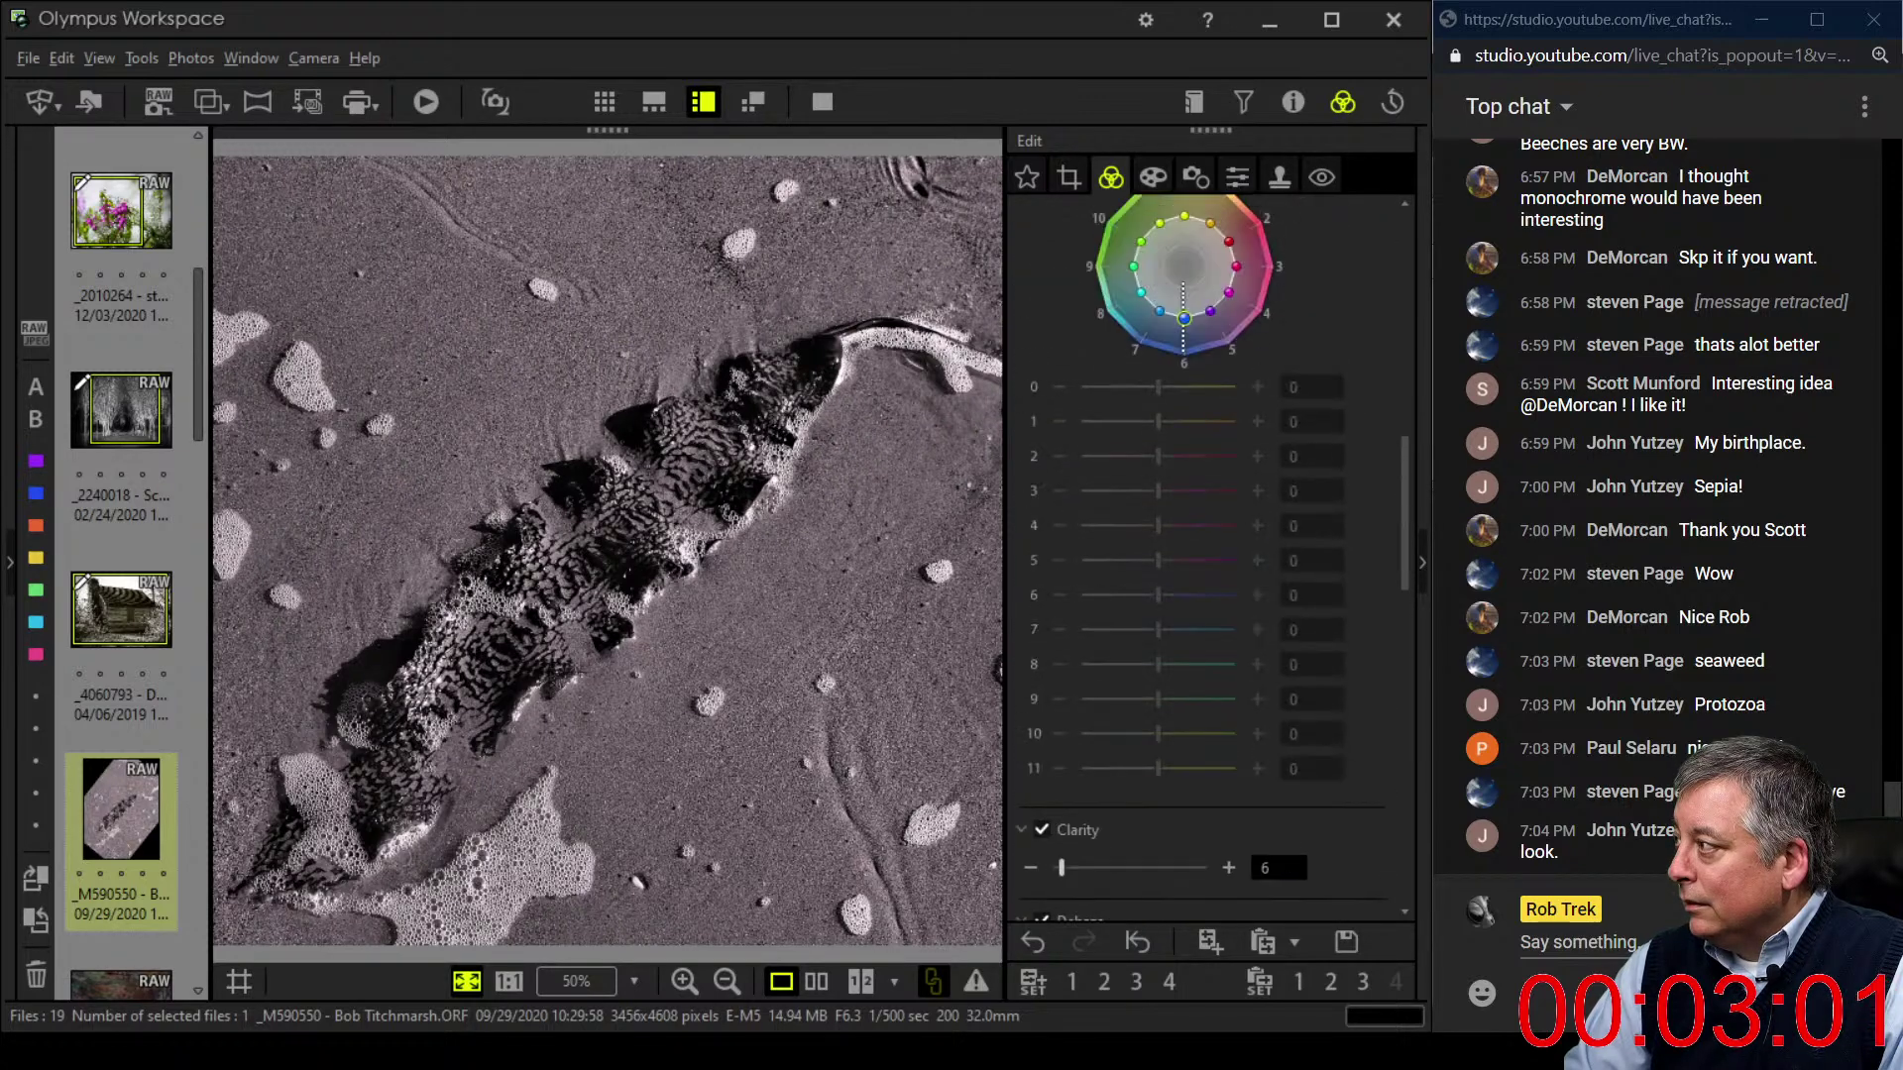
pyautogui.scroll(-5, 1209, 555)
pyautogui.click(1175, 670)
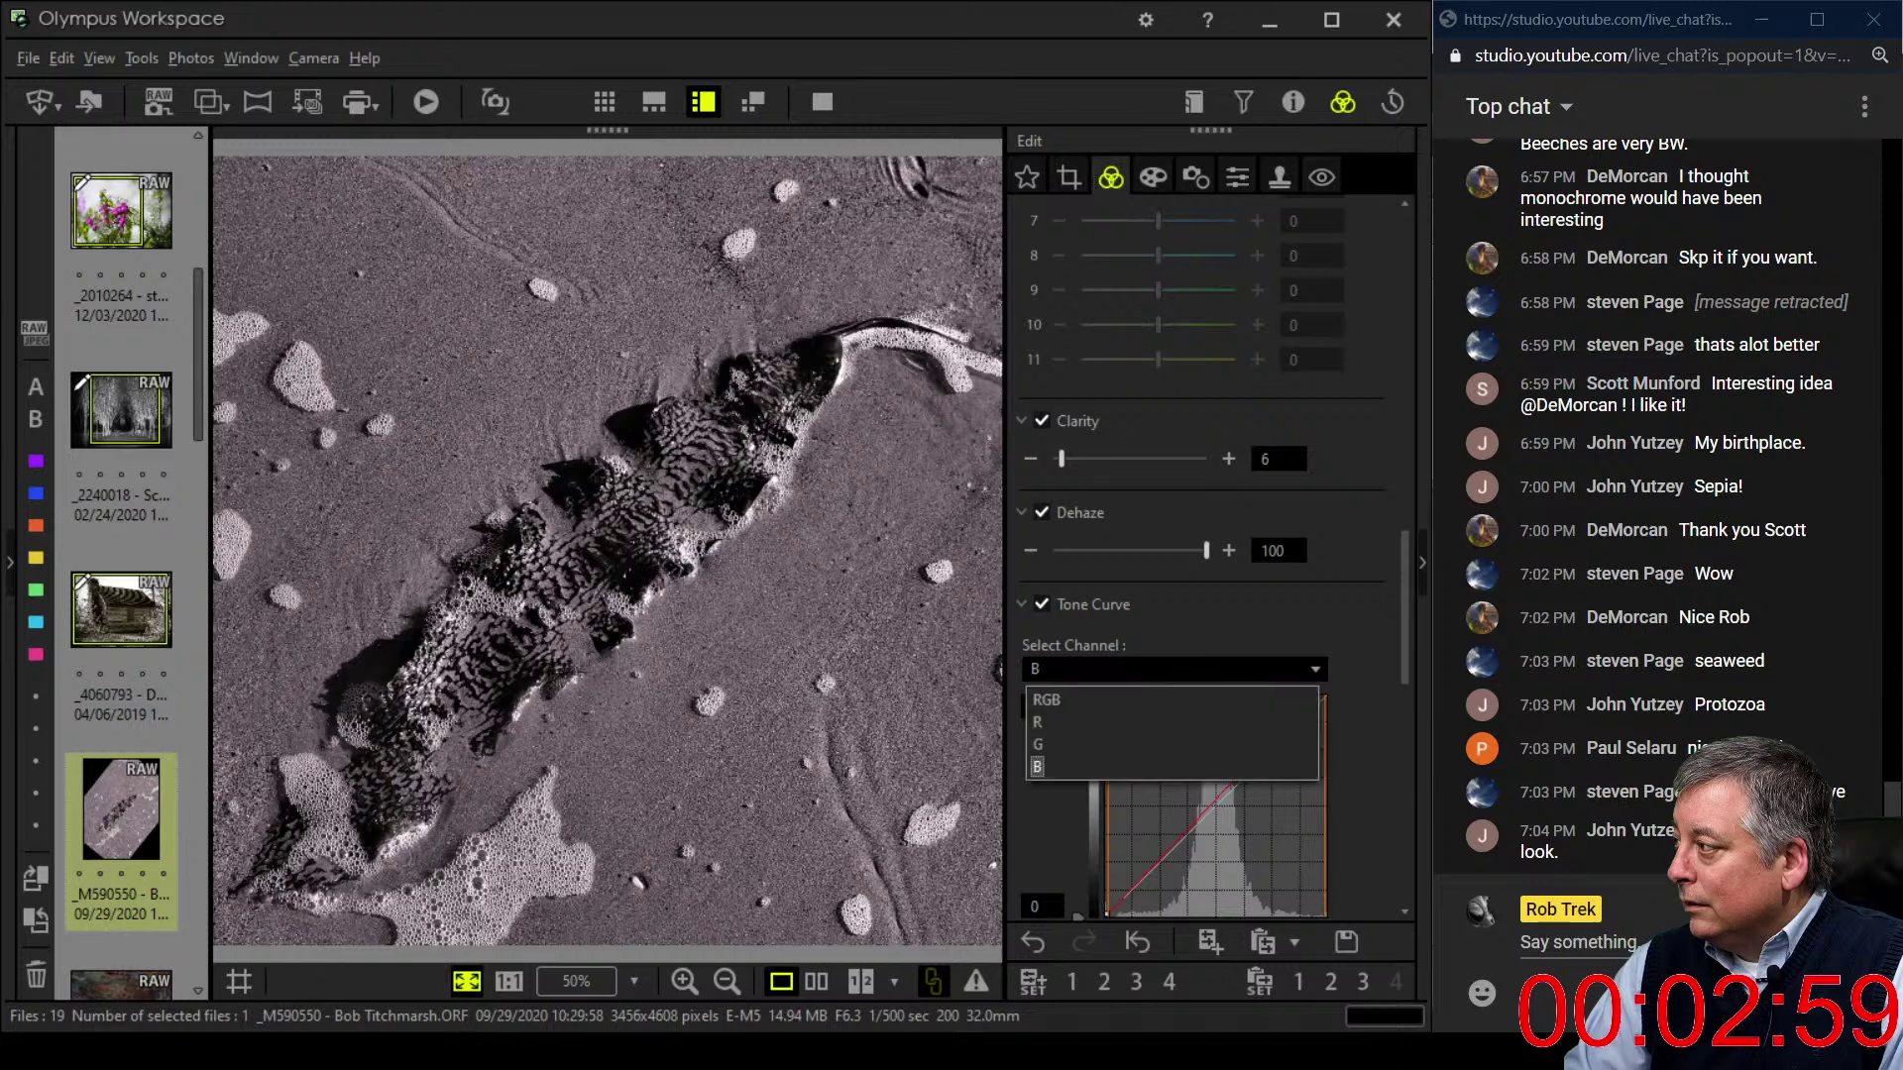
pyautogui.click(1175, 700)
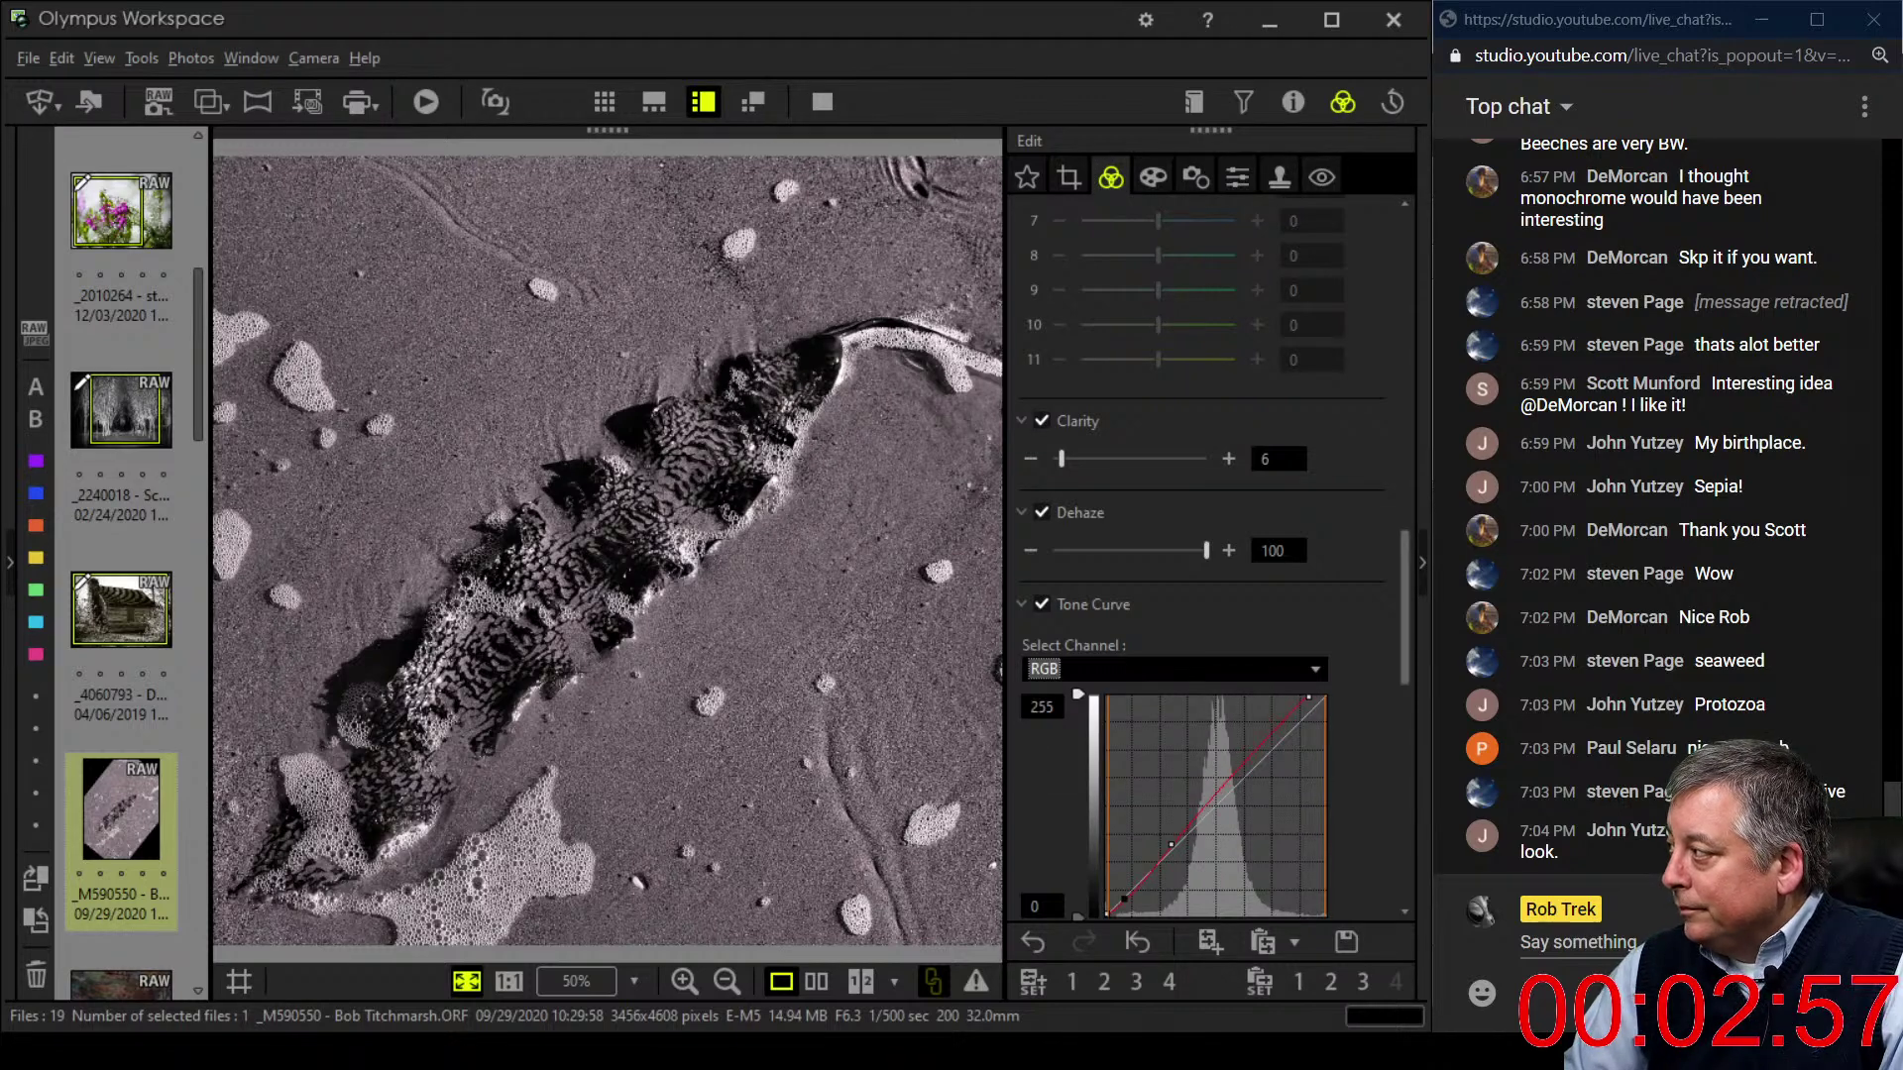
pyautogui.scroll(-3, 1209, 555)
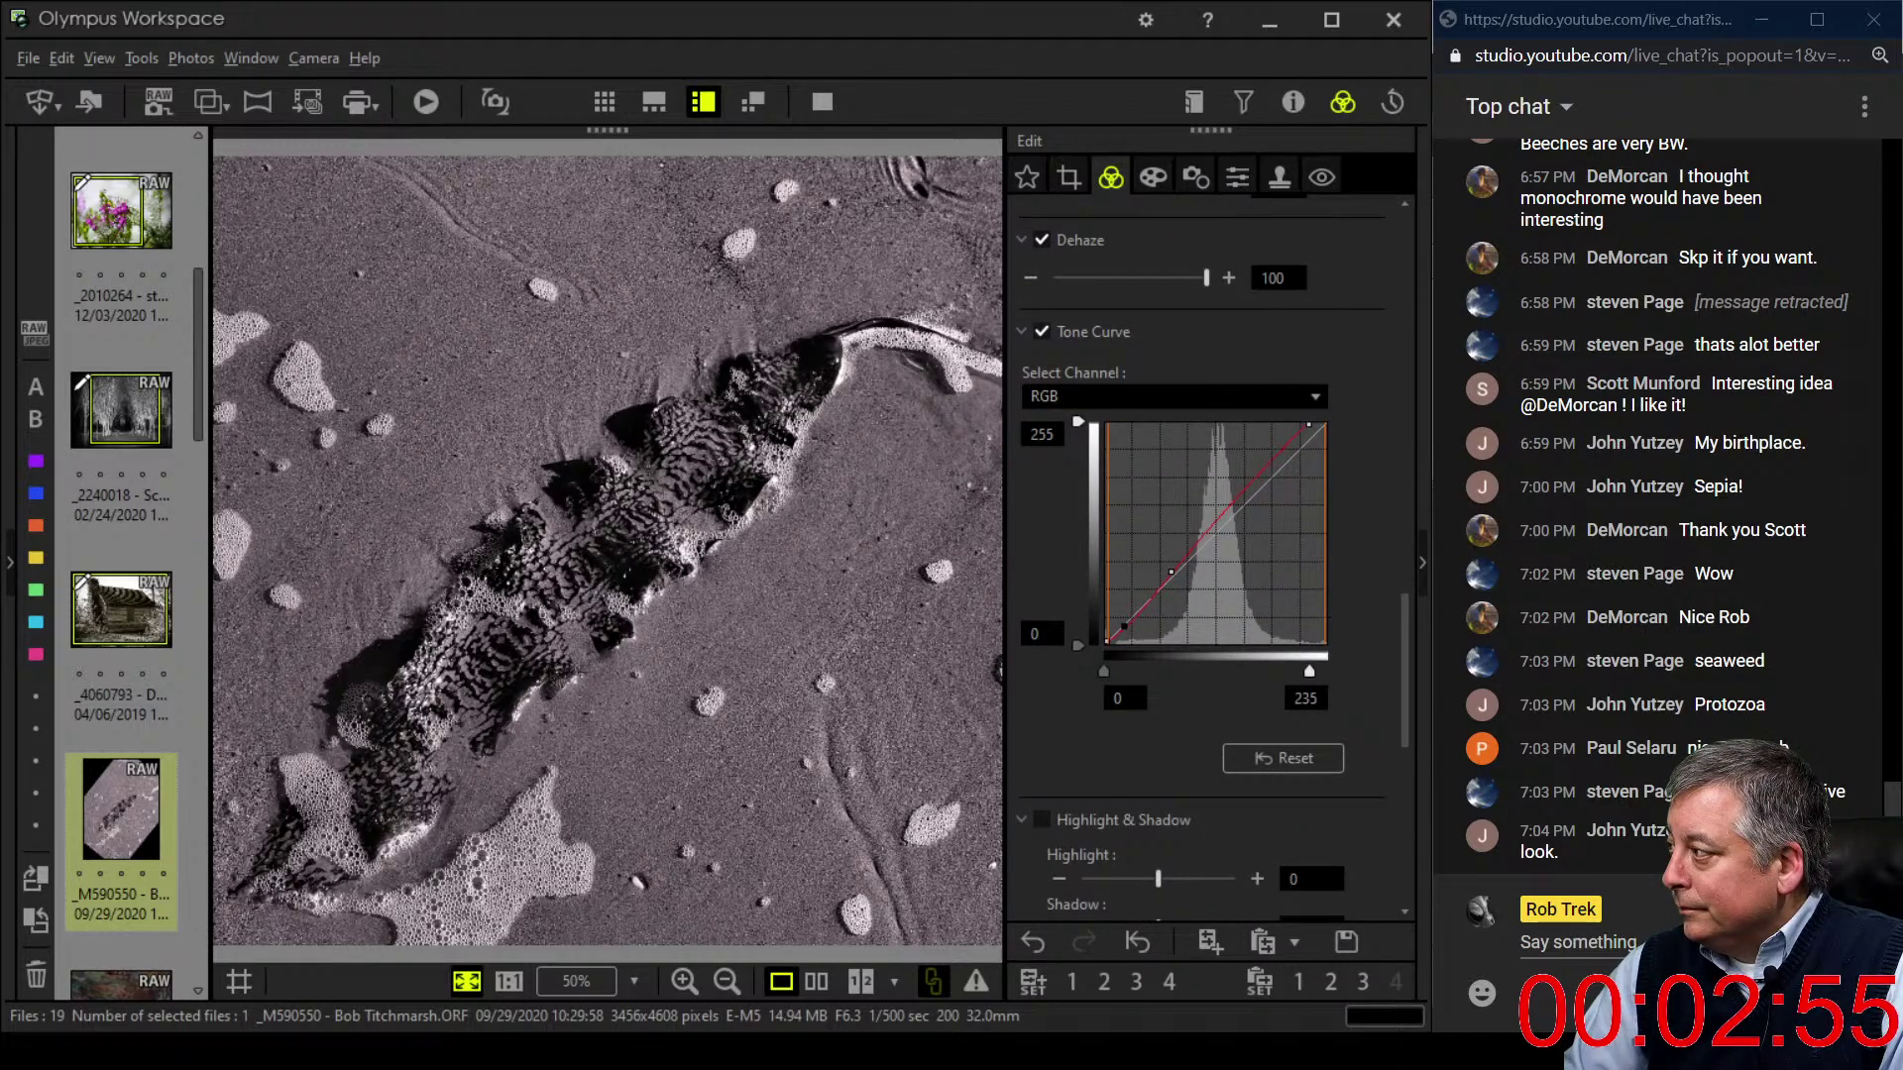
pyautogui.moveTo(1172, 572); pyautogui.dragTo(1162, 580)
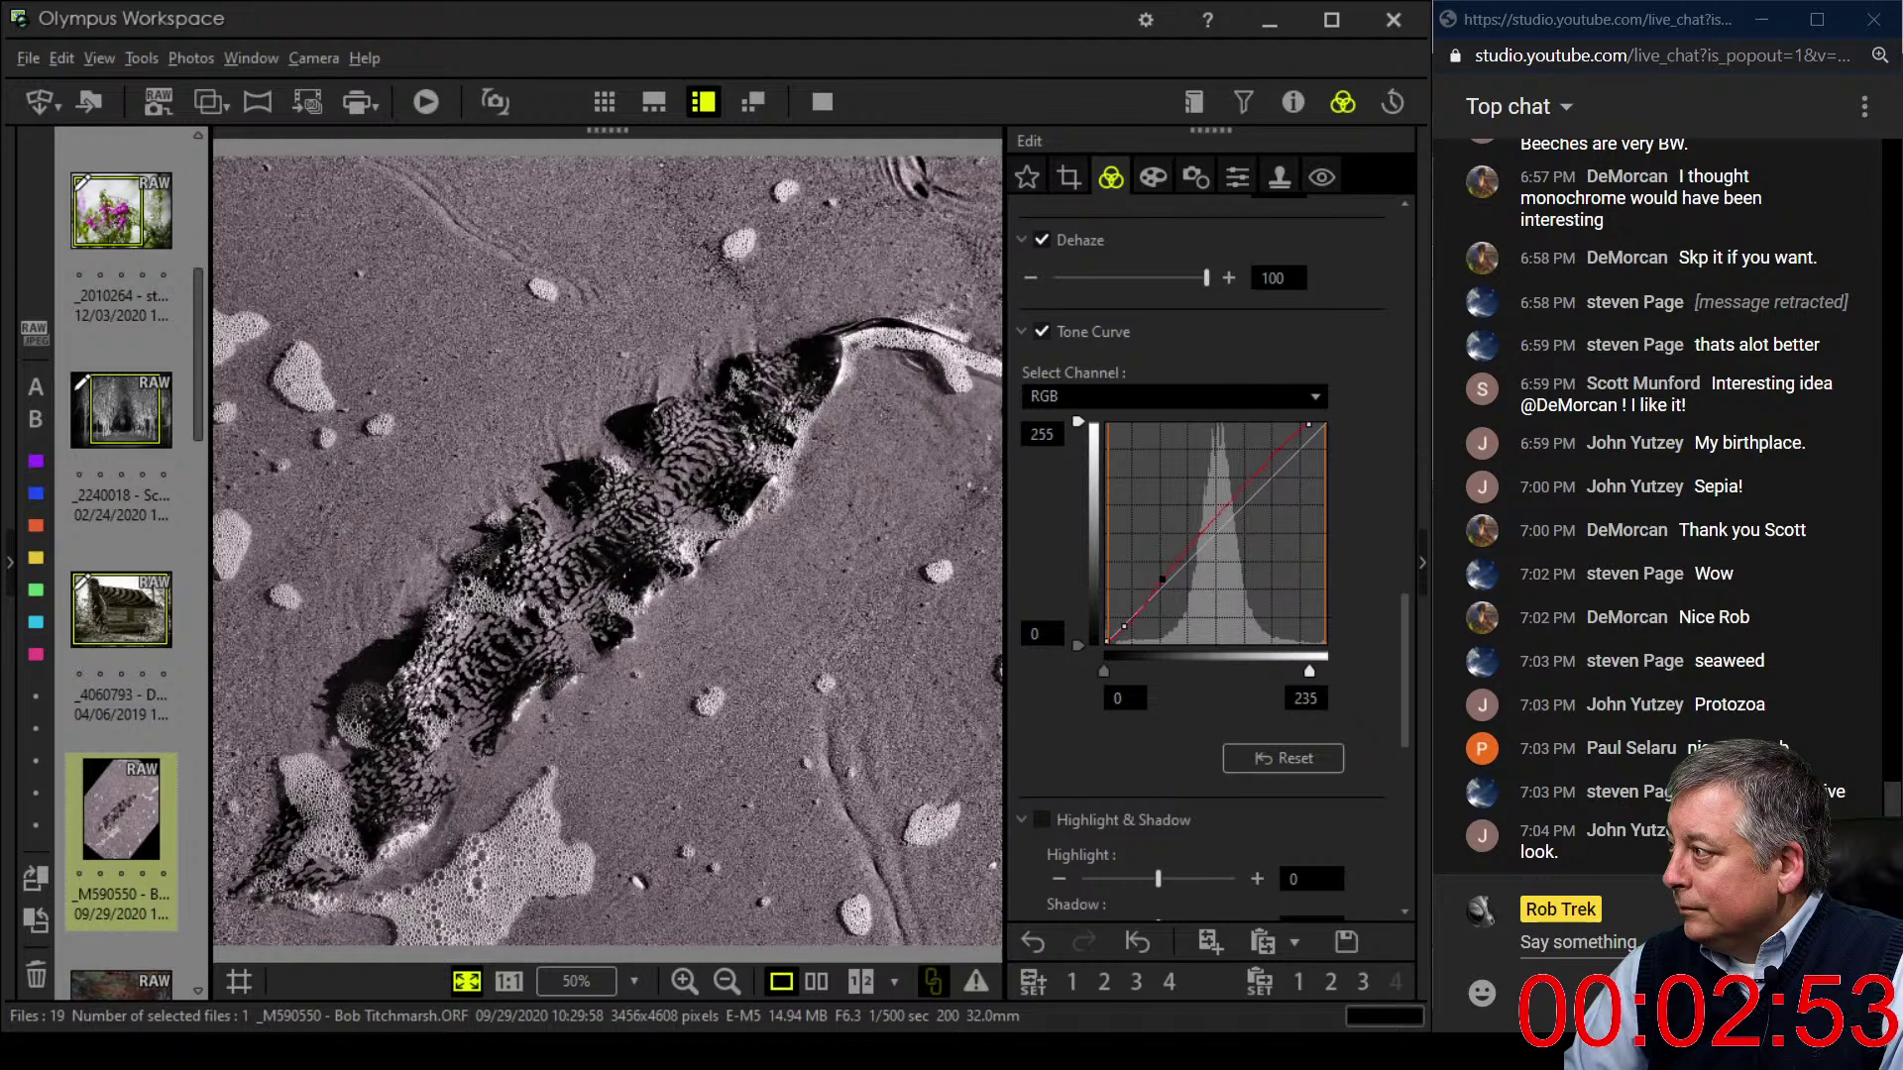
# - Darken the photo's edges by setting the vignetting adjustment to -8
pyautogui.click(1153, 177)
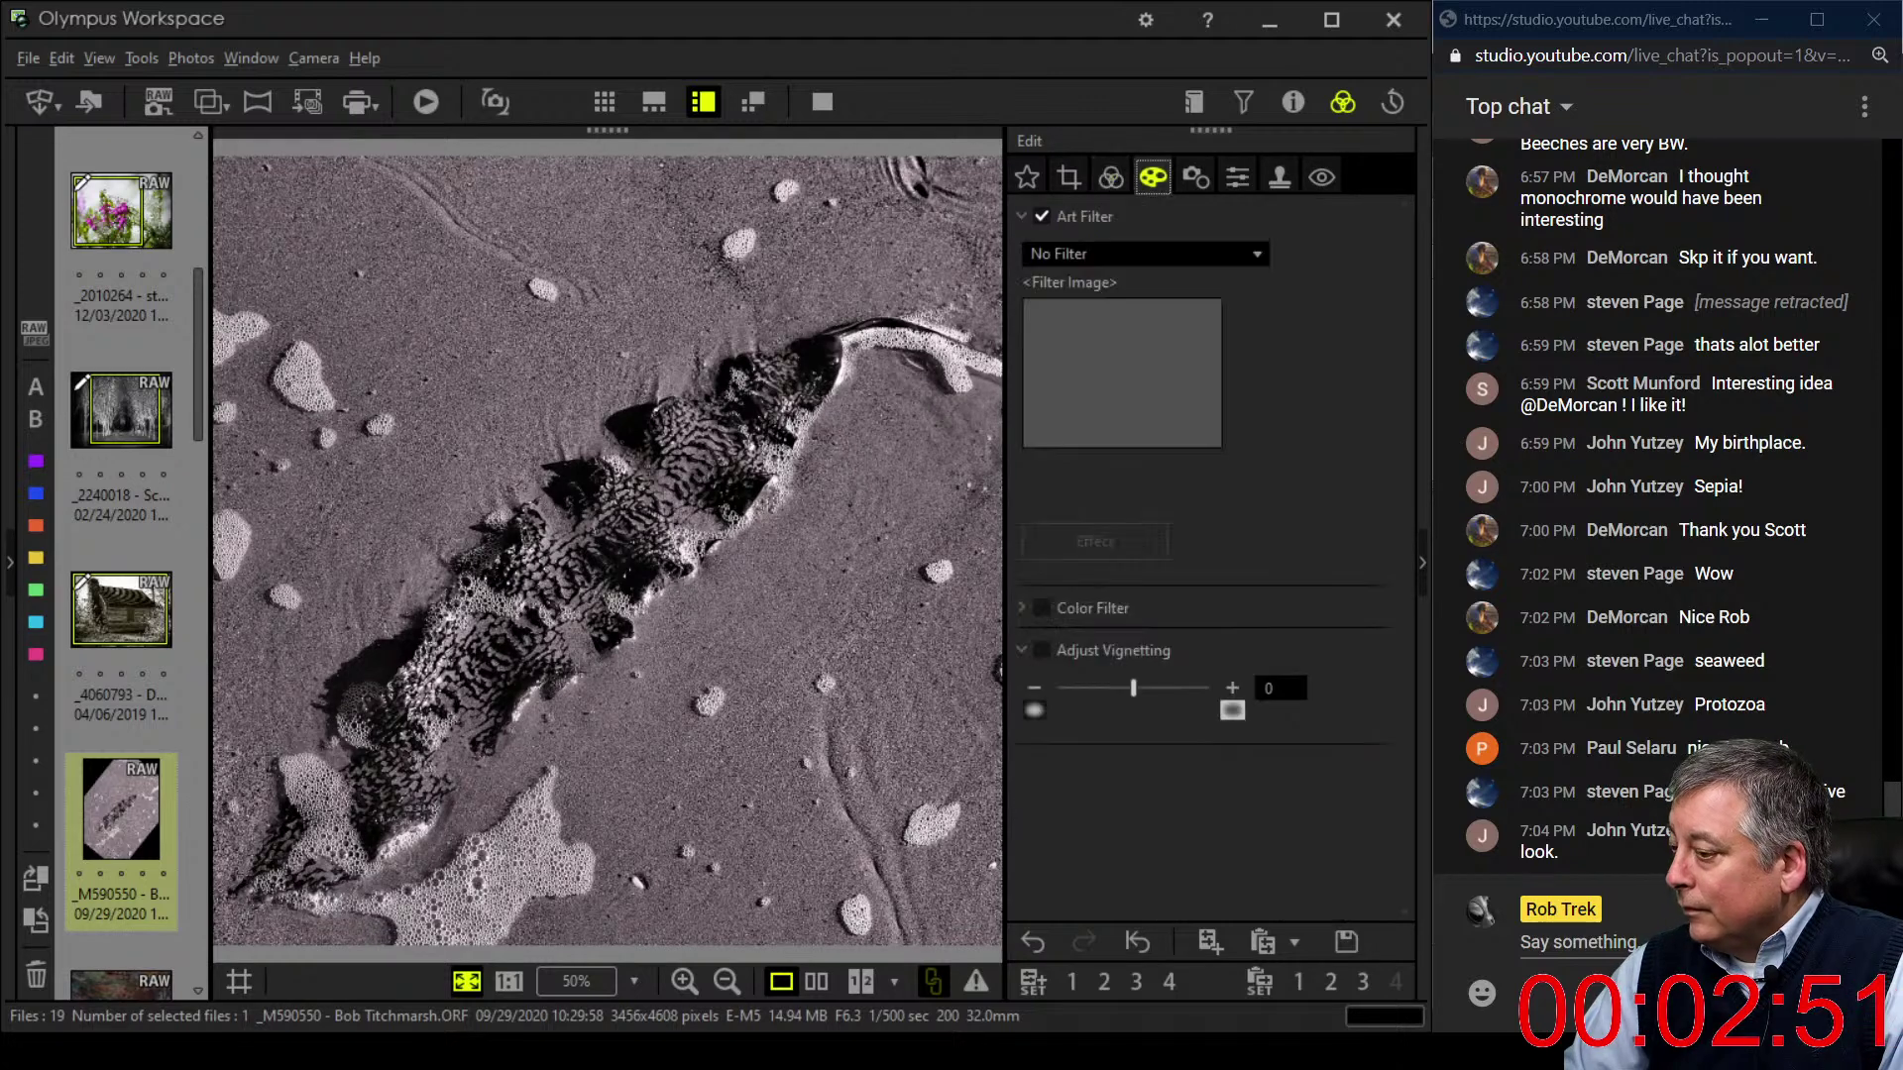
pyautogui.moveTo(1133, 688); pyautogui.dragTo(1112, 688)
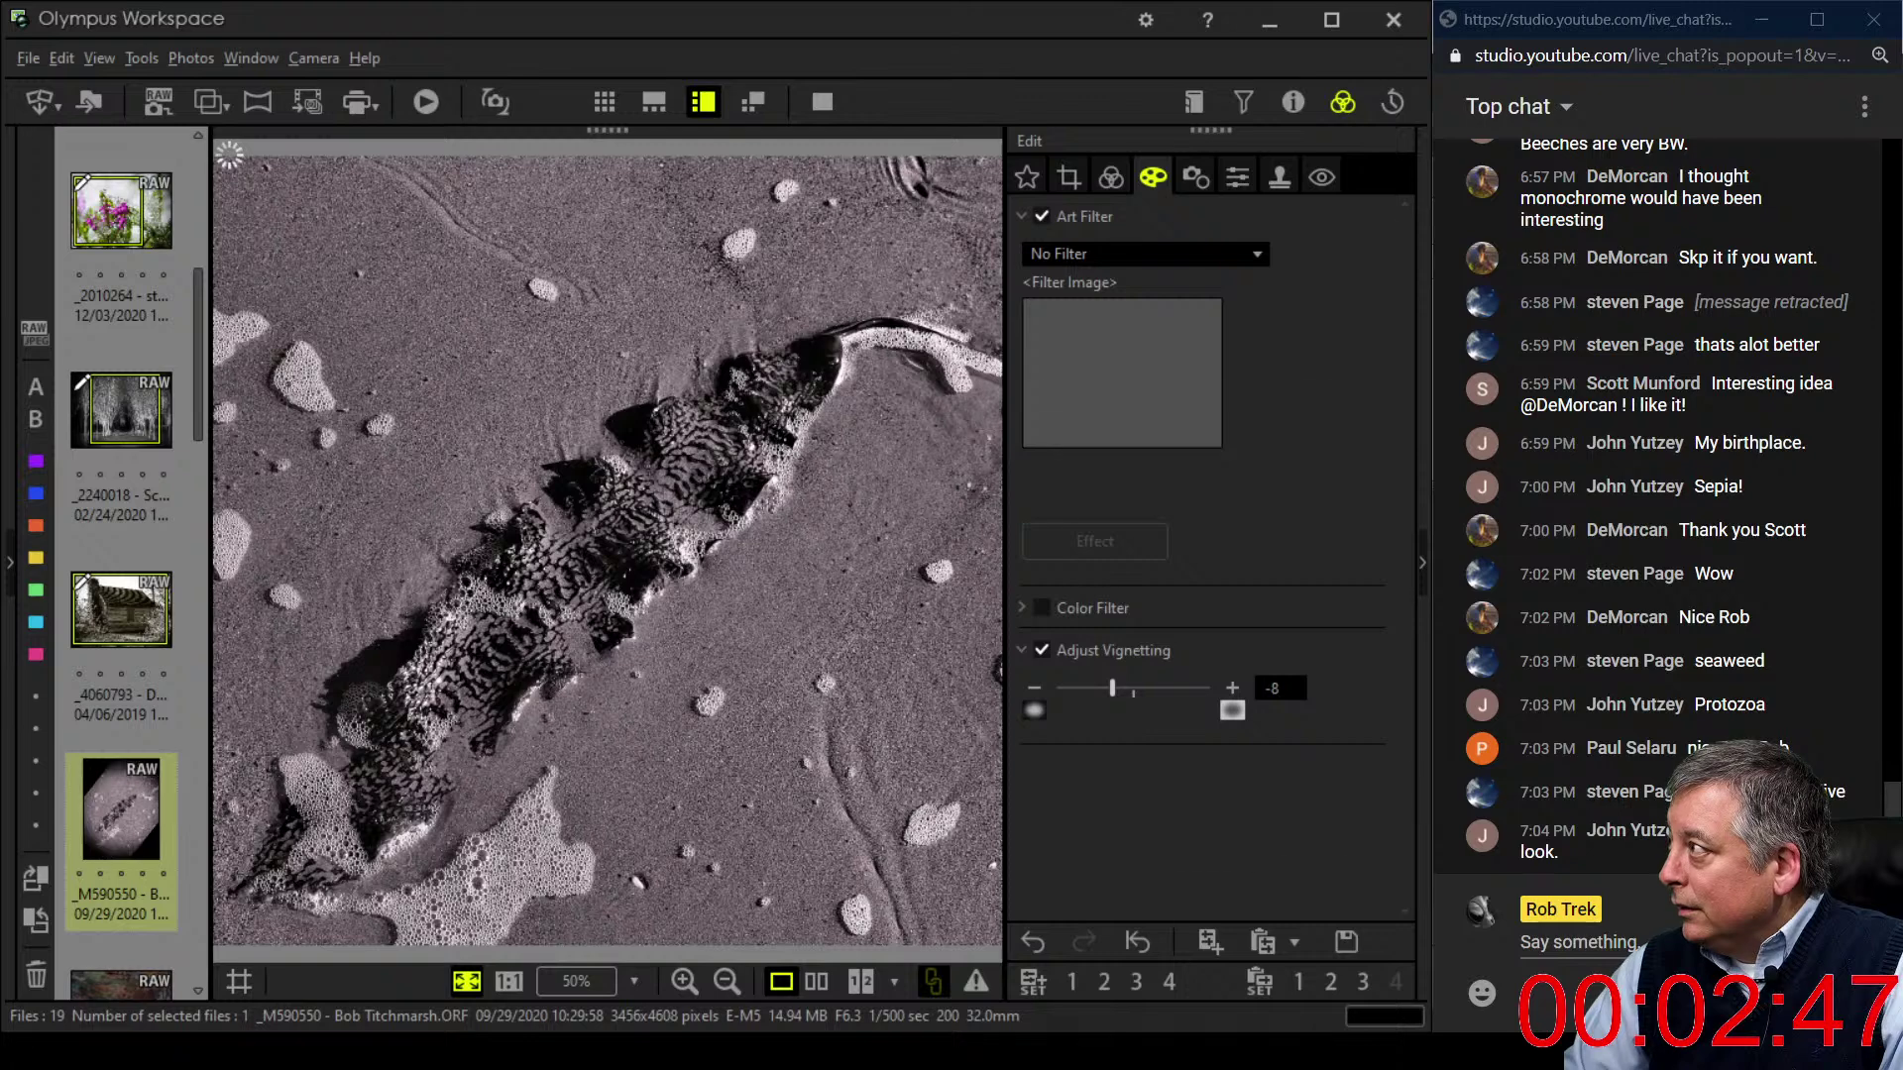
# - Set the photo's Gradation to AUTO
pyautogui.click(1112, 177)
pyautogui.scroll(-6, 1209, 555)
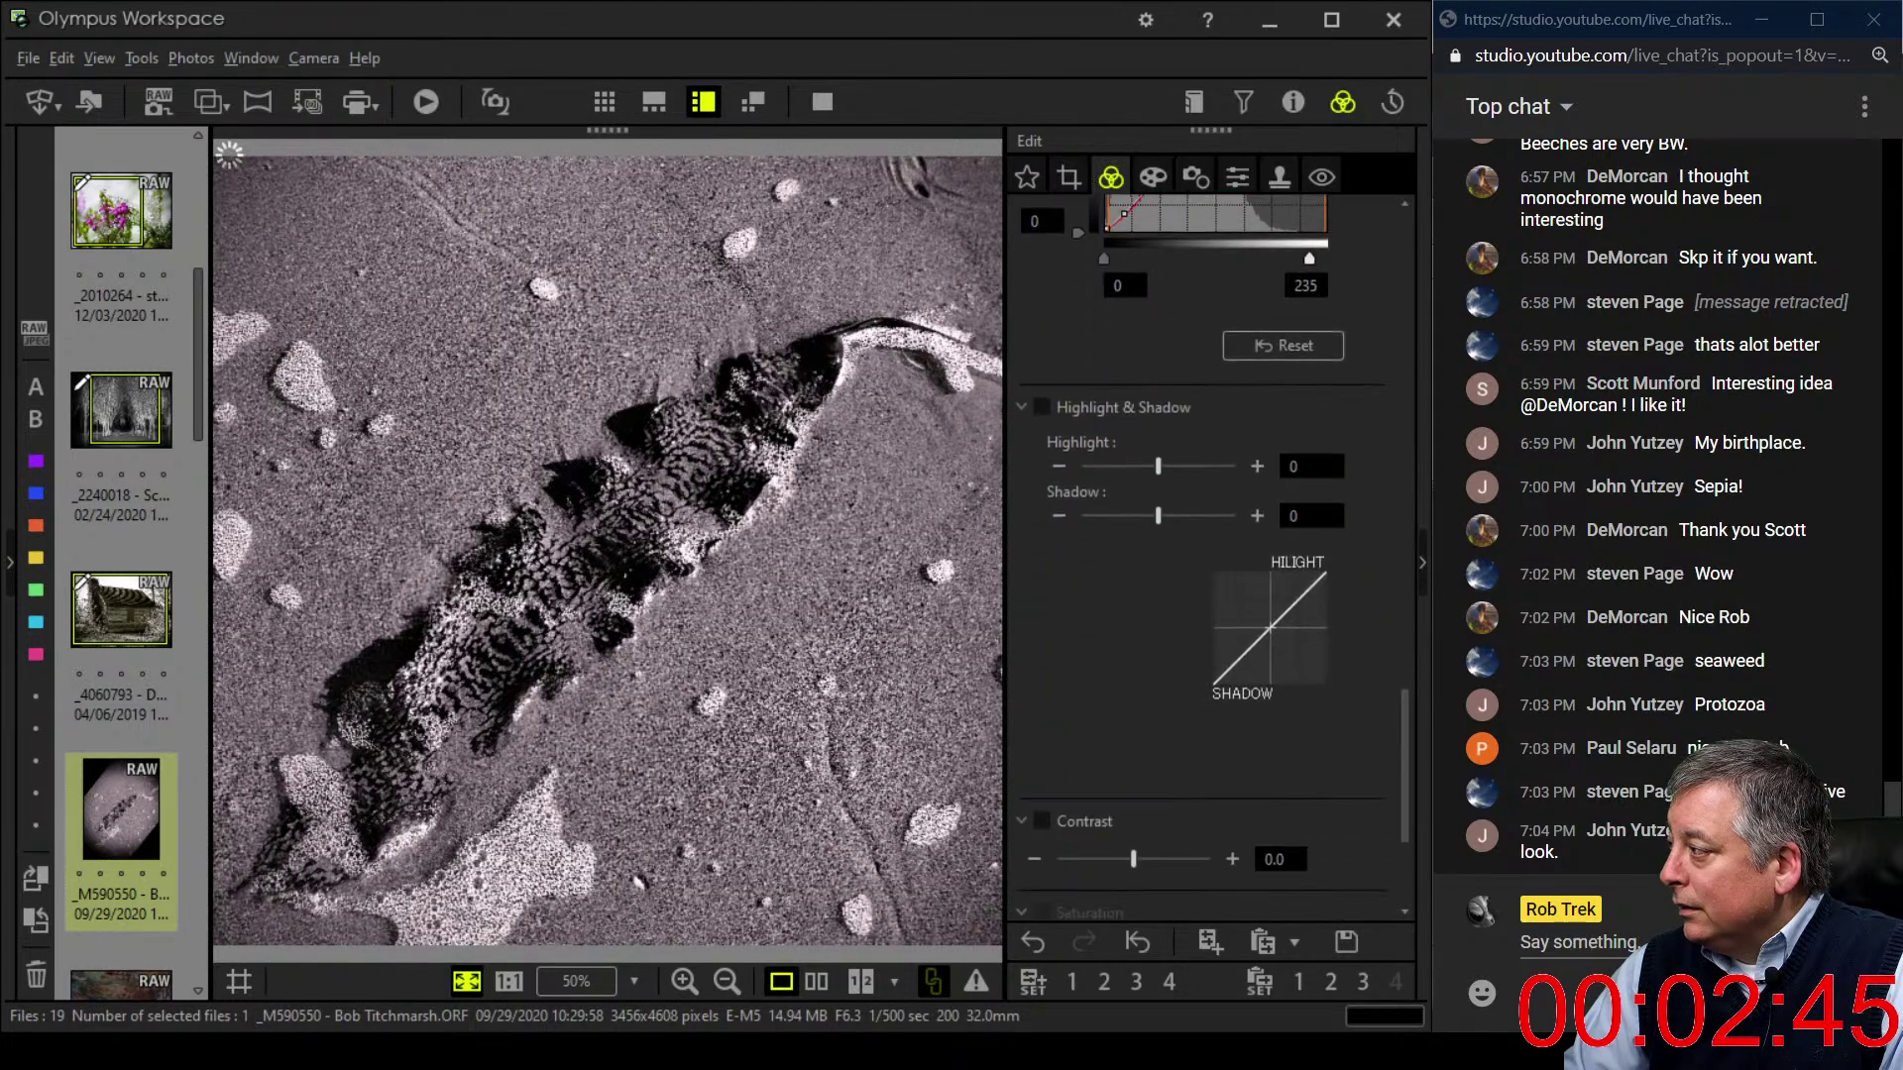
pyautogui.scroll(-1, 1209, 555)
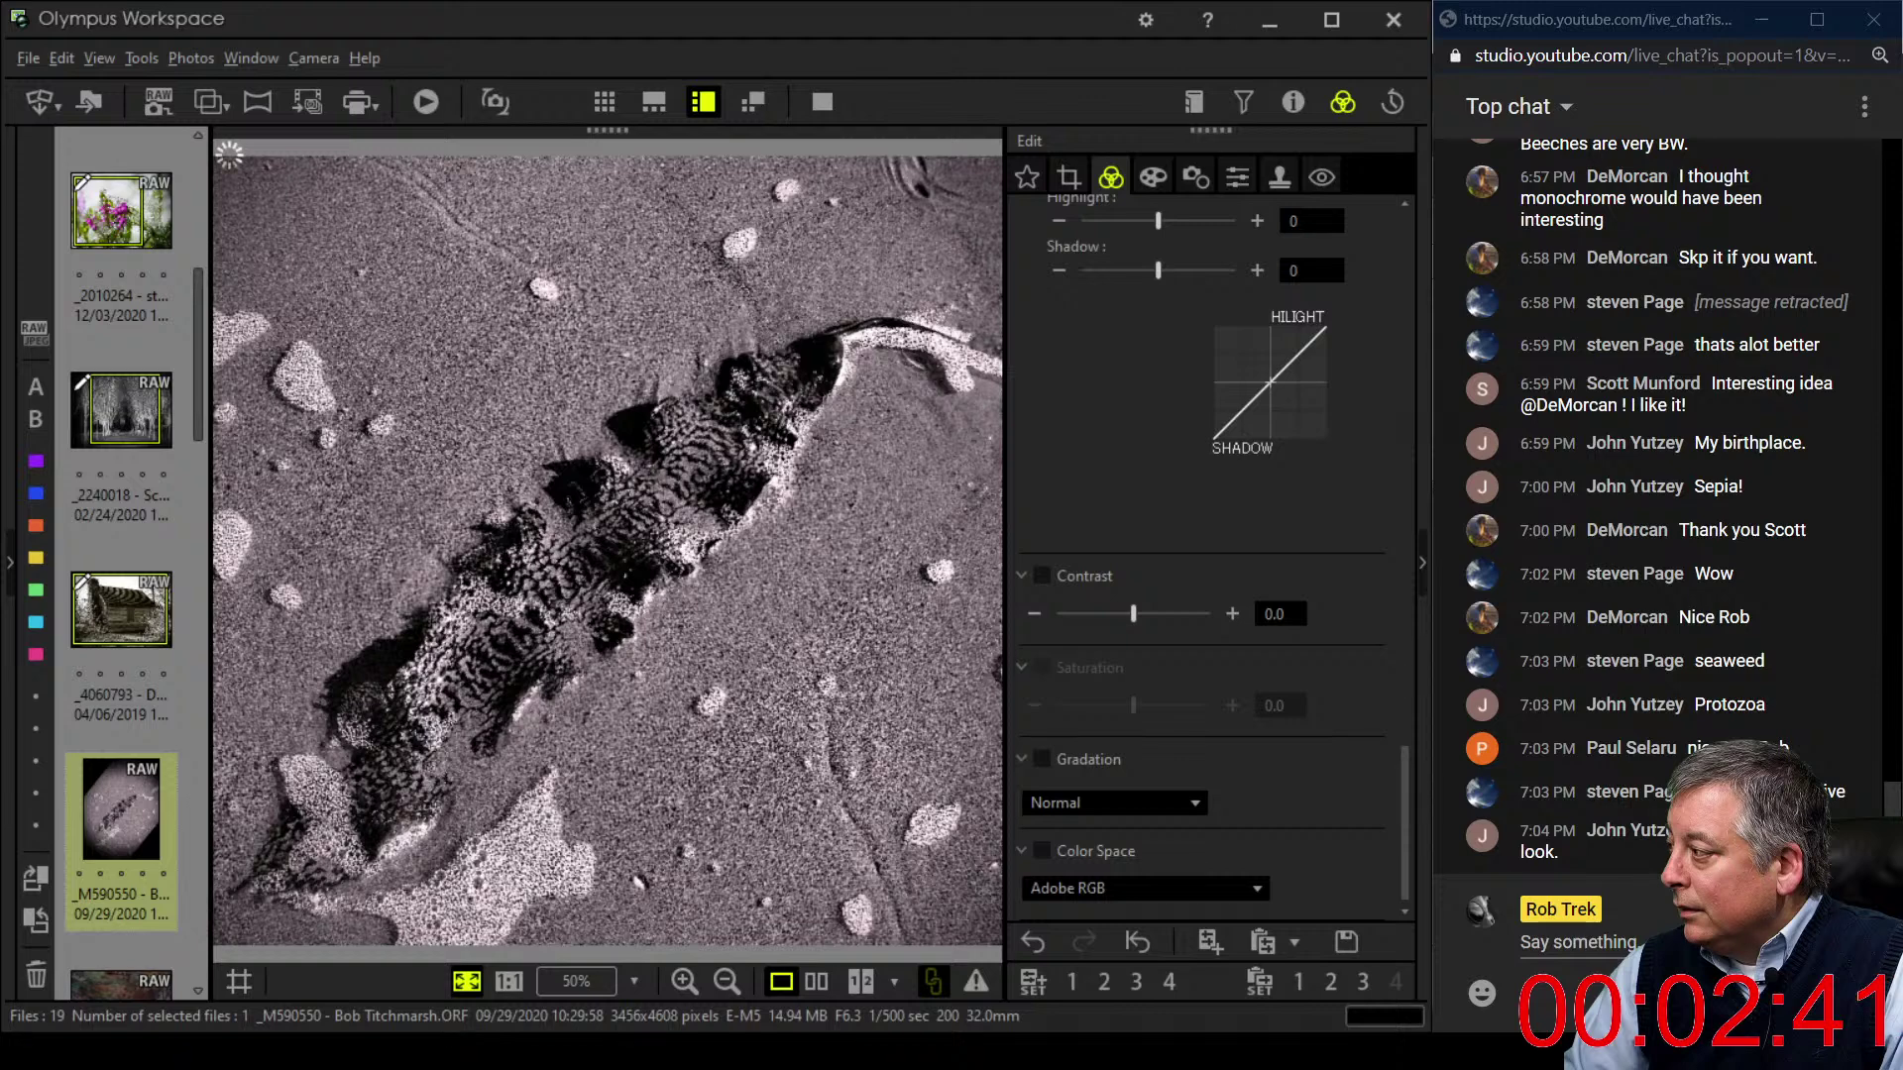
pyautogui.click(1111, 803)
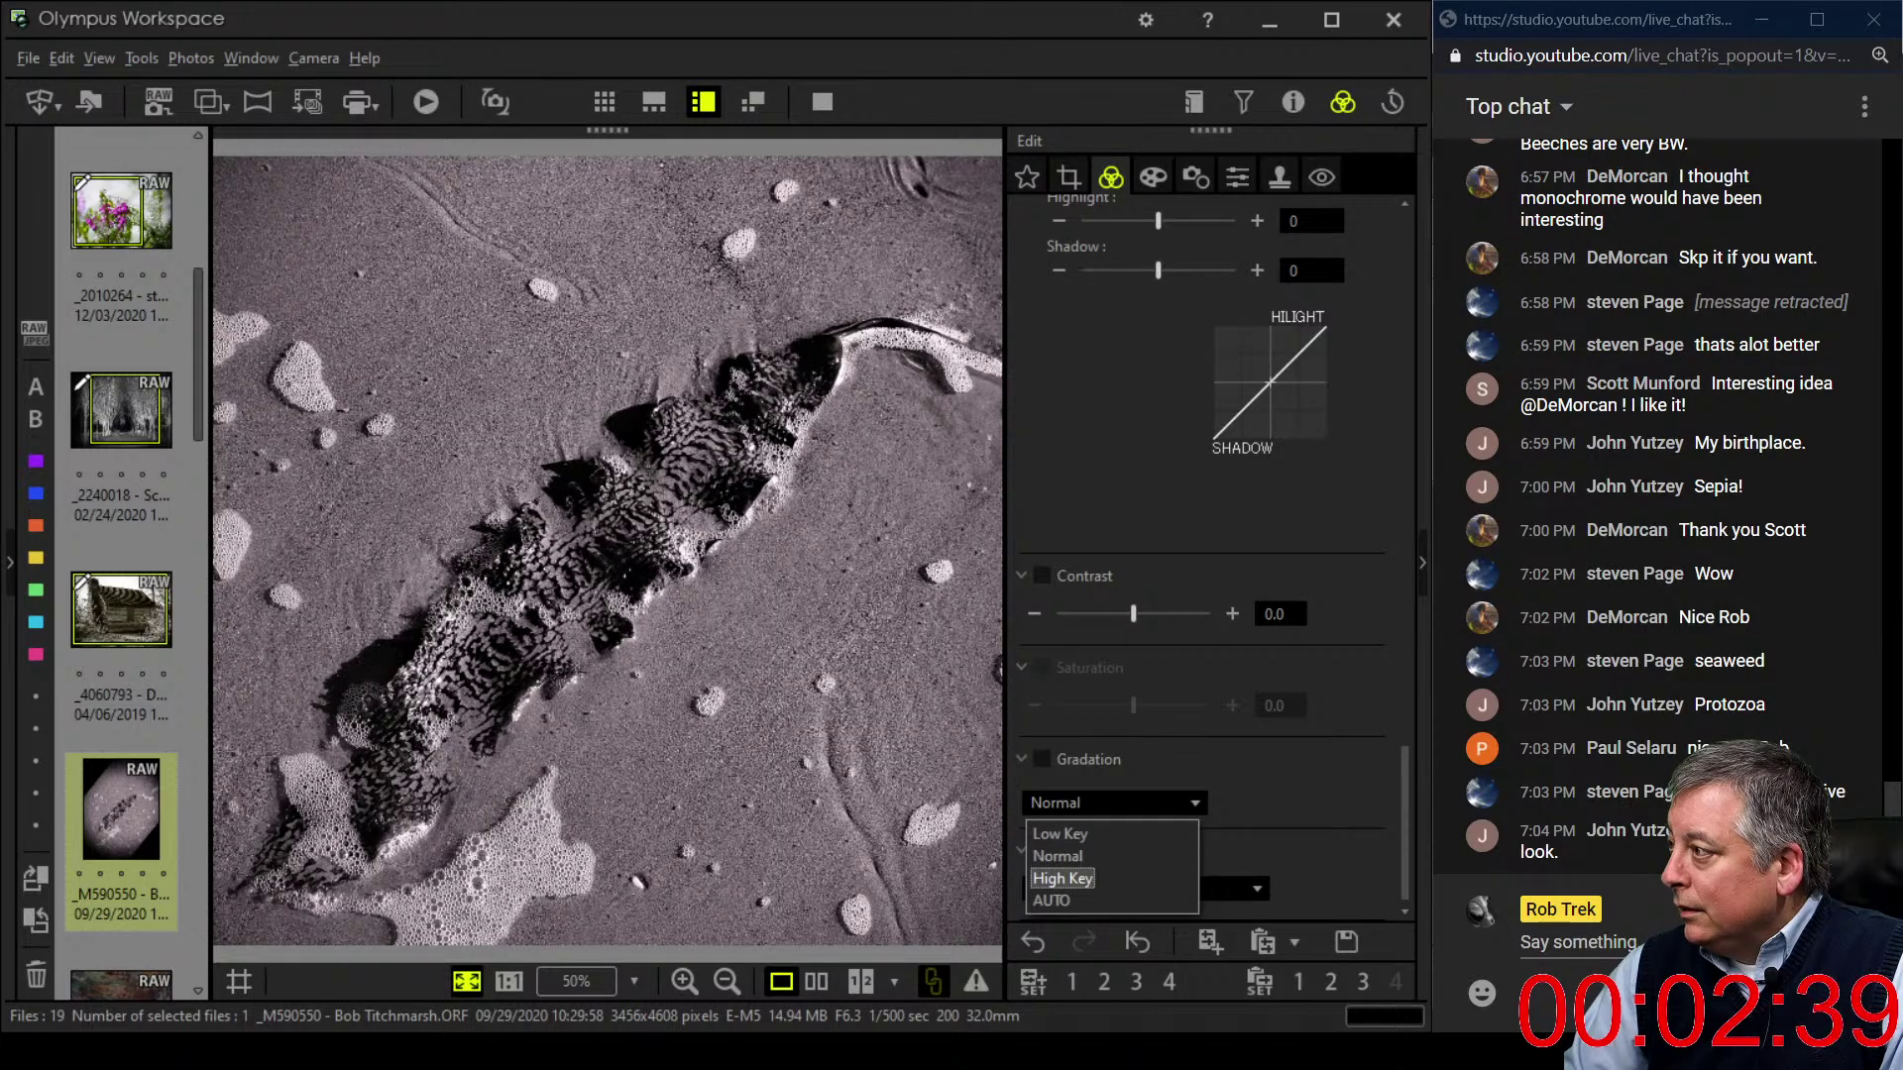
pyautogui.press('Down')
pyautogui.press('Return')
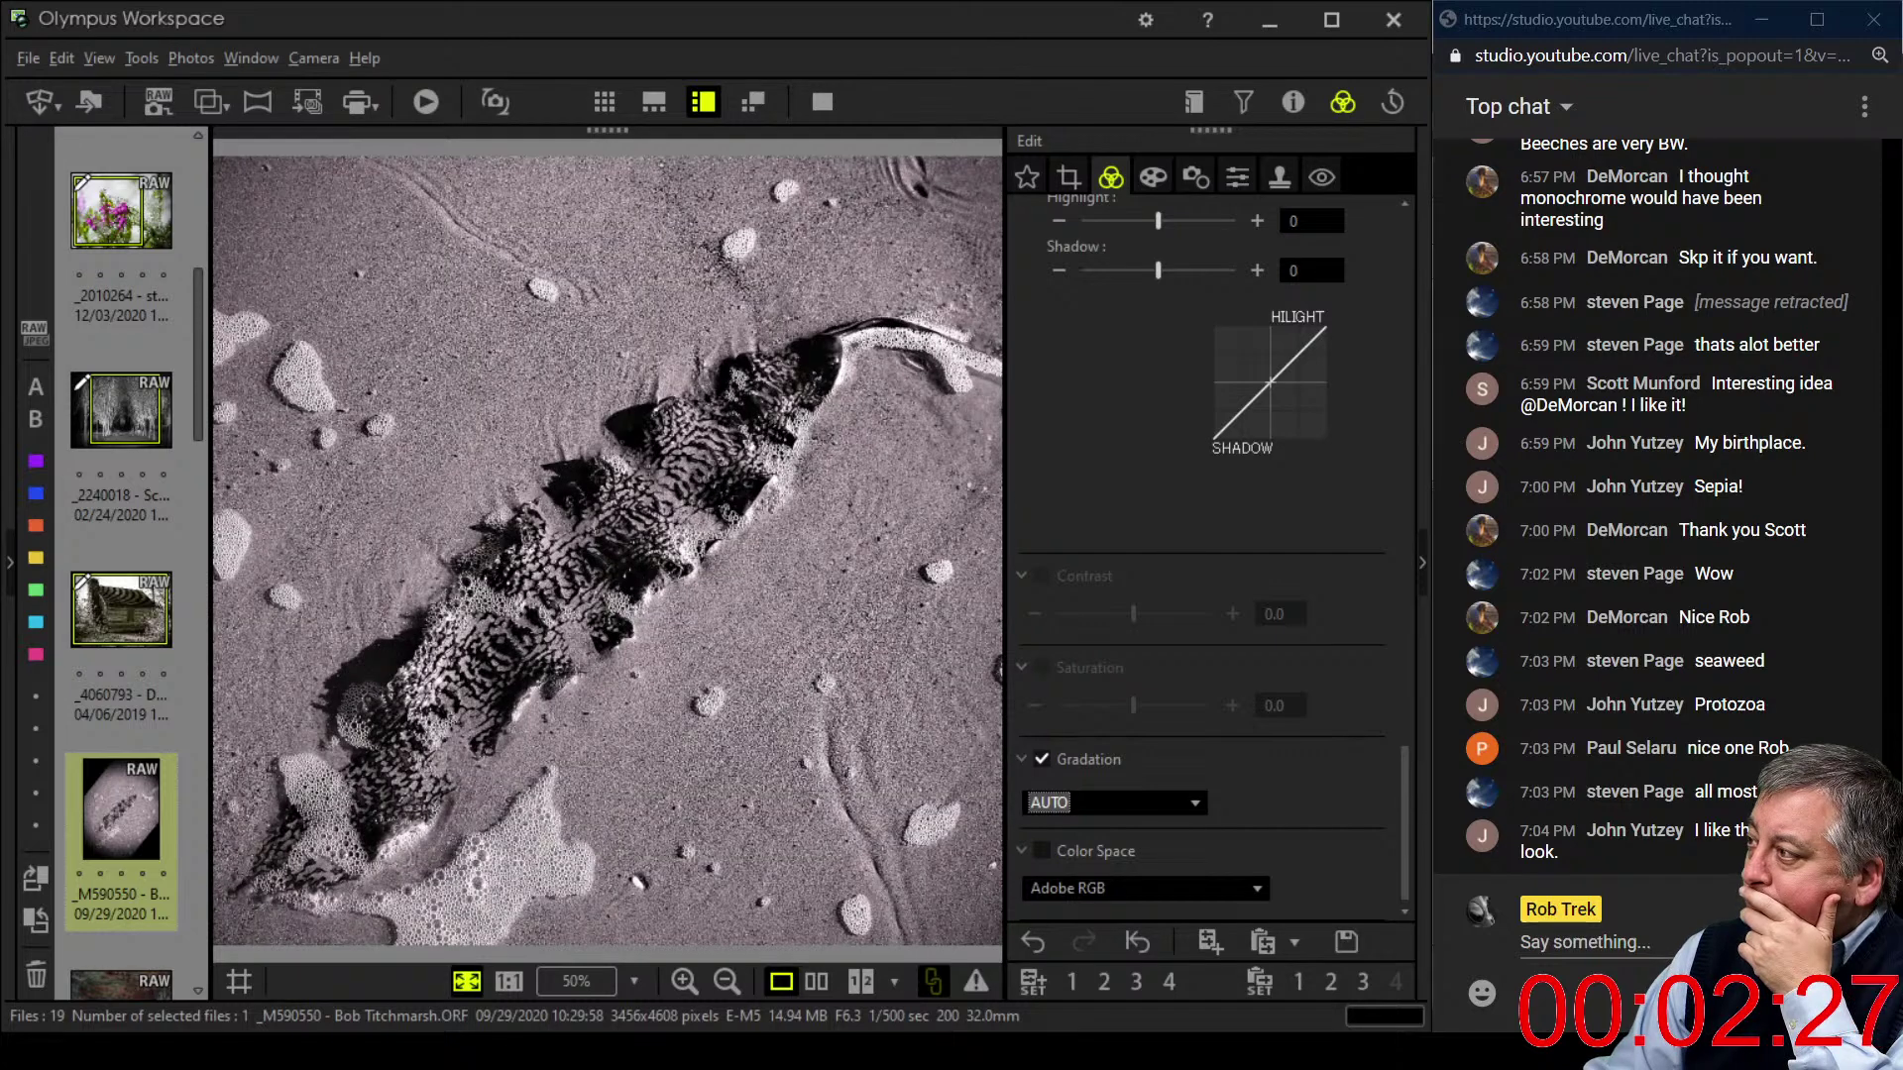
# - Reshape the RGB tone curve by lifting the midtones, anchoring the shadows near the baseline, and setting the white input level to 255
pyautogui.scroll(5, 1209, 545)
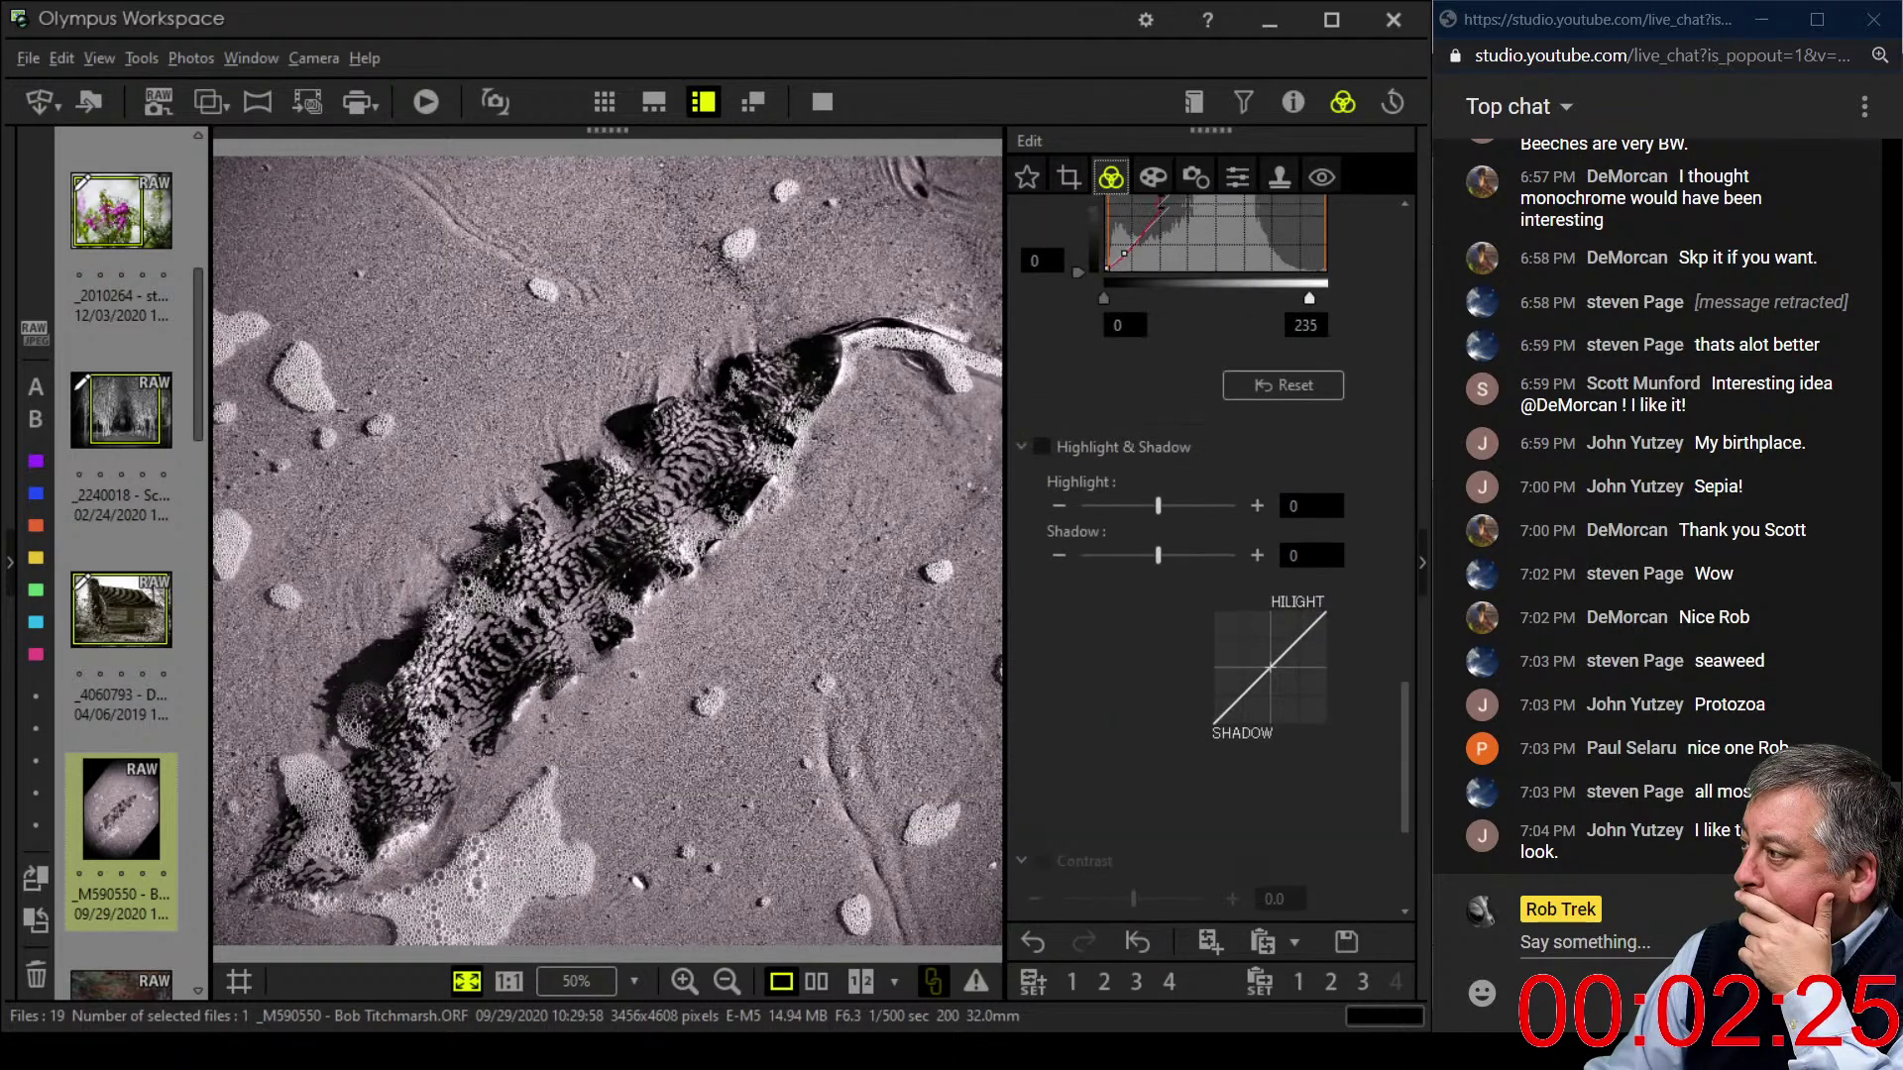
pyautogui.scroll(3, 1209, 545)
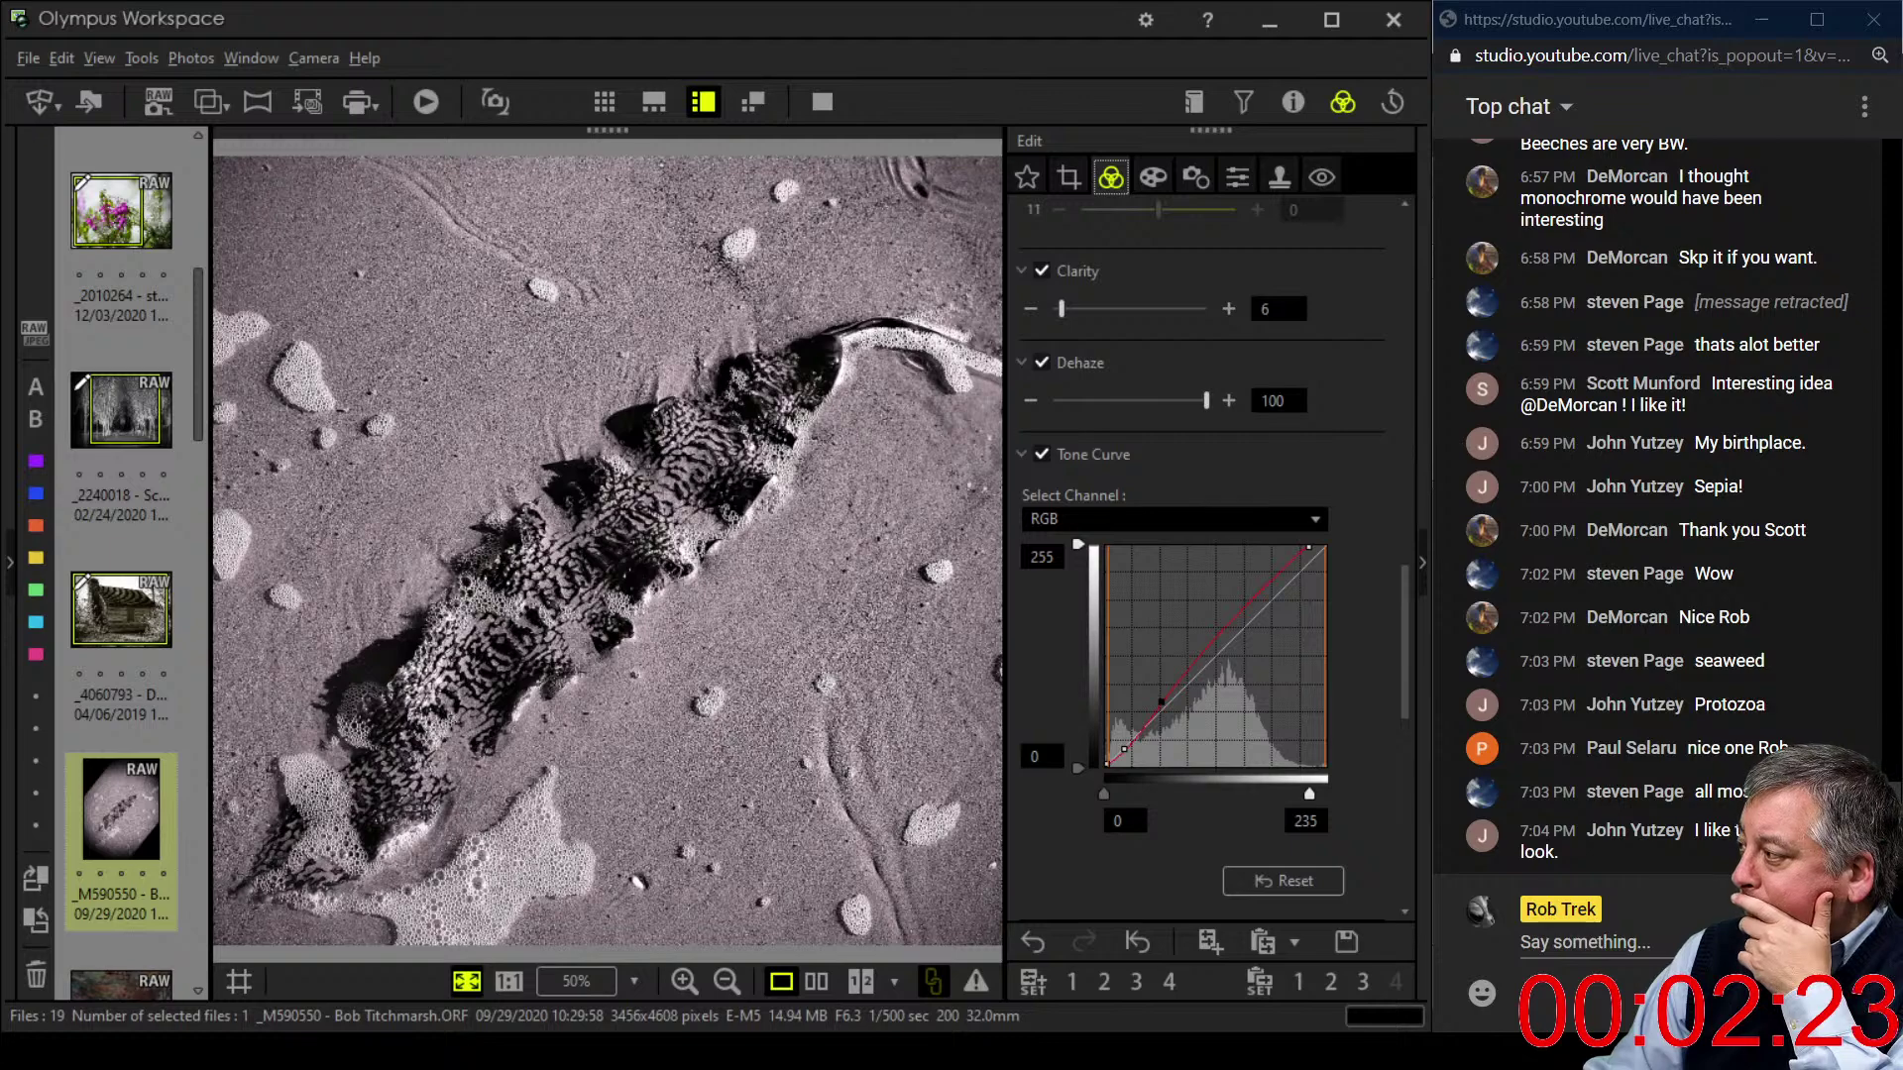
pyautogui.moveTo(1122, 752); pyautogui.dragTo(1208, 642)
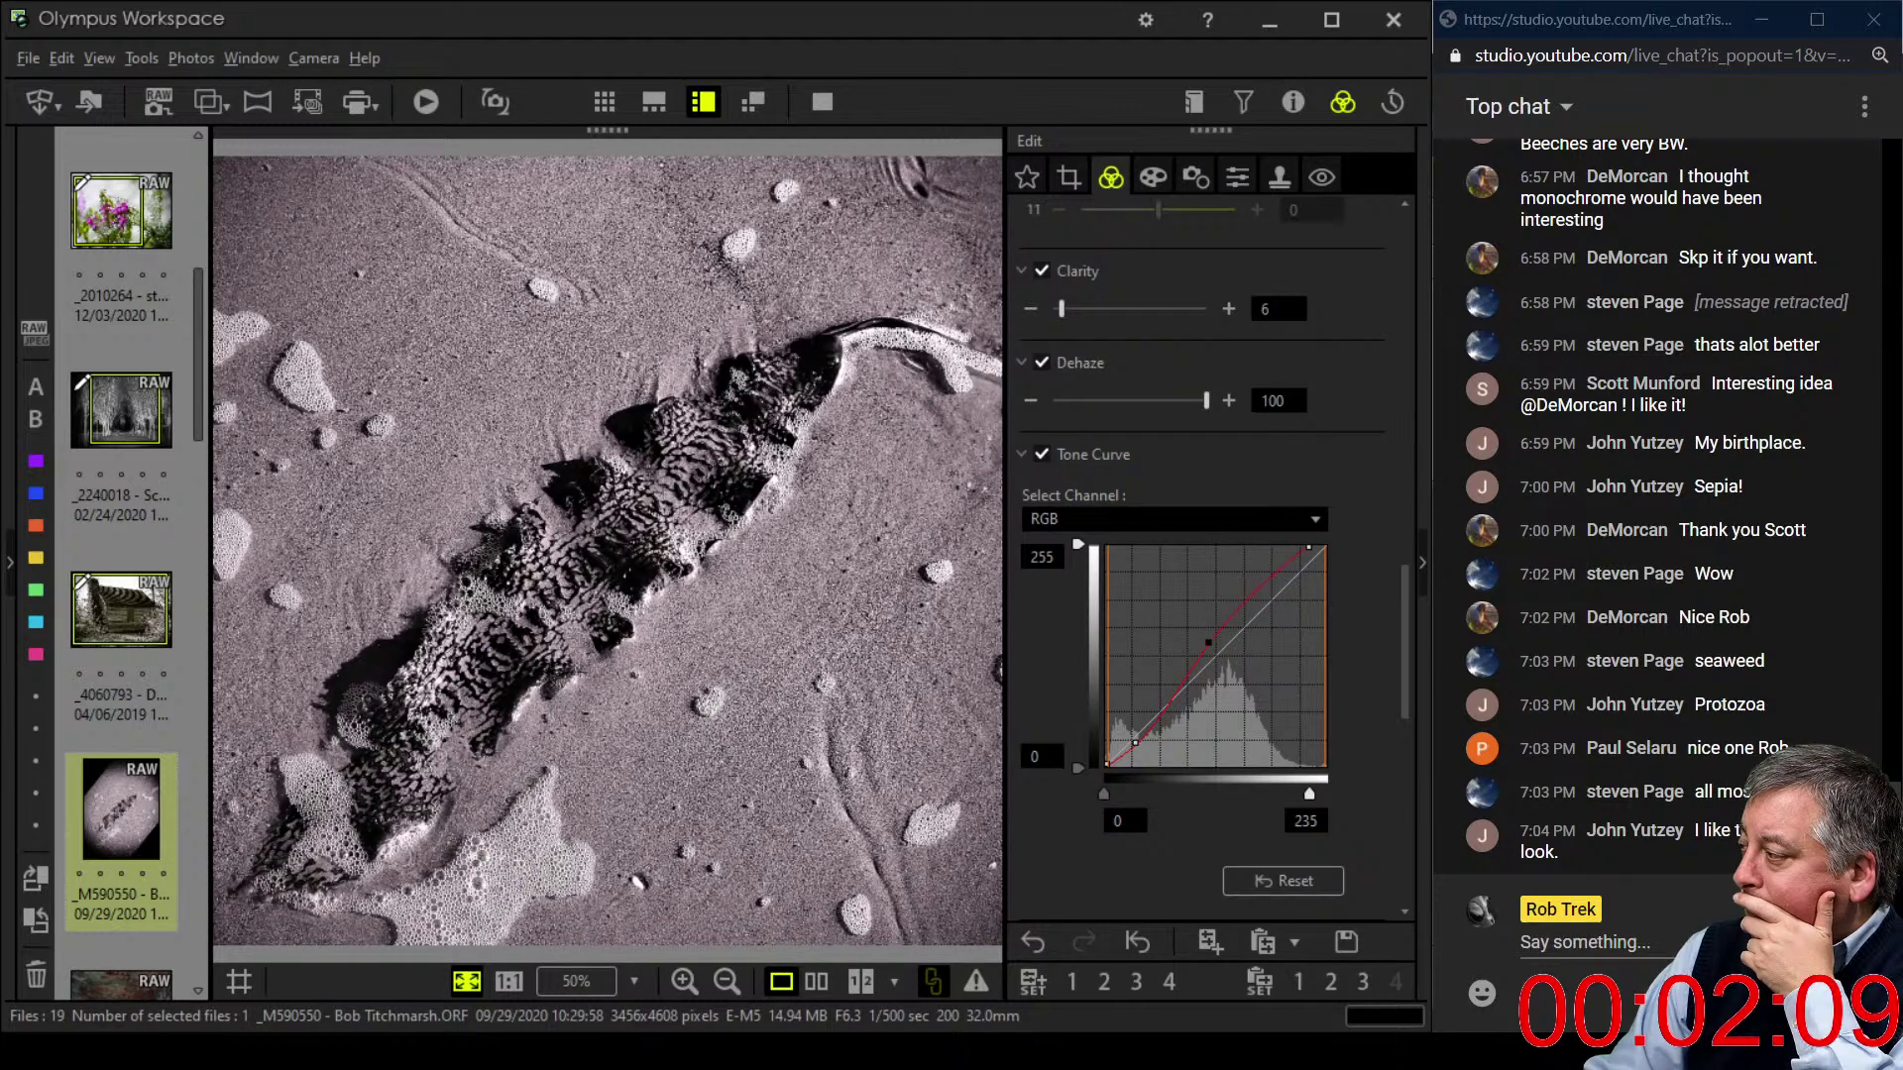
pyautogui.moveTo(1135, 742); pyautogui.dragTo(1137, 739)
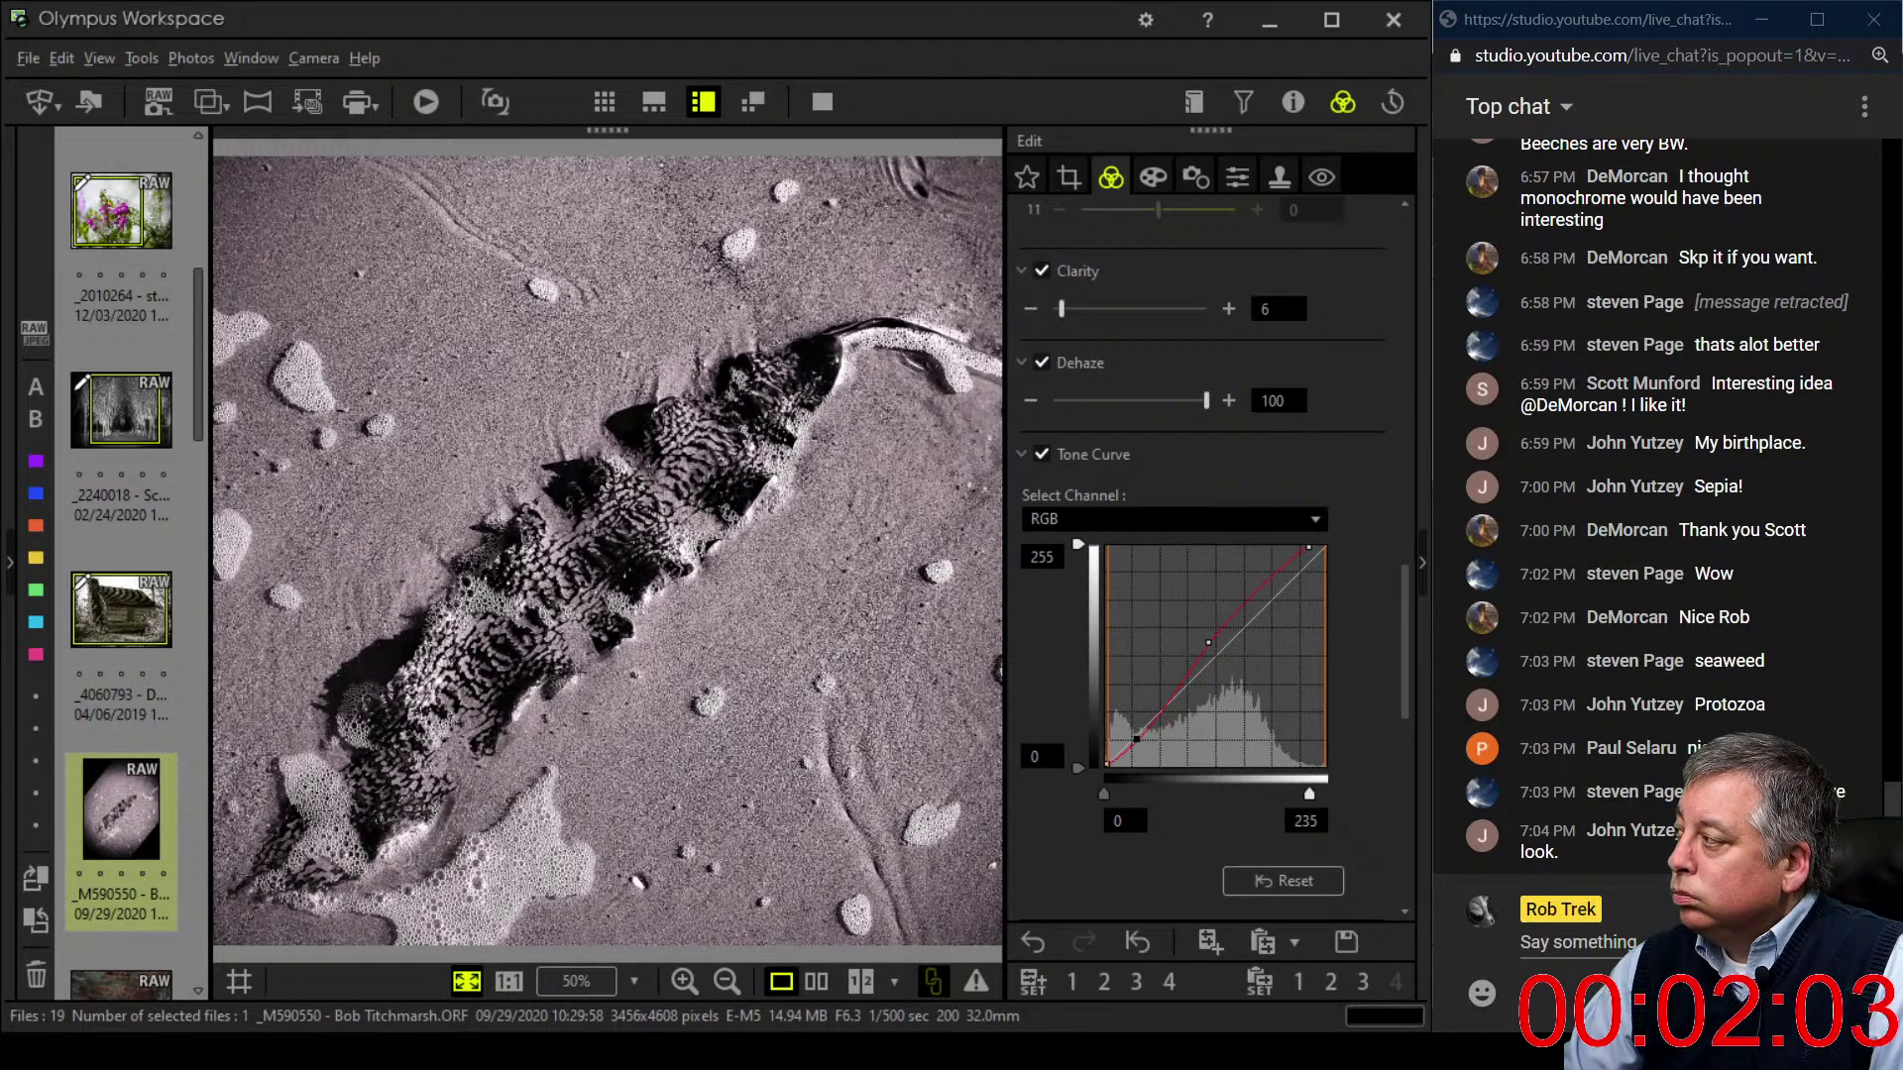
pyautogui.moveTo(1309, 794)
pyautogui.mouseDown()
pyautogui.moveTo(1244, 794)
pyautogui.moveTo(1328, 794)
pyautogui.mouseUp()
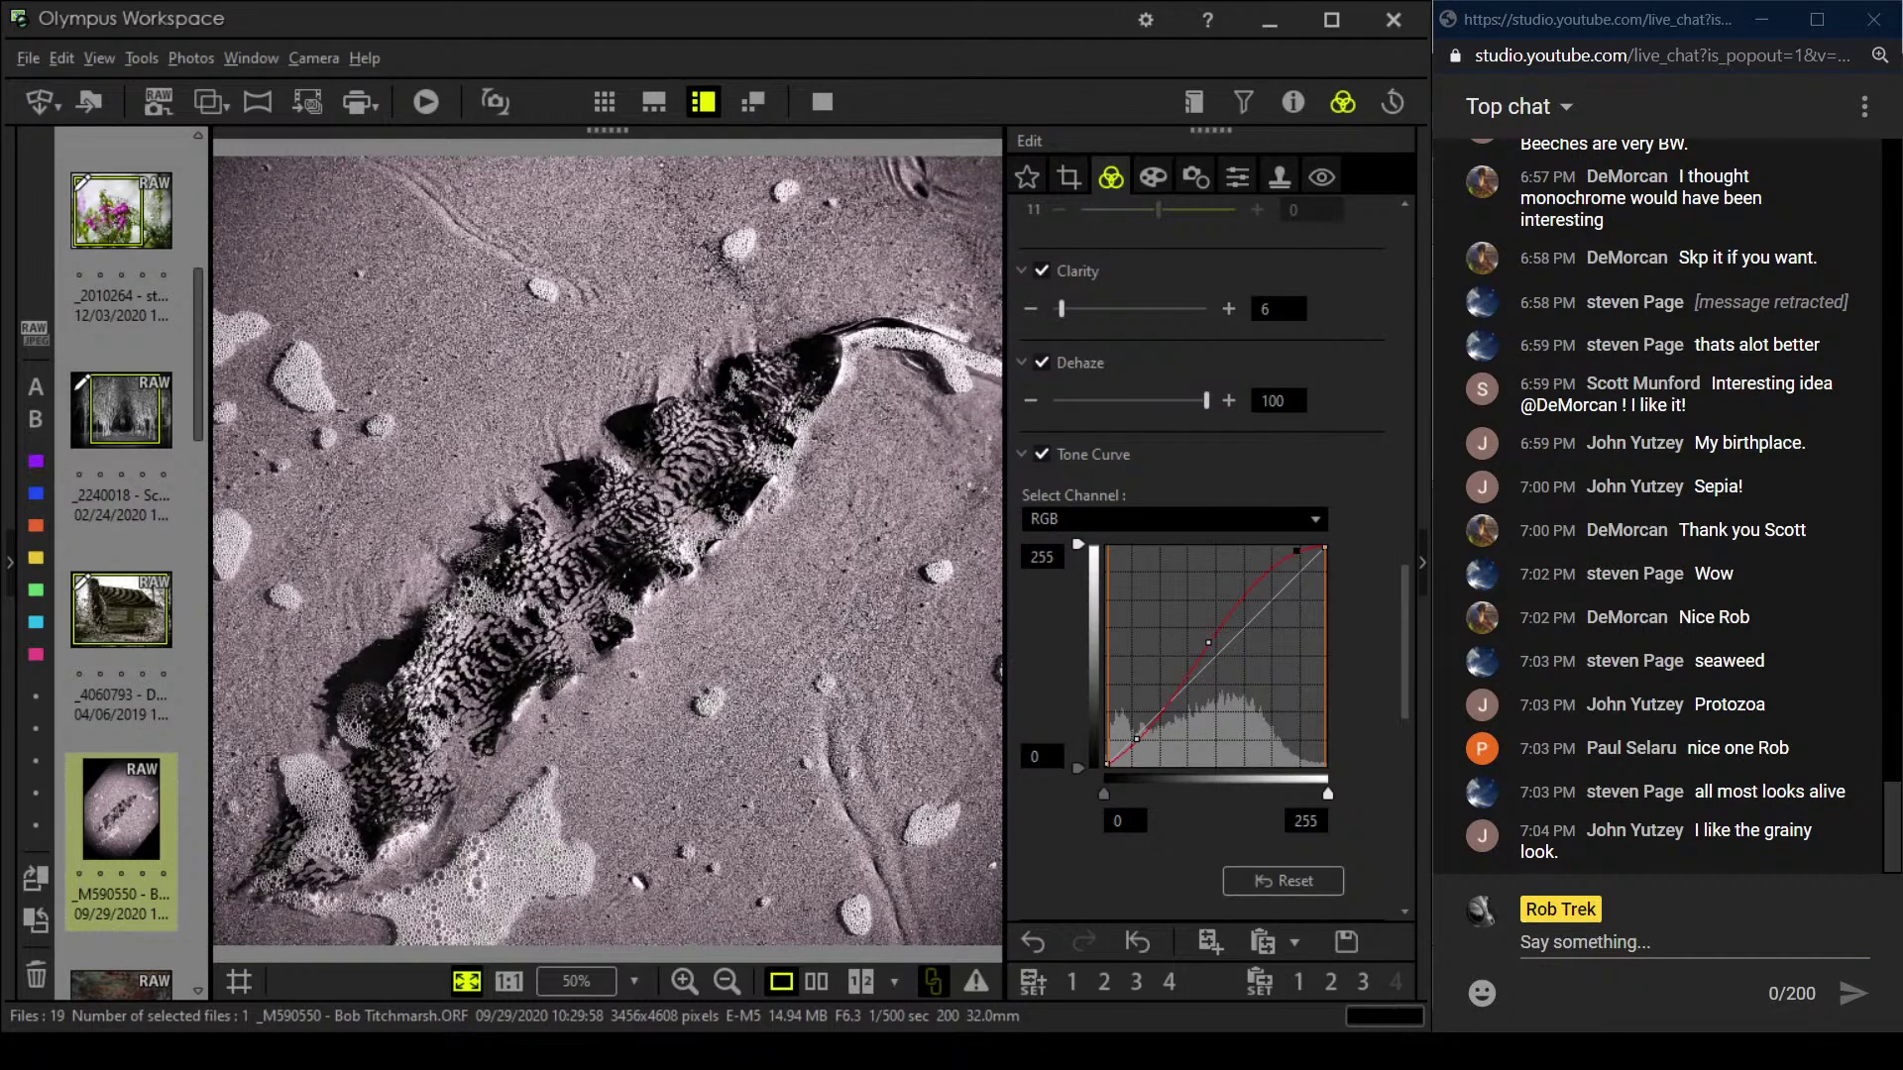
# - Show the original and edited photo side by side and set the Monotone picture mode's B&W filter to G:Green
pyautogui.click(816, 982)
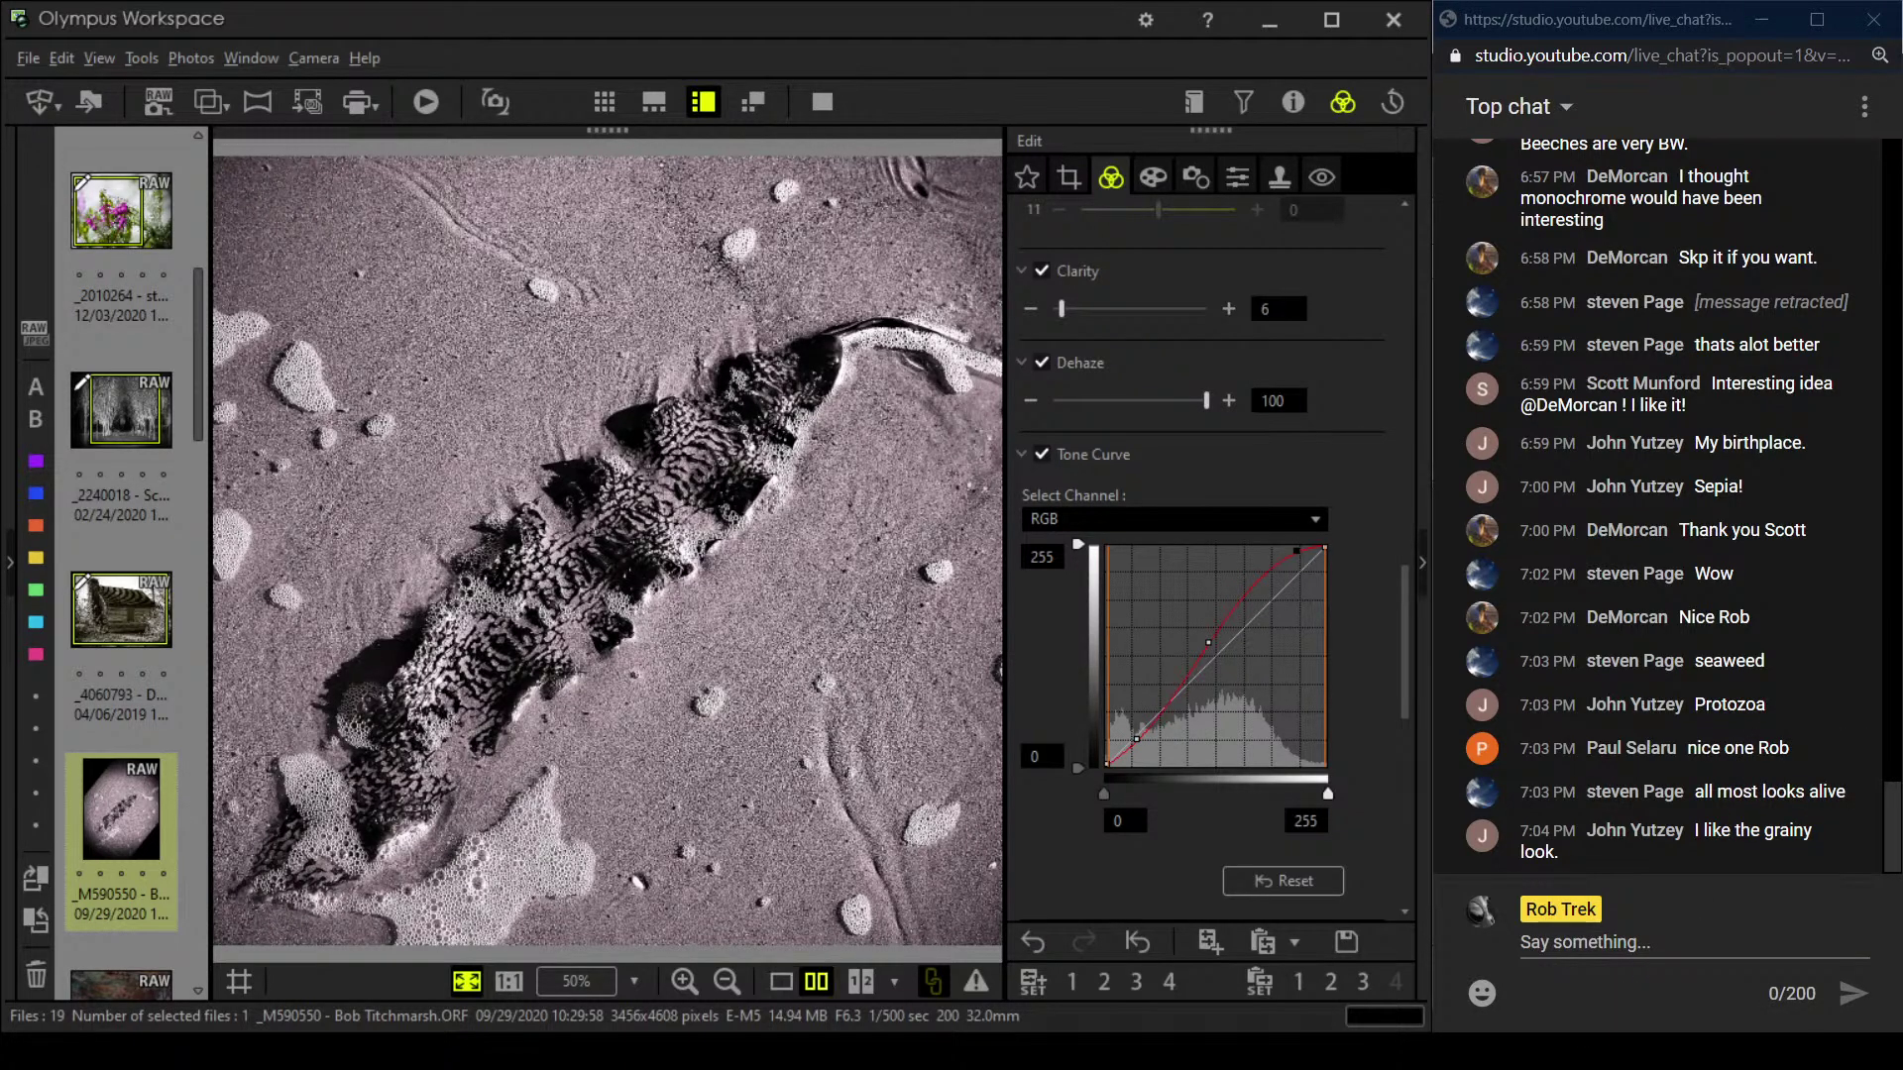
pyautogui.press('F11')
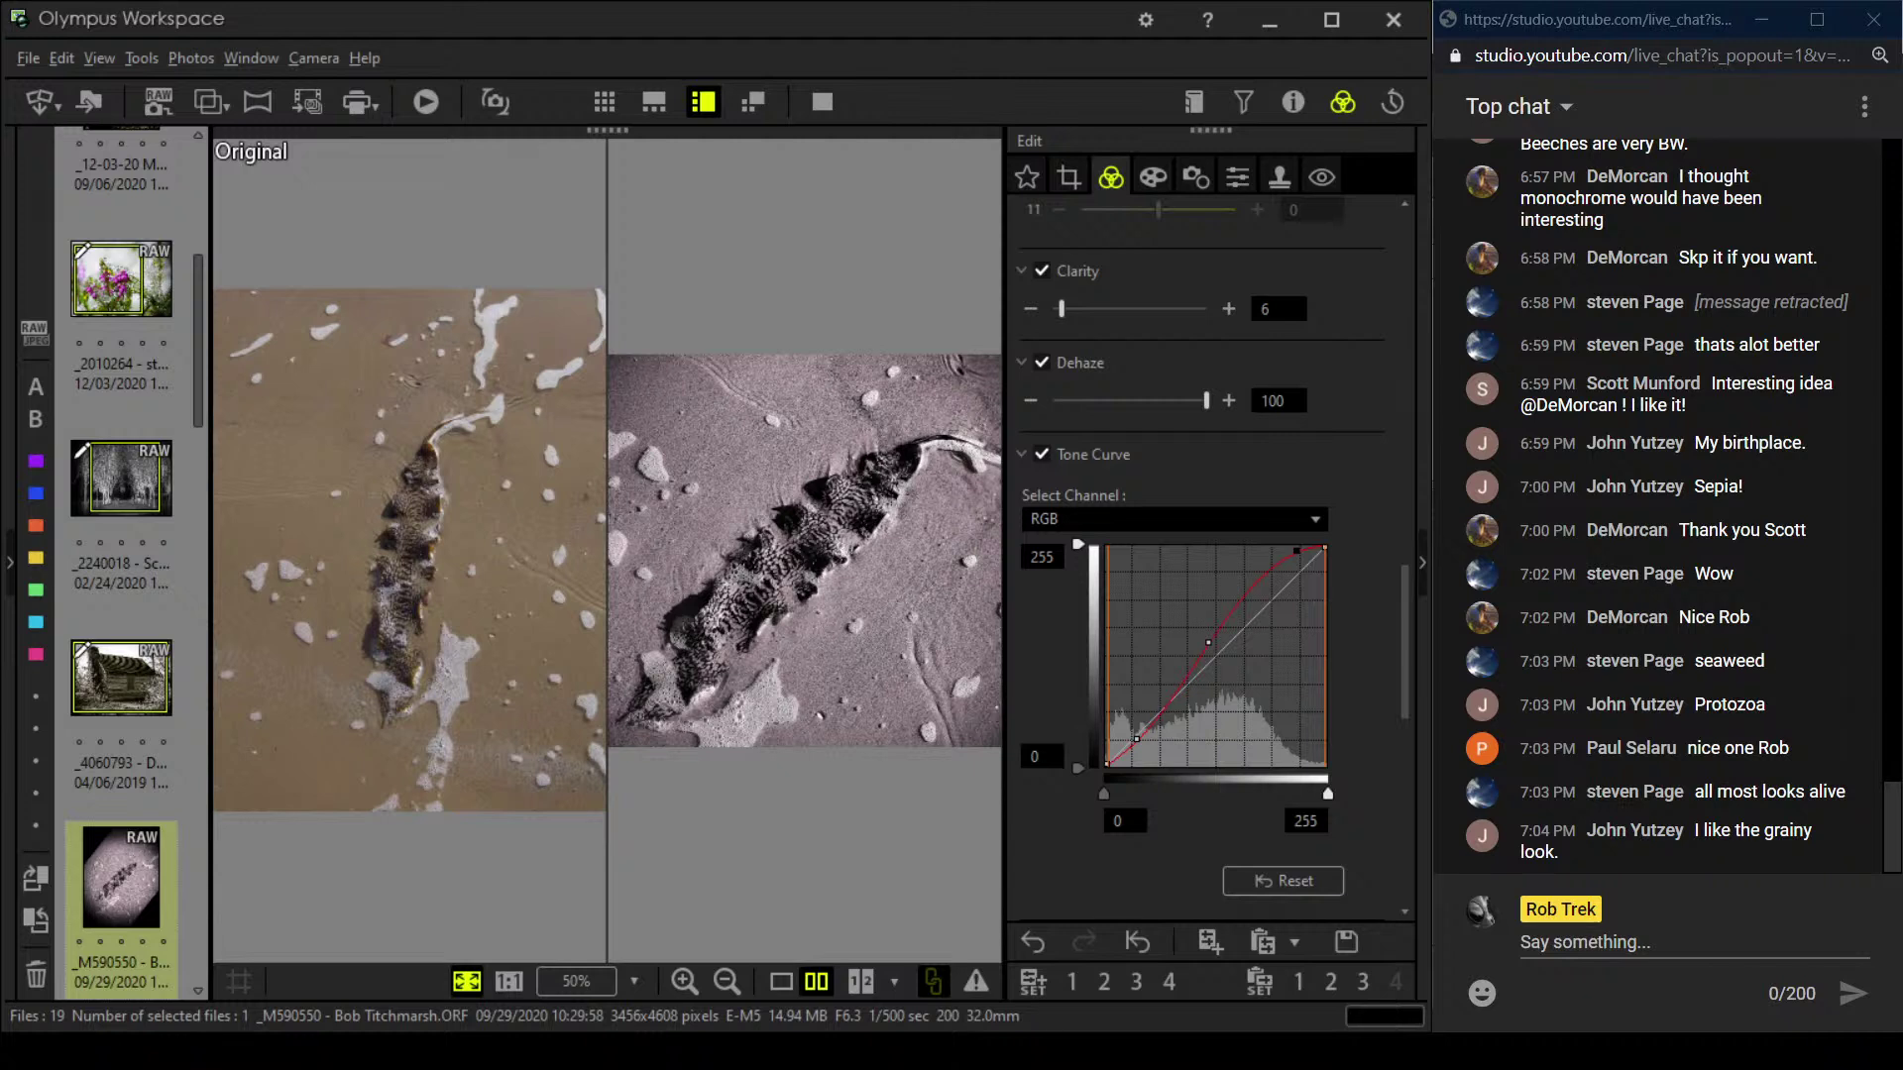
pyautogui.scroll(10, 1354, 819)
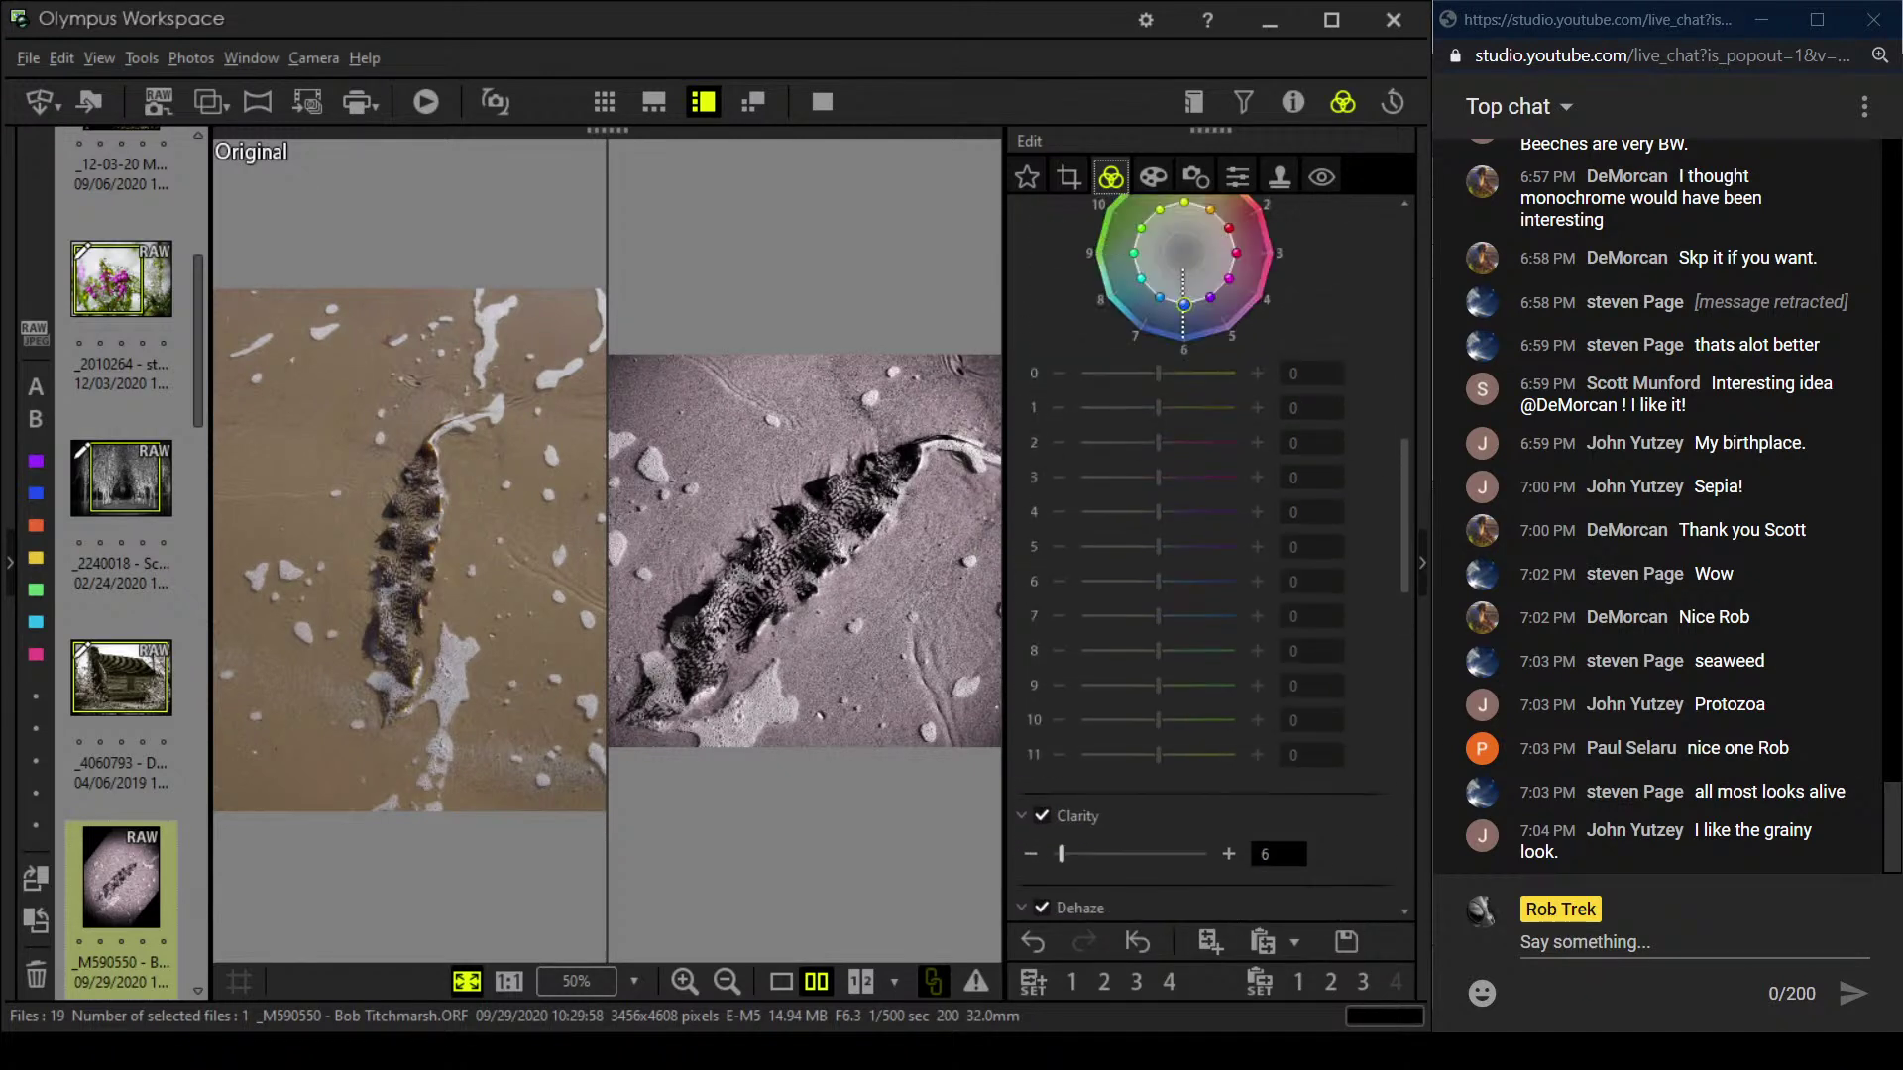
pyautogui.click(1257, 507)
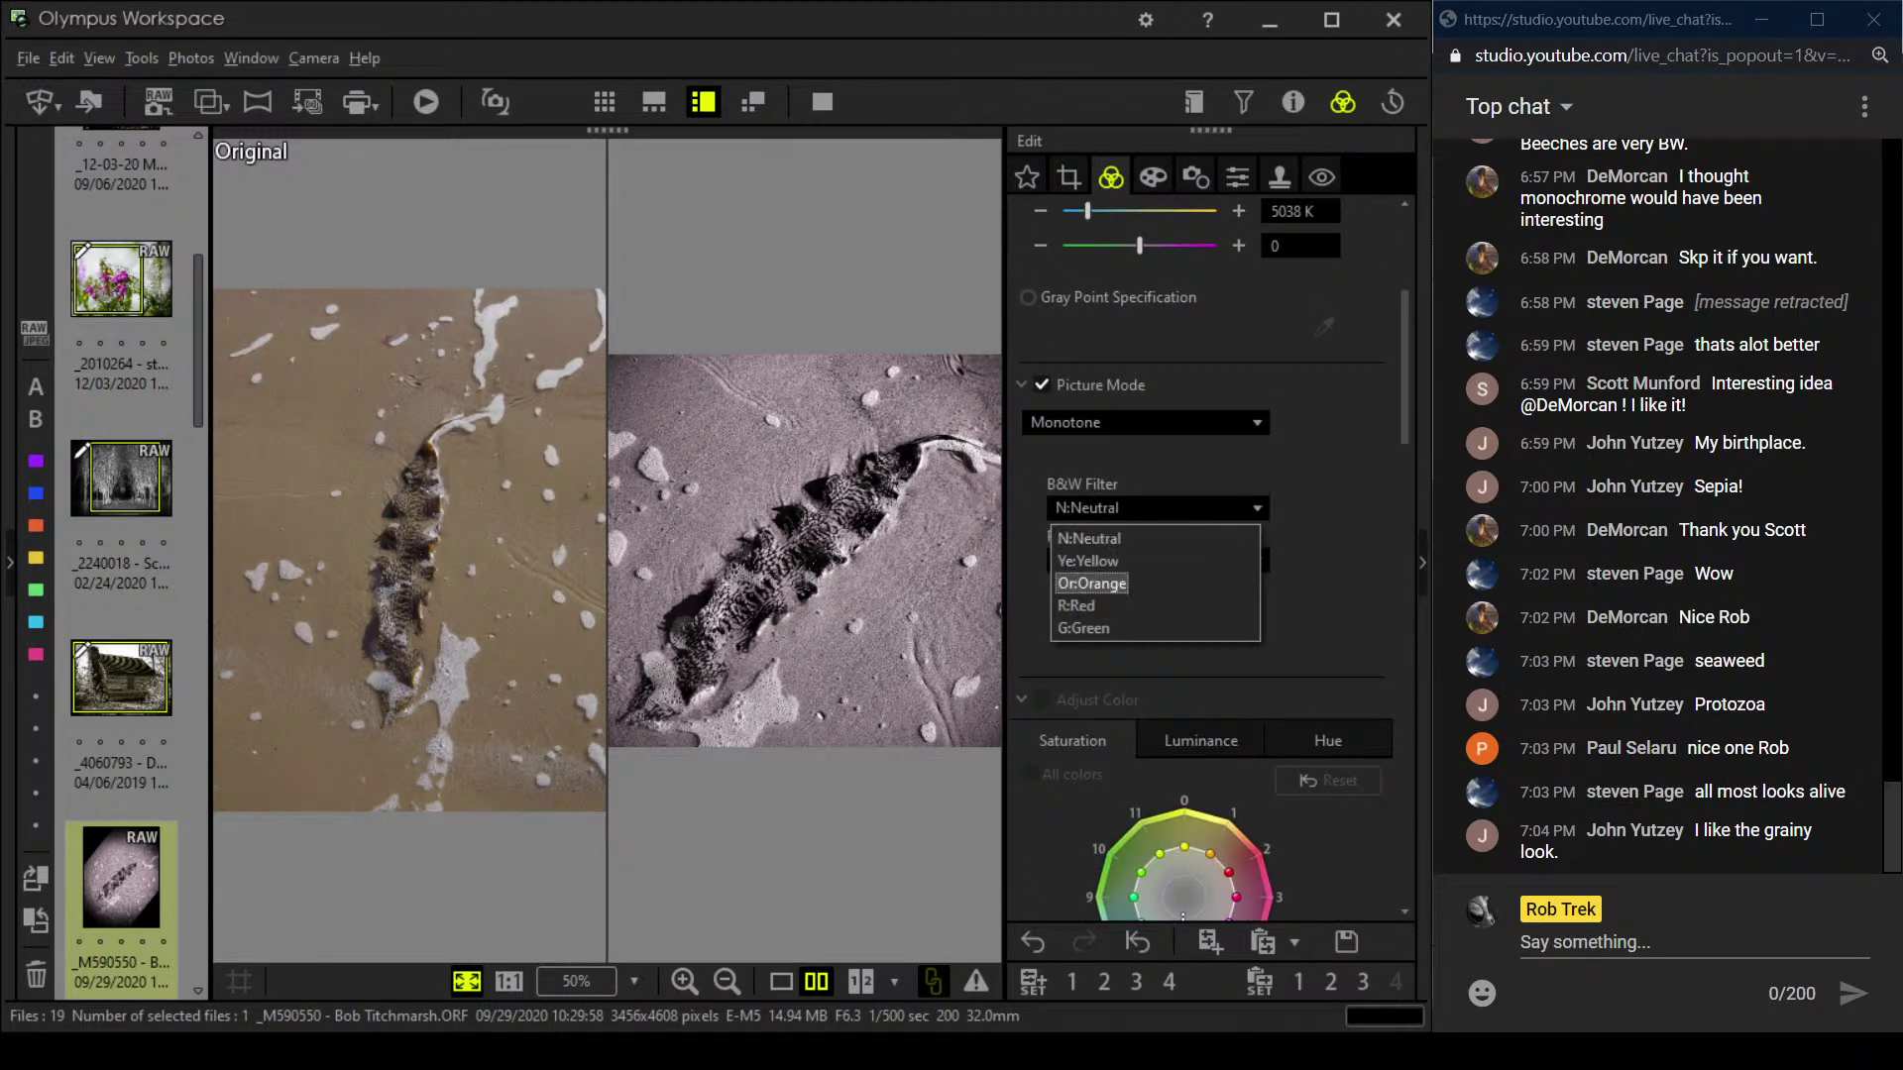
pyautogui.click(1086, 631)
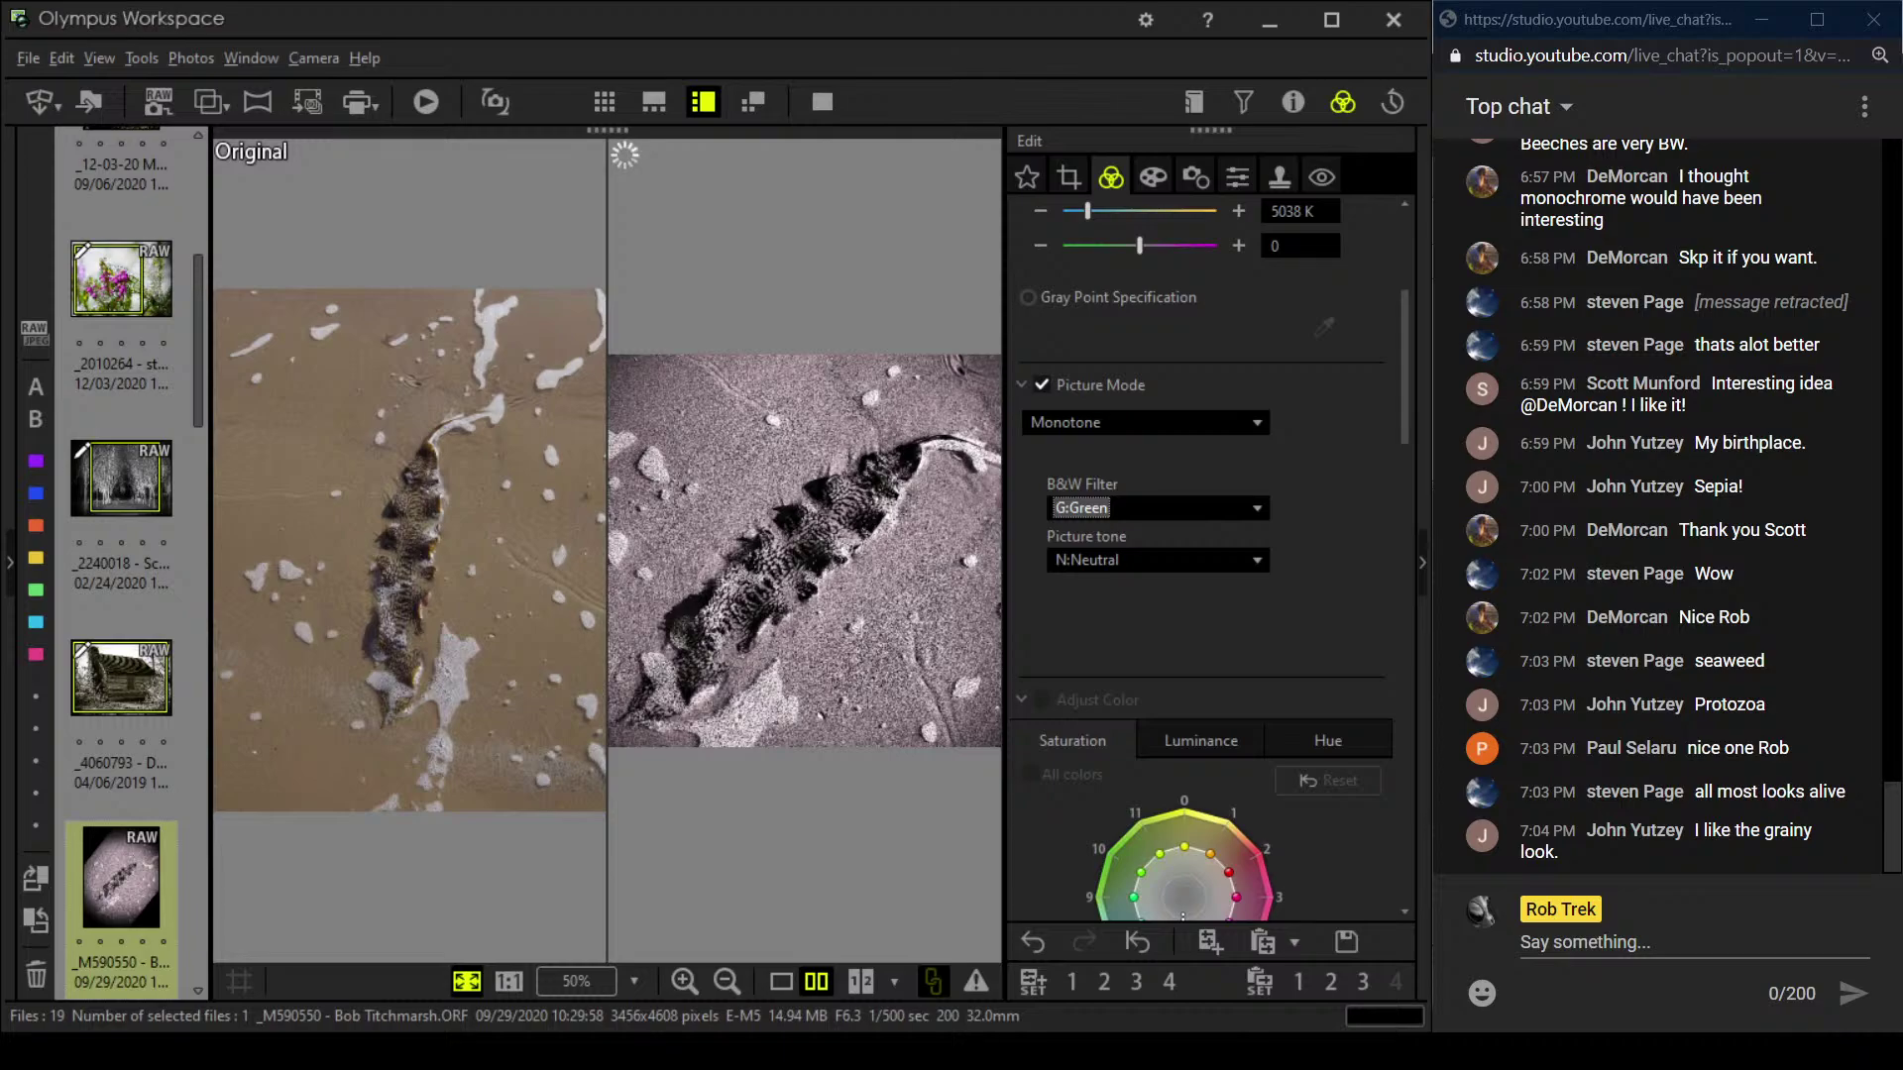
# - Show only the edited seaweed photo and examine it full screen
pyautogui.click(822, 102)
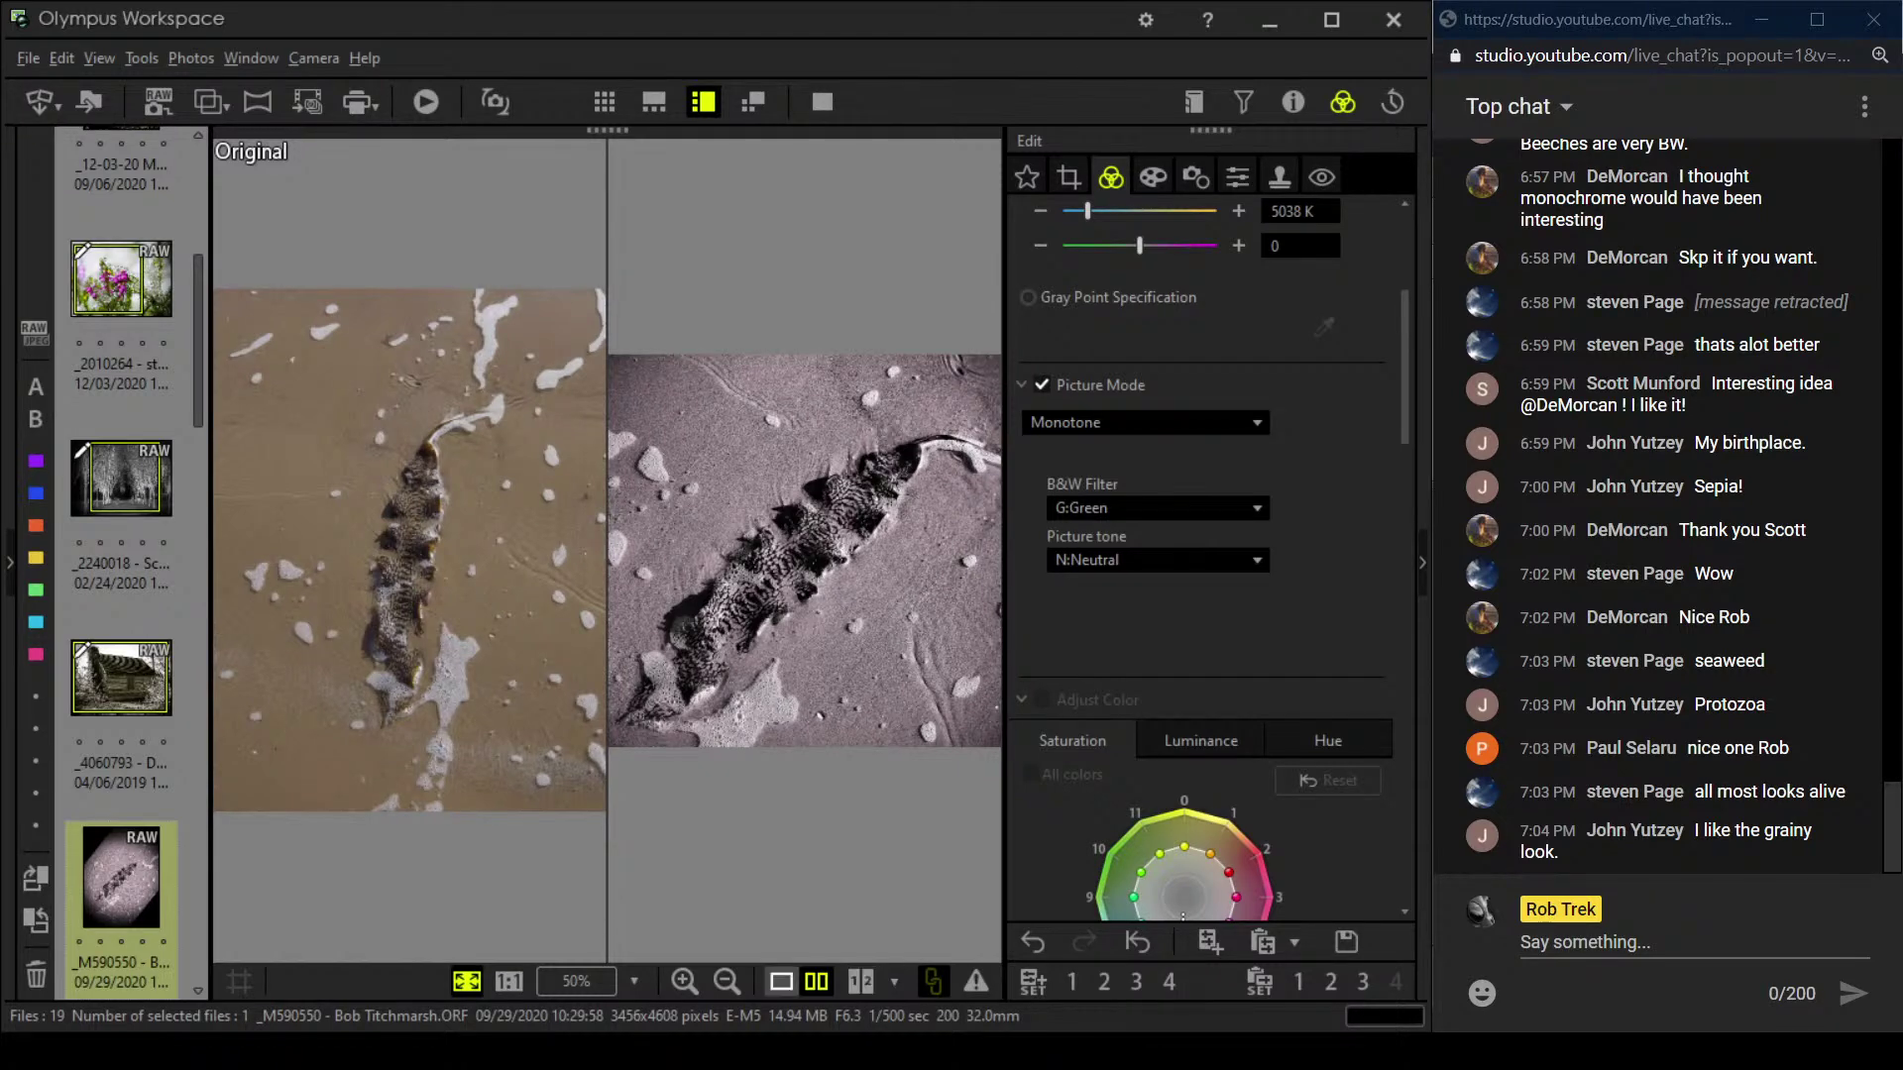
pyautogui.click(781, 981)
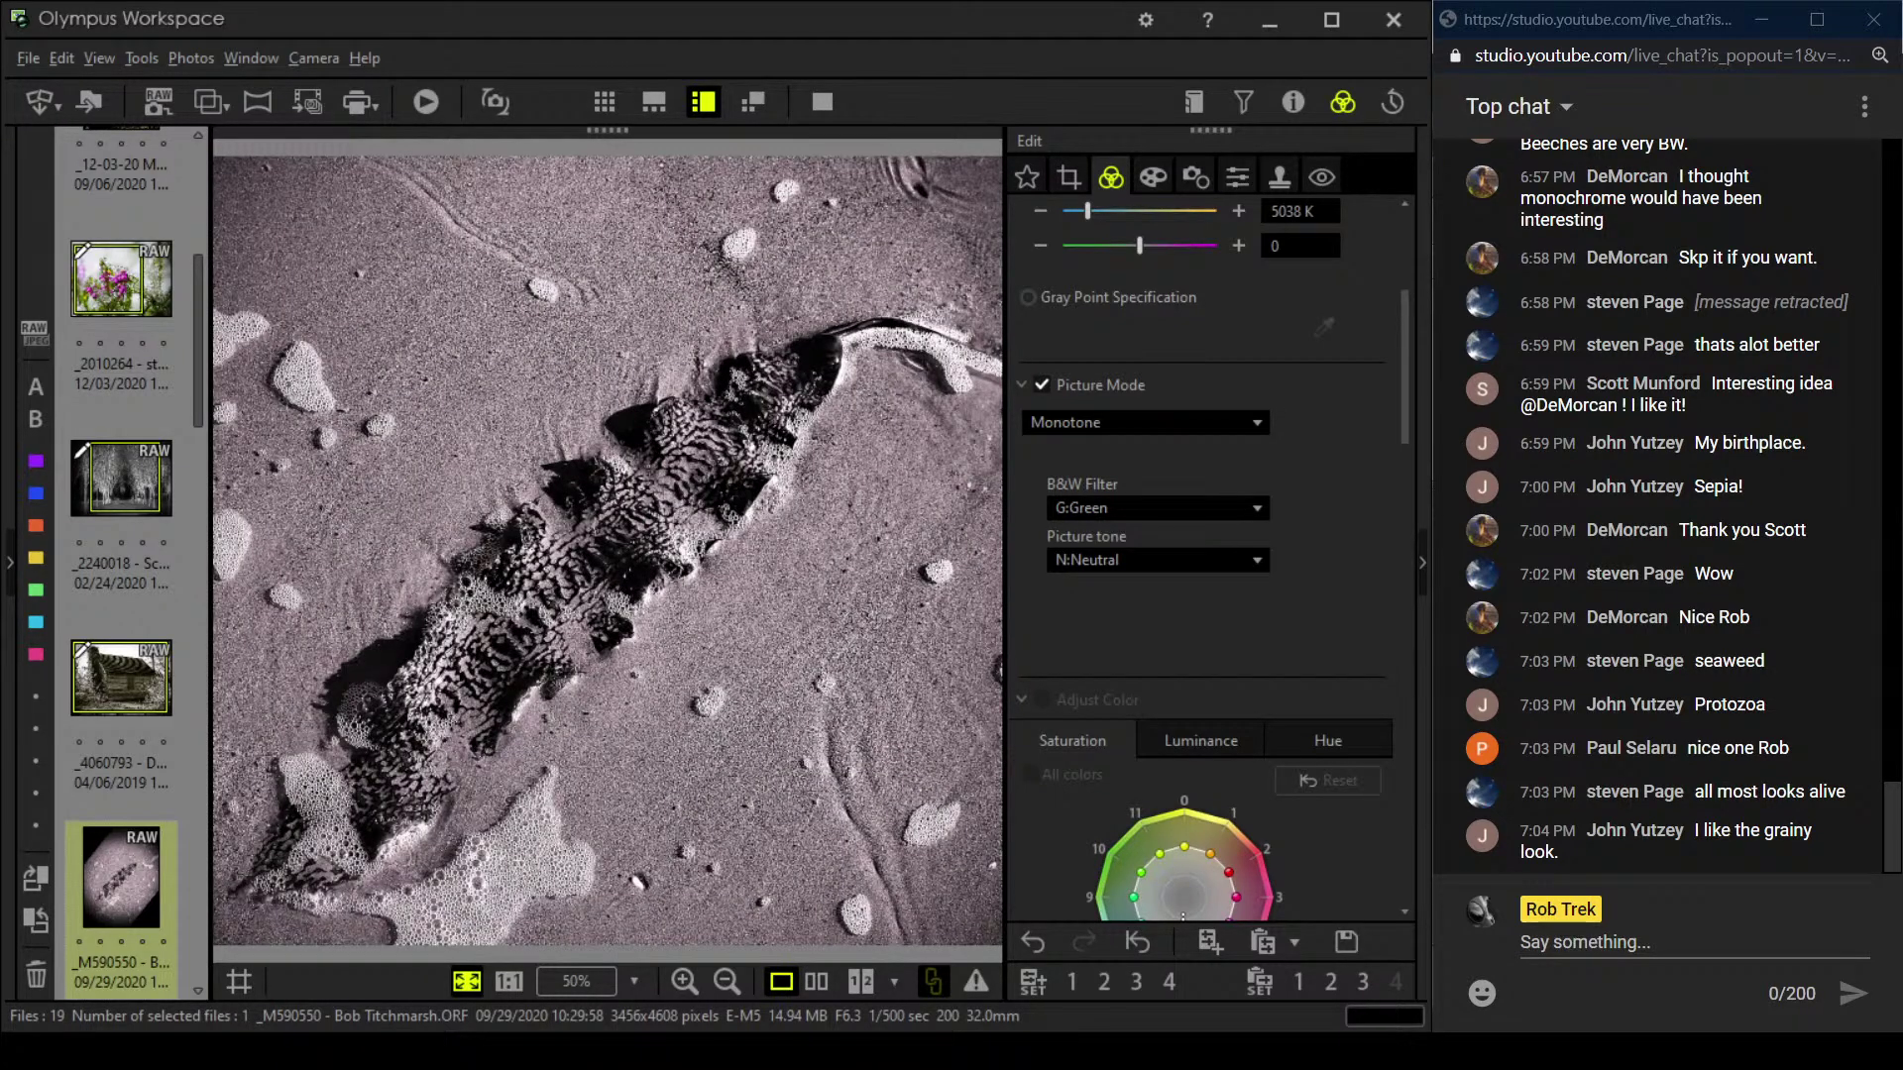
pyautogui.press('F11')
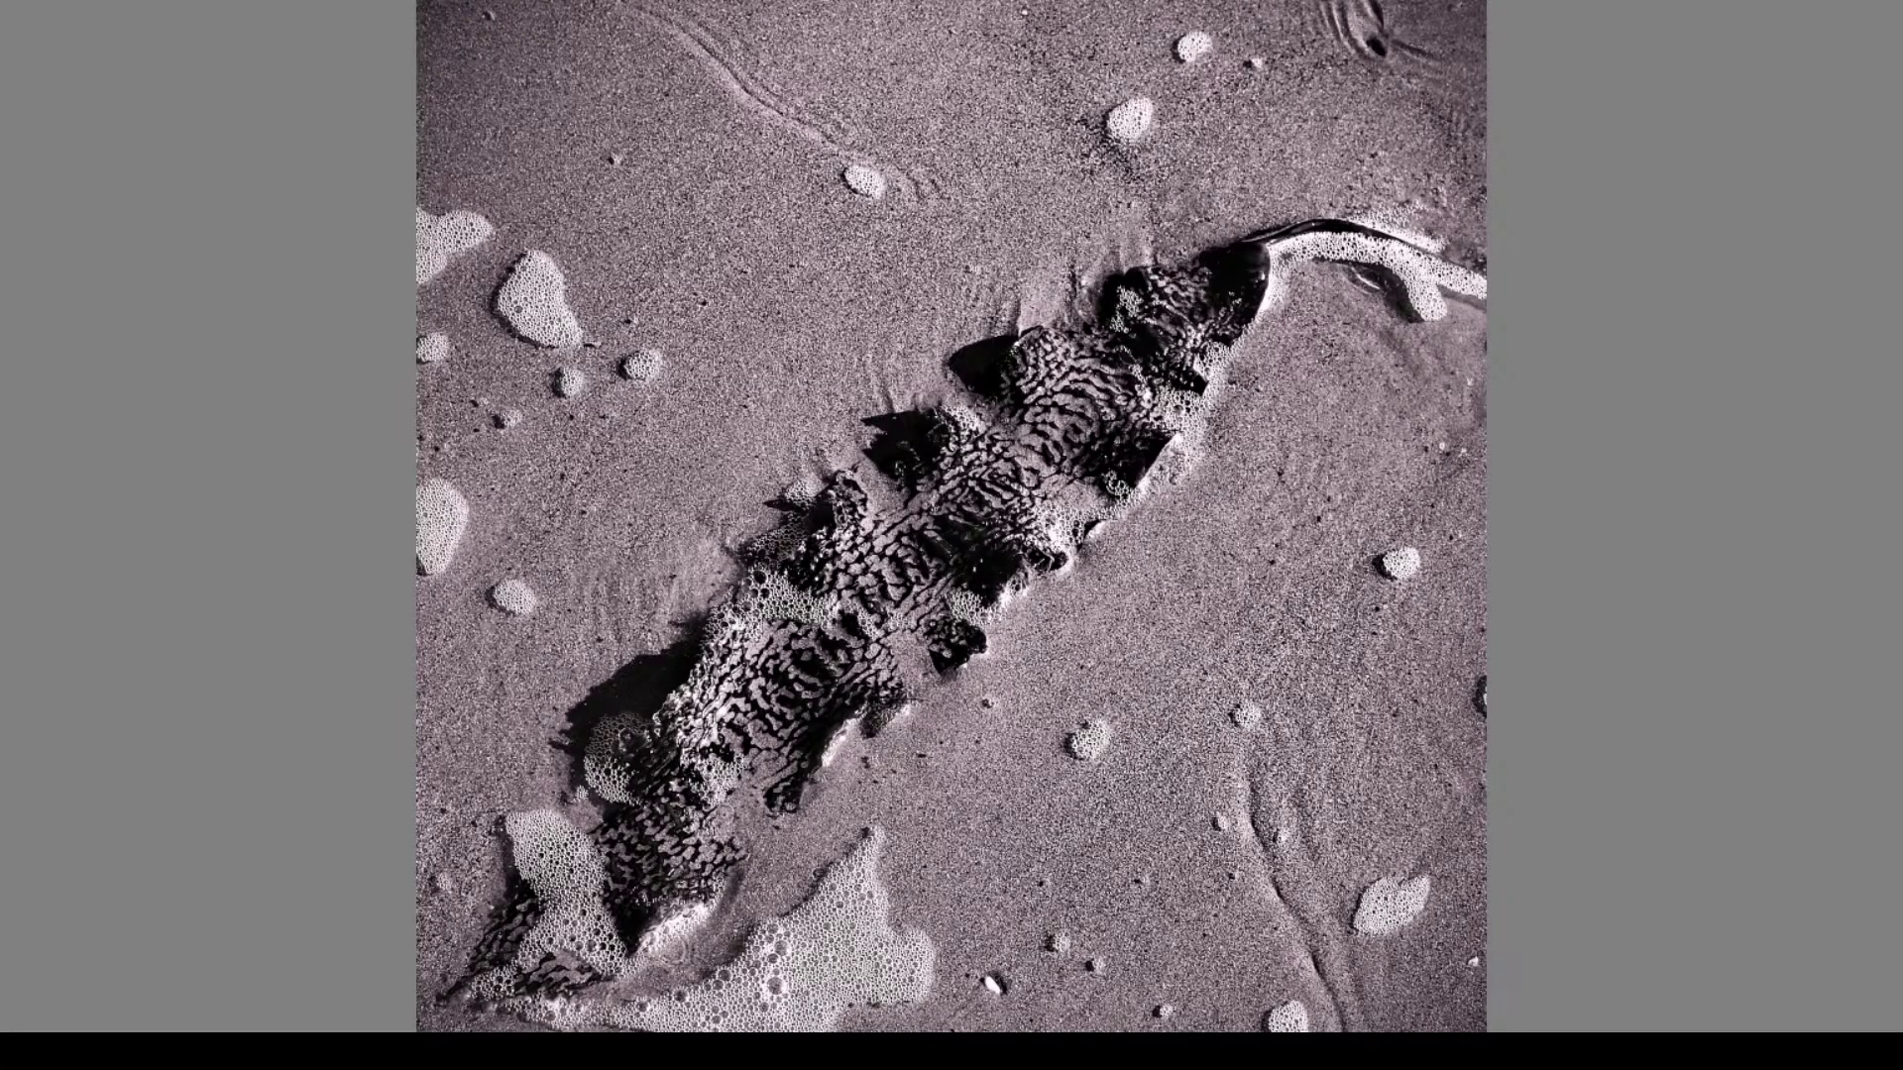
pyautogui.press('Escape')
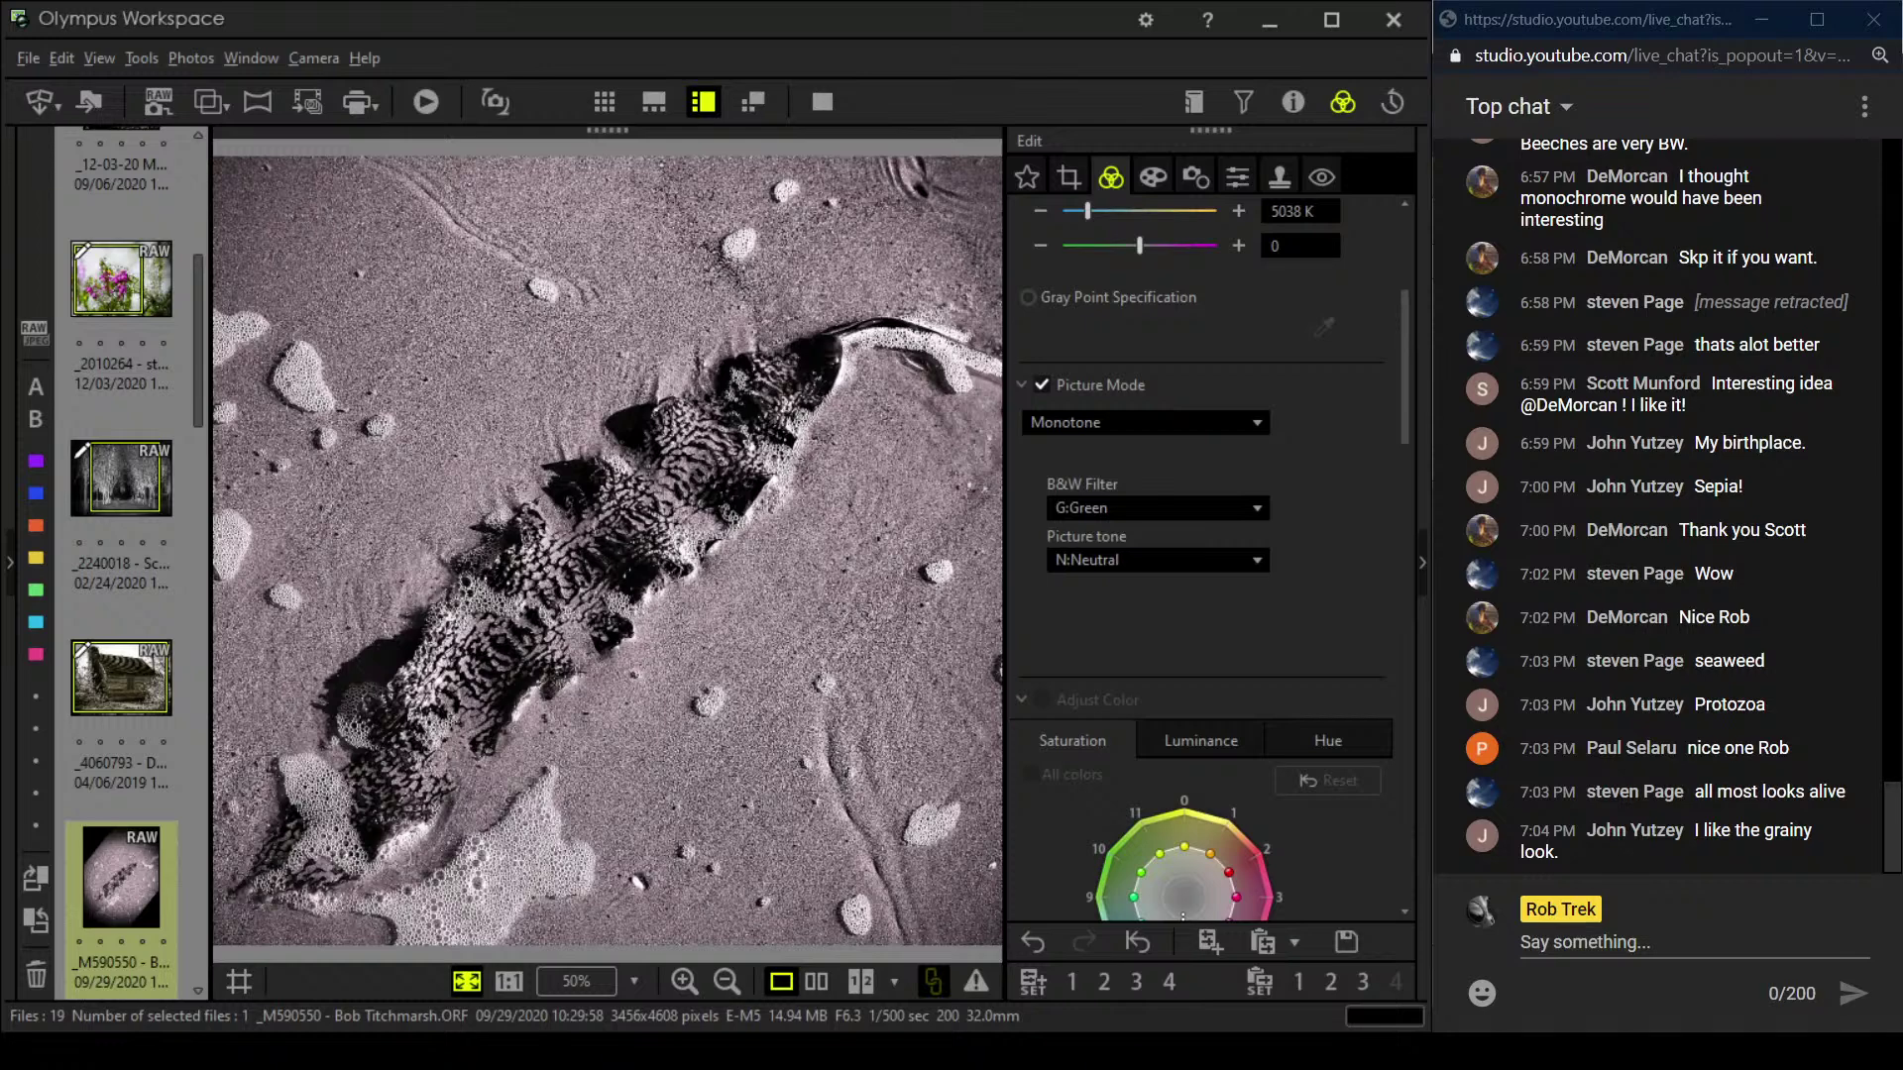
# - Open the RAW photo EK-PB250689 of the graffiti-covered train car and view its shooting properties
pyautogui.scroll(-3, 120, 555)
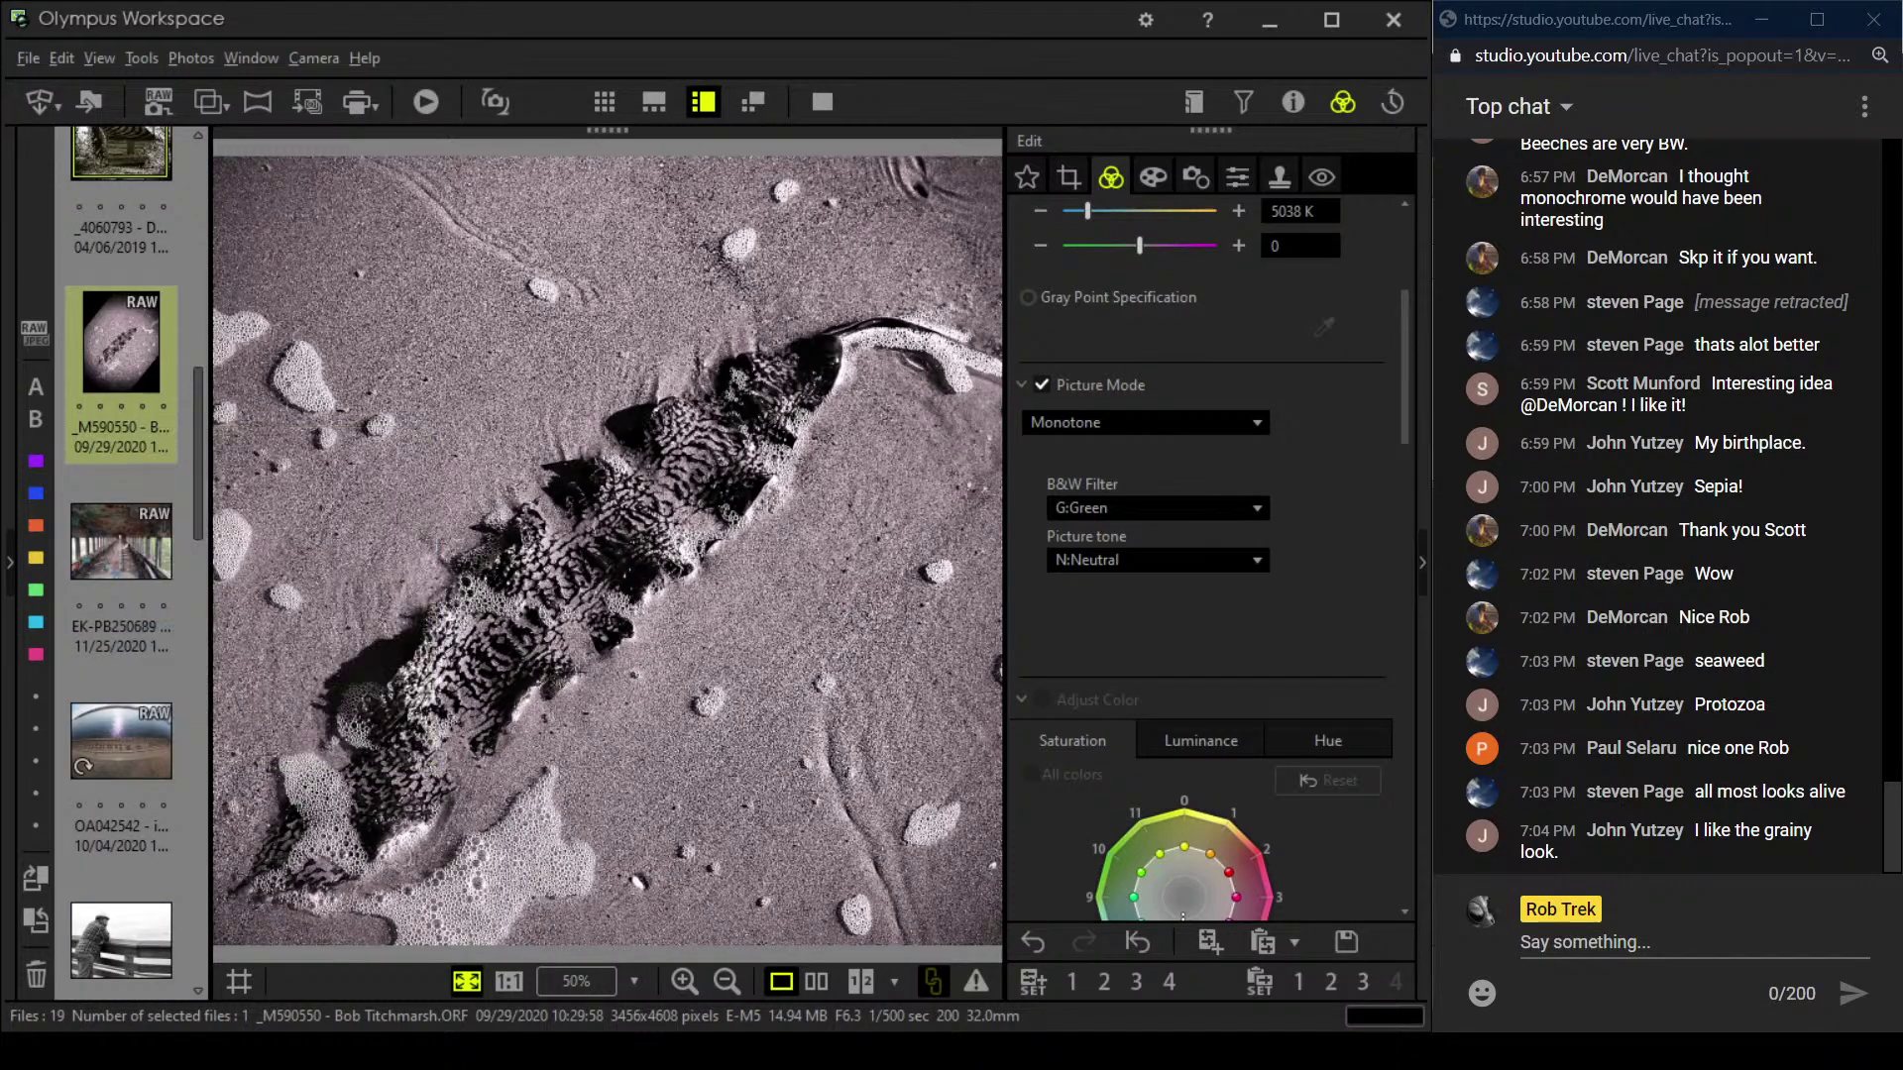
pyautogui.click(121, 742)
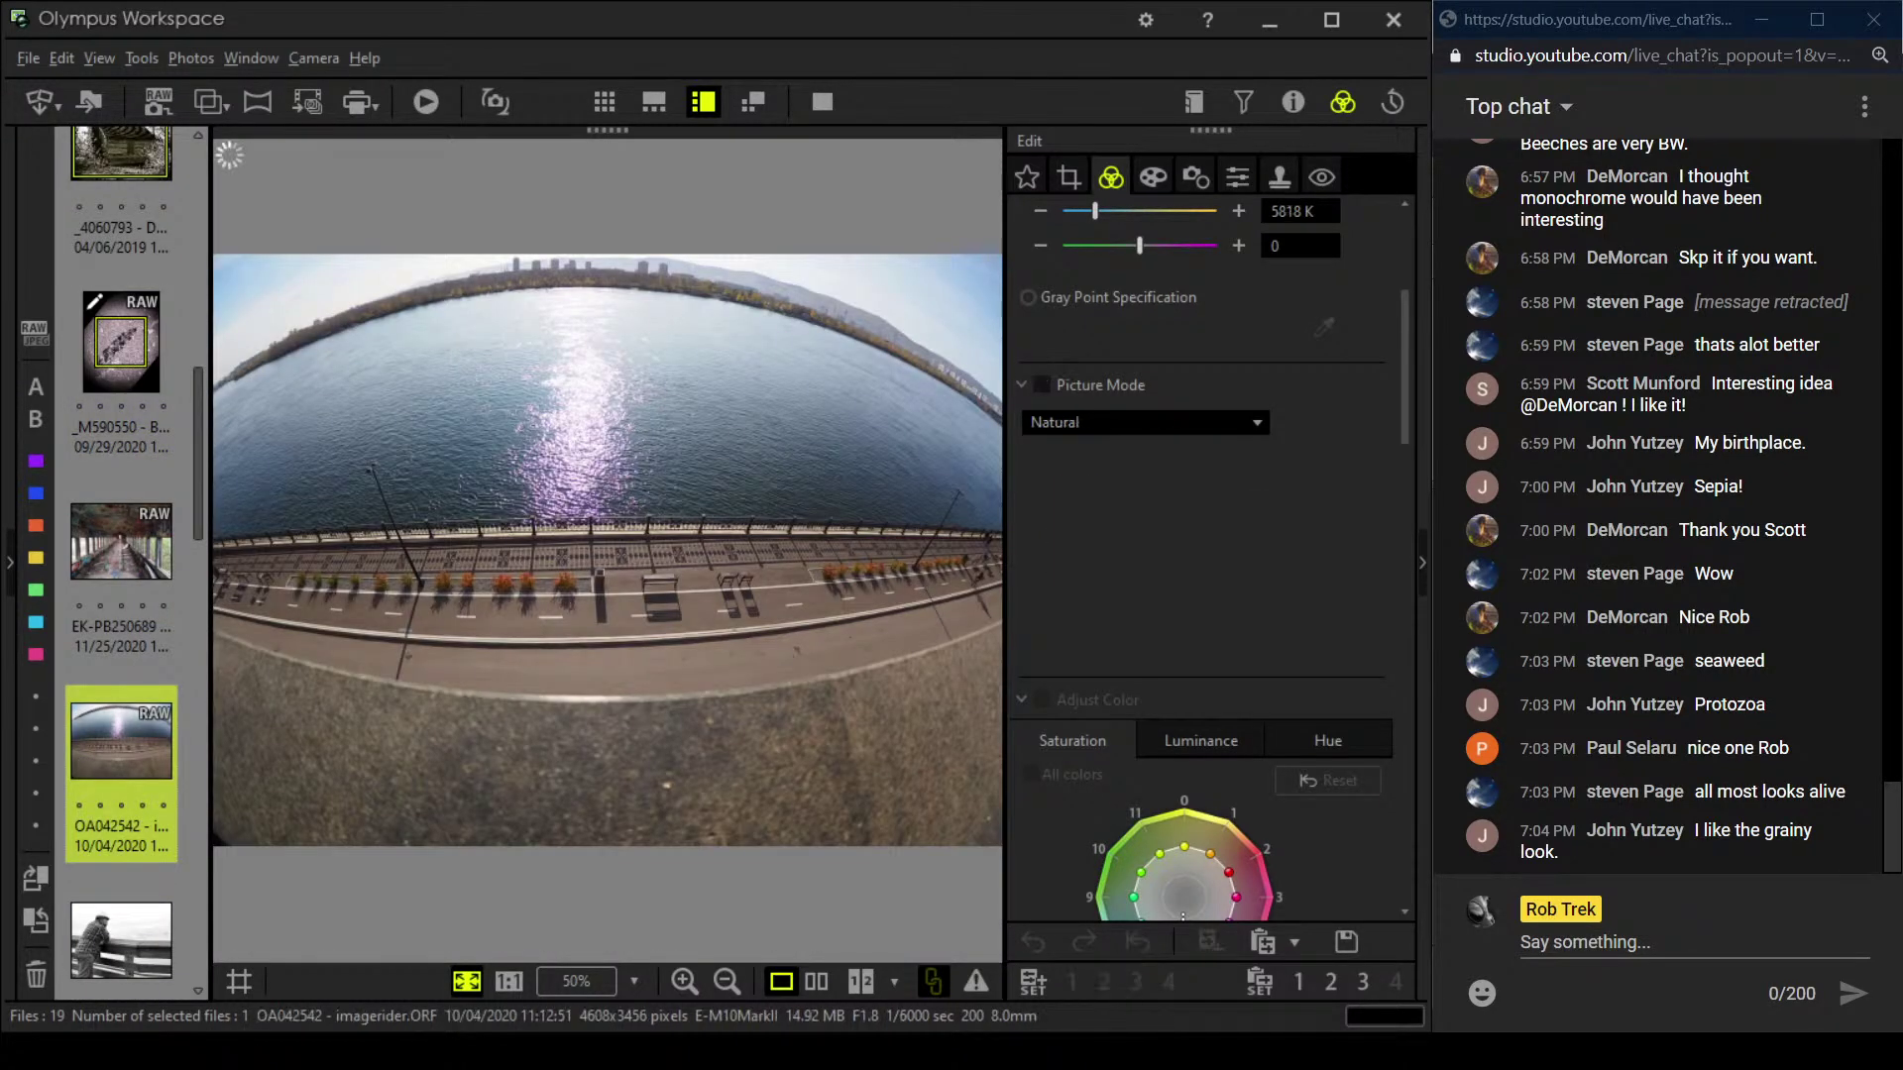
pyautogui.click(121, 542)
pyautogui.hotkey('ctrl', 'i')
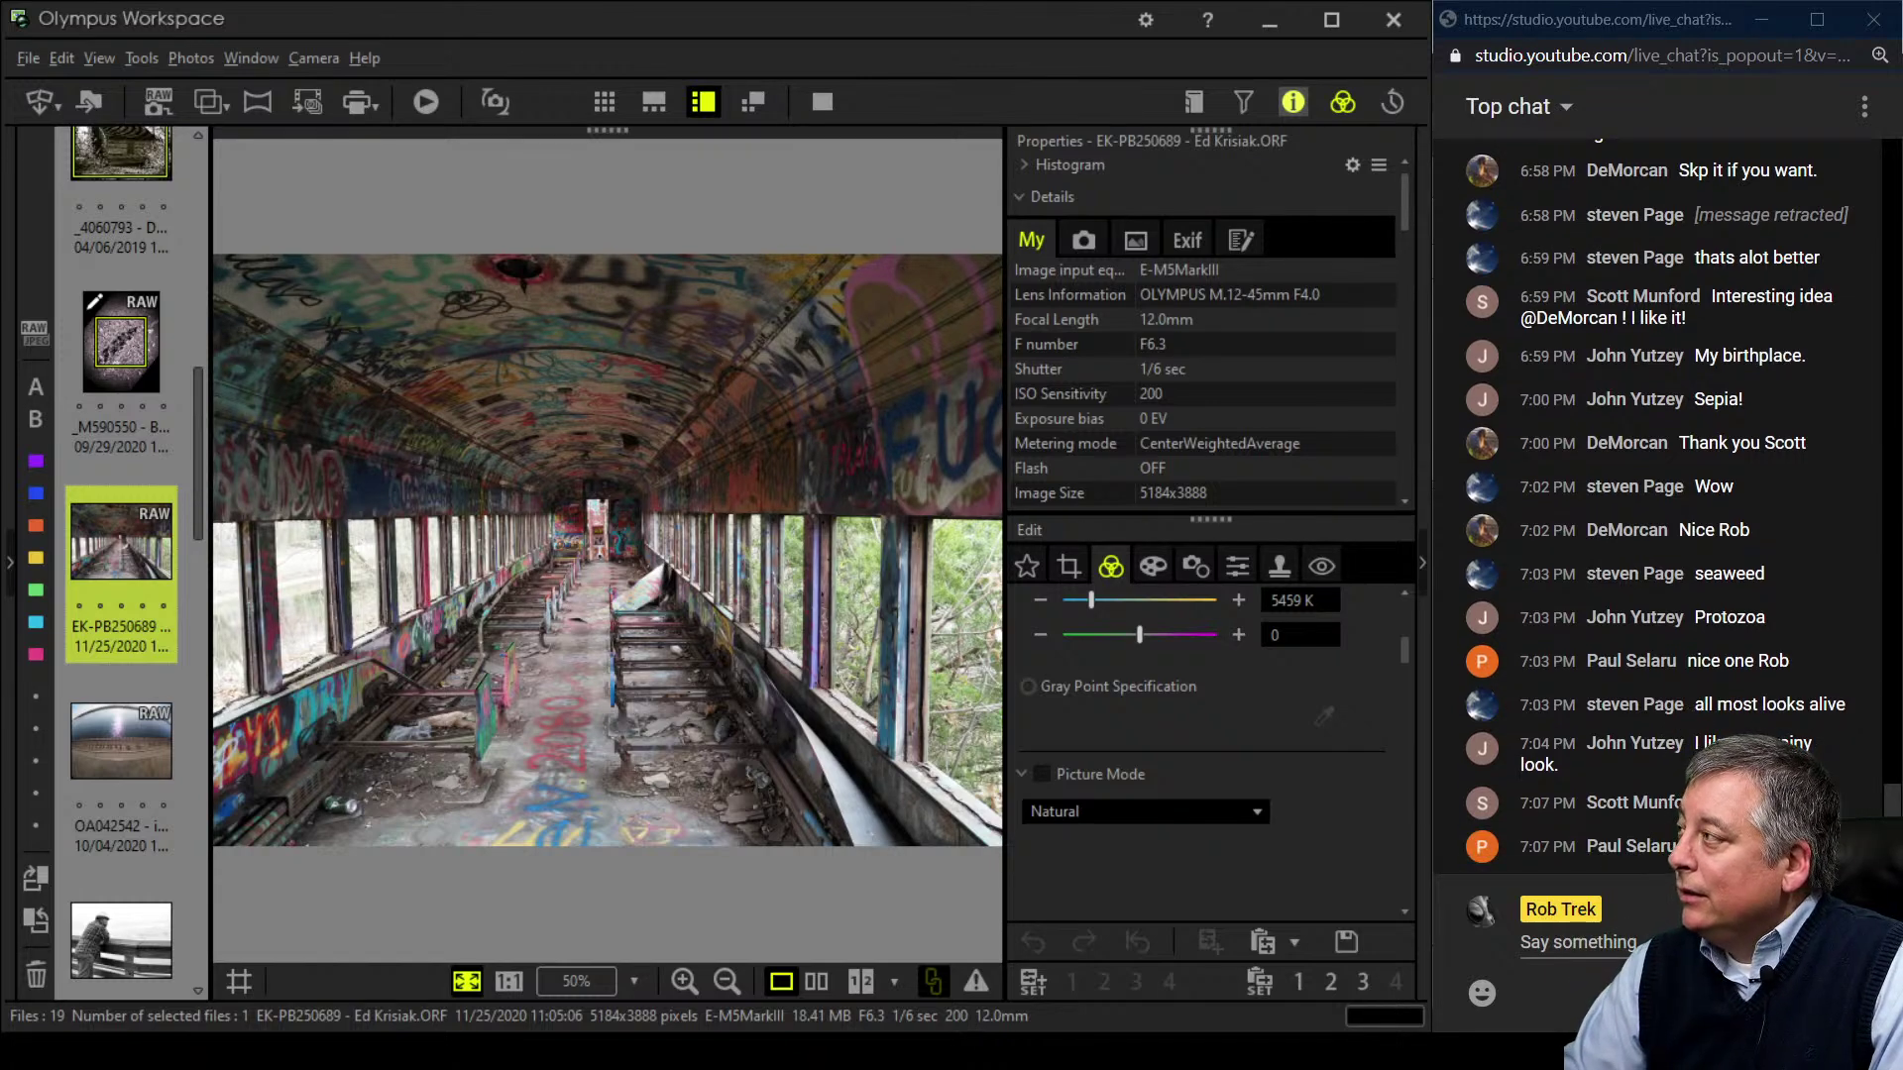
pyautogui.click(1293, 103)
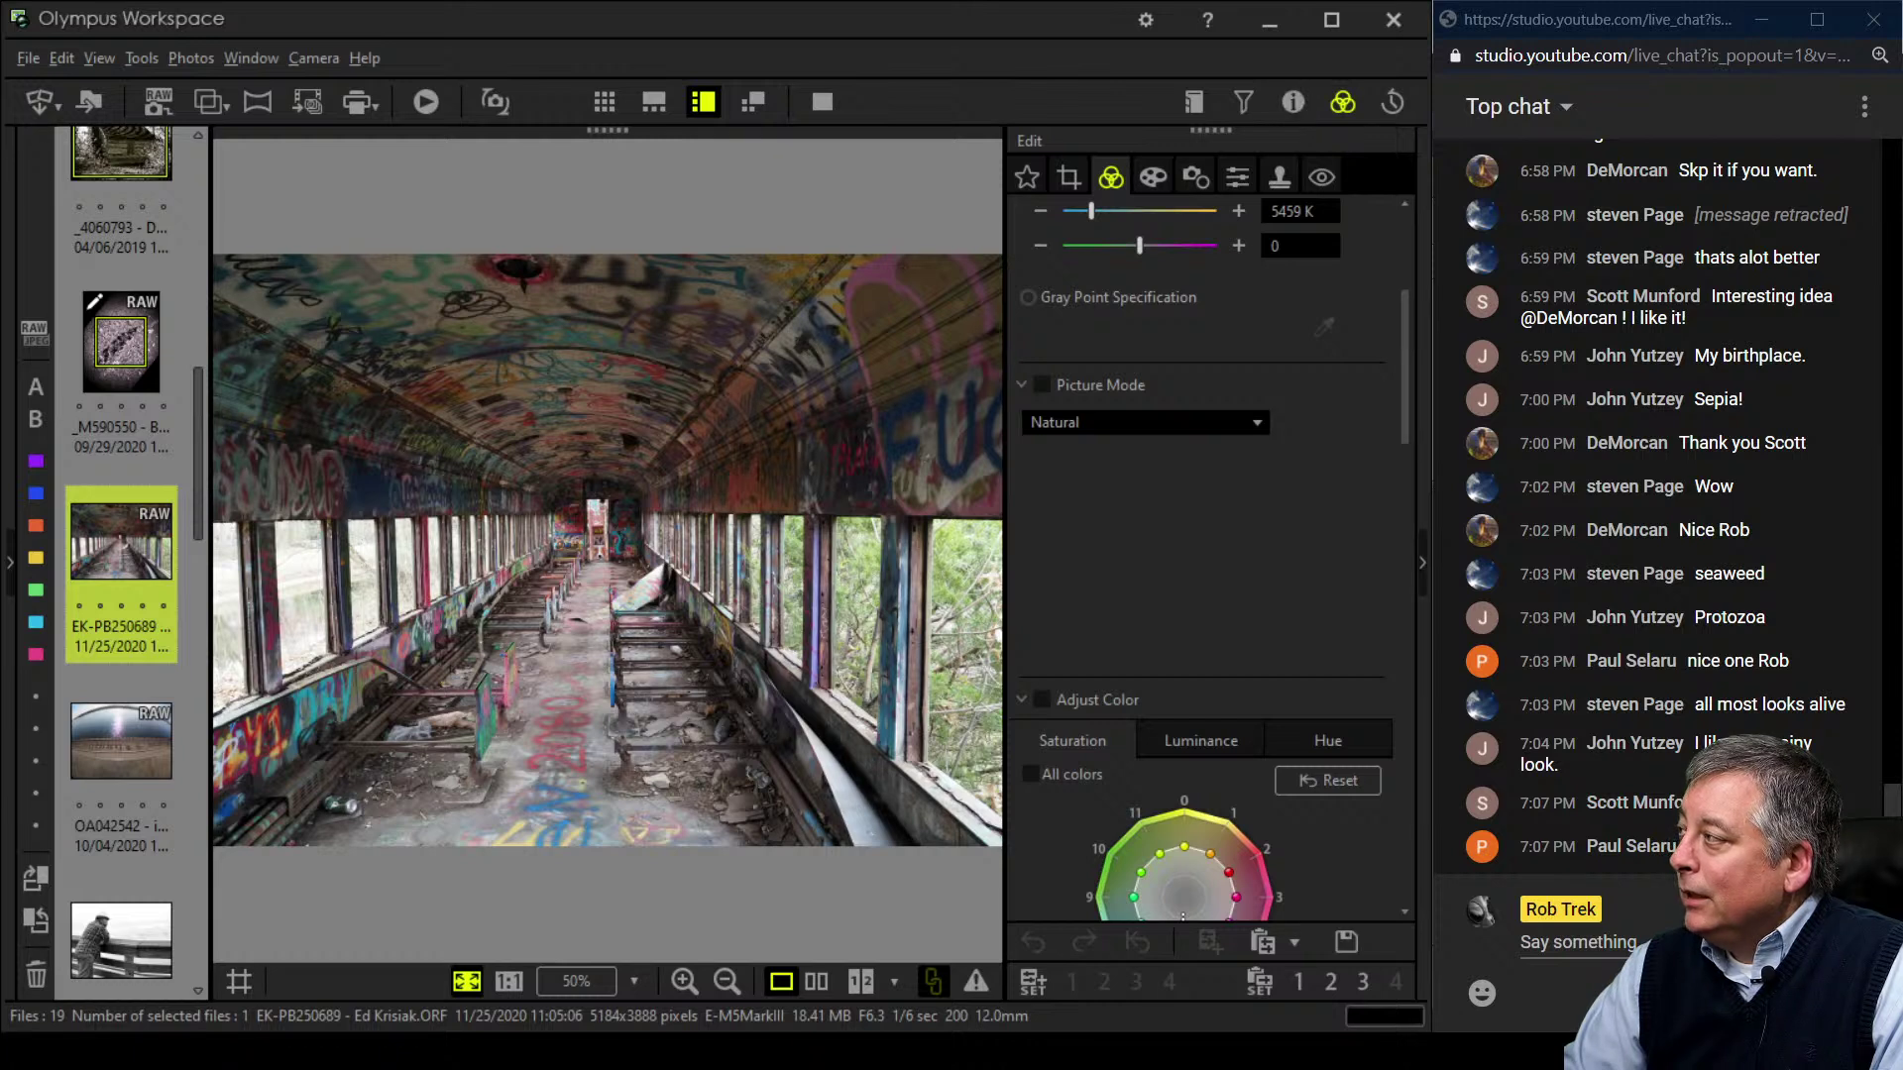
# - Recheck the train car photo's shooting properties and examine the far doorway at 1:1 magnification
pyautogui.click(1152, 176)
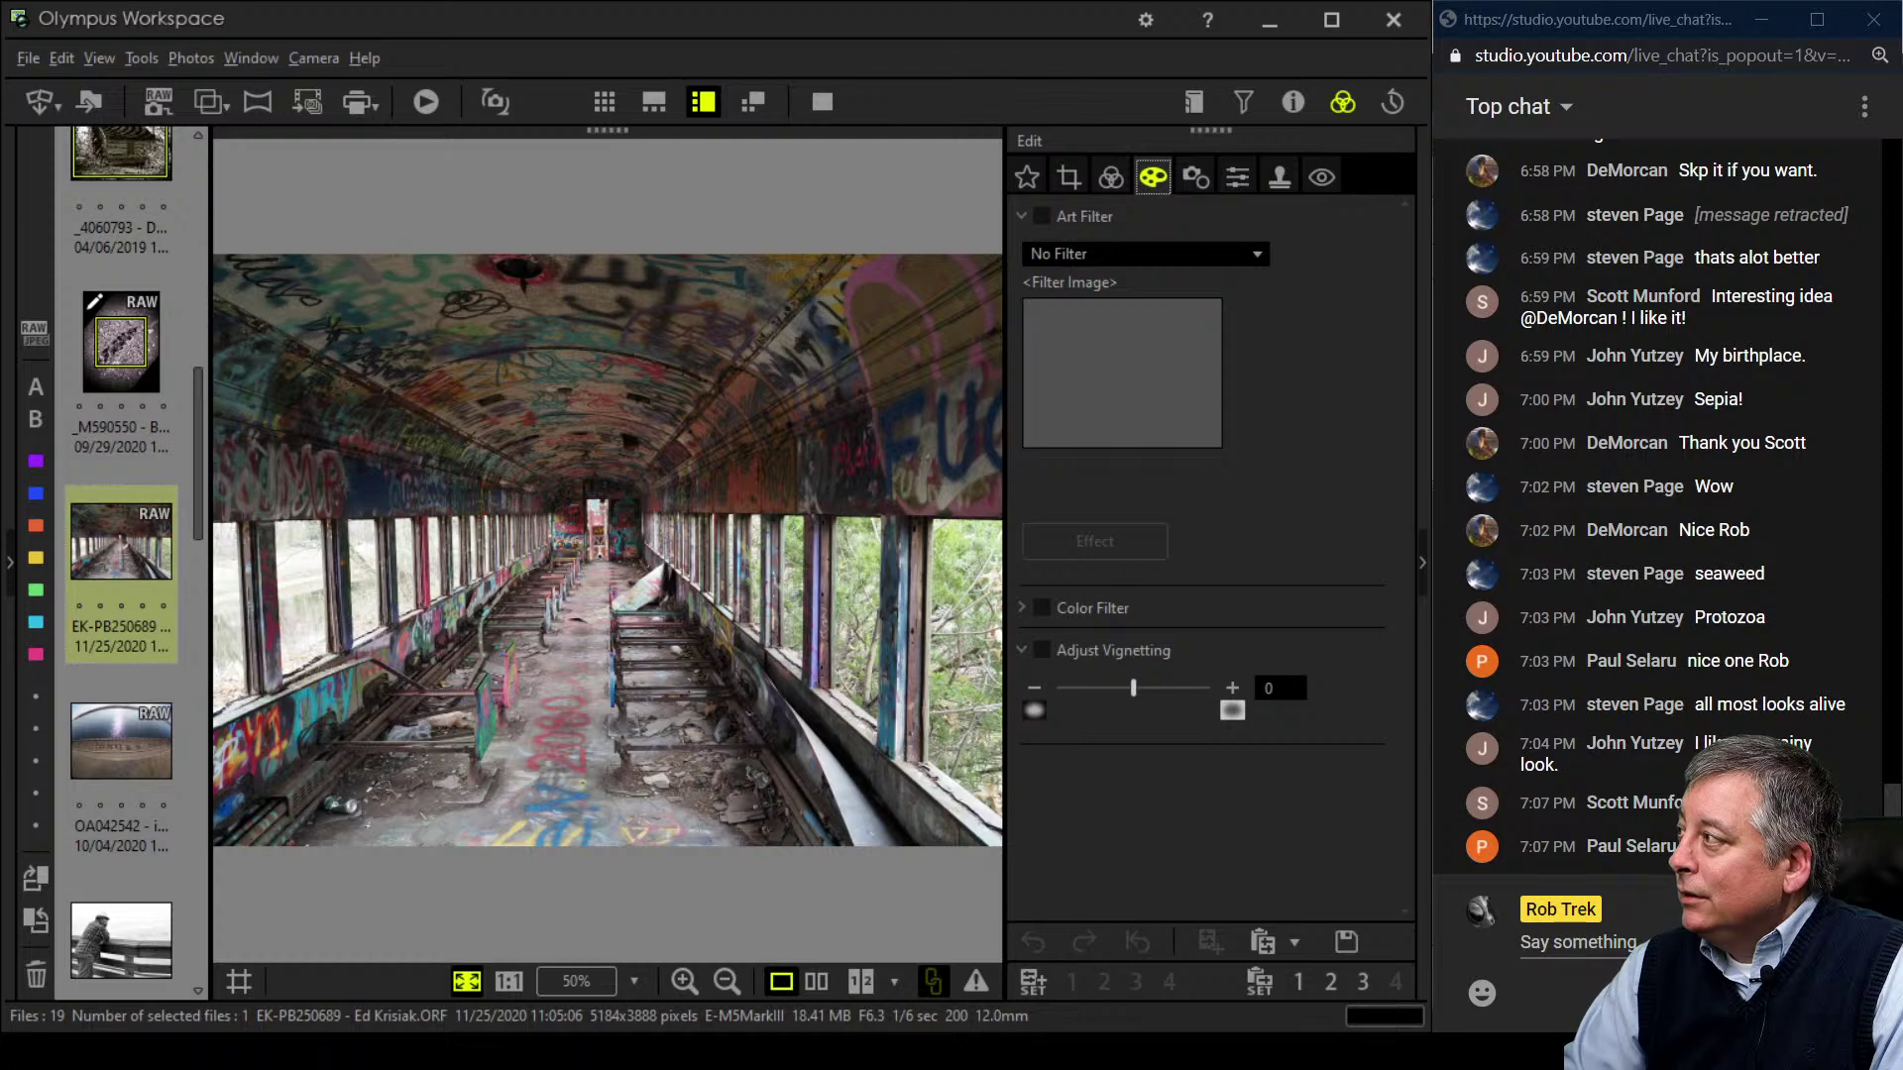
pyautogui.click(1111, 177)
pyautogui.click(1293, 102)
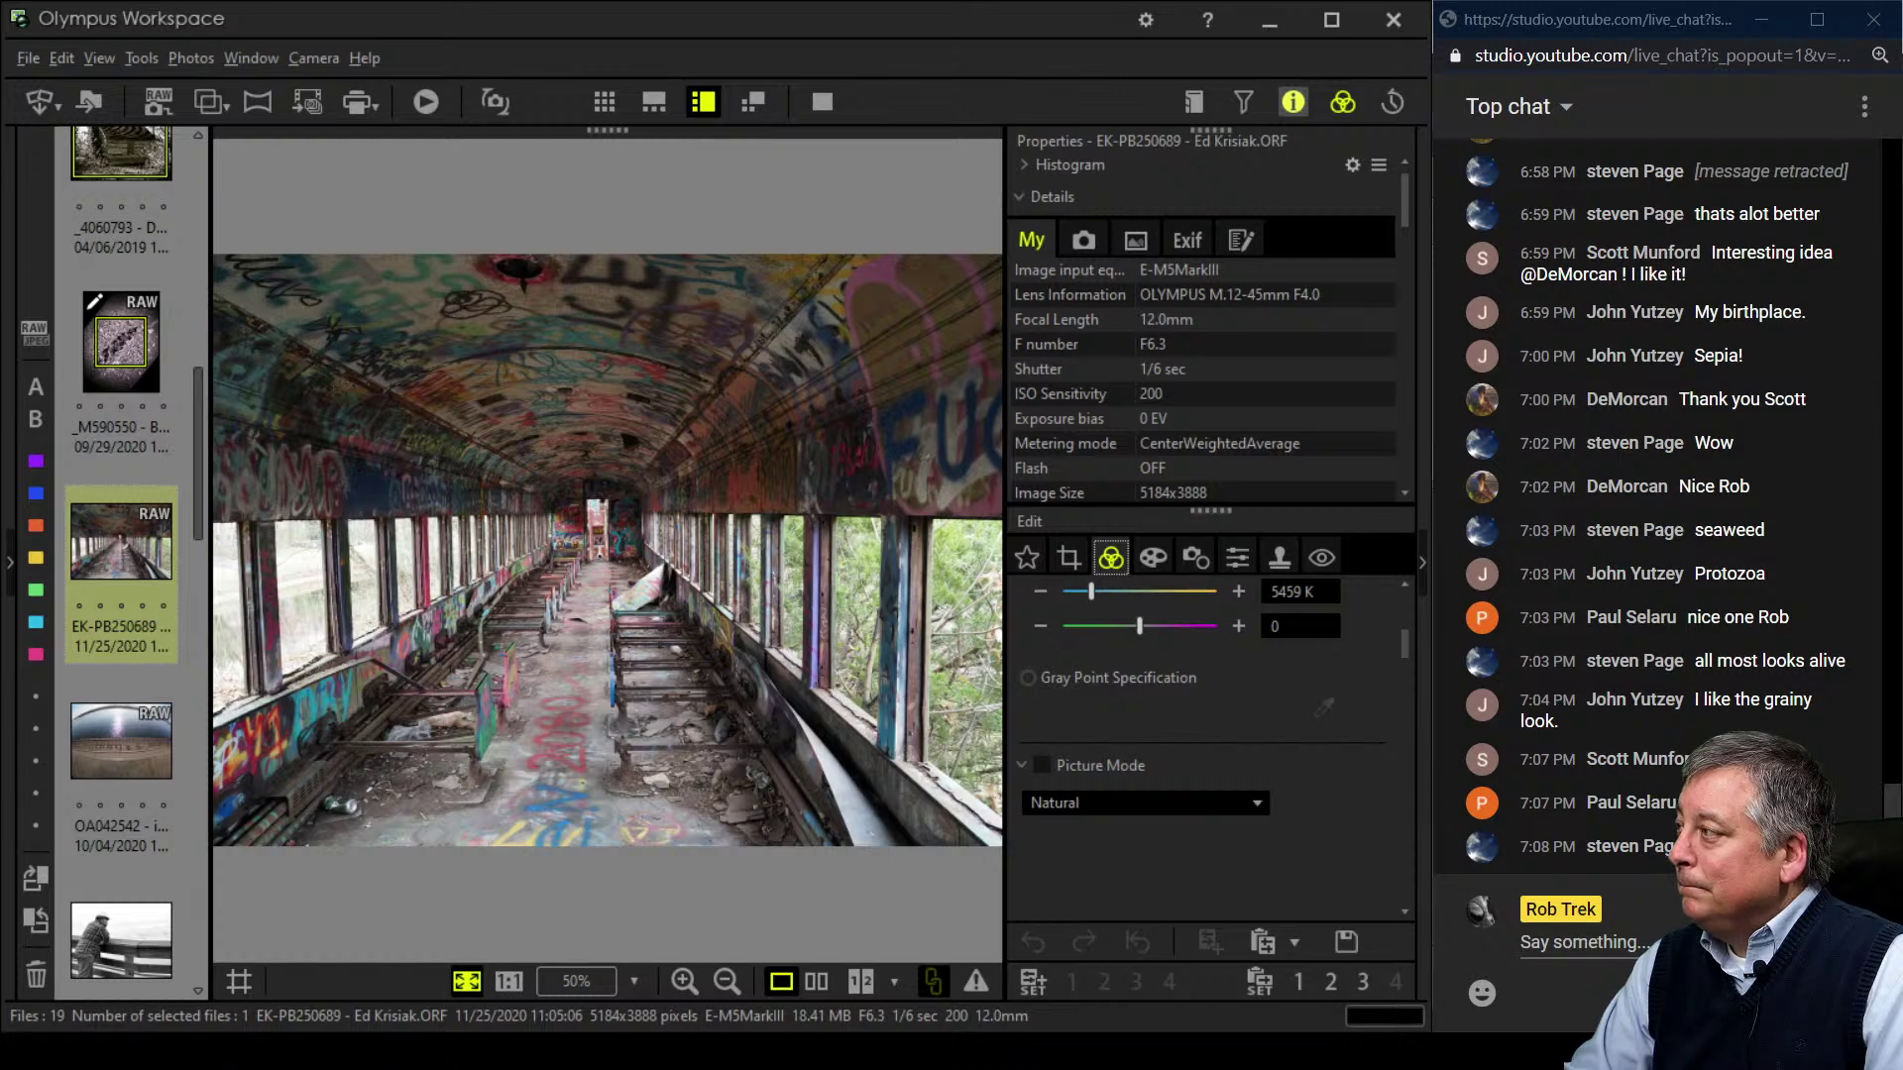
pyautogui.click(1294, 102)
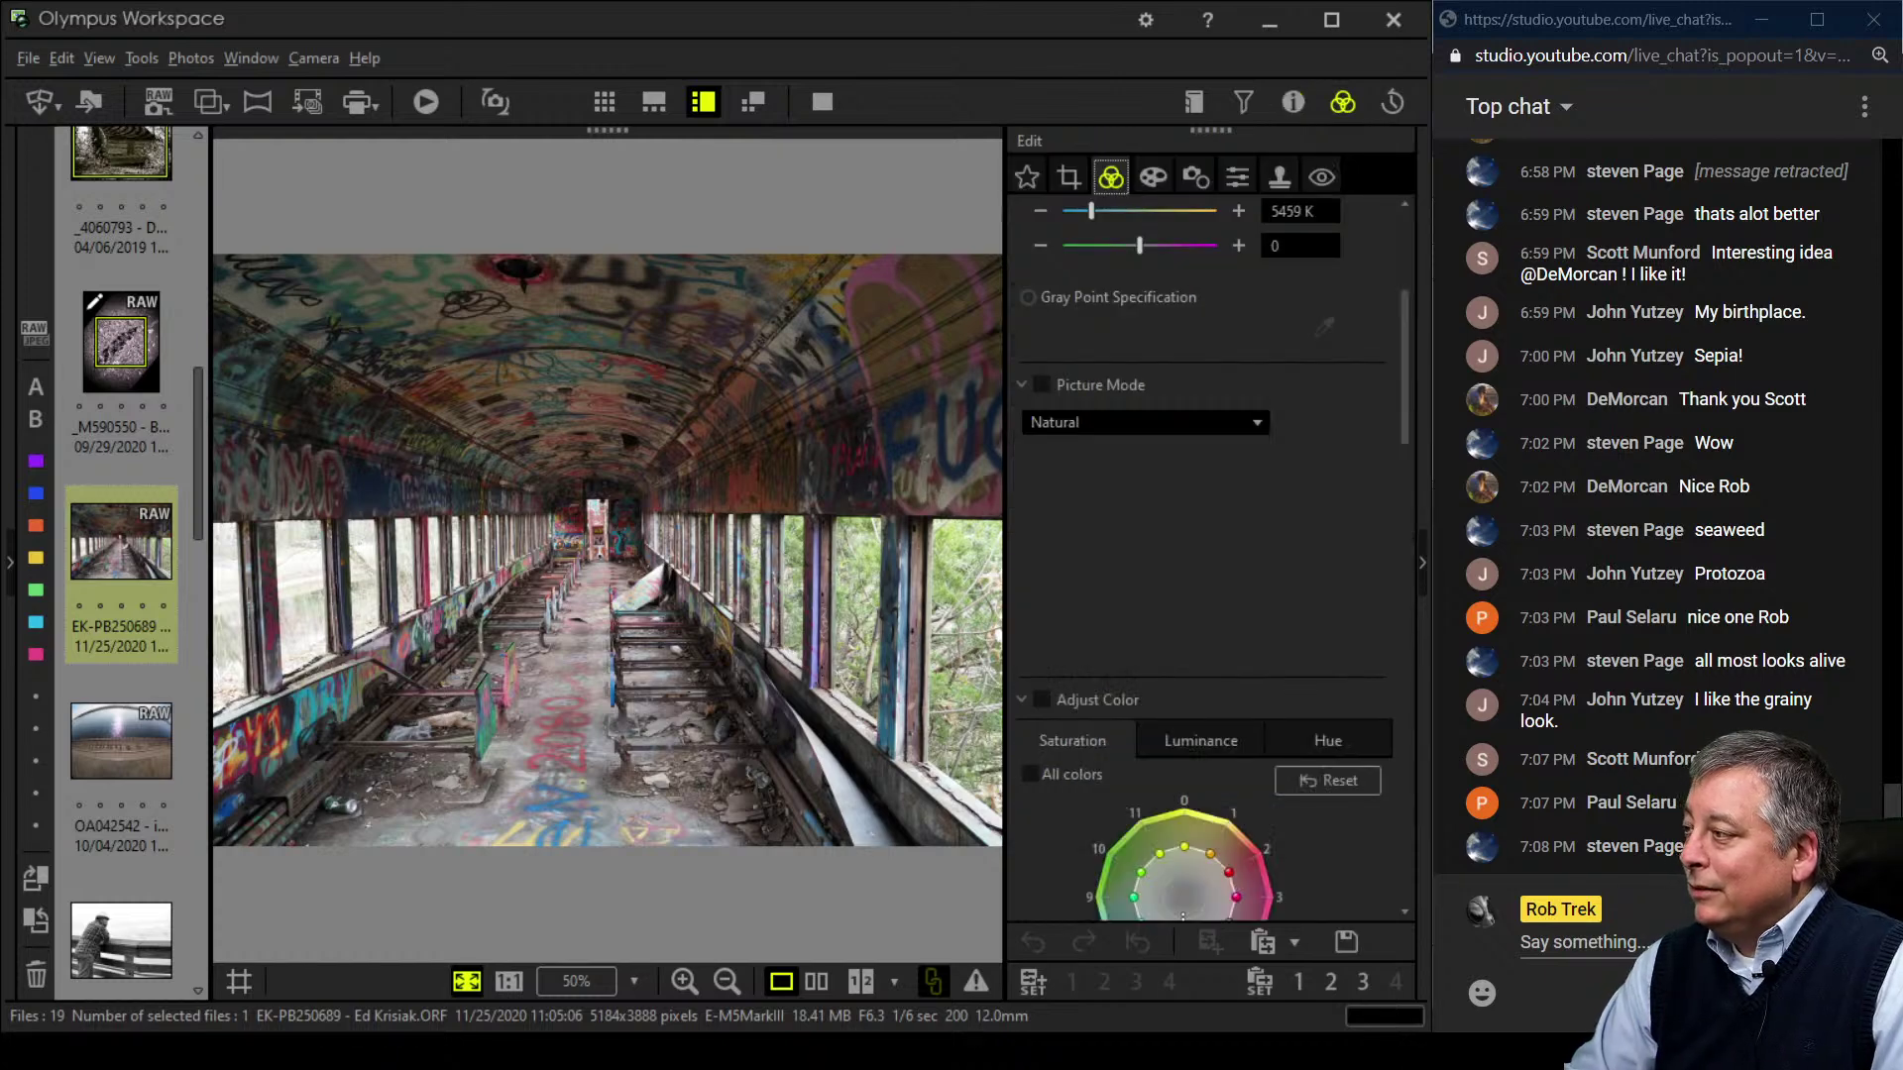
pyautogui.click(509, 981)
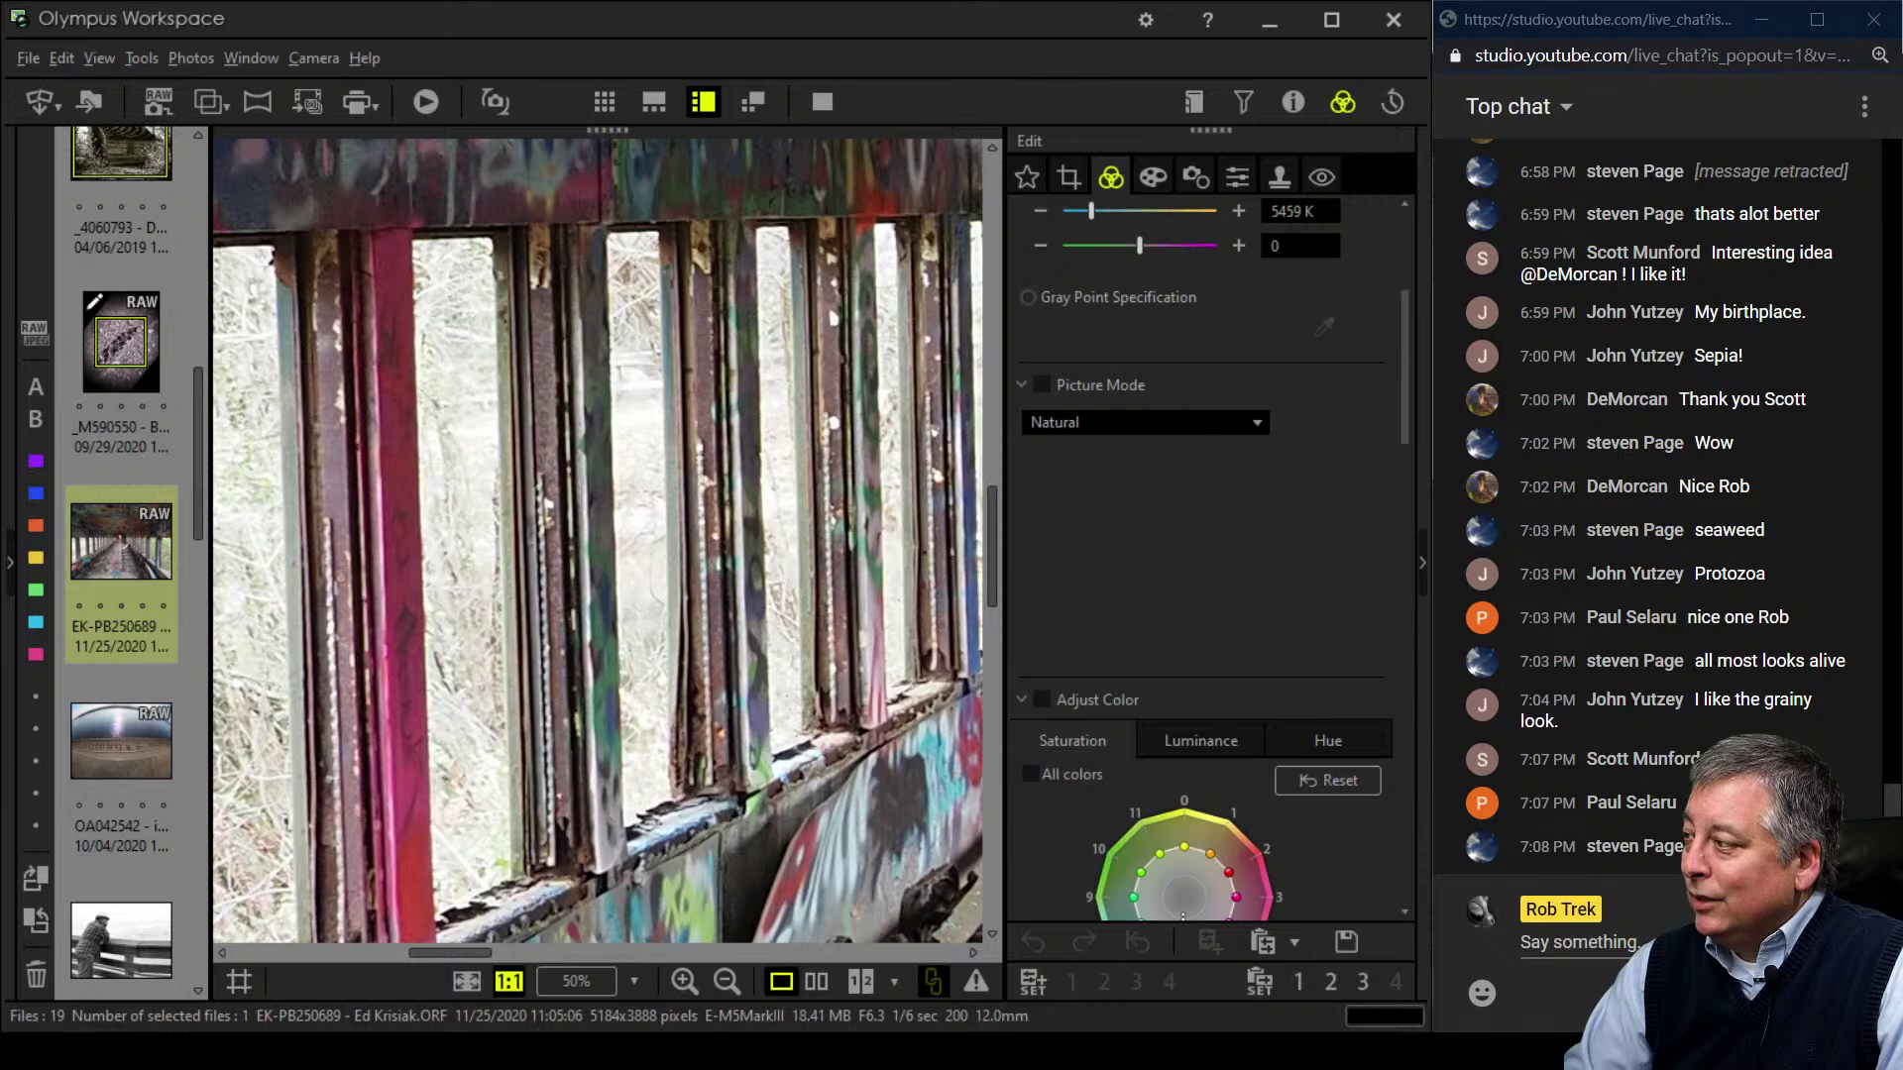
pyautogui.moveTo(693, 743); pyautogui.dragTo(417, 416)
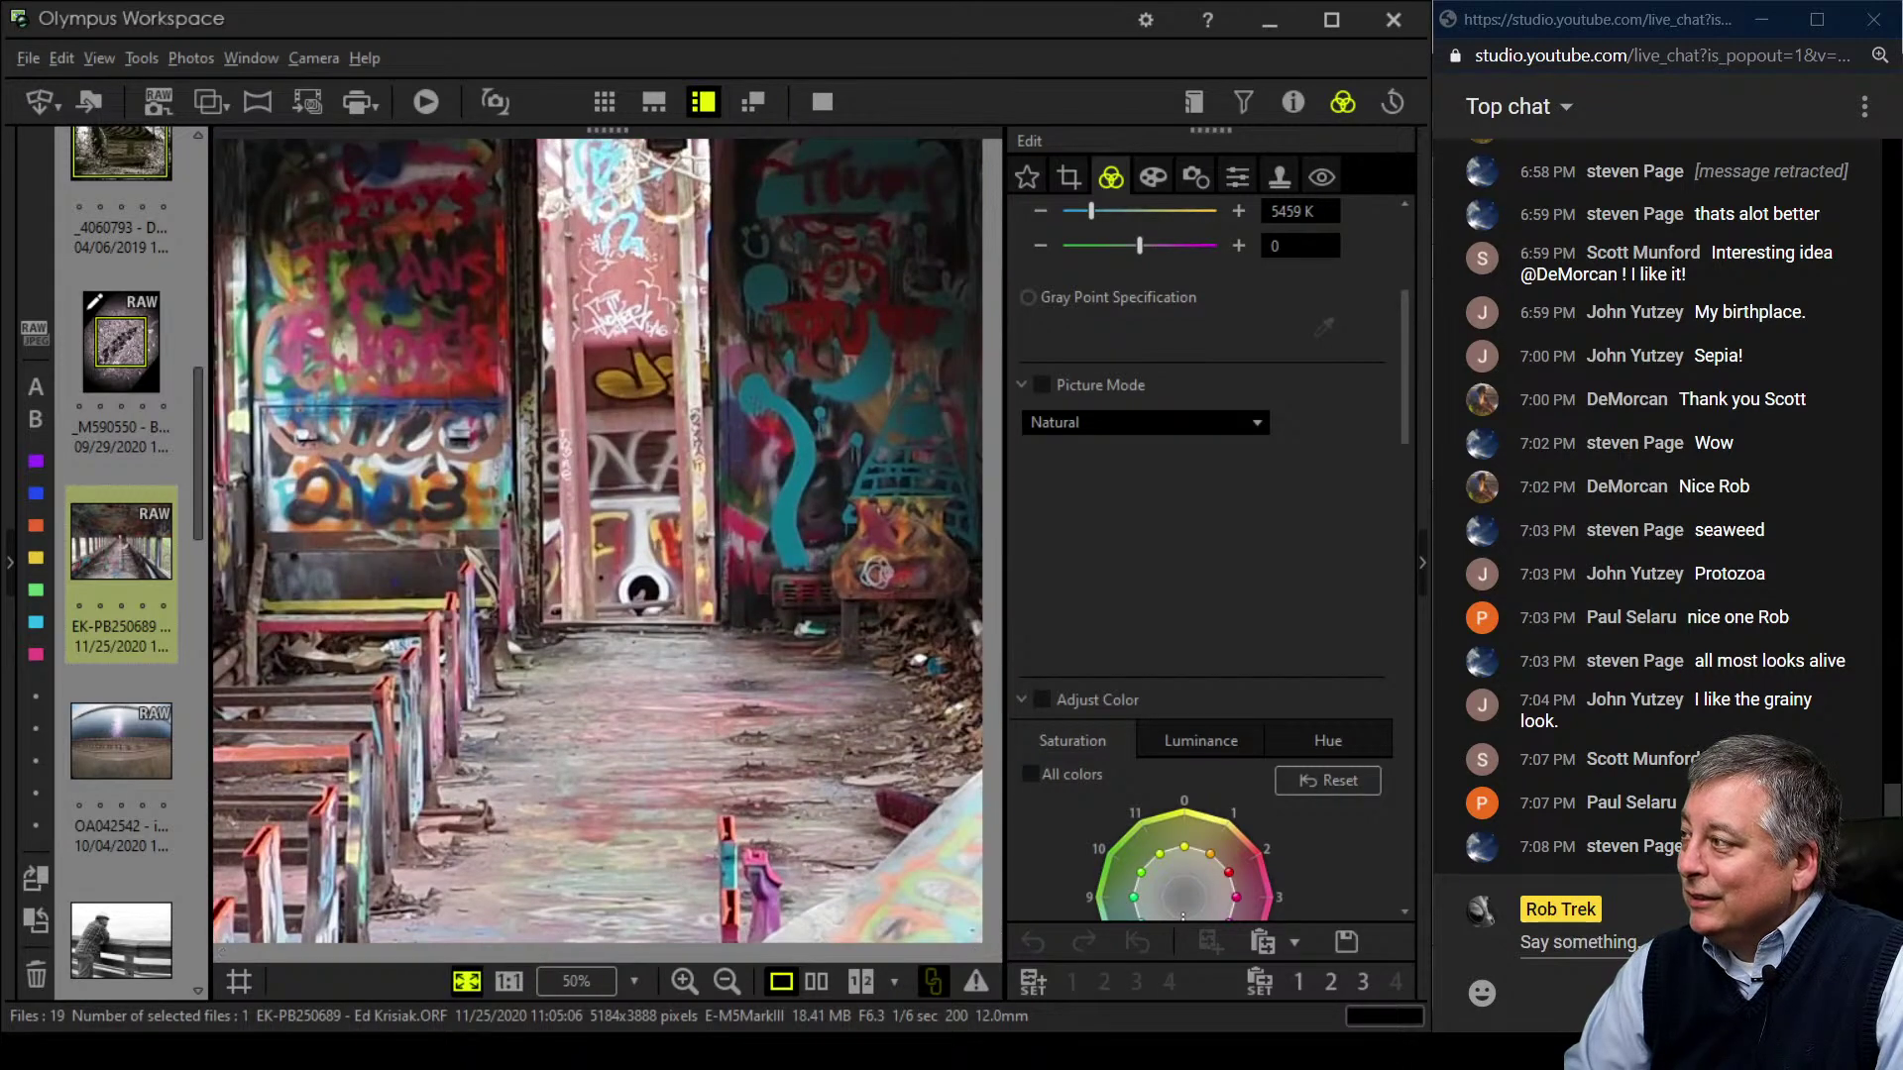
pyautogui.click(467, 981)
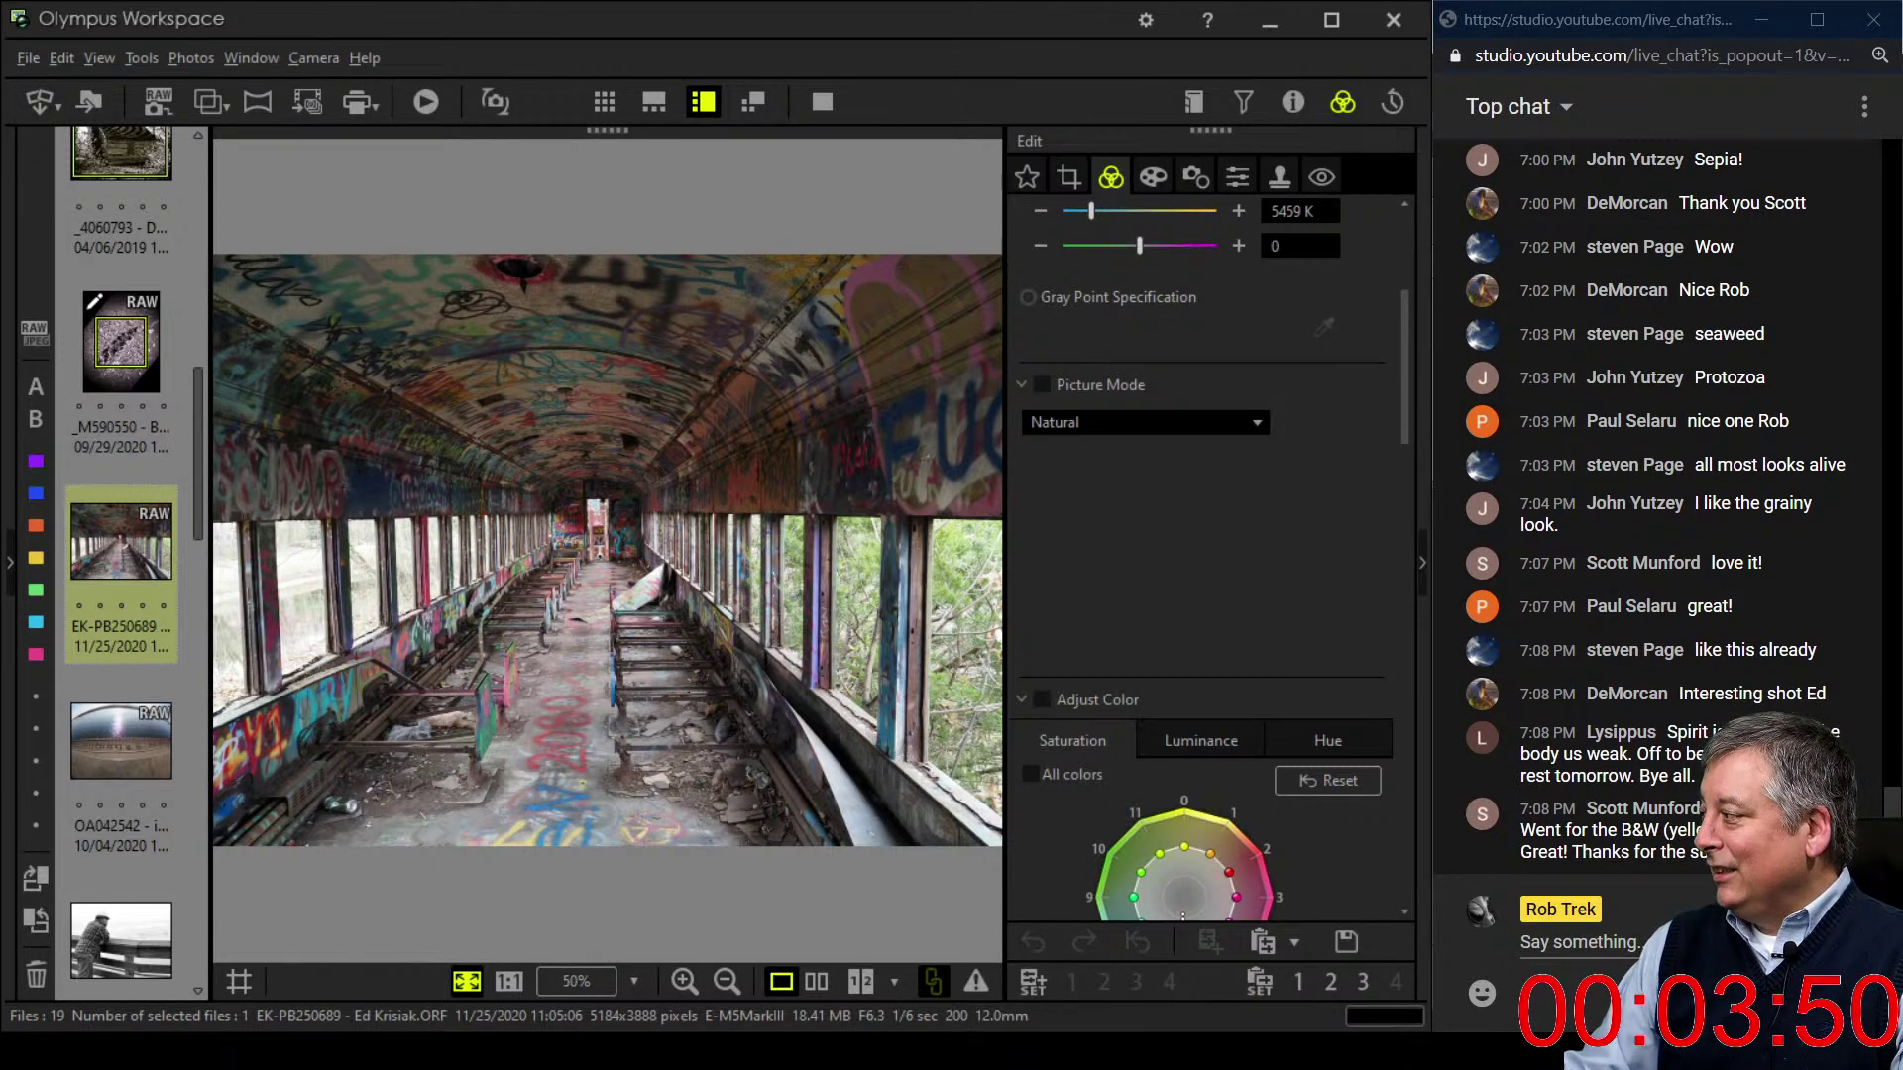
# - Try the Pop Art filter on the train car photo and replace it with the Instant Film art filter
pyautogui.click(1068, 177)
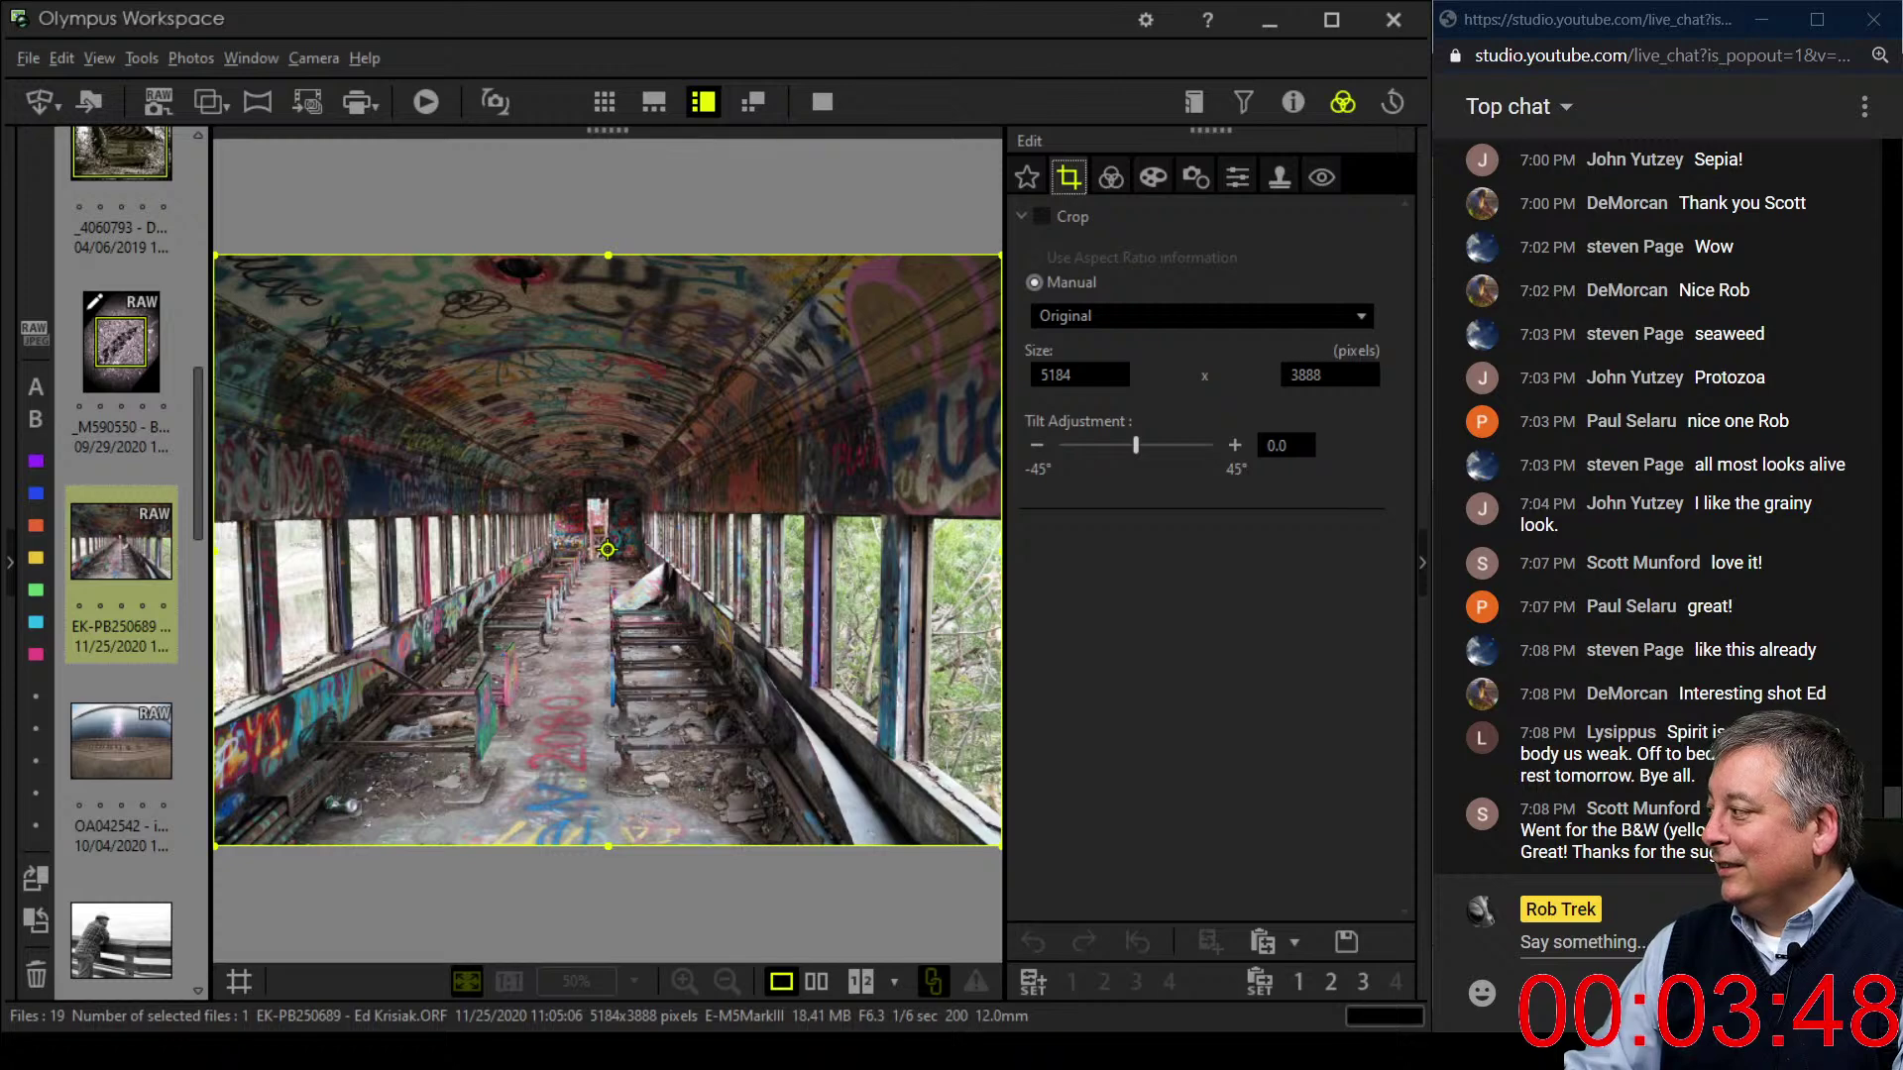
pyautogui.click(1201, 315)
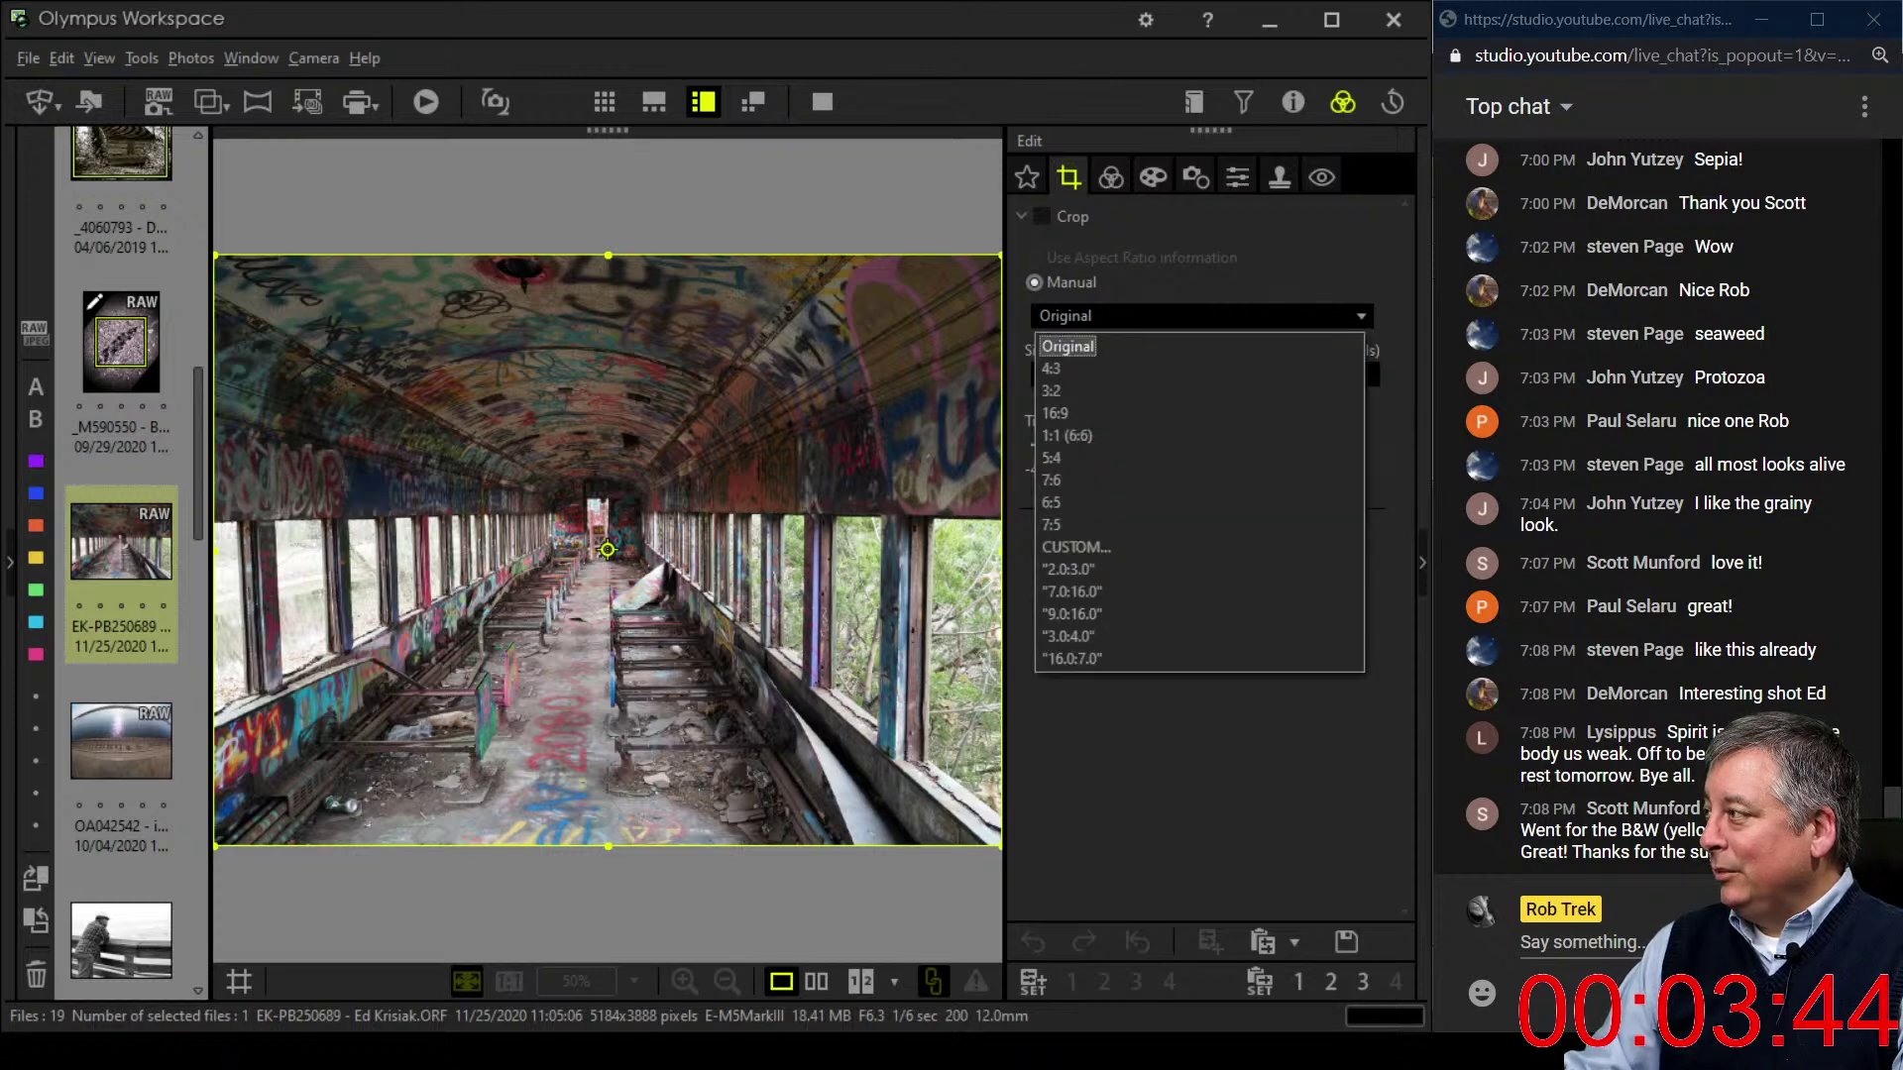
pyautogui.click(1153, 176)
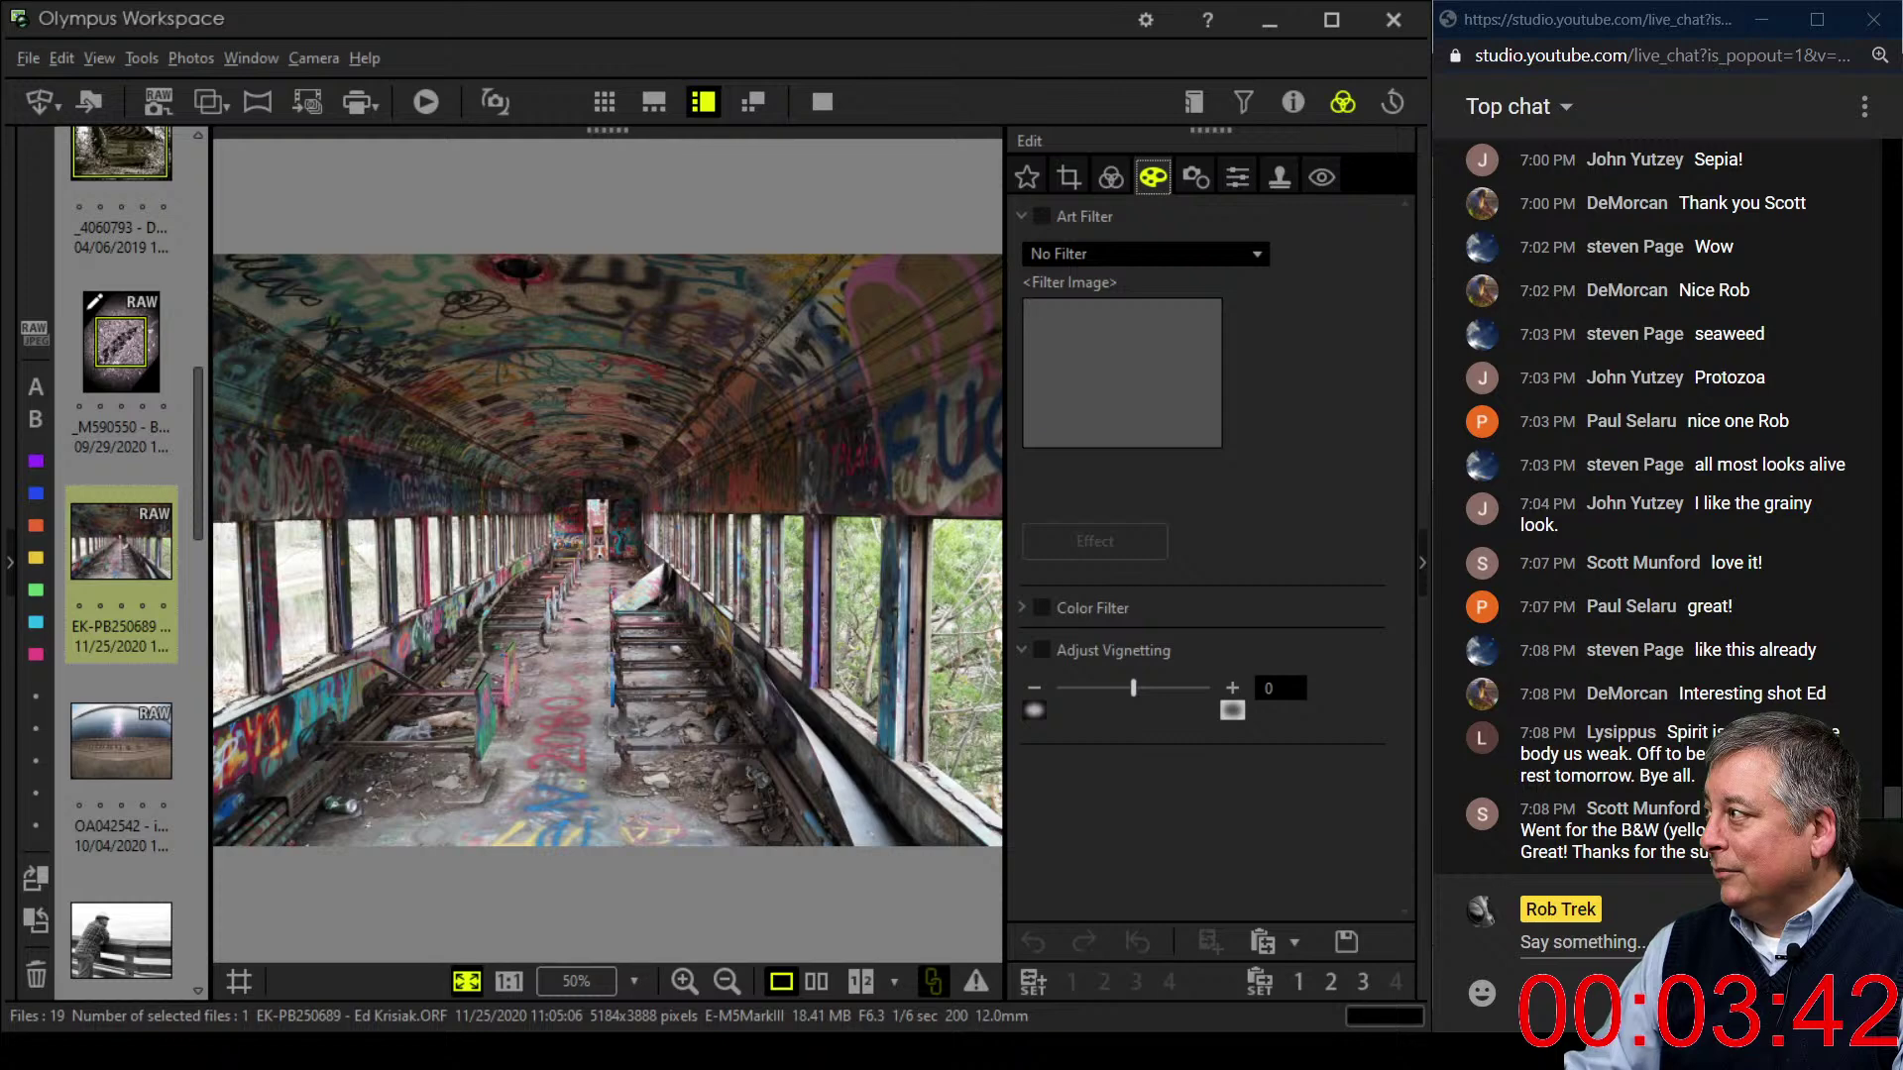
pyautogui.click(1144, 254)
pyautogui.click(1100, 306)
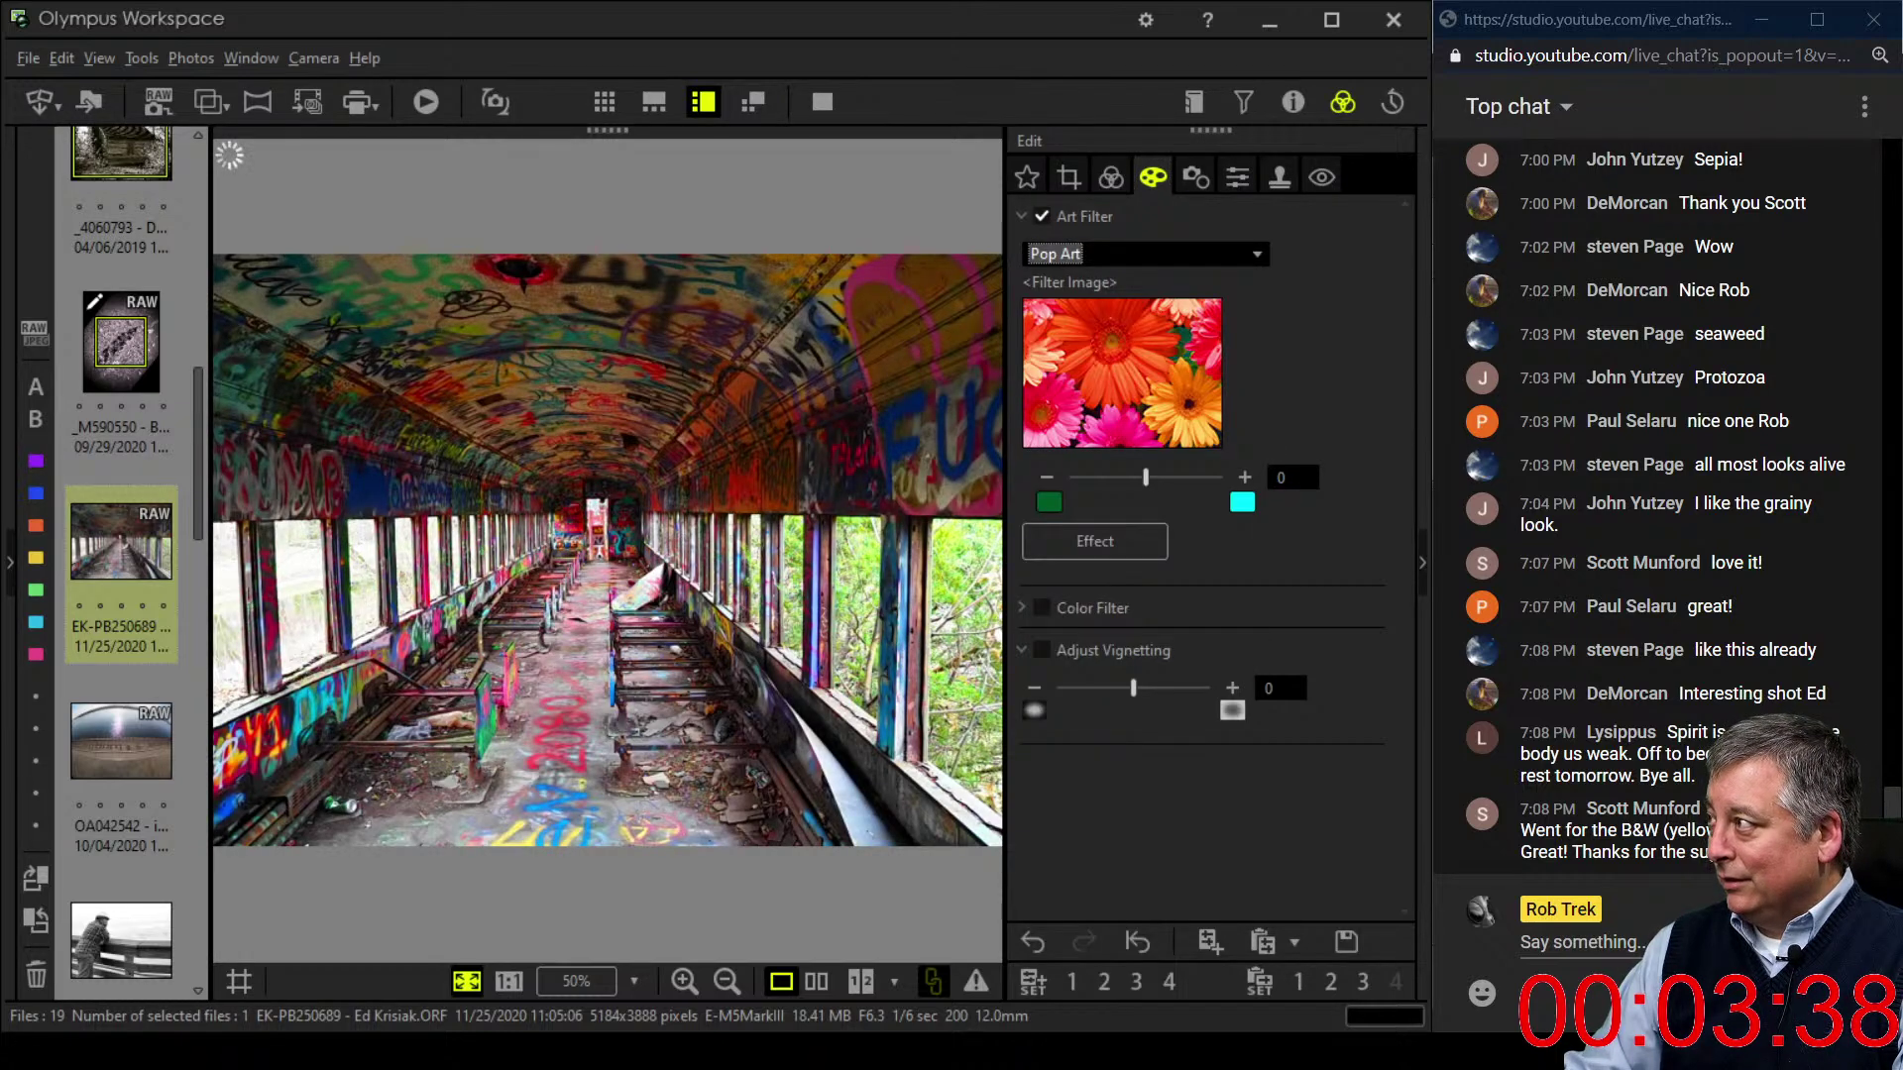
pyautogui.click(1145, 253)
pyautogui.click(1071, 973)
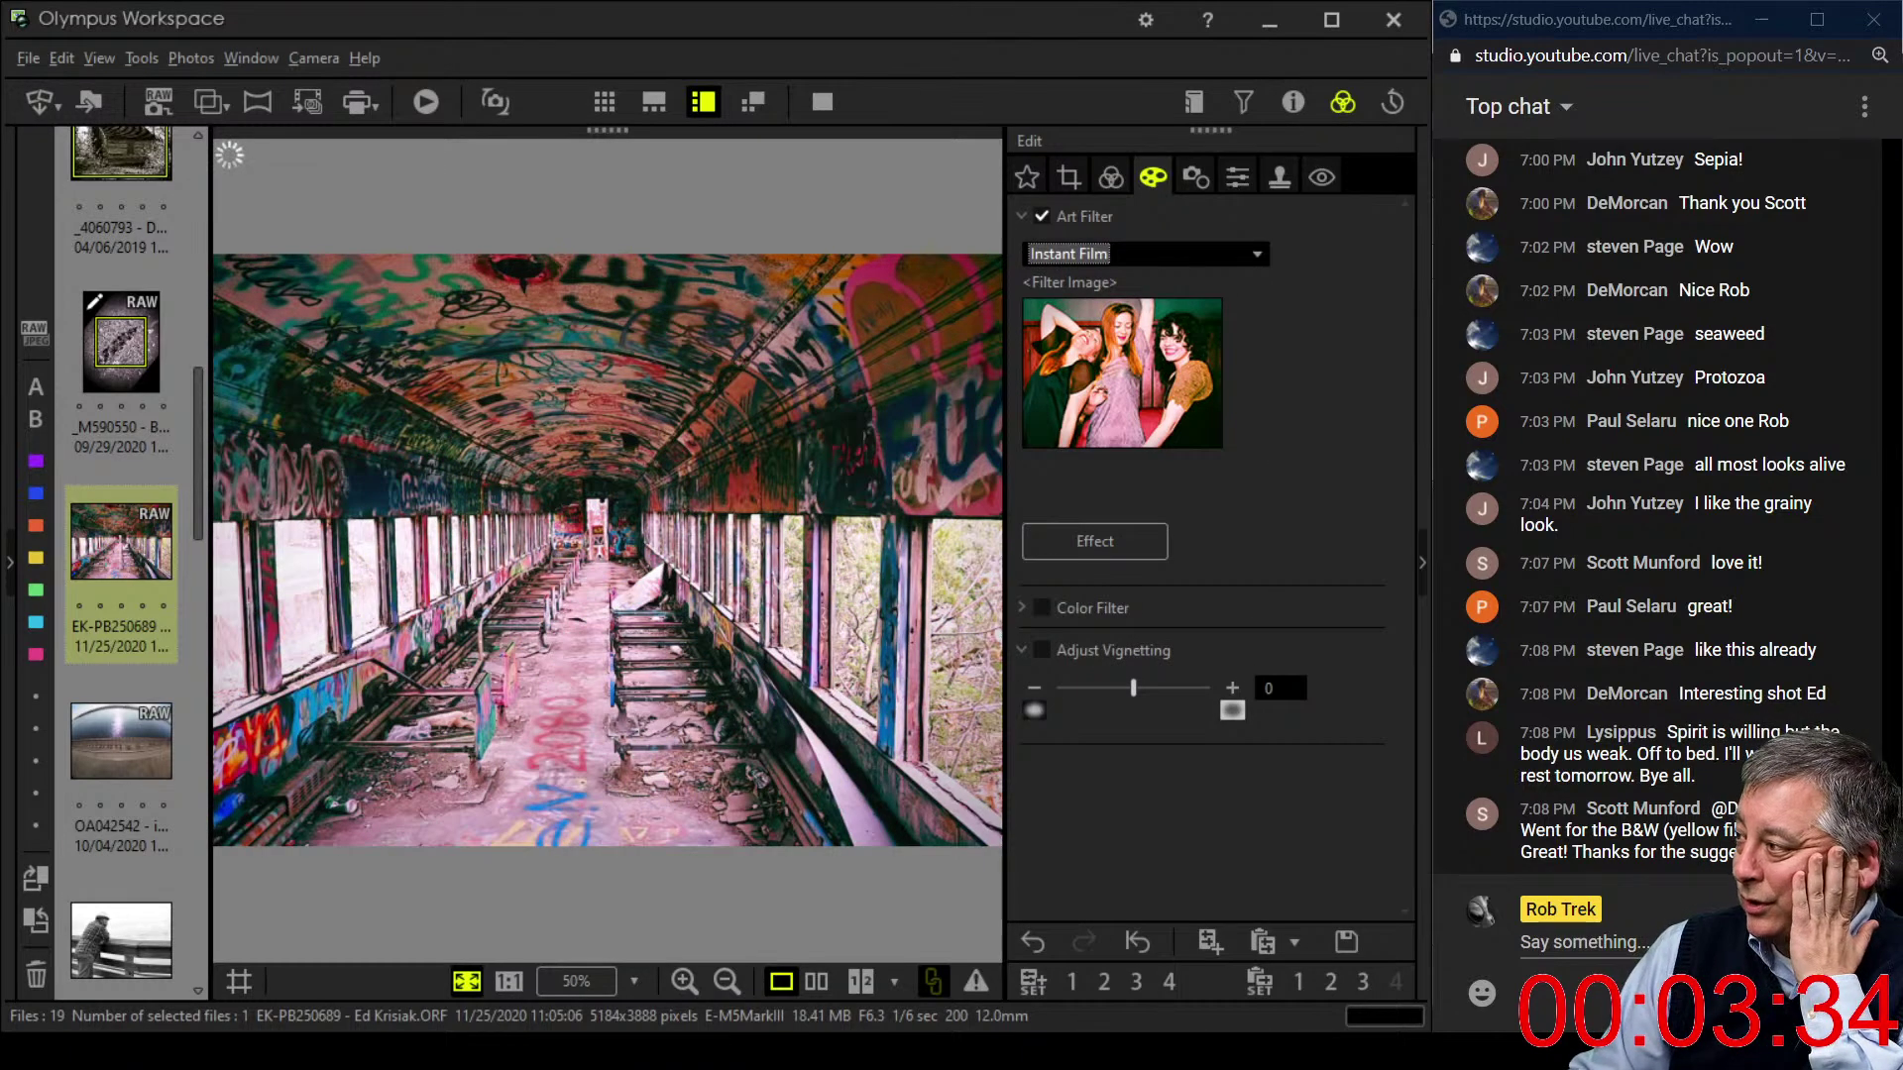
# - Set the train car photo's Gradation to AUTO
pyautogui.click(1111, 177)
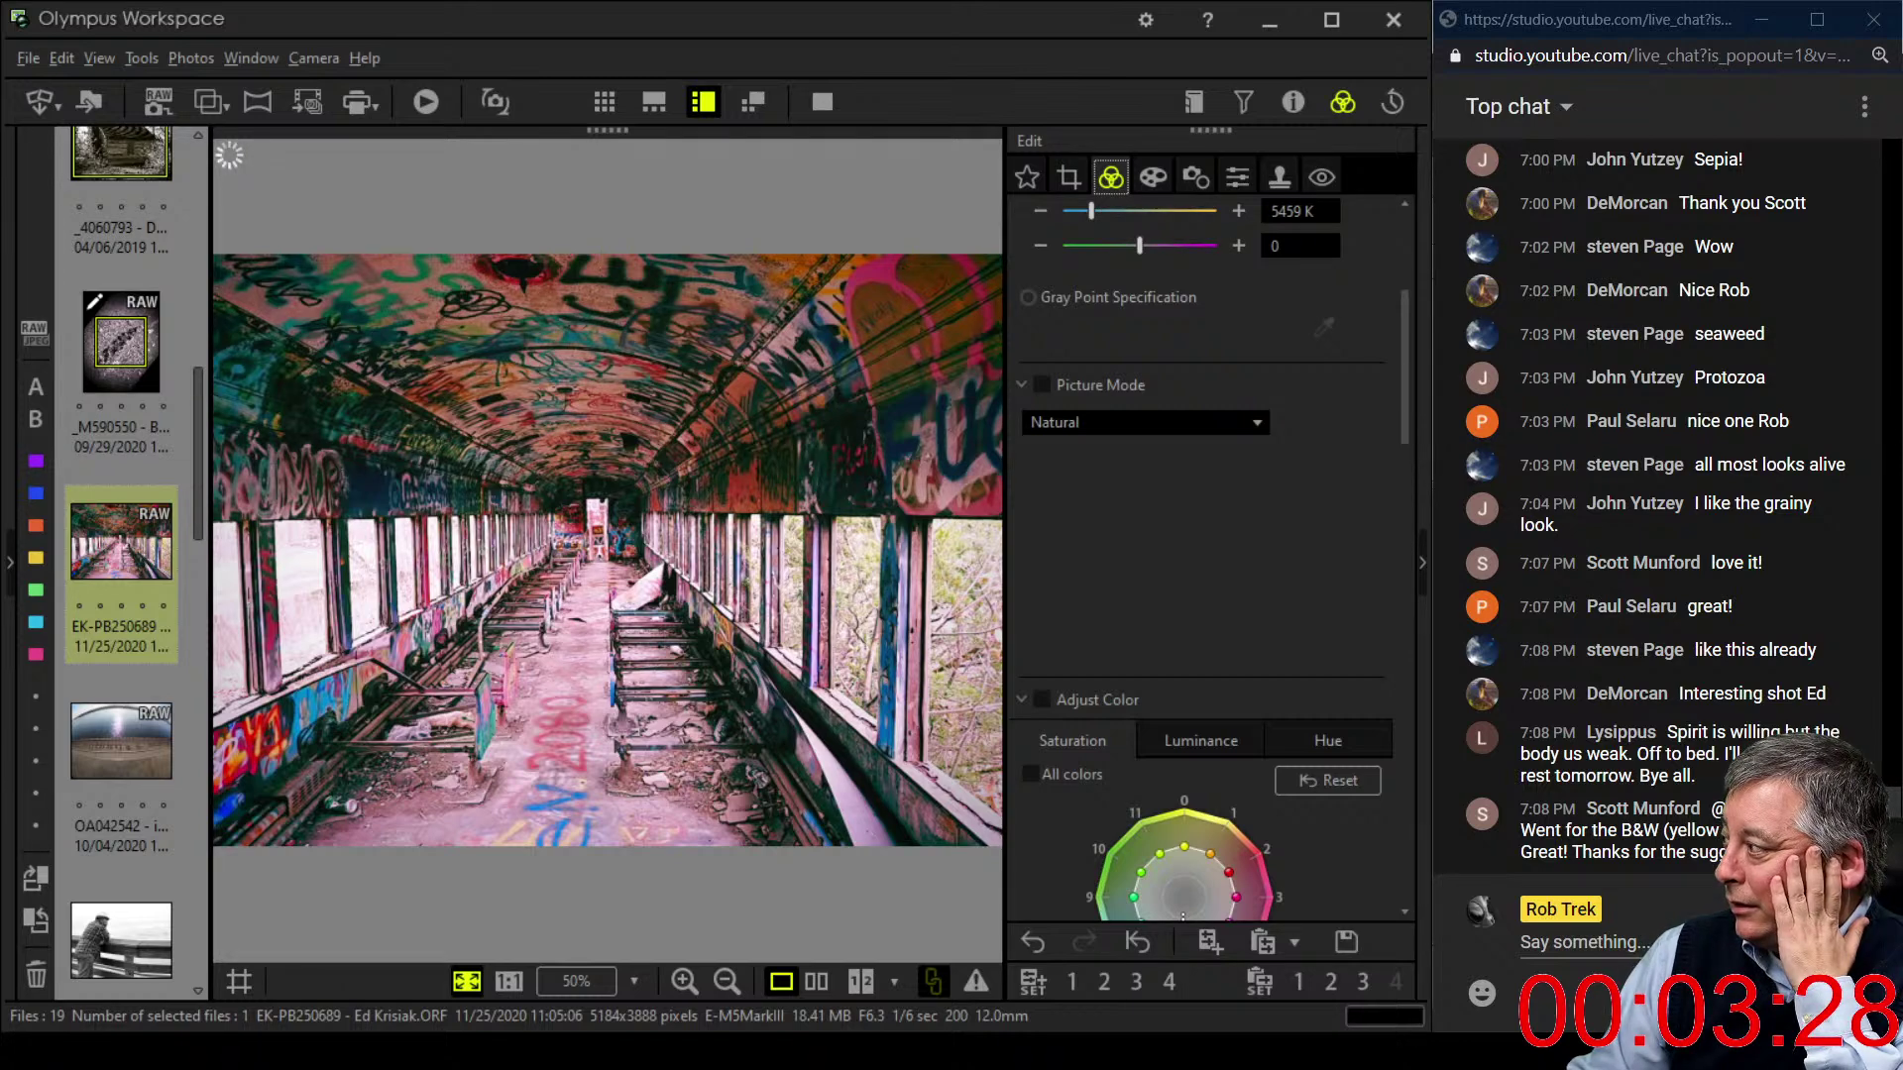
pyautogui.scroll(-8, 1209, 545)
pyautogui.scroll(-10, 1232, 717)
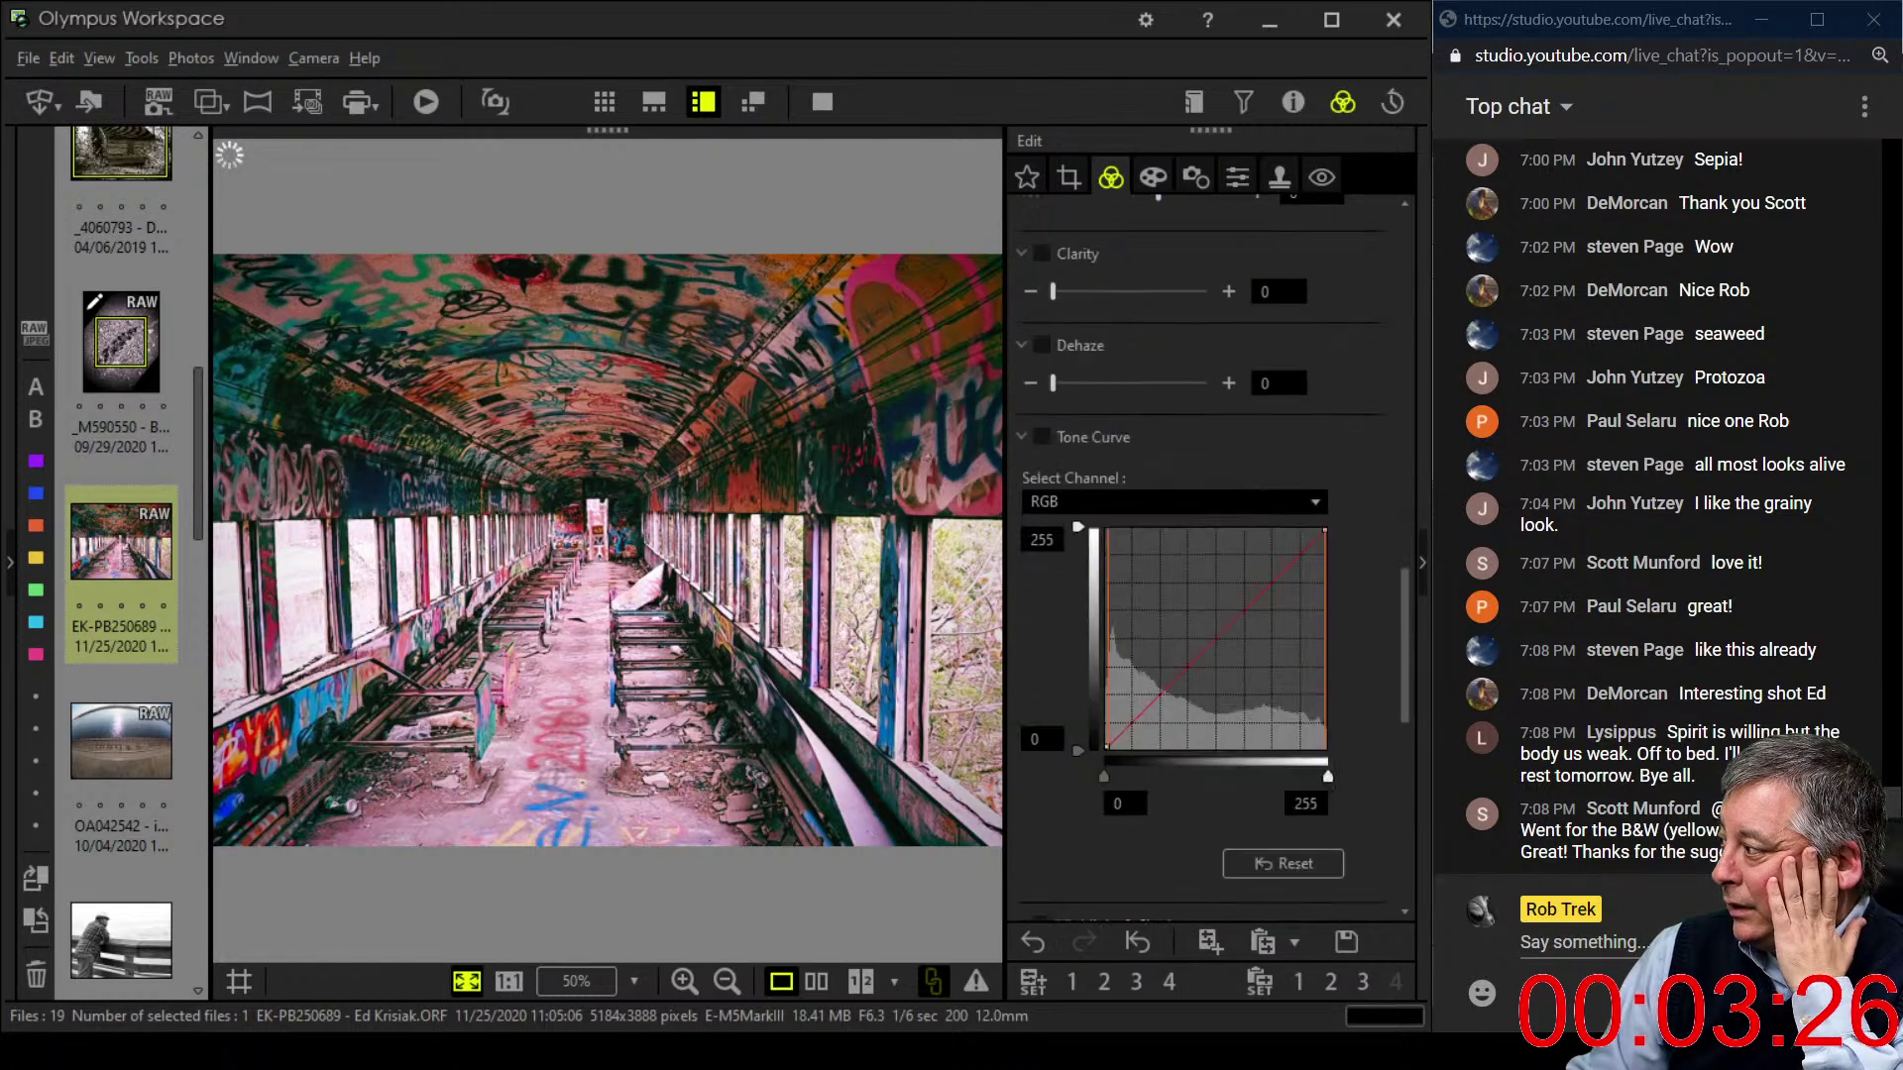
pyautogui.scroll(-1, 1232, 718)
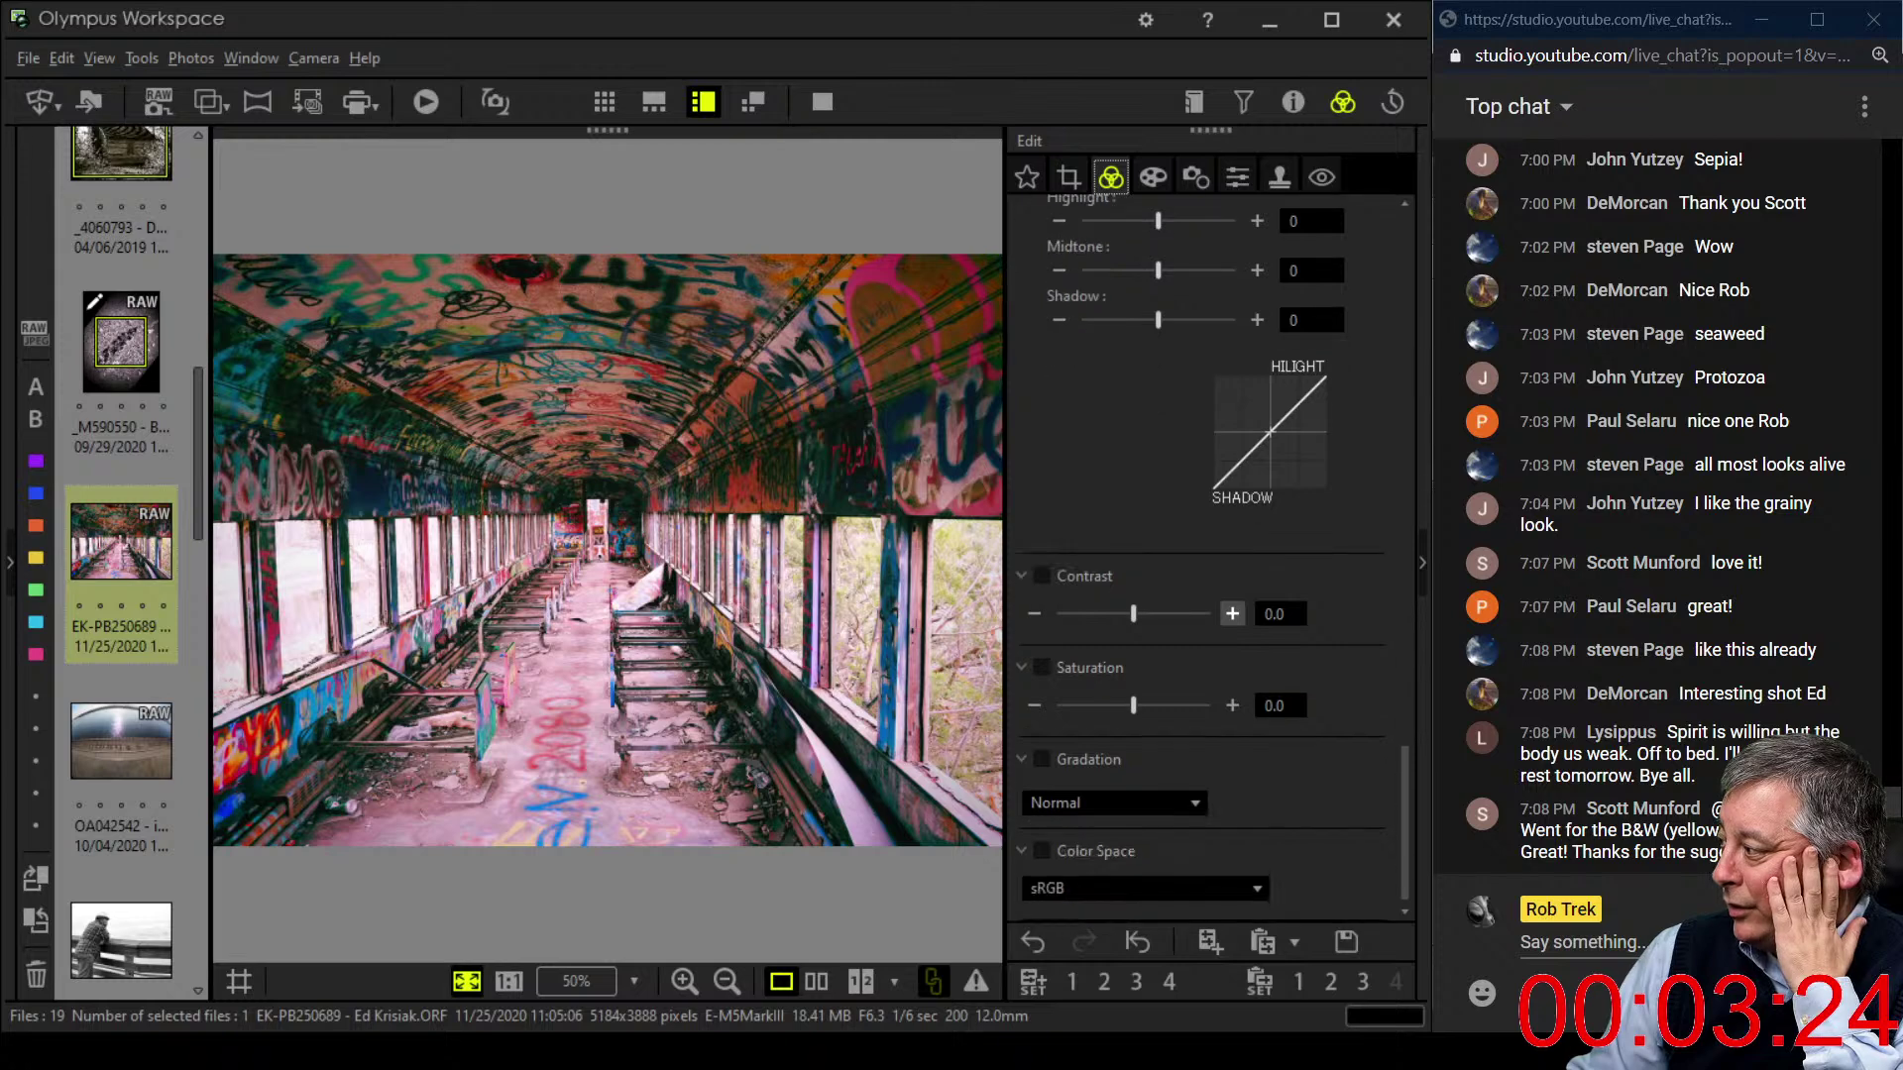
pyautogui.click(1110, 803)
pyautogui.click(1050, 900)
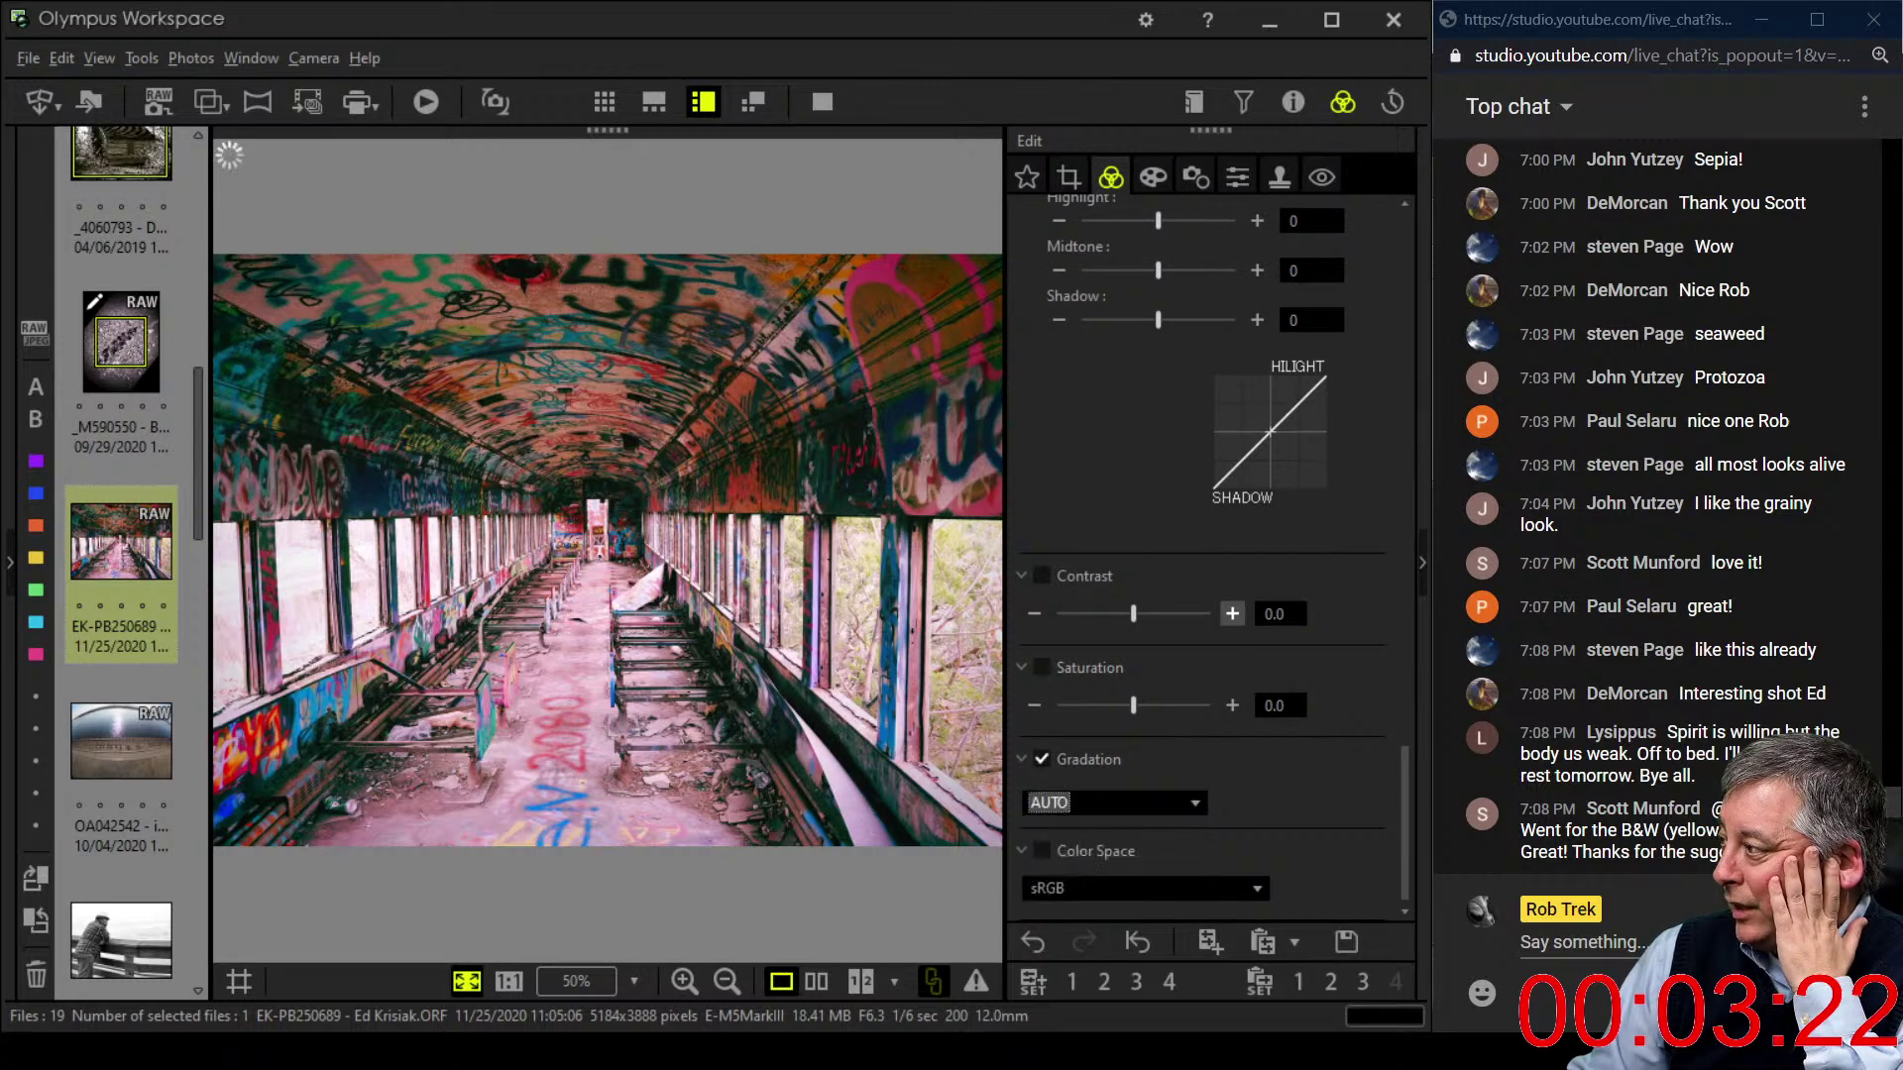
# - Reshape the RGB tone curve by lowering the shadows, anchoring the highlights near the diagonal, and setting the white output level to 240
pyautogui.scroll(15, 1209, 555)
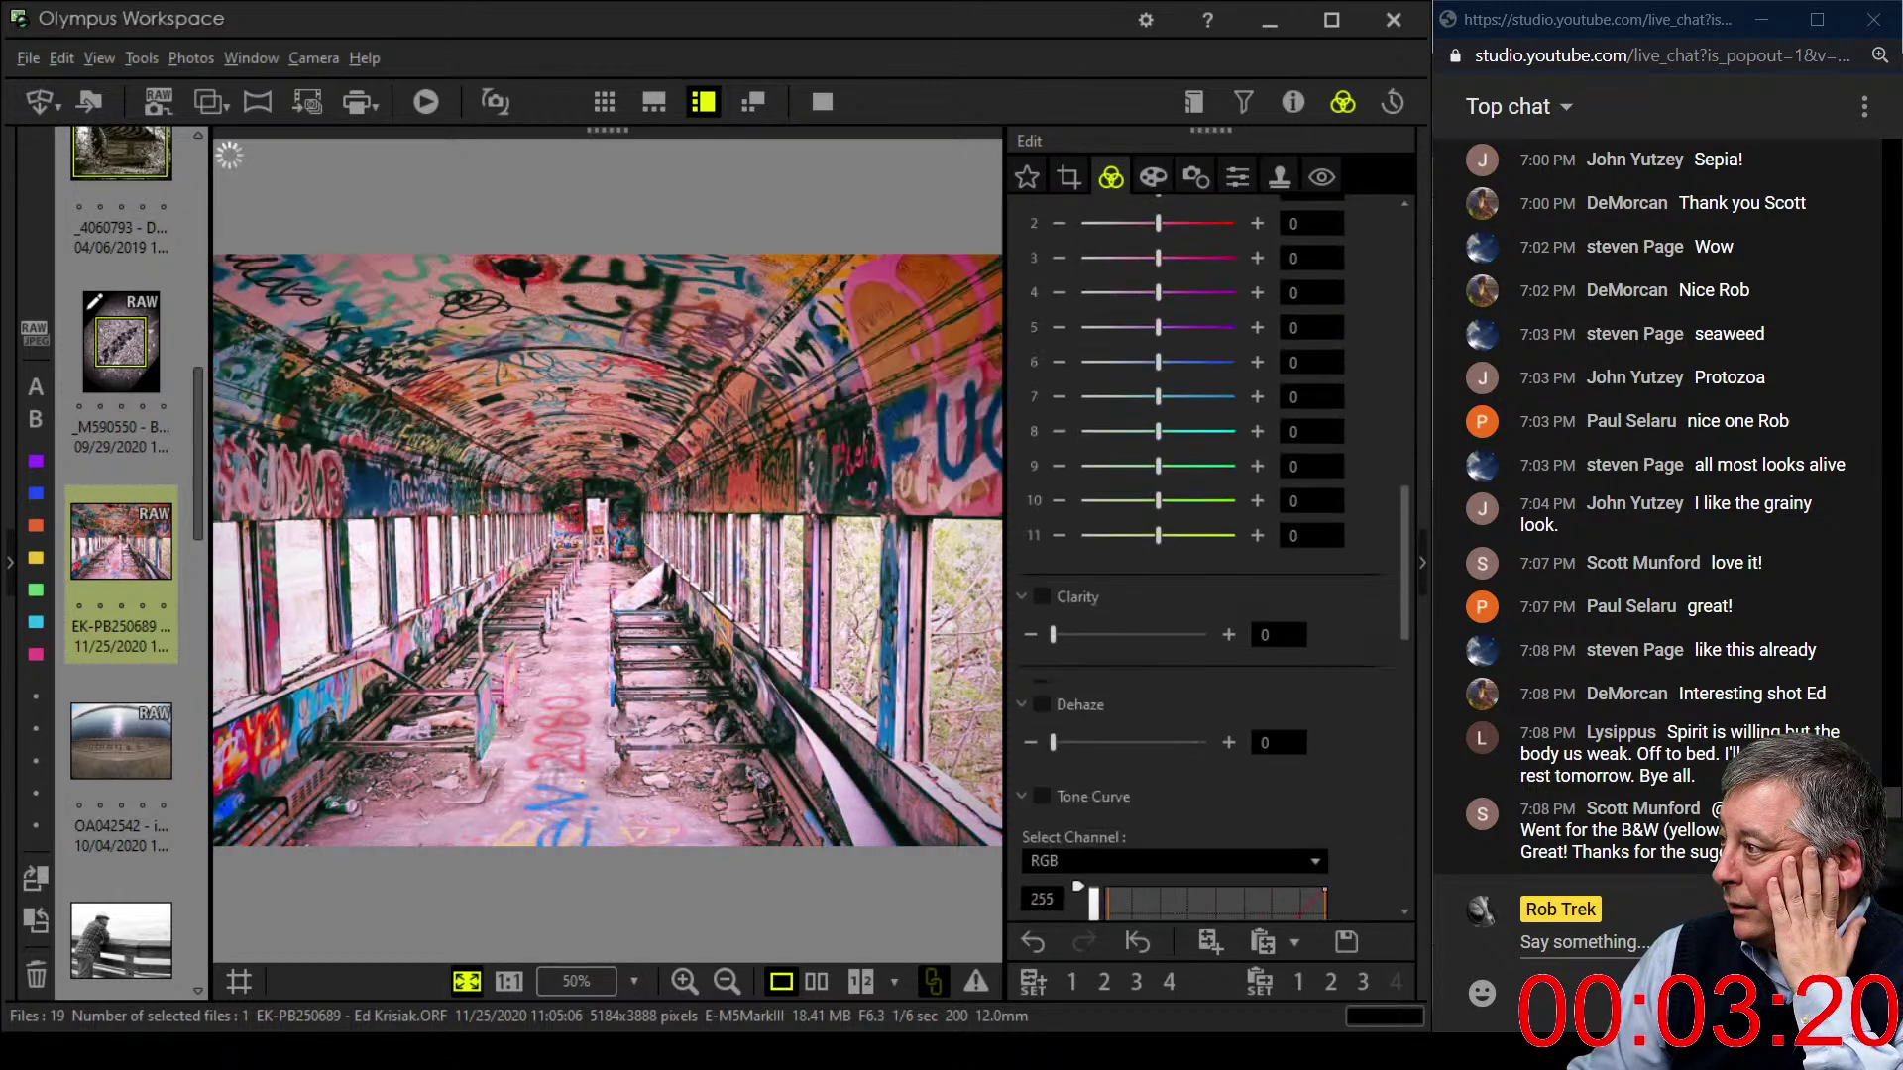
pyautogui.scroll(4, 1210, 555)
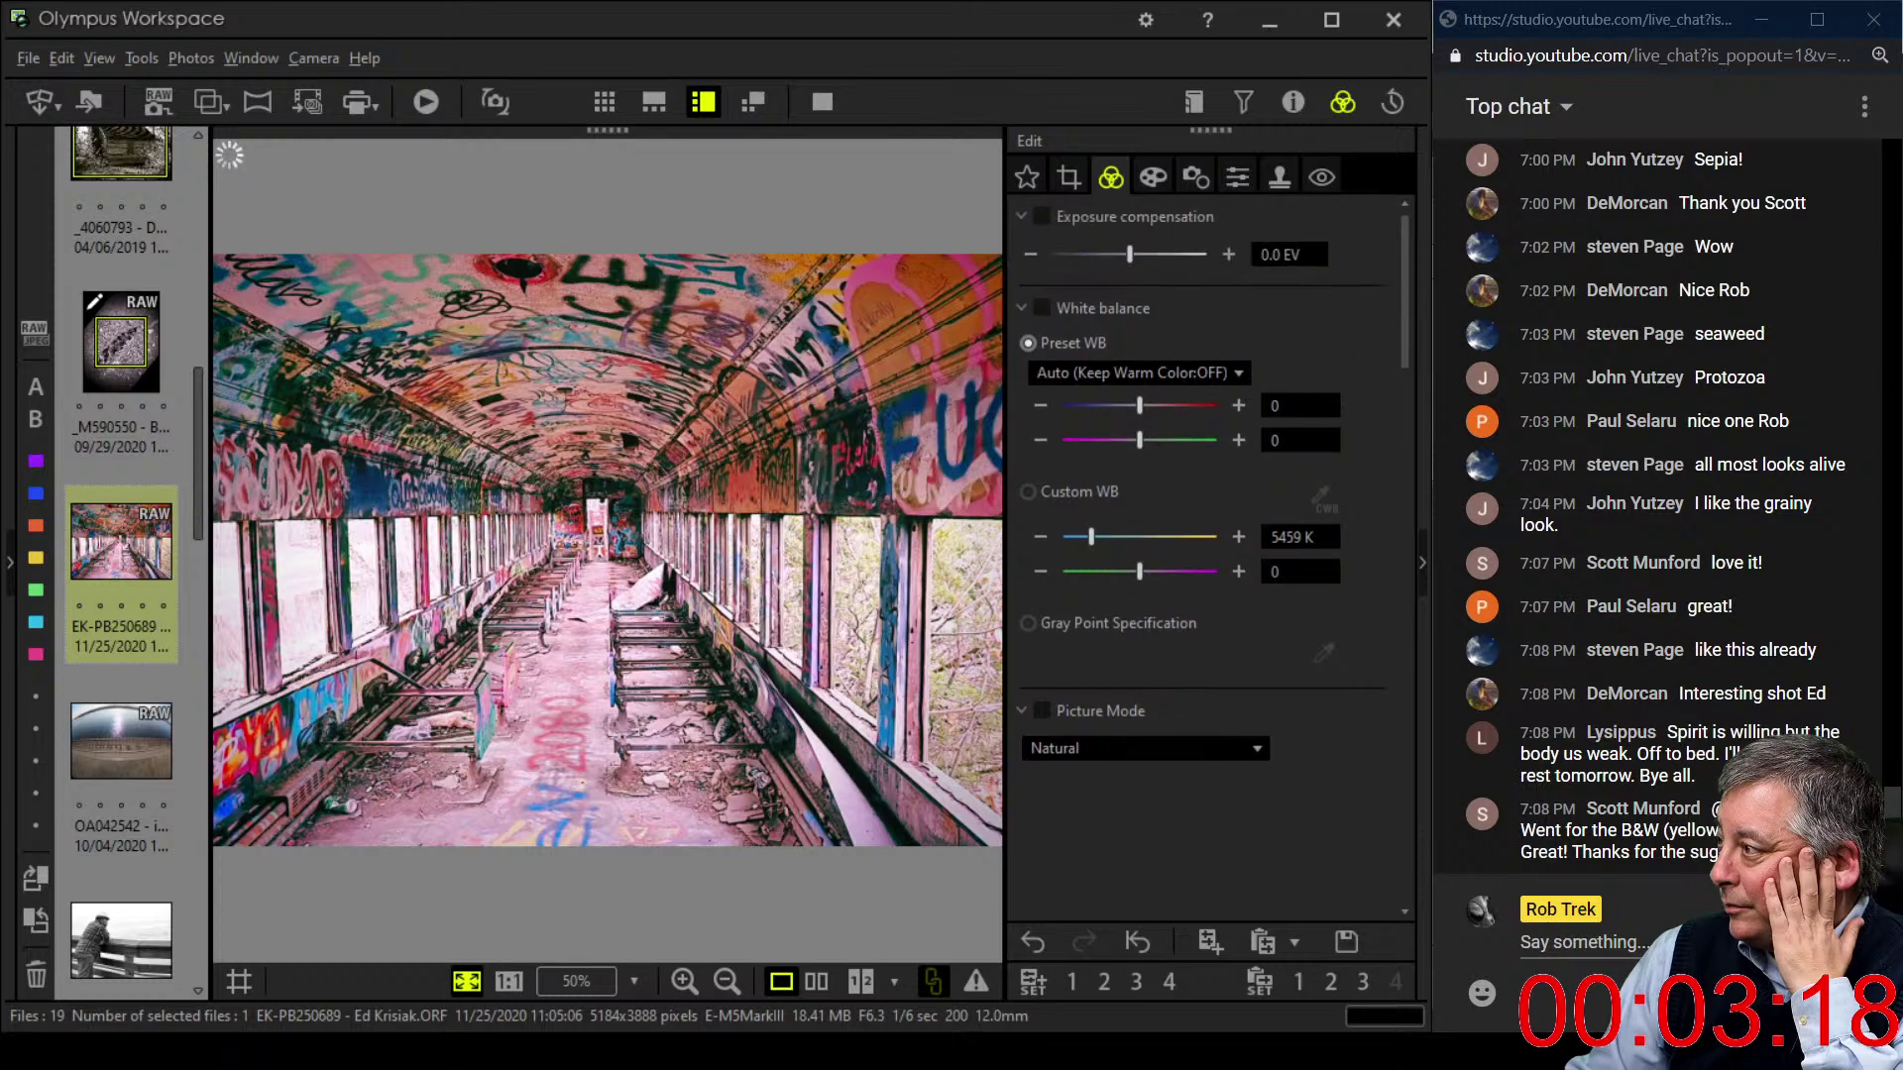
pyautogui.scroll(-15, 1209, 555)
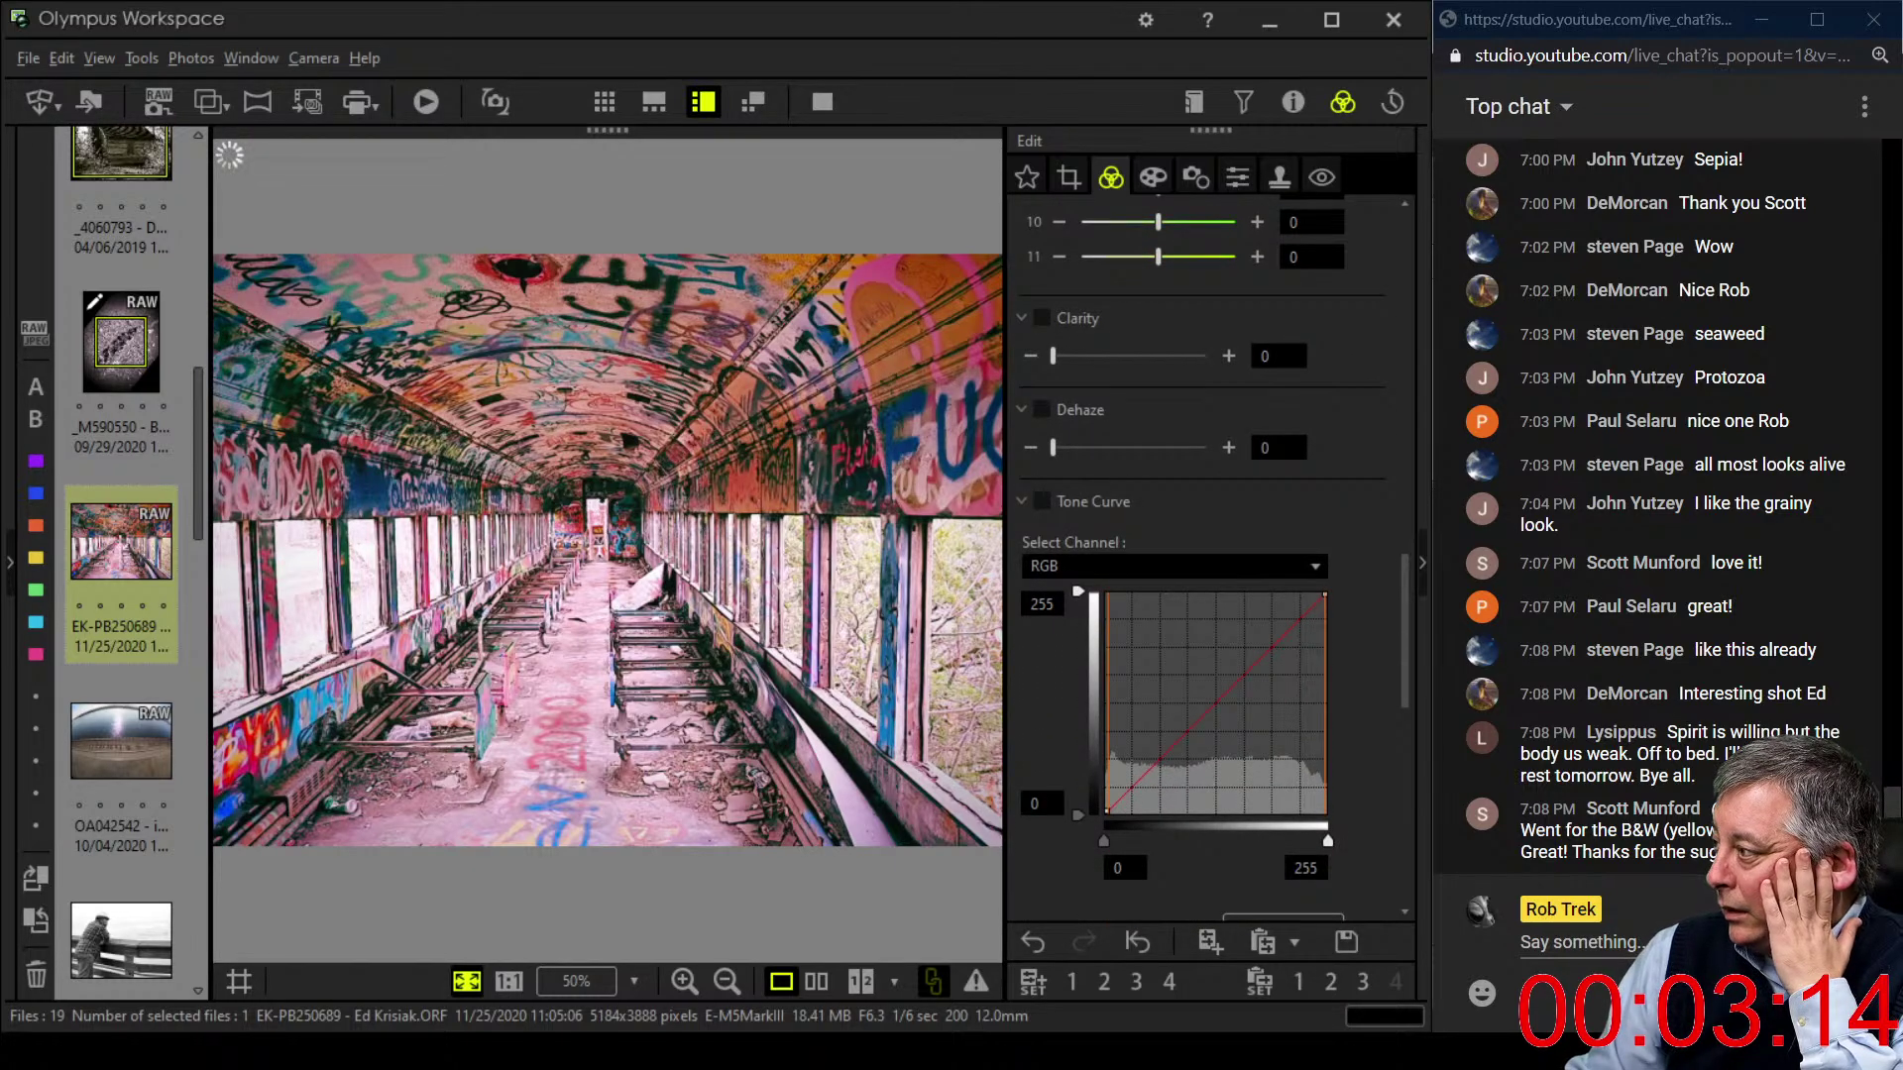
pyautogui.moveTo(1145, 775); pyautogui.dragTo(1269, 661)
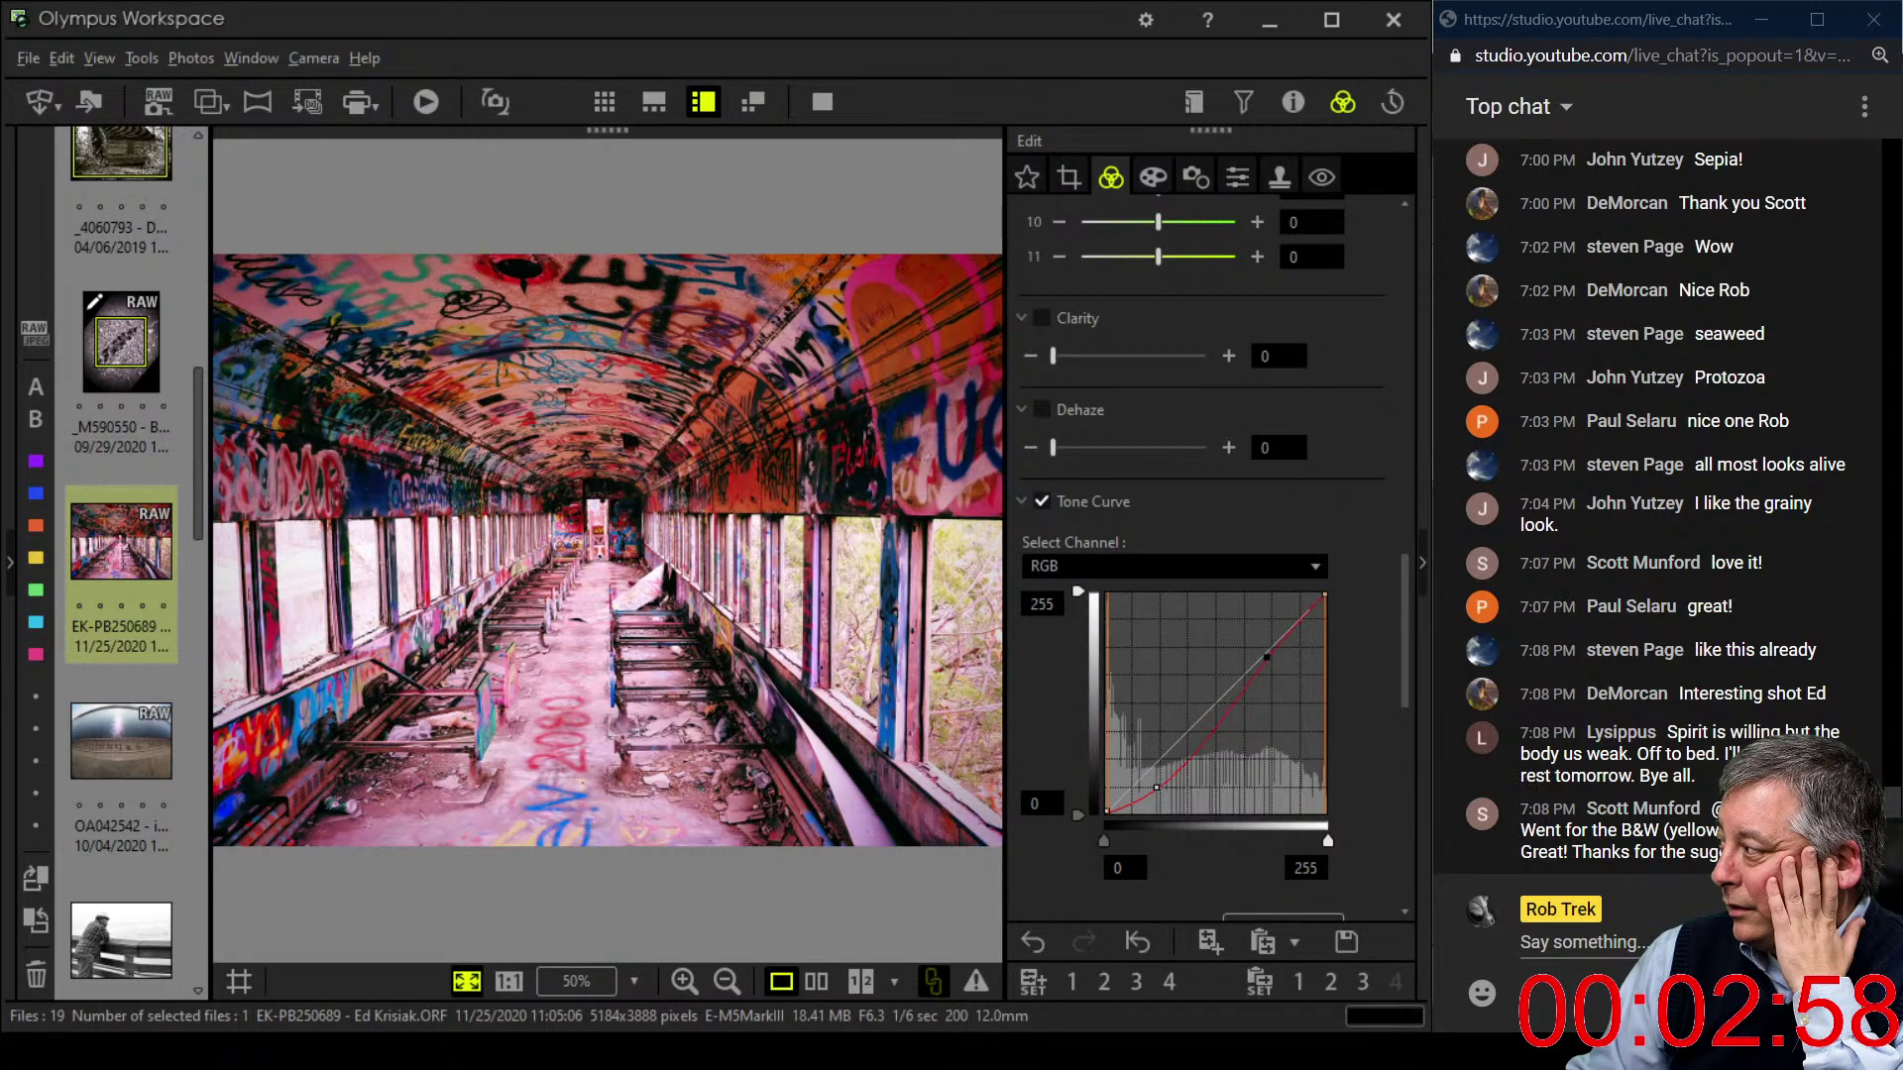
pyautogui.moveTo(1079, 591); pyautogui.dragTo(1079, 602)
pyautogui.scroll(-7, 1209, 540)
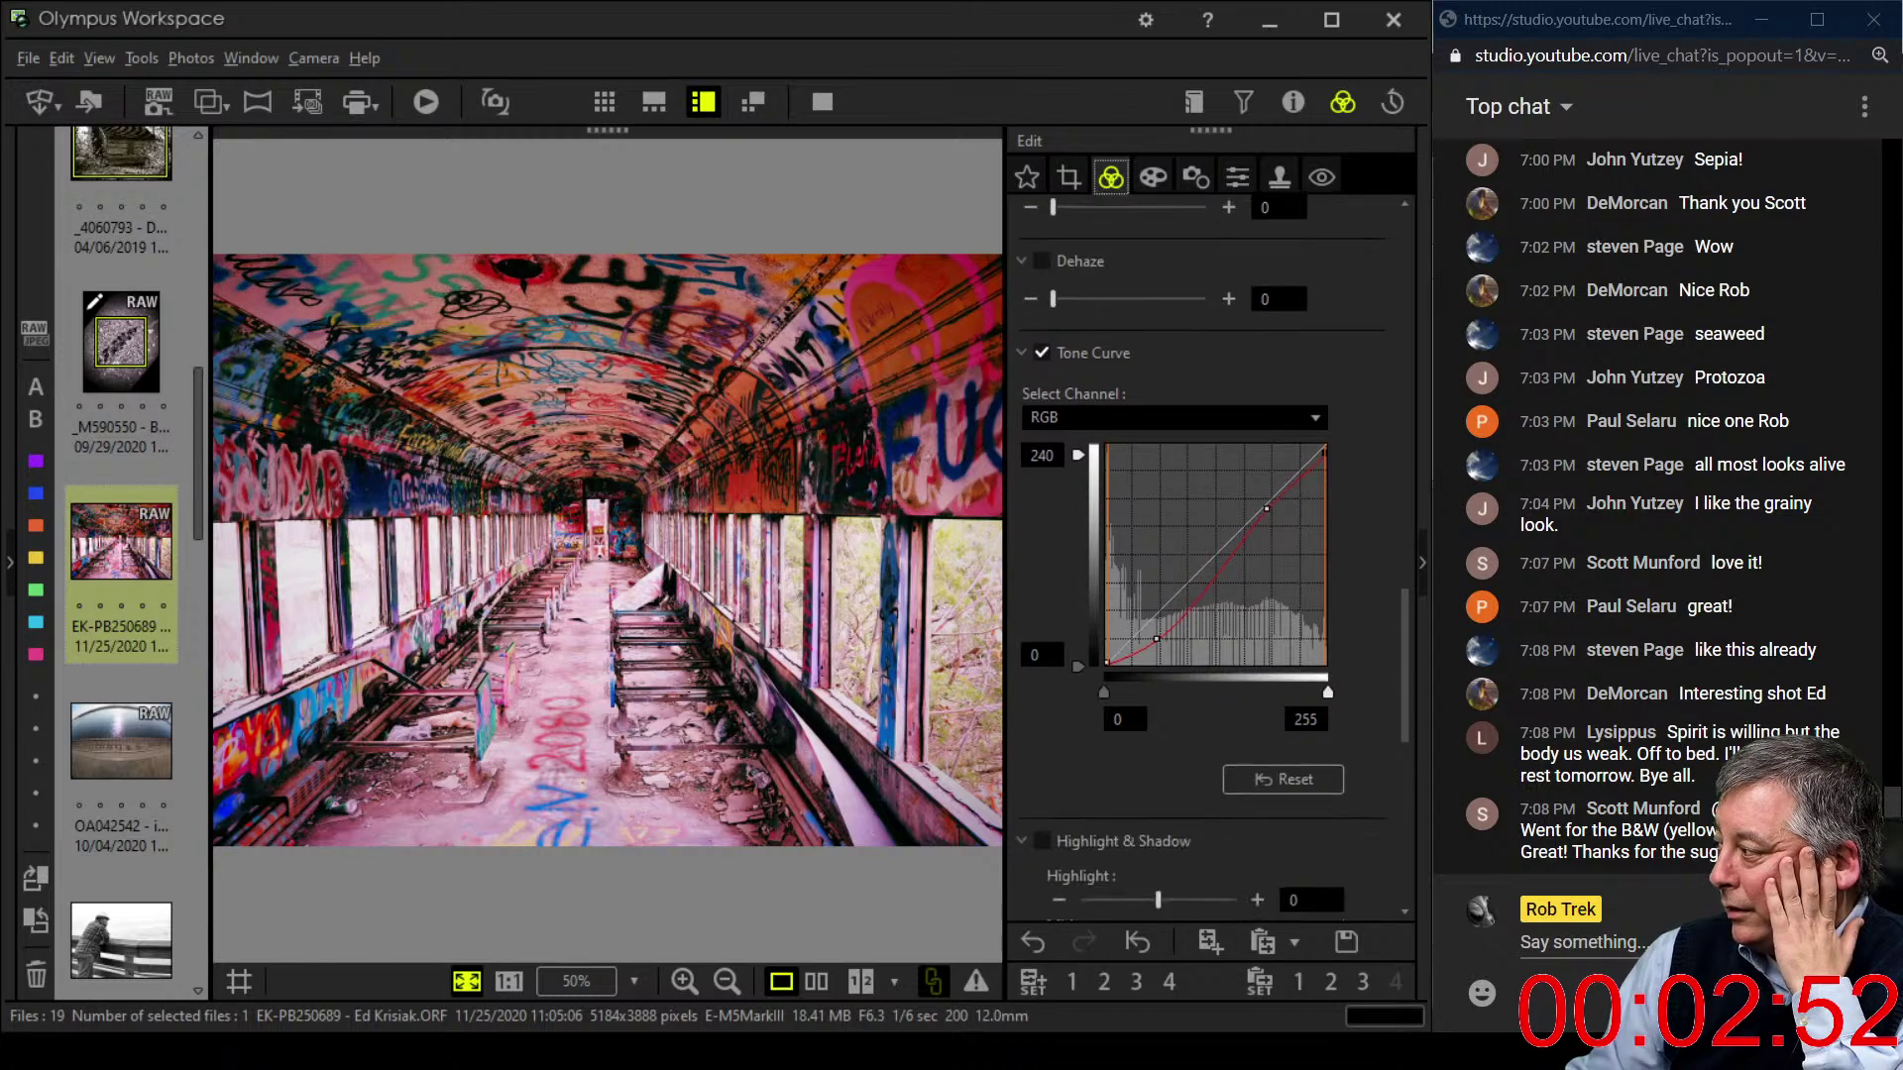
pyautogui.scroll(-2, 1210, 555)
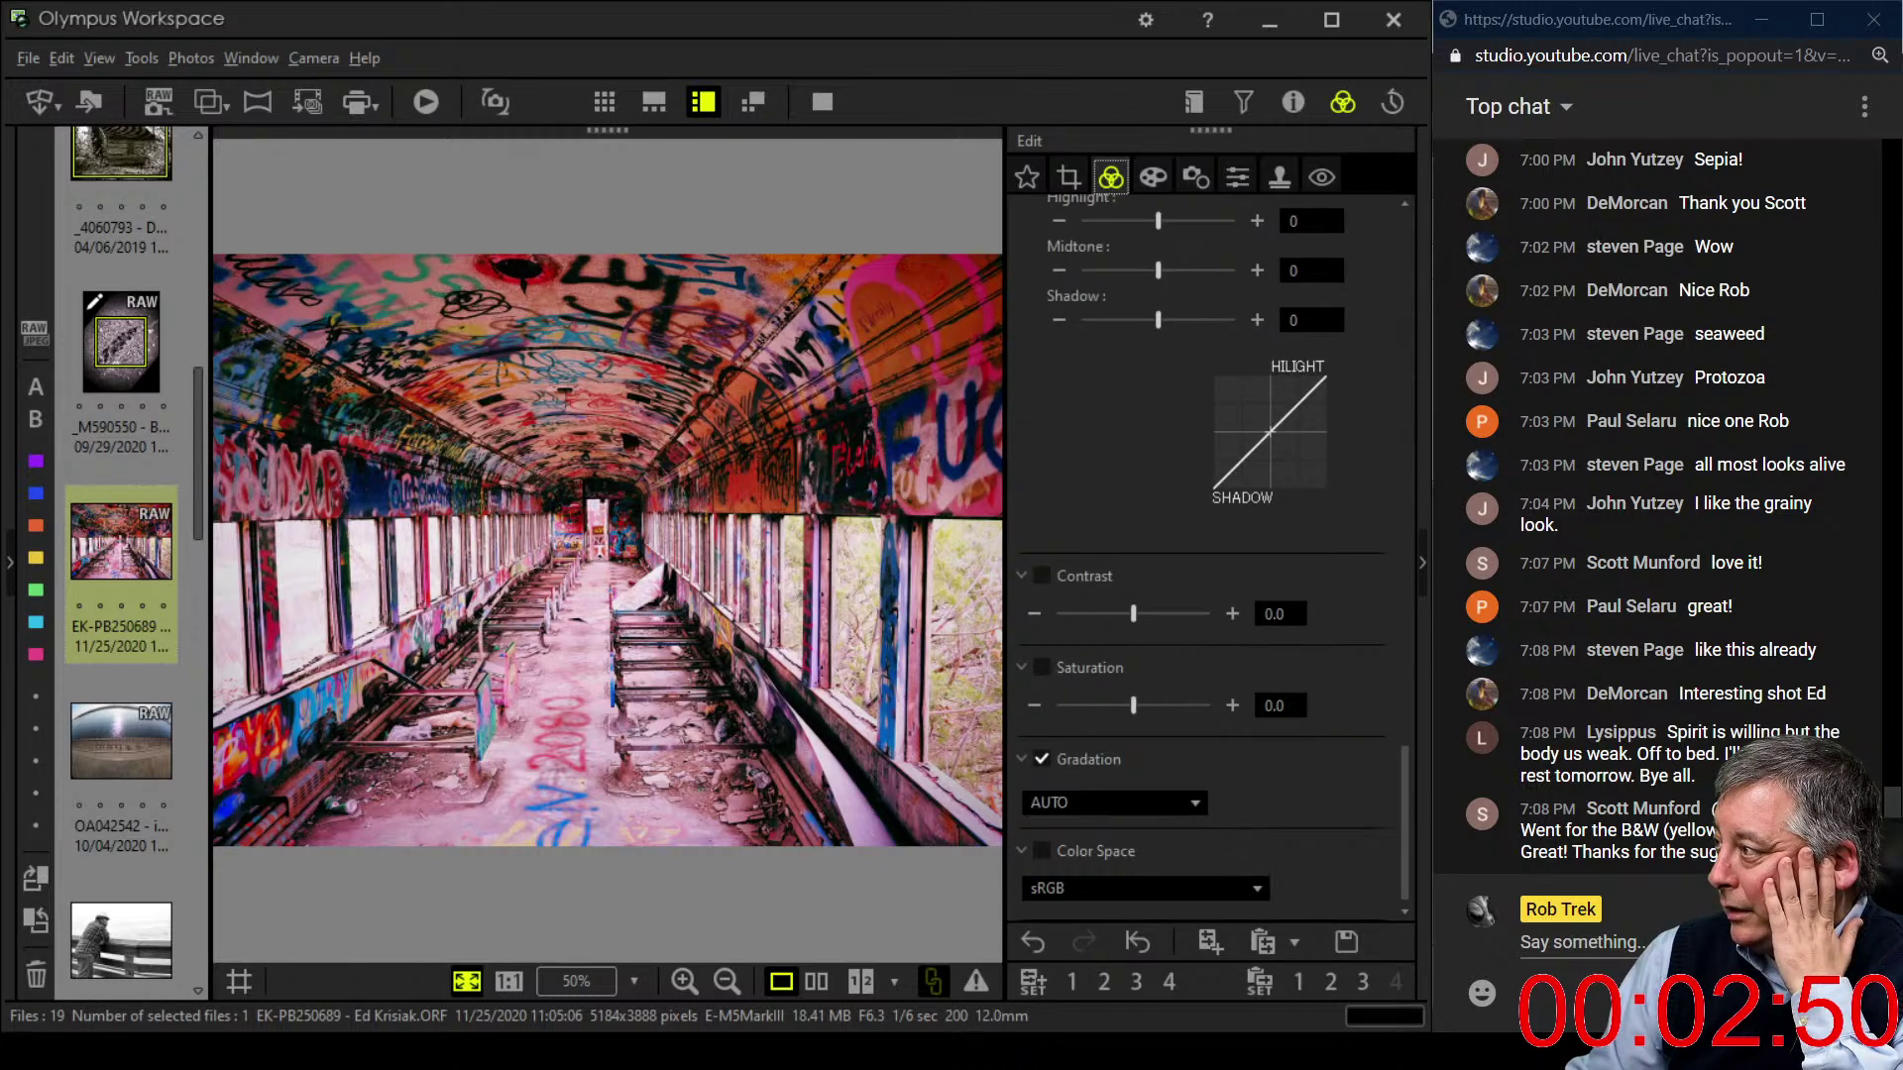
# - Straighten the train car photo with a crop tilt adjustment of 0.4
pyautogui.click(1069, 177)
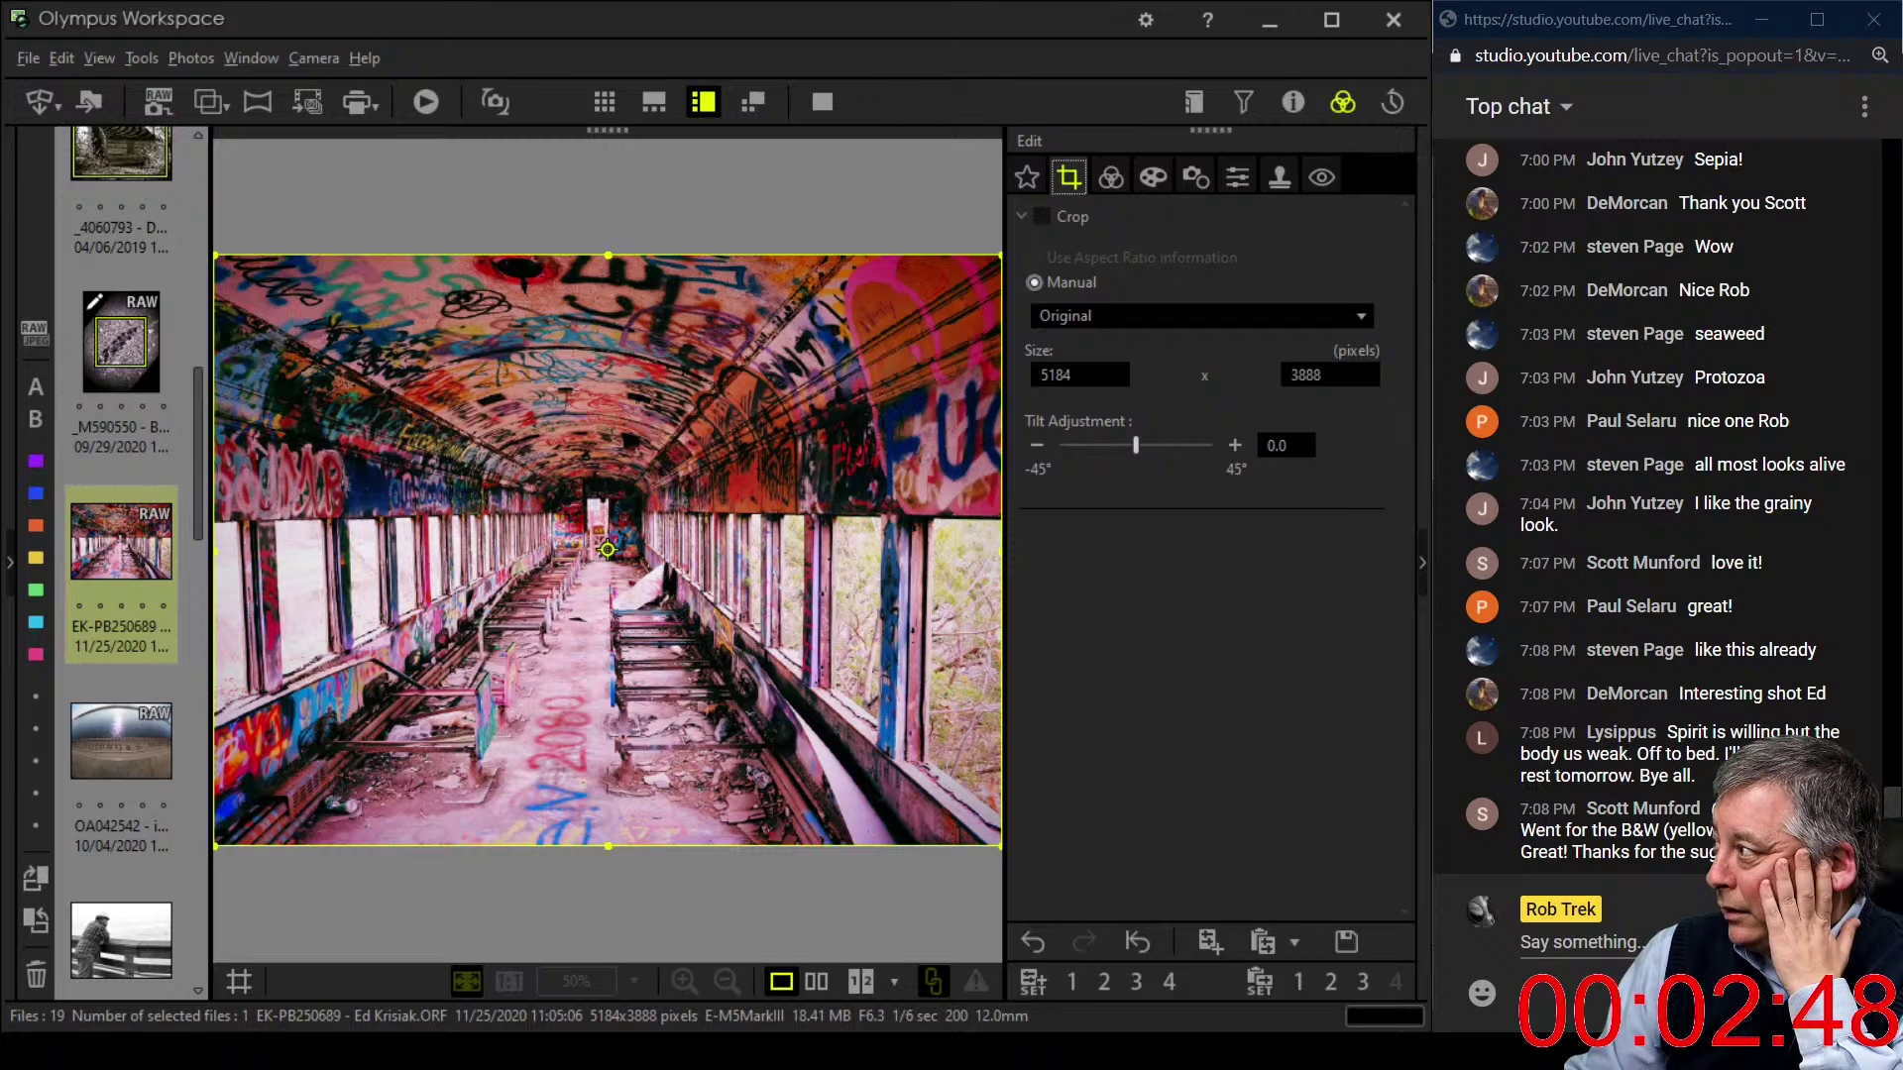
pyautogui.click(1235, 445)
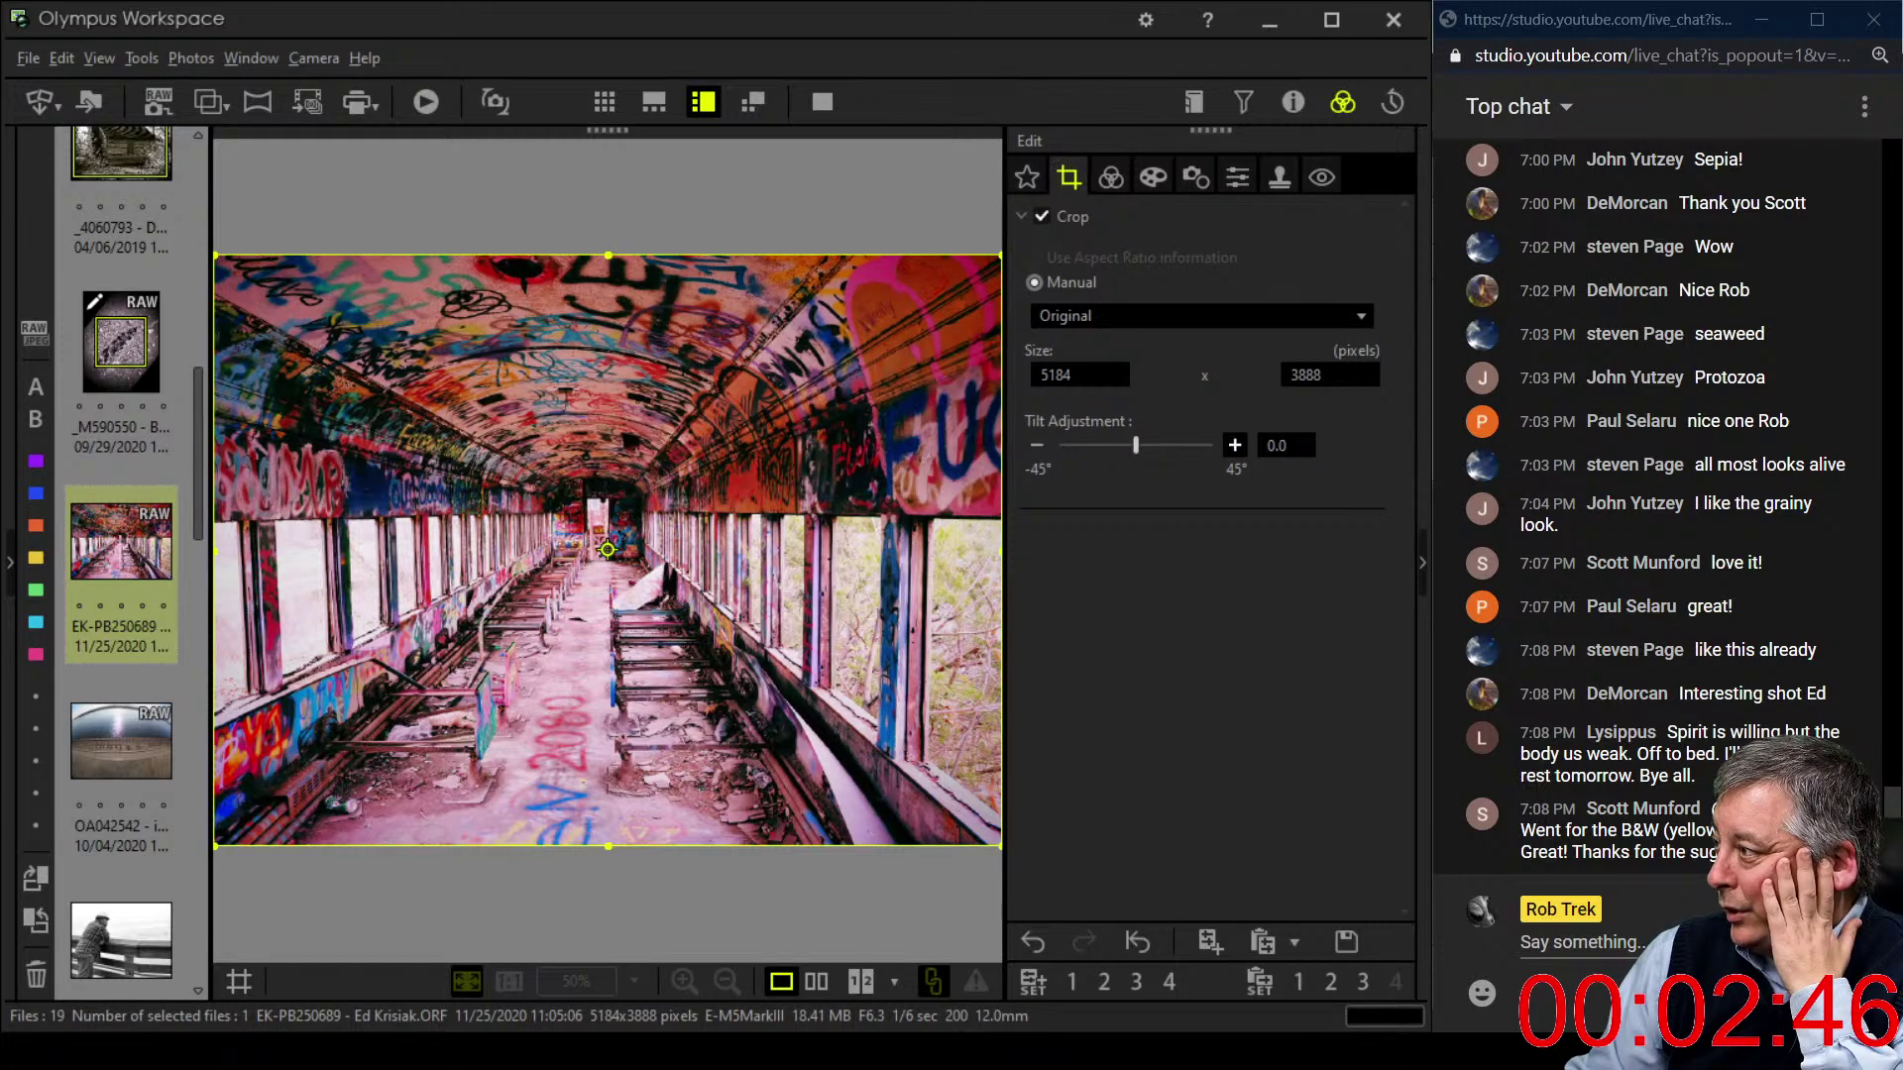
pyautogui.click(1235, 445)
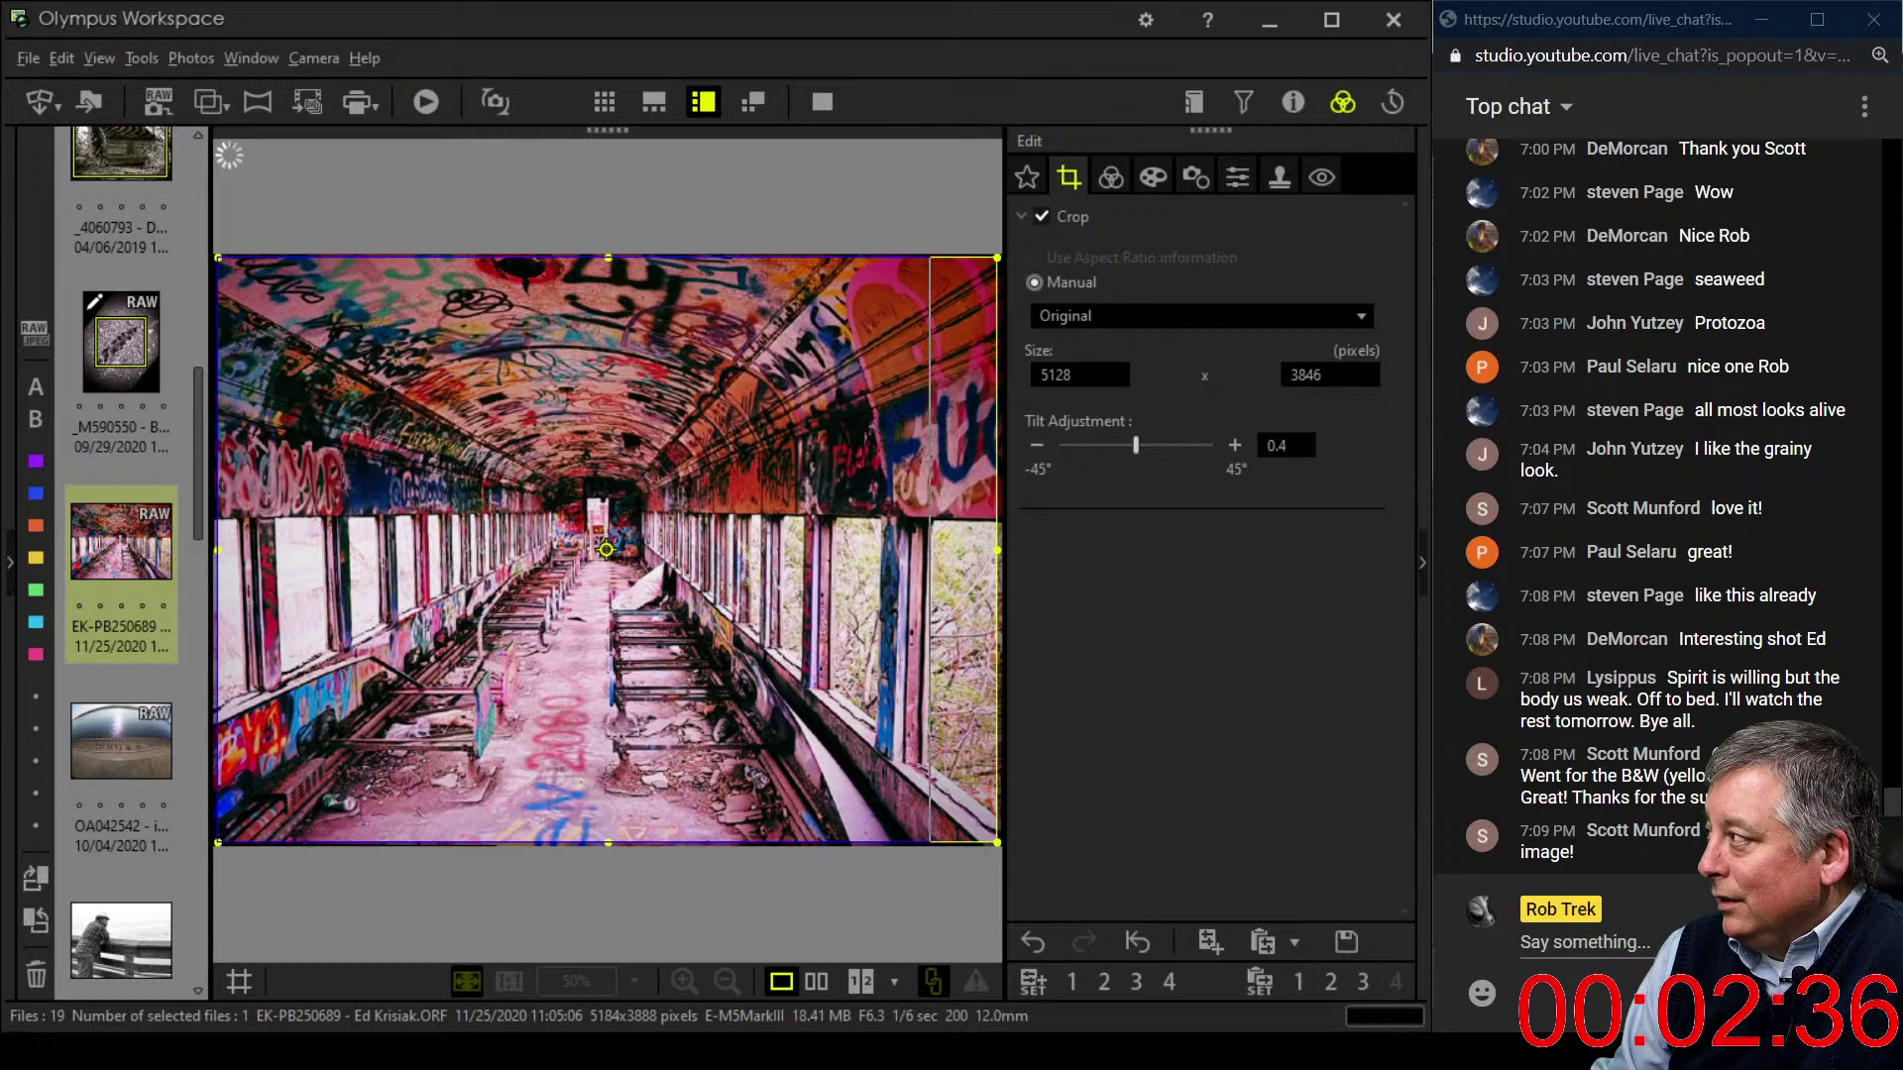
# - Crop the photo to a 1:1 (6:6) square of 3817 x 3817 pixels centered on the aisle
pyautogui.click(1199, 315)
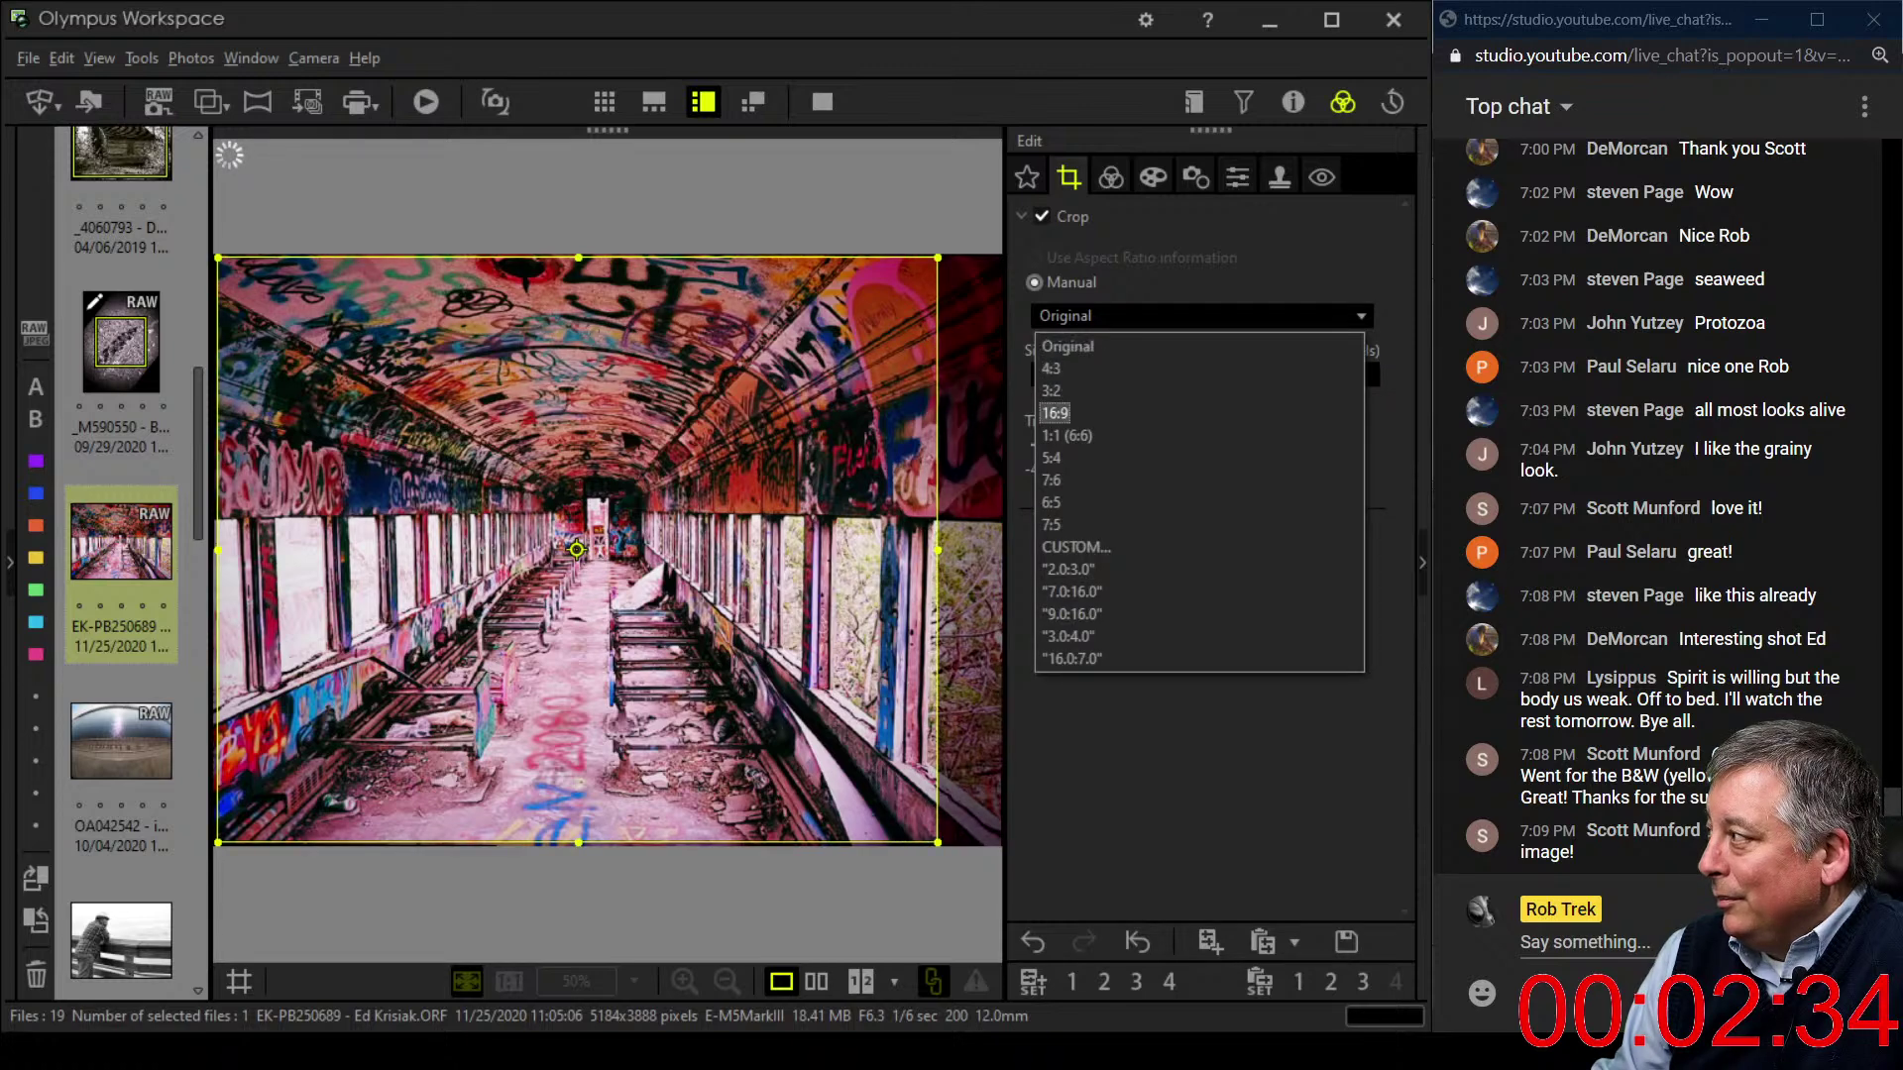
pyautogui.press('Escape')
pyautogui.press('Down')
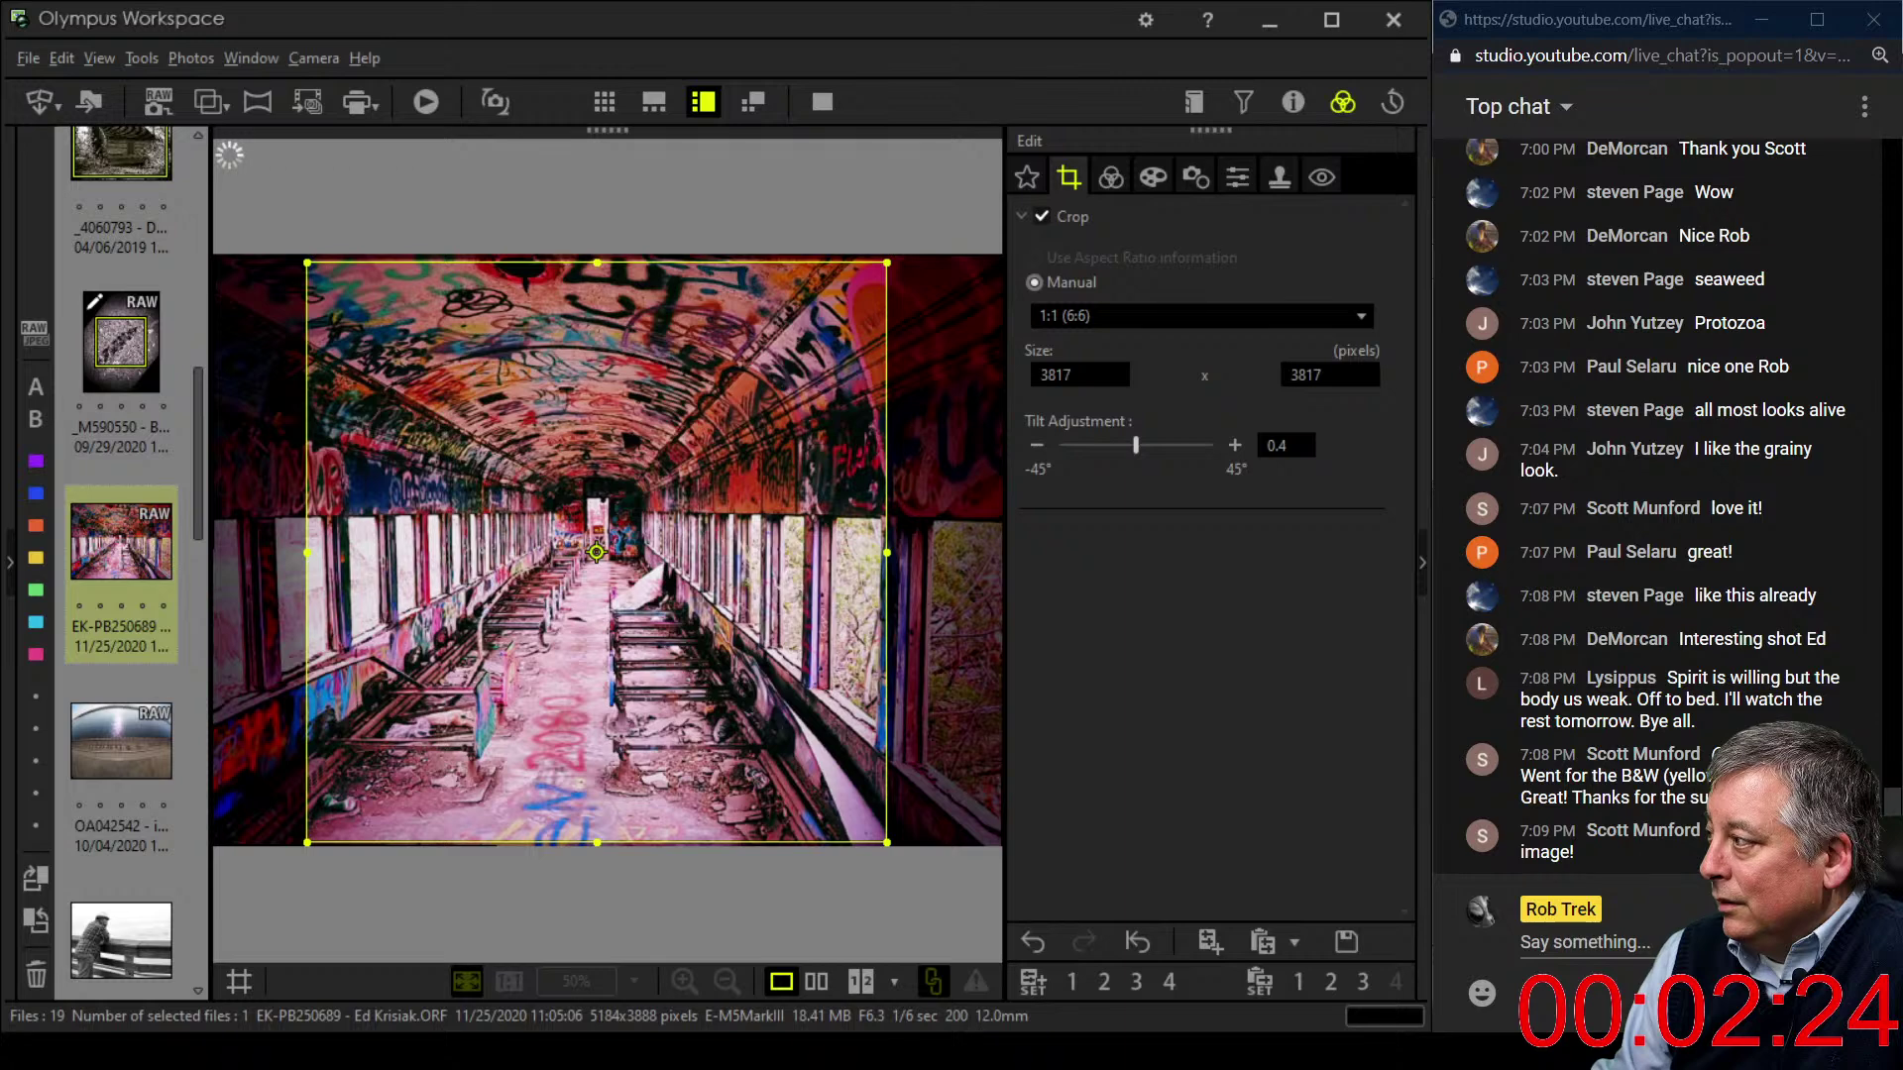
pyautogui.click(1111, 177)
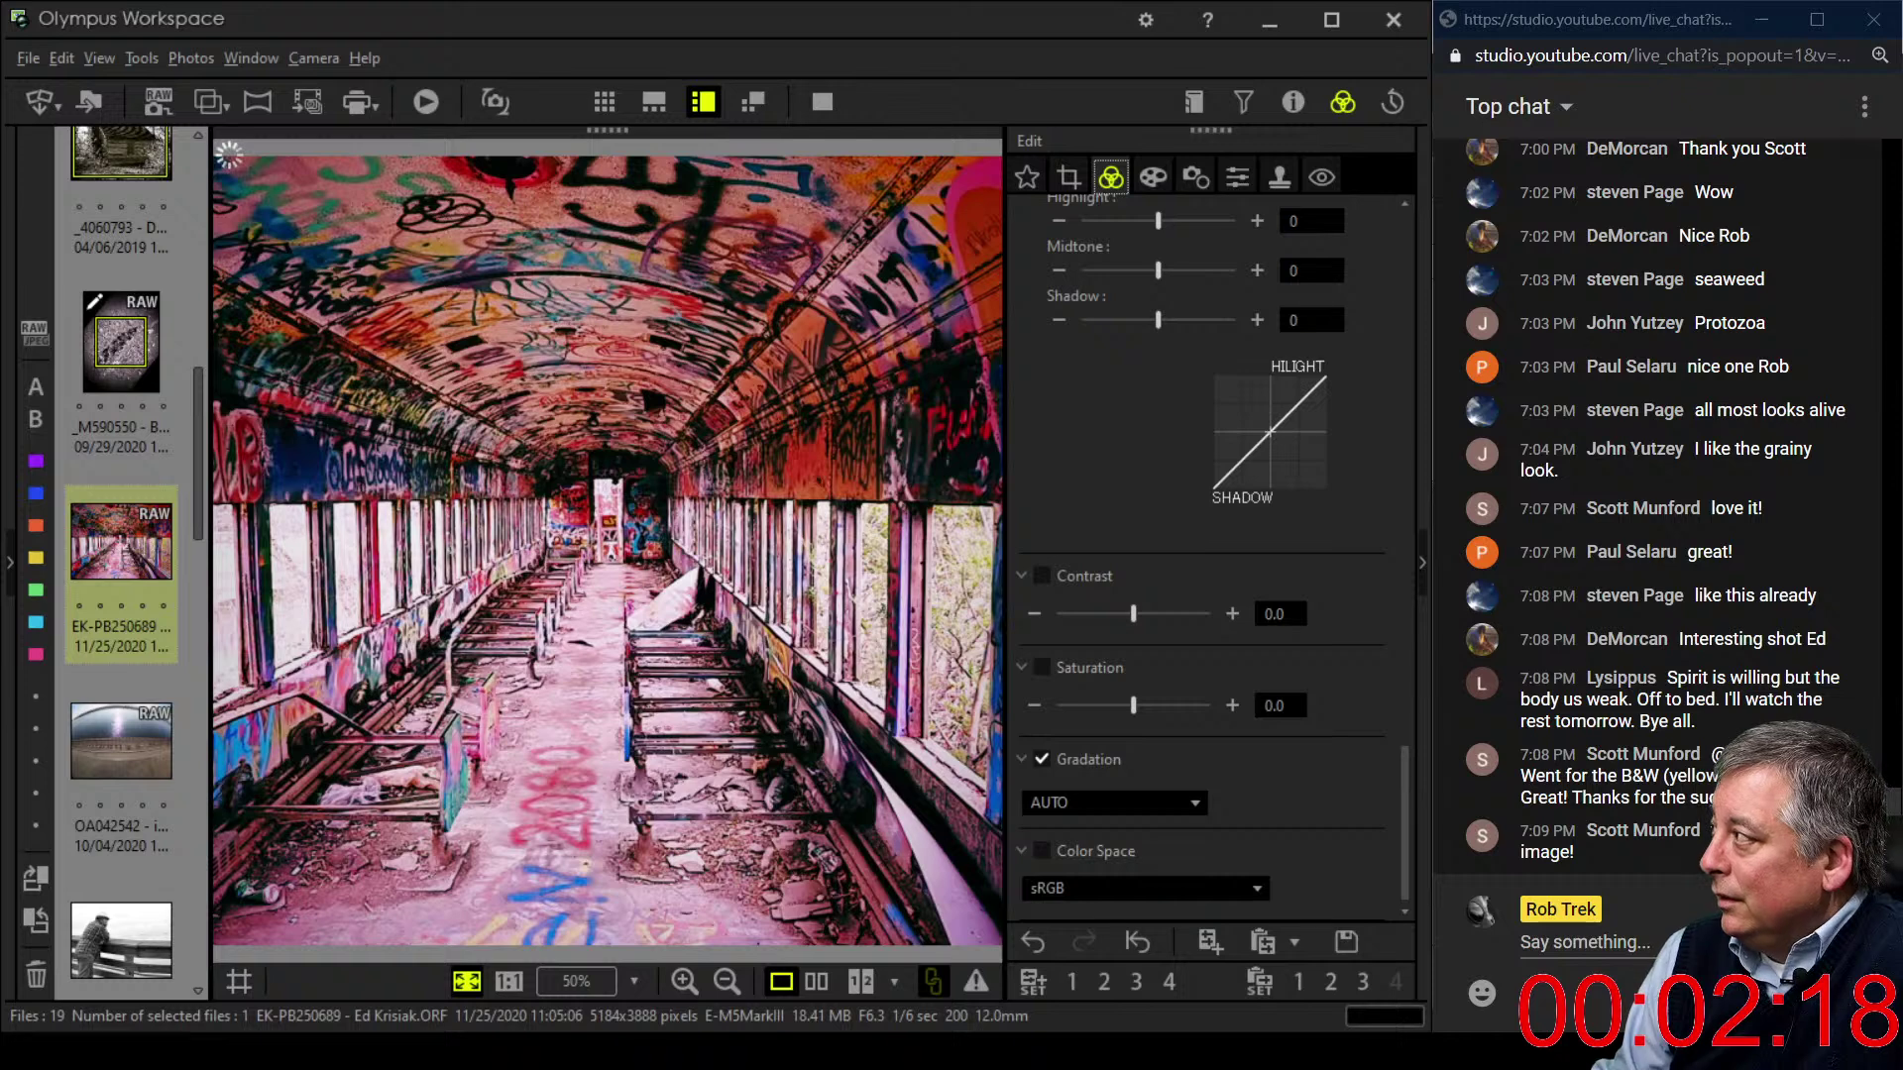
# - Enable Keystone Comp. on the train car photo and set the vertical correction to 32
pyautogui.click(1195, 176)
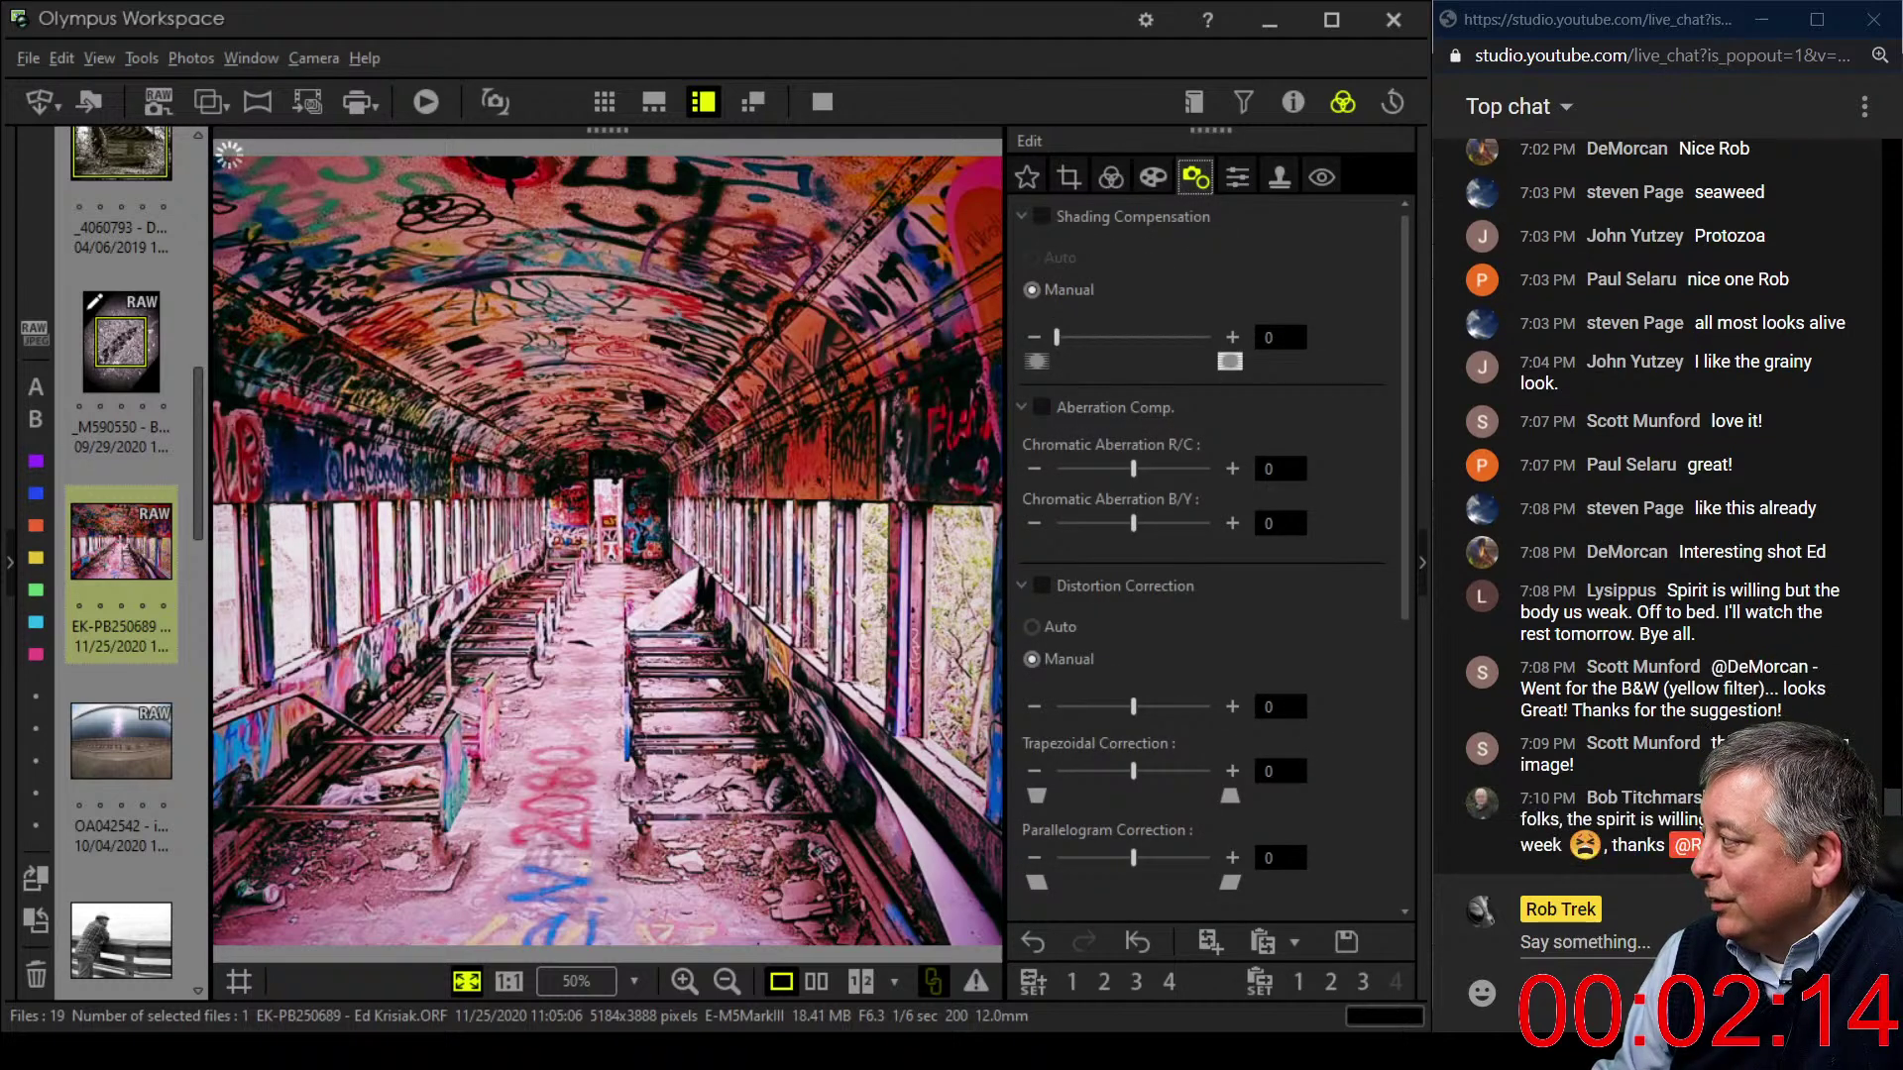
pyautogui.scroll(-5, 1209, 555)
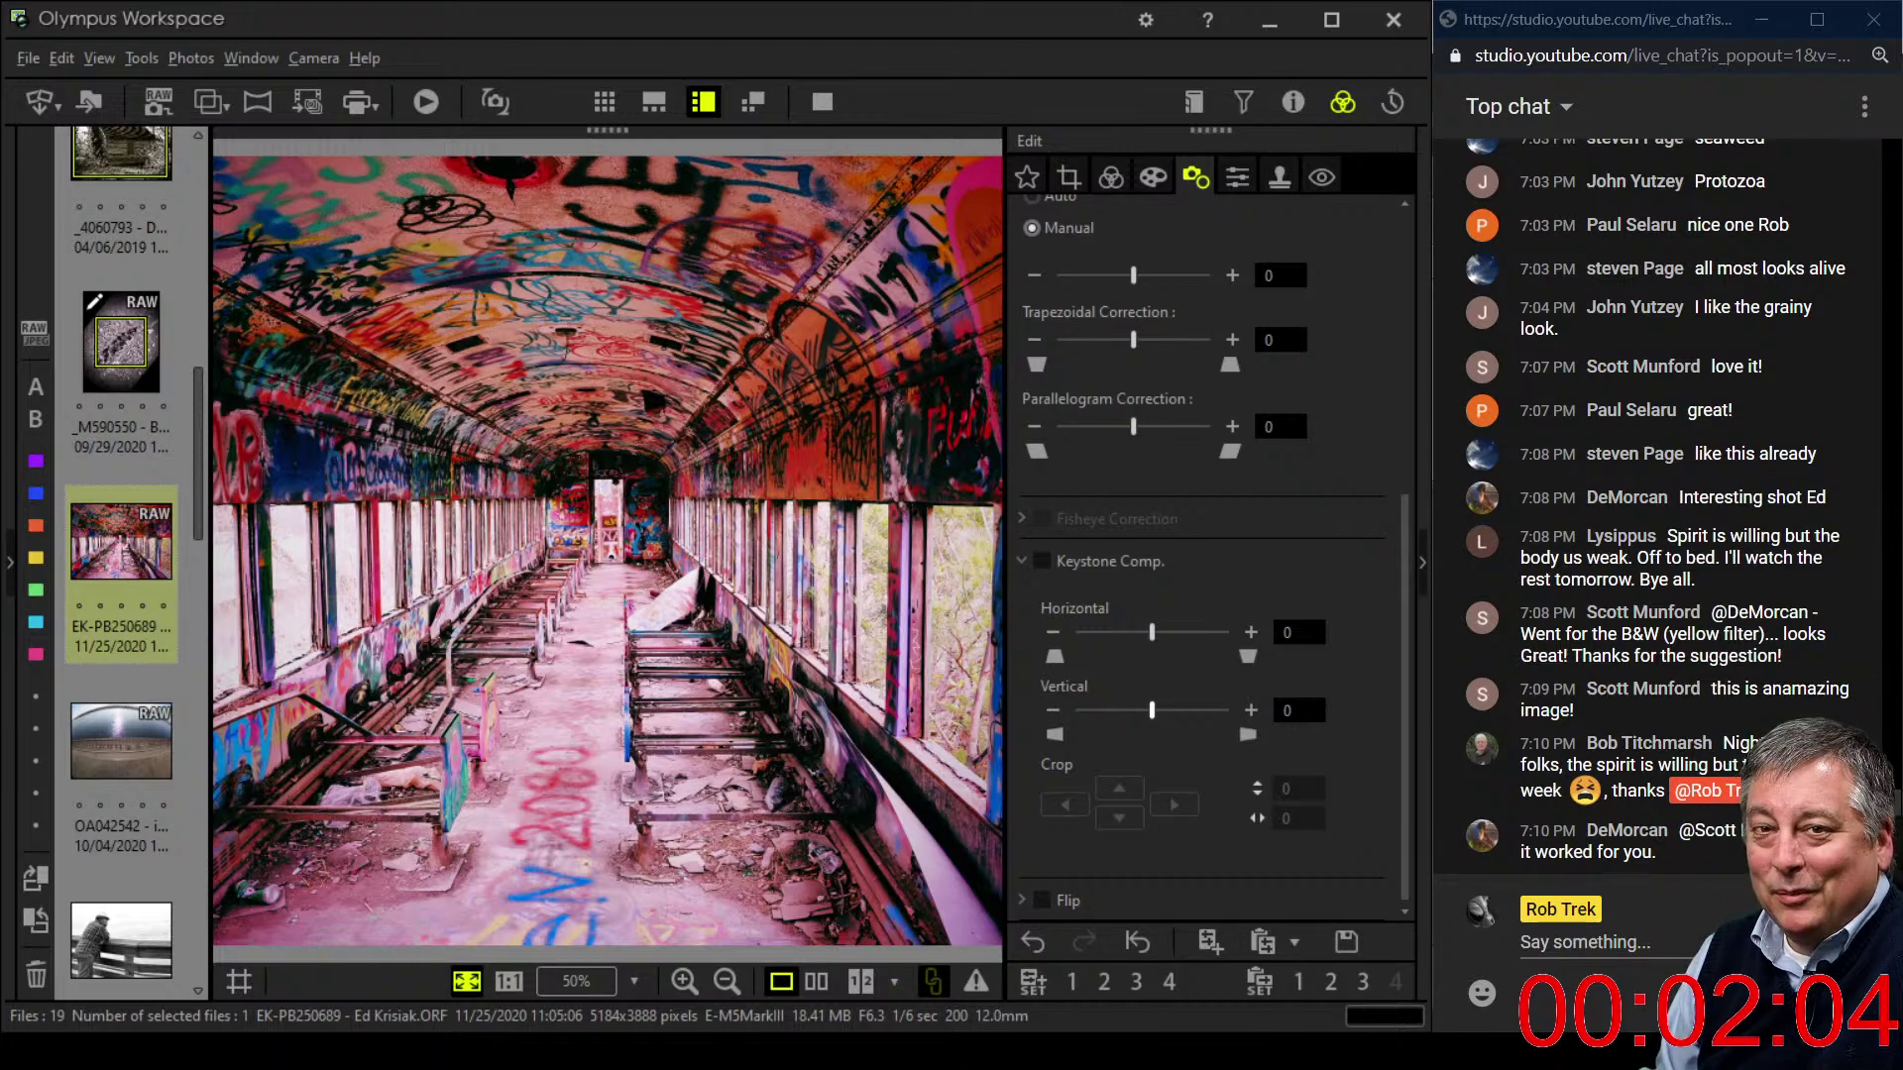
pyautogui.click(1042, 561)
pyautogui.moveTo(1152, 711); pyautogui.dragTo(1161, 711)
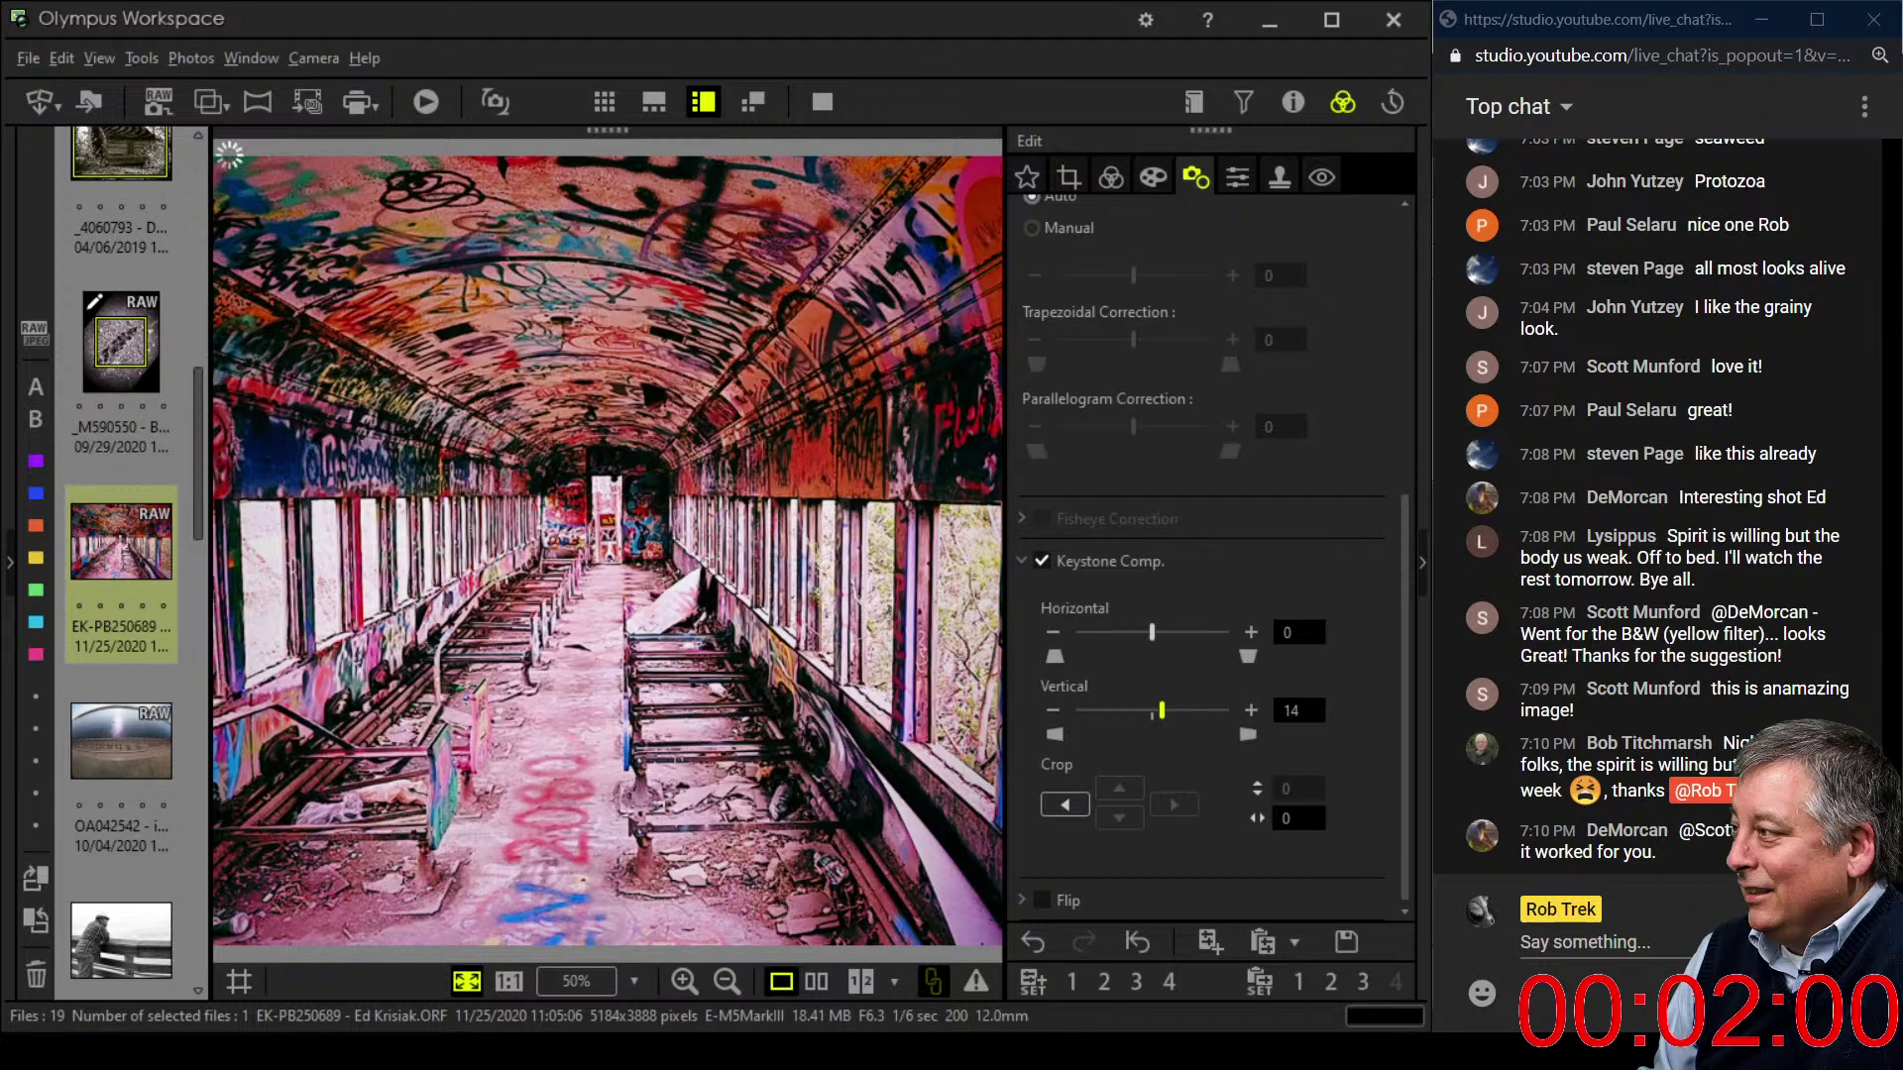
pyautogui.moveTo(1161, 711); pyautogui.dragTo(1166, 710)
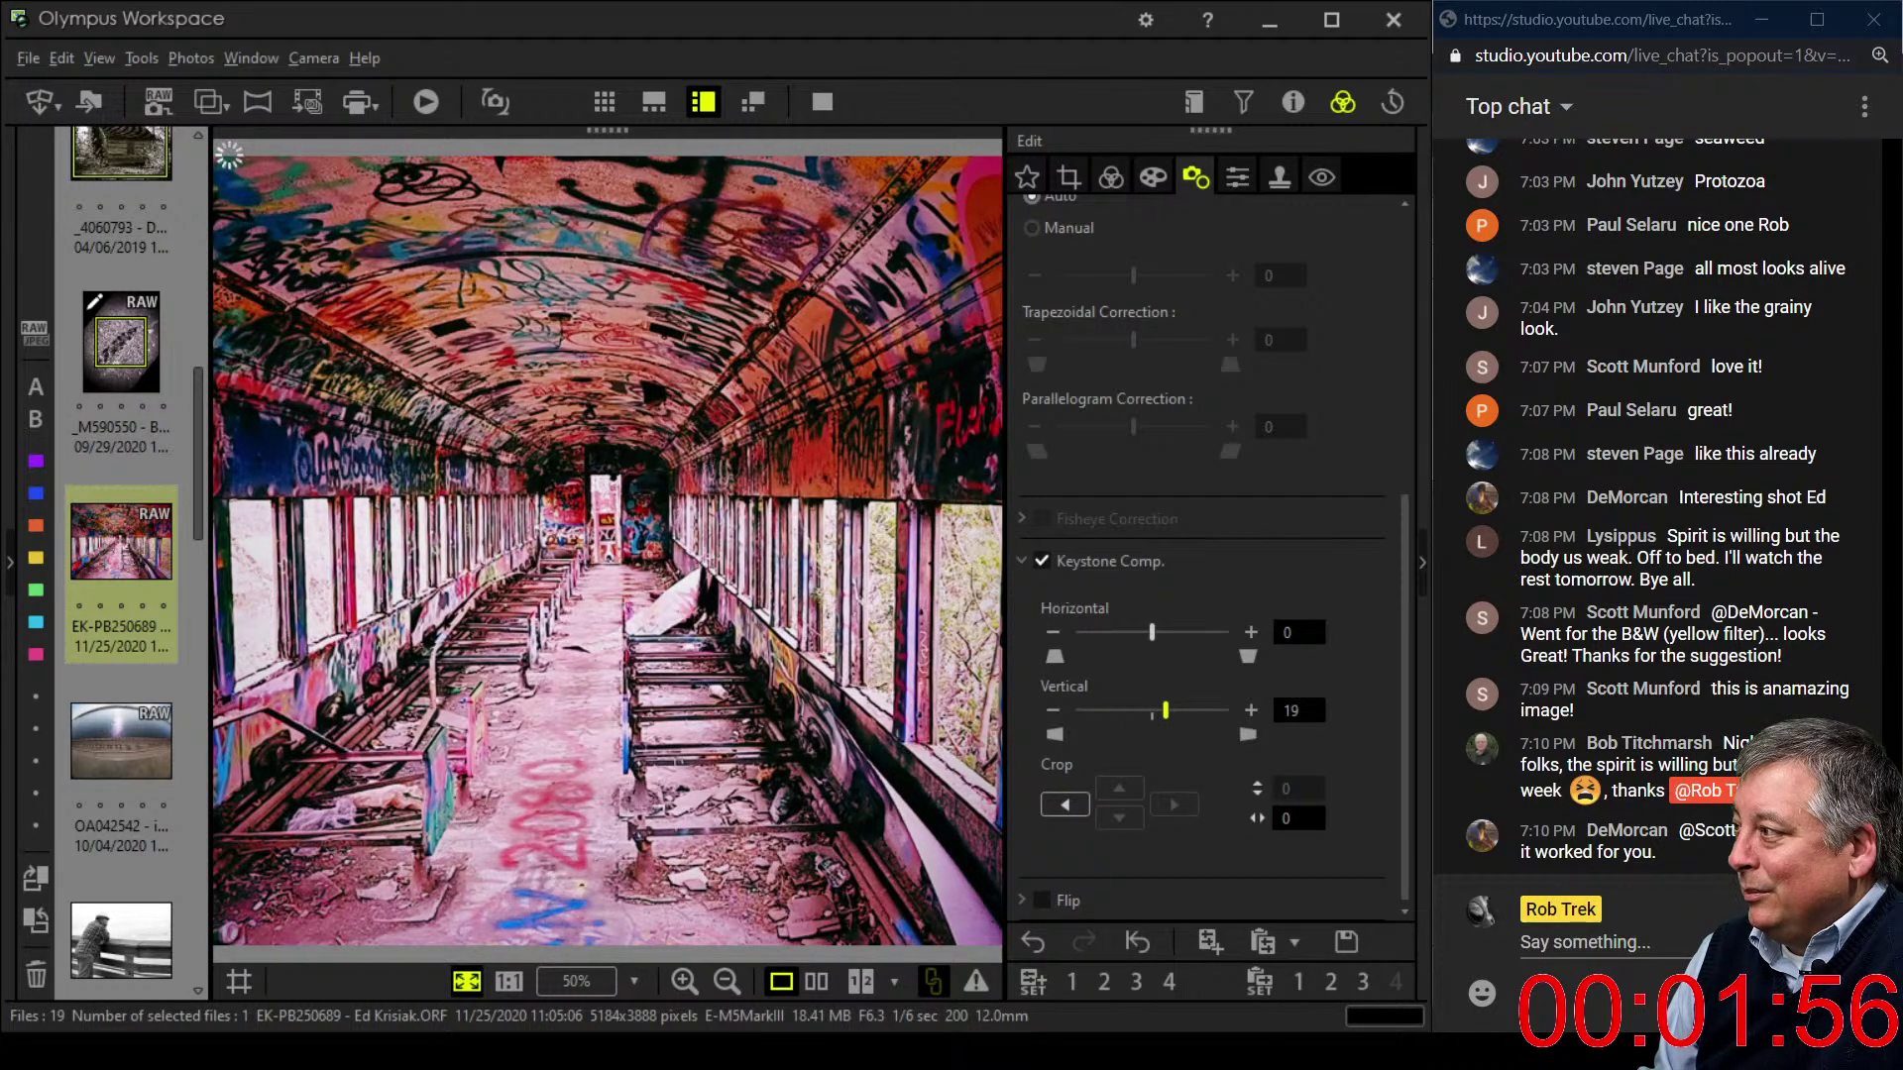
pyautogui.moveTo(1166, 710); pyautogui.dragTo(1175, 711)
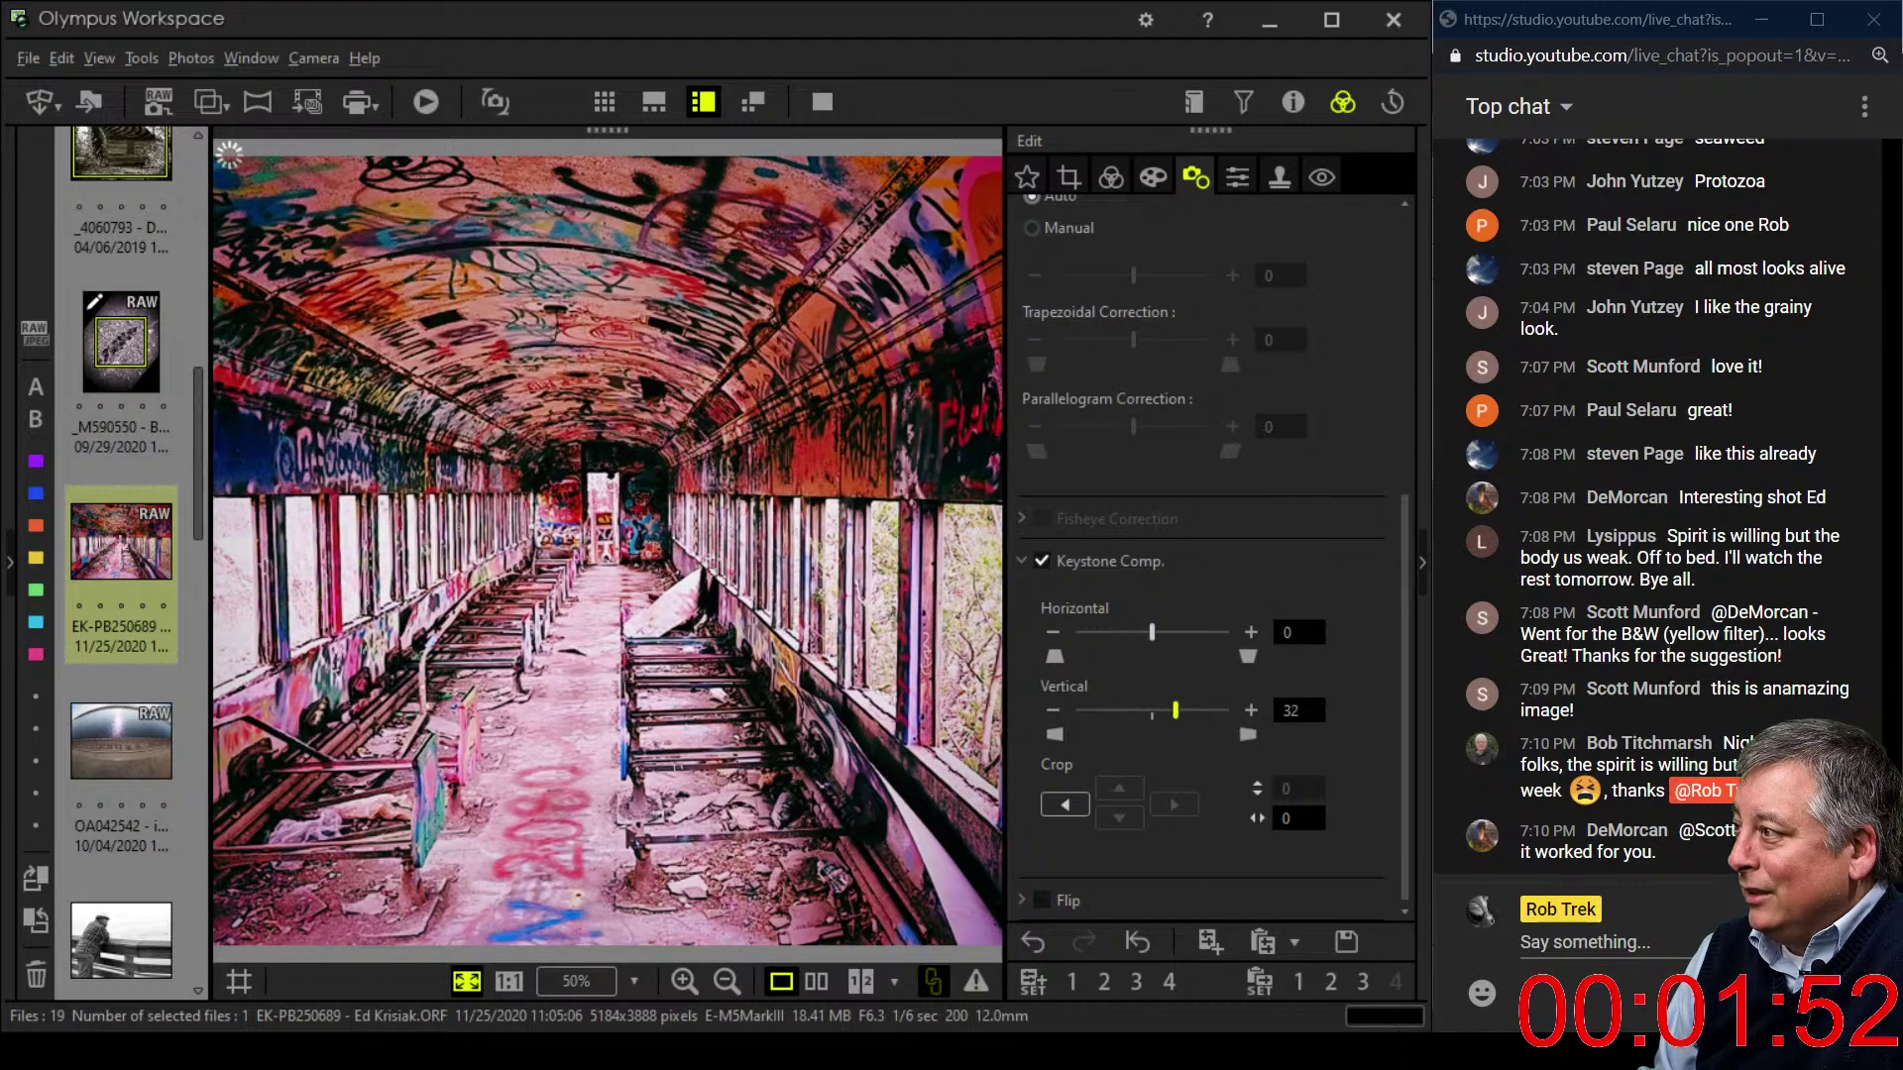
pyautogui.click(1111, 176)
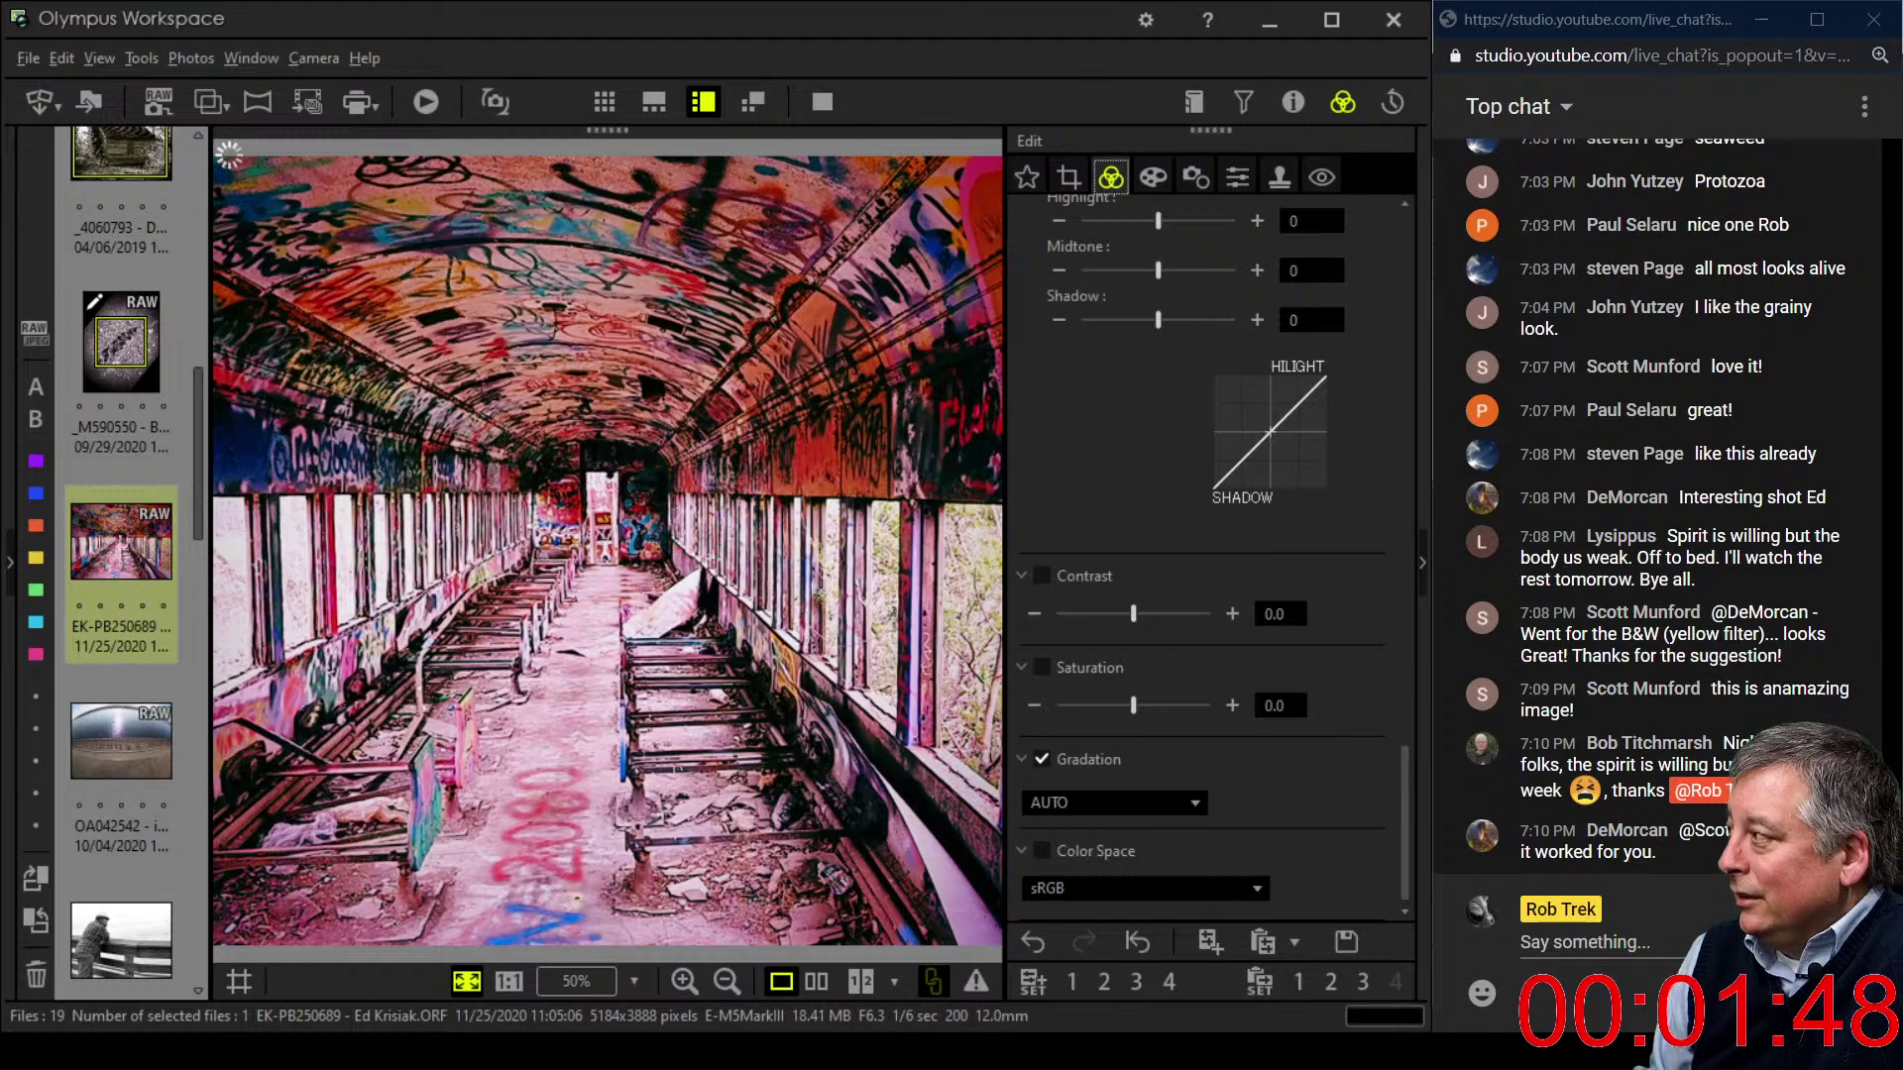
# - Tighten the train car photo's square crop to 3675 x 3675 pixels
pyautogui.click(1068, 176)
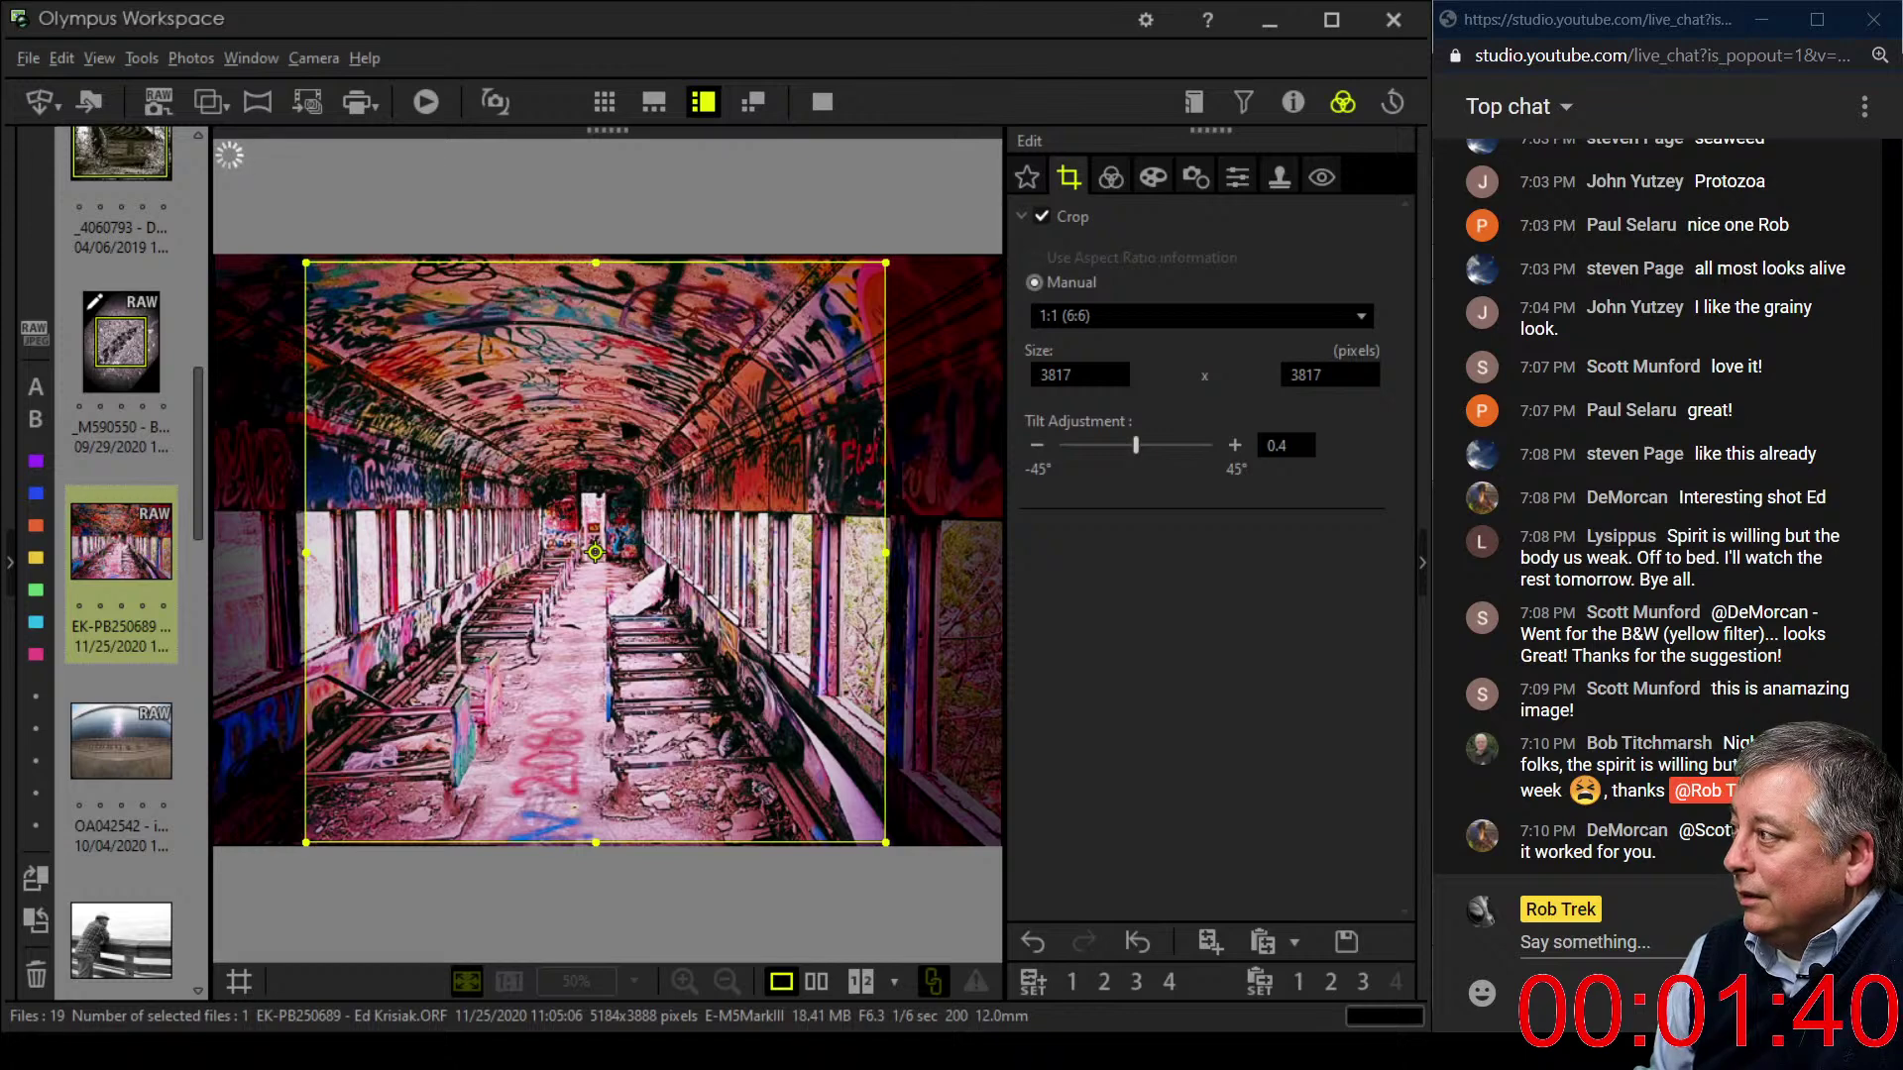
pyautogui.click(1111, 177)
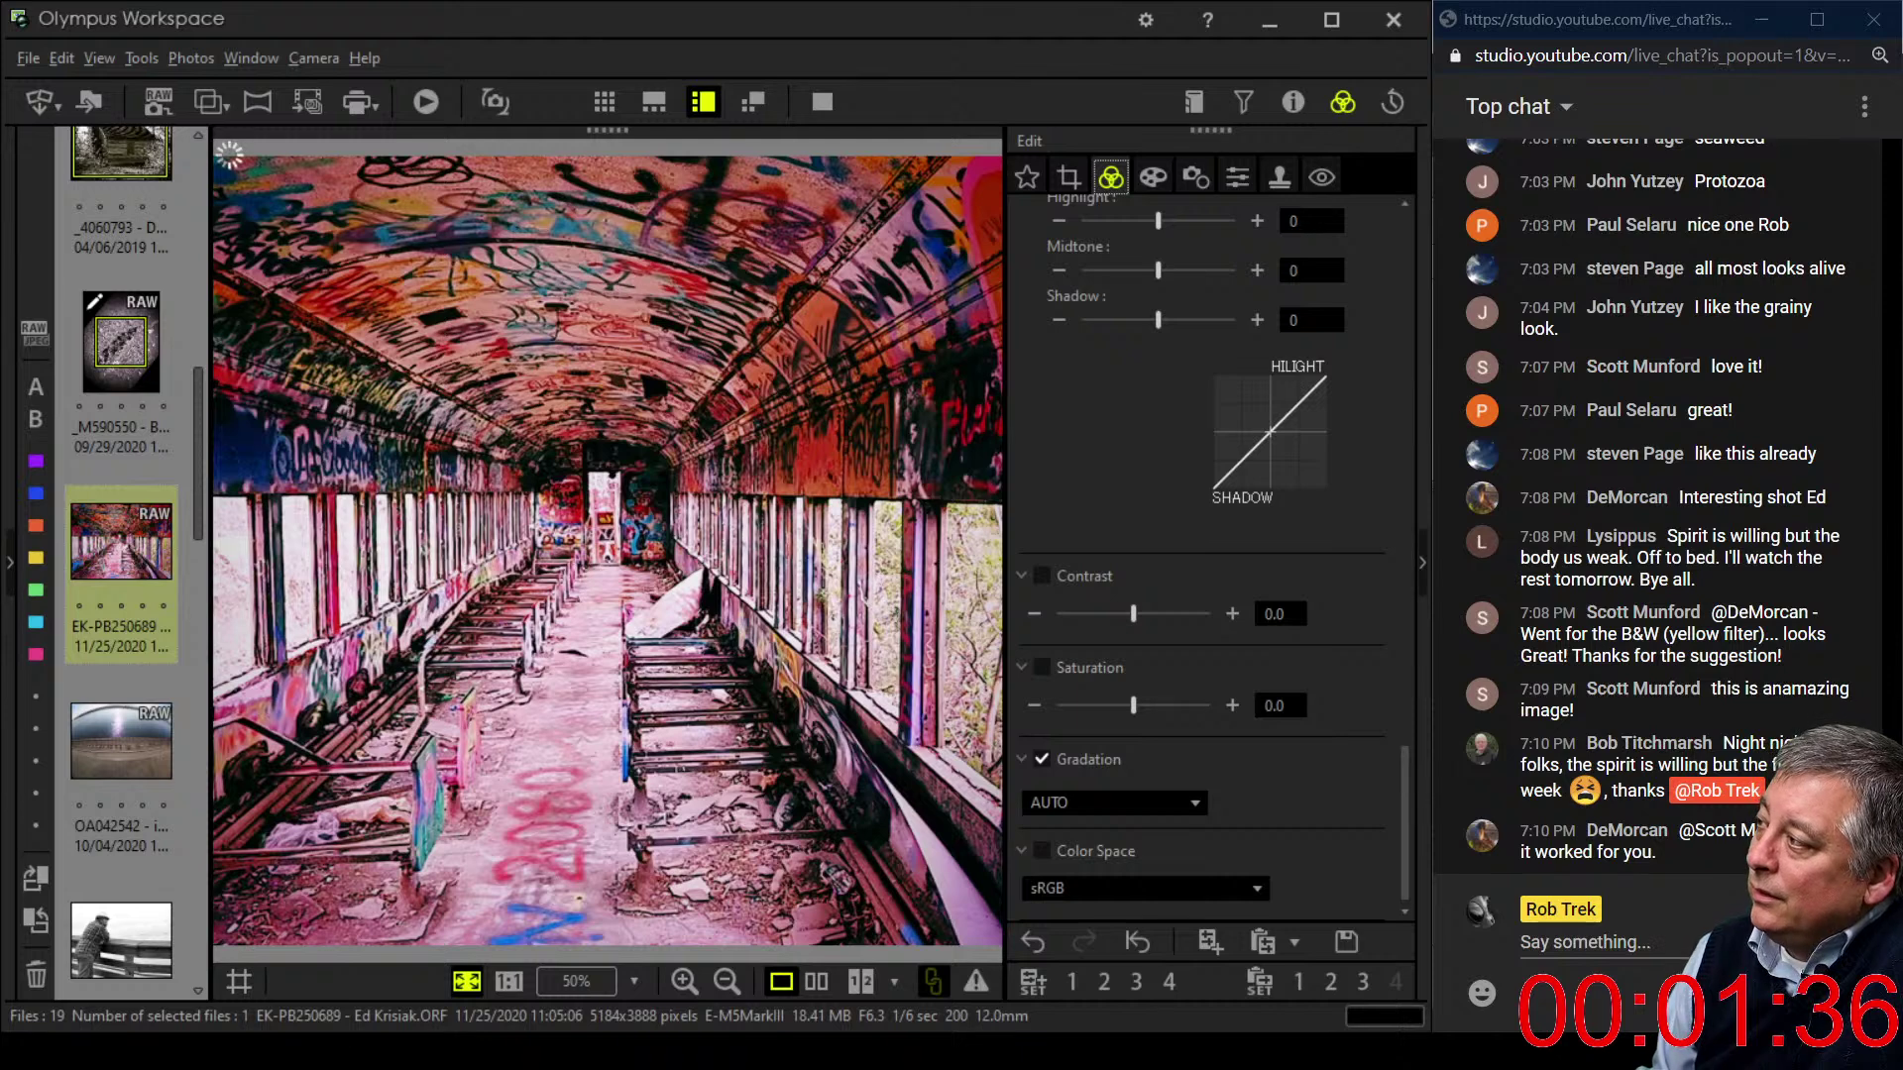
pyautogui.click(1196, 176)
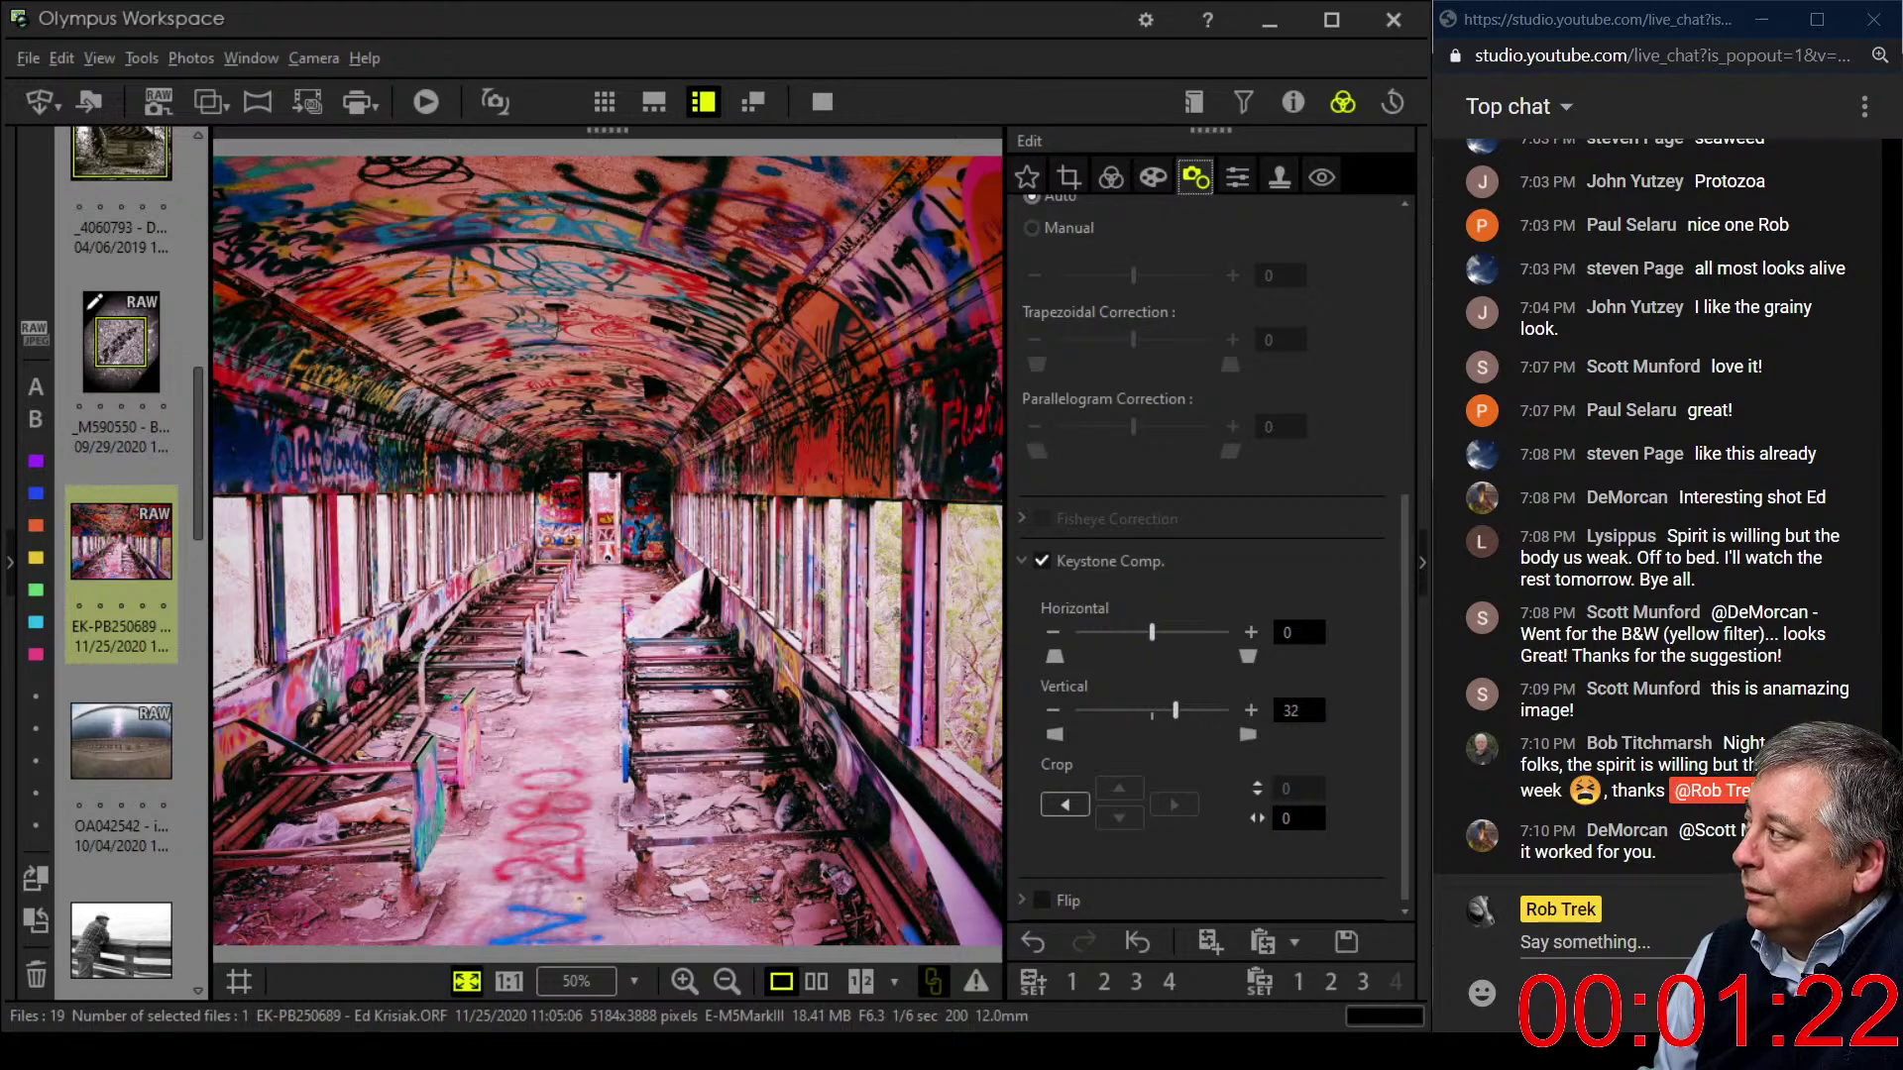
pyautogui.click(1111, 177)
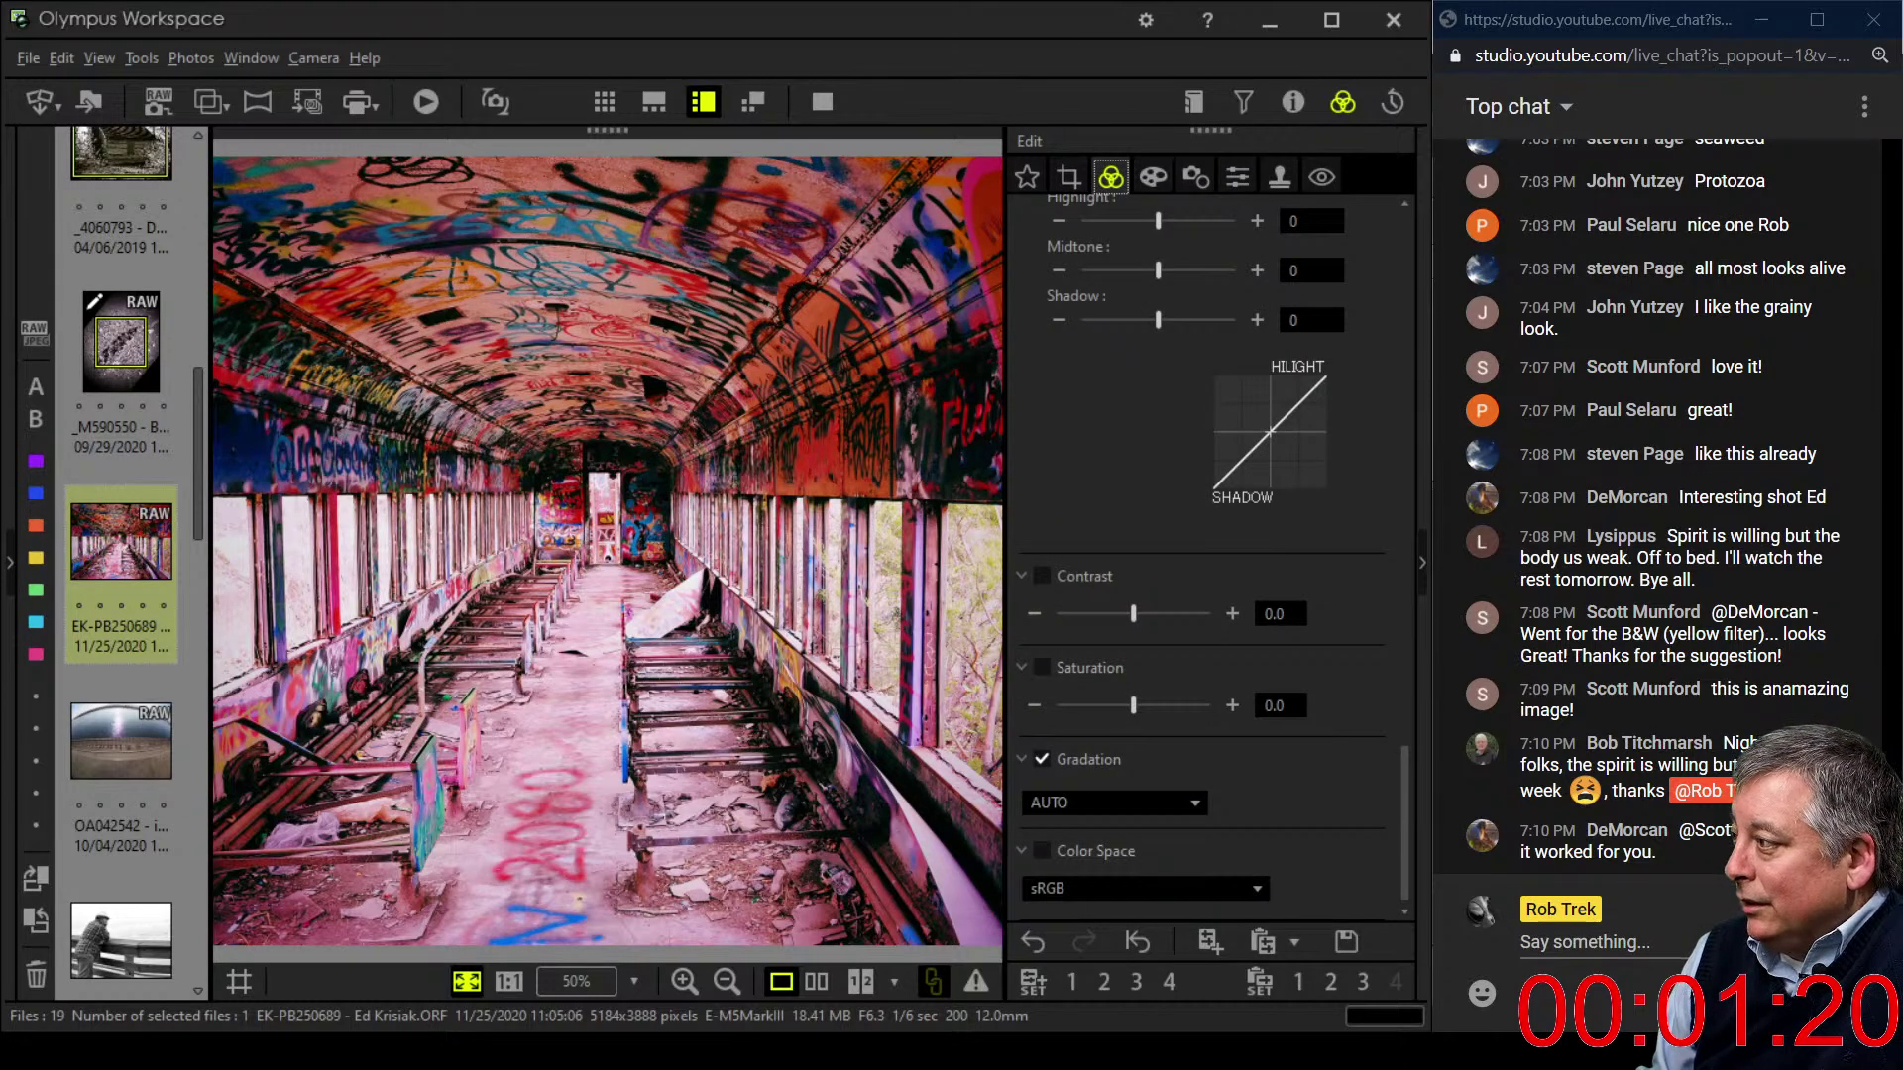
pyautogui.click(1069, 177)
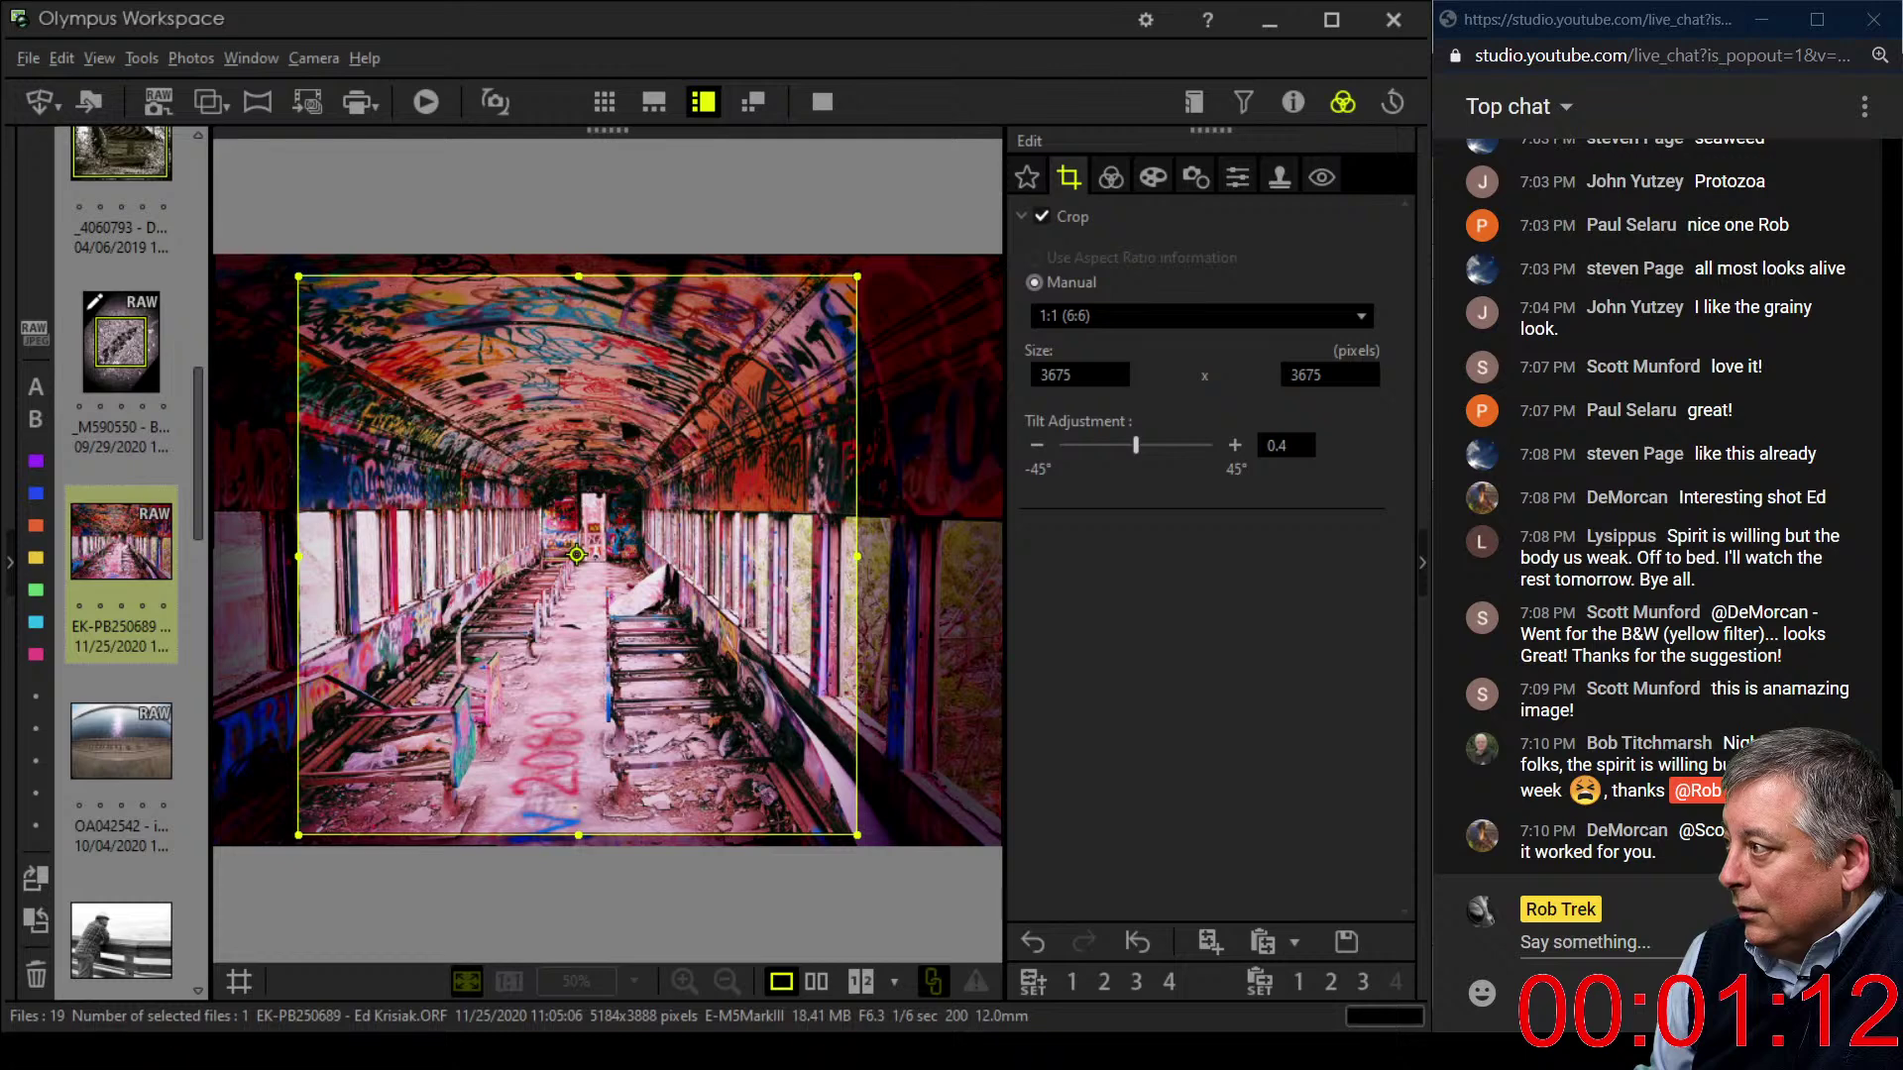
# - Refine the train car photo's vertical keystone correction, trying 38 and settling on 34
pyautogui.click(1195, 176)
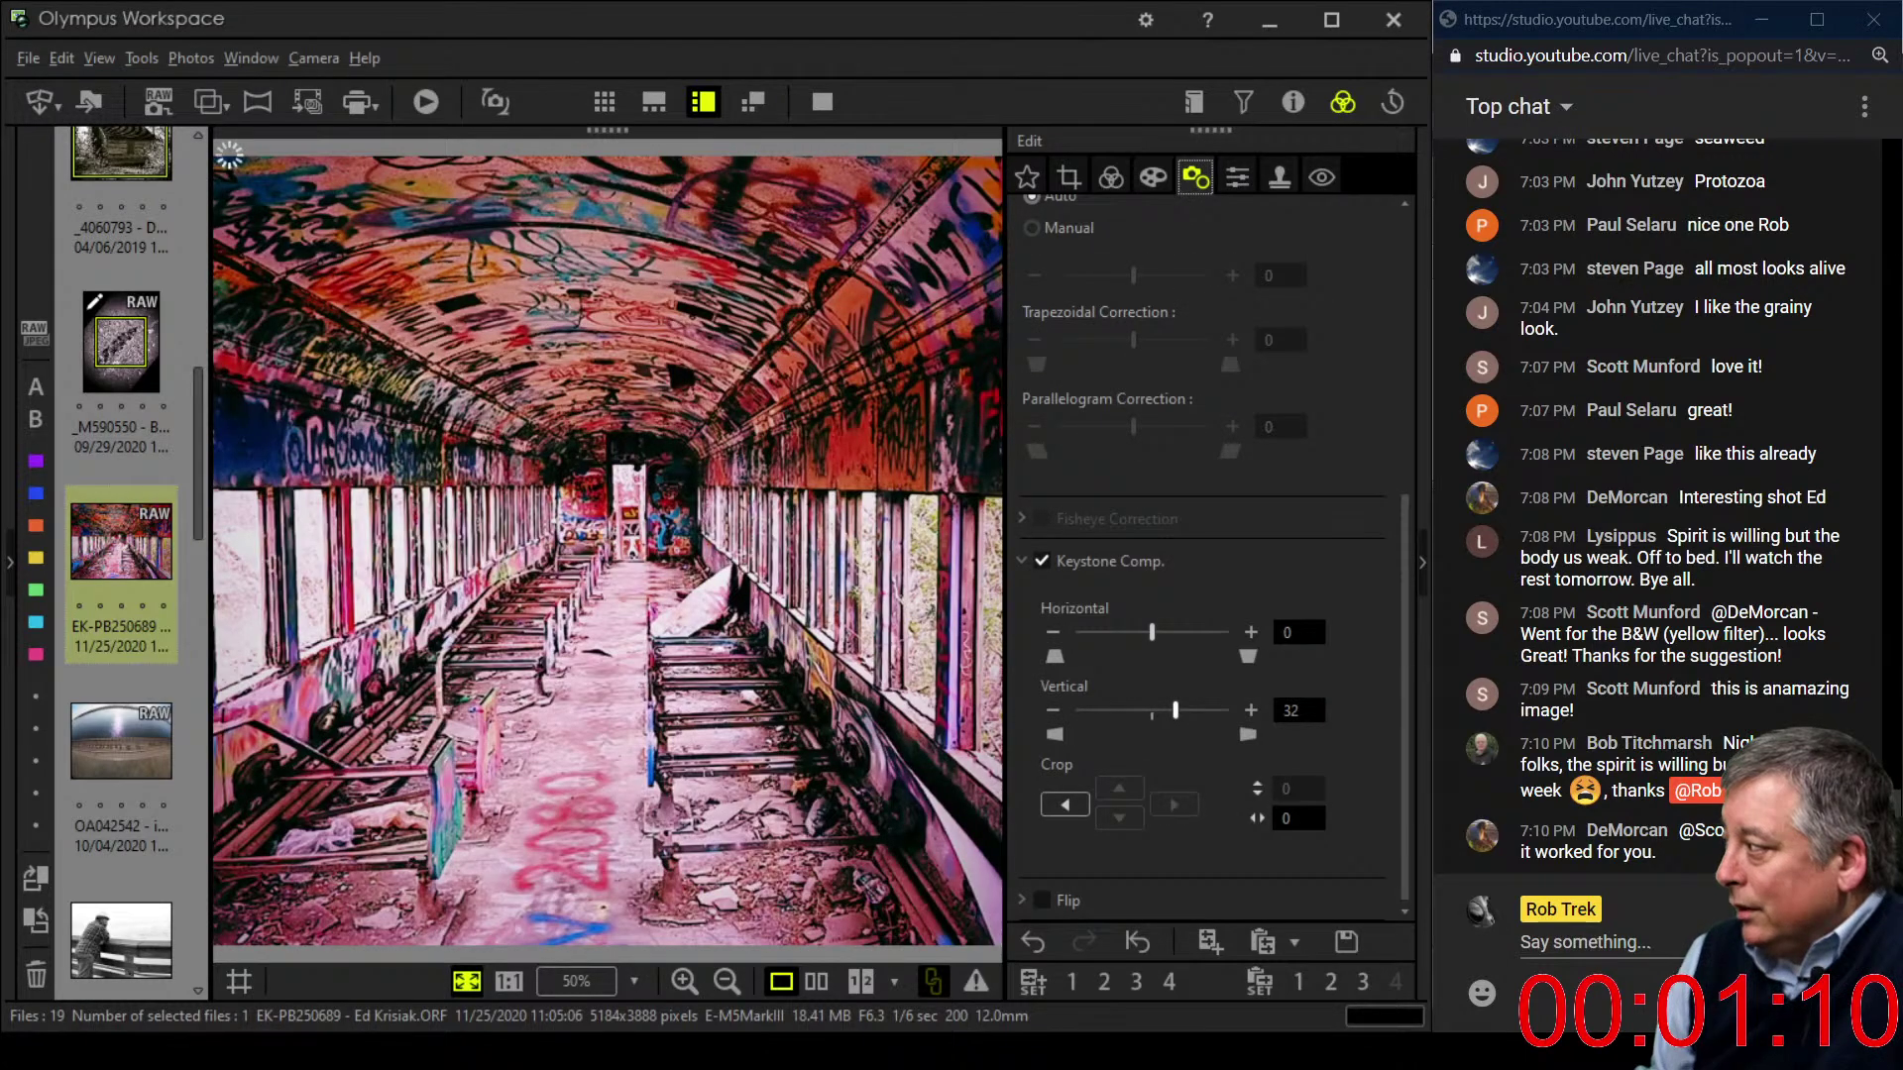
pyautogui.moveTo(1175, 711); pyautogui.dragTo(1181, 711)
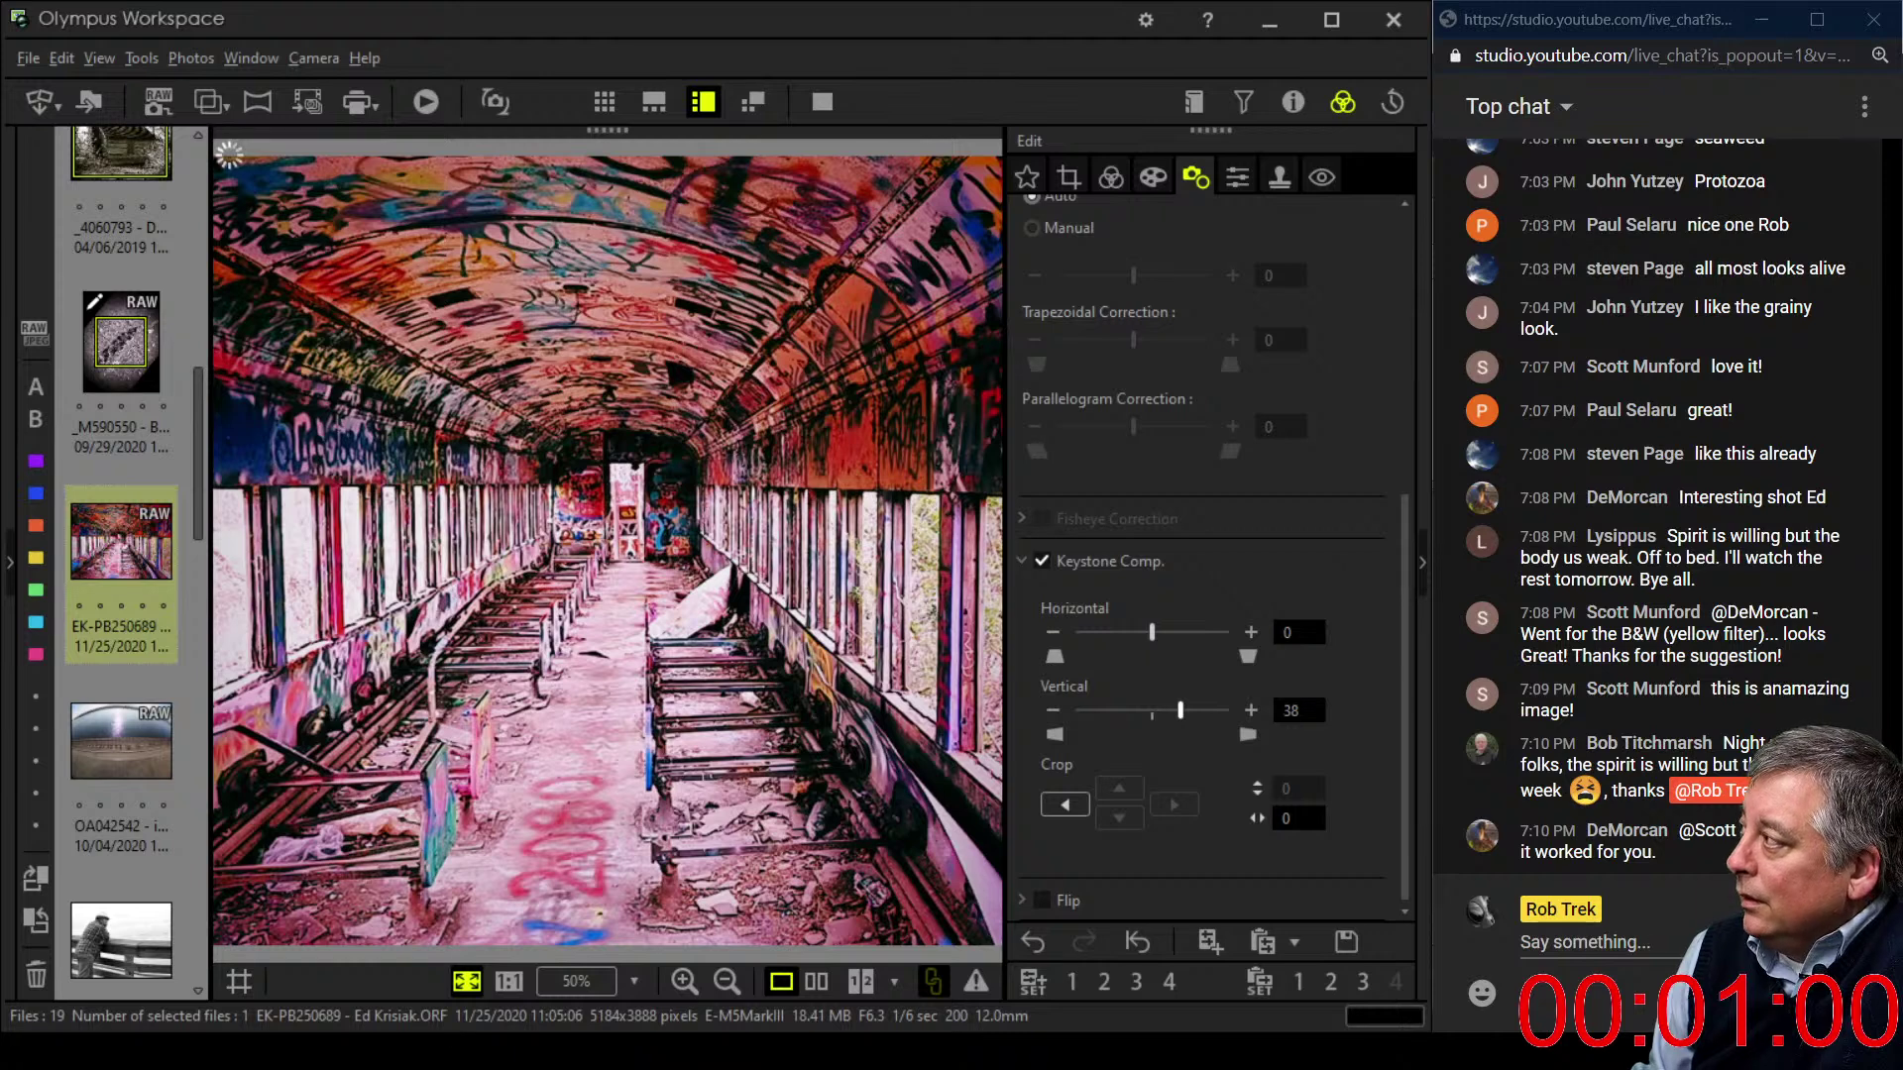
pyautogui.click(1111, 177)
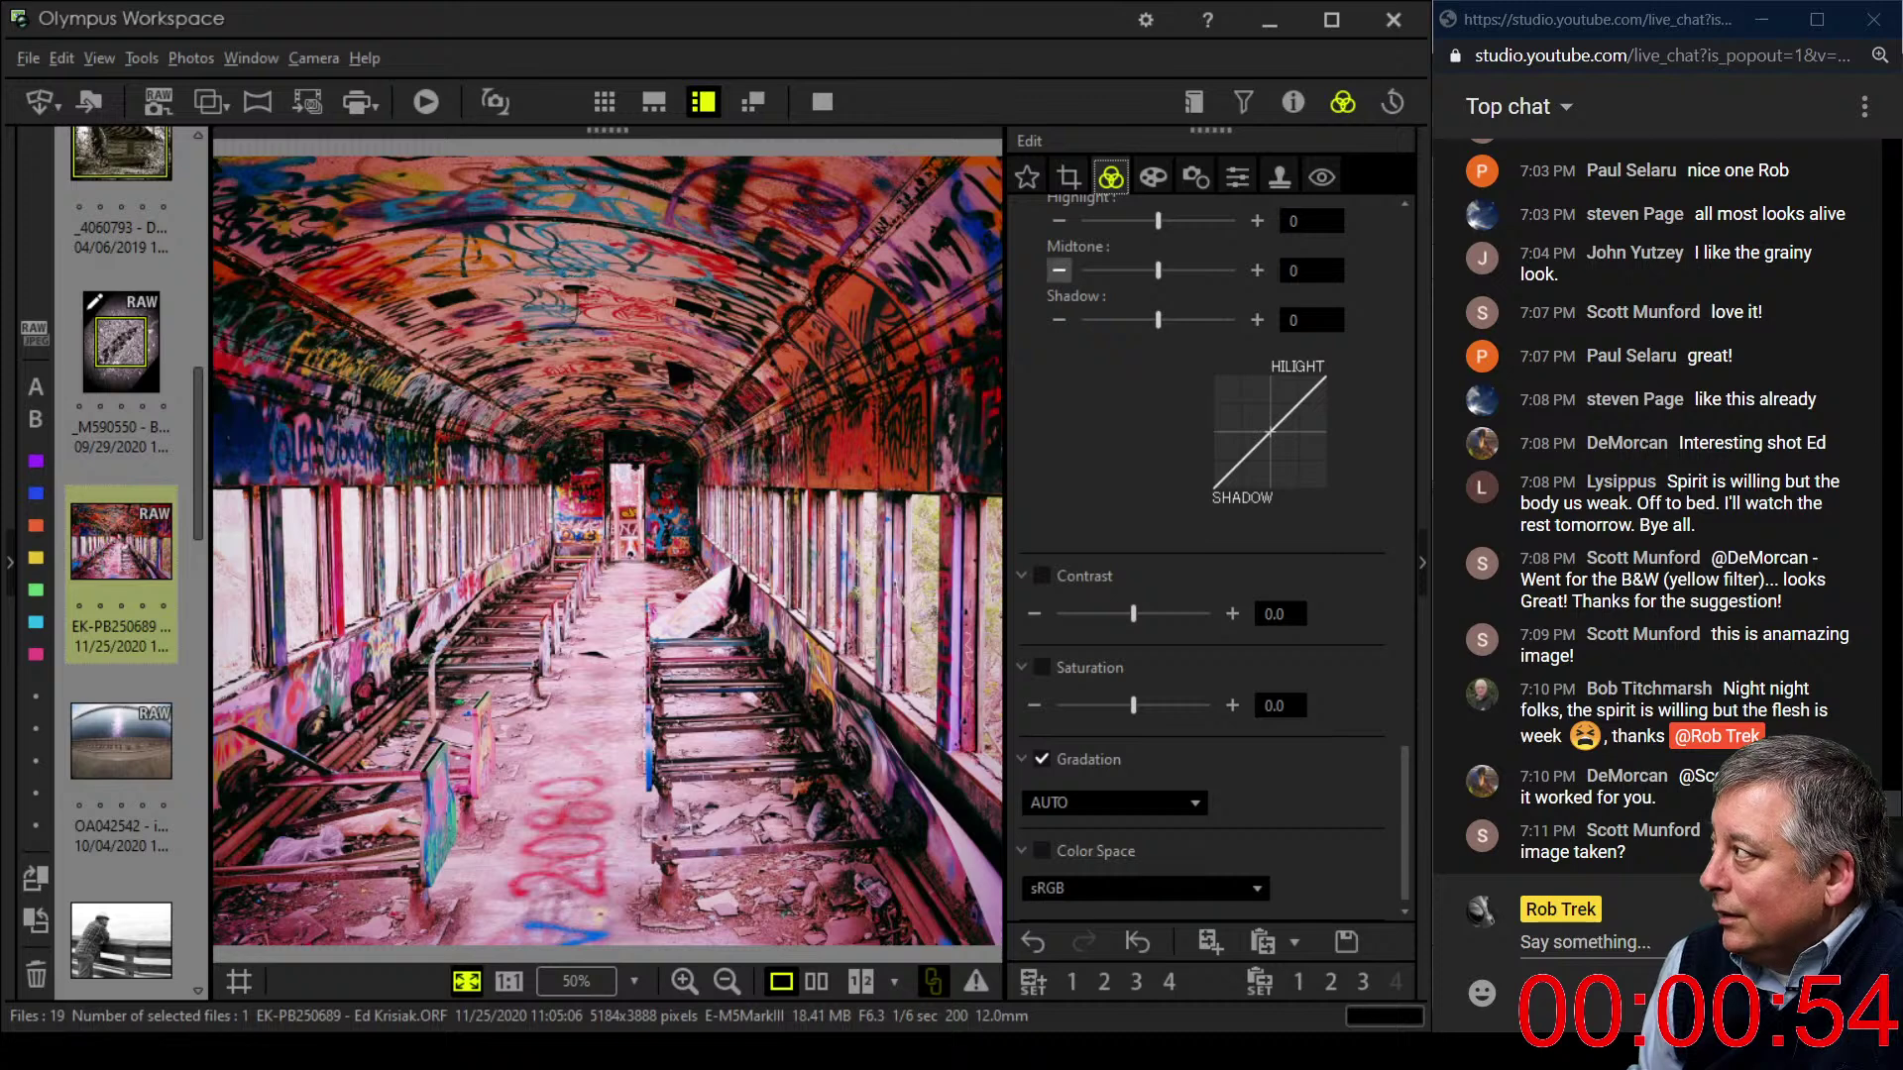
pyautogui.click(1195, 177)
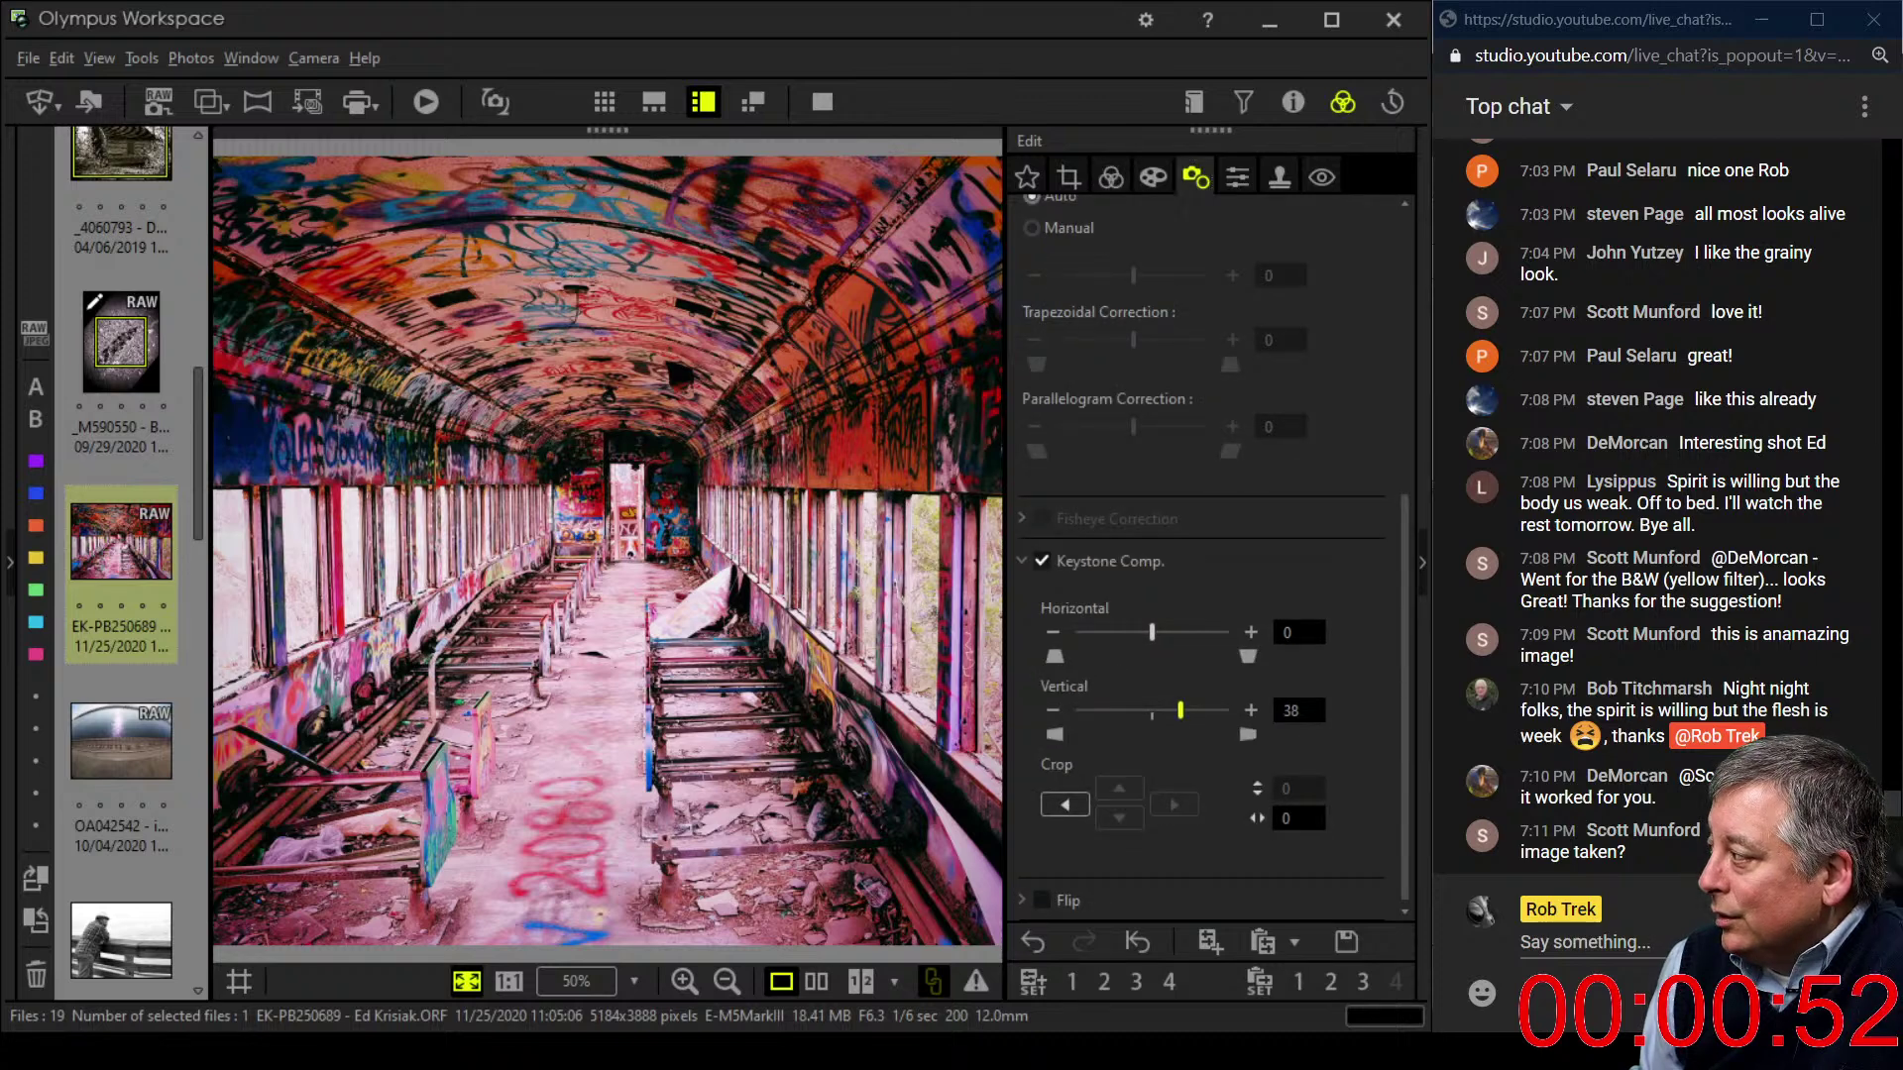
pyautogui.moveTo(1181, 710); pyautogui.dragTo(1178, 711)
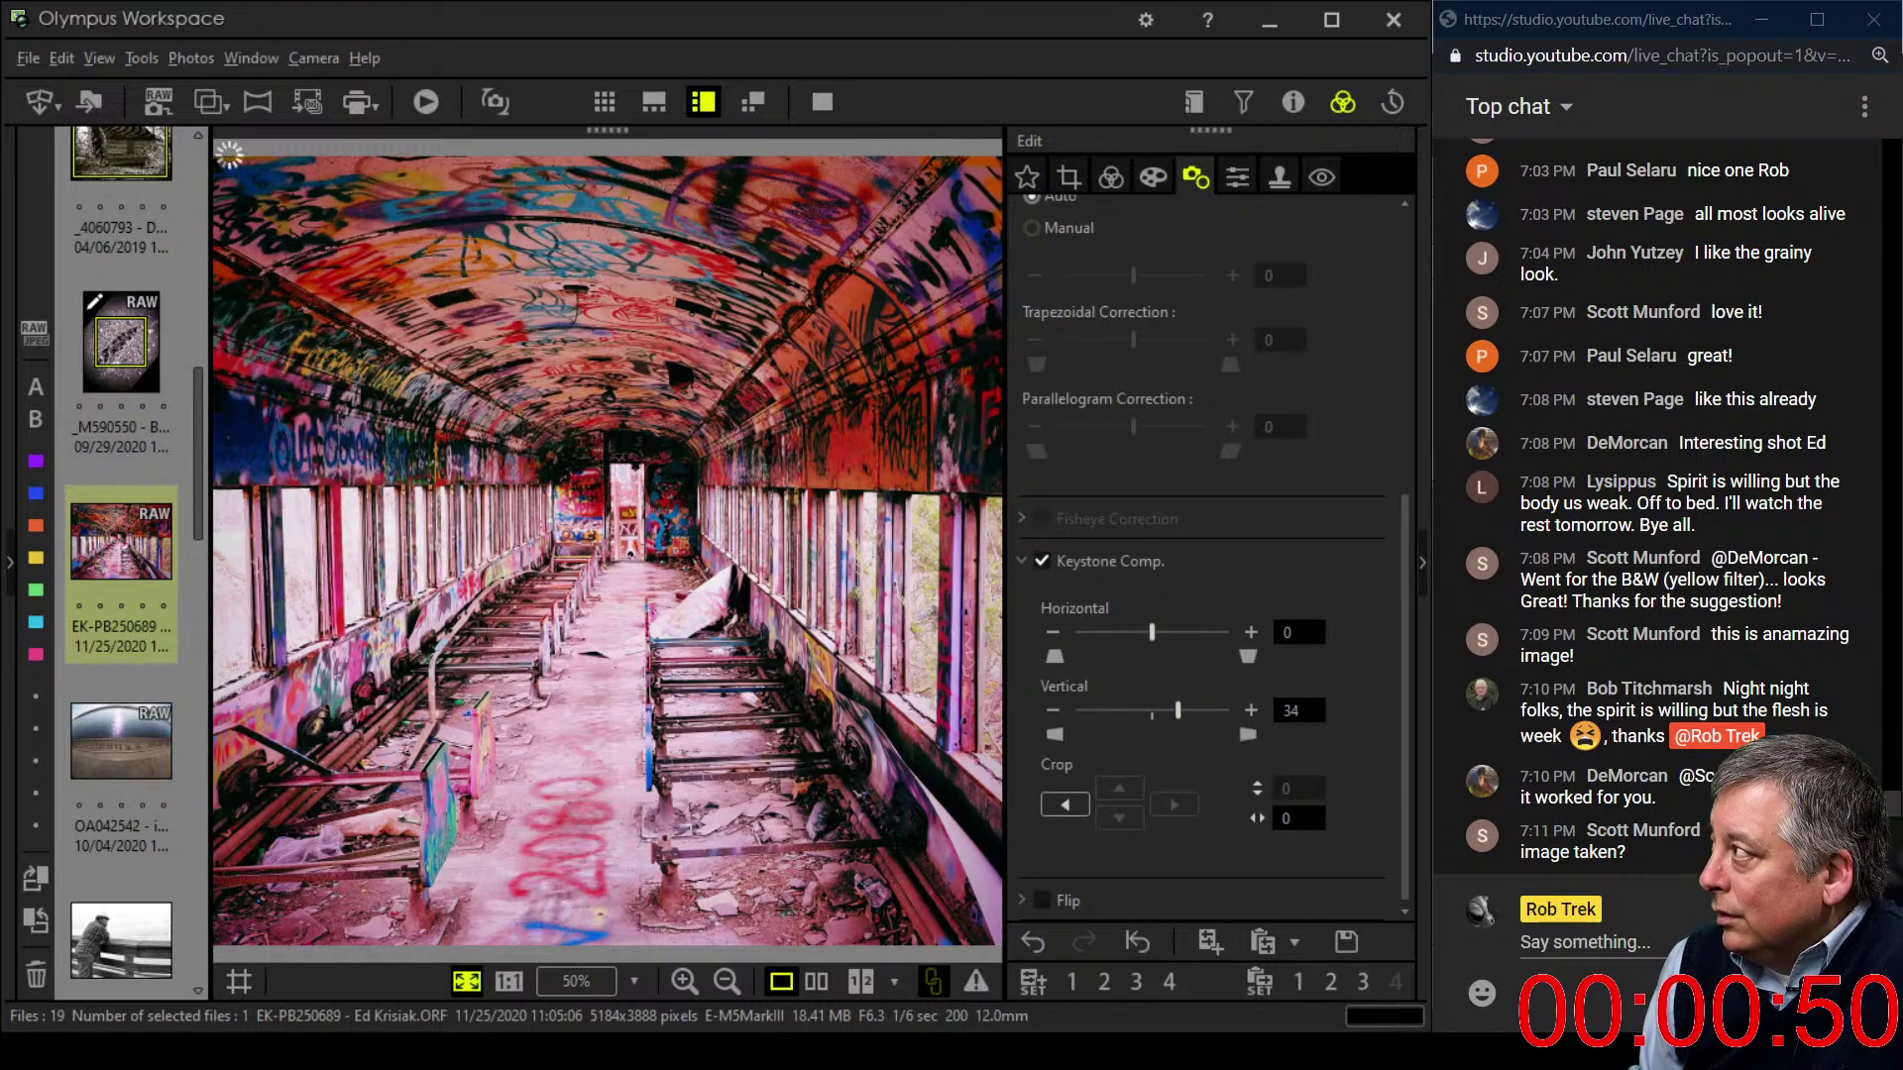
pyautogui.click(1111, 177)
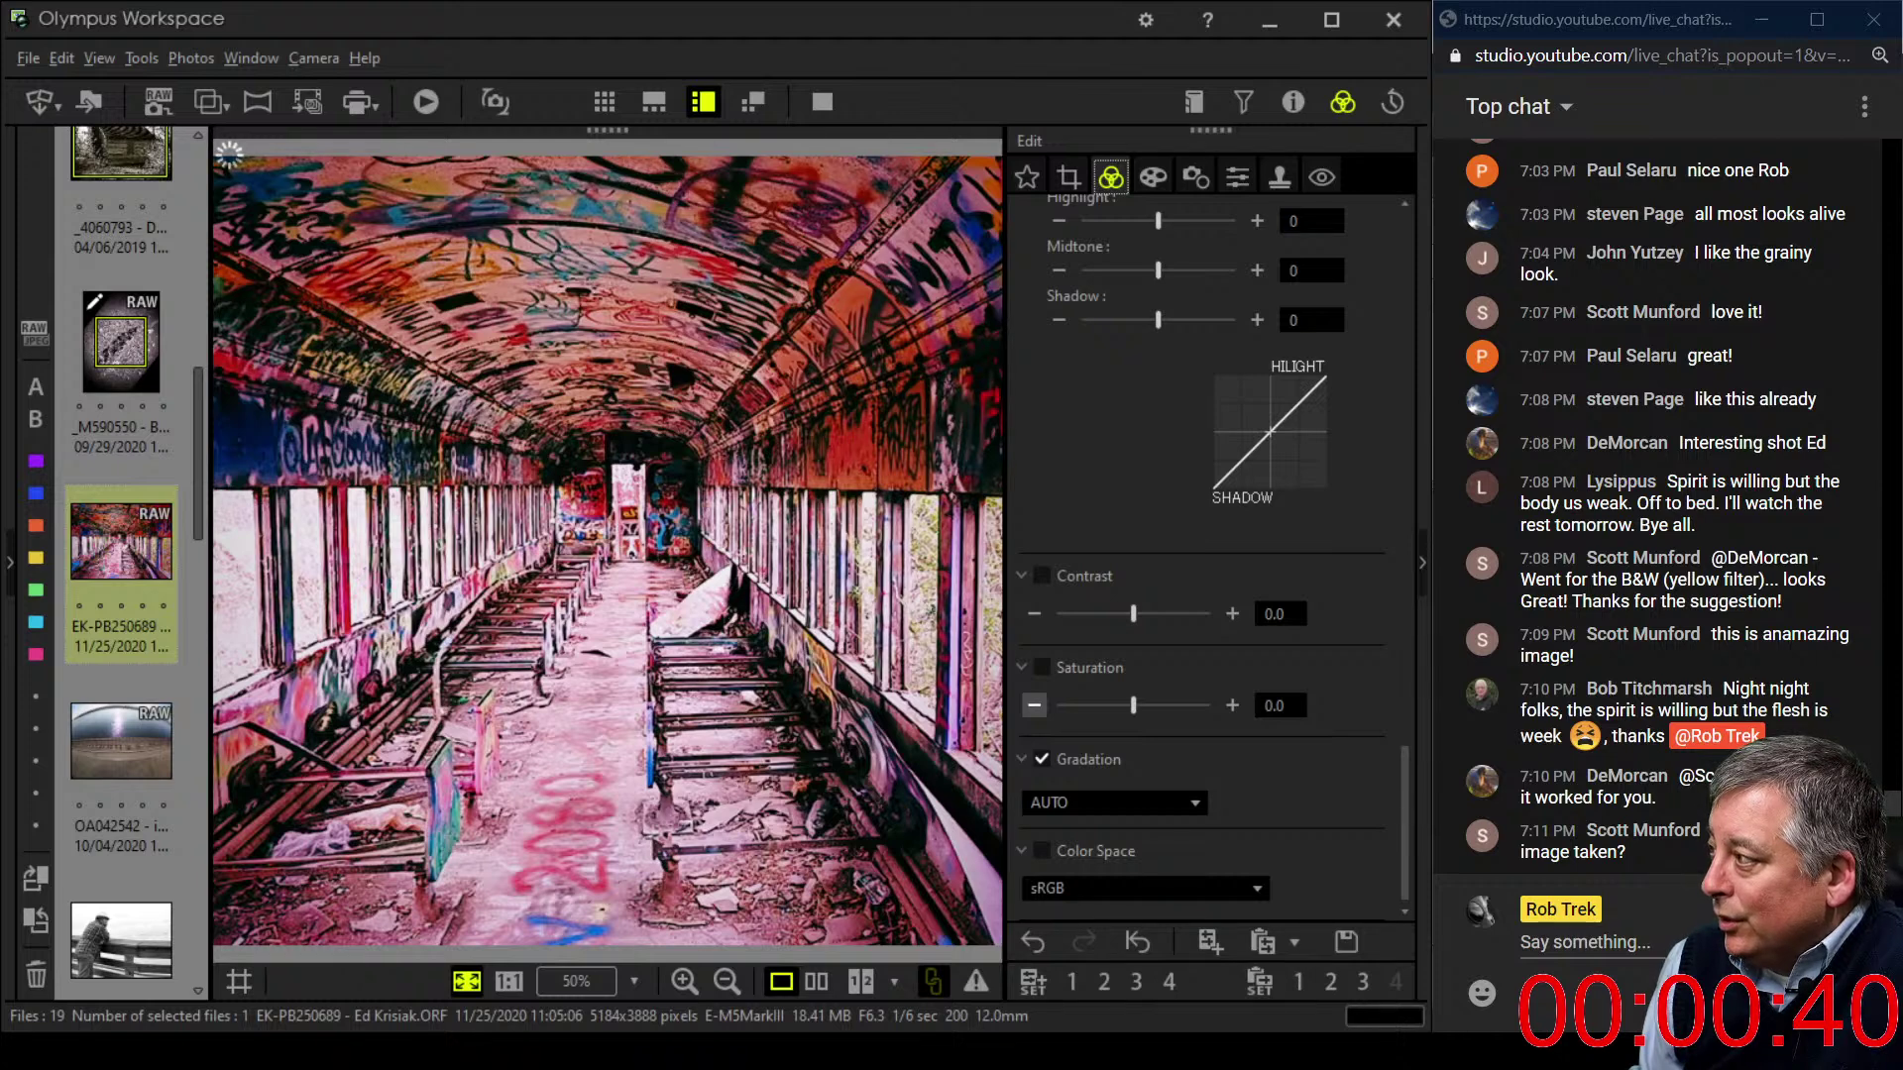
# - Shift the square crop frame toward the left side of the train car and preview the composition
pyautogui.click(1067, 177)
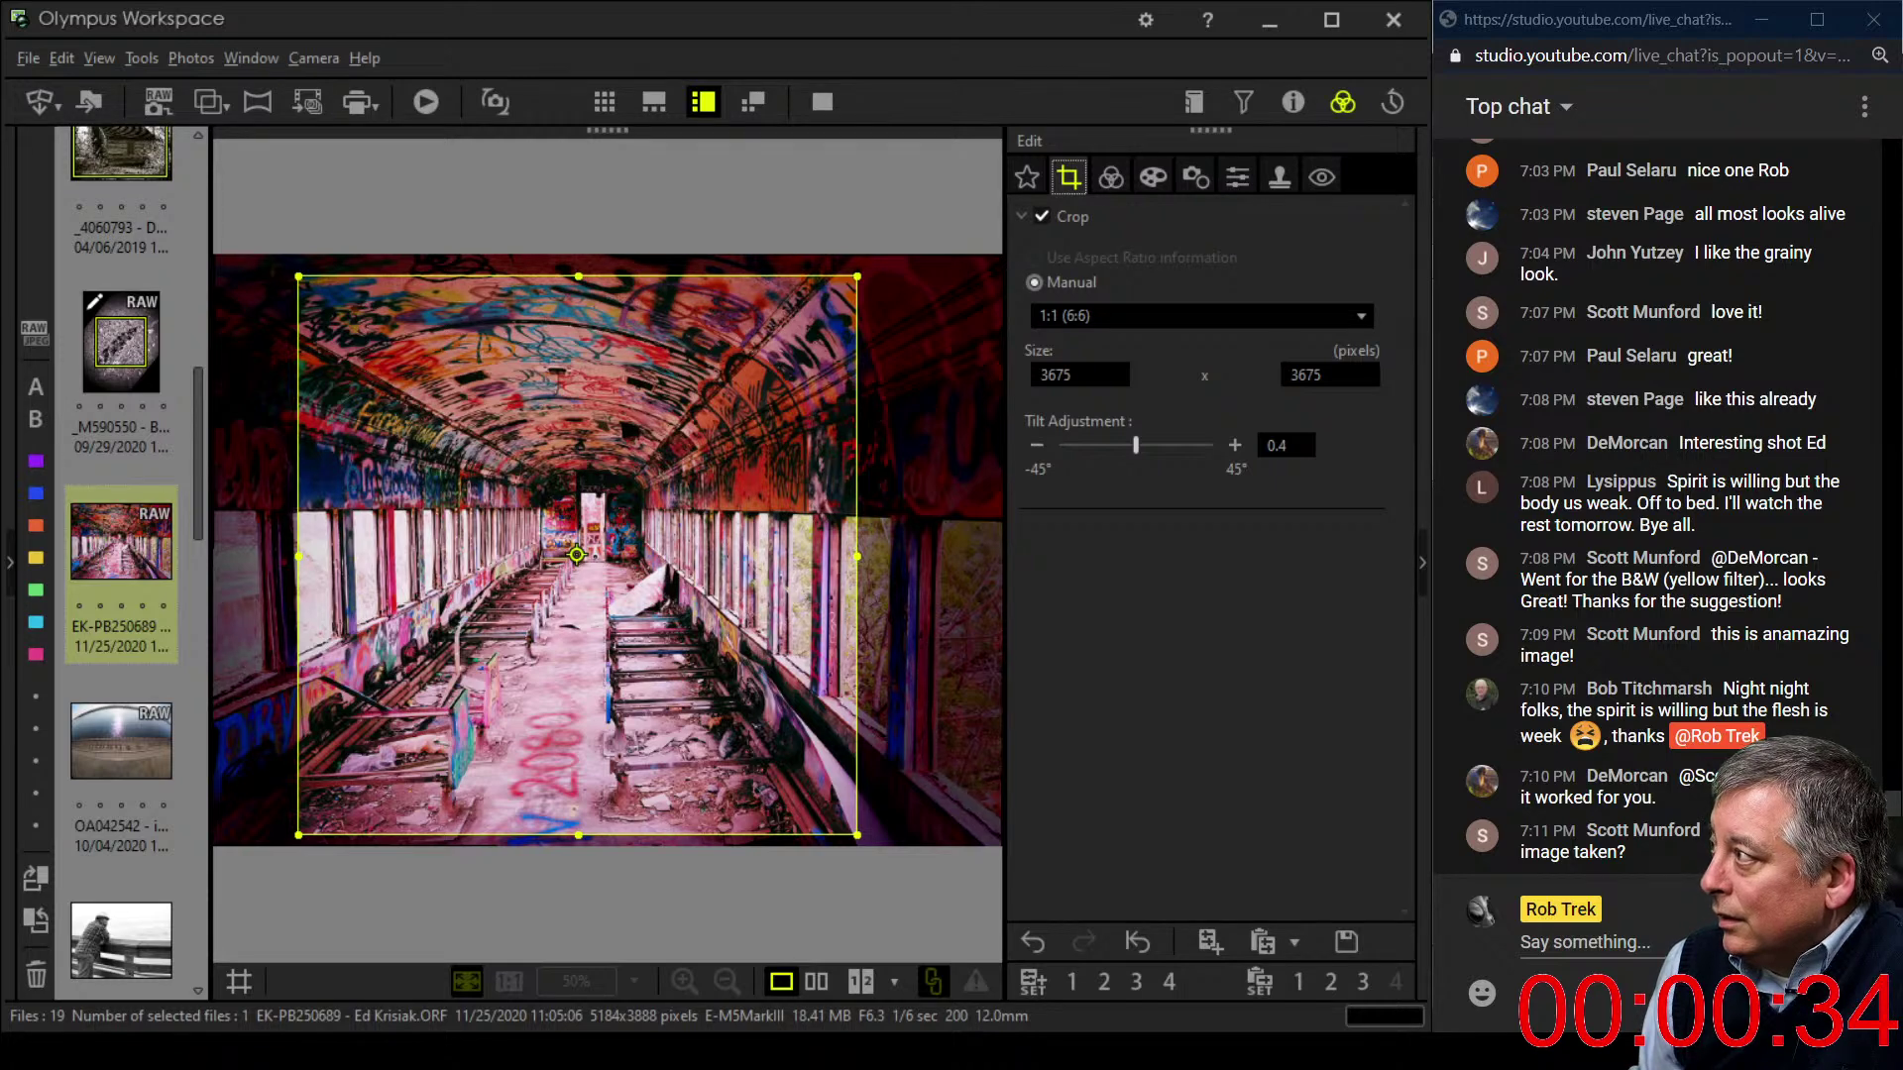
pyautogui.moveTo(577, 555); pyautogui.dragTo(538, 561)
pyautogui.click(1111, 176)
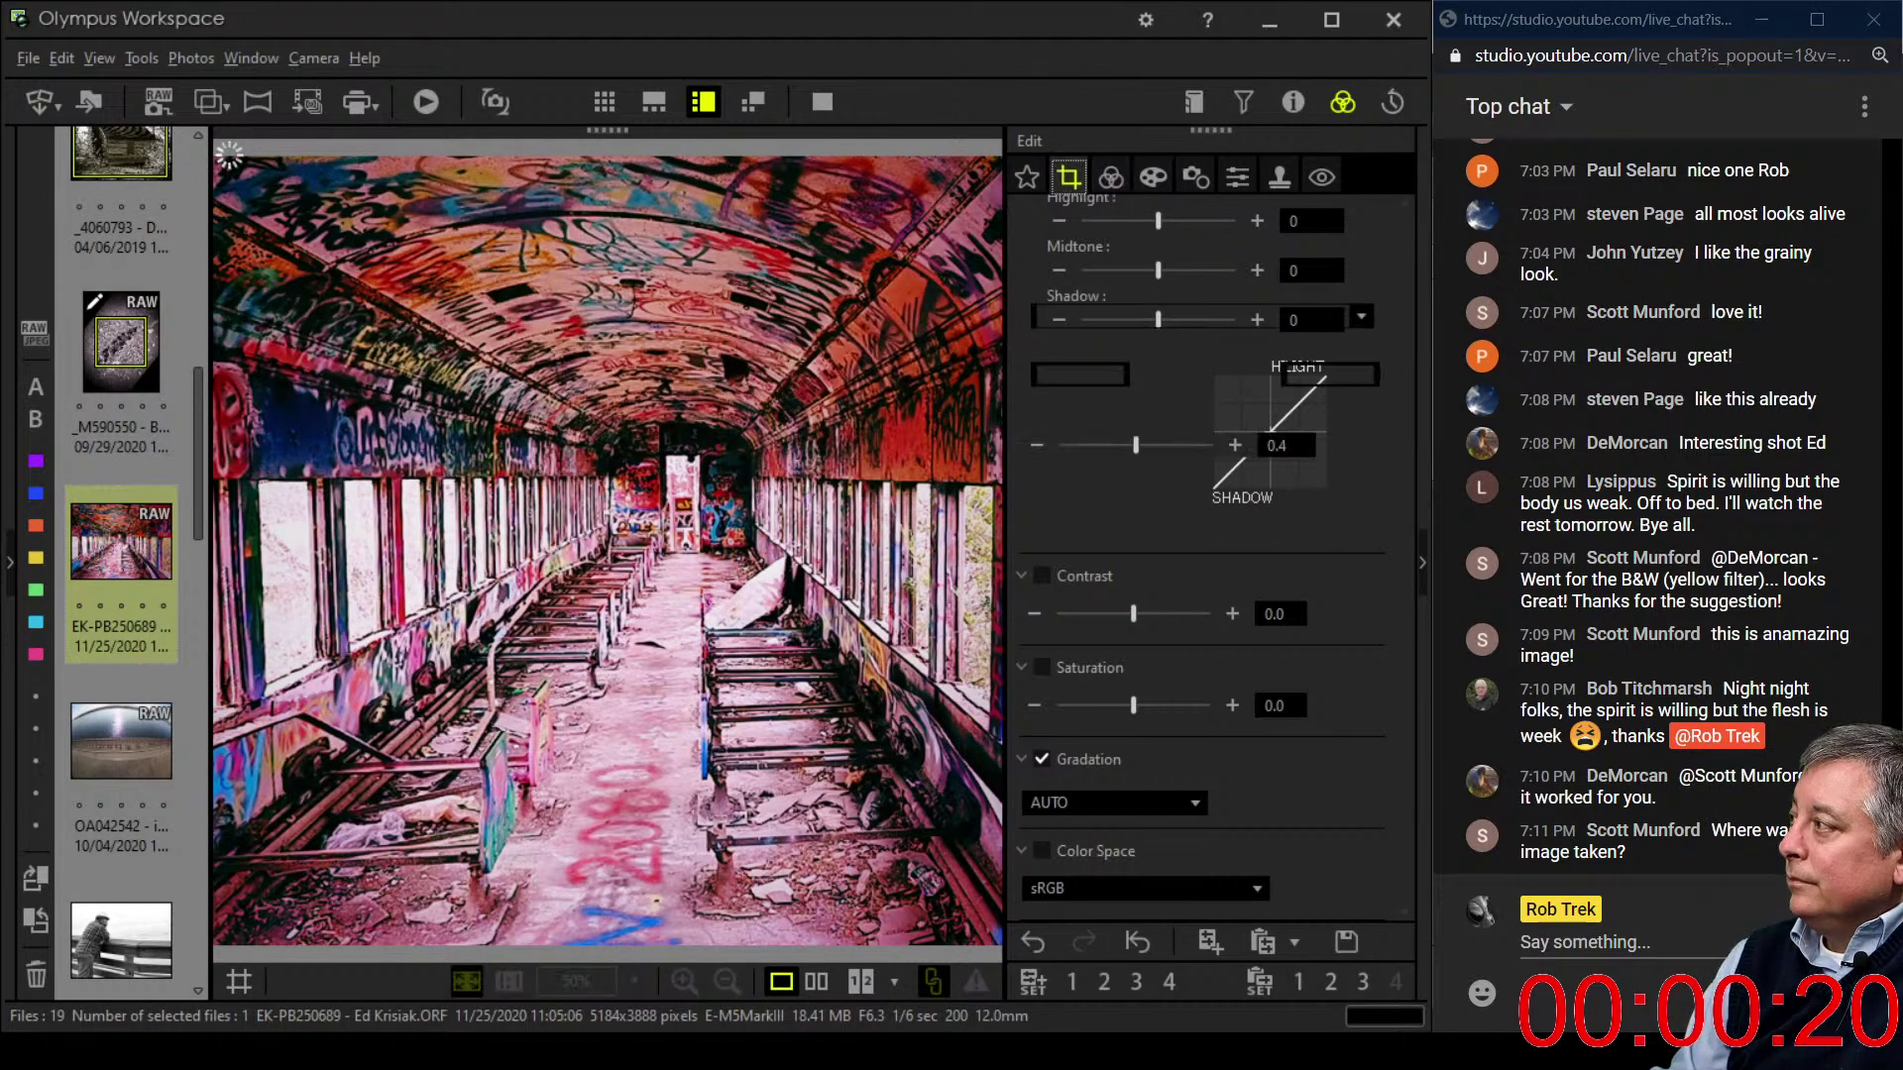
# - Change the train car crop to a 4:3 ratio and trim its top and right edges to 4921 x 3691 pixels
pyautogui.press('Up')
pyautogui.press('Up')
pyautogui.press('Up')
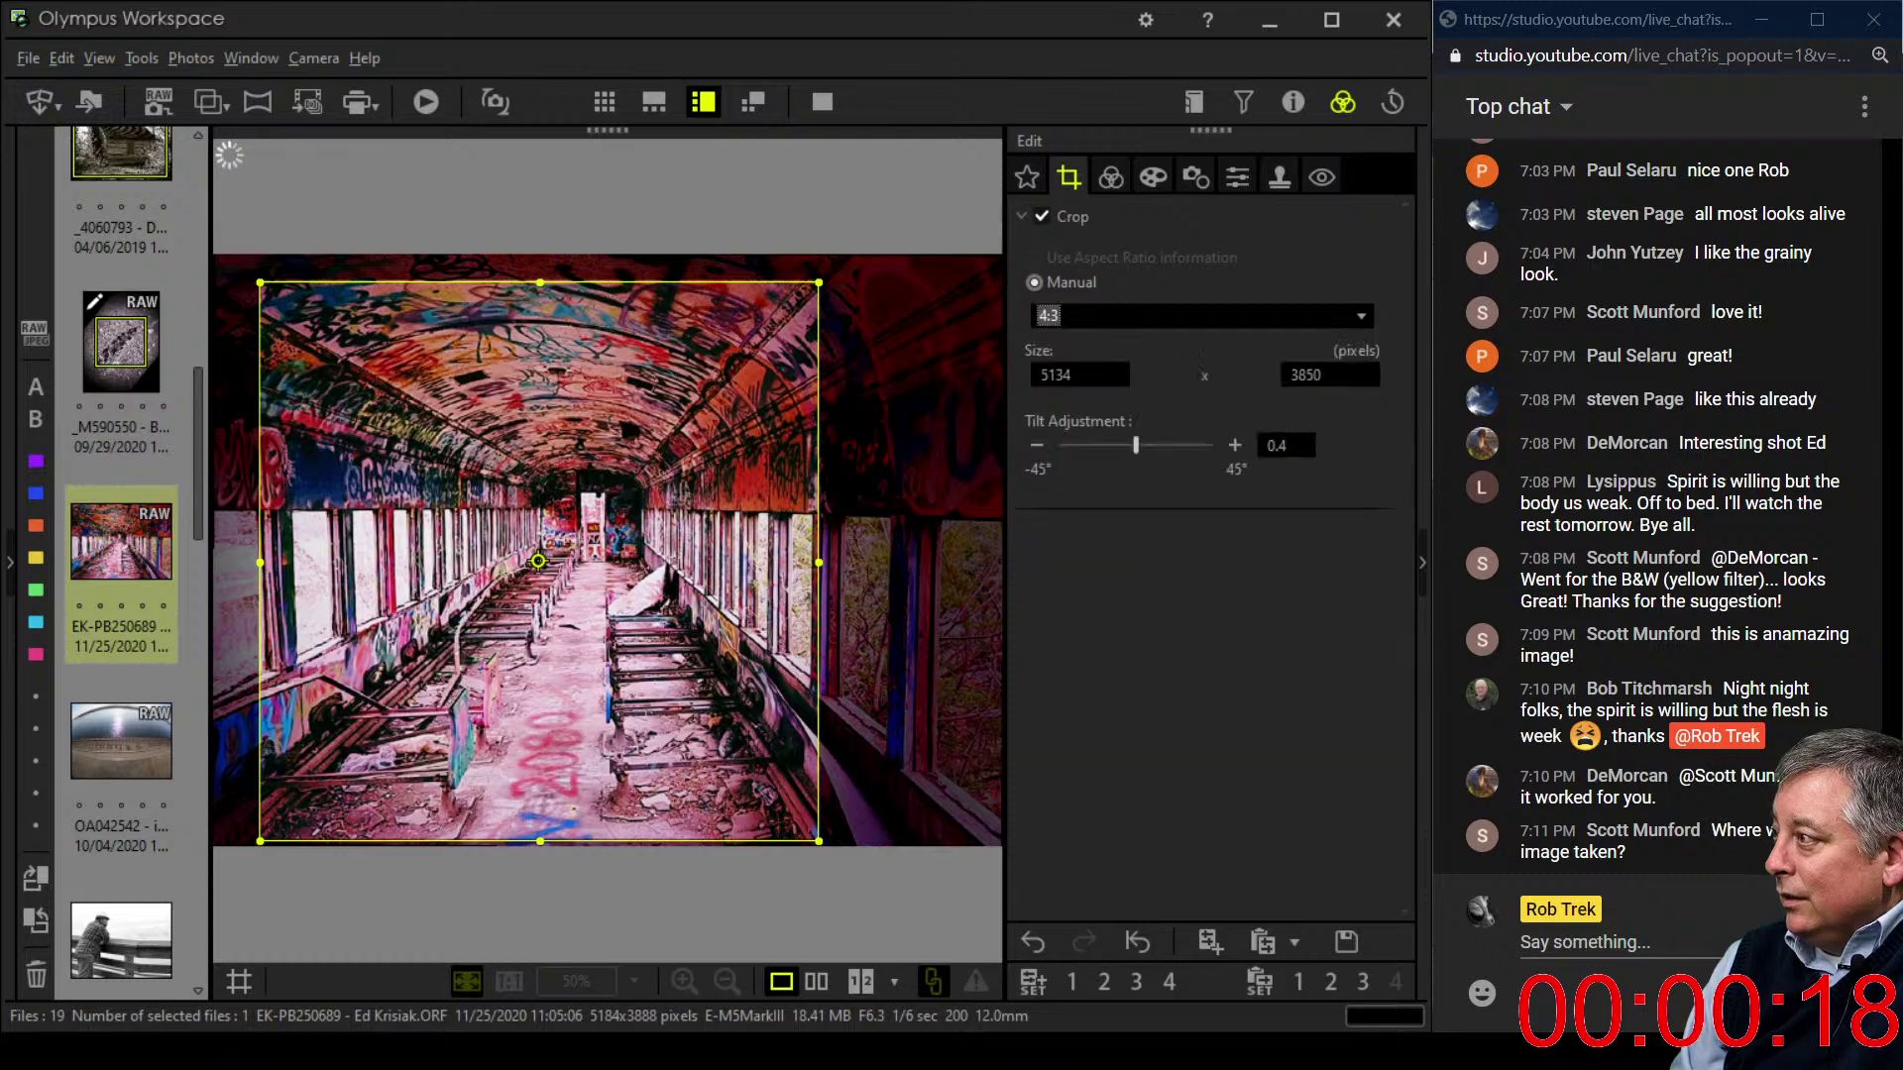
pyautogui.press('Return')
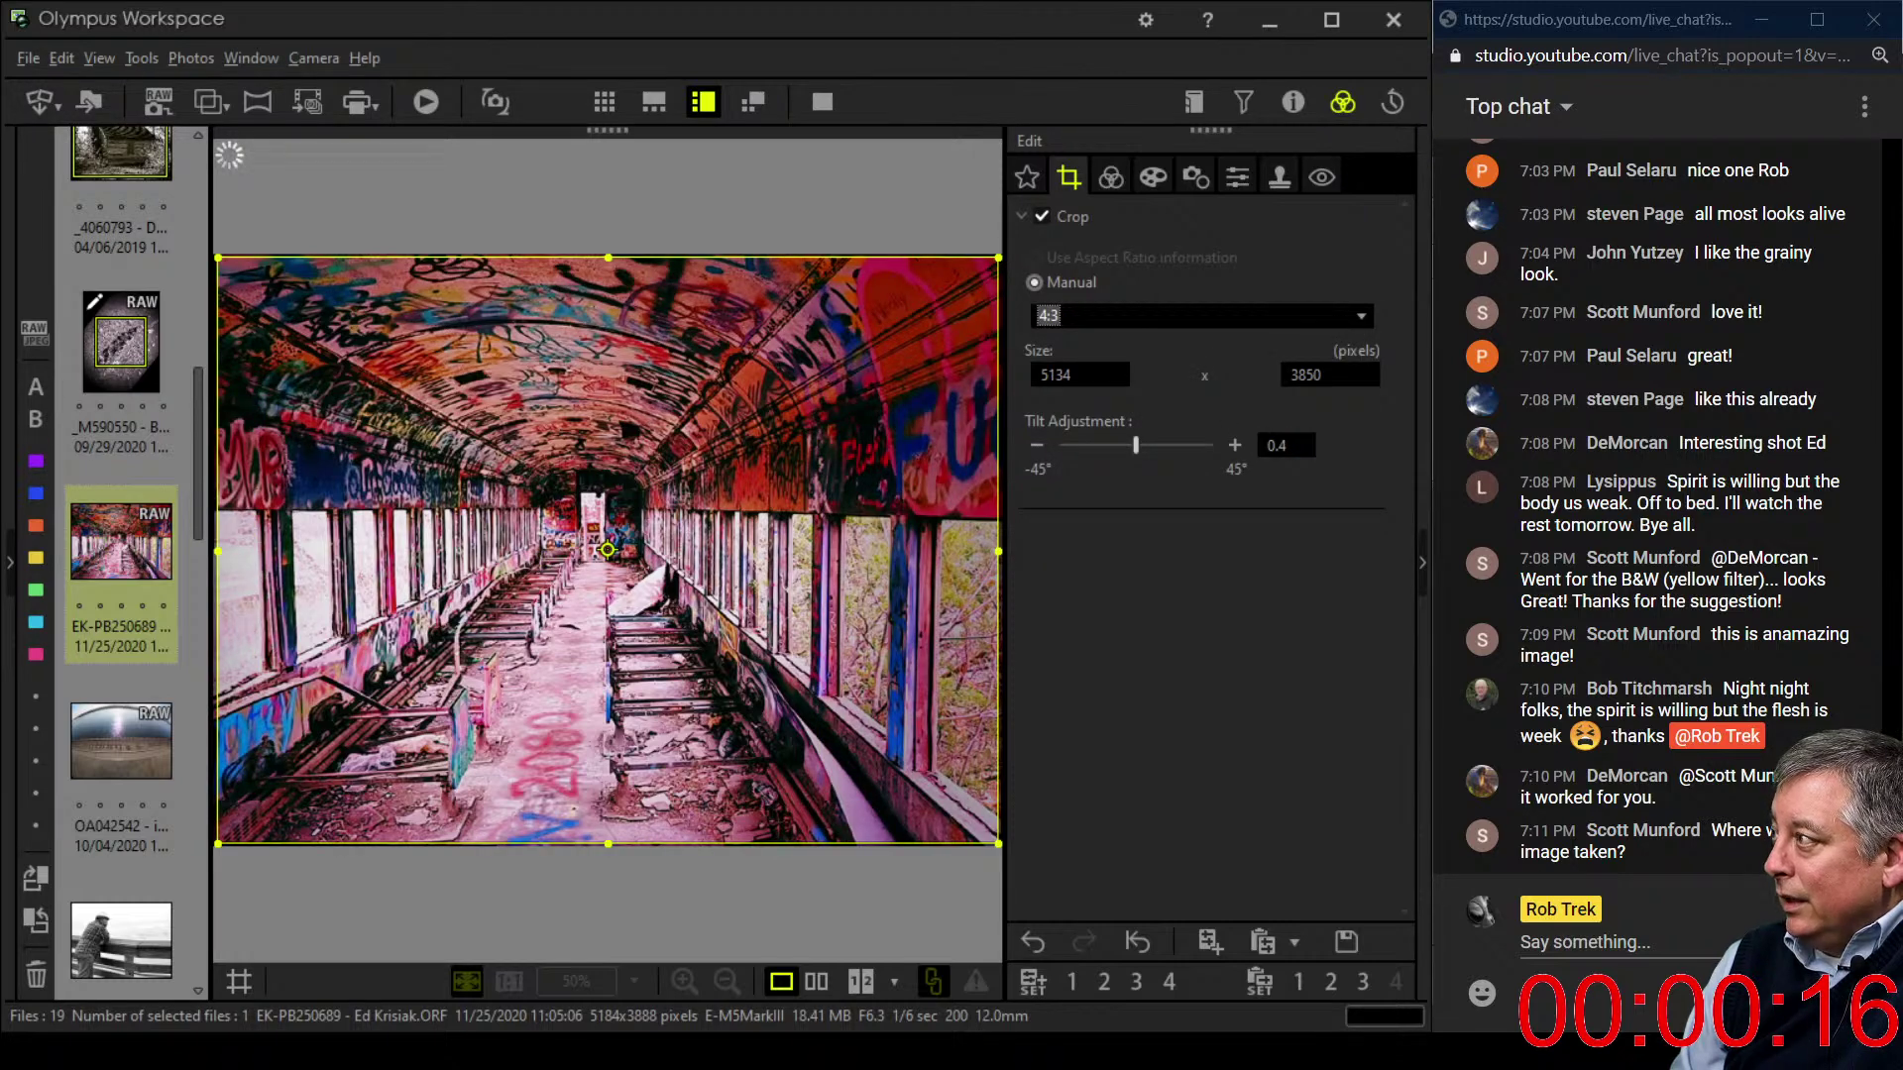
pyautogui.moveTo(998, 258); pyautogui.dragTo(967, 283)
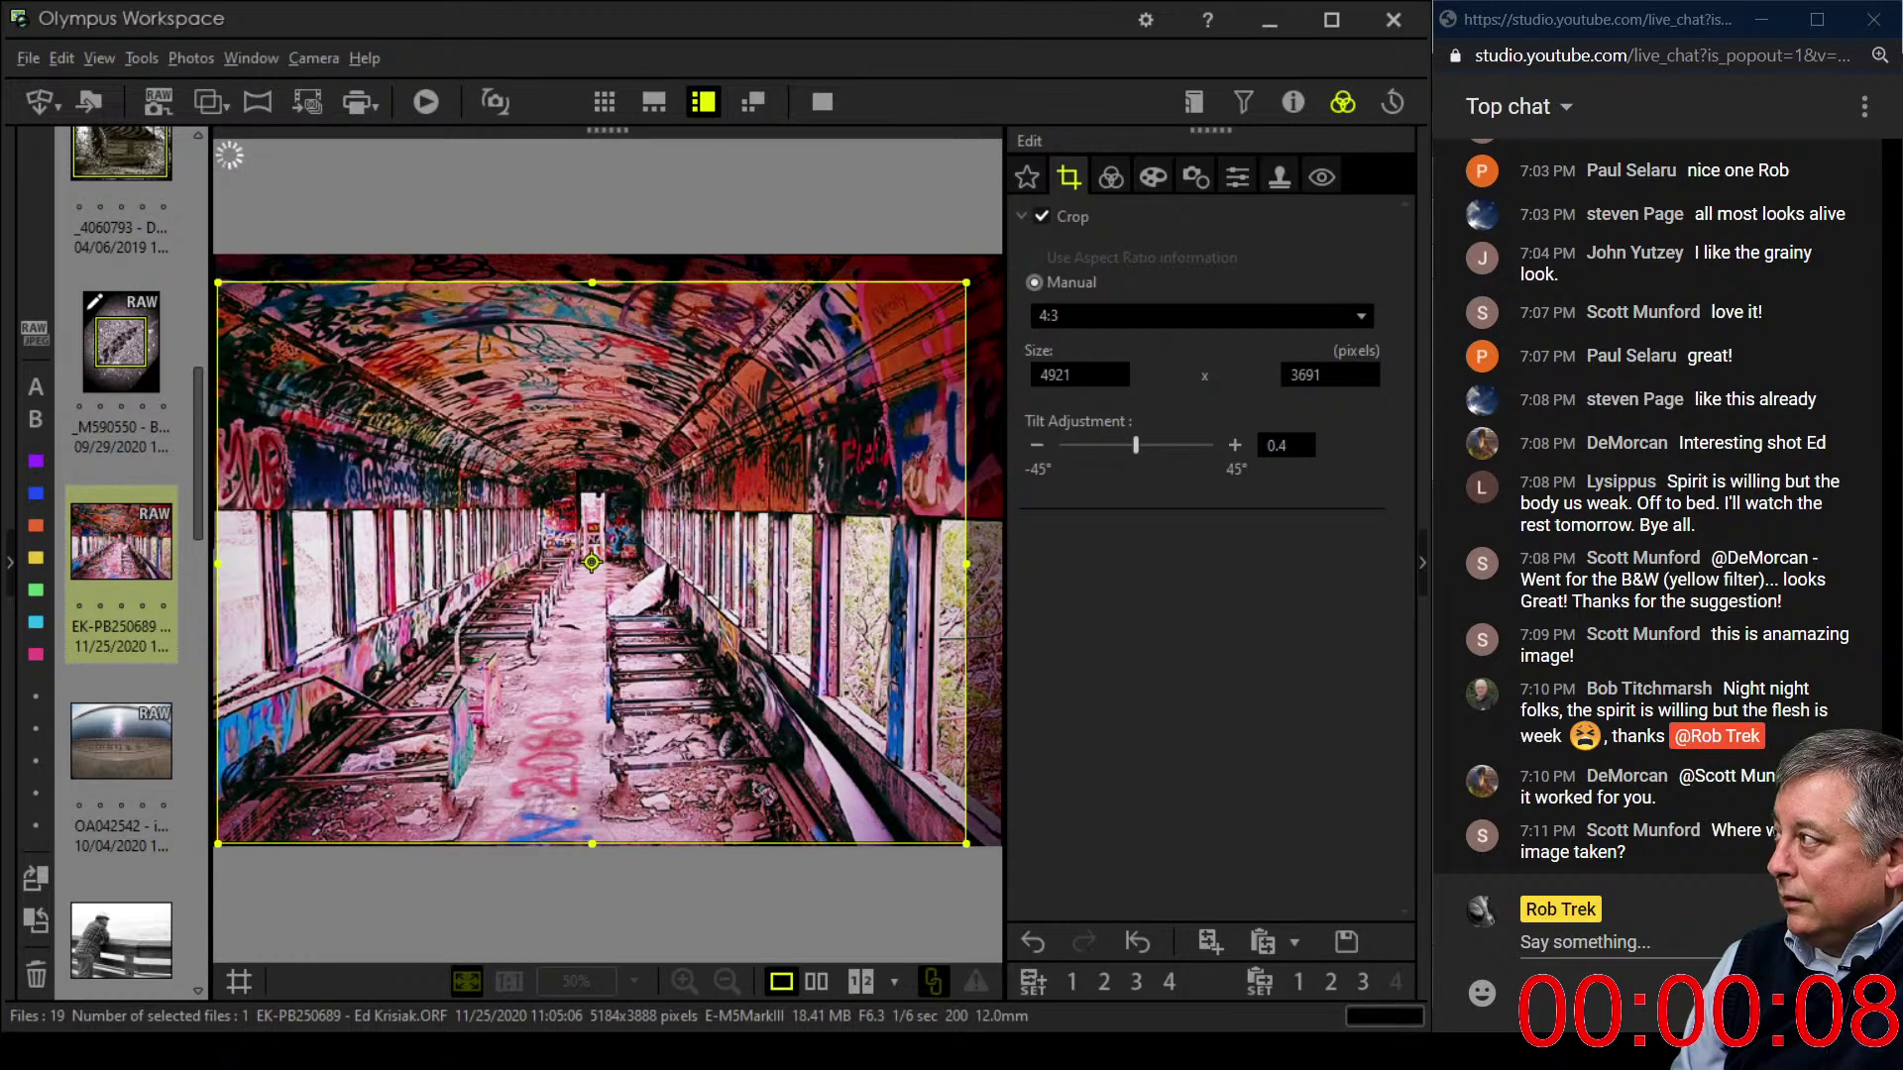
pyautogui.click(1111, 177)
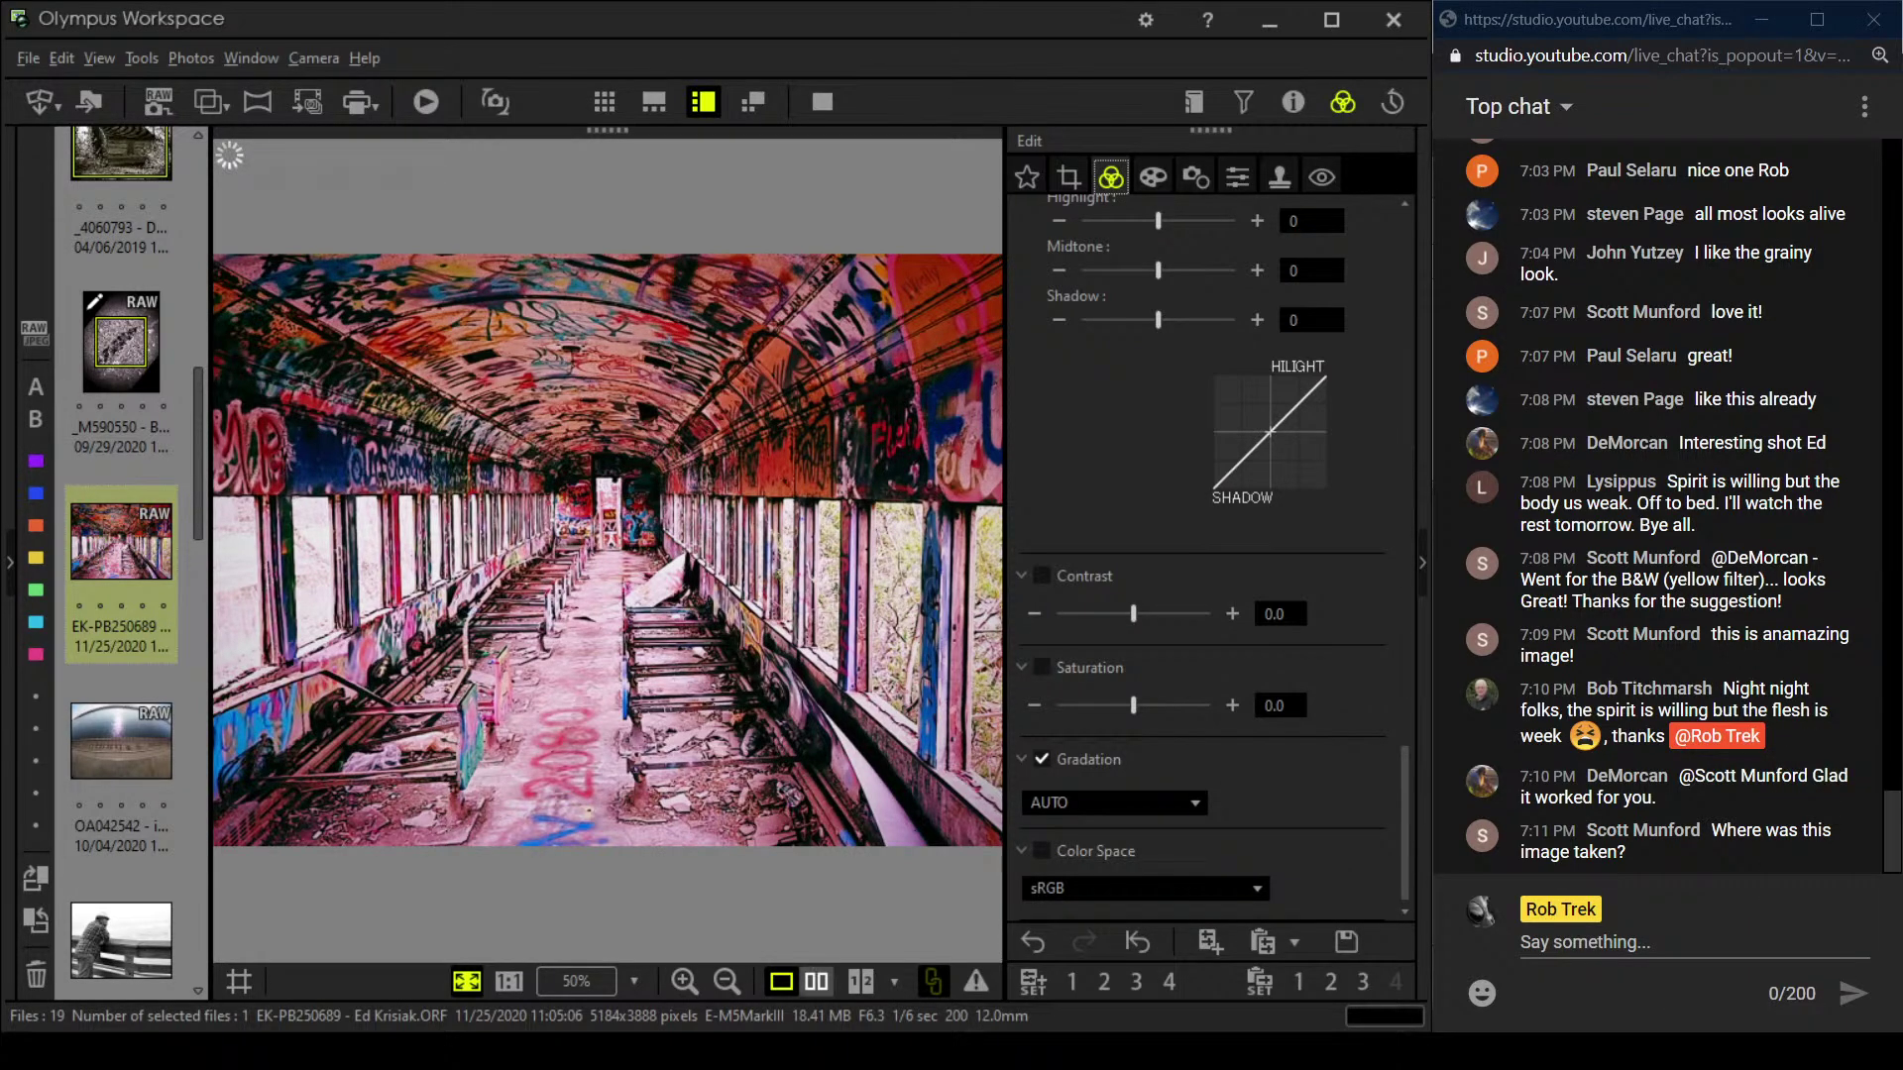
# - Compare the edited train car photo with the original side by side in full screen
pyautogui.click(817, 981)
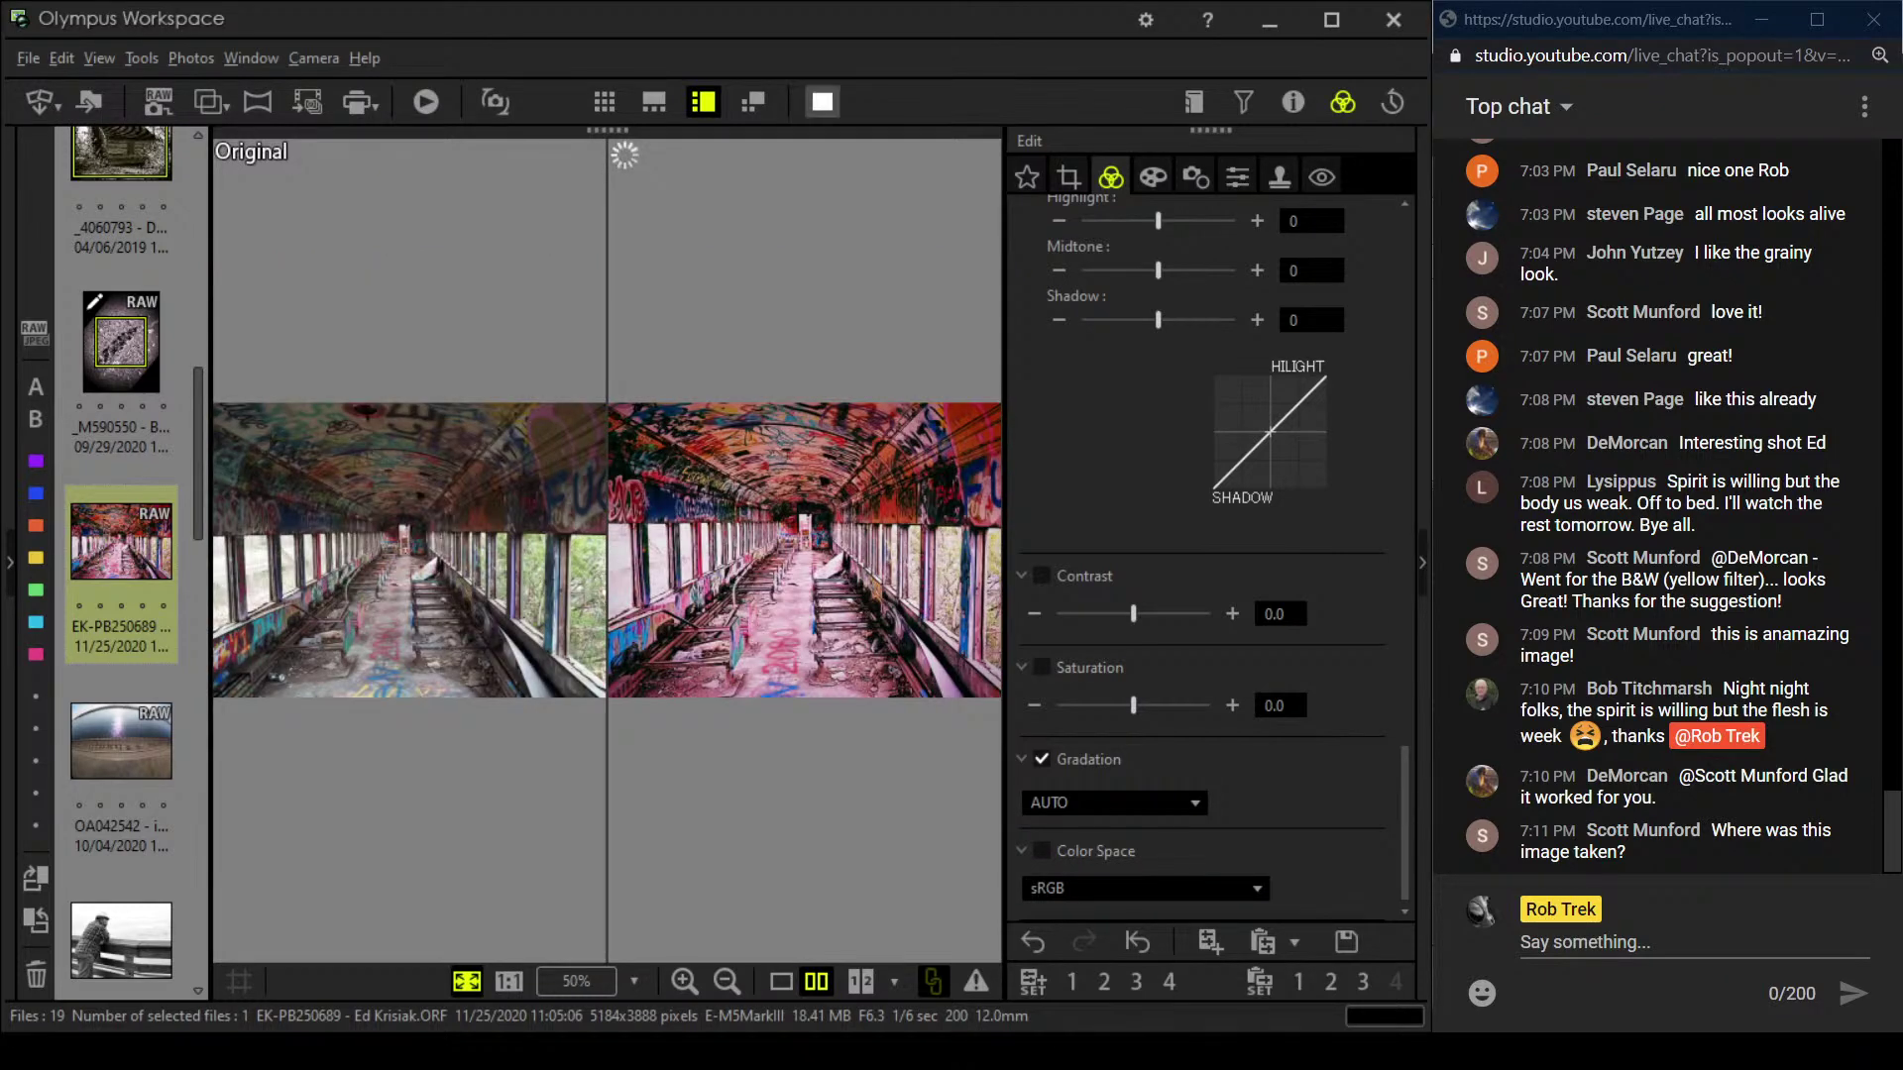
pyautogui.click(822, 101)
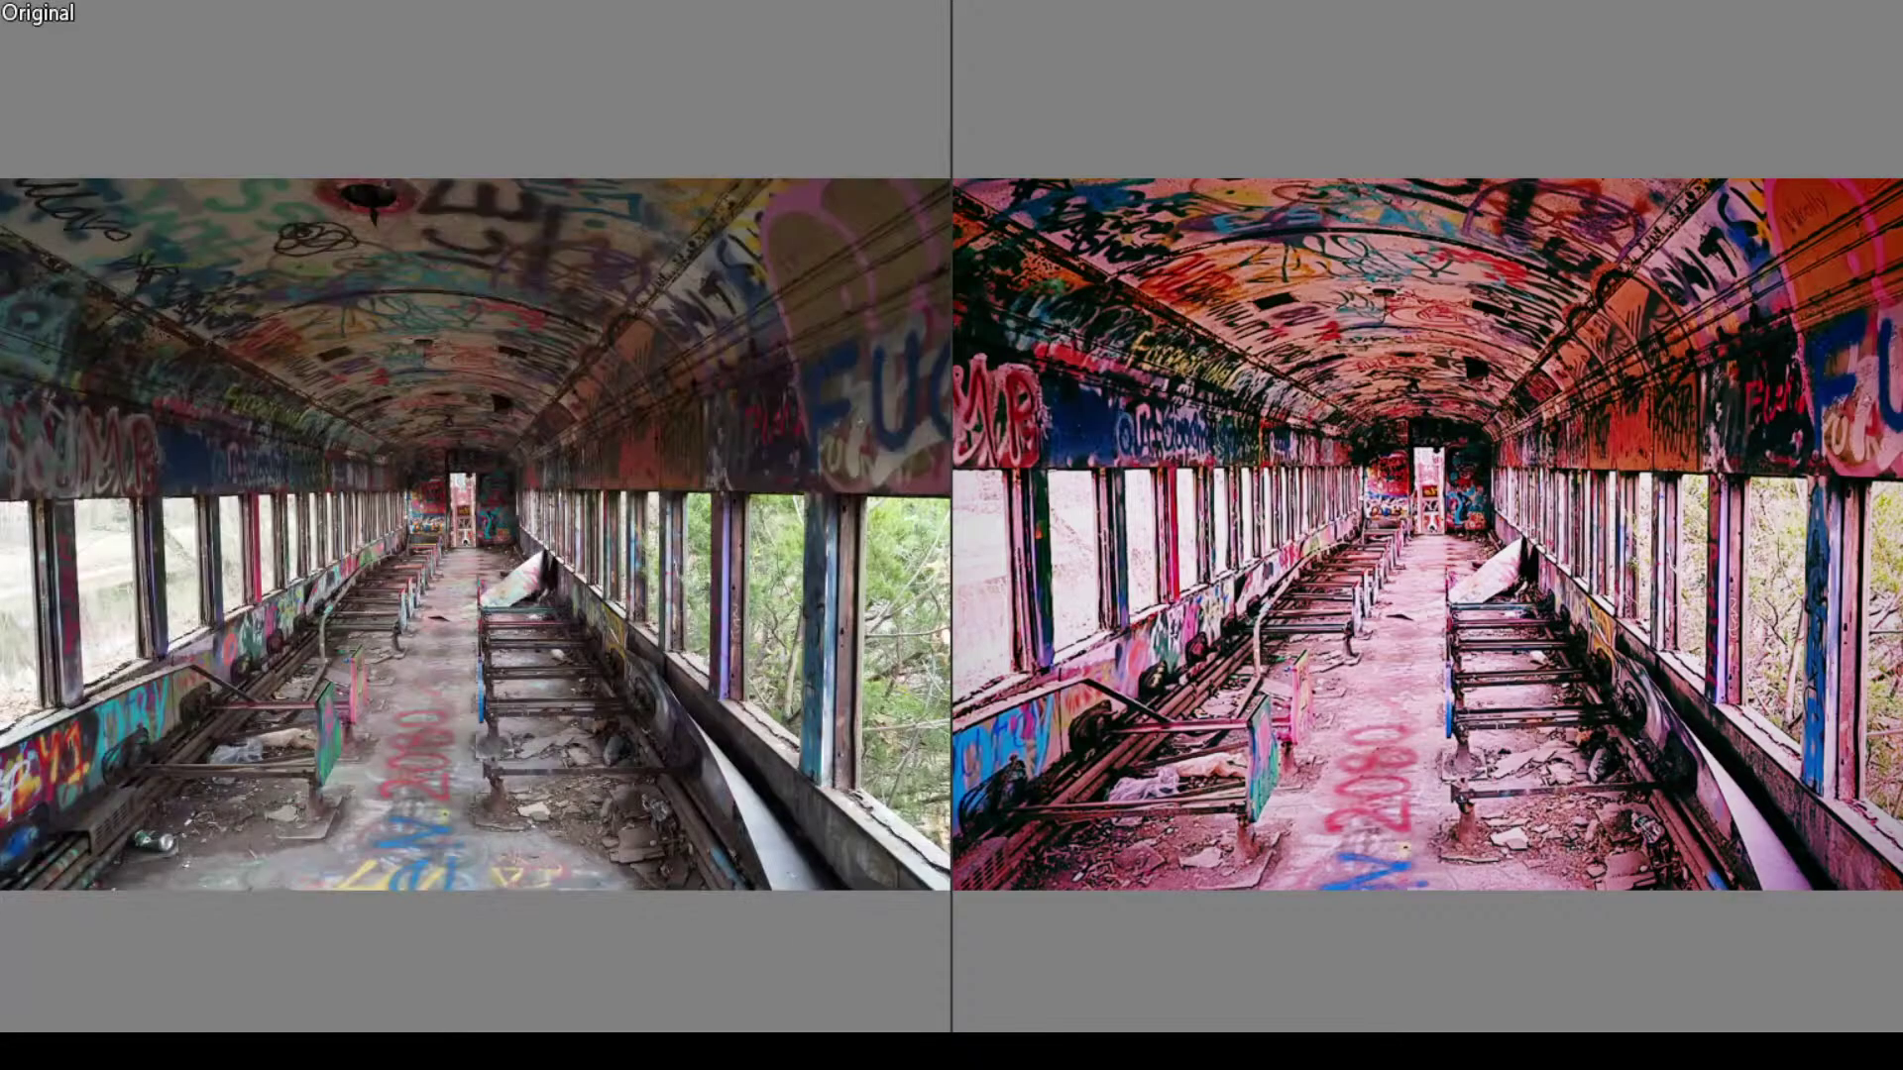
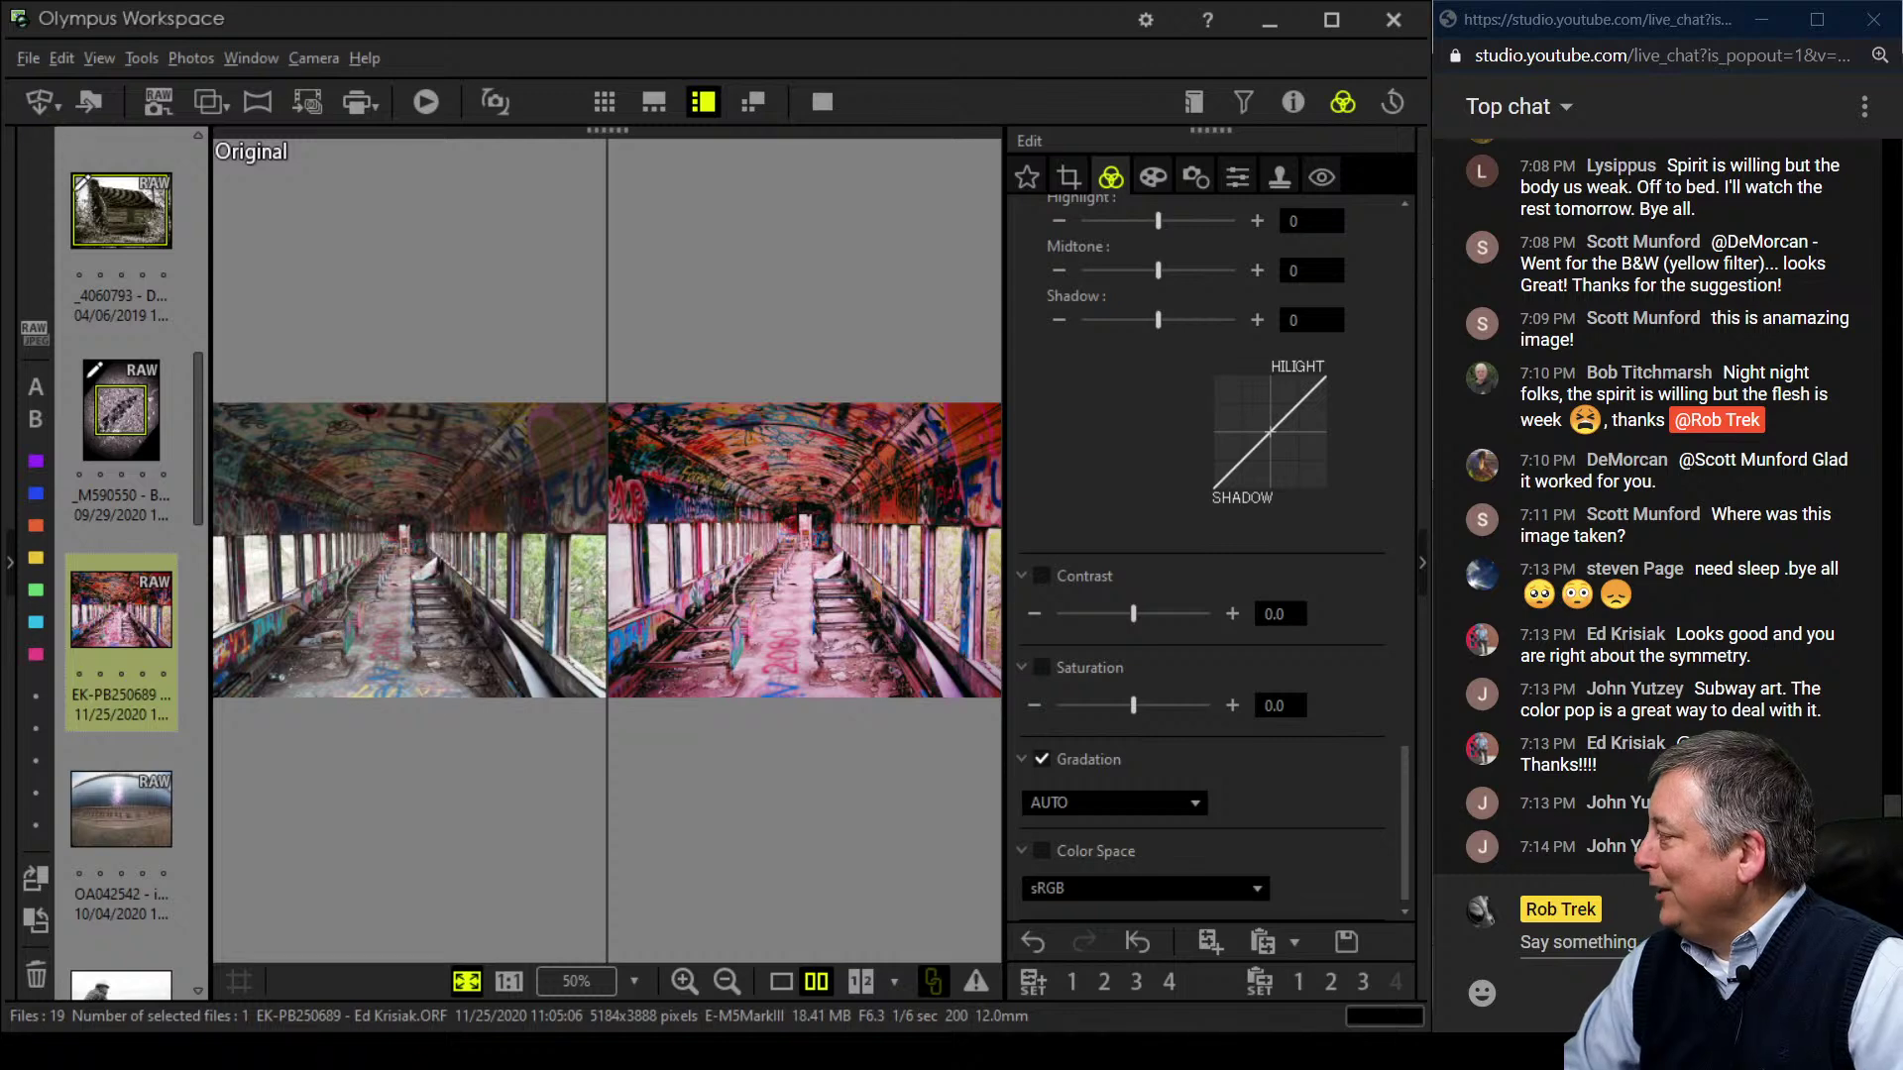
# - Open the fisheye riverside photo OA042542 in single view and check its shooting properties
pyautogui.click(83, 832)
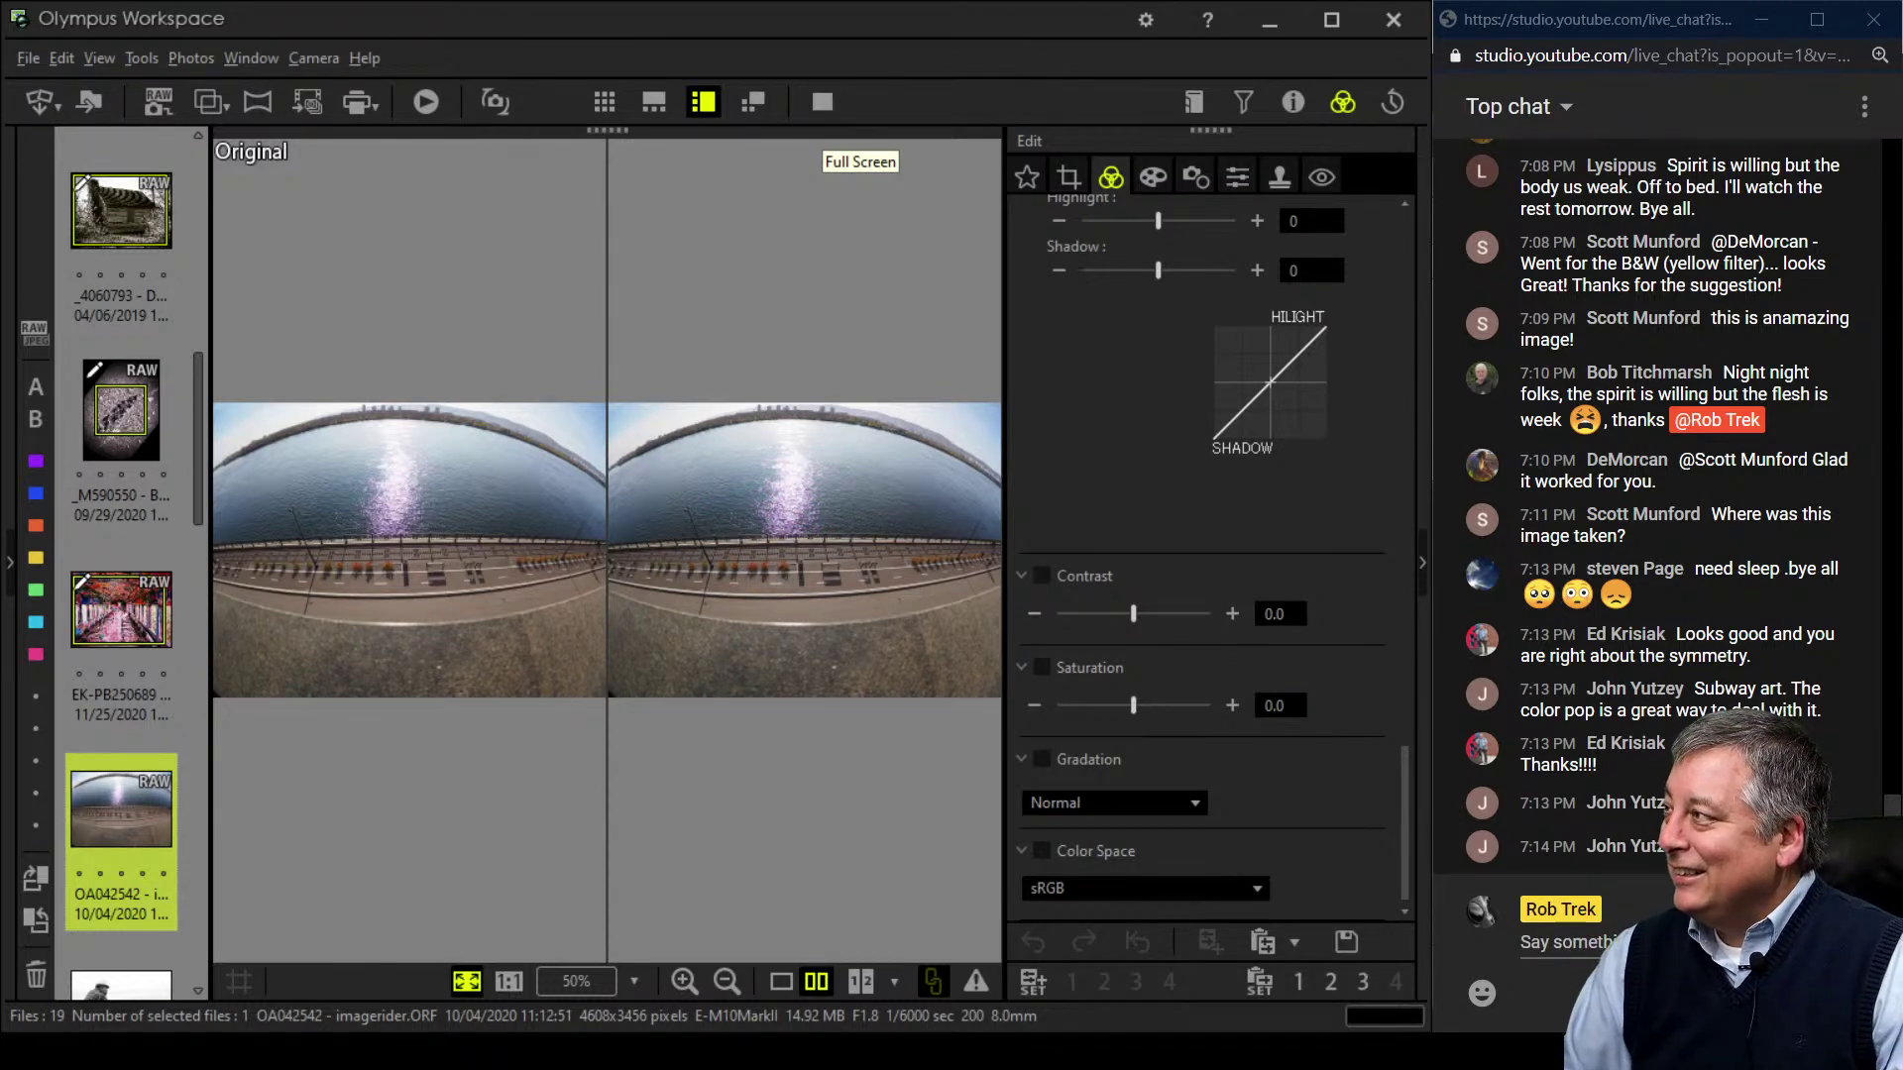
pyautogui.click(781, 981)
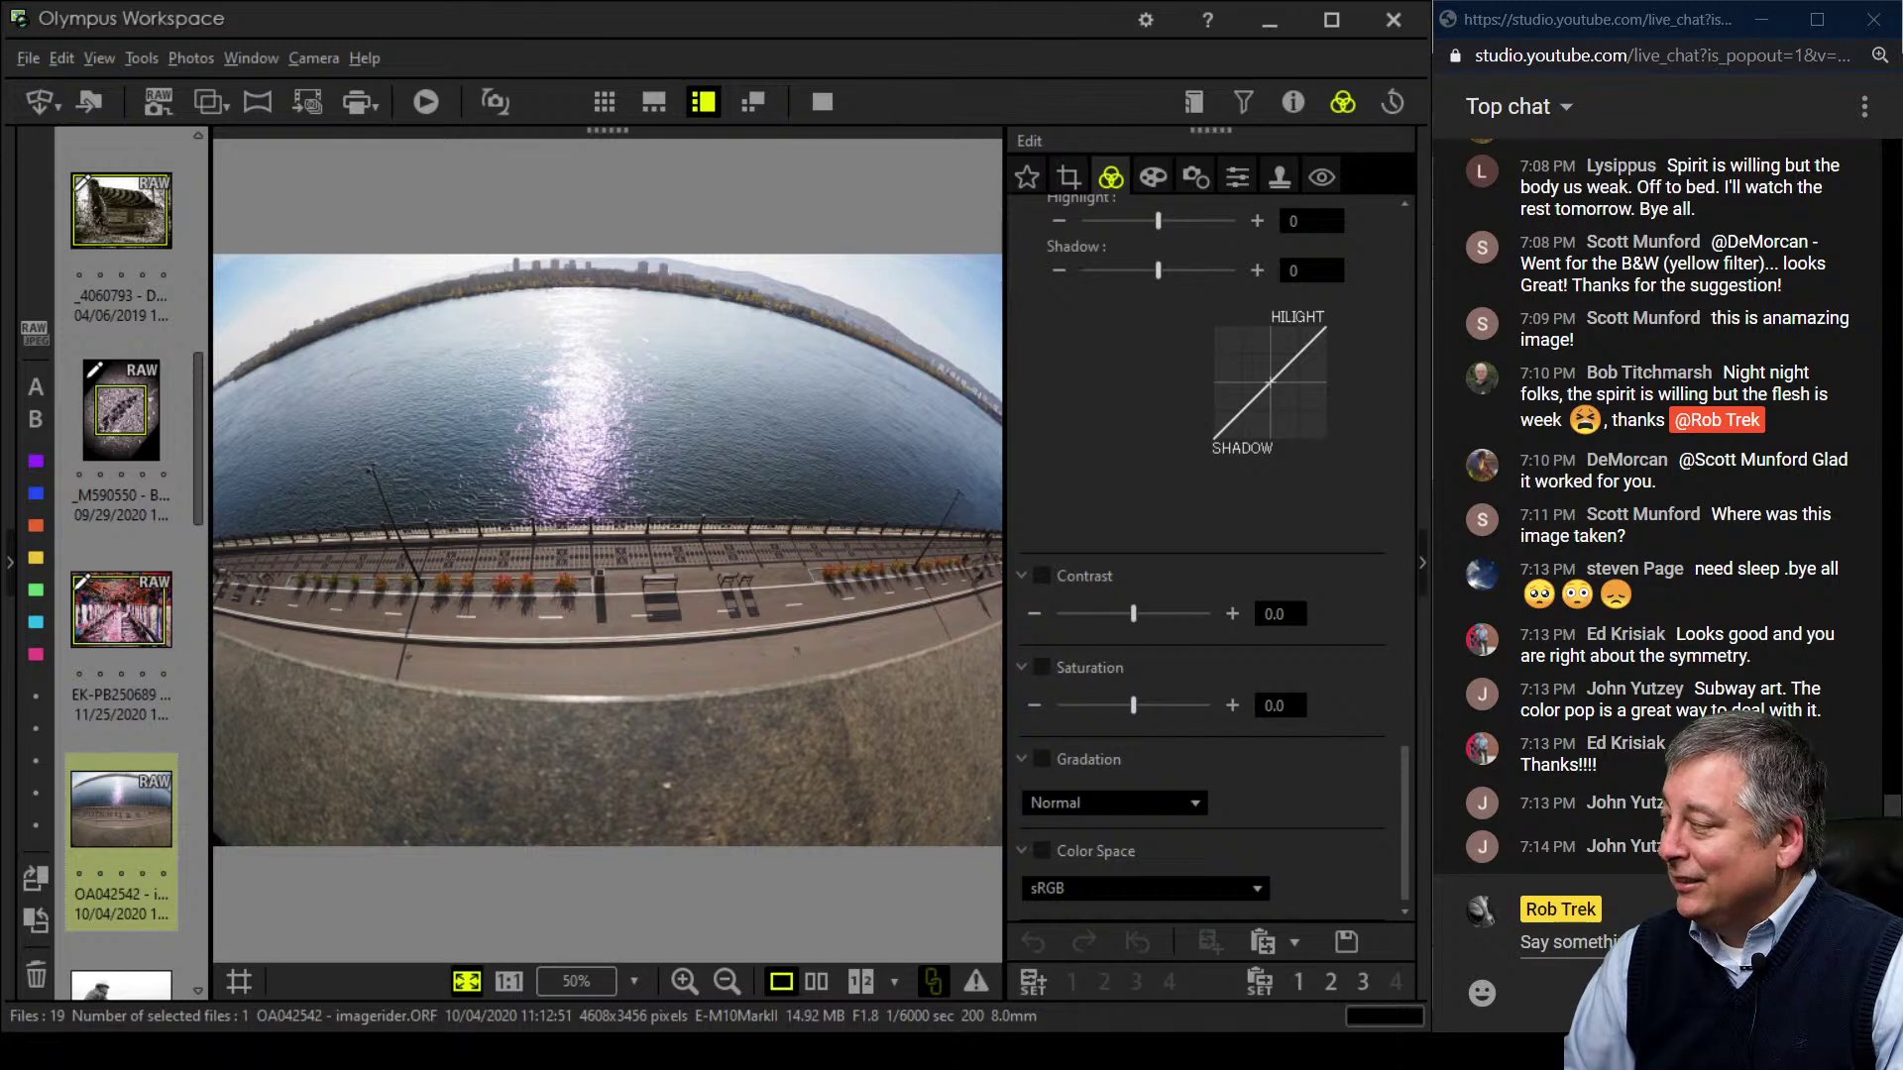
pyautogui.click(1292, 102)
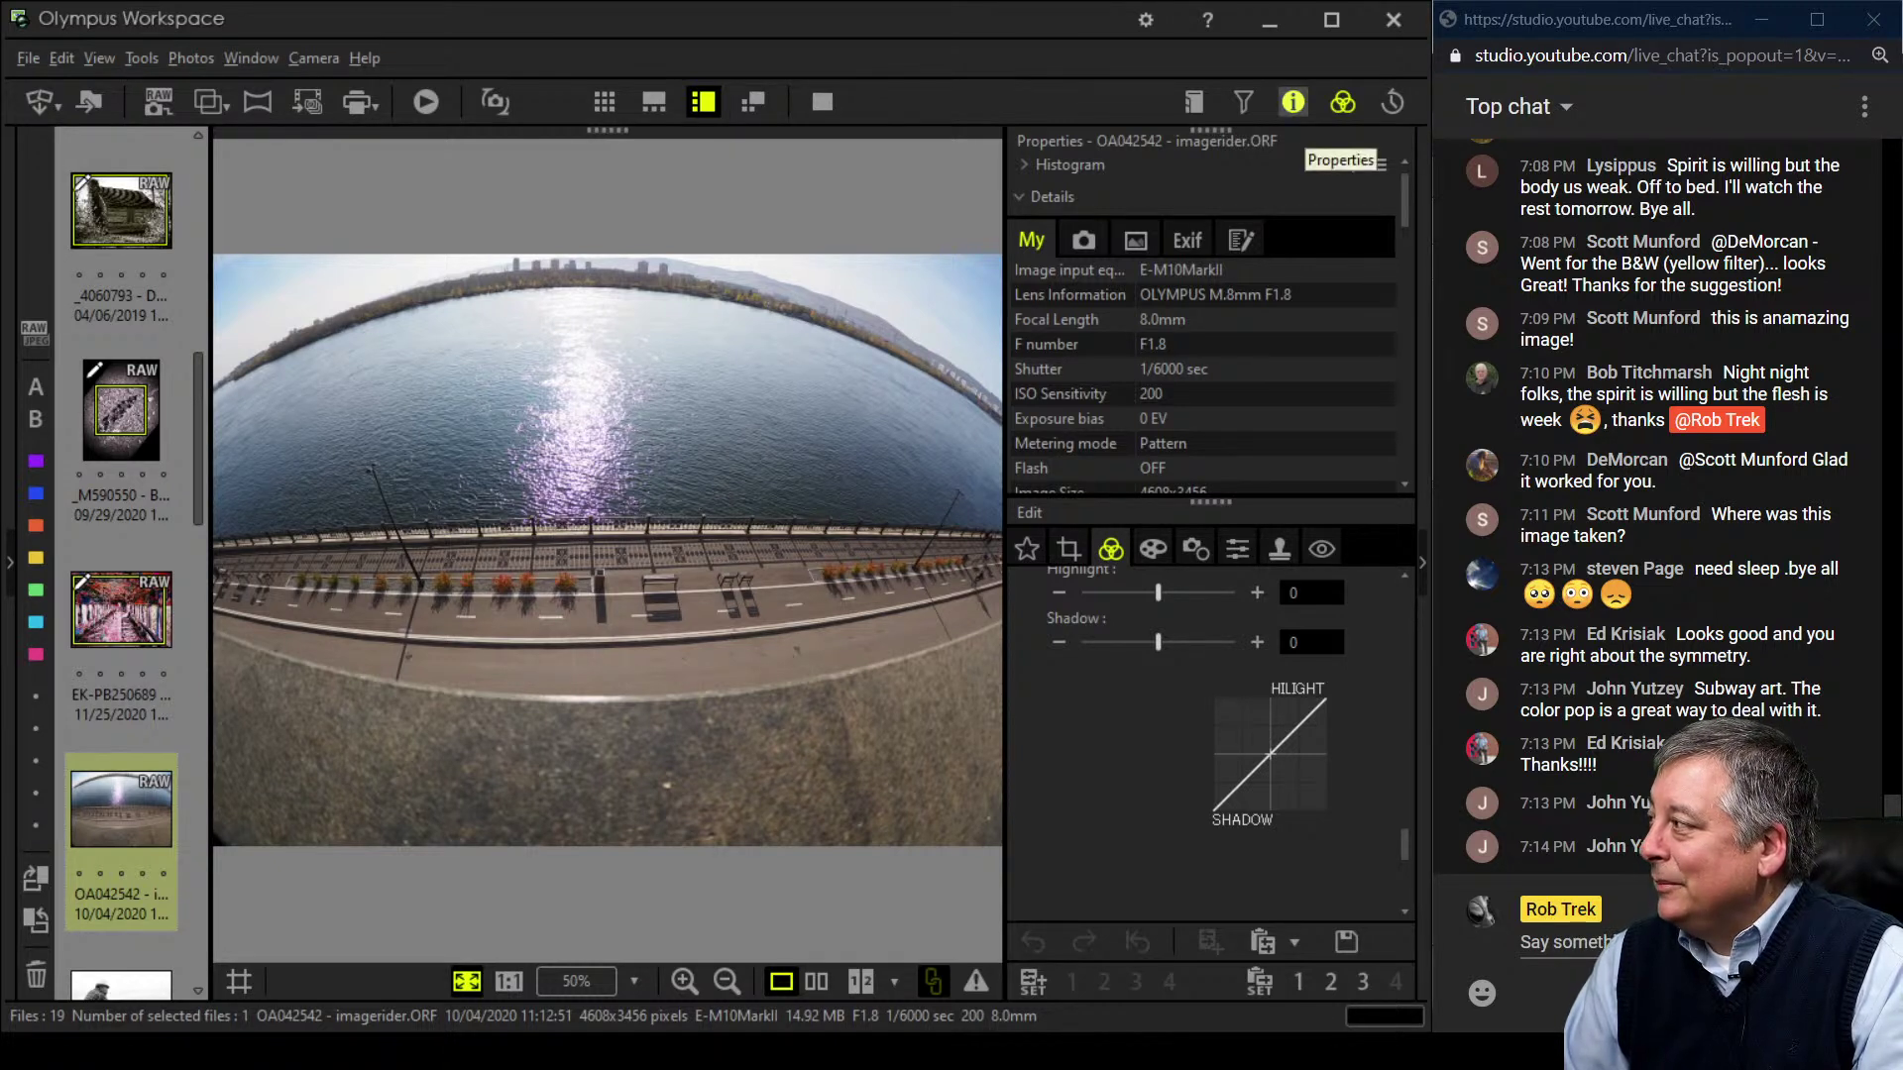
pyautogui.click(1292, 102)
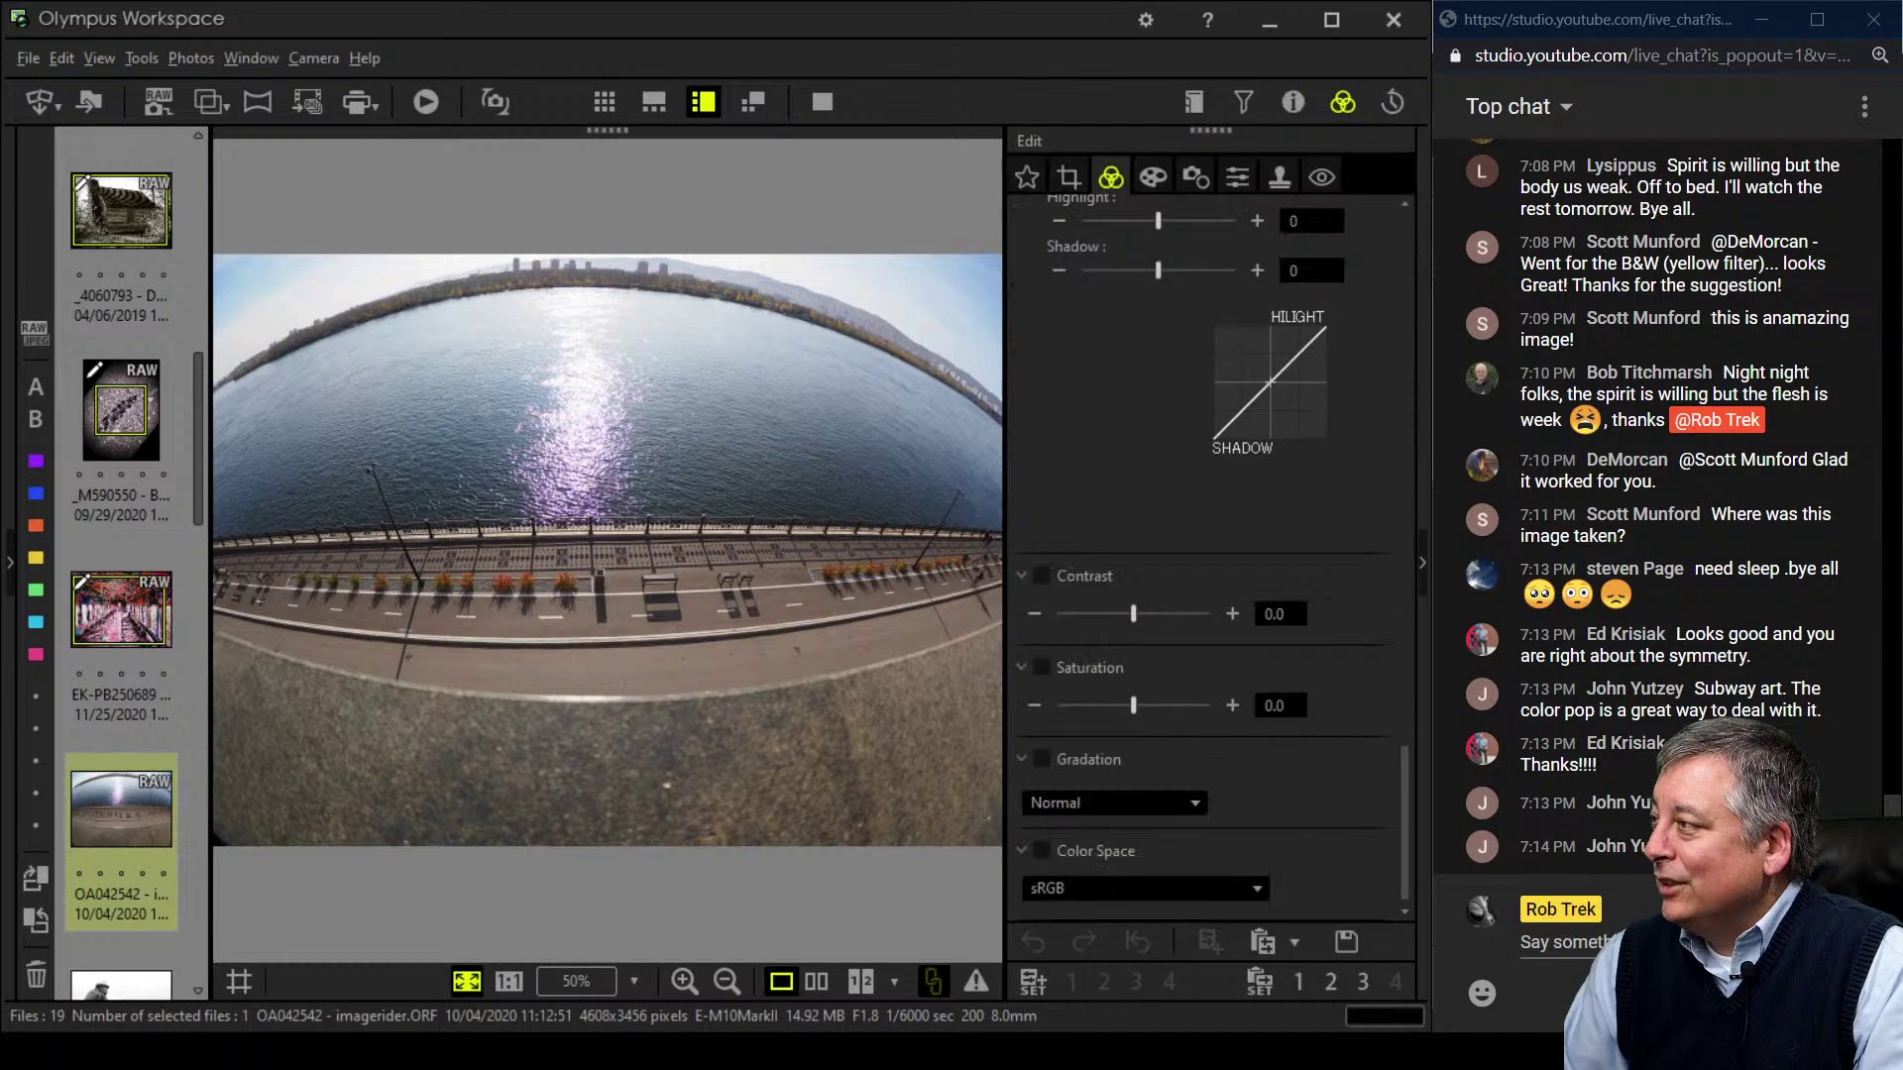
# - Crop the riverside photo to 16:9 at 4608 x 2592 pixels, cutting off the foreground ground at the bottom
pyautogui.click(1068, 177)
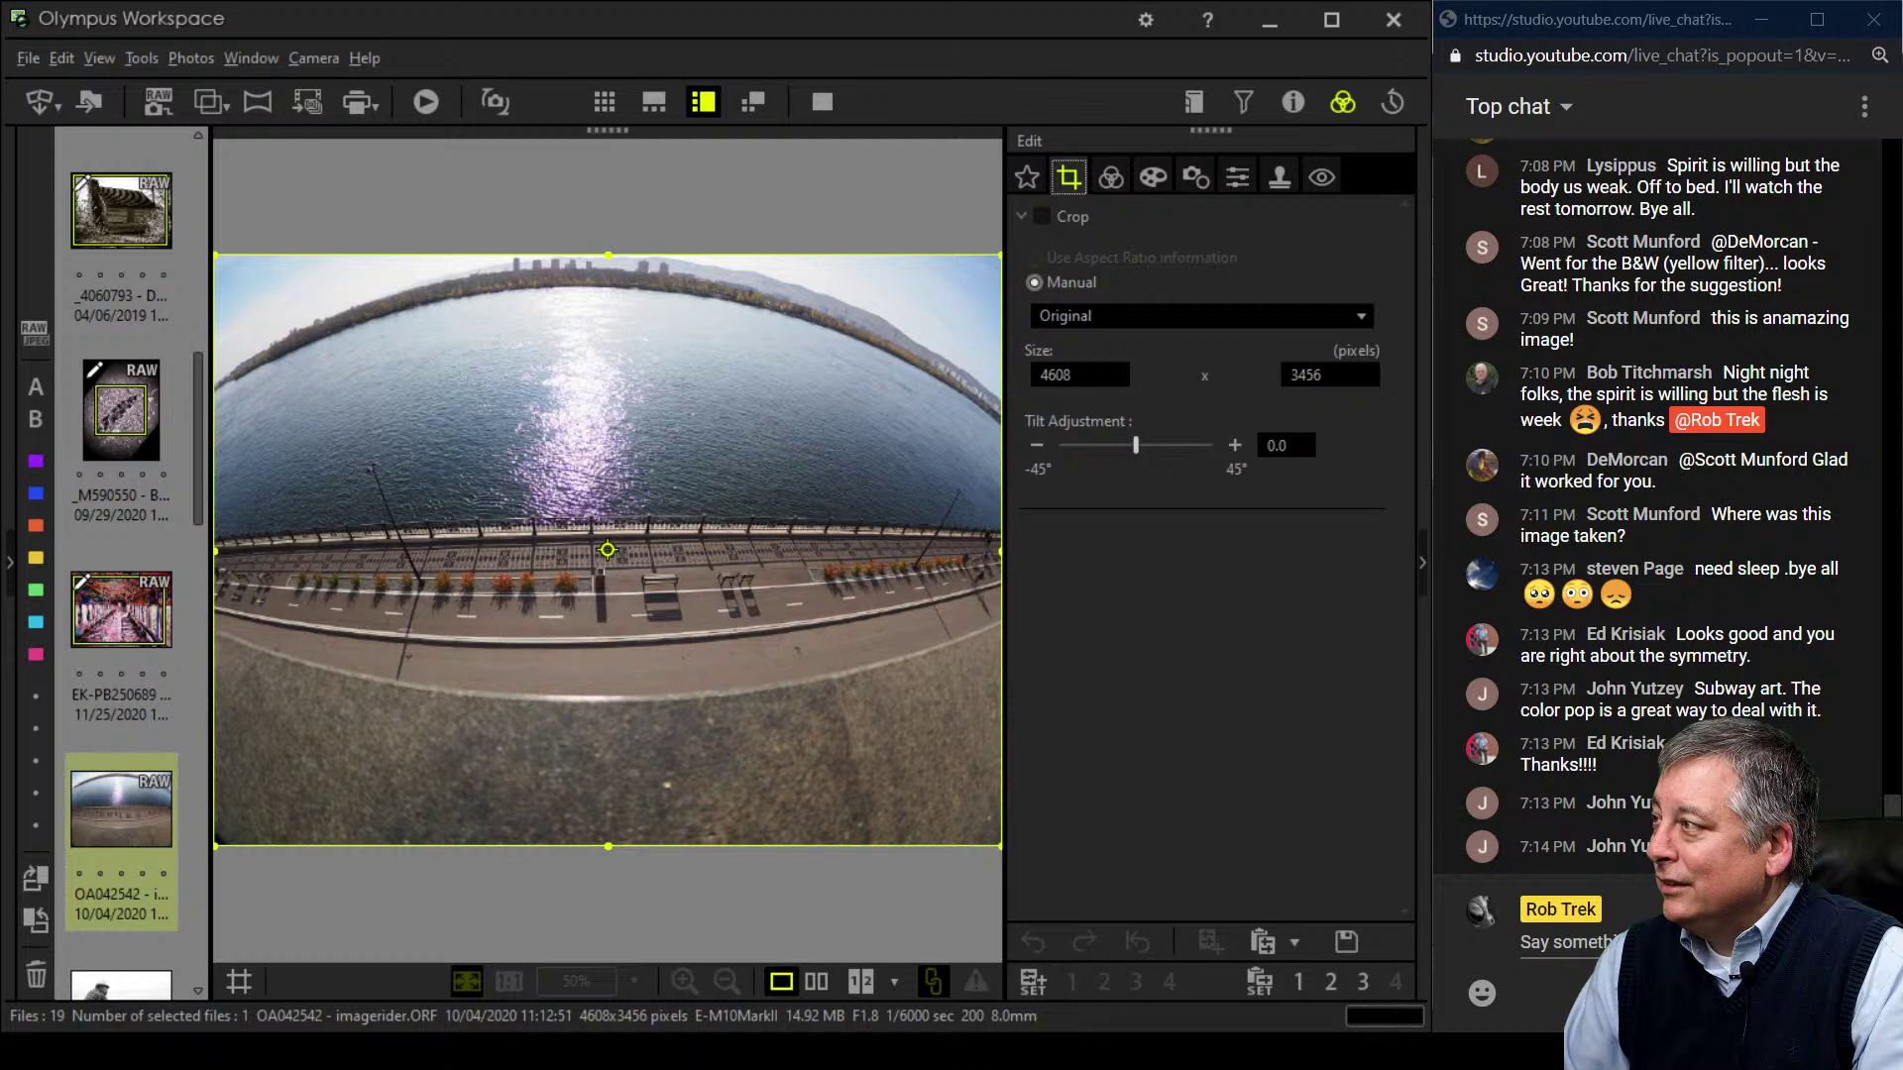
pyautogui.moveTo(608, 845); pyautogui.dragTo(608, 711)
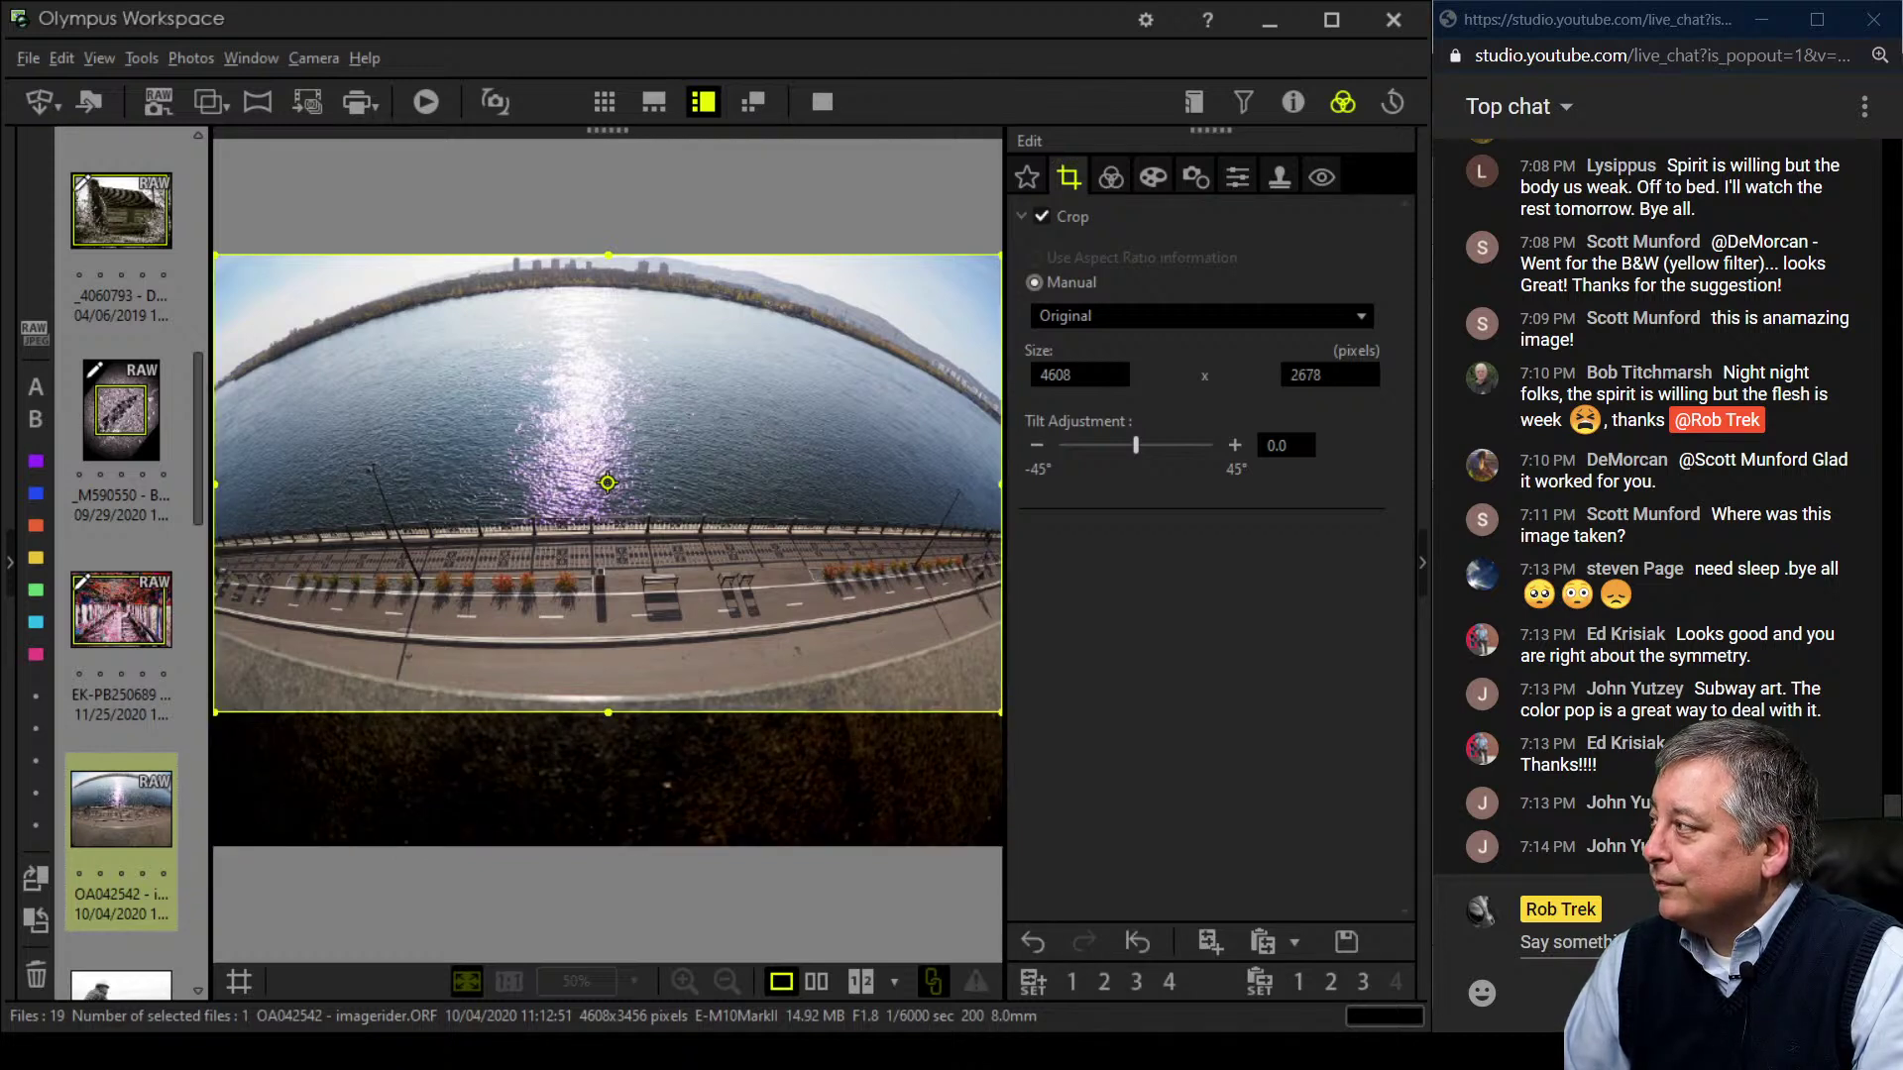
pyautogui.click(1199, 315)
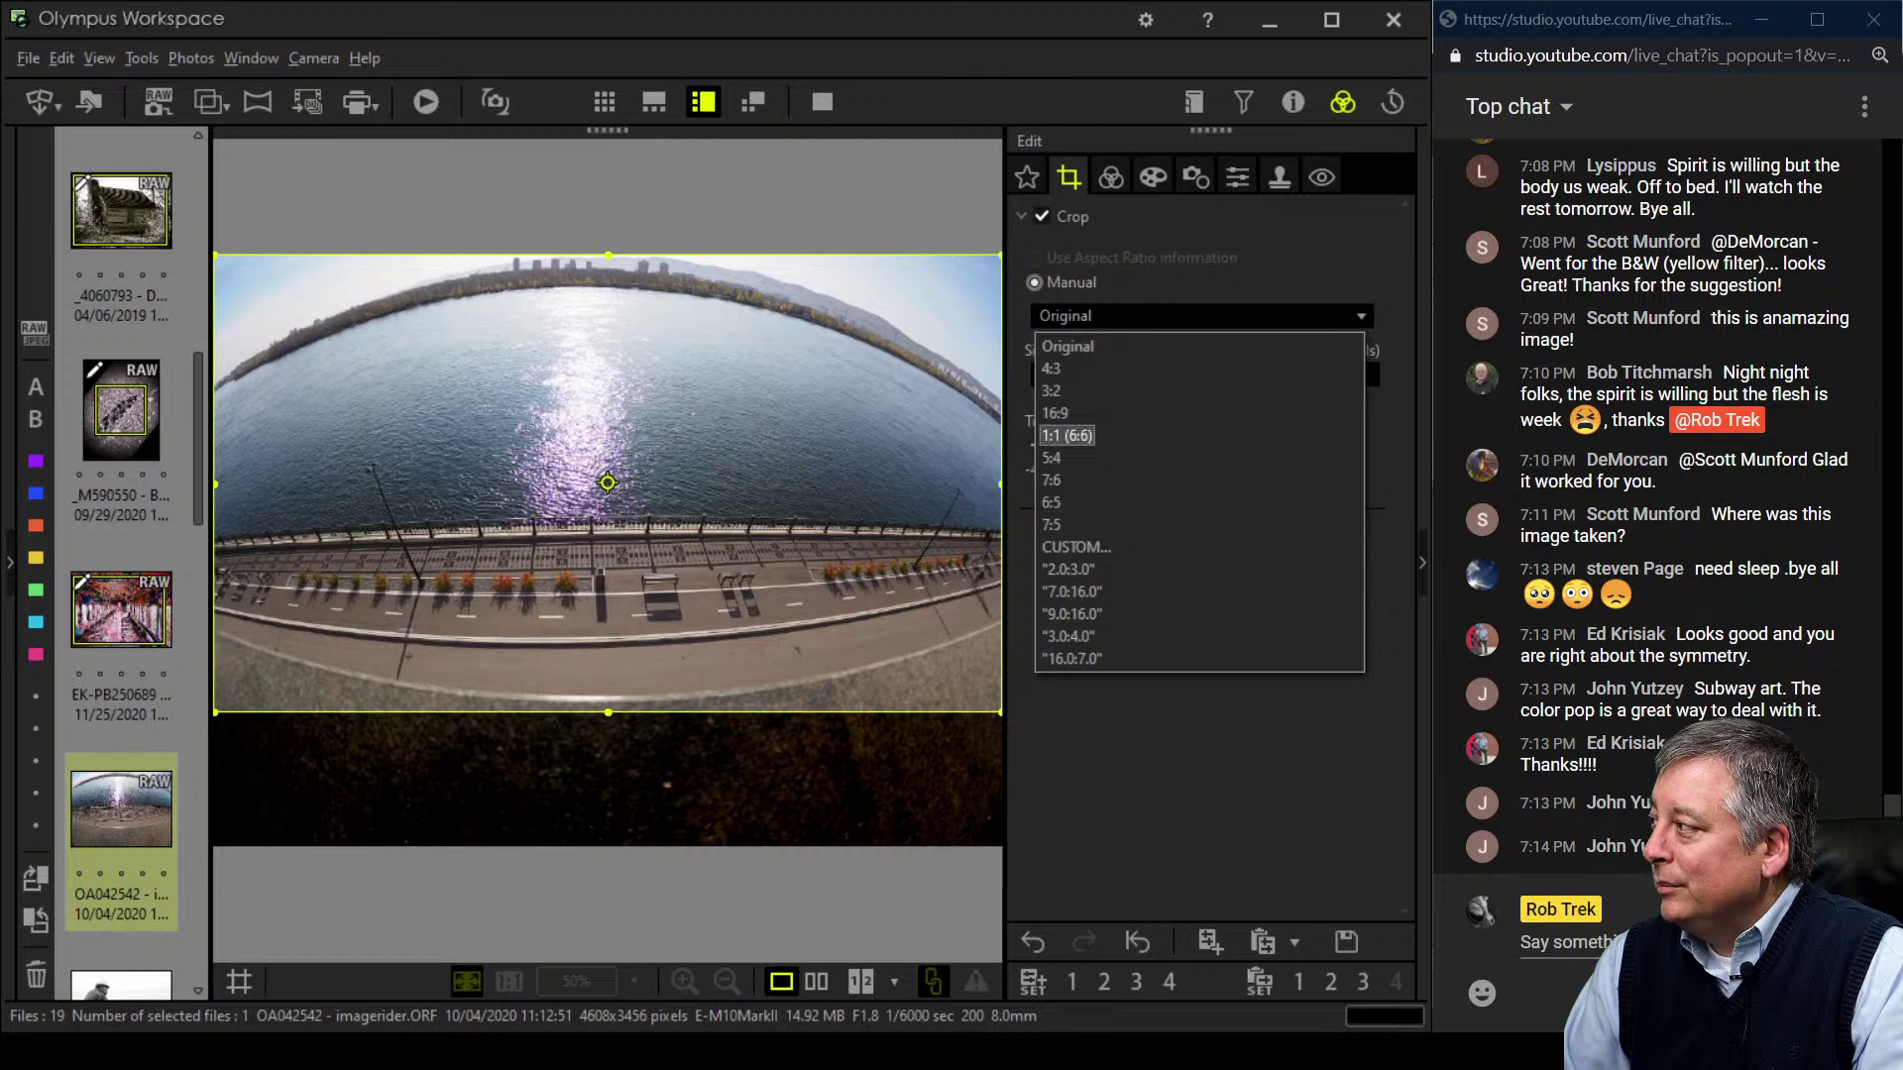
pyautogui.click(1055, 413)
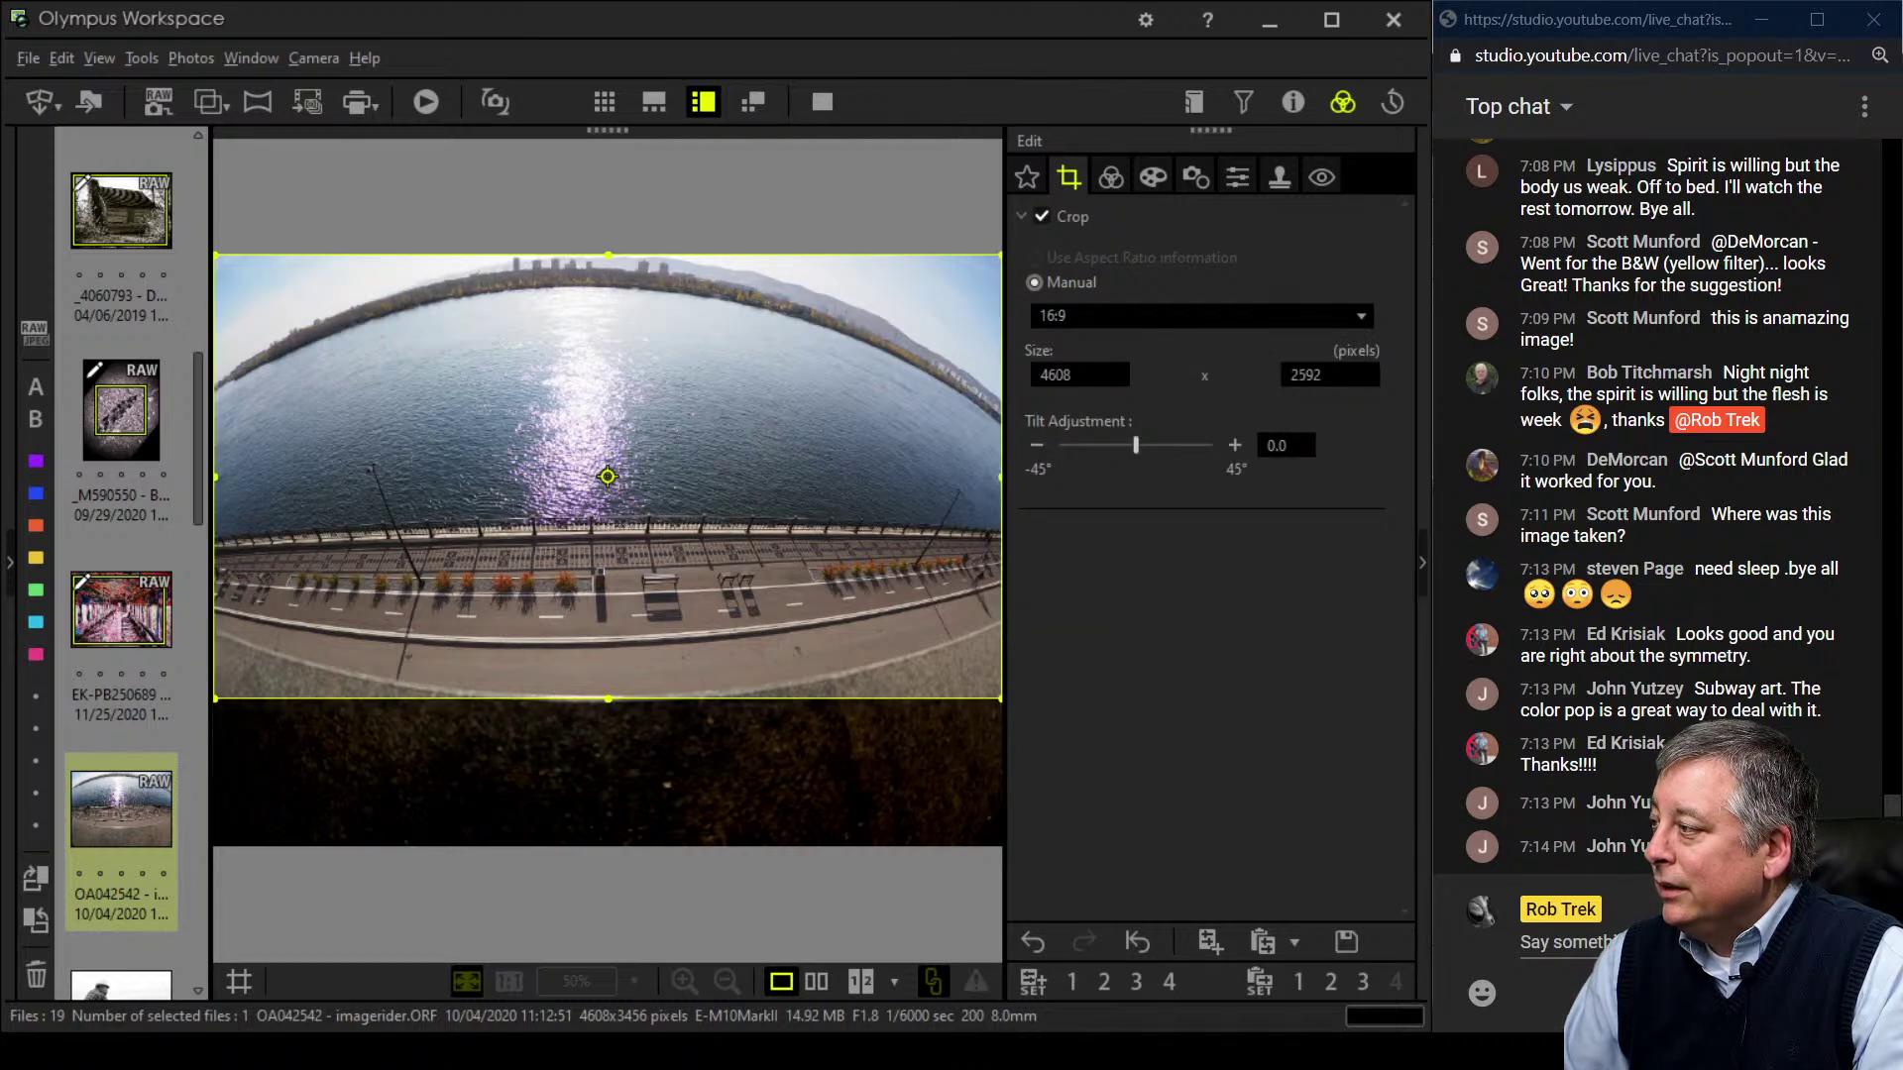
pyautogui.click(1111, 176)
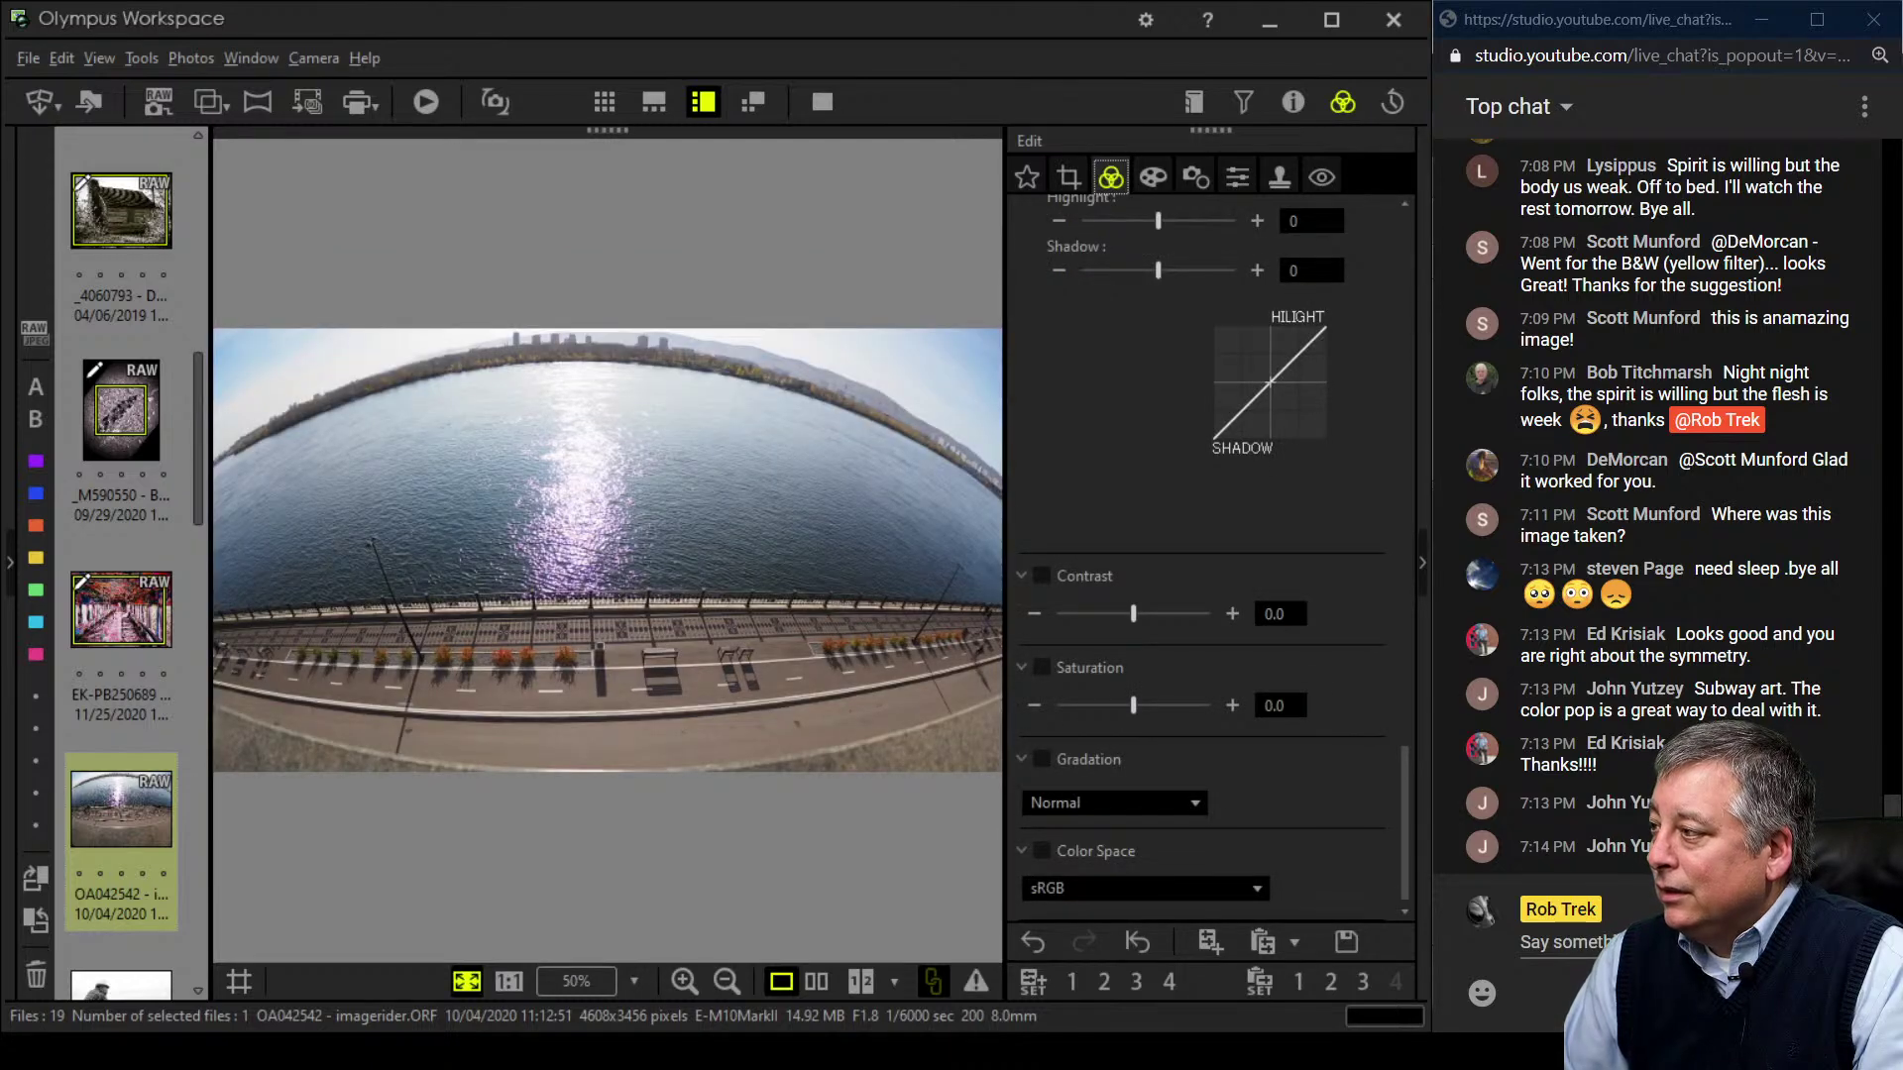
# - Shift the riverside photo's 16:9 crop frame slightly lower and check the bench near the railing at full size
pyautogui.click(1152, 177)
pyautogui.click(1068, 176)
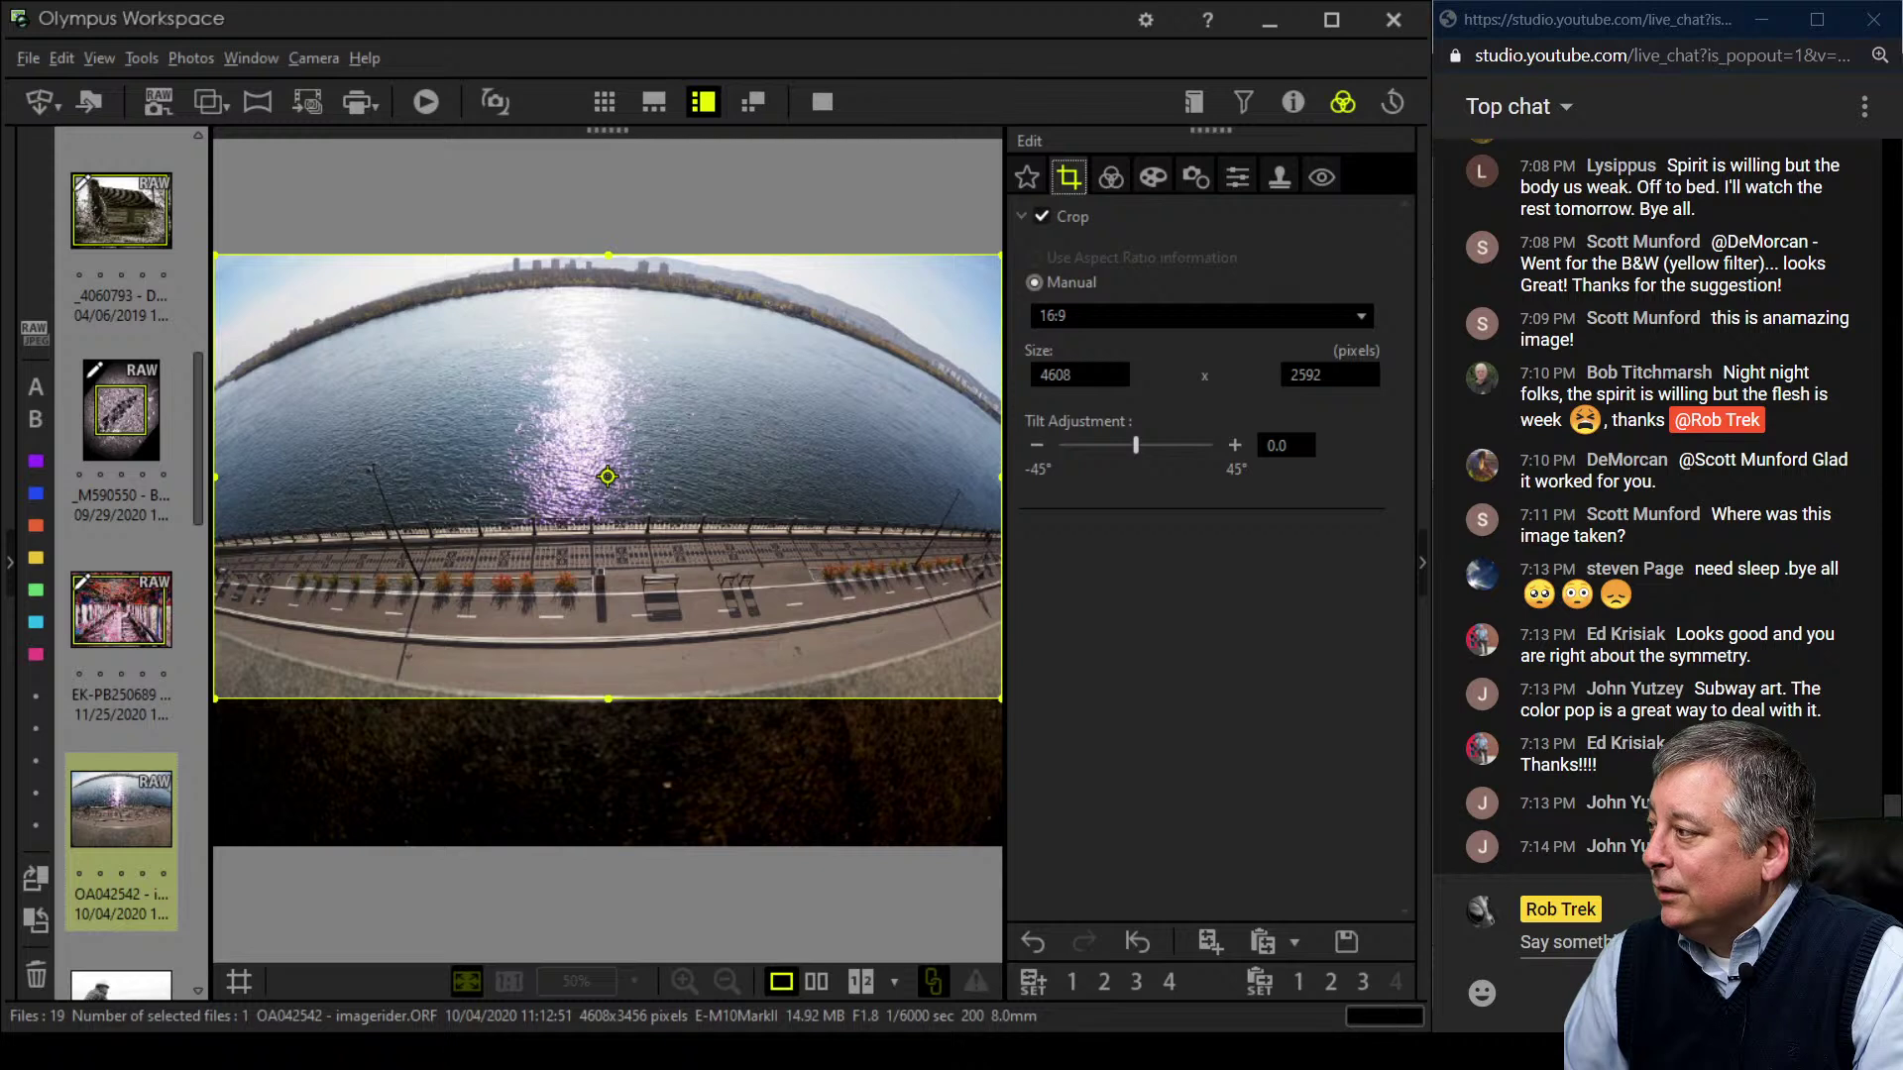
pyautogui.moveTo(608, 477); pyautogui.dragTo(608, 486)
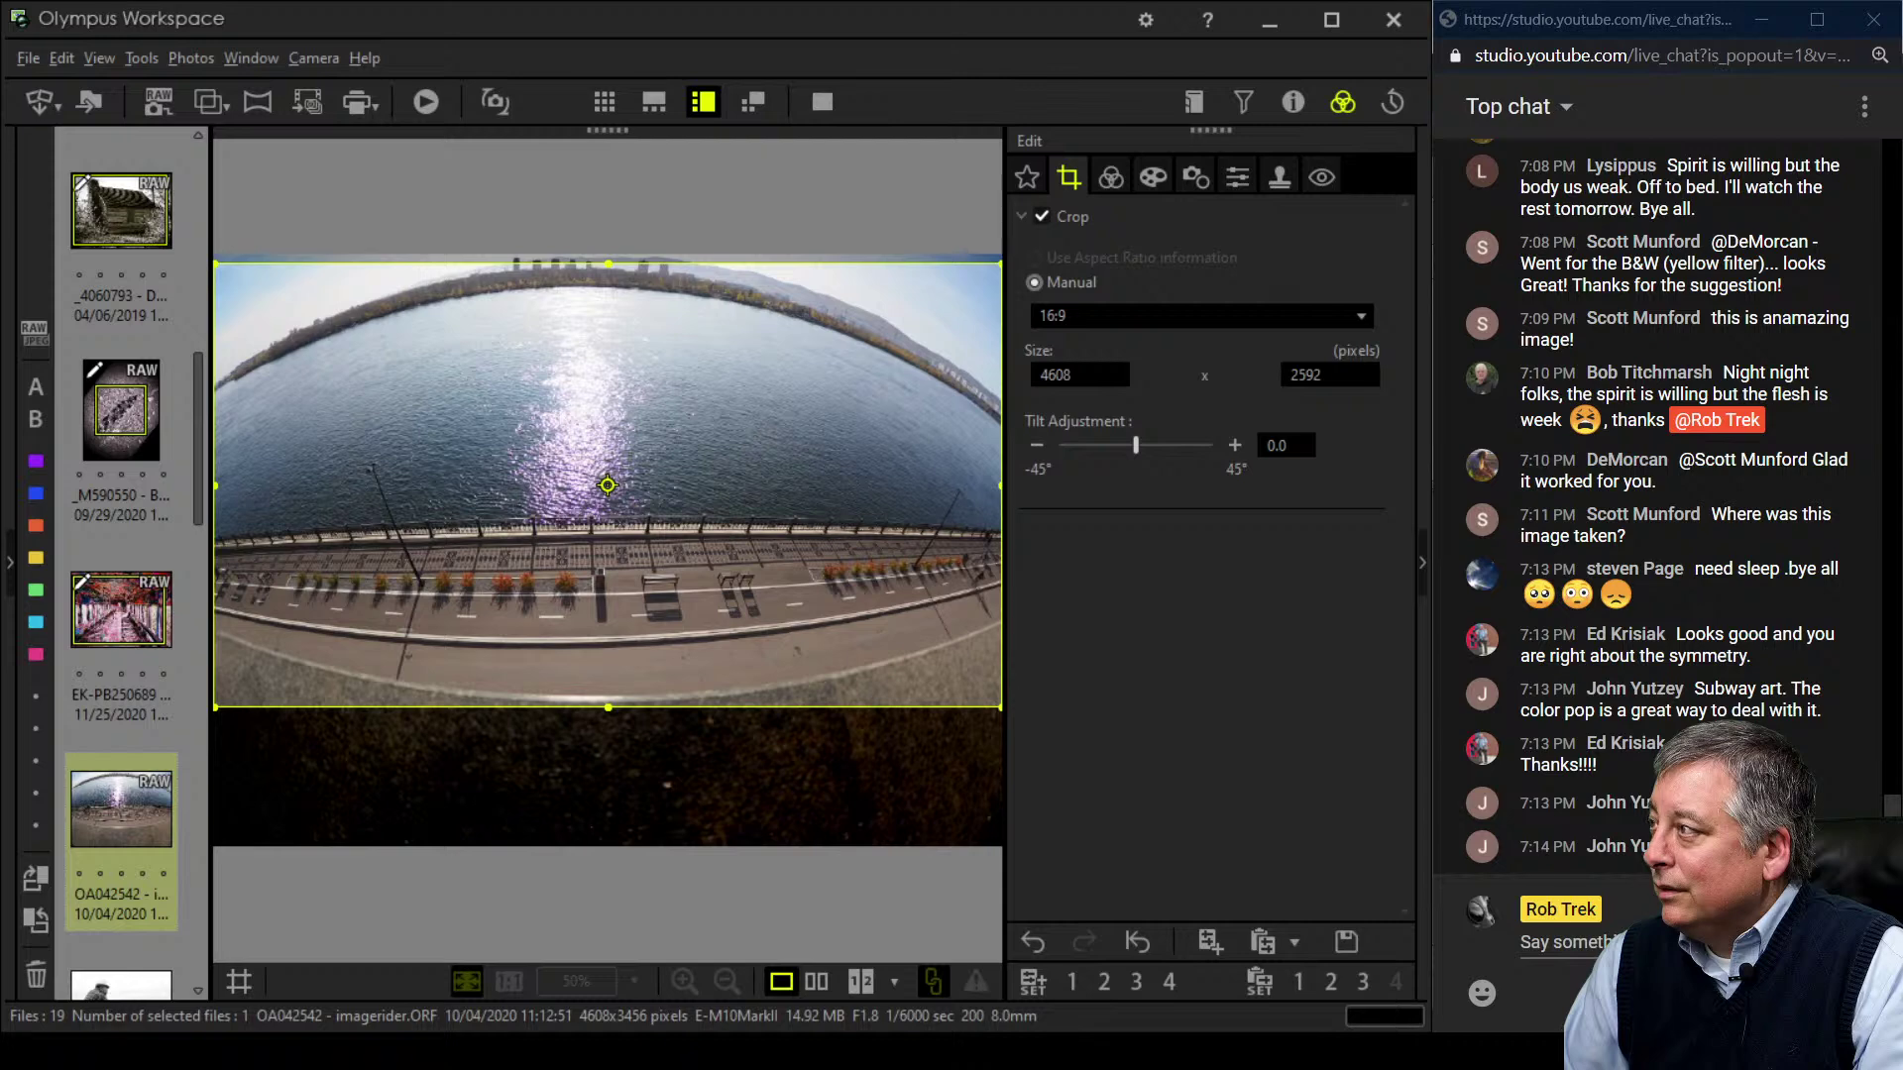
pyautogui.click(1111, 176)
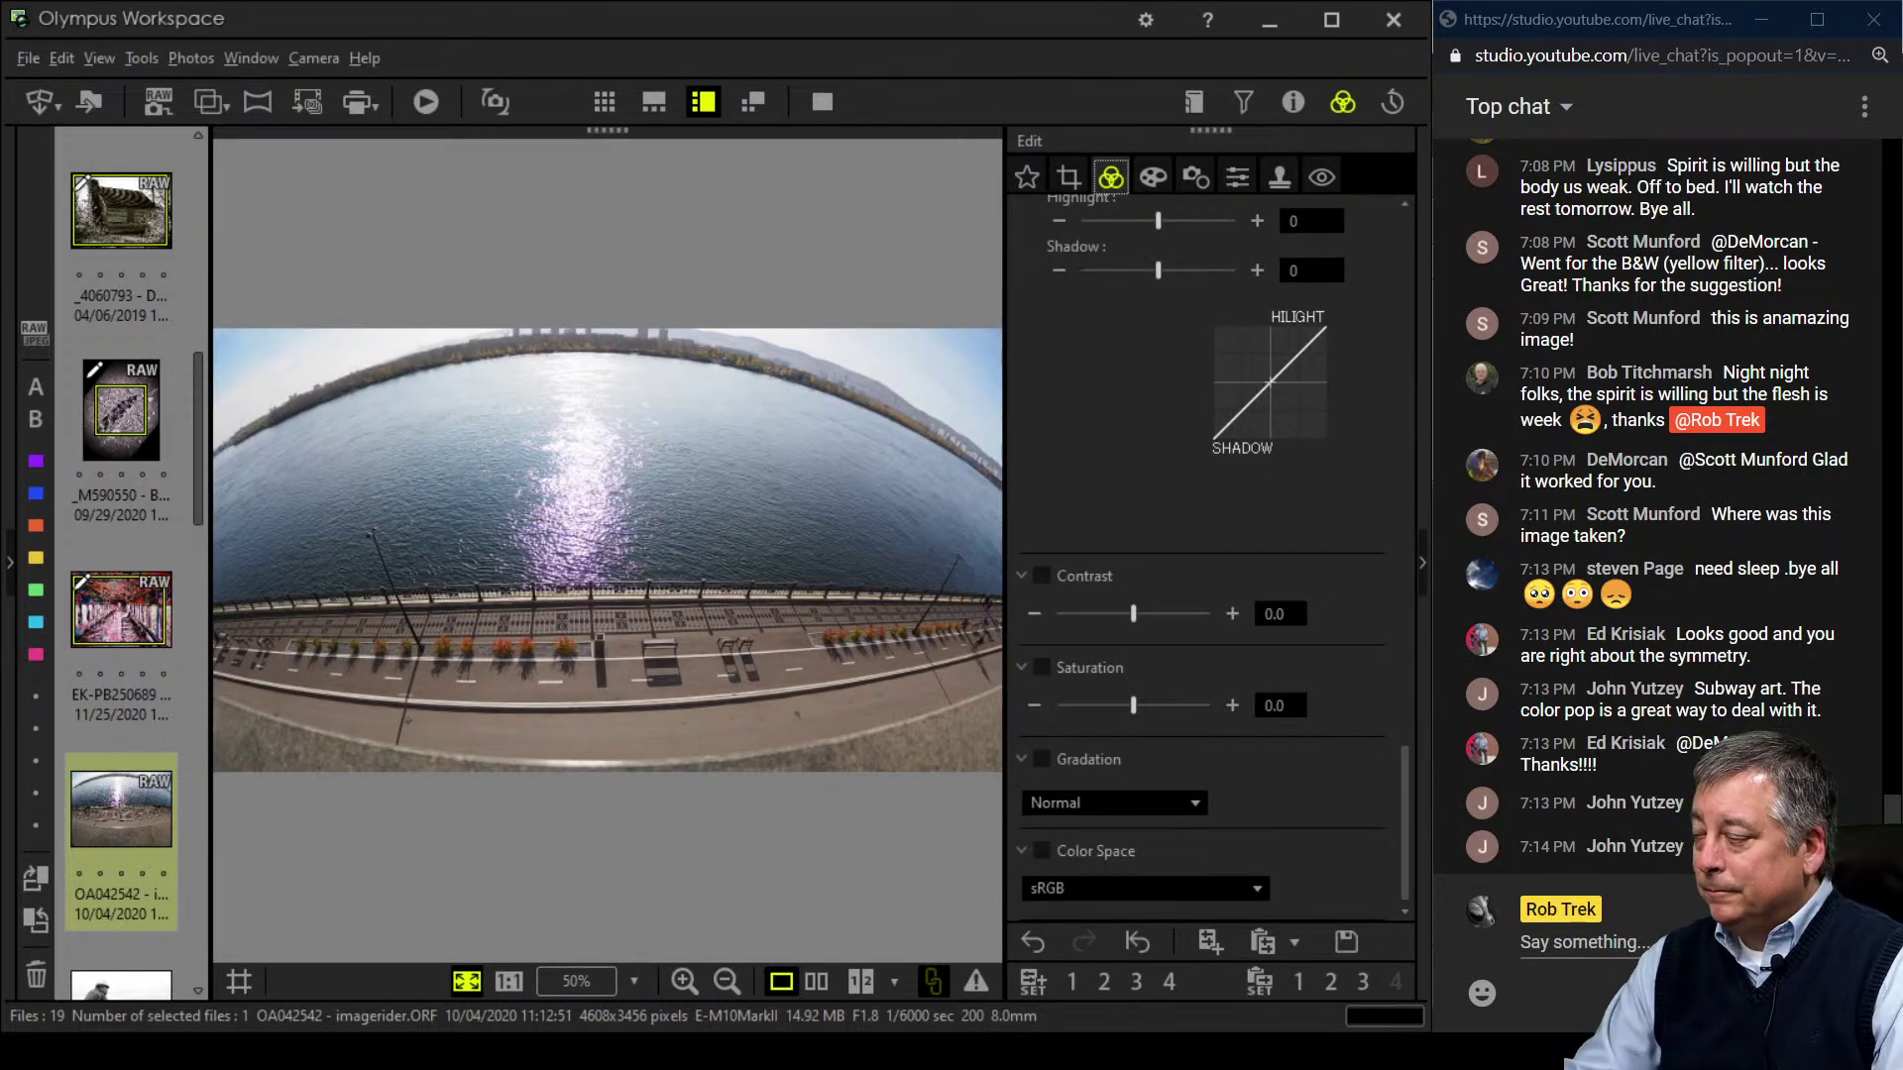
pyautogui.doubleClick(651, 640)
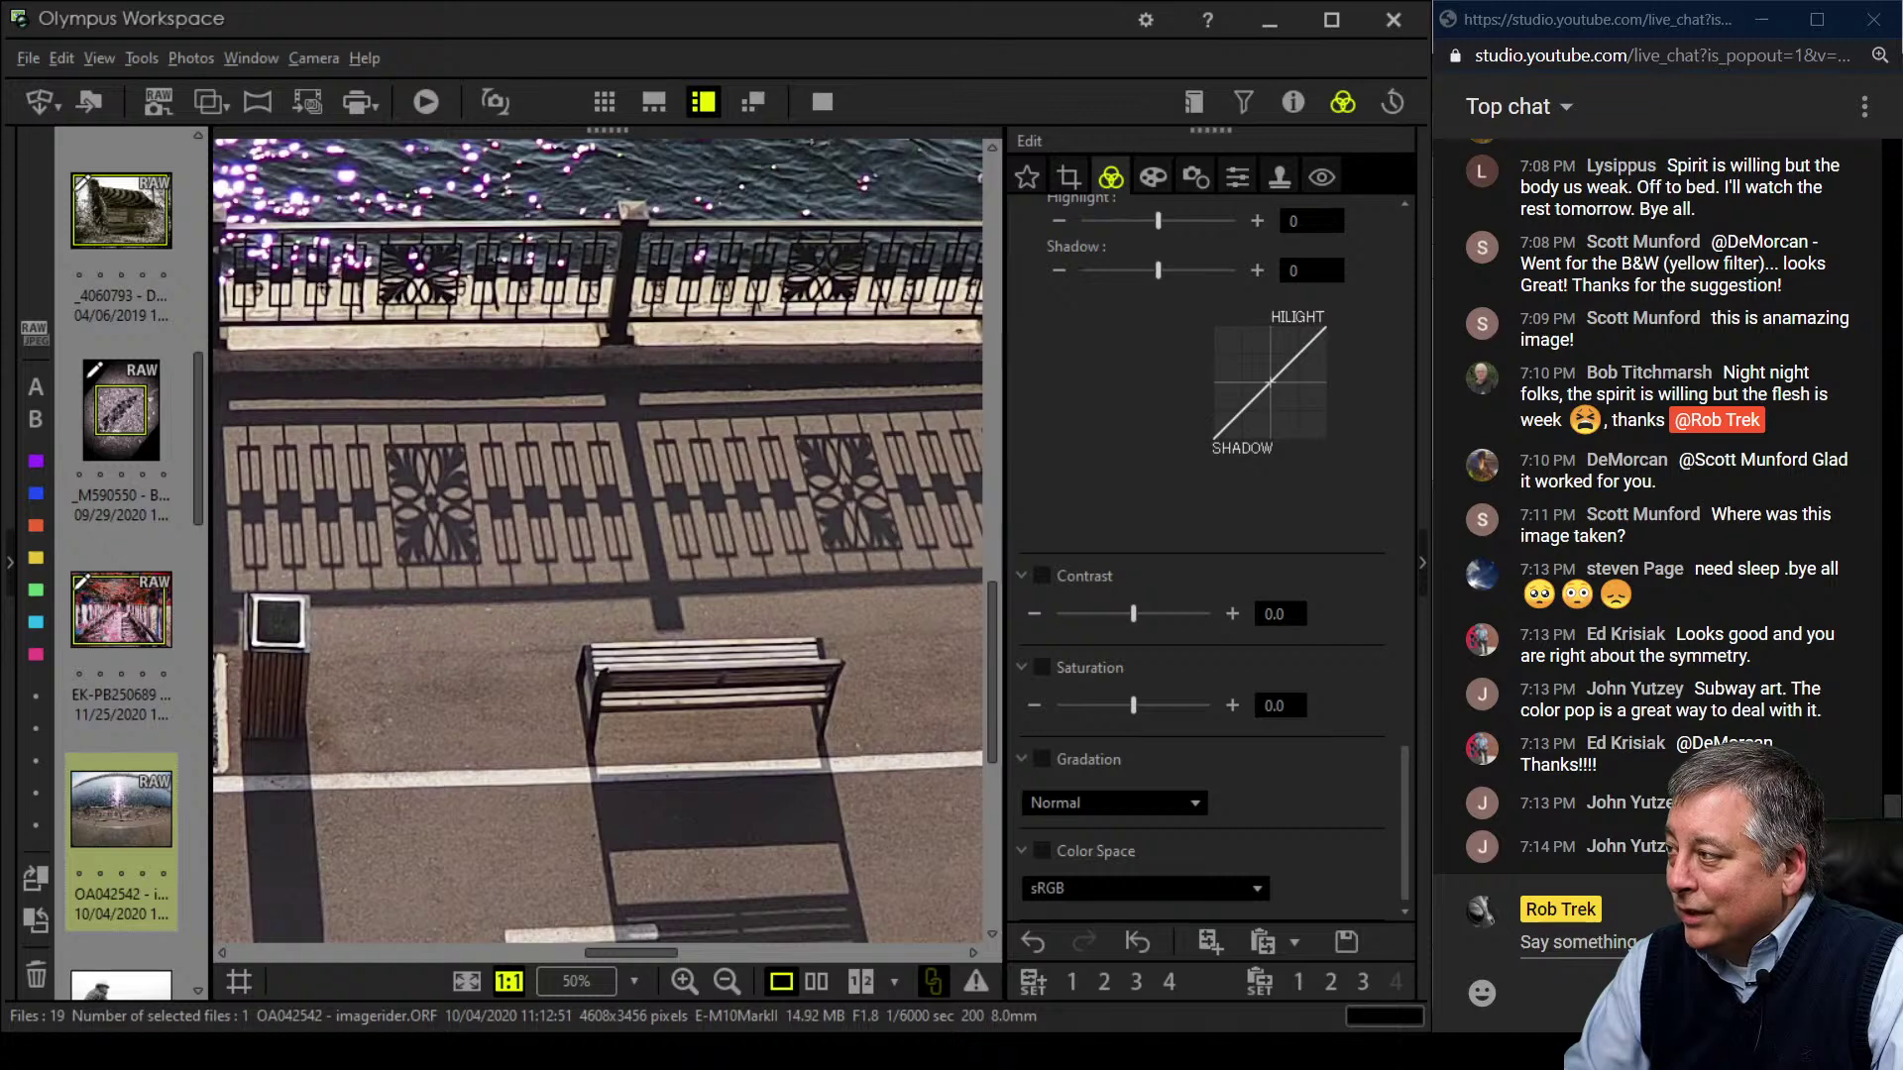
pyautogui.doubleClick(651, 639)
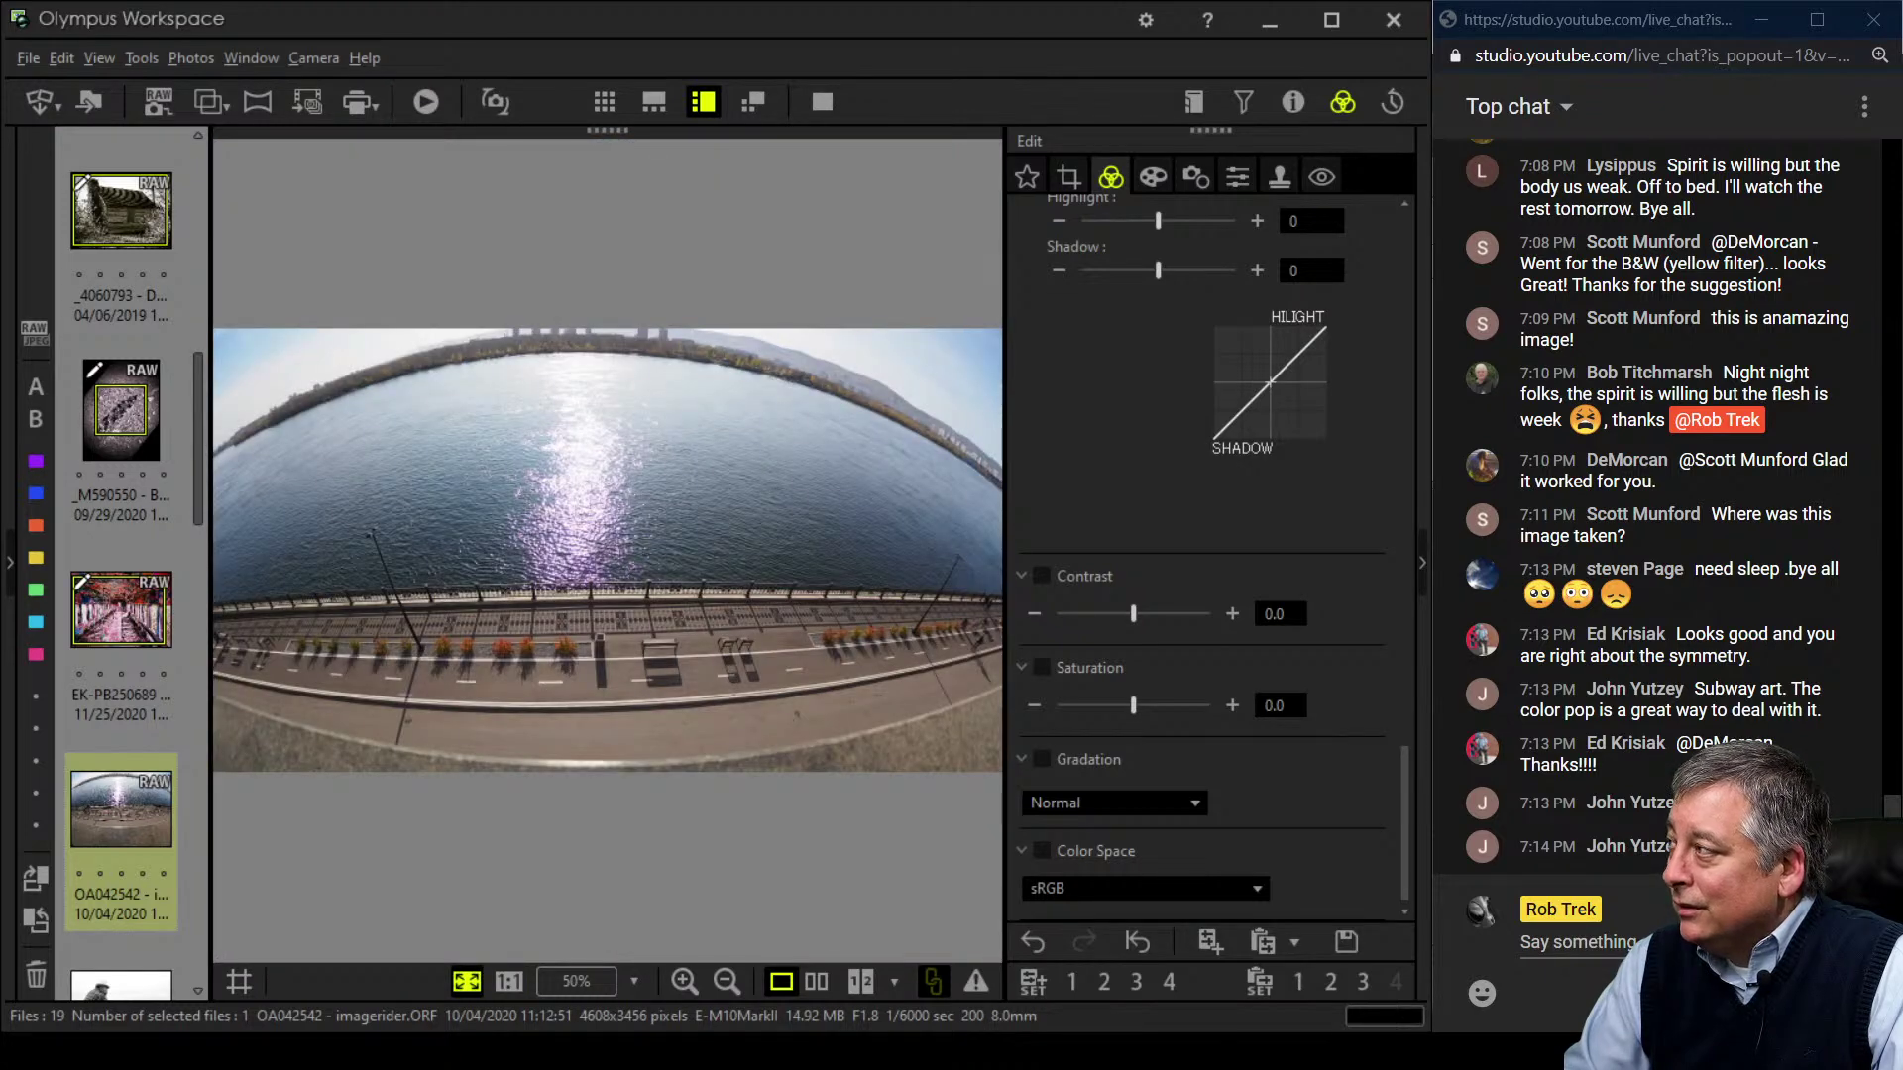
# - Apply the Pop Art filter to the riverside photo
pyautogui.click(1153, 177)
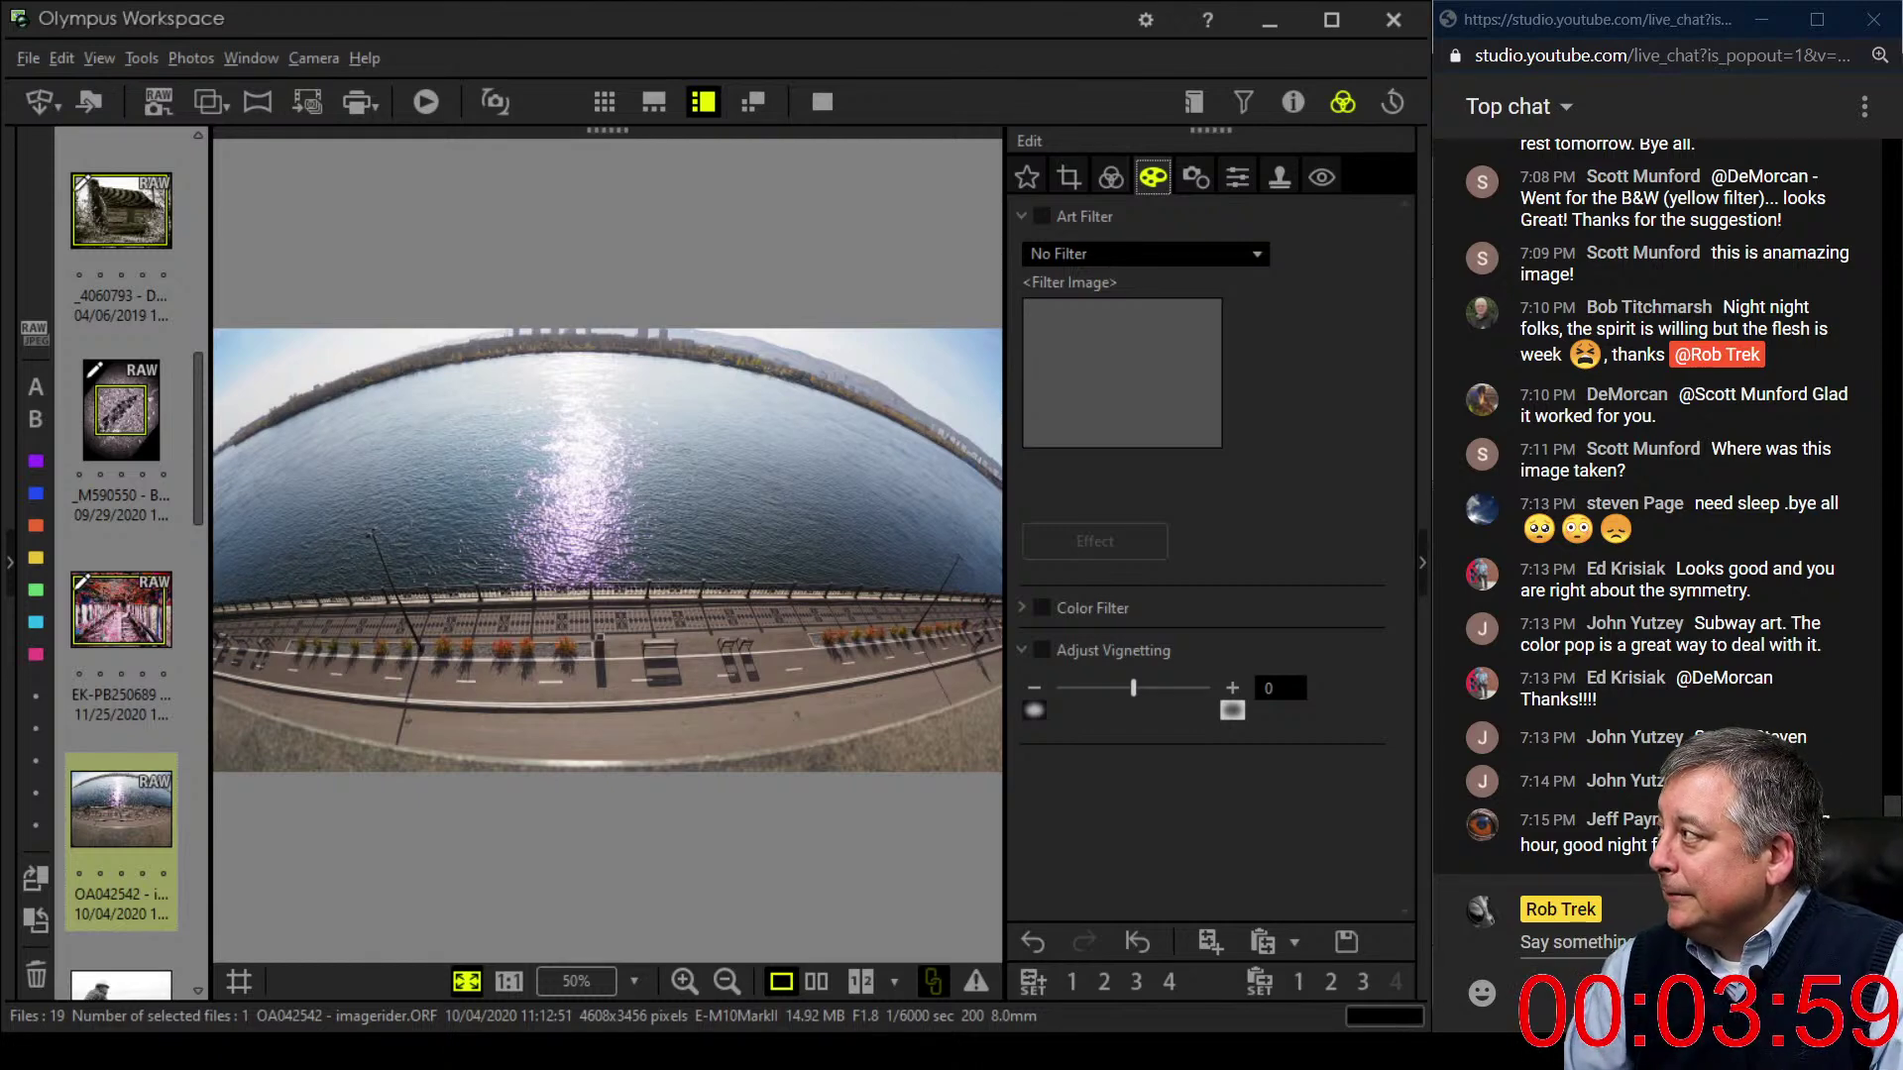
pyautogui.click(1145, 254)
pyautogui.press('Return')
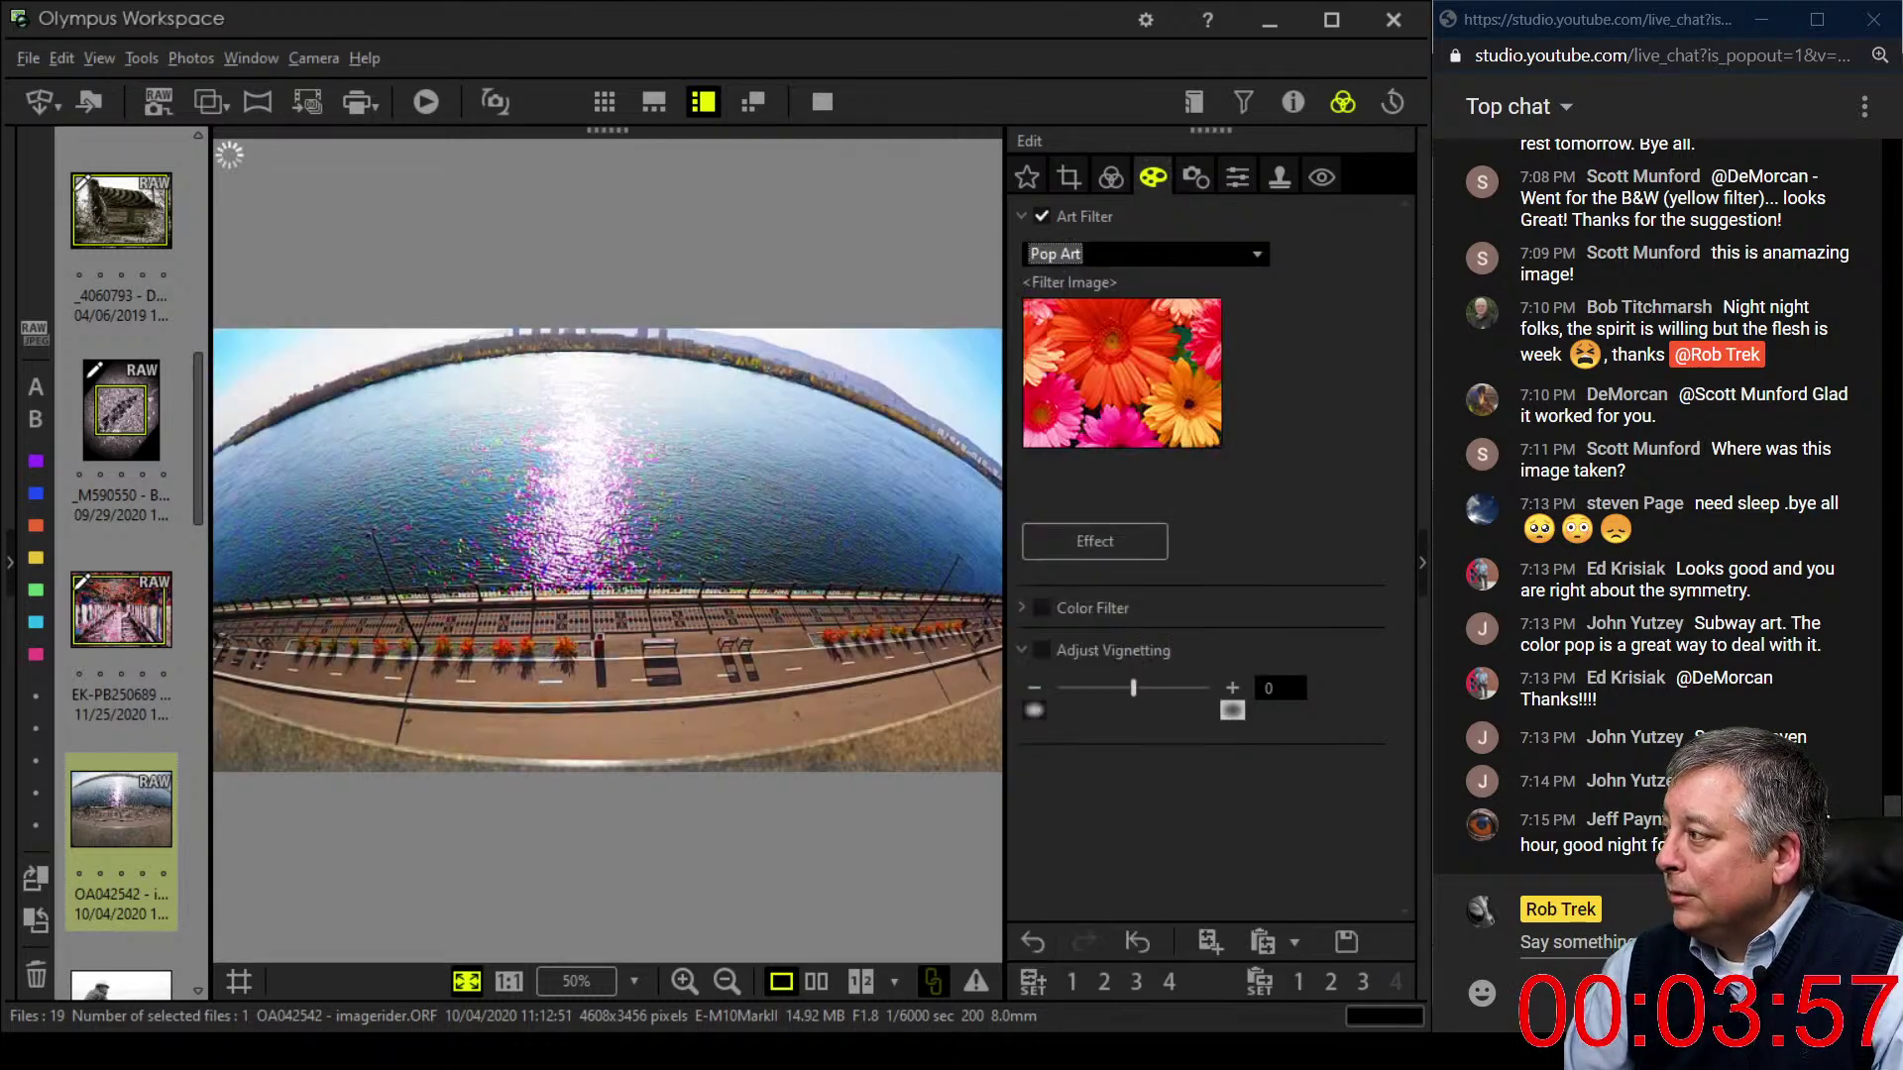
# - Look through the tone and color adjustments and collapse the Adjust Color settings
pyautogui.click(1111, 177)
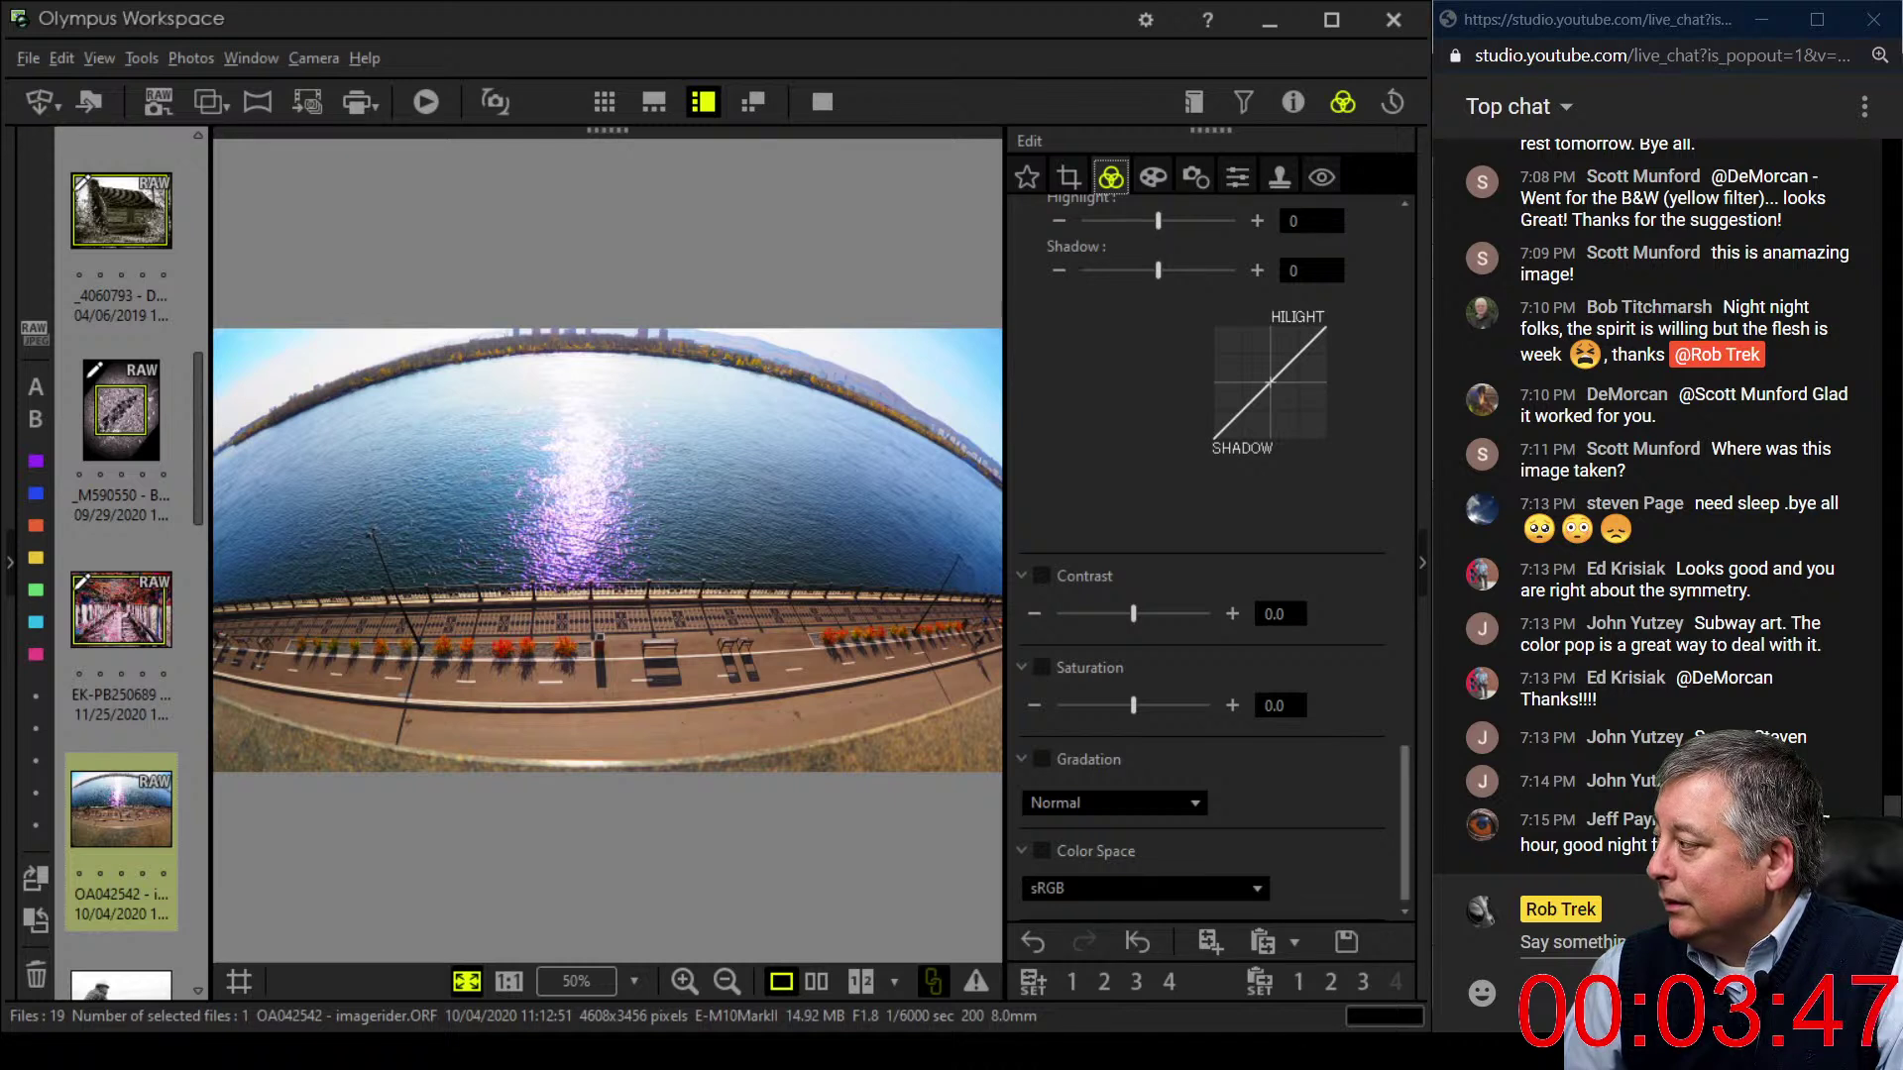
pyautogui.scroll(10, 1204, 555)
pyautogui.scroll(2, 1204, 555)
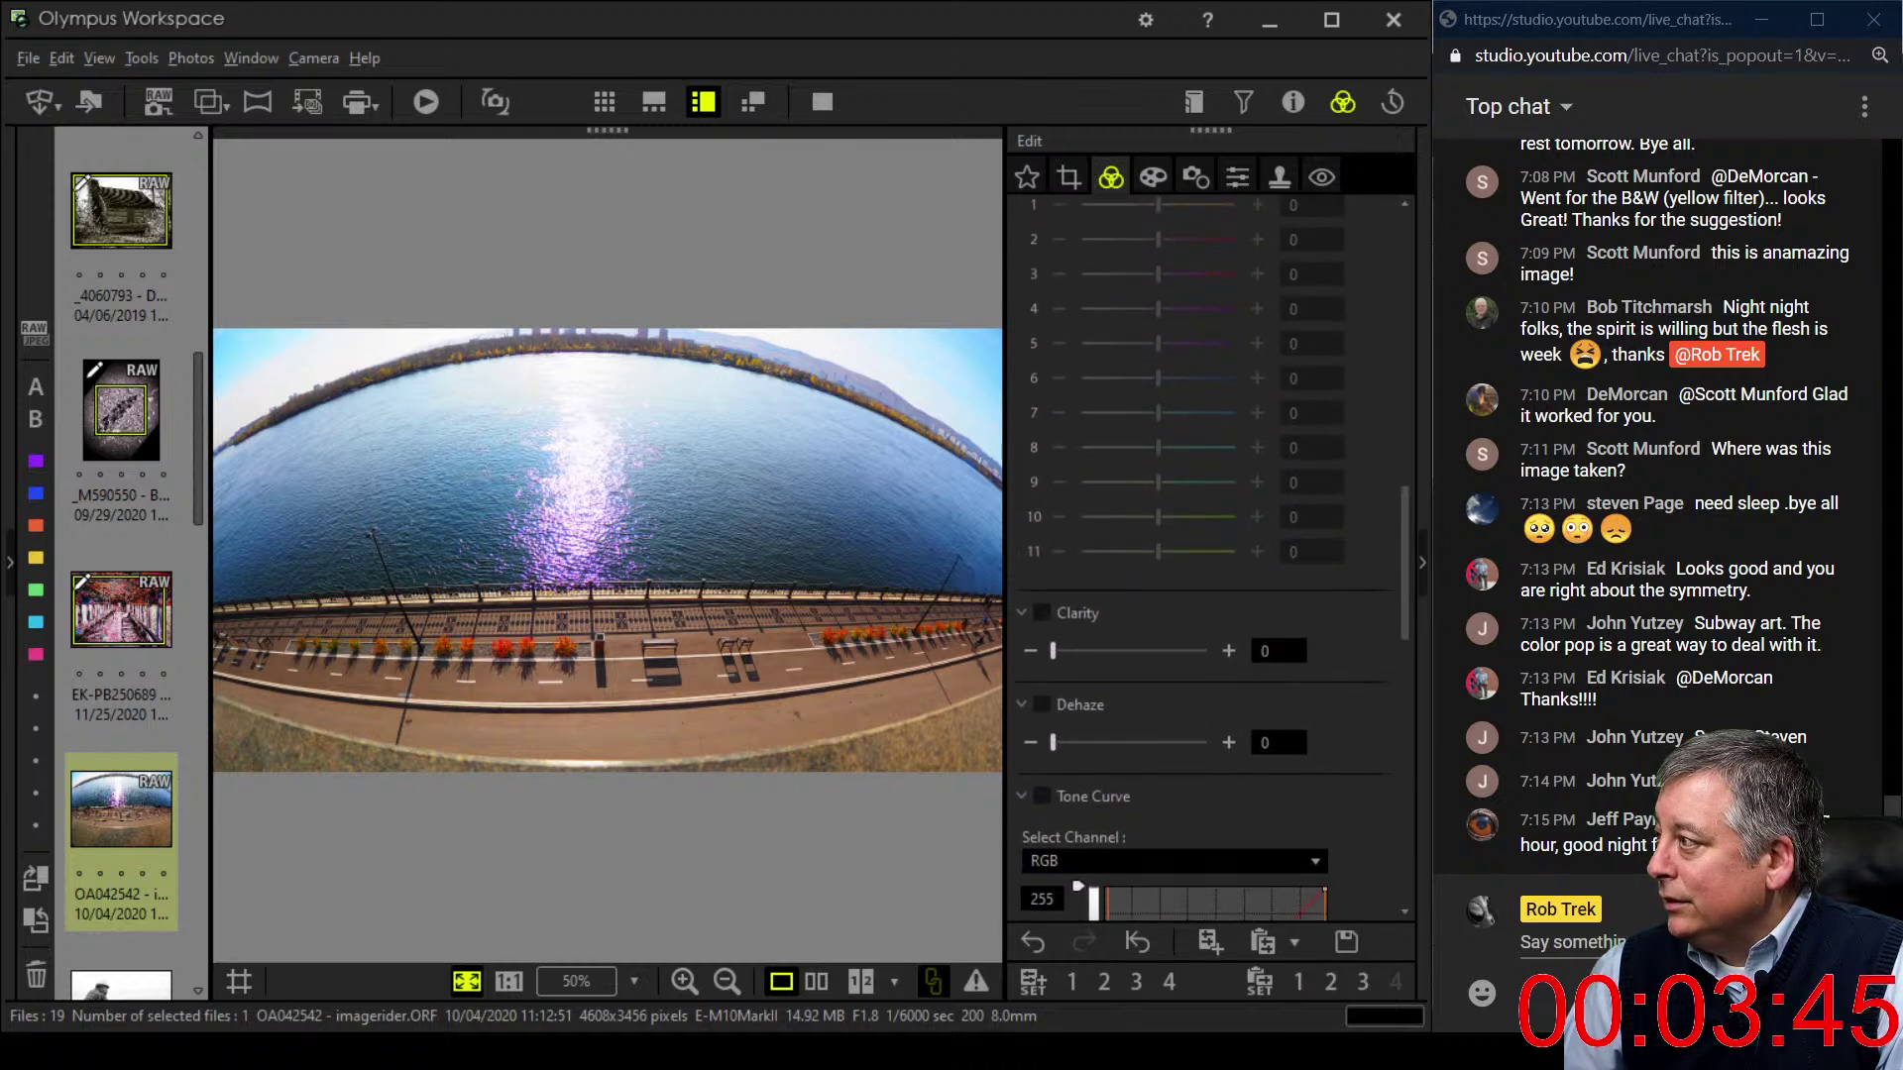
pyautogui.scroll(9, 1205, 555)
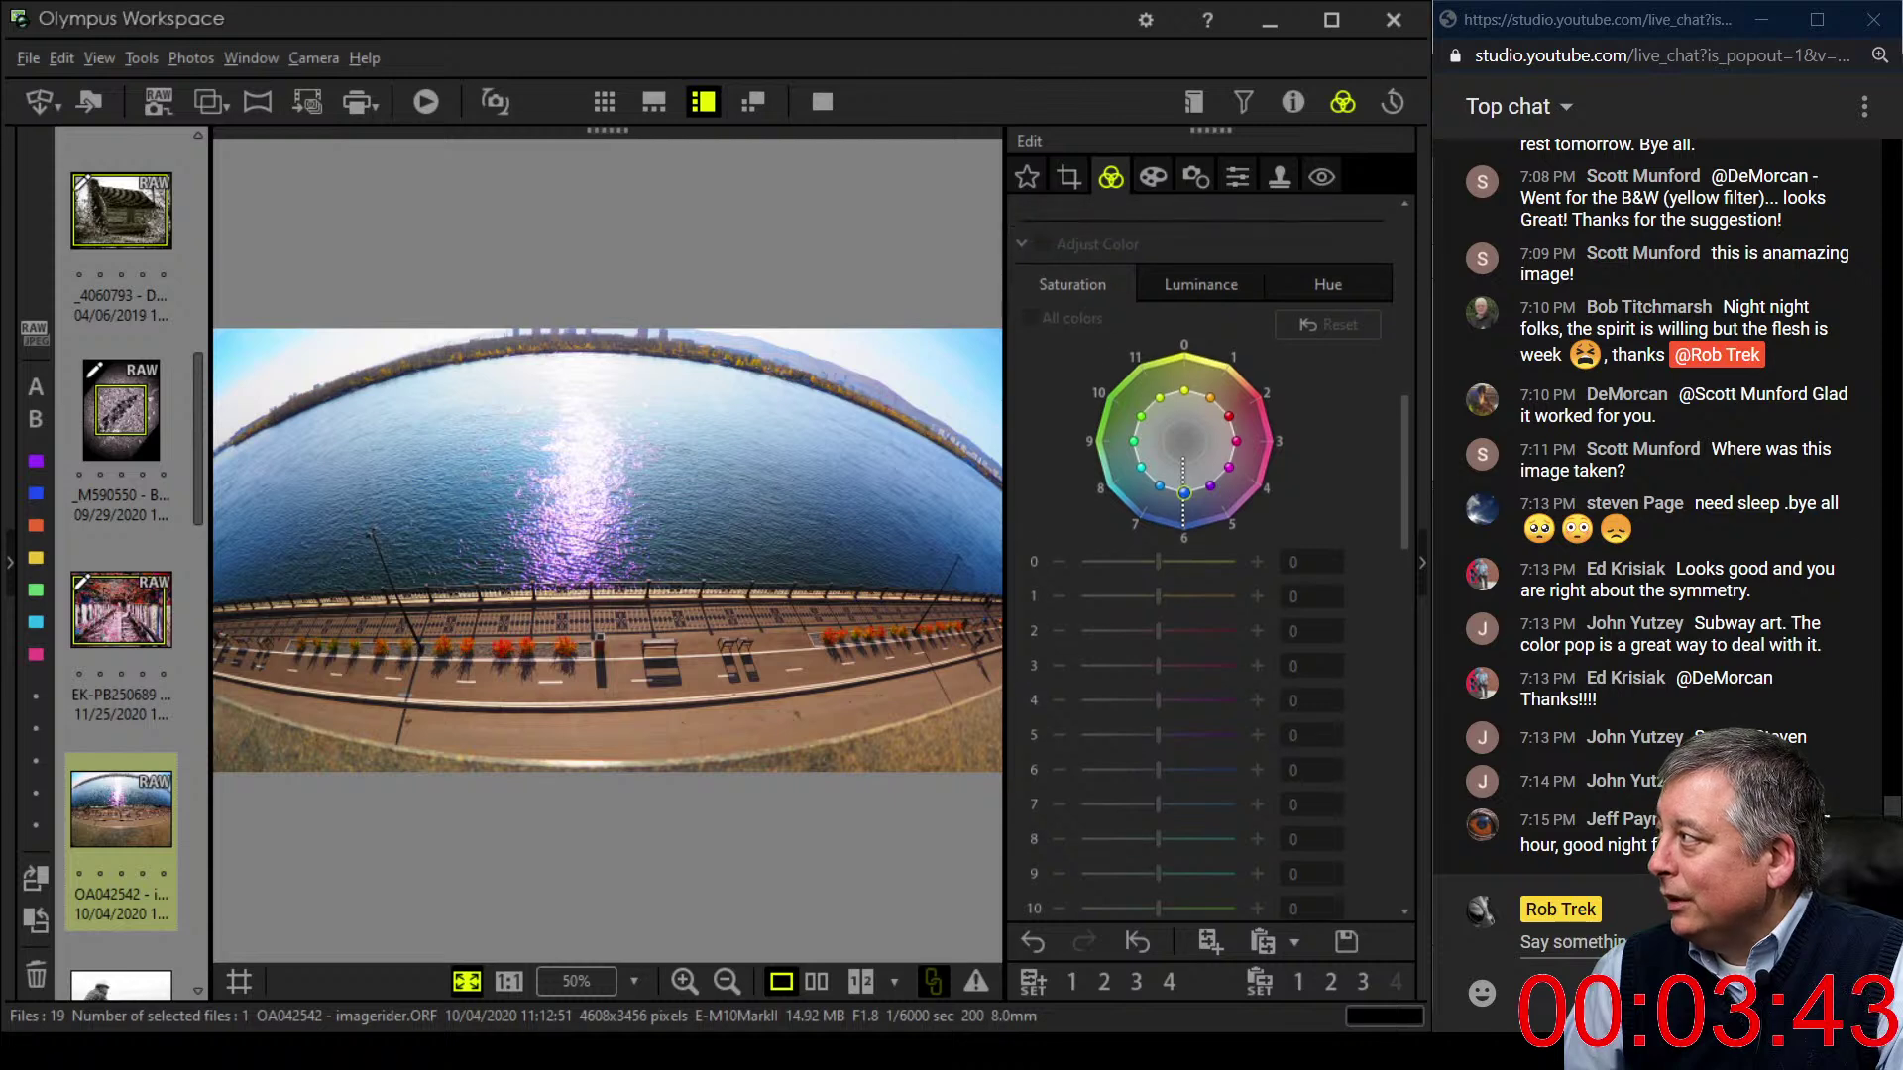
pyautogui.click(1022, 243)
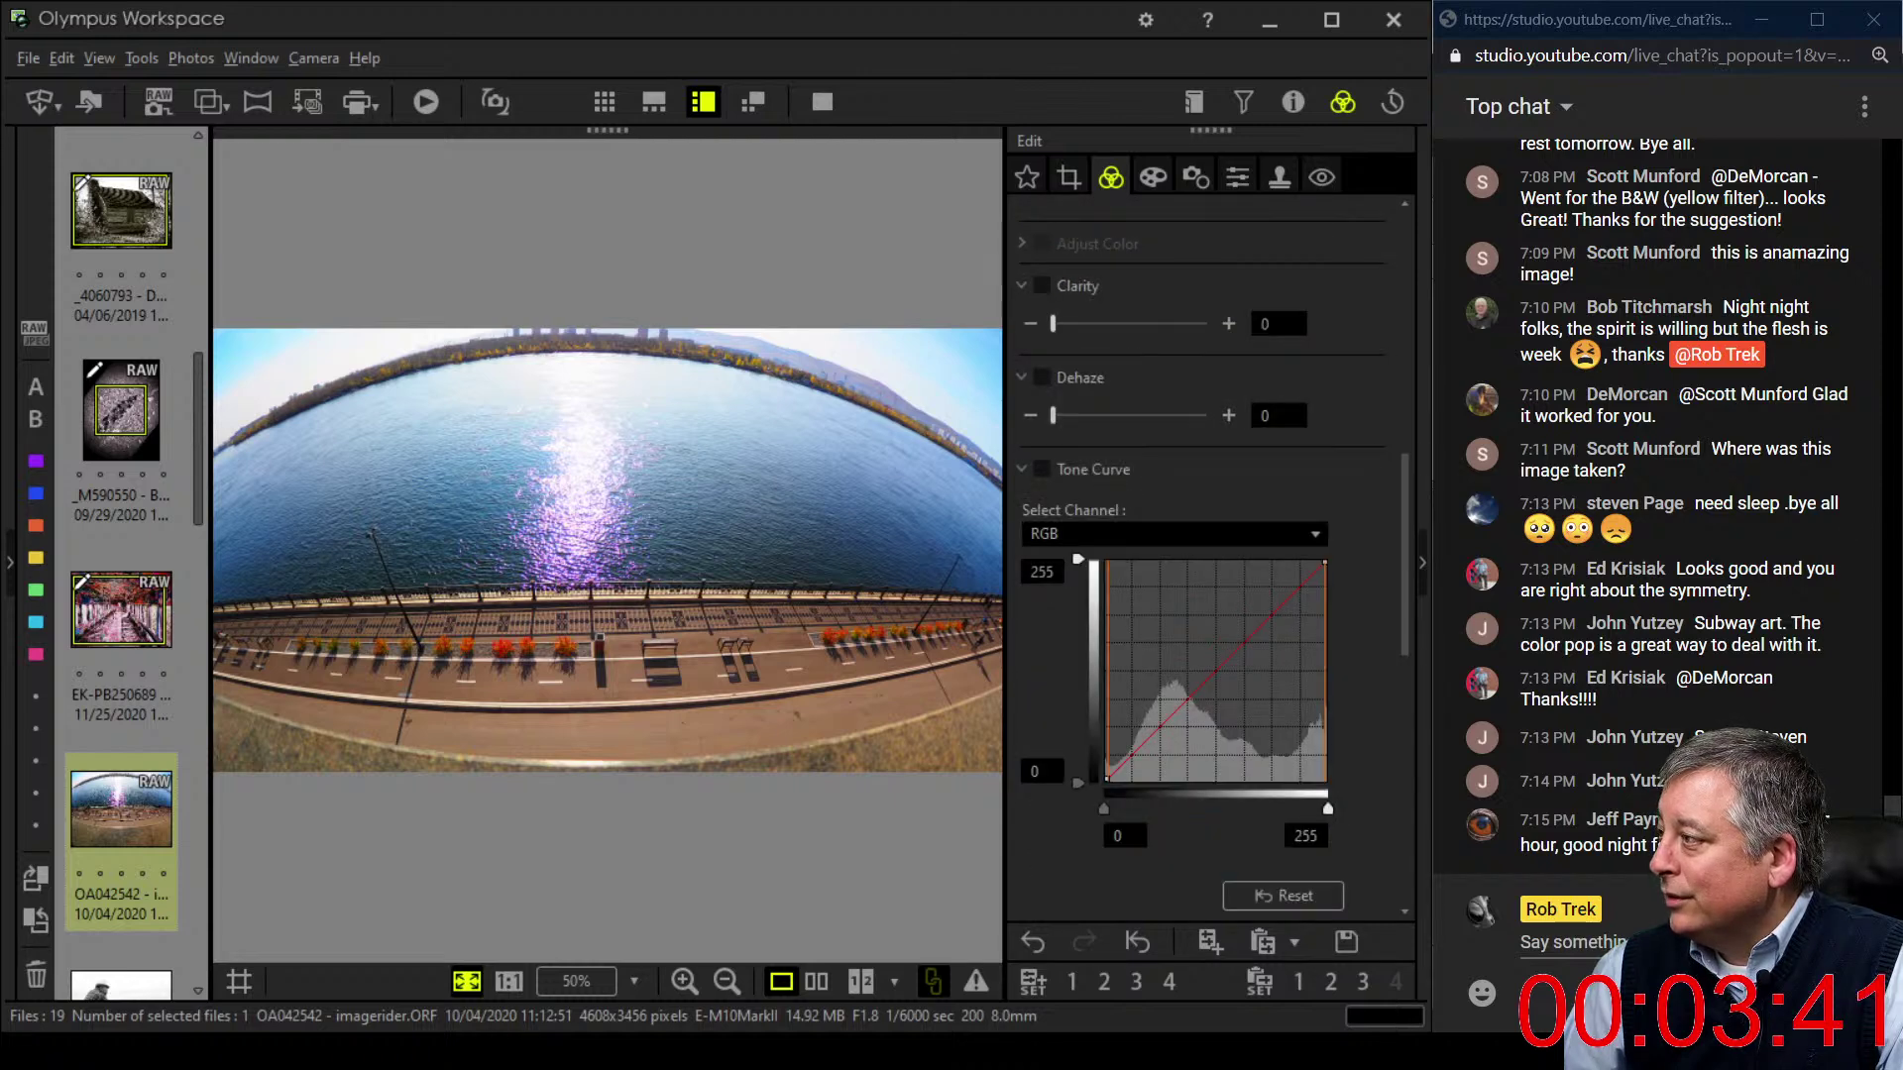
pyautogui.scroll(3, 1204, 555)
pyautogui.scroll(7, 1205, 555)
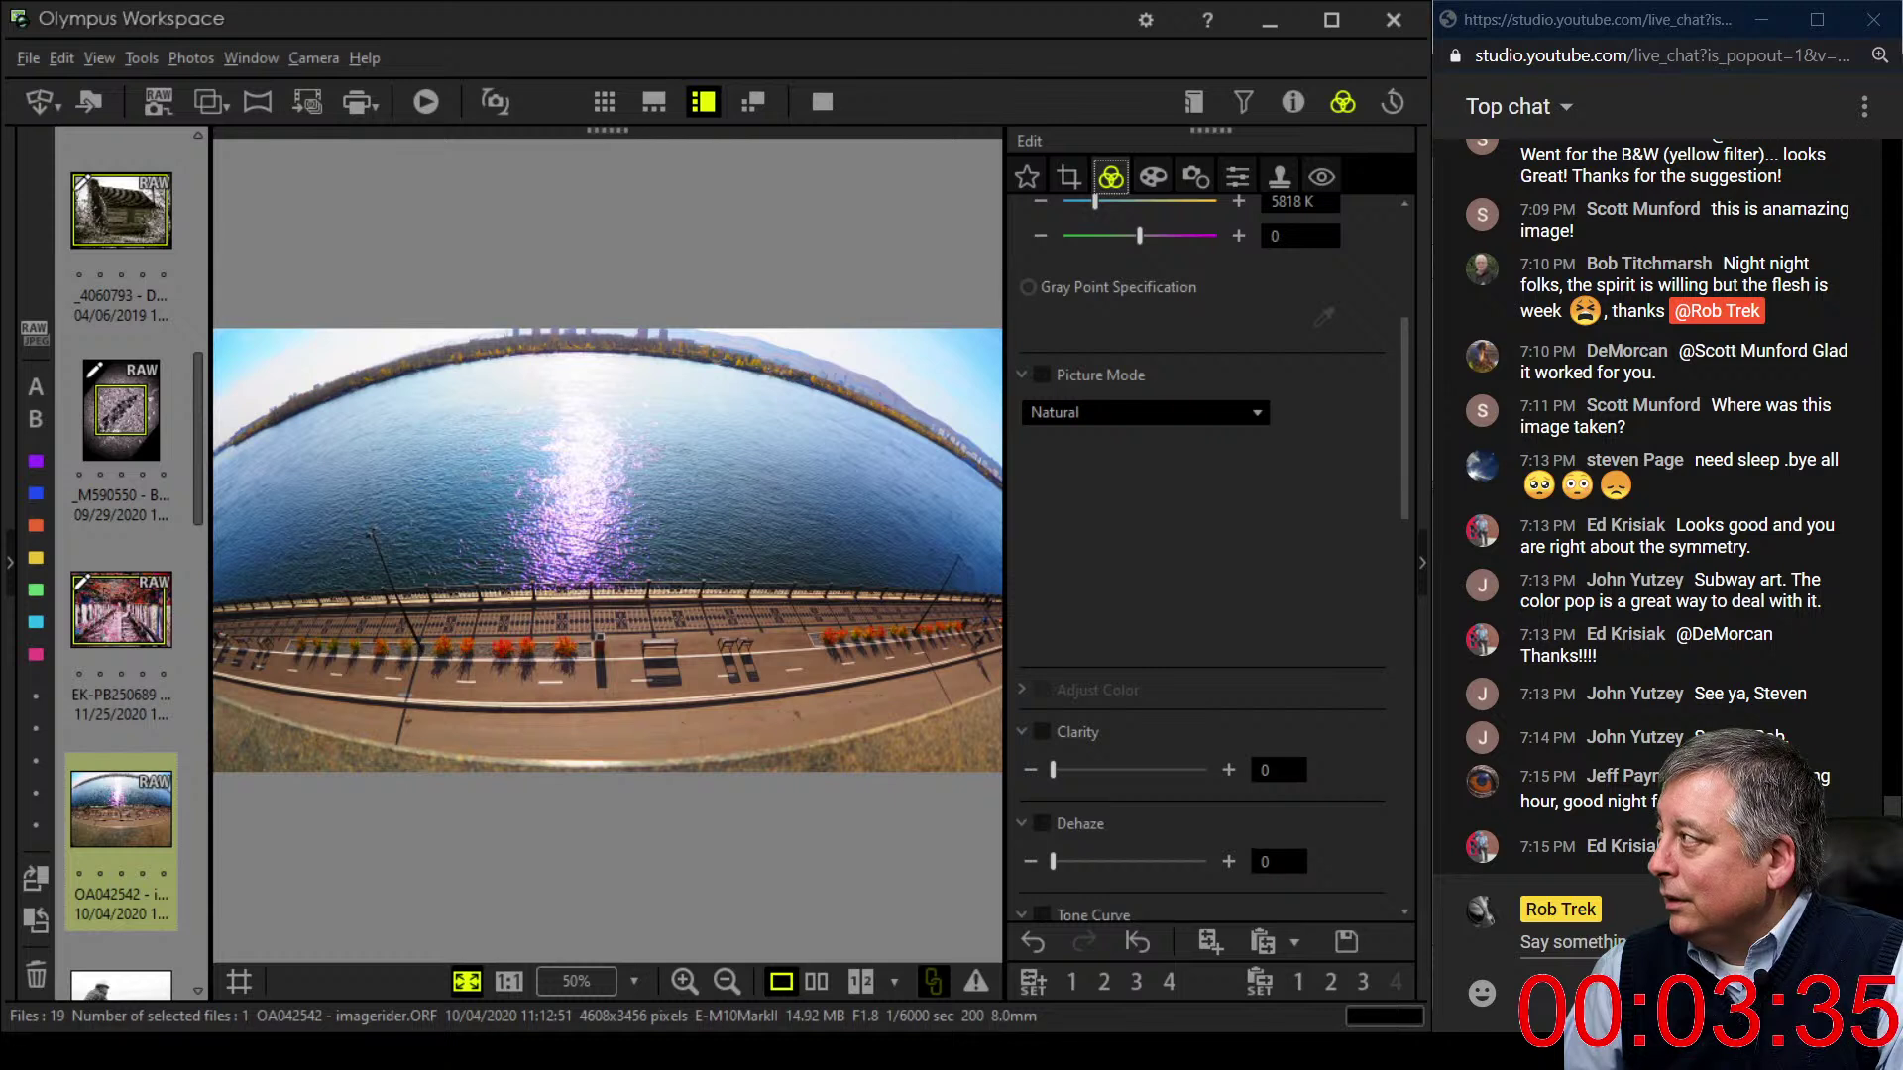
# - Collapse the Art Filter settings and compare the riverside photo with the Pop Art filter off and on
pyautogui.click(1153, 176)
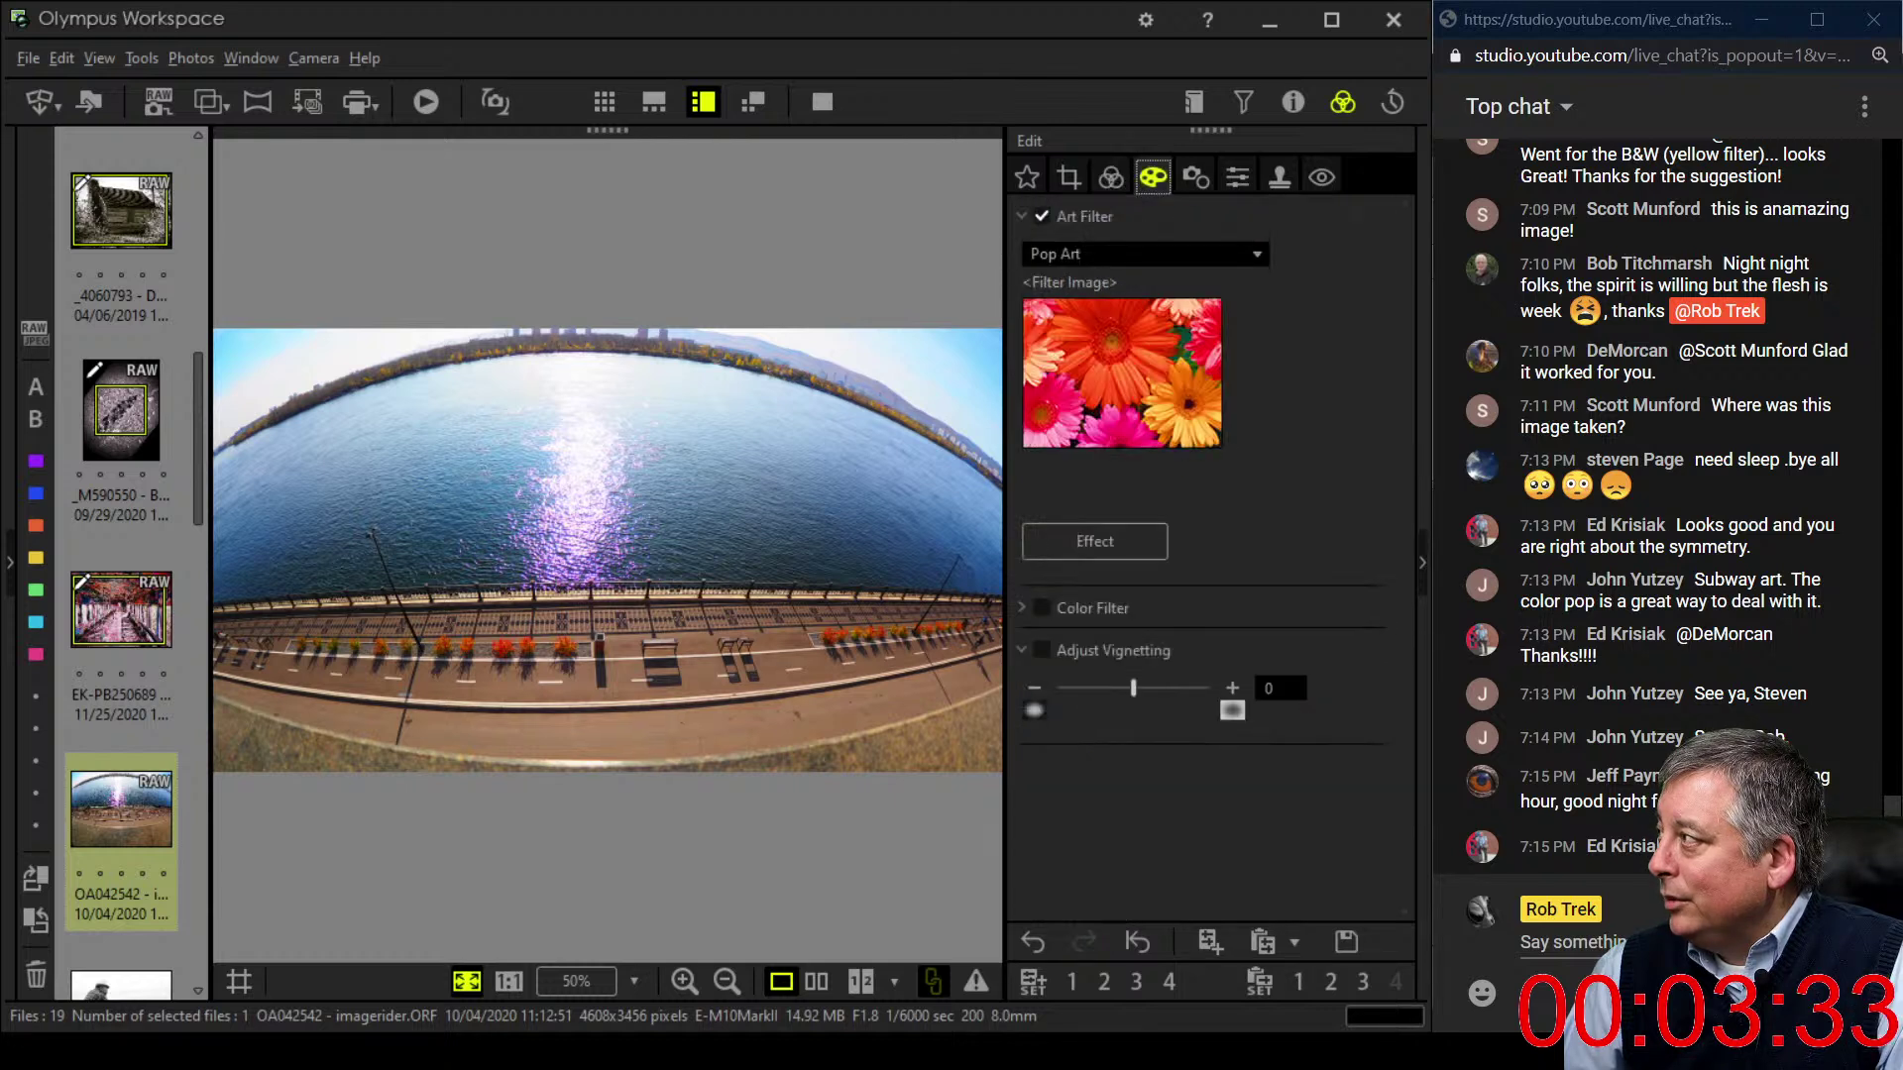
pyautogui.click(1022, 216)
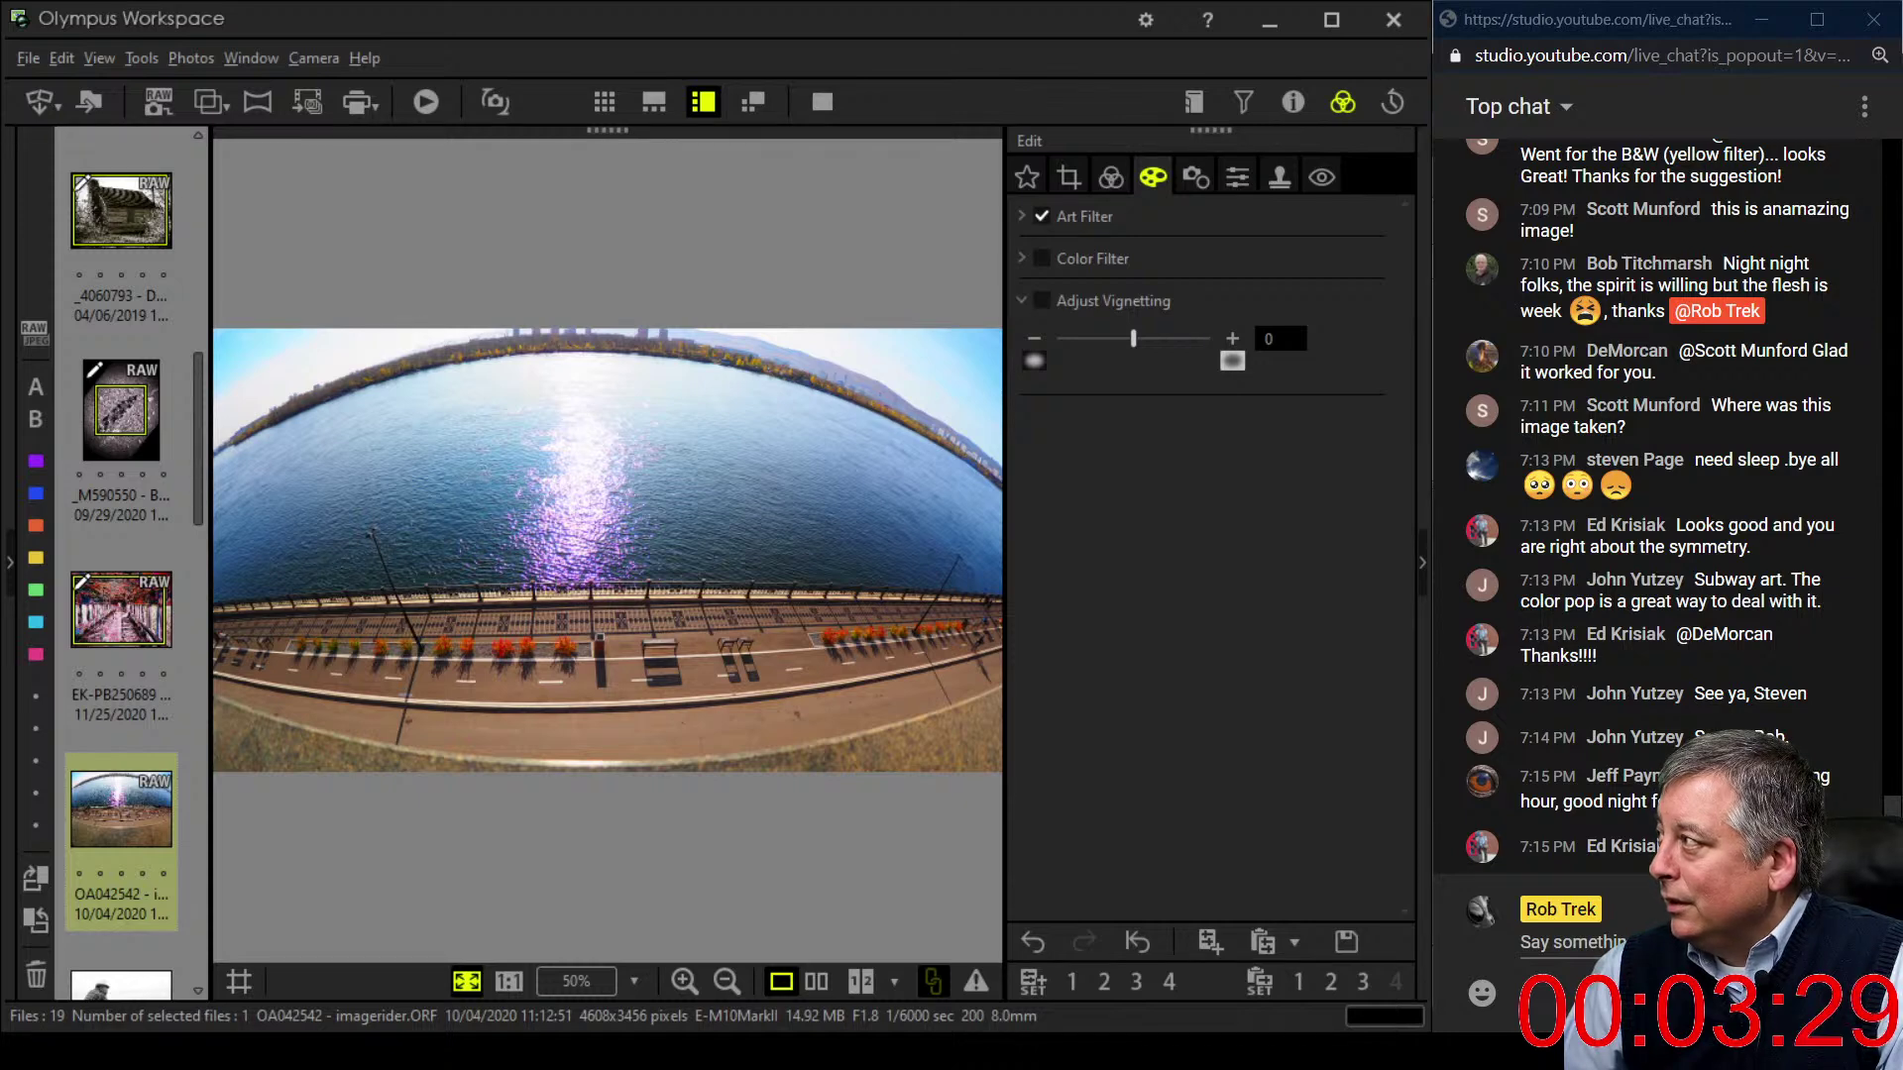
pyautogui.click(1042, 216)
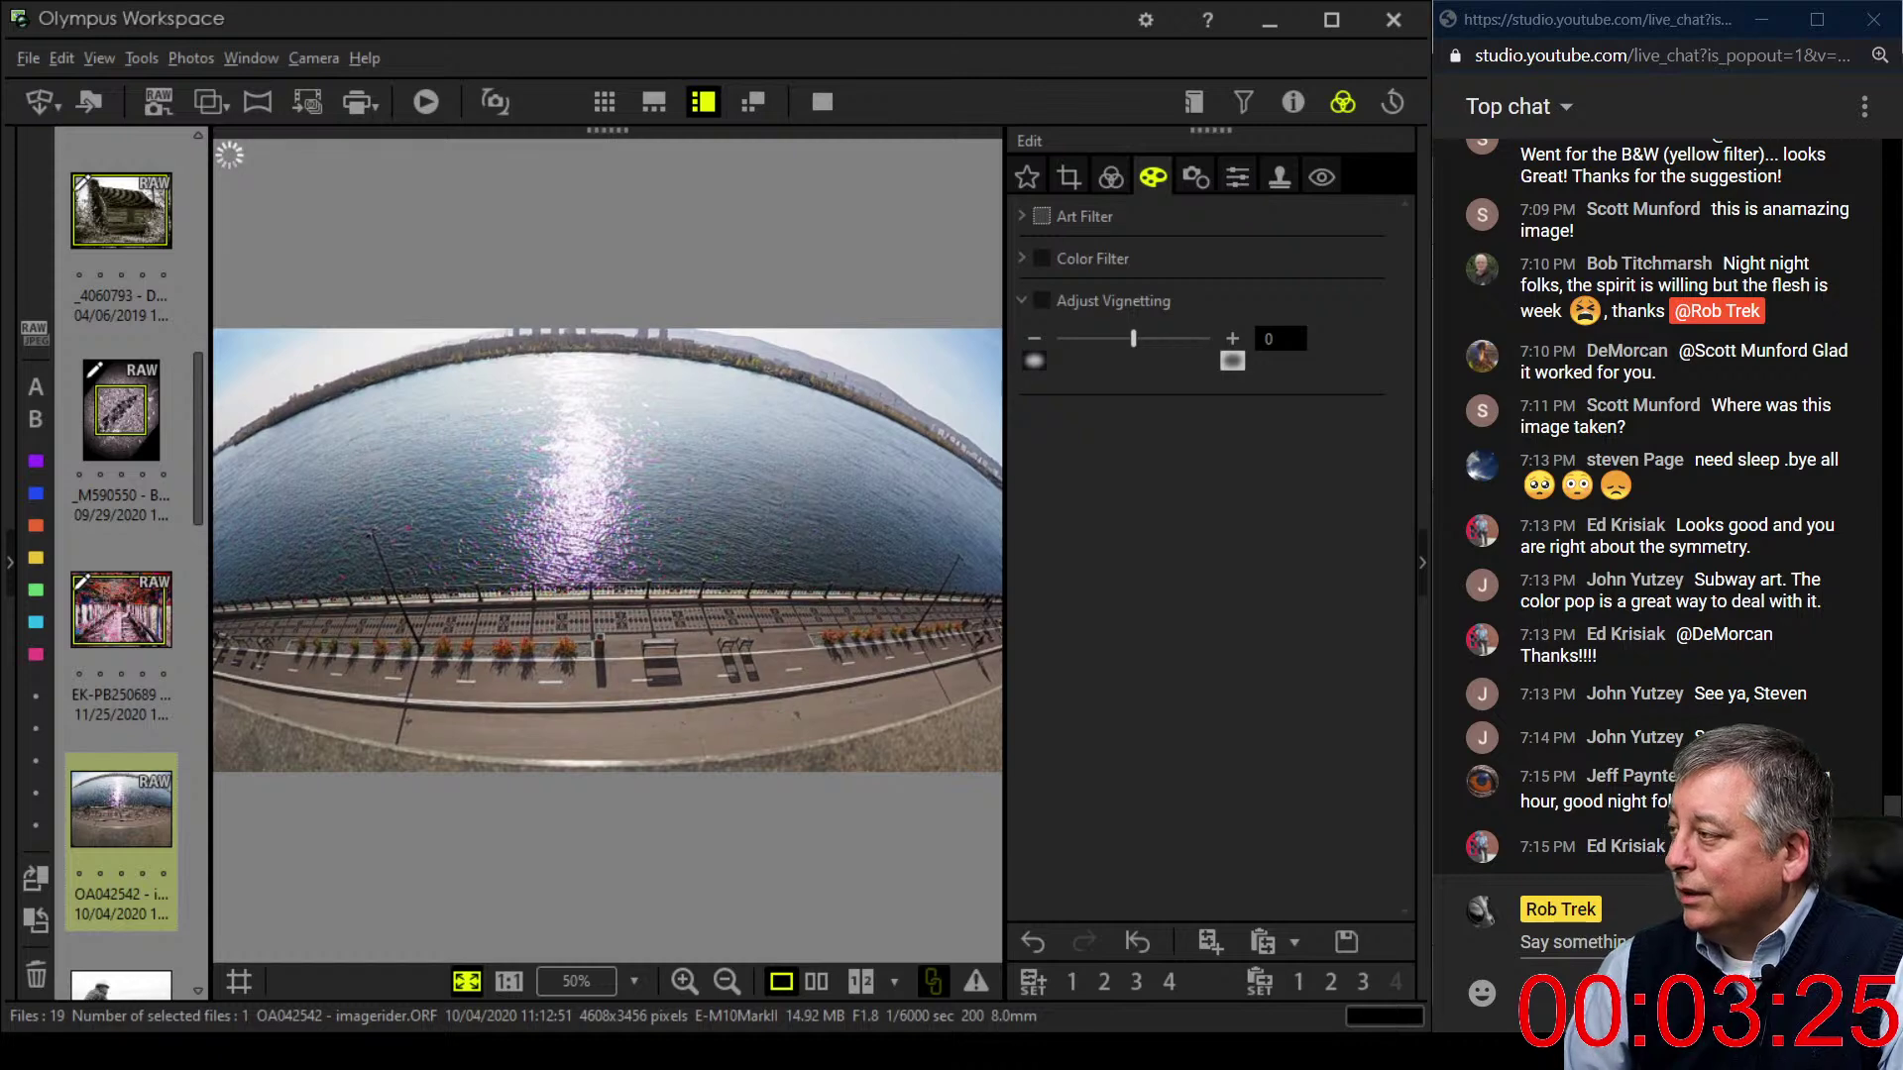
pyautogui.click(1041, 216)
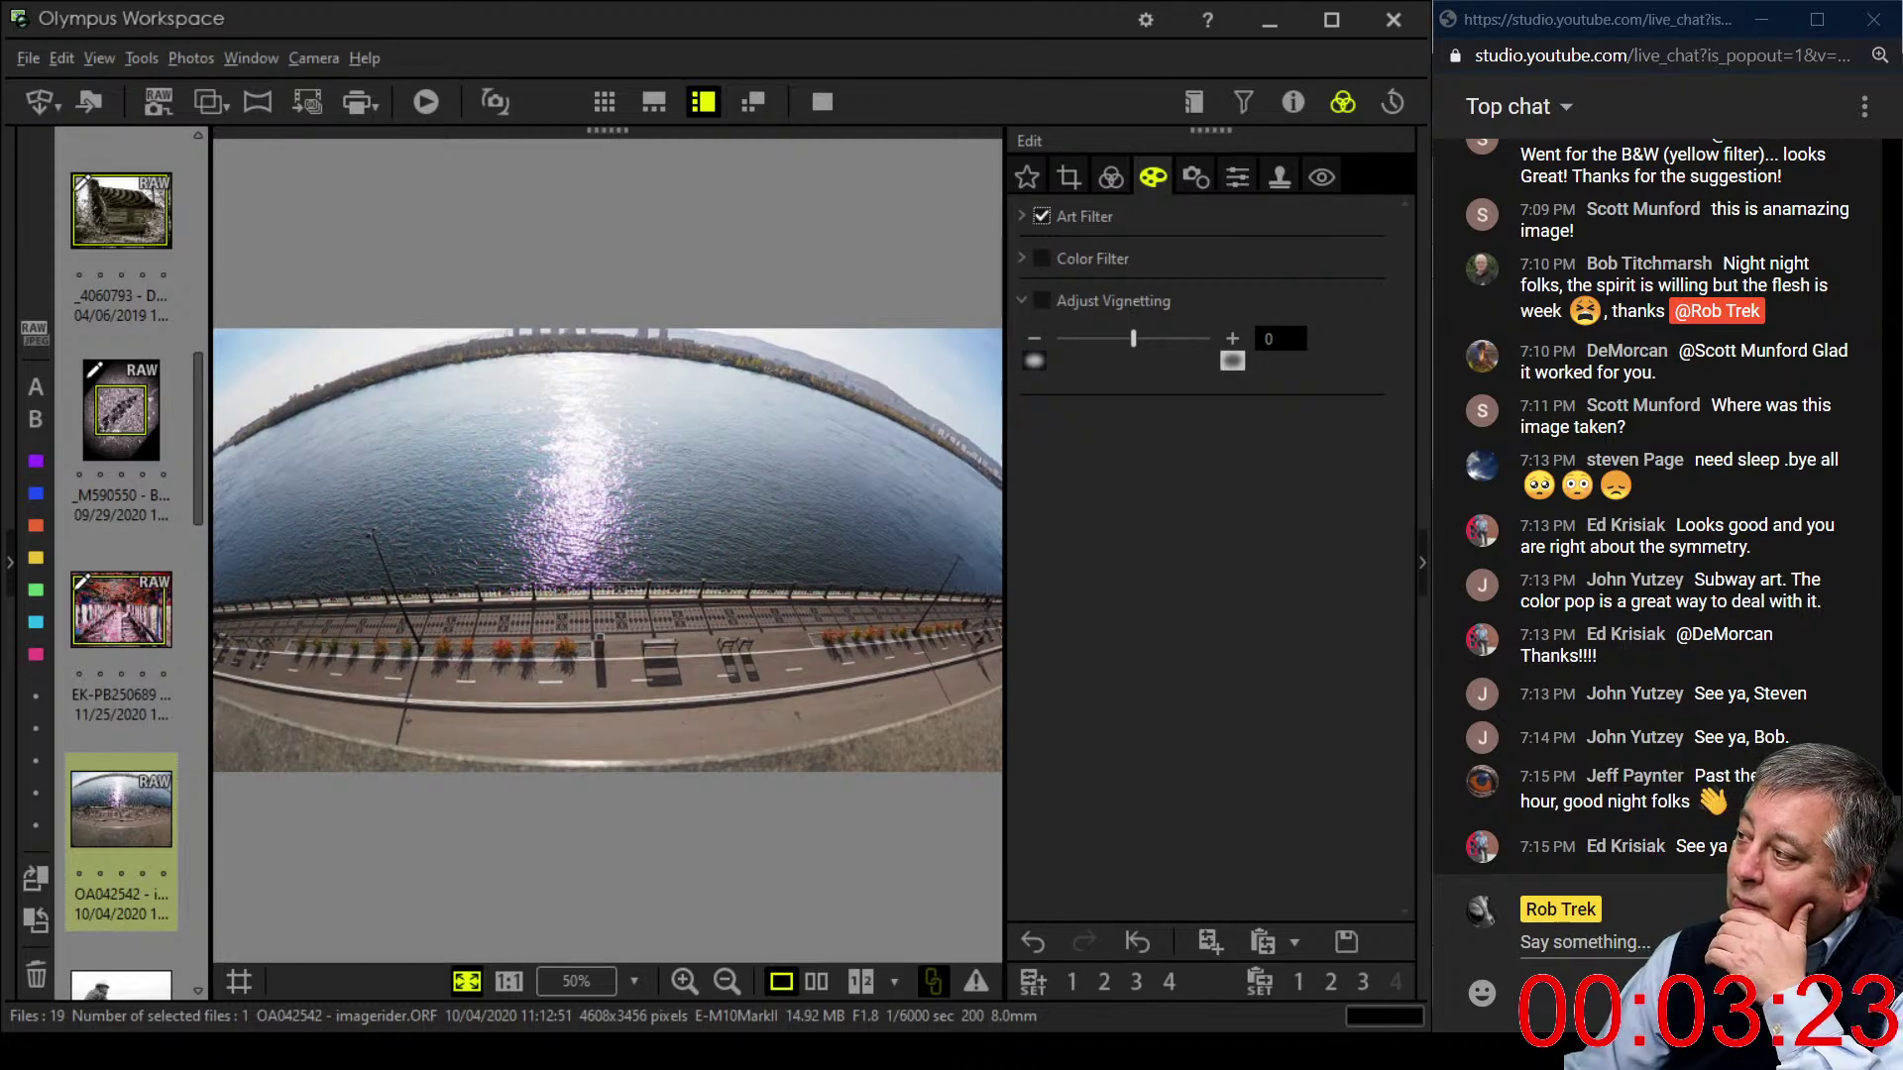
# - Adjust the riverside photo's RGB tone curve with one point anchoring the shadows and another lifting the upper midtones
pyautogui.click(1111, 176)
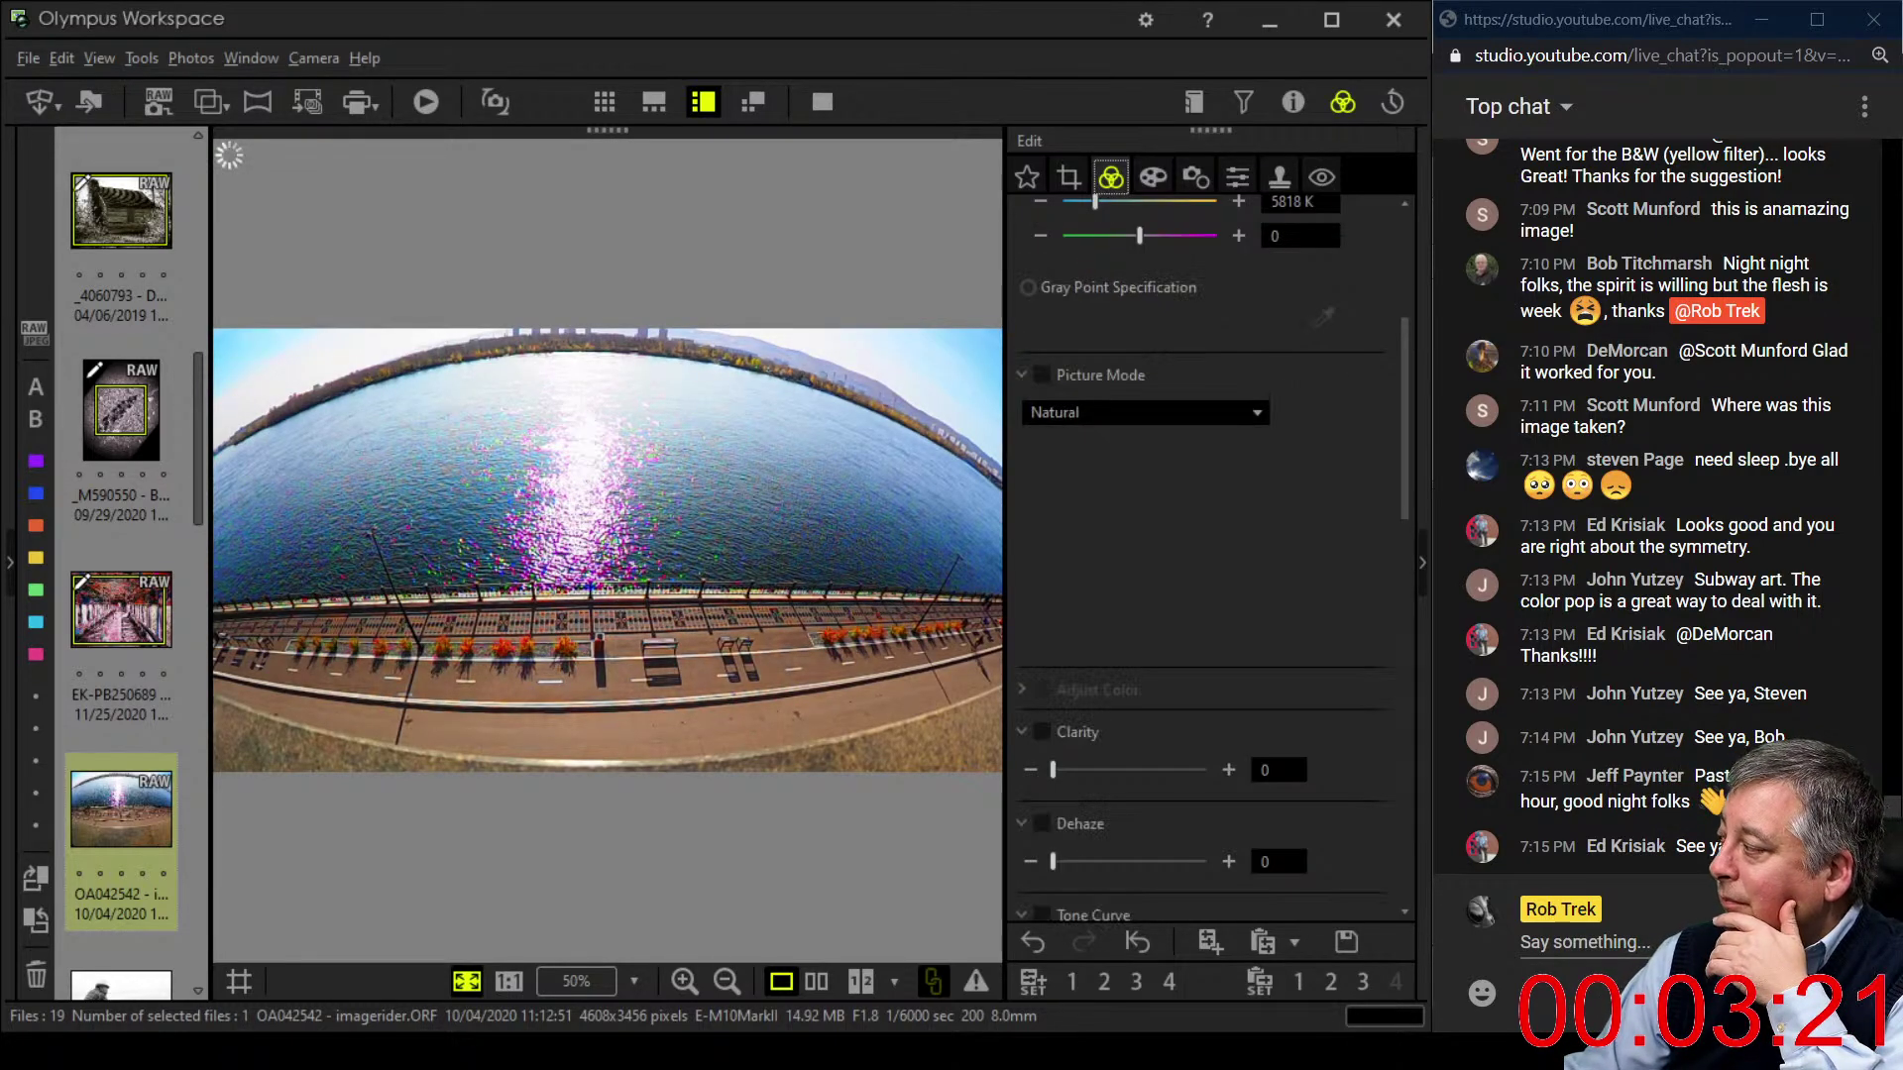
pyautogui.scroll(-6, 1210, 555)
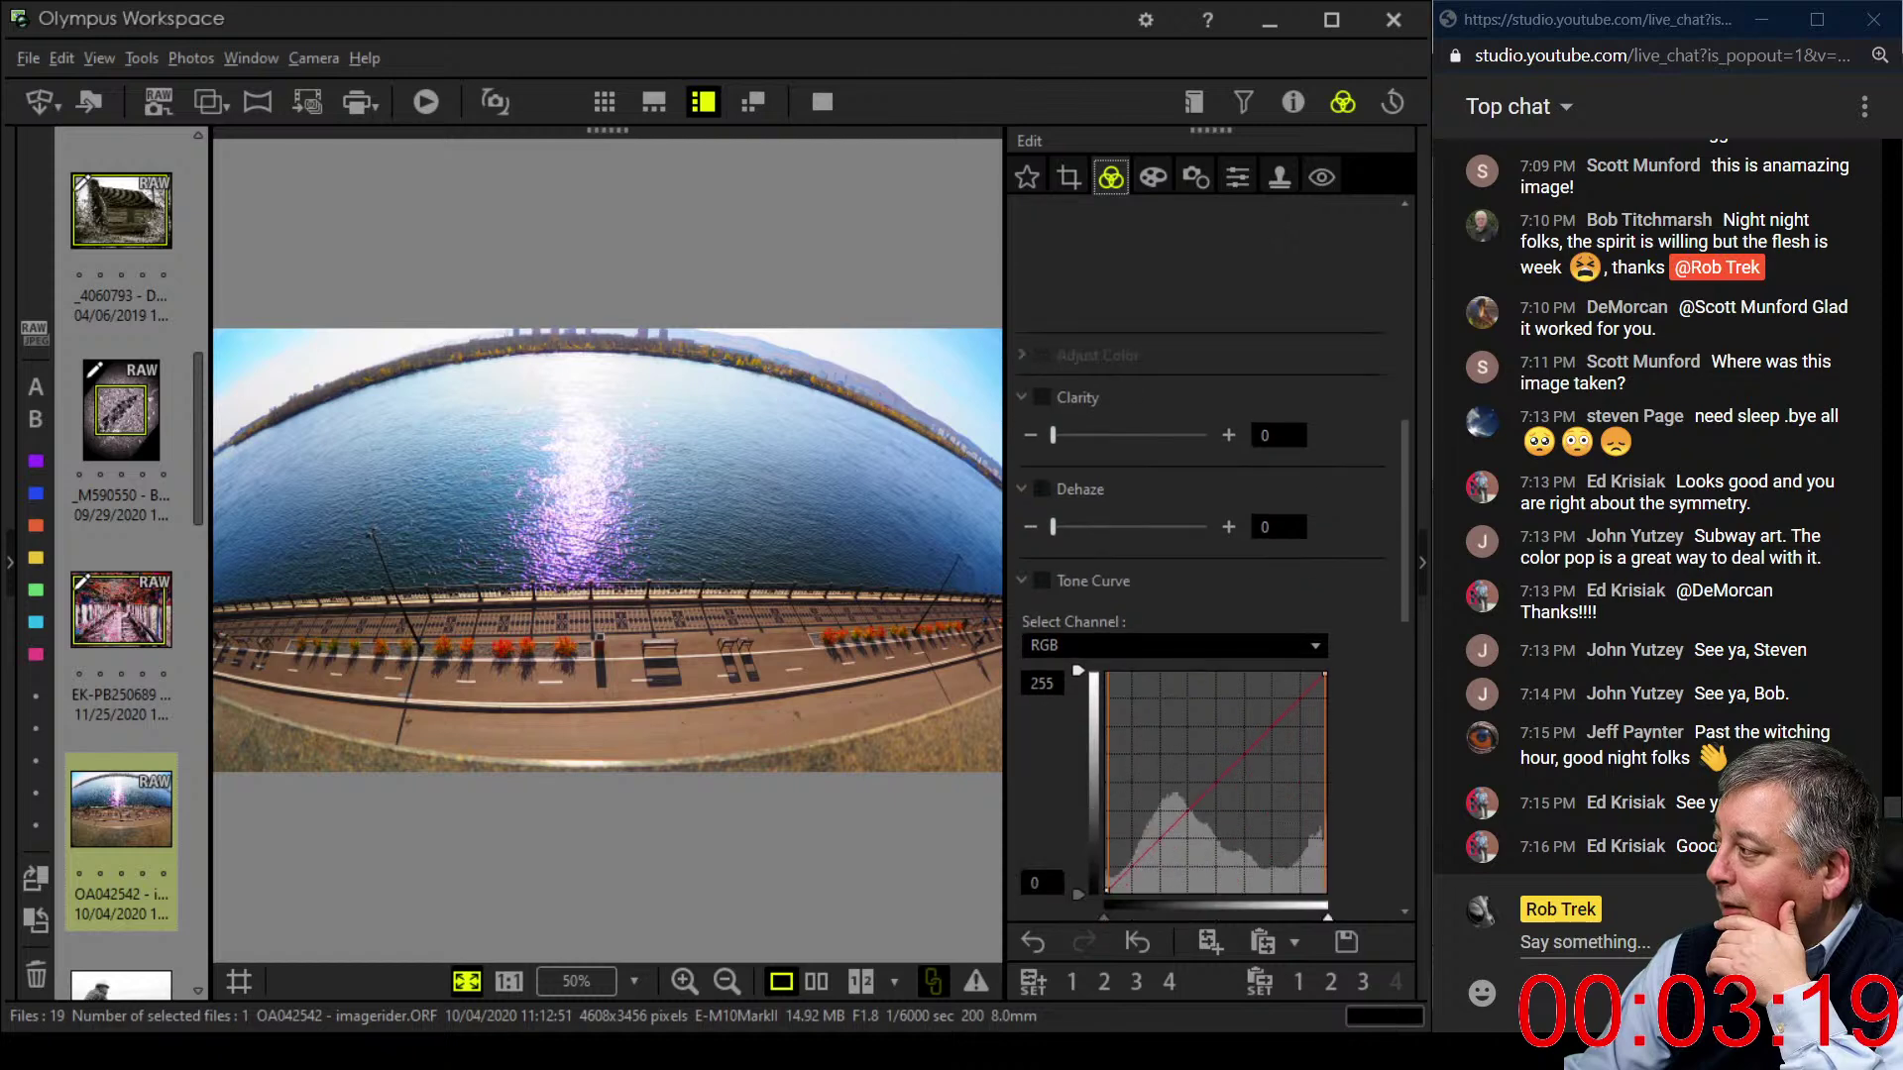
pyautogui.scroll(-2, 1210, 555)
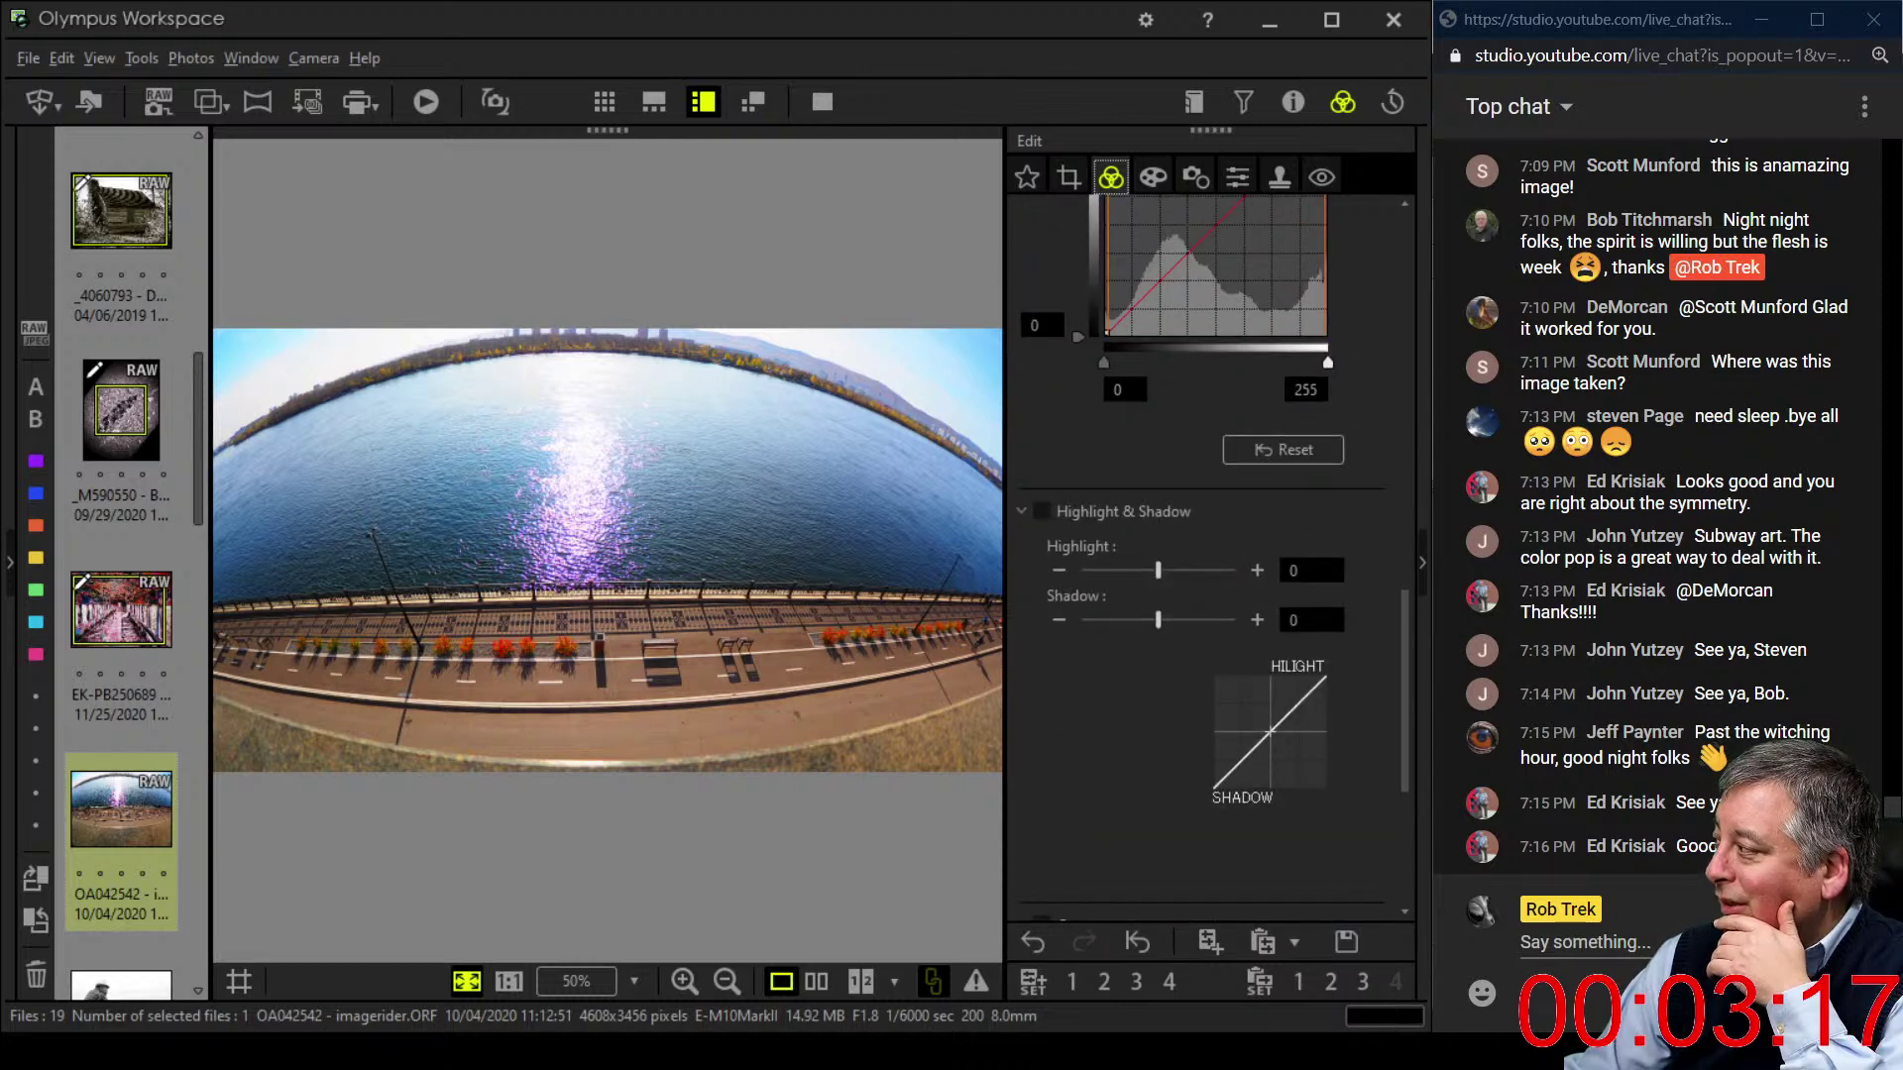
pyautogui.scroll(-4, 1209, 555)
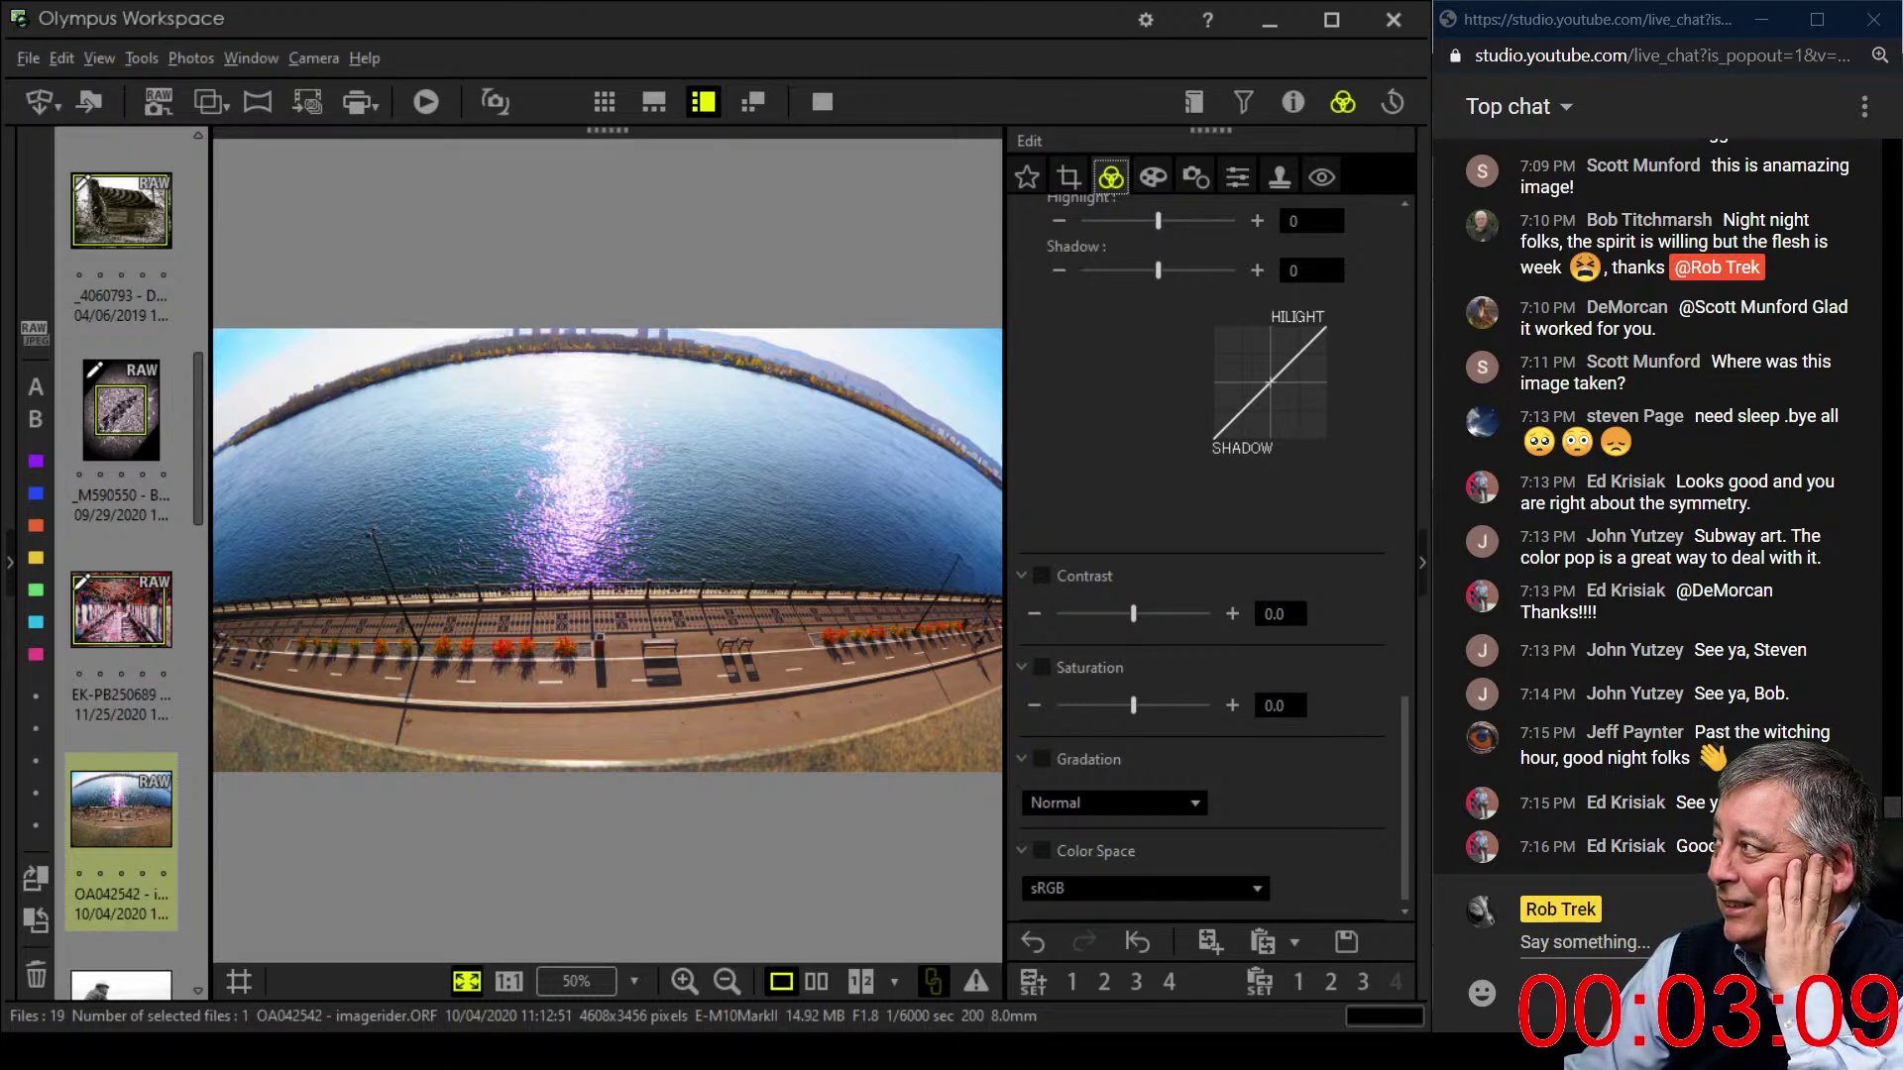
pyautogui.press('c')
pyautogui.press('a')
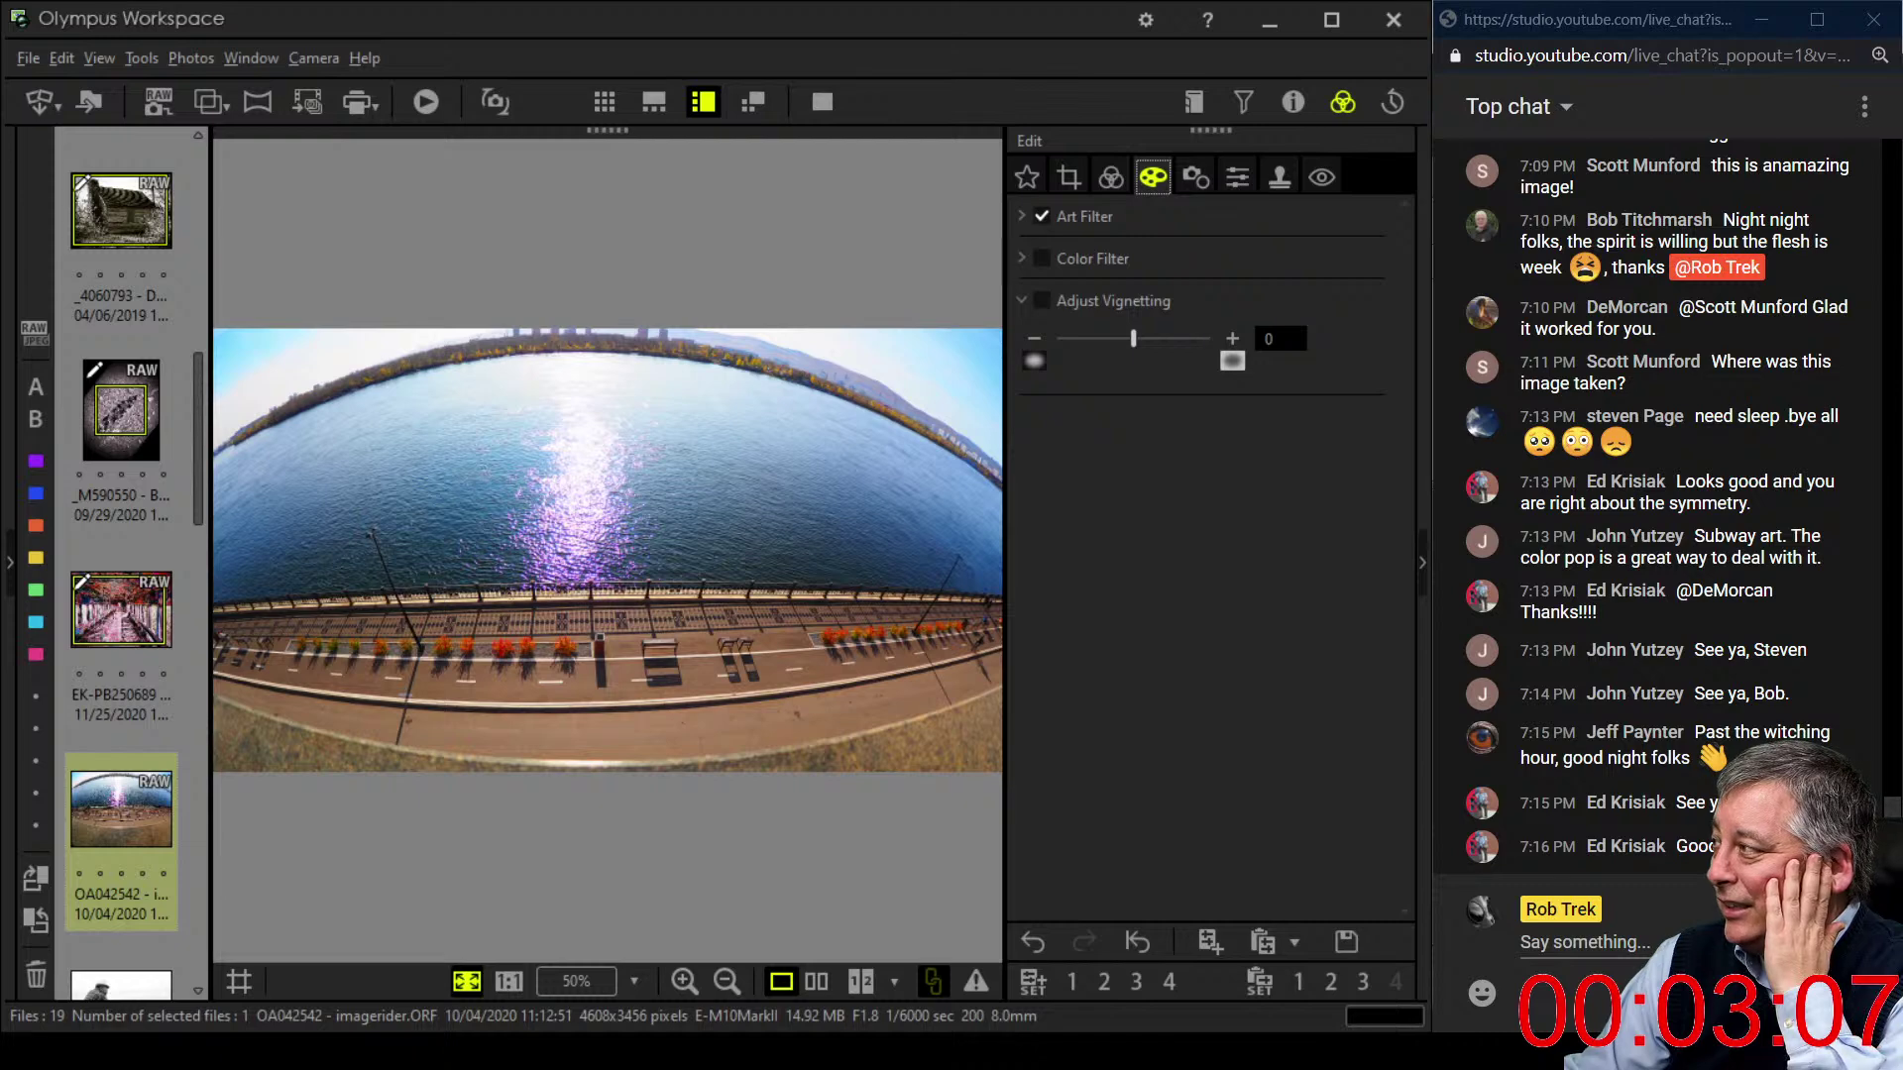
pyautogui.press('e')
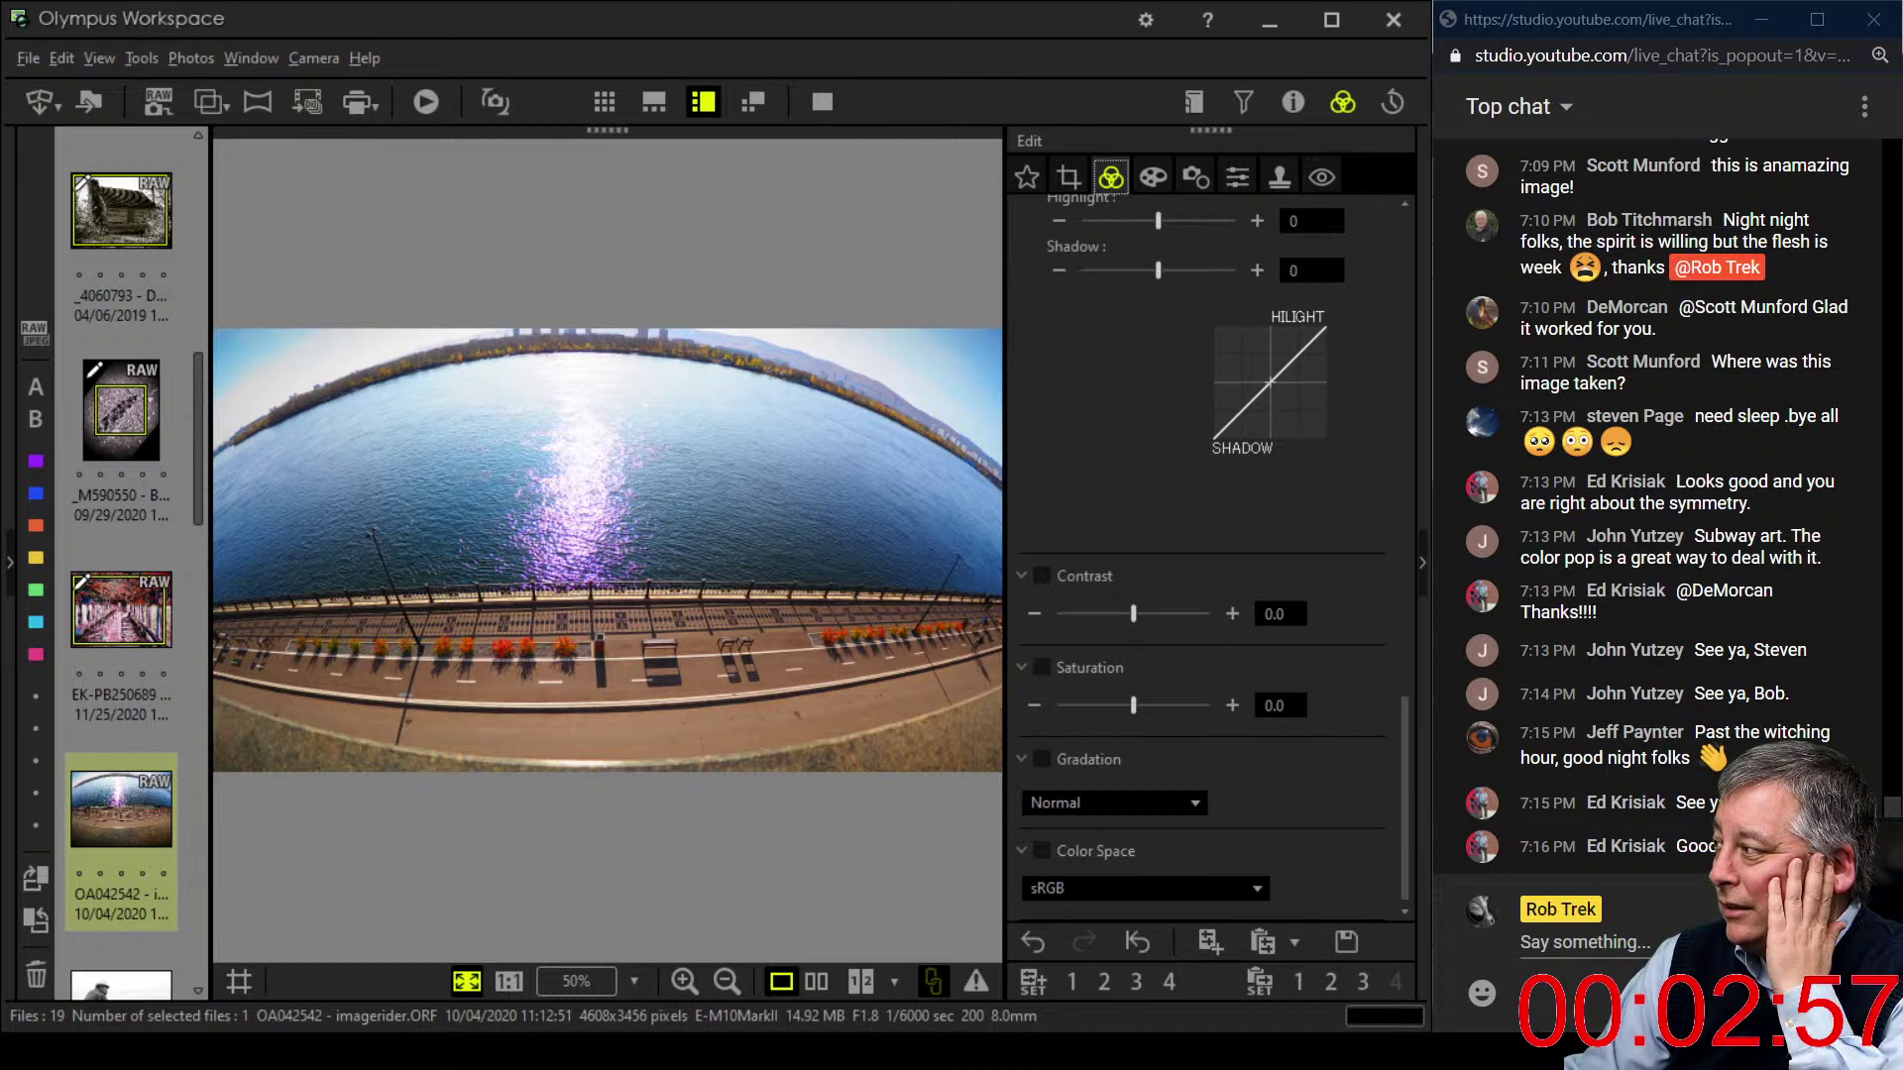
pyautogui.scroll(1, 1209, 555)
pyautogui.scroll(8, 1209, 555)
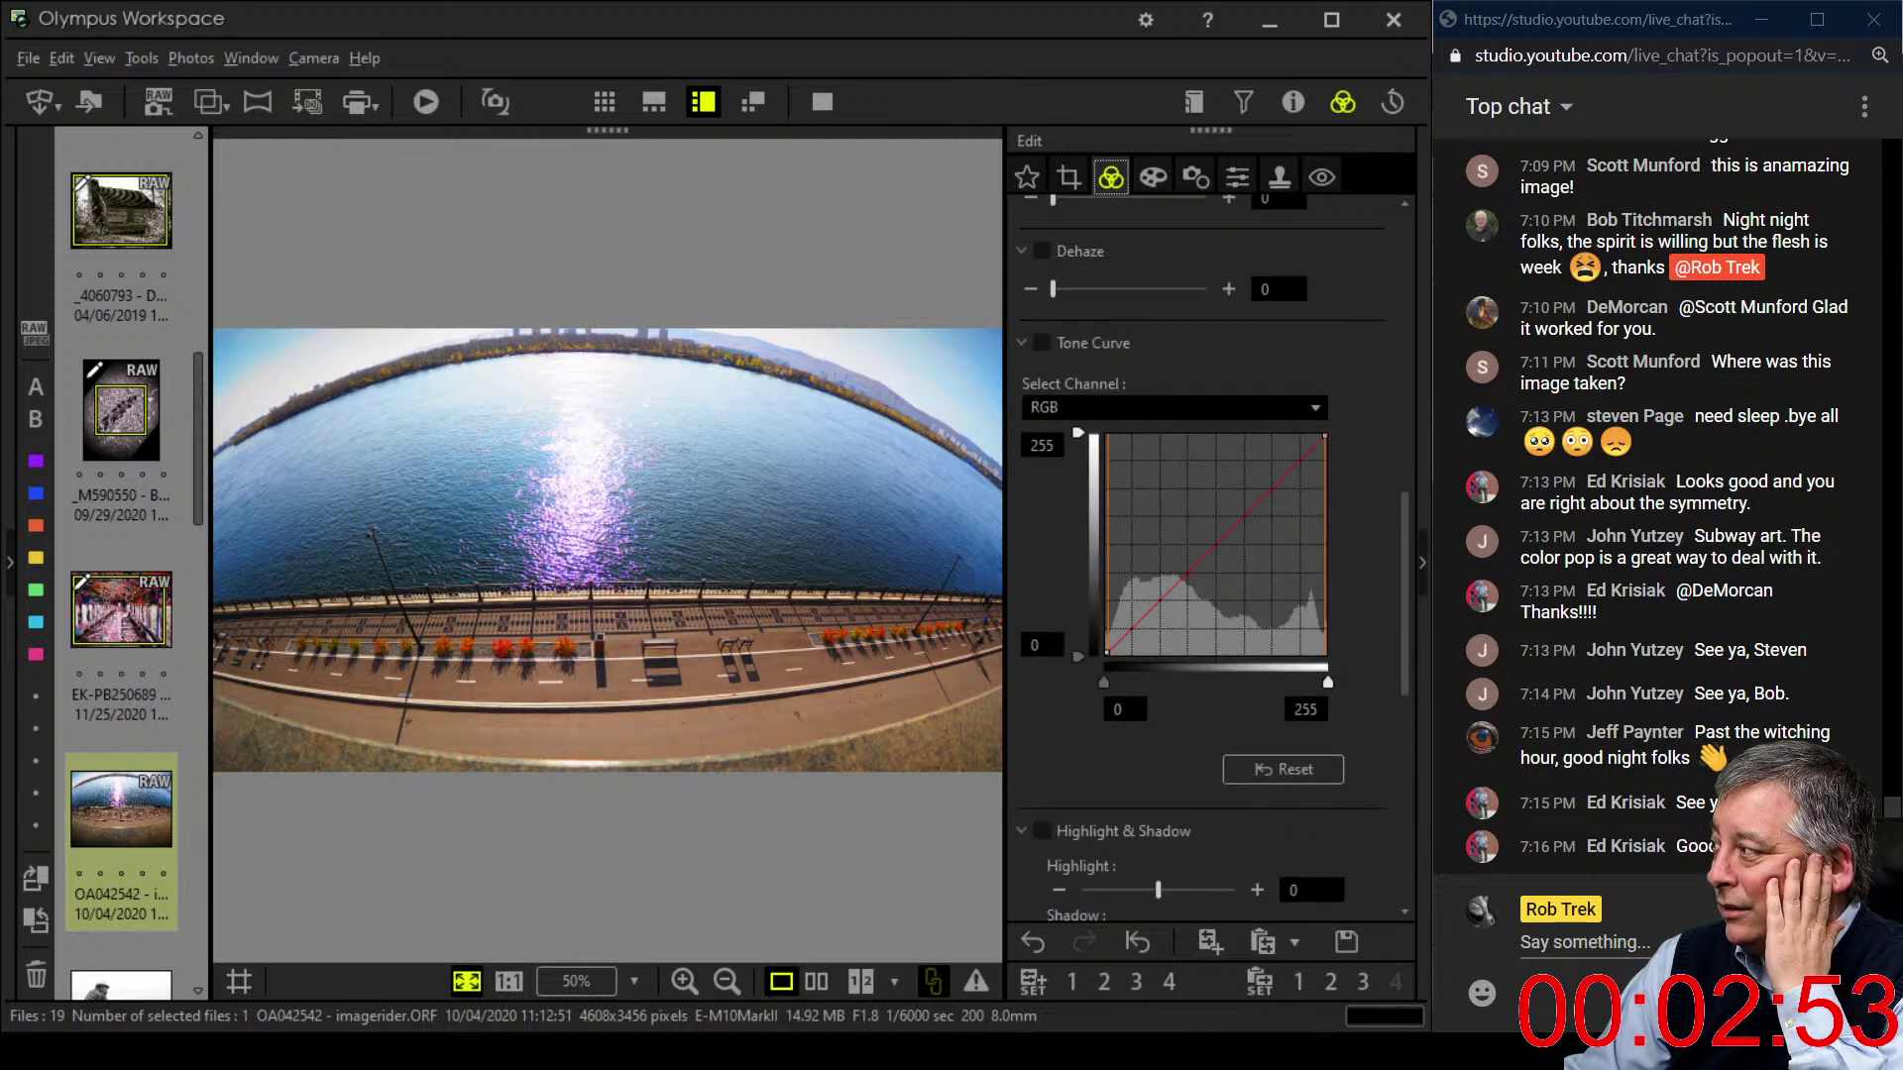
pyautogui.moveTo(1142, 621); pyautogui.dragTo(1229, 519)
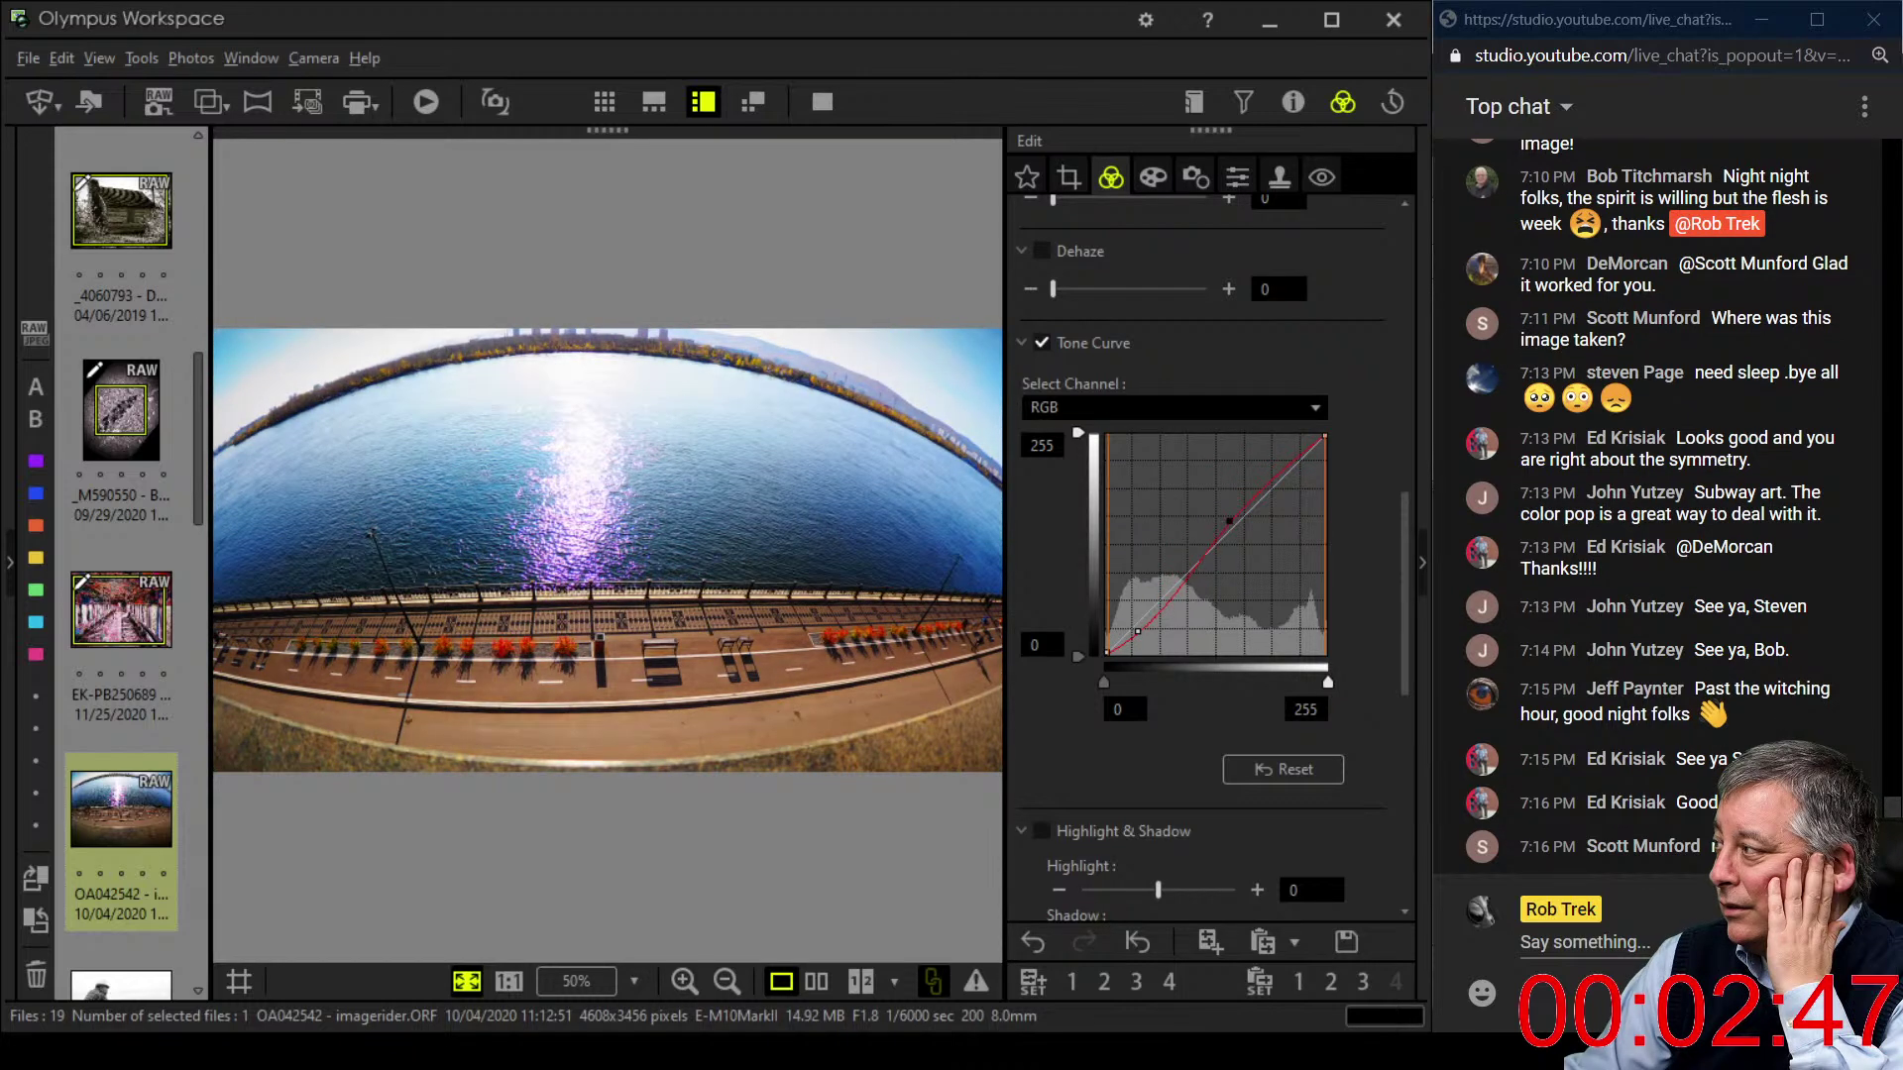
pyautogui.moveTo(1137, 631); pyautogui.dragTo(1130, 631)
# - Set the riverside photo's sharpness to 2.0 and recheck its tone curve
pyautogui.click(1237, 177)
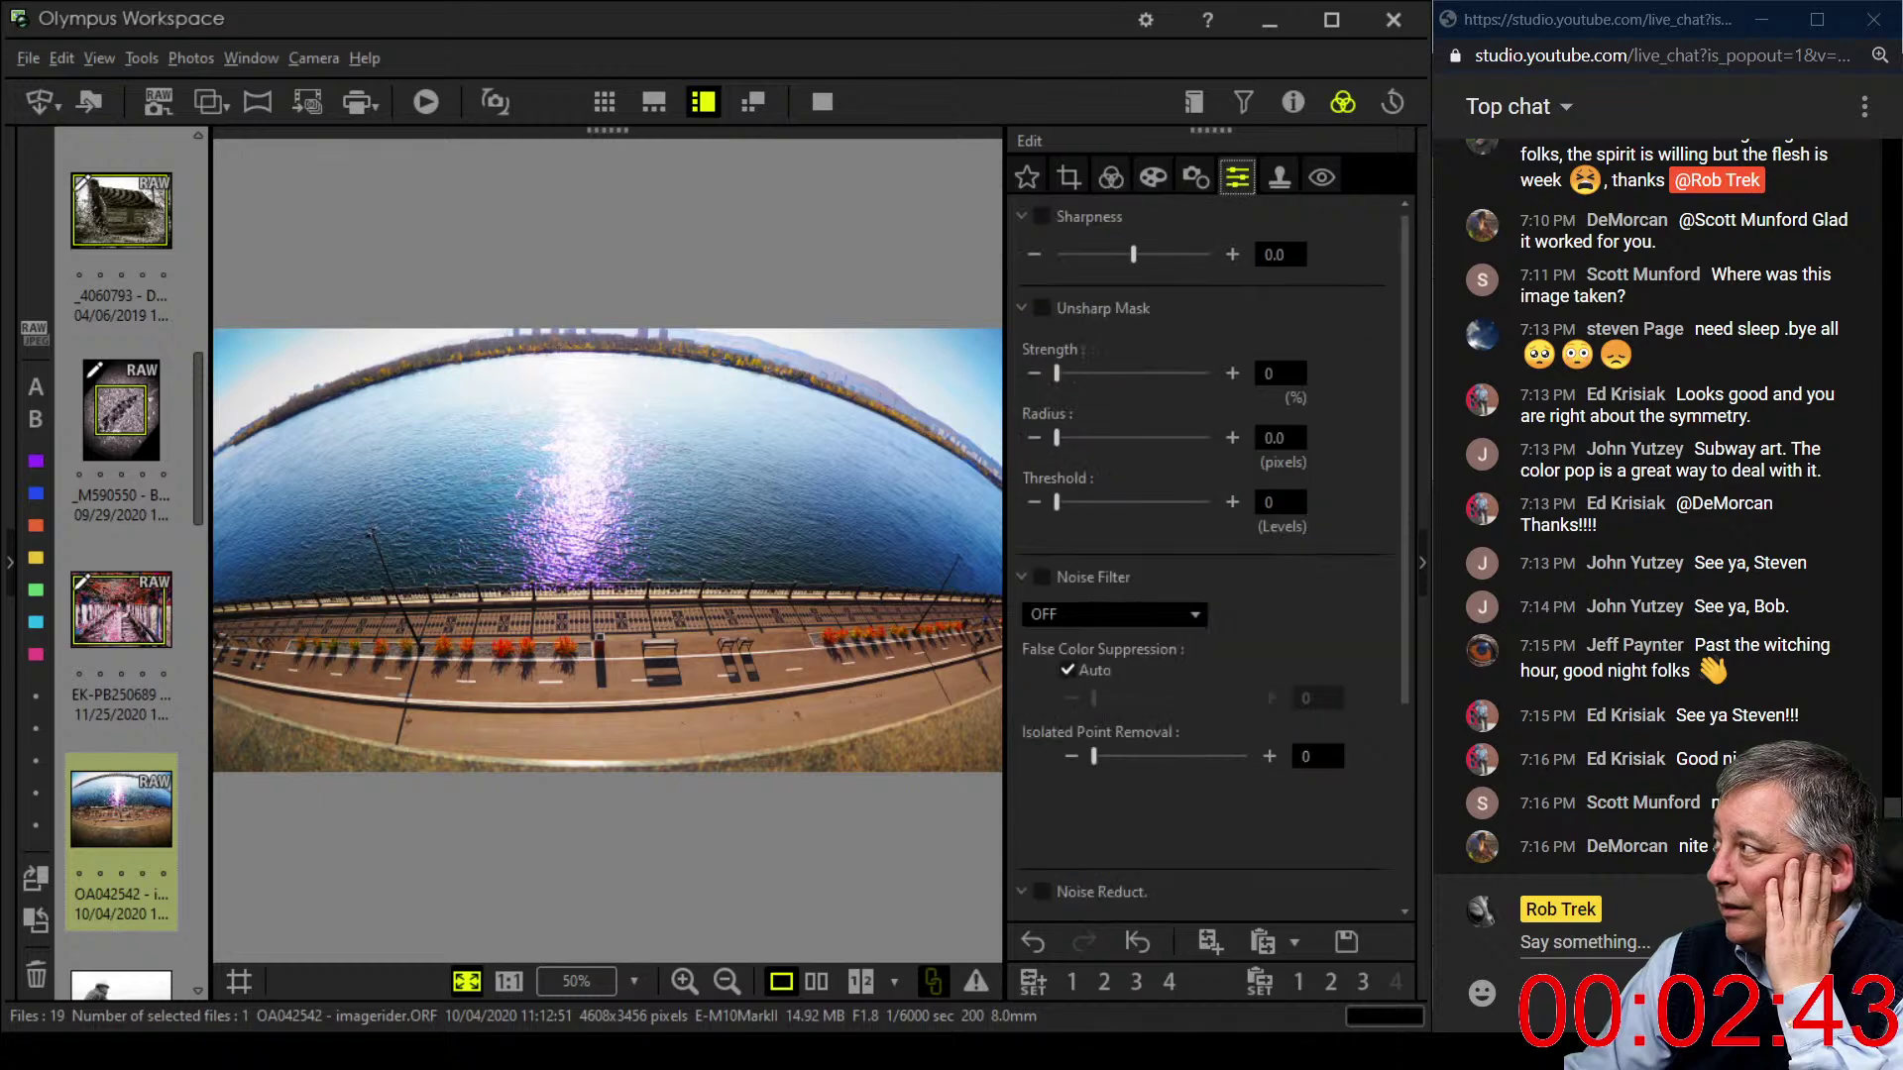
pyautogui.moveTo(1133, 253); pyautogui.dragTo(1209, 254)
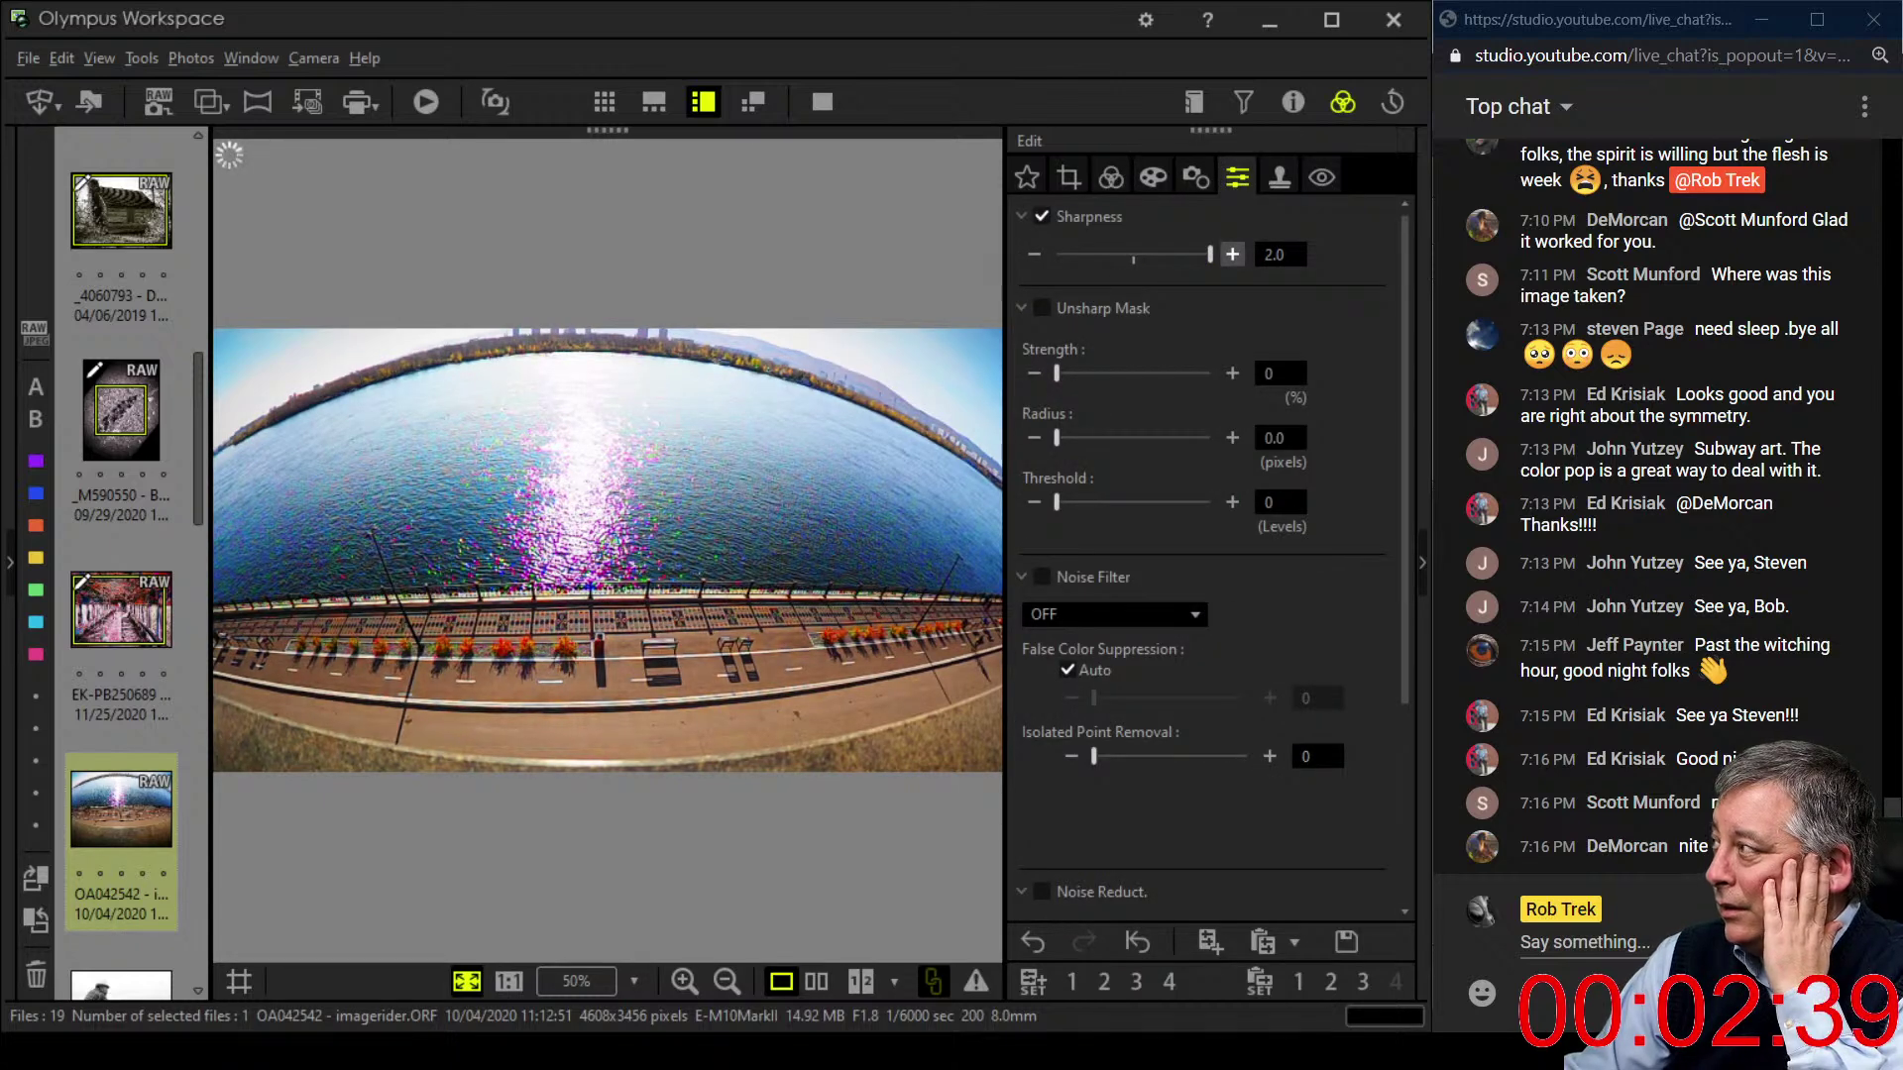
pyautogui.click(1152, 177)
pyautogui.click(1111, 176)
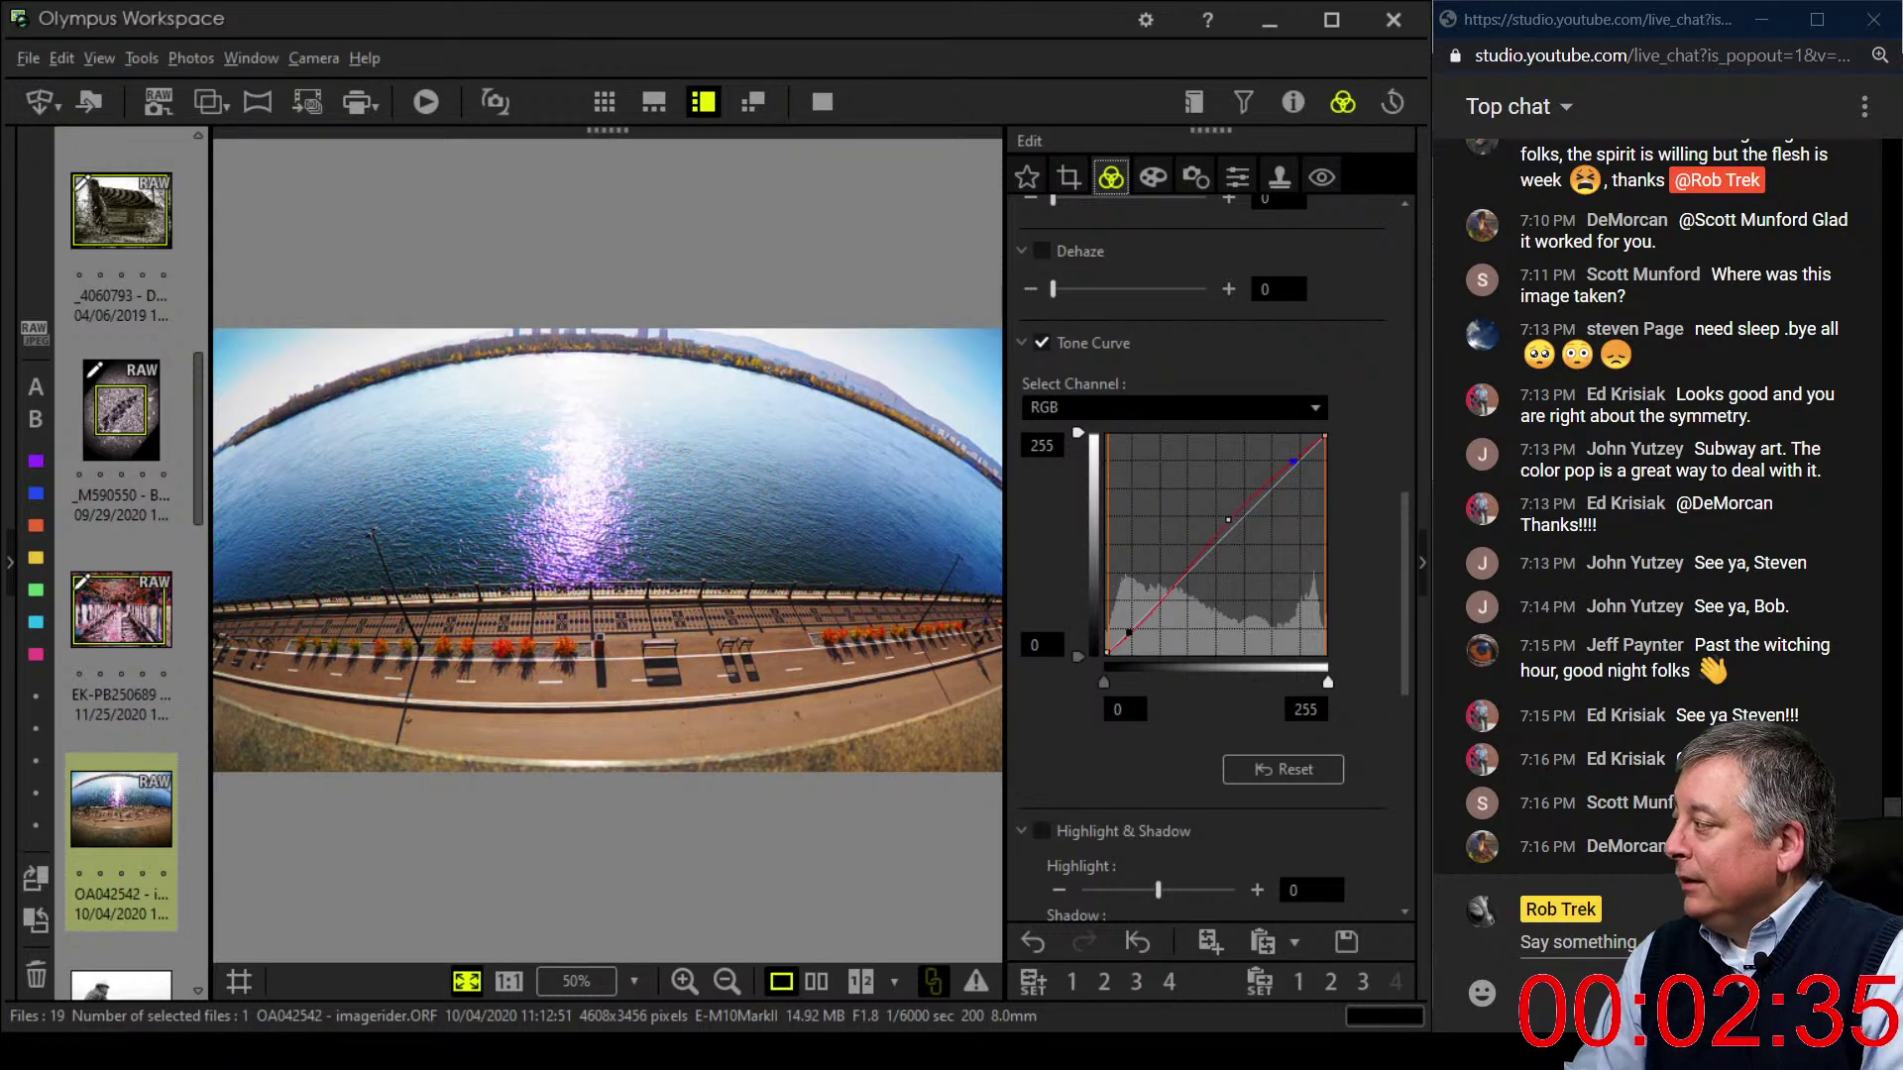
pyautogui.click(1293, 462)
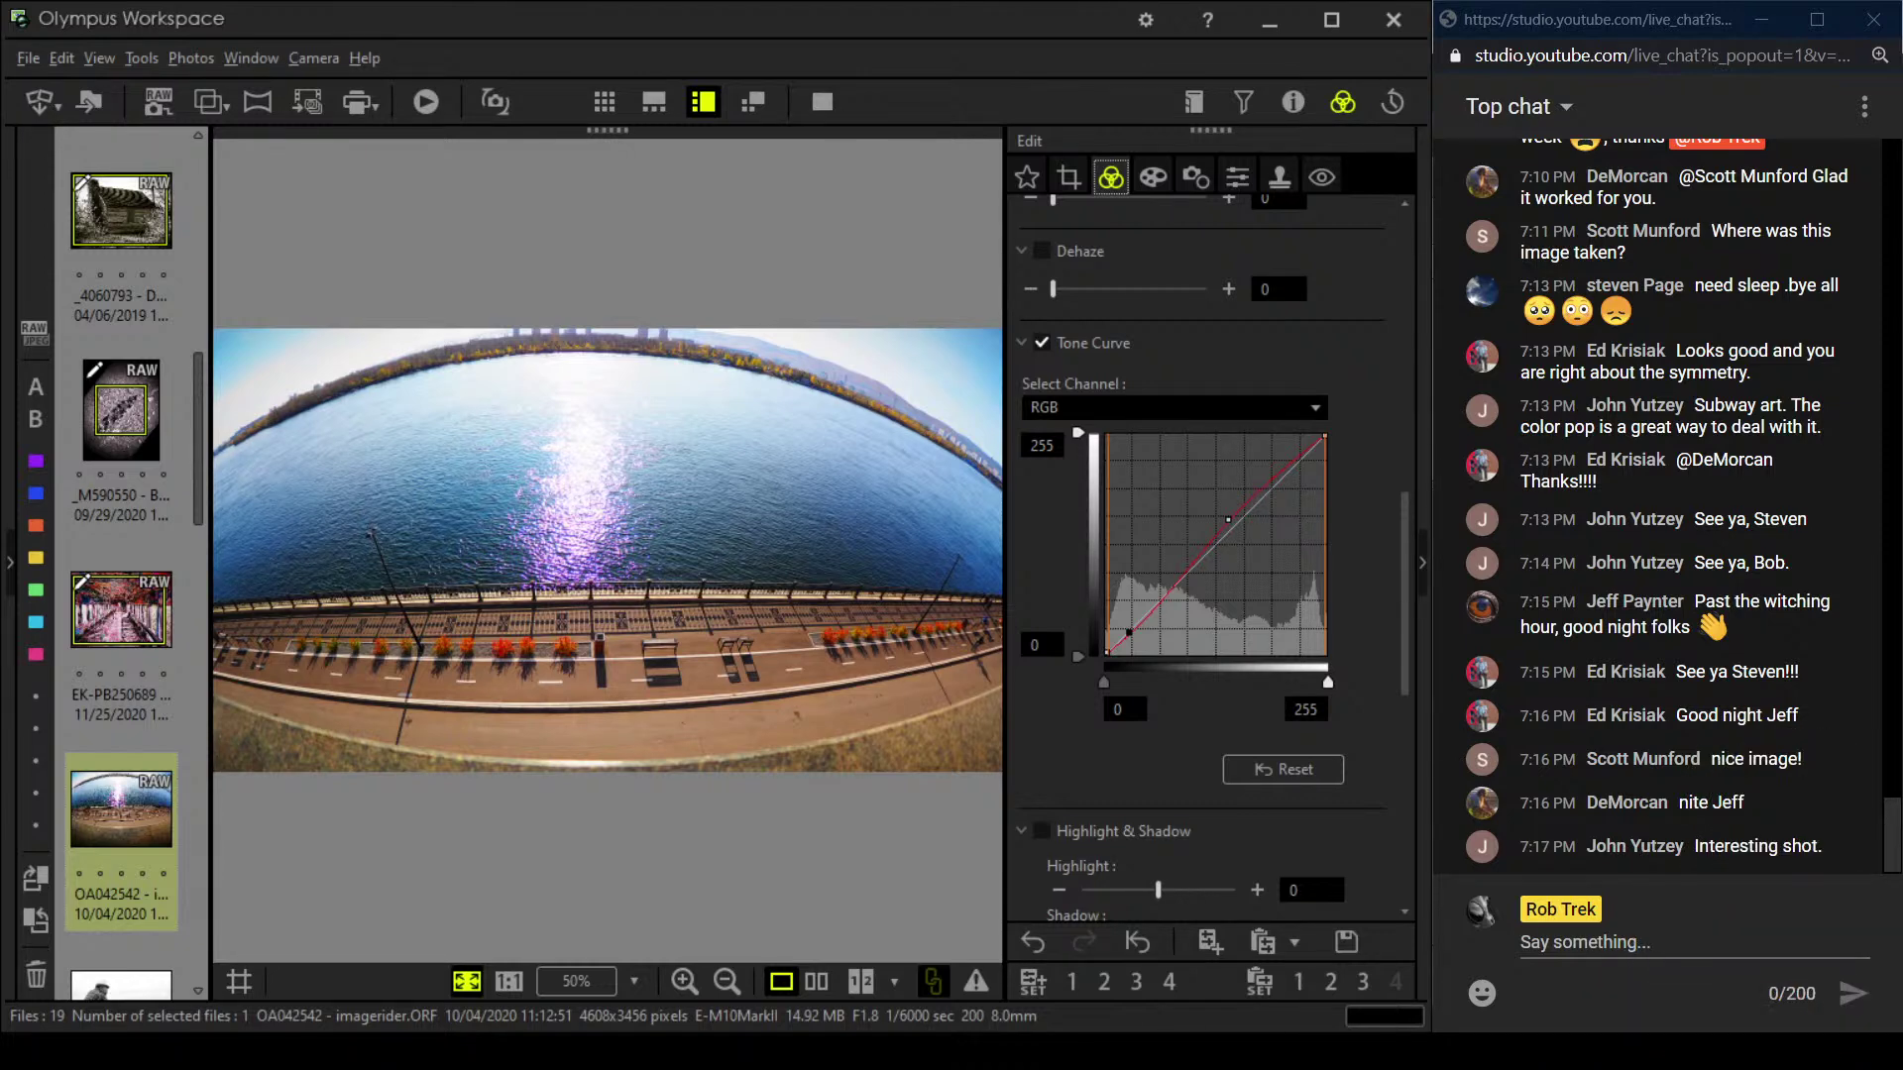
# - Compare the edited riverside photo with the original side by side in full screen, and view the edited version alone in full screen
pyautogui.click(816, 981)
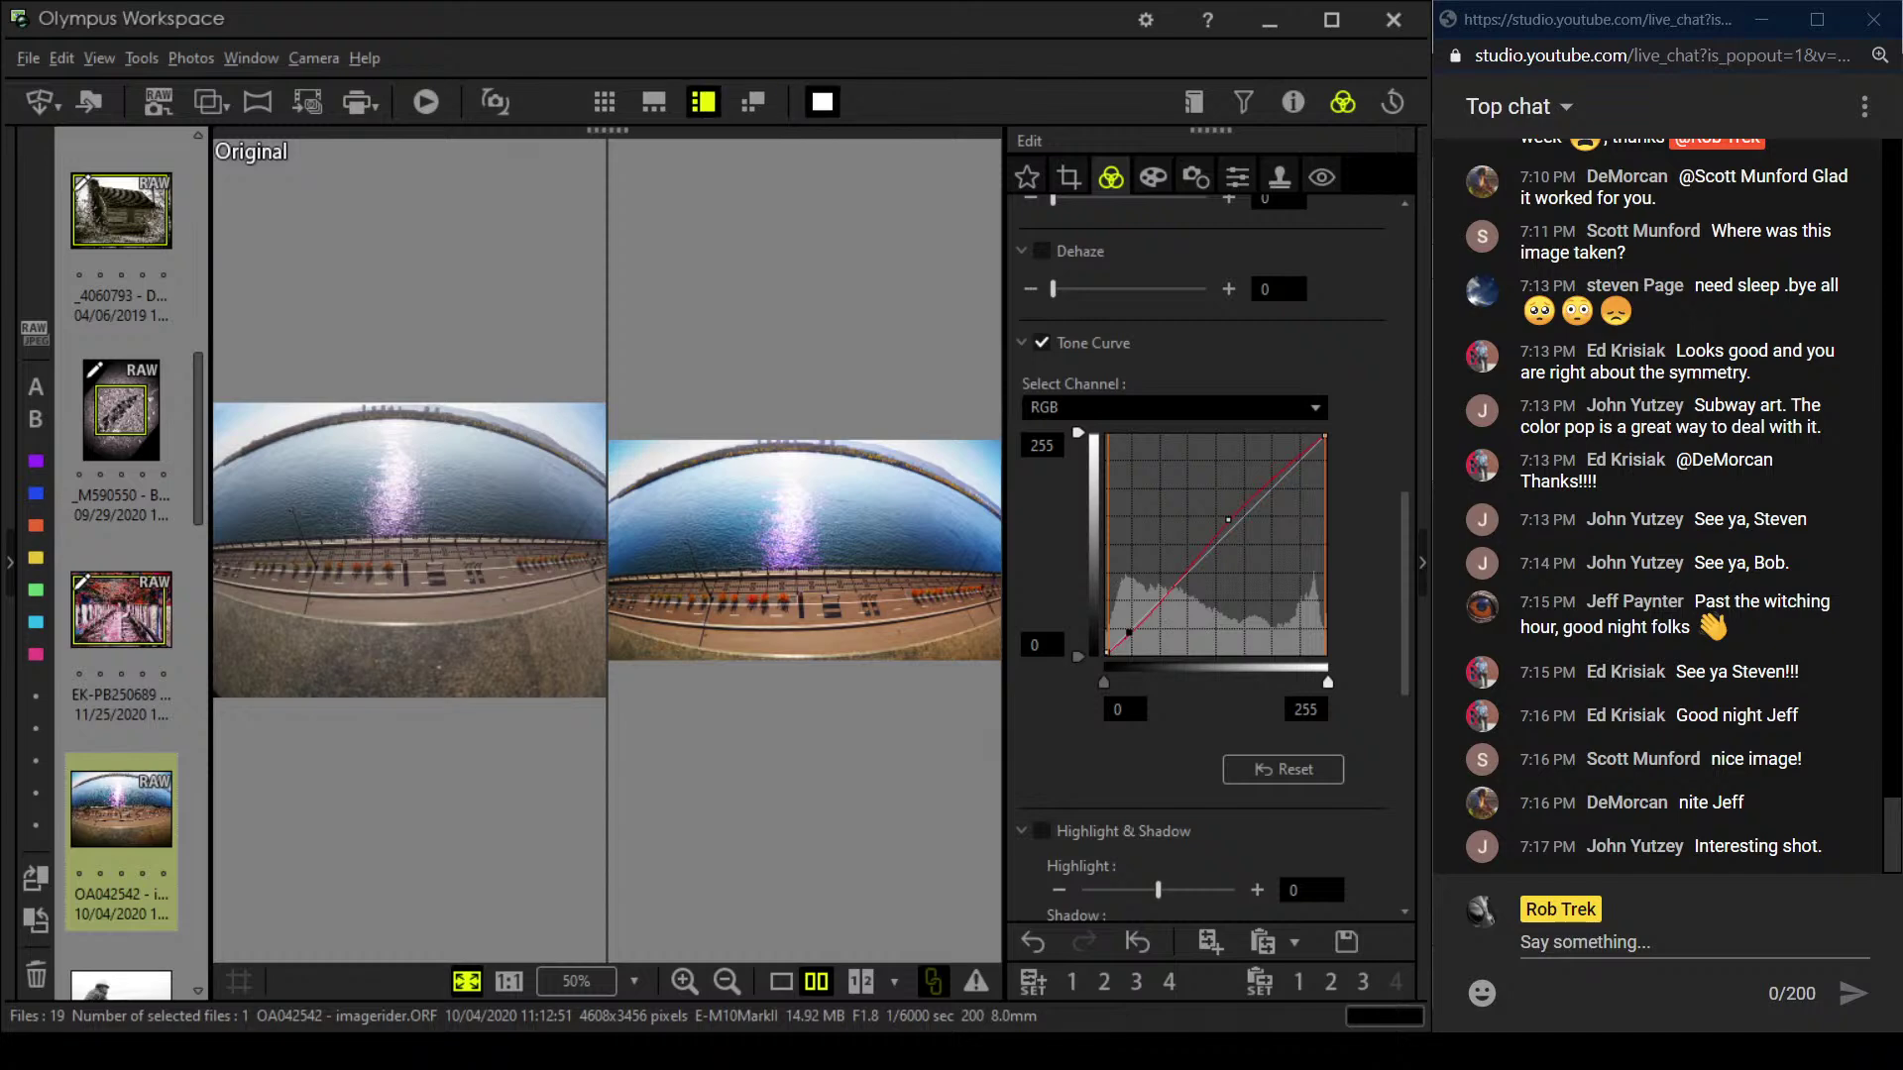
pyautogui.click(823, 101)
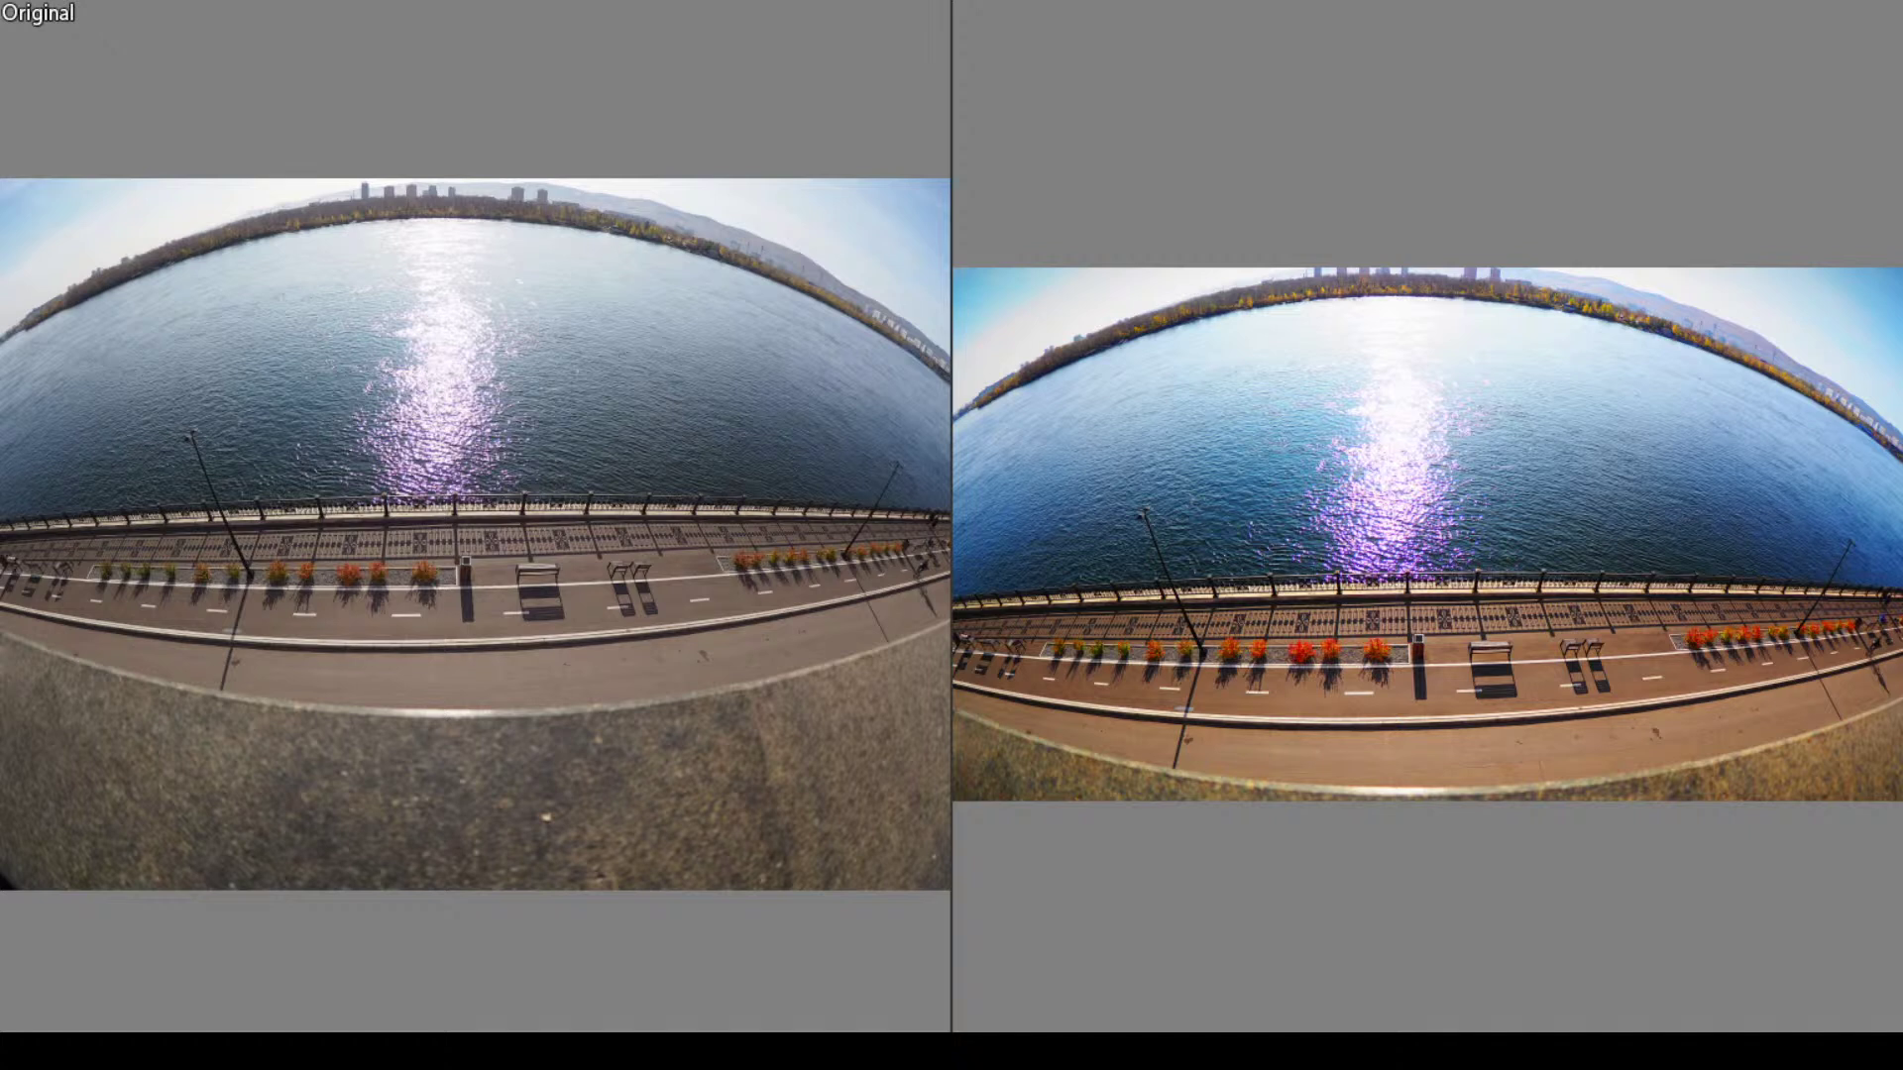
pyautogui.press('Escape')
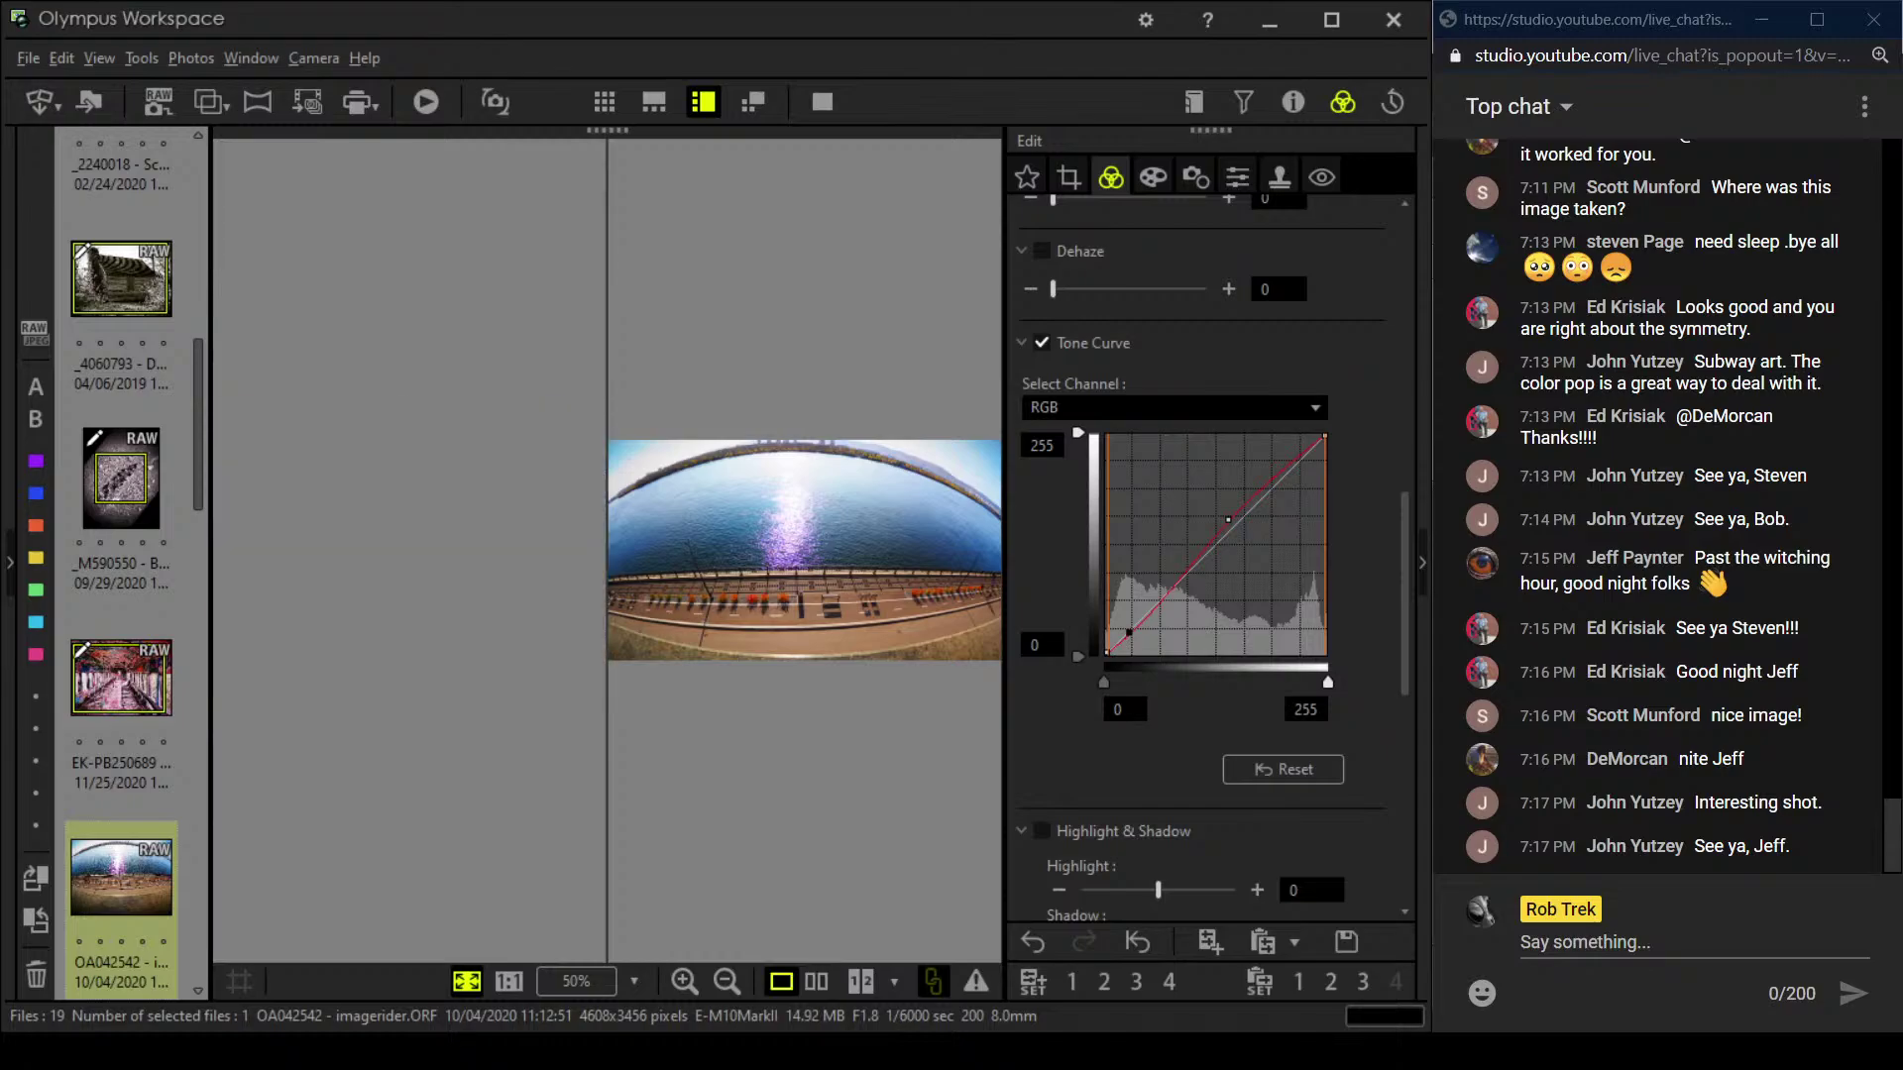
pyautogui.click(823, 101)
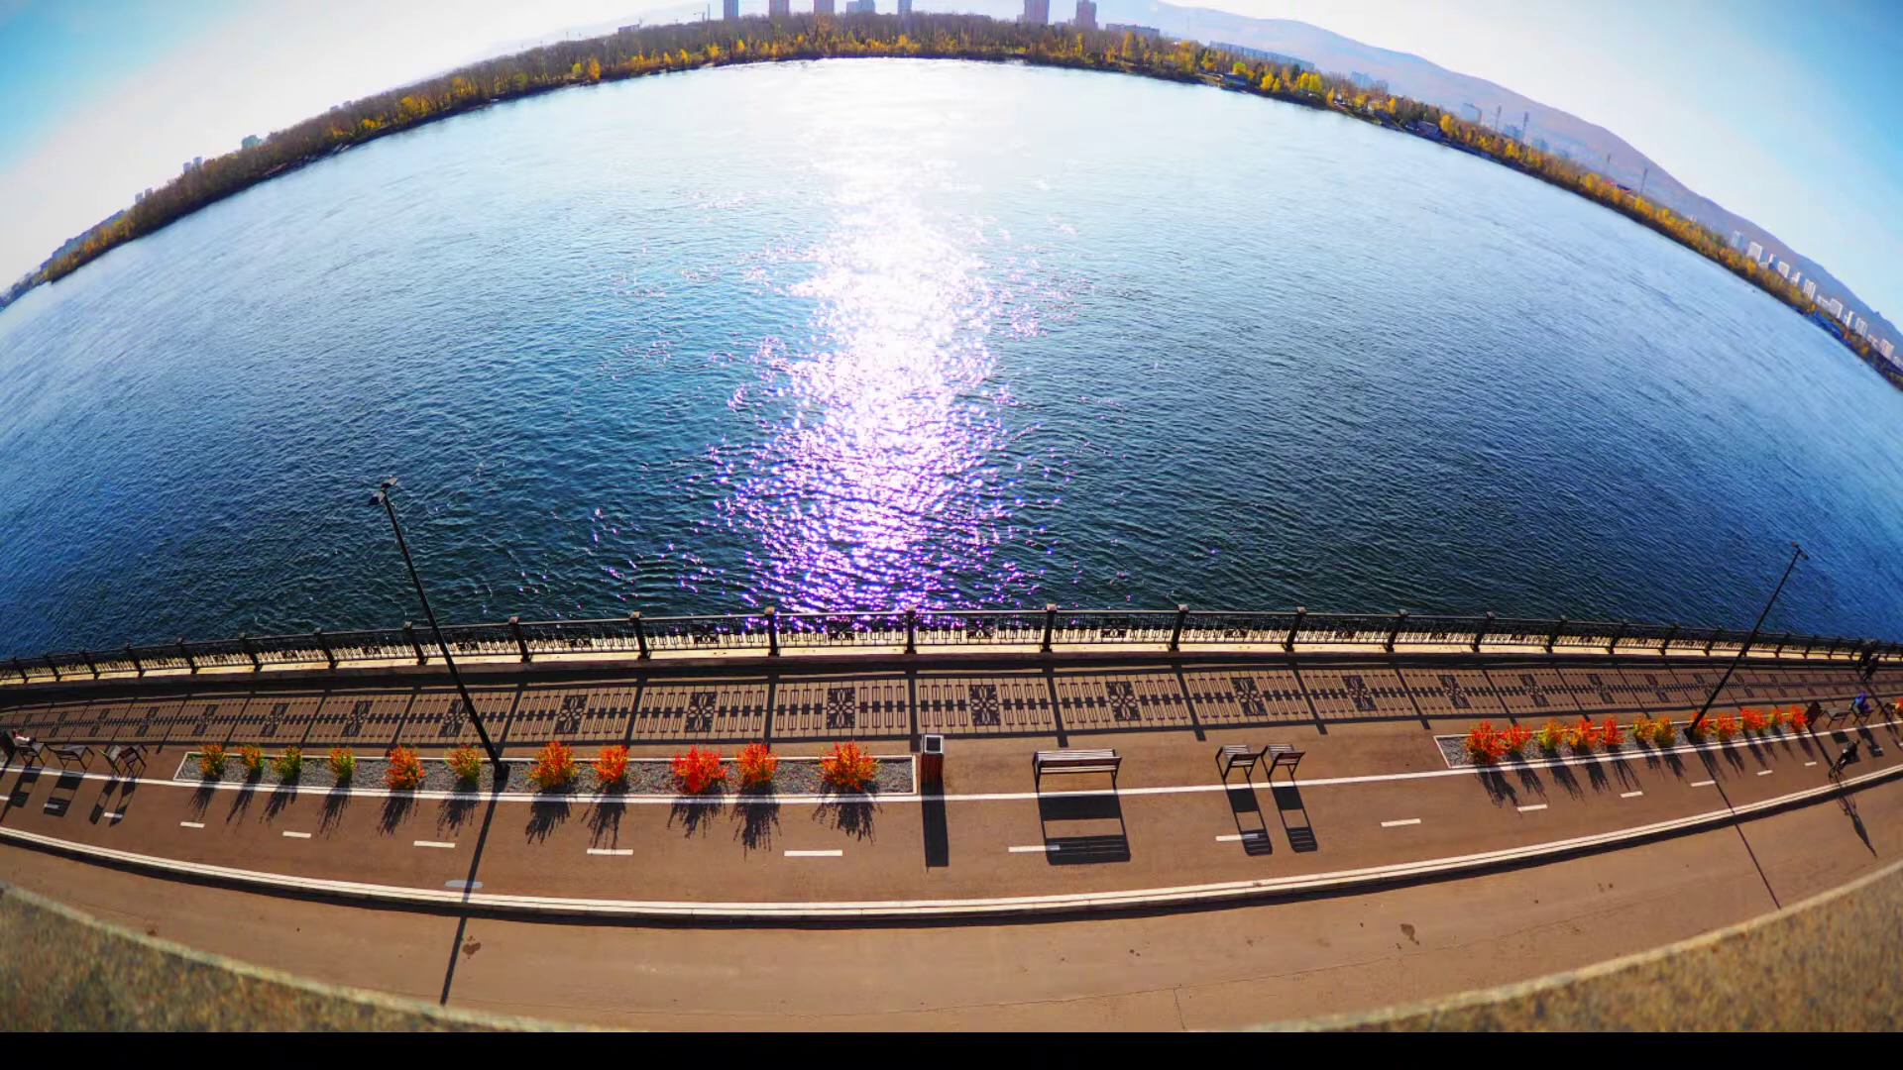
pyautogui.press('Escape')
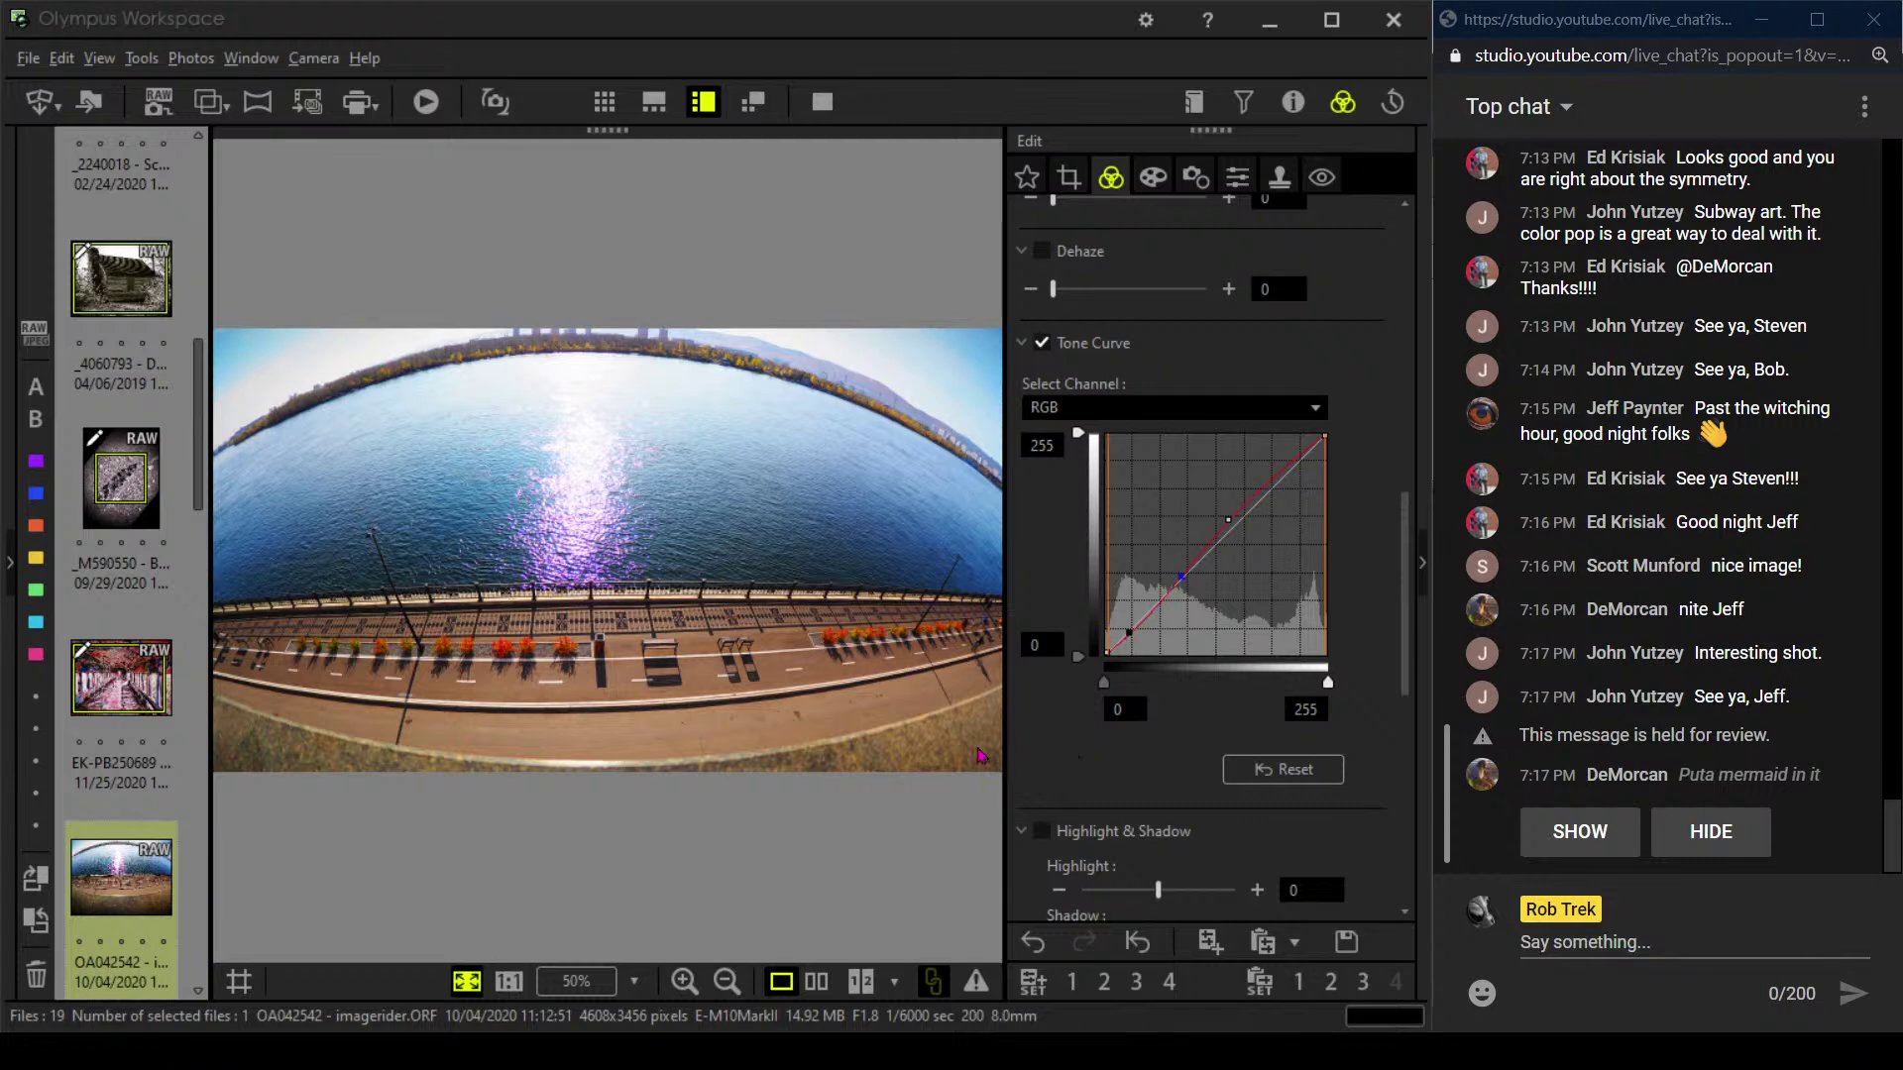
# - Open the black-and-white pier photo P1060454 from the filmstrip
pyautogui.scroll(-3, 90, 705)
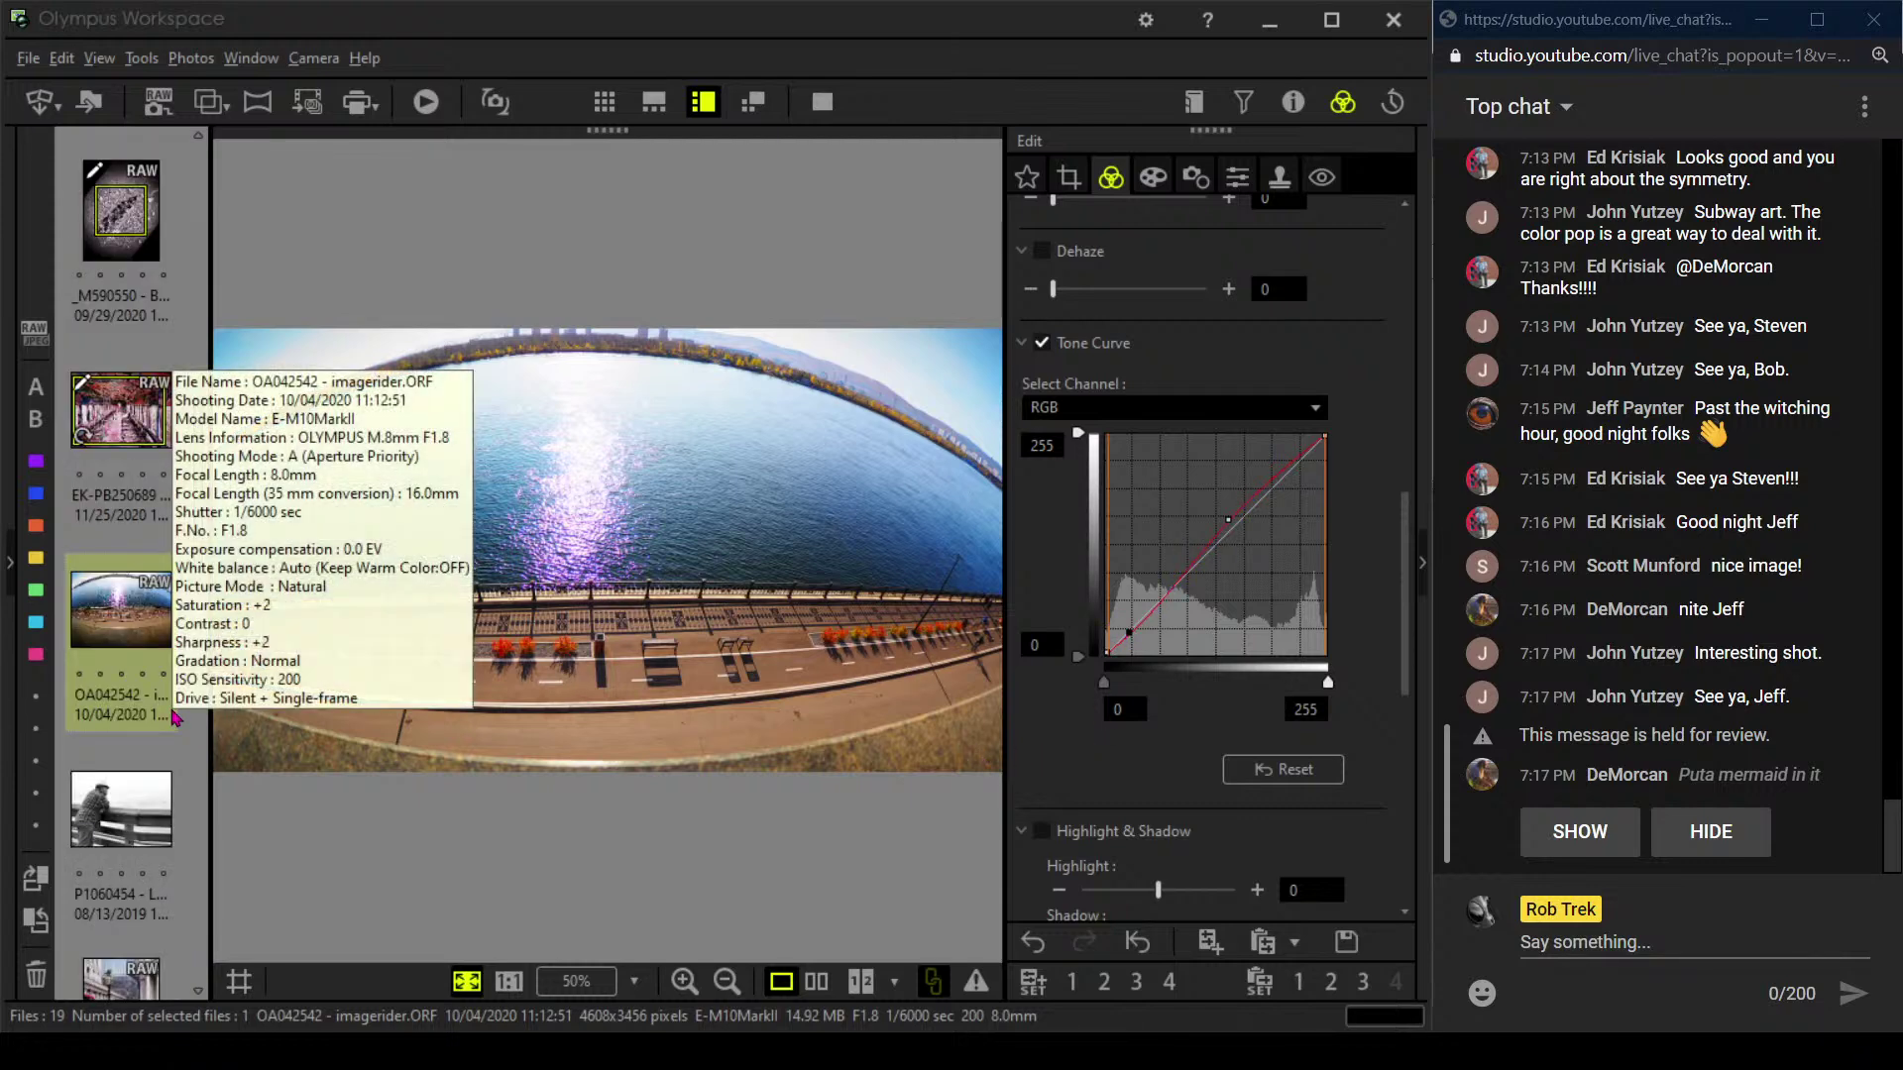
pyautogui.scroll(-3, 174, 715)
pyautogui.click(120, 541)
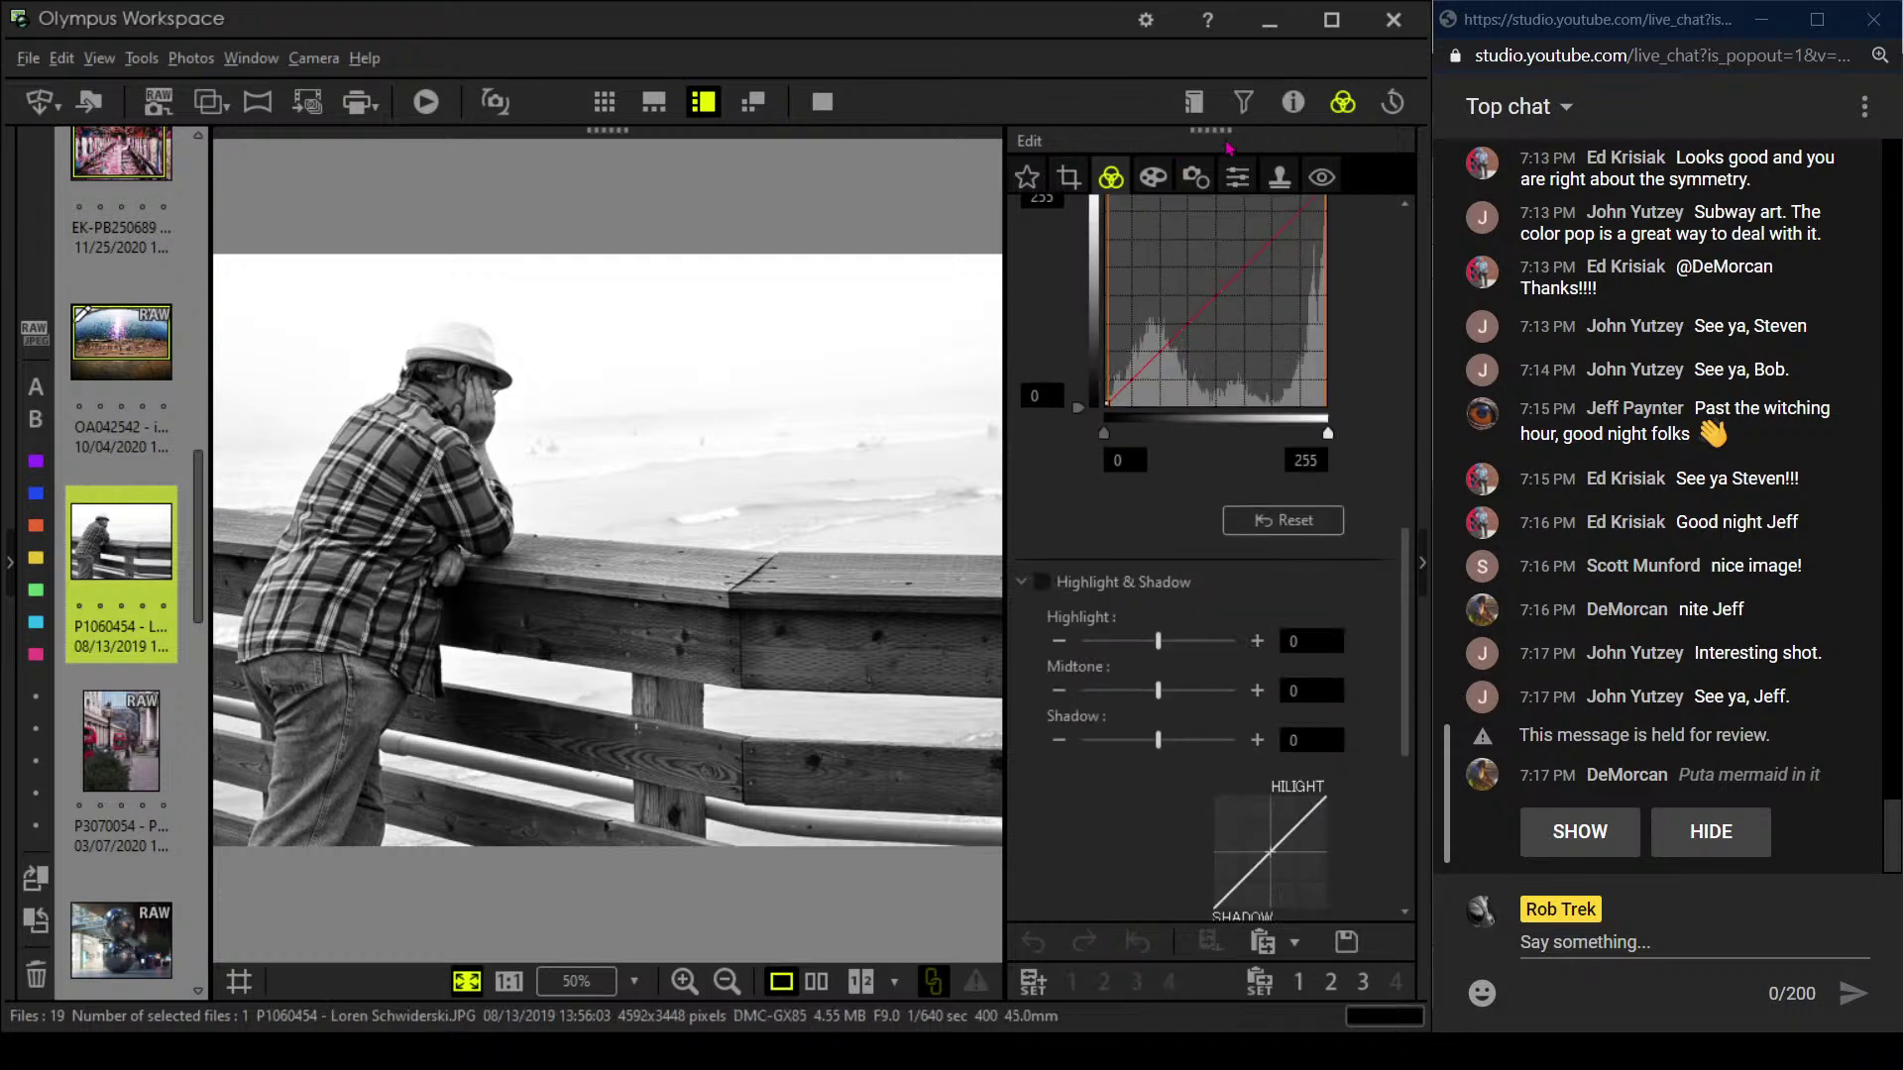
# - Check the pier photo's shooting properties and inspect the man's face at full size
pyautogui.click(1294, 102)
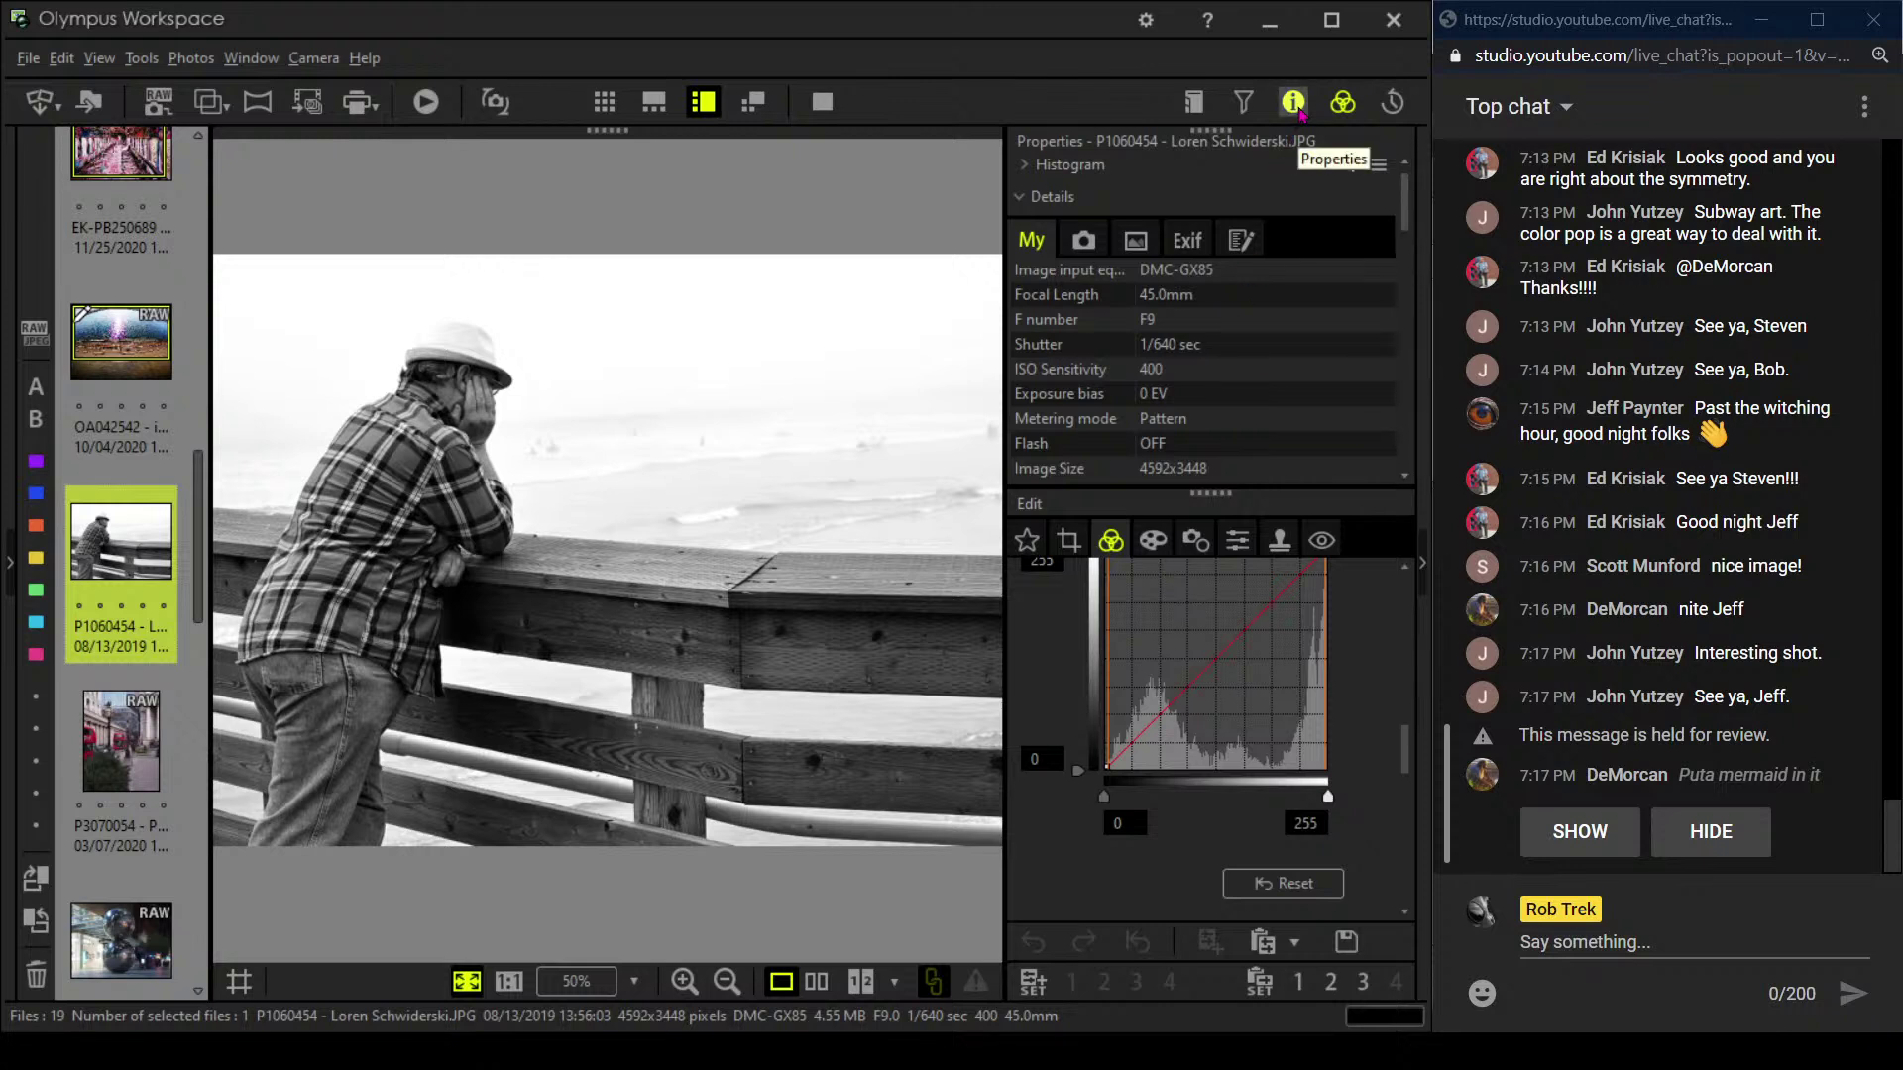
pyautogui.click(1300, 113)
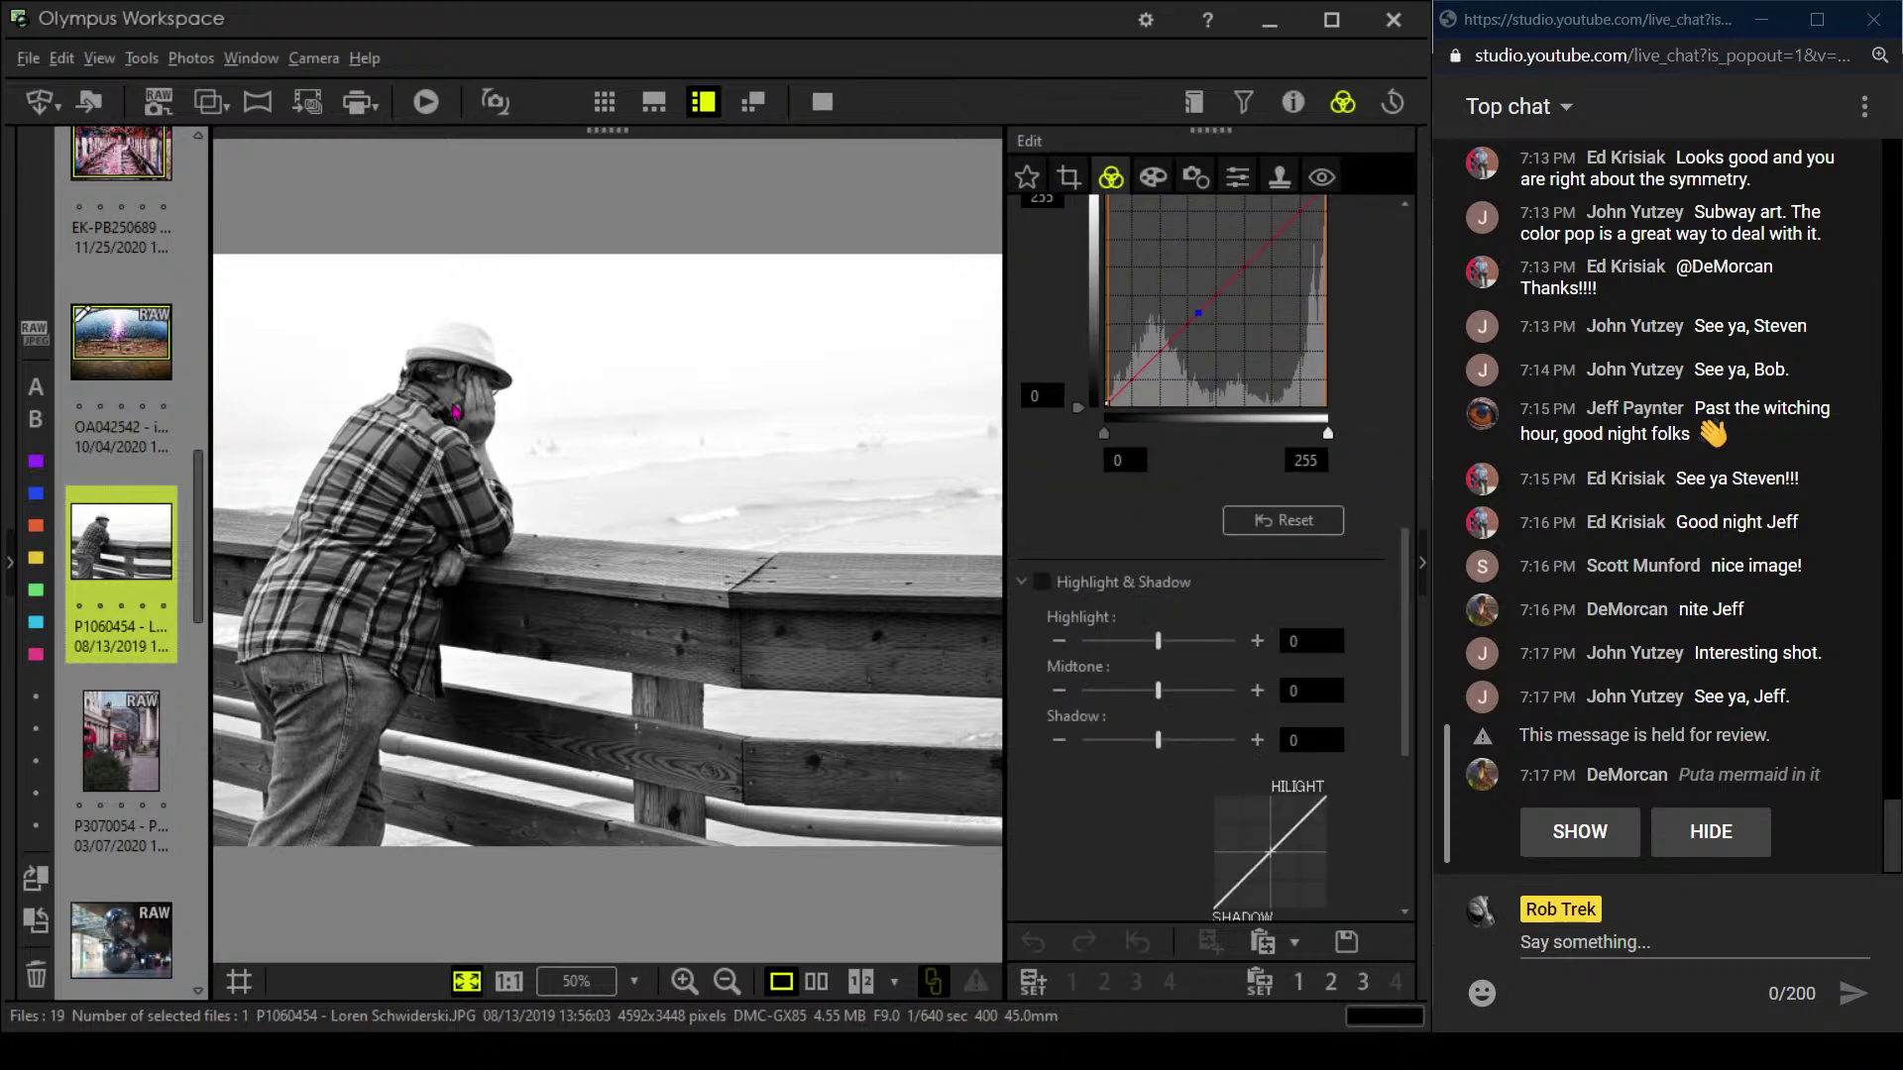
pyautogui.click(454, 410)
pyautogui.click(454, 410)
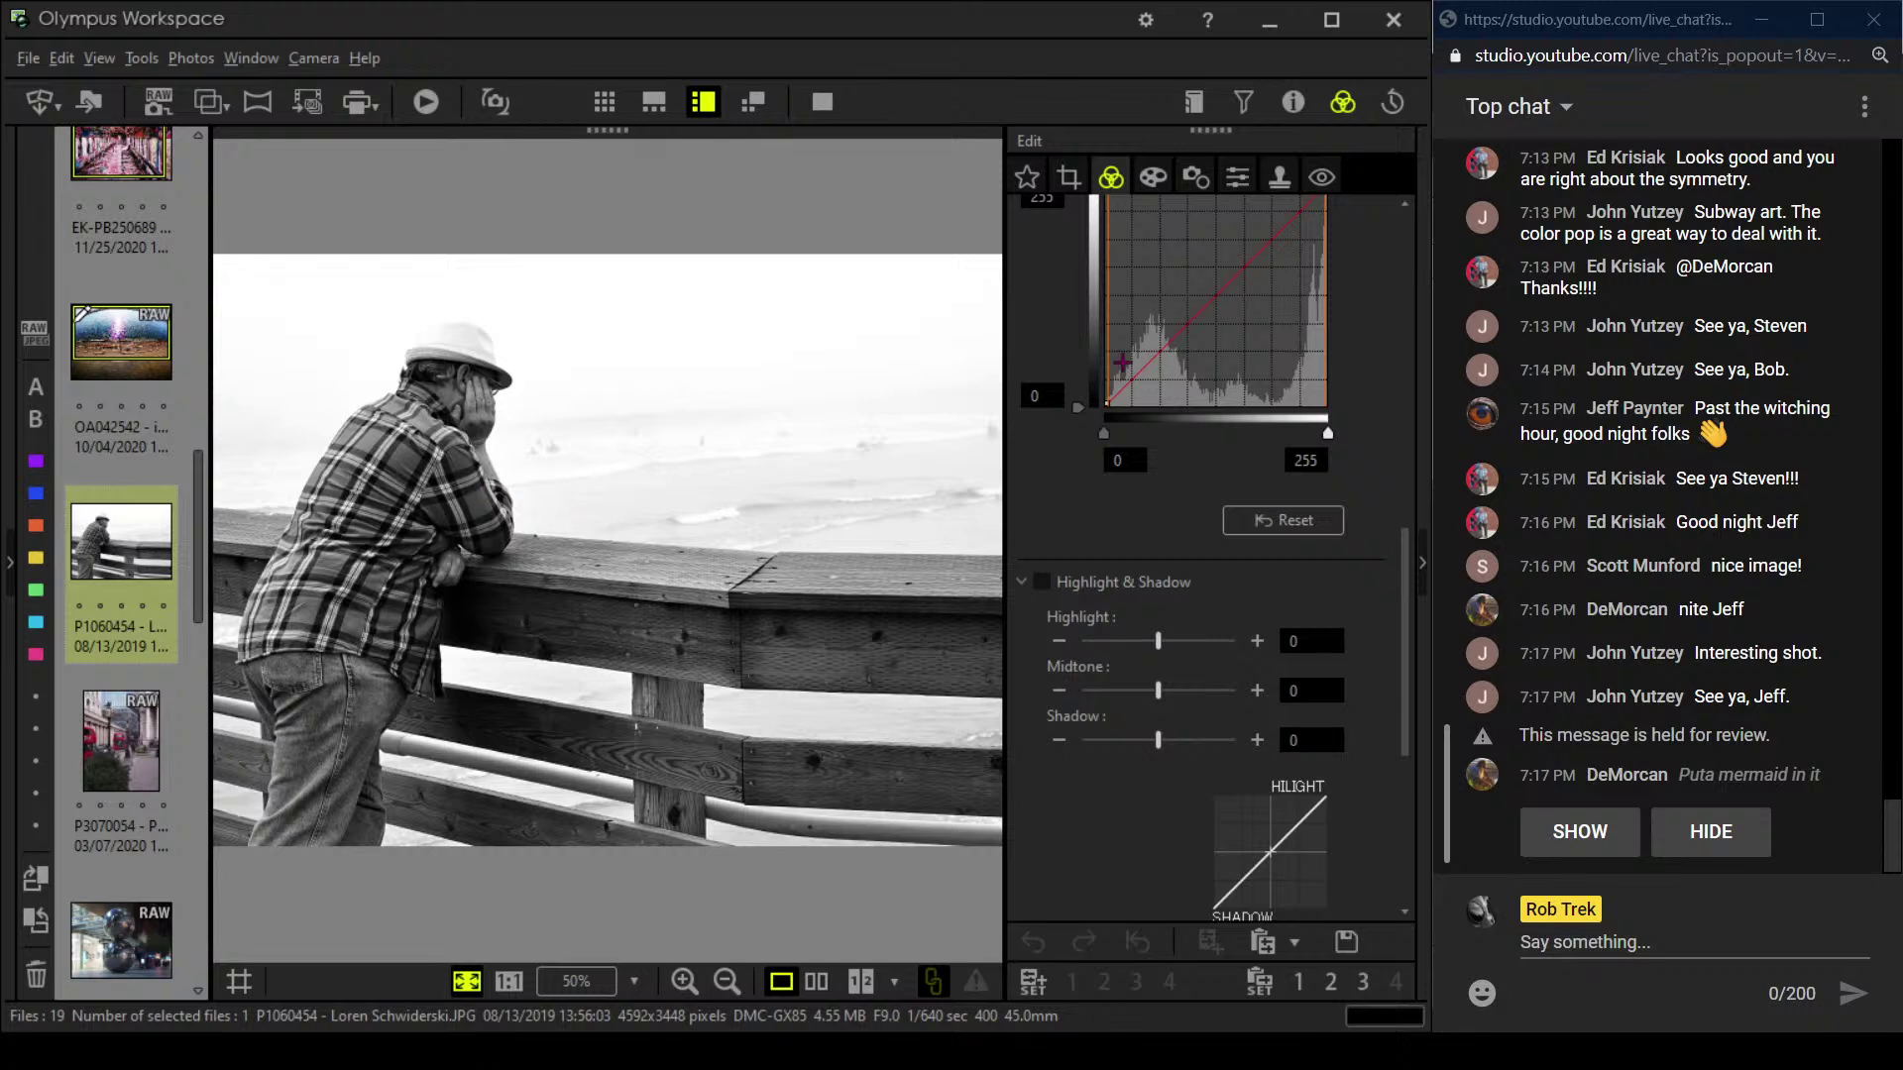
# - Apply Dehaze to the pier photo with a strength of 86
pyautogui.moveTo(1404, 613); pyautogui.dragTo(1404, 277)
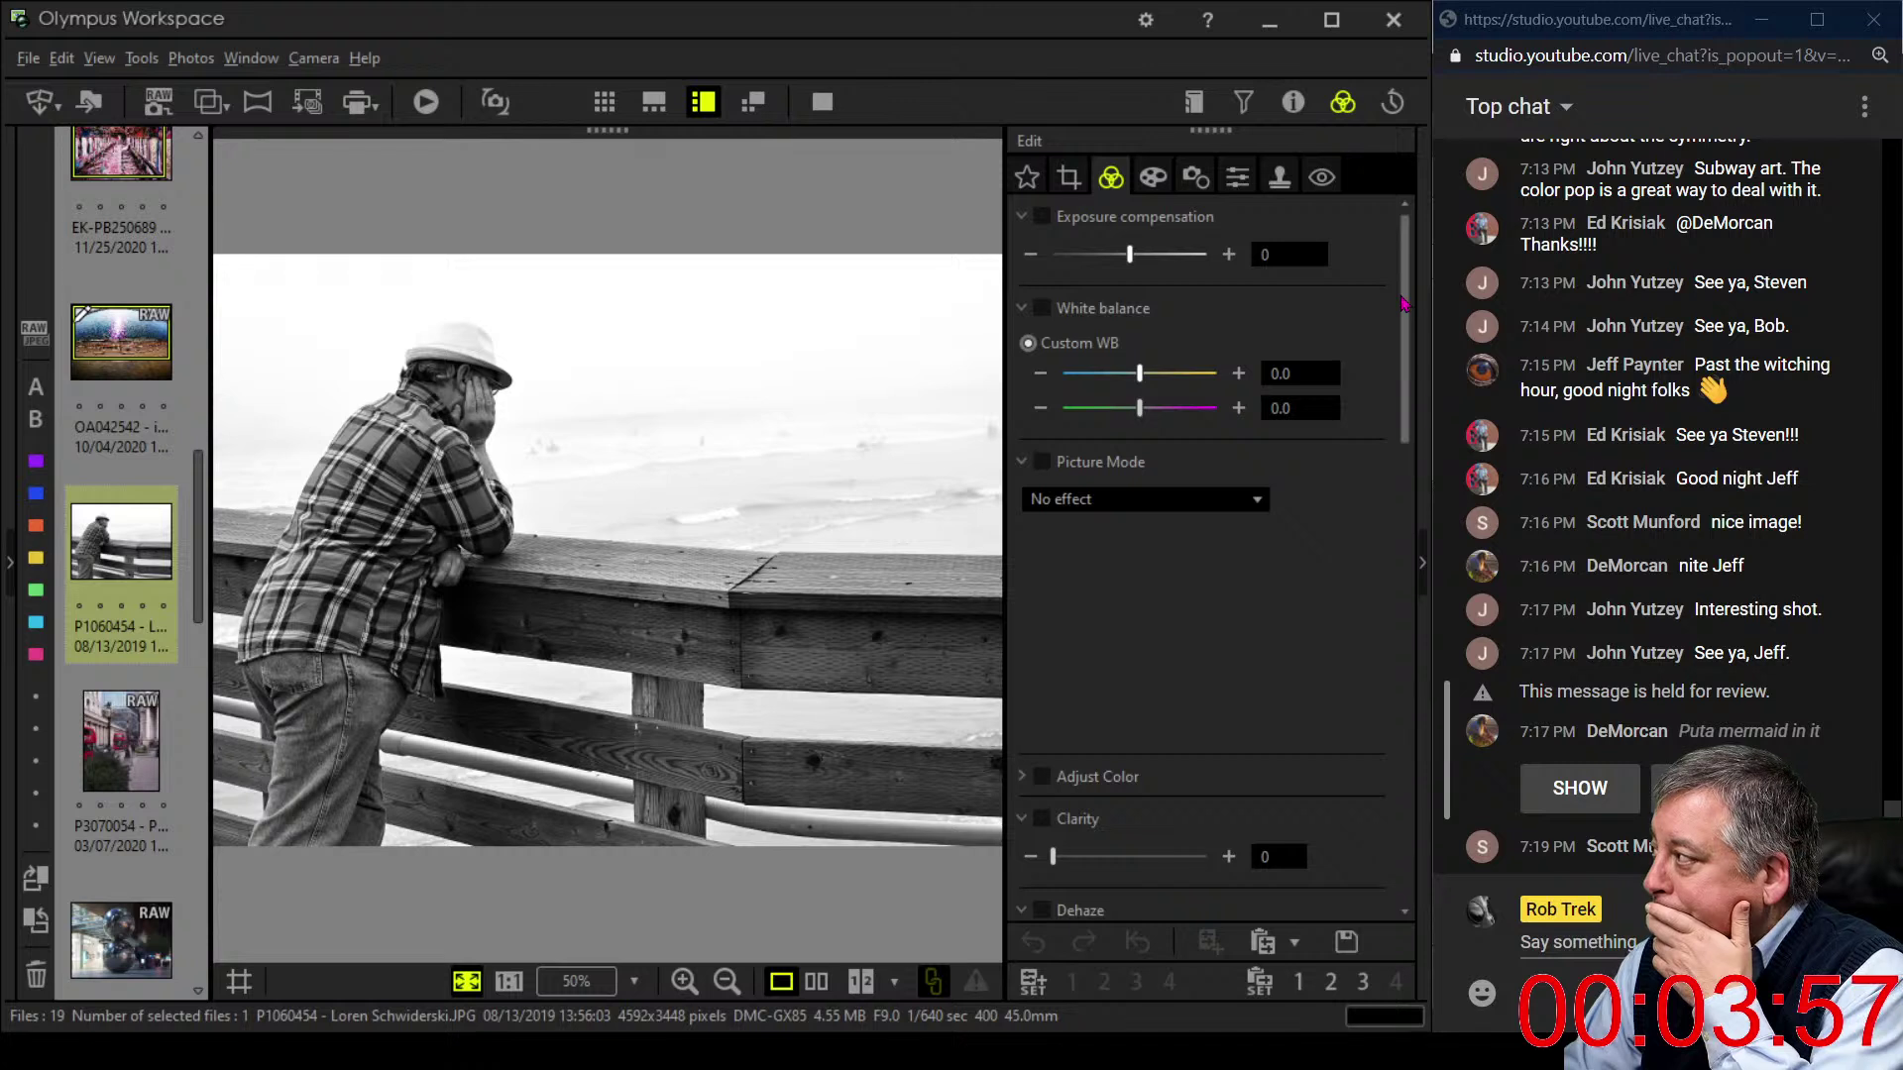
pyautogui.moveTo(1403, 305); pyautogui.dragTo(1415, 447)
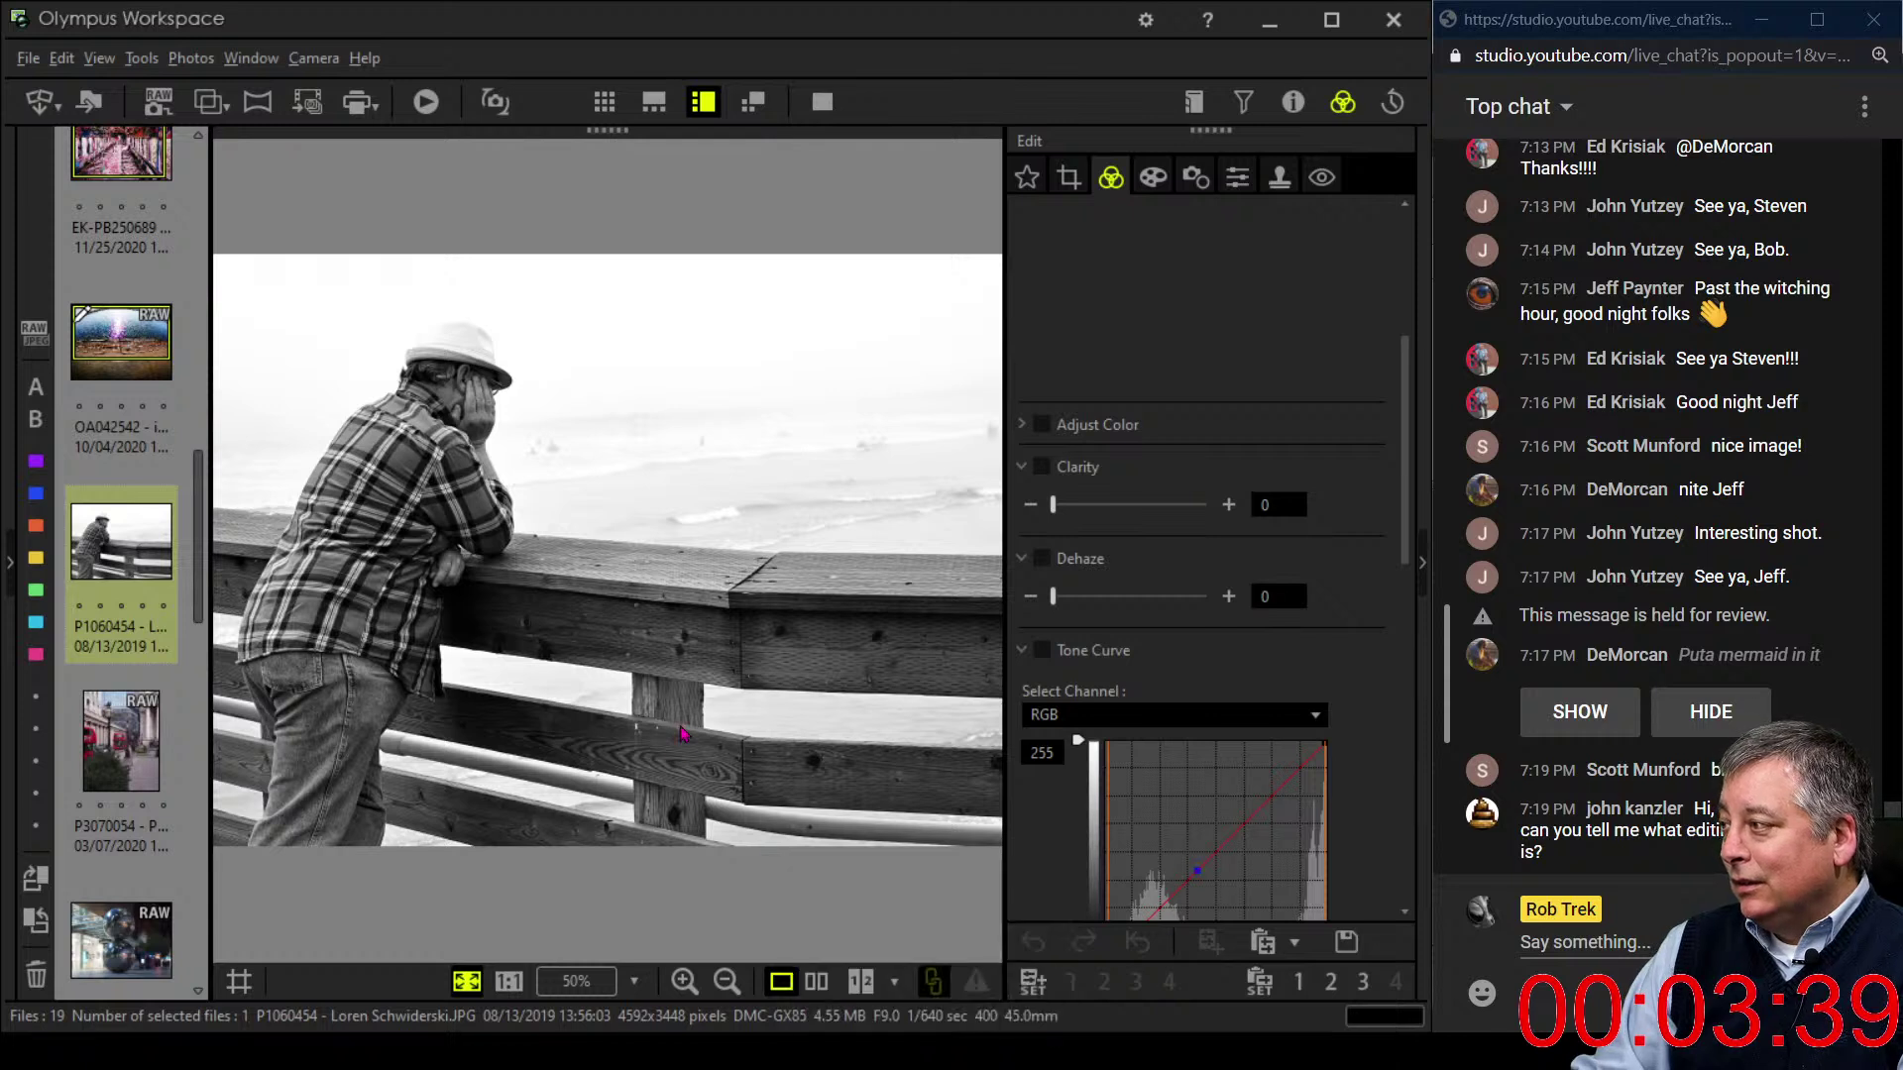
pyautogui.moveTo(1057, 599); pyautogui.dragTo(1131, 600)
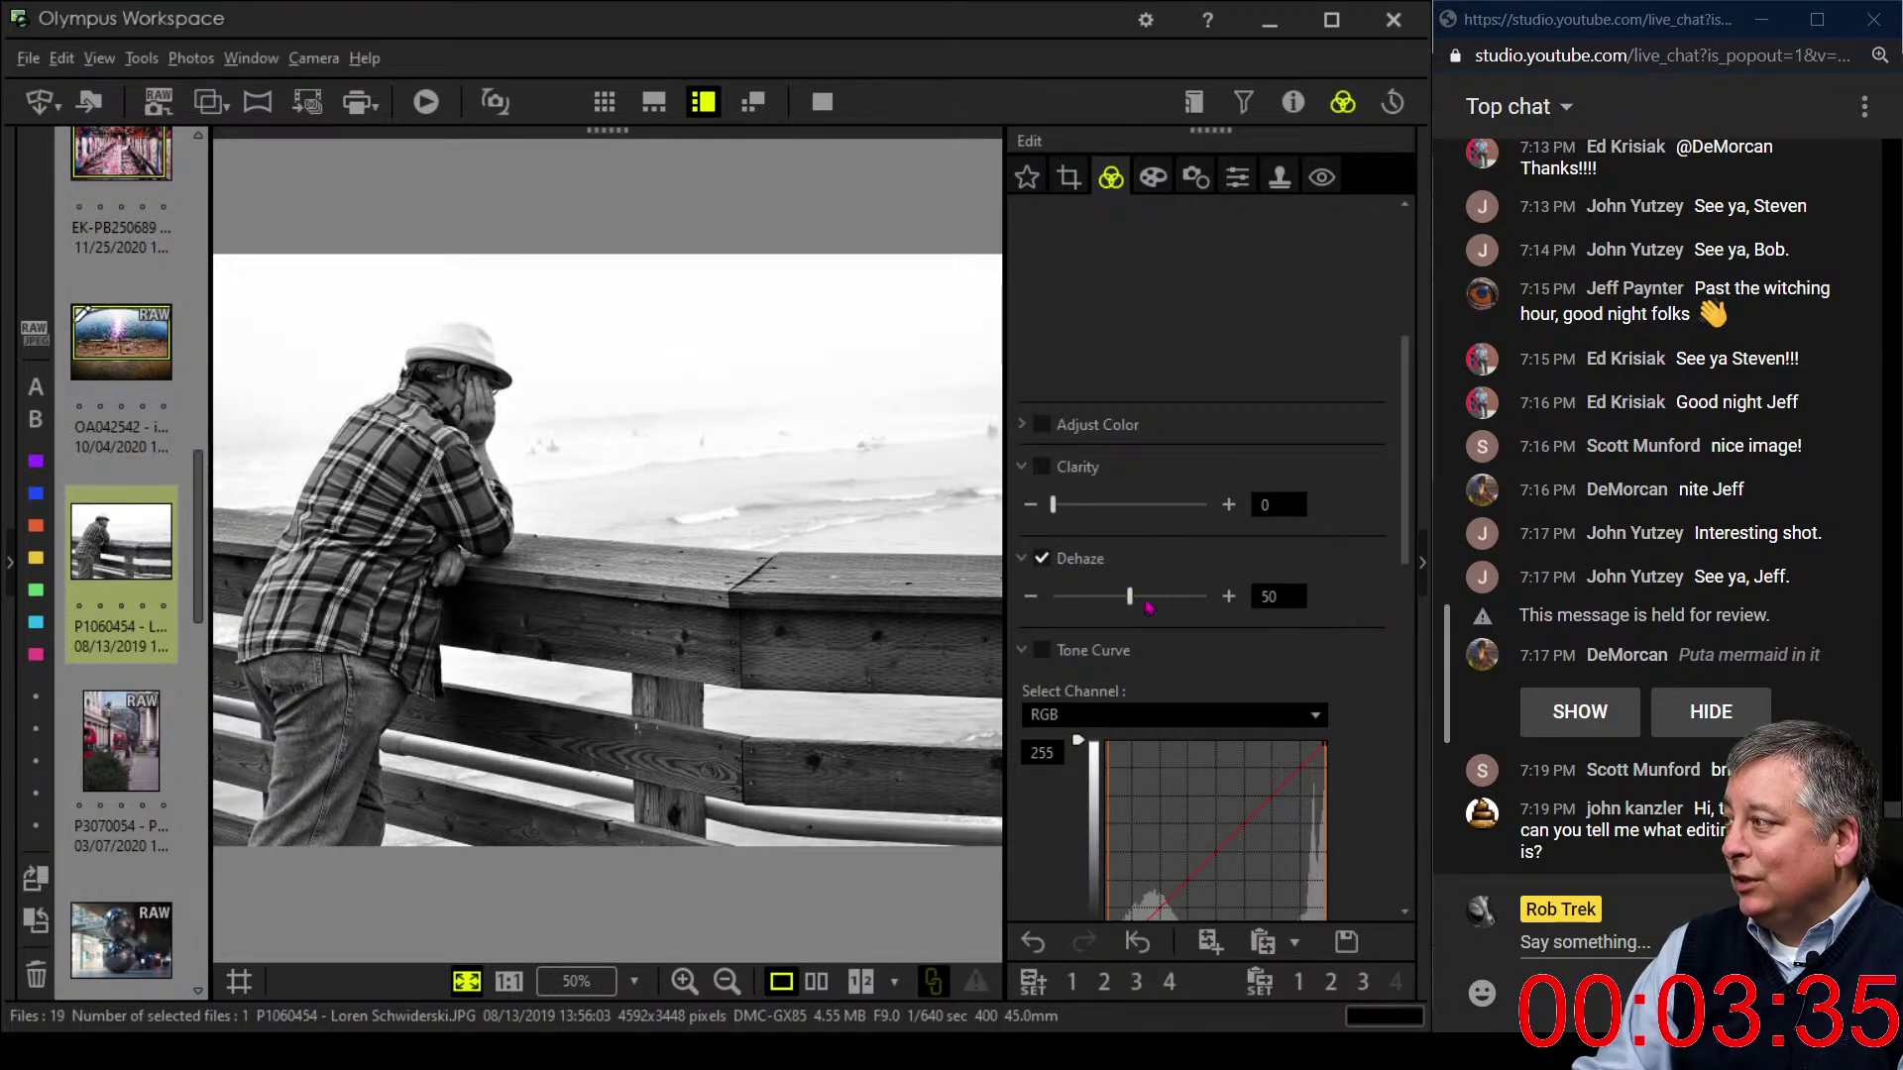
pyautogui.moveTo(1130, 597); pyautogui.dragTo(1187, 600)
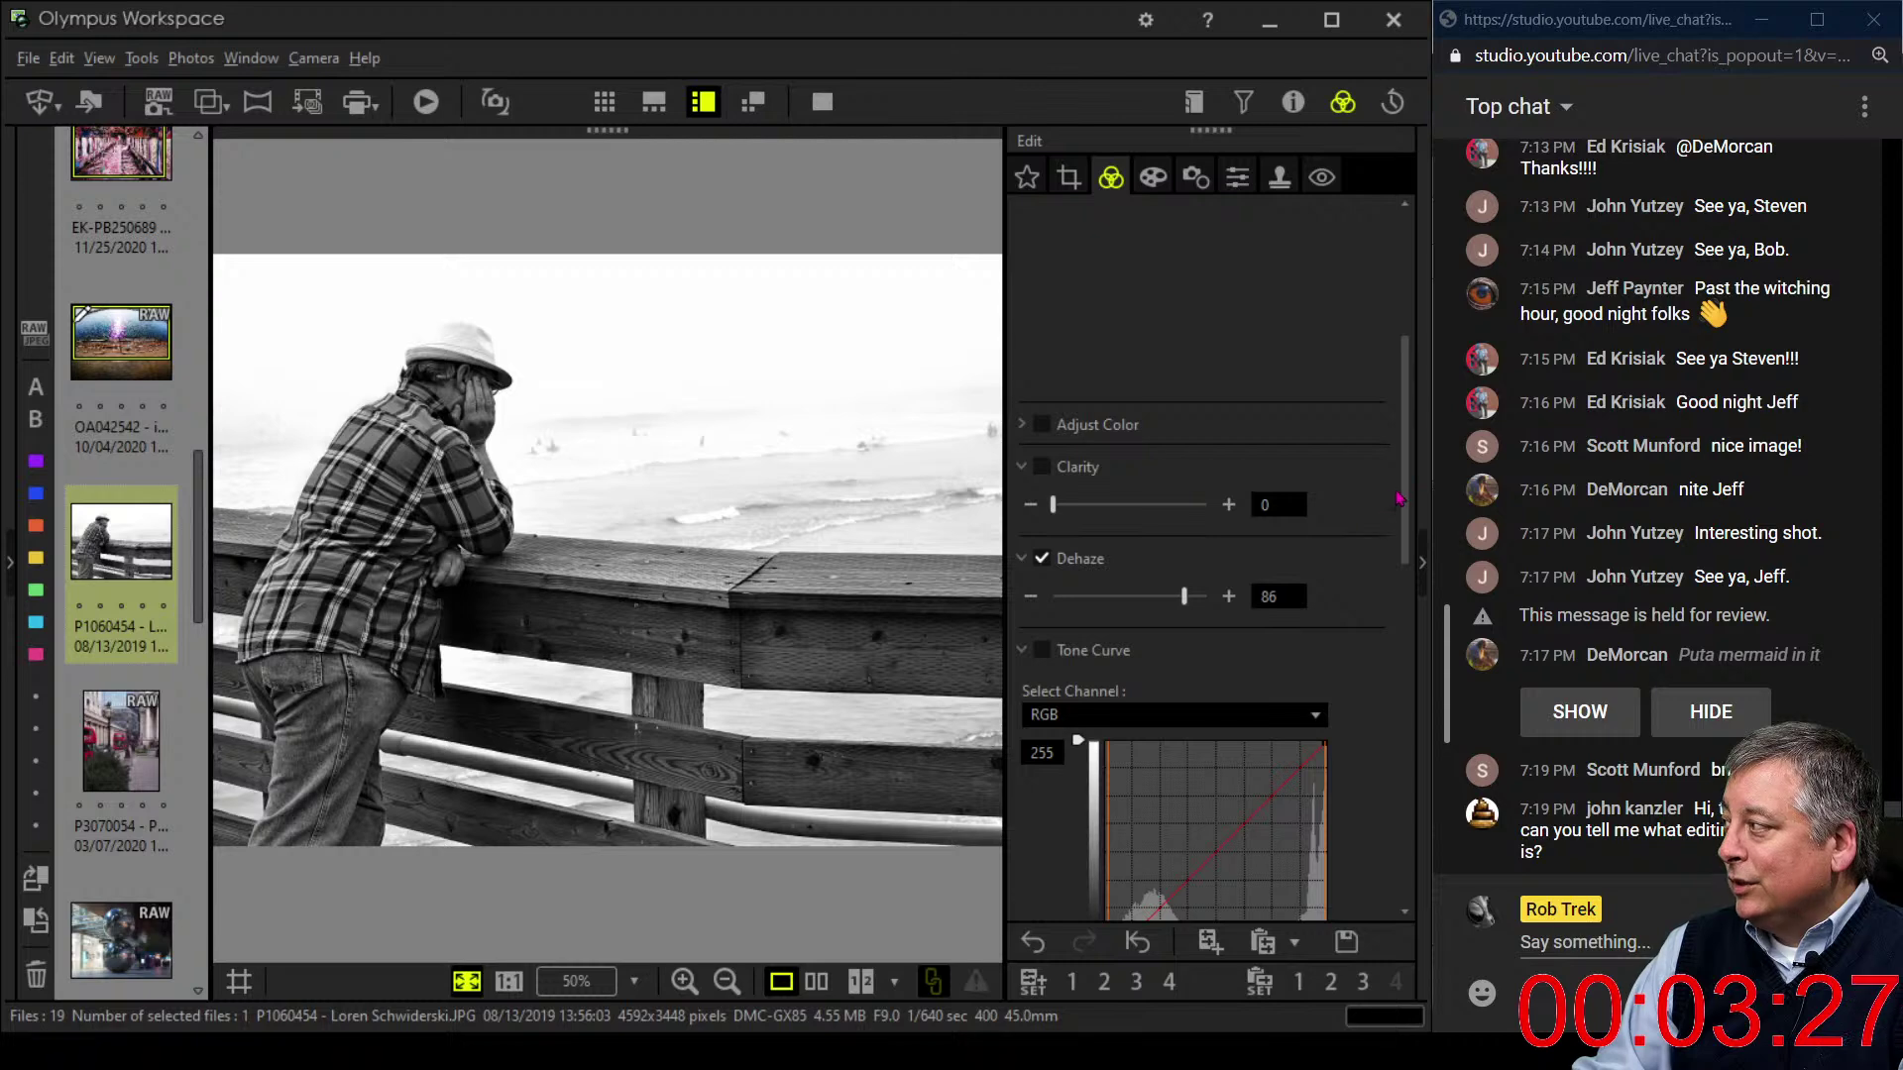
# - Shape the pier photo's RGB tone curve by lifting the shadows and lowering the highlights, and set Dehaze to 100
pyautogui.moveTo(1302, 772)
pyautogui.mouseDown()
pyautogui.moveTo(1298, 804)
pyautogui.moveTo(1292, 782)
pyautogui.mouseUp()
pyautogui.scroll(-1, 1231, 846)
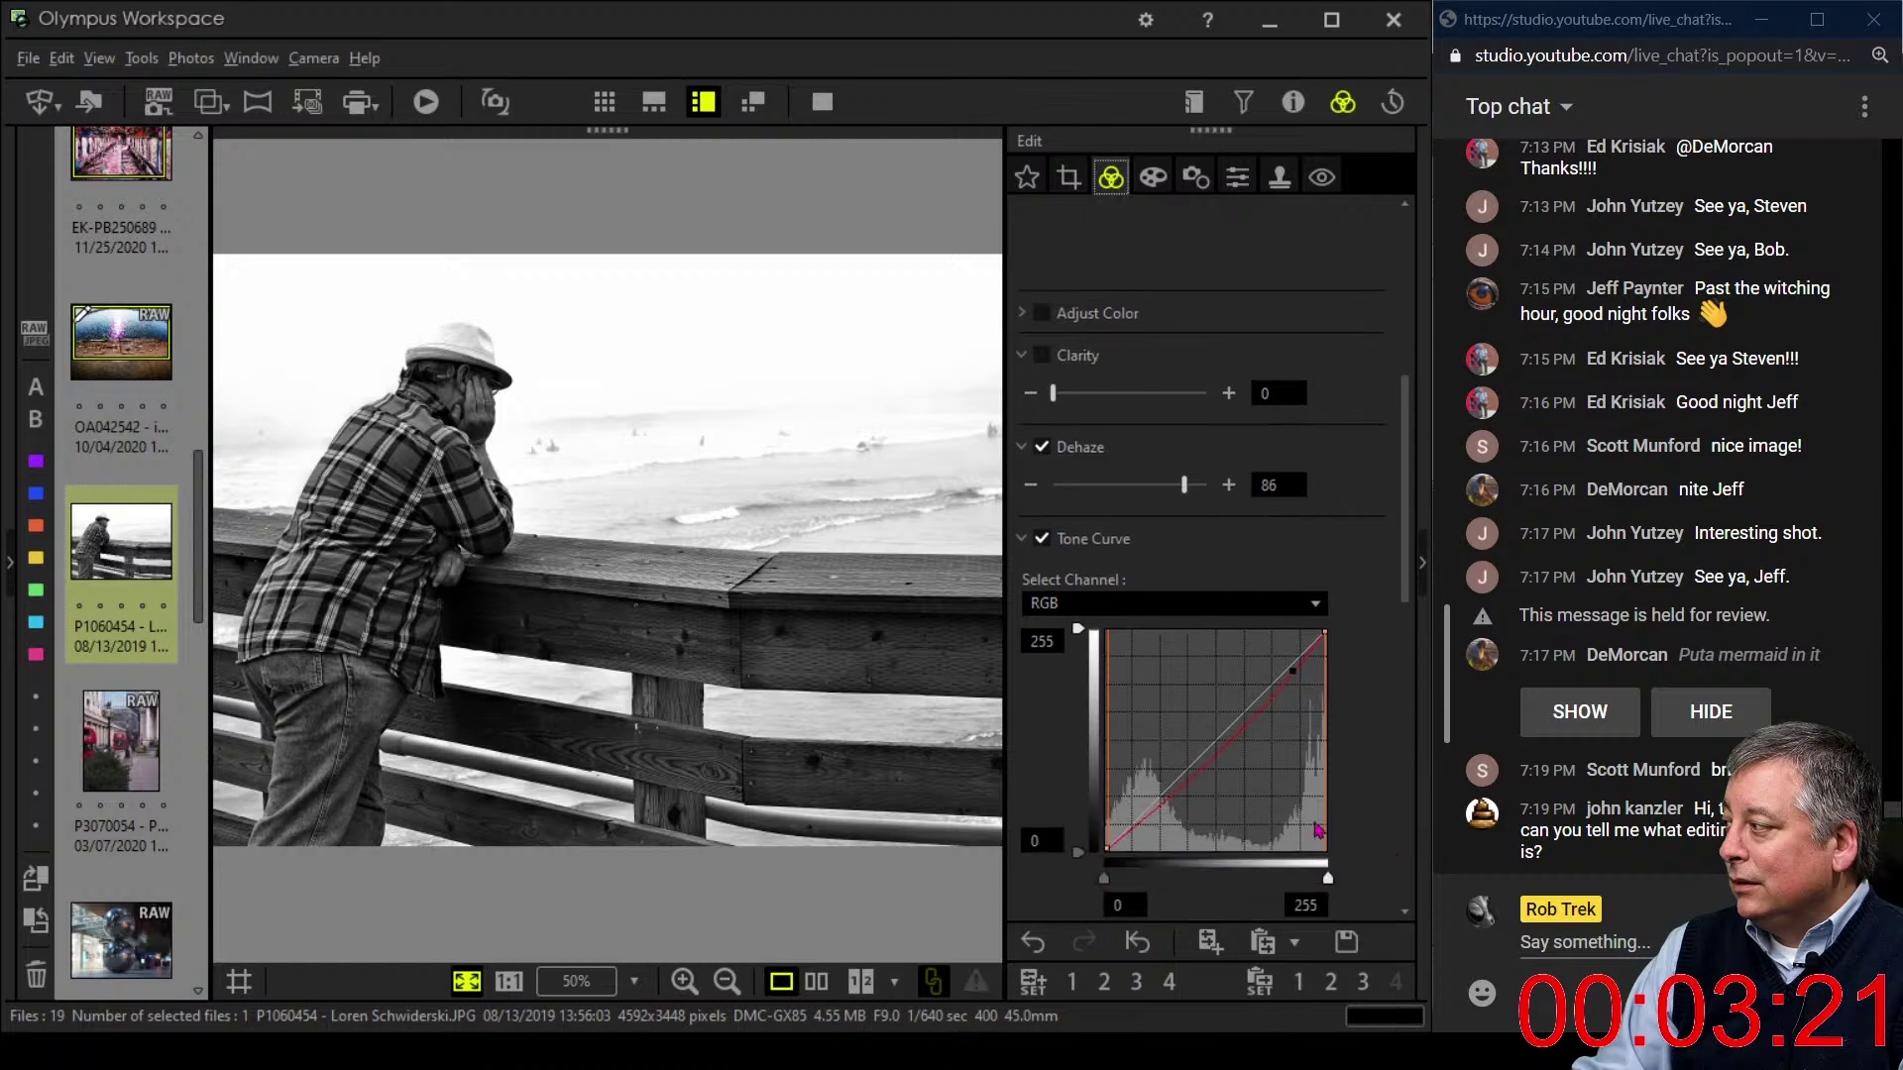
pyautogui.moveTo(1151, 811); pyautogui.dragTo(1147, 799)
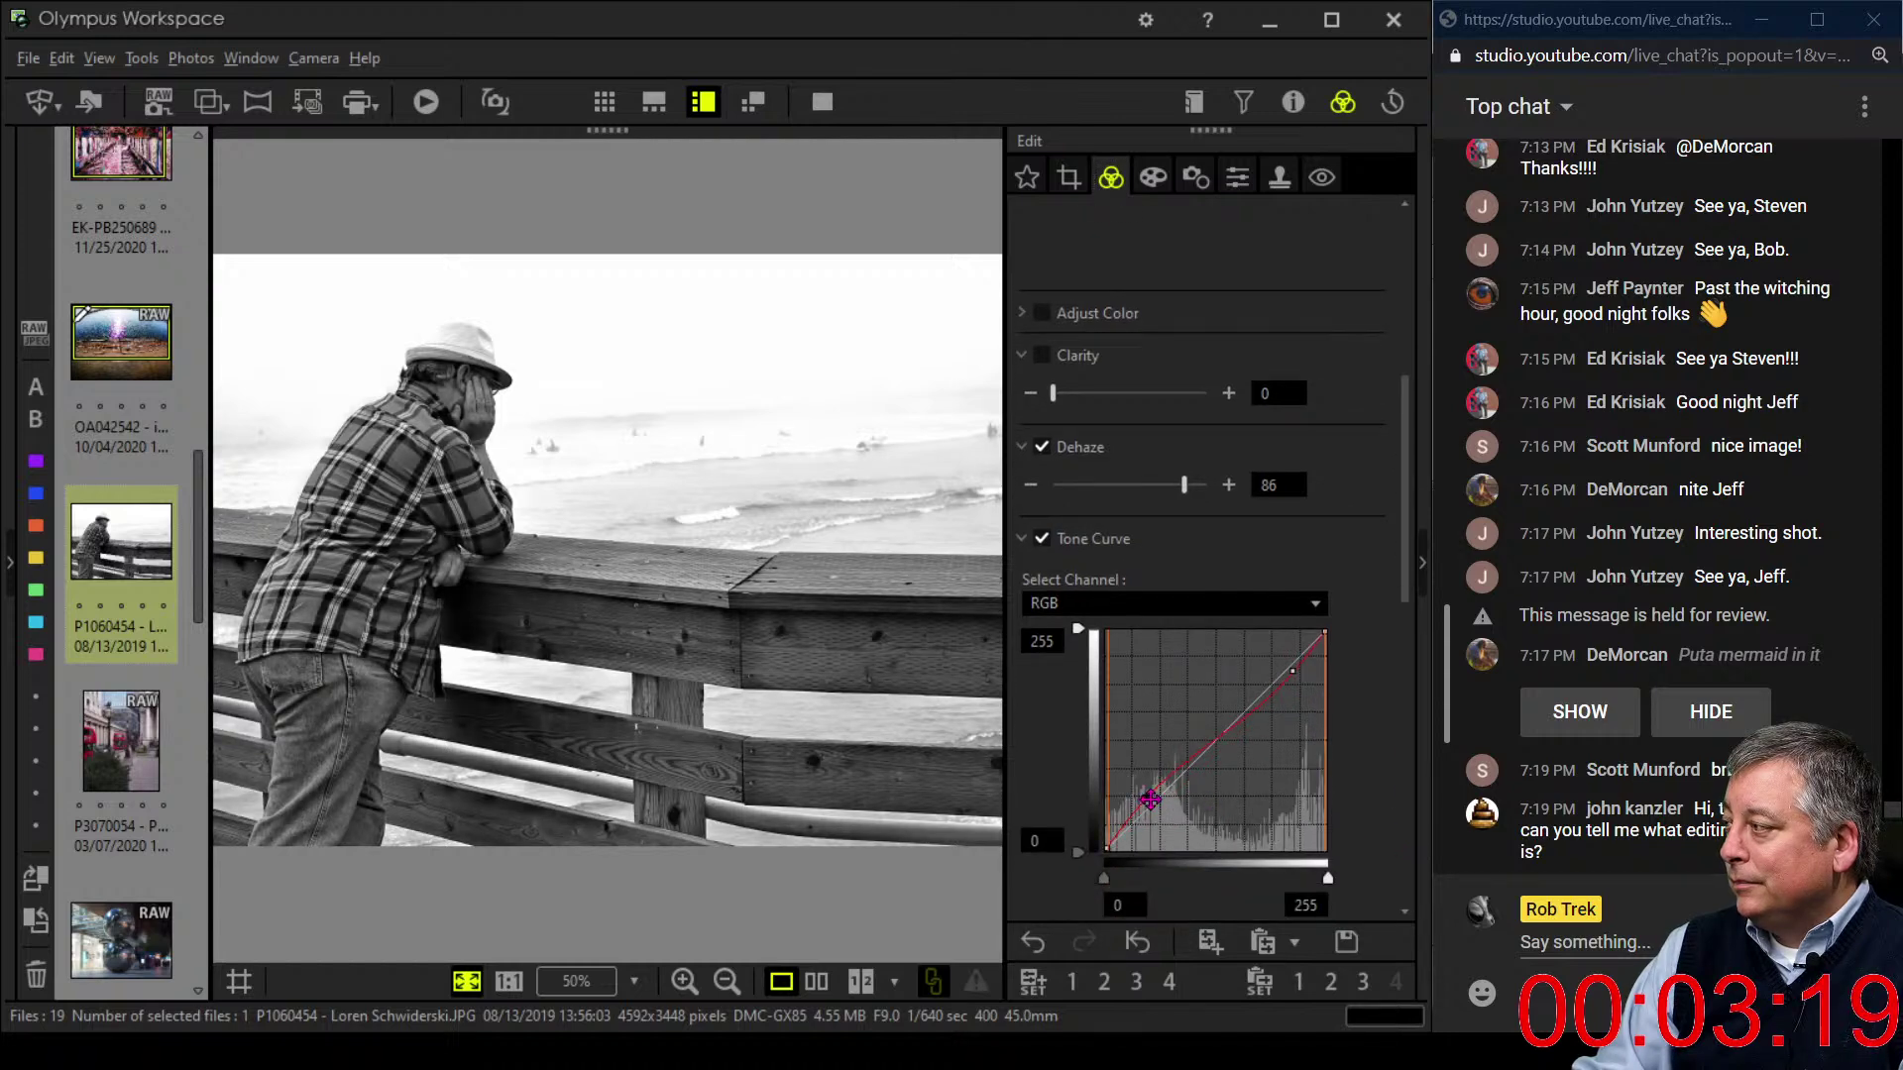
pyautogui.moveTo(1292, 671); pyautogui.dragTo(1302, 679)
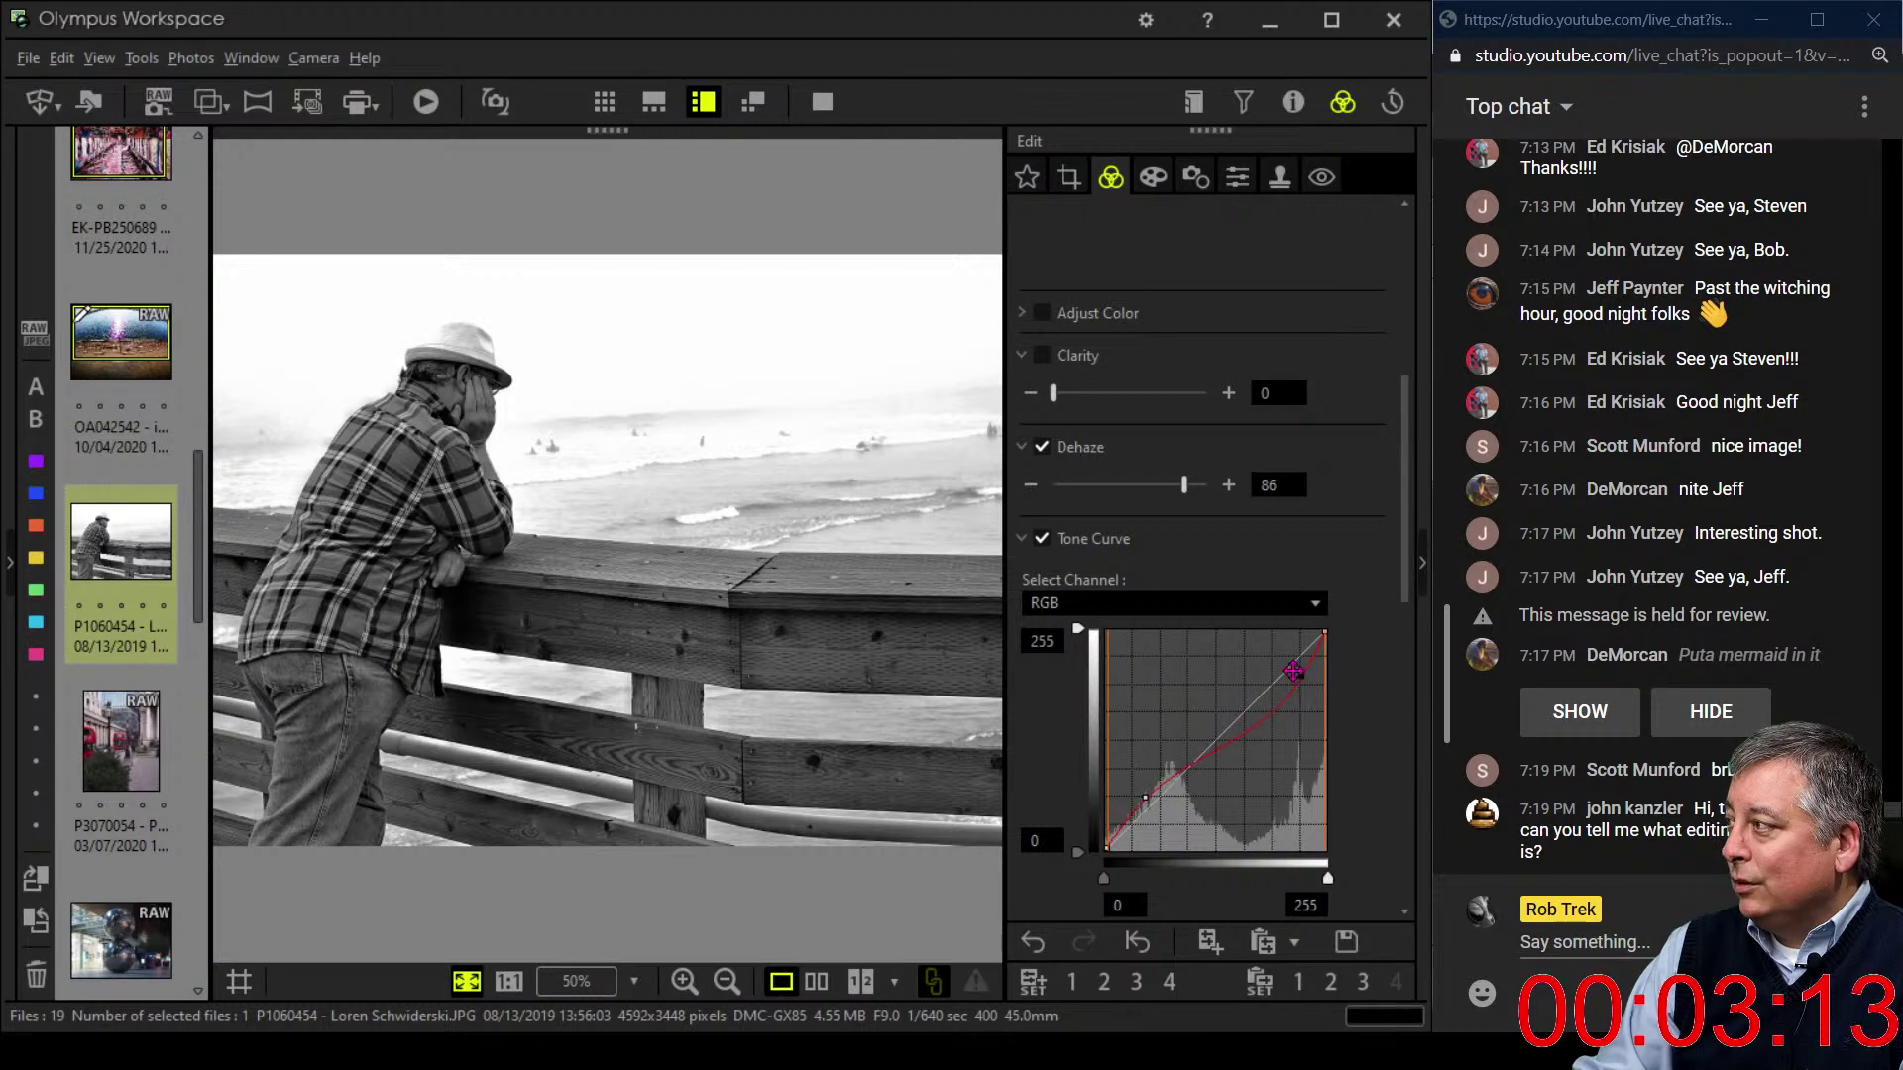
pyautogui.click(1211, 487)
pyautogui.click(1213, 487)
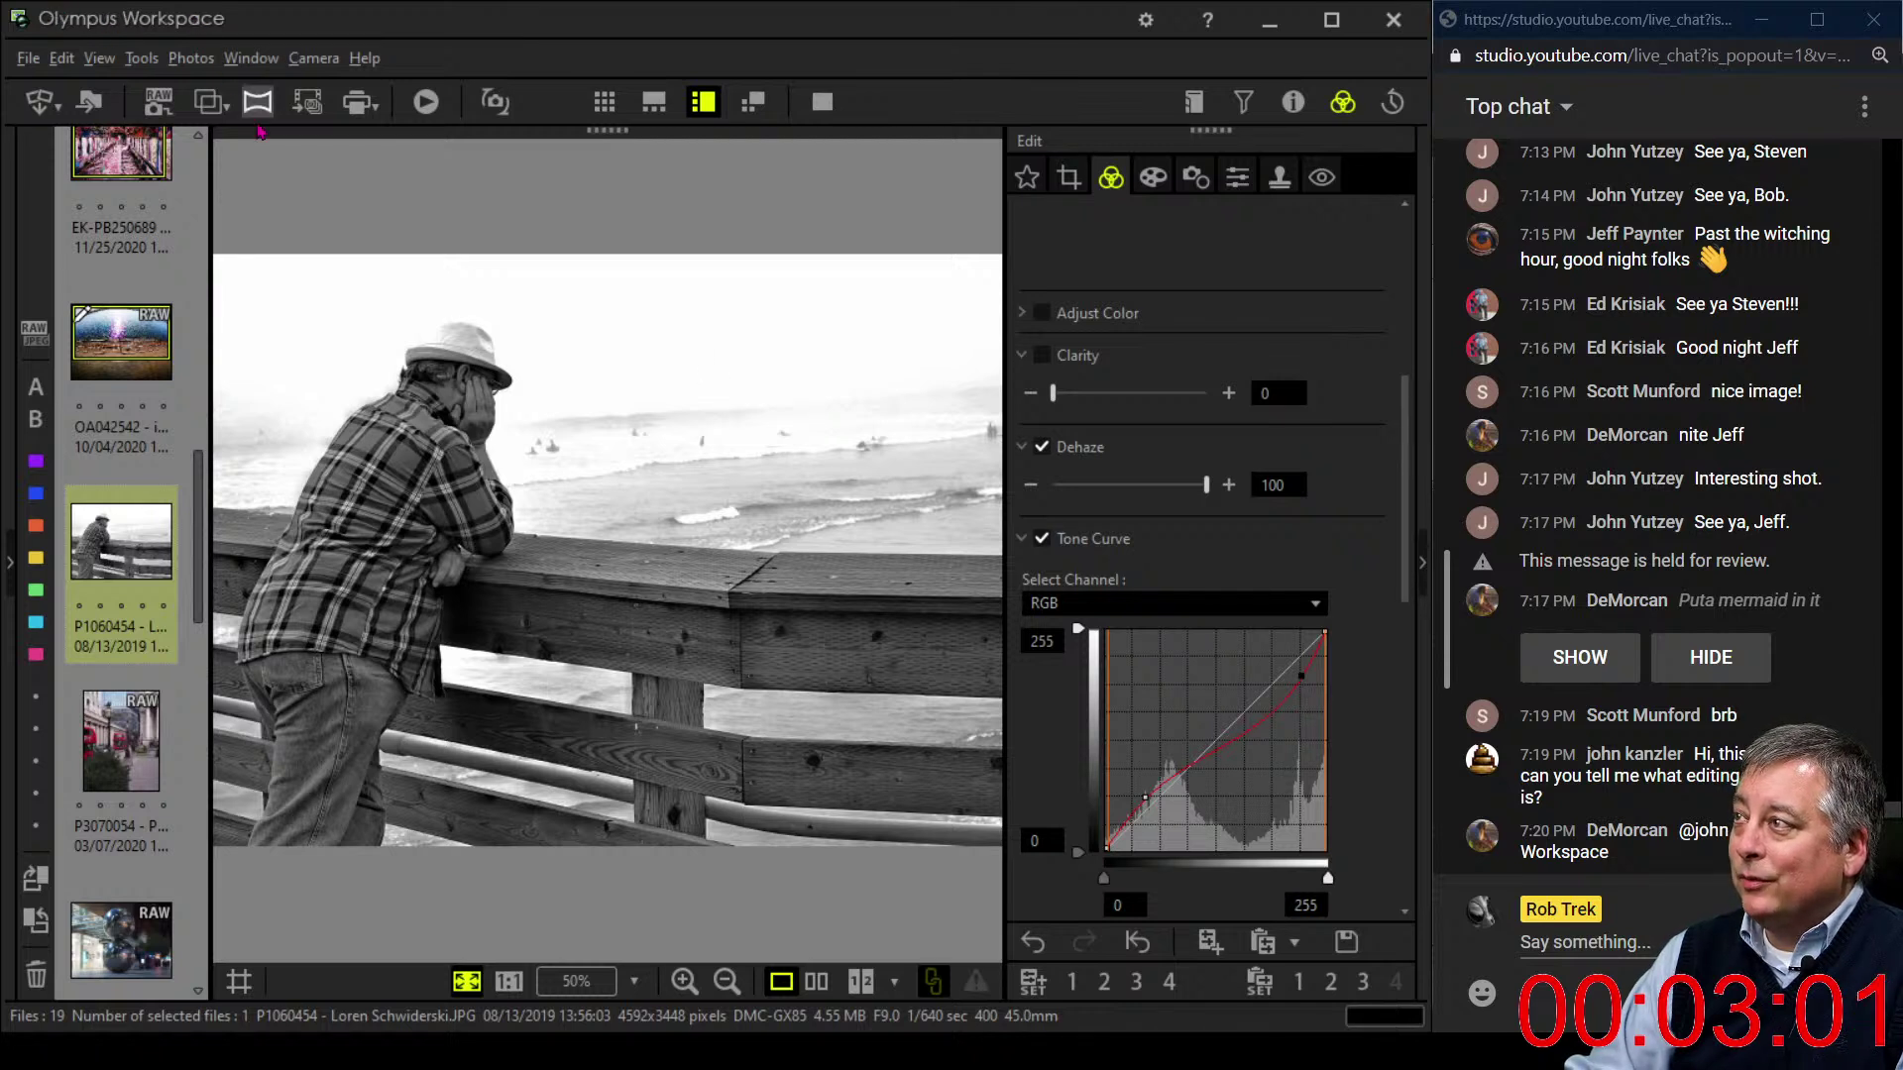
# - Review the edited pier photo in full screen, alone and side by side with the original
pyautogui.scroll(-2, 1403, 607)
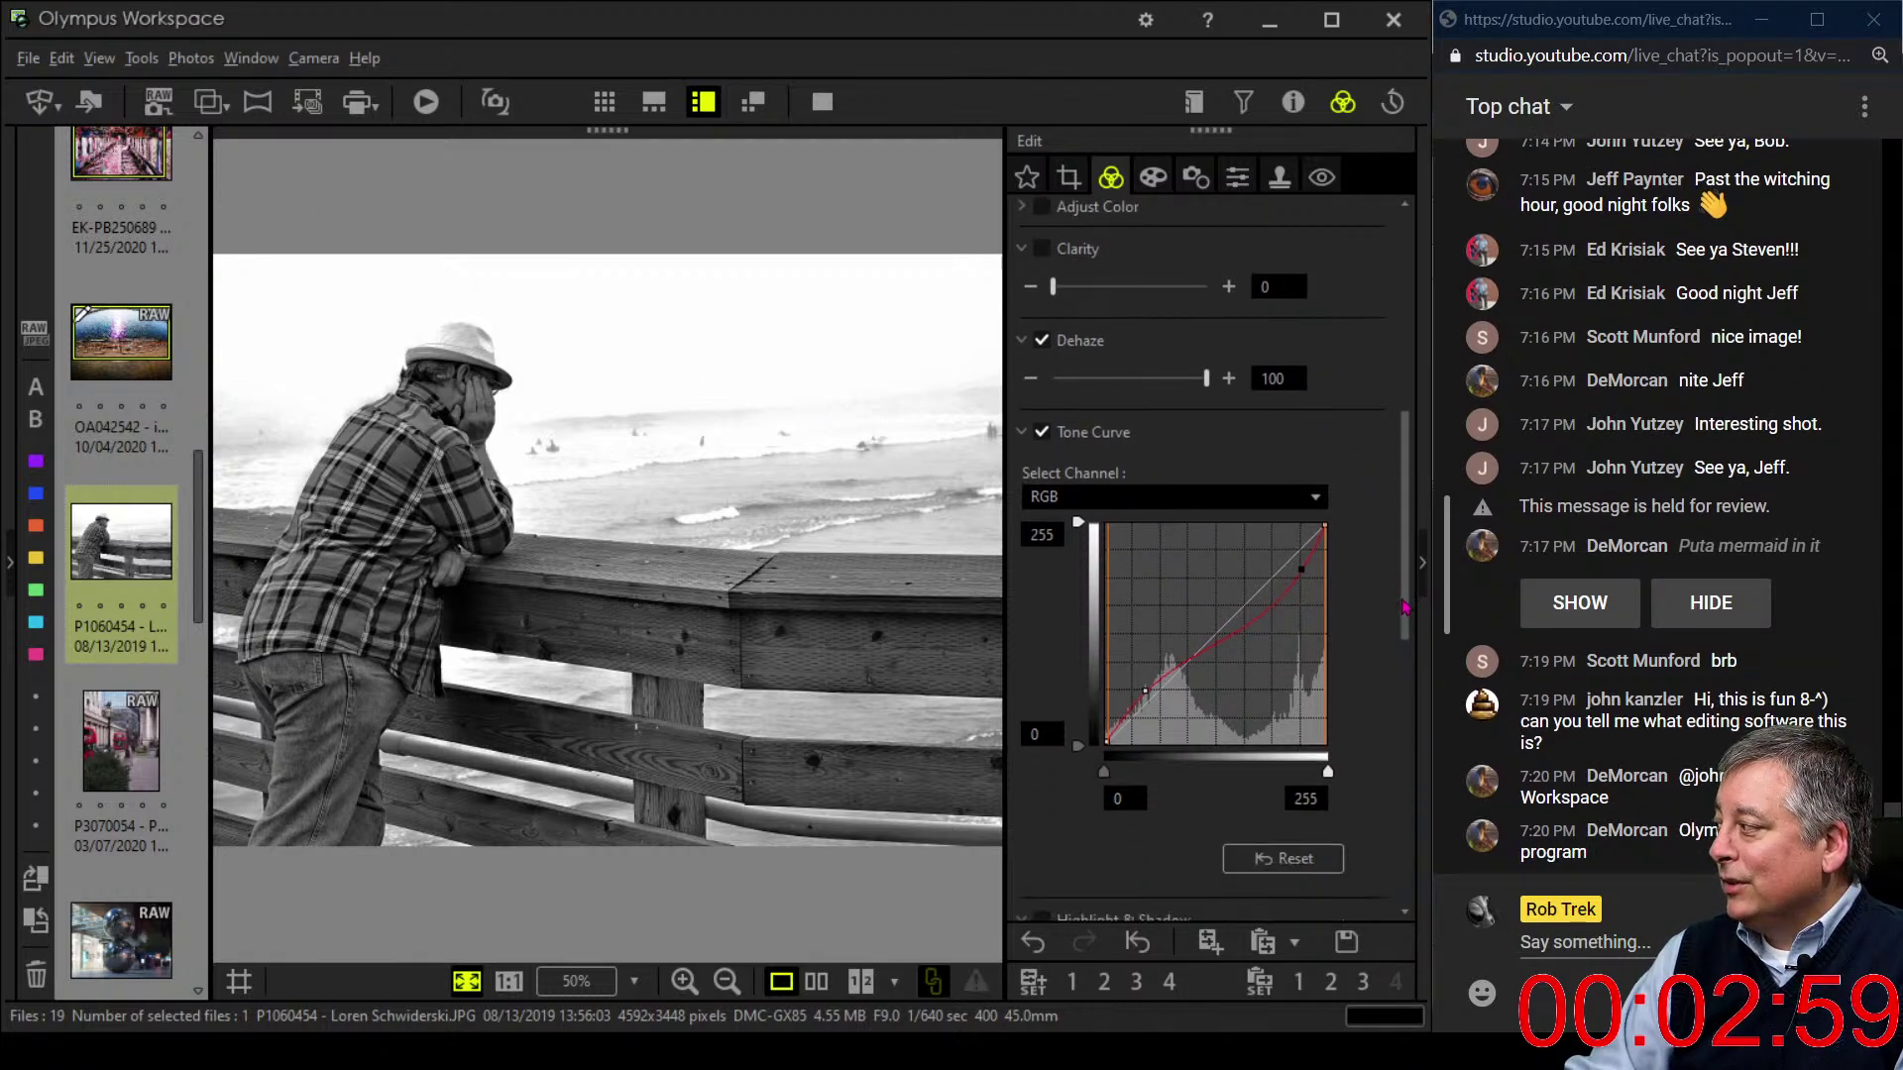
pyautogui.moveTo(1403, 607); pyautogui.dragTo(1400, 670)
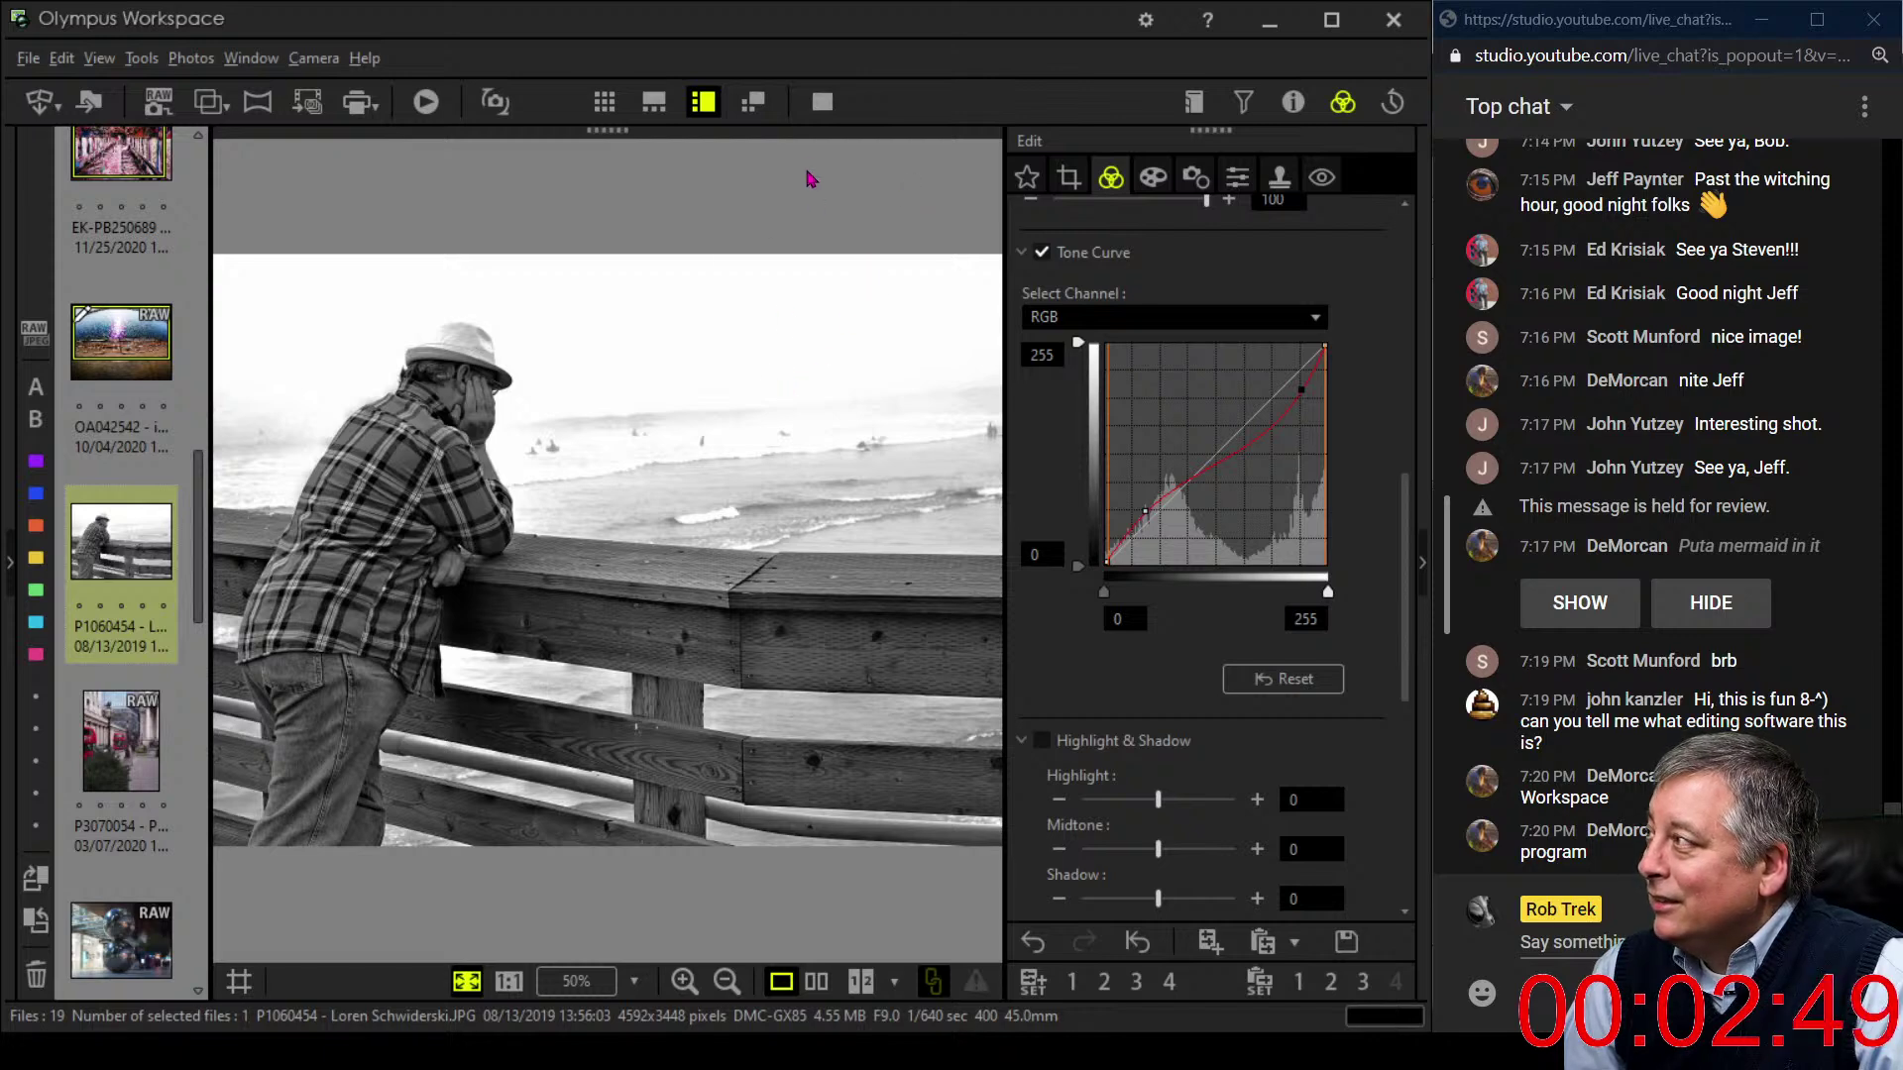
pyautogui.click(822, 101)
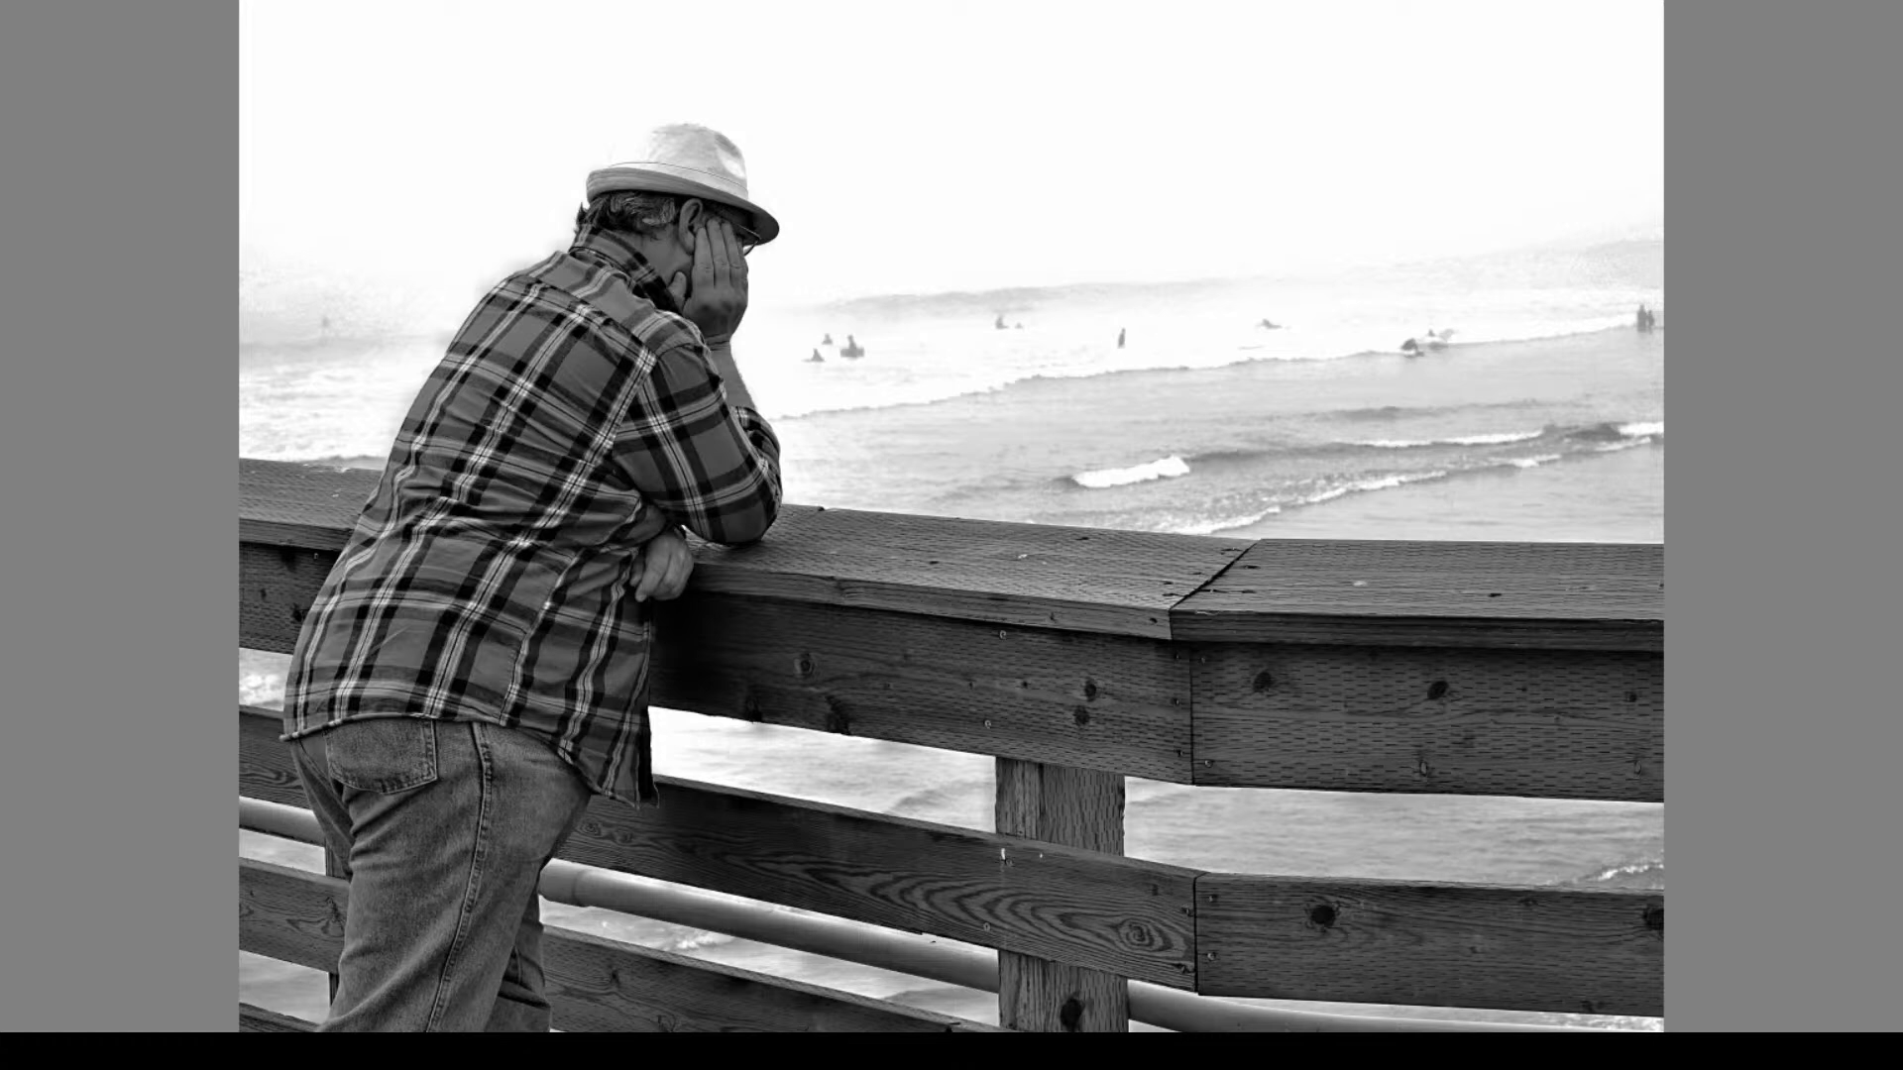
pyautogui.press('Escape')
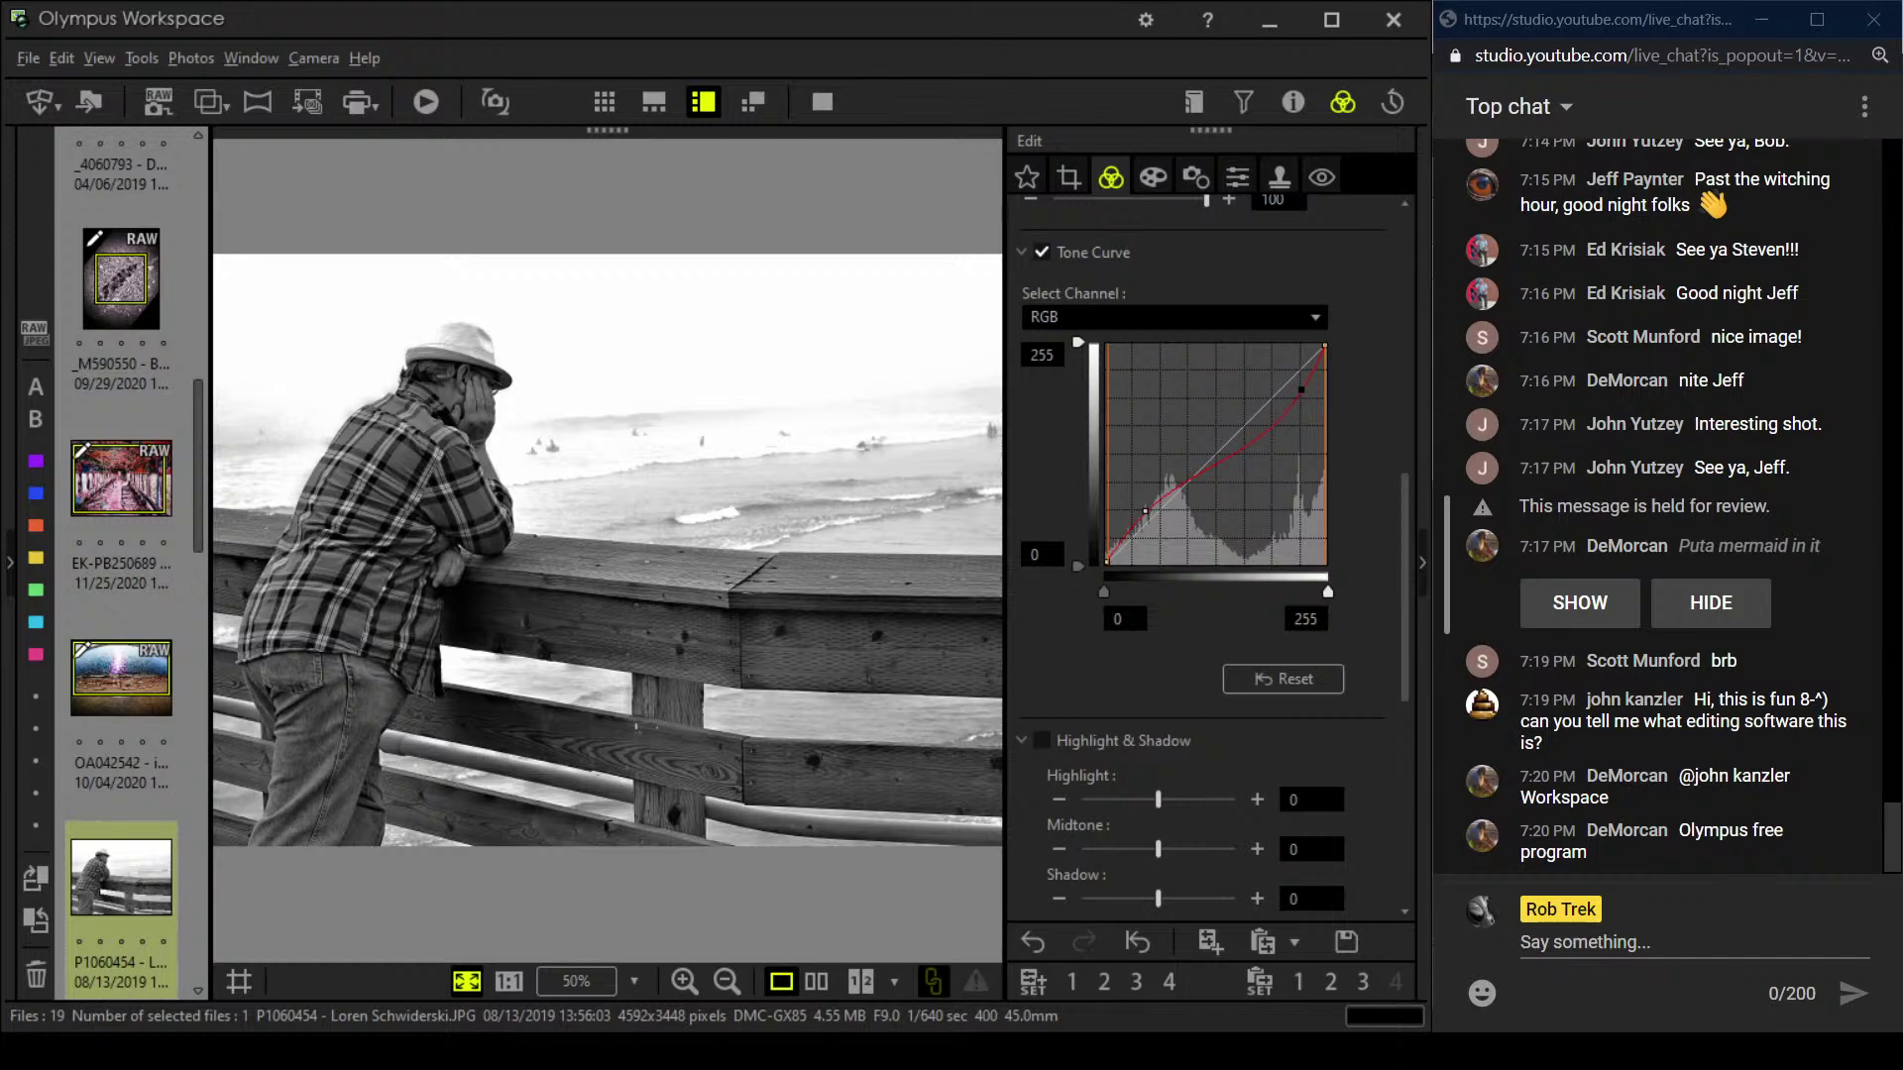
pyautogui.click(815, 981)
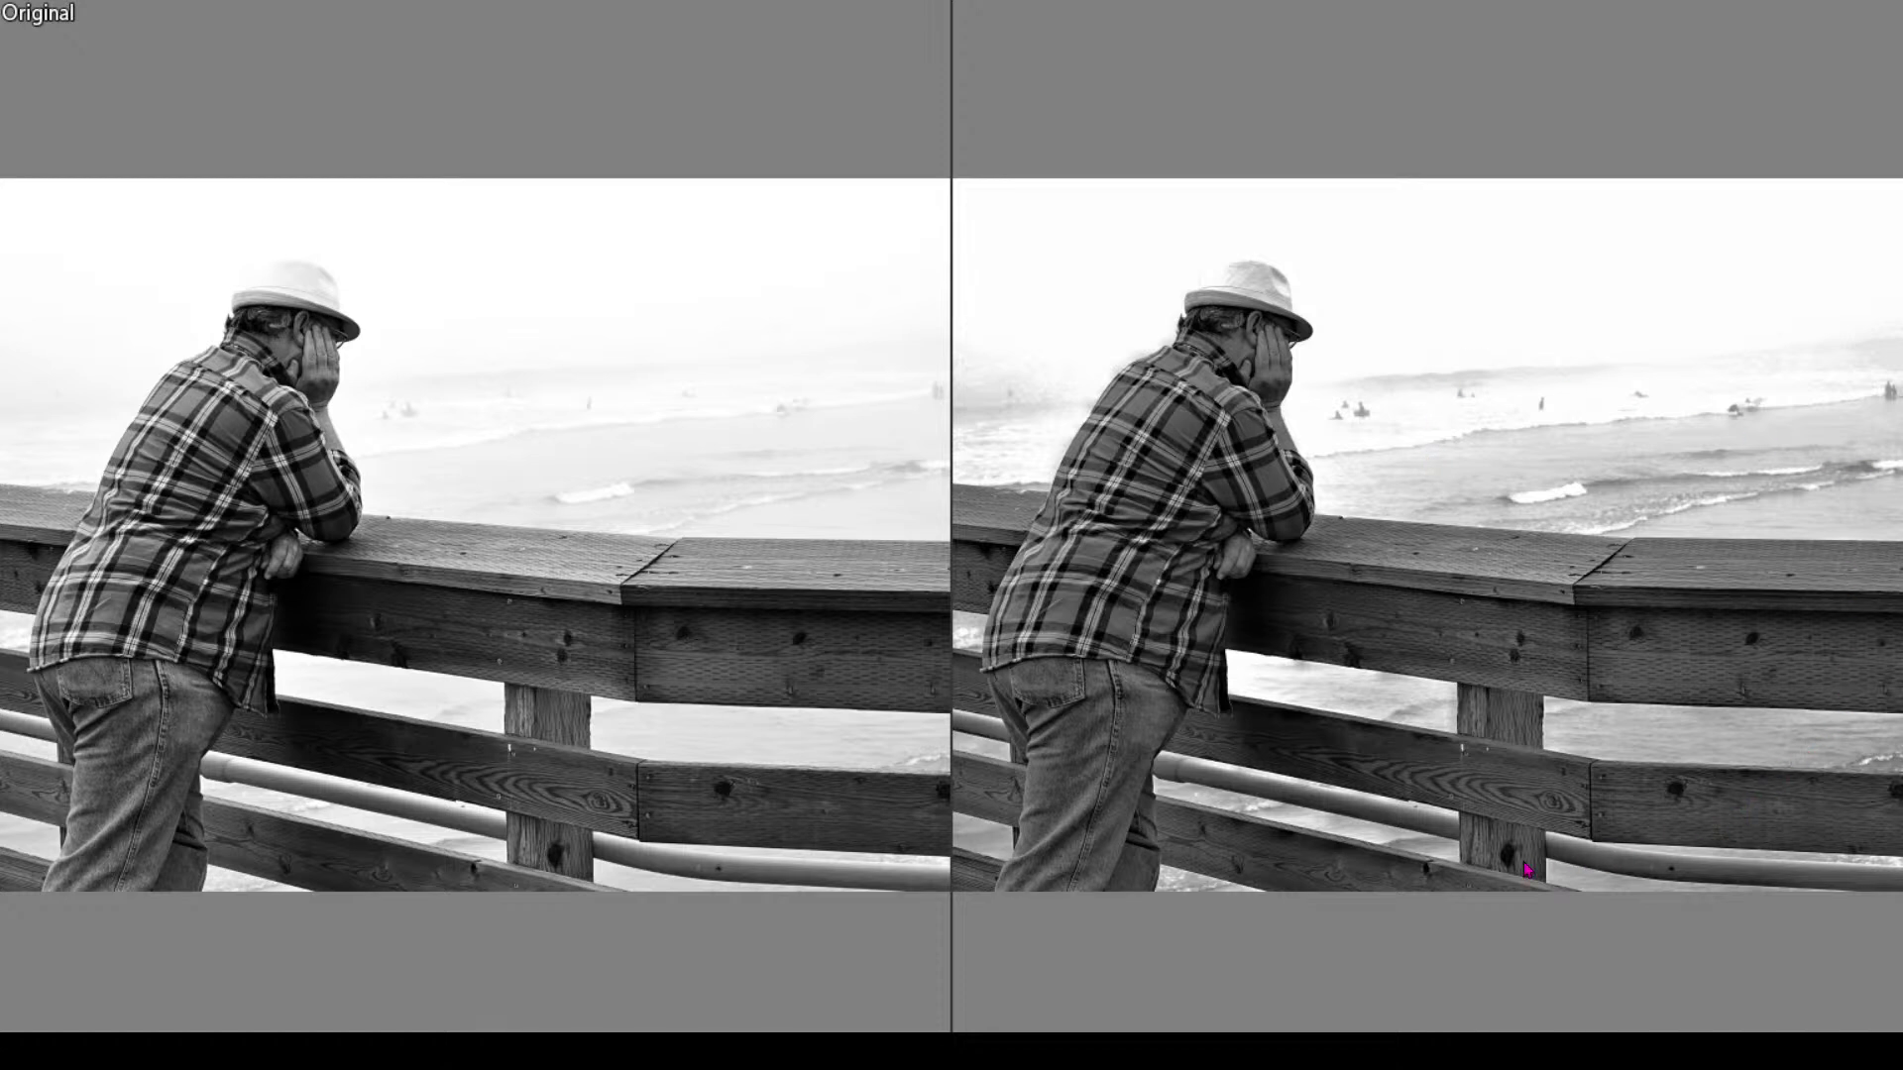
pyautogui.press('Escape')
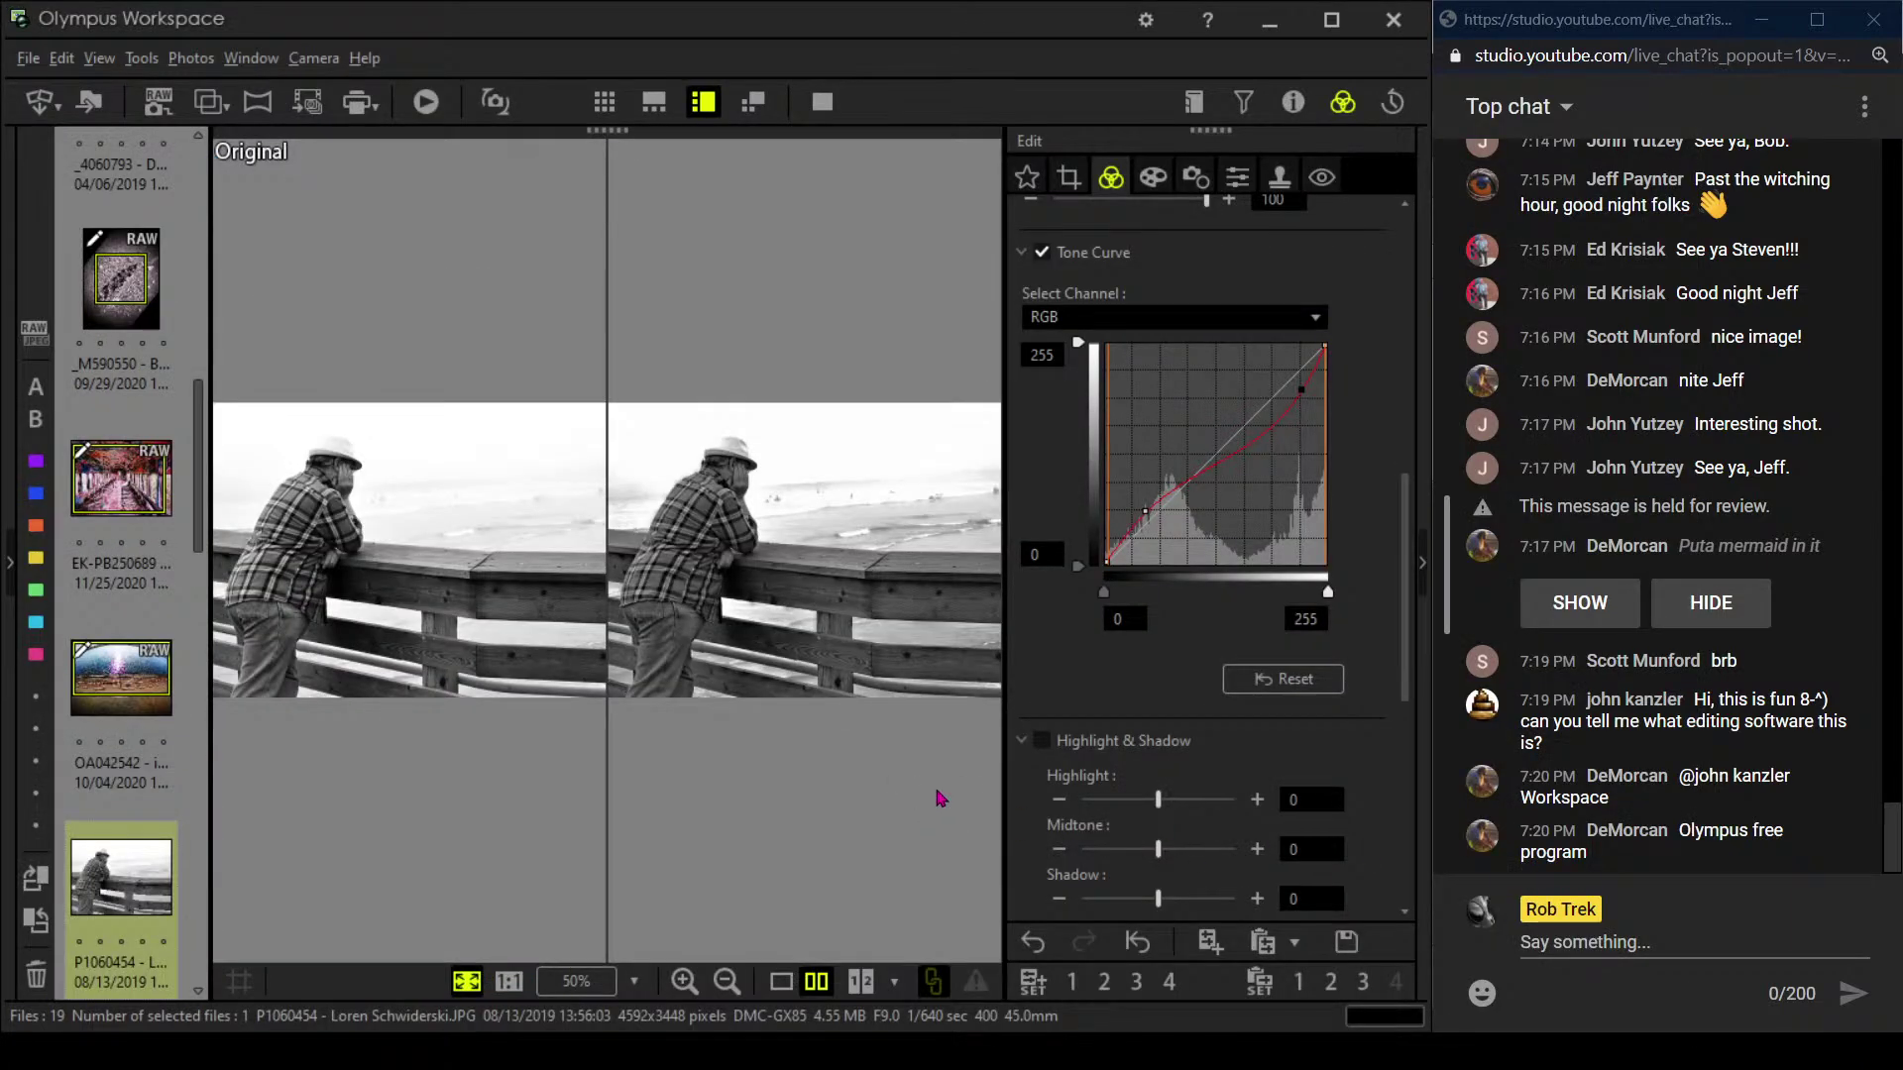
# - Open the London street photo P3070054 from the filmstrip and show it as a single image
pyautogui.scroll(-3, 117, 735)
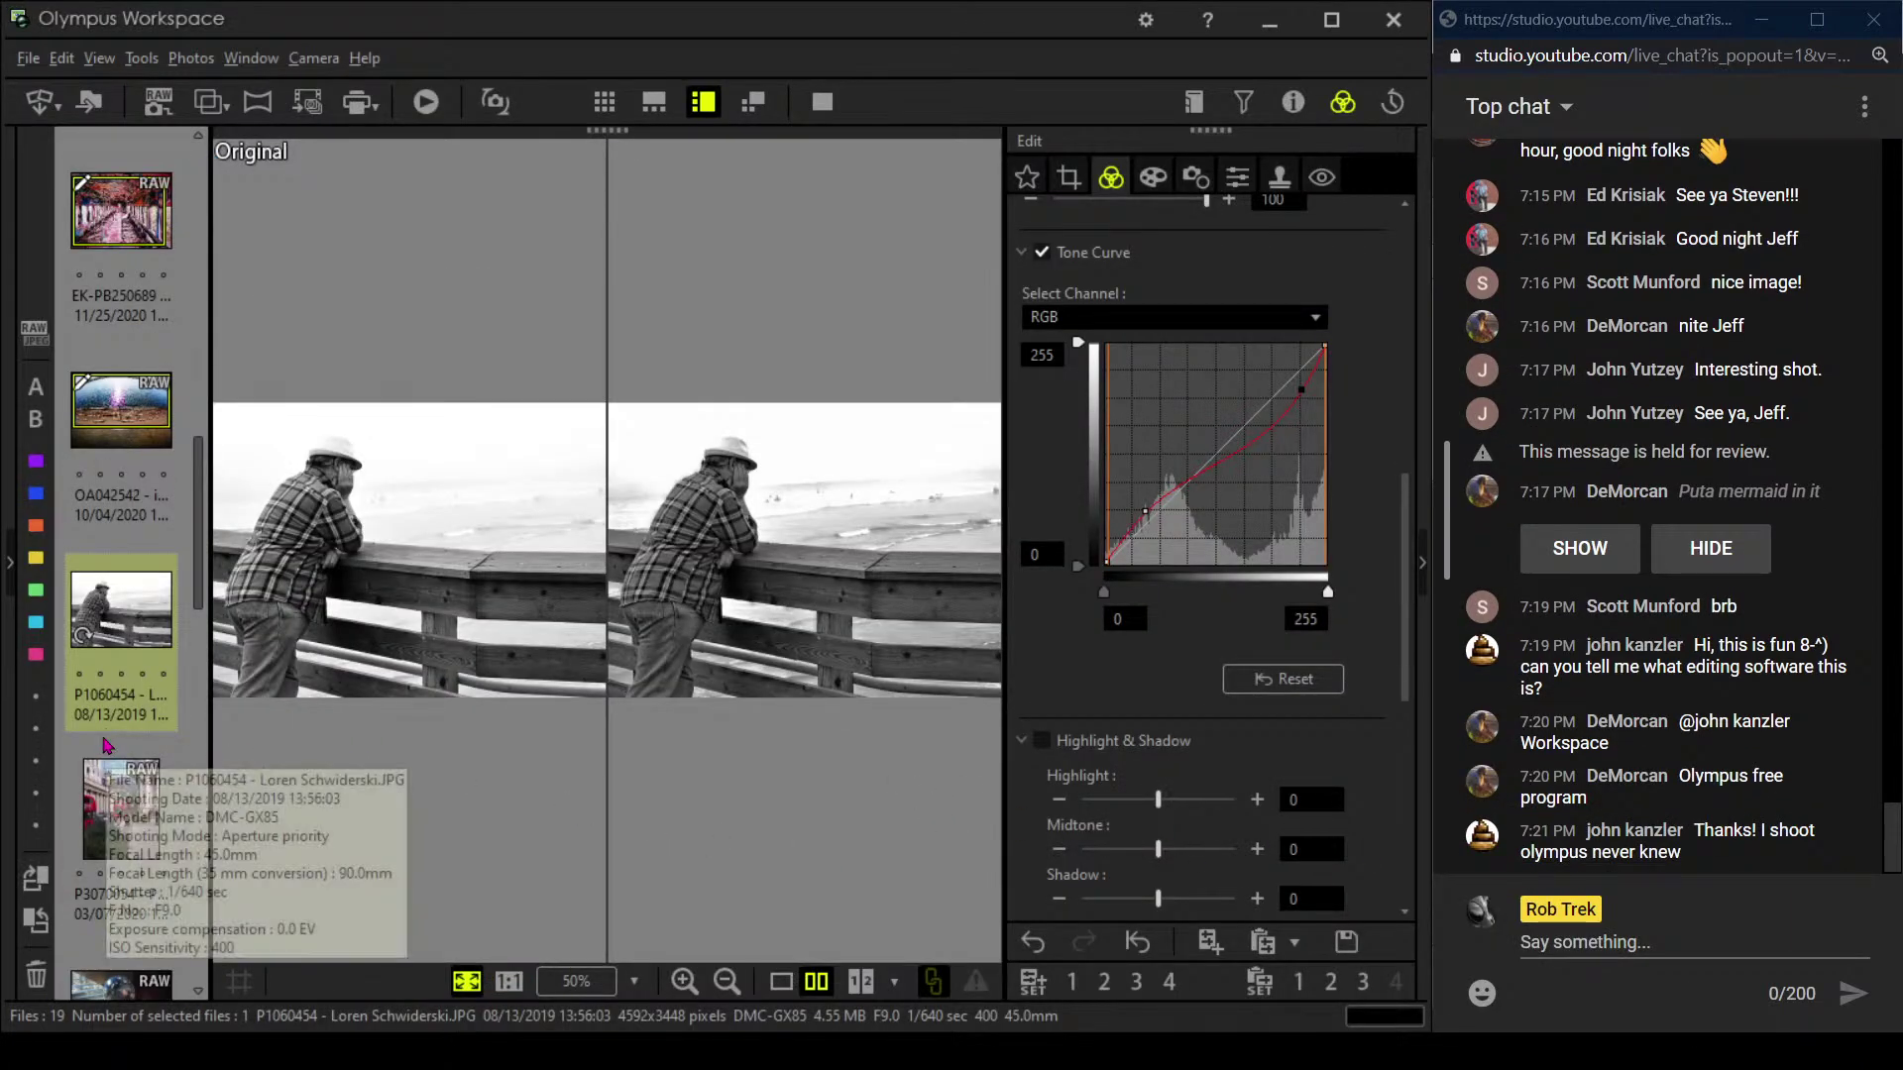
pyautogui.click(104, 790)
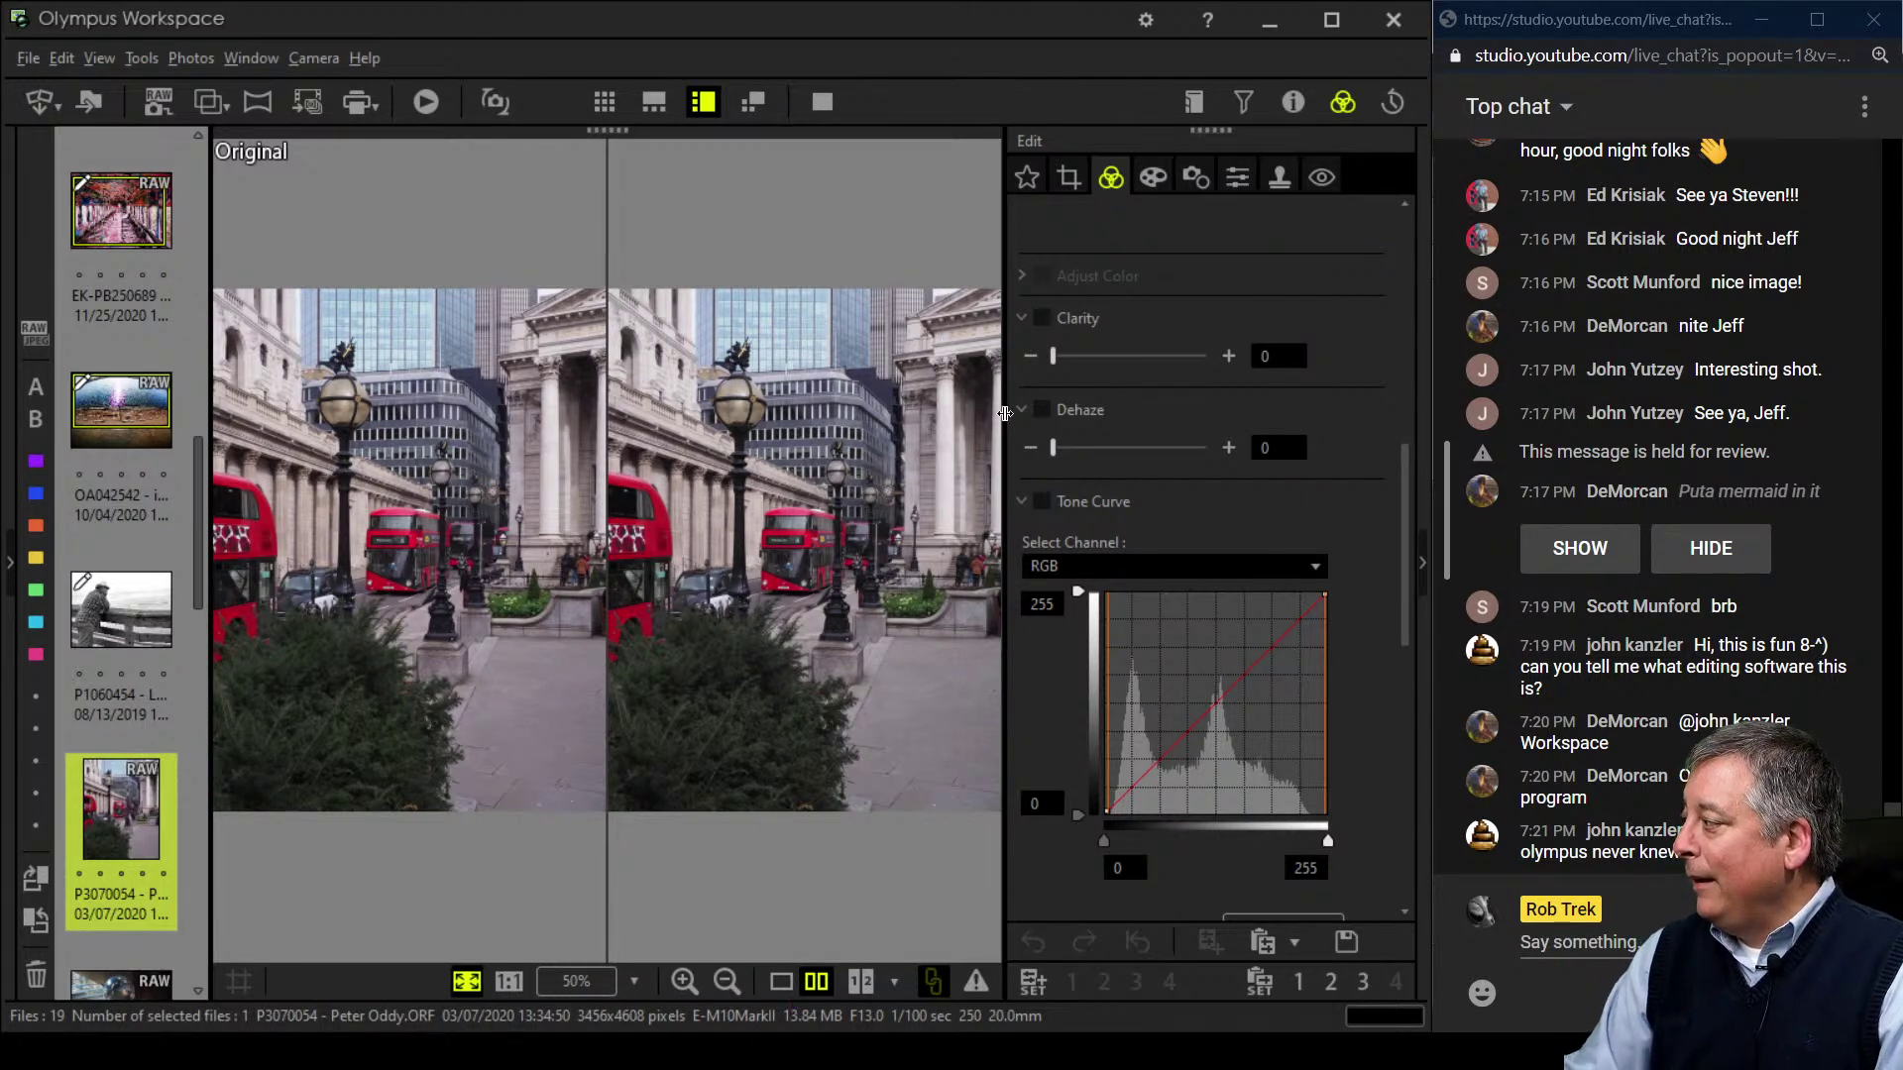
pyautogui.click(793, 981)
pyautogui.click(795, 981)
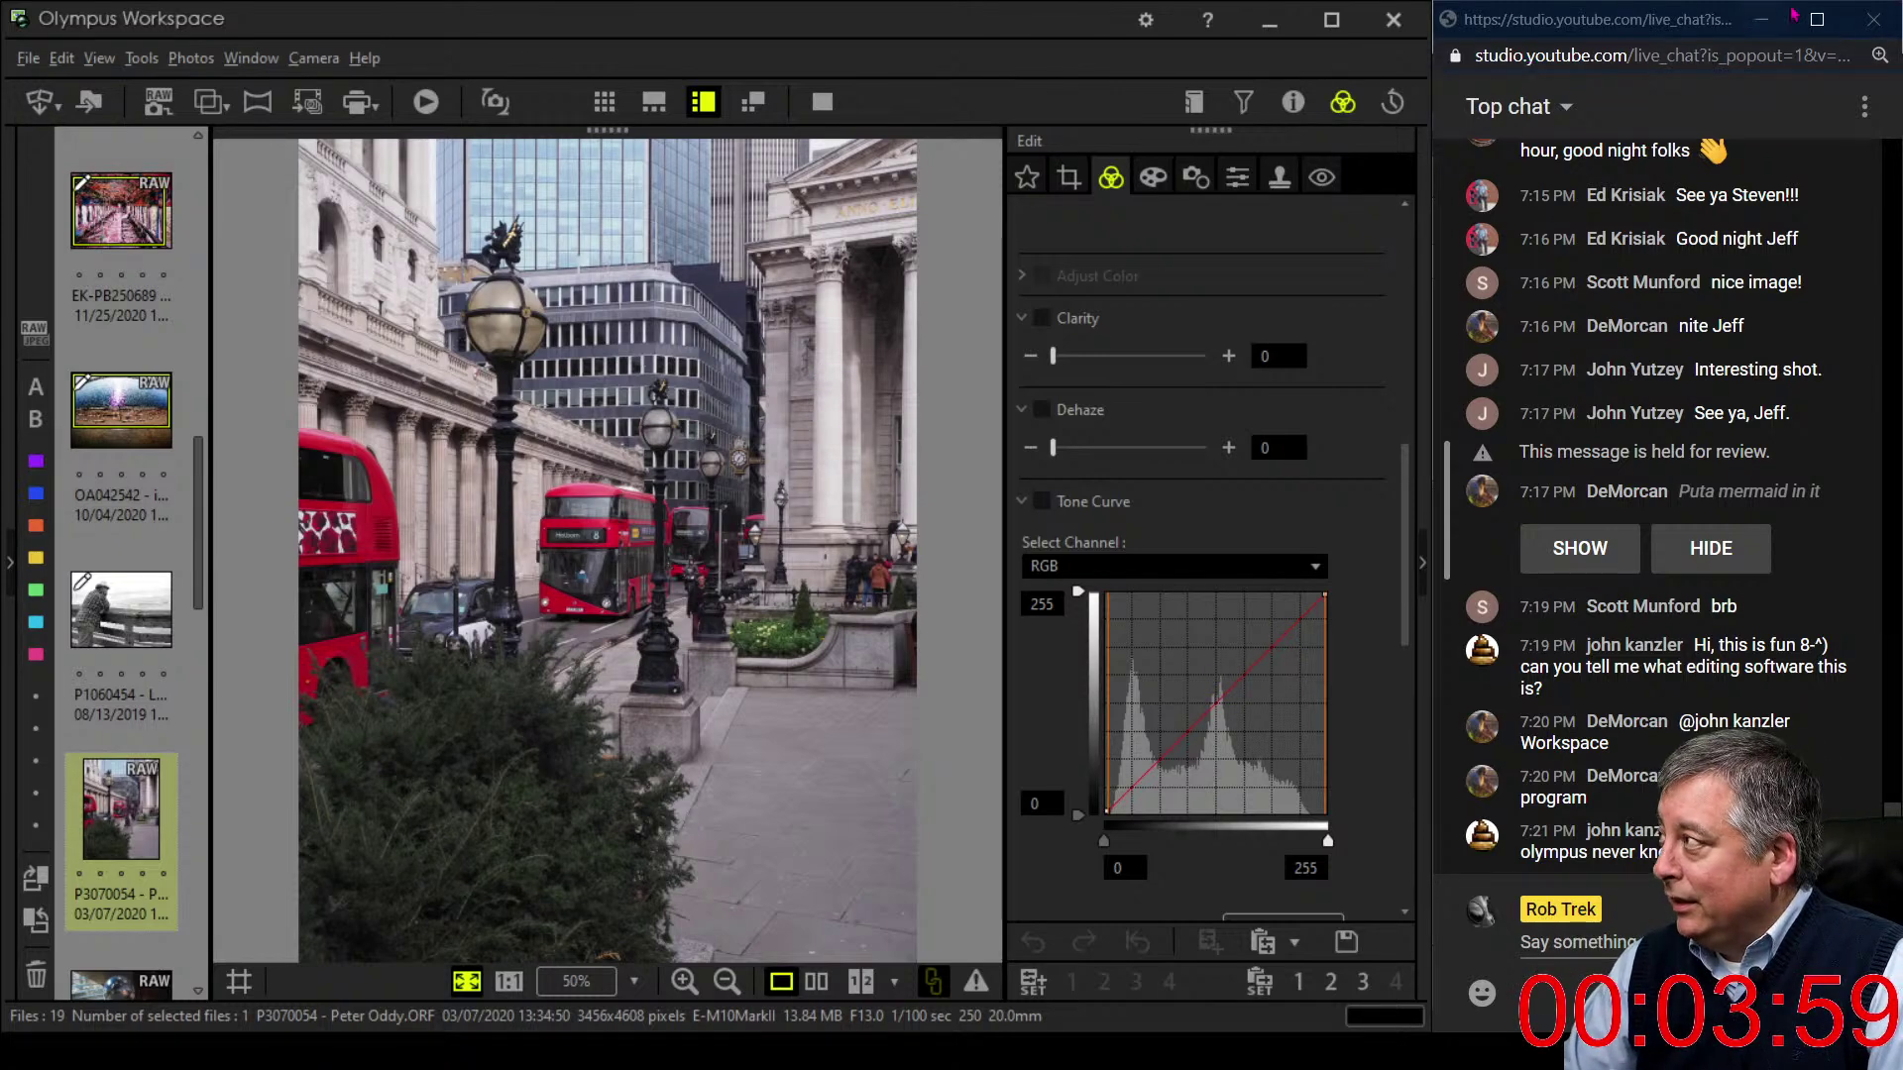
# - Check the street photo's shooting properties and inspect the red bus and the flower bed at full size
pyautogui.click(1306, 100)
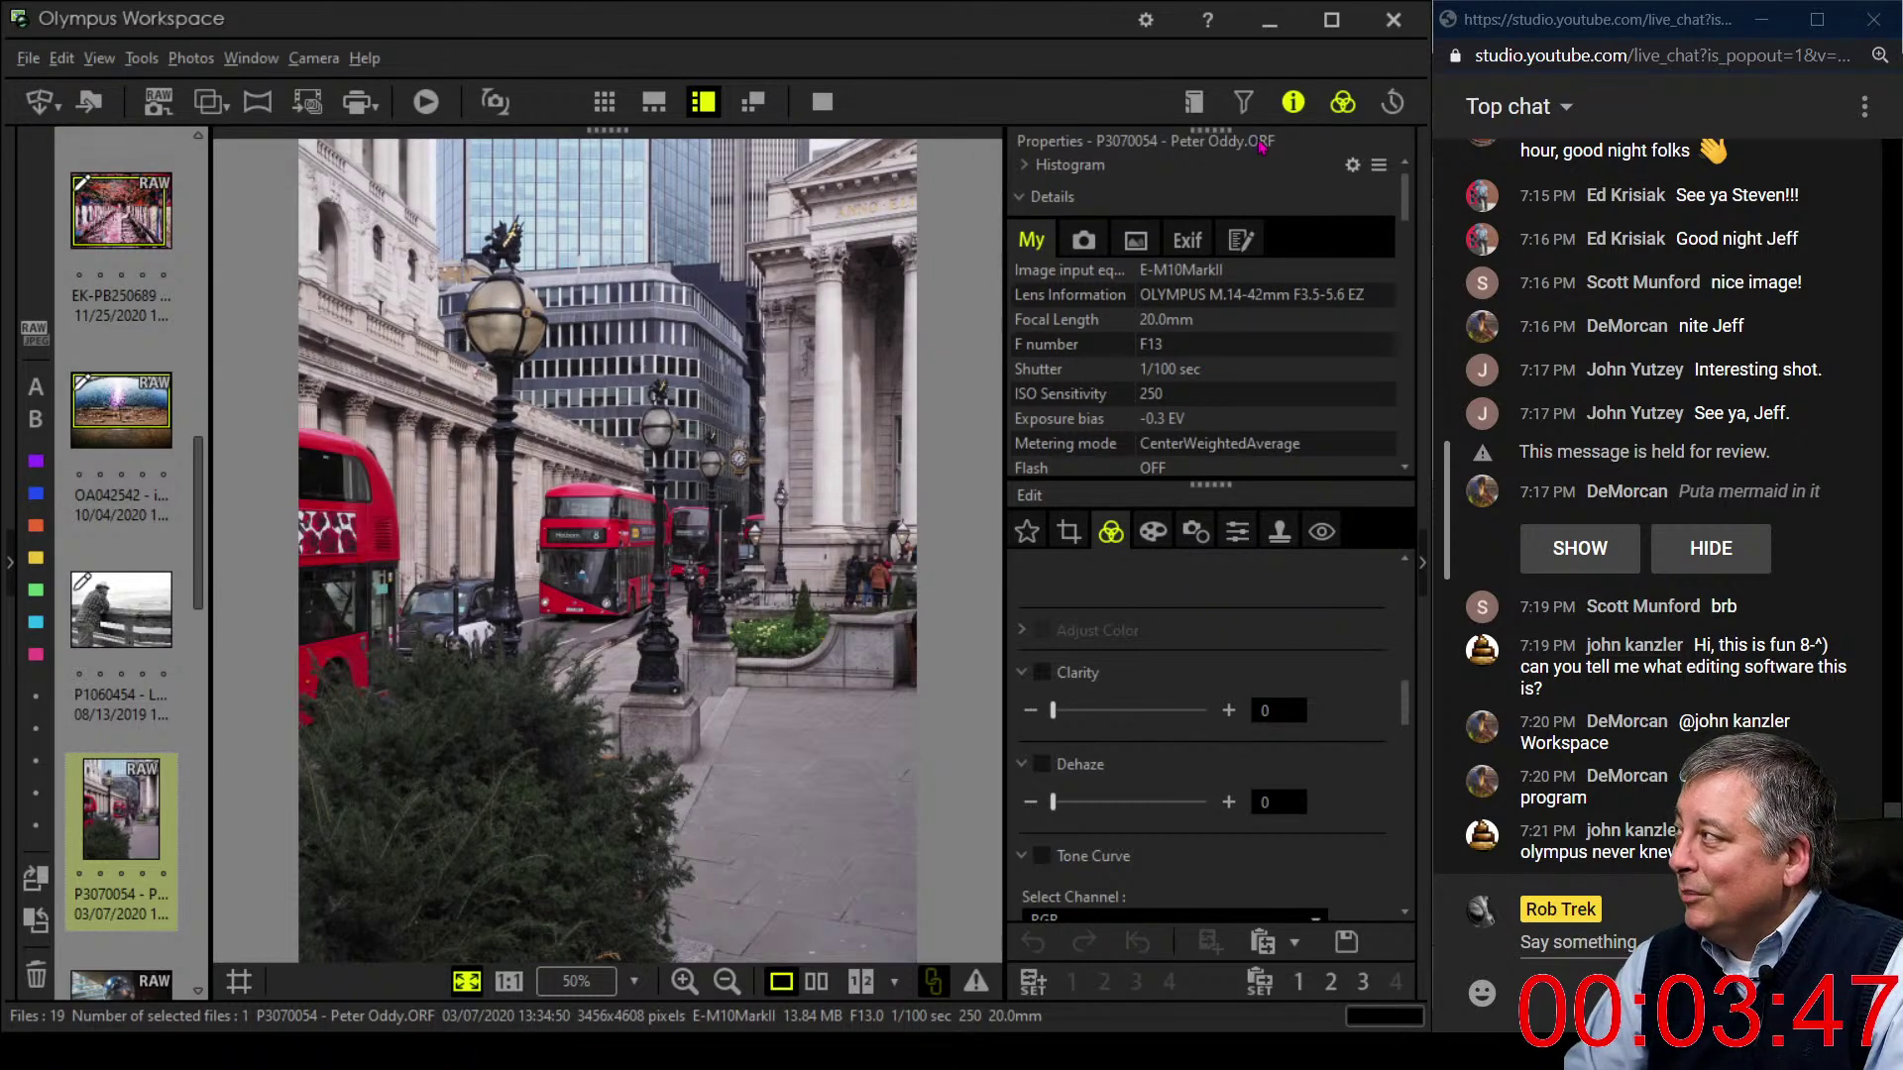
pyautogui.click(1292, 102)
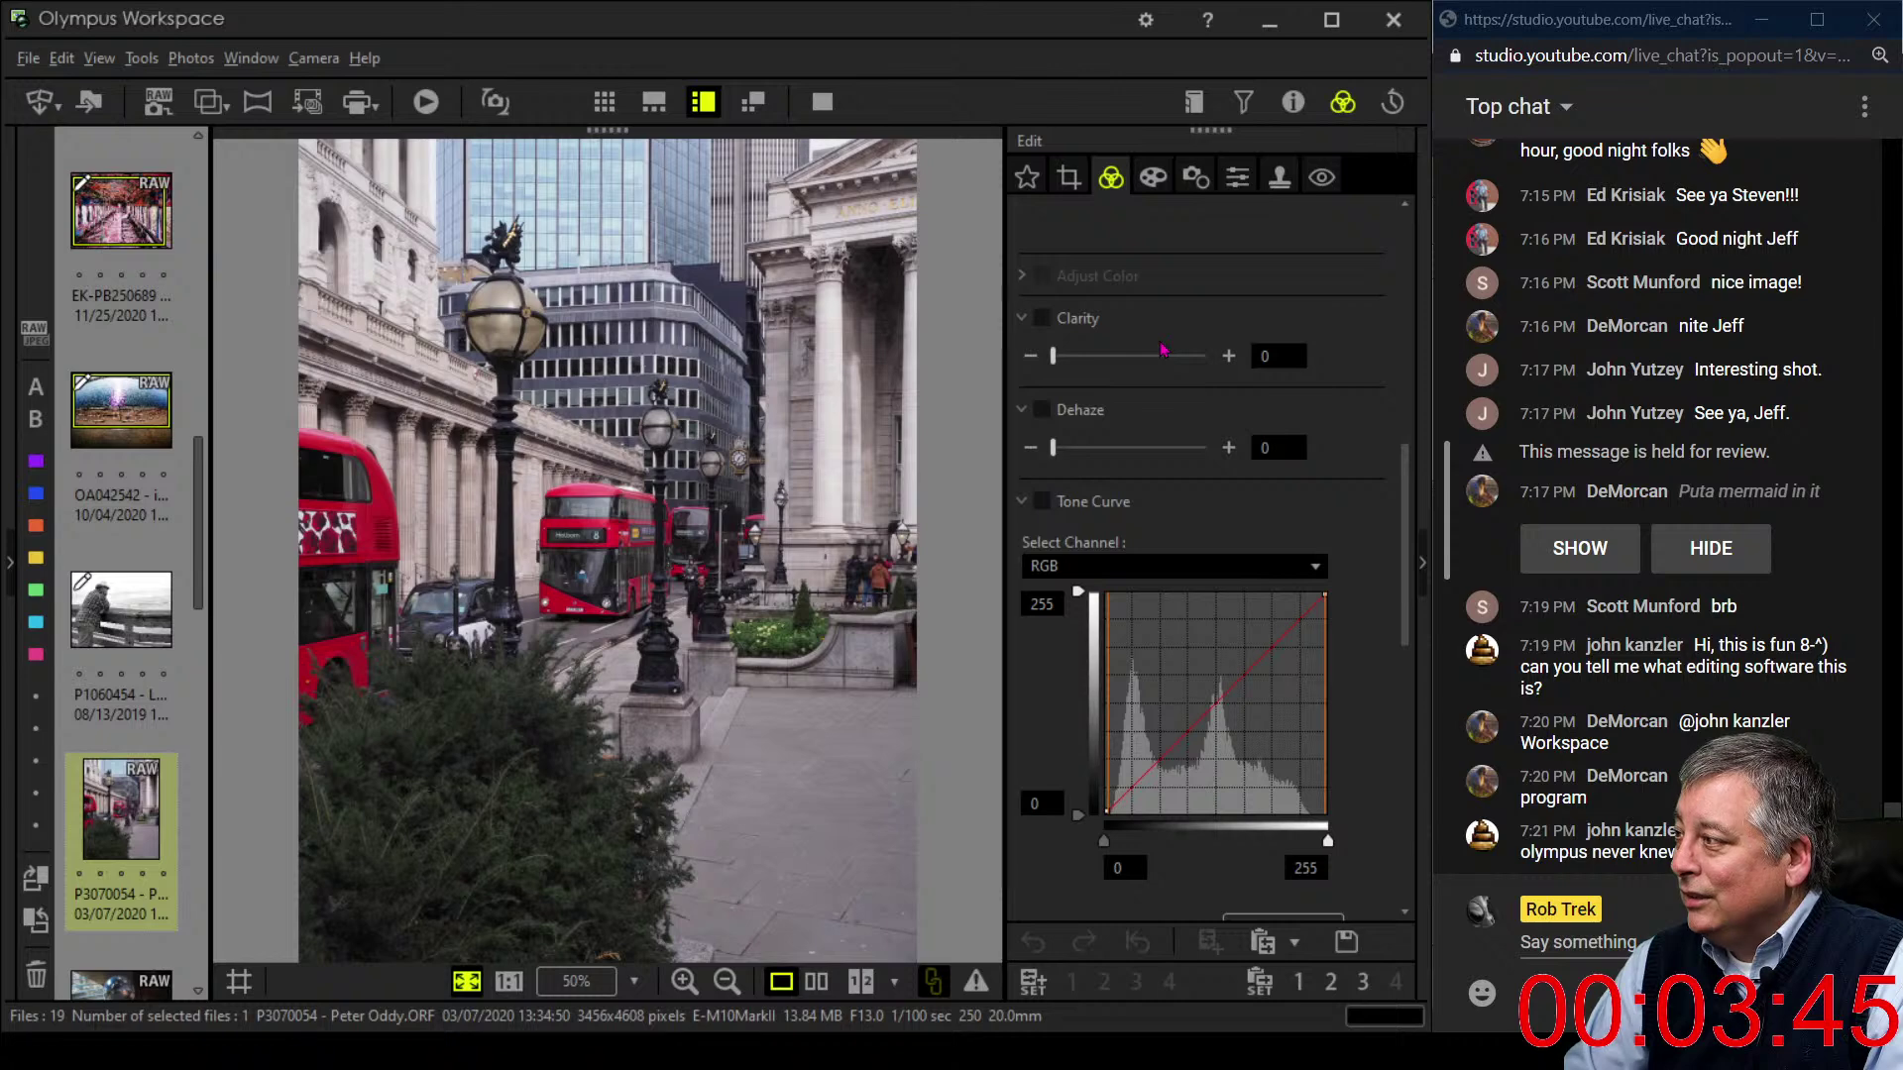
pyautogui.click(575, 522)
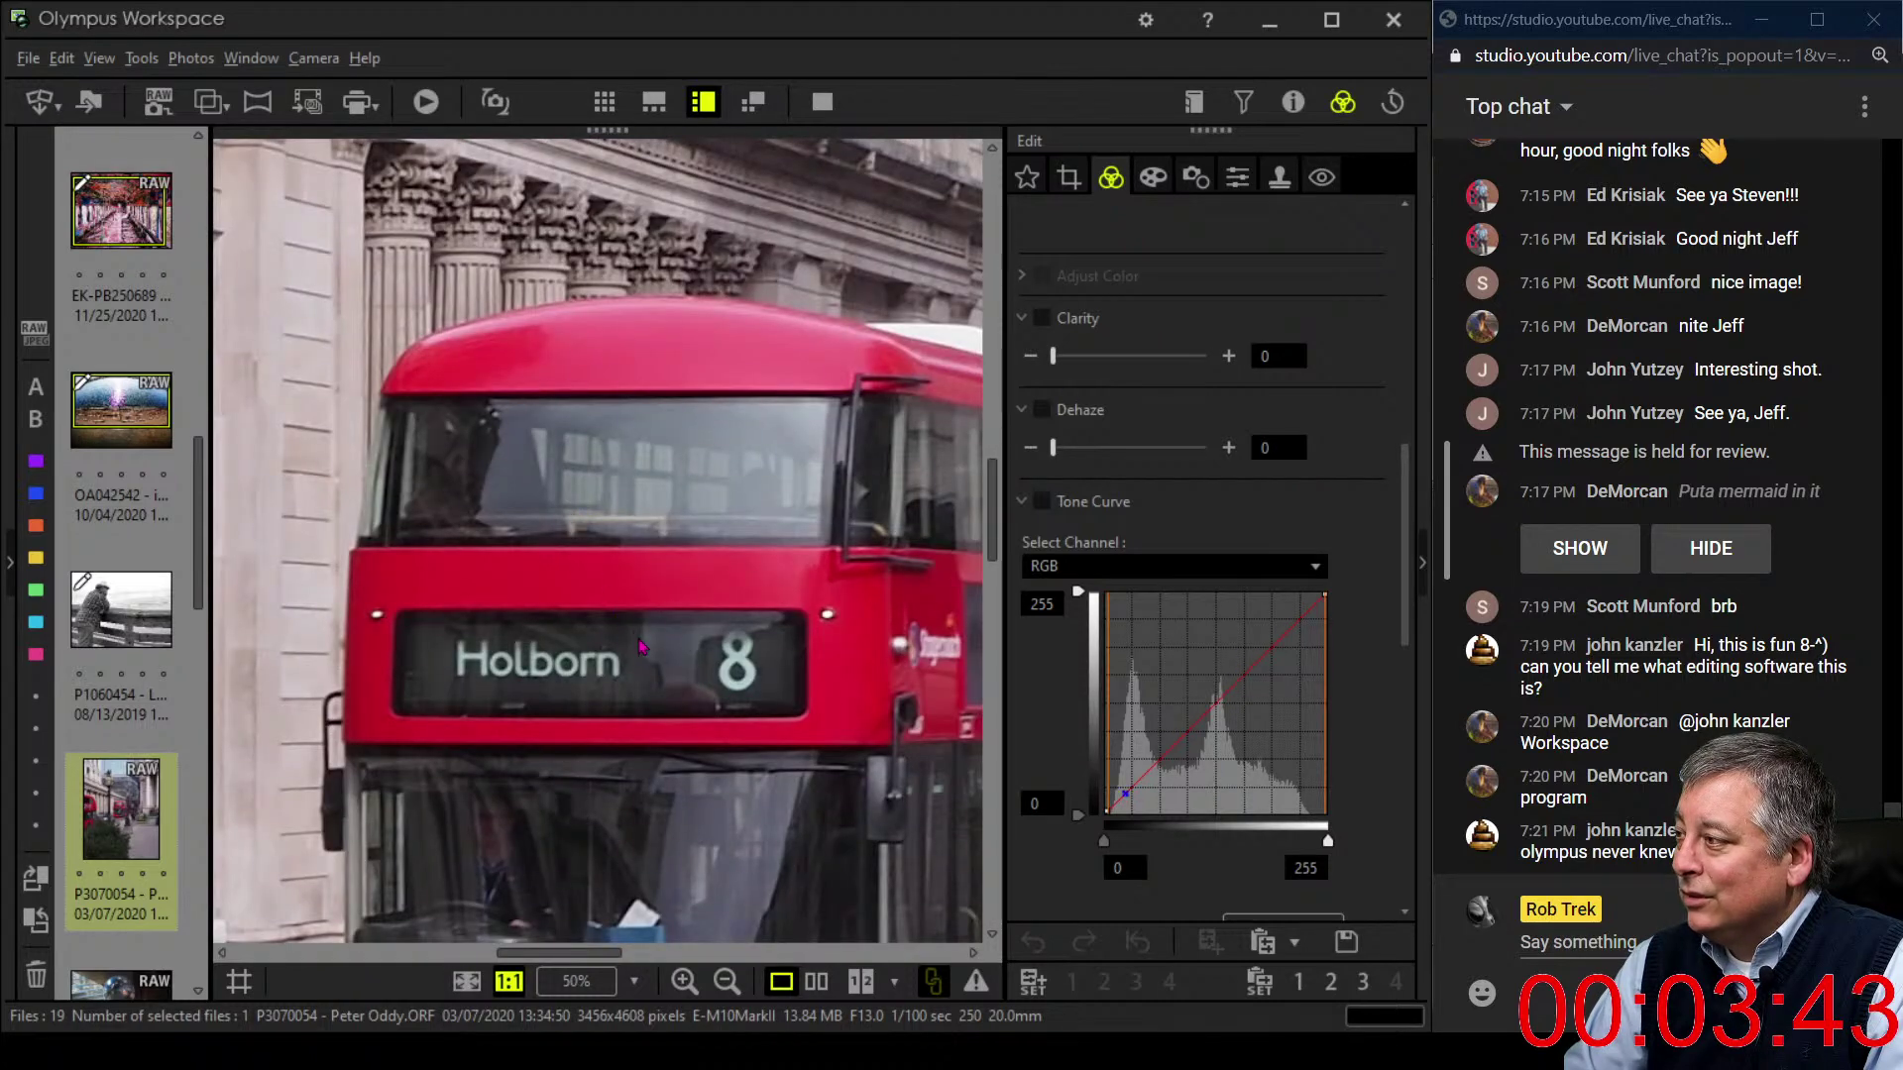
pyautogui.click(717, 593)
pyautogui.click(786, 635)
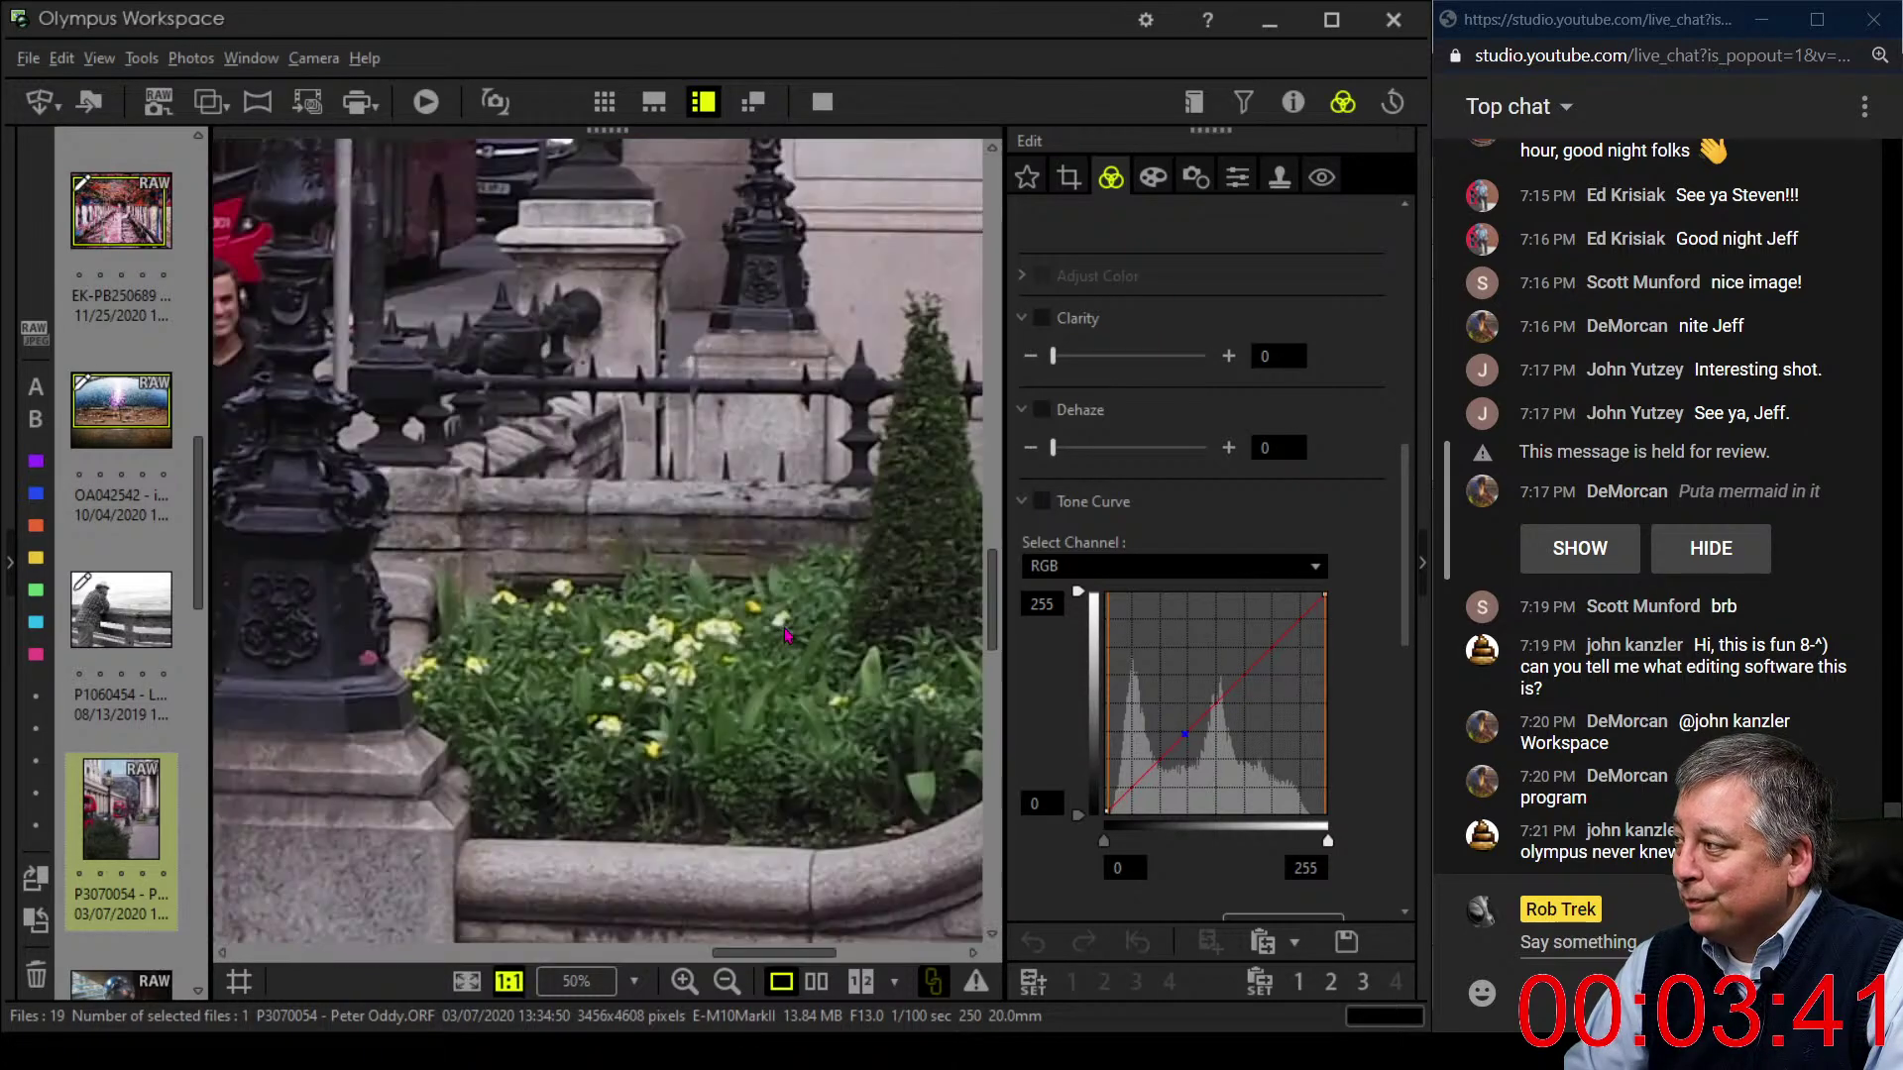
pyautogui.click(787, 635)
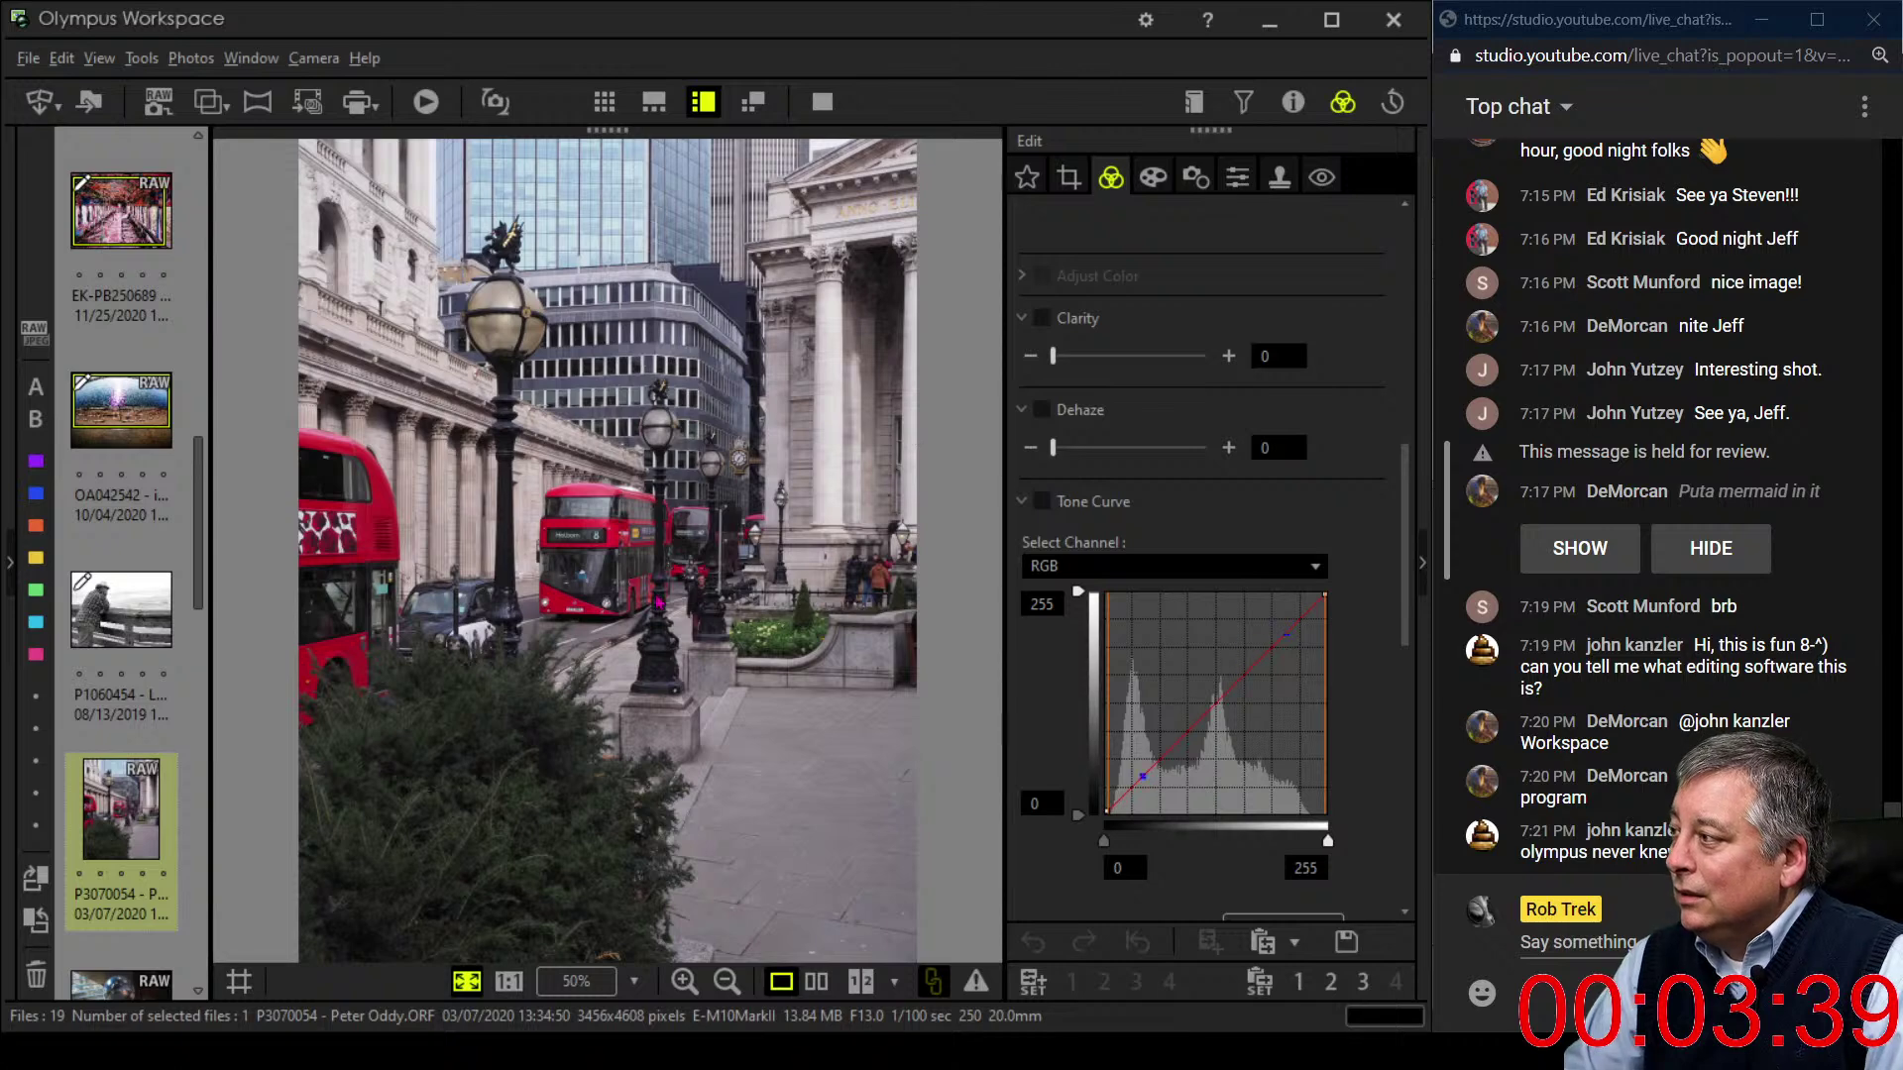
pyautogui.click(705, 609)
pyautogui.moveTo(705, 610); pyautogui.dragTo(862, 550)
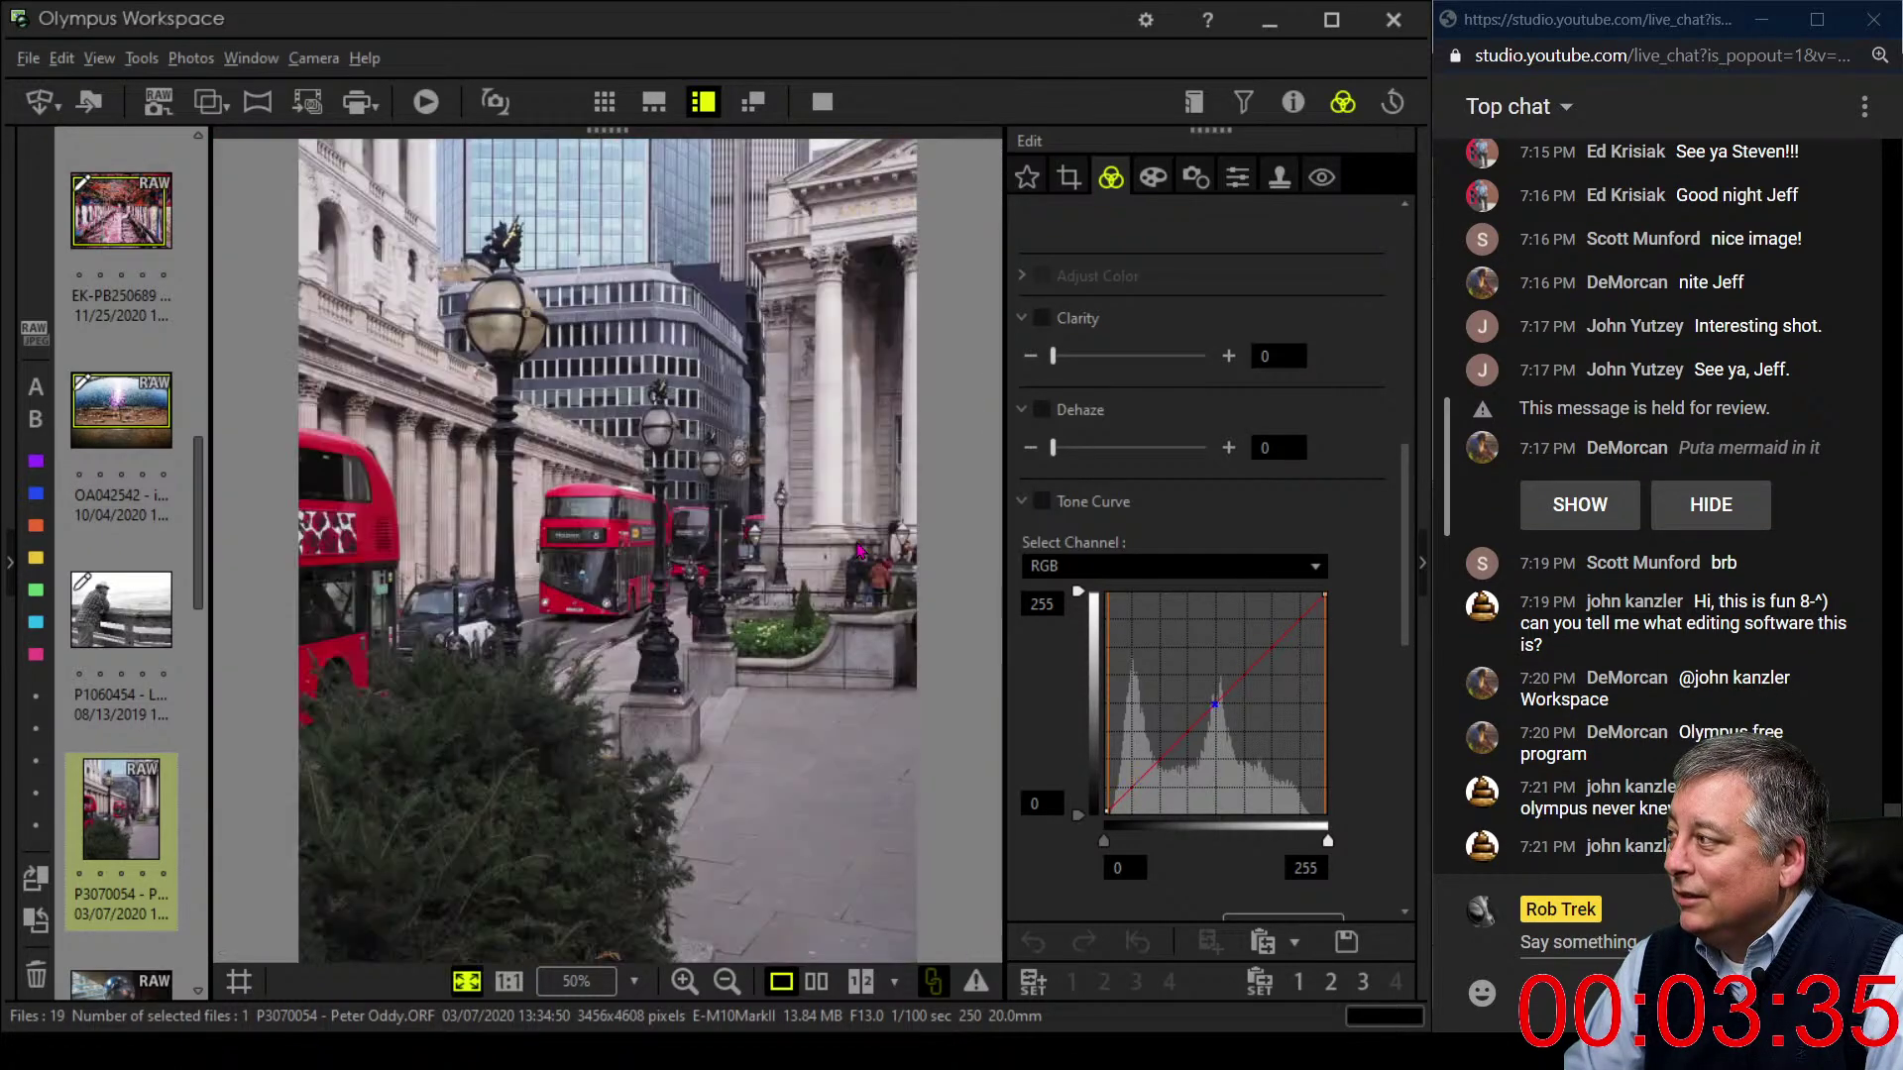
pyautogui.click(862, 550)
# - Crop the street photo to a 1:1 square of 2862 x 2862 pixels, trimming the near bus and the lower bush
pyautogui.click(1068, 176)
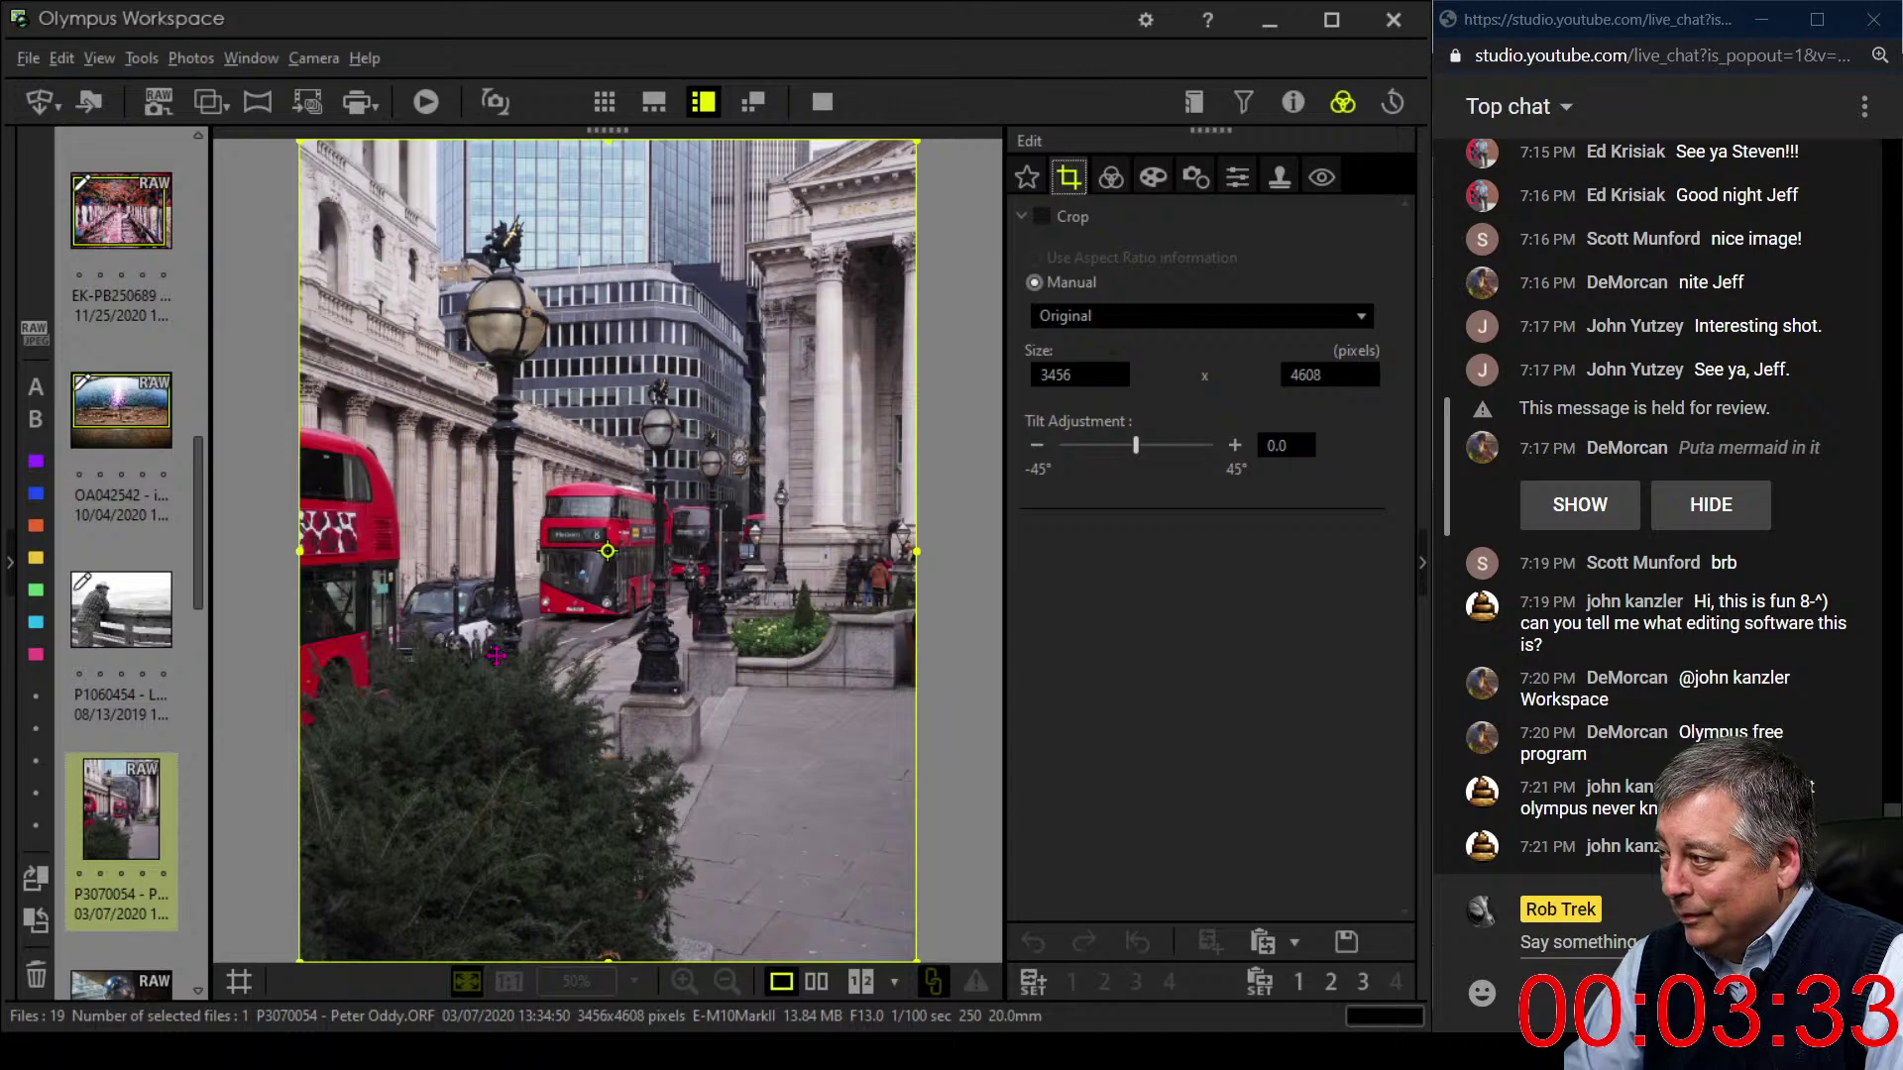
pyautogui.click(1070, 316)
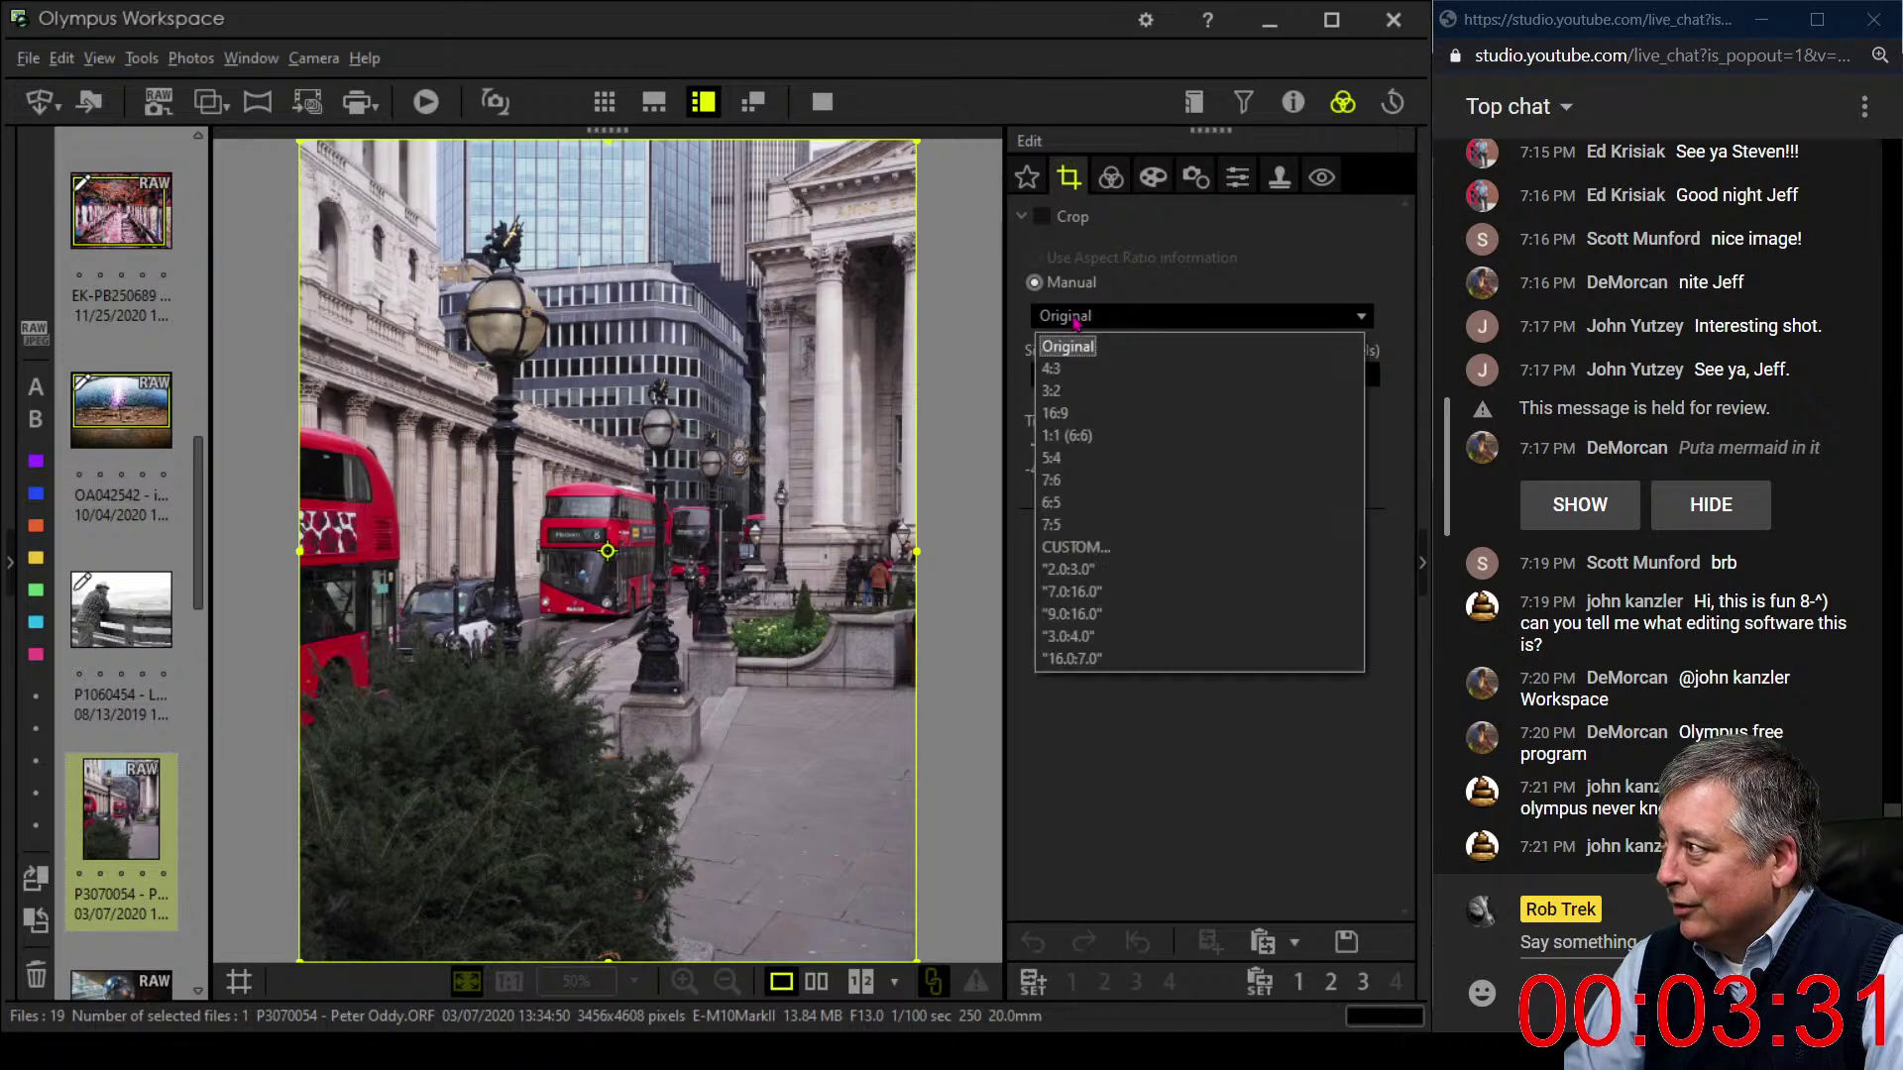
pyautogui.click(1068, 436)
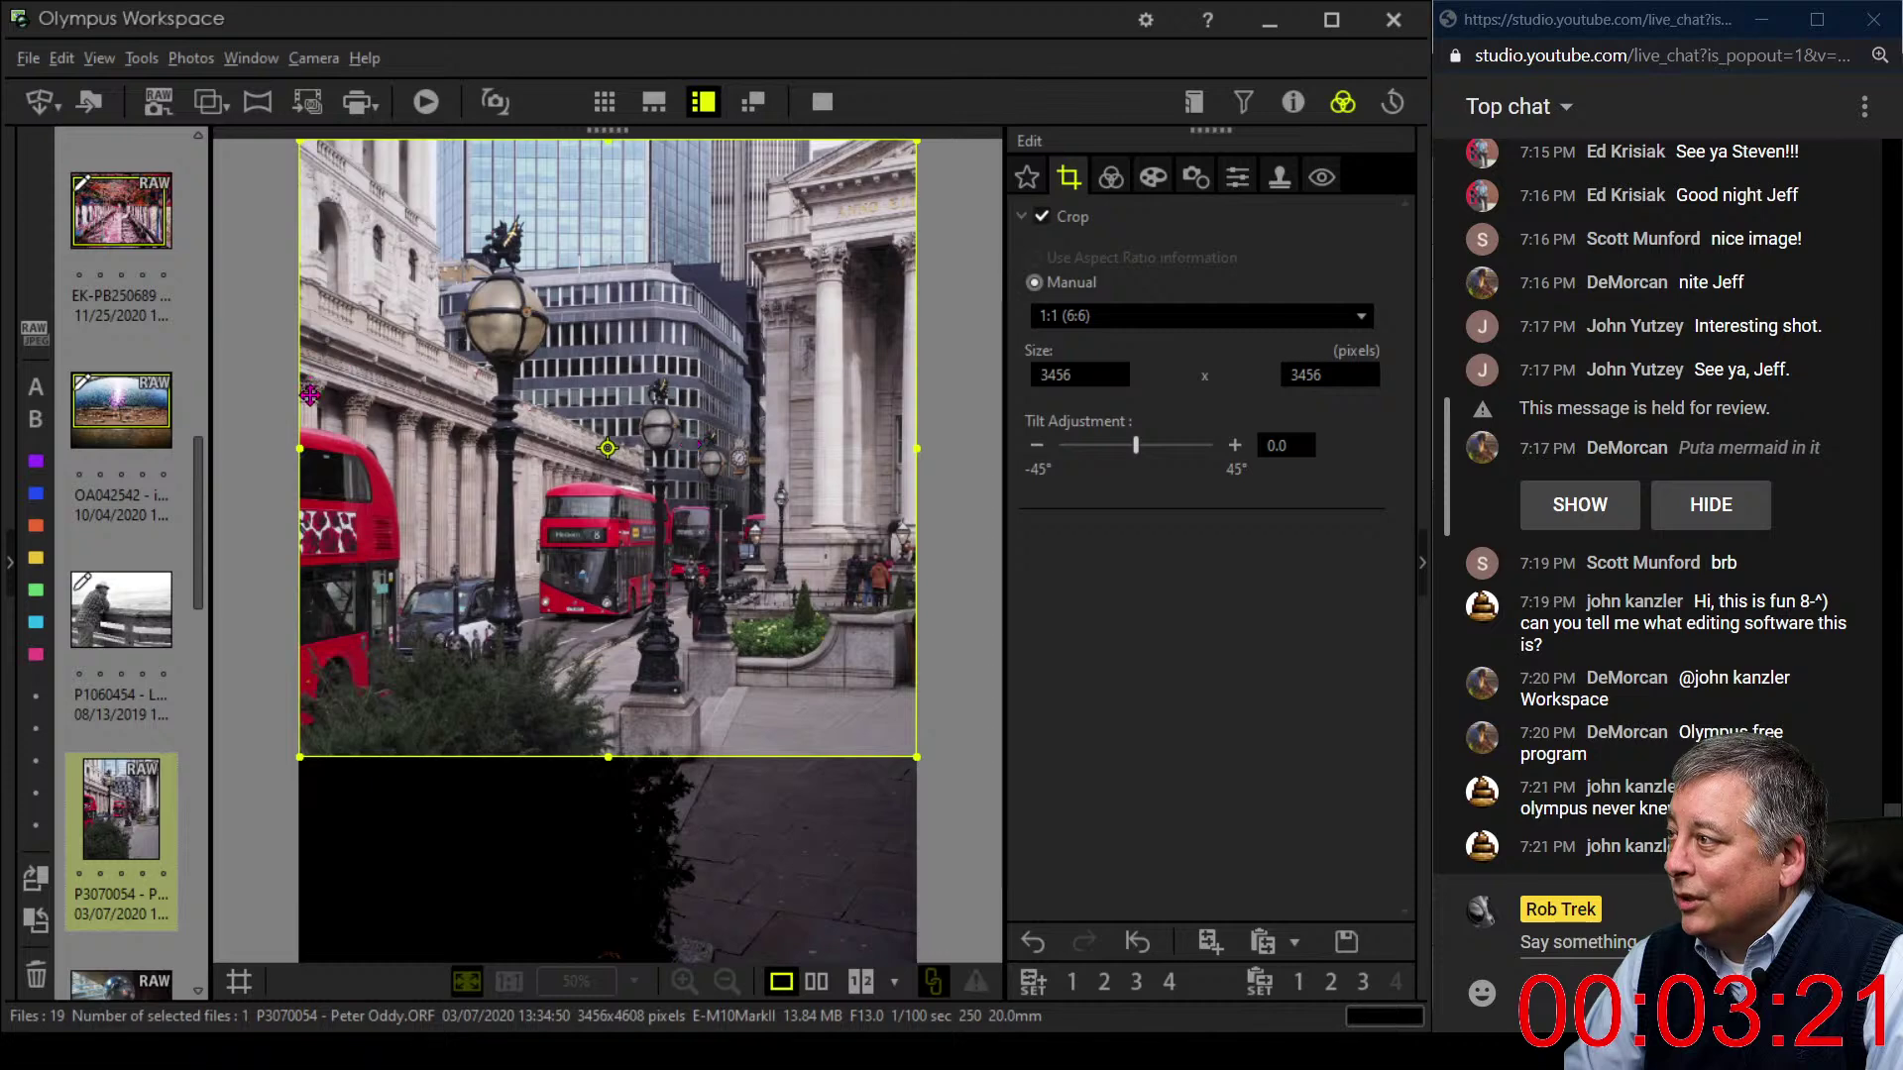
pyautogui.moveTo(299, 448); pyautogui.dragTo(410, 453)
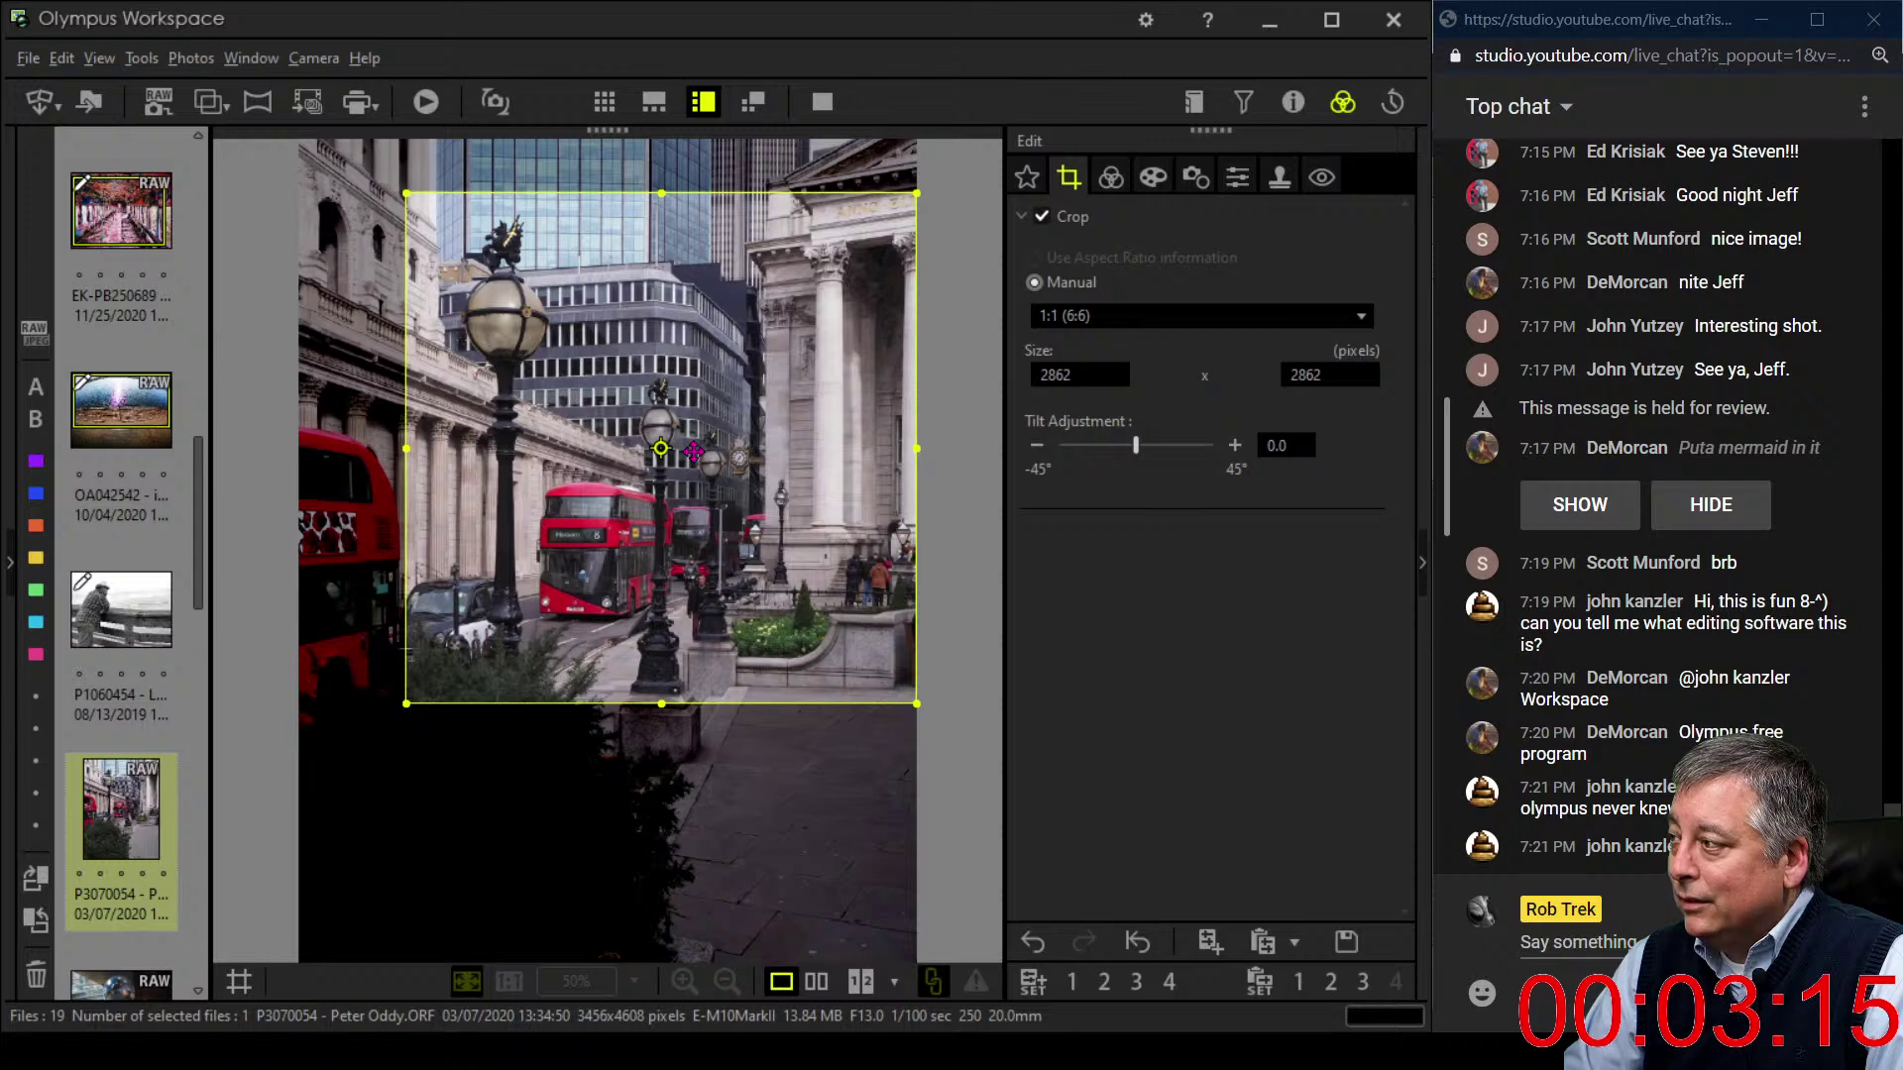
# - Recrop the street photo from a 4:3 ratio to a portrait frame of about 2777 x 3299 pixels, excluding the near bus and most of the bush
pyautogui.click(1075, 317)
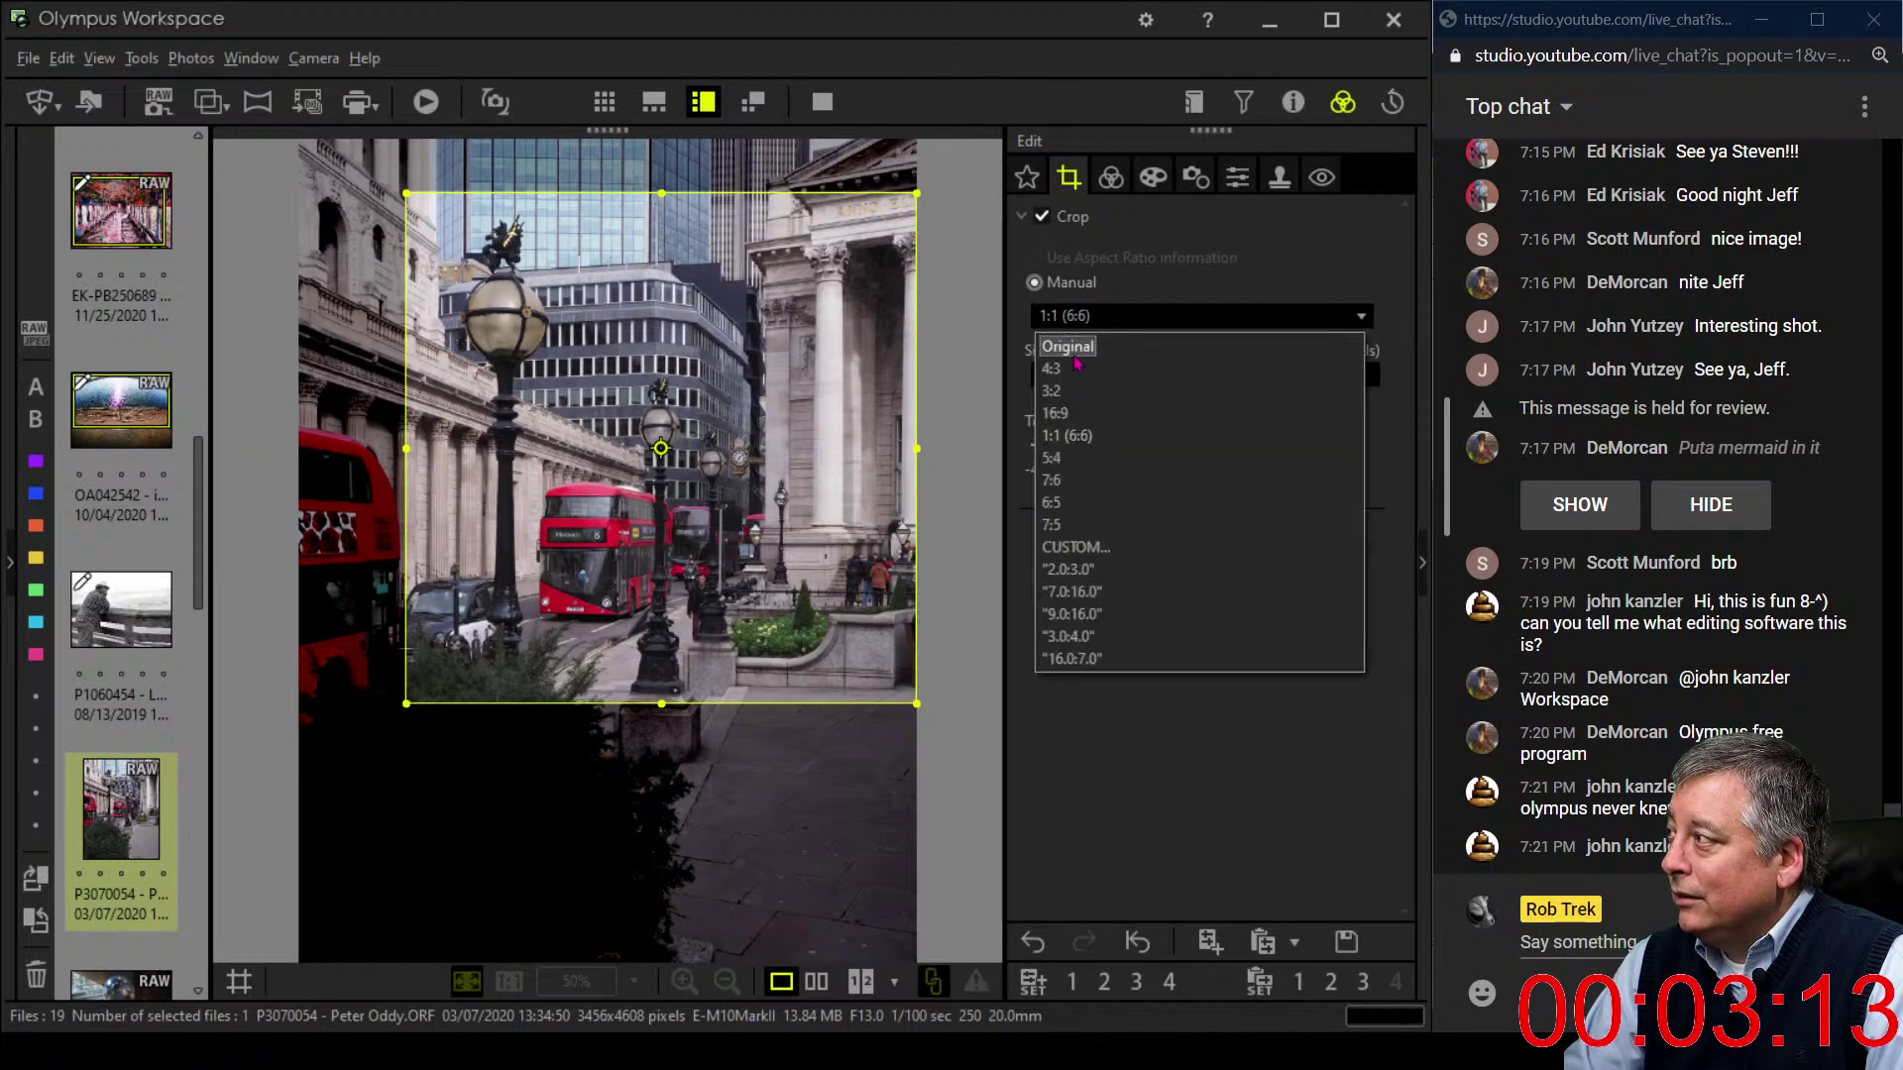
pyautogui.click(1075, 367)
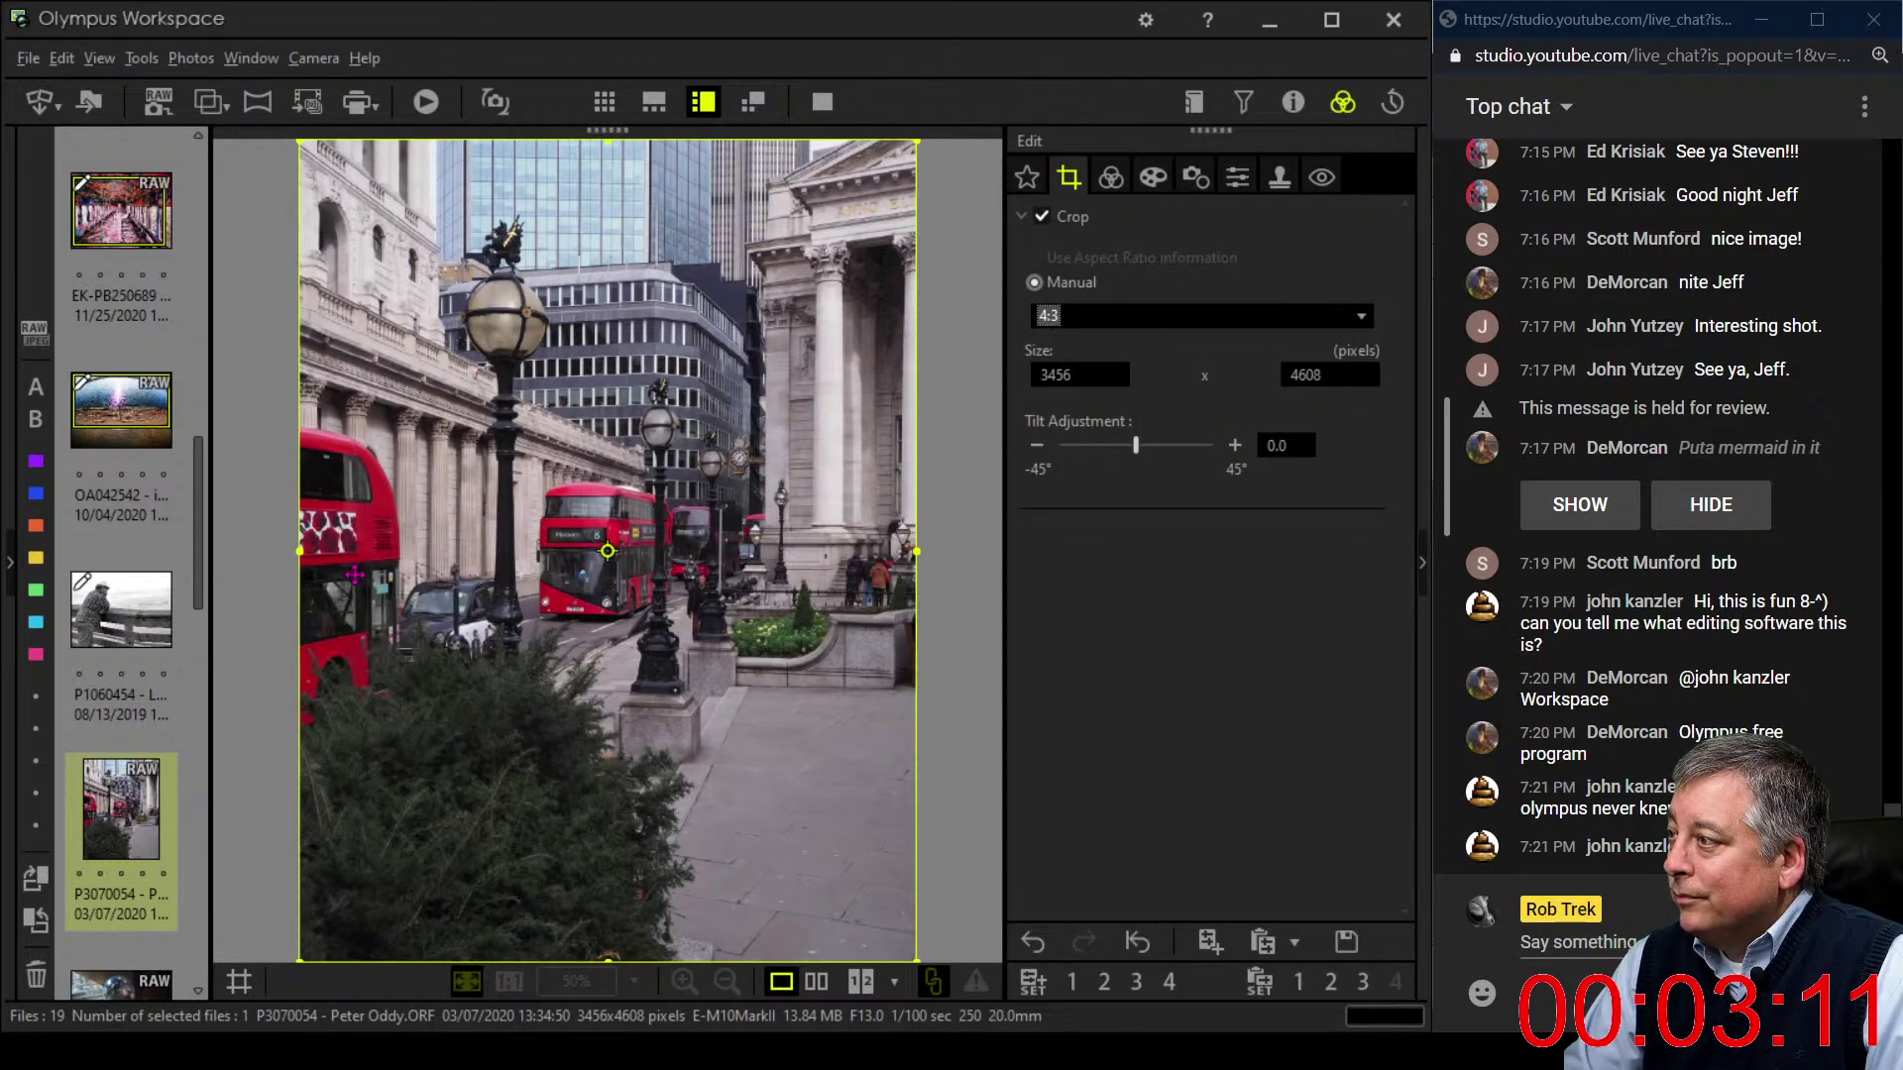
pyautogui.moveTo(301, 552); pyautogui.dragTo(504, 551)
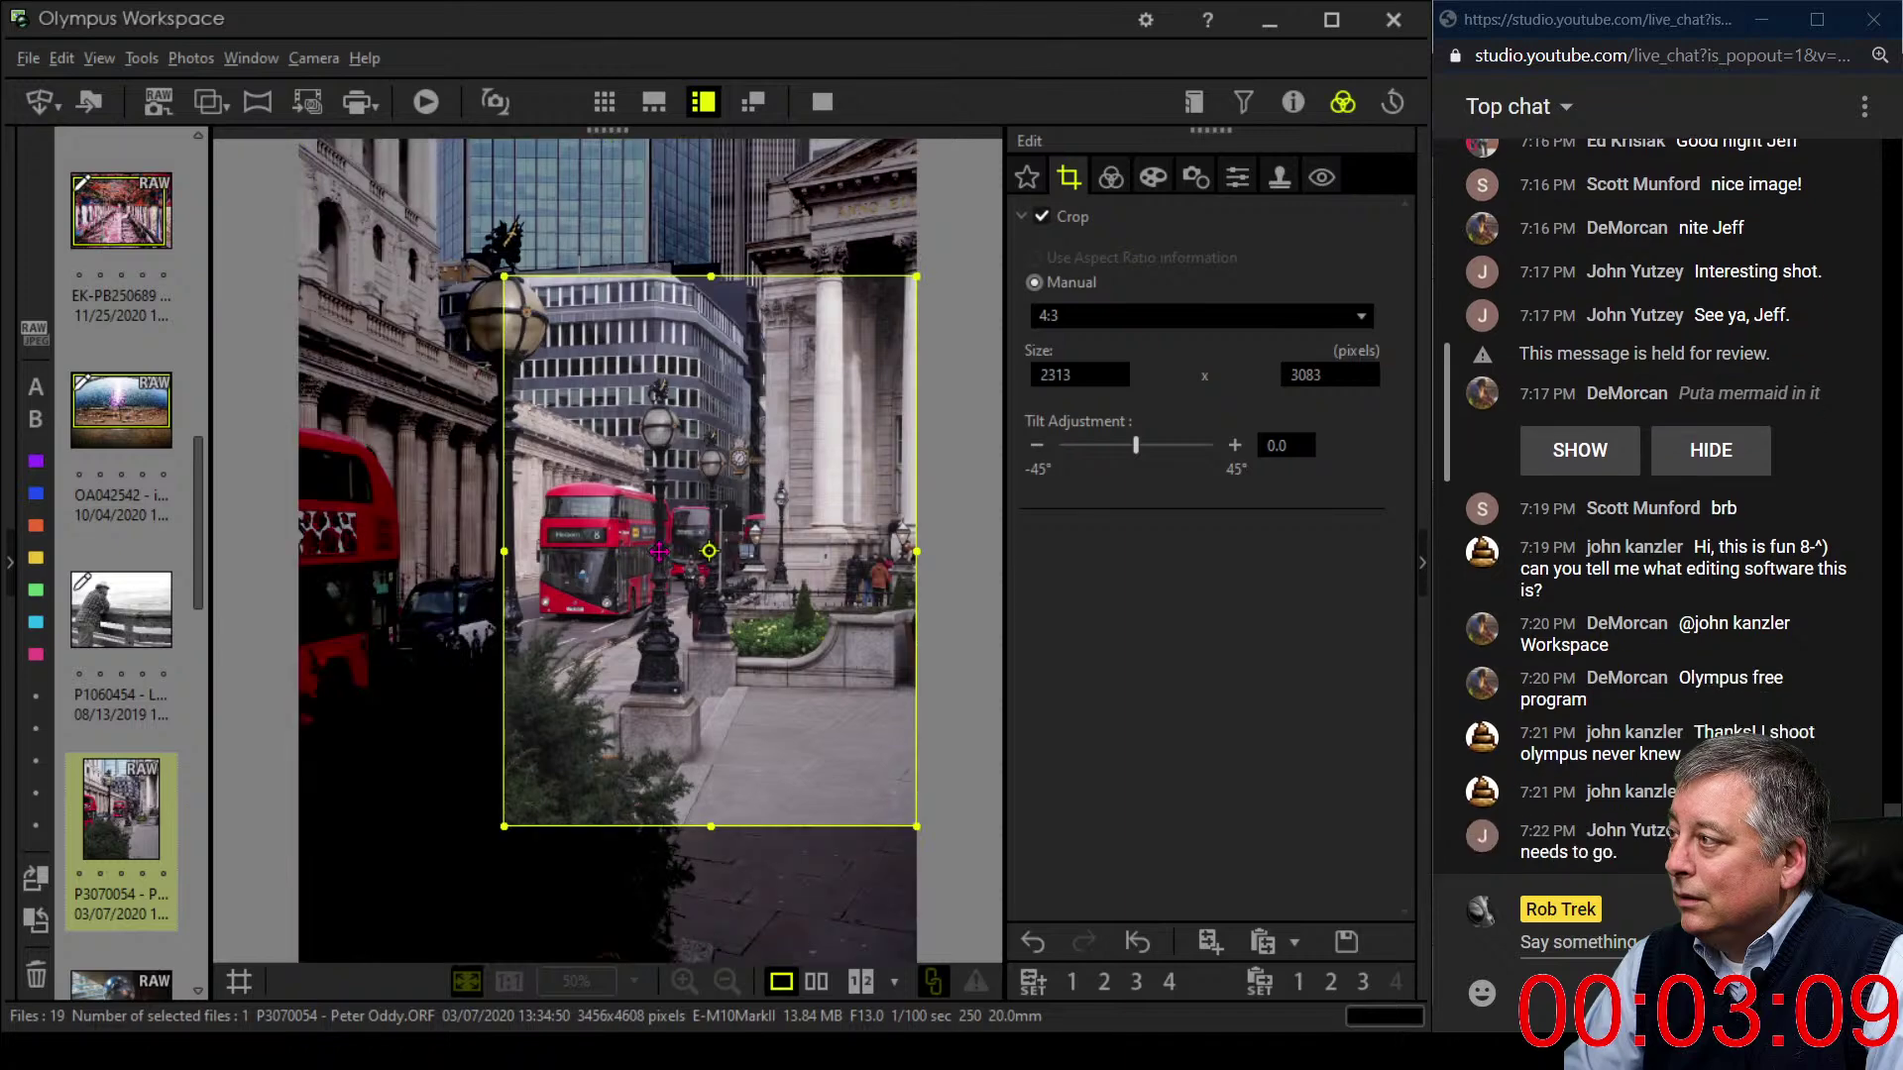
pyautogui.moveTo(659, 551); pyautogui.dragTo(692, 414)
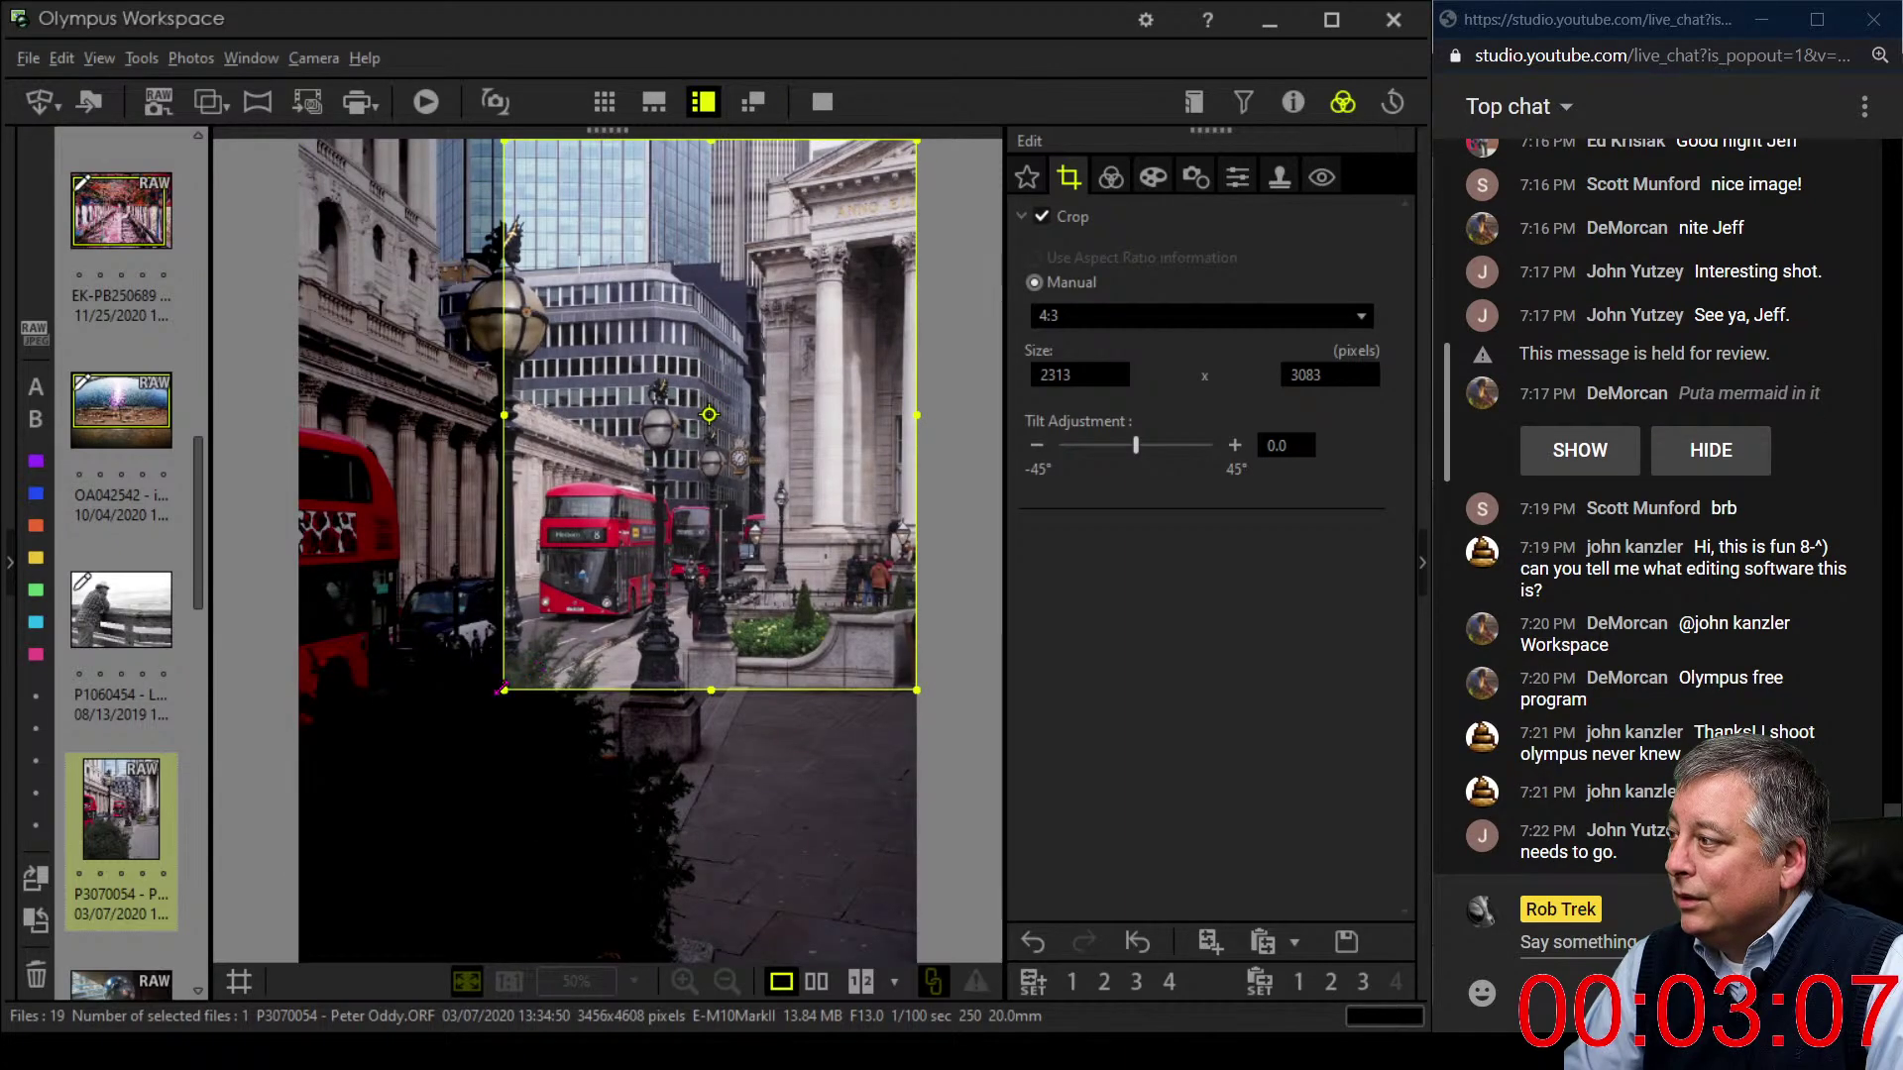
pyautogui.moveTo(499, 691); pyautogui.dragTo(437, 713)
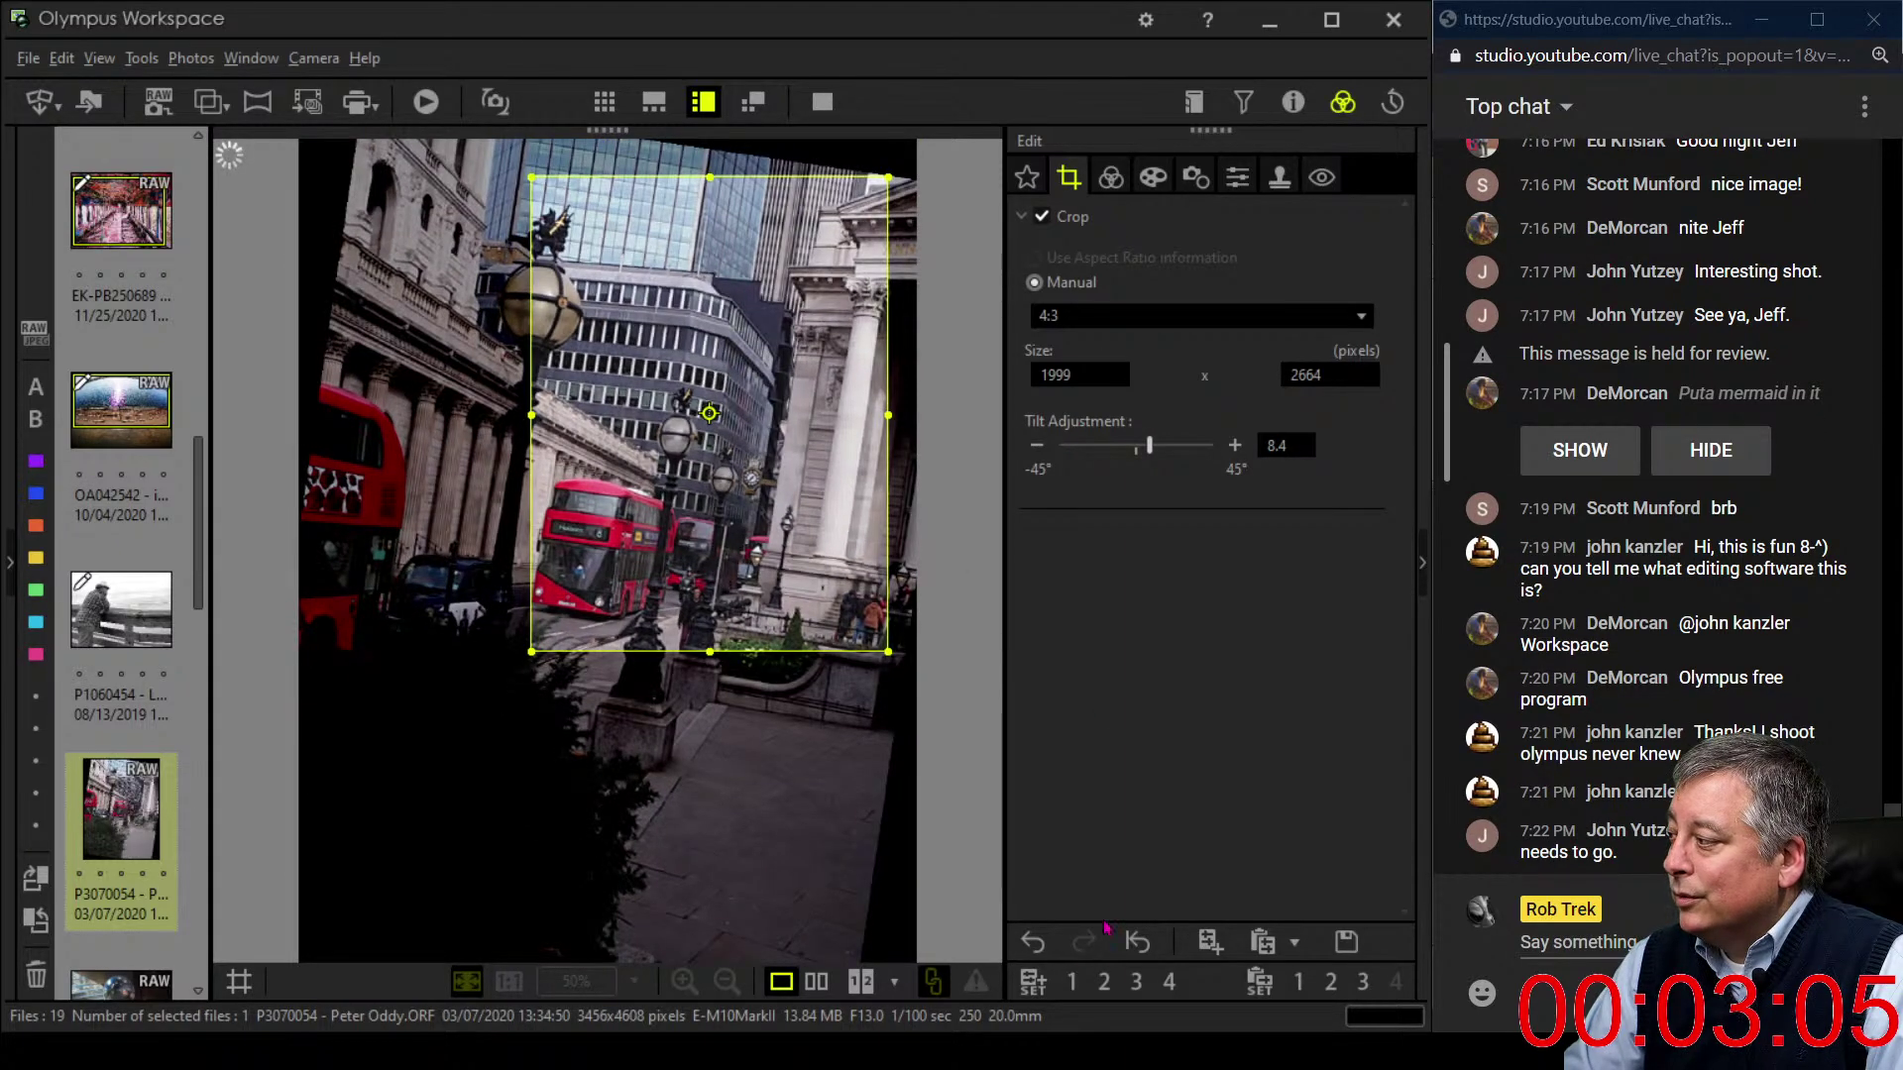
pyautogui.click(1033, 941)
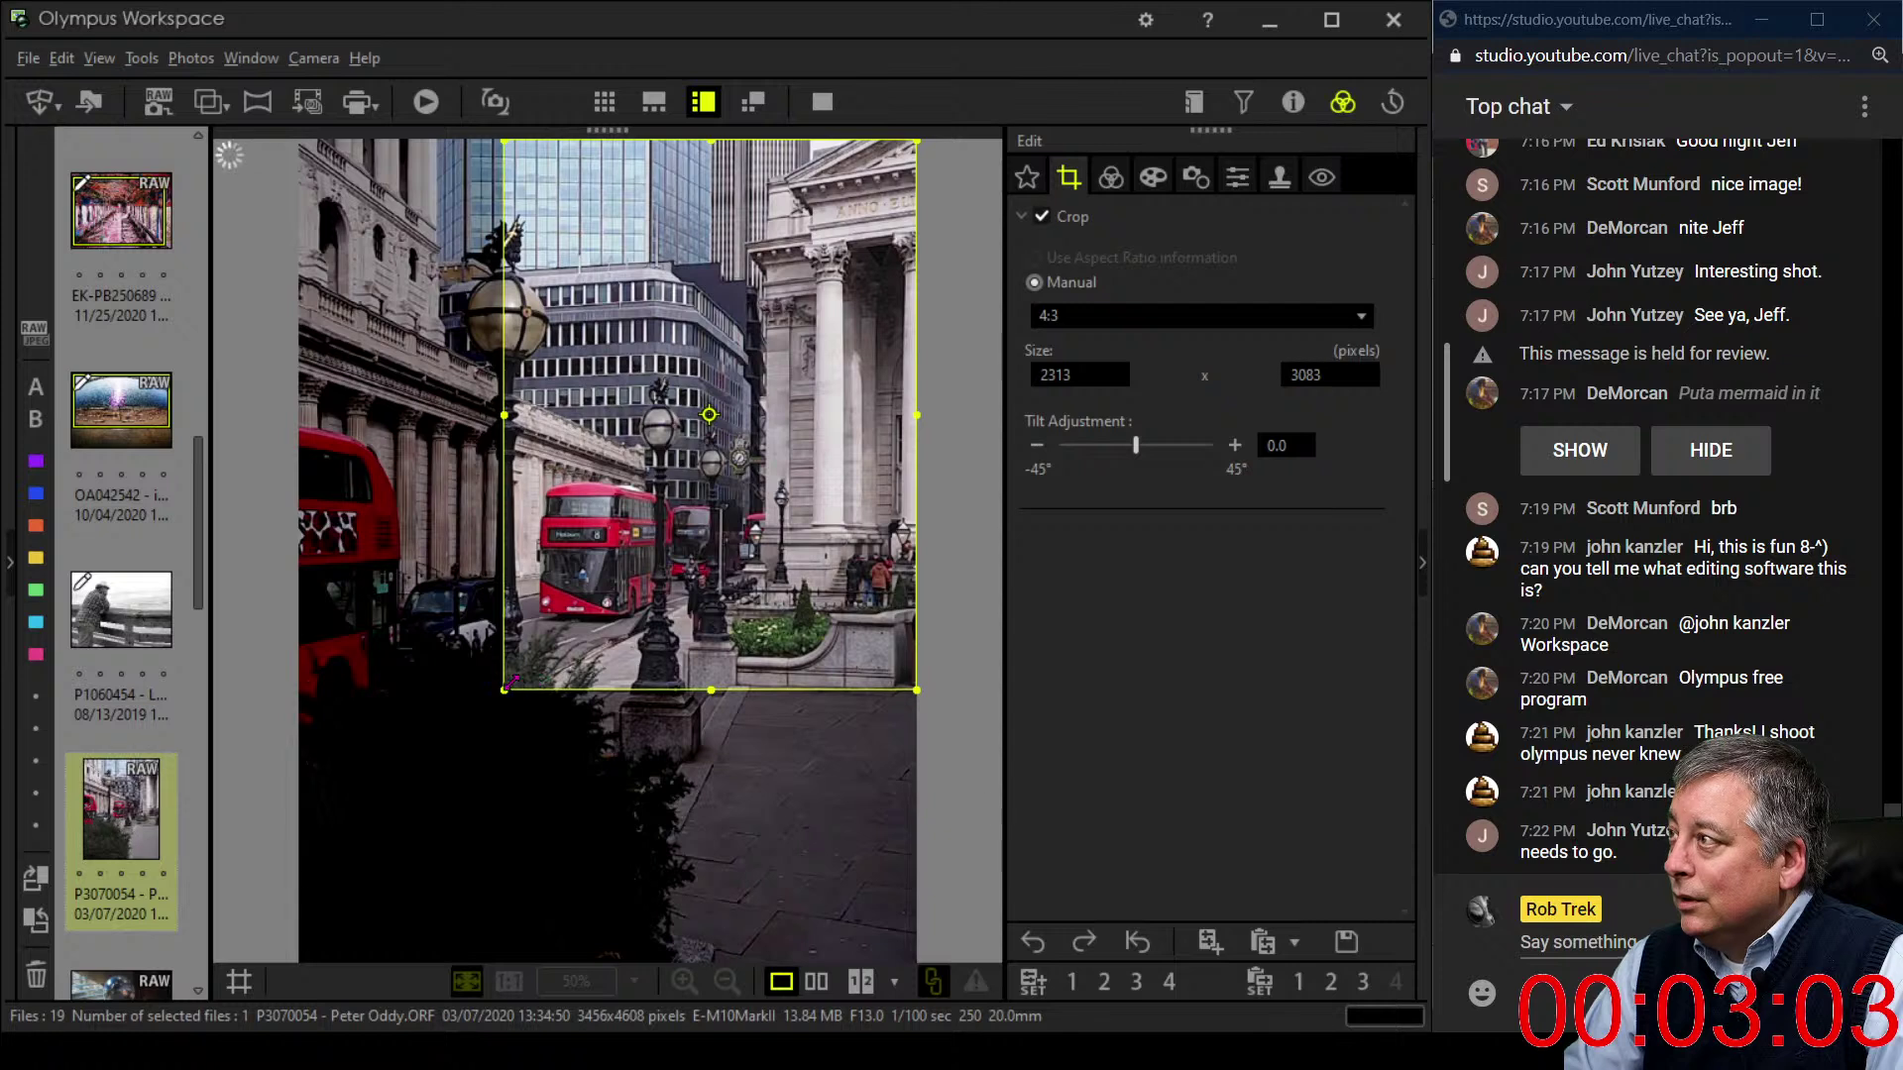
pyautogui.moveTo(508, 686)
pyautogui.mouseDown()
pyautogui.moveTo(401, 742)
pyautogui.moveTo(479, 674)
pyautogui.mouseUp()
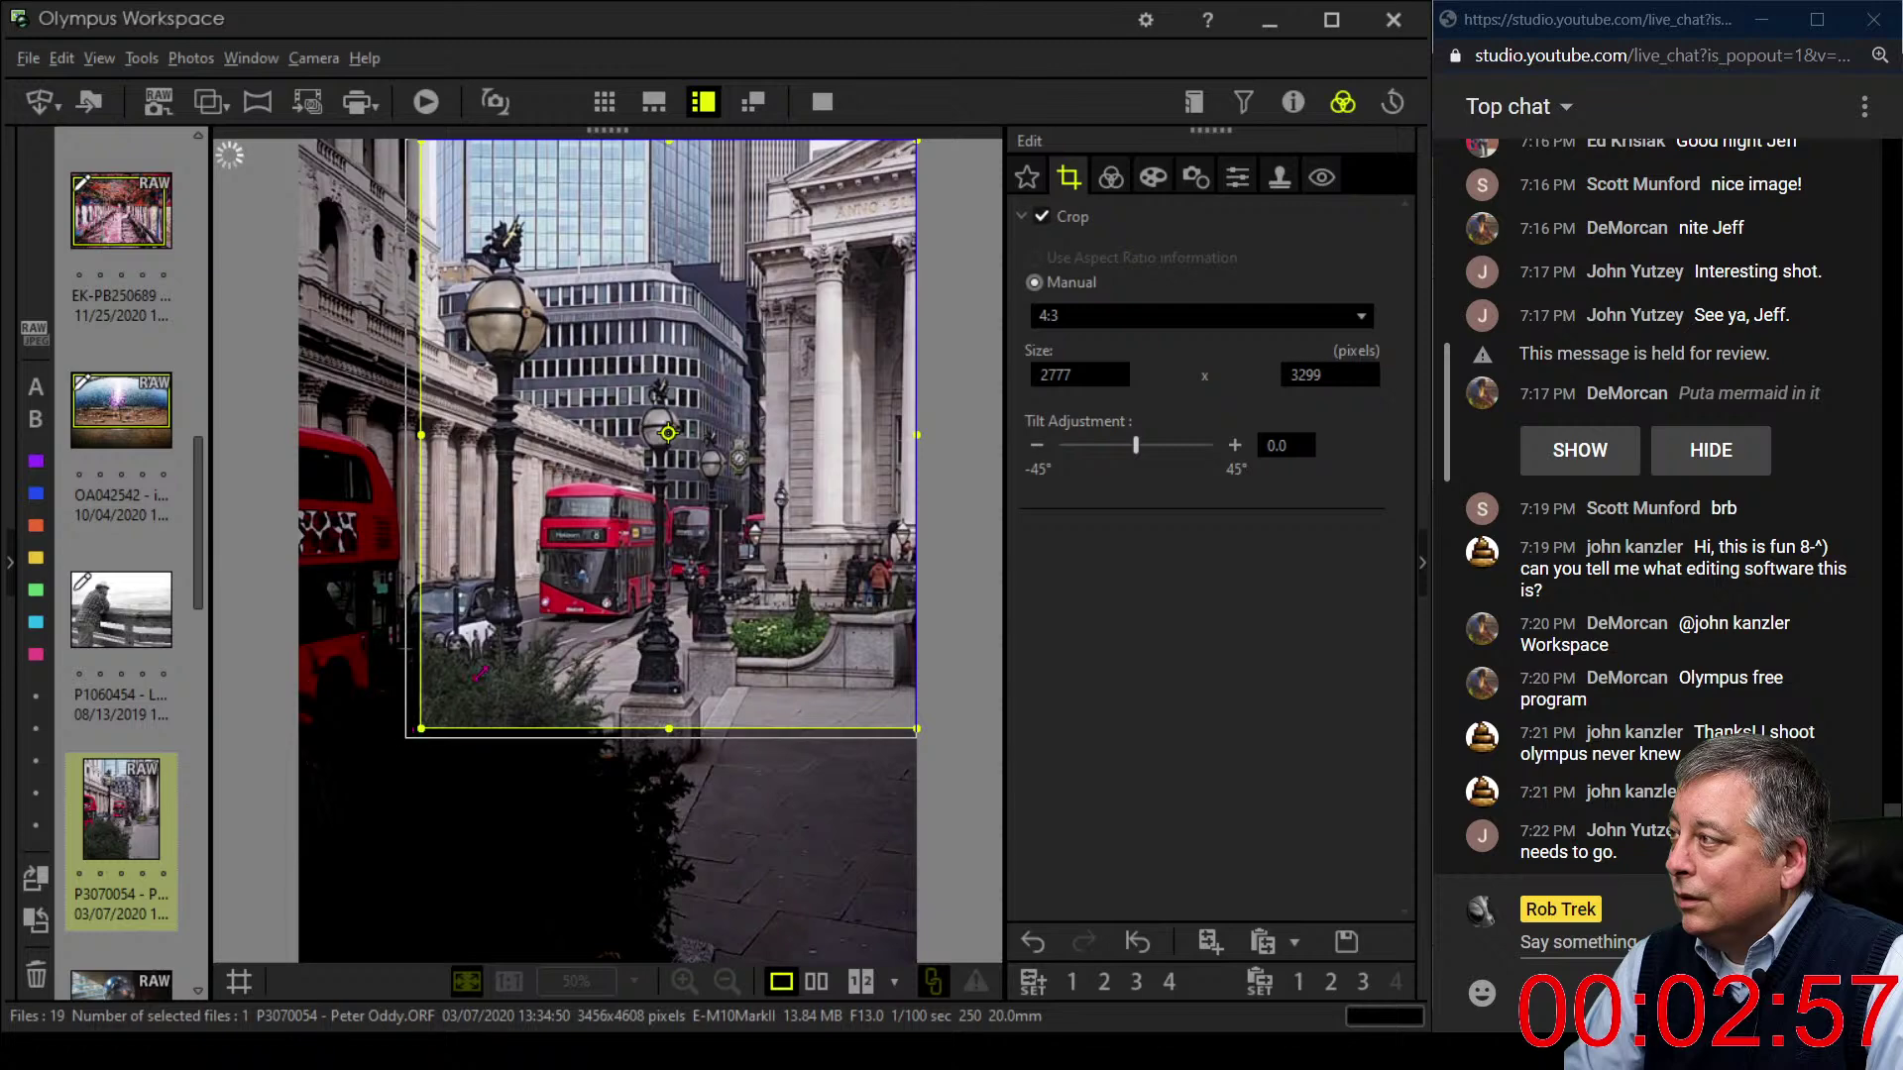
# - Apply the Bleach Bypass II art filter to the cropped street photo
pyautogui.click(1111, 177)
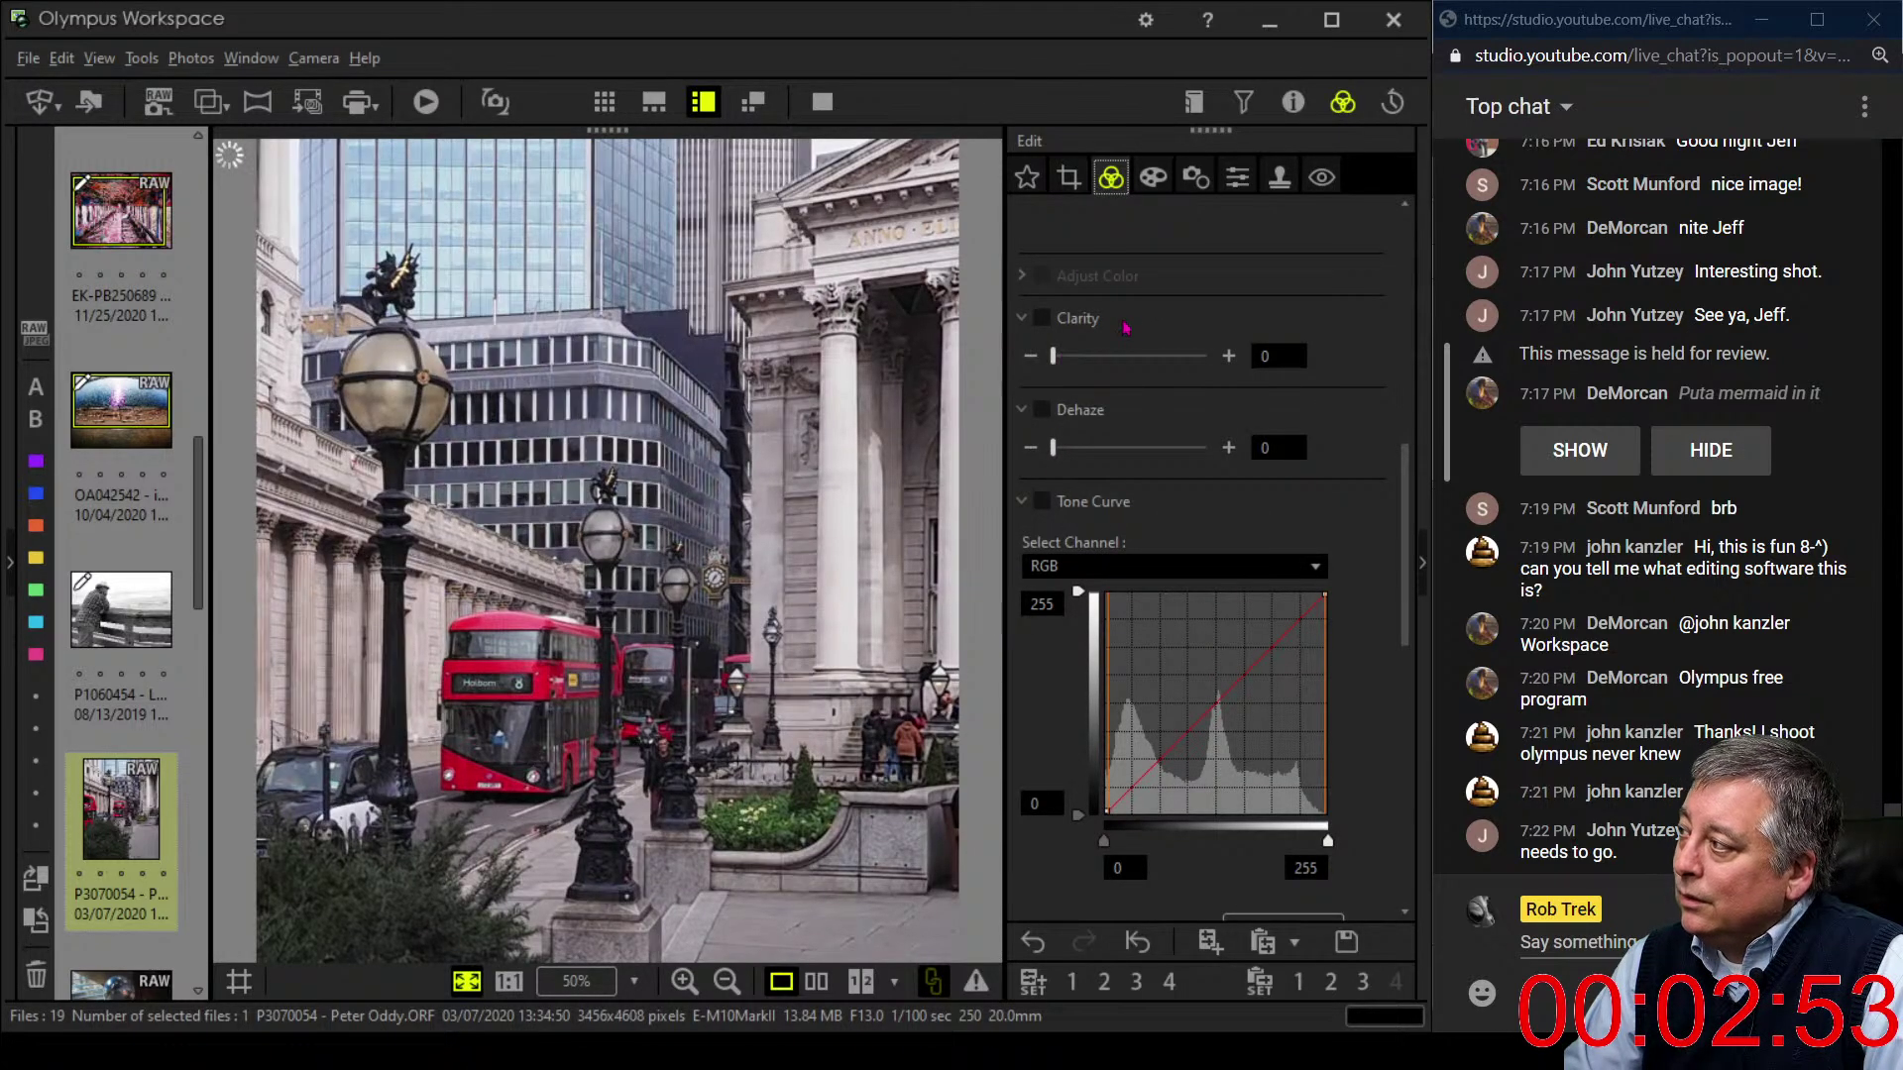
pyautogui.click(1164, 189)
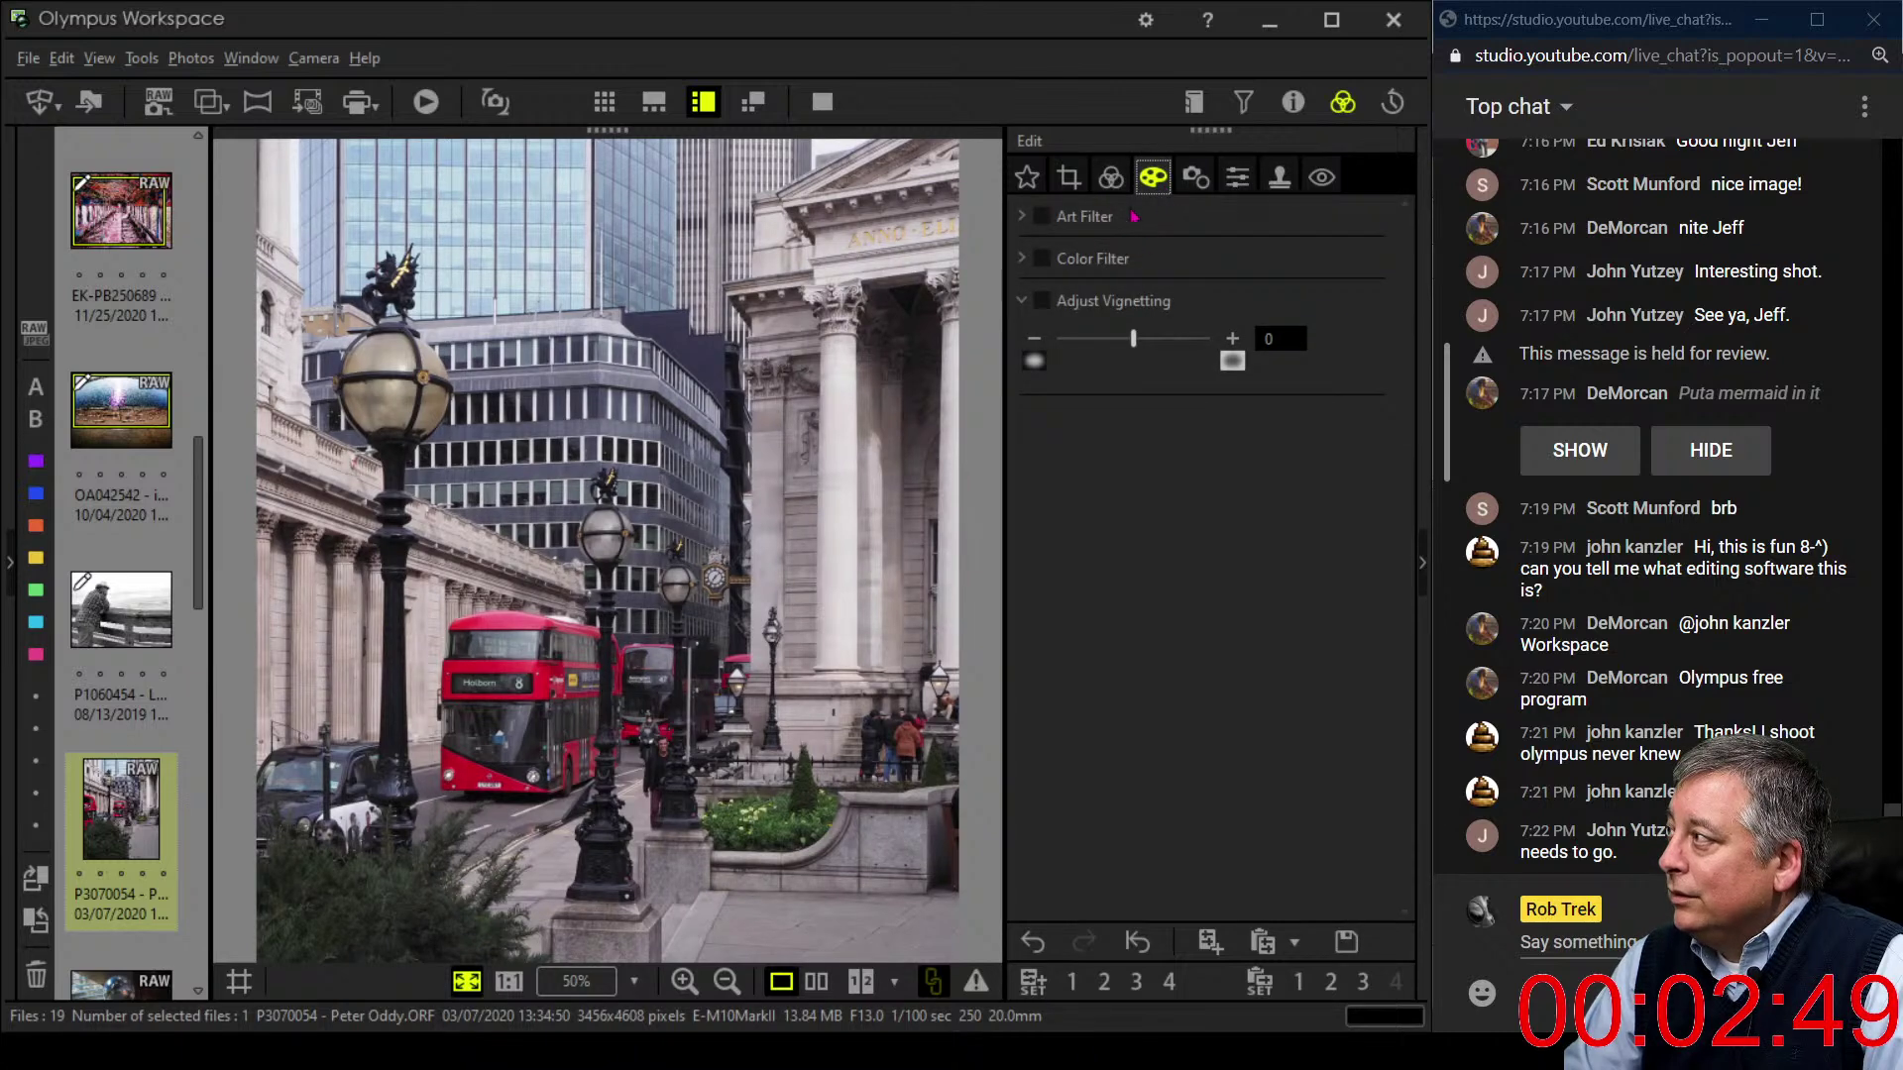
pyautogui.click(1085, 217)
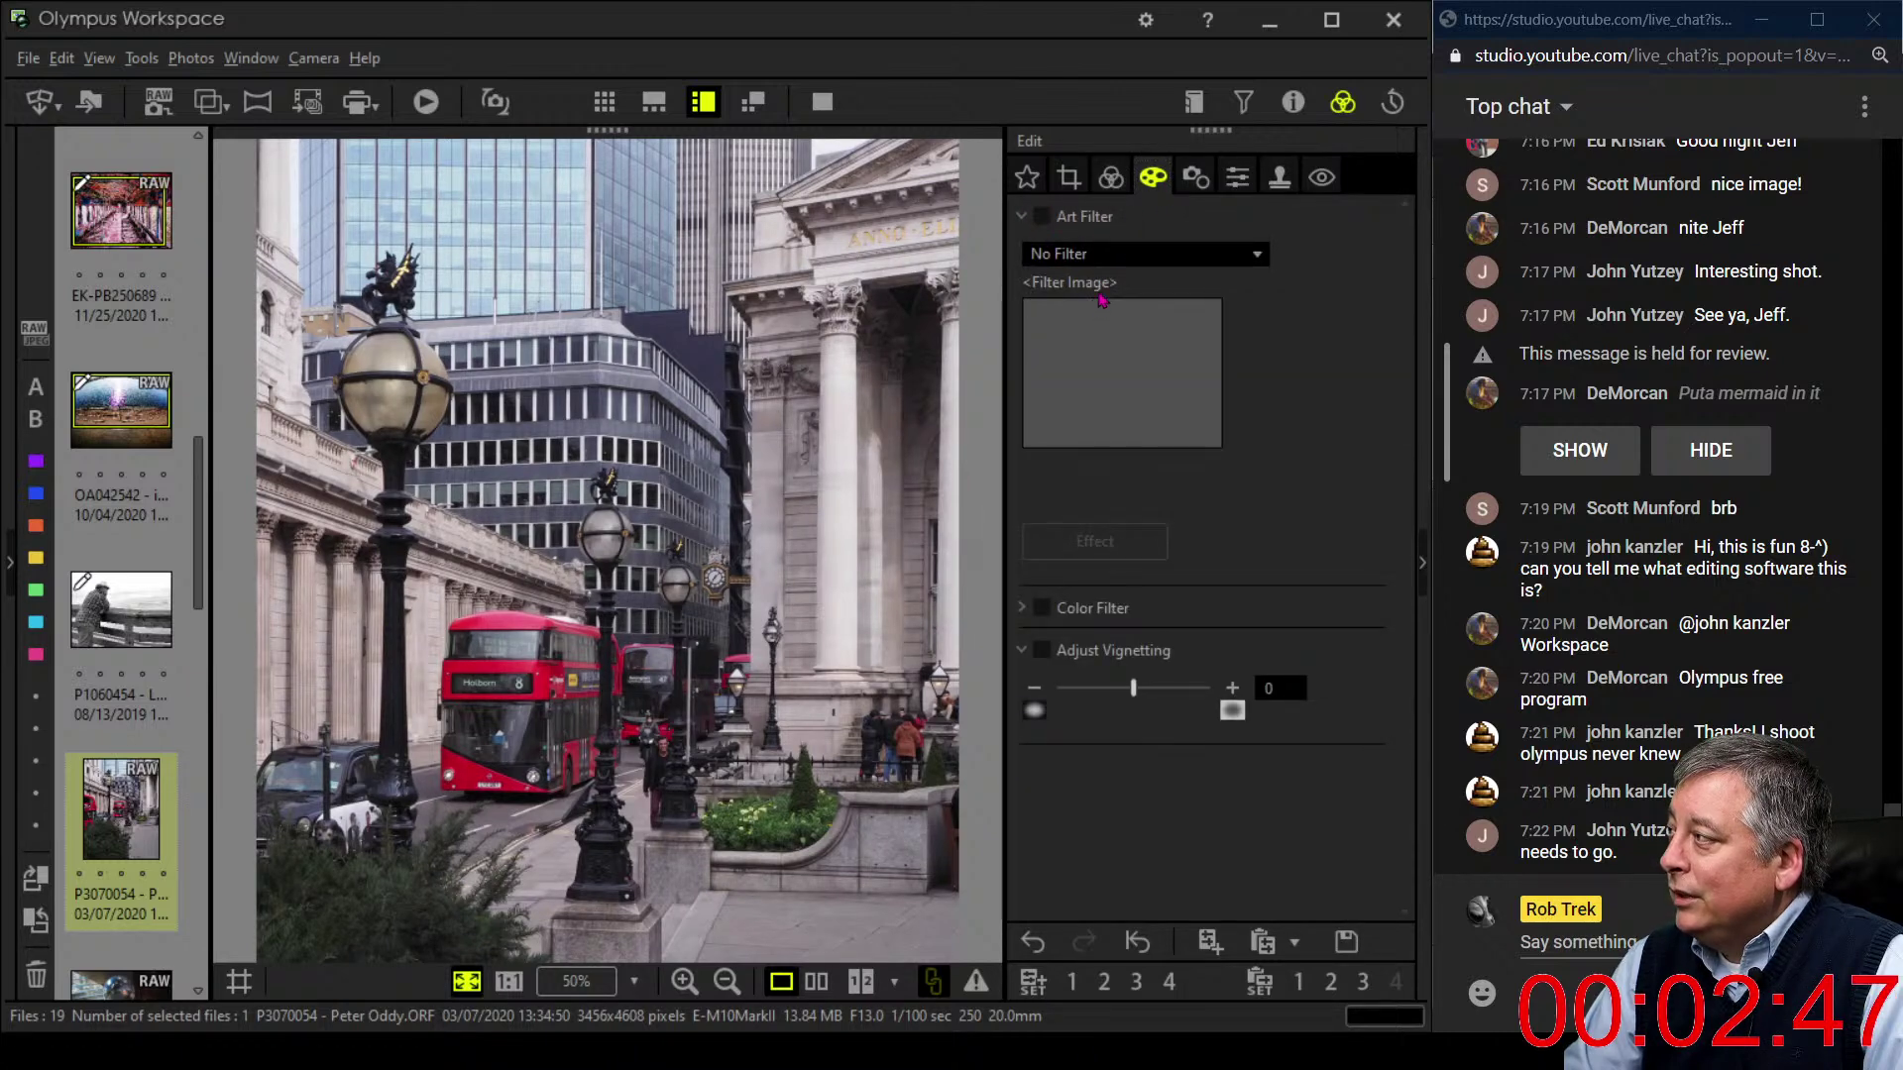
pyautogui.click(1126, 258)
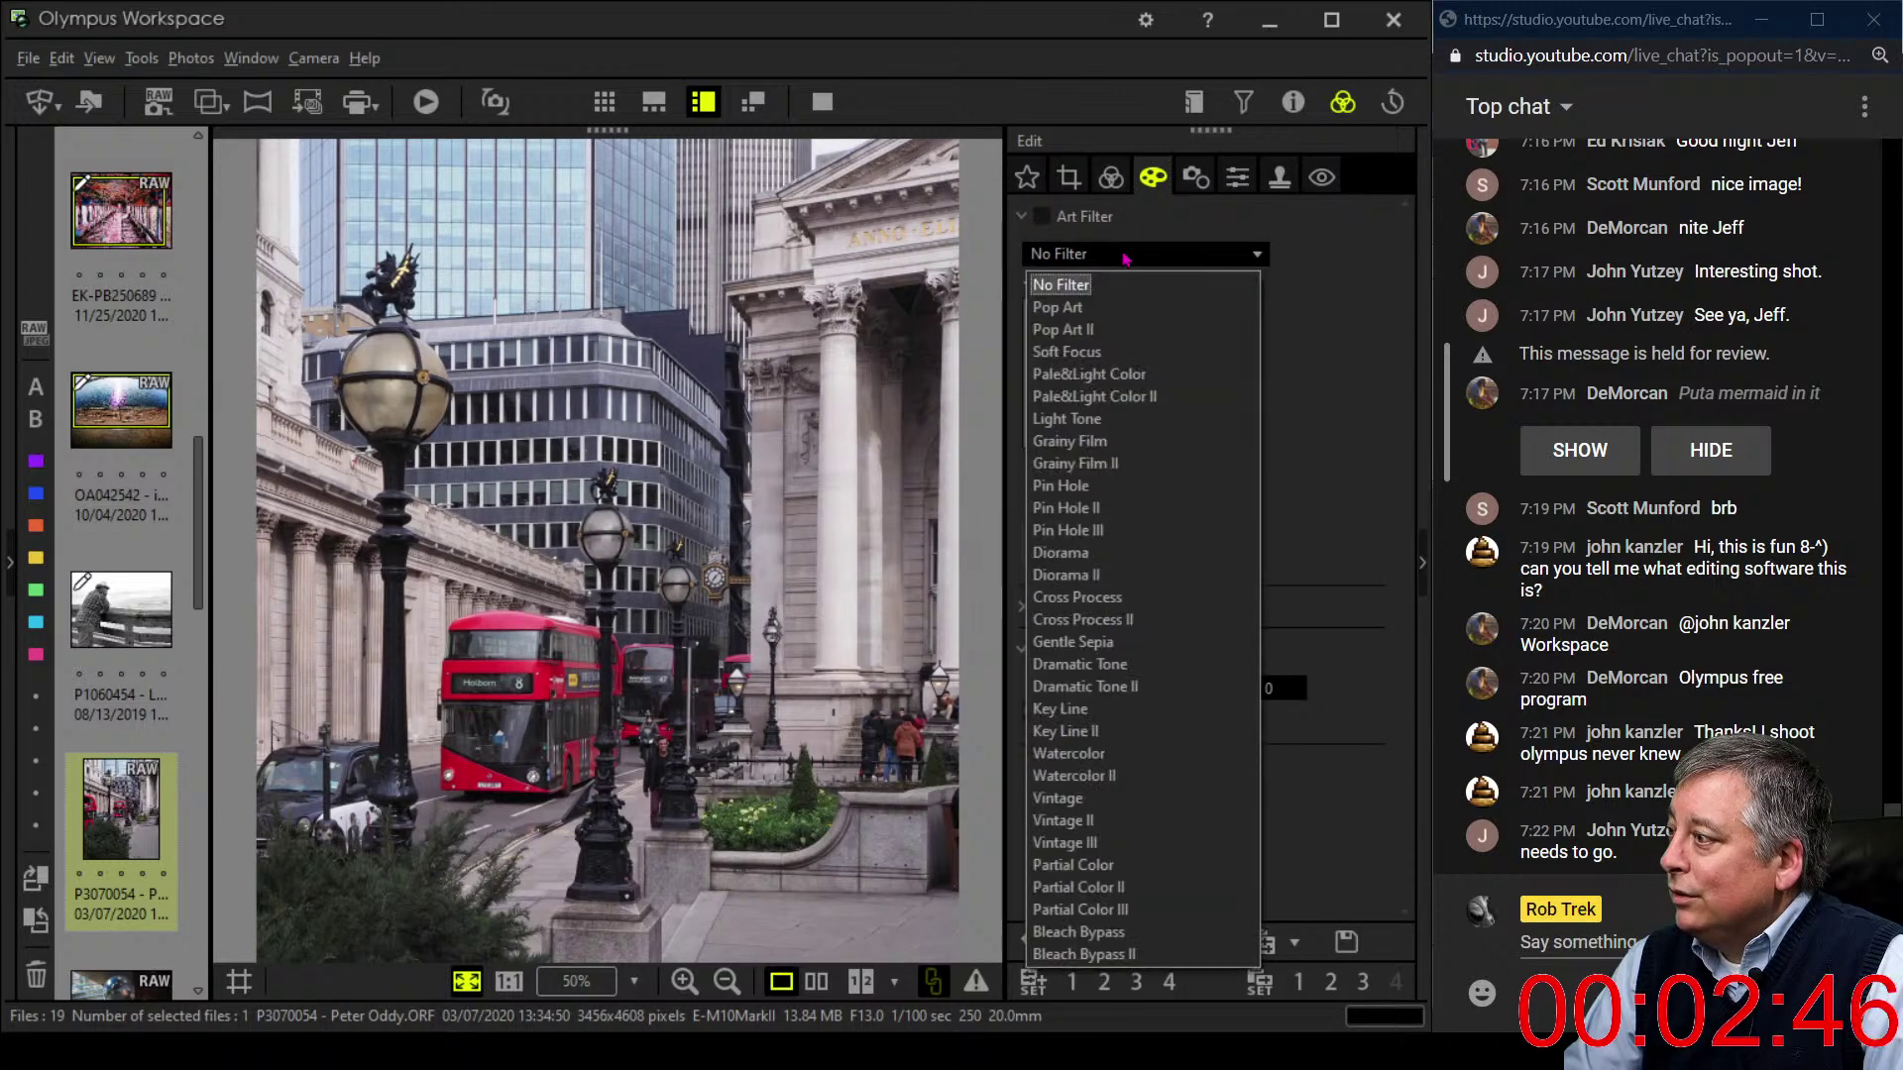
pyautogui.click(1083, 955)
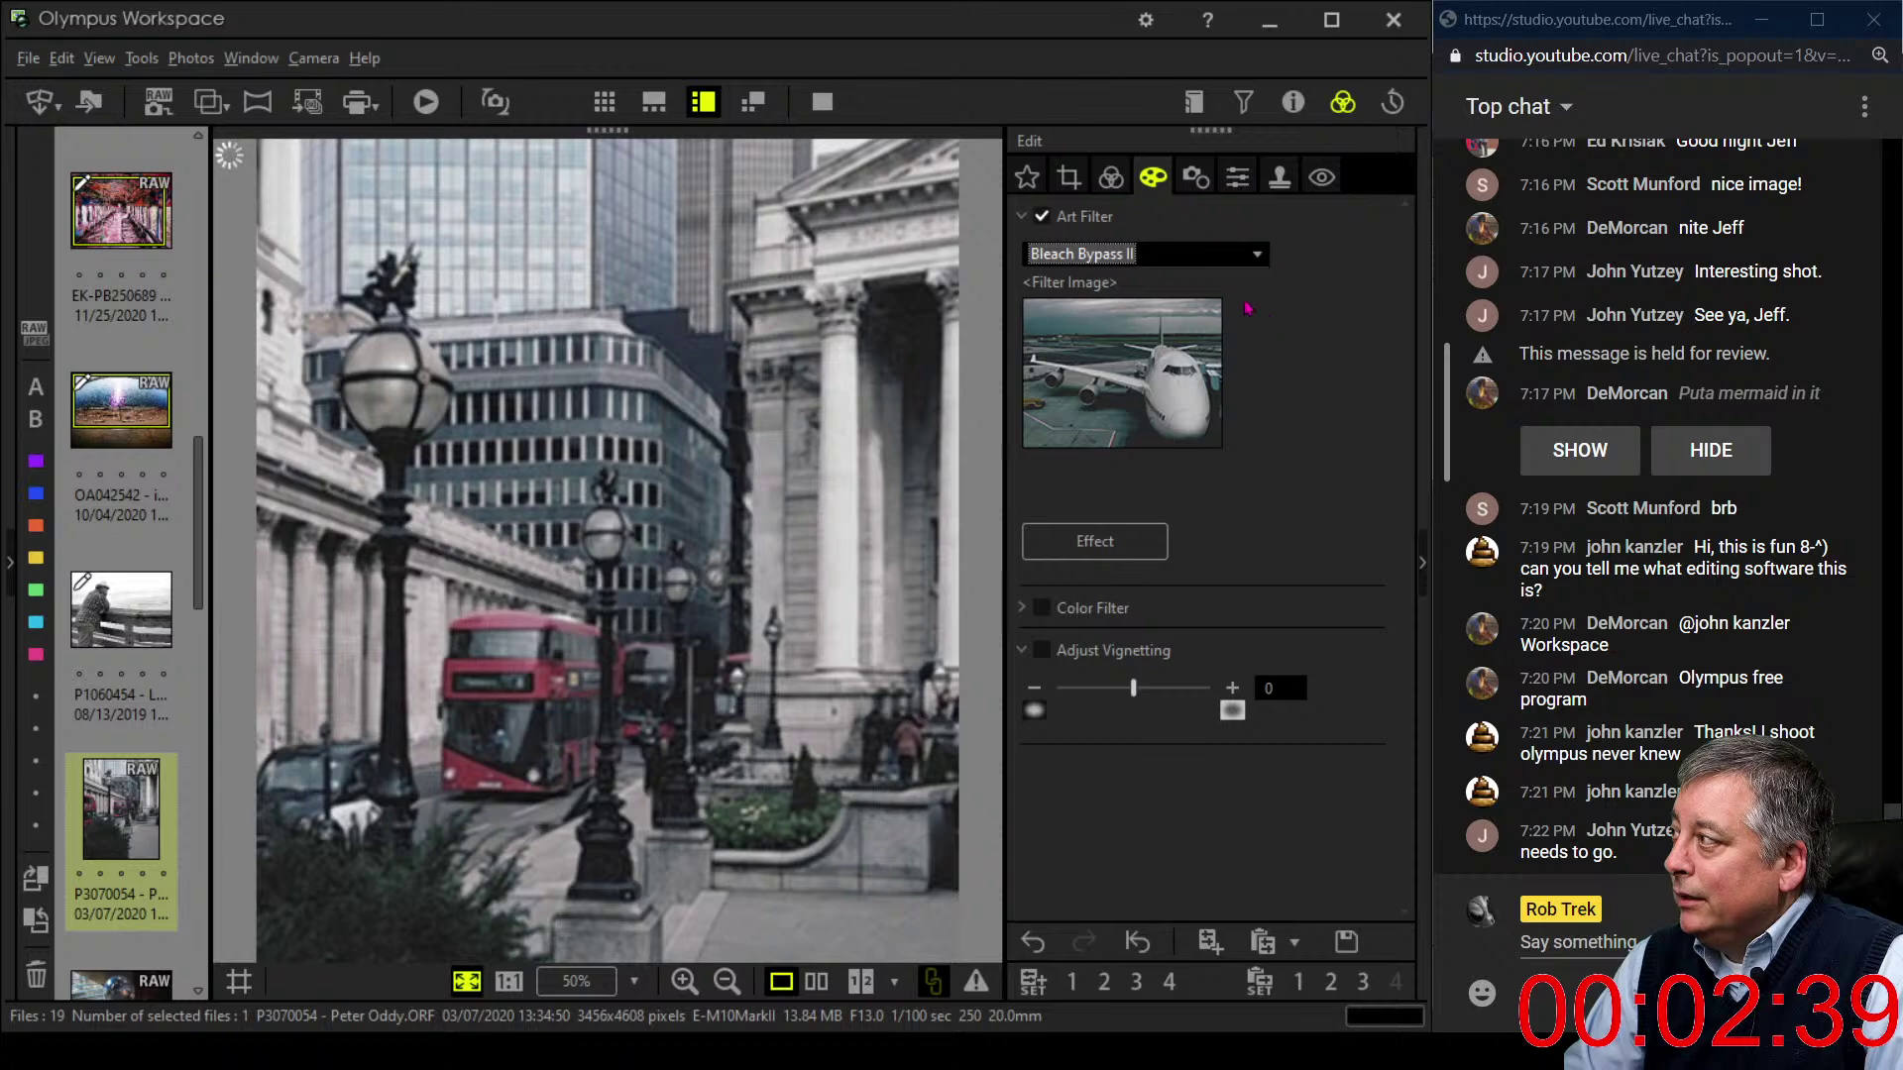
# - Shape the RGB tone curve with deeper shadows and lifted midtones, and set Dehaze to 40
pyautogui.click(1111, 176)
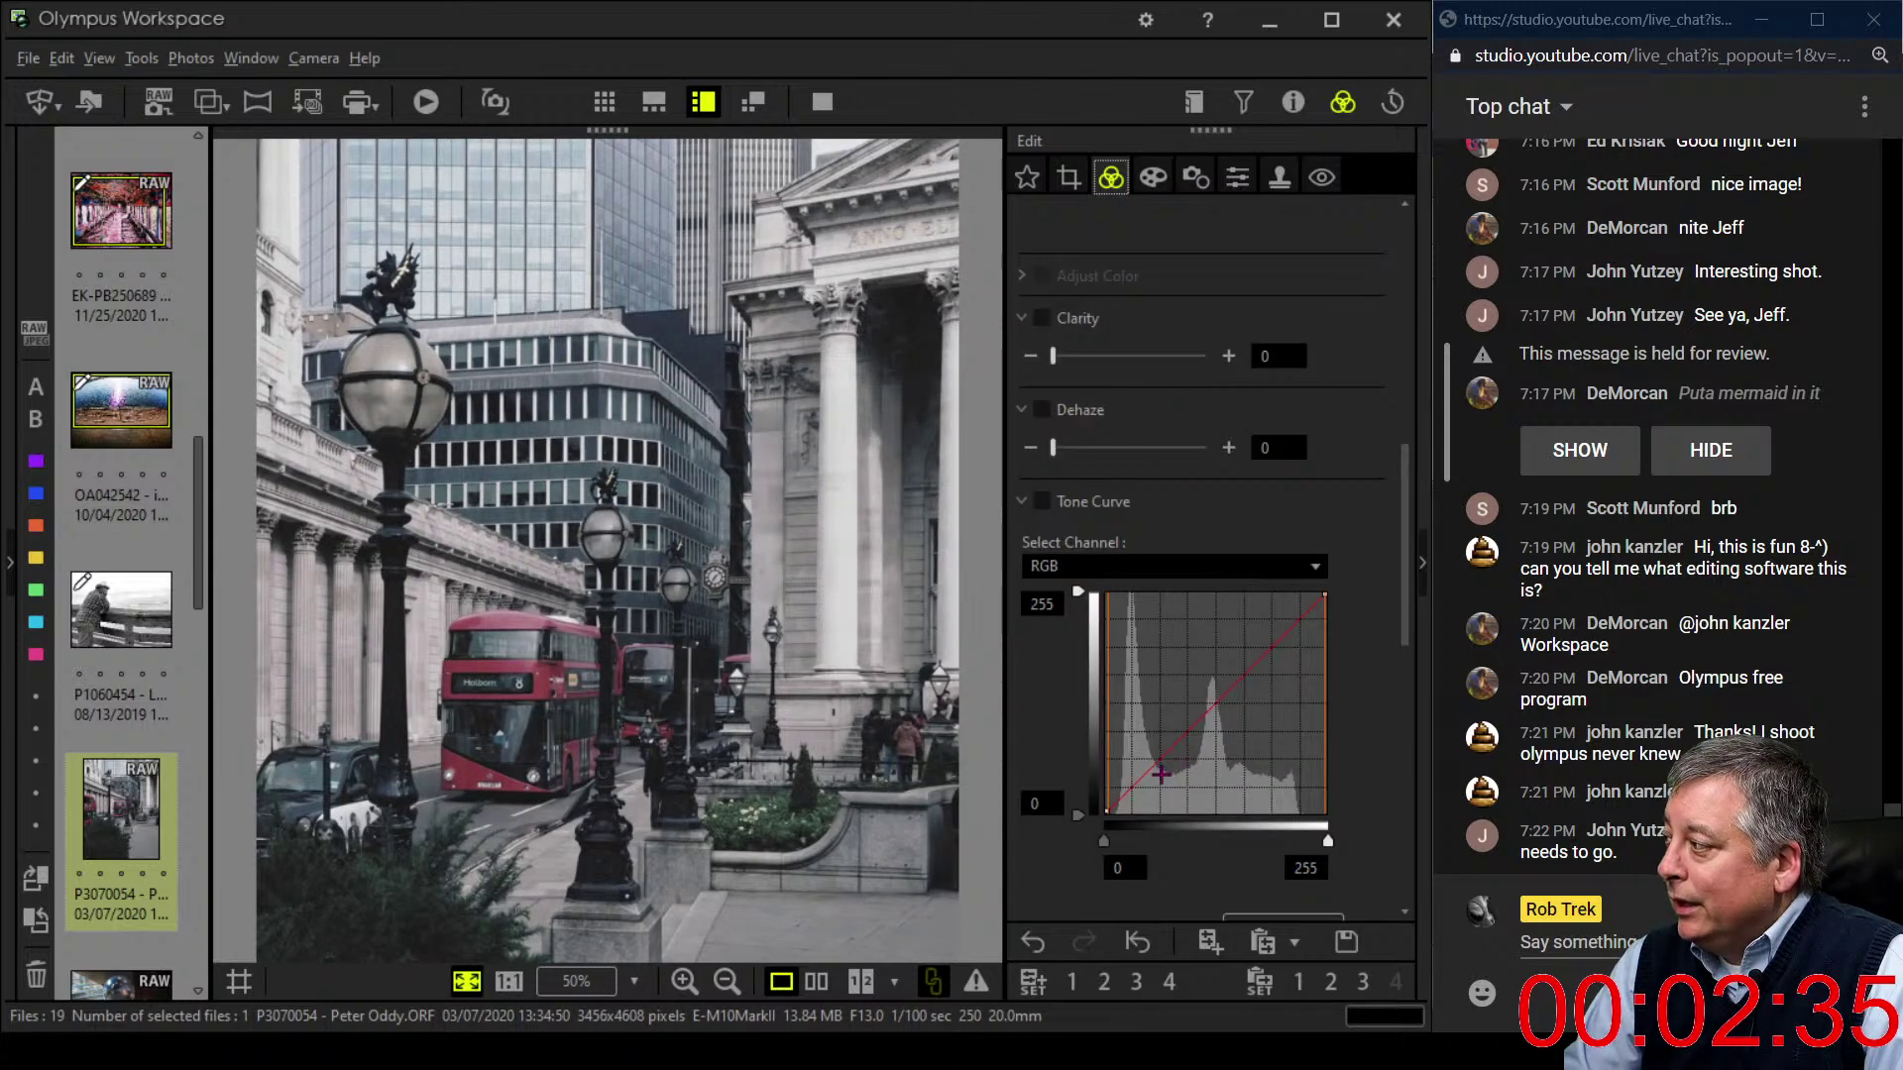
pyautogui.click(1118, 798)
pyautogui.moveTo(1162, 755); pyautogui.dragTo(1131, 808)
pyautogui.hotkey('ctrl', 'z')
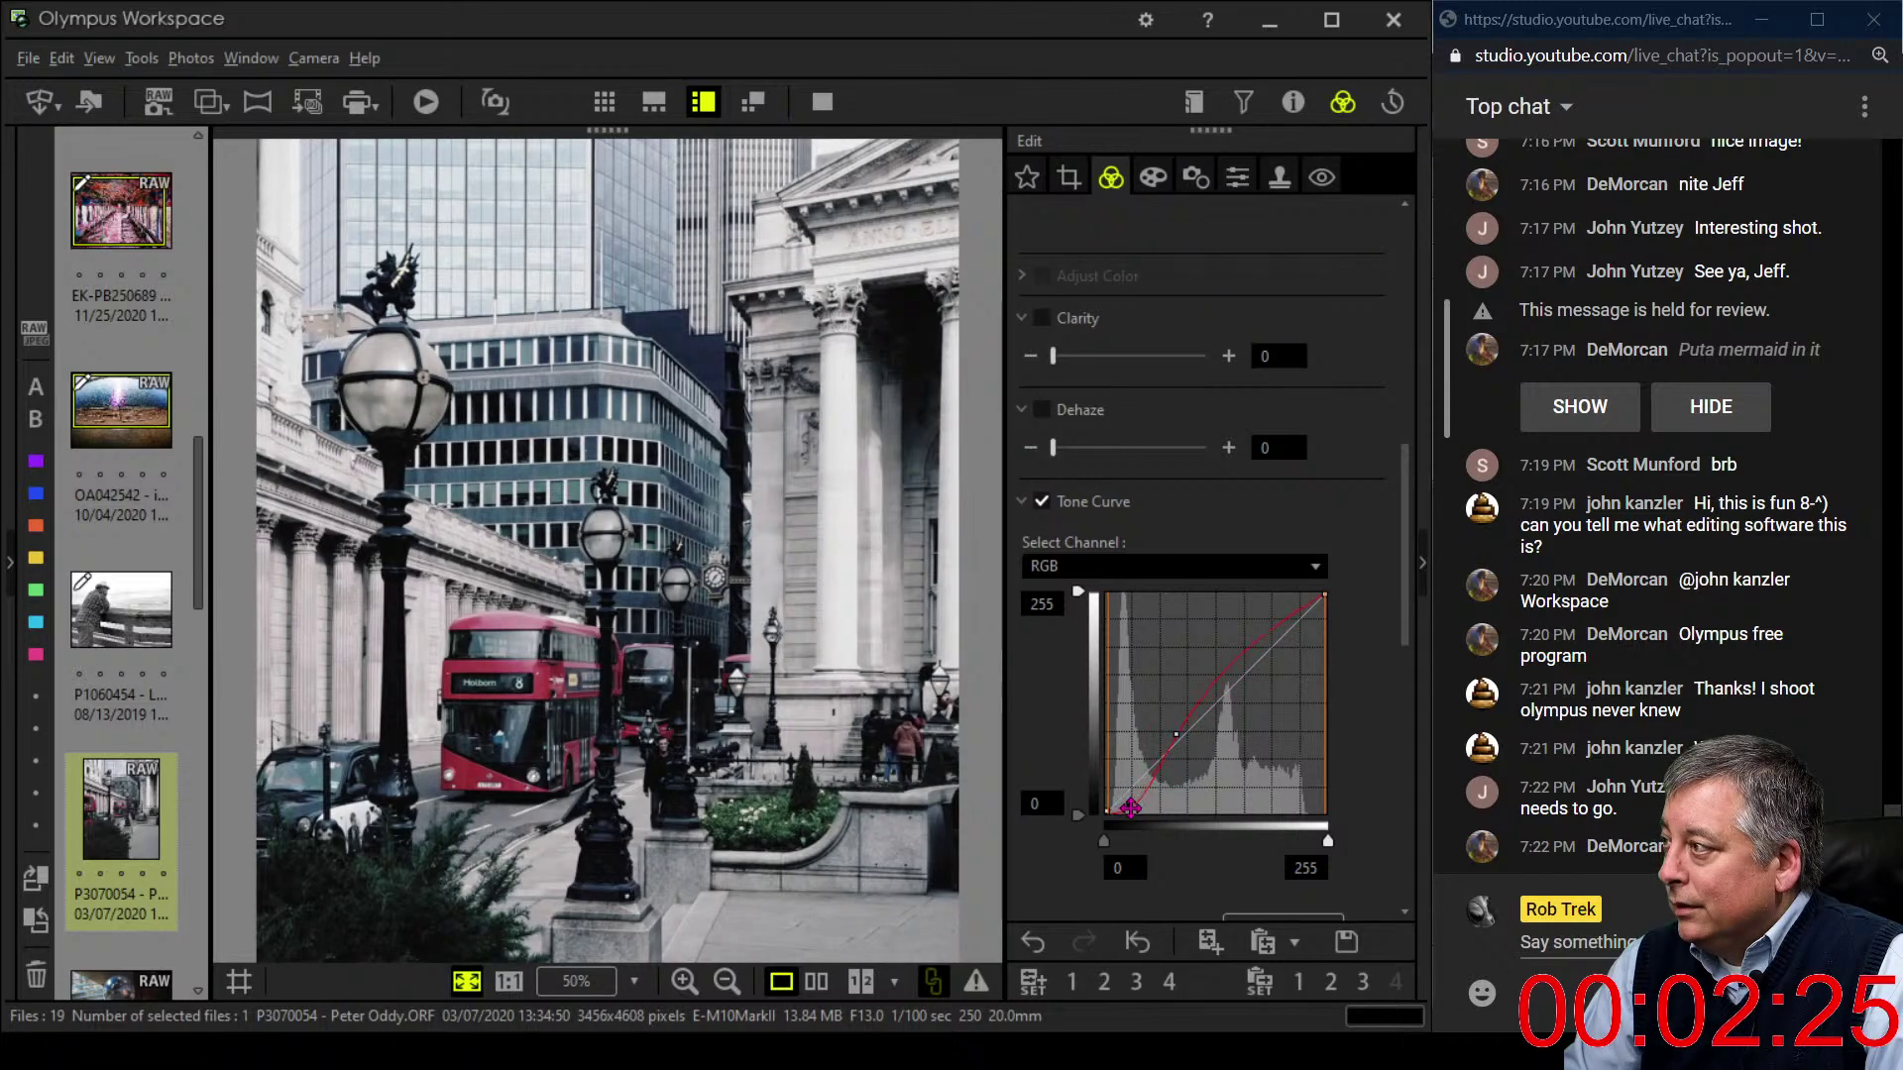
pyautogui.moveTo(1175, 735); pyautogui.dragTo(1208, 691)
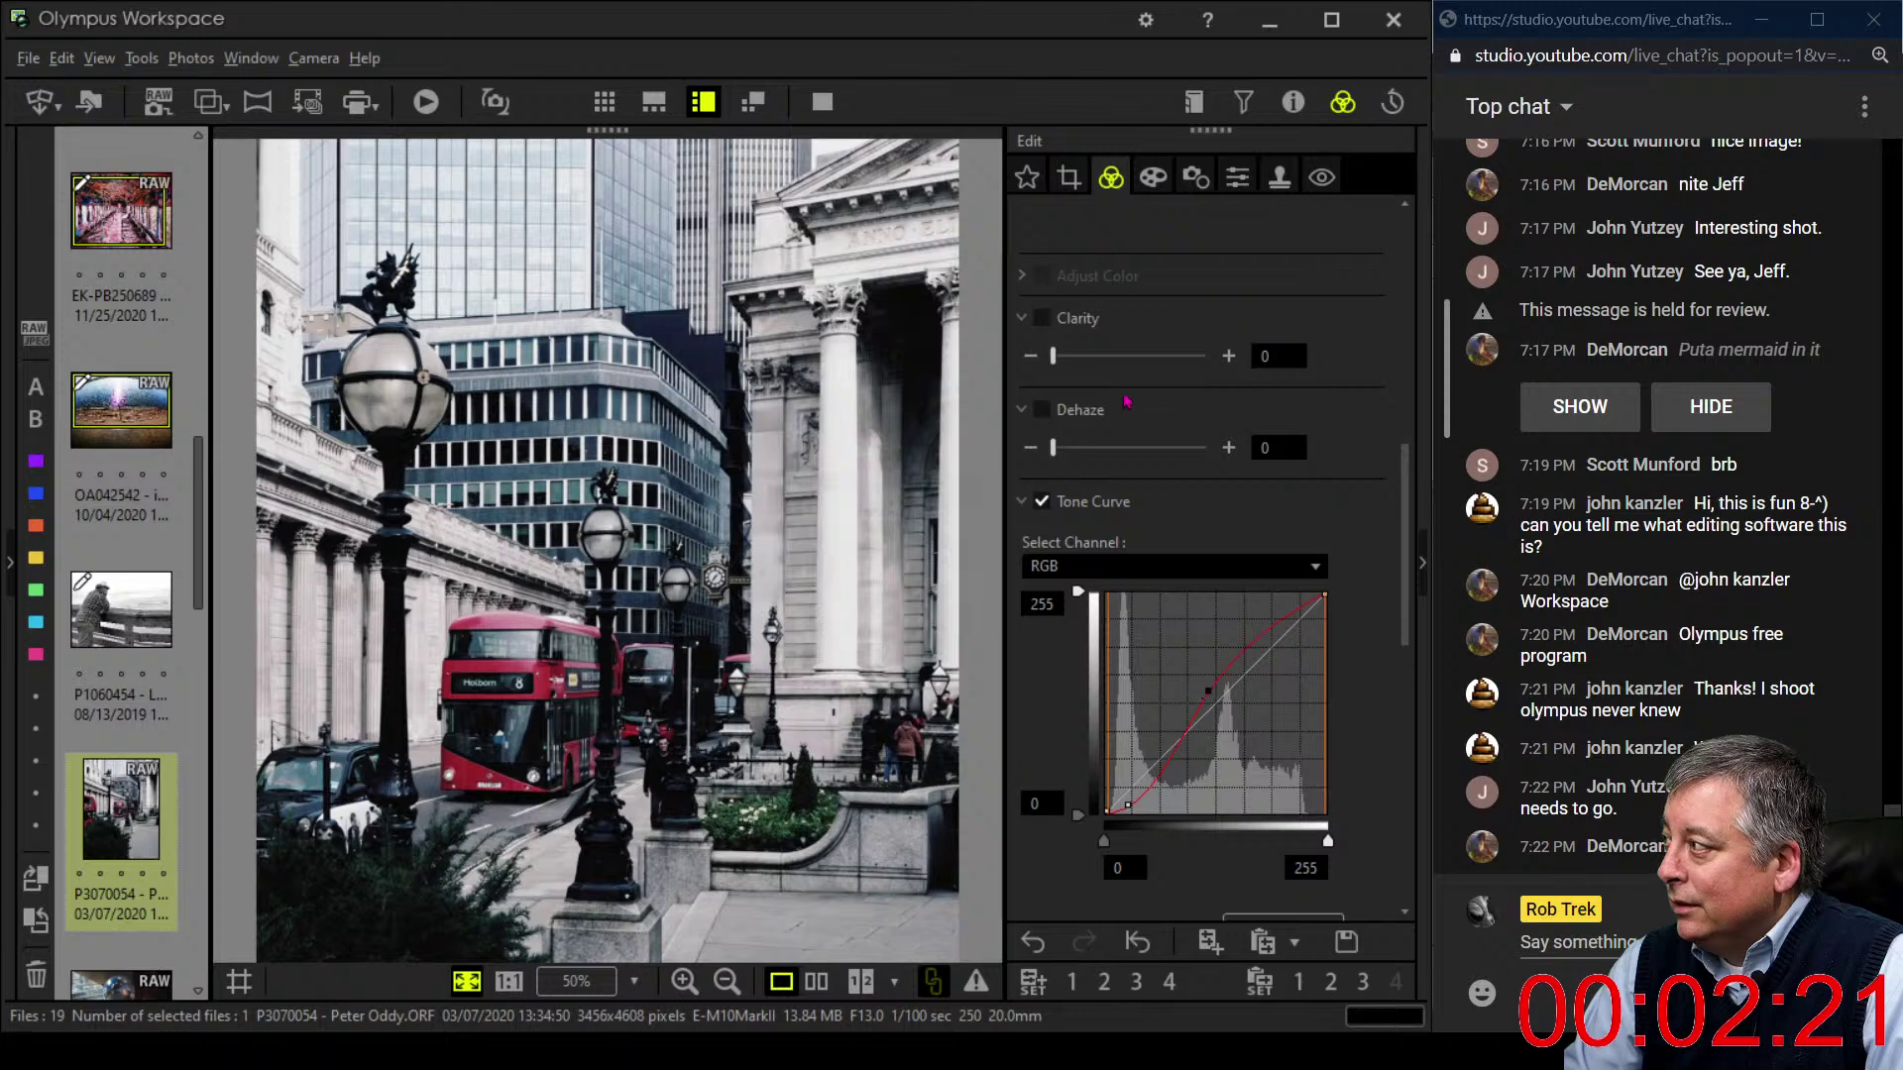
pyautogui.moveTo(1053, 448); pyautogui.dragTo(1116, 449)
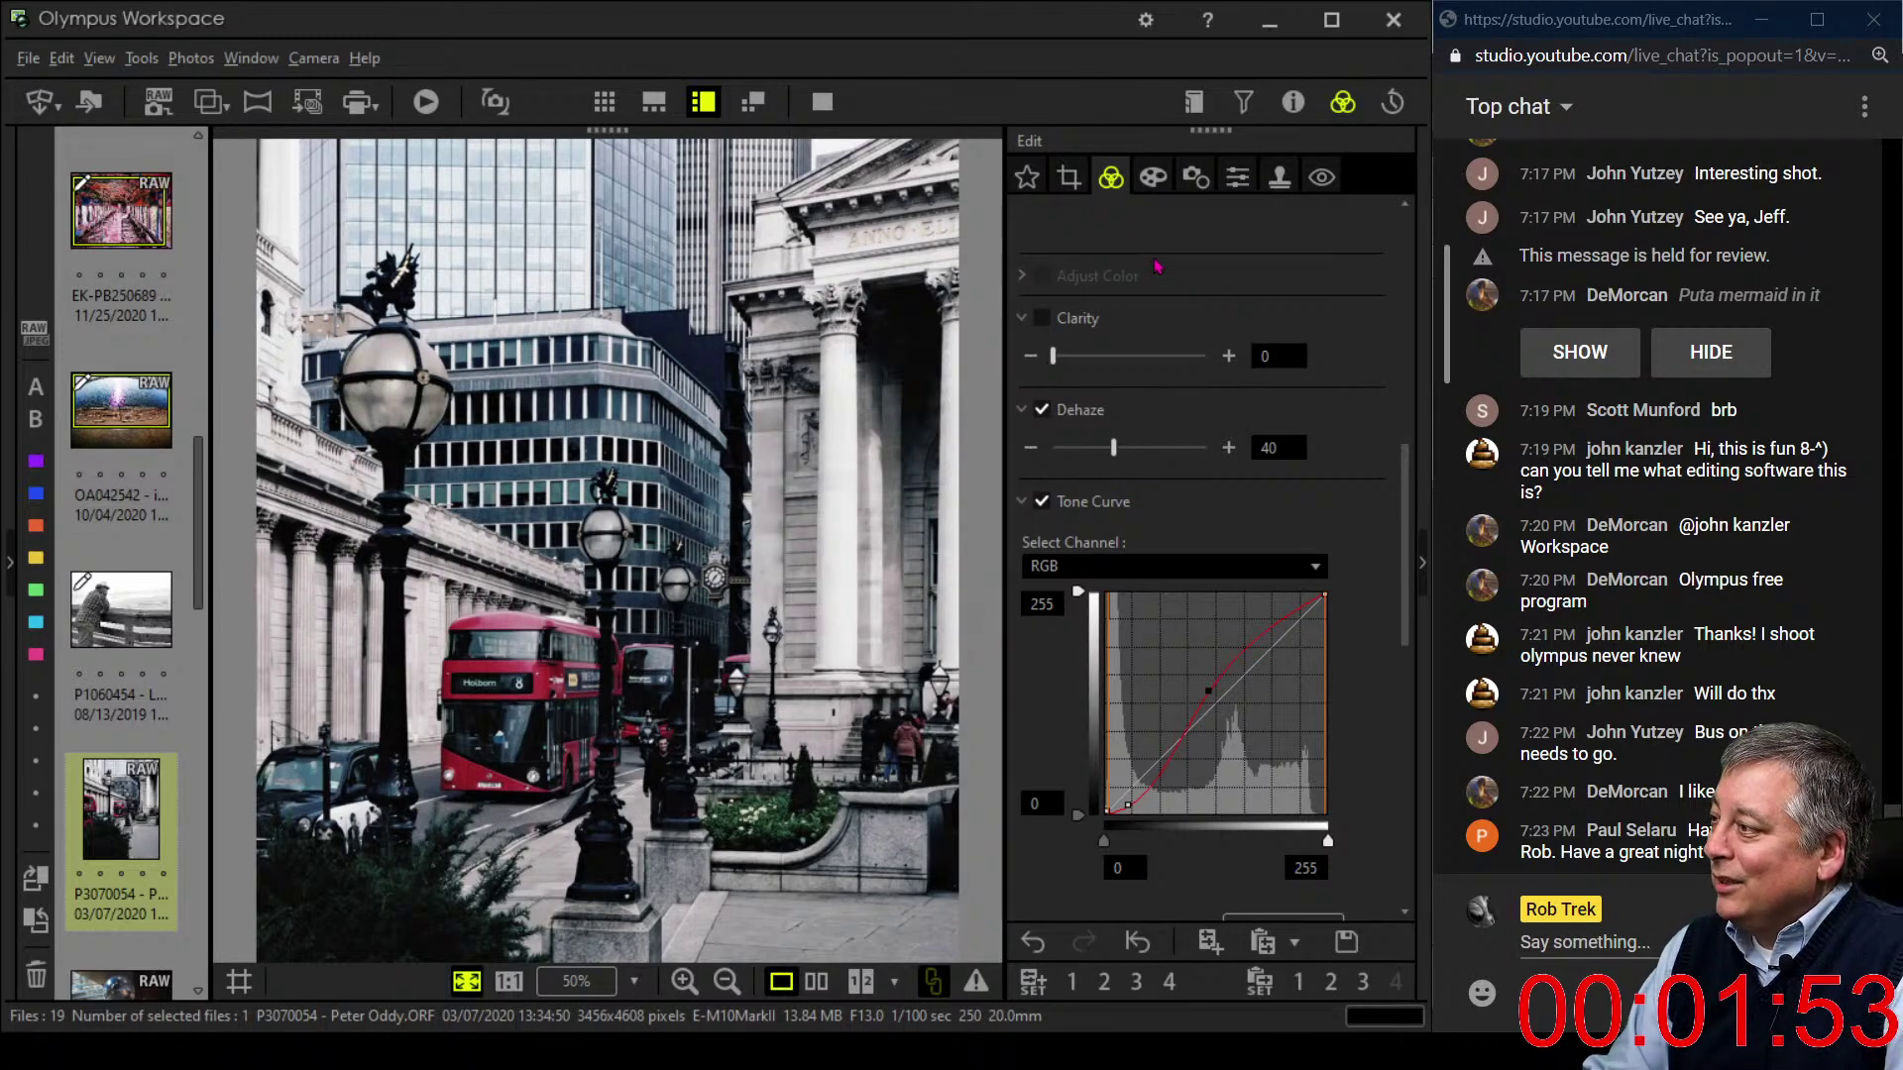
# - Warm the street photo with a custom white balance of 6421 K
pyautogui.scroll(6, 1224, 351)
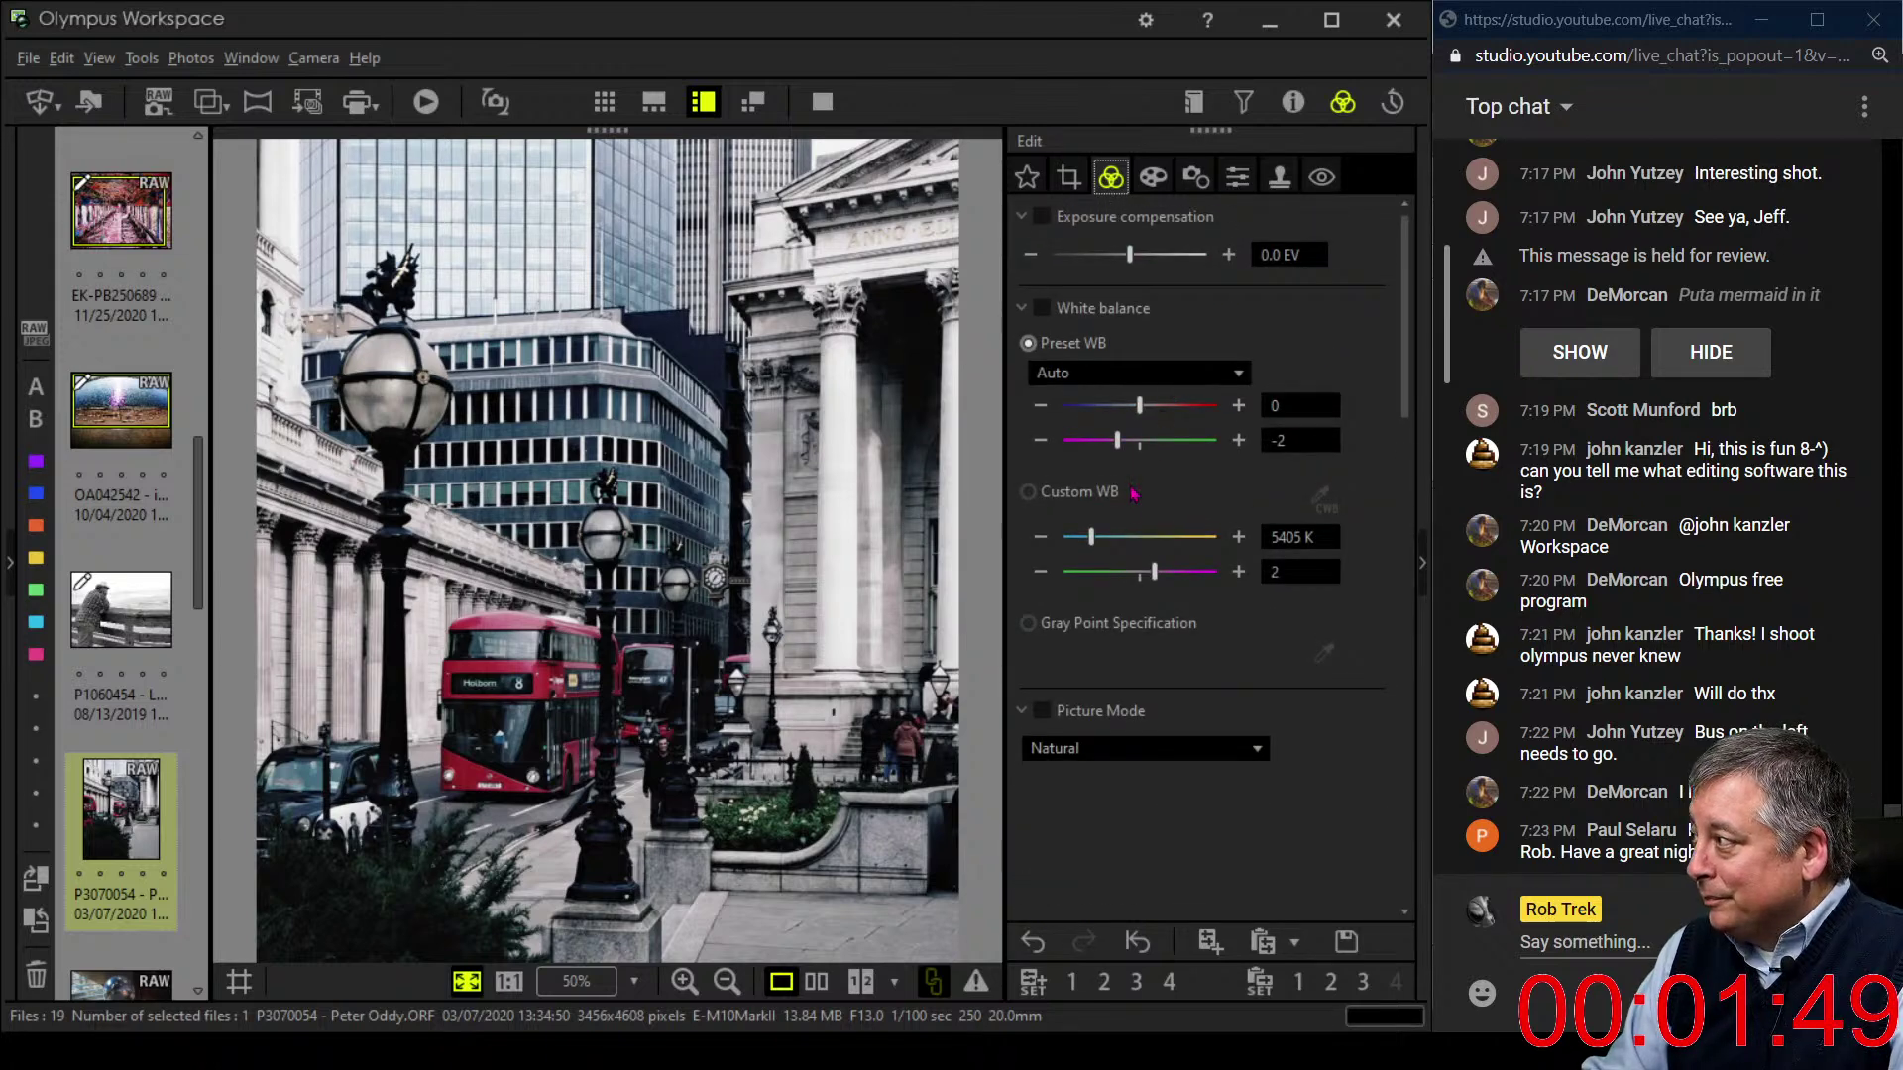
pyautogui.click(1098, 543)
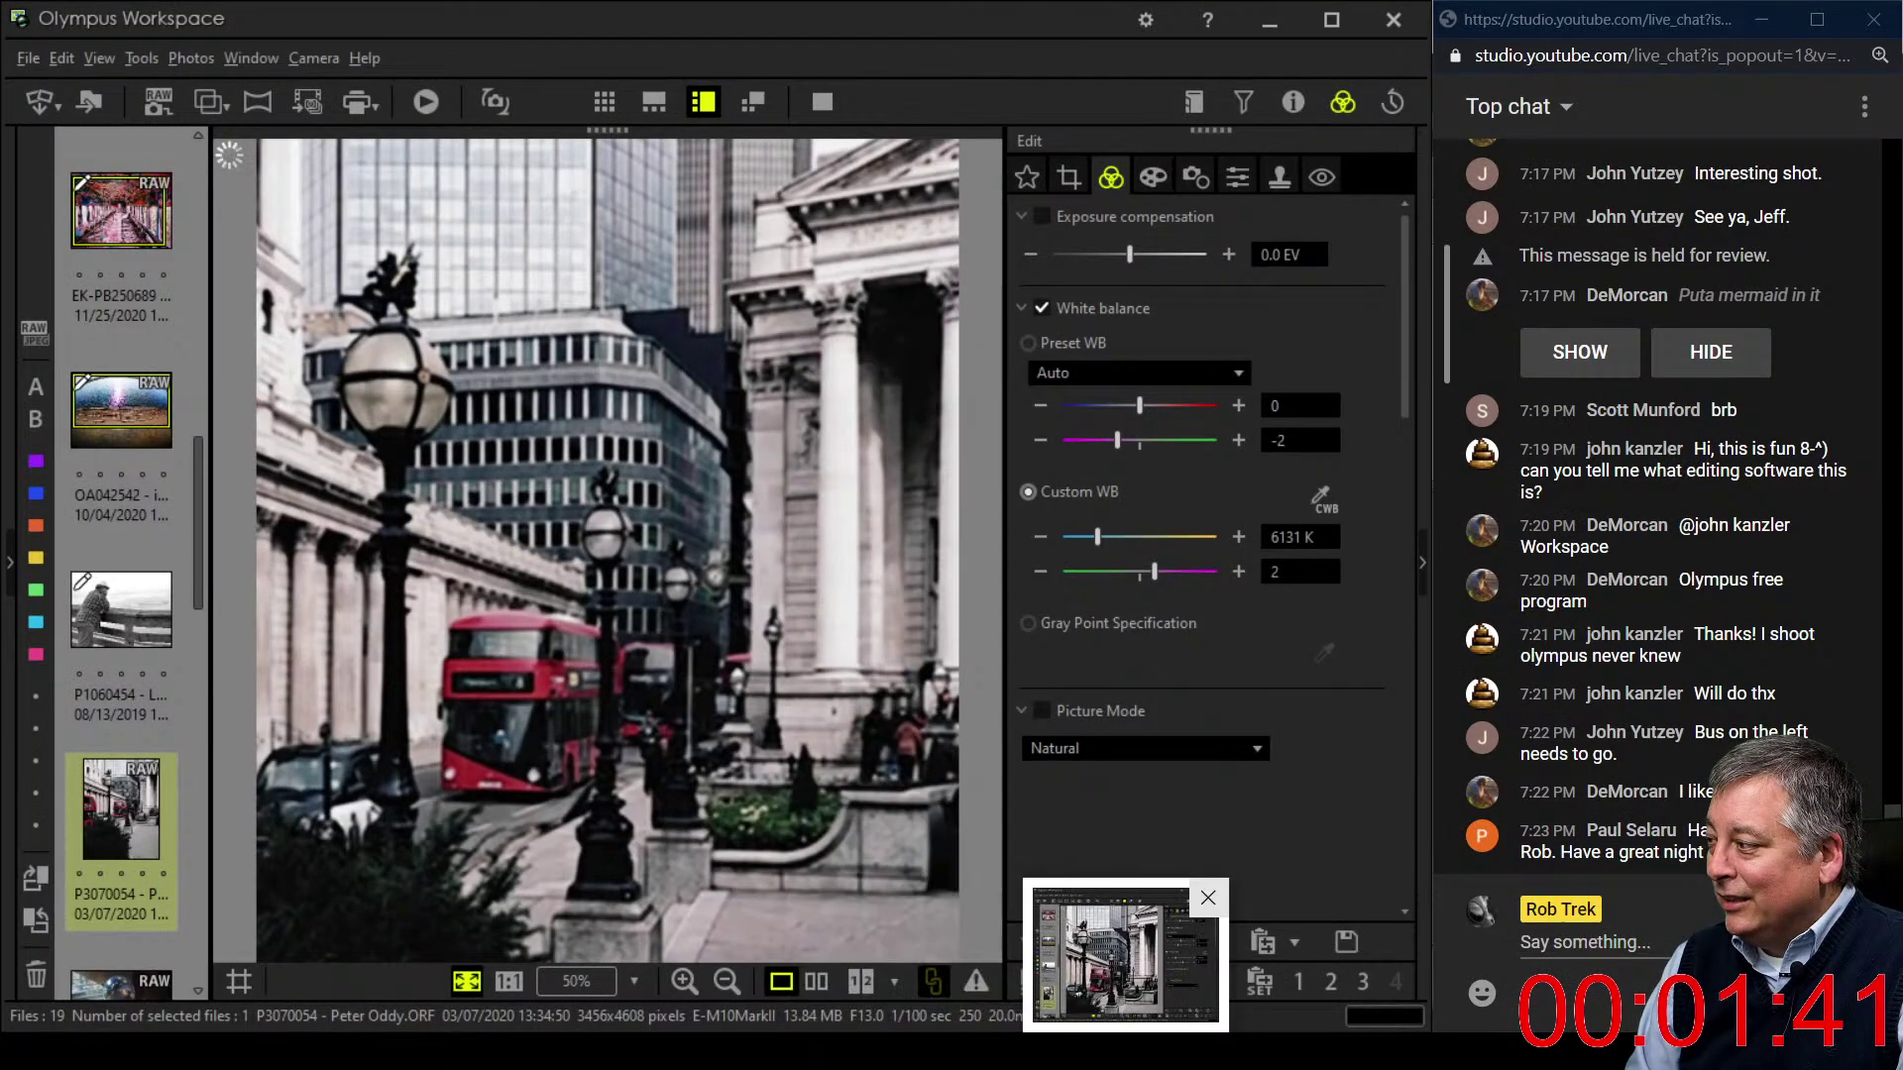
pyautogui.click(1130, 957)
pyautogui.hotkey('alt', 'Tab')
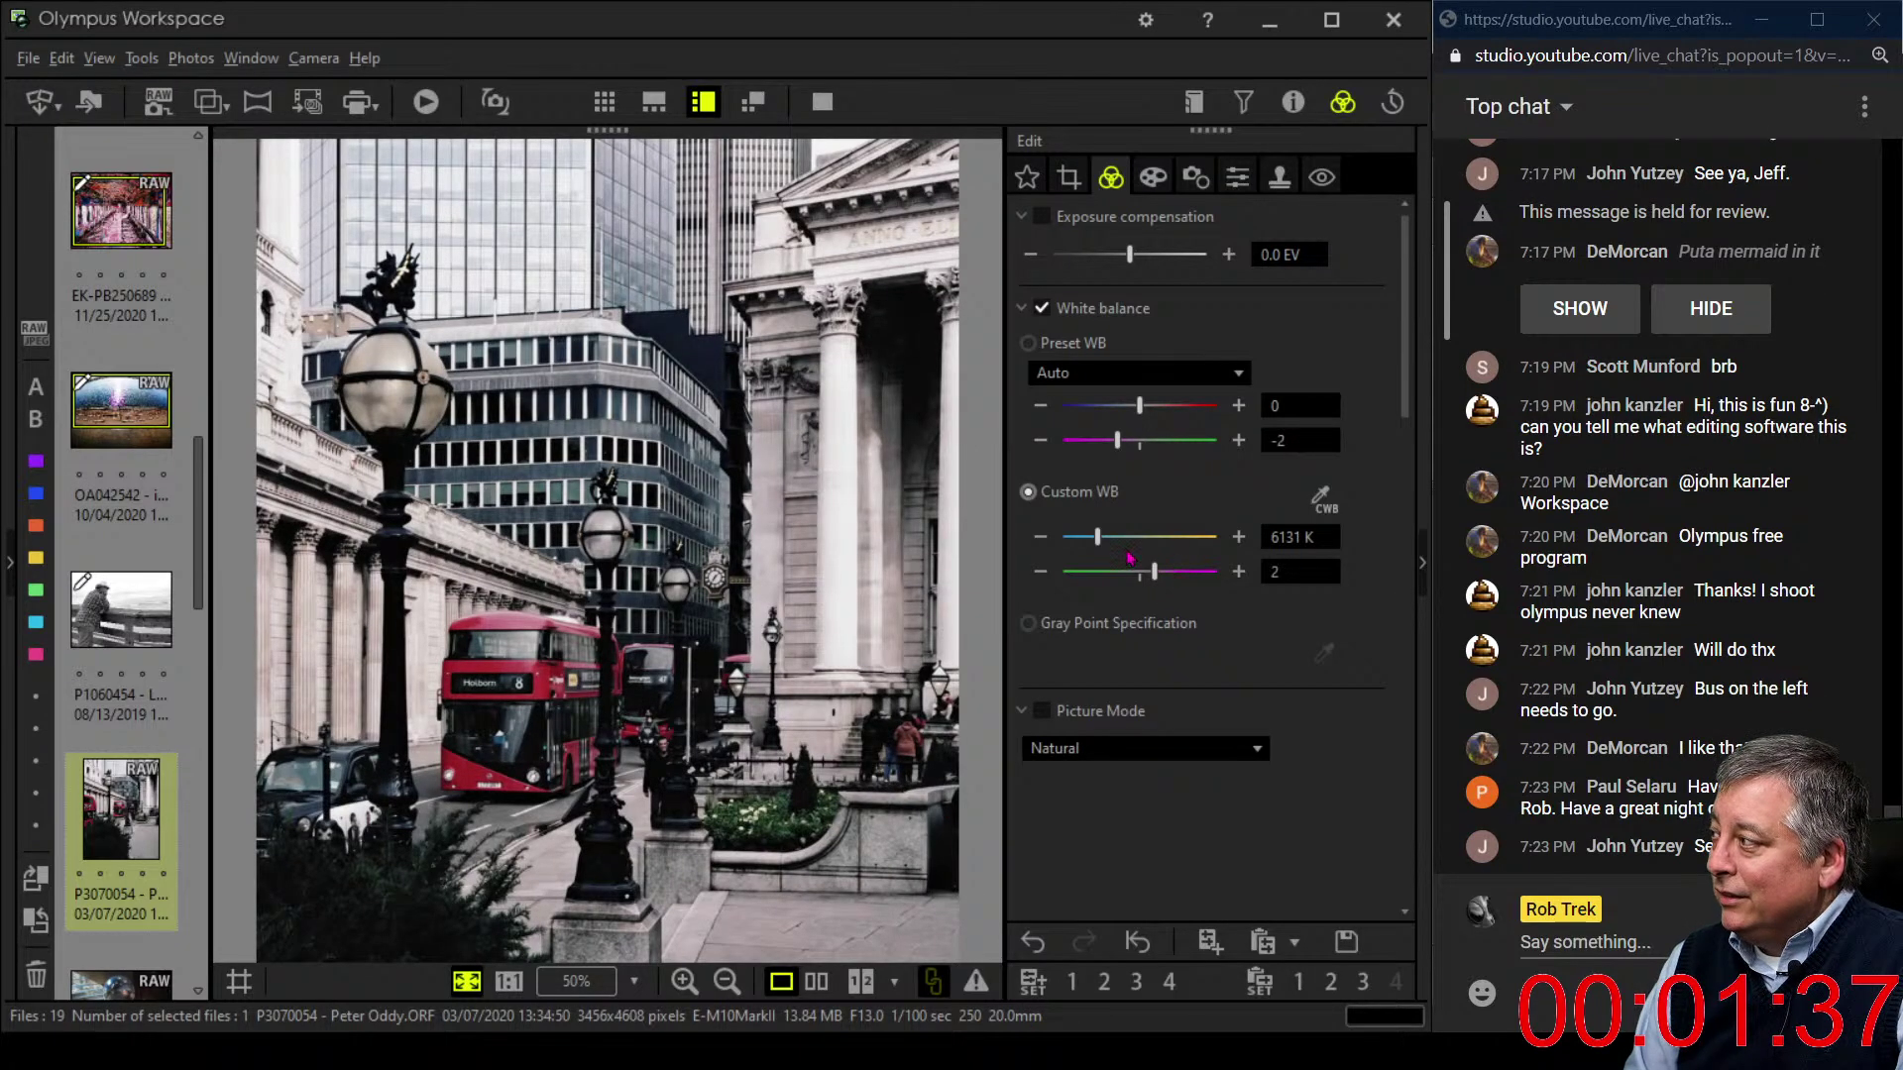
pyautogui.moveTo(1098, 541); pyautogui.dragTo(1102, 546)
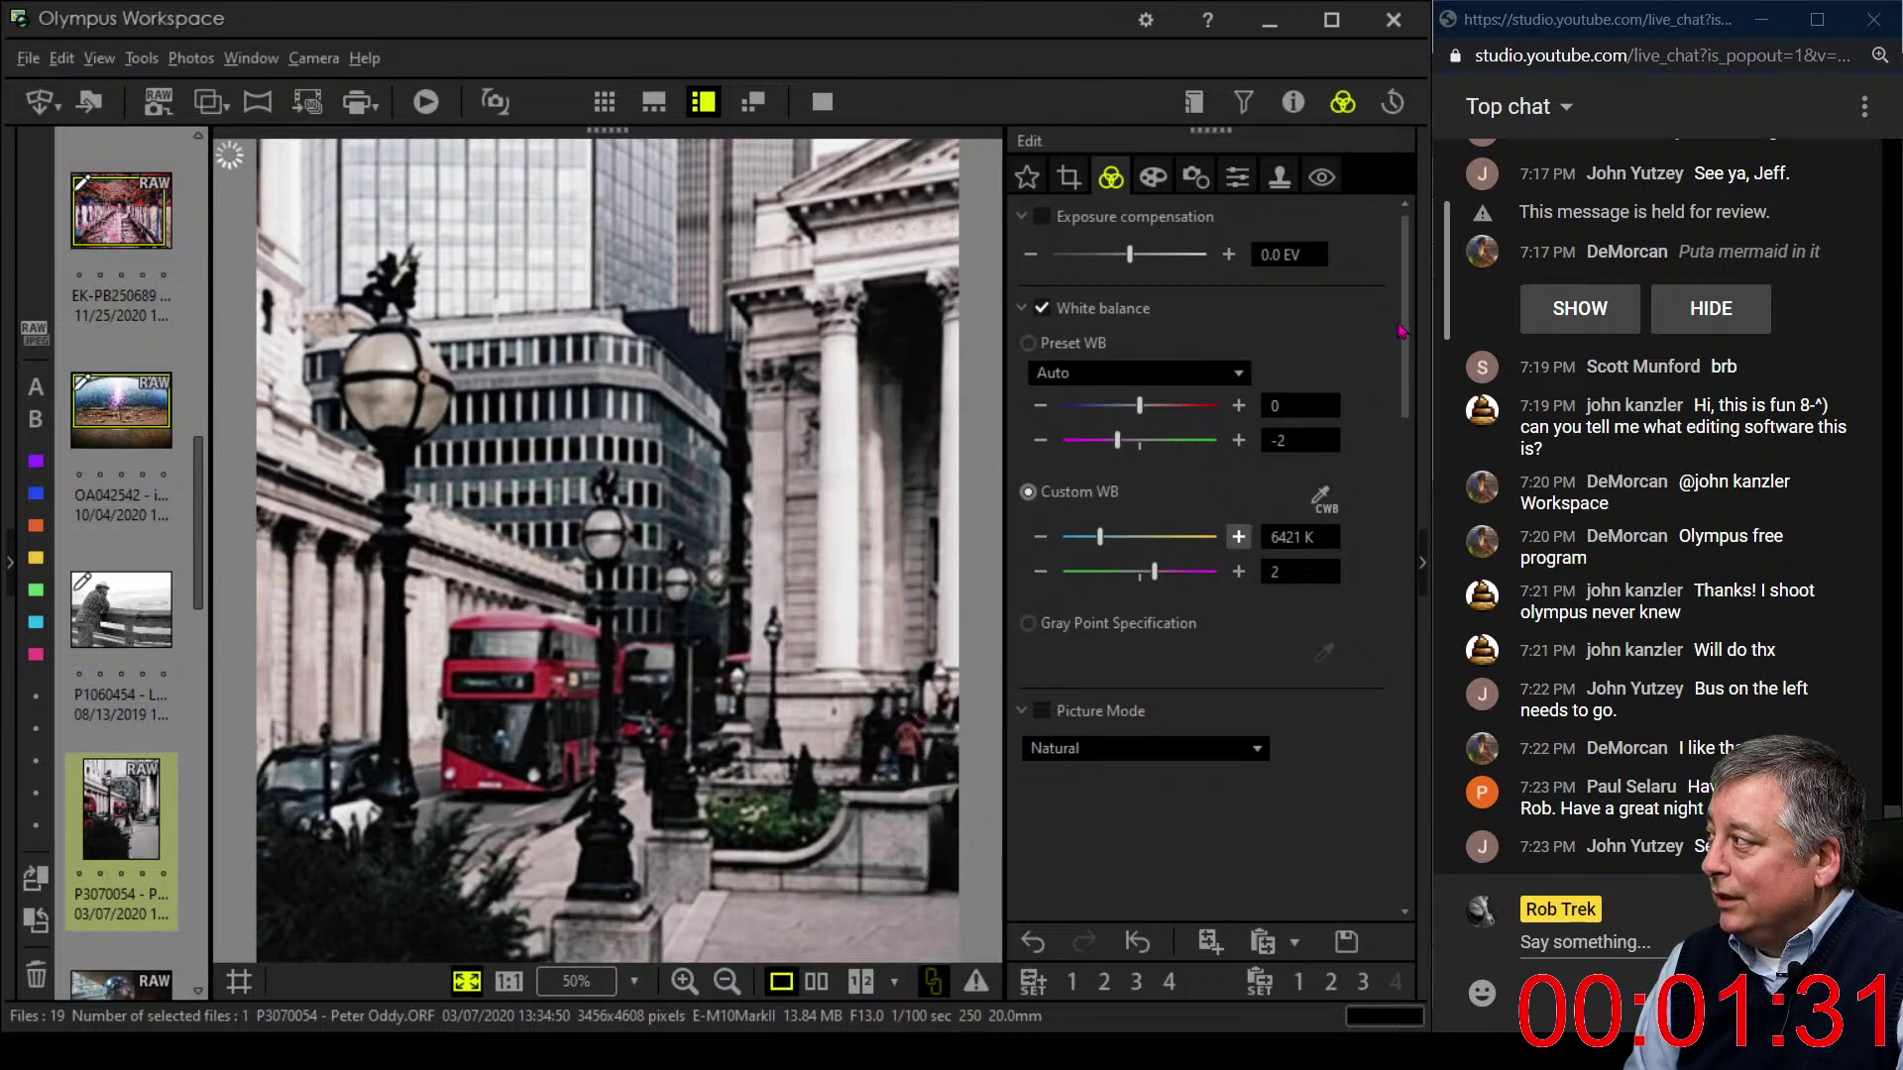
# - Lift the shadow point of the RGB tone curve and set the input black level to 12
pyautogui.moveTo(1401, 330); pyautogui.dragTo(1401, 595)
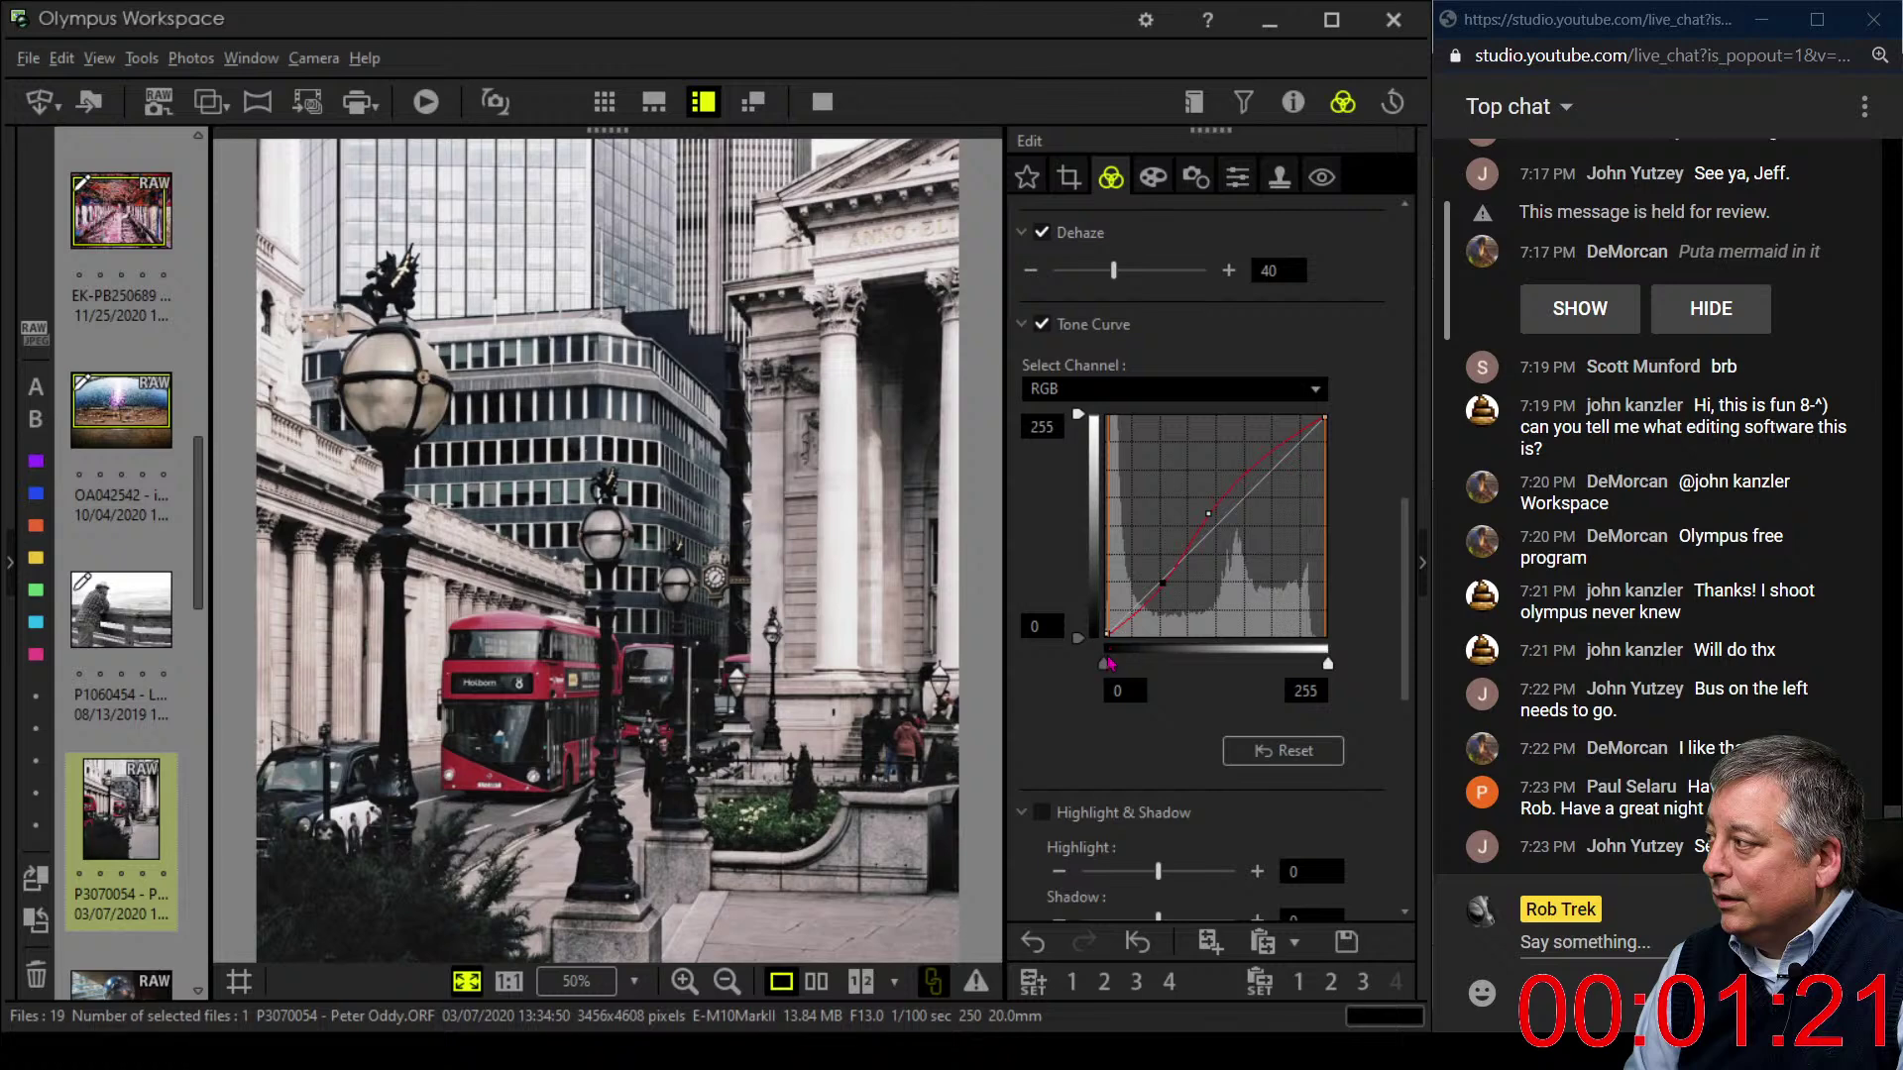
pyautogui.moveTo(1109, 662); pyautogui.dragTo(1121, 668)
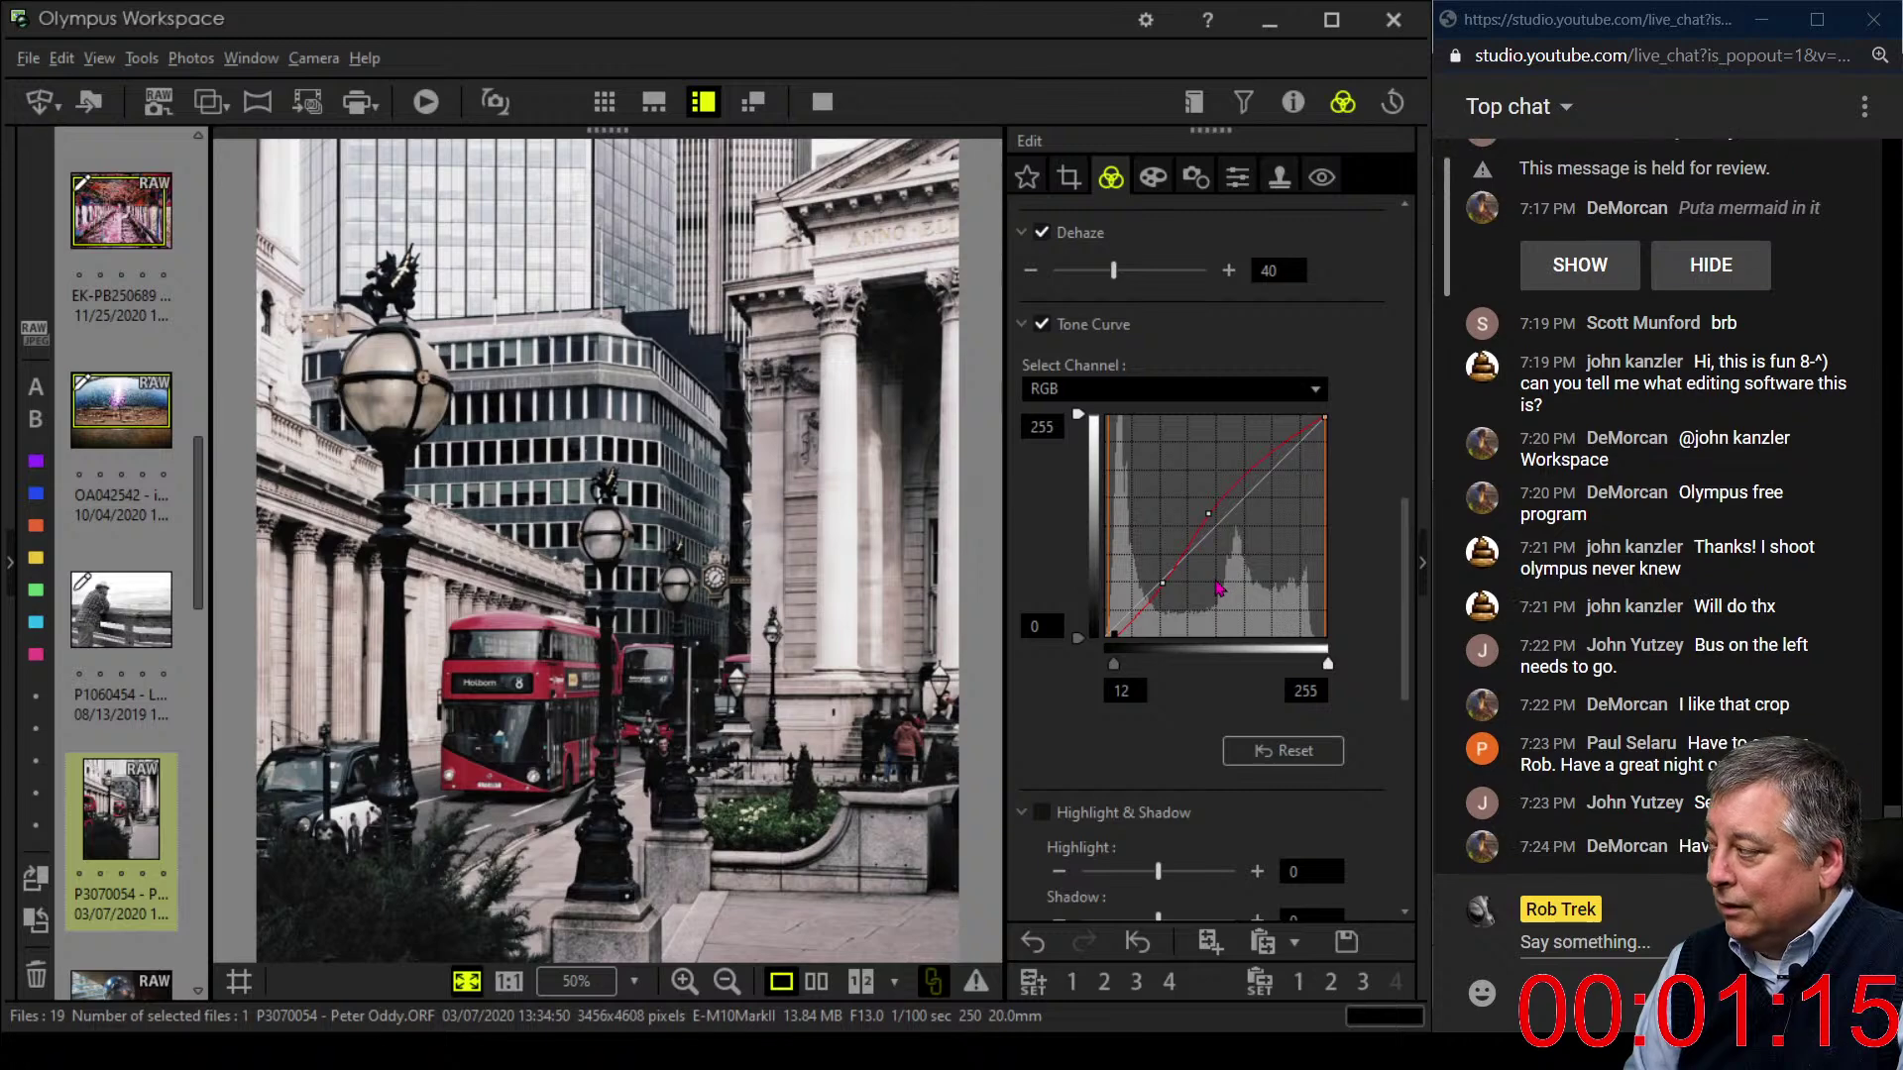
# - Set the street photo's Sharpness to 2.0 and change its Noise Filter level
pyautogui.scroll(-2, 1262, 700)
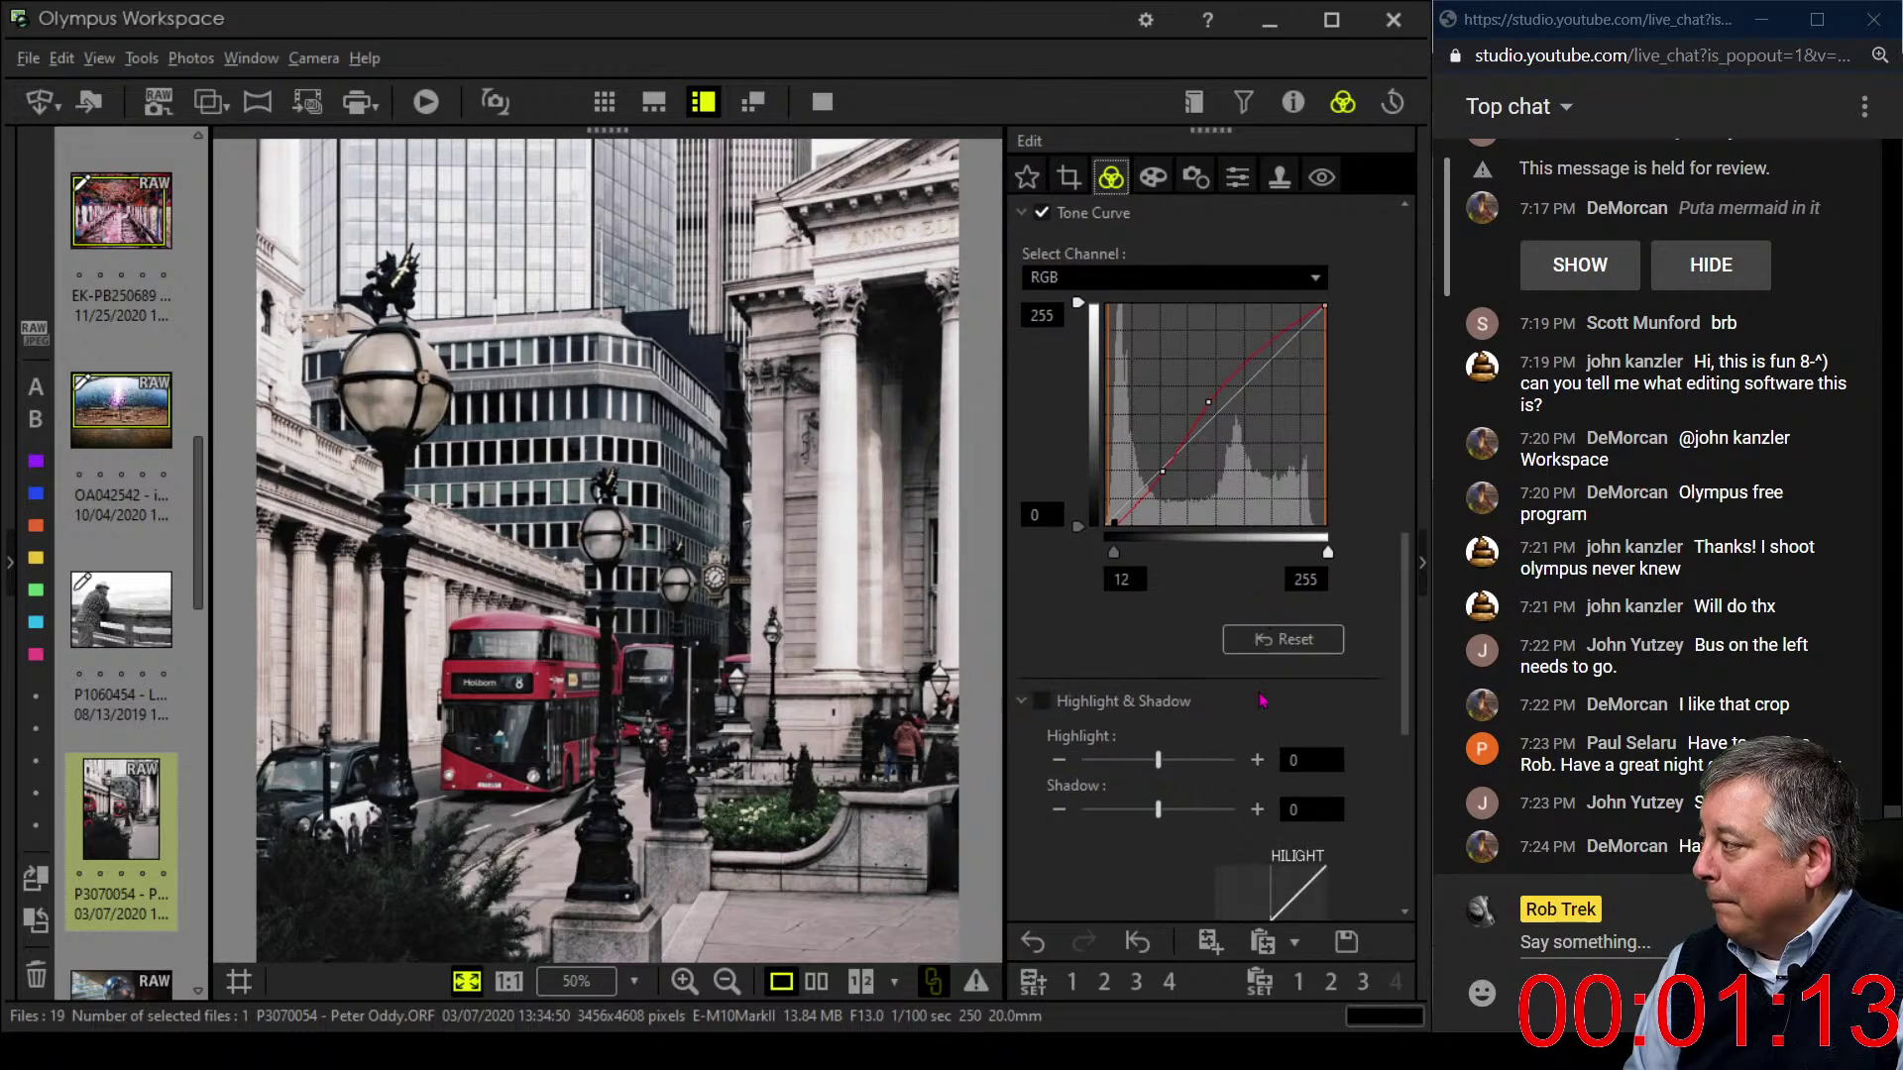
pyautogui.scroll(-10, 1262, 700)
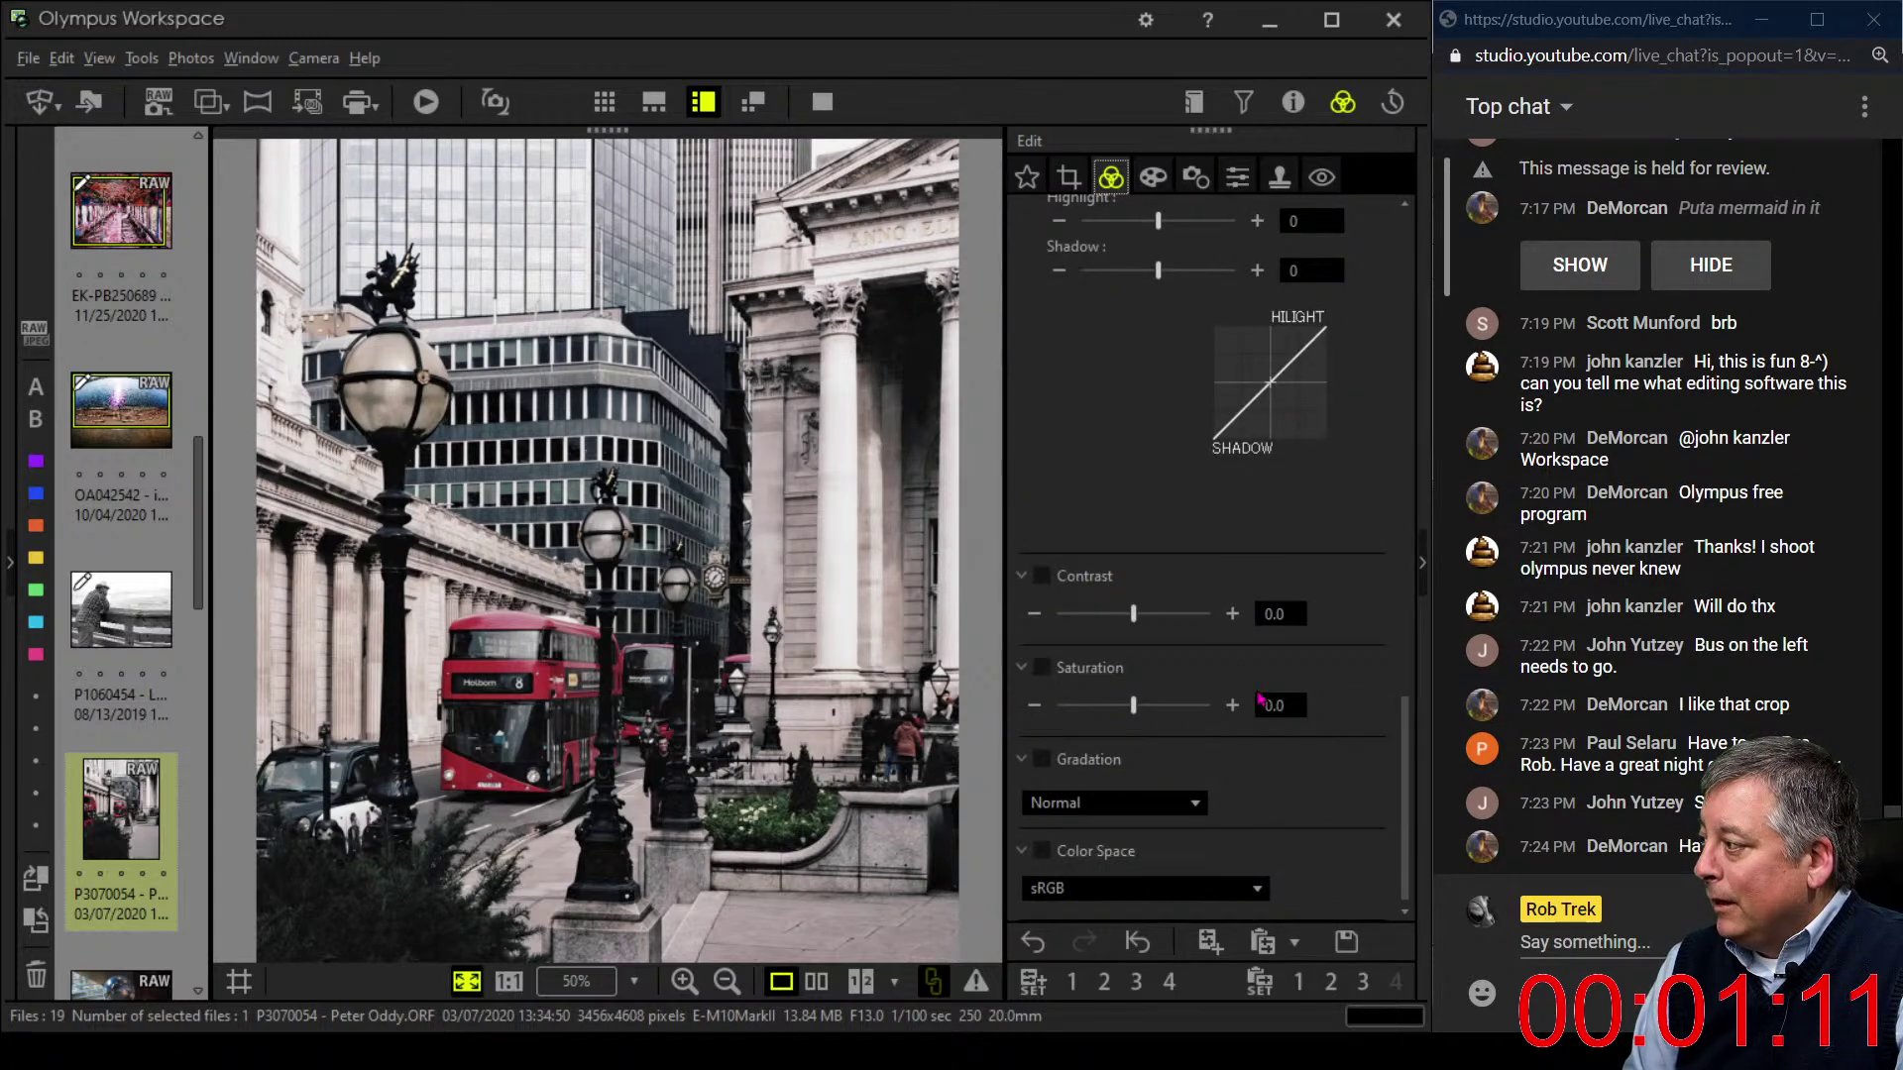
pyautogui.scroll(7, 1261, 700)
pyautogui.click(1200, 187)
pyautogui.click(1235, 186)
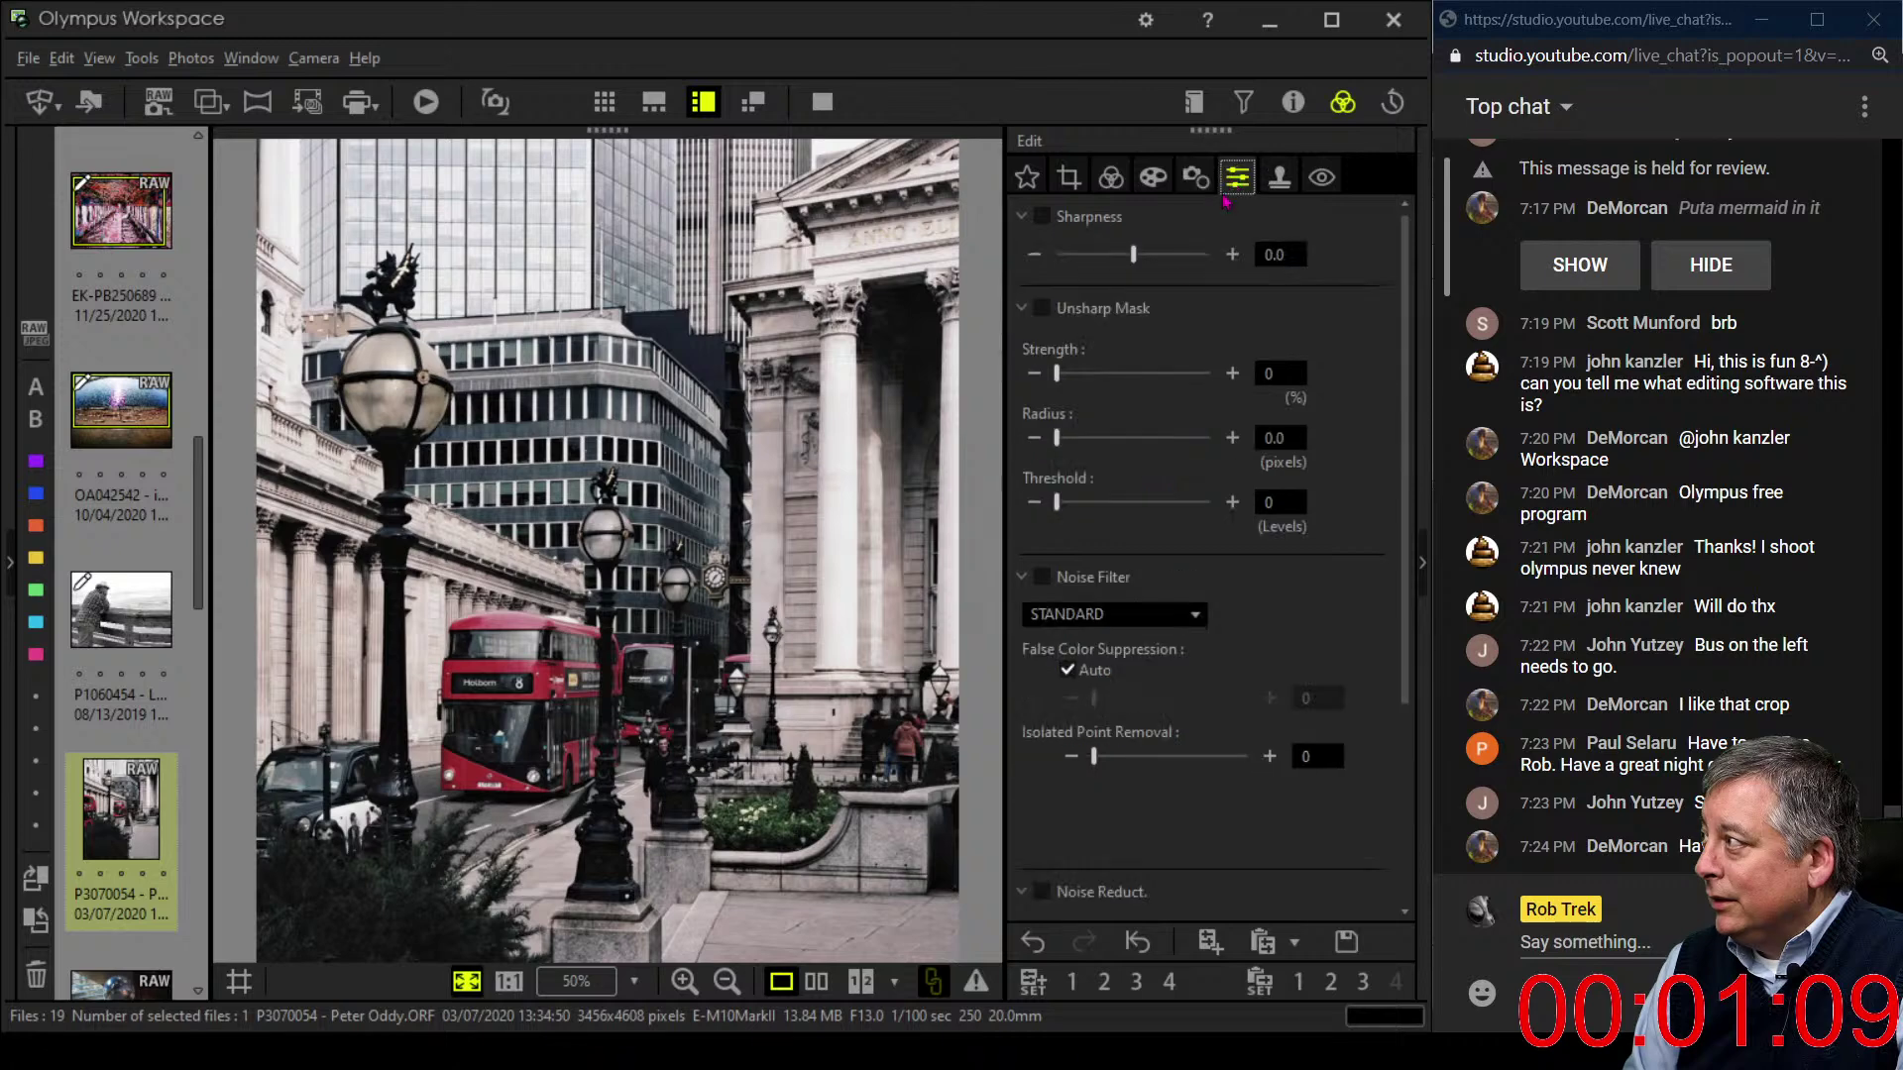
pyautogui.moveTo(1133, 254); pyautogui.dragTo(1210, 255)
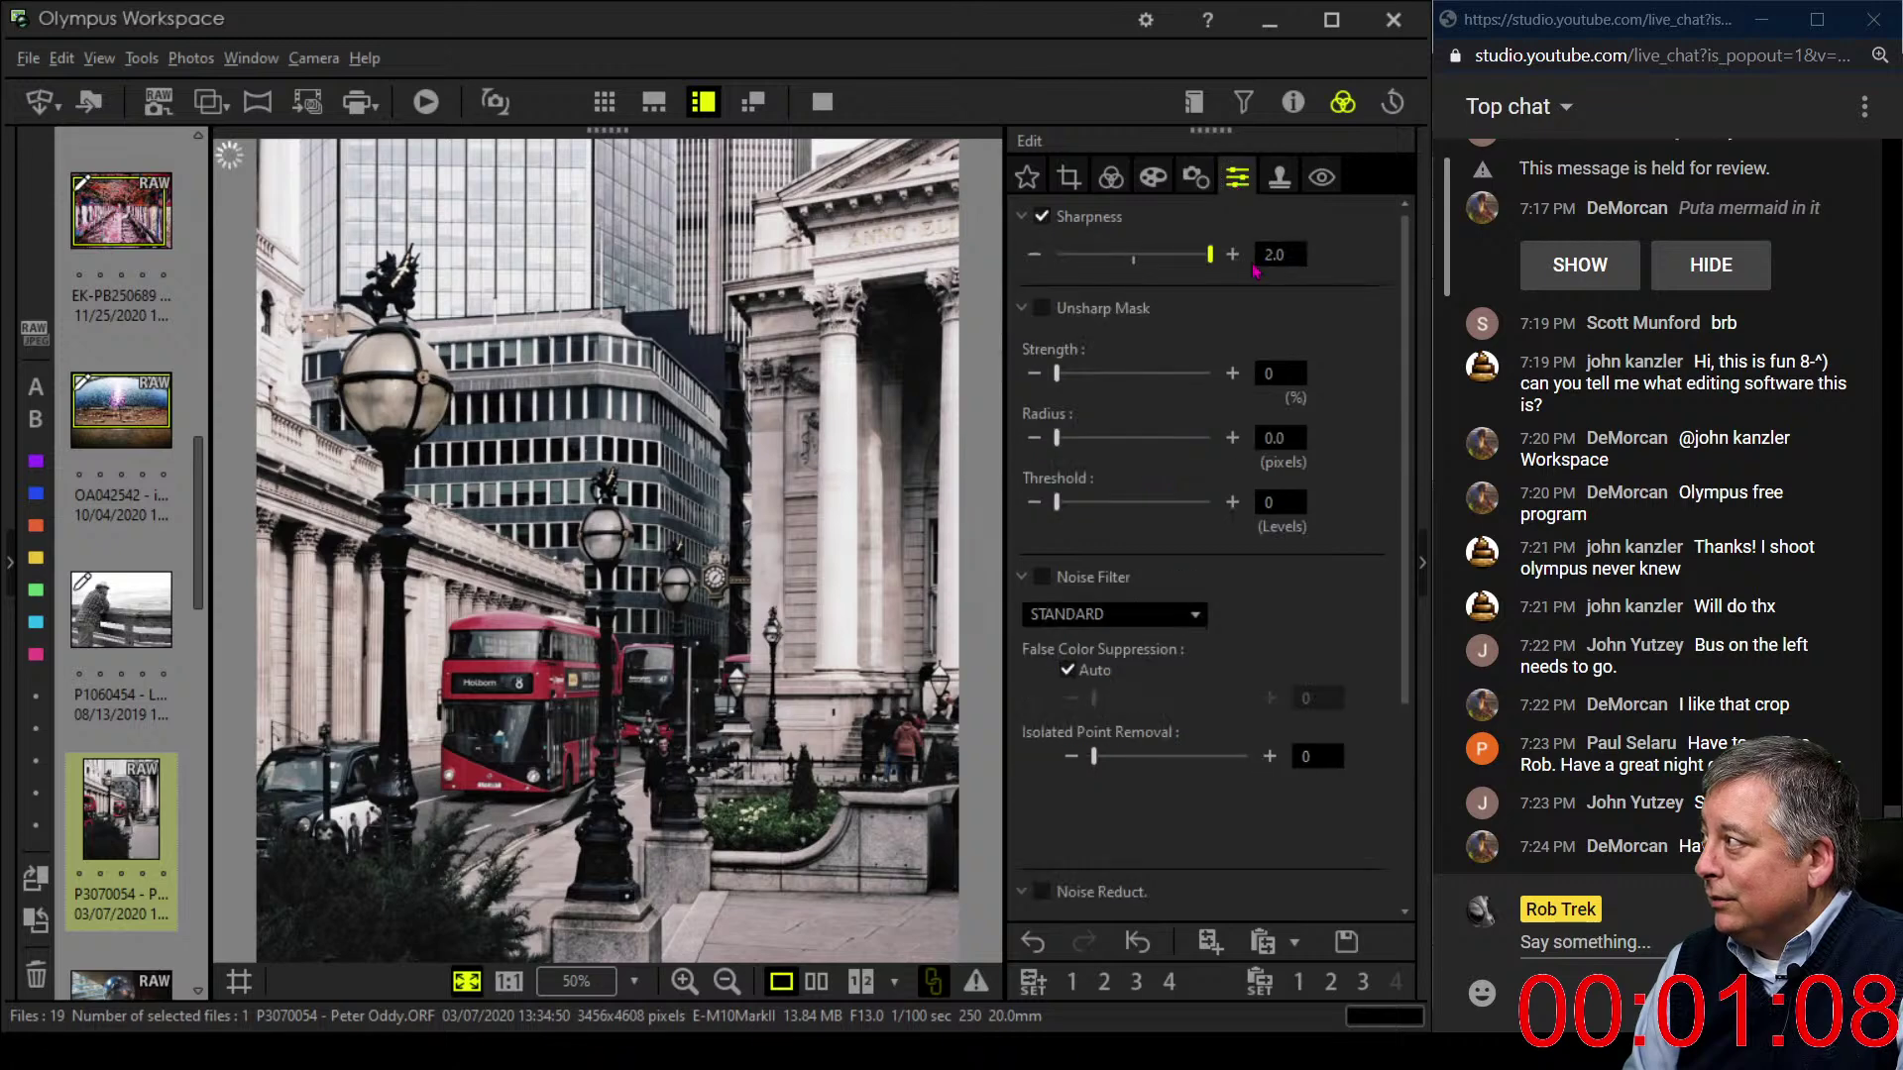
pyautogui.click(1140, 625)
pyautogui.click(1065, 690)
# - Review the edited street photo in full screen, side by side with the original and on its own
pyautogui.click(1111, 178)
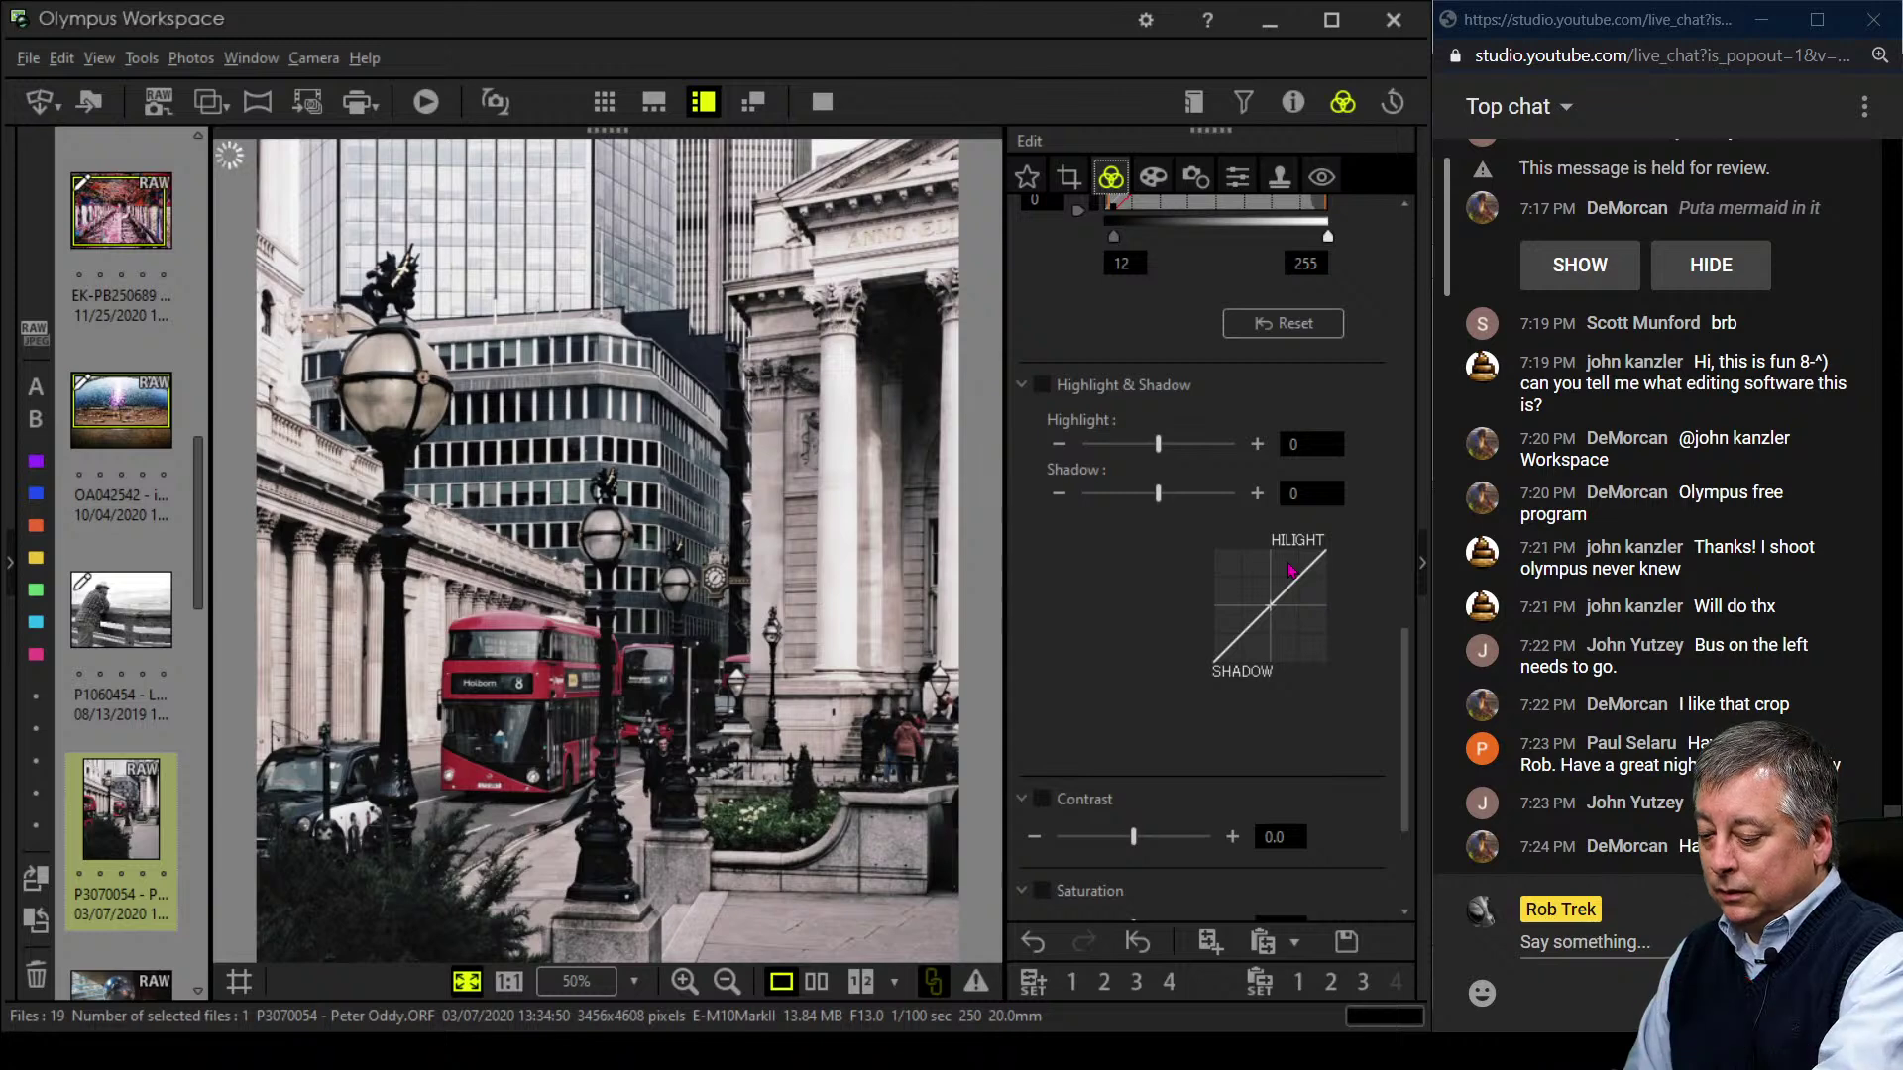
pyautogui.click(817, 981)
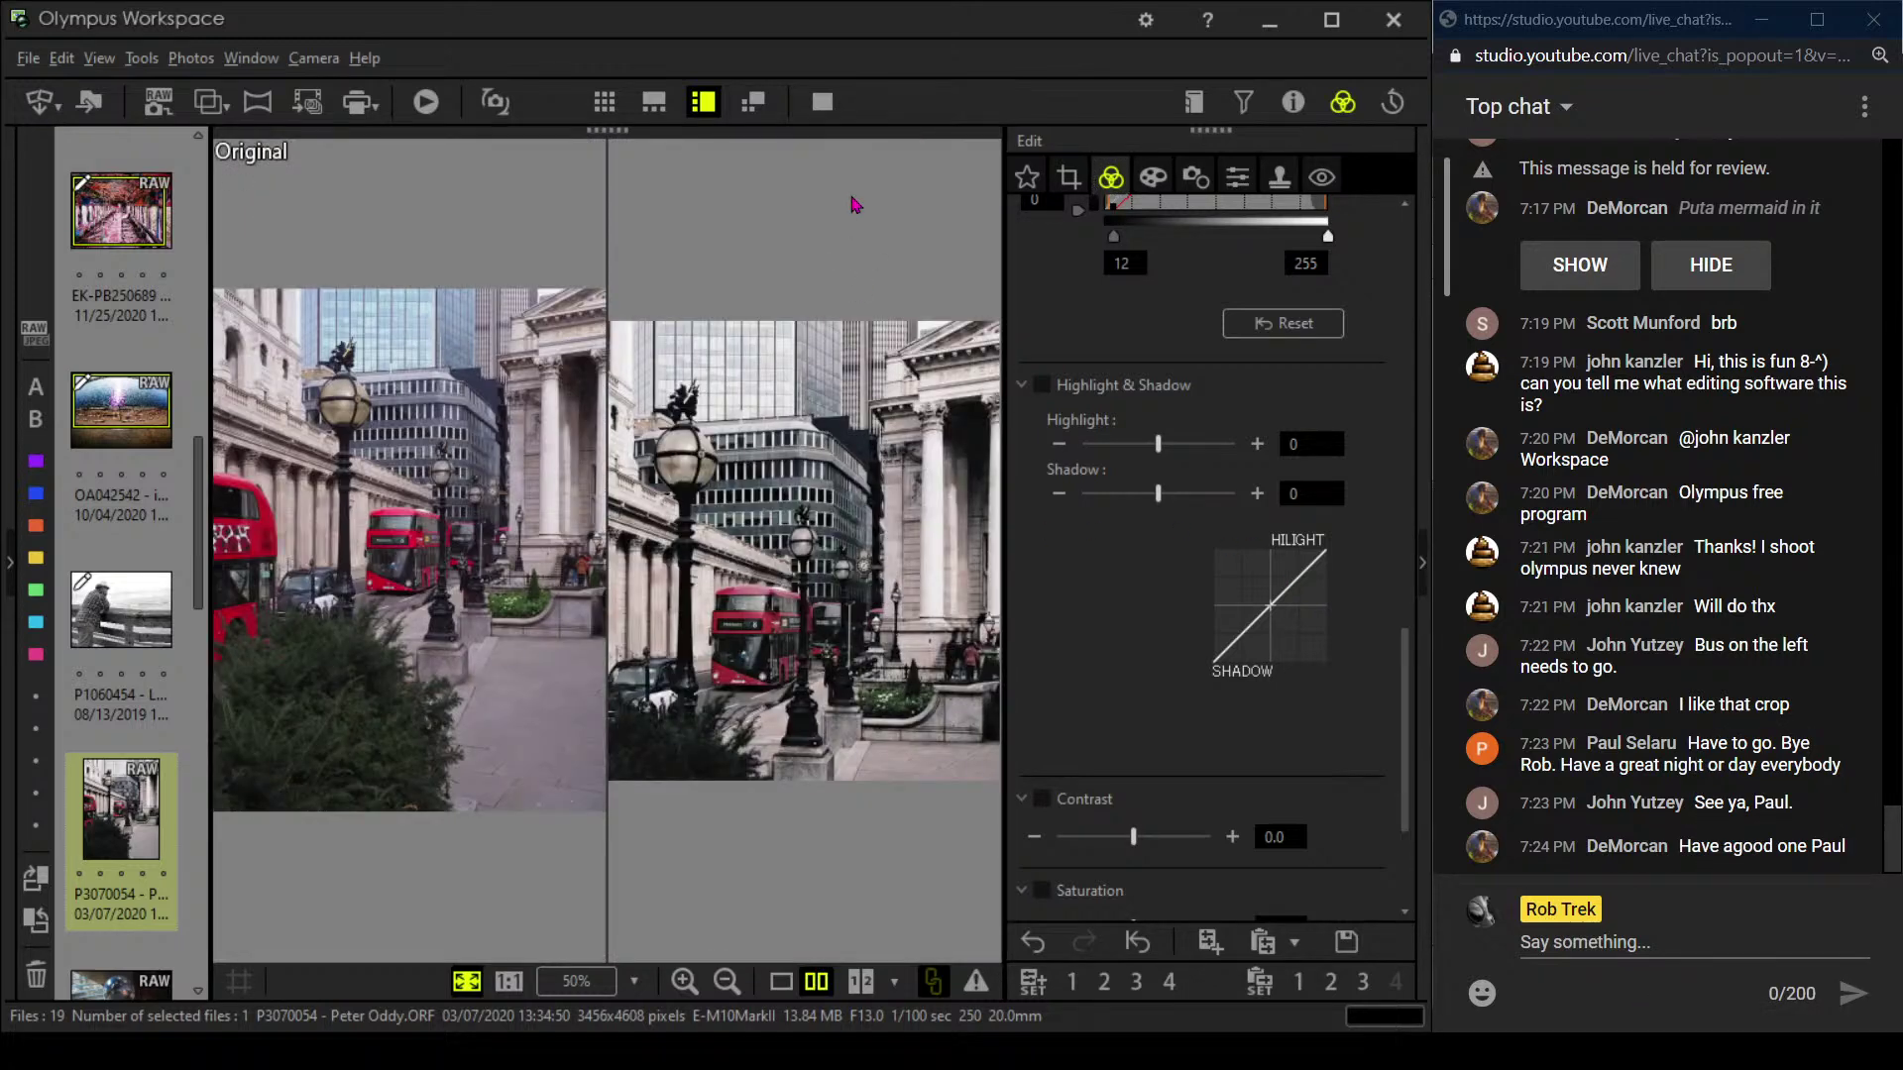
pyautogui.click(825, 103)
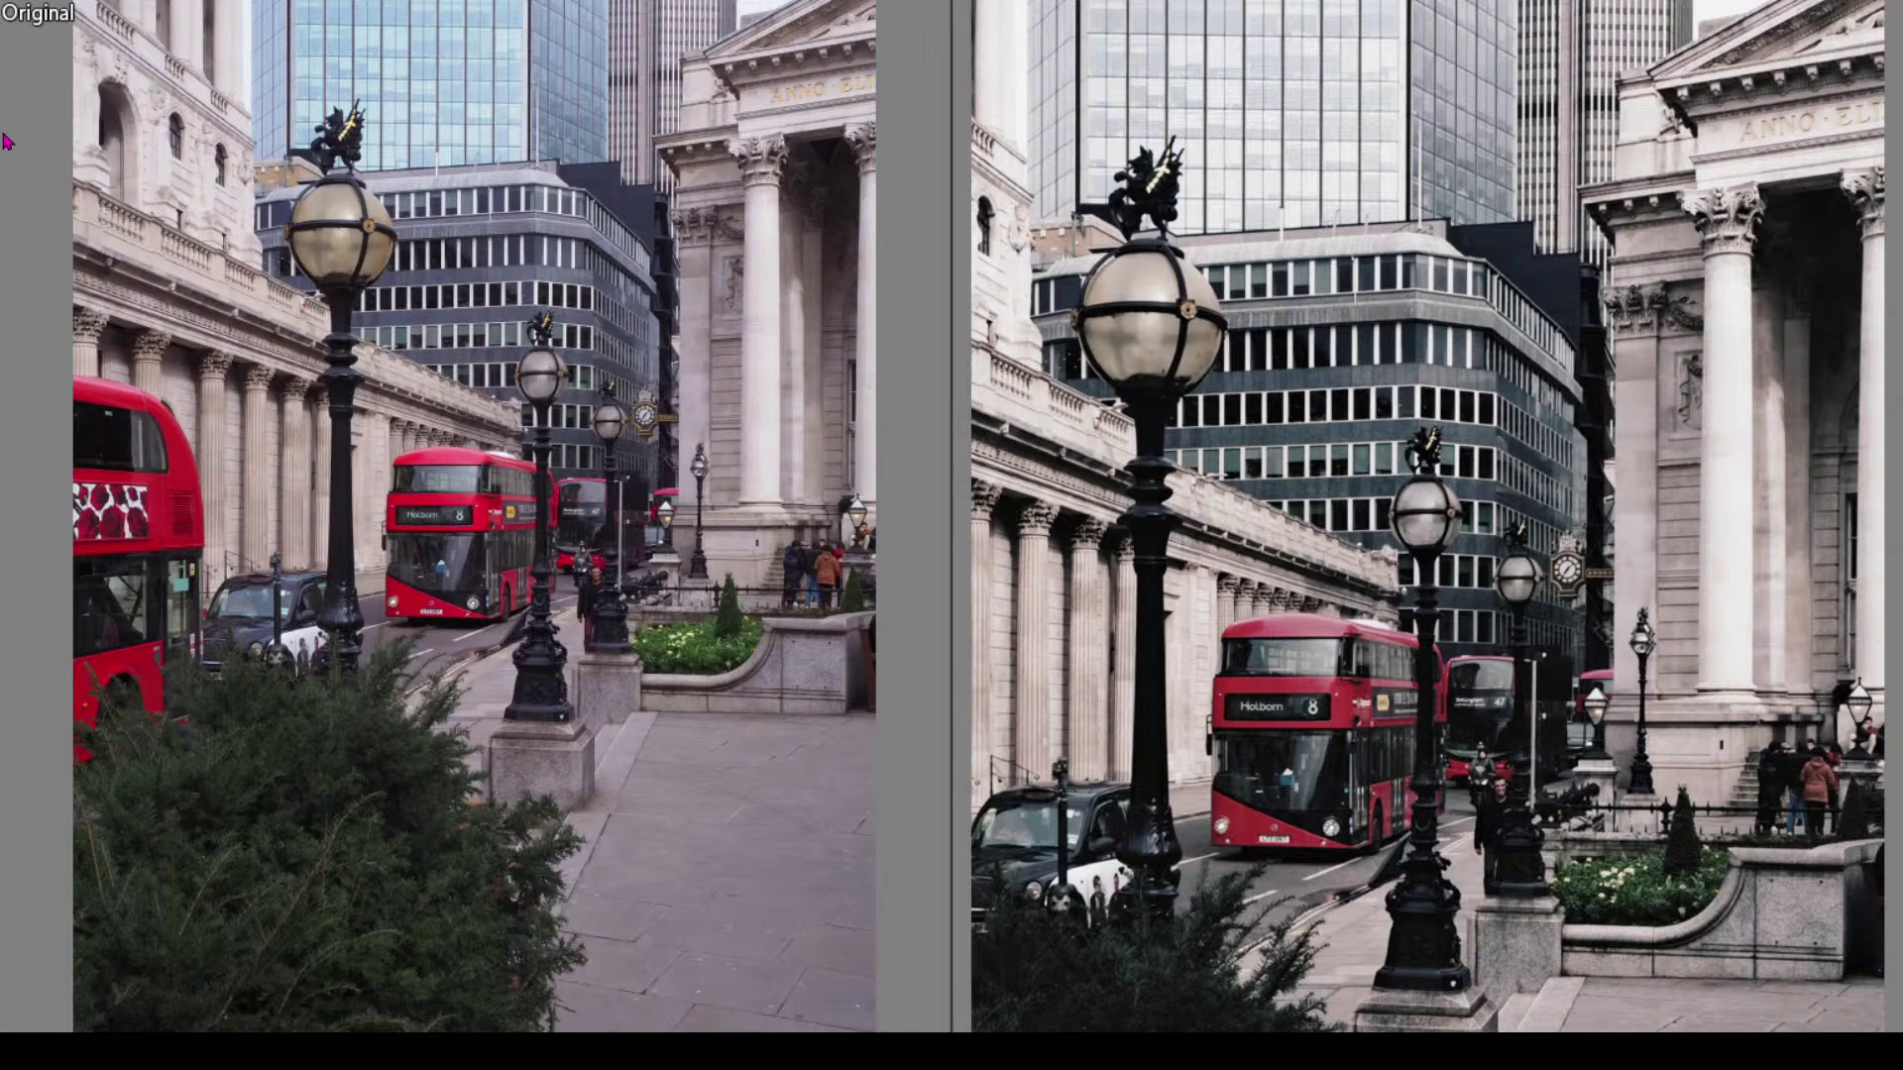
pyautogui.press('Escape')
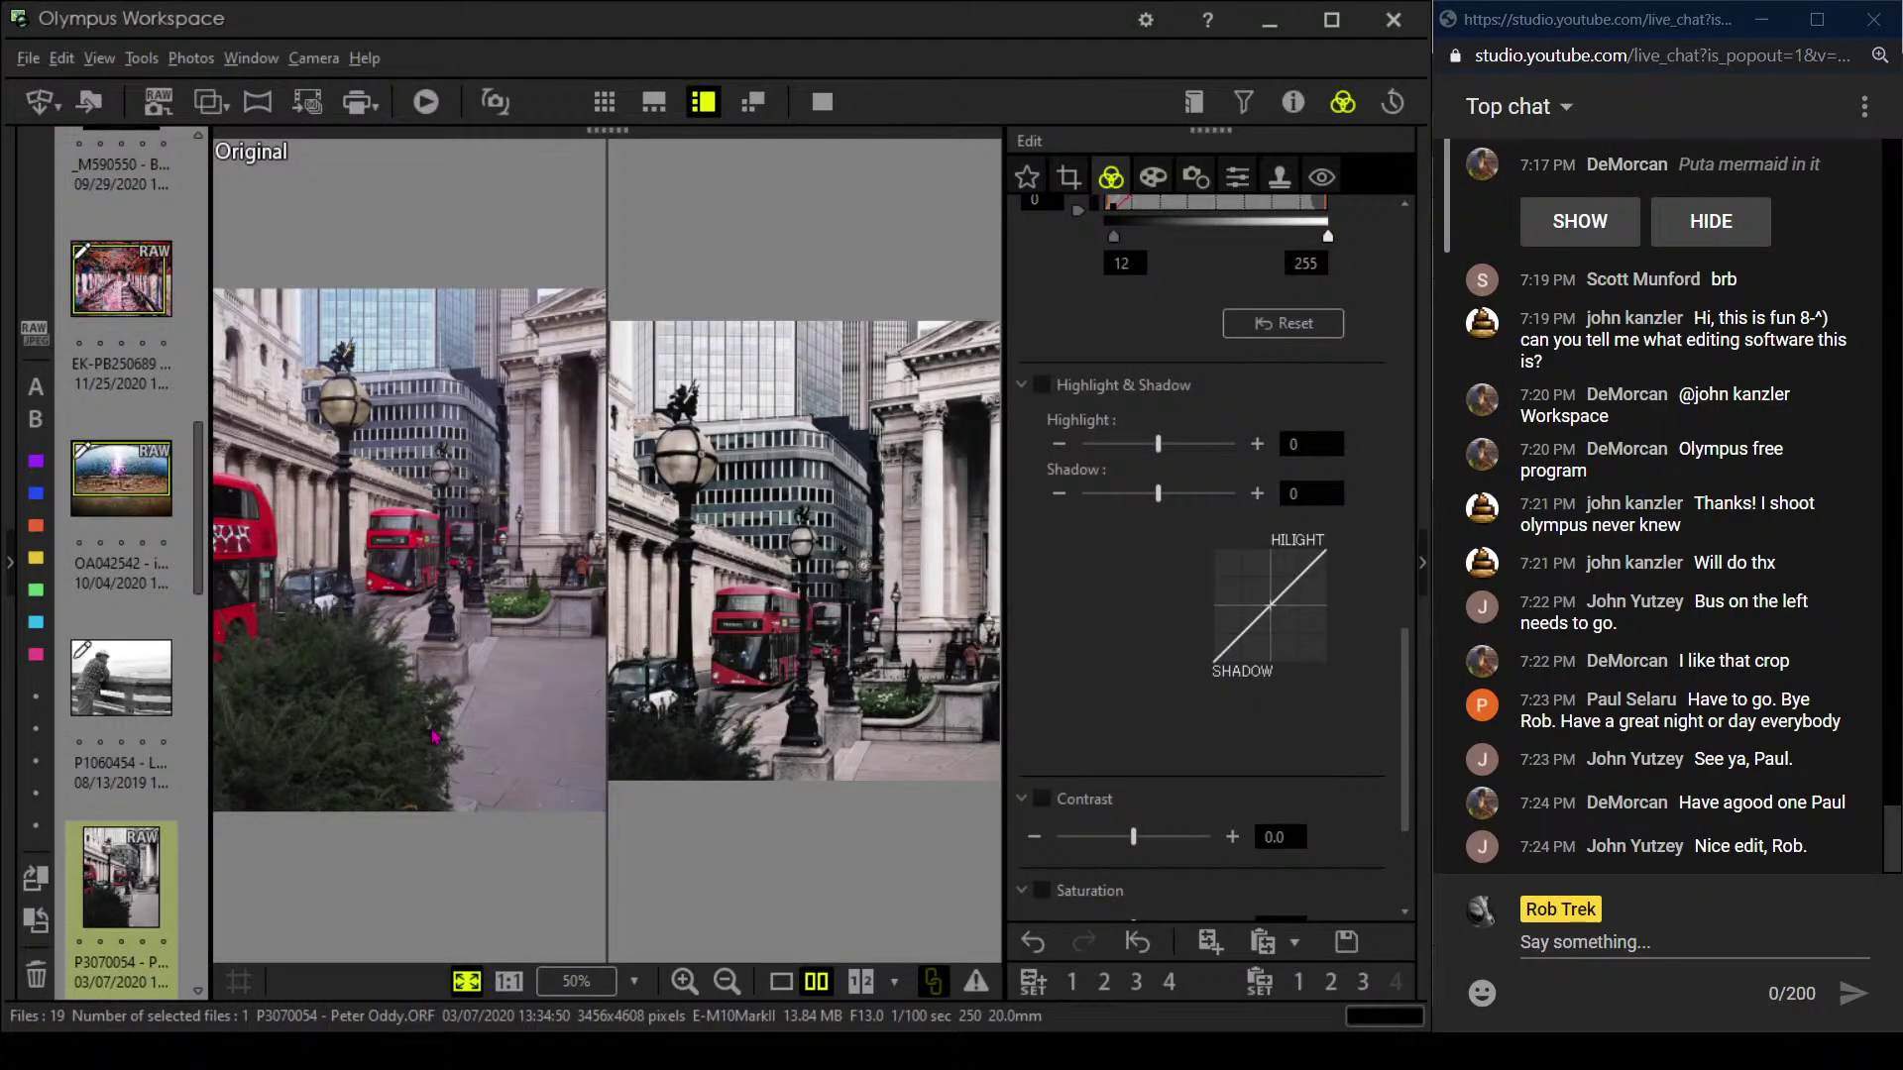
pyautogui.click(781, 982)
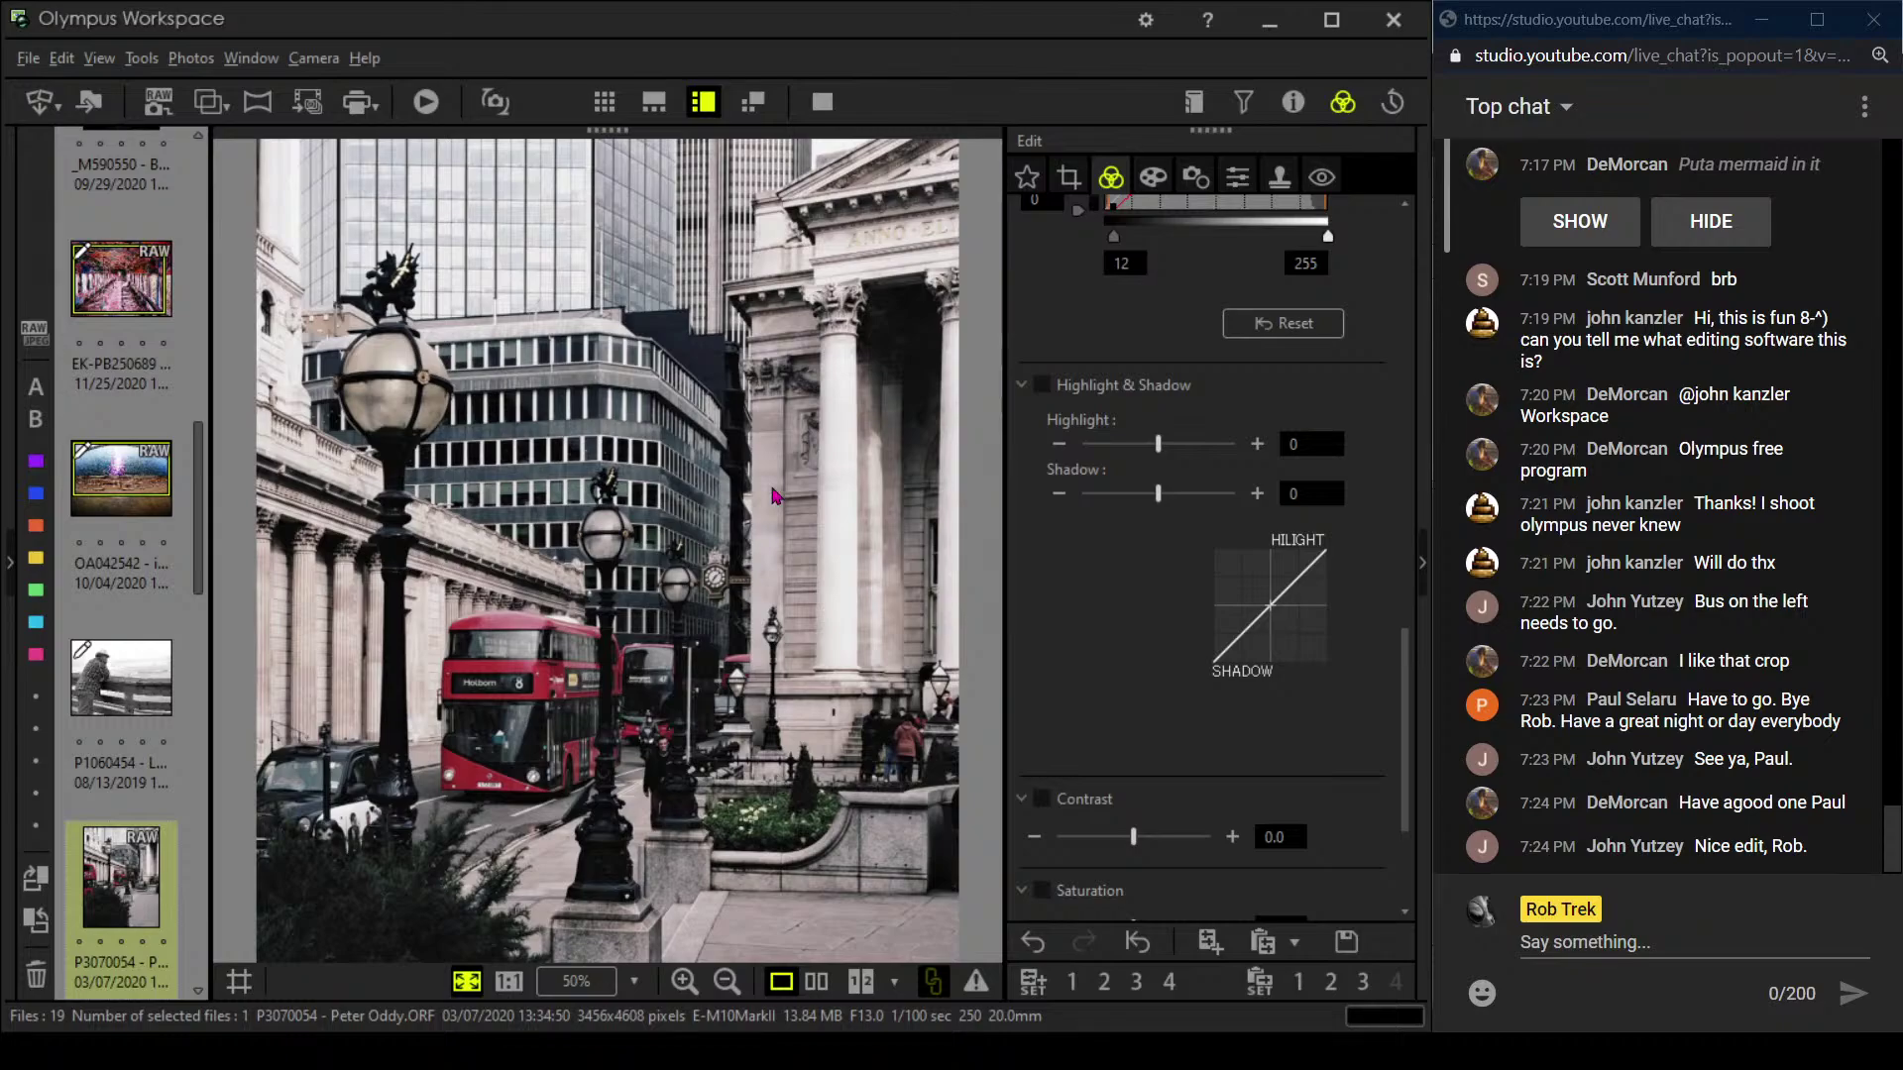
pyautogui.click(835, 94)
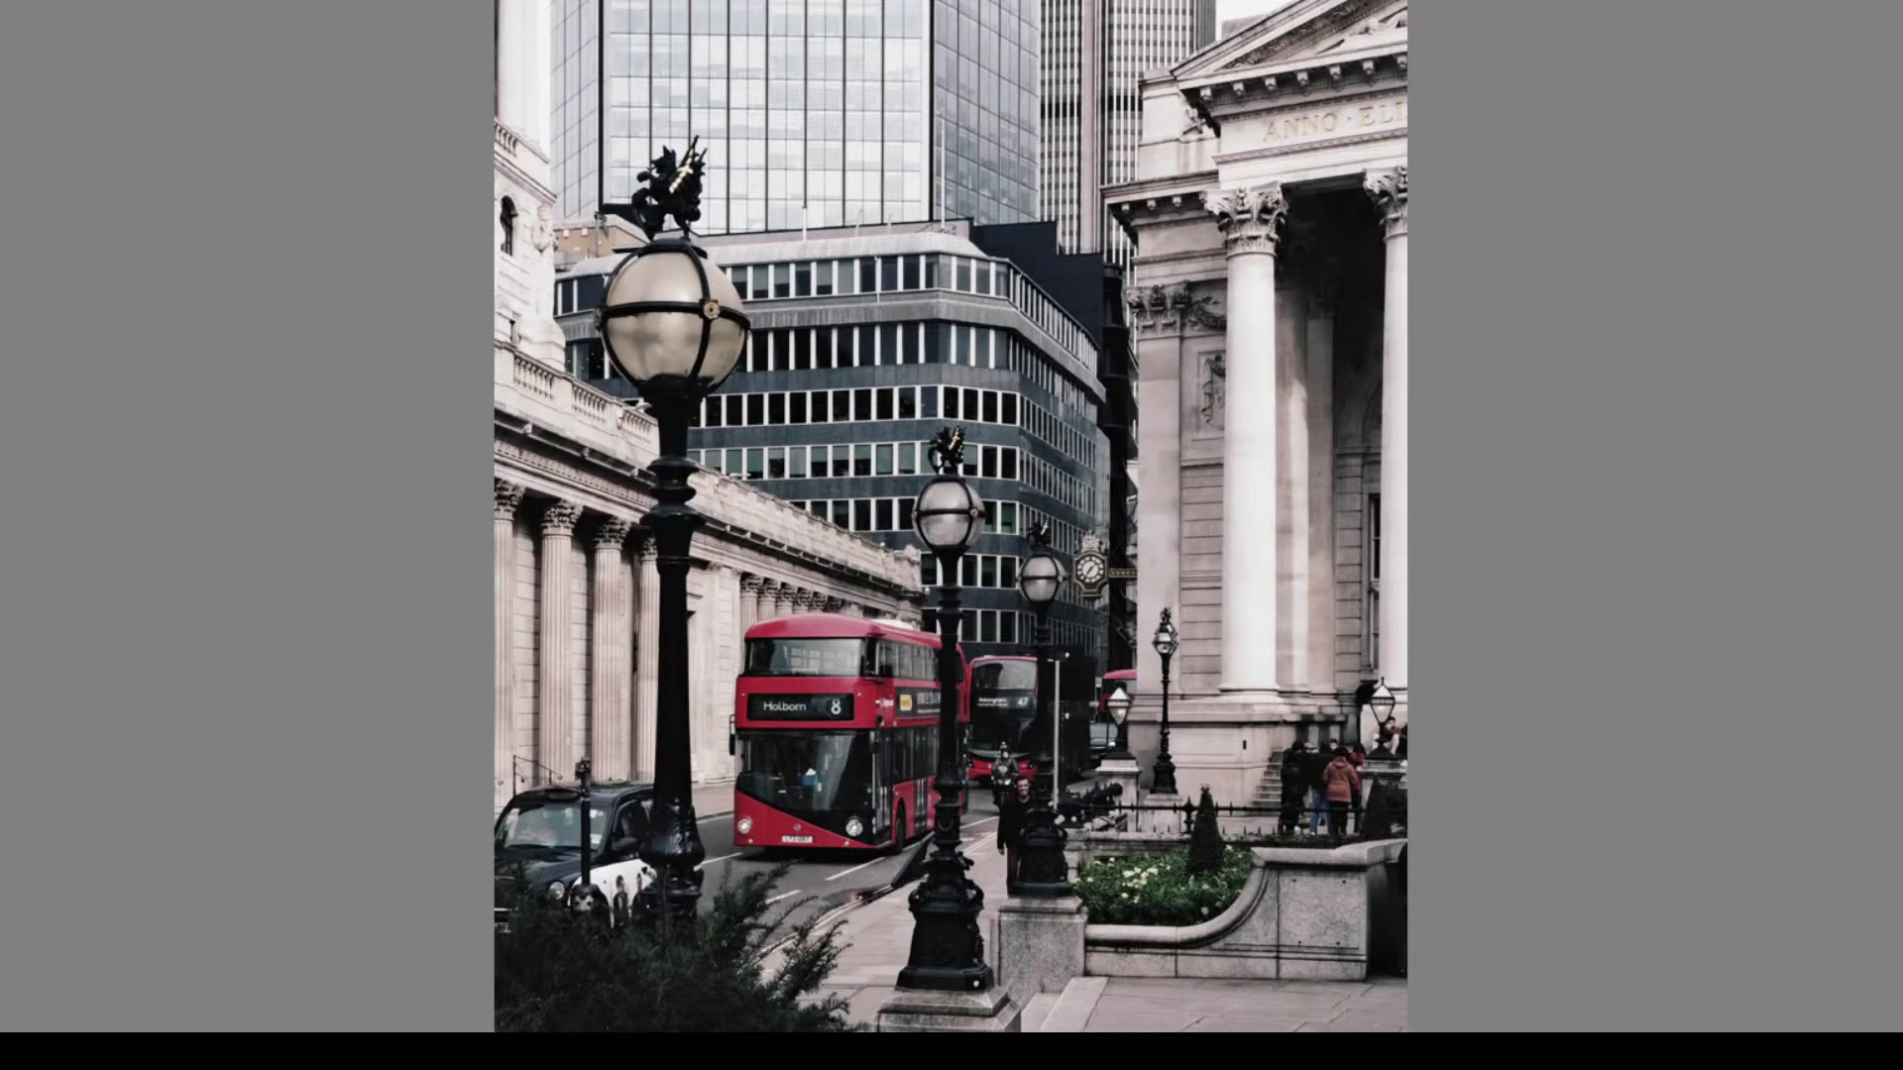
pyautogui.press('Escape')
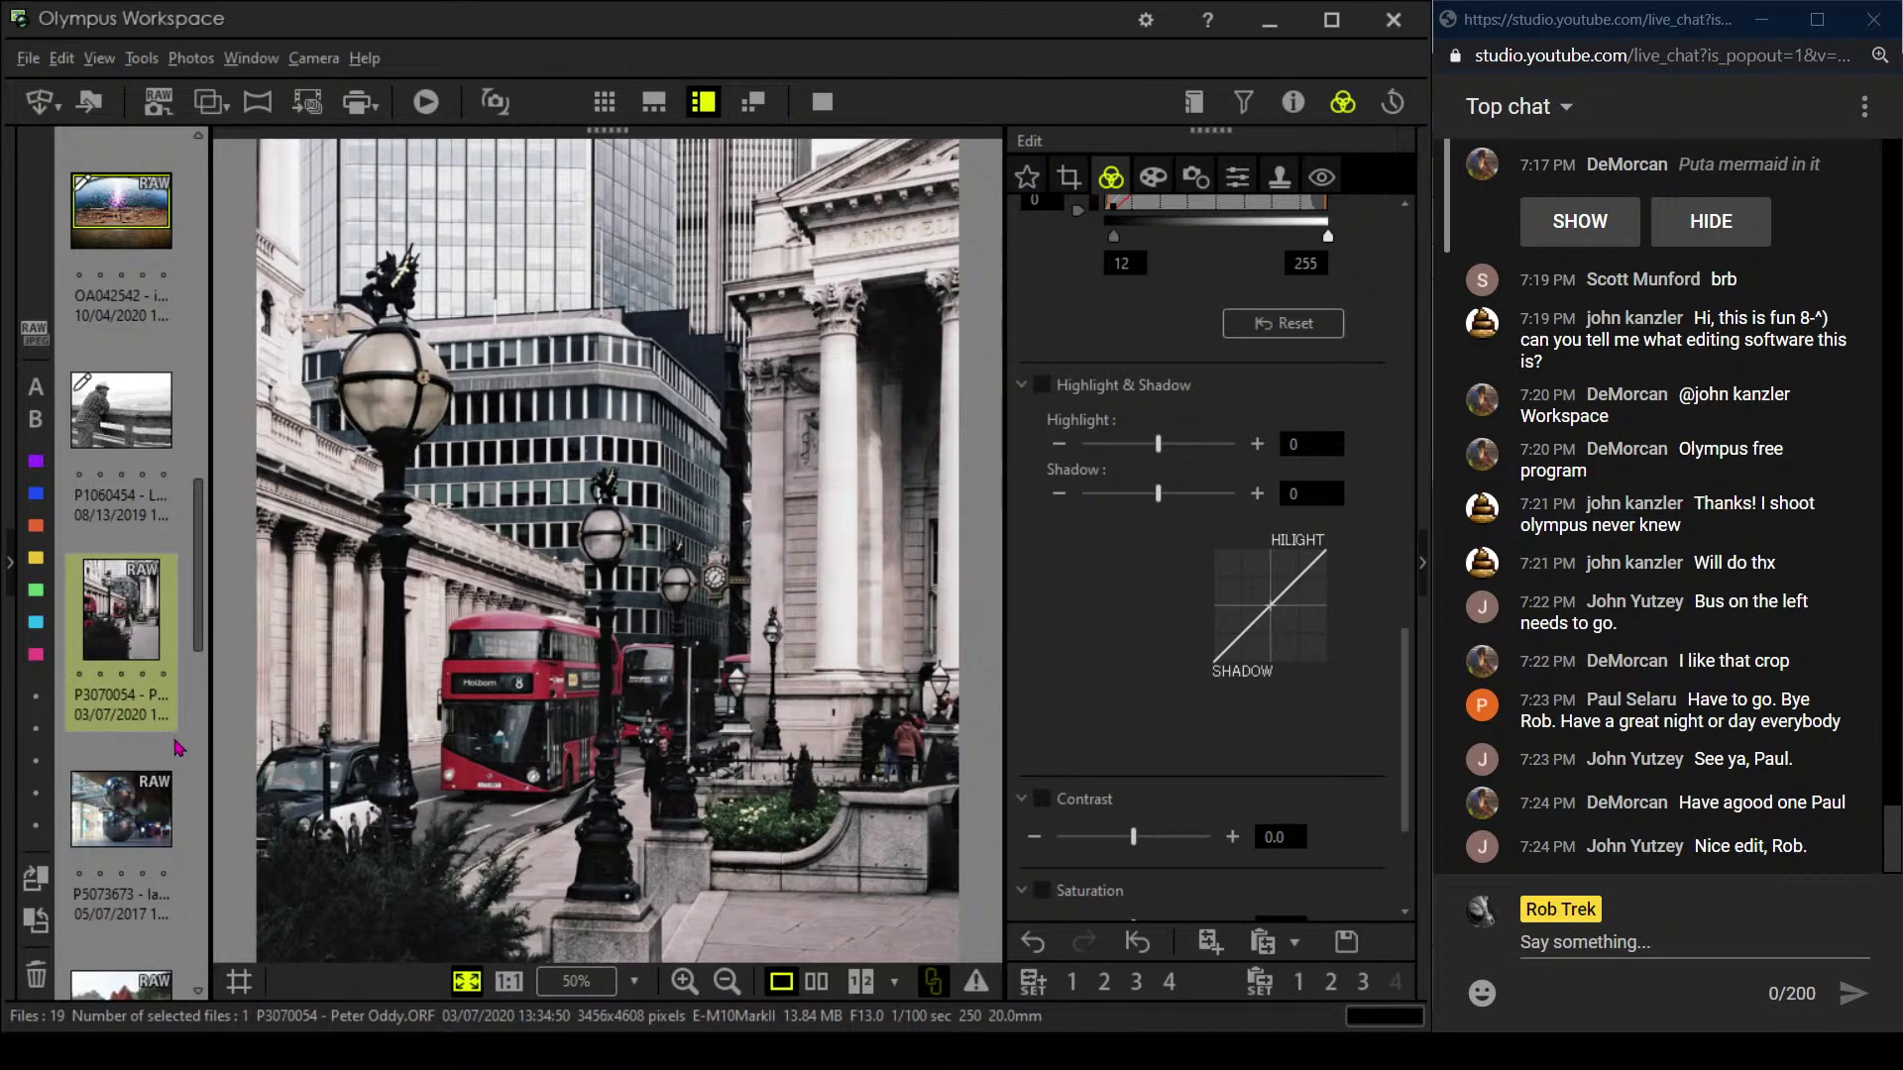
# - Open the stacked metal spheres photo P5073673 from the filmstrip and show its shooting properties
pyautogui.scroll(-3, 170, 753)
pyautogui.click(79, 563)
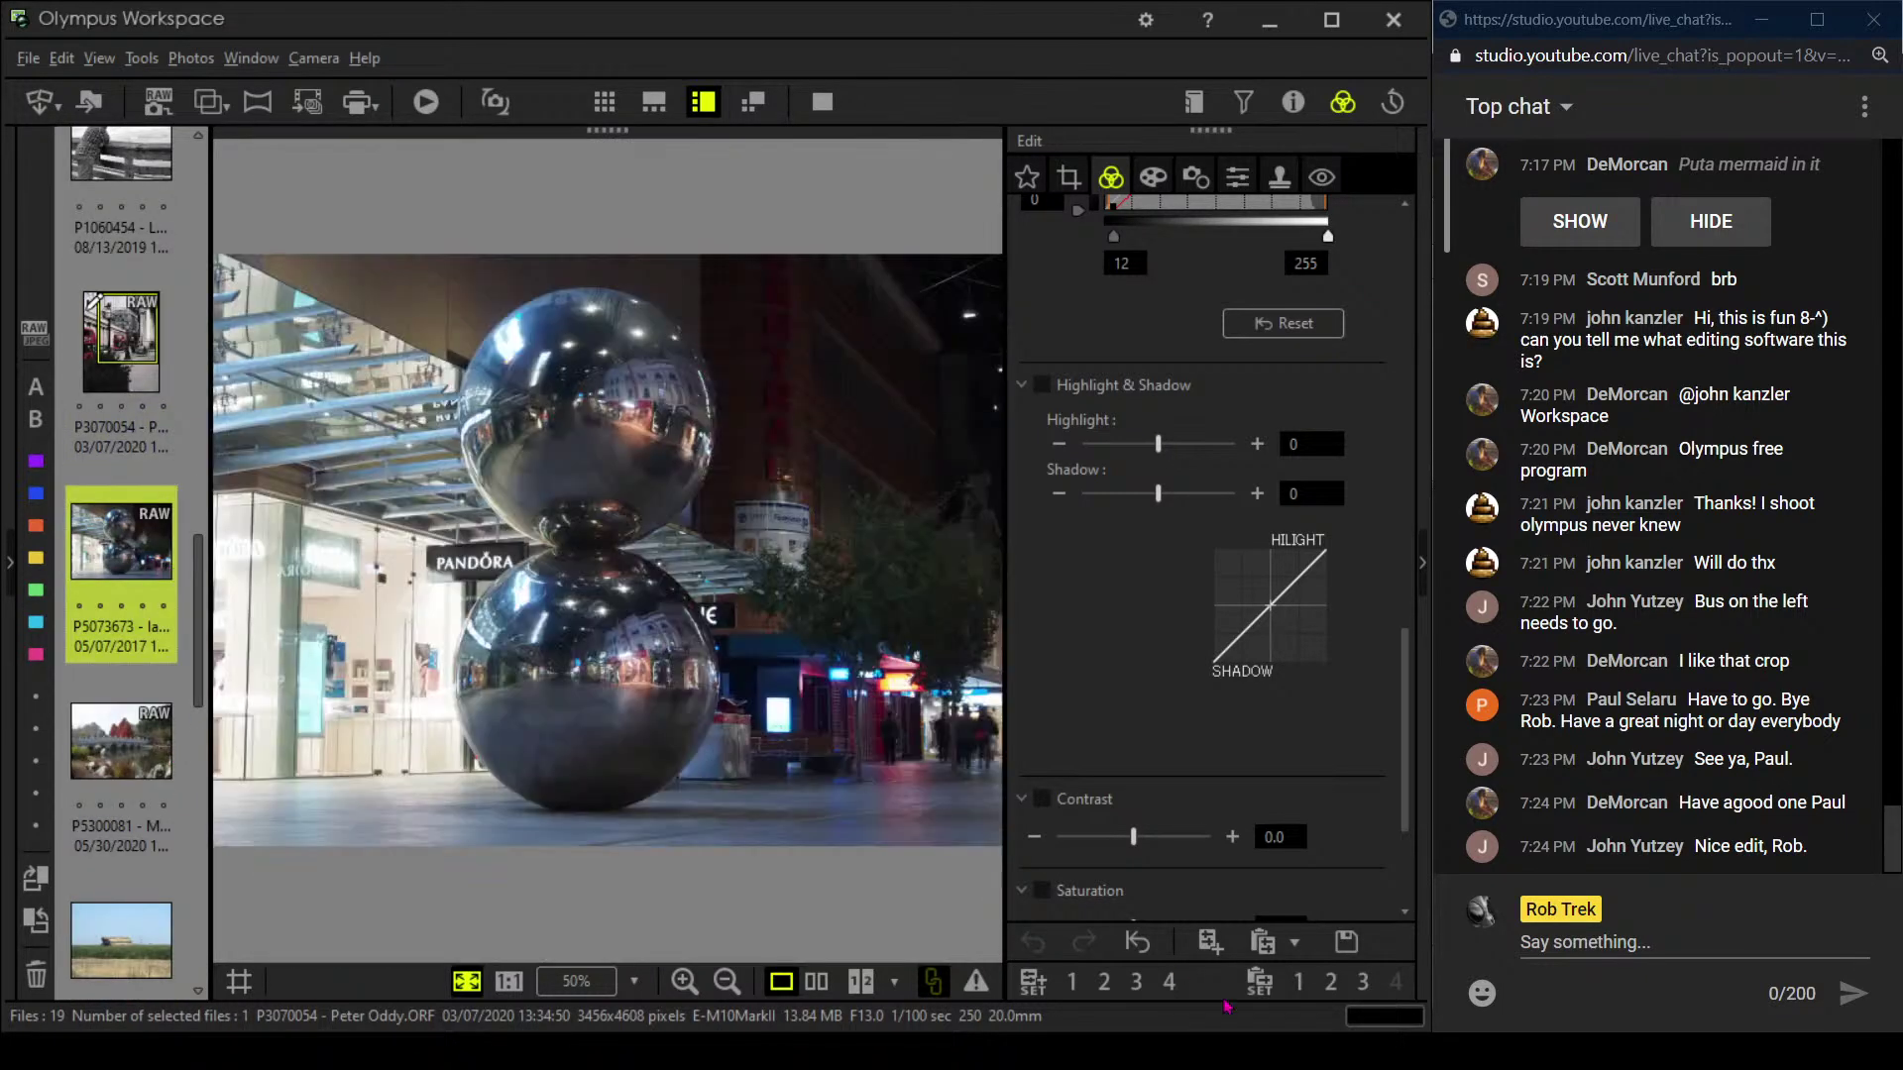
pyautogui.click(1291, 105)
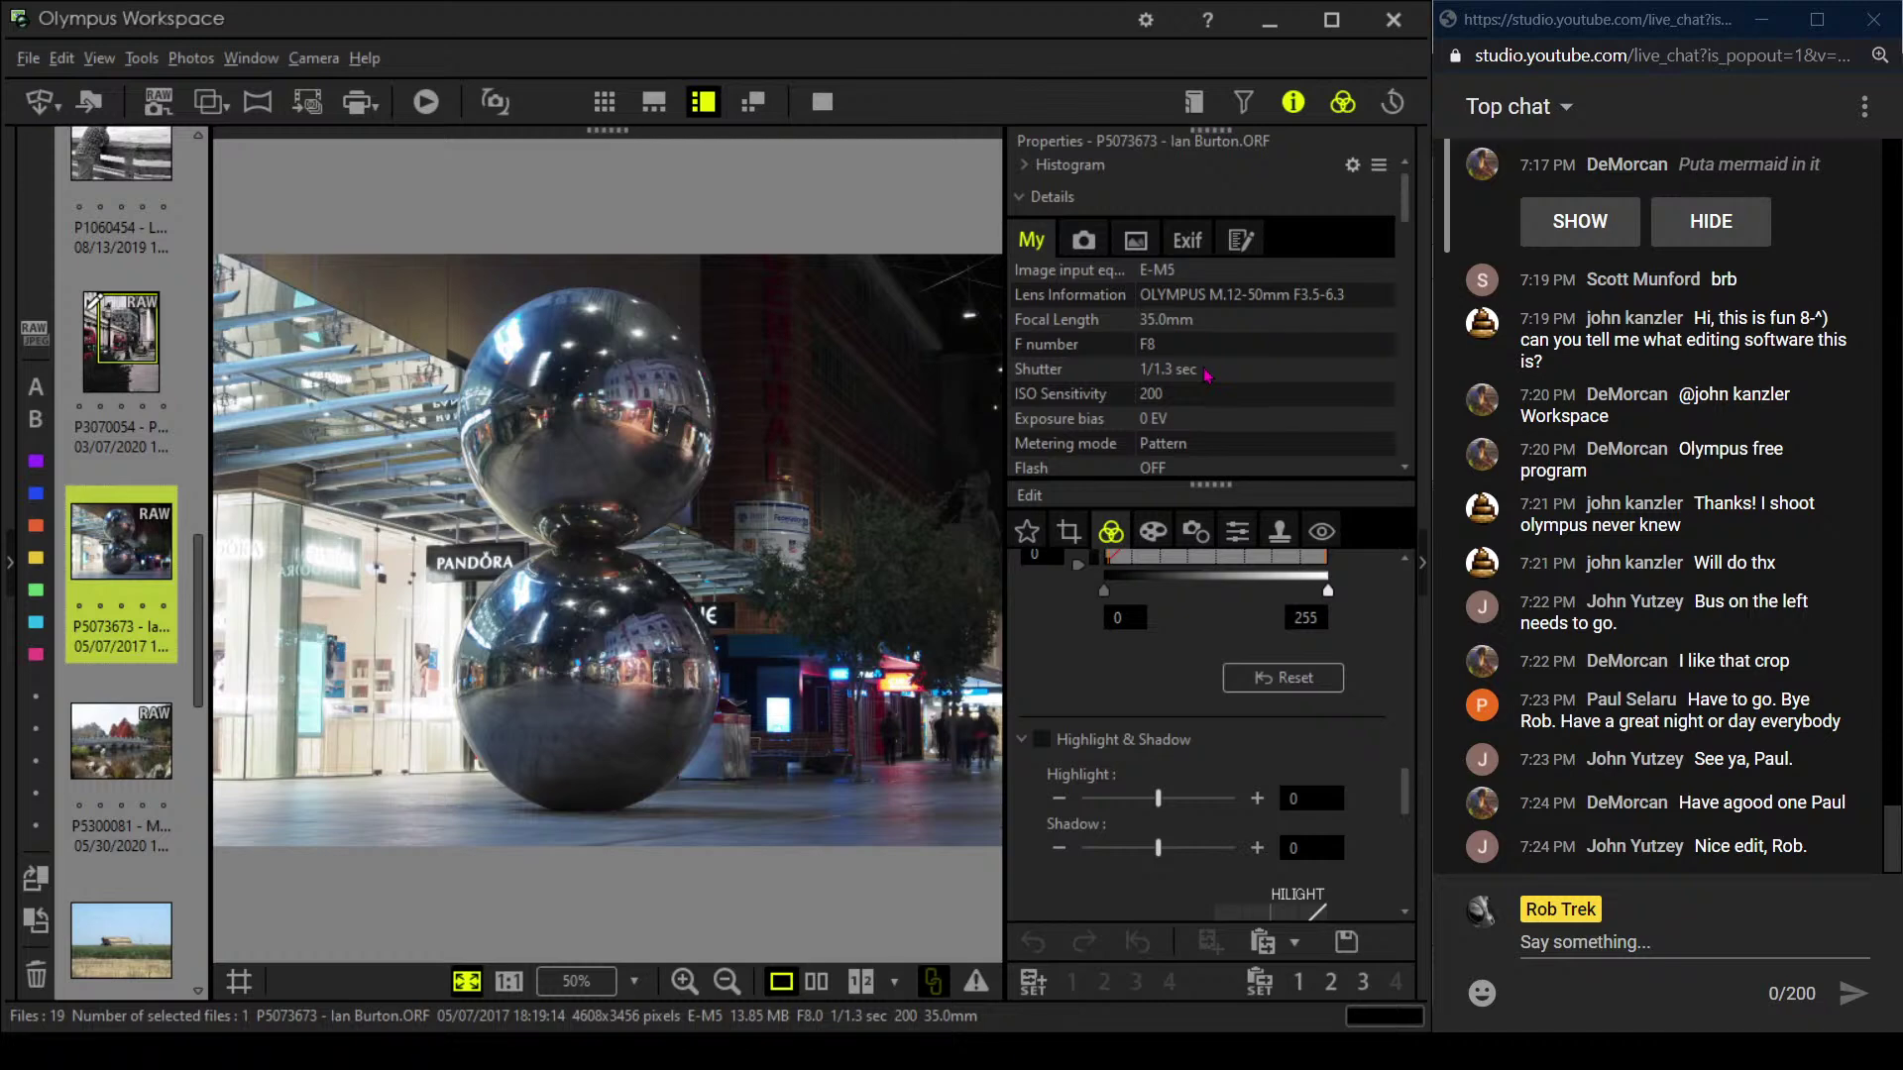
# - Inspect the metal spheres and their reflections up close, and hide the shooting properties
pyautogui.click(572, 674)
pyautogui.moveTo(555, 682); pyautogui.dragTo(854, 956)
pyautogui.moveTo(845, 842); pyautogui.dragTo(645, 854)
pyautogui.click(659, 827)
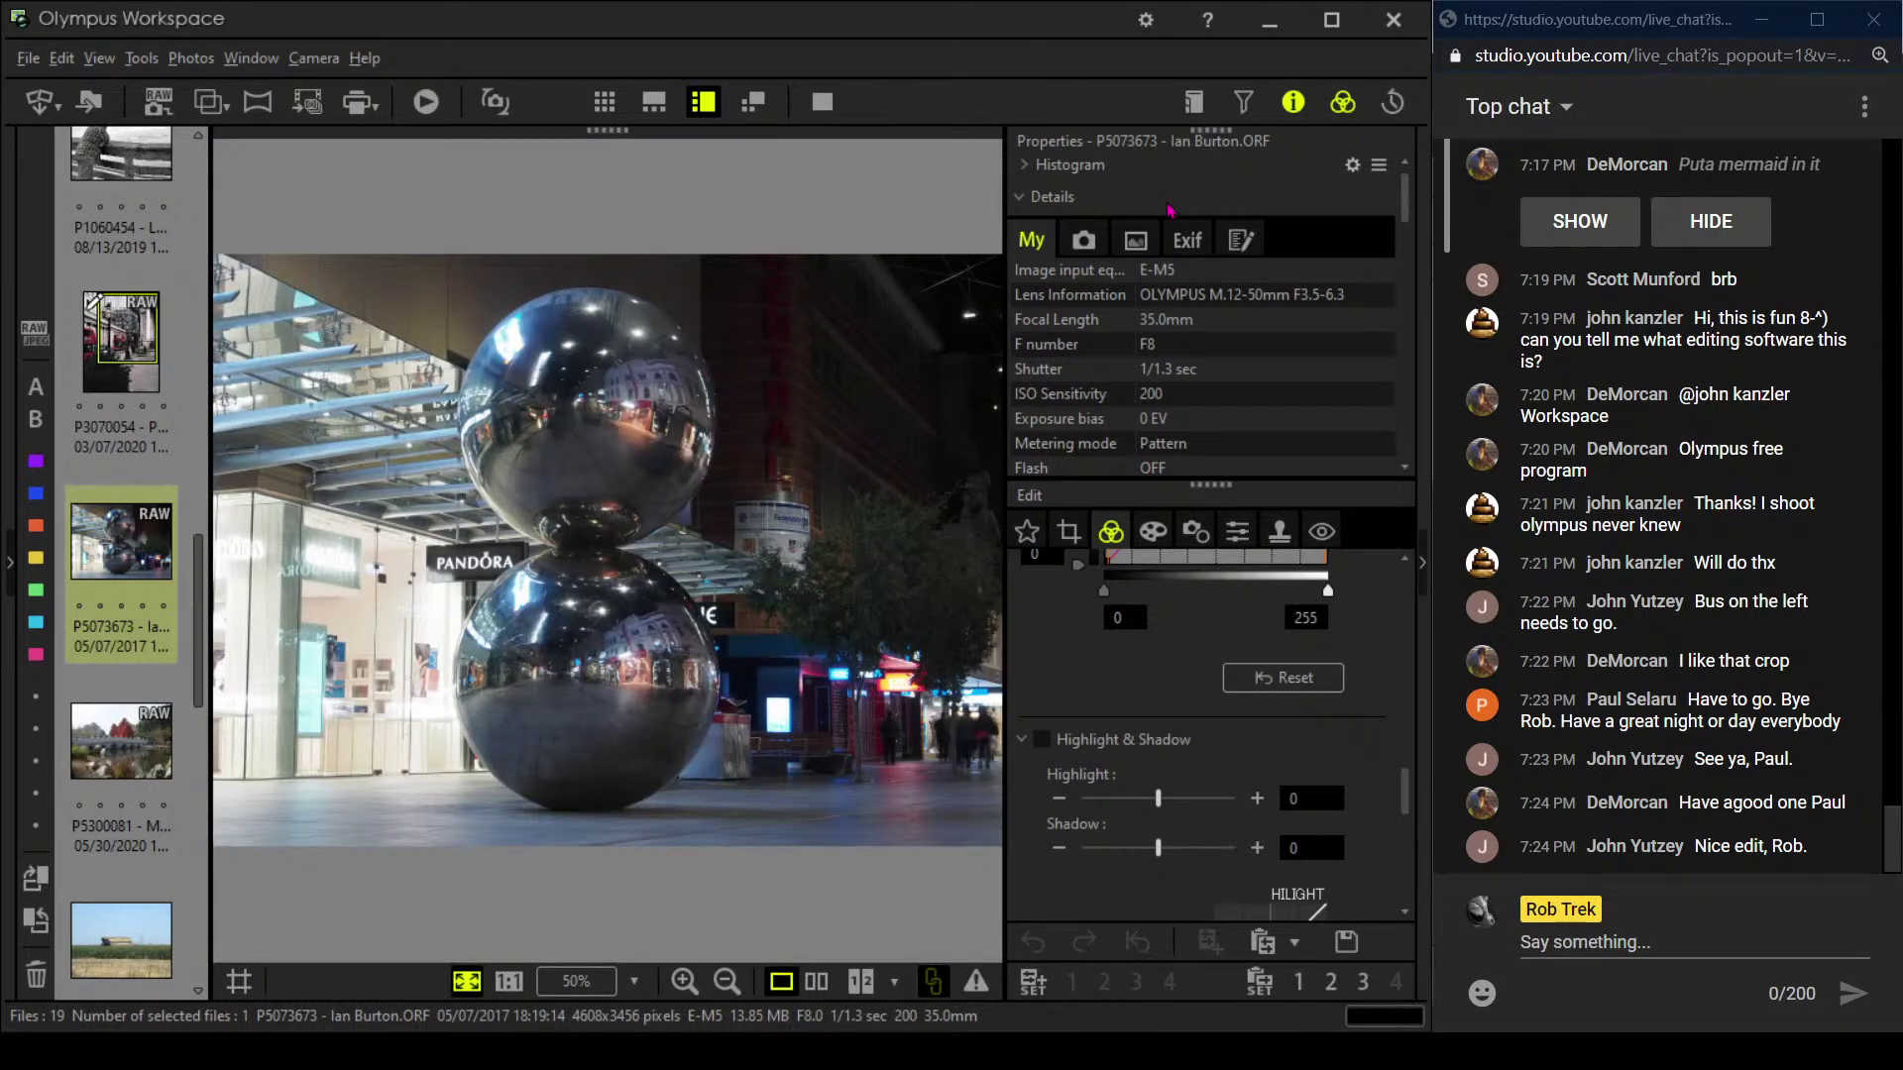
pyautogui.click(1293, 102)
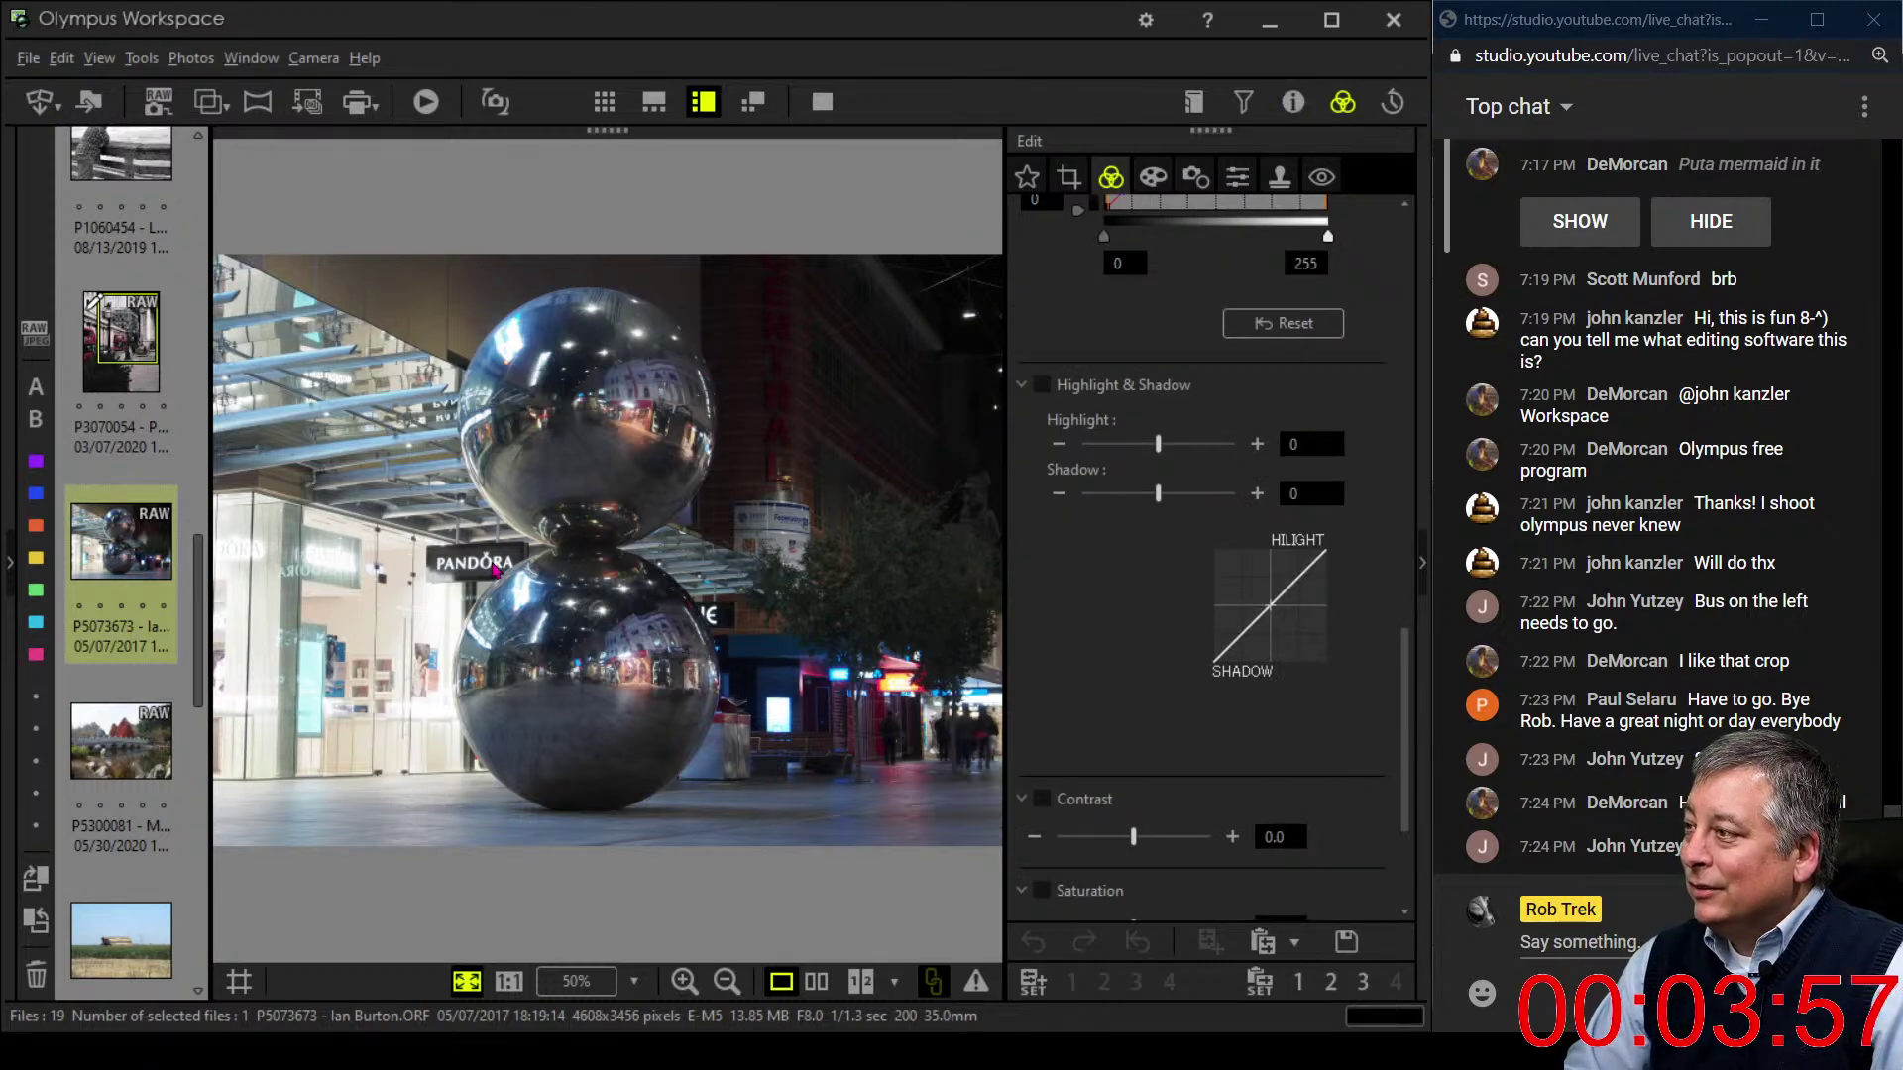
pyautogui.click(532, 571)
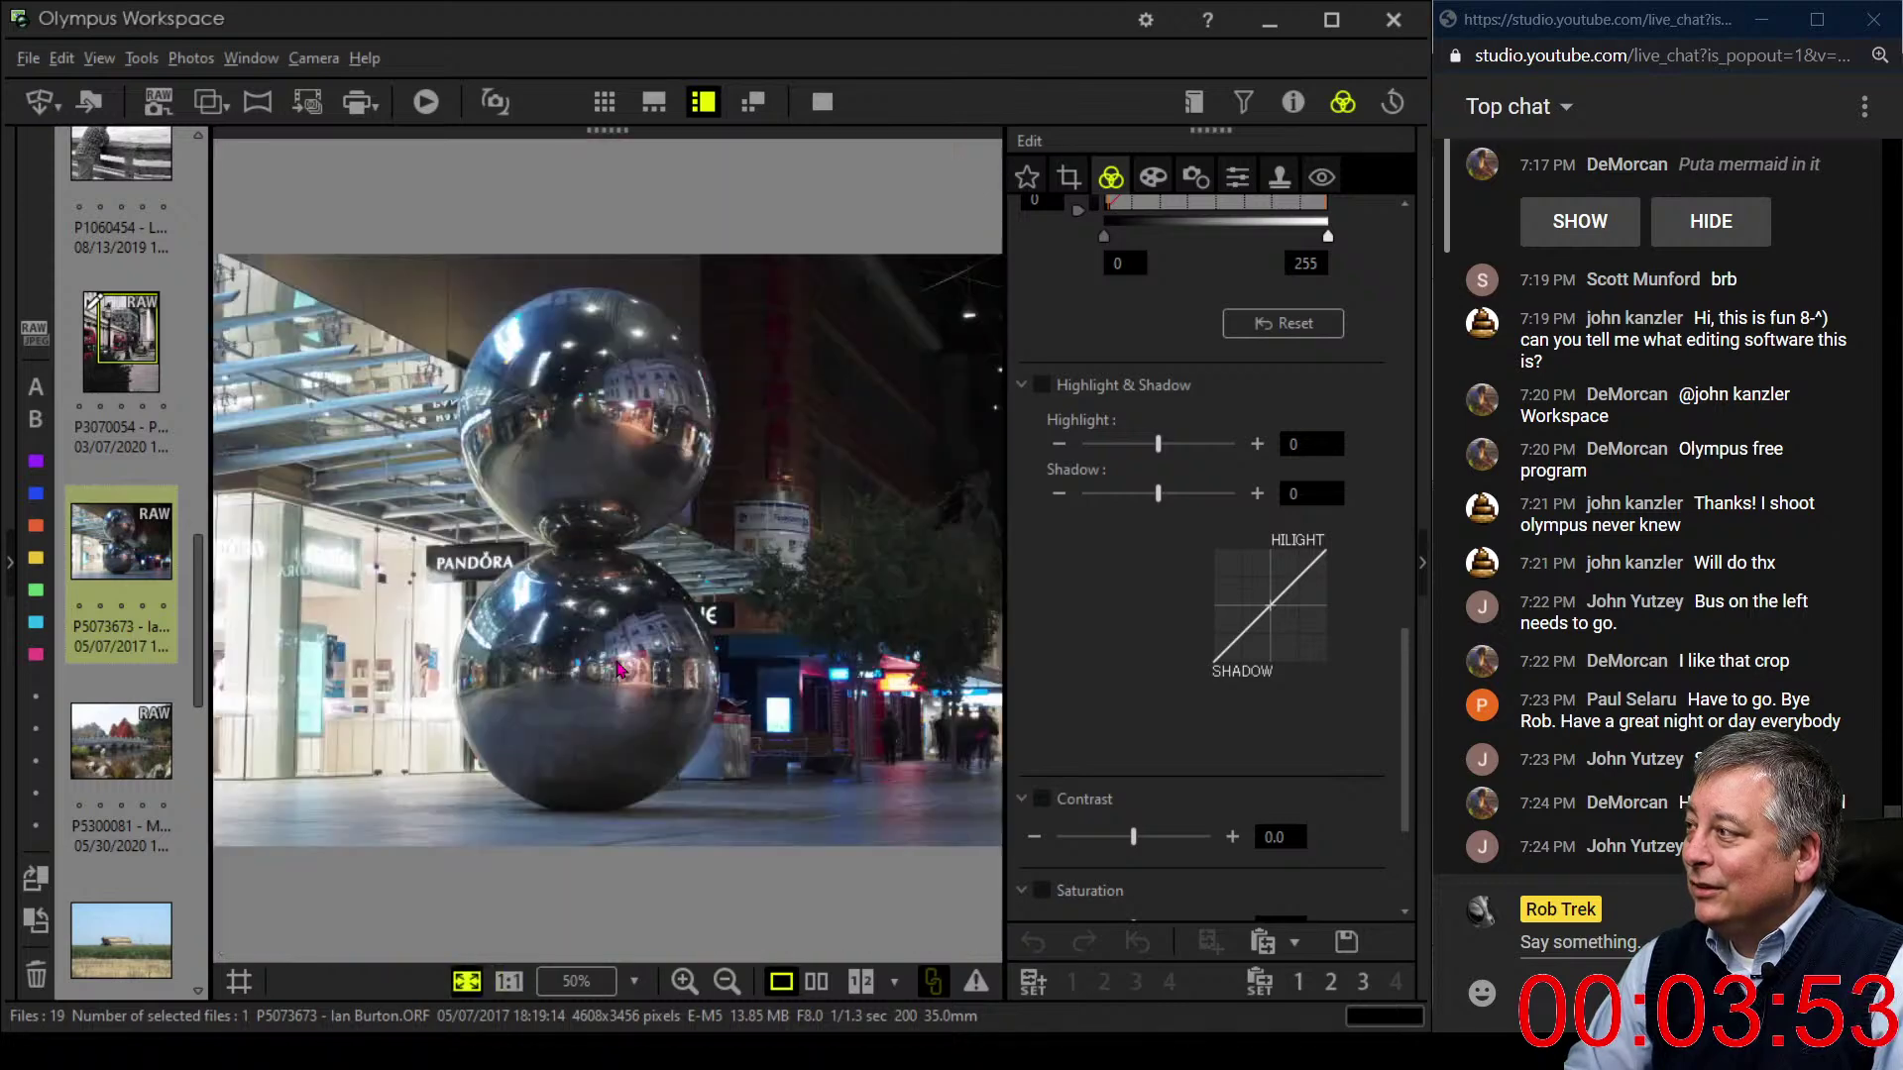
pyautogui.click(620, 668)
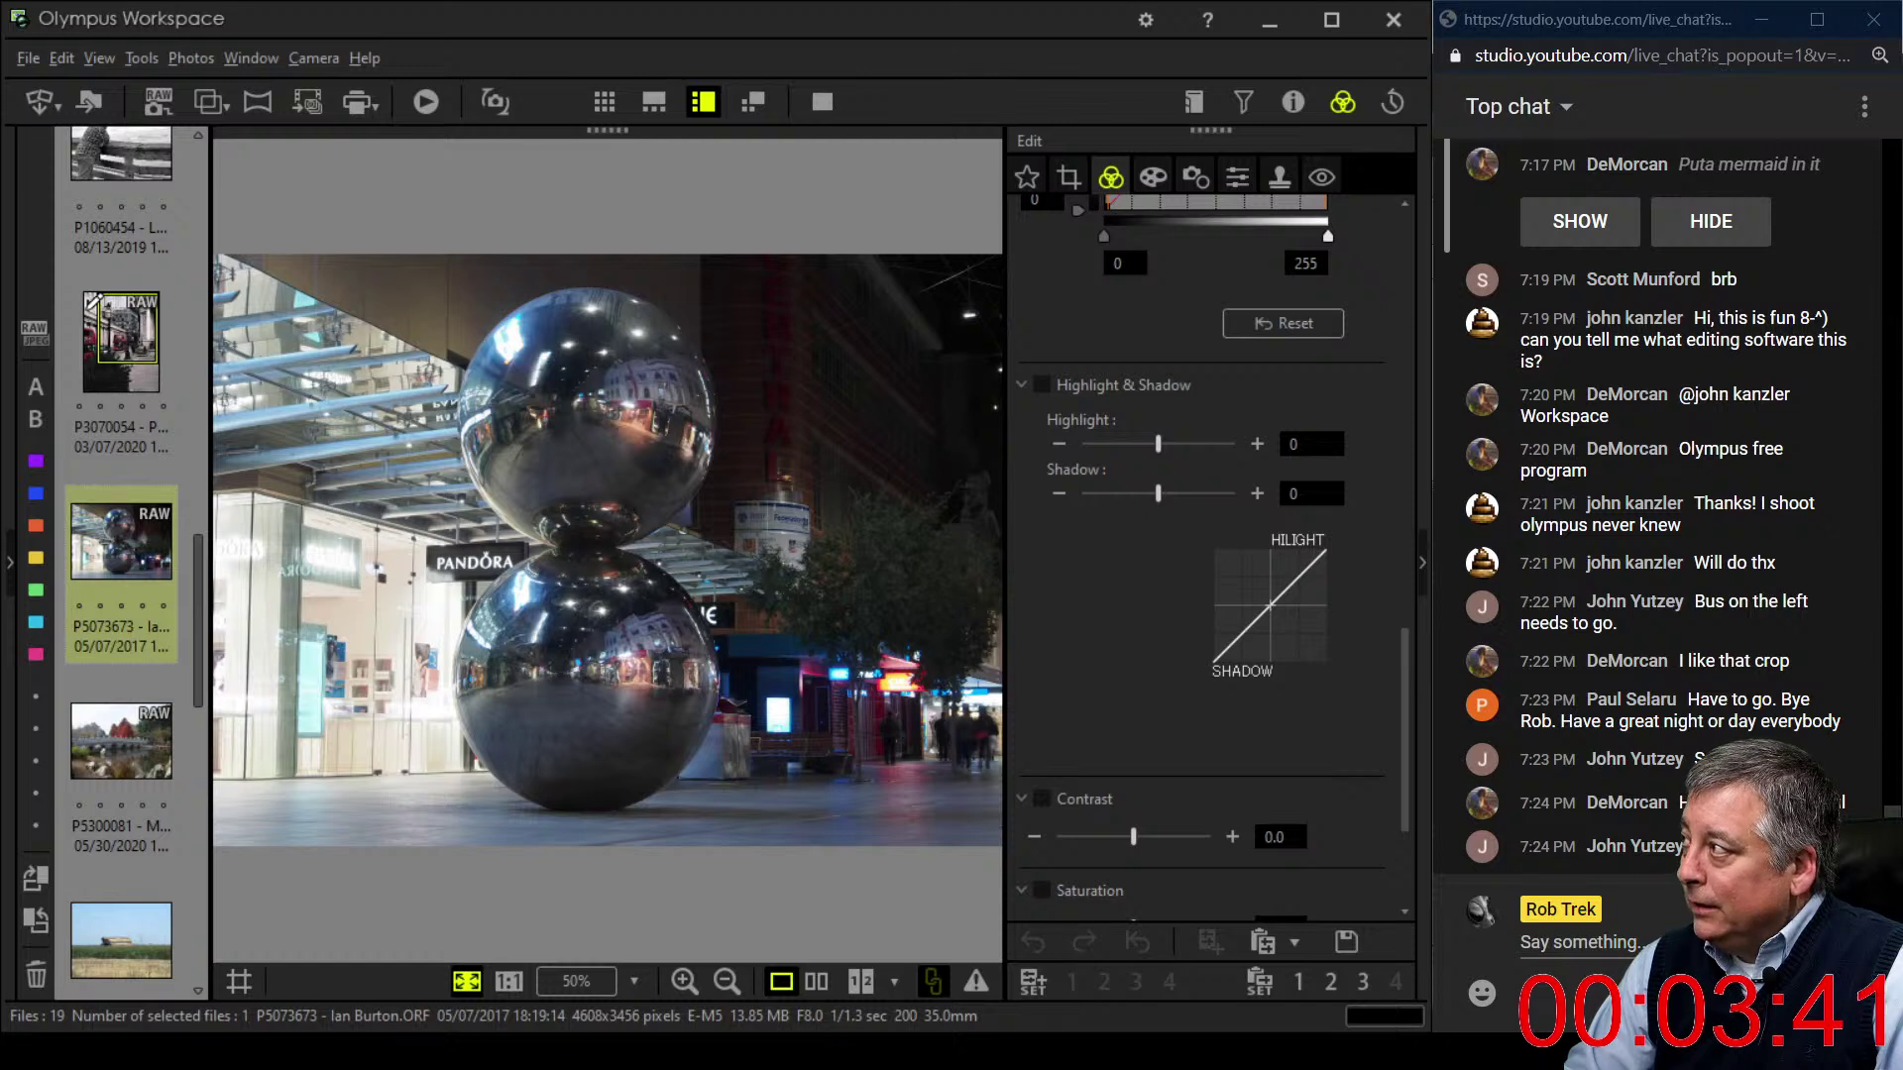
# - Crop the spheres photo to a 2592 x 3456 pixel portrait frame in the Original ratio, positioned around the stacked spheres
pyautogui.press('c')
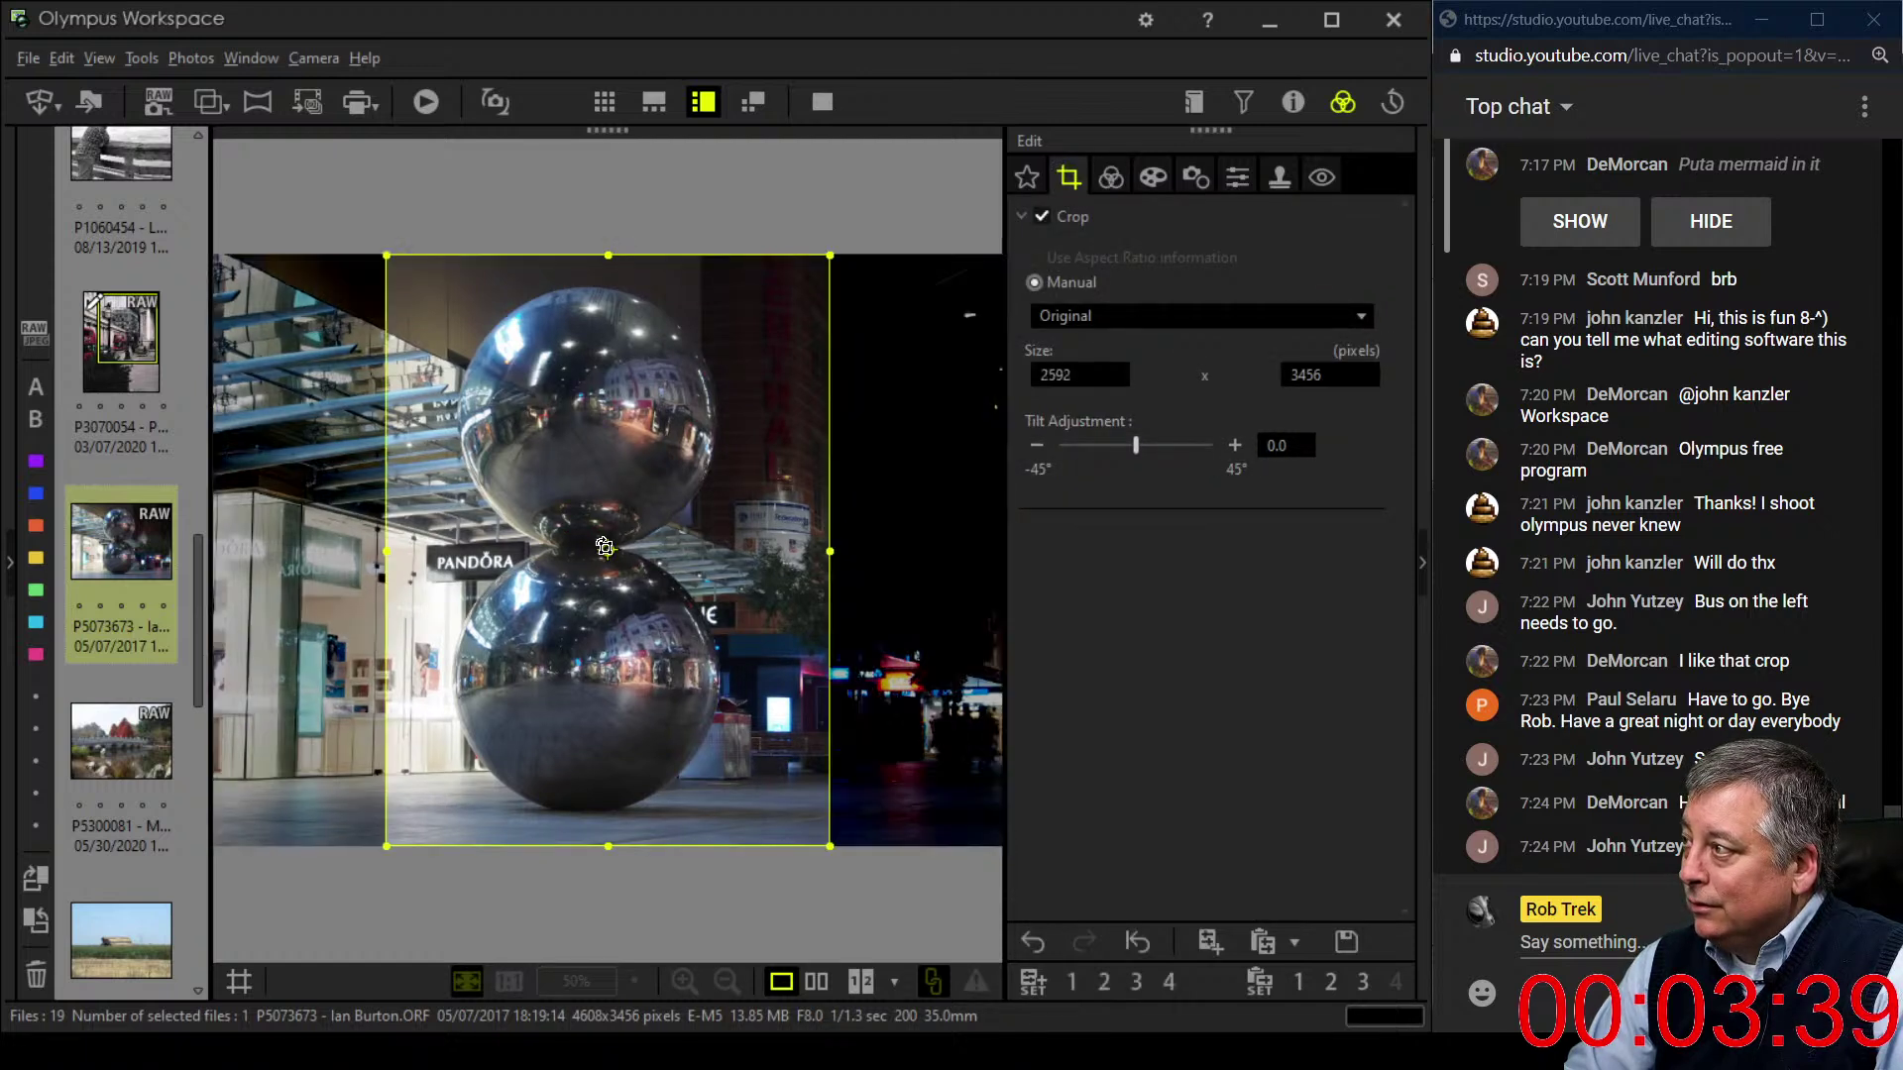
pyautogui.press('x')
pyautogui.press('x')
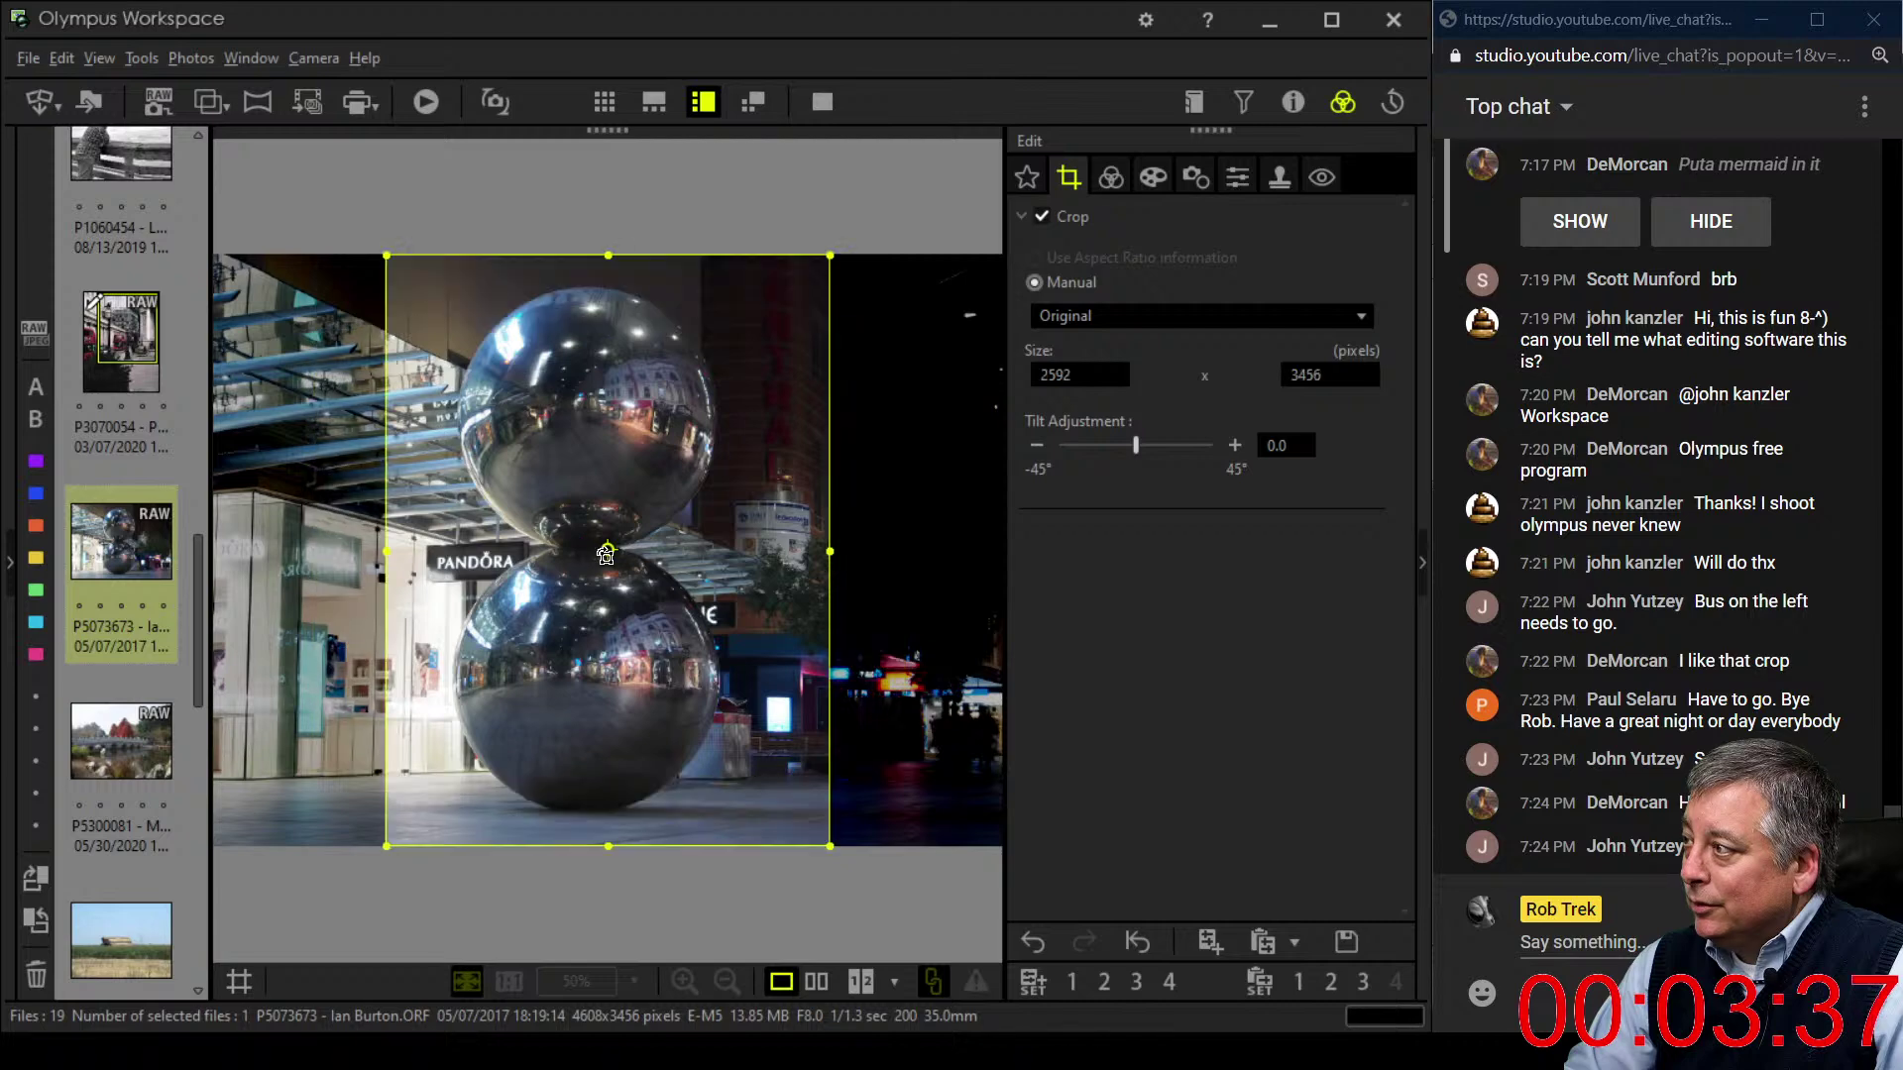
pyautogui.moveTo(755, 497); pyautogui.dragTo(734, 494)
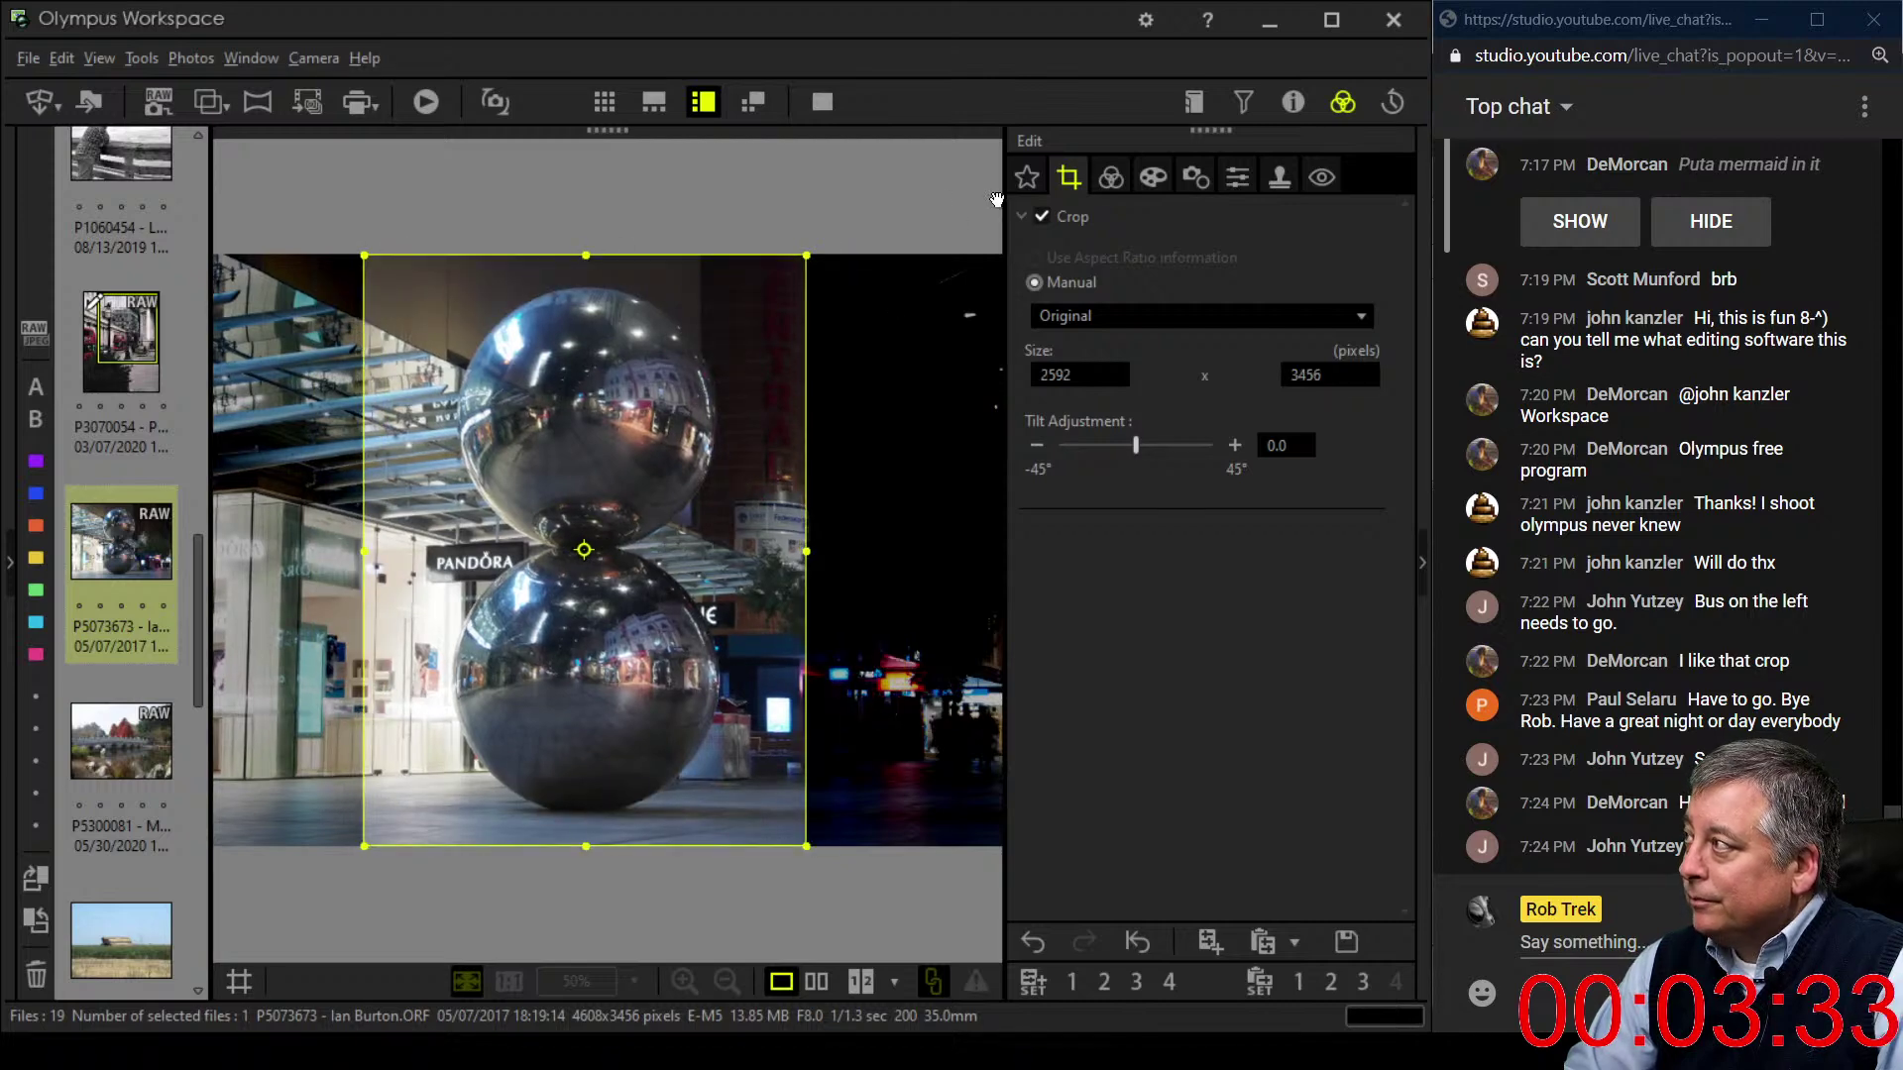
pyautogui.click(1111, 177)
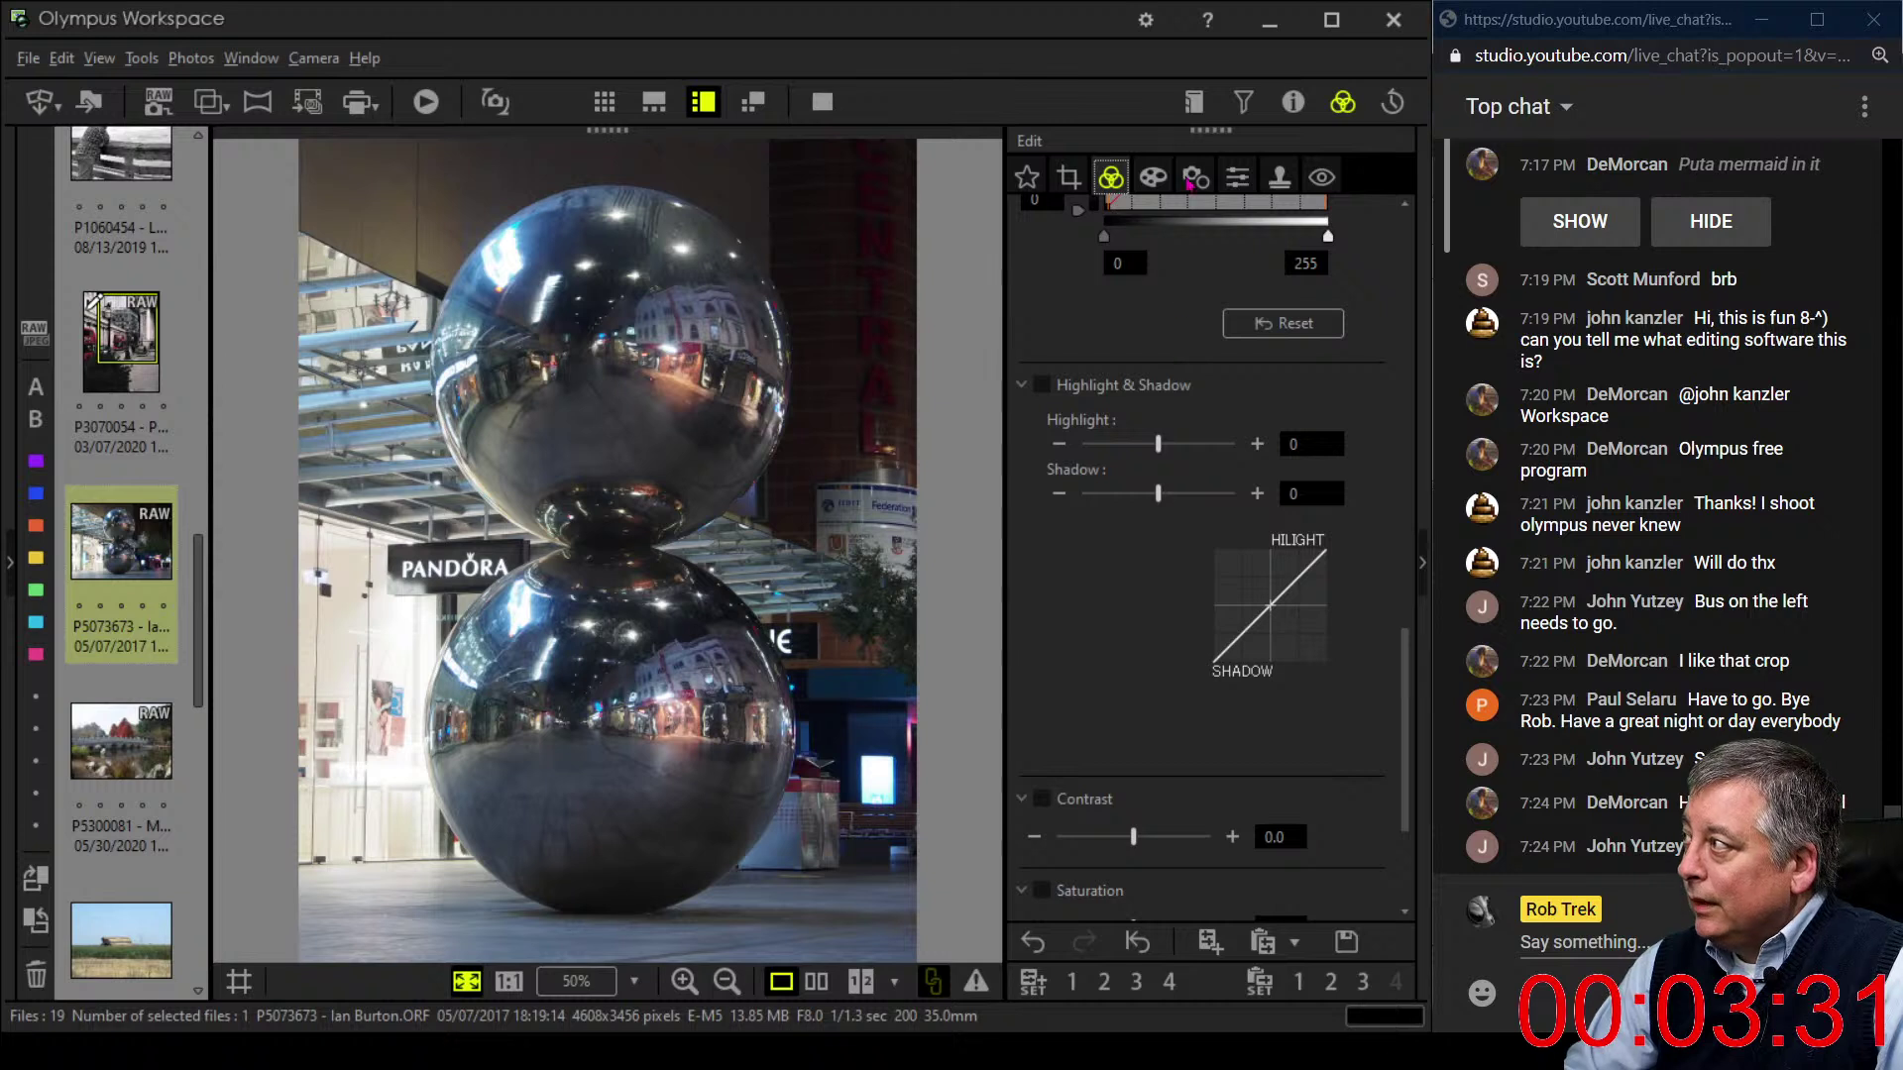
# - Apply the Dramatic Tone art filter to the spheres photo
pyautogui.click(1171, 186)
pyautogui.click(1200, 263)
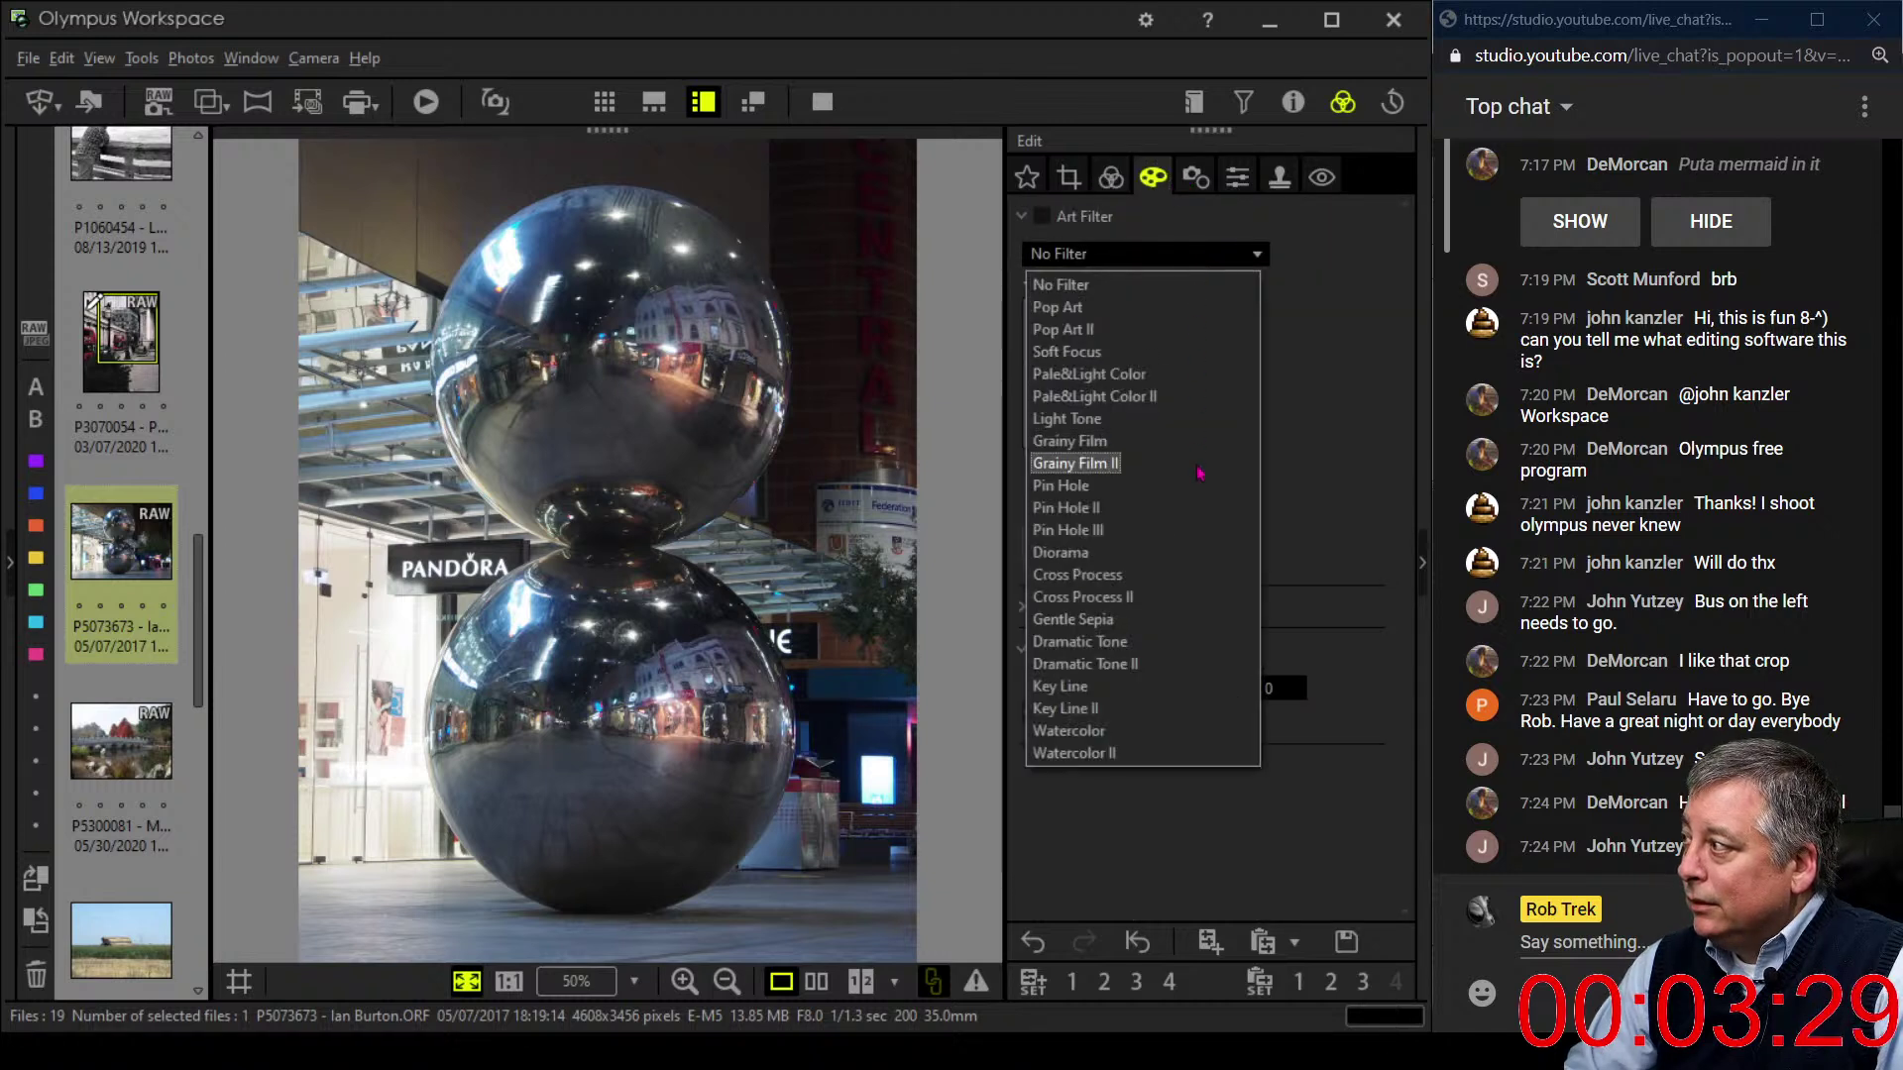
pyautogui.click(1135, 650)
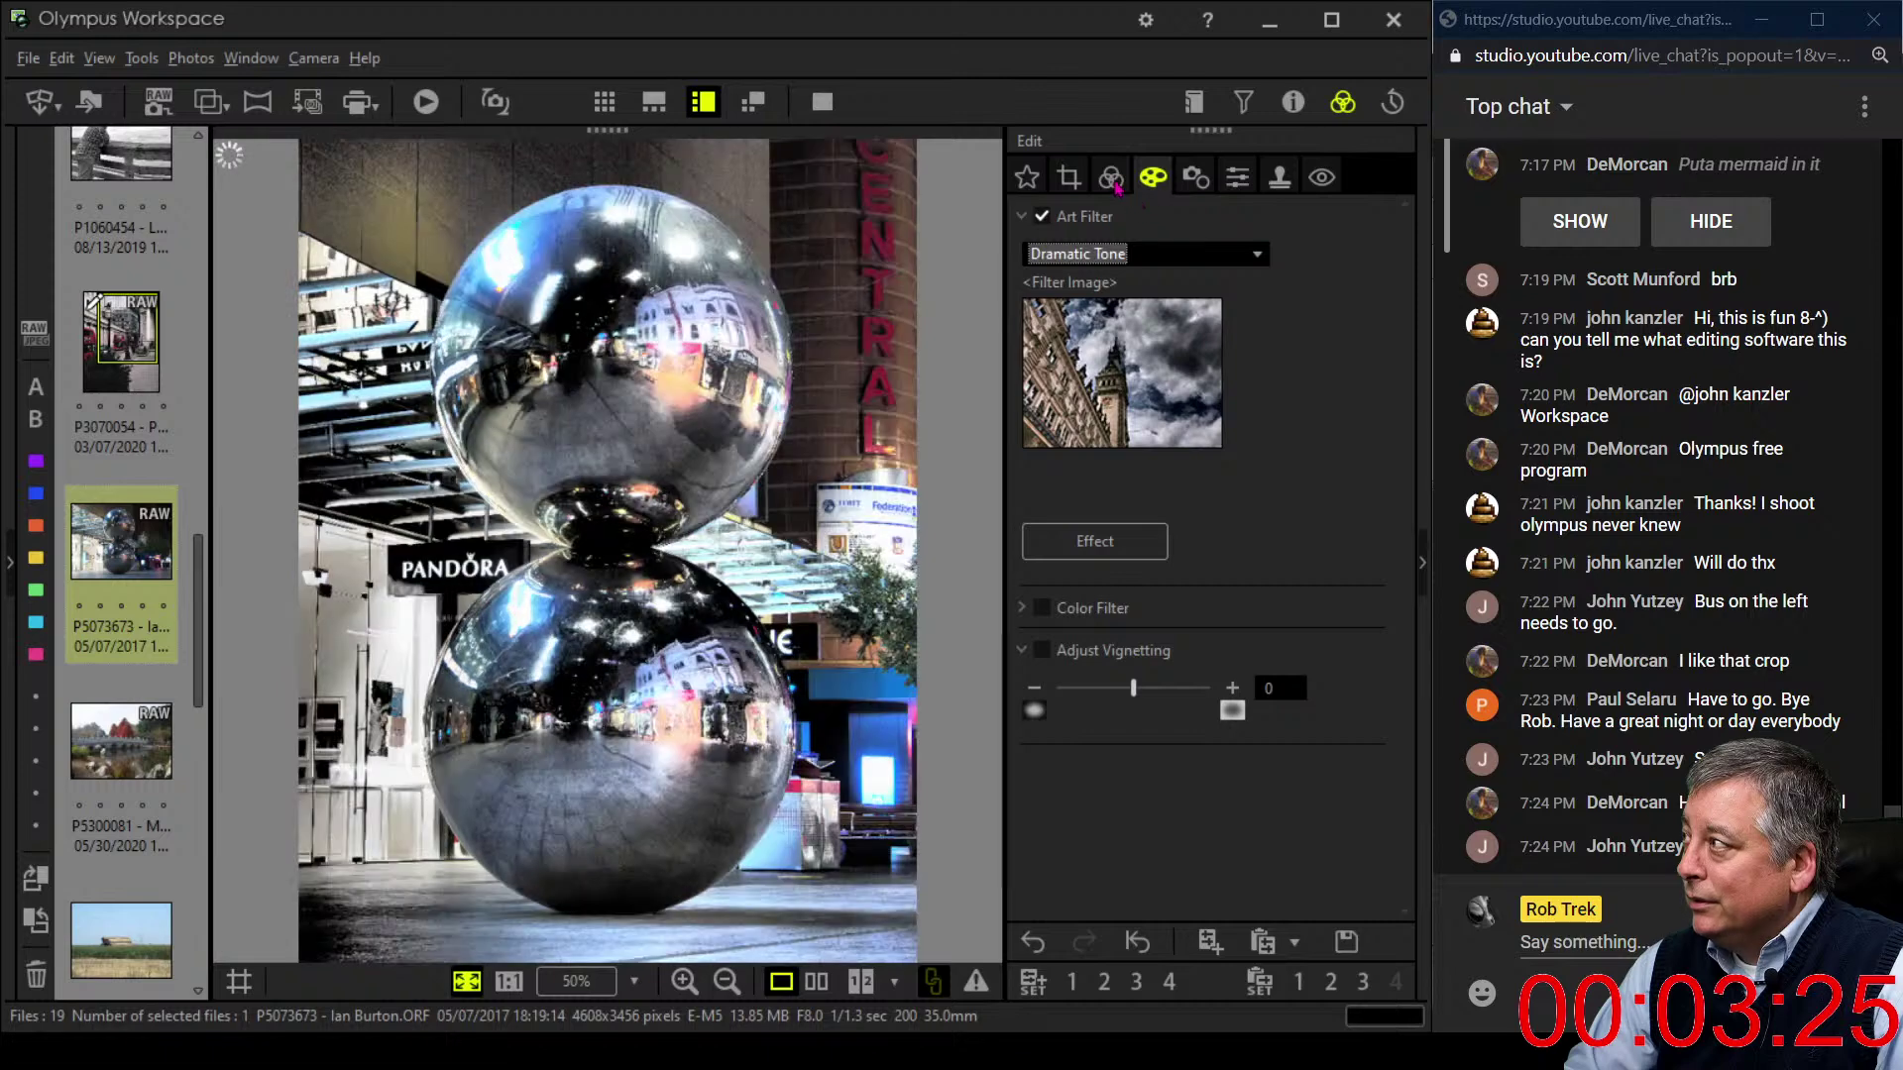
pyautogui.click(1113, 180)
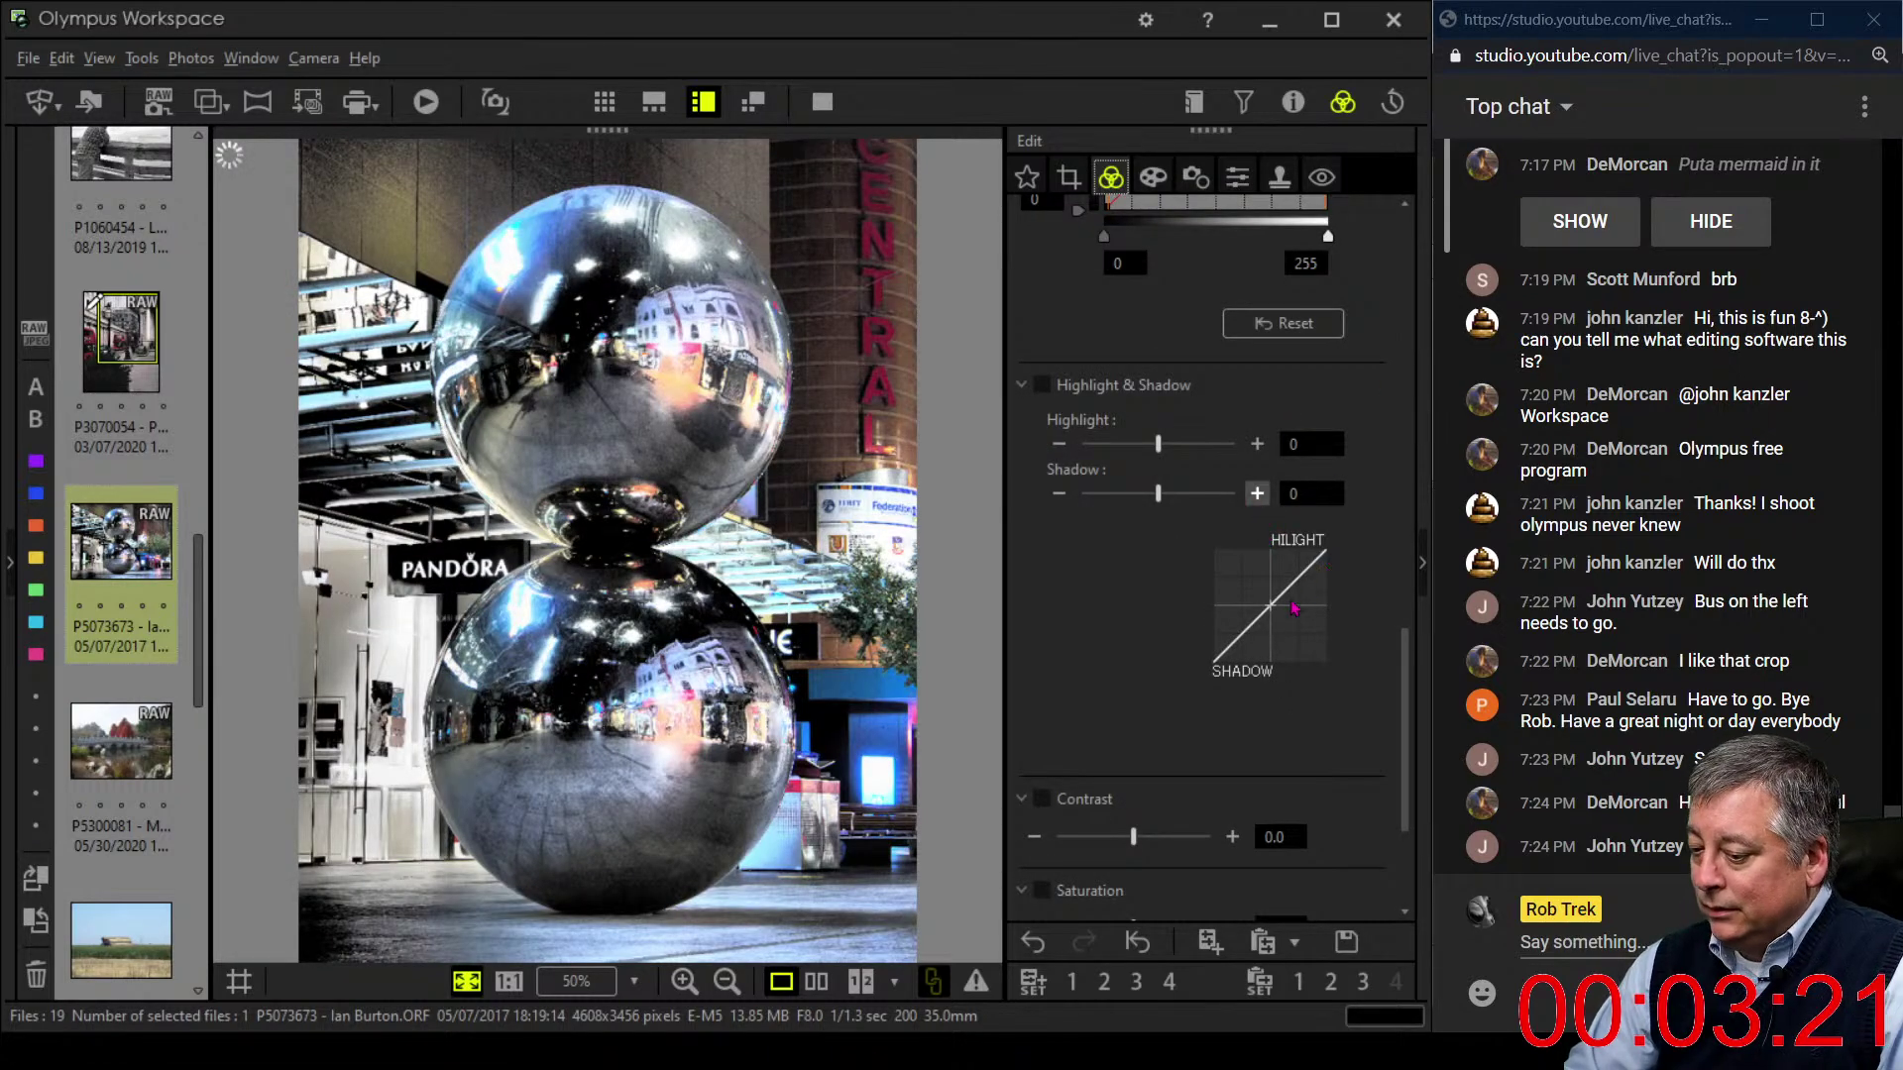
pyautogui.scroll(-1, 1288, 604)
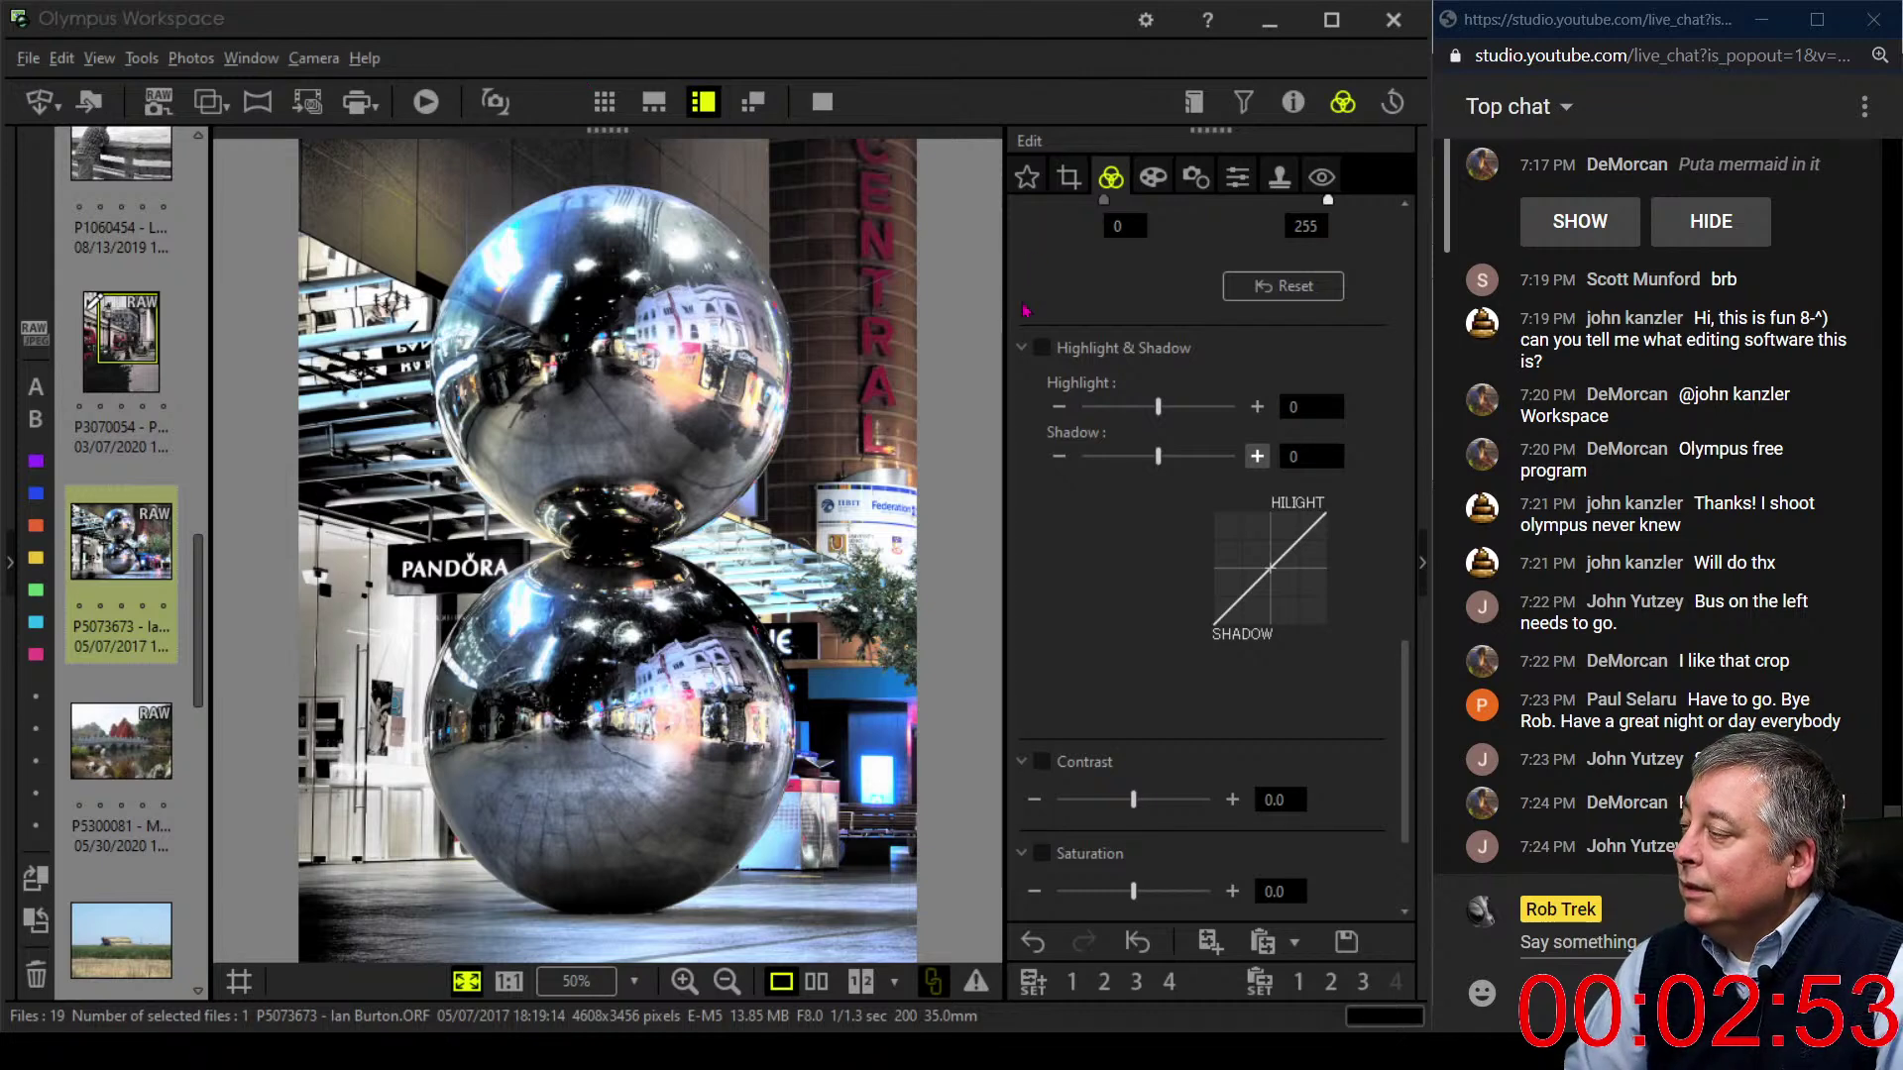
# - Set the cropped spheres photo's tilt adjustment to -0.3
pyautogui.click(1071, 177)
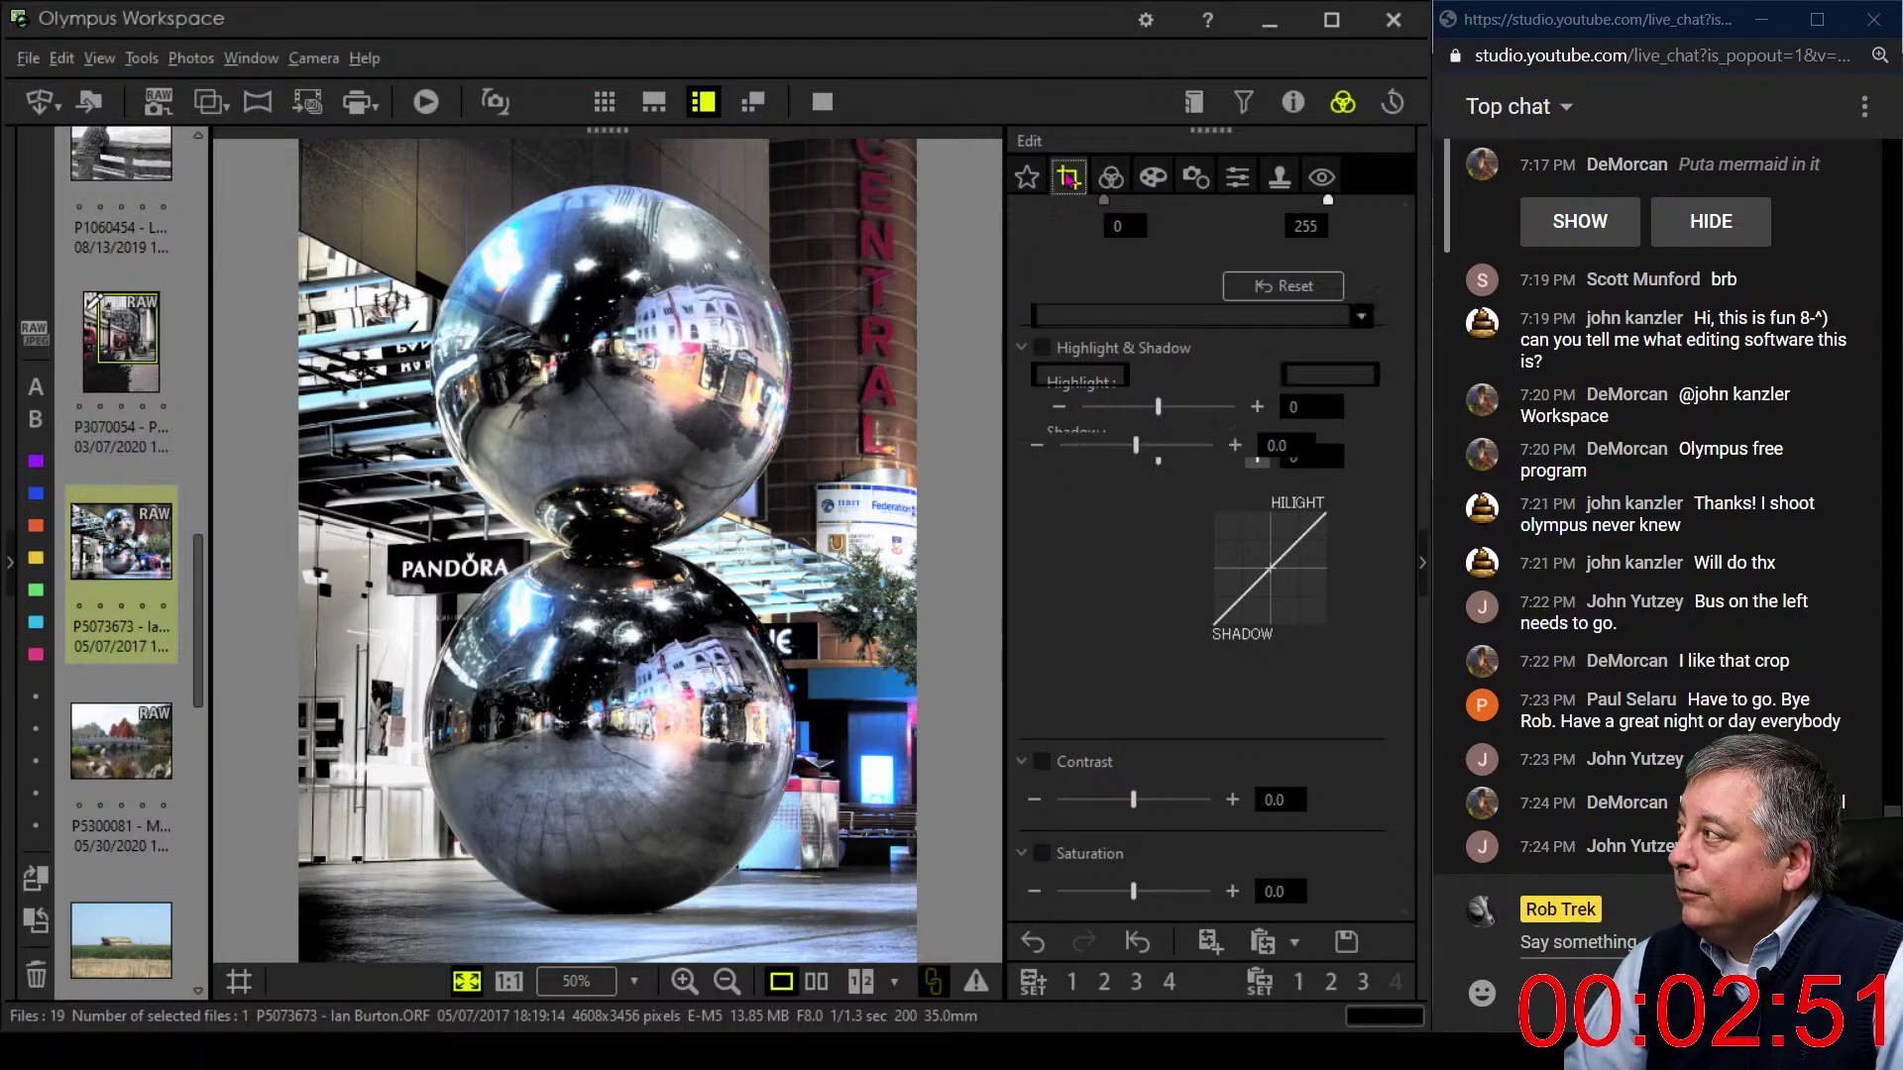
pyautogui.click(1038, 446)
pyautogui.click(1038, 446)
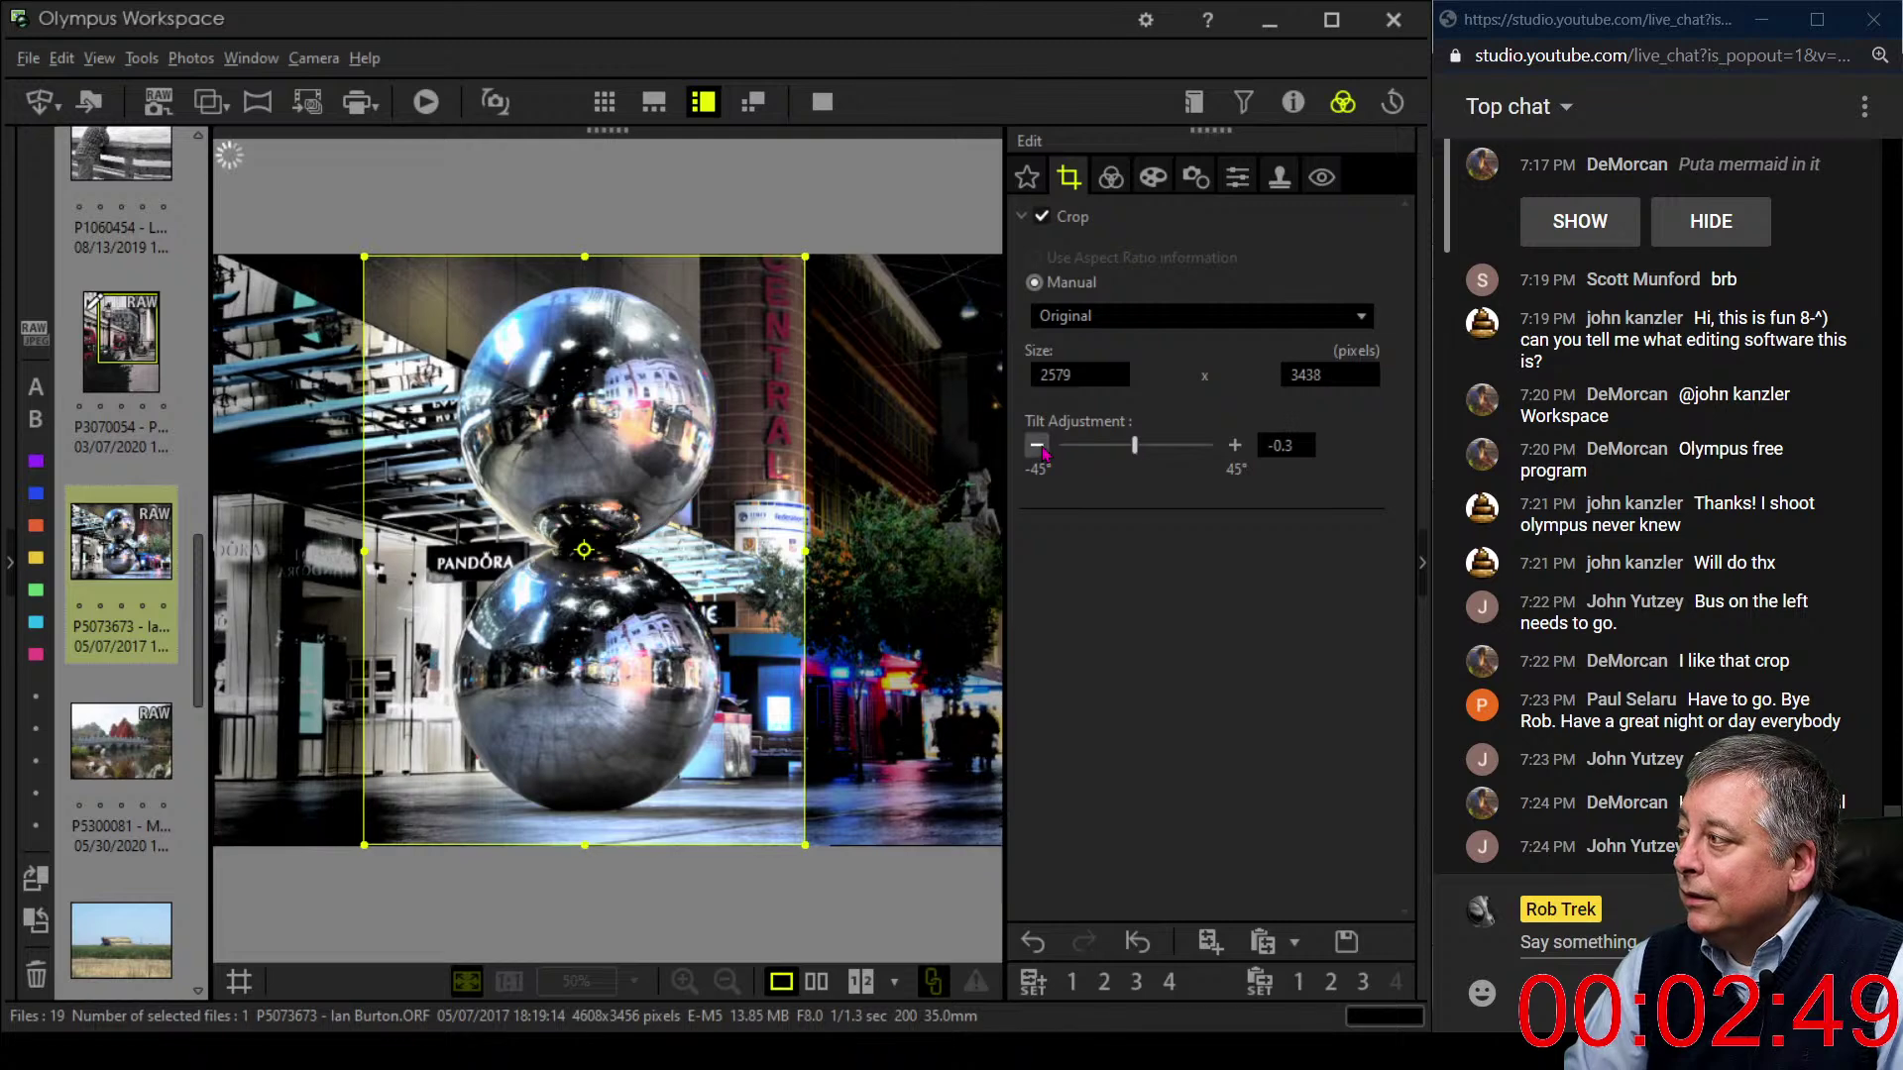
pyautogui.click(1037, 446)
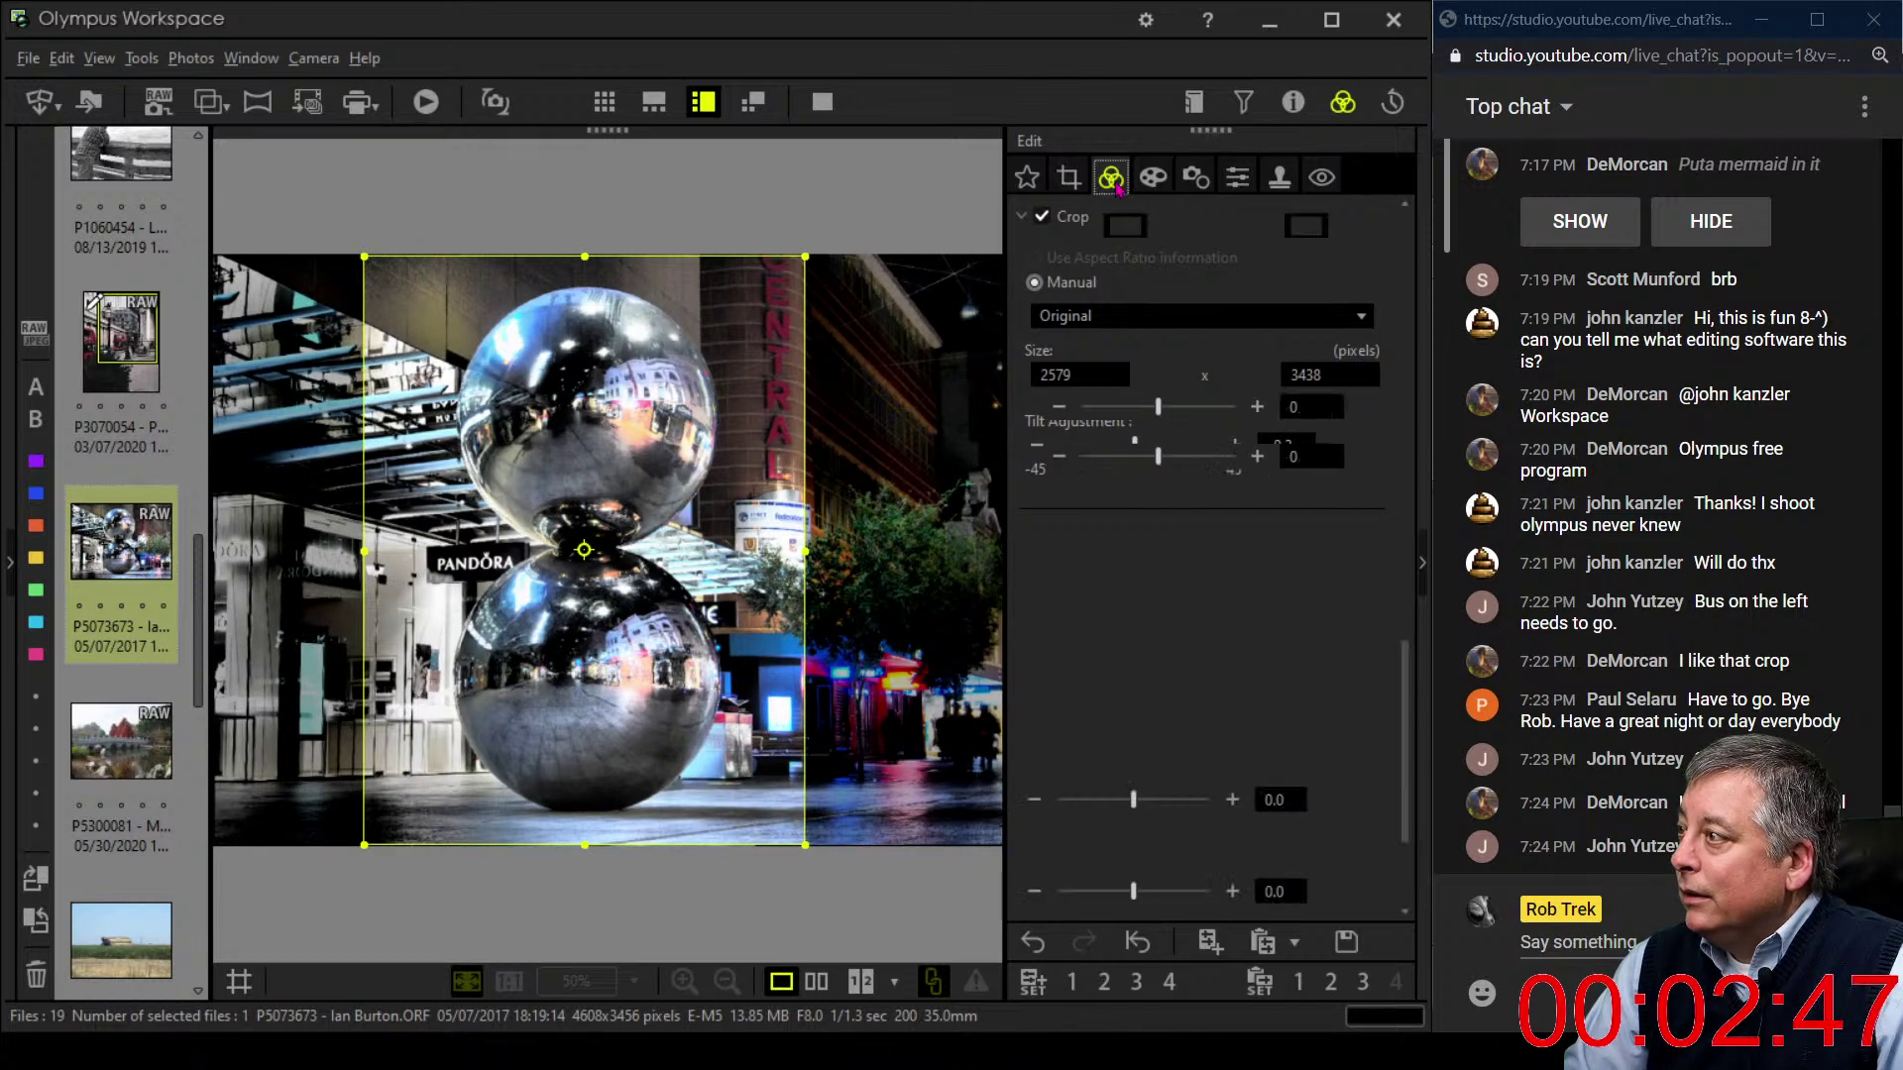
pyautogui.click(1111, 177)
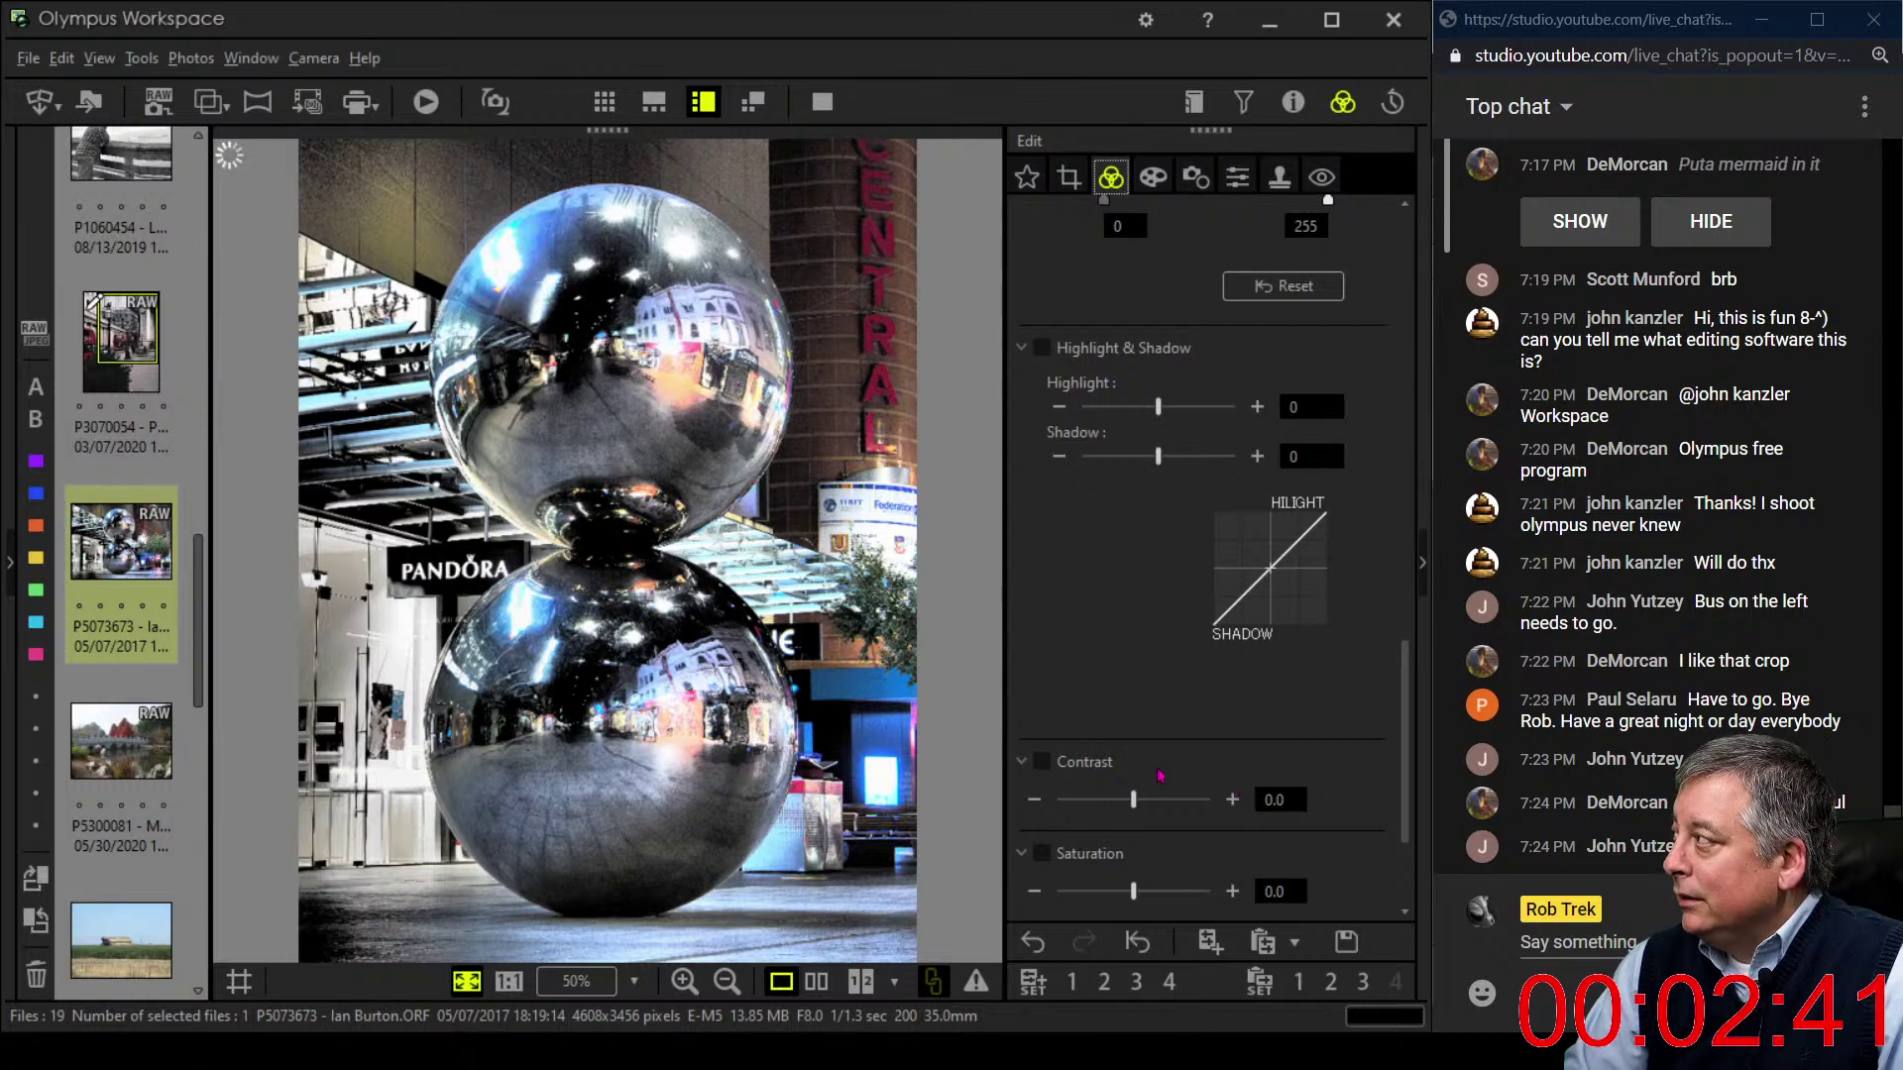
# - Warm the spheres photo by setting its custom white balance to 4656 K
pyautogui.scroll(-1, 1156, 776)
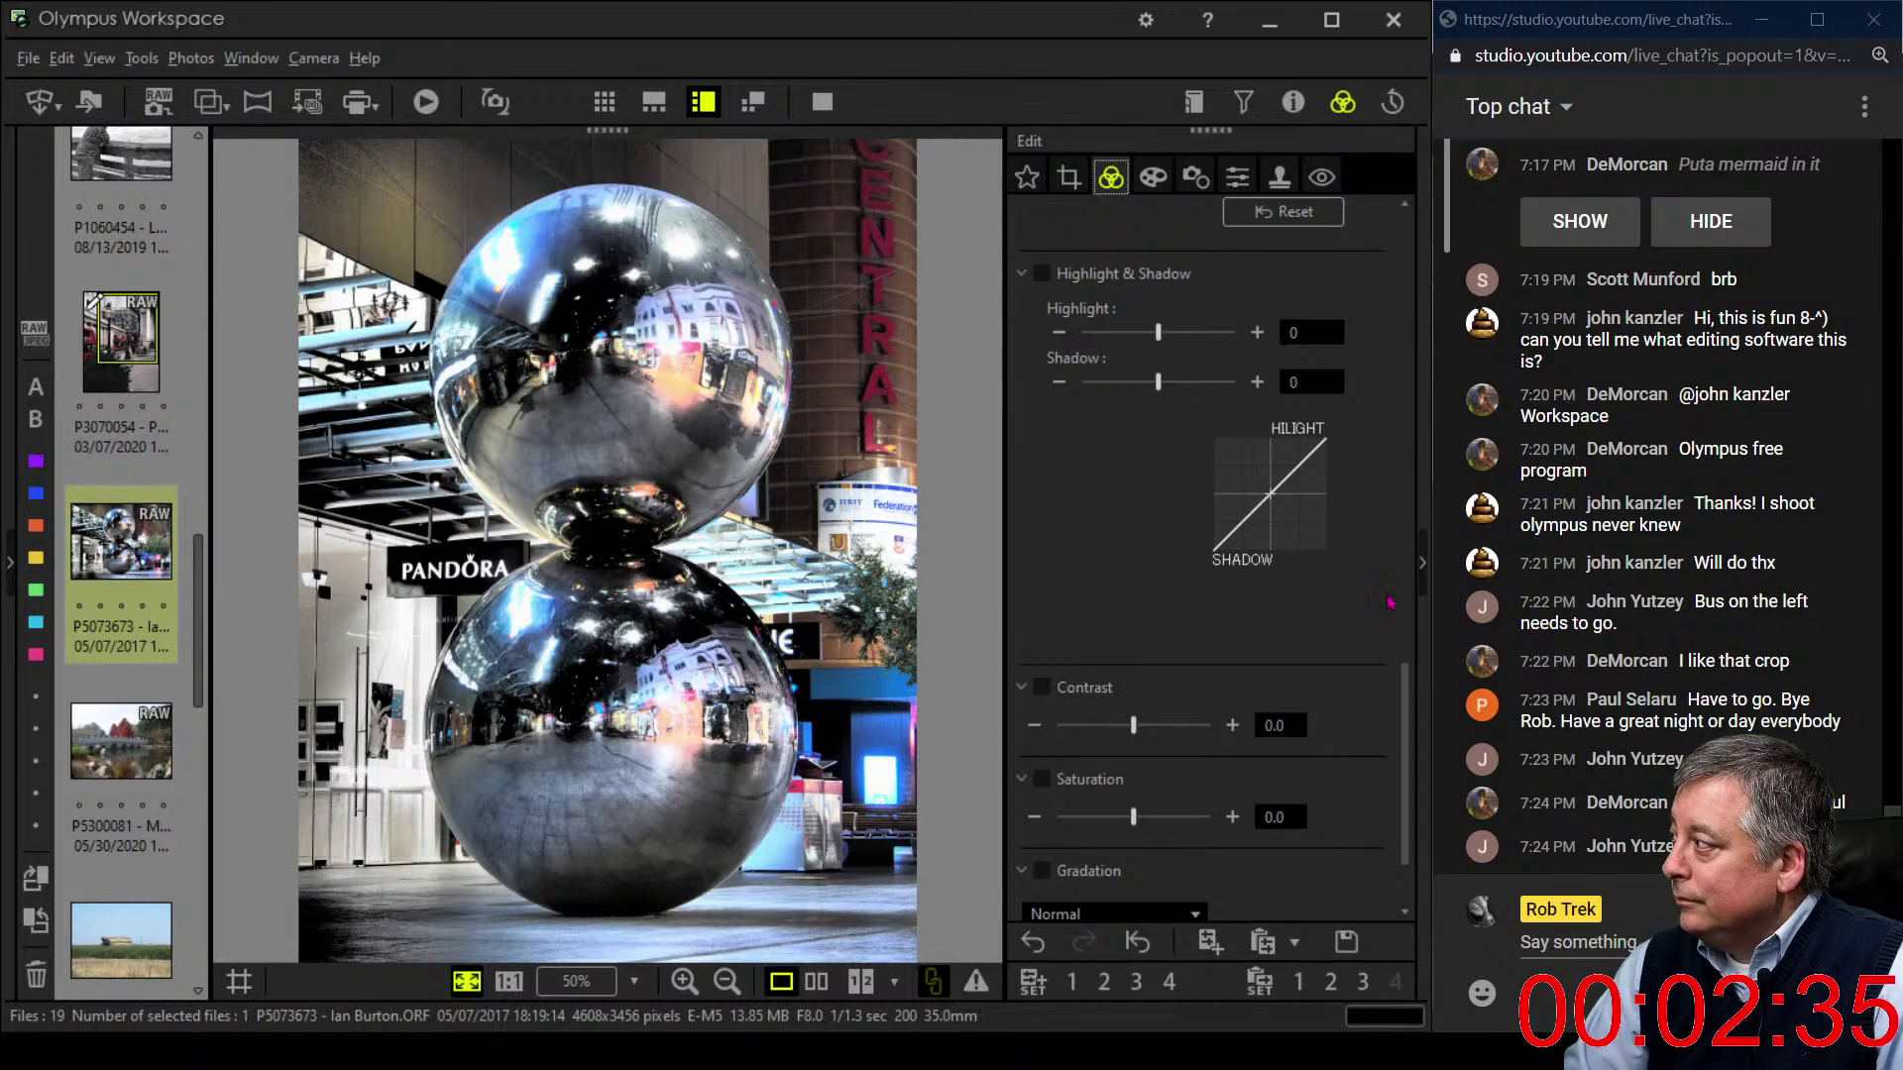
pyautogui.scroll(-2, 1395, 801)
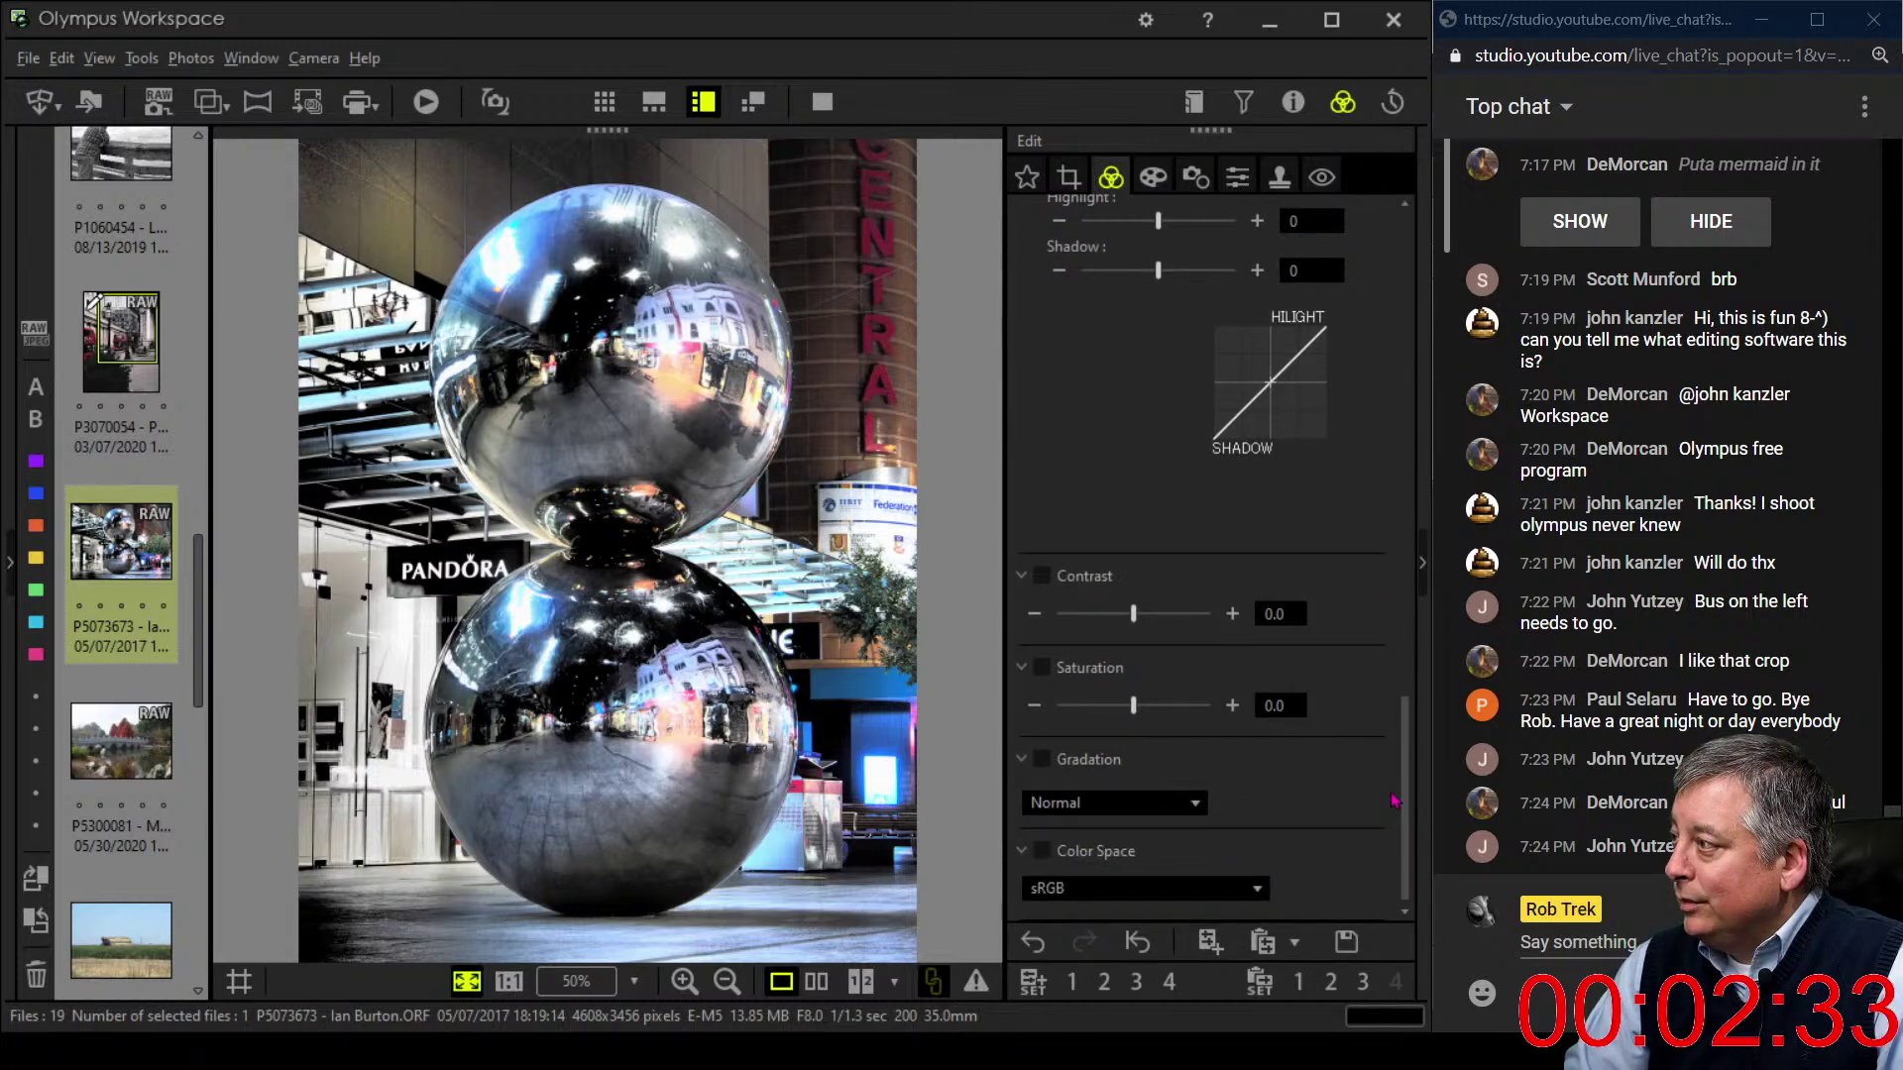
pyautogui.moveTo(1403, 799); pyautogui.dragTo(1460, 244)
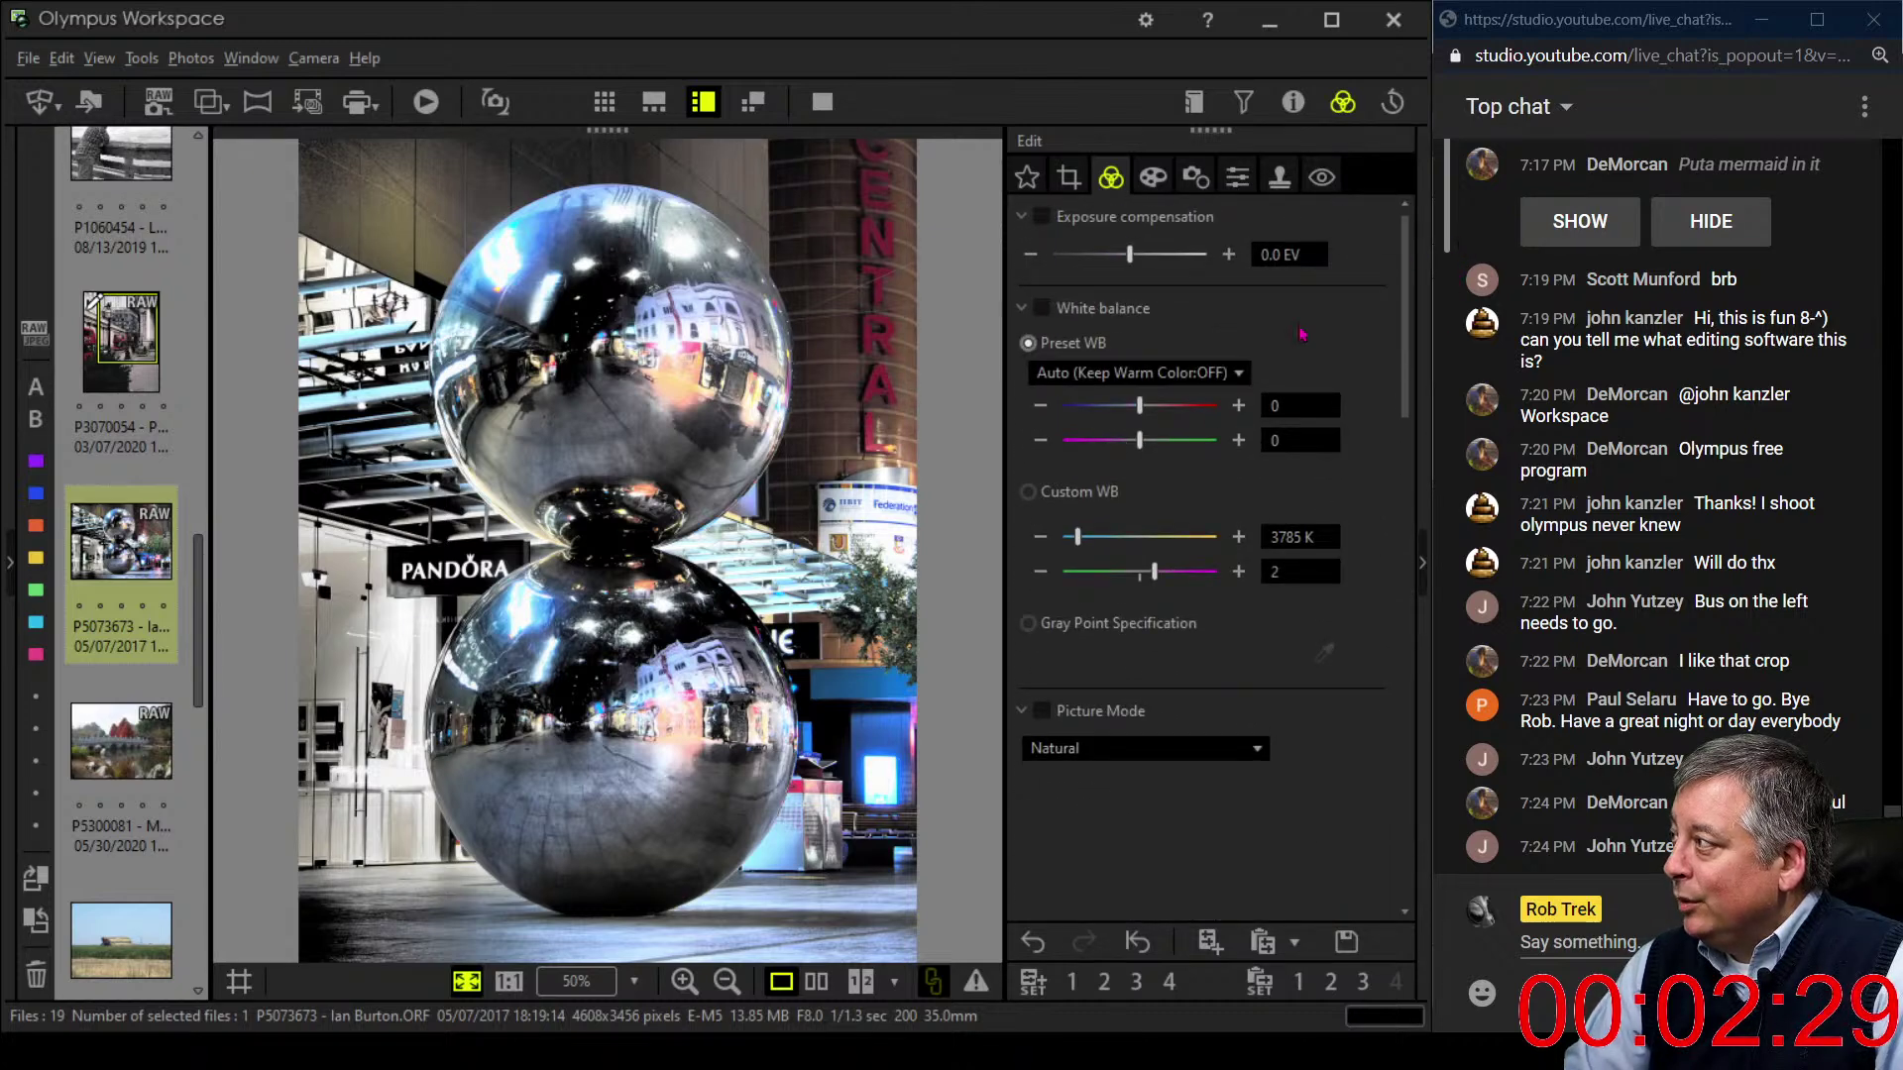
pyautogui.moveTo(1078, 537); pyautogui.dragTo(1089, 542)
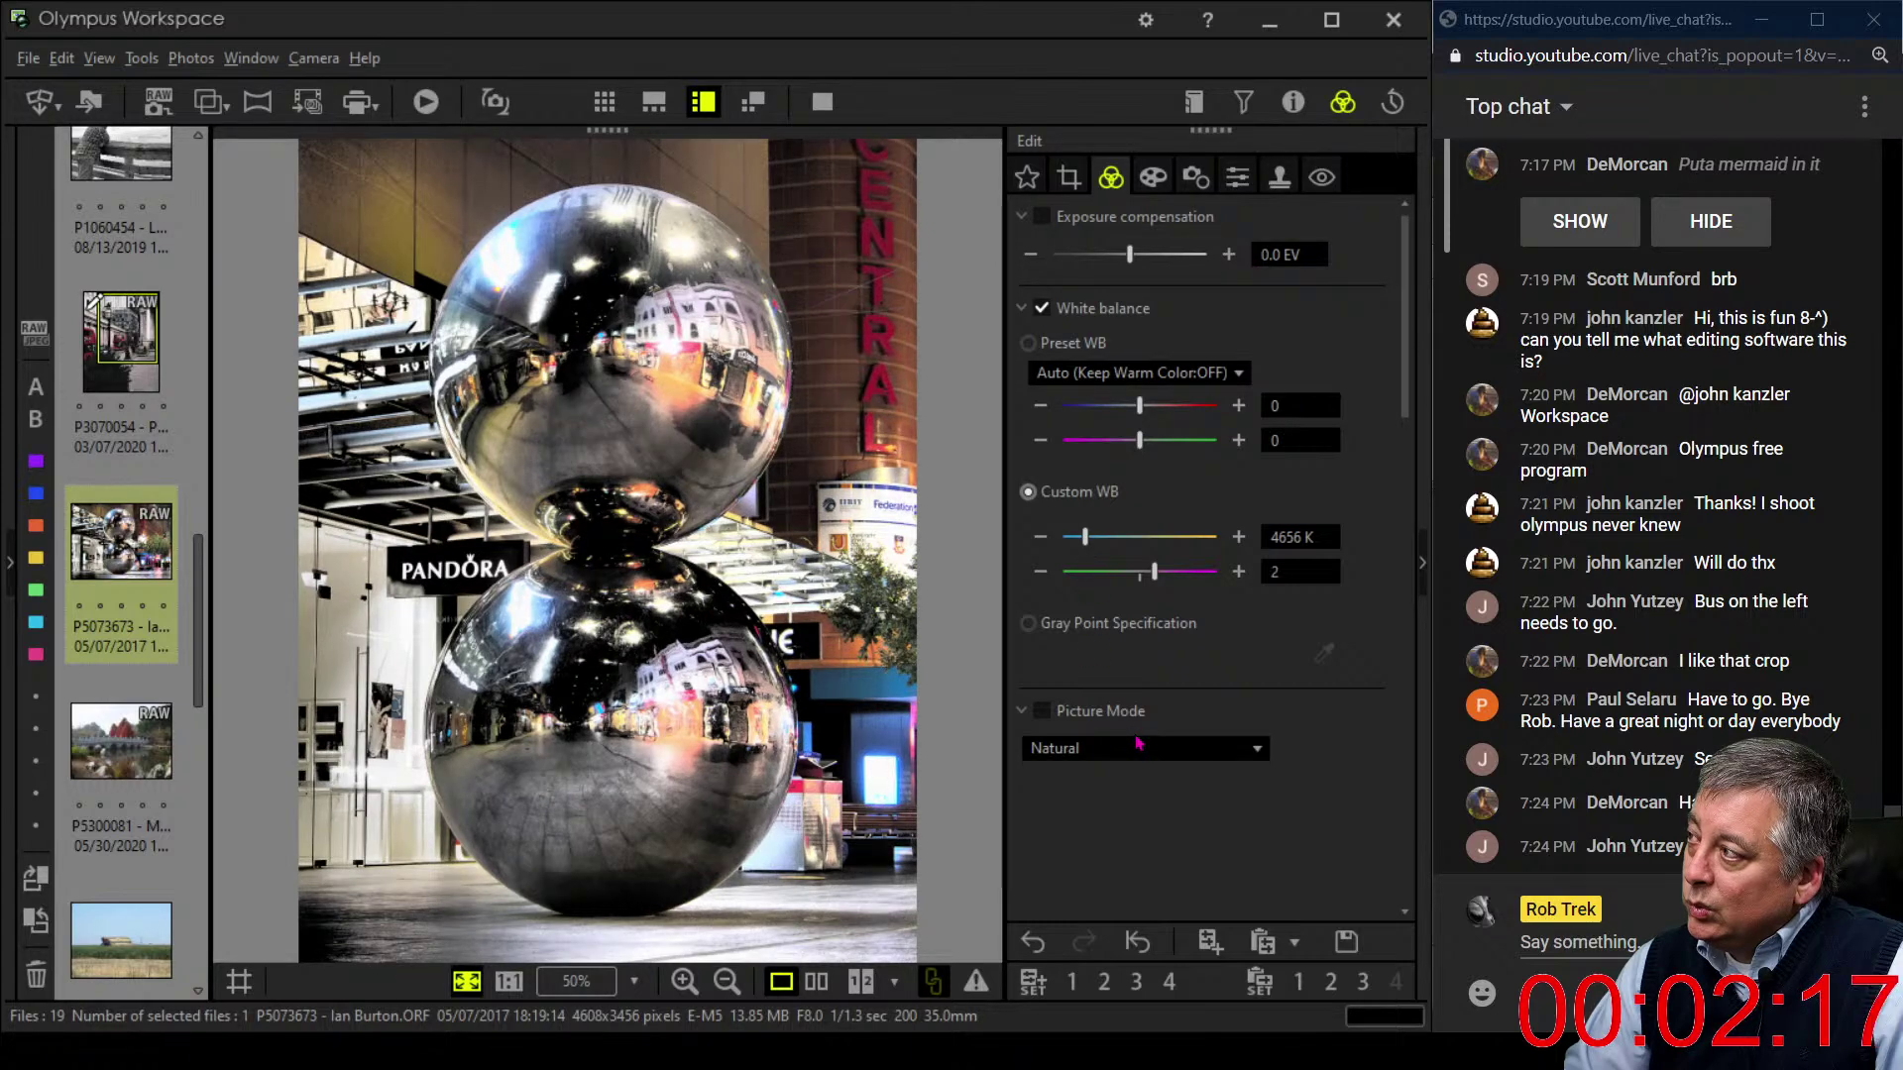
# - Darken the edges of the spheres photo with a vignetting value of -6
pyautogui.click(1153, 176)
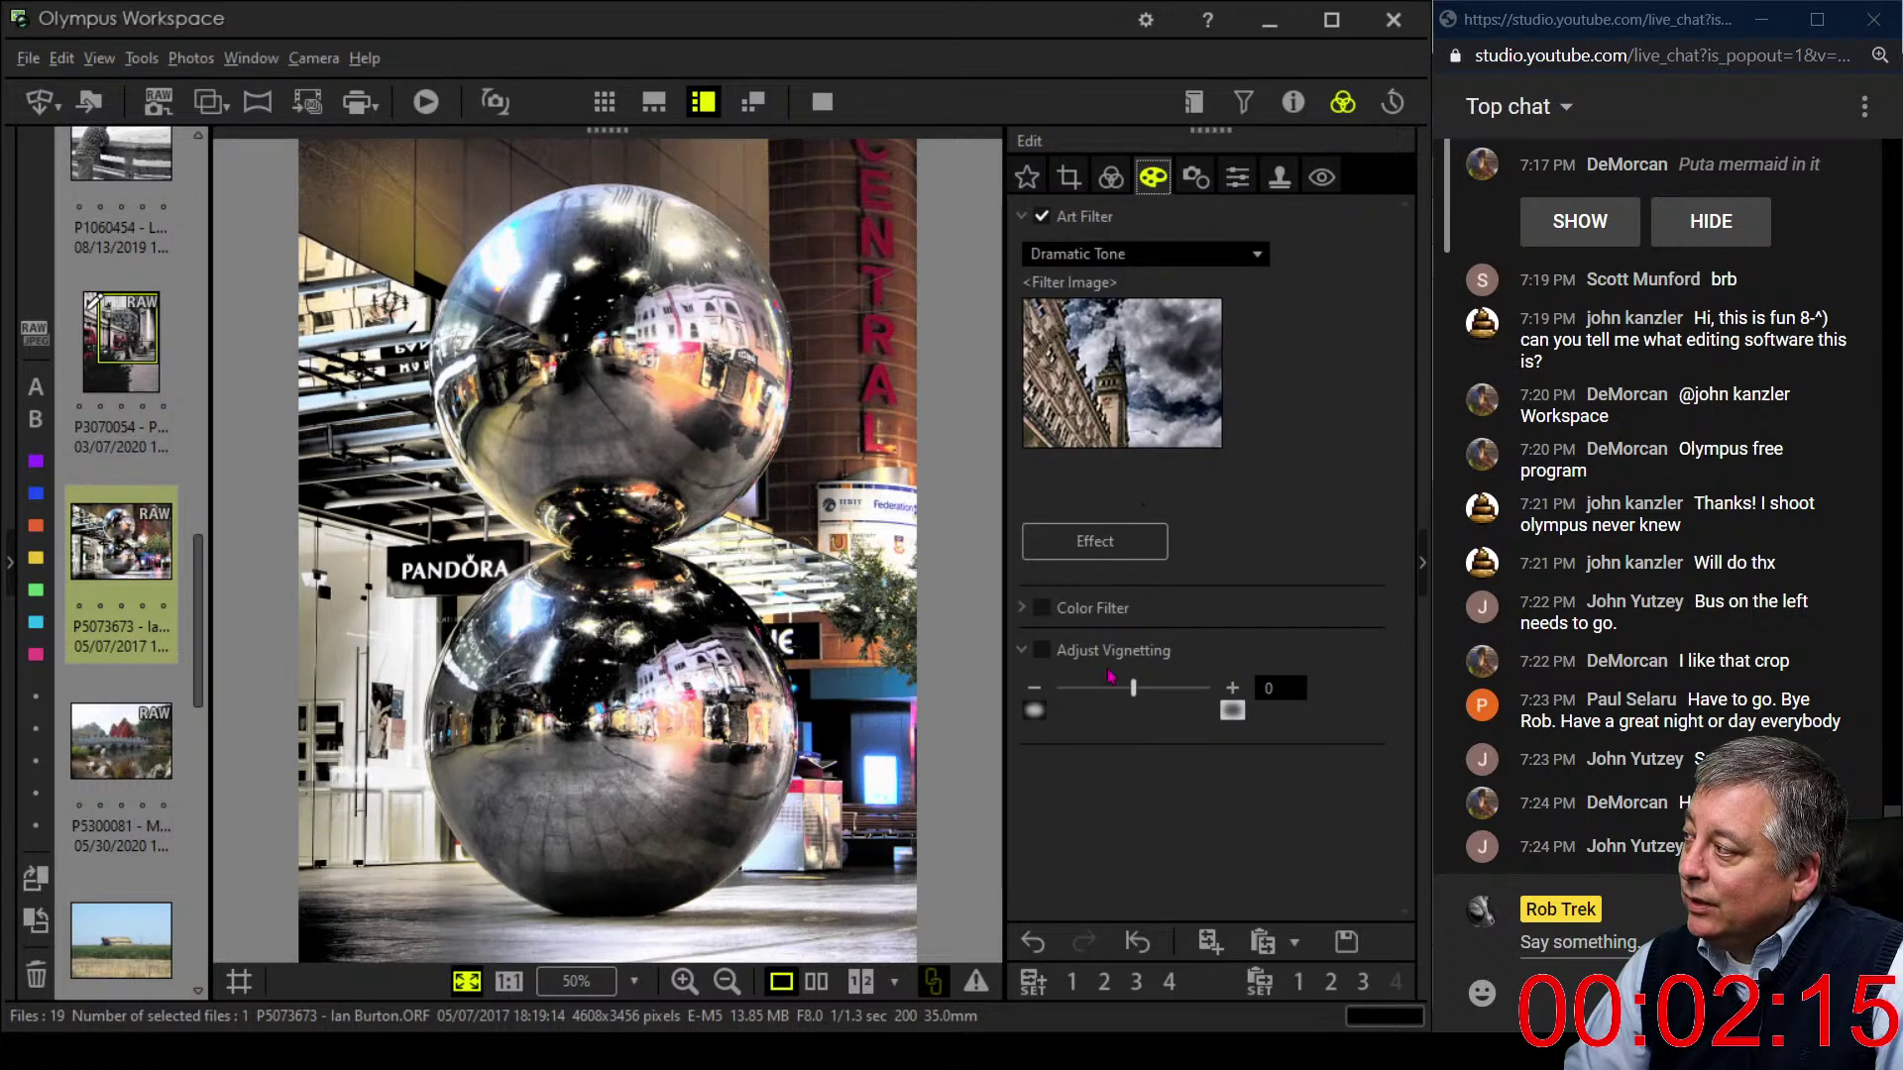
pyautogui.moveTo(1133, 688); pyautogui.dragTo(1117, 704)
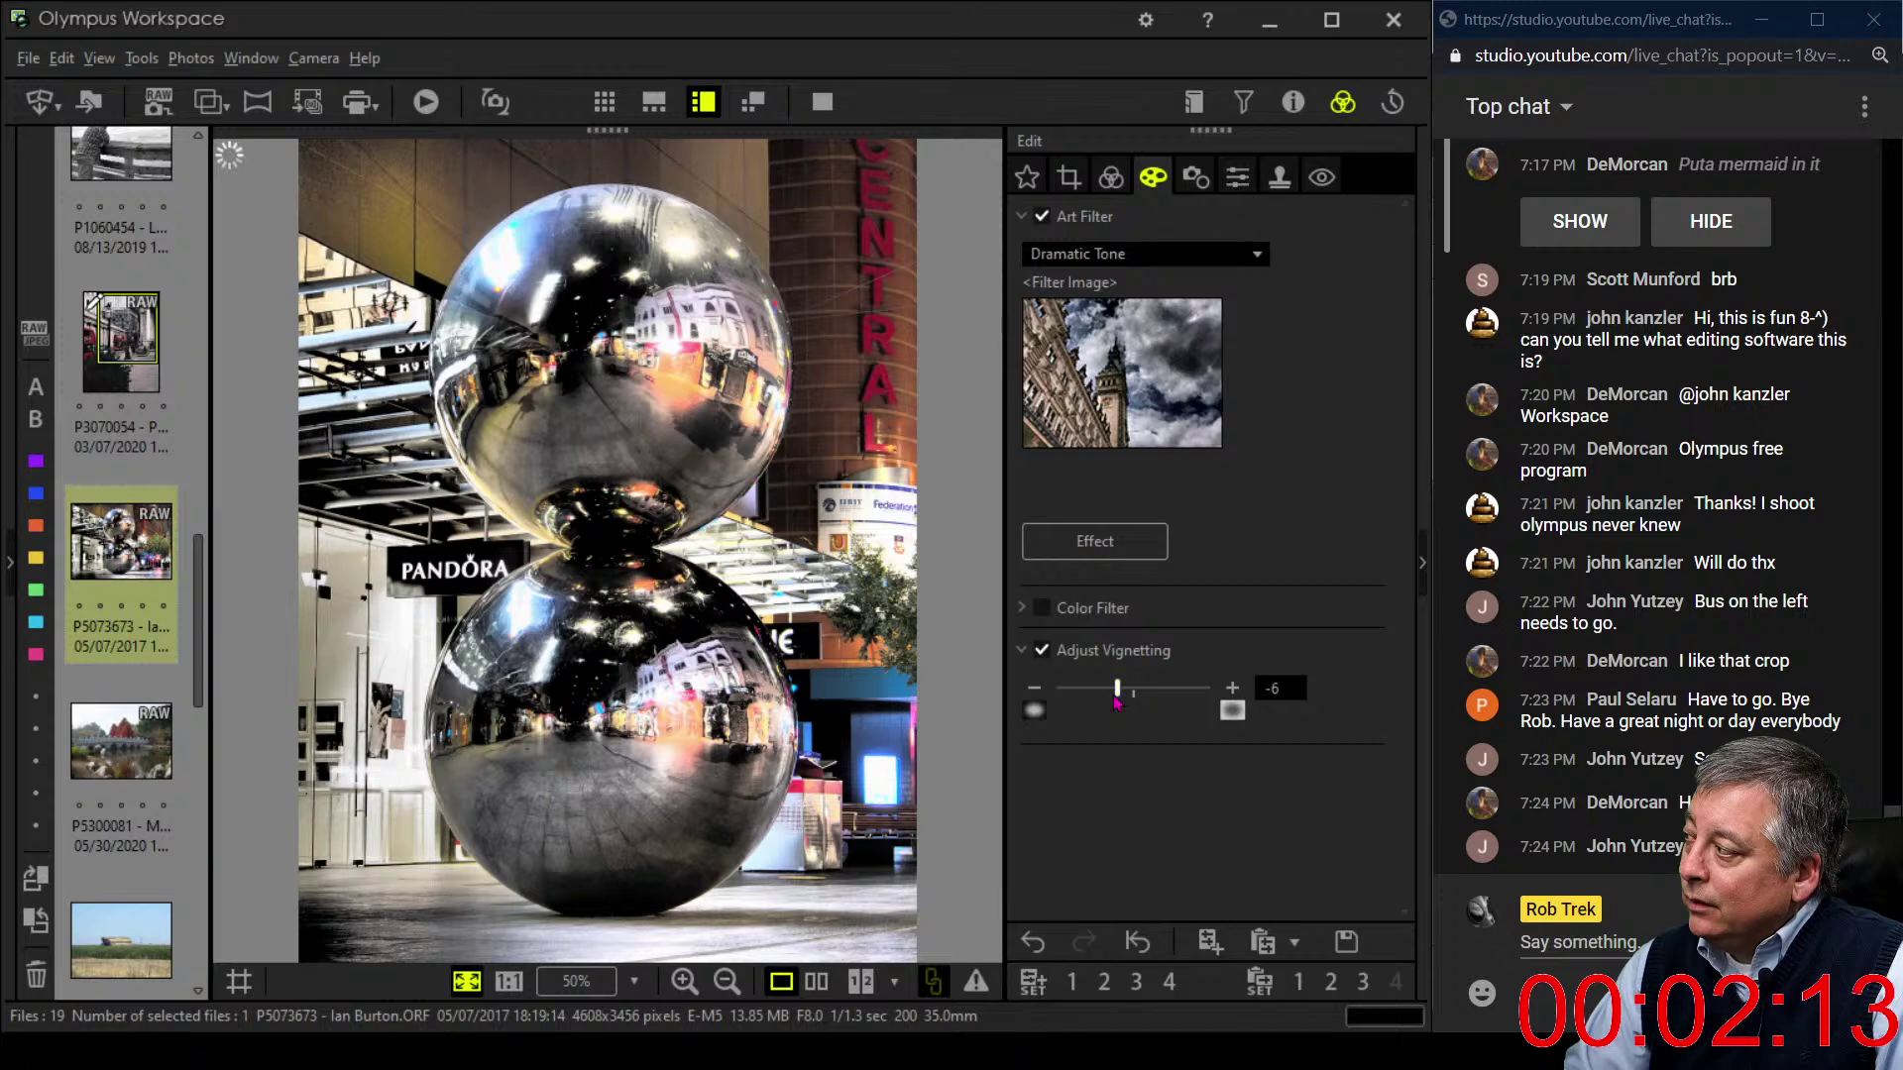
pyautogui.click(1111, 176)
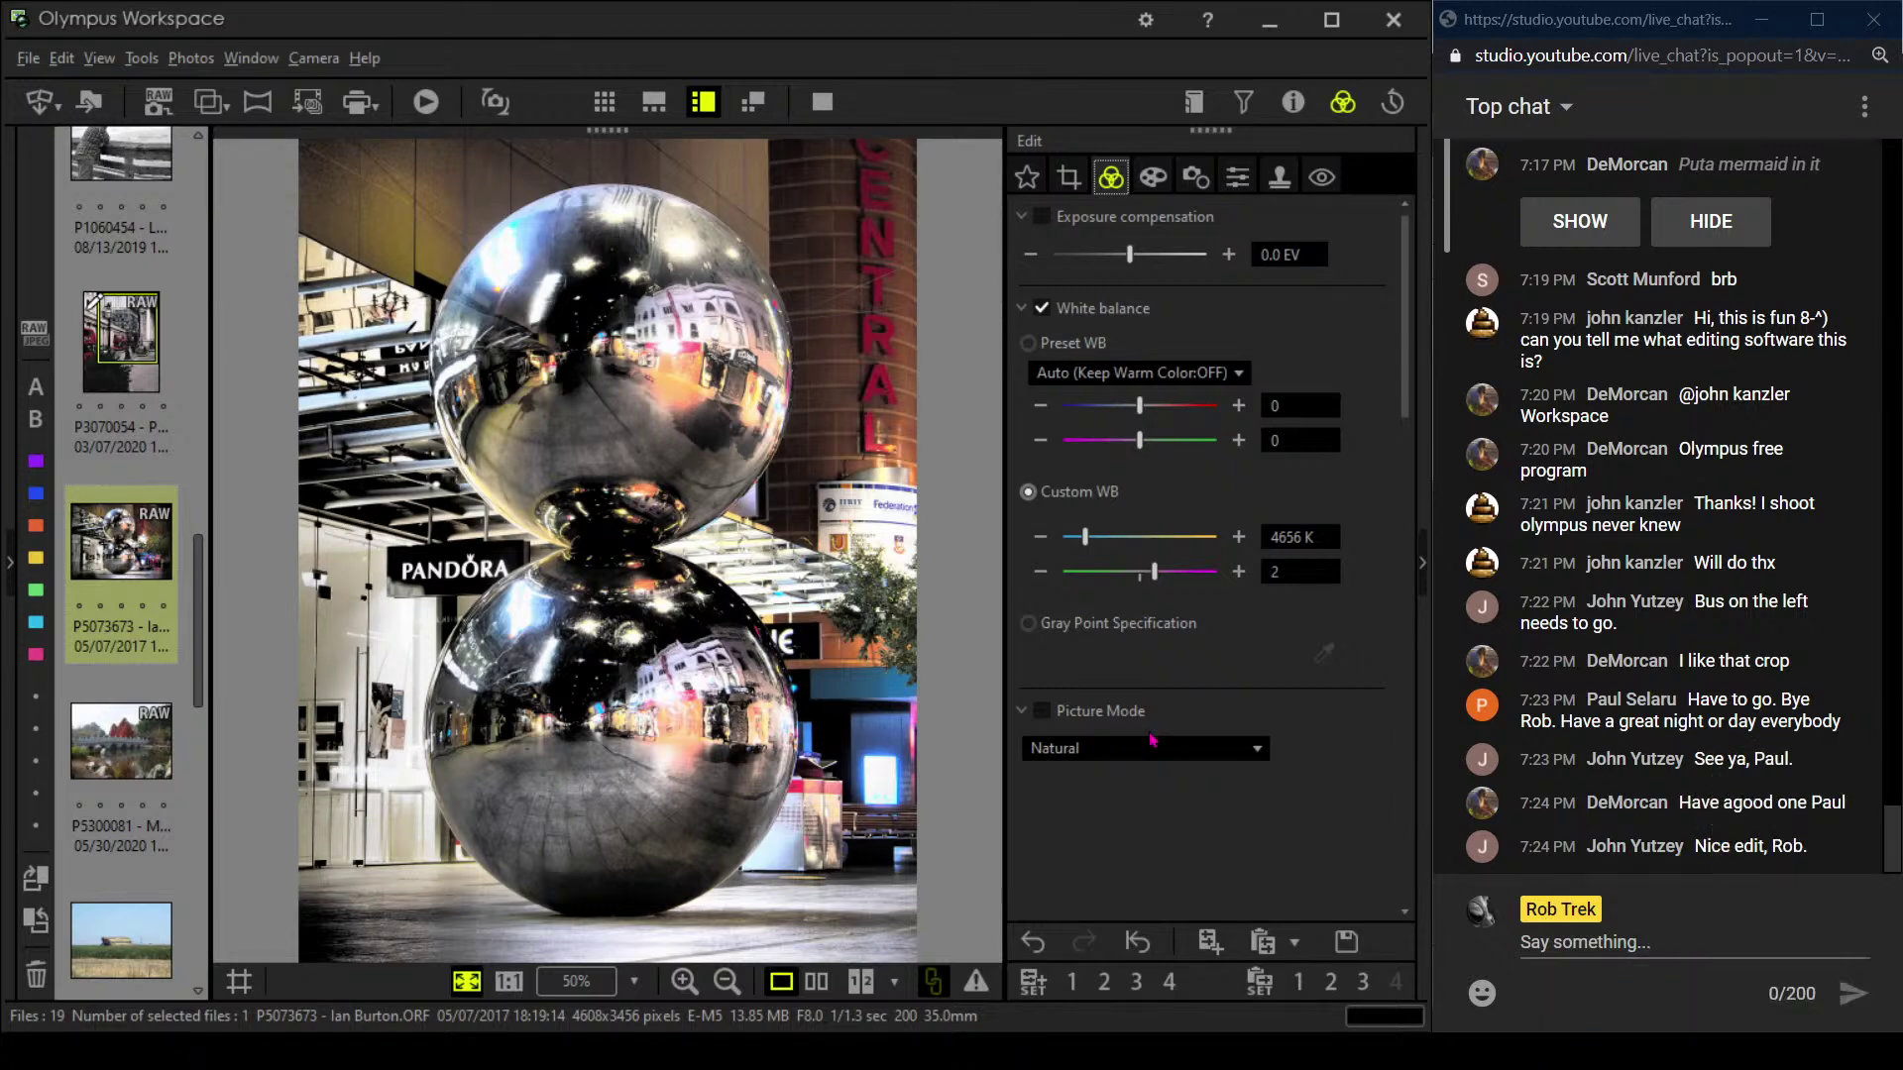
# - Compare the edited spheres photo with the original side by side in full screen
pyautogui.click(816, 981)
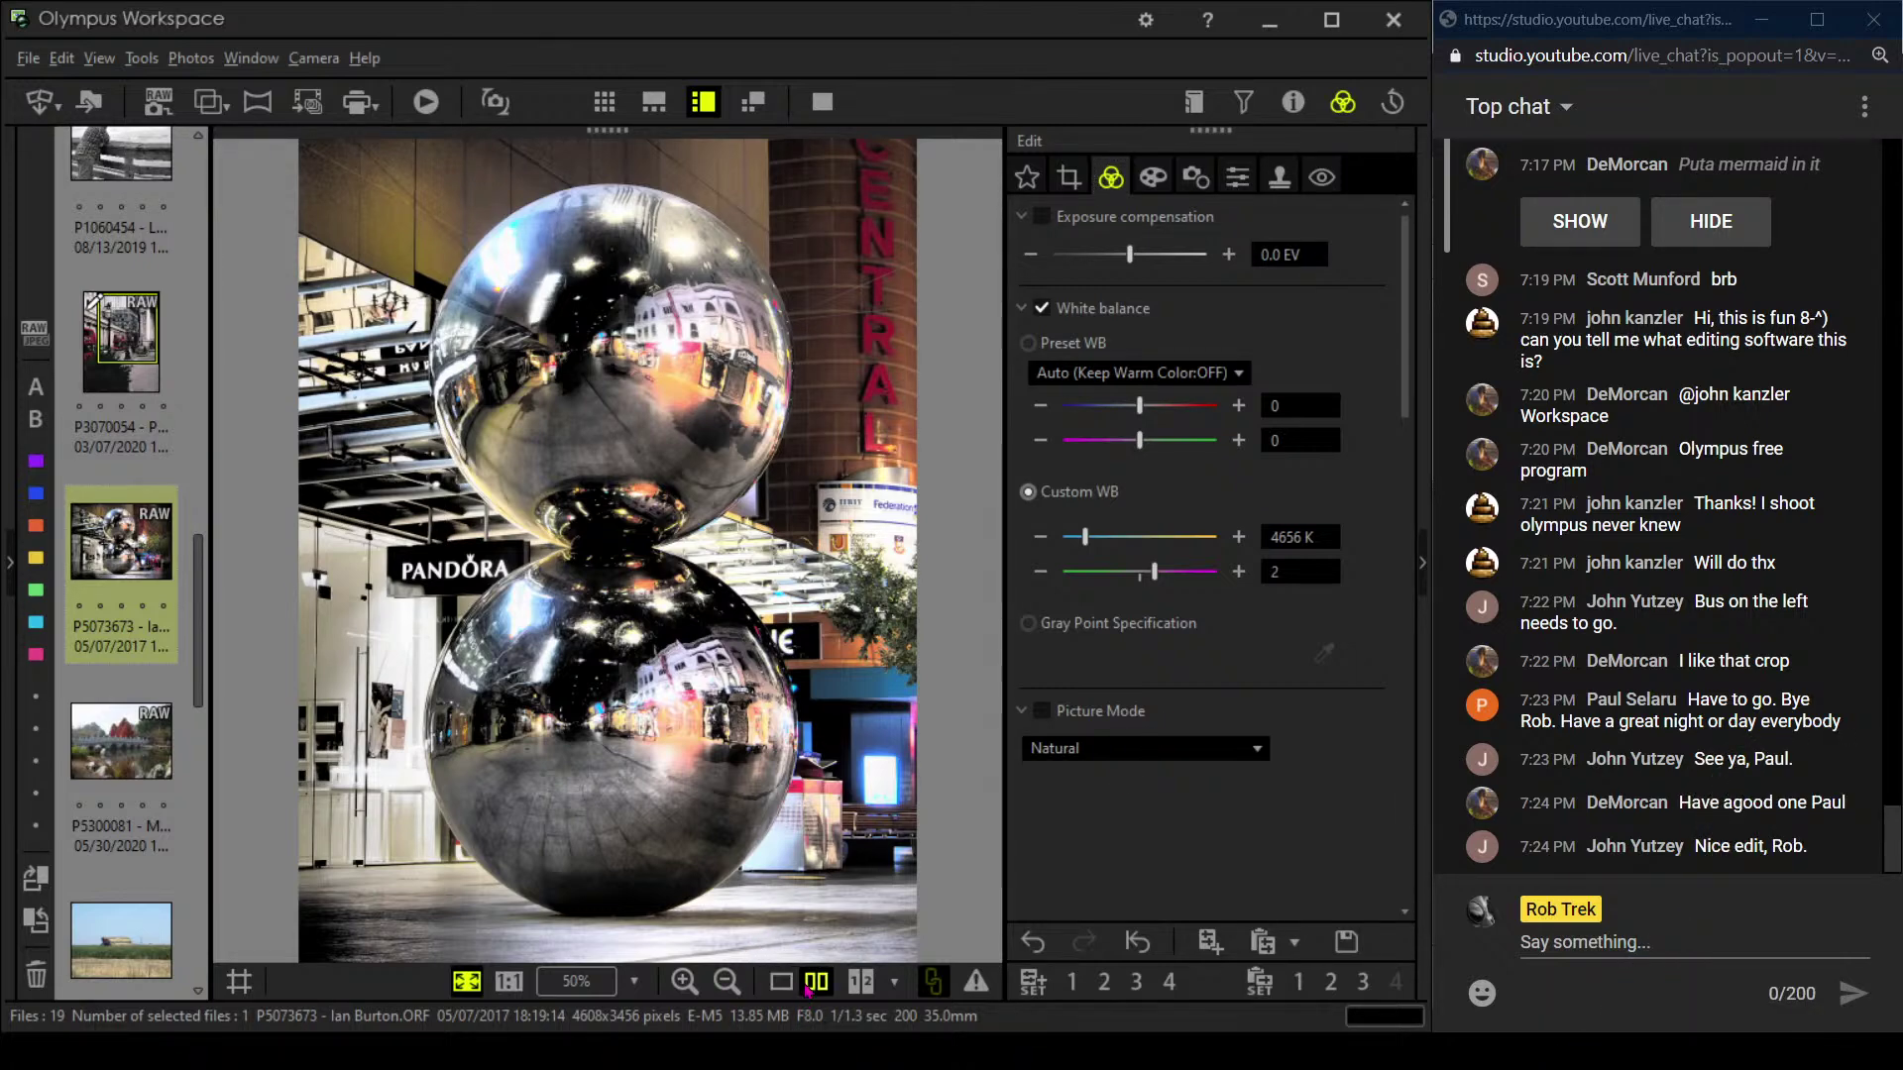
pyautogui.click(822, 101)
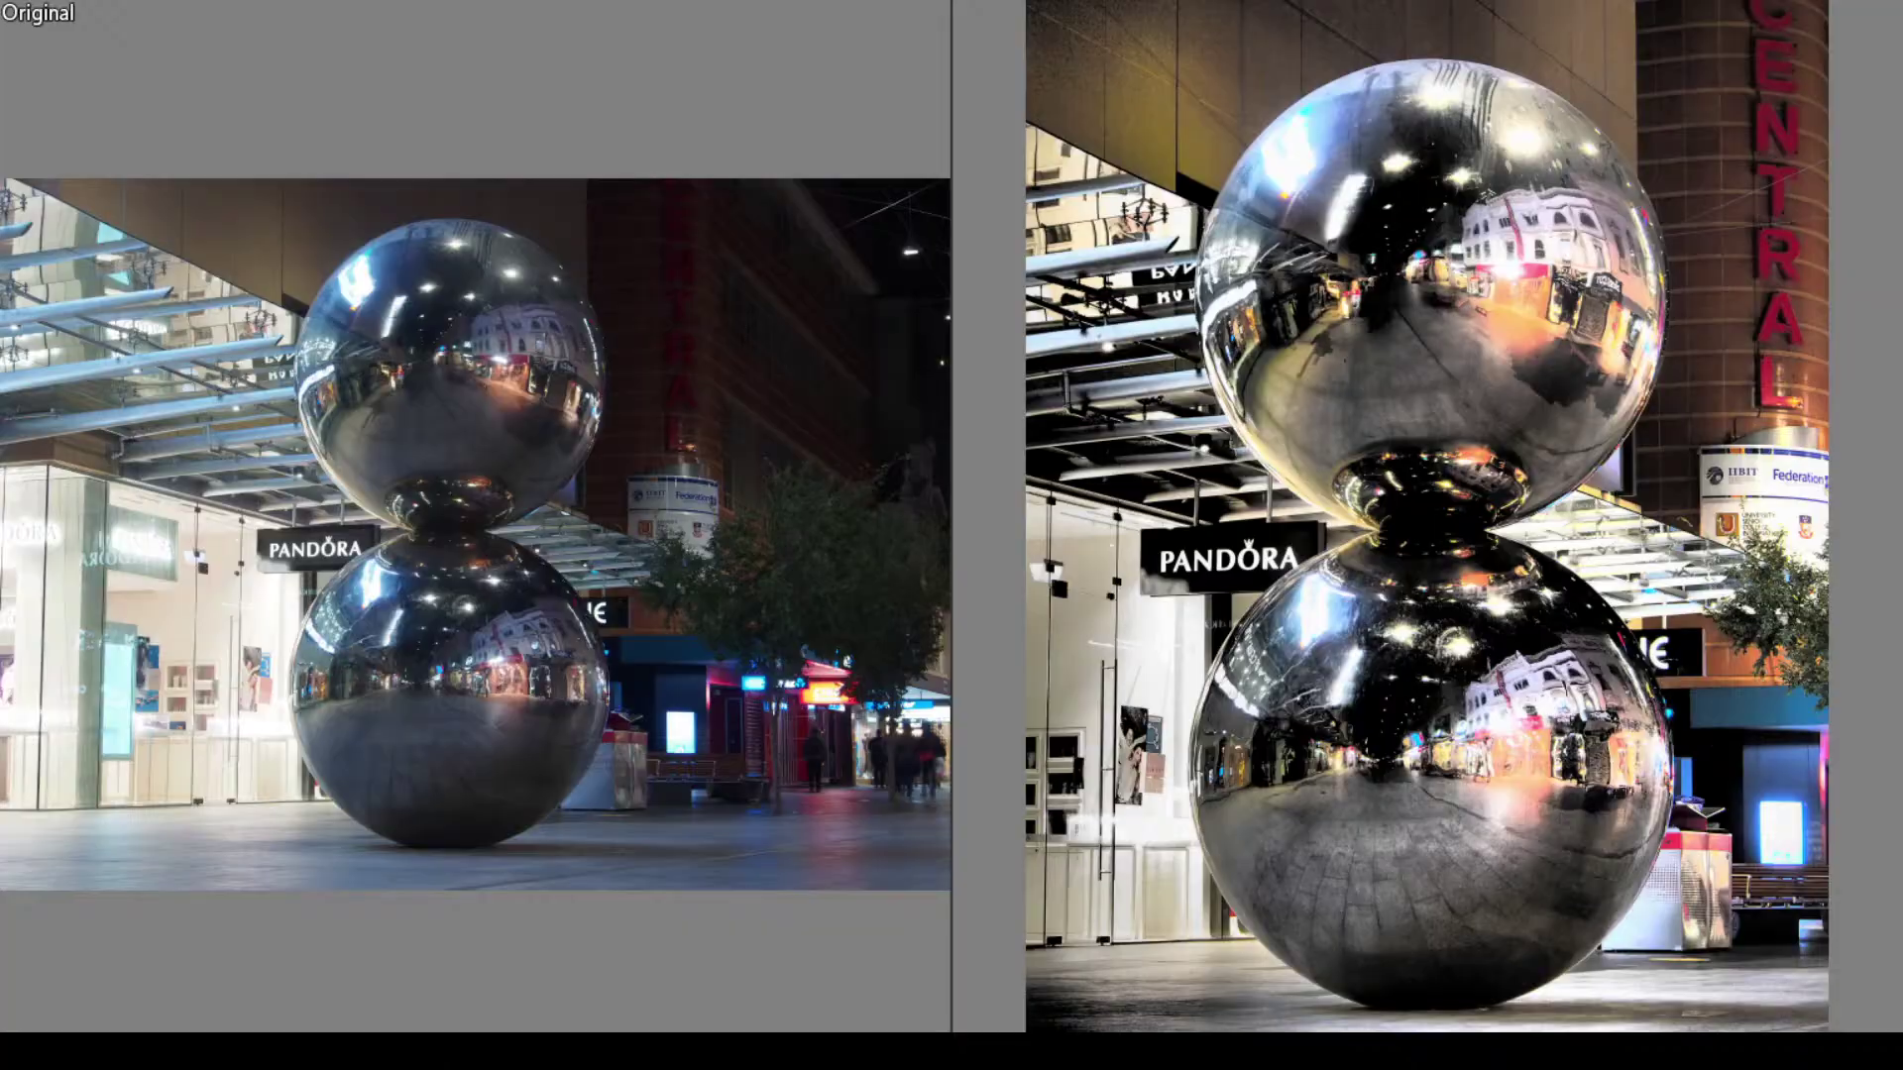
pyautogui.press('Escape')
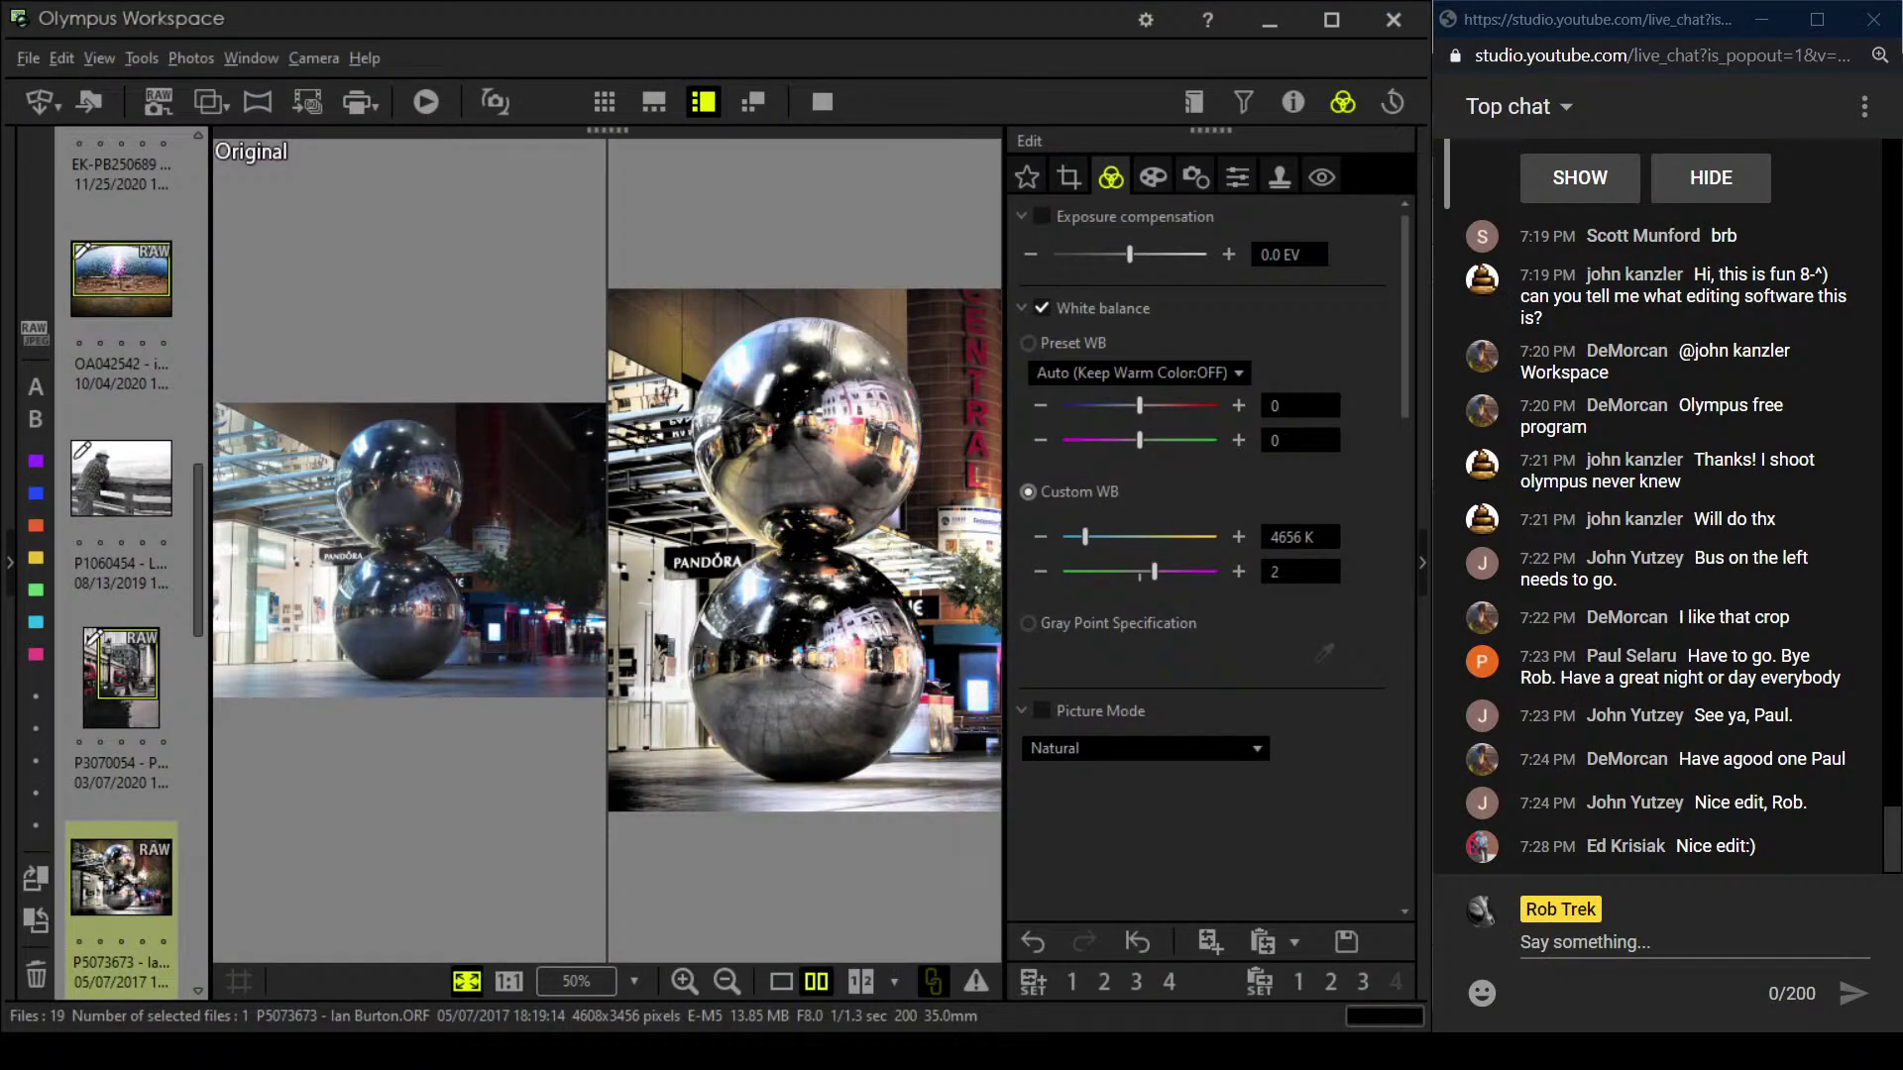
# - Open the stone bridge photo P5300081 in single view and check its shooting properties
pyautogui.scroll(-5, 112, 838)
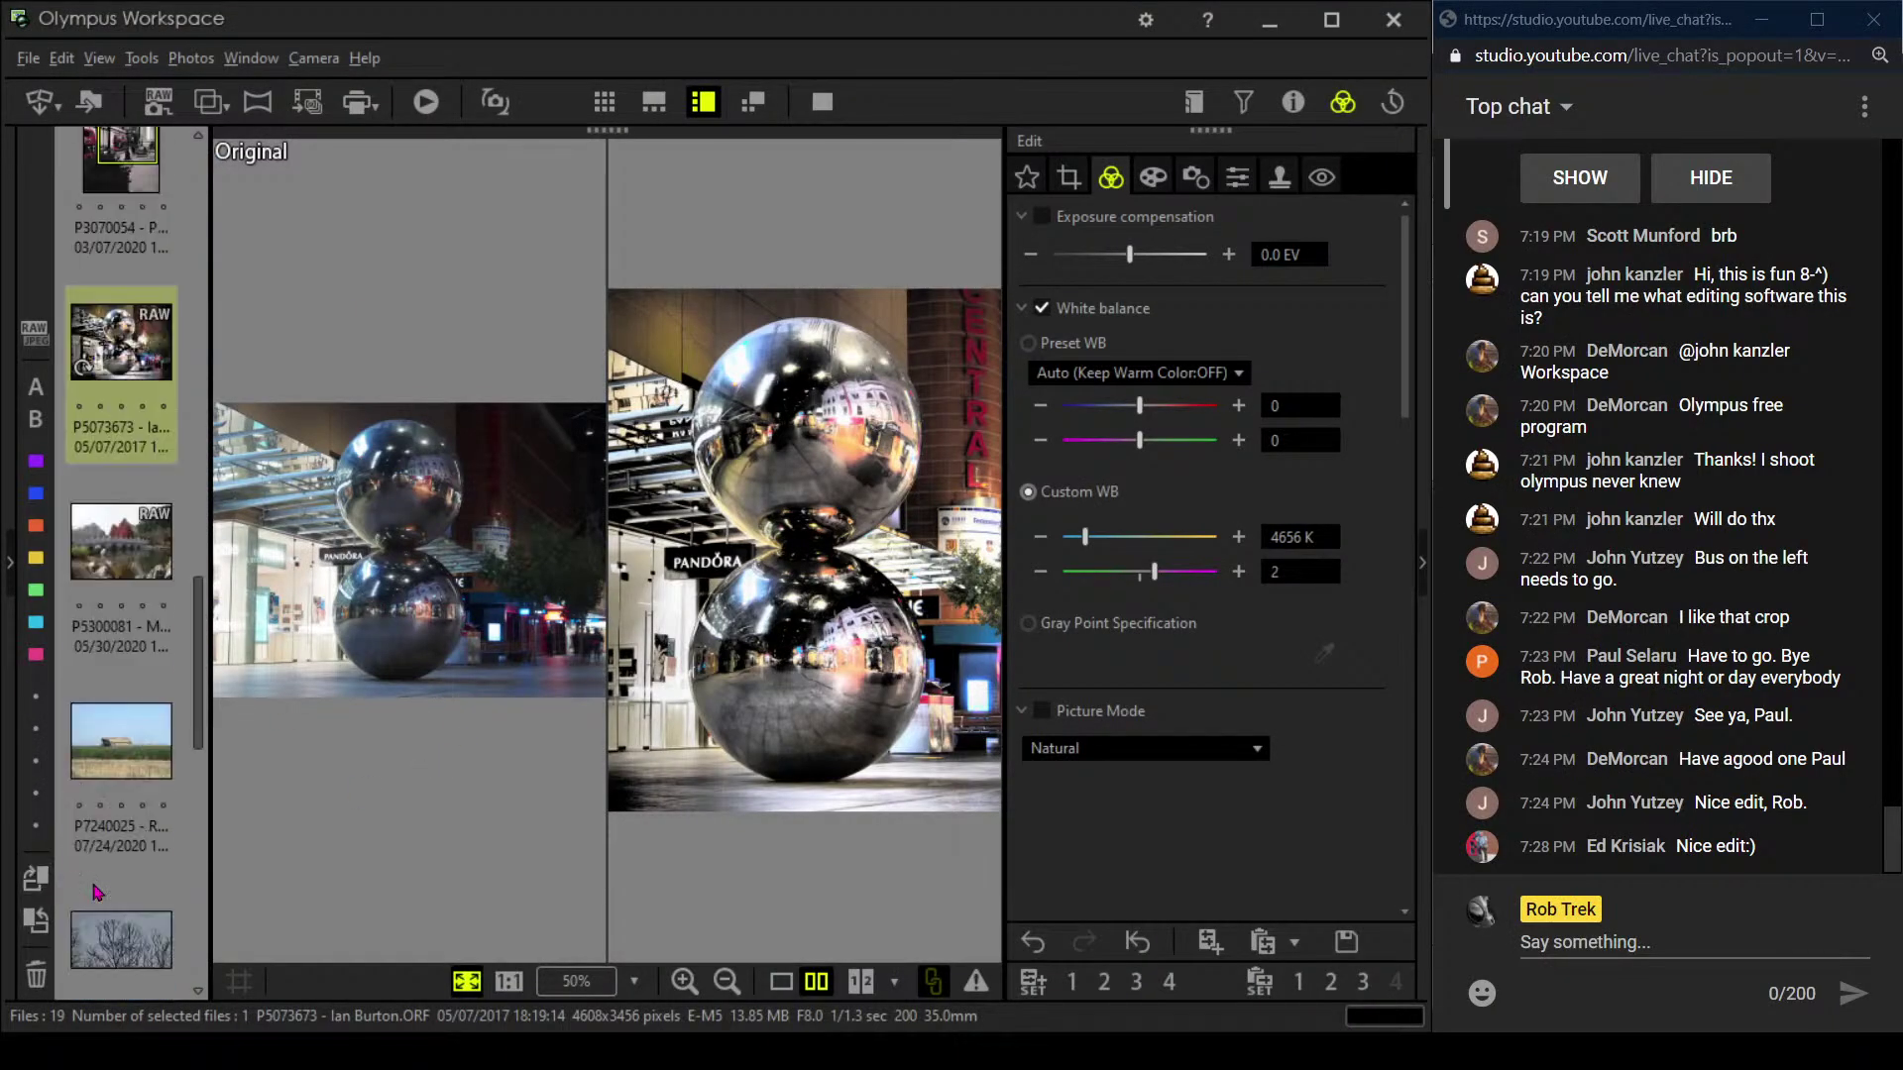
pyautogui.click(136, 555)
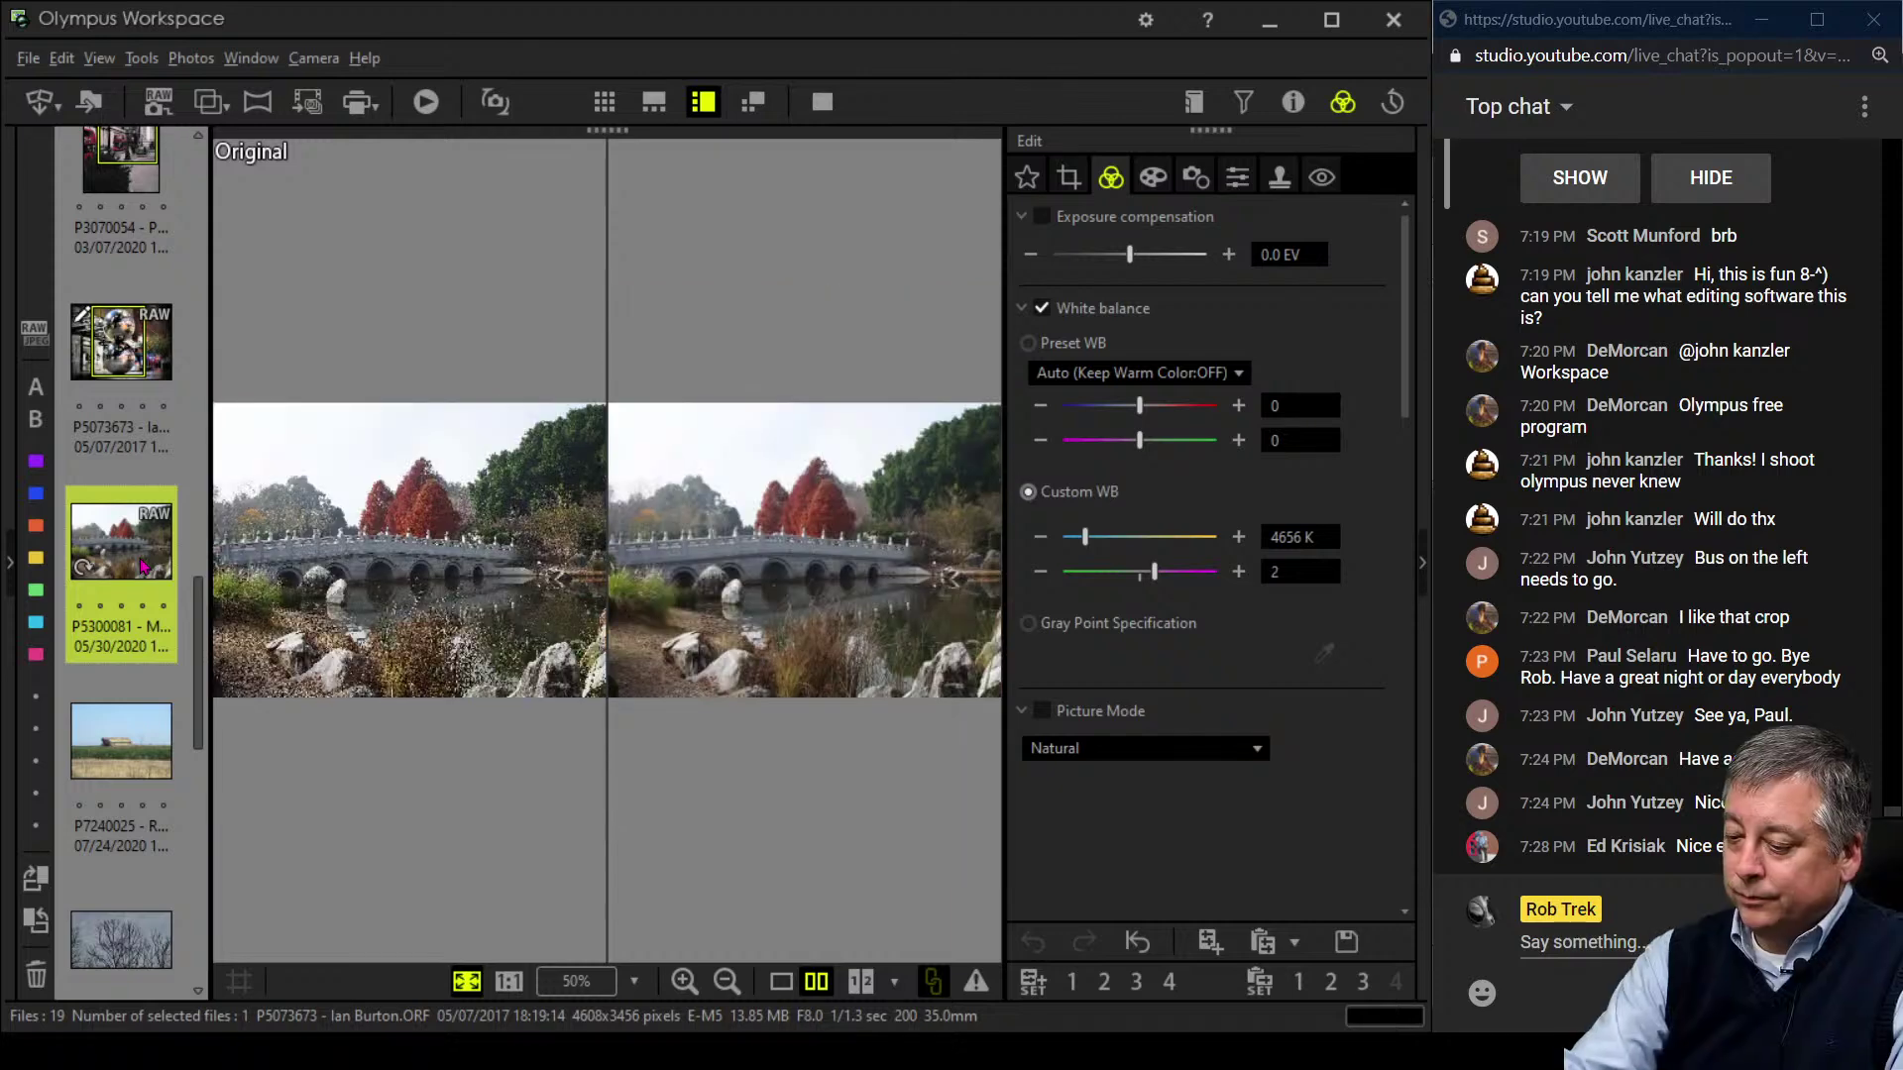
pyautogui.click(781, 982)
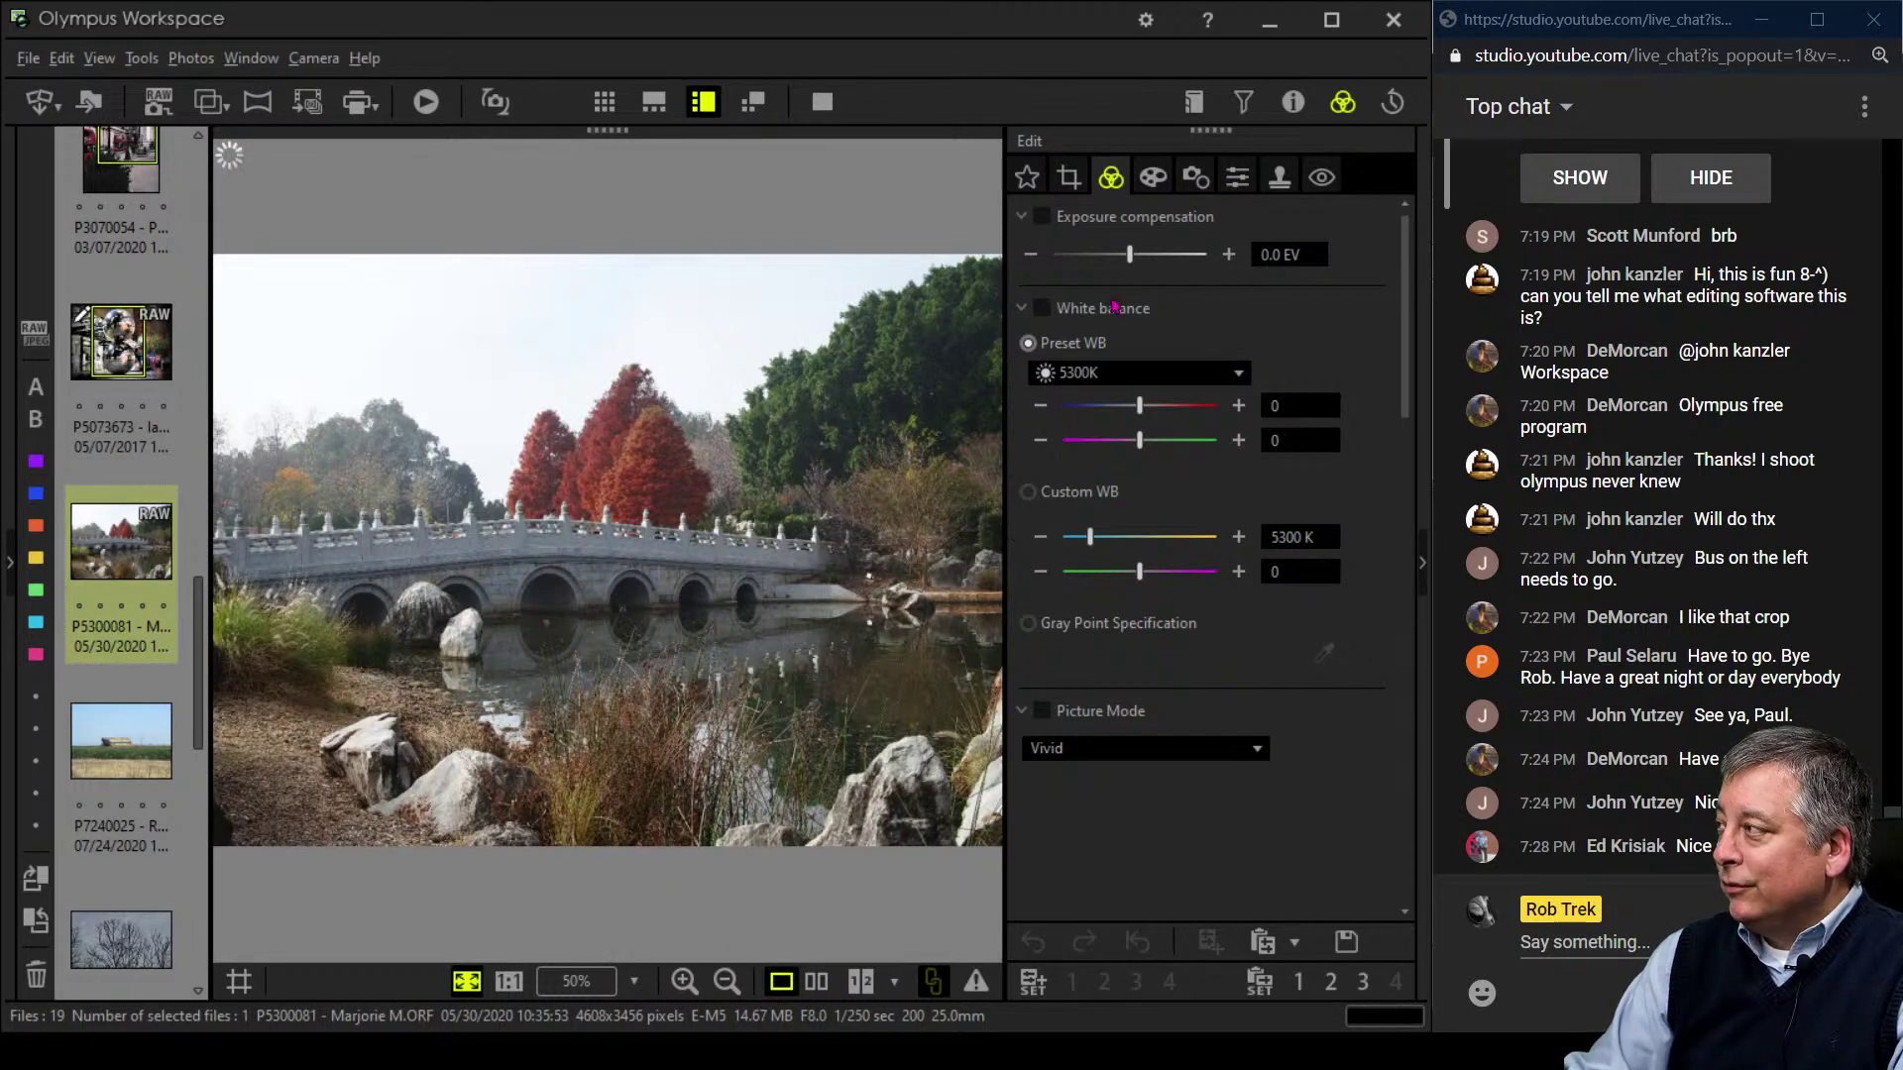
pyautogui.click(1303, 111)
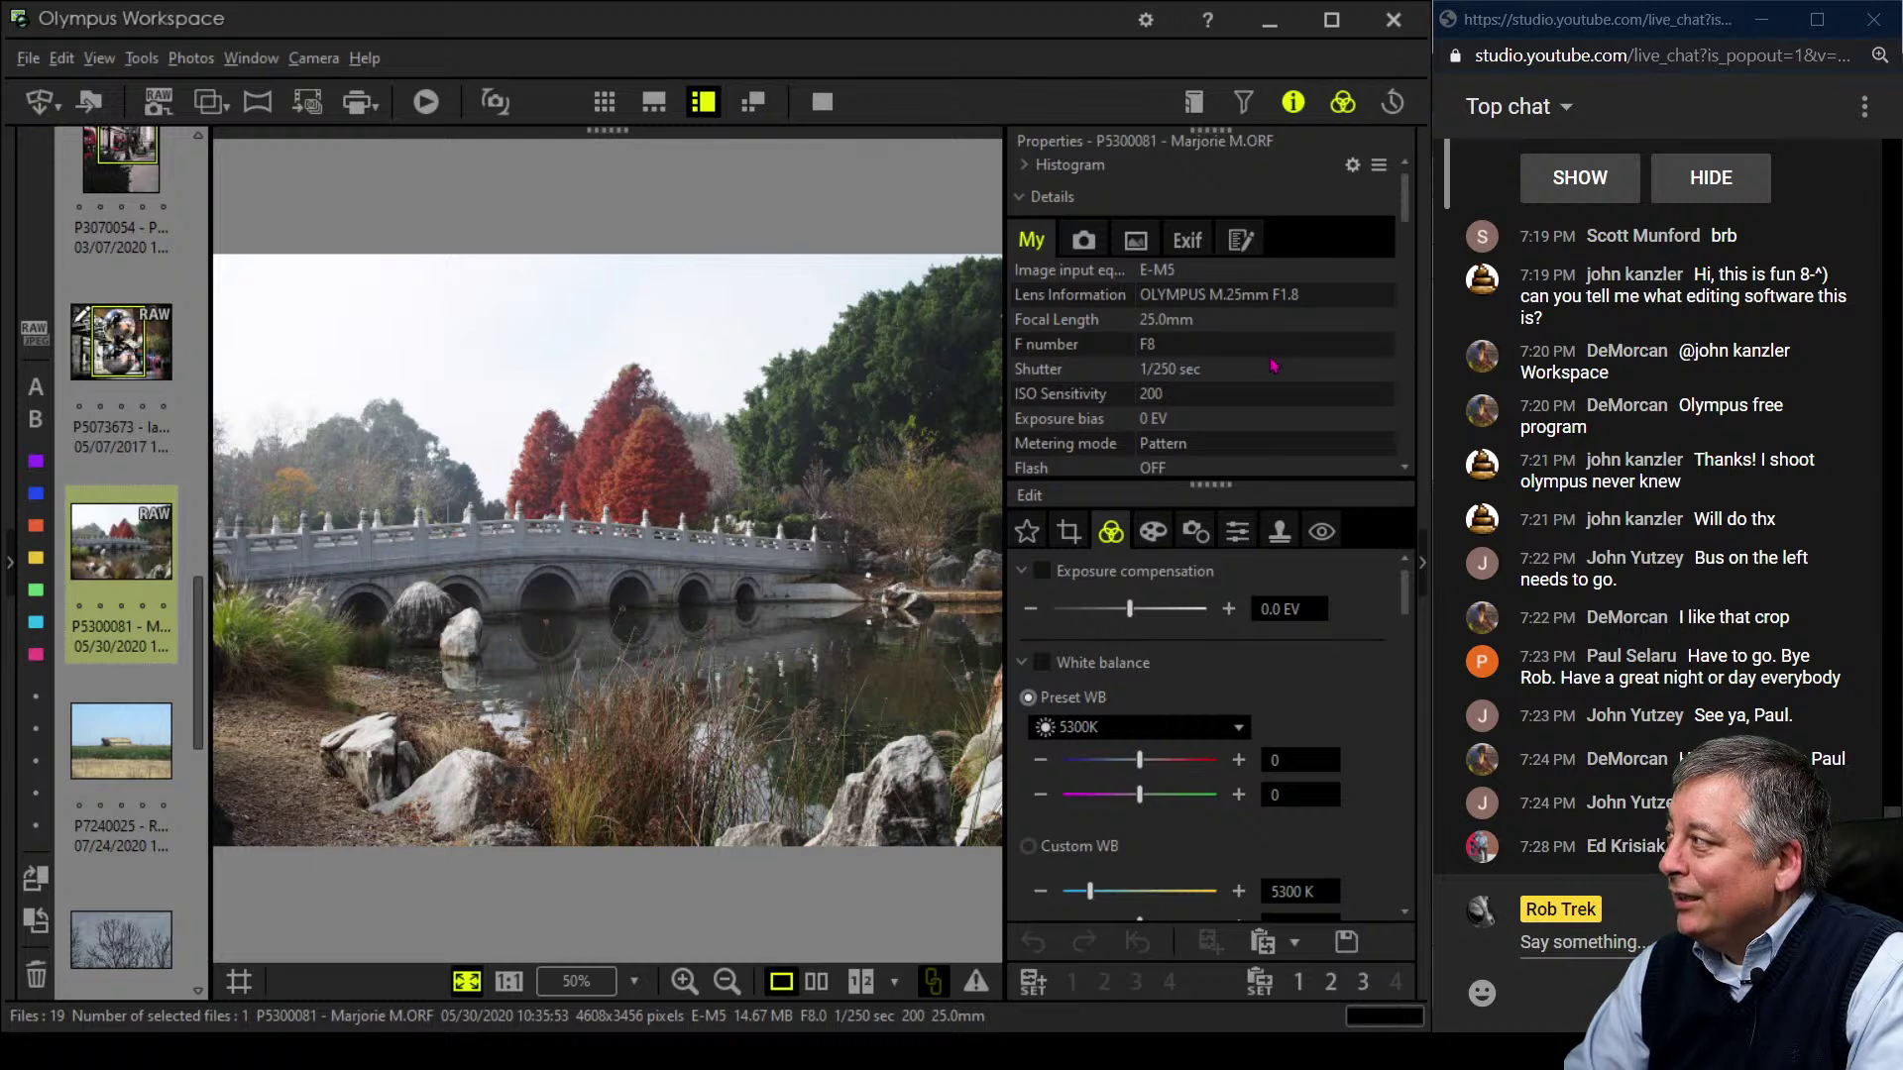
pyautogui.click(1292, 101)
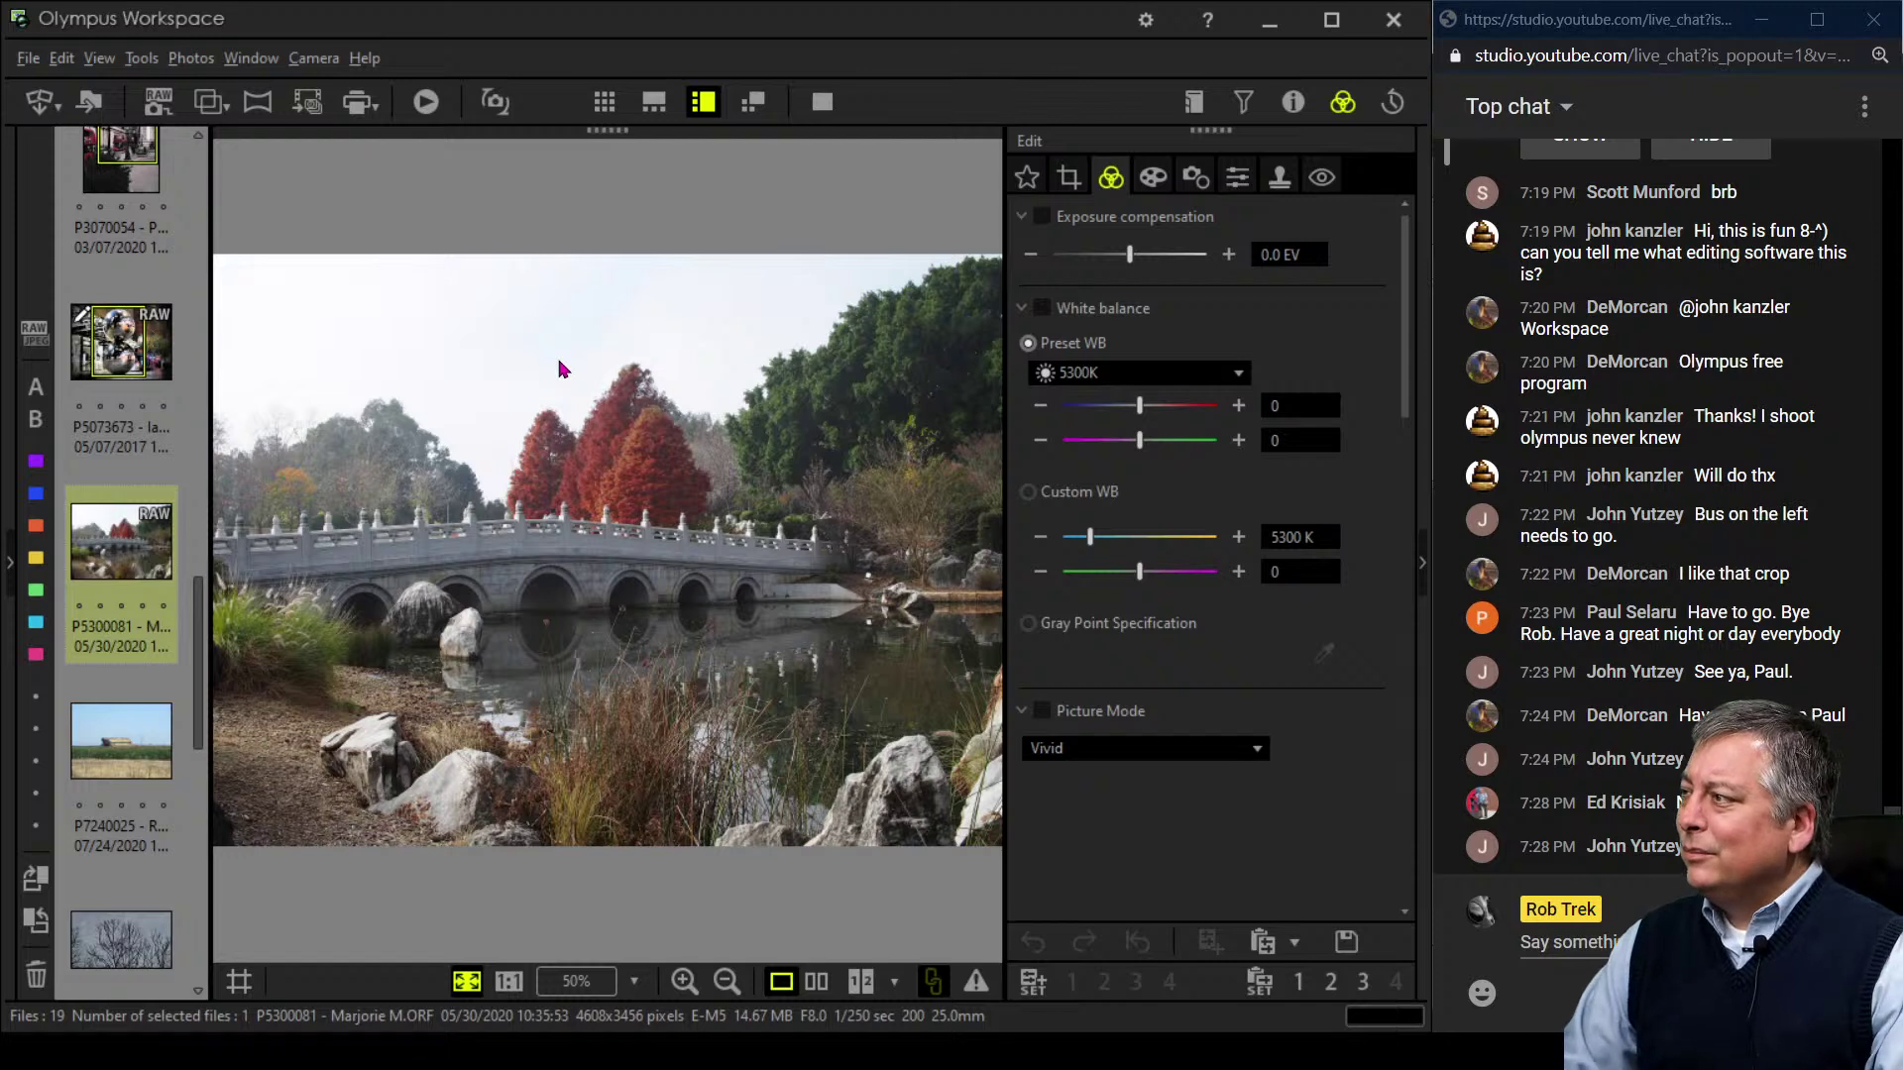
# - Apply the Pop Art filter to the stone bridge photo
pyautogui.click(1152, 179)
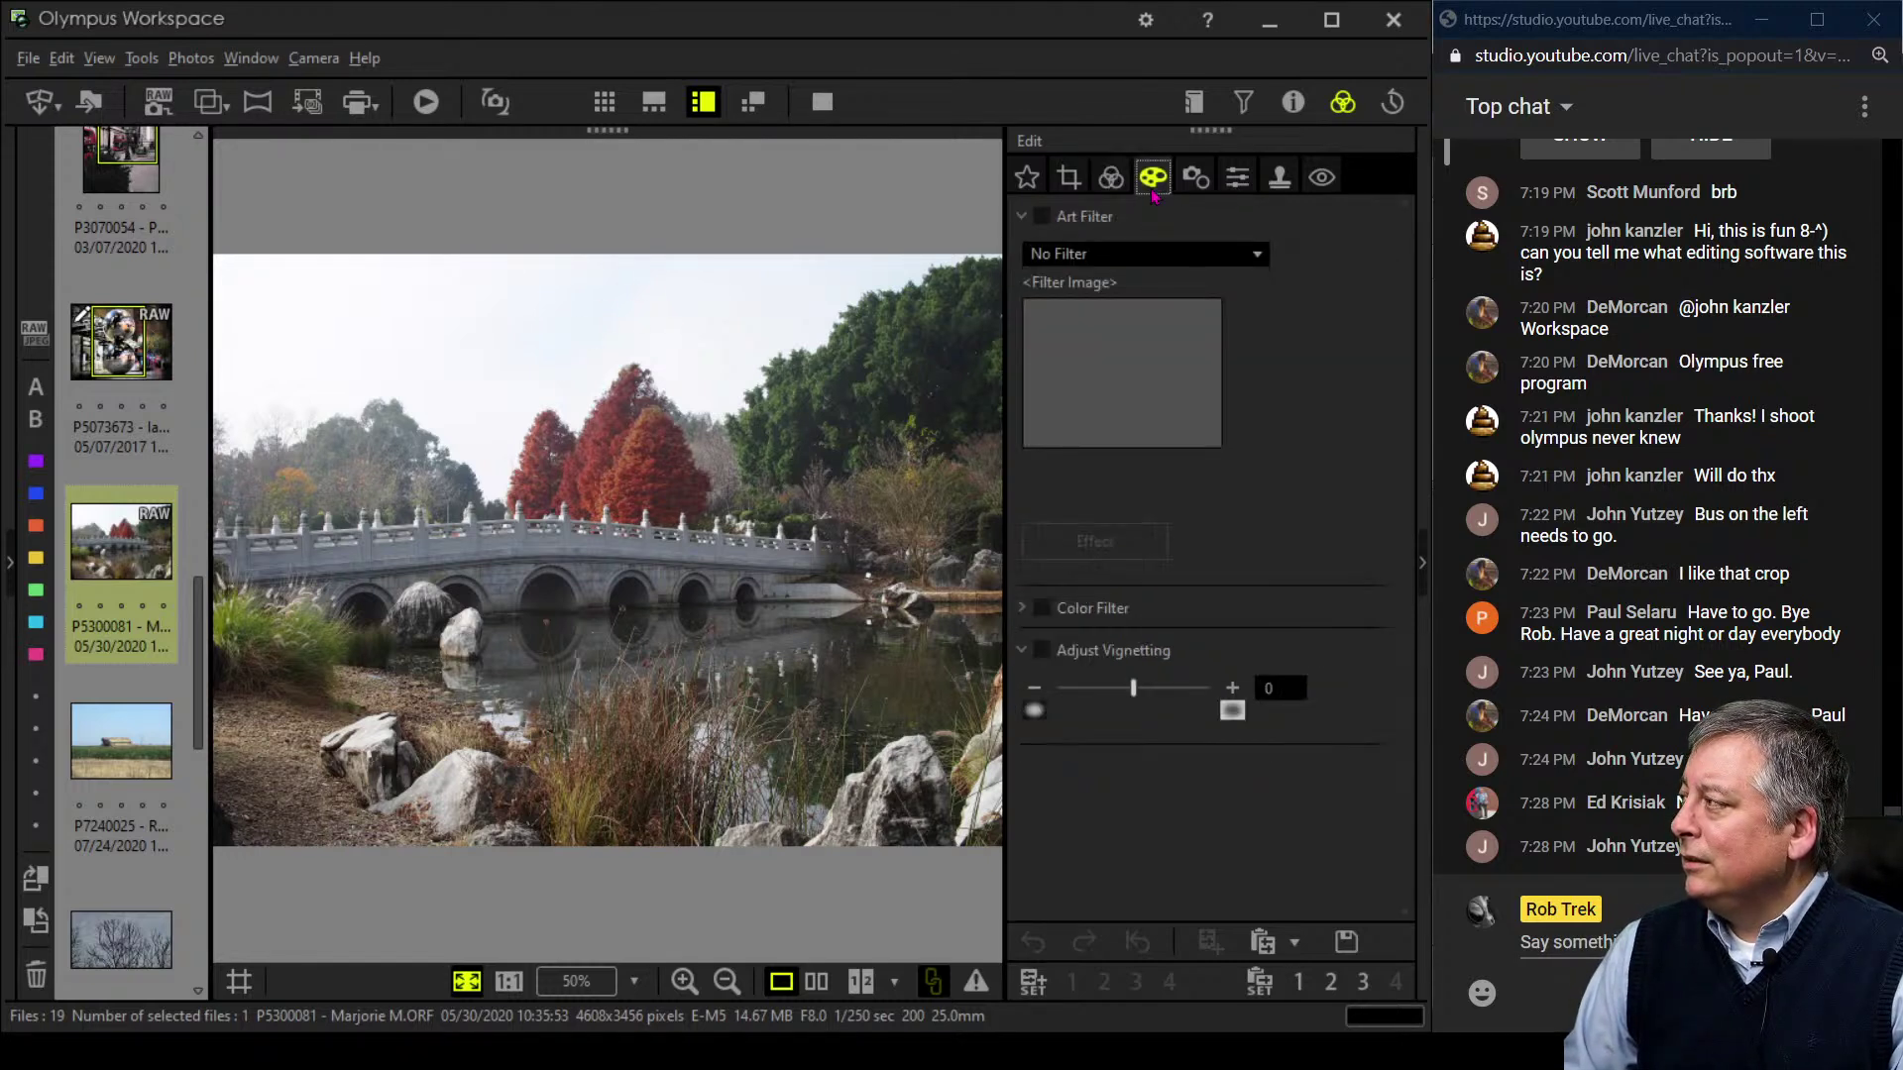
pyautogui.click(1135, 255)
pyautogui.click(1130, 306)
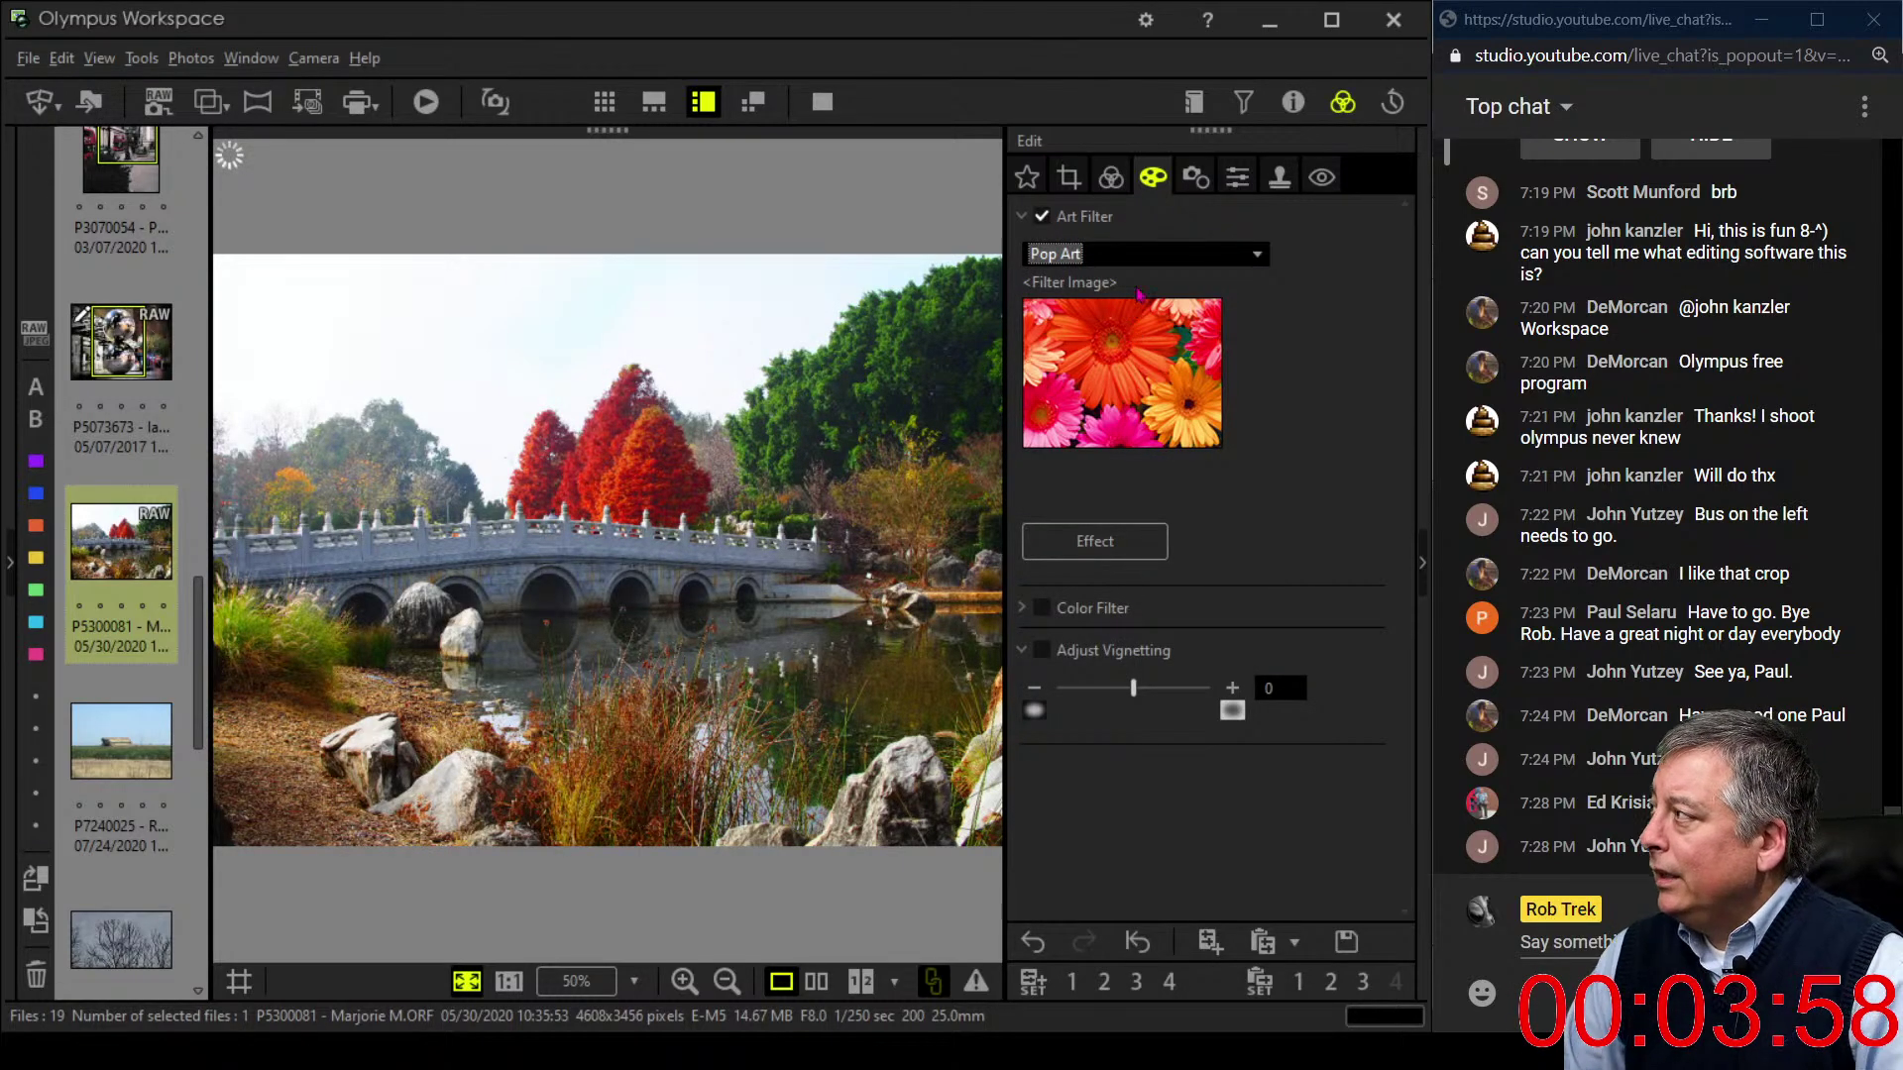
# - Set the stone bridge photo's gradation to AUTO
pyautogui.click(1111, 178)
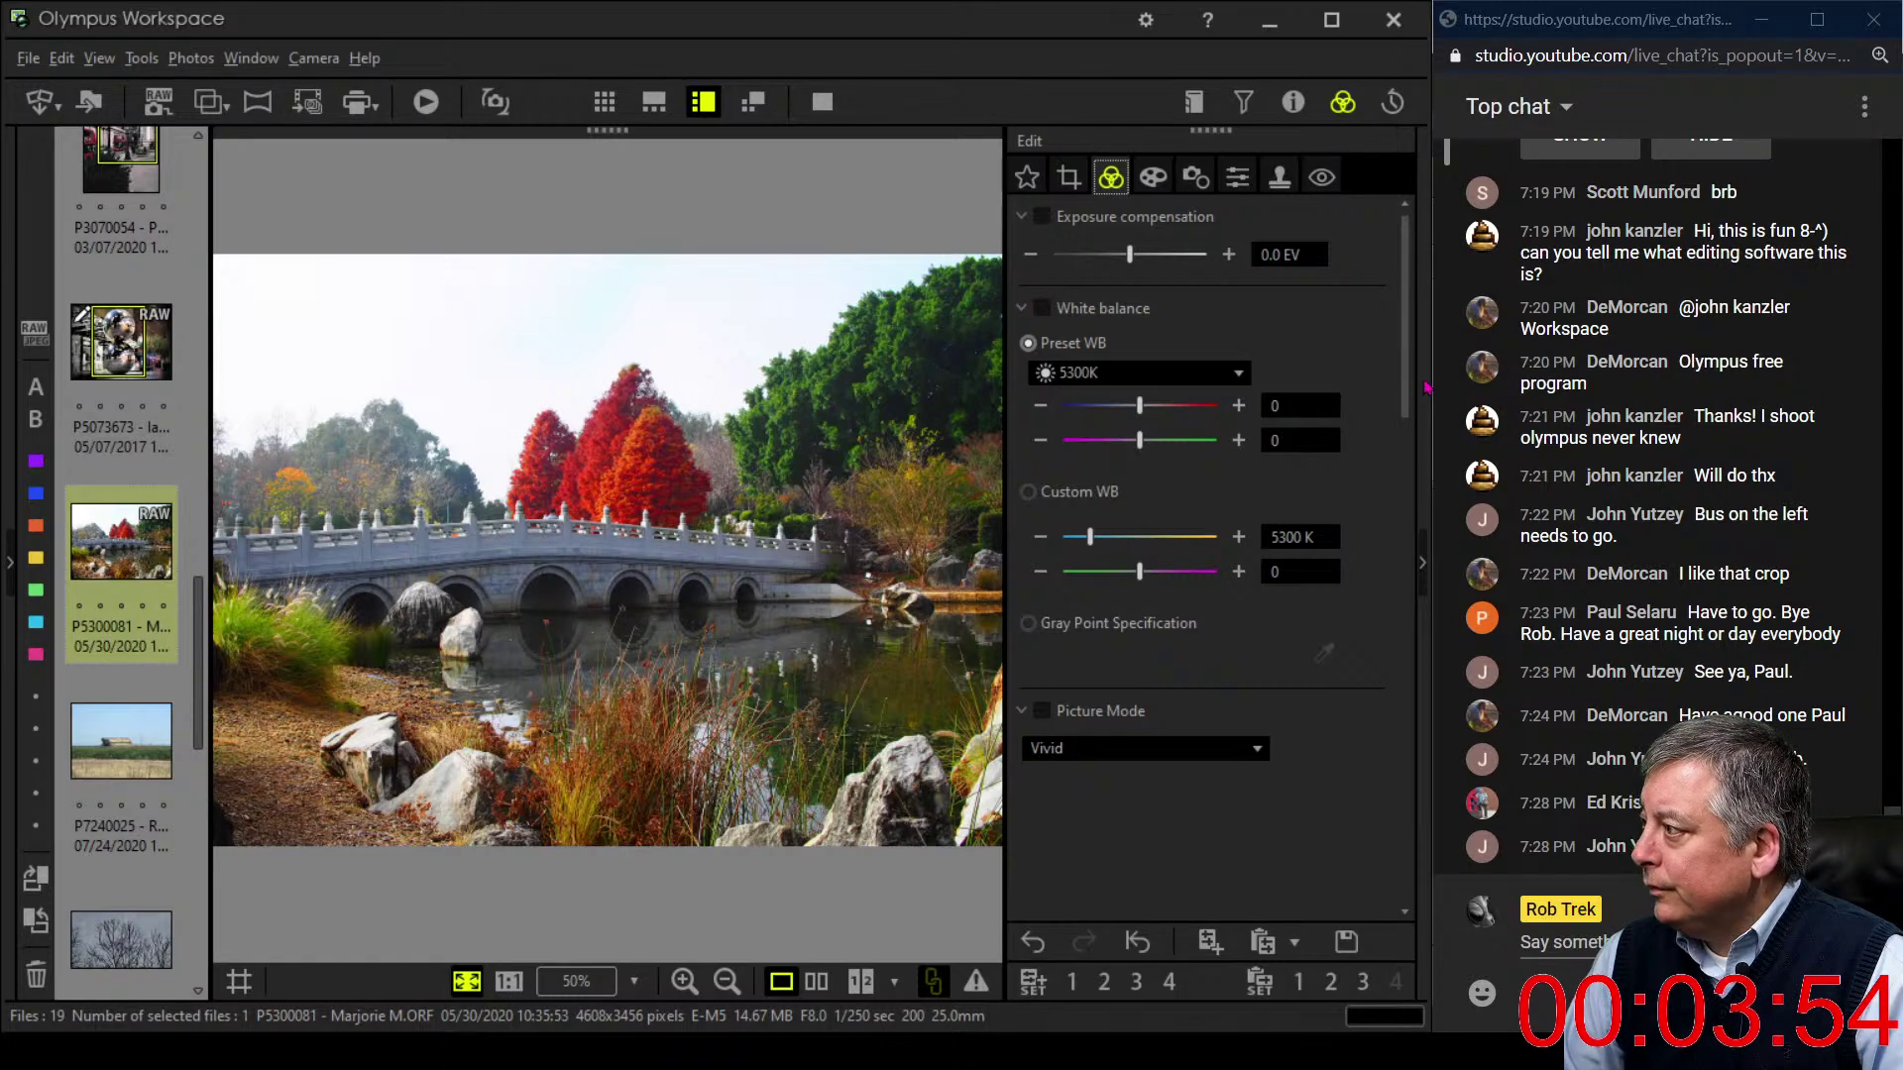
pyautogui.moveTo(1420, 402); pyautogui.dragTo(1320, 910)
pyautogui.click(1140, 803)
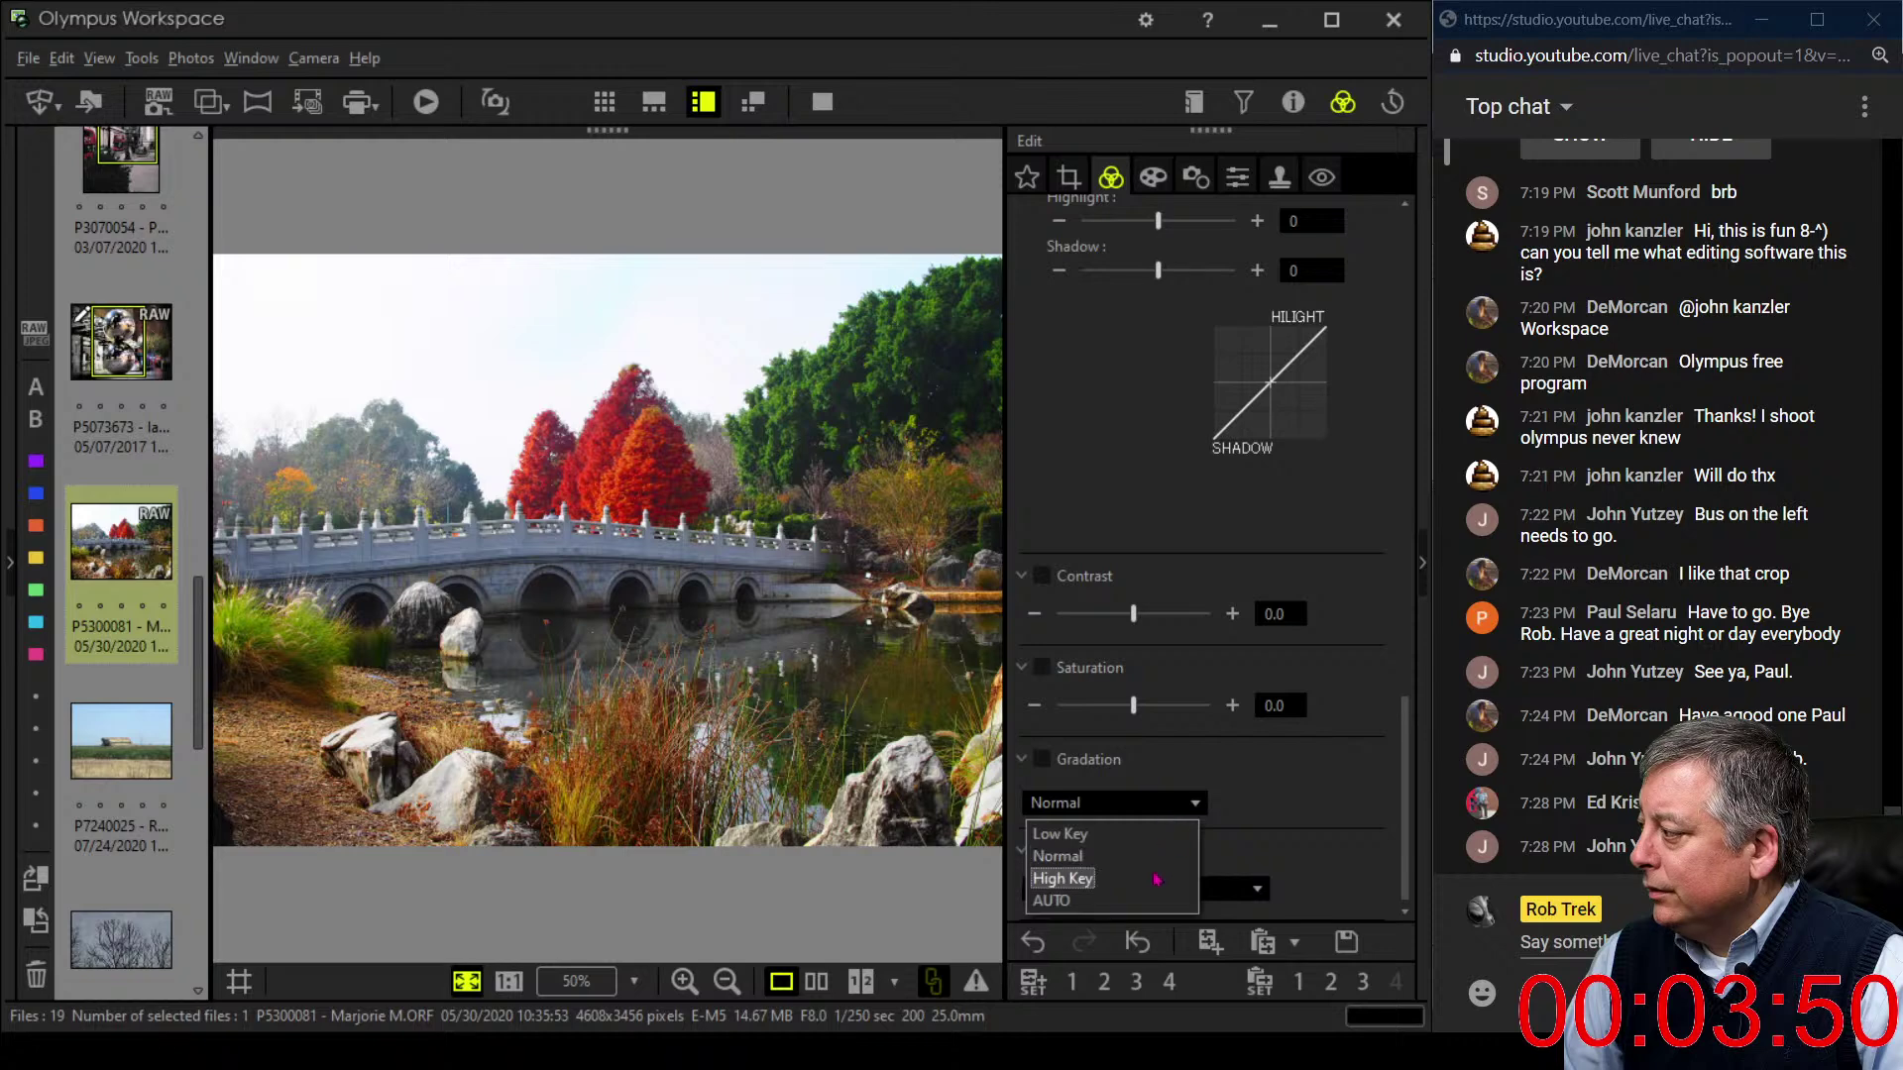
pyautogui.click(1056, 904)
# - Set the sharpness to 2.0 and turn the noise filter OFF
pyautogui.click(1237, 176)
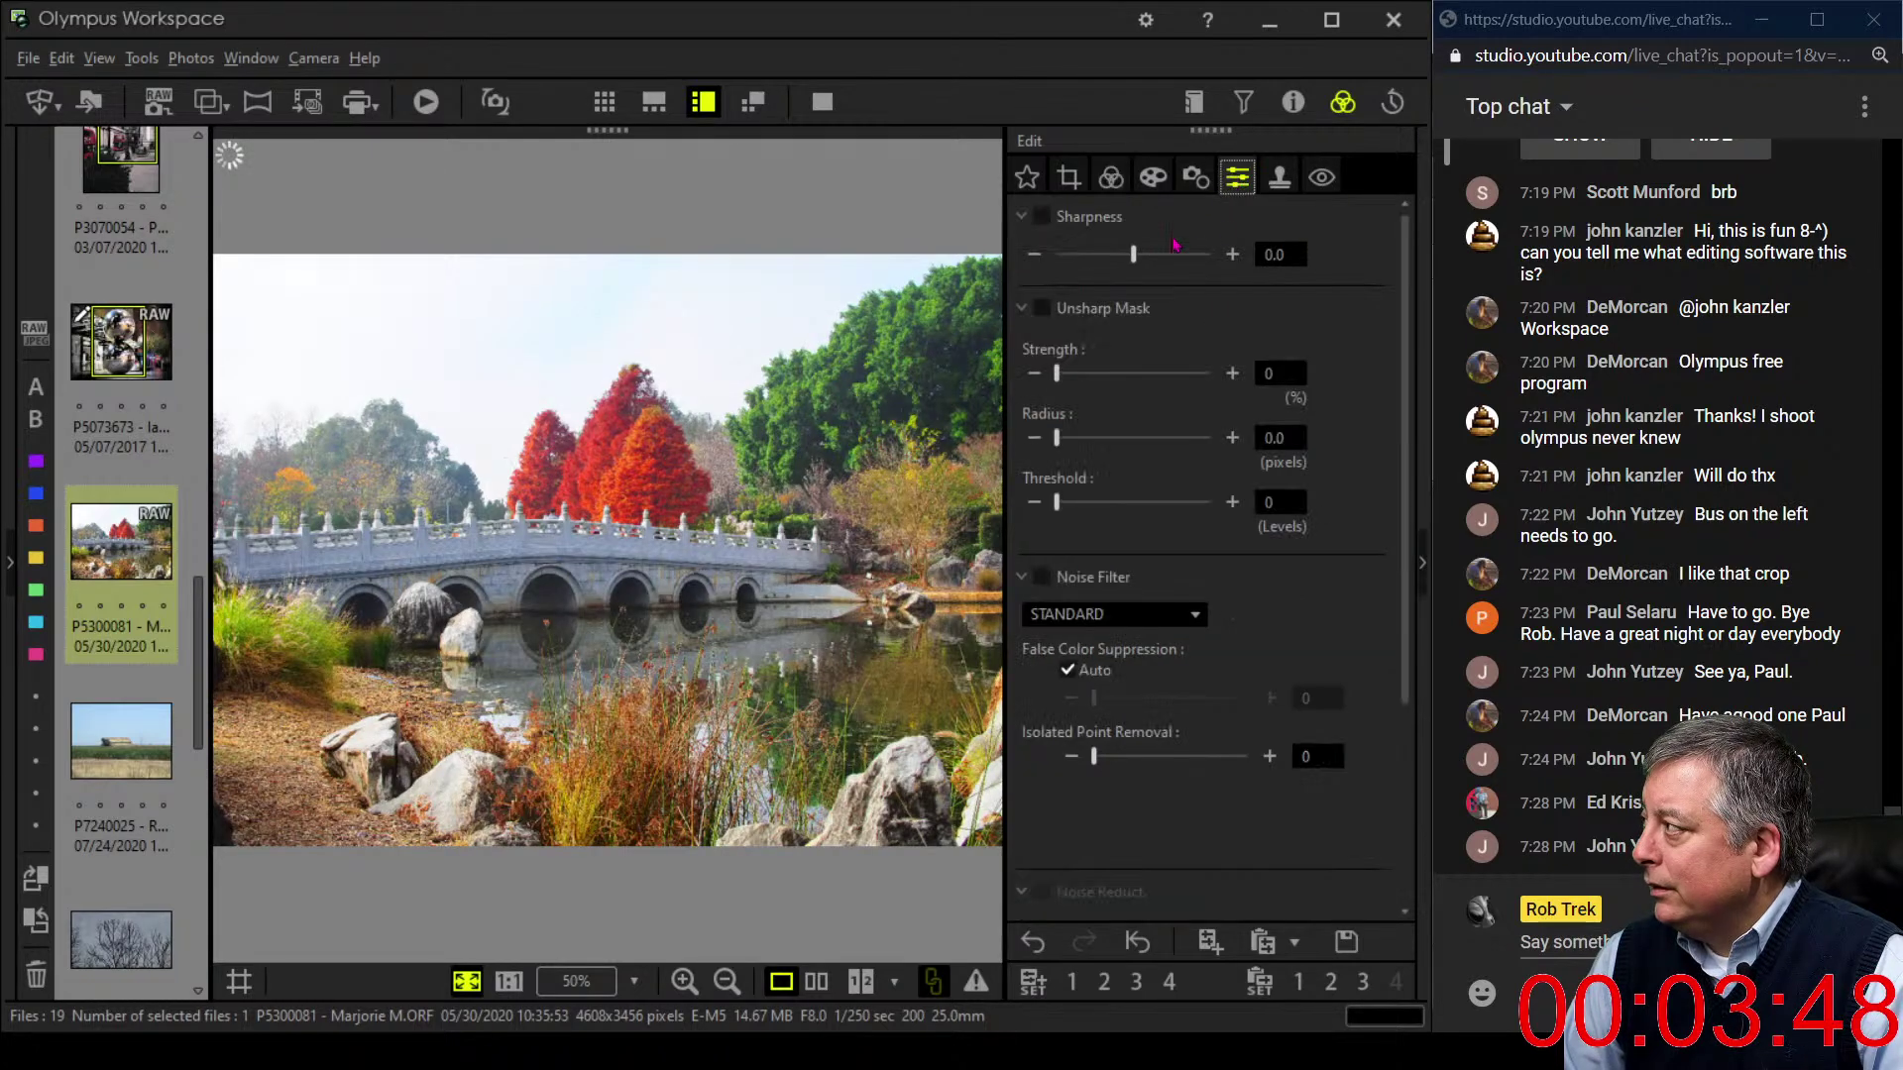
pyautogui.click(1170, 615)
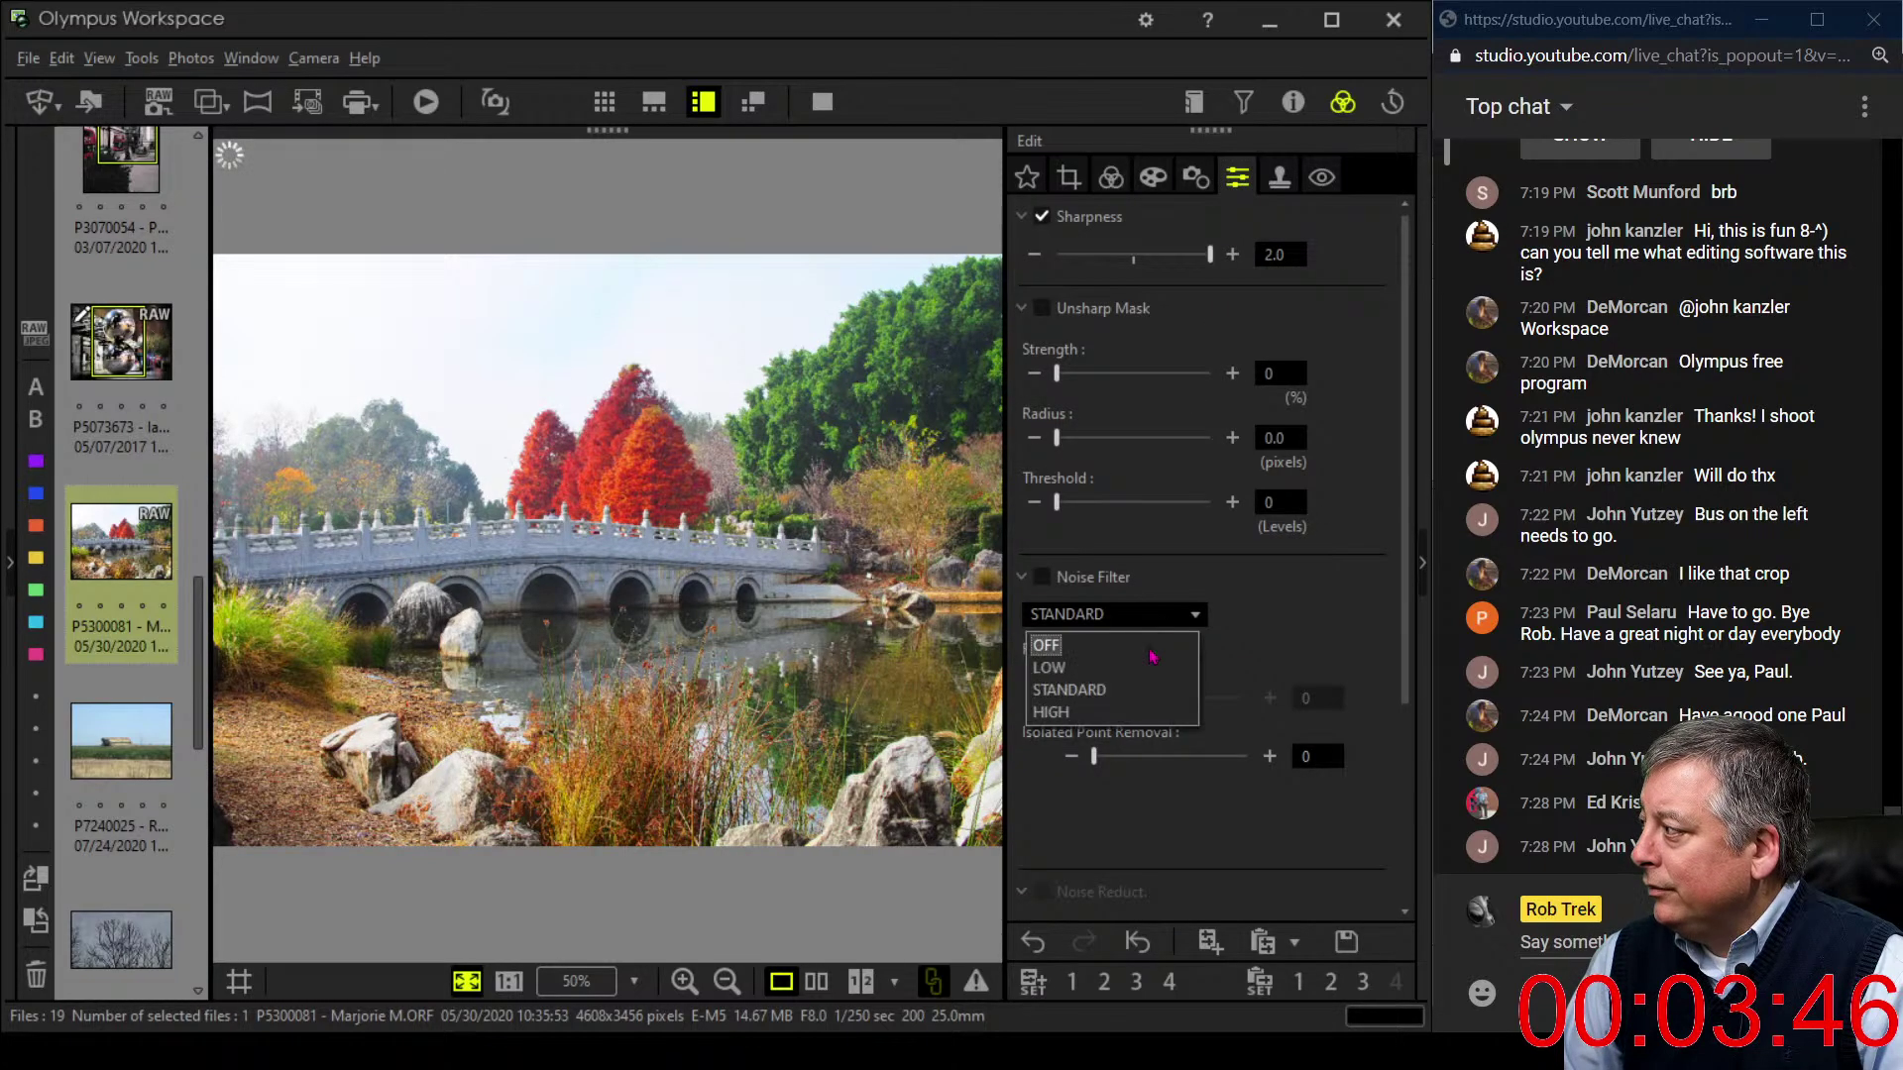
pyautogui.click(1155, 636)
# - Deepen the shadows slightly with the RGB tone curve, and try a Dehaze value of 95 before returning it to 0
pyautogui.click(1111, 176)
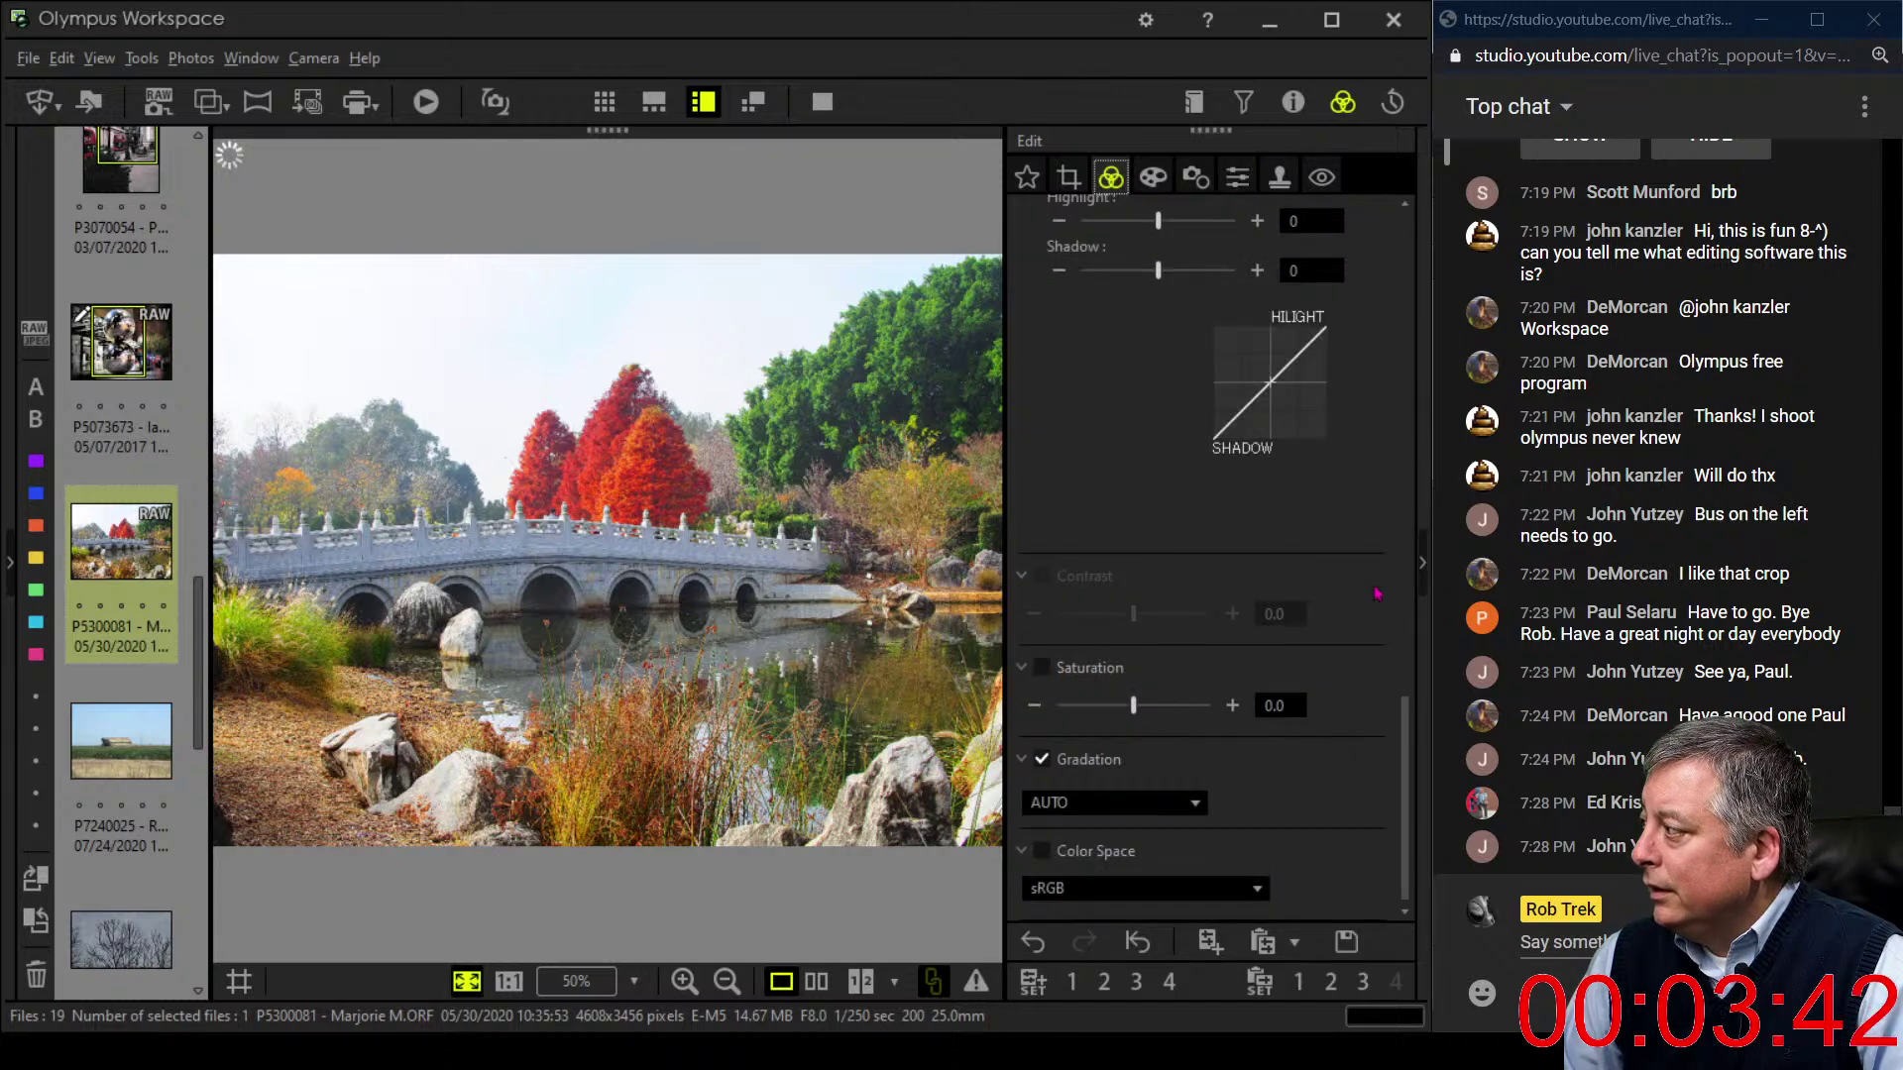
pyautogui.moveTo(1405, 843); pyautogui.dragTo(1401, 605)
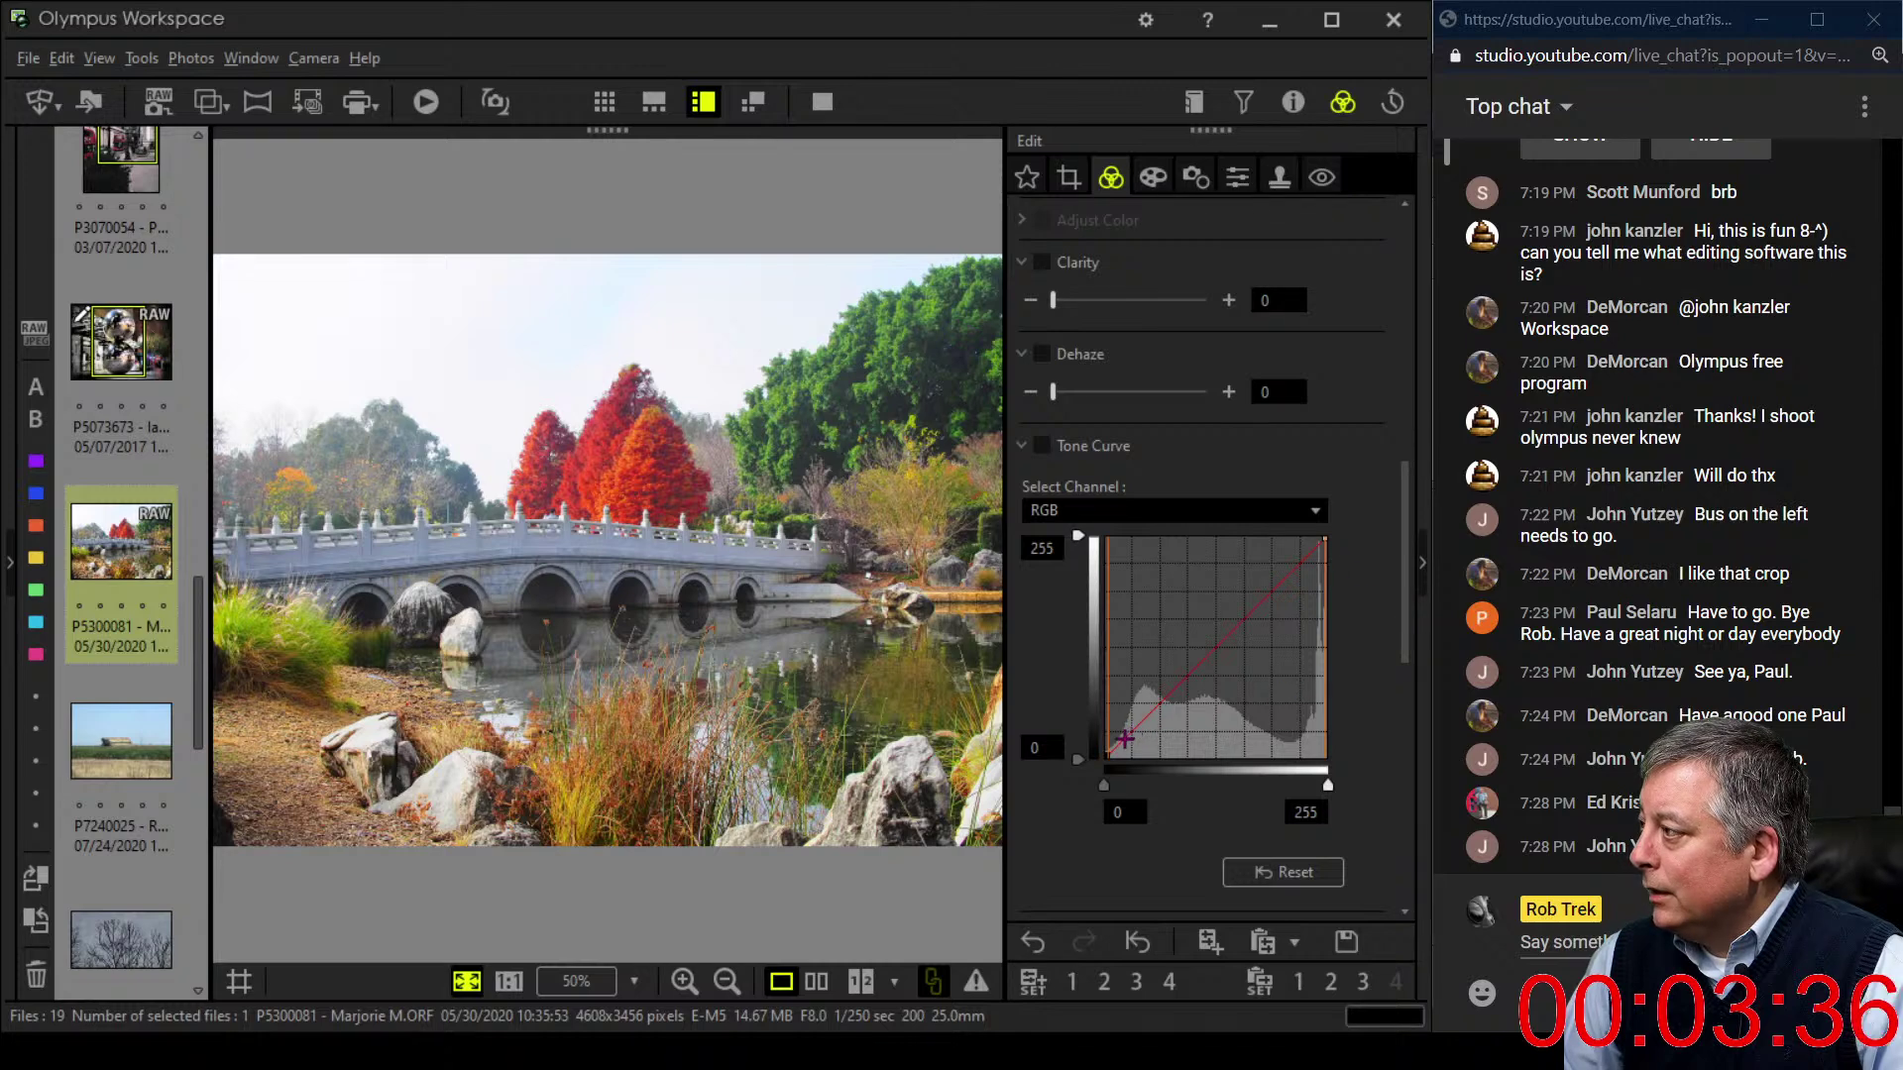
pyautogui.moveTo(1125, 738); pyautogui.dragTo(1156, 718)
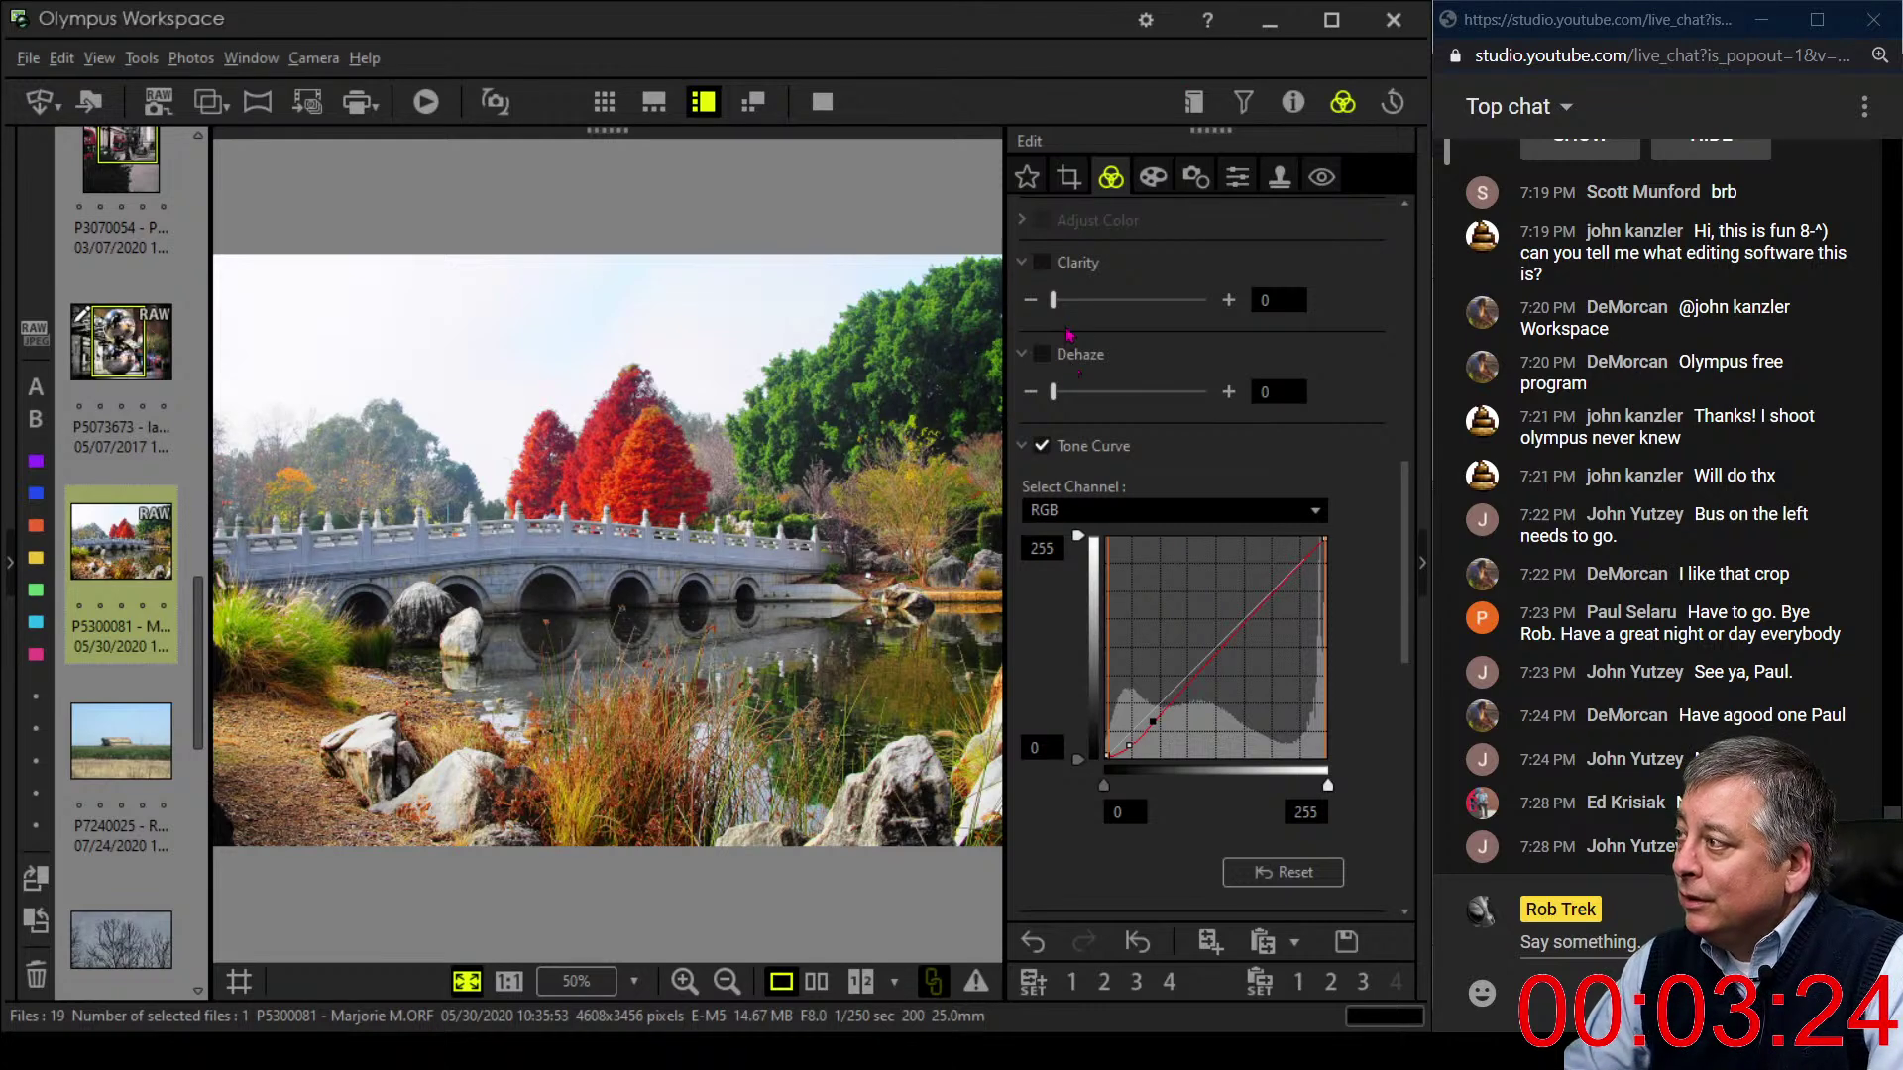
pyautogui.moveTo(1054, 391); pyautogui.dragTo(1197, 391)
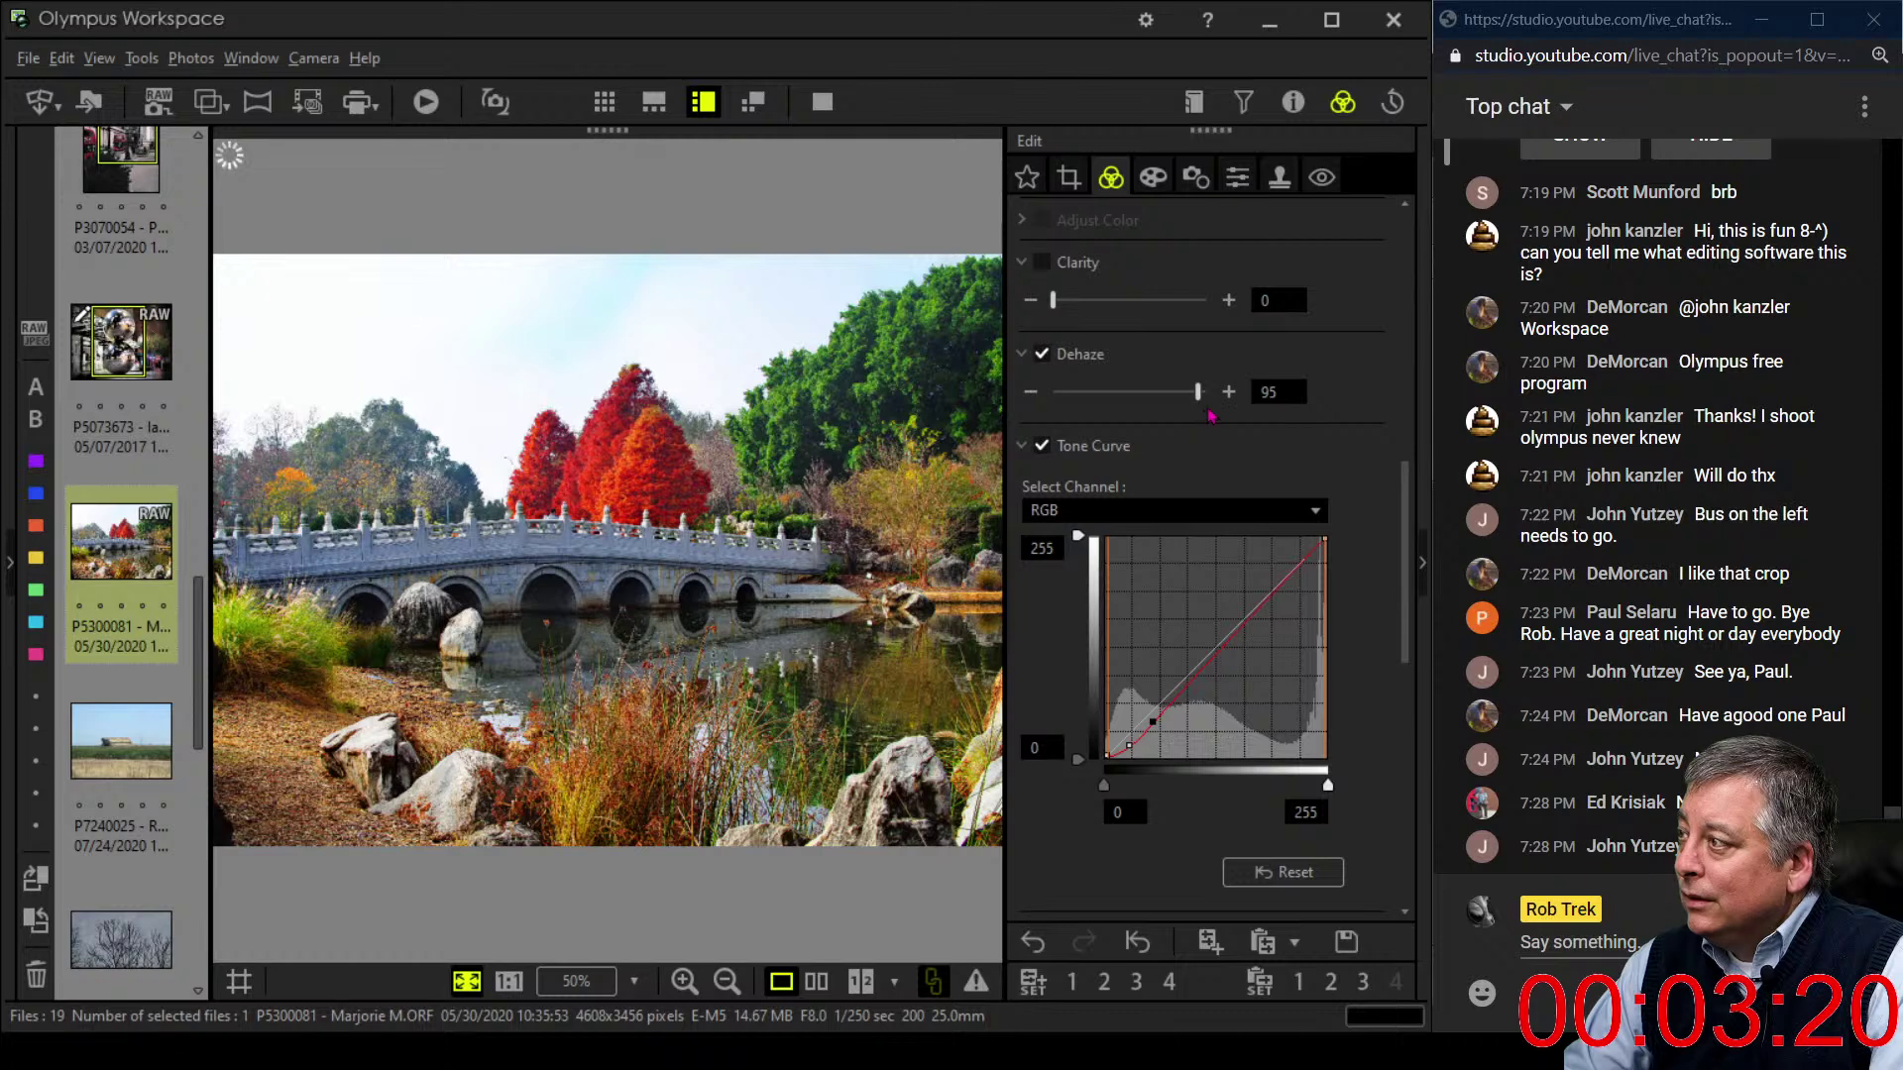
pyautogui.moveTo(1199, 391); pyautogui.dragTo(1028, 405)
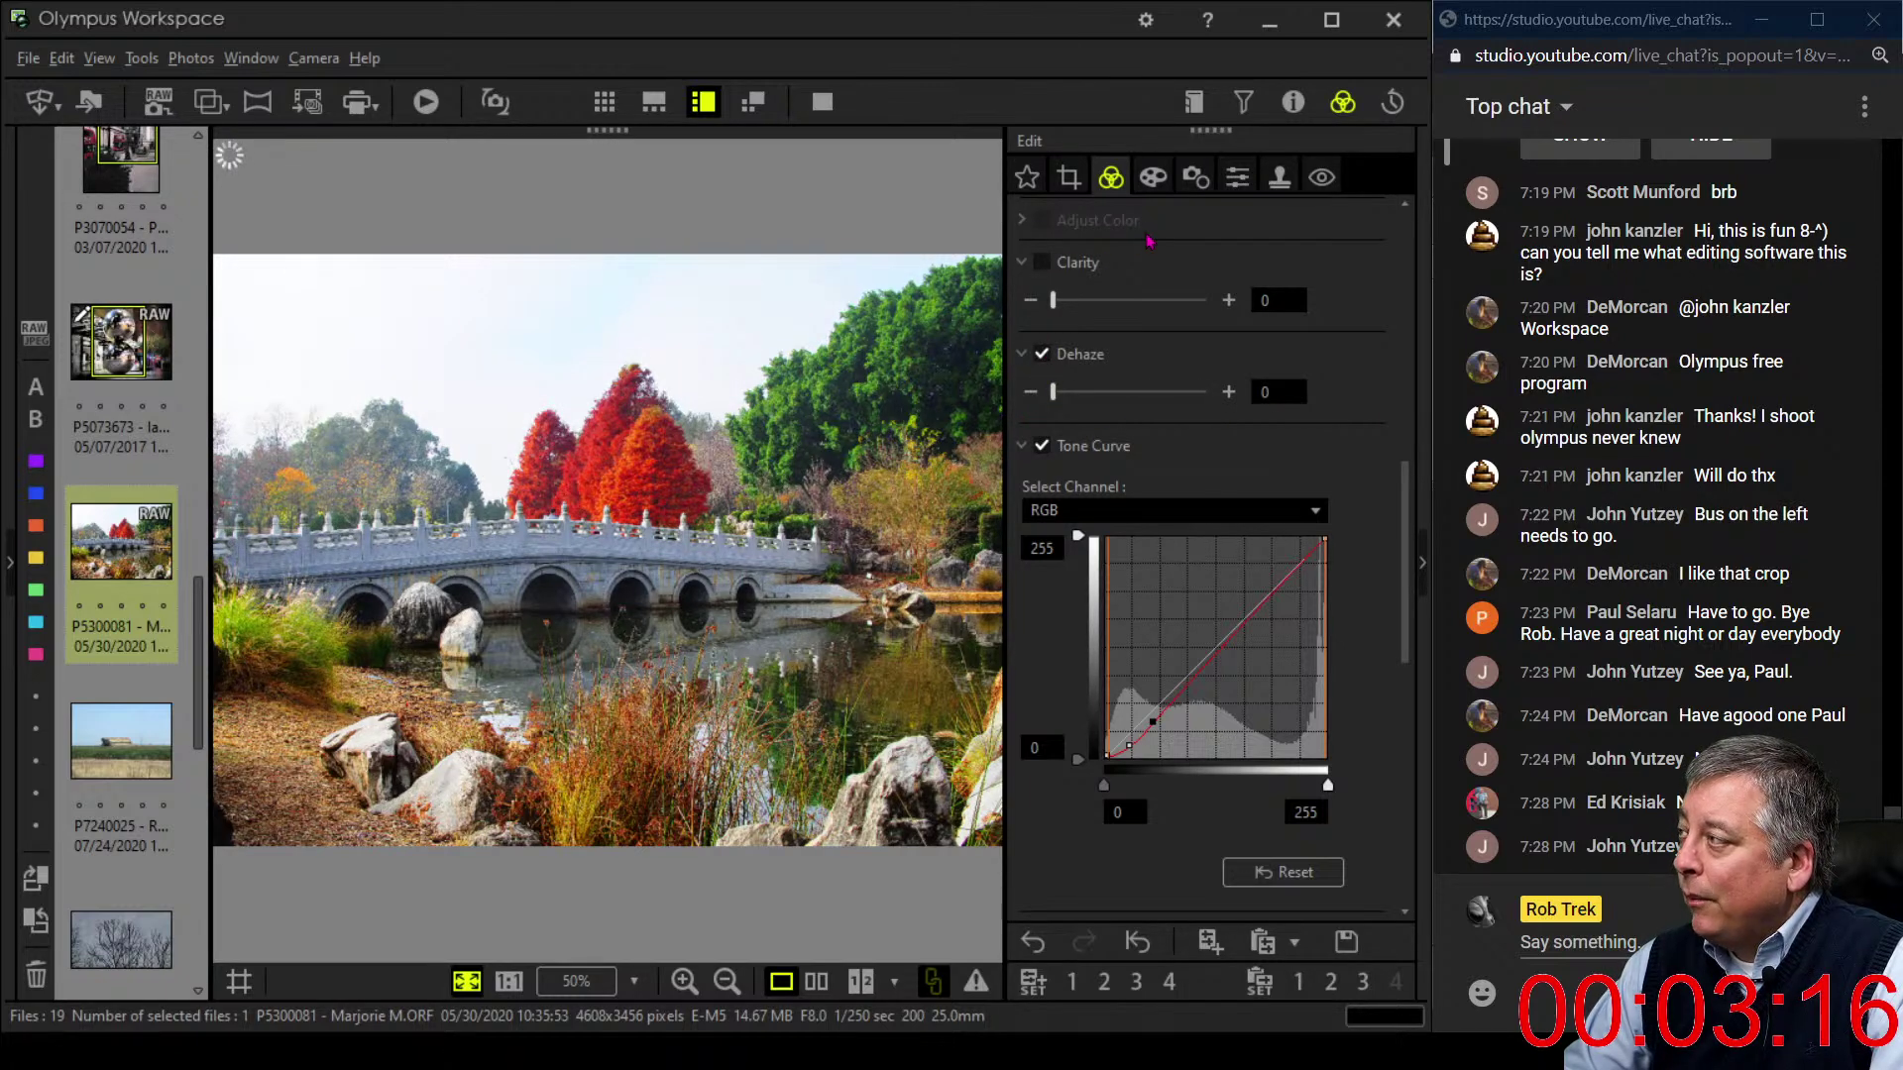
# - Try a vertical crop of 2592 x 3456 pixels around the red trees and the bridge's right end
pyautogui.click(1070, 179)
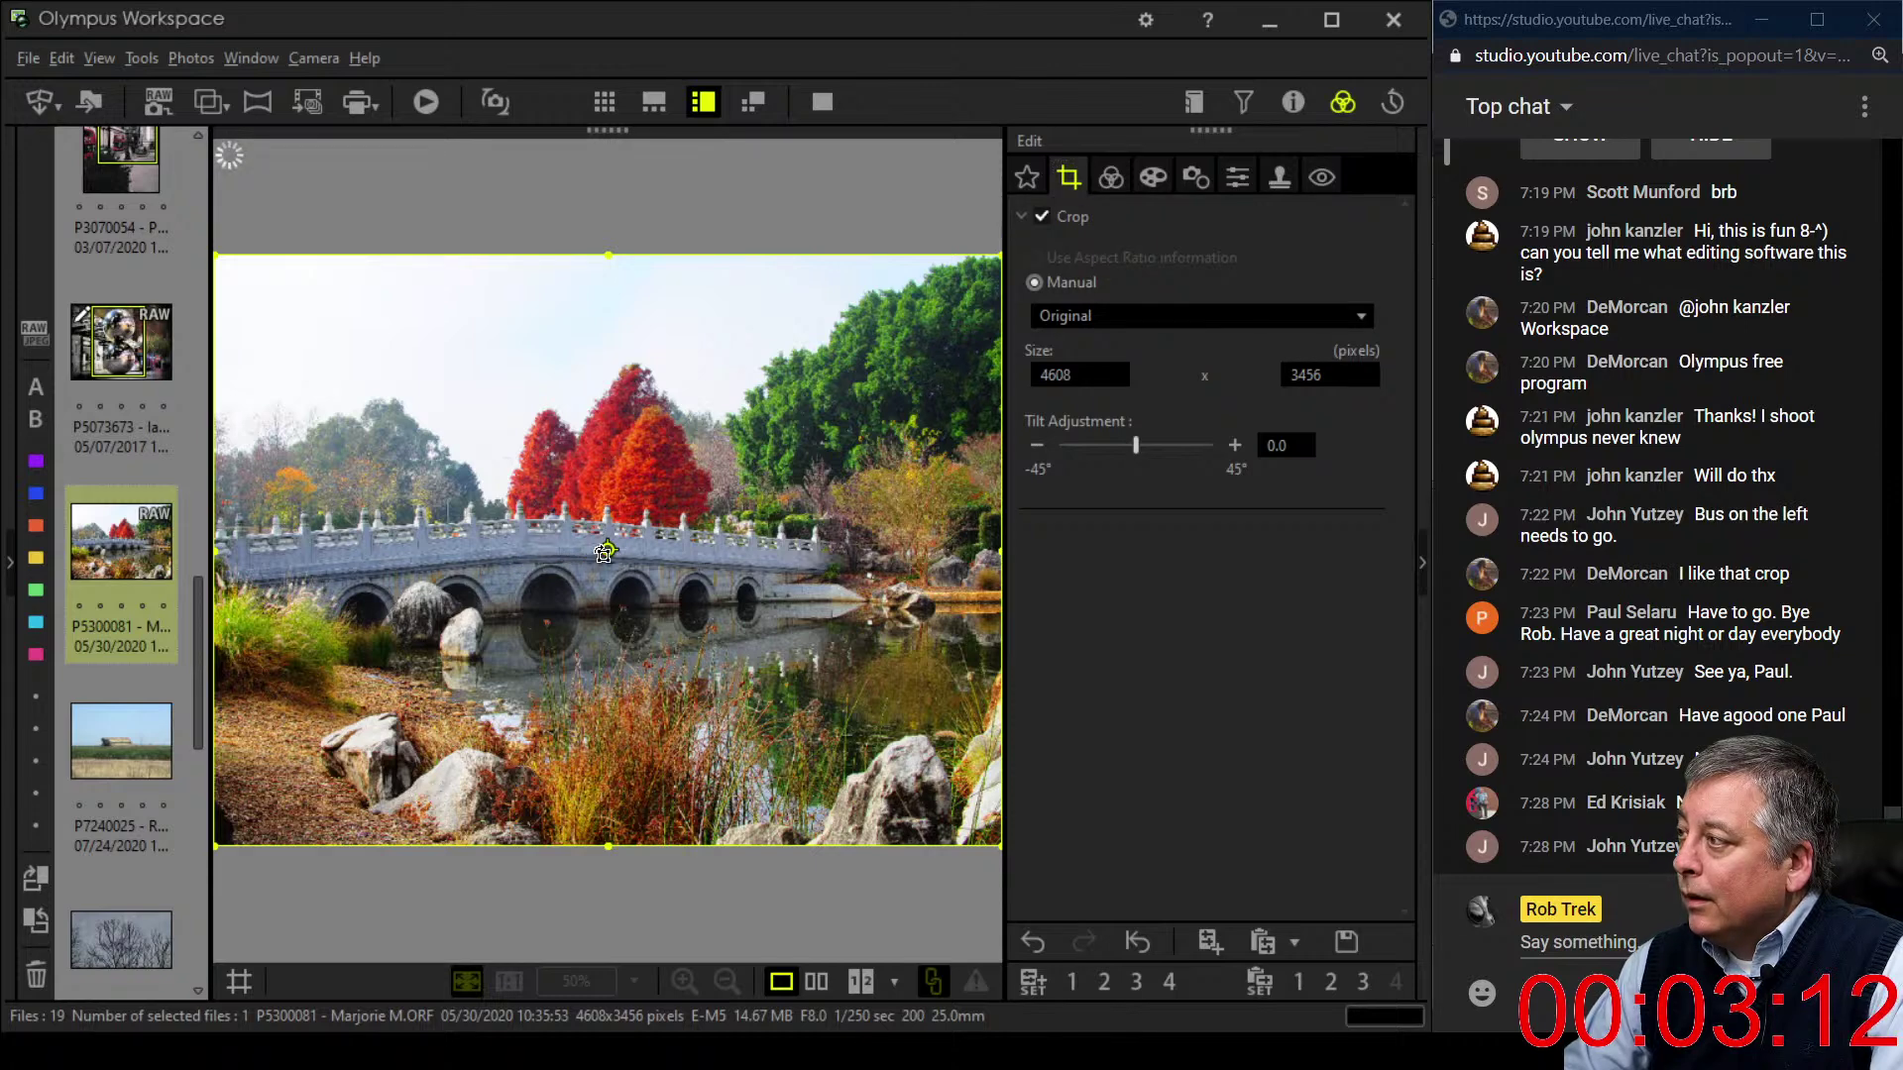
pyautogui.click(607, 551)
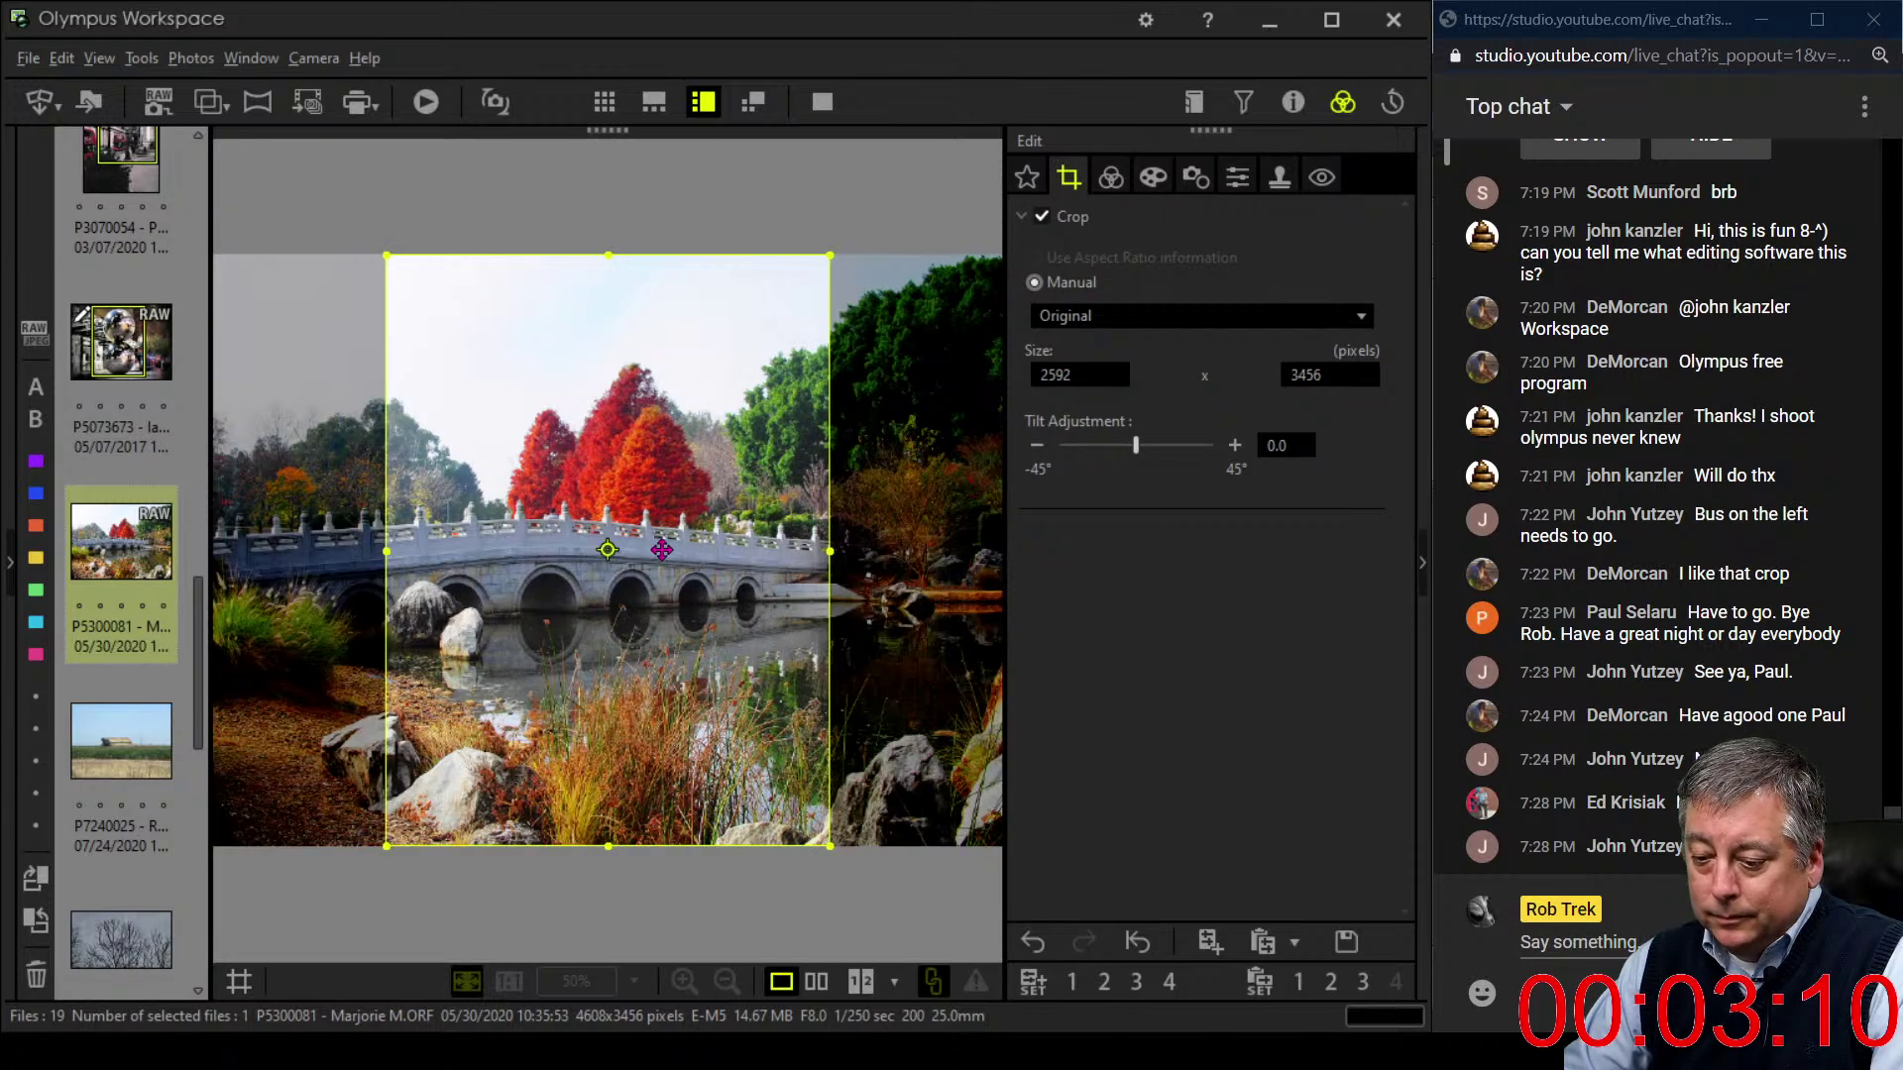
pyautogui.moveTo(699, 530); pyautogui.dragTo(792, 526)
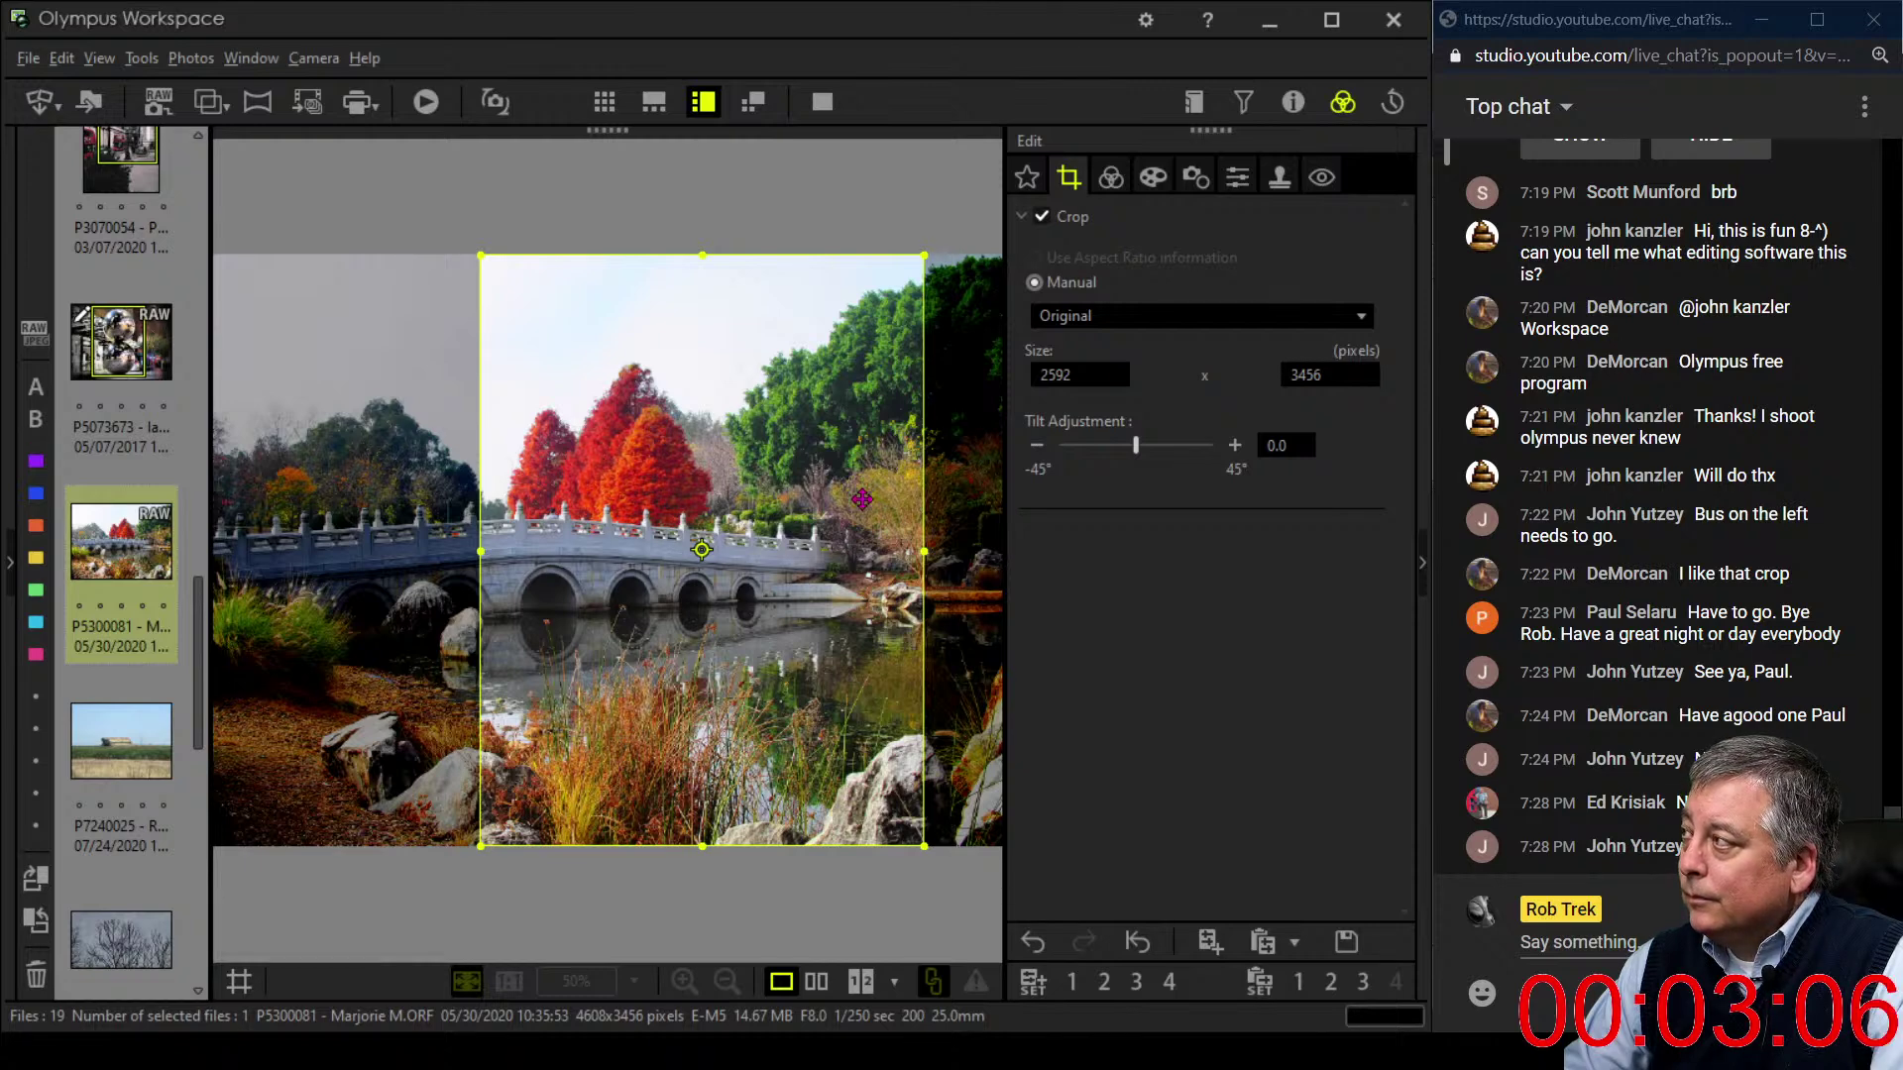
# - Crop the photo to a 1:1 square framing the red trees, the bridge arches and the foreground grasses and rocks
pyautogui.click(1133, 317)
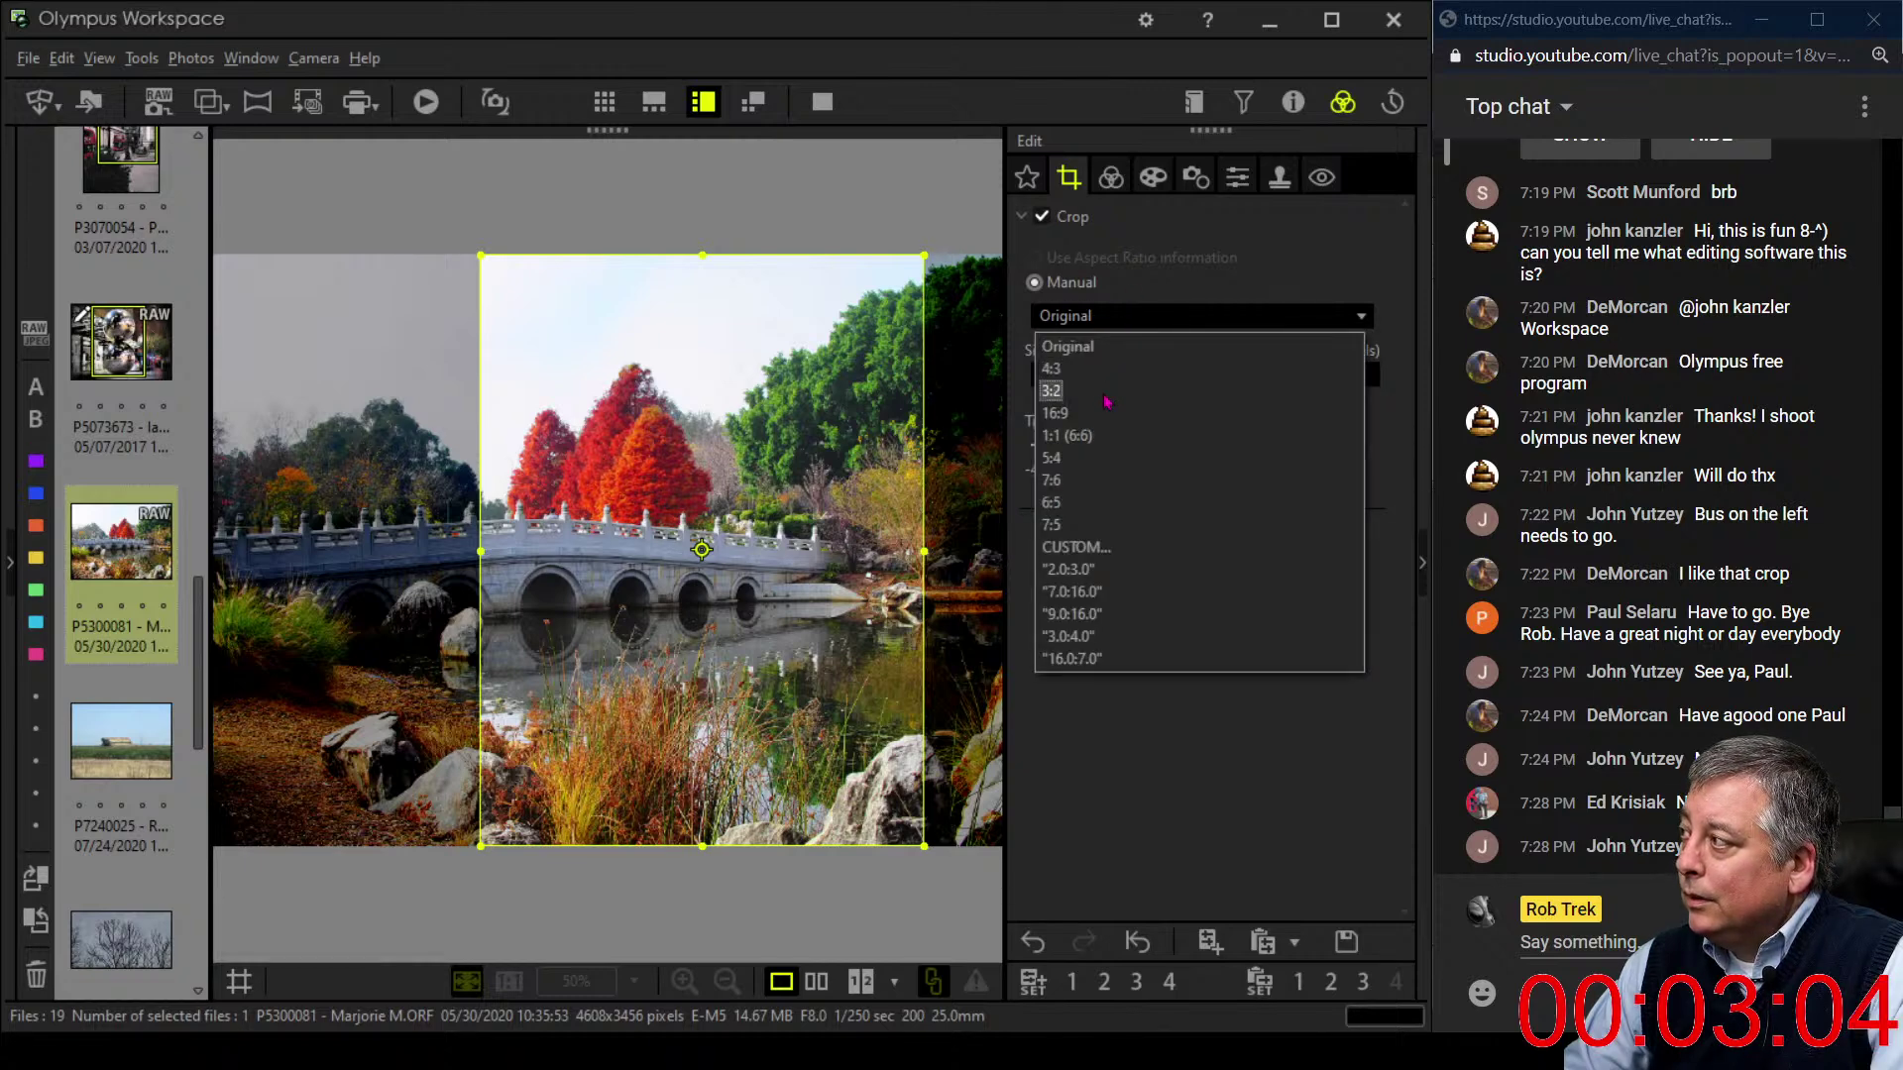
pyautogui.click(1069, 436)
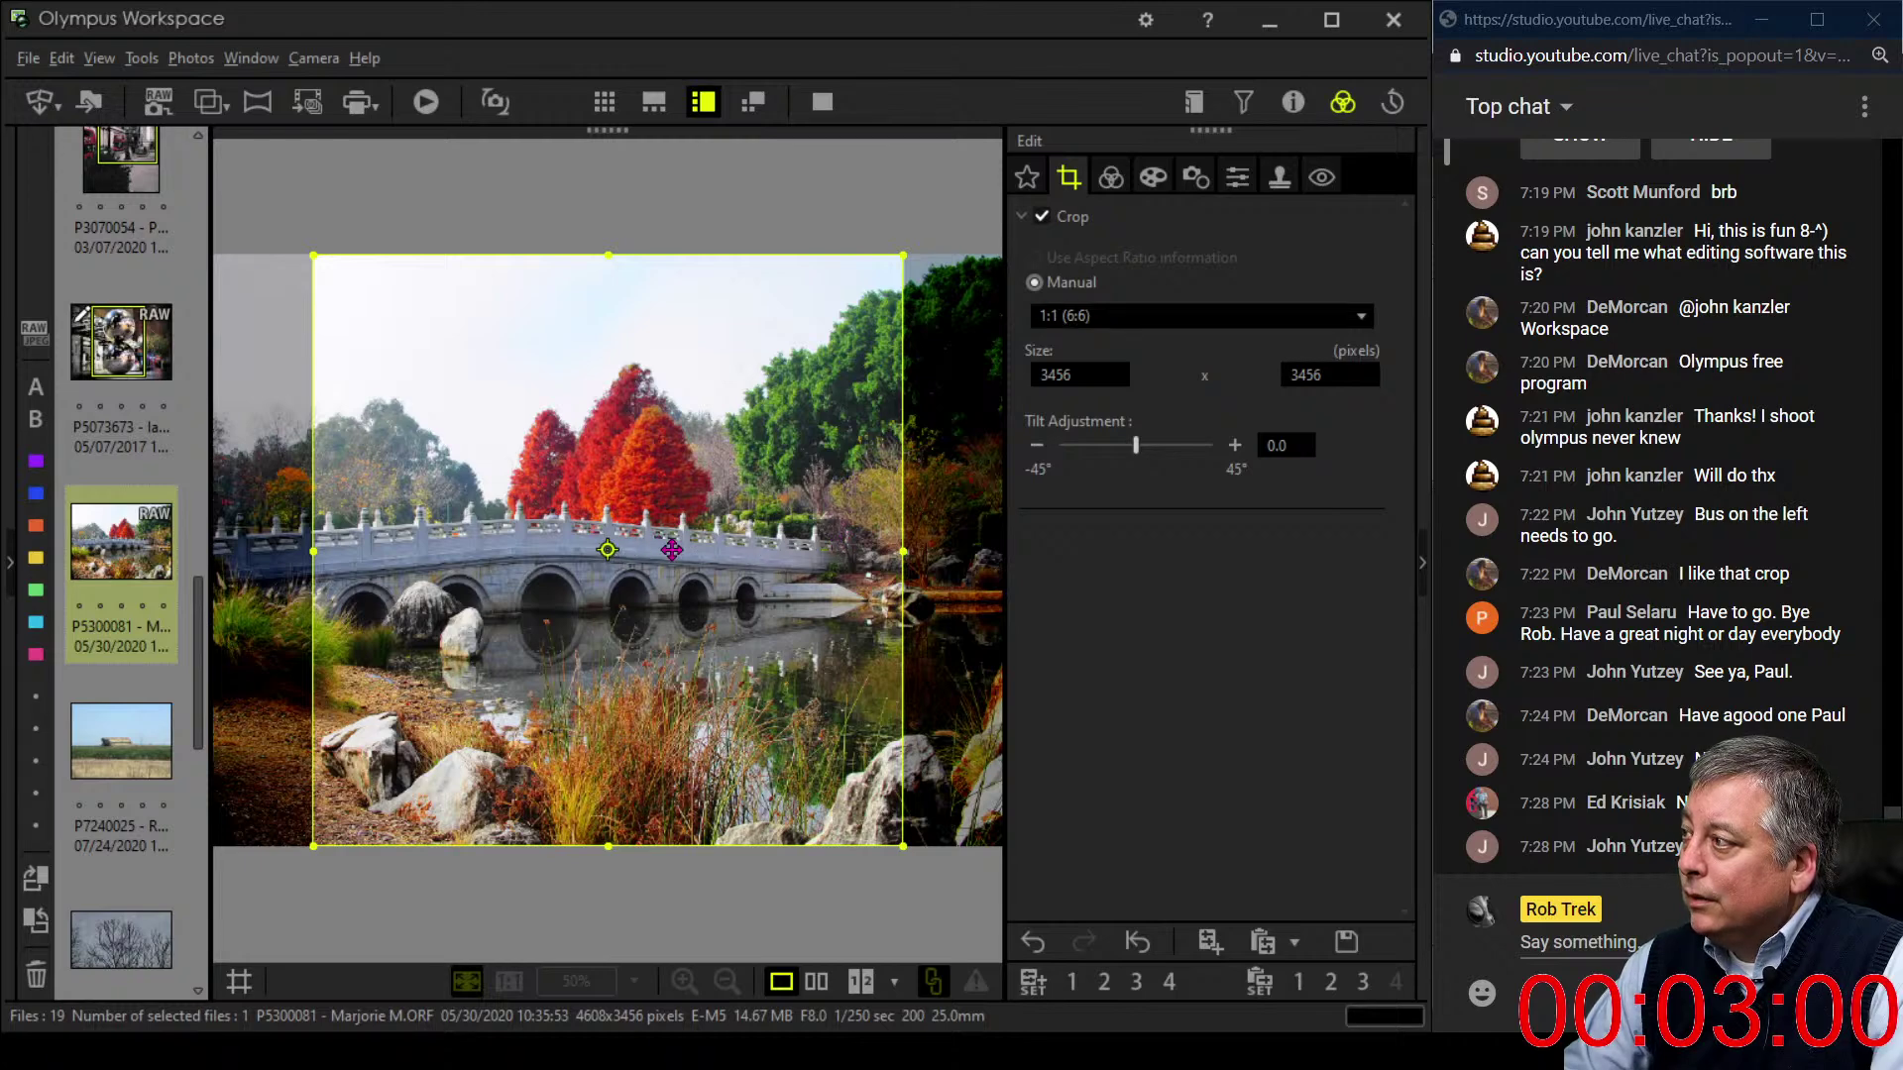
pyautogui.moveTo(665, 535); pyautogui.dragTo(823, 535)
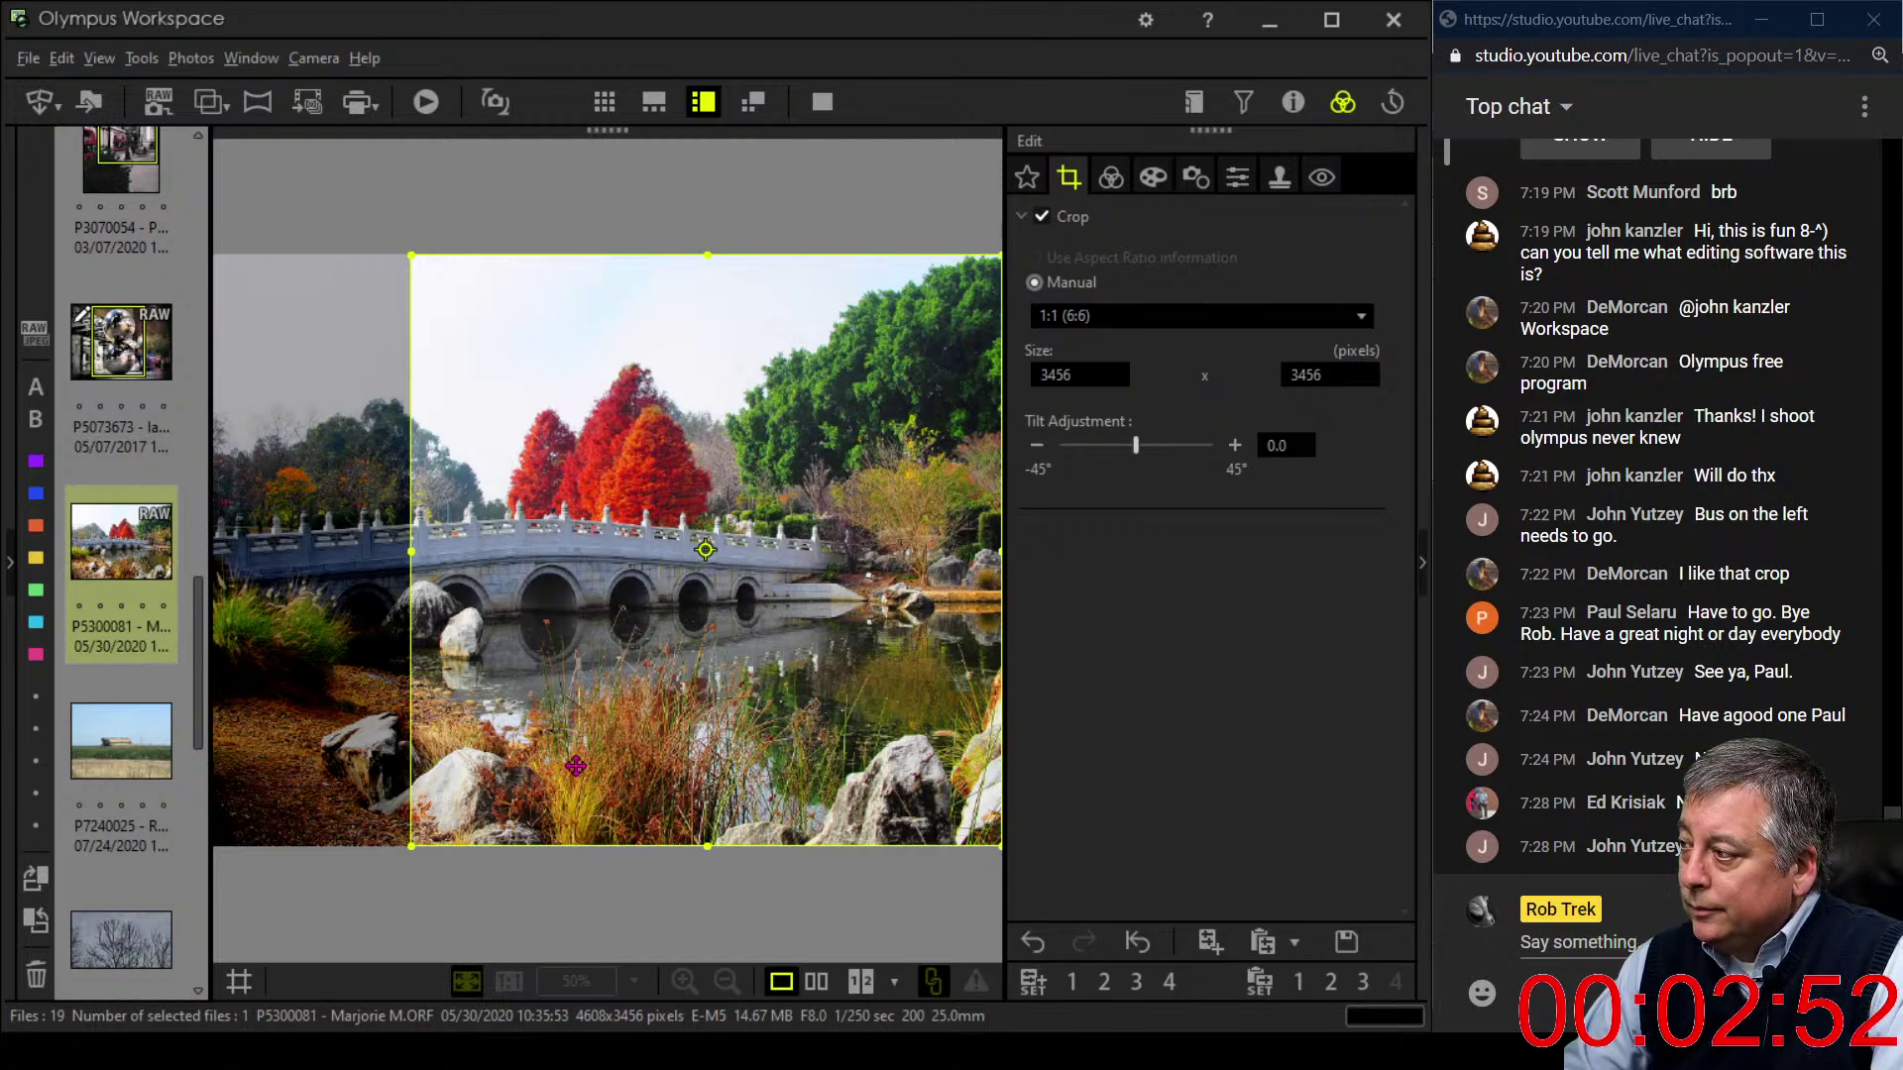
pyautogui.moveTo(416, 847); pyautogui.dragTo(442, 820)
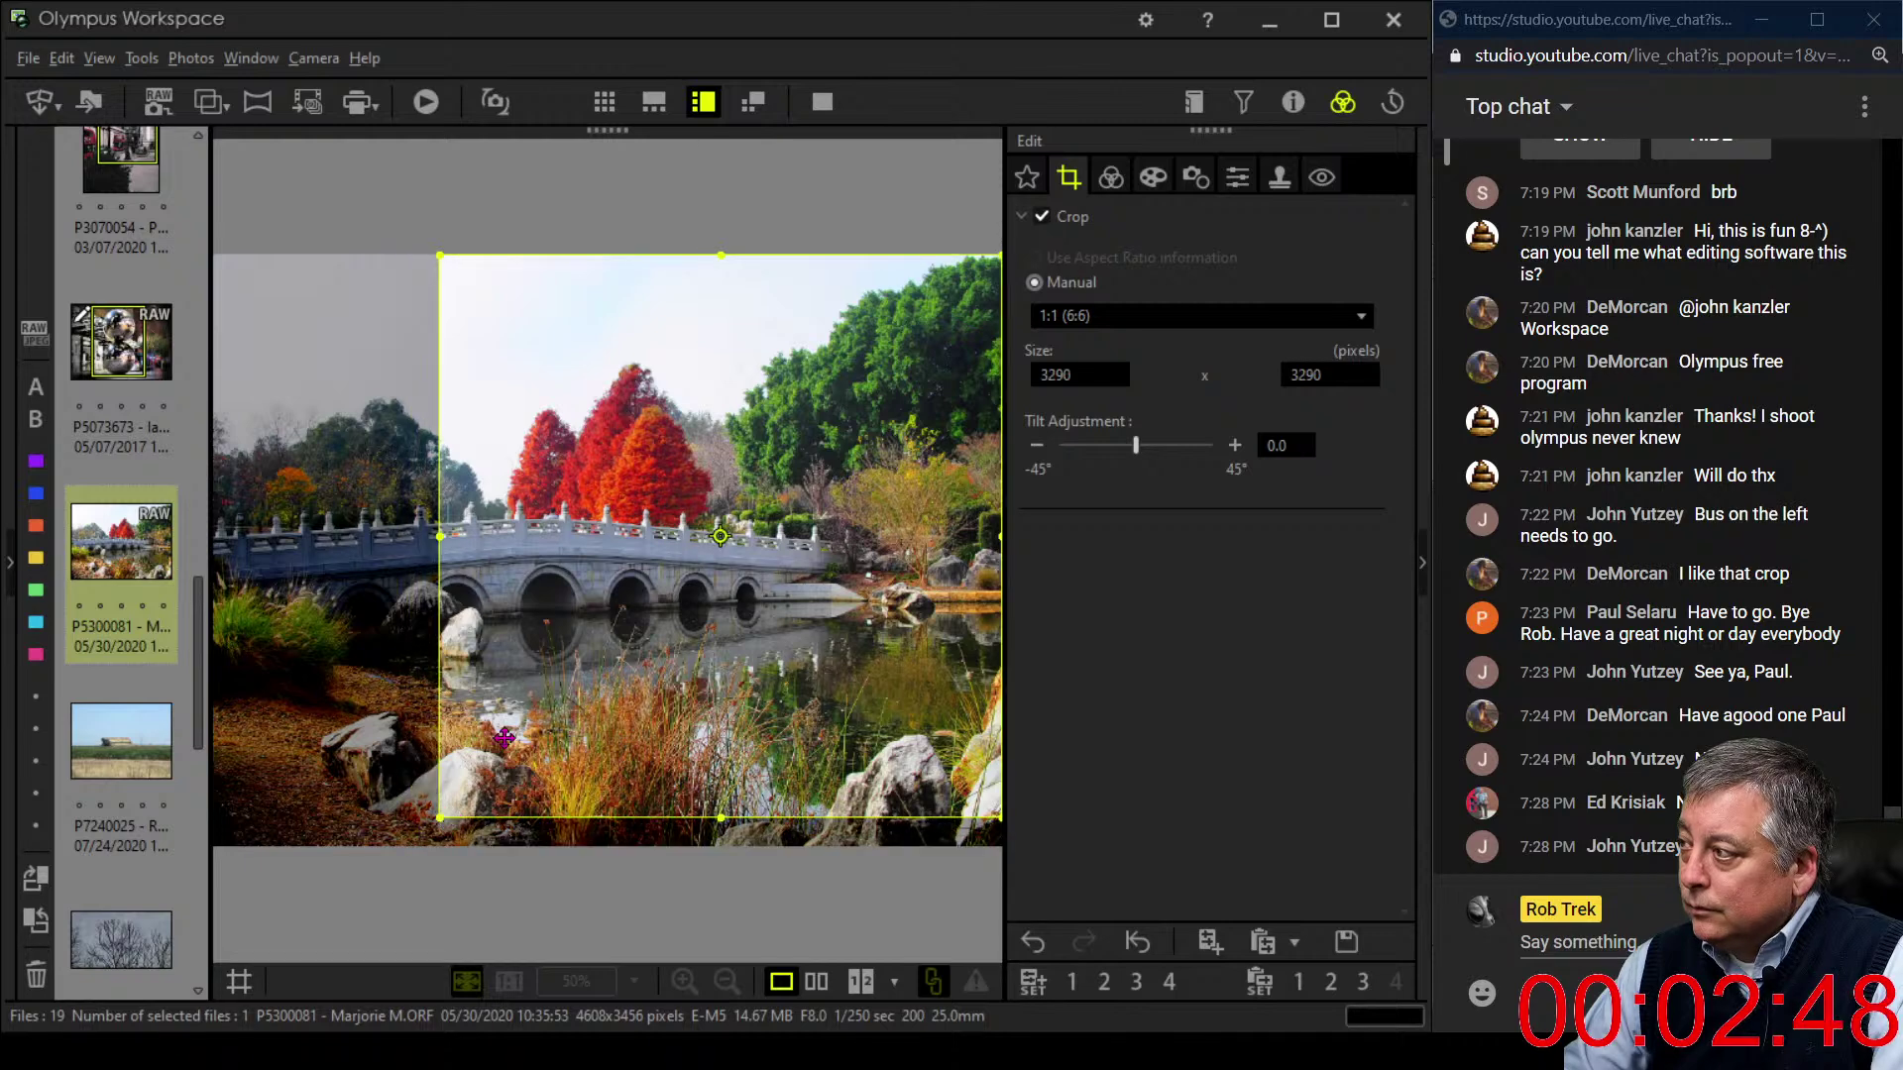
pyautogui.moveTo(506, 737); pyautogui.dragTo(464, 742)
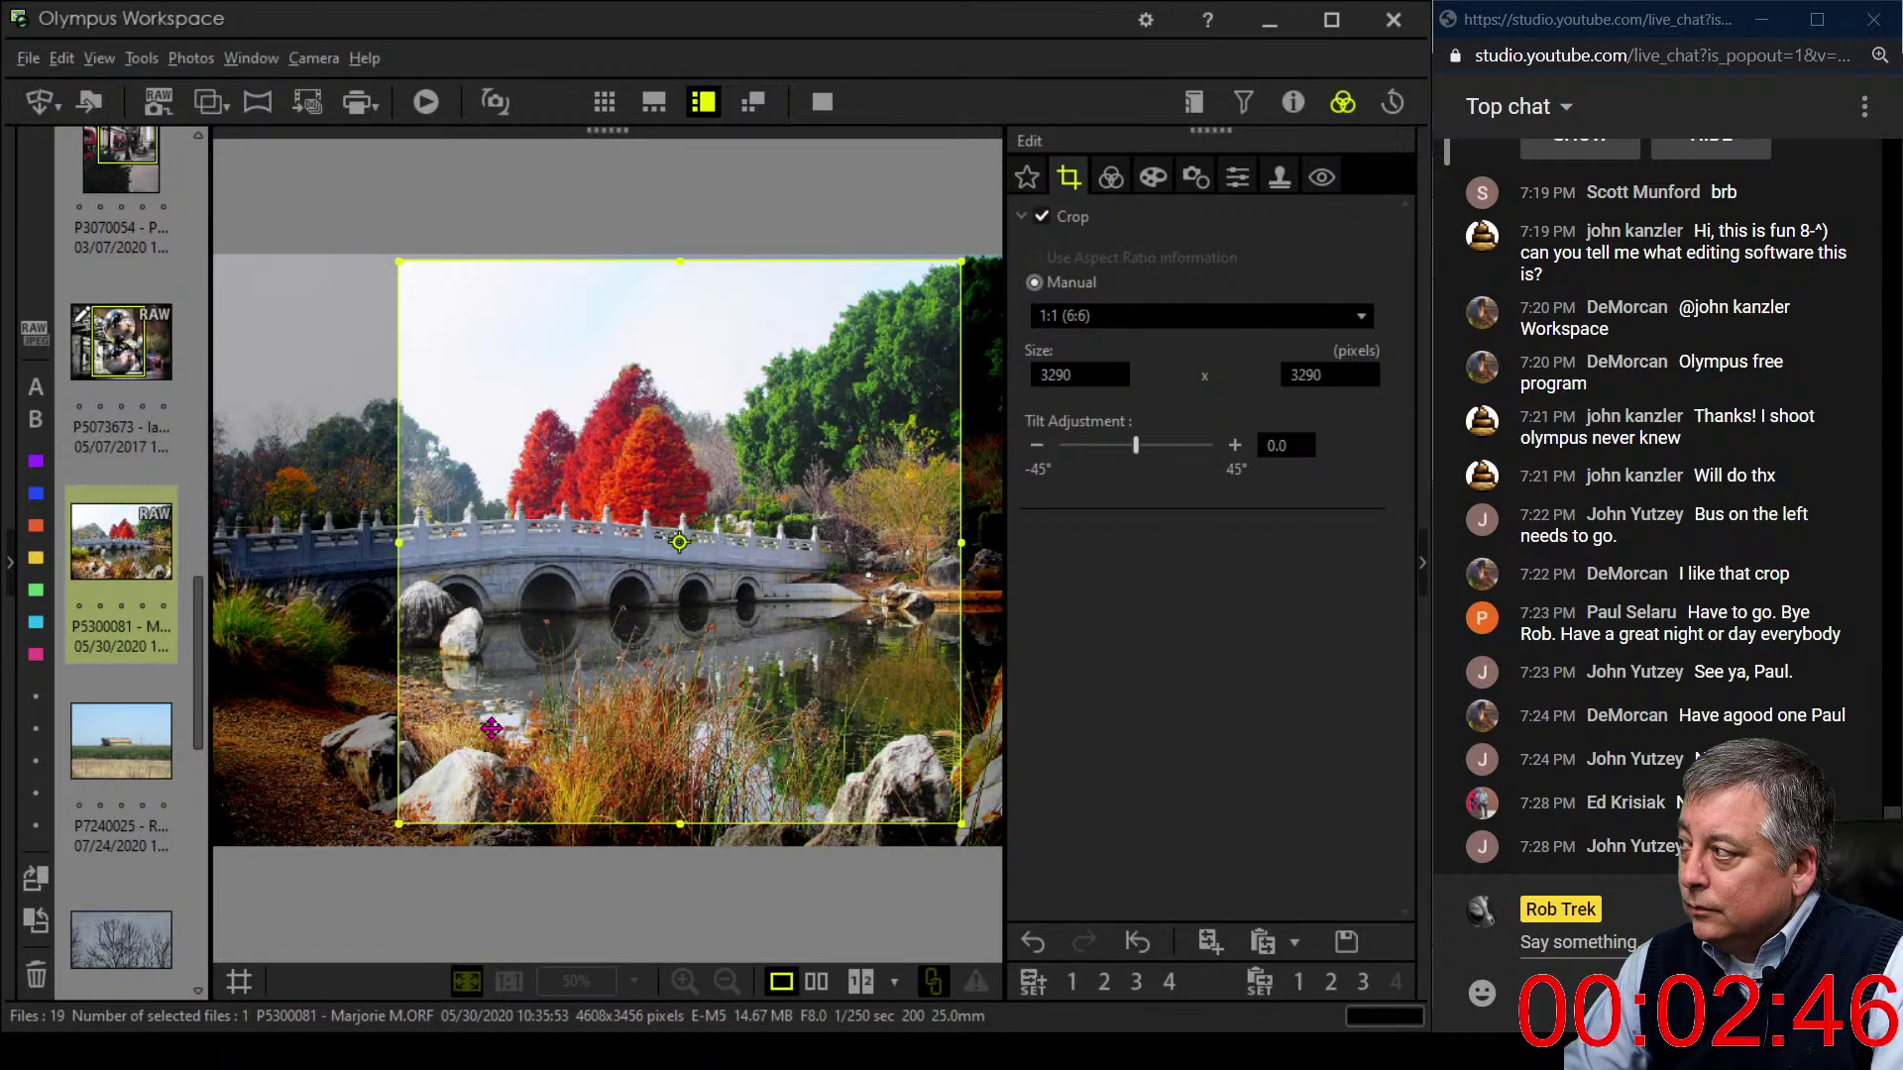
pyautogui.moveTo(636, 646); pyautogui.dragTo(660, 692)
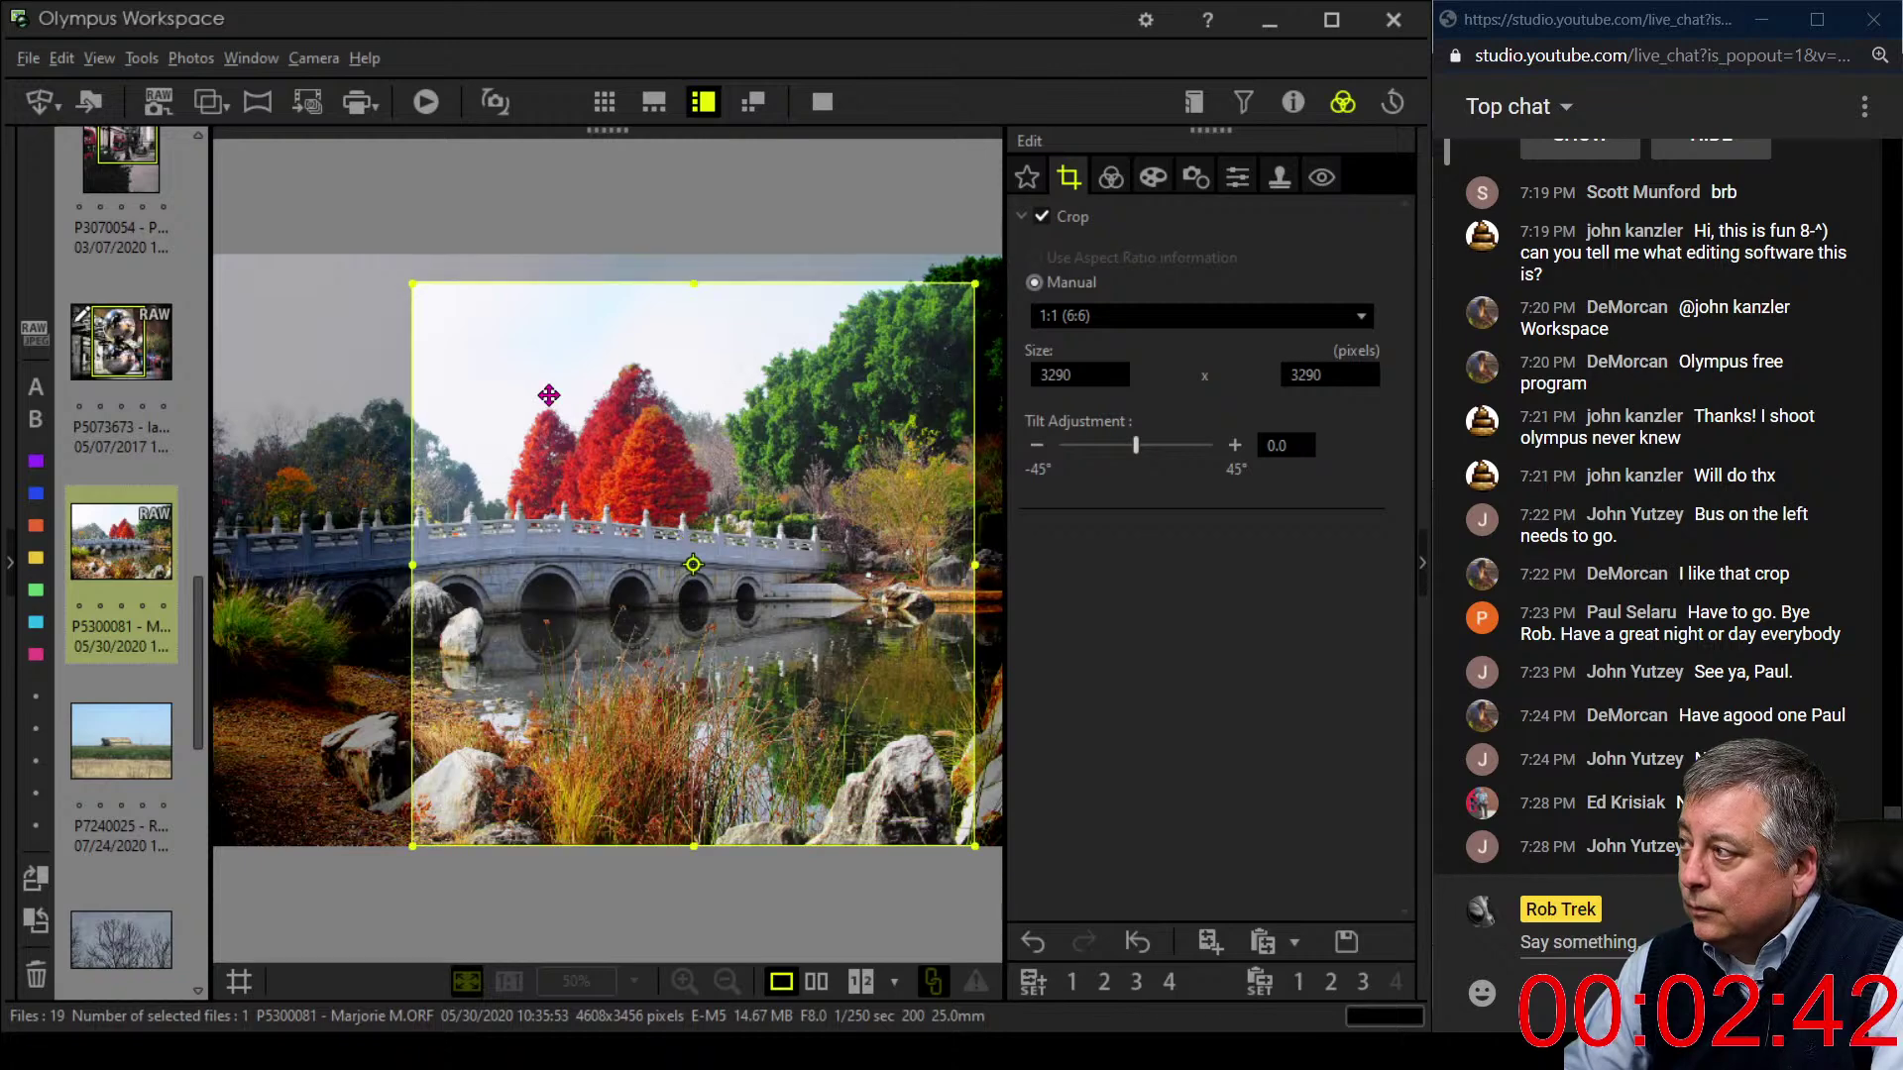
pyautogui.moveTo(424, 286); pyautogui.dragTo(468, 333)
pyautogui.moveTo(579, 478); pyautogui.dragTo(564, 472)
pyautogui.click(1111, 177)
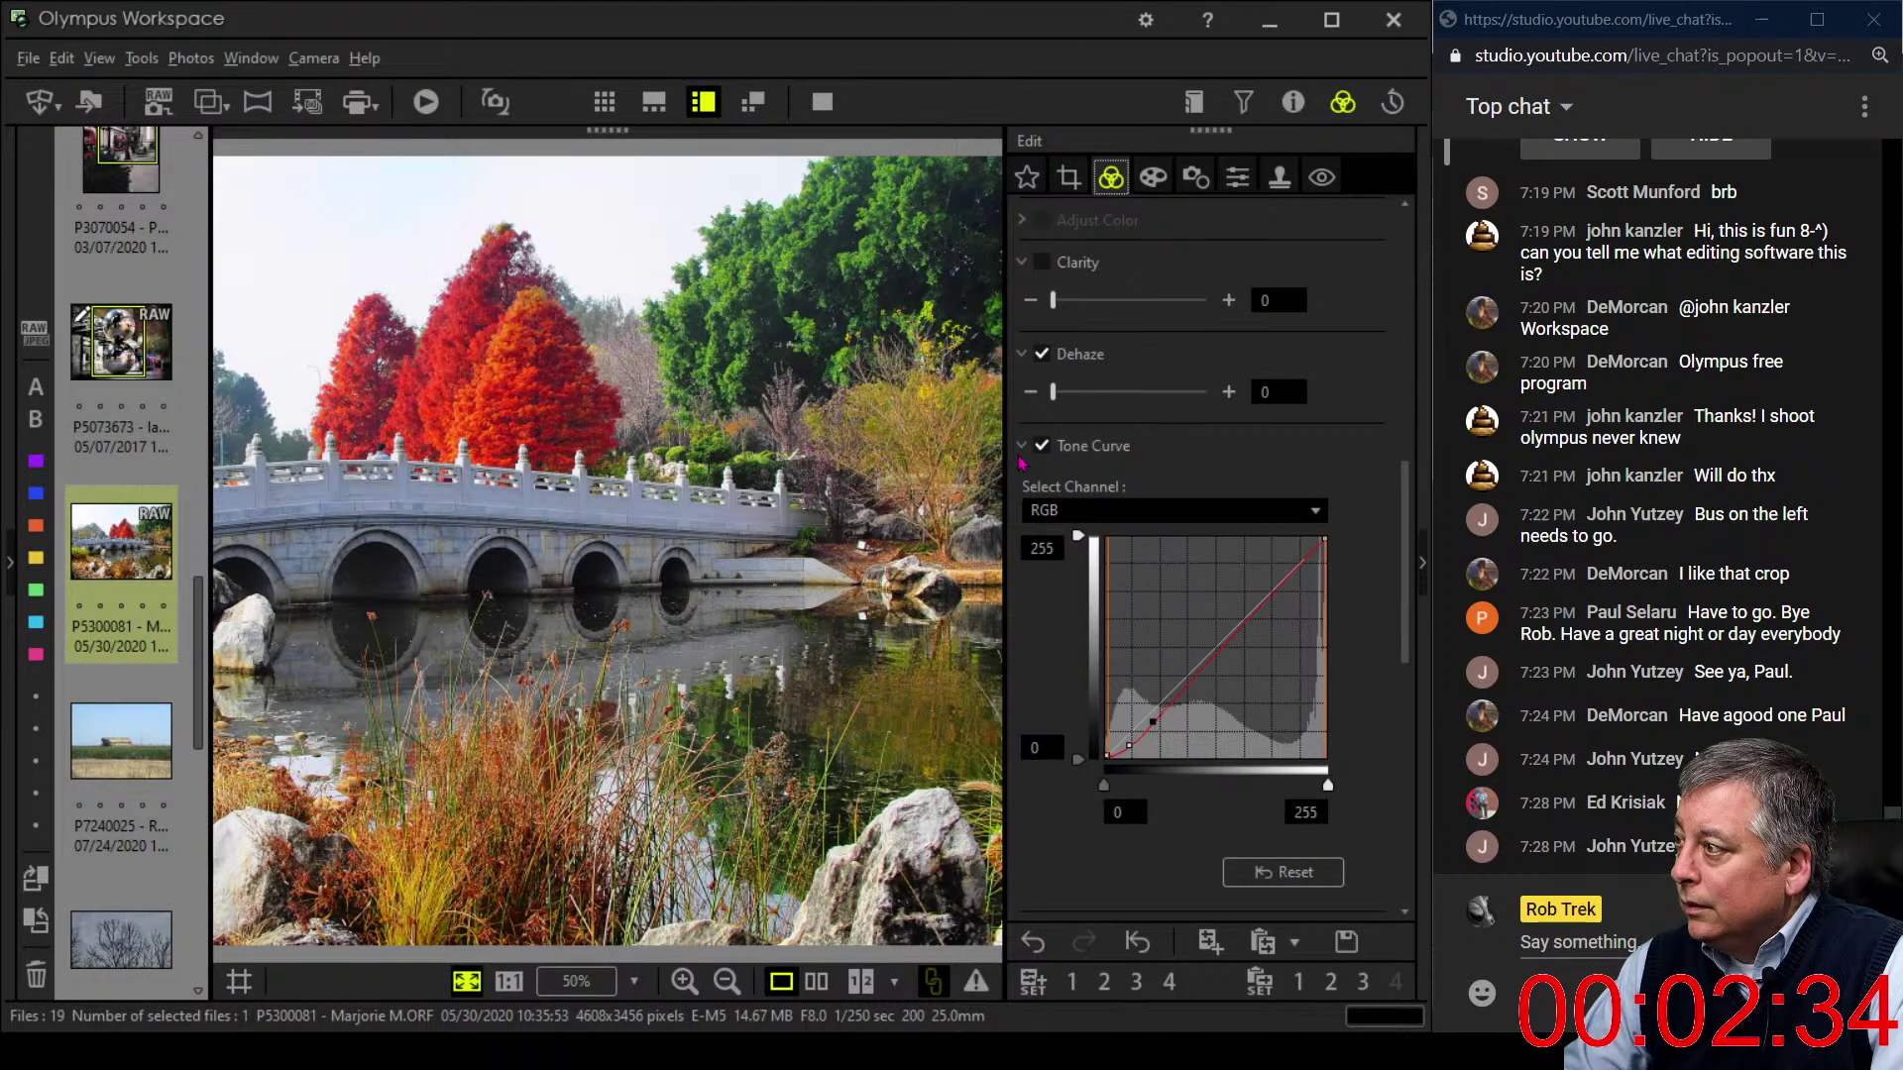
# - Change the photo's art filter to Soft Focus
pyautogui.click(1182, 691)
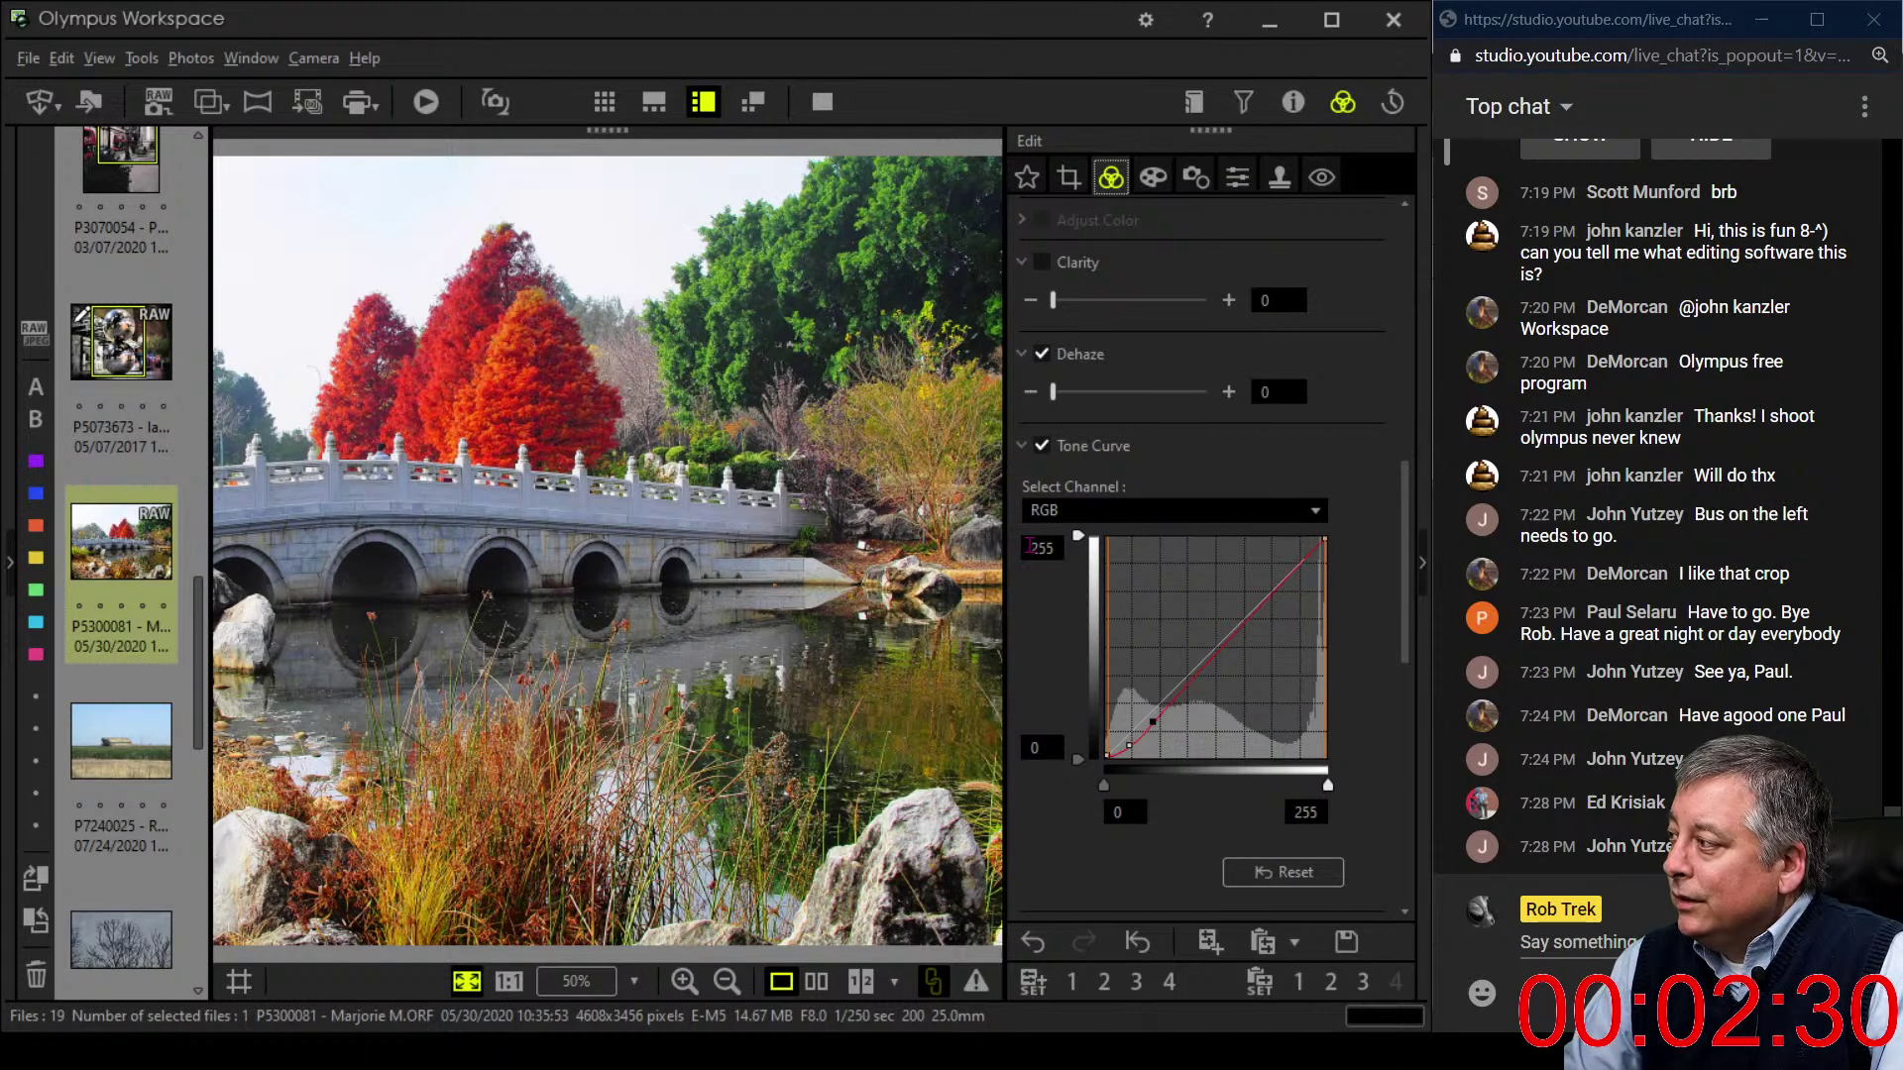
pyautogui.click(1145, 182)
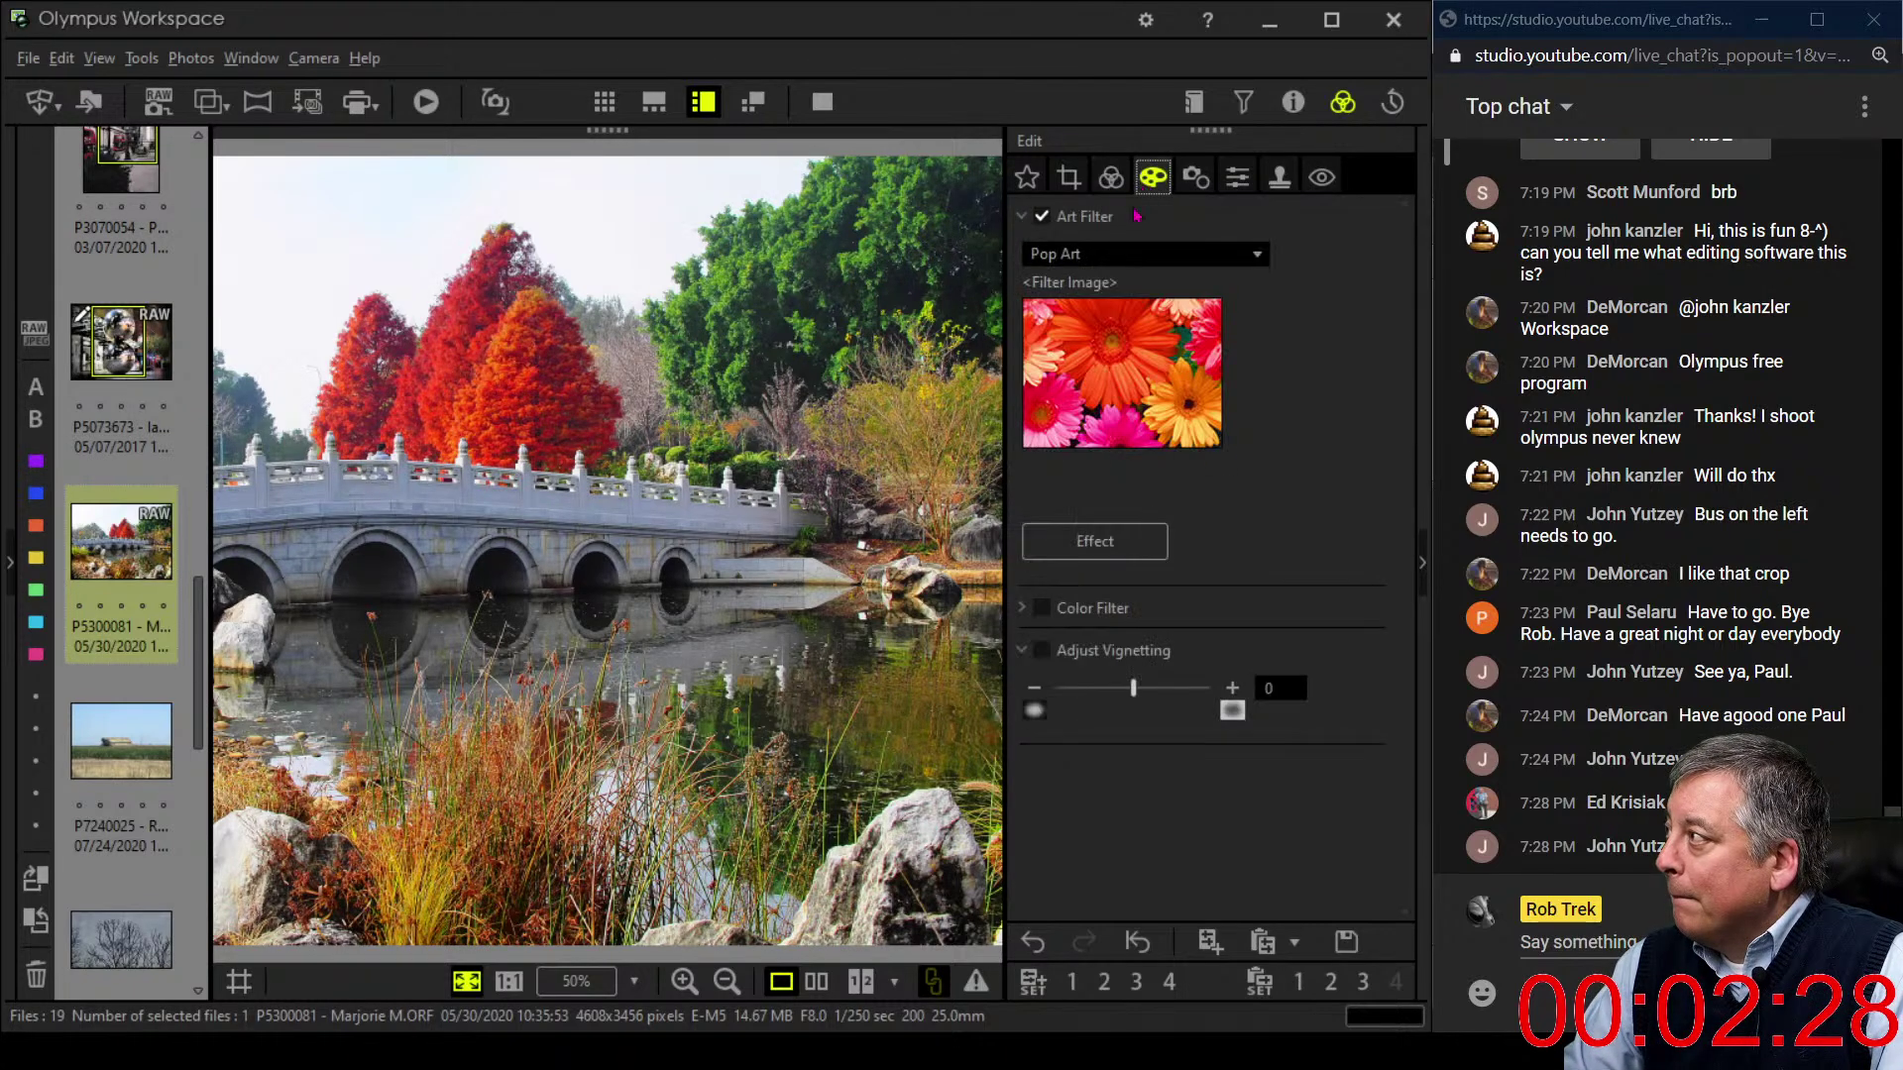
pyautogui.click(1136, 255)
pyautogui.click(1066, 352)
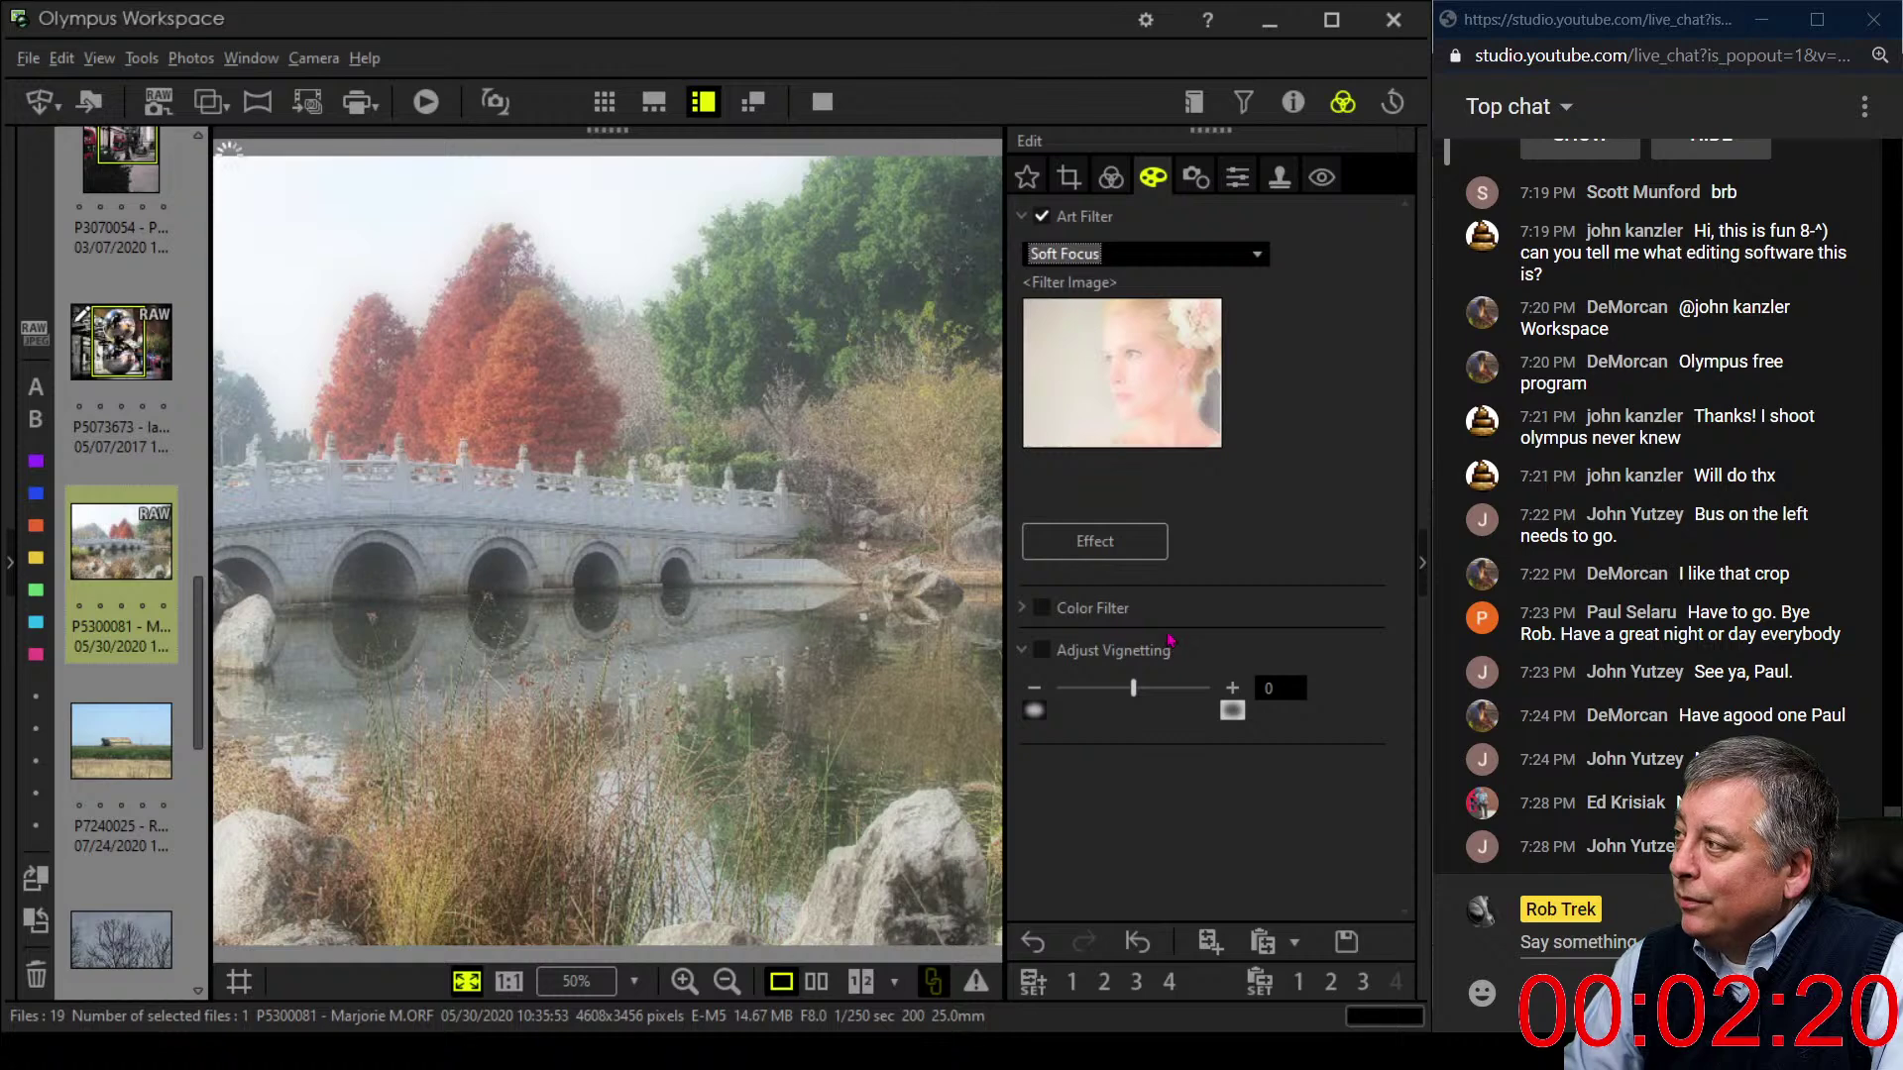
# - Set the saturation to 2.0 and reset the RGB tone curve
pyautogui.click(1112, 177)
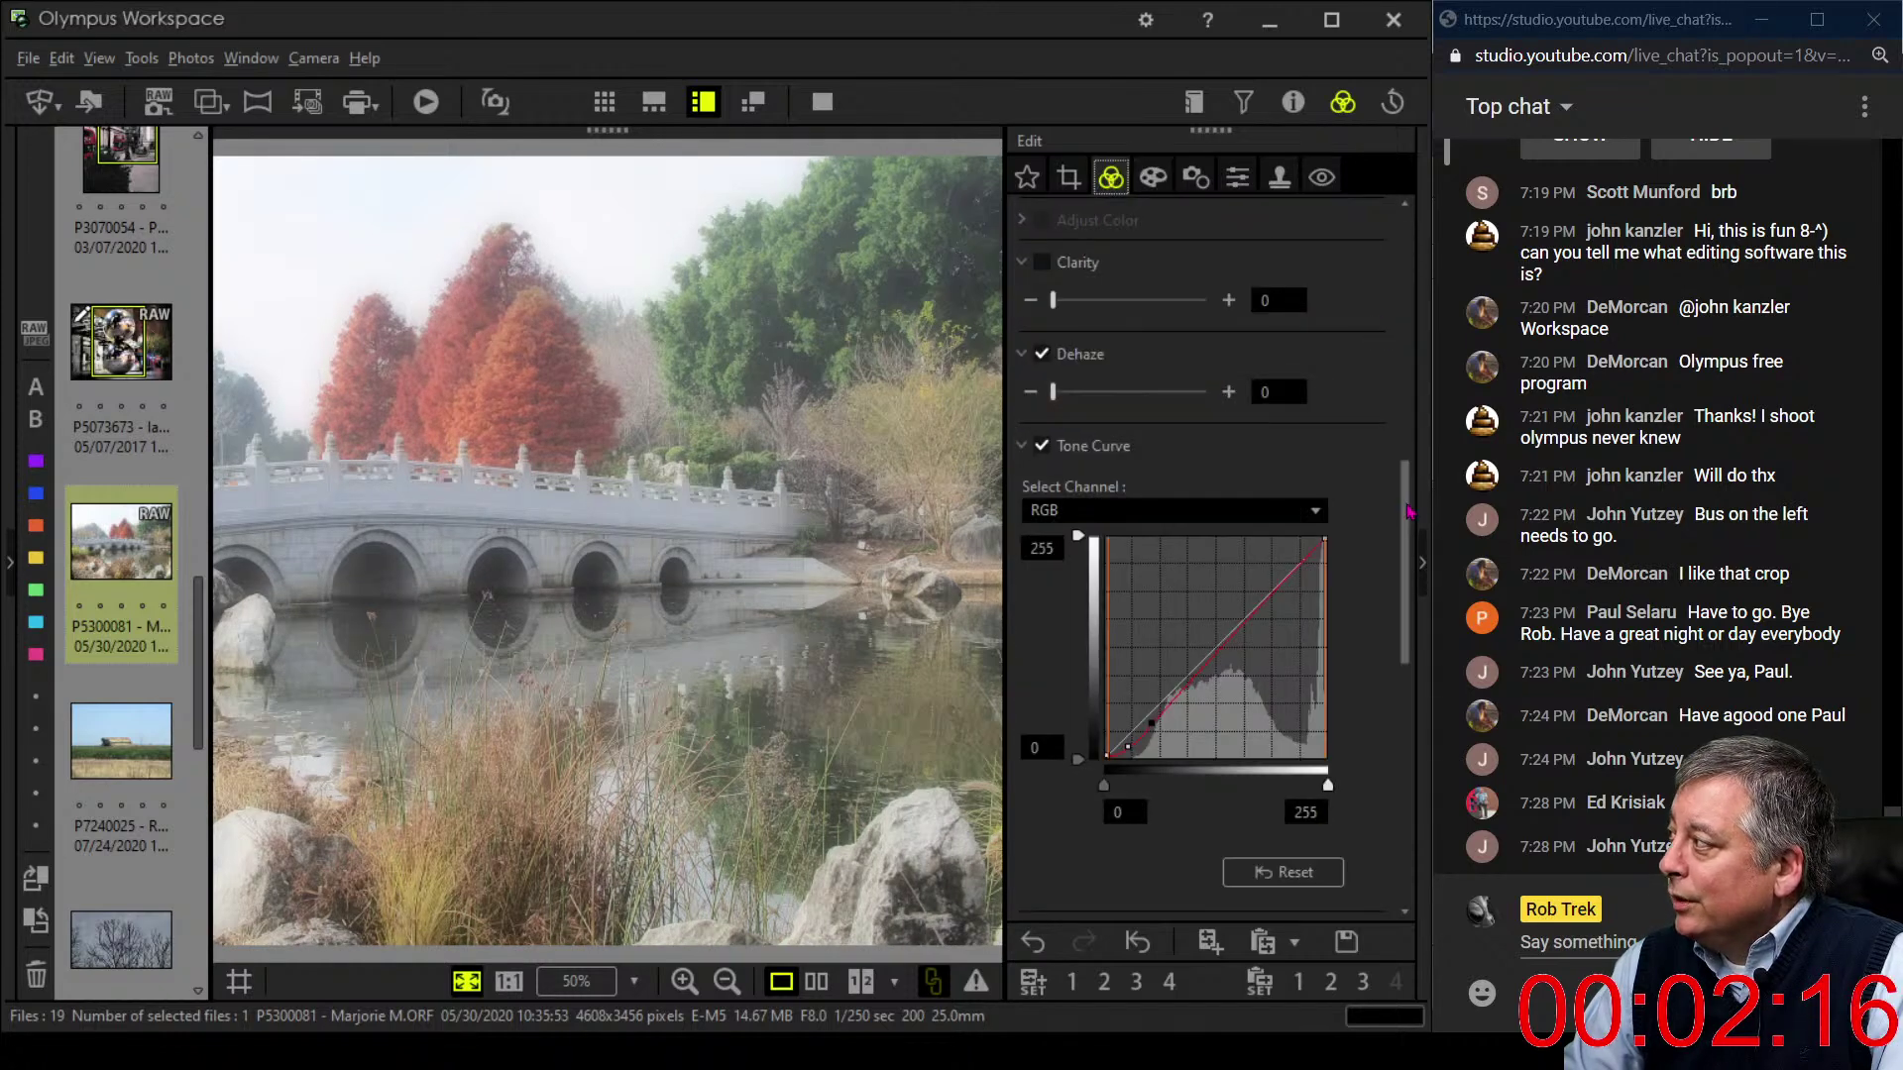
pyautogui.moveTo(1409, 511); pyautogui.dragTo(1398, 786)
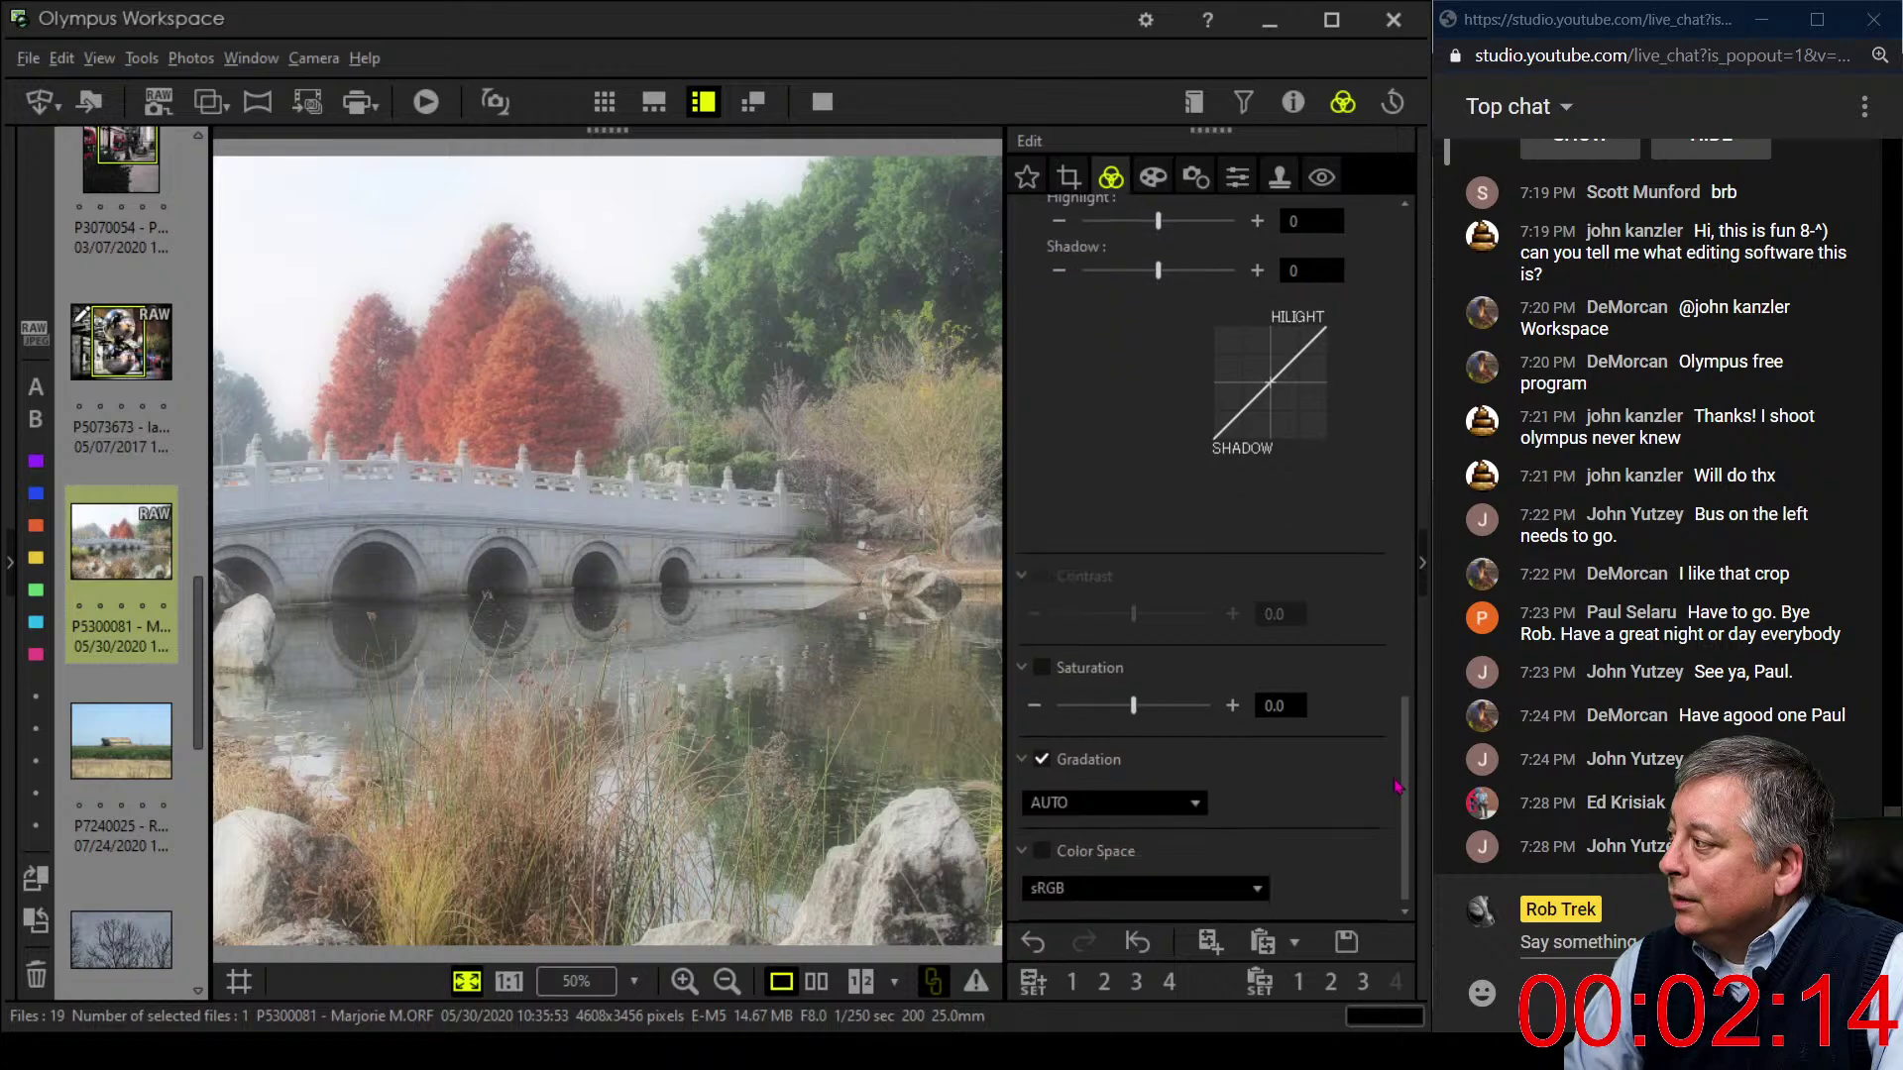
pyautogui.moveTo(1135, 706); pyautogui.dragTo(1209, 705)
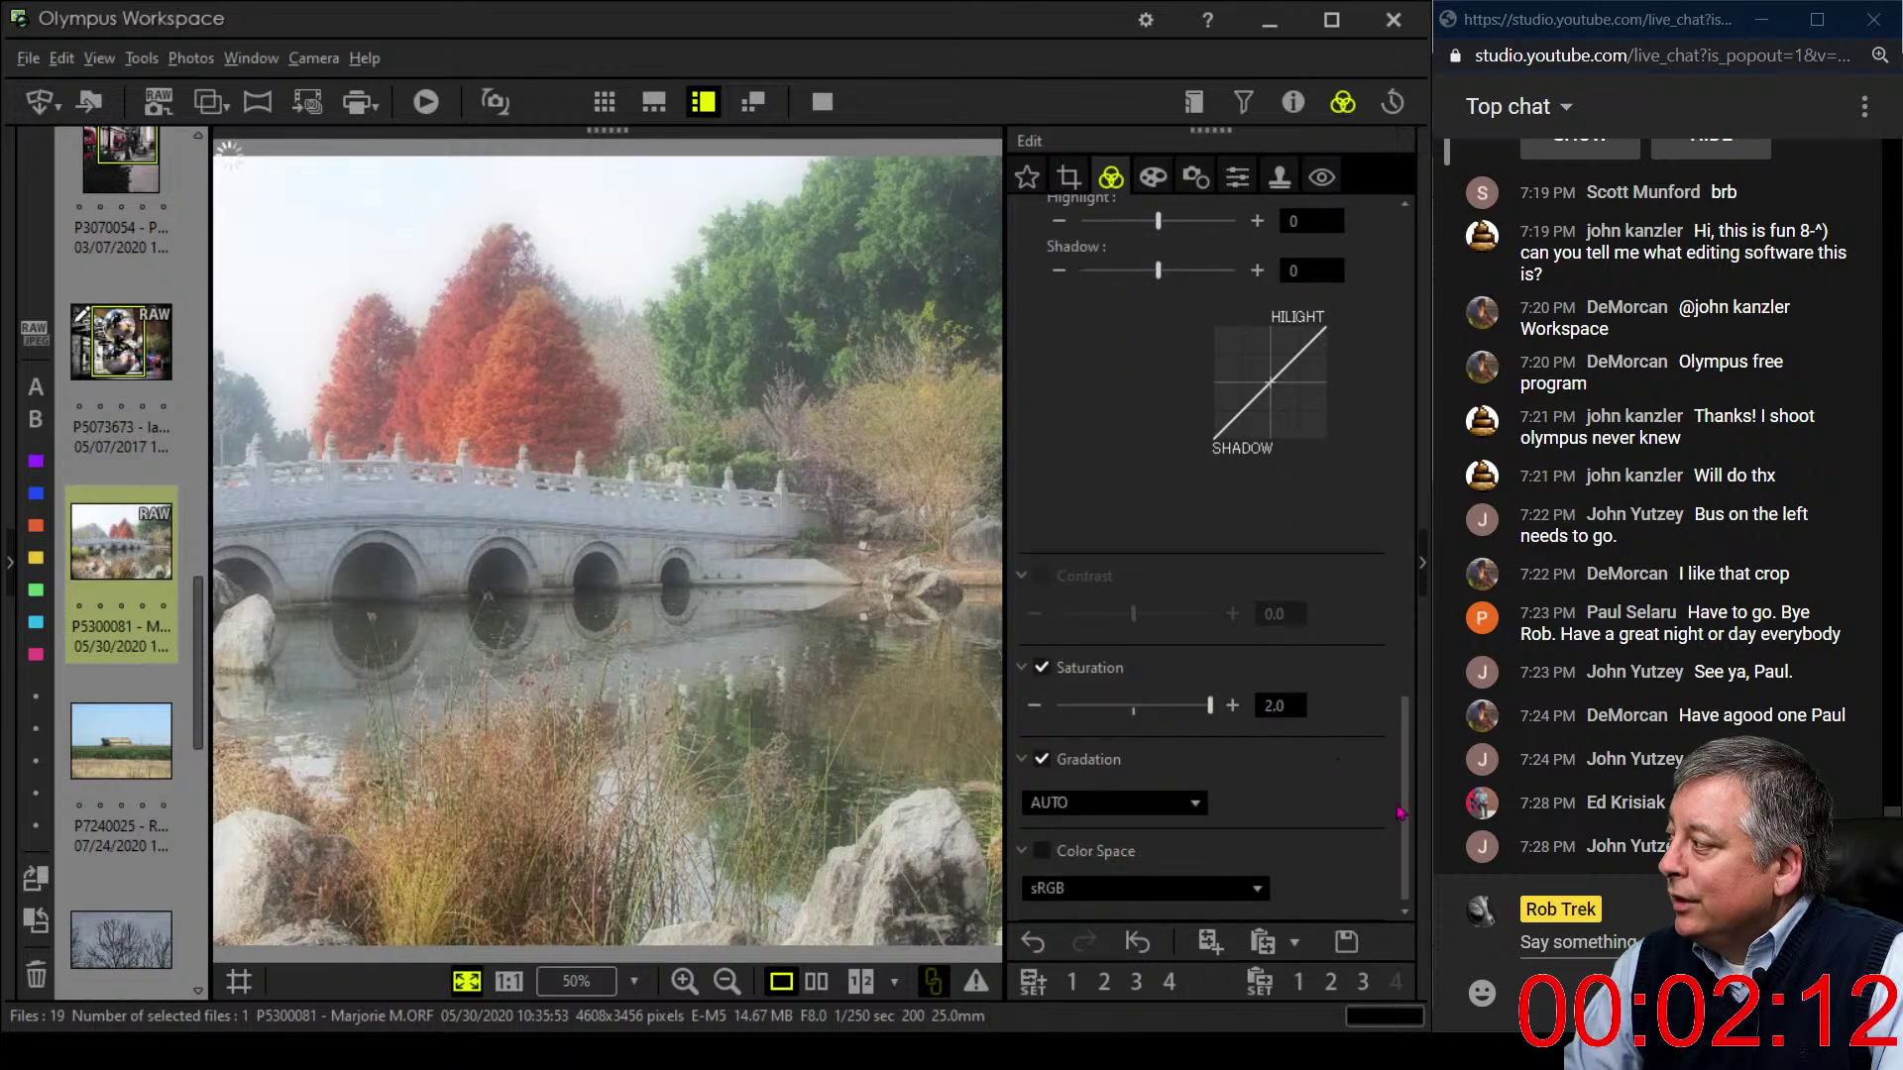
pyautogui.moveTo(1400, 813); pyautogui.dragTo(1408, 607)
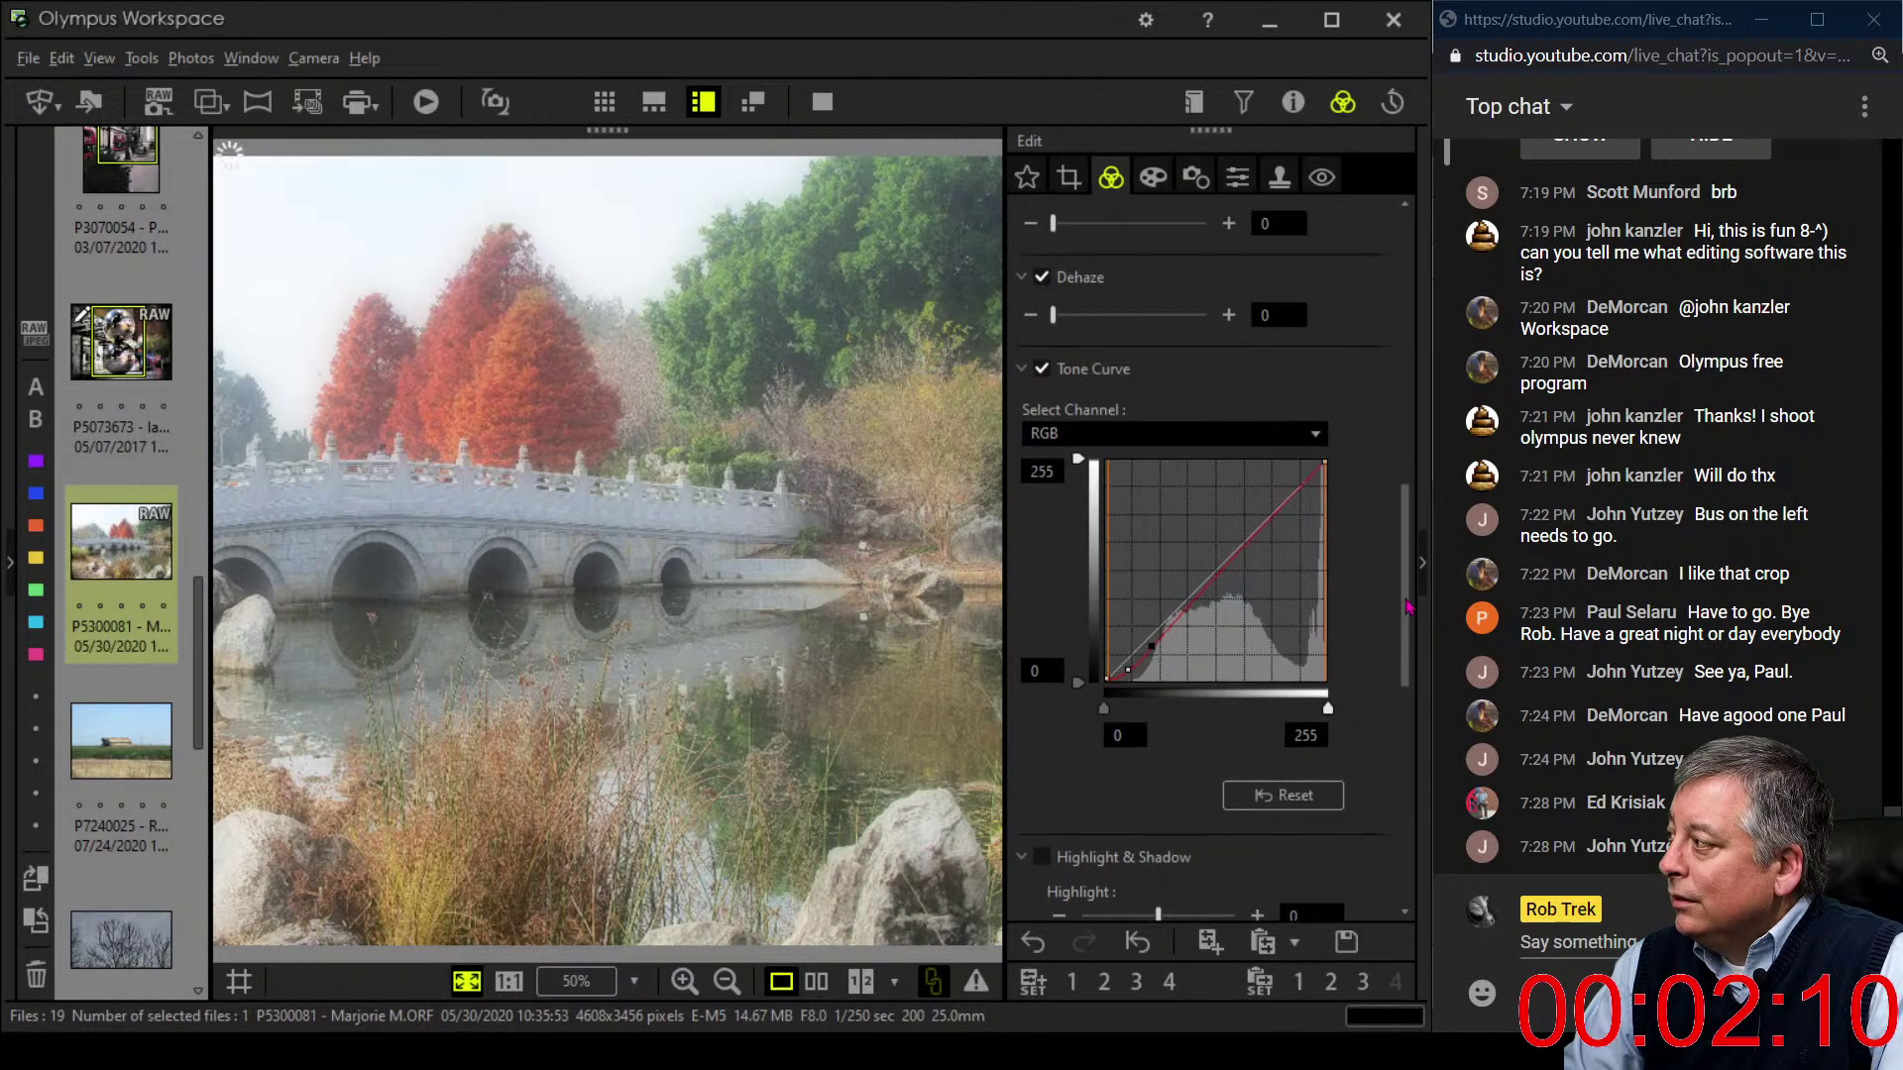
pyautogui.click(1280, 793)
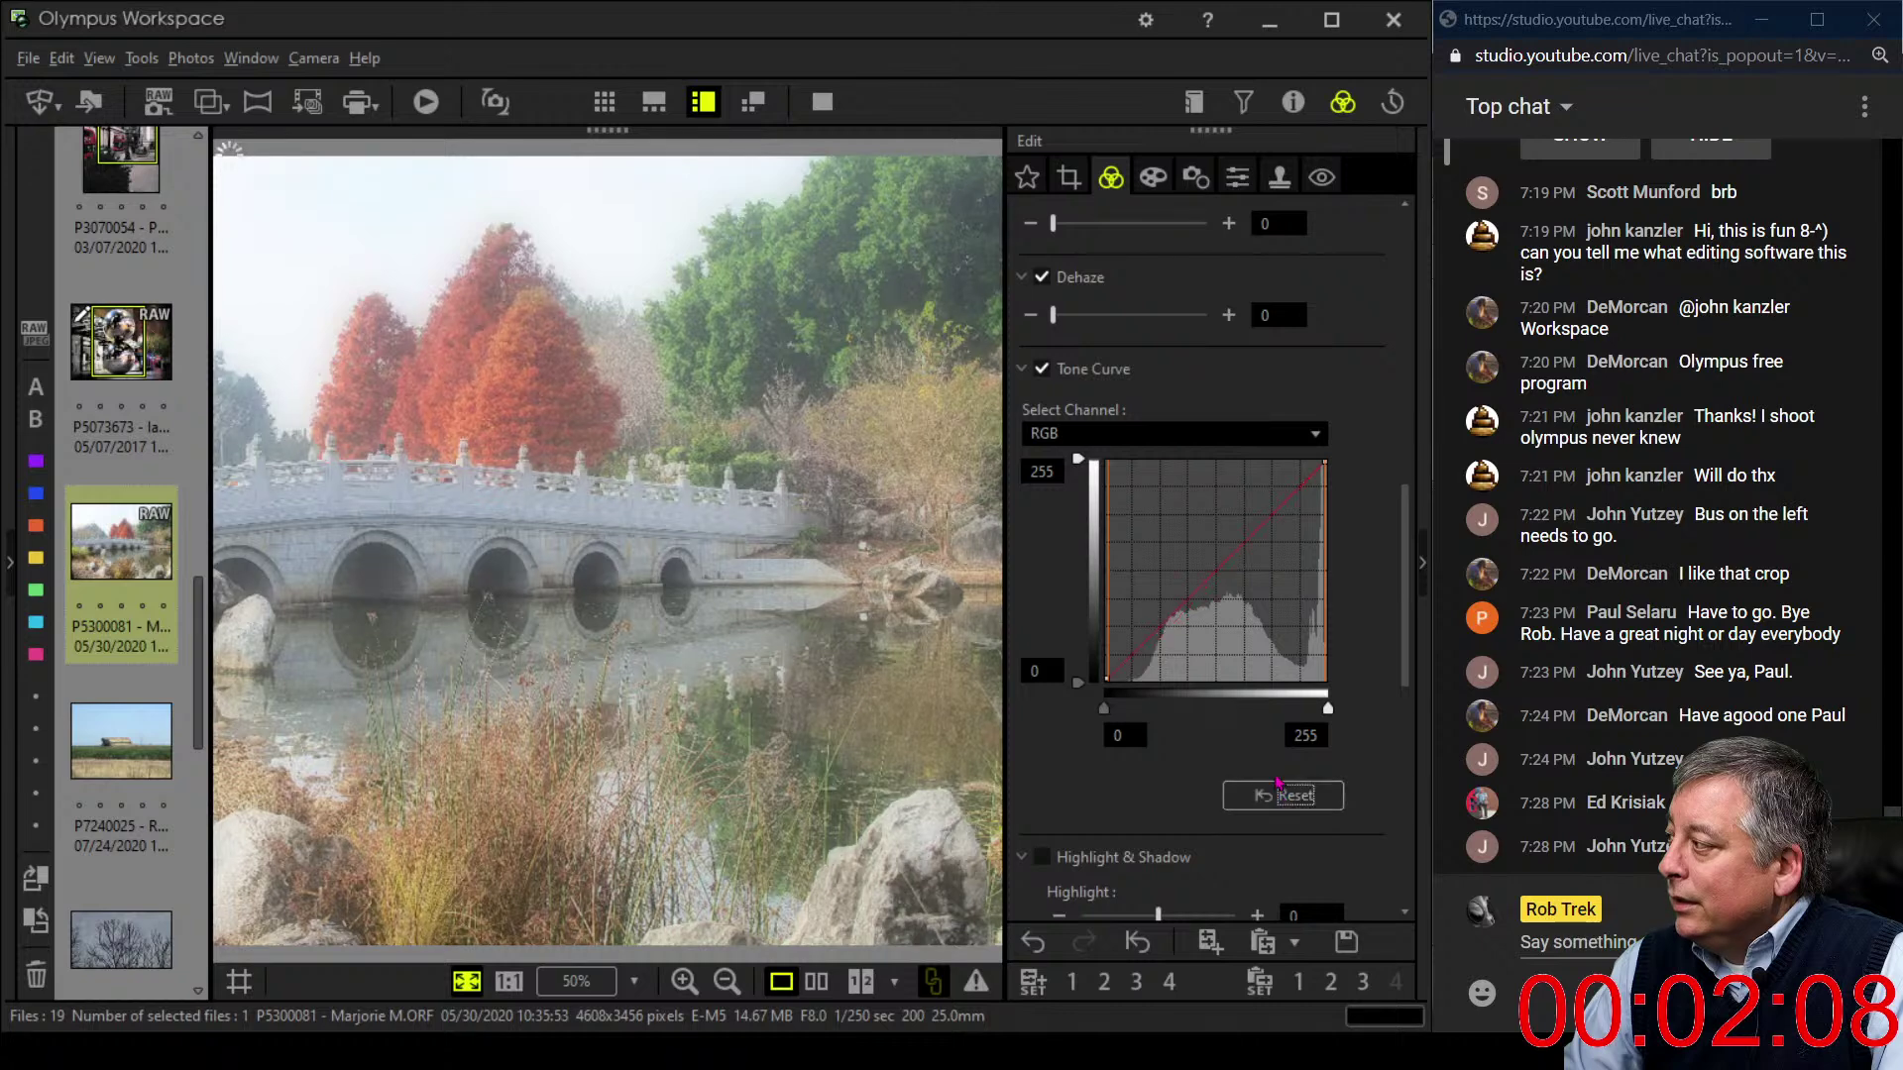
pyautogui.moveTo(1125, 668); pyautogui.dragTo(1130, 676)
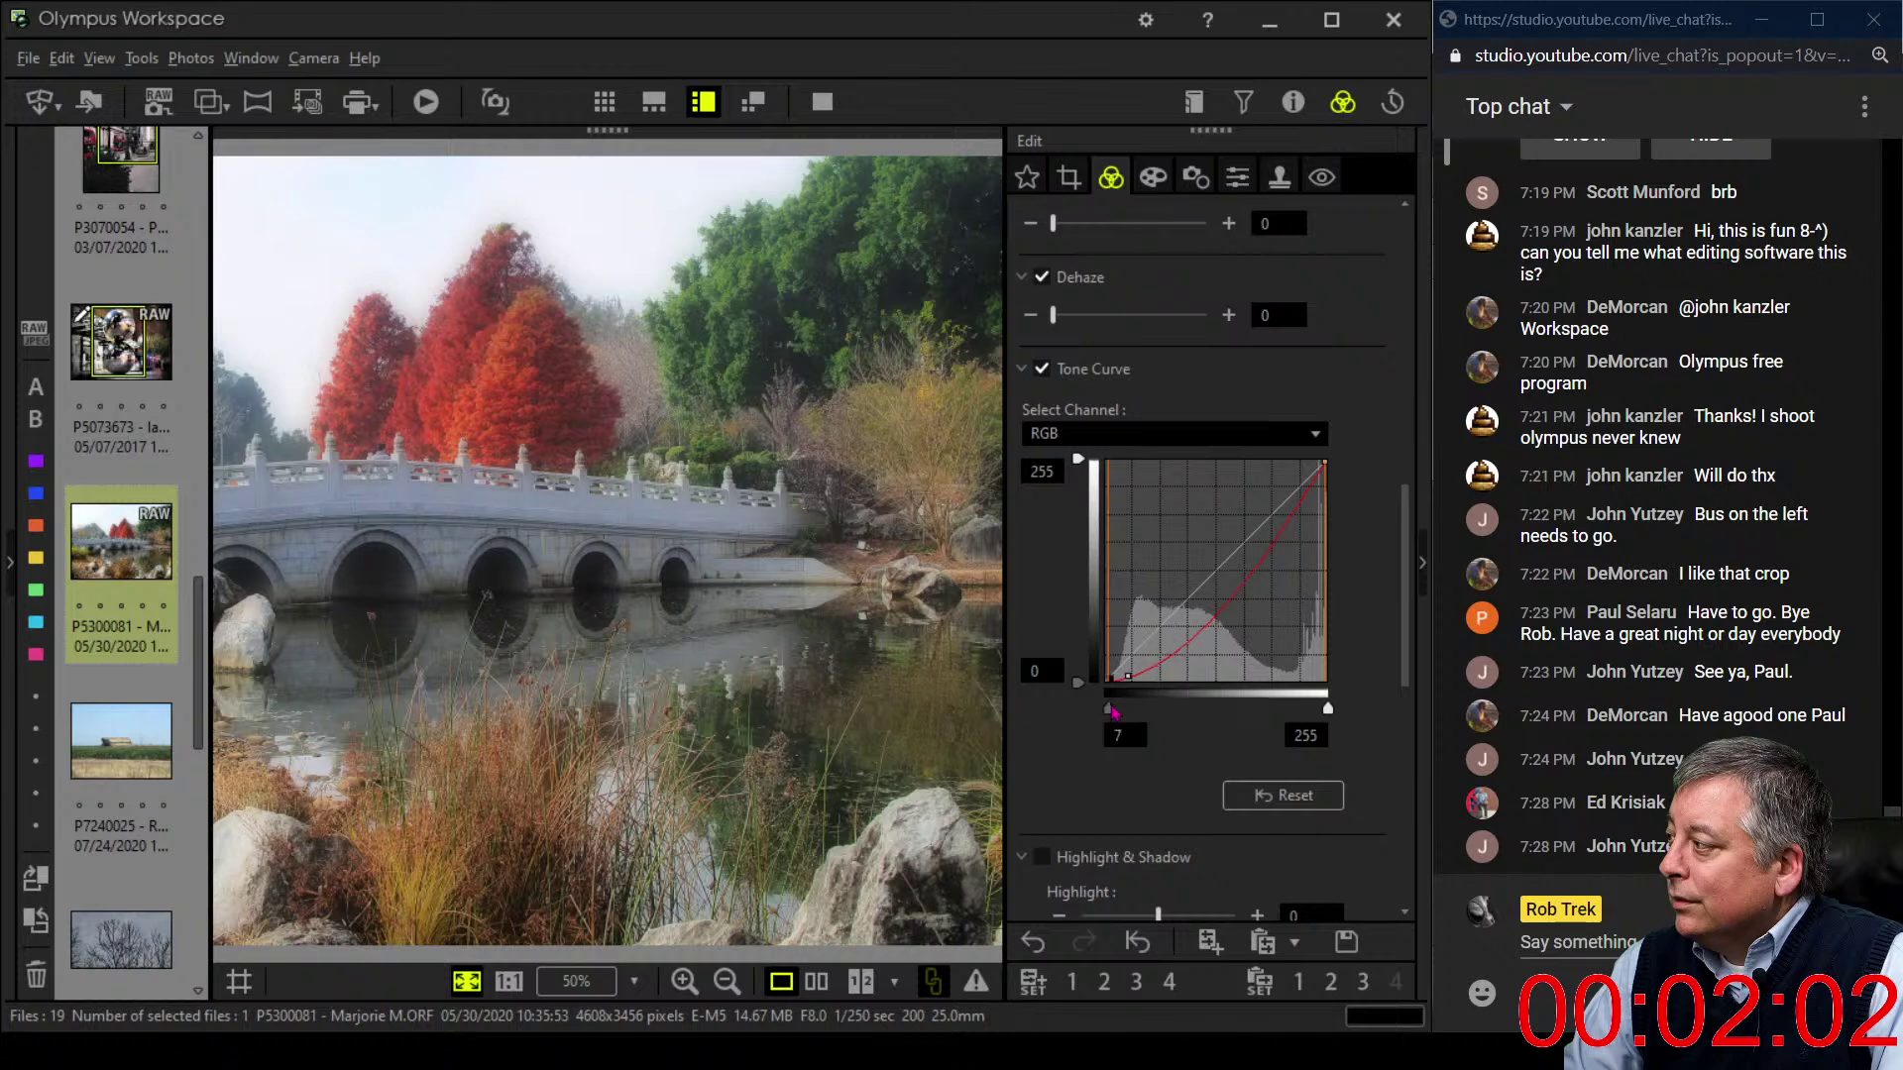
pyautogui.moveTo(1113, 712); pyautogui.dragTo(1115, 712)
pyautogui.click(1288, 794)
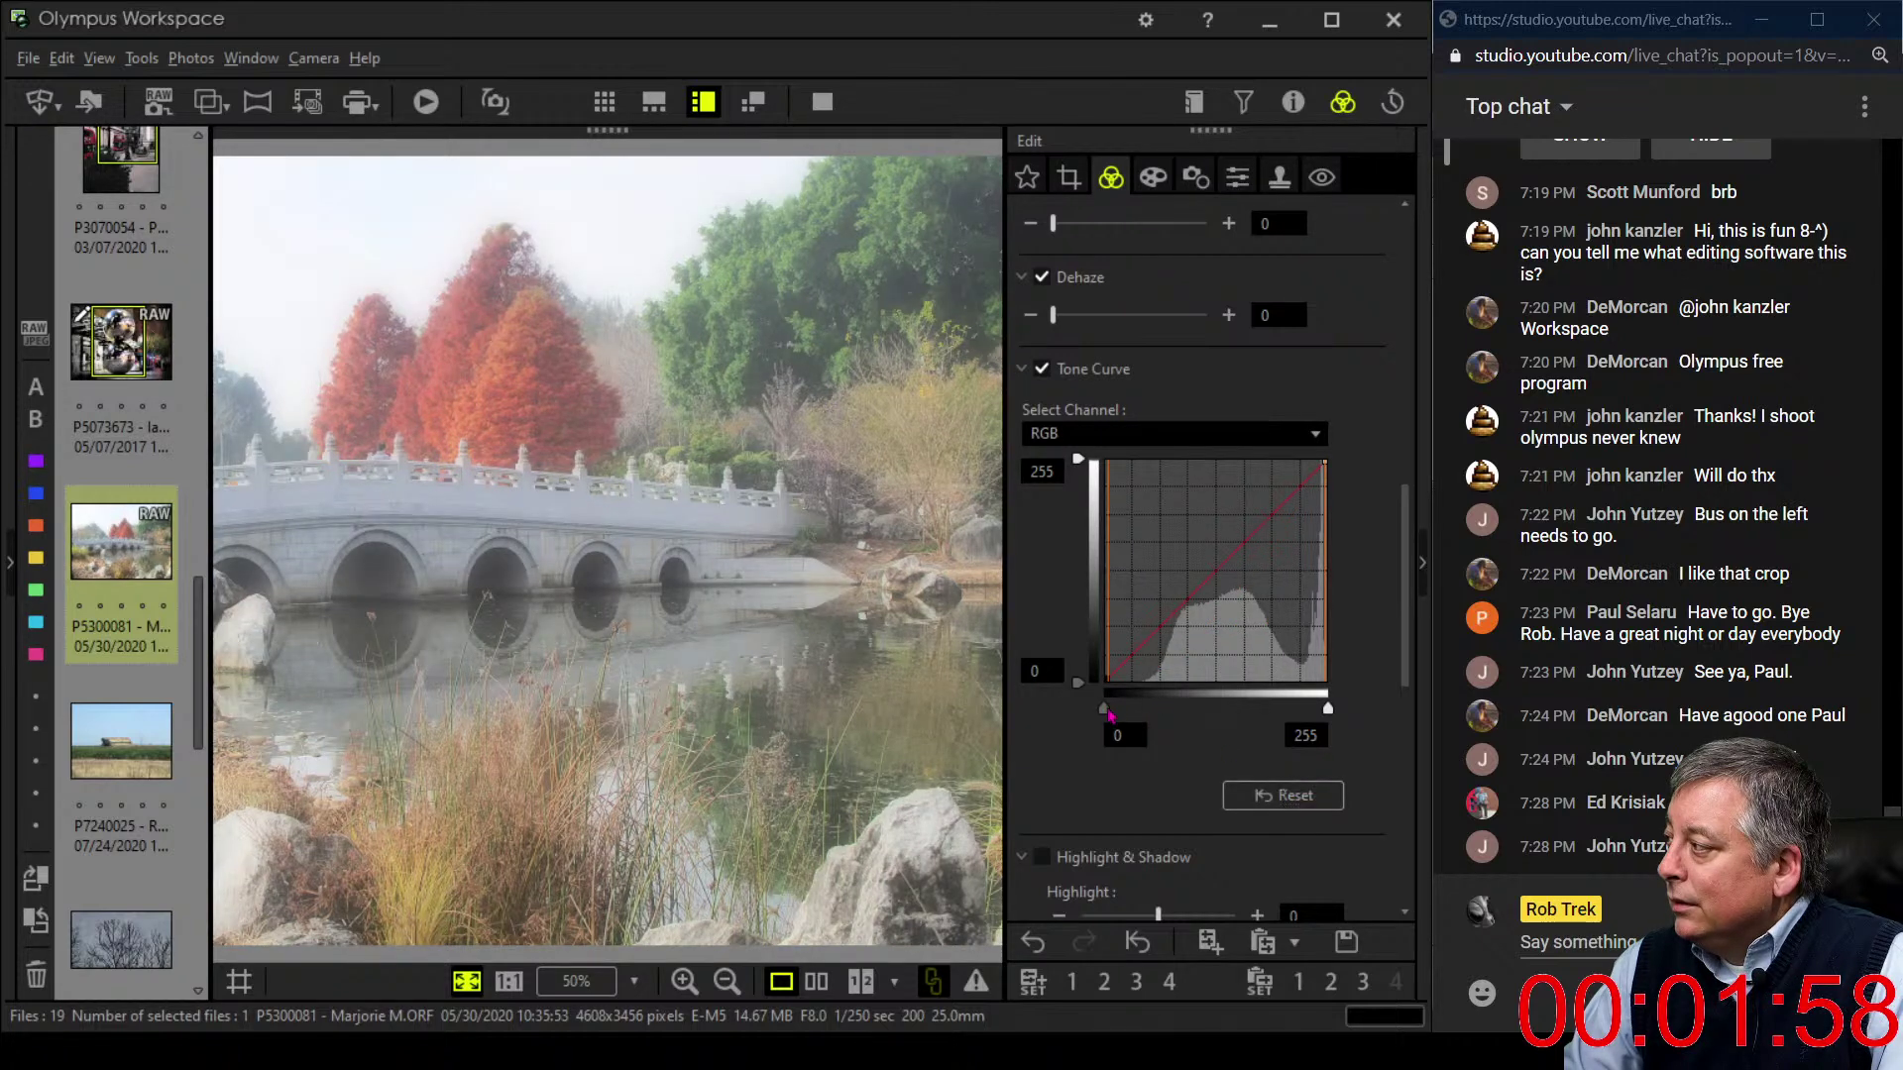
# - Set the RGB tone curve's black input level to 49 and bend the curve downward through the shadows and upper midtones
pyautogui.moveTo(1105, 711); pyautogui.dragTo(1152, 717)
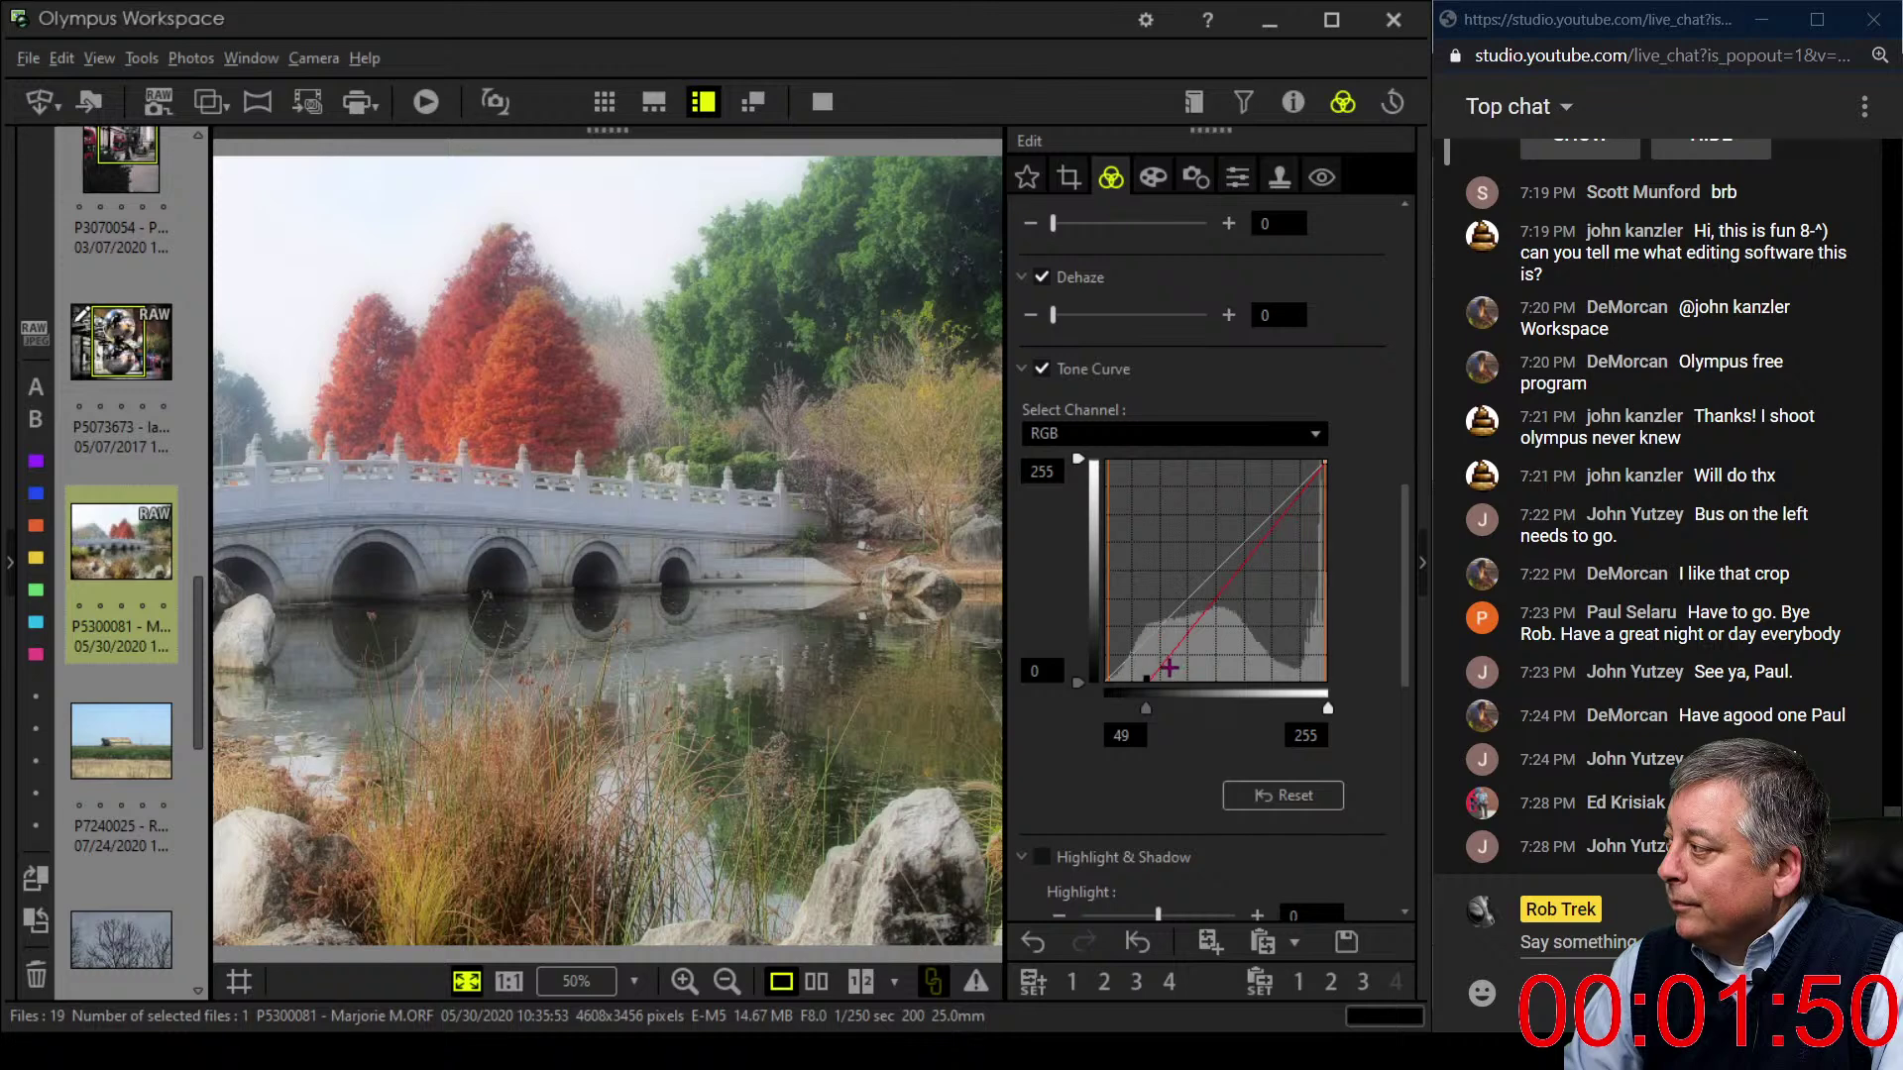
pyautogui.moveTo(1170, 667); pyautogui.dragTo(1173, 669)
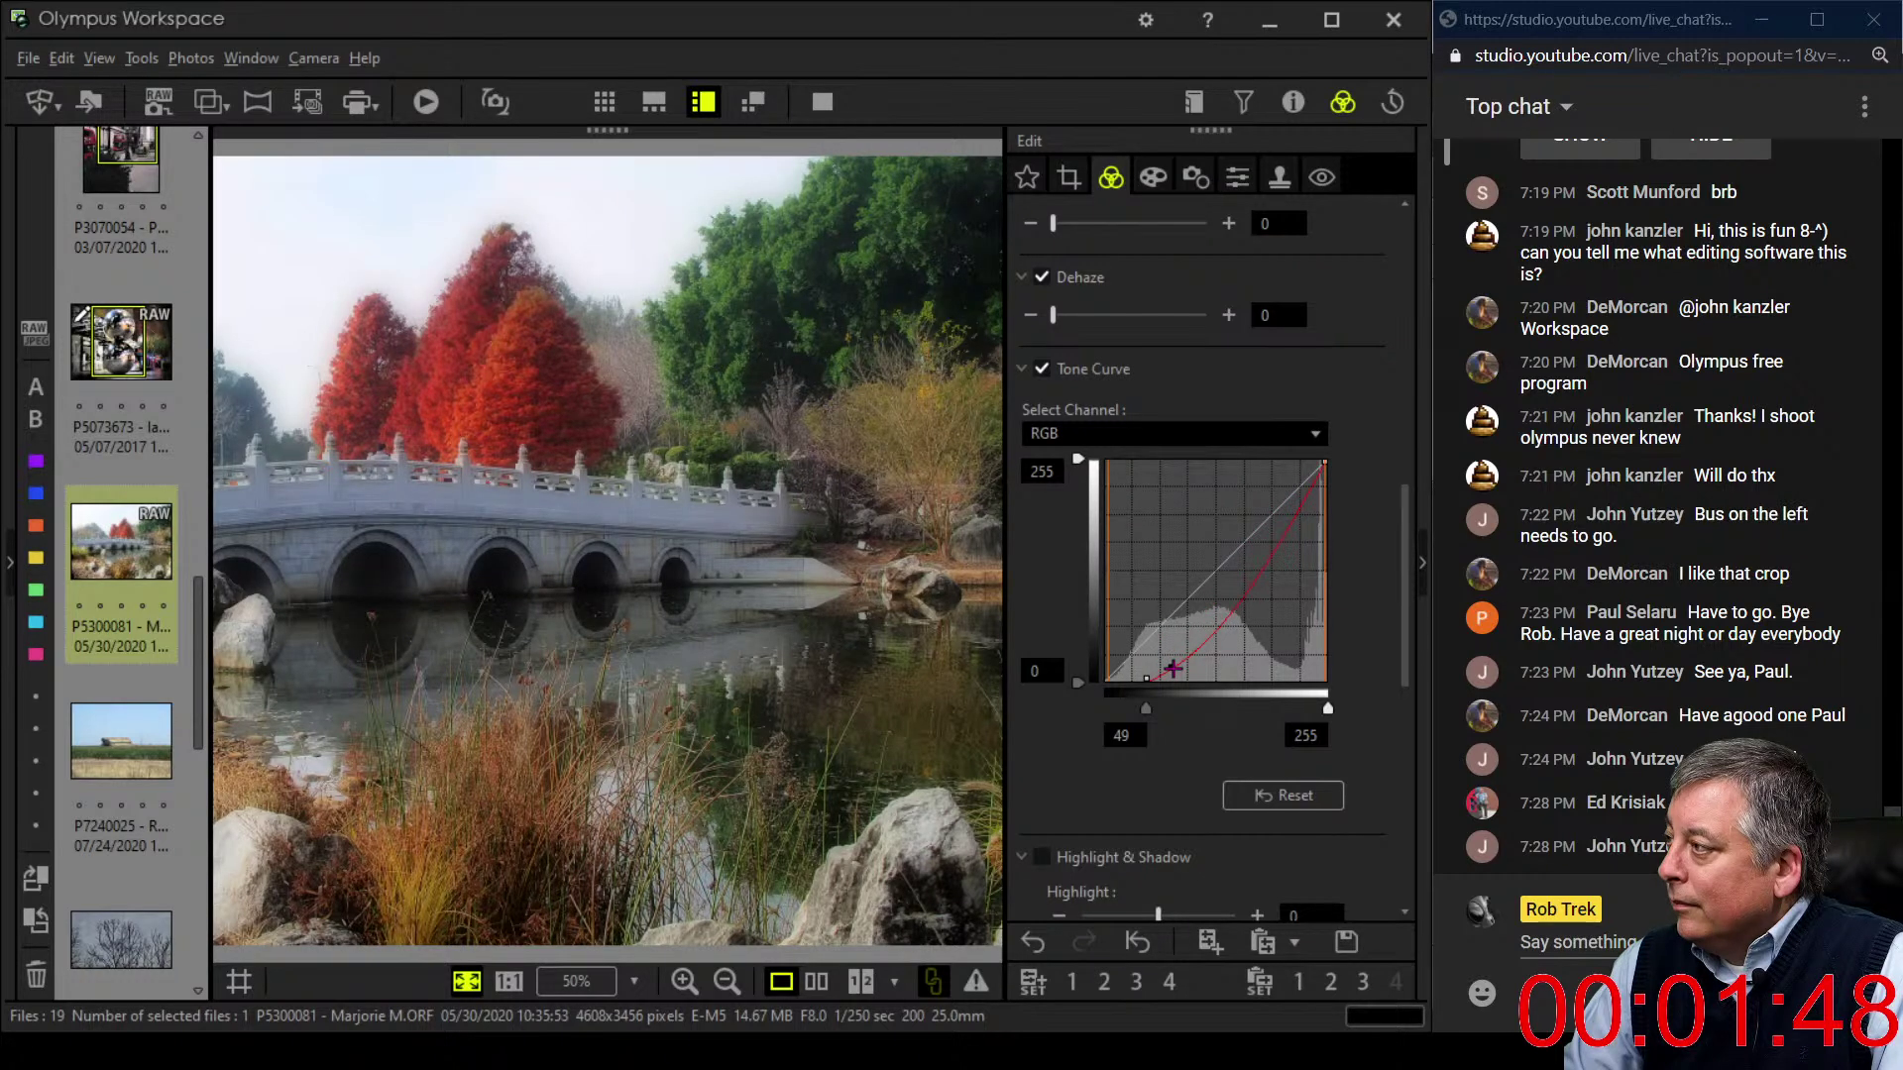
pyautogui.moveTo(1271, 561); pyautogui.dragTo(1268, 547)
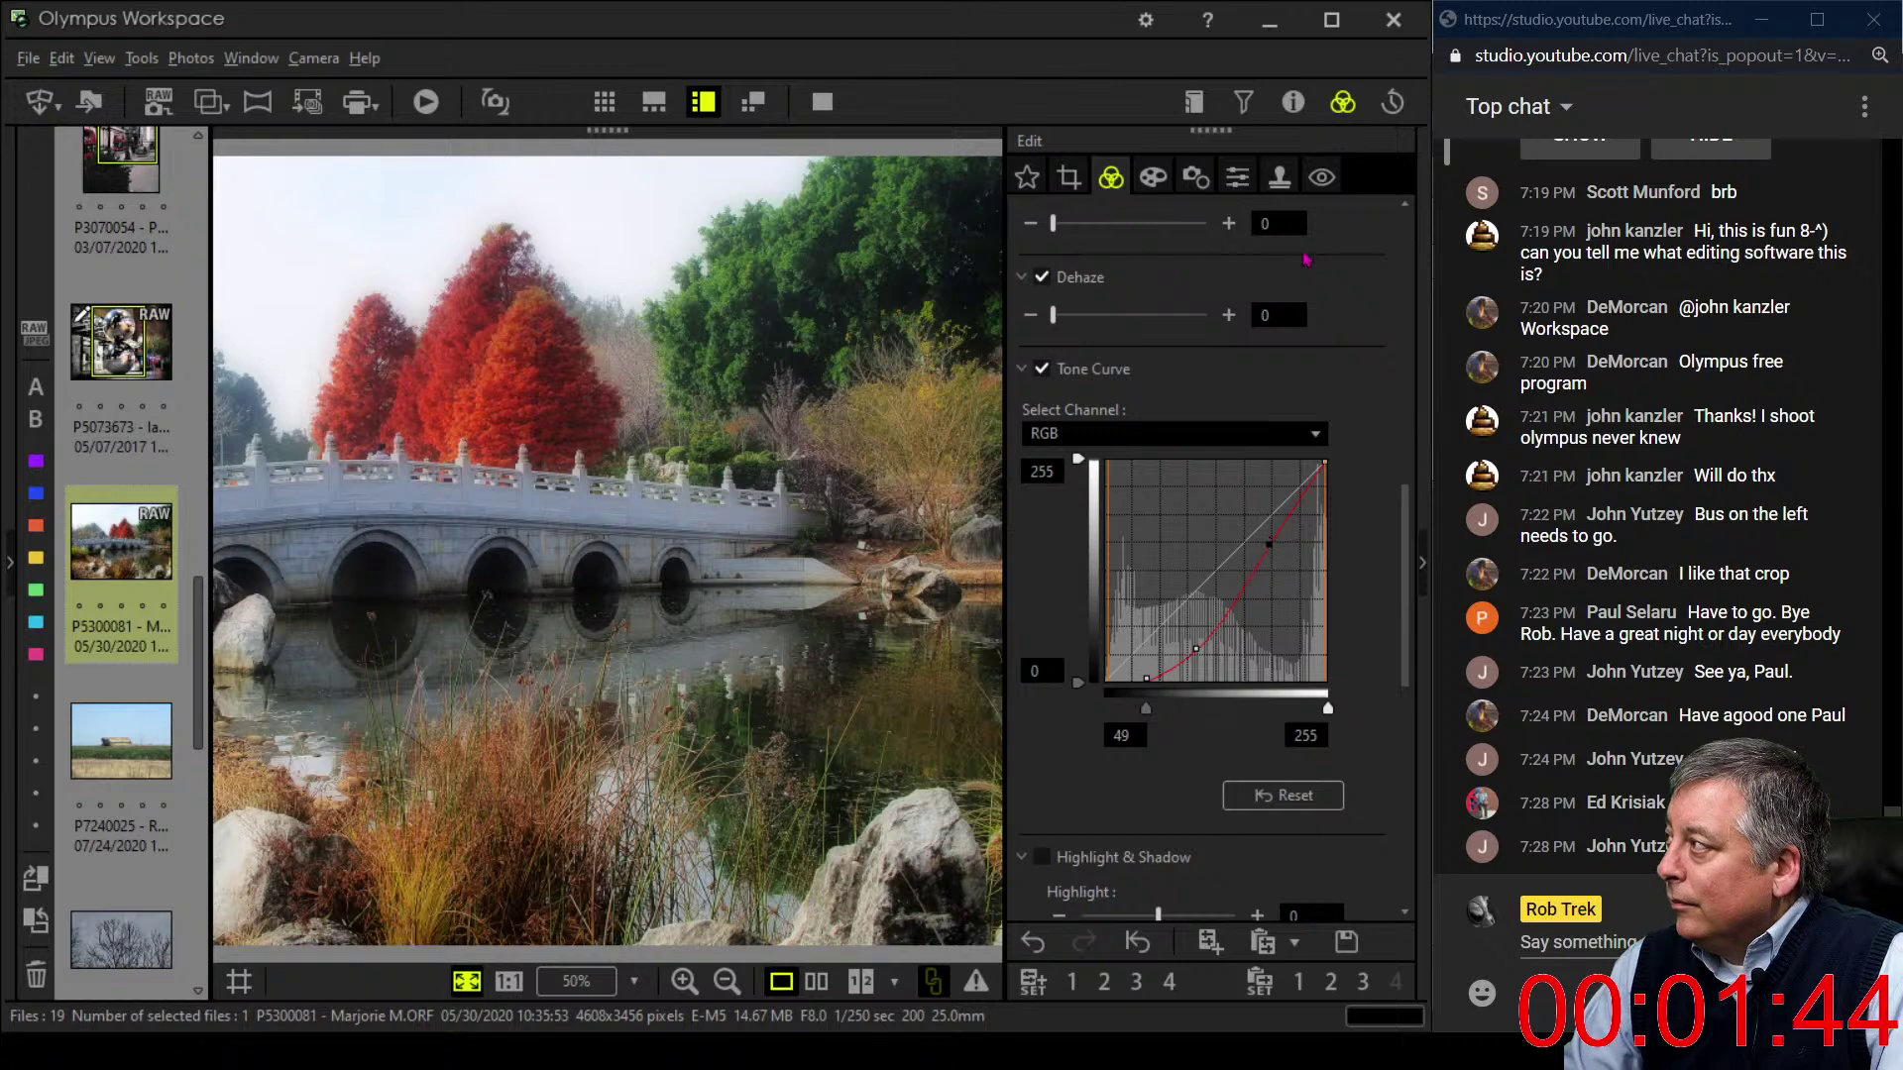
# - Darken the edges of the stone bridge photo with a vignetting value of -9
pyautogui.click(1153, 177)
pyautogui.moveTo(1134, 690); pyautogui.dragTo(1110, 697)
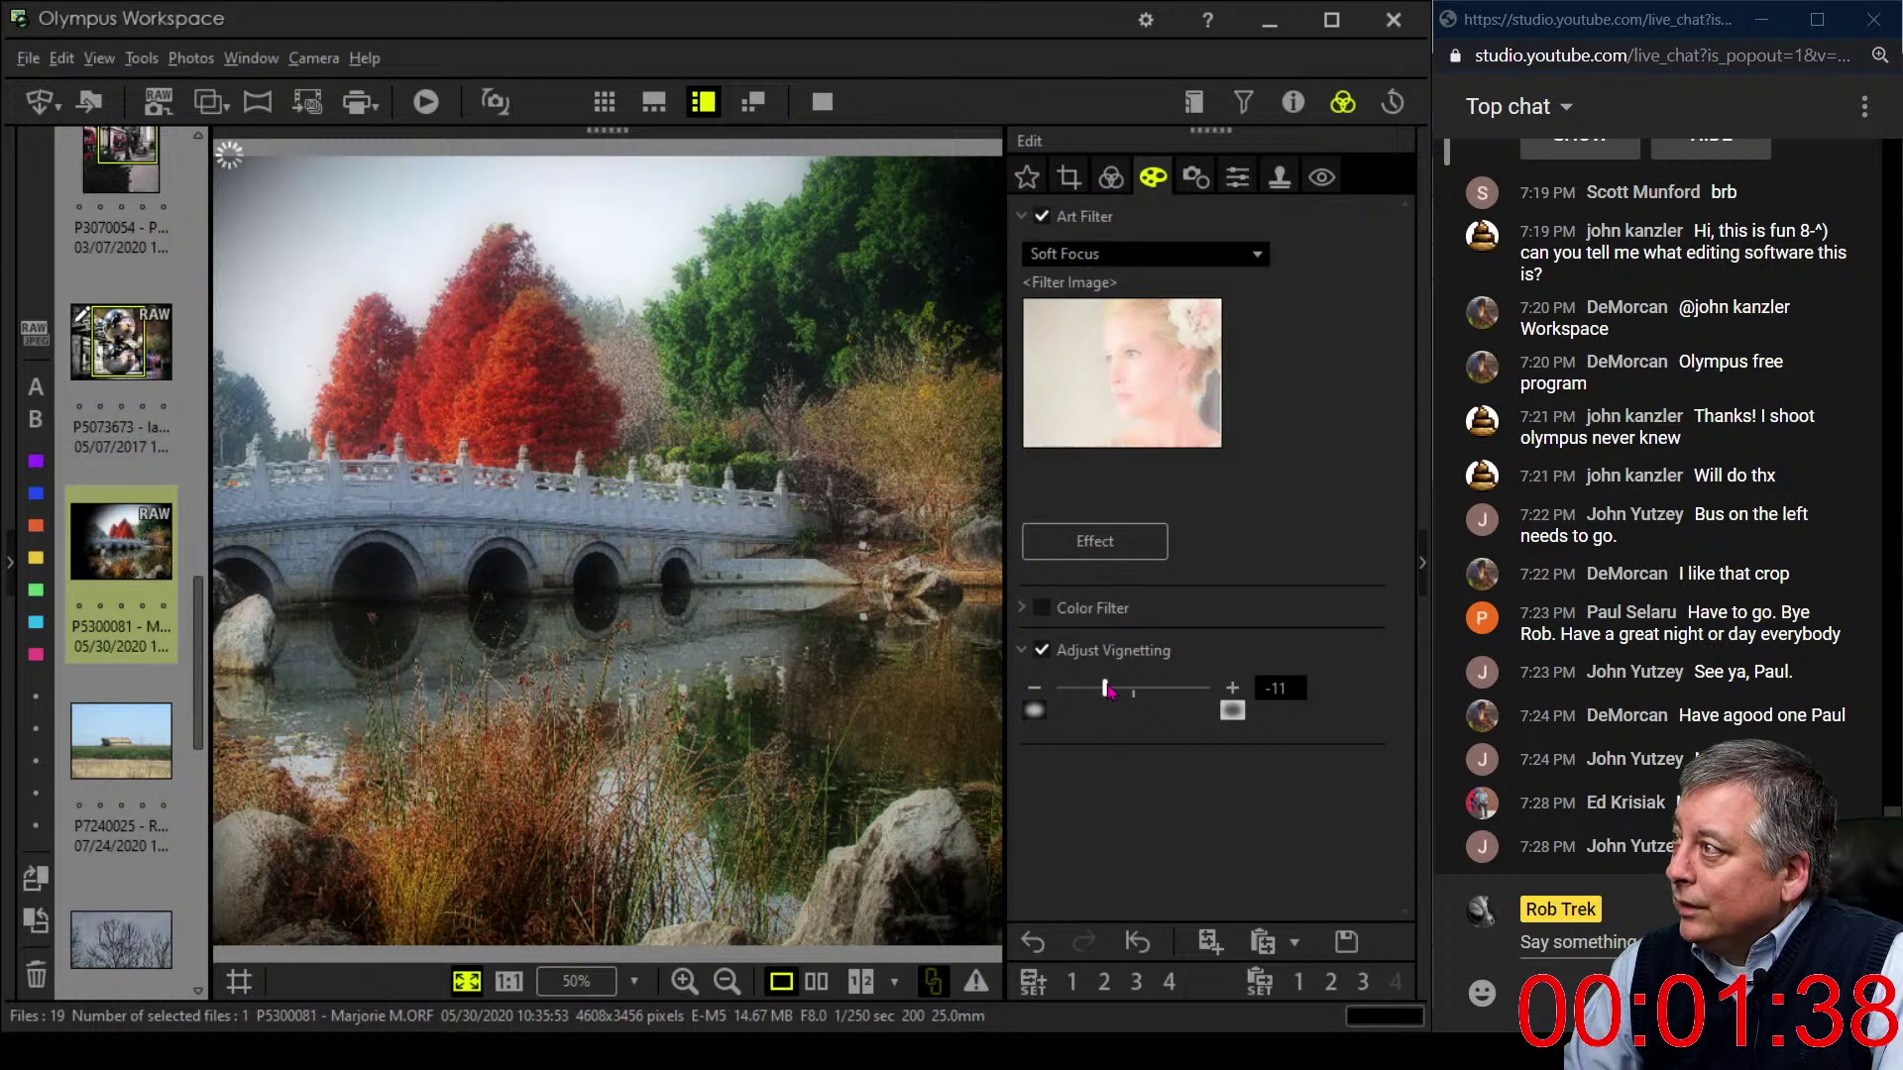
pyautogui.moveTo(1111, 692); pyautogui.dragTo(1116, 694)
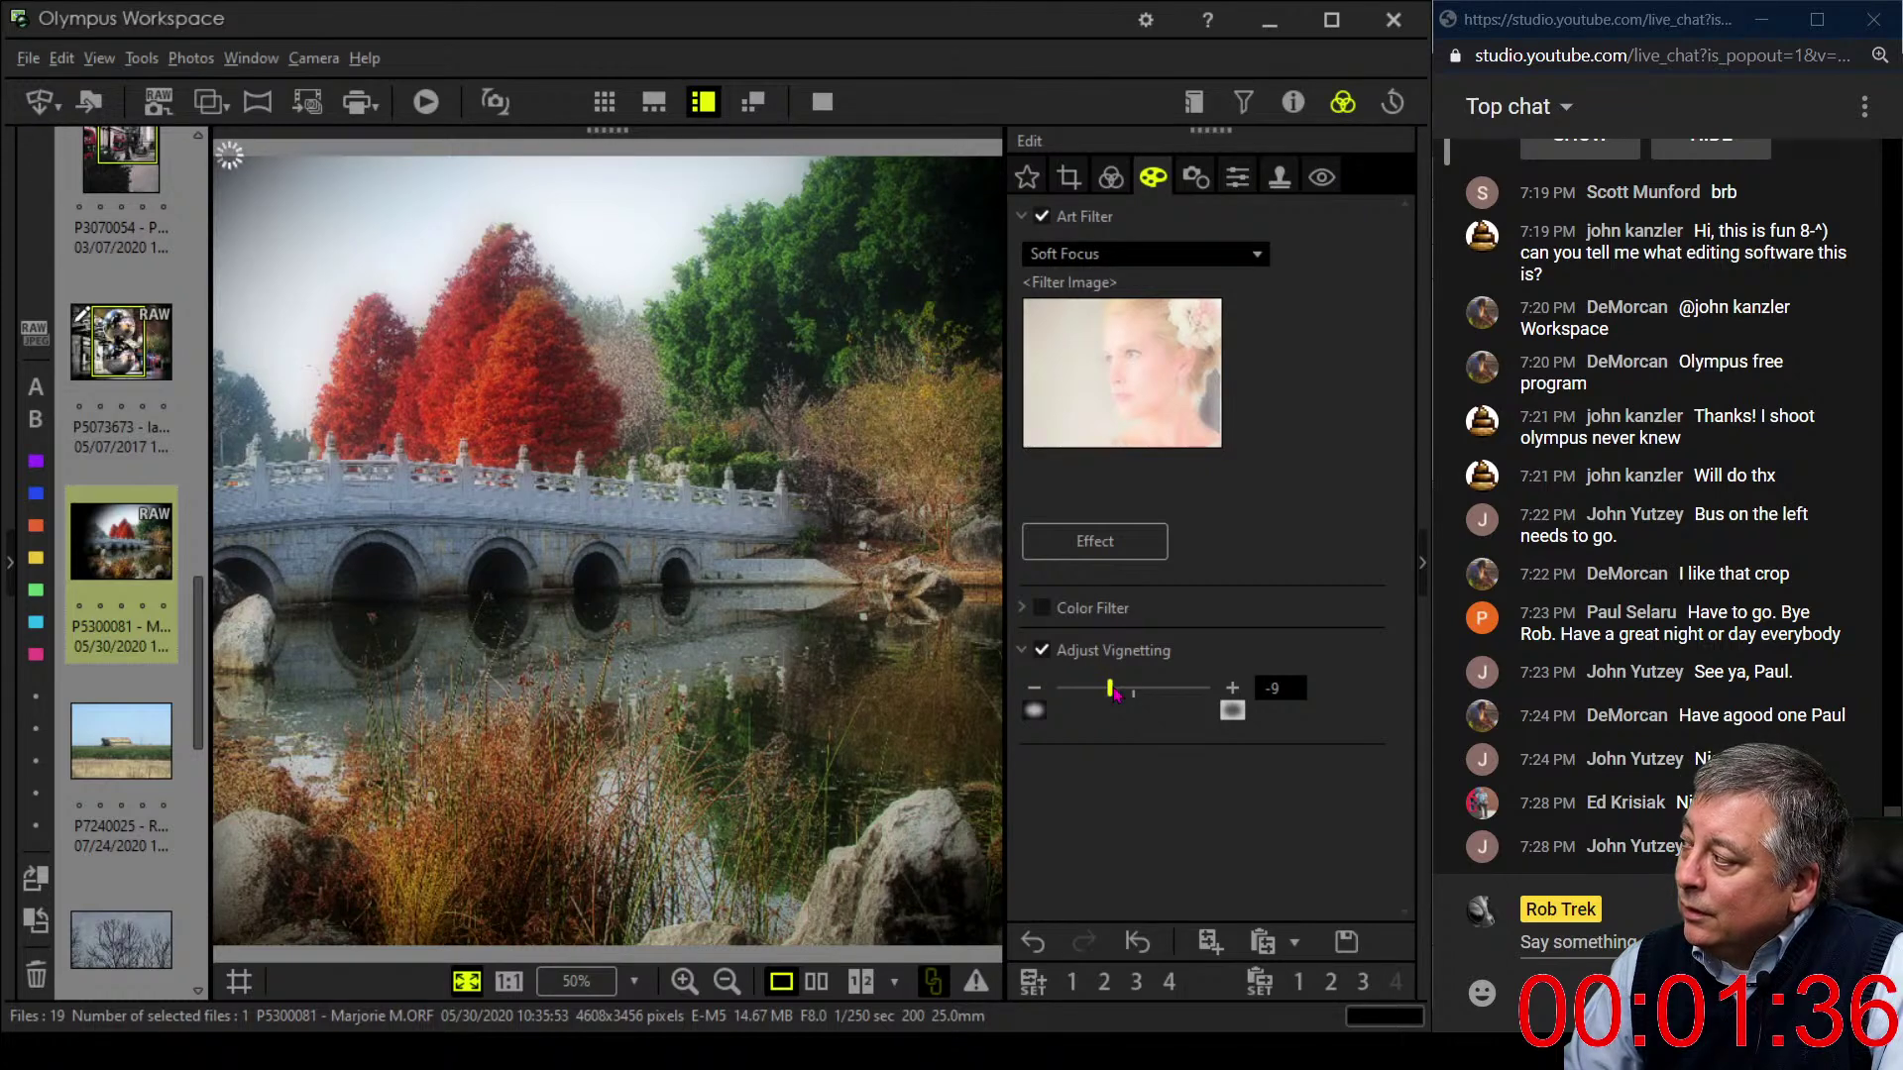
pyautogui.click(1114, 184)
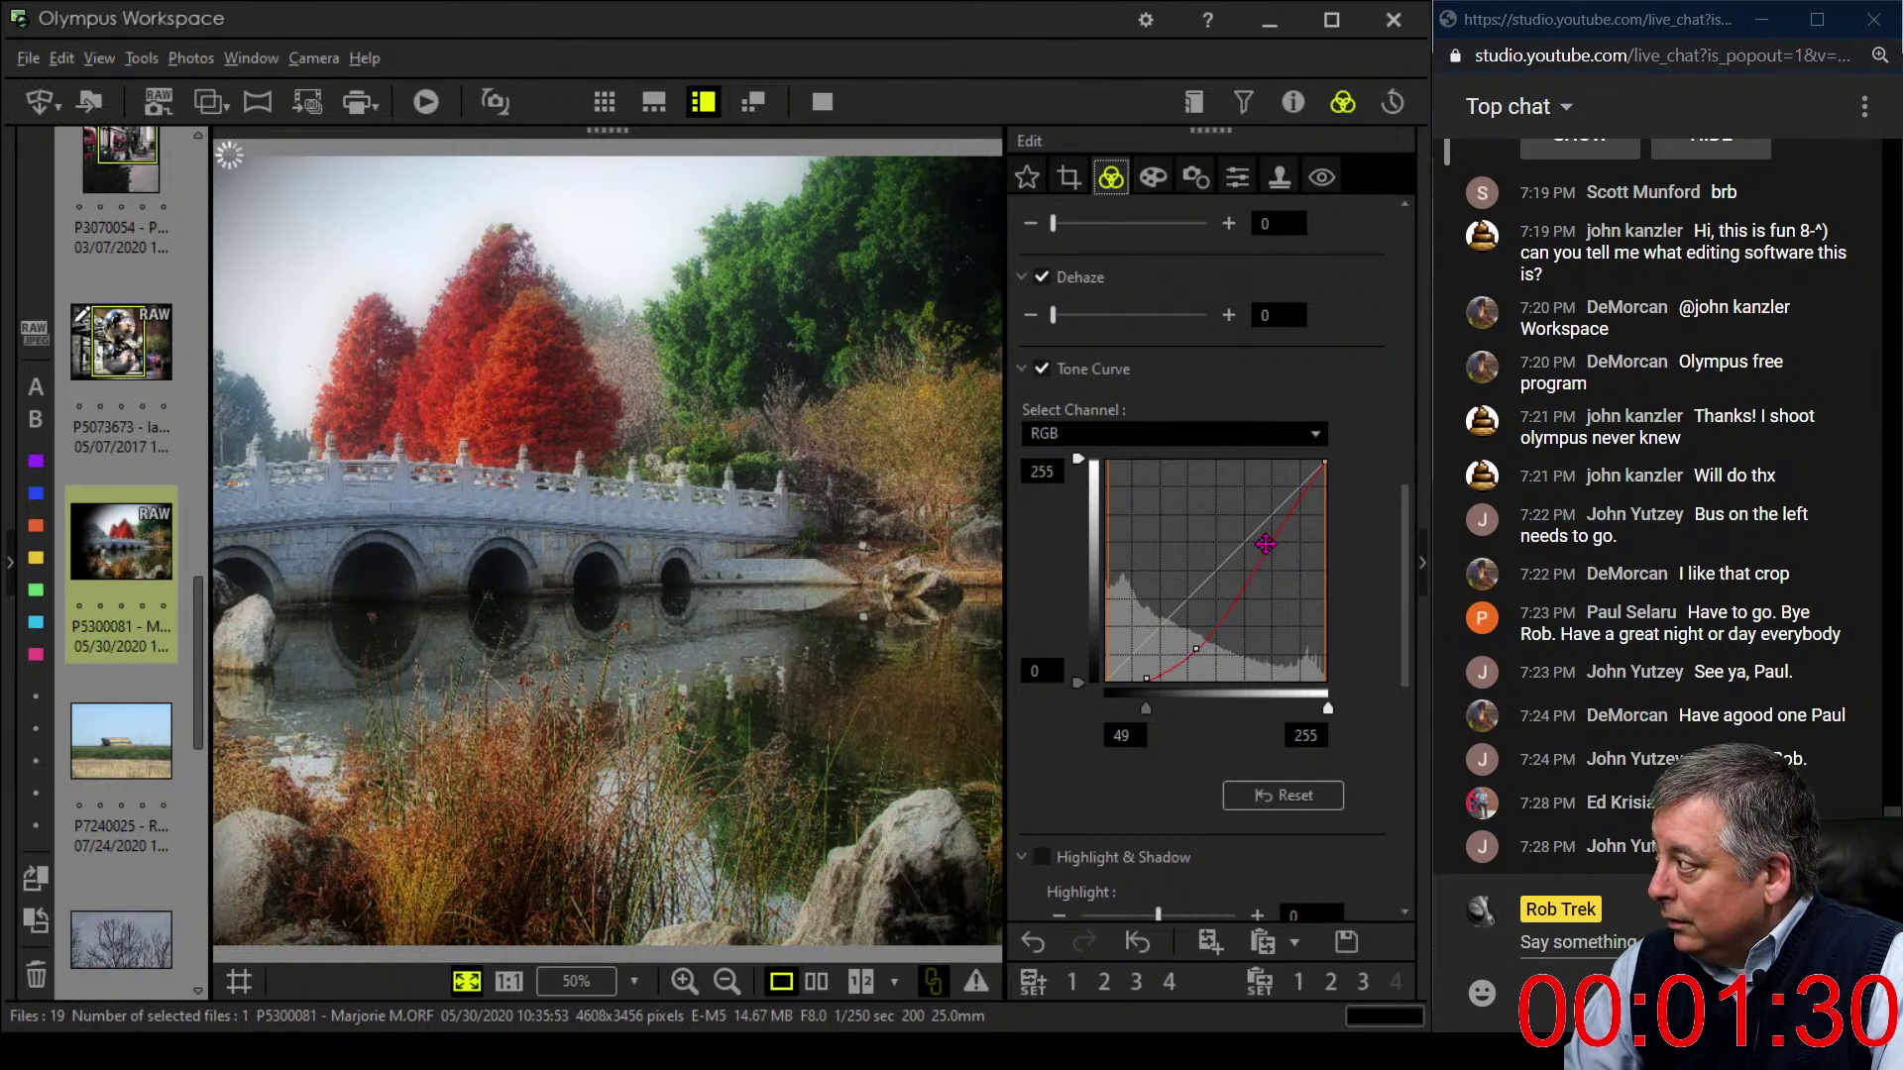
# - Lower the upper midtone point of the RGB tone curve slightly and warm the photo with a custom white balance of 5881 K
pyautogui.moveTo(1266, 544); pyautogui.dragTo(1258, 557)
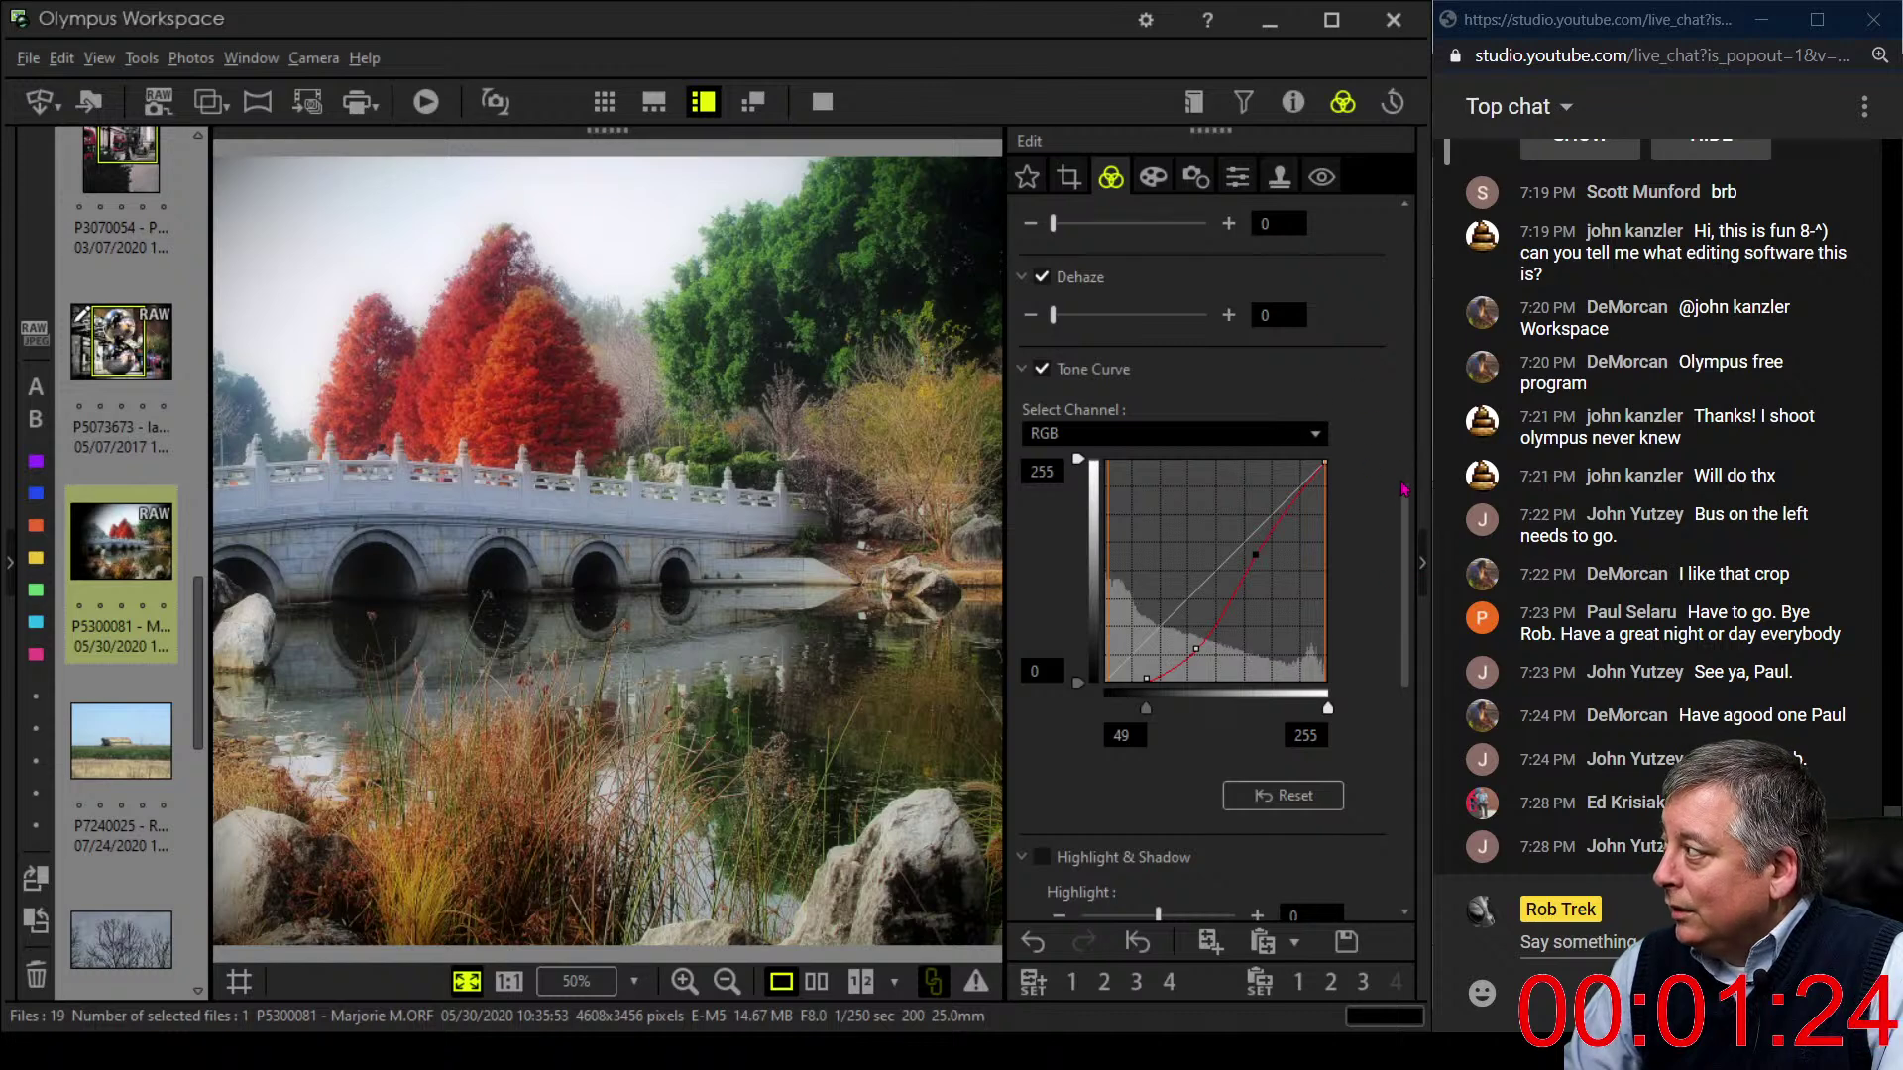
pyautogui.moveTo(1404, 489); pyautogui.dragTo(1407, 248)
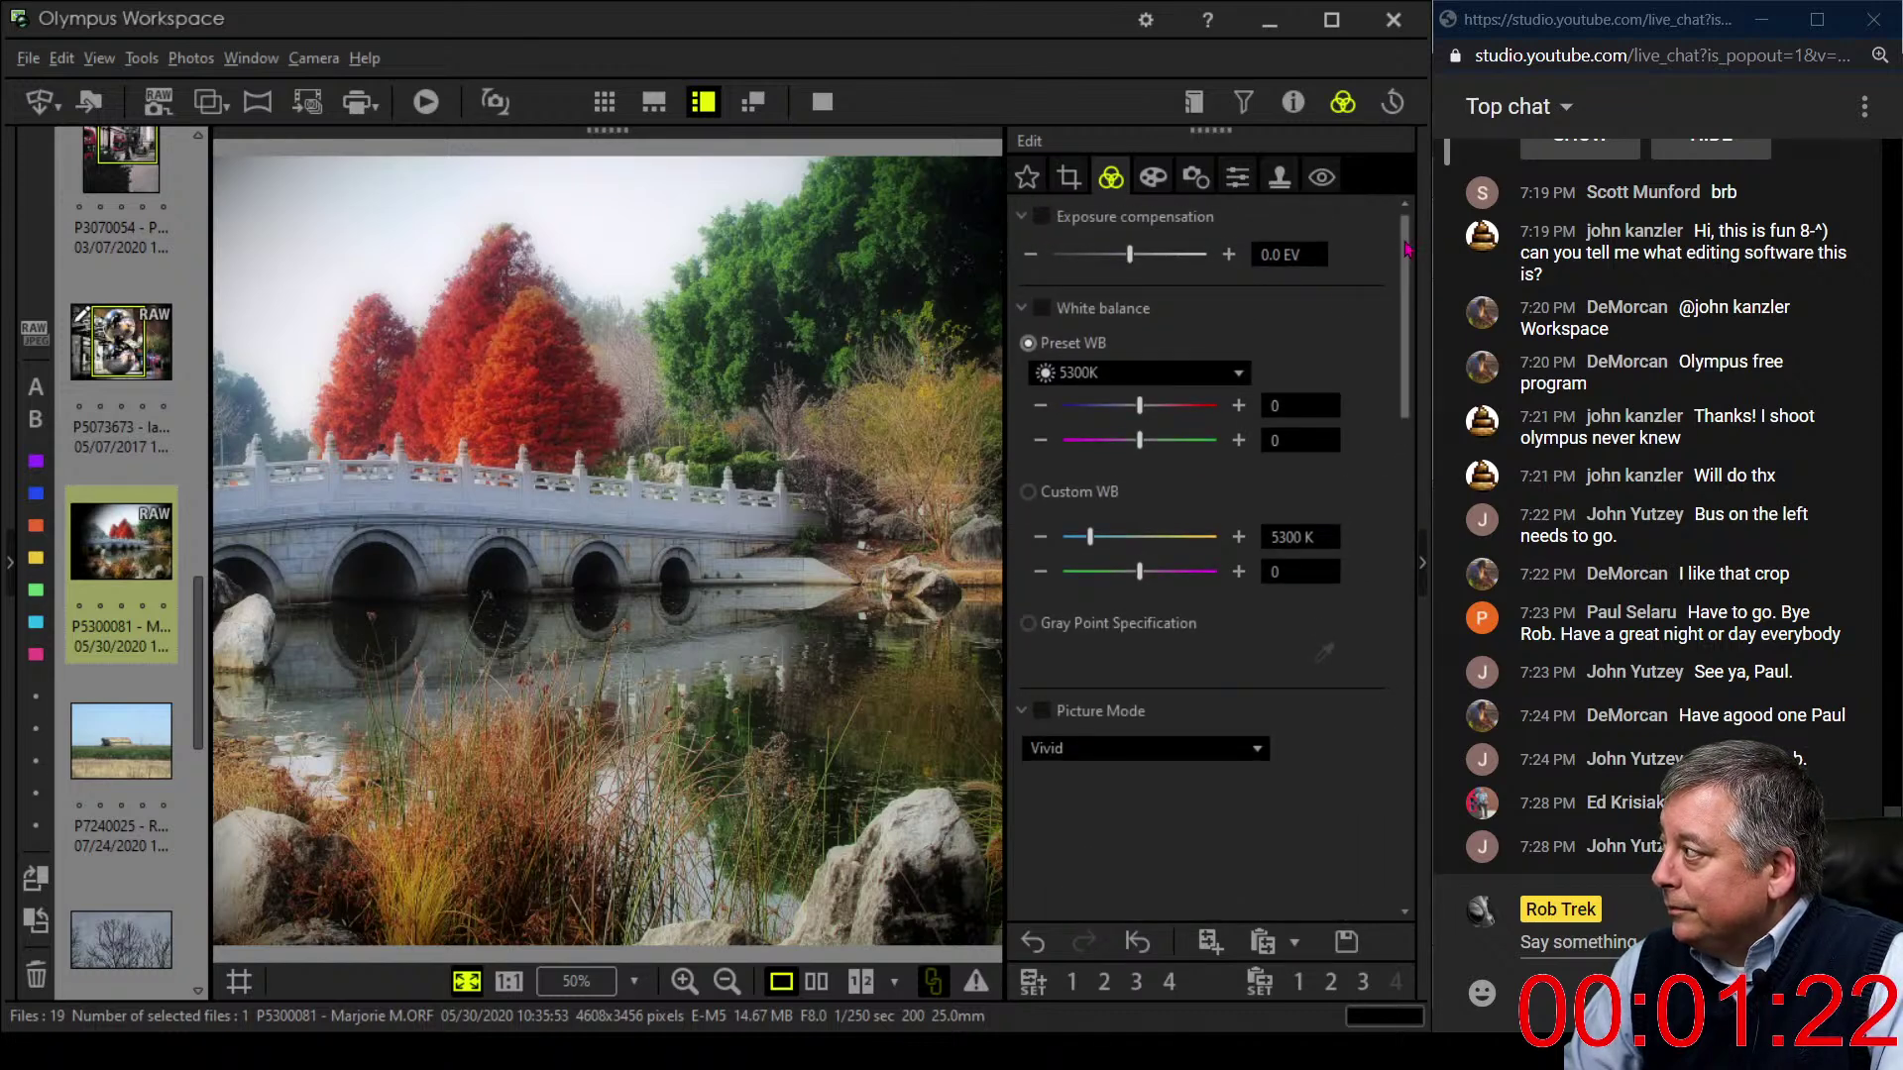
pyautogui.click(1098, 538)
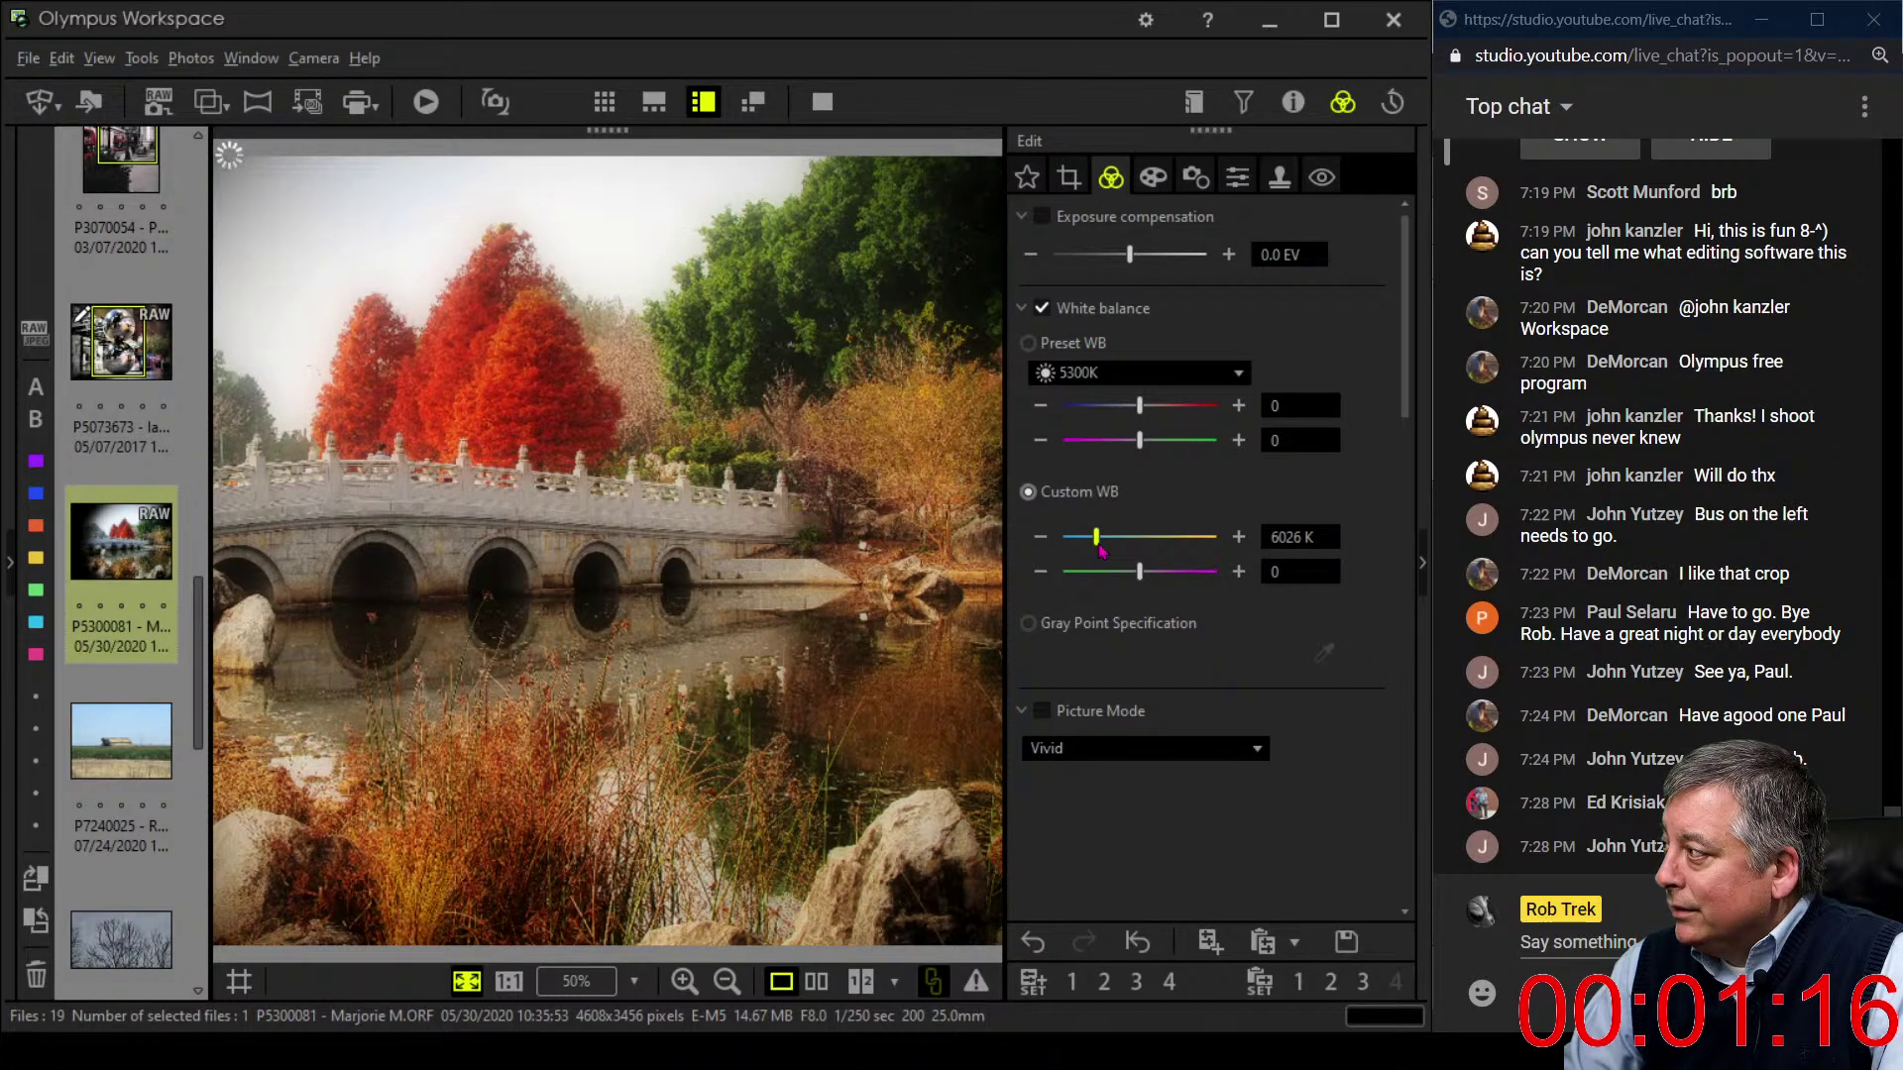
pyautogui.scroll(-1, 1100, 550)
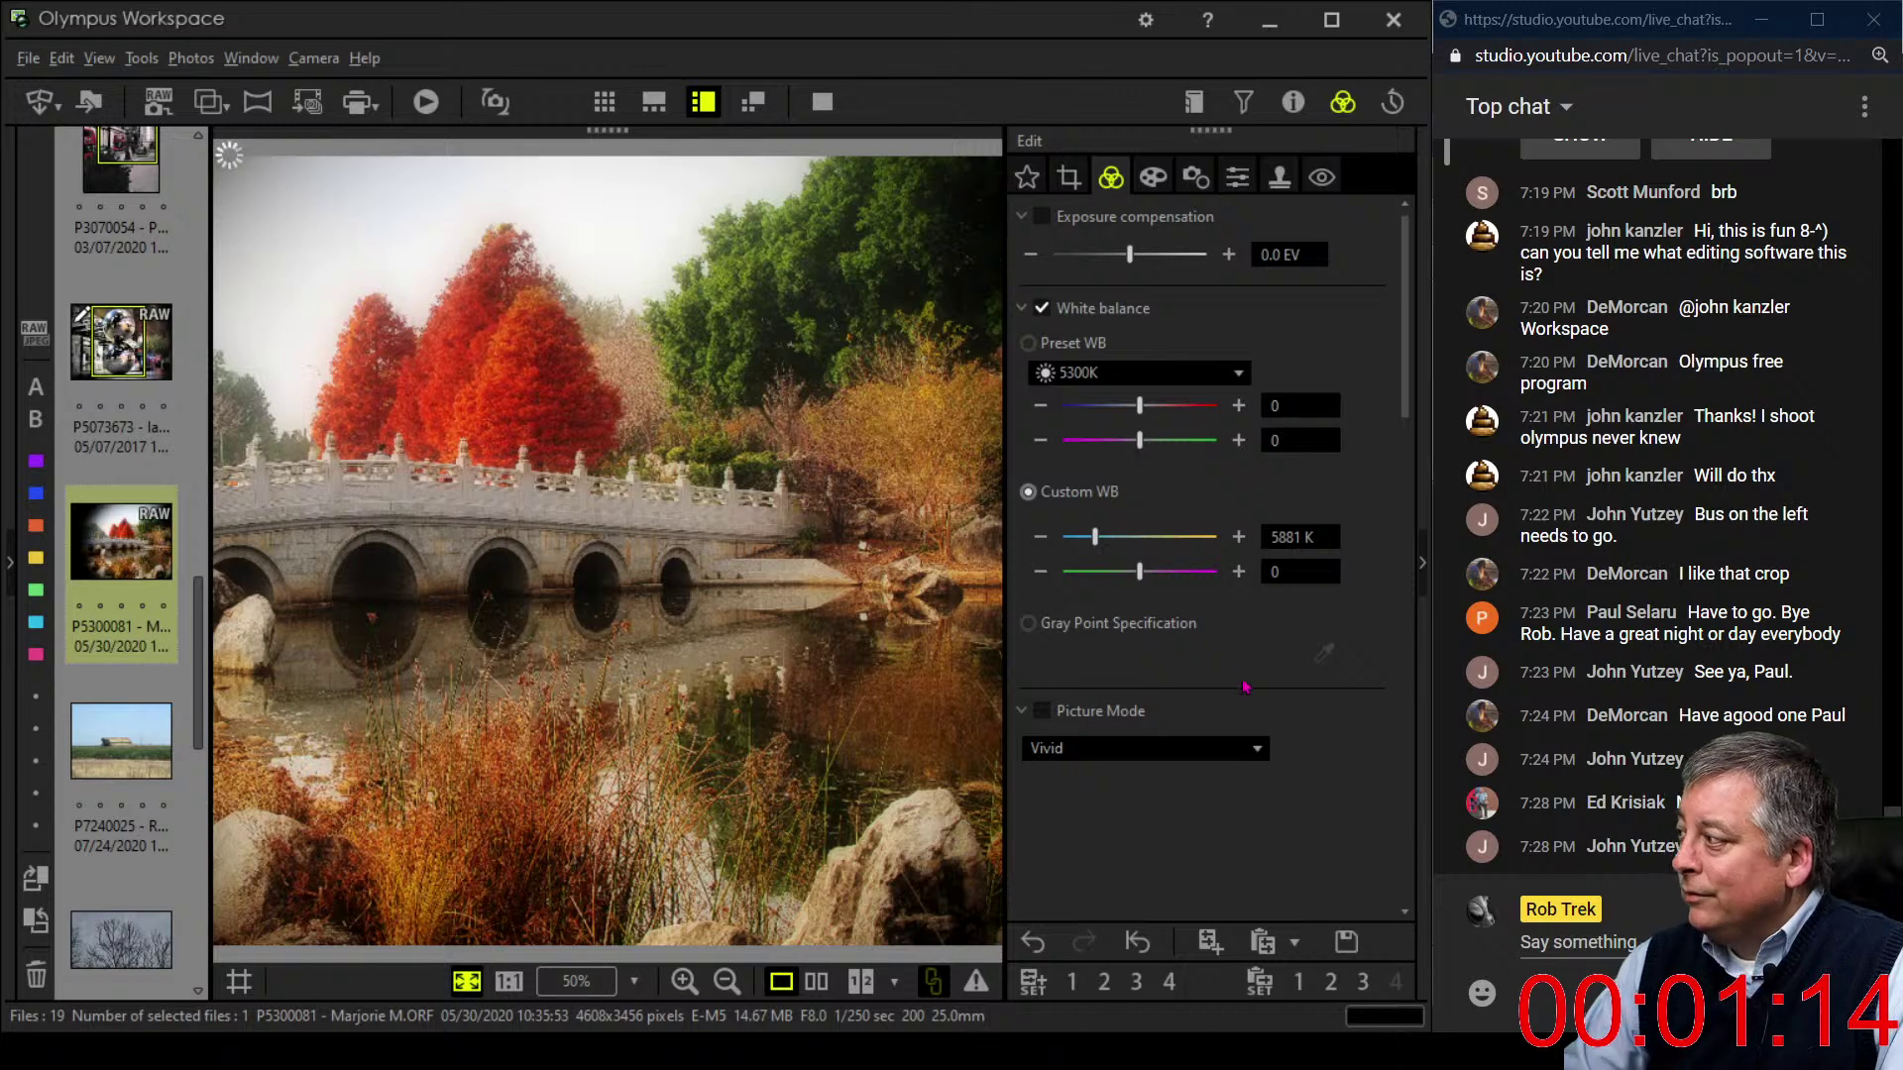
pyautogui.click(1207, 897)
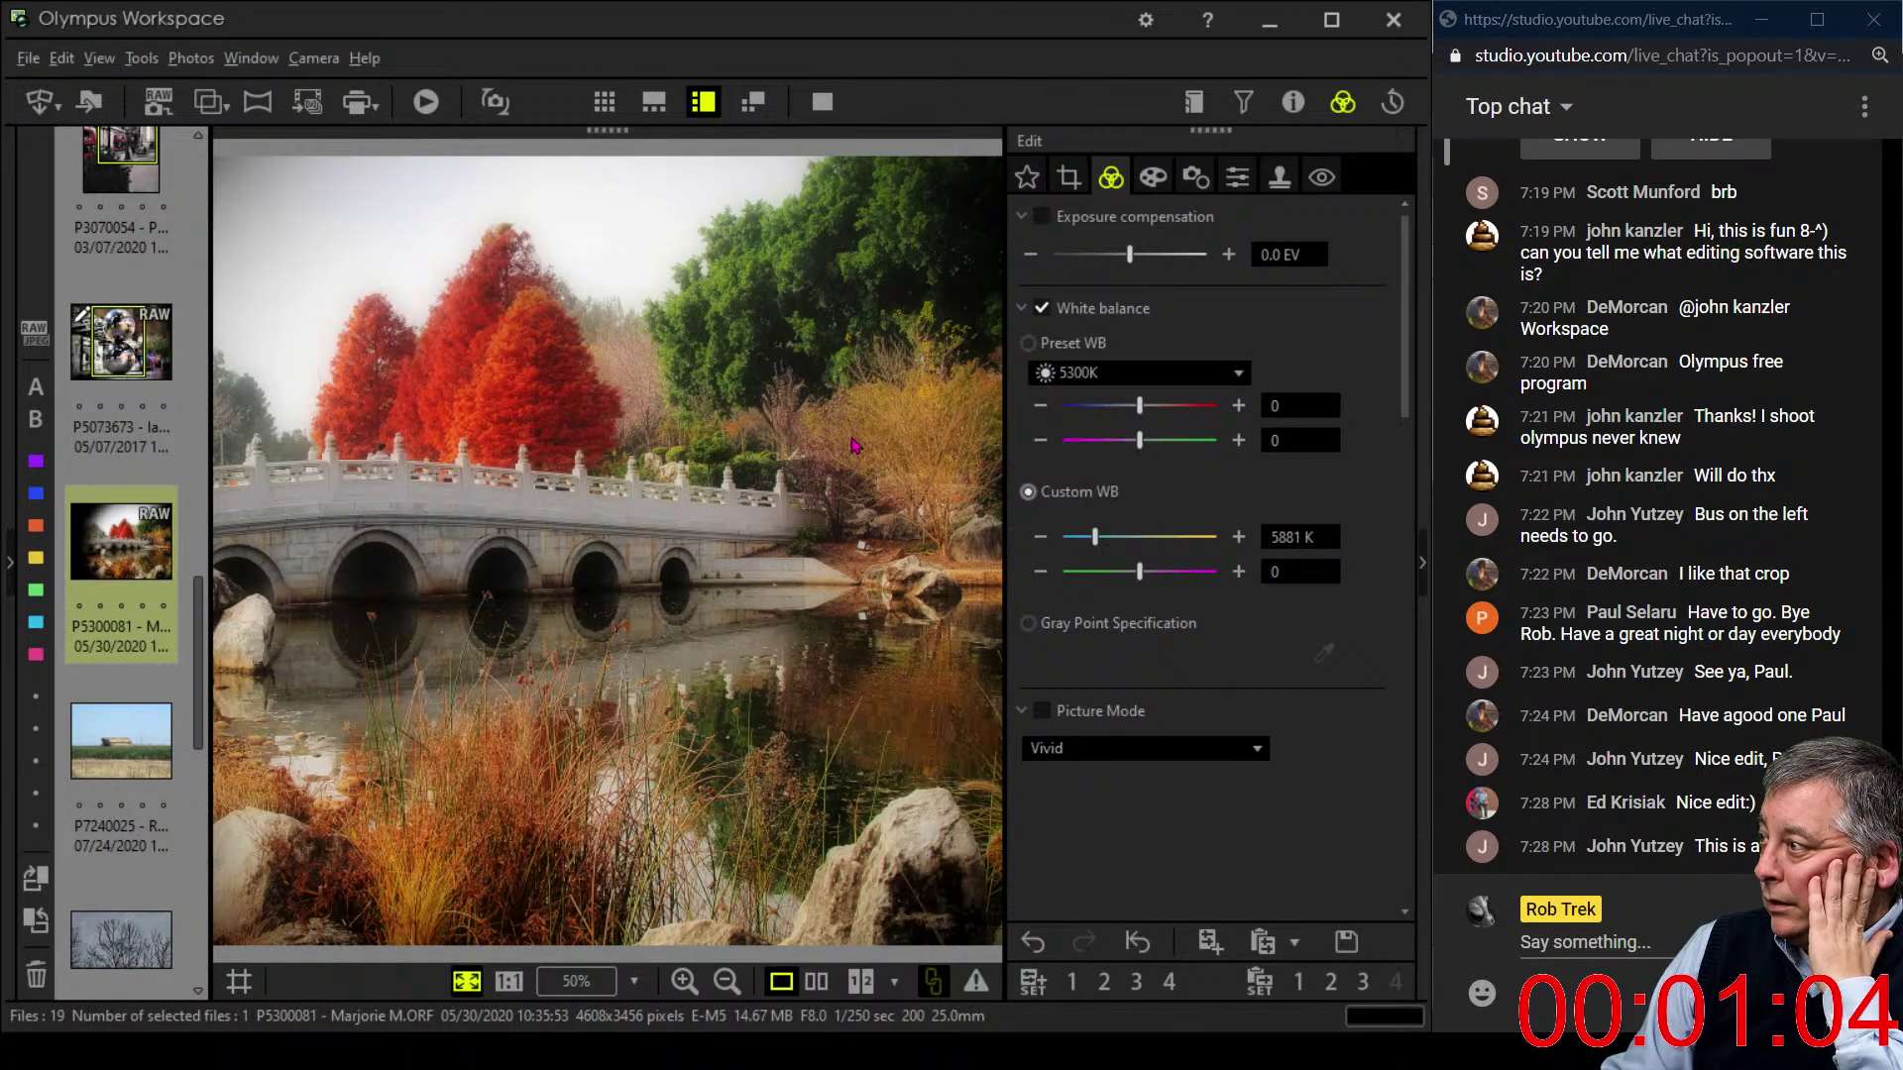
# - Set the clarity of the stone bridge photo to 13
pyautogui.click(1239, 179)
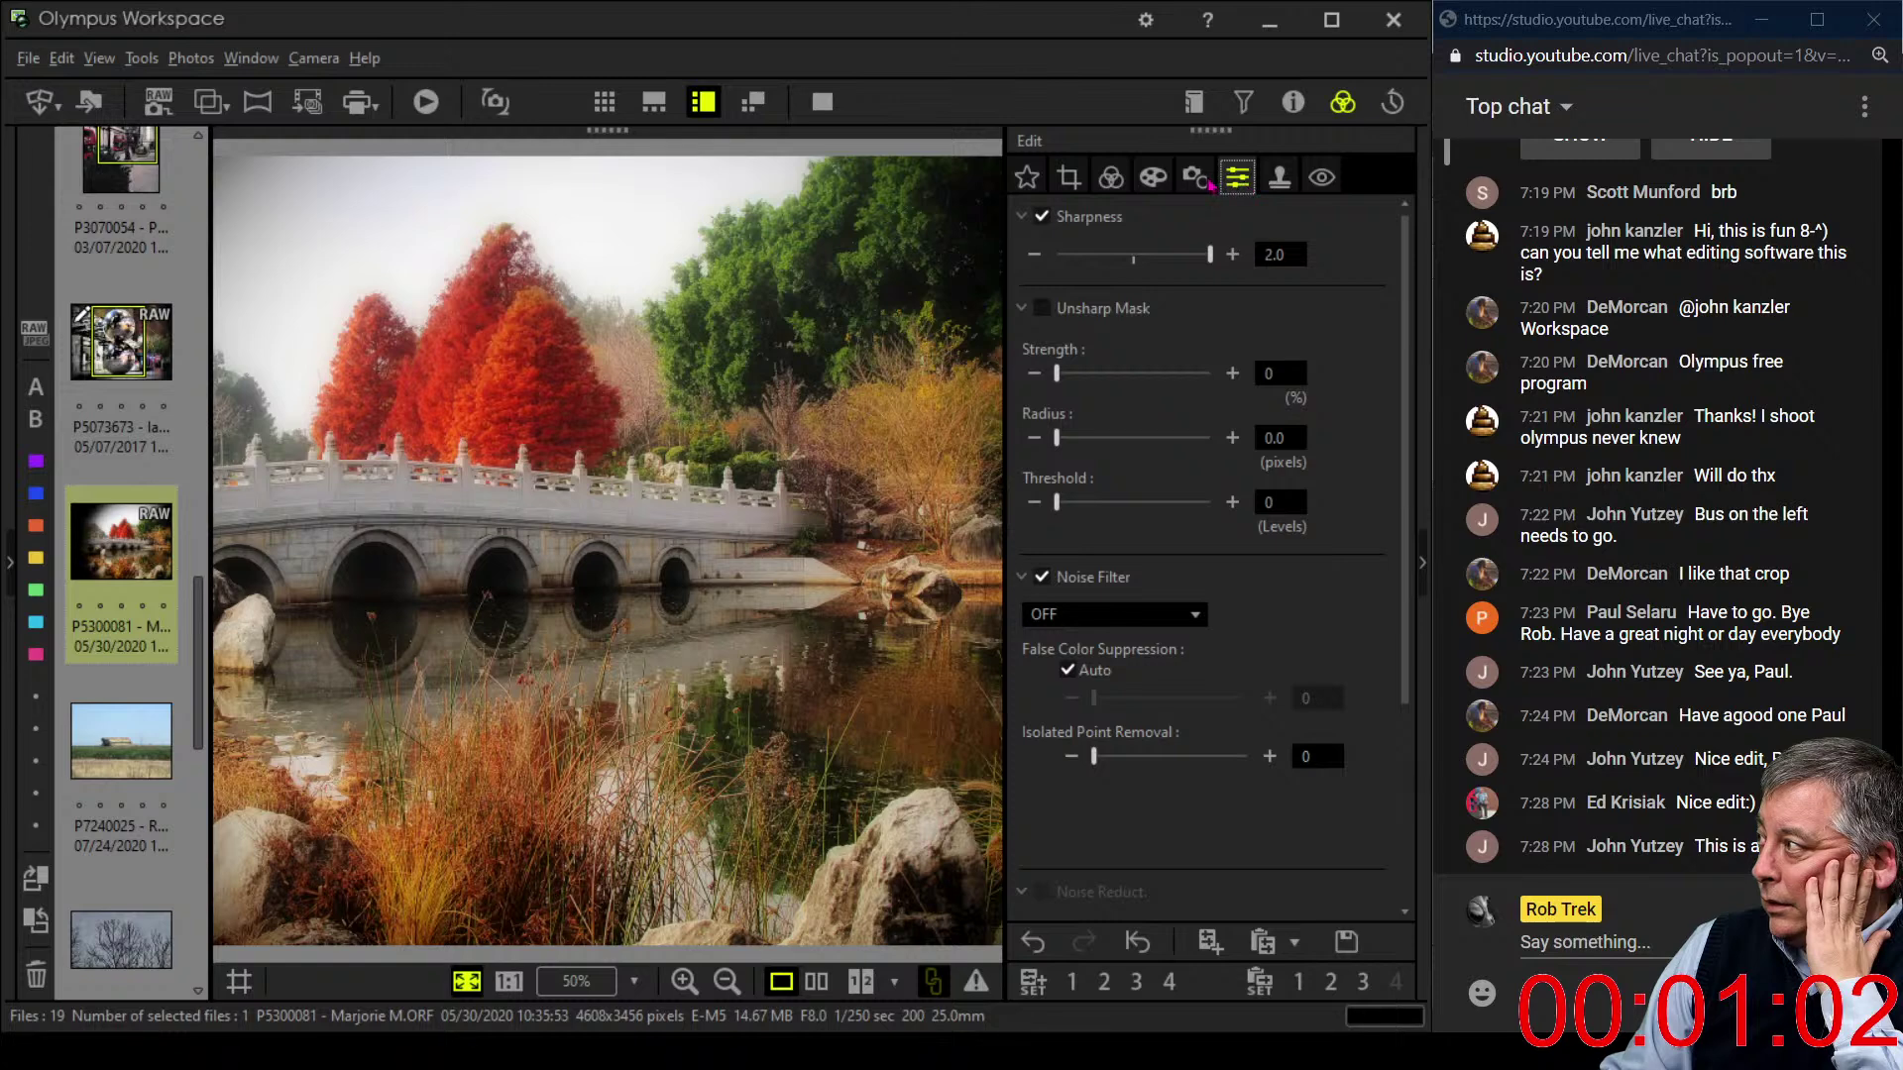
pyautogui.click(1151, 178)
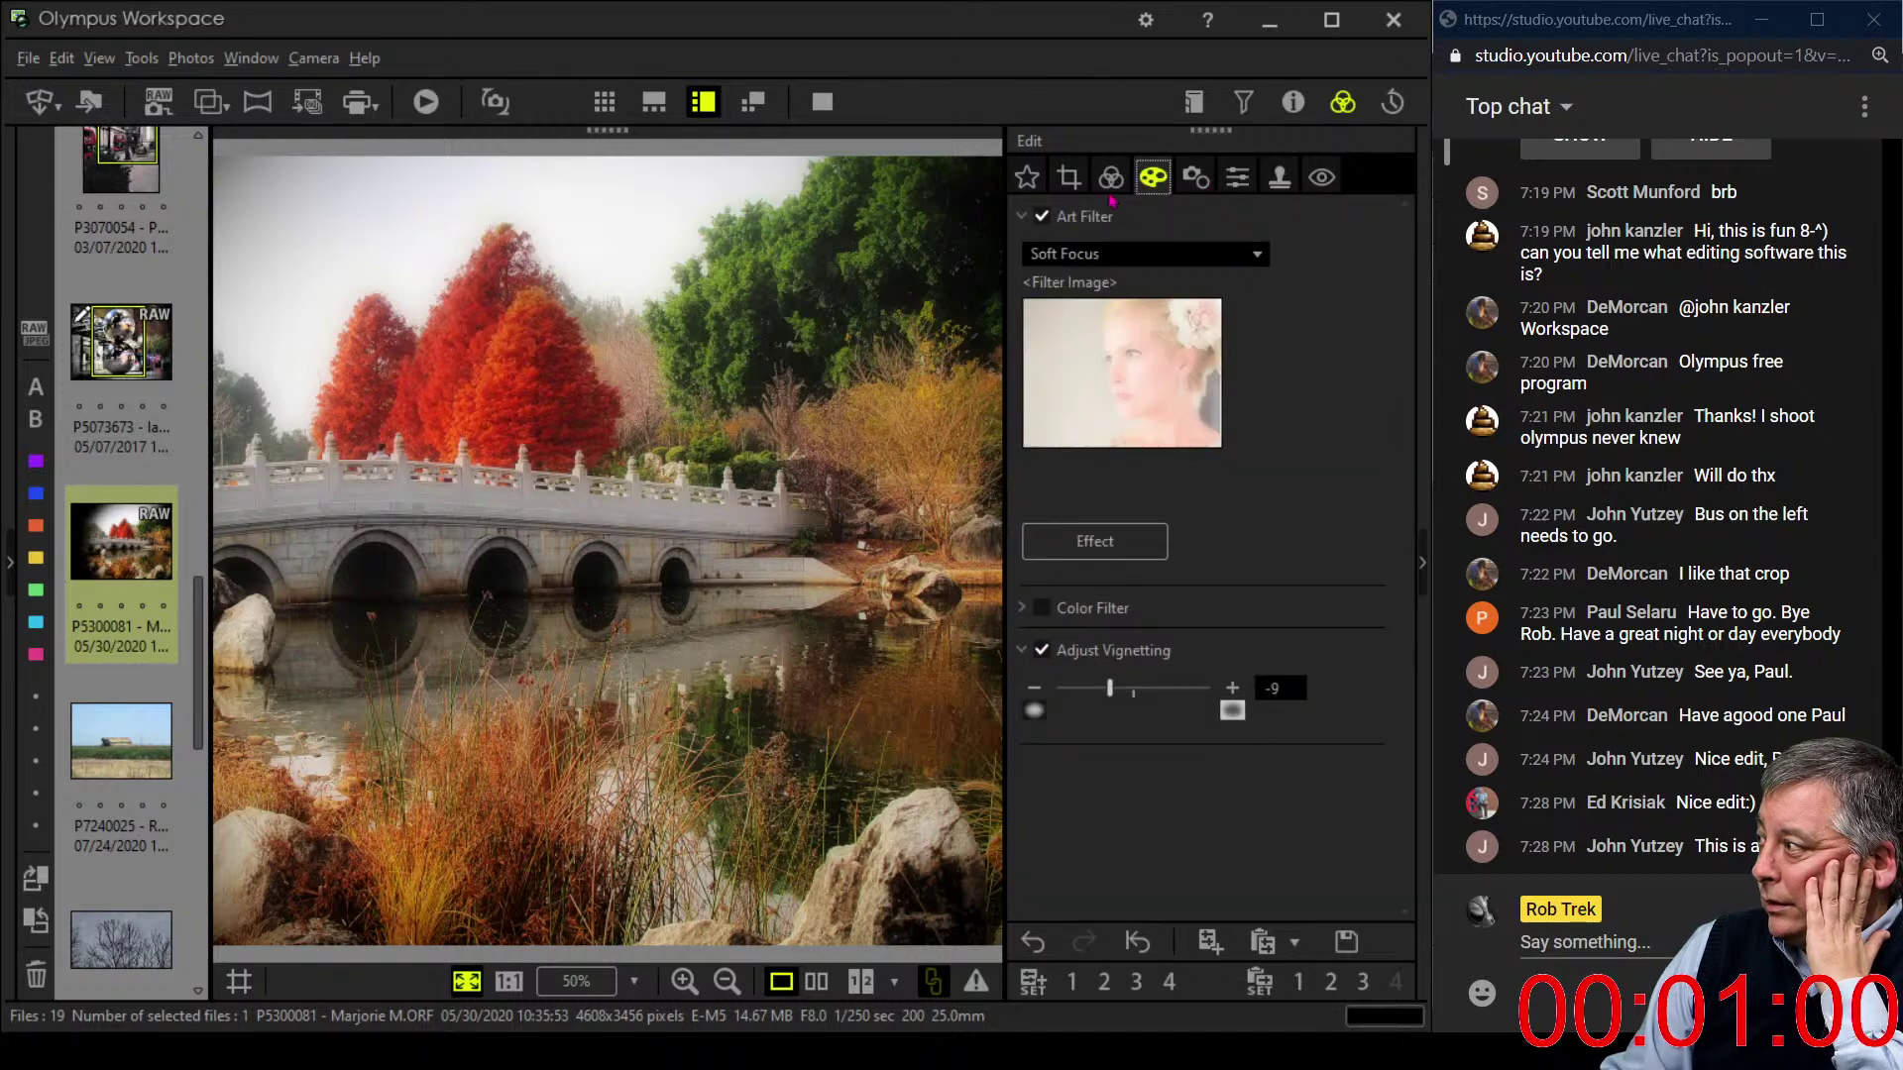
pyautogui.click(1108, 181)
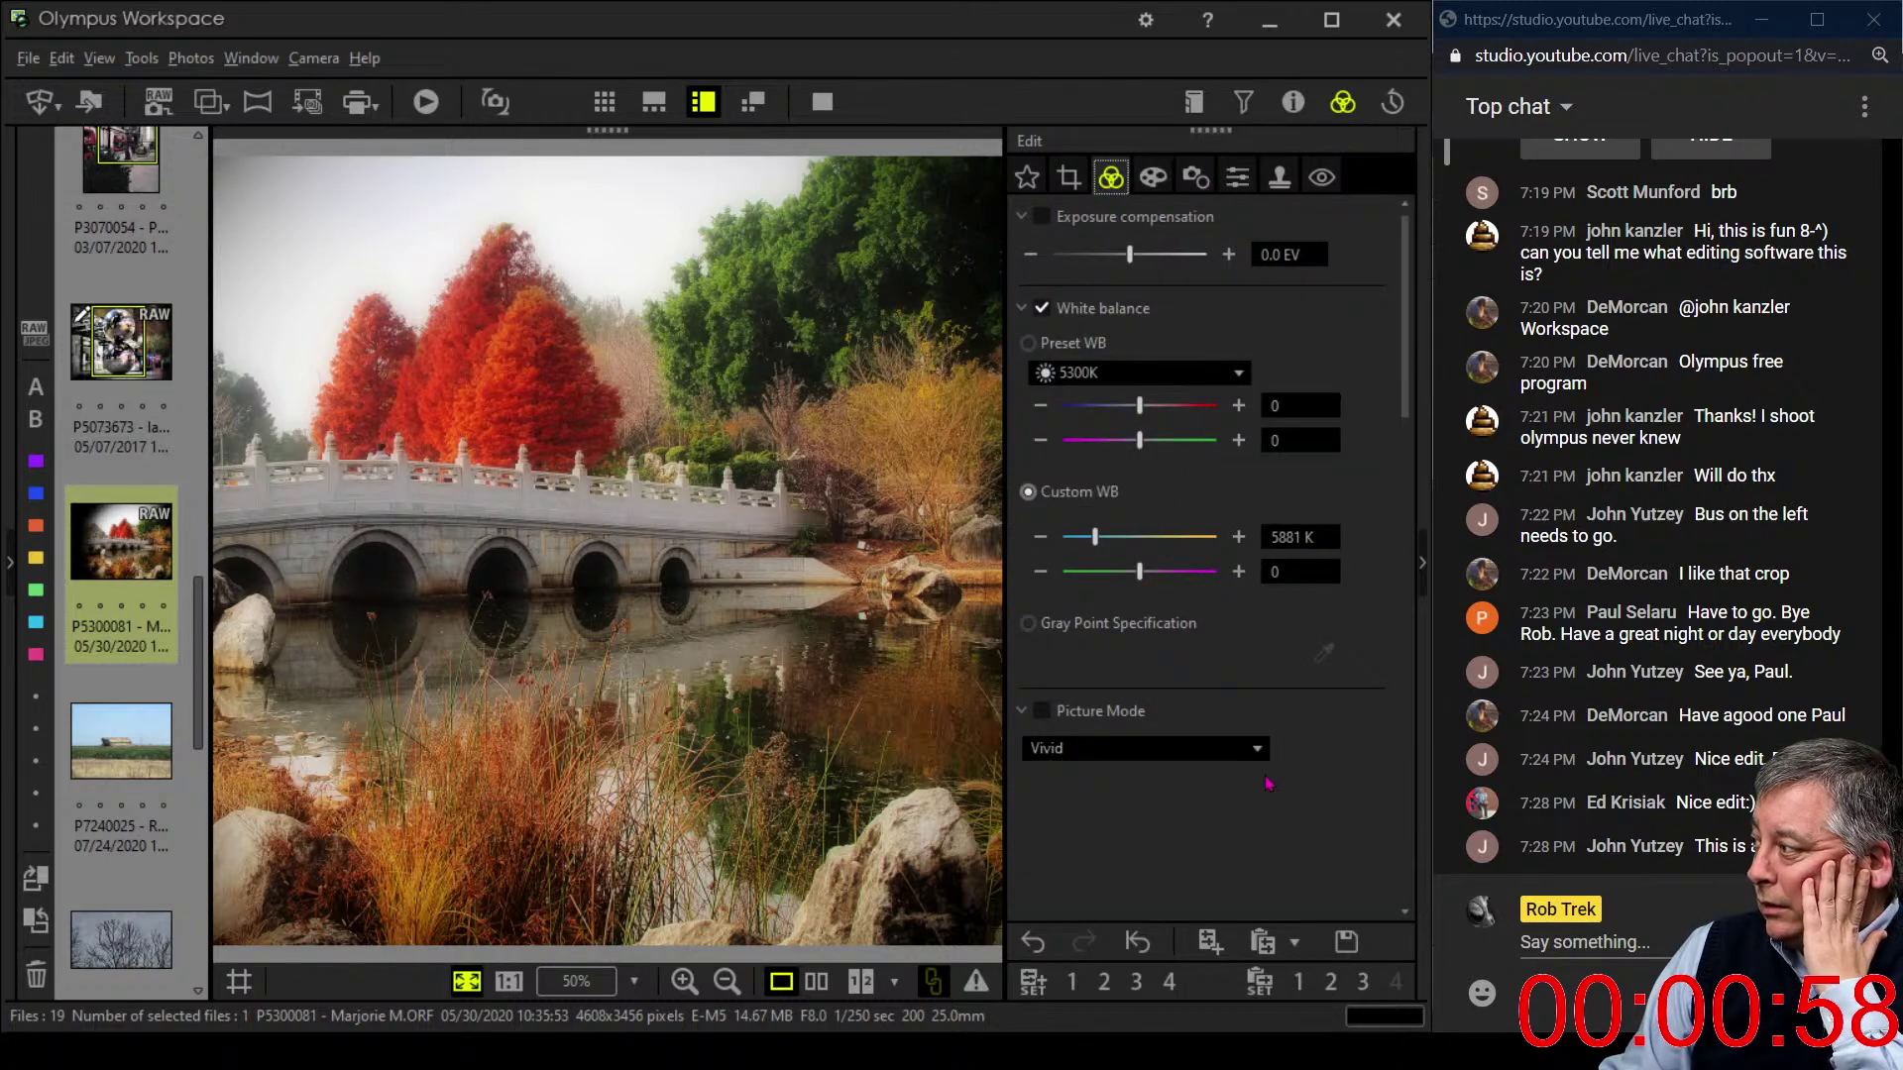
pyautogui.scroll(-4, 1264, 813)
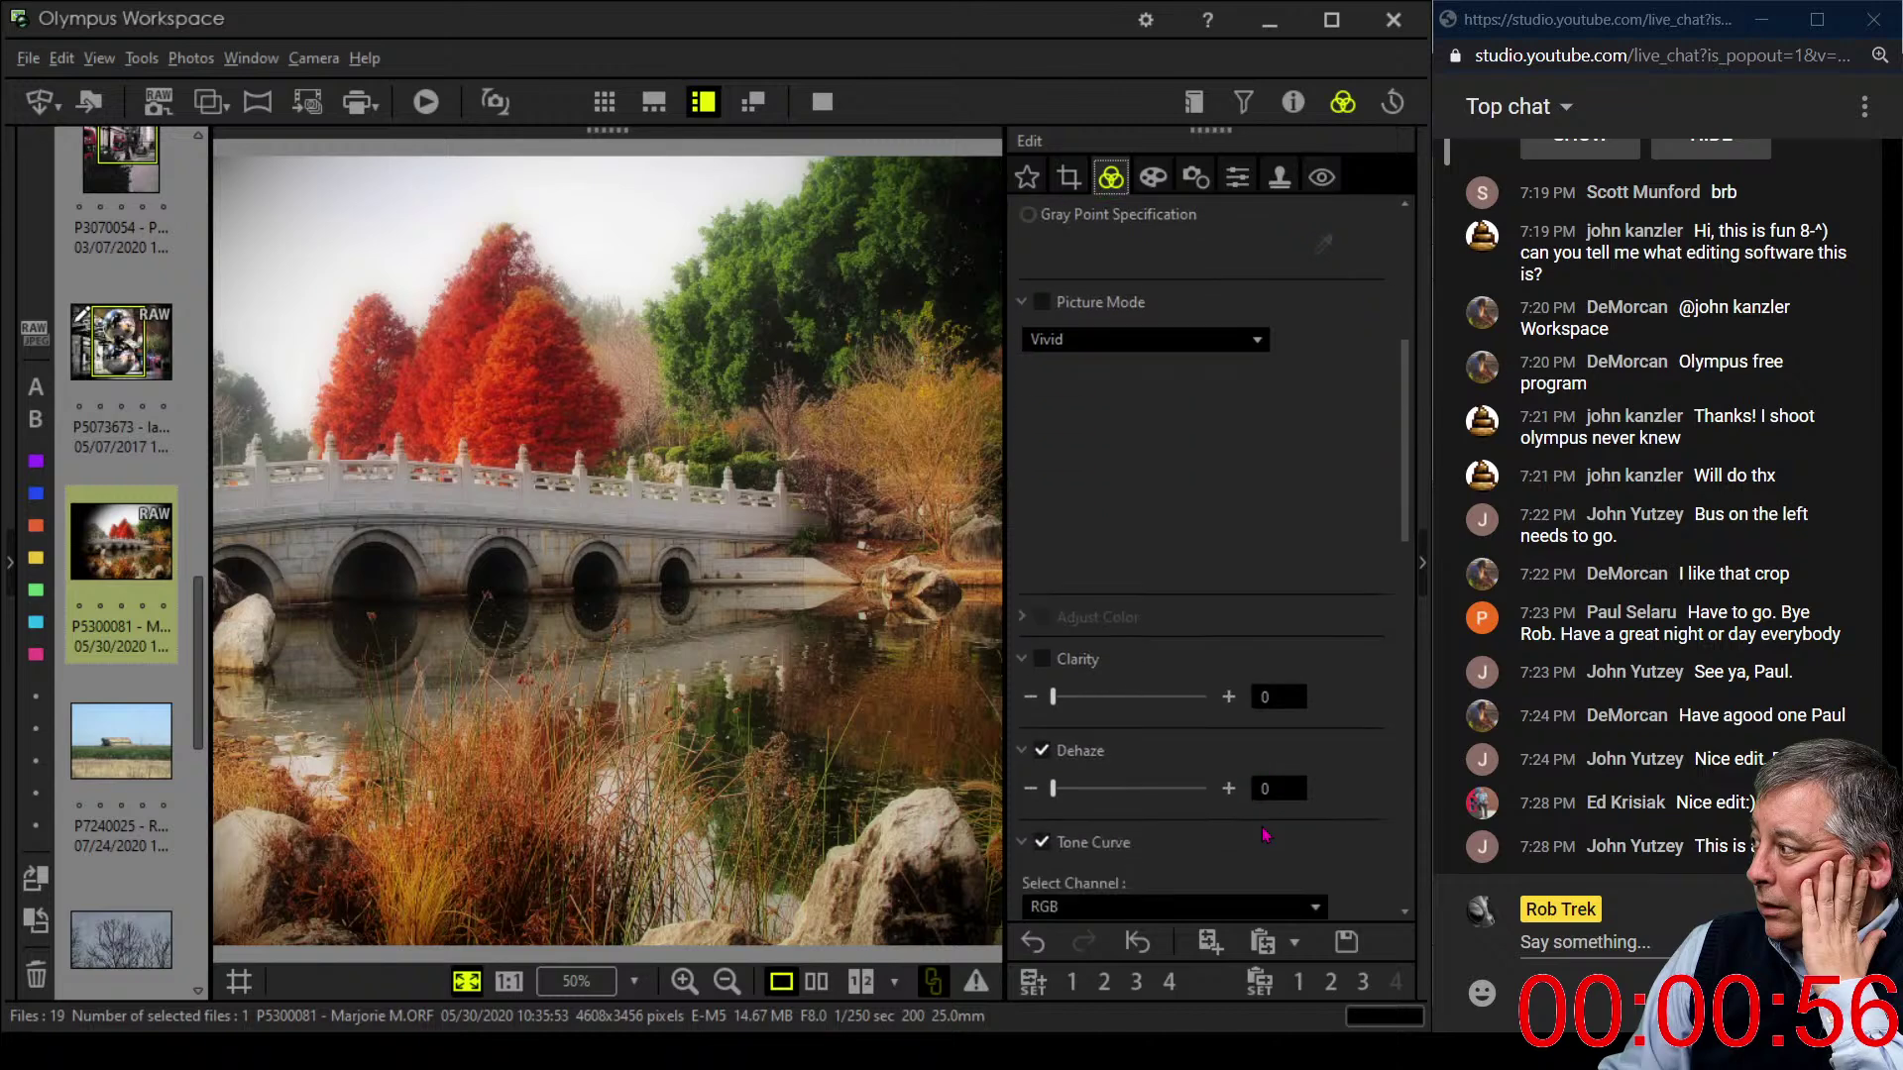
pyautogui.scroll(-3, 1265, 836)
pyautogui.moveTo(1061, 457); pyautogui.dragTo(1082, 456)
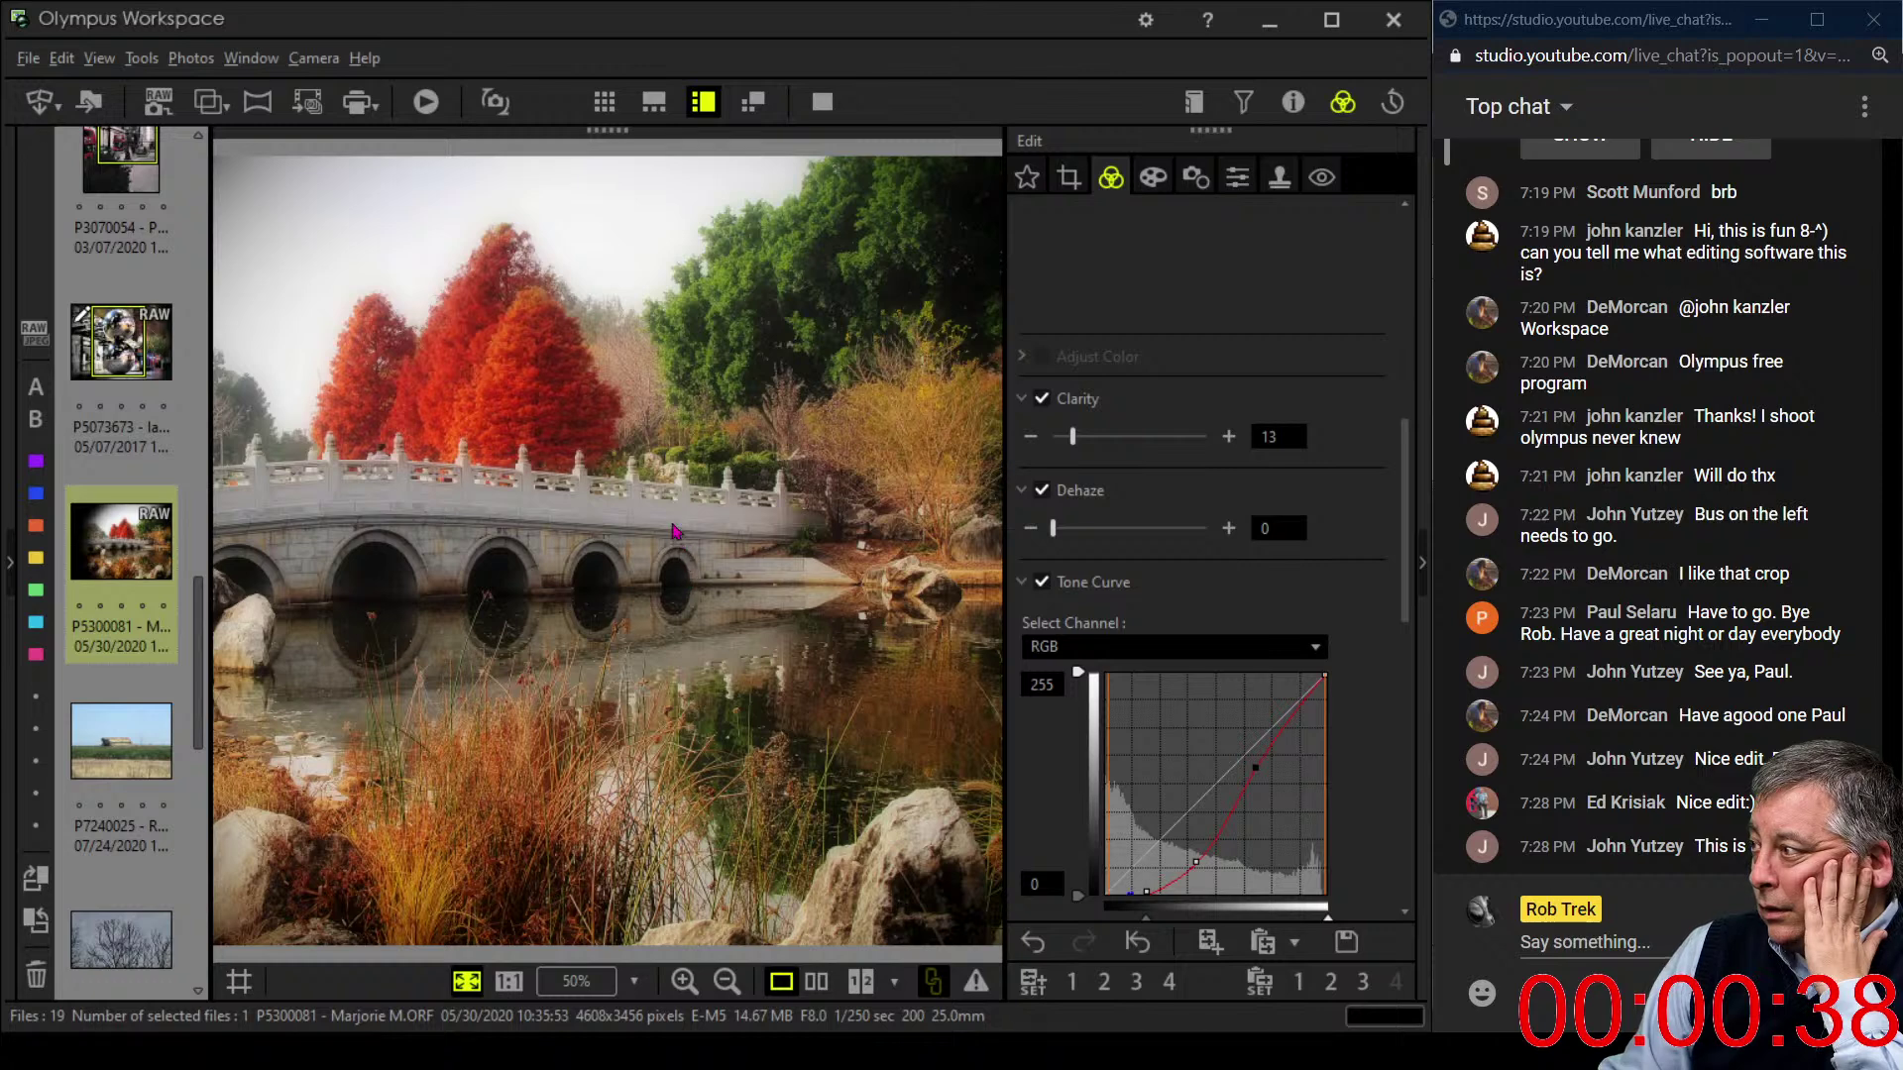
# - Check the bridge railing at 1:1 and level the photo with a small positive tilt adjustment, going up from 0.2 in single increments
pyautogui.click(411, 493)
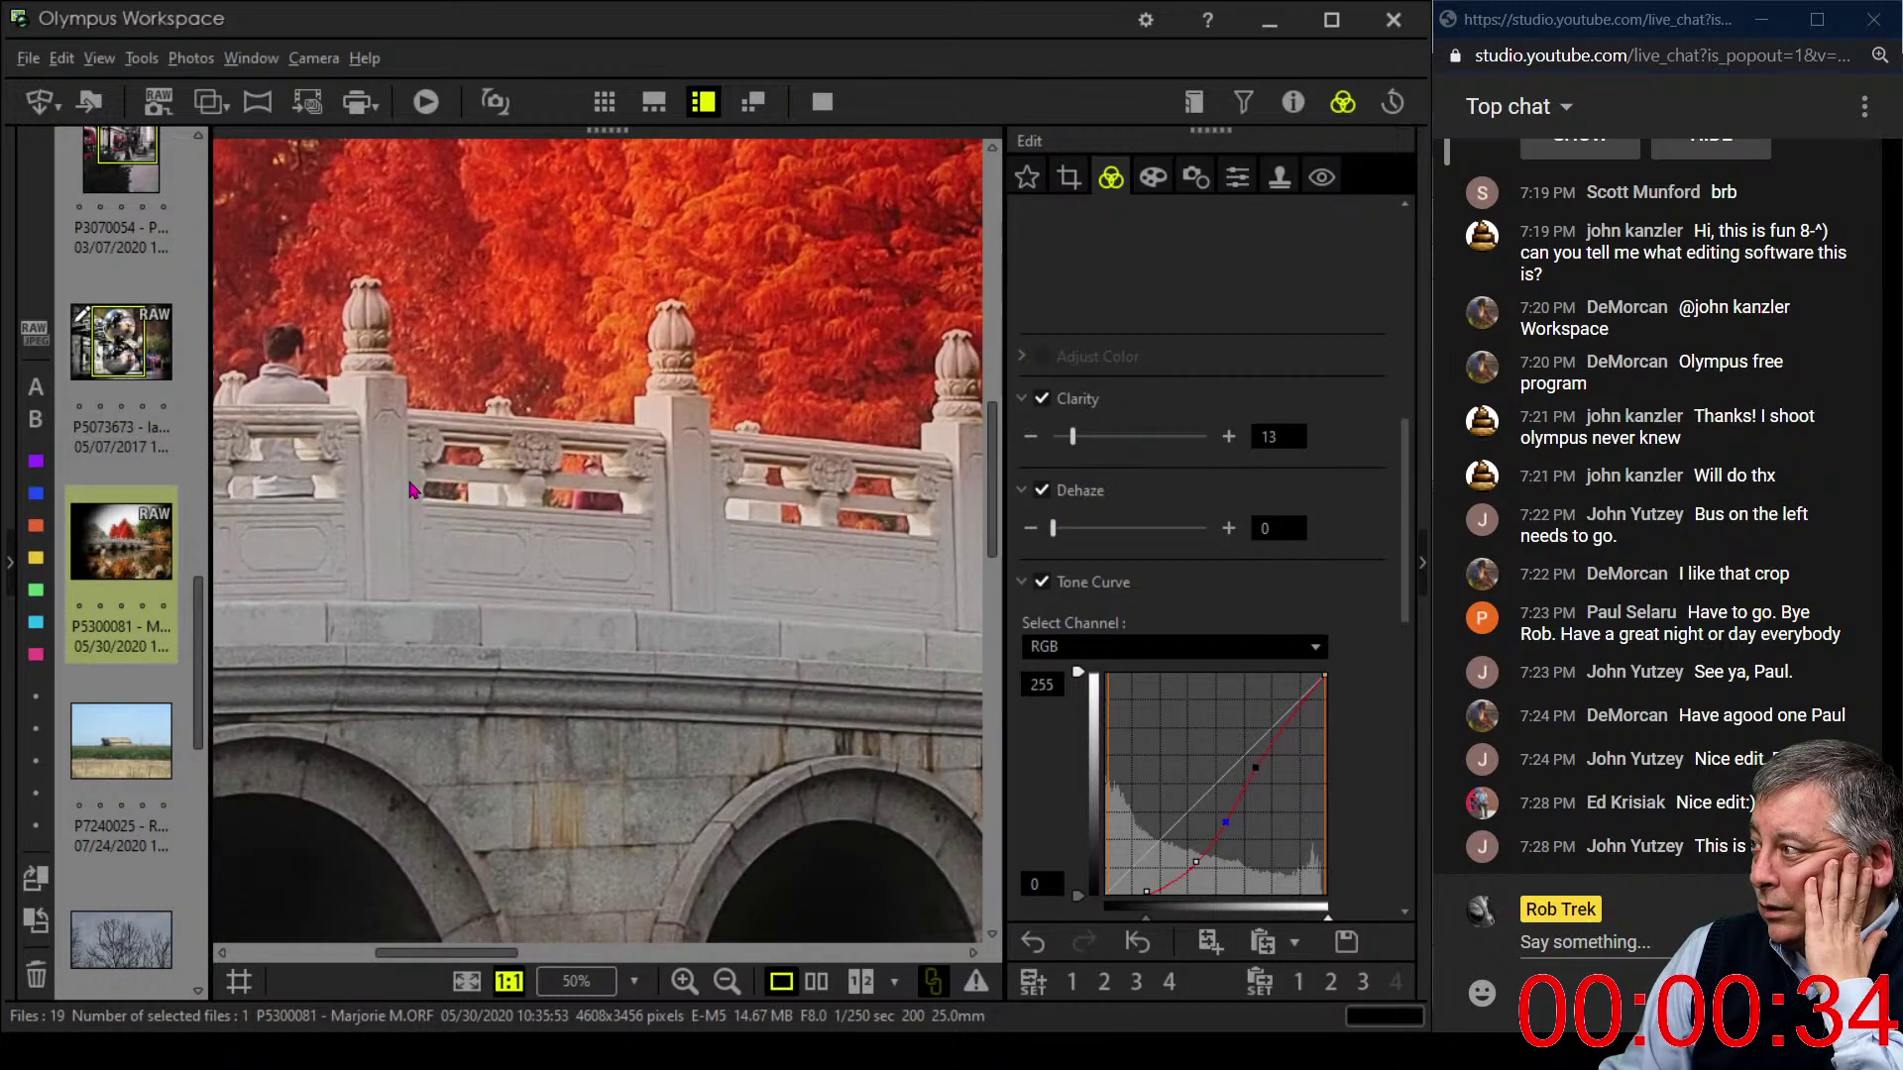
pyautogui.moveTo(411, 493); pyautogui.dragTo(267, 472)
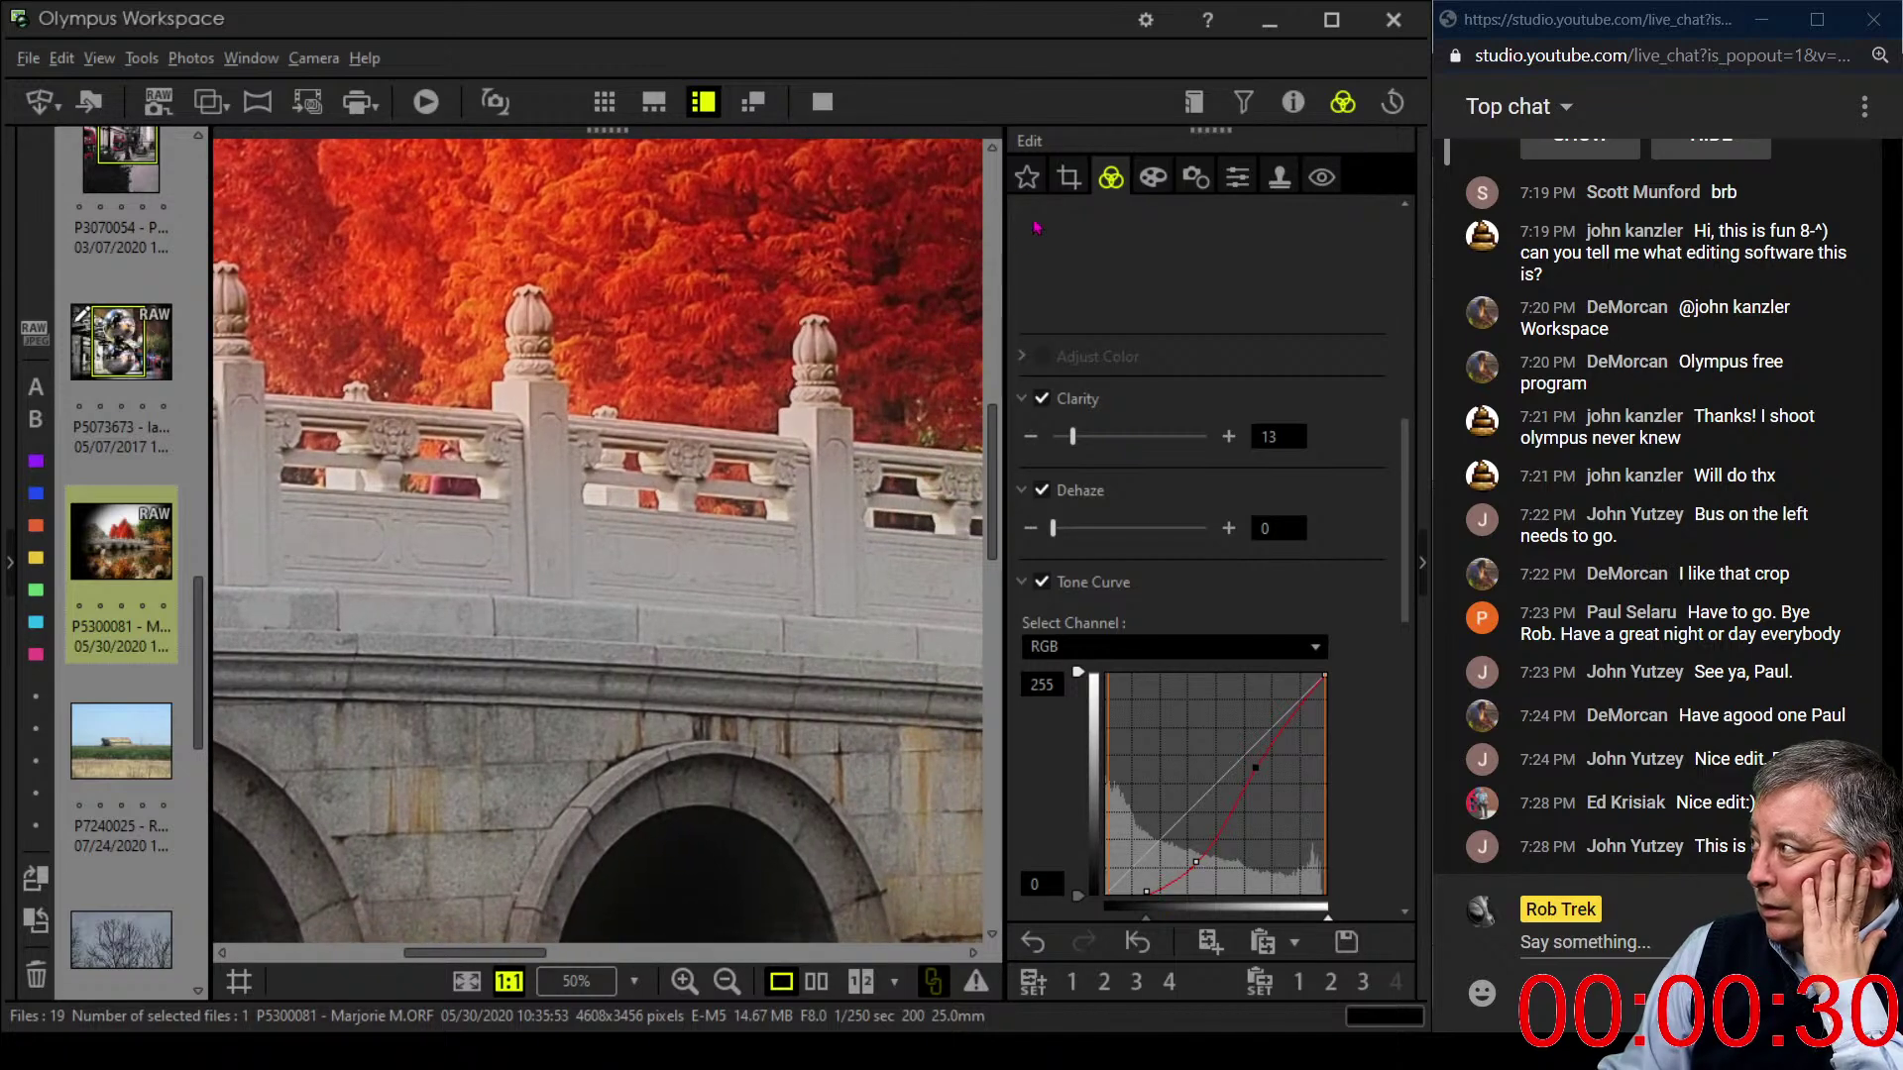
pyautogui.click(1069, 179)
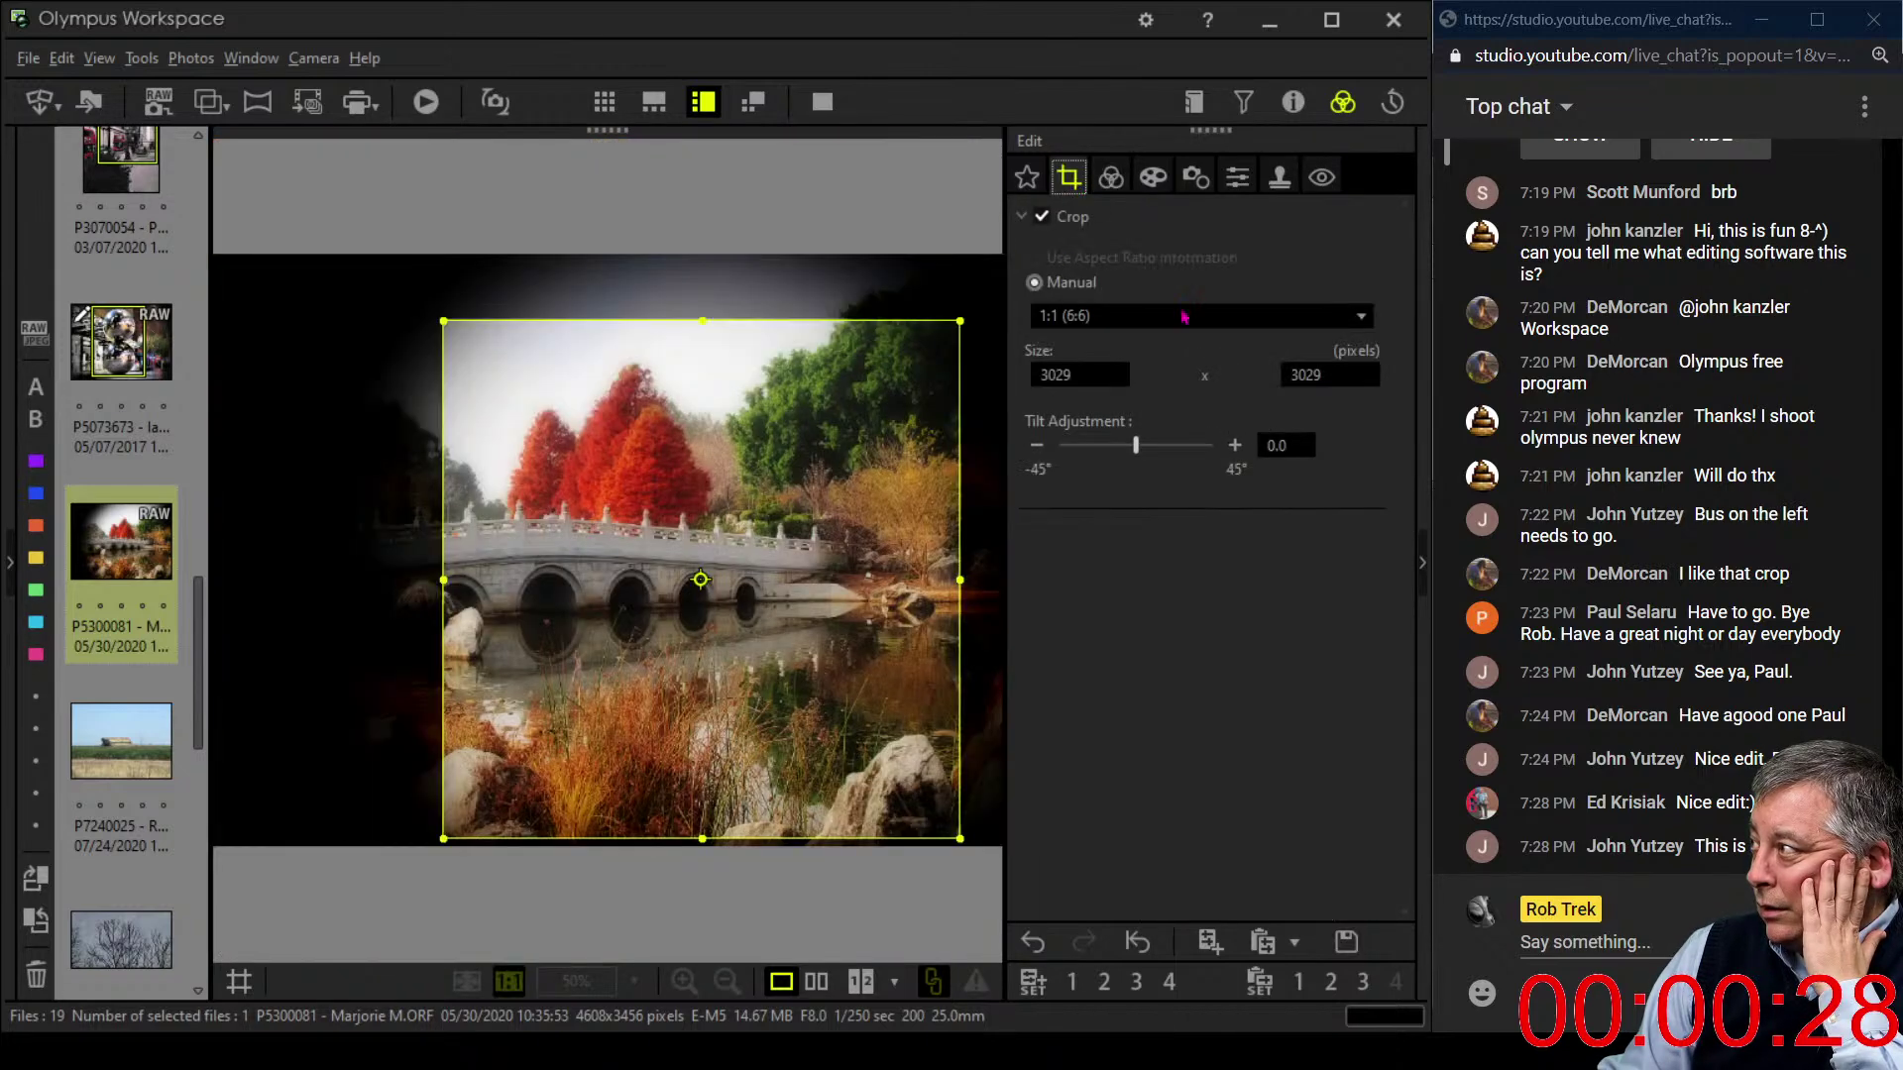
pyautogui.click(1229, 448)
pyautogui.click(1229, 448)
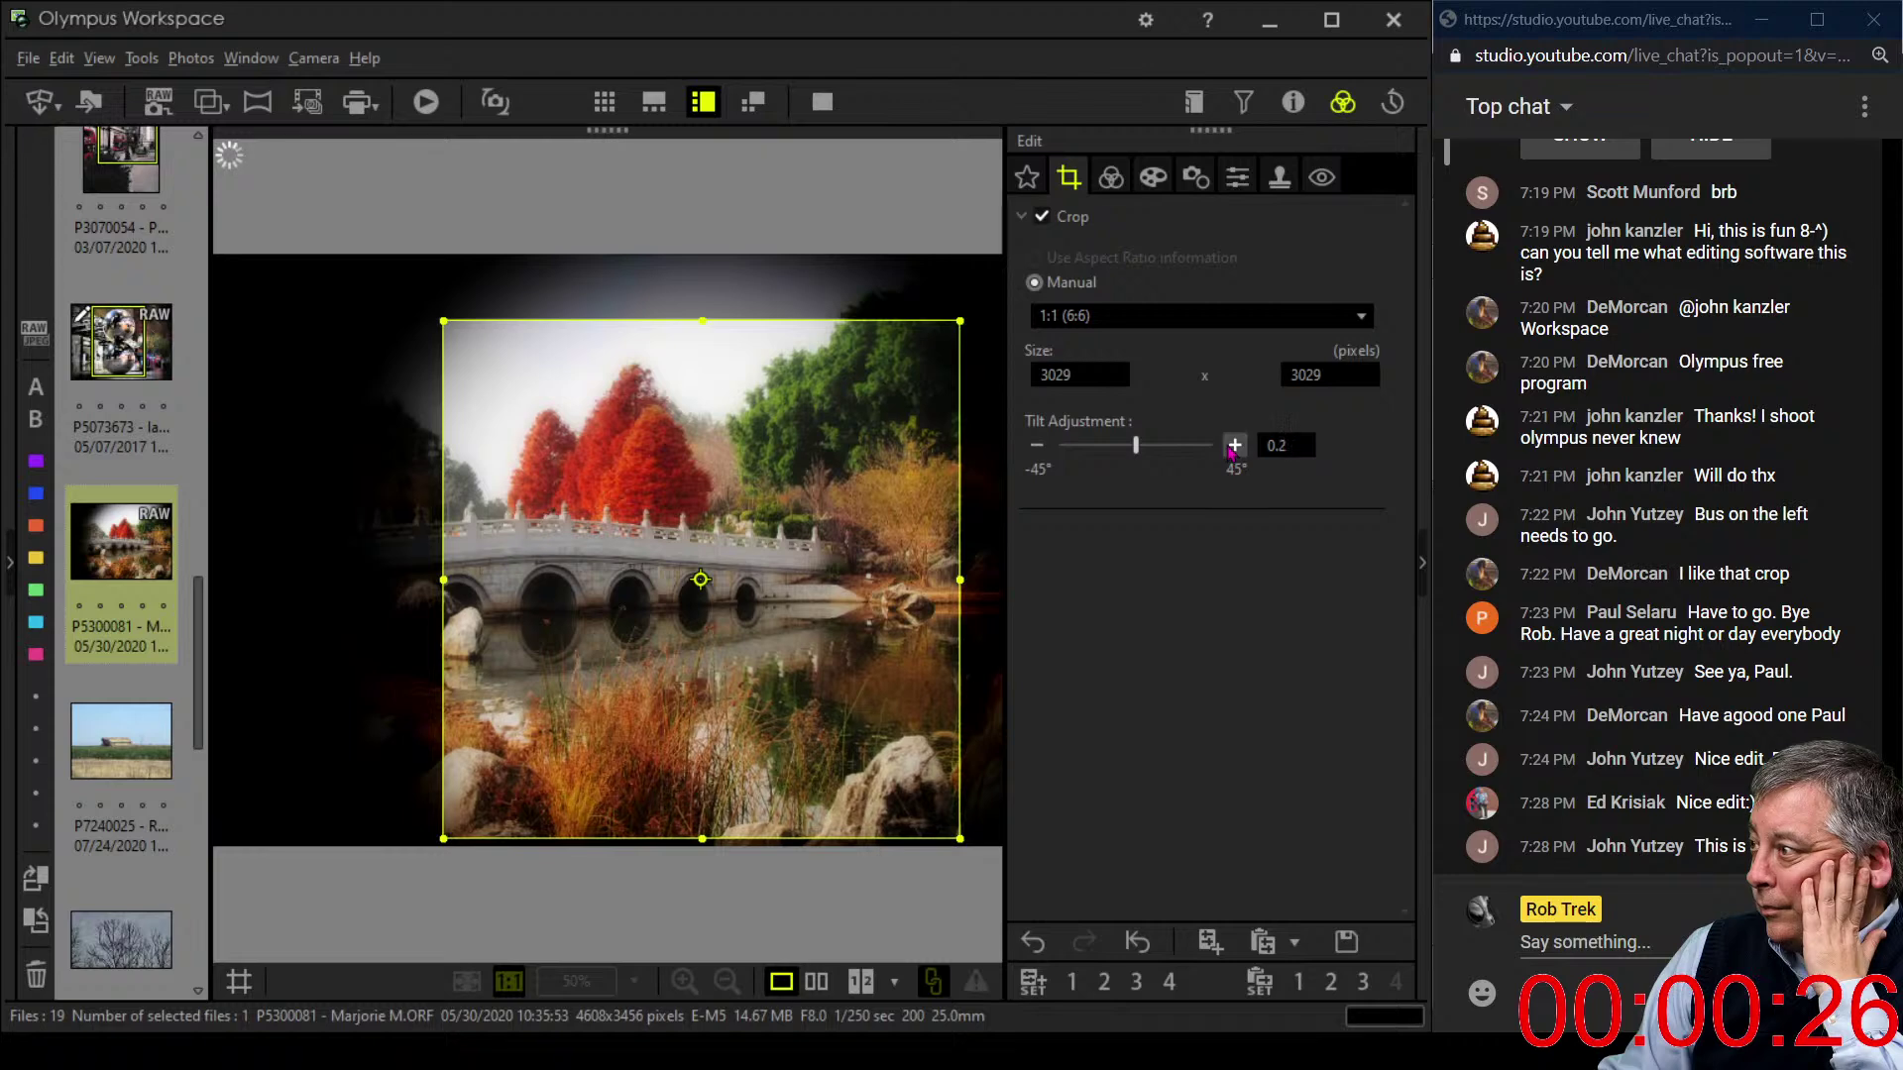
pyautogui.click(1111, 177)
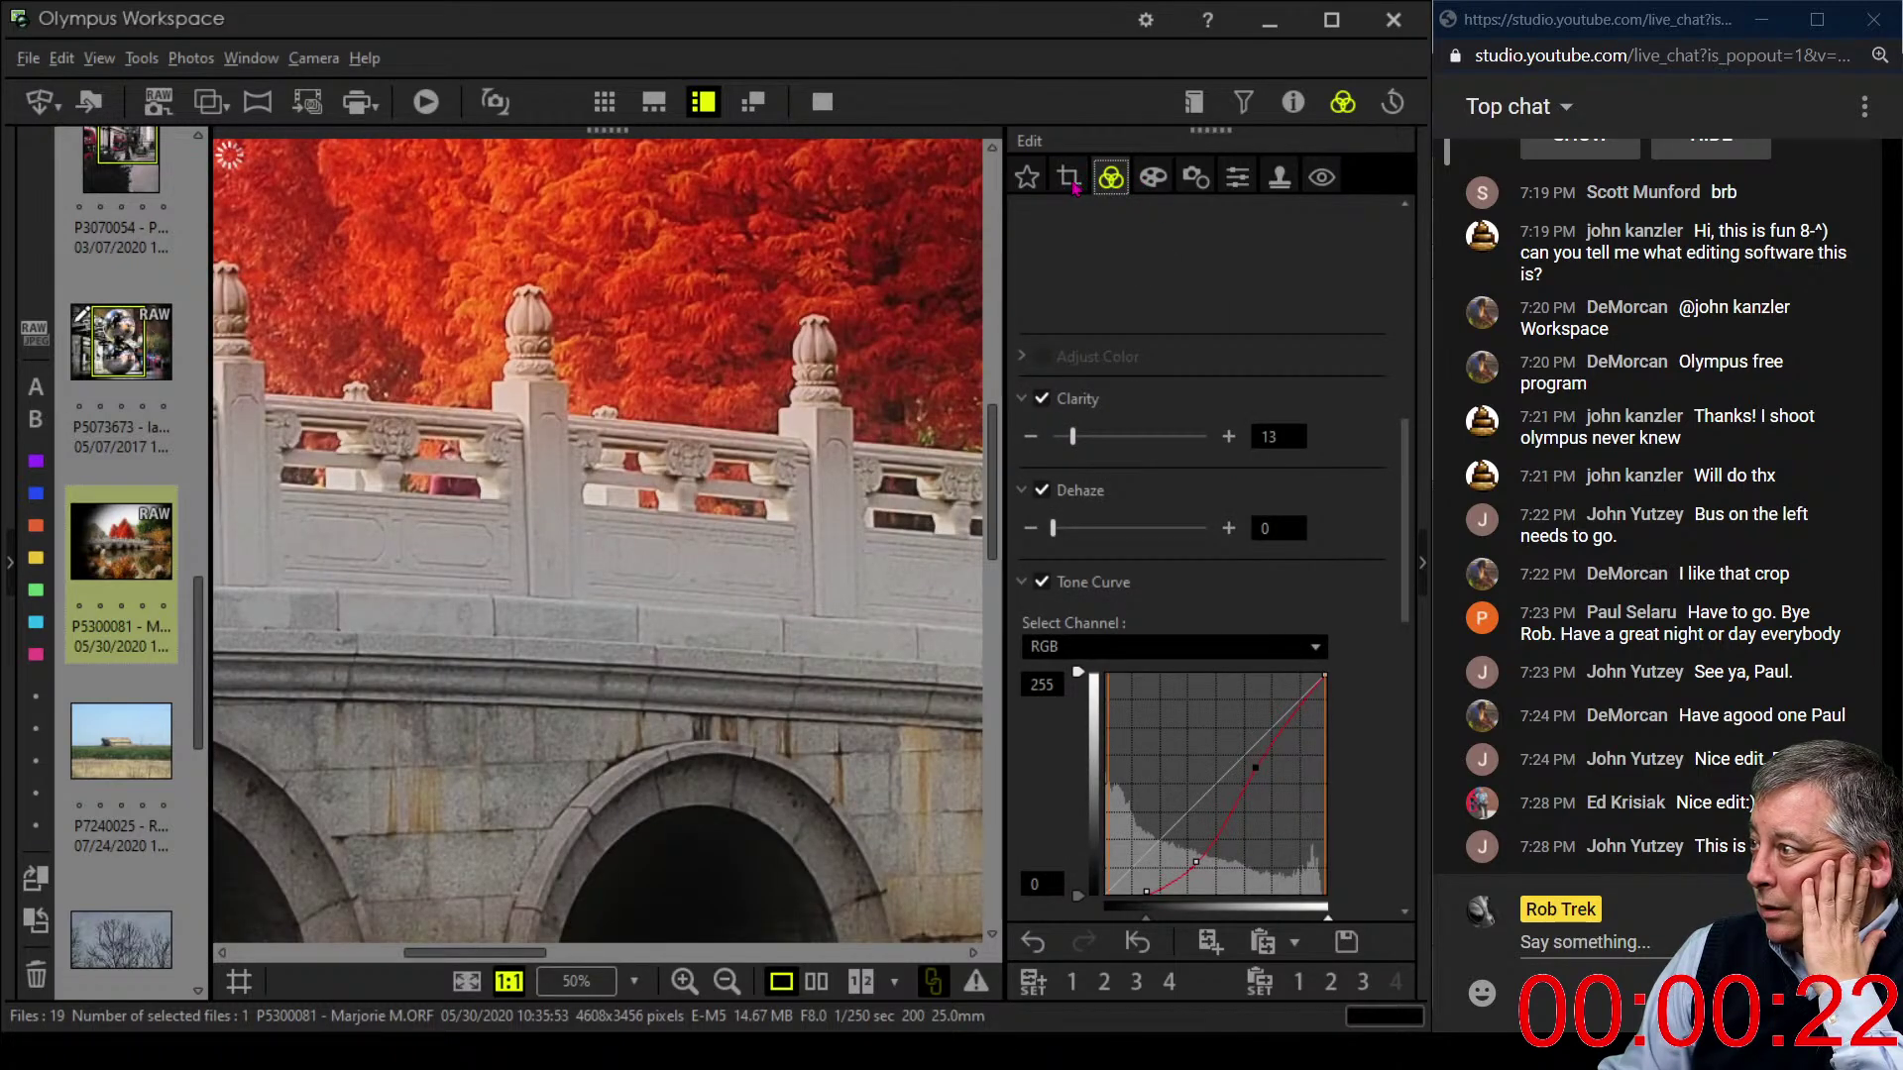
pyautogui.click(1068, 178)
pyautogui.click(1234, 445)
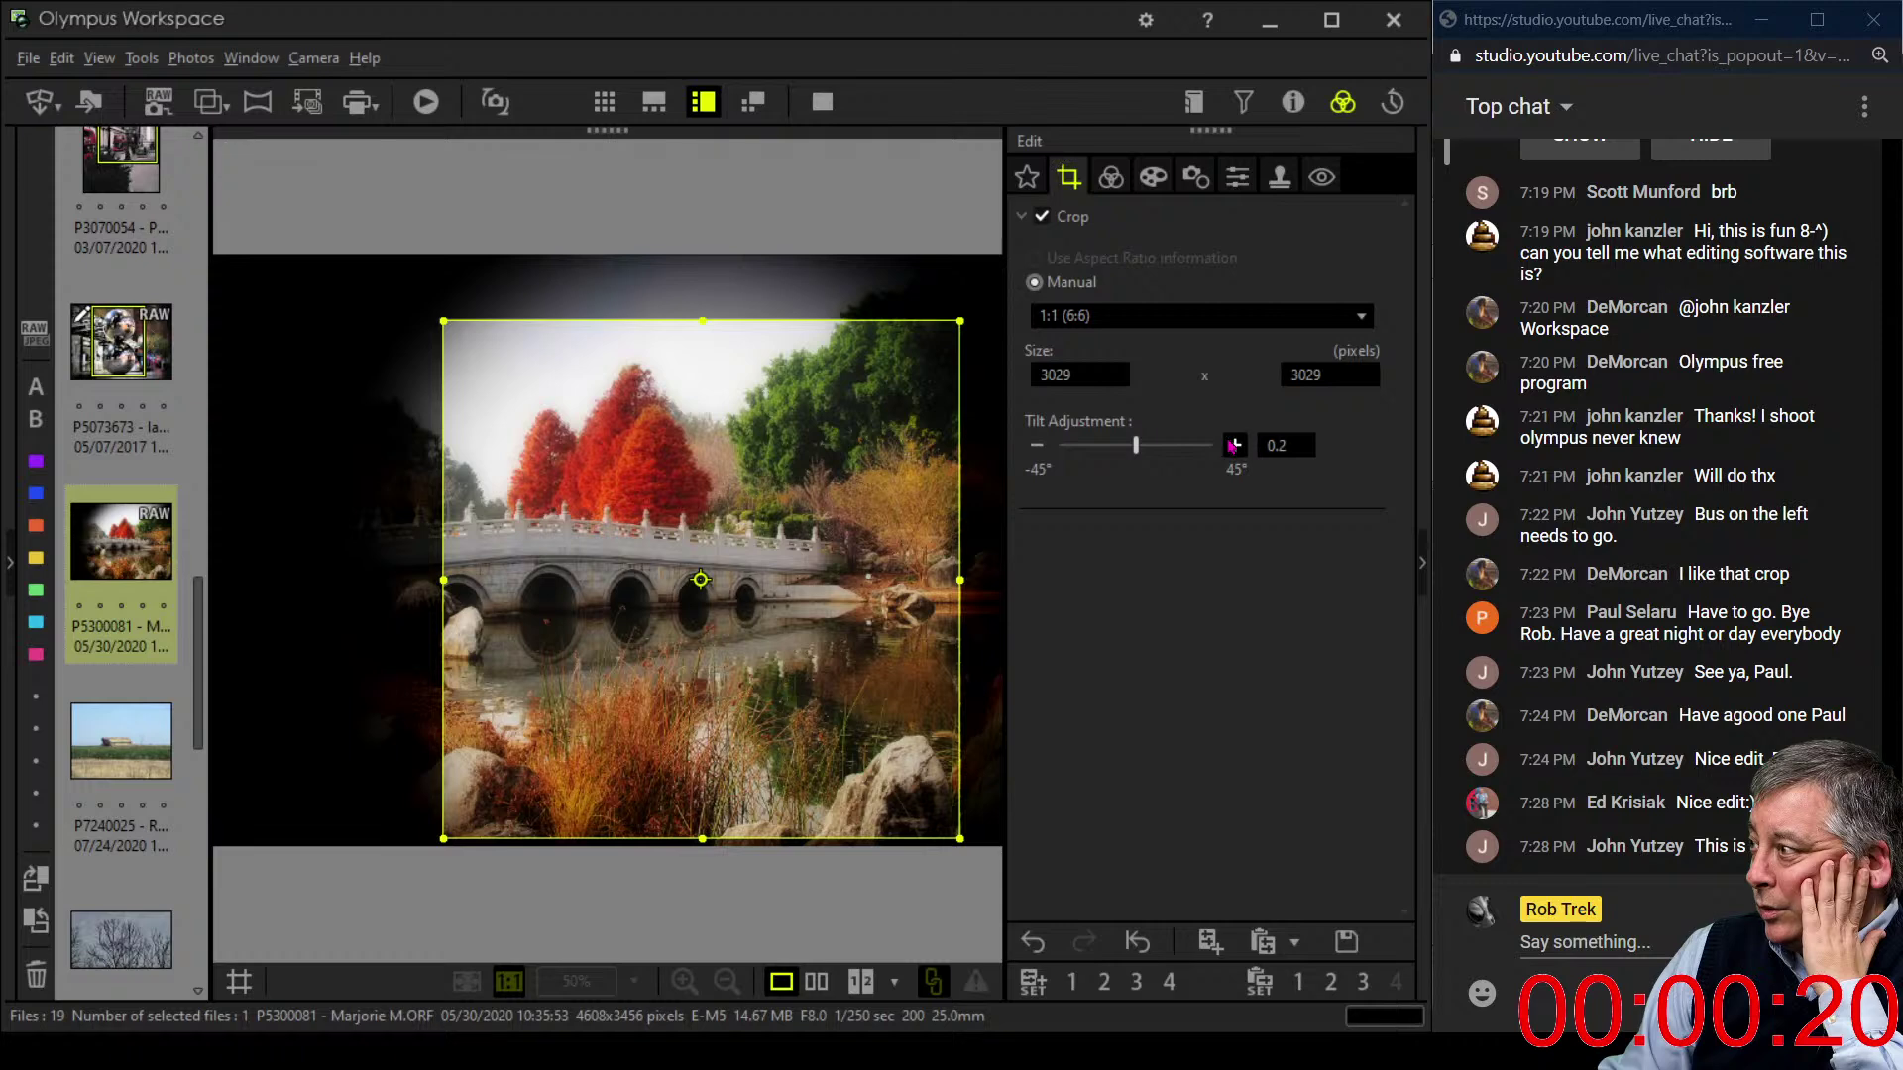
pyautogui.click(1234, 445)
pyautogui.click(1108, 188)
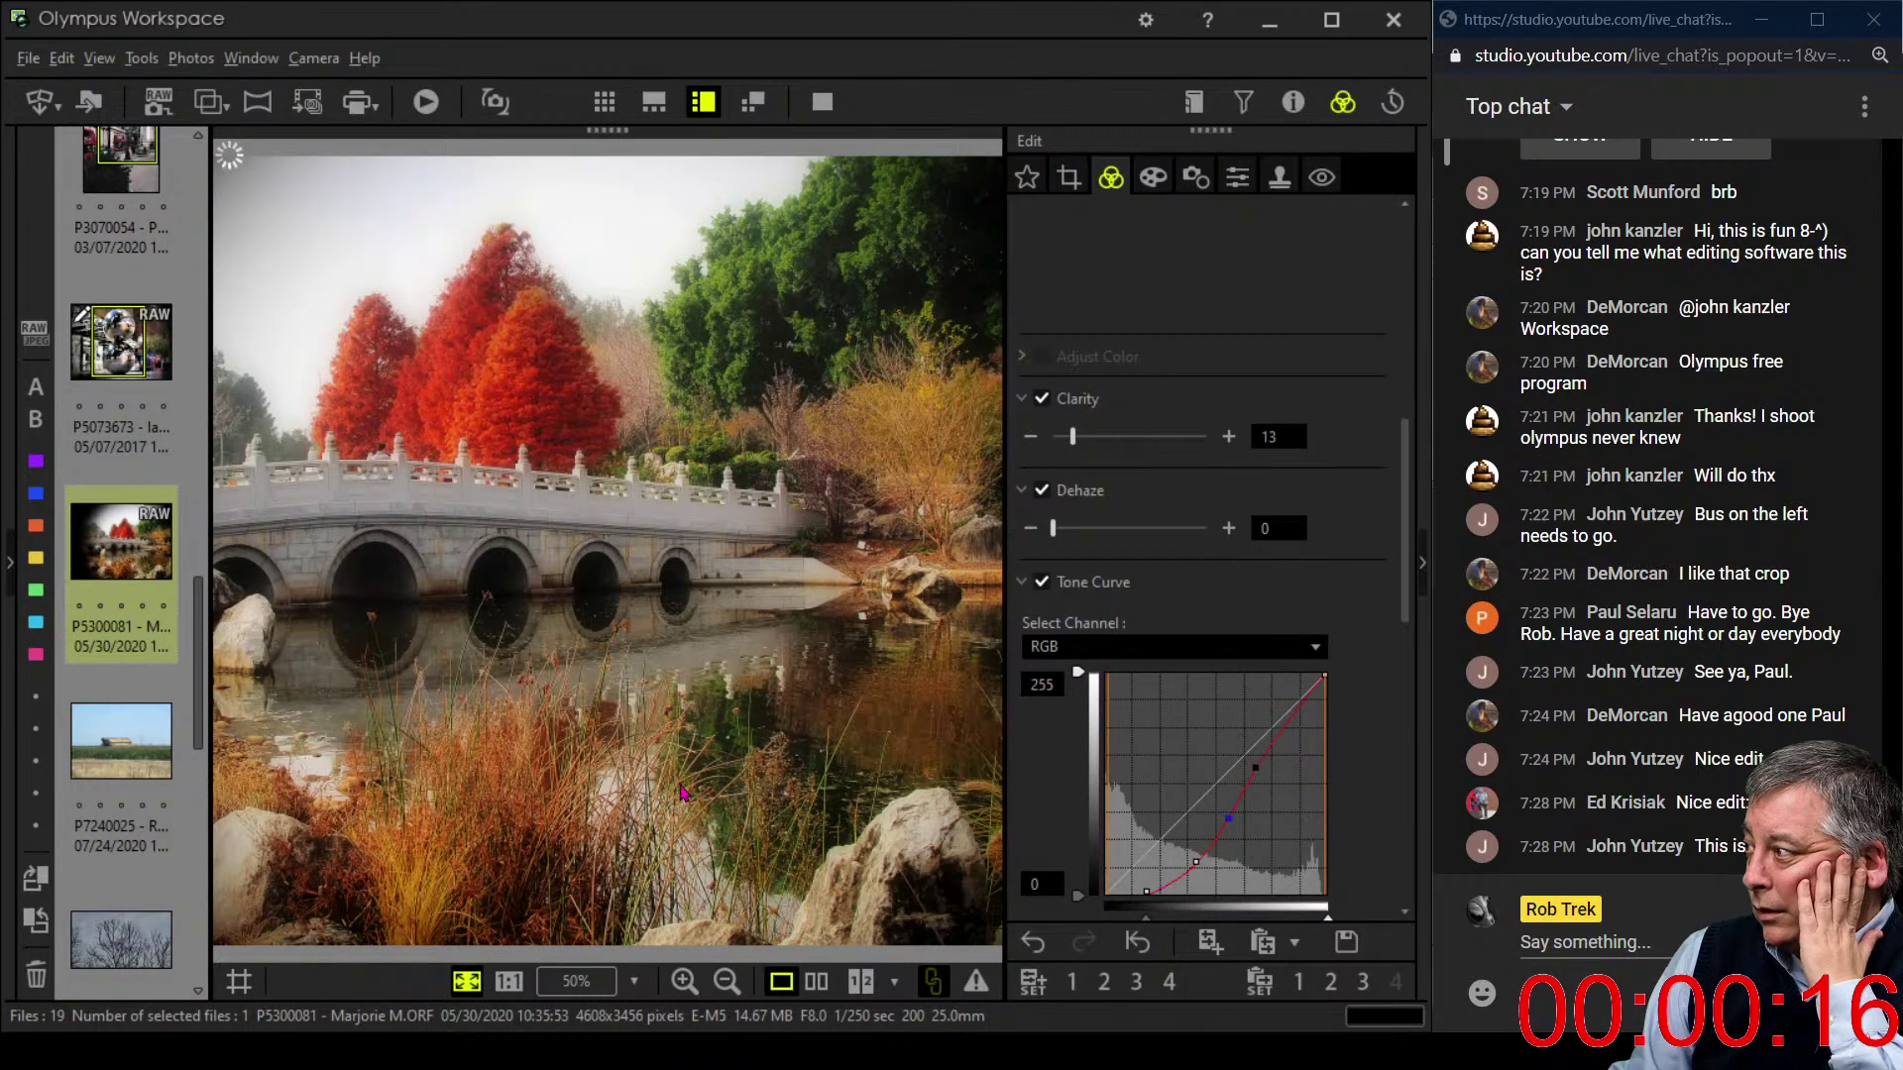
# - Examine the bridge stonework at 1:1 and compare the edited photo with the original side by side in full screen
pyautogui.click(408, 522)
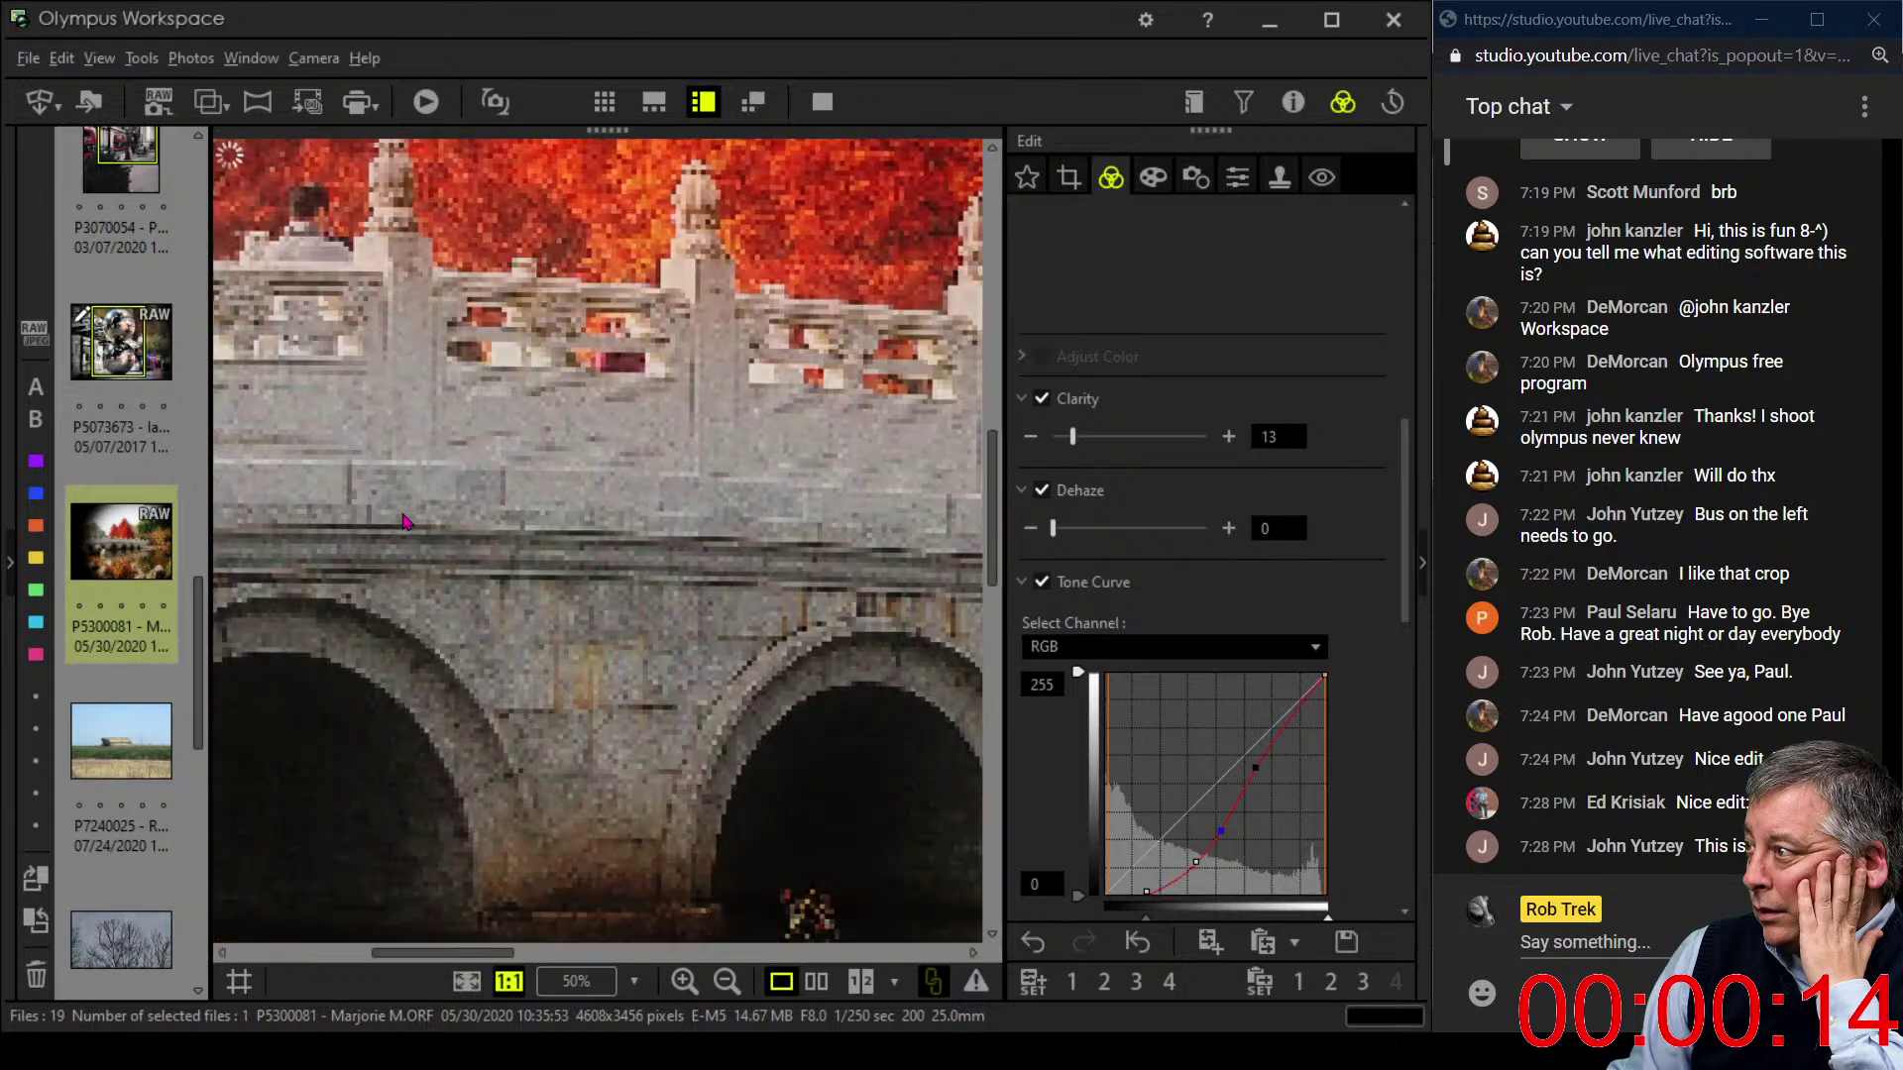
pyautogui.moveTo(431, 505); pyautogui.dragTo(425, 565)
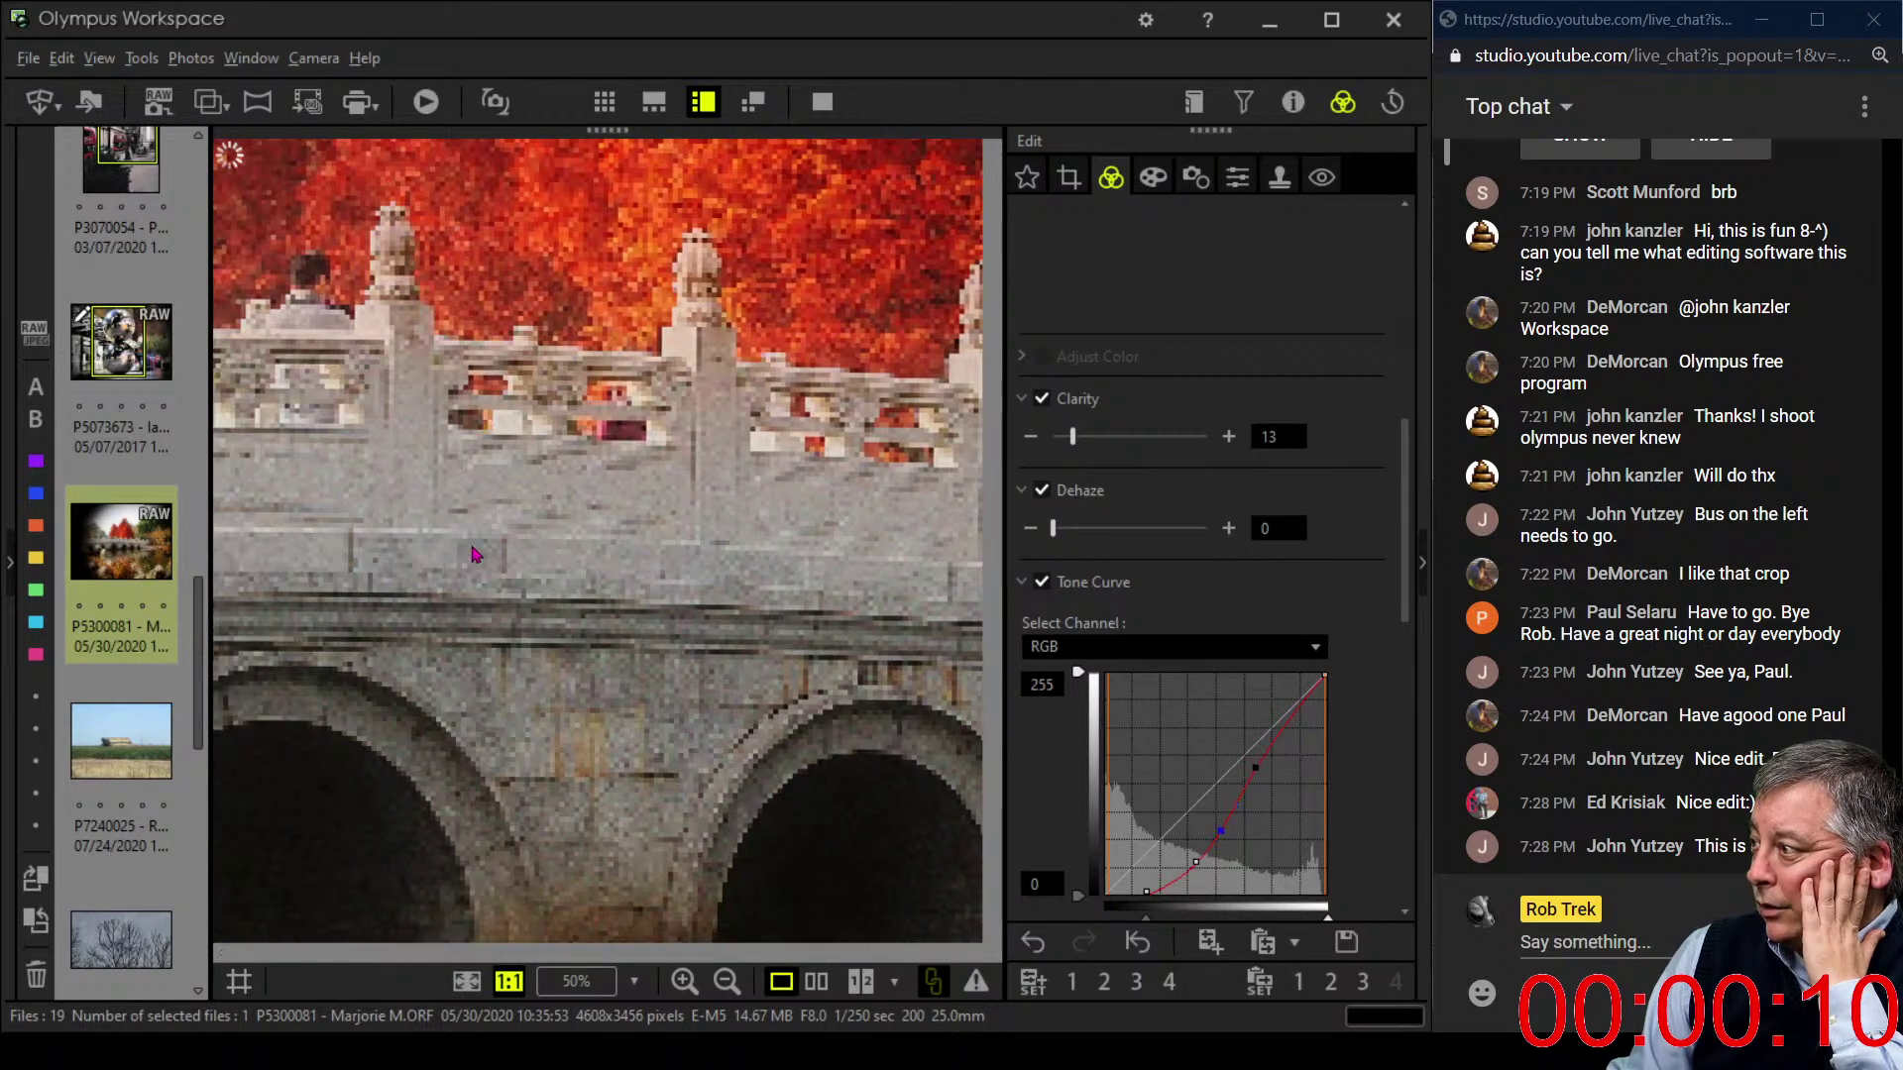
pyautogui.click(425, 565)
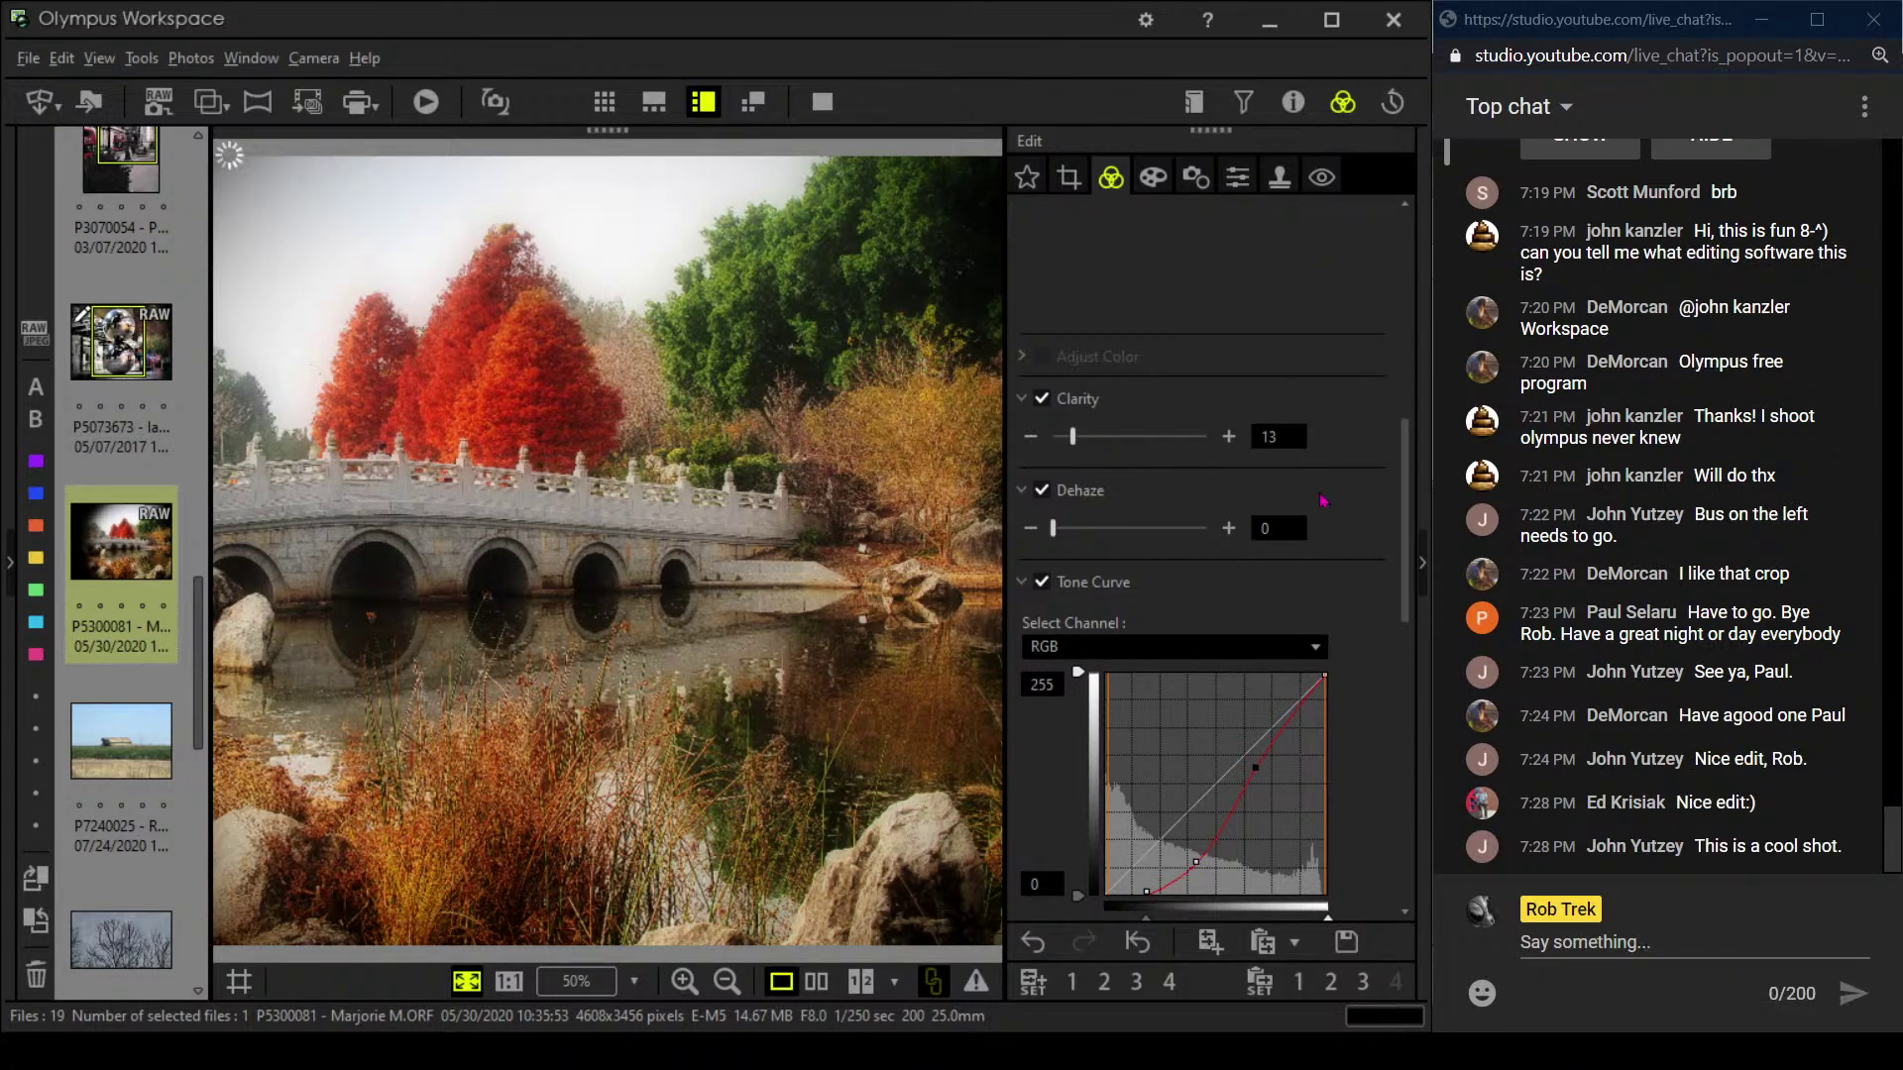
pyautogui.click(816, 981)
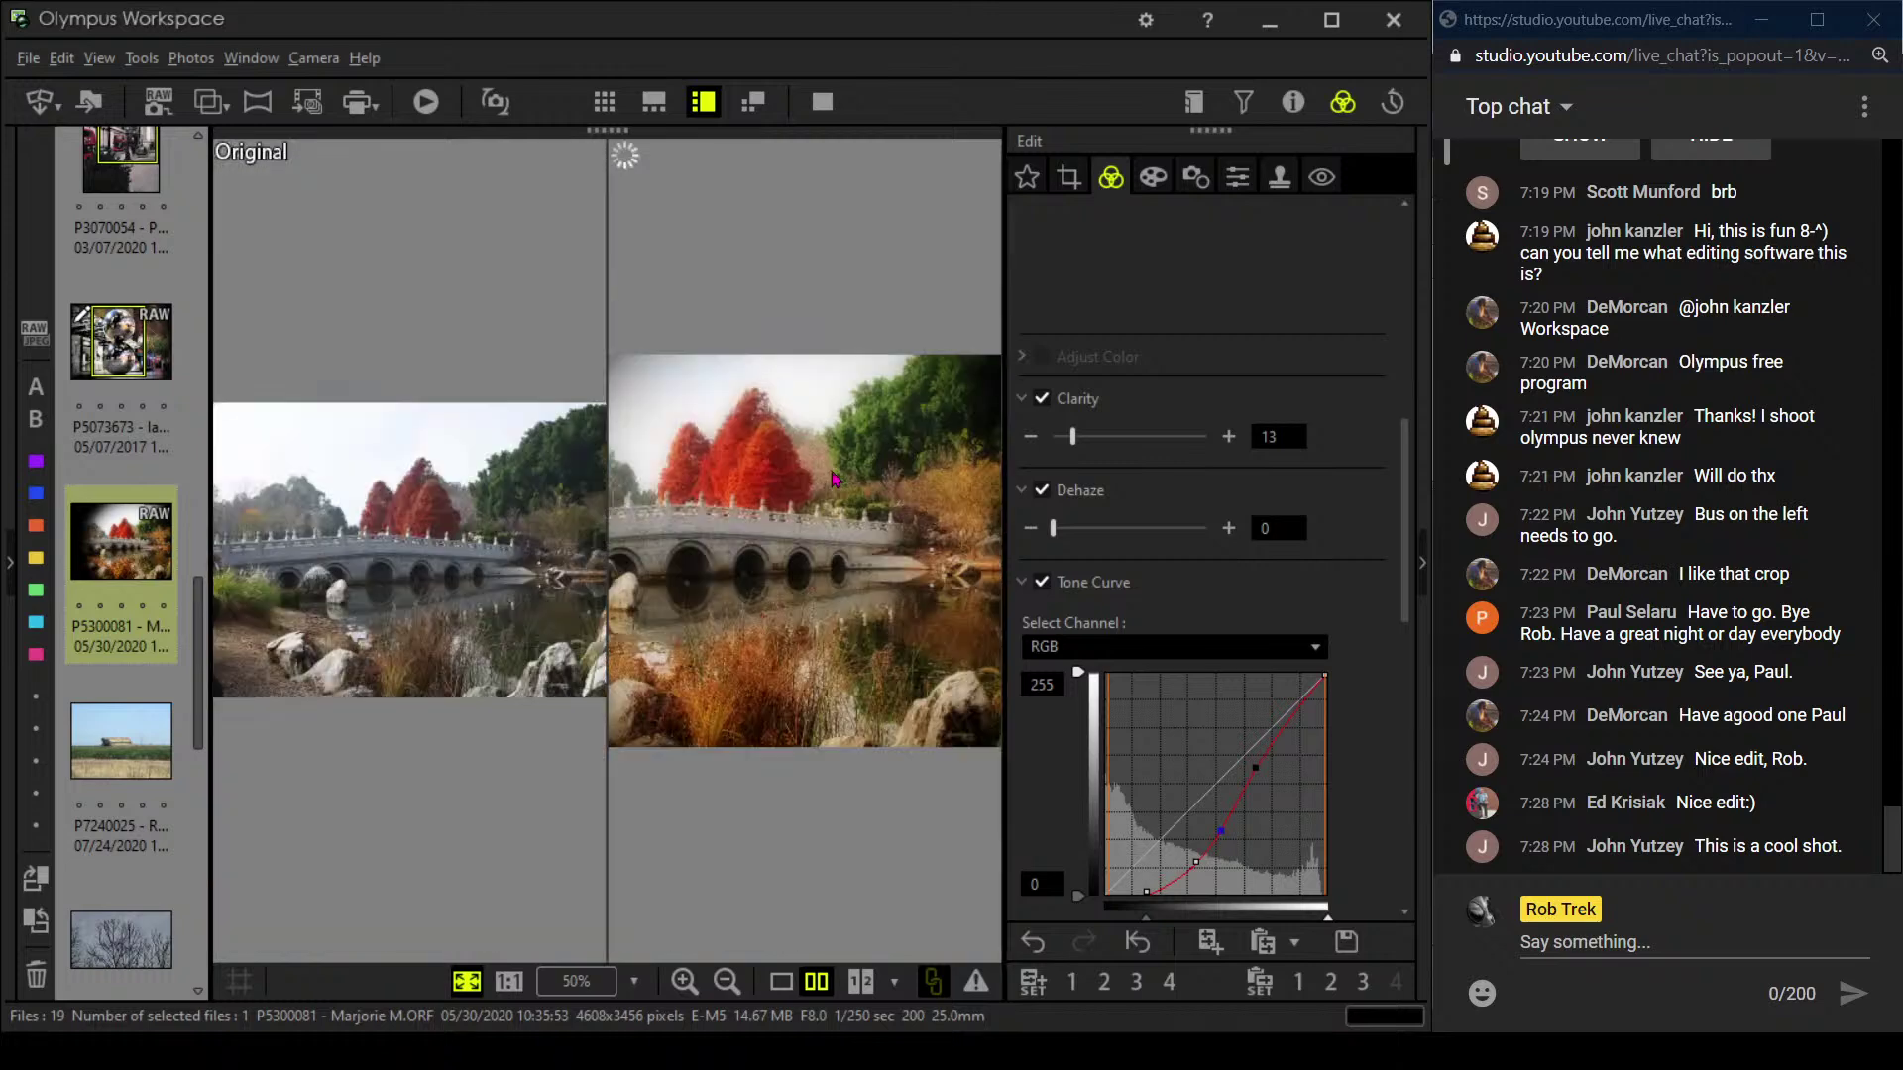
pyautogui.click(822, 101)
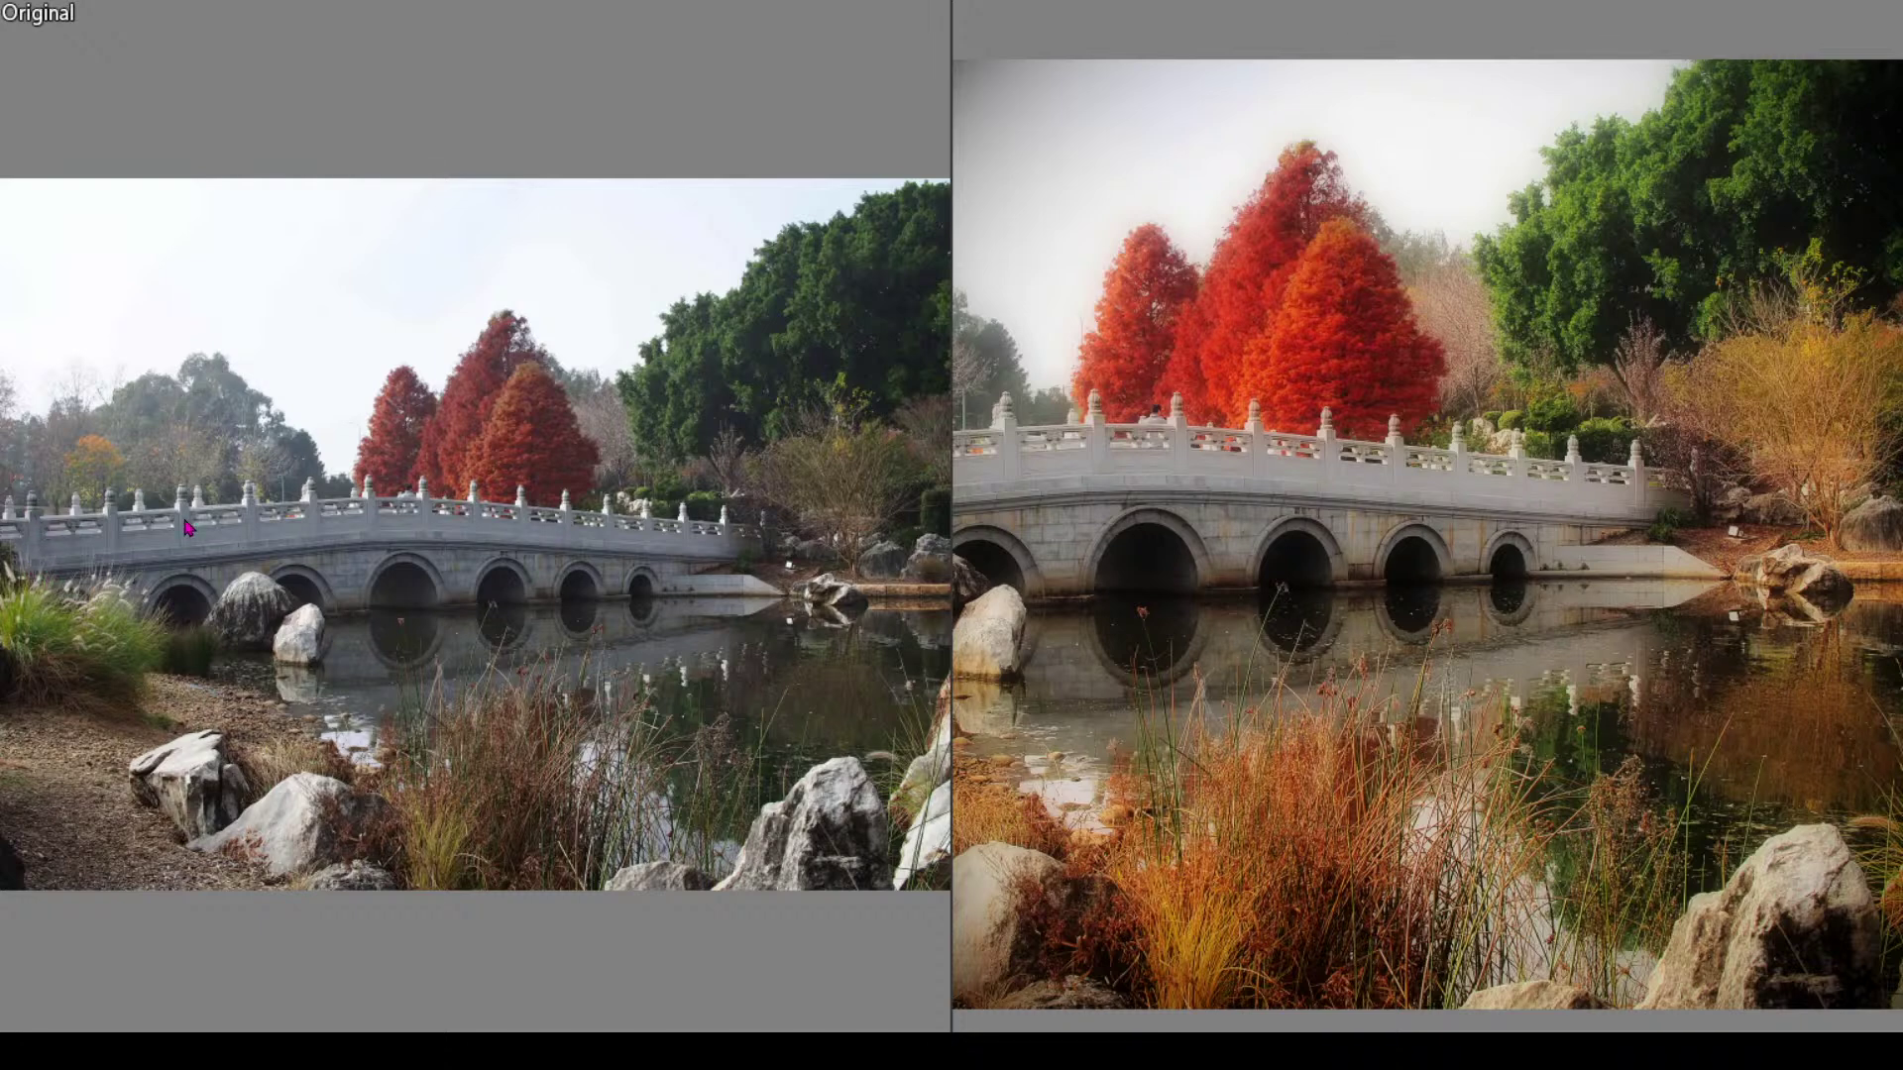
pyautogui.press('Escape')
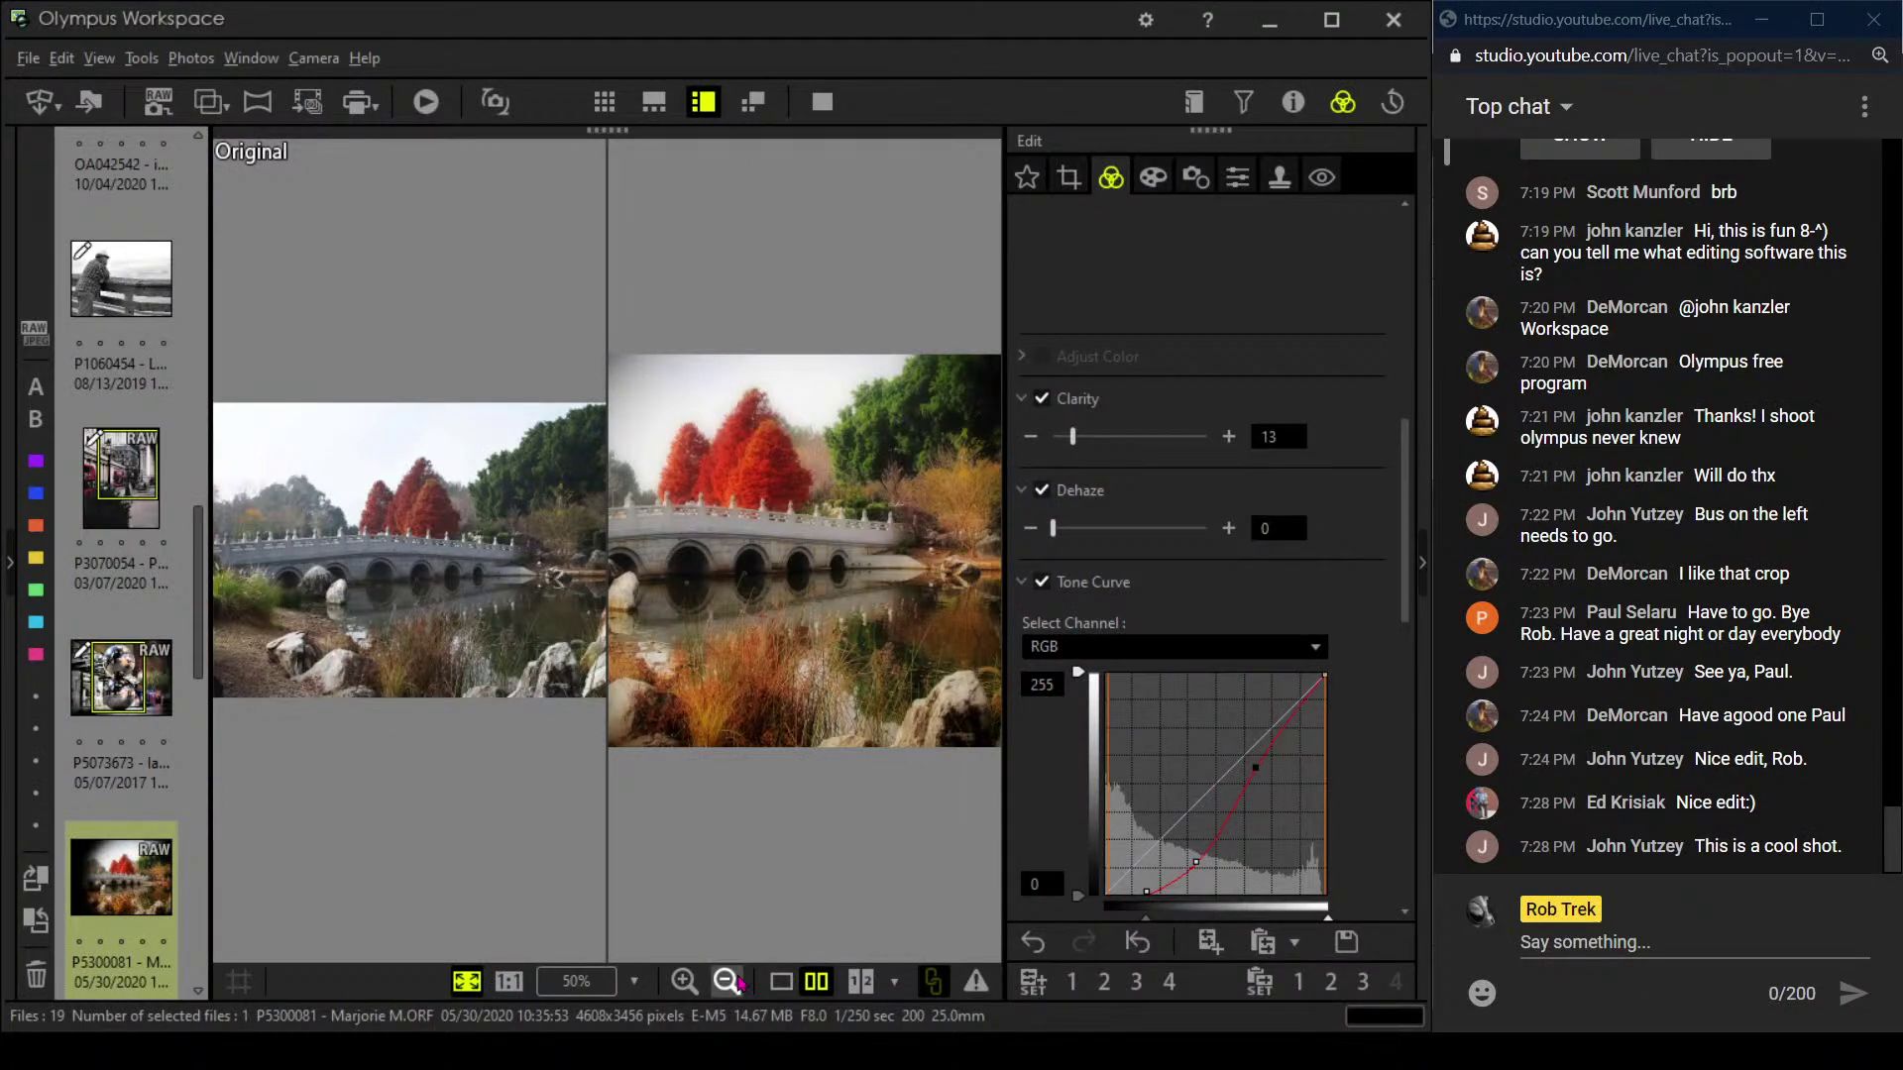
pyautogui.click(781, 981)
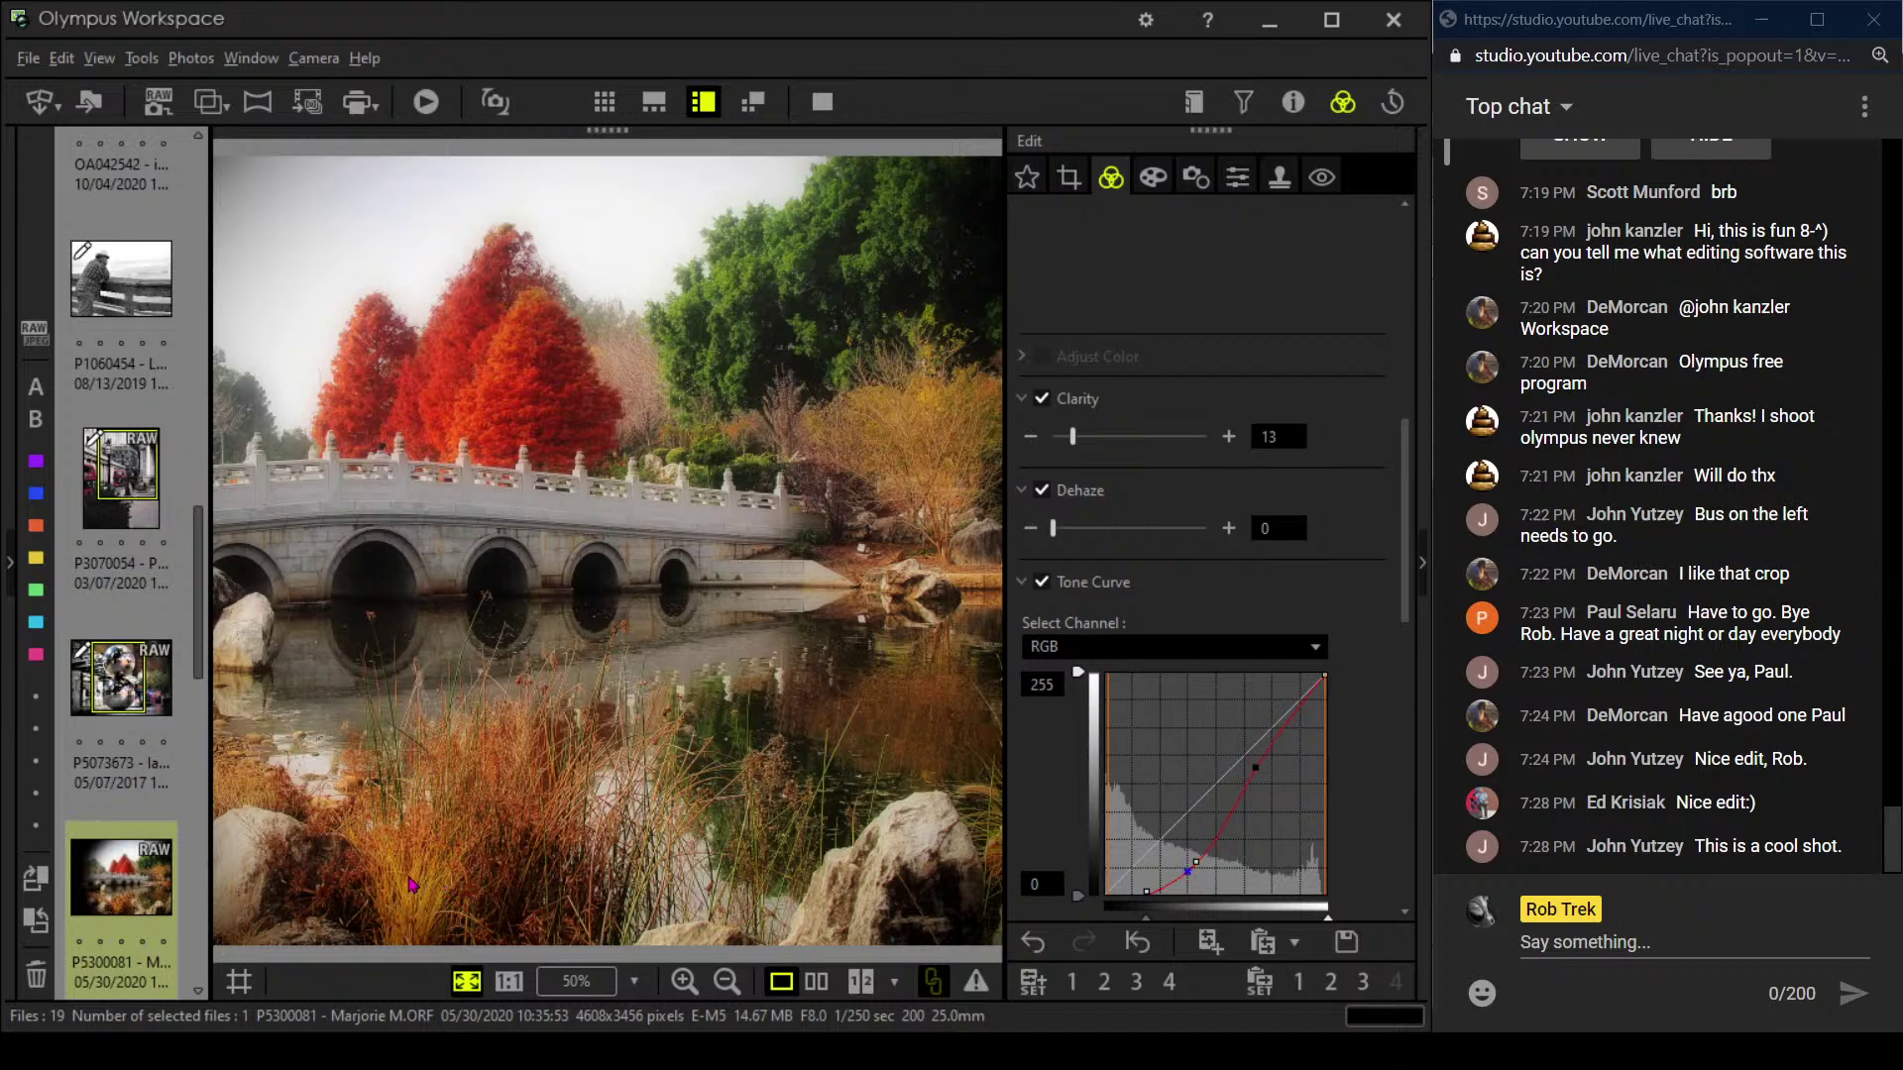
# - Open the Mail Pouch Tobacco barn photo and check its shooting properties, including camera, lens, shutter speed and aperture
pyautogui.scroll(-3, 173, 694)
pyautogui.scroll(-3, 173, 694)
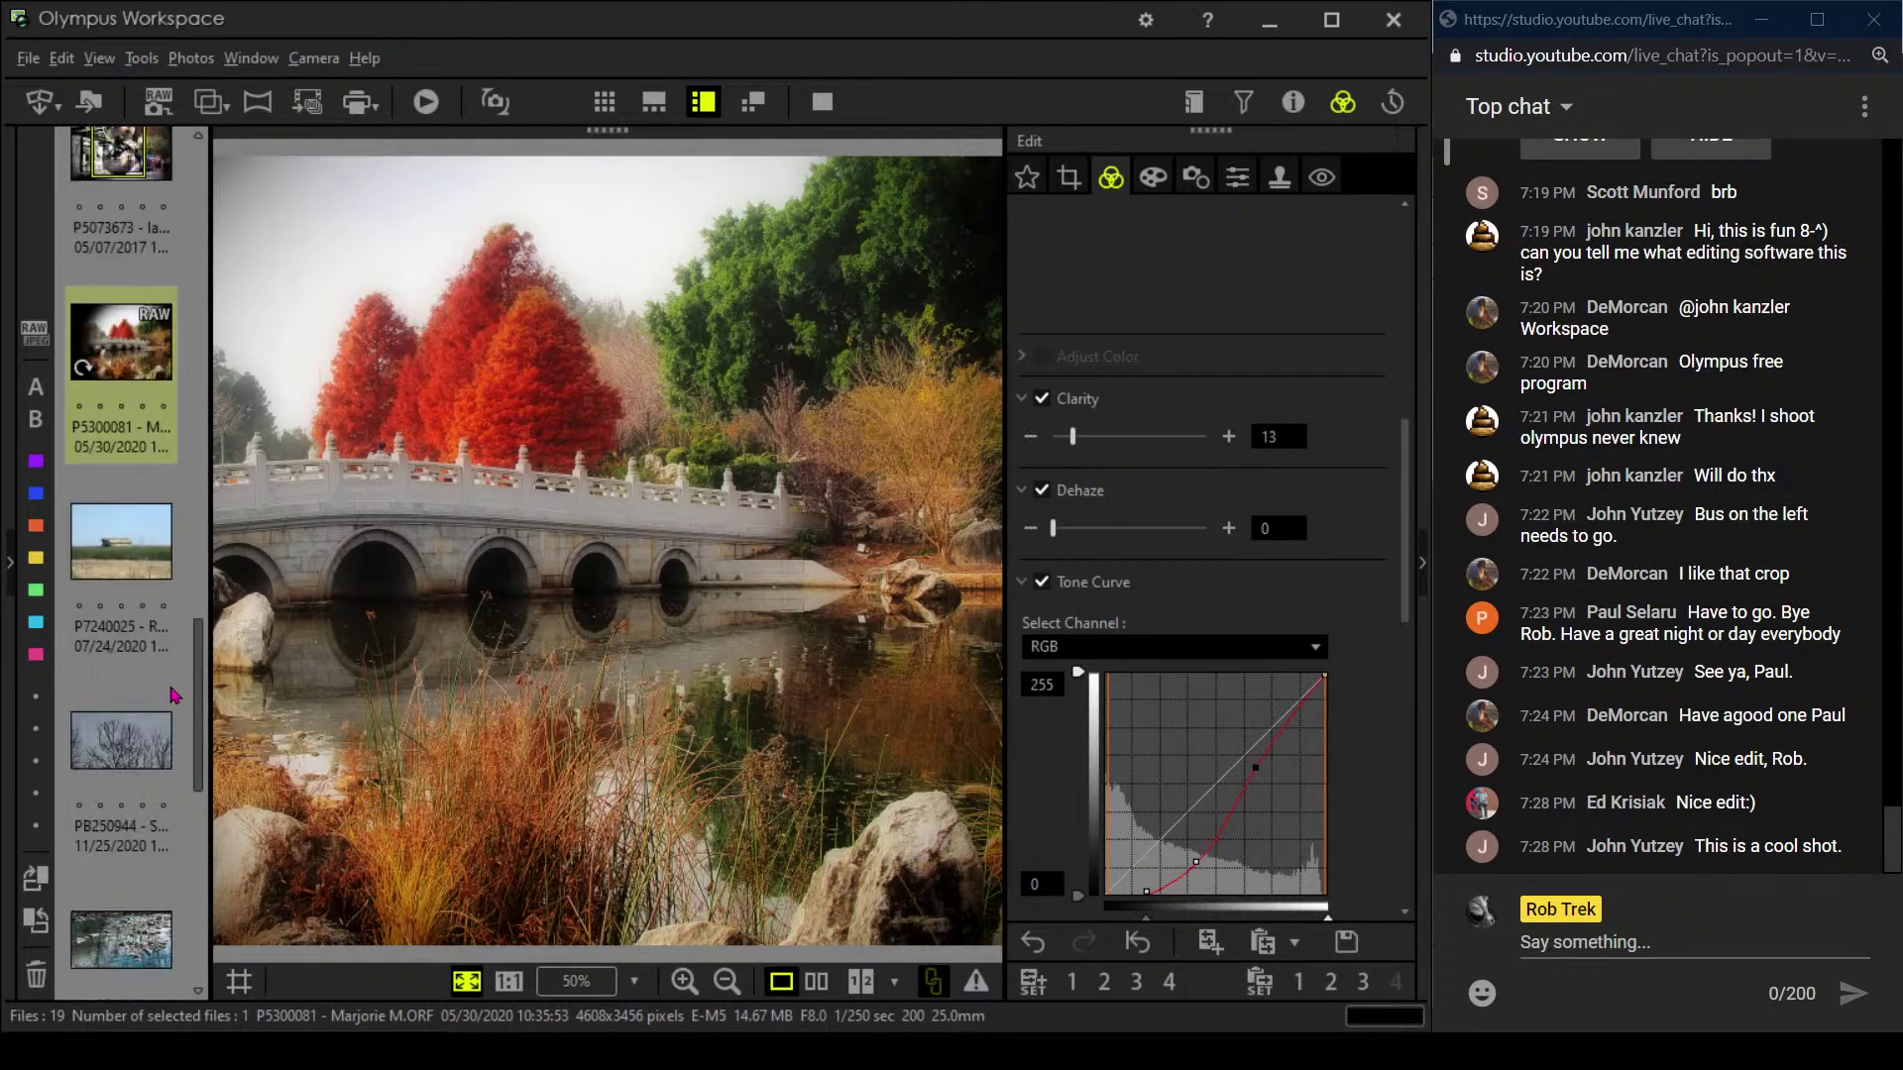
pyautogui.click(159, 555)
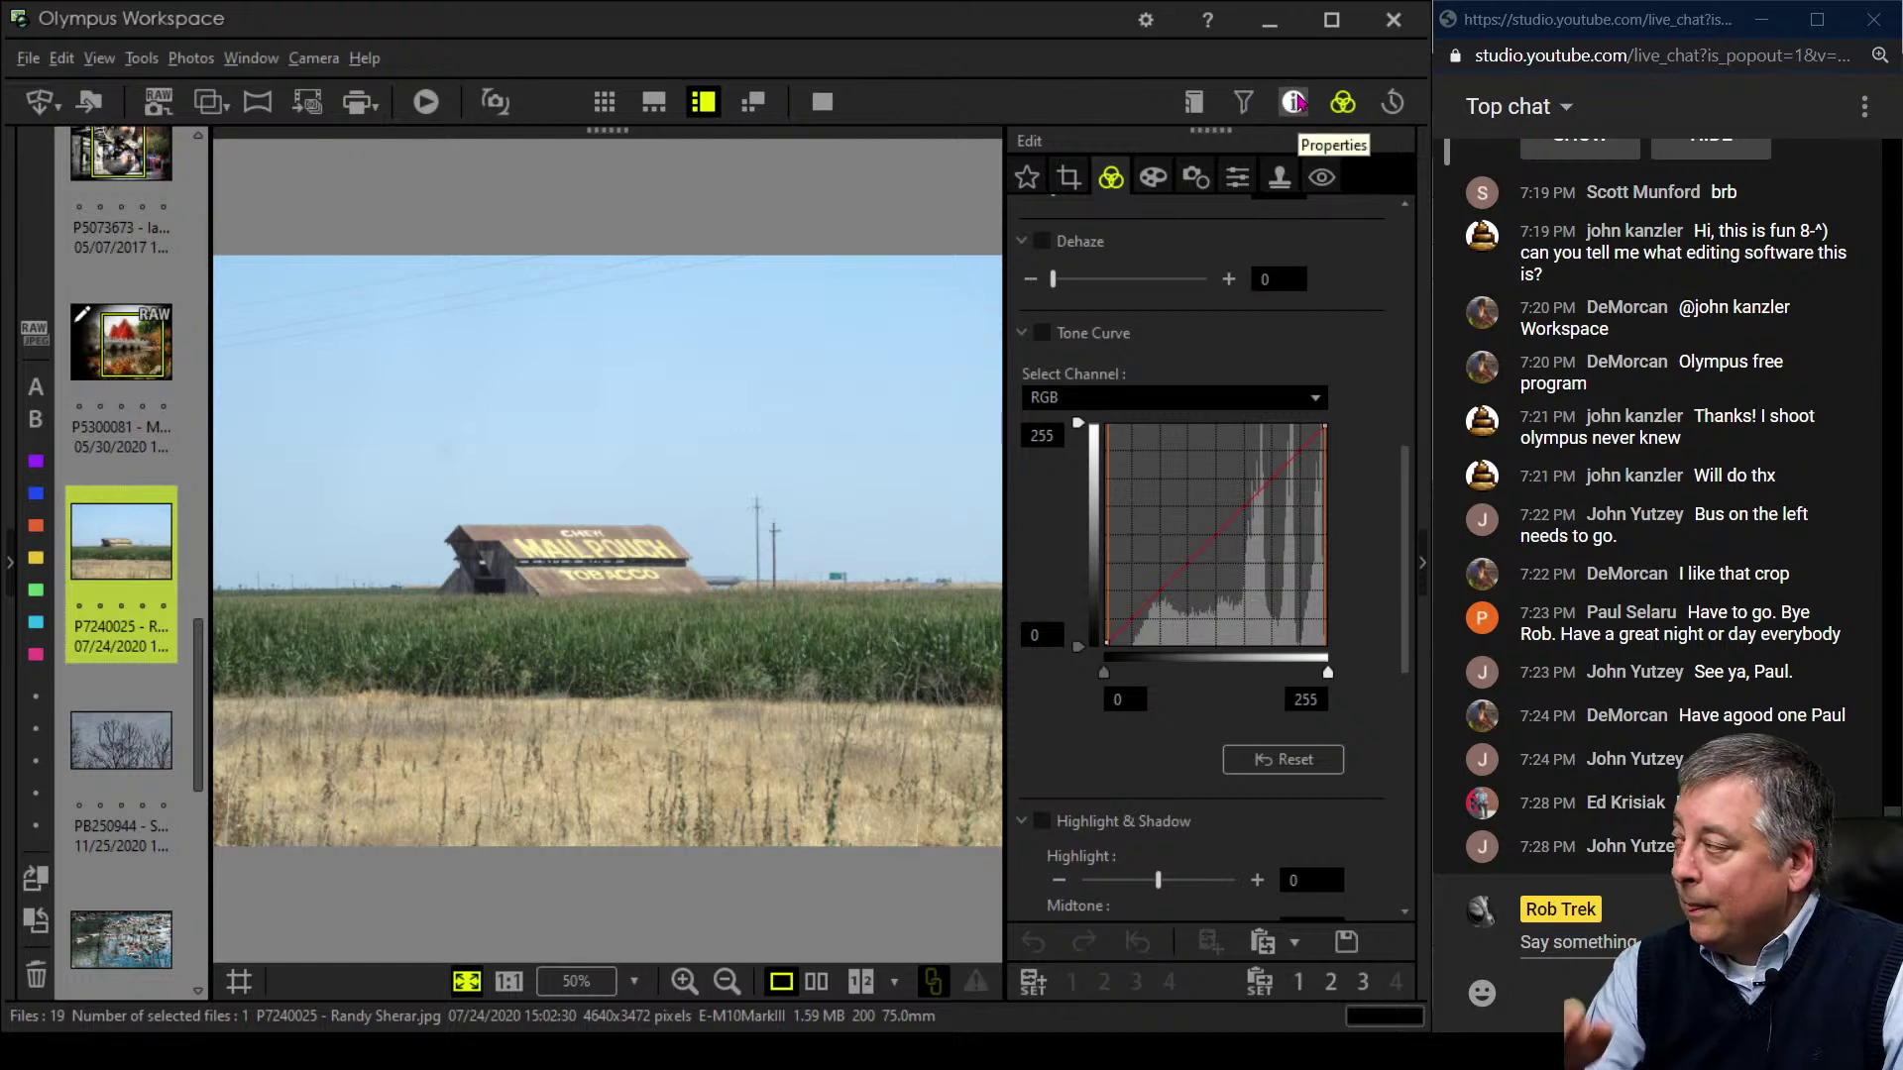
pyautogui.click(1294, 102)
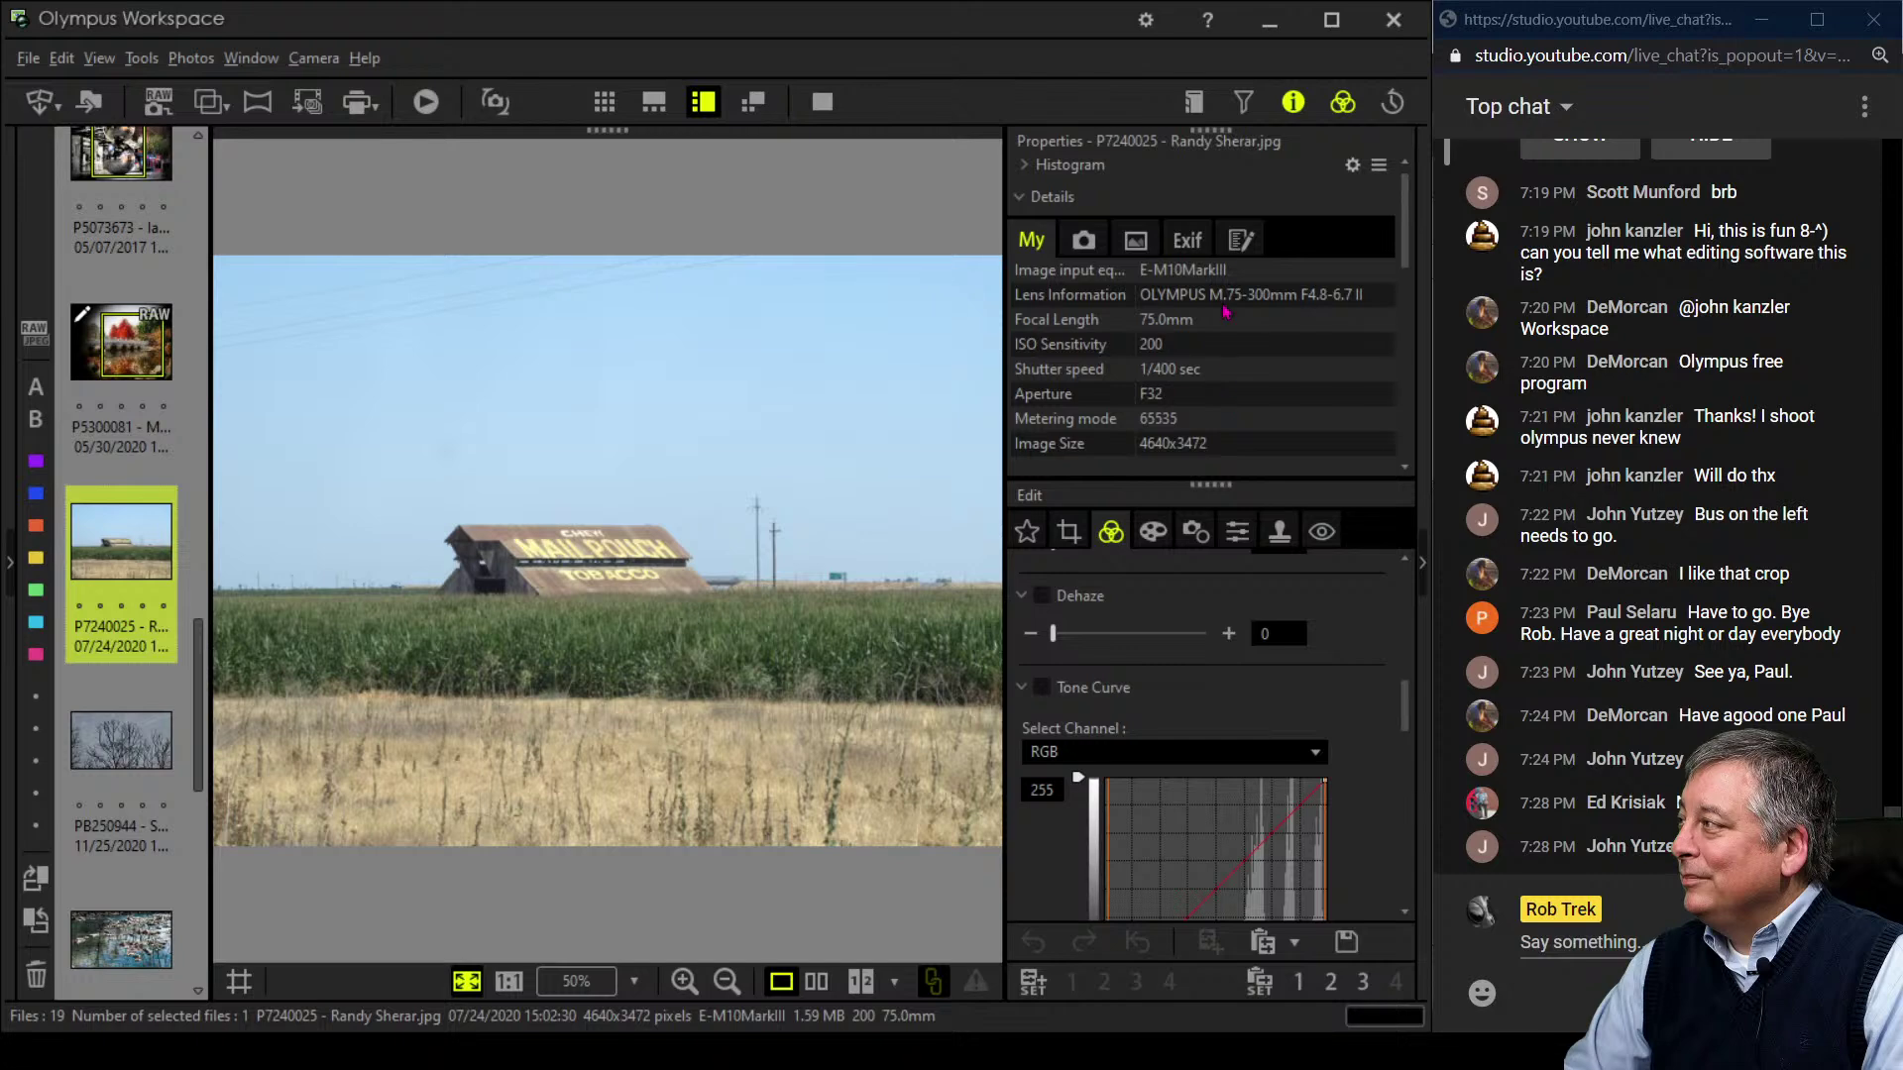
pyautogui.click(1293, 102)
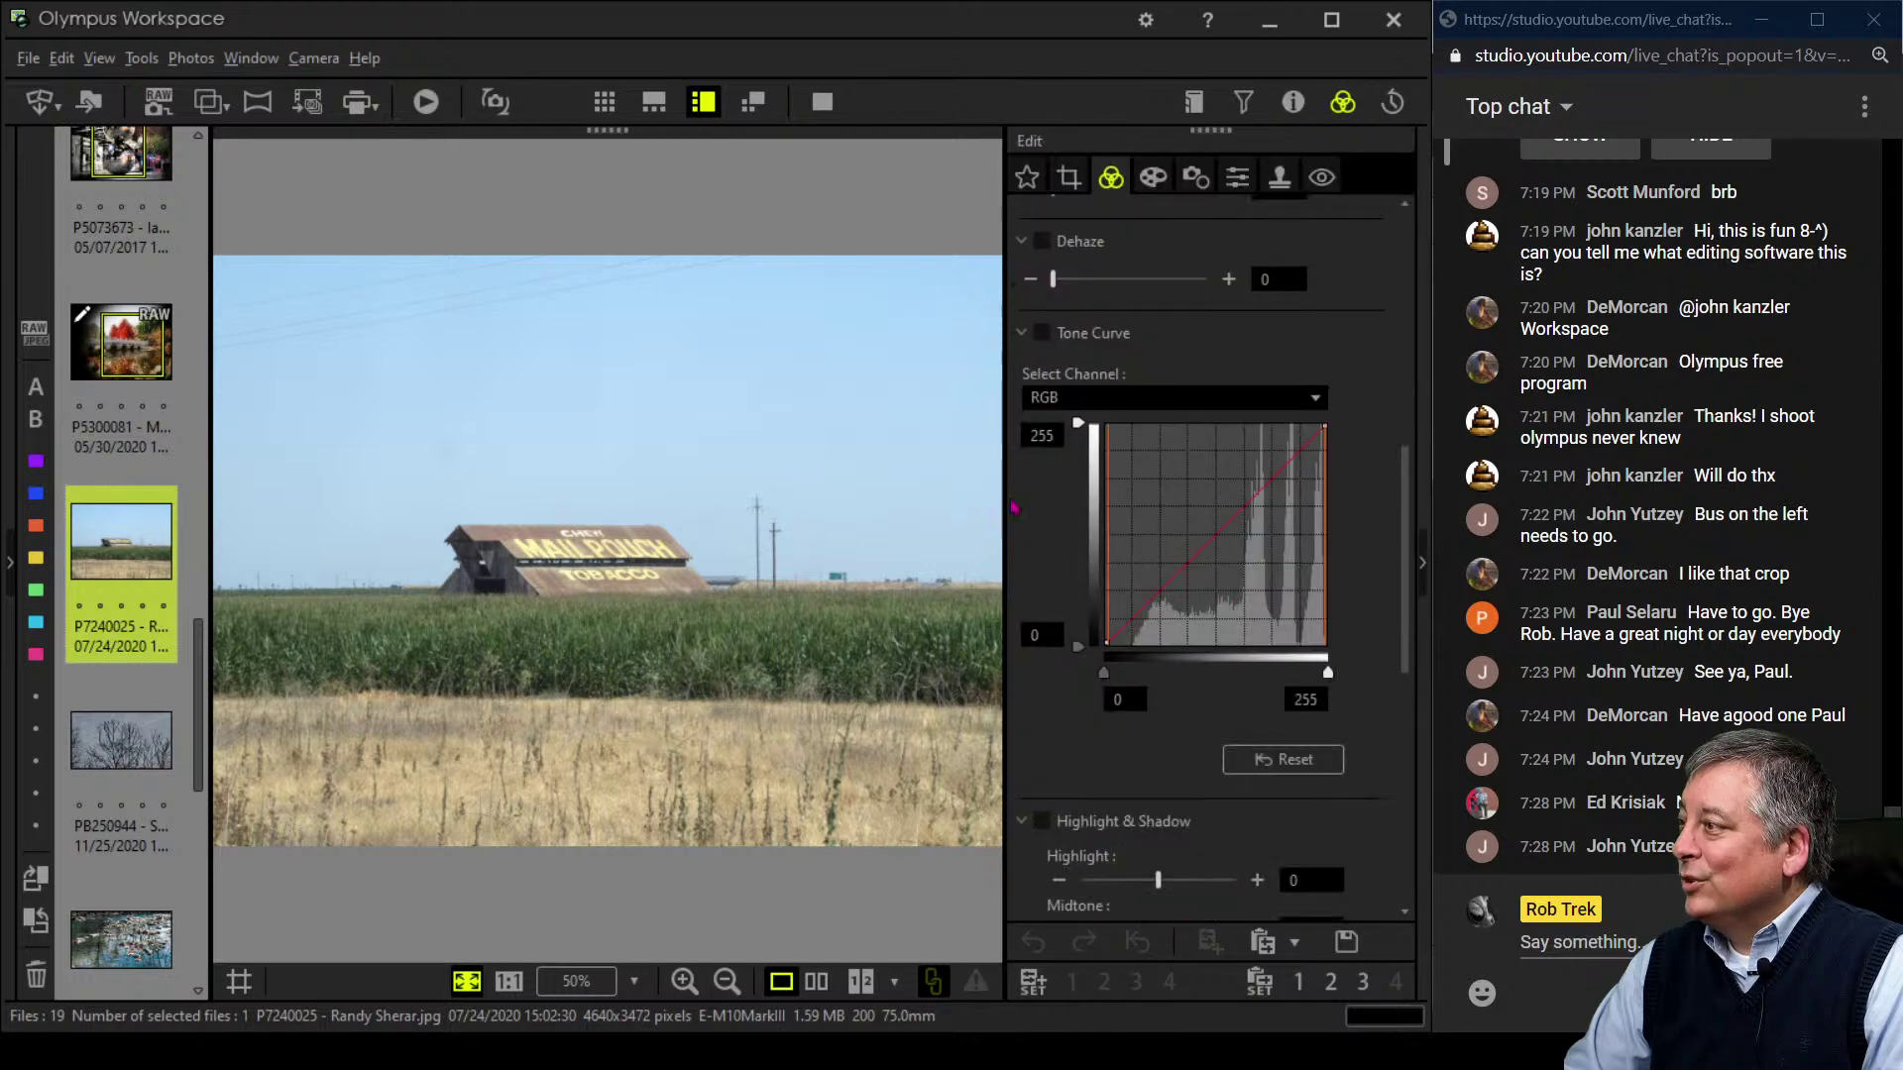
# - Examine the barn photo at 1:1, checking the painted roof, weathered wood, cornfield, road sign and utility poles for detail
pyautogui.click(591, 575)
pyautogui.moveTo(574, 467); pyautogui.dragTo(680, 476)
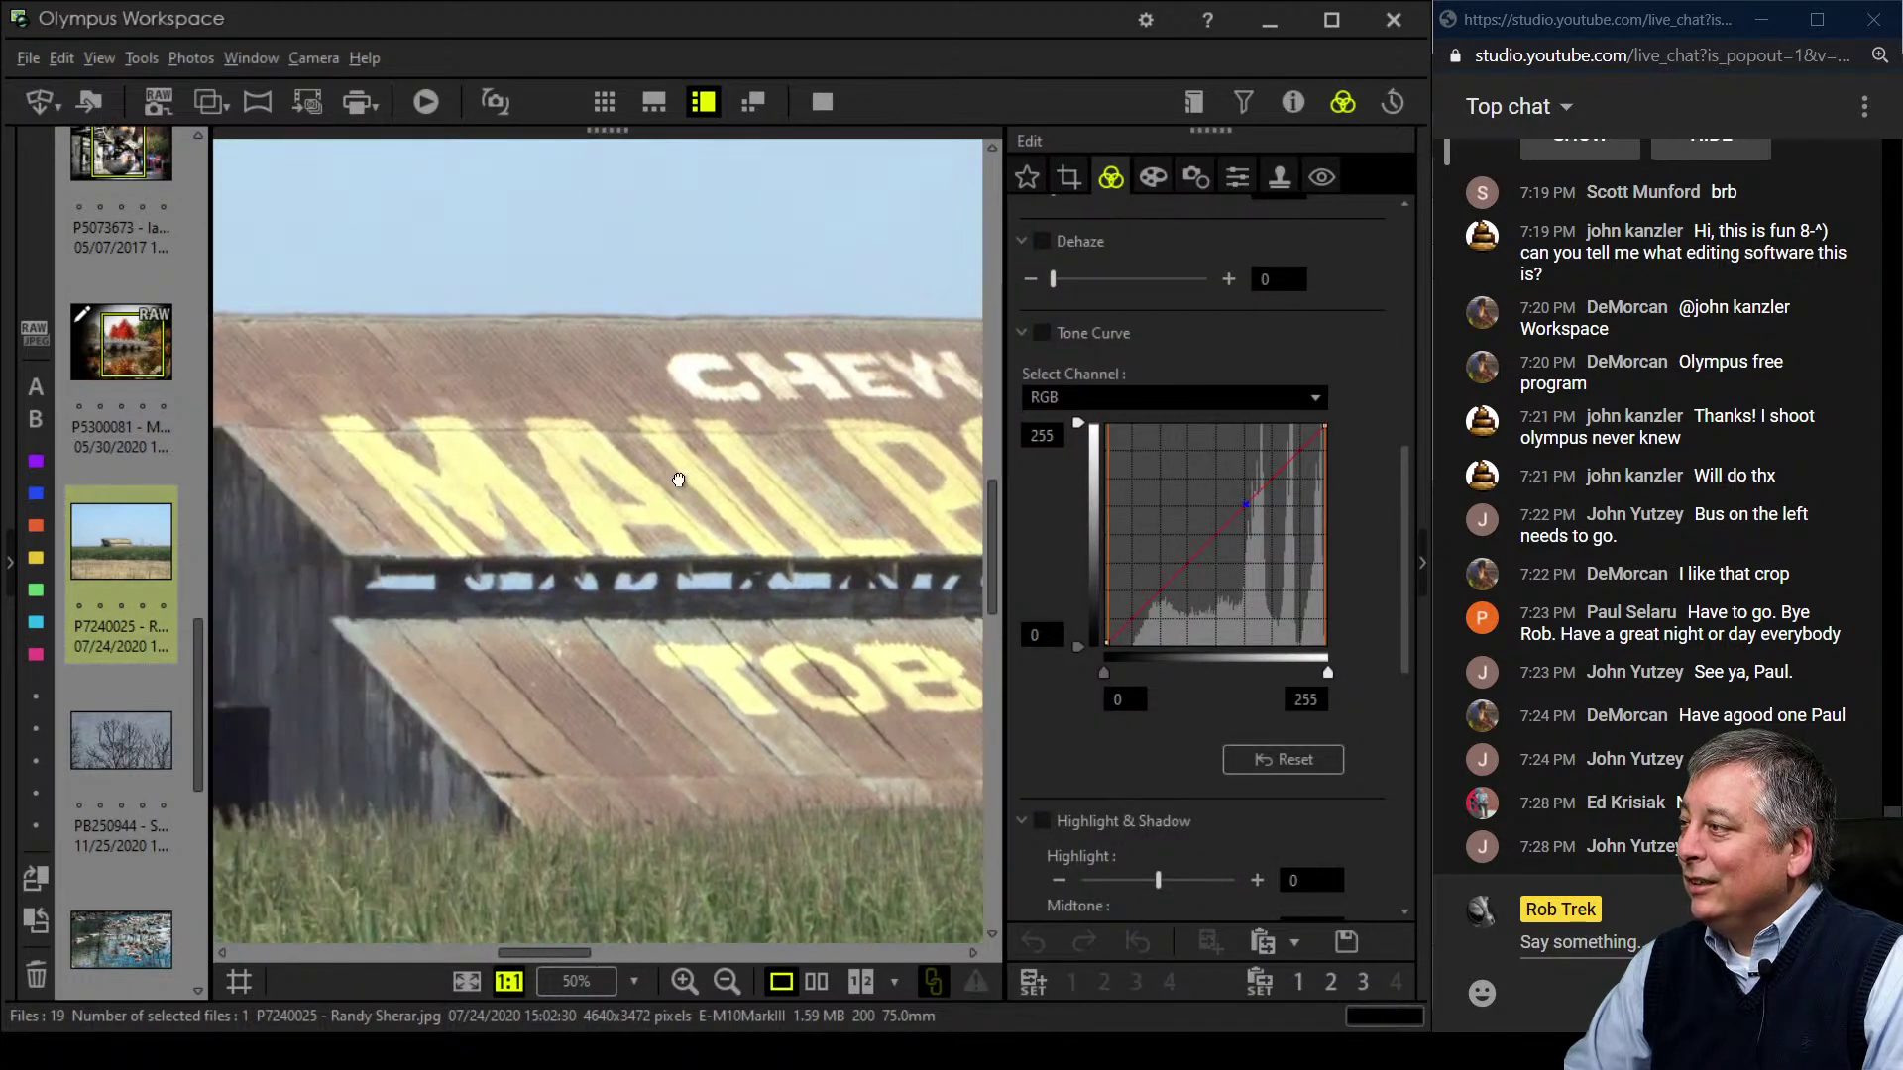
pyautogui.moveTo(500, 529); pyautogui.dragTo(687, 505)
pyautogui.moveTo(551, 502); pyautogui.dragTo(620, 474)
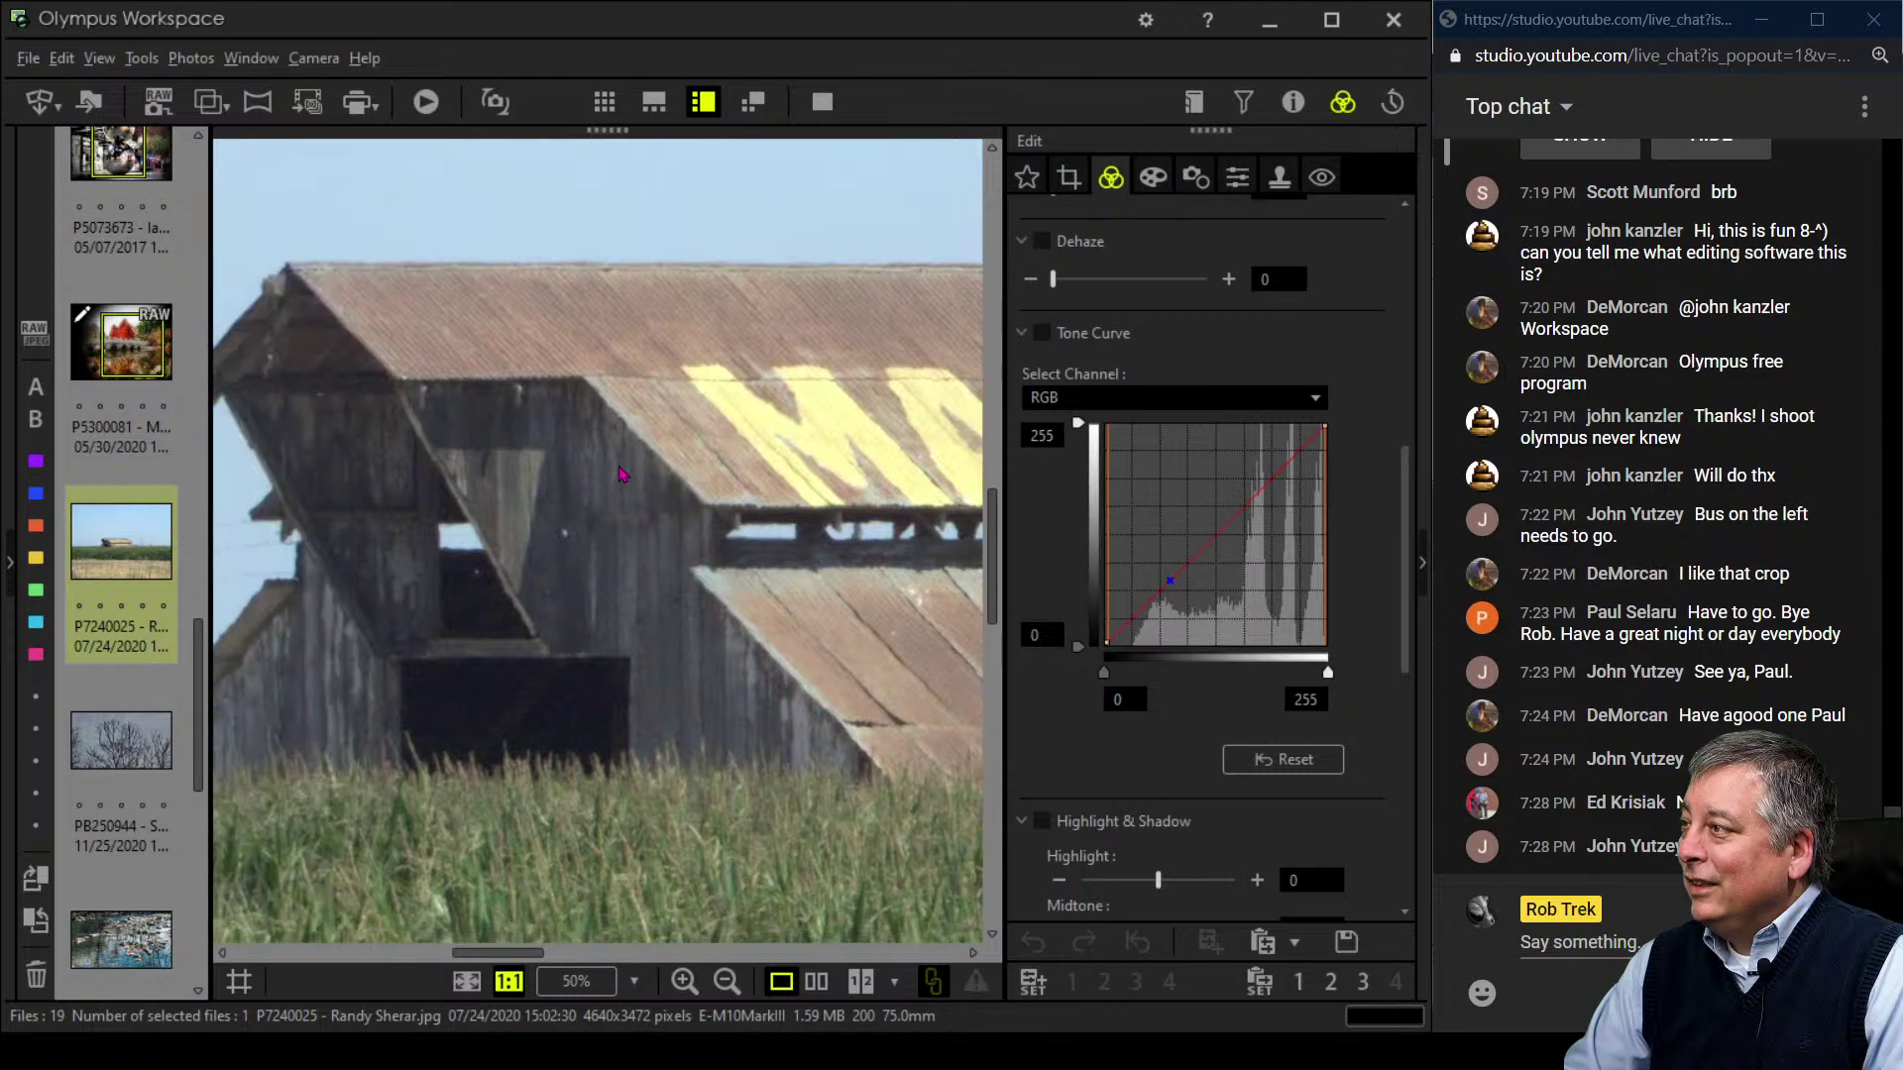
pyautogui.click(610, 458)
pyautogui.click(598, 658)
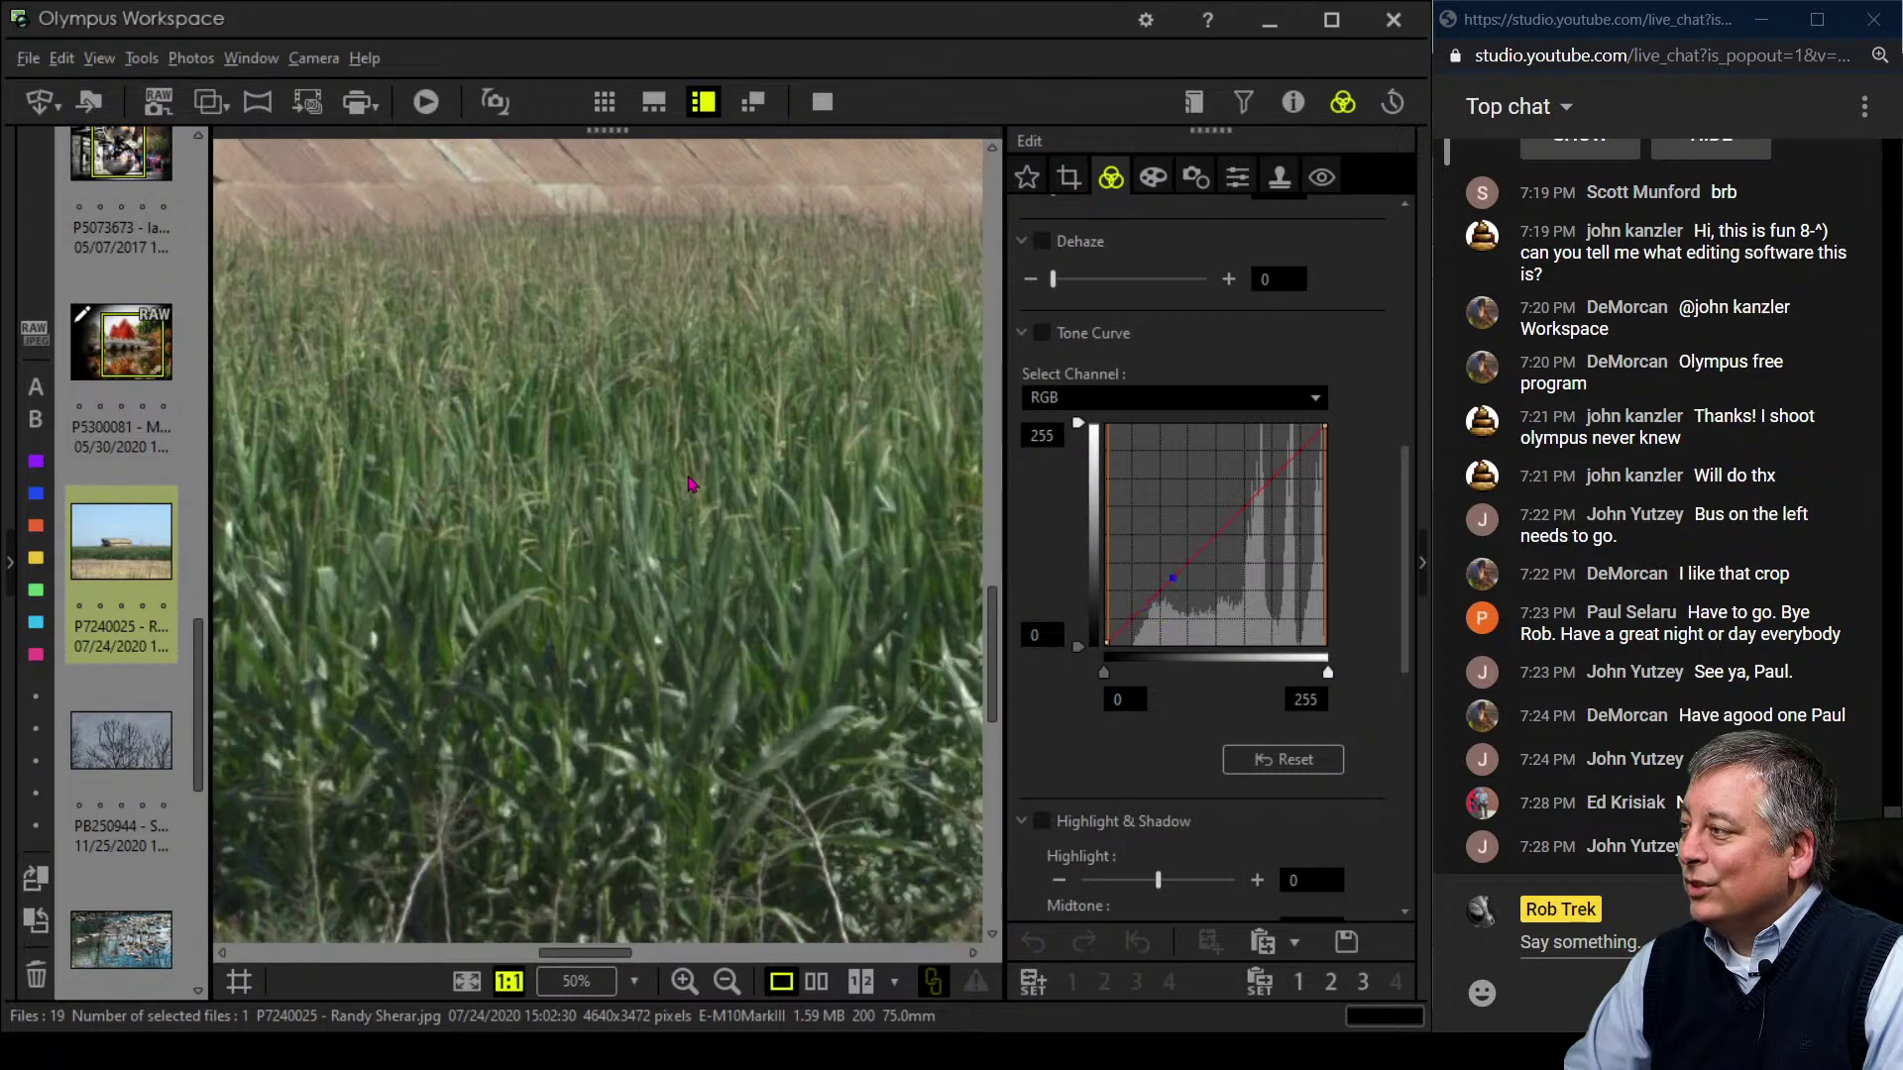
pyautogui.click(692, 488)
pyautogui.click(598, 553)
pyautogui.moveTo(598, 553); pyautogui.dragTo(585, 682)
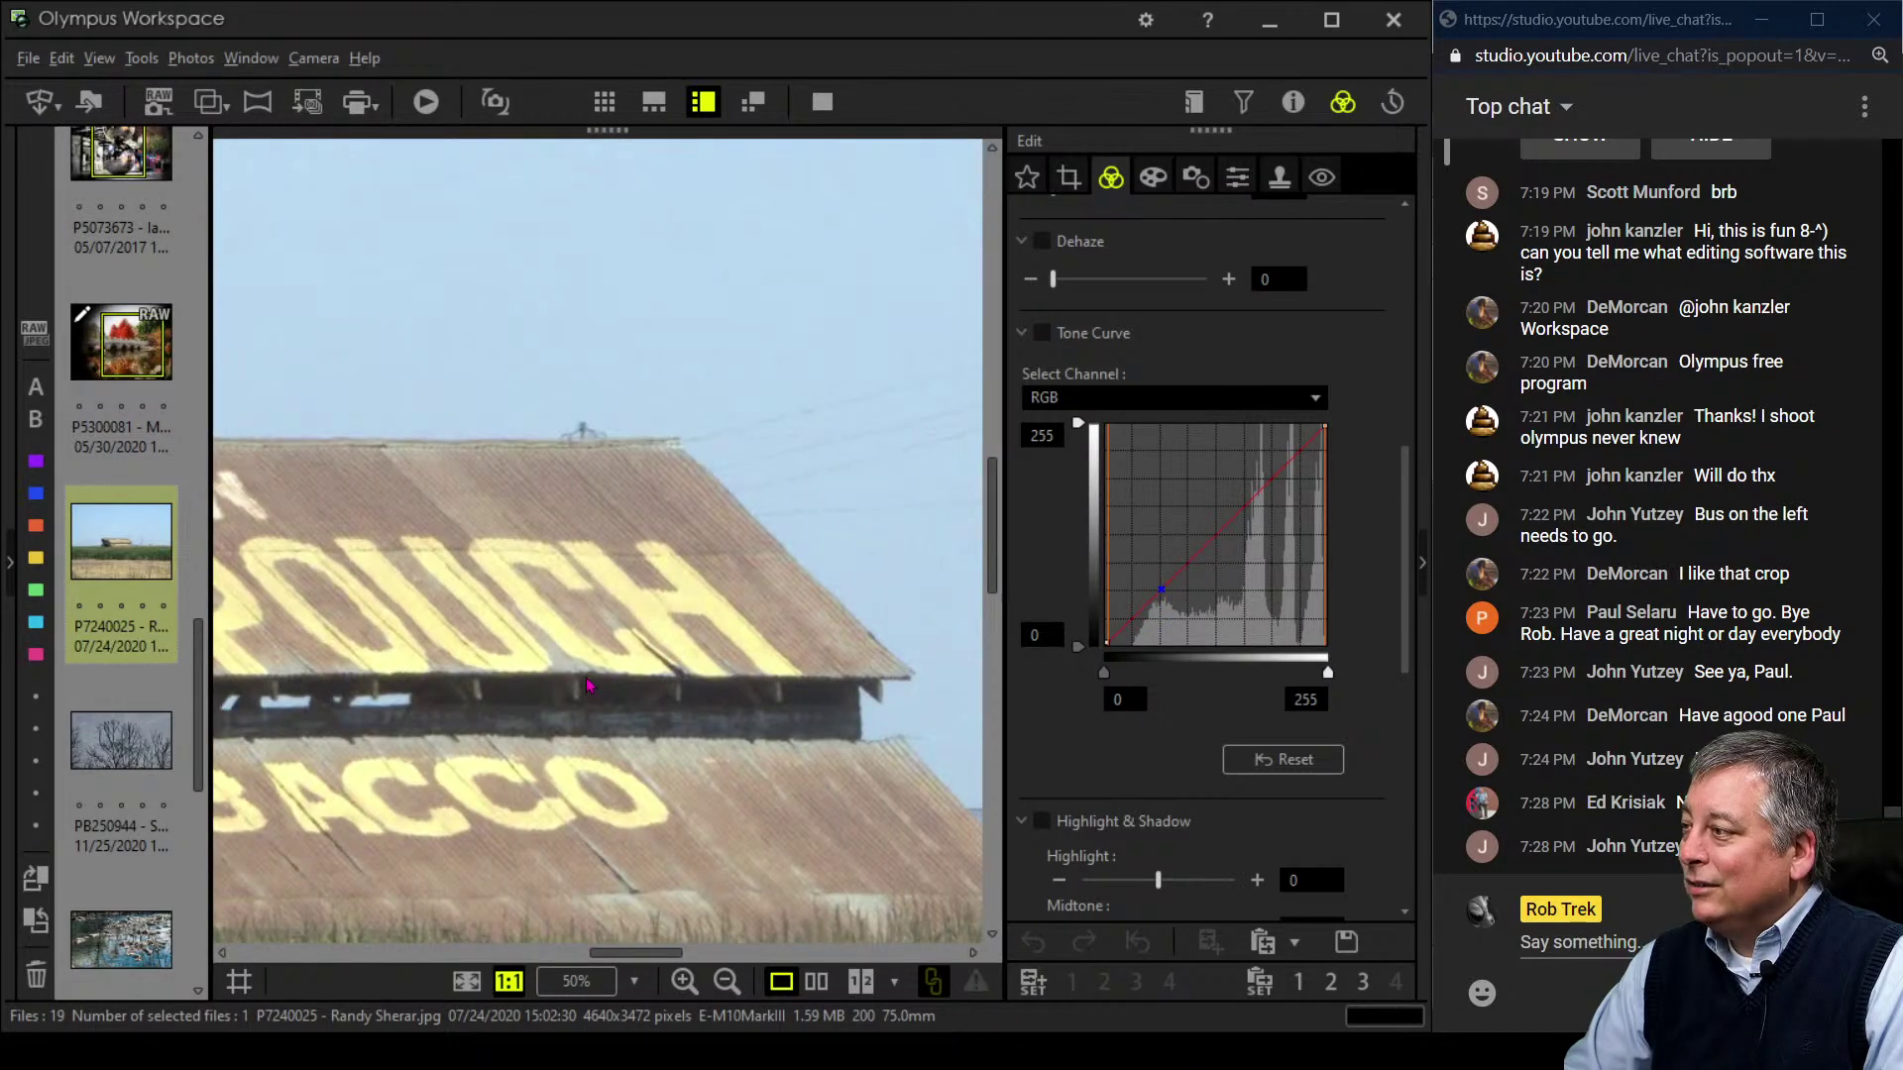
pyautogui.click(588, 684)
pyautogui.click(496, 662)
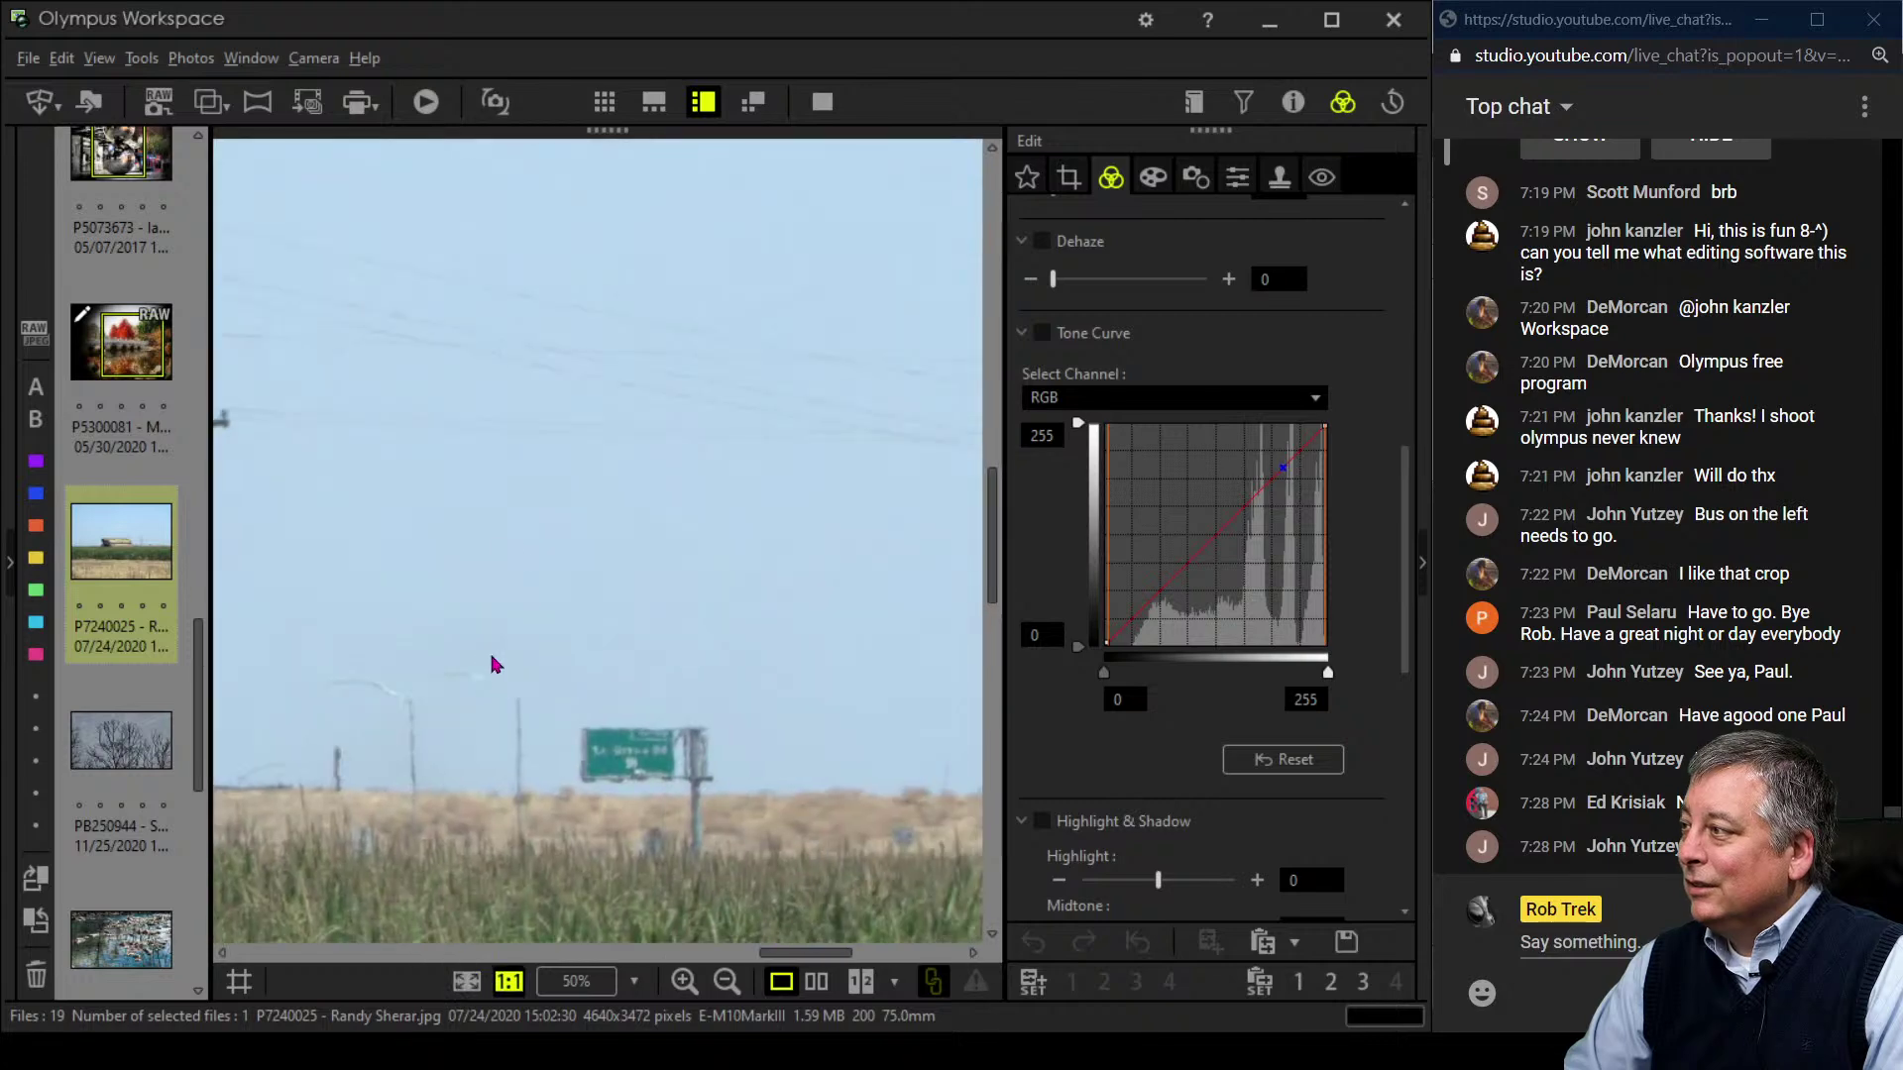
pyautogui.click(516, 414)
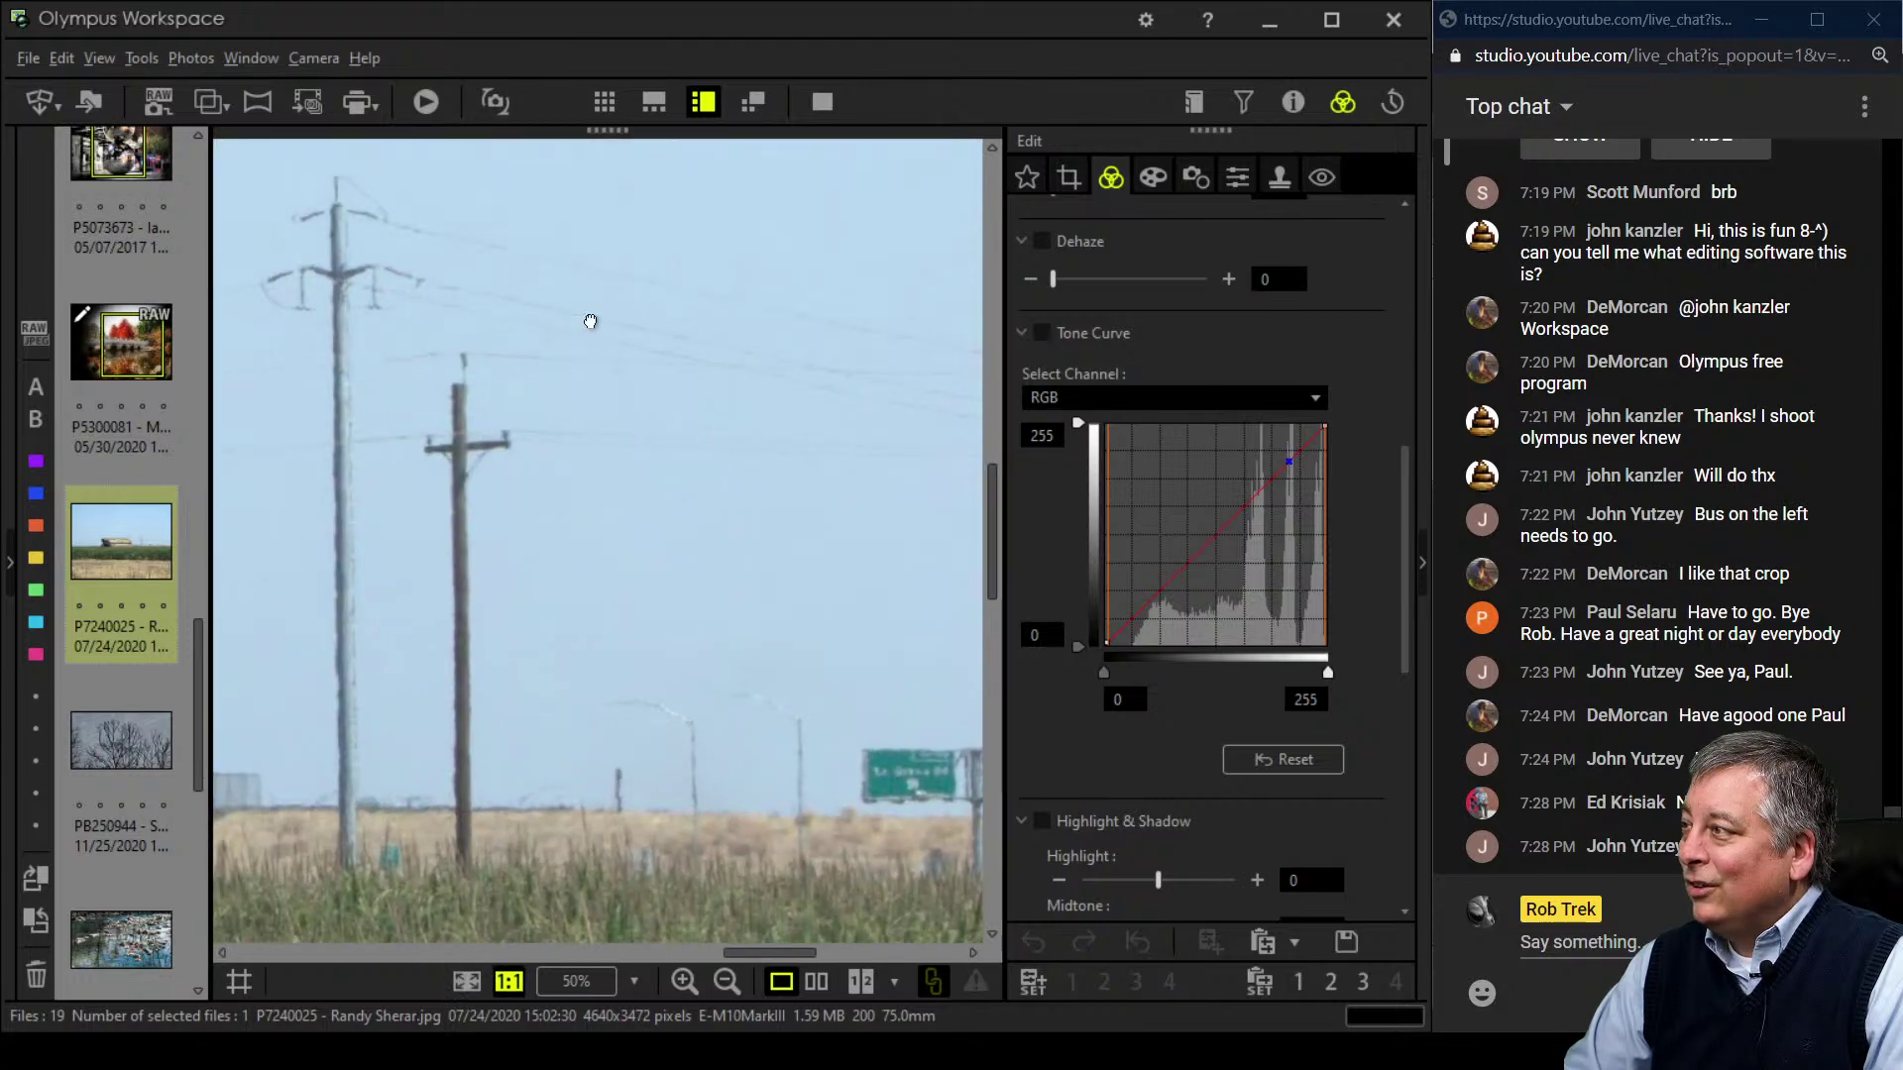
pyautogui.click(592, 323)
pyautogui.click(472, 526)
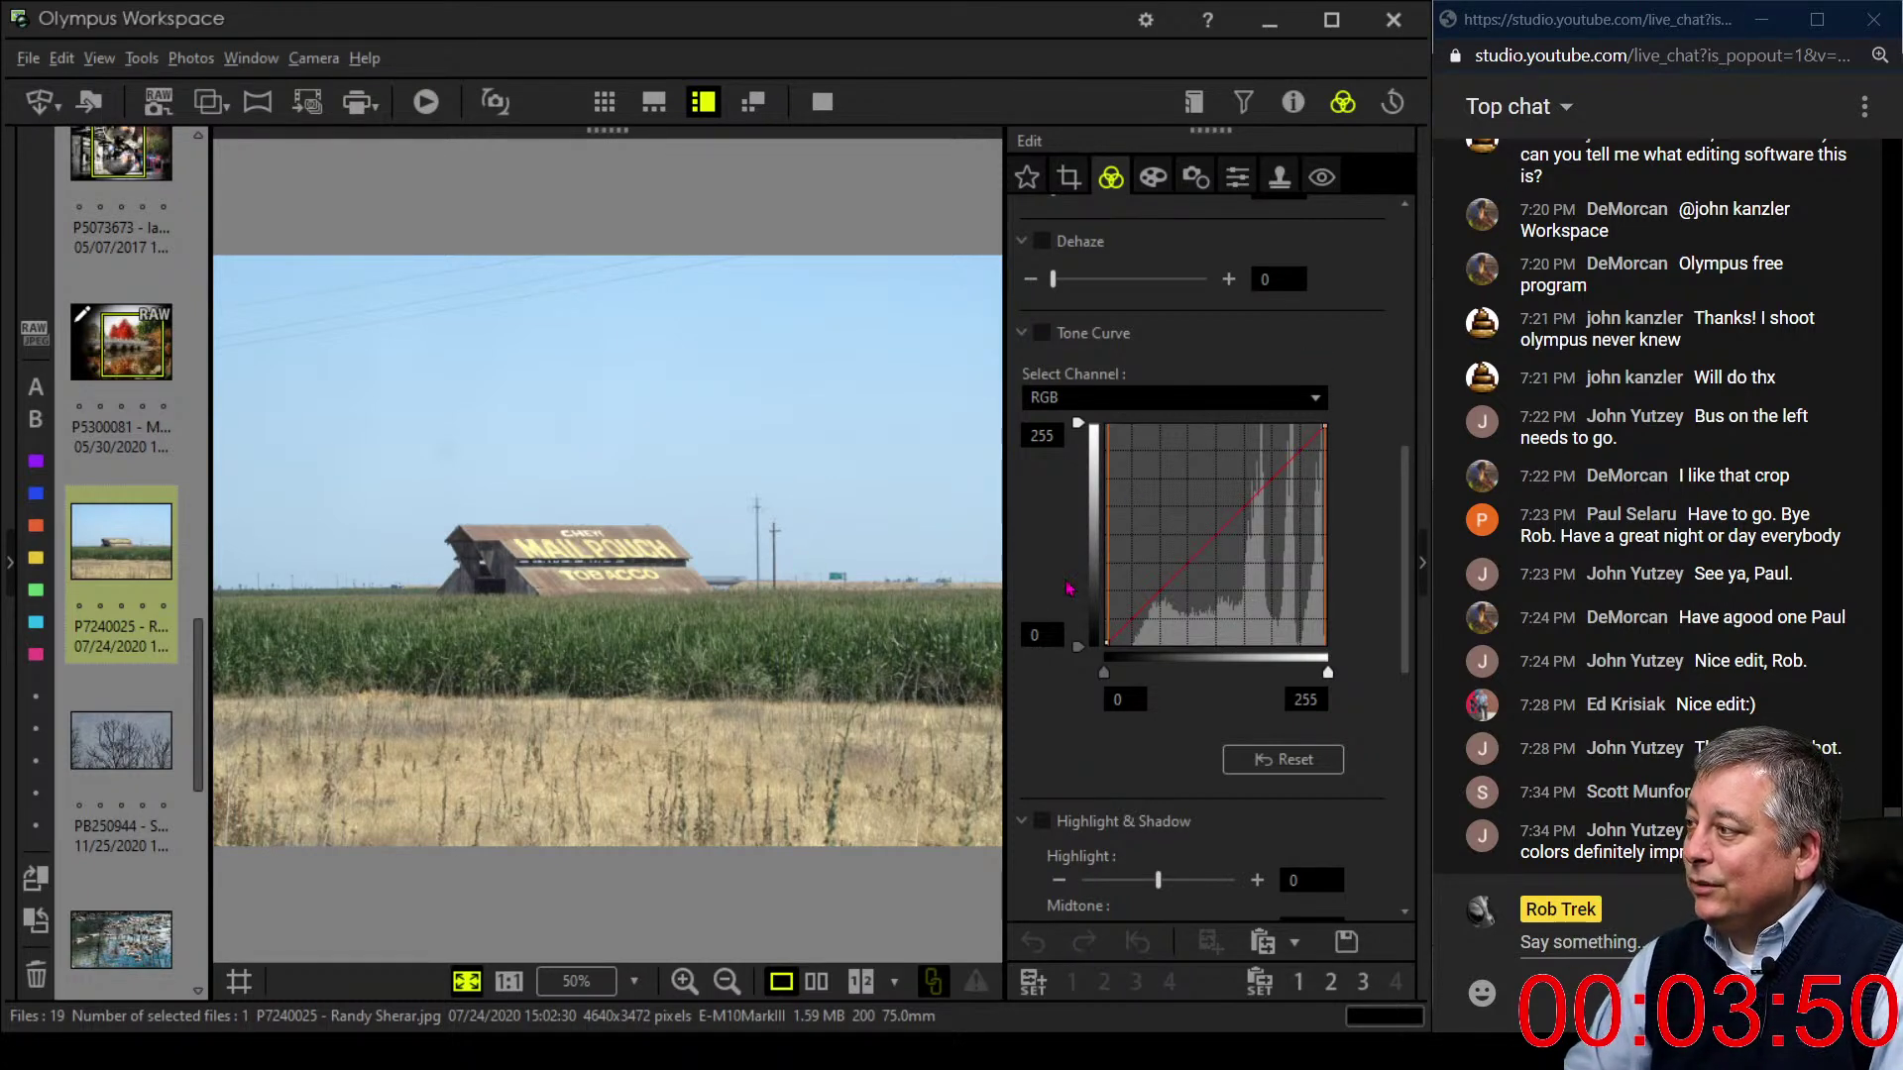
# - Try the Pop Art filter on the barn photo and return it to No Filter
pyautogui.click(1157, 178)
pyautogui.click(1140, 254)
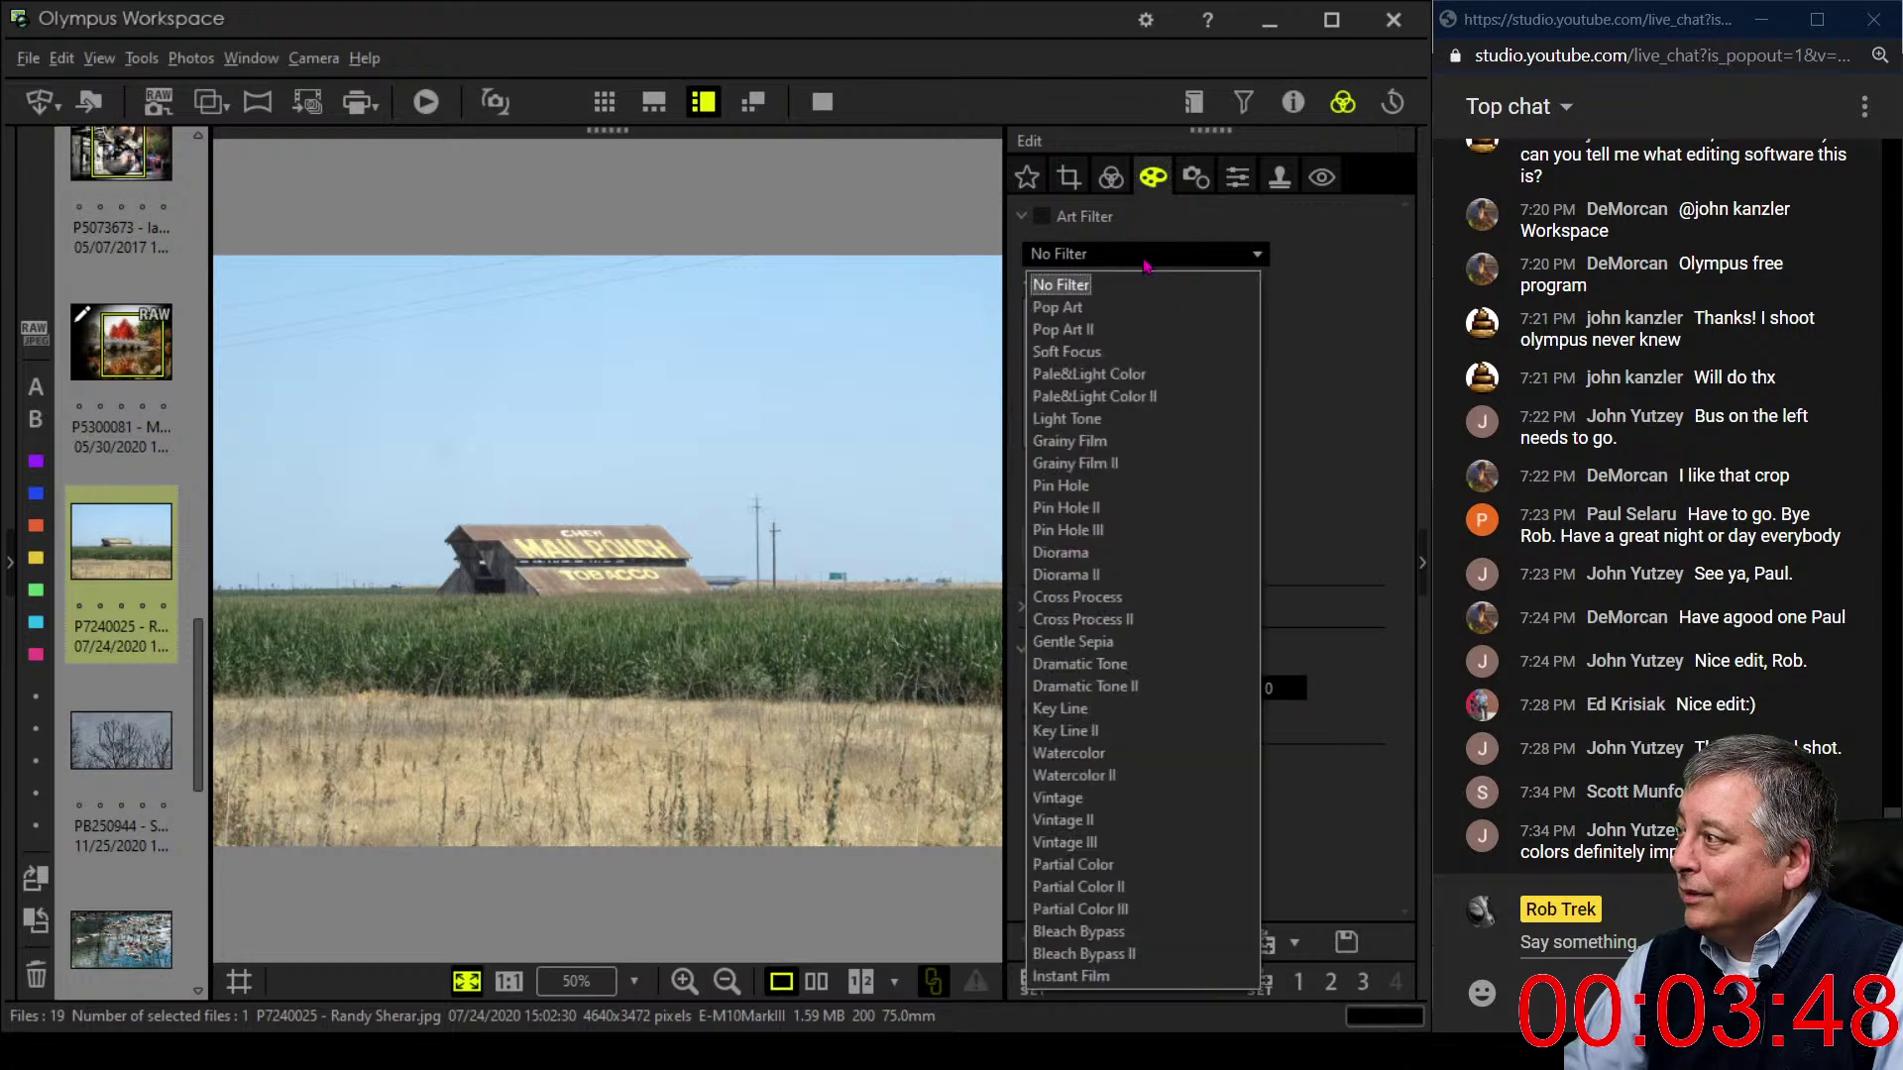
pyautogui.click(1135, 308)
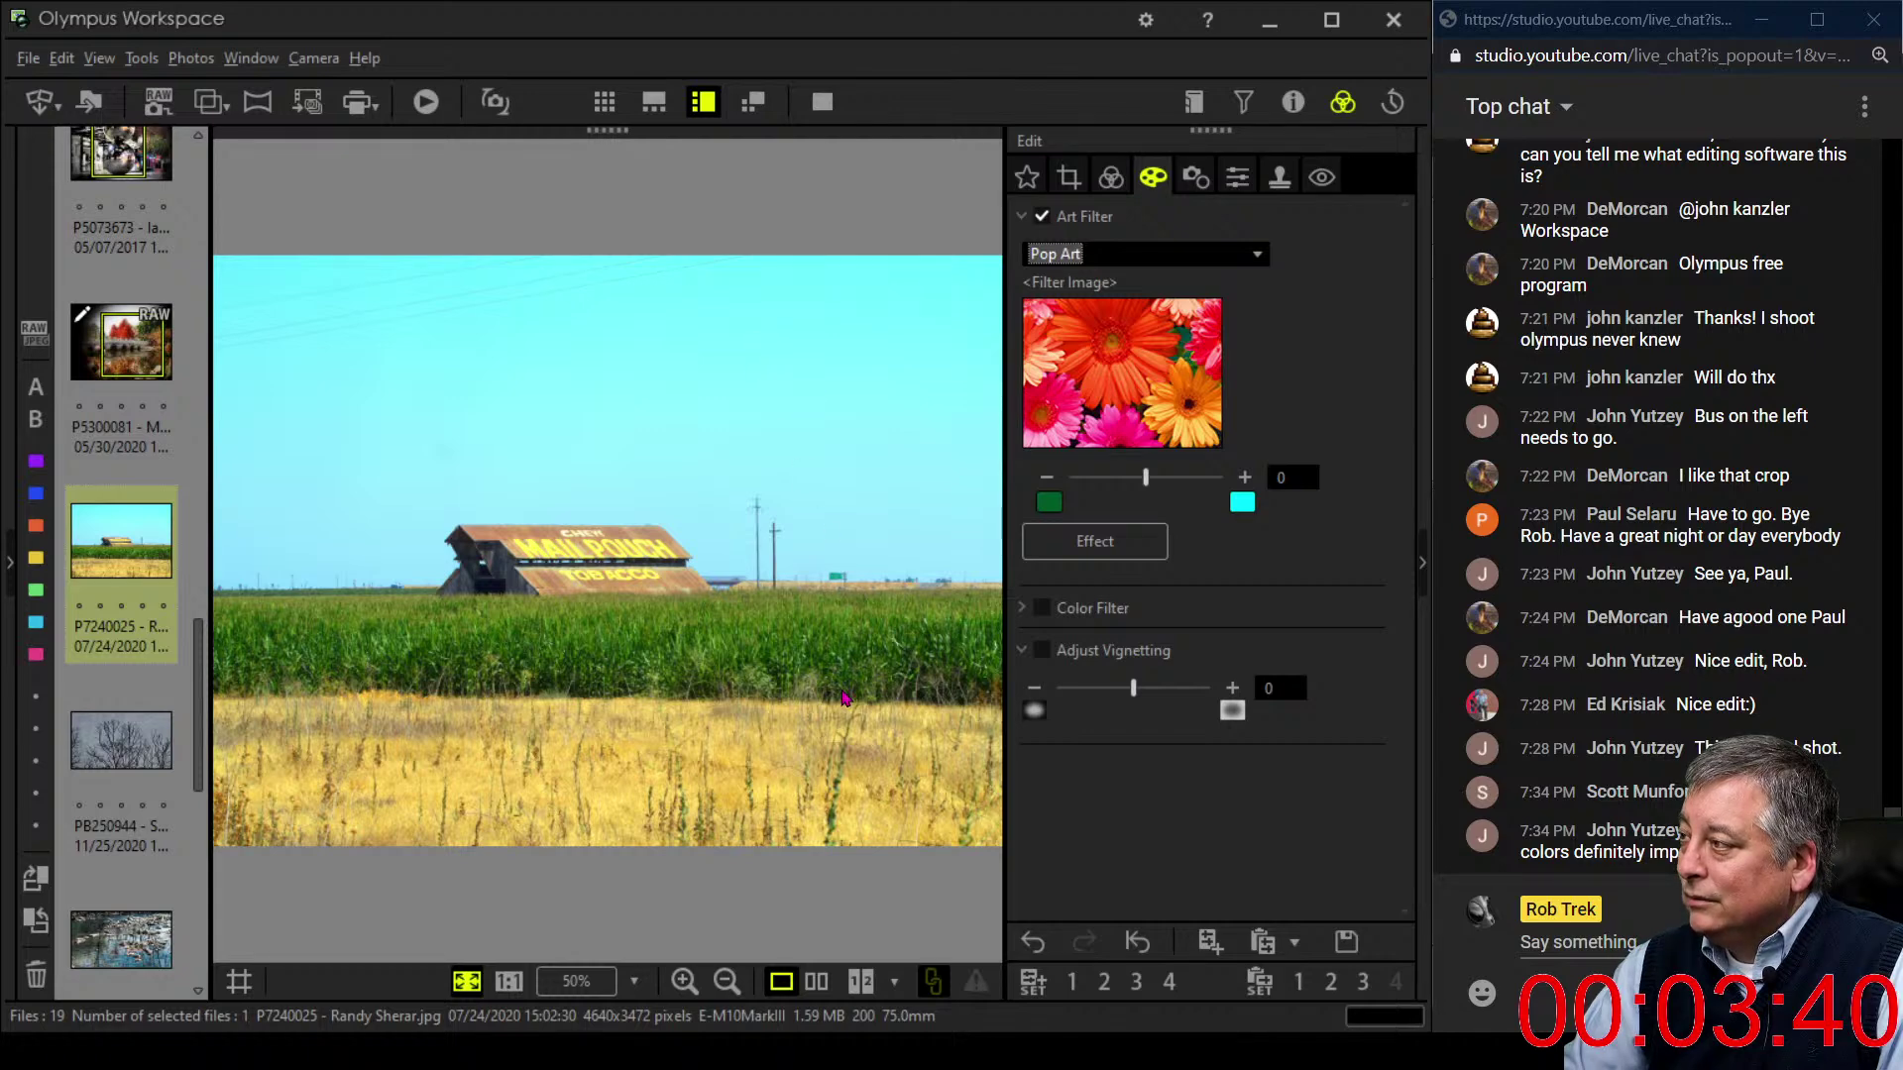
pyautogui.click(1111, 255)
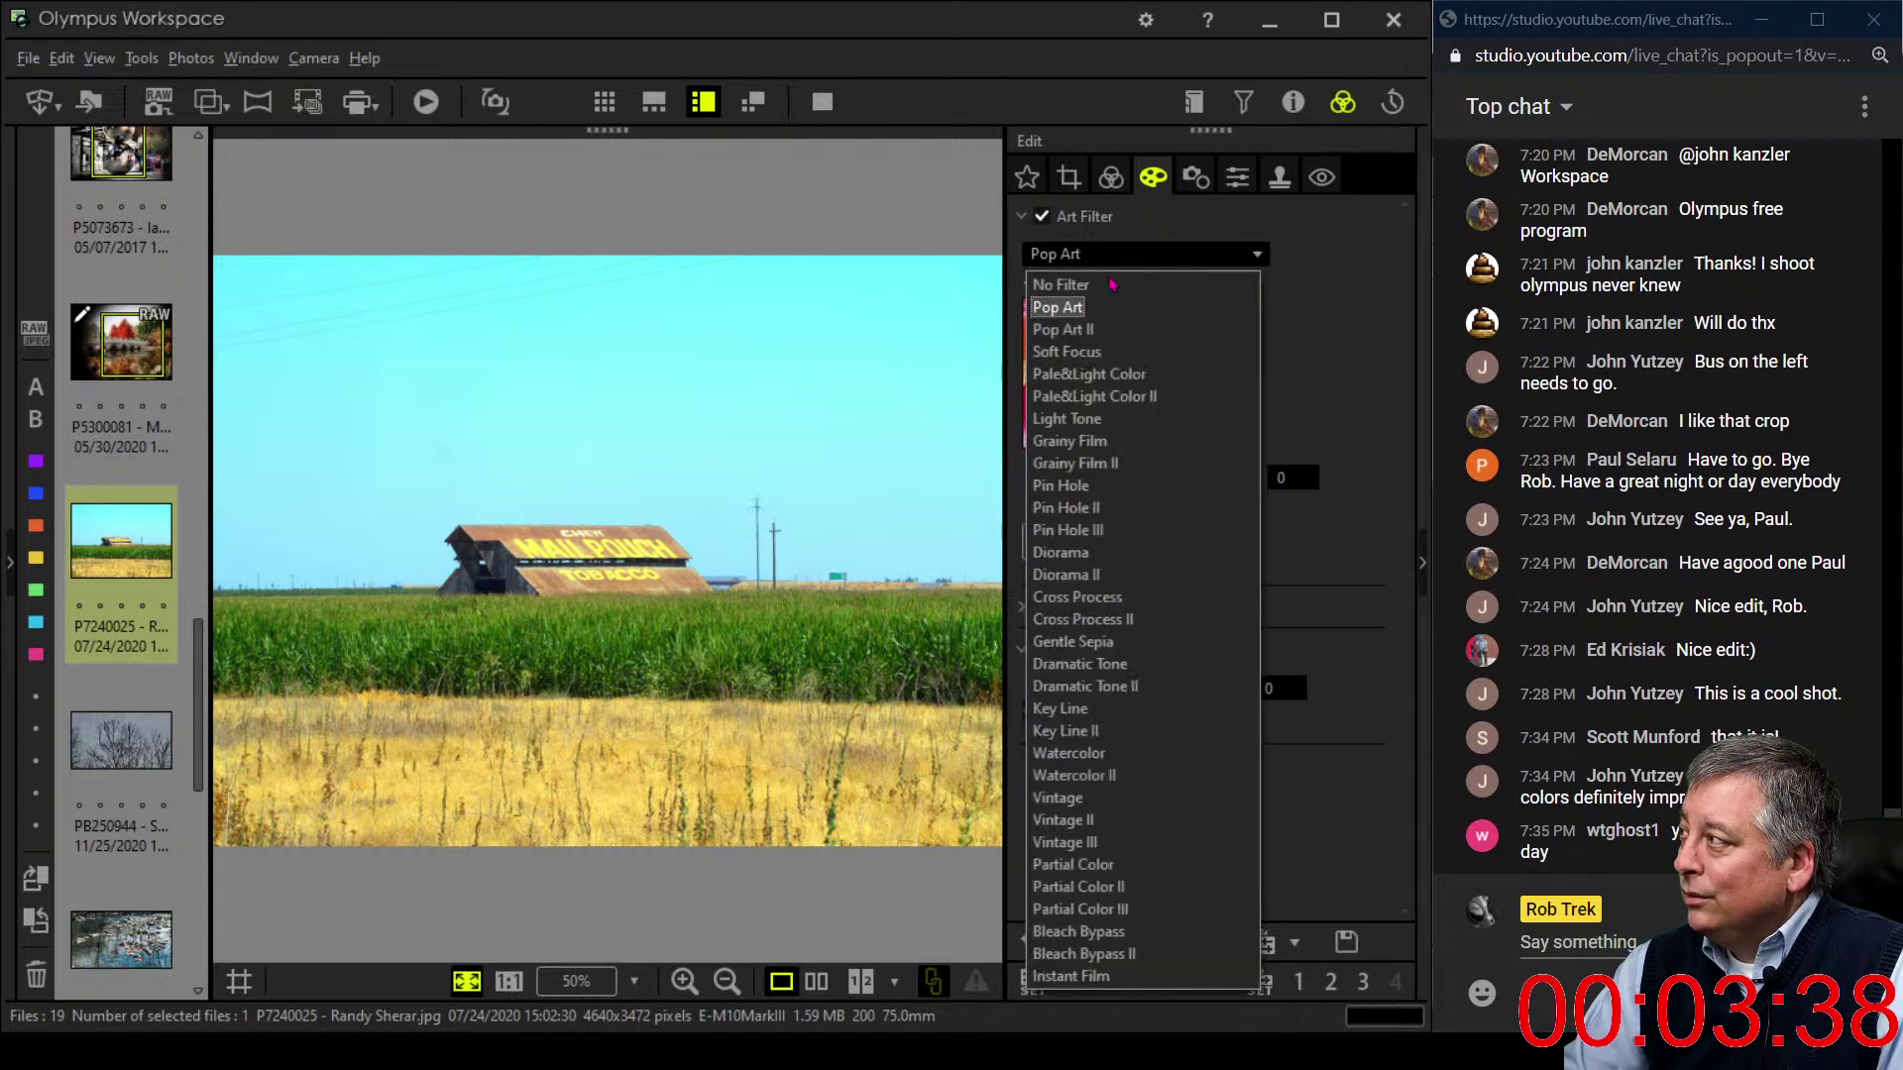
pyautogui.click(1106, 287)
# - Convert the barn photo to black and white with the Monochrome picture mode
pyautogui.scroll(-5, 1150, 222)
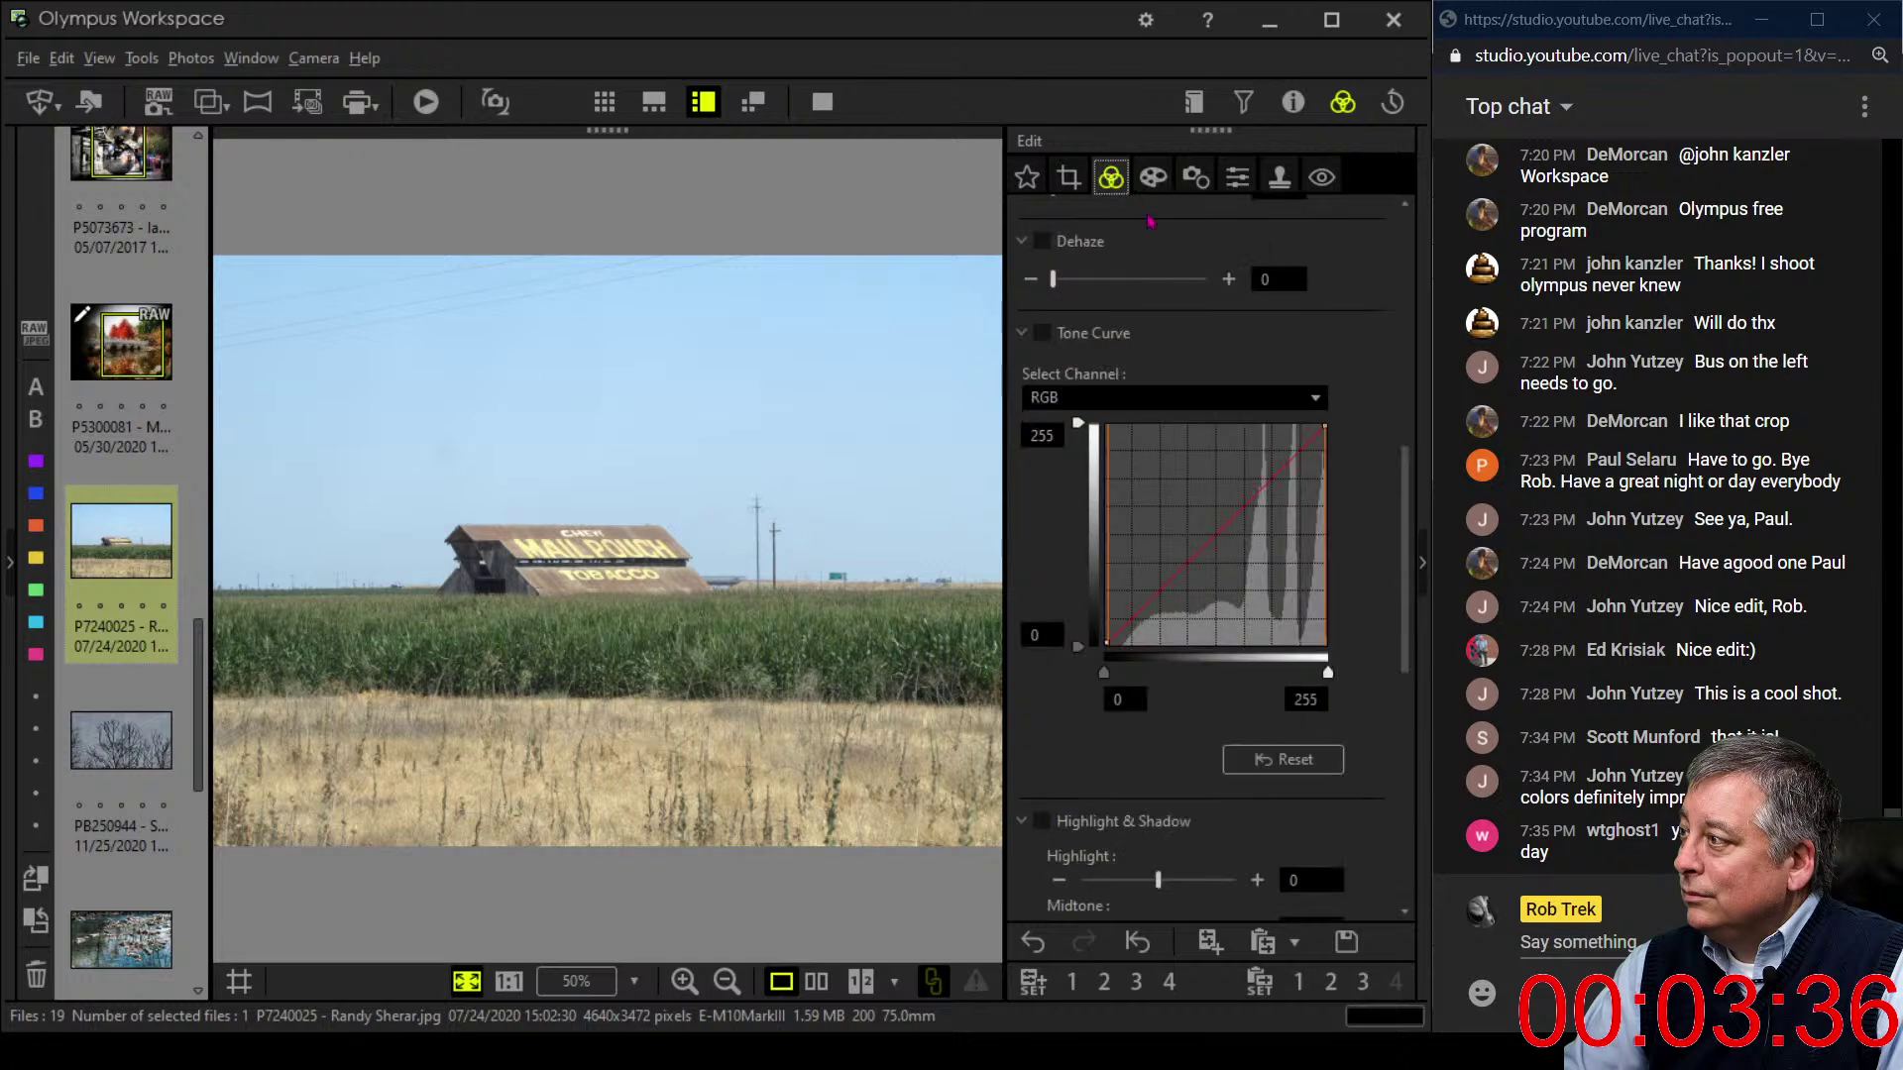
pyautogui.moveTo(1419, 450); pyautogui.dragTo(1385, 337)
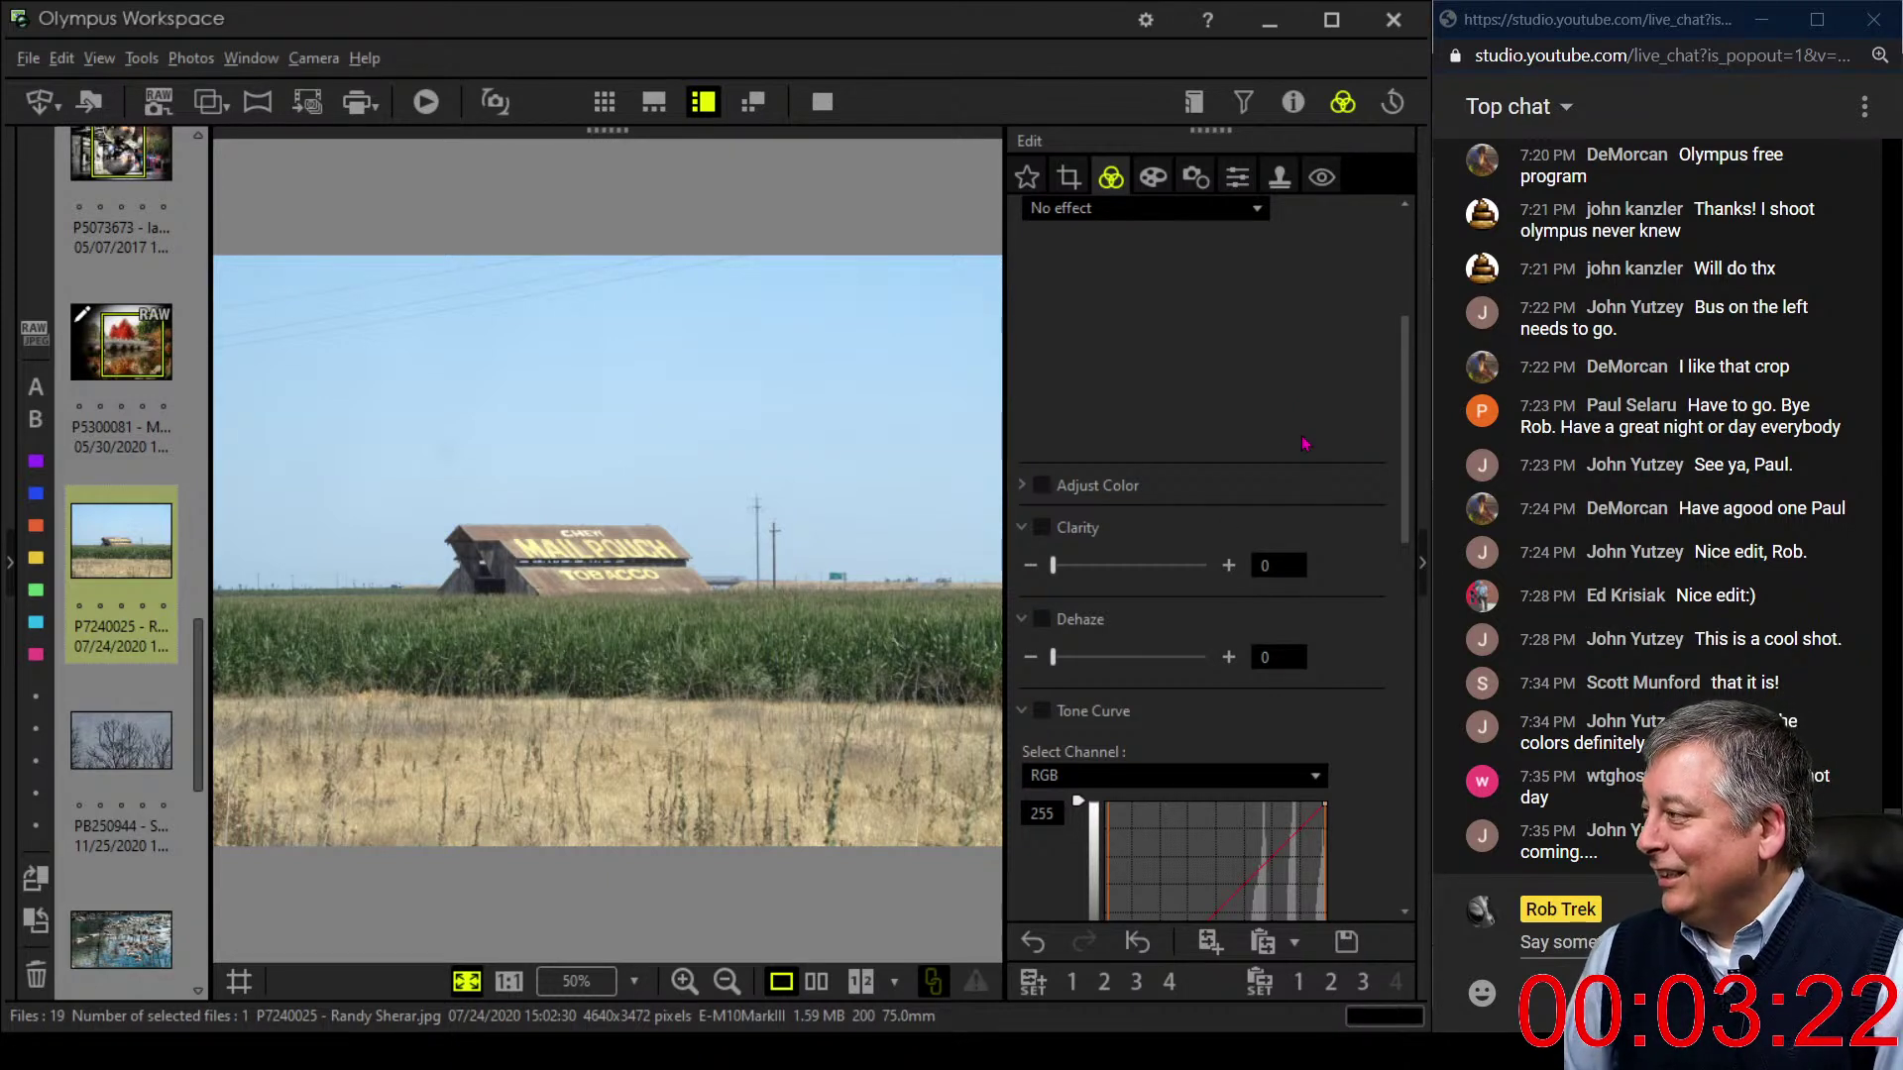
pyautogui.scroll(3, 1103, 431)
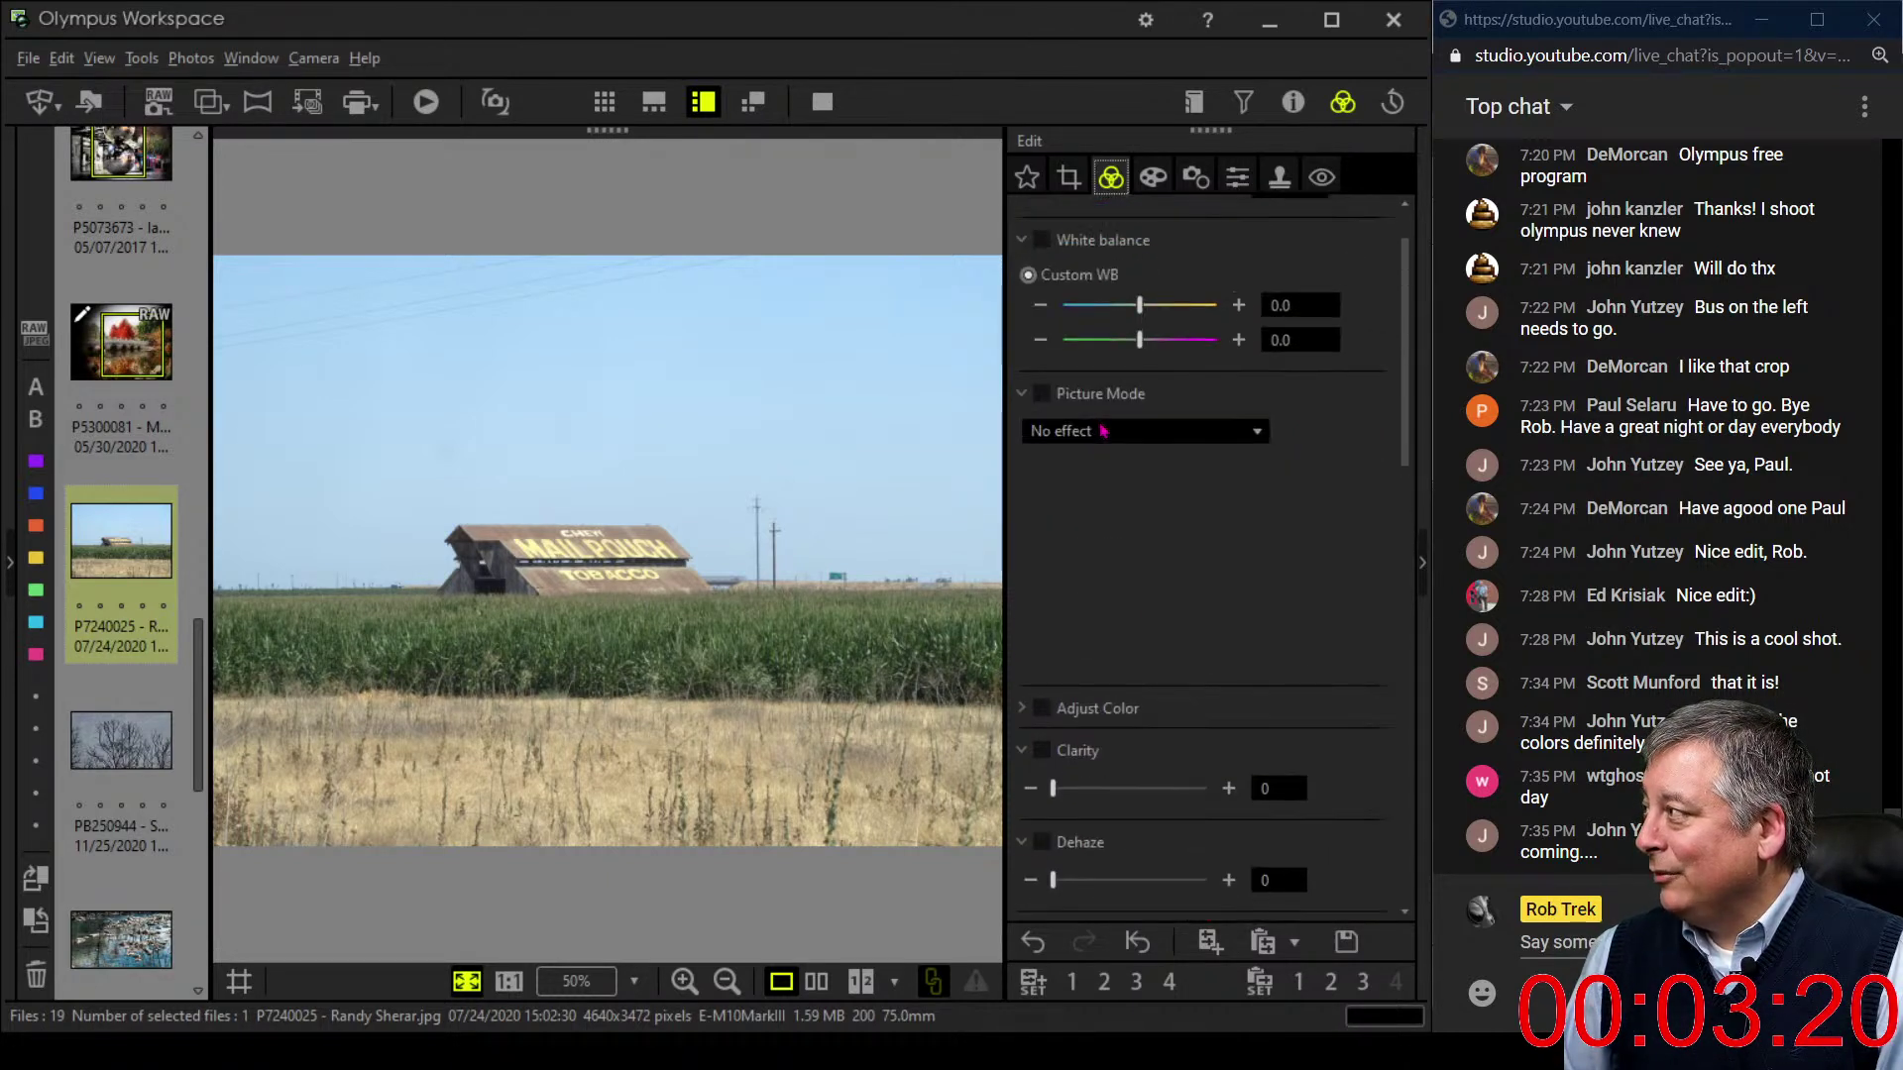
pyautogui.click(1102, 431)
pyautogui.click(1103, 486)
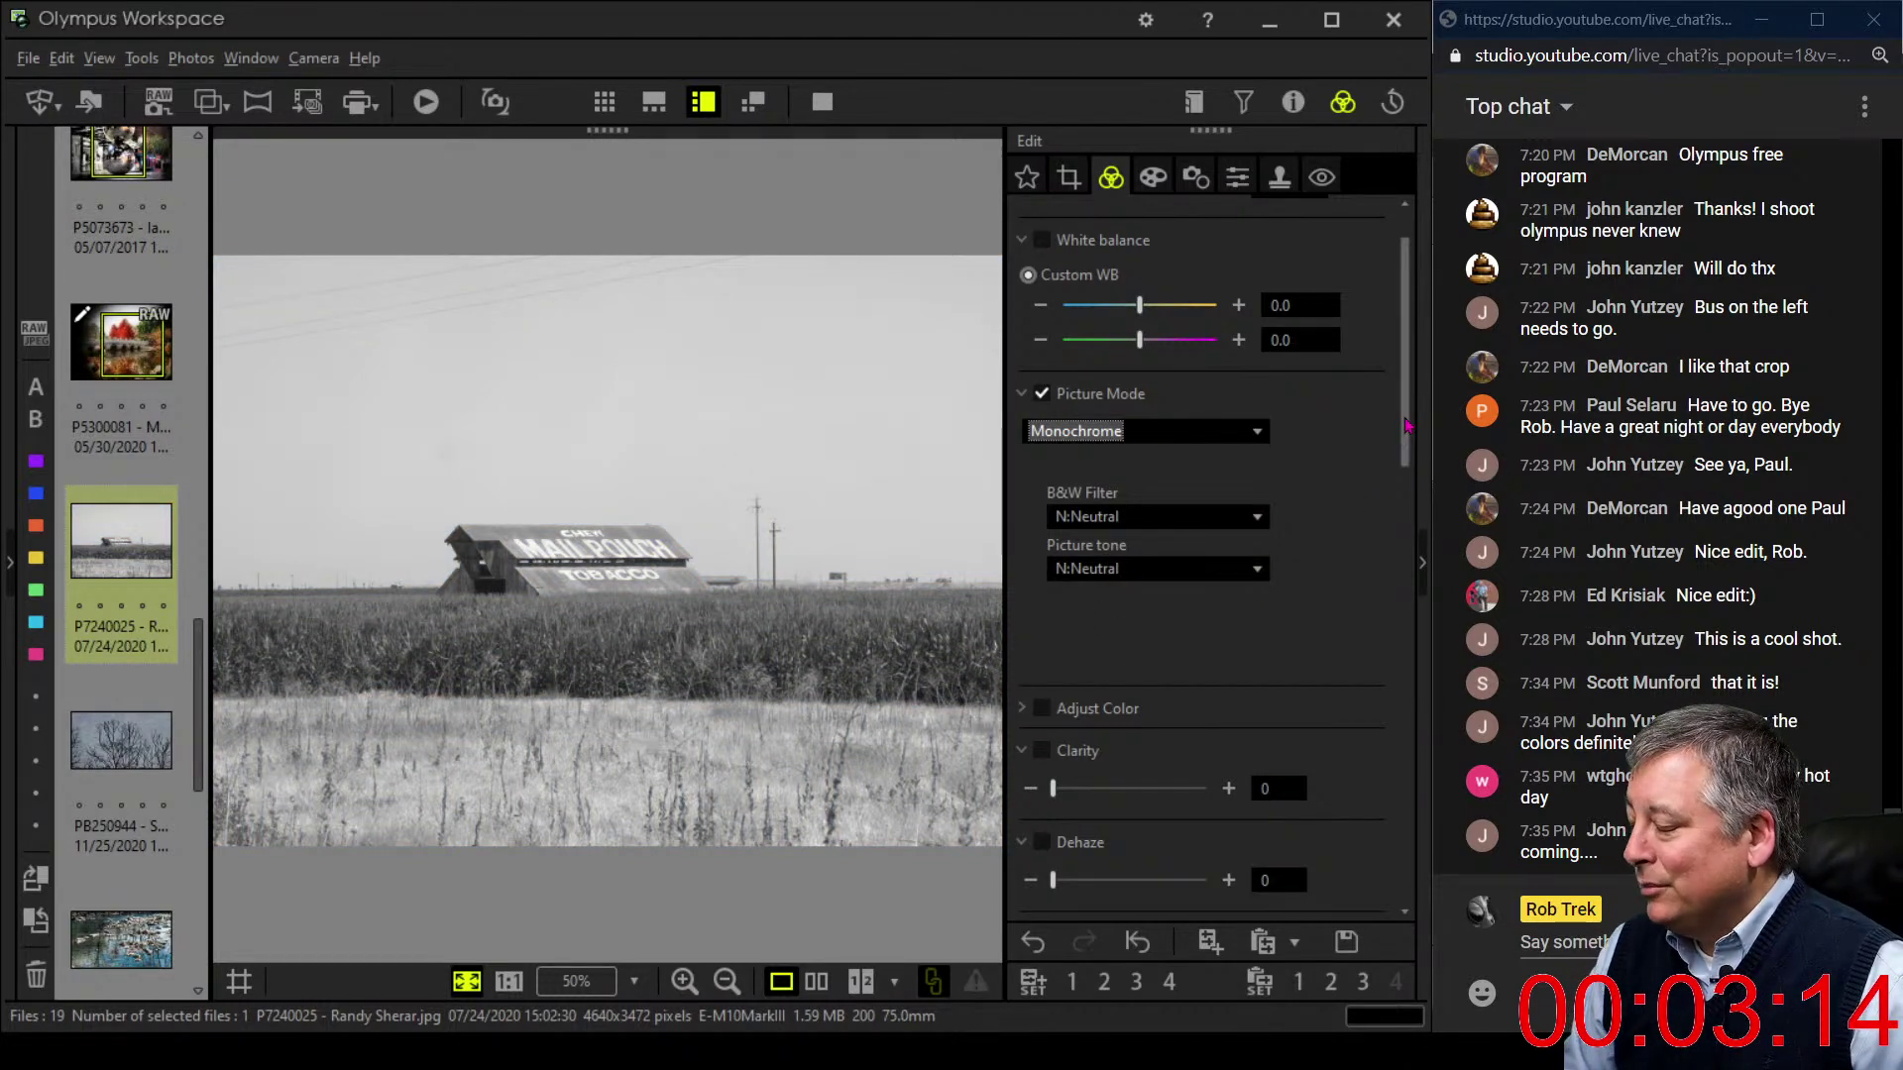
# - Set Dehaze to 100 and tighten the RGB tone curve with a black point of 30 and a white point of 232
pyautogui.moveTo(1408, 424); pyautogui.dragTo(1381, 575)
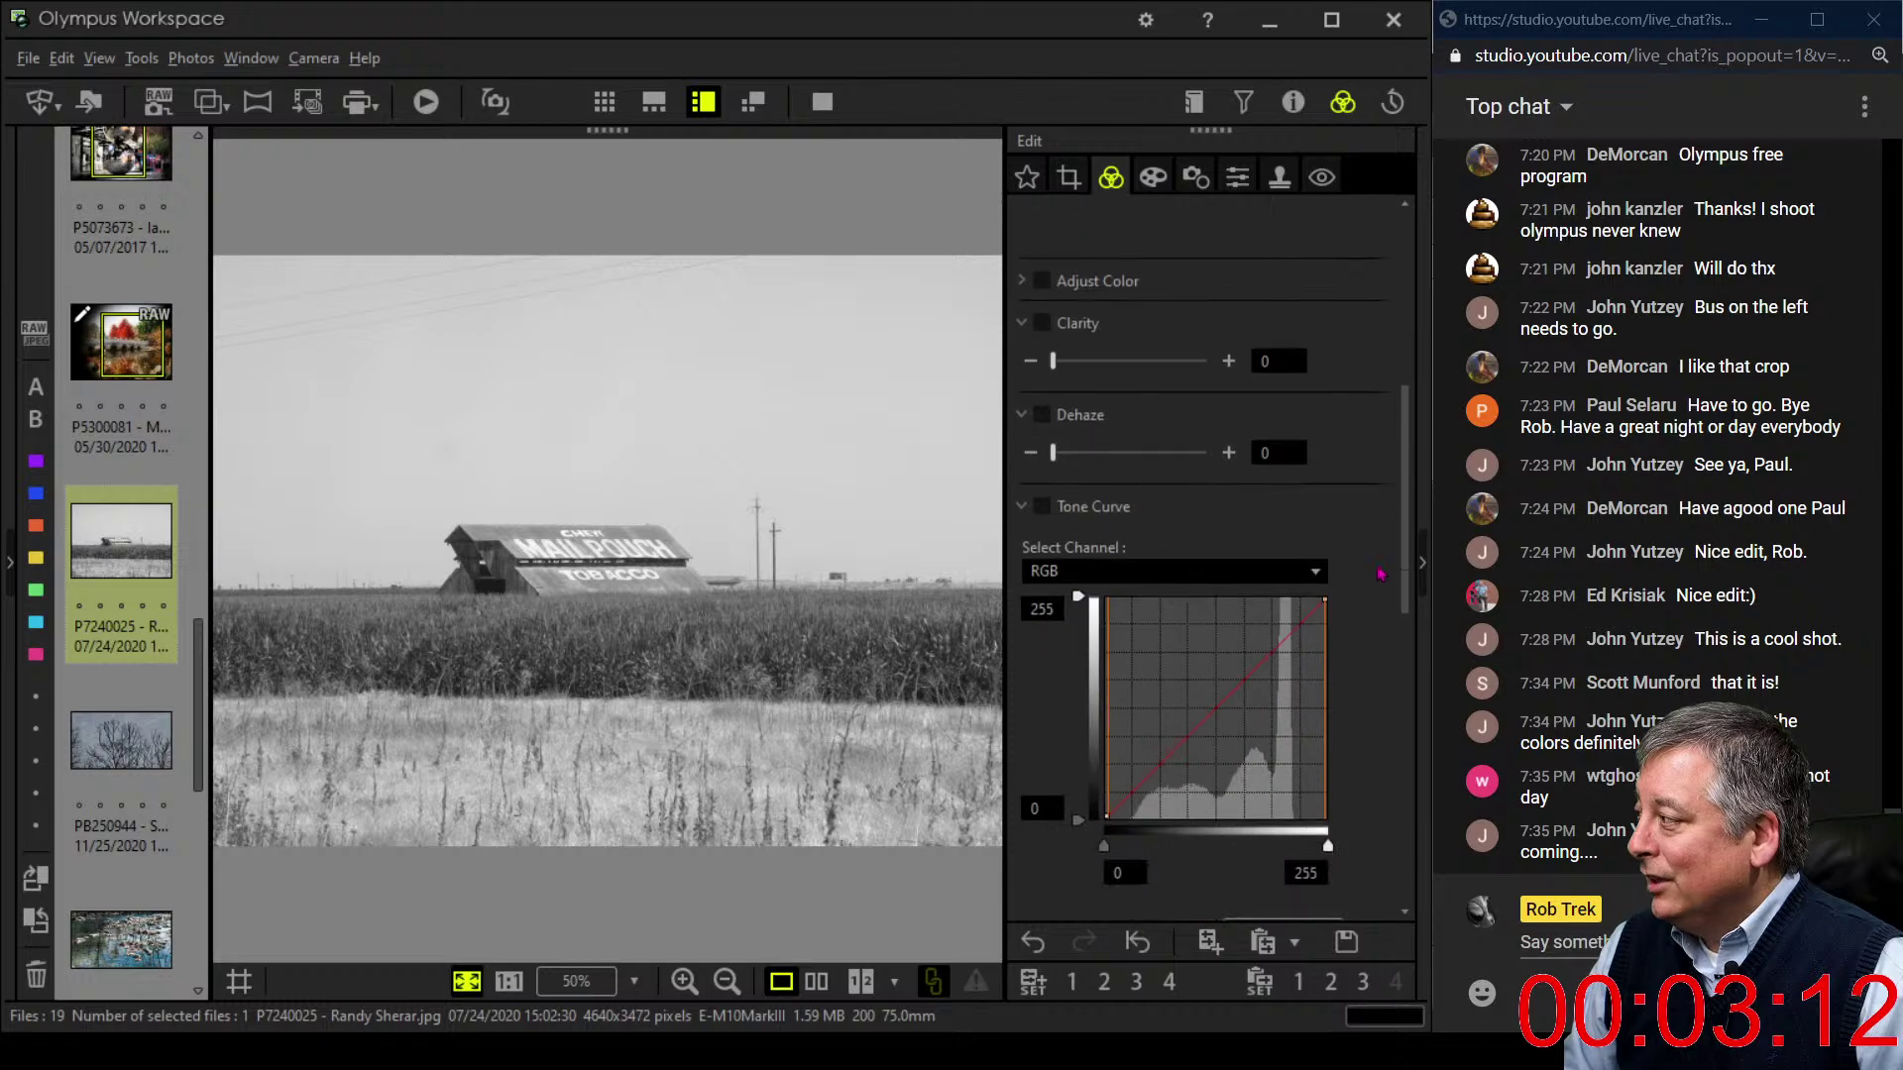
pyautogui.scroll(-2, 1381, 575)
pyautogui.moveTo(1059, 317); pyautogui.dragTo(1216, 323)
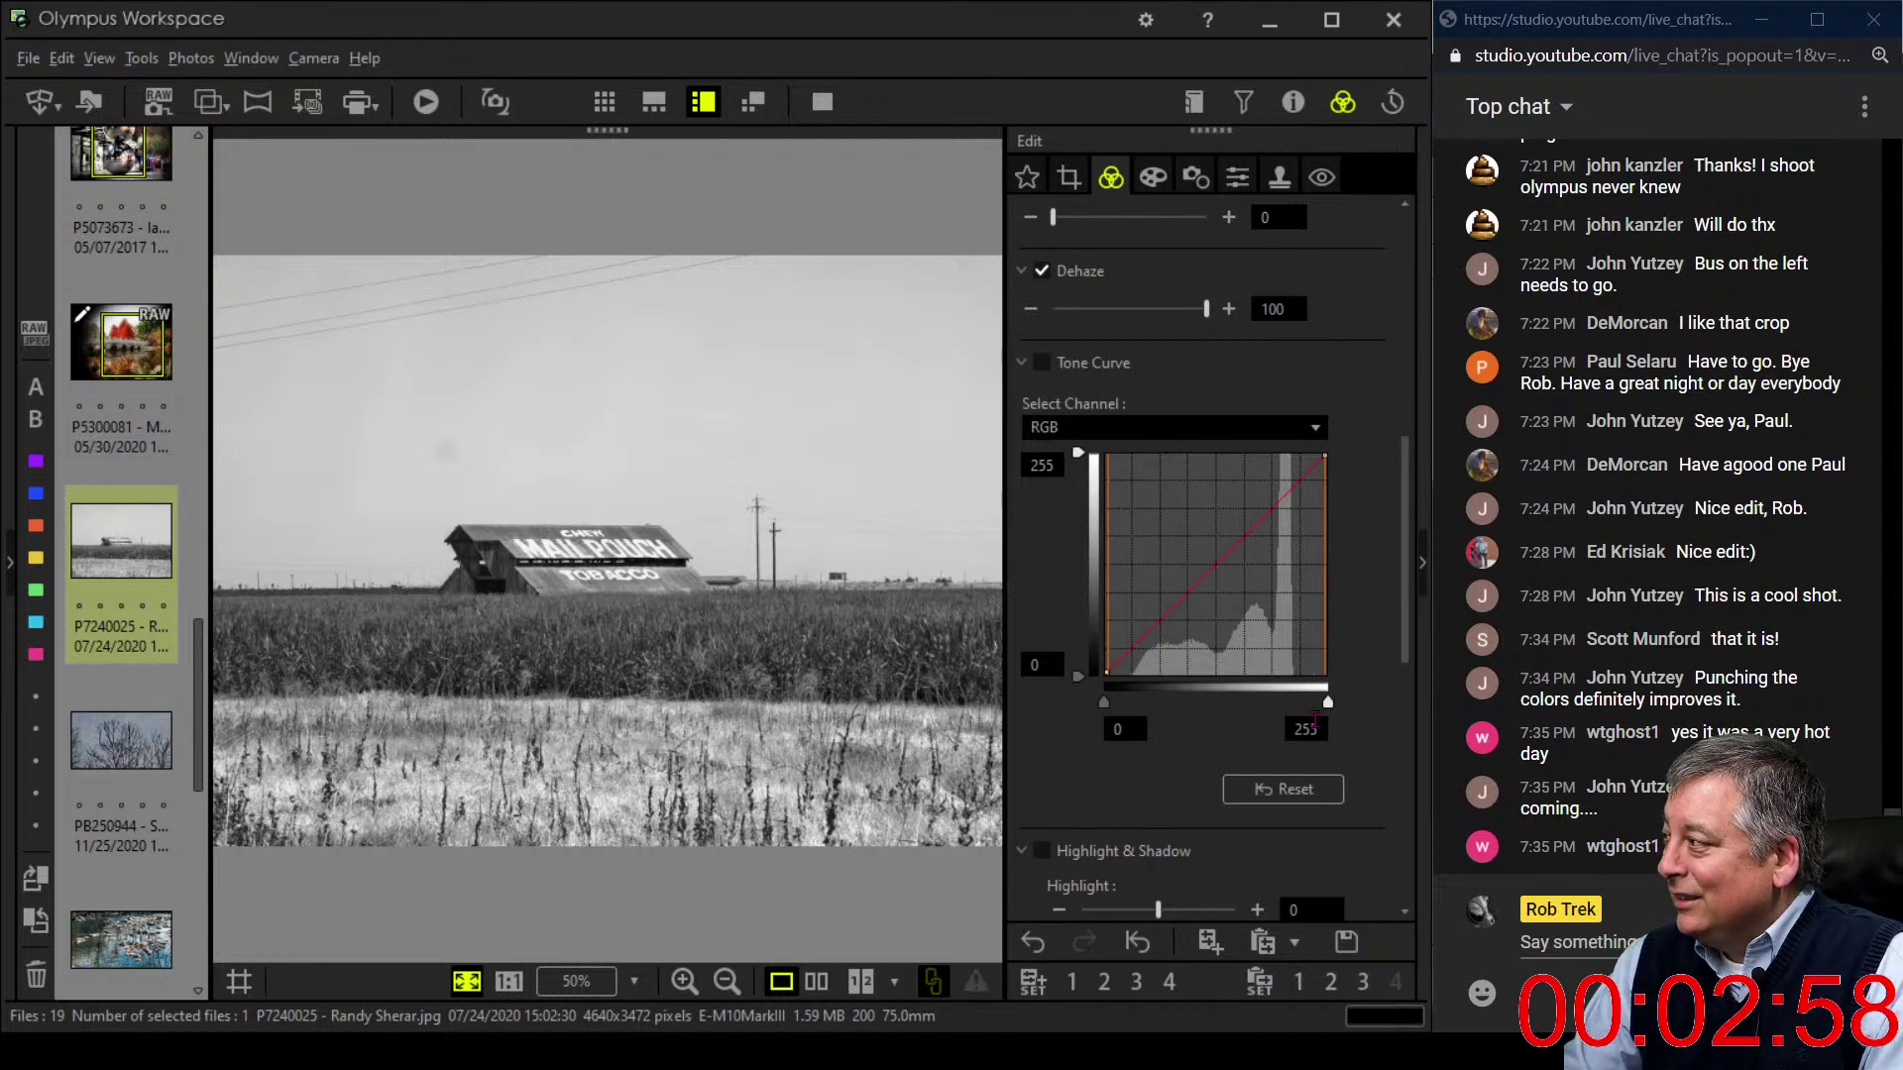
pyautogui.moveTo(1333, 710); pyautogui.dragTo(1311, 707)
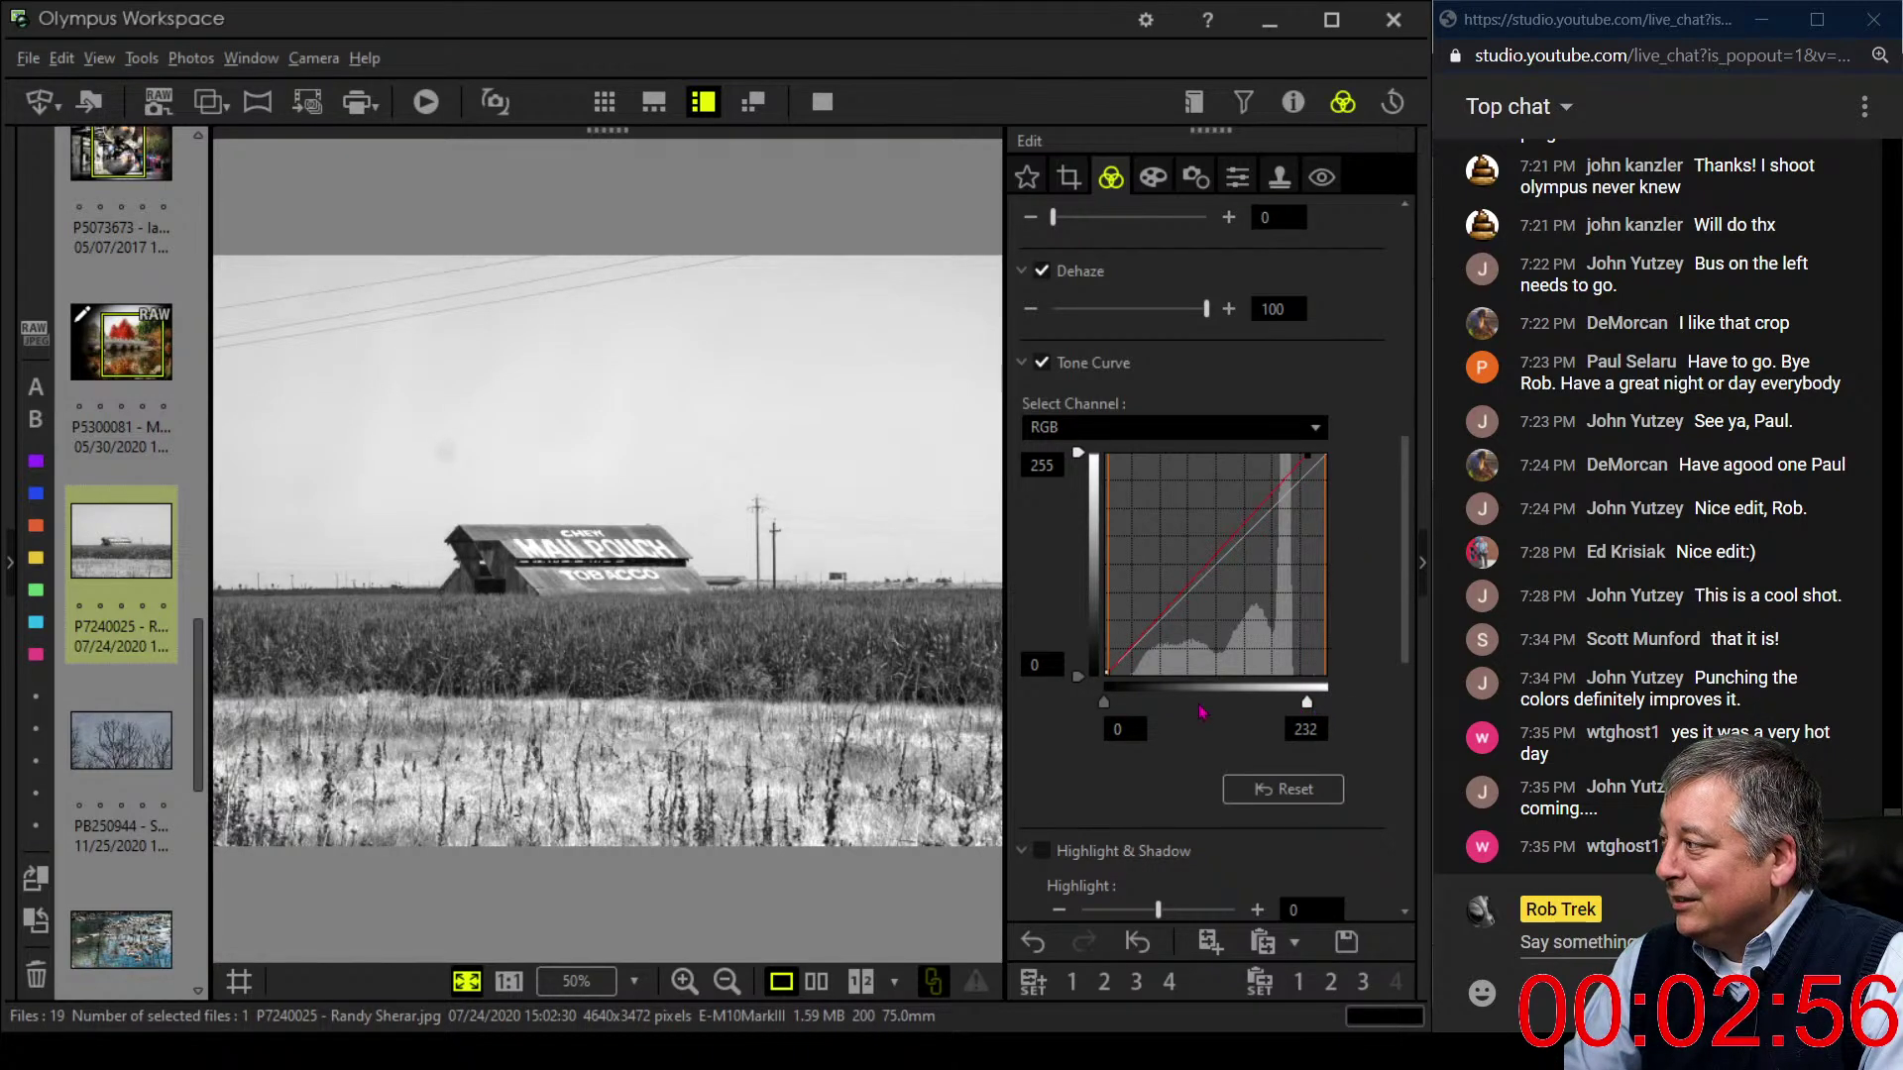
pyautogui.moveTo(1108, 708); pyautogui.dragTo(1129, 704)
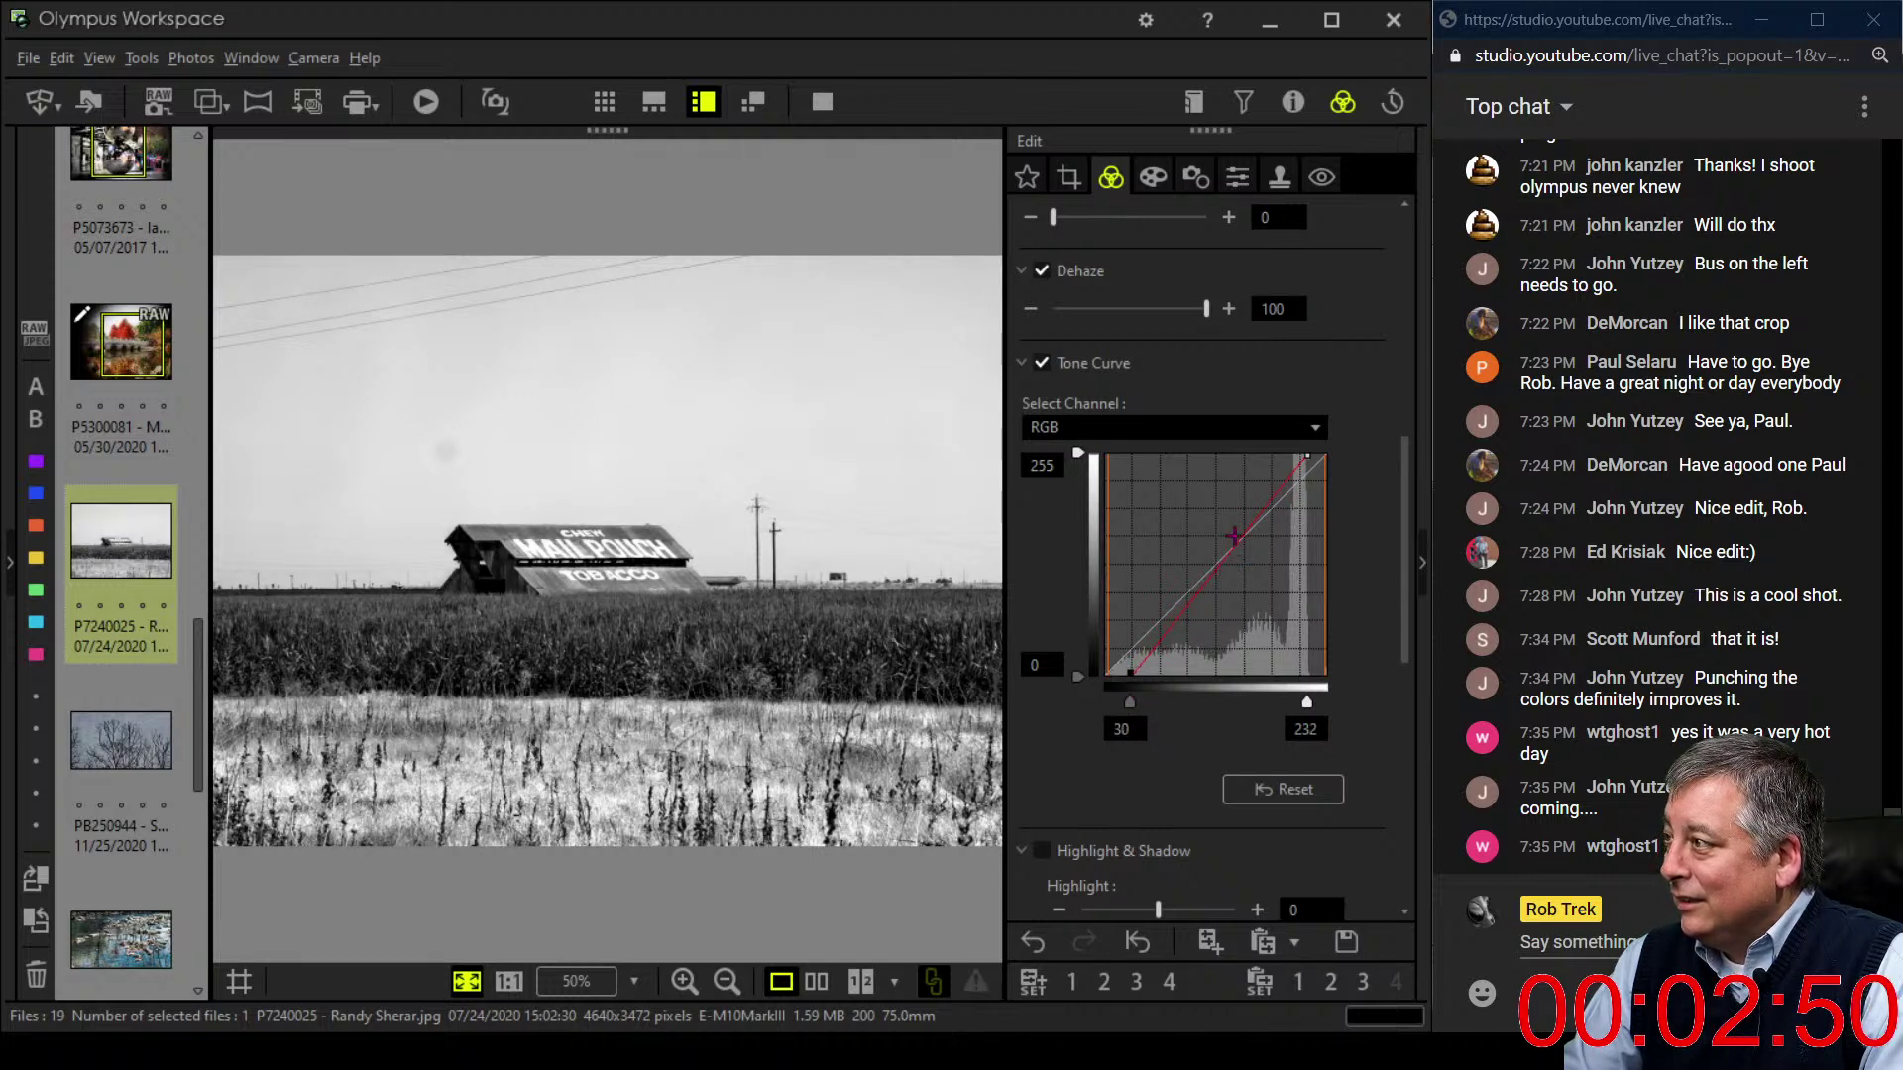
# - Clone out the dust spot in the sky above the barn using a Clone Stamp of size 199 and blur 40
pyautogui.click(1279, 179)
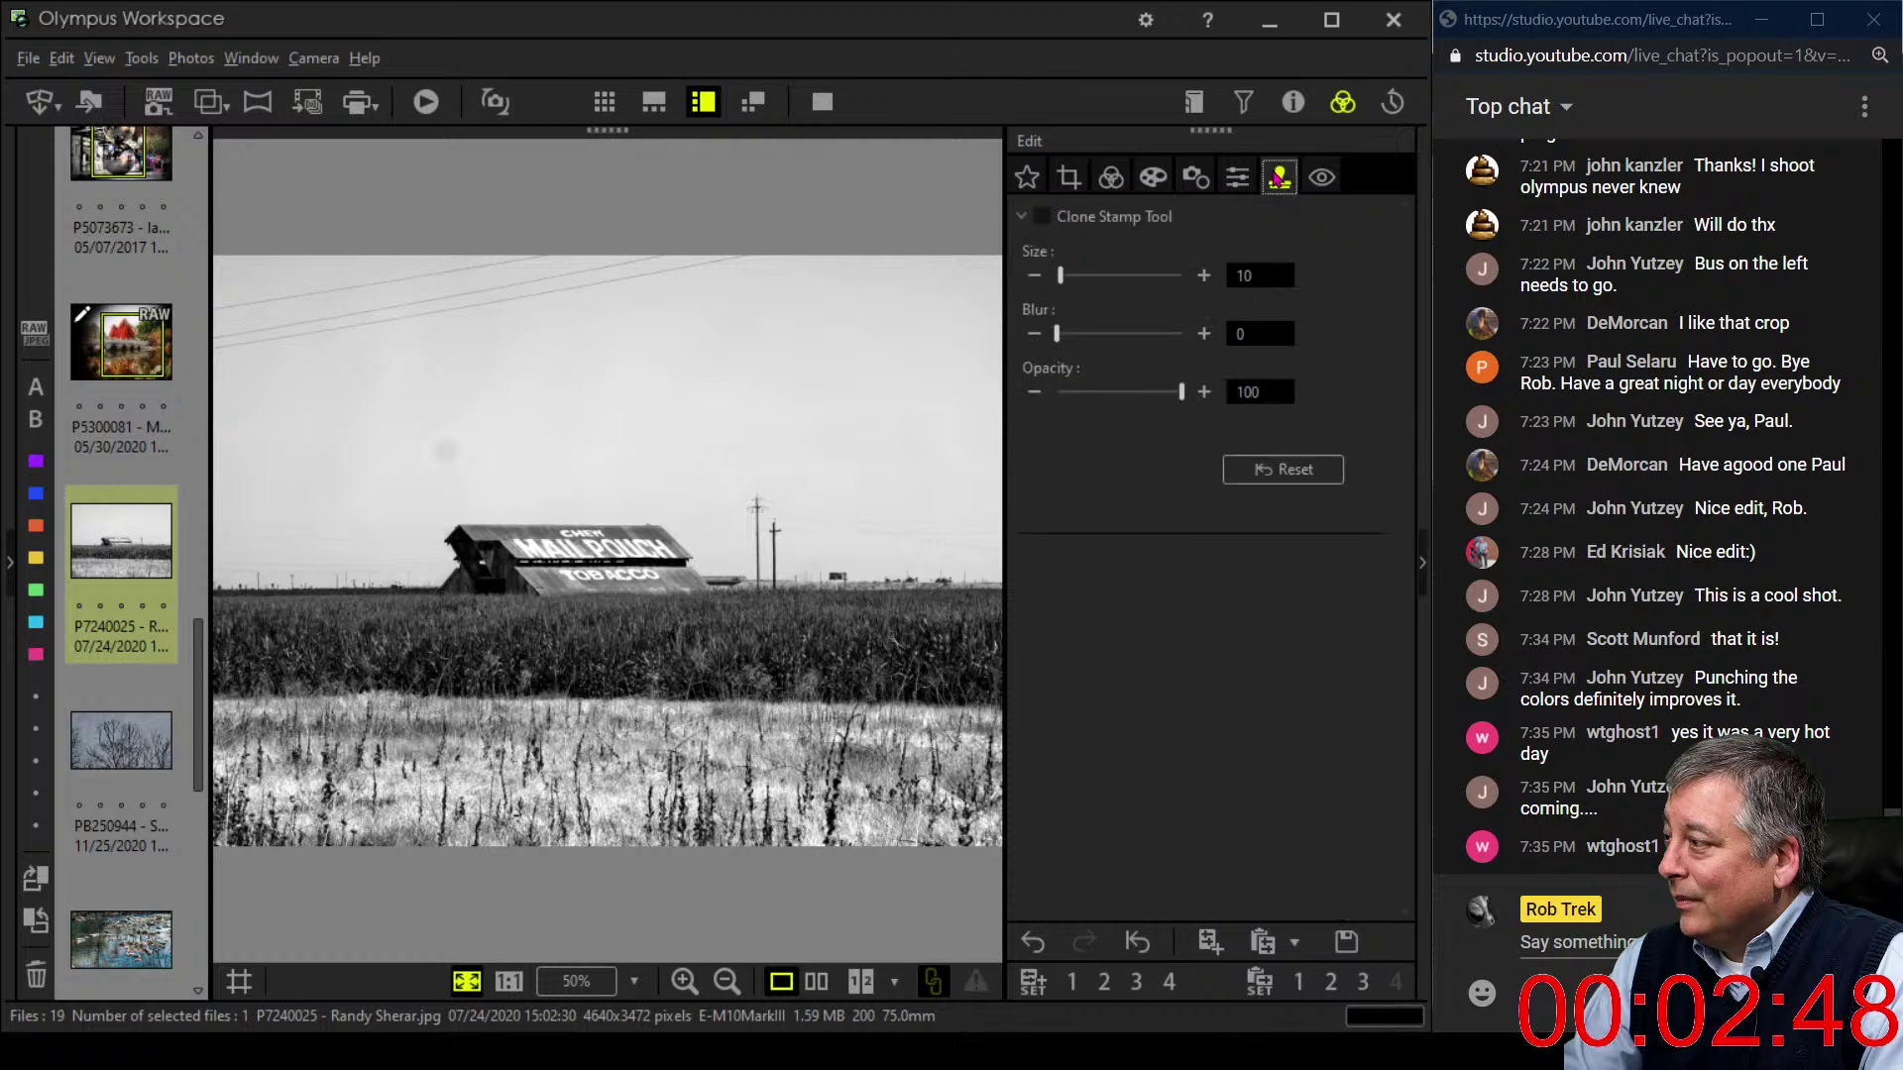
pyautogui.moveTo(1061, 276); pyautogui.dragTo(1146, 281)
pyautogui.moveTo(1058, 337); pyautogui.dragTo(1115, 340)
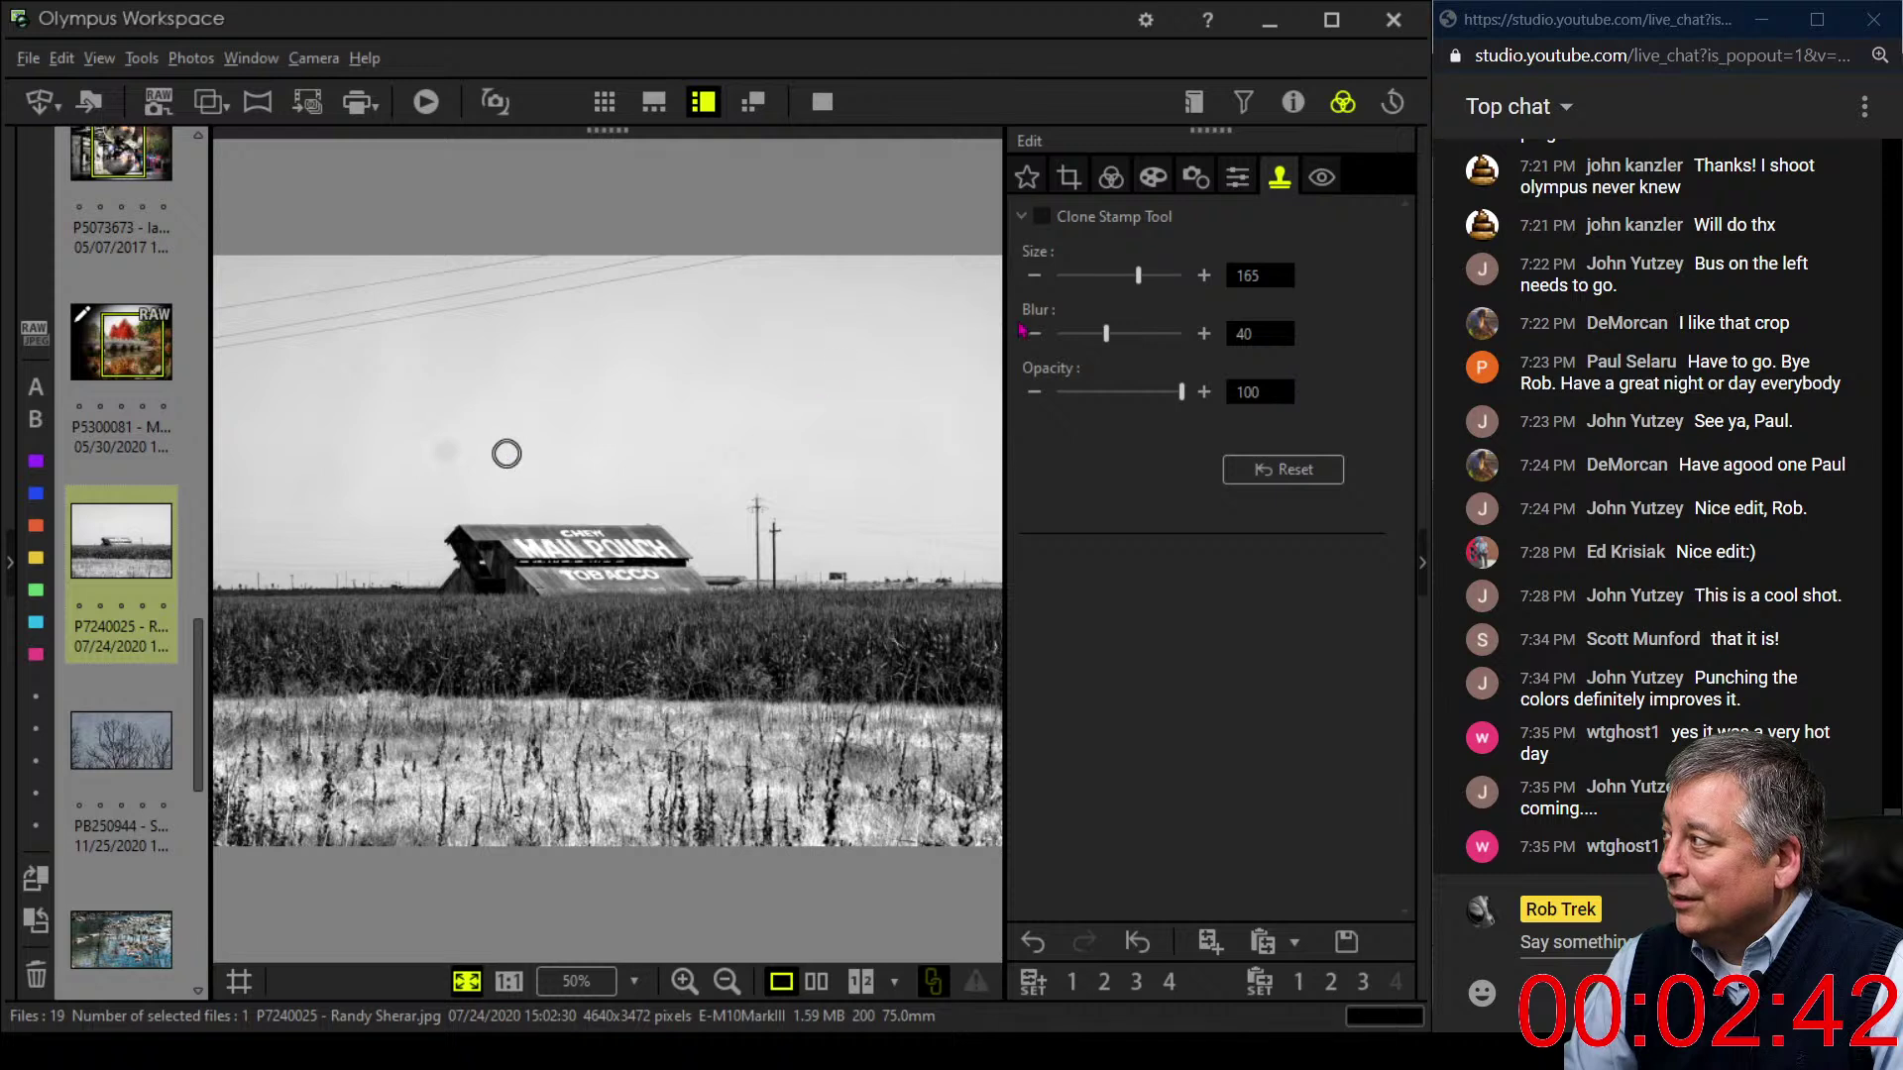
pyautogui.moveTo(1138, 276); pyautogui.dragTo(1156, 275)
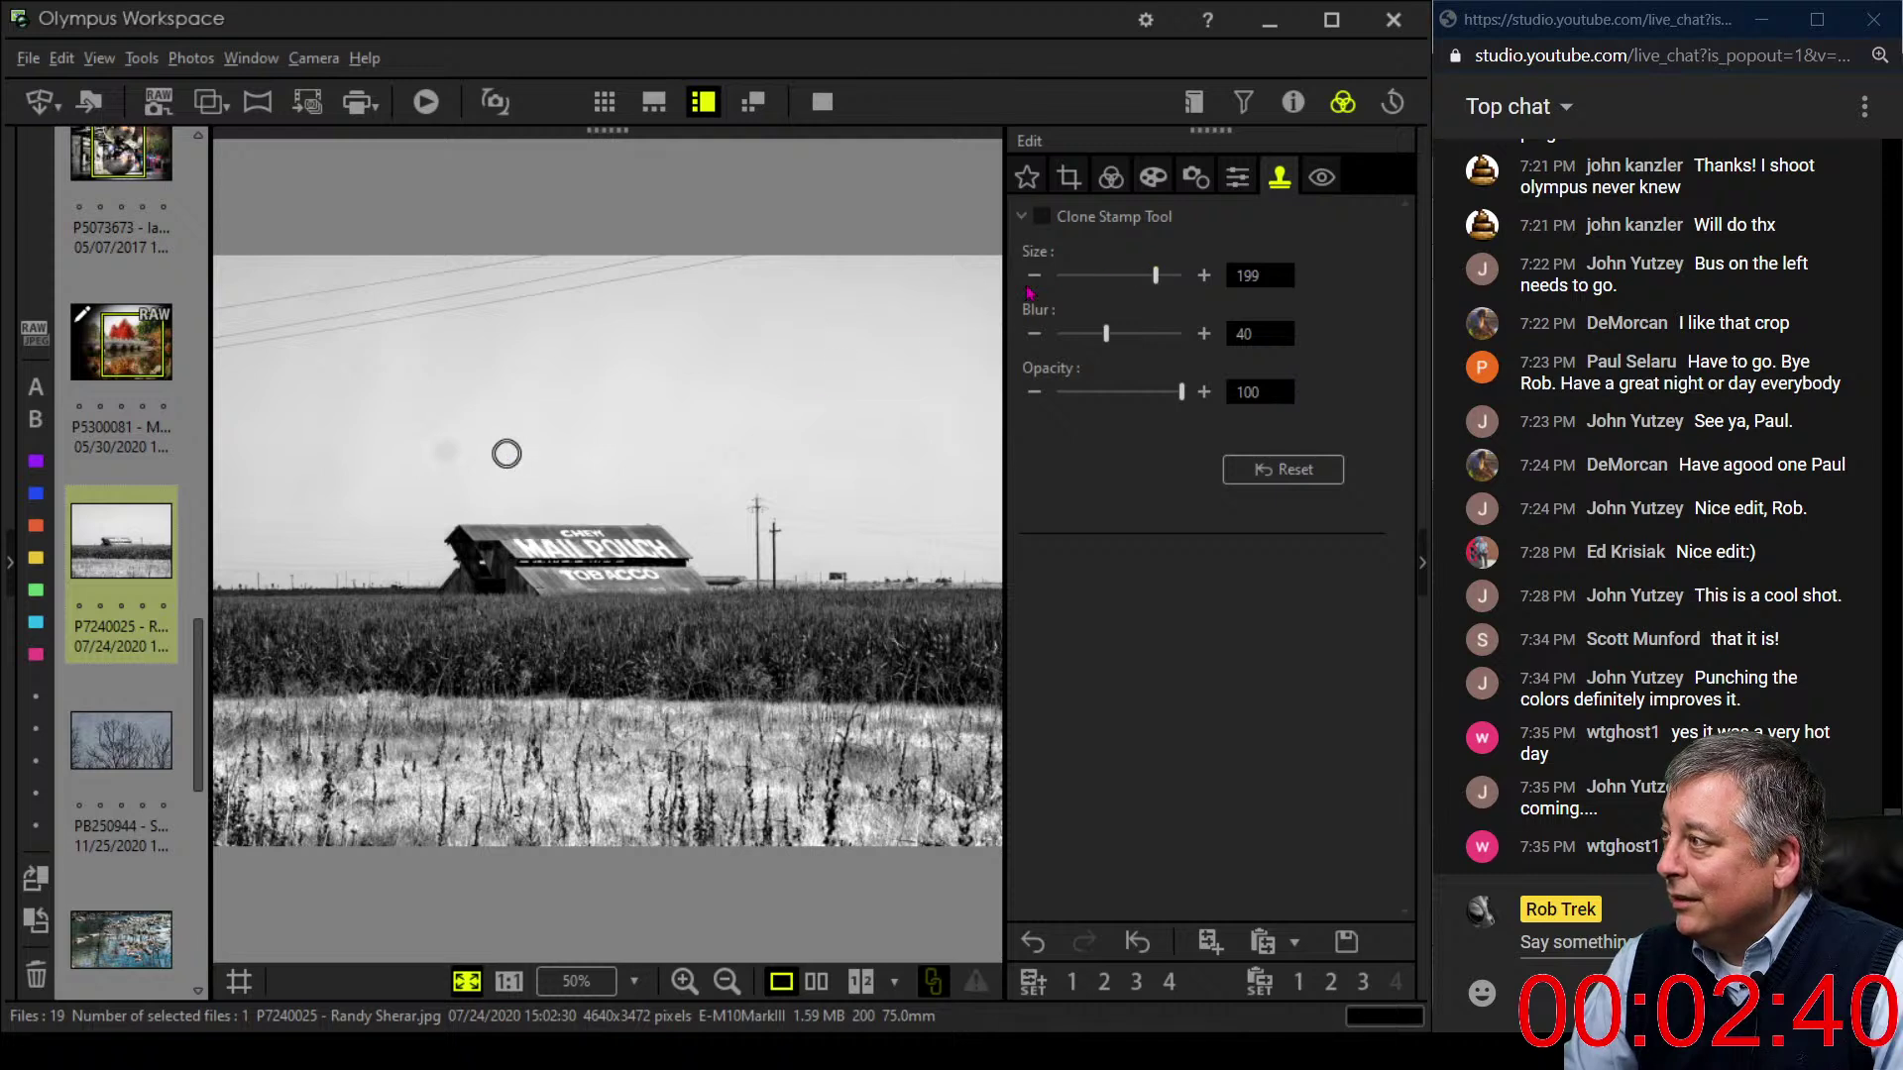
pyautogui.click(403, 455)
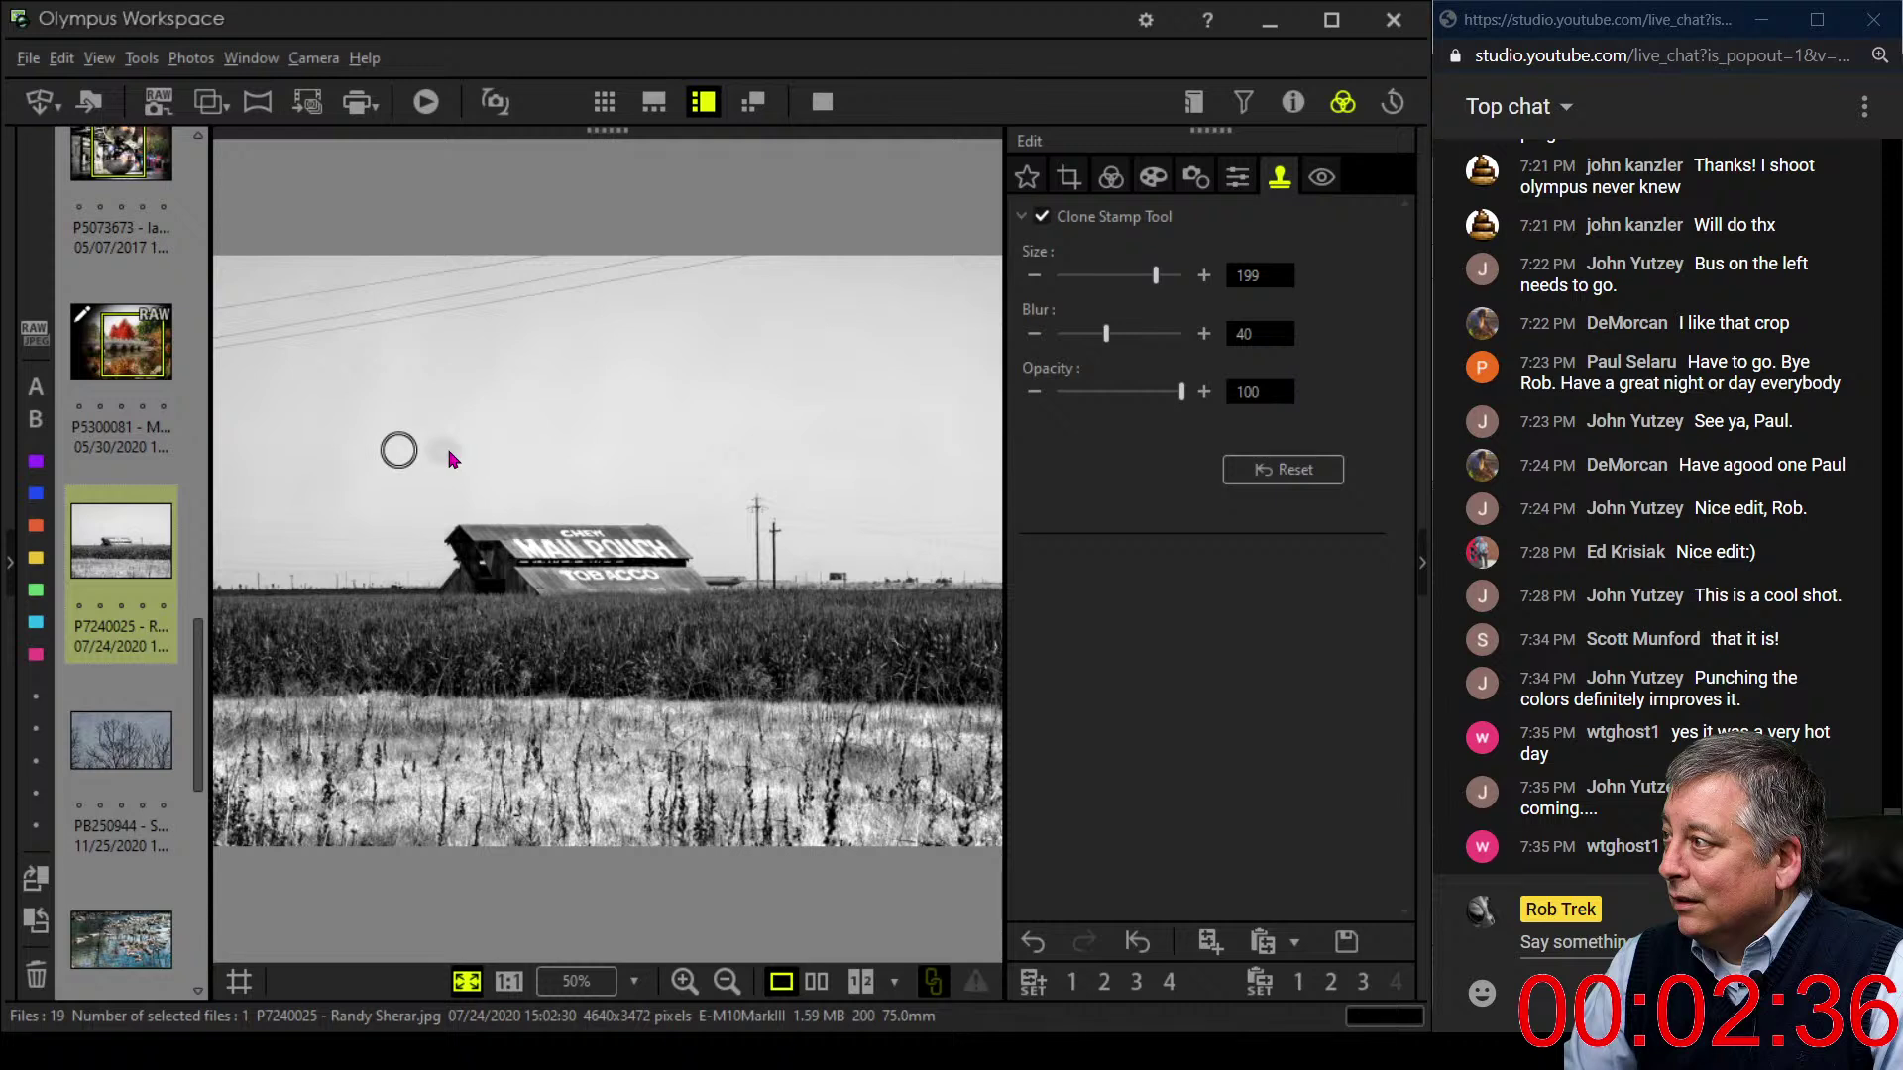
# - Crop the photo to 16:9 at about 3779 x 2125 pixels, trimming the upper sky, the right side and the foreground
pyautogui.click(1112, 179)
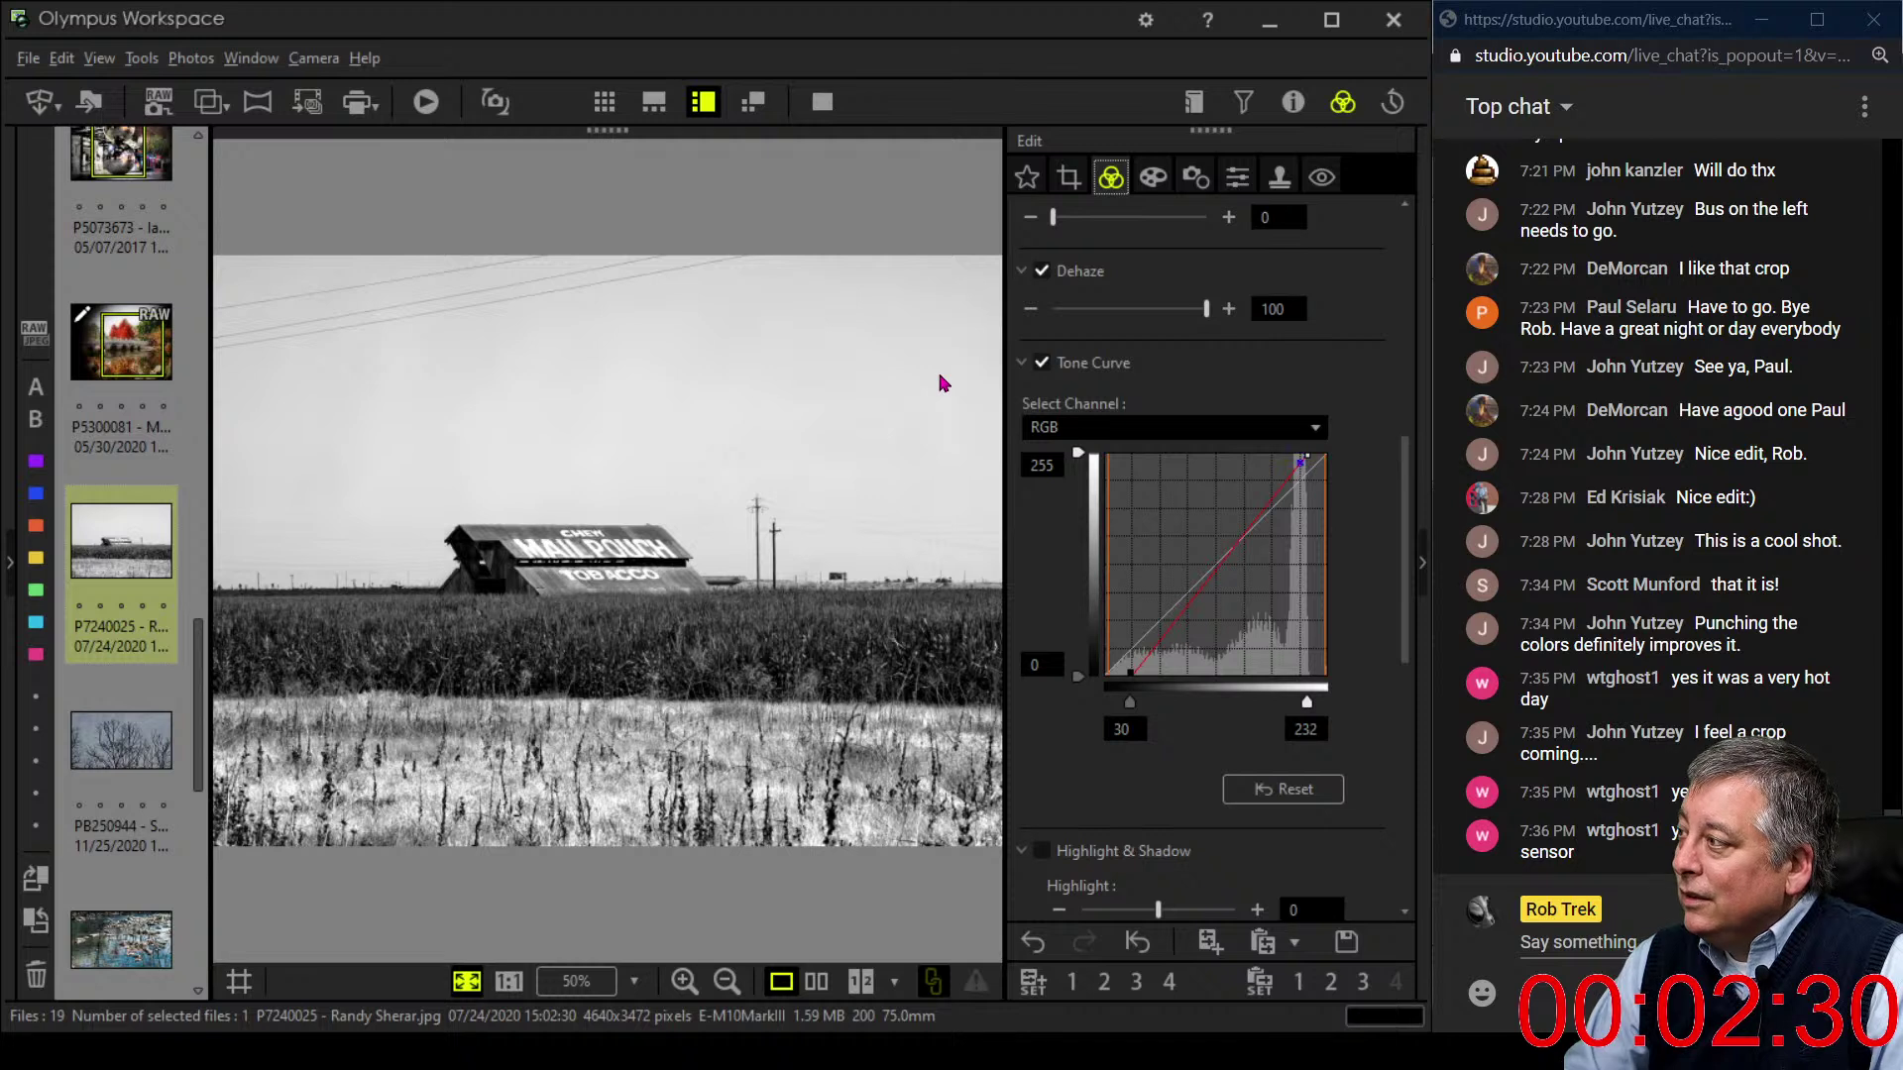
pyautogui.click(1069, 178)
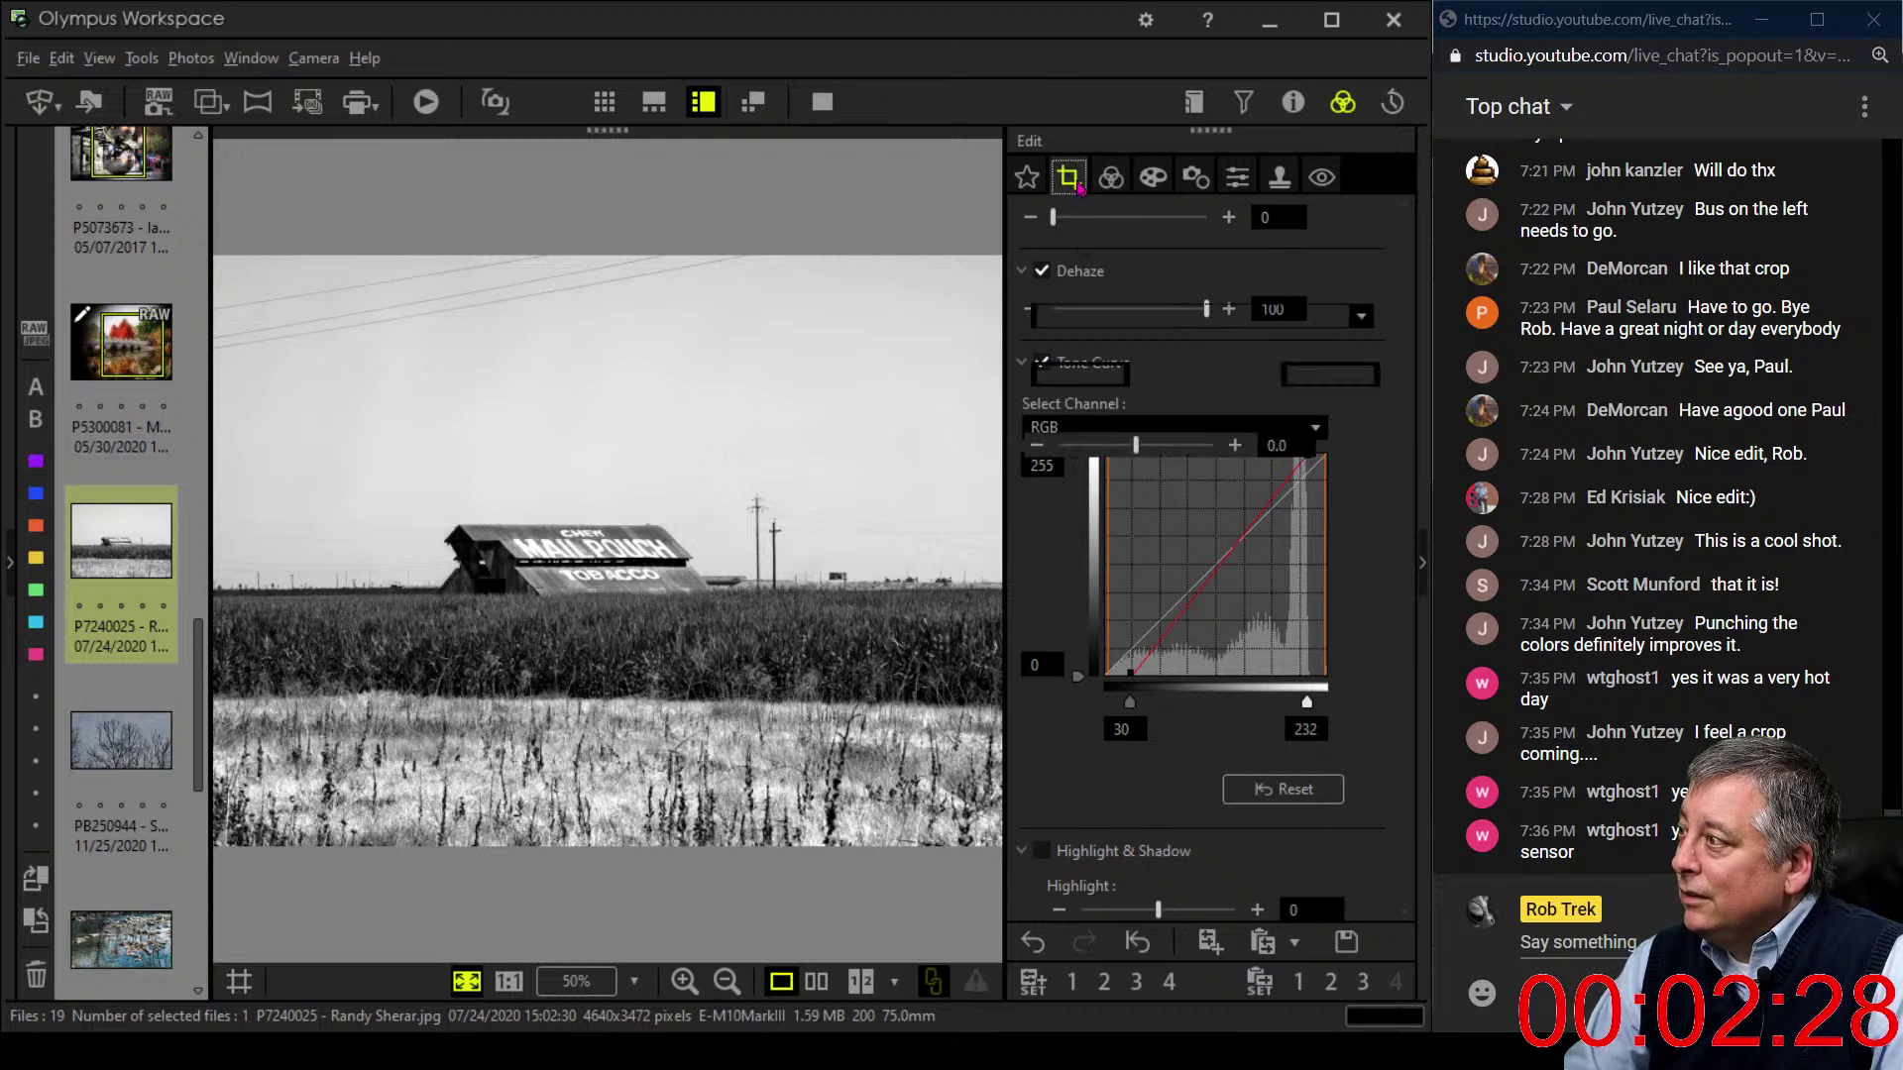
pyautogui.click(1172, 317)
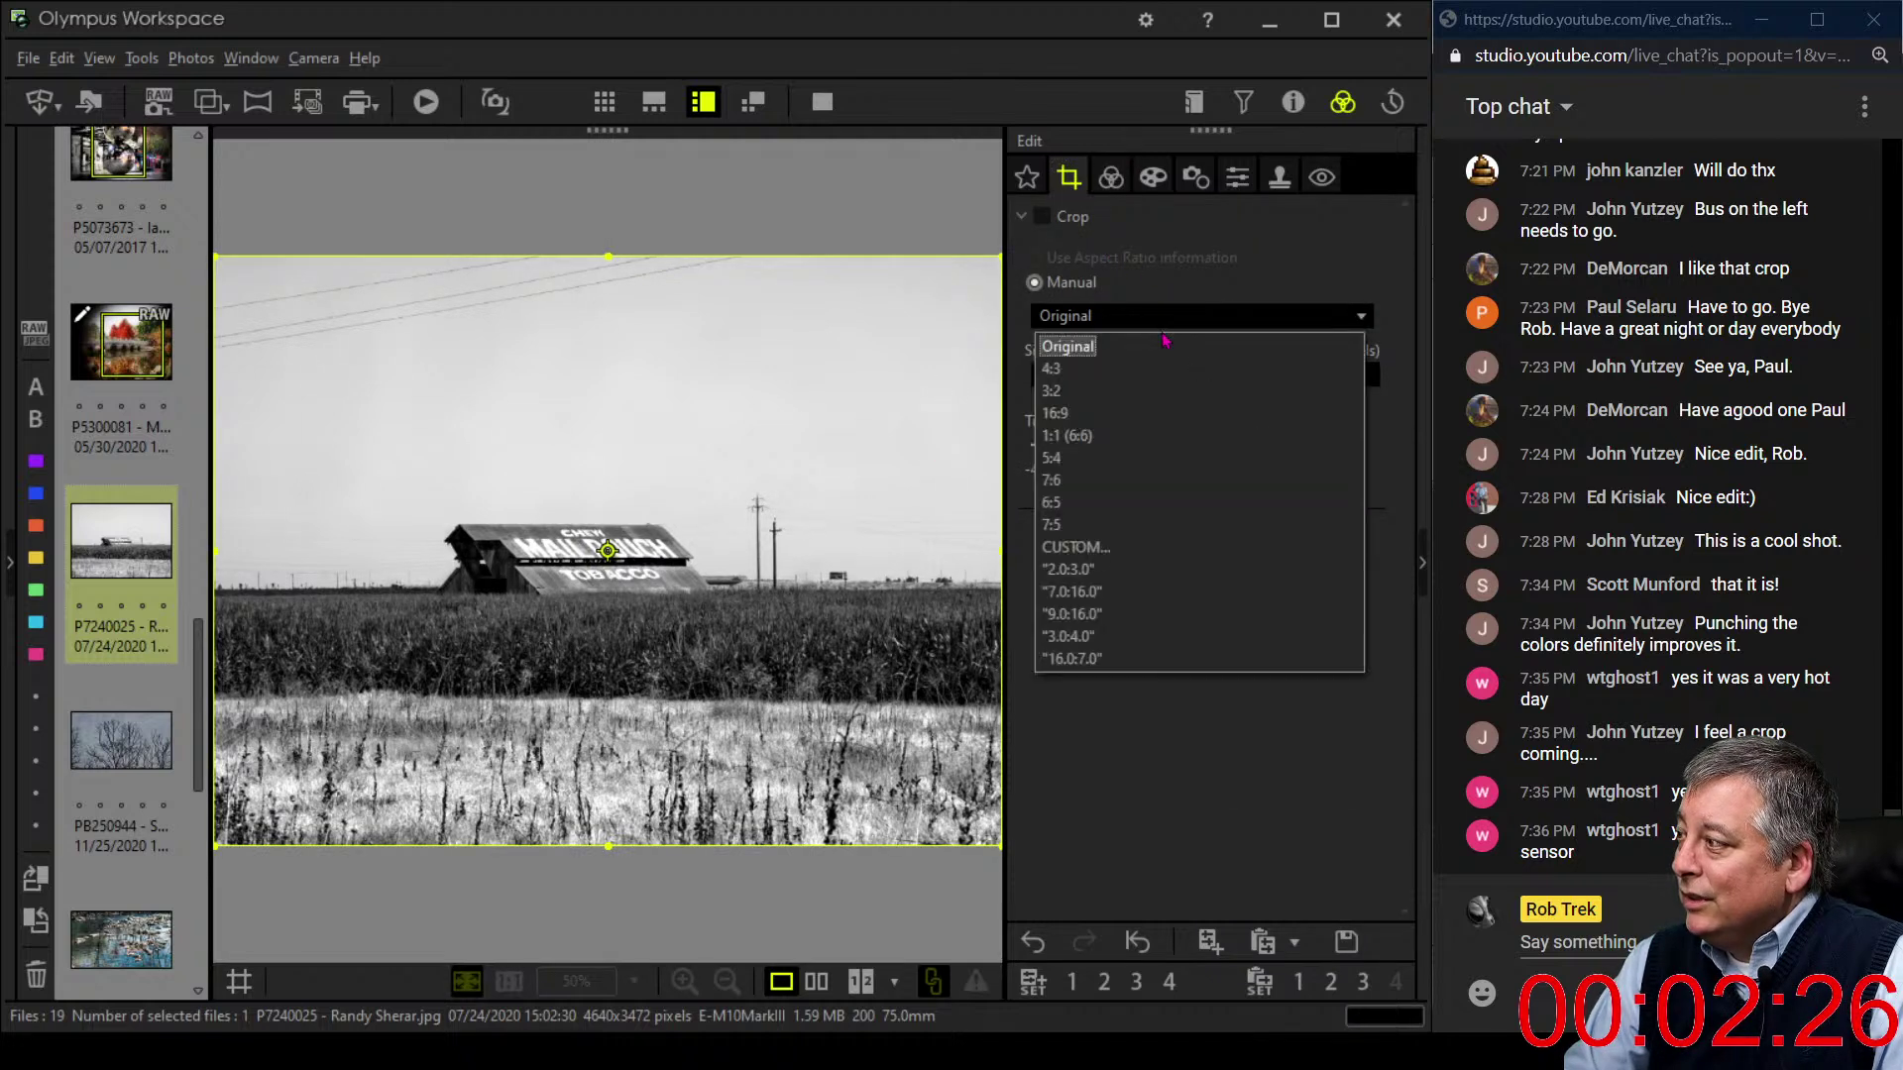
pyautogui.click(1155, 414)
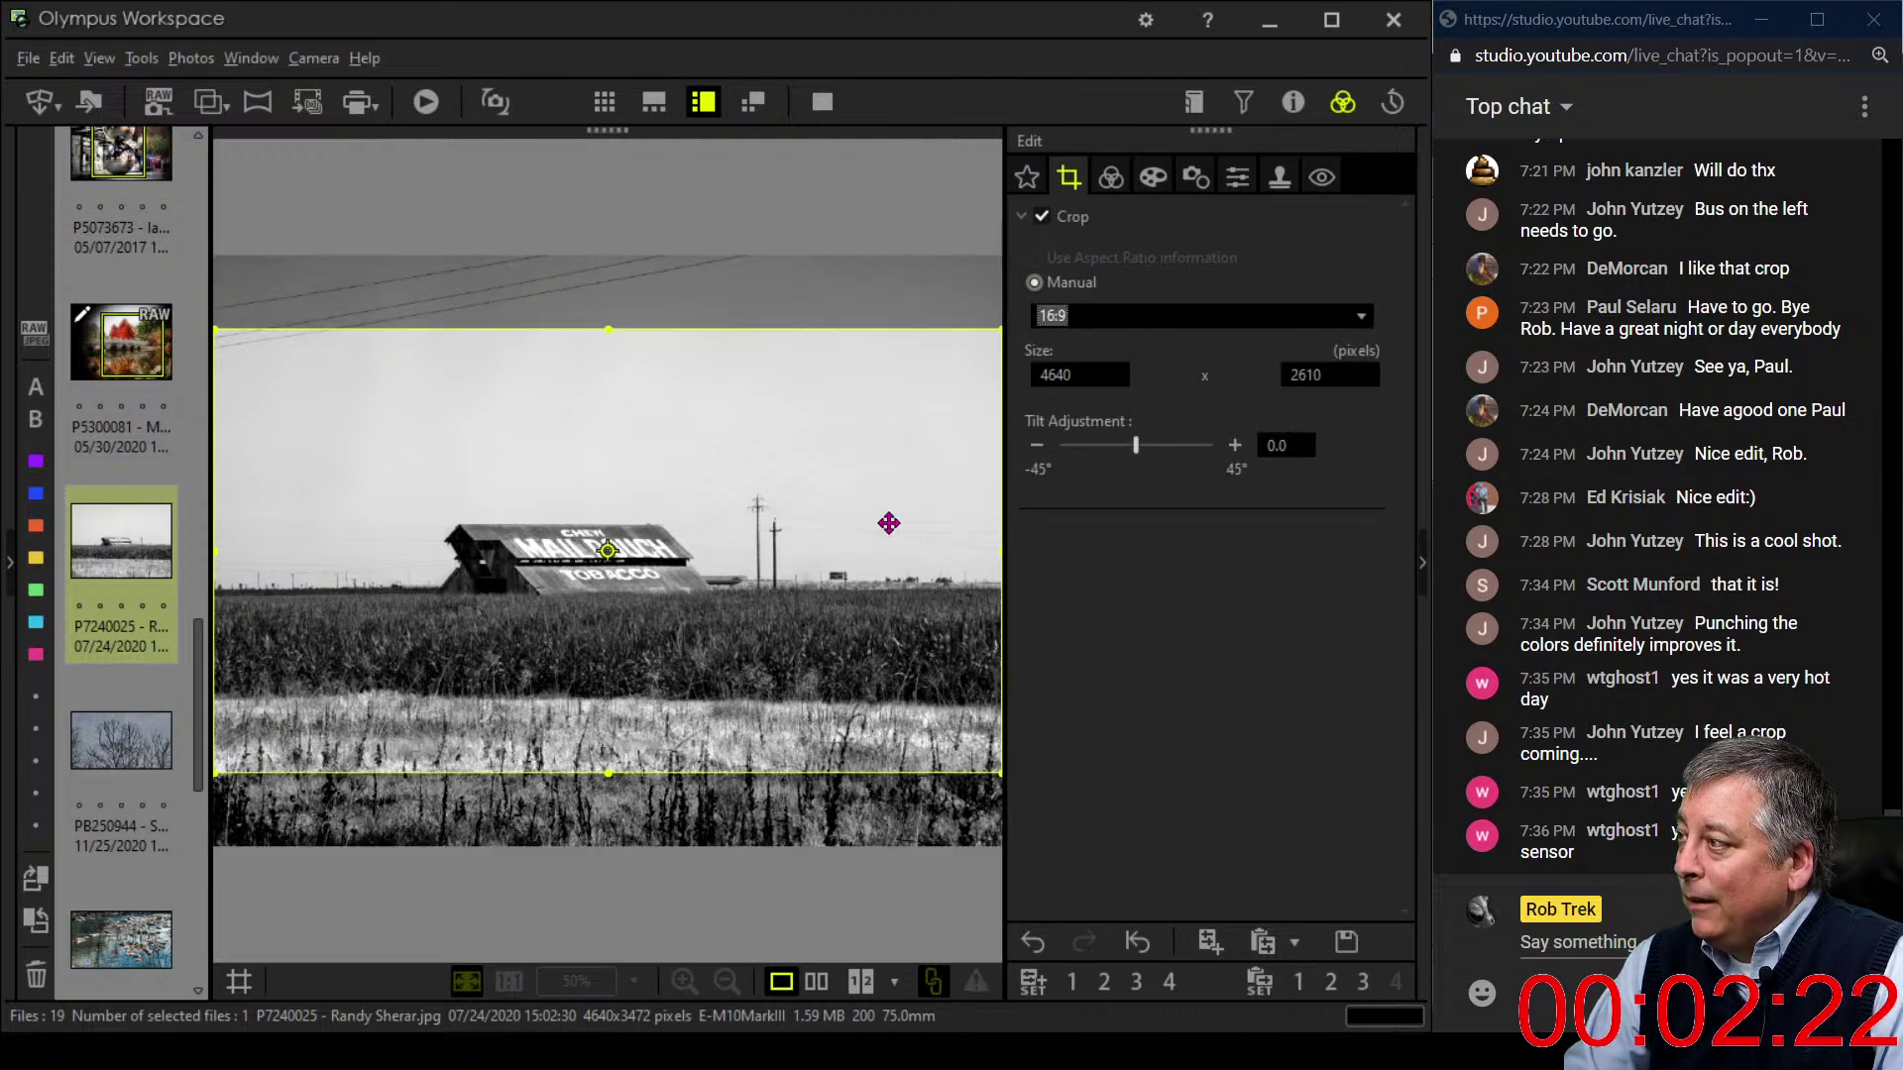
pyautogui.moveTo(875, 506); pyautogui.dragTo(862, 593)
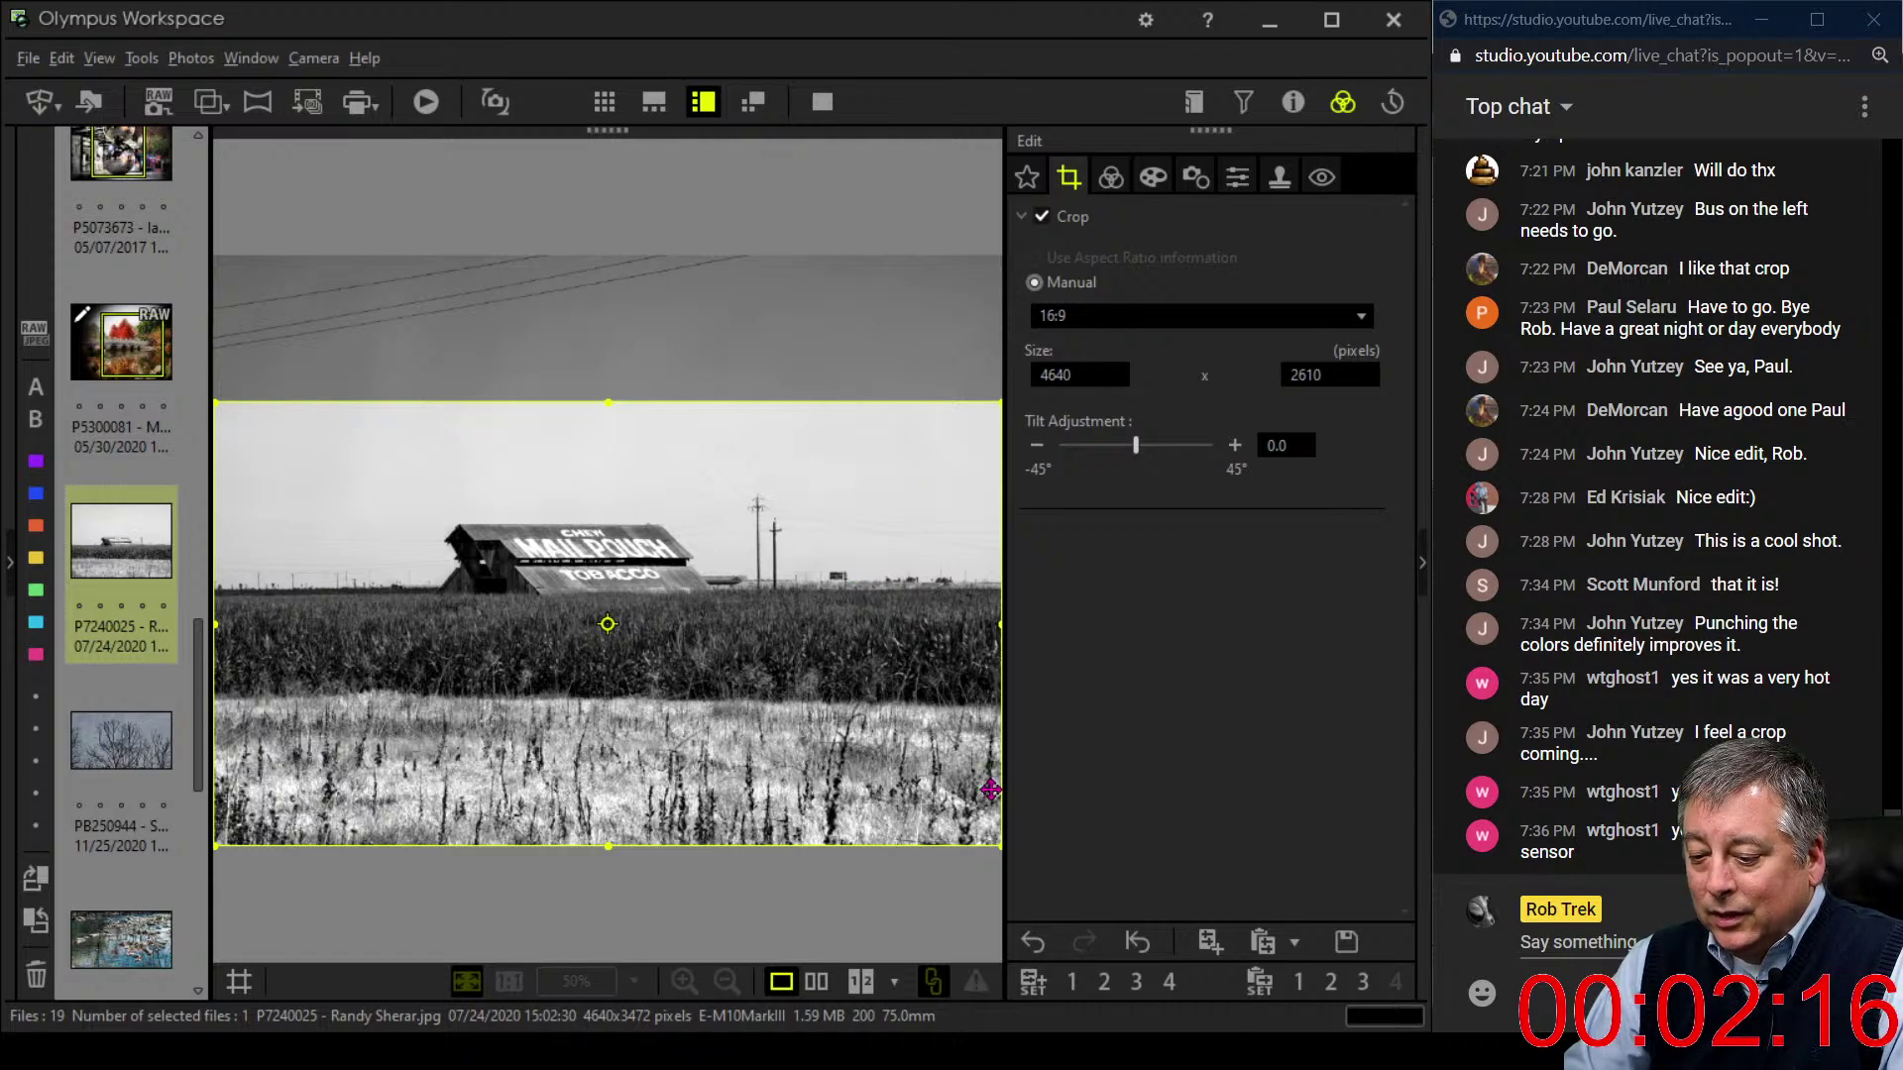
pyautogui.moveTo(996, 844); pyautogui.dragTo(901, 729)
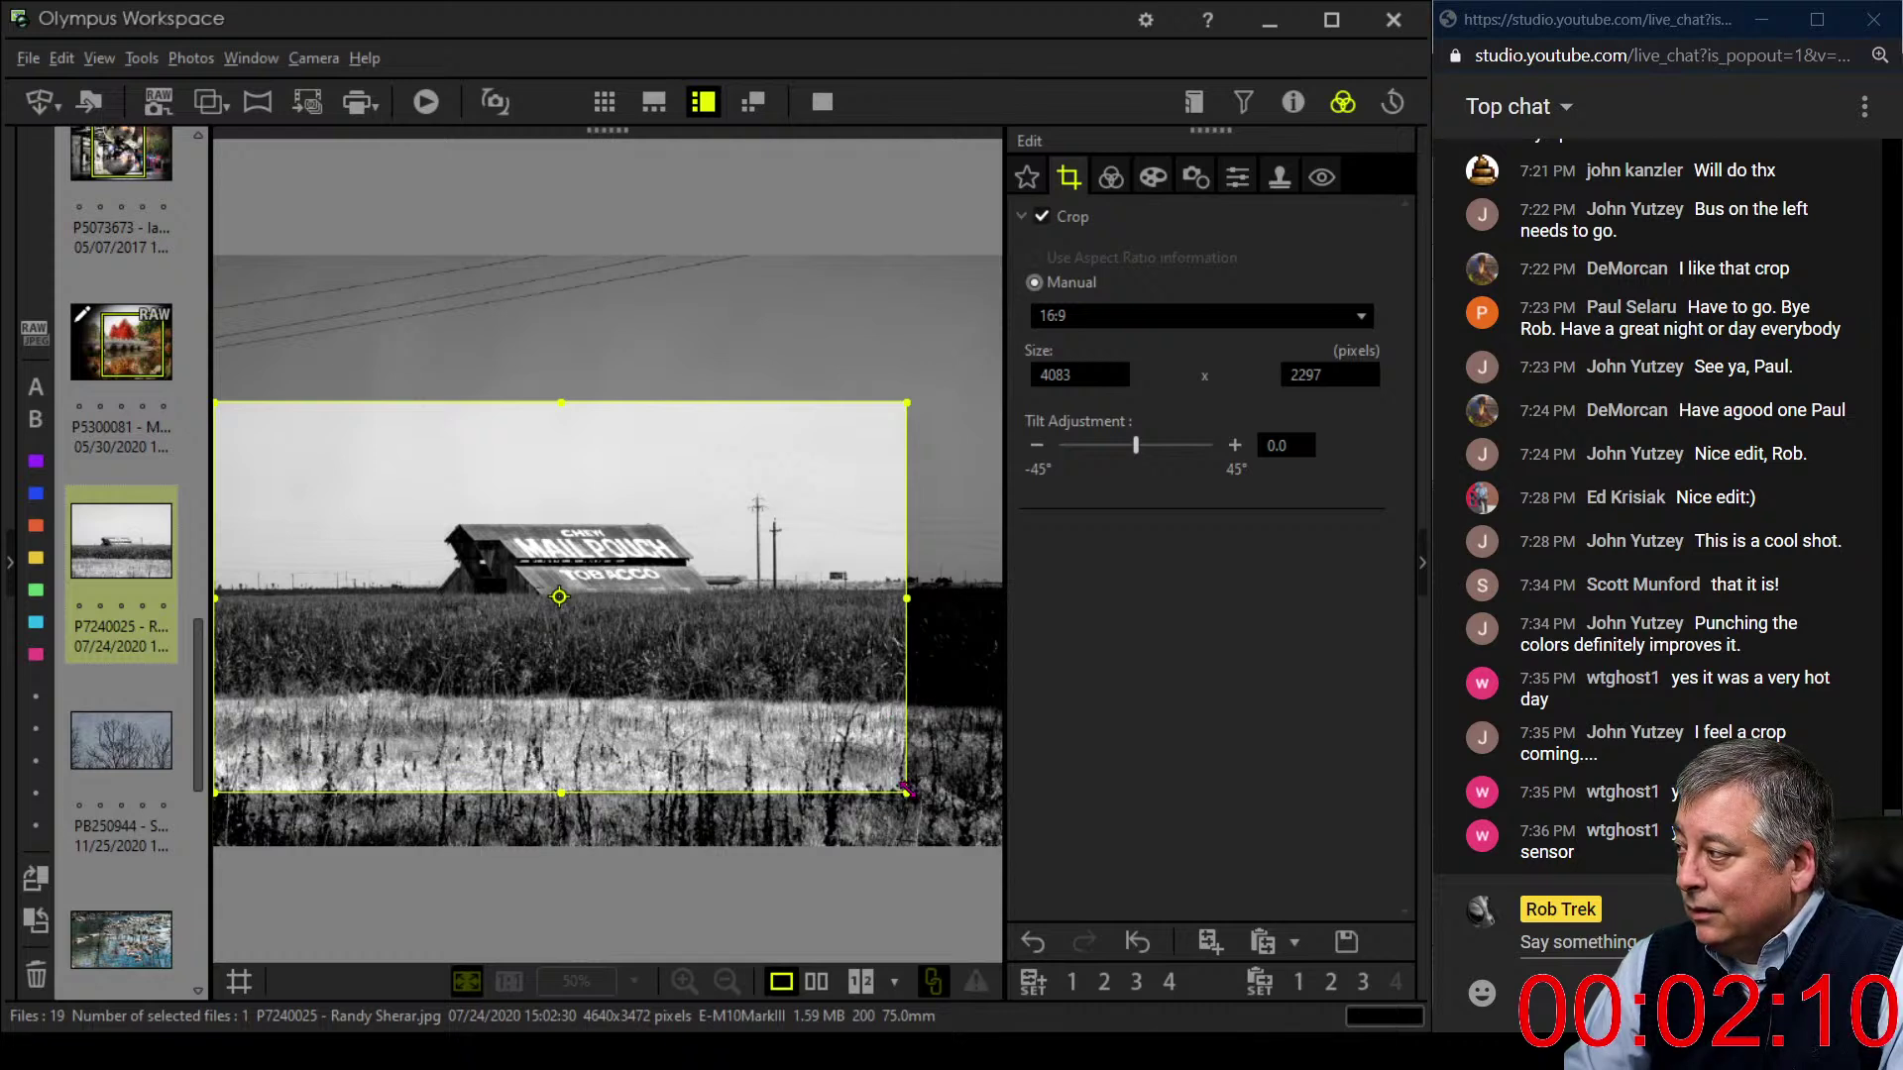
pyautogui.moveTo(906, 790); pyautogui.dragTo(857, 750)
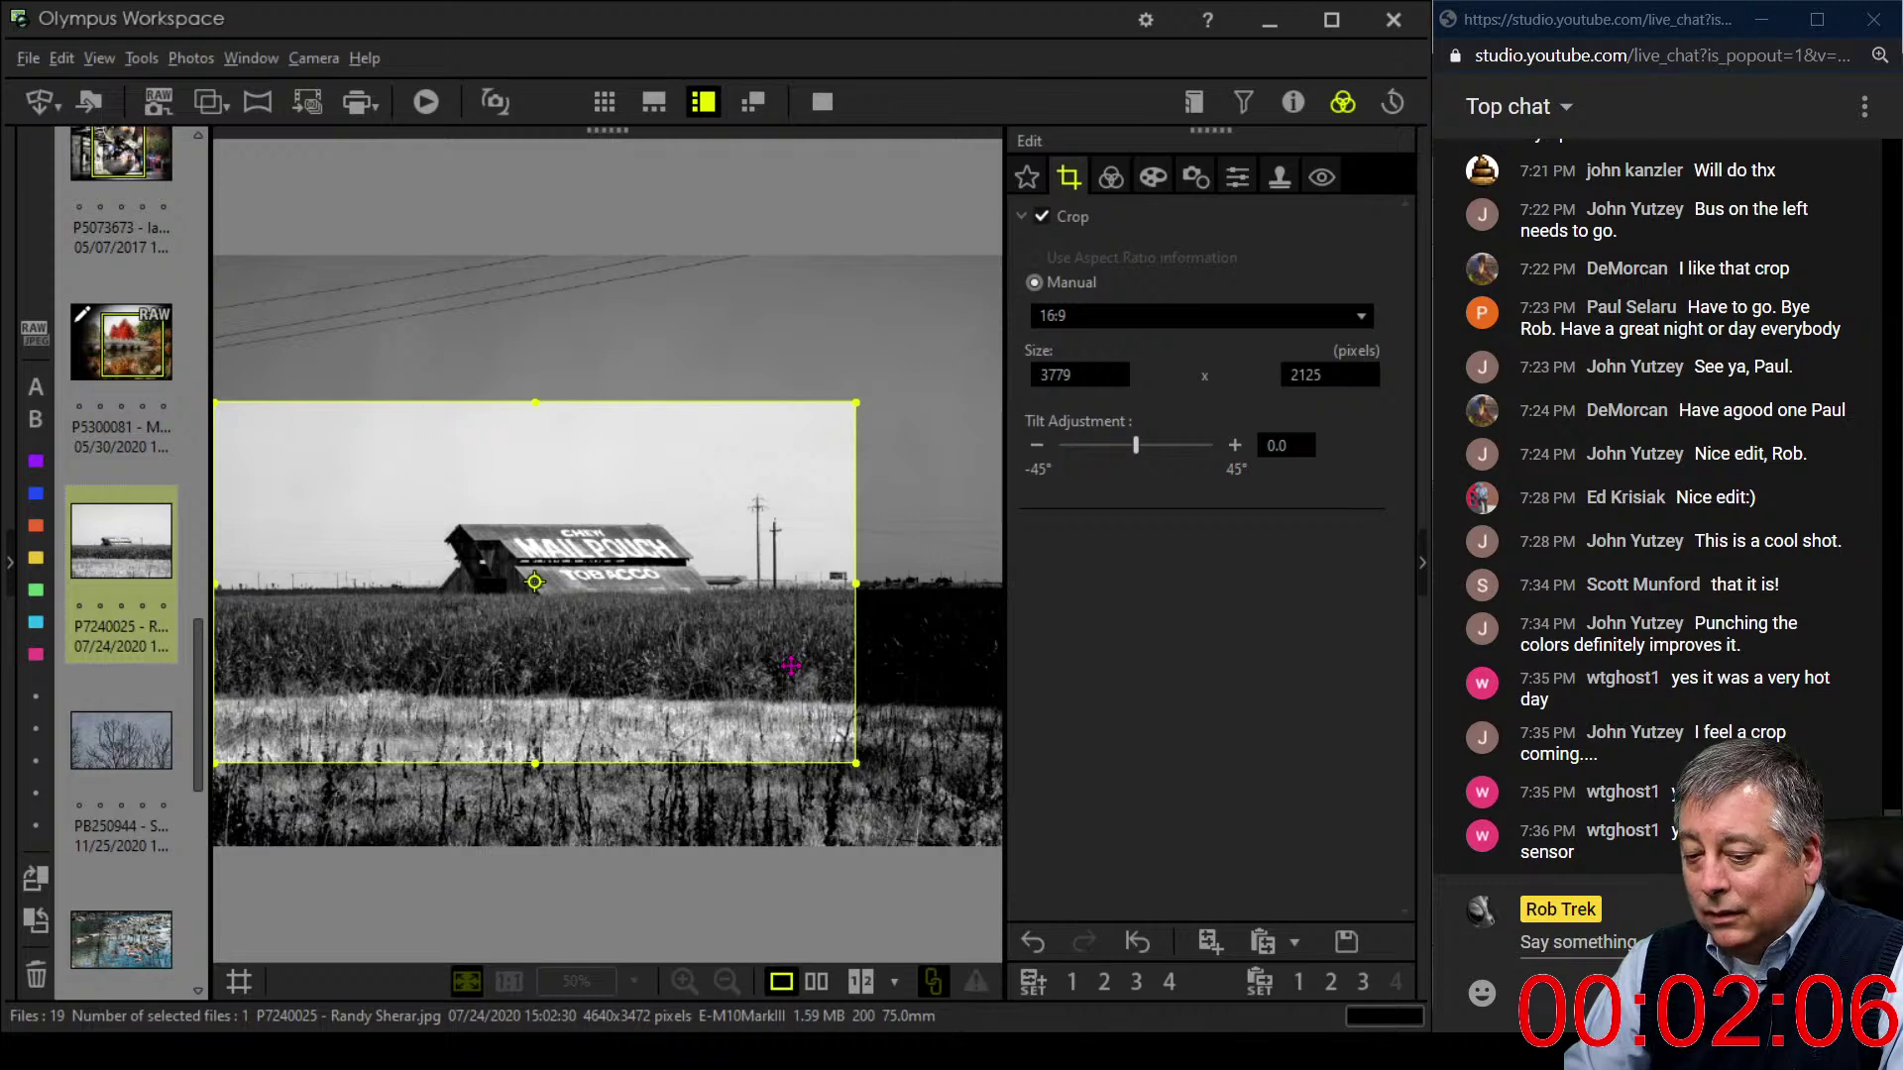
# - Set the cropped barn photo's sharpness to 5
pyautogui.click(1151, 179)
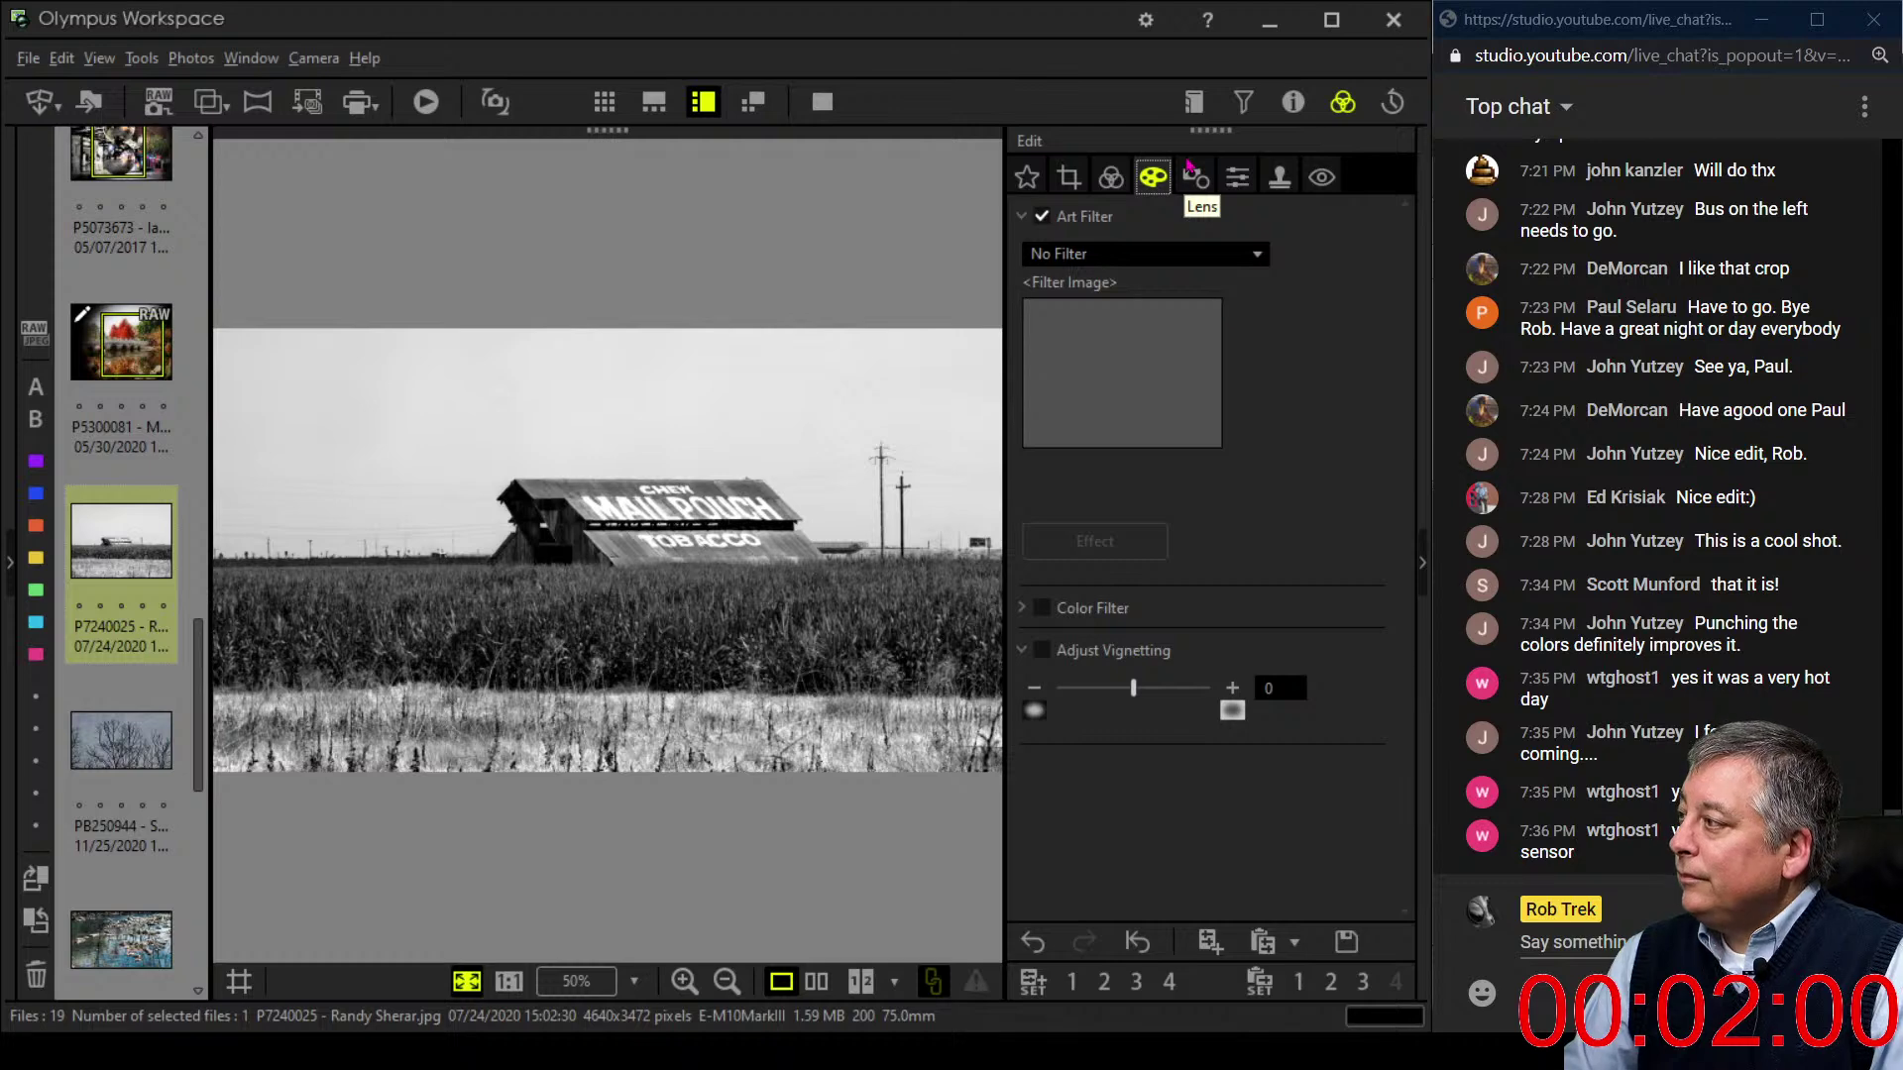
pyautogui.click(1237, 177)
pyautogui.moveTo(1134, 256); pyautogui.dragTo(1187, 275)
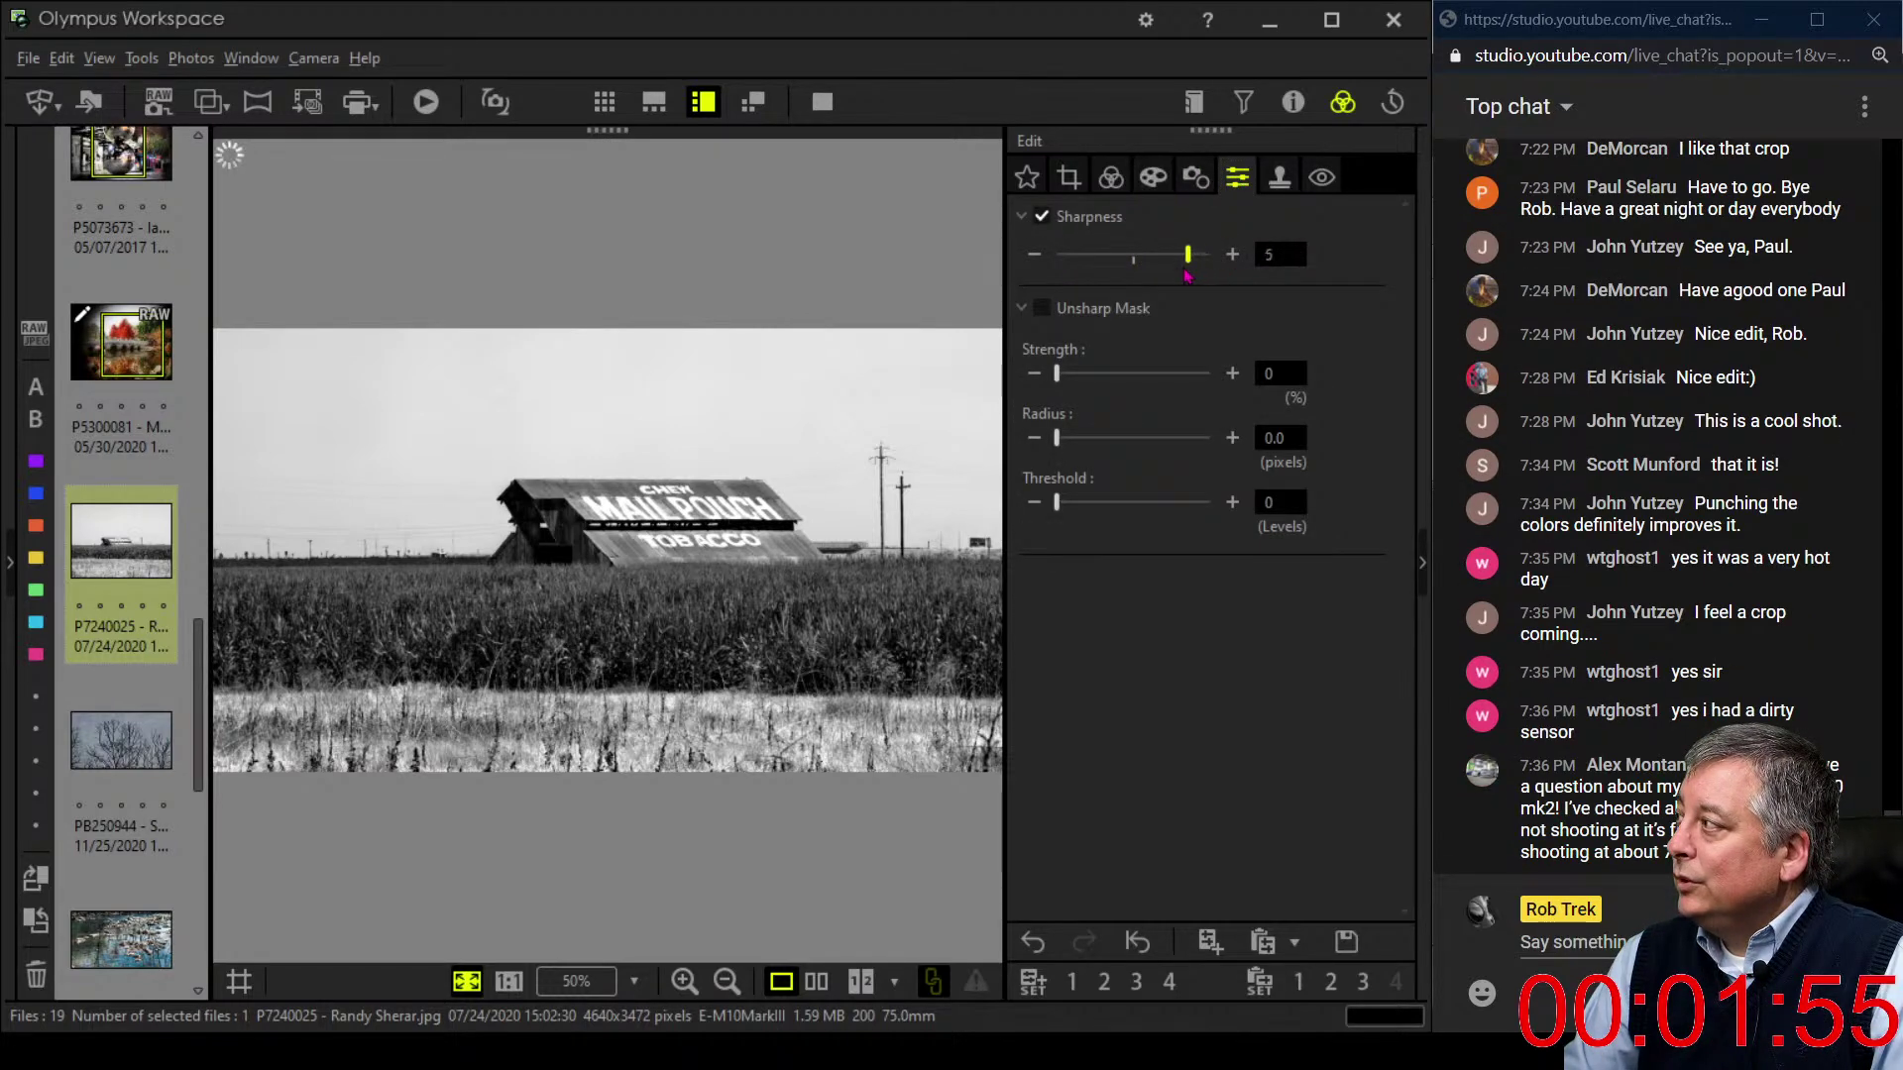
pyautogui.click(1152, 188)
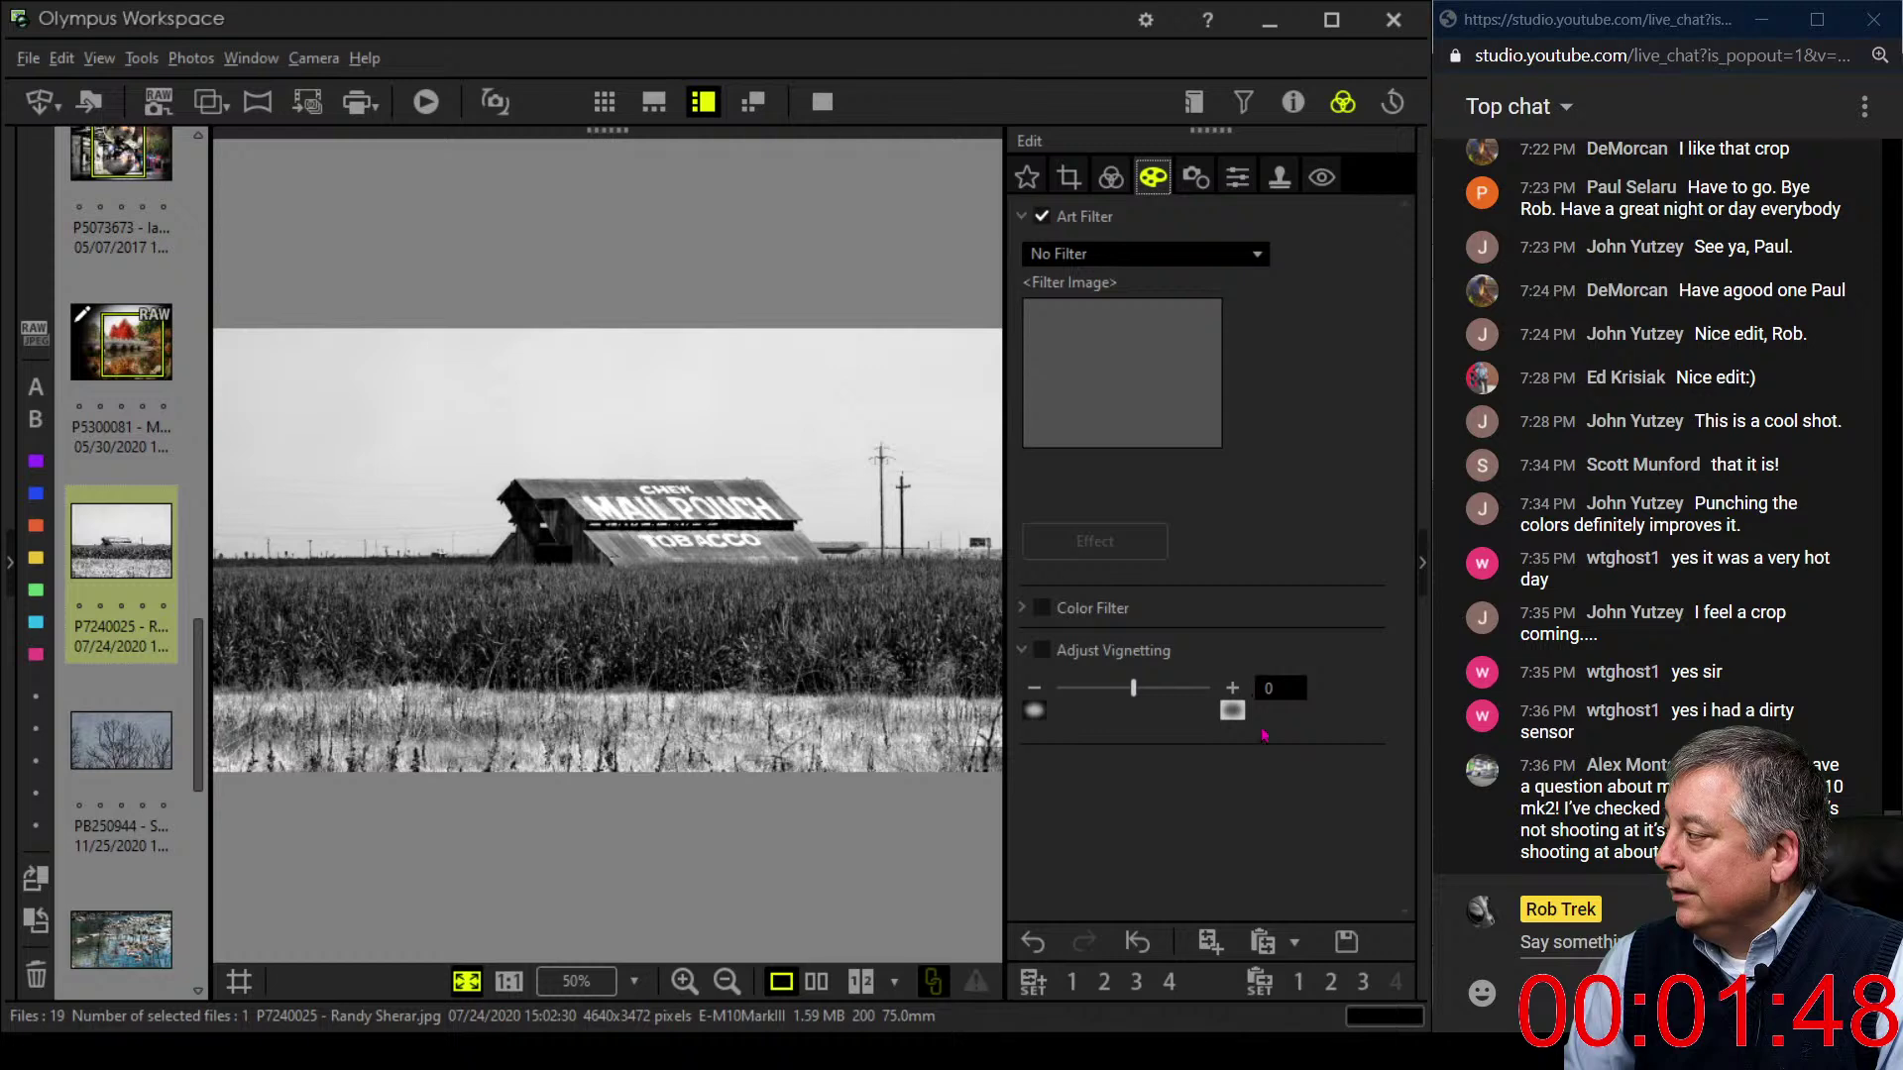
pyautogui.click(1105, 183)
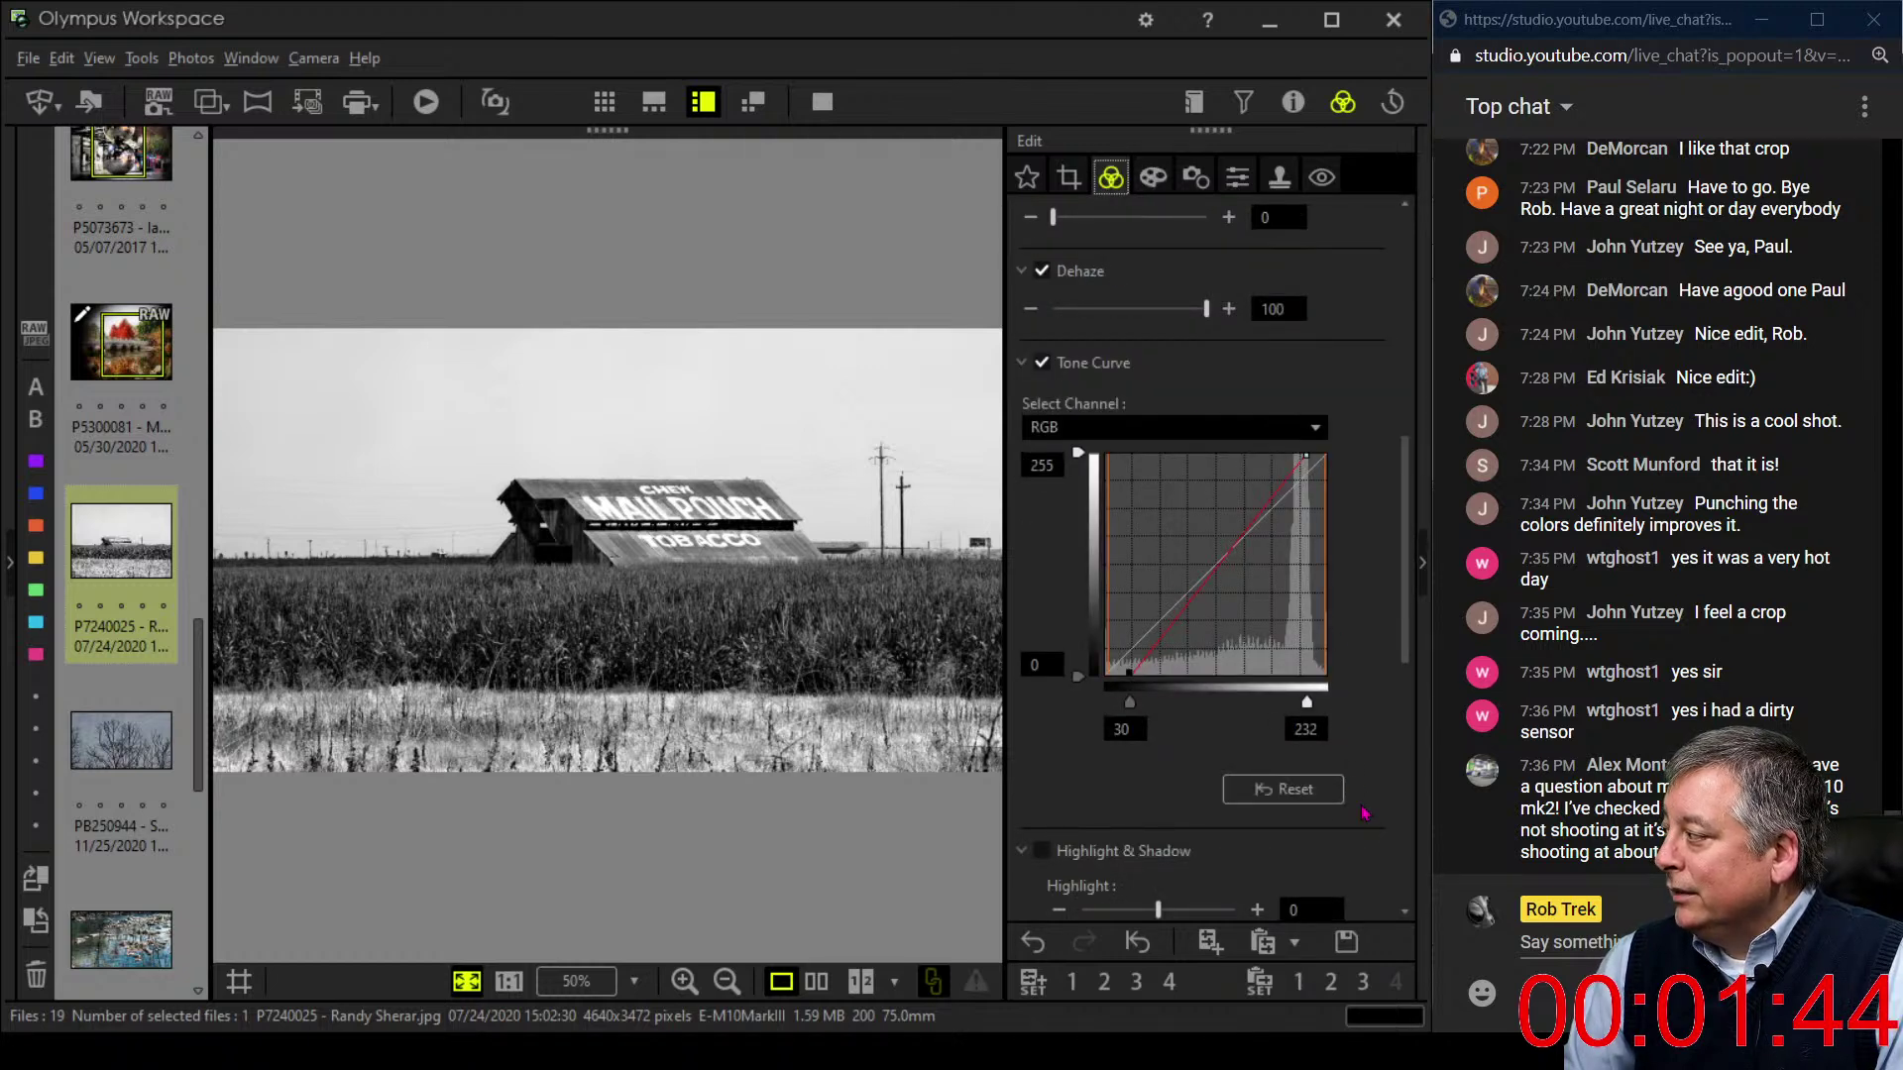
pyautogui.scroll(-5, 1365, 813)
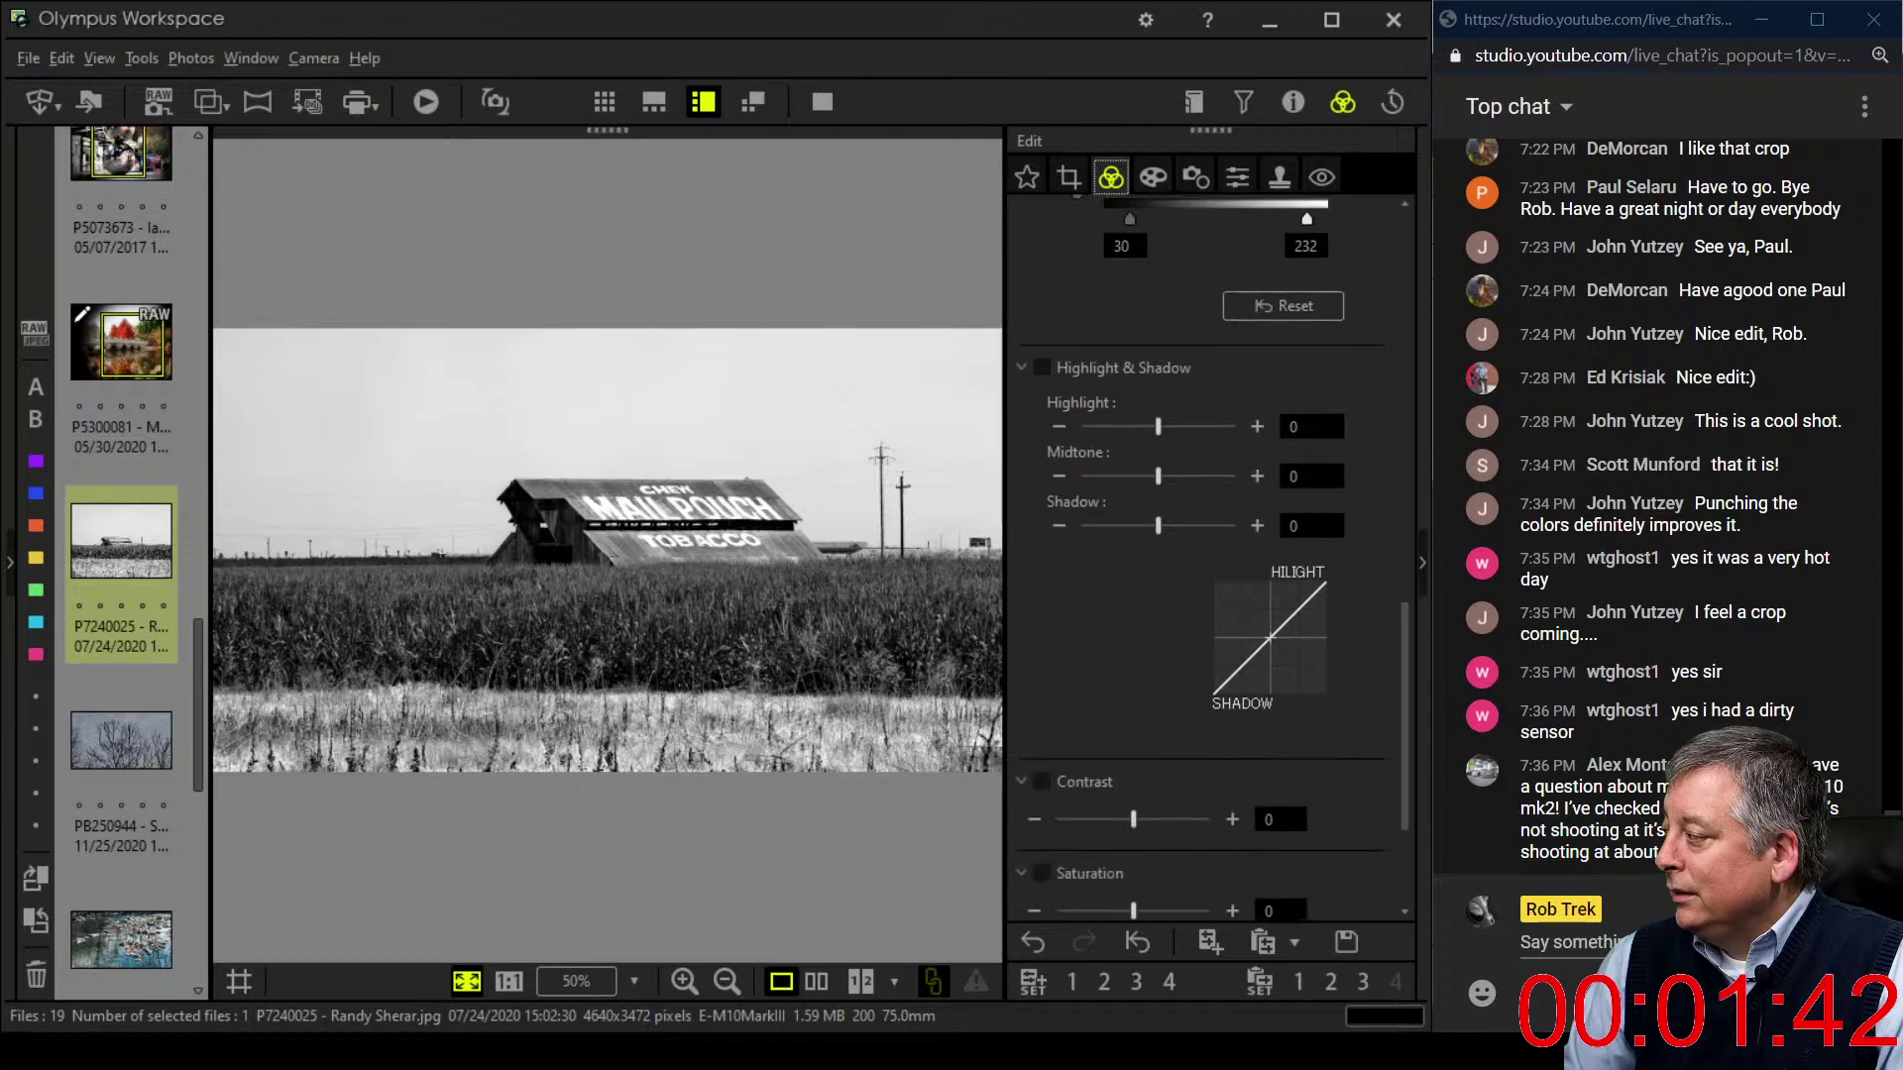
pyautogui.scroll(-1, 1209, 545)
pyautogui.scroll(5, 1209, 545)
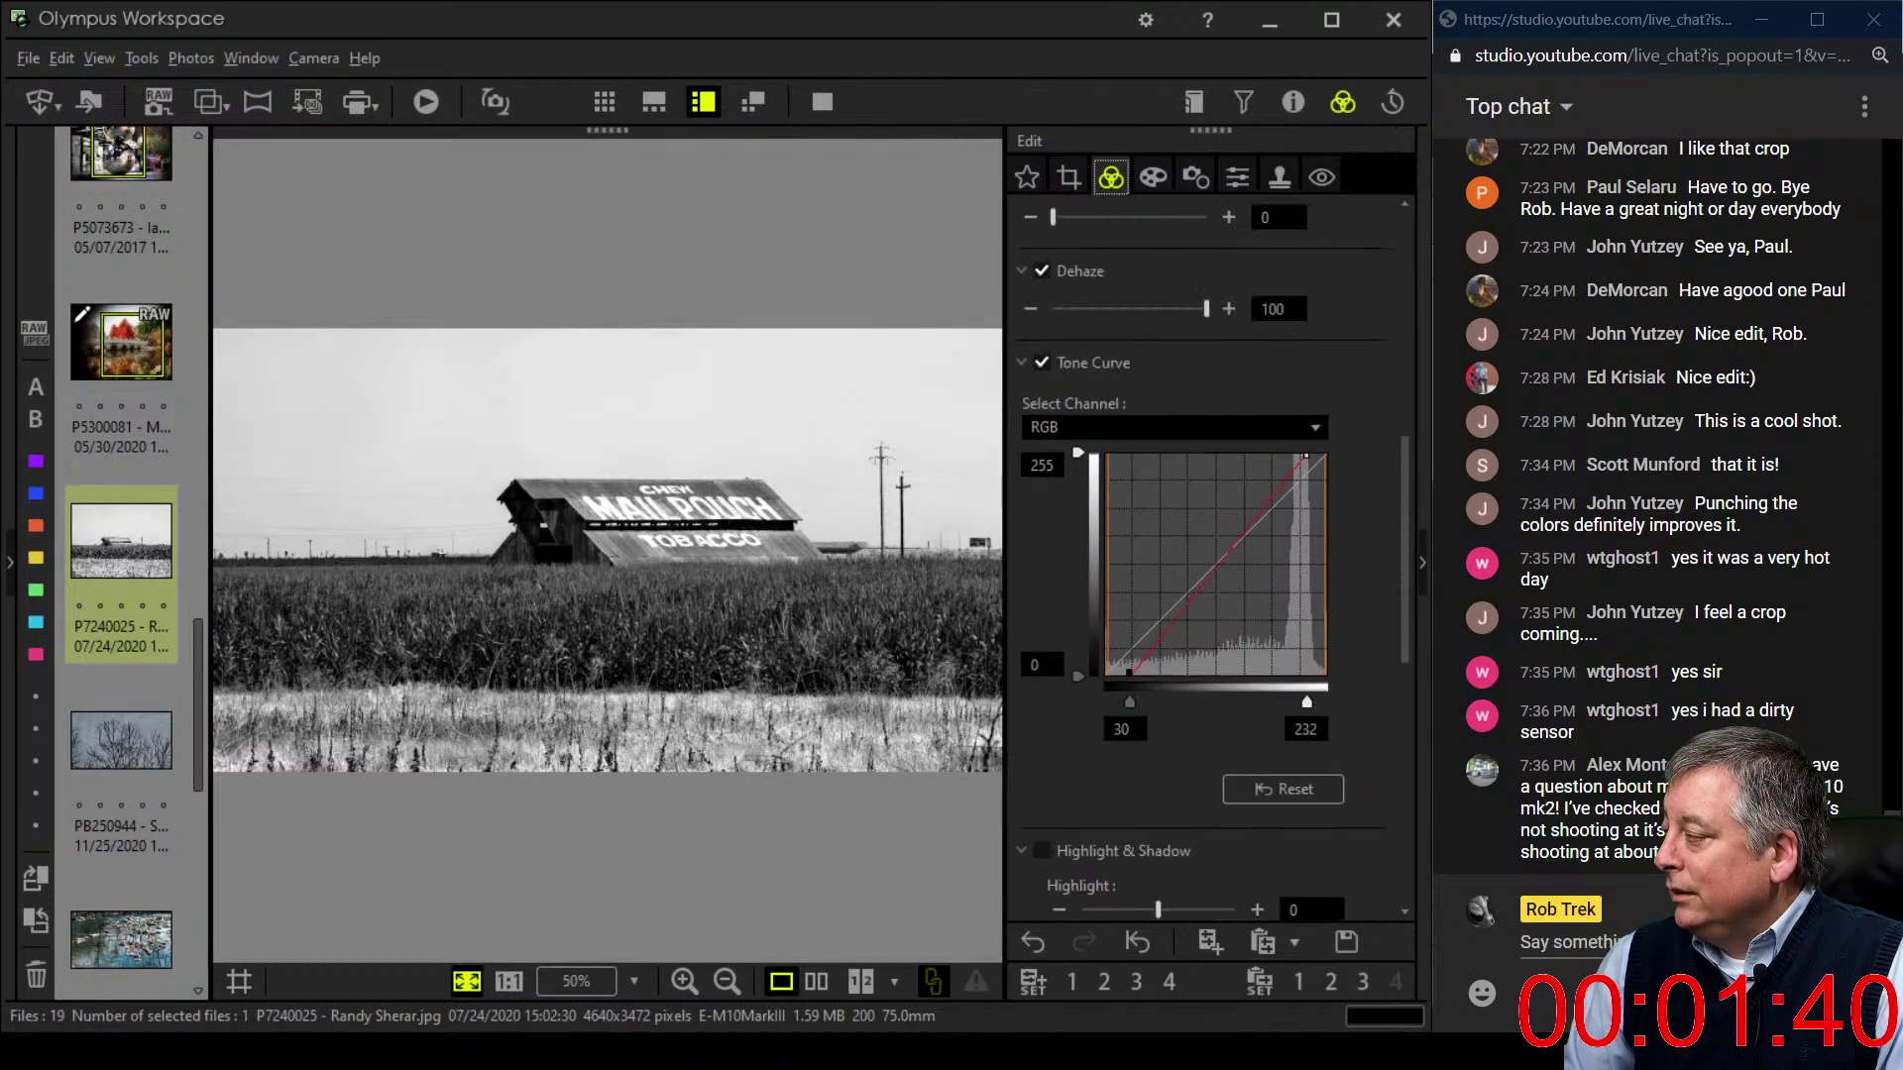
pyautogui.scroll(7, 1209, 555)
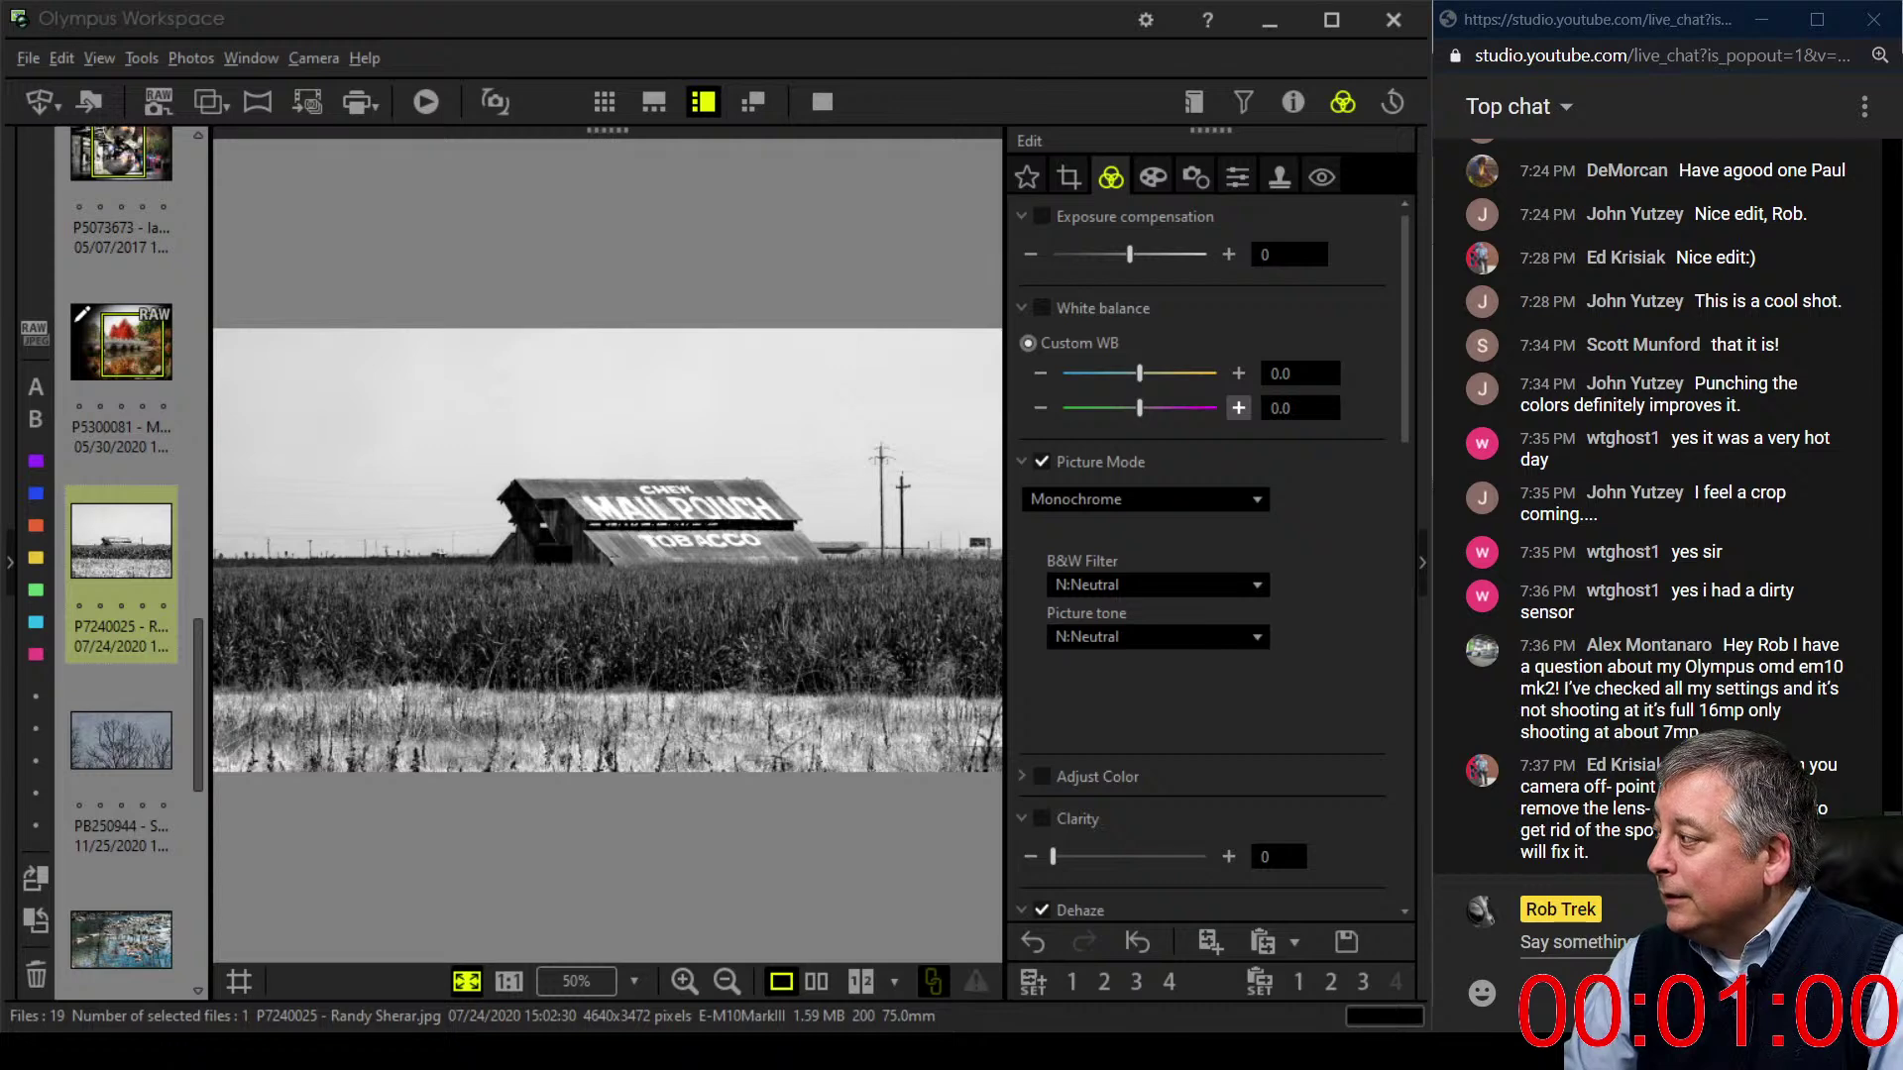
# - Raise the RGB tone curve's midpoint slightly and bend the blue channel curve below the diagonal in the shadows to tint the monochrome photo
pyautogui.scroll(-5, 1210, 555)
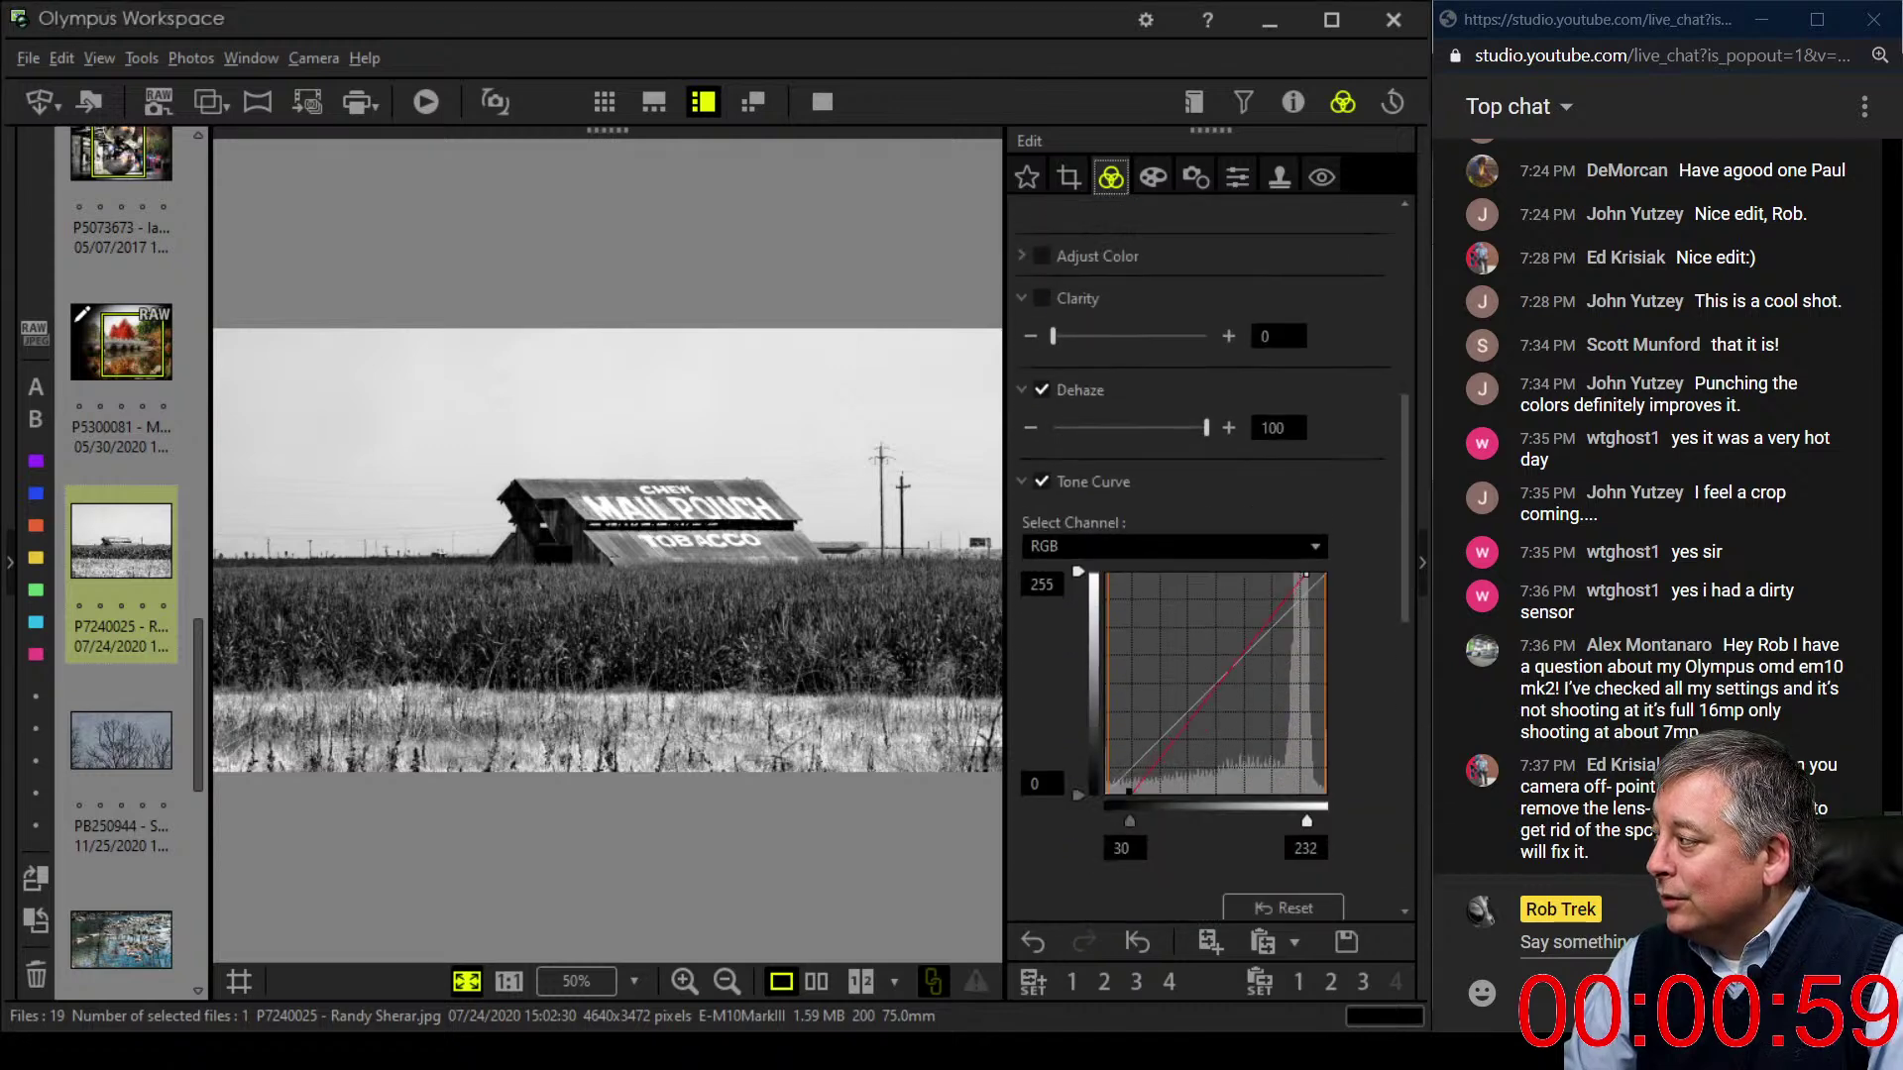
pyautogui.click(1209, 689)
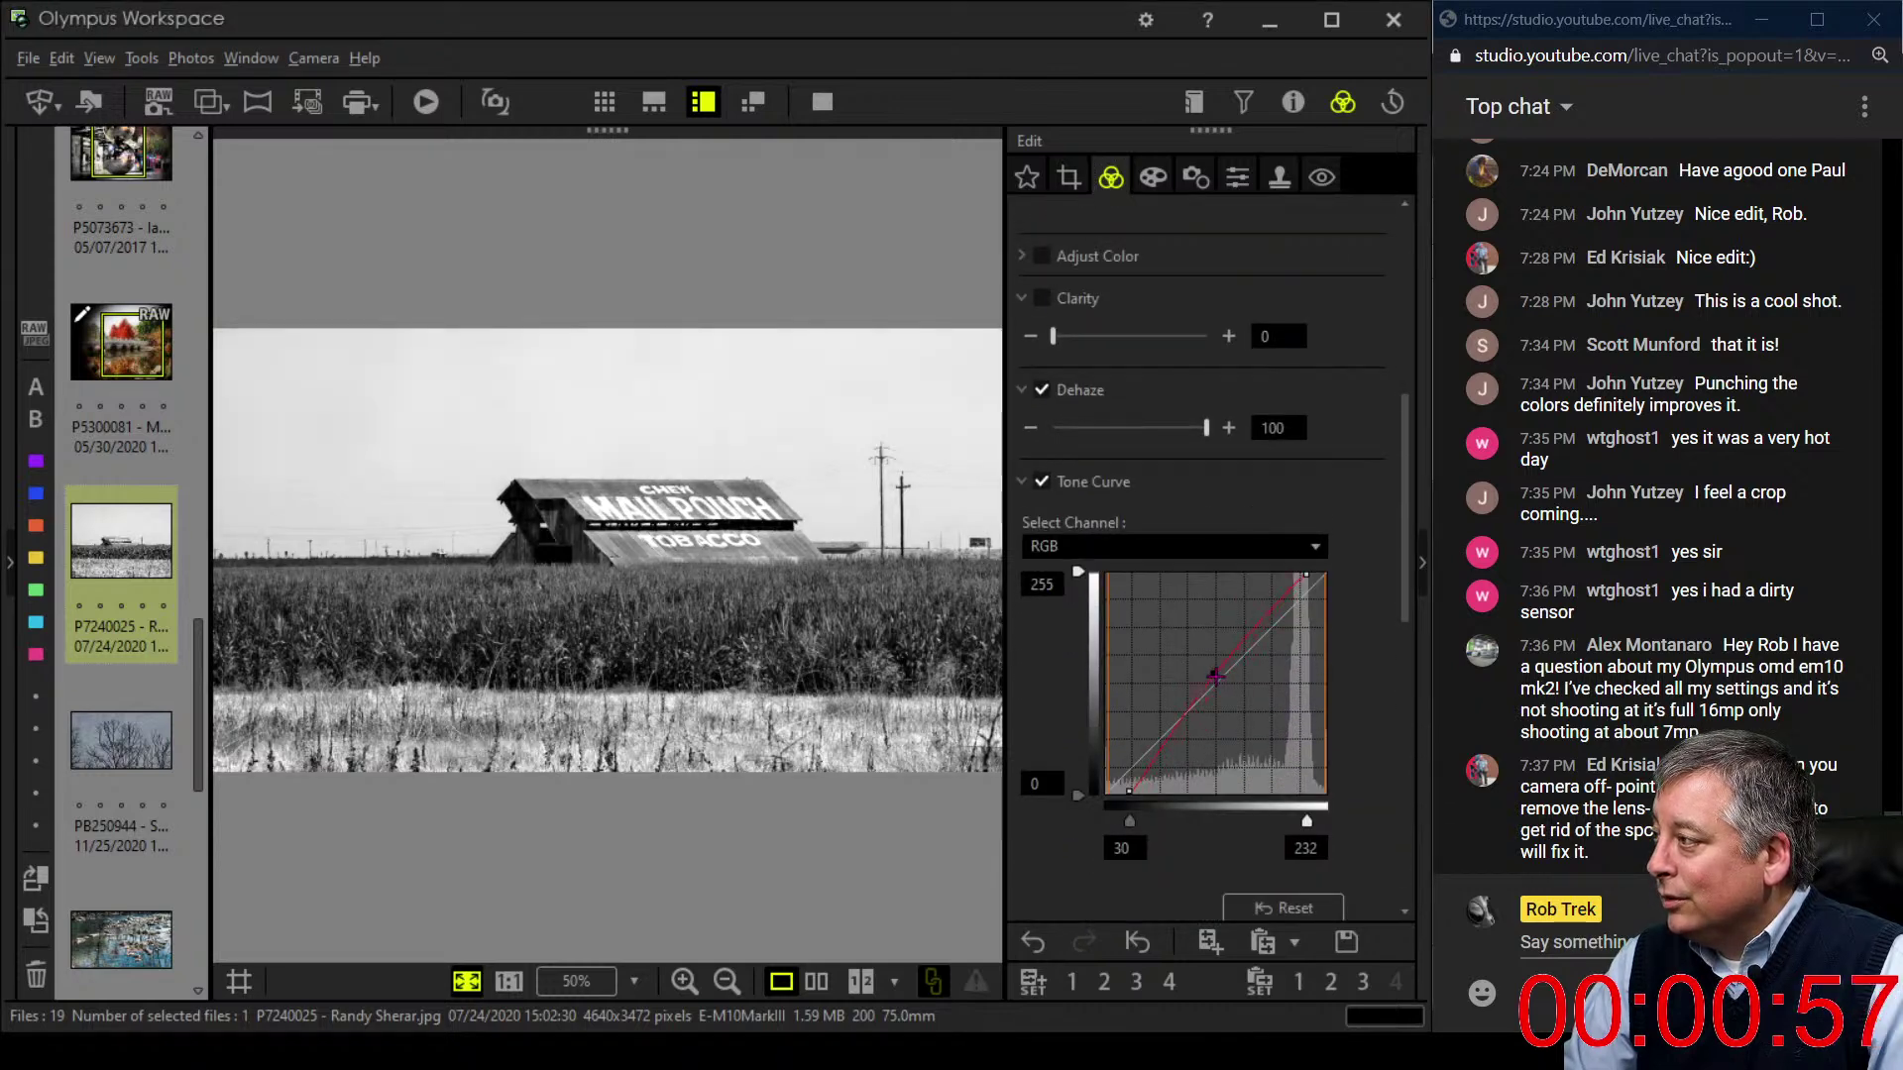
pyautogui.click(1136, 547)
pyautogui.click(1118, 642)
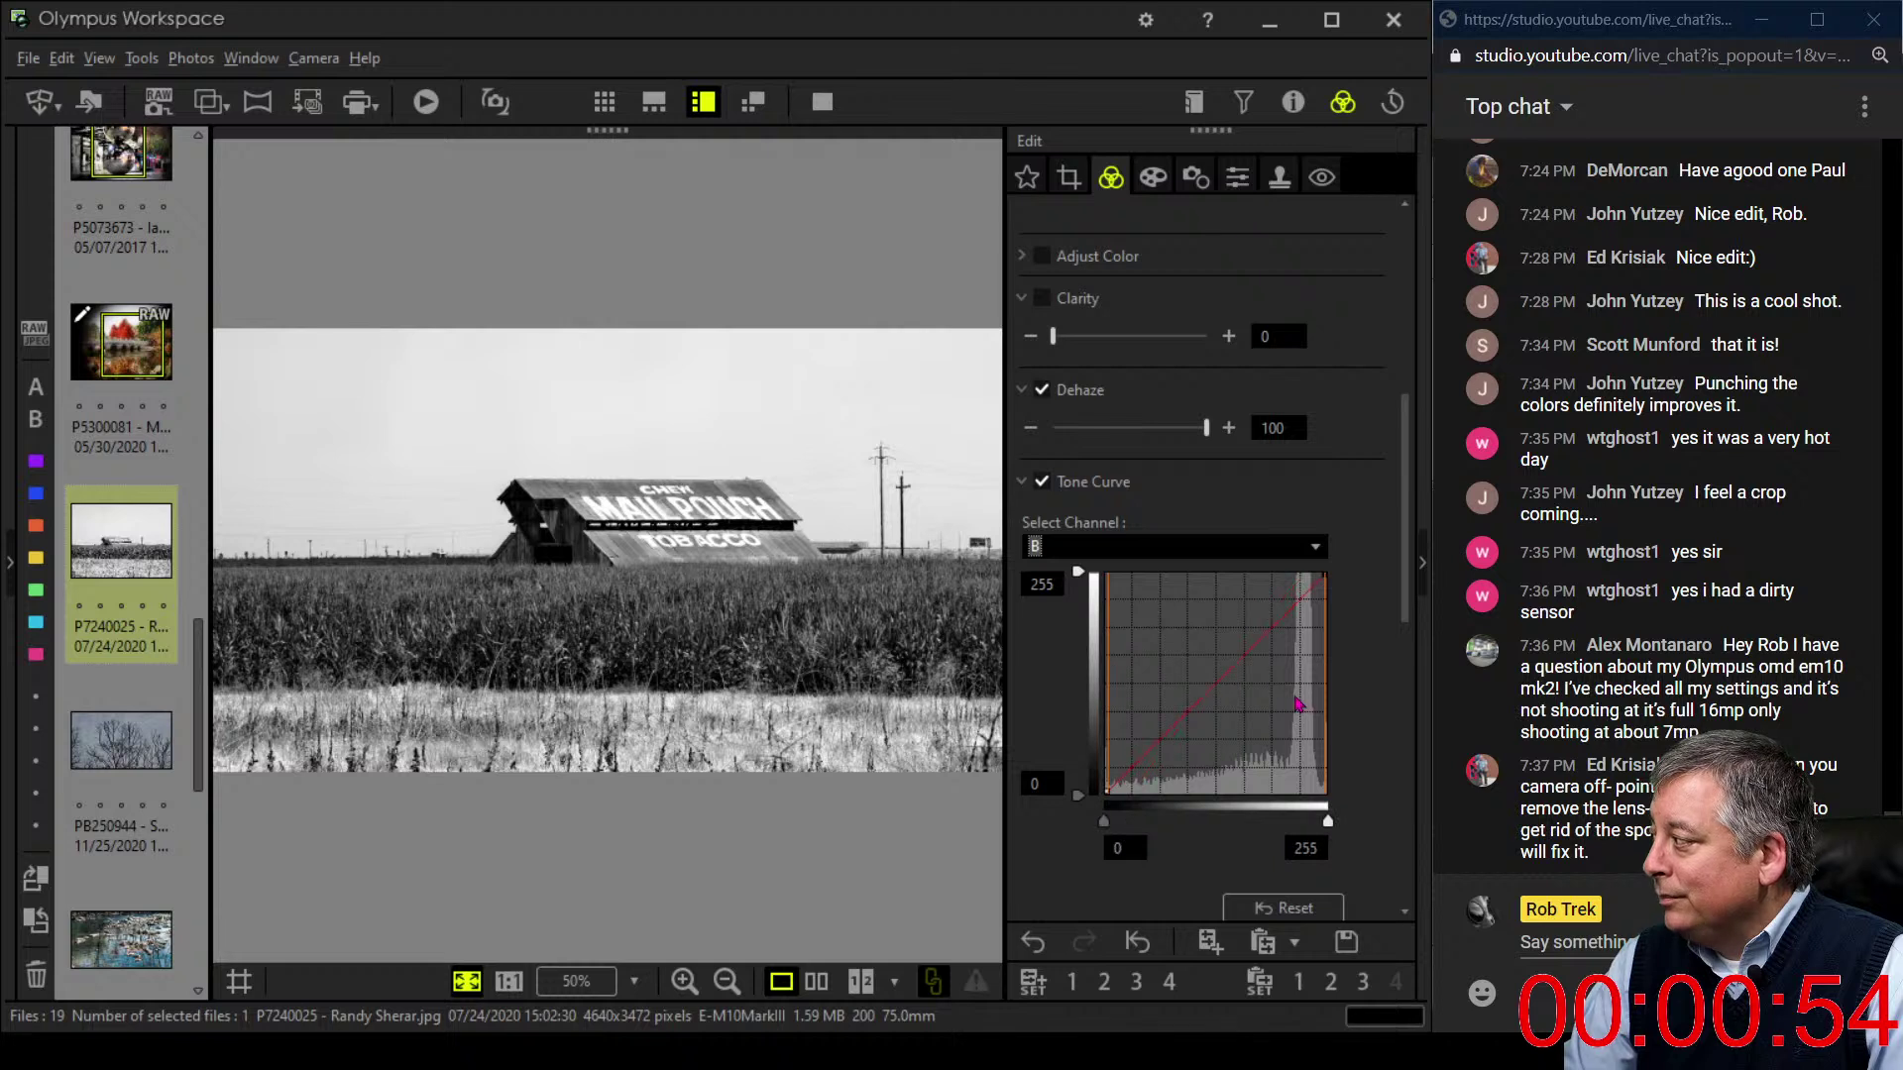
pyautogui.moveTo(1140, 777); pyautogui.dragTo(1128, 775)
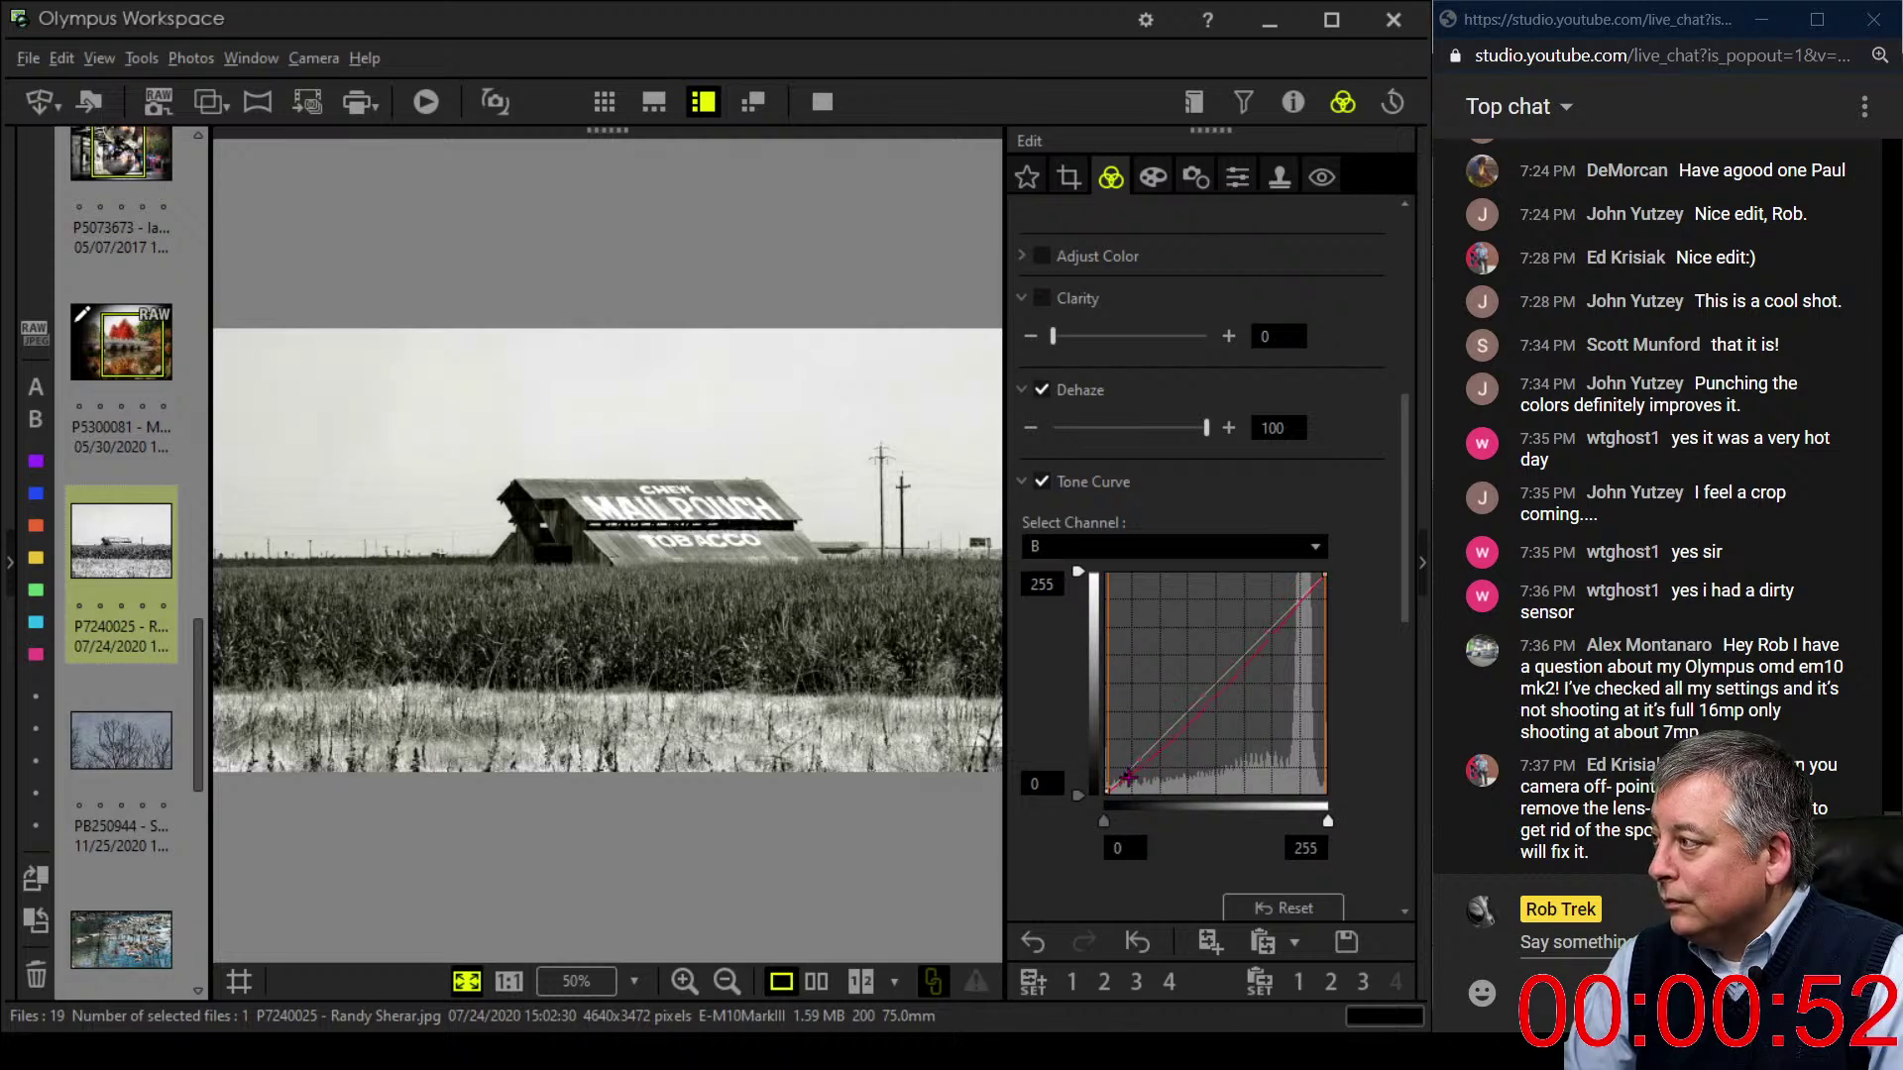
pyautogui.moveTo(1280, 622); pyautogui.dragTo(1280, 614)
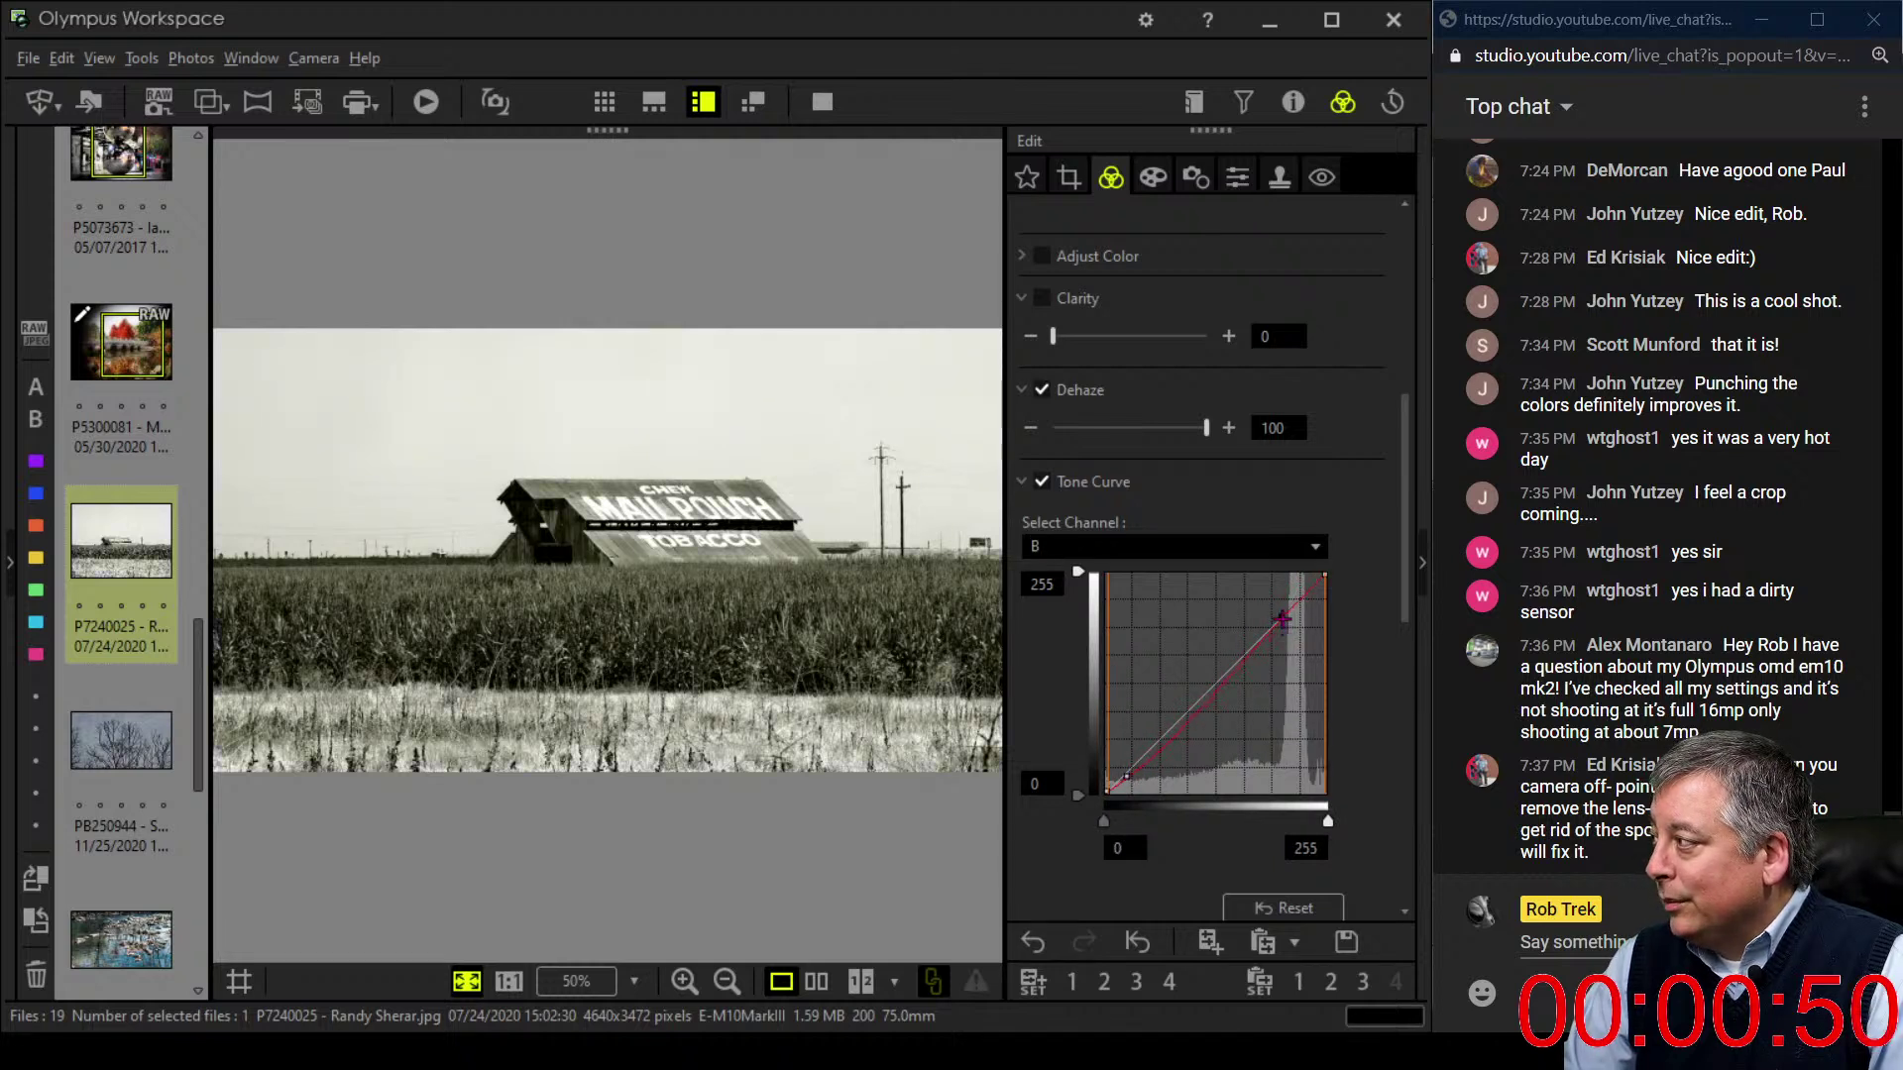
pyautogui.moveTo(1128, 776); pyautogui.dragTo(1172, 749)
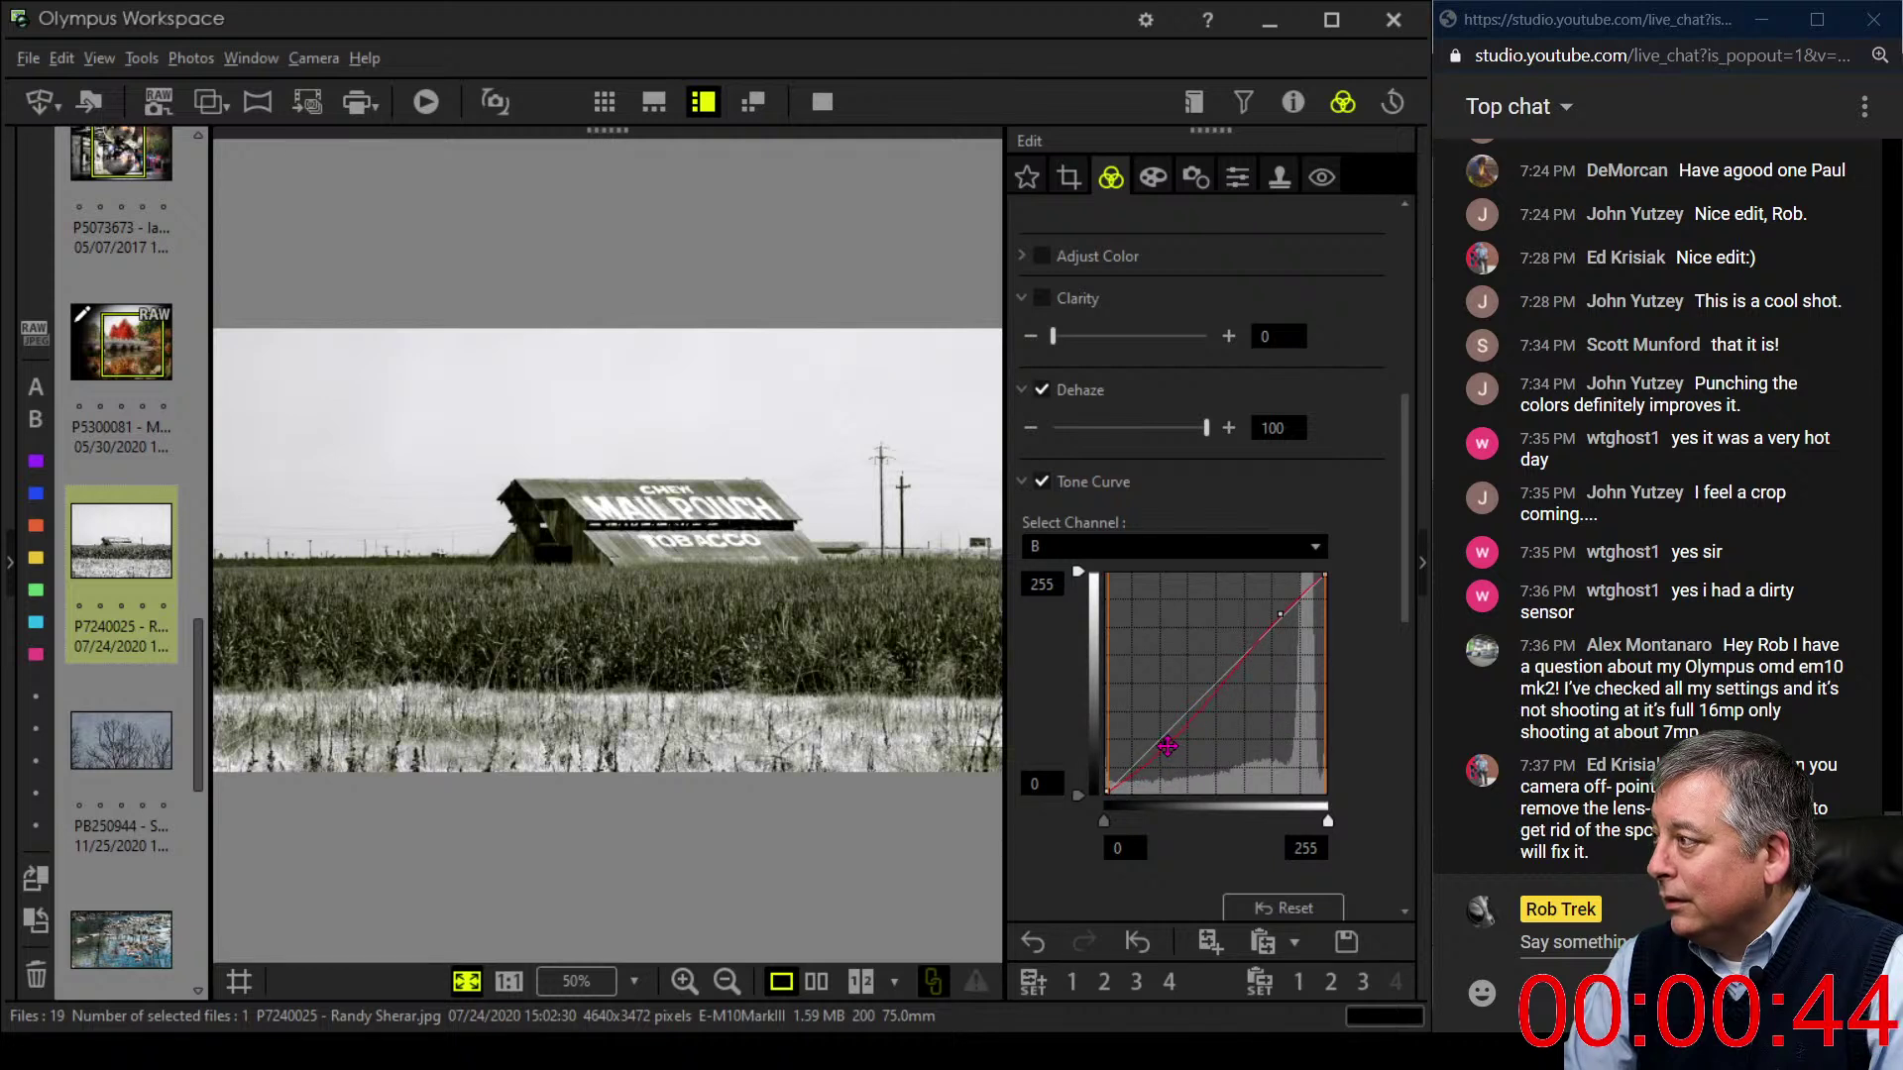
# - Bend the green channel's tone curve slightly below the diagonal in the deep shadows of the barn photo
pyautogui.click(1252, 547)
pyautogui.click(1038, 621)
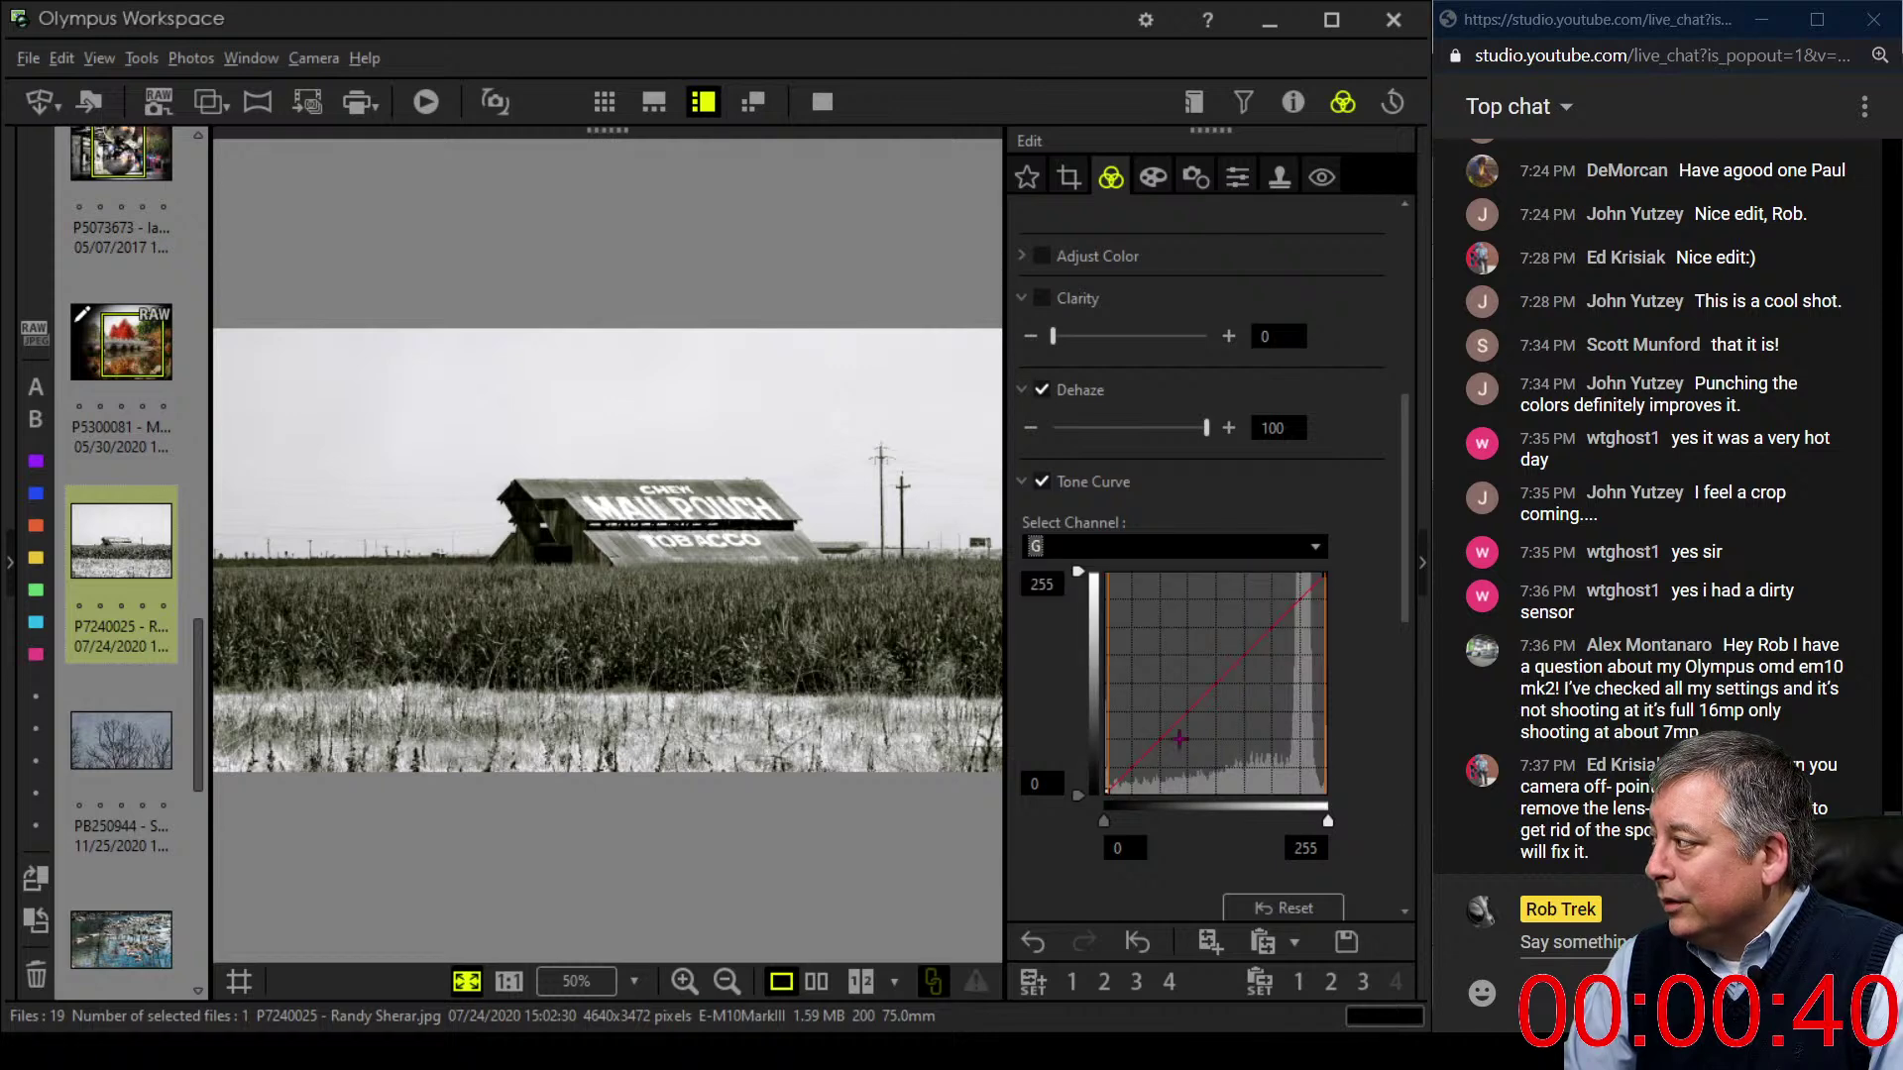
pyautogui.moveTo(1131, 773); pyautogui.dragTo(1131, 776)
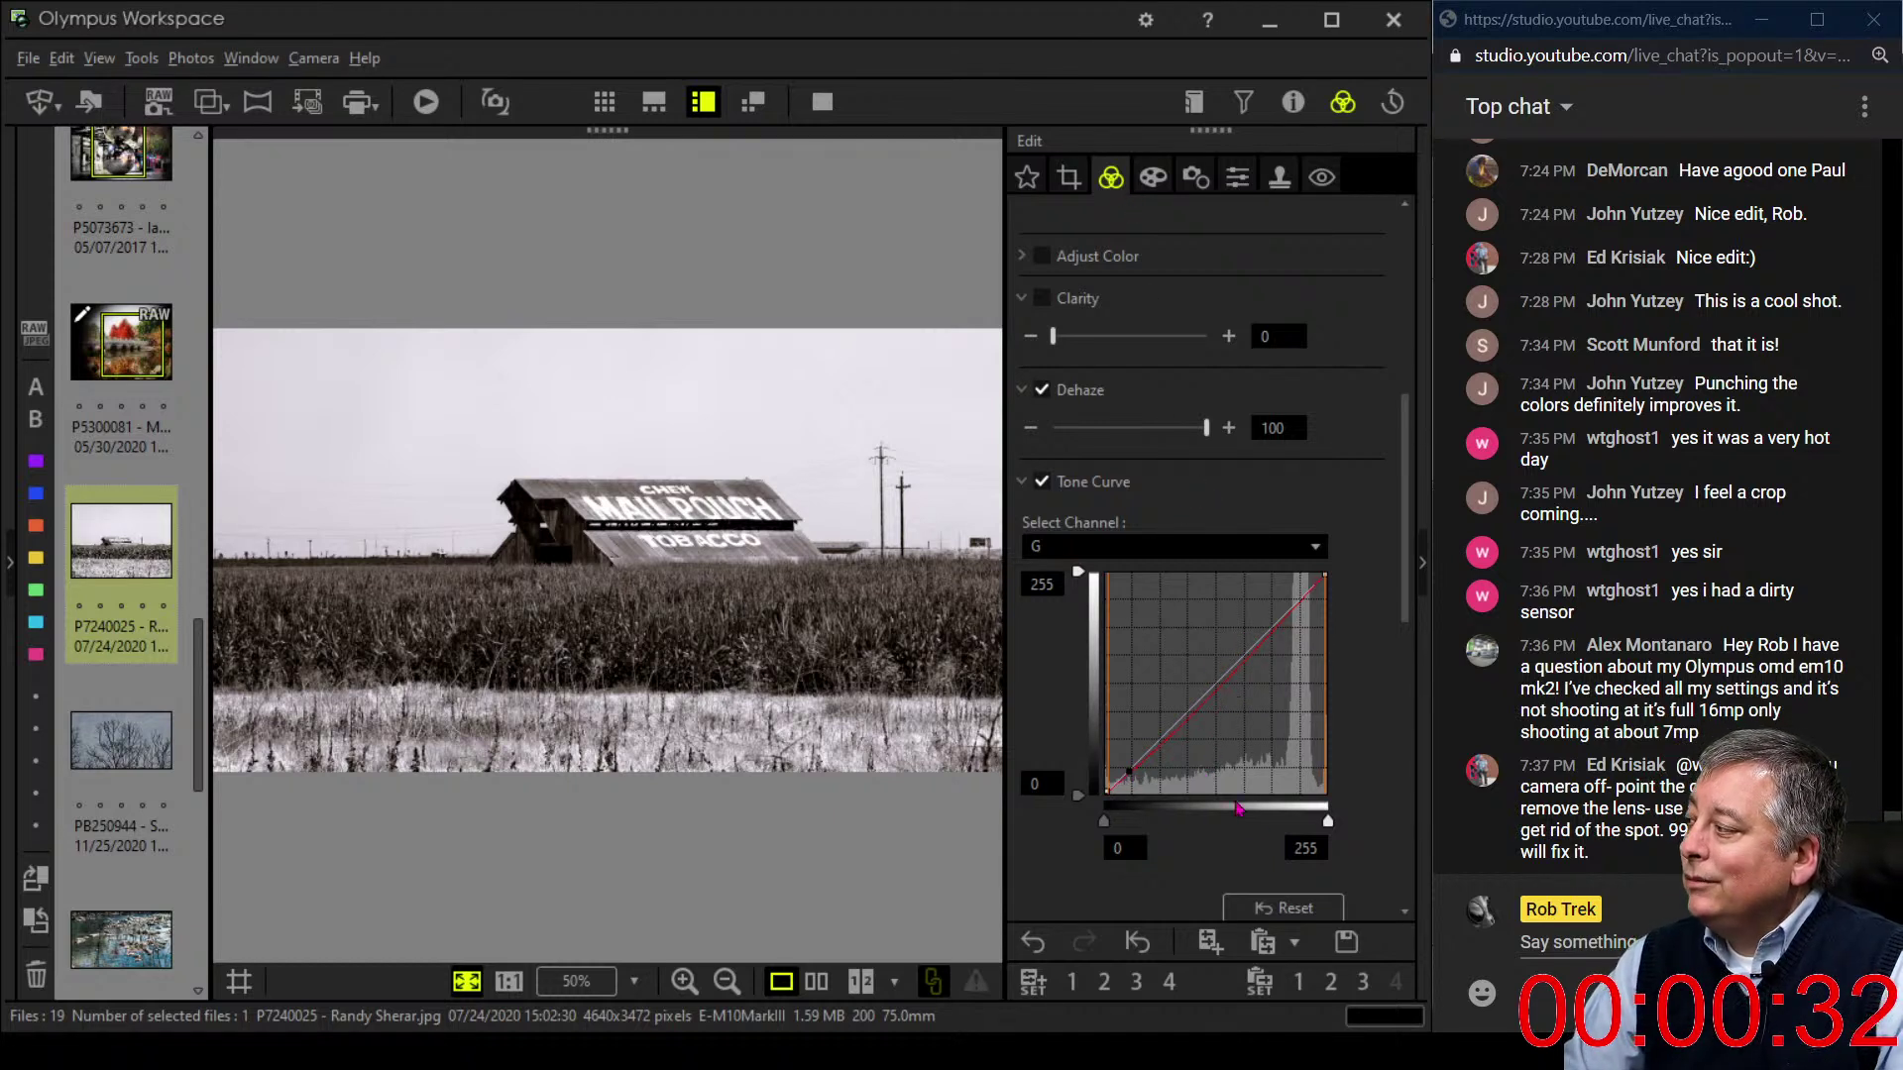
pyautogui.moveTo(1129, 770); pyautogui.dragTo(944, 790)
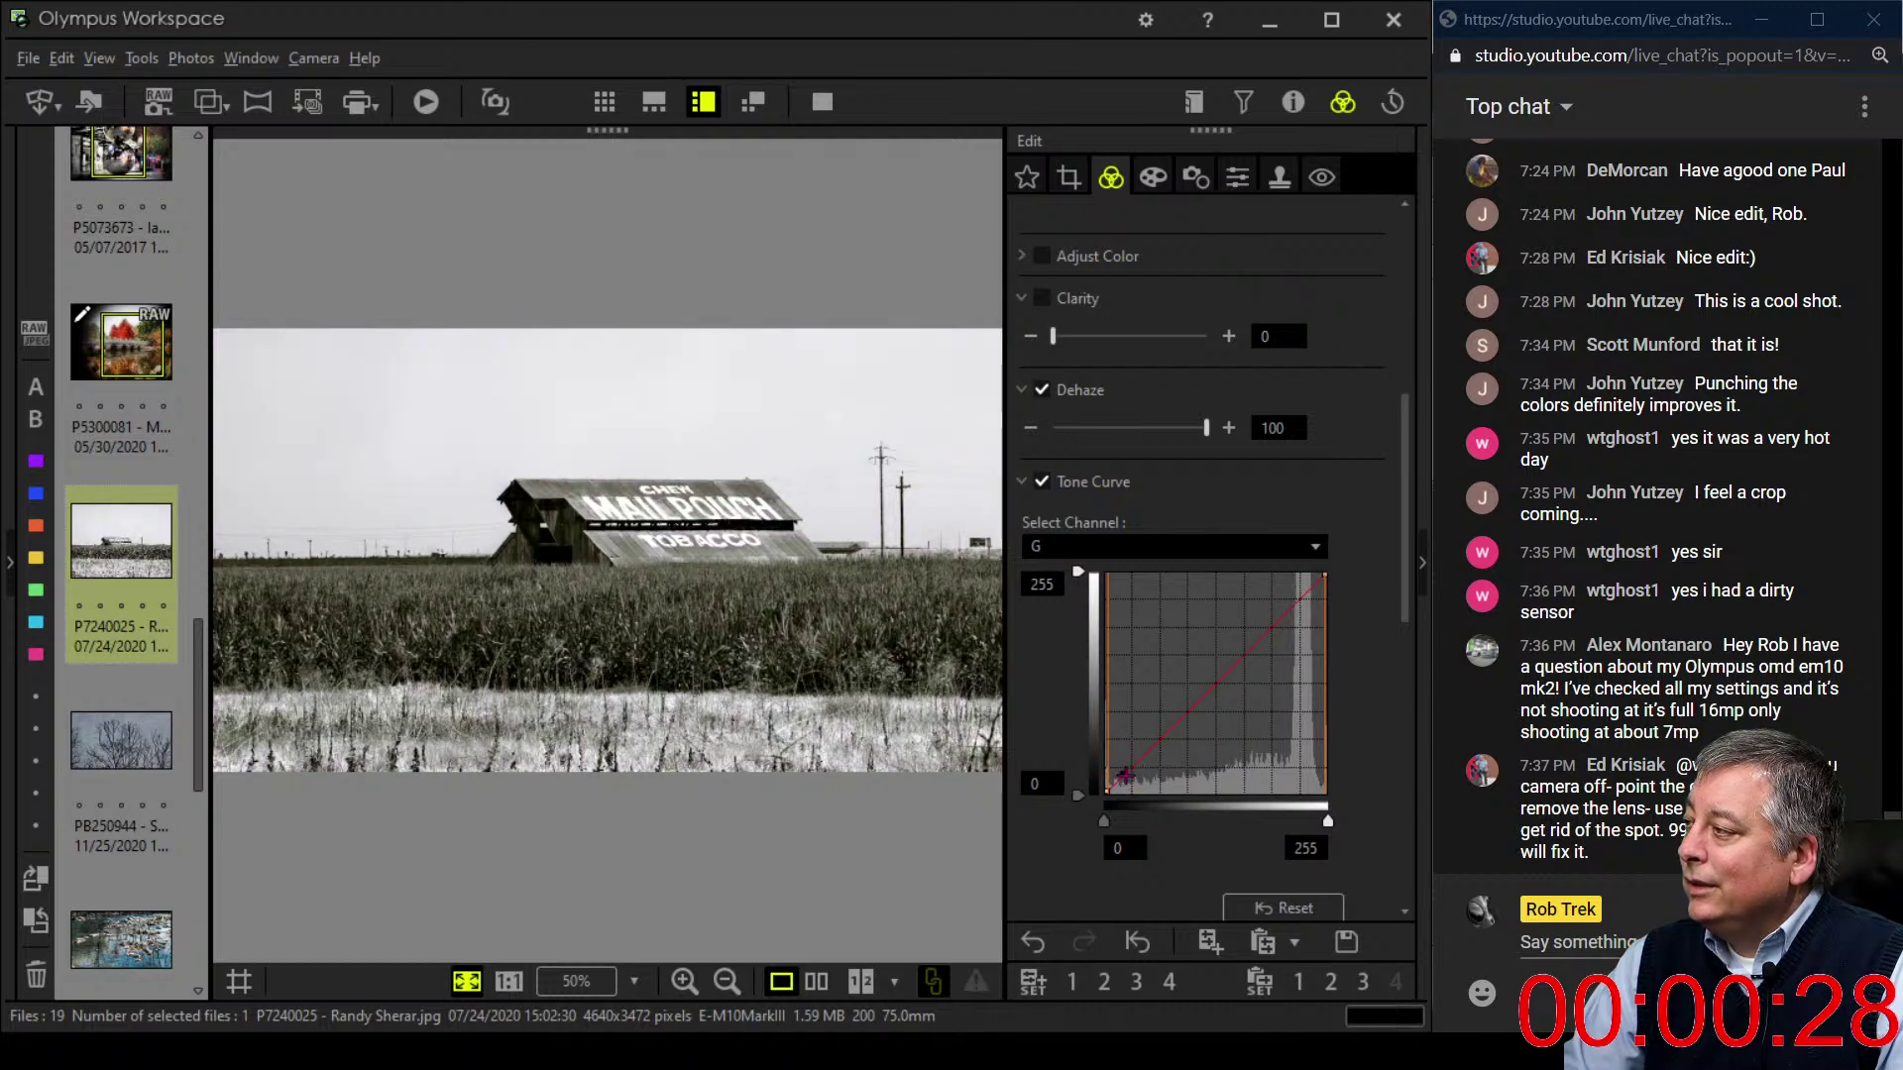
pyautogui.moveTo(1125, 774); pyautogui.dragTo(1126, 778)
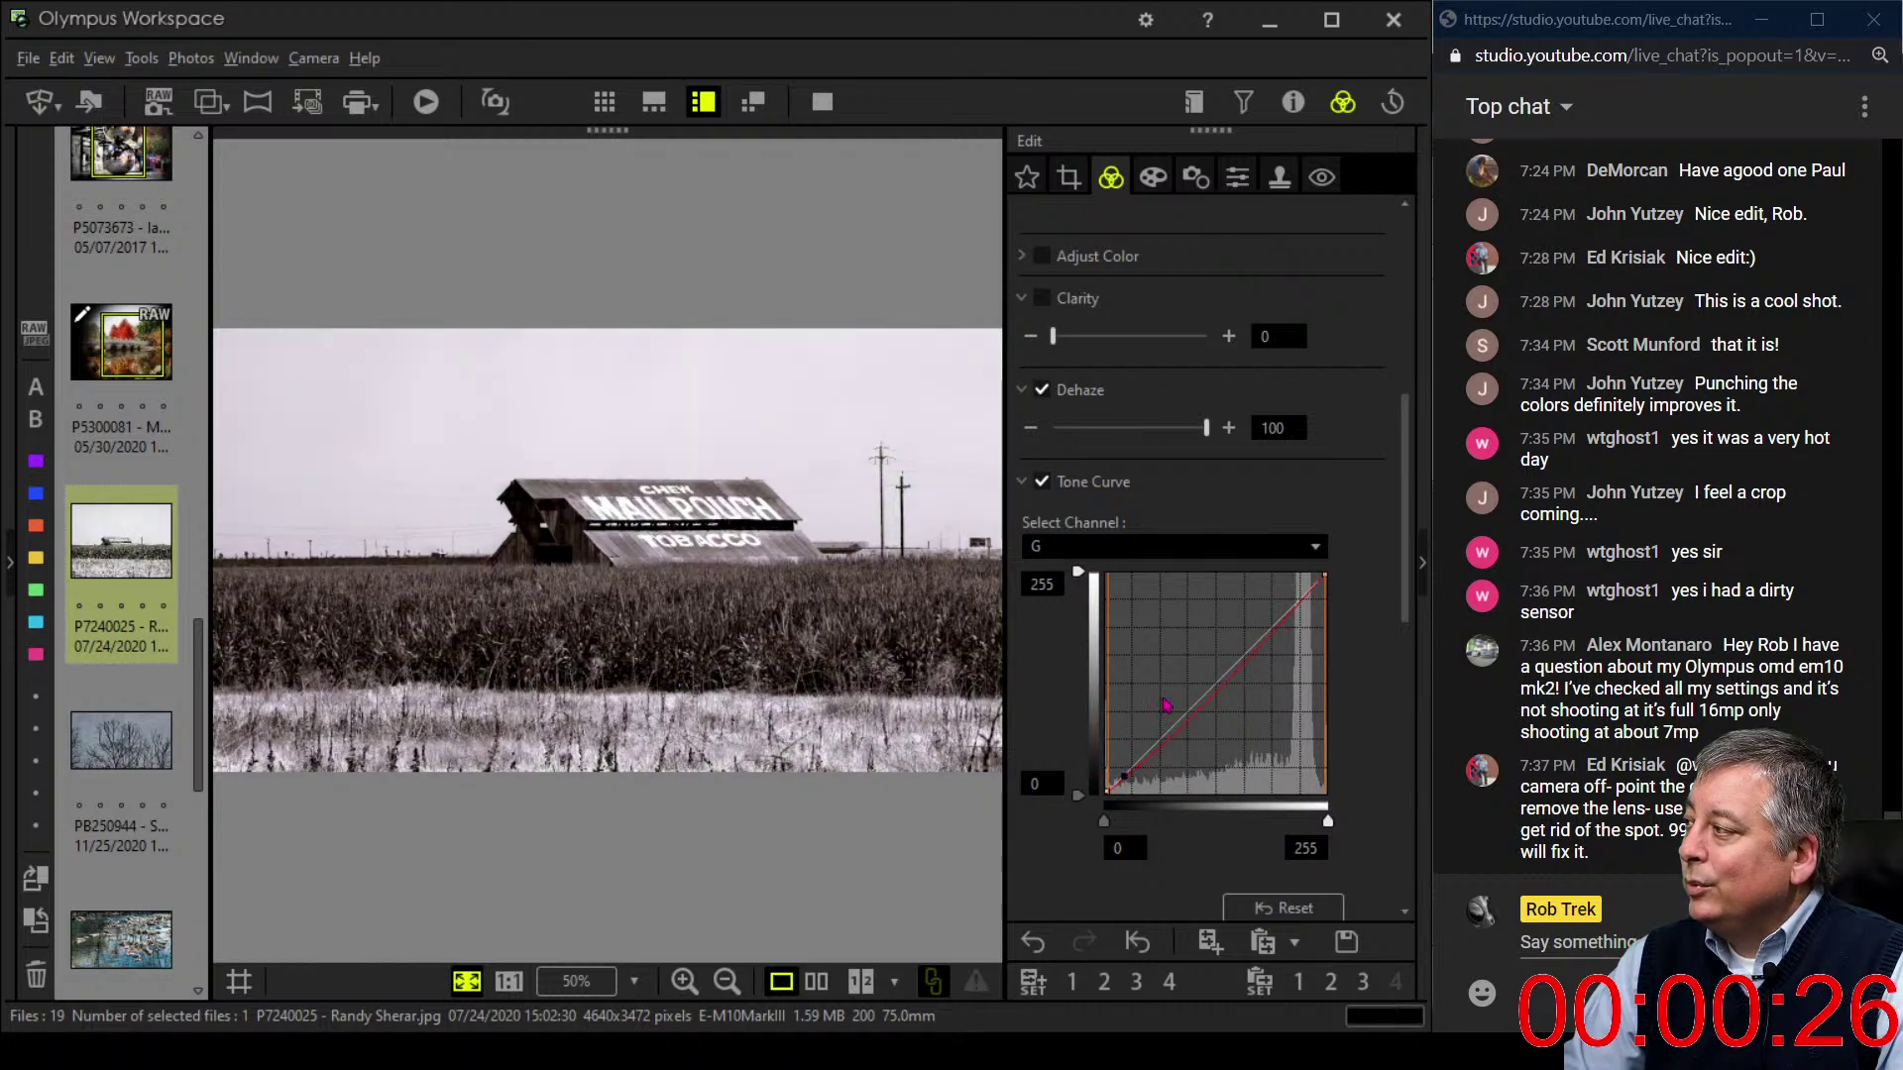
# - Pull the shadow portion of the blue channel's tone curve further below the diagonal to warm the photo's tint
pyautogui.click(1168, 548)
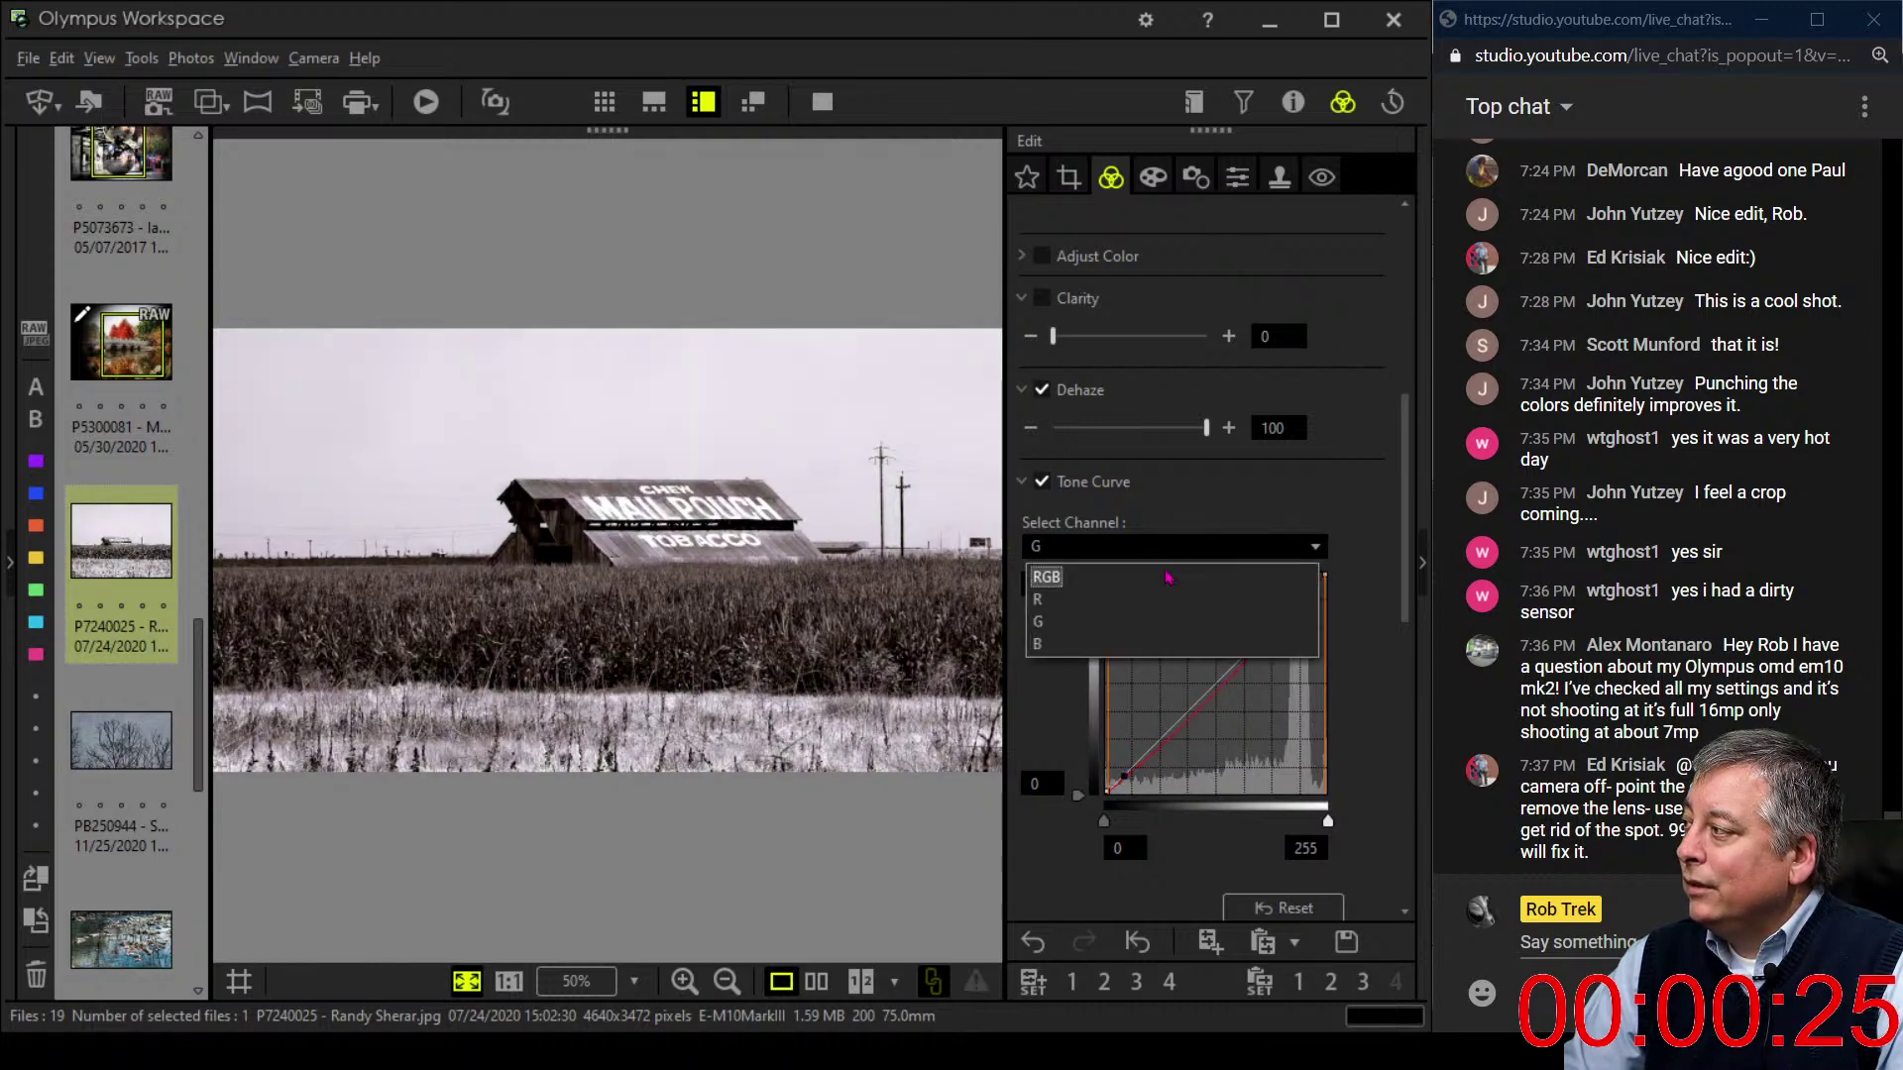
pyautogui.click(1152, 644)
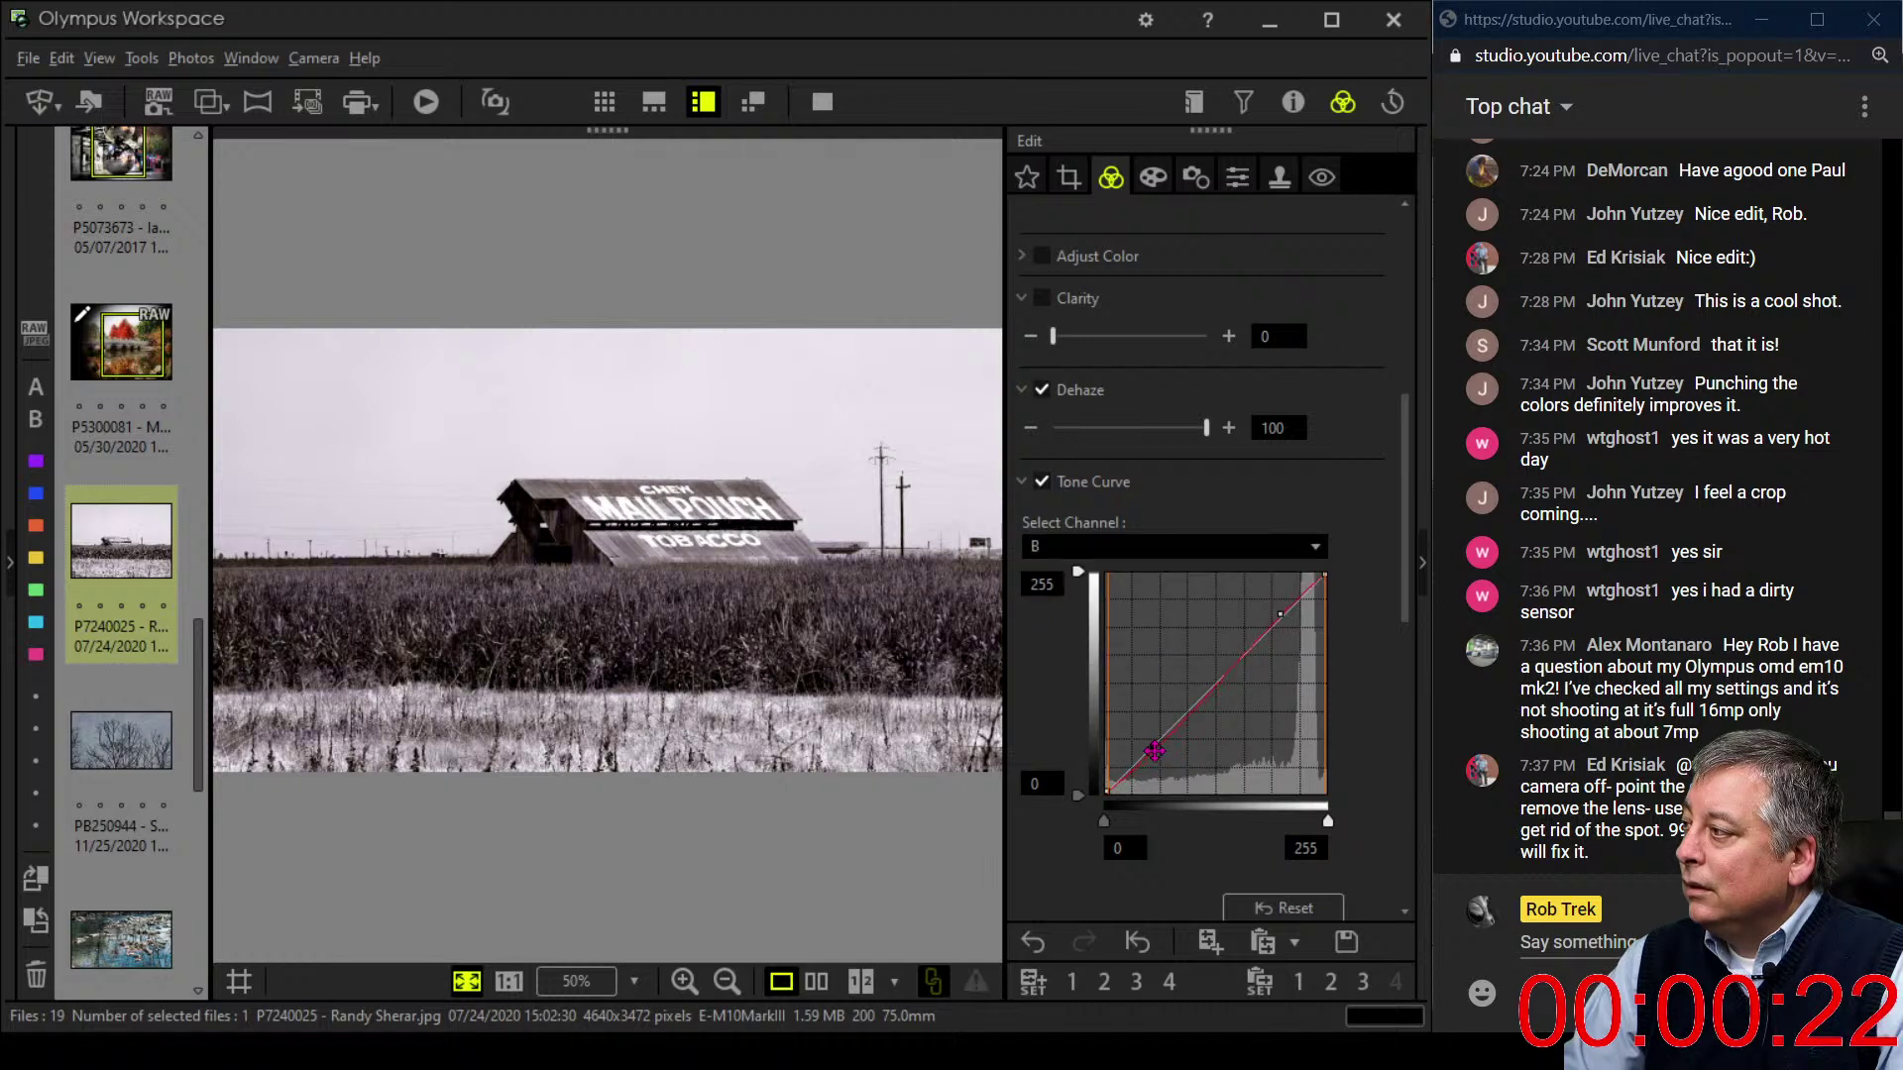
pyautogui.moveTo(1155, 758); pyautogui.dragTo(1155, 766)
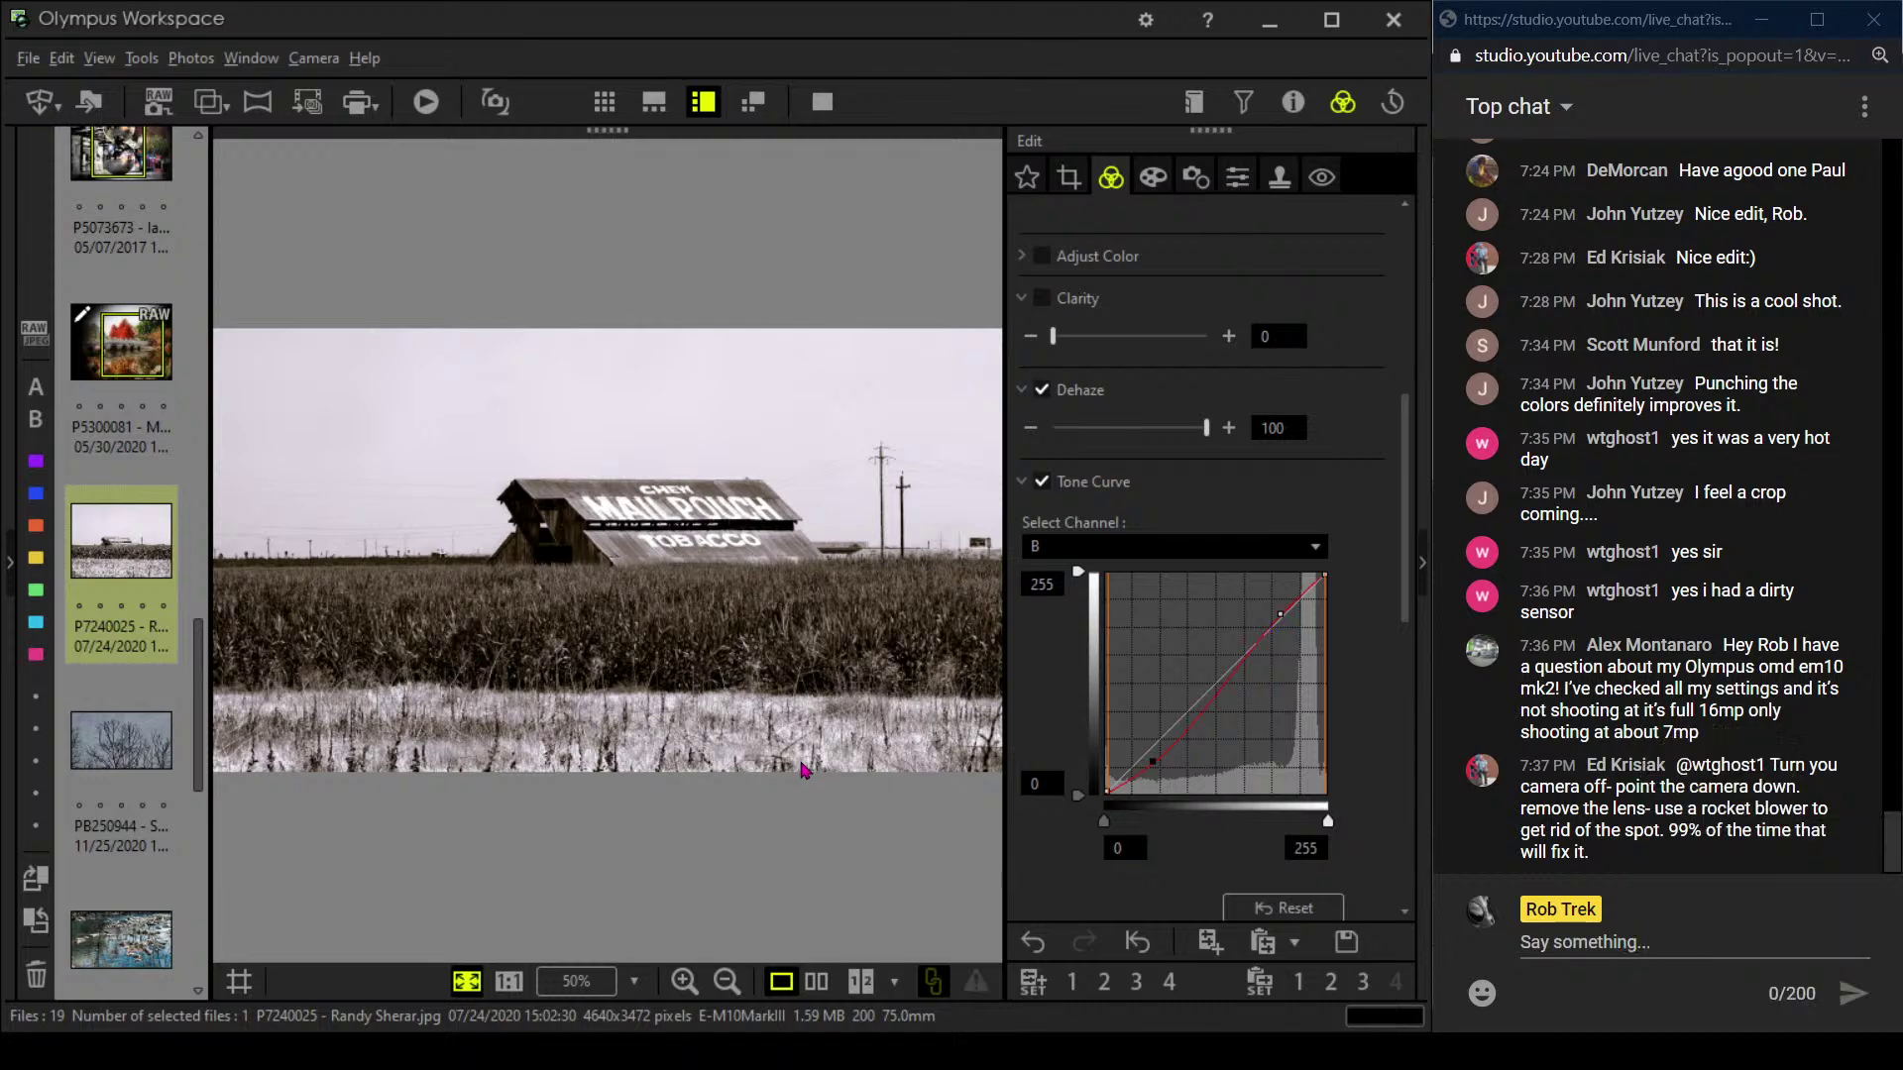
# - Compare the original and edited barn photo side by side at full screen, and view the edited version alone full screen
pyautogui.click(817, 981)
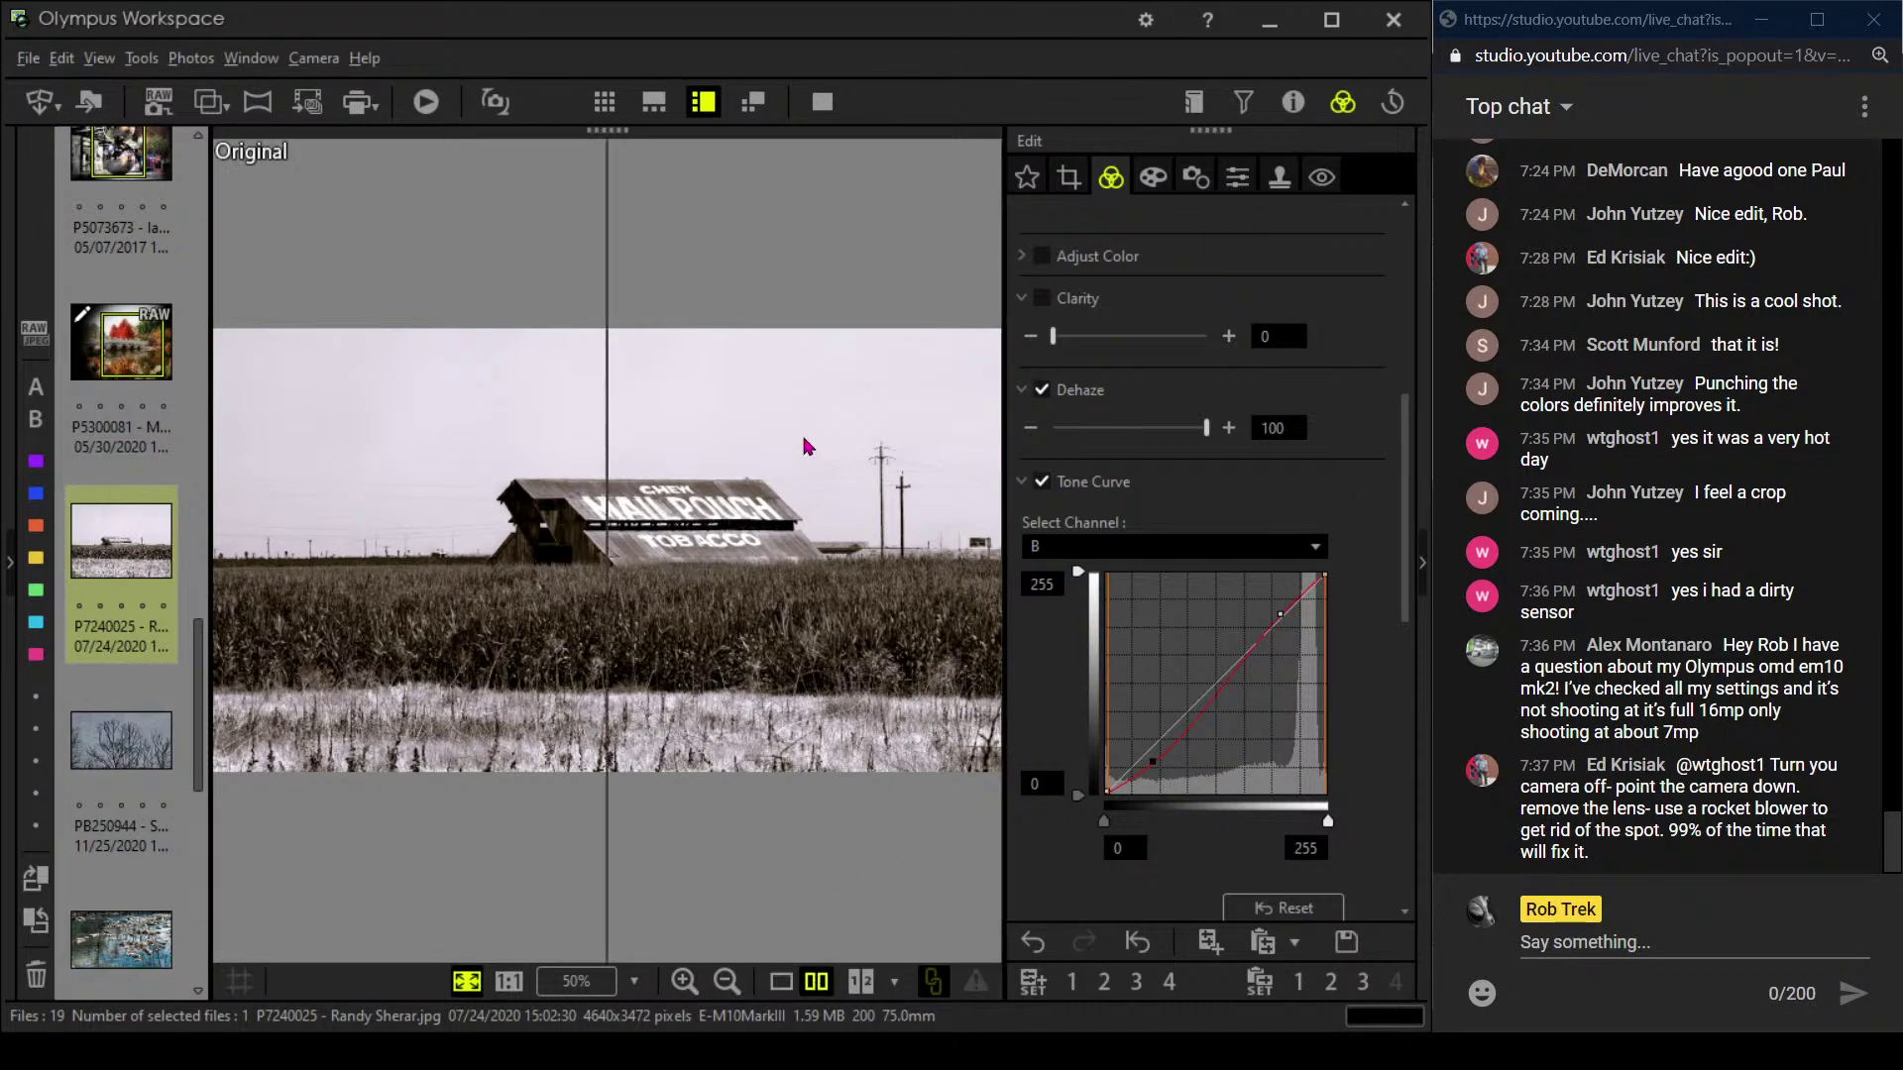
pyautogui.click(822, 101)
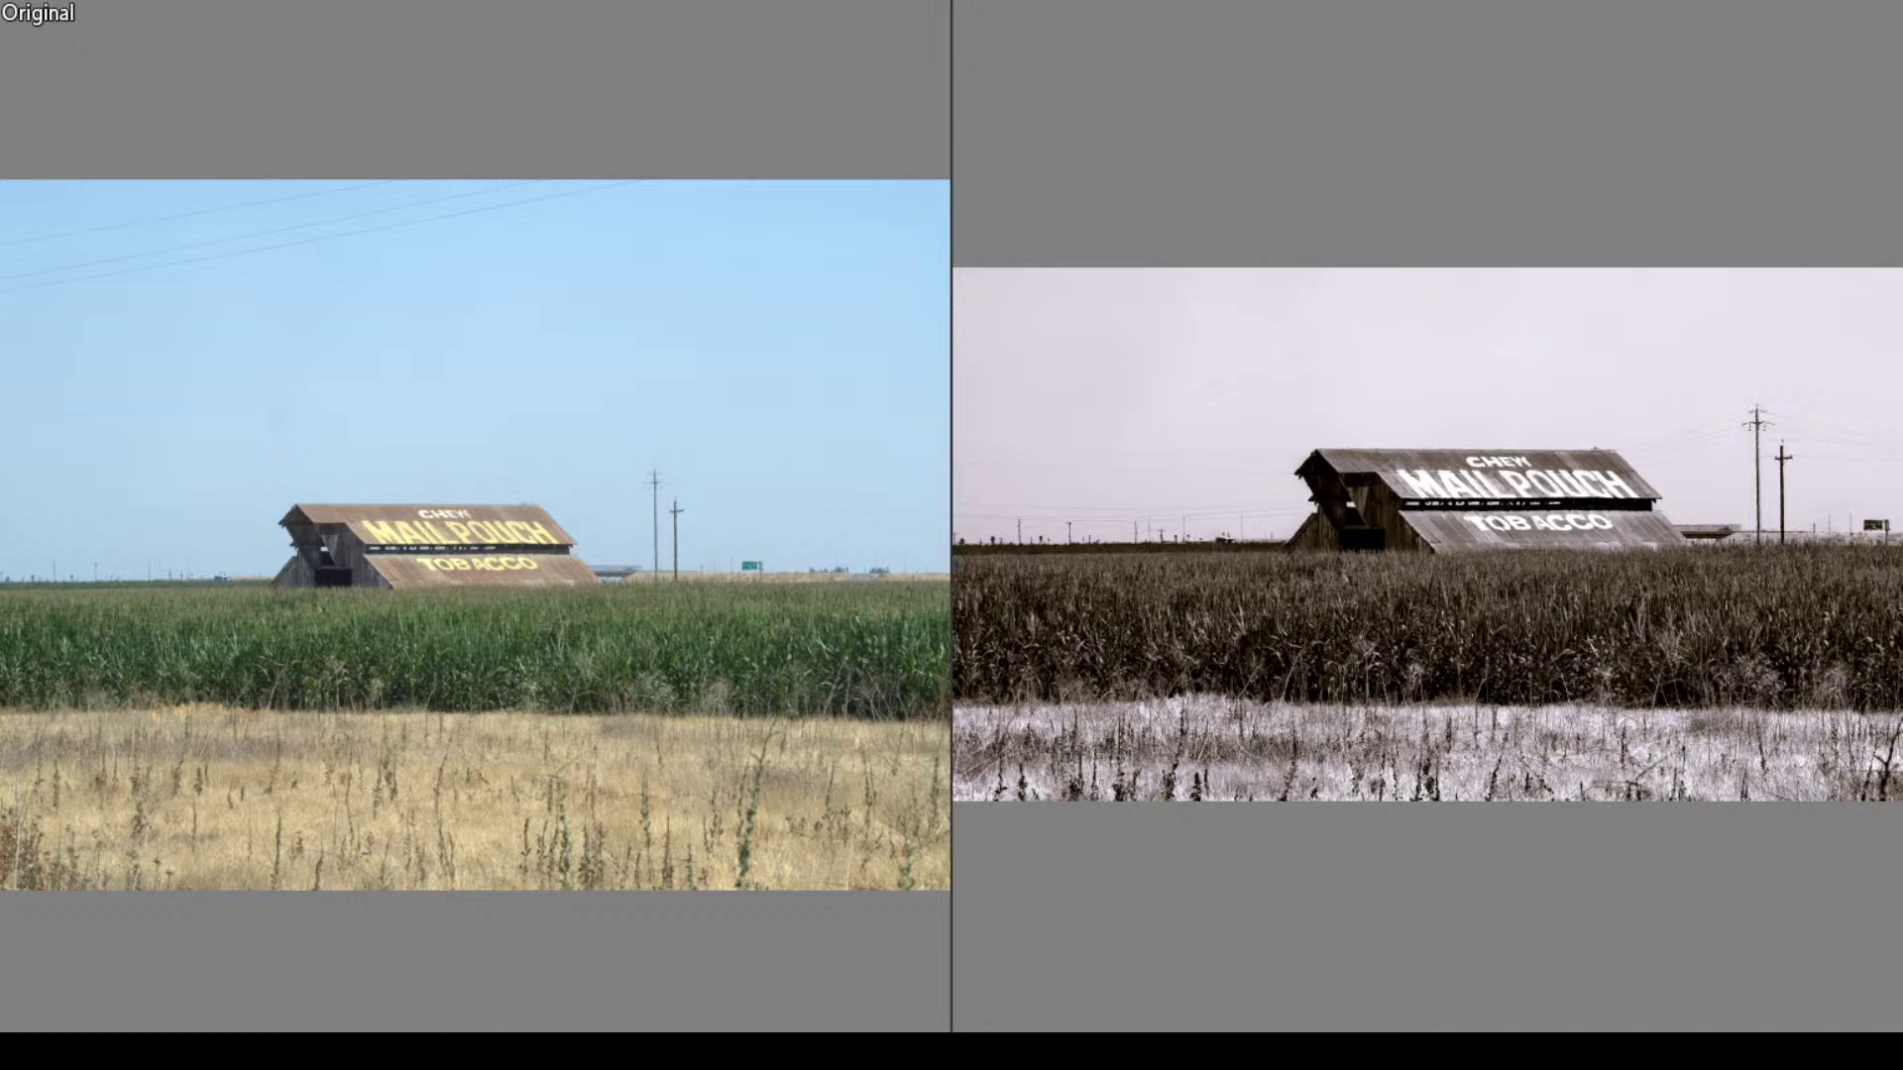
pyautogui.press('Escape')
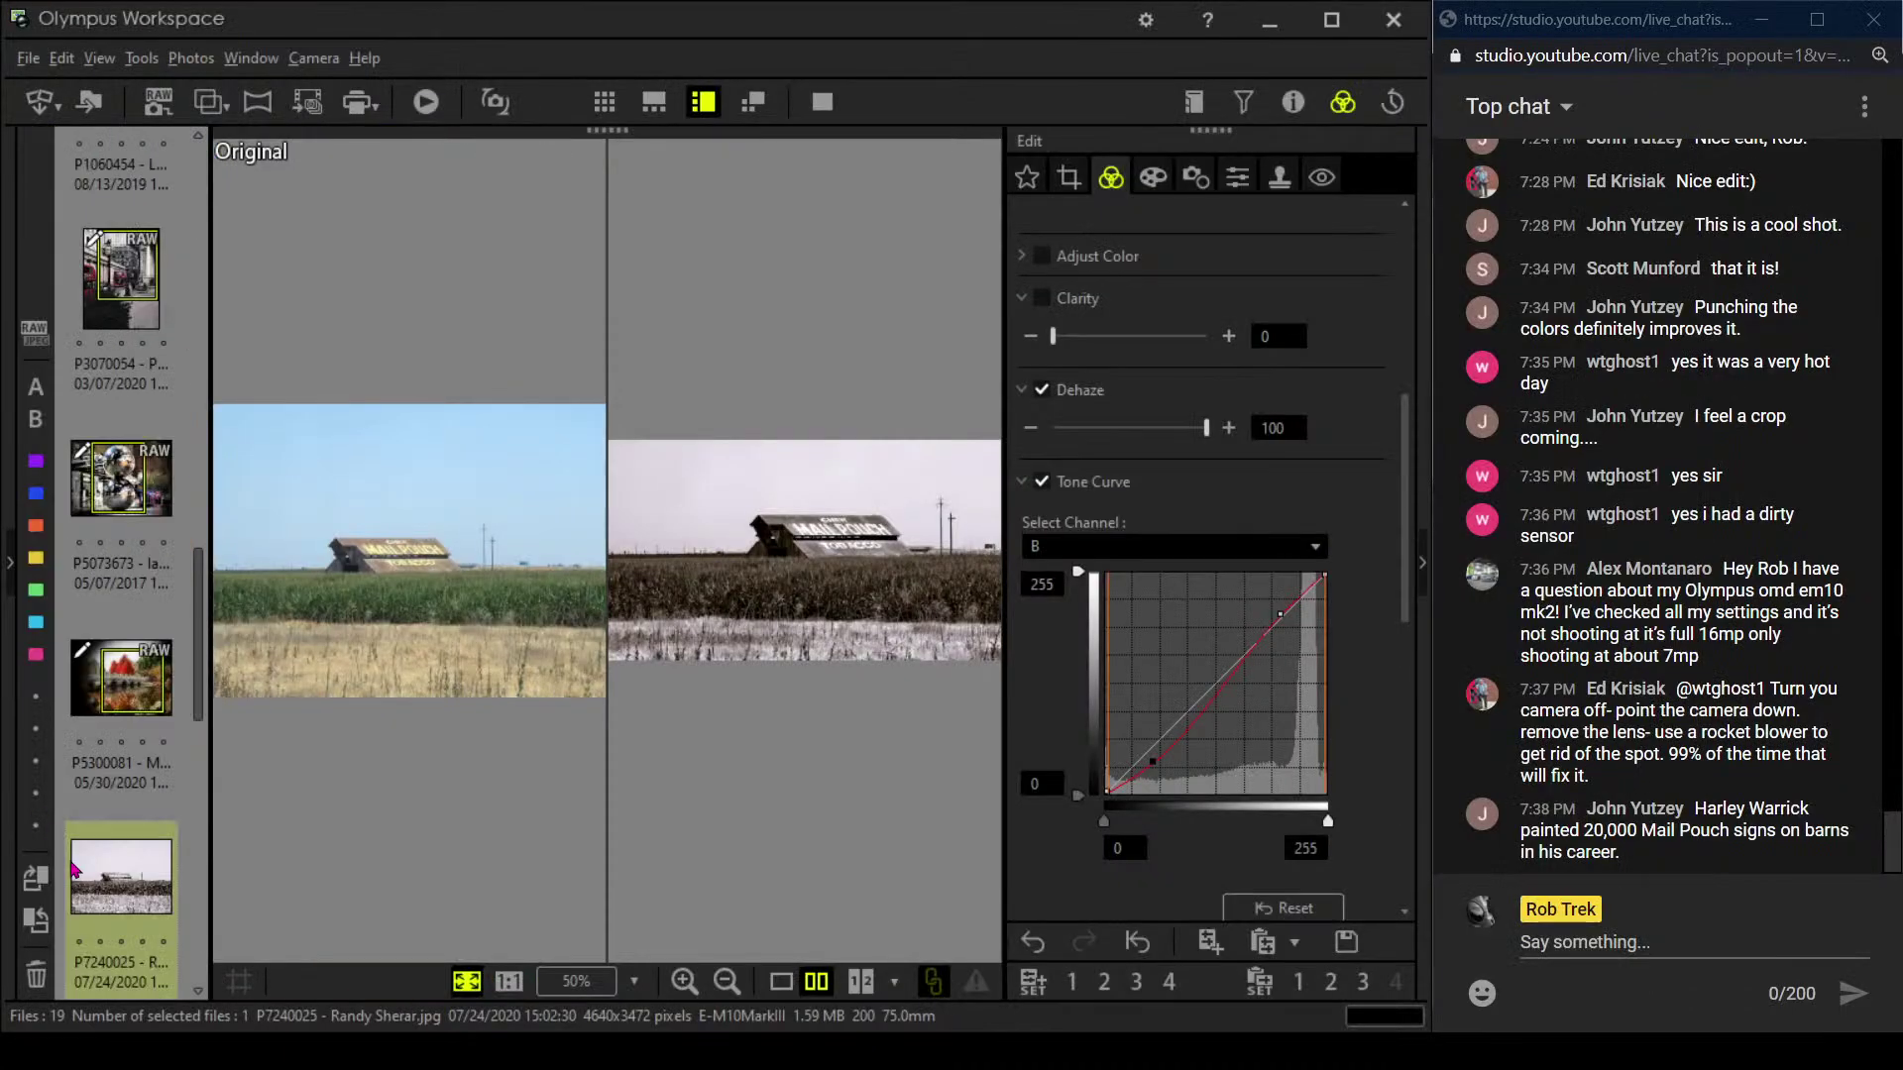
pyautogui.click(780, 986)
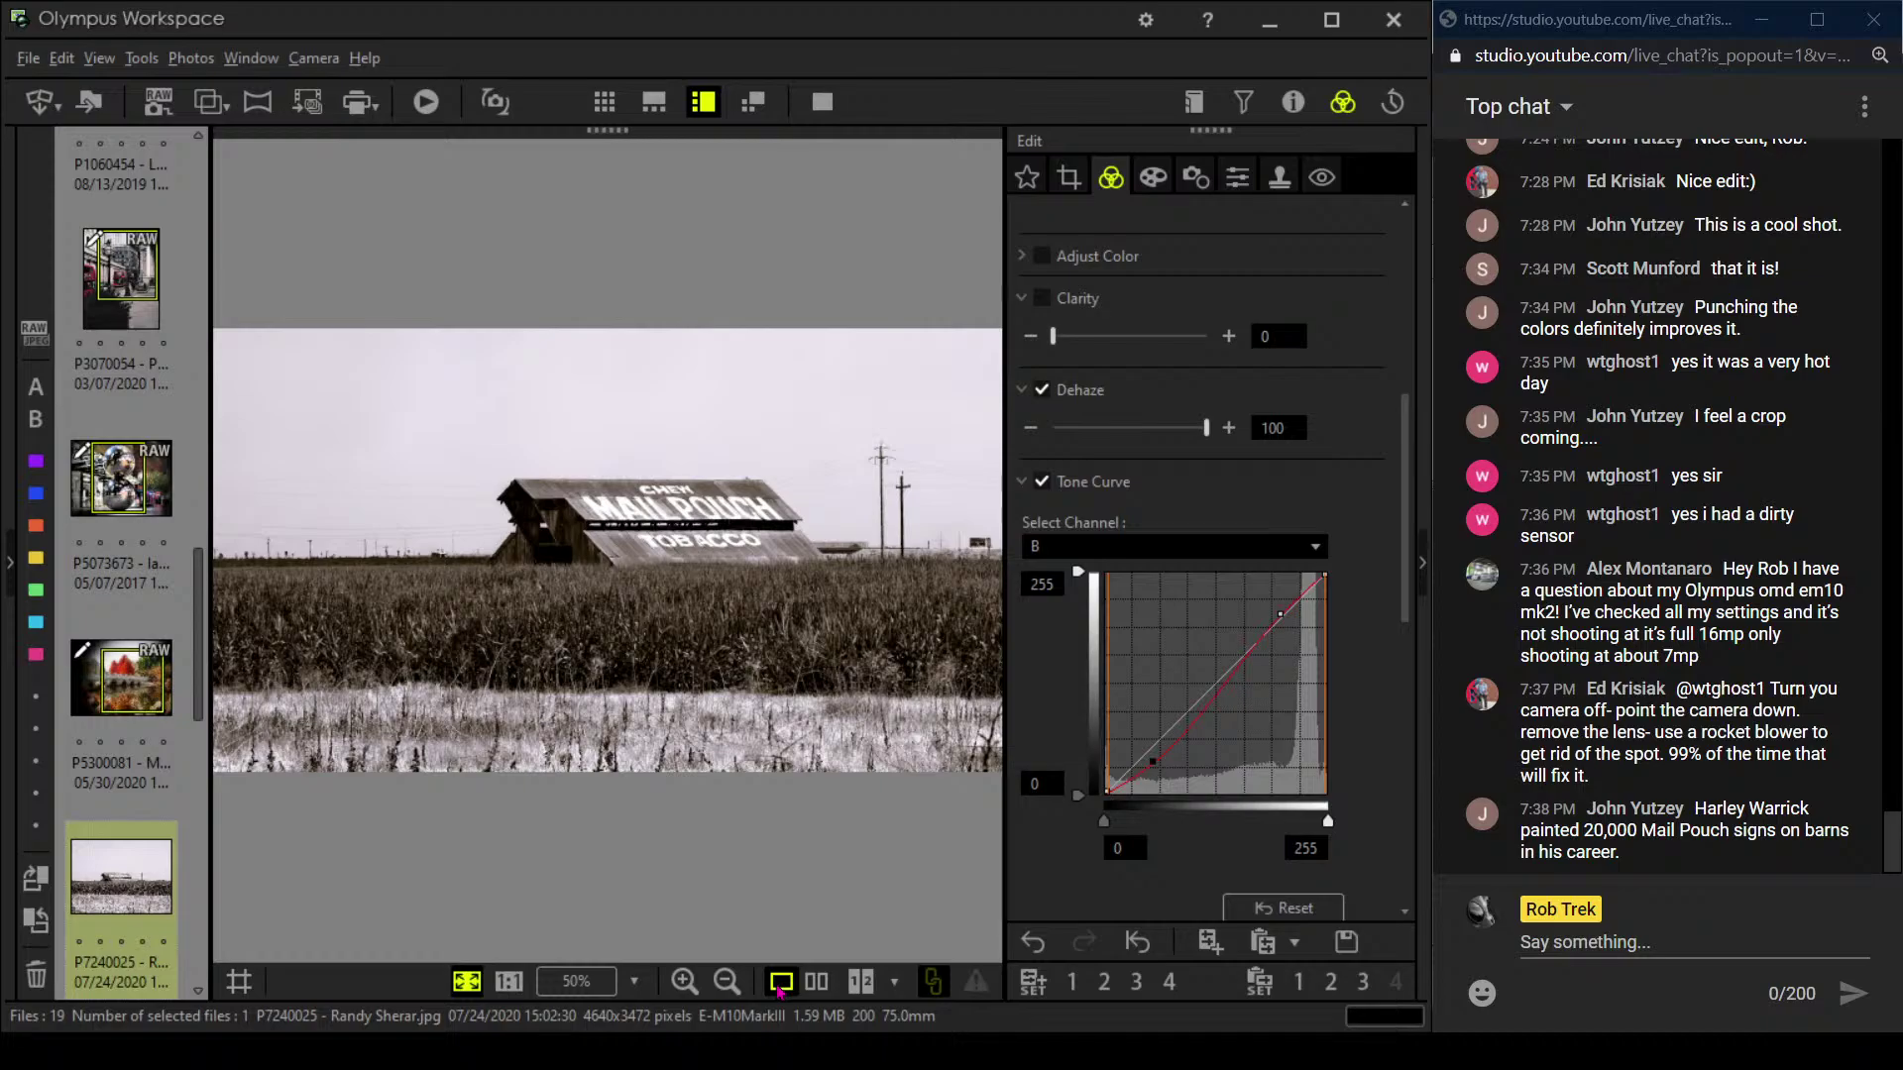
pyautogui.click(822, 101)
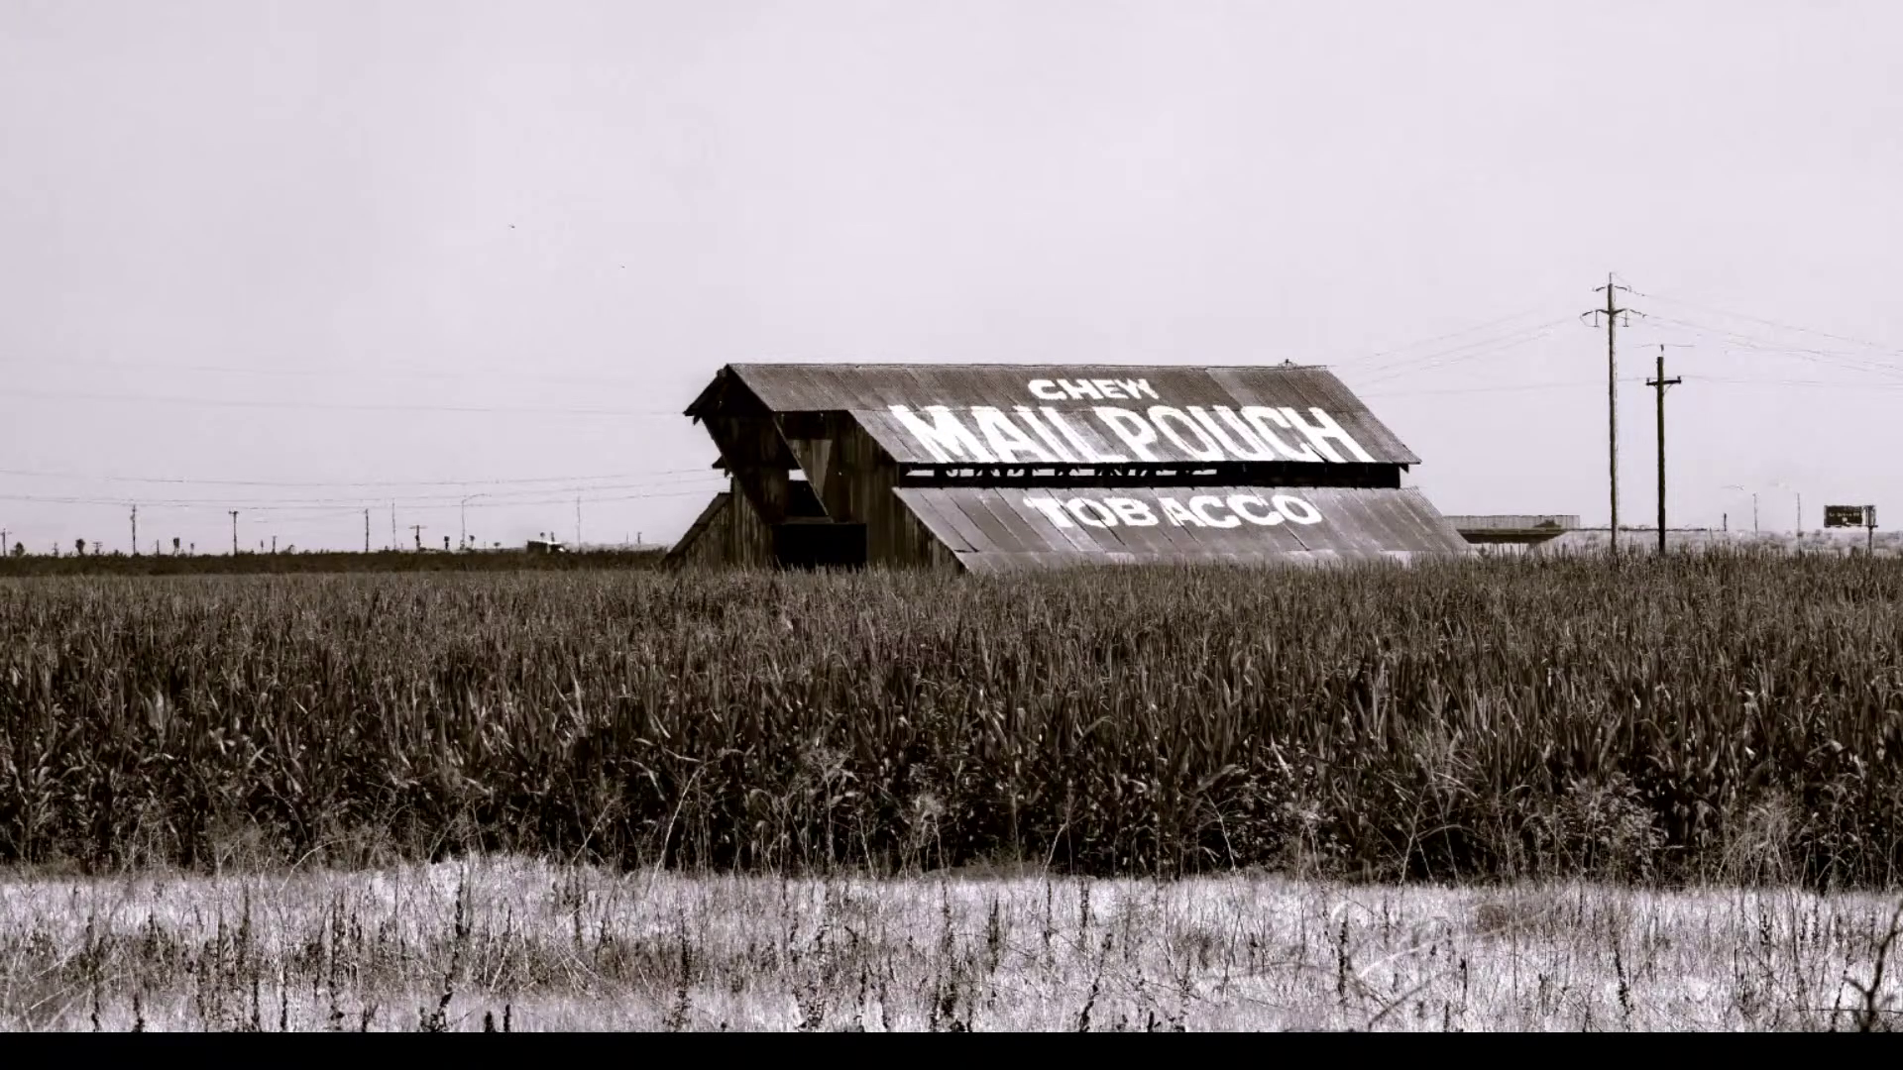
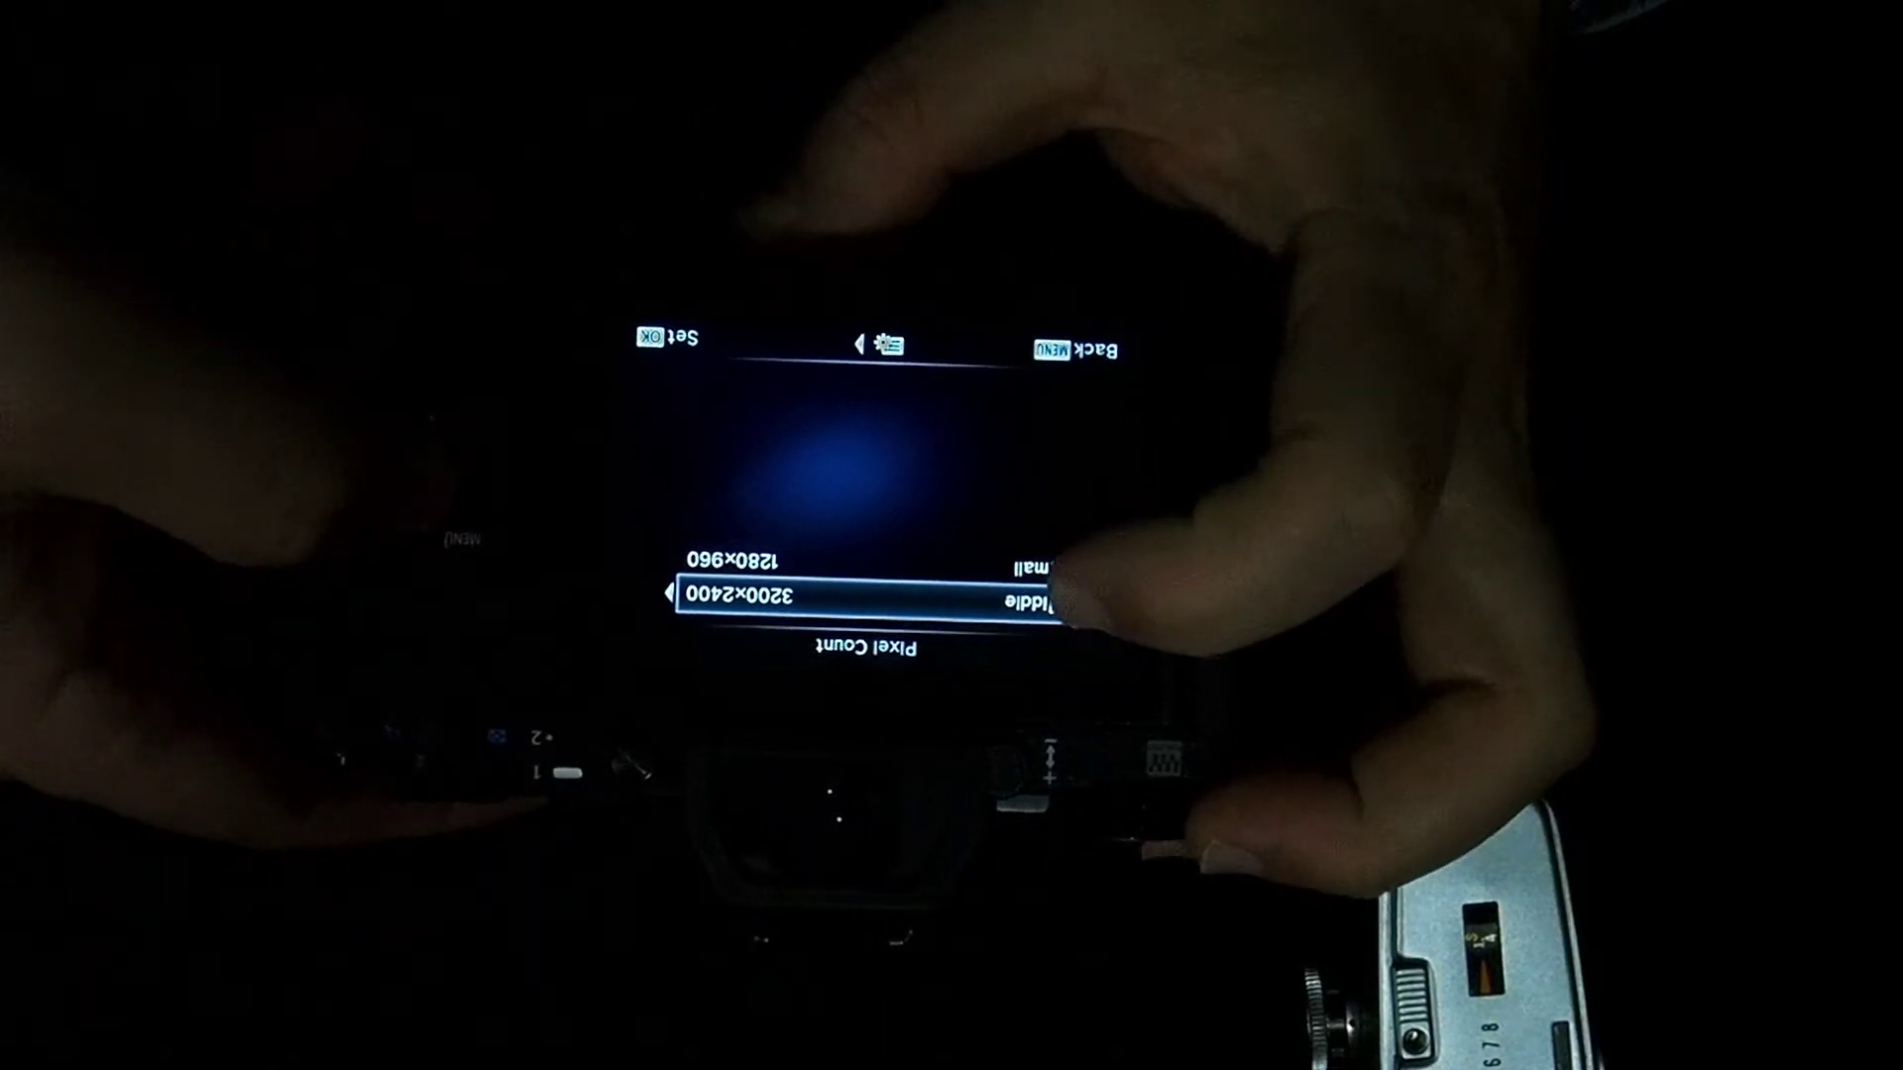
pyautogui.press('Return')
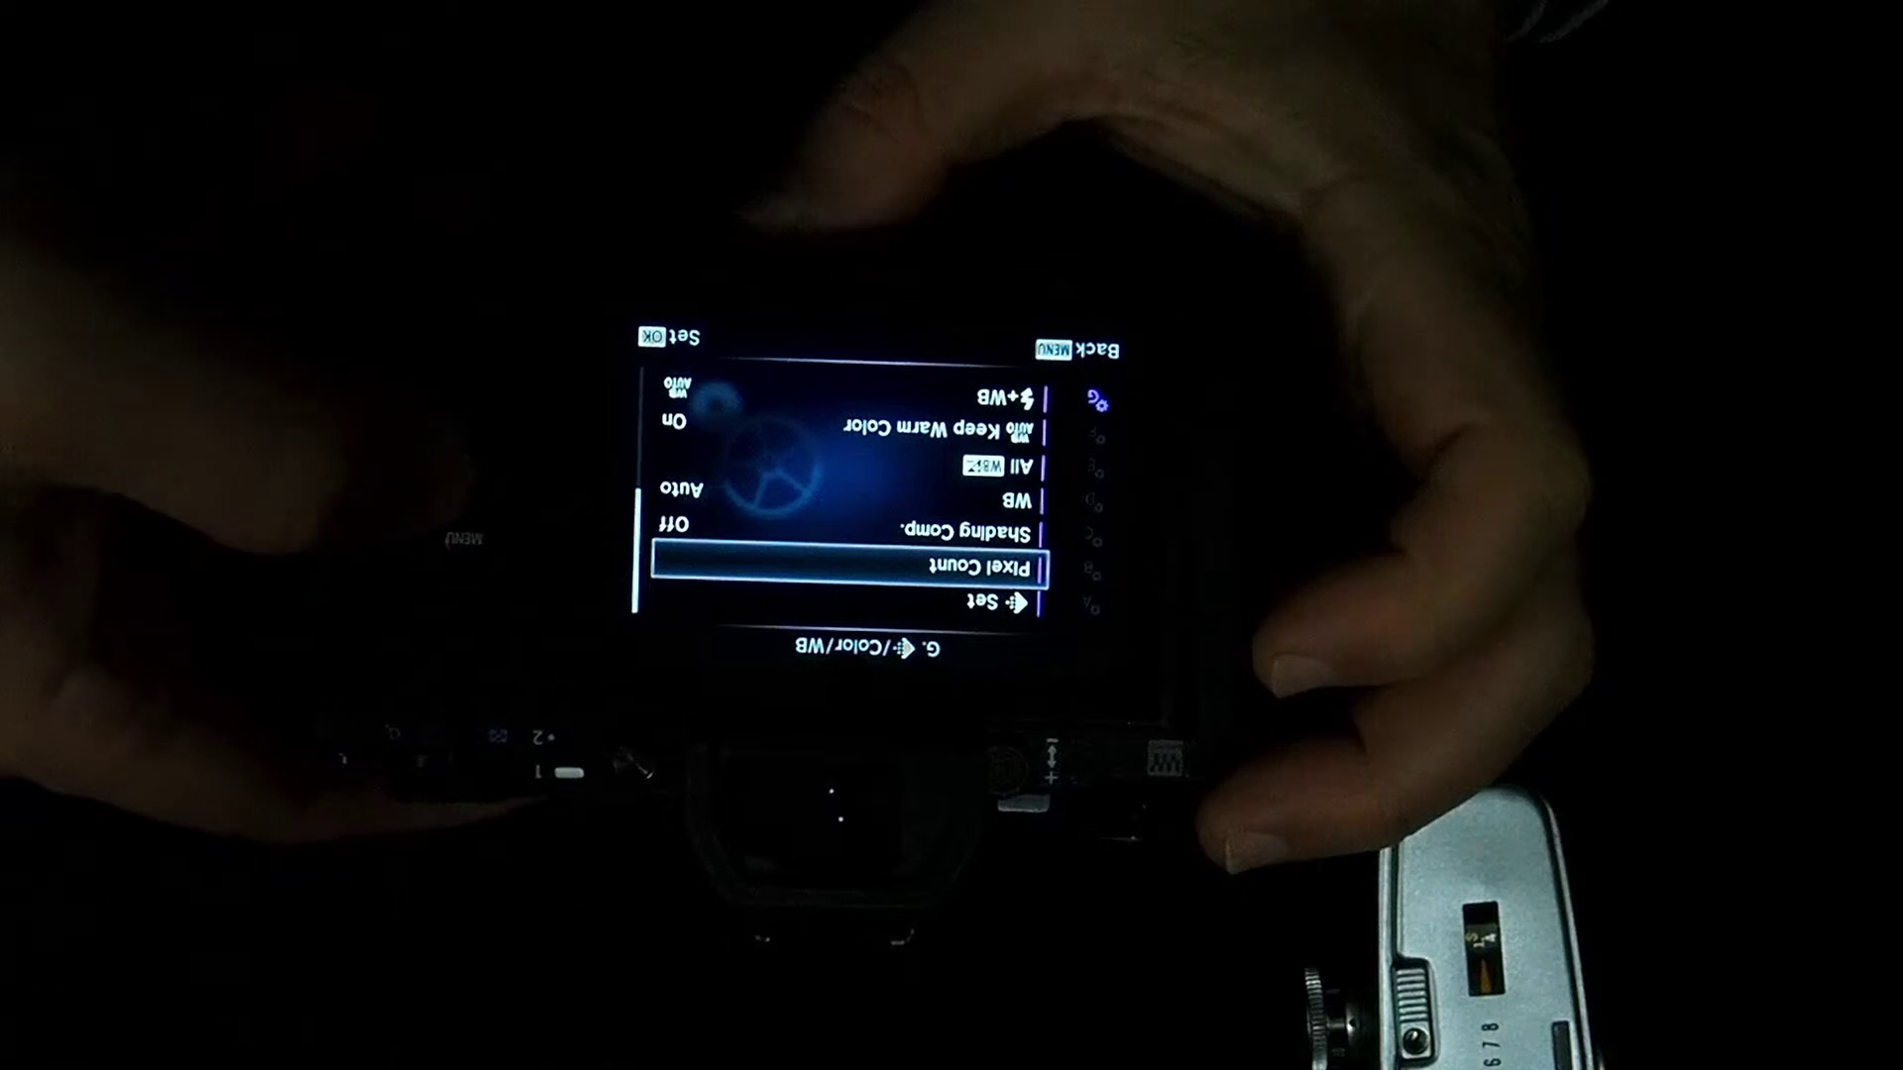
pyautogui.press('Down')
pyautogui.press('Return')
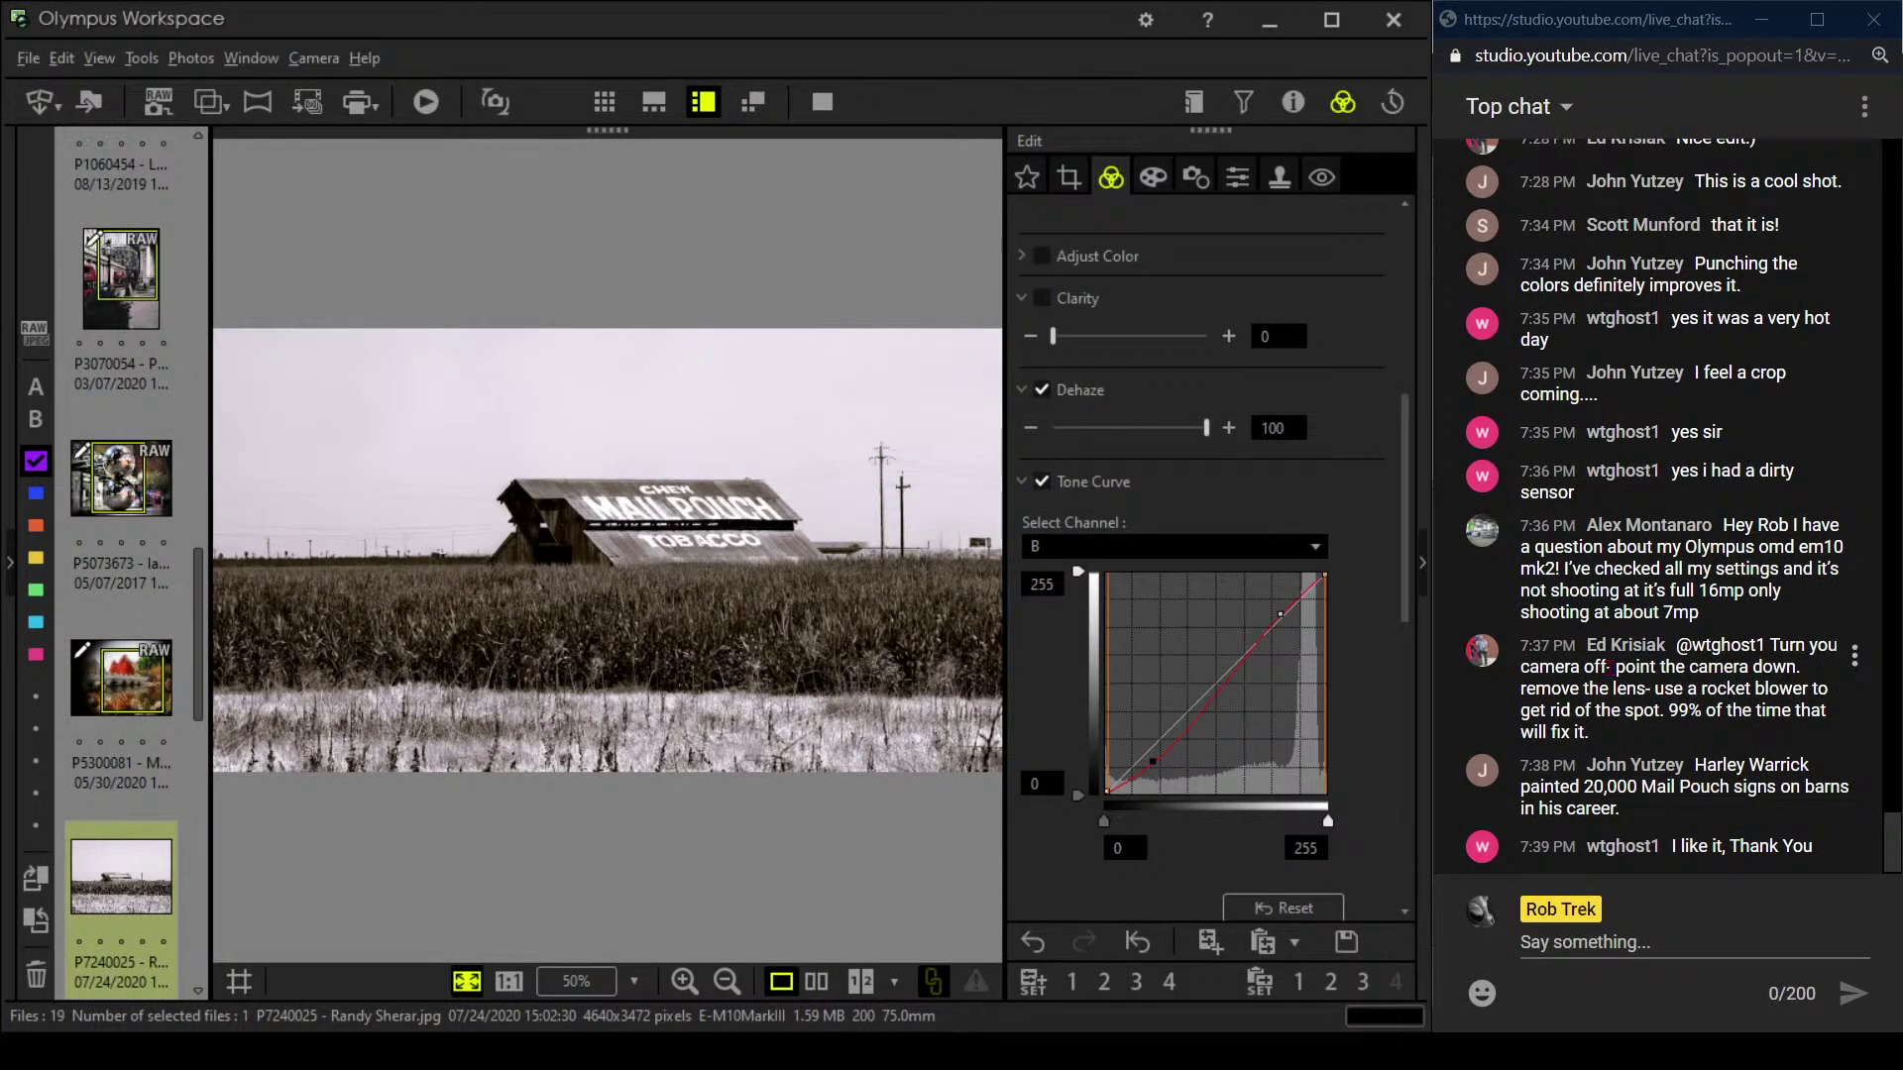
# - Open the bare-trees photo PB250944 entry 1 and view it full screen
pyautogui.scroll(-3, 147, 790)
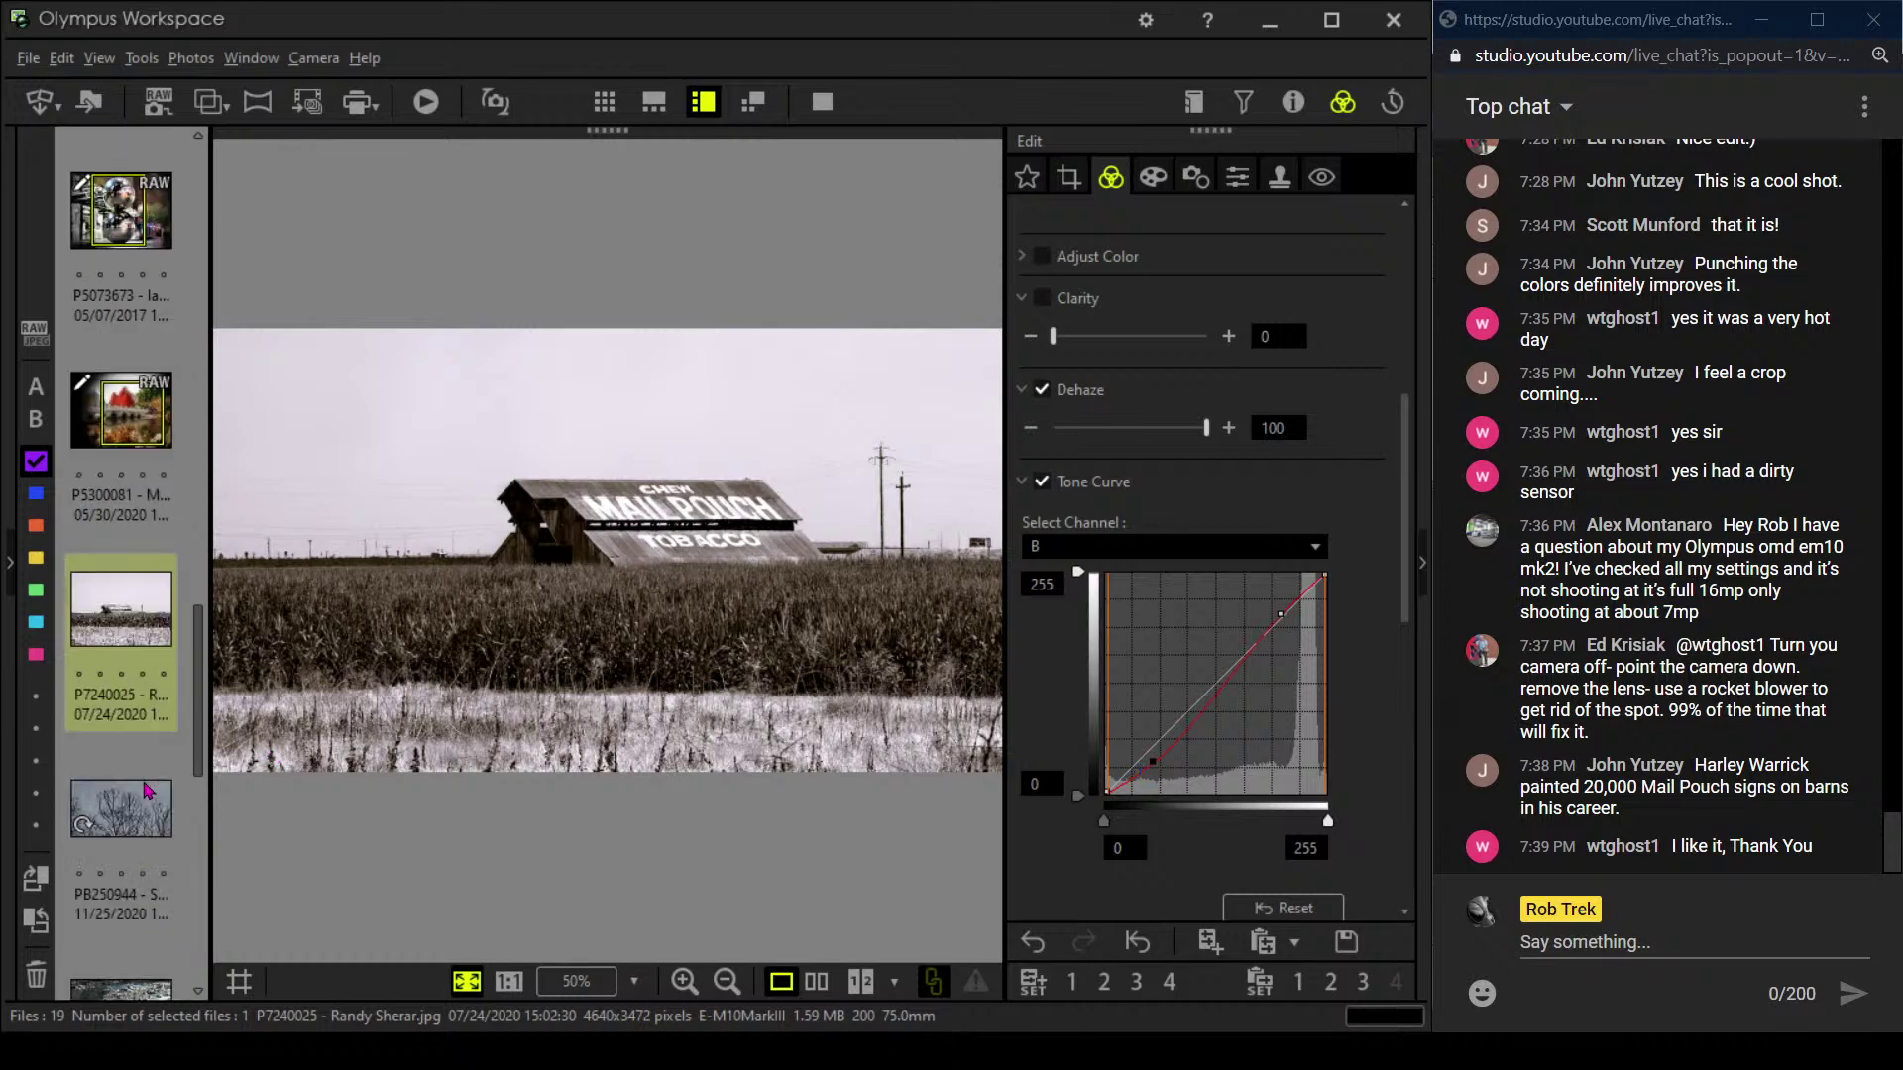
pyautogui.scroll(-3, 147, 790)
pyautogui.scroll(4, 147, 790)
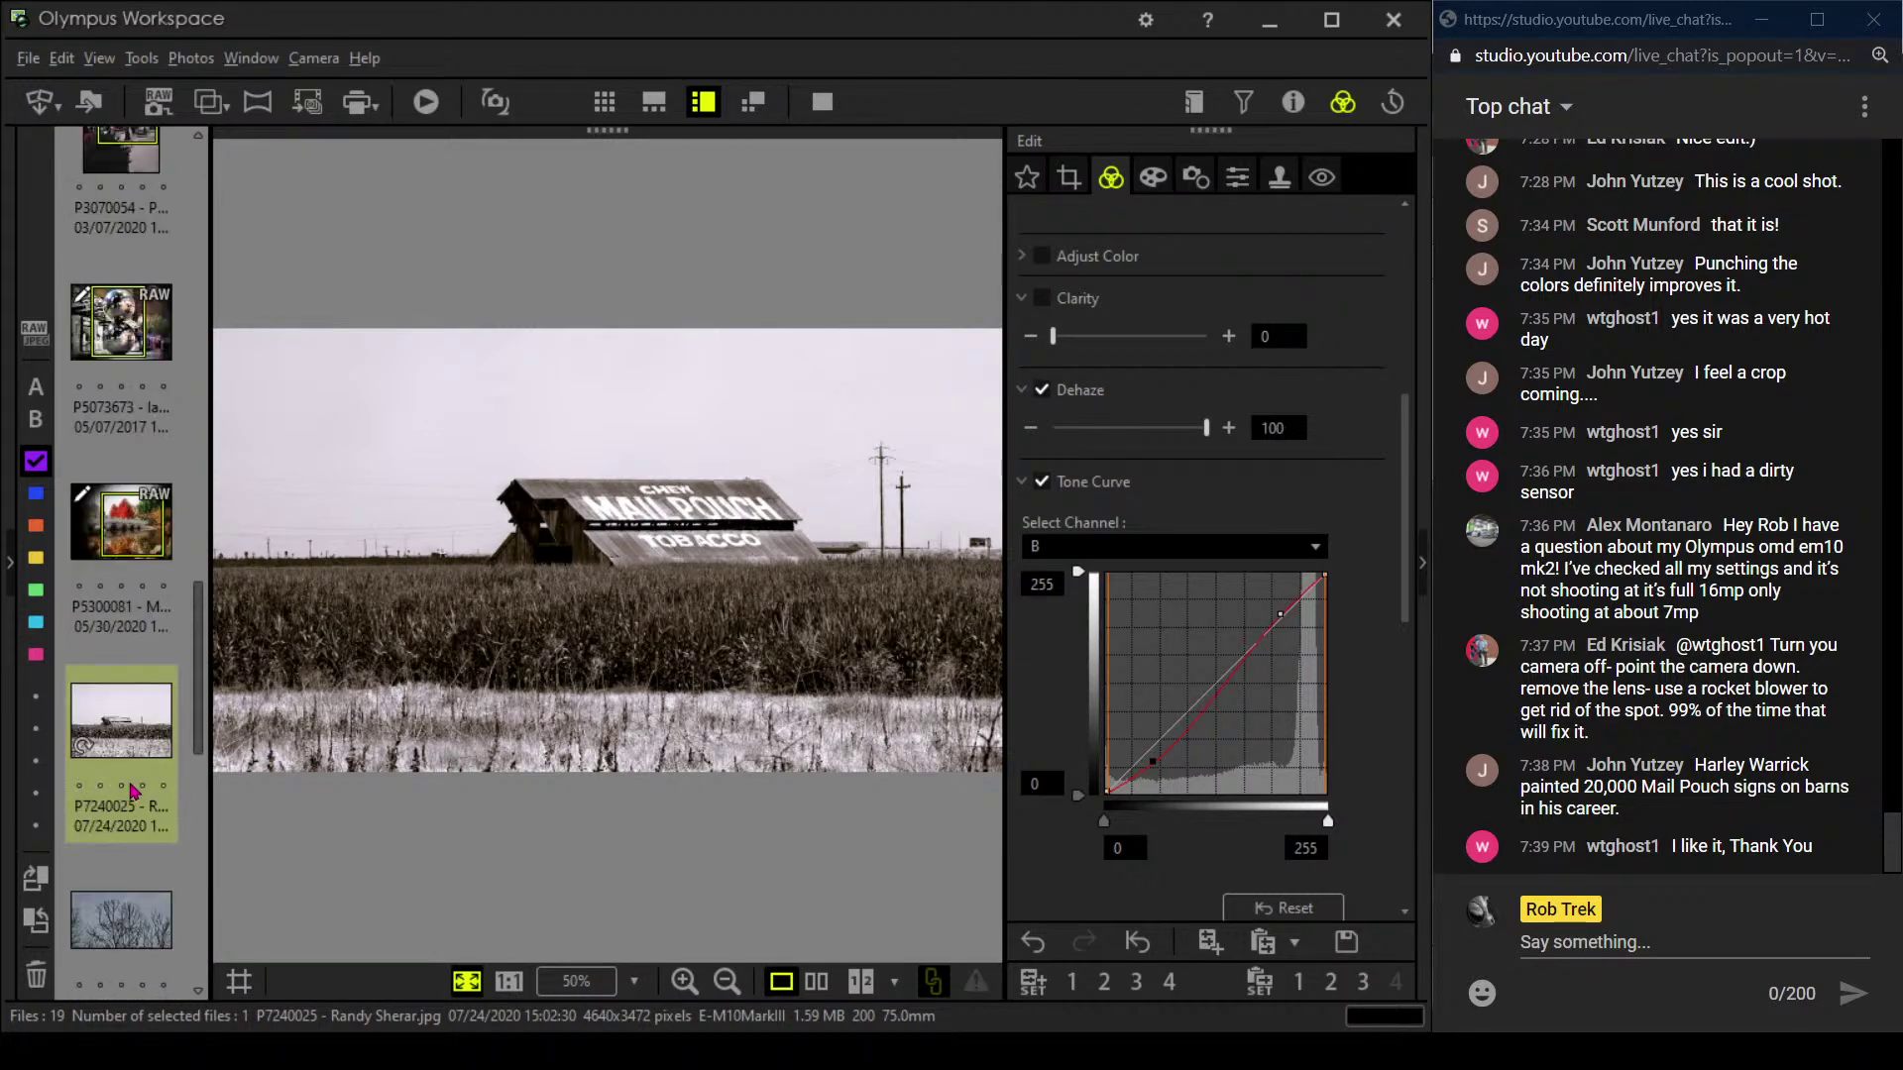
pyautogui.scroll(-6, 147, 724)
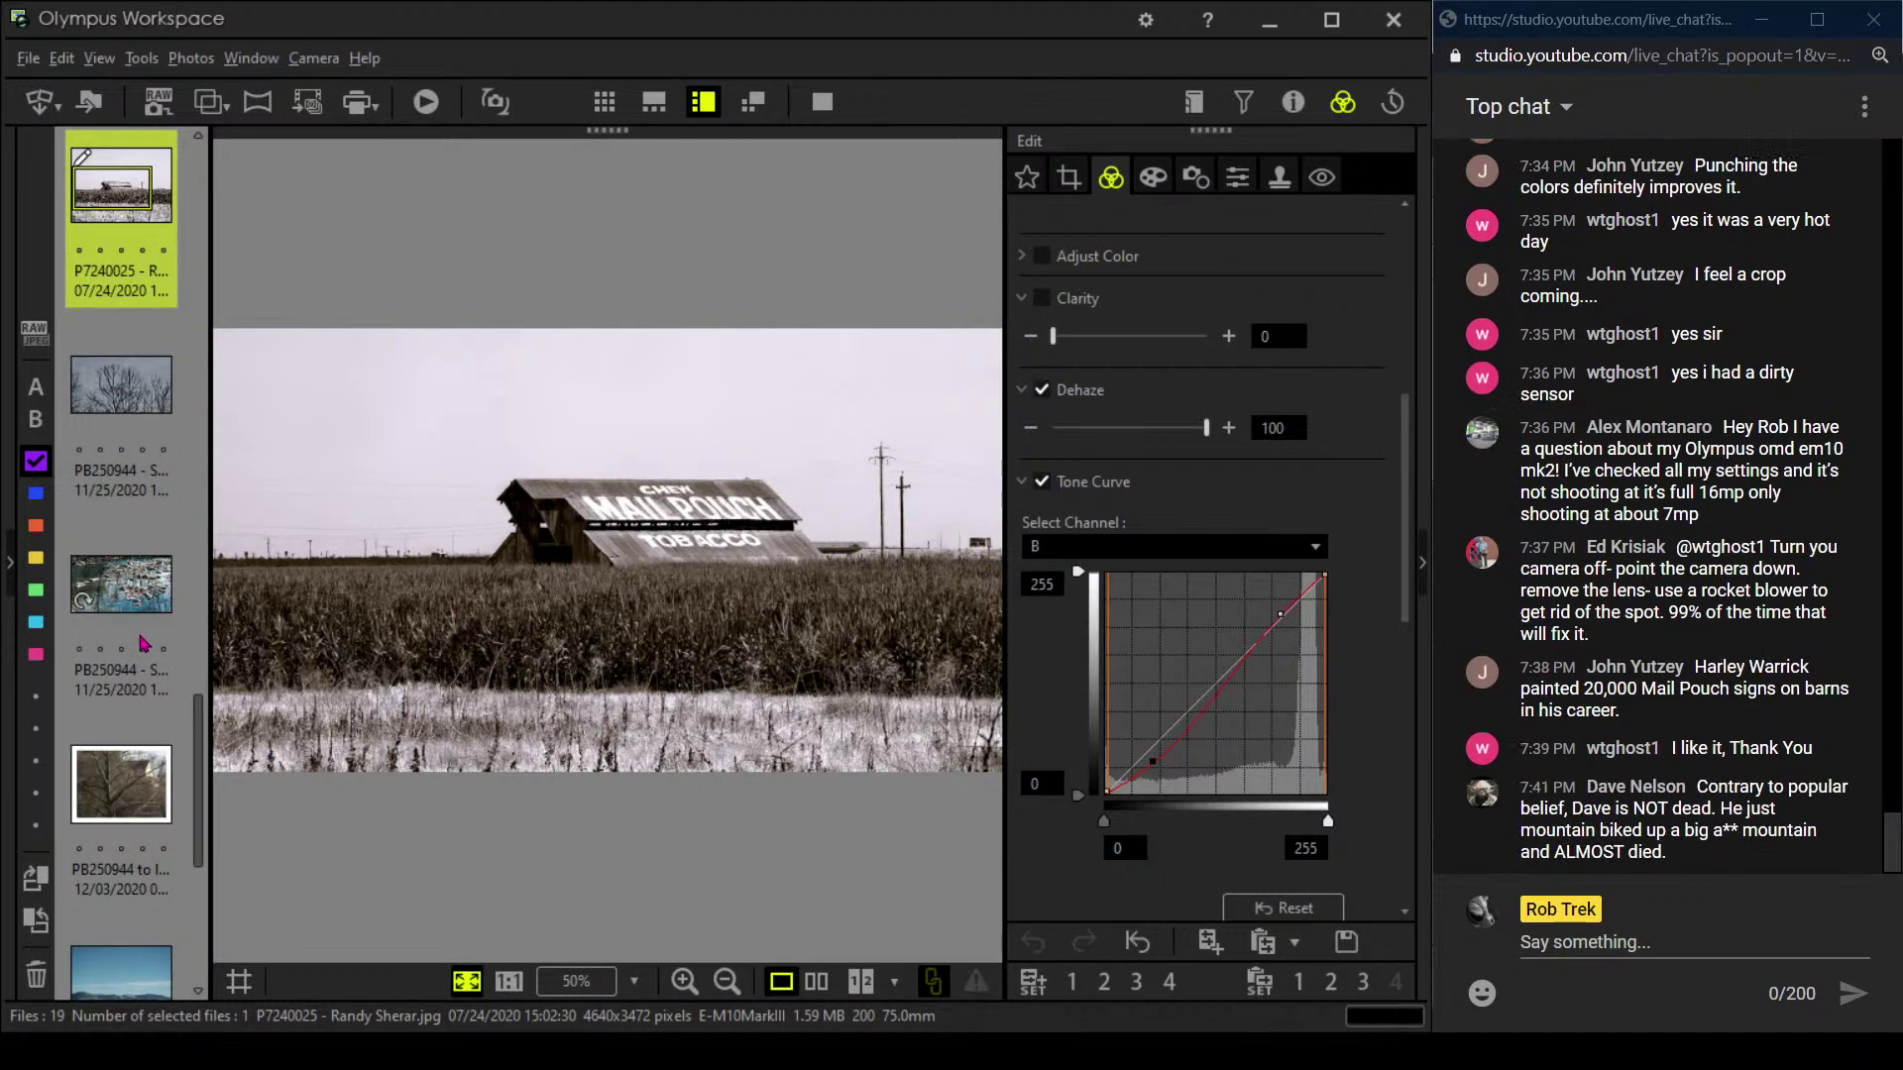
pyautogui.scroll(-3, 132, 751)
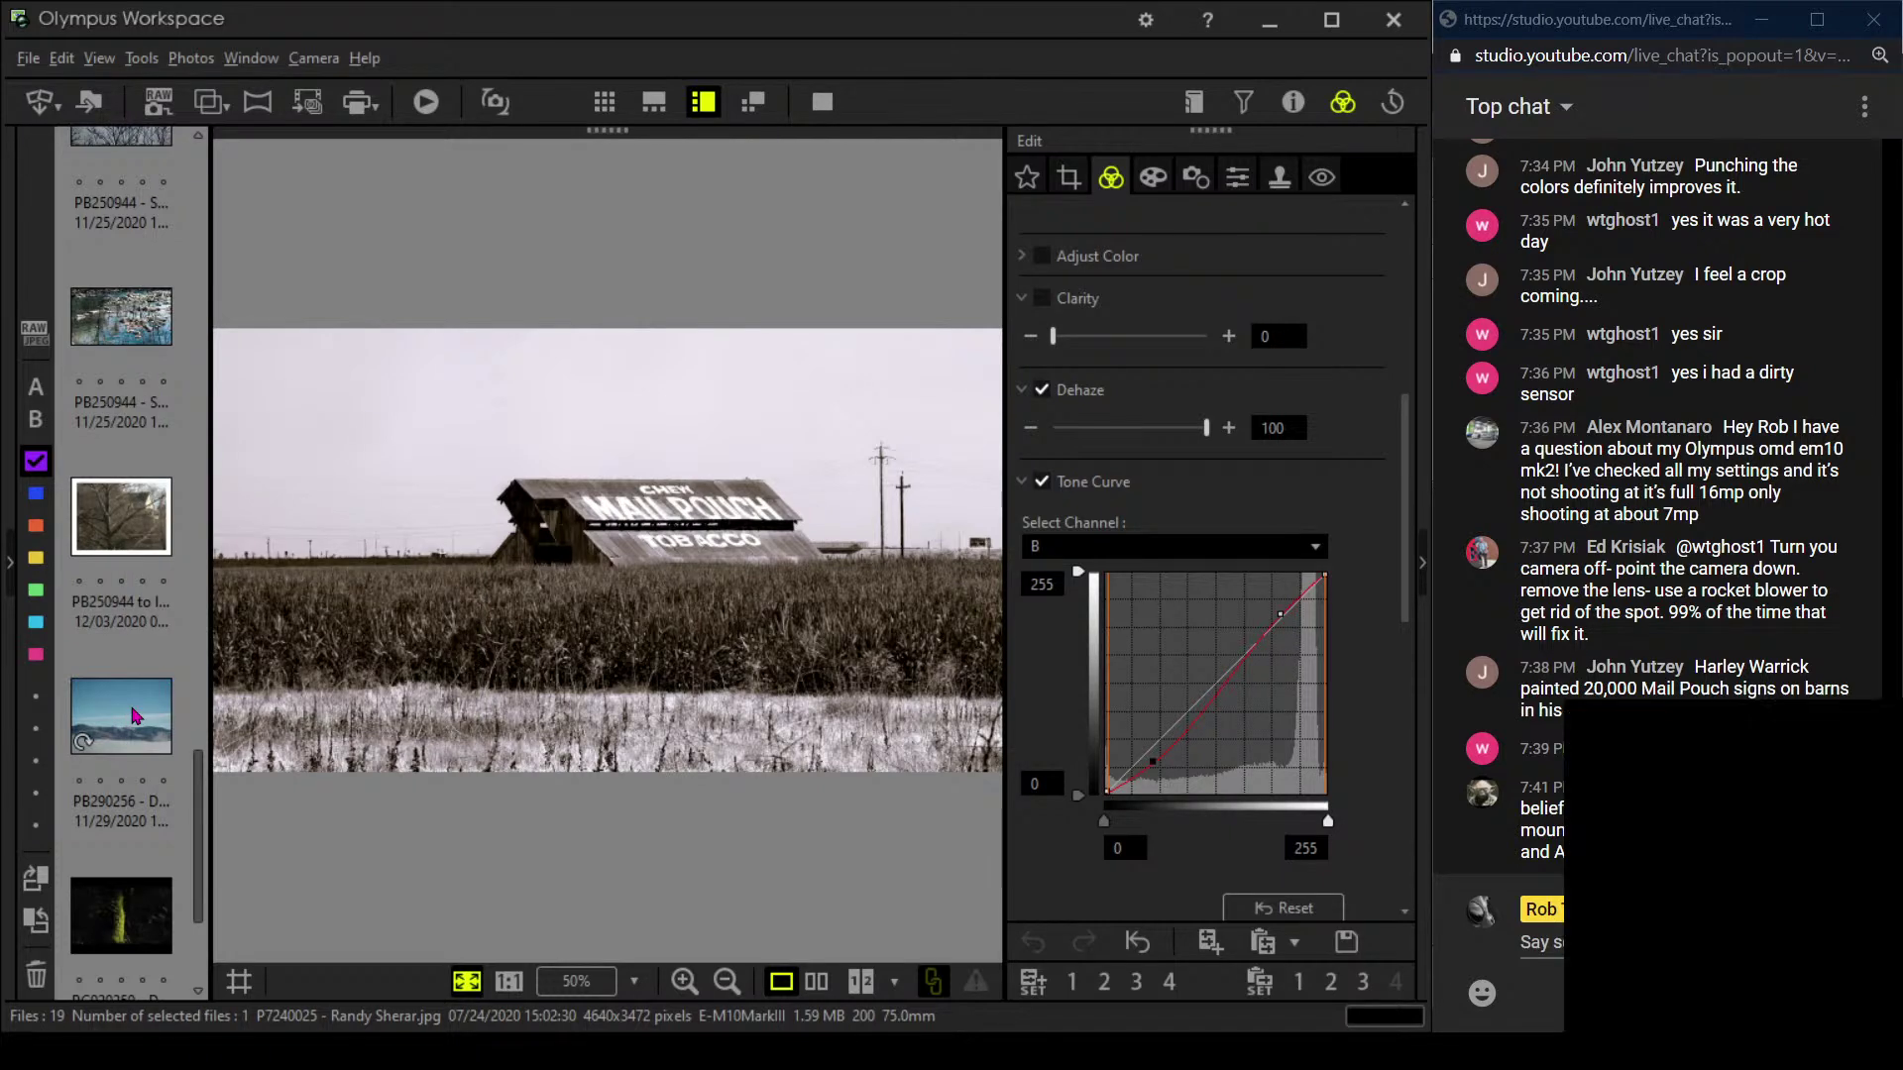
pyautogui.scroll(3, 196, 513)
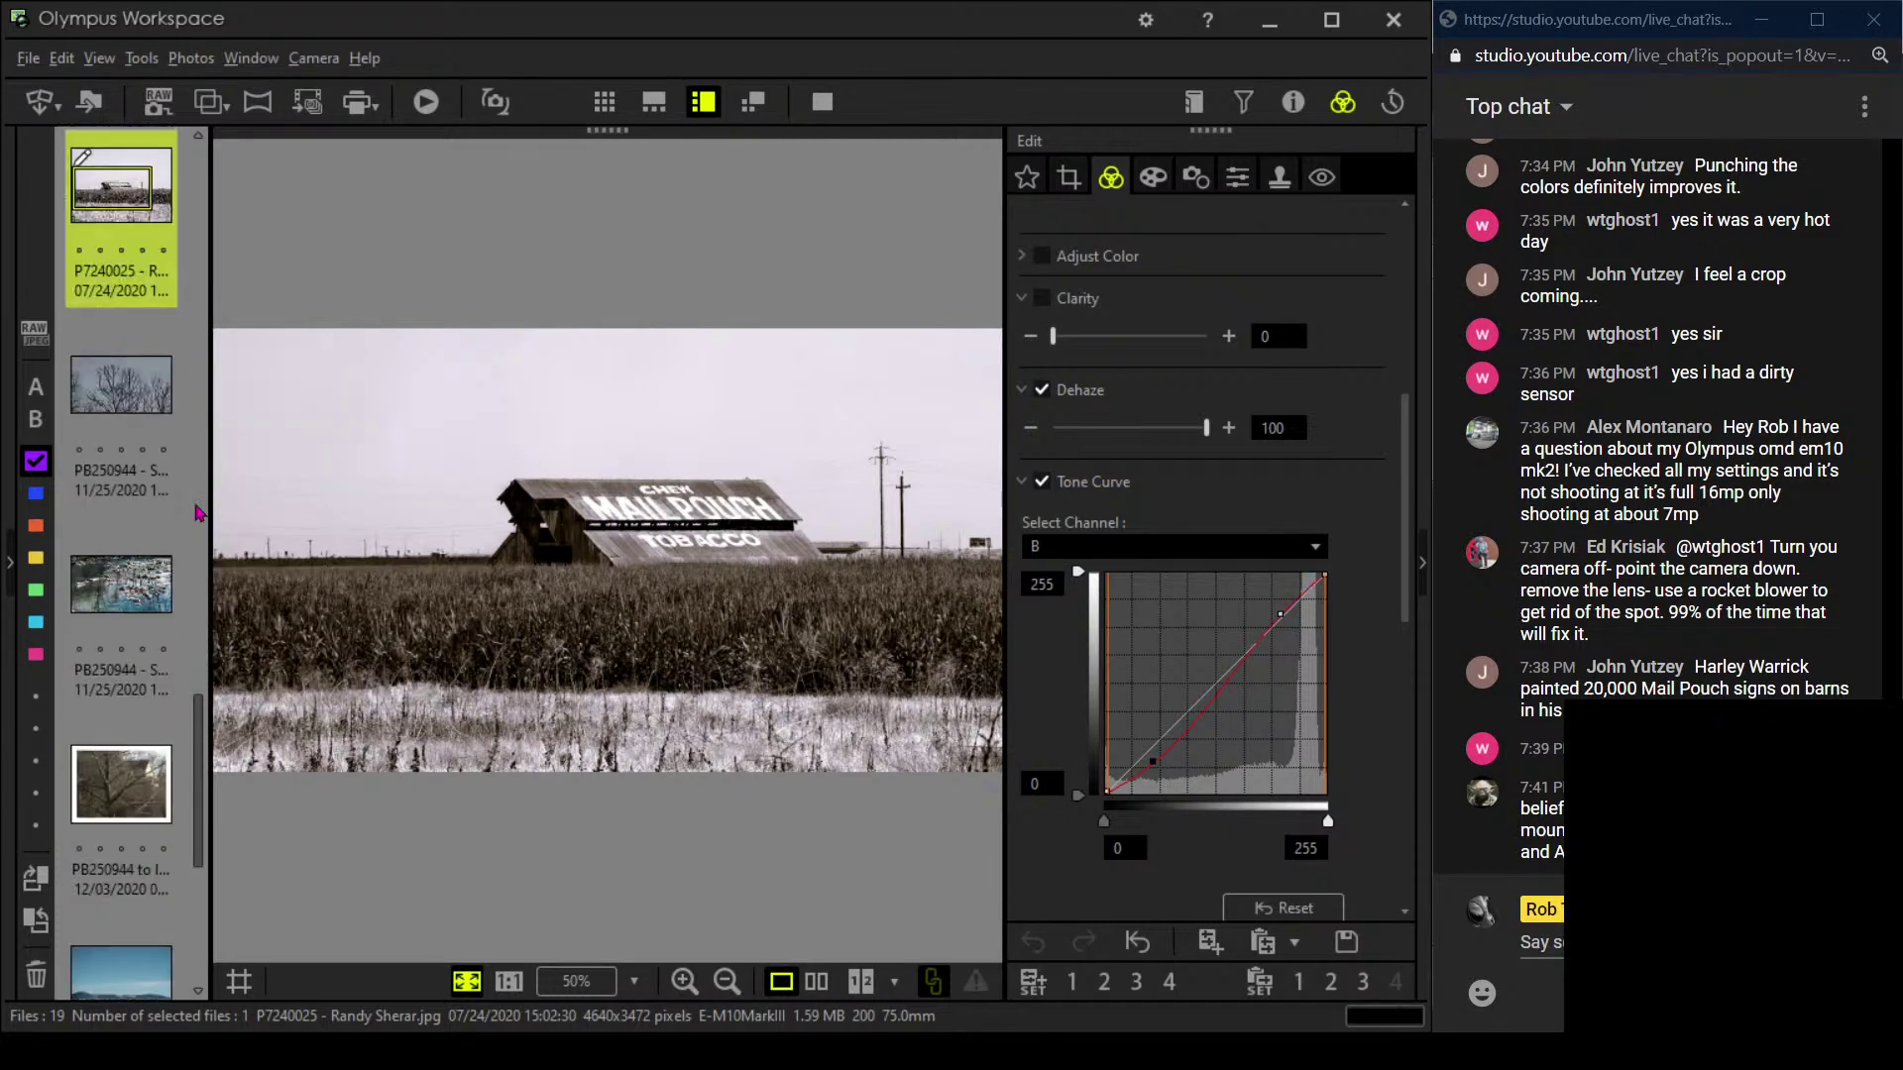
pyautogui.click(158, 412)
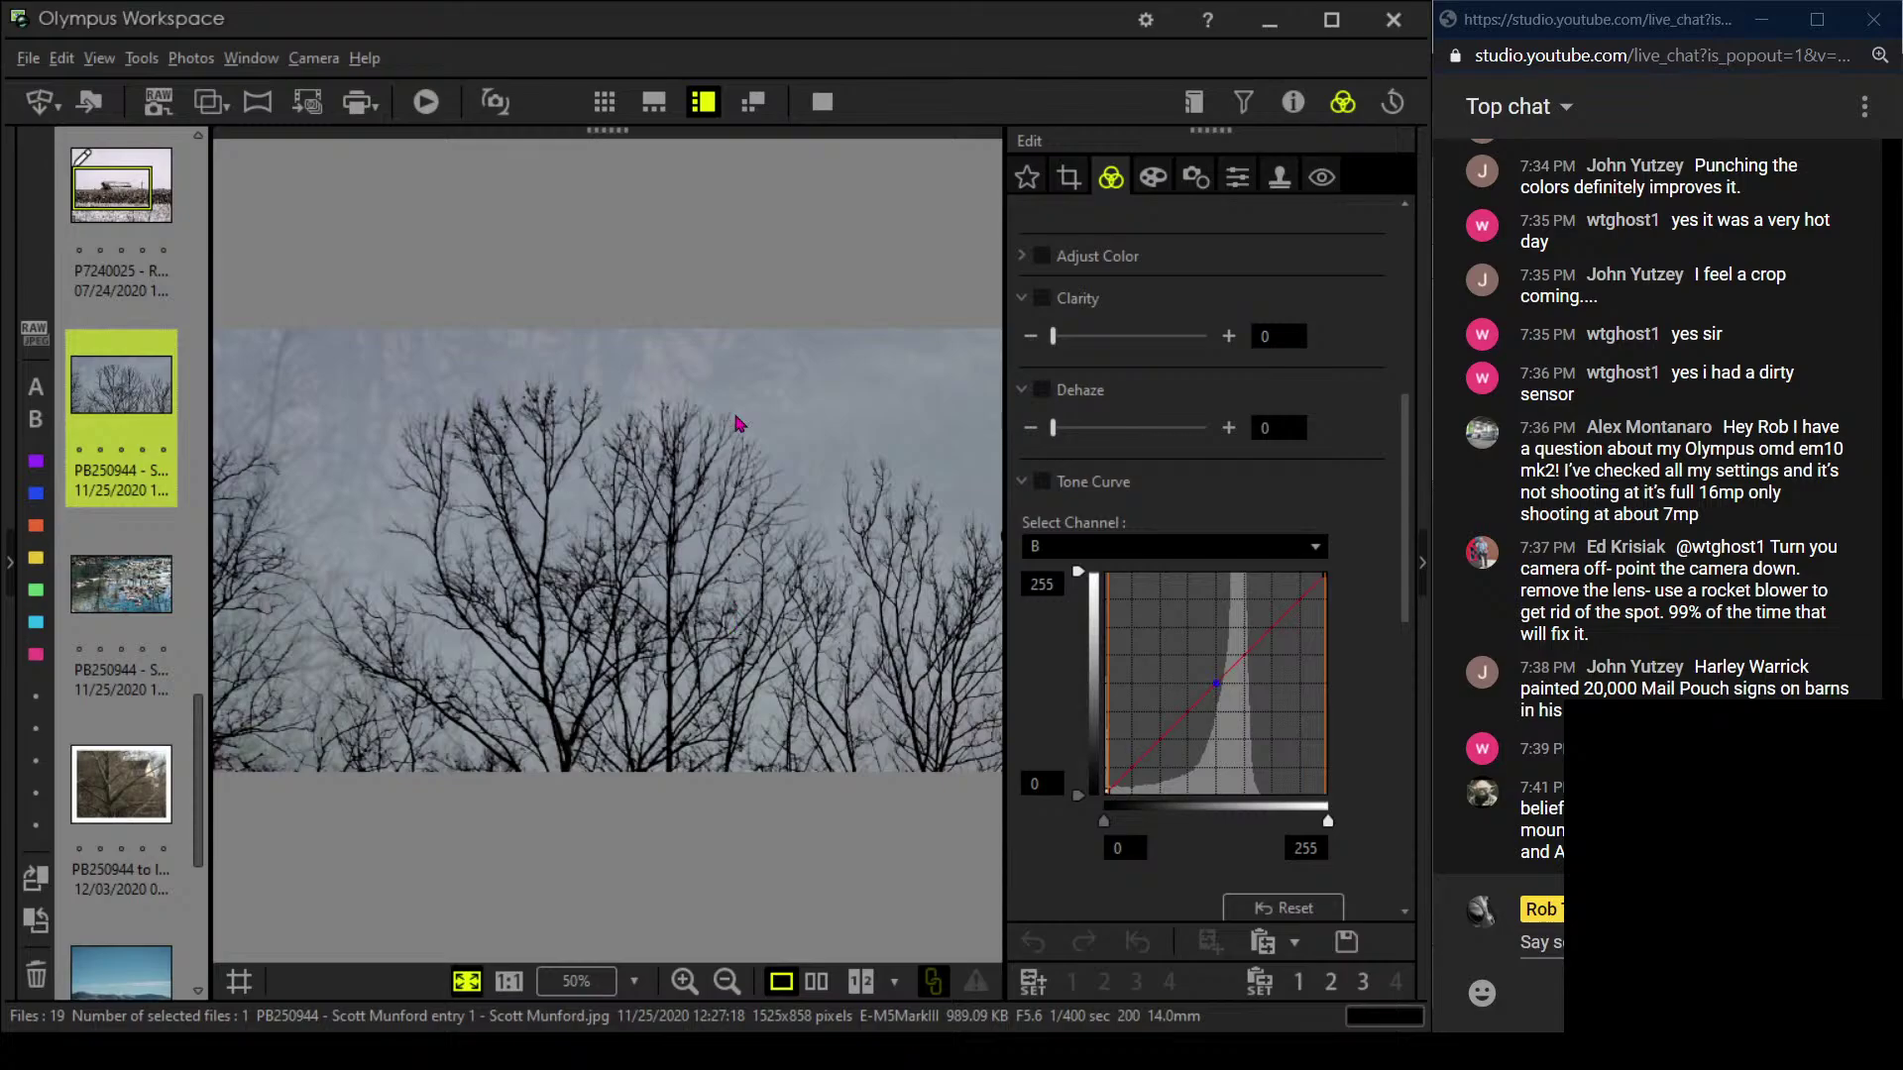
pyautogui.click(833, 103)
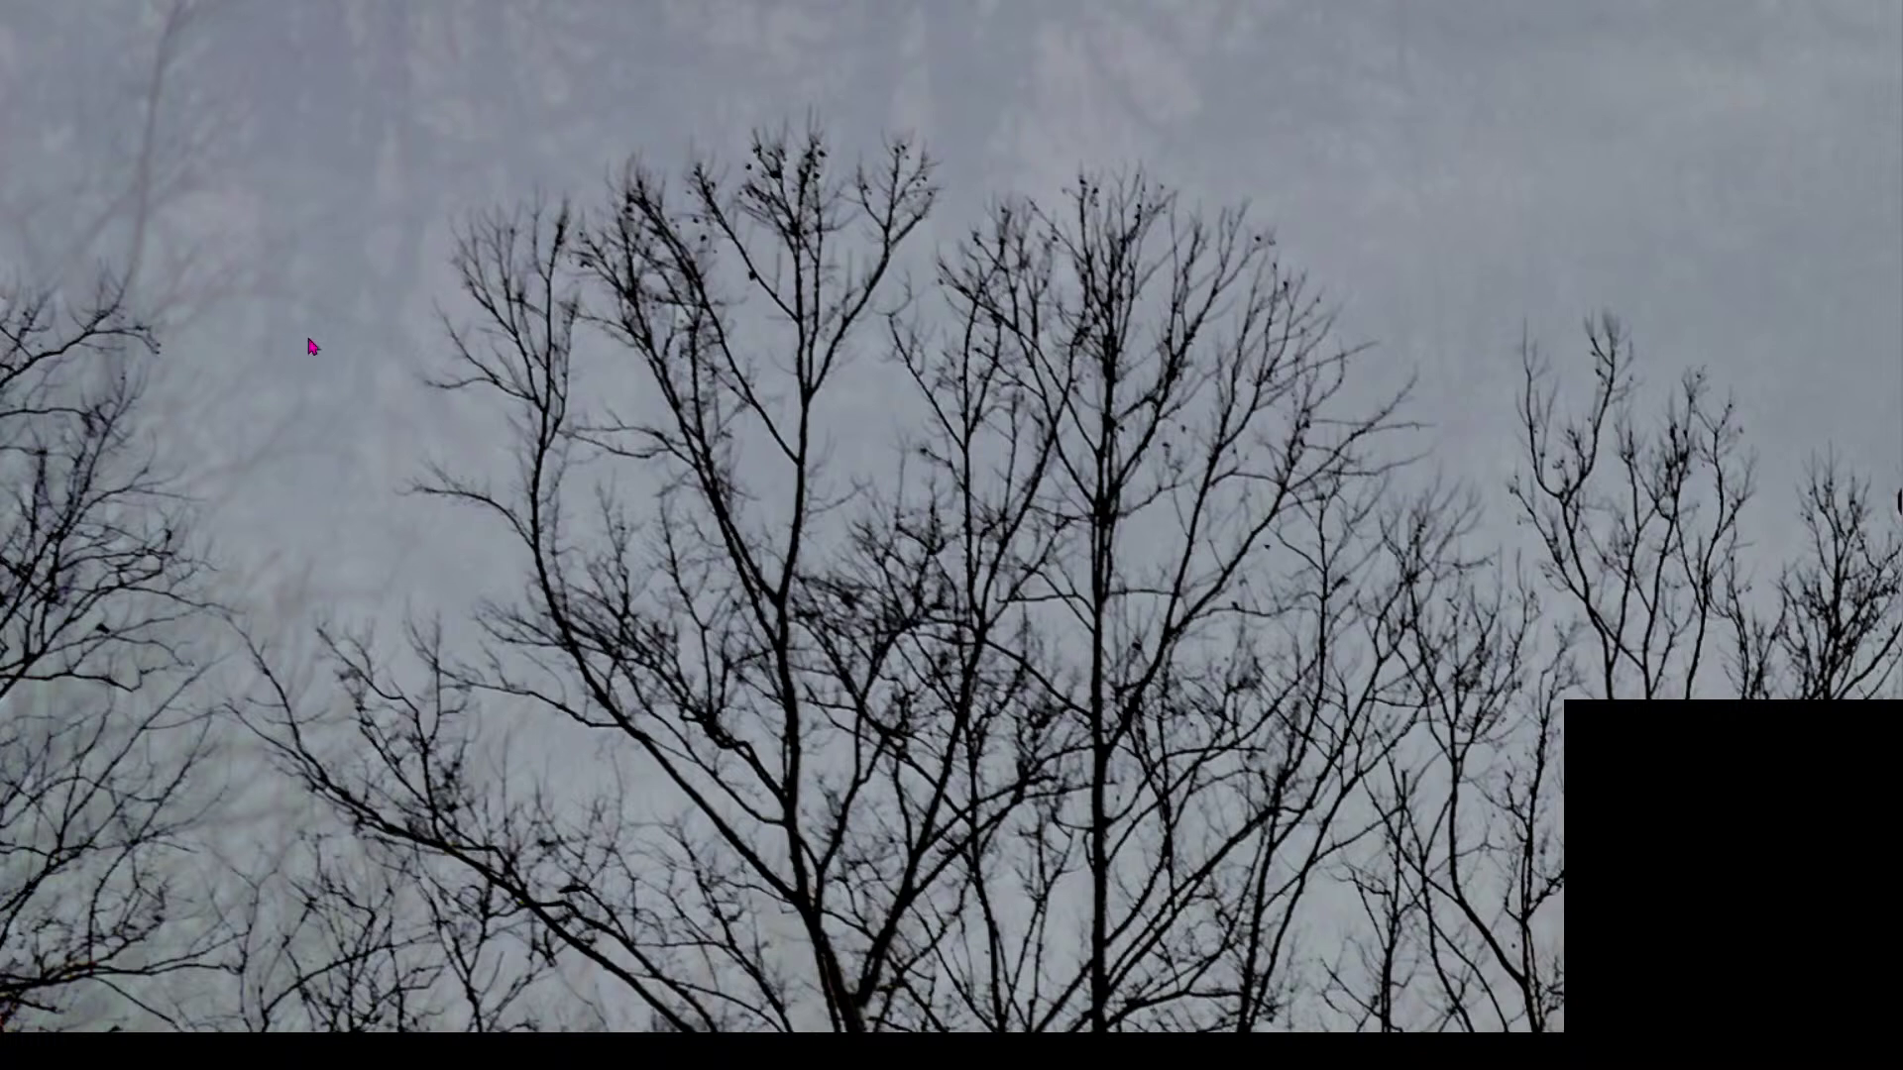
pyautogui.press('Escape')
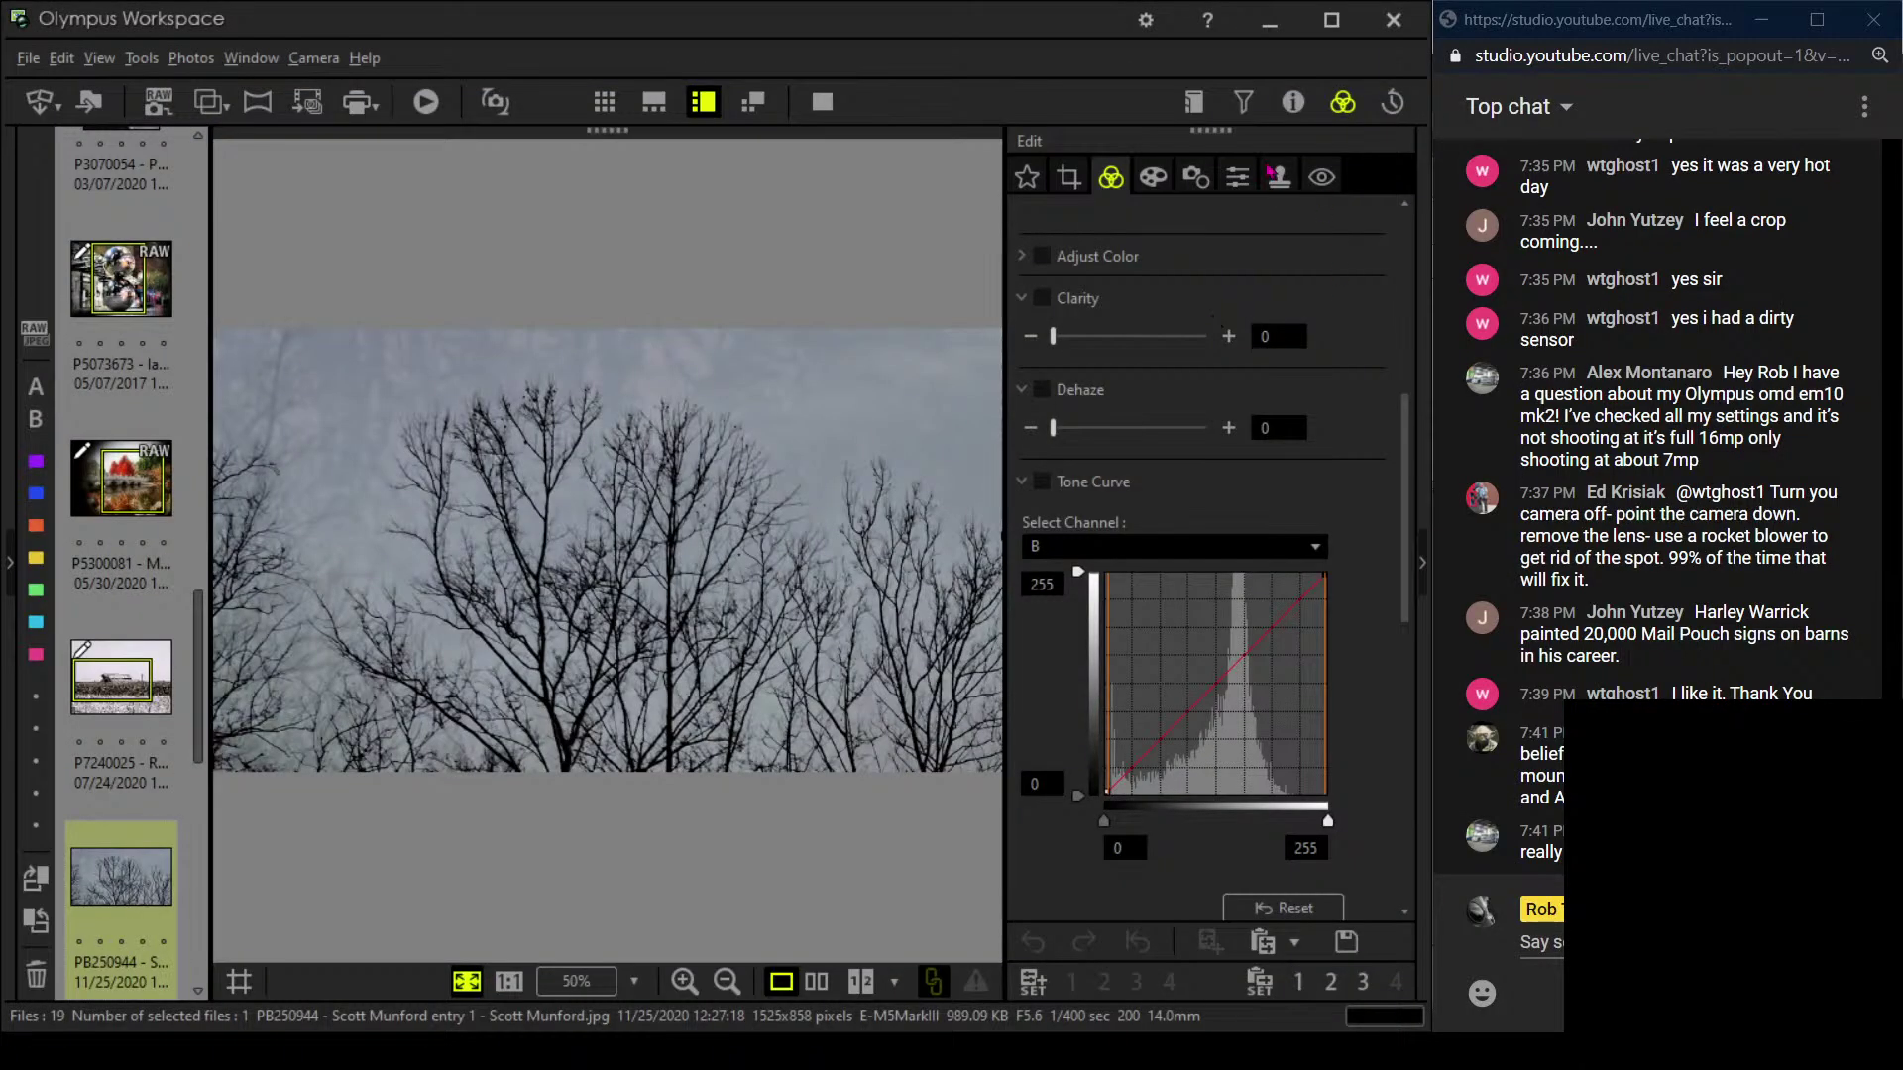
# - Examine the bare-trees photo's shooting properties and inspect its branches at 1:1 magnification
pyautogui.click(1293, 102)
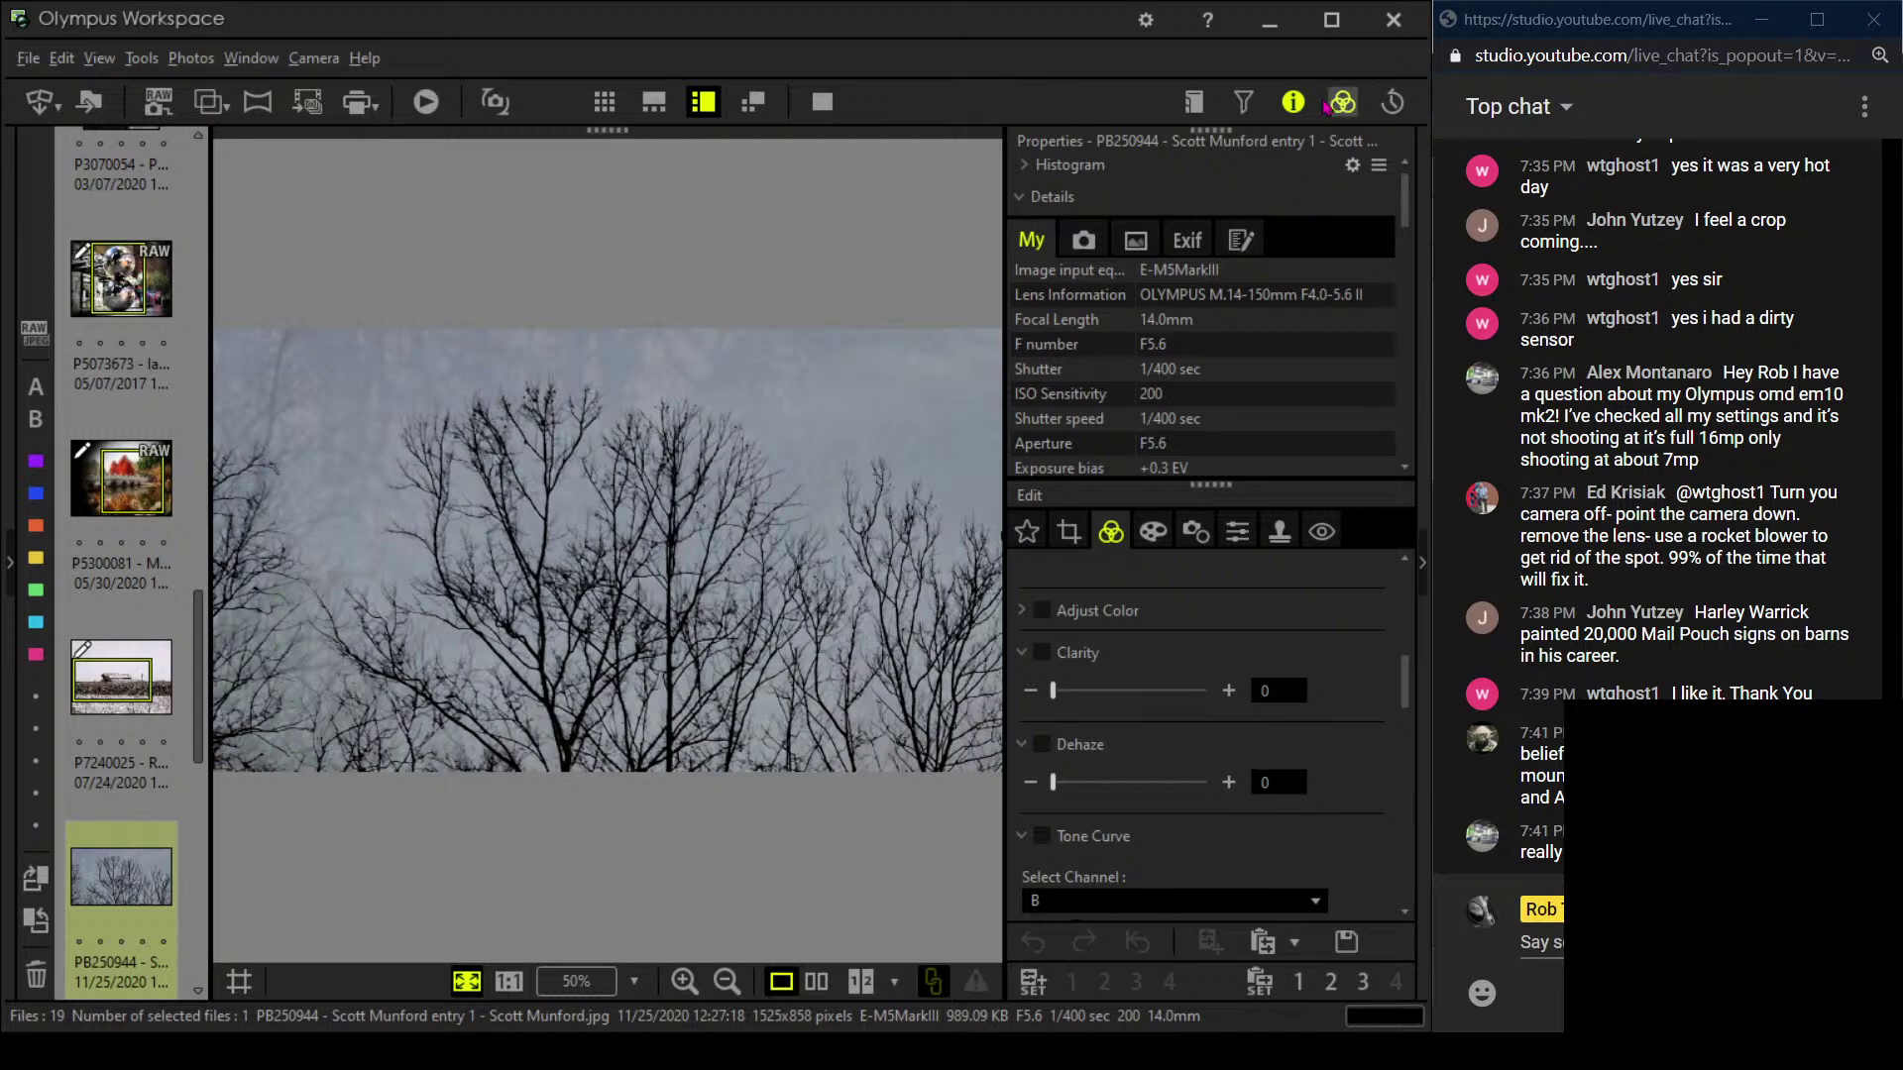
pyautogui.click(1293, 102)
pyautogui.click(710, 456)
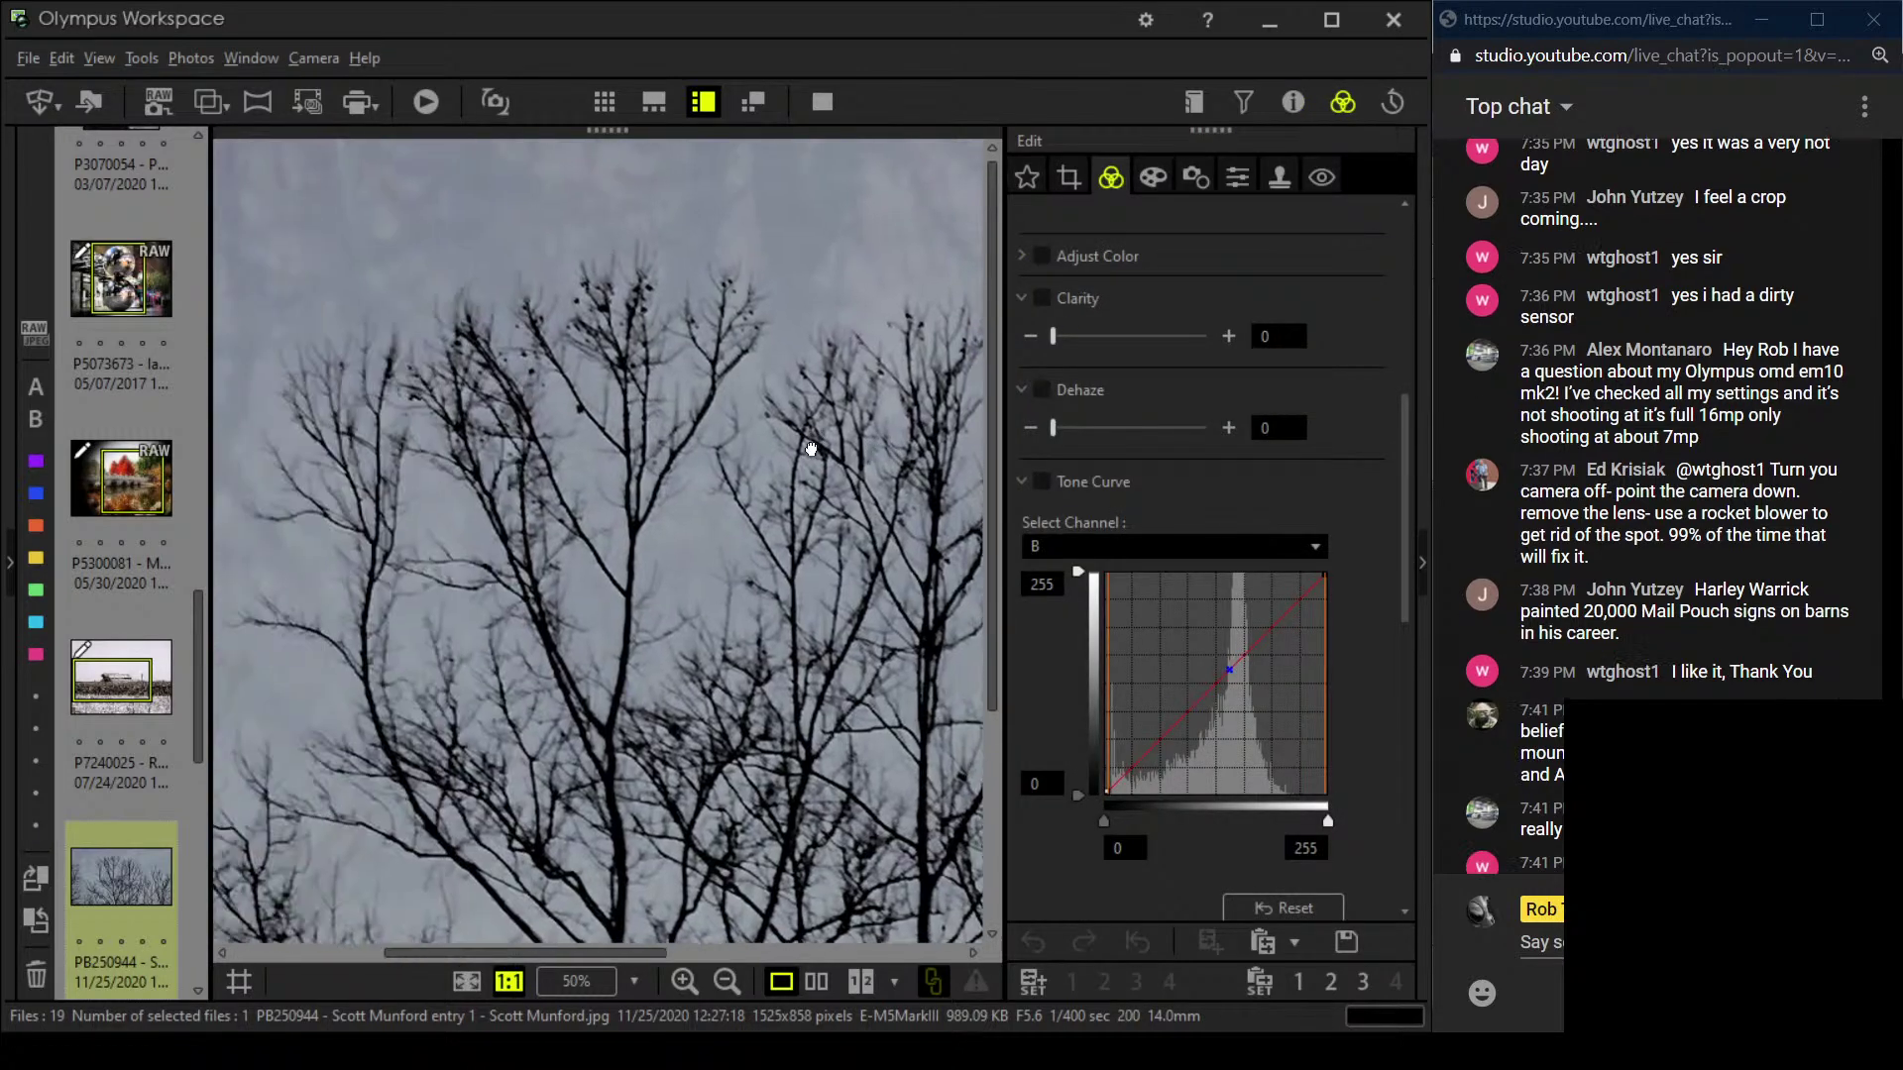
pyautogui.click(592, 462)
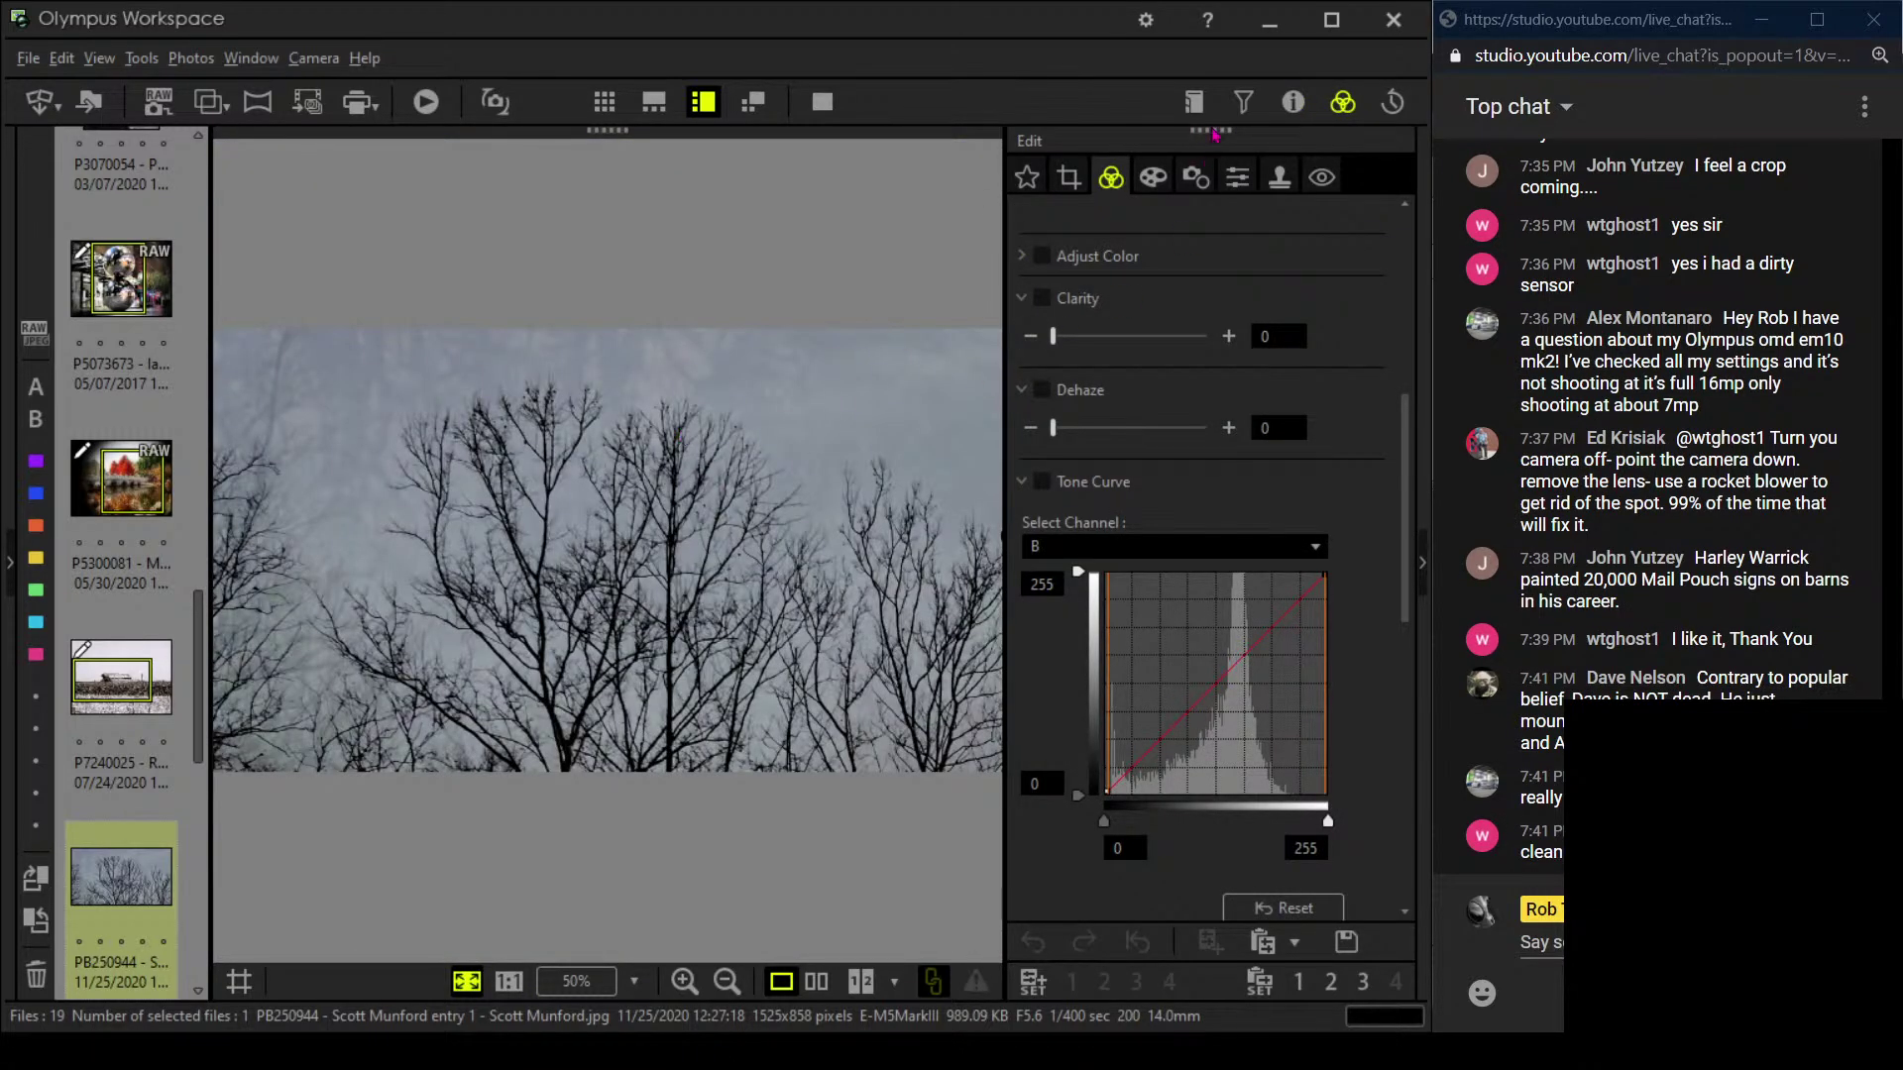
pyautogui.click(1291, 100)
pyautogui.click(1291, 100)
# - Apply Dehaze at 68 to the bare-trees photo
pyautogui.moveTo(152, 908)
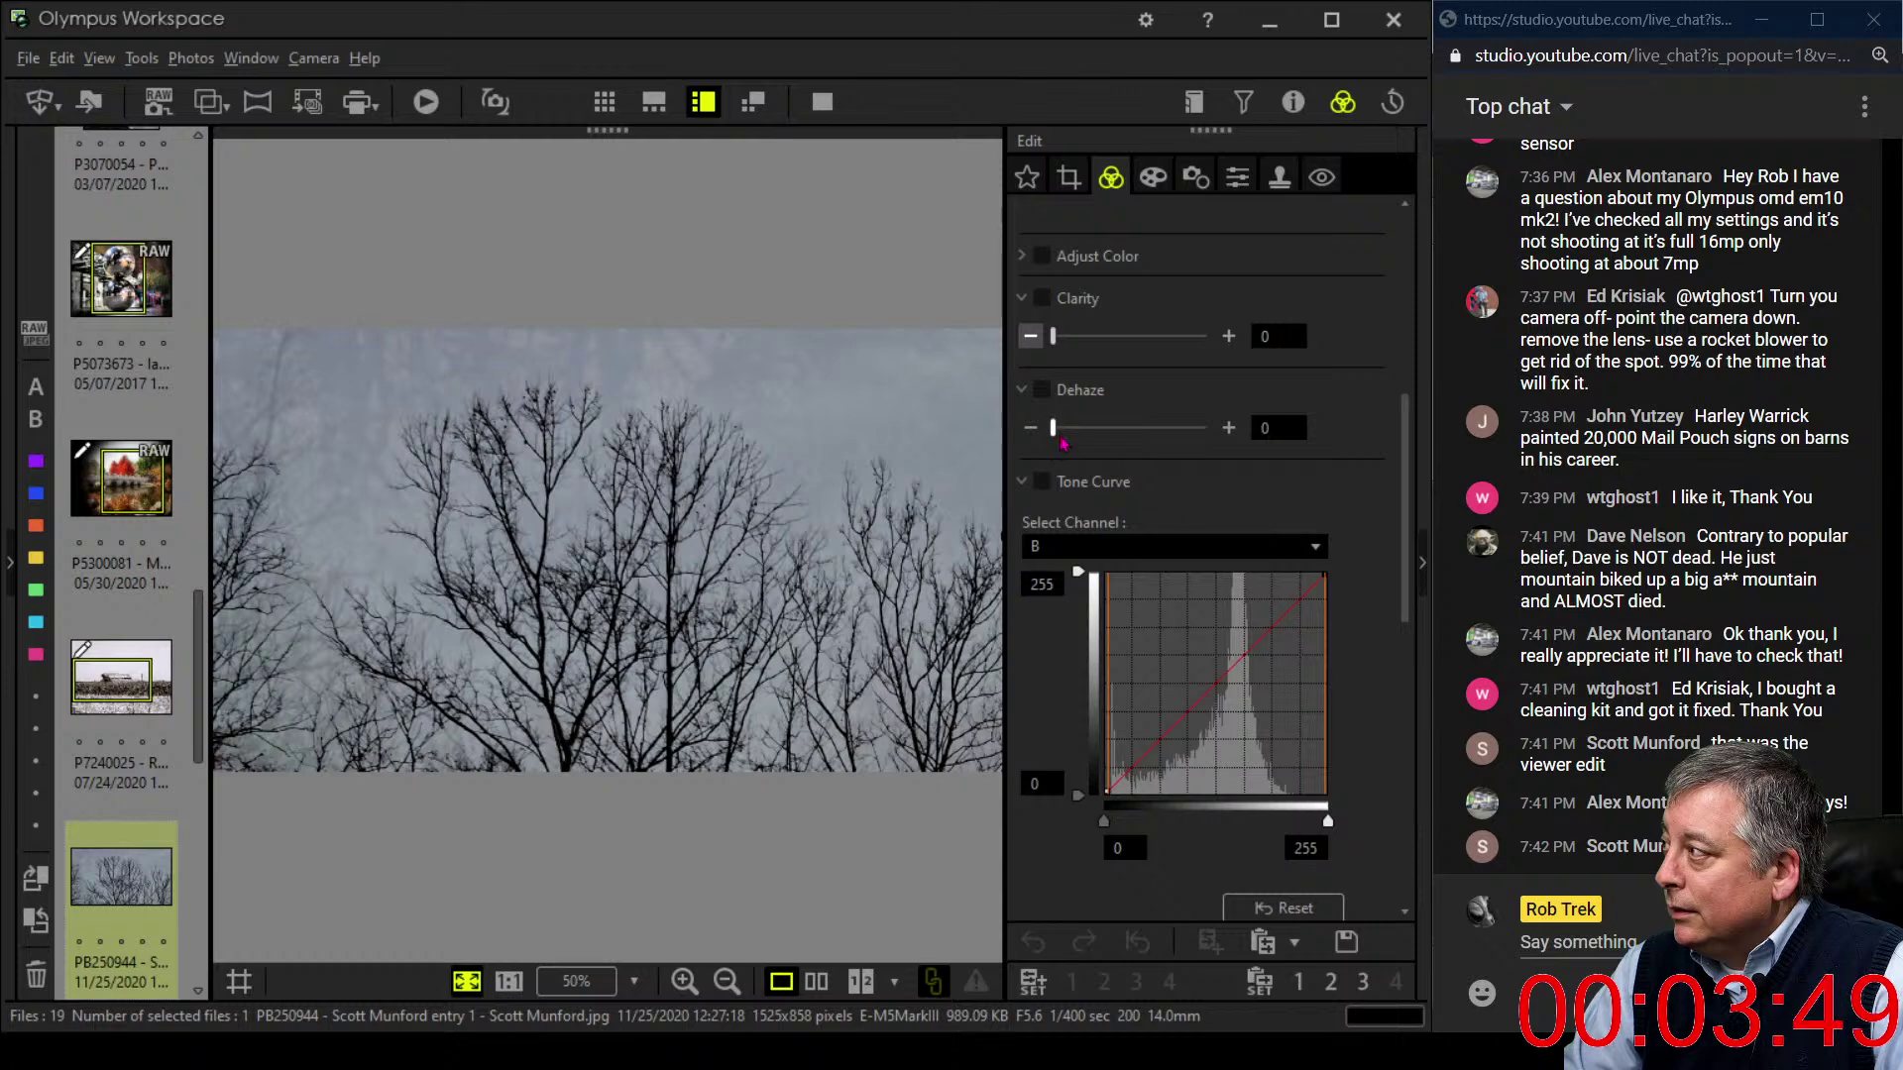
pyautogui.moveTo(1063, 443); pyautogui.dragTo(1166, 442)
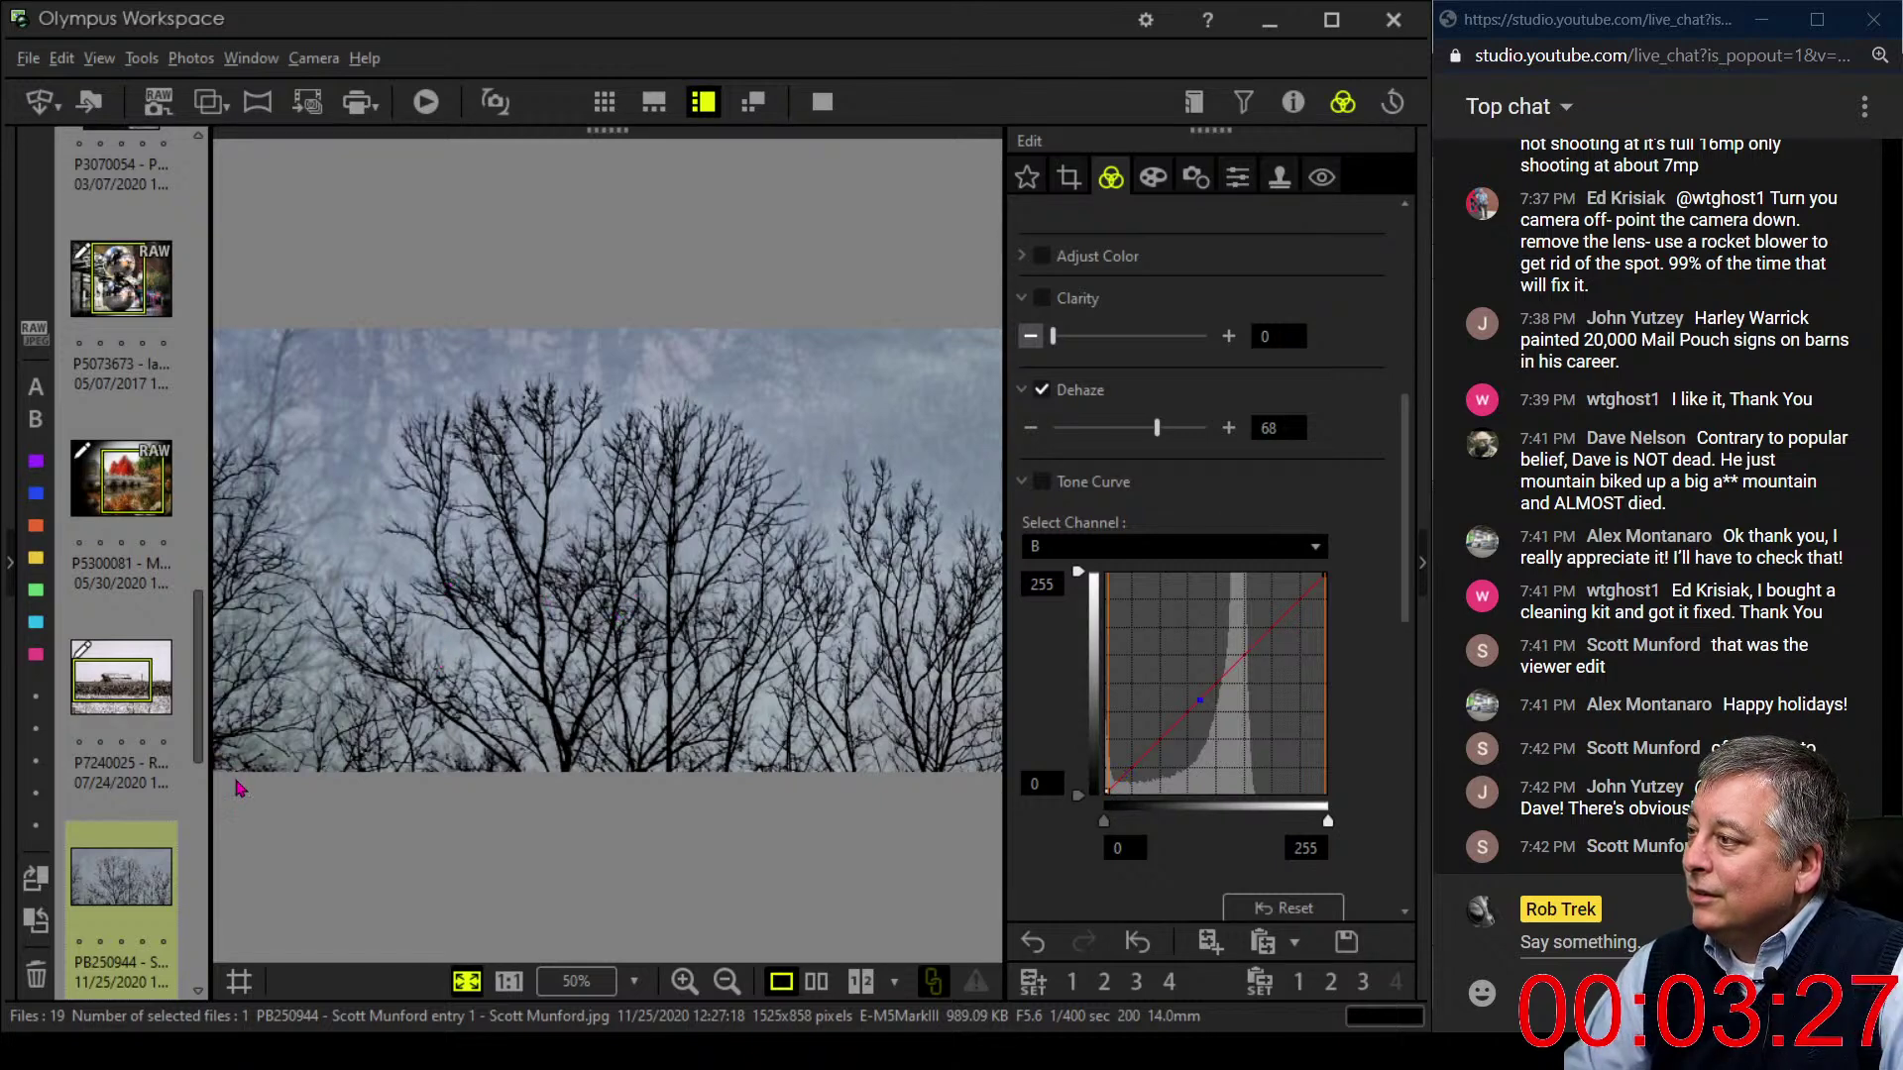
# - View the rocky creek photo PB250944 entry 2 and the white-bordered low-resolution photo of a tree and house
pyautogui.scroll(-3, 139, 837)
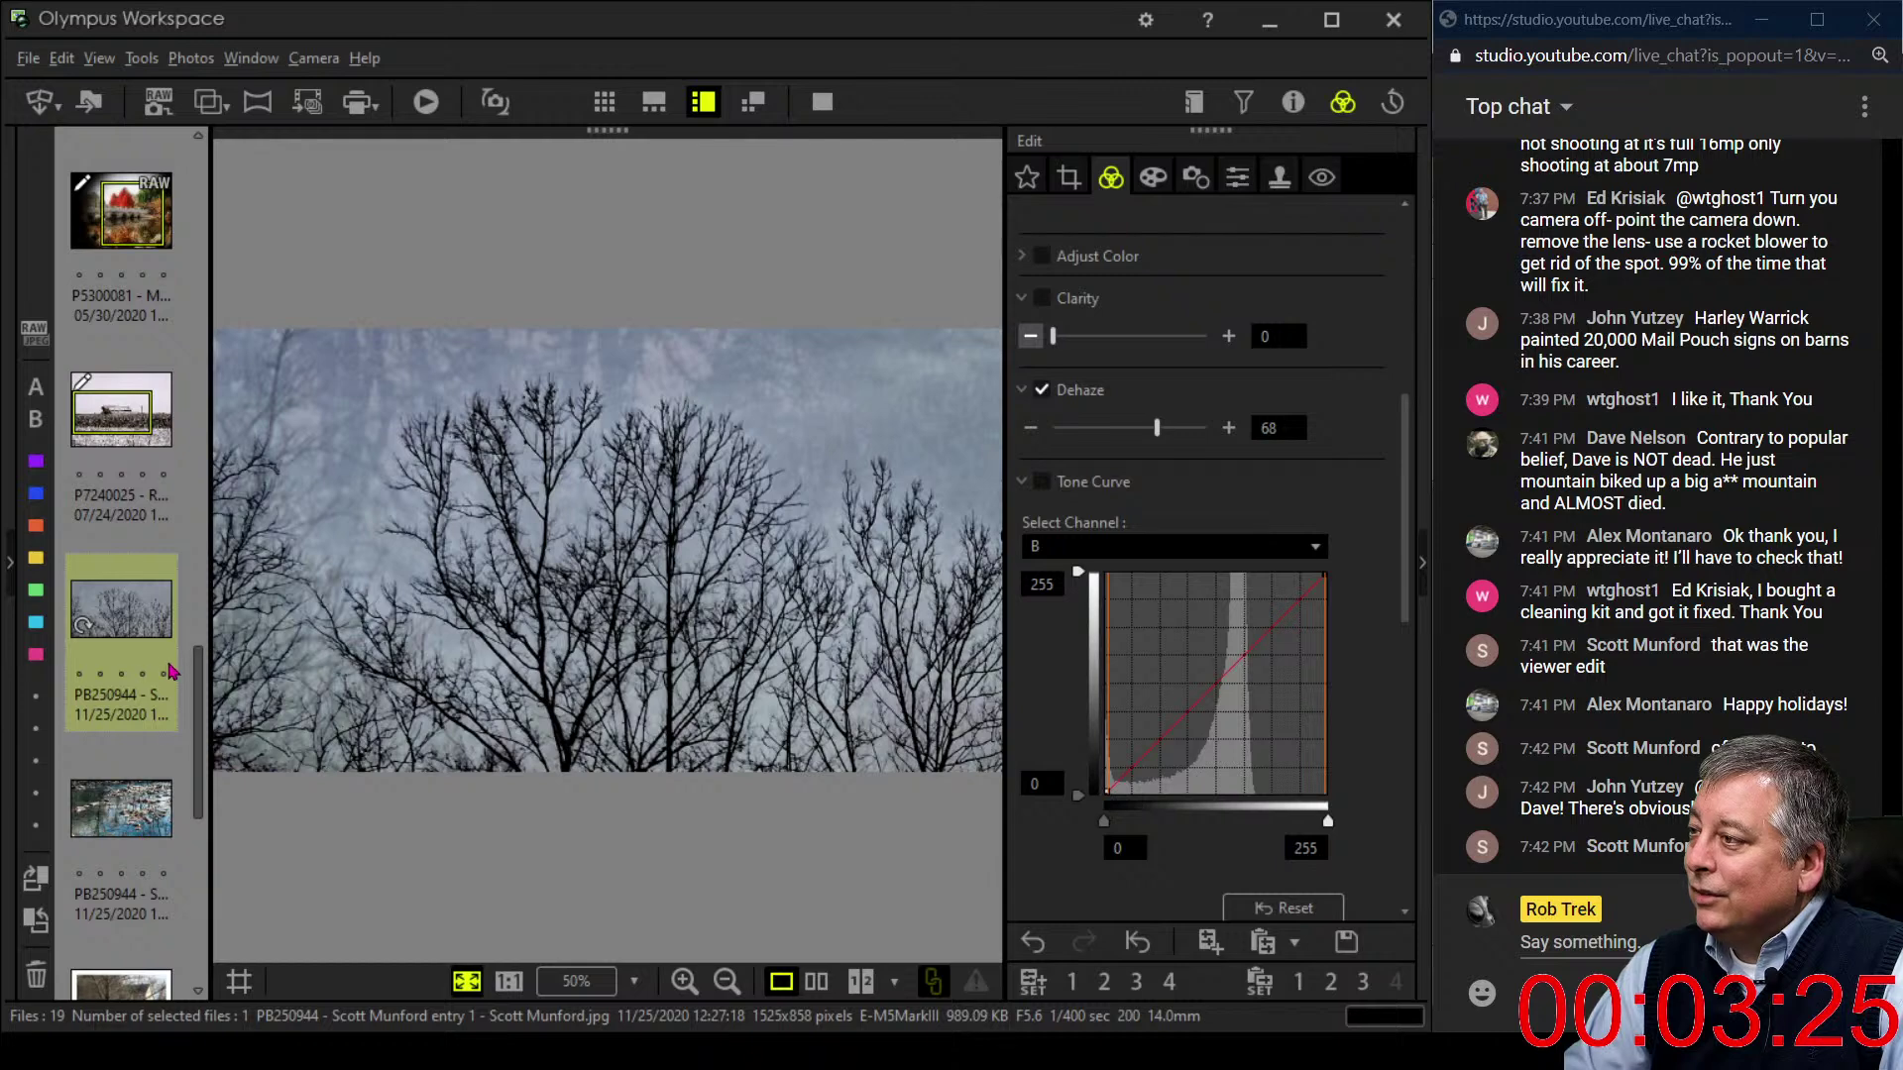
pyautogui.click(131, 808)
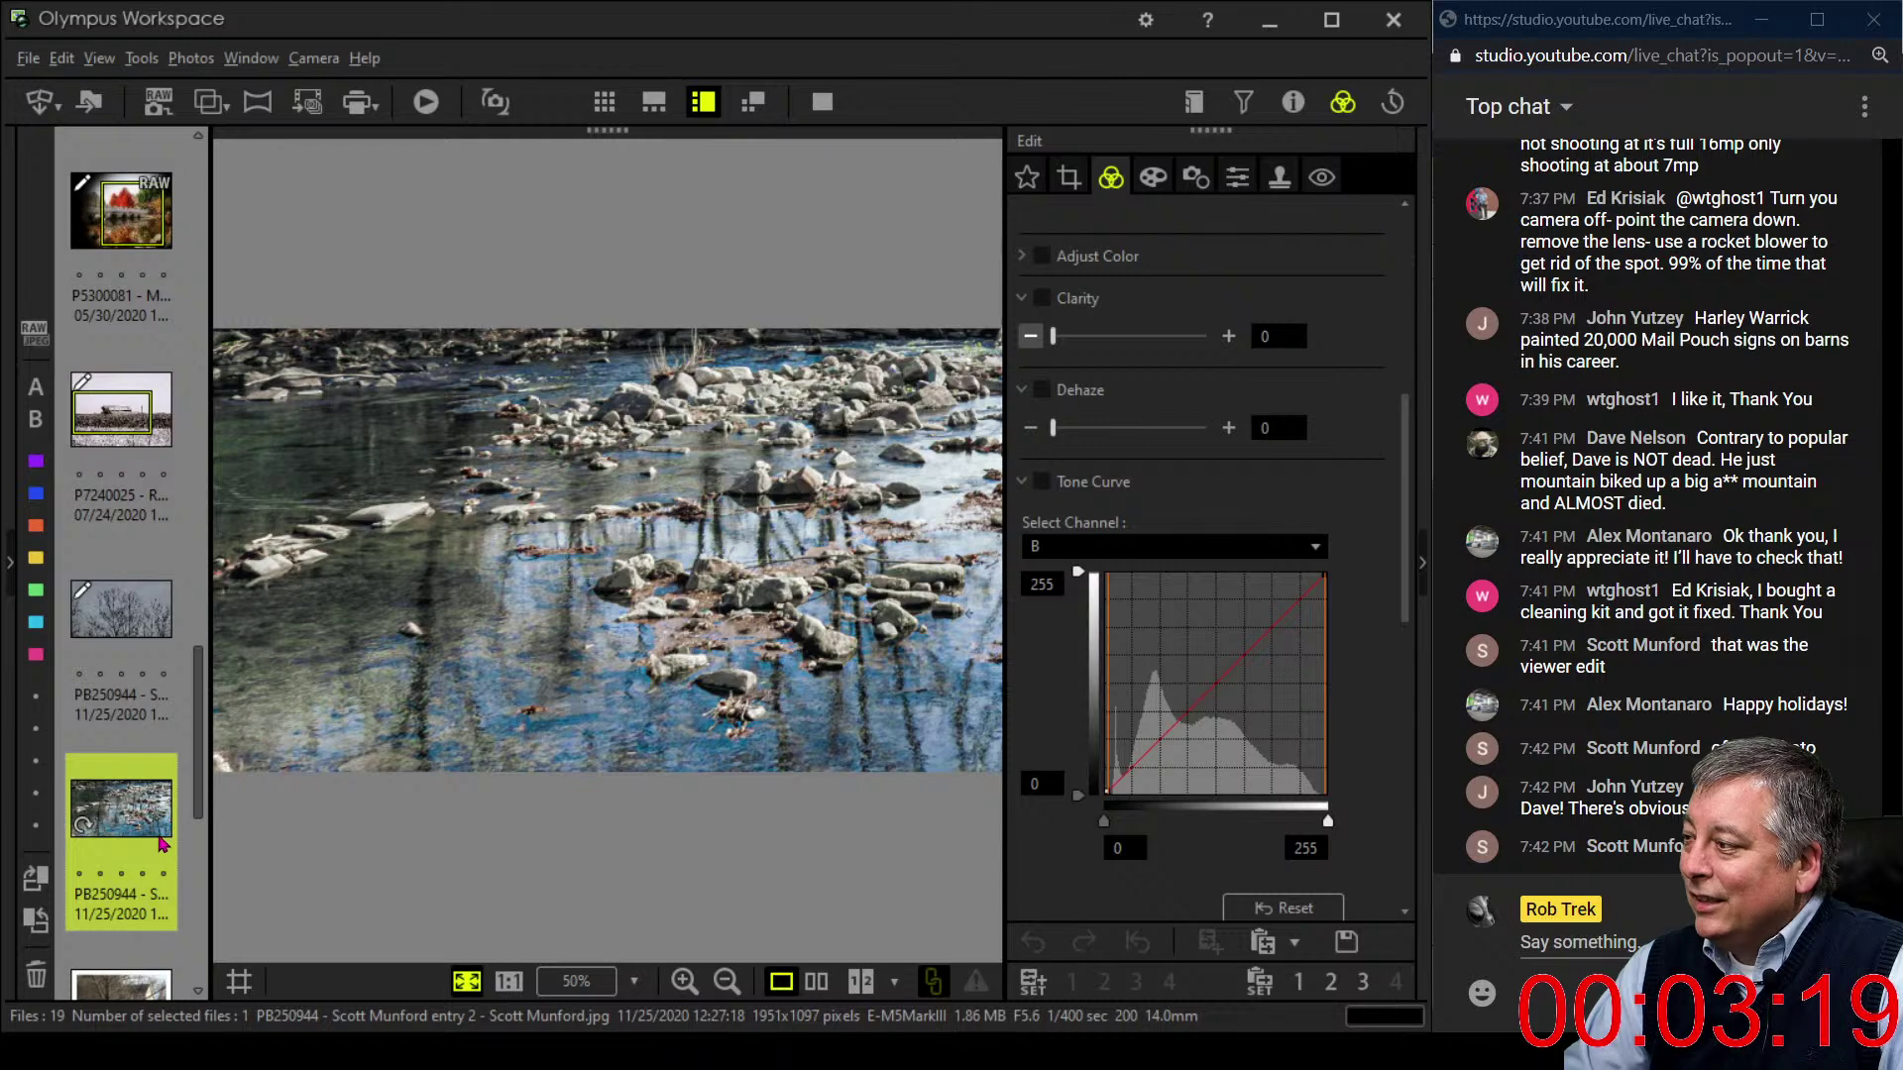
pyautogui.scroll(-3, 162, 836)
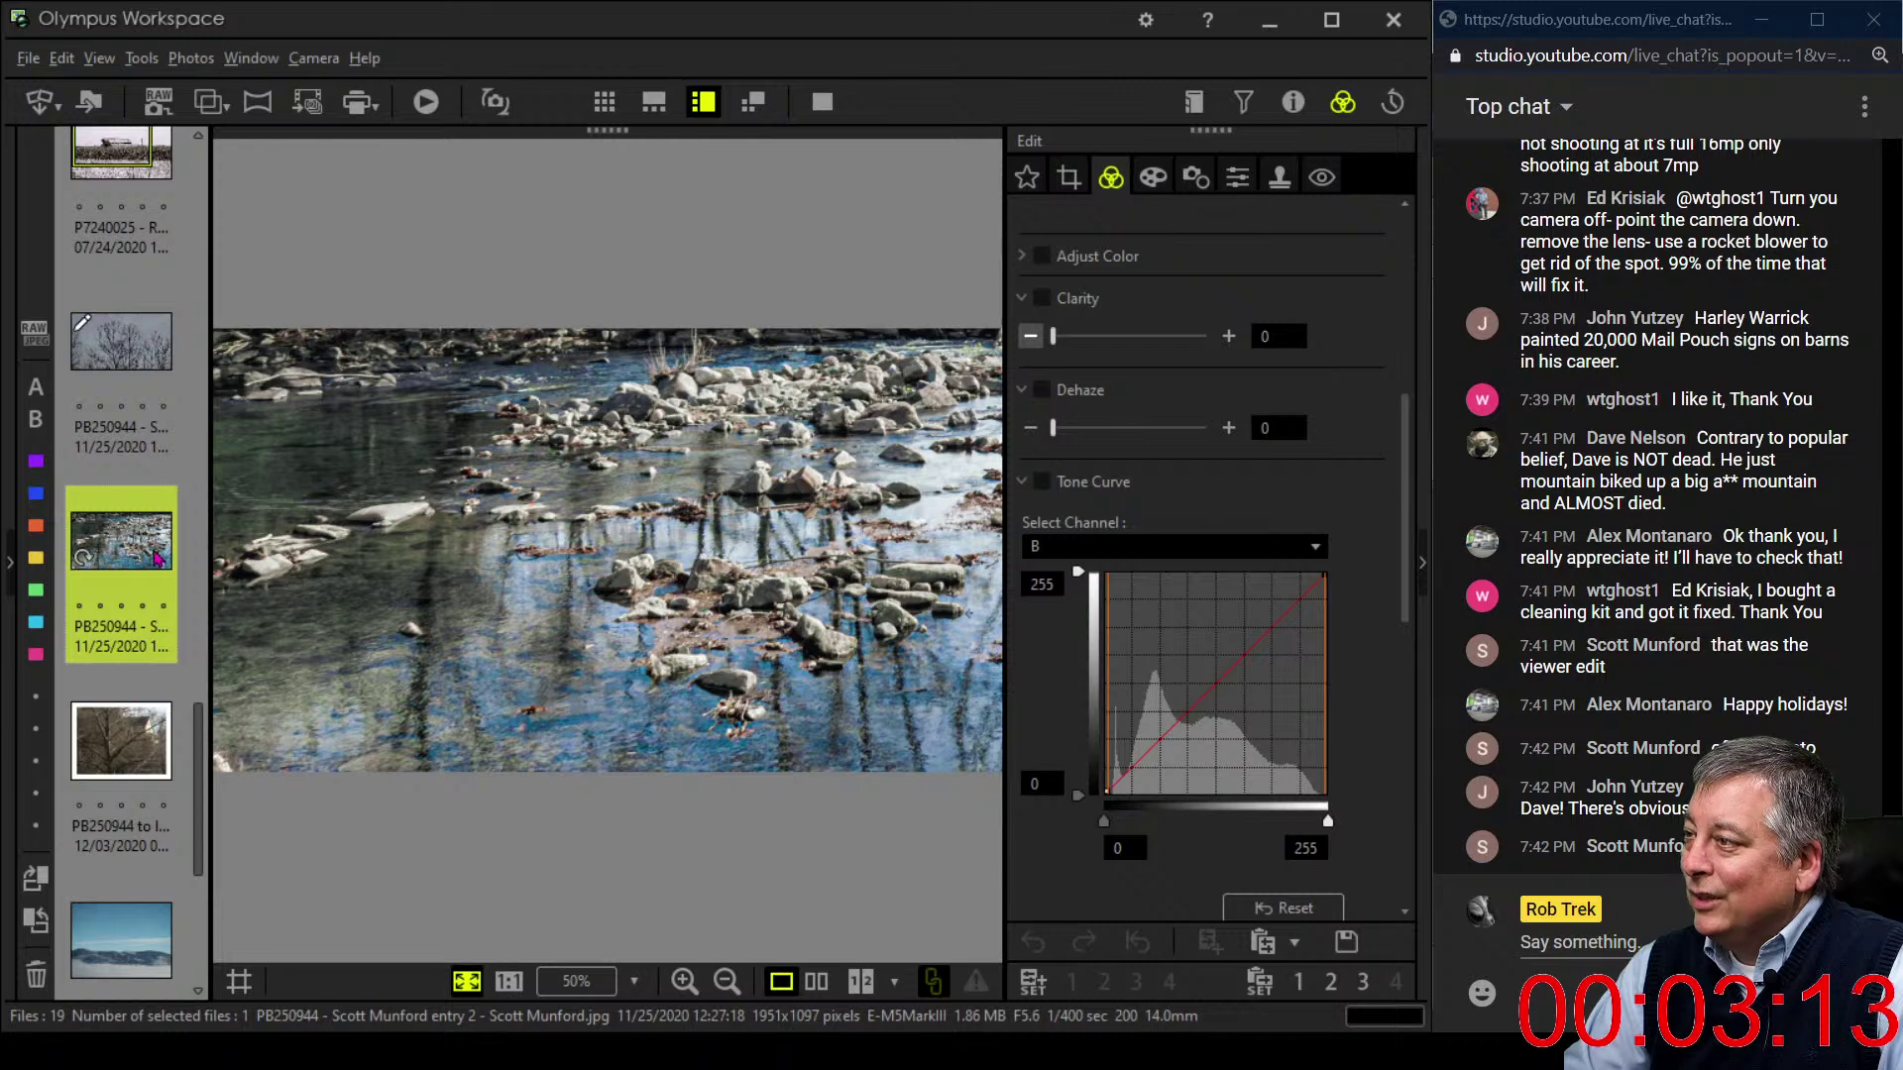
pyautogui.click(140, 734)
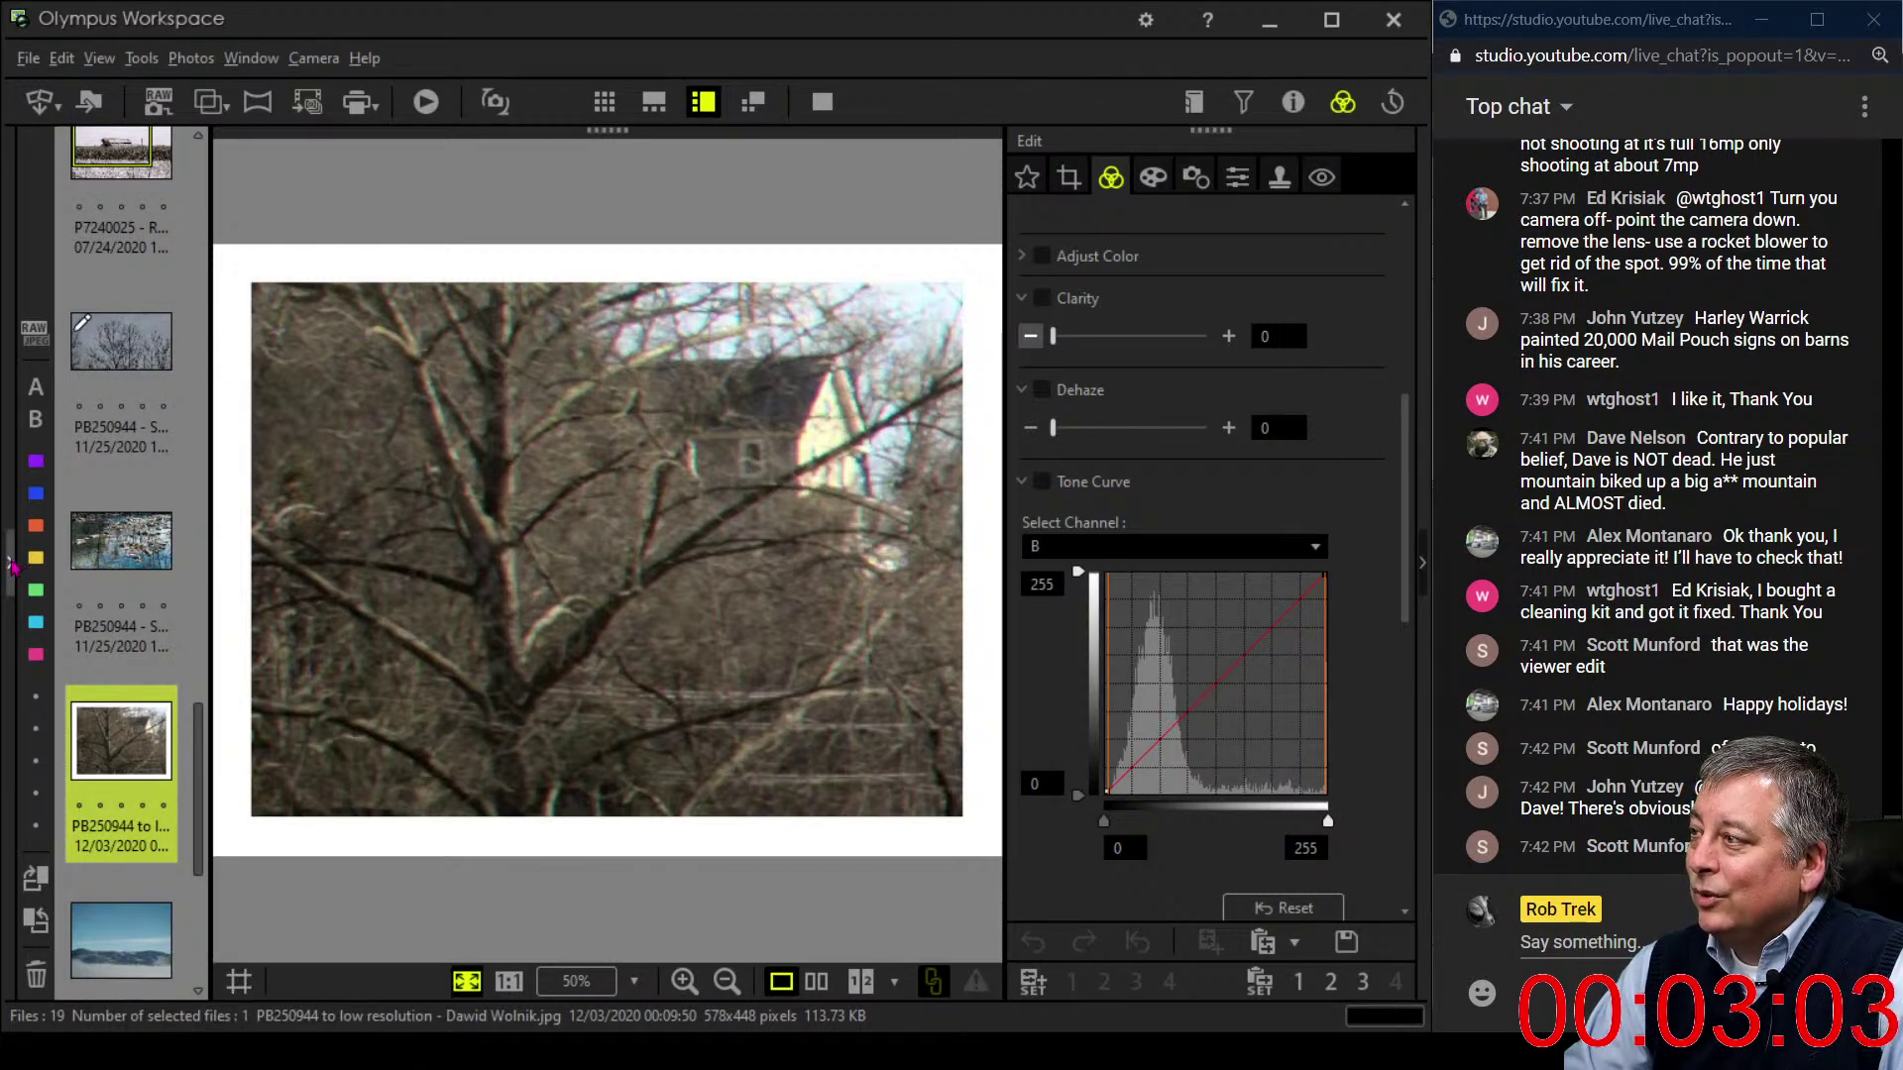
# - Move the three PB250944 photos from the 4 Live Photo Edits folder into its Viewer edits subfolder
pyautogui.click(12, 563)
pyautogui.click(199, 367)
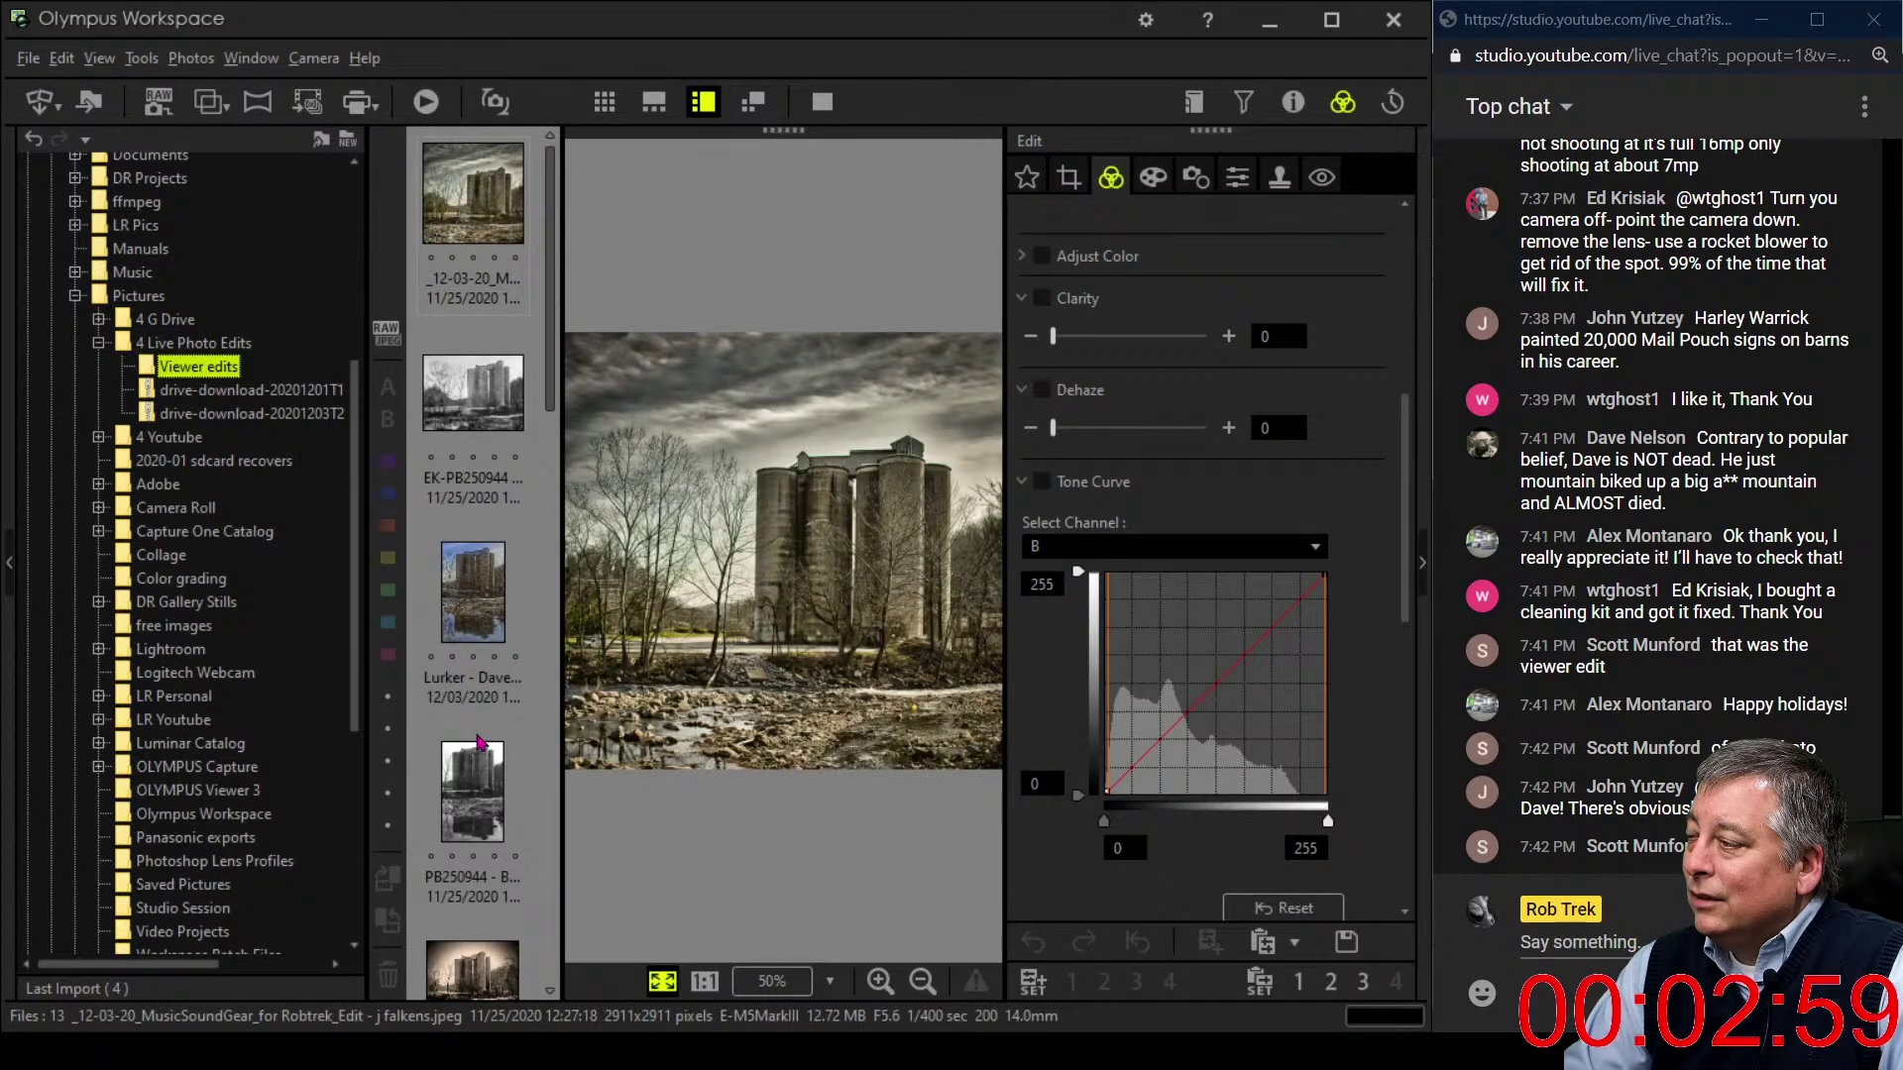
pyautogui.click(198, 344)
pyautogui.scroll(-10, 535, 783)
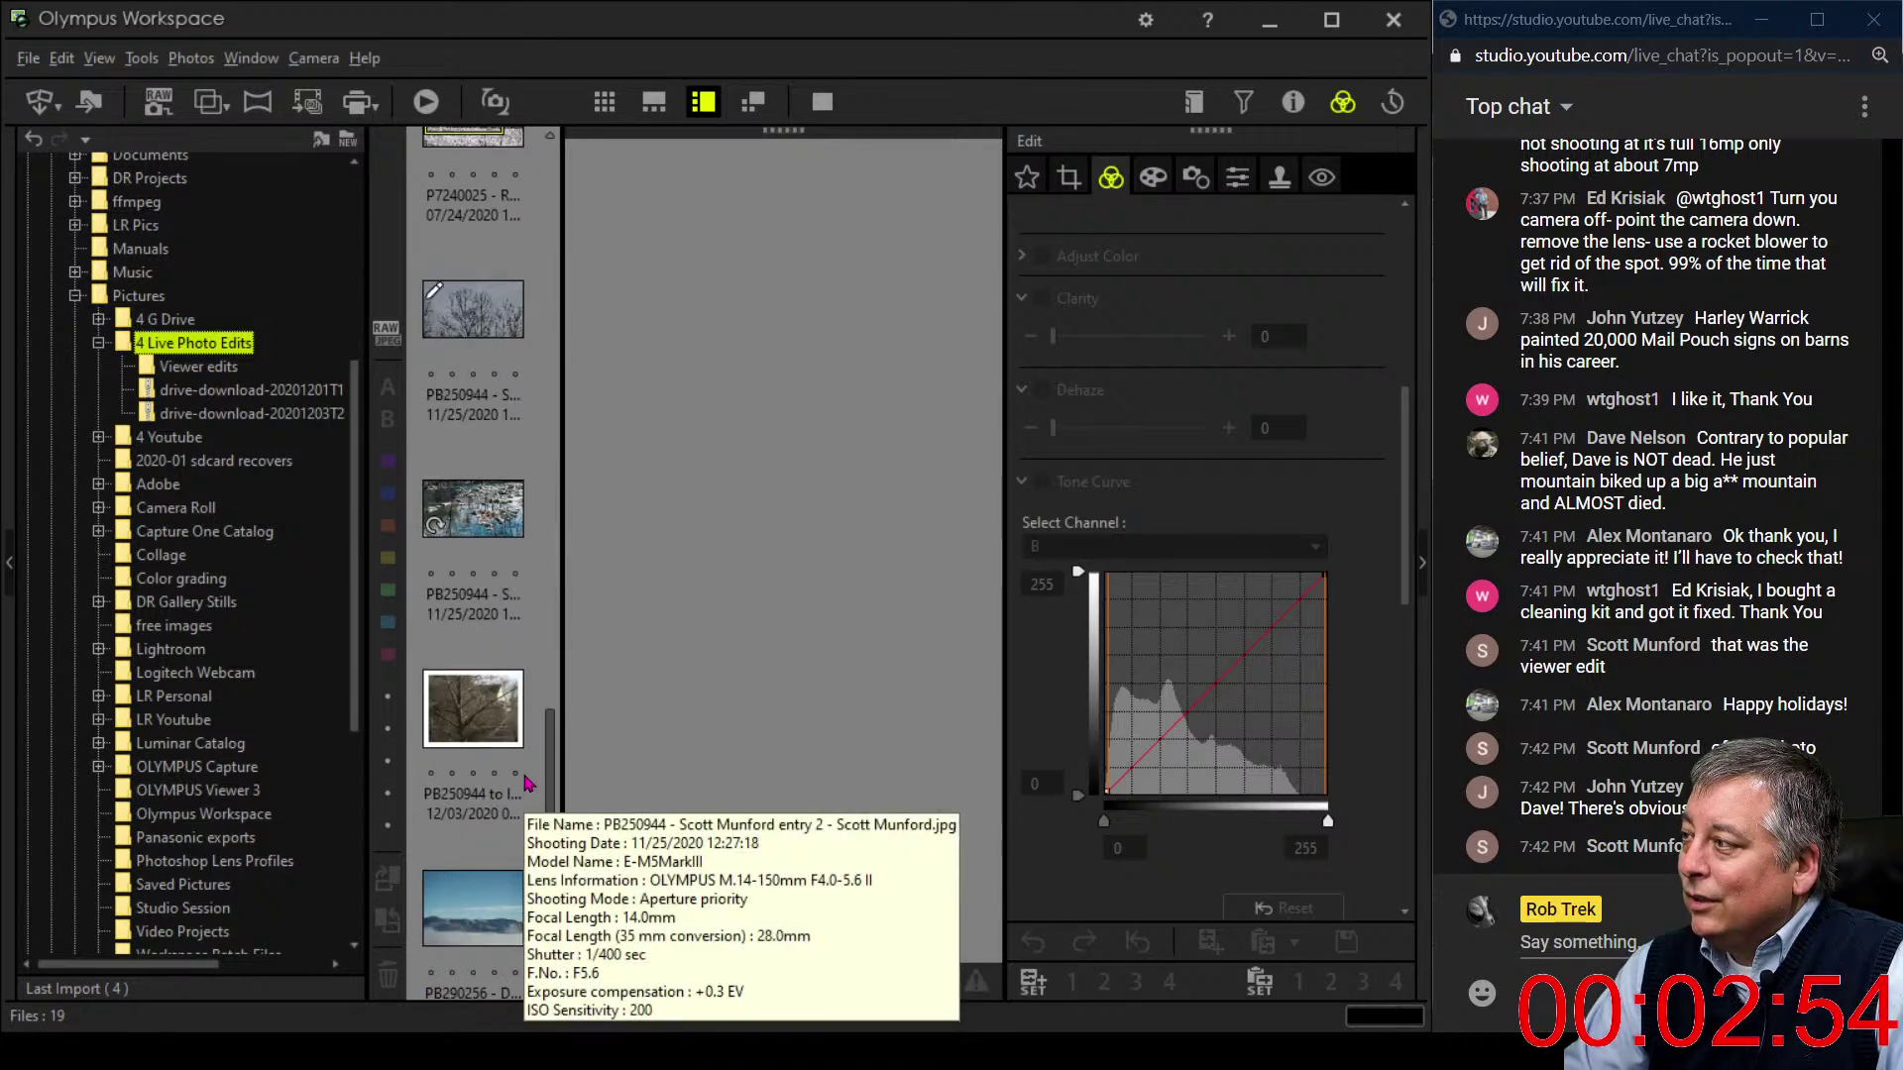
pyautogui.click(500, 391)
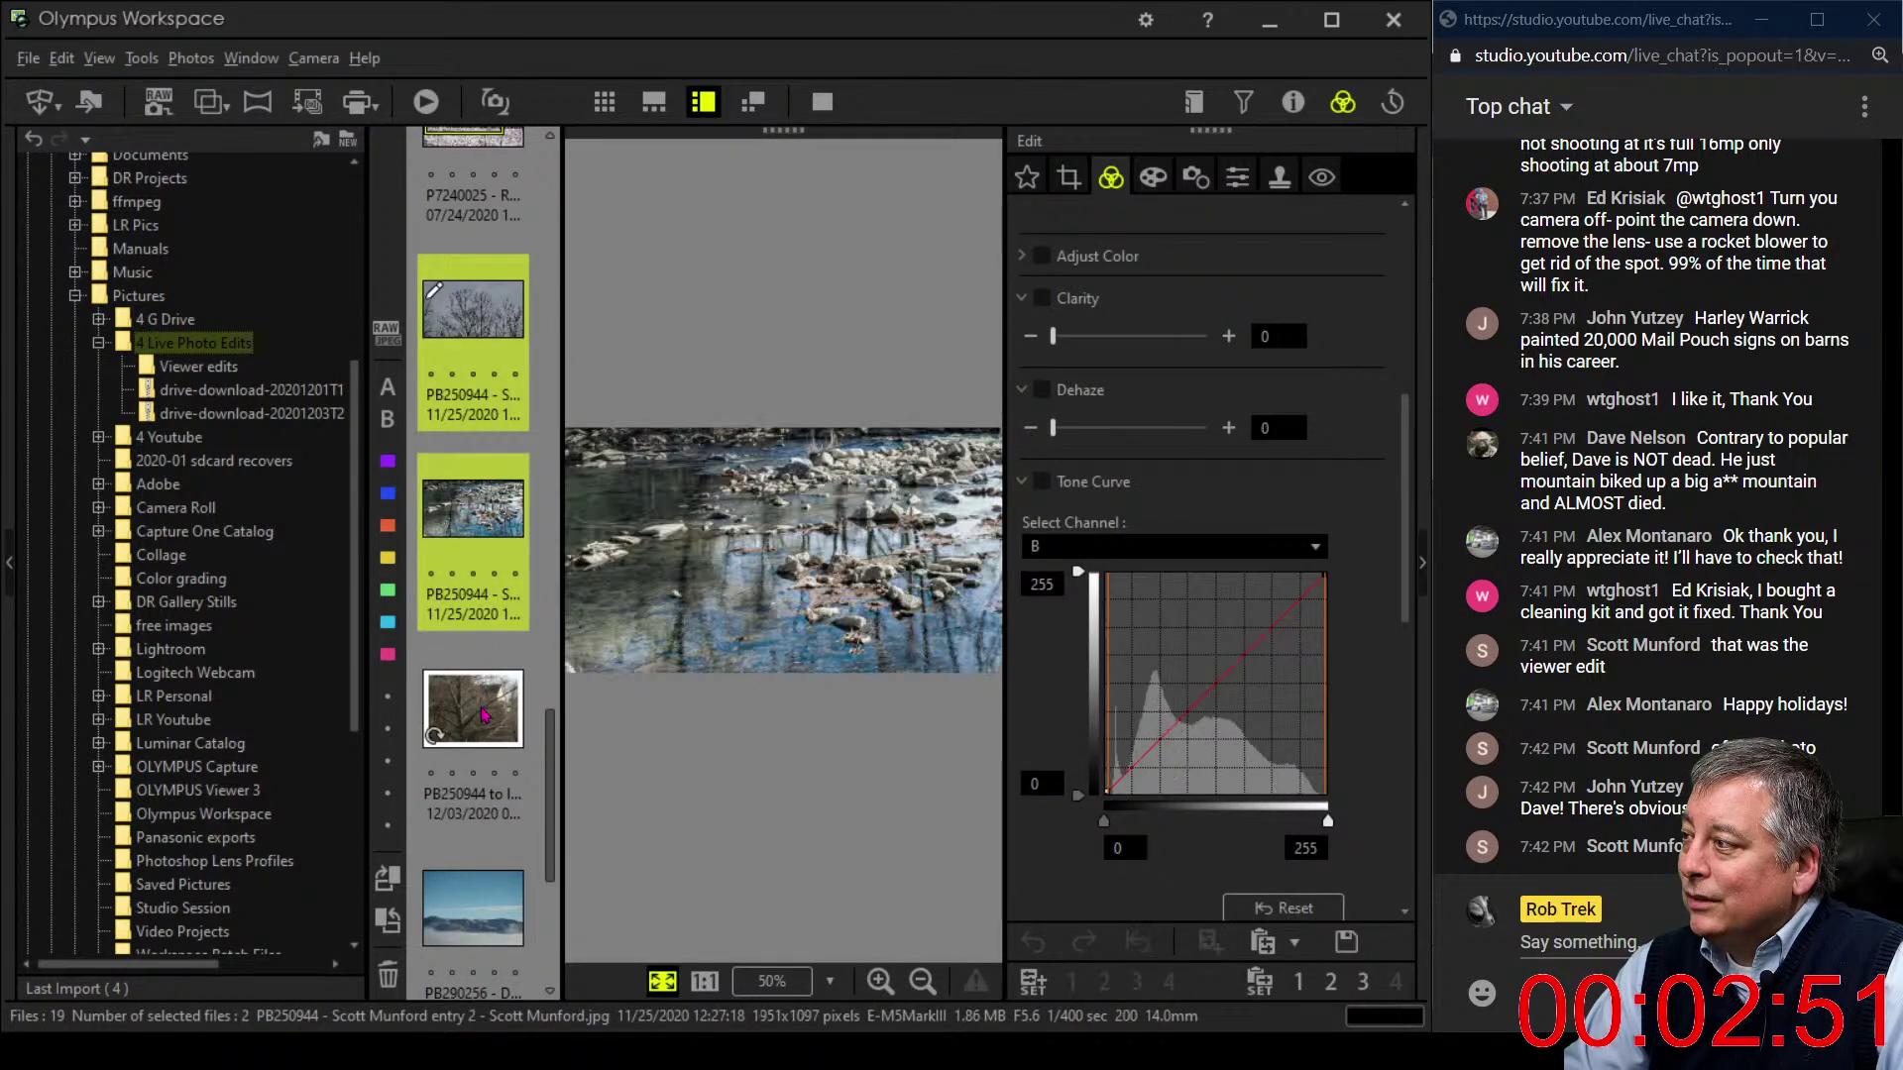
pyautogui.hotkey('shift', 'Down')
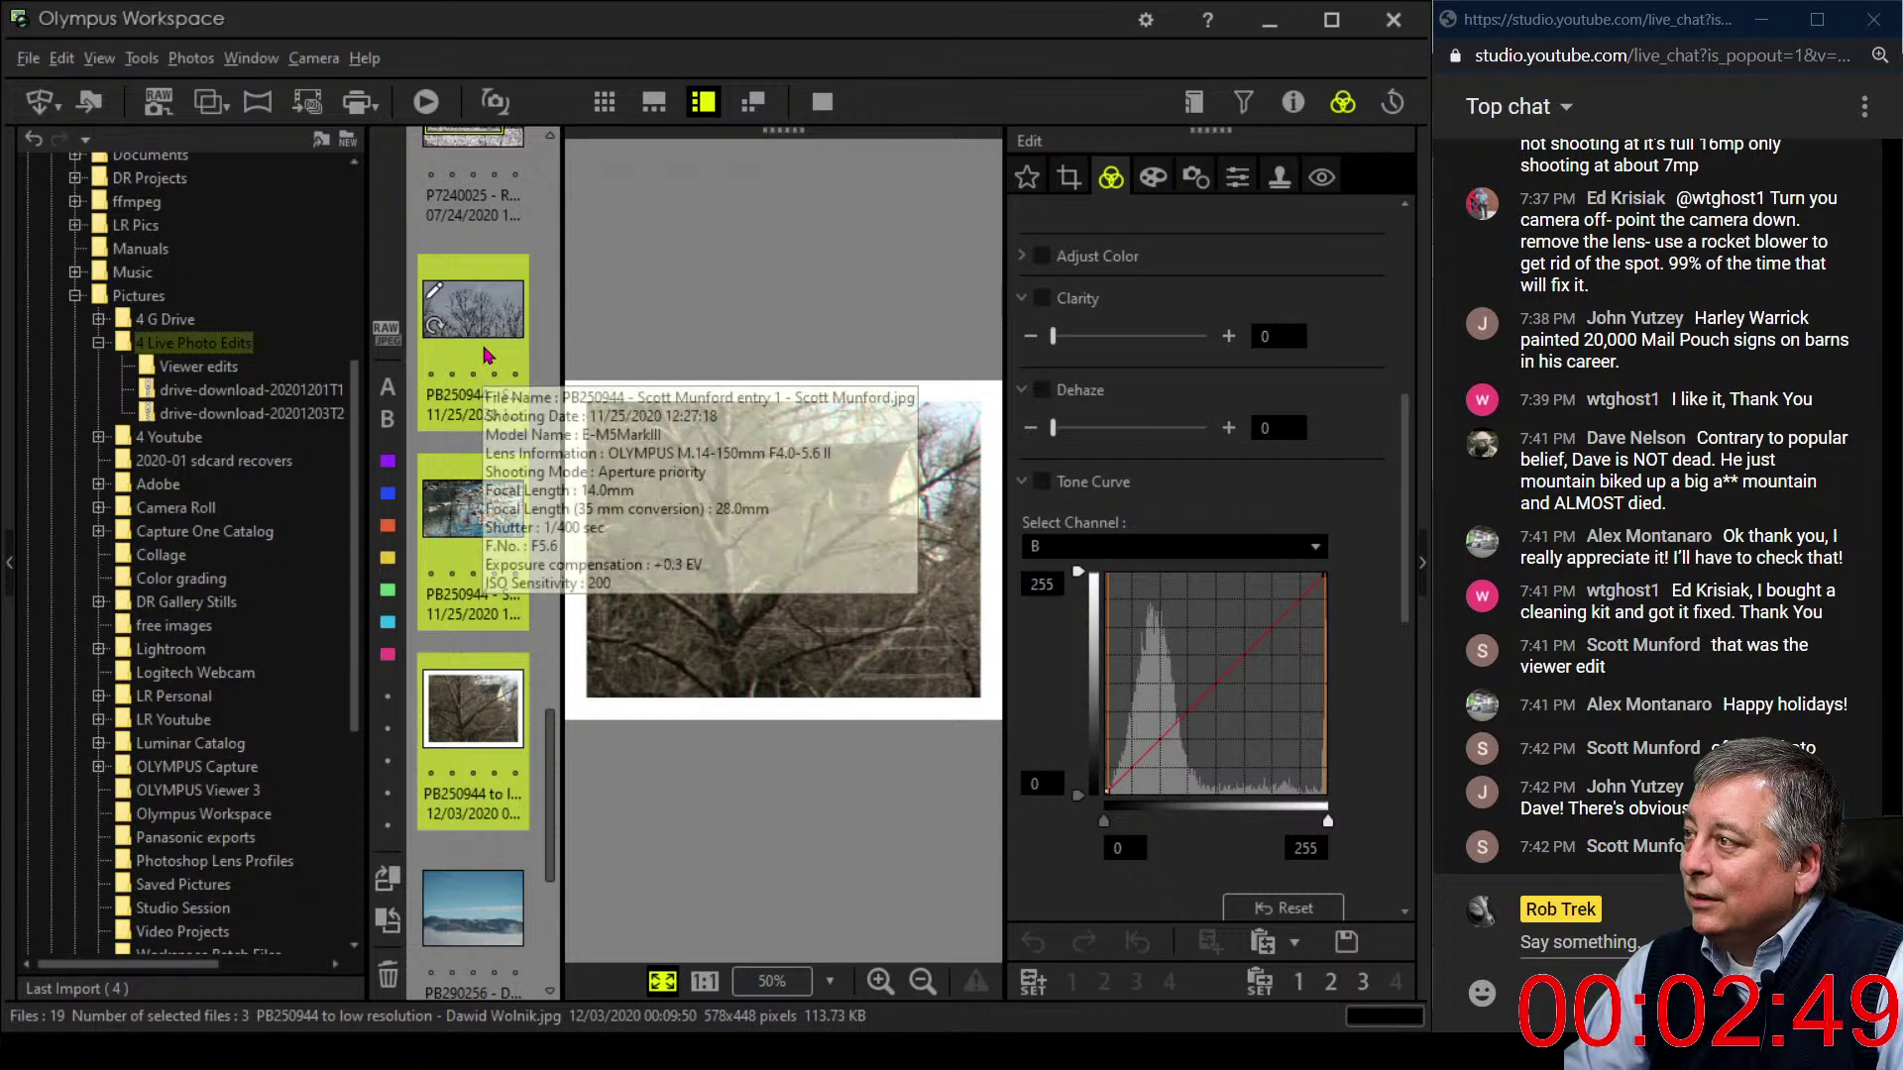
pyautogui.moveTo(486, 355); pyautogui.dragTo(226, 374)
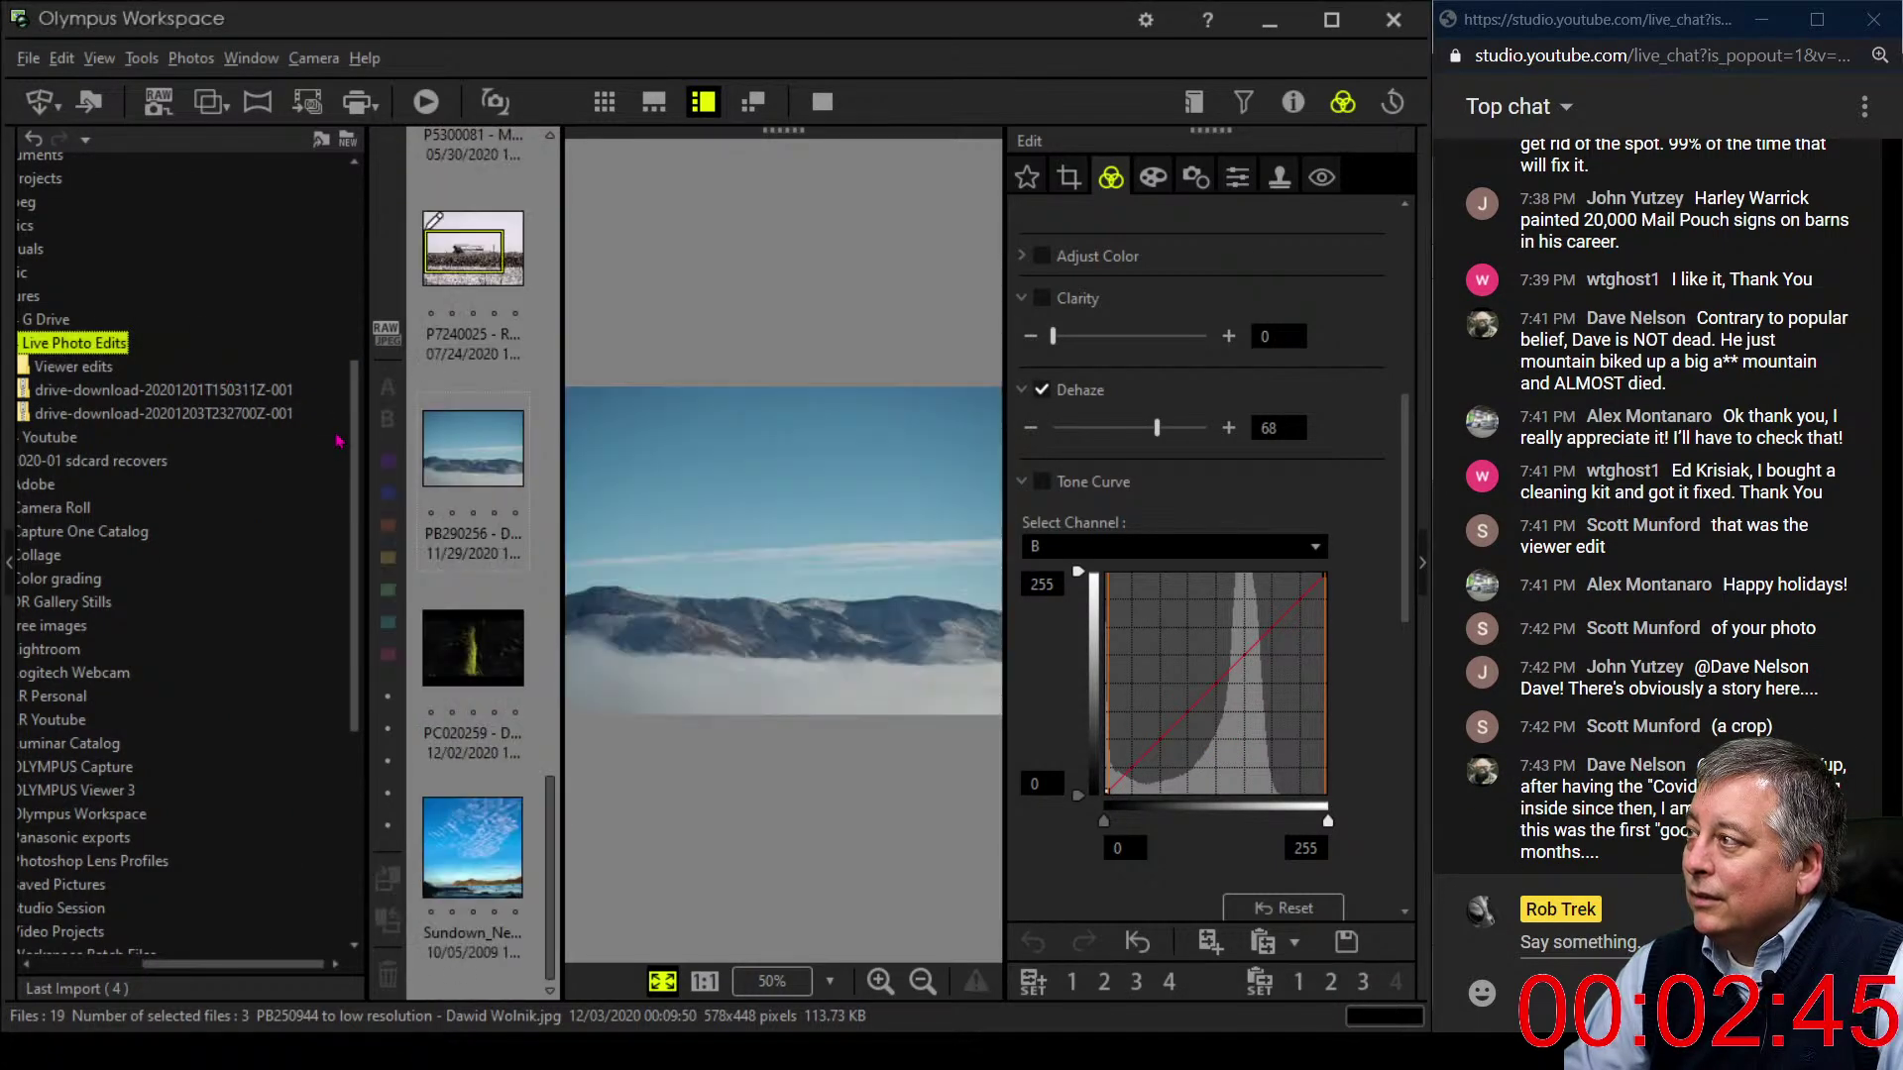
# - Open the foggy mountain photo PB290256, check its shooting properties and view it full screen
pyautogui.click(511, 465)
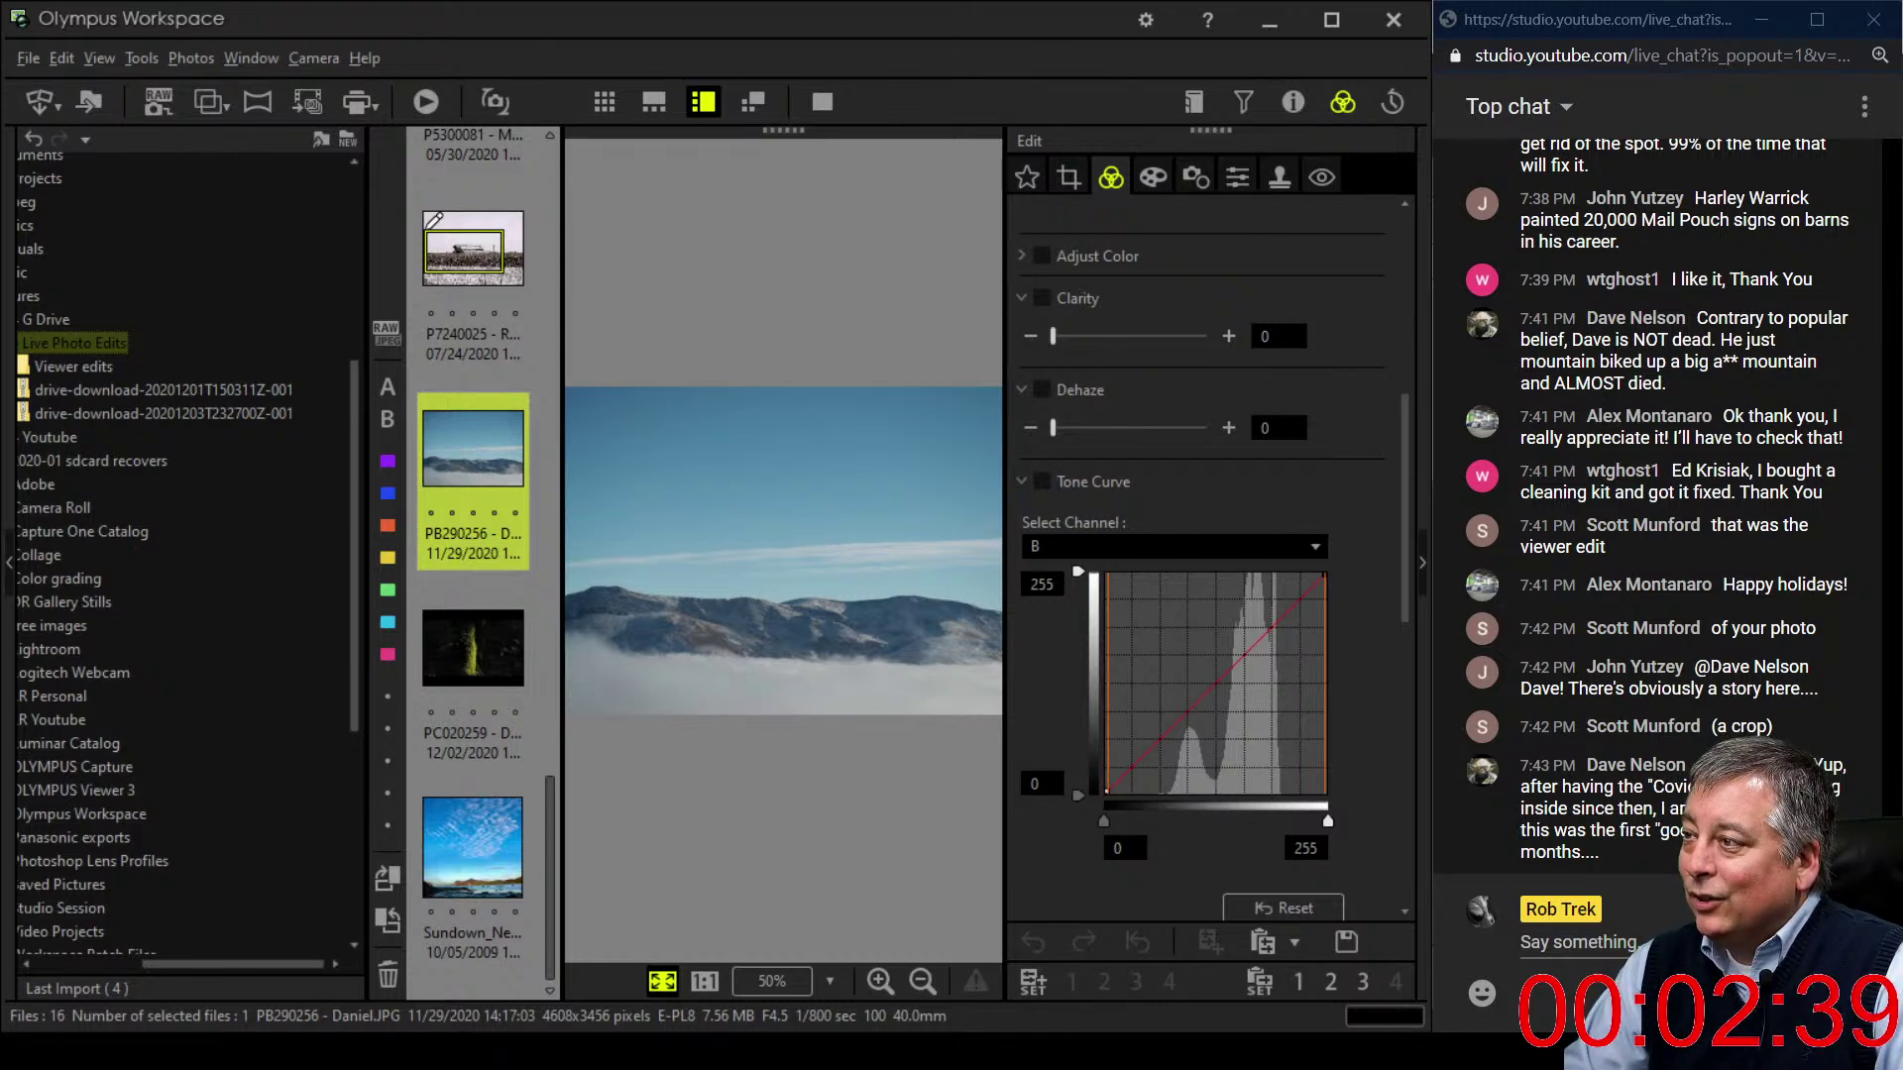
pyautogui.click(9, 562)
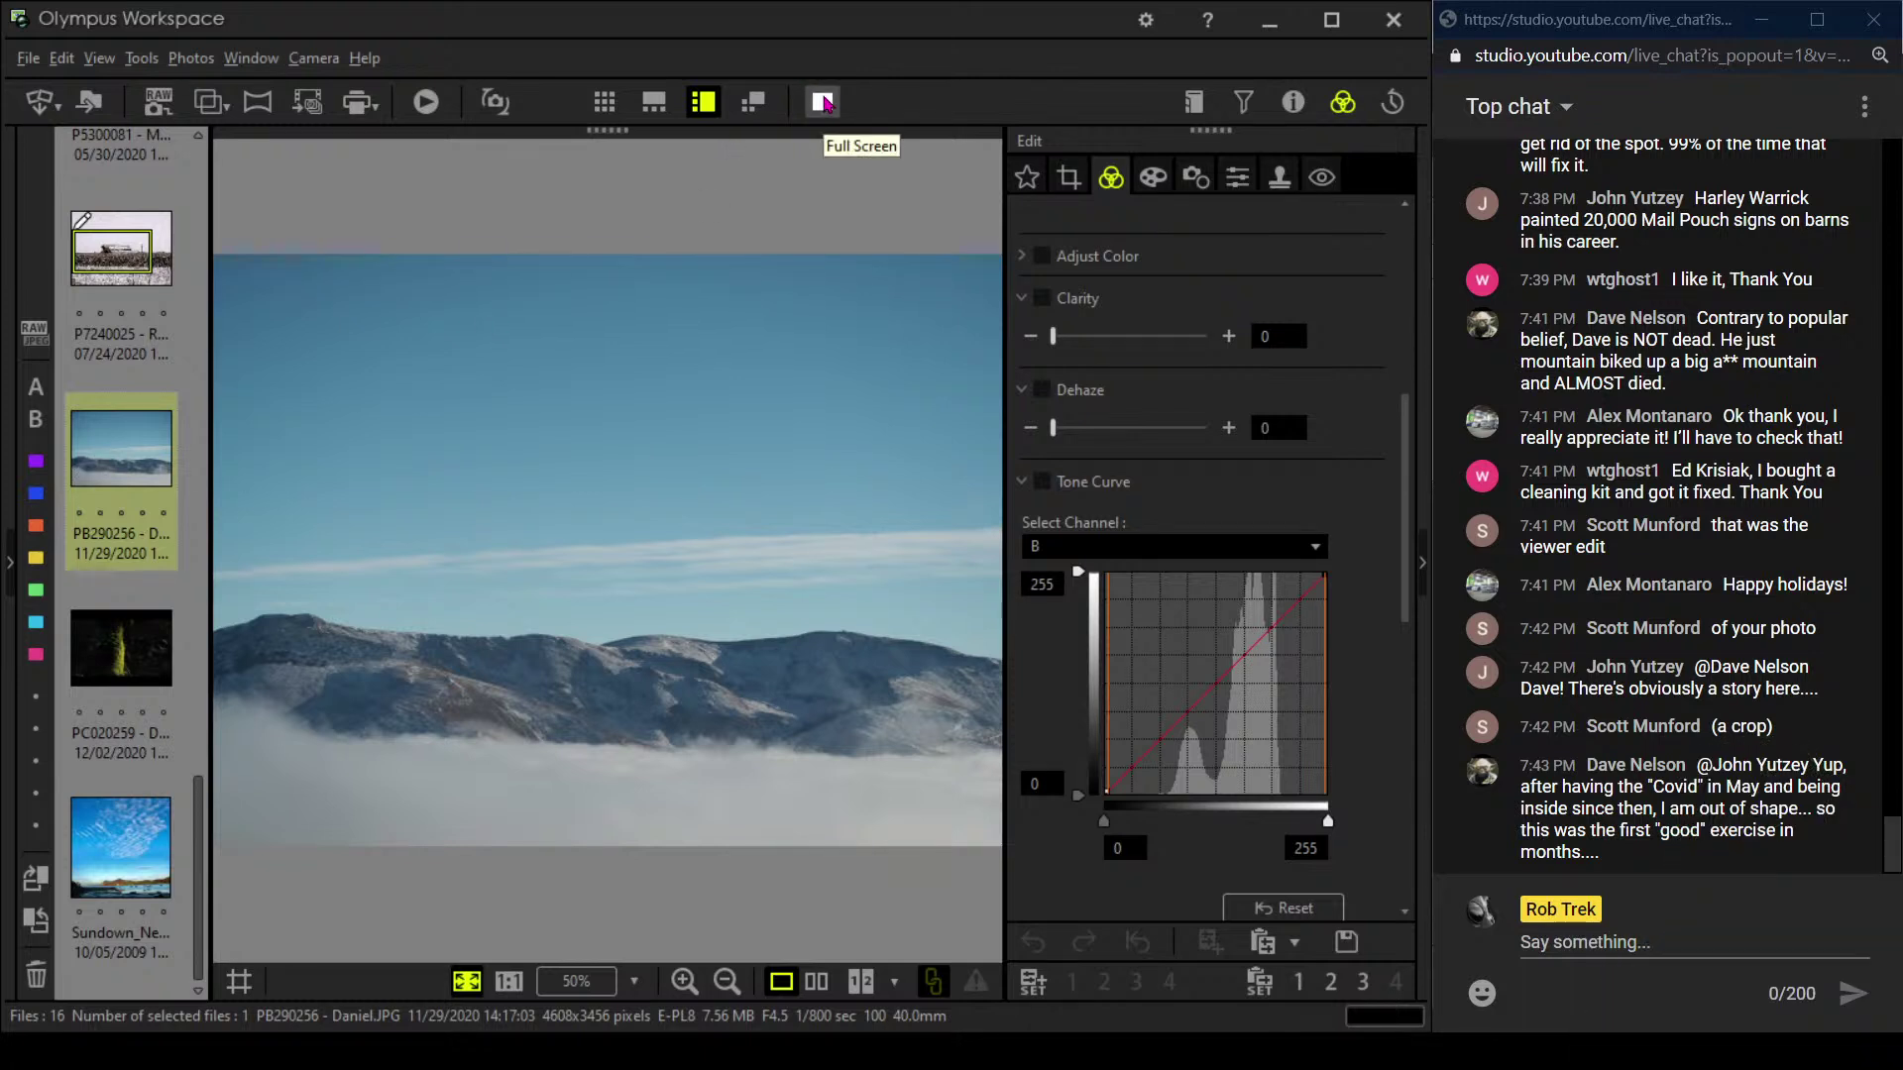
pyautogui.click(1293, 102)
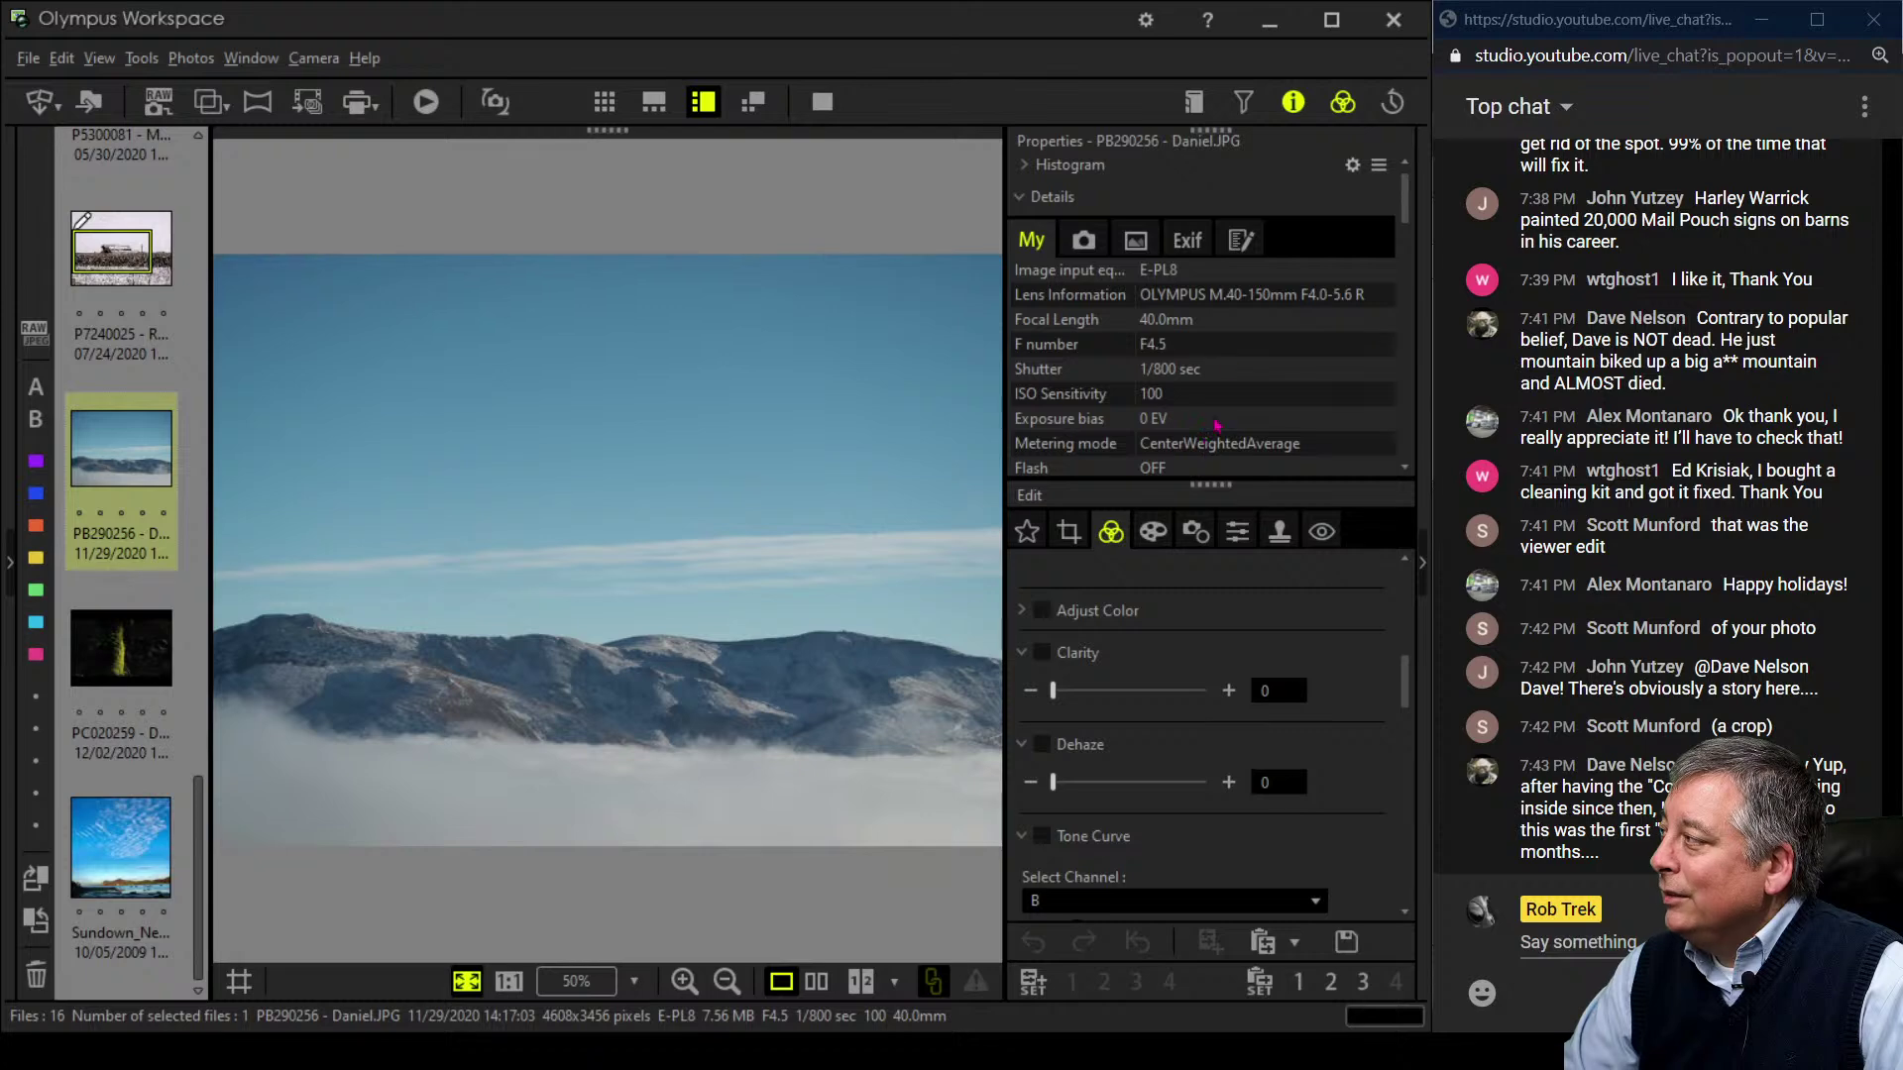
pyautogui.click(1293, 102)
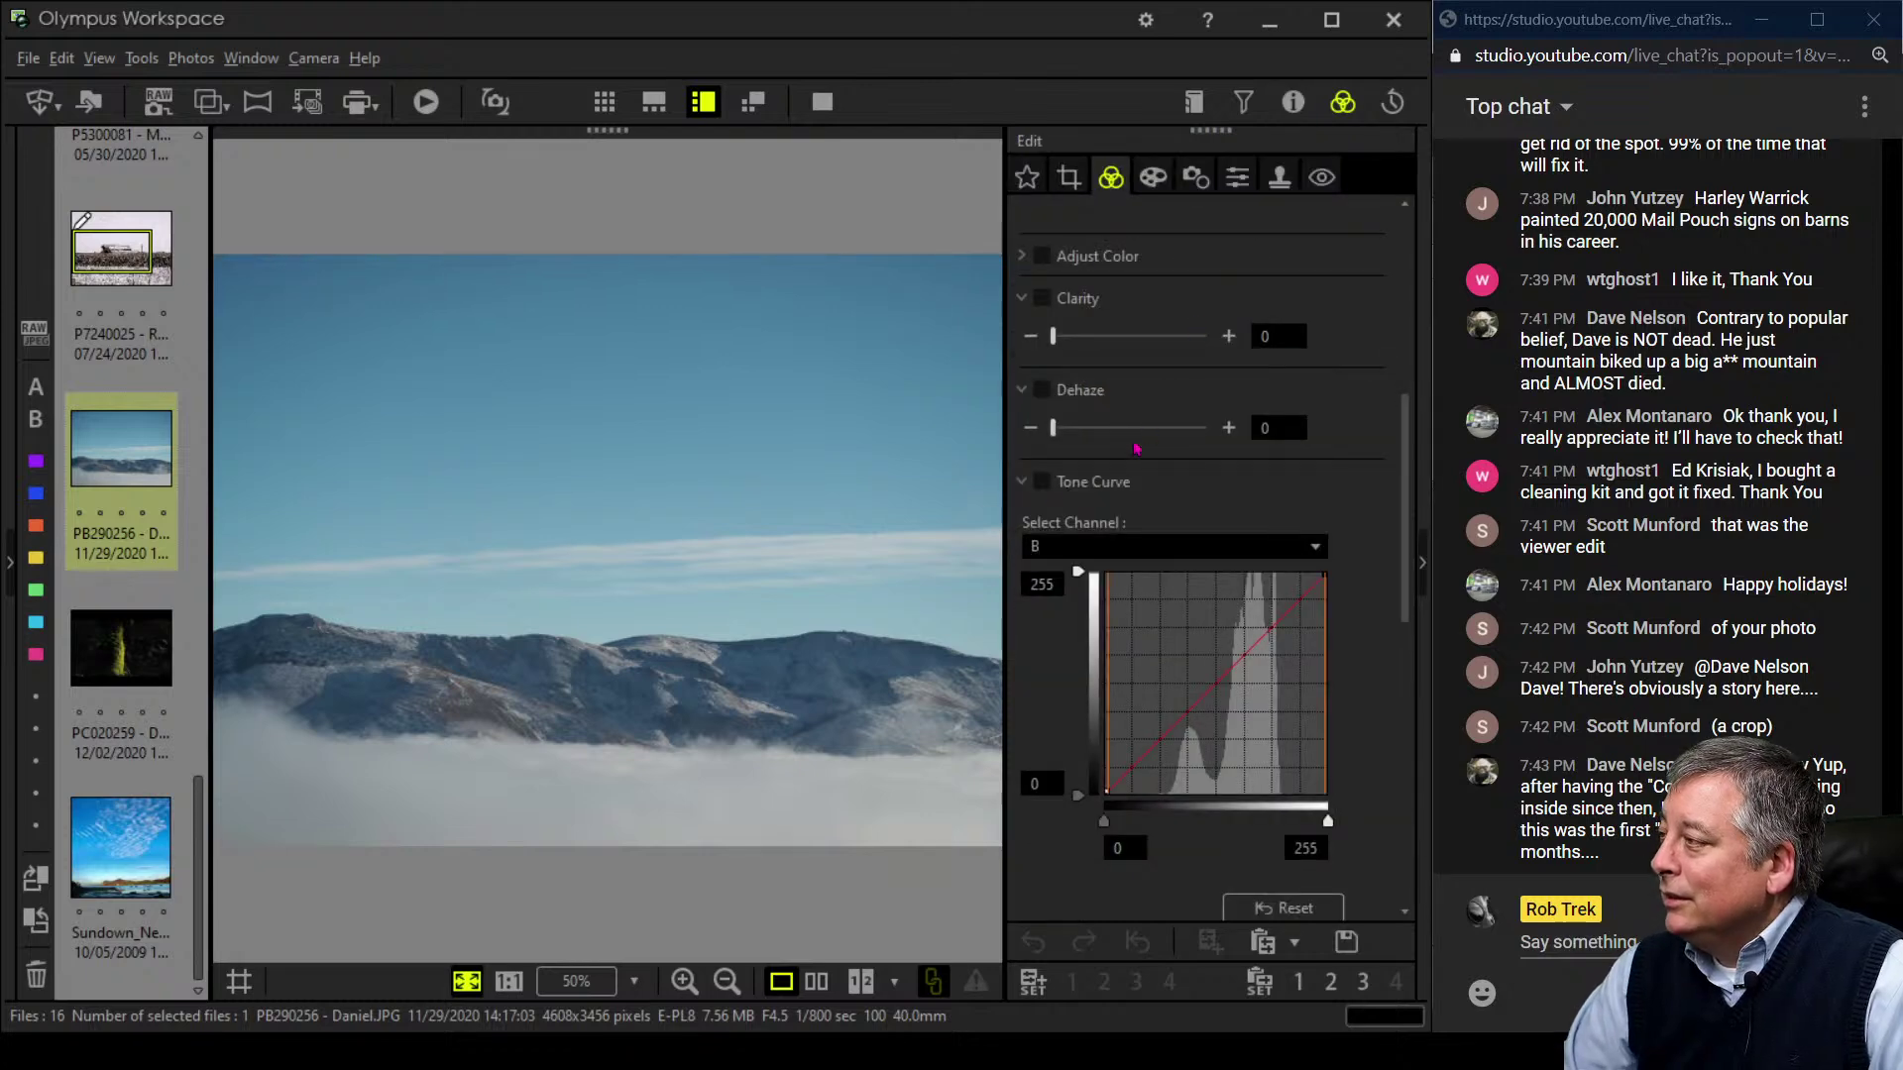
pyautogui.click(823, 103)
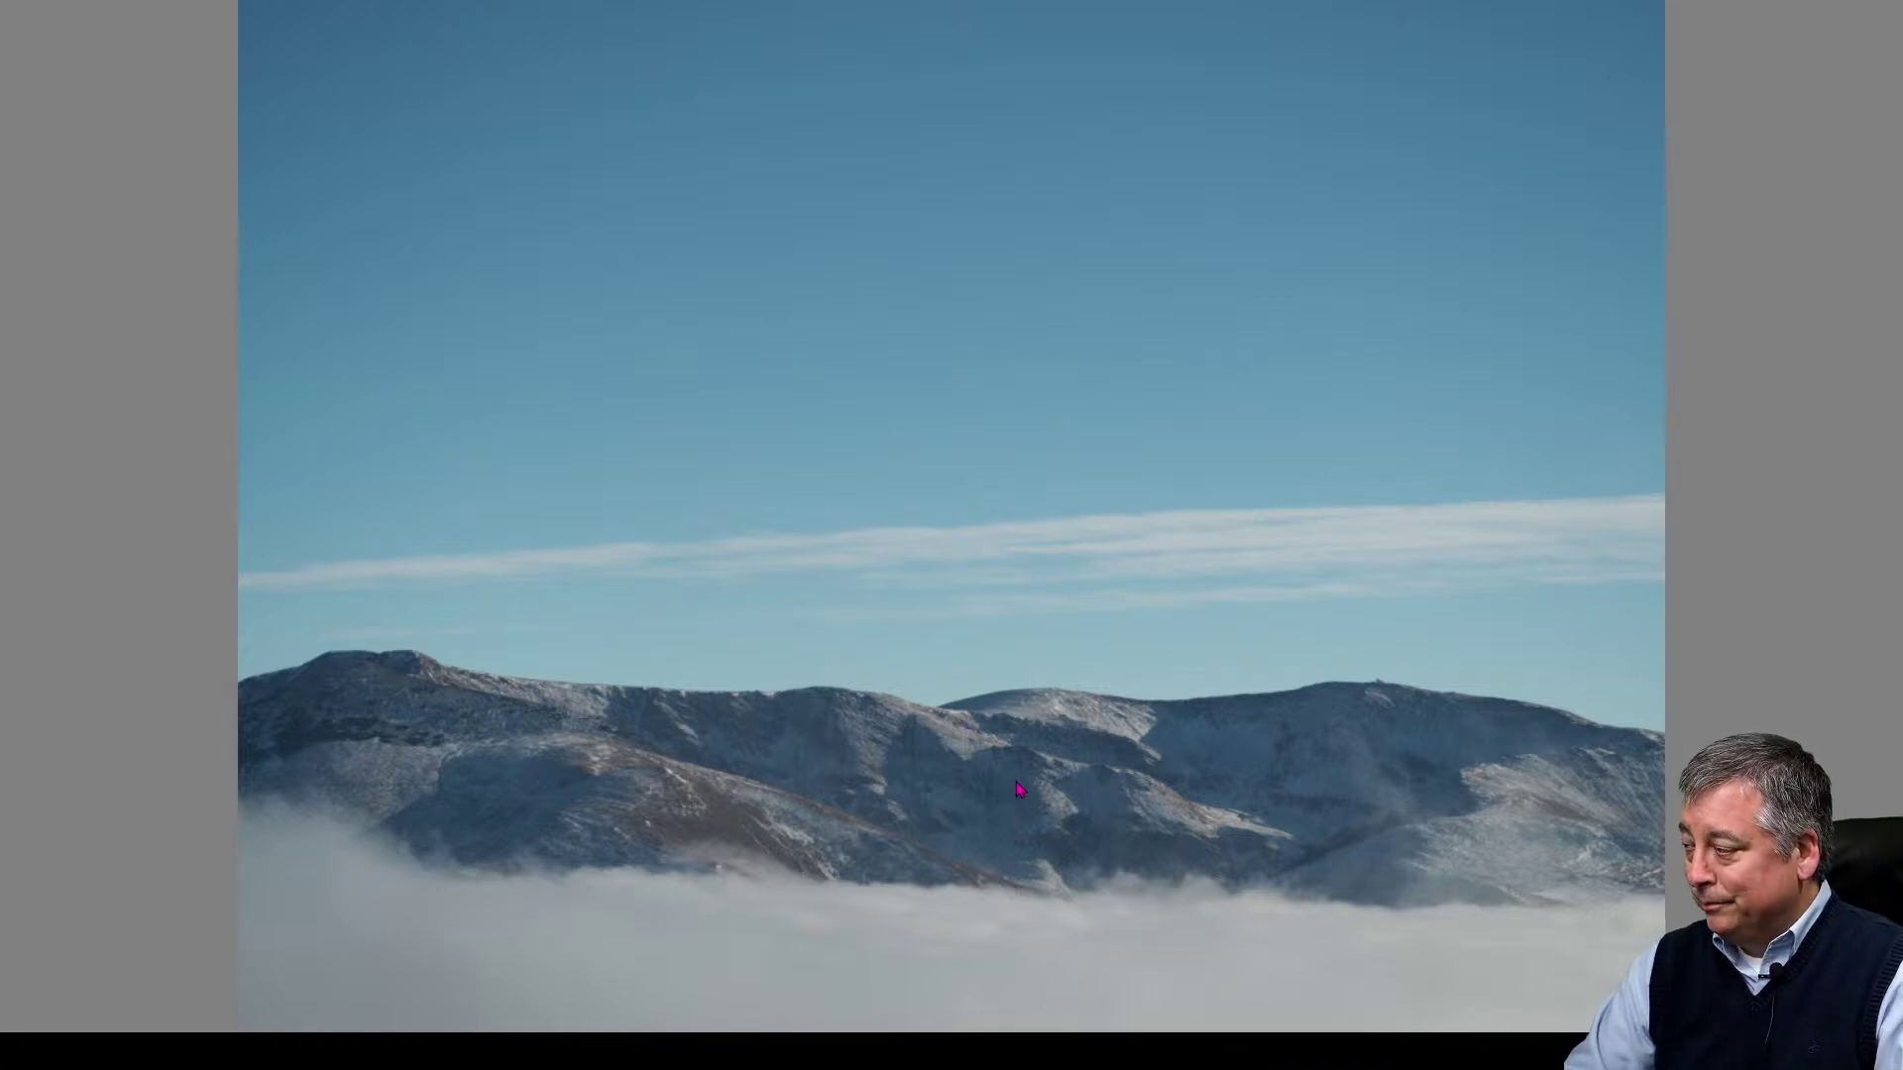
# - Inspect the mountain ridge of the foggy mountain photo up close in full screen and return to the editing view
pyautogui.click(849, 735)
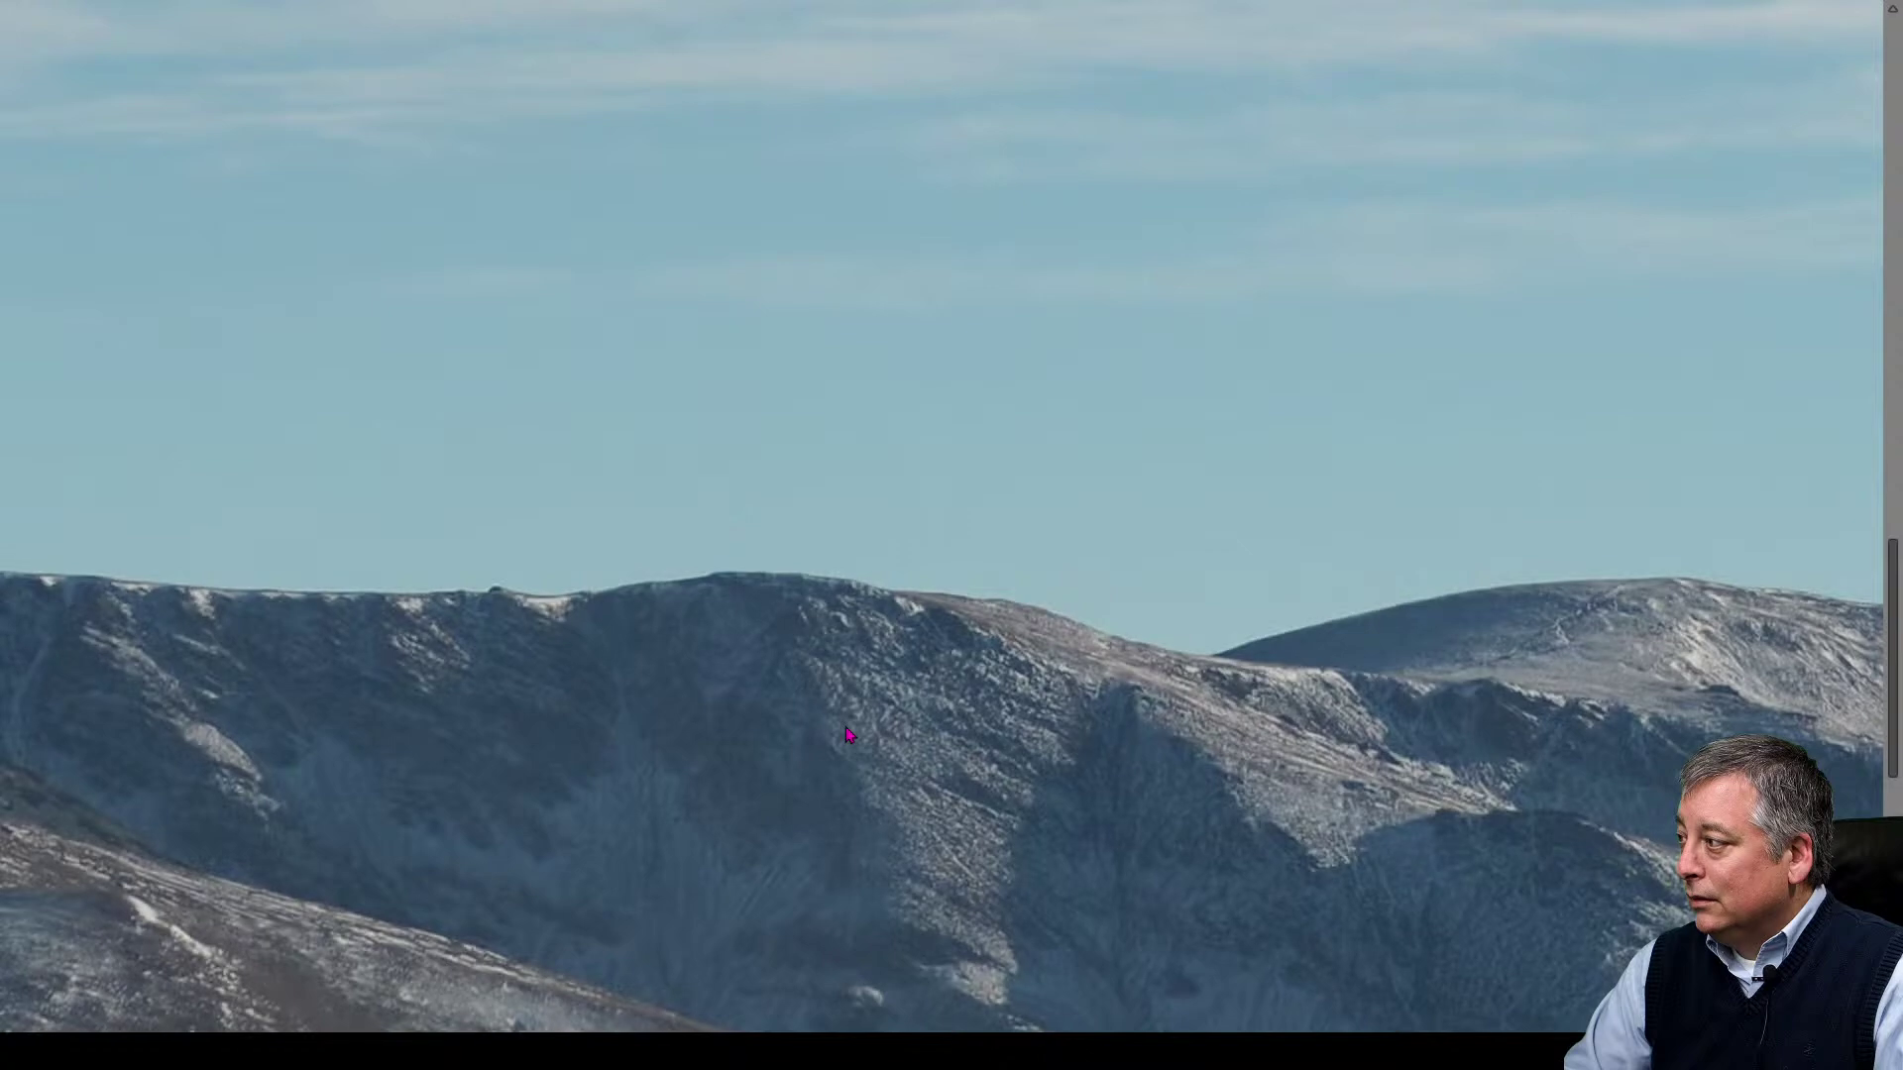
pyautogui.press('Right')
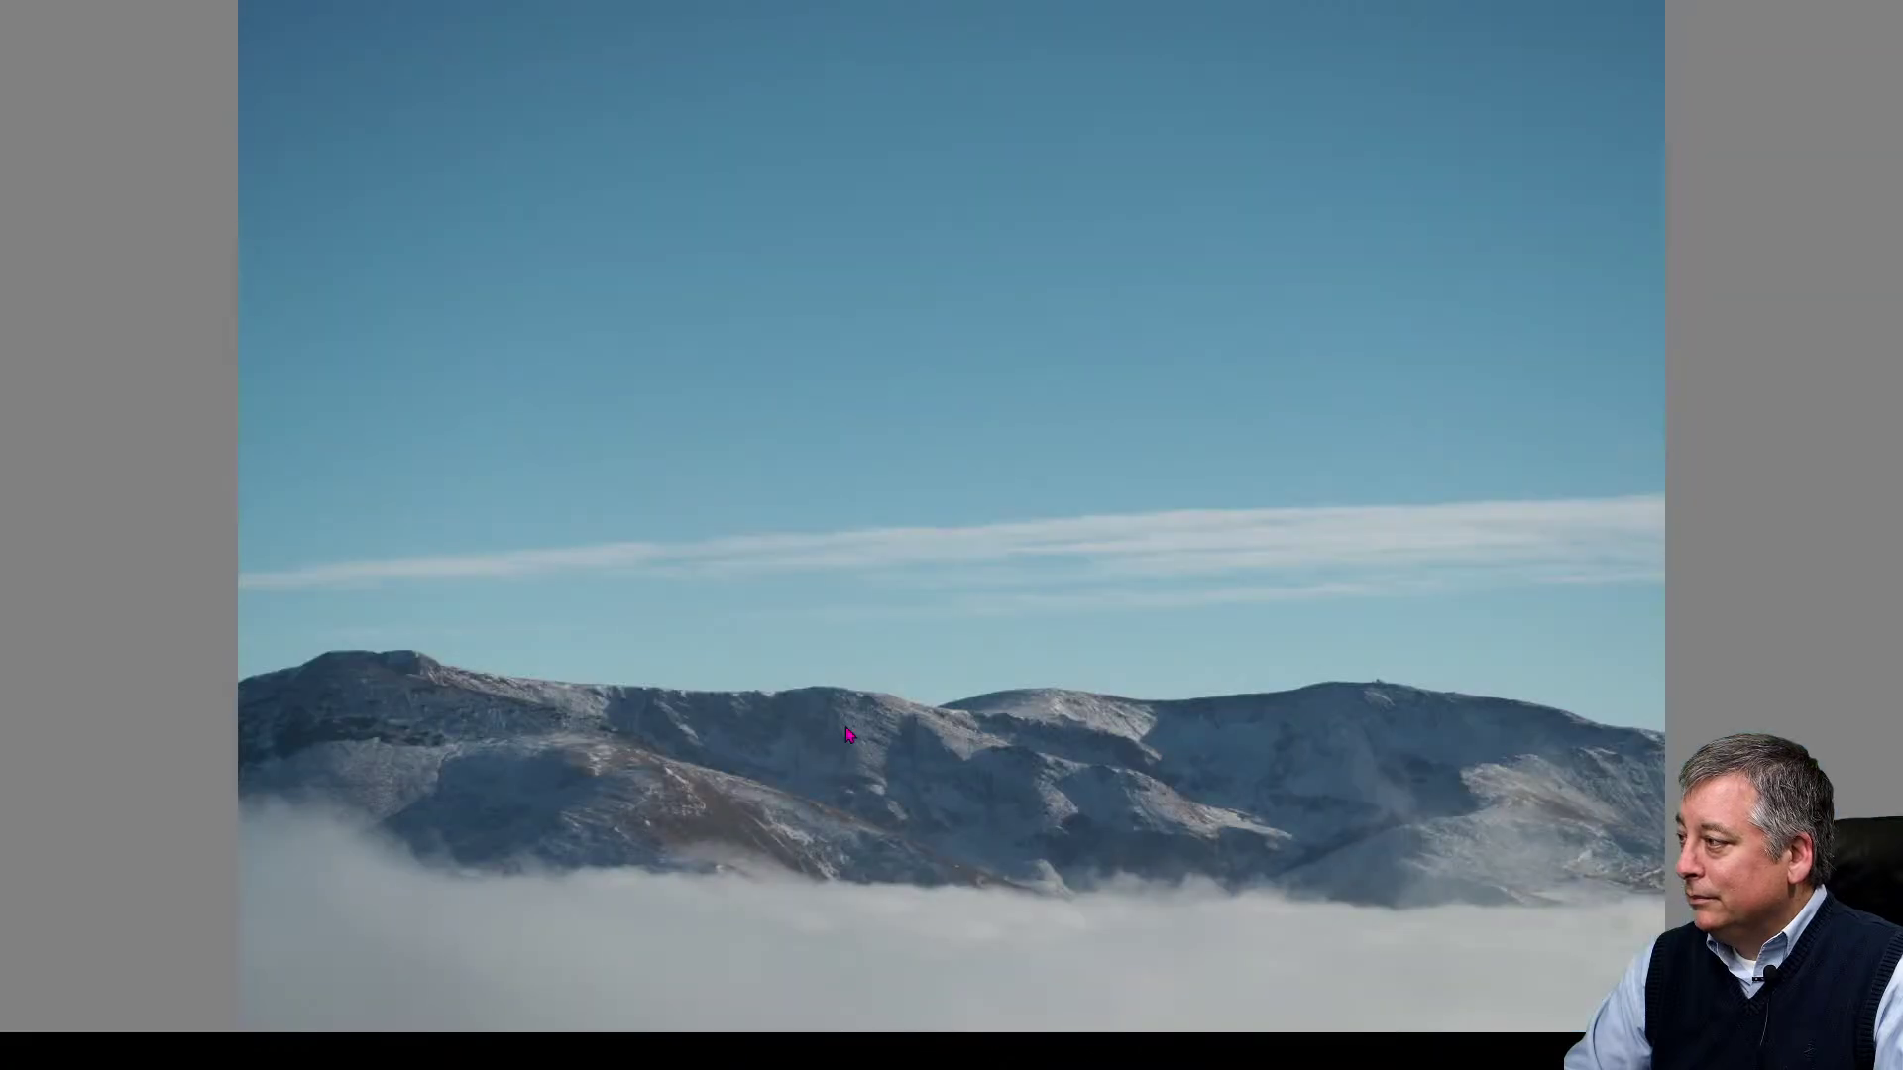
pyautogui.click(626, 790)
pyautogui.click(626, 790)
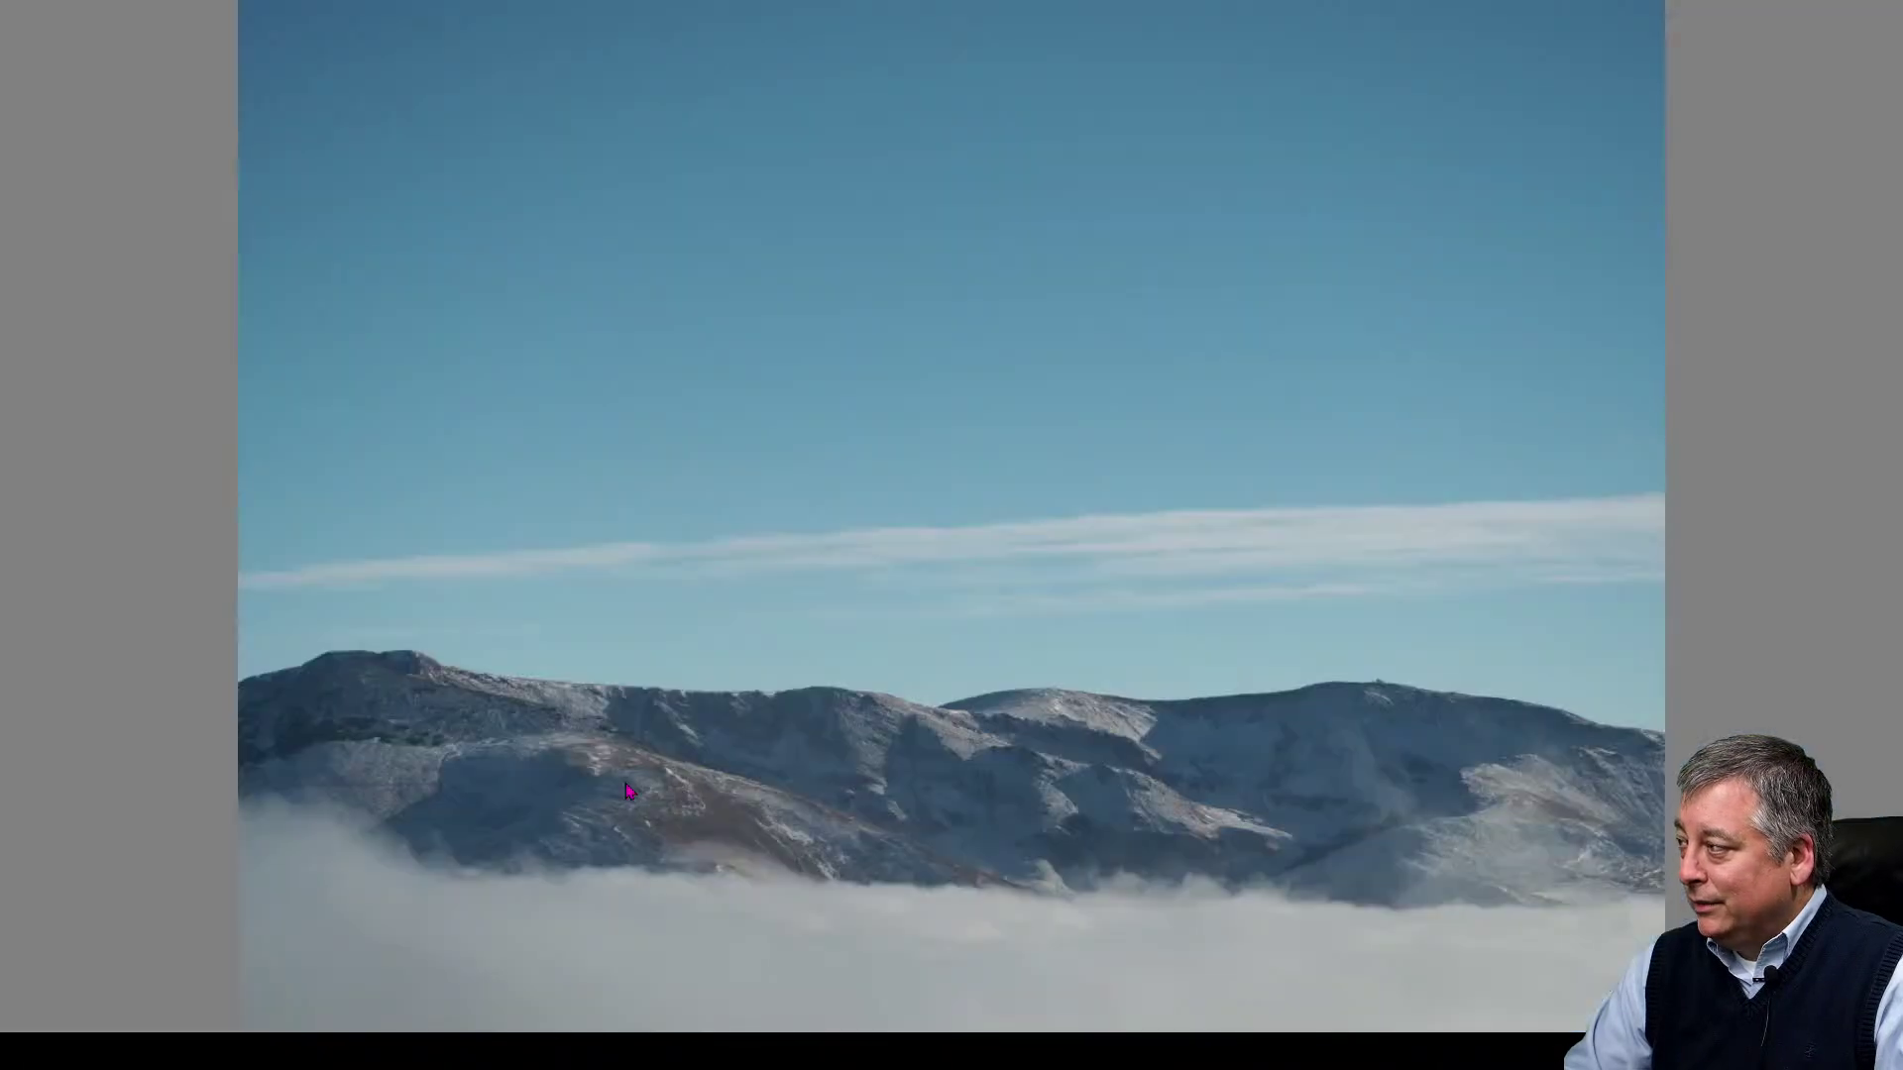
pyautogui.press('Escape')
# - Crop the mountain photo to the custom 16:7 ratio, keeping the full-width lower part with the ridge and fog
pyautogui.click(1066, 184)
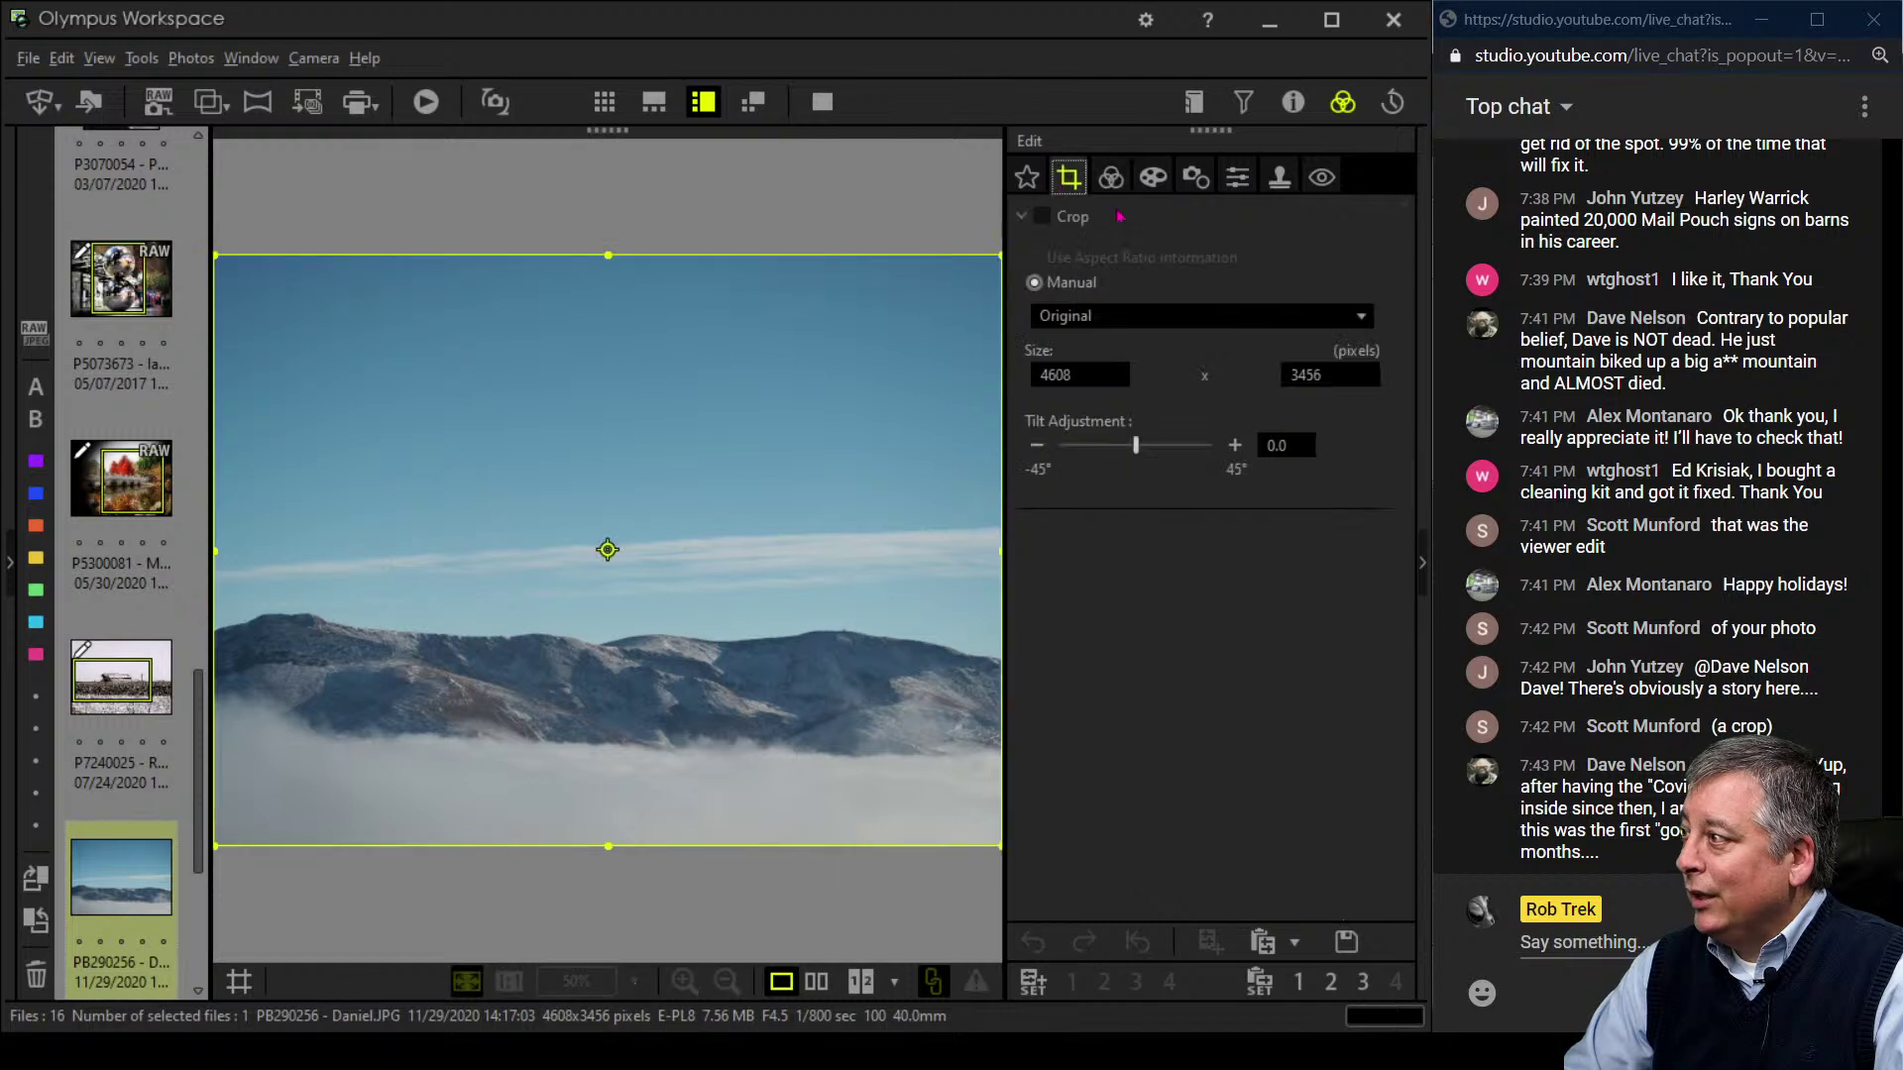
pyautogui.click(1147, 317)
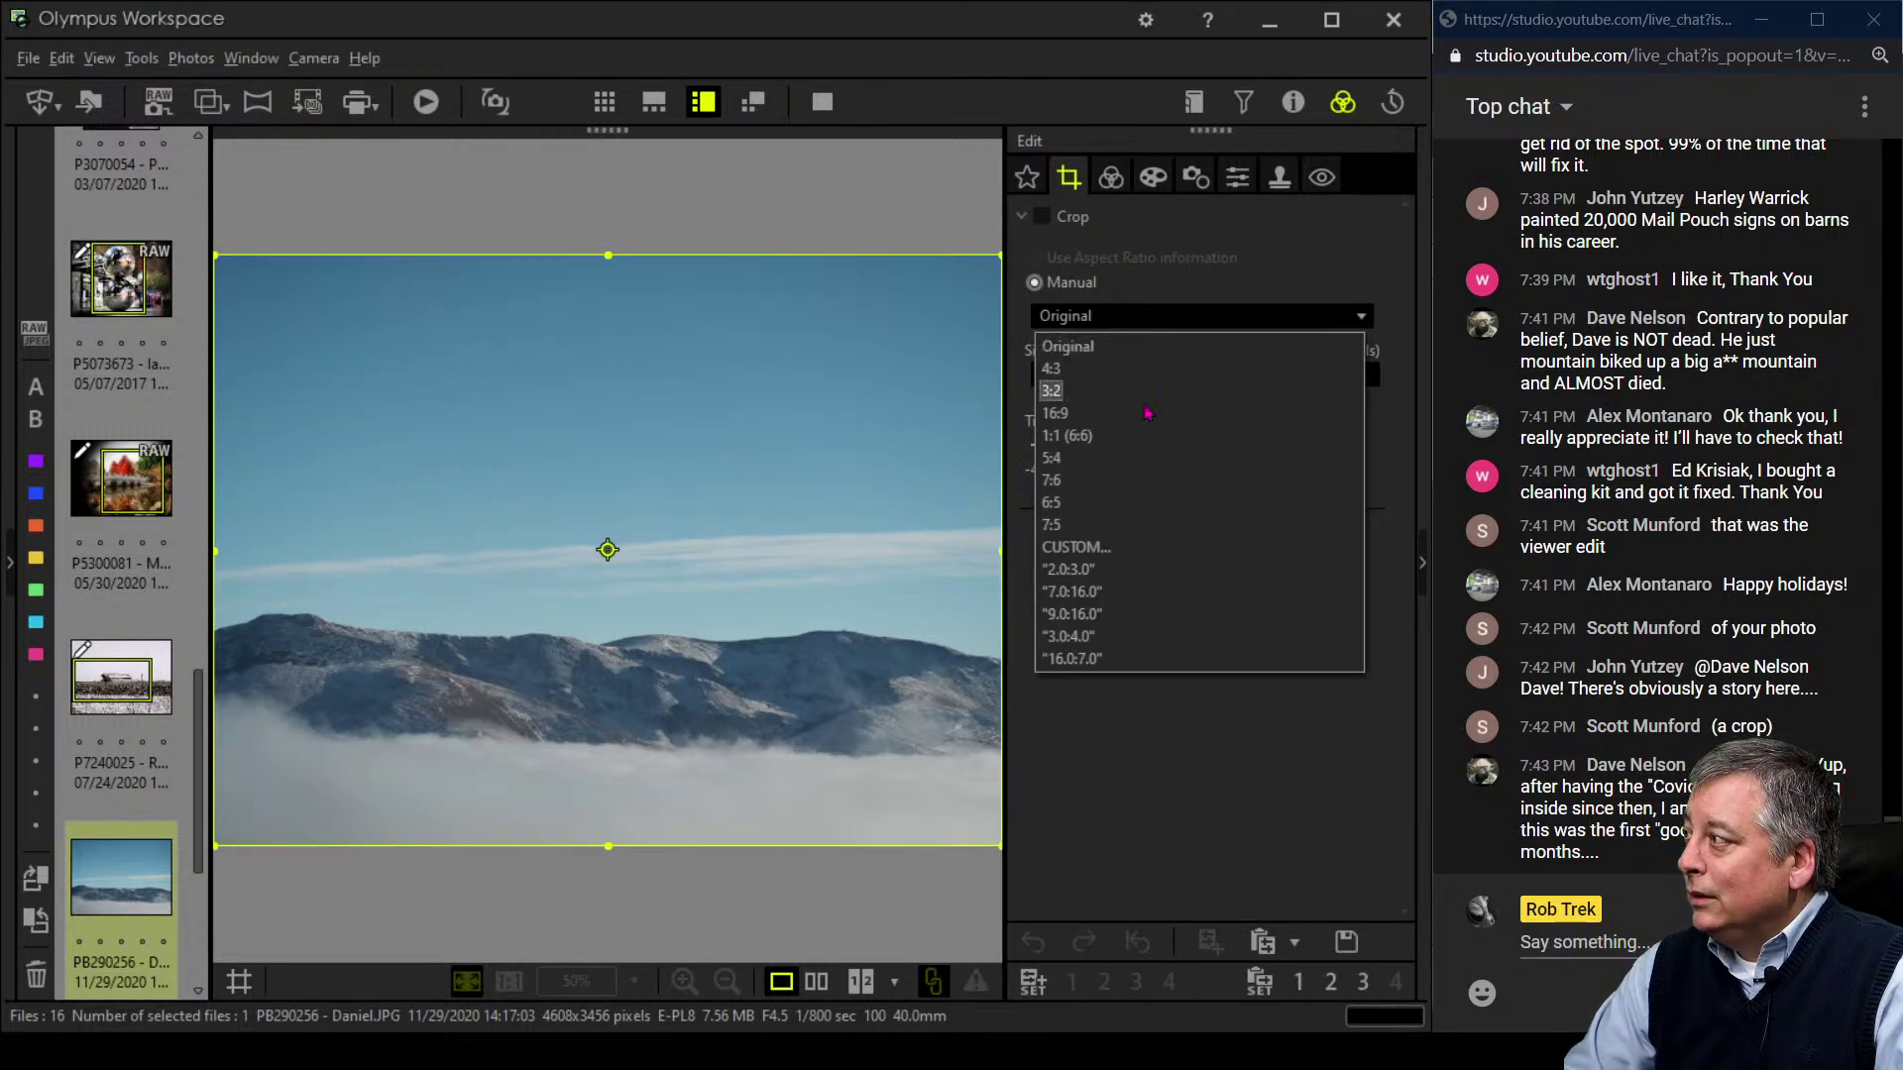
pyautogui.click(1147, 659)
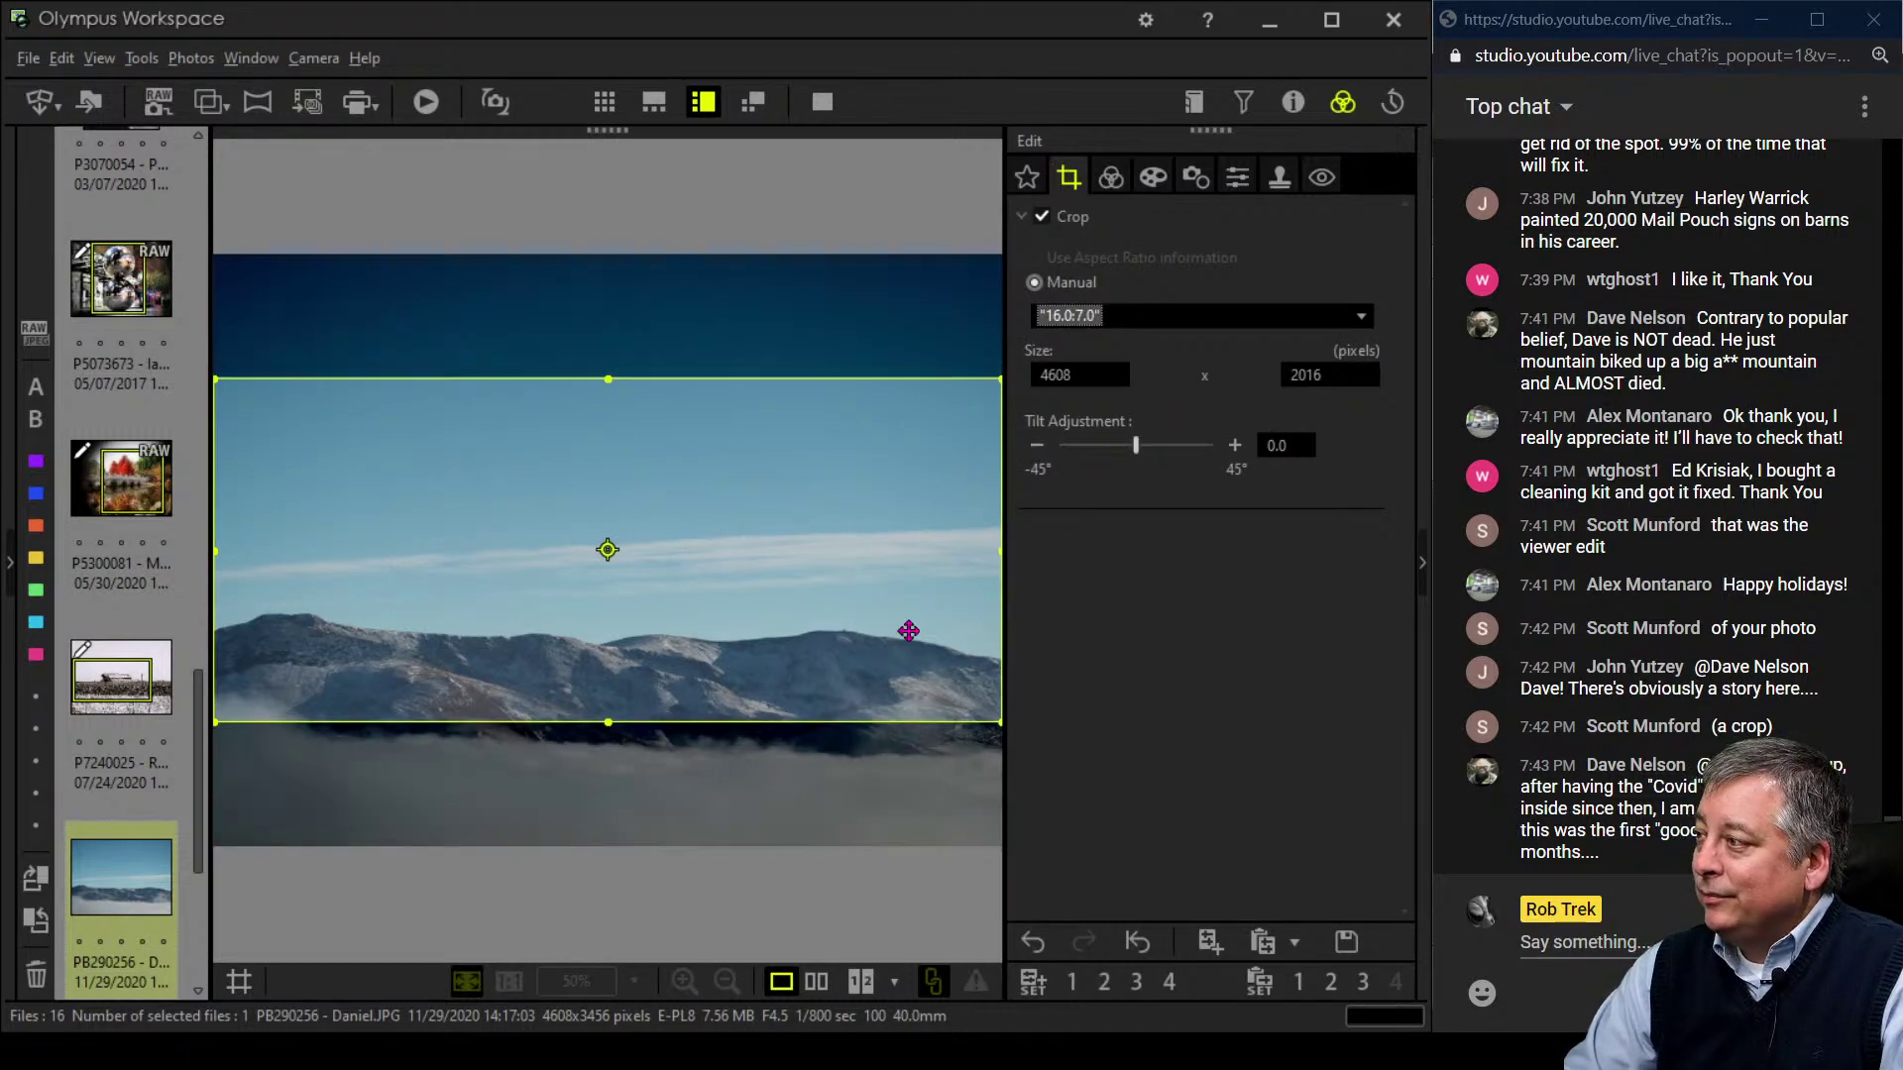
pyautogui.moveTo(791, 594); pyautogui.dragTo(769, 734)
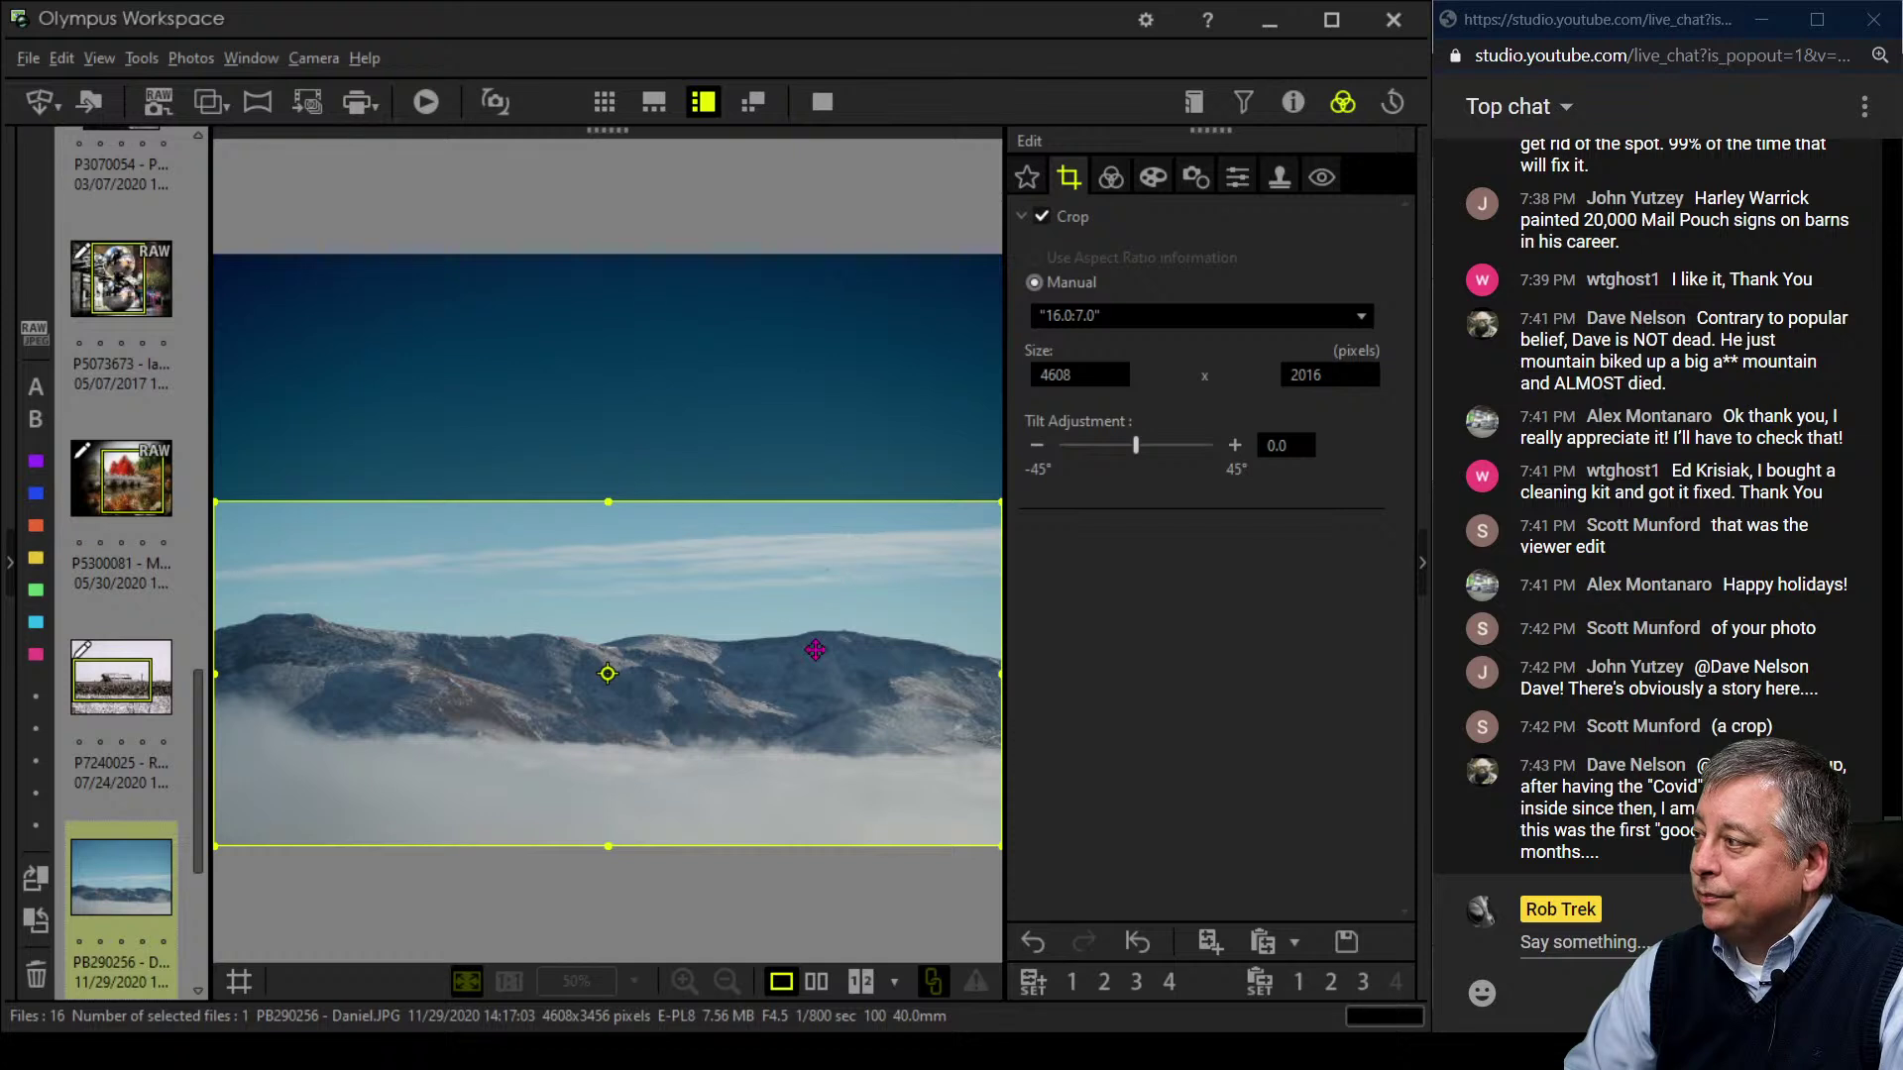
# - Apply Dehaze at 69 to the cropped mountain photo
pyautogui.click(1111, 177)
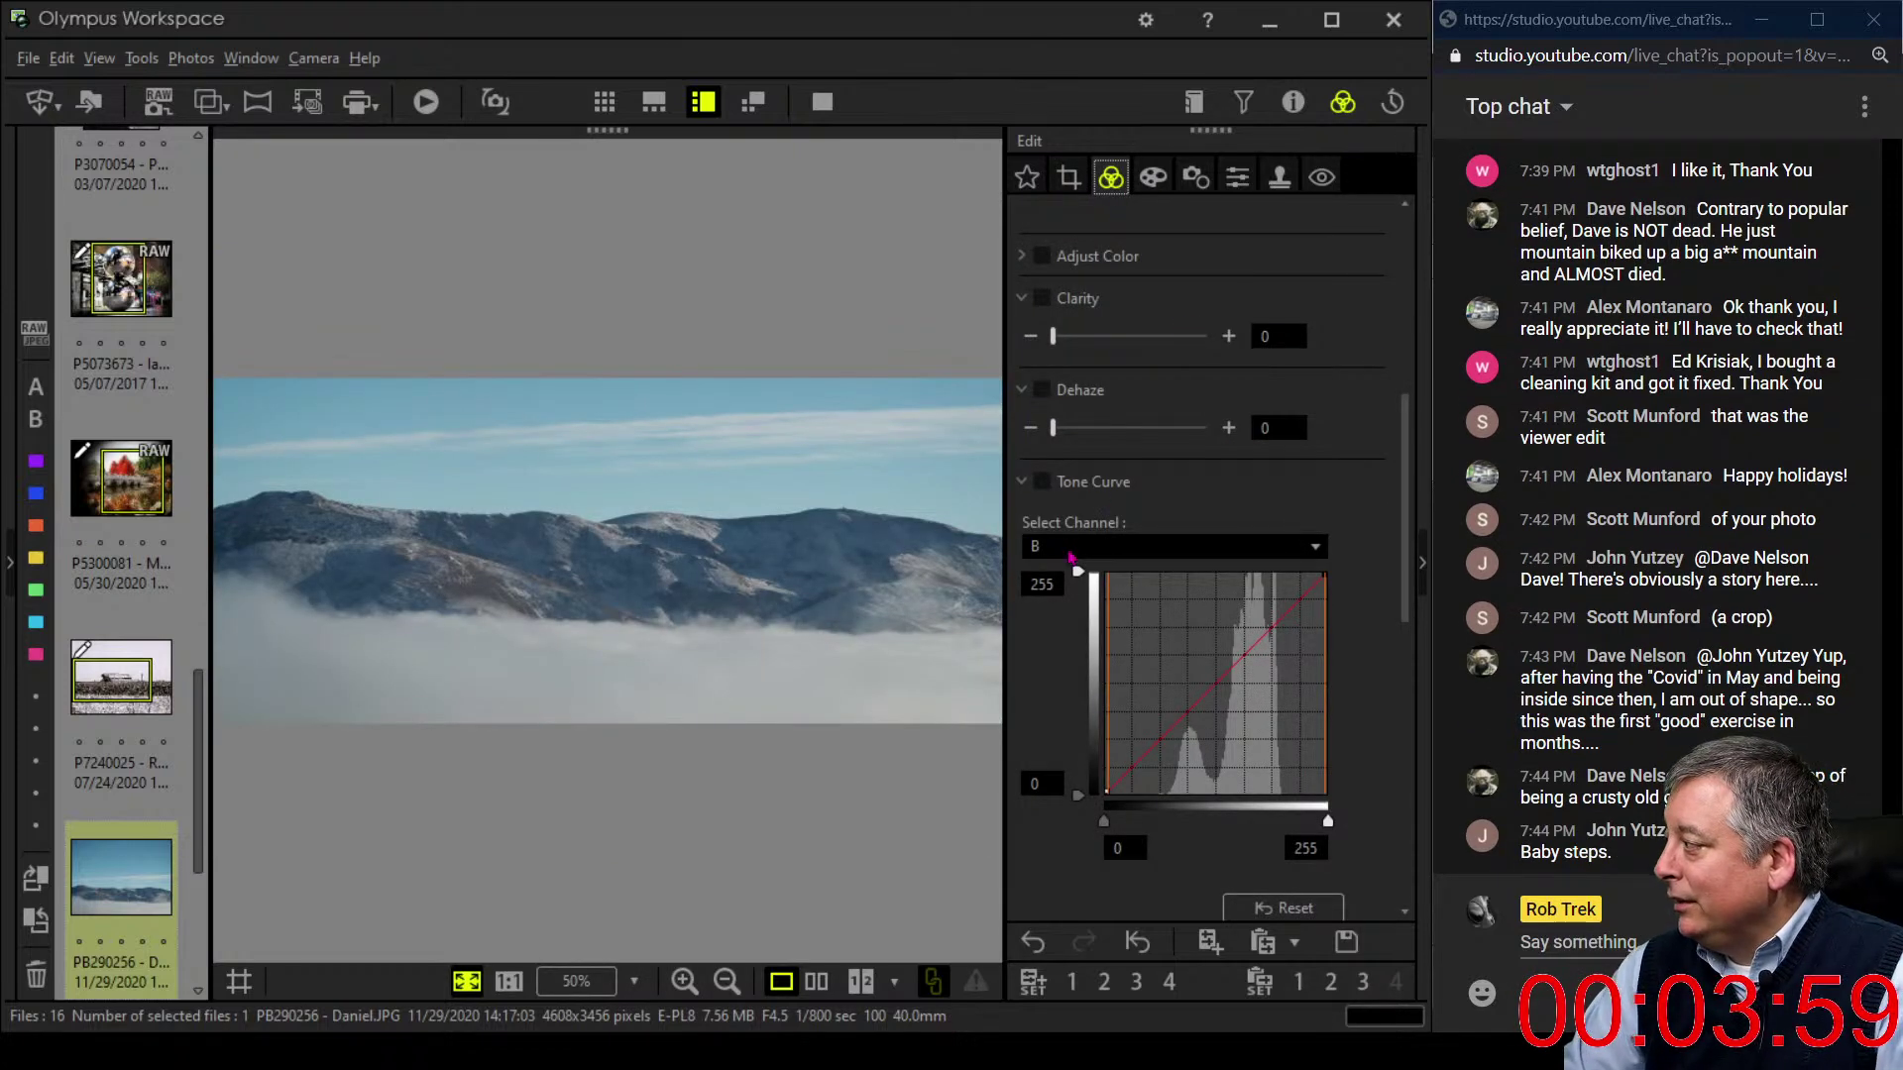
pyautogui.click(1081, 434)
pyautogui.moveTo(1081, 439); pyautogui.dragTo(1167, 441)
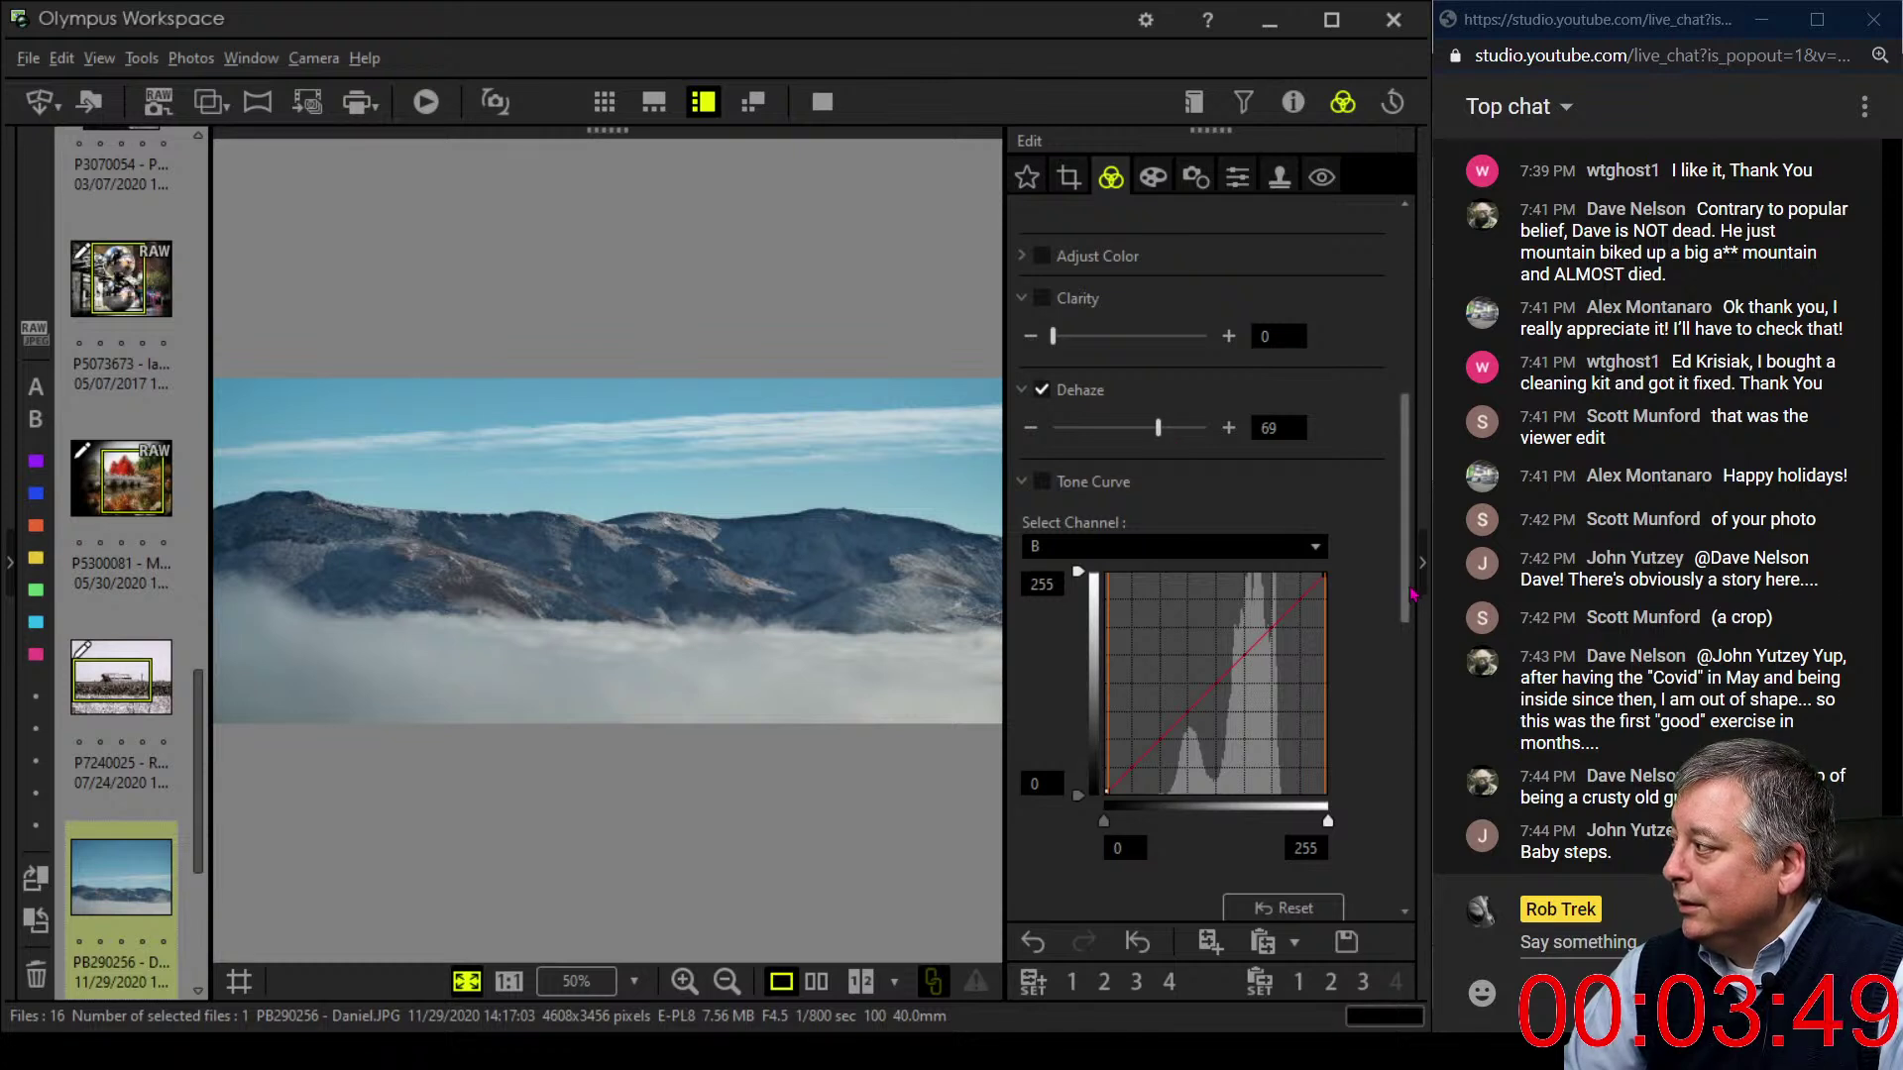
# - On the RGB tone curve, set the black point to 25 and the white point to 222, and lift the darker midtones
pyautogui.moveTo(1104, 823)
pyautogui.mouseDown()
pyautogui.moveTo(1153, 828)
pyautogui.moveTo(1103, 827)
pyautogui.mouseUp()
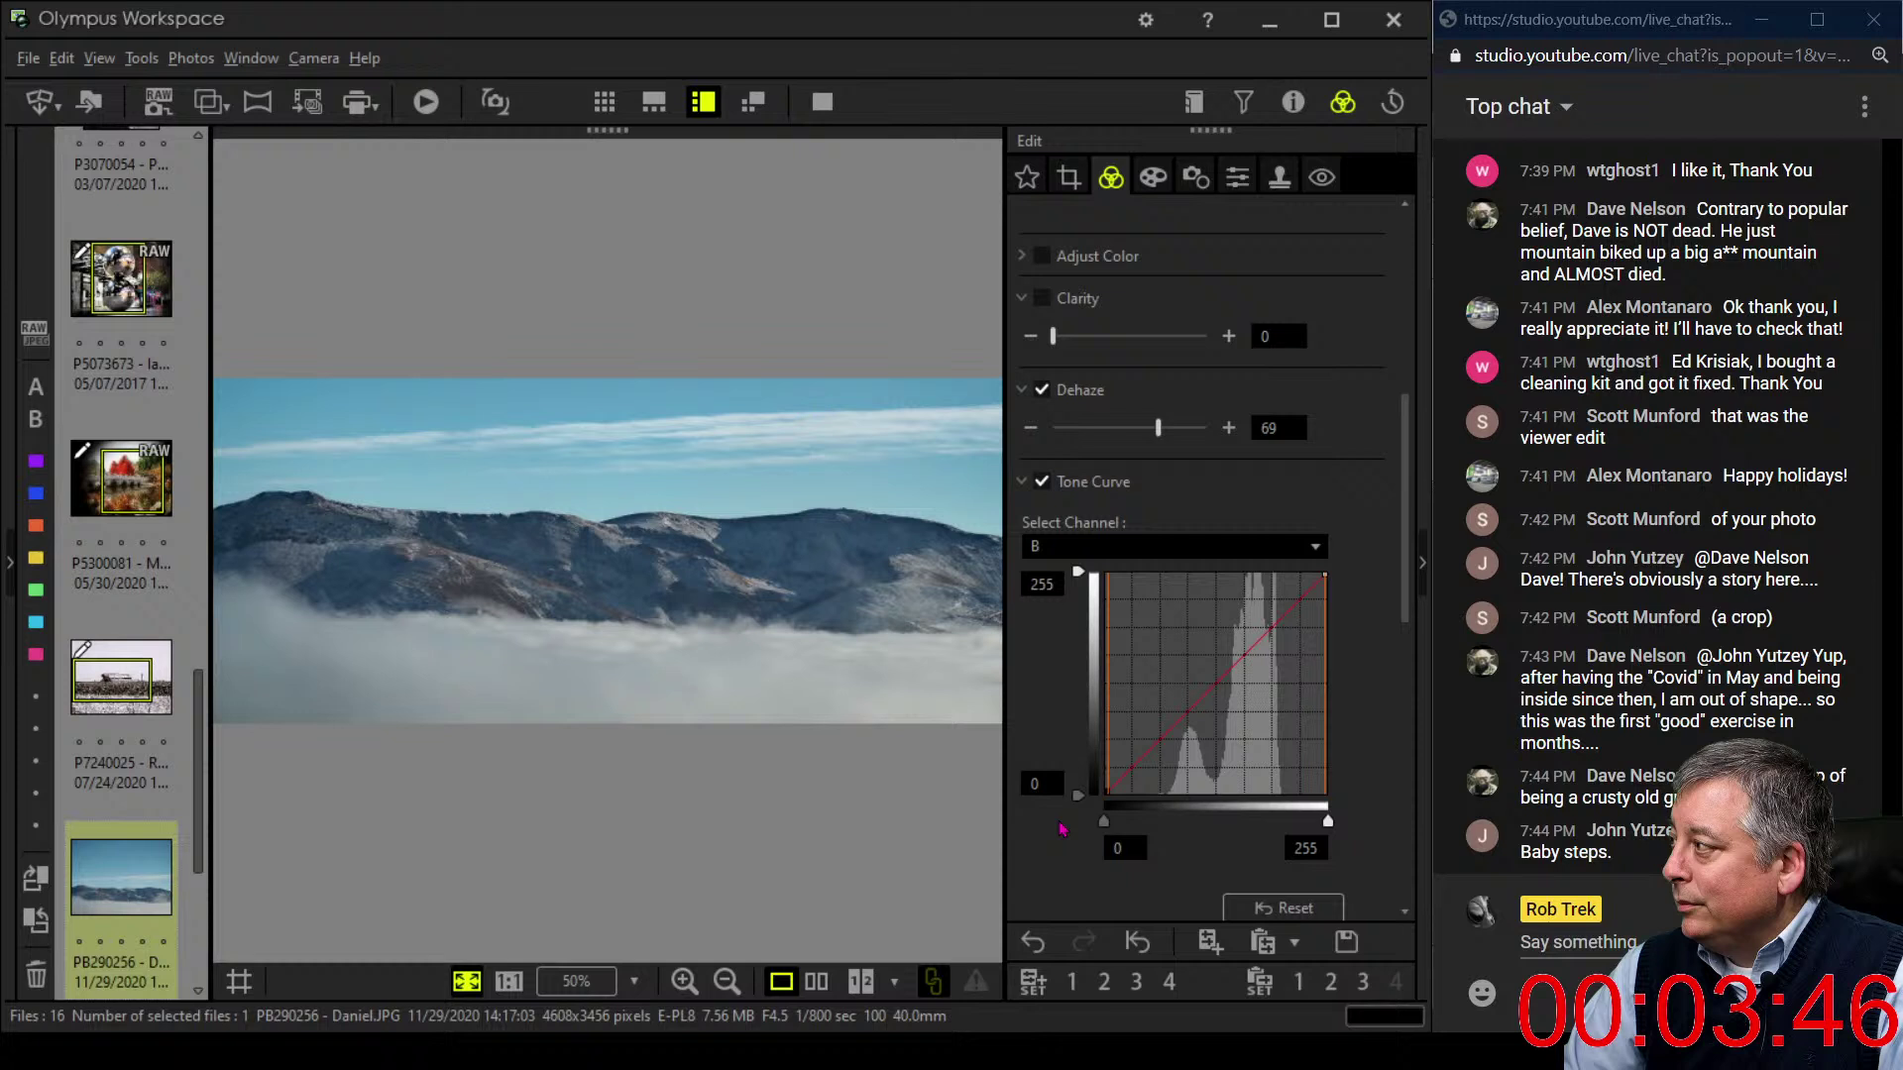
pyautogui.click(1125, 548)
pyautogui.click(1123, 575)
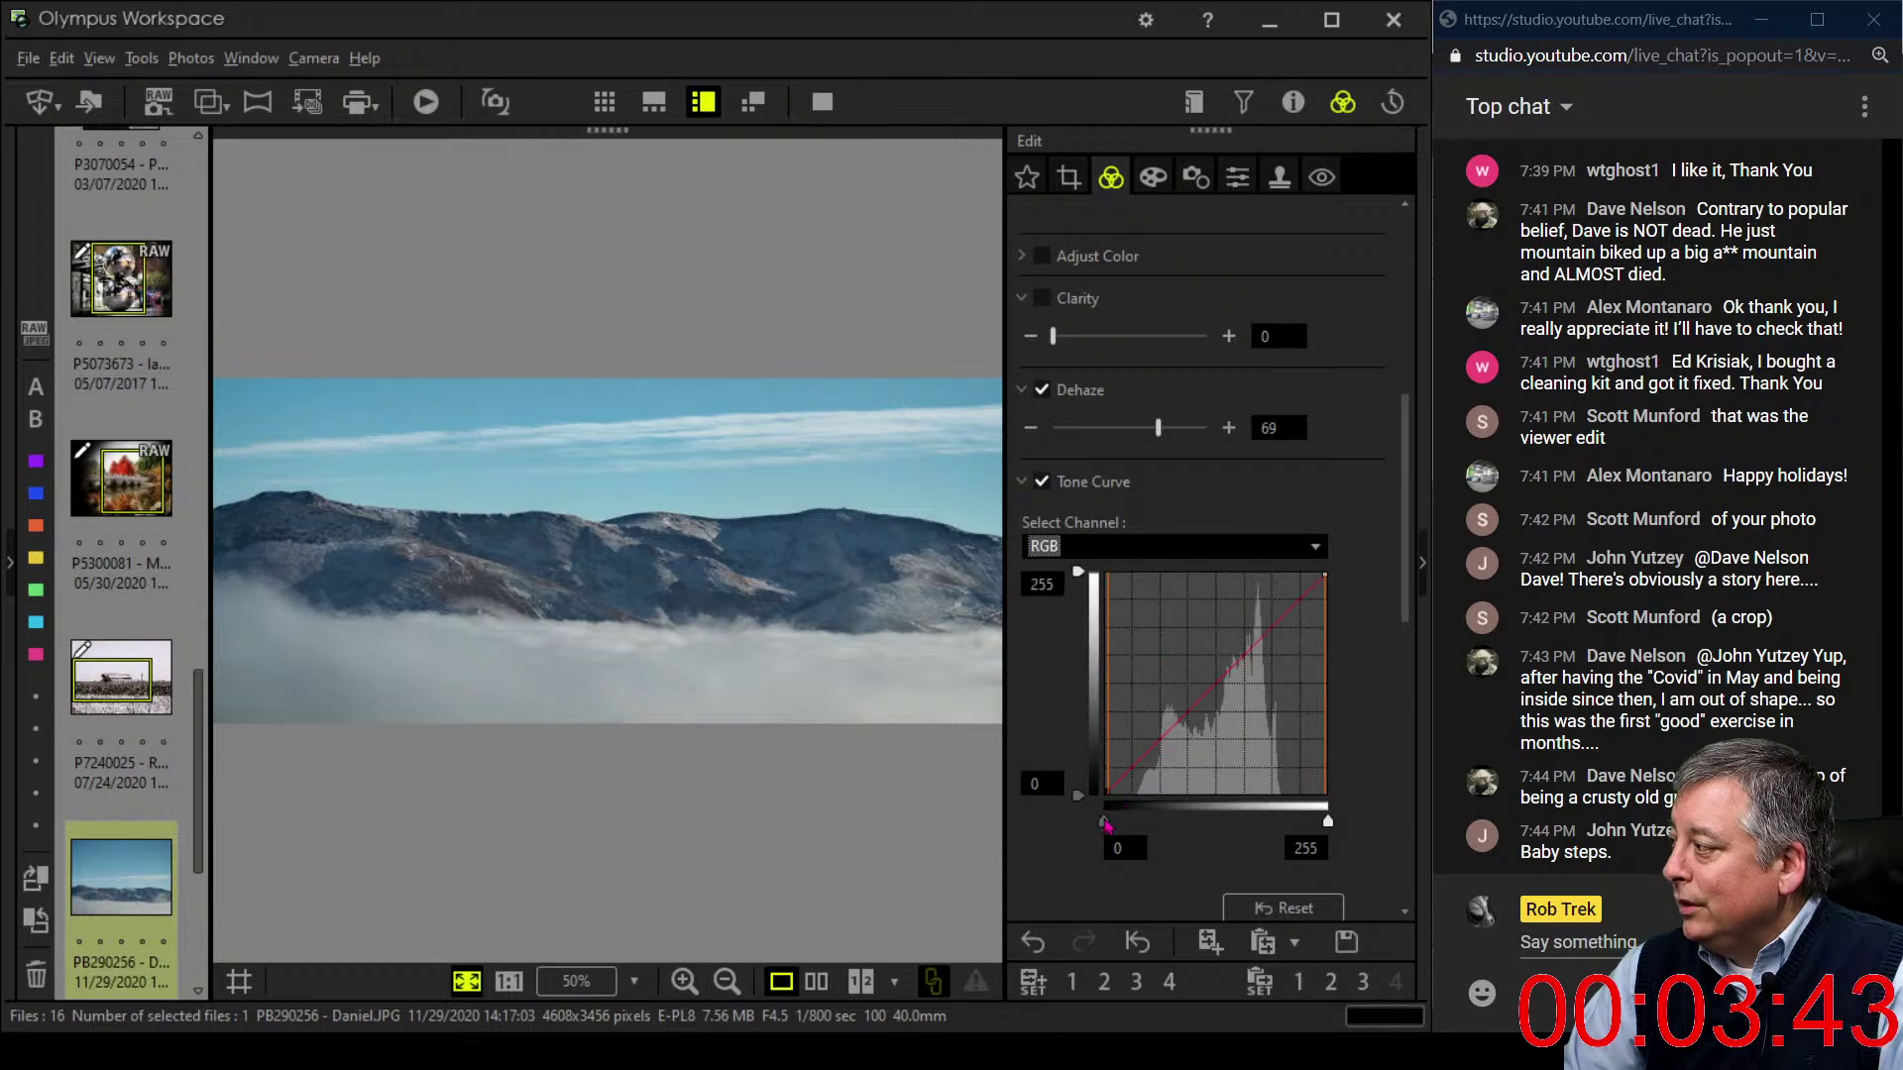
pyautogui.moveTo(1106, 826); pyautogui.dragTo(1129, 826)
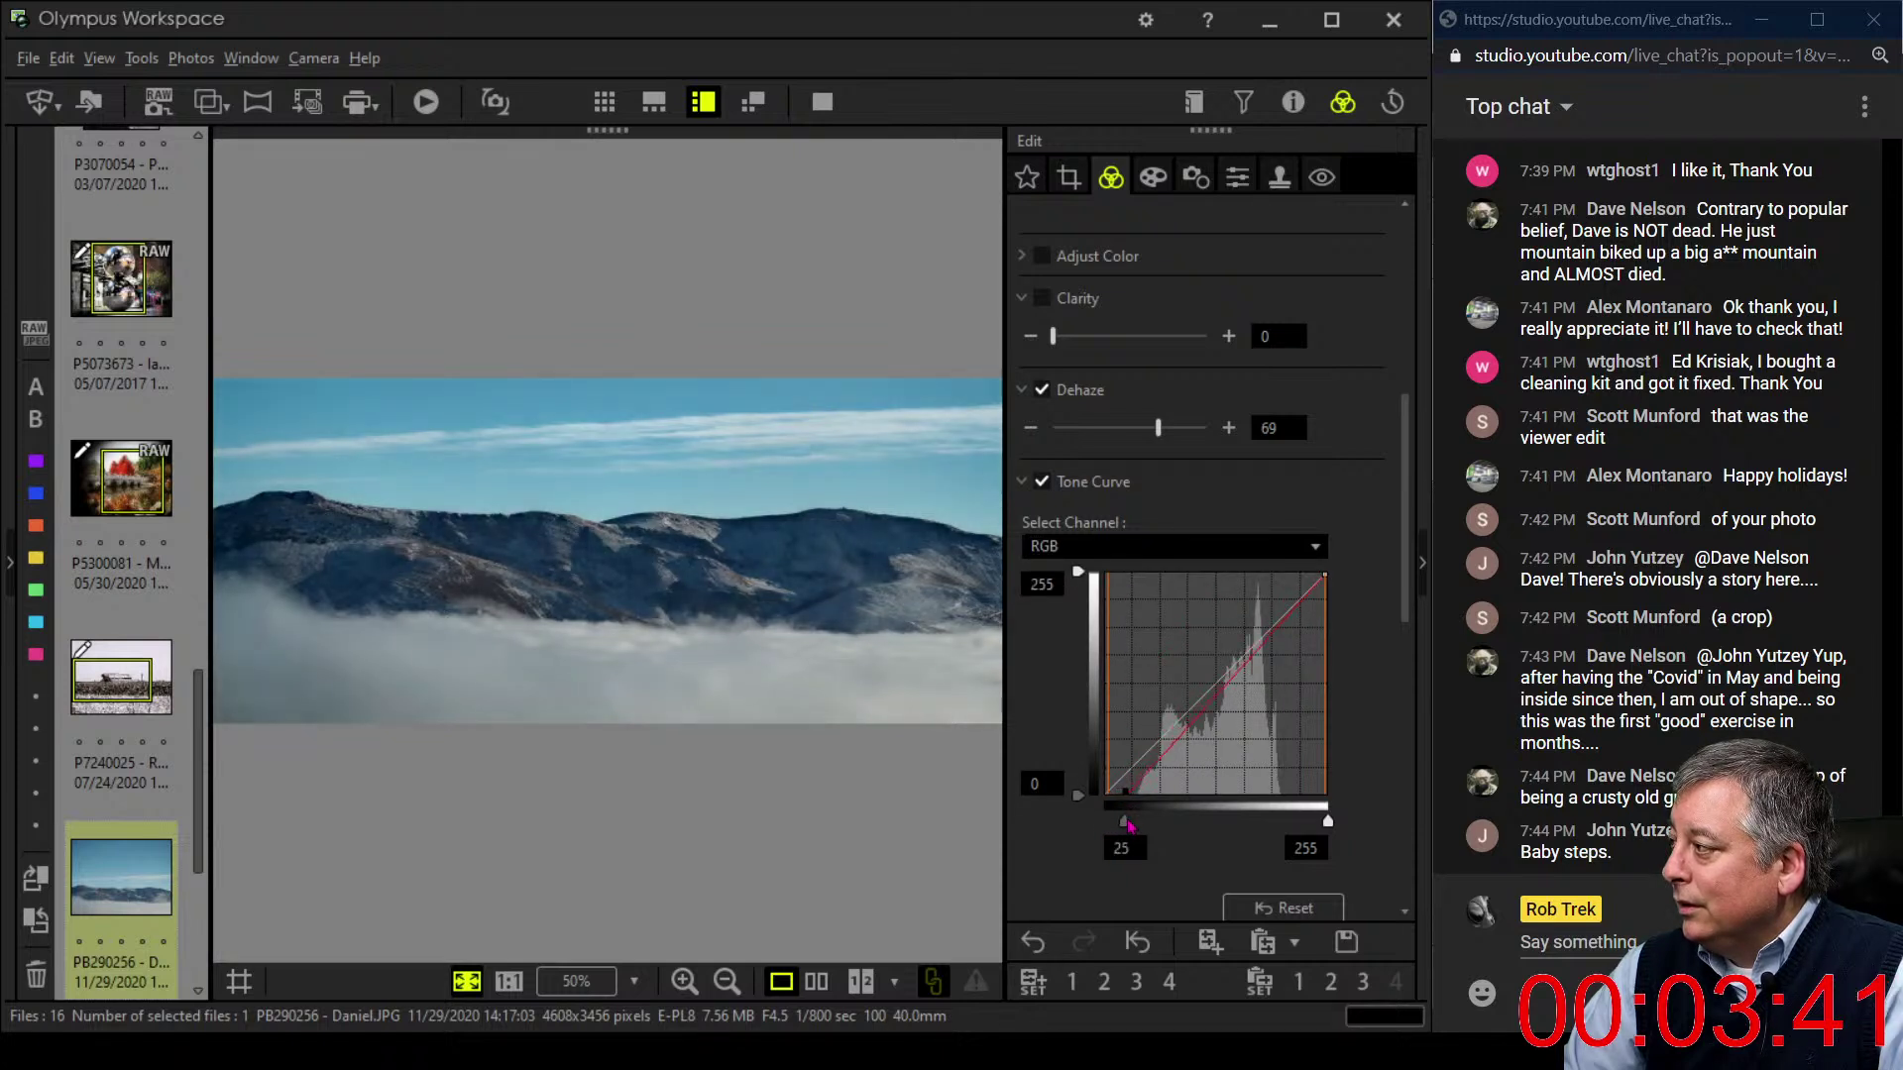
pyautogui.moveTo(1328, 822); pyautogui.dragTo(1300, 826)
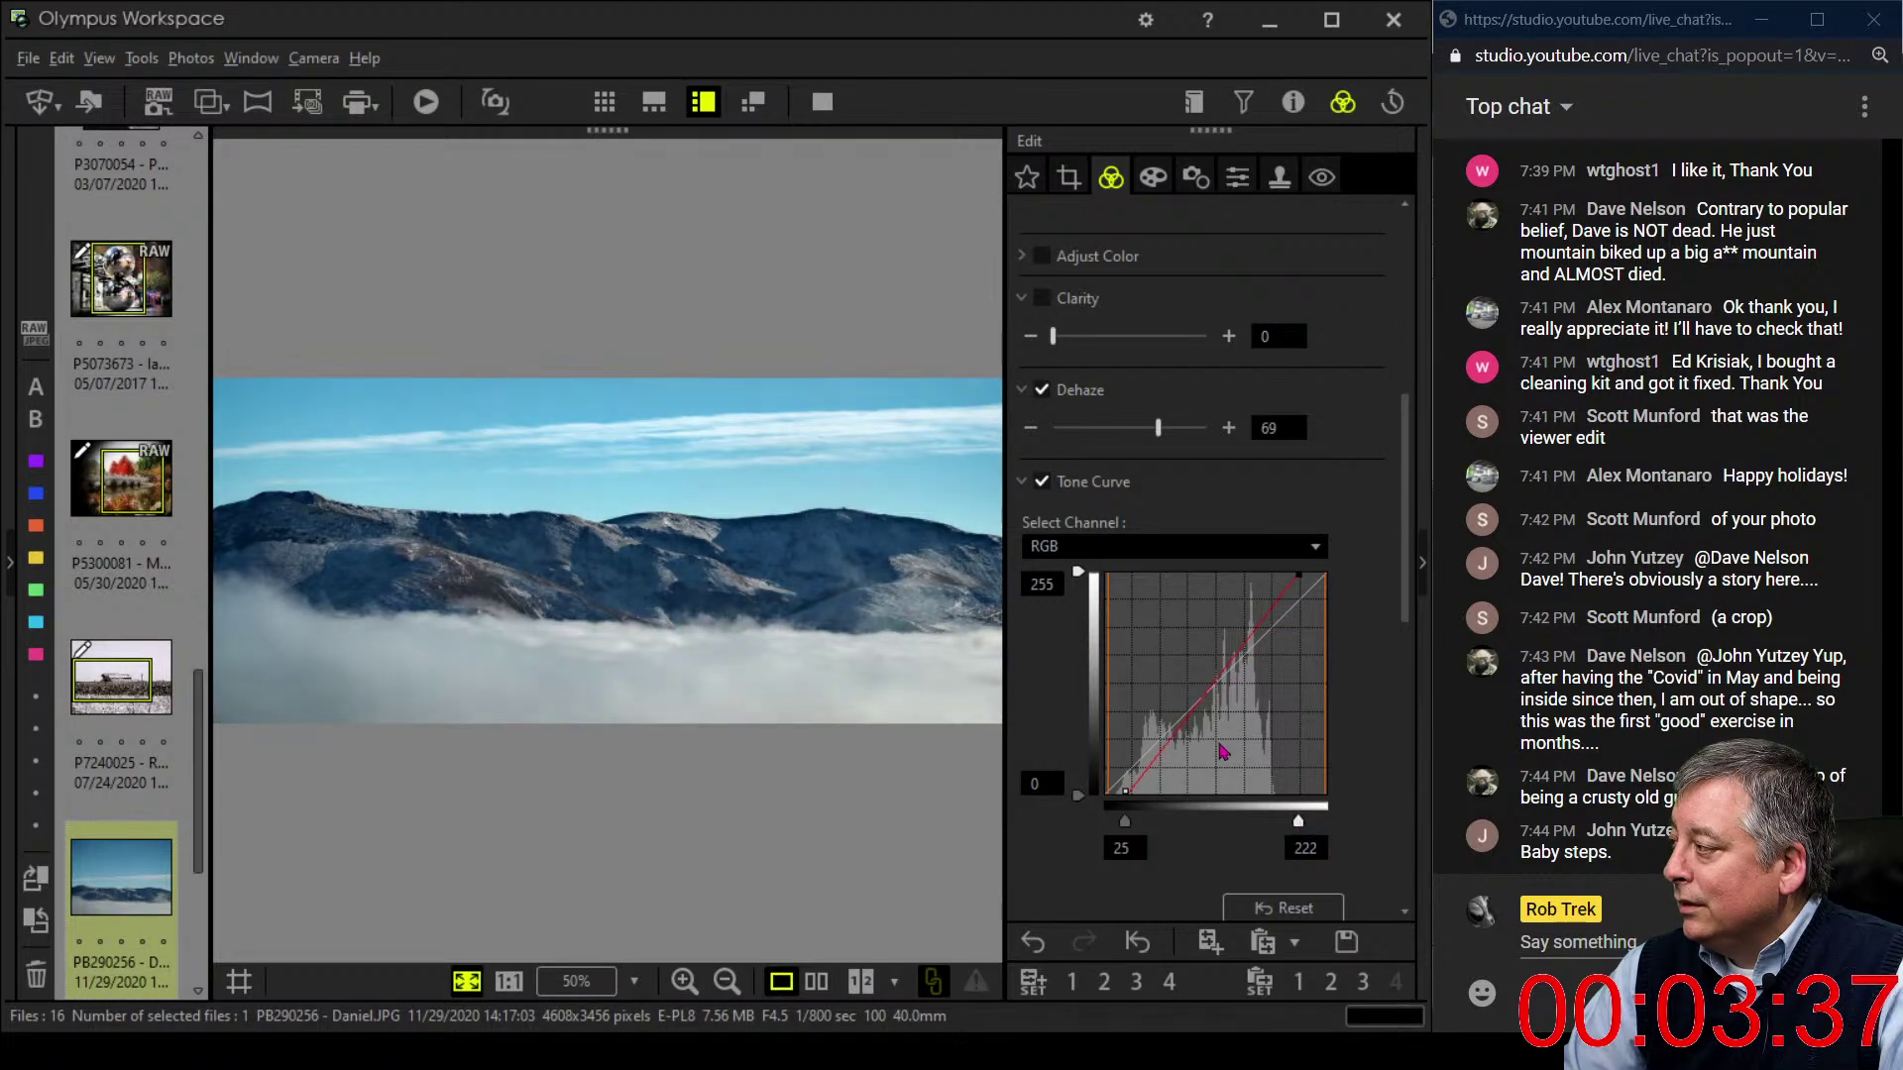
pyautogui.moveTo(1183, 716); pyautogui.dragTo(1169, 722)
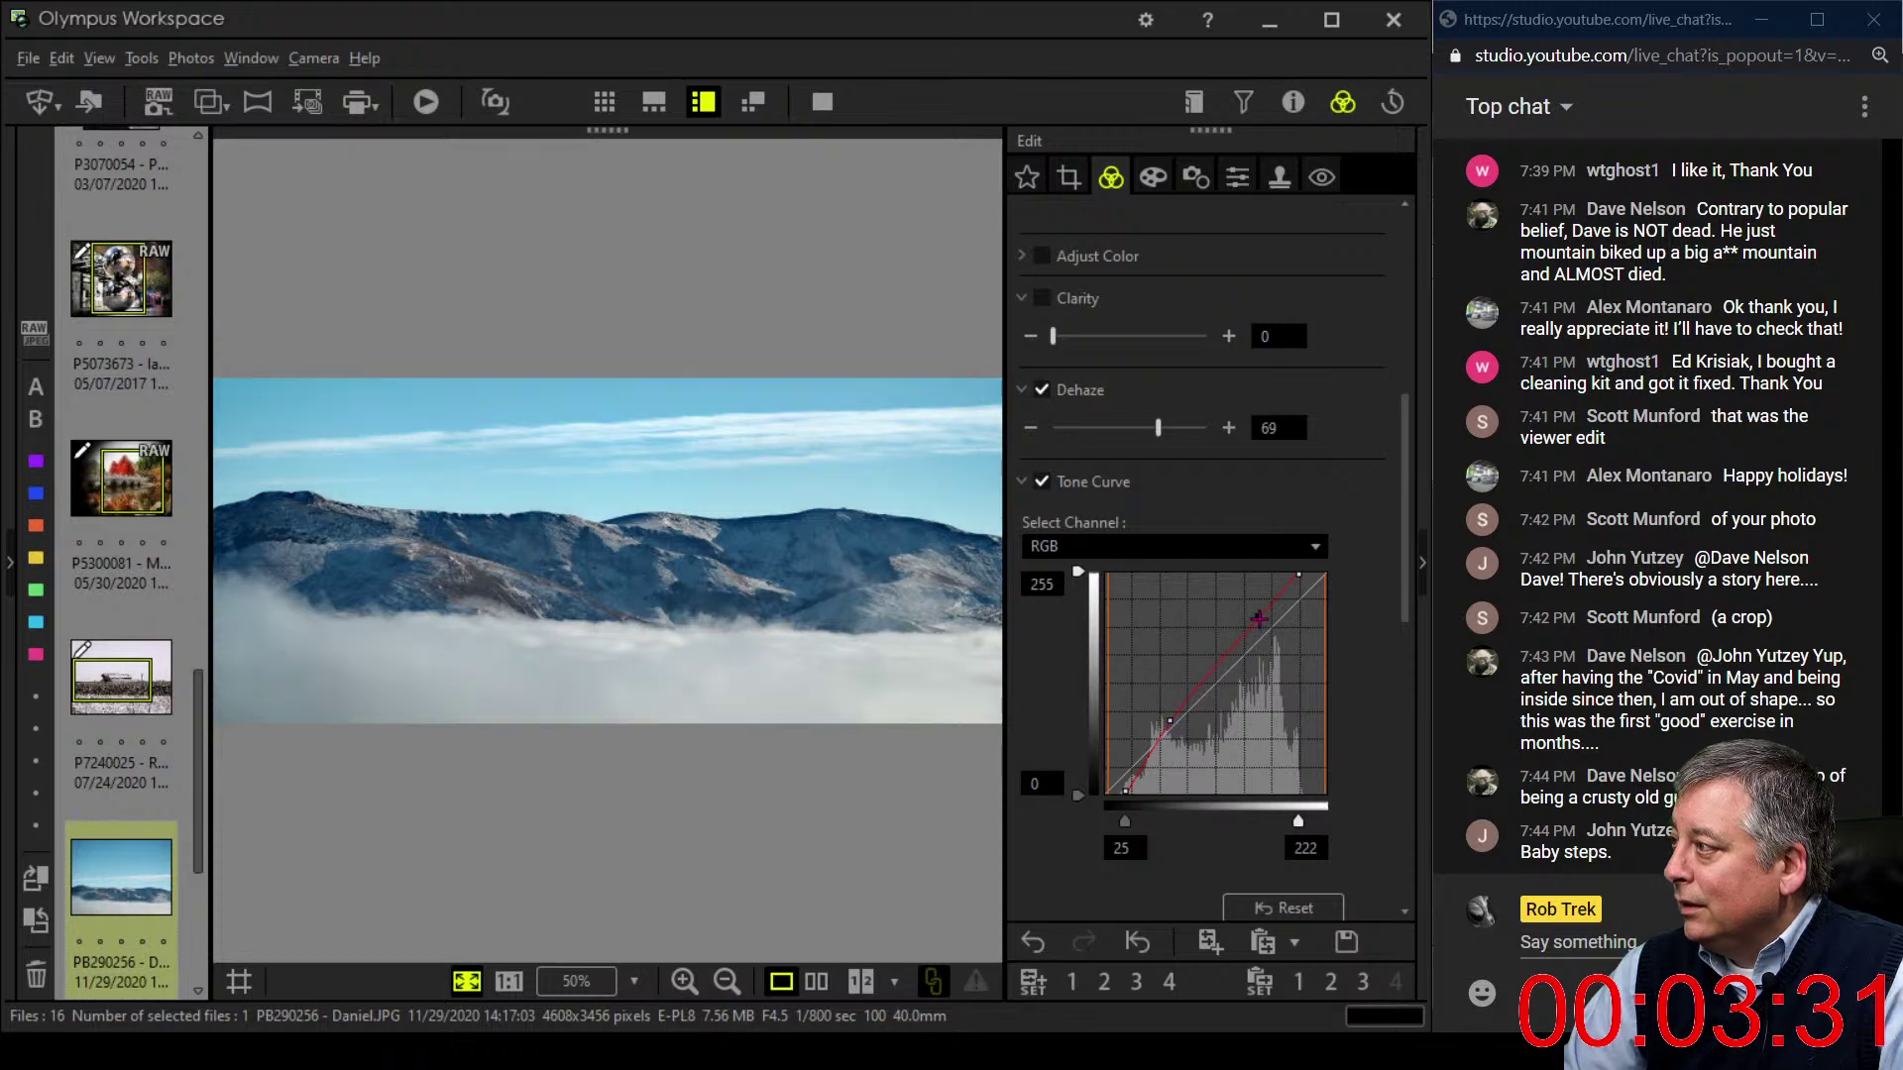
# - Set the photo's Sharpness to 6 and fine-tune the lower point on the RGB tone curve
pyautogui.click(1239, 188)
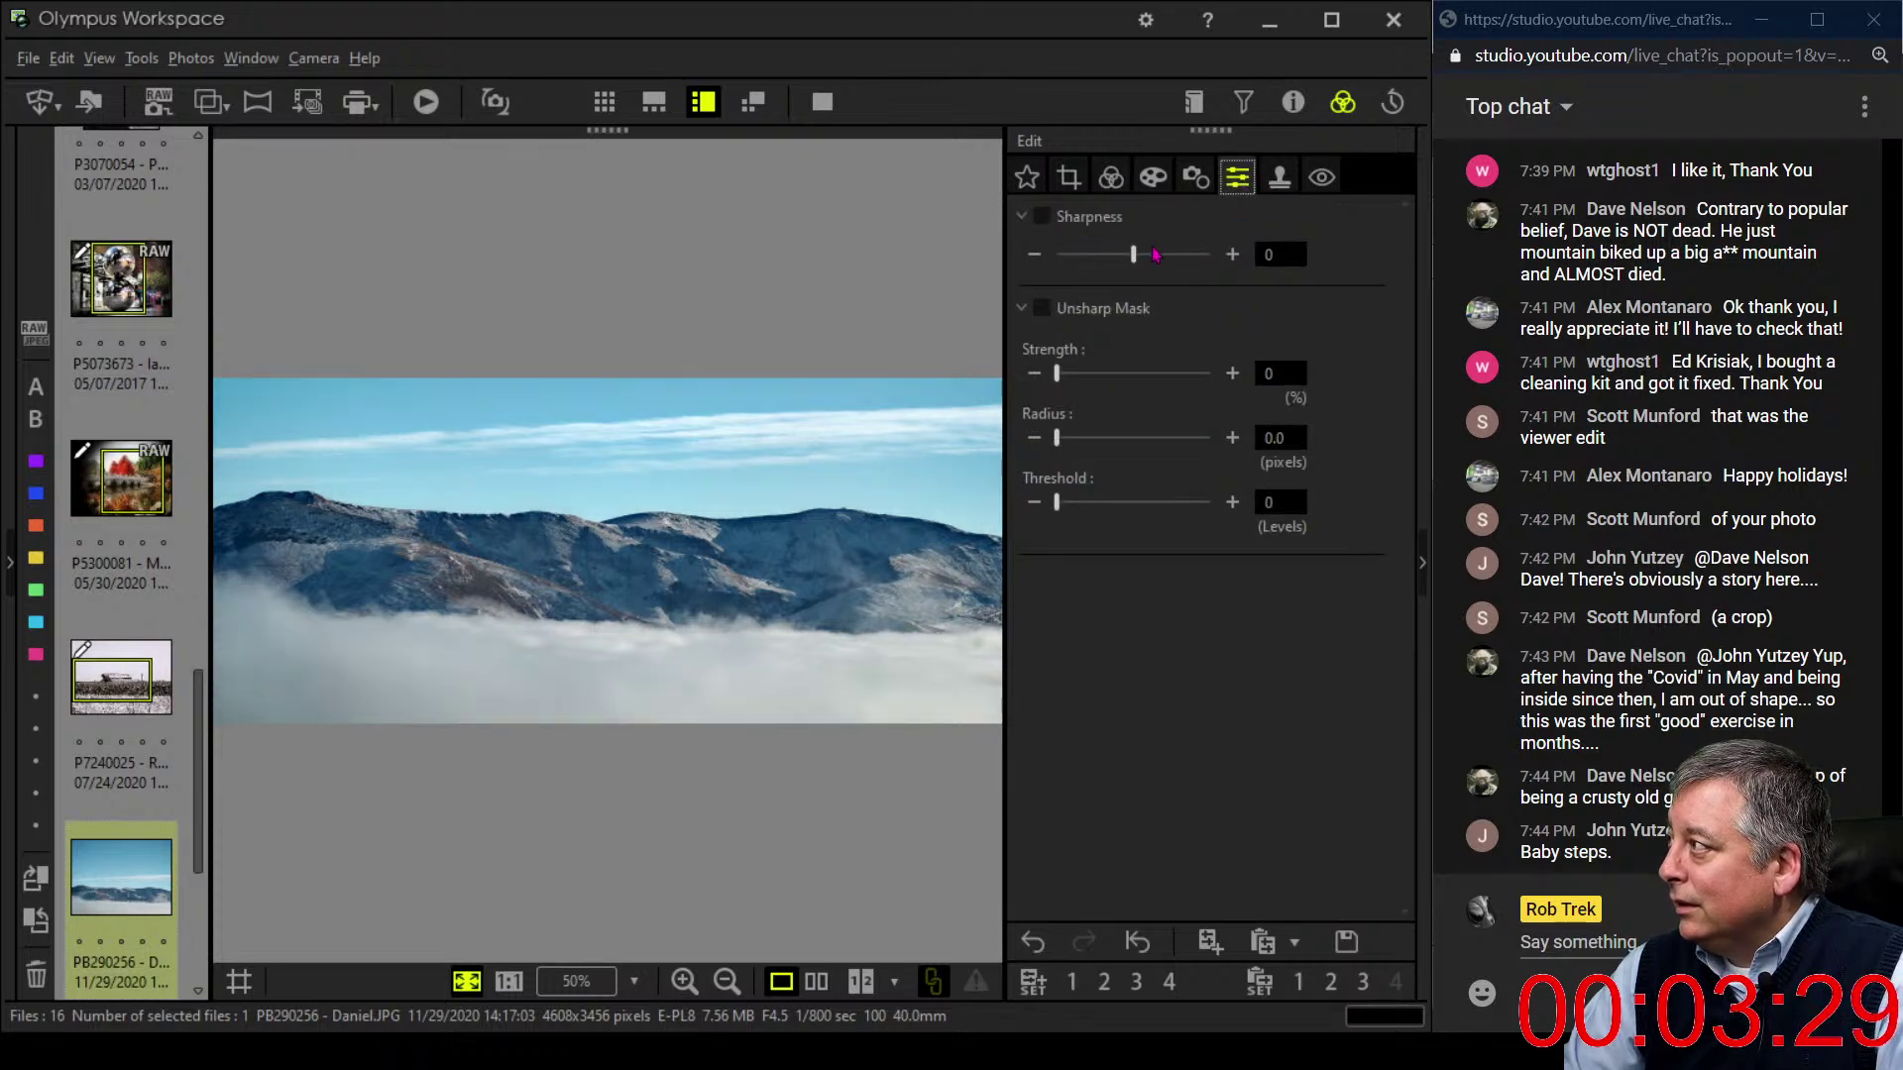
pyautogui.moveTo(1133, 255); pyautogui.dragTo(1201, 263)
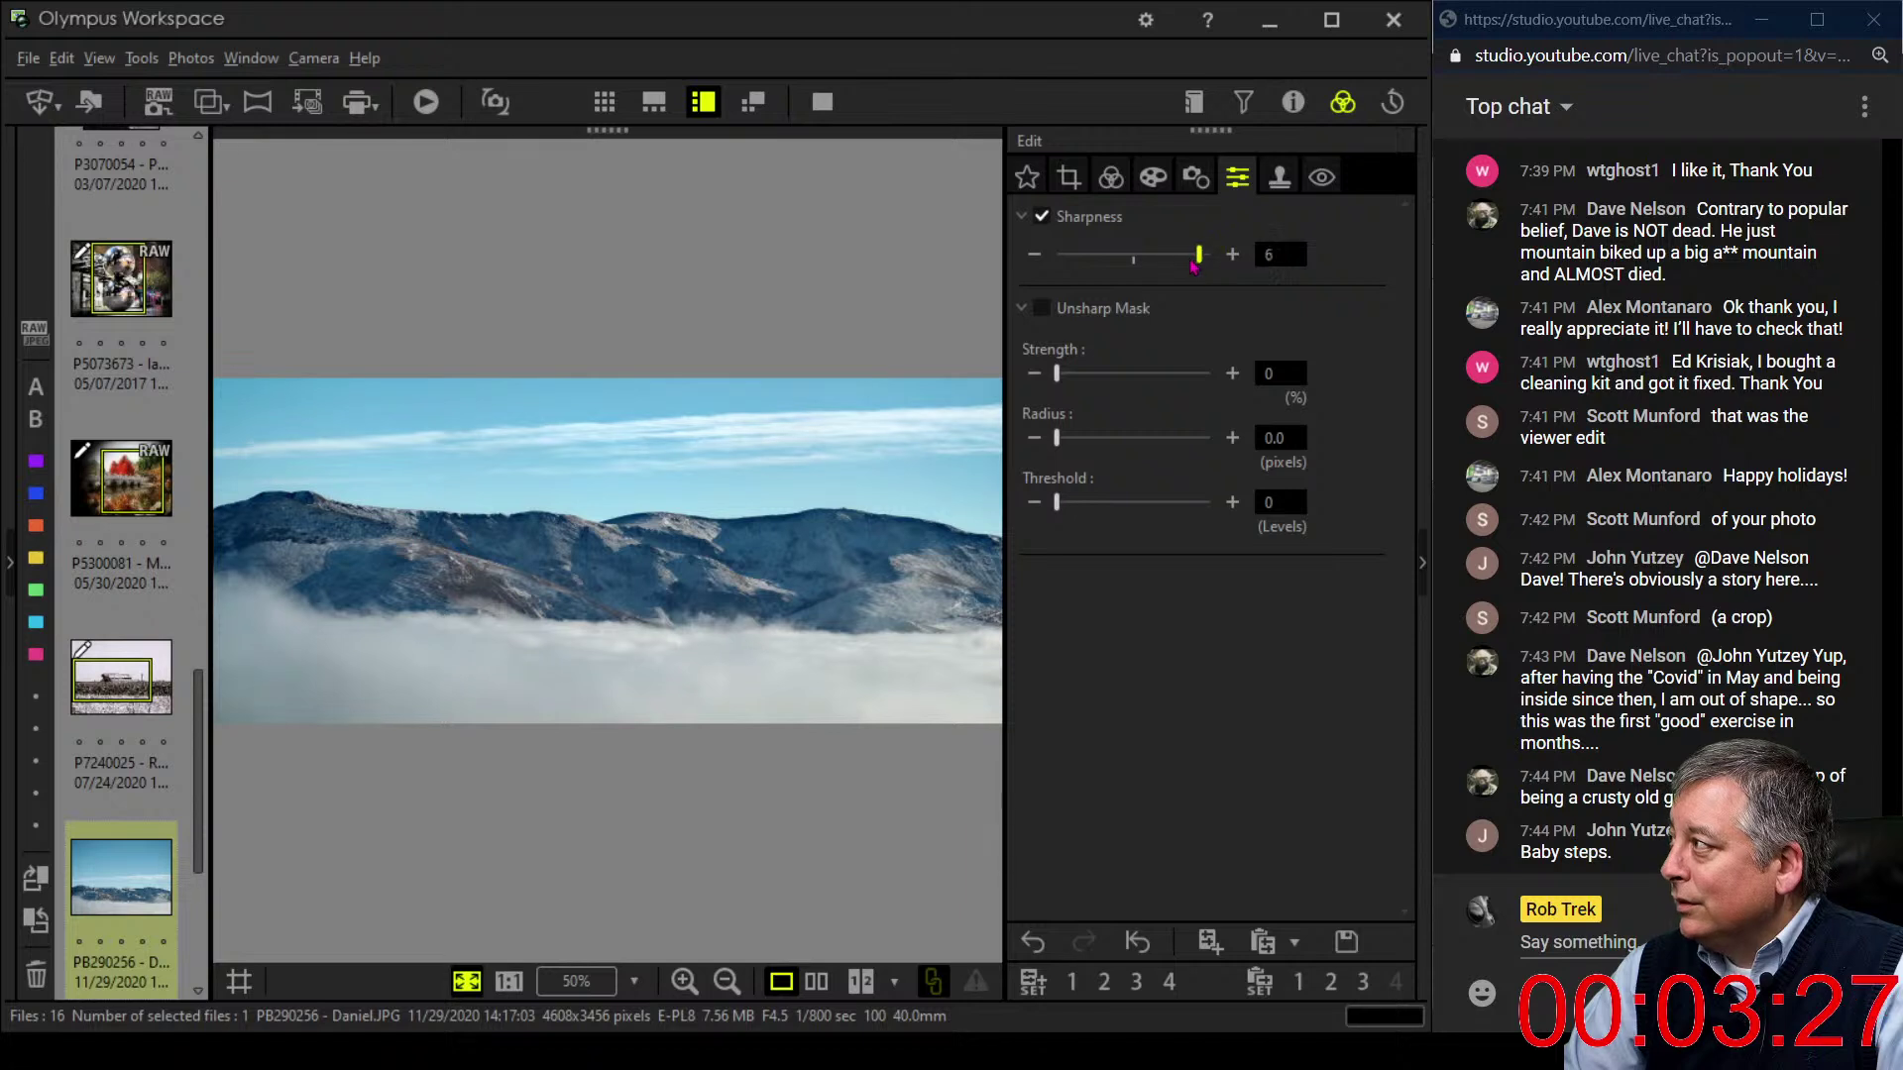
pyautogui.click(1154, 178)
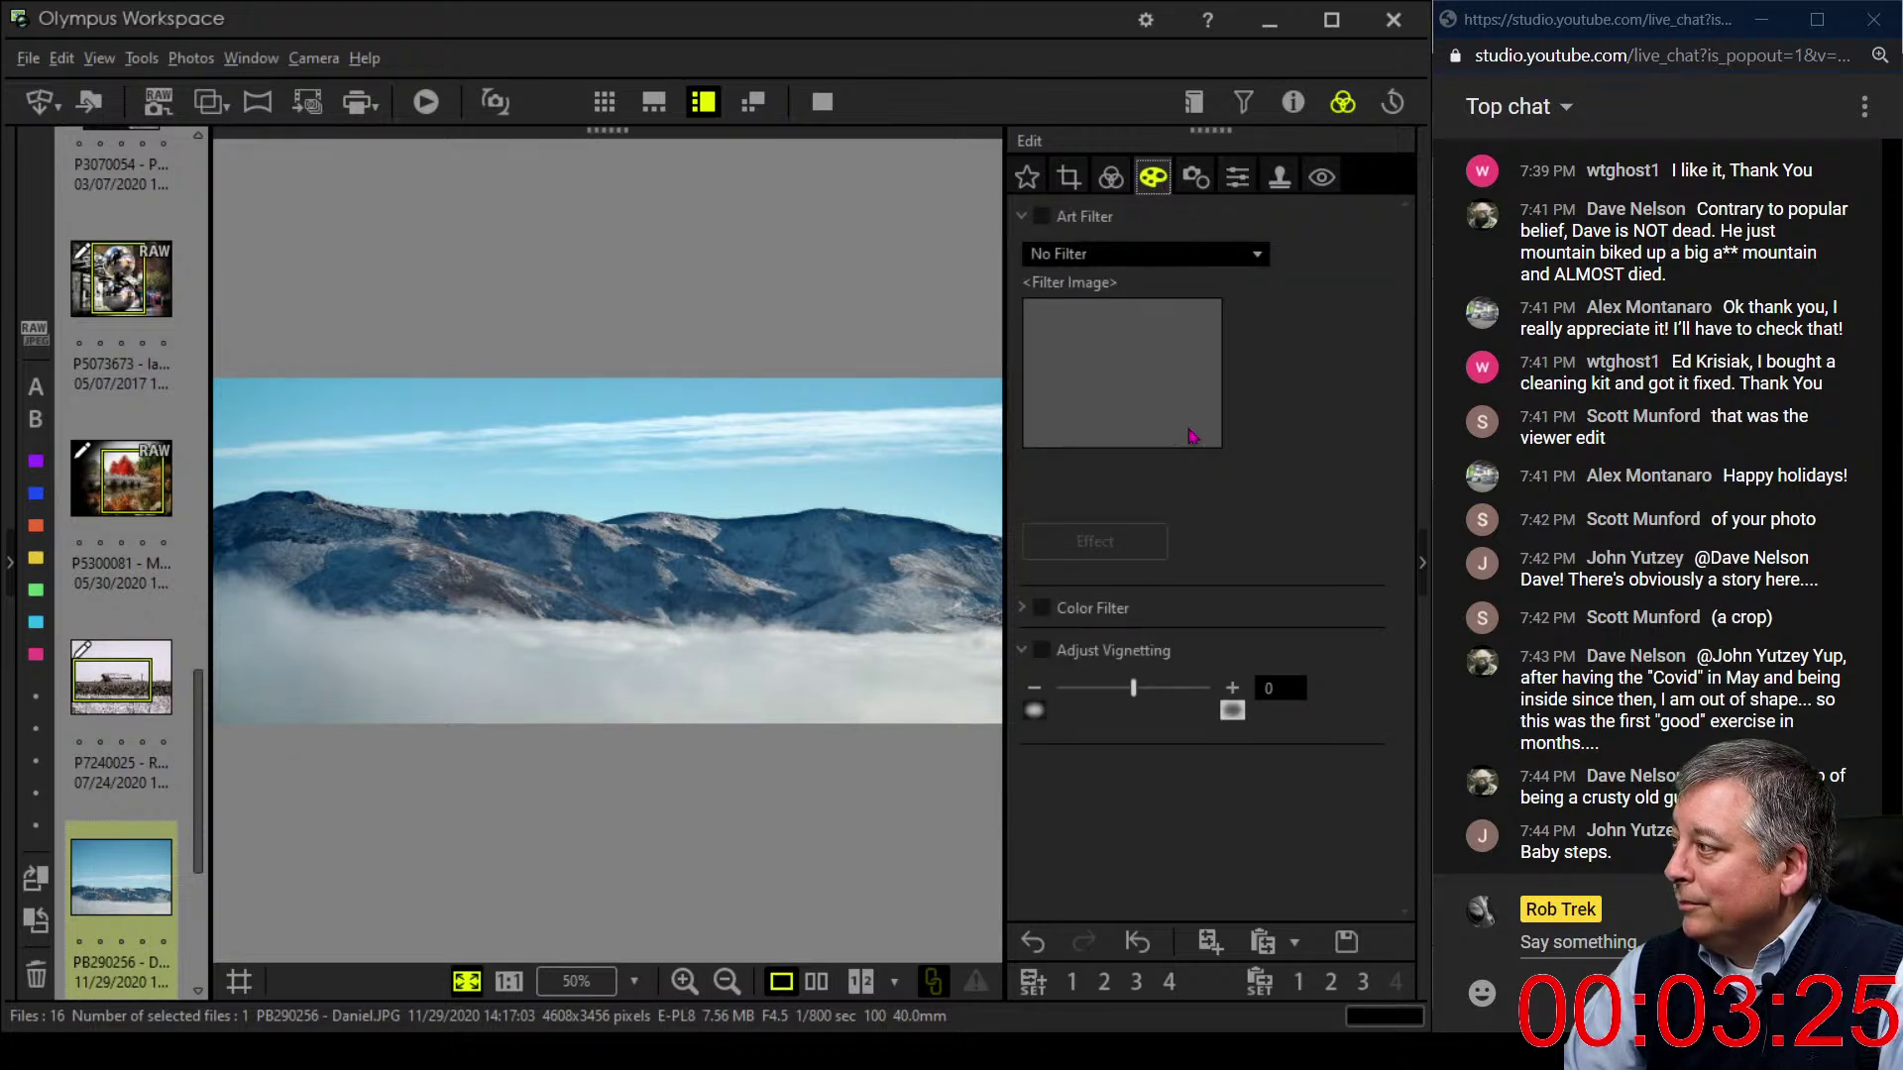
pyautogui.click(1111, 173)
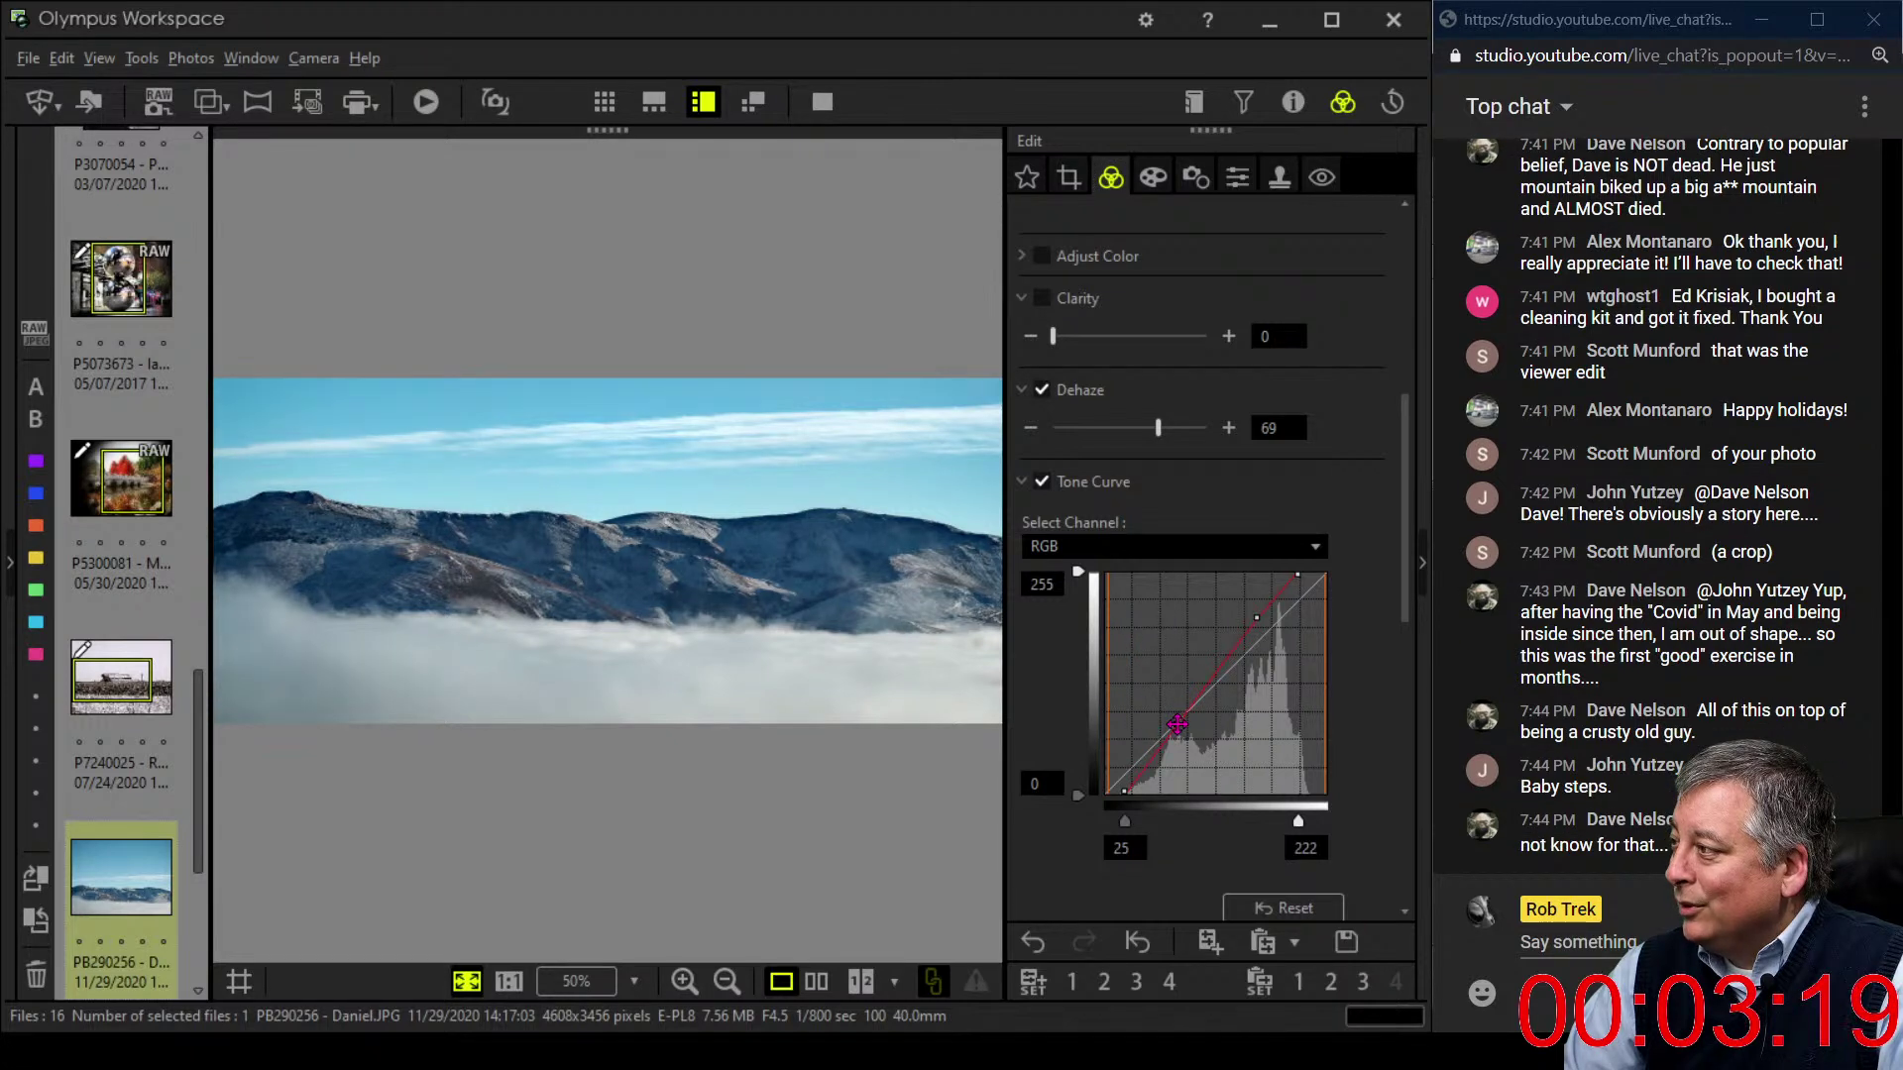
pyautogui.click(1174, 723)
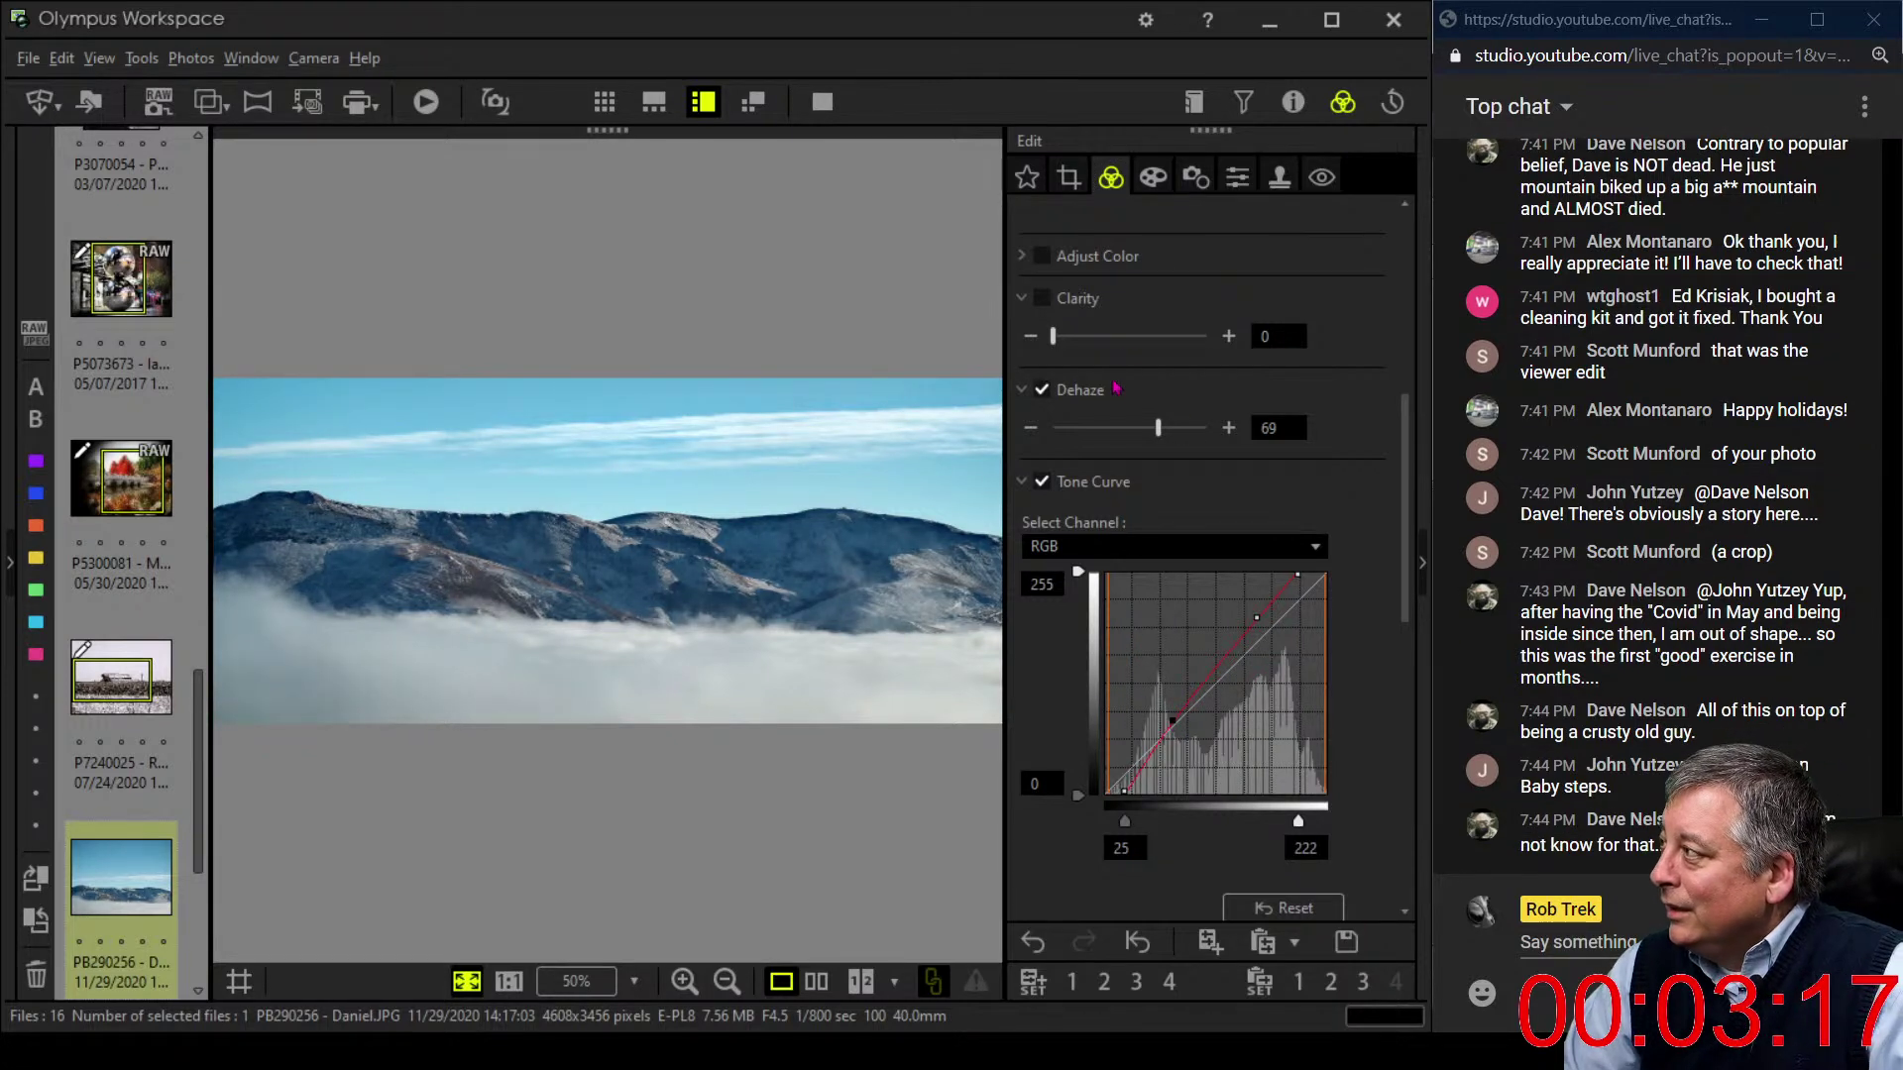
# - Warm the custom white balance to 0.7 on the blue–amber scale and 0.2 on the green–magenta scale
pyautogui.scroll(5, 1393, 607)
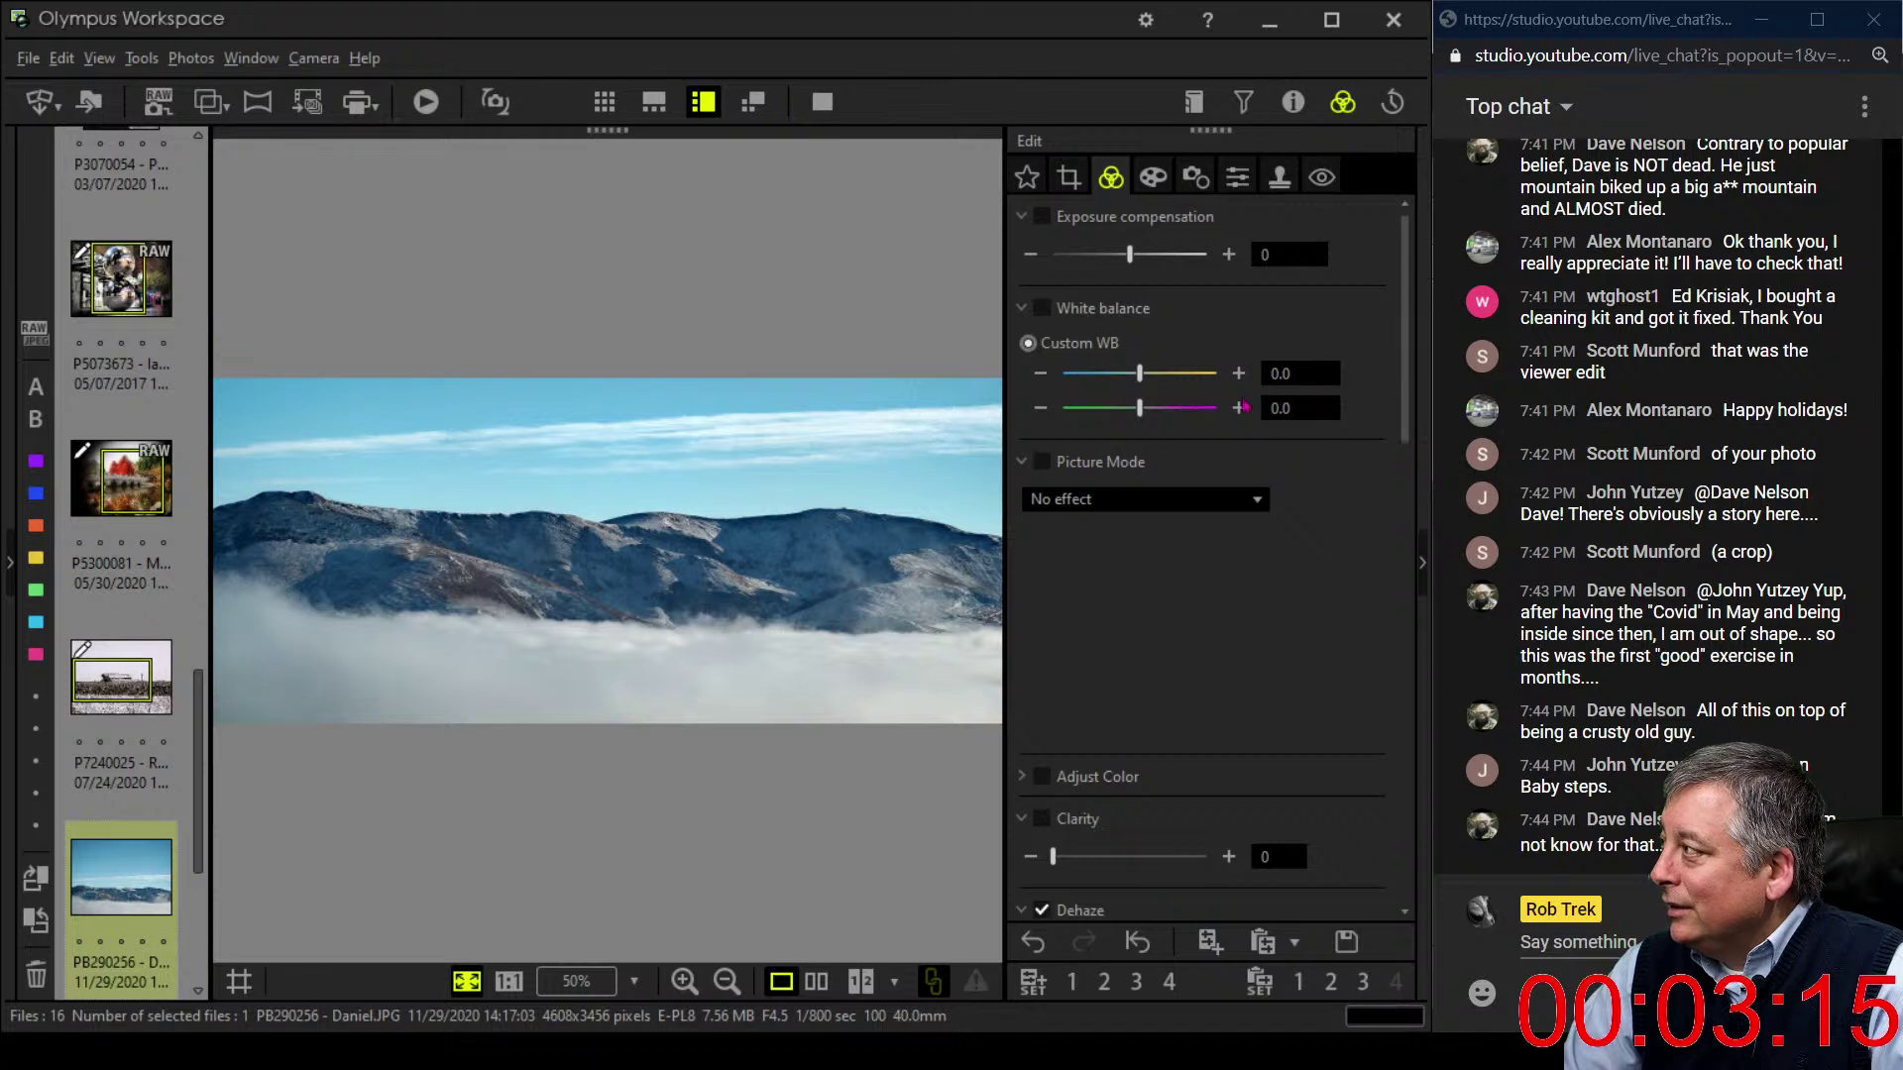
pyautogui.moveTo(1148, 383); pyautogui.dragTo(1147, 375)
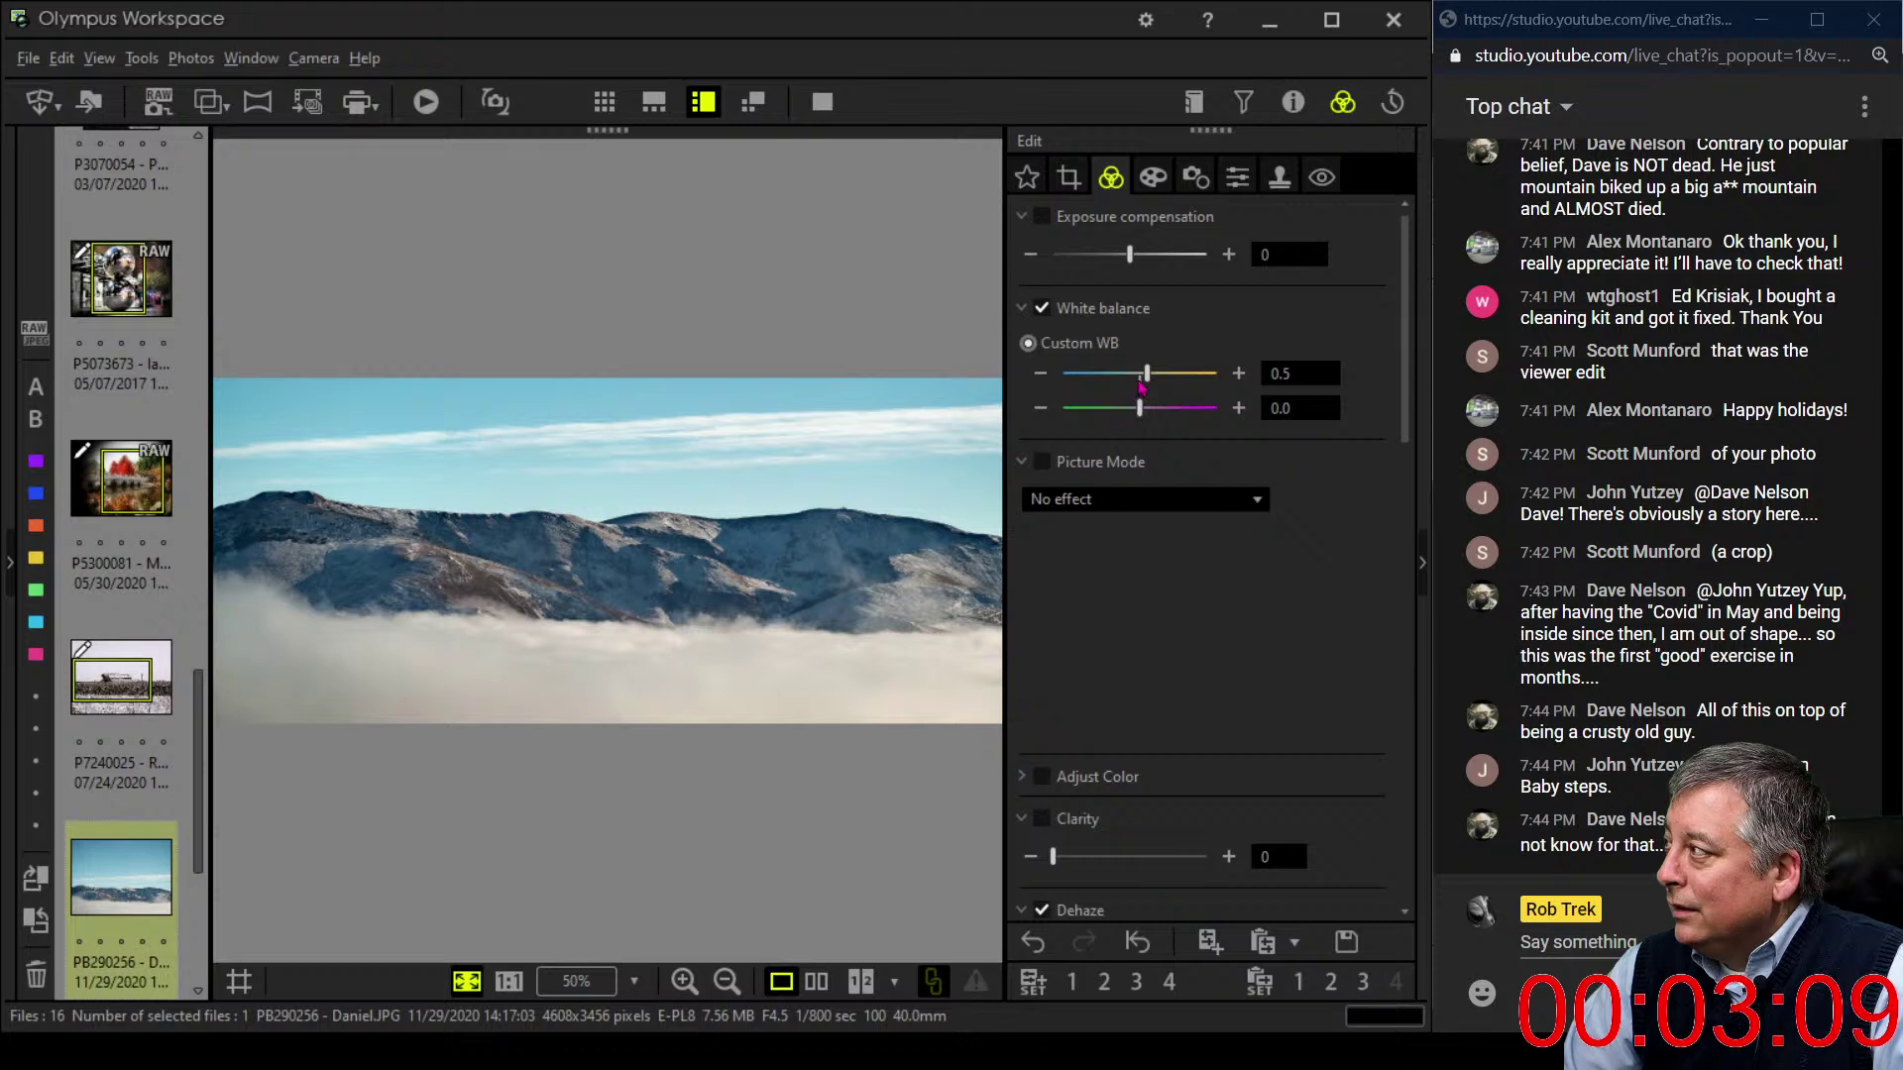
pyautogui.moveTo(1148, 383); pyautogui.dragTo(1154, 385)
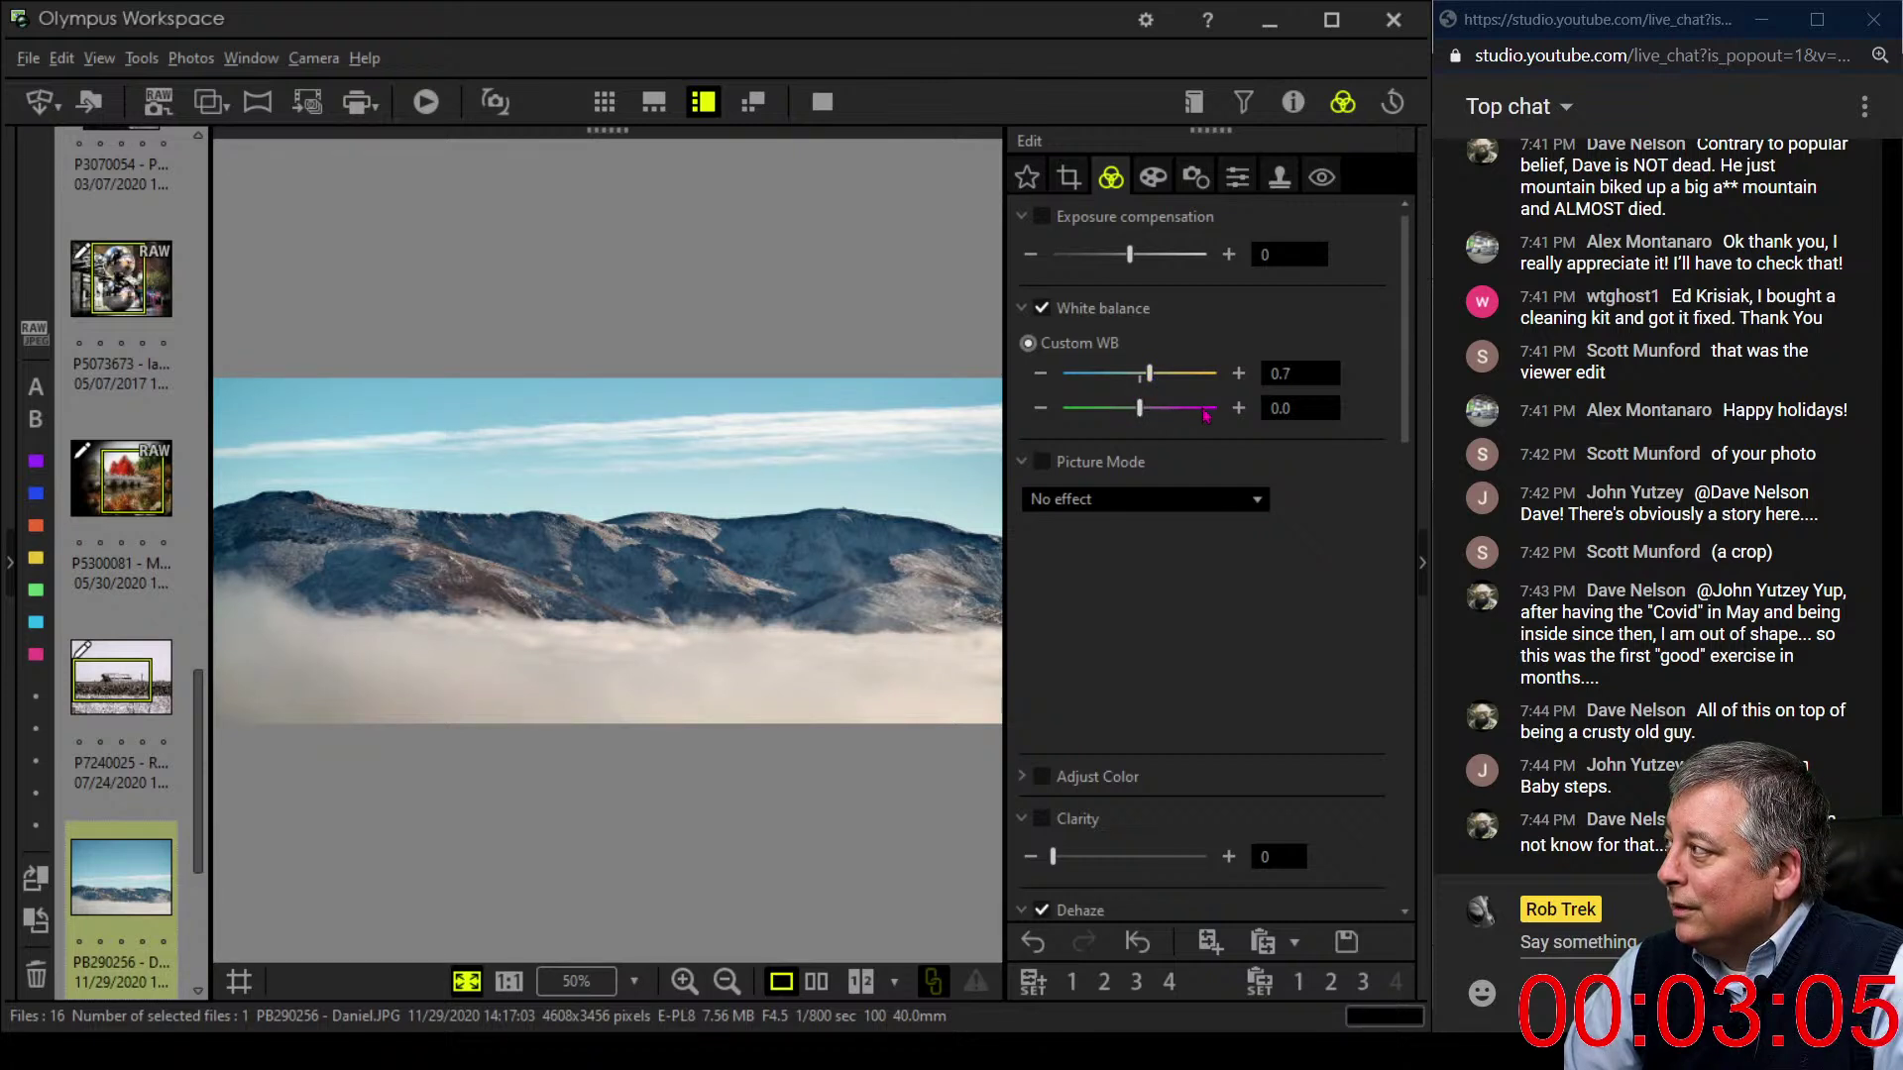
pyautogui.click(1238, 409)
pyautogui.click(1238, 410)
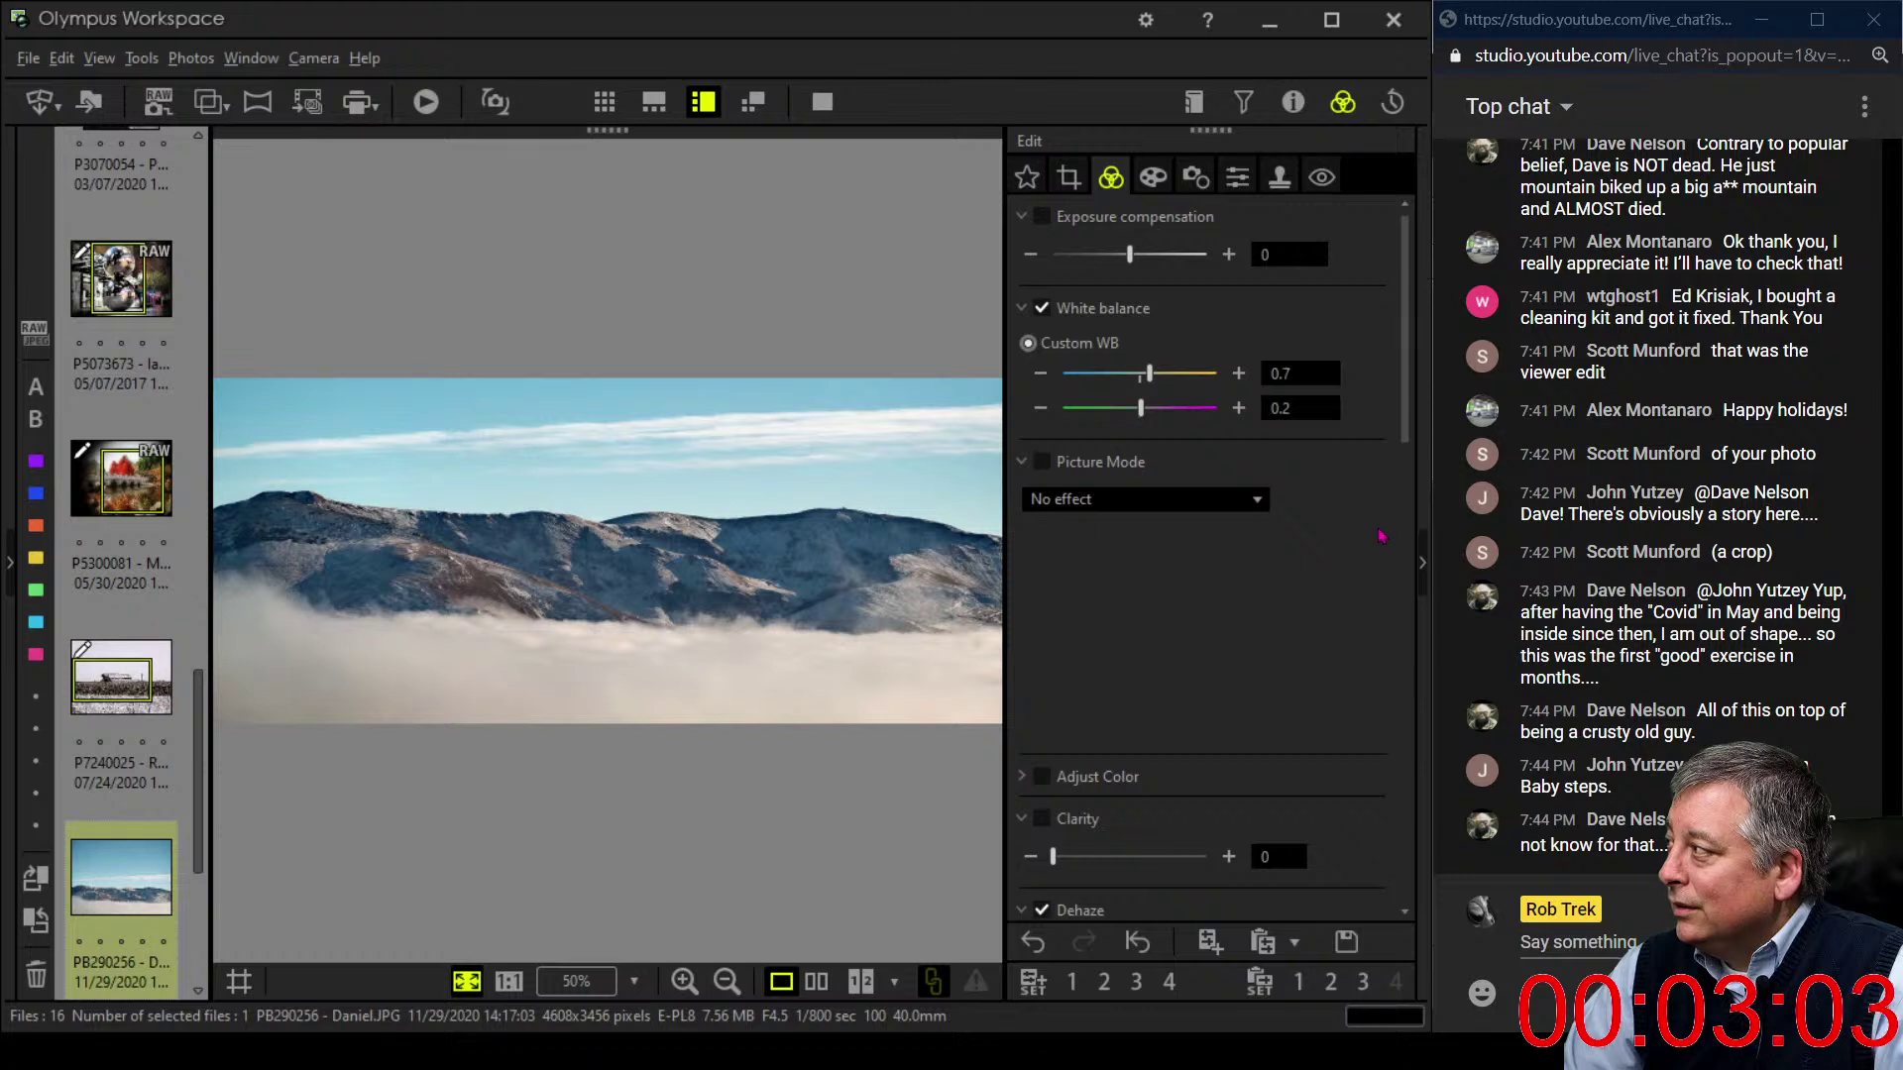
# - Raise the photo's overall Saturation to 40
pyautogui.moveTo(1406, 416); pyautogui.dragTo(1430, 764)
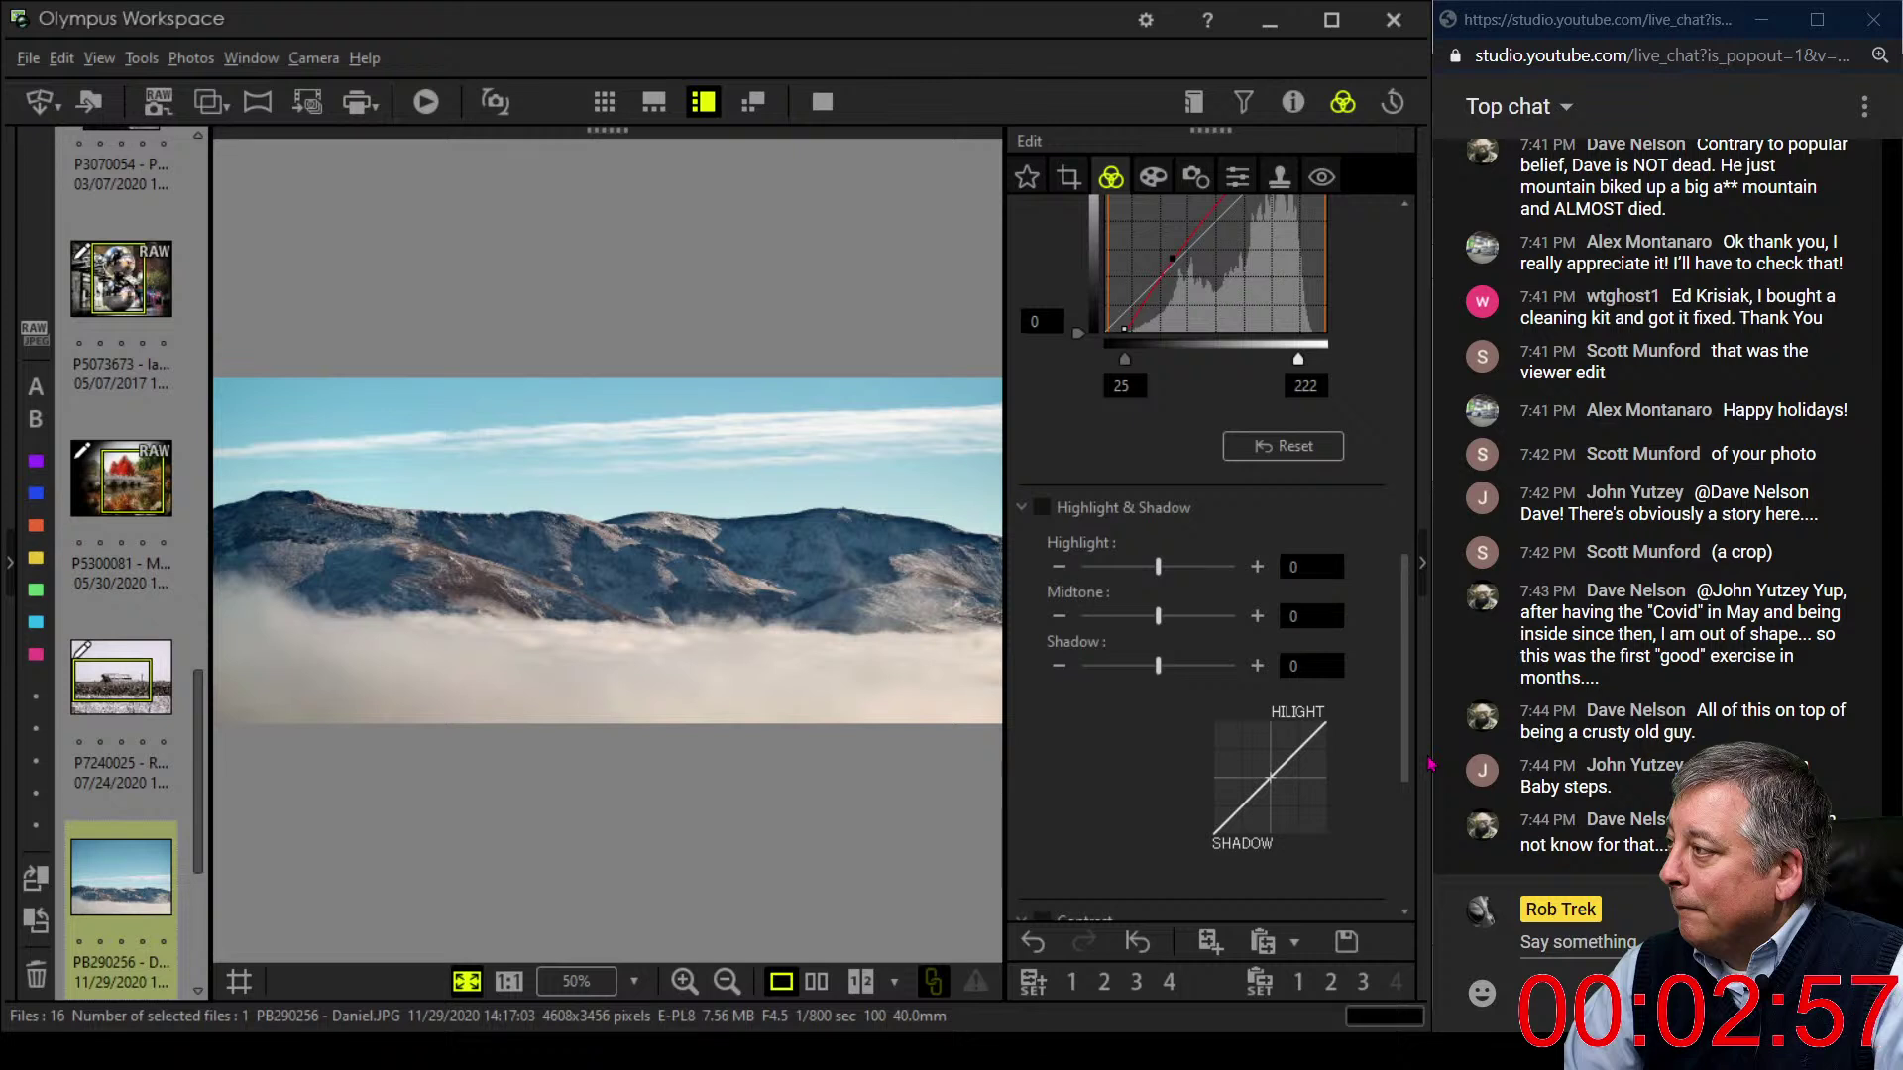
pyautogui.moveTo(1431, 763); pyautogui.dragTo(1428, 877)
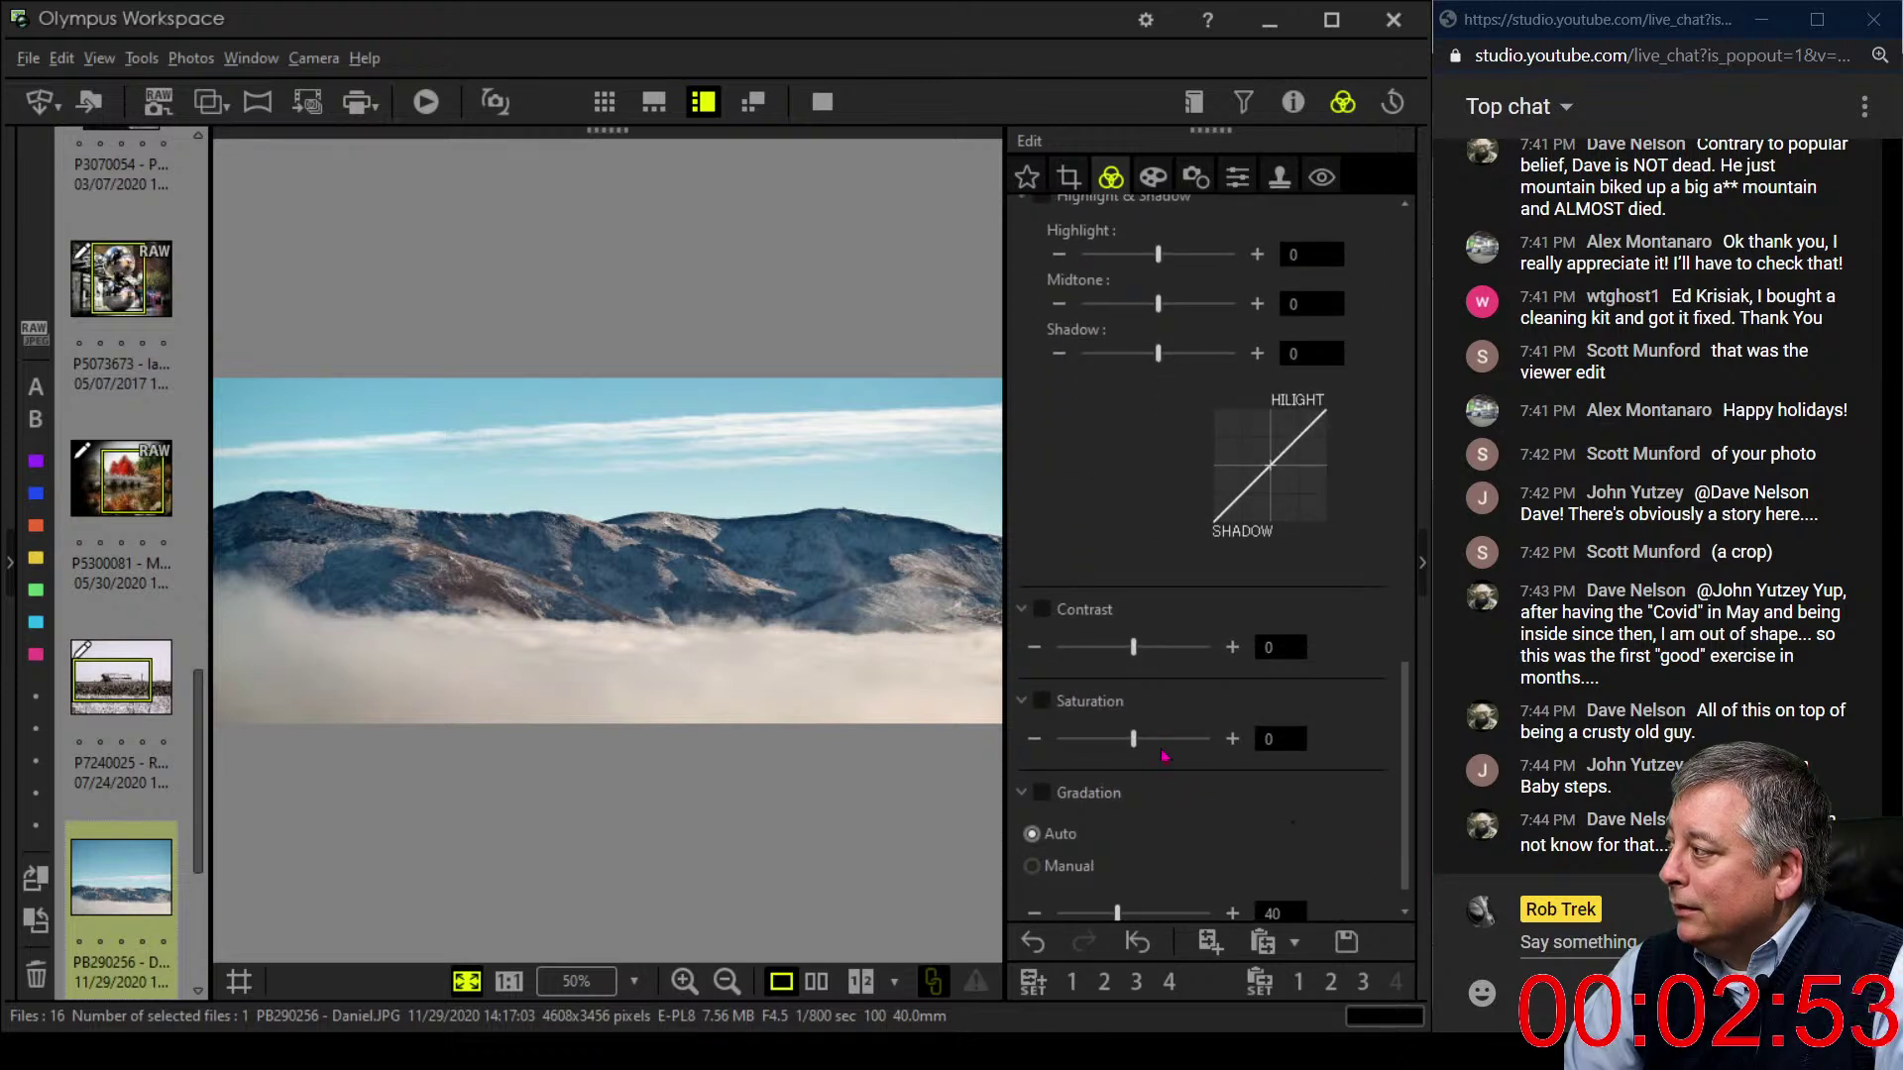
pyautogui.moveTo(1137, 746); pyautogui.dragTo(1165, 747)
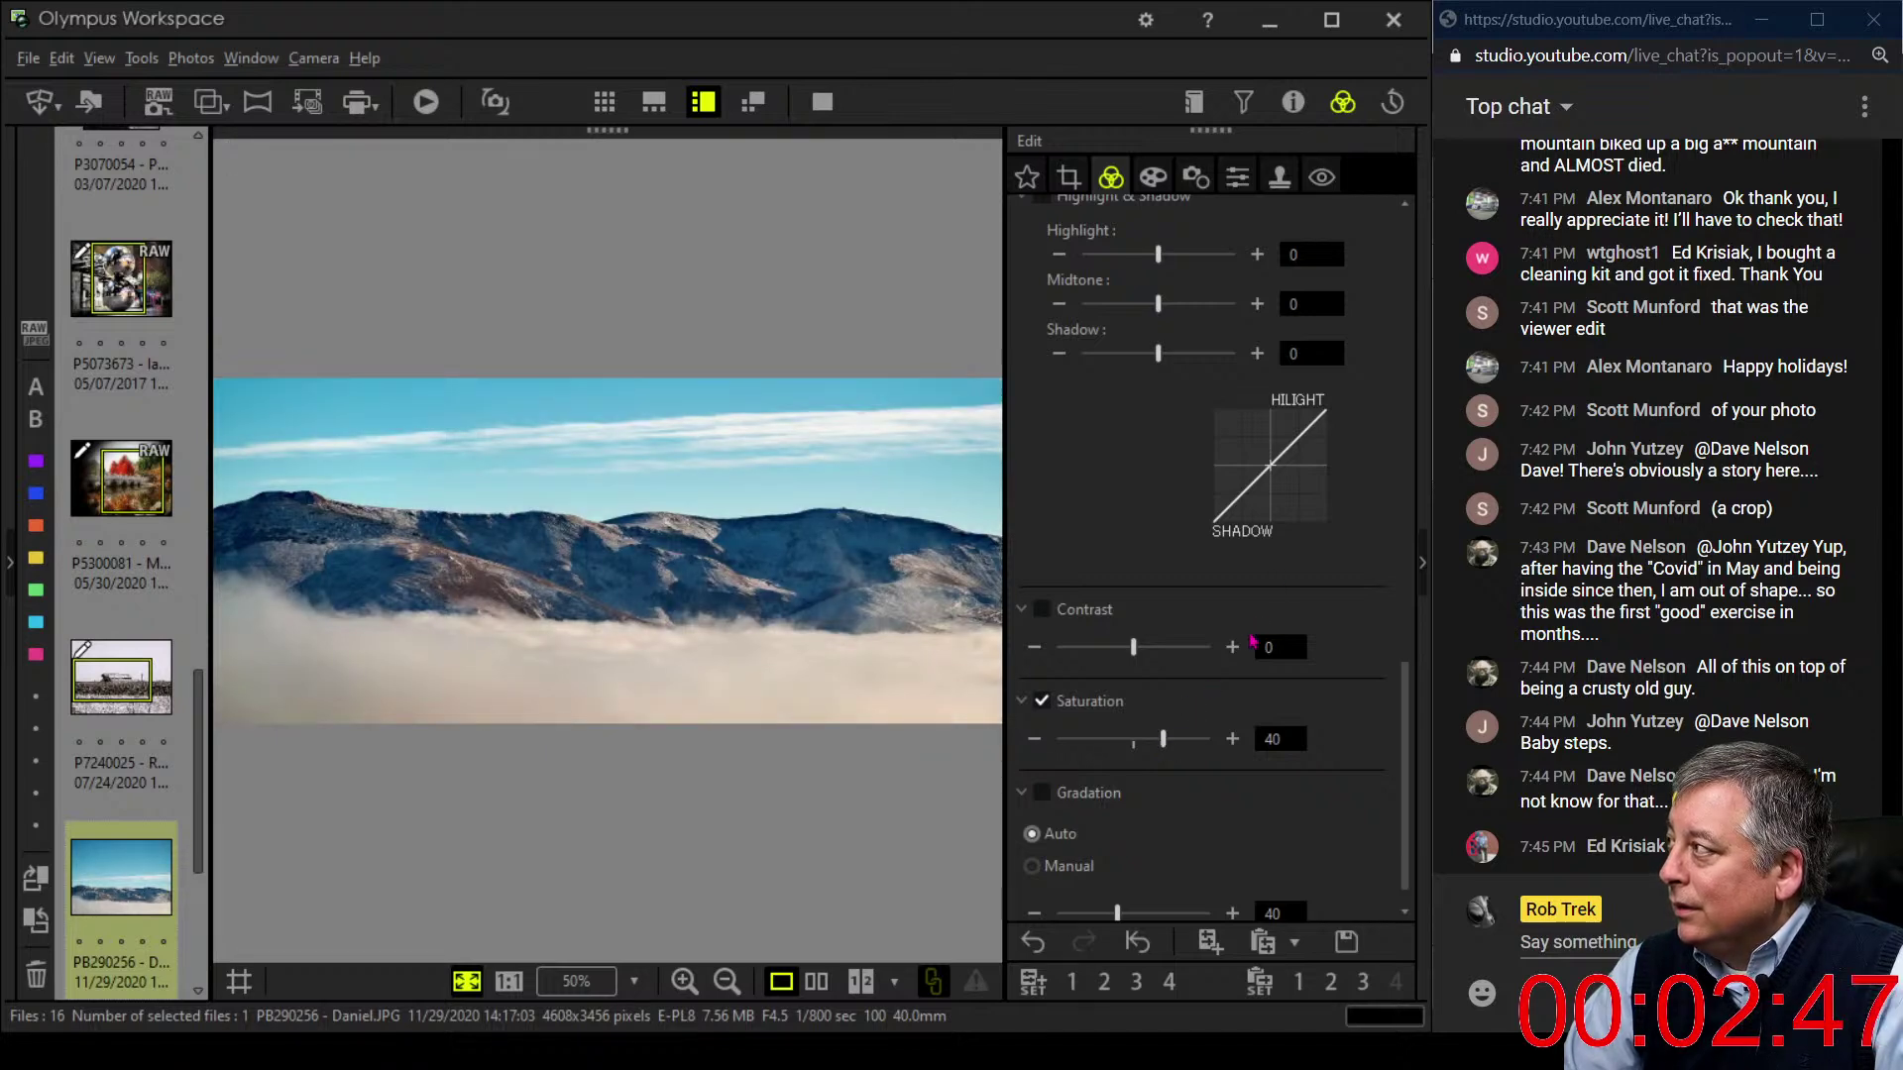
# - Reduce the saturation of the blue and cyan colours 6, 7 and 8 to -1 each in Adjust Color
pyautogui.scroll(10, 1338, 607)
pyautogui.scroll(10, 1338, 607)
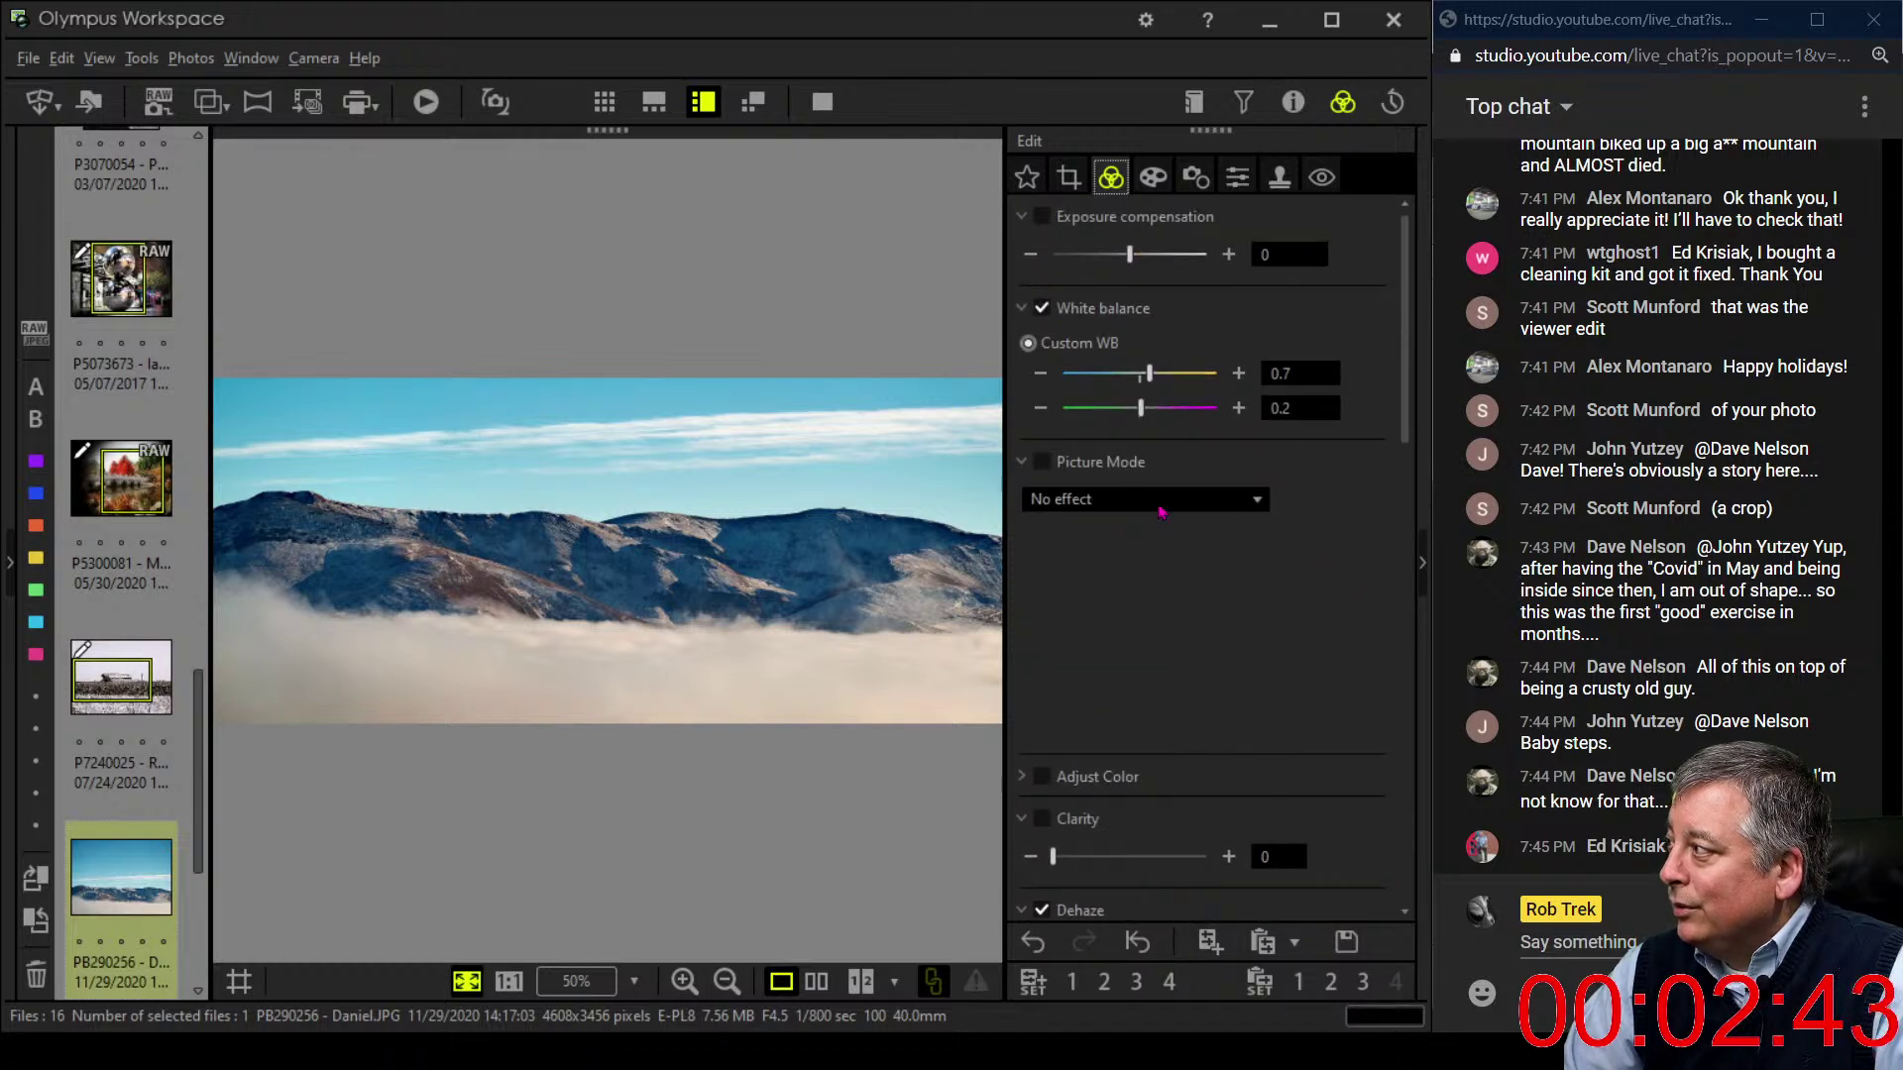
pyautogui.click(1024, 777)
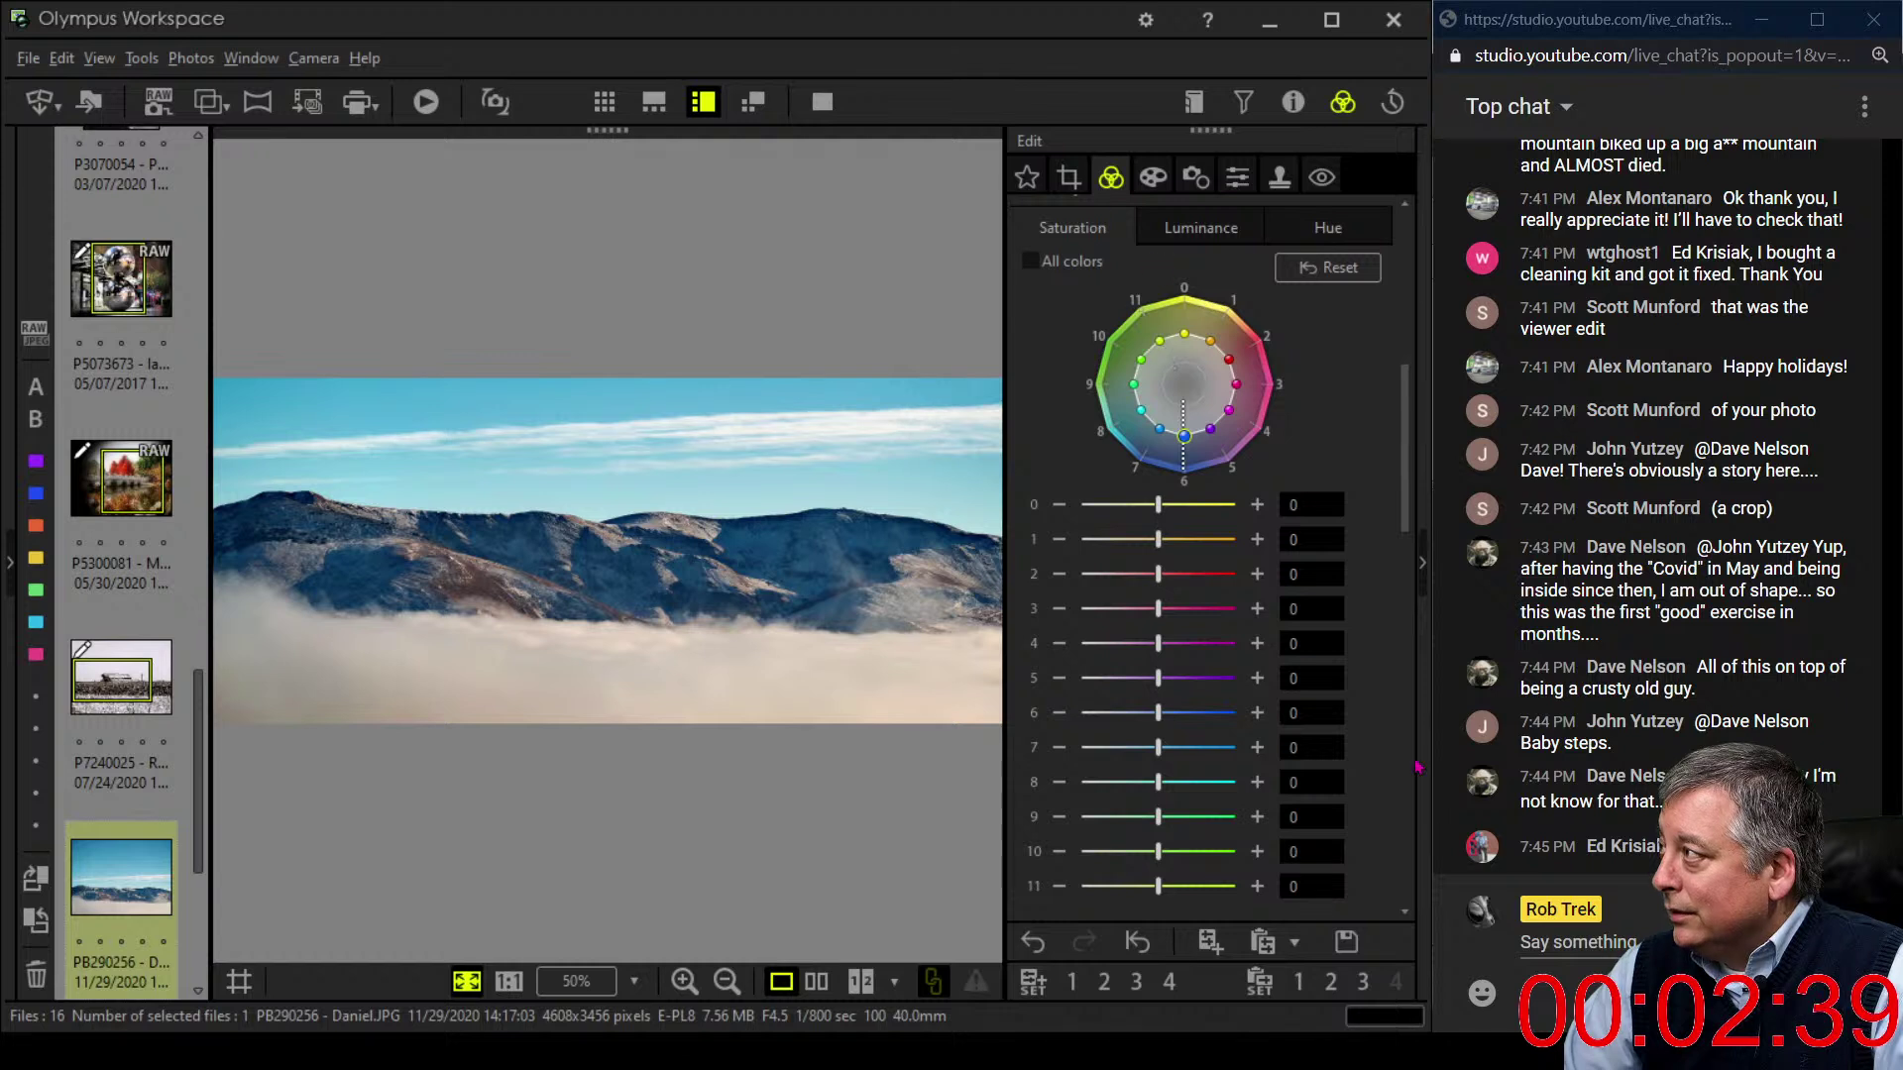
pyautogui.click(1058, 712)
pyautogui.click(1058, 747)
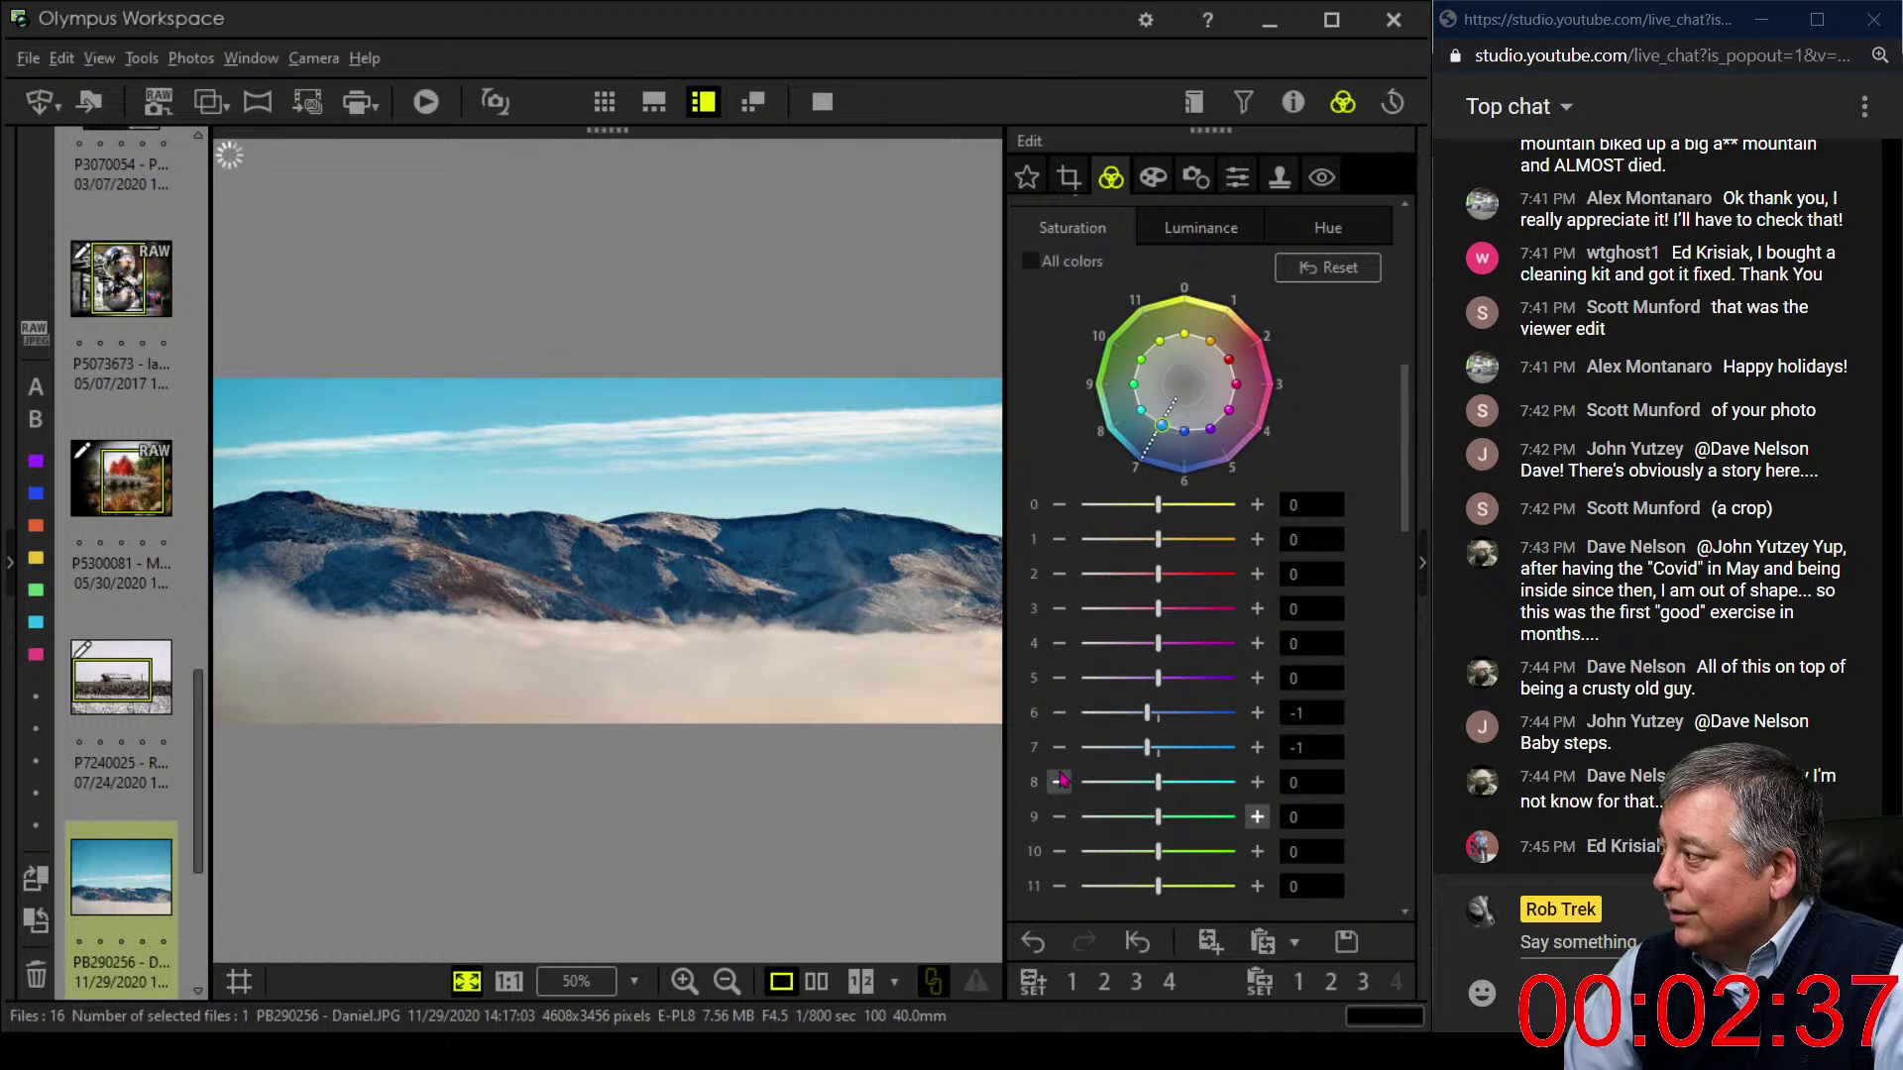
pyautogui.click(1060, 782)
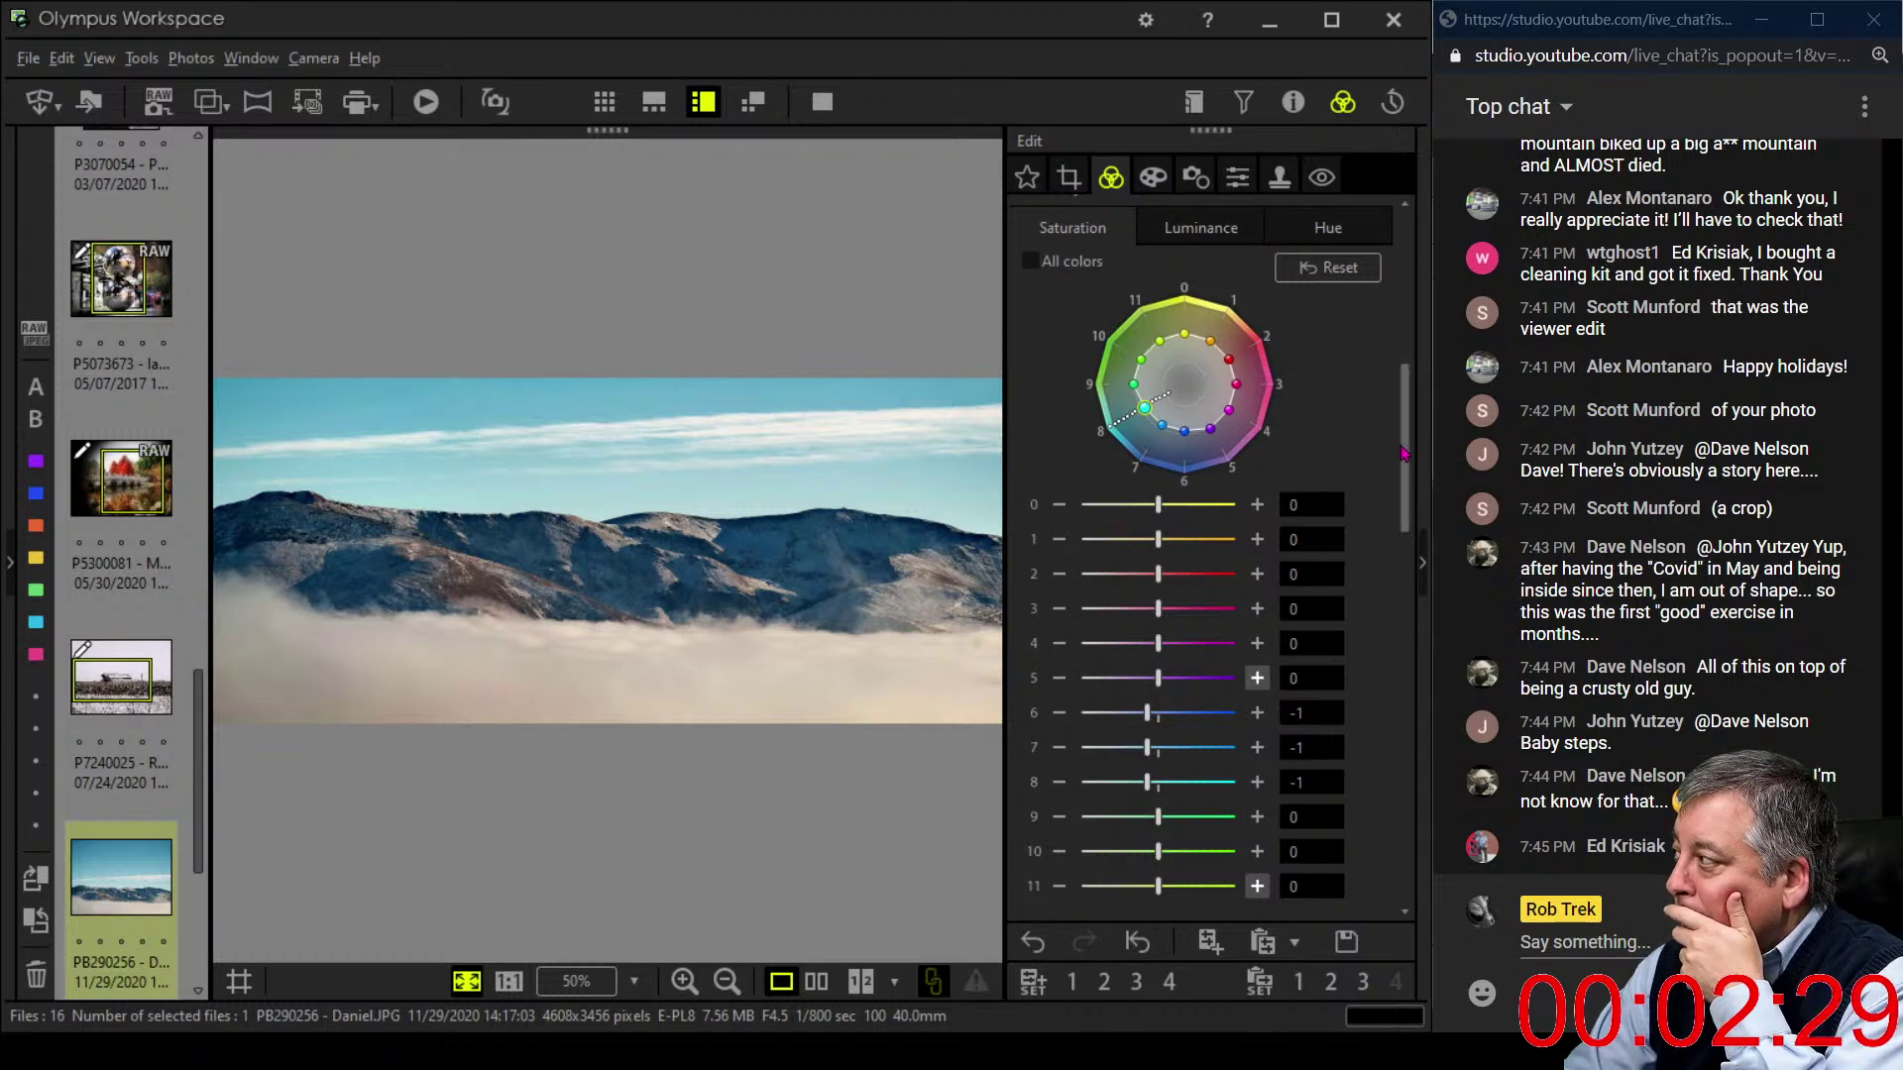
# - Increase the mountain photo's Dehaze to 92
pyautogui.moveTo(1400, 462); pyautogui.dragTo(1390, 623)
pyautogui.scroll(-3, 1389, 623)
pyautogui.scroll(4, 1167, 515)
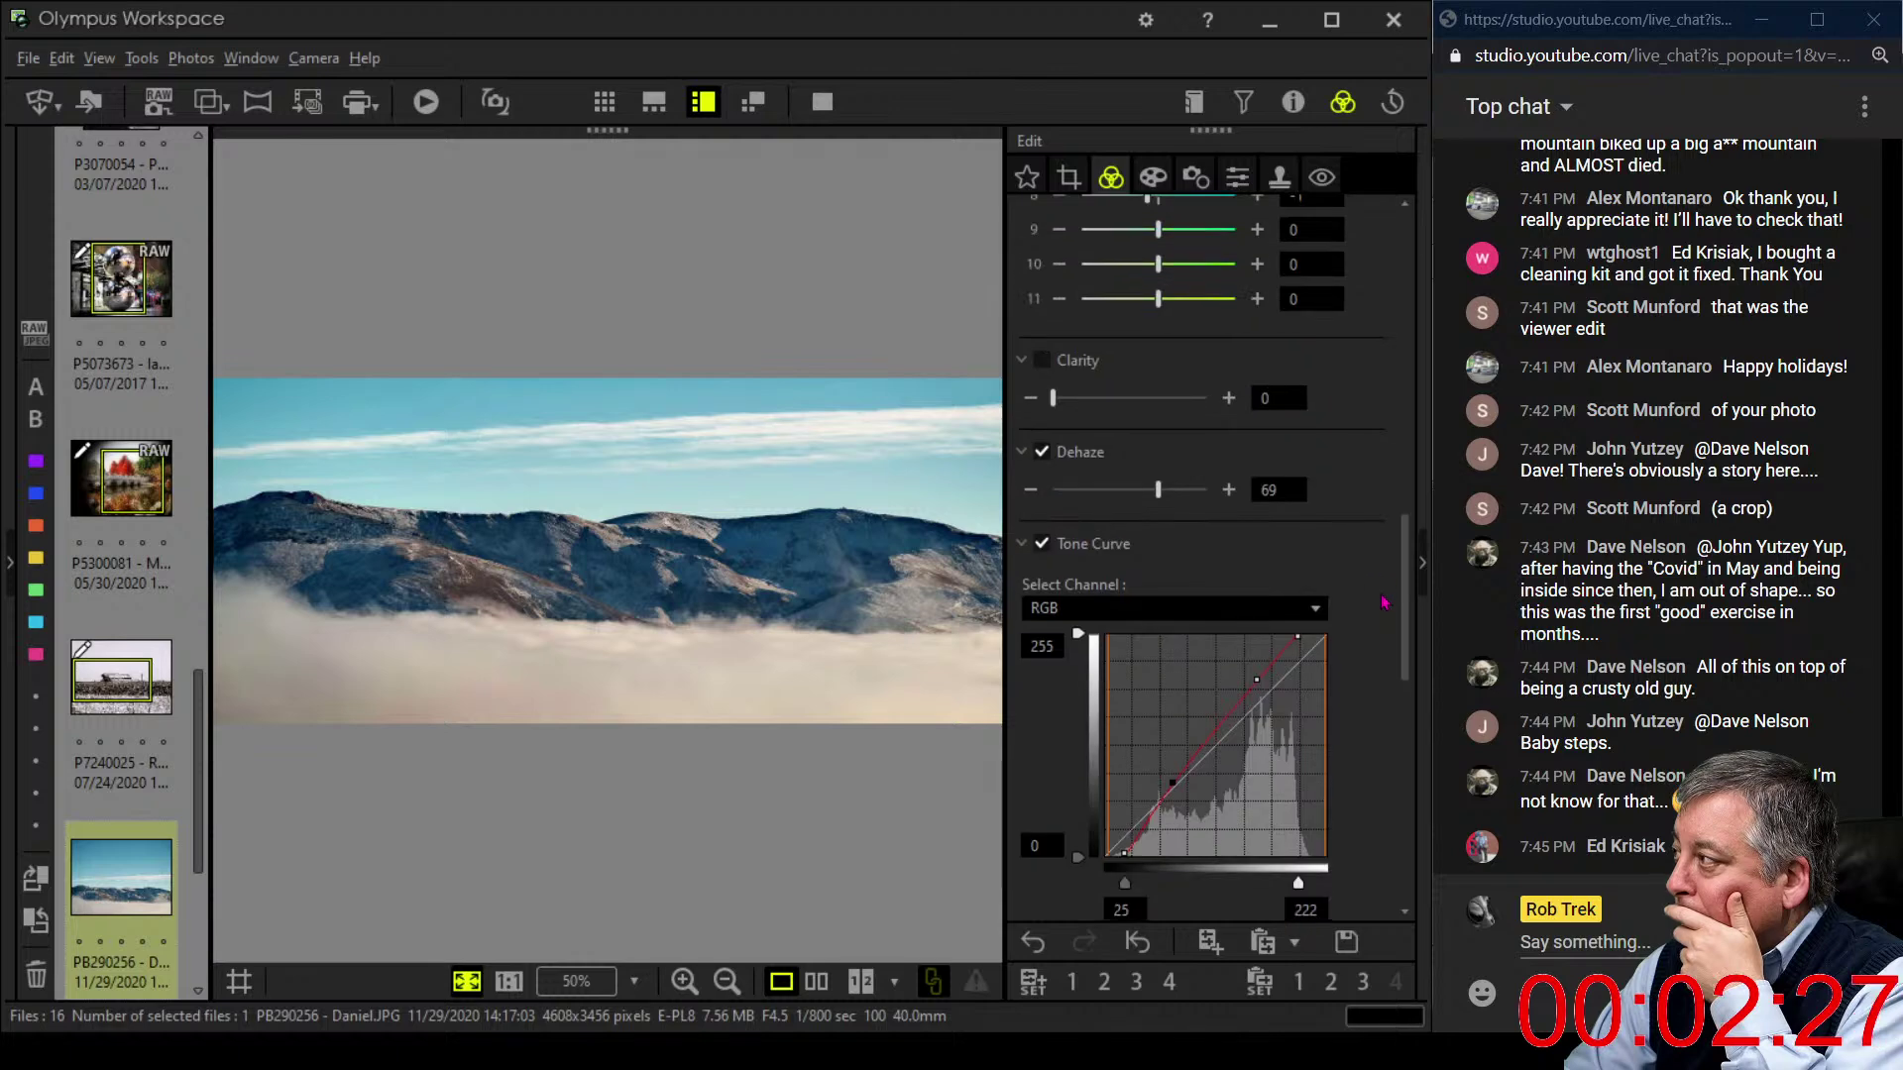
pyautogui.moveTo(1168, 515); pyautogui.dragTo(1197, 517)
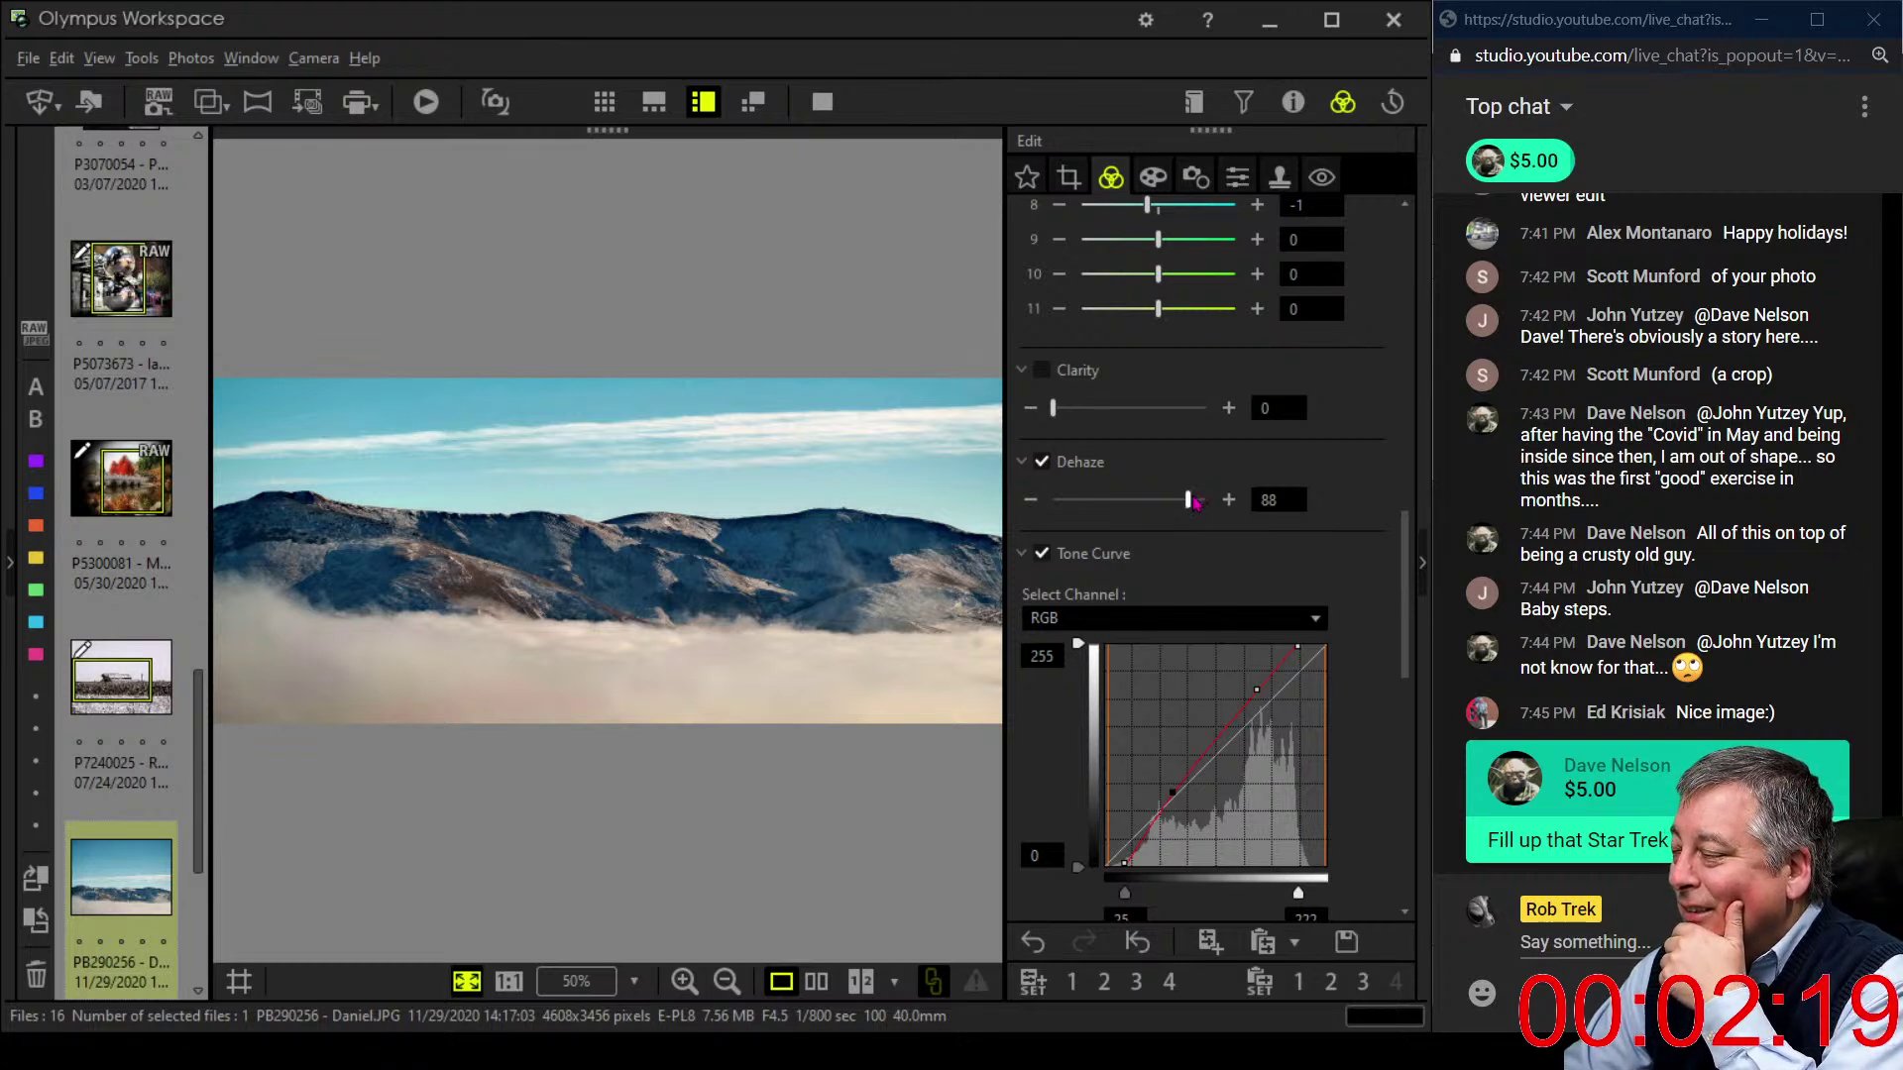
pyautogui.moveTo(1192, 502); pyautogui.dragTo(1196, 505)
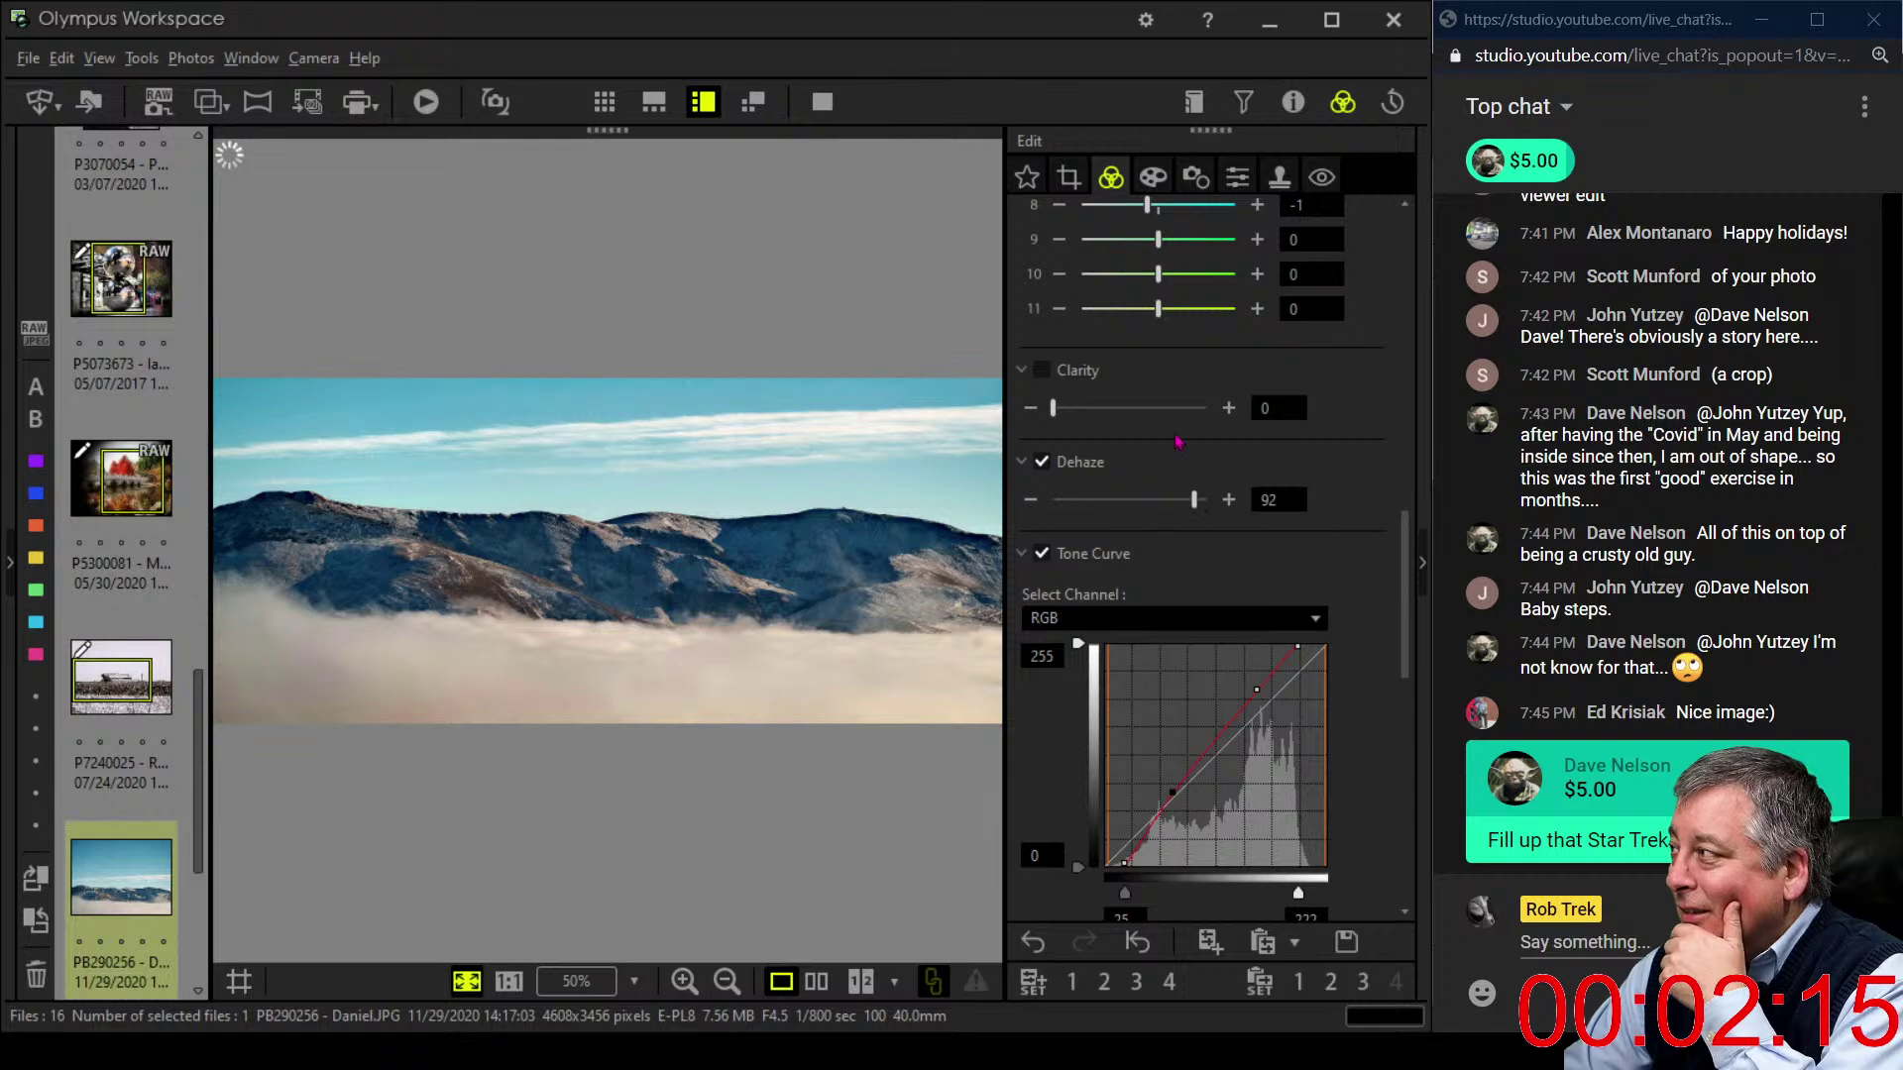
pyautogui.scroll(3, 1272, 455)
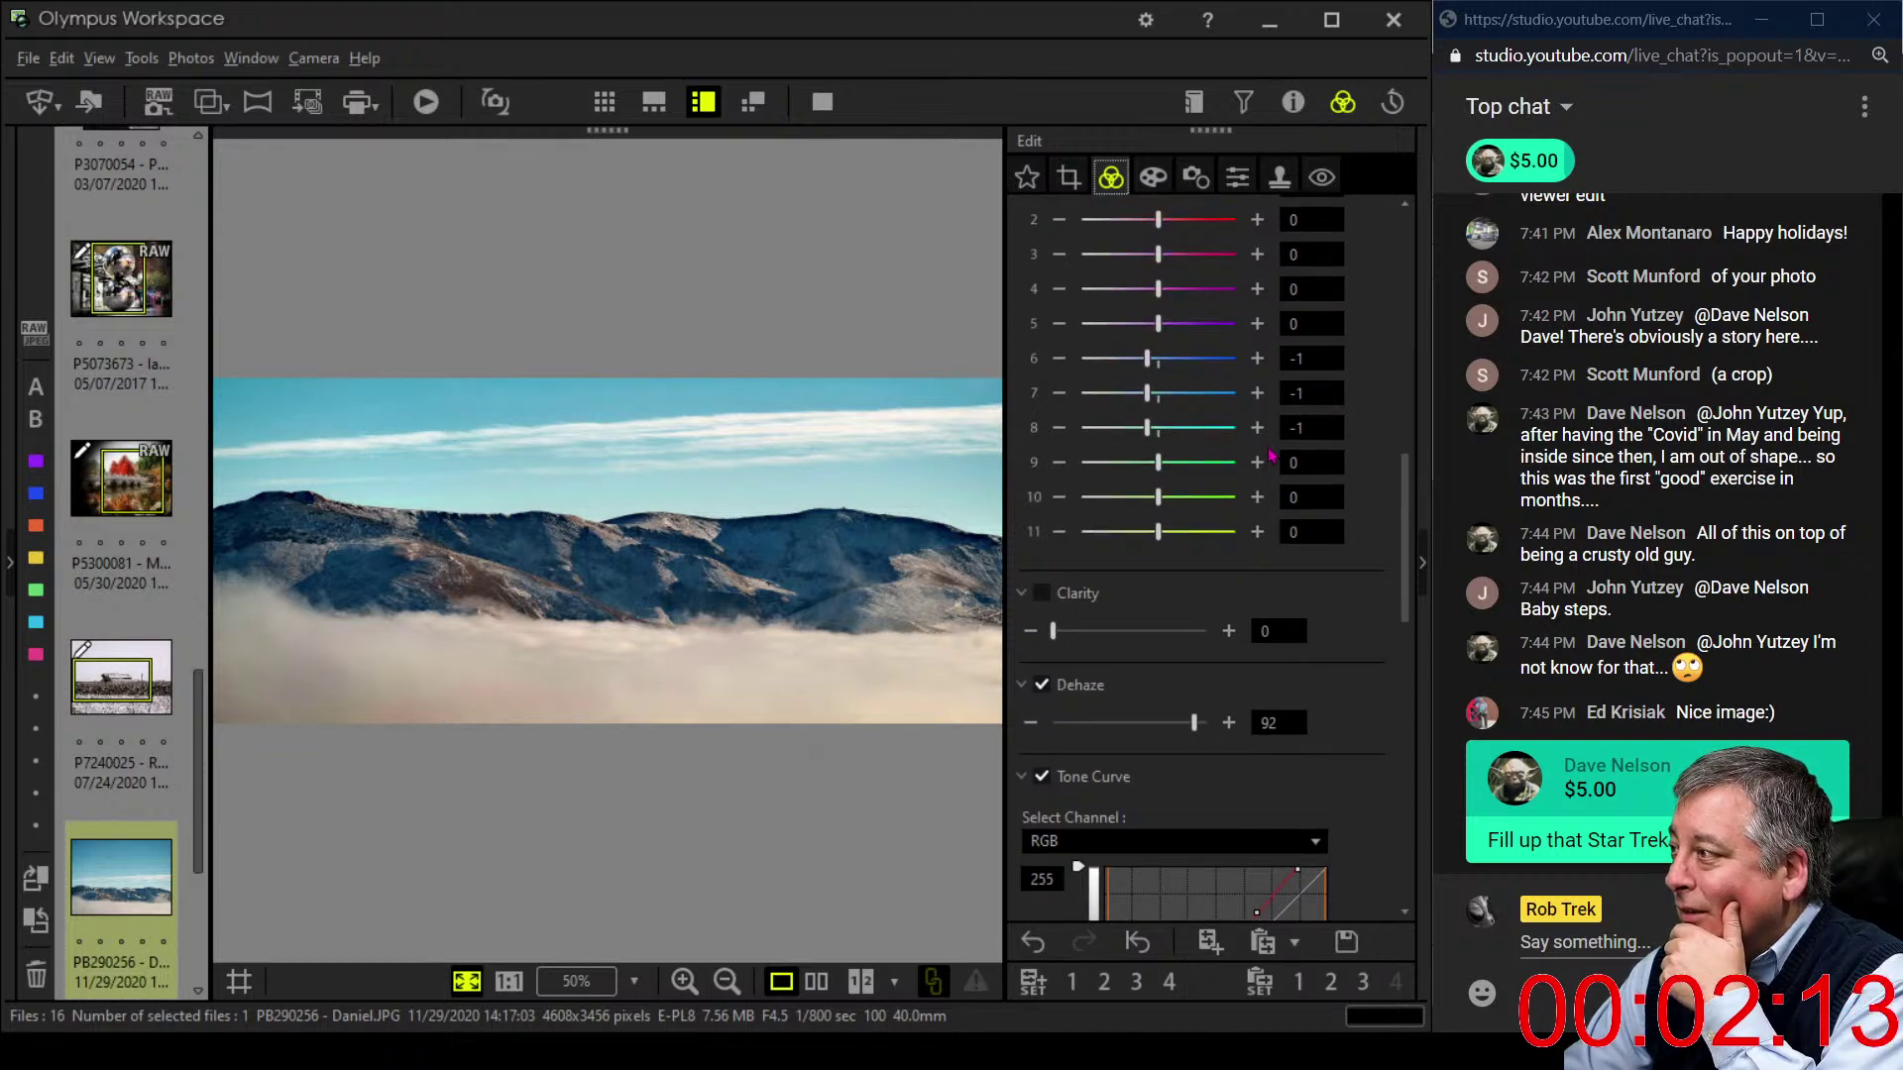
pyautogui.scroll(-6, 1272, 455)
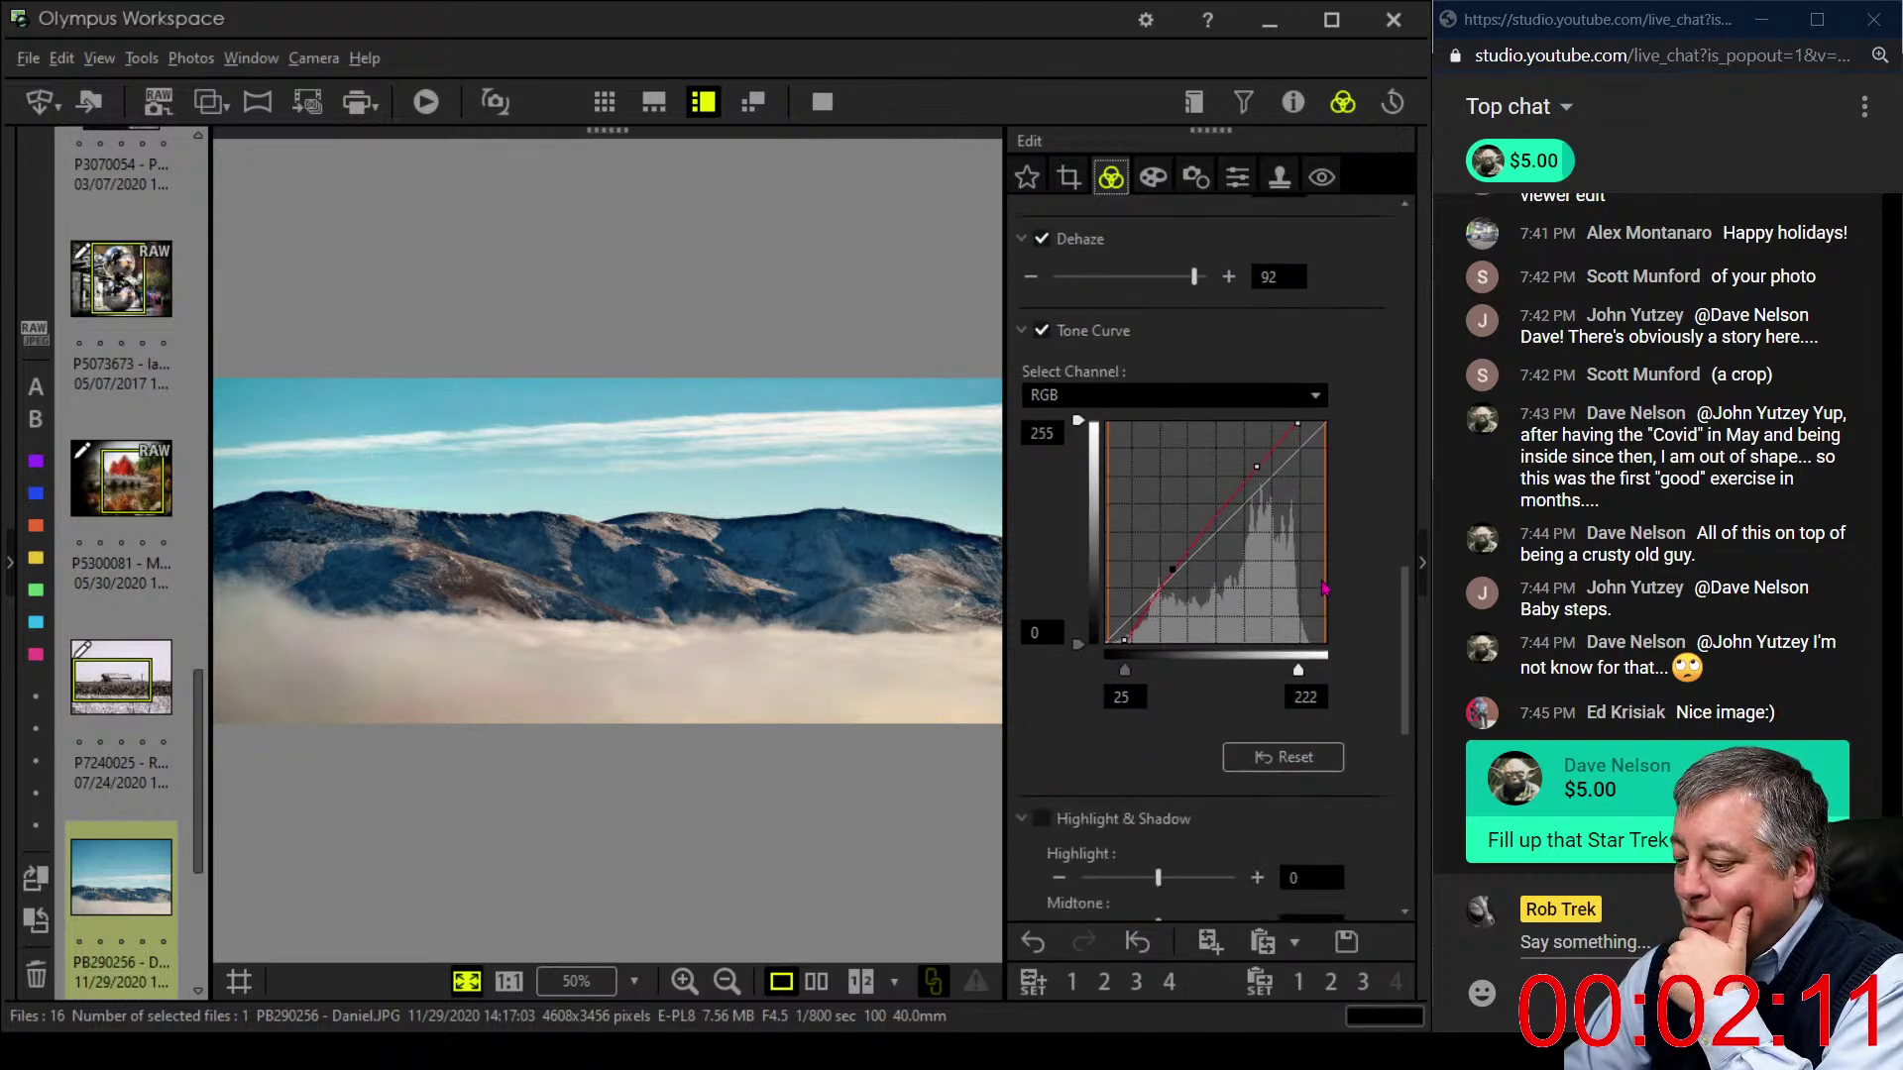
# - Lift the shadow point of the mountain photo's RGB tone curve, with the black input at 29, and set Clarity to 8
pyautogui.moveTo(1172, 571); pyautogui.dragTo(1163, 572)
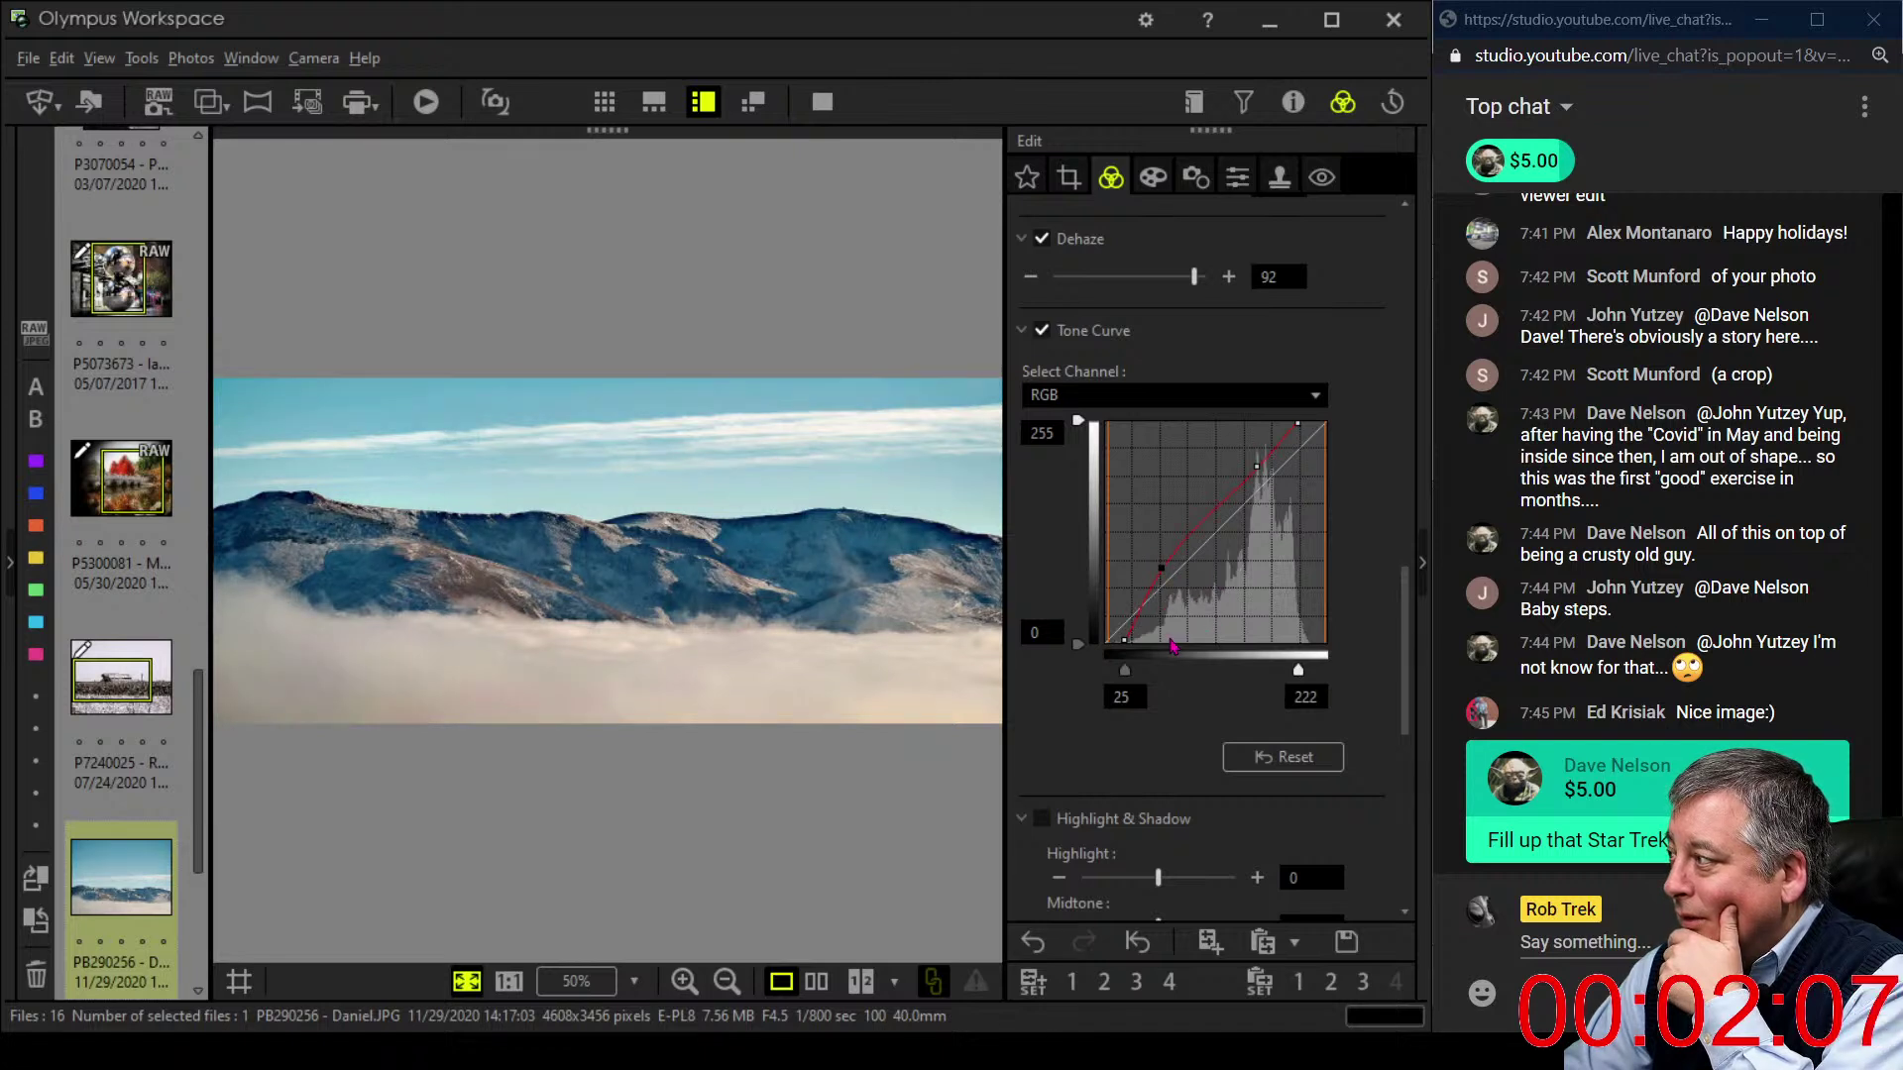
pyautogui.moveTo(1127, 677); pyautogui.dragTo(1139, 678)
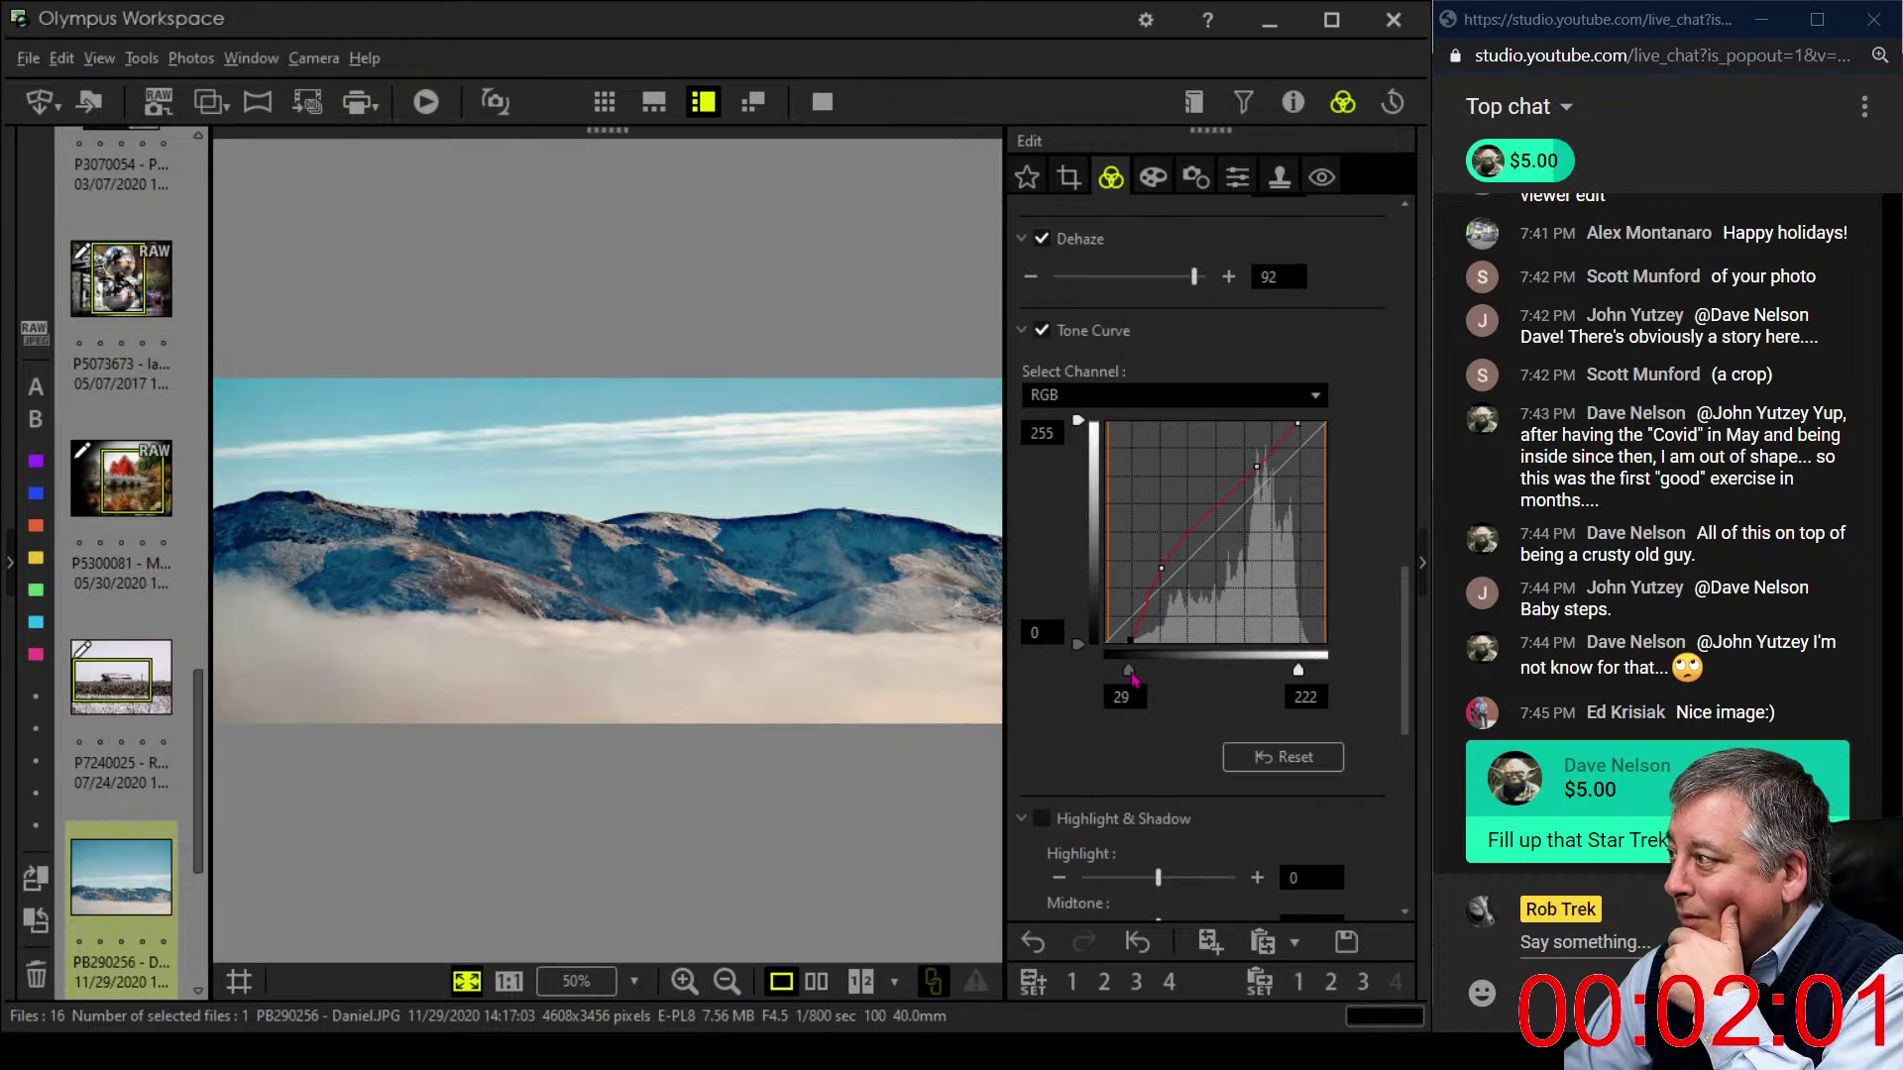
pyautogui.scroll(5, 1140, 347)
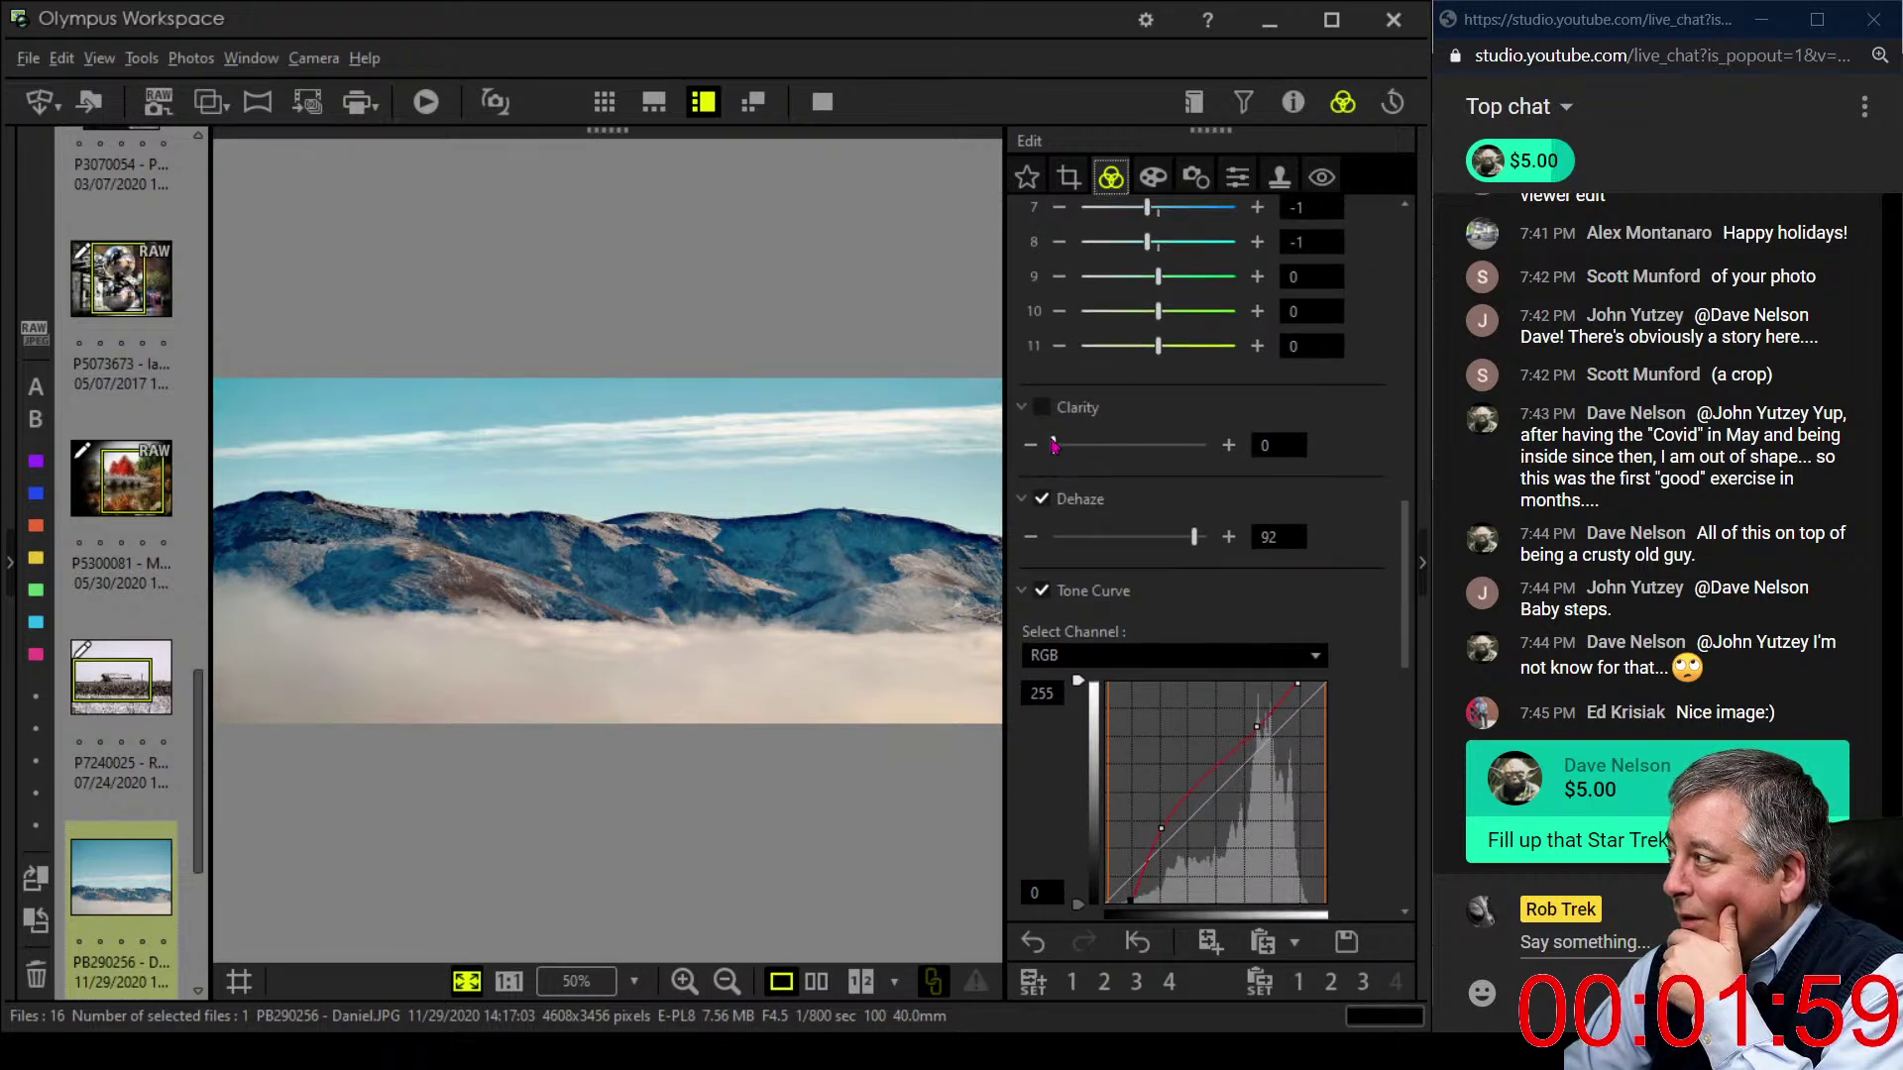
pyautogui.moveTo(1053, 446); pyautogui.dragTo(1070, 453)
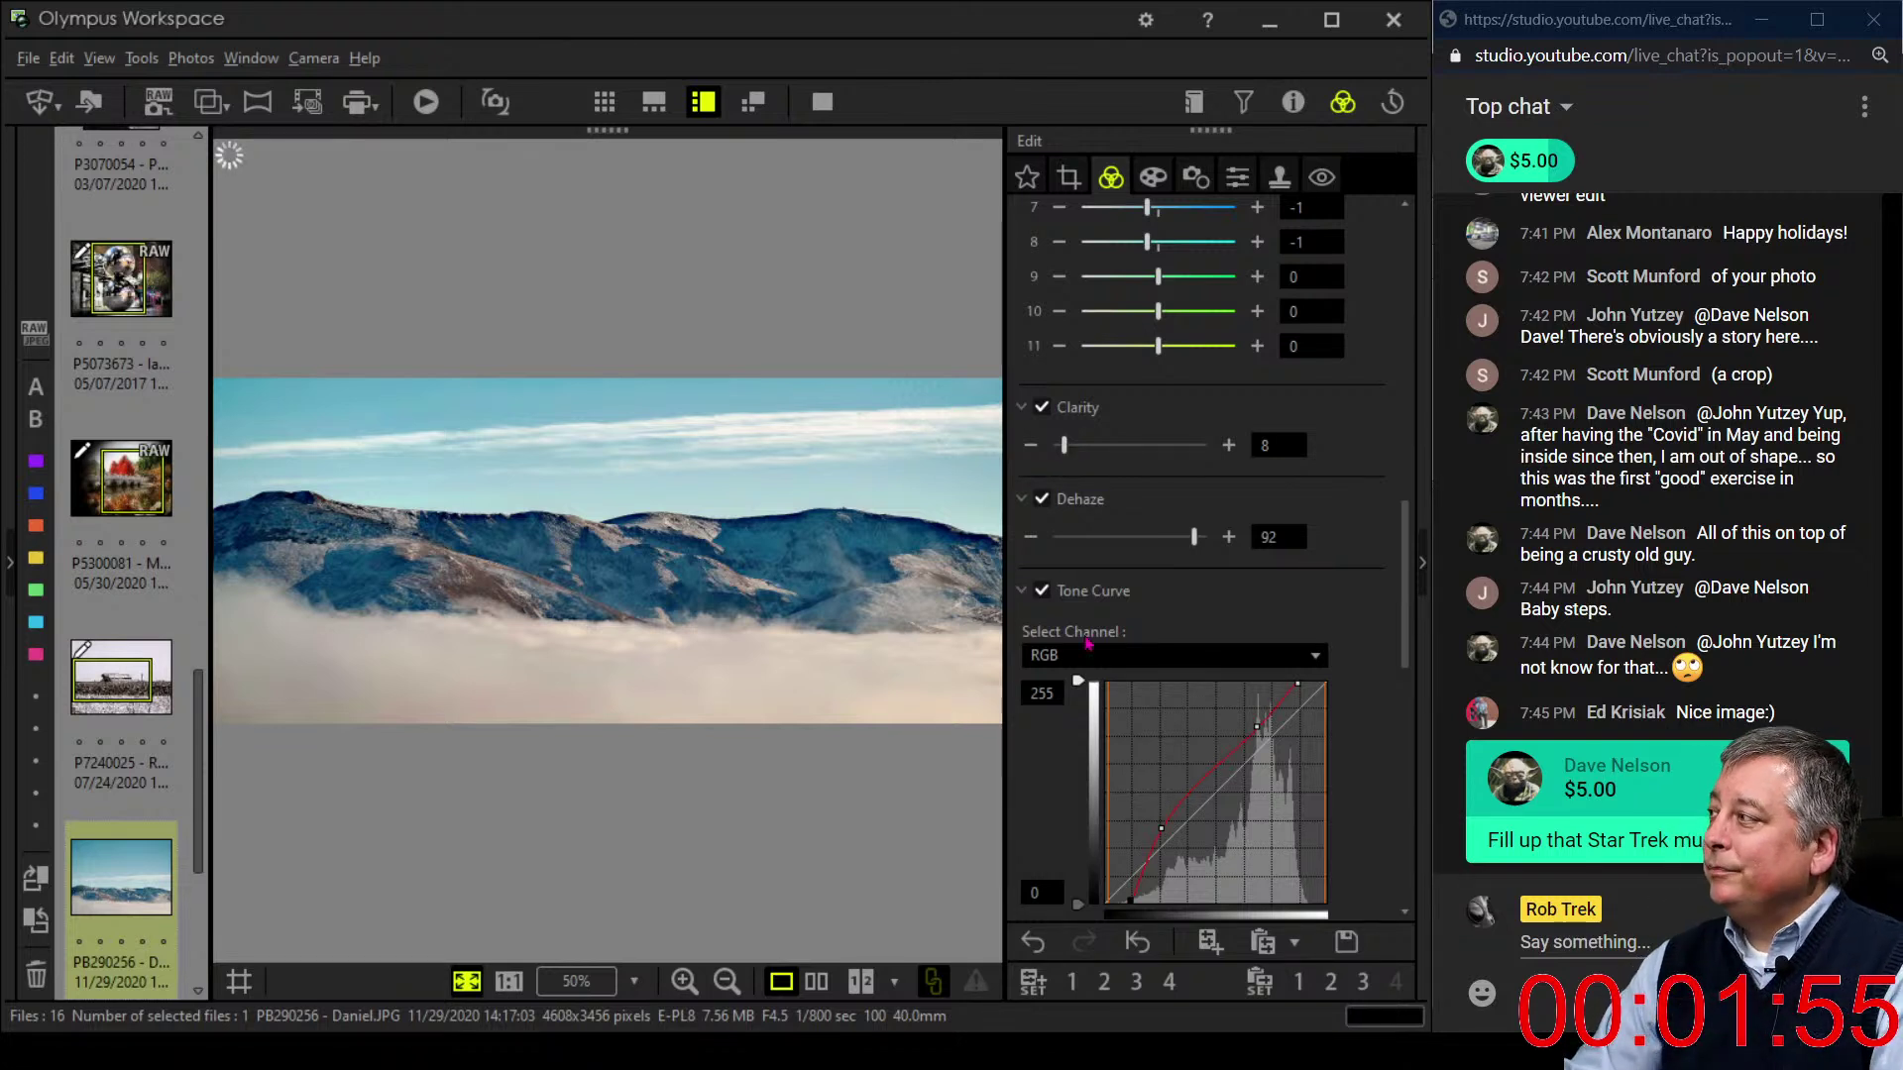
# - Compare the edited mountain photo side by side with the original, and examine the edited version alone at full-screen size
pyautogui.click(817, 981)
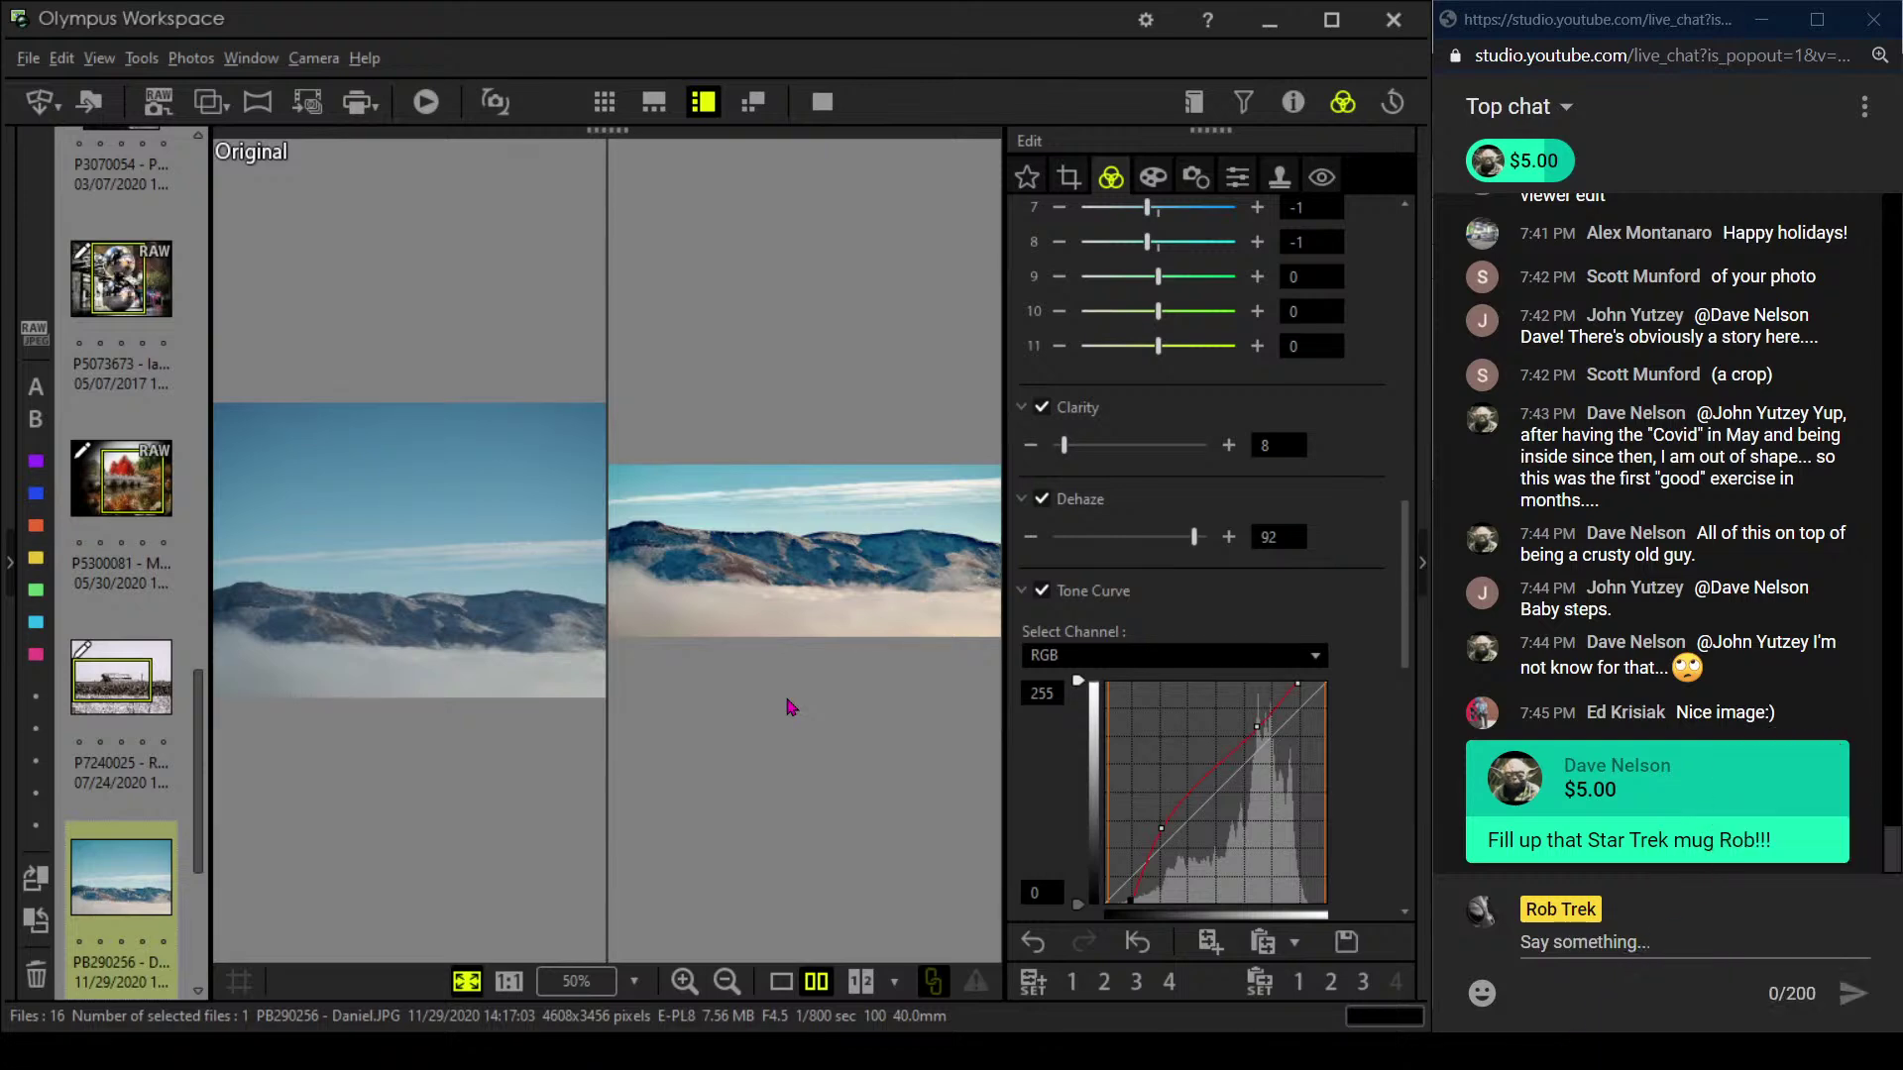
pyautogui.click(822, 100)
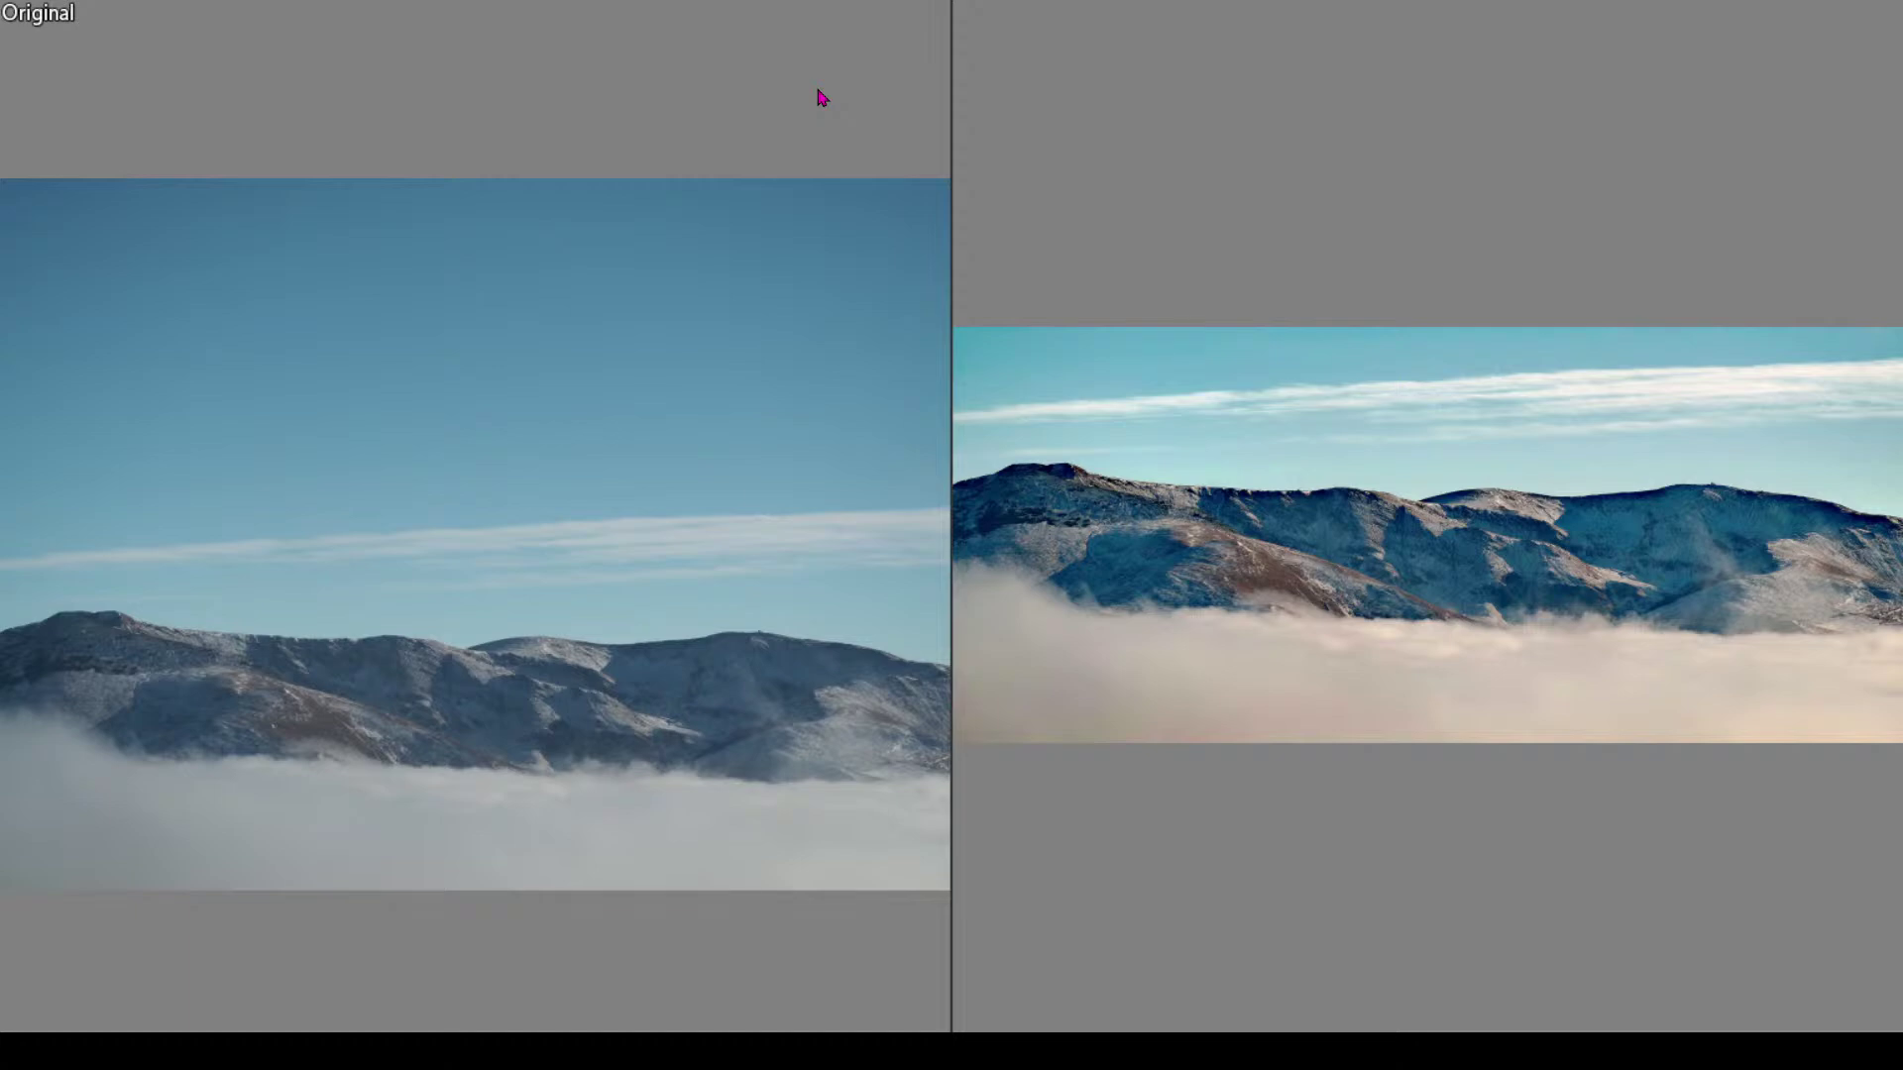
pyautogui.press('Escape')
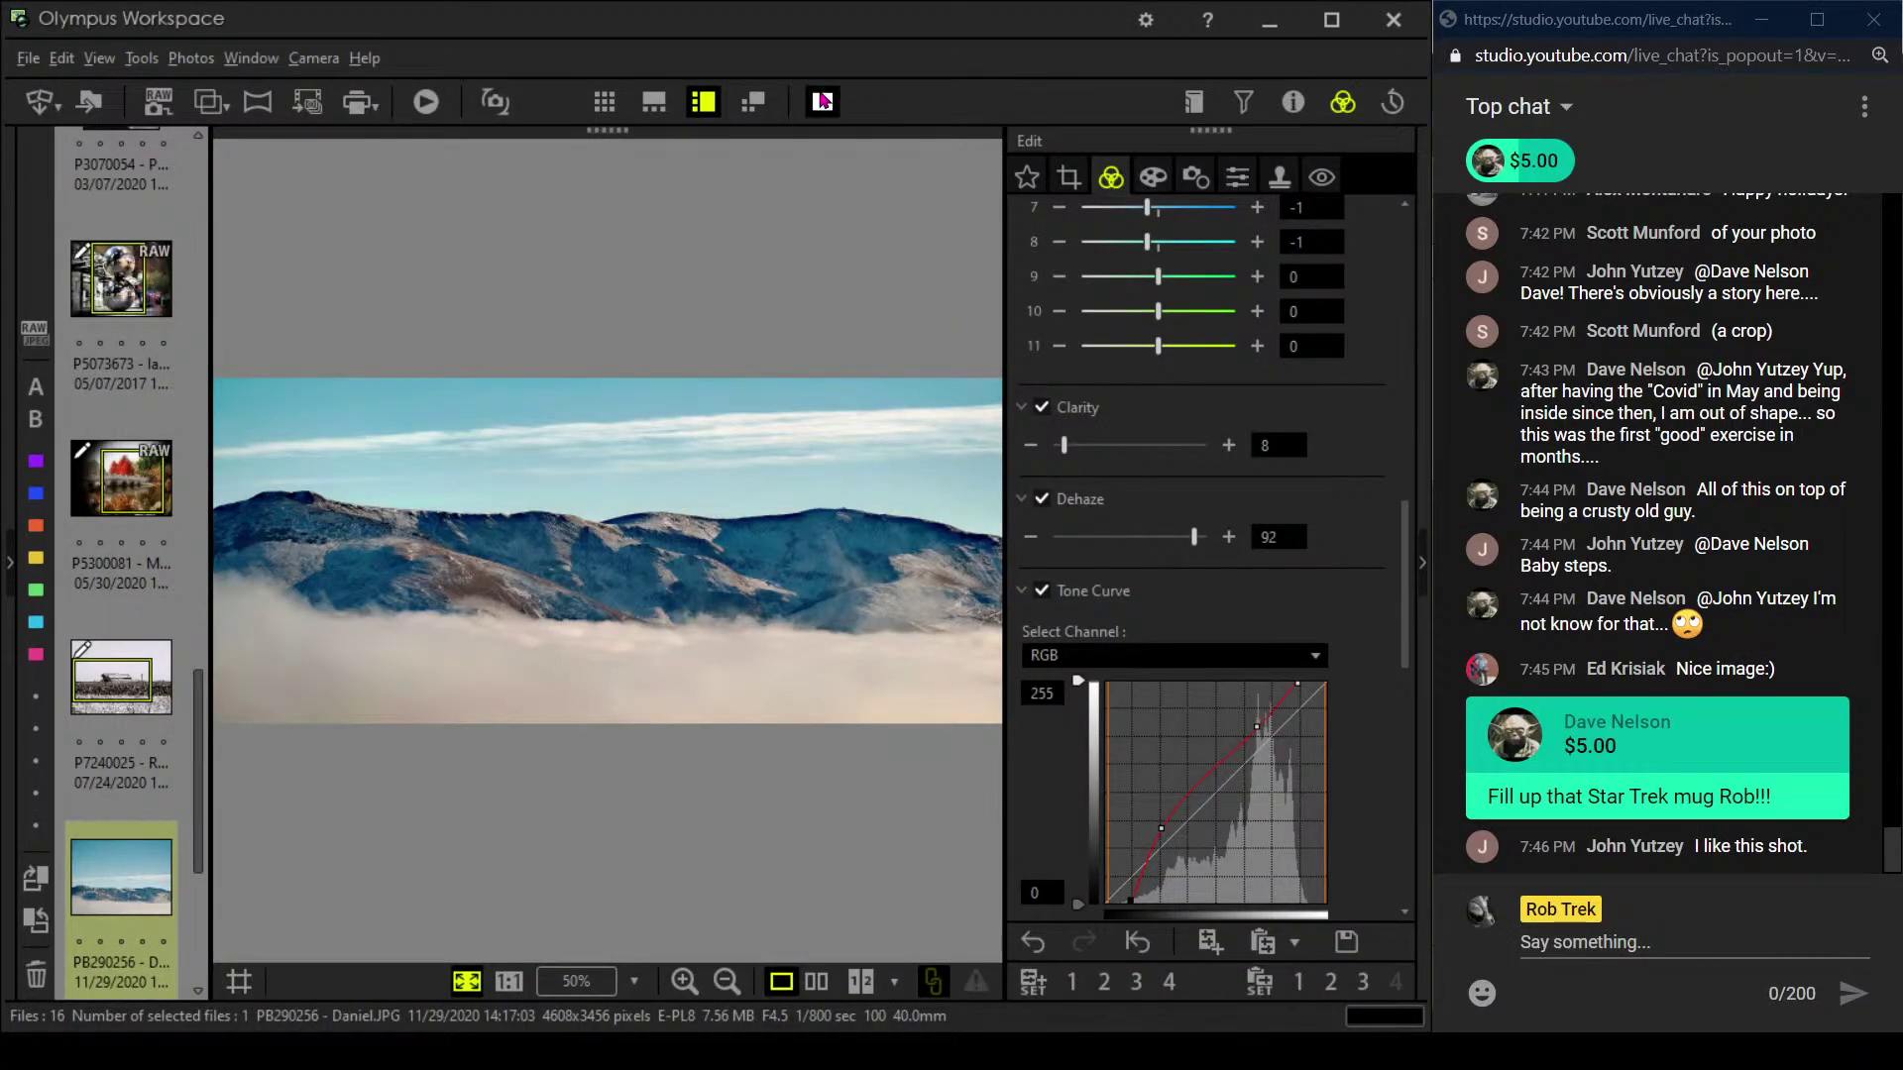
pyautogui.click(823, 101)
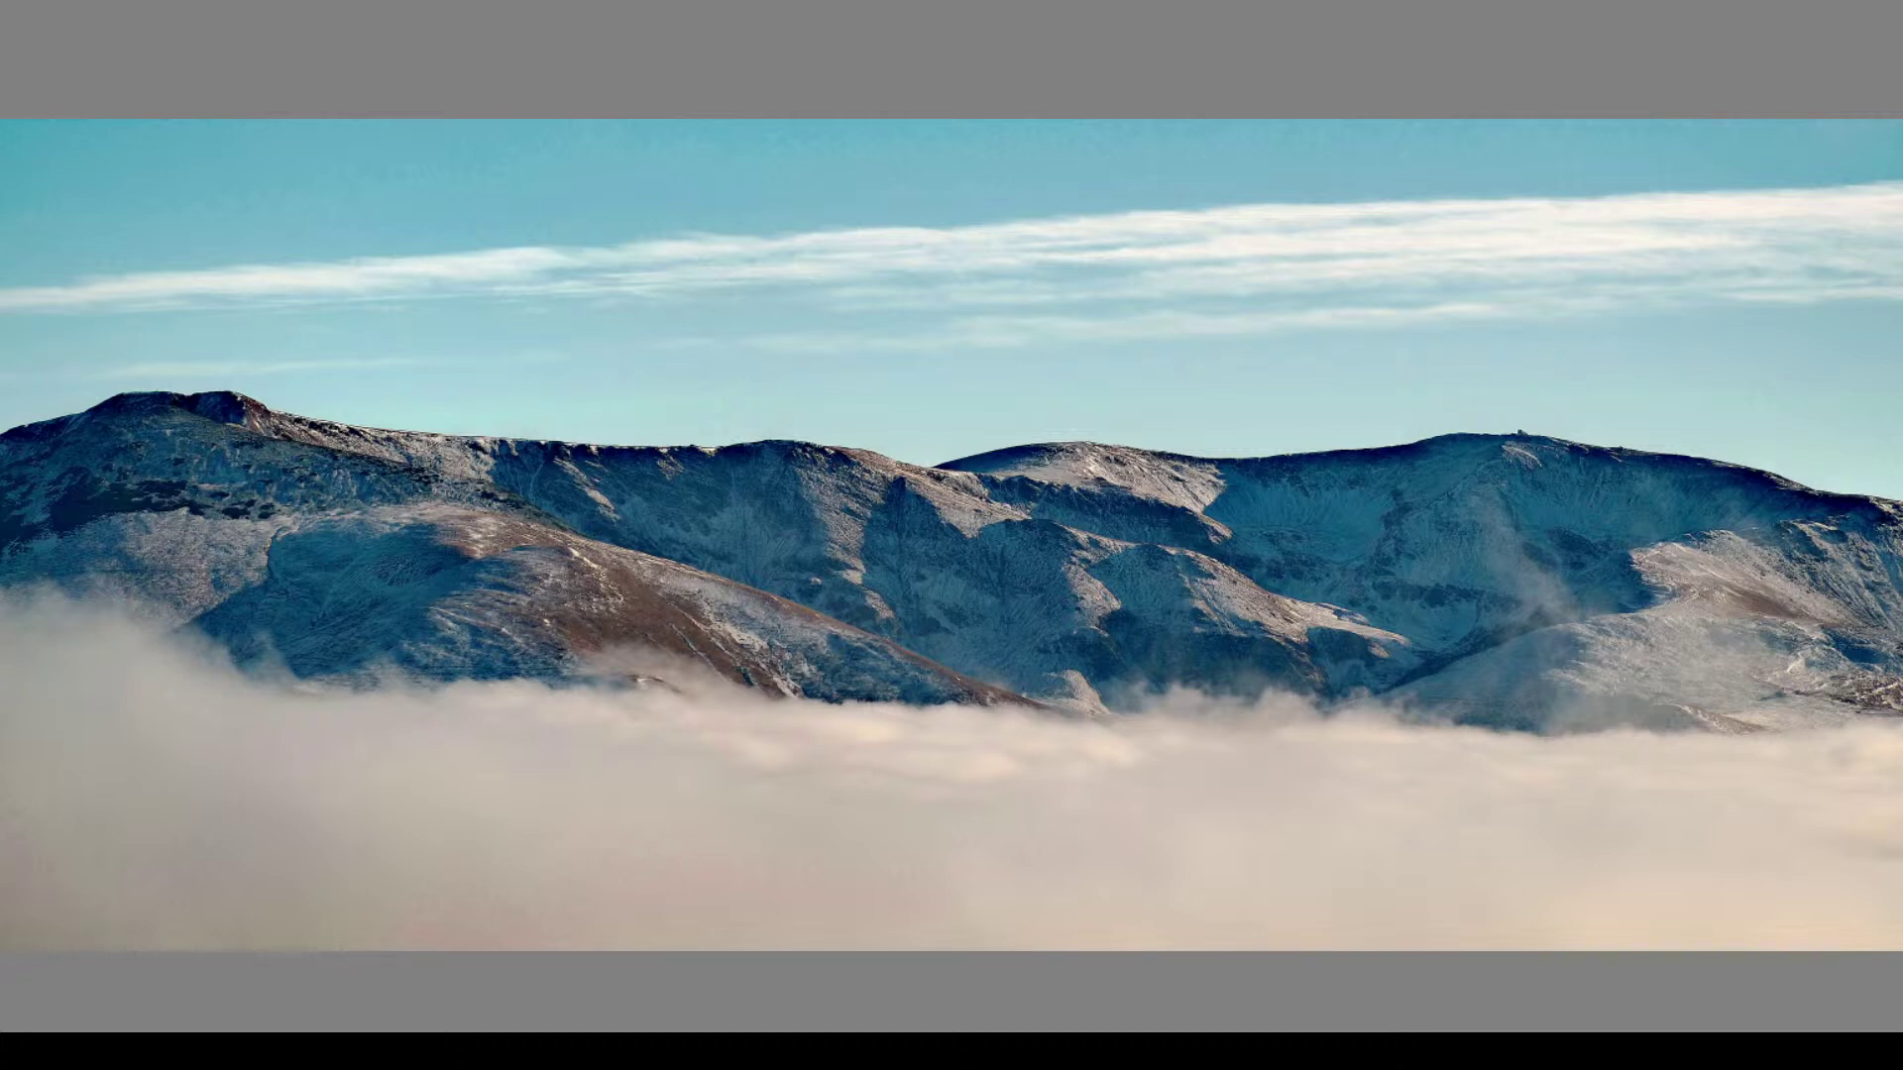
pyautogui.press('Escape')
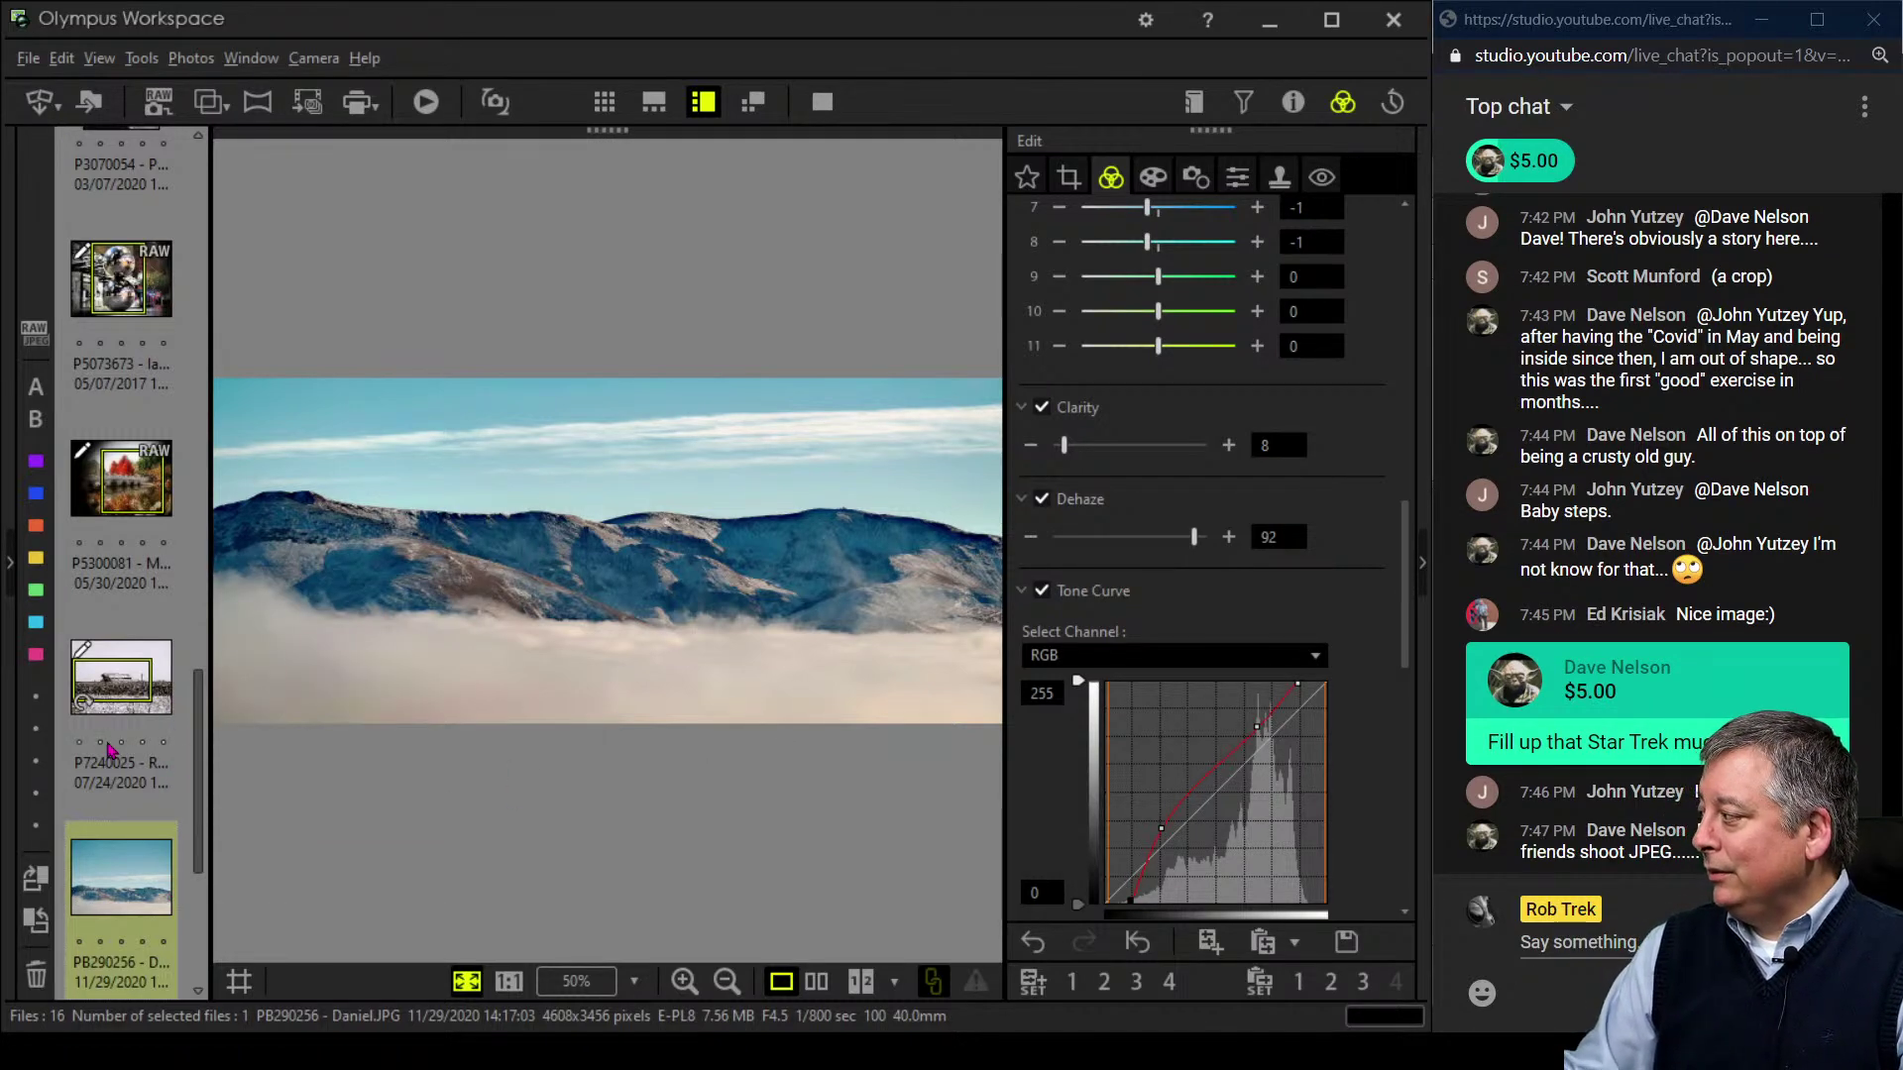
# - Open the dark photo of the mossy tree trunk, PC020259, and view it at full-screen size
pyautogui.scroll(-2, 163, 773)
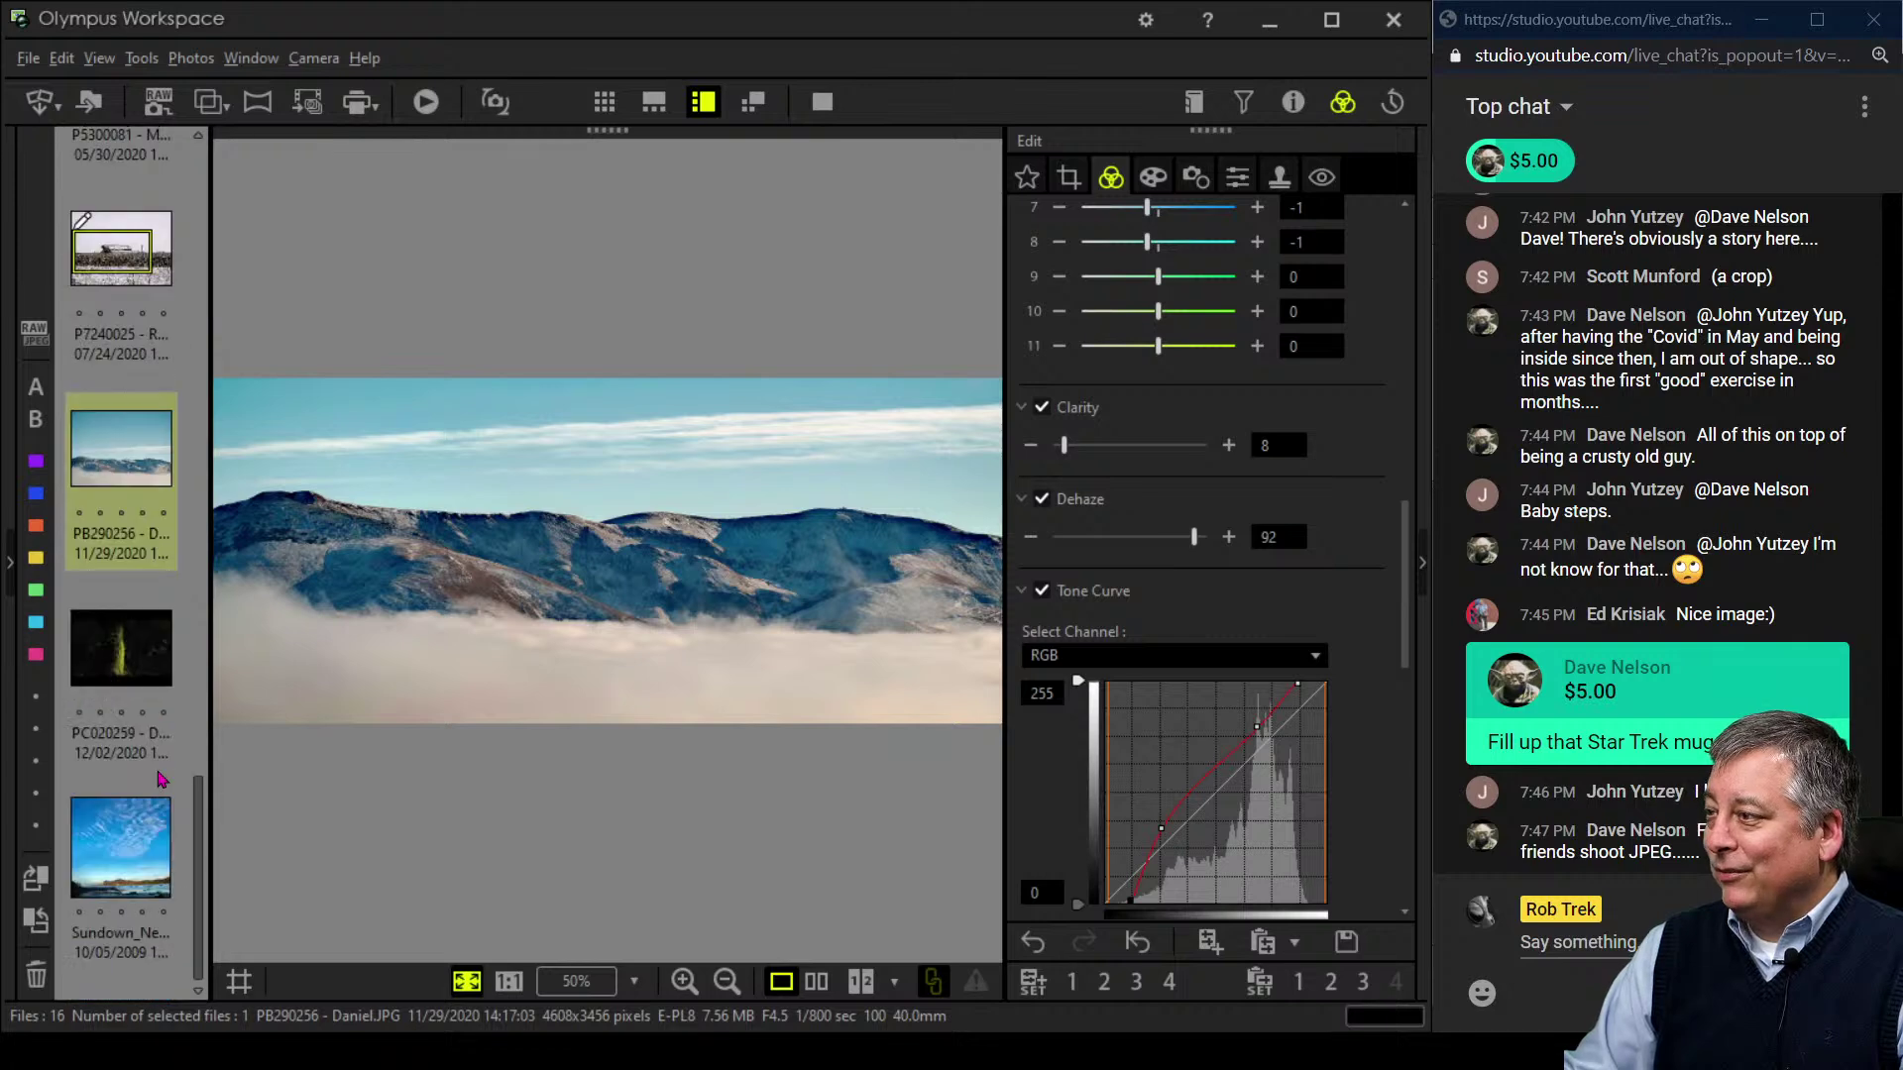
pyautogui.click(84, 669)
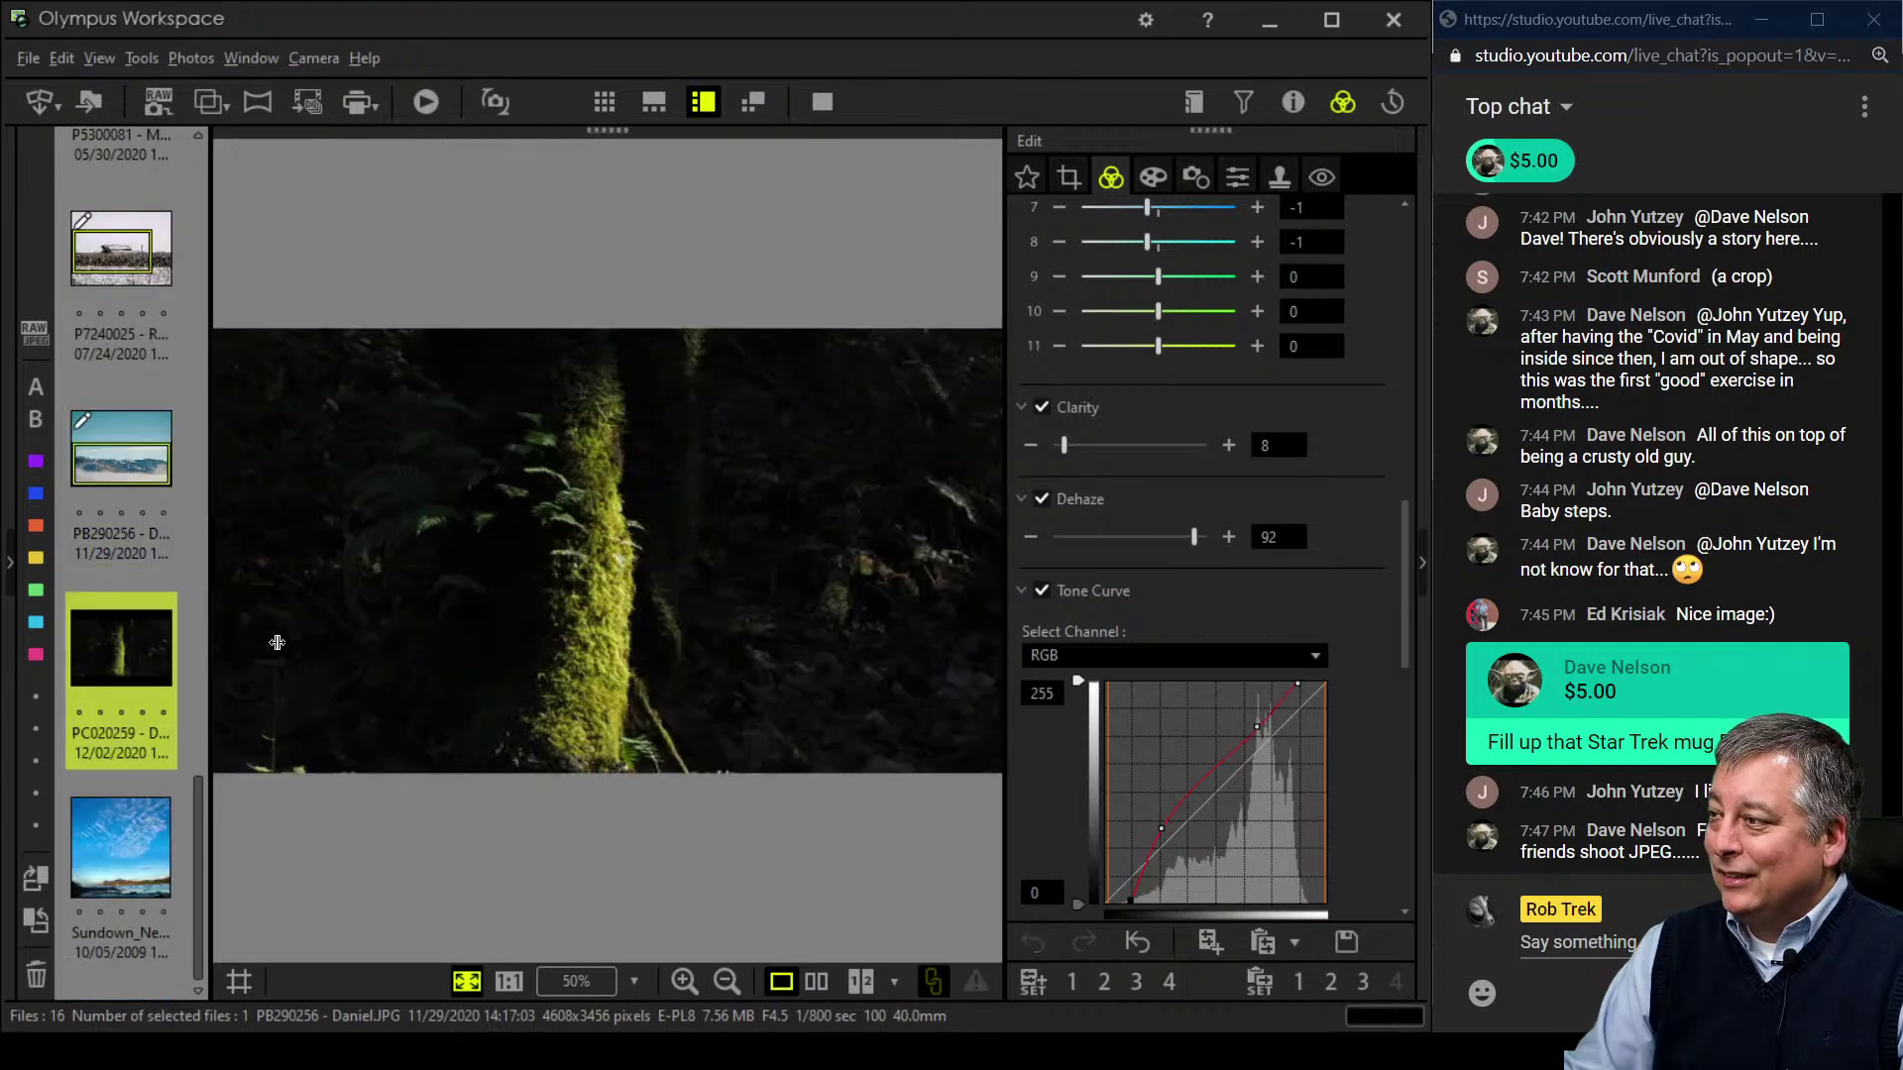
pyautogui.click(818, 113)
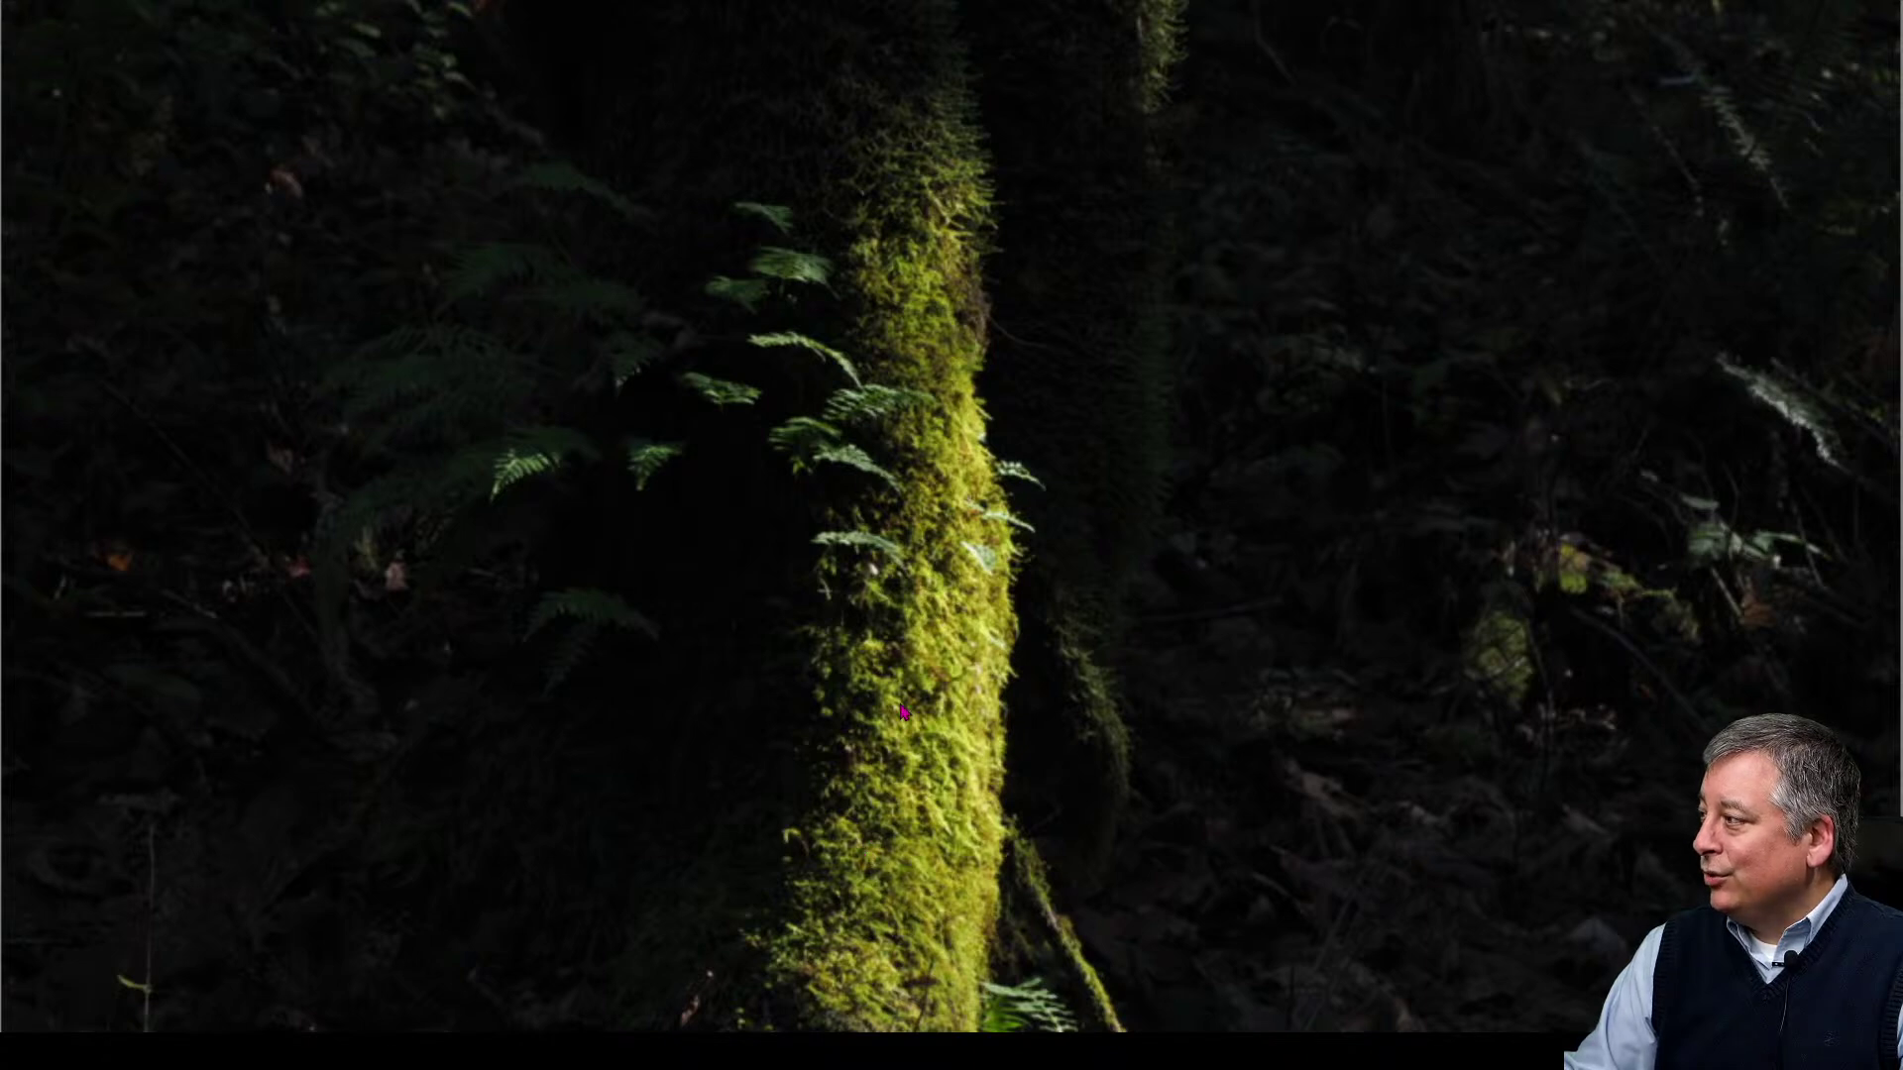
pyautogui.press('Escape')
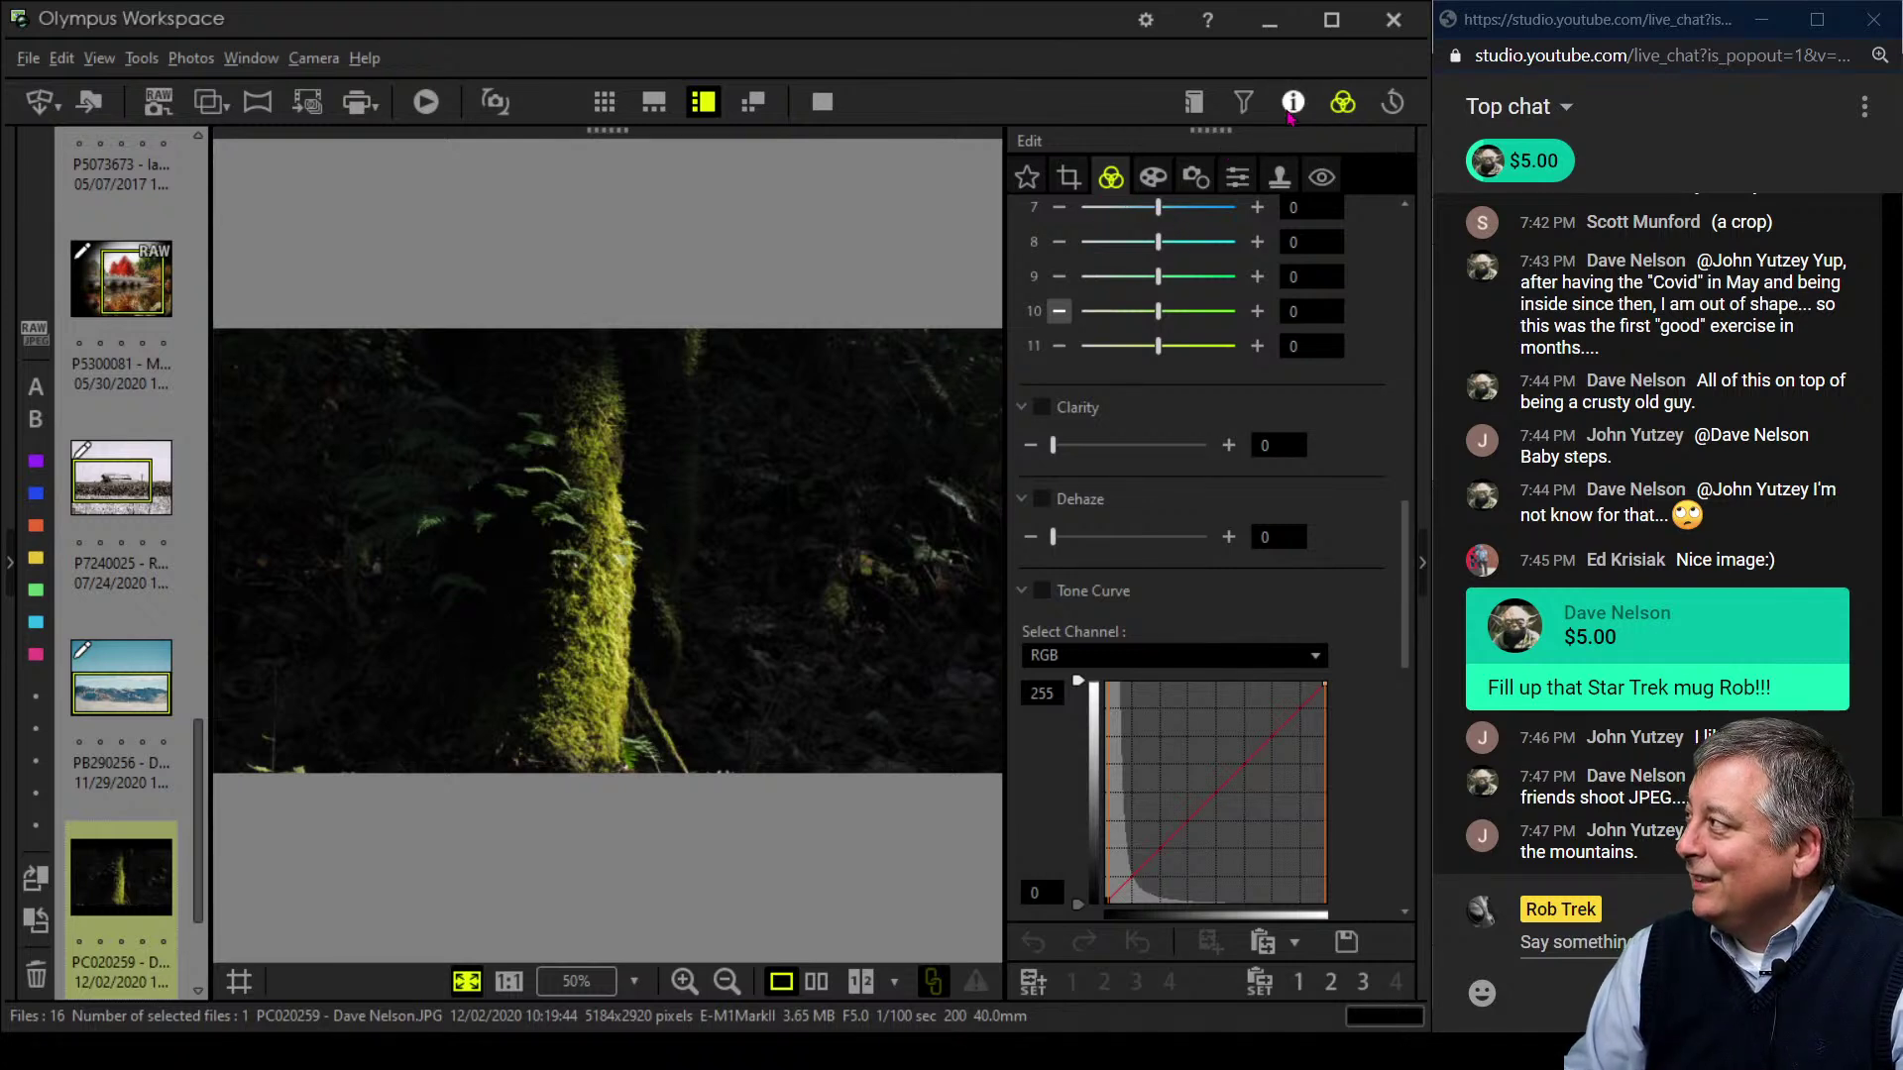
# - Check the tree trunk photo's shooting properties, including lens, aperture, shutter speed, exposure bias and metering mode
pyautogui.click(1293, 102)
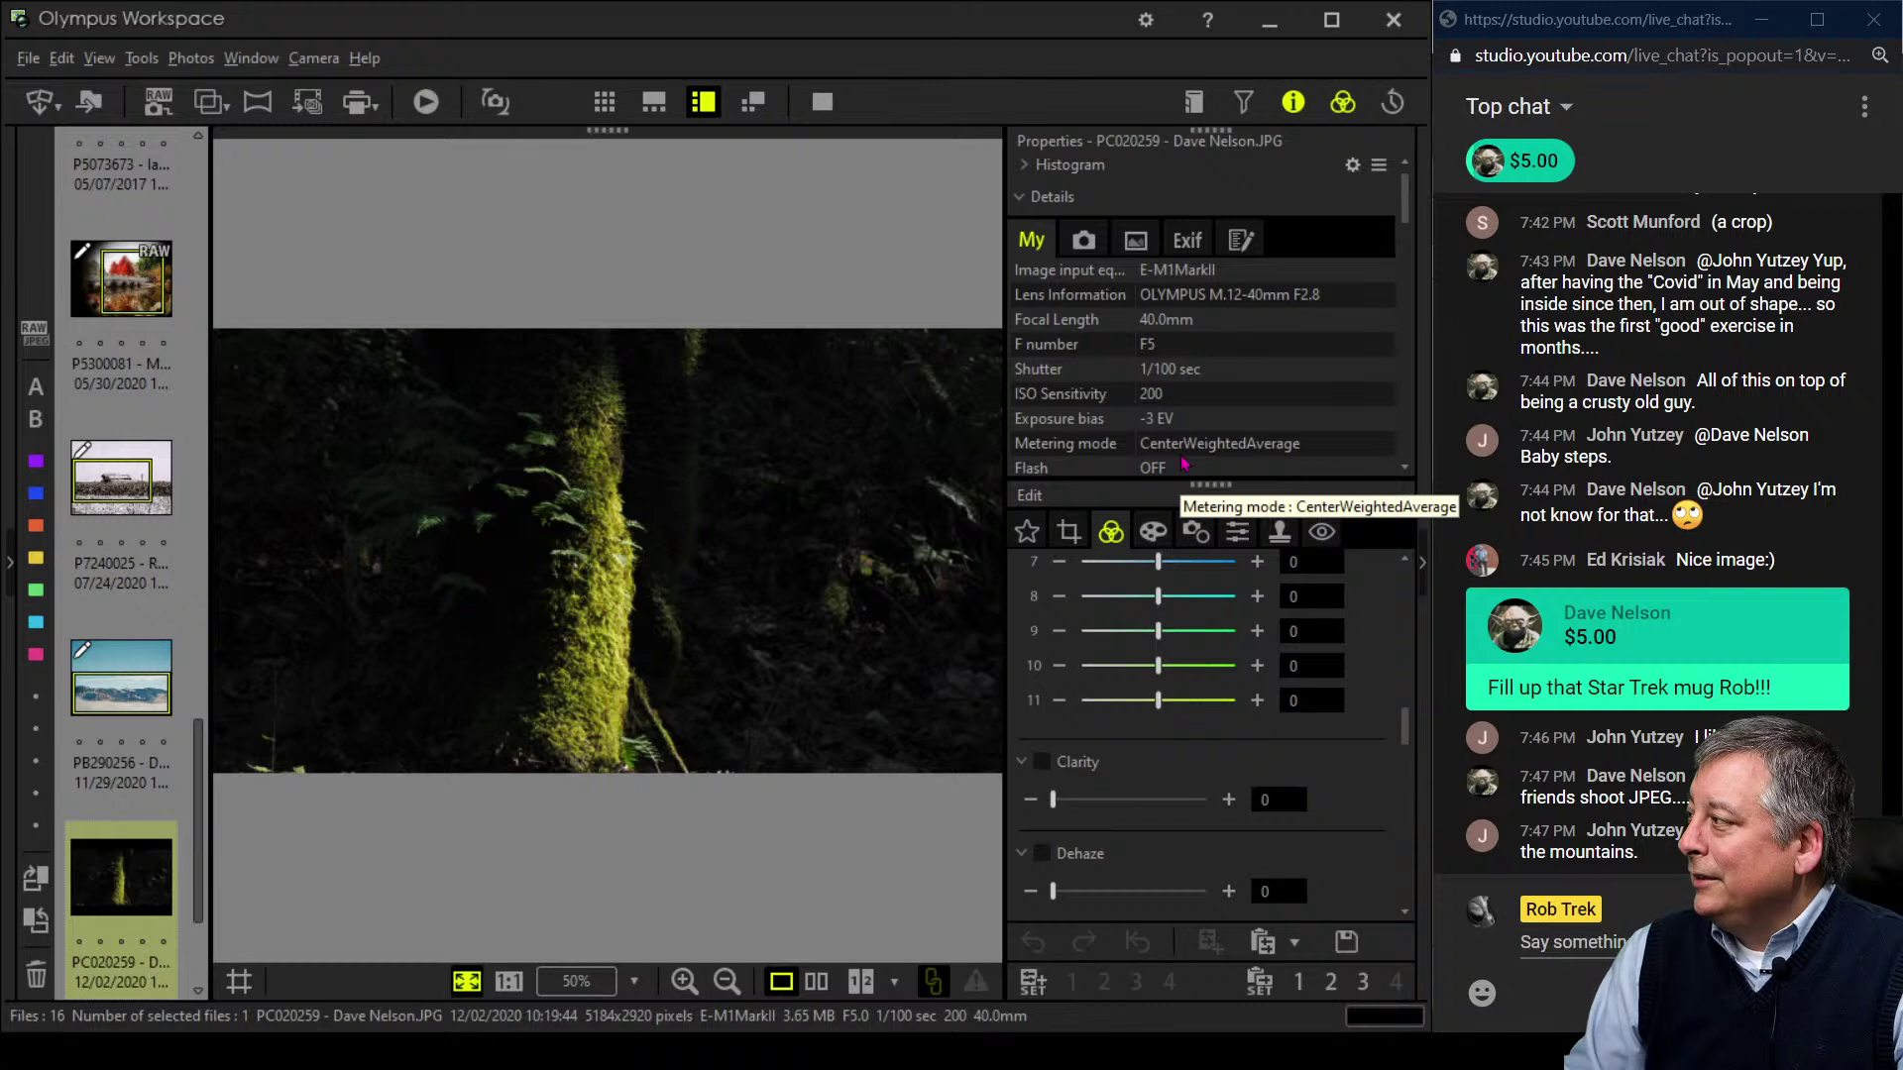
pyautogui.scroll(-2, 1186, 461)
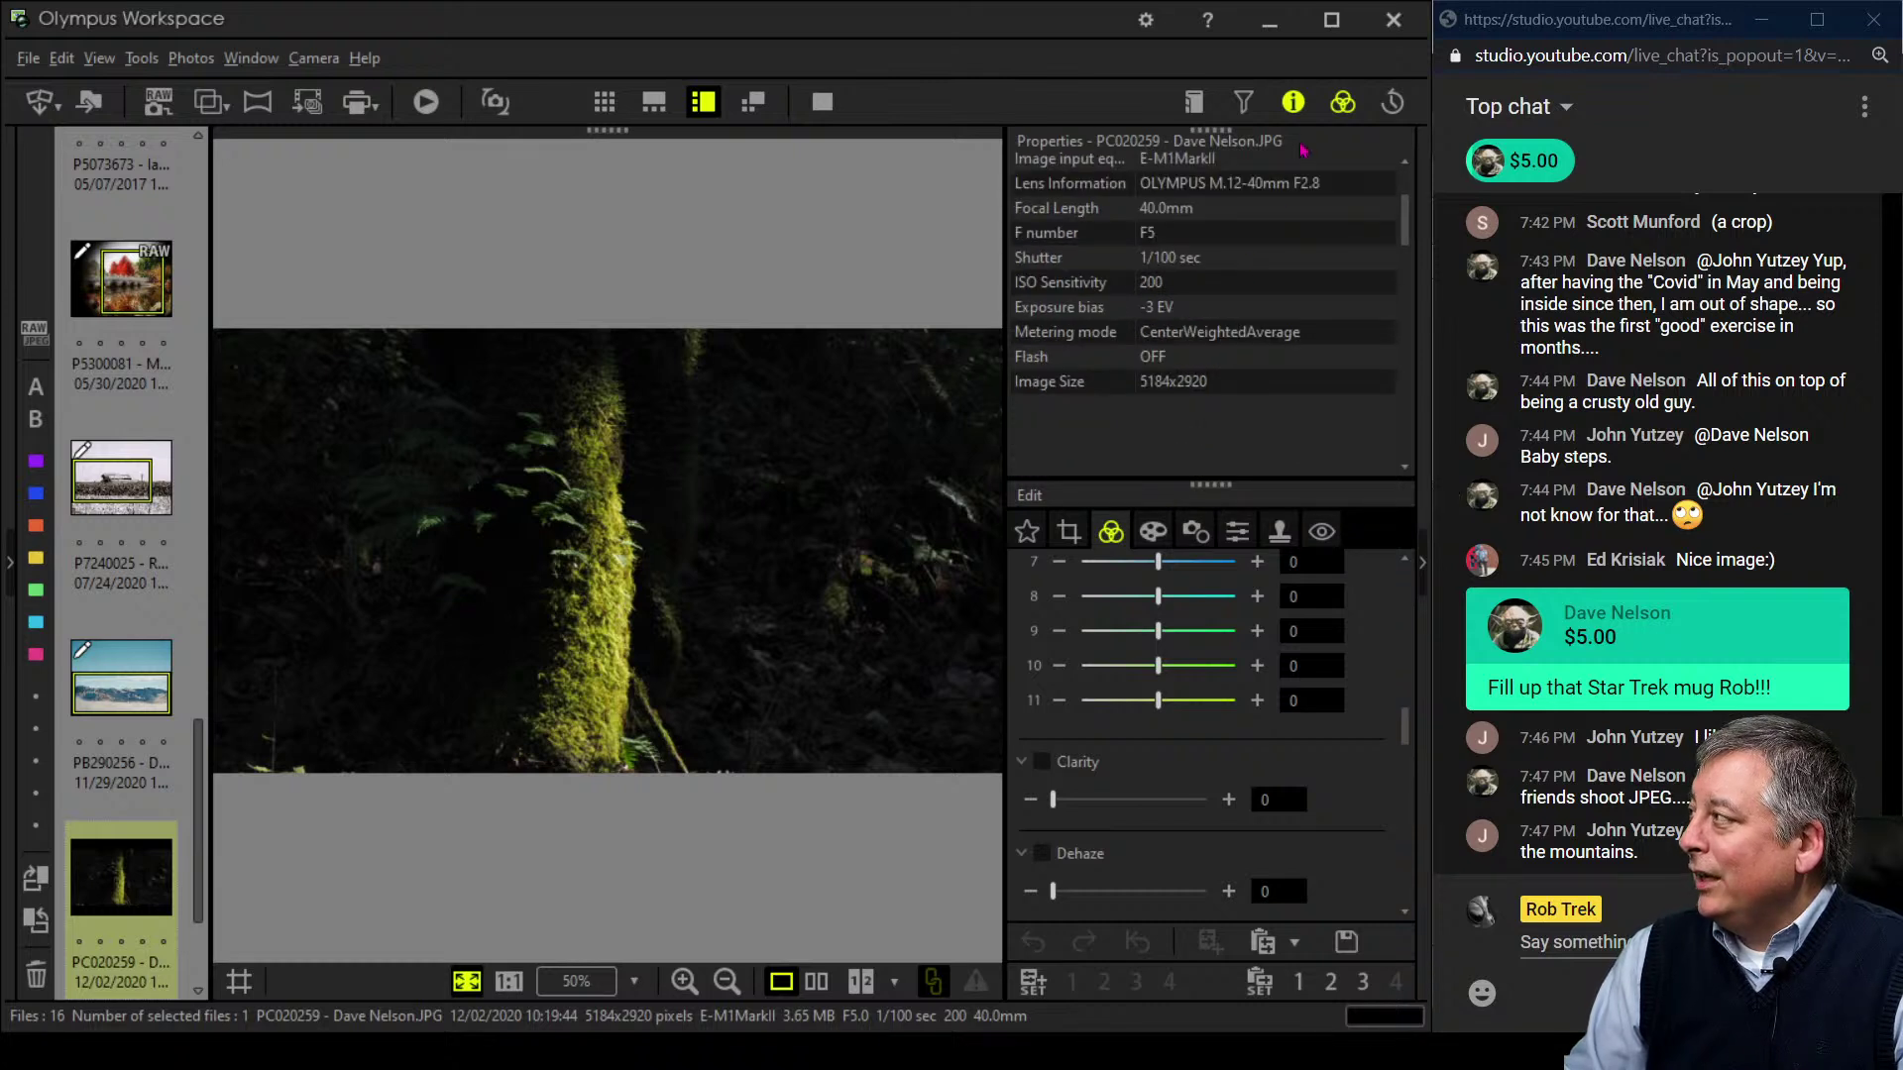
pyautogui.click(1292, 102)
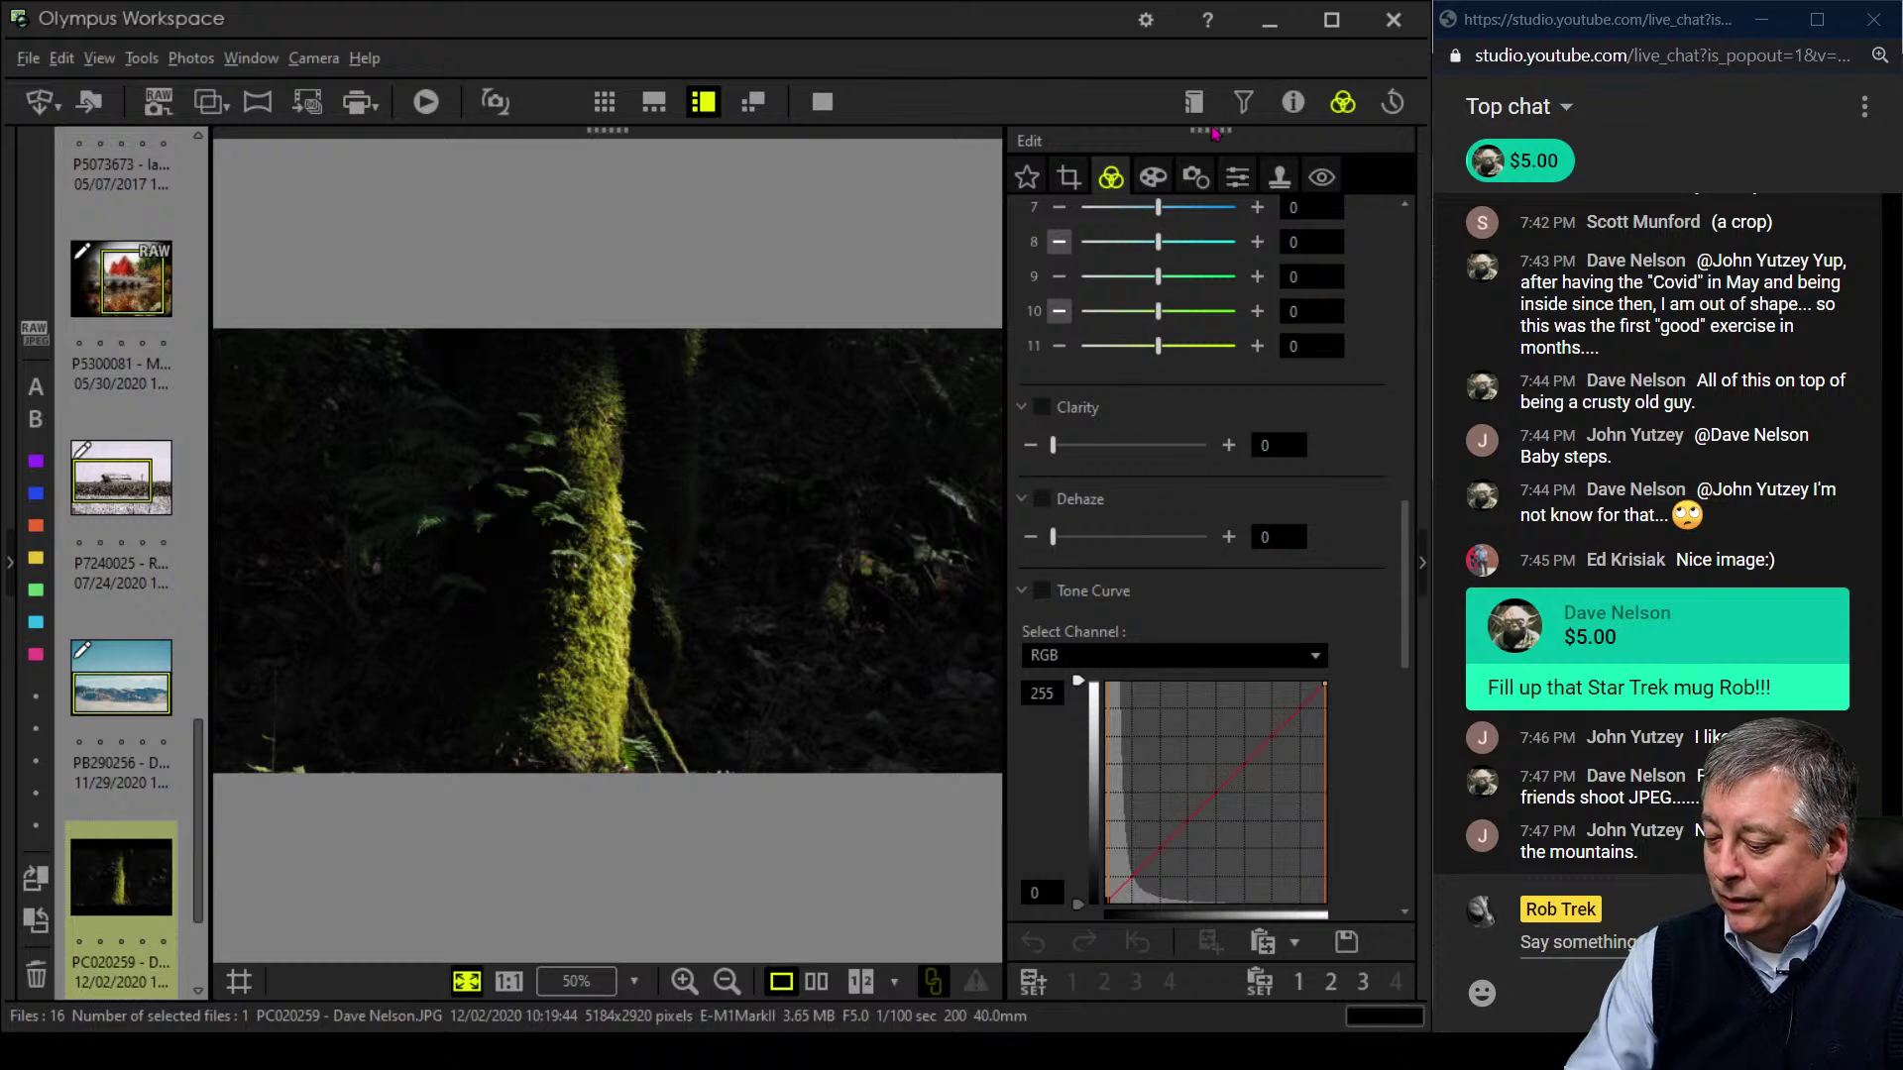
# - Crop the tree trunk photo to a centred 1:1 square of 2920 x 2920 pixels
pyautogui.click(1069, 177)
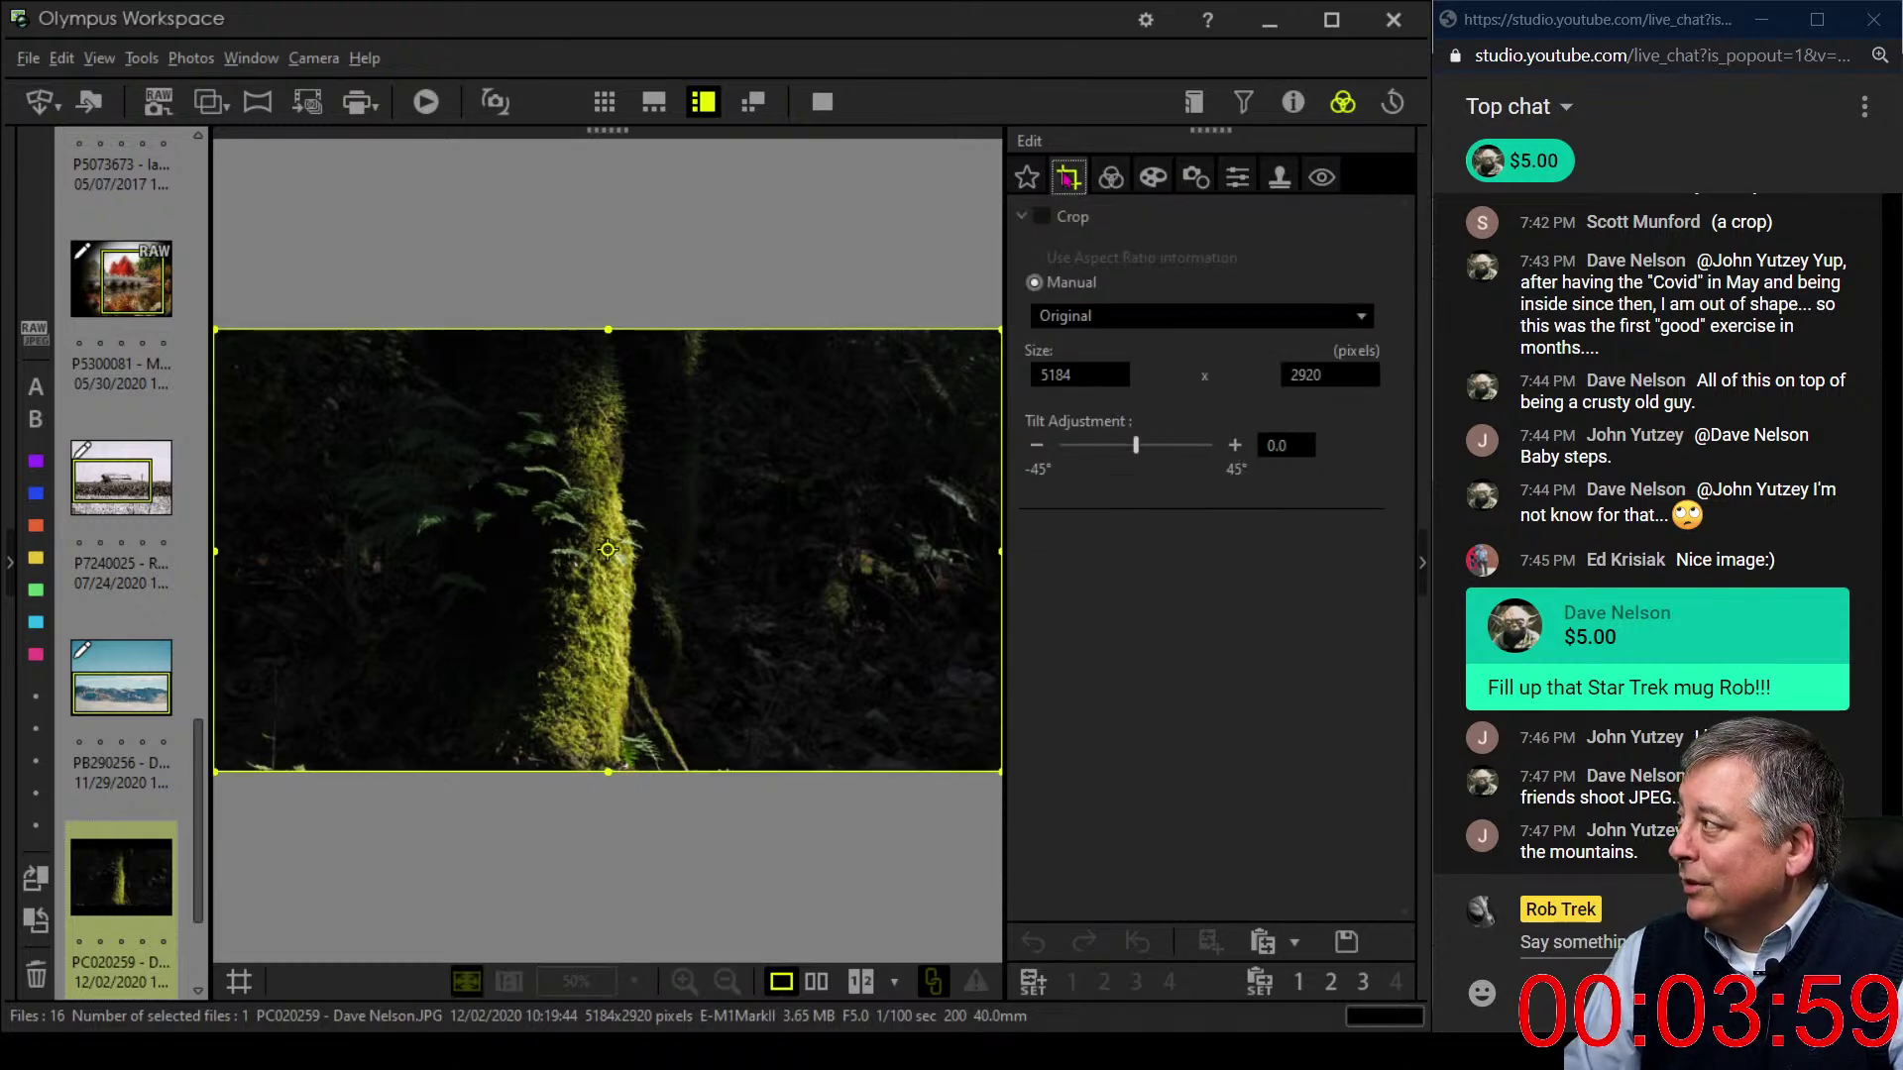
pyautogui.click(1090, 315)
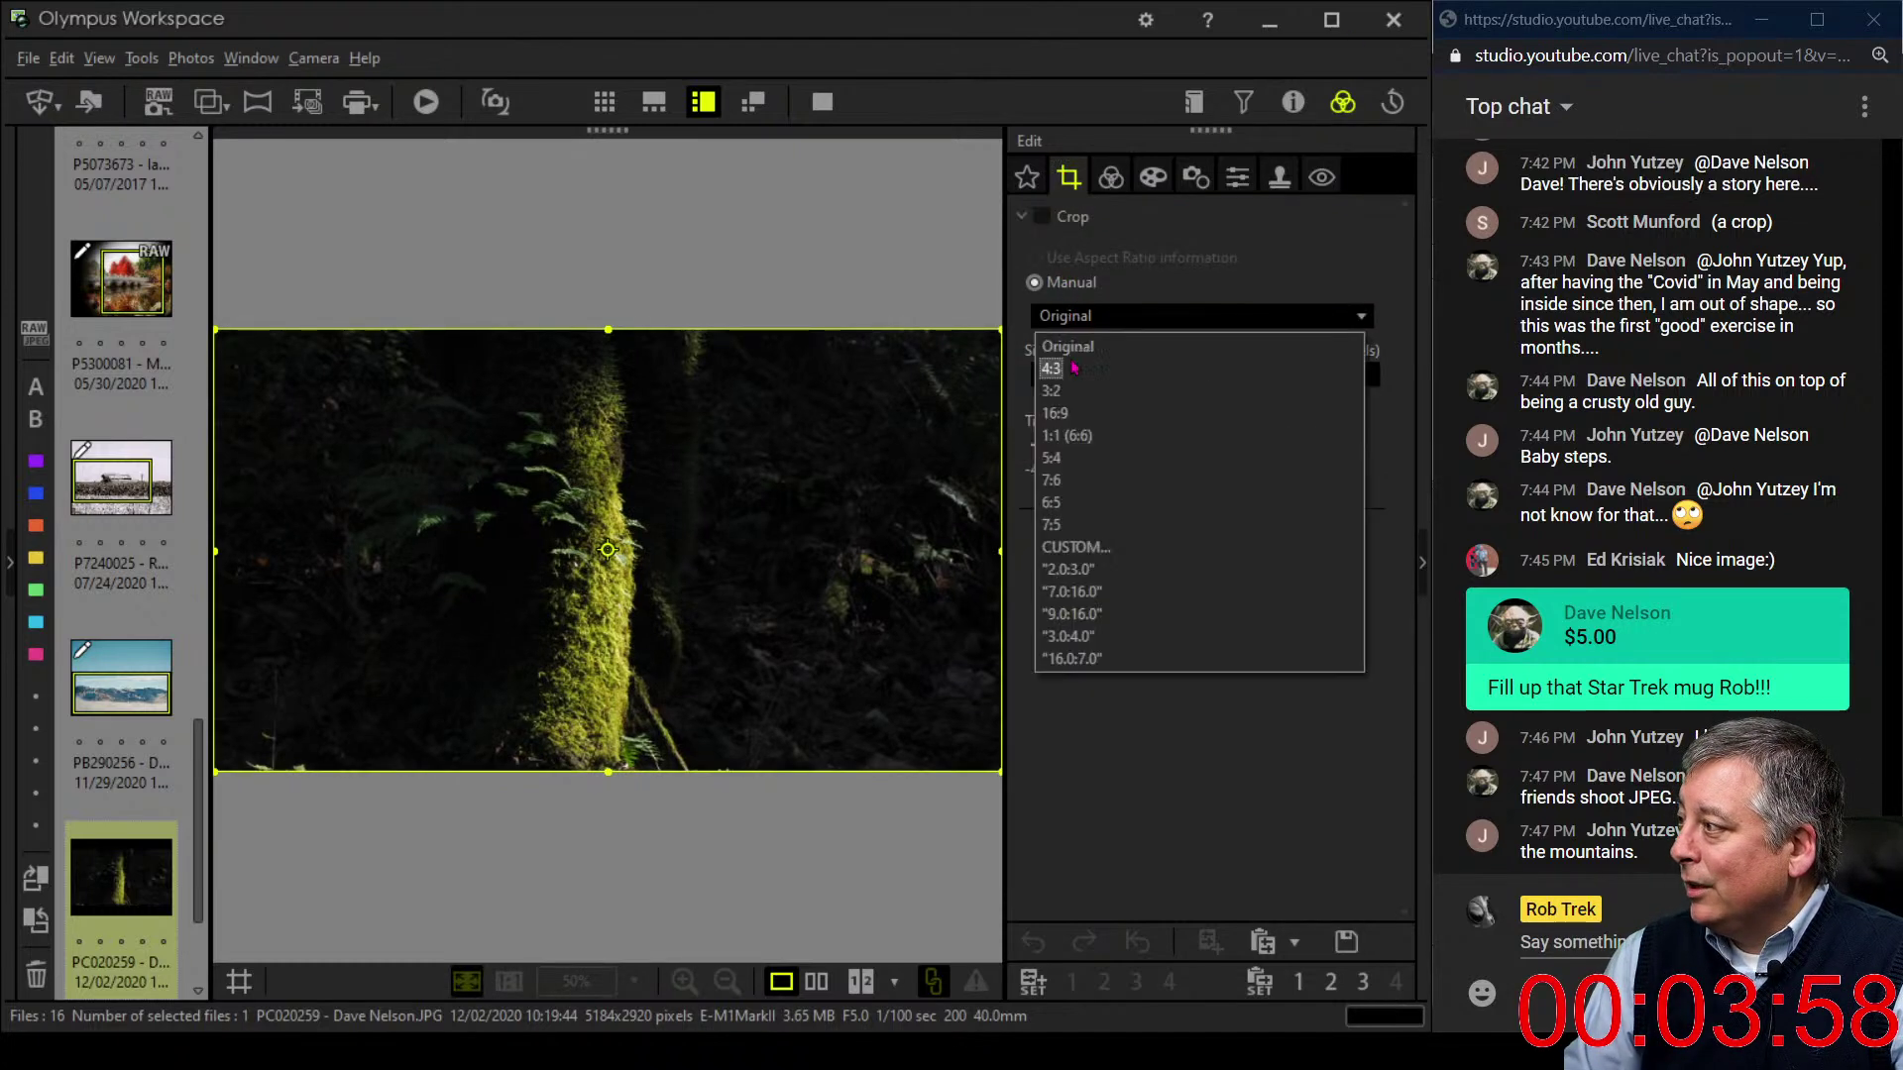
pyautogui.click(1103, 448)
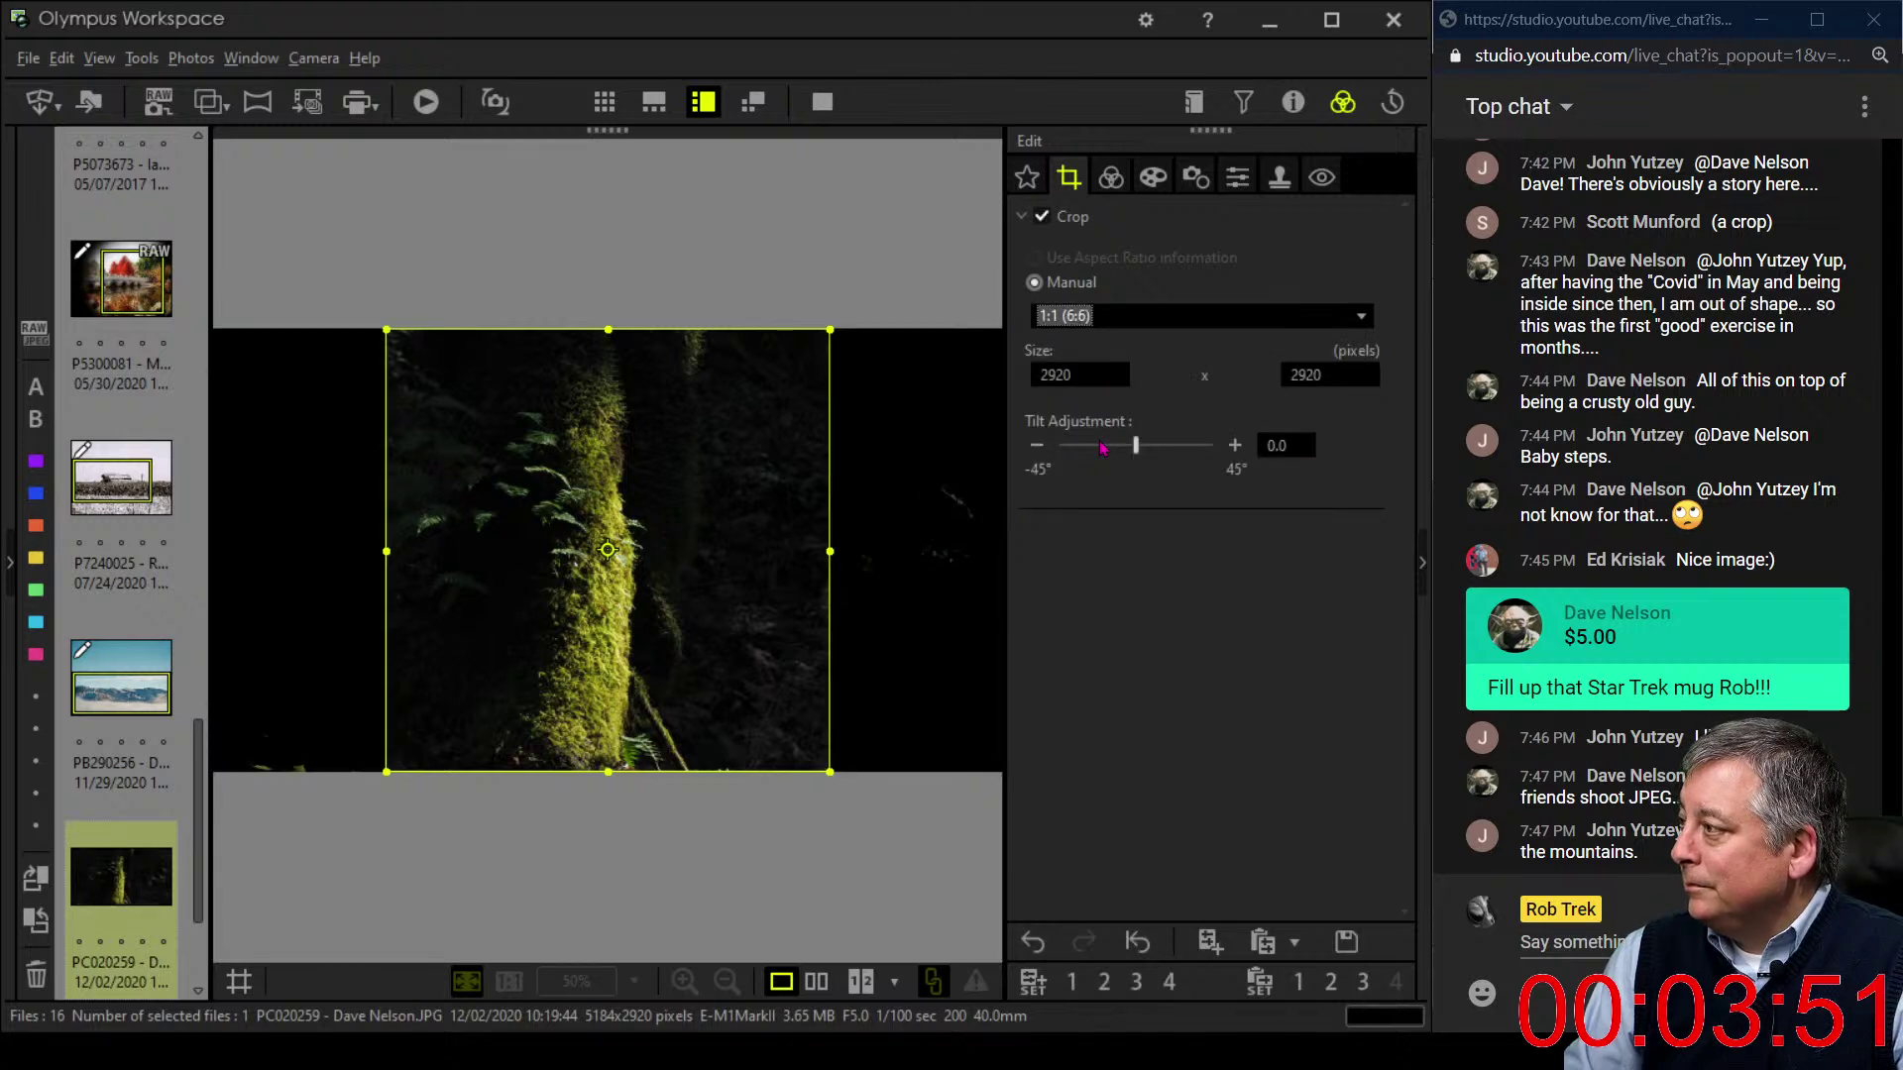
# - Warm the tree trunk photo's custom white balance to 0.5 on the blue–amber scale
pyautogui.click(1111, 177)
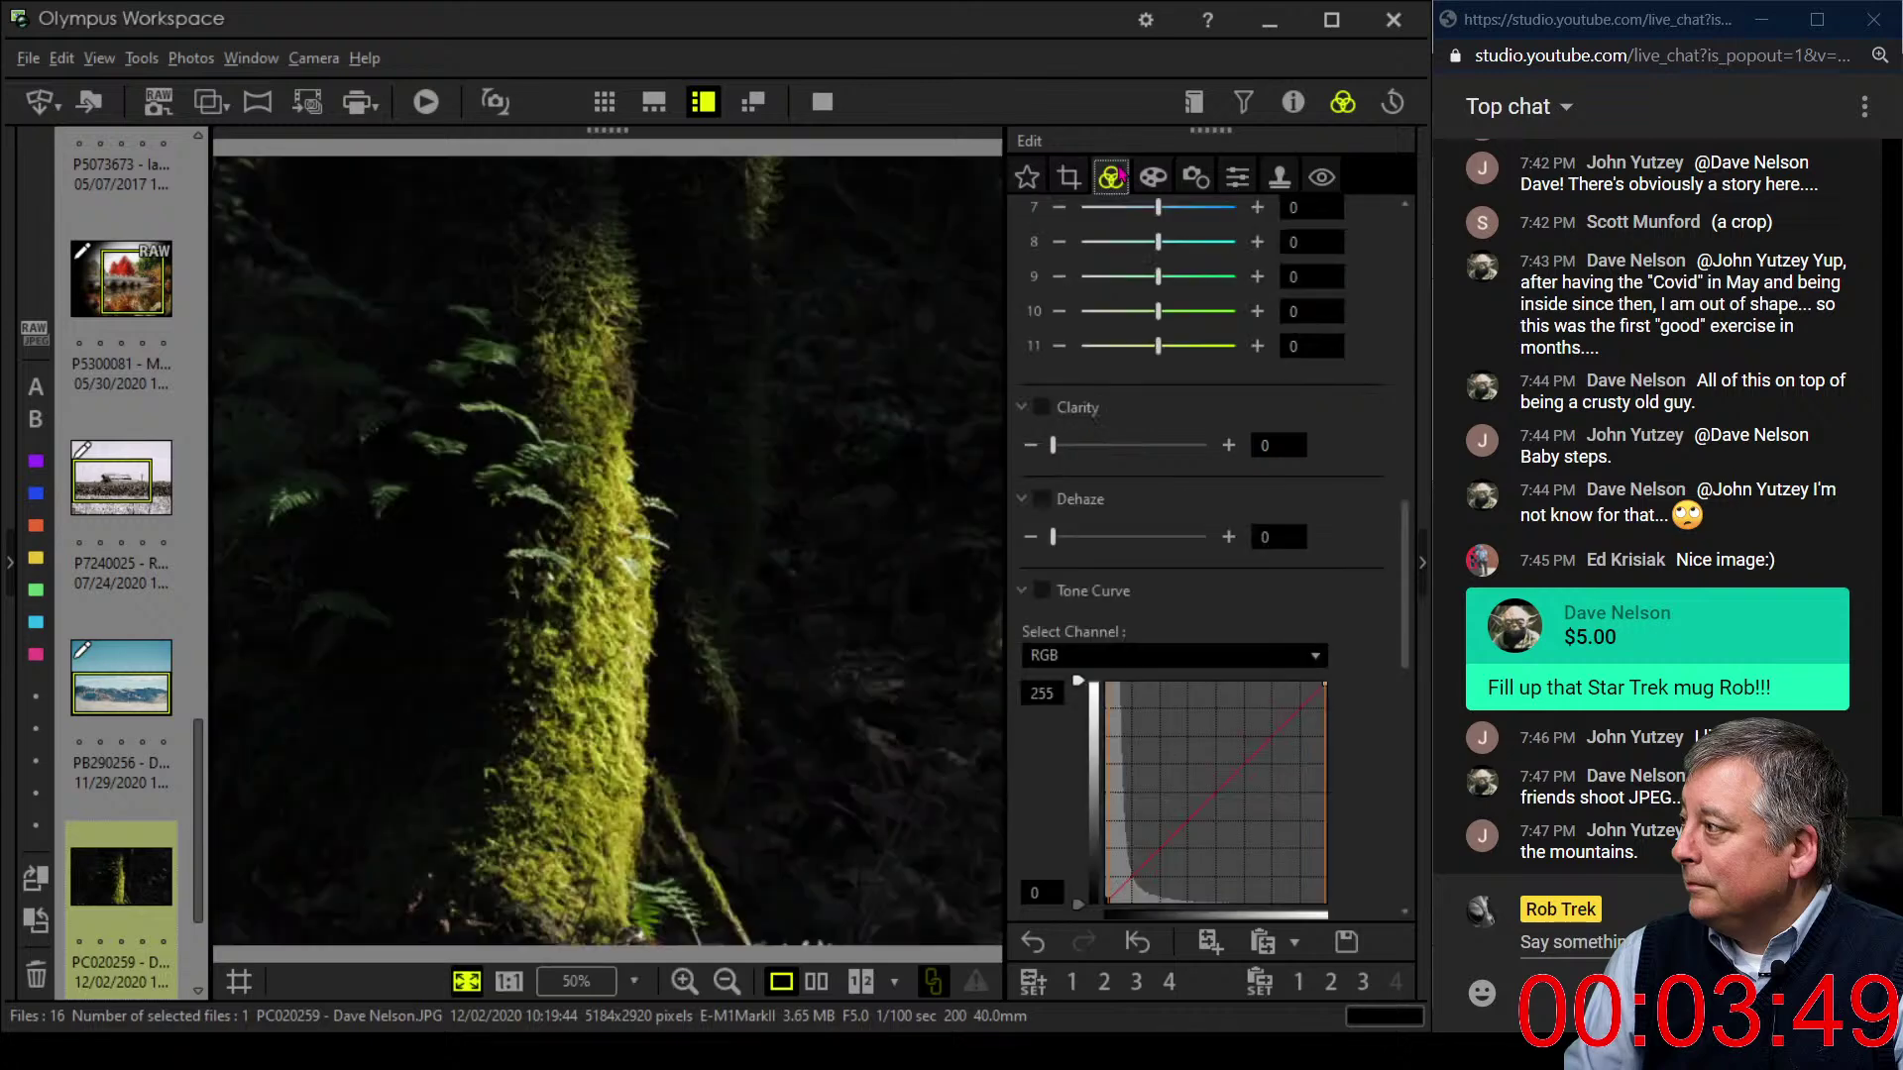
pyautogui.scroll(15, 1301, 430)
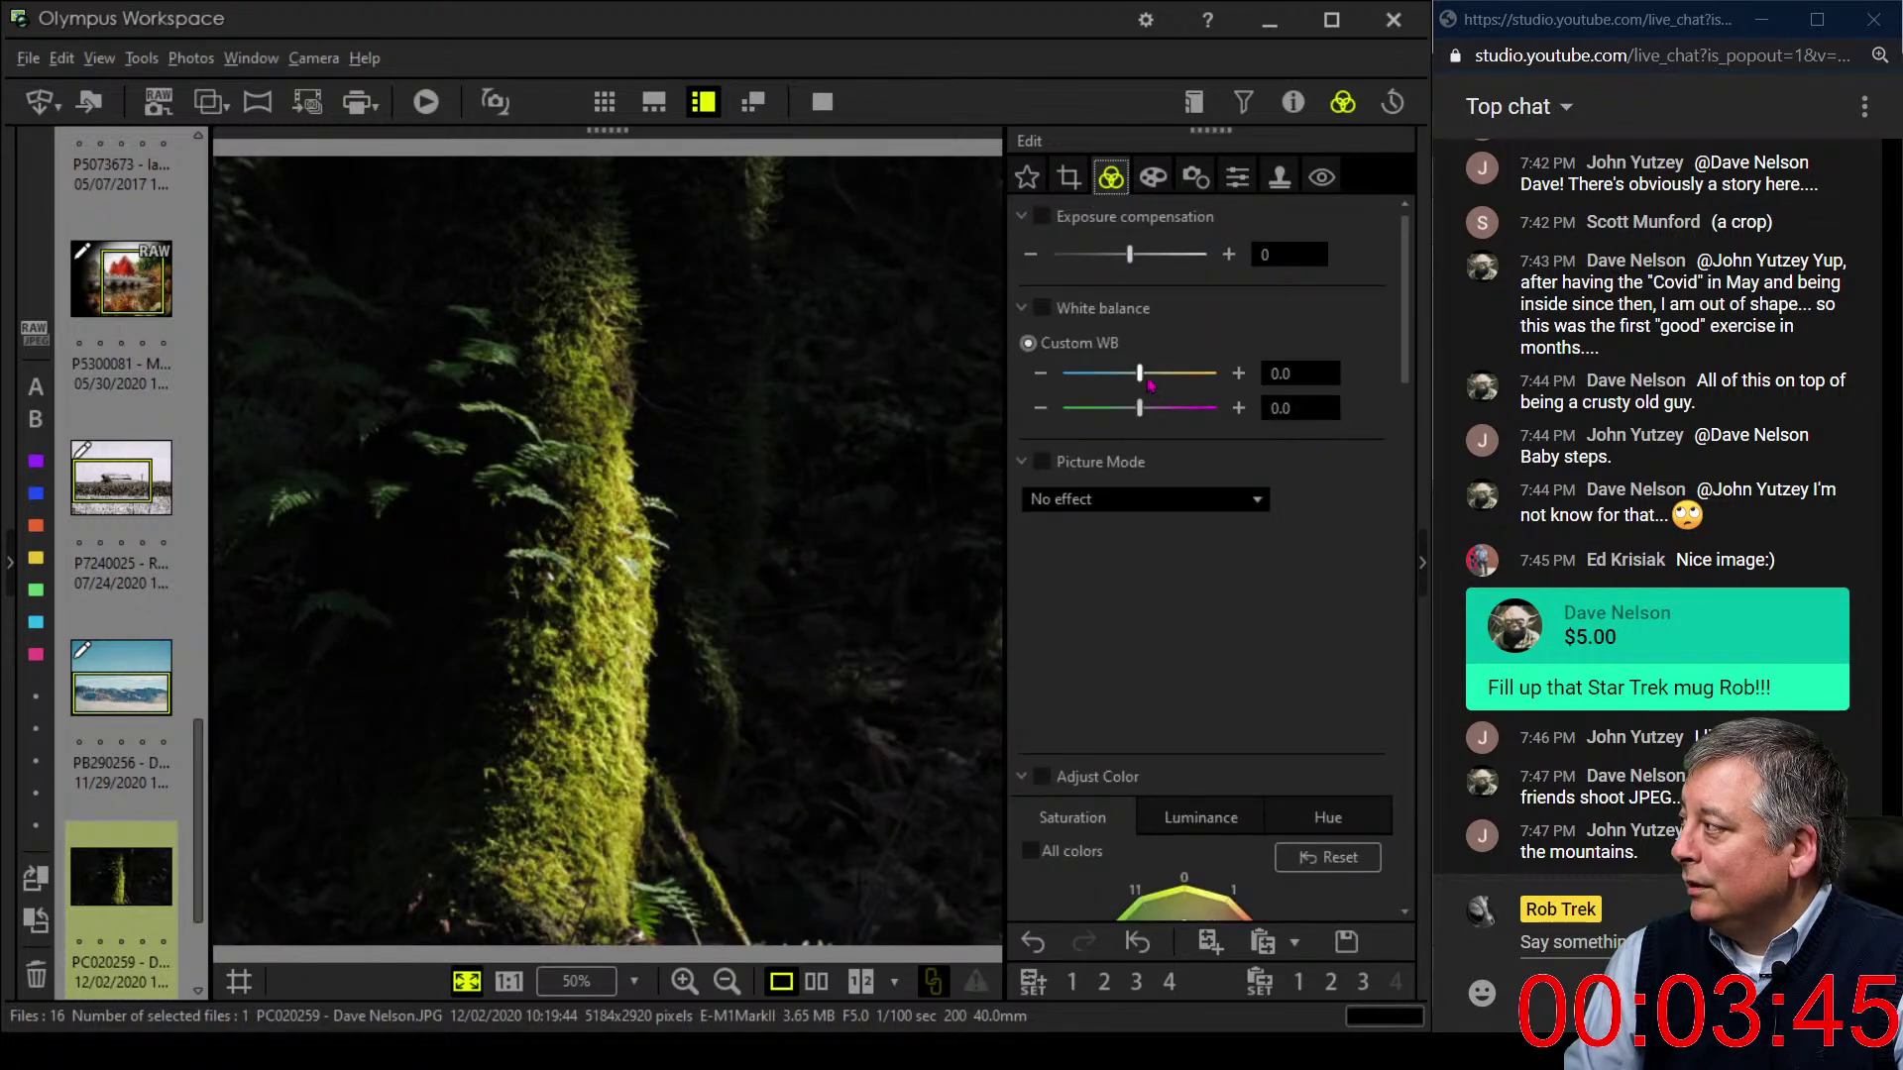
pyautogui.click(1150, 384)
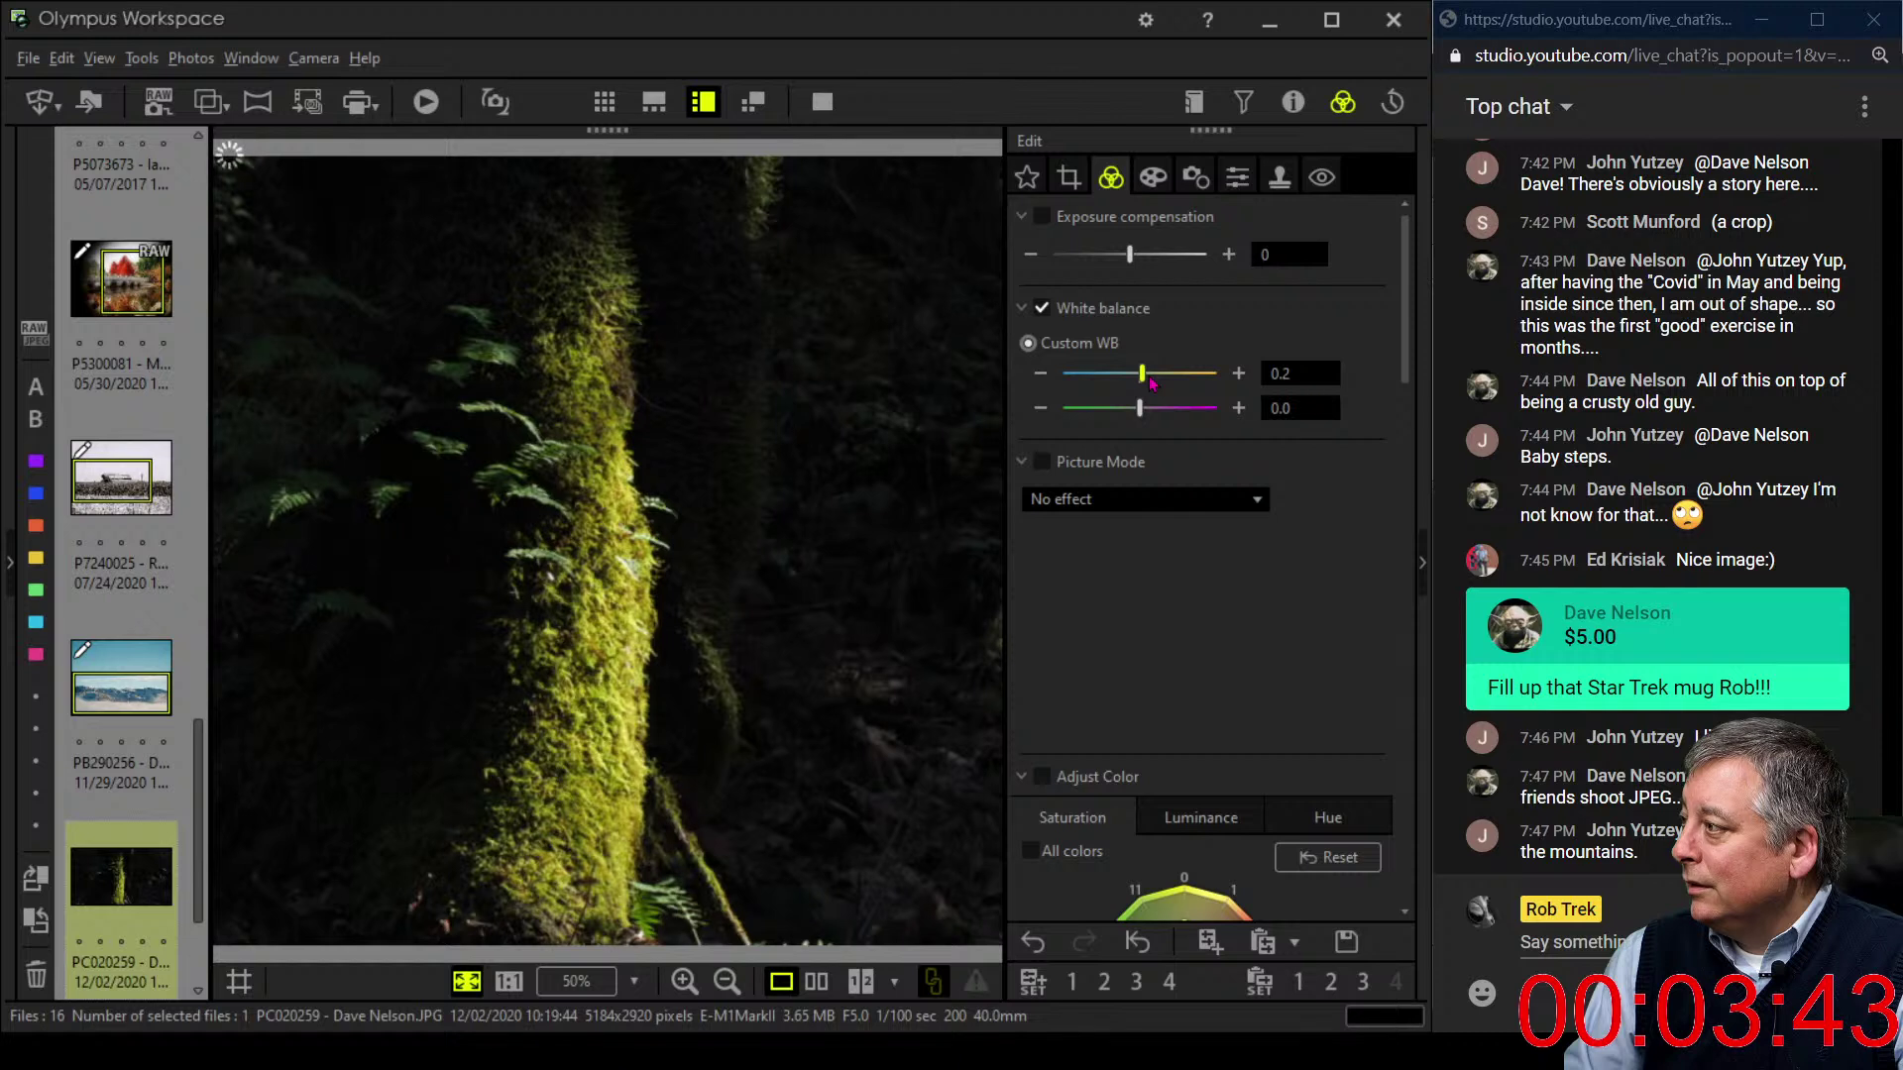
pyautogui.click(1151, 384)
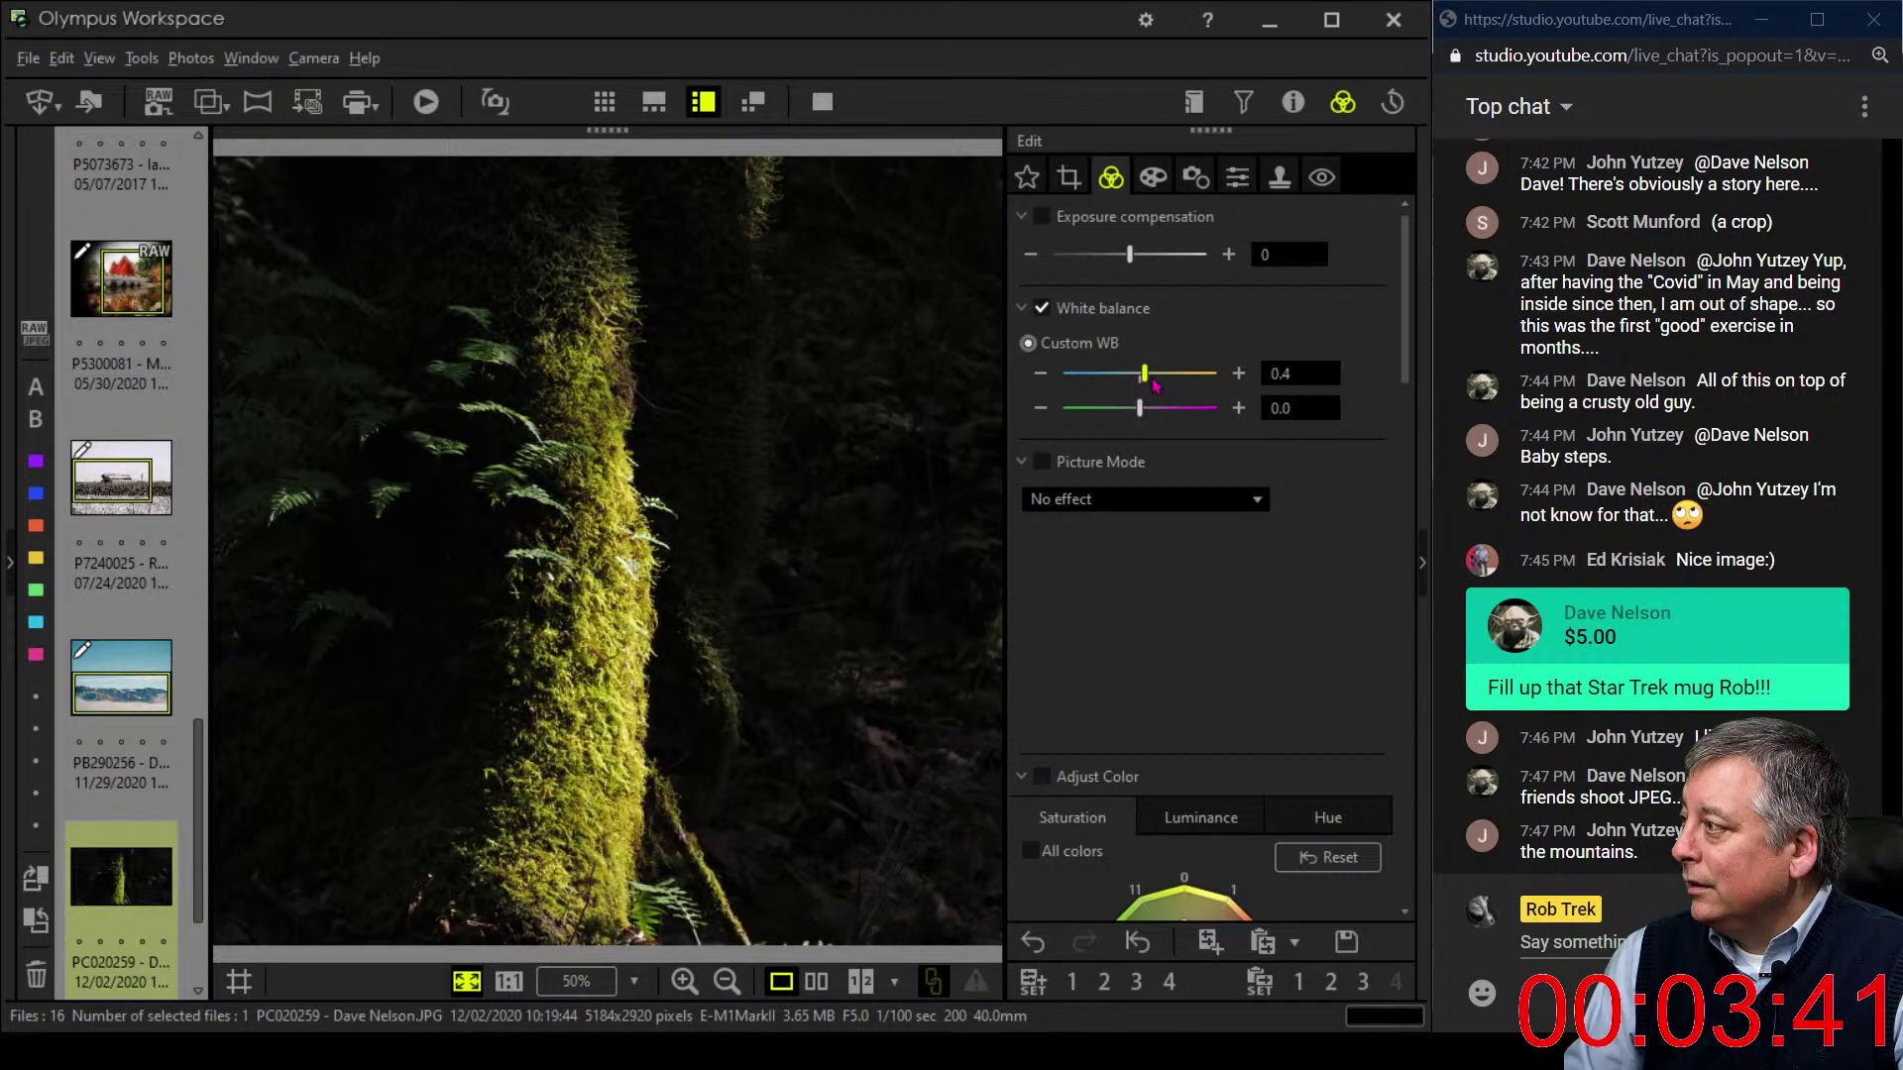
pyautogui.click(1155, 385)
# - Increase the tree trunk photo's Sharpness to 5, and return to the Adjust Color settings
pyautogui.click(1237, 177)
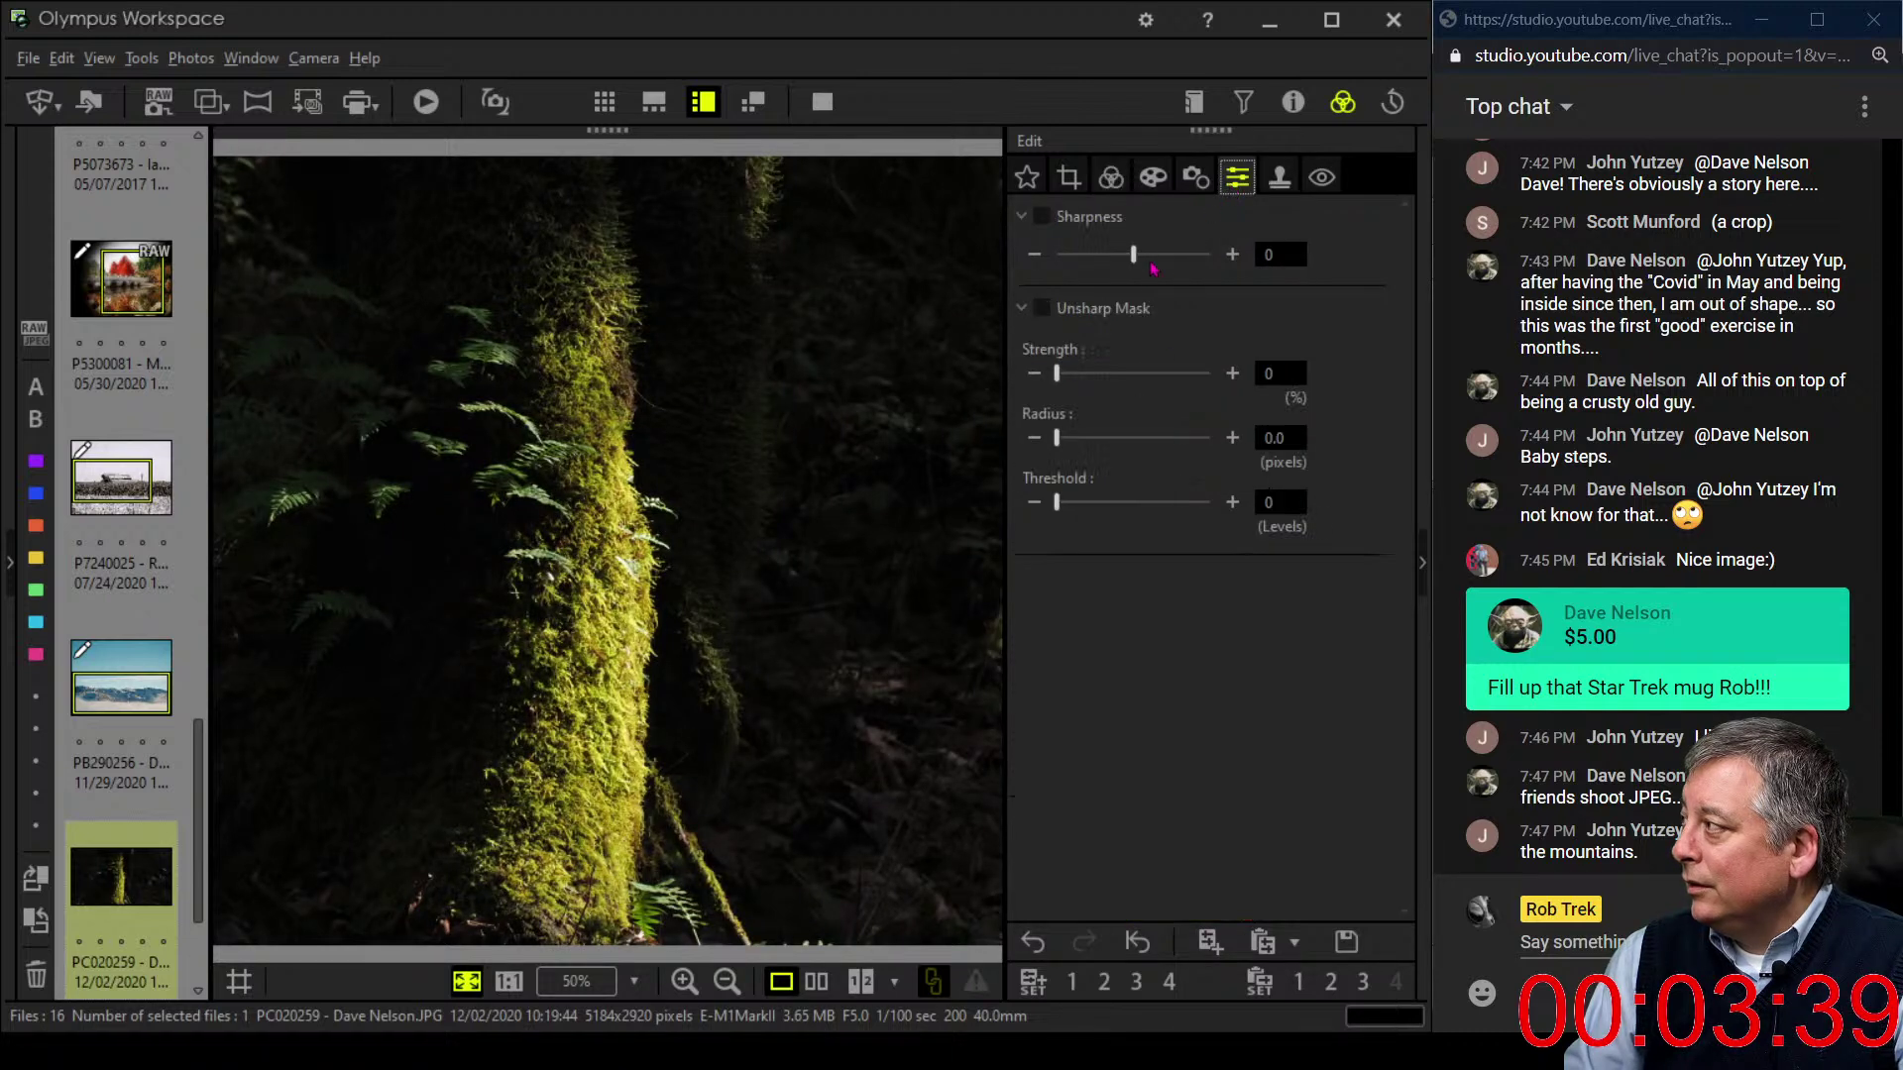
pyautogui.moveTo(1135, 256); pyautogui.dragTo(1194, 268)
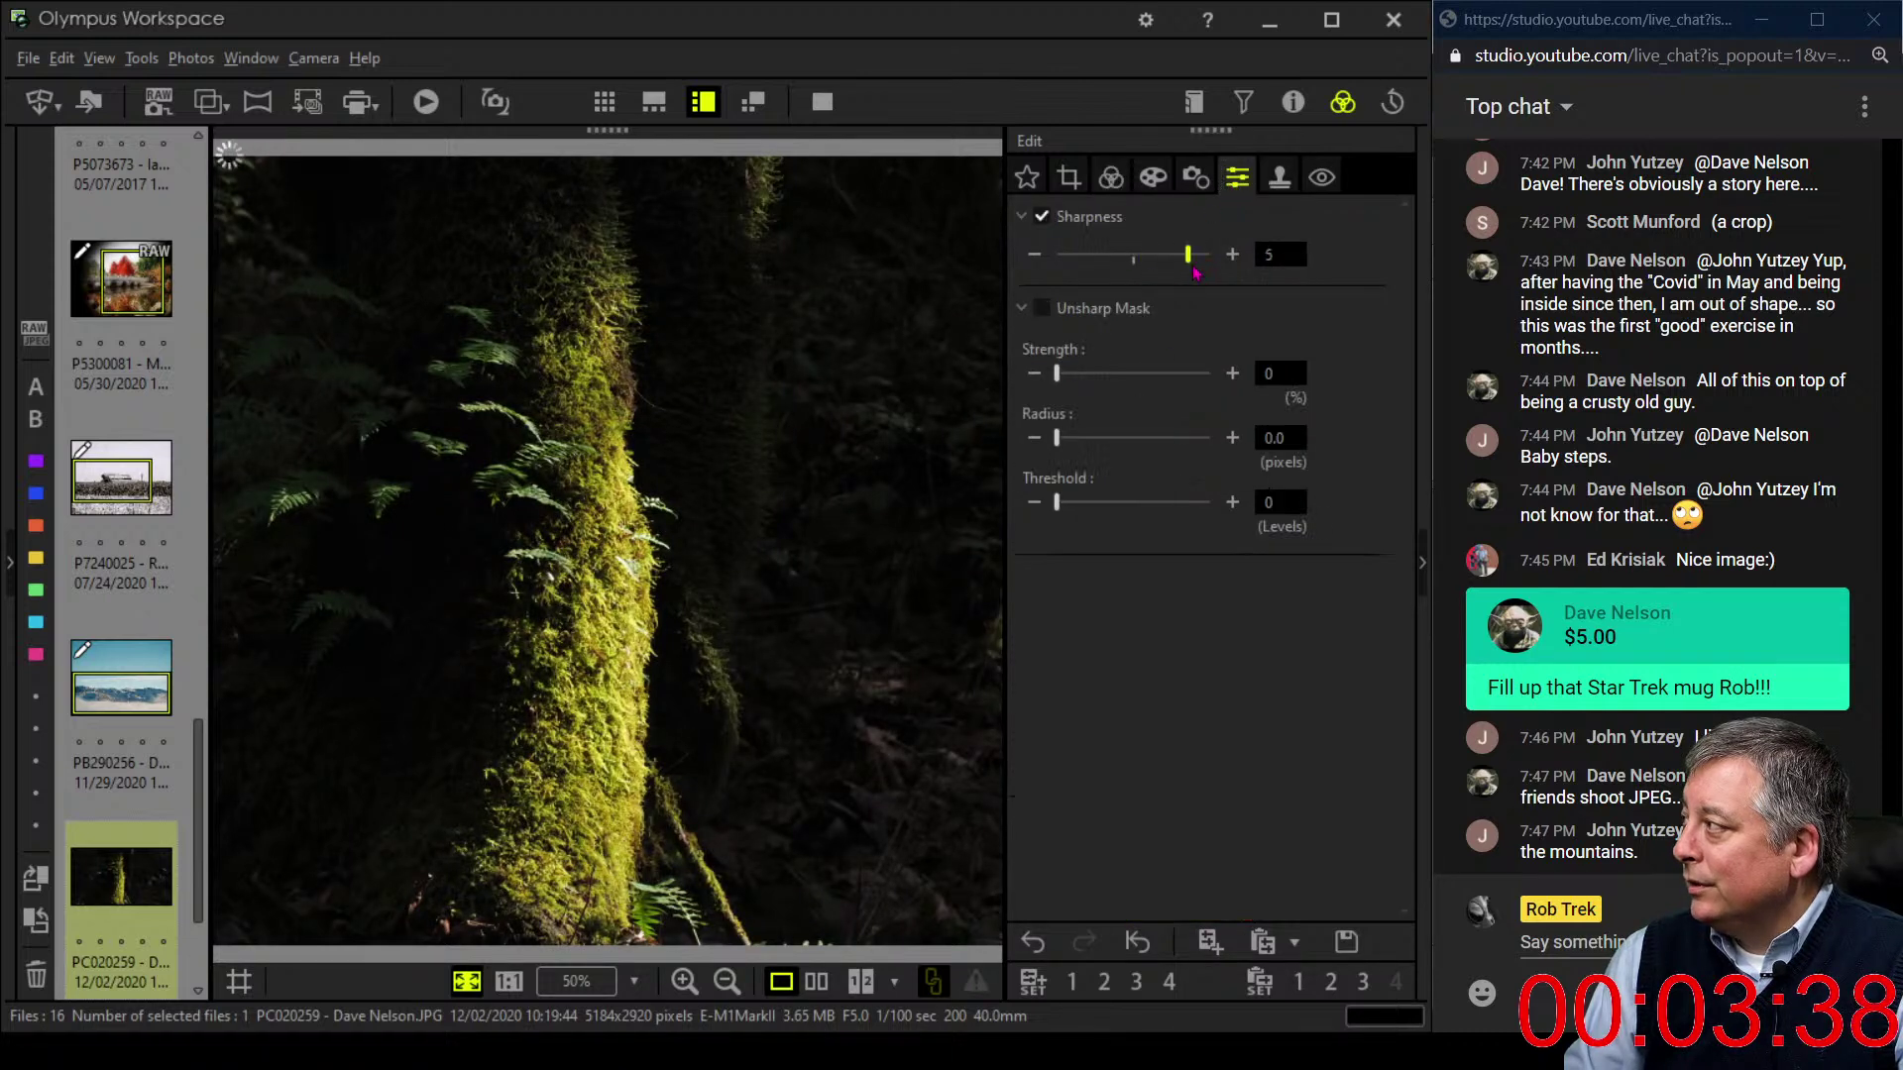
pyautogui.click(1111, 177)
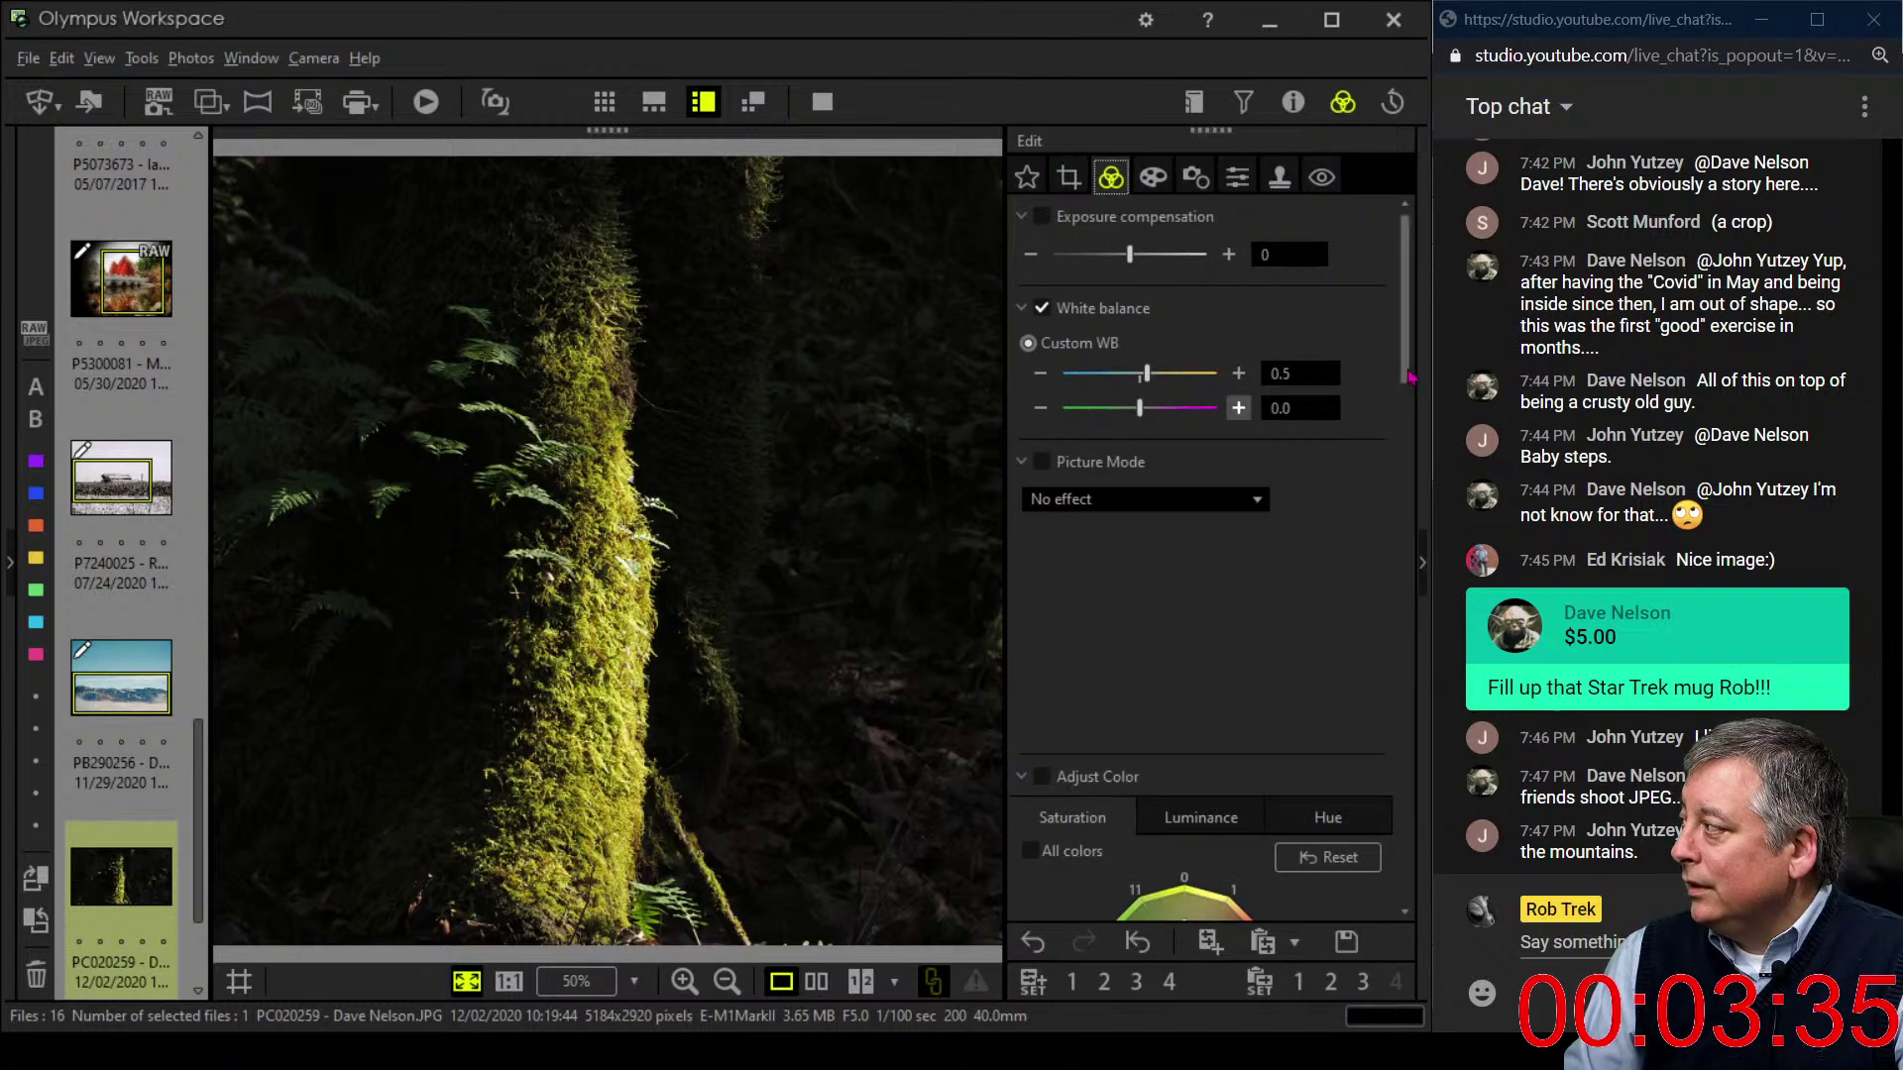
pyautogui.moveTo(1404, 382); pyautogui.dragTo(1403, 479)
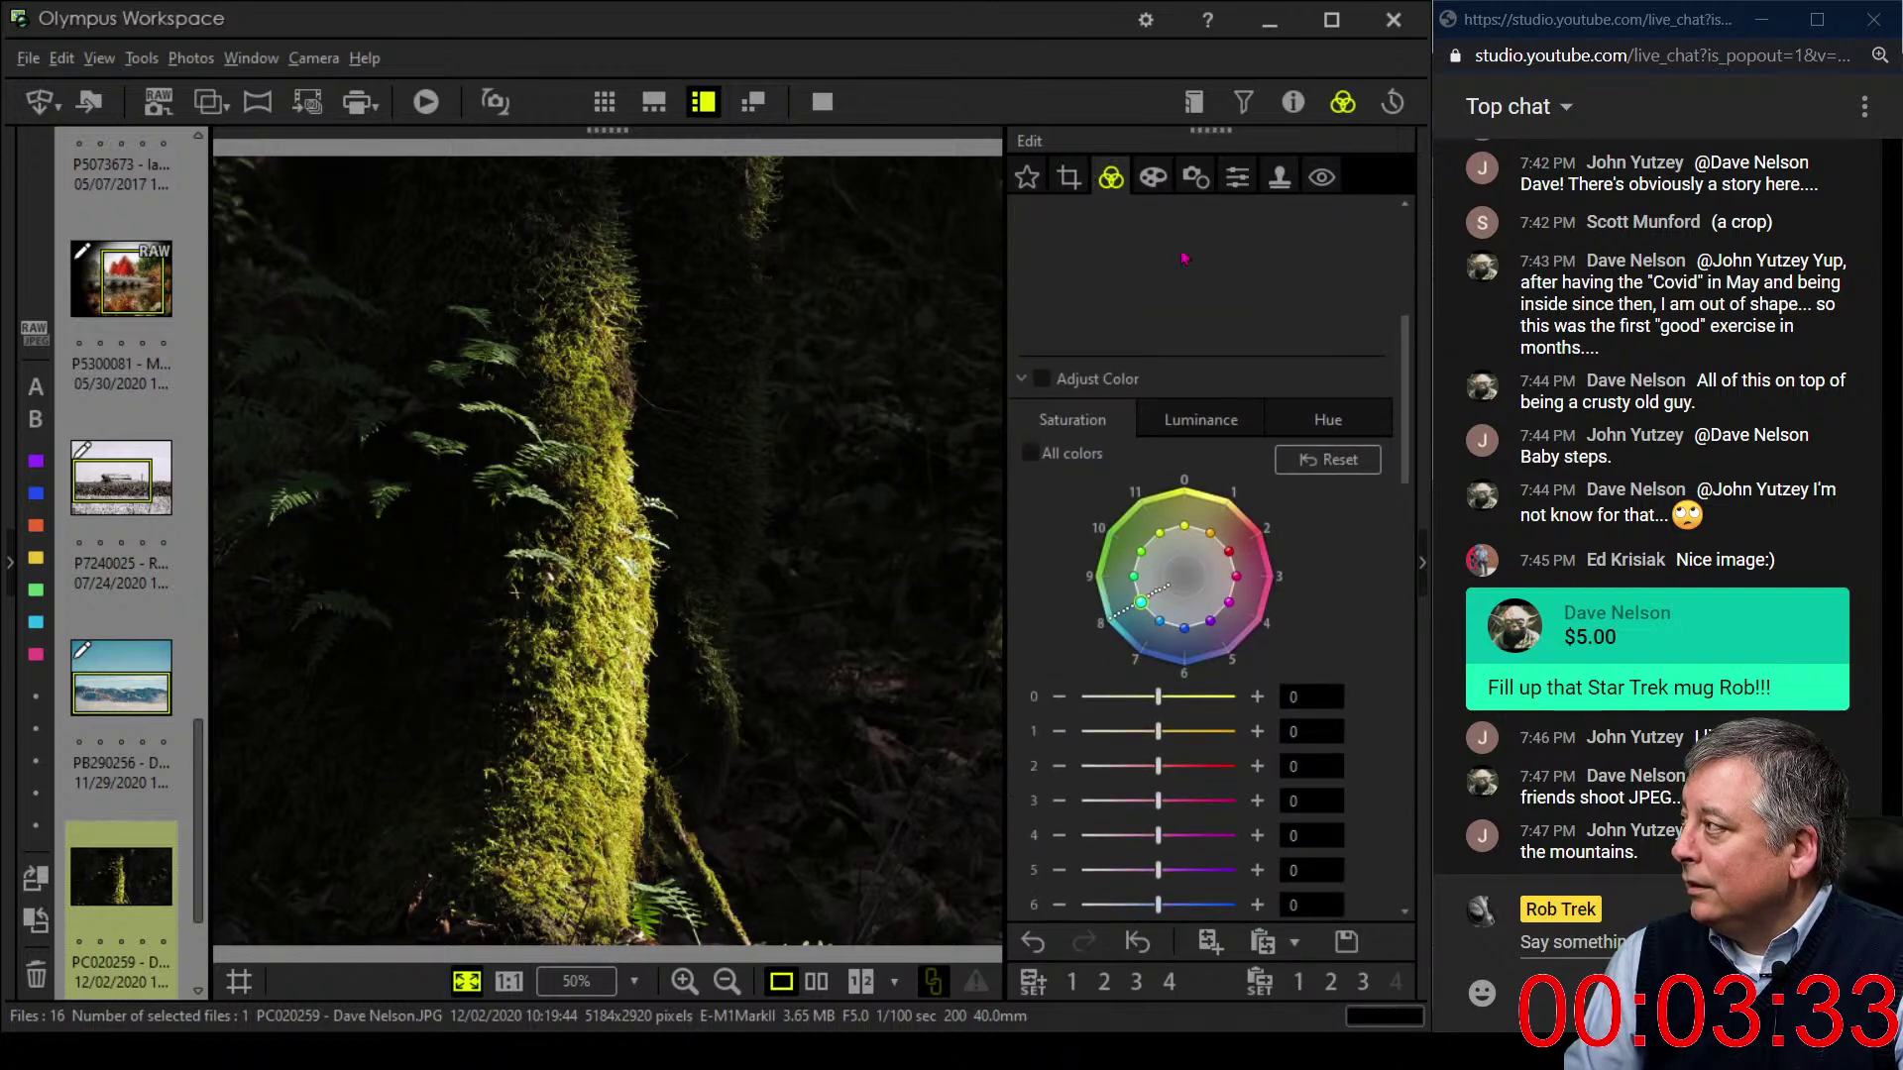
# - Tilt the tree trunk photo by -15.2° and shrink the square crop to 2136 x 2136 pixels
pyautogui.click(1068, 177)
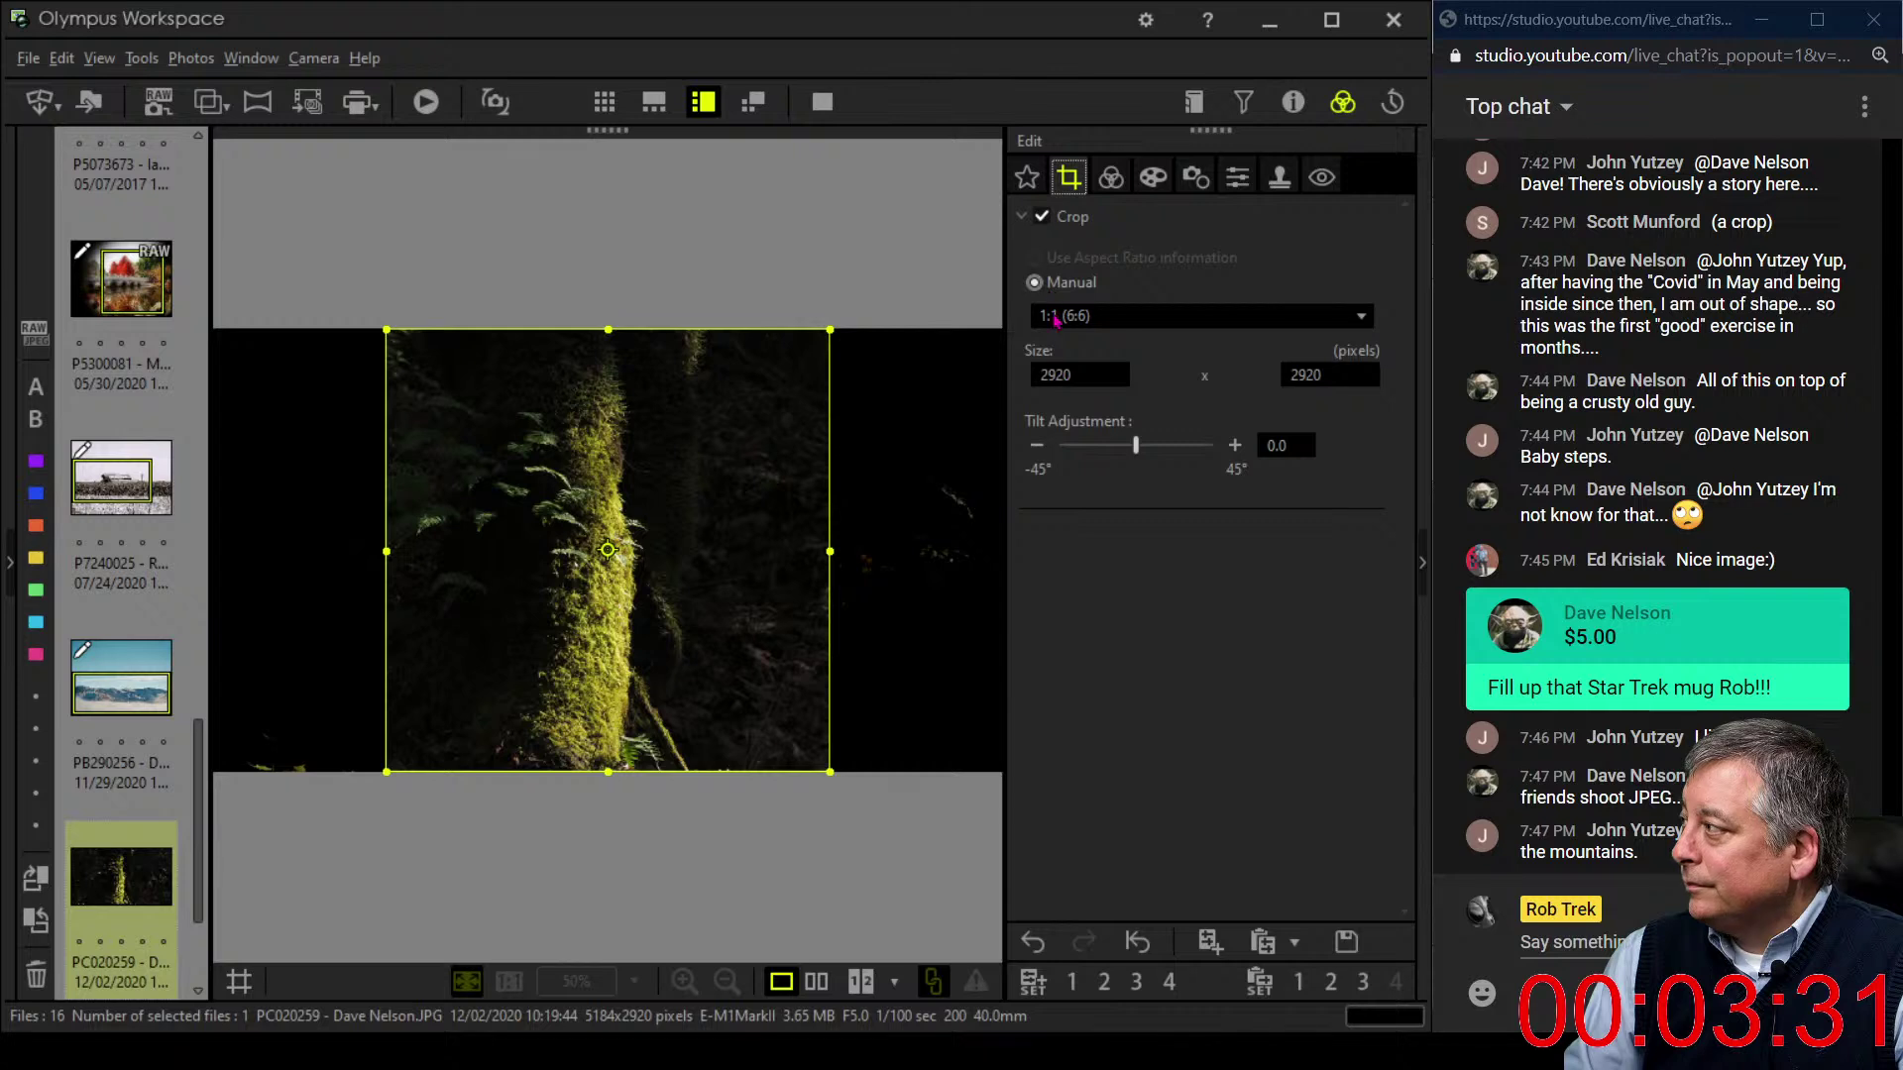
pyautogui.moveTo(1140, 455); pyautogui.dragTo(1116, 458)
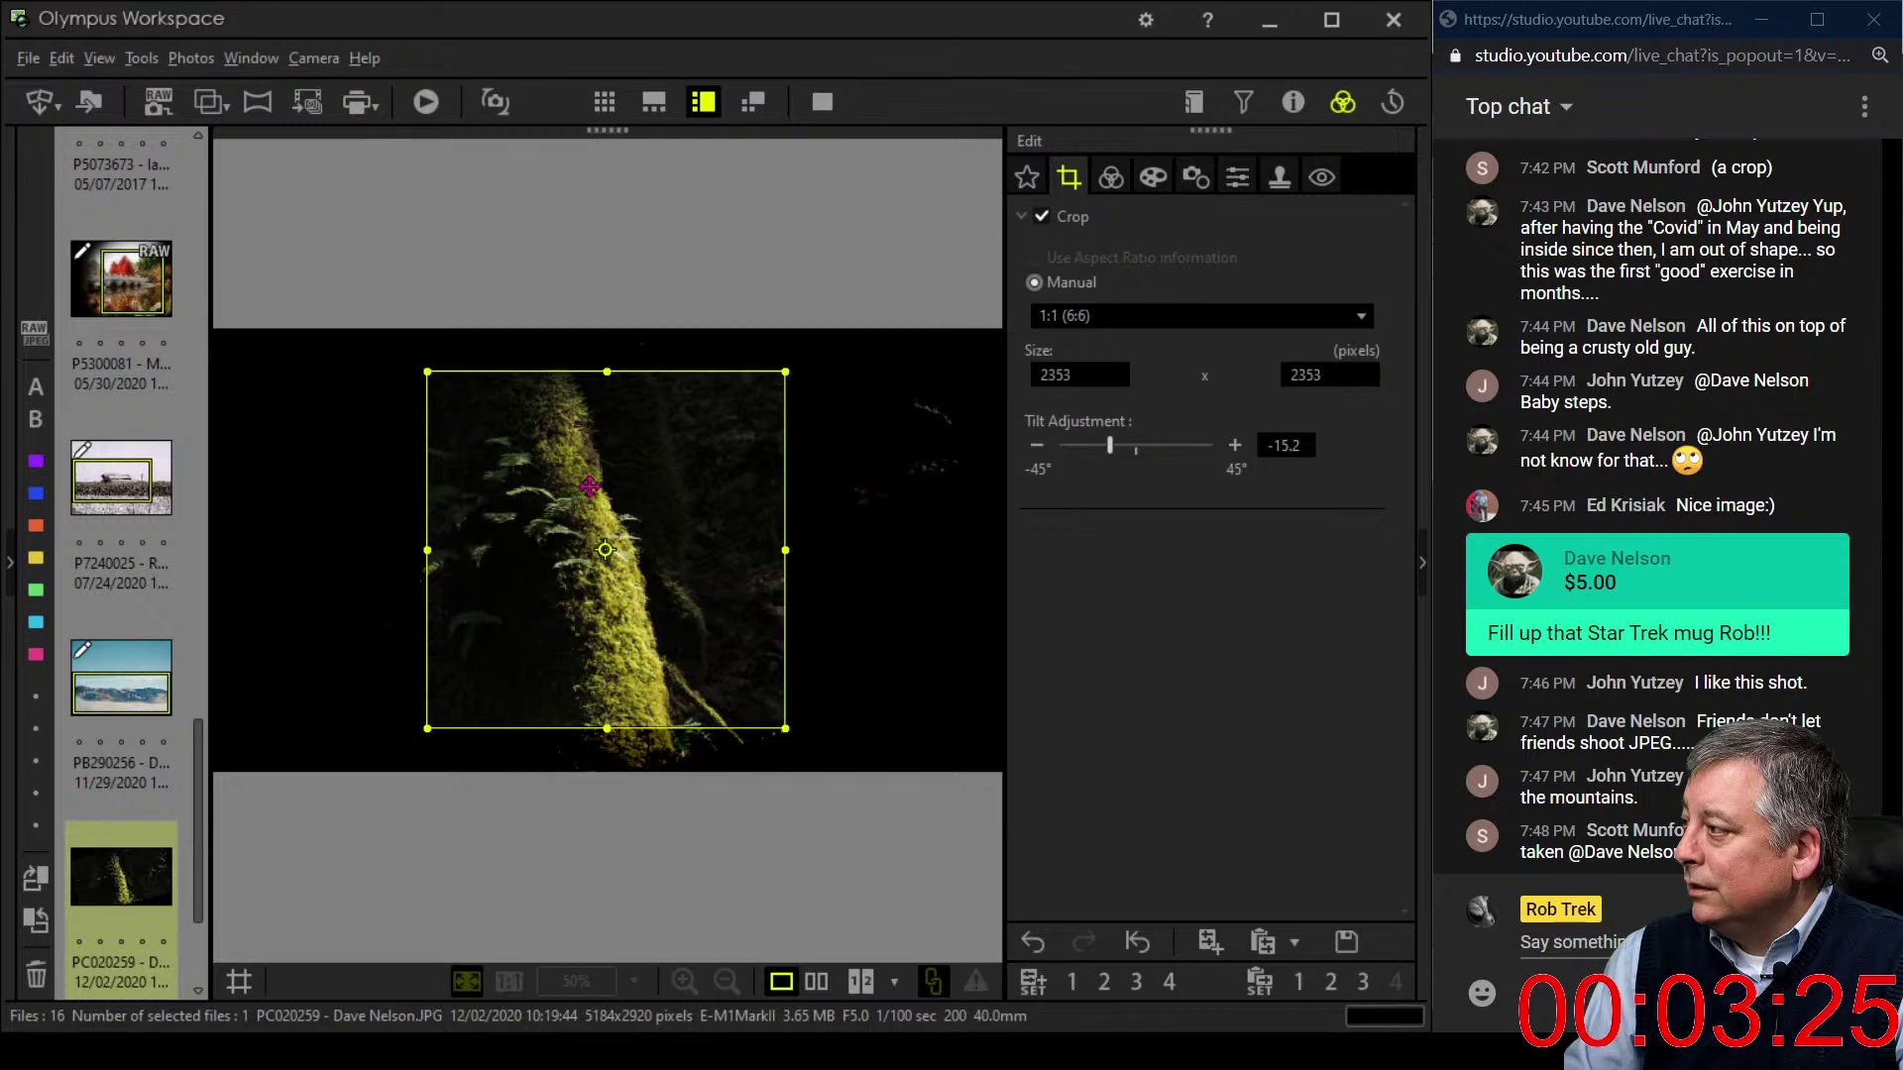
pyautogui.moveTo(431, 373); pyautogui.dragTo(461, 405)
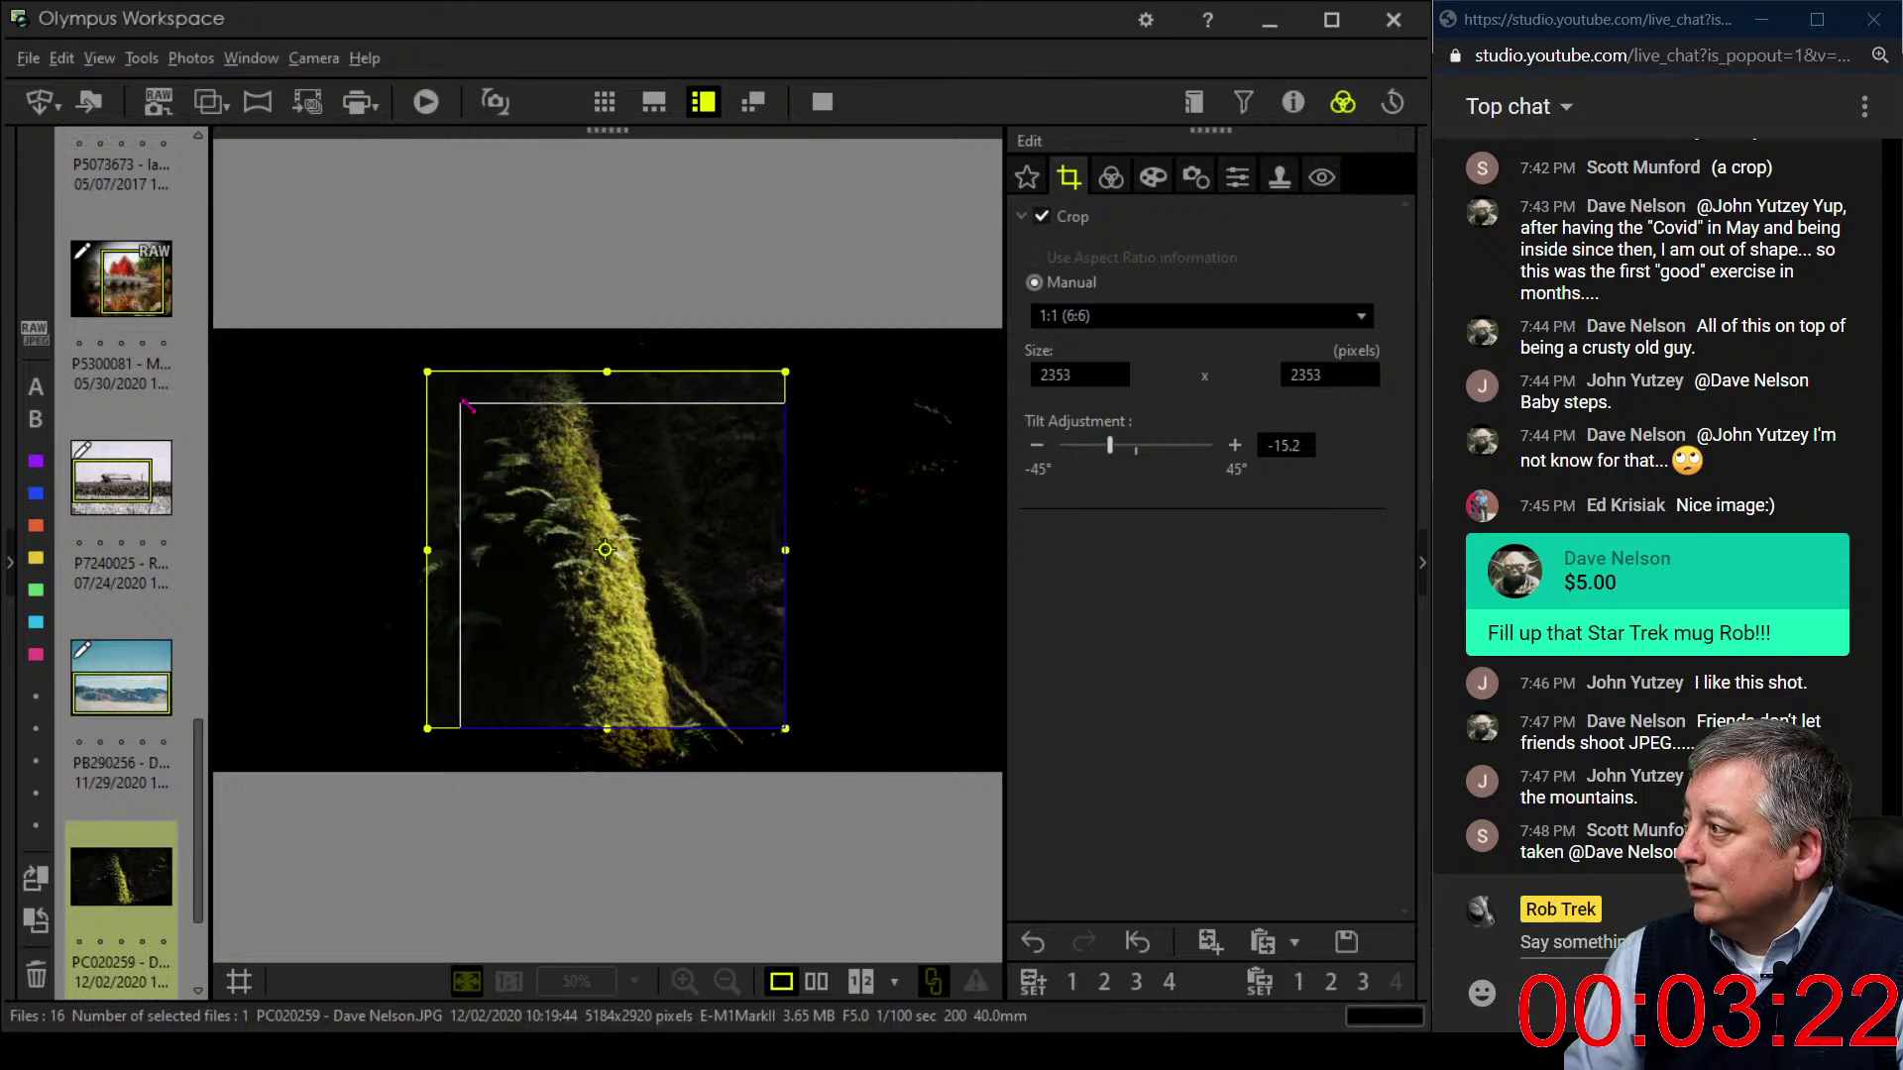
pyautogui.click(1111, 178)
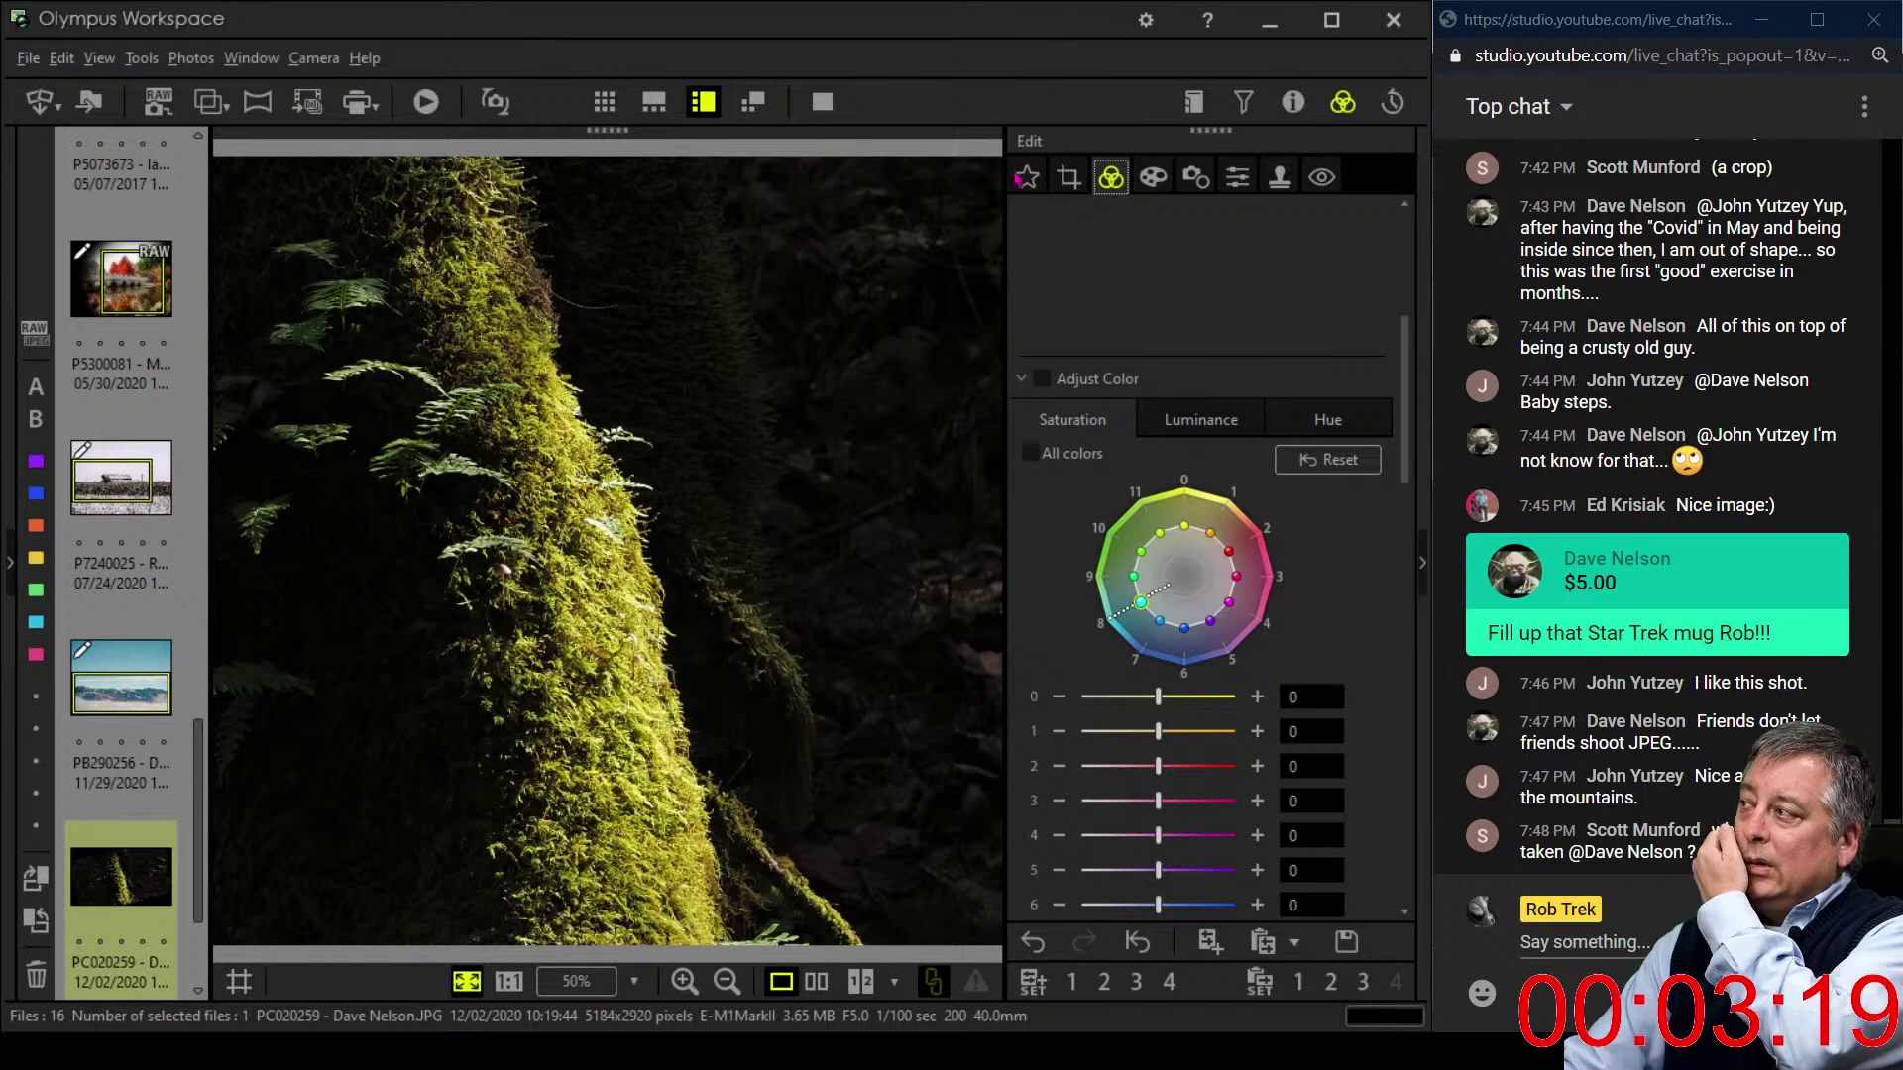
# - Shift the square crop towards the fern side of the trunk and set the tilt to -20.2°
pyautogui.click(1069, 177)
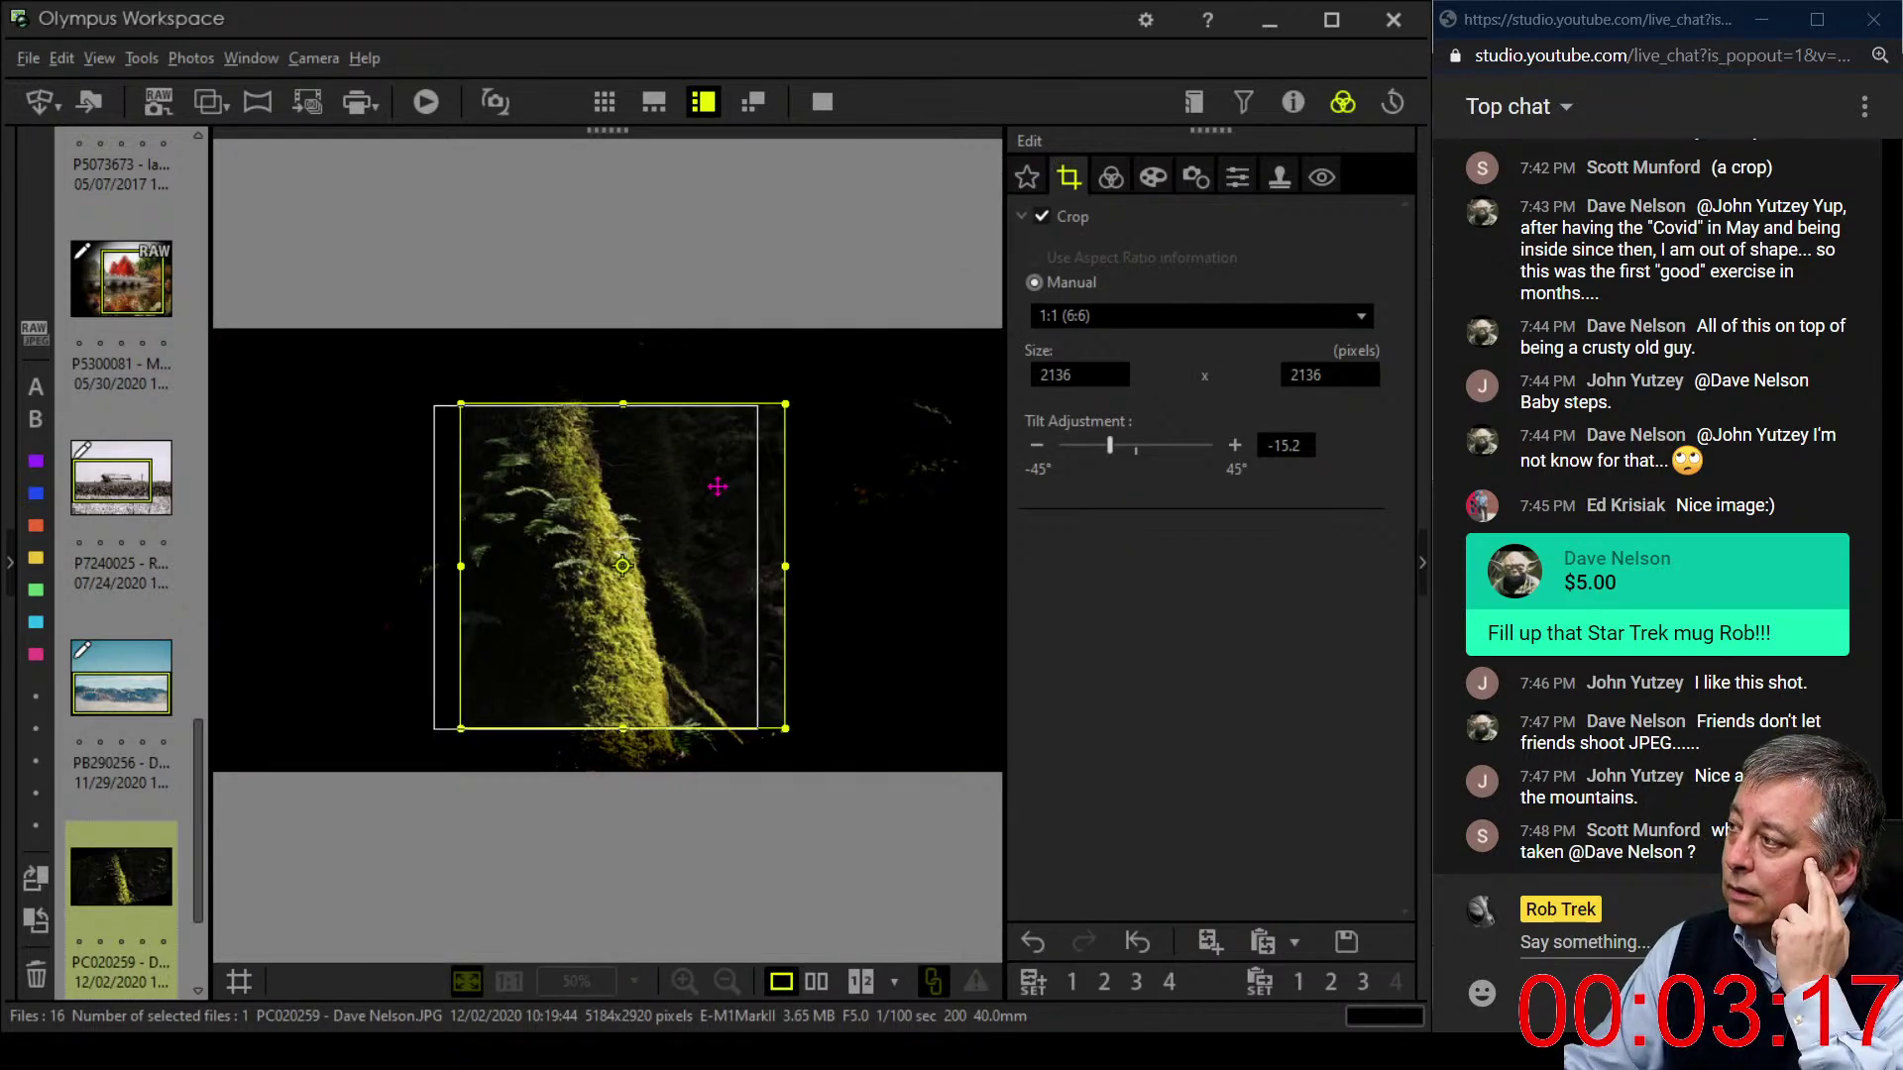
pyautogui.moveTo(717, 487); pyautogui.dragTo(690, 492)
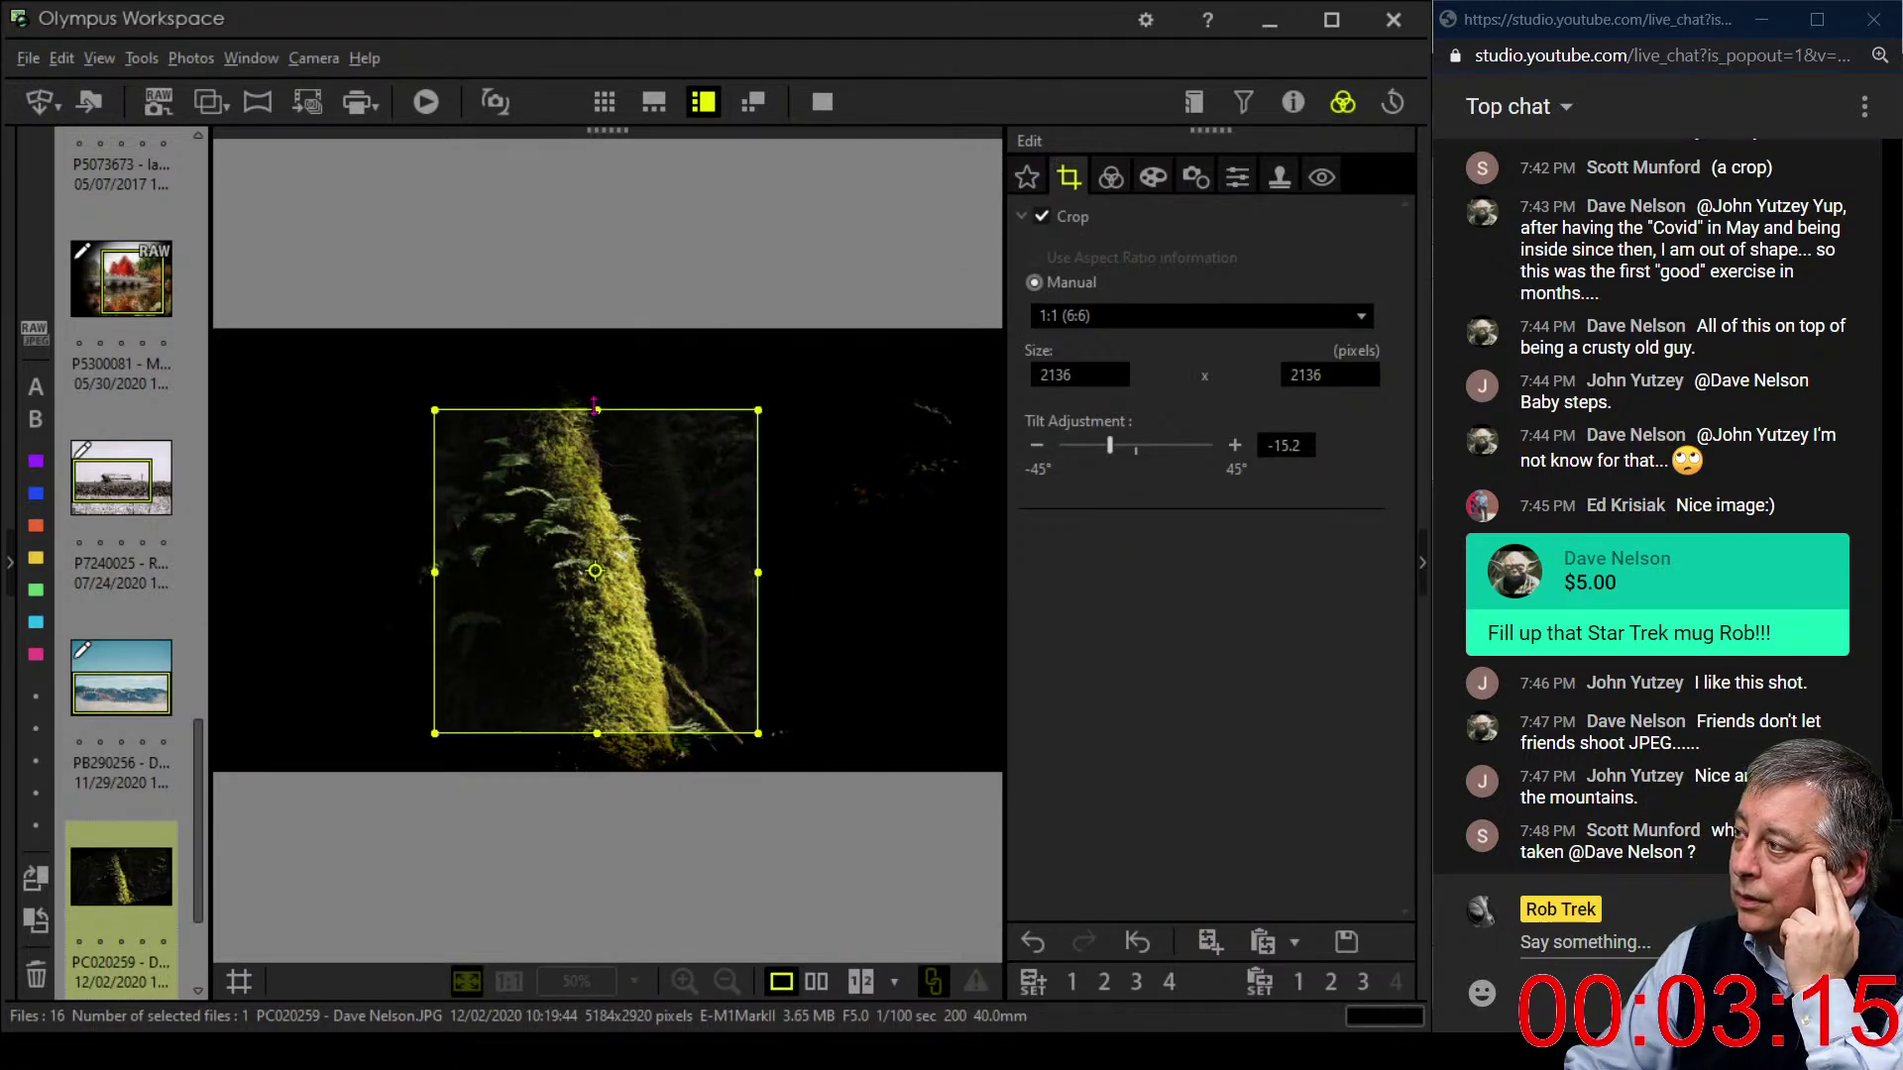
pyautogui.moveTo(1110, 443); pyautogui.dragTo(1100, 445)
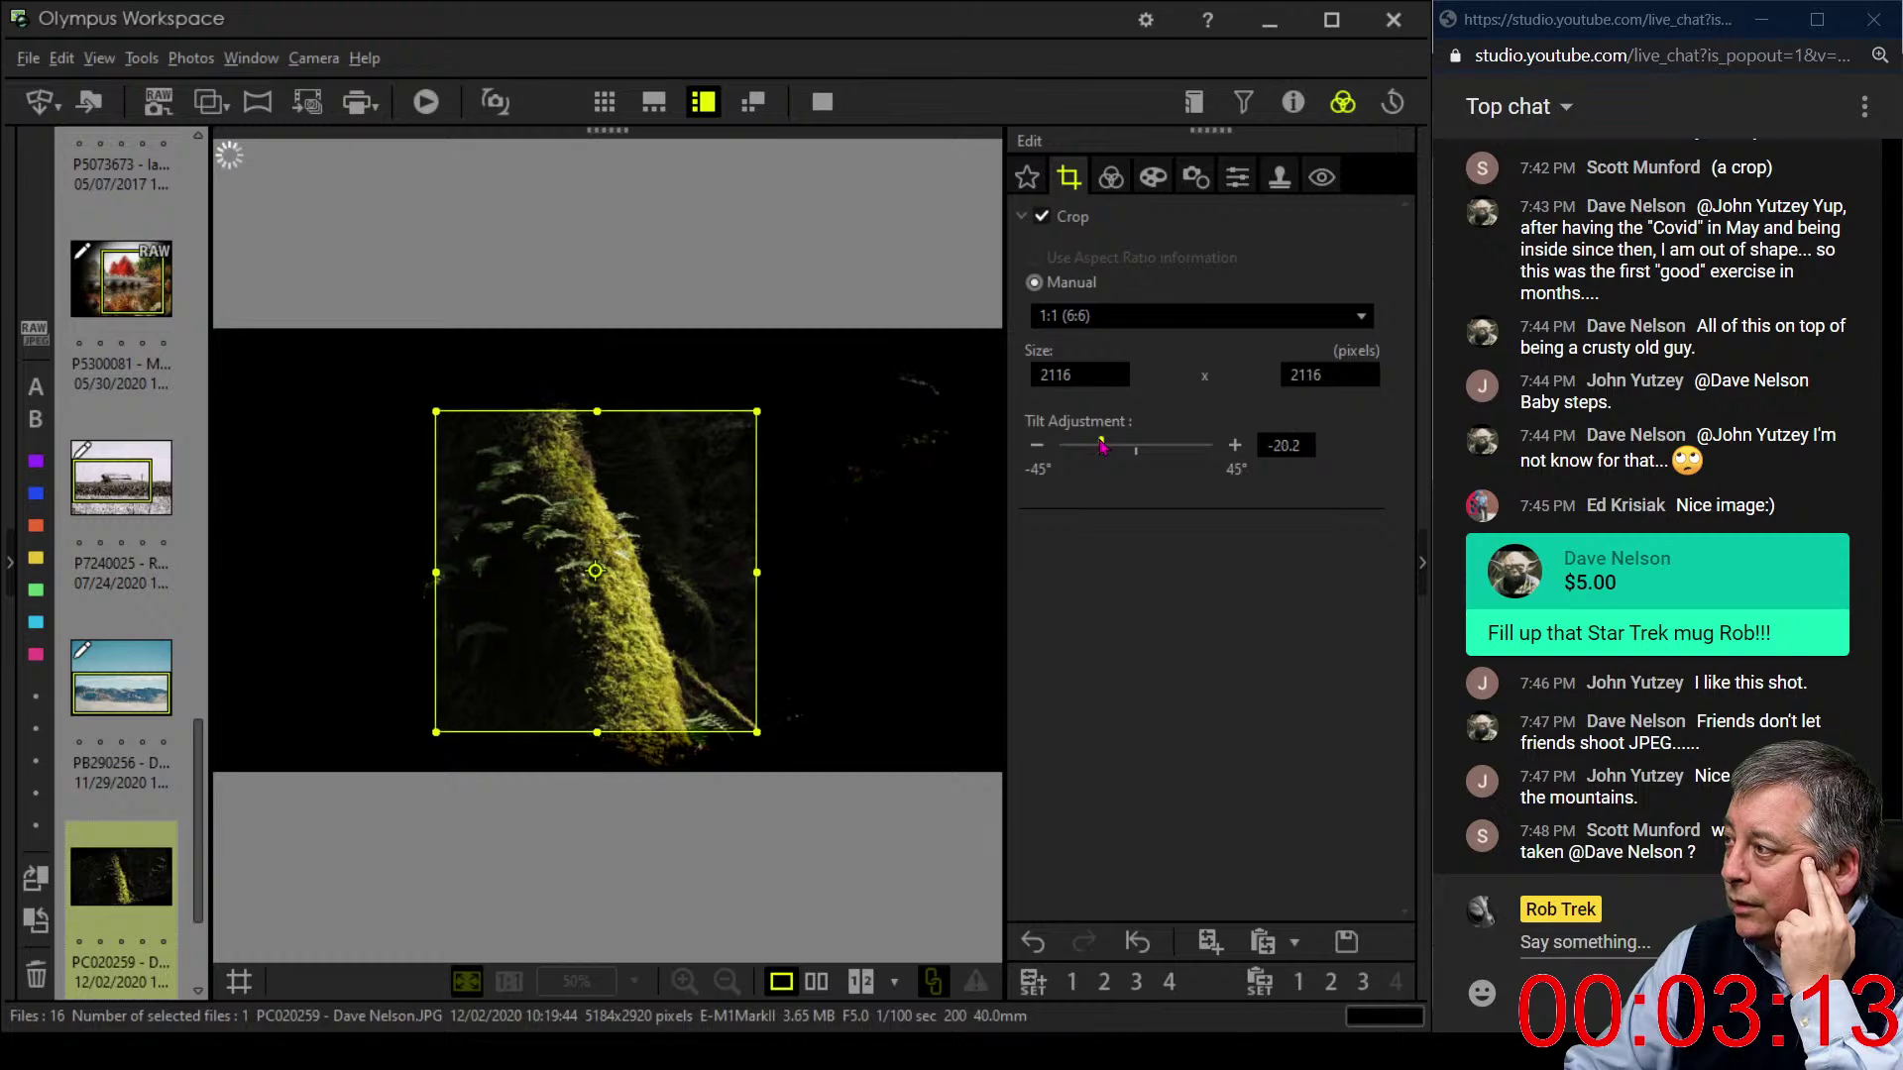
pyautogui.click(1111, 177)
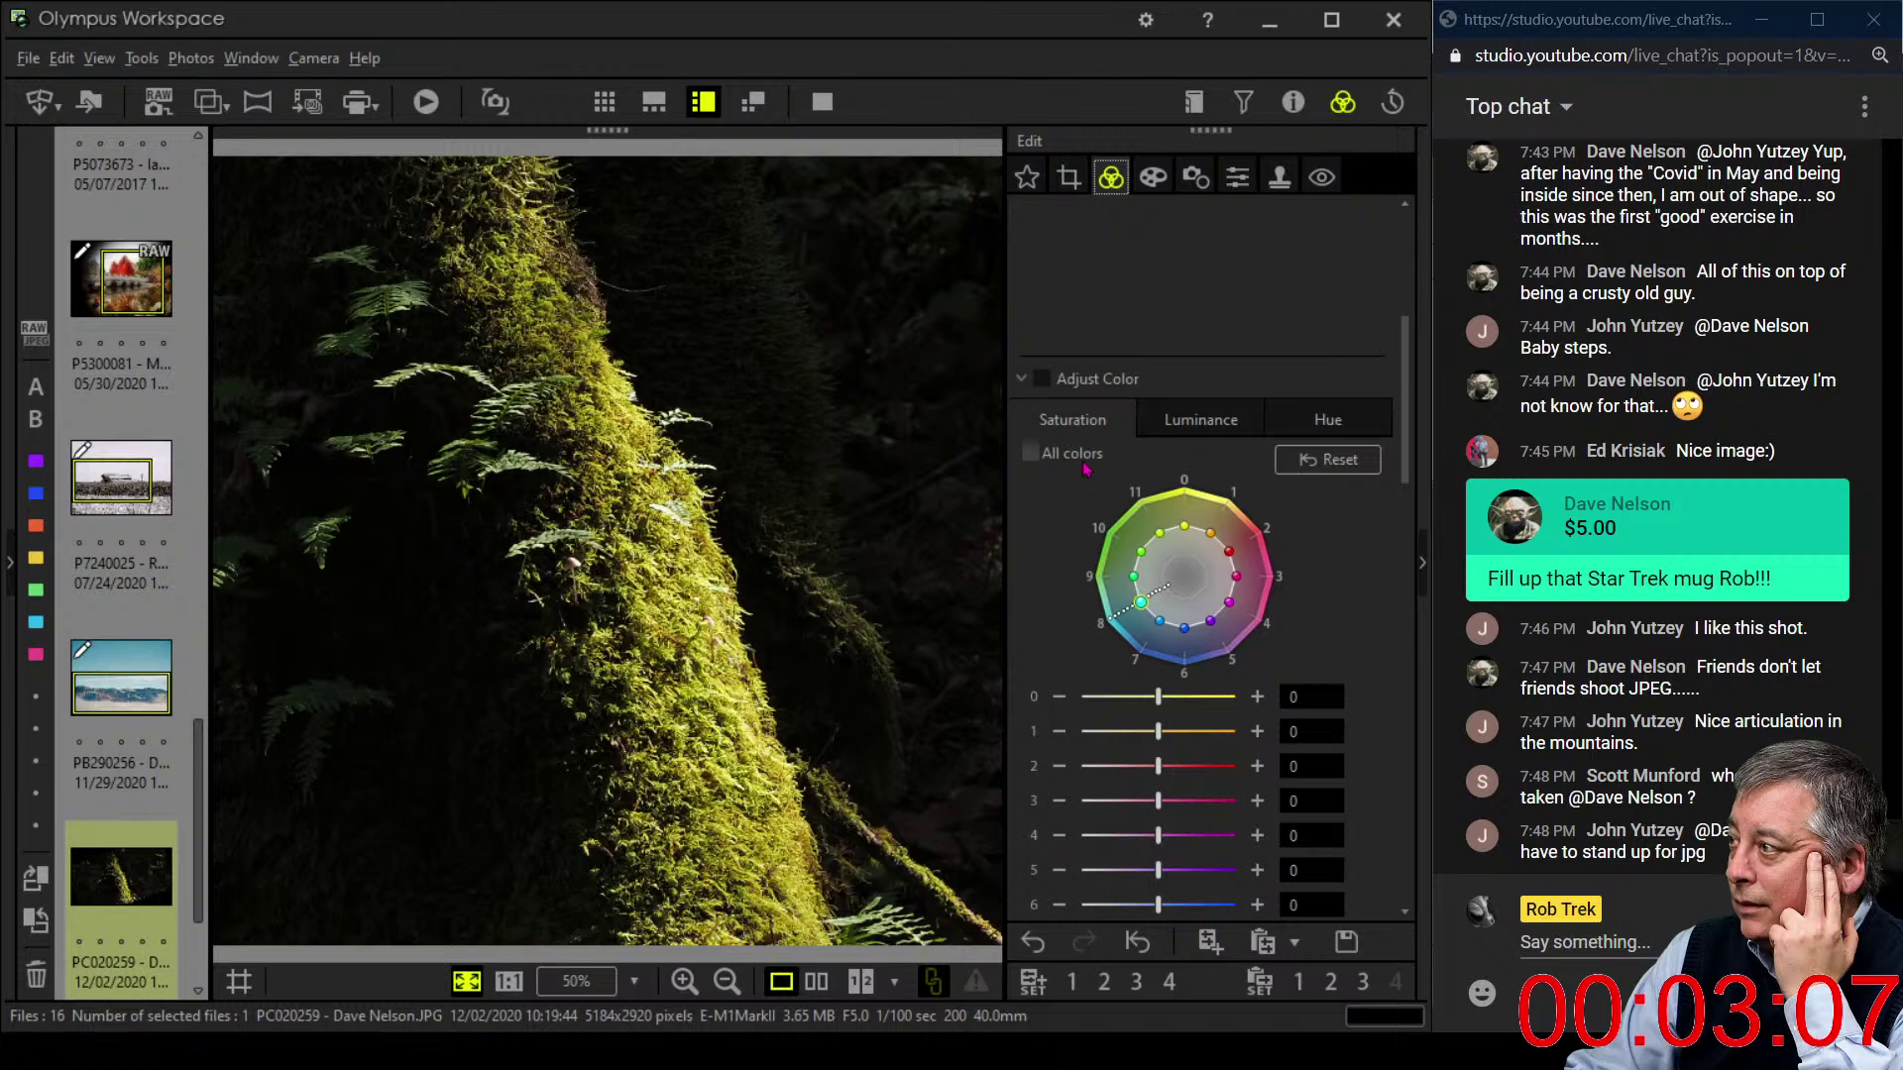
# - Set the tree trunk photo's custom white balance to 0.7 on the blue–amber scale and 0.2 on the green–magenta scale
pyautogui.scroll(-2, 1200, 452)
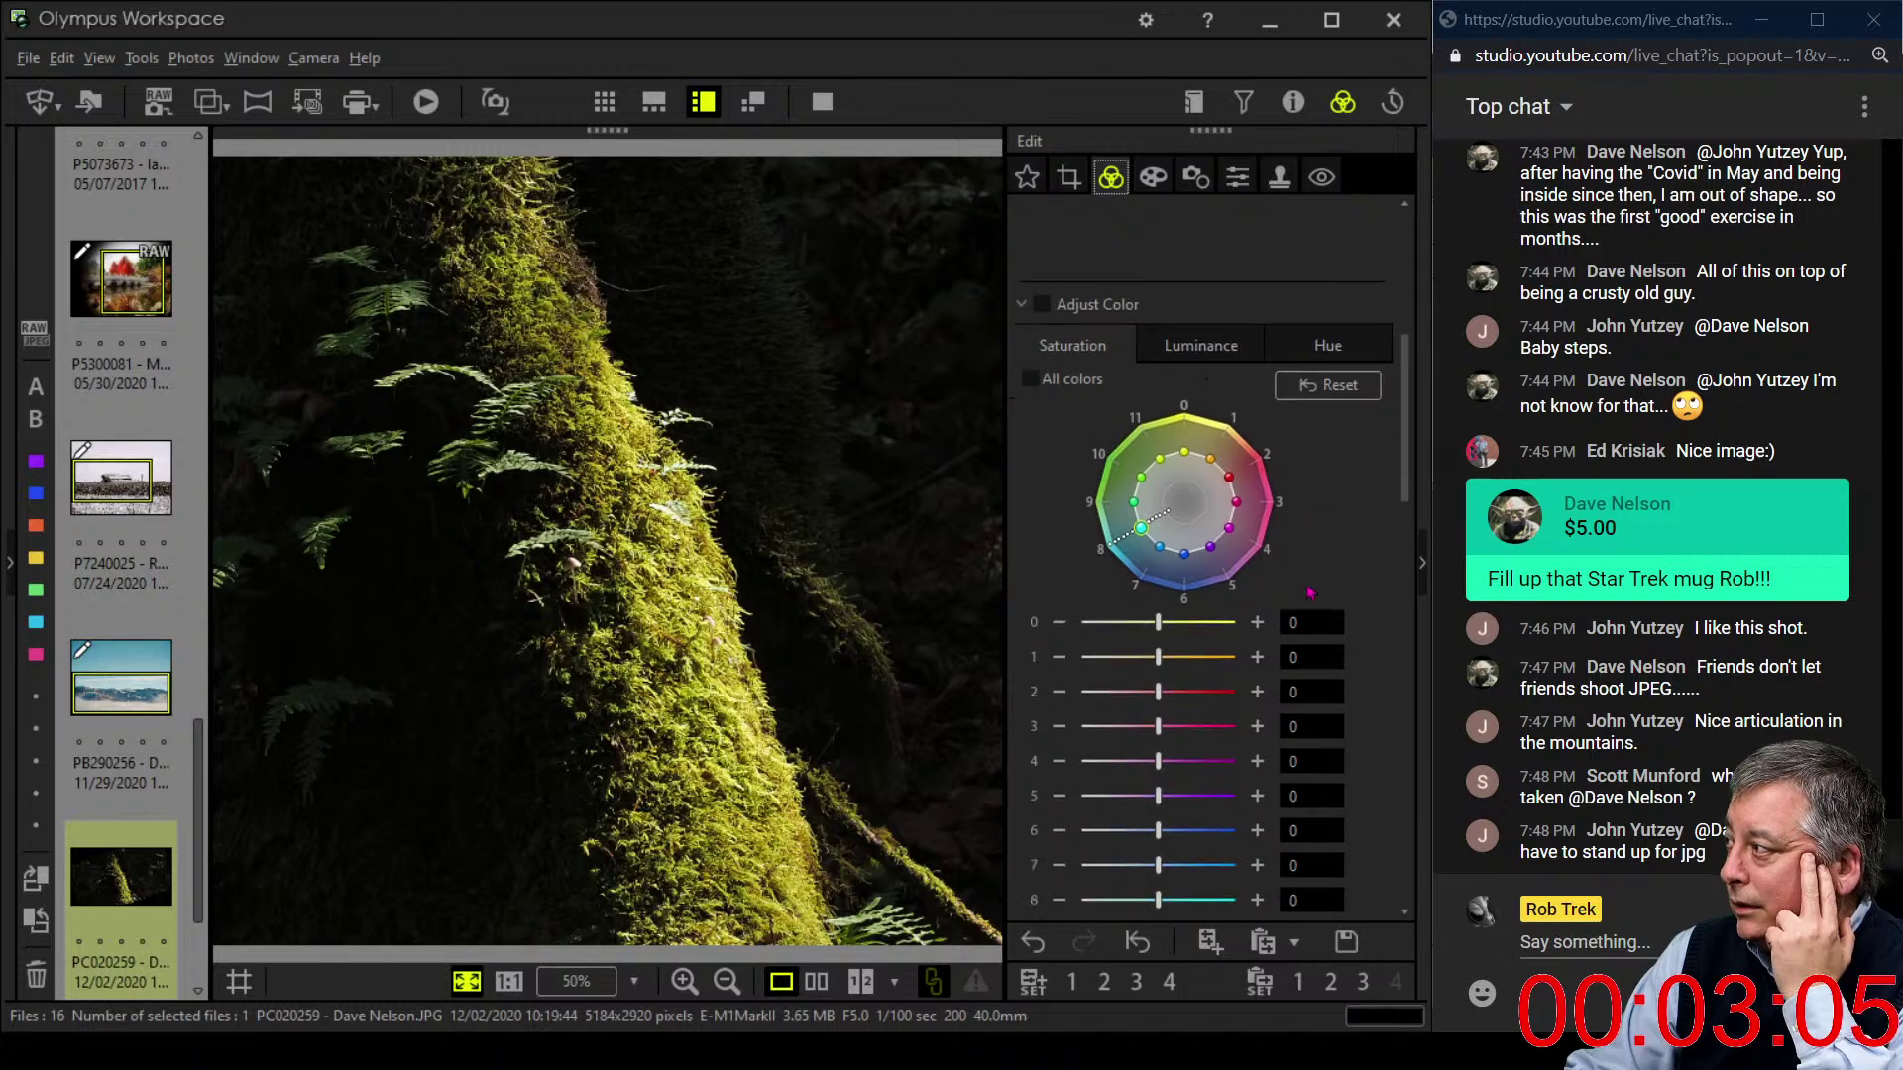
pyautogui.scroll(5, 1309, 591)
pyautogui.scroll(2, 1310, 591)
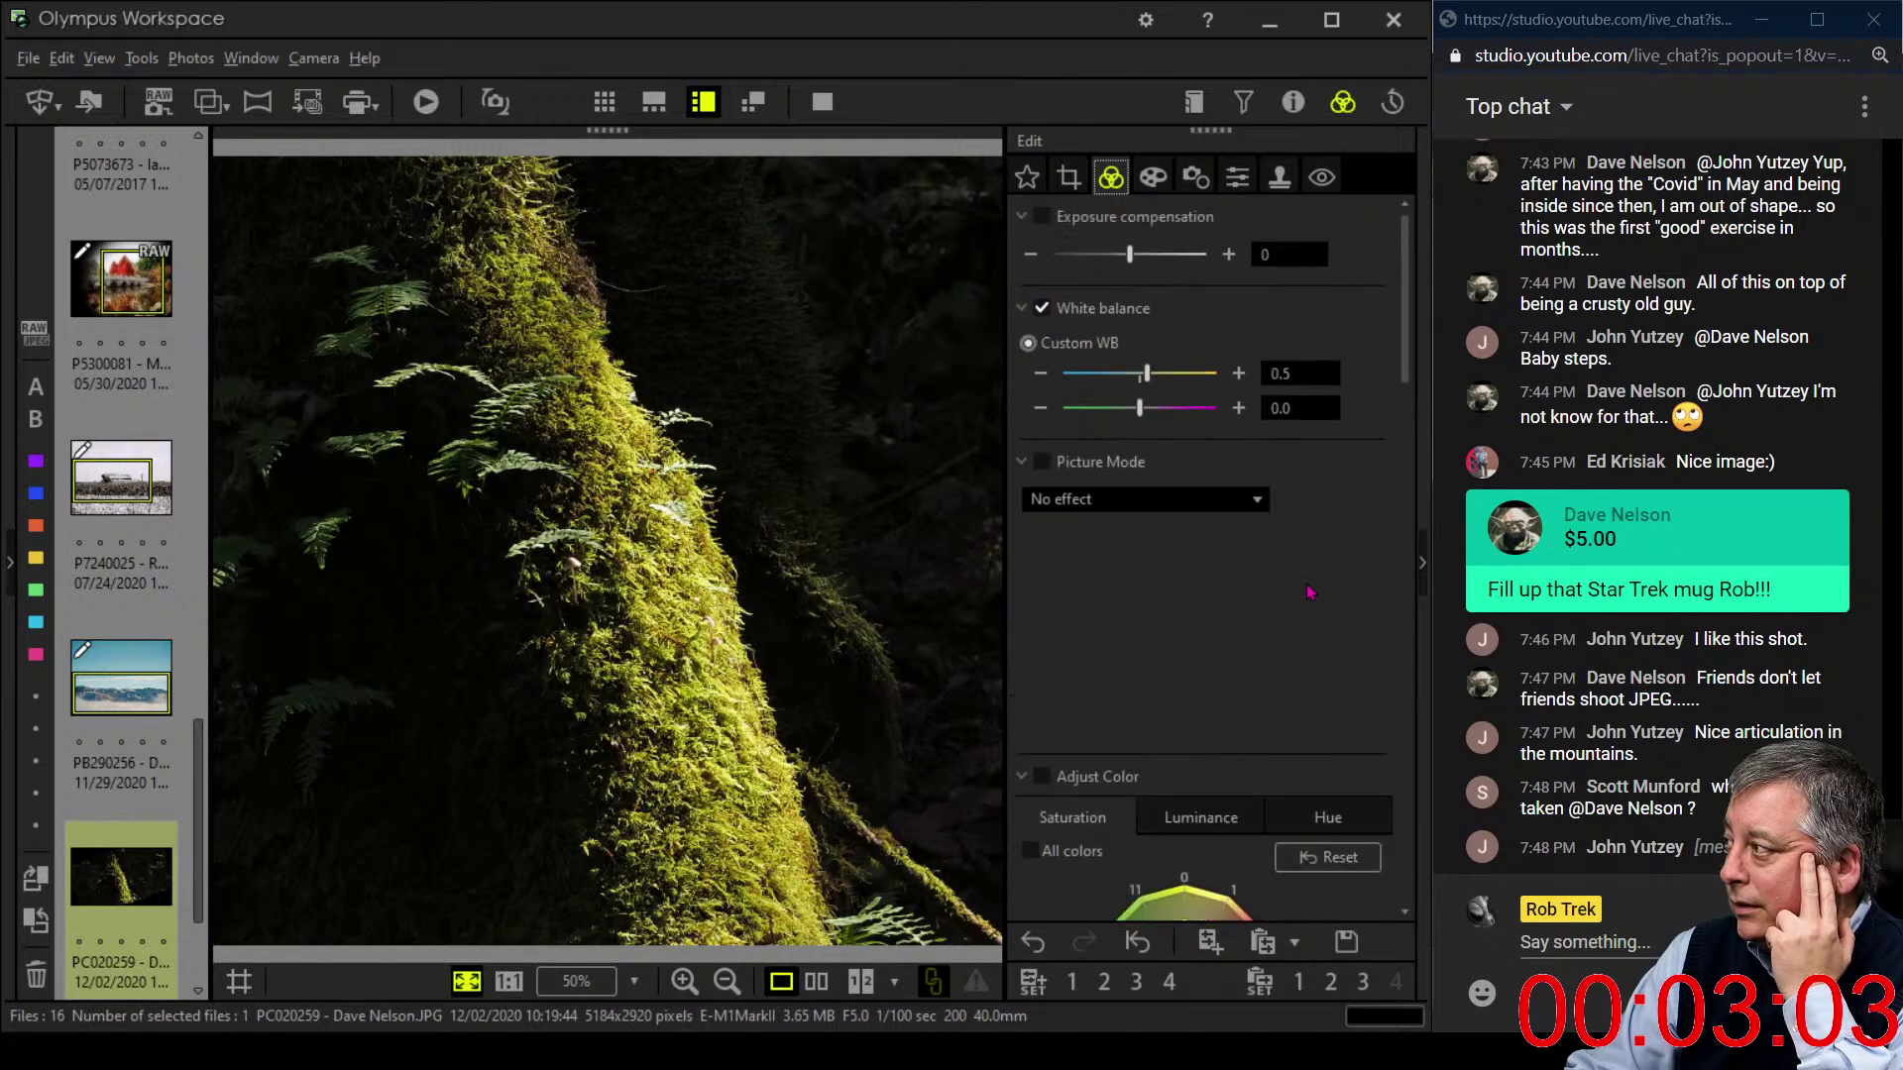
pyautogui.click(1238, 372)
pyautogui.click(1238, 373)
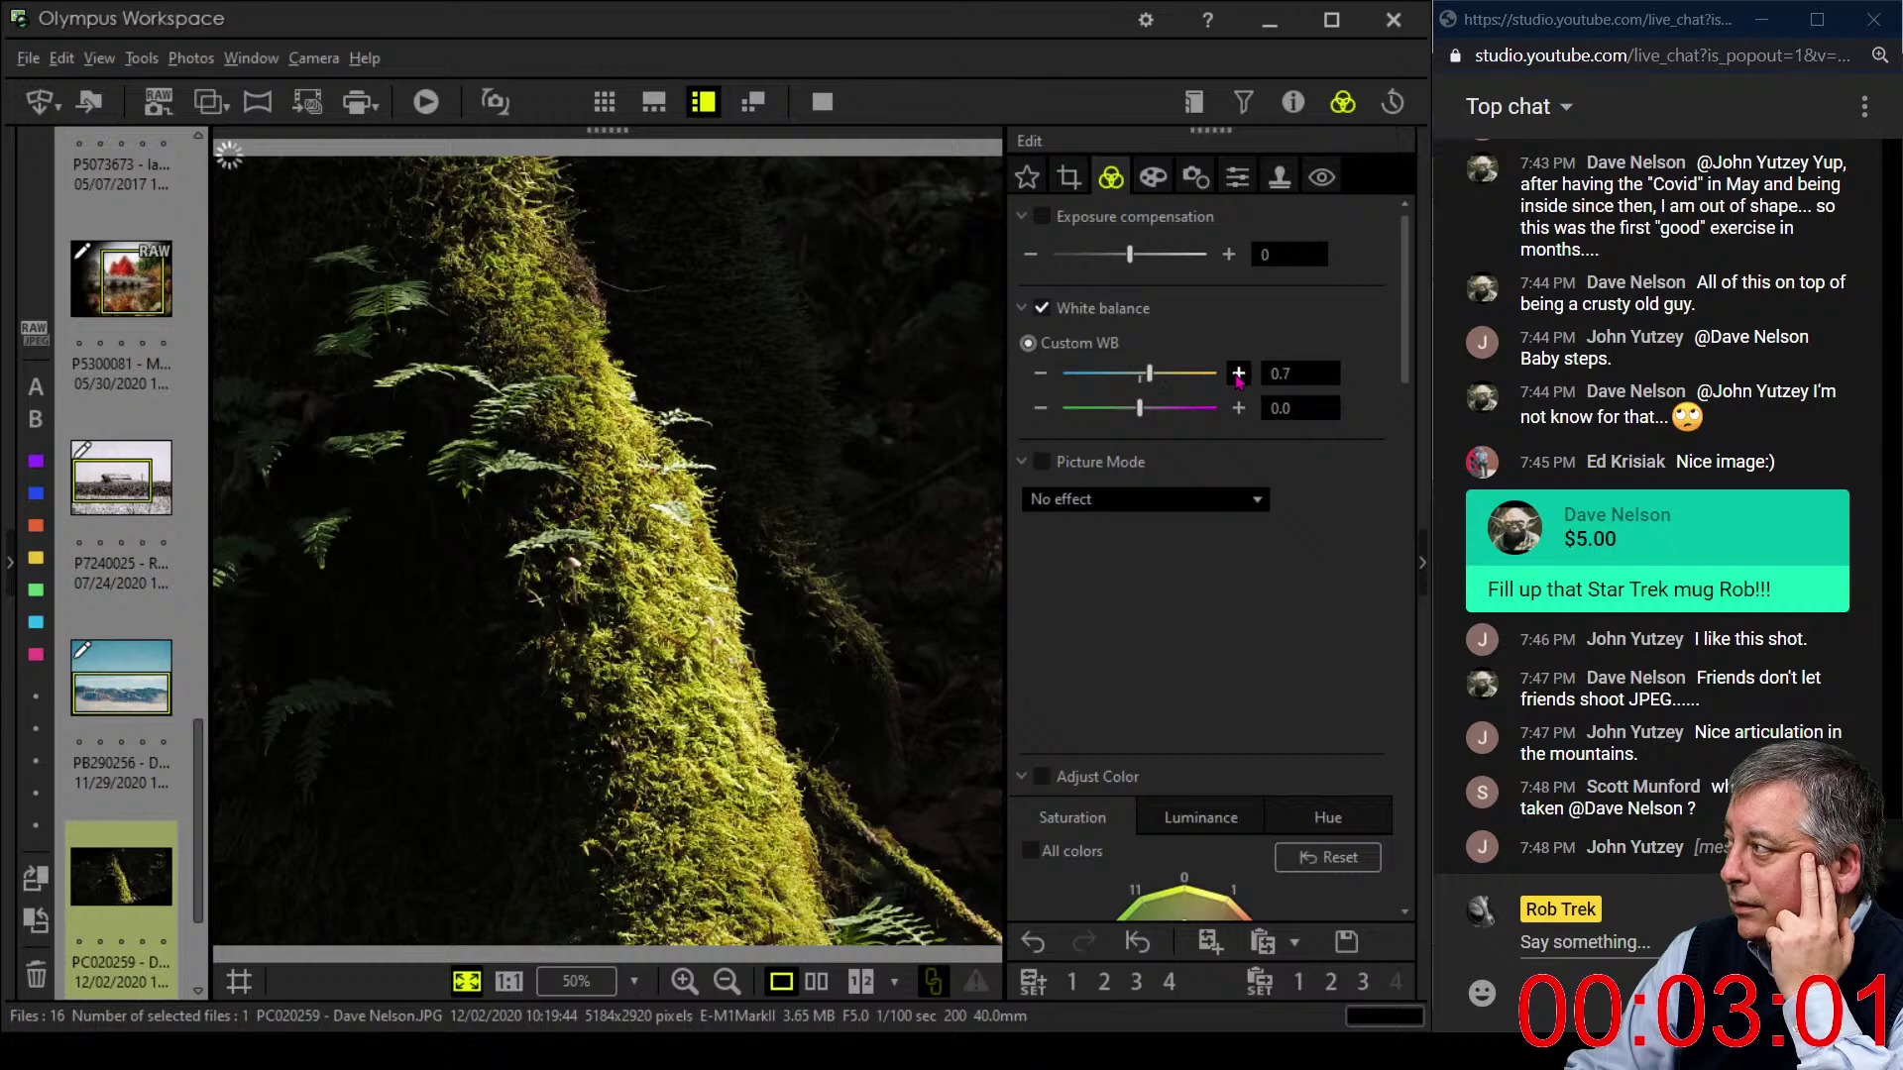
pyautogui.click(1238, 407)
pyautogui.click(1238, 407)
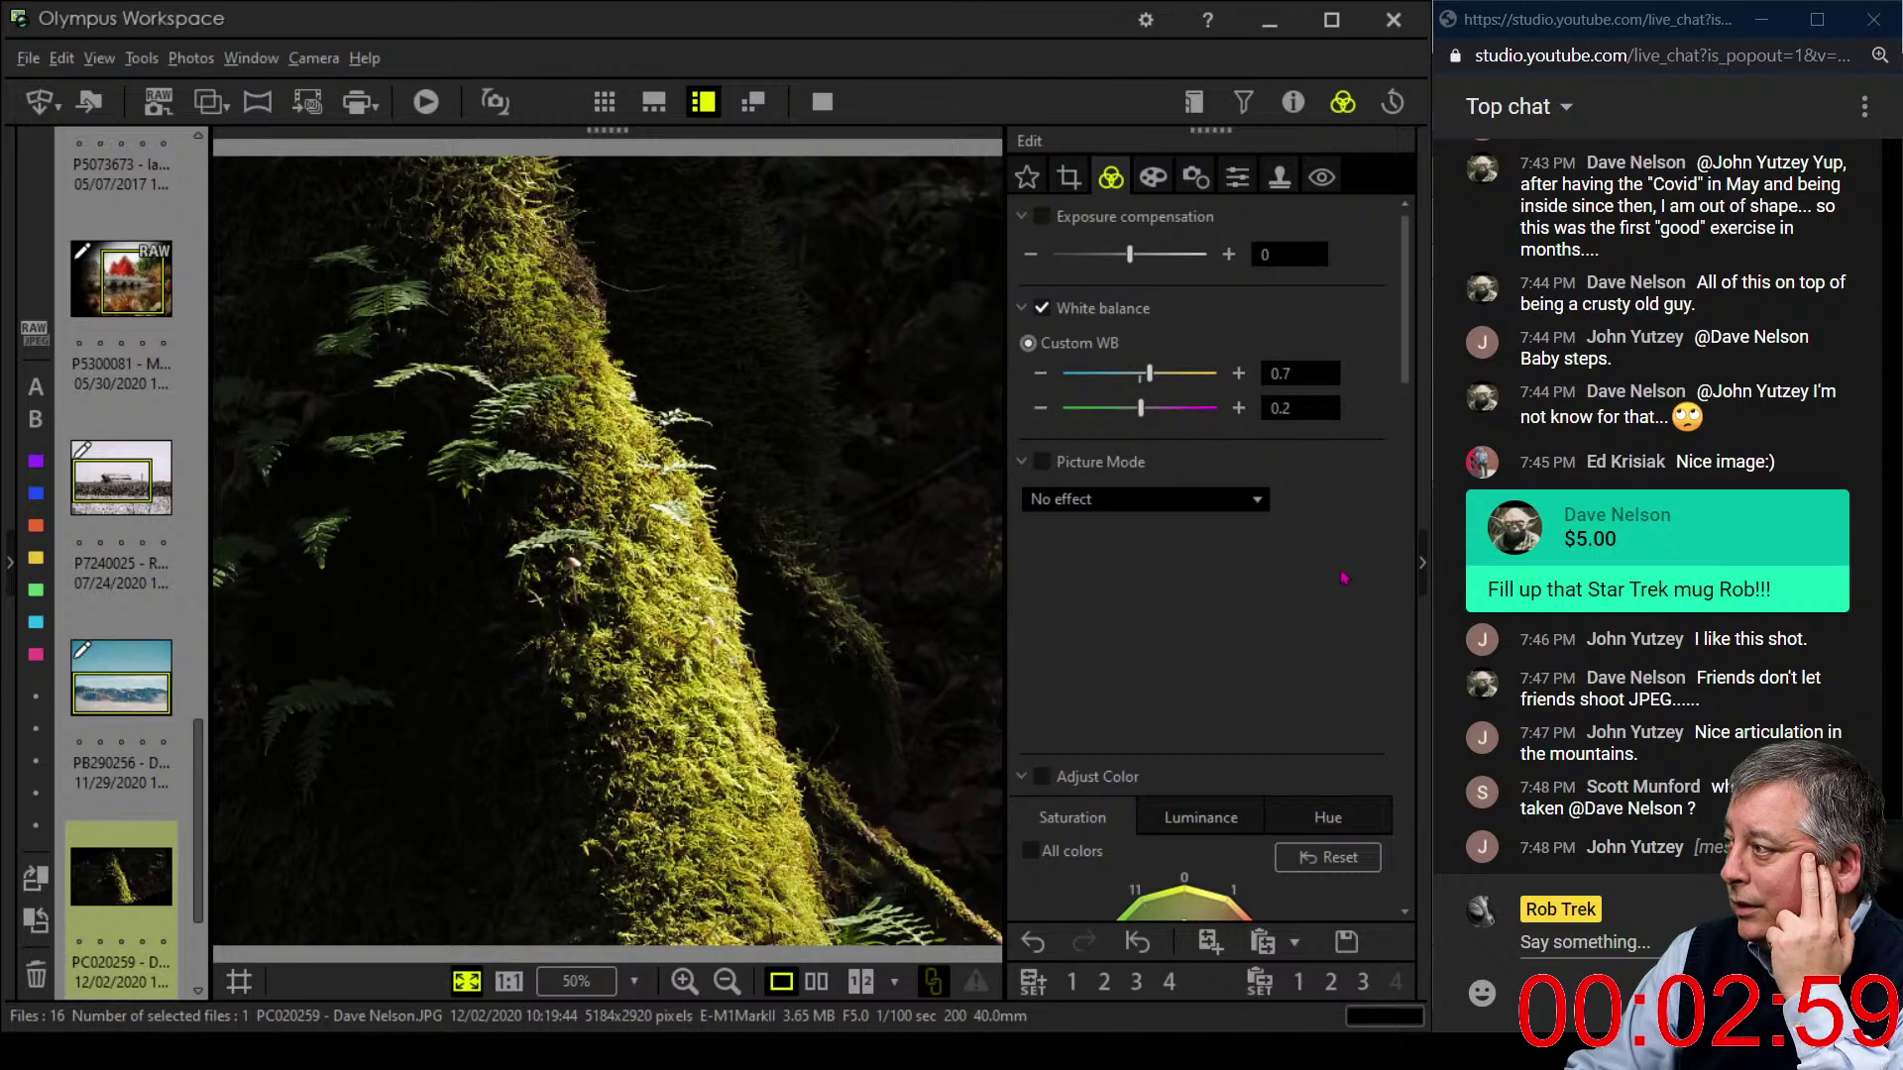
# - Shape the RGB tone curve with a lowered shadow point and a highlight point near the diagonal to deepen the dark background
pyautogui.moveTo(1405, 382); pyautogui.dragTo(1403, 923)
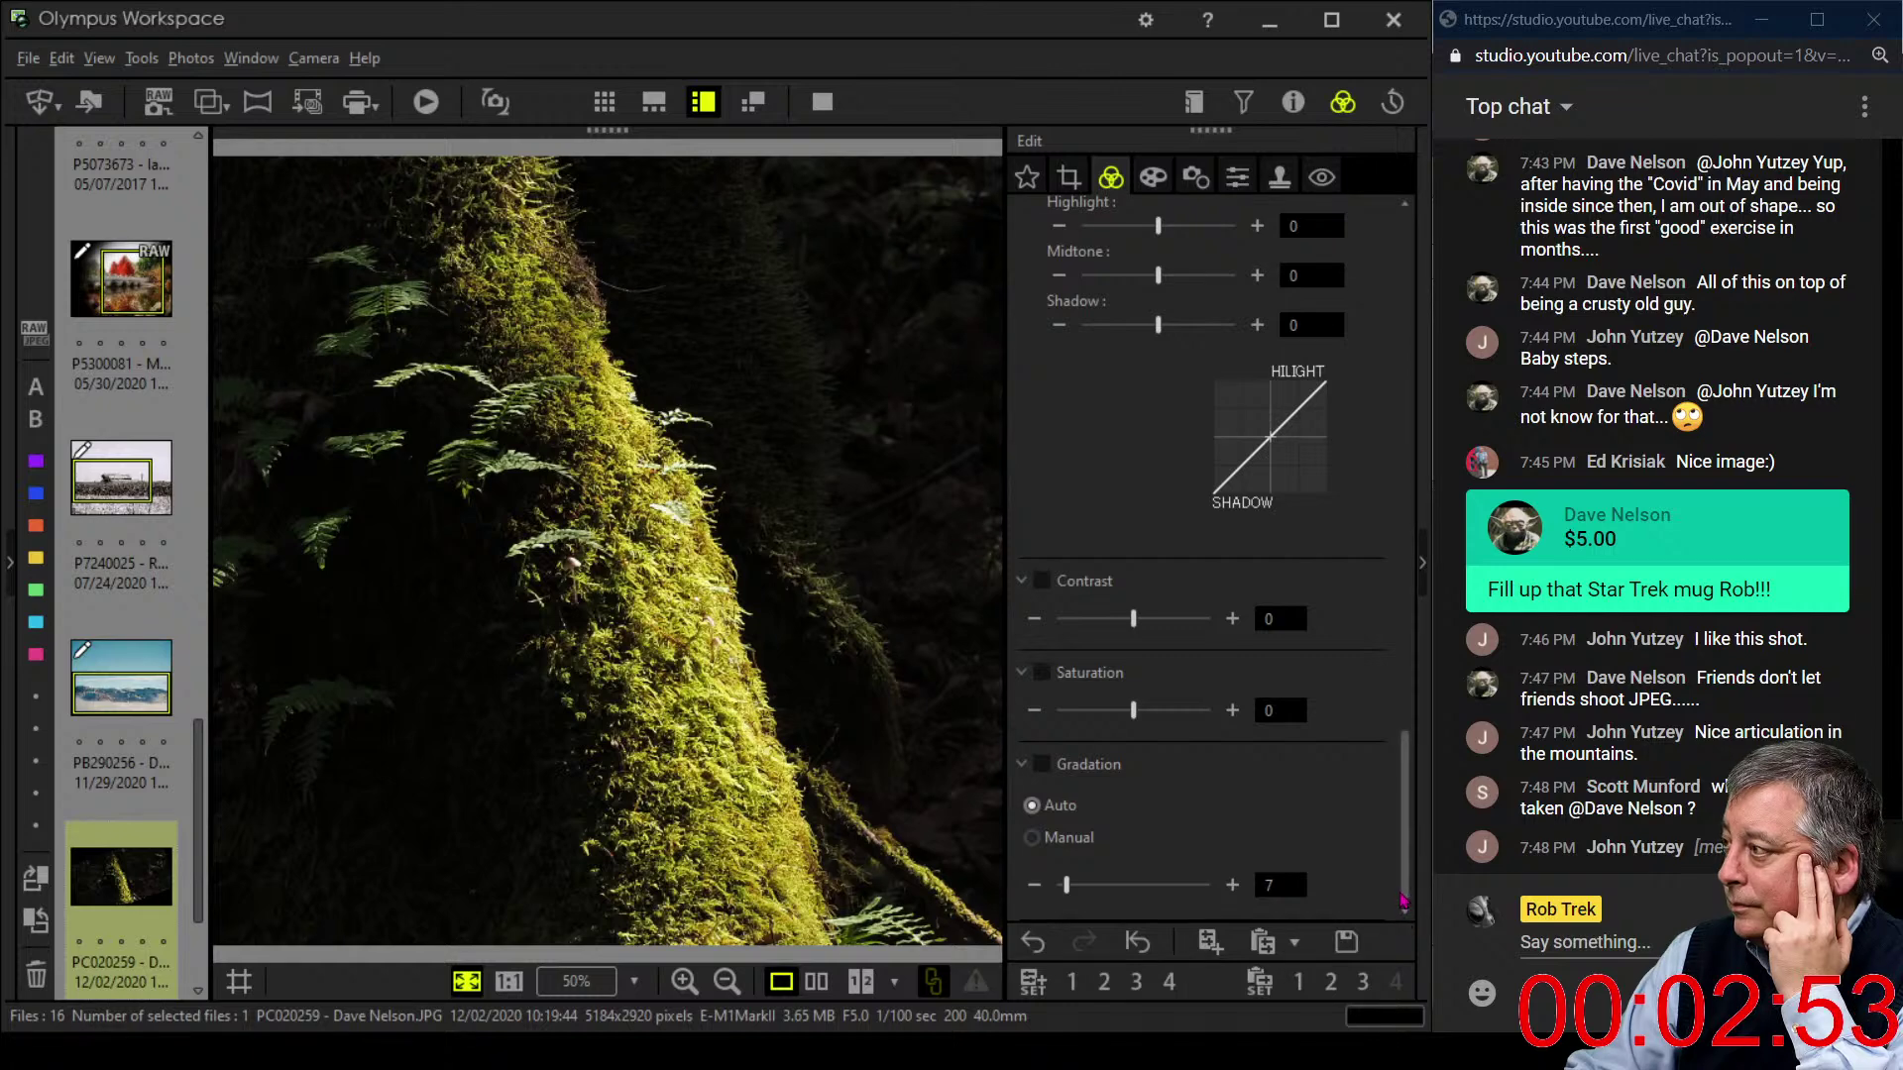
pyautogui.moveTo(1405, 873); pyautogui.dragTo(1405, 700)
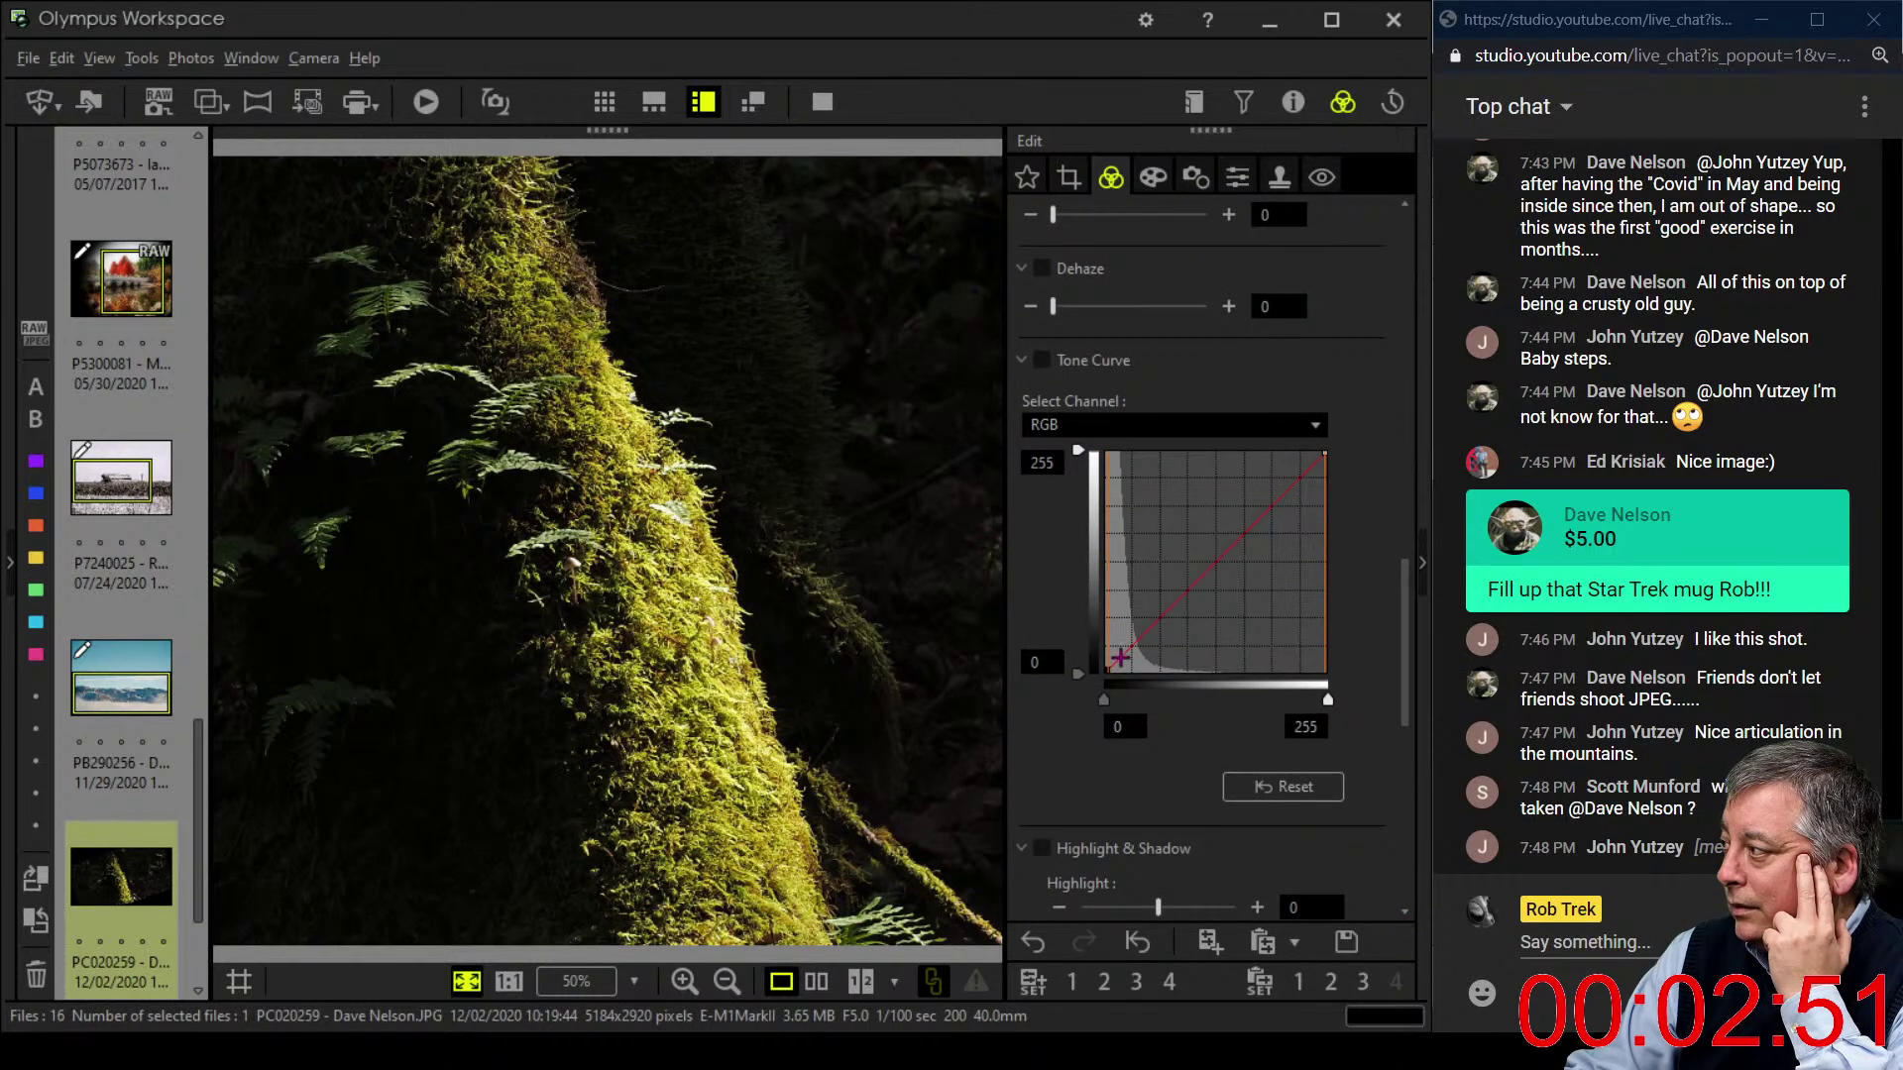
pyautogui.moveTo(1121, 658); pyautogui.dragTo(1129, 670)
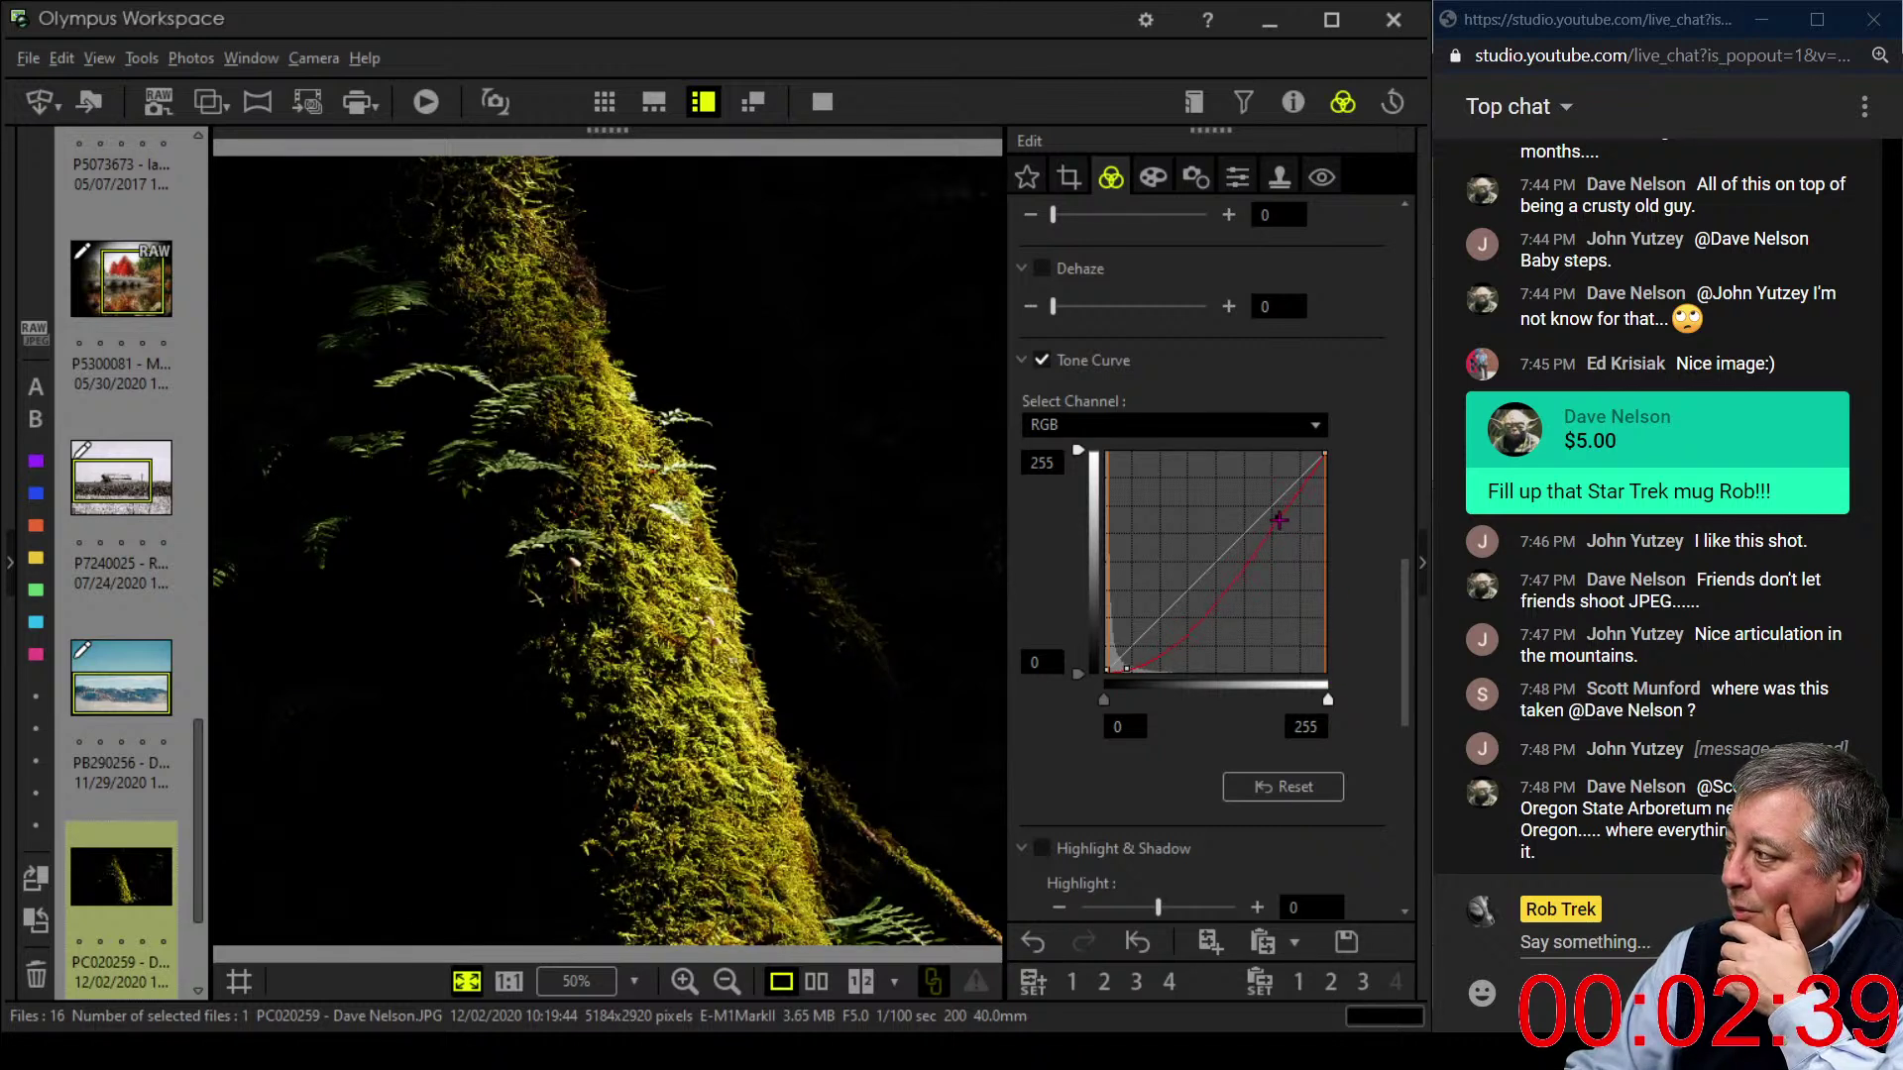
pyautogui.moveTo(1278, 517); pyautogui.dragTo(1270, 498)
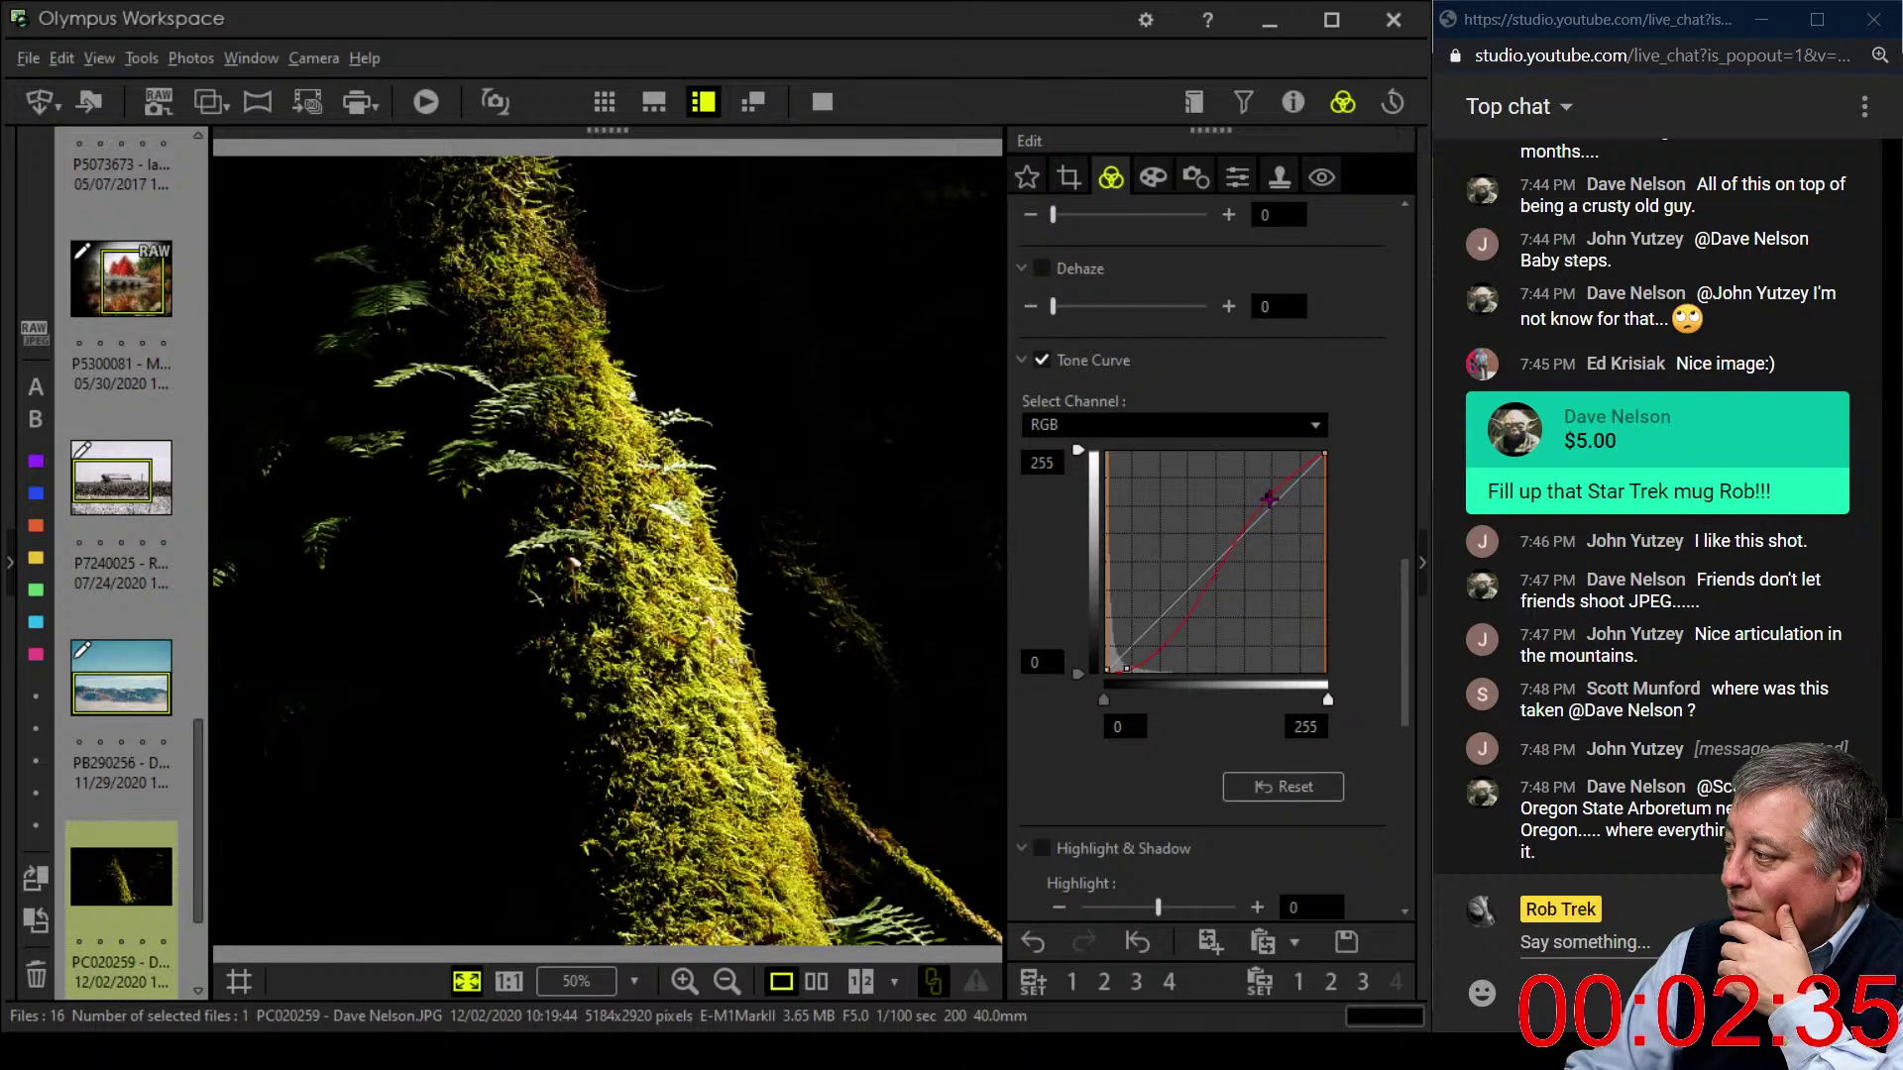
pyautogui.moveTo(1126, 670); pyautogui.dragTo(1154, 655)
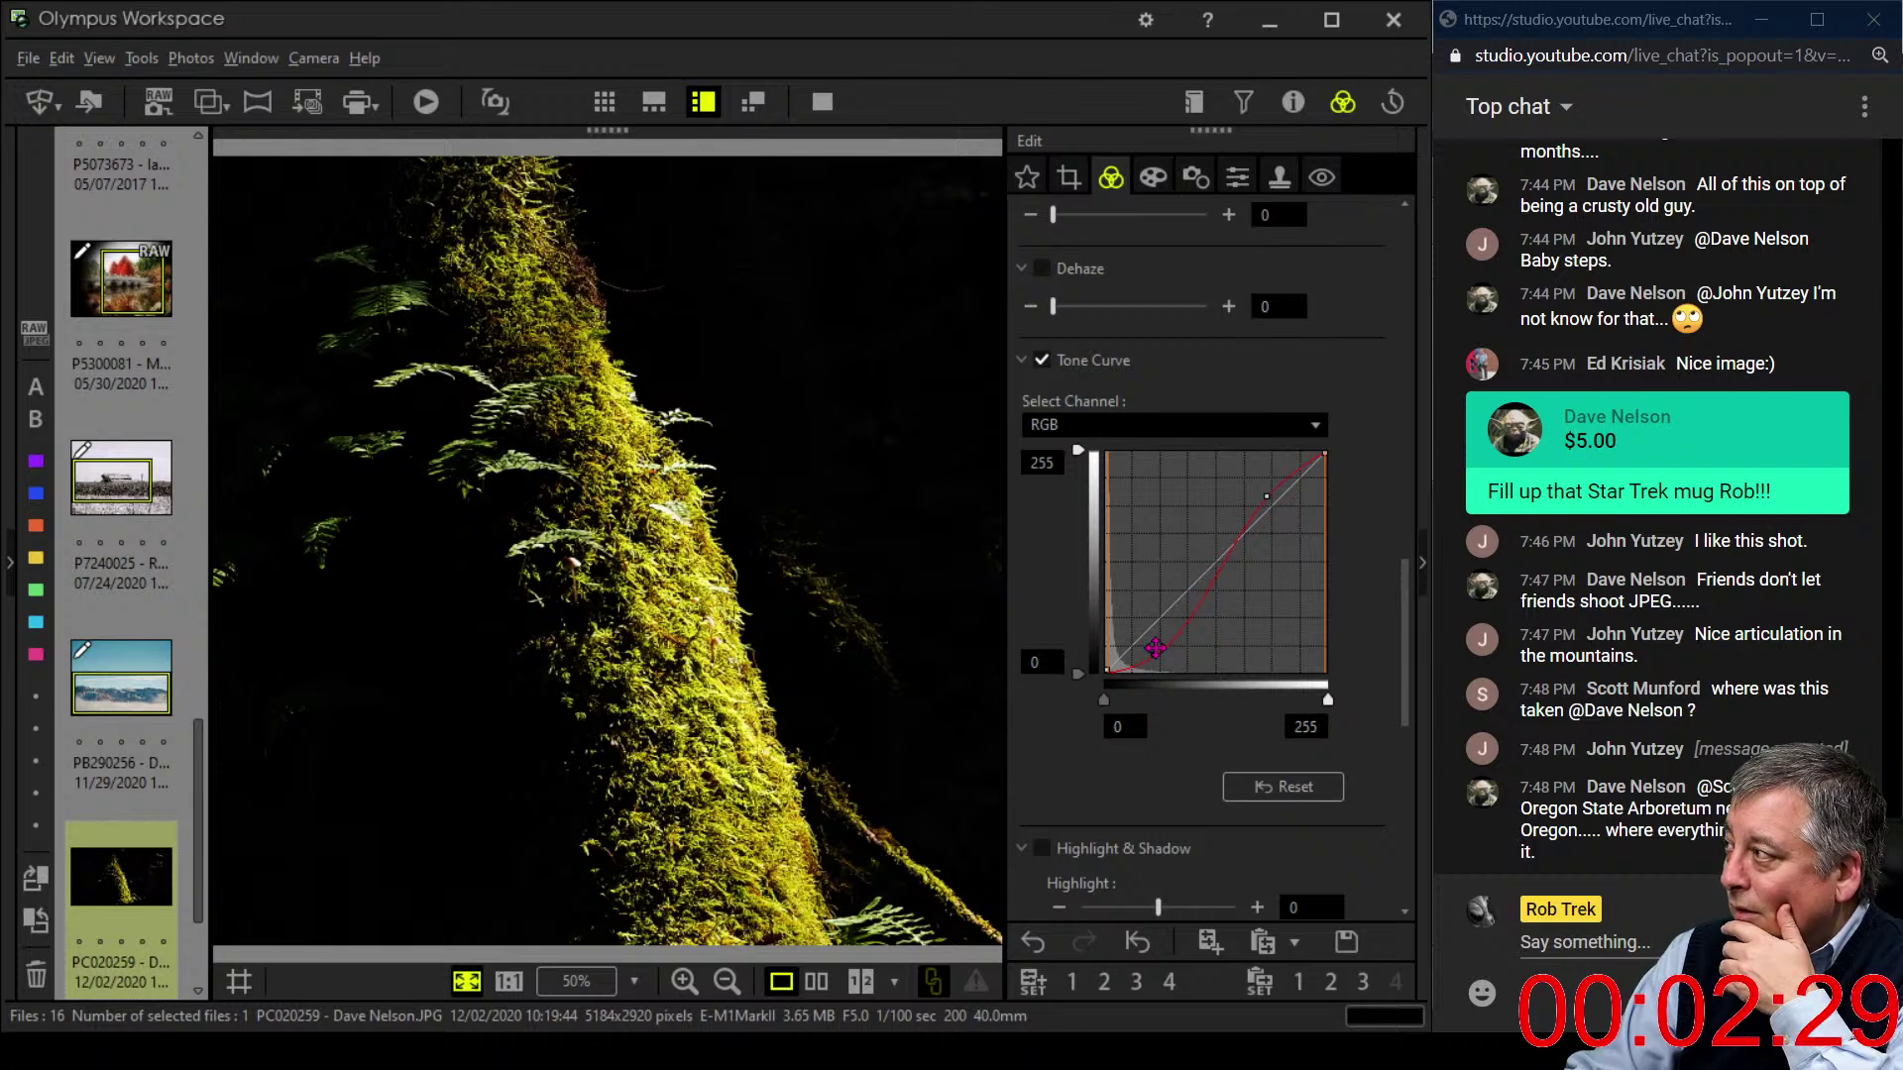
pyautogui.scroll(3, 1200, 483)
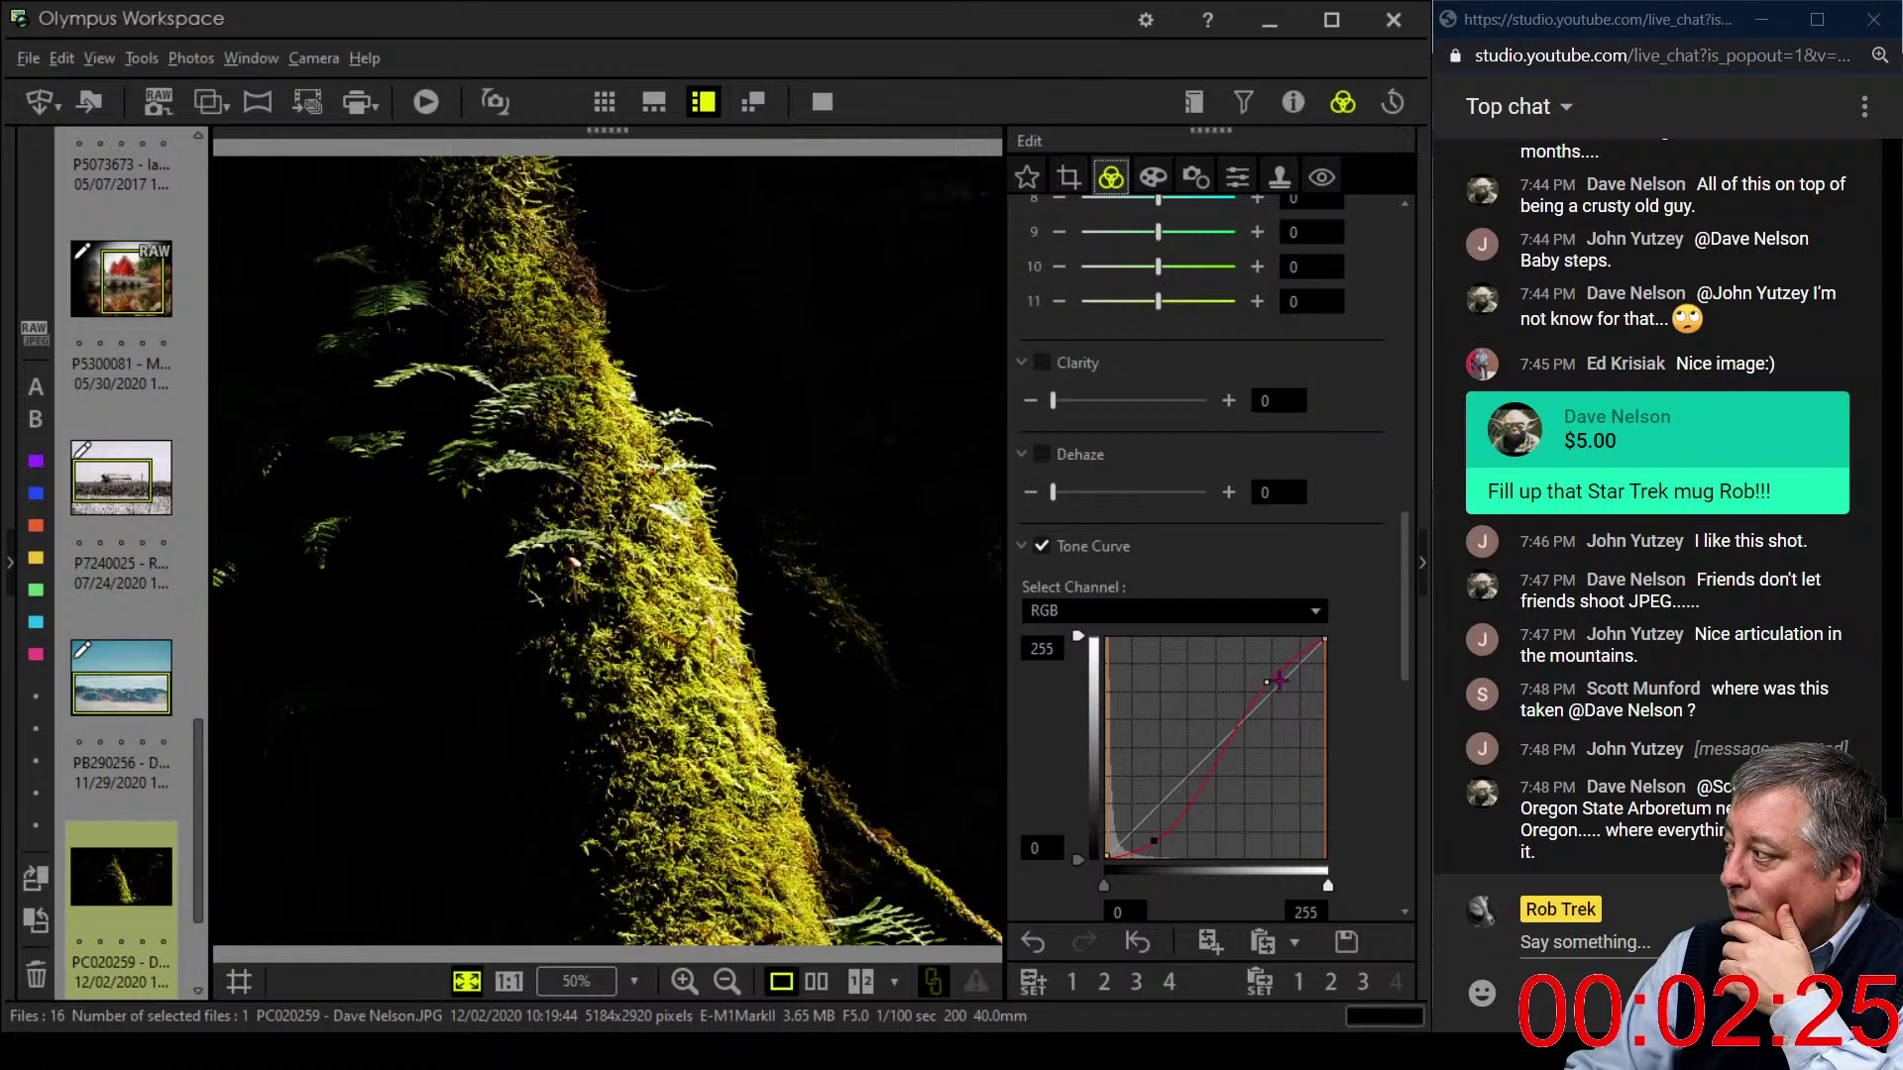
pyautogui.moveTo(1277, 684); pyautogui.dragTo(1274, 683)
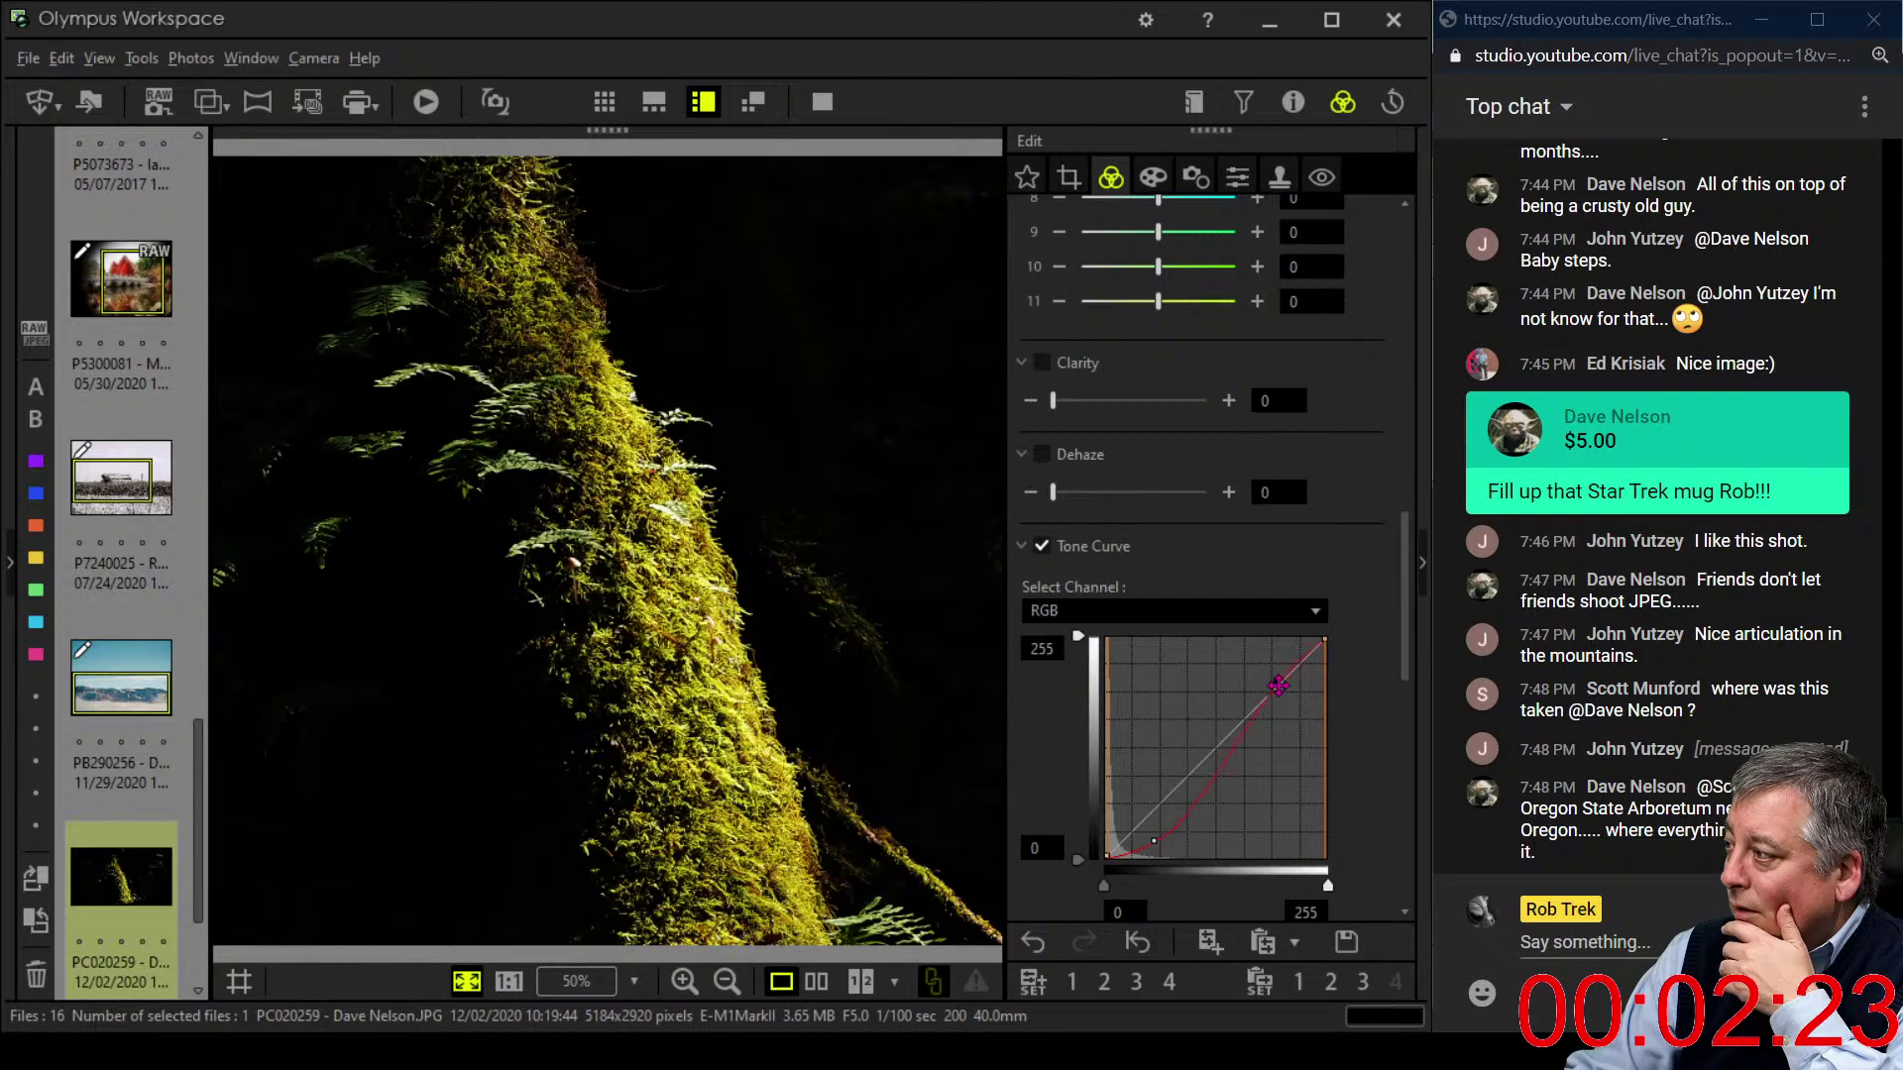
# - Raise the shadows on the tone curve's R channel and anchor its highlights with a second point near the diagonal
pyautogui.click(1185, 613)
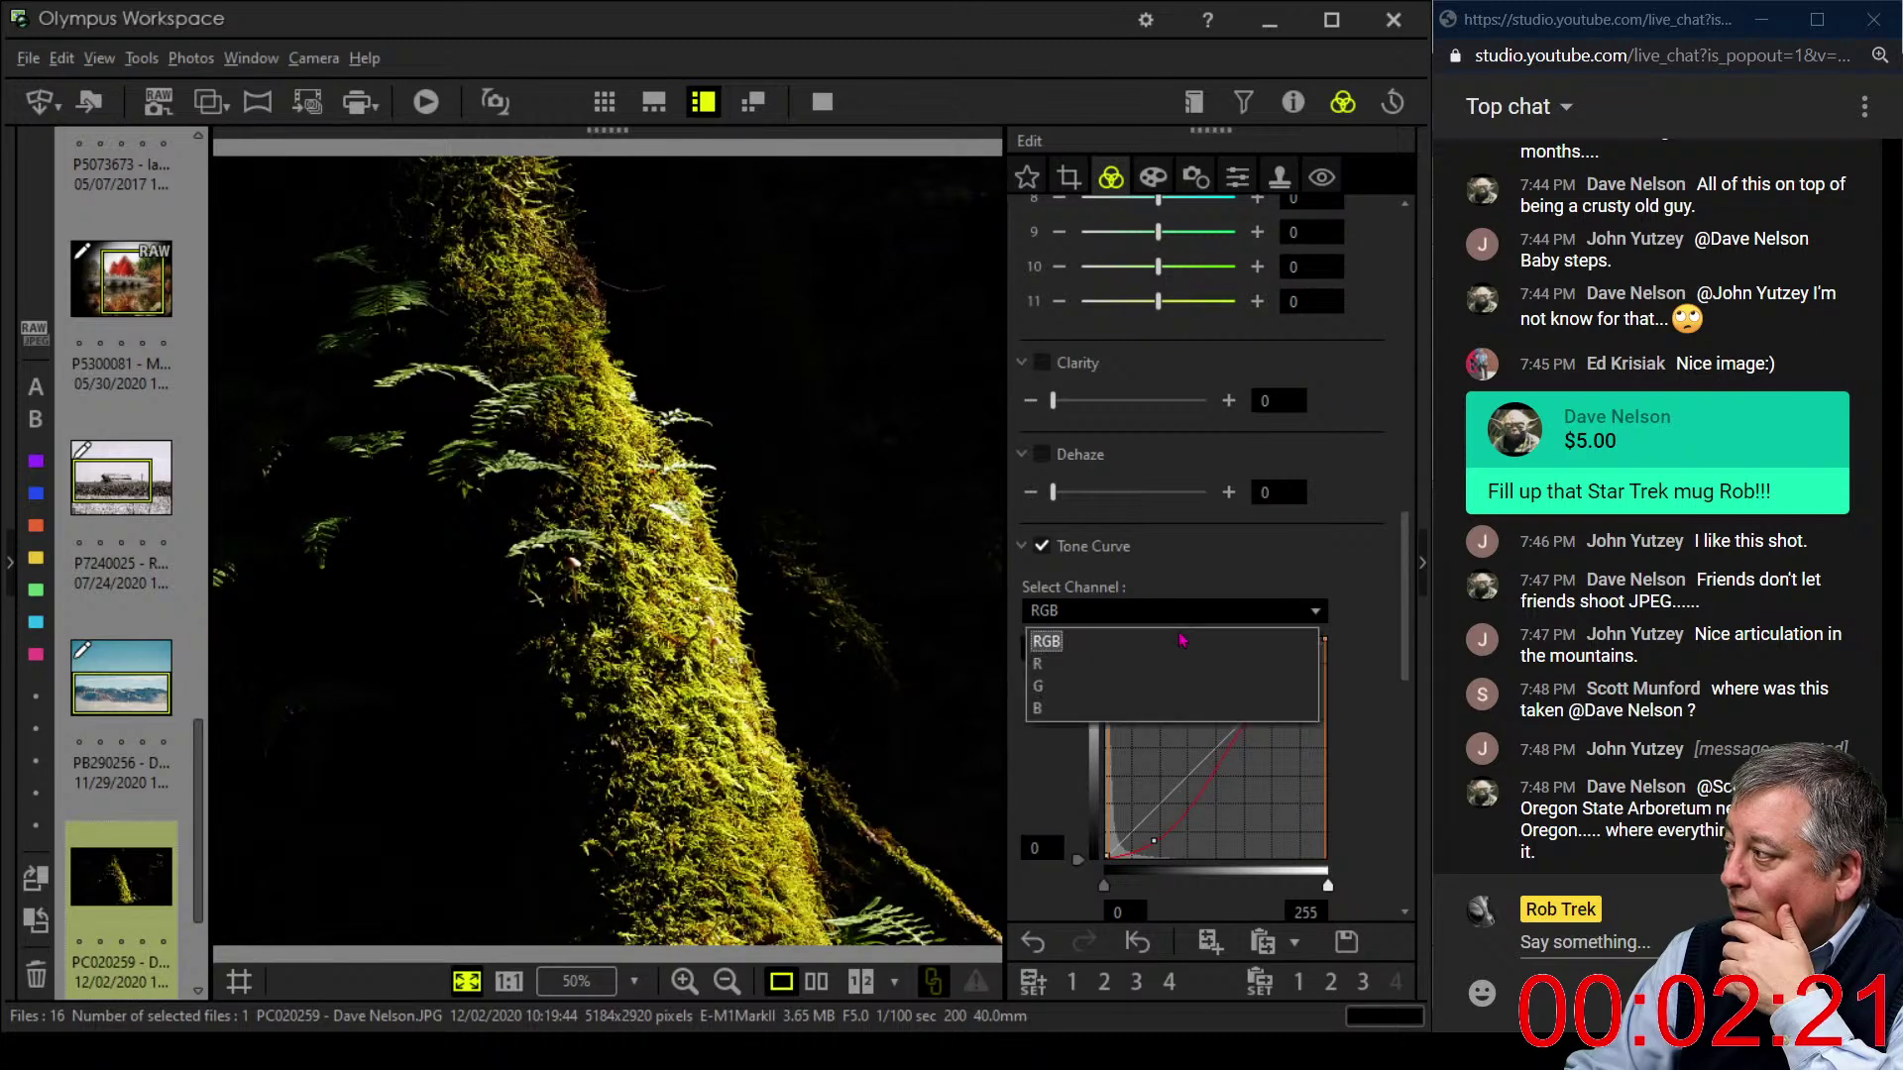
pyautogui.click(1189, 657)
pyautogui.click(1130, 831)
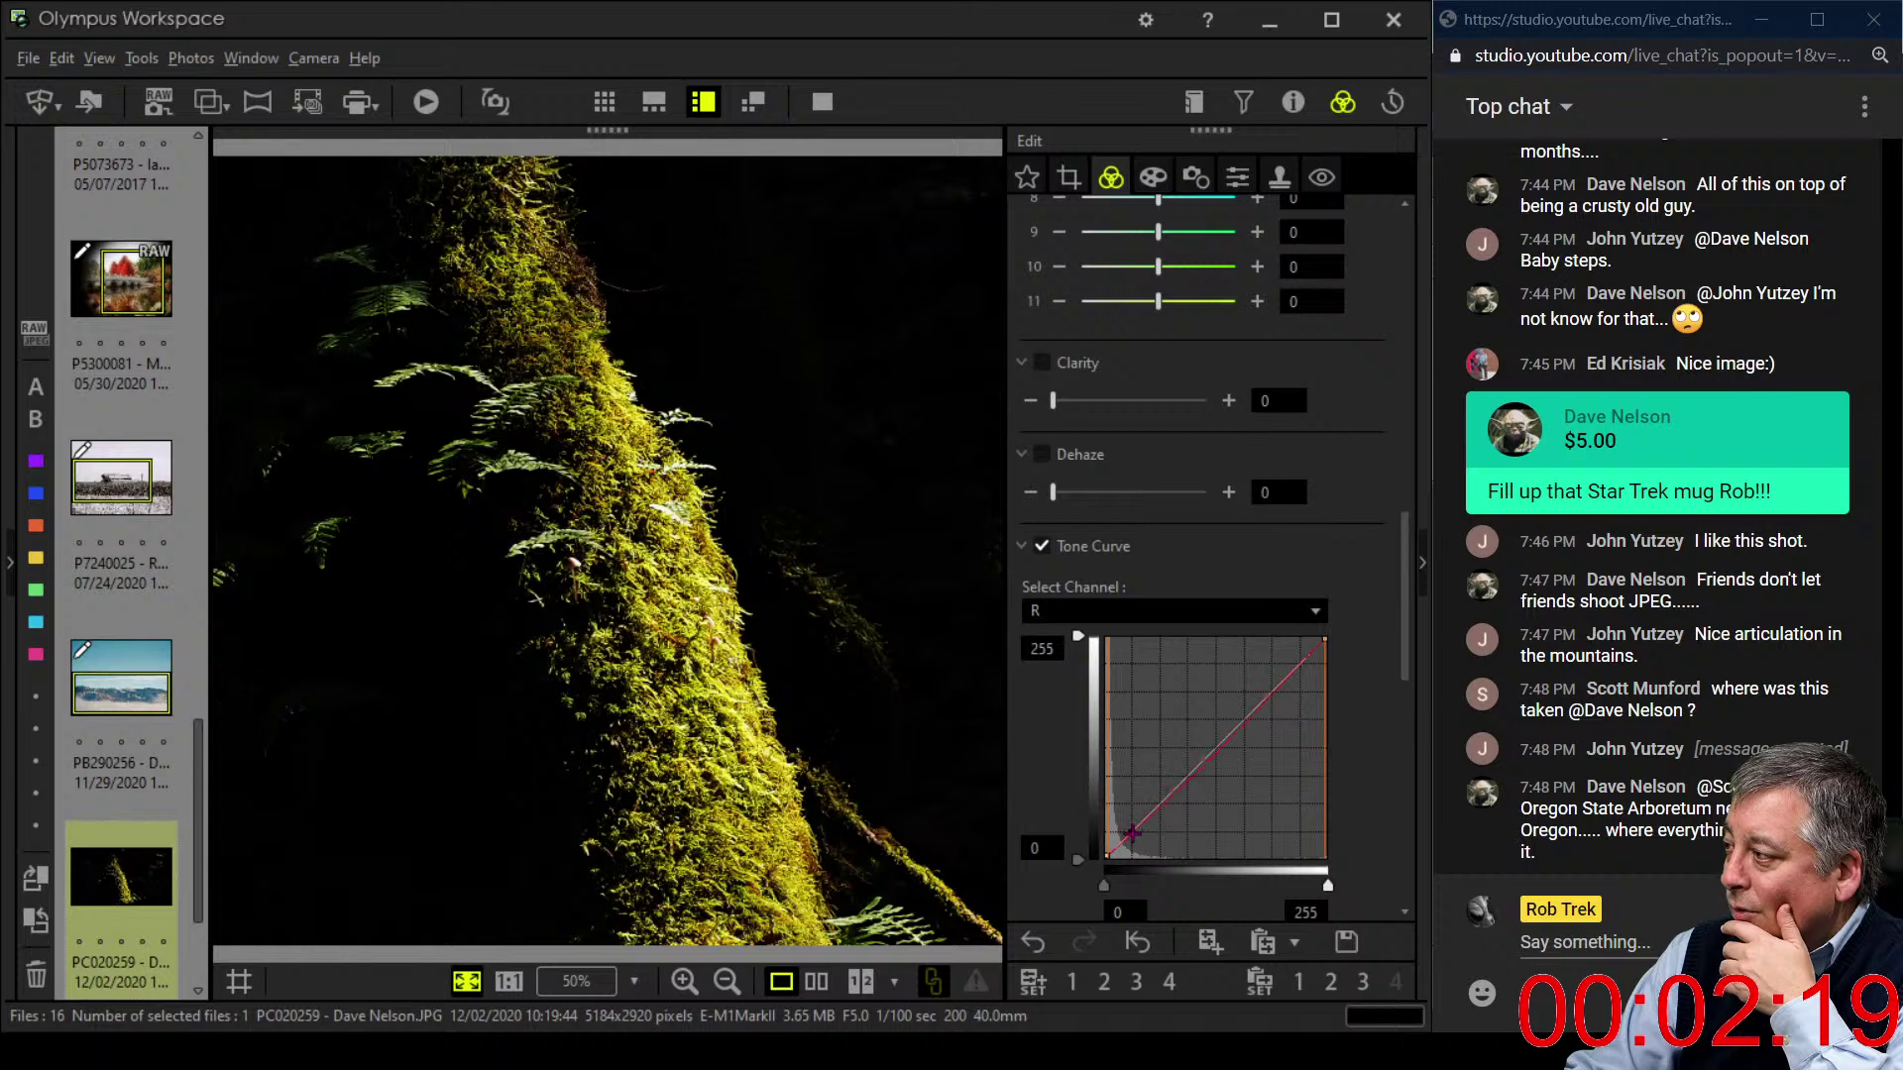
pyautogui.click(1272, 686)
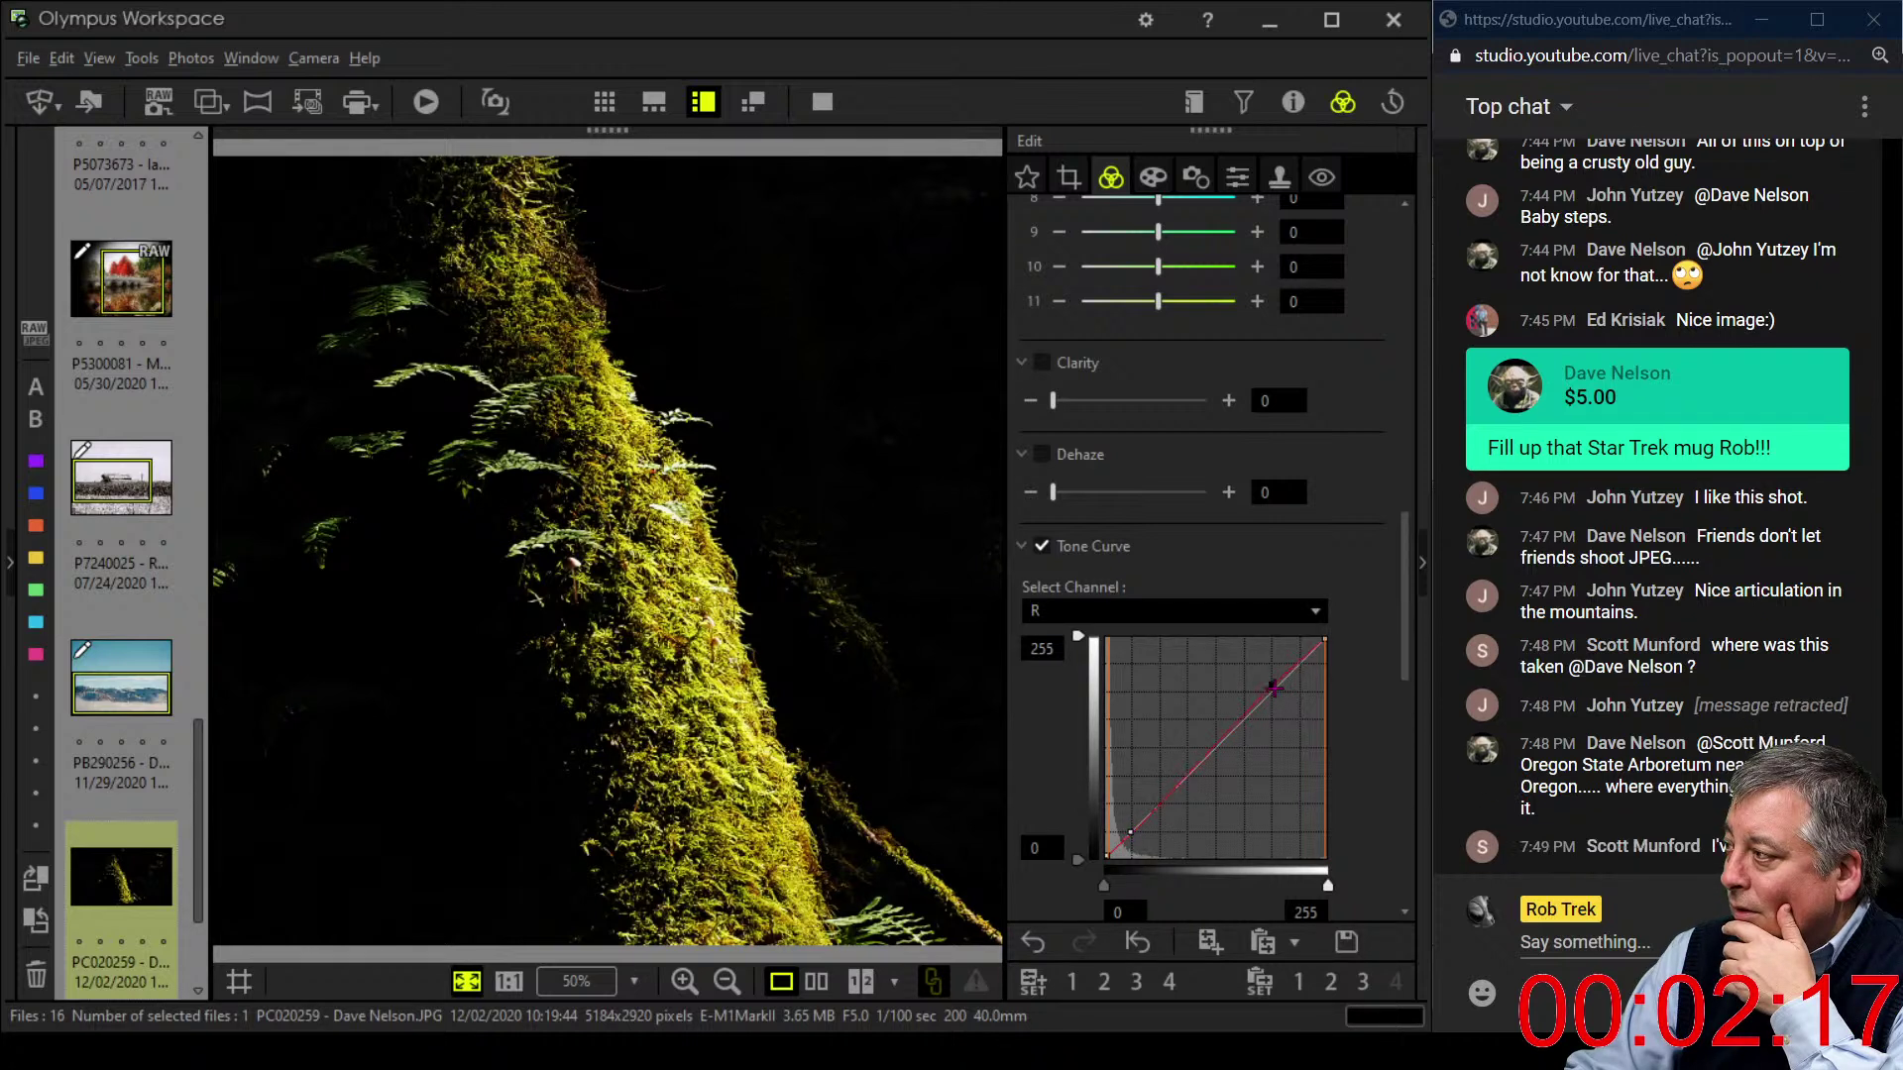
pyautogui.click(1131, 838)
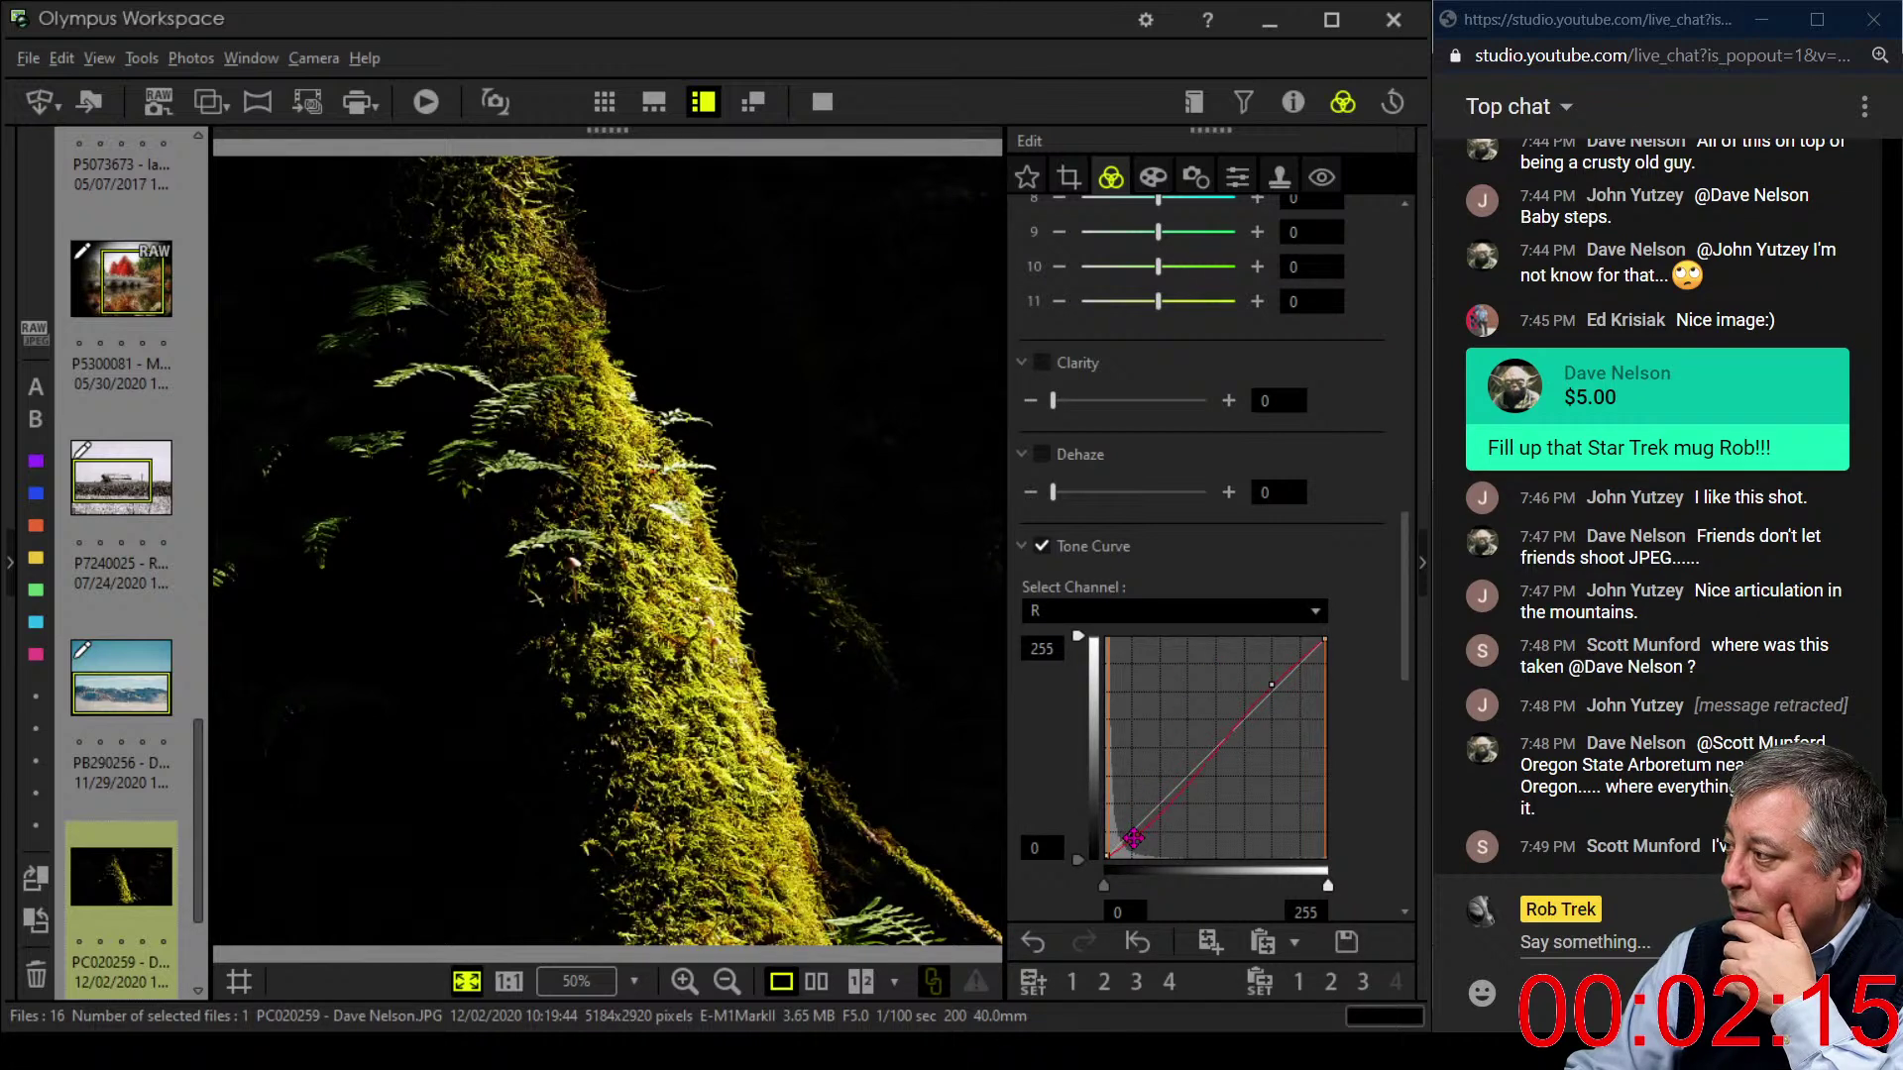
pyautogui.moveTo(1135, 840); pyautogui.dragTo(1135, 837)
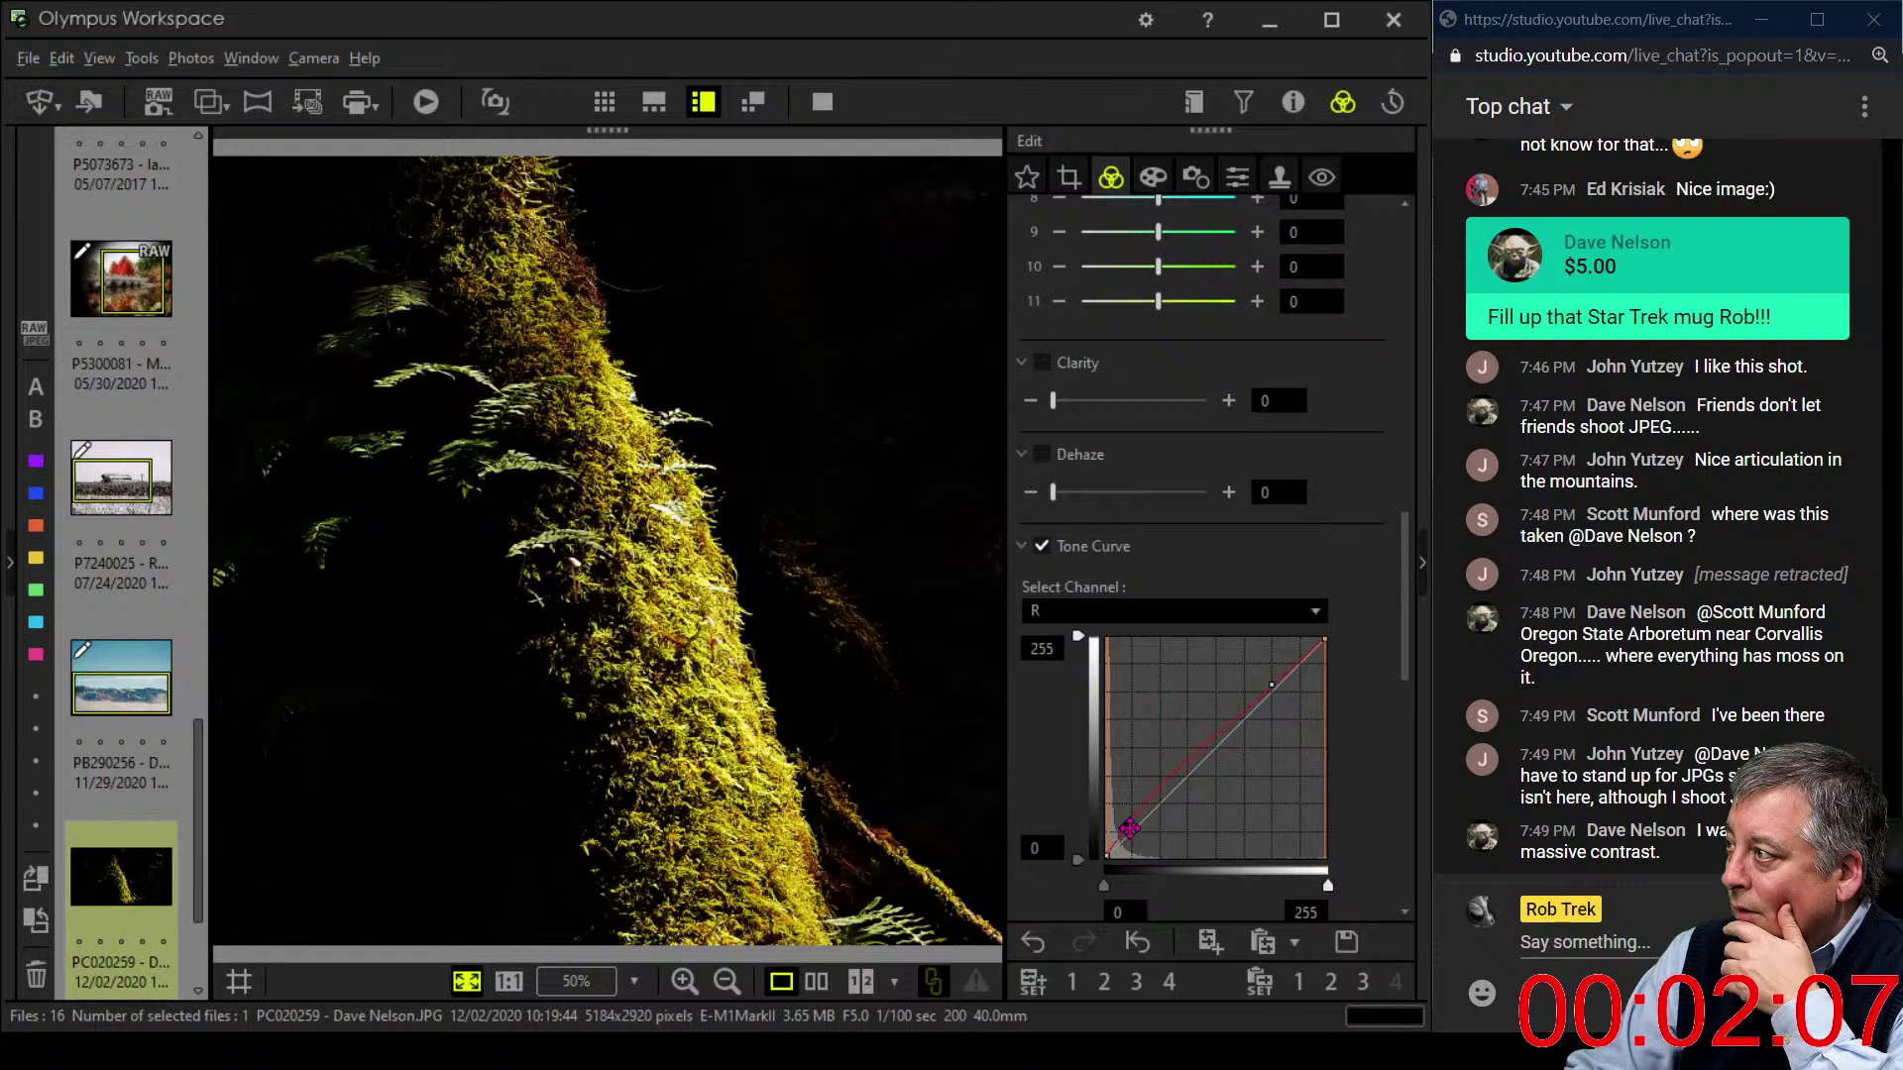
pyautogui.moveTo(1276, 685); pyautogui.dragTo(1282, 687)
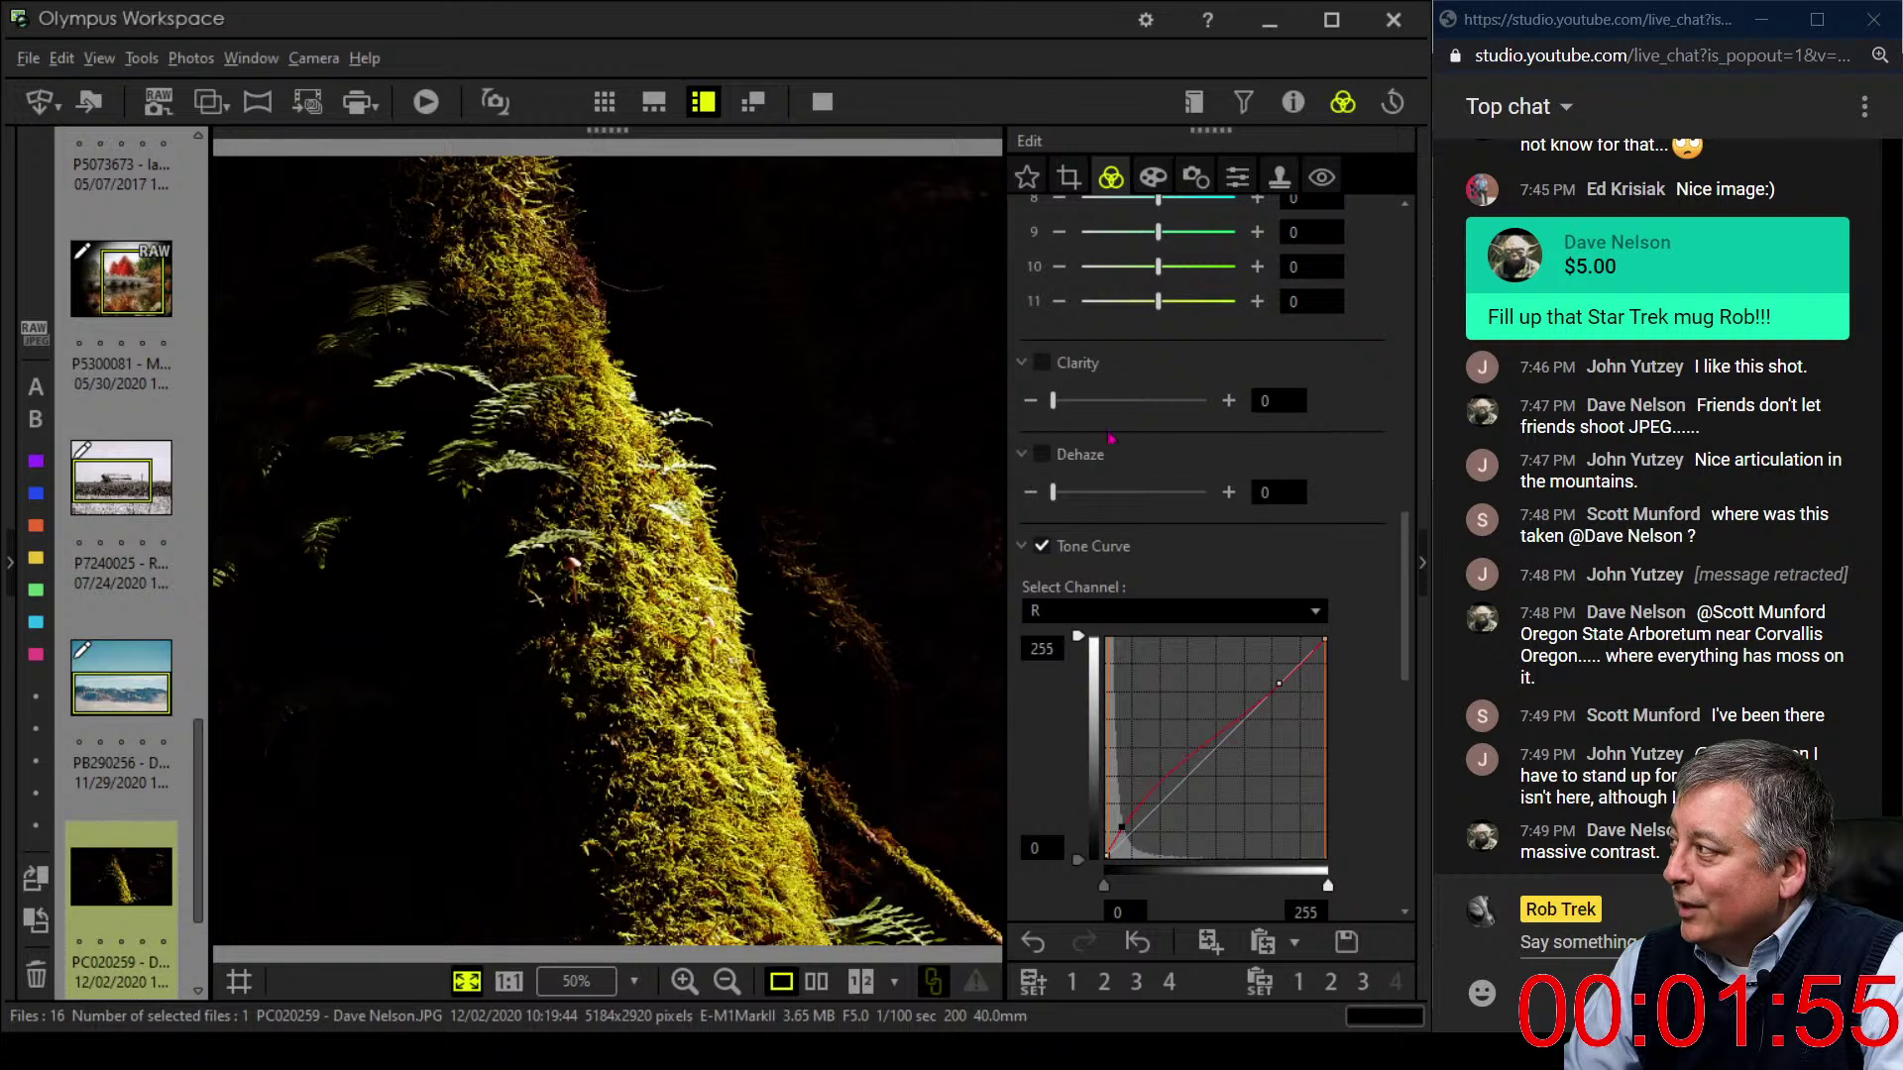
# - Set Dehaze to 16, and lower the shadows on the tone curve's G channel while anchoring its highlights near the diagonal
pyautogui.moveTo(1053, 493); pyautogui.dragTo(1092, 497)
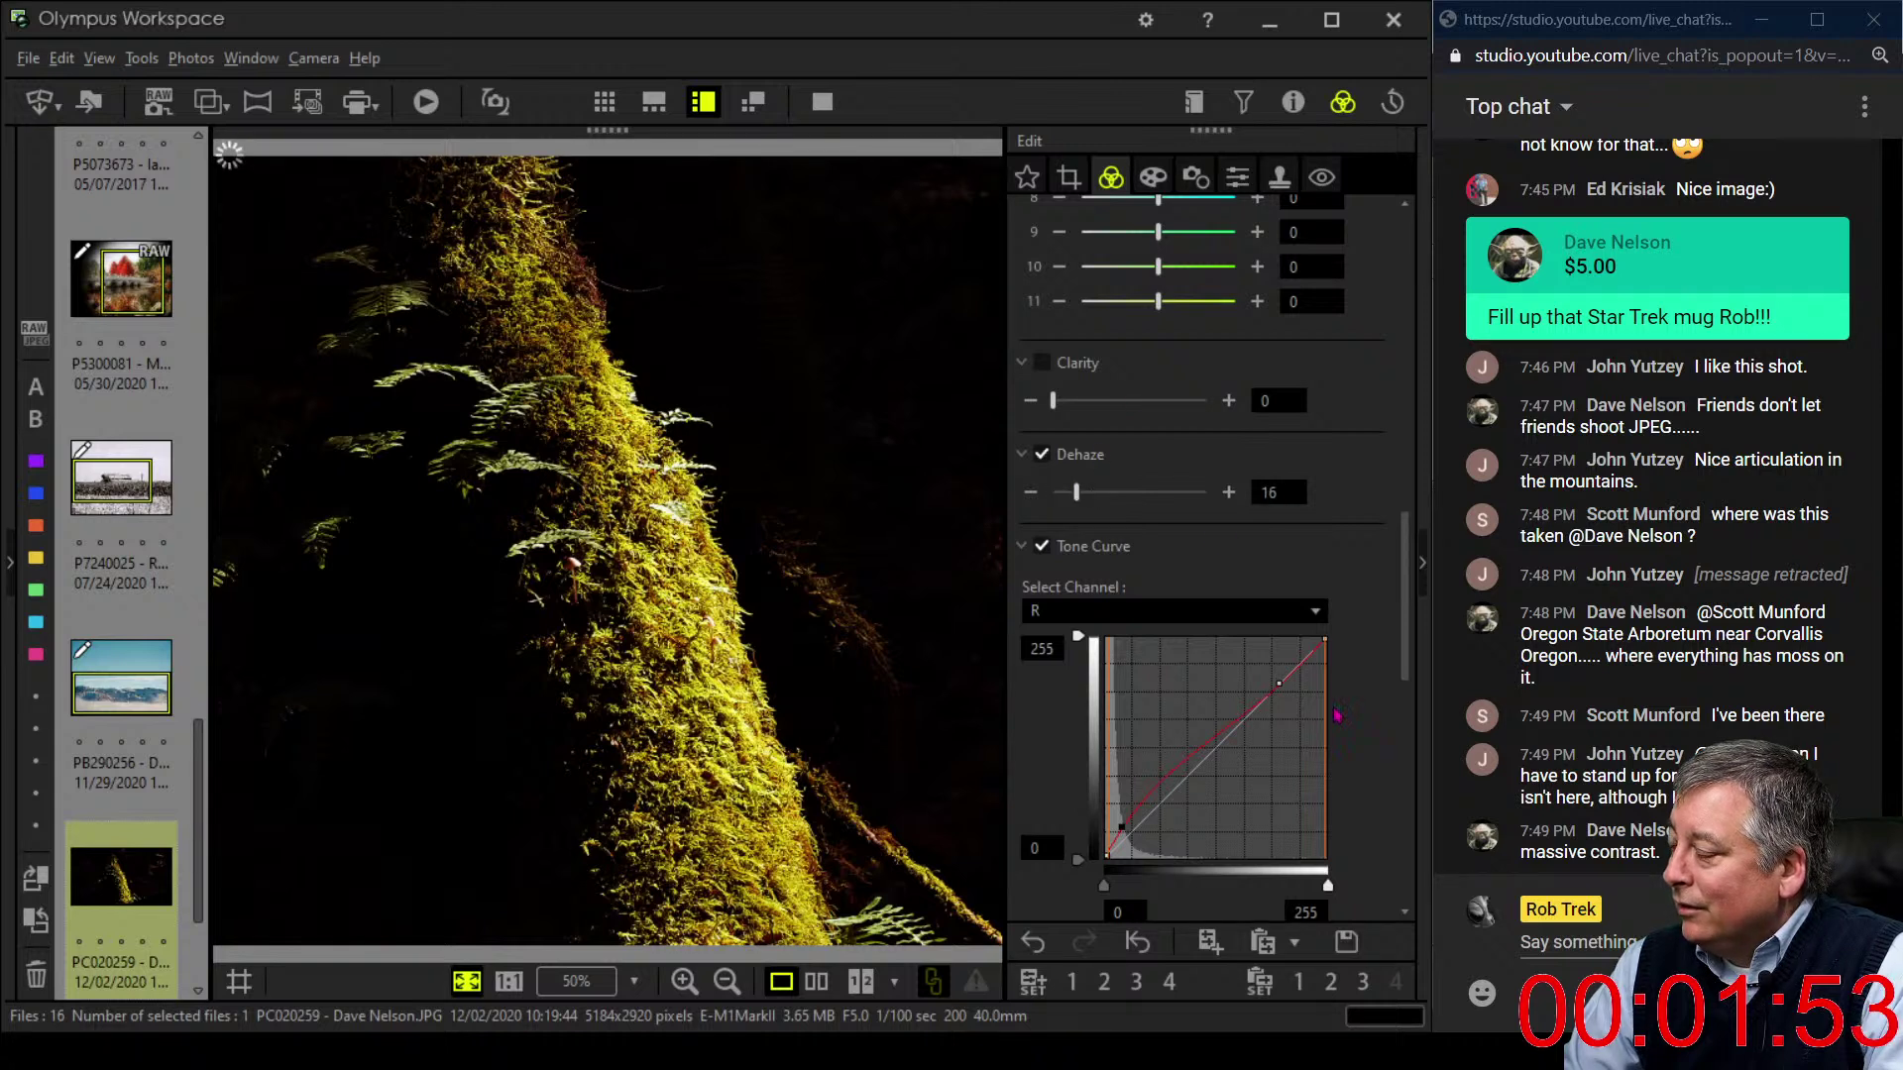
pyautogui.scroll(-1, 1208, 525)
pyautogui.click(1208, 537)
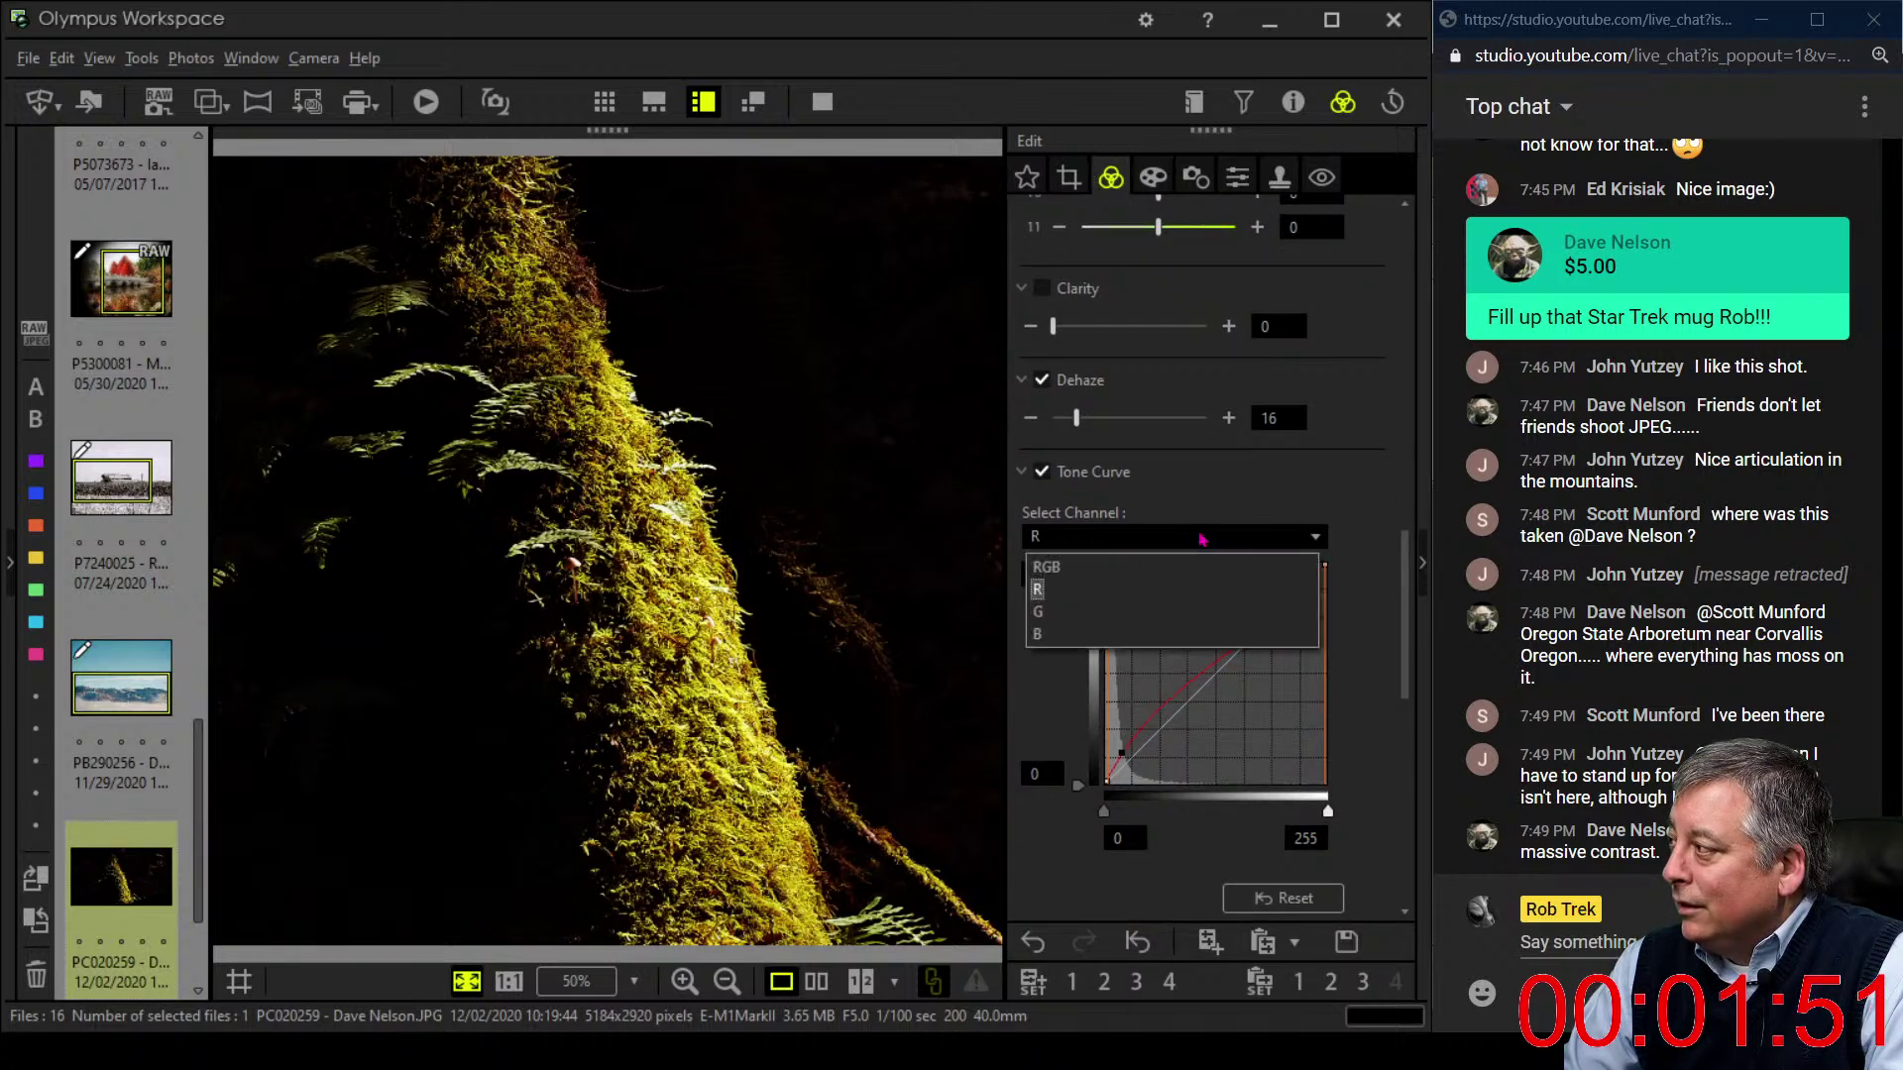
pyautogui.click(1041, 612)
pyautogui.moveTo(1116, 755); pyautogui.dragTo(1118, 776)
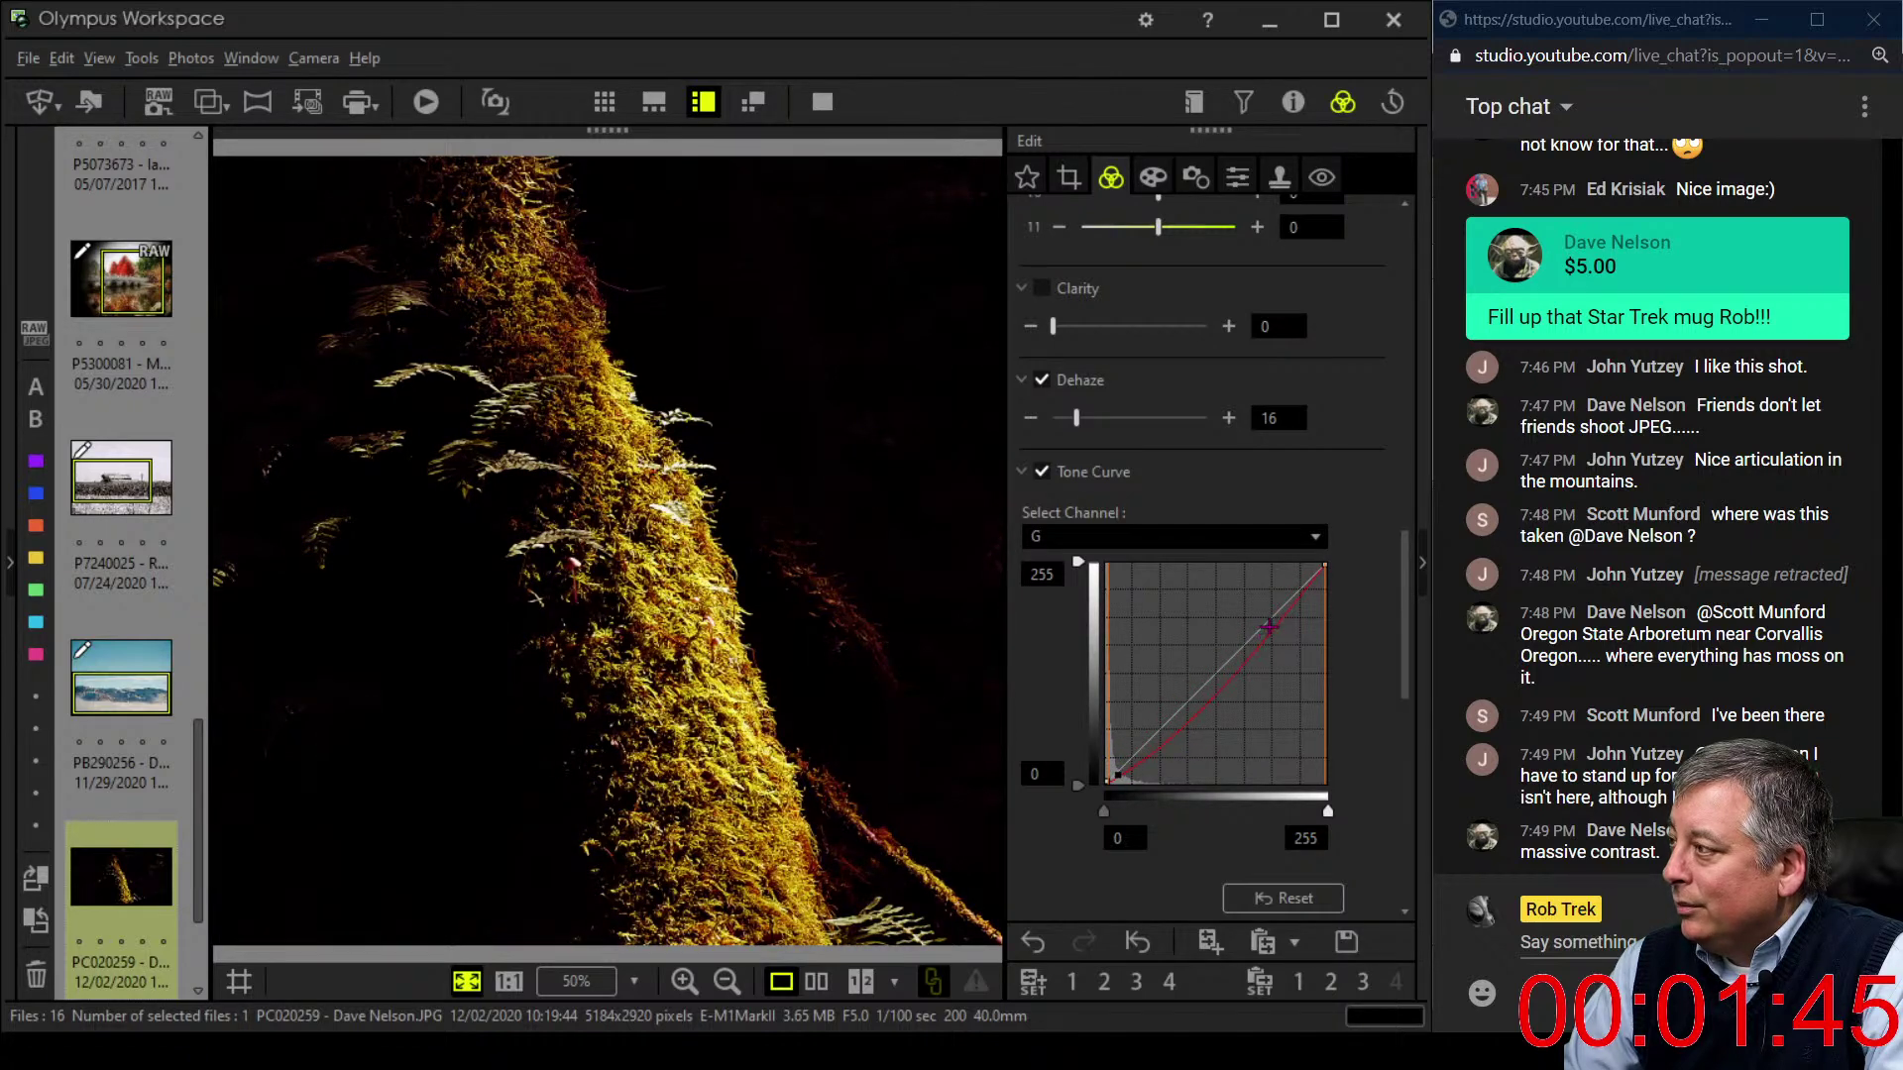
pyautogui.moveTo(1269, 627); pyautogui.dragTo(1269, 624)
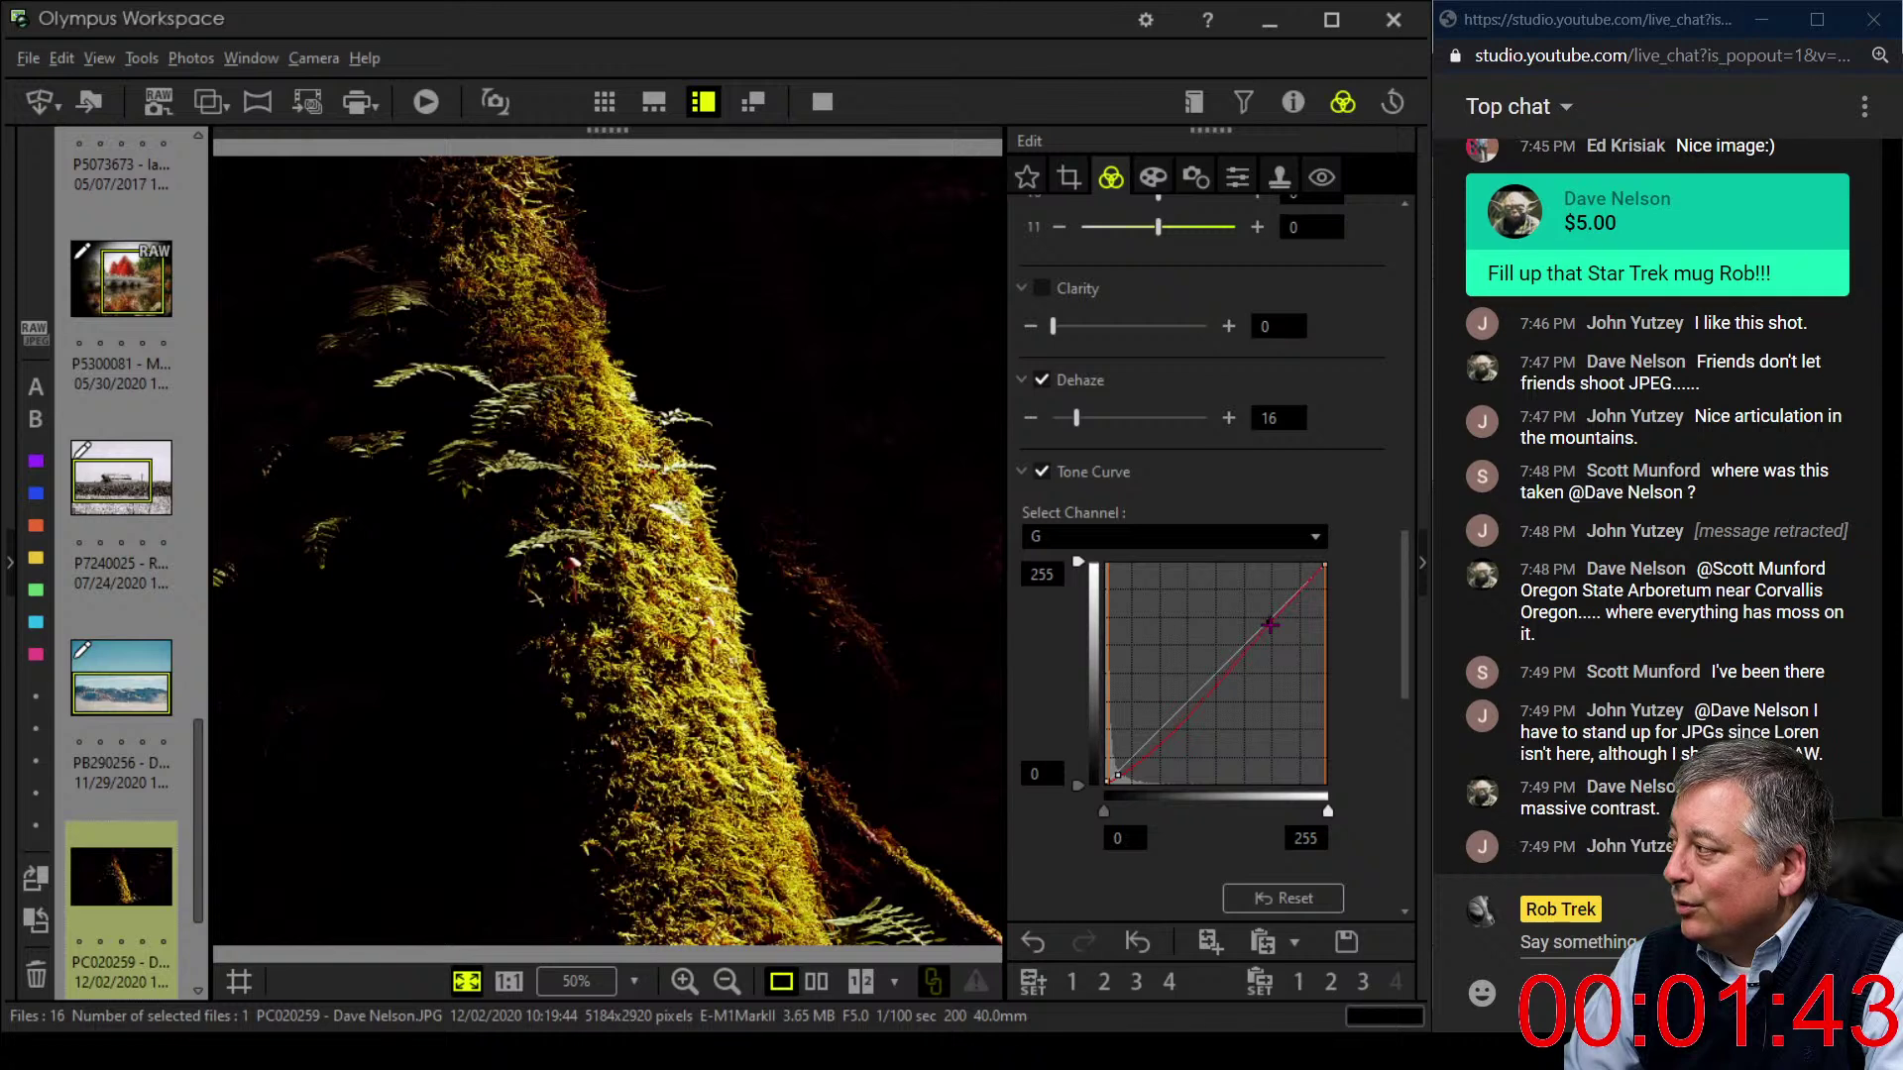
pyautogui.click(1204, 536)
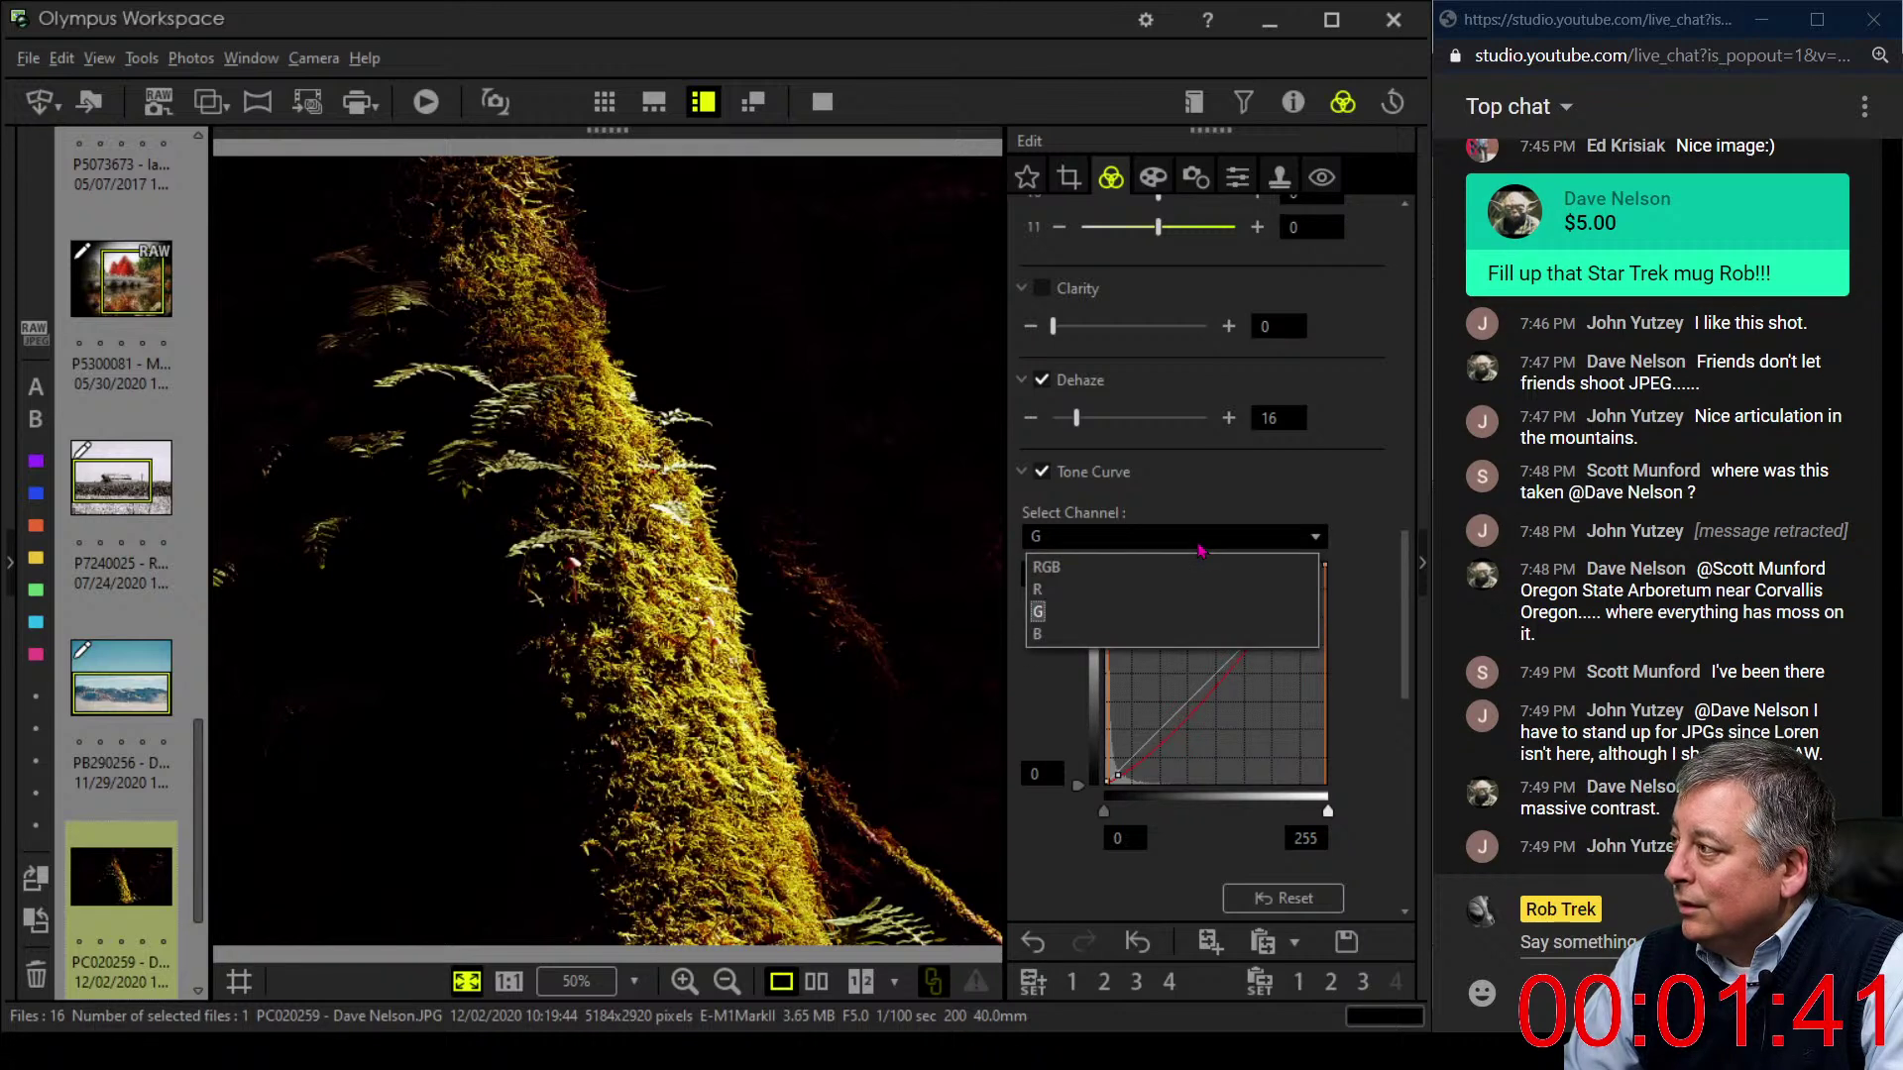
pyautogui.click(1199, 548)
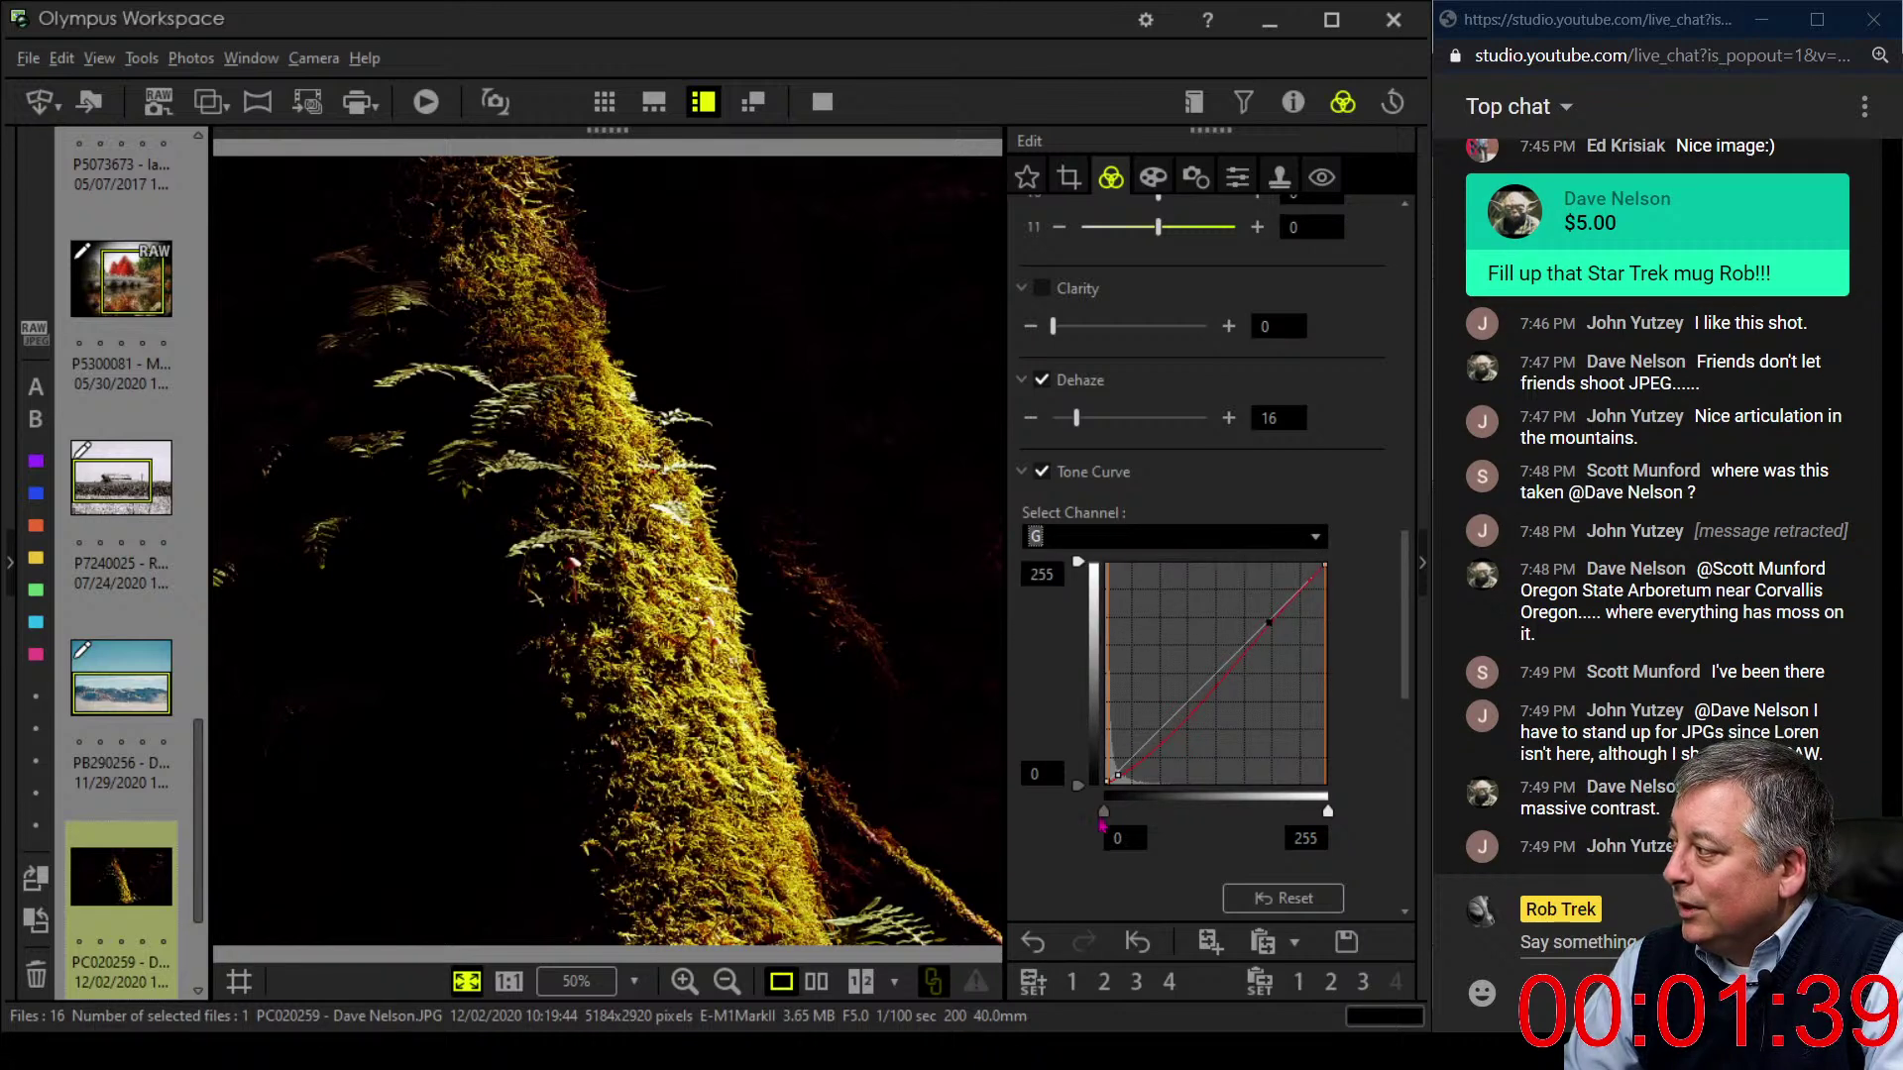
pyautogui.click(1119, 774)
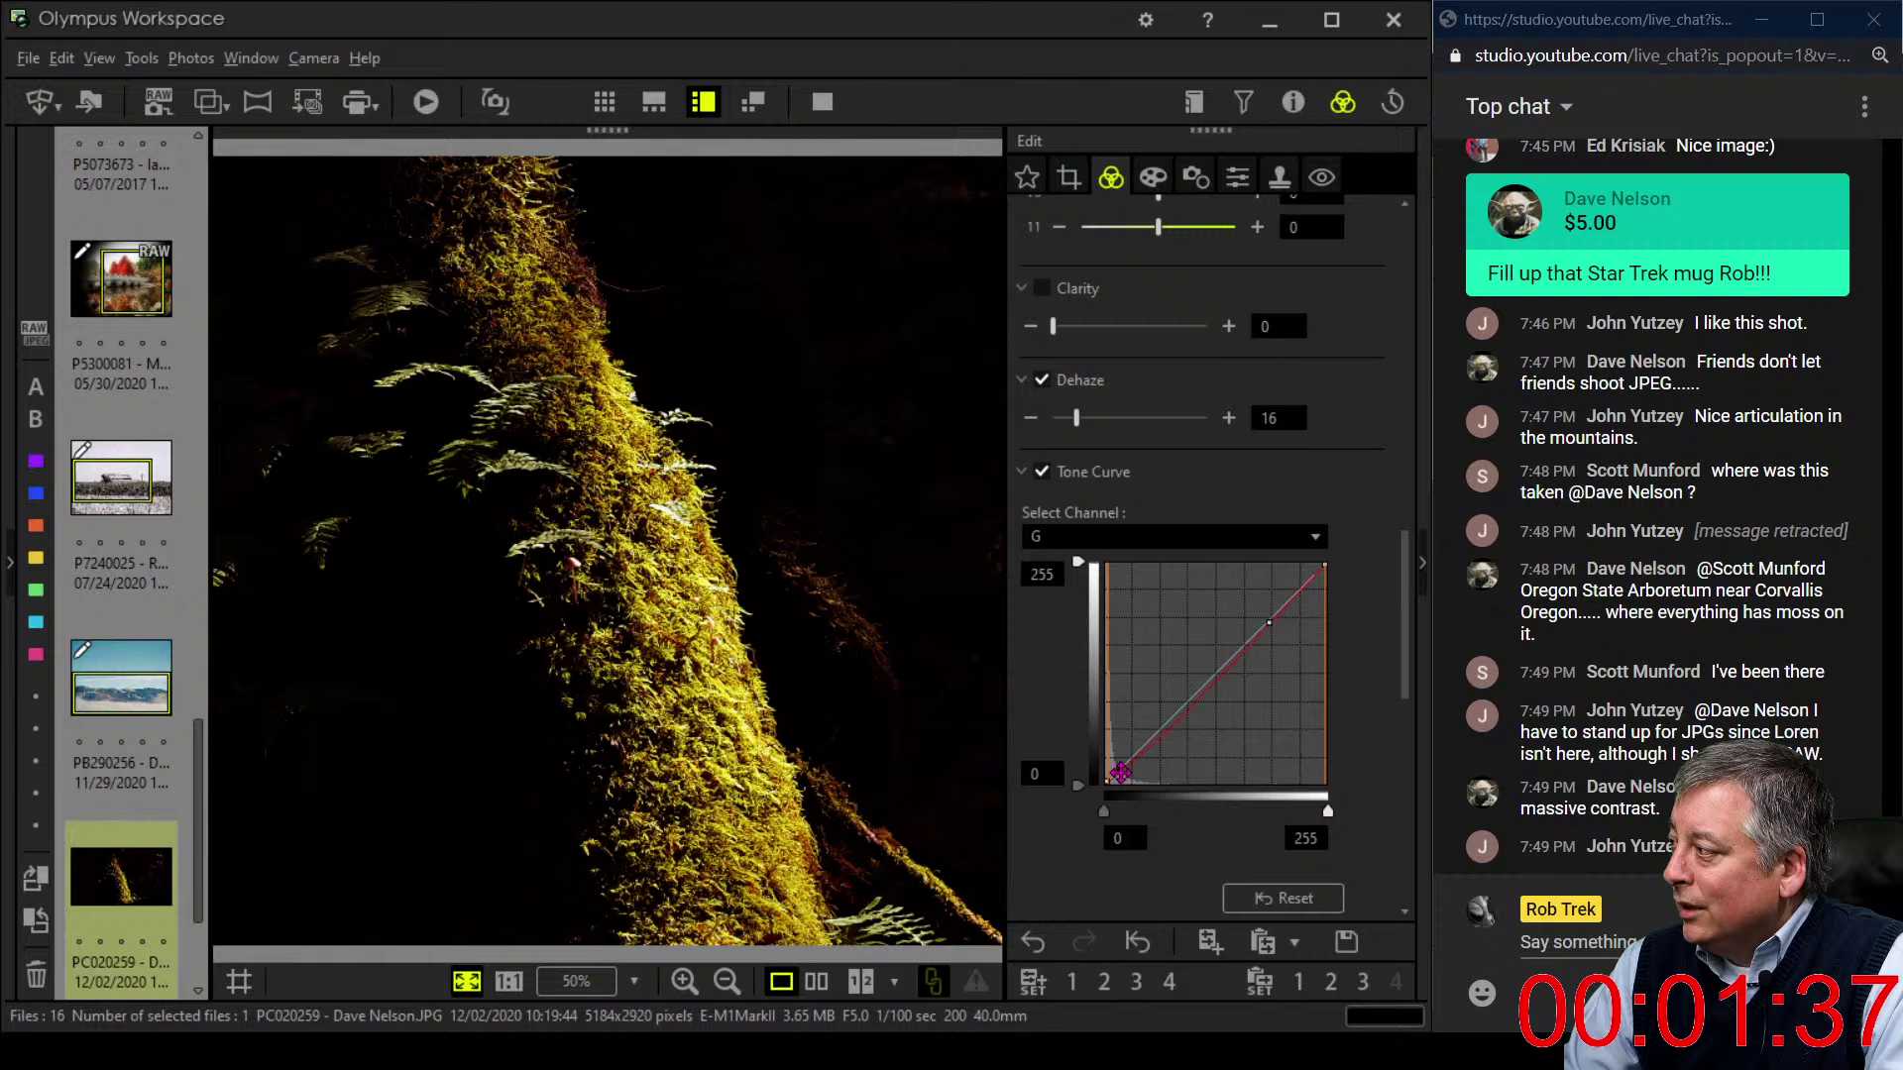
pyautogui.moveTo(1123, 769); pyautogui.dragTo(1127, 769)
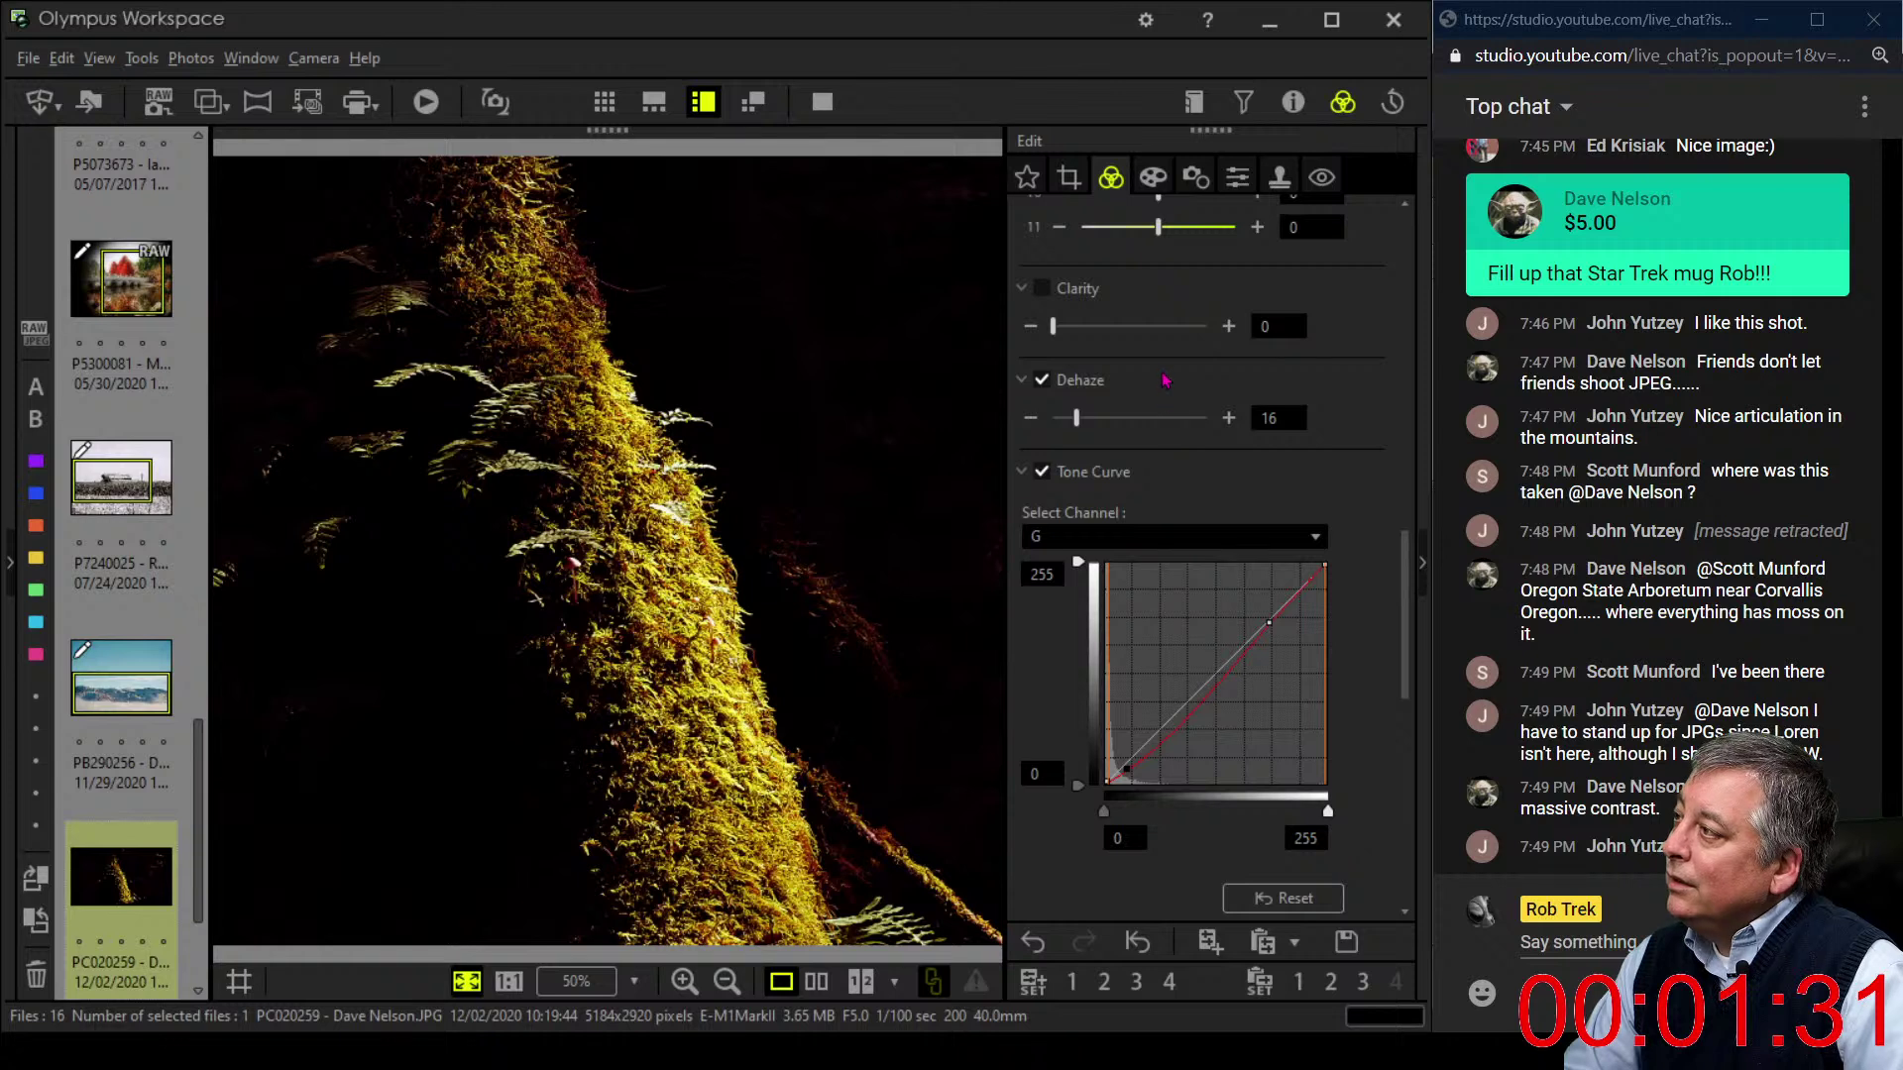
# - Darken the tree trunk photo's edges by setting Adjust Vignetting to -22
pyautogui.click(1153, 176)
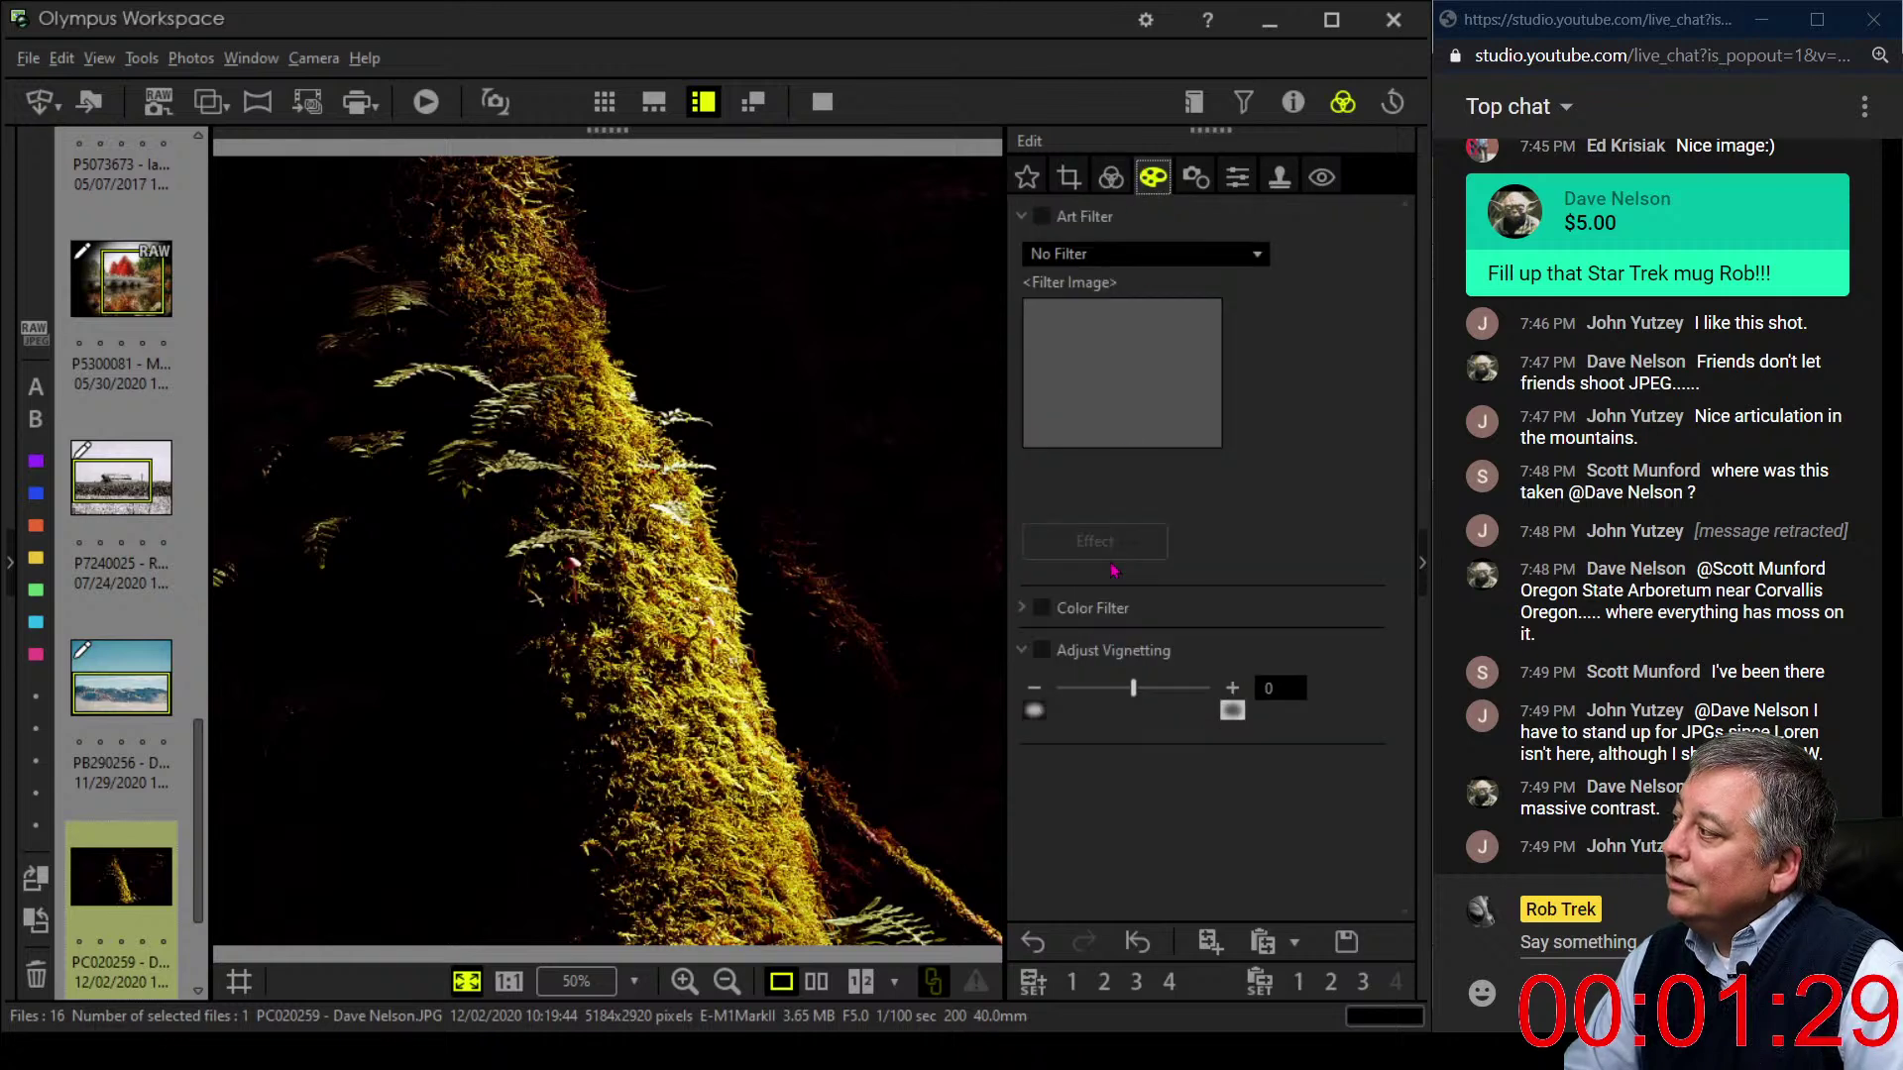
pyautogui.moveTo(1128, 694); pyautogui.dragTo(1104, 703)
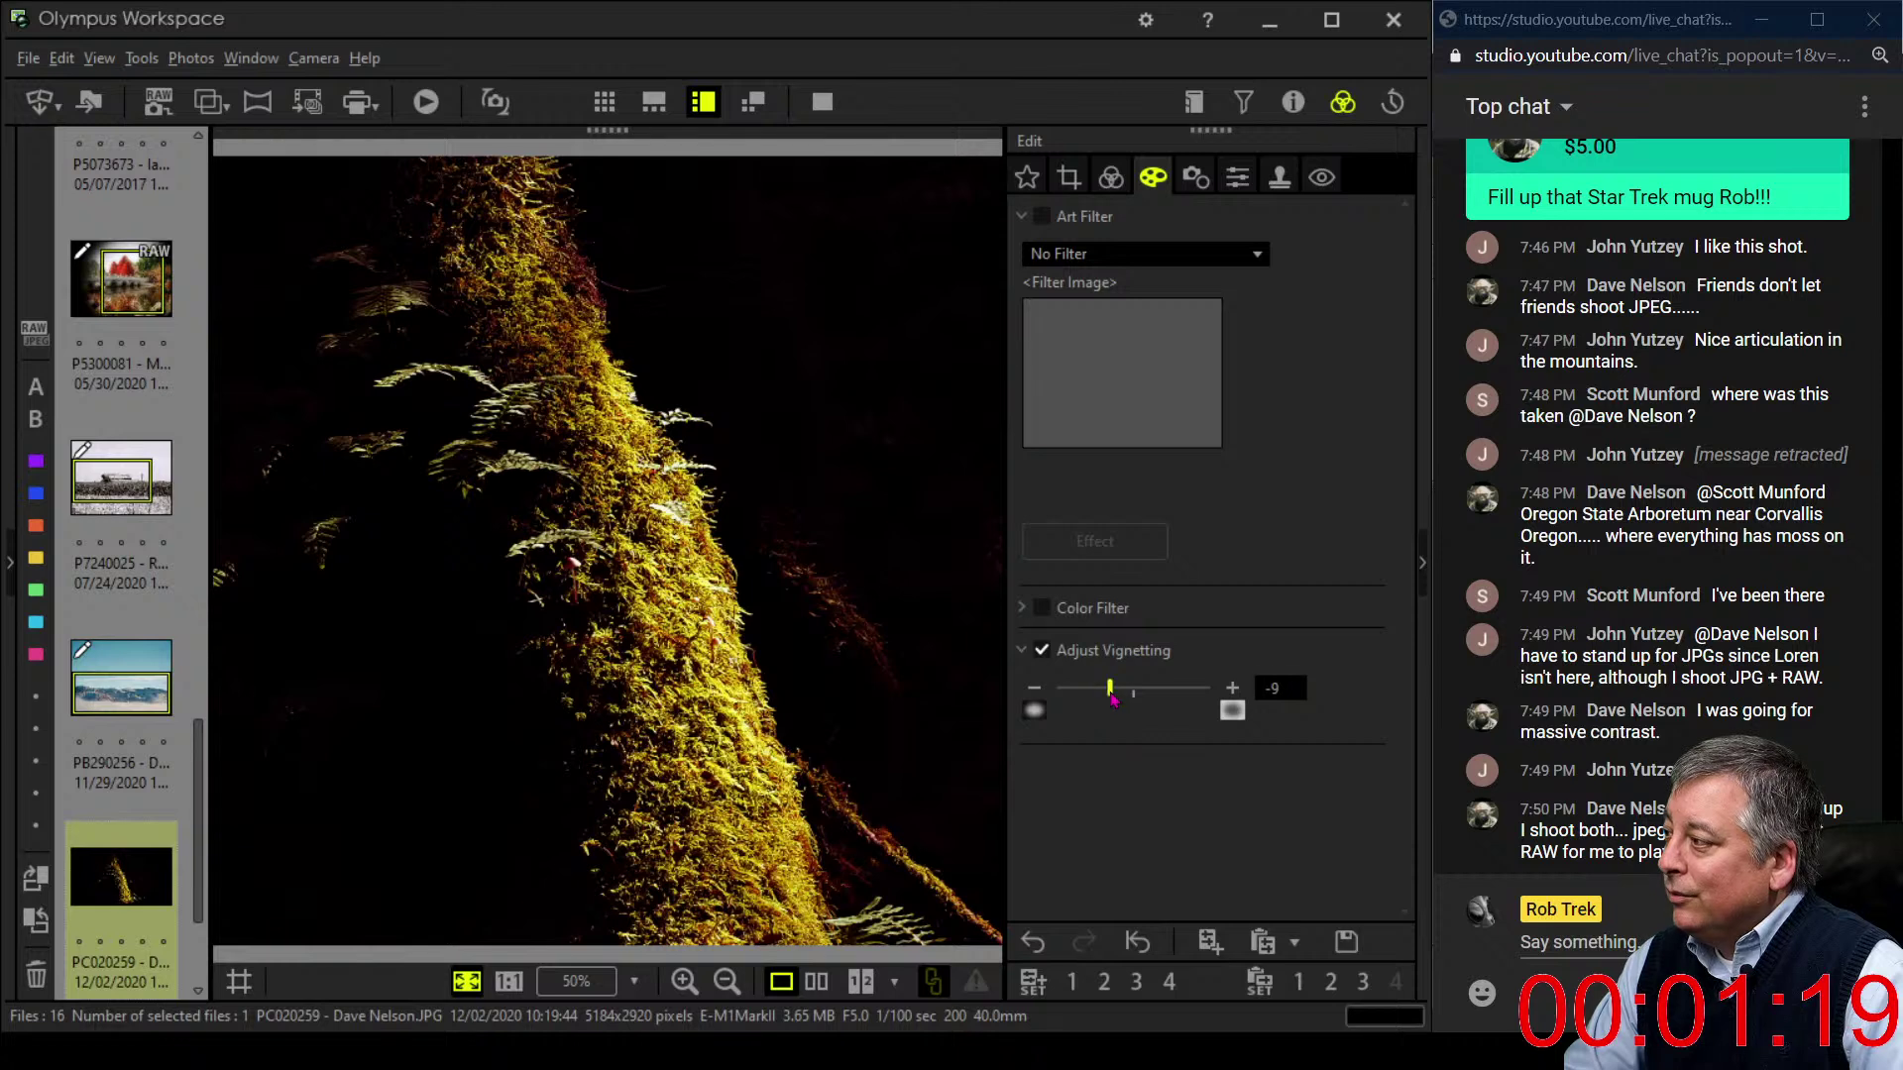
pyautogui.moveTo(1112, 698); pyautogui.dragTo(1057, 694)
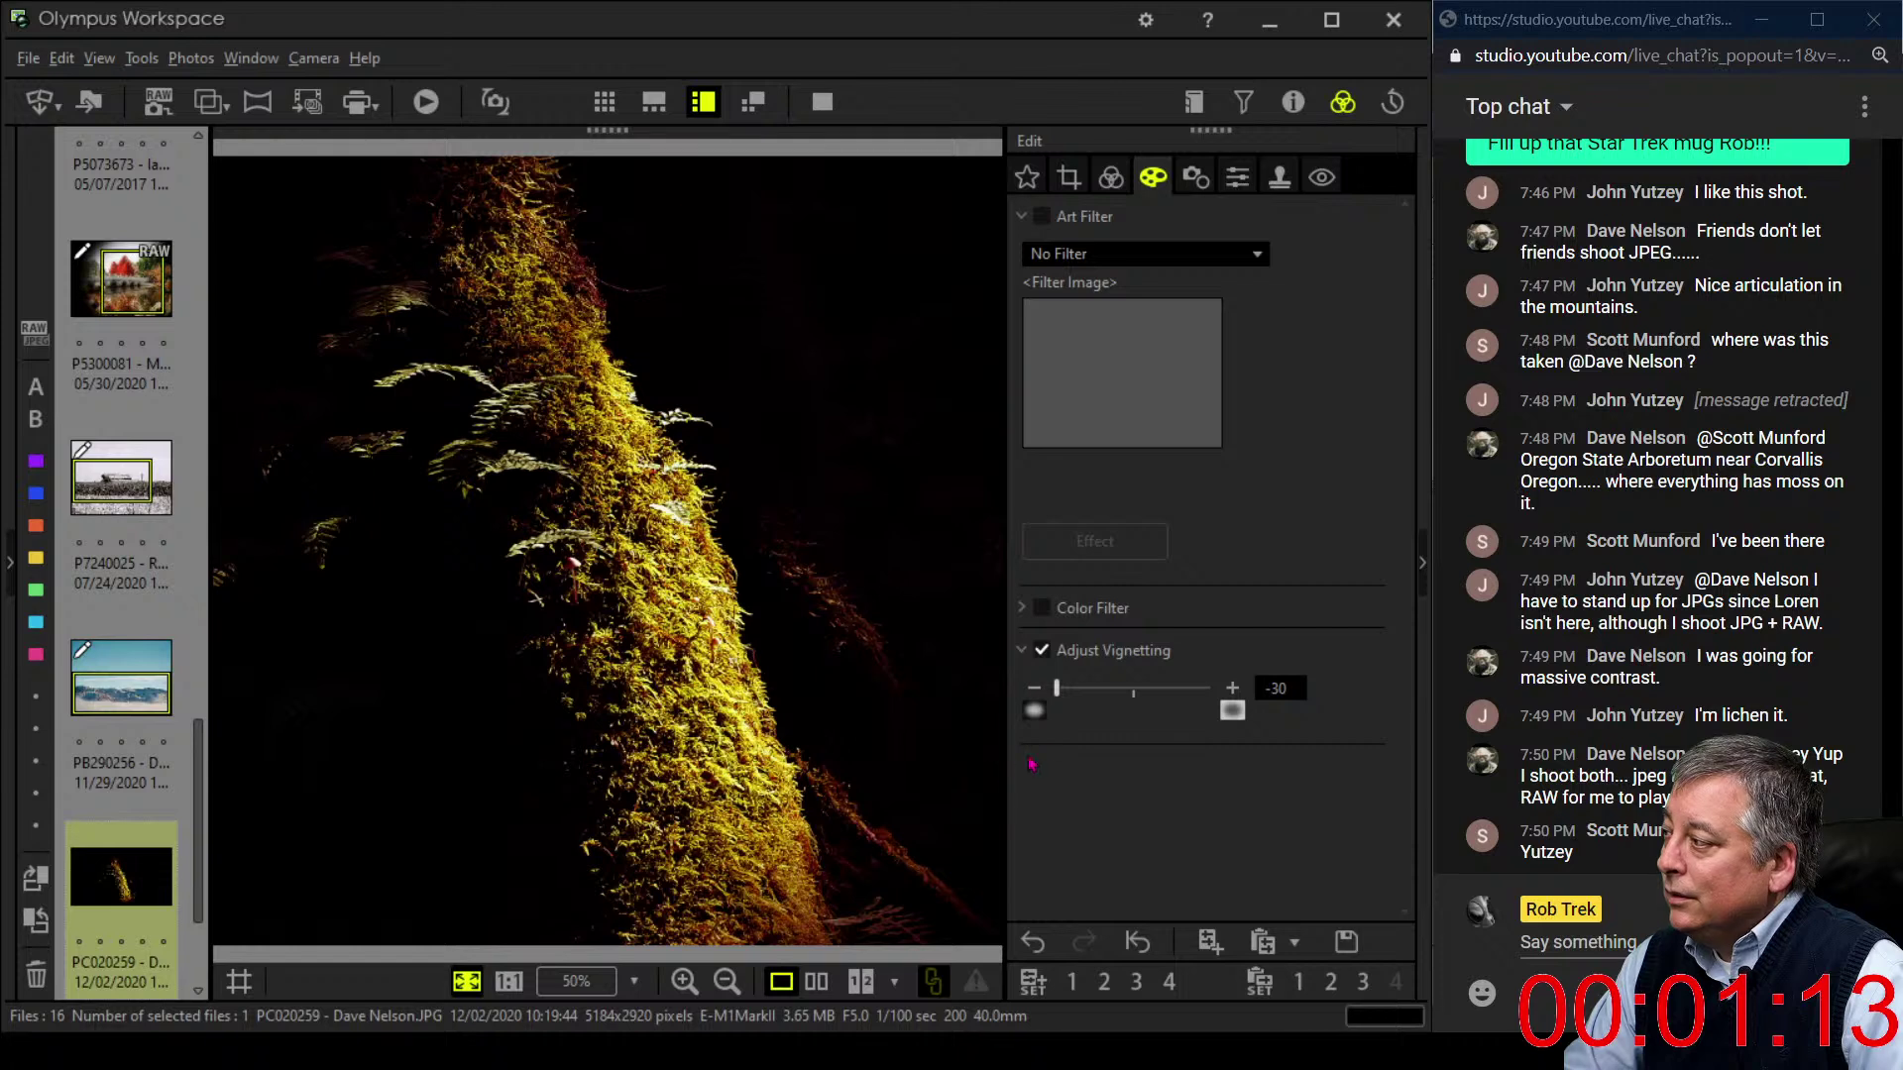
pyautogui.moveTo(1059, 705); pyautogui.dragTo(1078, 701)
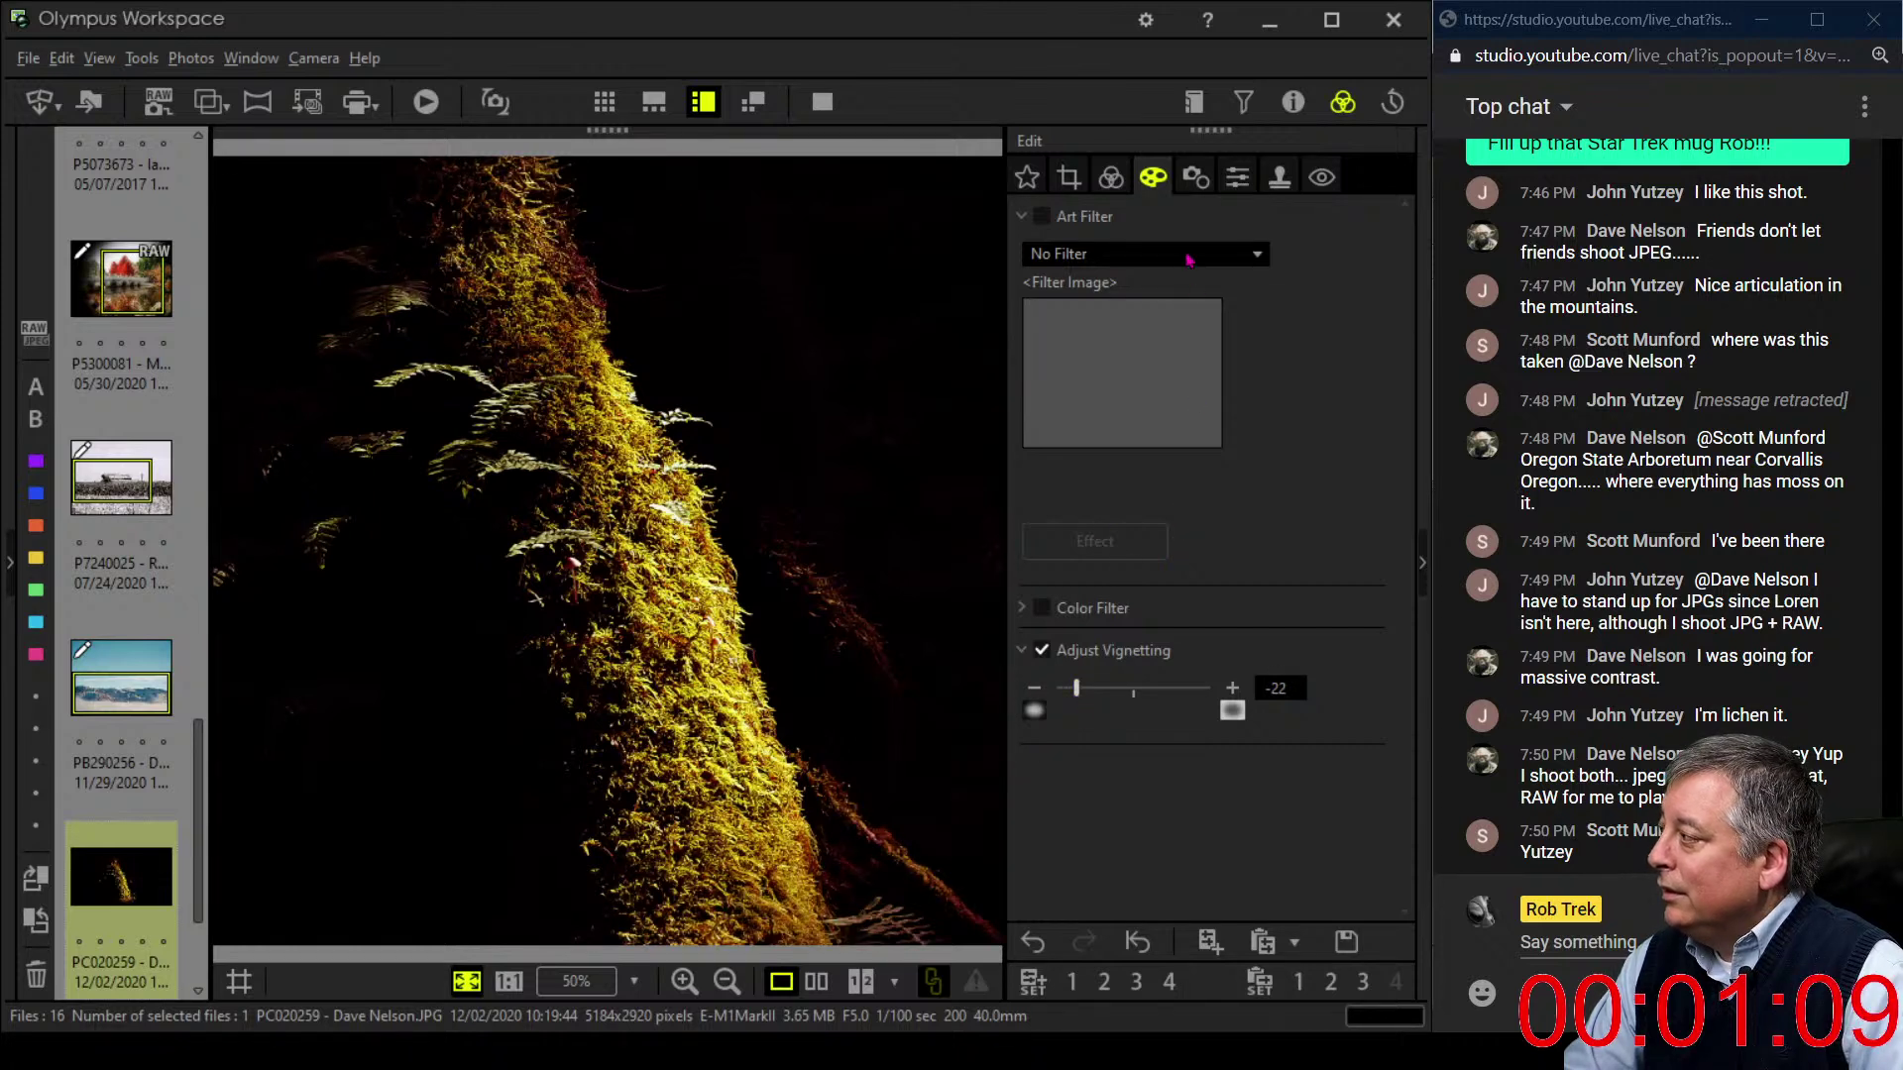
# - Shift the 2108 x 2108 pixel square crop towards the ferns and slightly lower so the trunk sits off-centre
pyautogui.click(1127, 176)
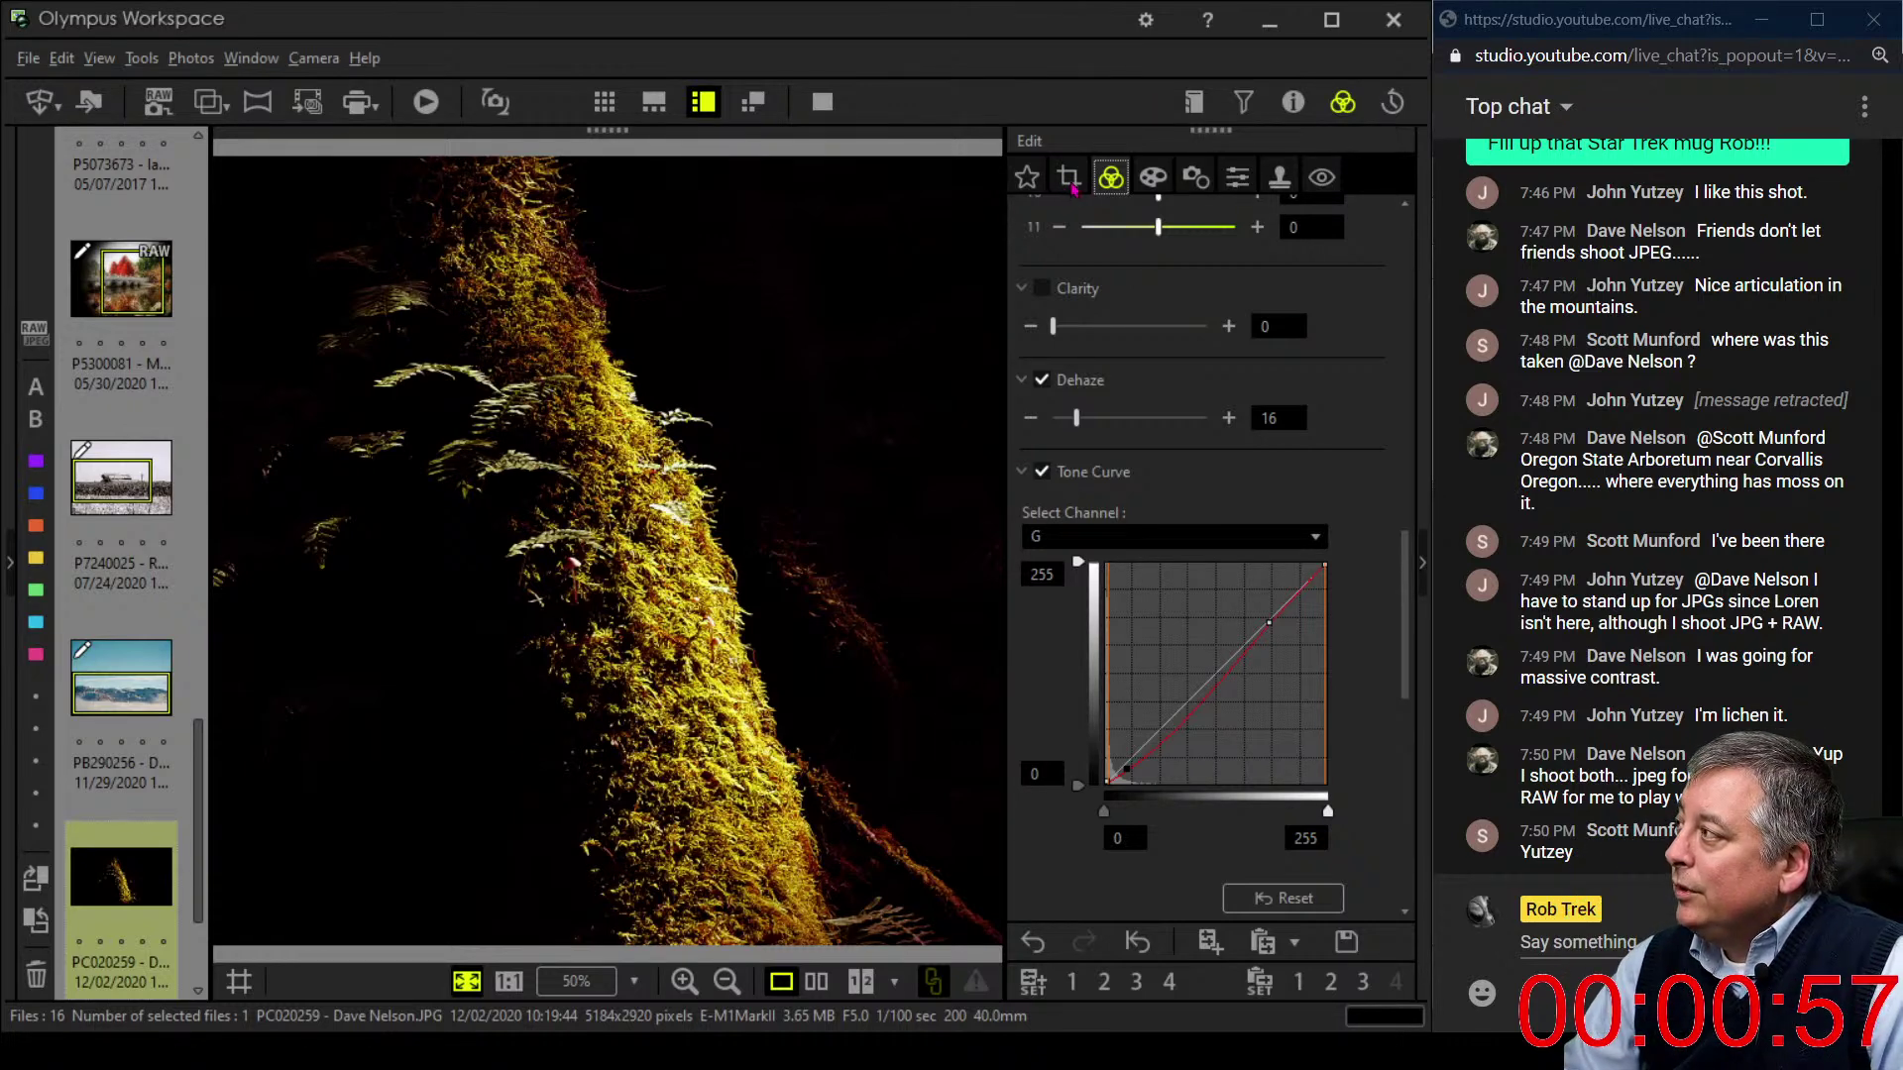
pyautogui.click(1071, 179)
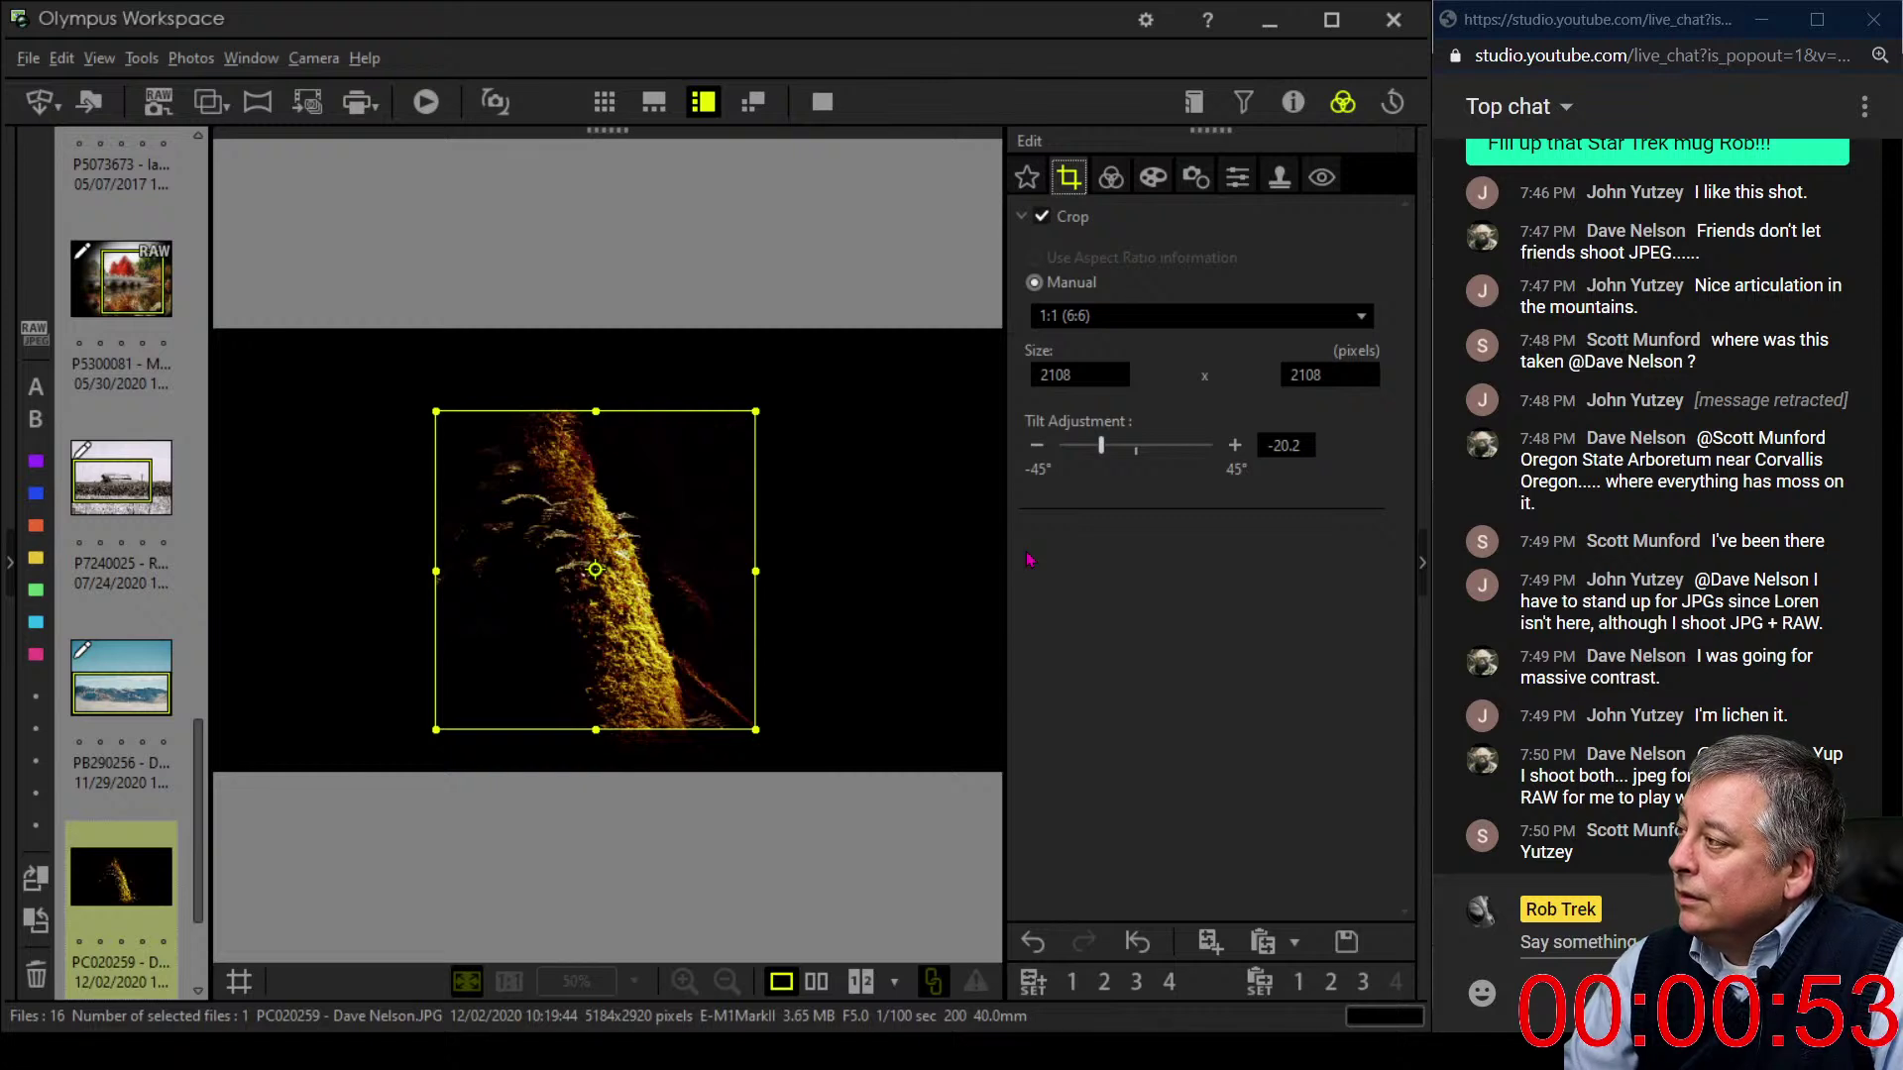
pyautogui.moveTo(688, 637); pyautogui.dragTo(598, 646)
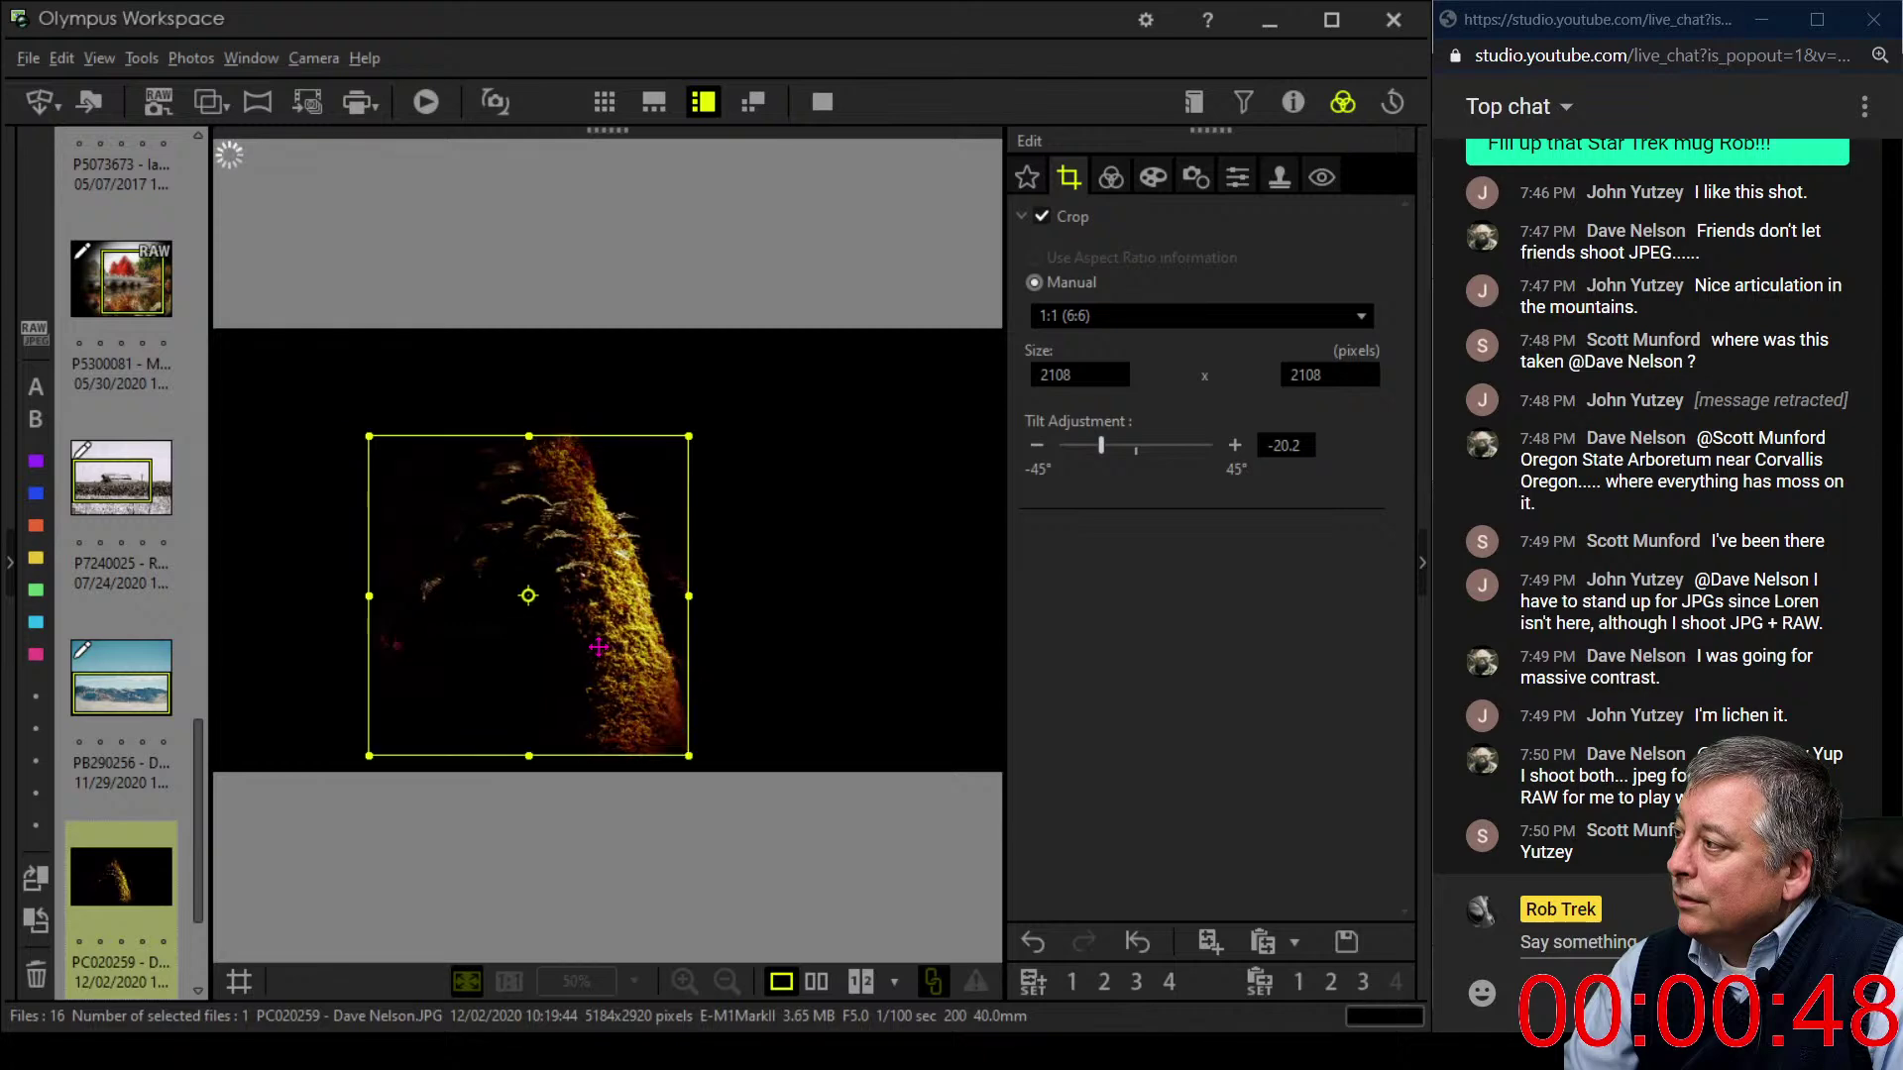
pyautogui.click(1118, 180)
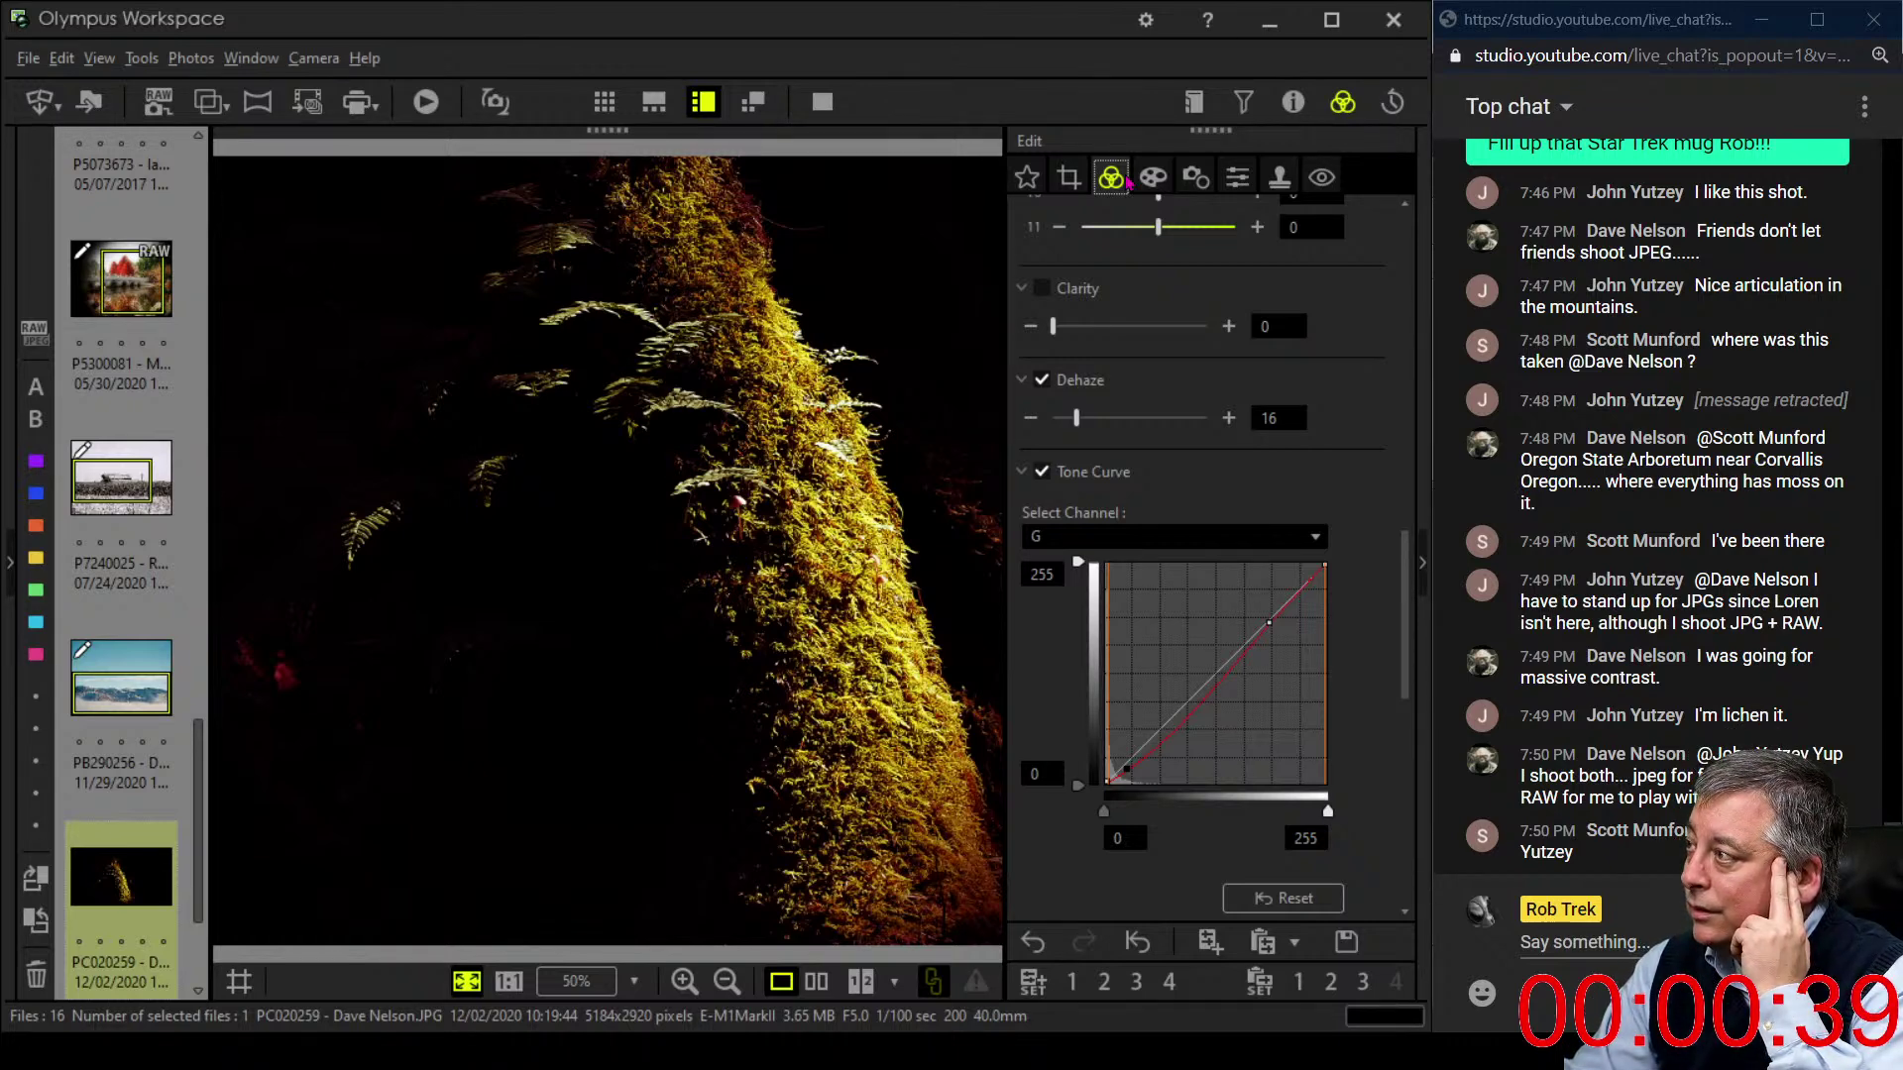
pyautogui.click(1069, 176)
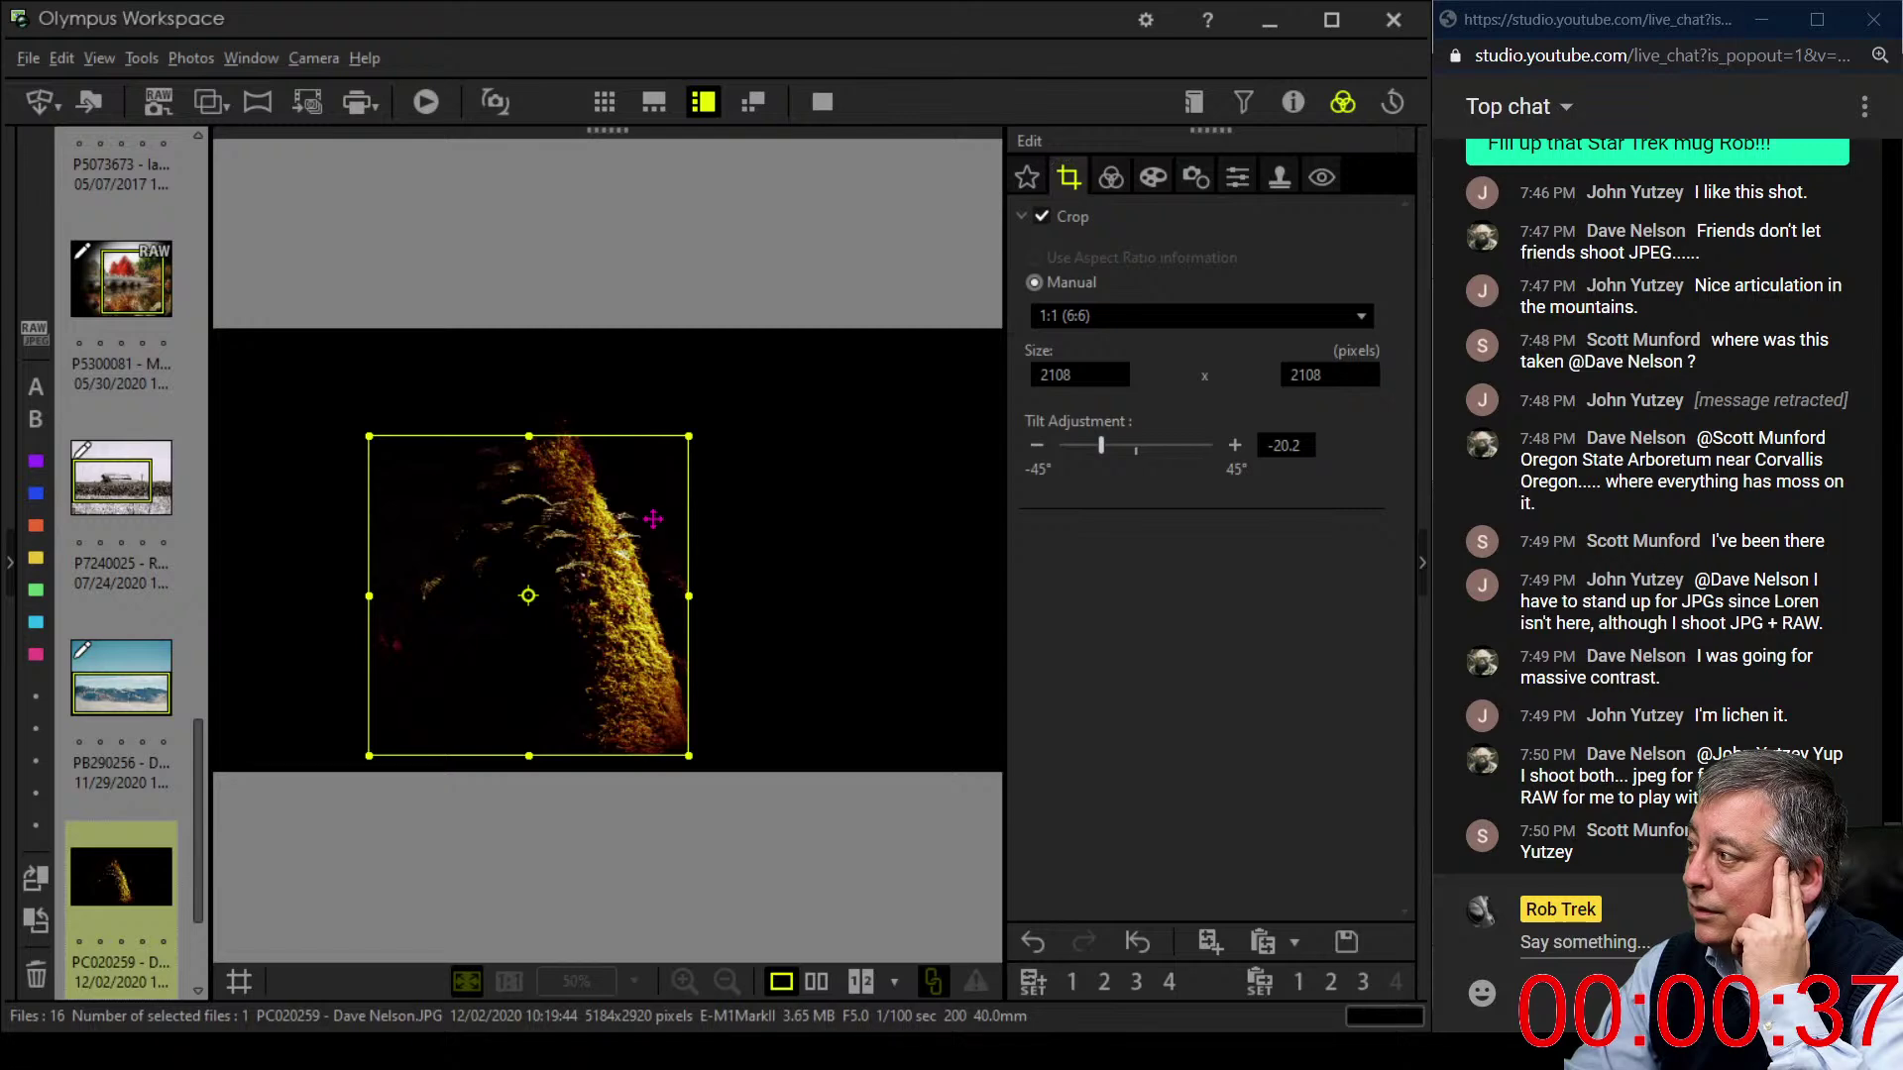
pyautogui.moveTo(653, 520); pyautogui.dragTo(672, 510)
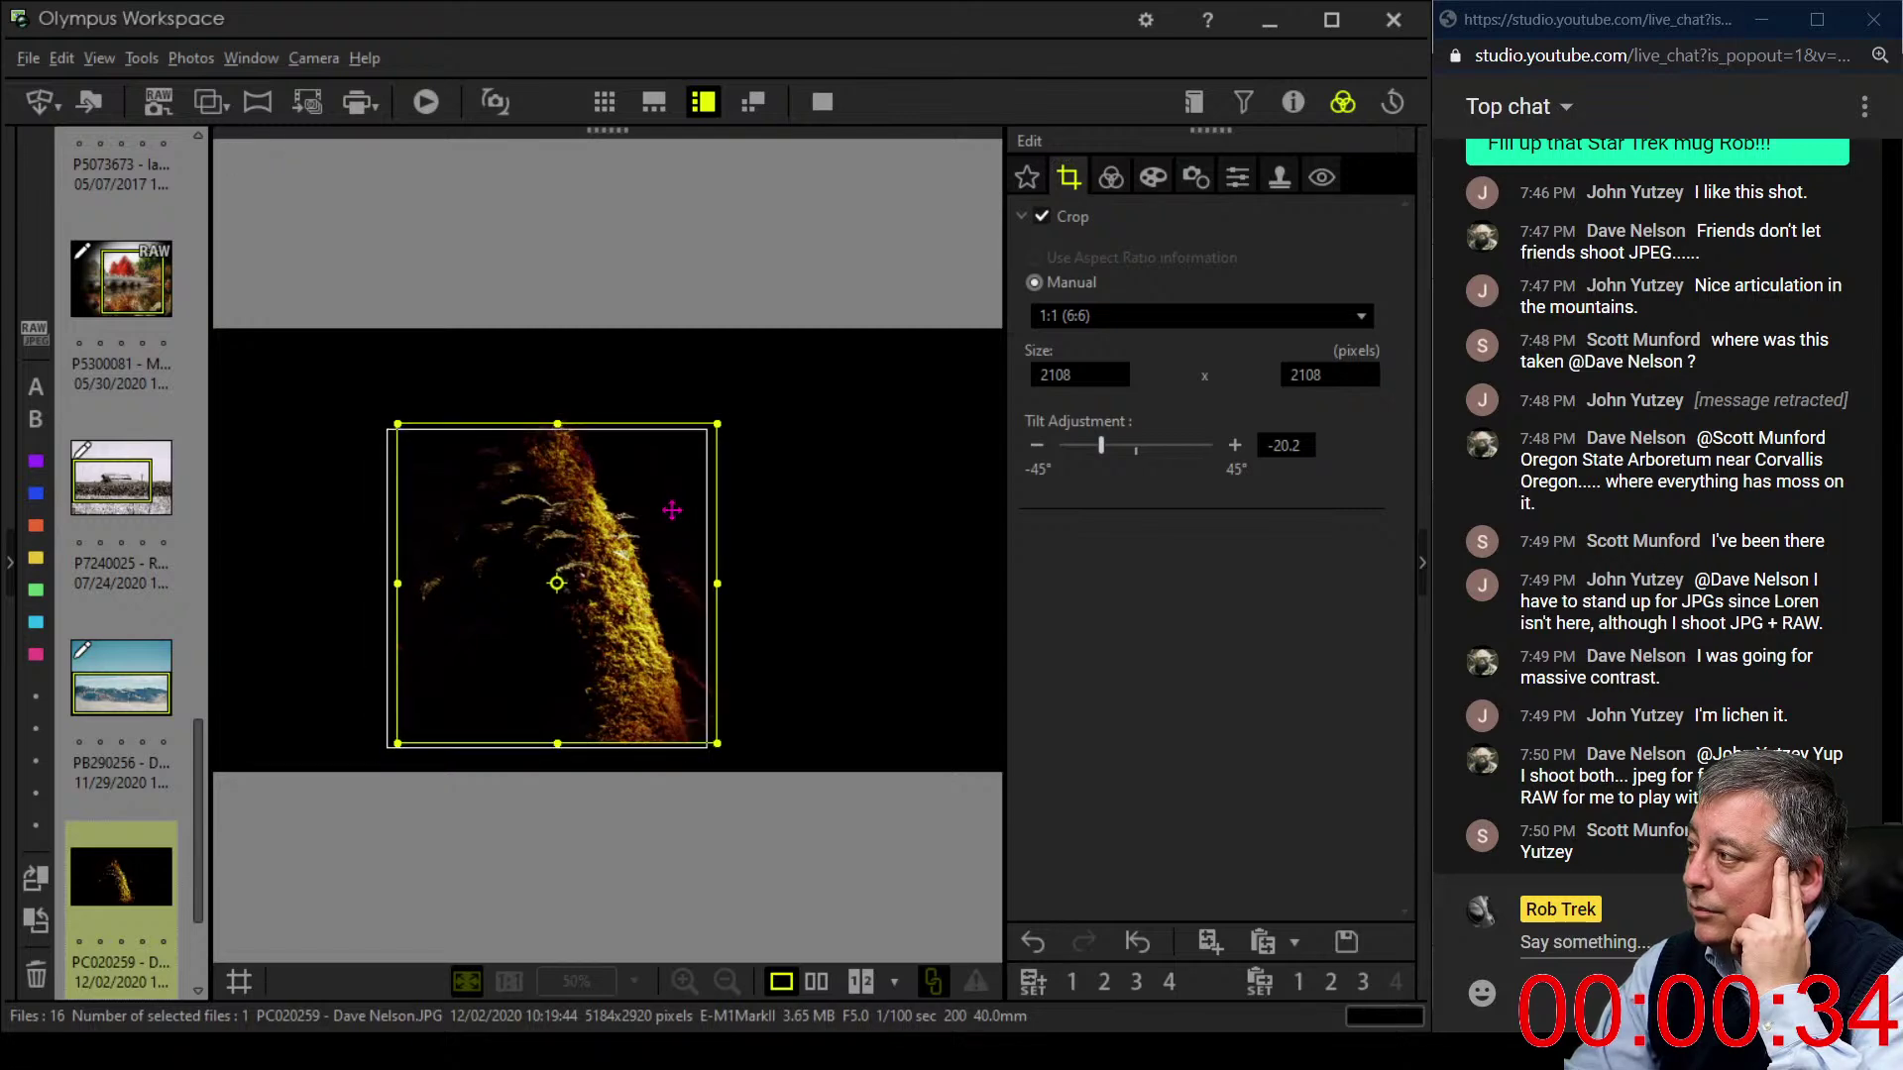
# - Raise the highlights on the tone curve's RGB channel and anchor the midtones with an added point near the diagonal
pyautogui.click(1112, 180)
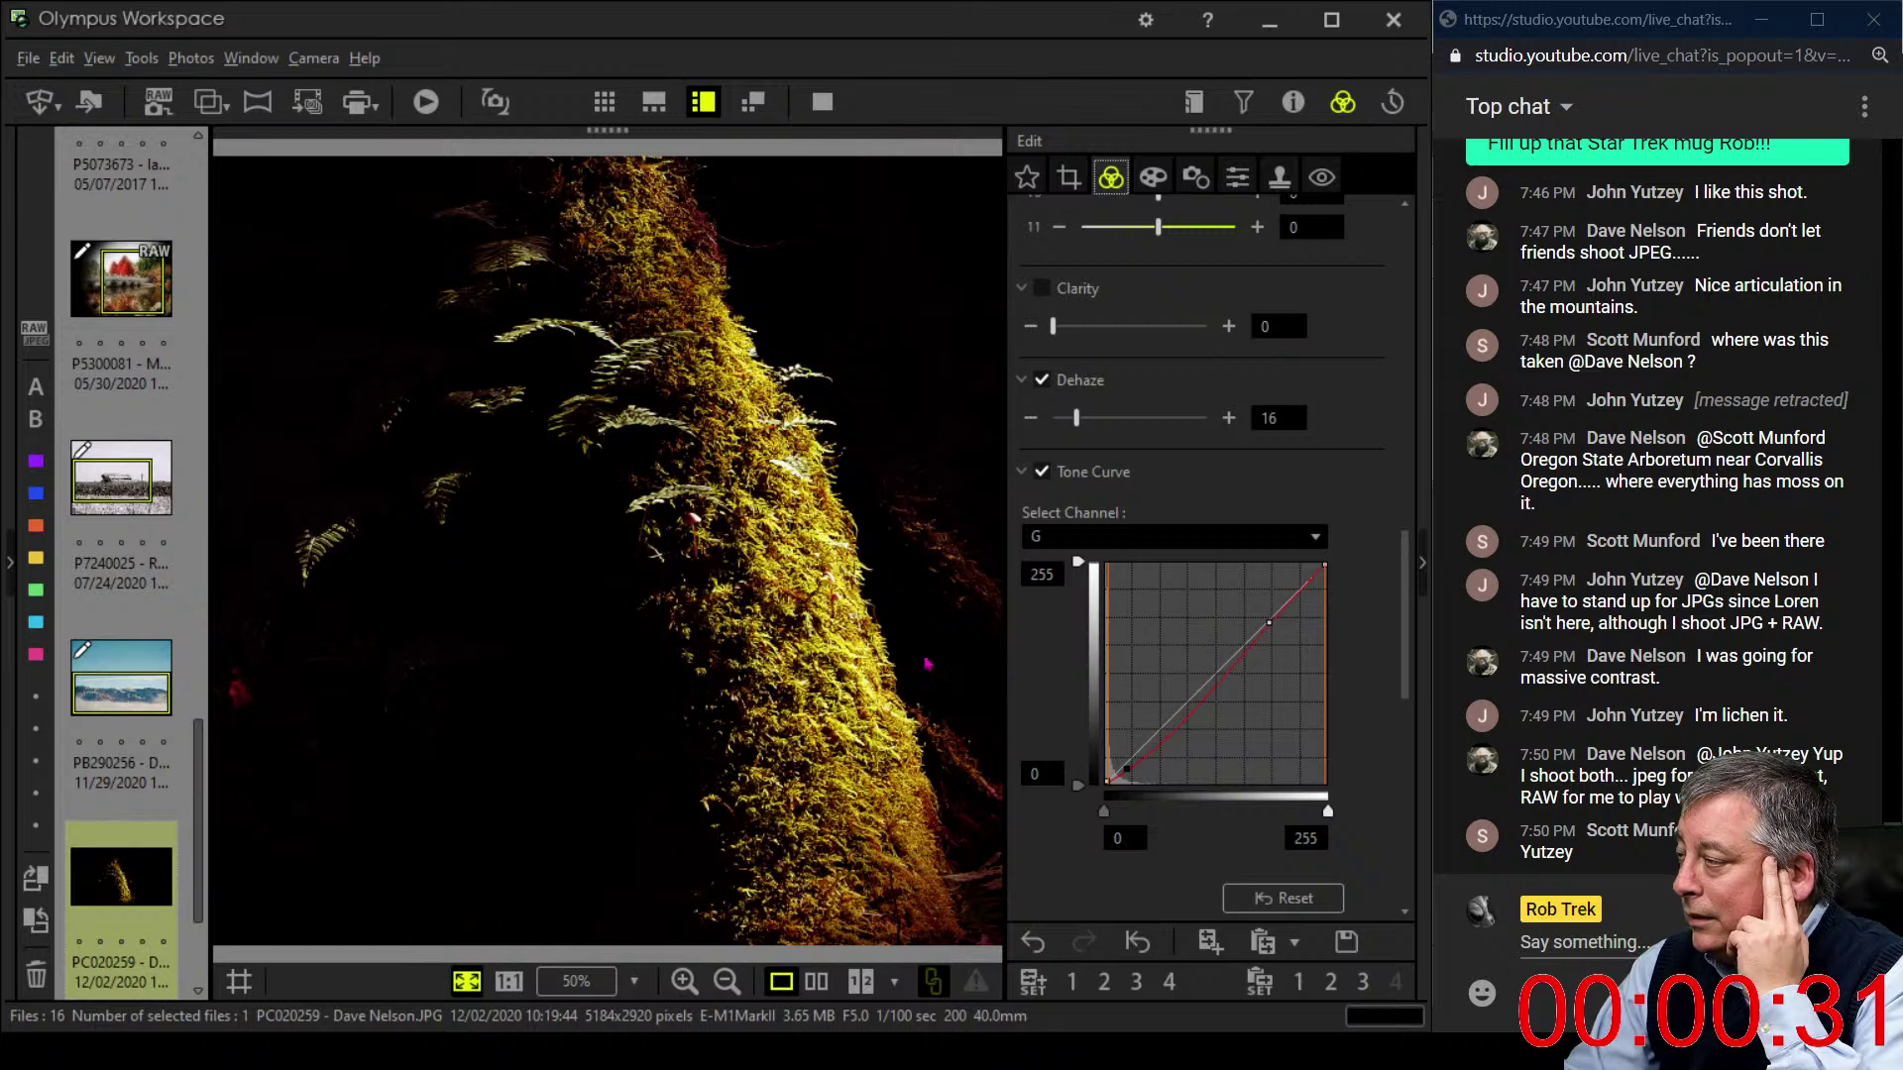
pyautogui.click(1140, 536)
pyautogui.click(1141, 569)
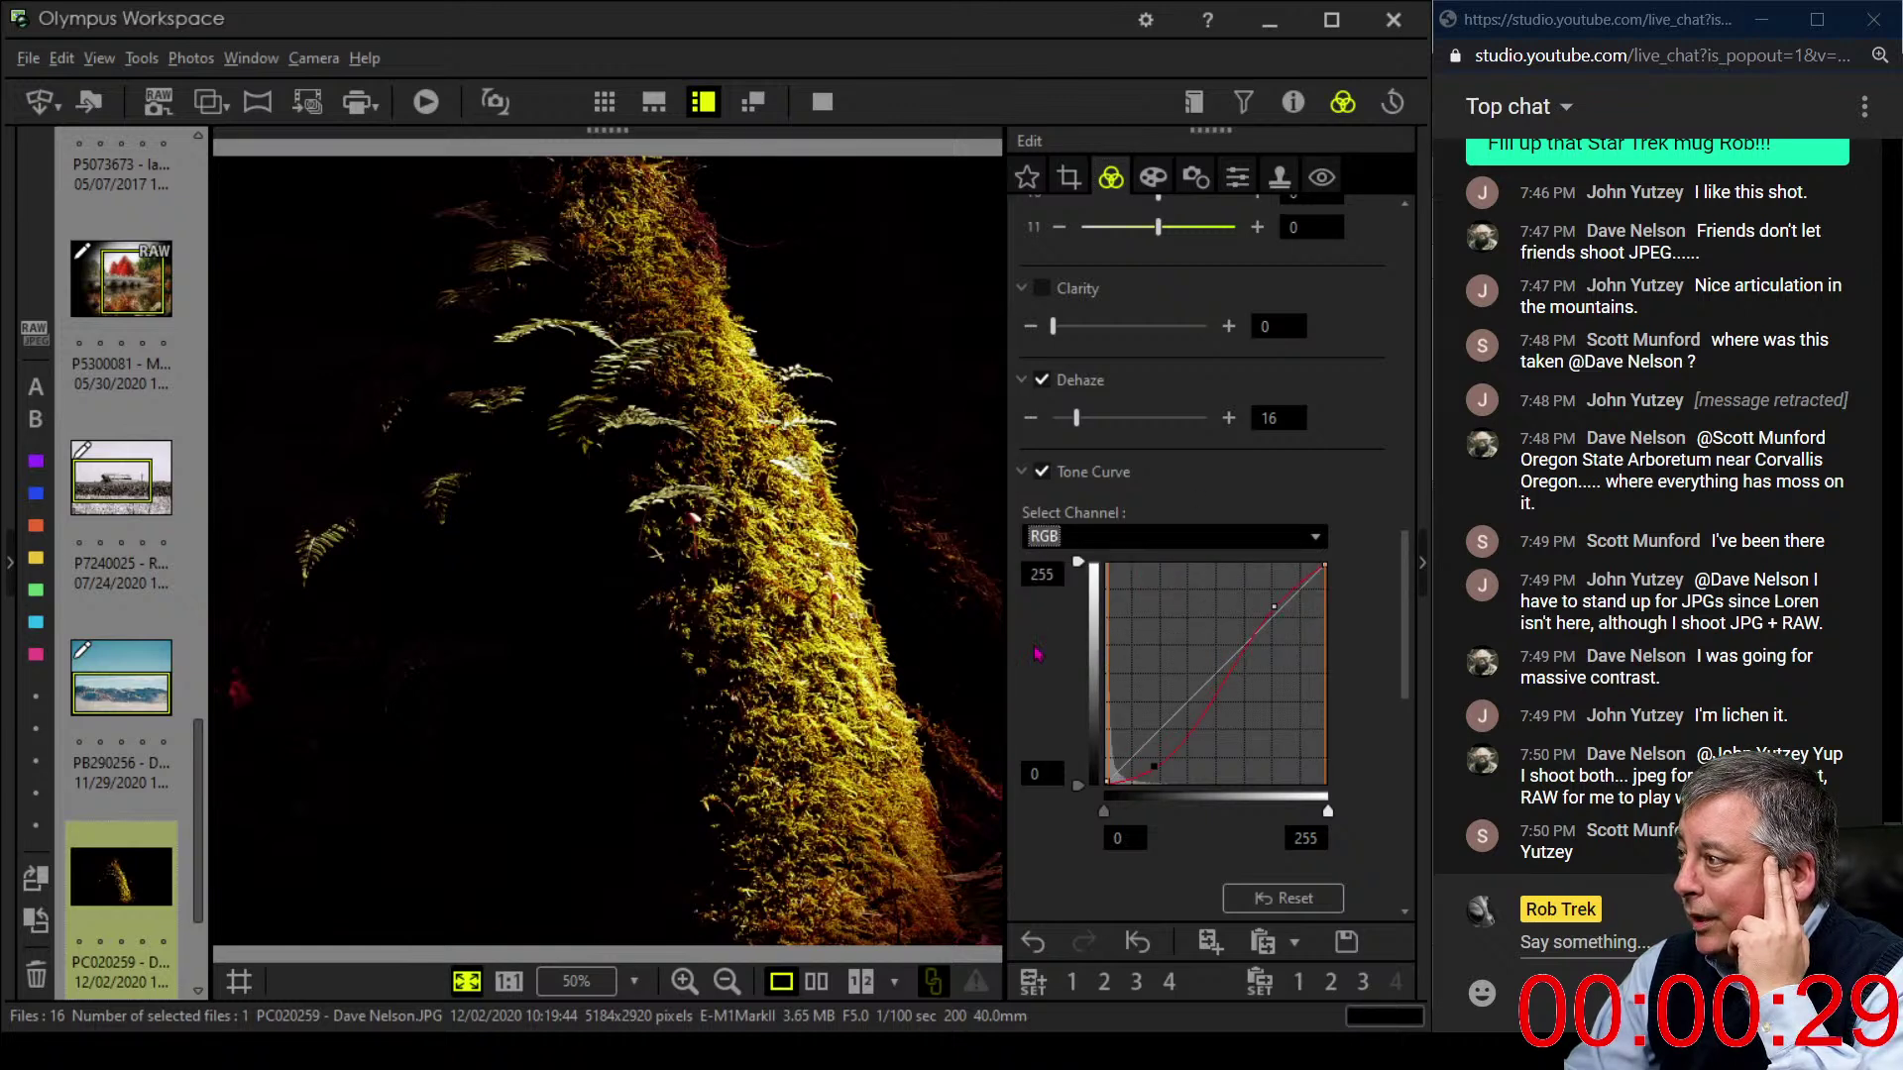
pyautogui.click(1273, 608)
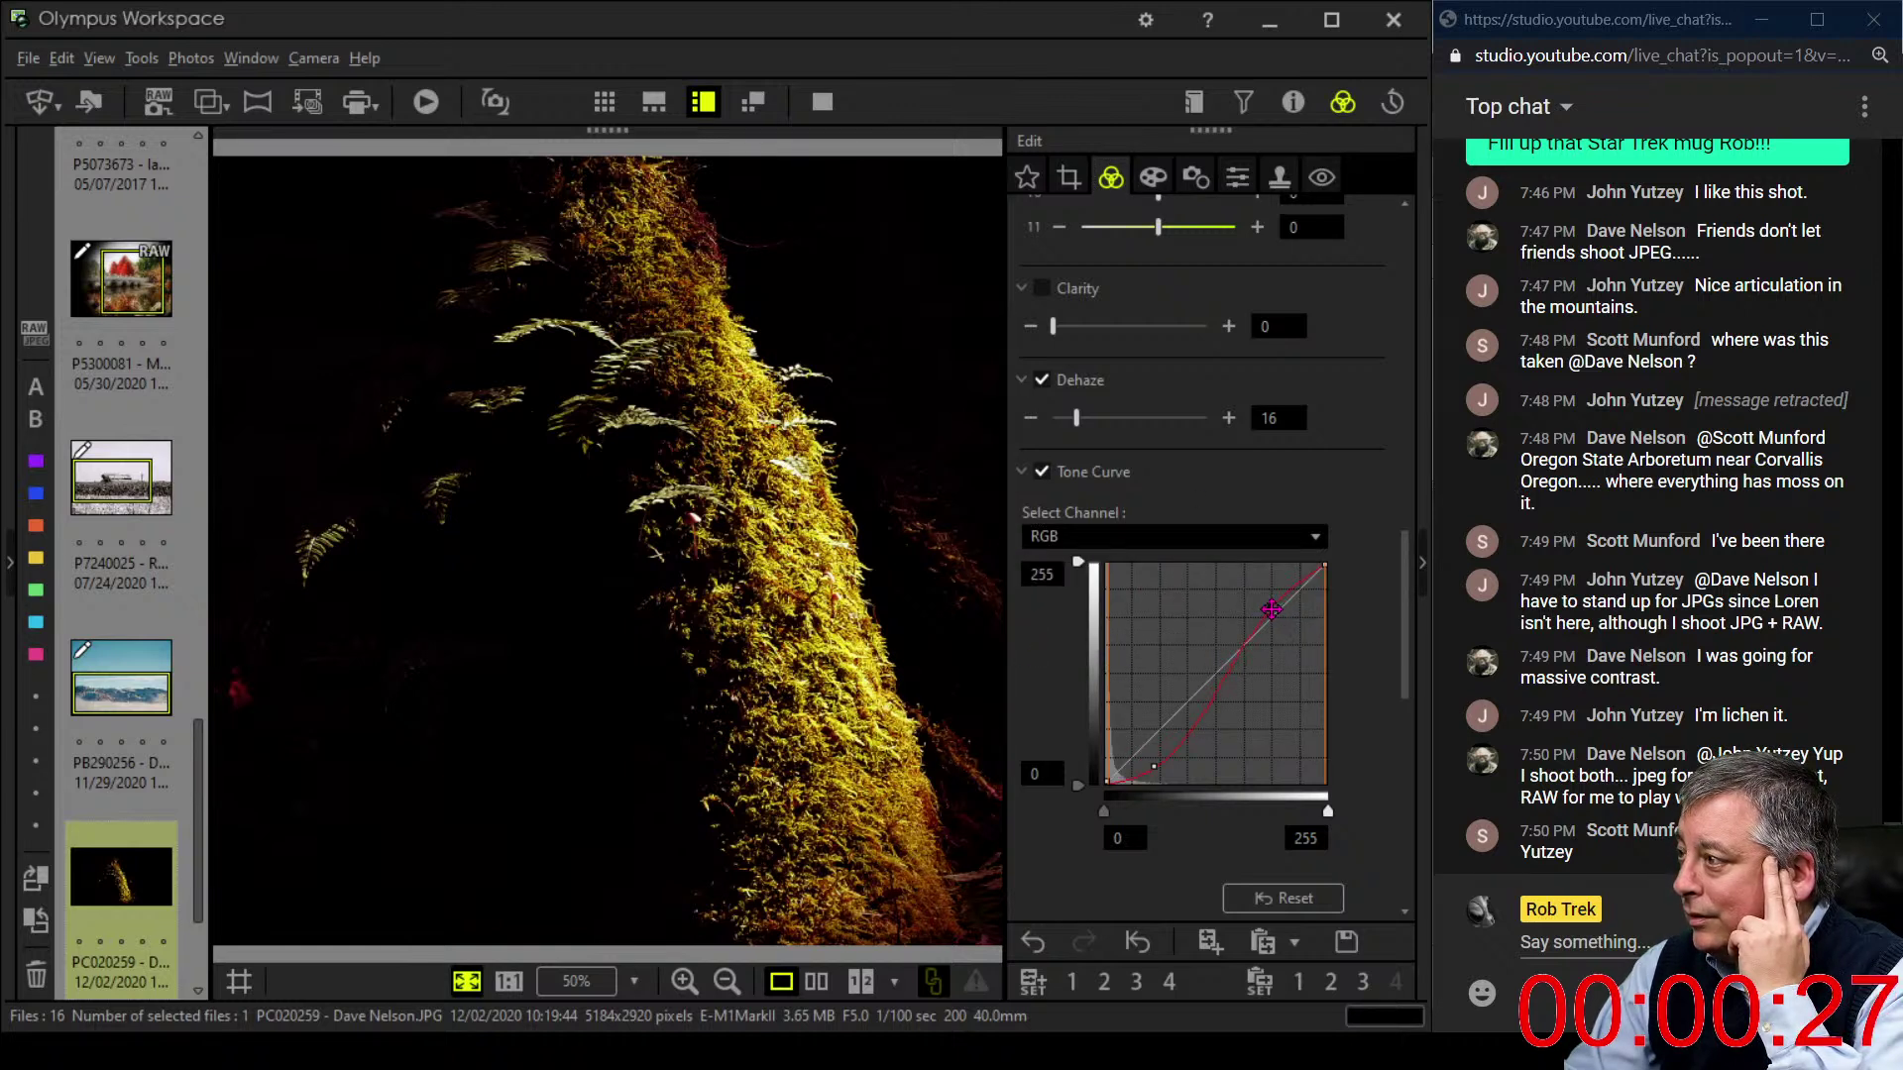
pyautogui.moveTo(1271, 610); pyautogui.dragTo(1281, 586)
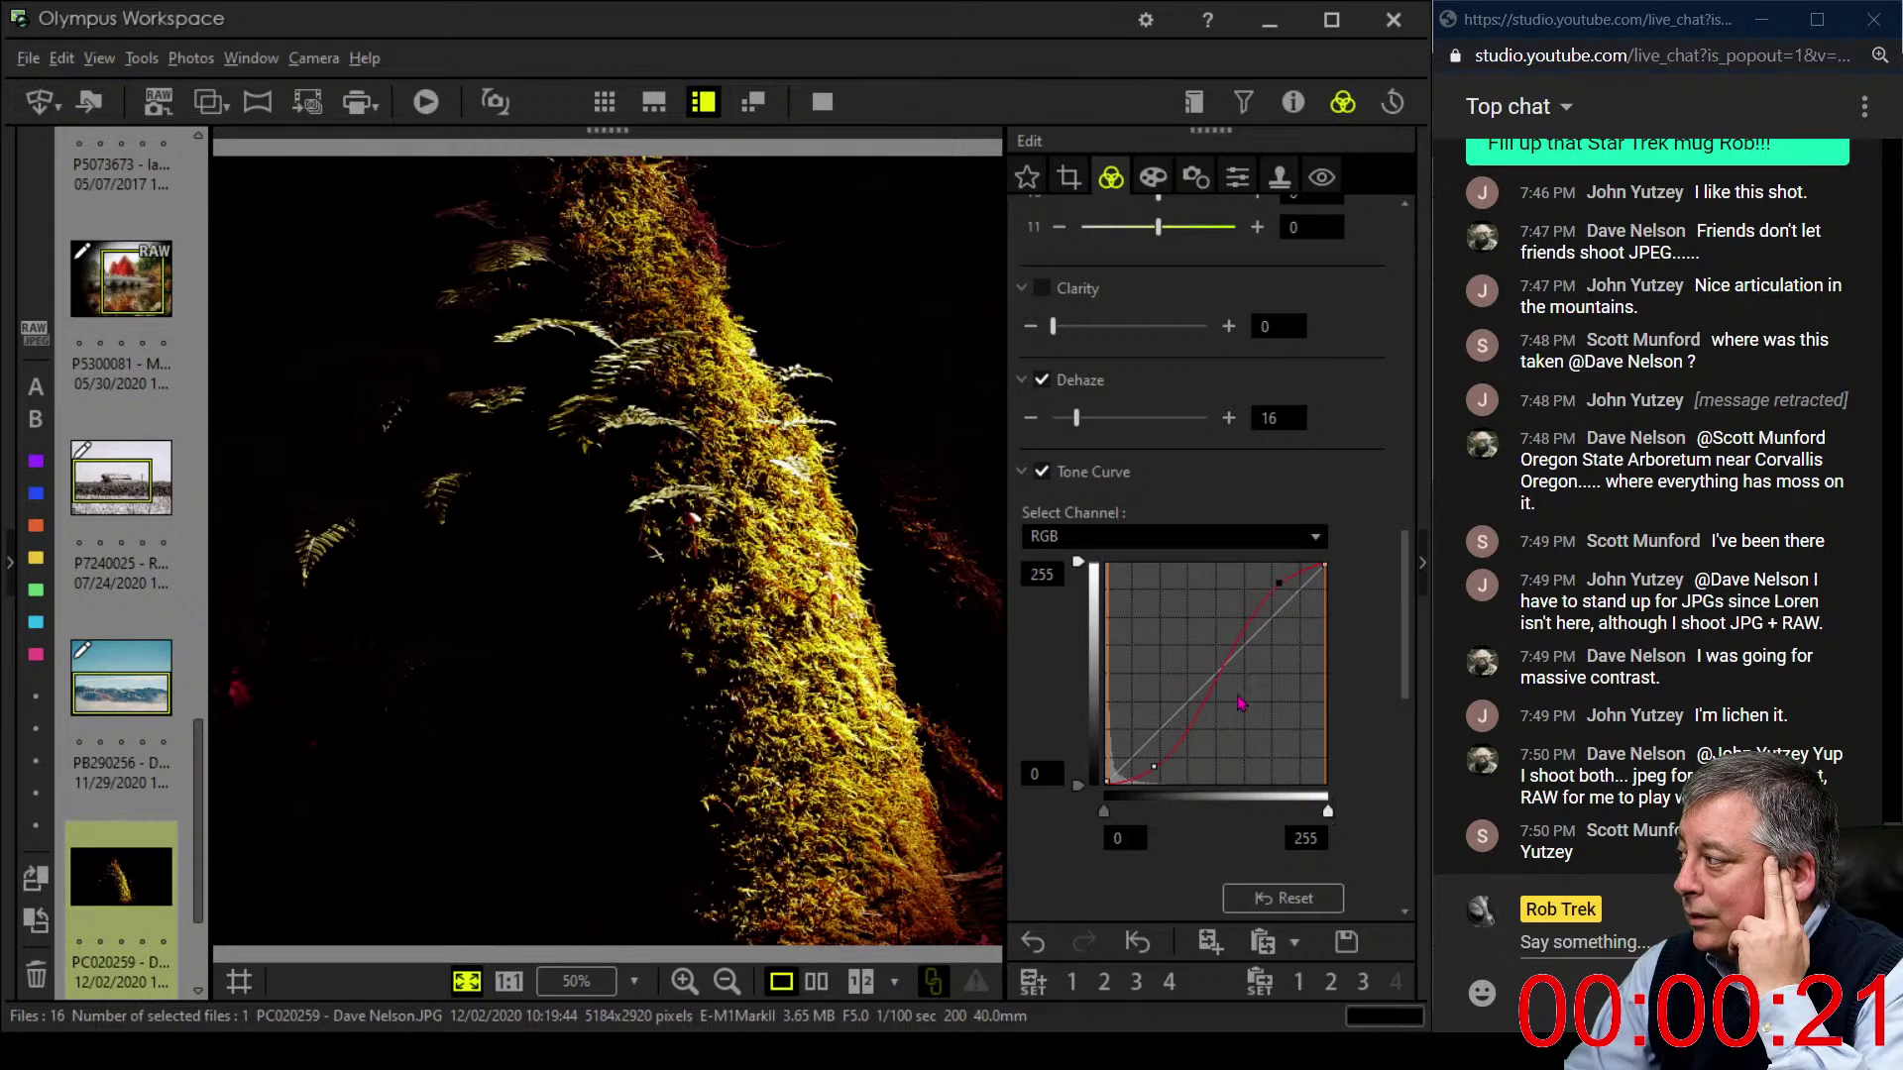
pyautogui.click(1221, 675)
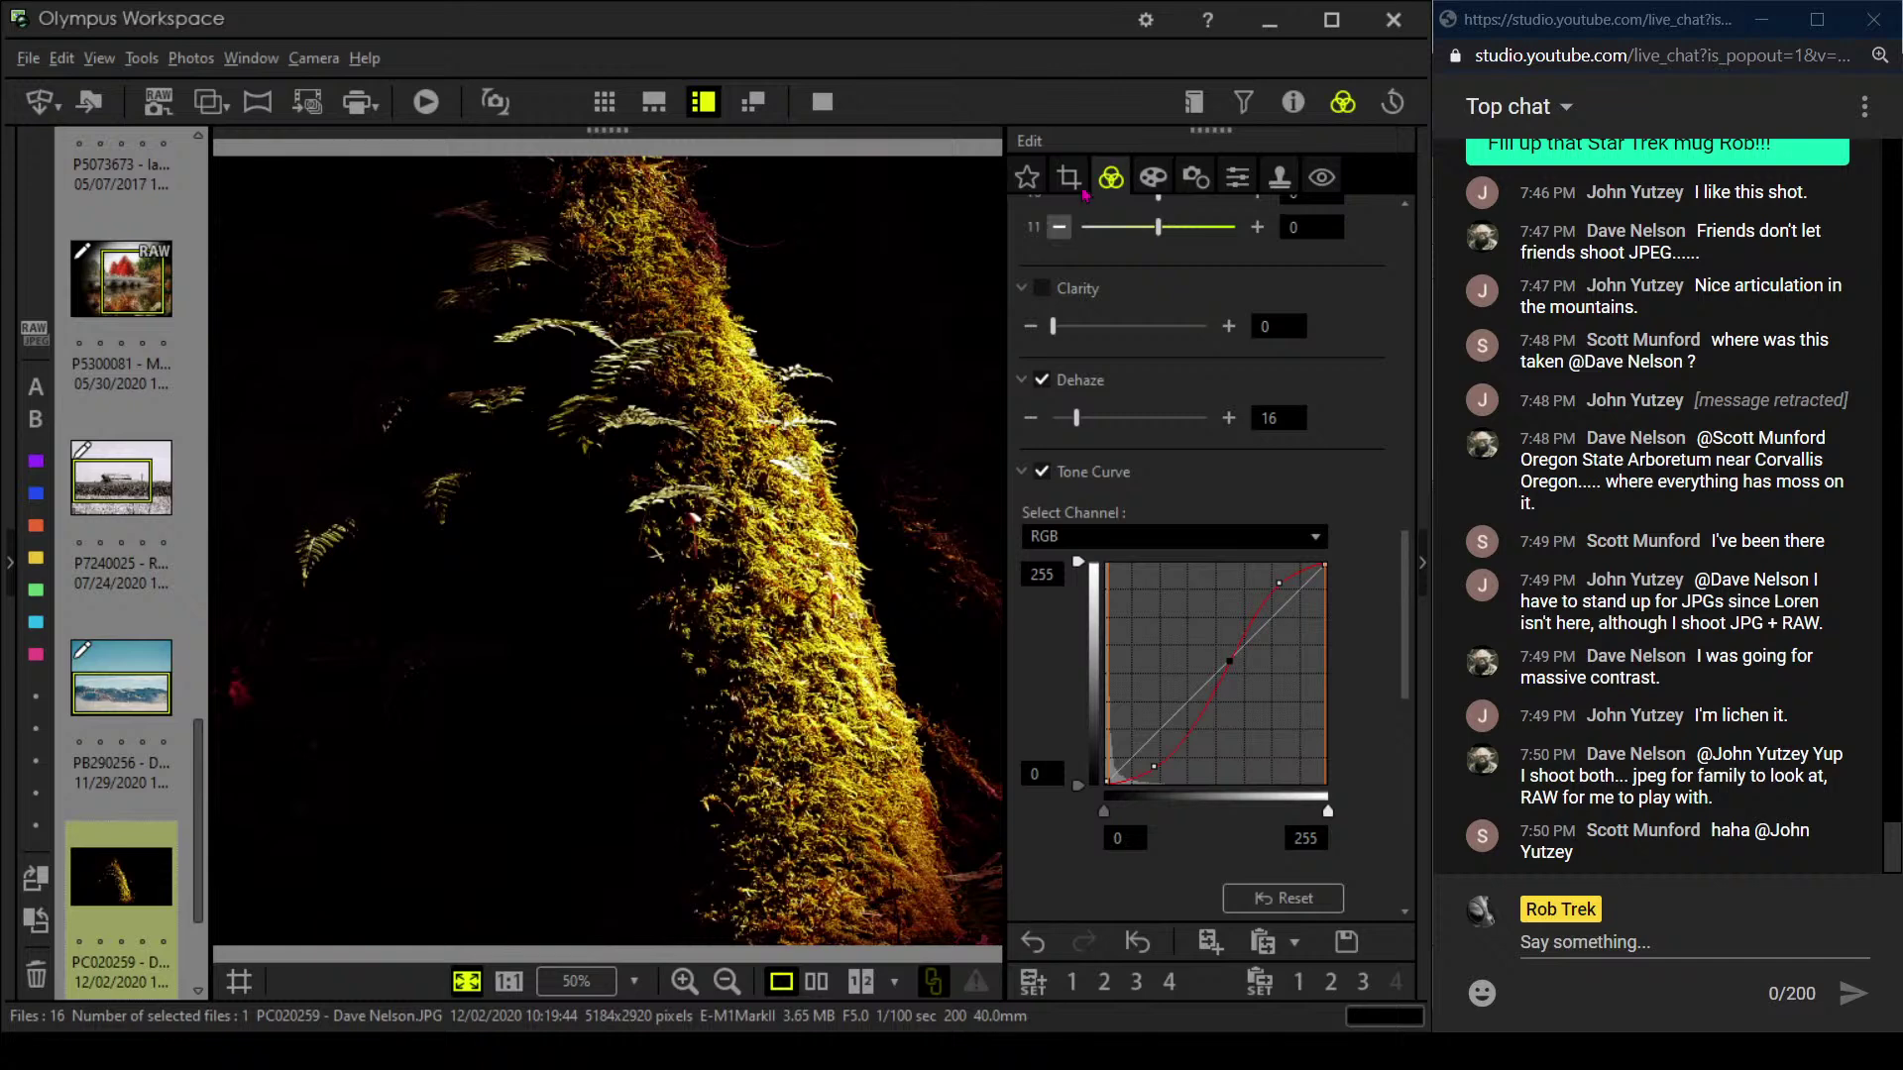
# - Compare the edited tree trunk photo with its original side by side at full screen, and return to the single-image view
pyautogui.click(816, 982)
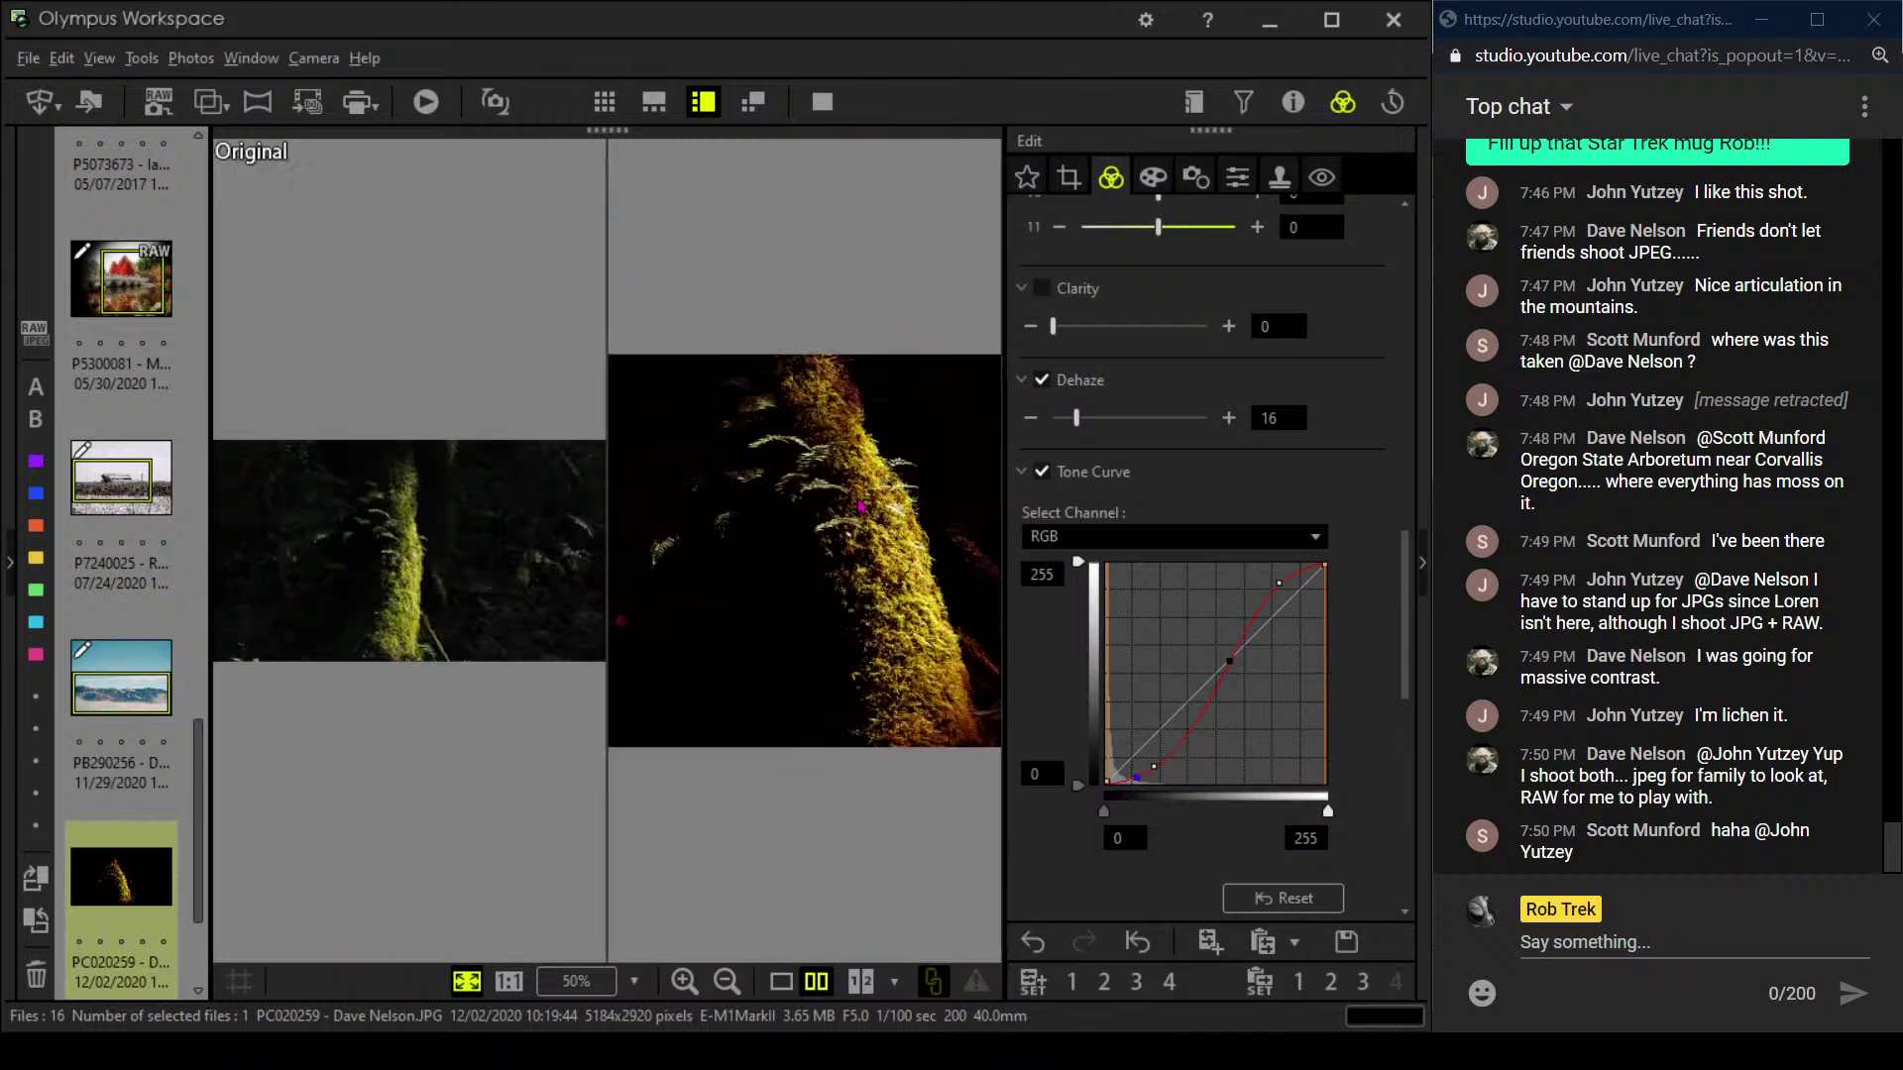
pyautogui.click(838, 119)
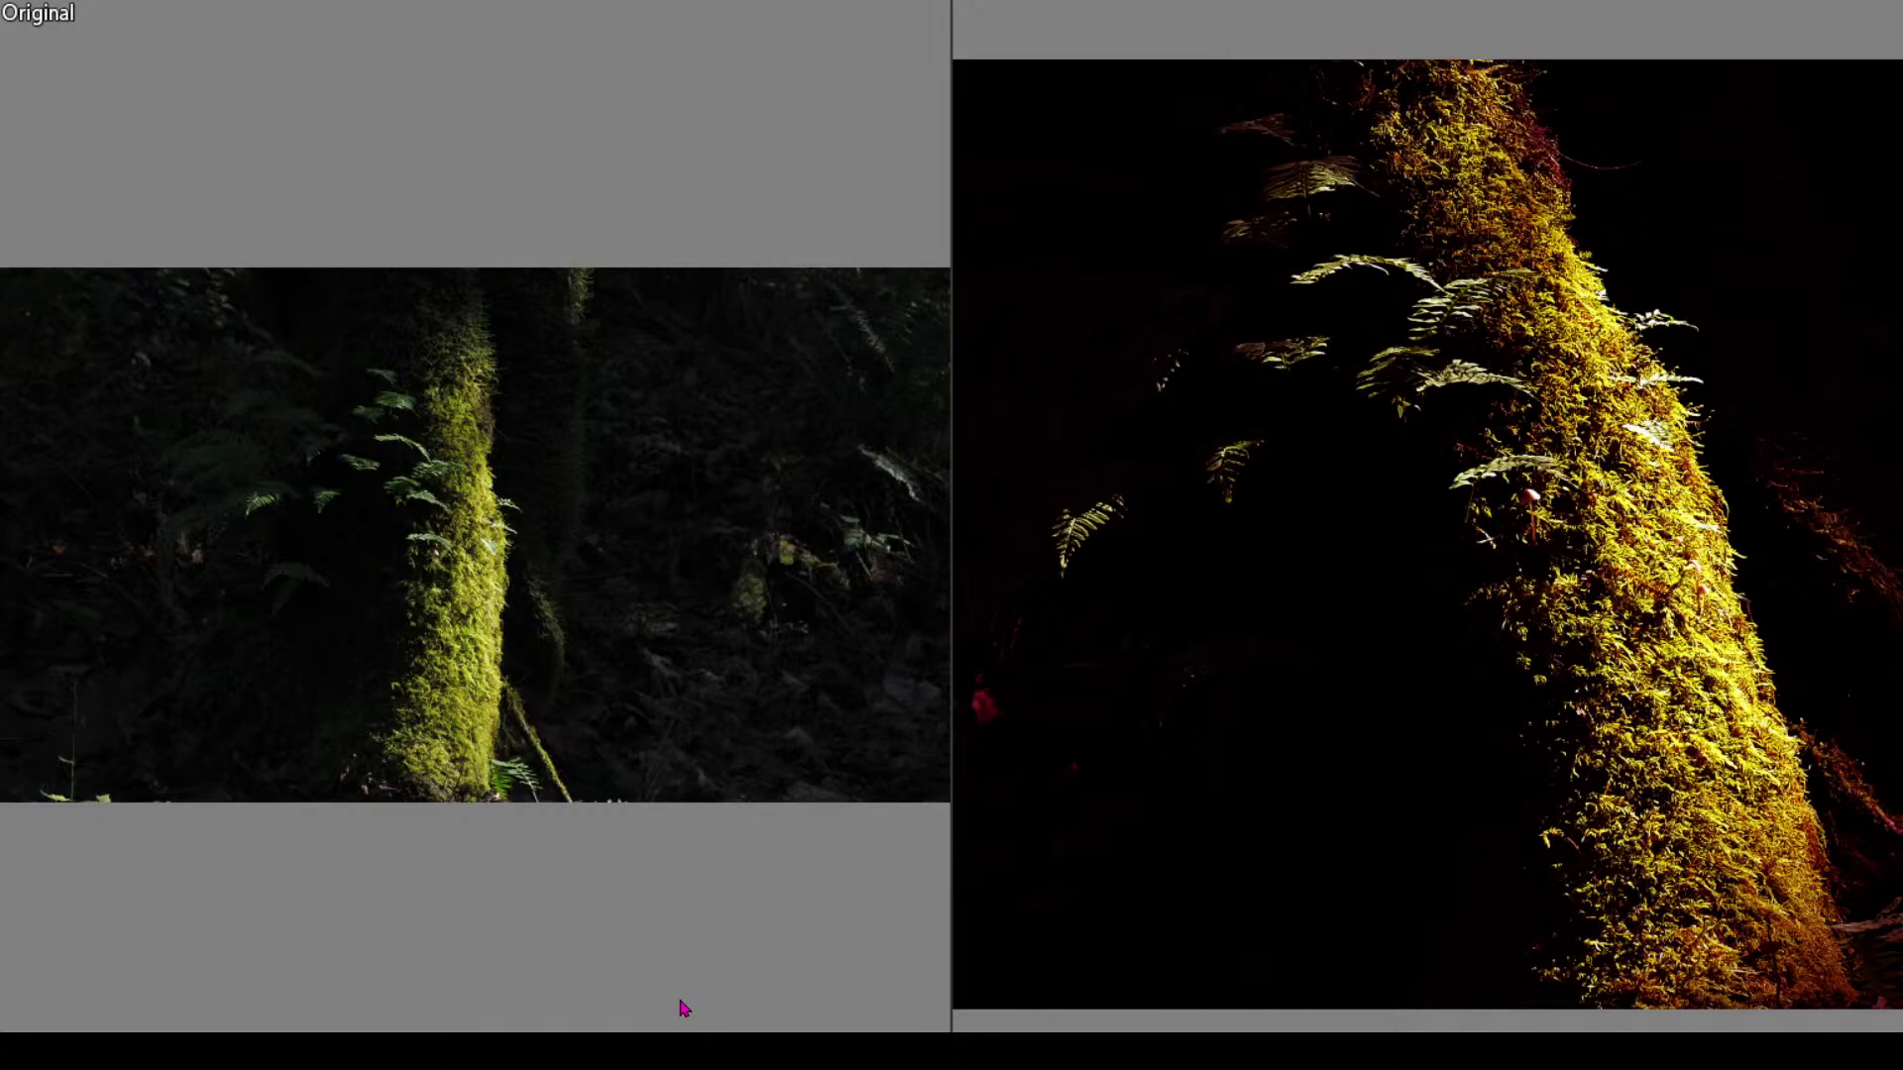
pyautogui.press('Escape')
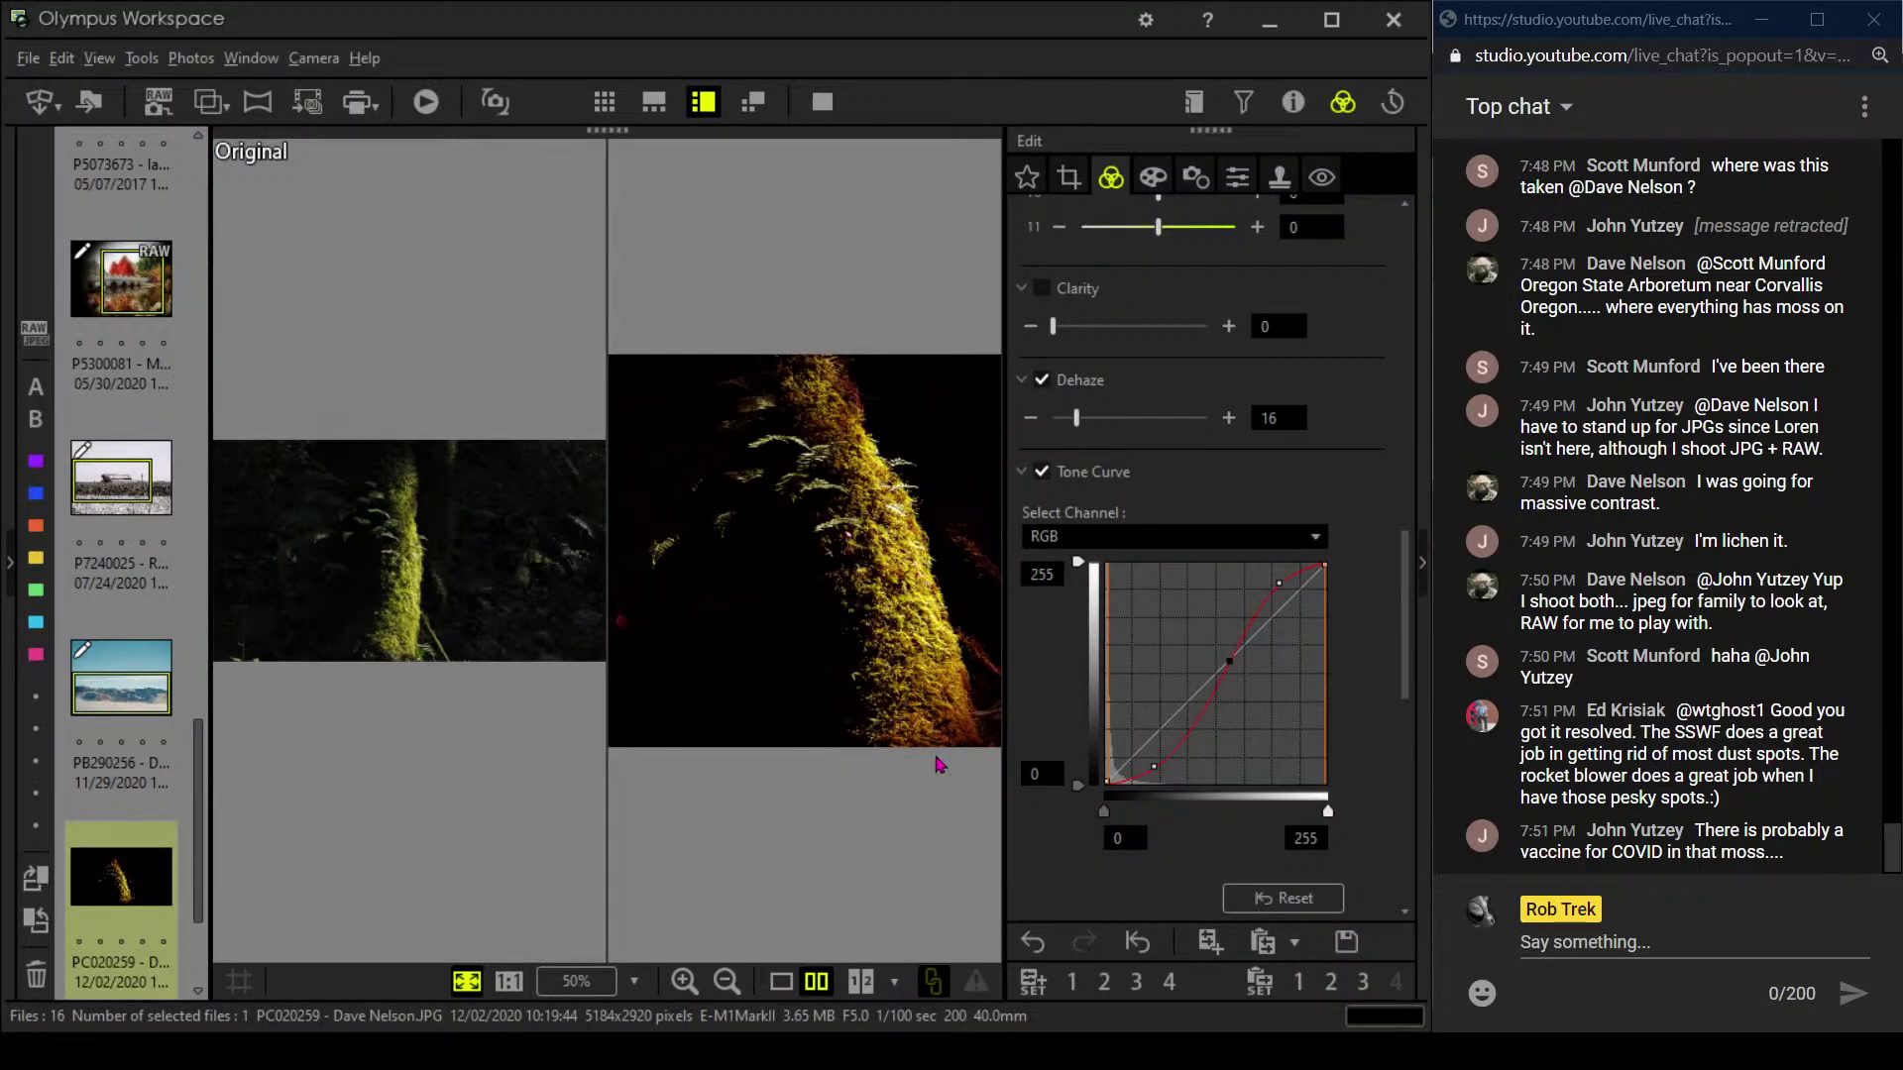
pyautogui.click(781, 981)
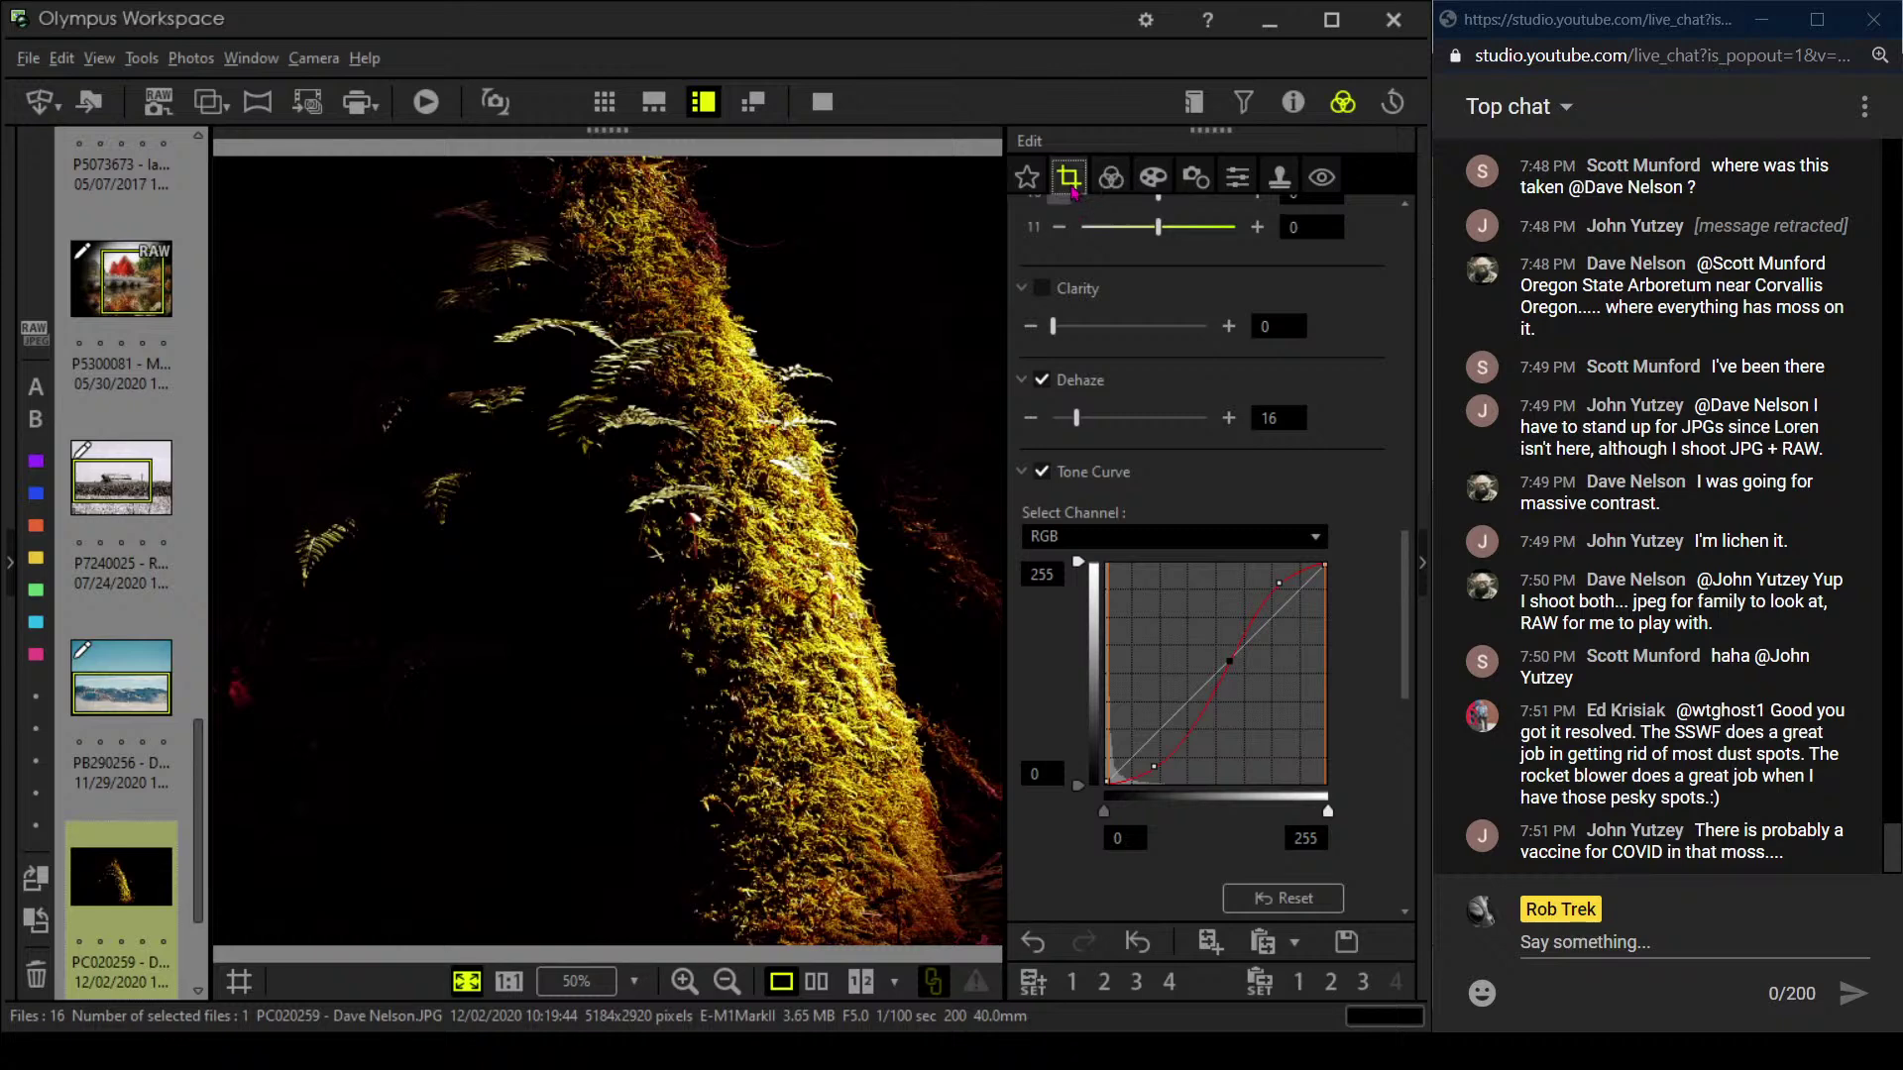
# - Nudge the trunk photo's square crop slightly to the right, and raise the shadow point on the tone curve's G channel to the diagonal
pyautogui.click(1069, 176)
pyautogui.moveTo(585, 641); pyautogui.dragTo(601, 635)
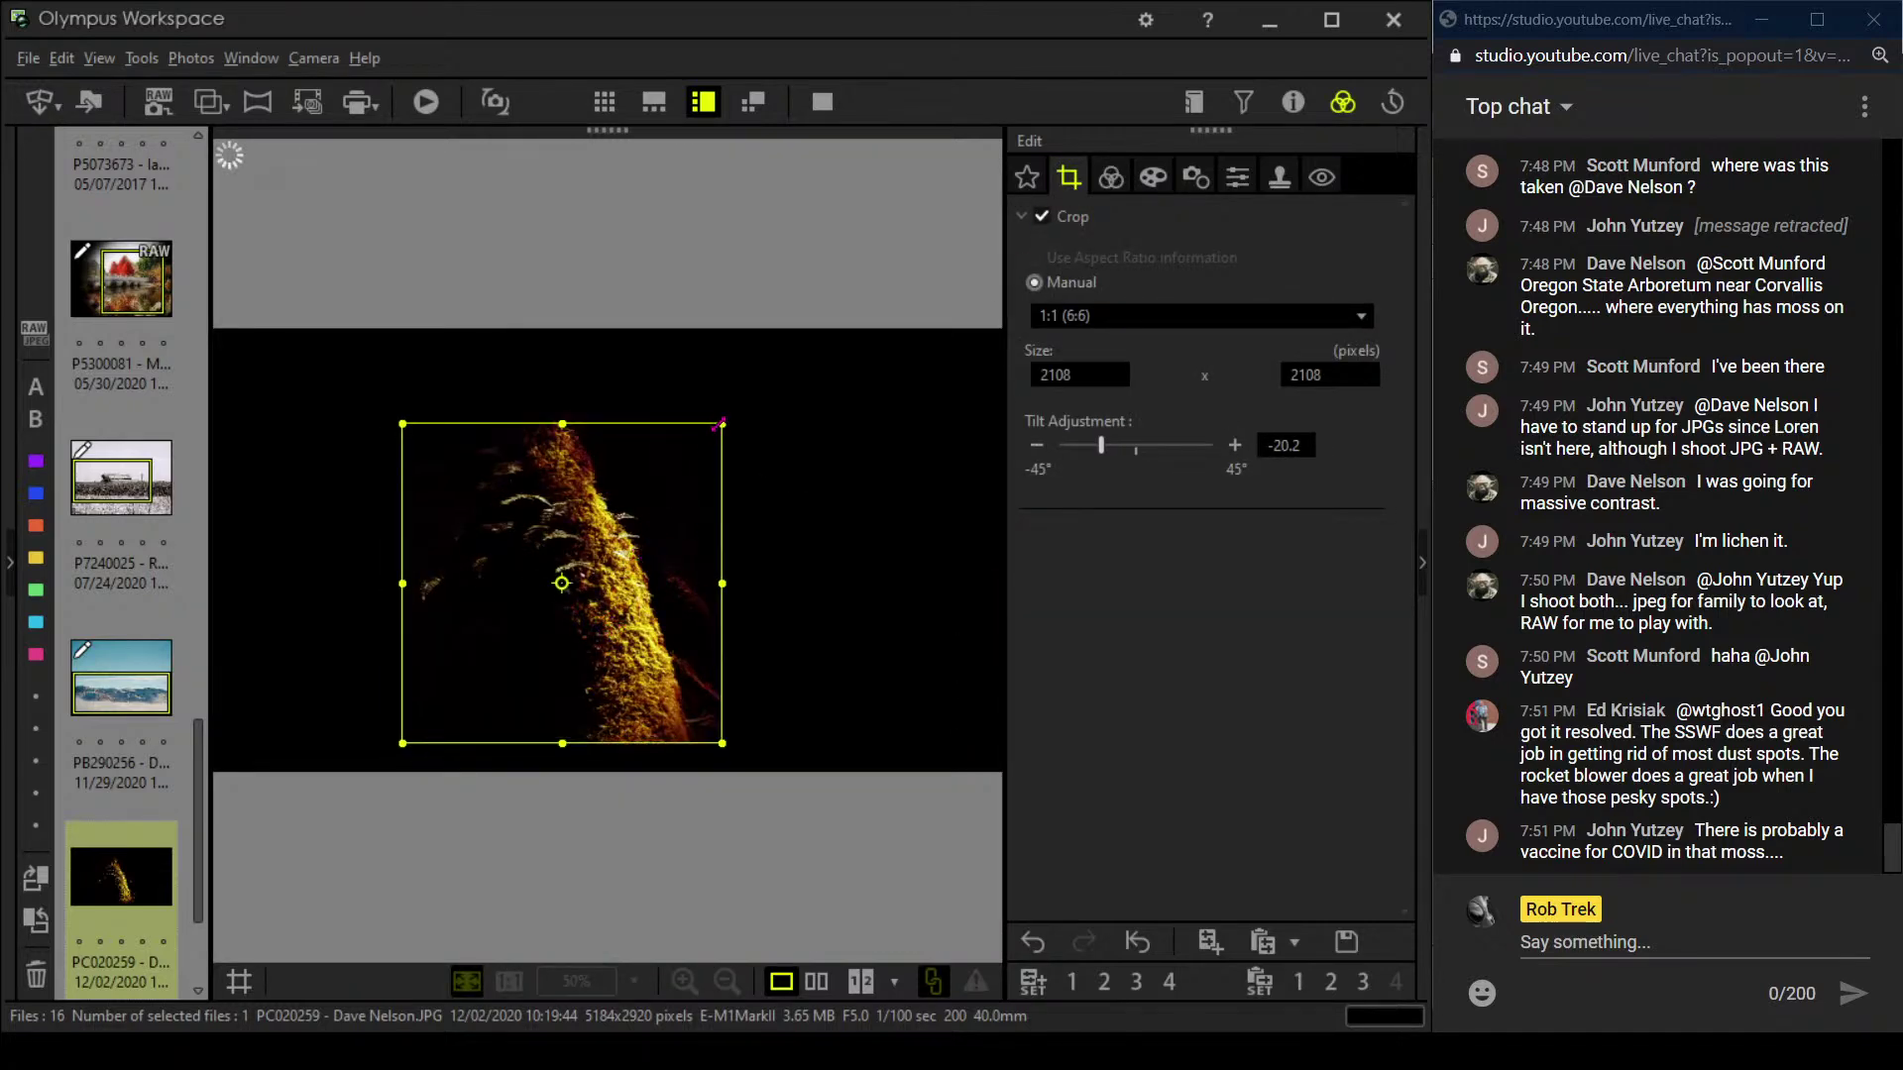
pyautogui.click(1111, 176)
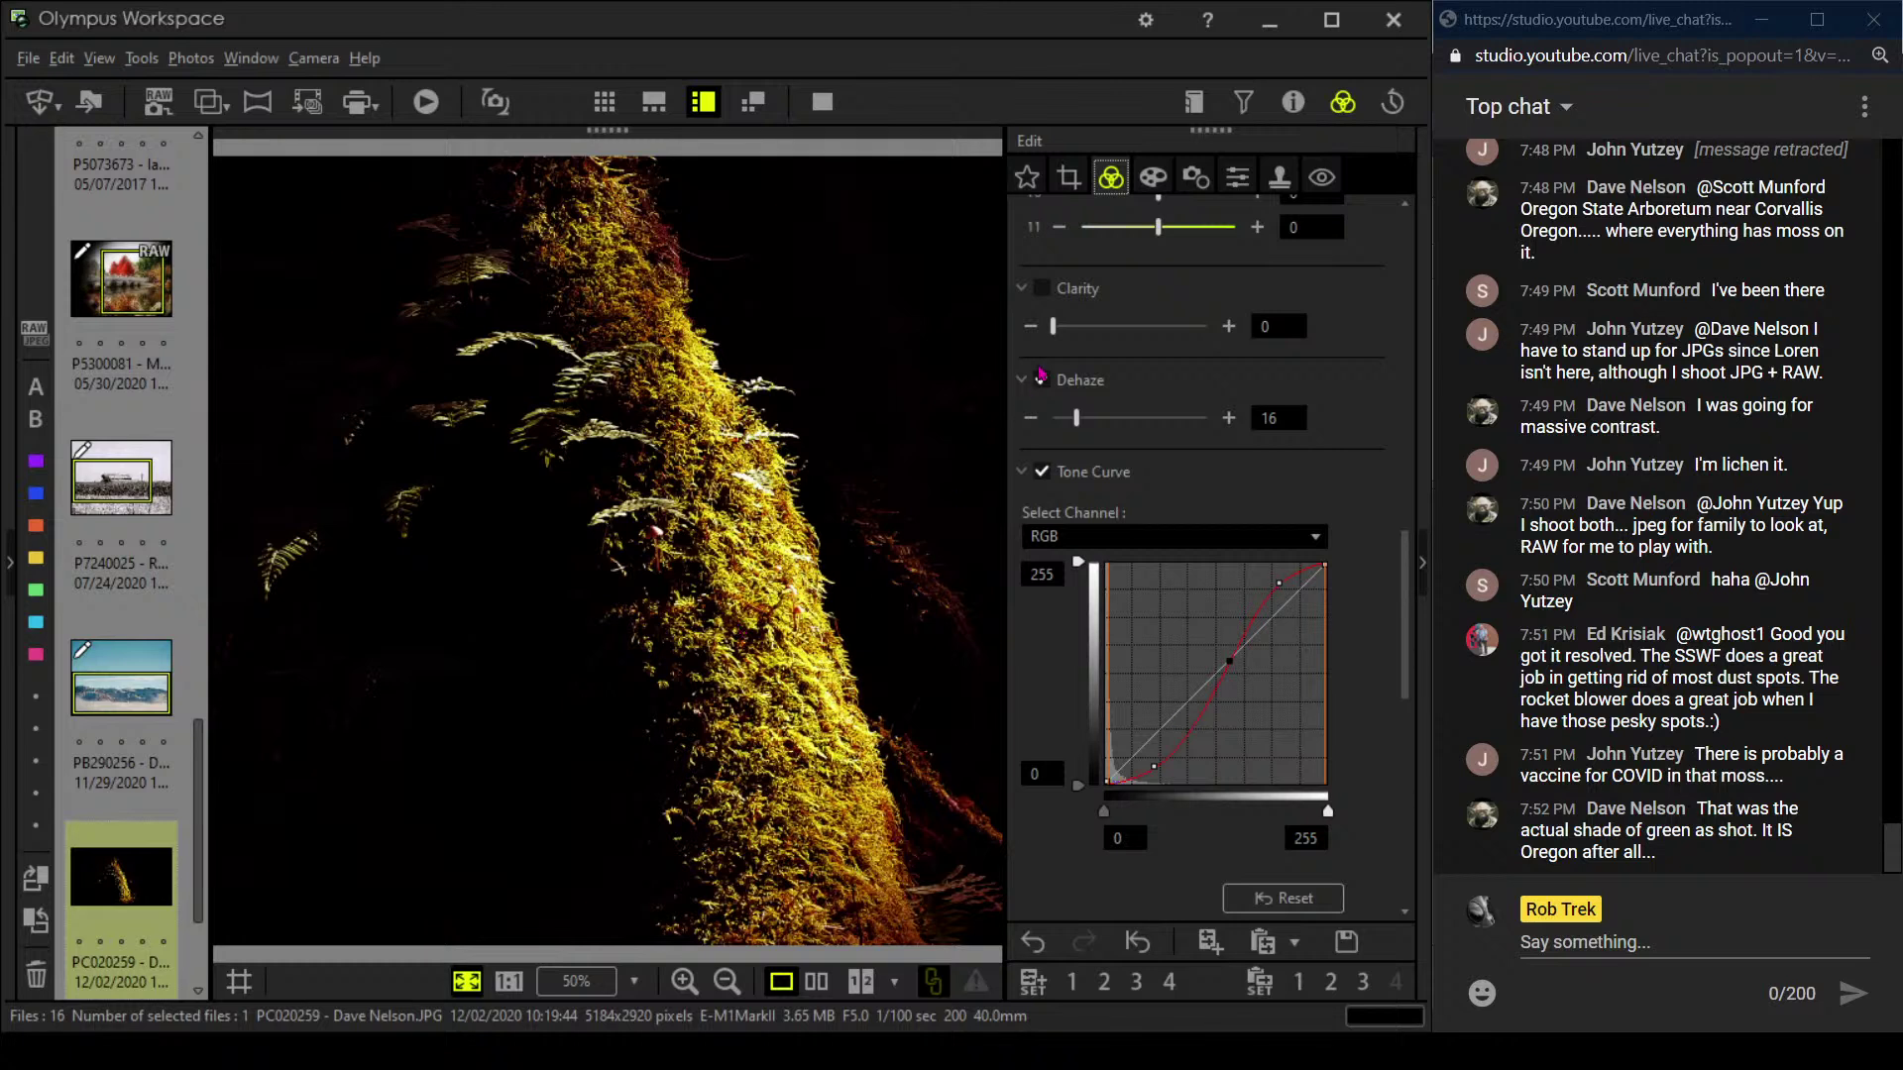
pyautogui.click(1160, 540)
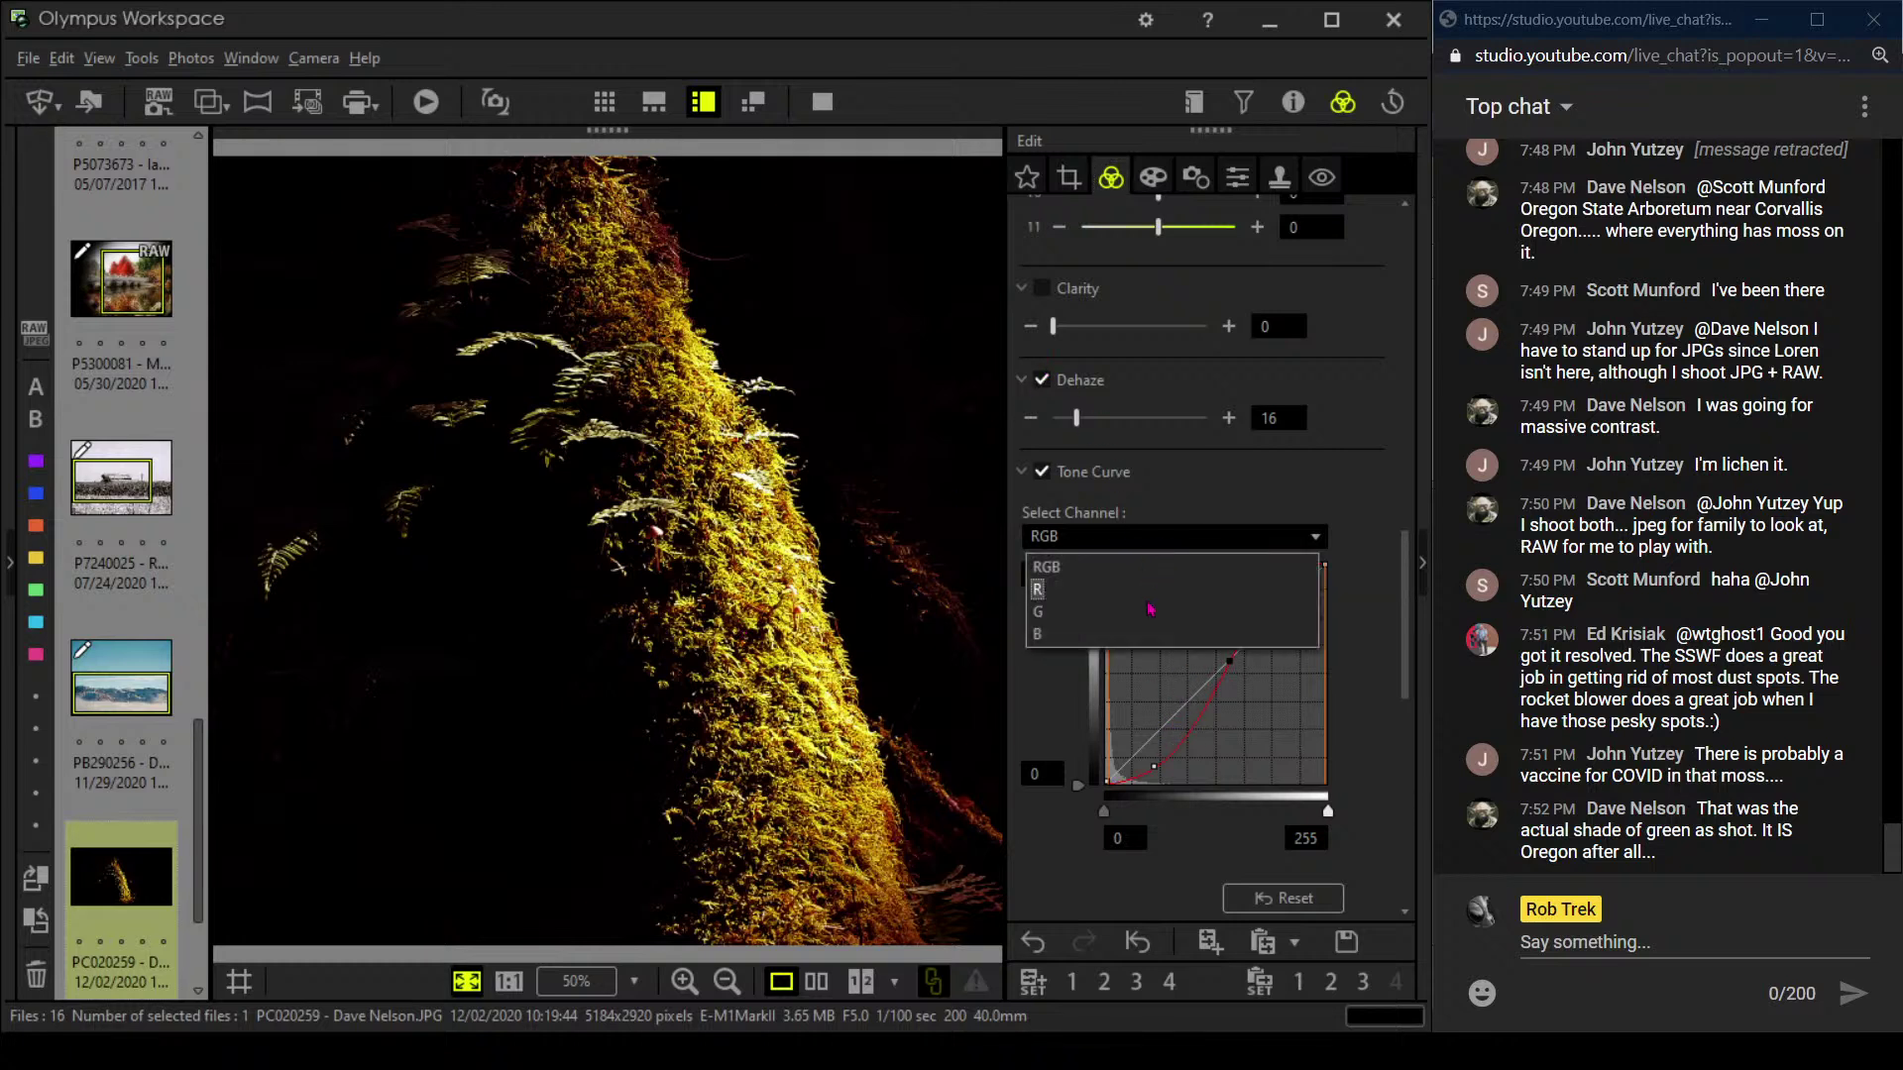
pyautogui.click(1151, 615)
pyautogui.moveTo(1127, 769)
pyautogui.mouseDown()
pyautogui.moveTo(1113, 782)
pyautogui.moveTo(1130, 760)
pyautogui.mouseUp()
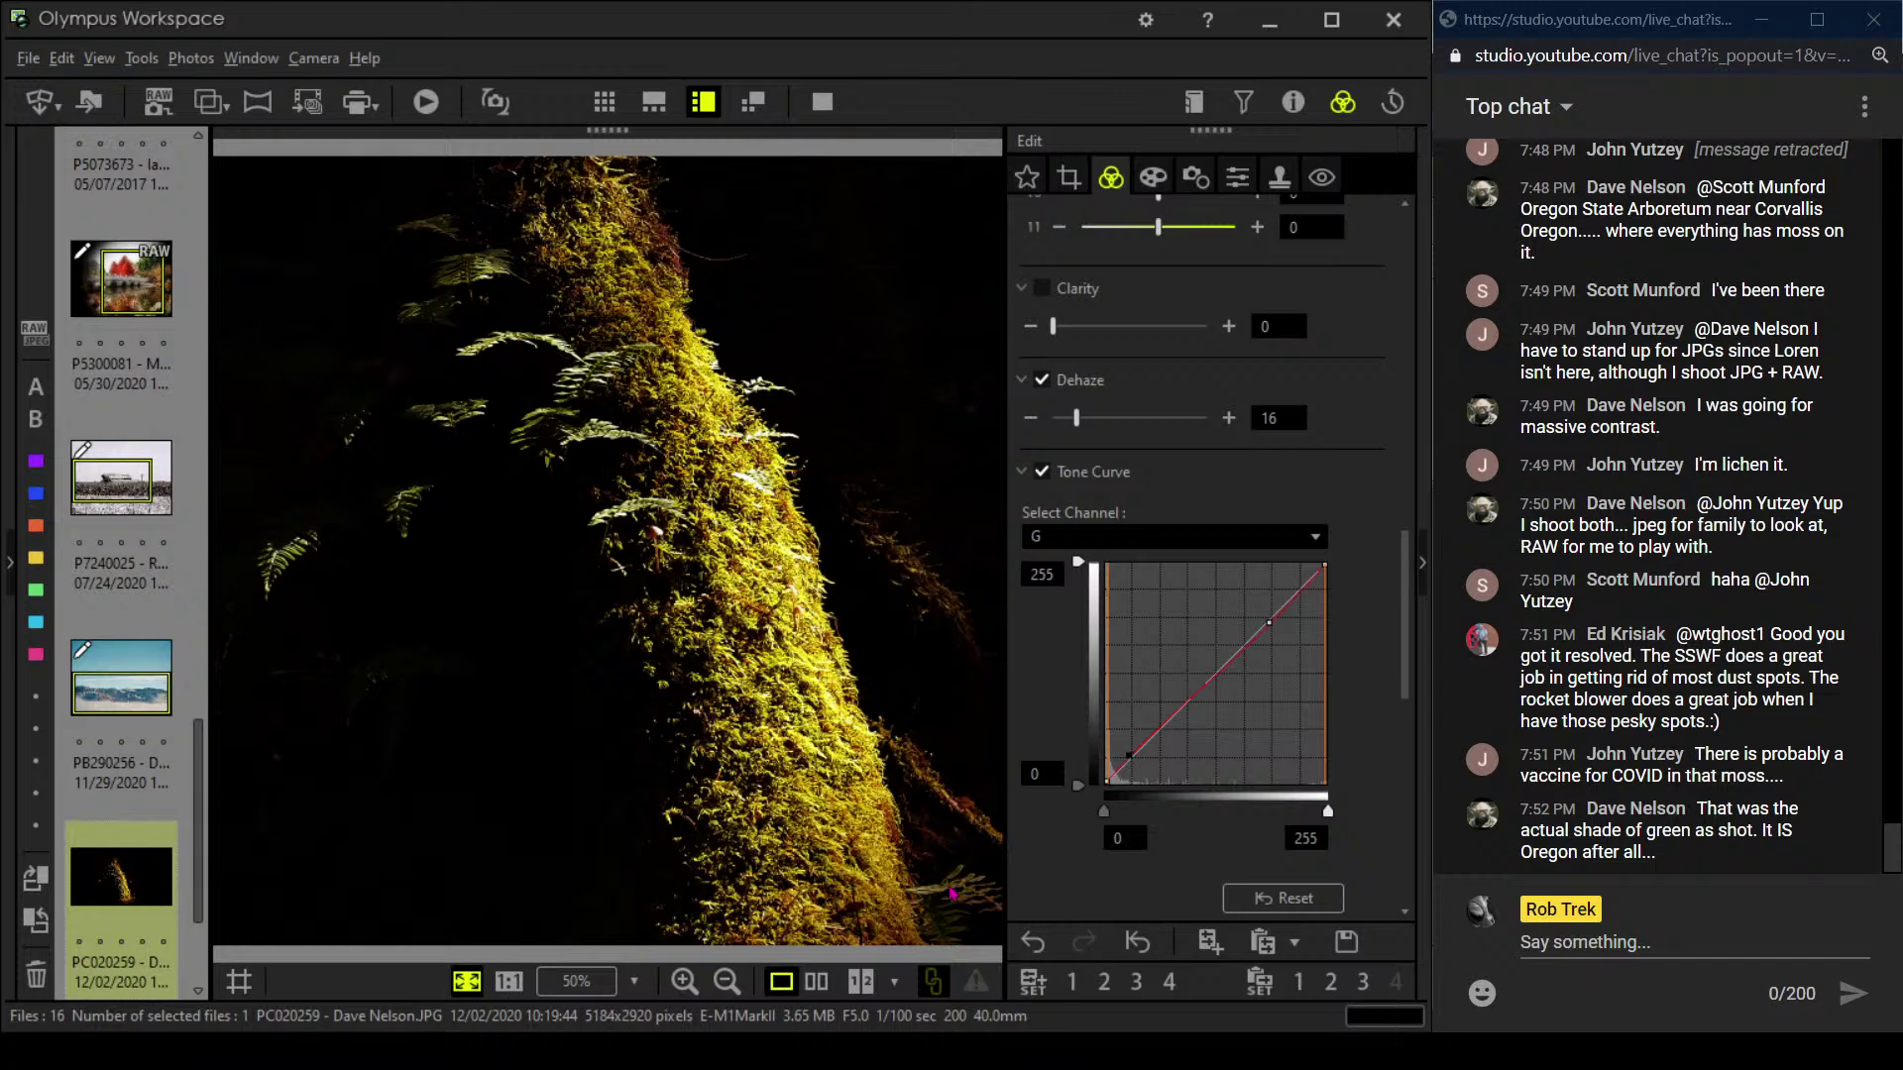
# - Open the Sundown_Nefyn photo and review its shooting details, such as camera, focal length, aperture and shutter speed
pyautogui.scroll(-2, 160, 820)
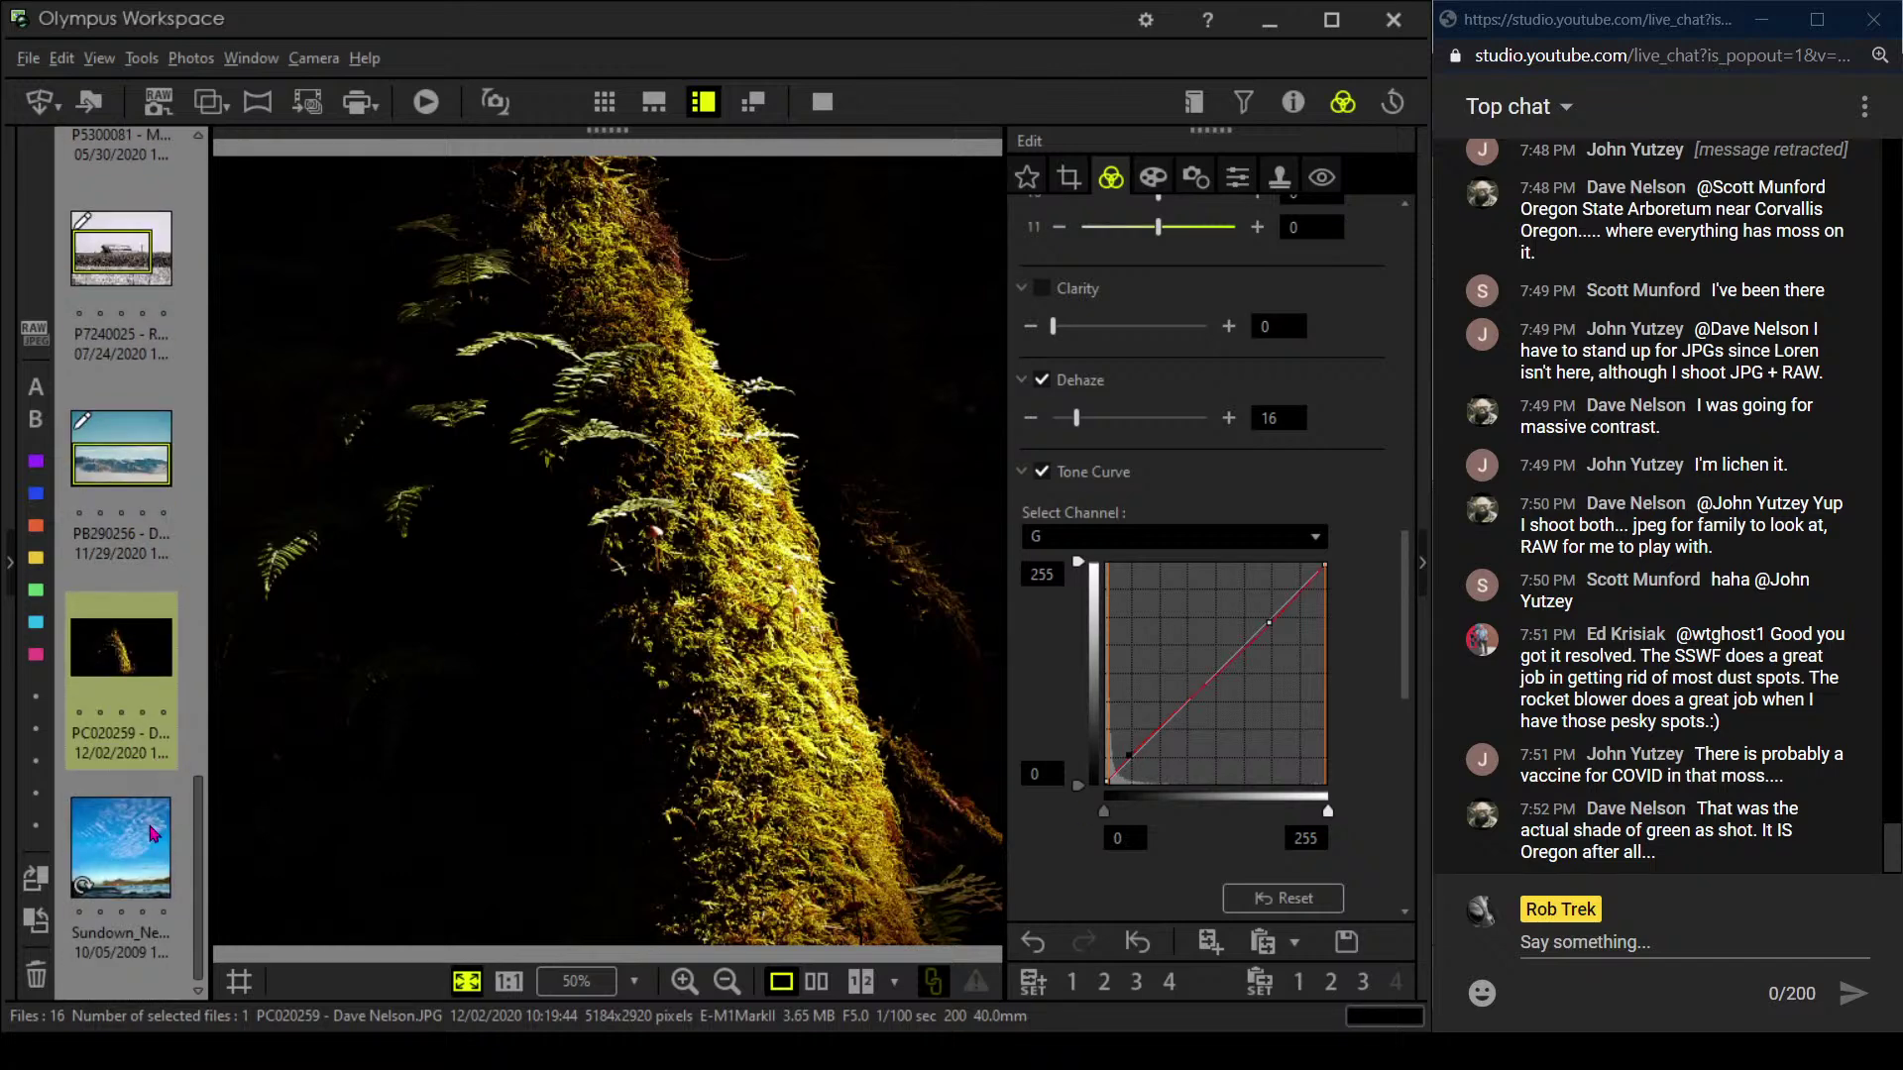
pyautogui.click(157, 827)
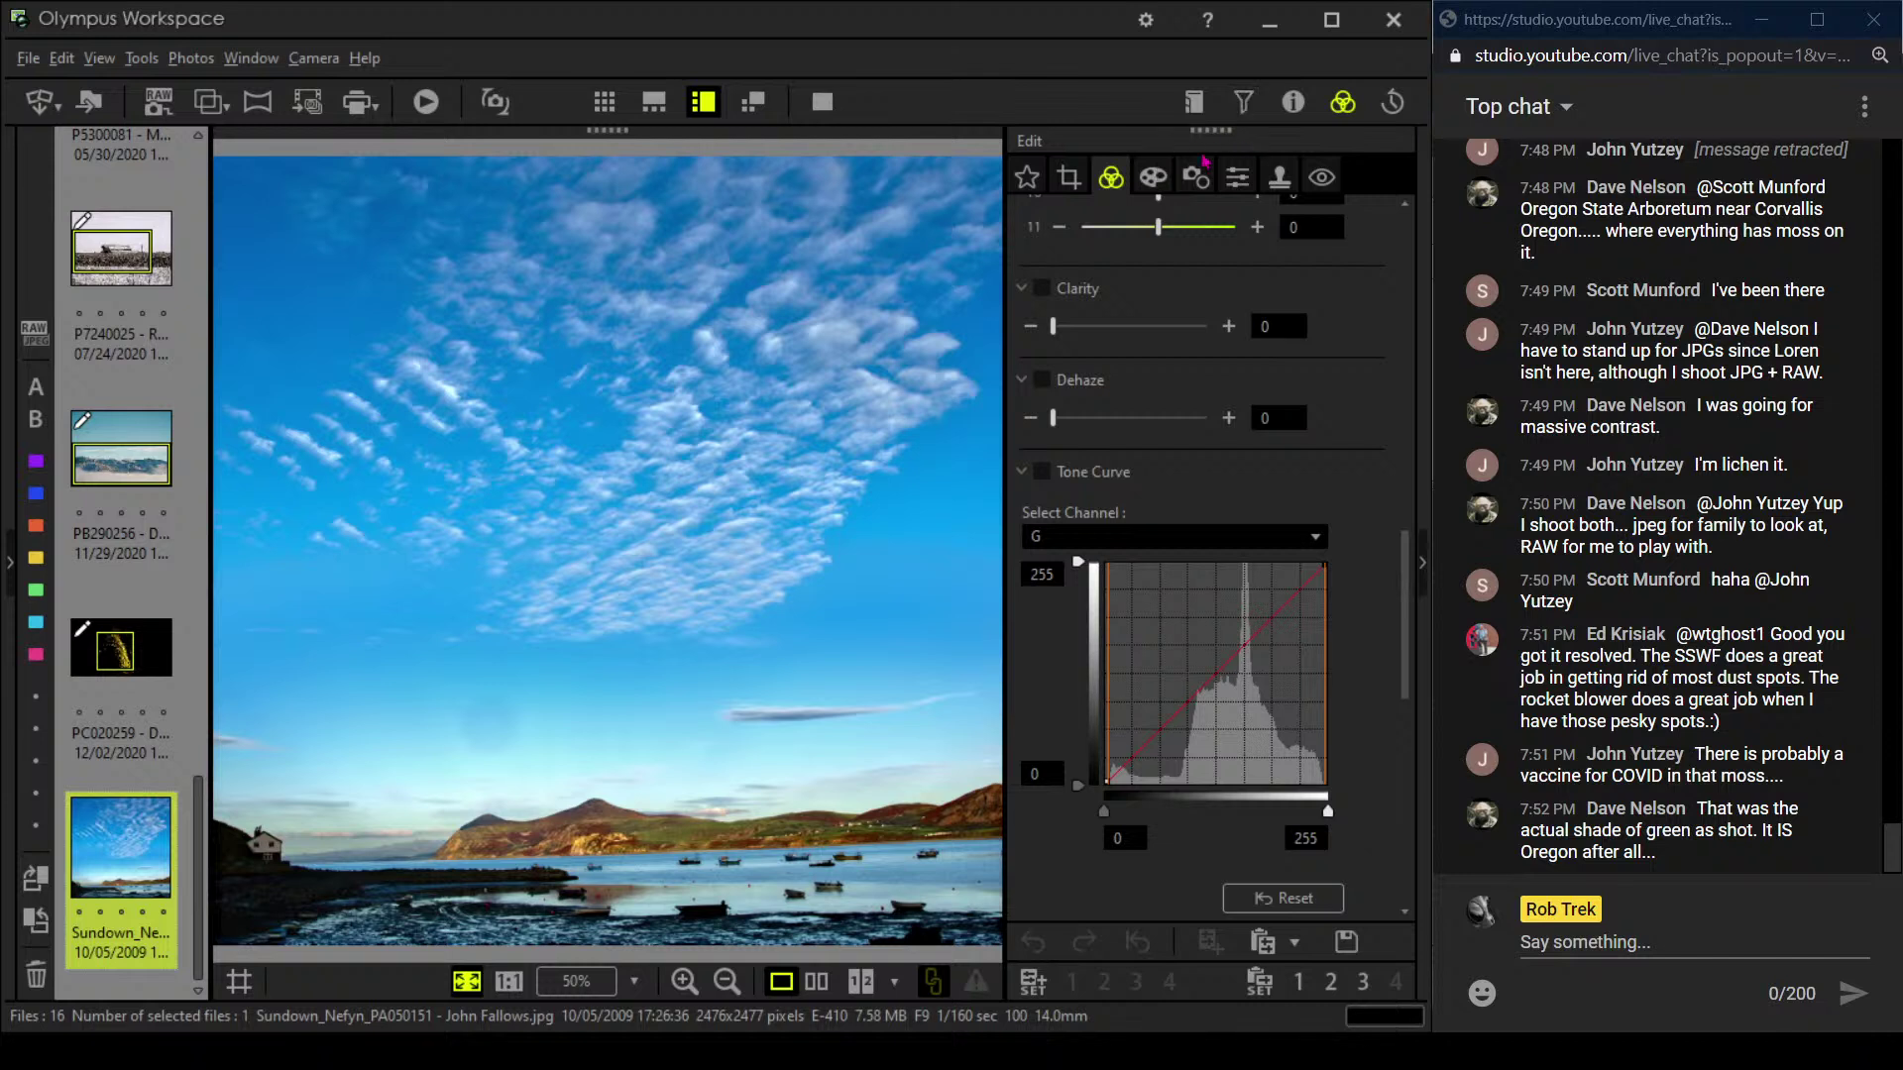
pyautogui.click(1292, 103)
pyautogui.scroll(2, 1263, 248)
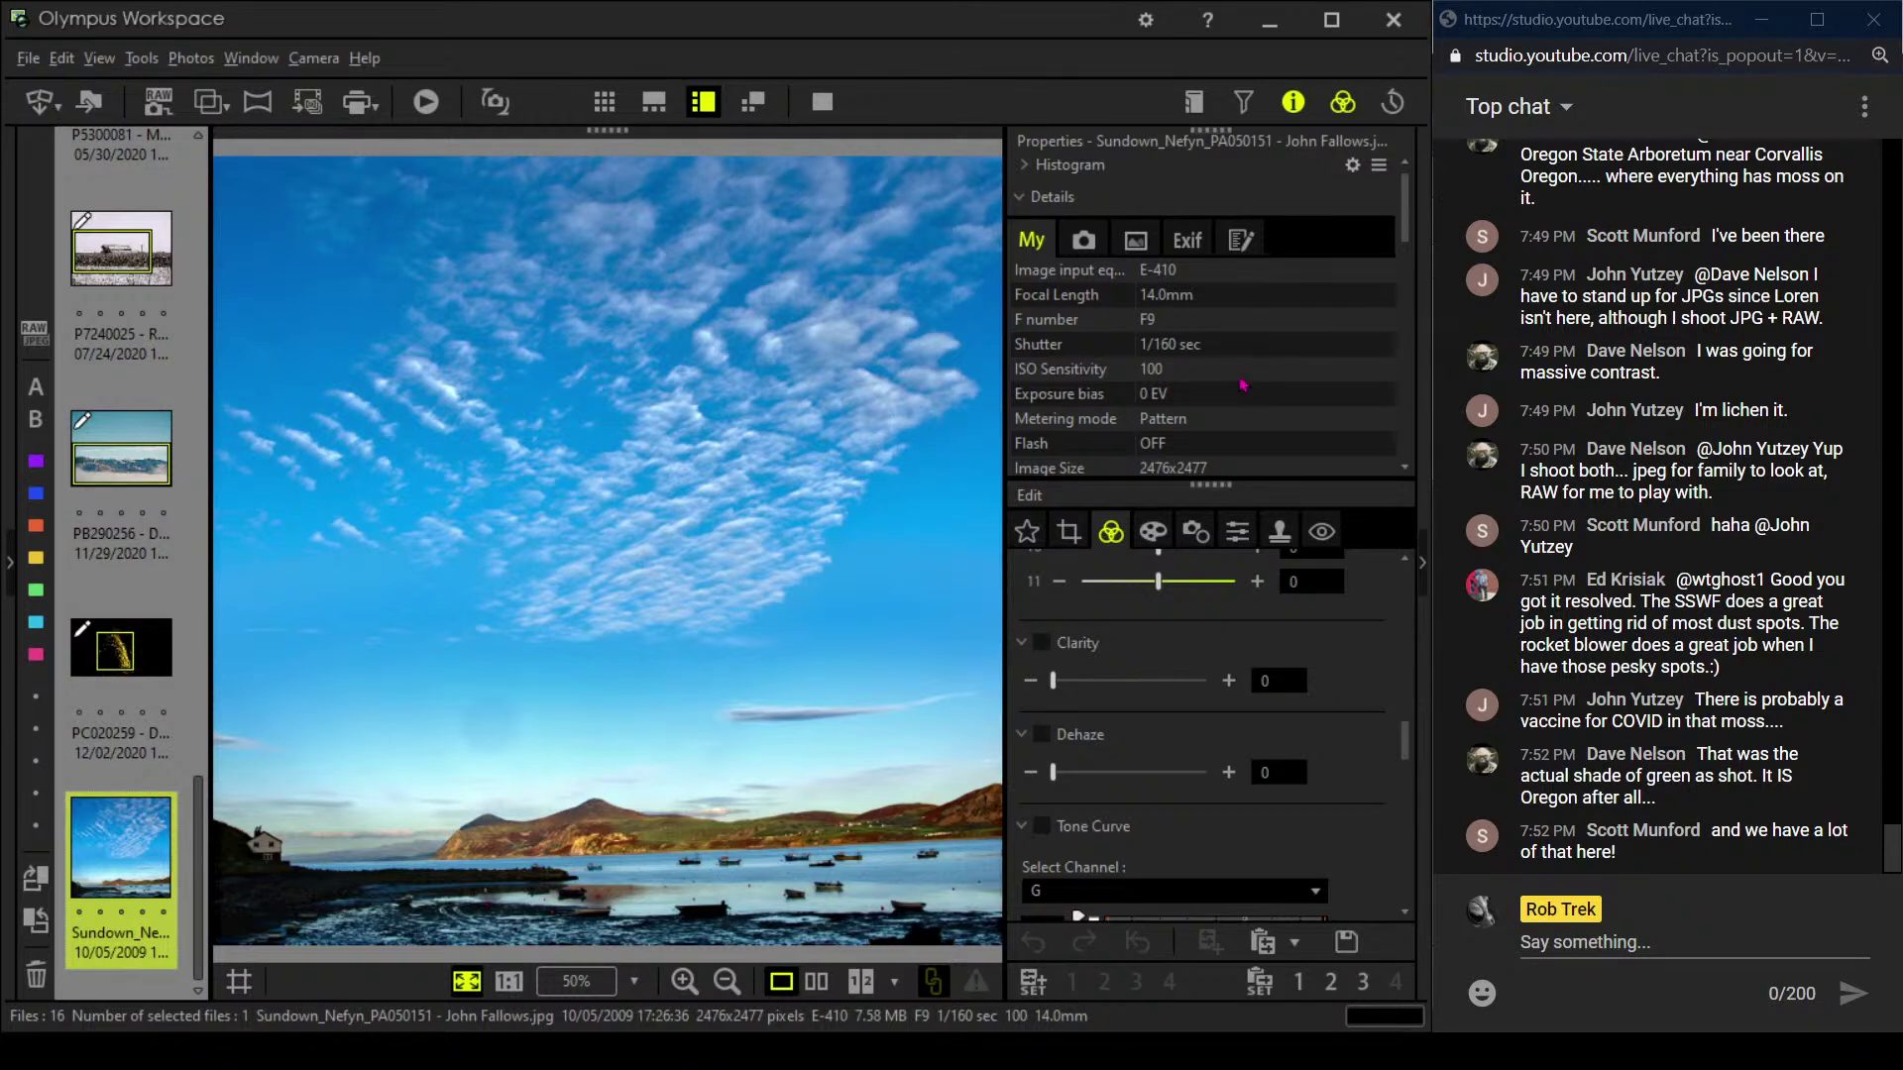
pyautogui.click(1295, 103)
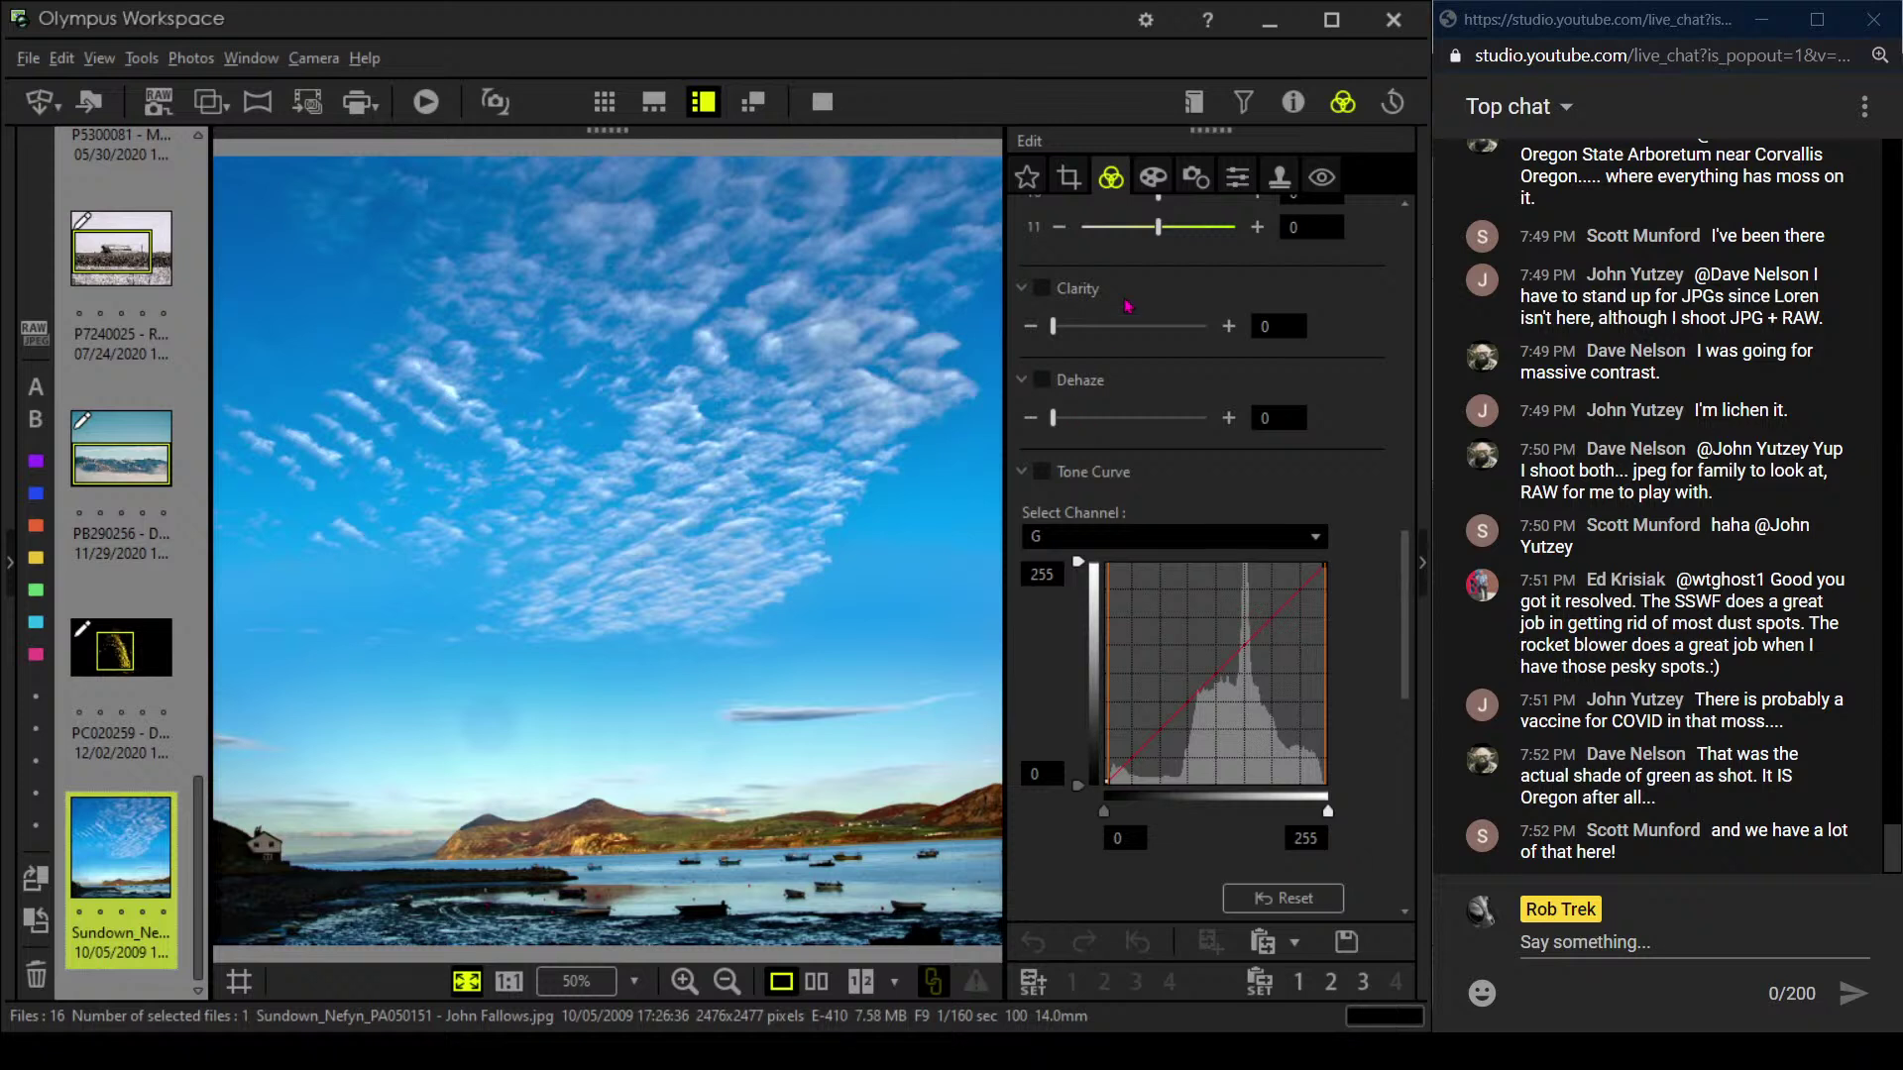
# - Crop the Sundown_Nefyn photo to a 16:7 frame of 1910 x 835 pixels around the hills and boats in its lower right corner
pyautogui.click(1080, 194)
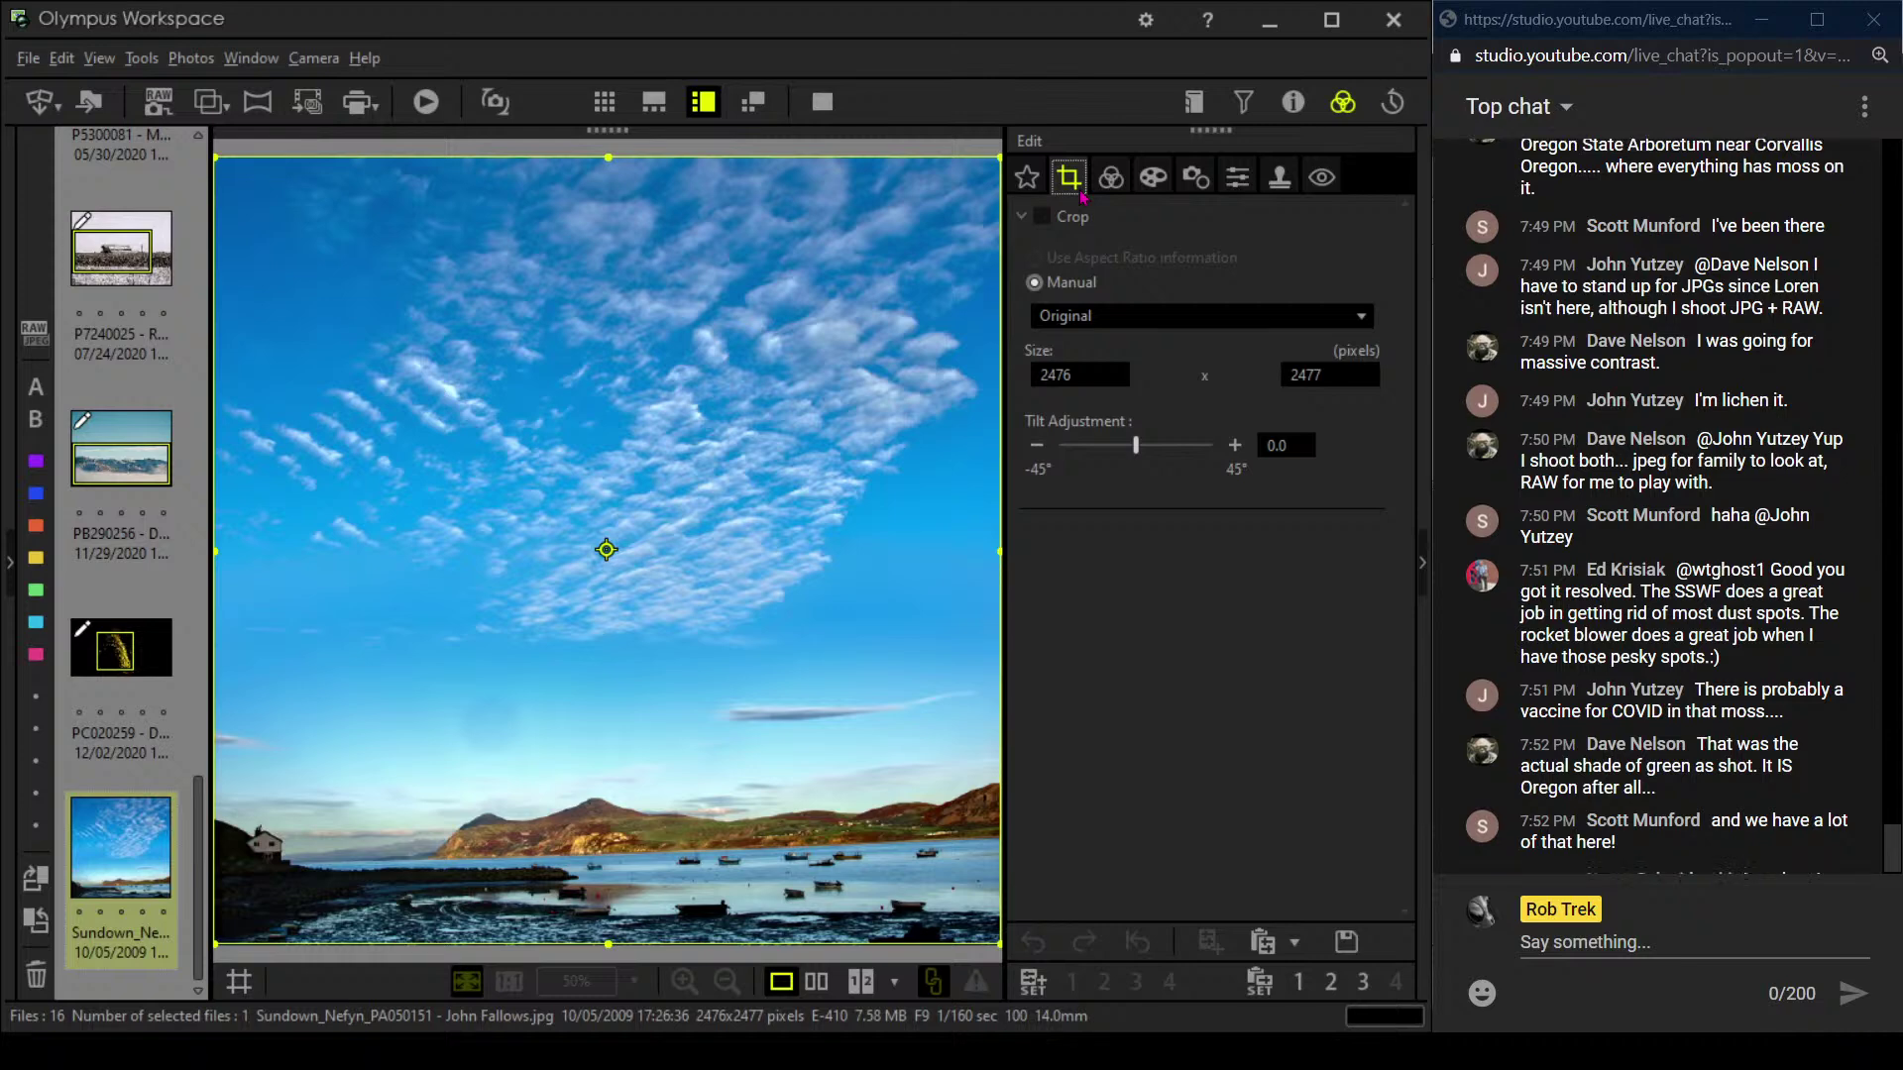
pyautogui.click(1122, 317)
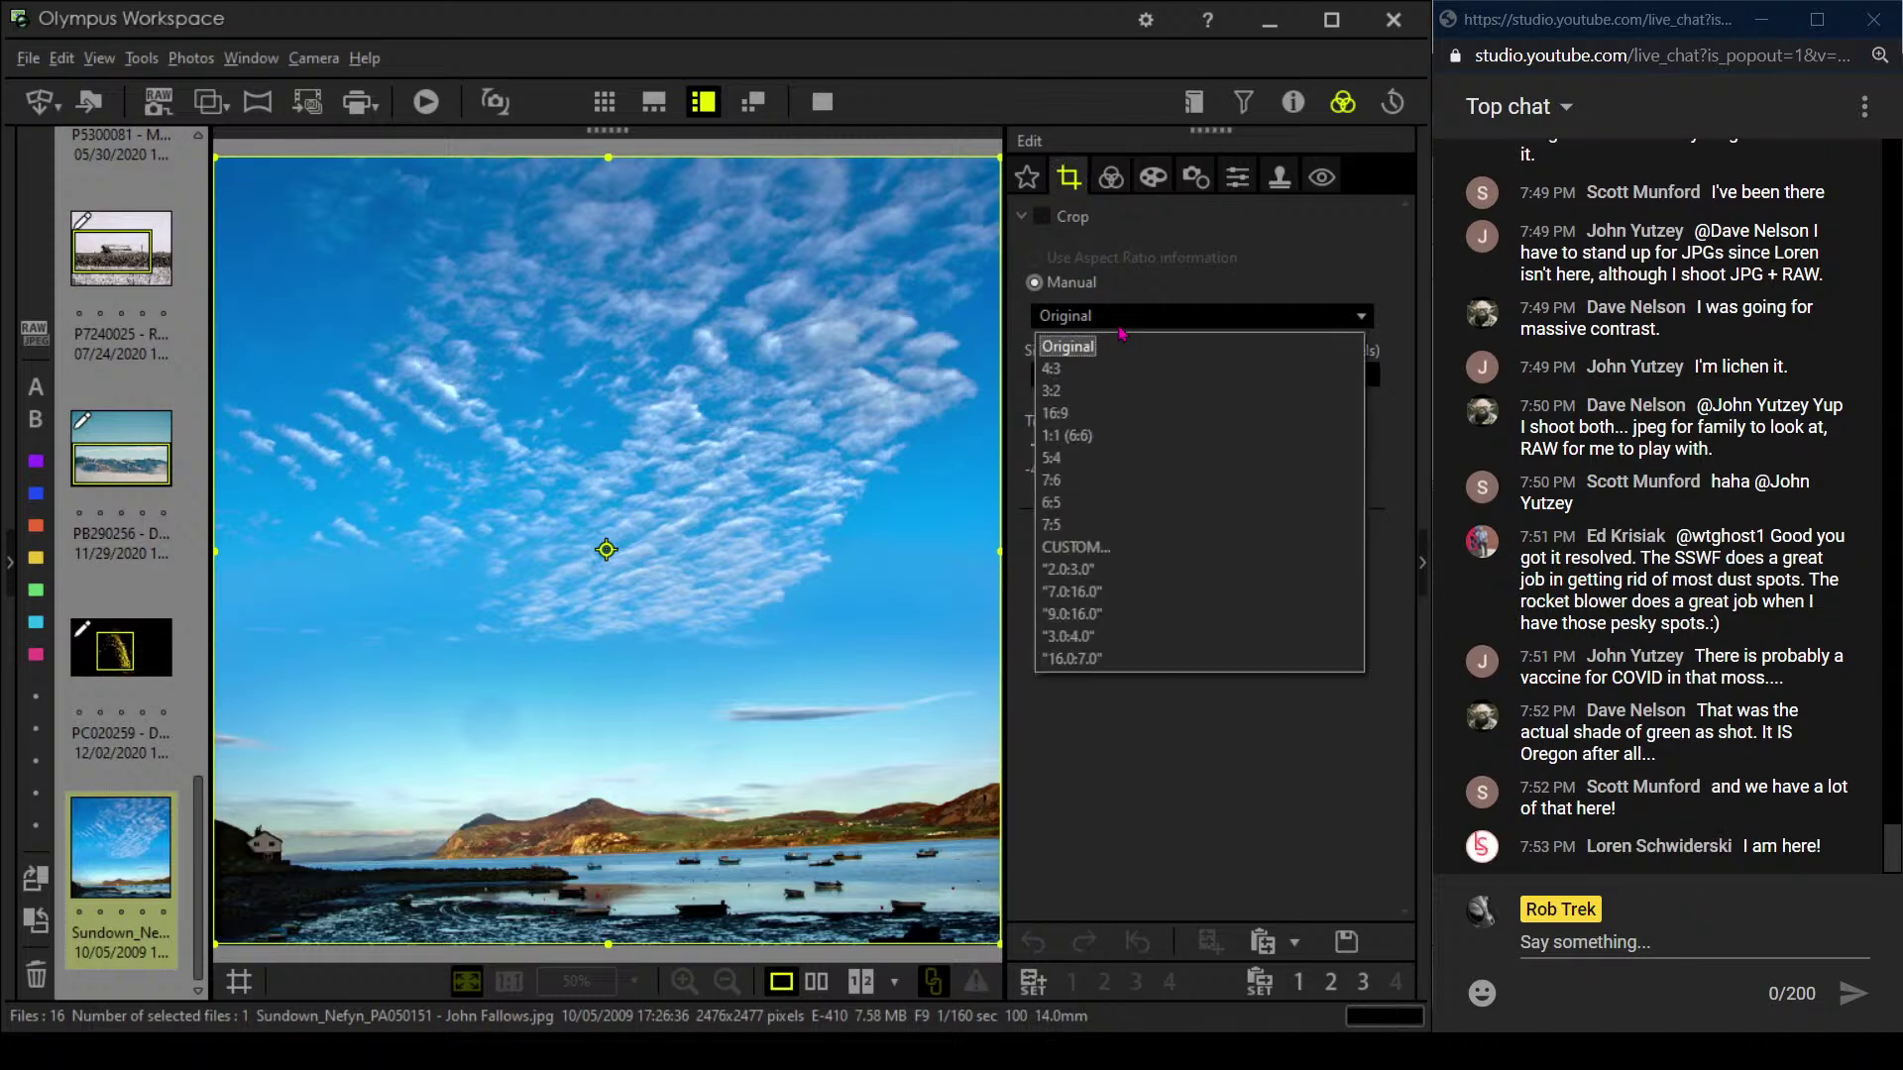
pyautogui.click(1090, 658)
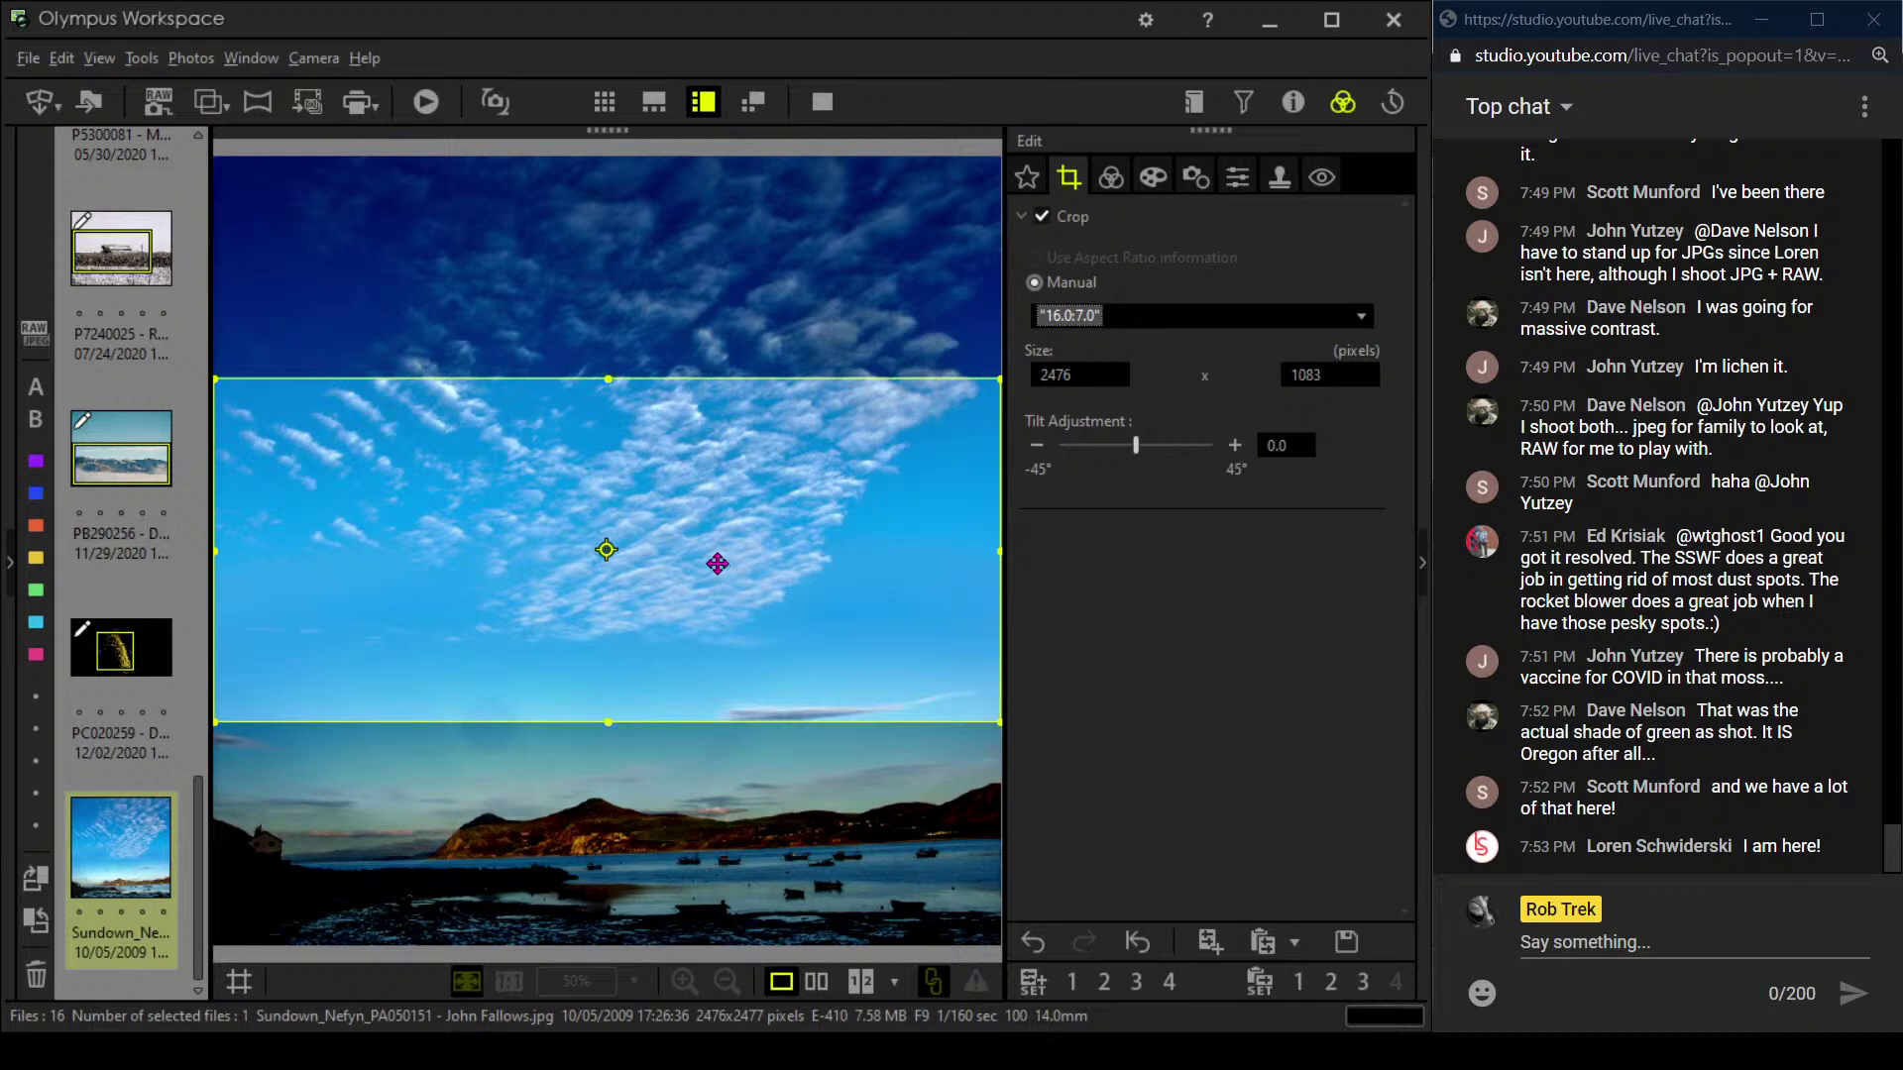
pyautogui.moveTo(713, 565); pyautogui.dragTo(706, 796)
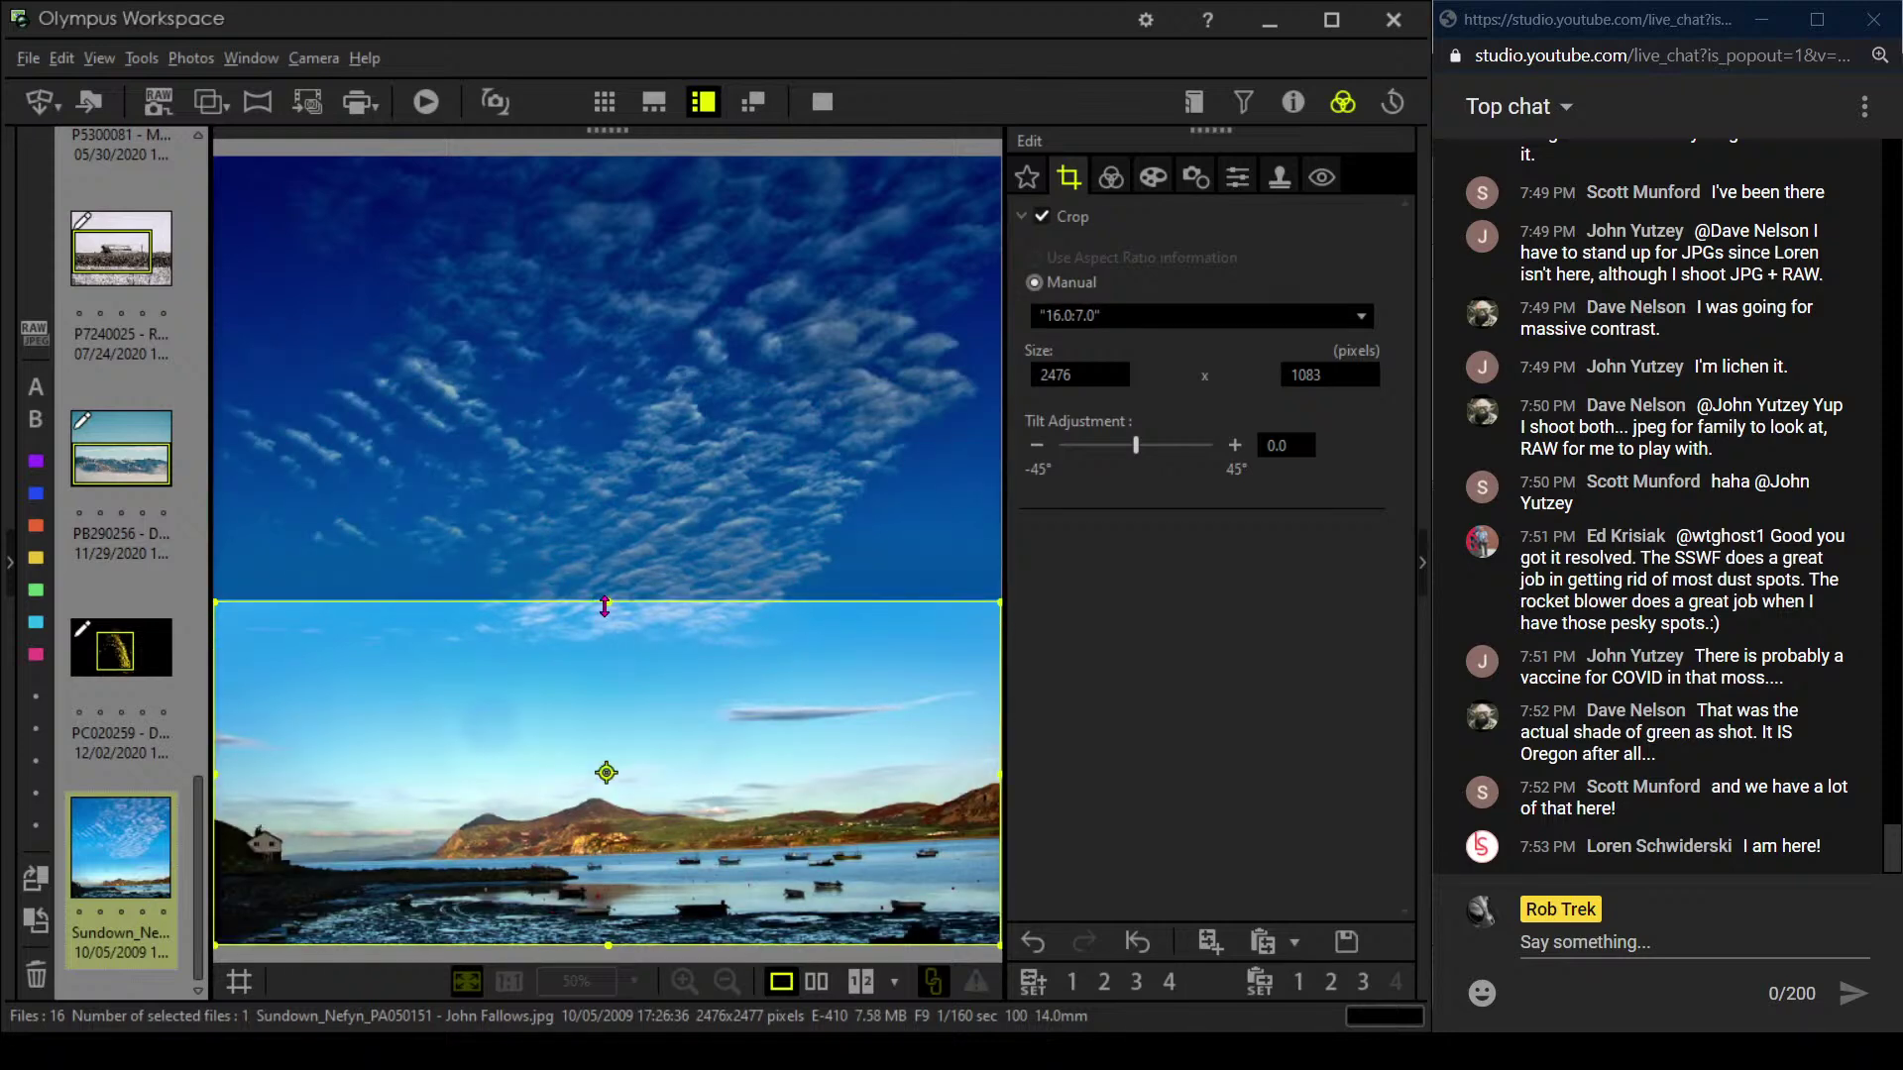
pyautogui.moveTo(606, 603); pyautogui.dragTo(744, 729)
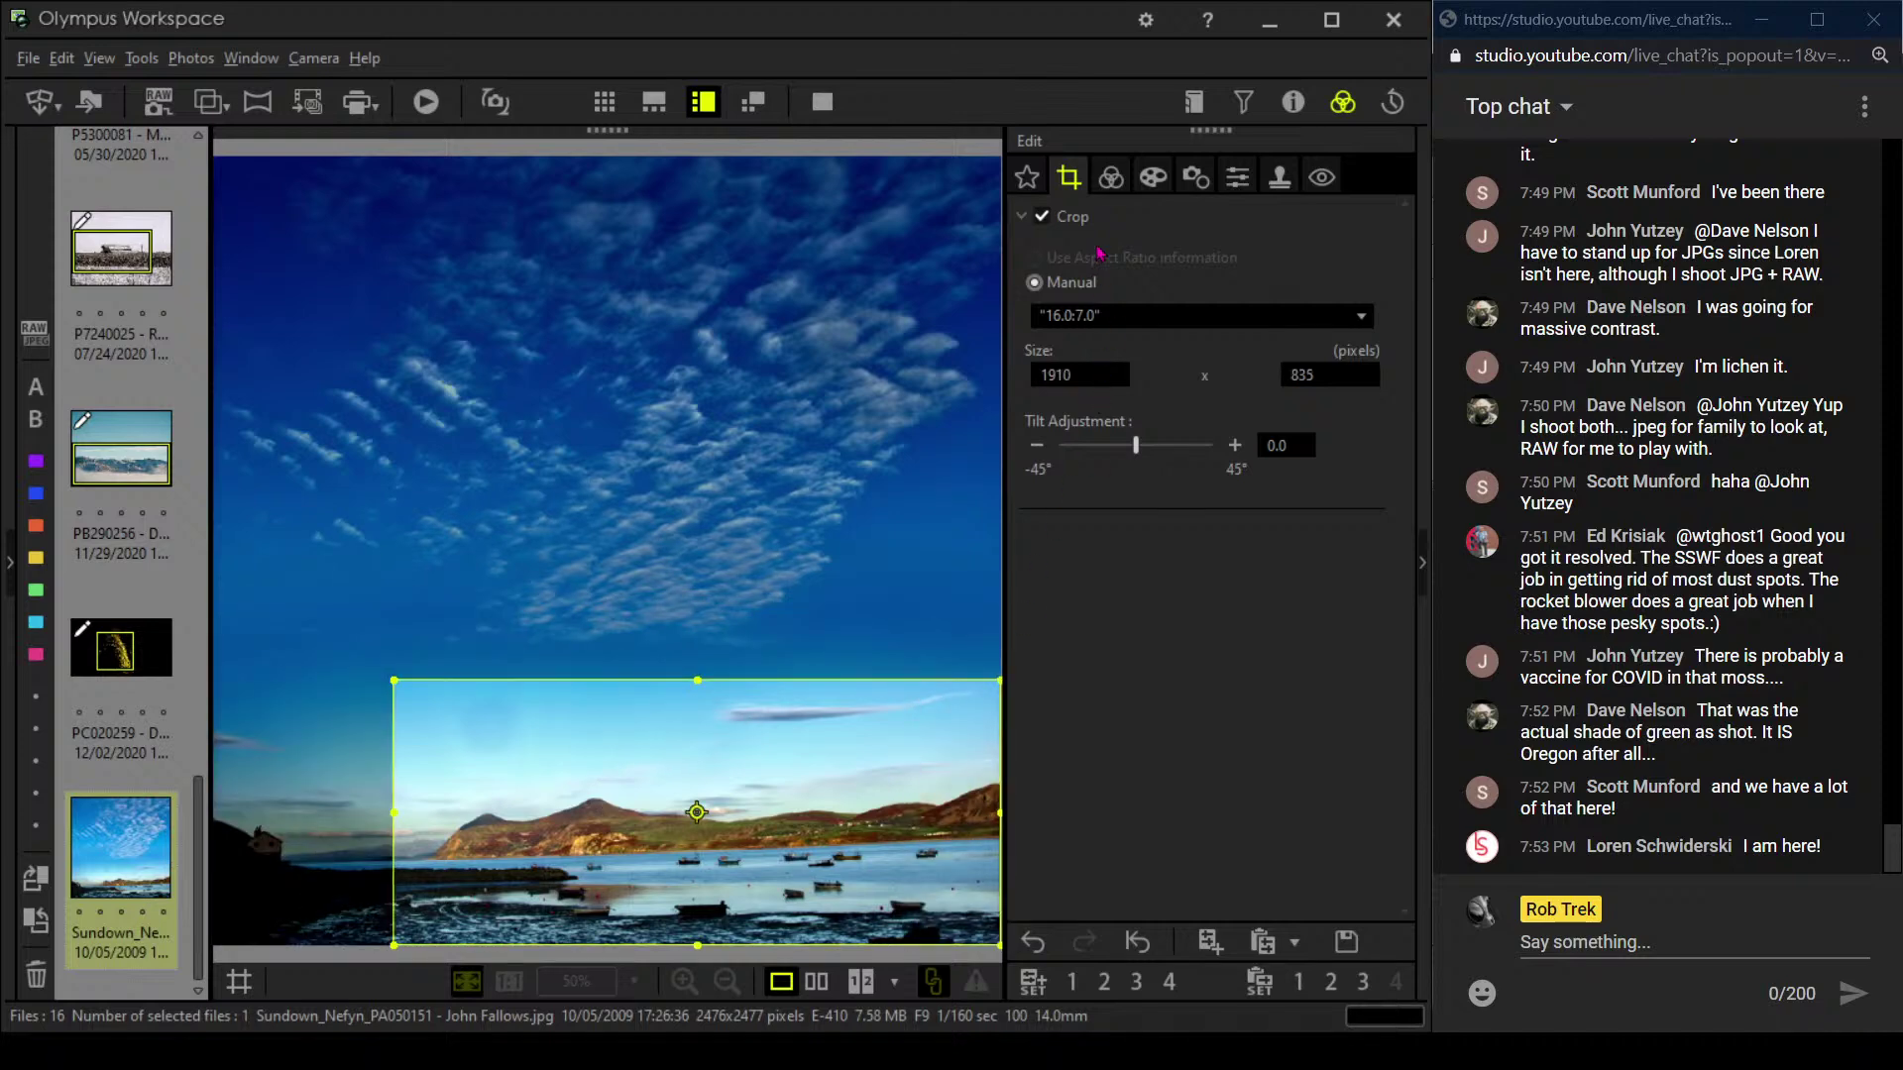
# - Switch the bay photo's Gradation adjustment to Manual and set it to 56
pyautogui.click(1112, 177)
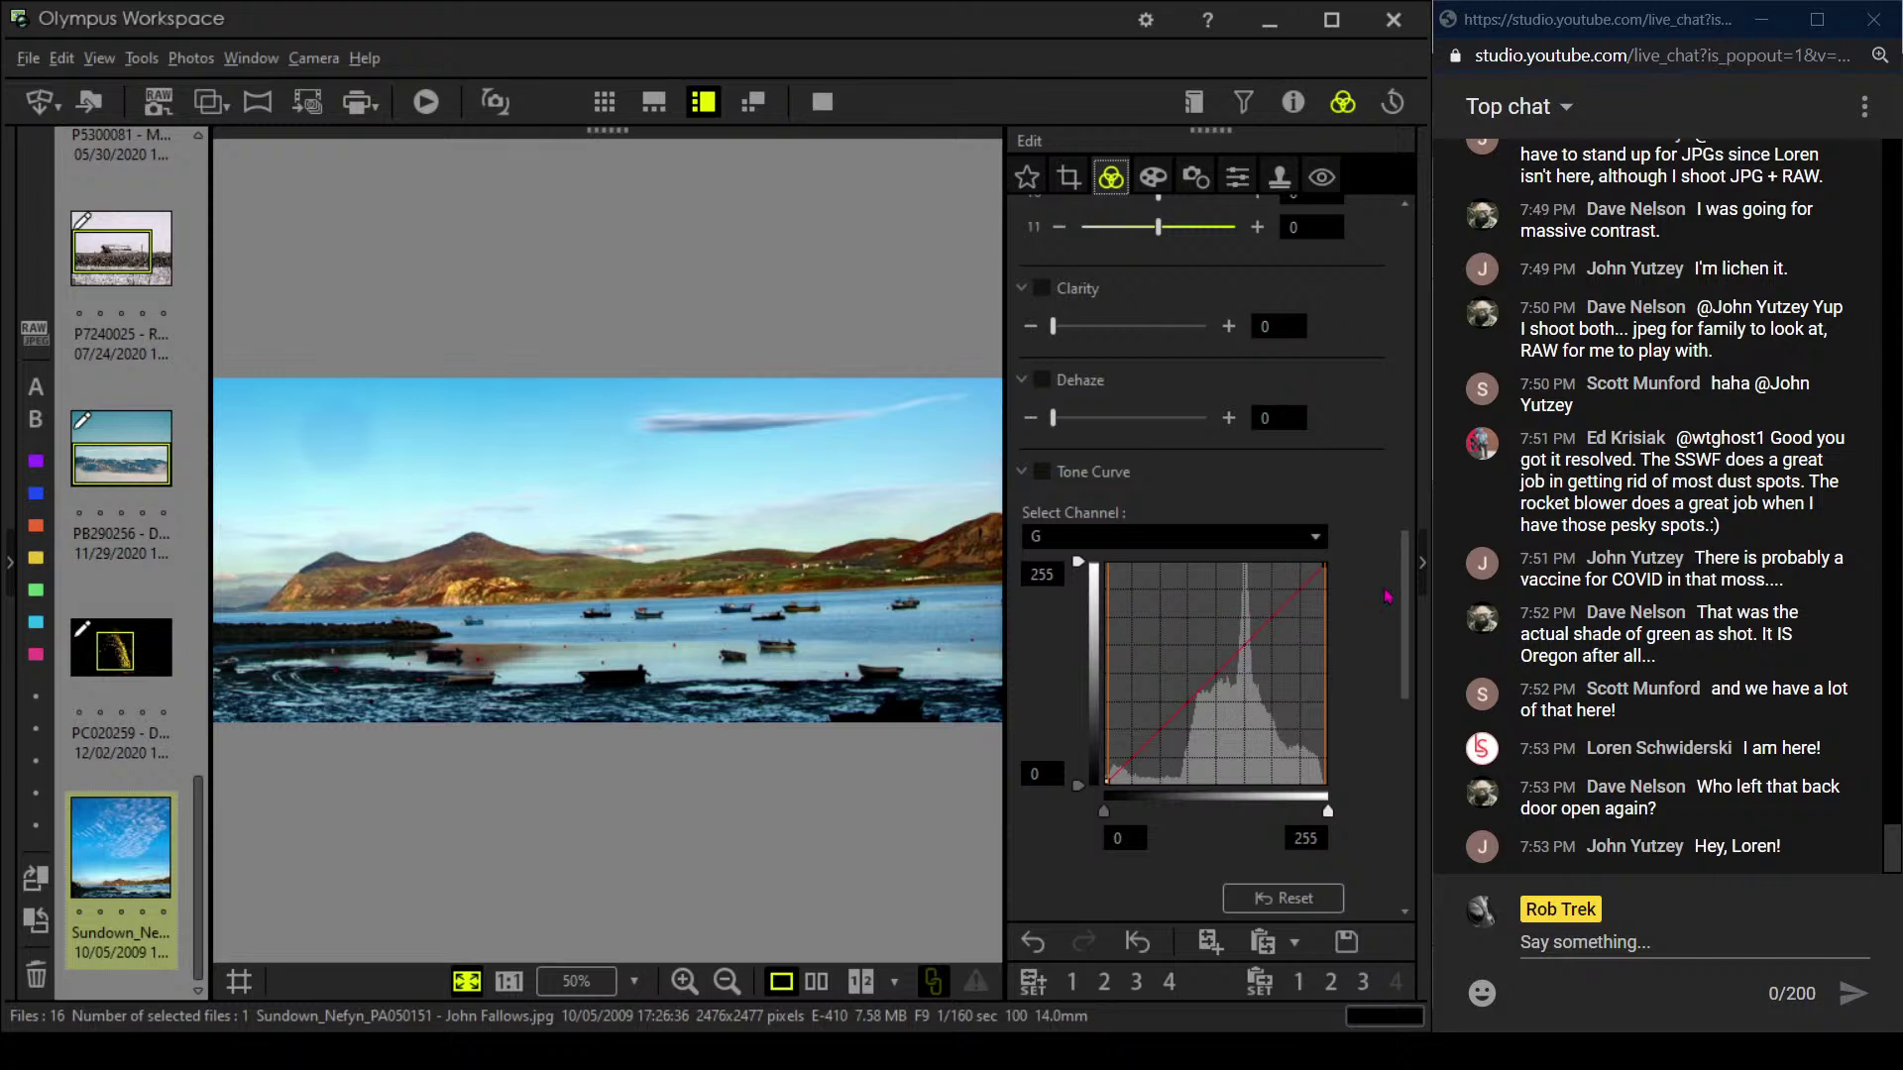
pyautogui.scroll(-5, 1393, 694)
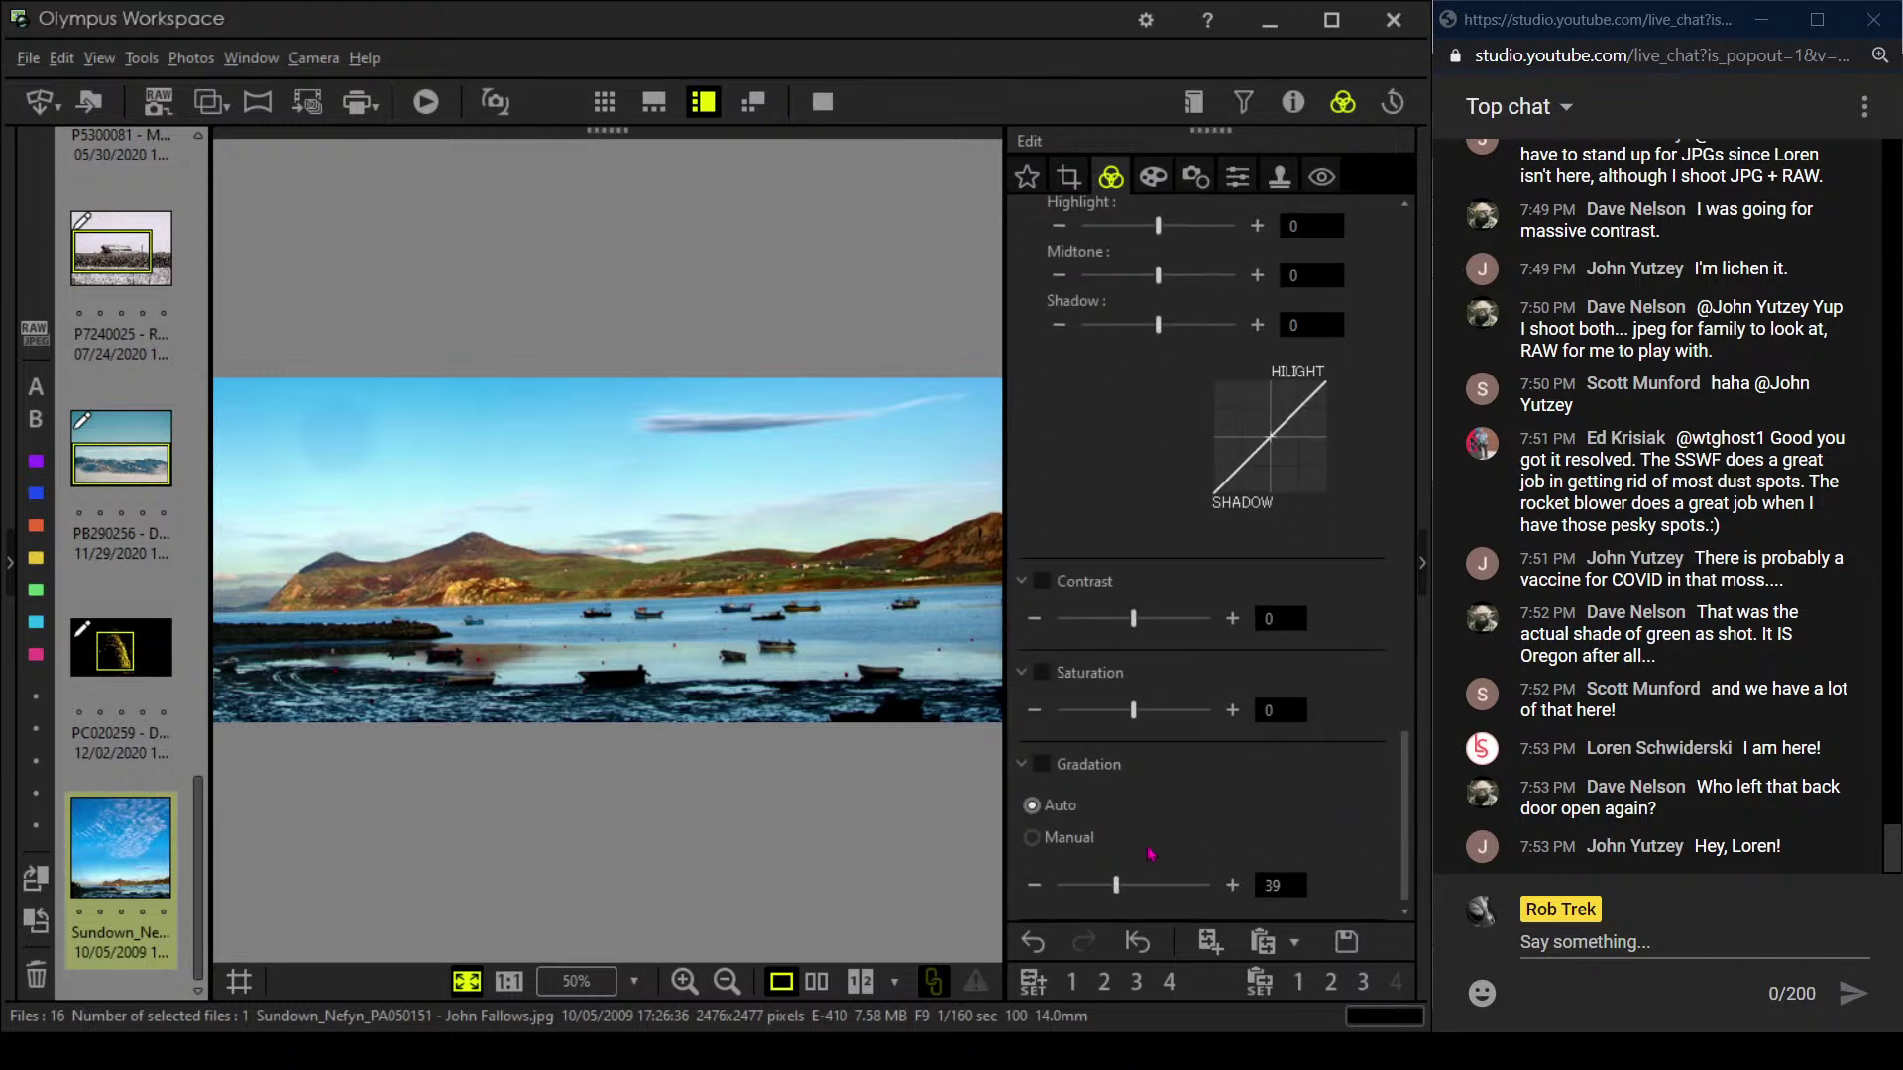
pyautogui.scroll(1, 1200, 853)
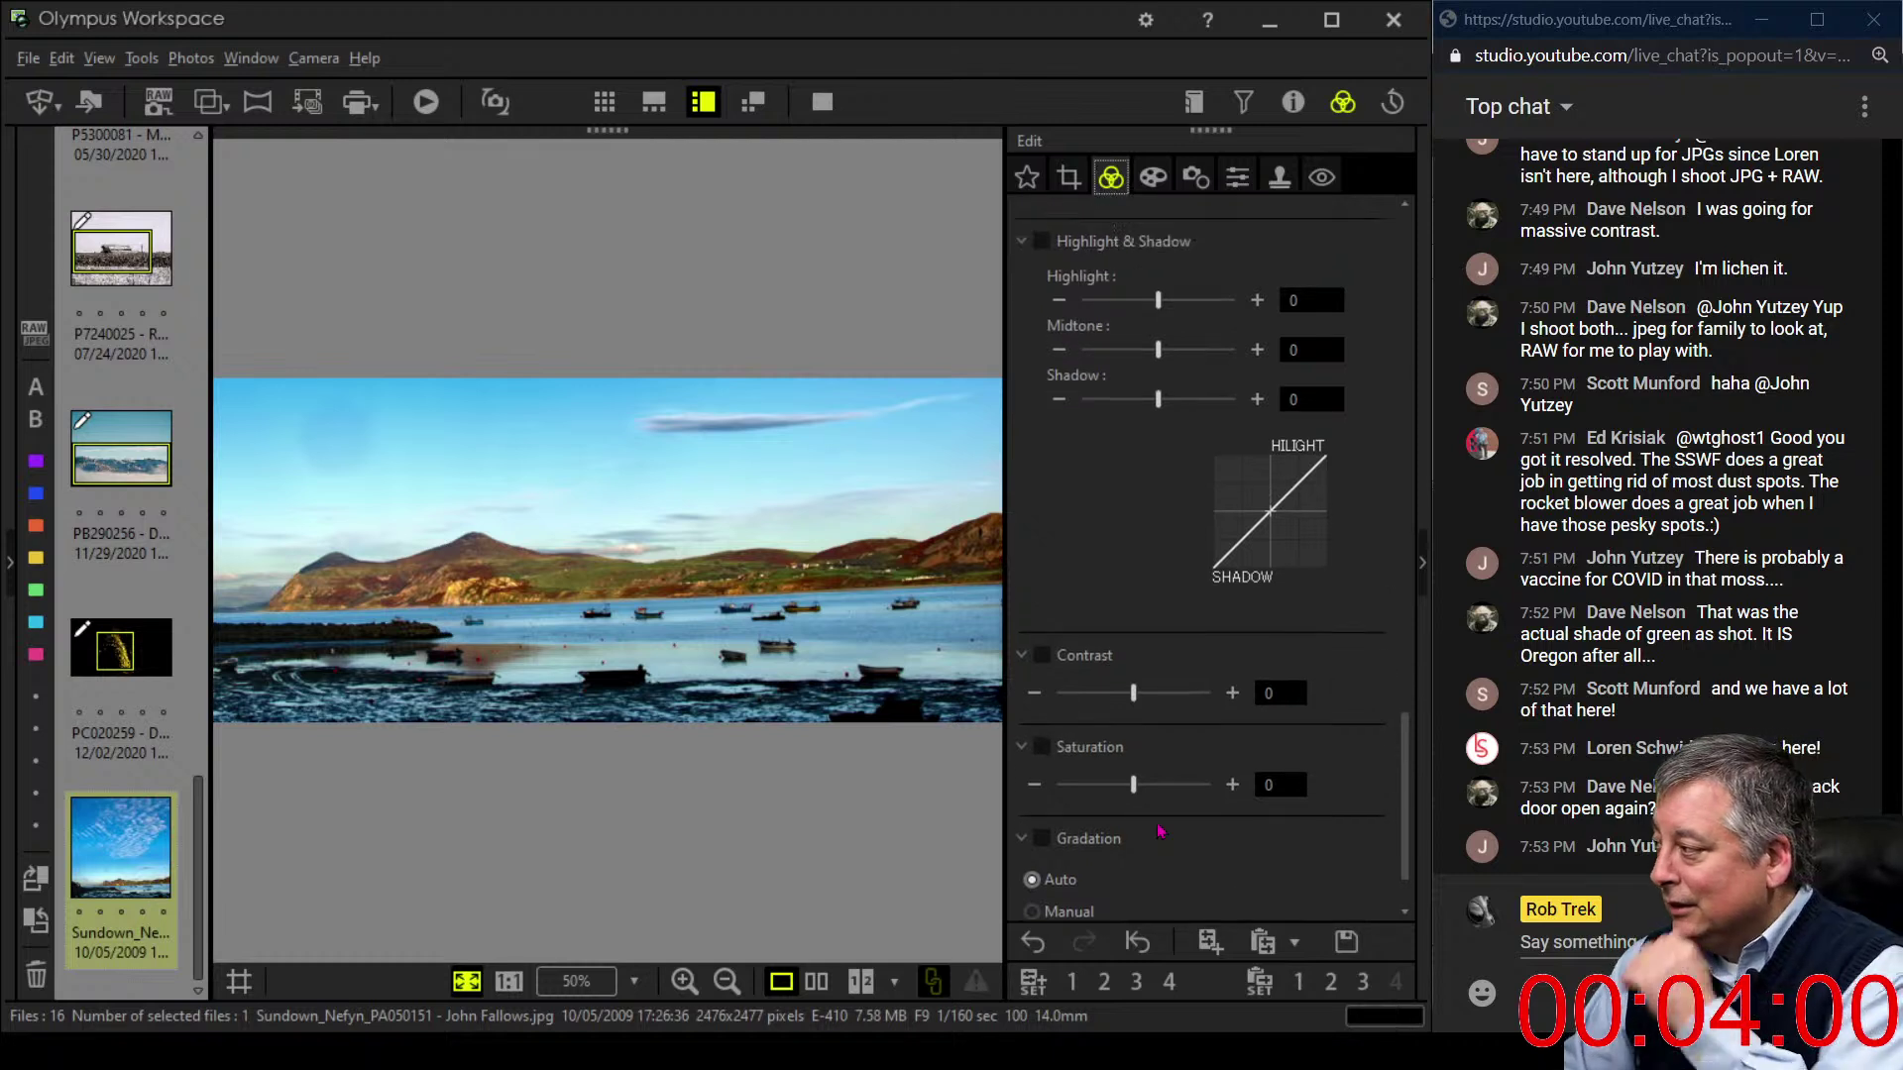
pyautogui.scroll(-1, 1237, 864)
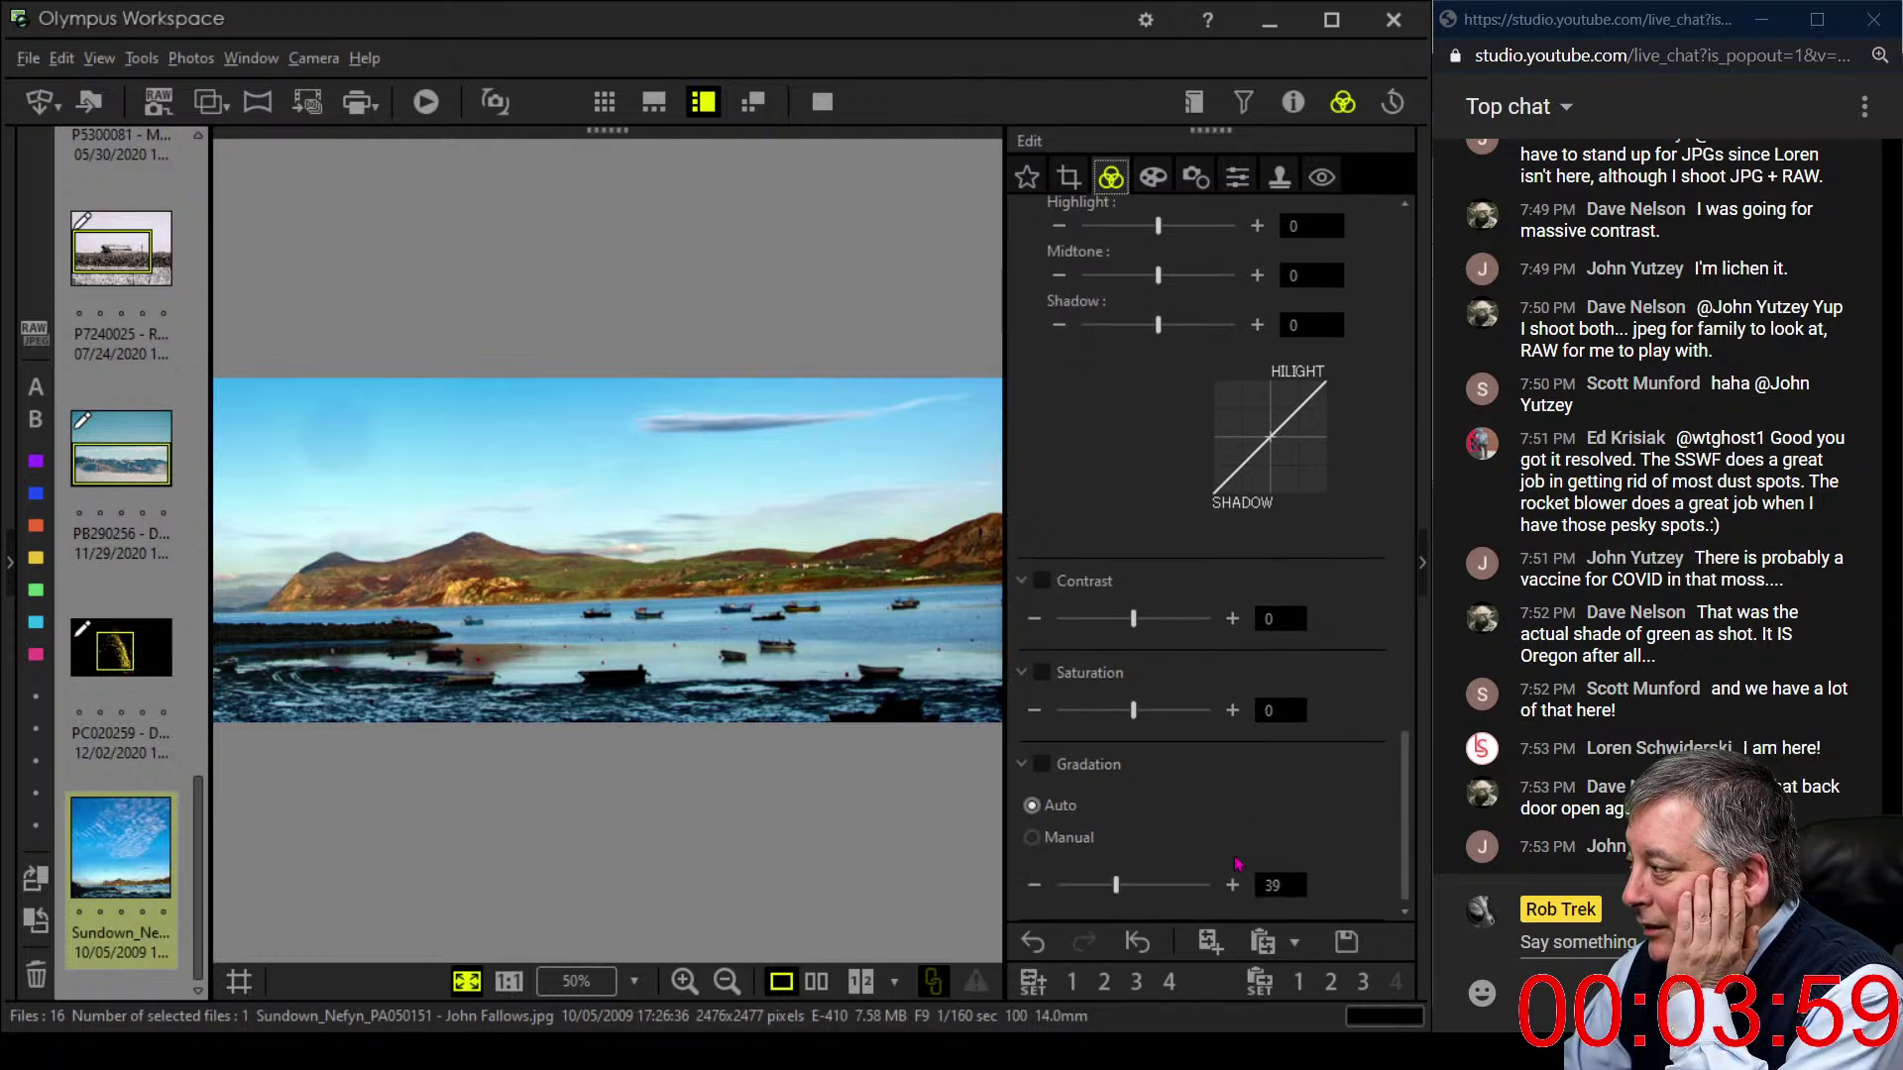
pyautogui.click(1084, 839)
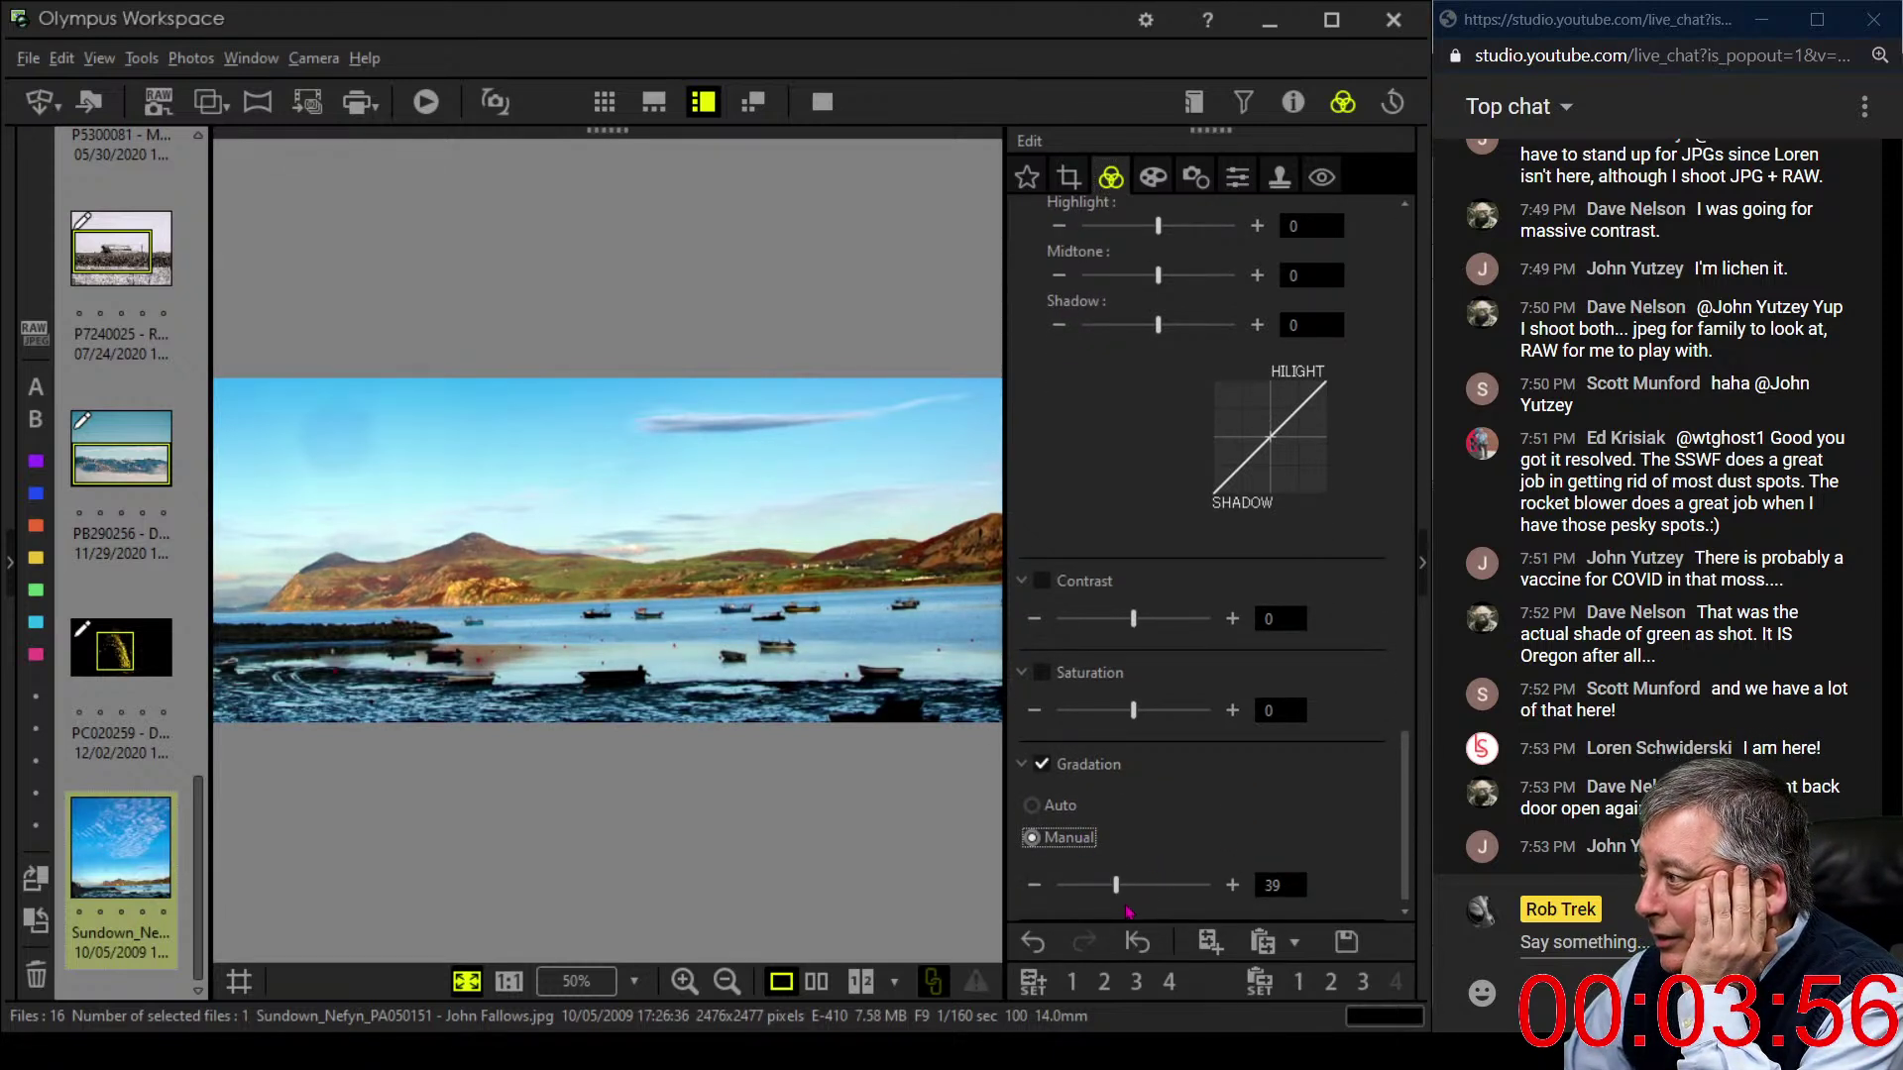
pyautogui.moveTo(1116, 885); pyautogui.dragTo(1137, 898)
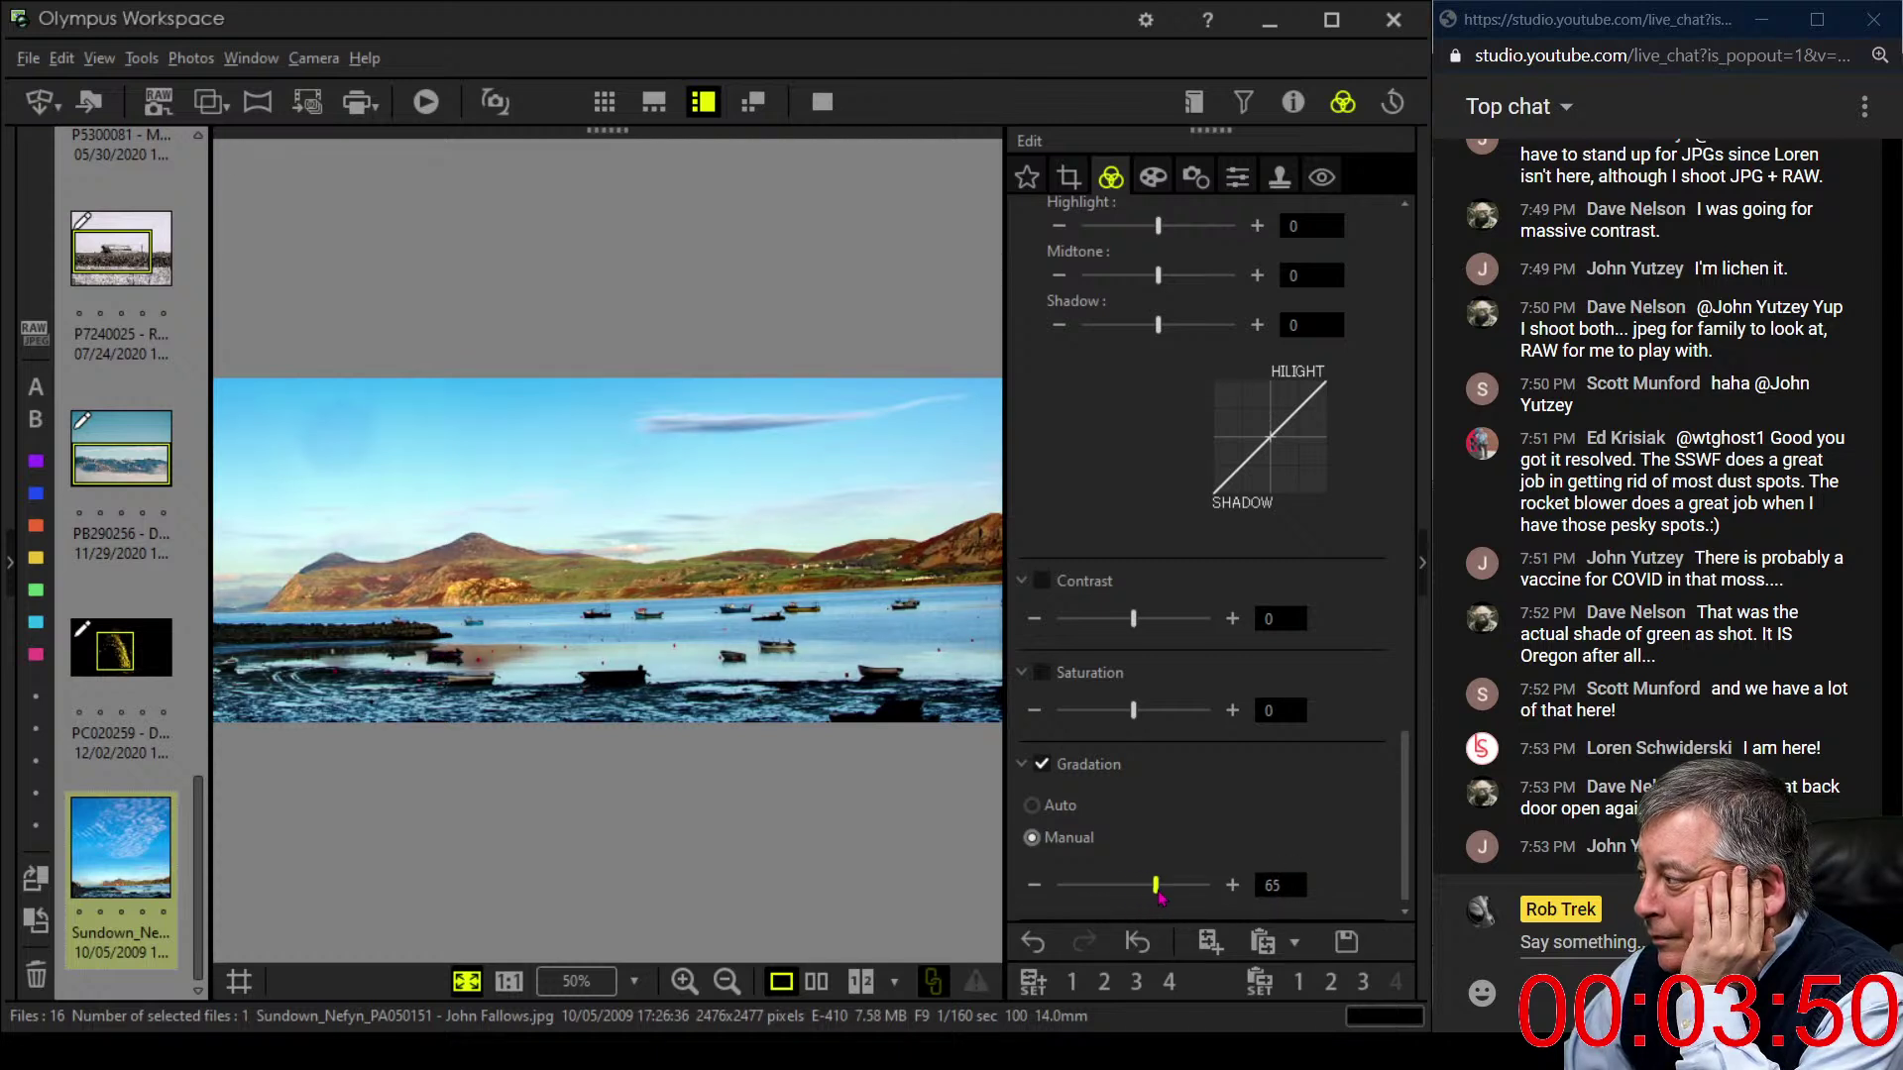
pyautogui.moveTo(1136, 898); pyautogui.dragTo(1161, 898)
pyautogui.moveTo(1151, 893); pyautogui.dragTo(1145, 894)
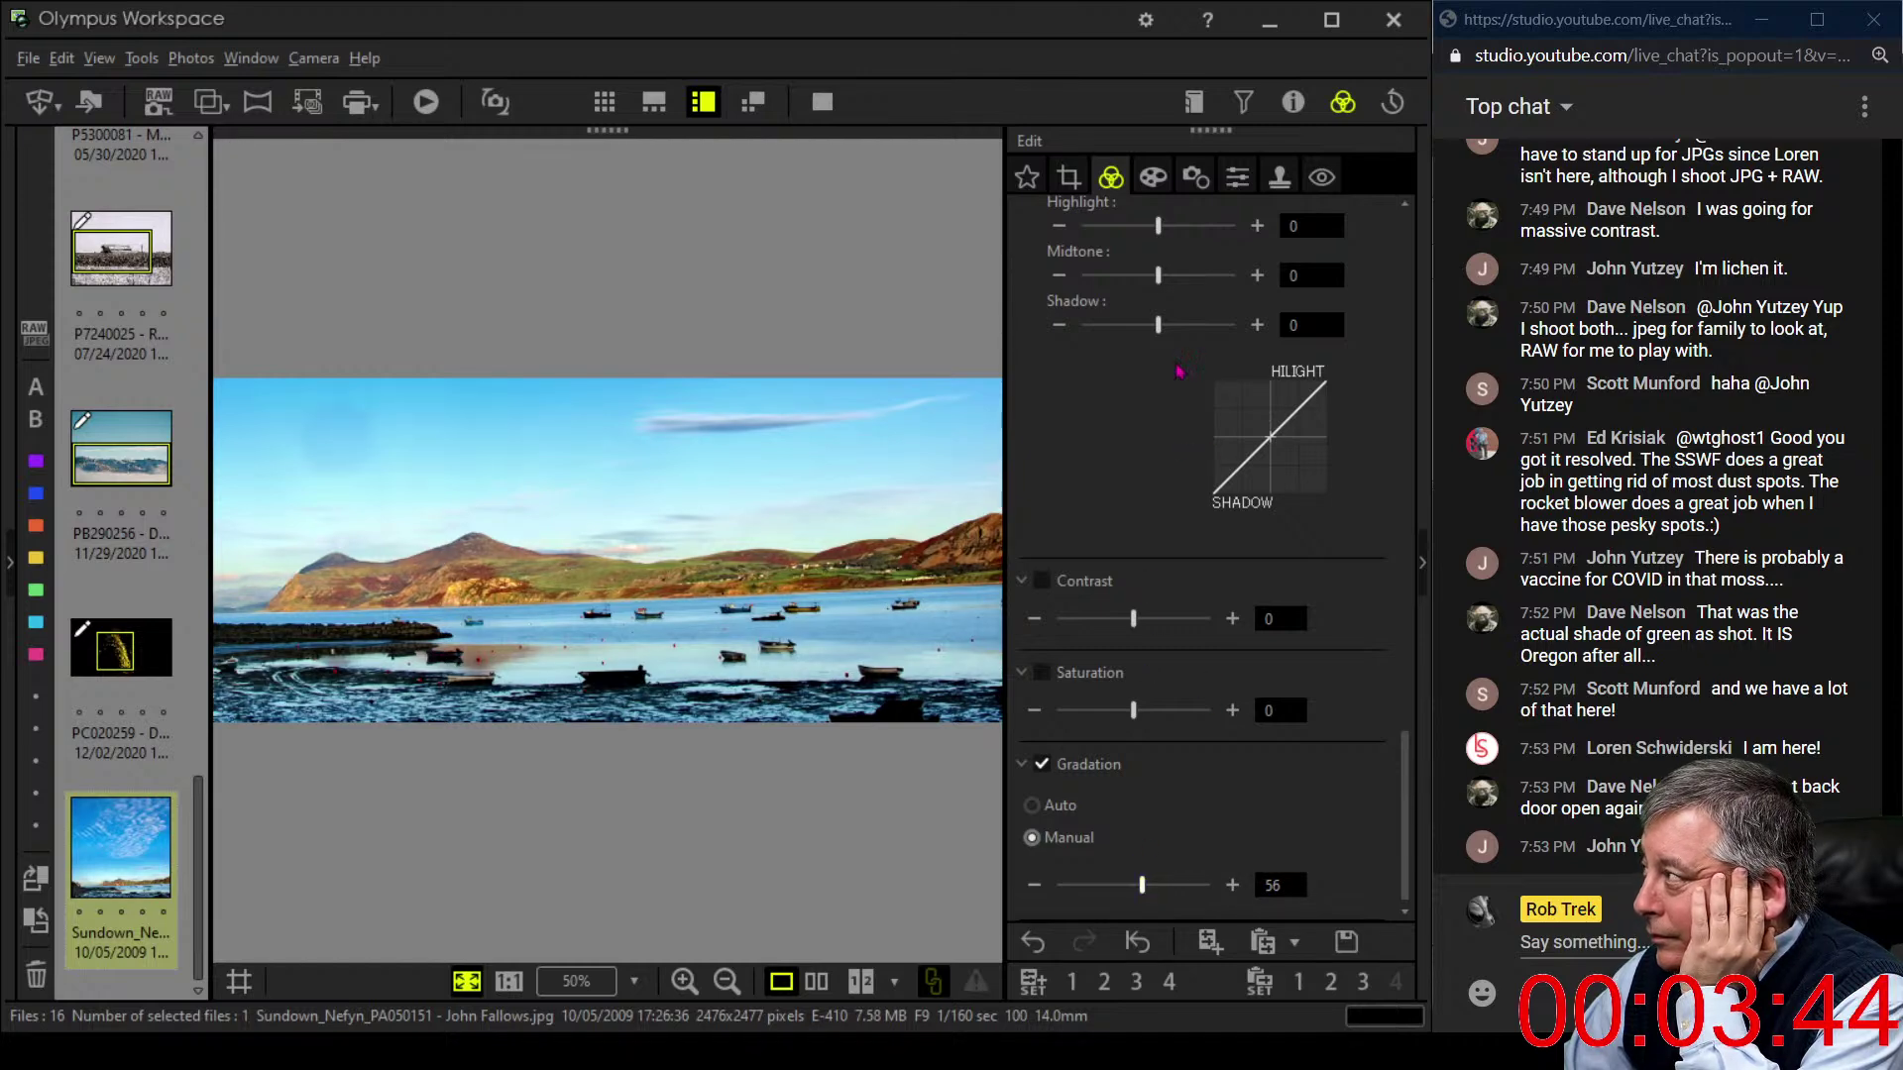
# - Enlarge the 16:7 crop to 2224 x 973 pixels, keeping it horizontal and aligned with the photo's lower right corner
pyautogui.click(1068, 177)
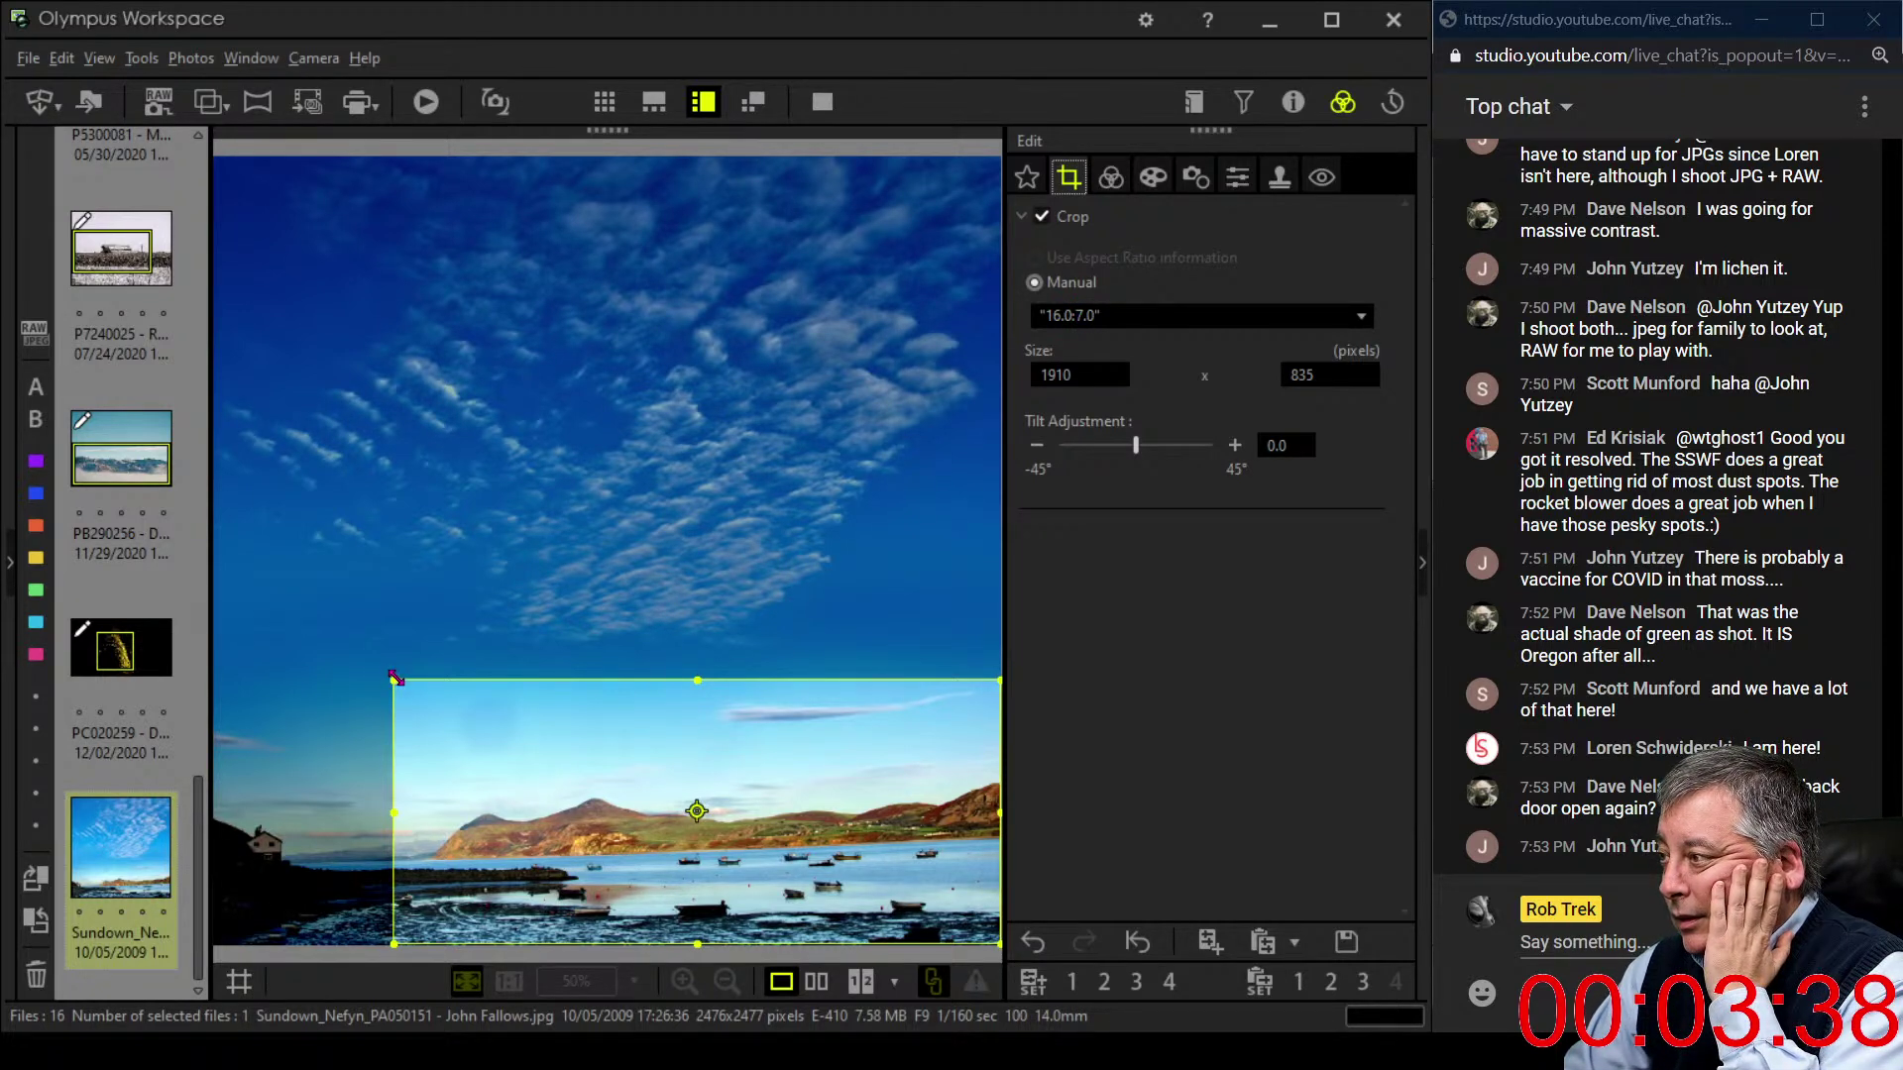
pyautogui.moveTo(395, 679); pyautogui.dragTo(228, 606)
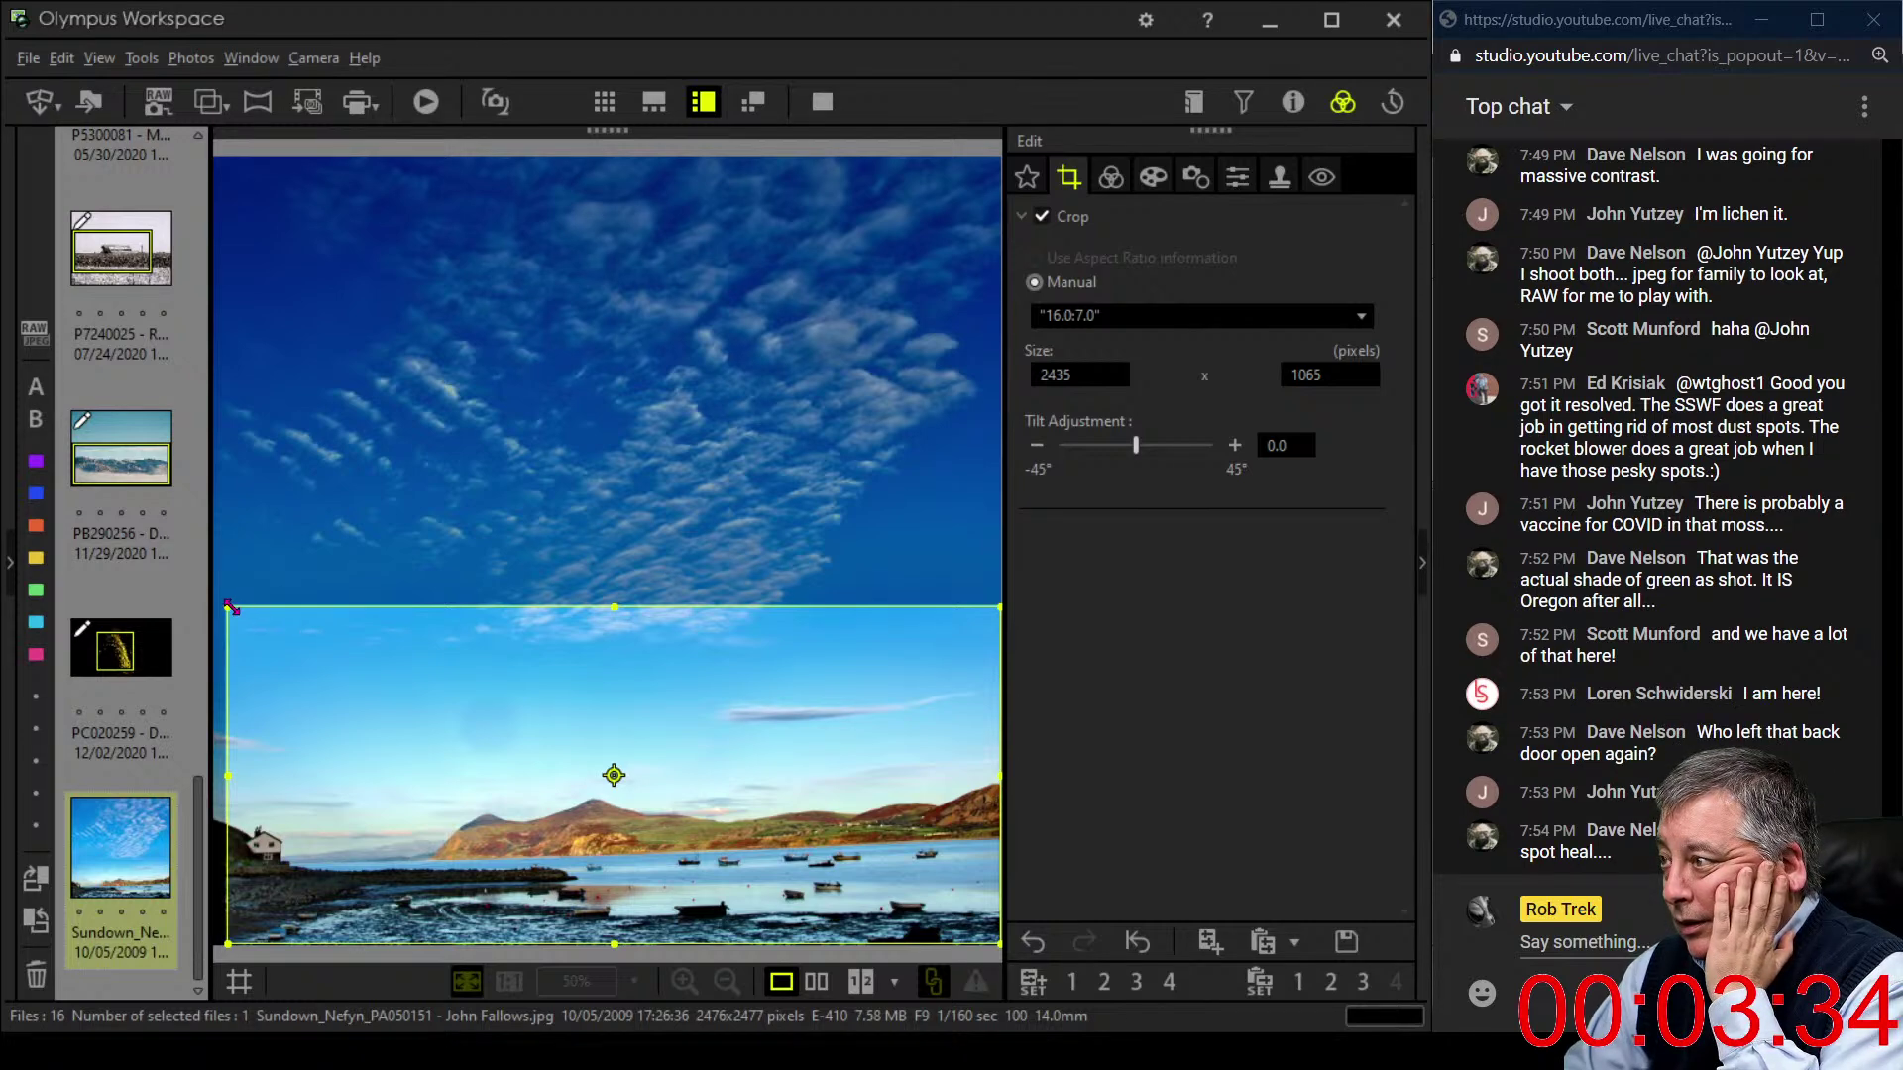
pyautogui.click(613, 776)
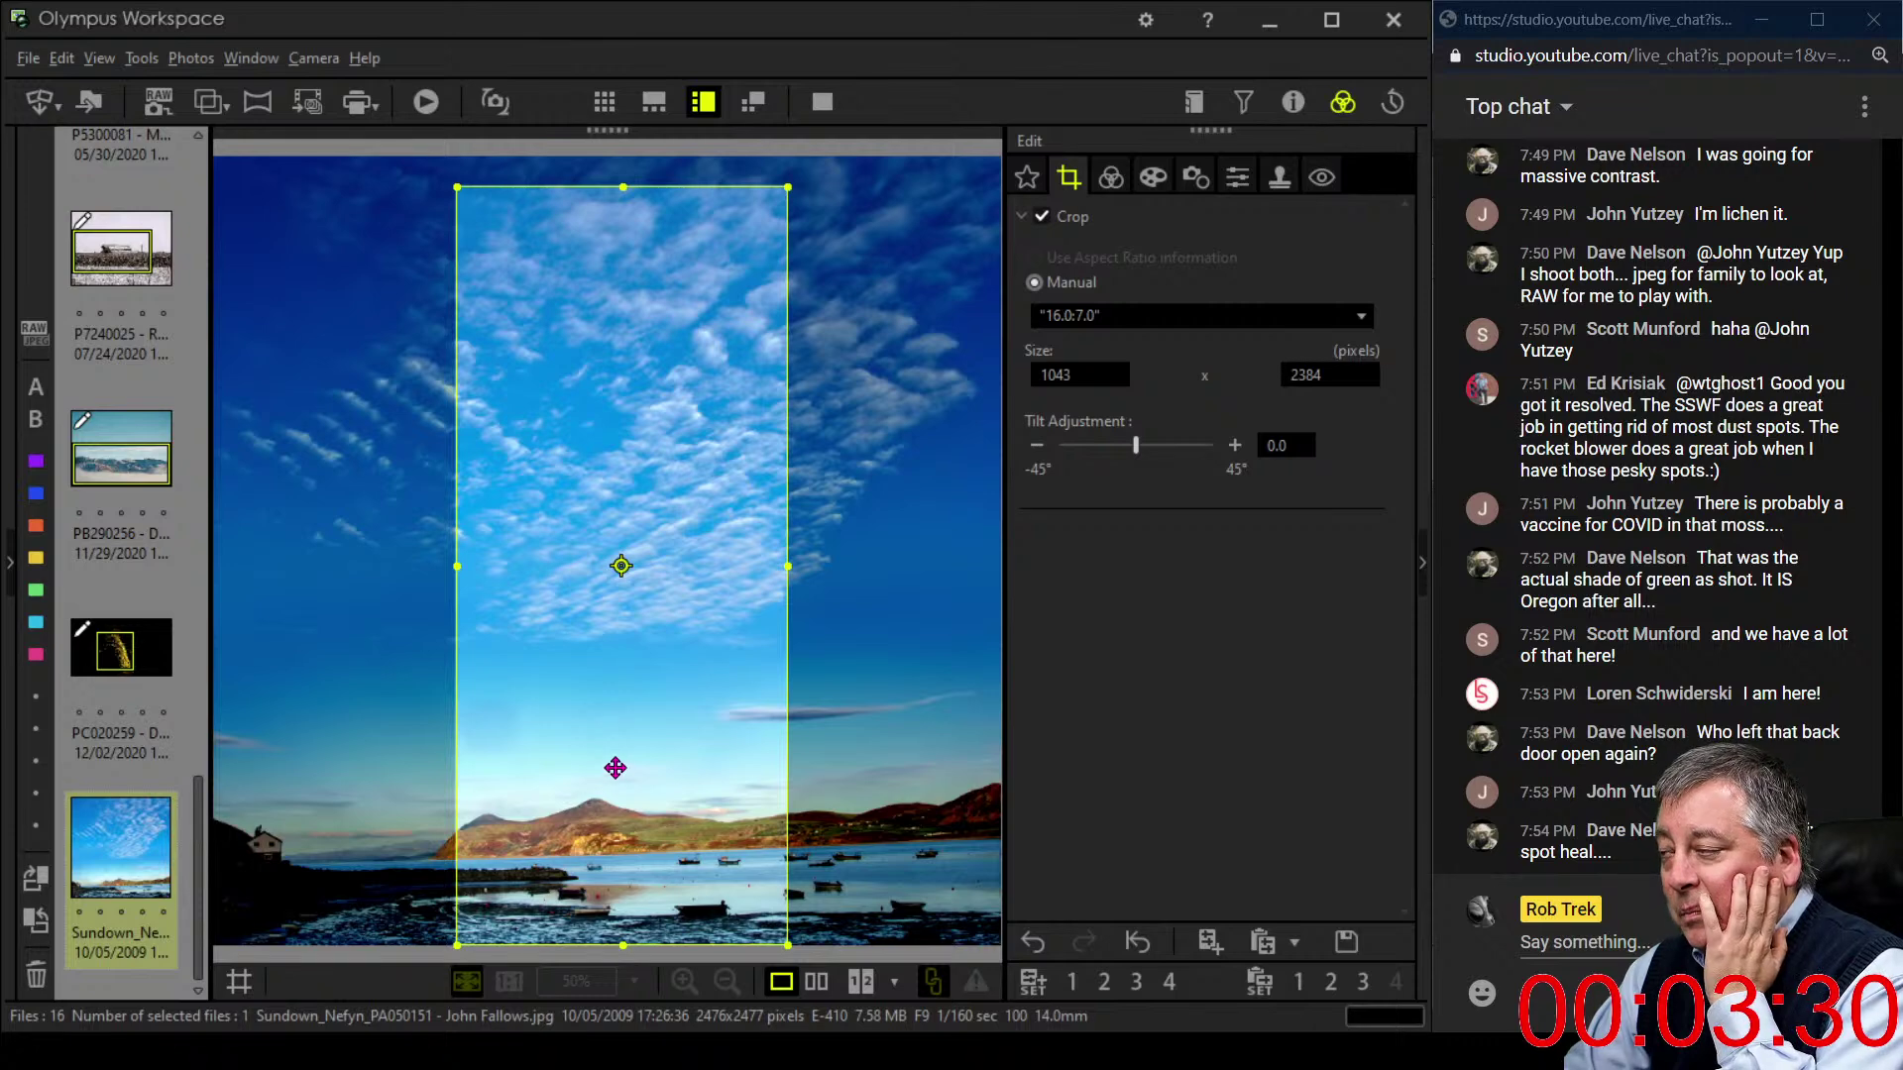
pyautogui.click(620, 563)
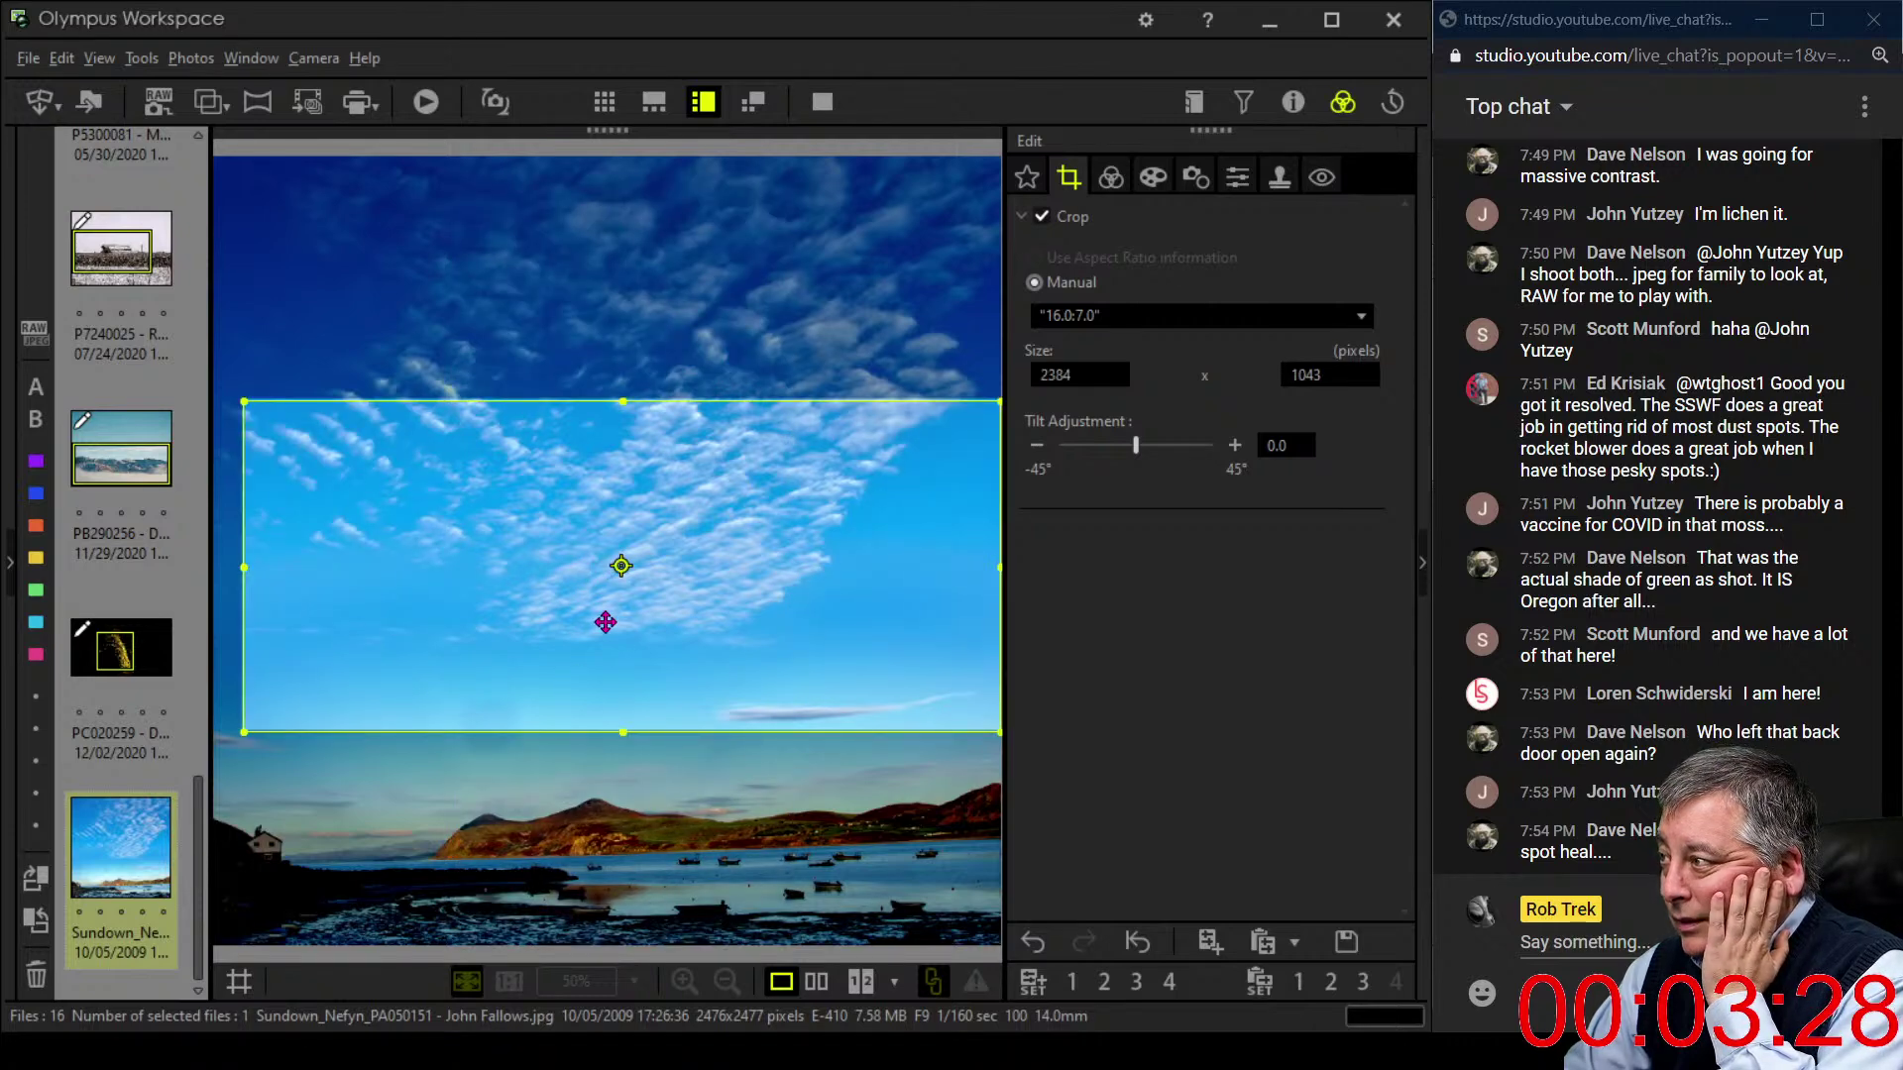
pyautogui.moveTo(605, 623); pyautogui.dragTo(657, 893)
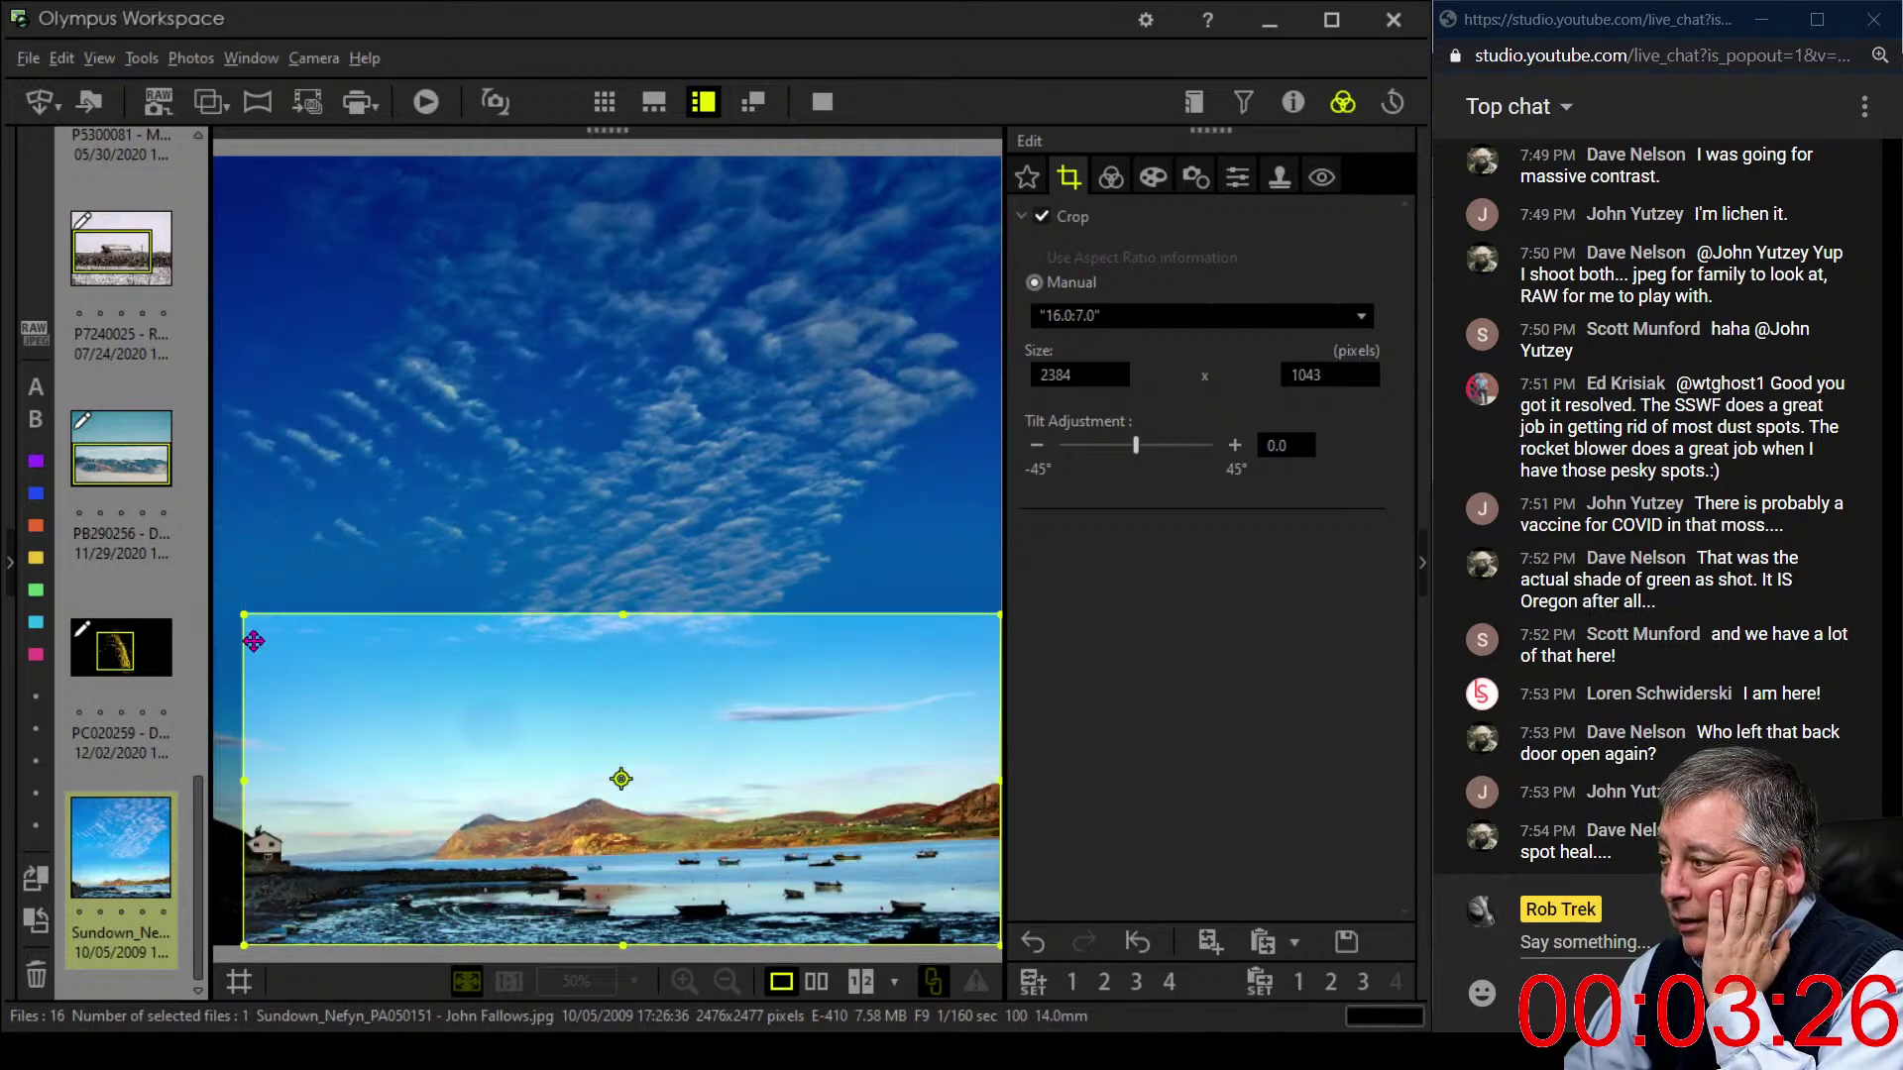
pyautogui.moveTo(246, 621); pyautogui.dragTo(295, 636)
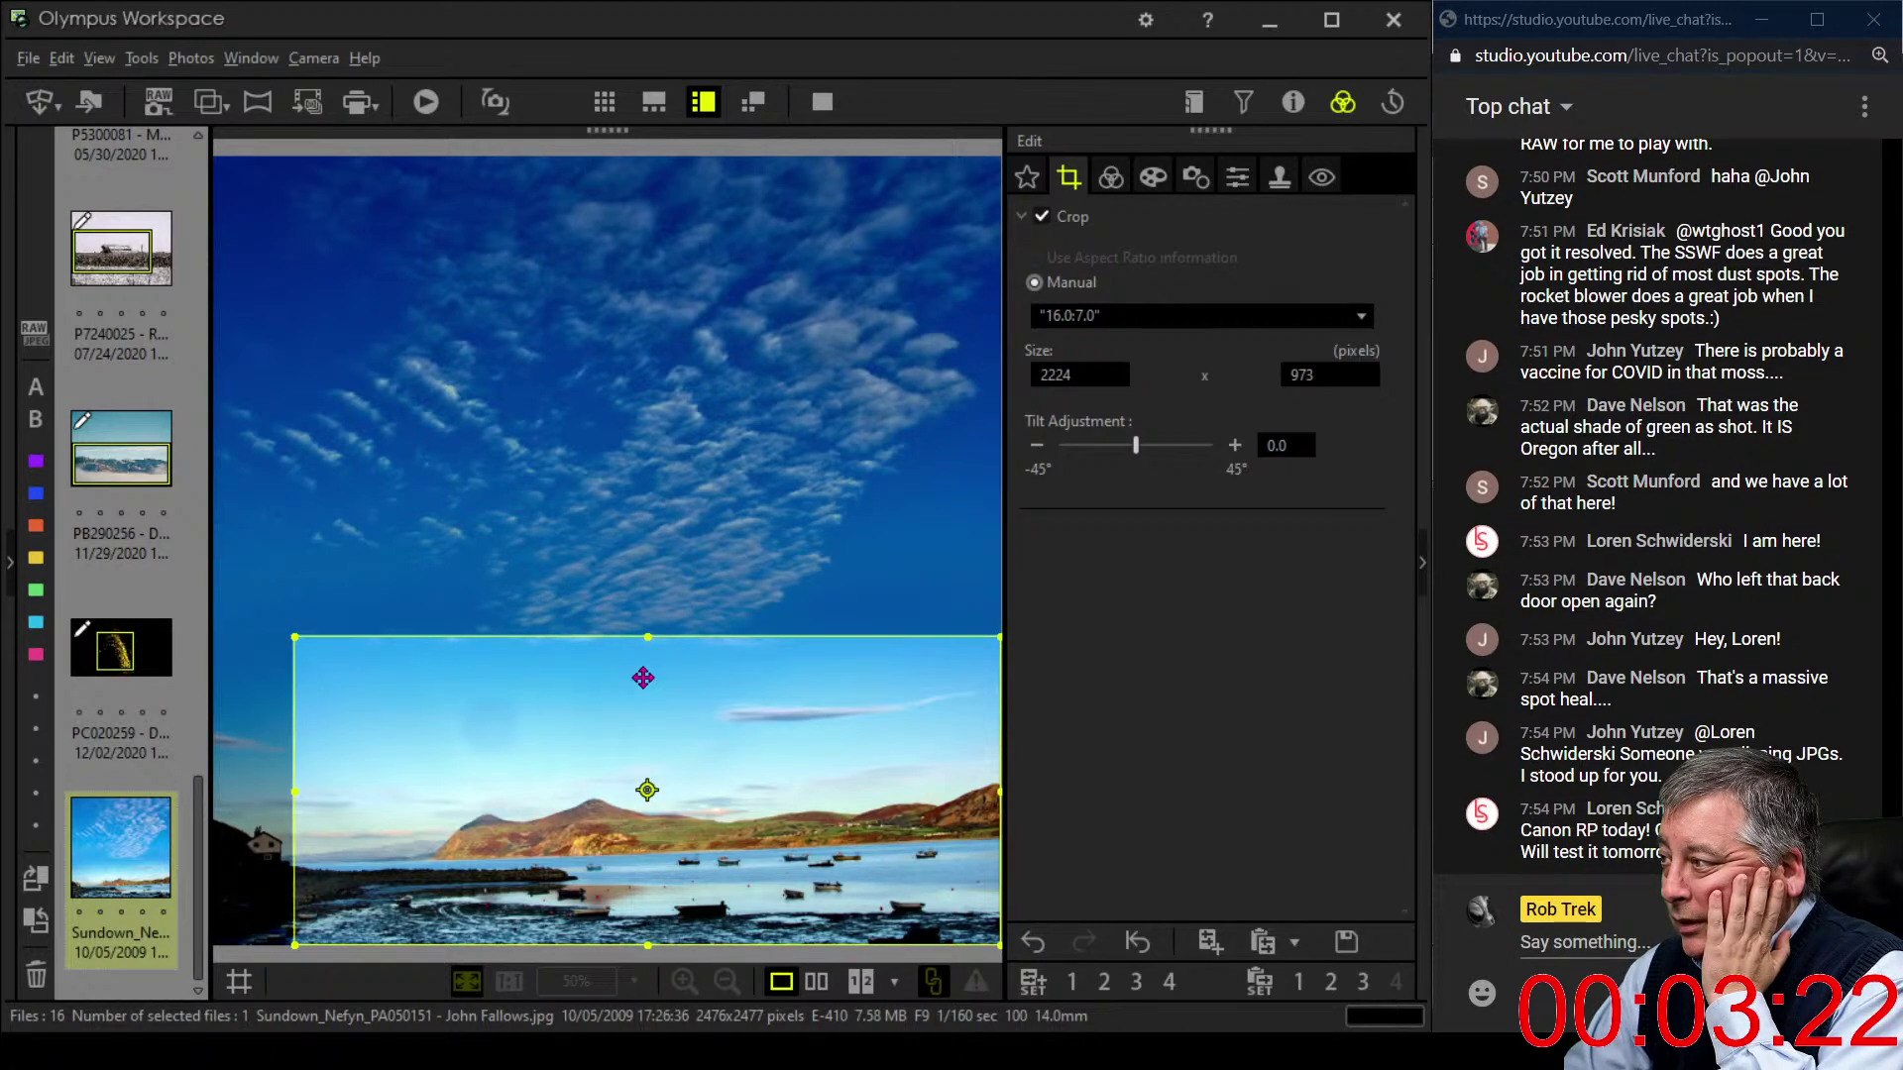
# - Shrink the 16:7 crop to about 2074 x 908 pixels in the photo's lower right corner and compare it full screen with the original
pyautogui.moveTo(655, 638); pyautogui.dragTo(656, 715)
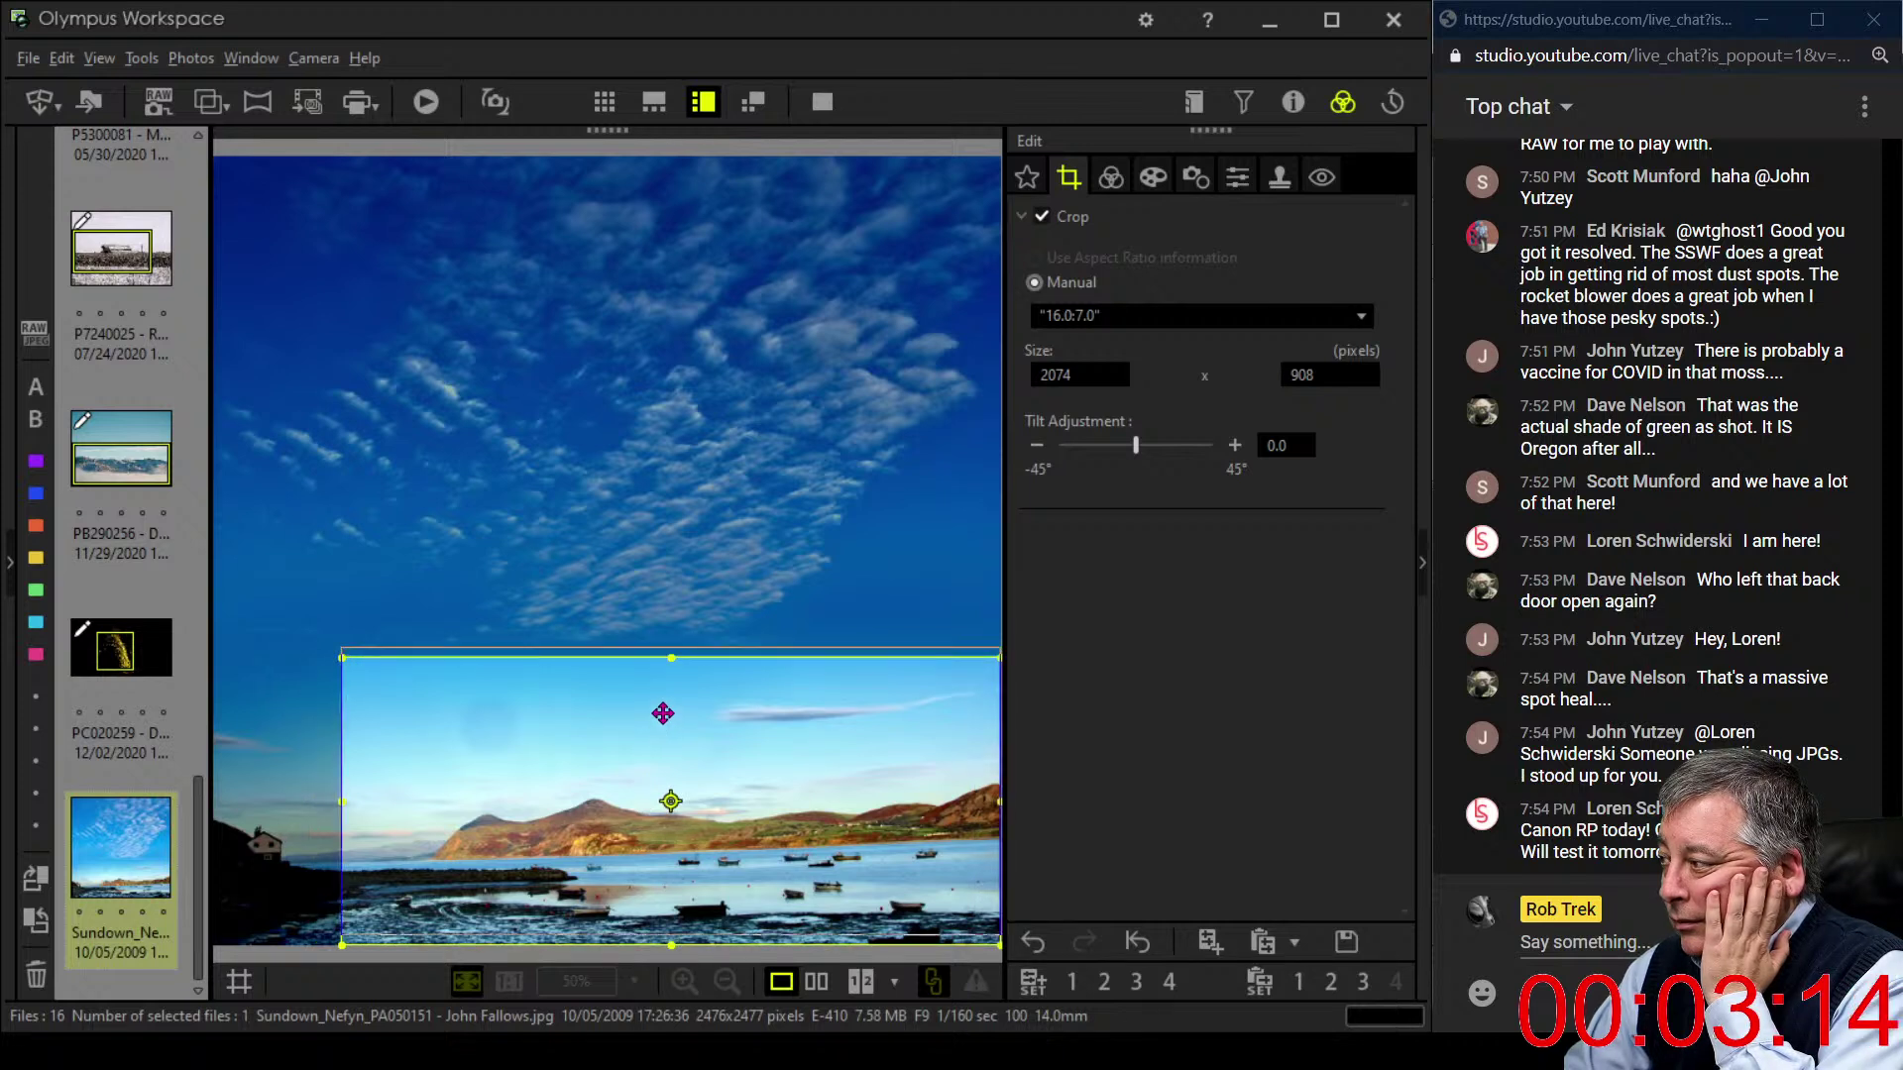
pyautogui.click(1117, 188)
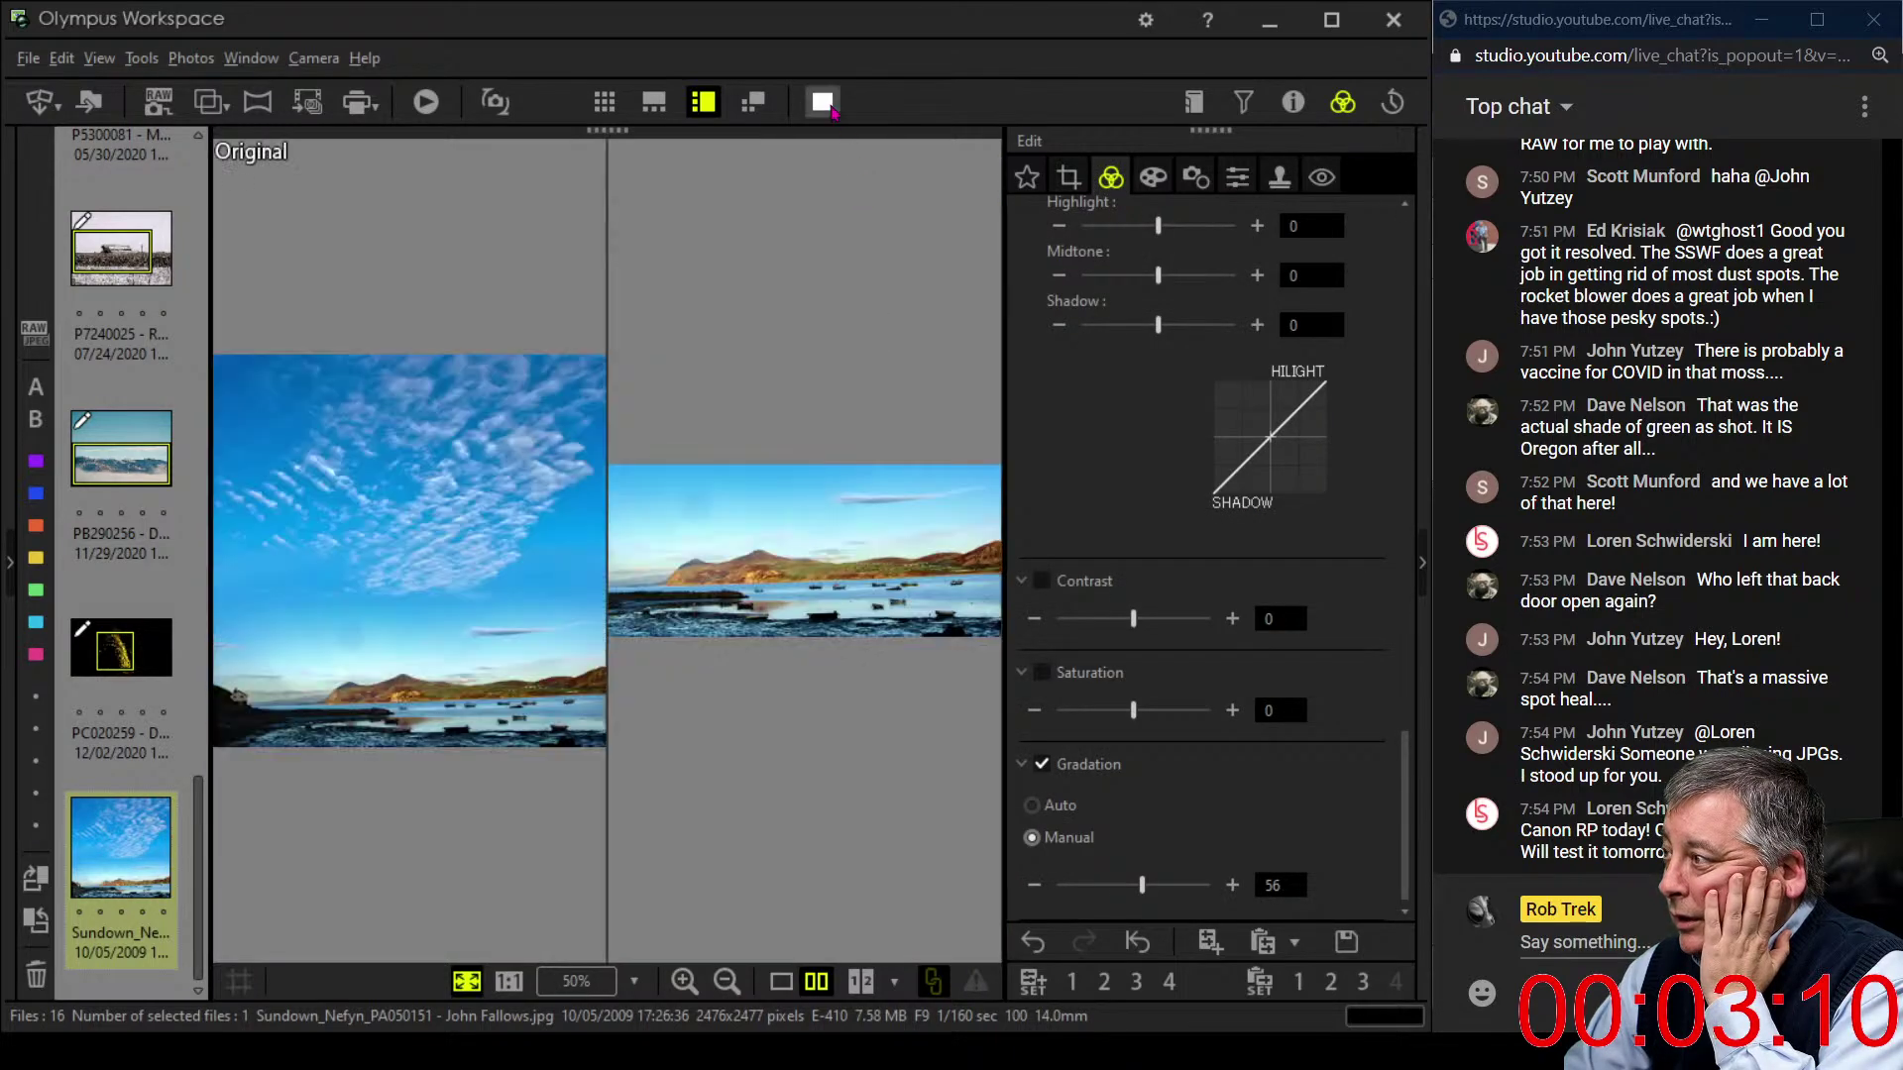
pyautogui.click(825, 105)
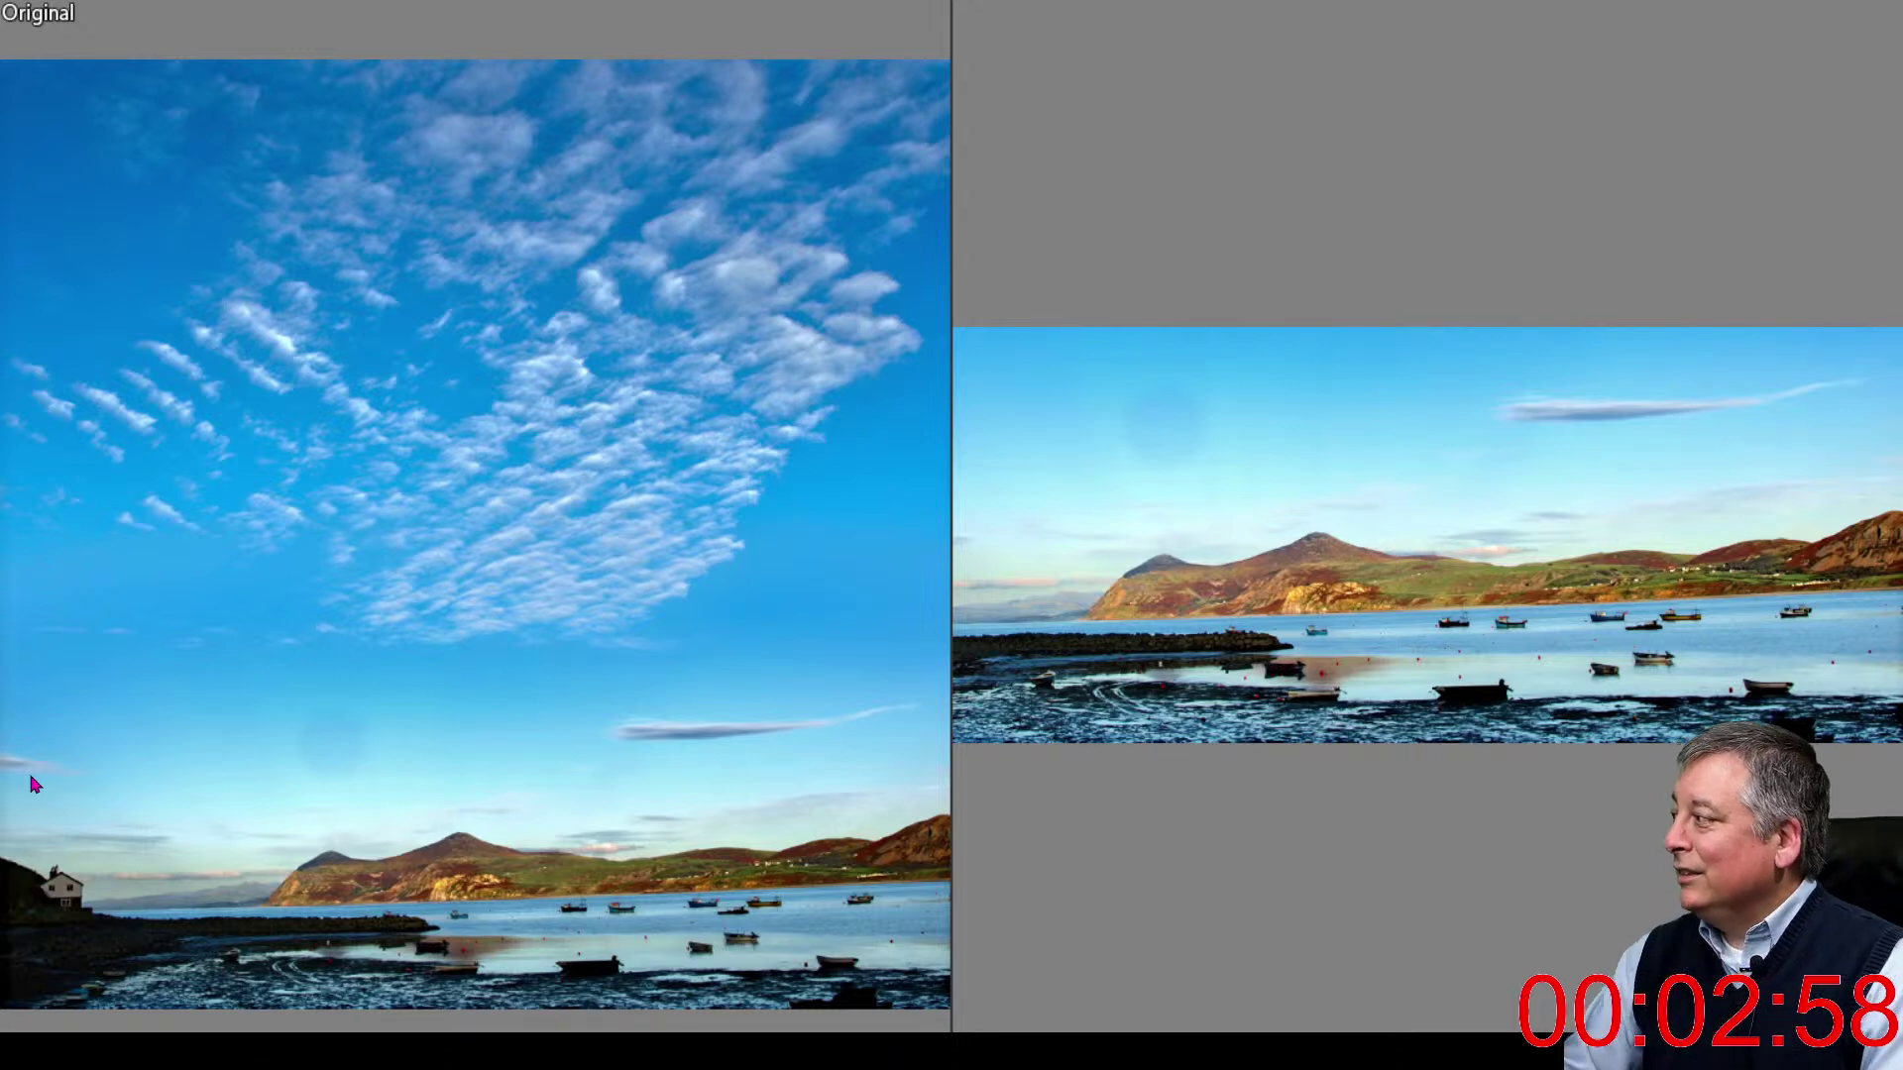
pyautogui.press('Escape')
pyautogui.press('Escape')
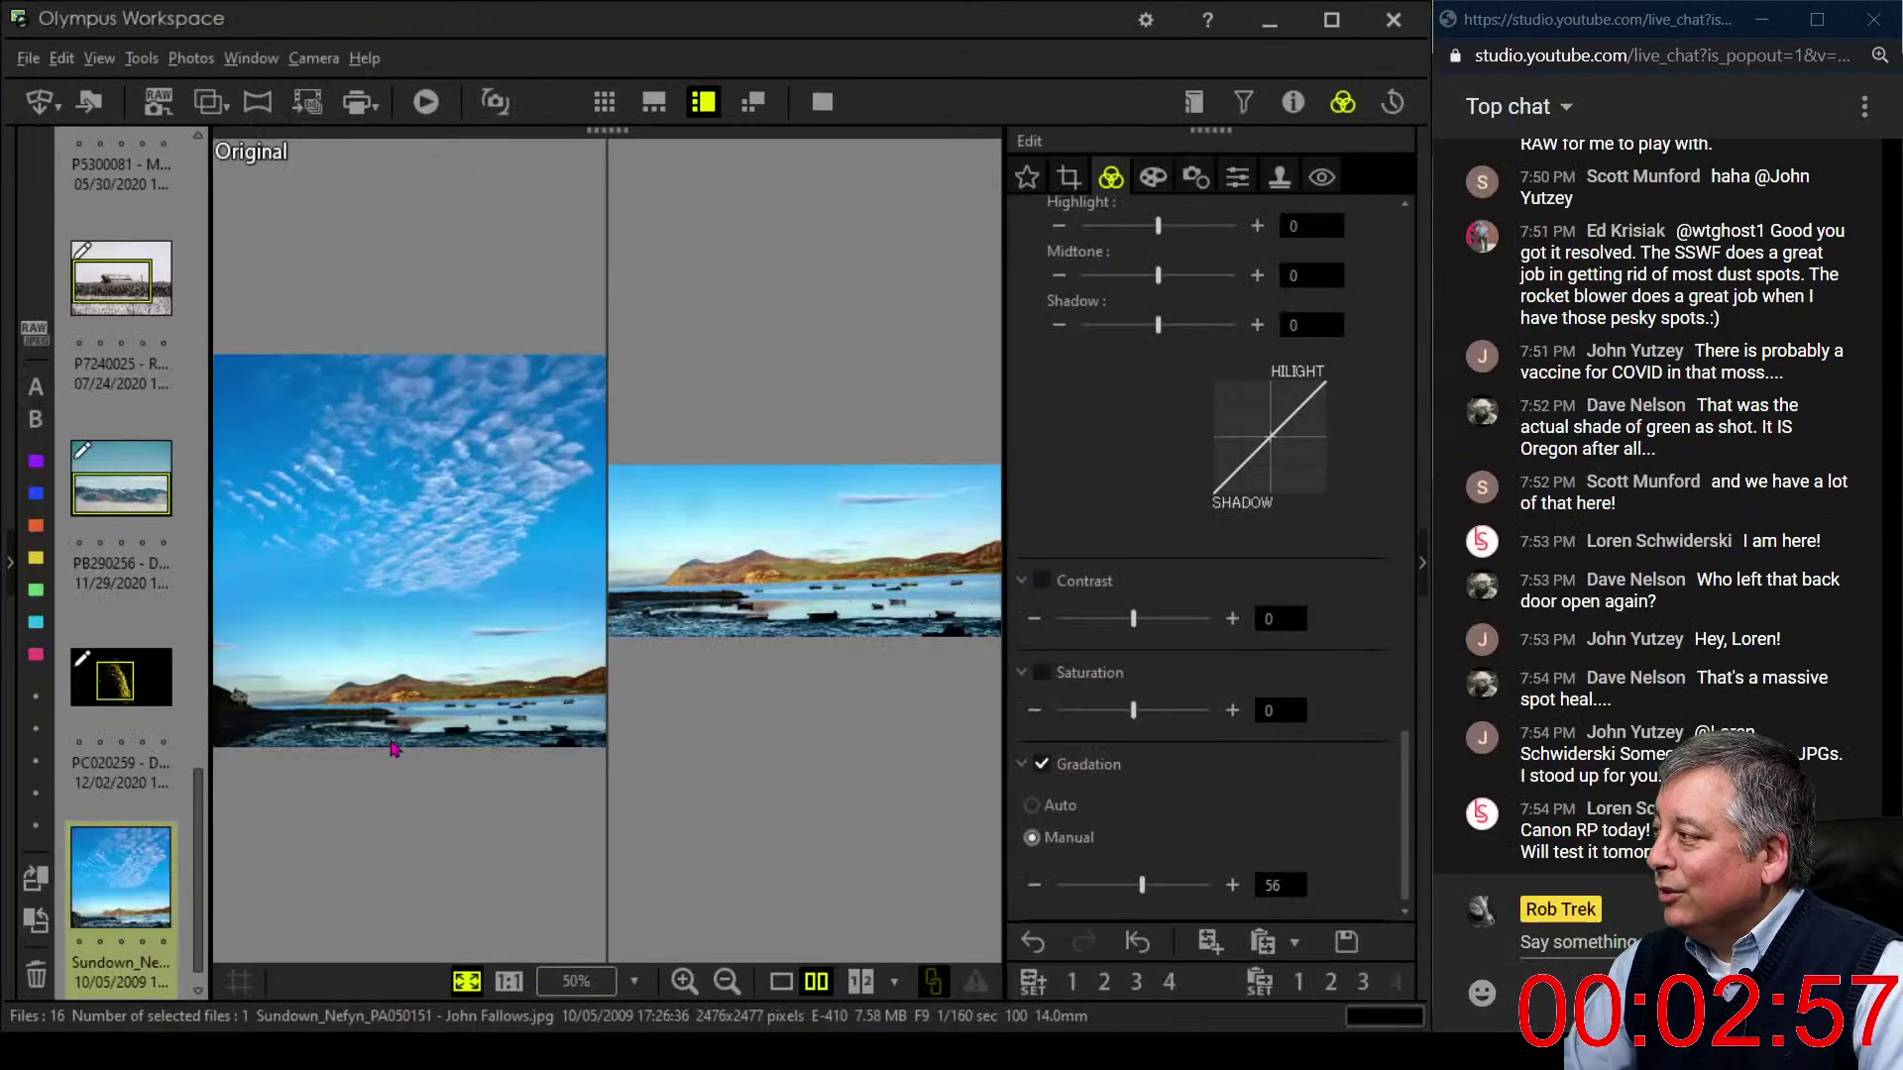
# - Straighten the bay photo's crop with a tilt adjustment of 0.7 degrees and apply it to the preview
pyautogui.click(1071, 186)
pyautogui.click(1235, 445)
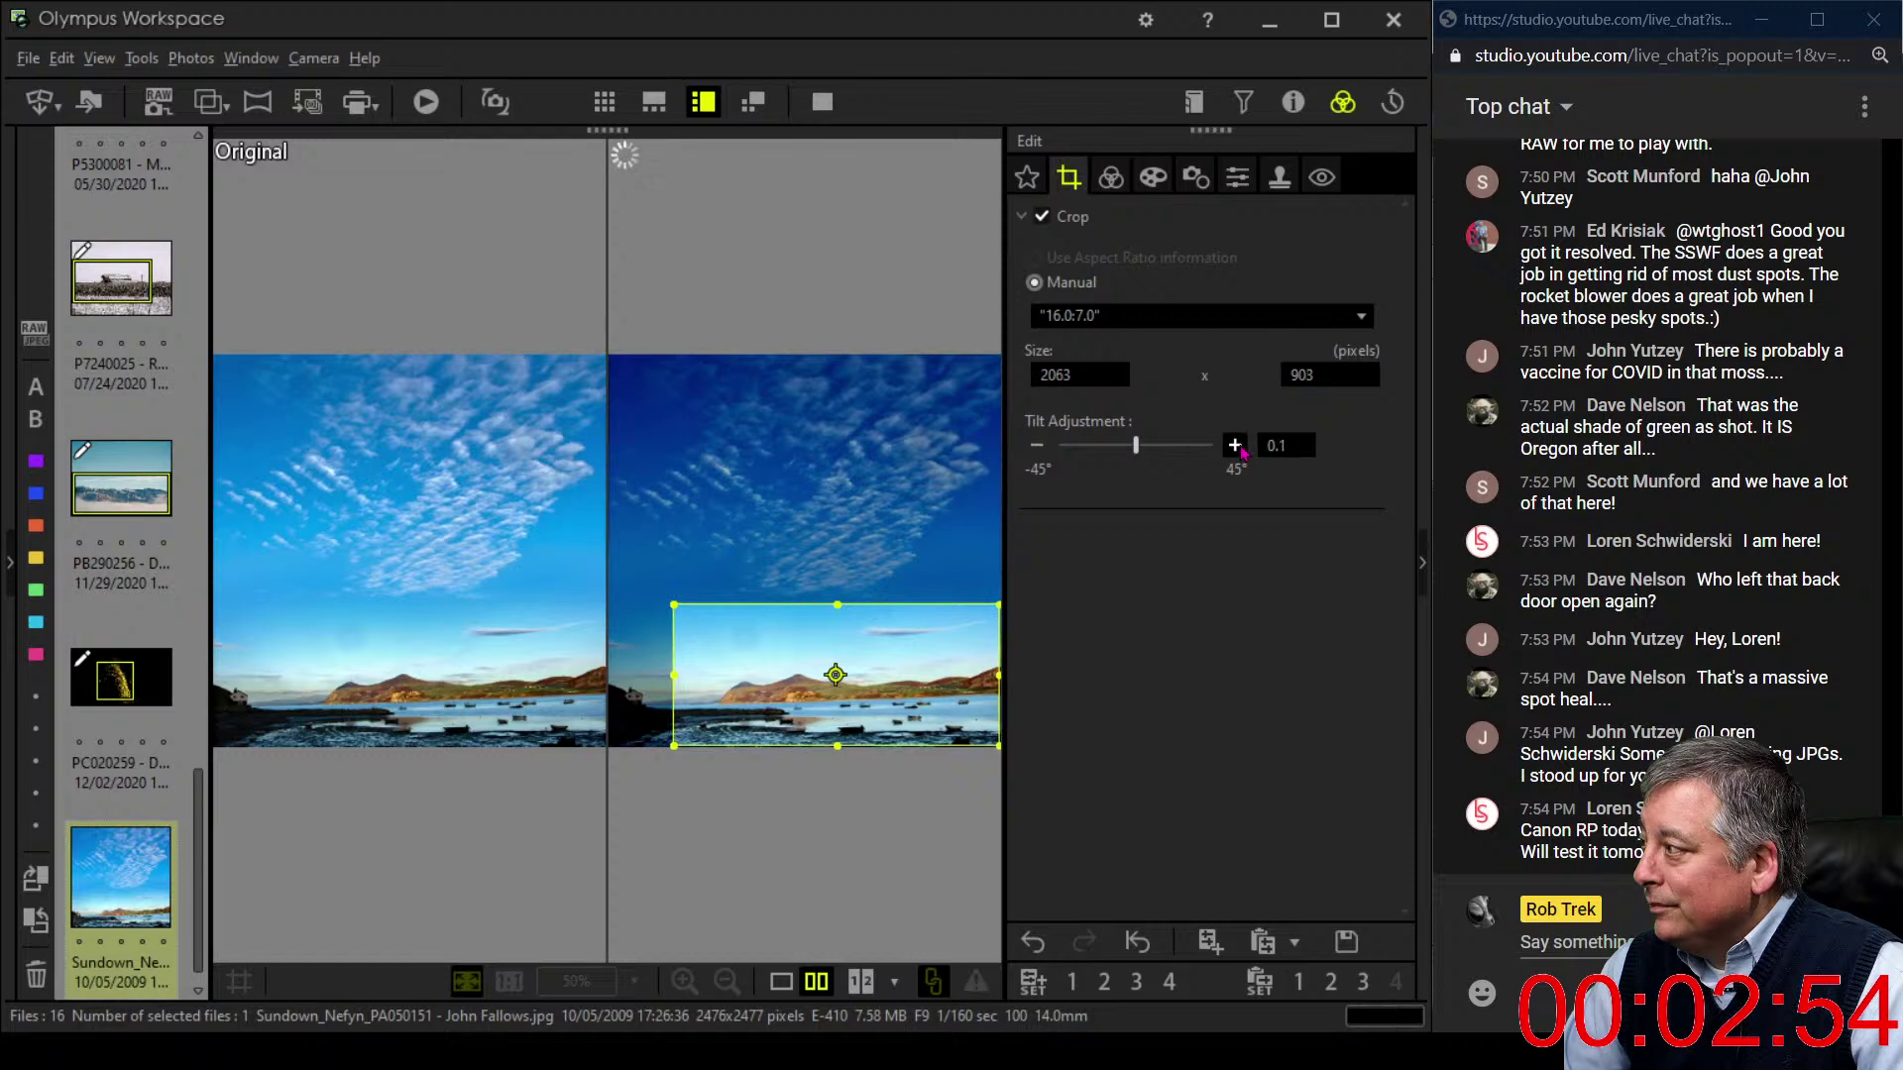
pyautogui.click(1236, 445)
pyautogui.click(1235, 445)
pyautogui.click(1235, 445)
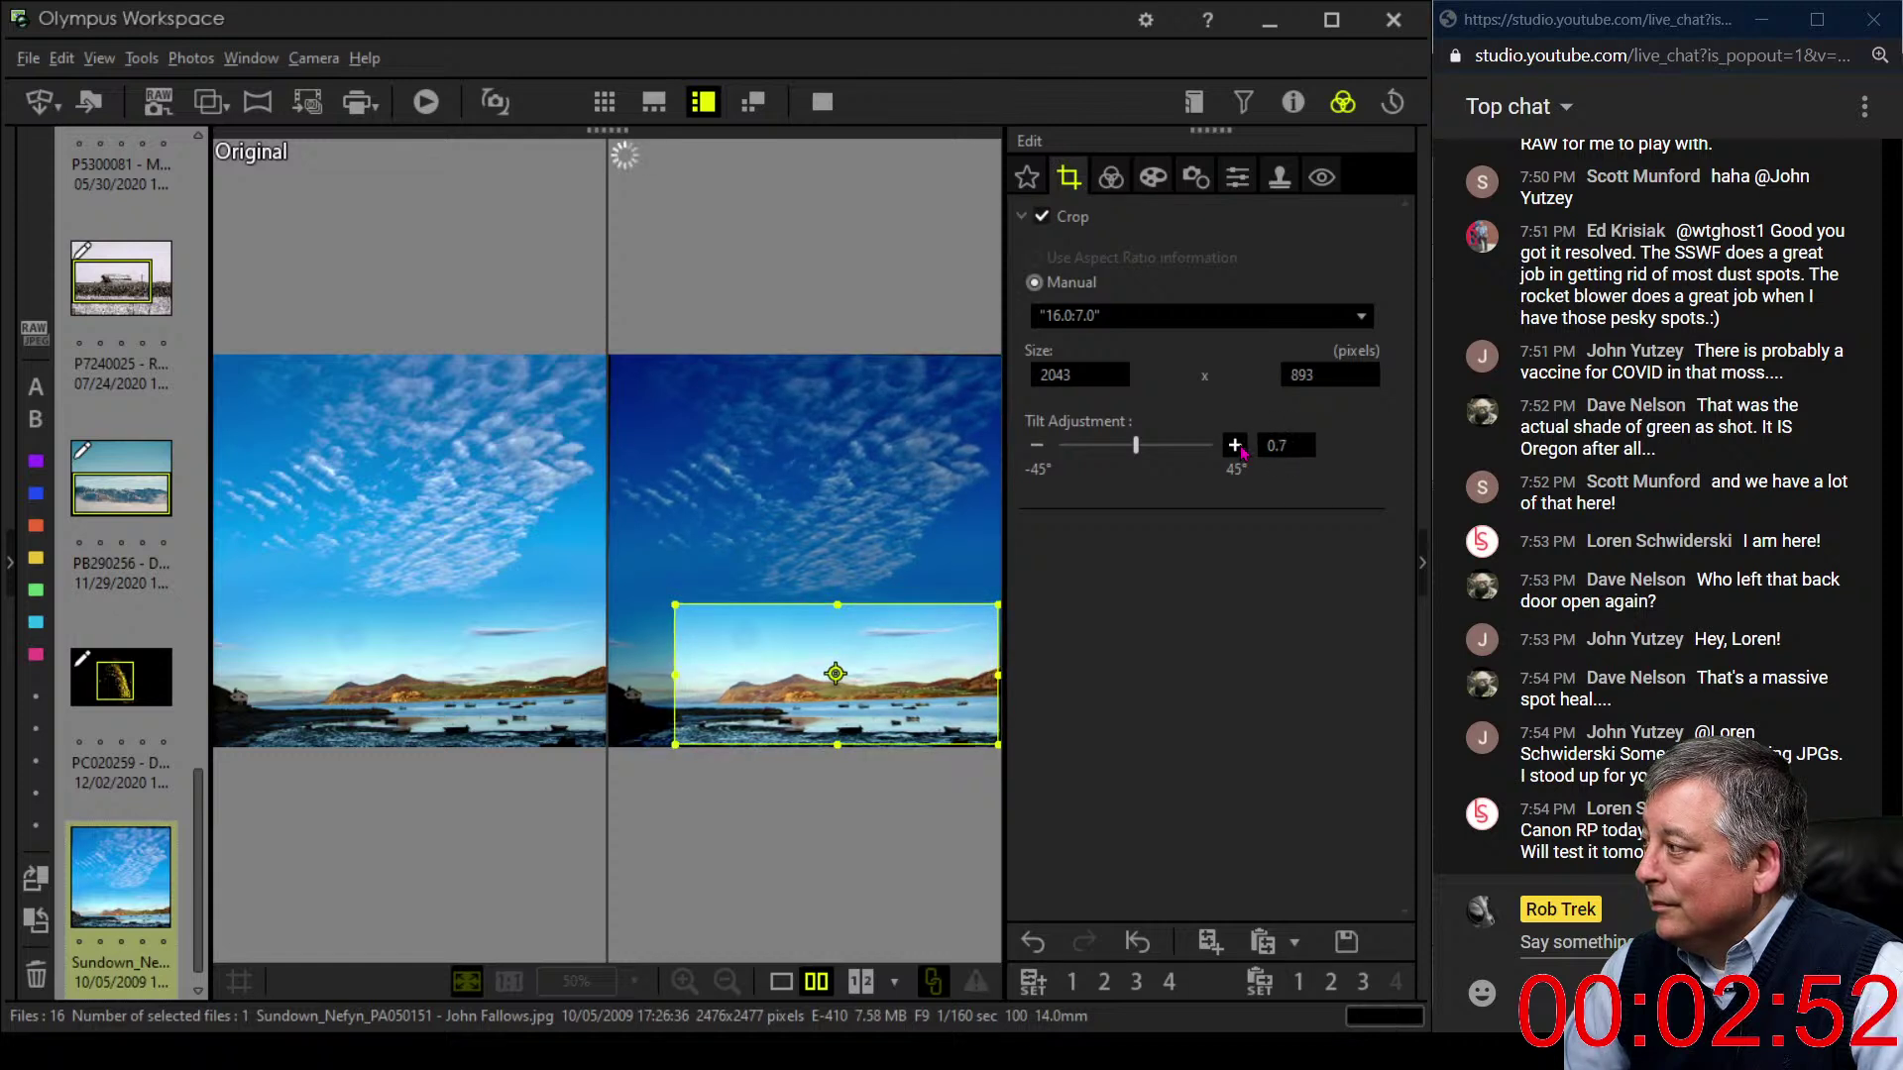
pyautogui.click(1235, 445)
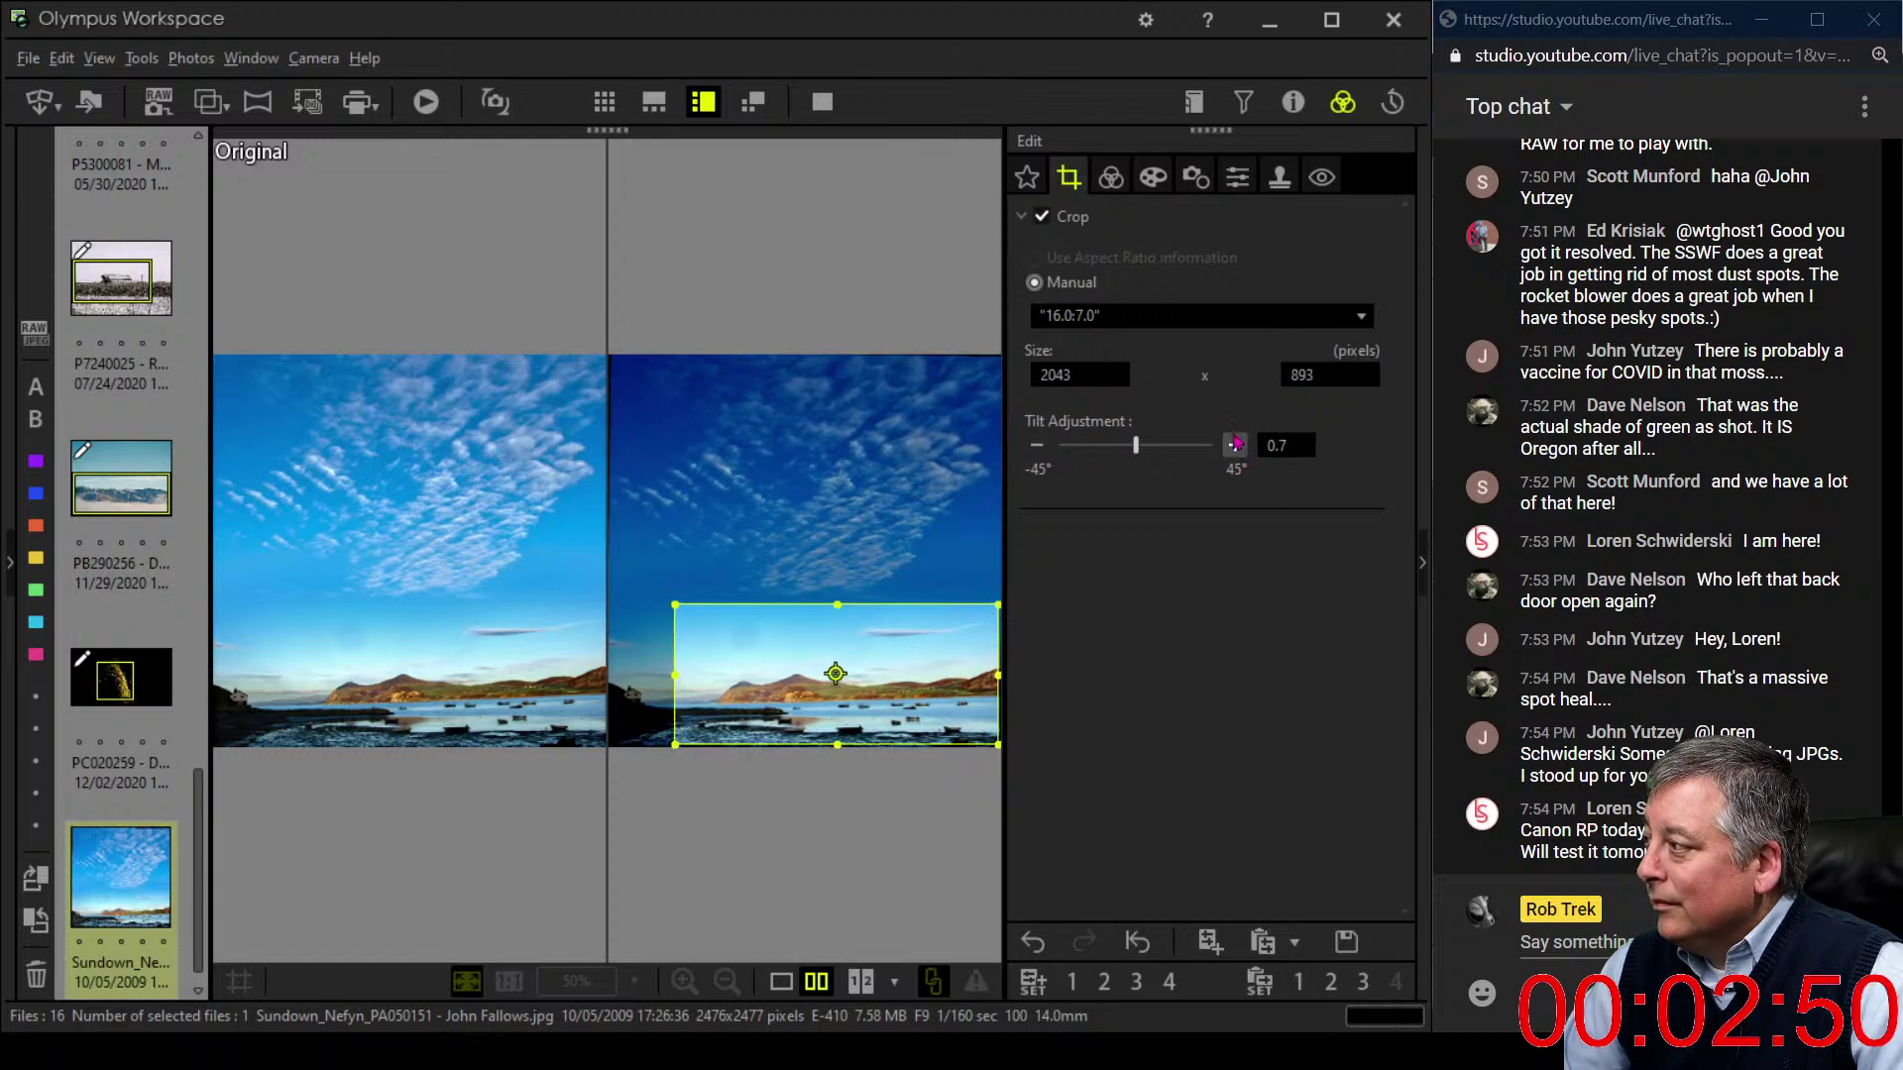
pyautogui.click(1111, 177)
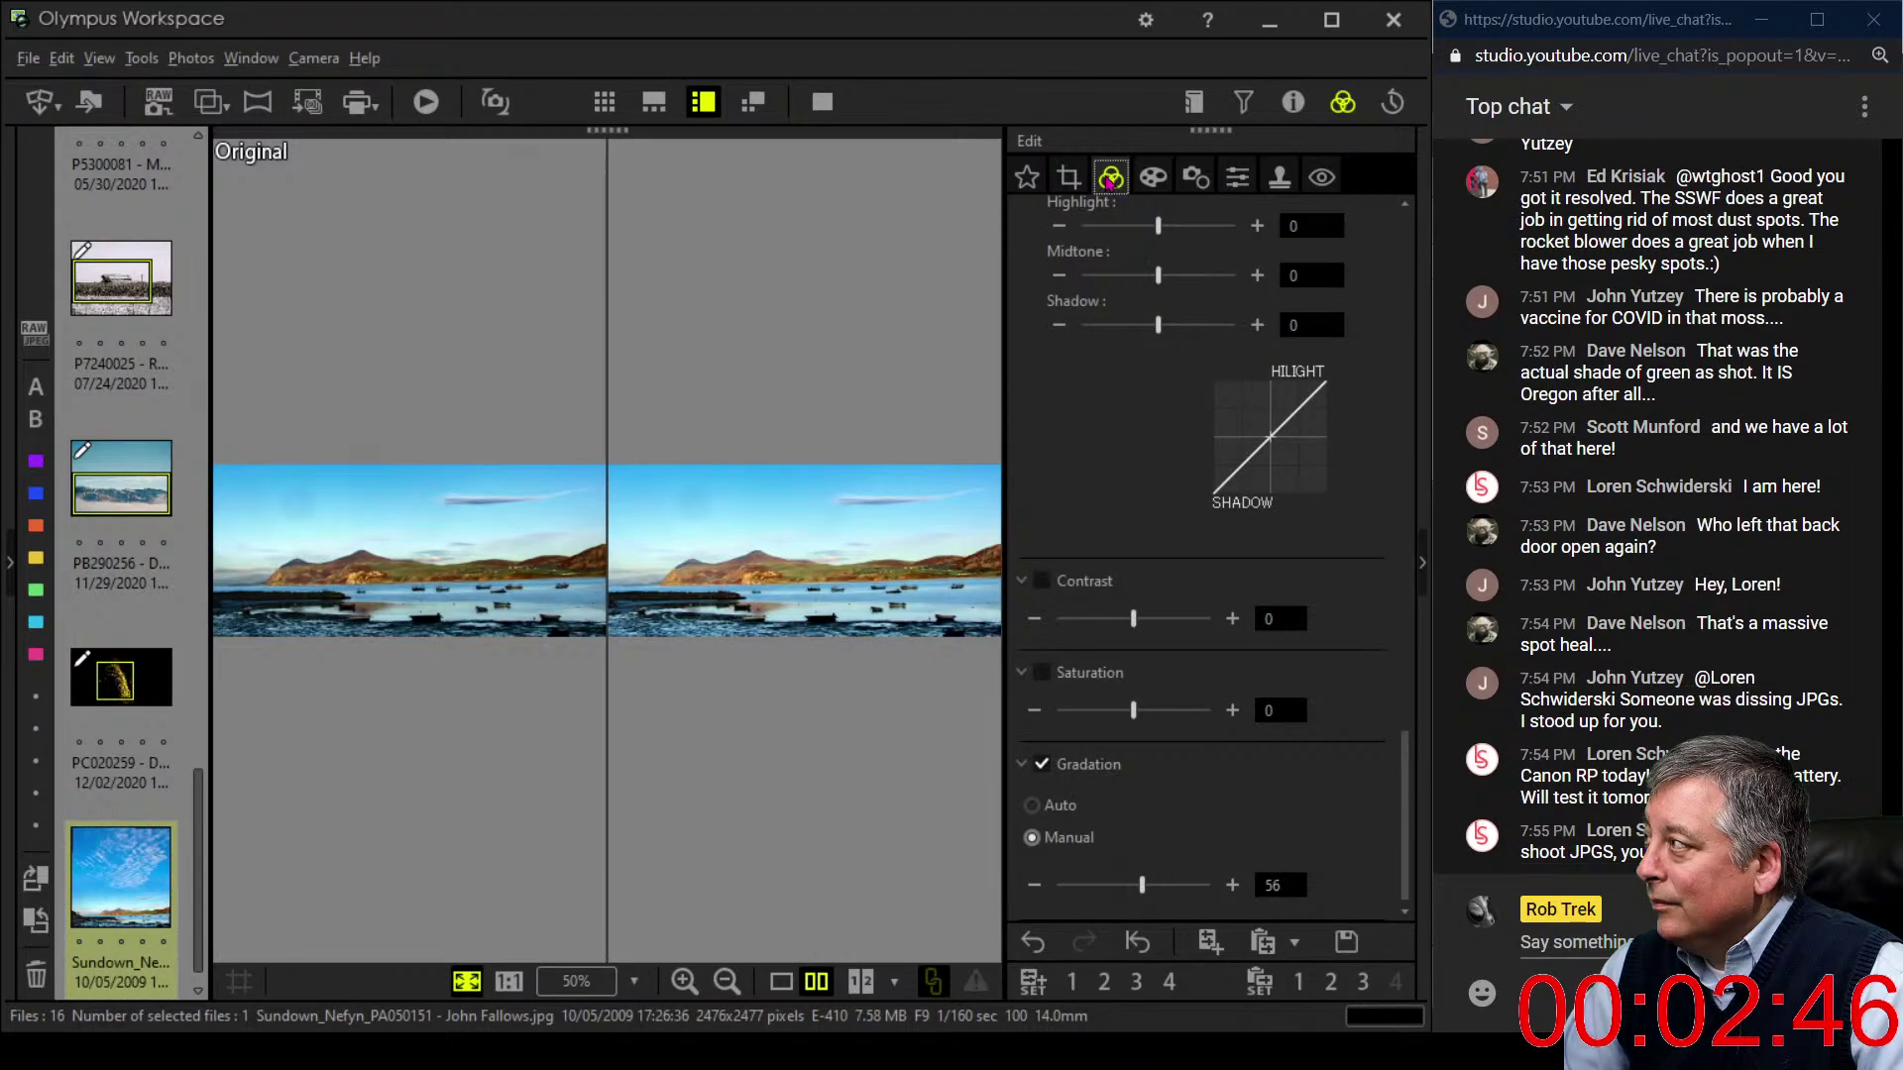
# - Clone out the dark spot in the sky above the hills using the Clone Stamp Tool with blur 63 and sizes 171 and 203
pyautogui.click(783, 984)
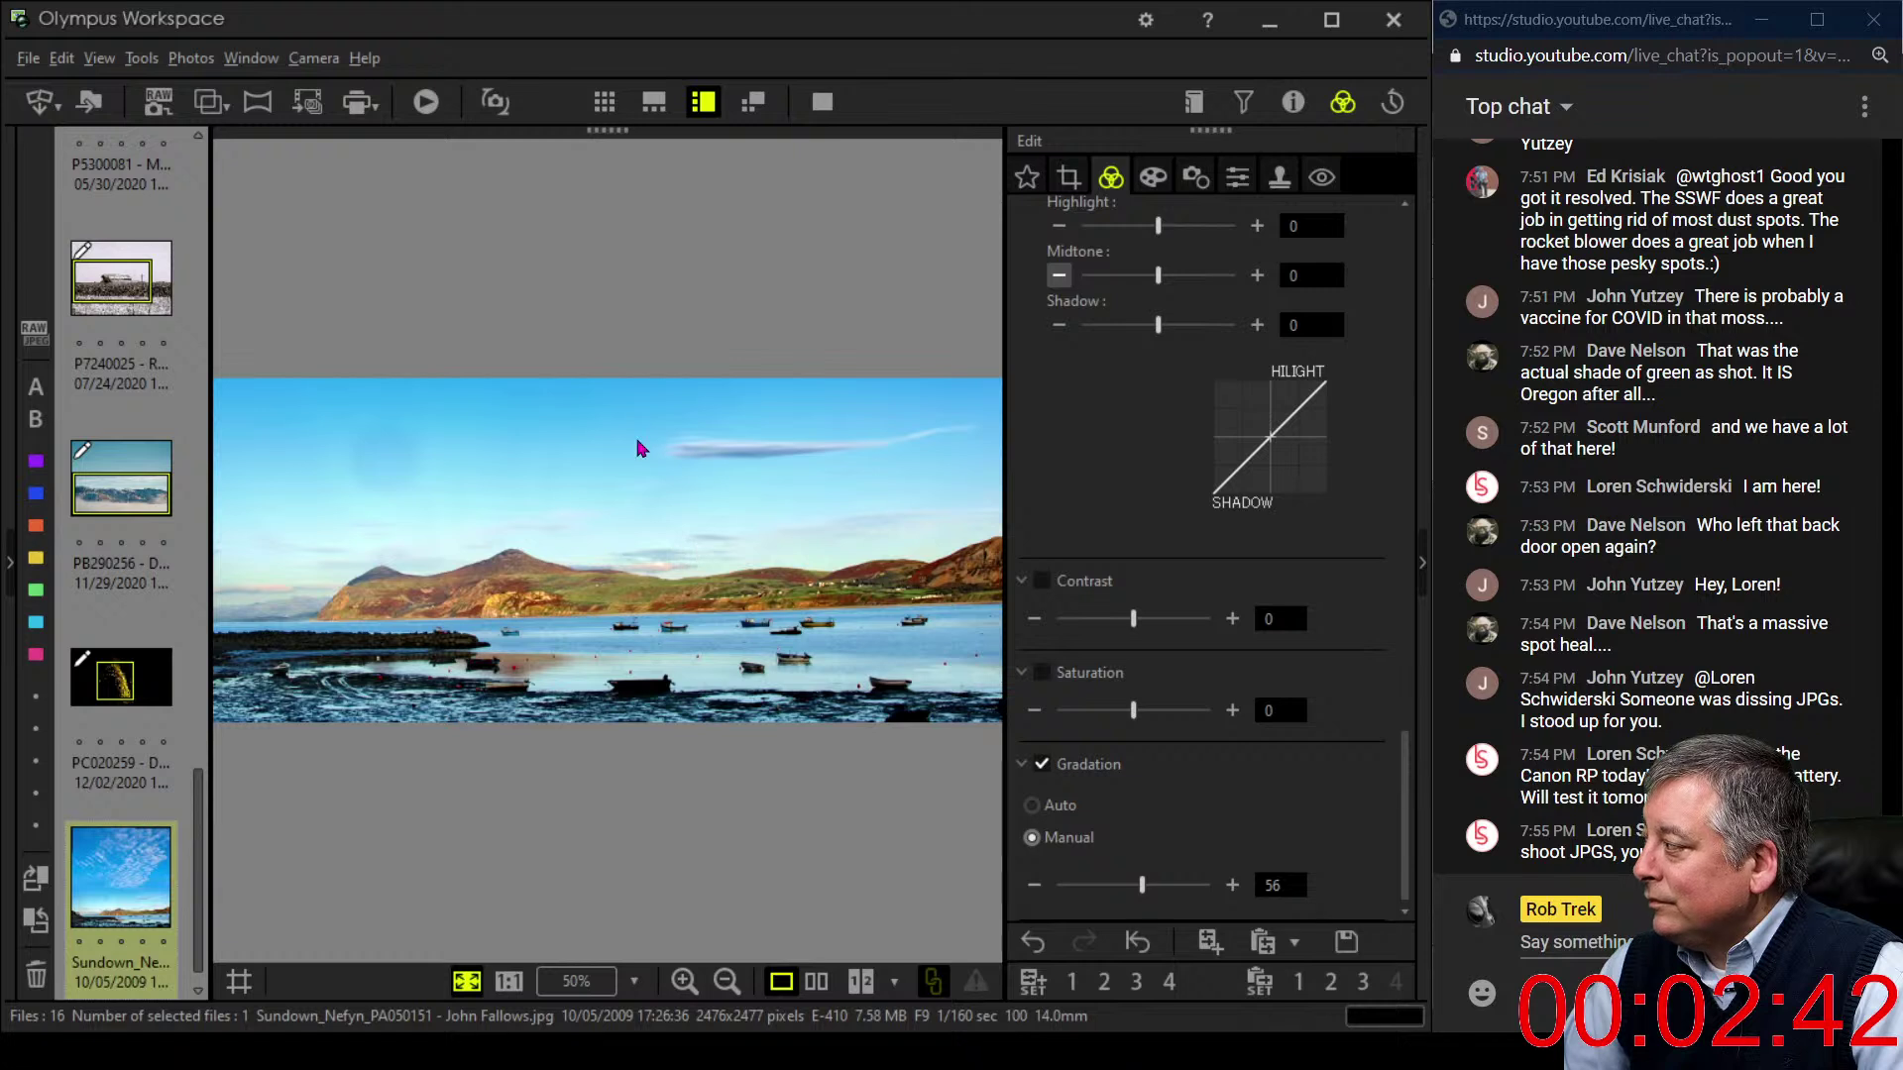
pyautogui.click(401, 484)
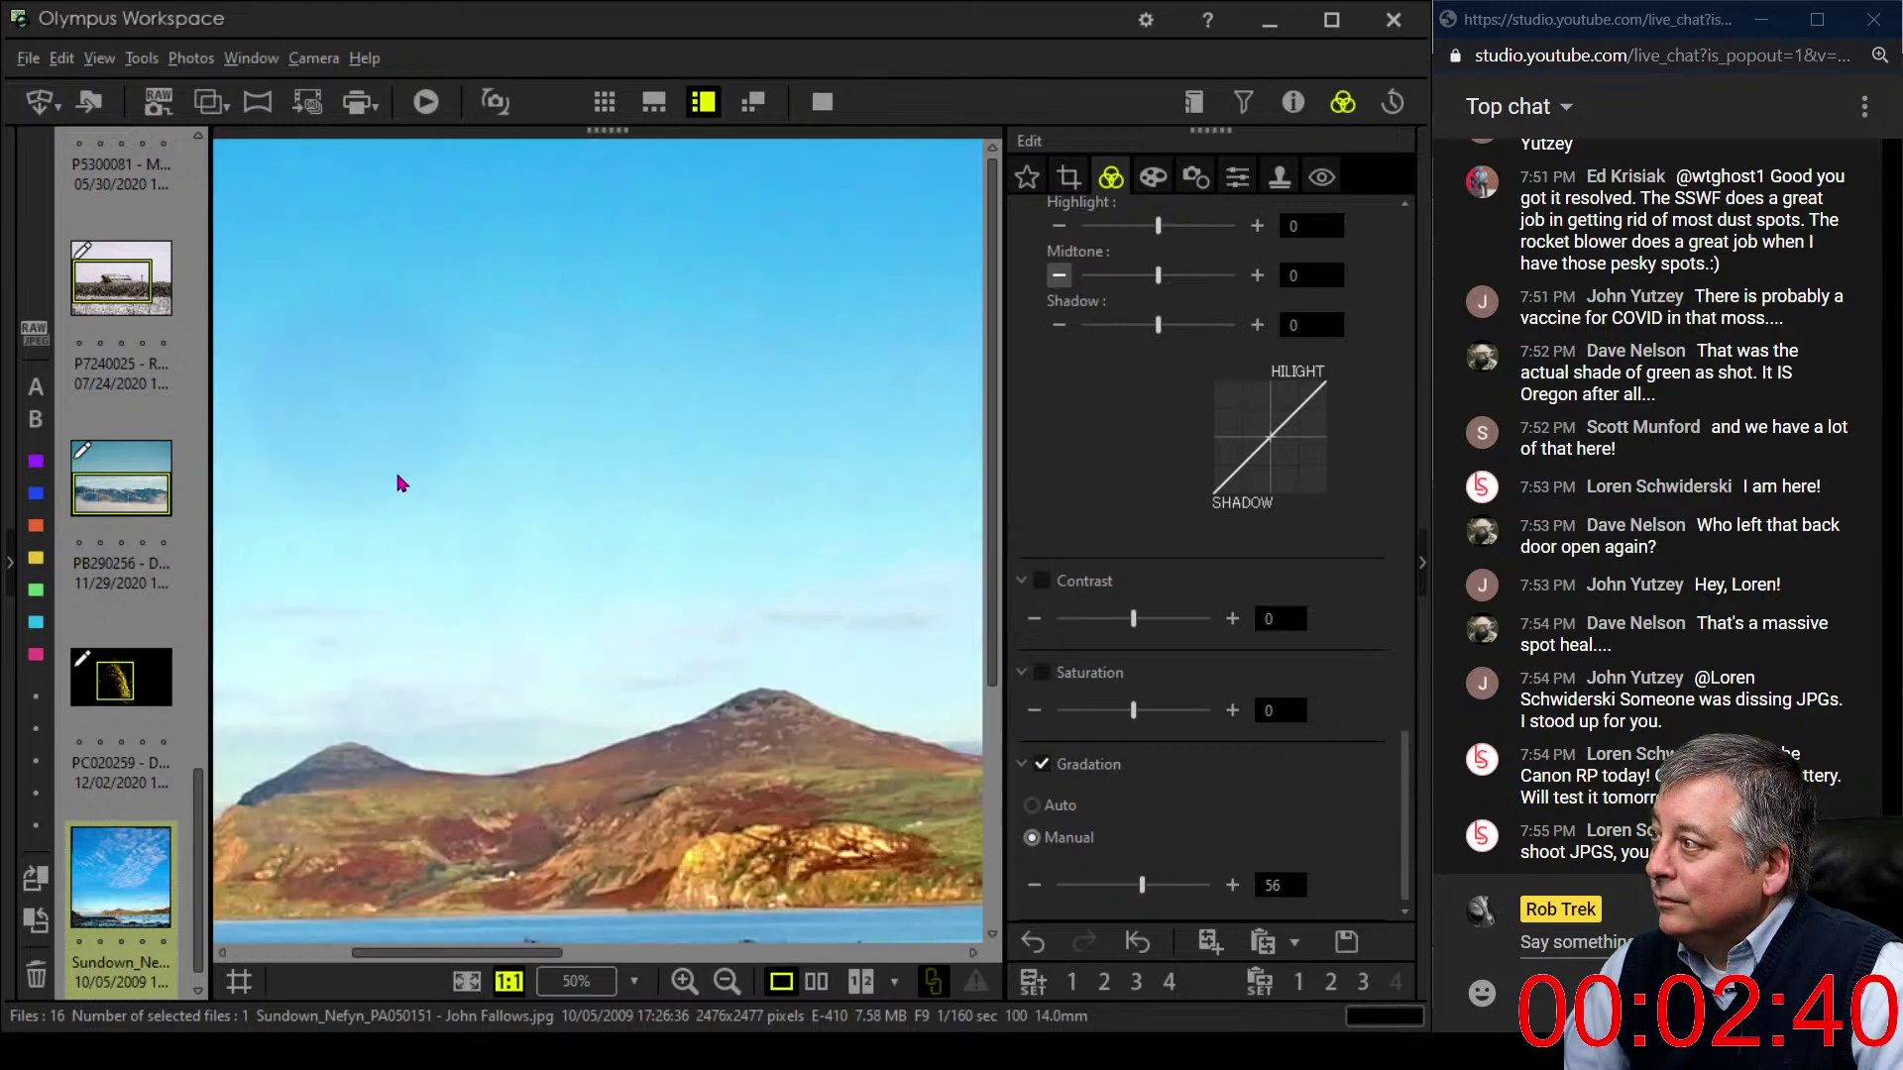
pyautogui.moveTo(401, 484); pyautogui.dragTo(790, 606)
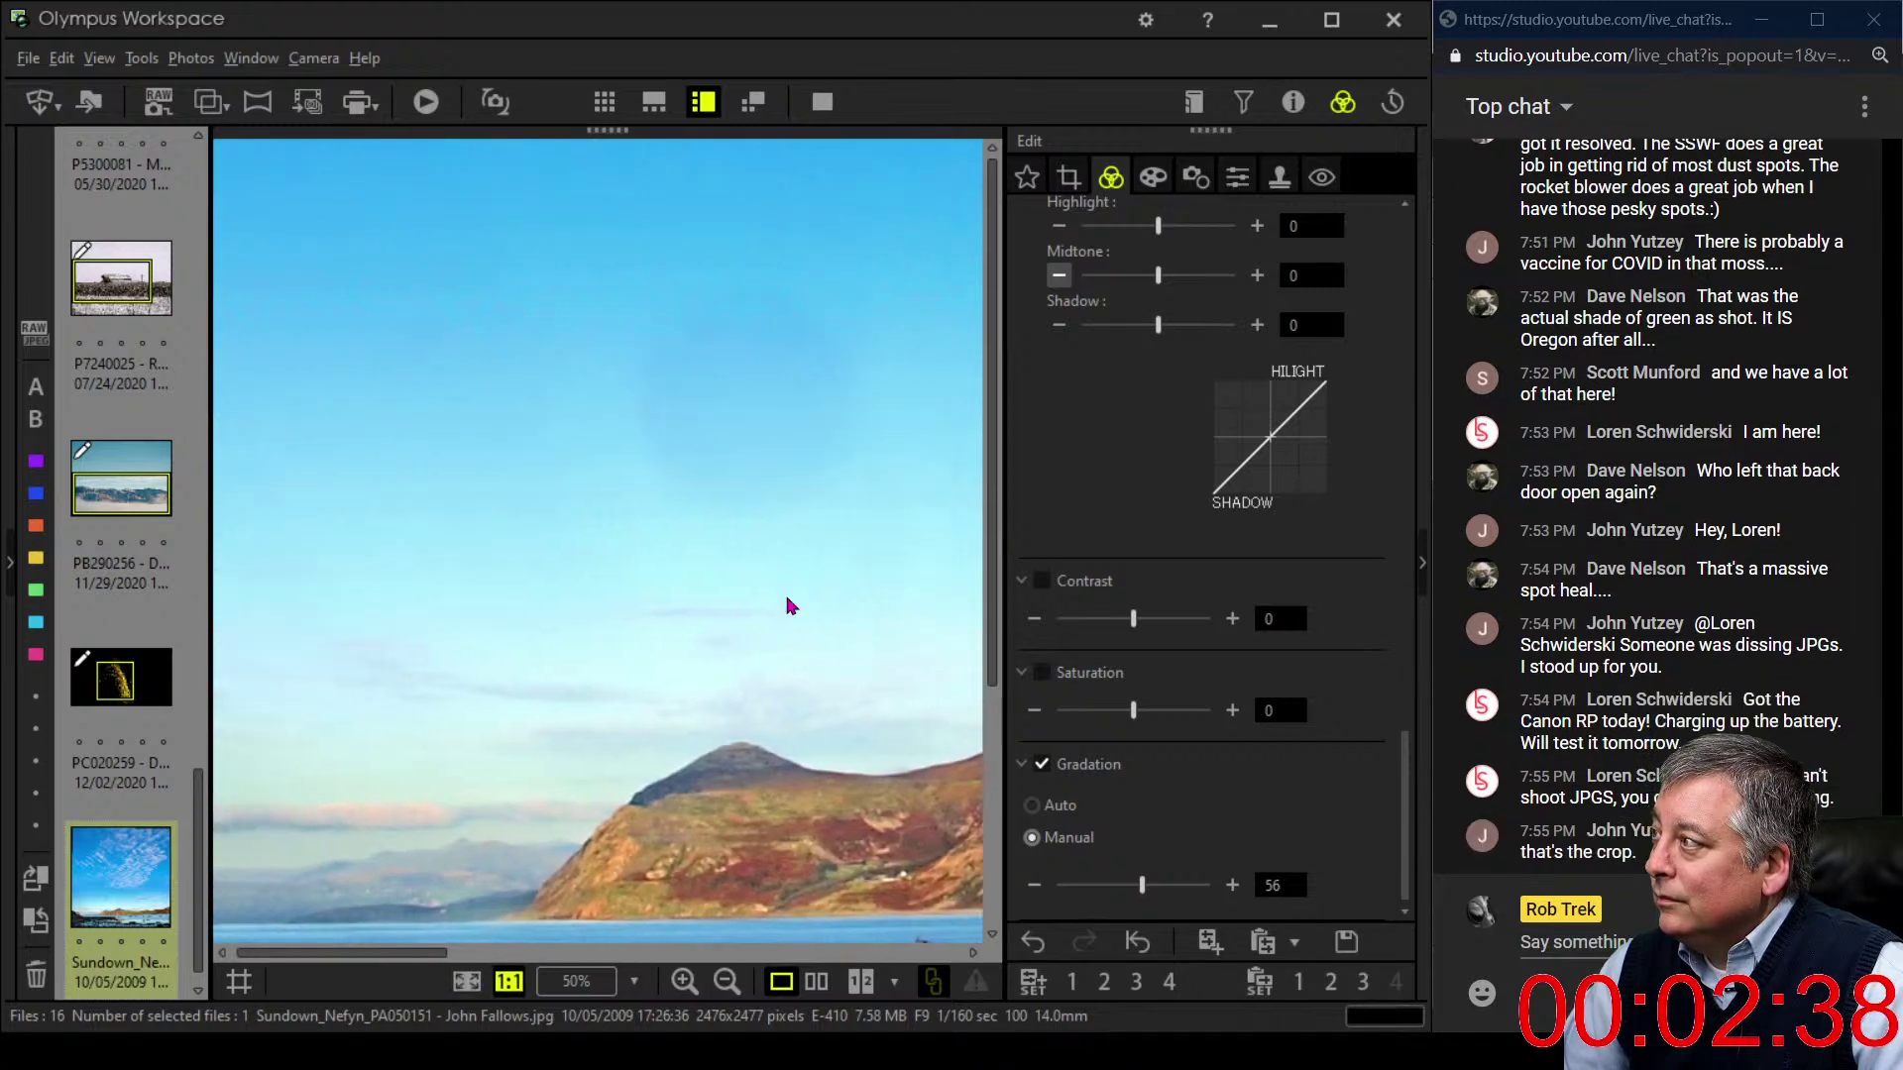
pyautogui.click(1279, 181)
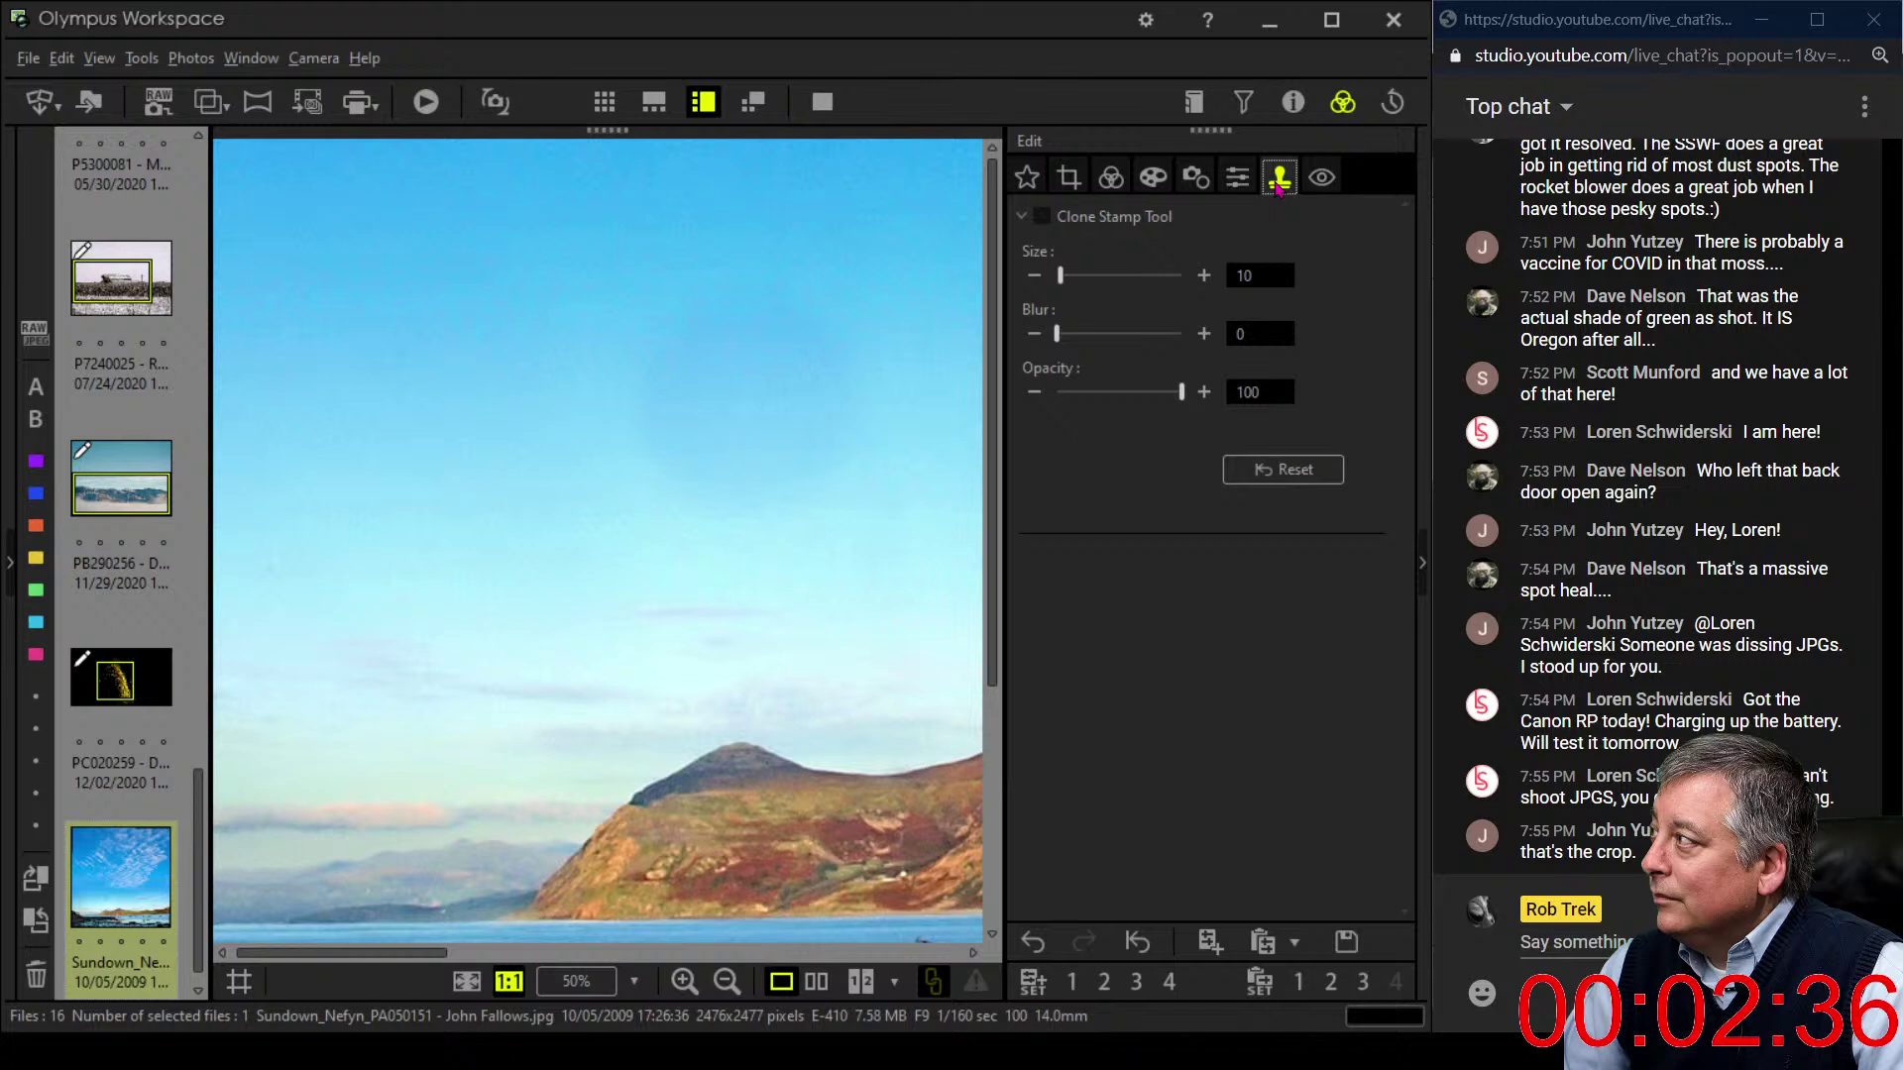
pyautogui.click(1042, 216)
pyautogui.moveTo(1061, 276); pyautogui.dragTo(1141, 283)
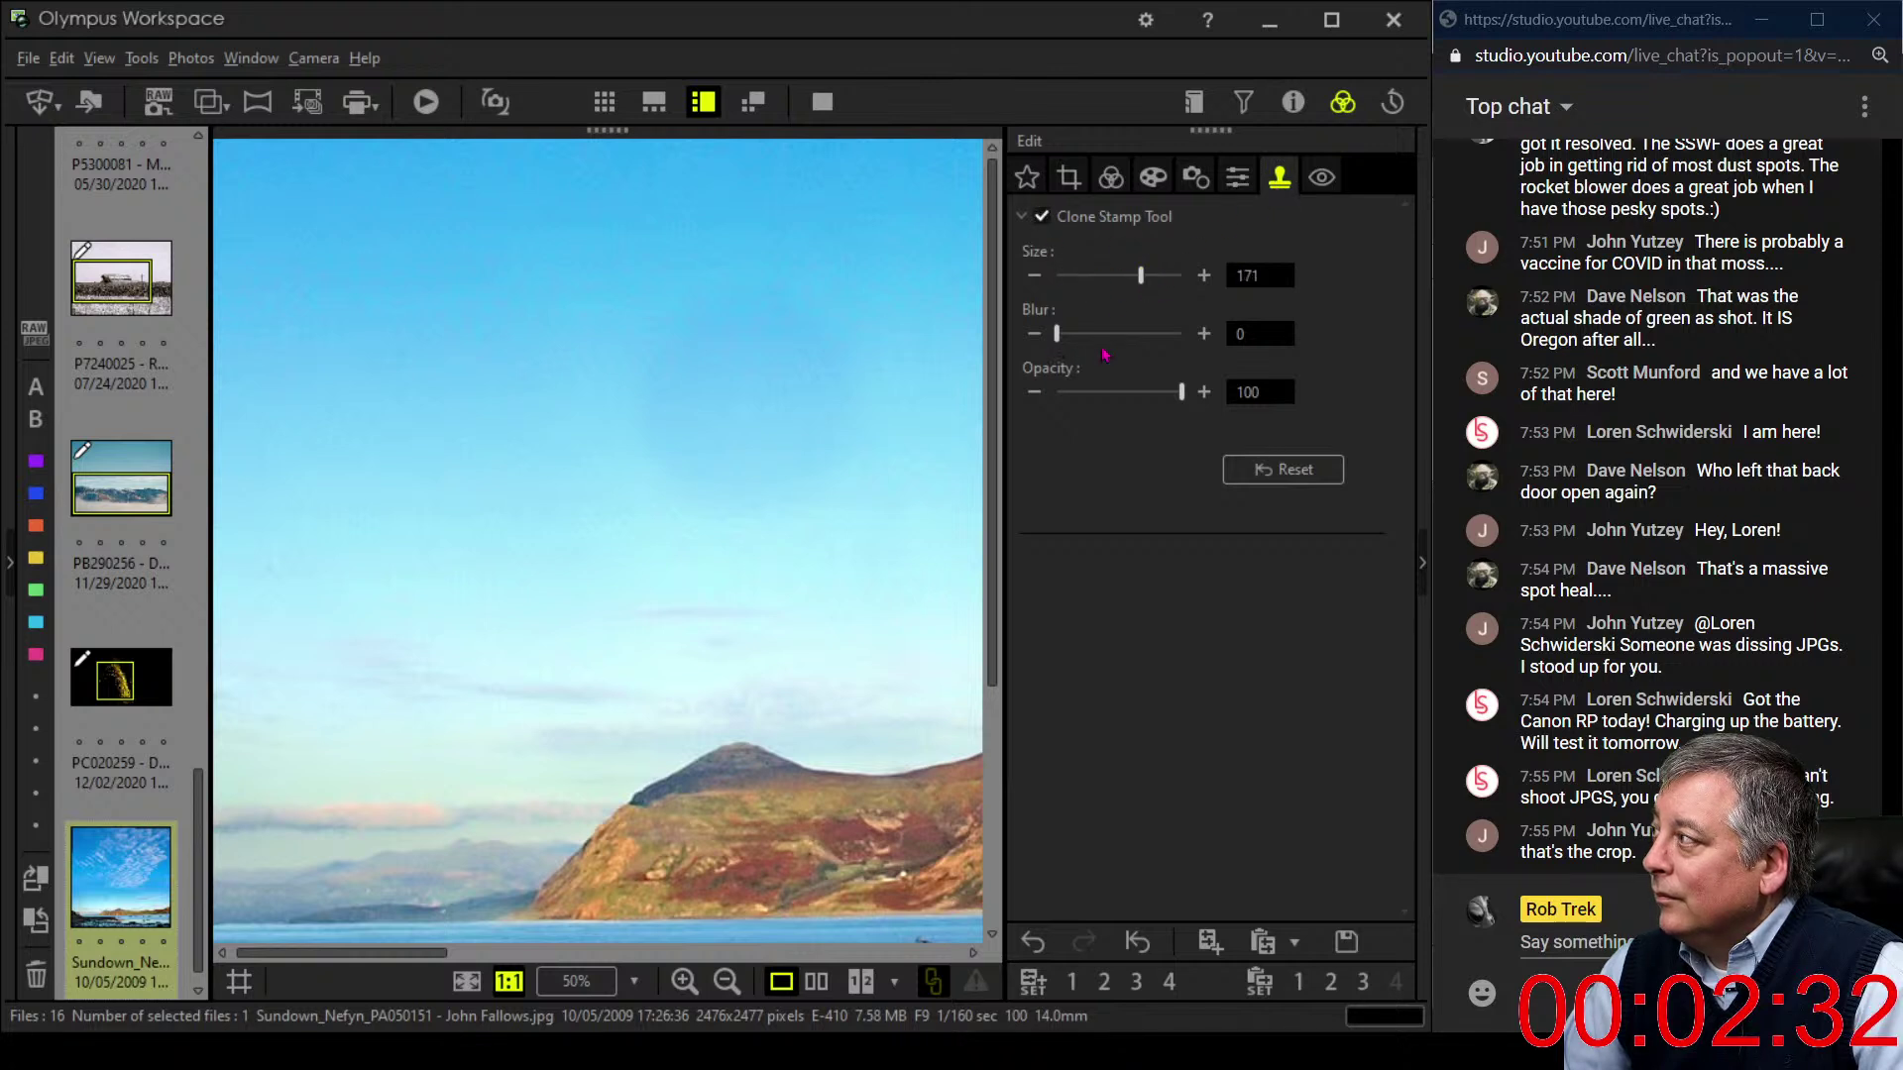
pyautogui.moveTo(1057, 334); pyautogui.dragTo(1135, 334)
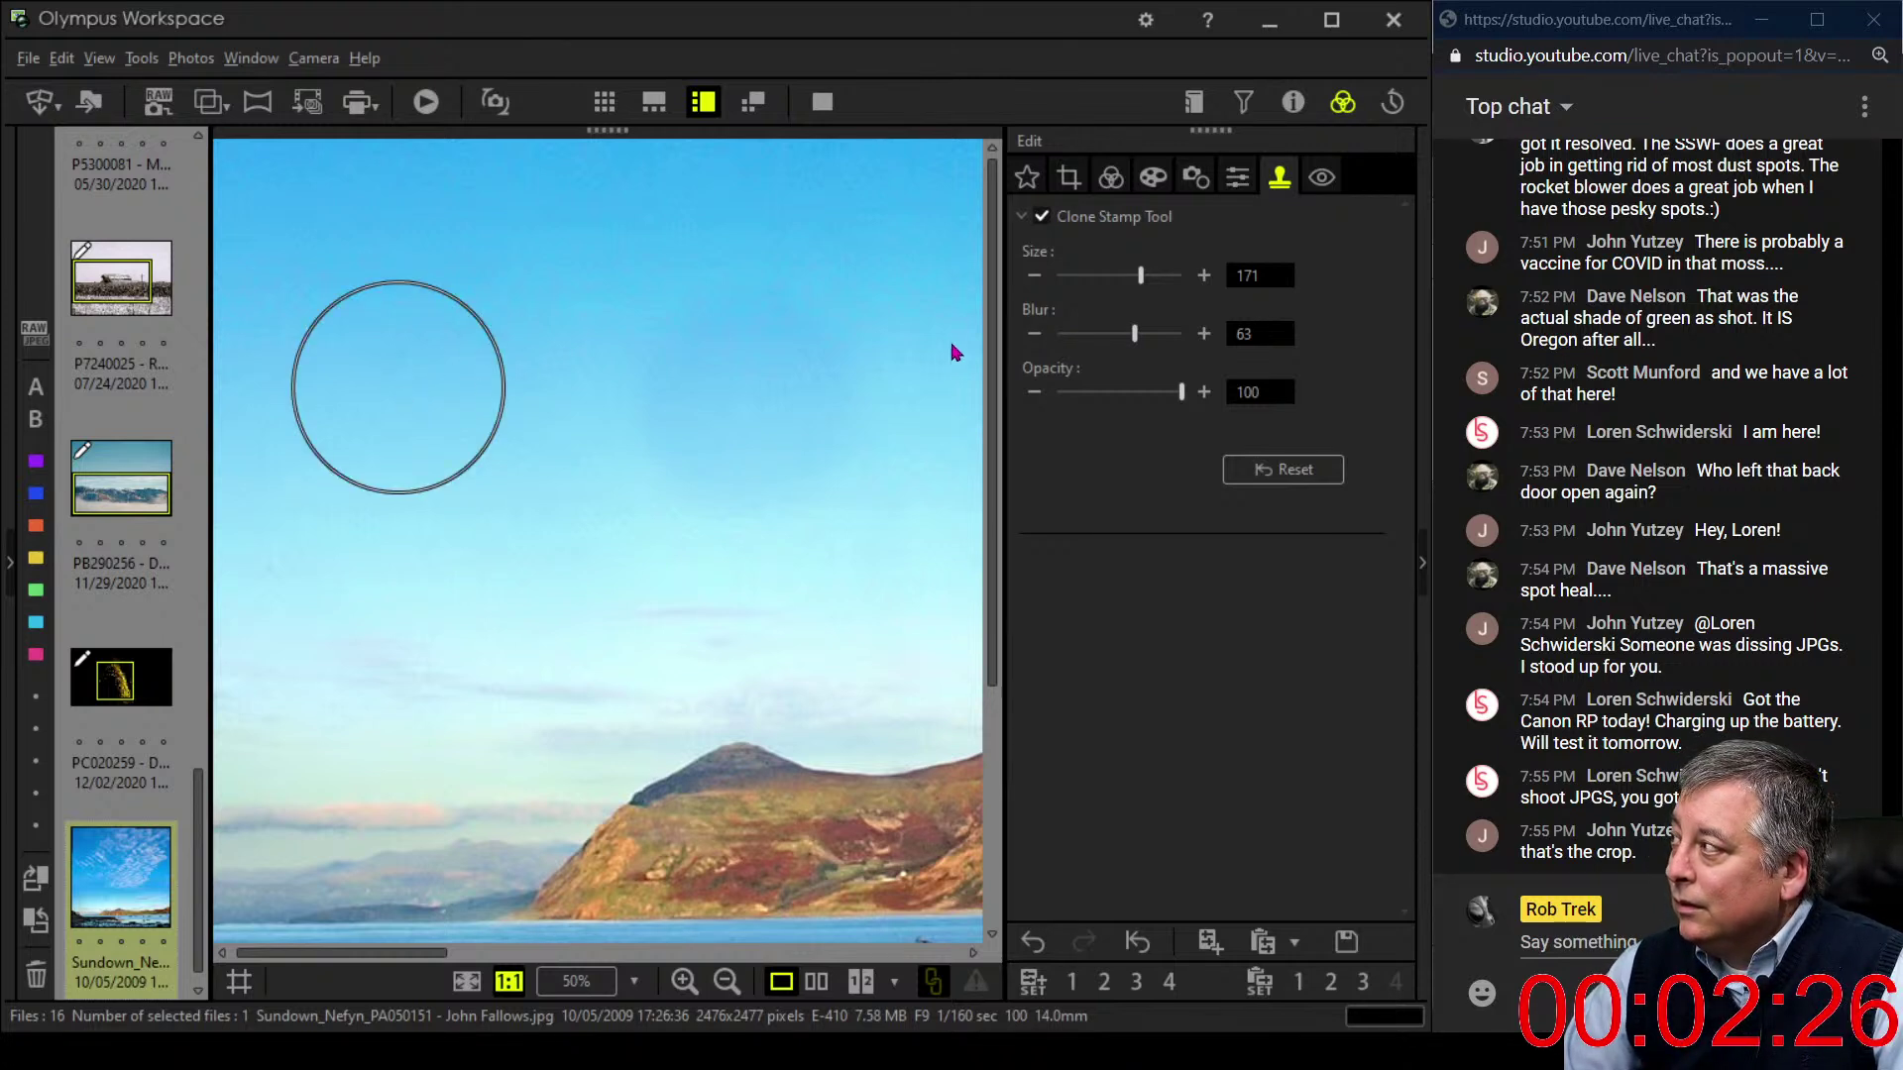
pyautogui.moveTo(1141, 275); pyautogui.dragTo(1157, 277)
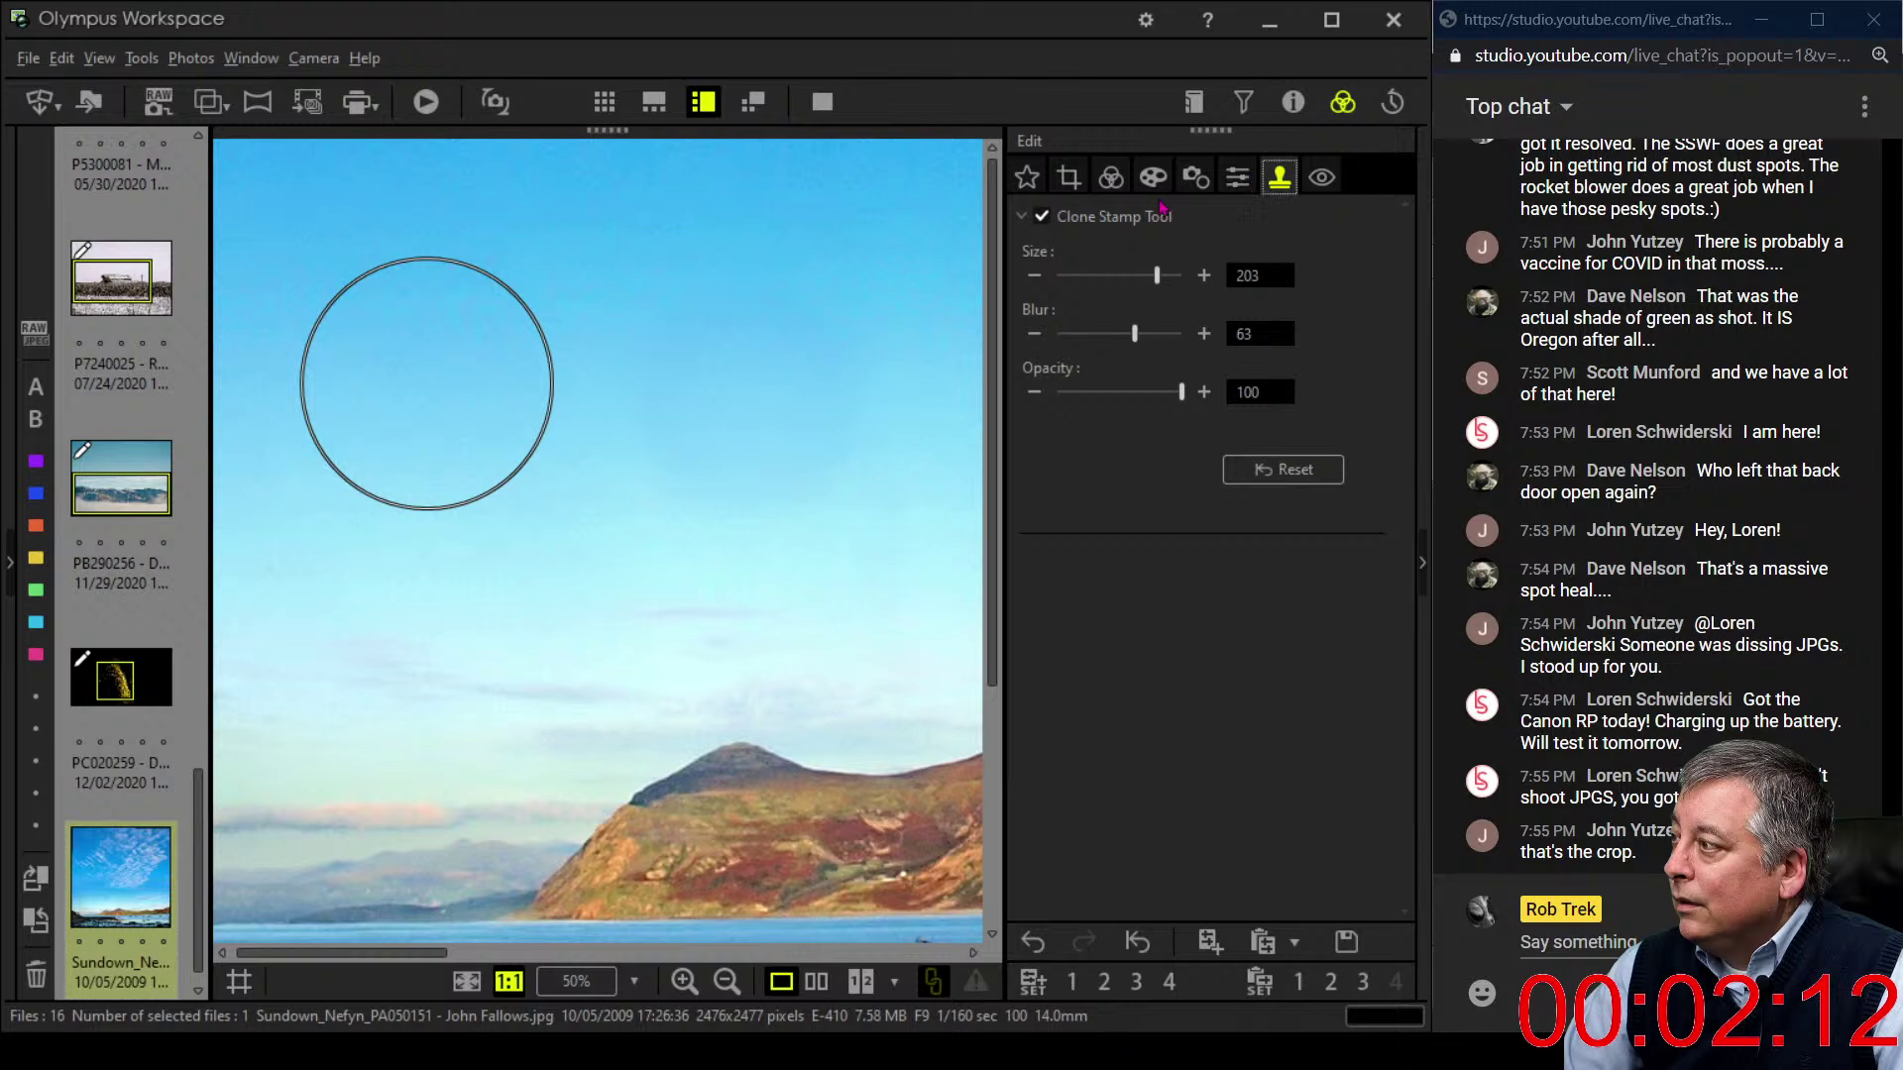
# - Examine the retouched bay photo full screen, first alone and then side by side with the original
pyautogui.click(467, 981)
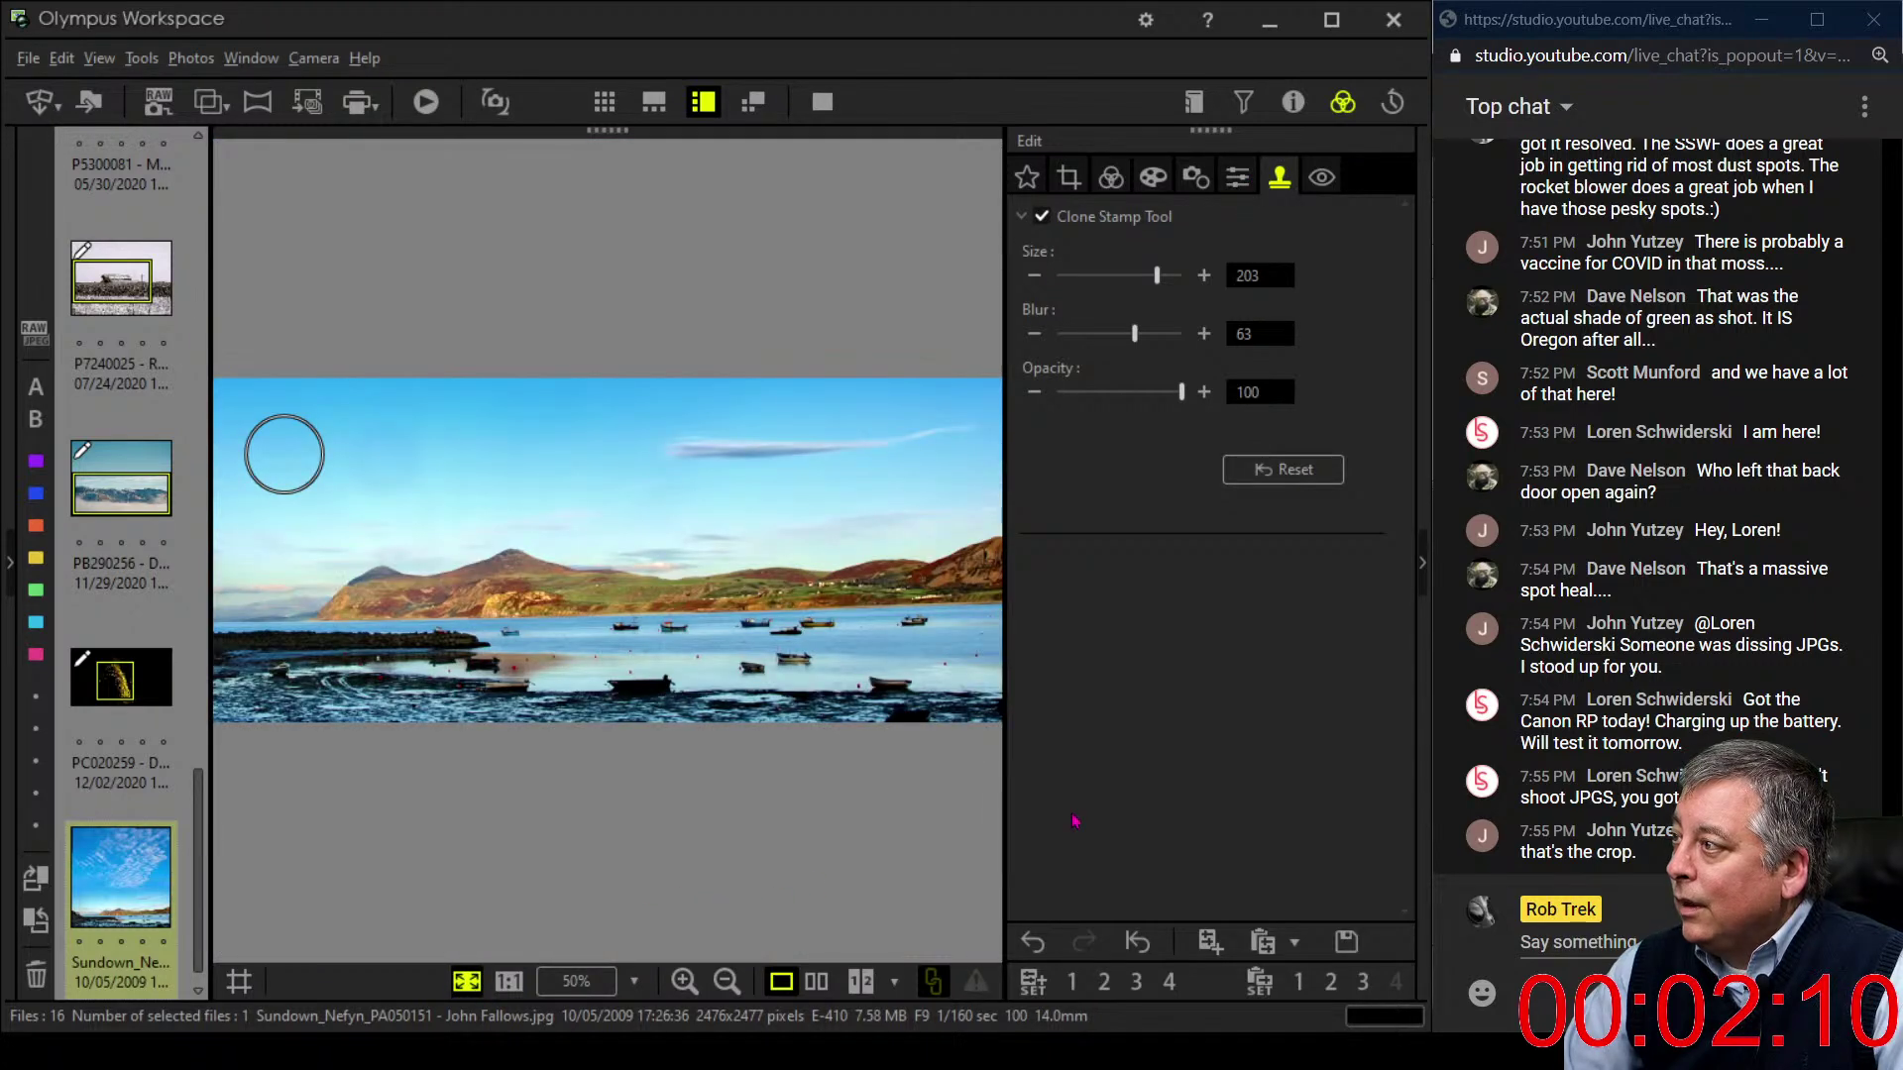
pyautogui.click(822, 103)
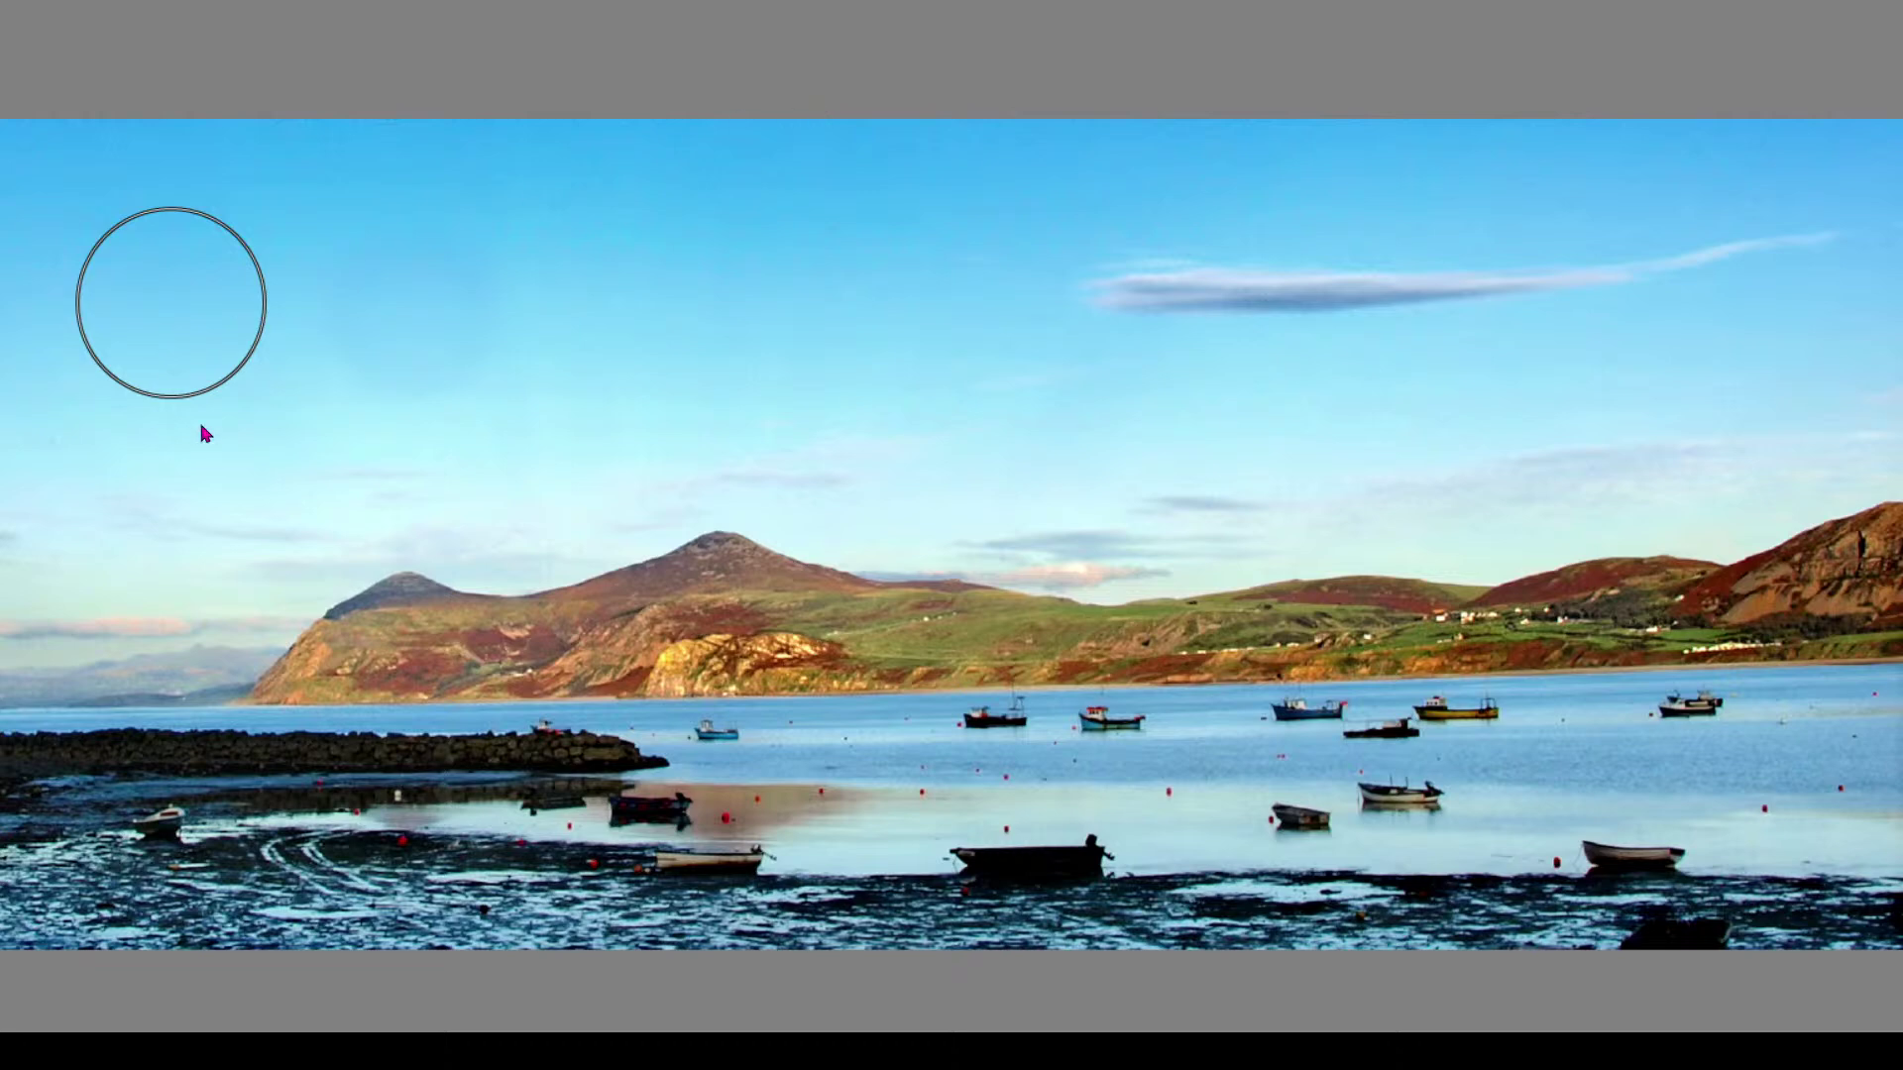
pyautogui.press('Escape')
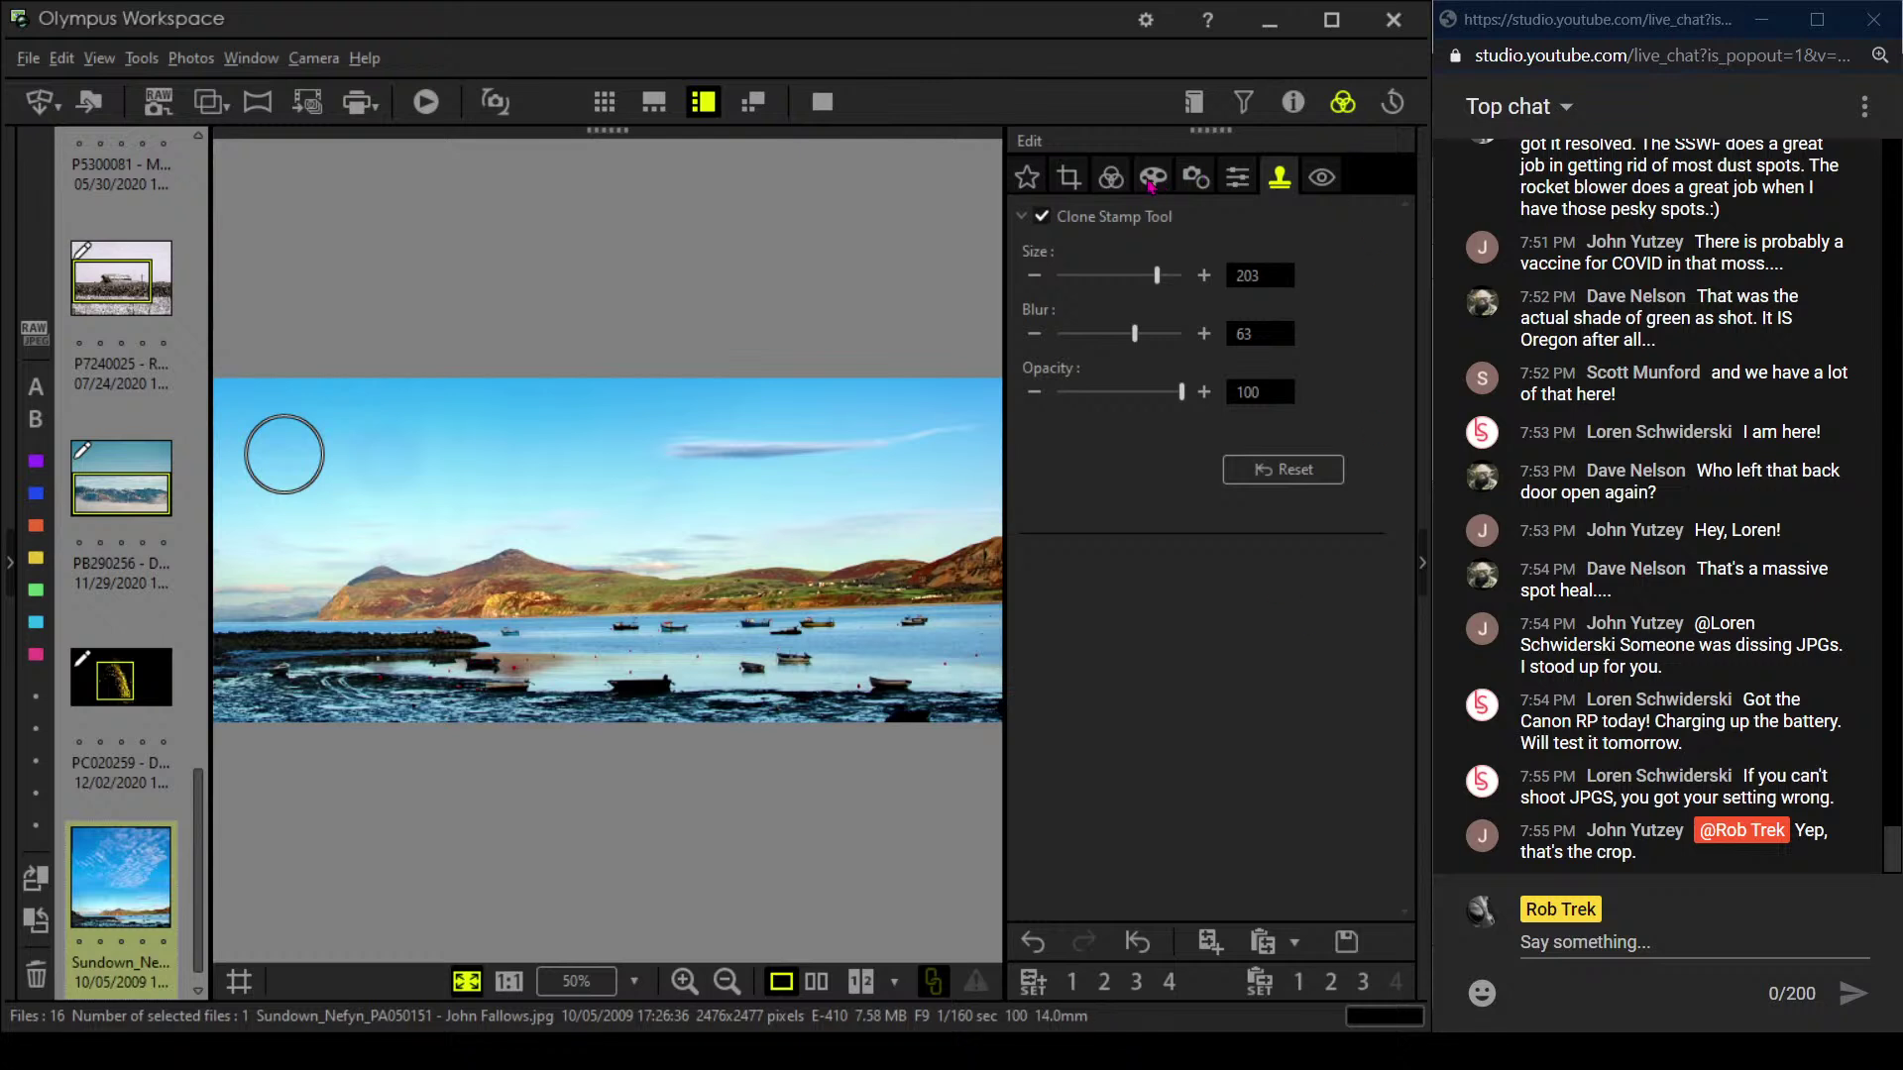
pyautogui.click(1113, 183)
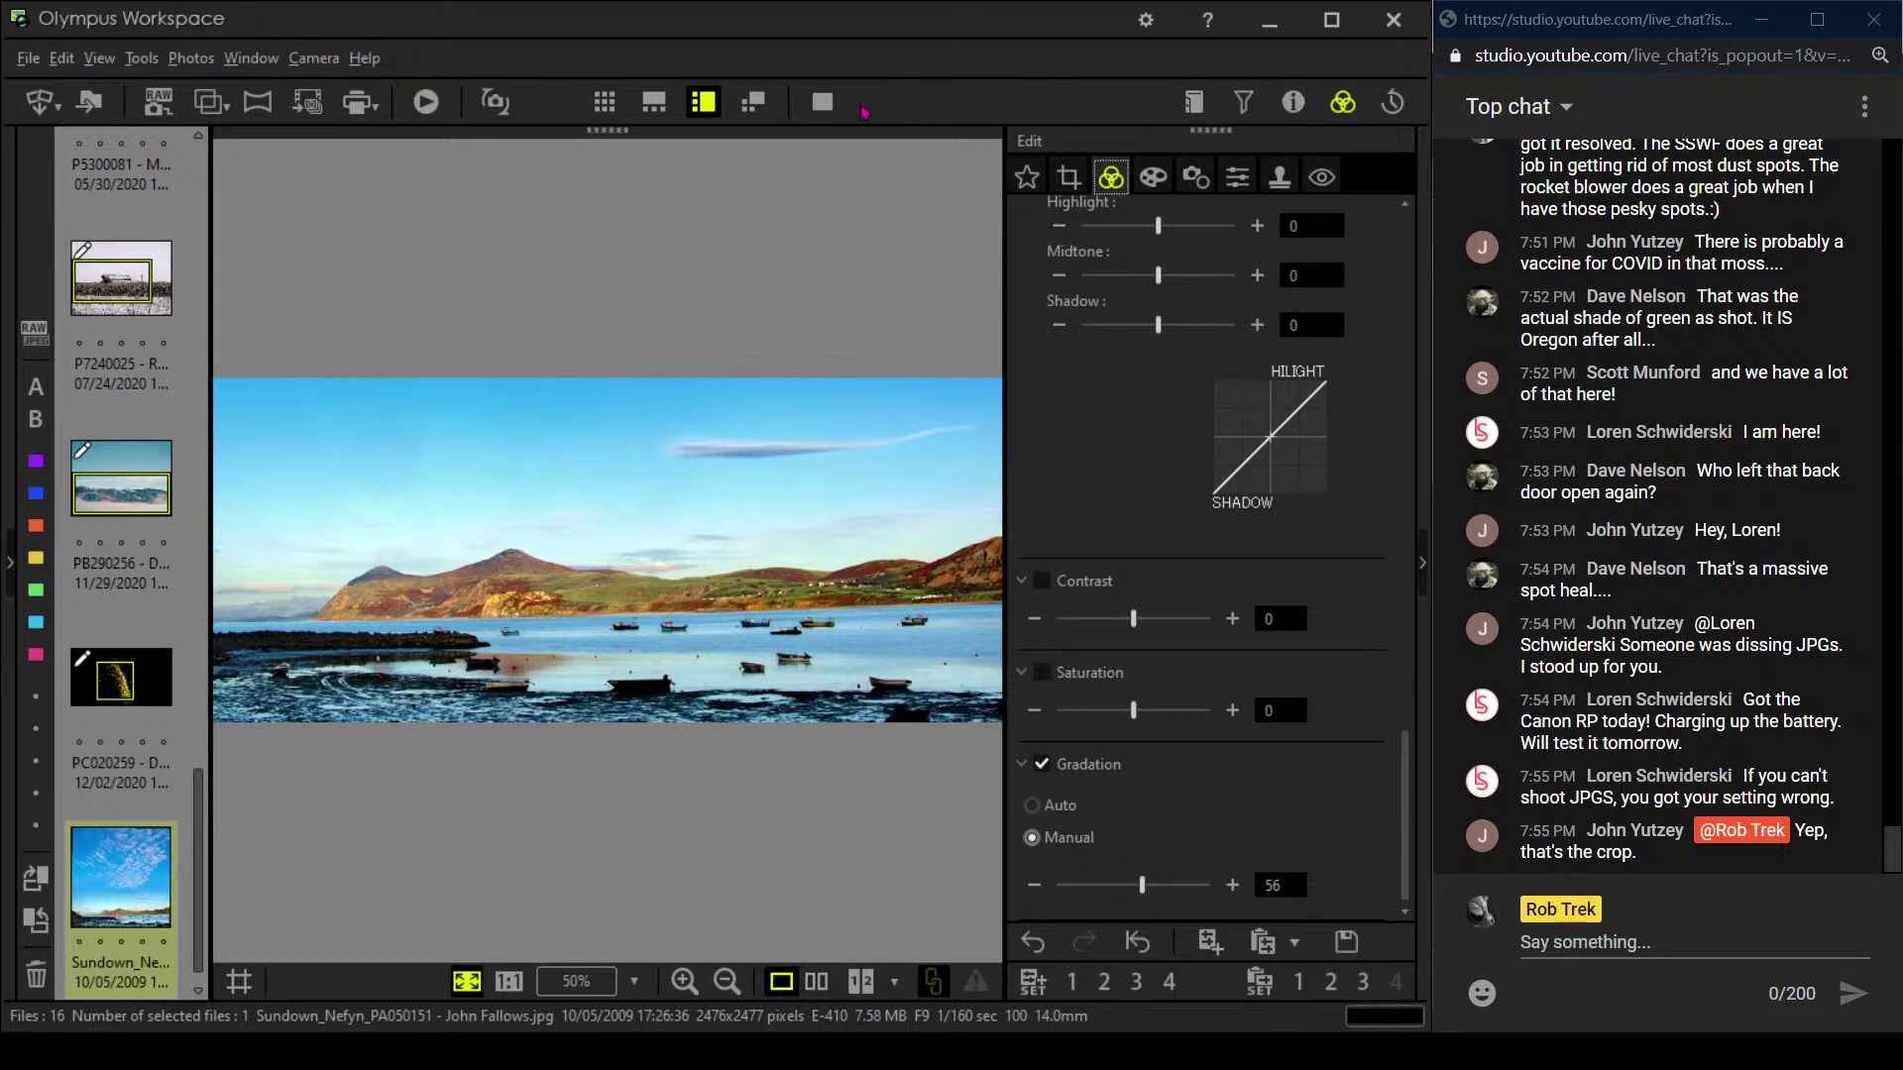
pyautogui.click(816, 981)
pyautogui.click(823, 101)
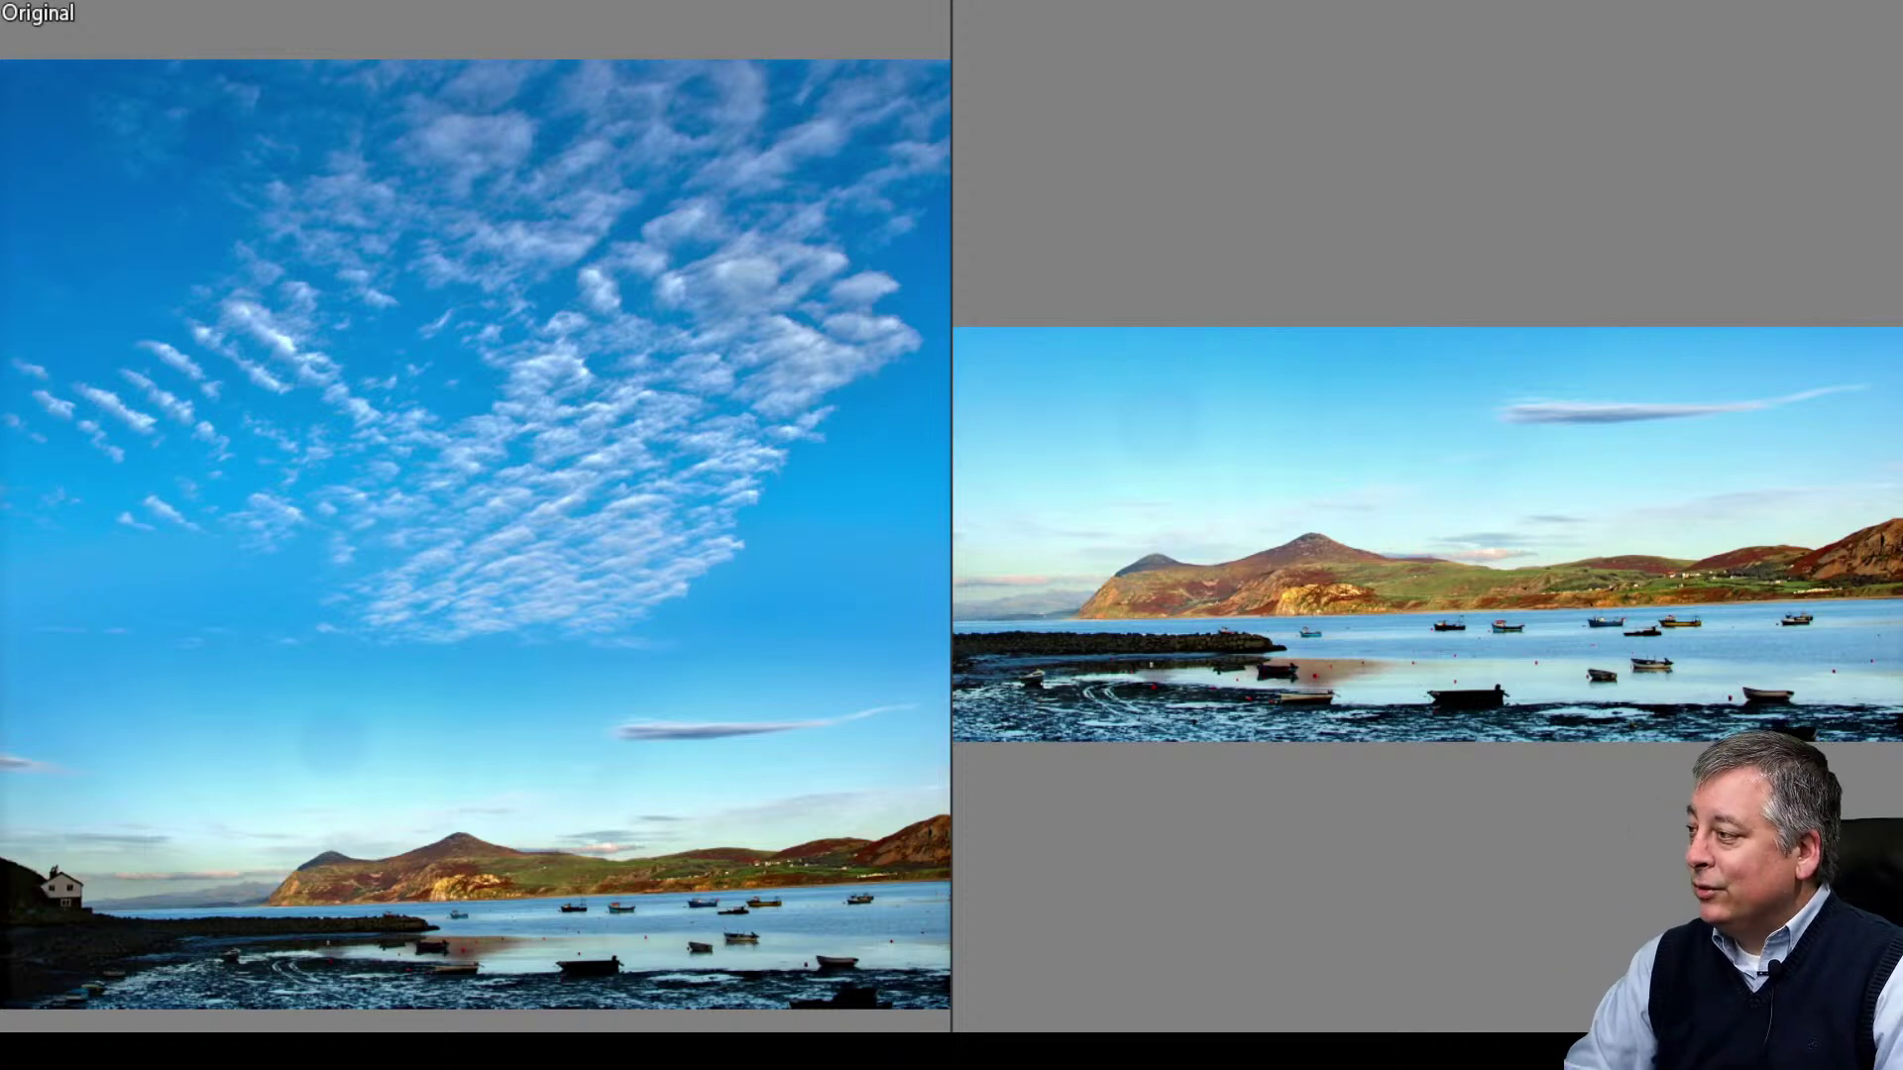
pyautogui.press('Escape')
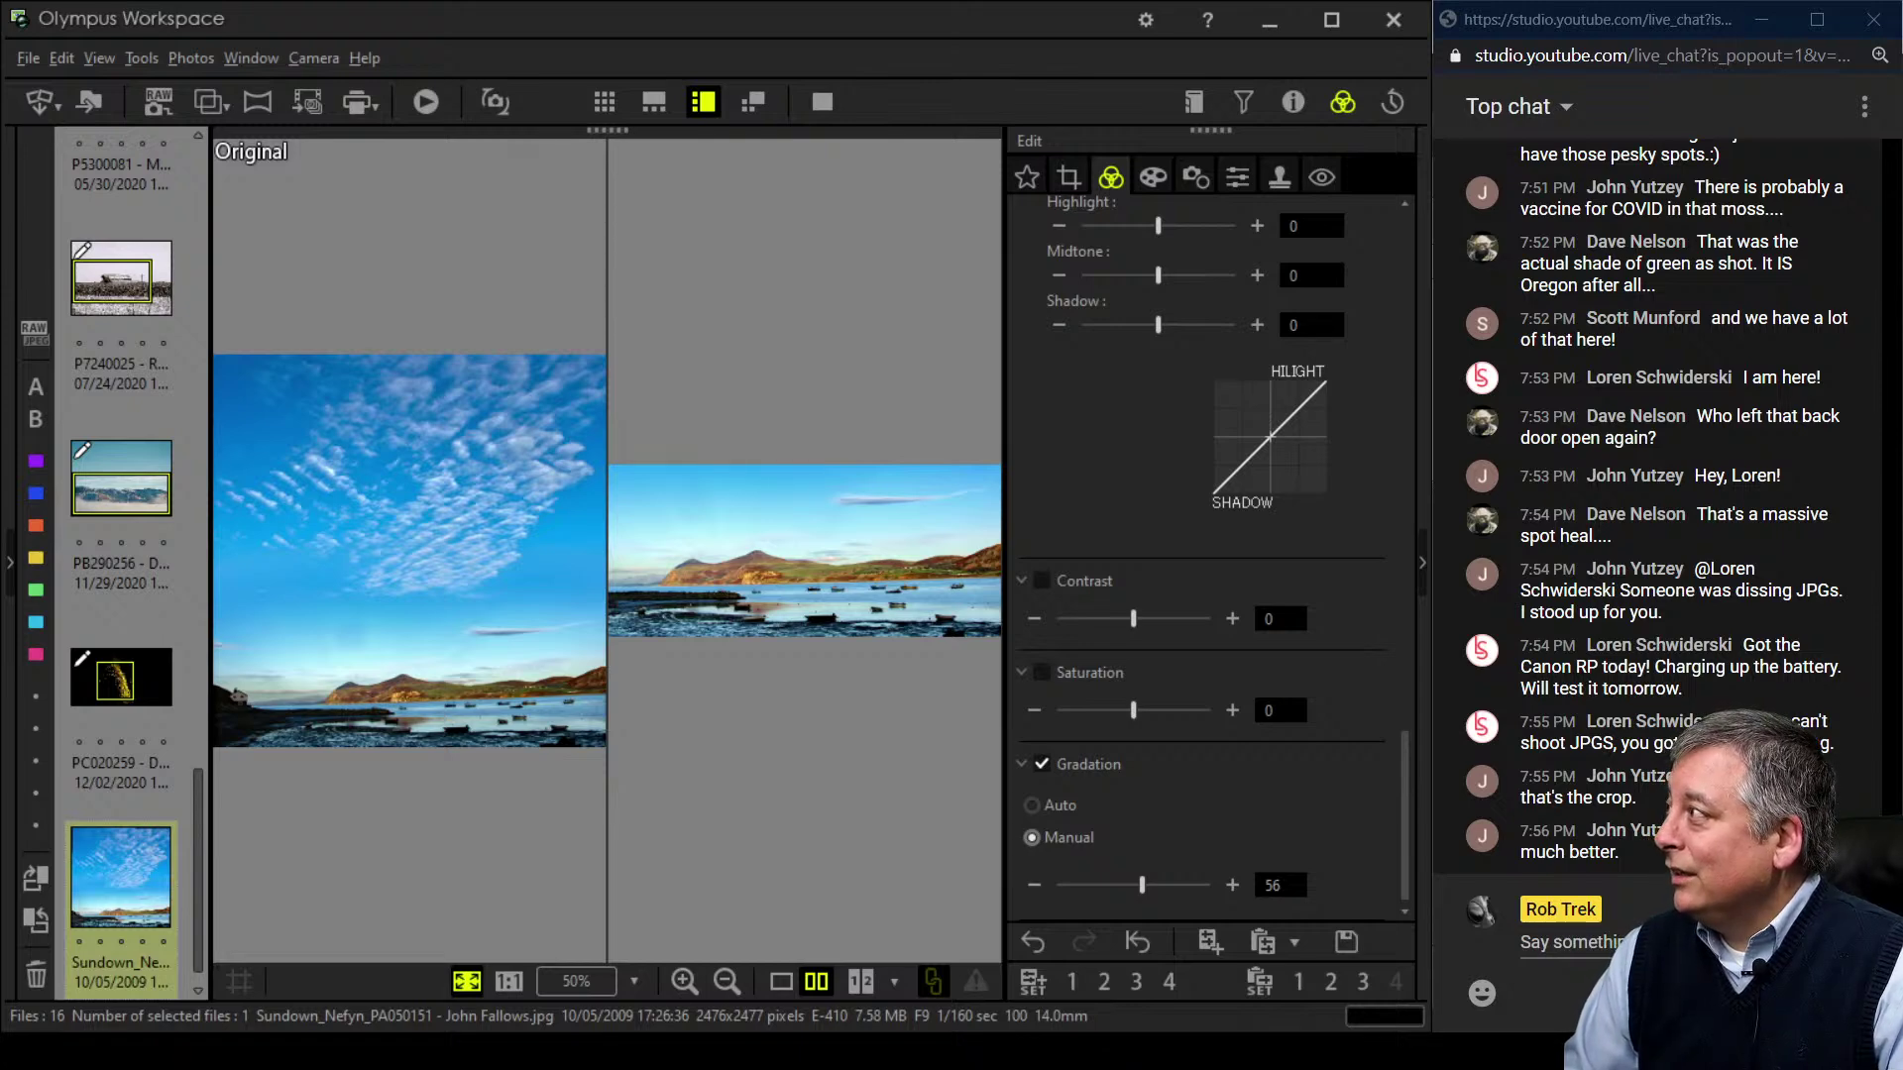
# - Switch to Lightroom Classic and synchronize the 4 Live Photo Edits folder, importing its new photos and scanning for metadata updates
pyautogui.click(1260, 30)
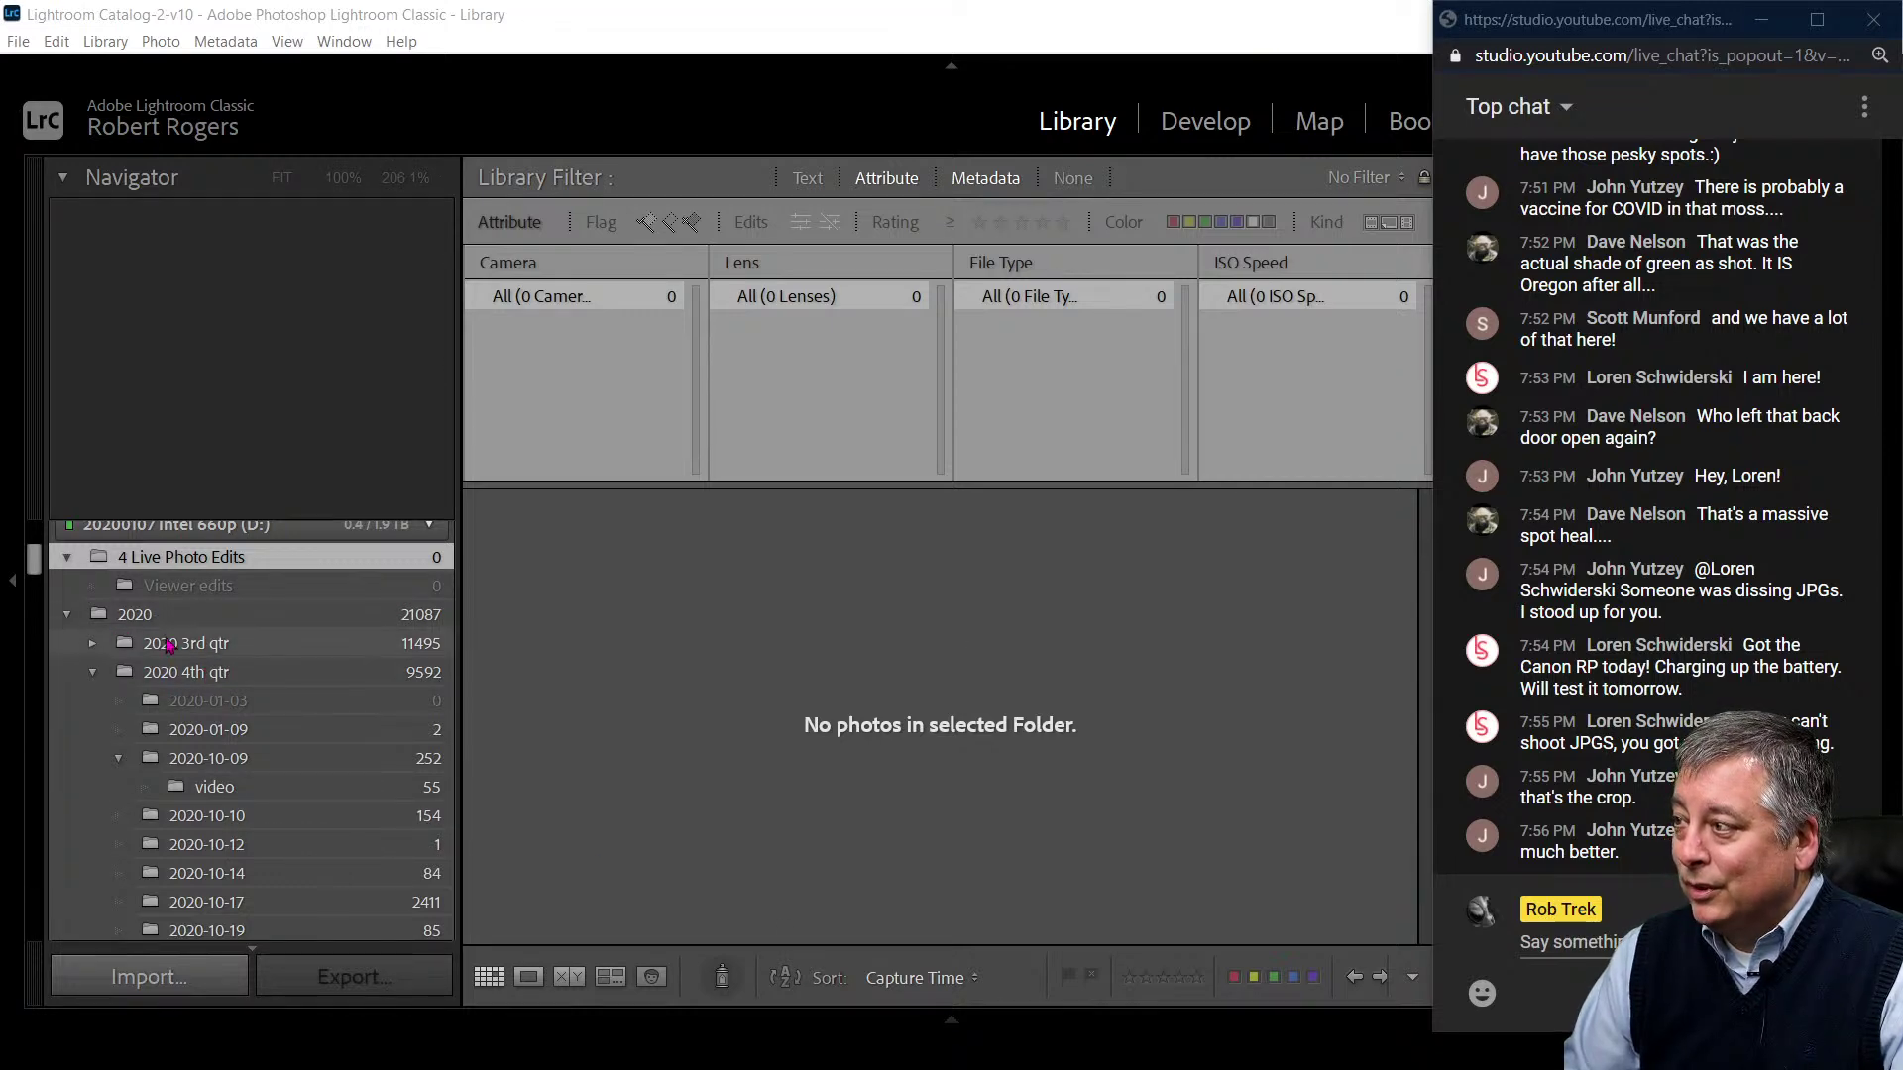
pyautogui.scroll(3, 169, 645)
pyautogui.rightClick(230, 816)
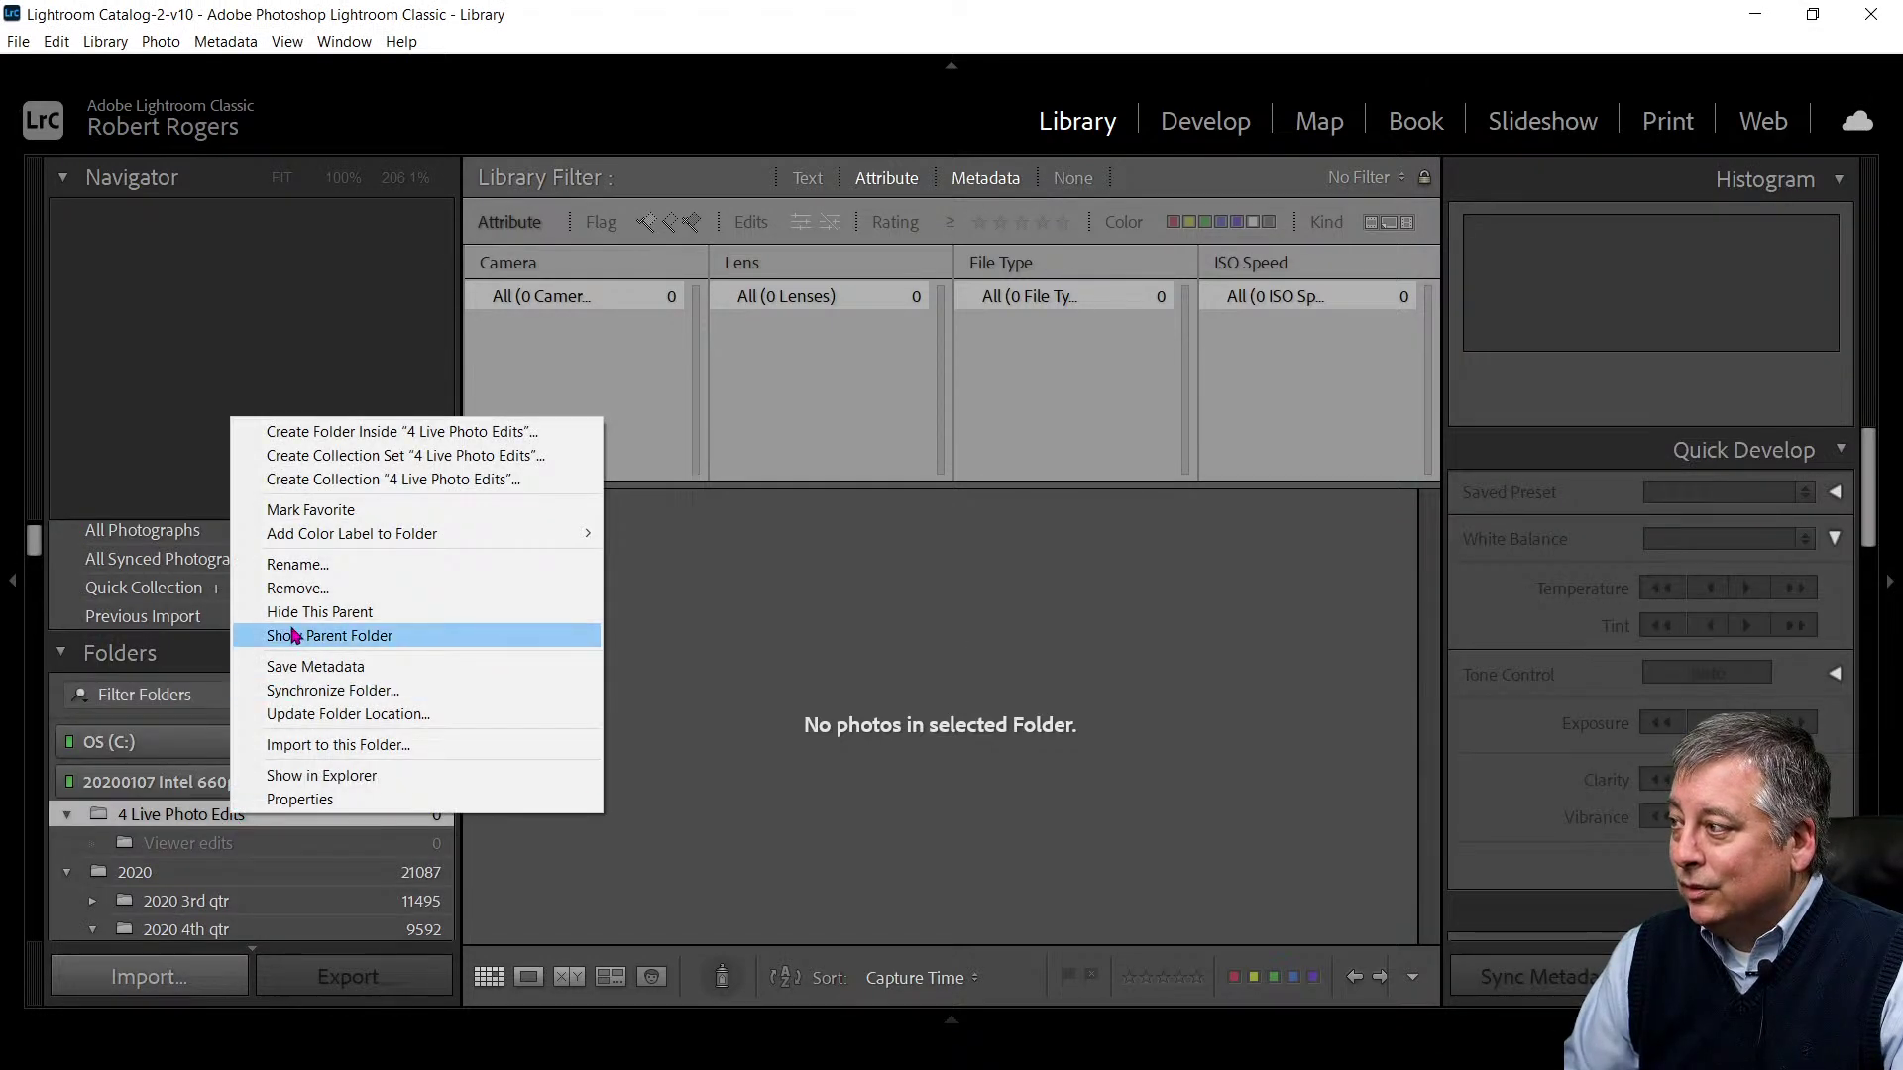
pyautogui.click(322, 693)
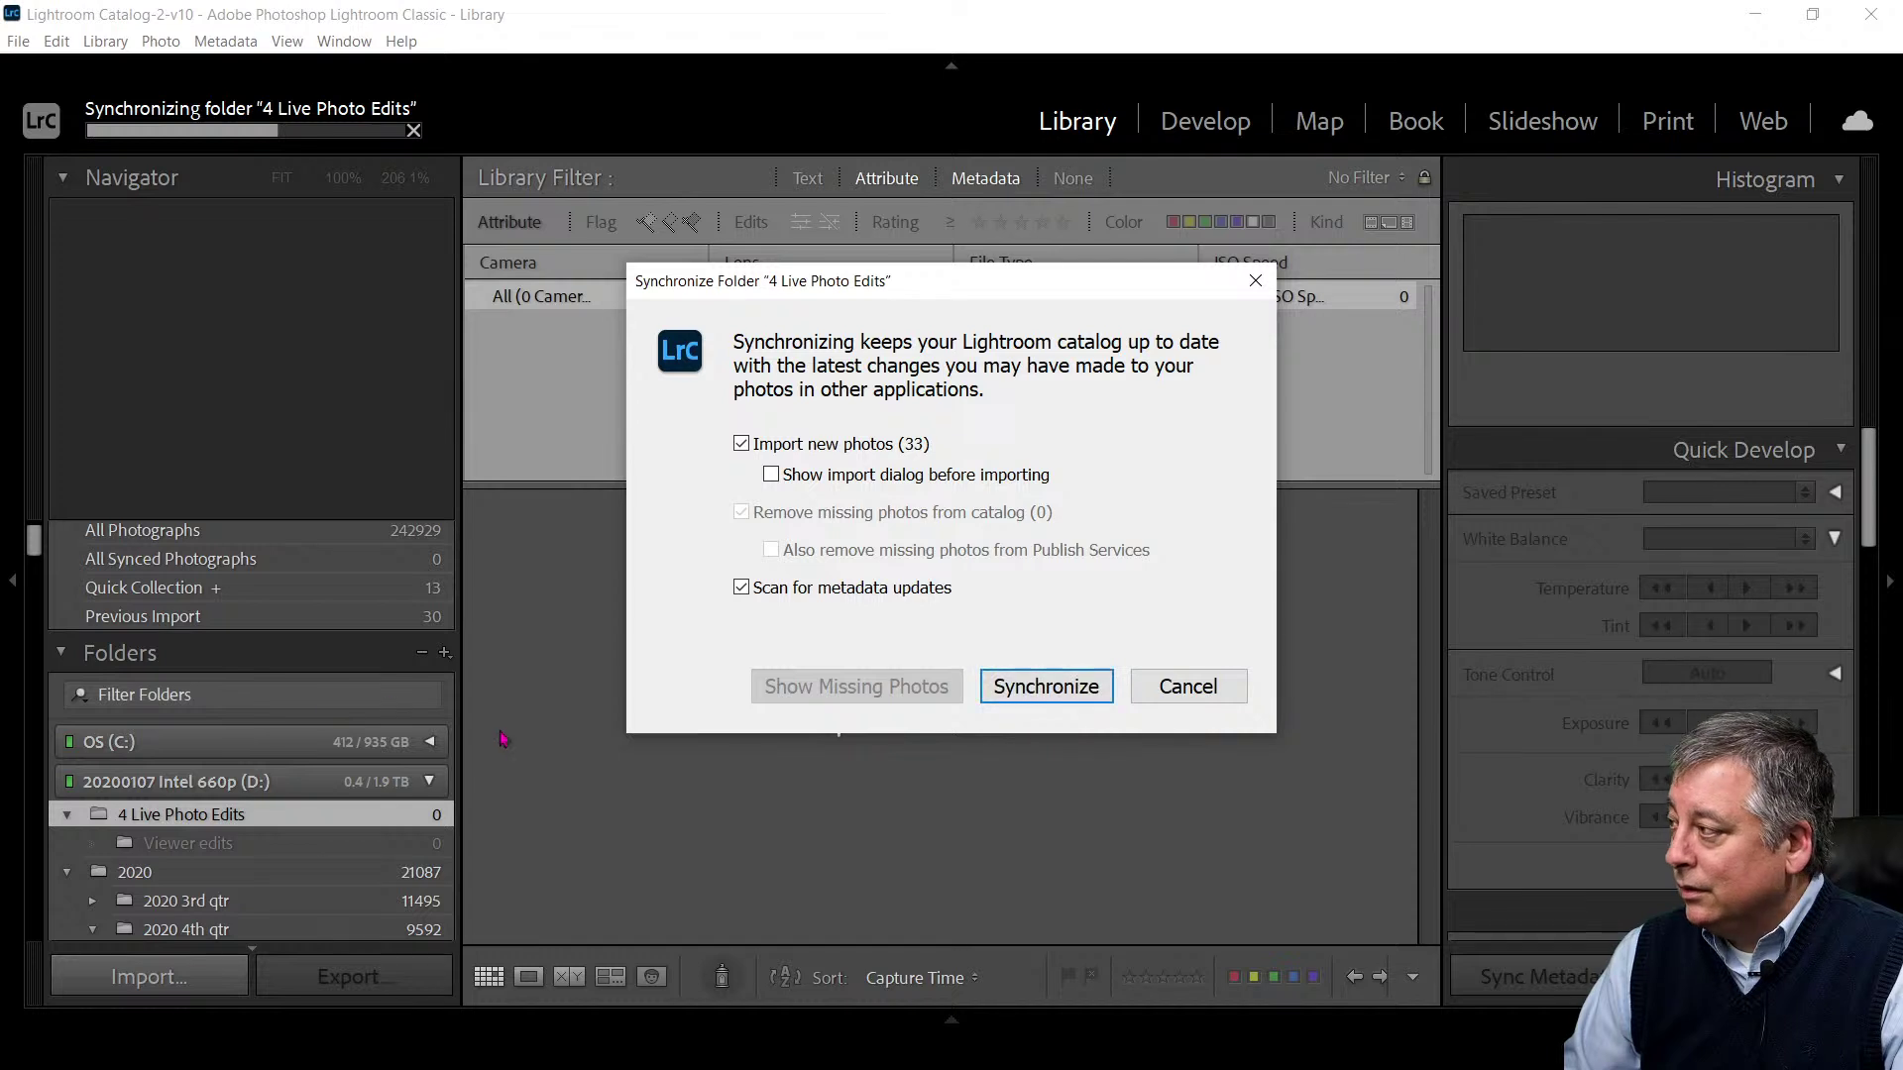
pyautogui.click(1080, 688)
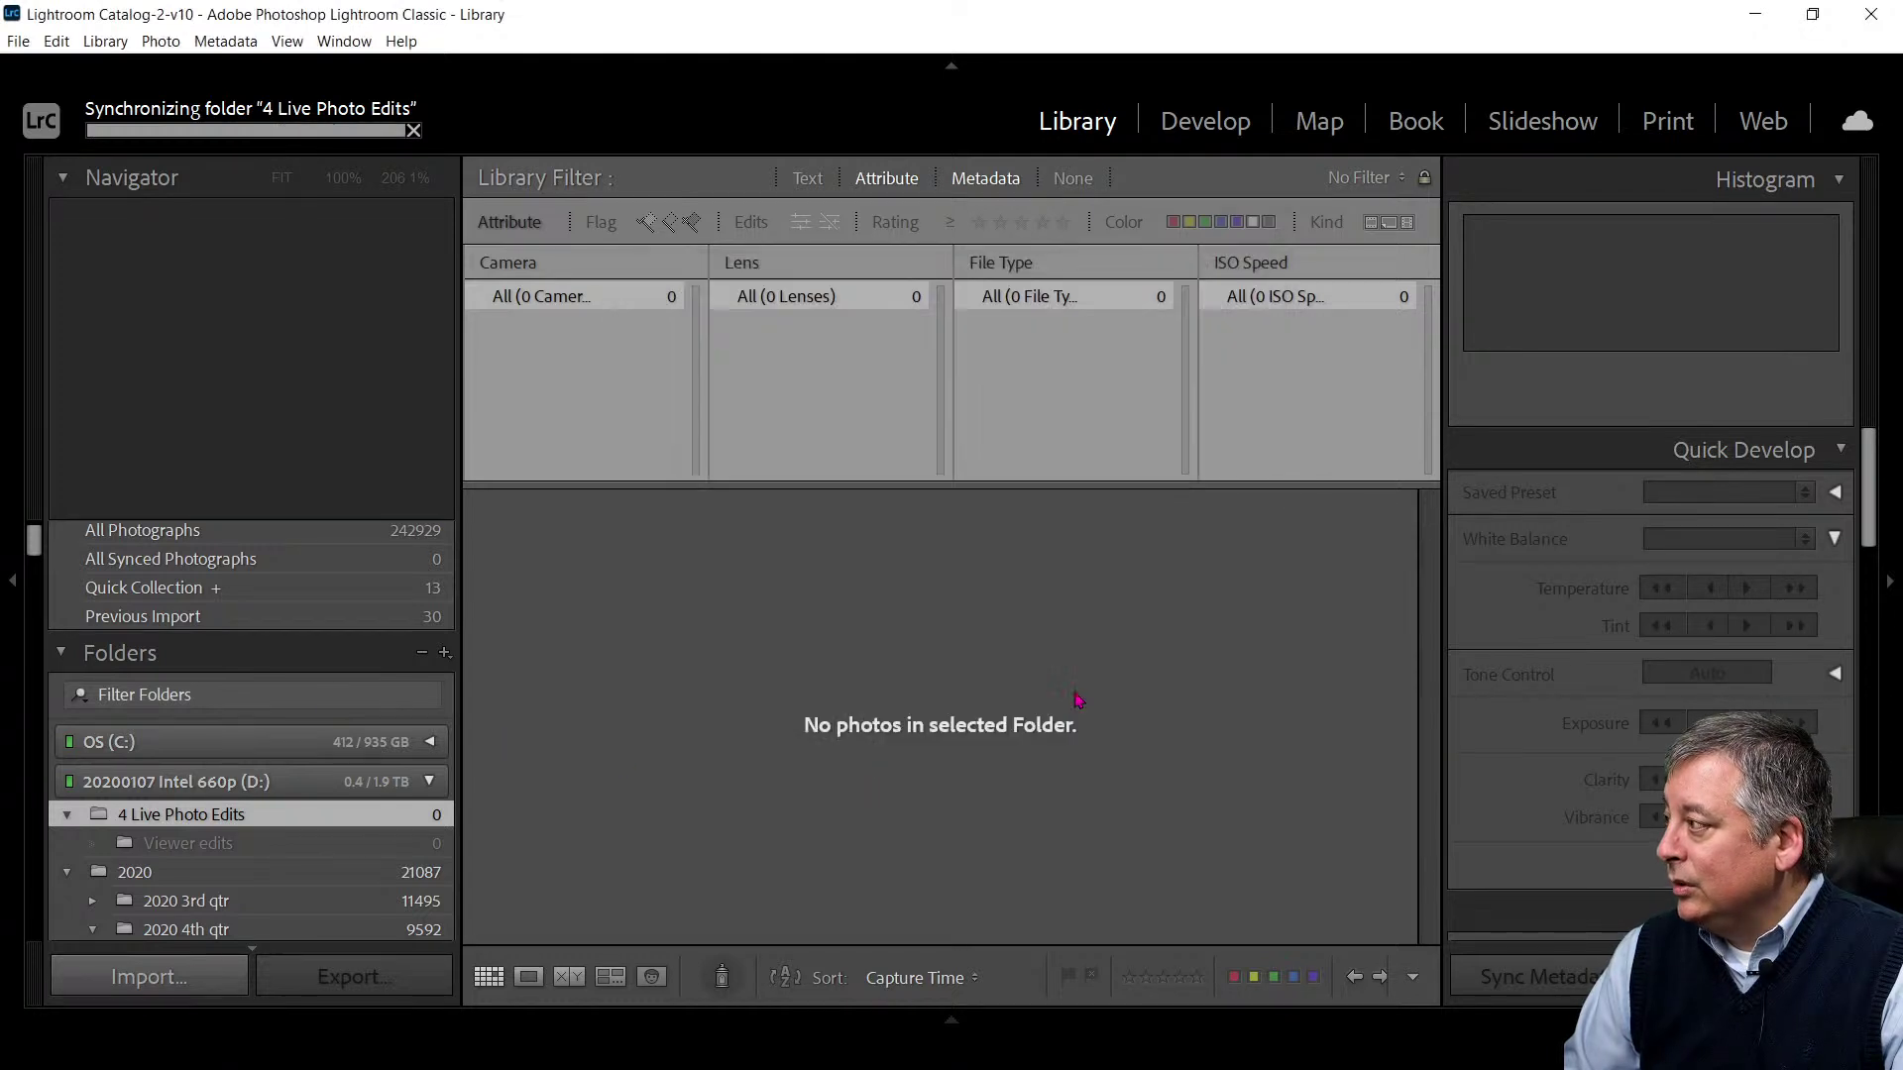
# - Fit the Lightroom window beside the chat and hide the Navigator and Folders panel to widen the photo grid
pyautogui.doubleClick(1502, 32)
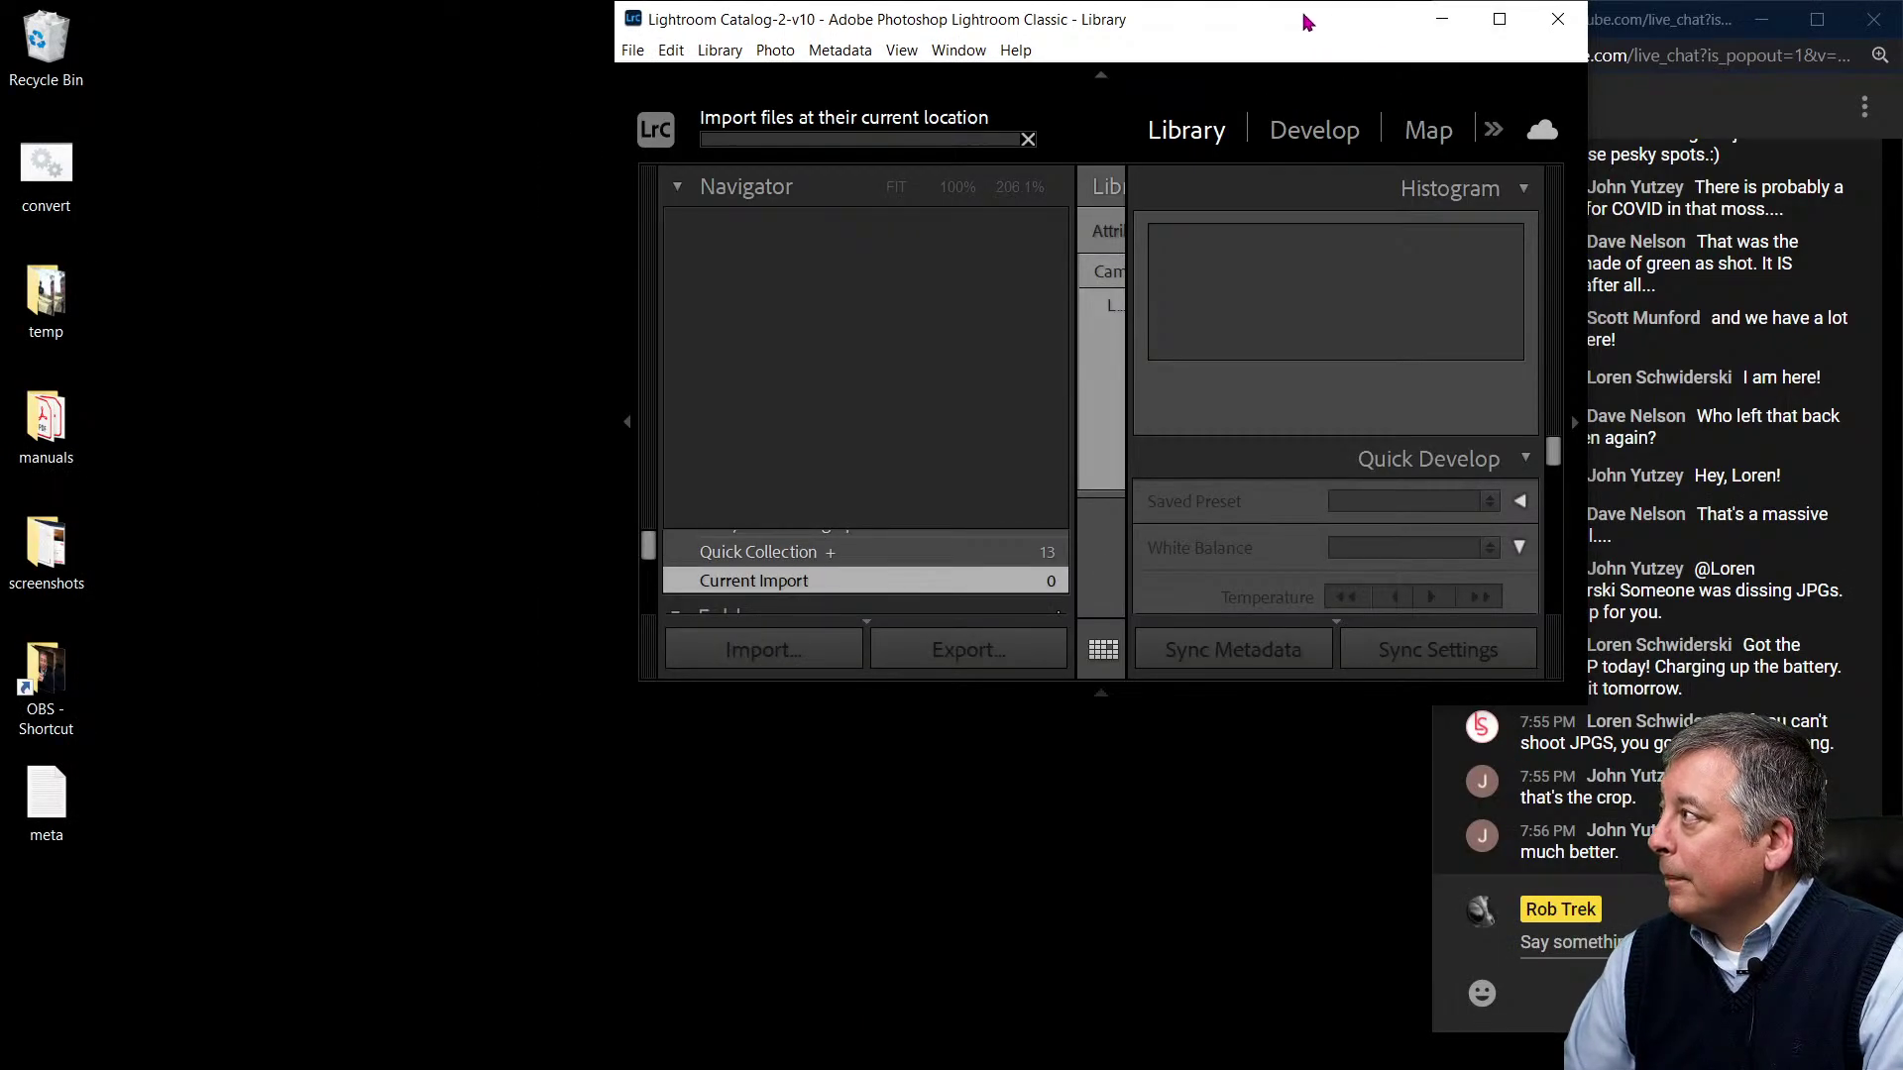
pyautogui.moveTo(1316, 33); pyautogui.dragTo(4, 113)
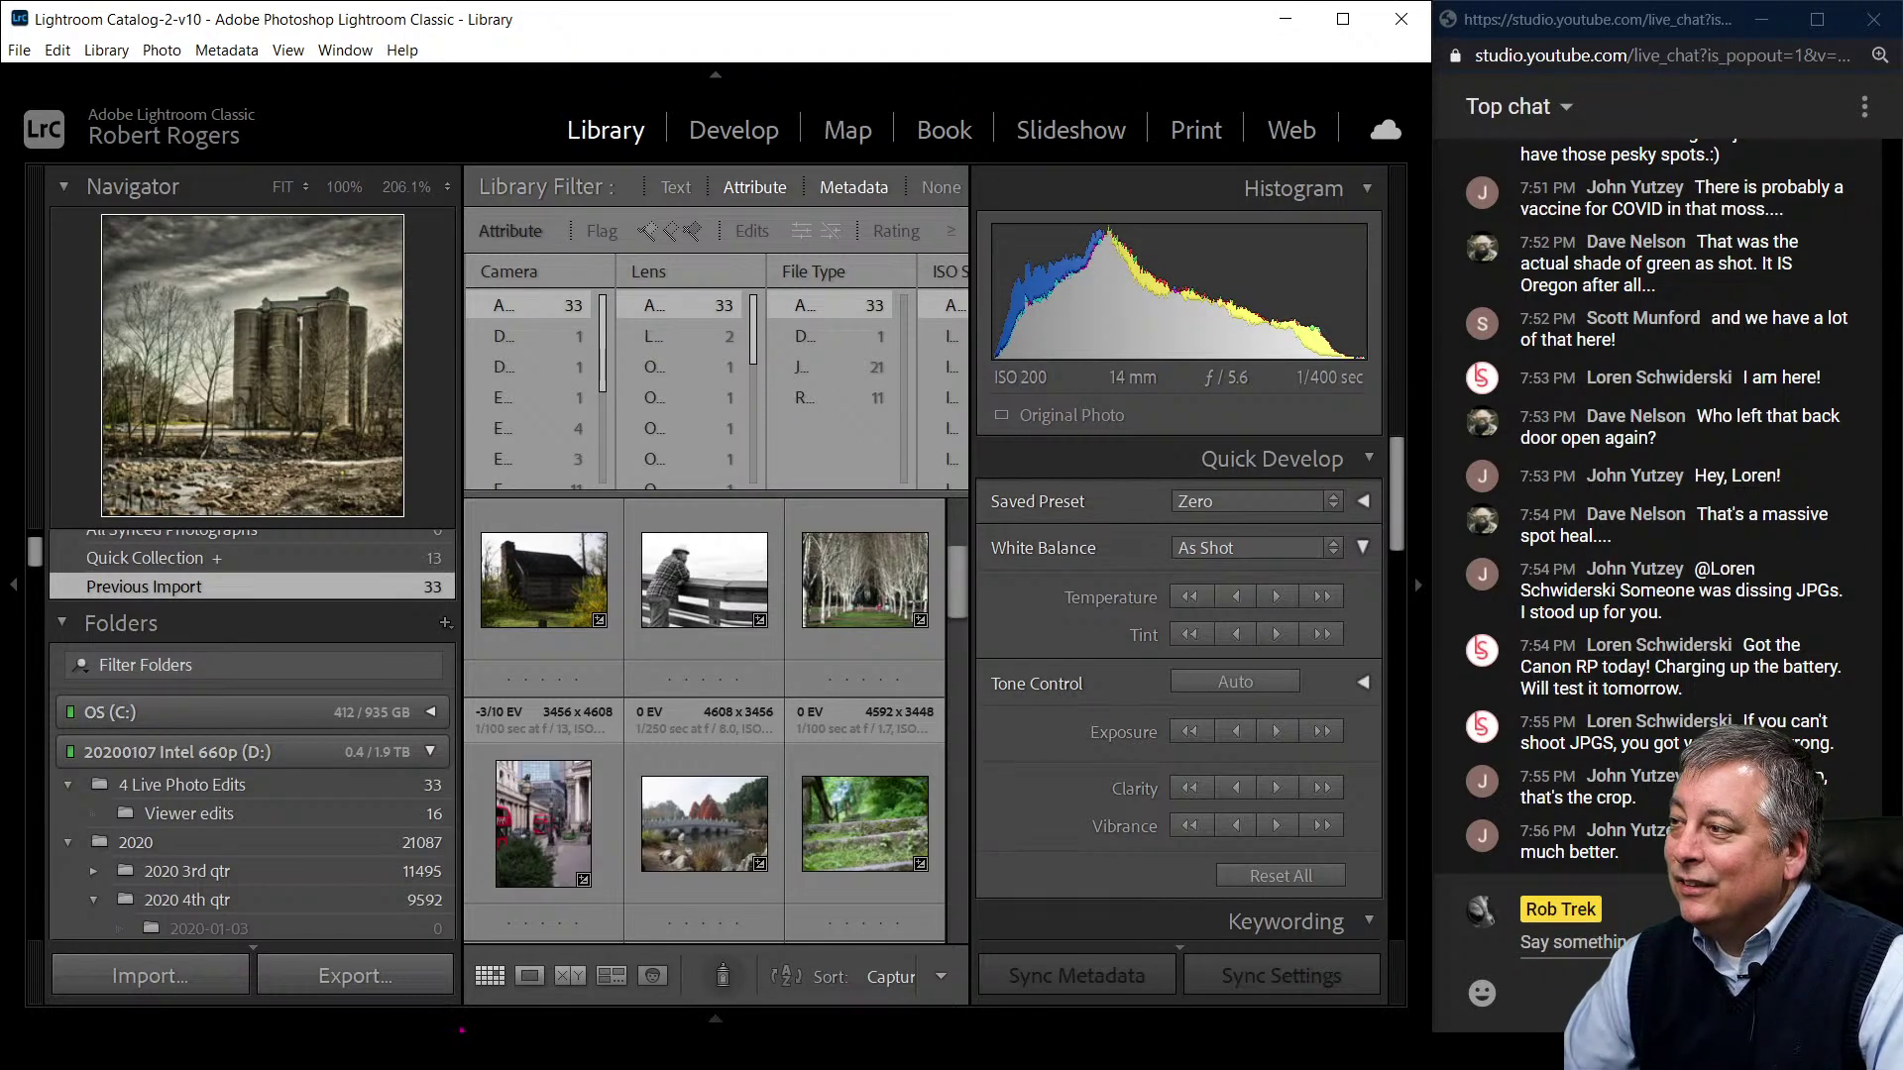
pyautogui.click(14, 593)
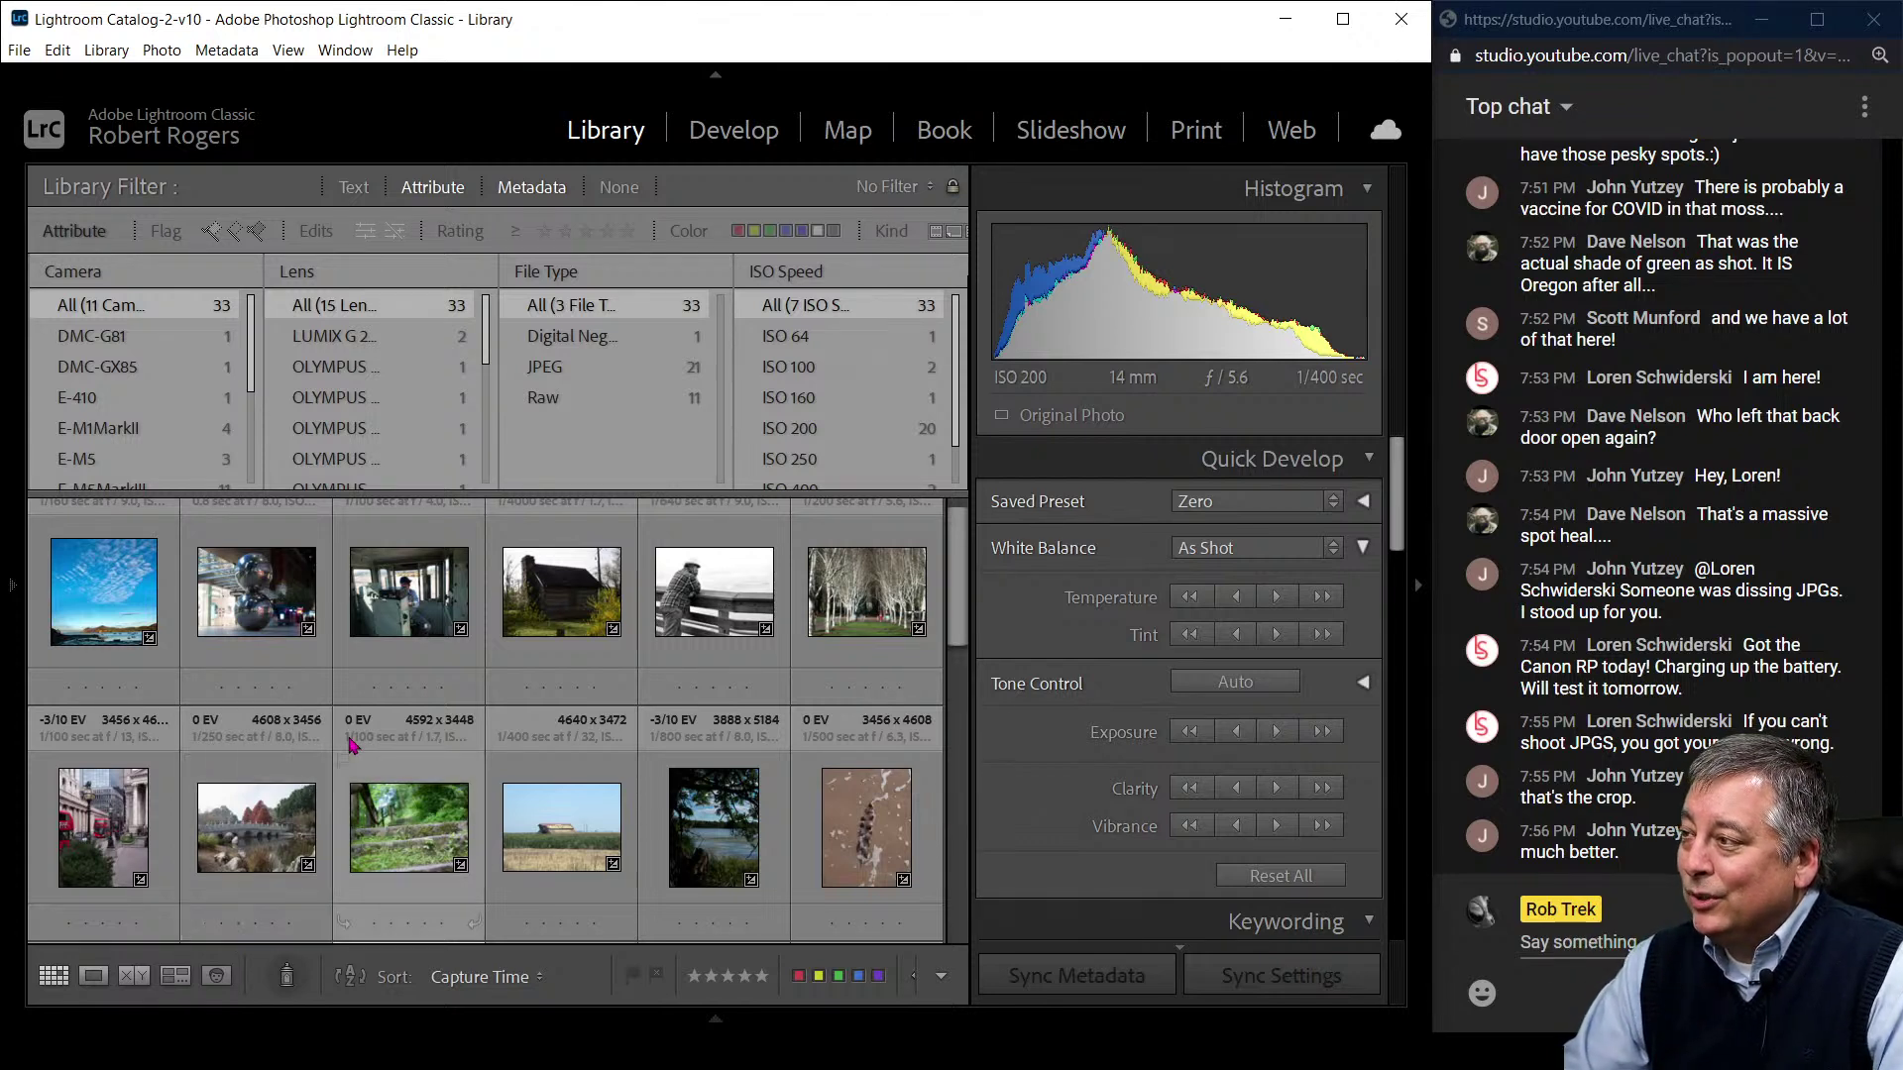
# - Filter the imported photos to those taken with an unknown camera
pyautogui.scroll(-1, 197, 399)
pyautogui.scroll(-4, 197, 398)
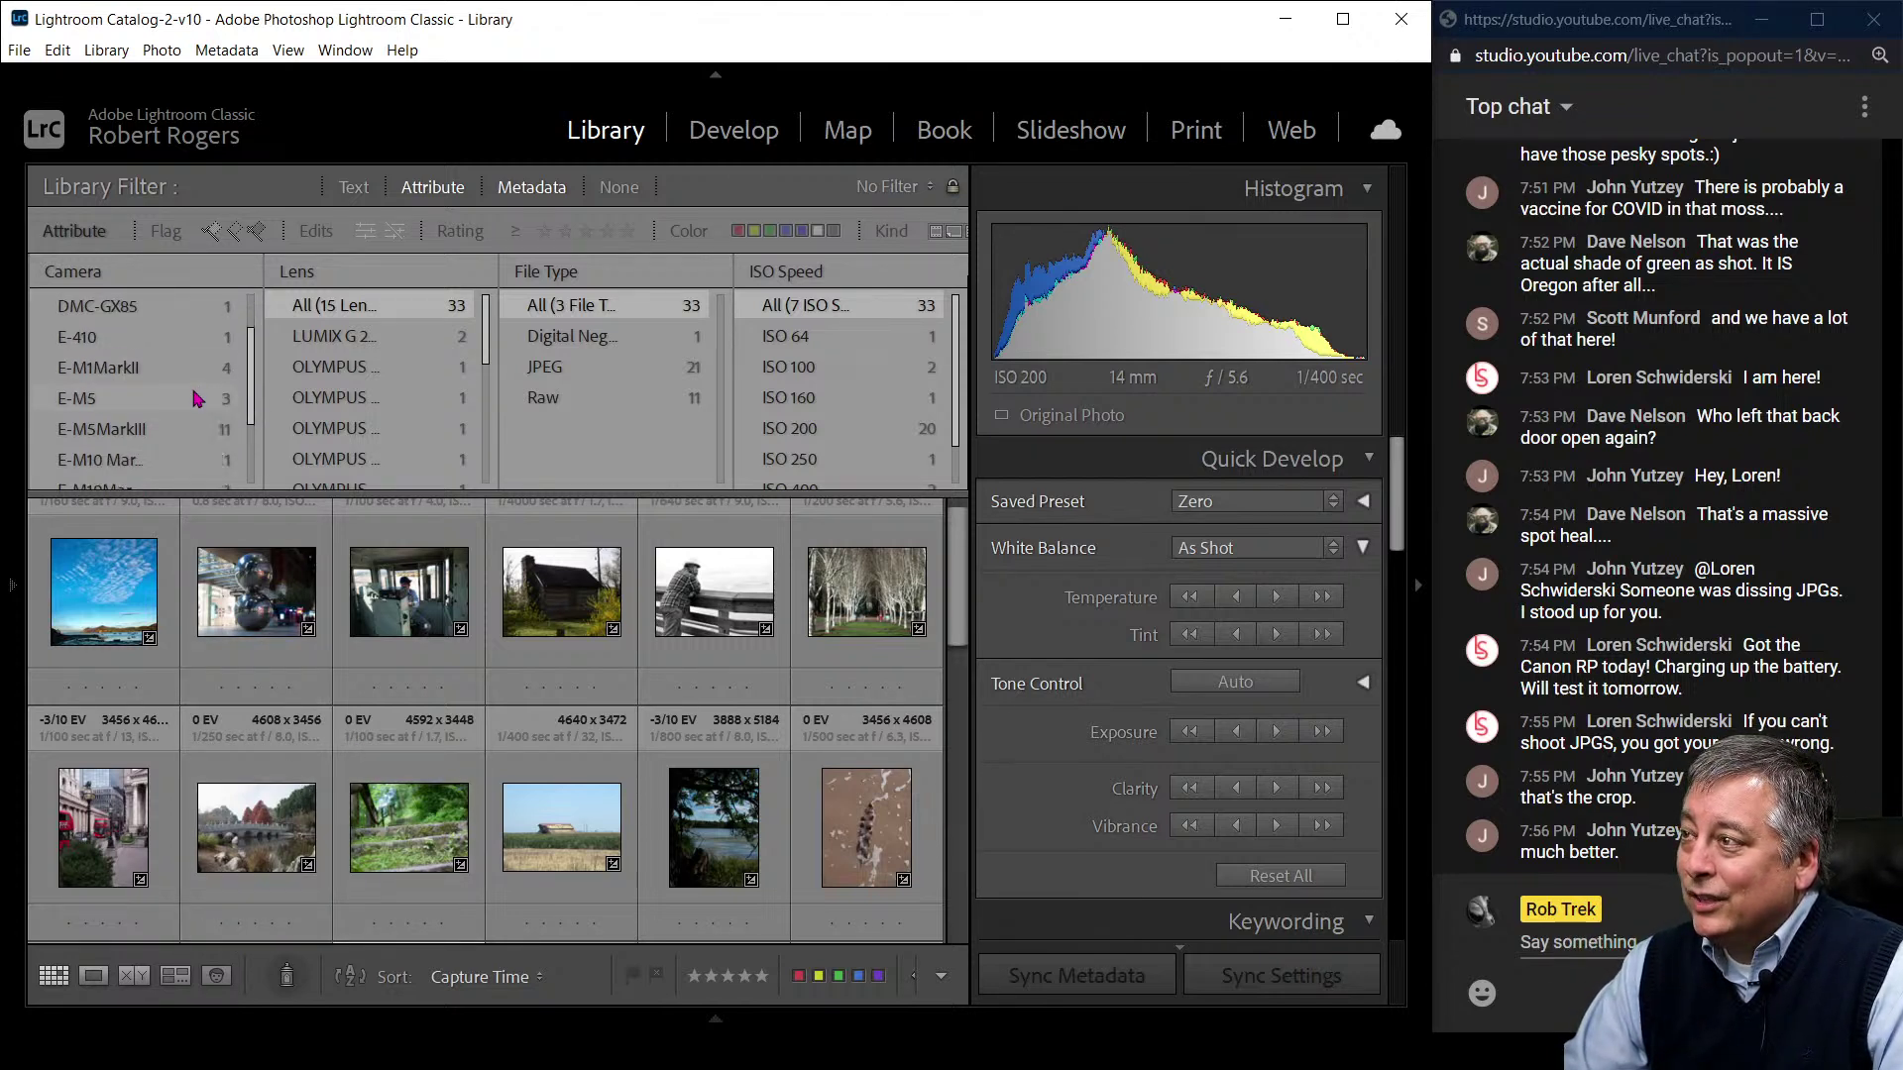
pyautogui.click(179, 471)
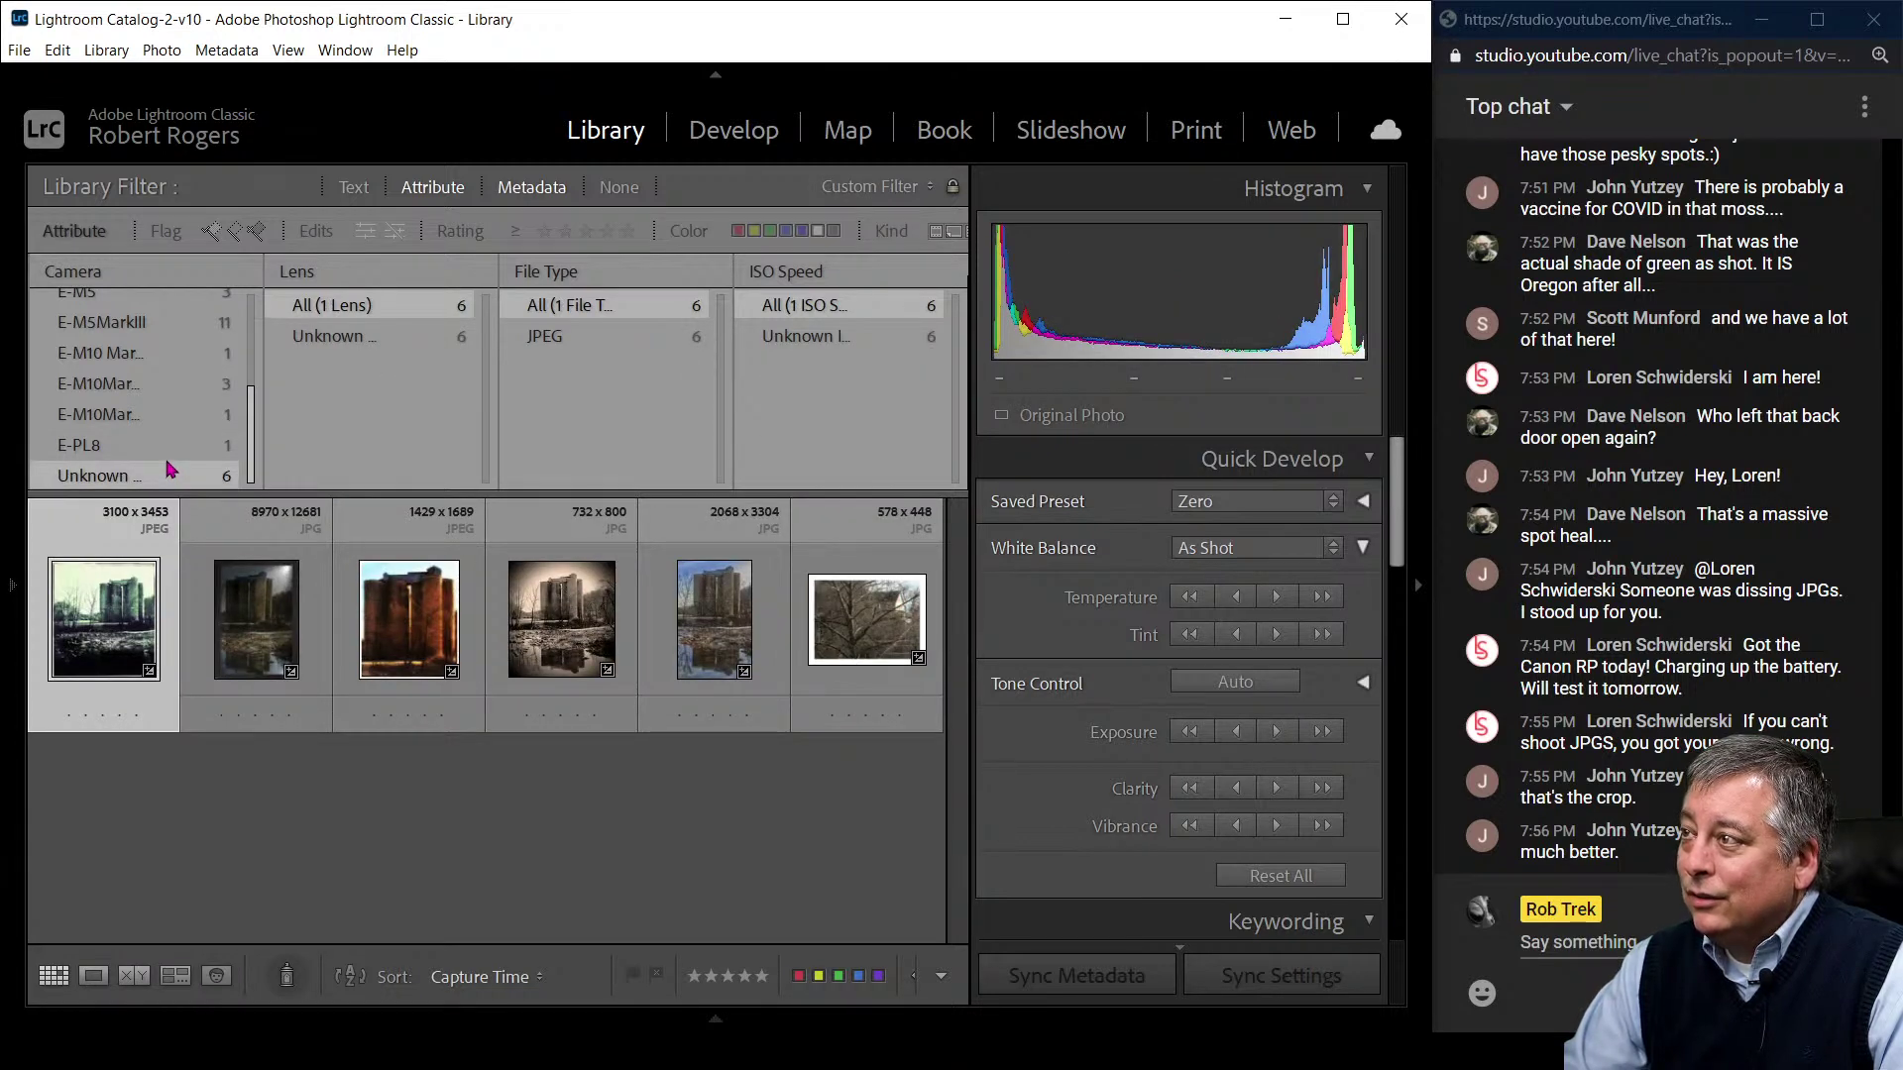
# - Filter the imported photos by the DMC-G81 camera and enlarge the mossy stone steps photo in a single-photo view
pyautogui.scroll(5, 170, 468)
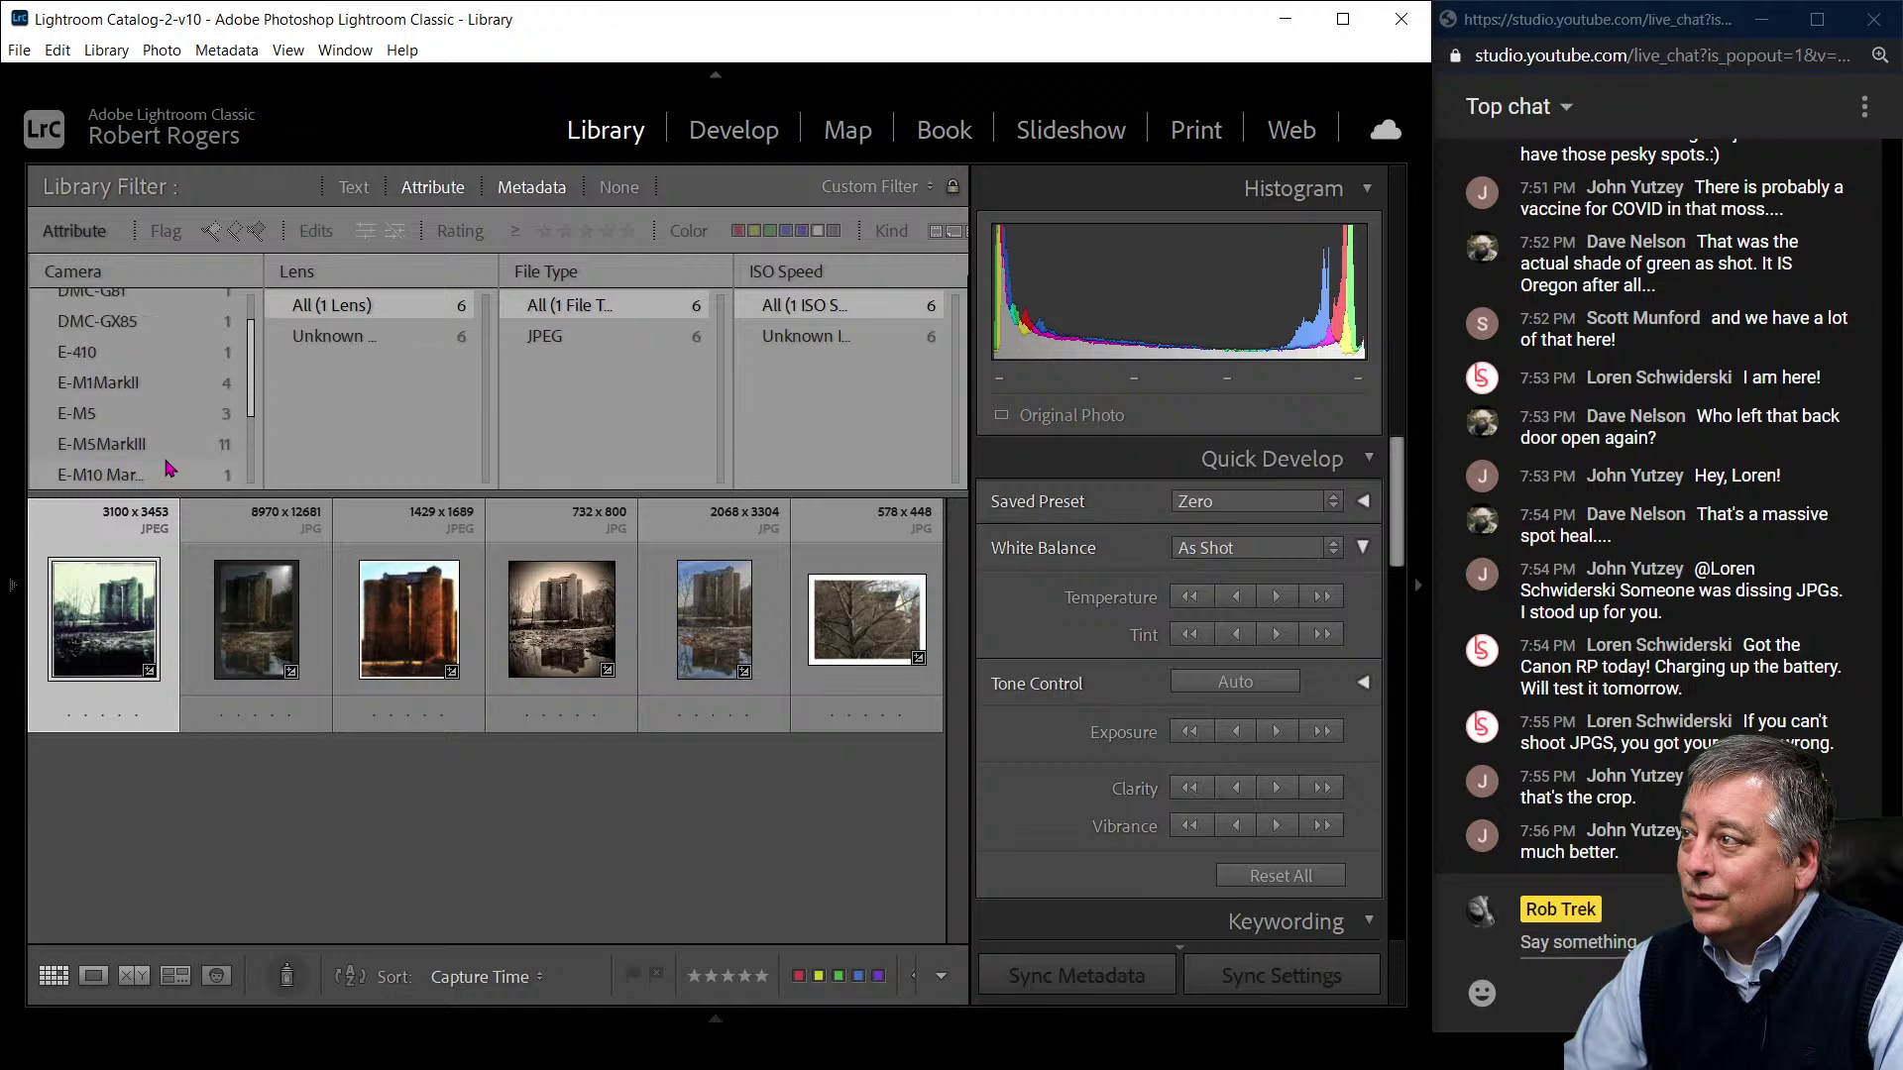
pyautogui.click(147, 342)
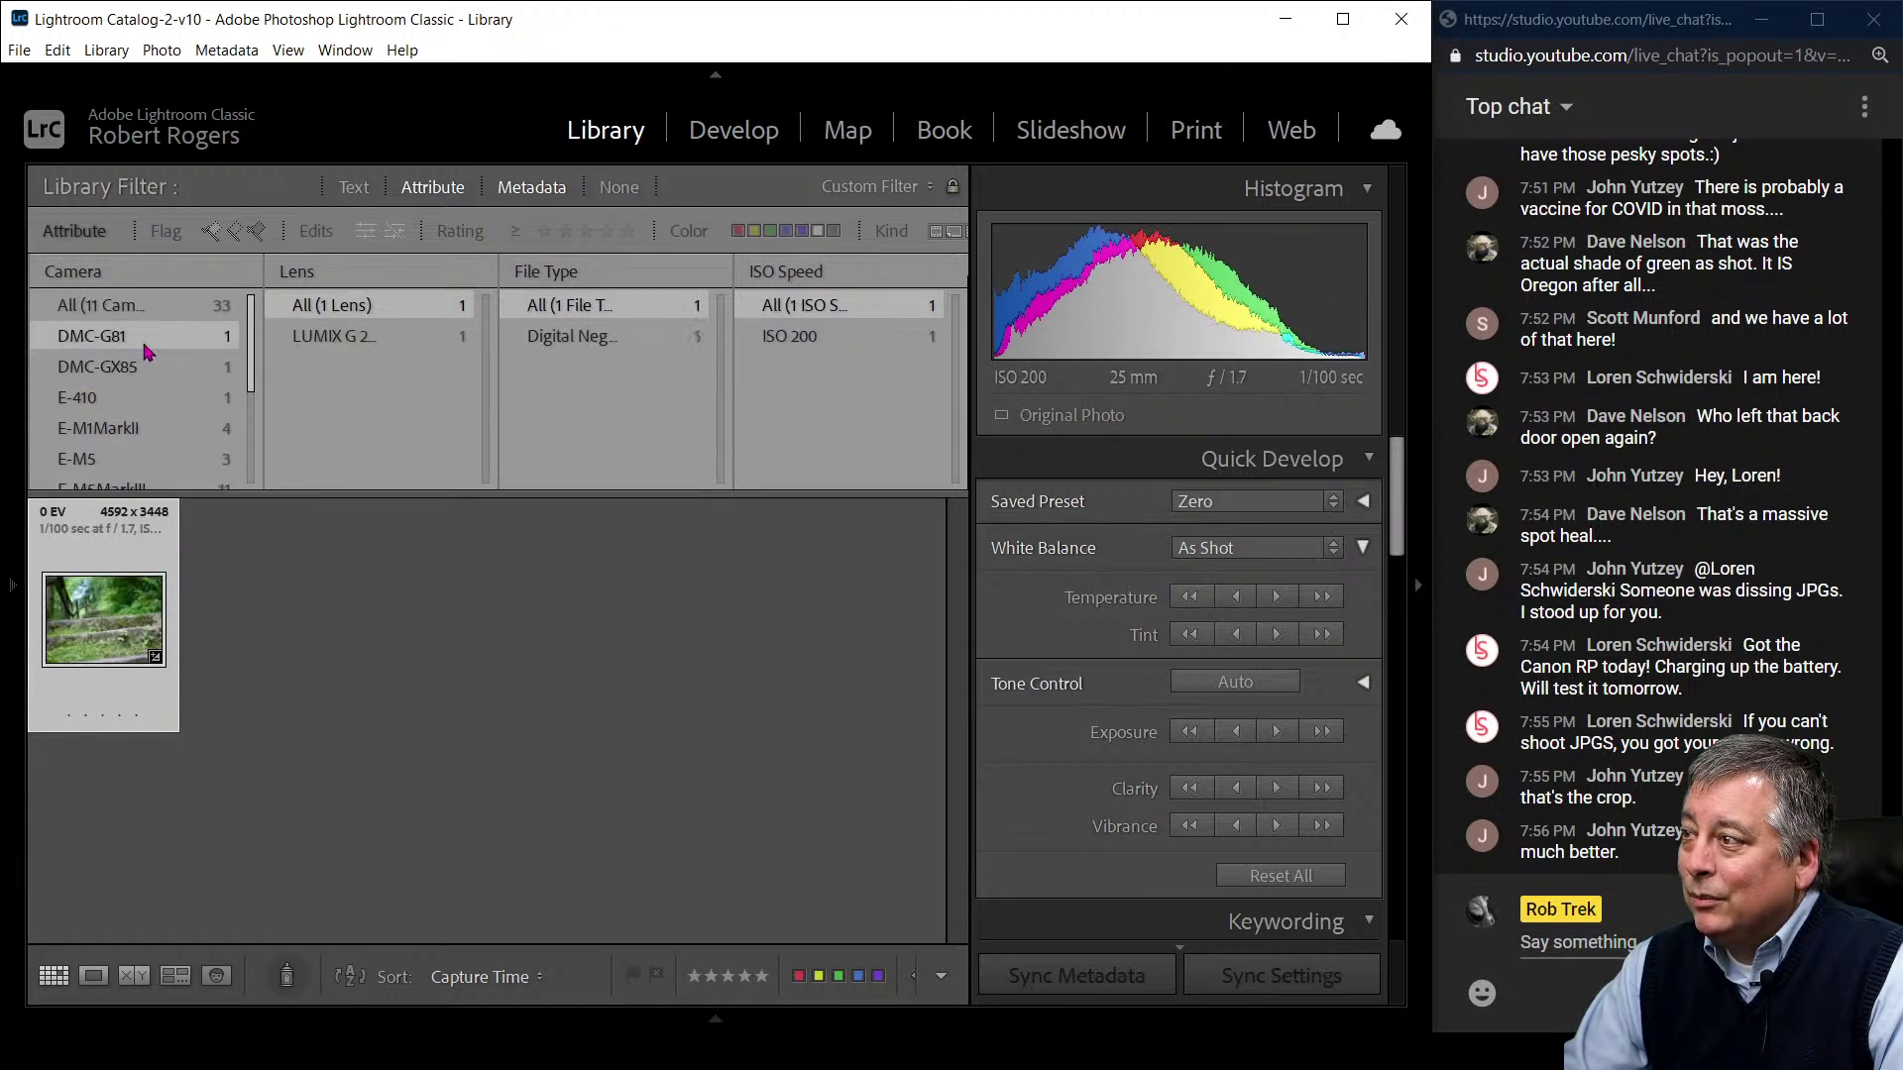
pyautogui.click(68, 714)
pyautogui.doubleClick(107, 609)
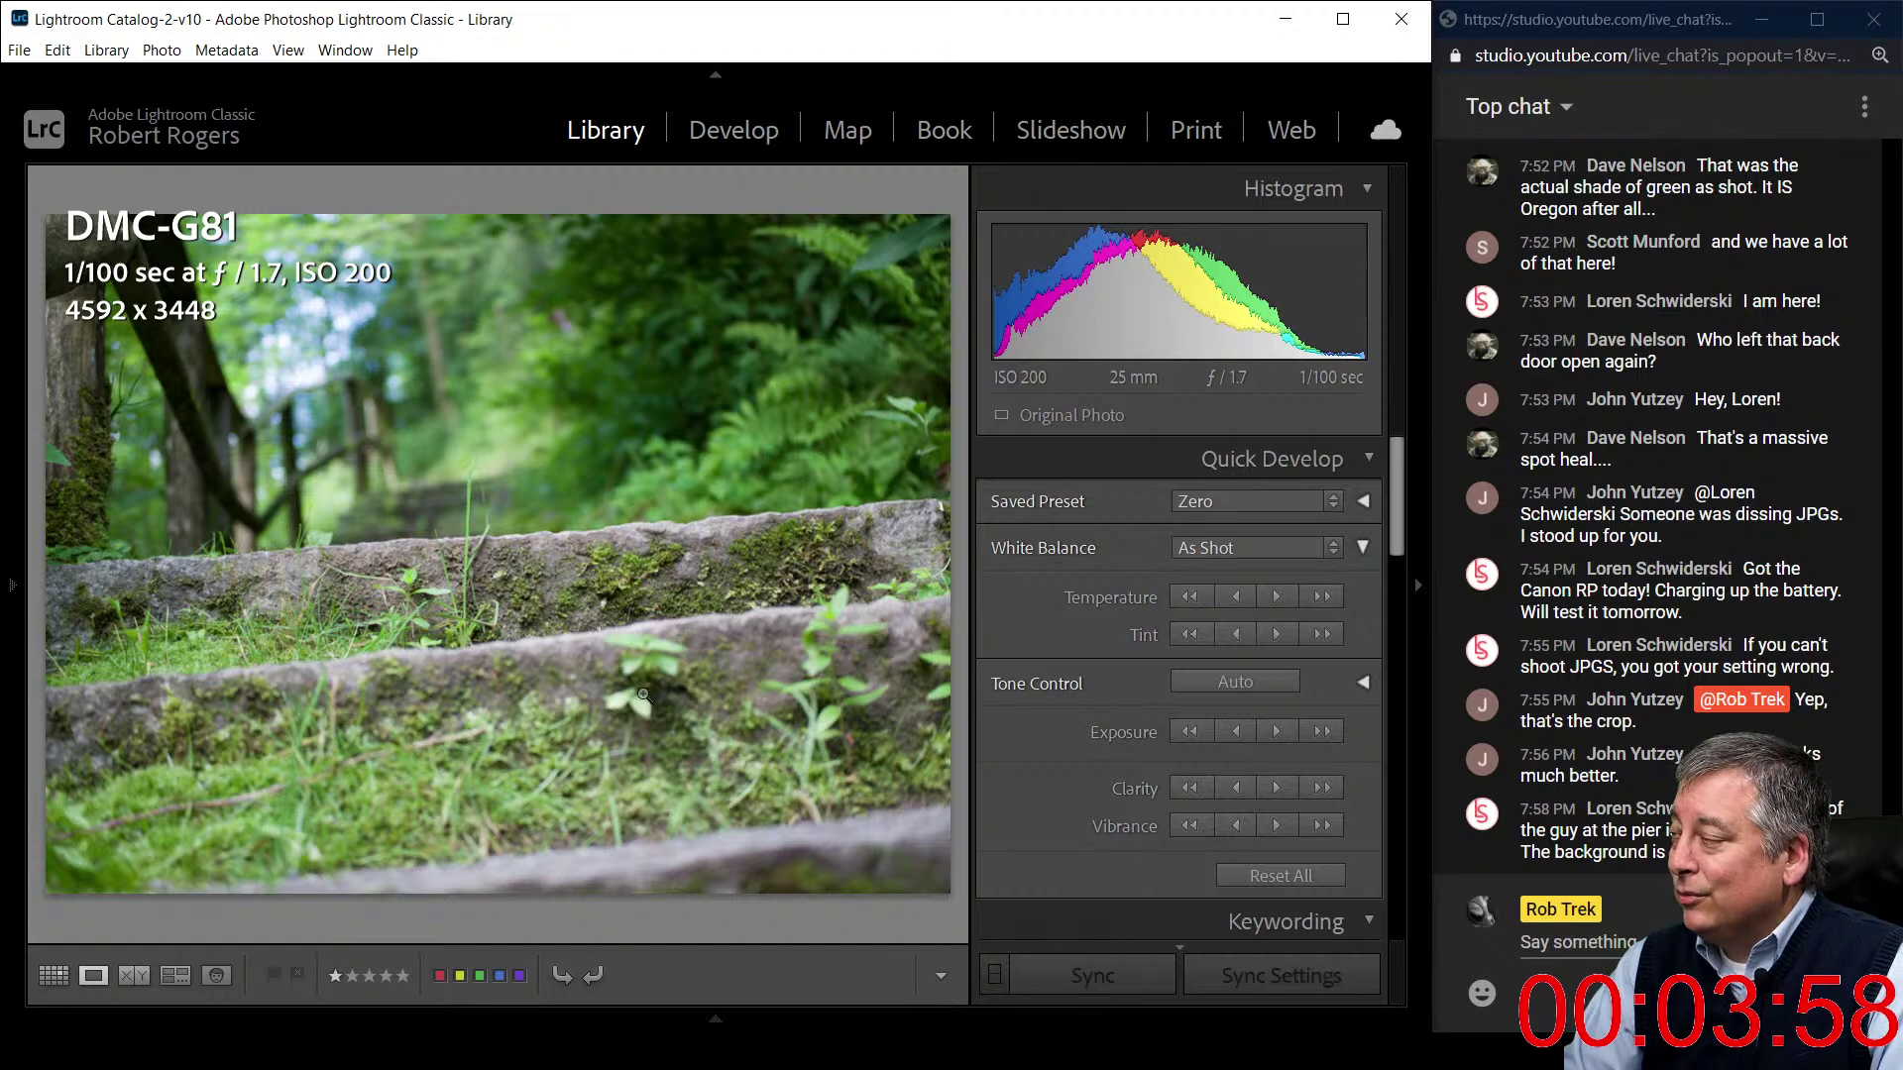
# - Develop the stone steps photo, straighten it by 4.95 degrees and crop it to a portrait frame of about 2330 x 3103
pyautogui.click(734, 130)
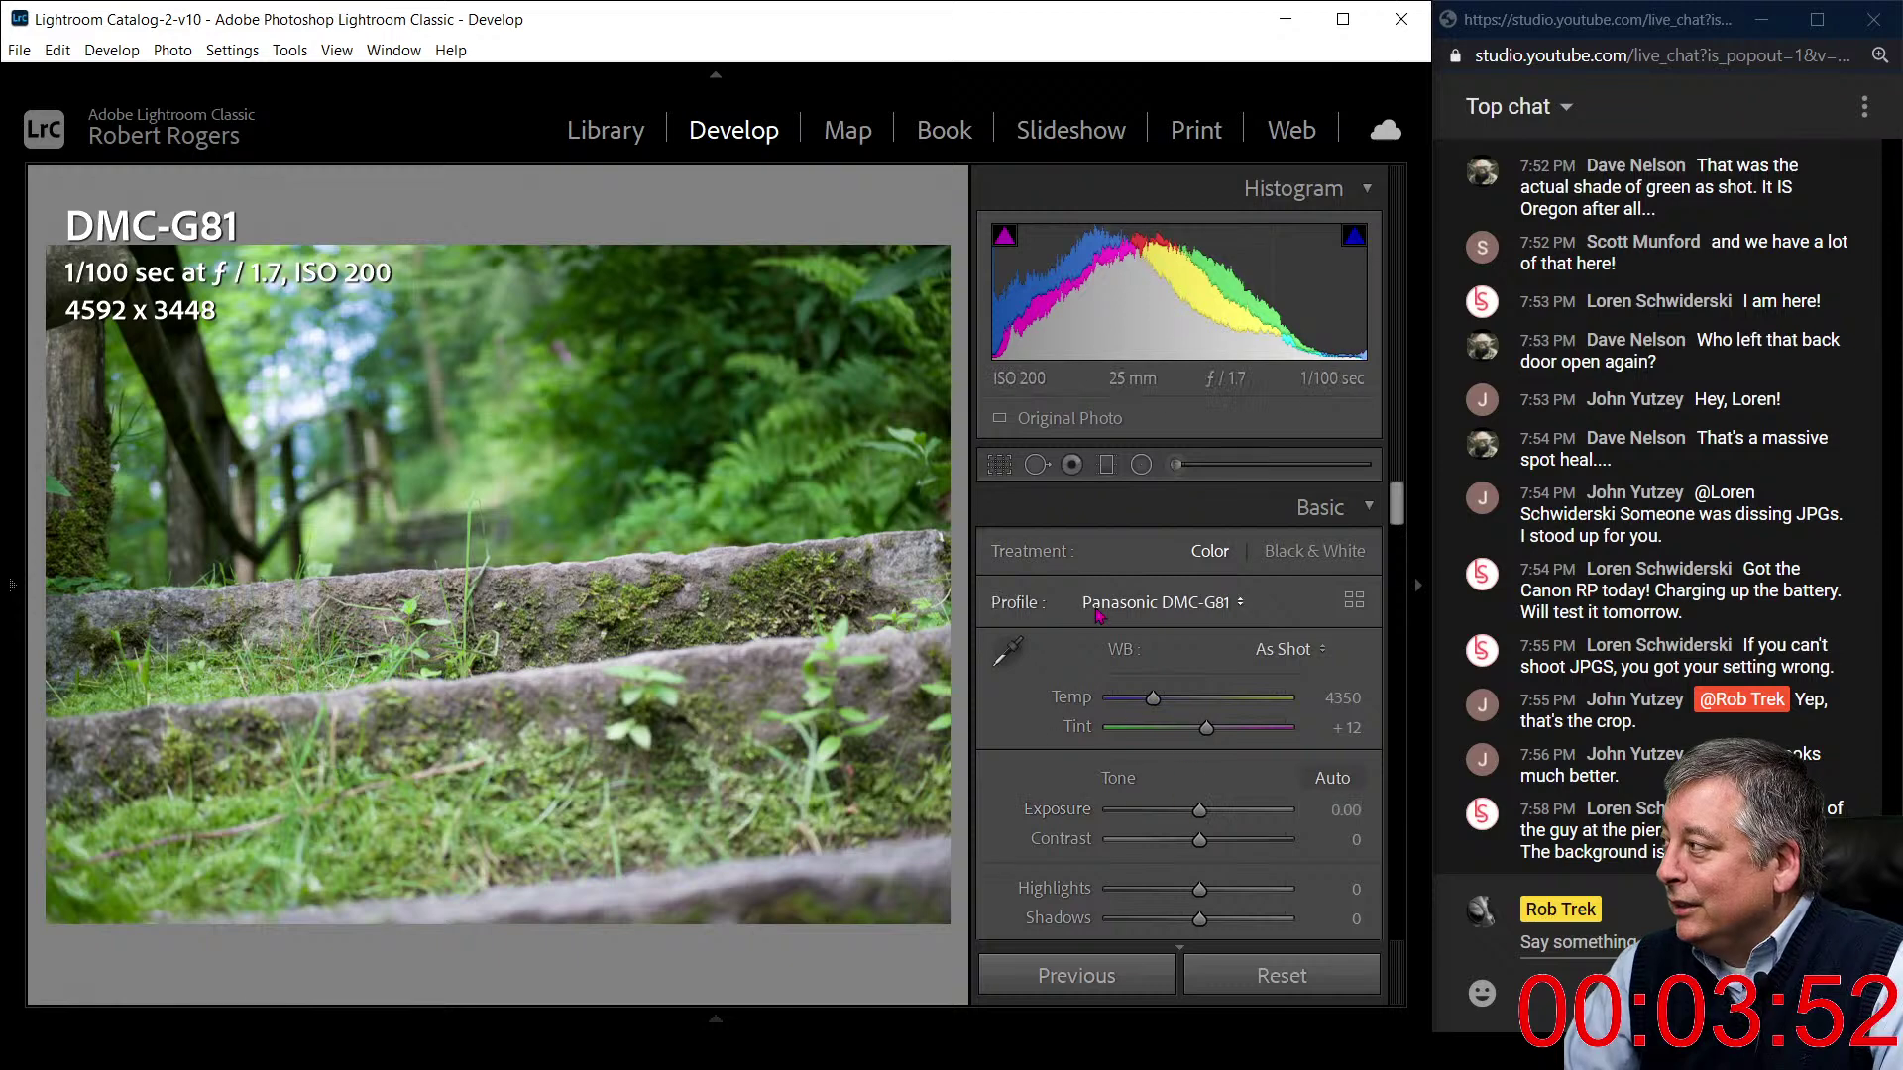
pyautogui.press('r')
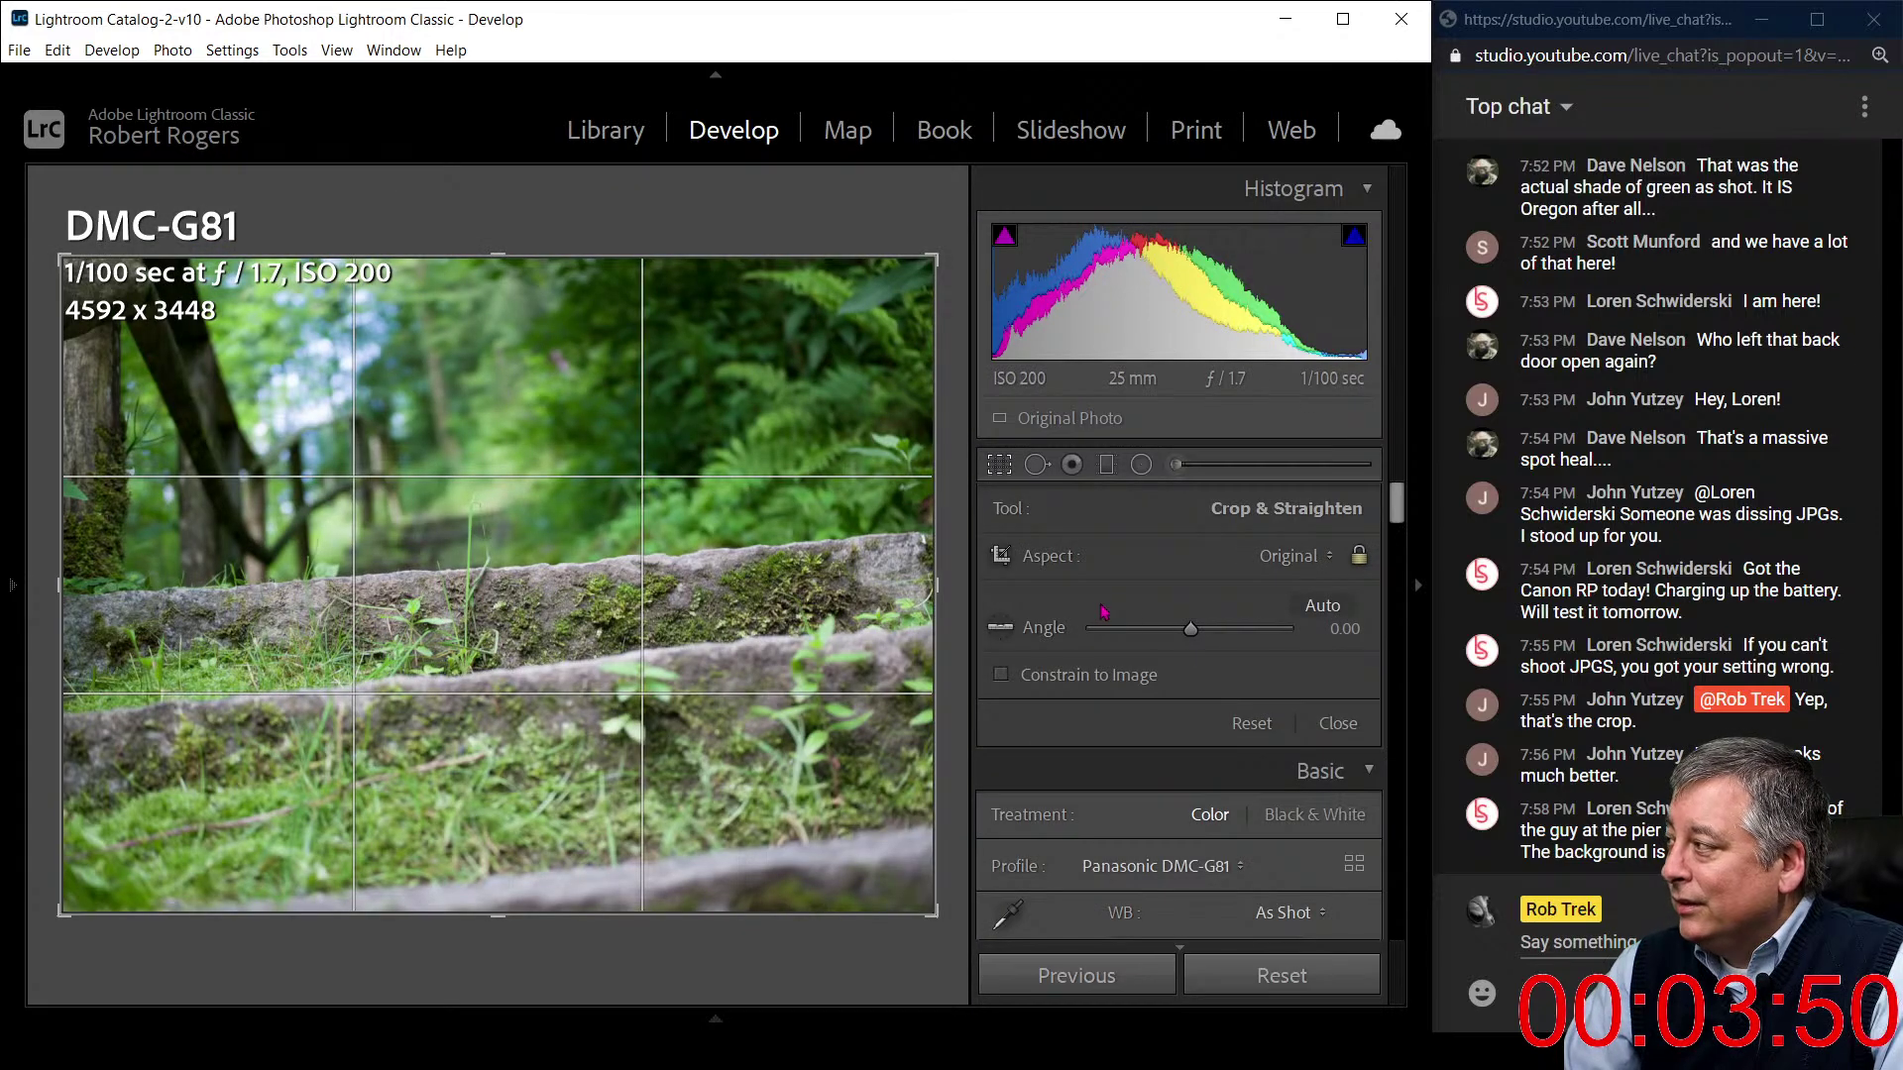
pyautogui.moveTo(1187, 640); pyautogui.dragTo(1200, 639)
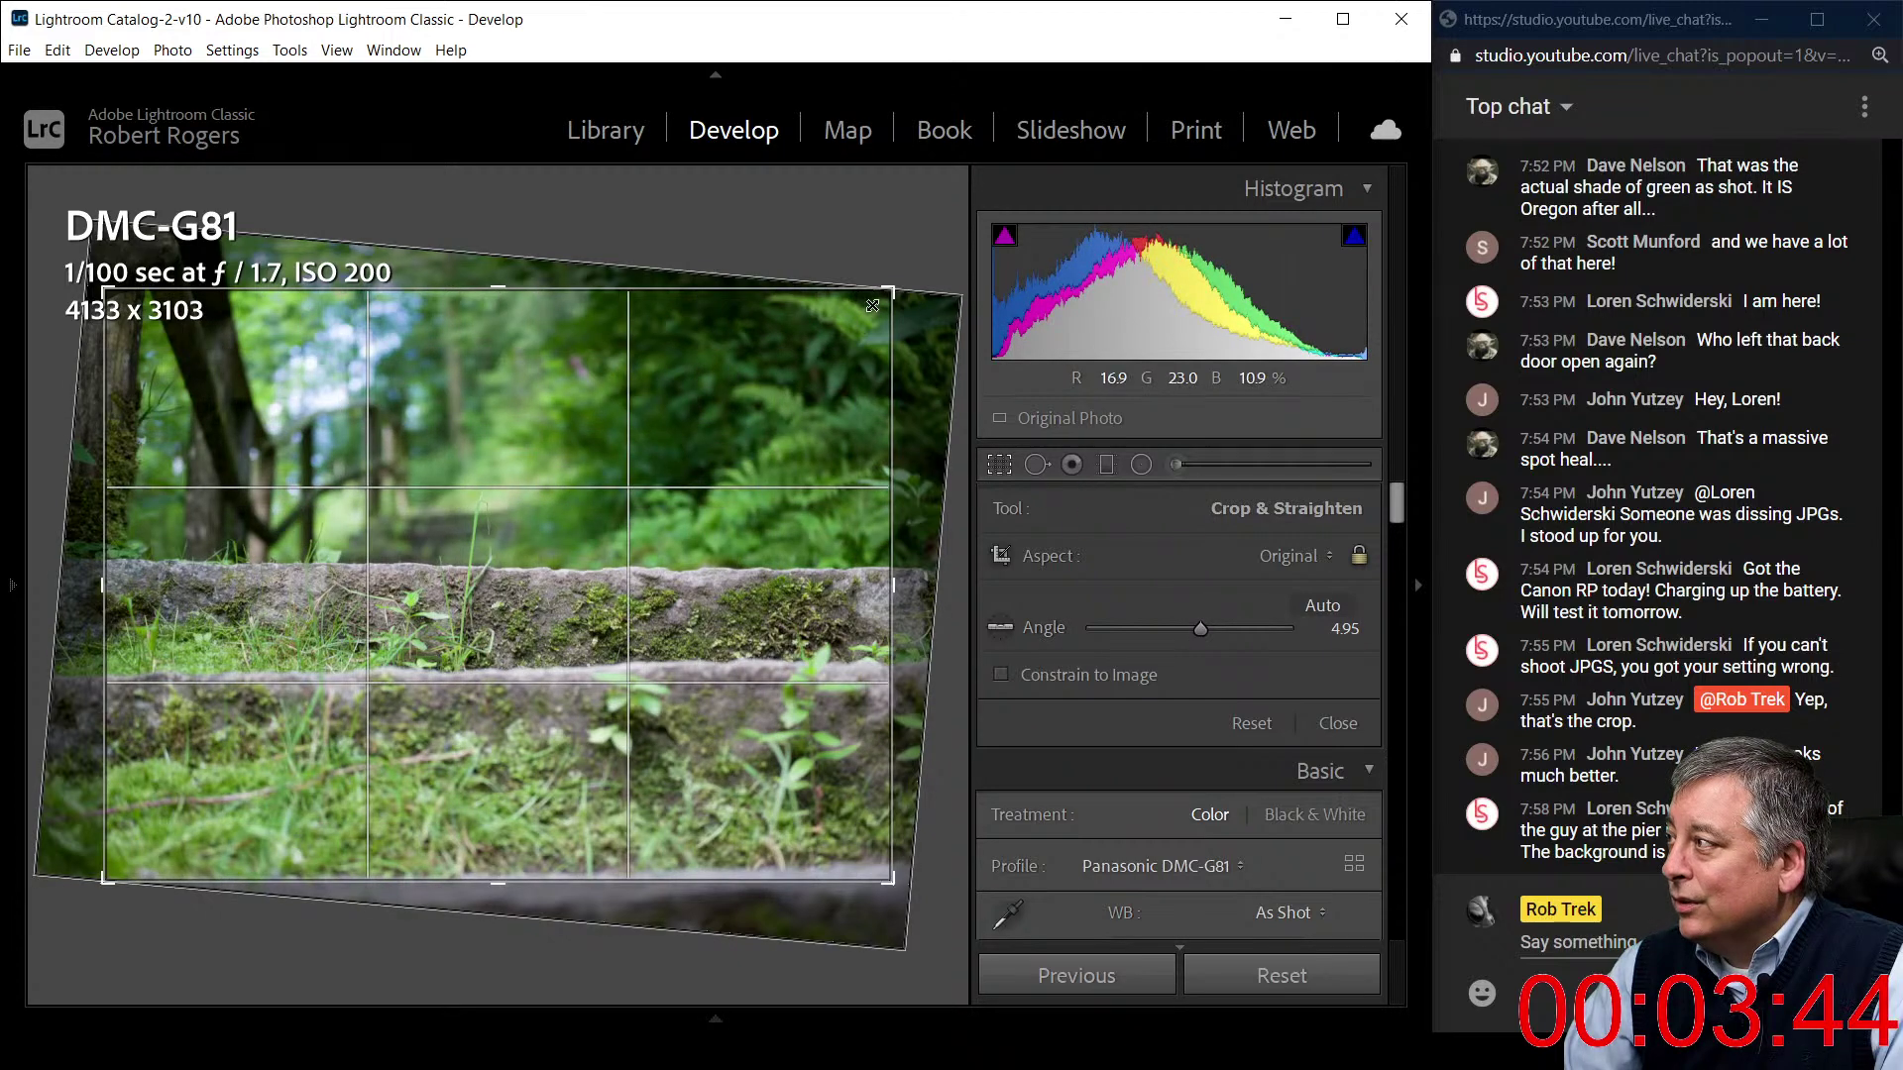
pyautogui.moveTo(890, 291); pyautogui.dragTo(726, 270)
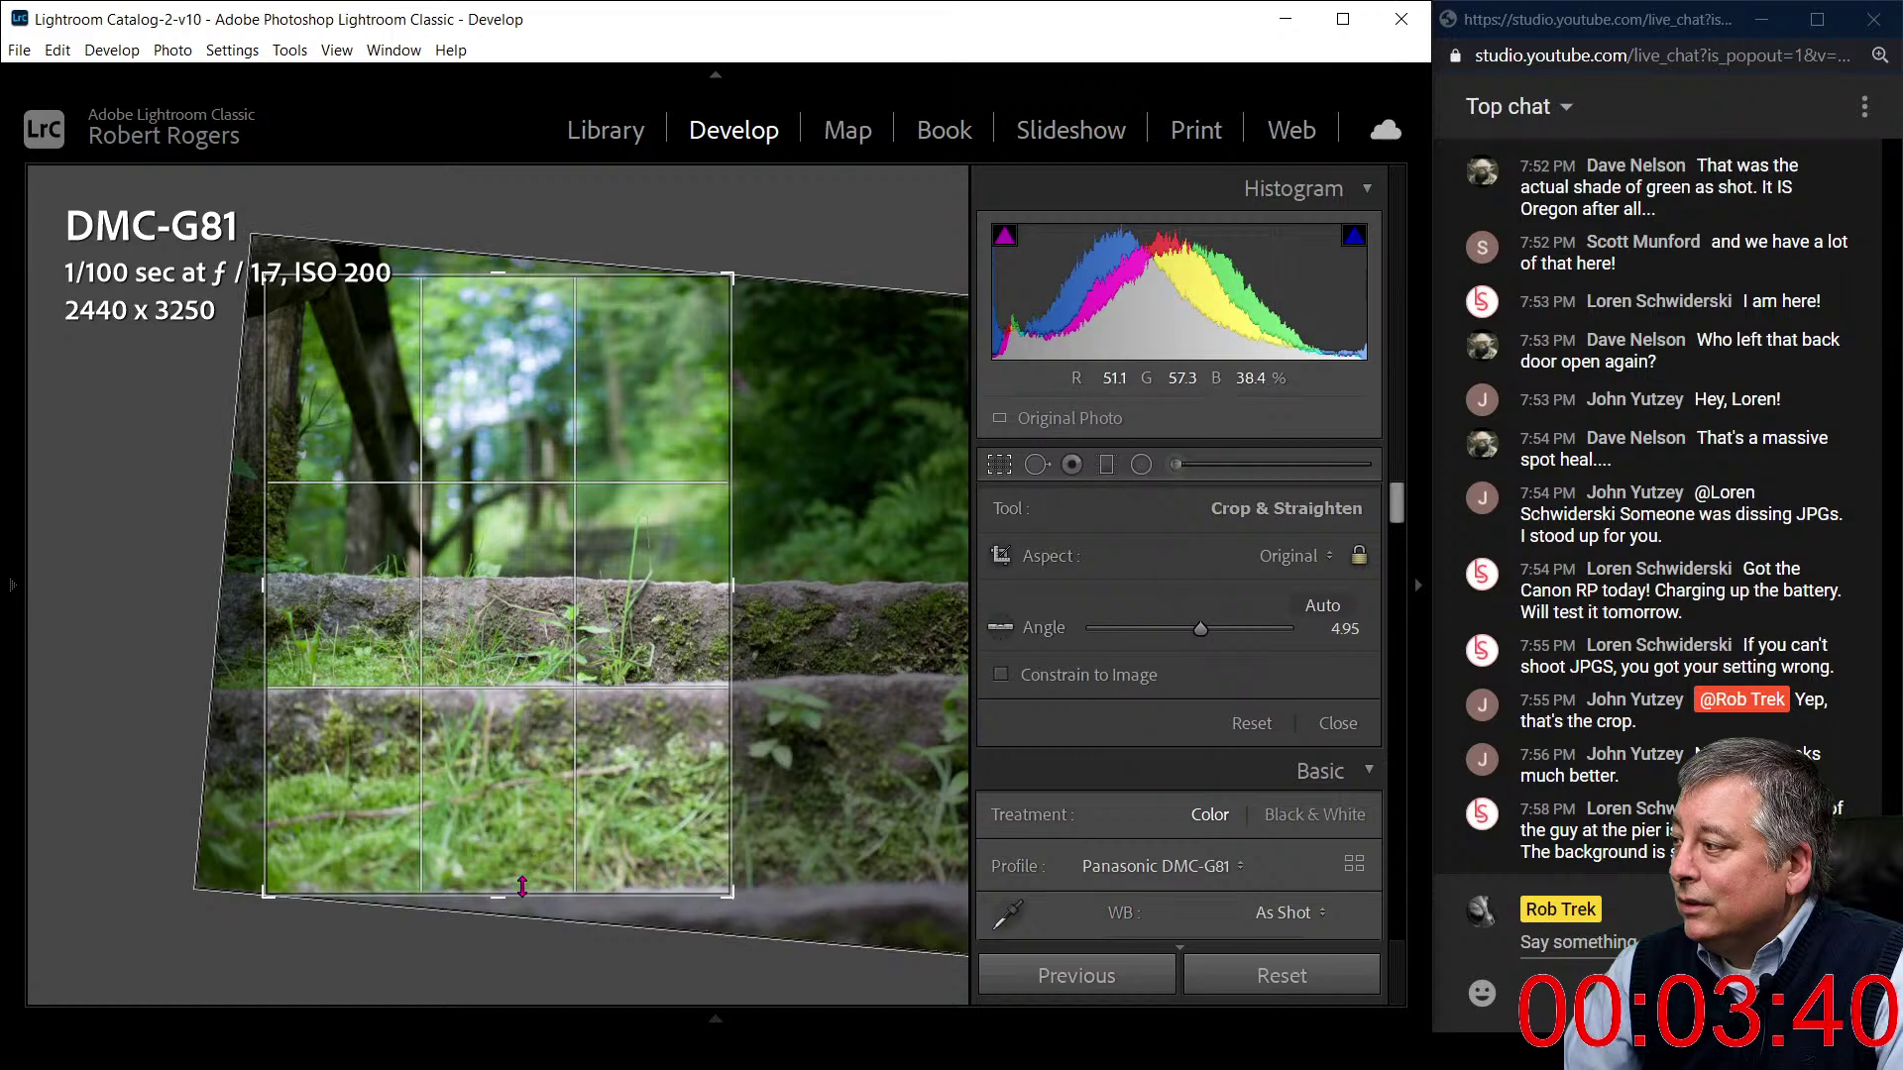
pyautogui.moveTo(517, 892); pyautogui.dragTo(512, 873)
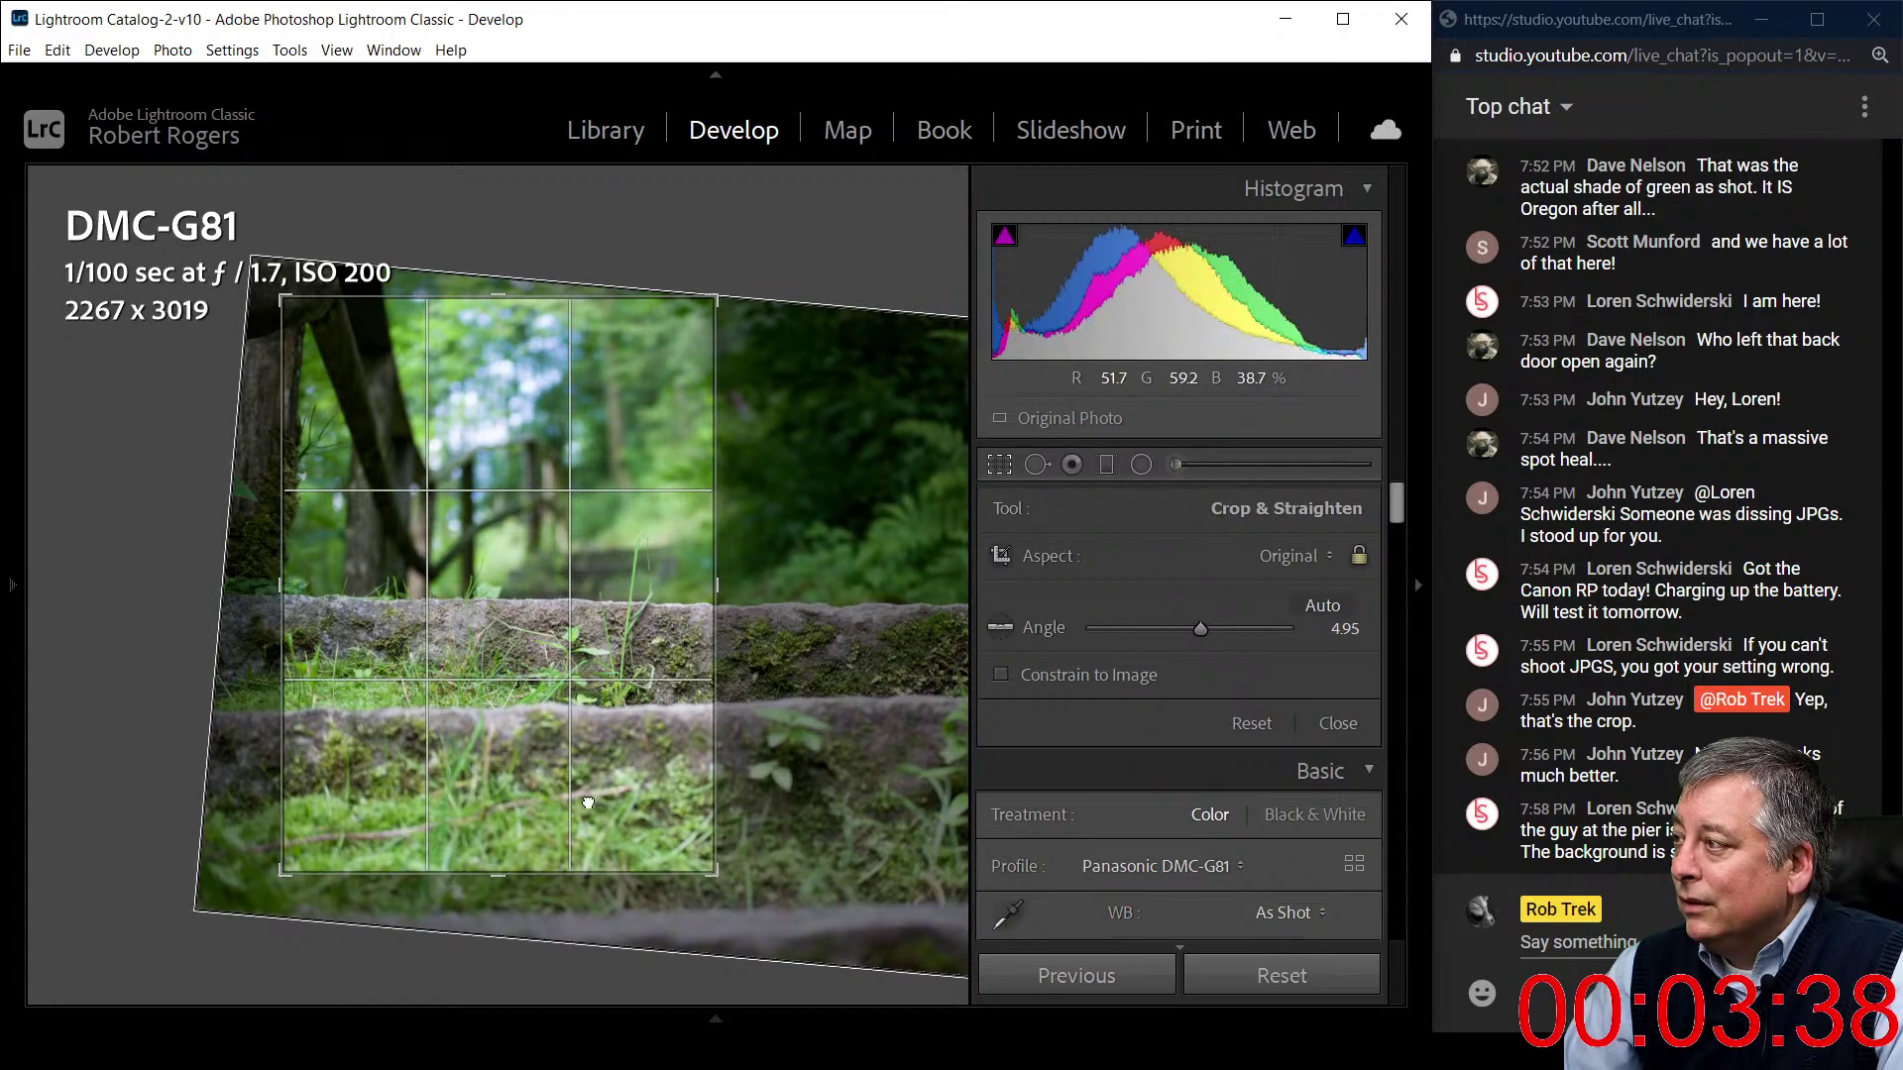
pyautogui.moveTo(592, 799); pyautogui.dragTo(607, 793)
pyautogui.moveTo(706, 602); pyautogui.dragTo(721, 598)
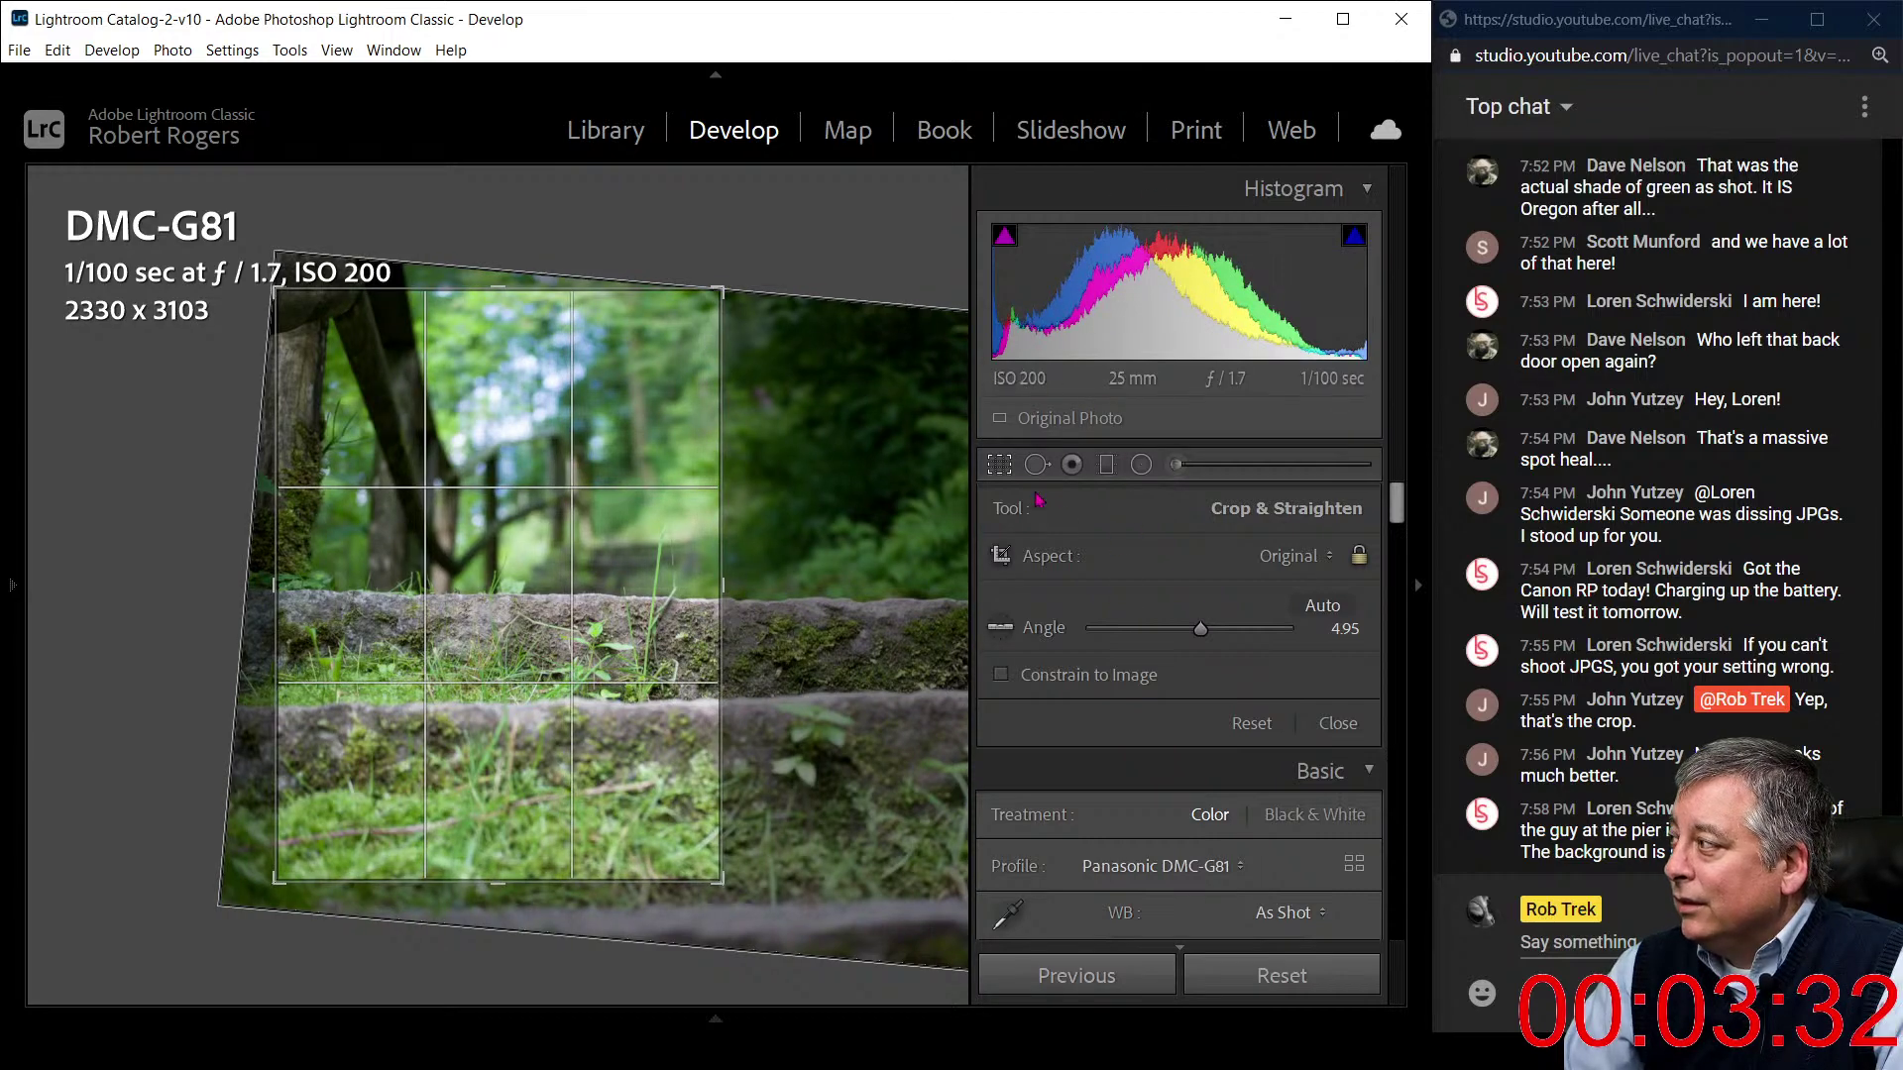
pyautogui.click(1003, 467)
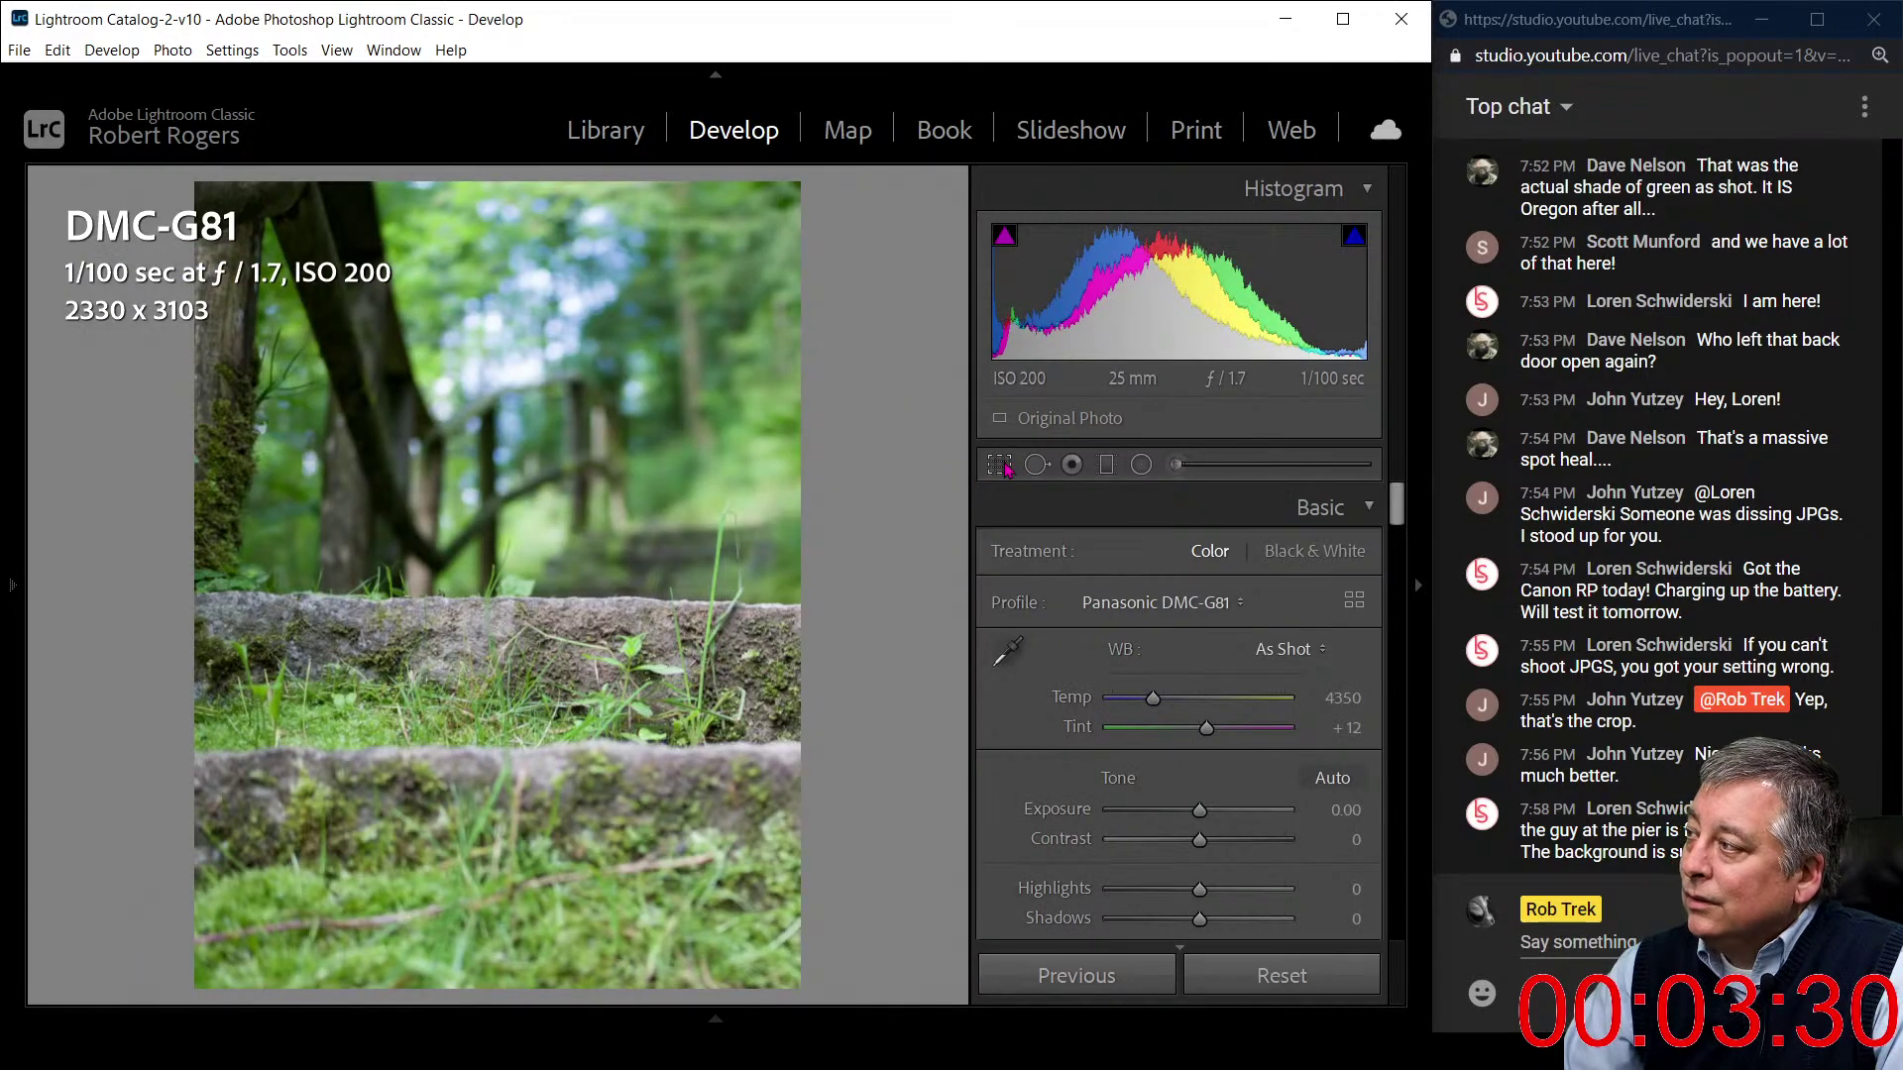
# - Tighten the portrait crop of the stone steps to about 2141 x 2852 and apply it
pyautogui.click(1002, 476)
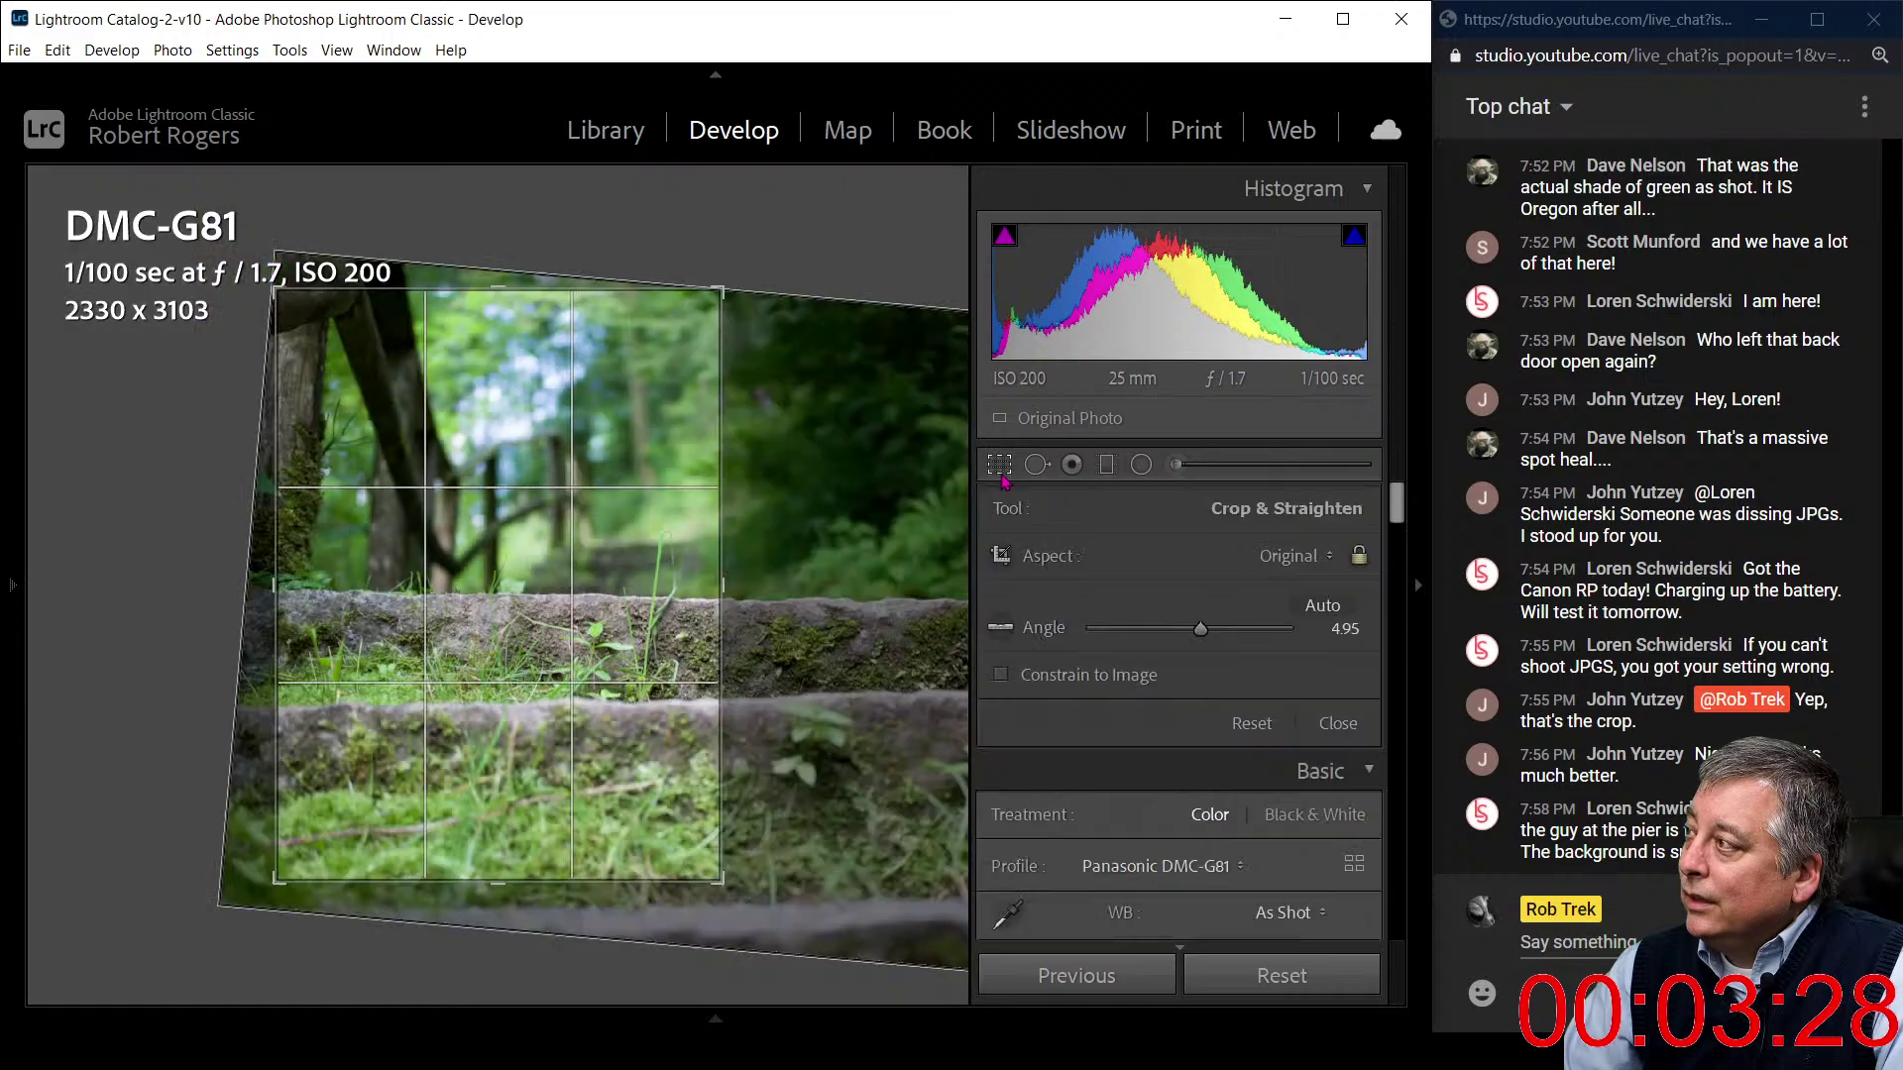
pyautogui.moveTo(511, 854); pyautogui.dragTo(533, 803)
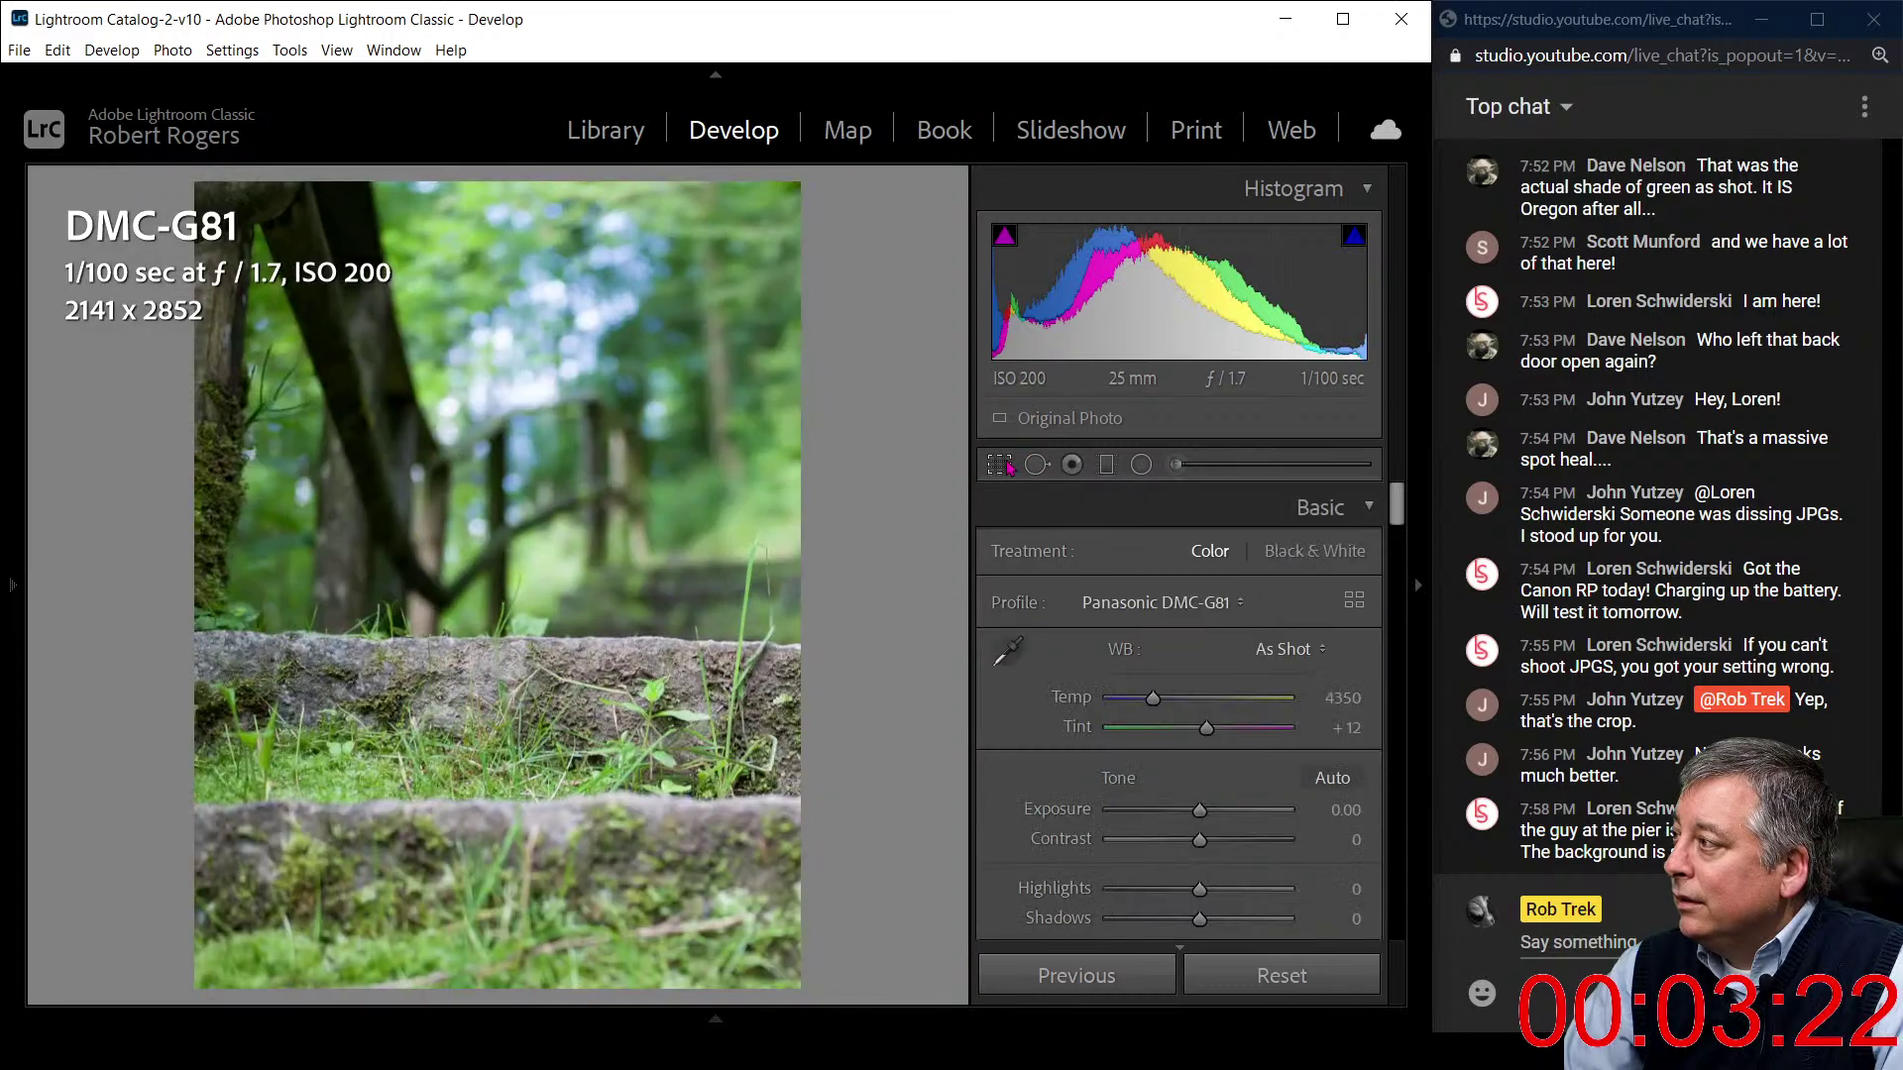
pyautogui.click(1007, 467)
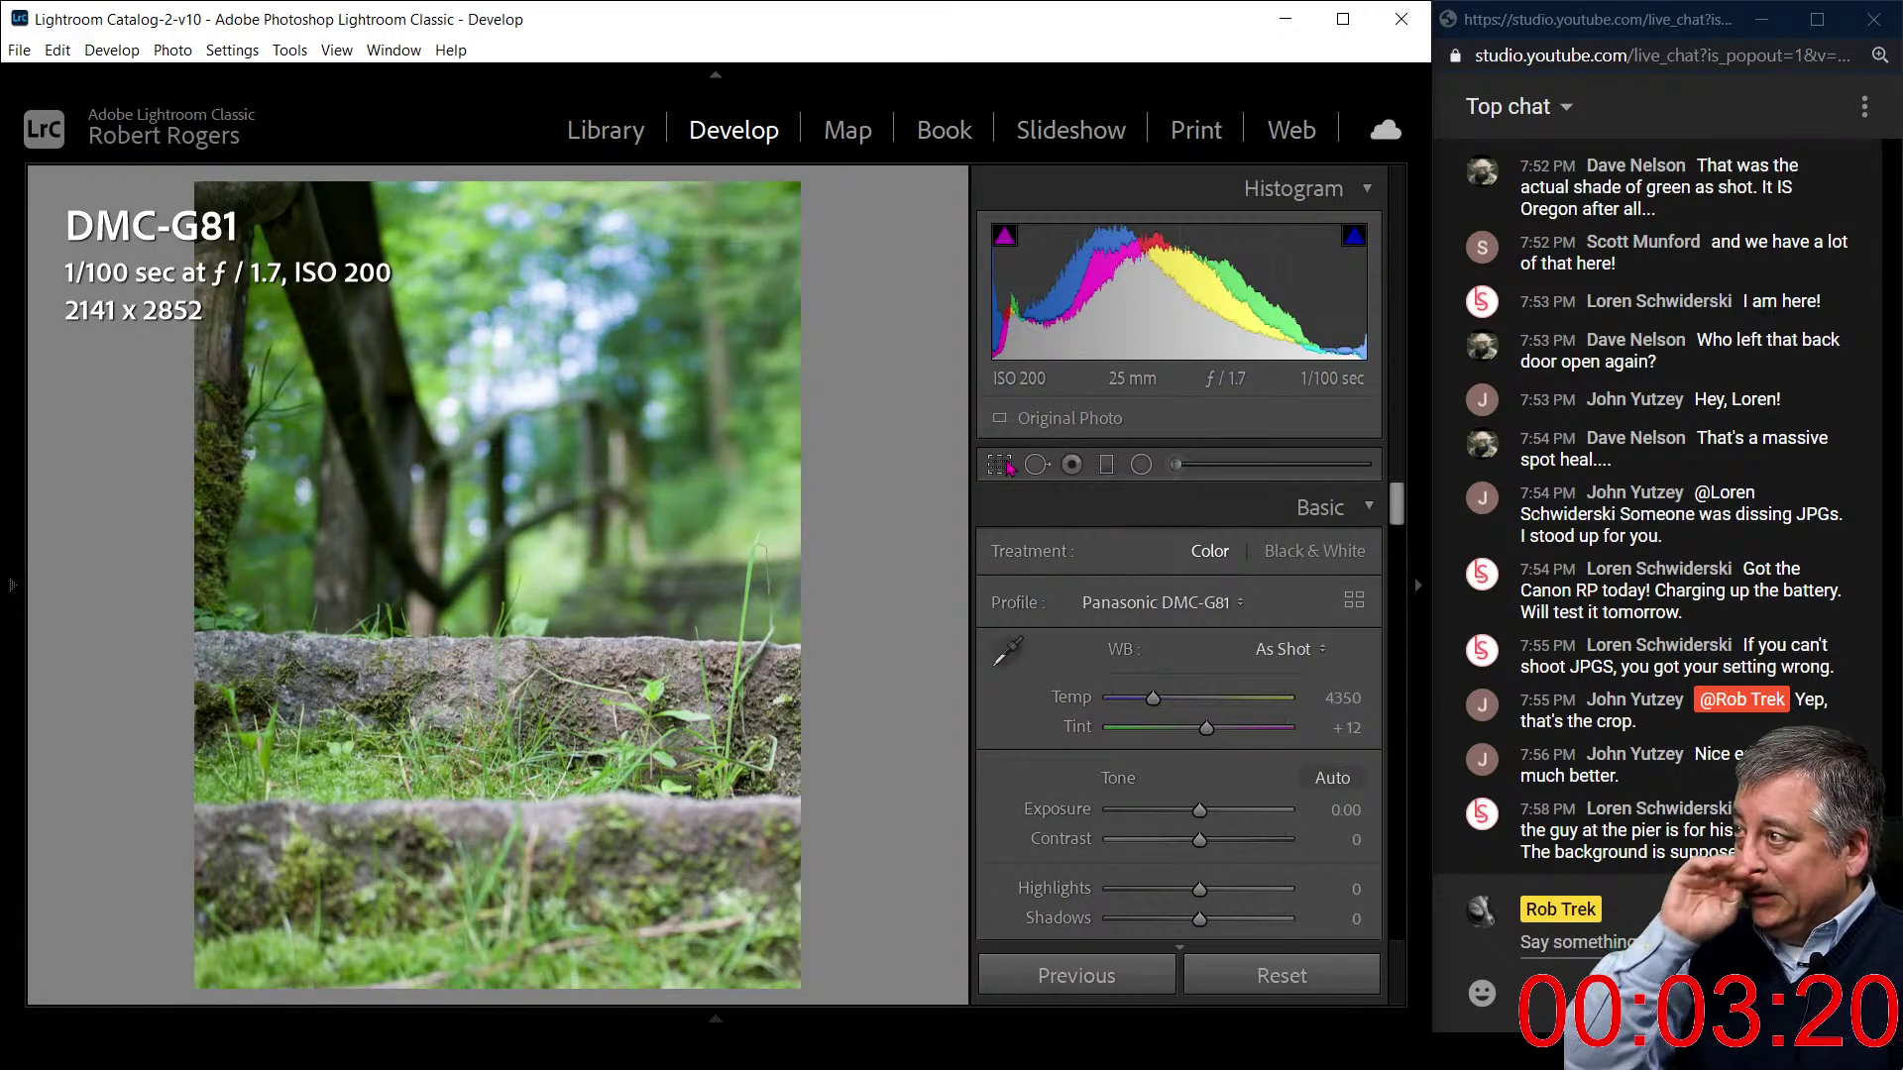
# - Hide the photo info overlay and convert the stone steps photo to black and white, comparing it with the color version
pyautogui.press('i')
pyautogui.press('i')
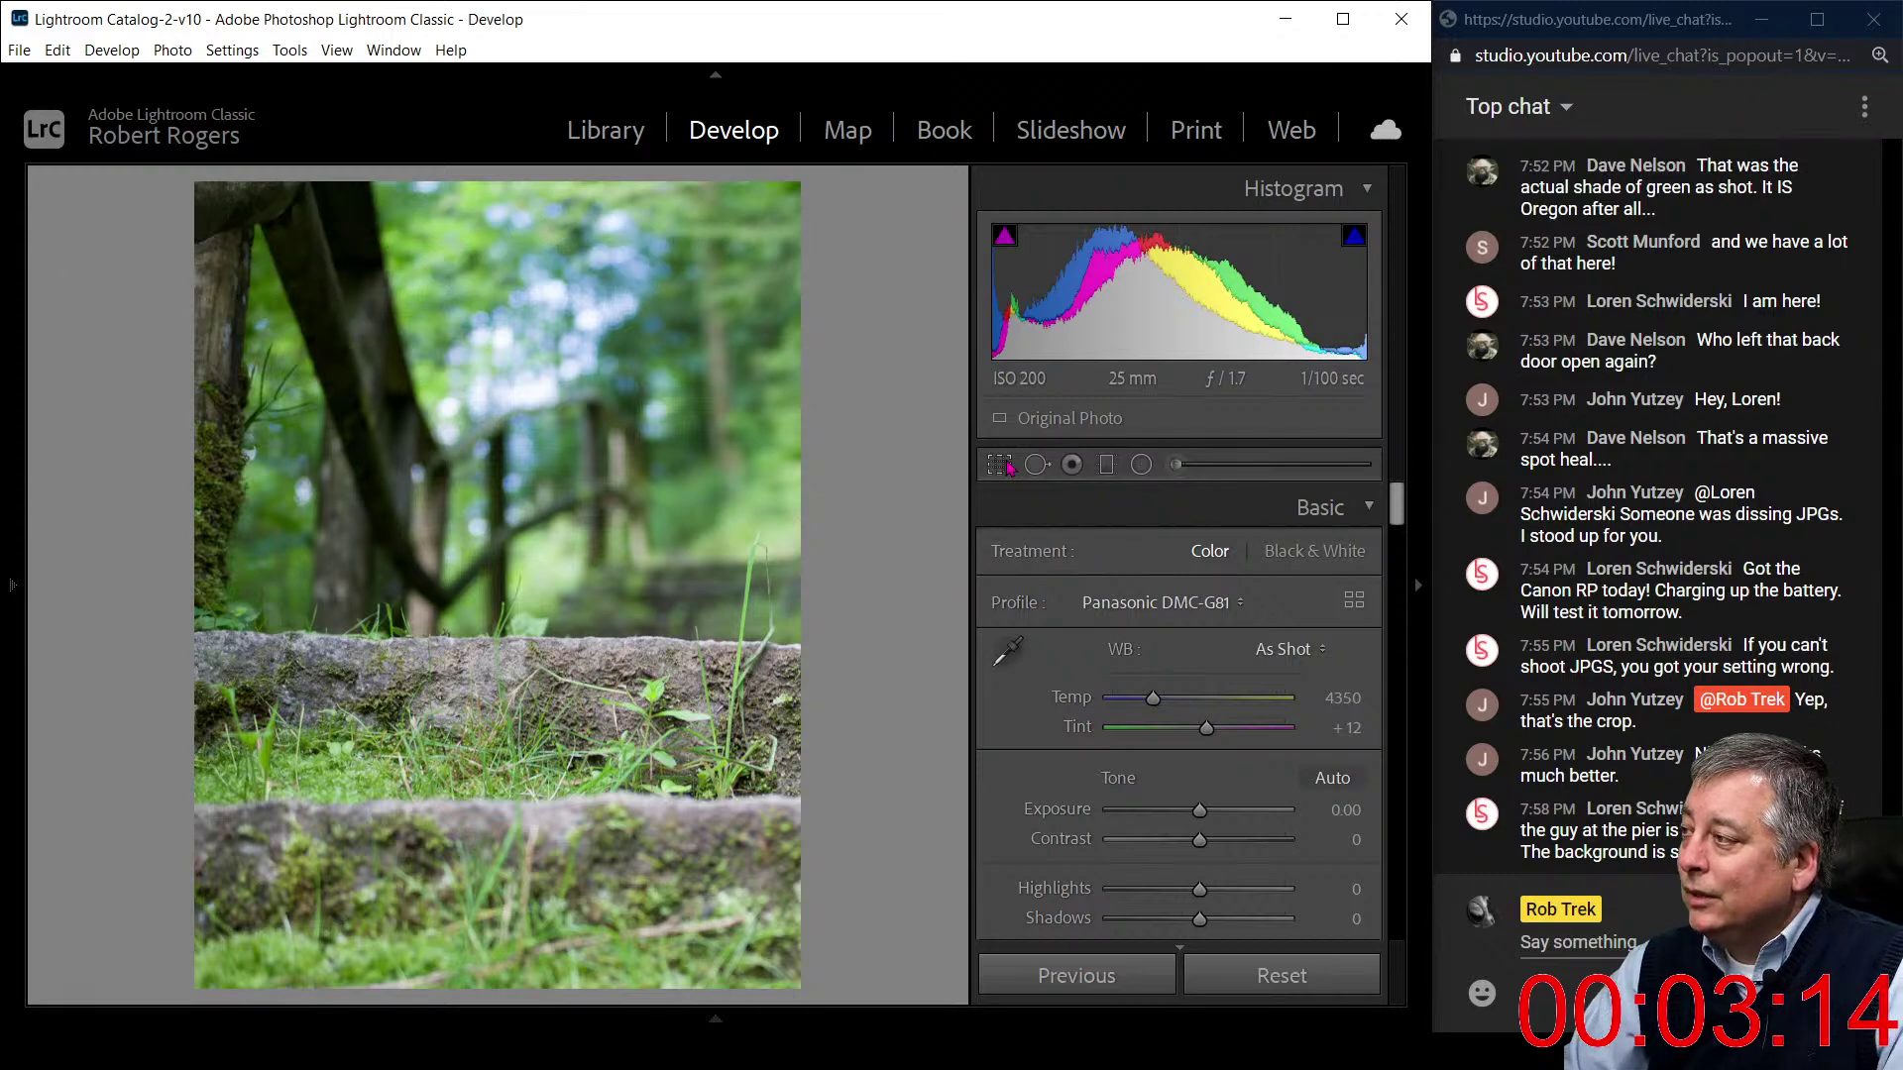
pyautogui.press('v')
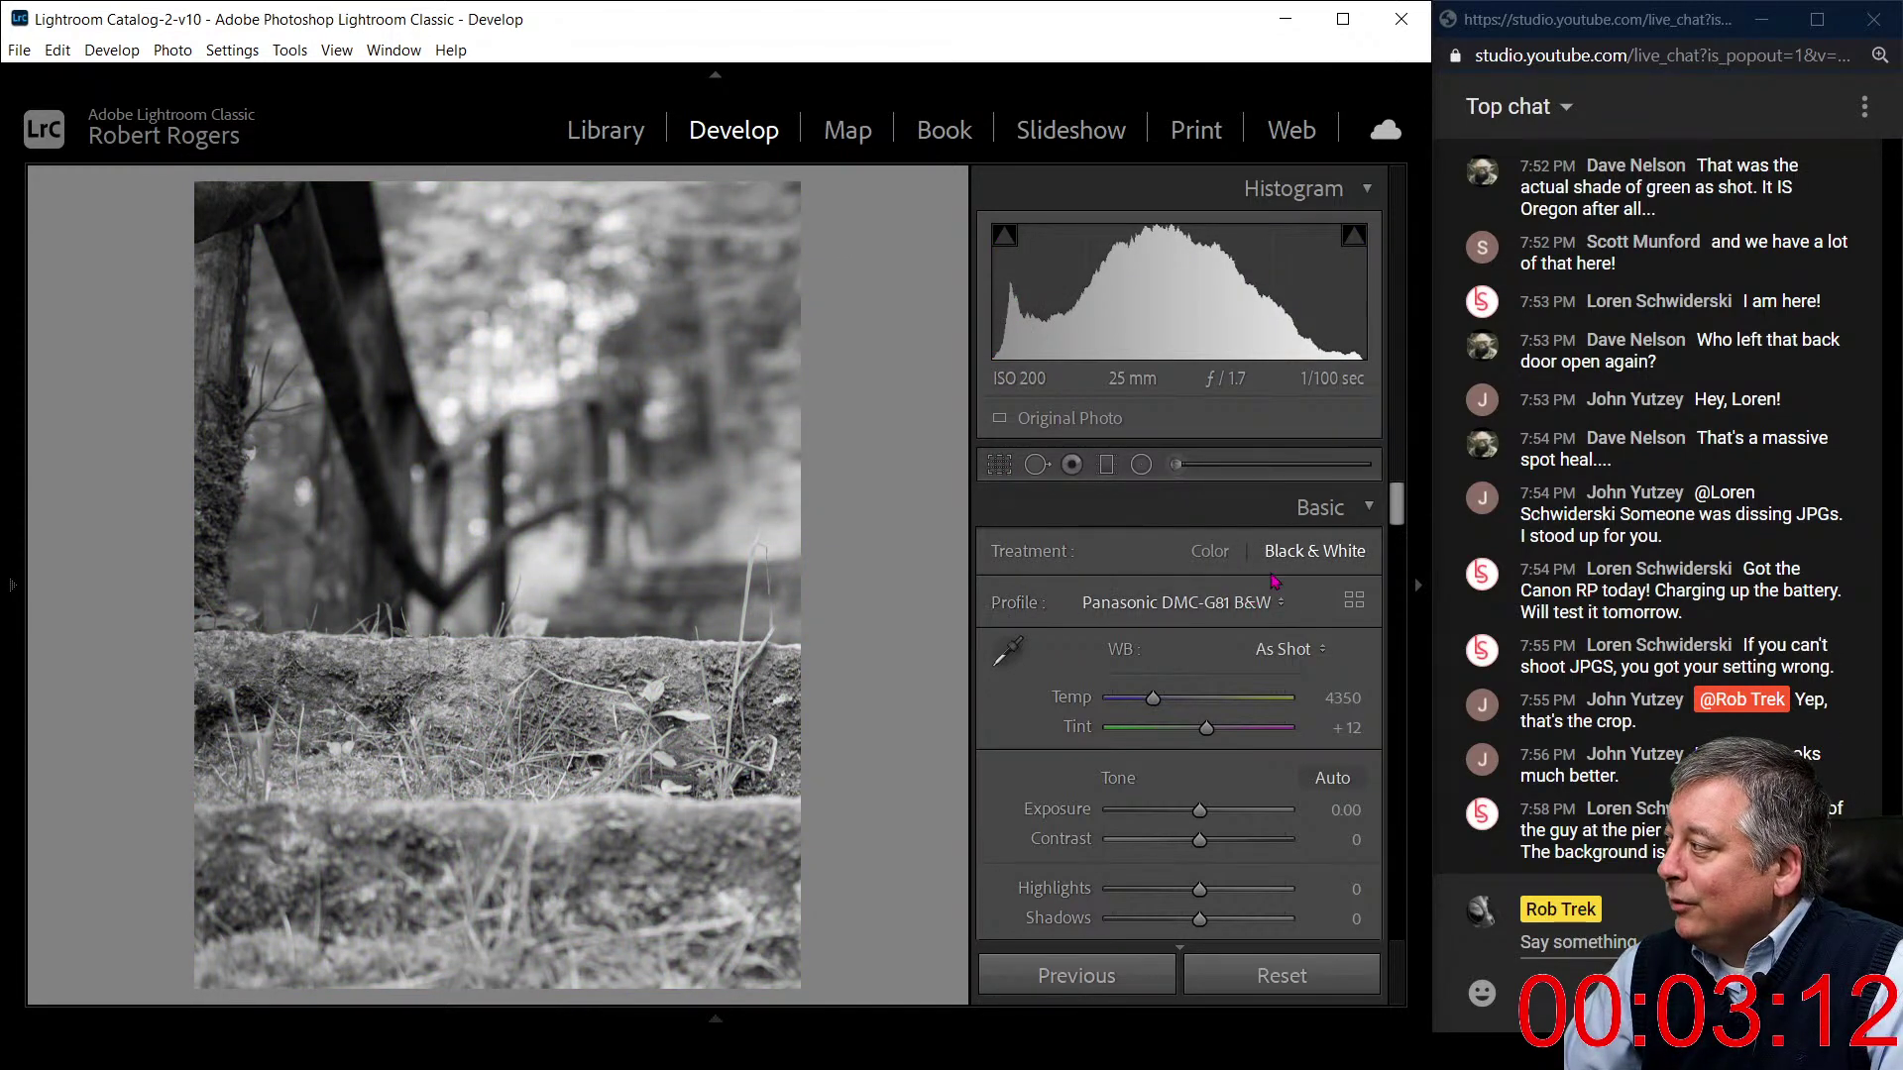
pyautogui.moveTo(1385, 516); pyautogui.dragTo(1388, 575)
pyautogui.press('v')
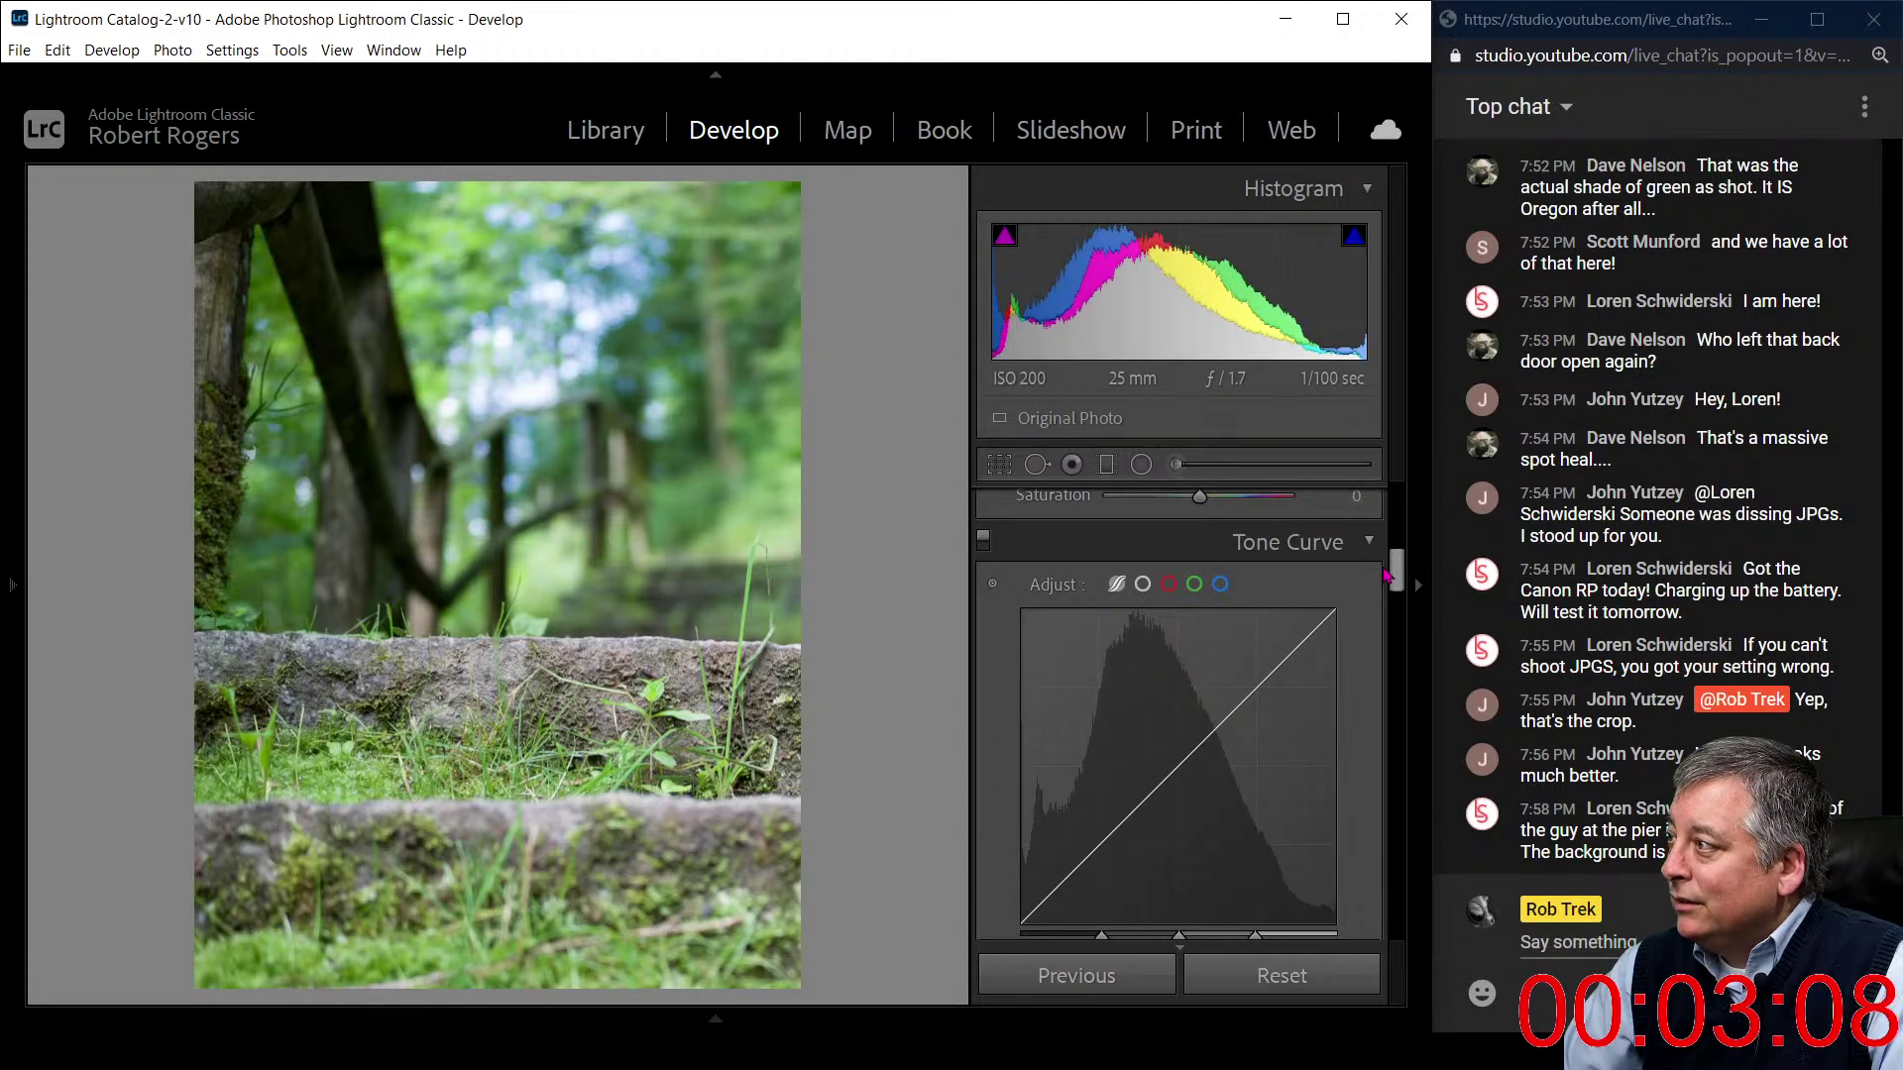
pyautogui.press('v')
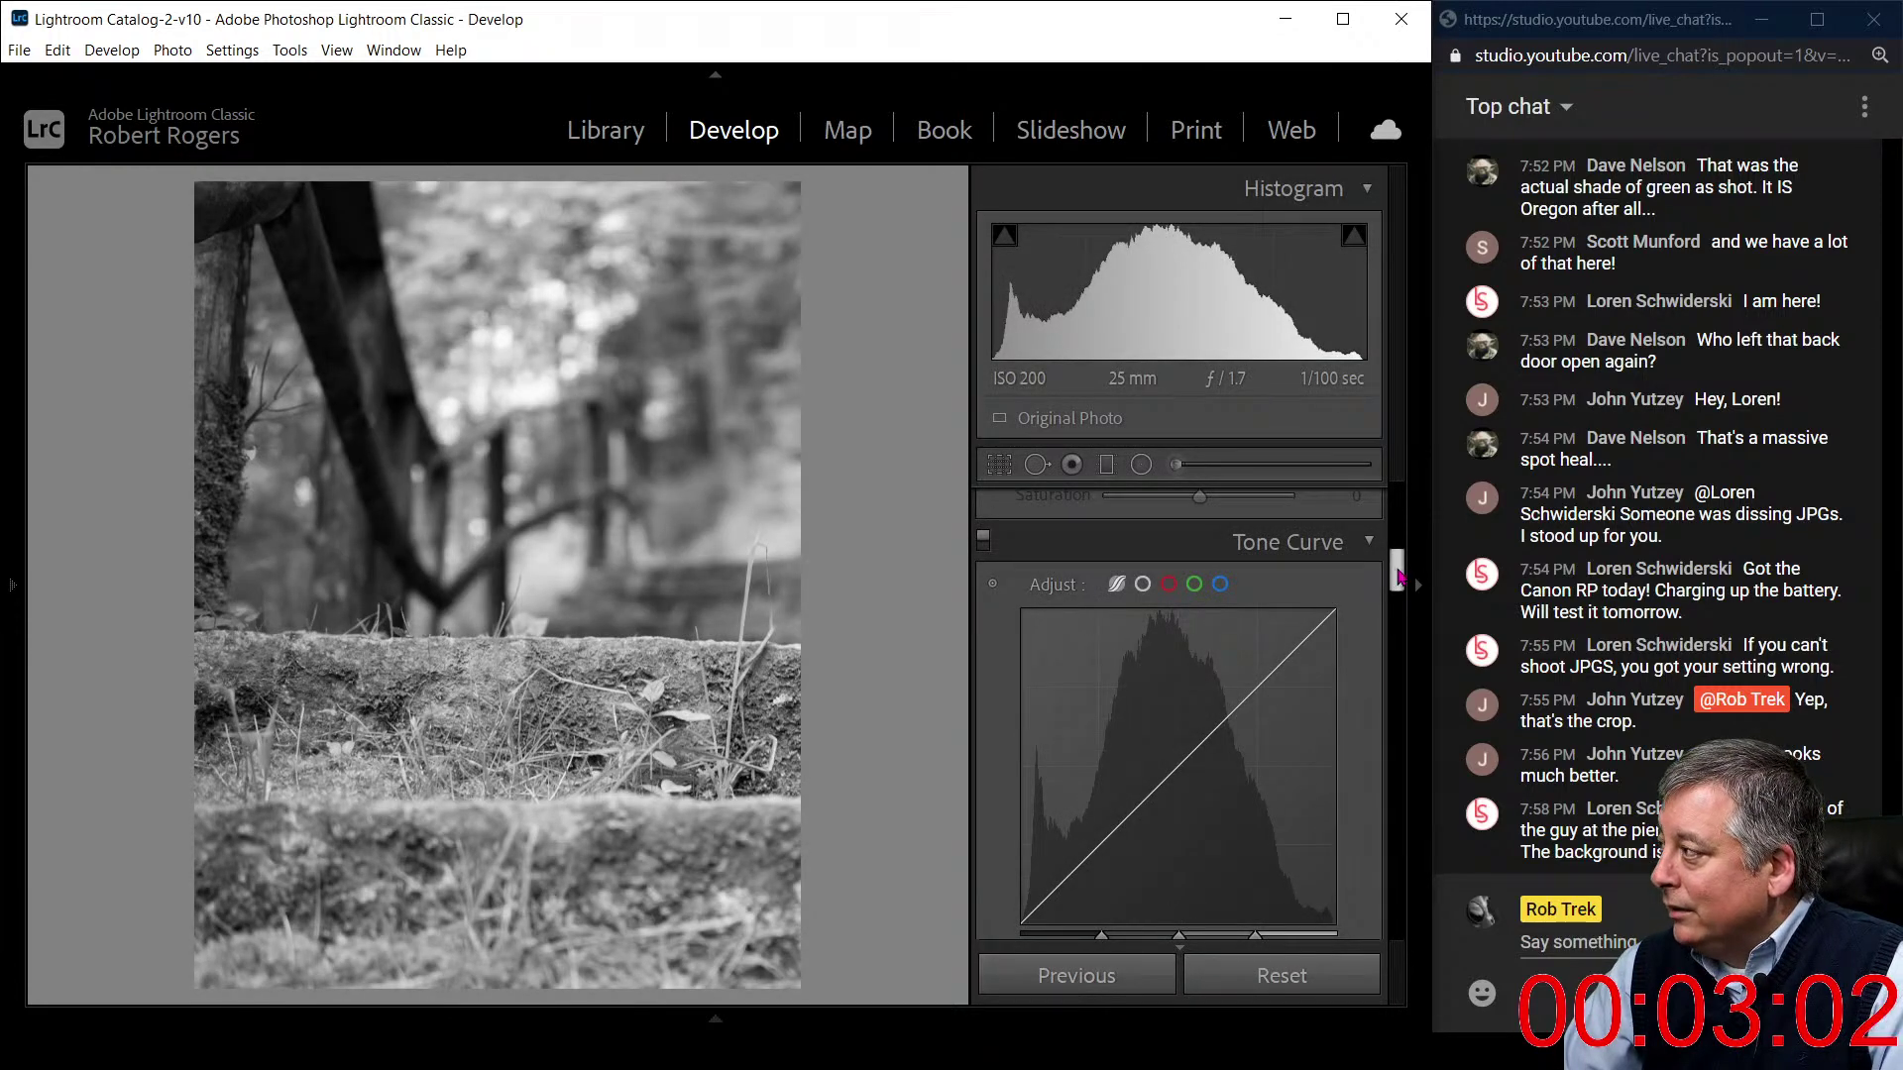
# - Set the photo's Dehaze to +100, Clarity to +27 and Texture to +15
pyautogui.moveTo(1396, 572)
pyautogui.mouseDown()
pyautogui.moveTo(1395, 656)
pyautogui.moveTo(1395, 540)
pyautogui.mouseUp()
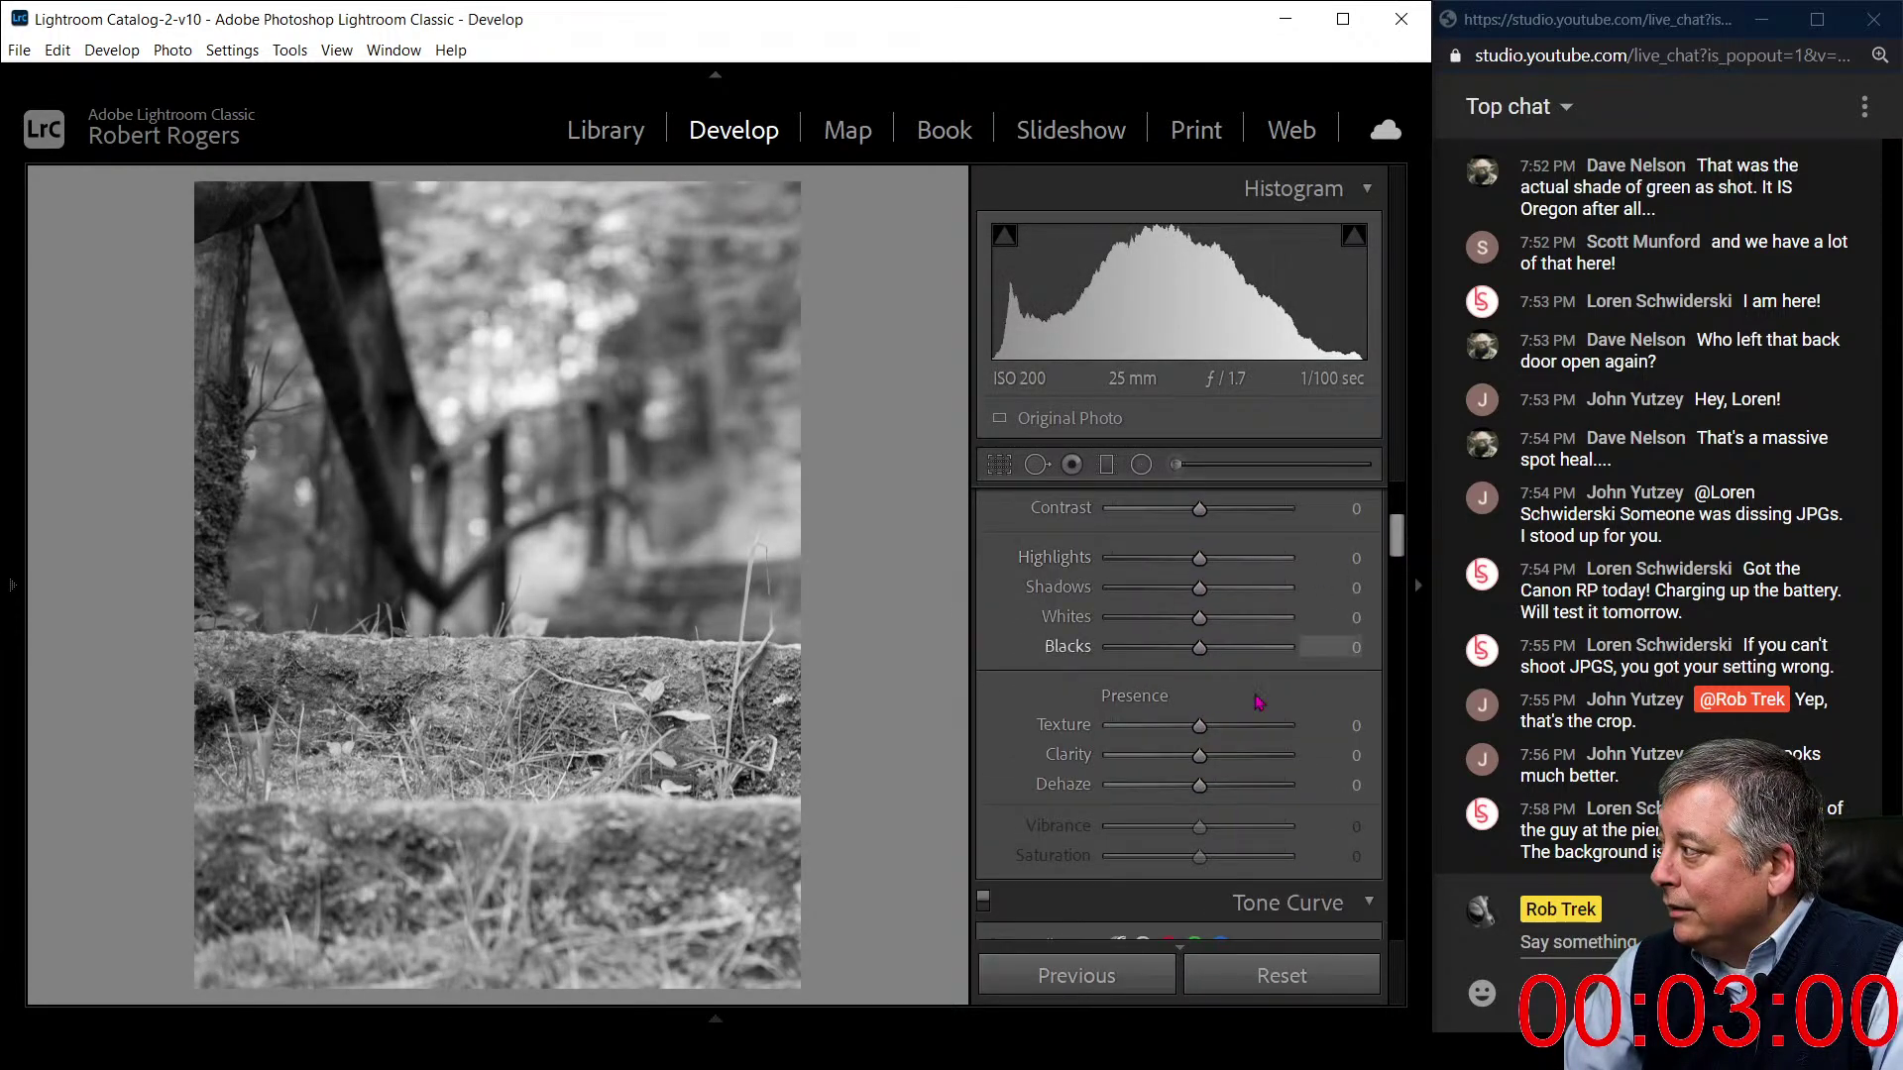
pyautogui.moveTo(1240, 794); pyautogui.dragTo(1302, 799)
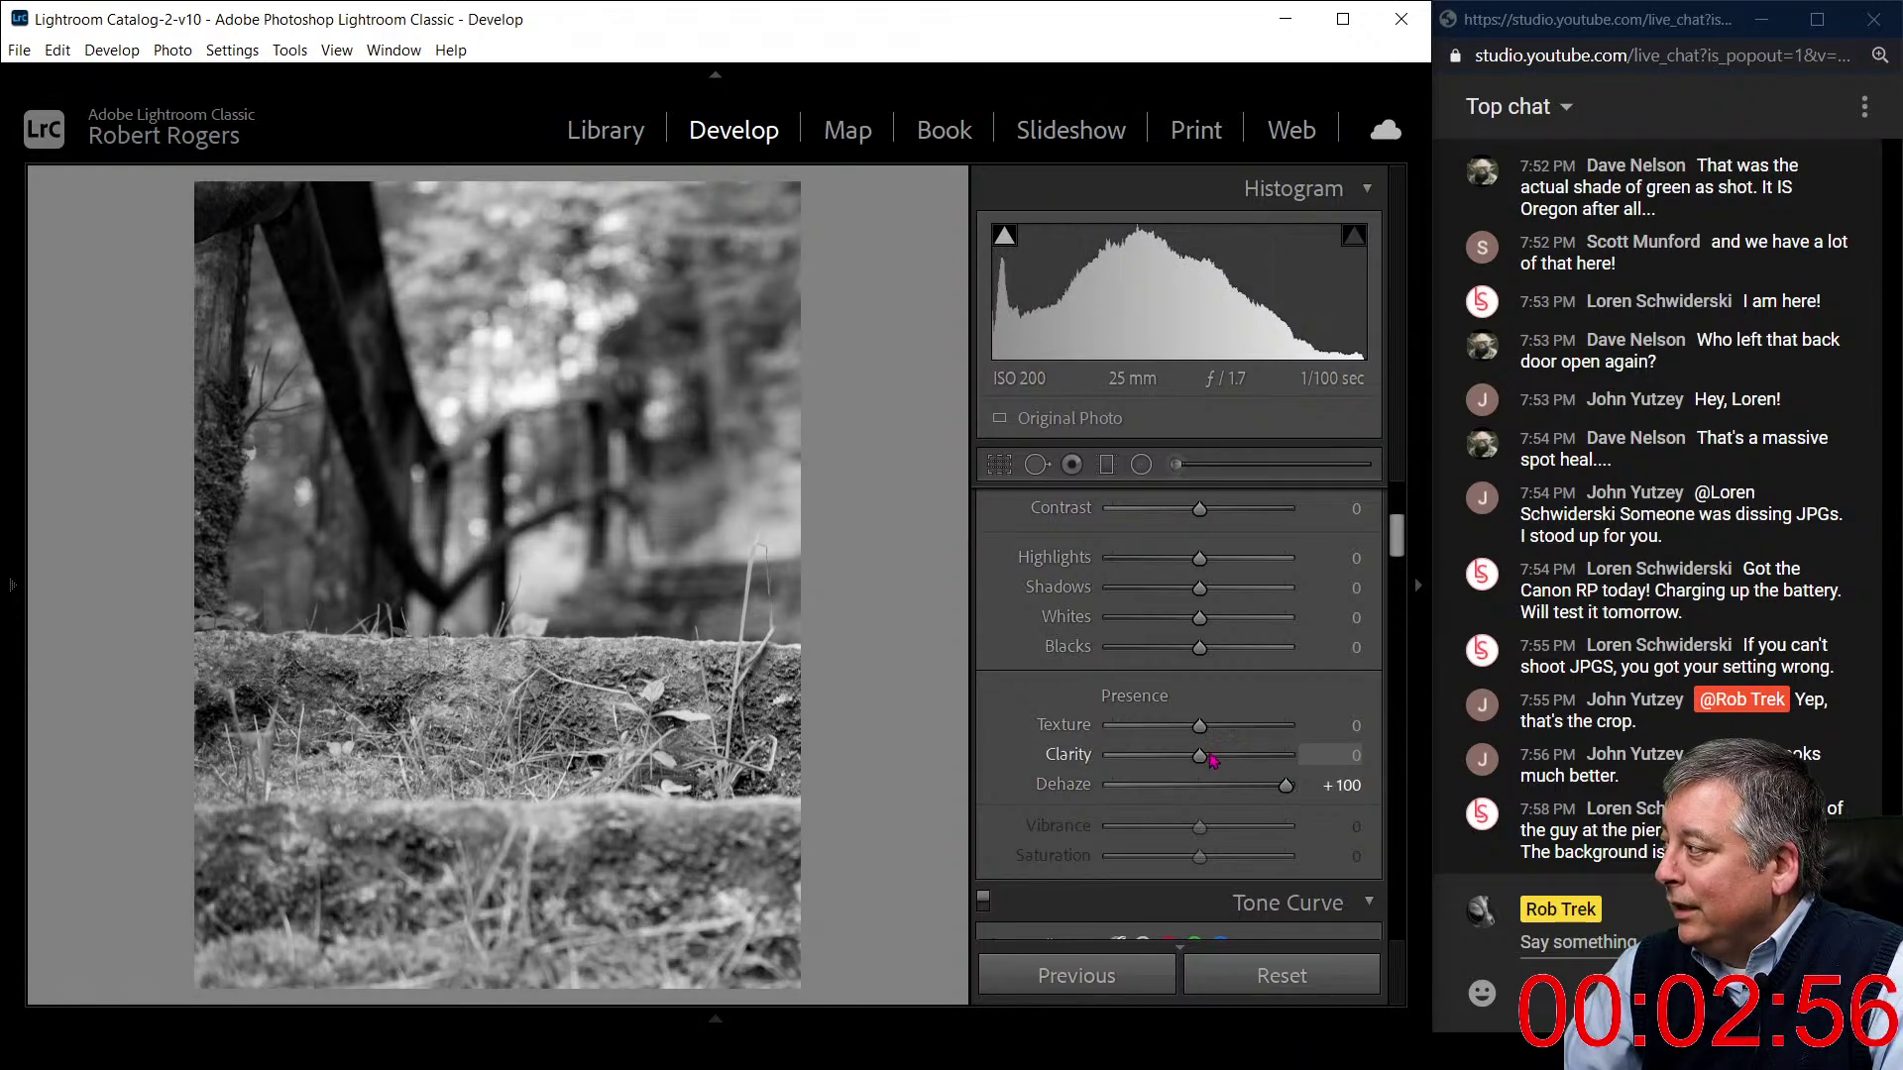
pyautogui.moveTo(1199, 756)
pyautogui.mouseDown()
pyautogui.moveTo(1223, 756)
pyautogui.moveTo(1139, 730)
pyautogui.moveTo(1217, 731)
pyautogui.mouseUp()
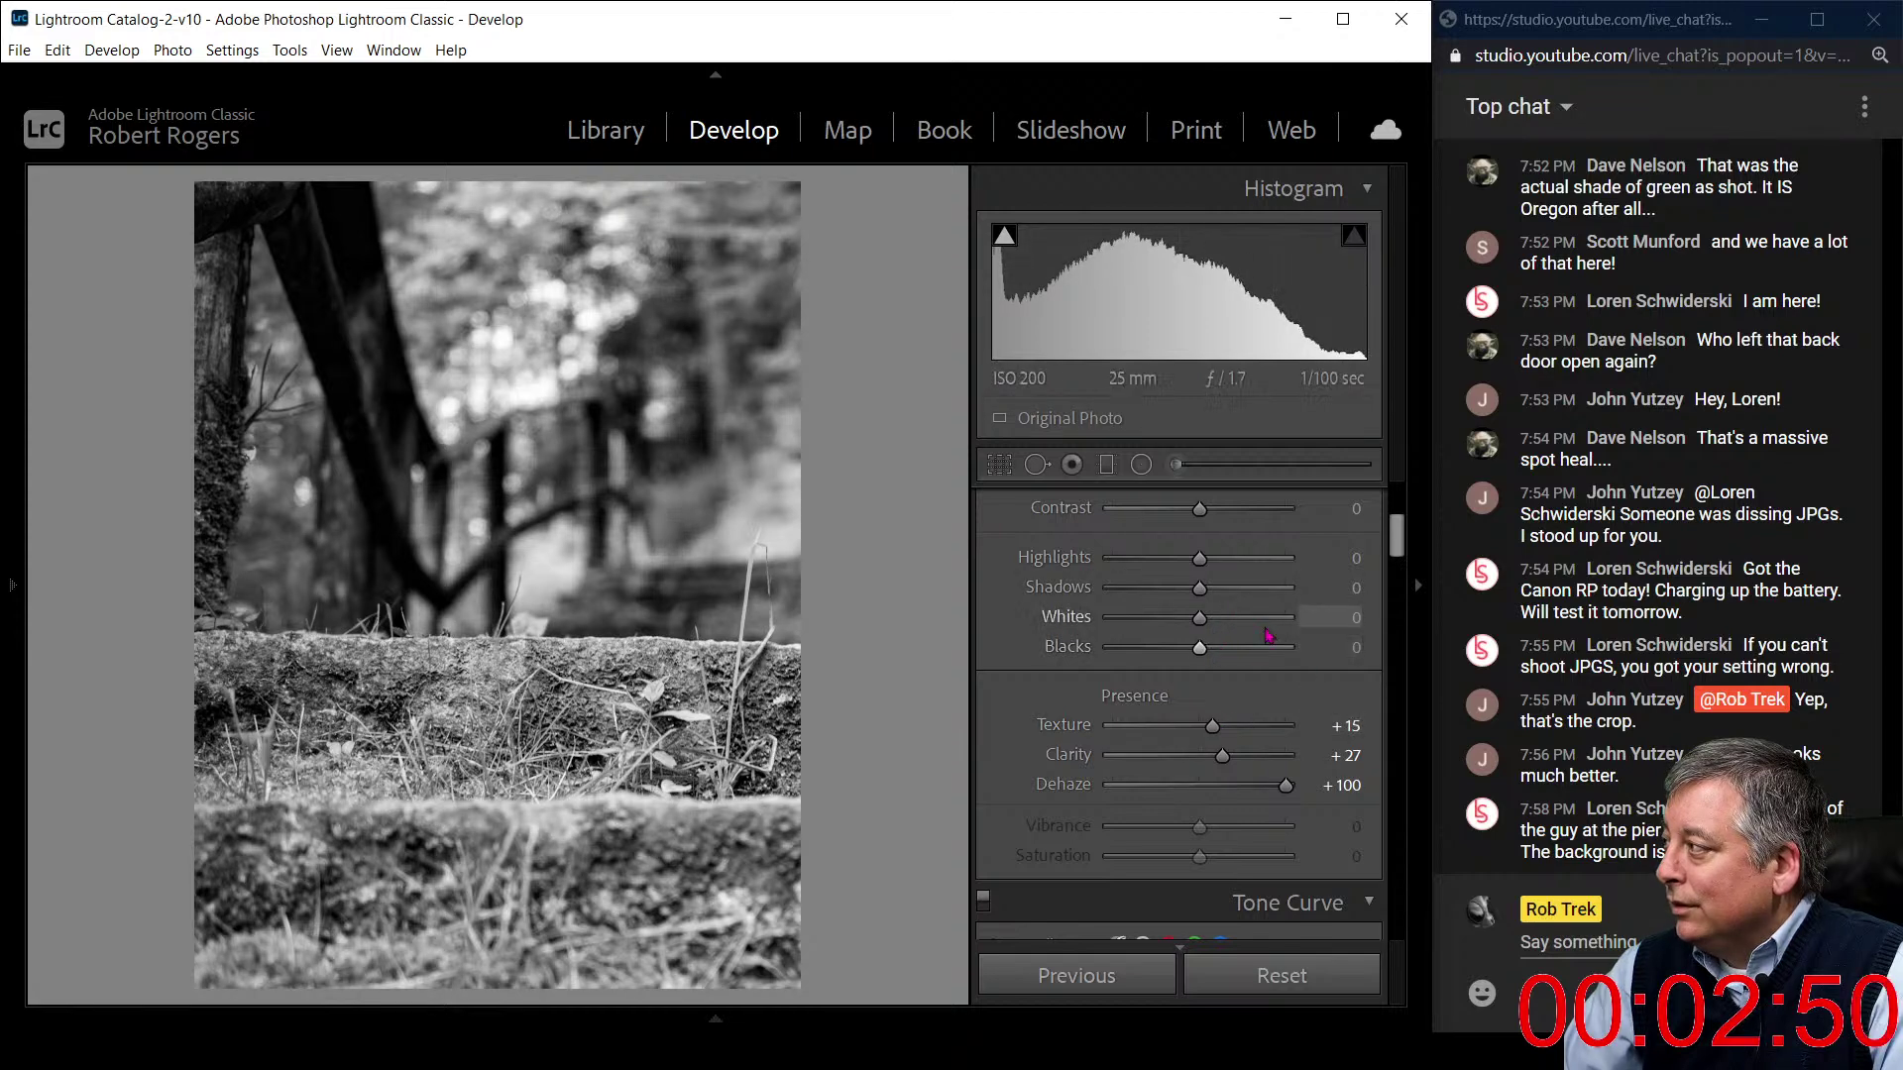
# - Apply the automatic tone adjustment to the black-and-white photo and lower Blacks to -27
pyautogui.scroll(2, 1272, 636)
pyautogui.click(1332, 584)
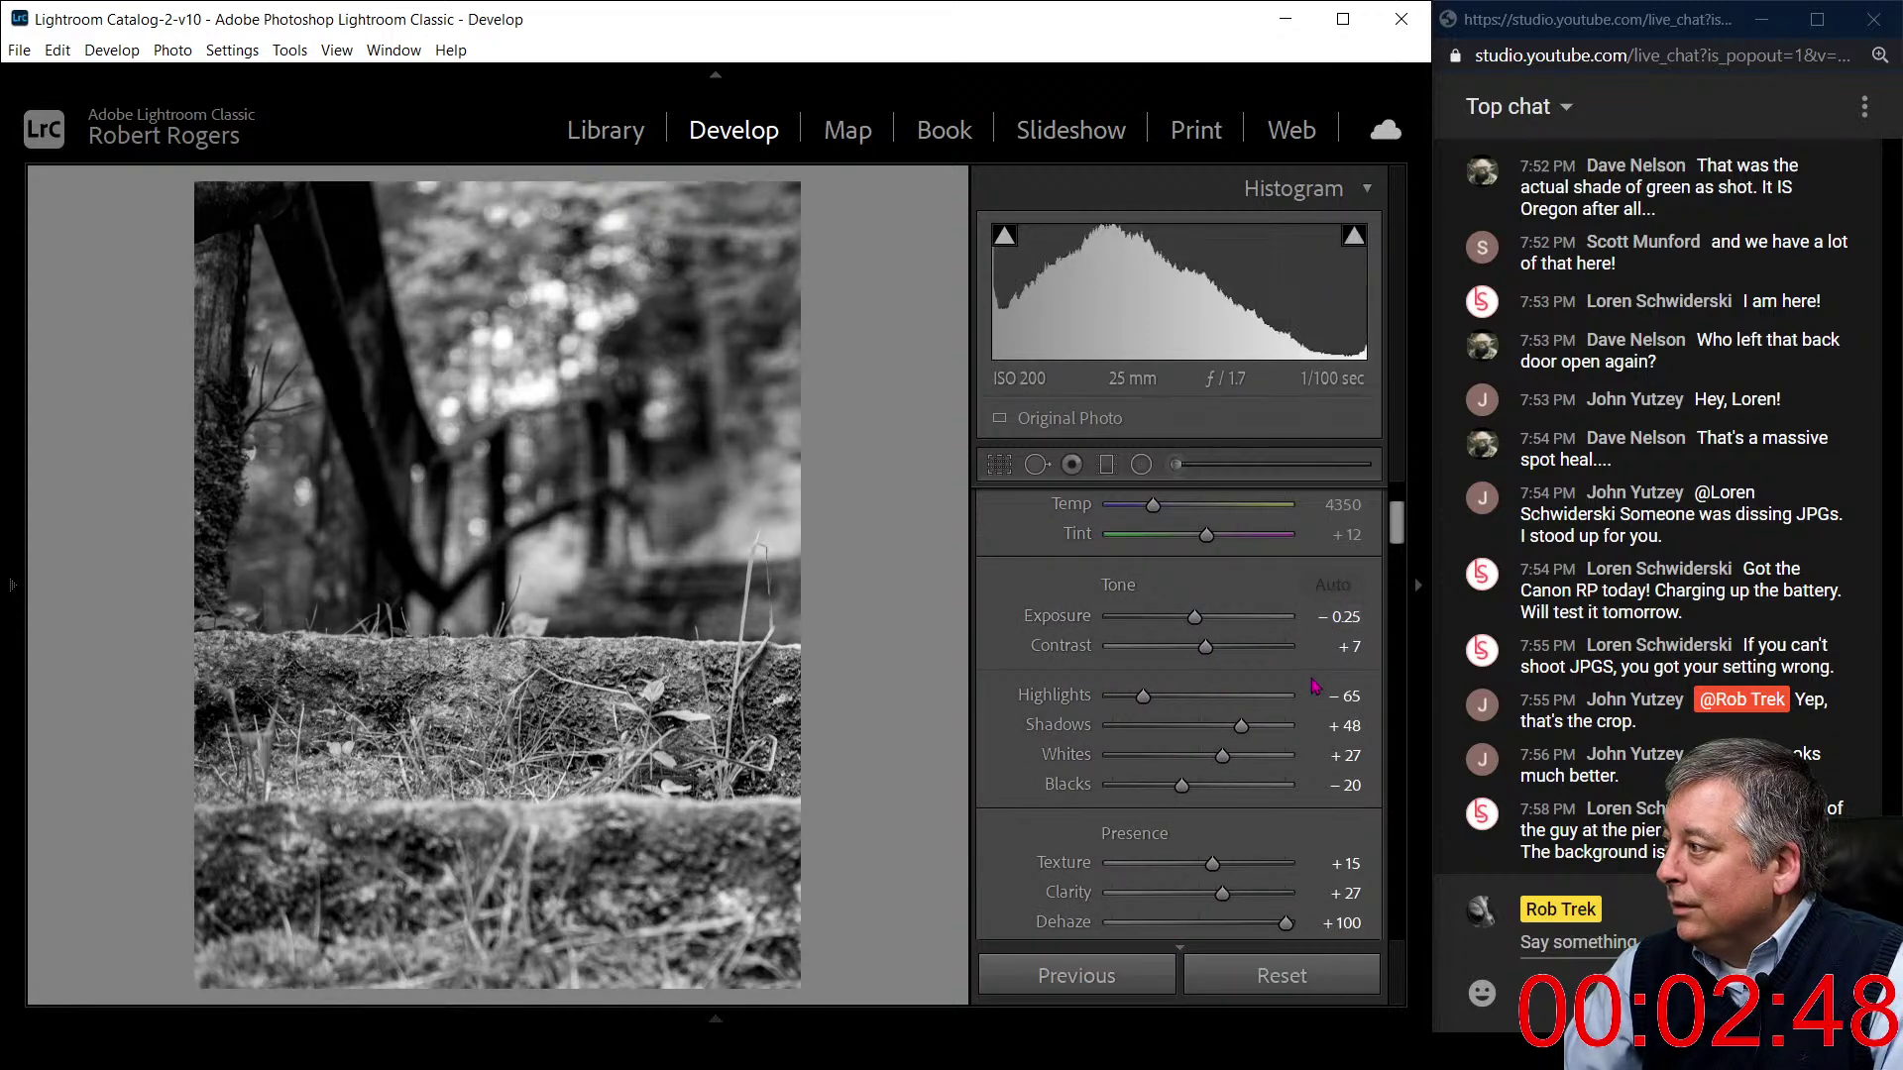
pyautogui.moveTo(1181, 786)
pyautogui.mouseDown()
pyautogui.moveTo(1160, 787)
pyautogui.moveTo(1176, 787)
pyautogui.mouseUp()
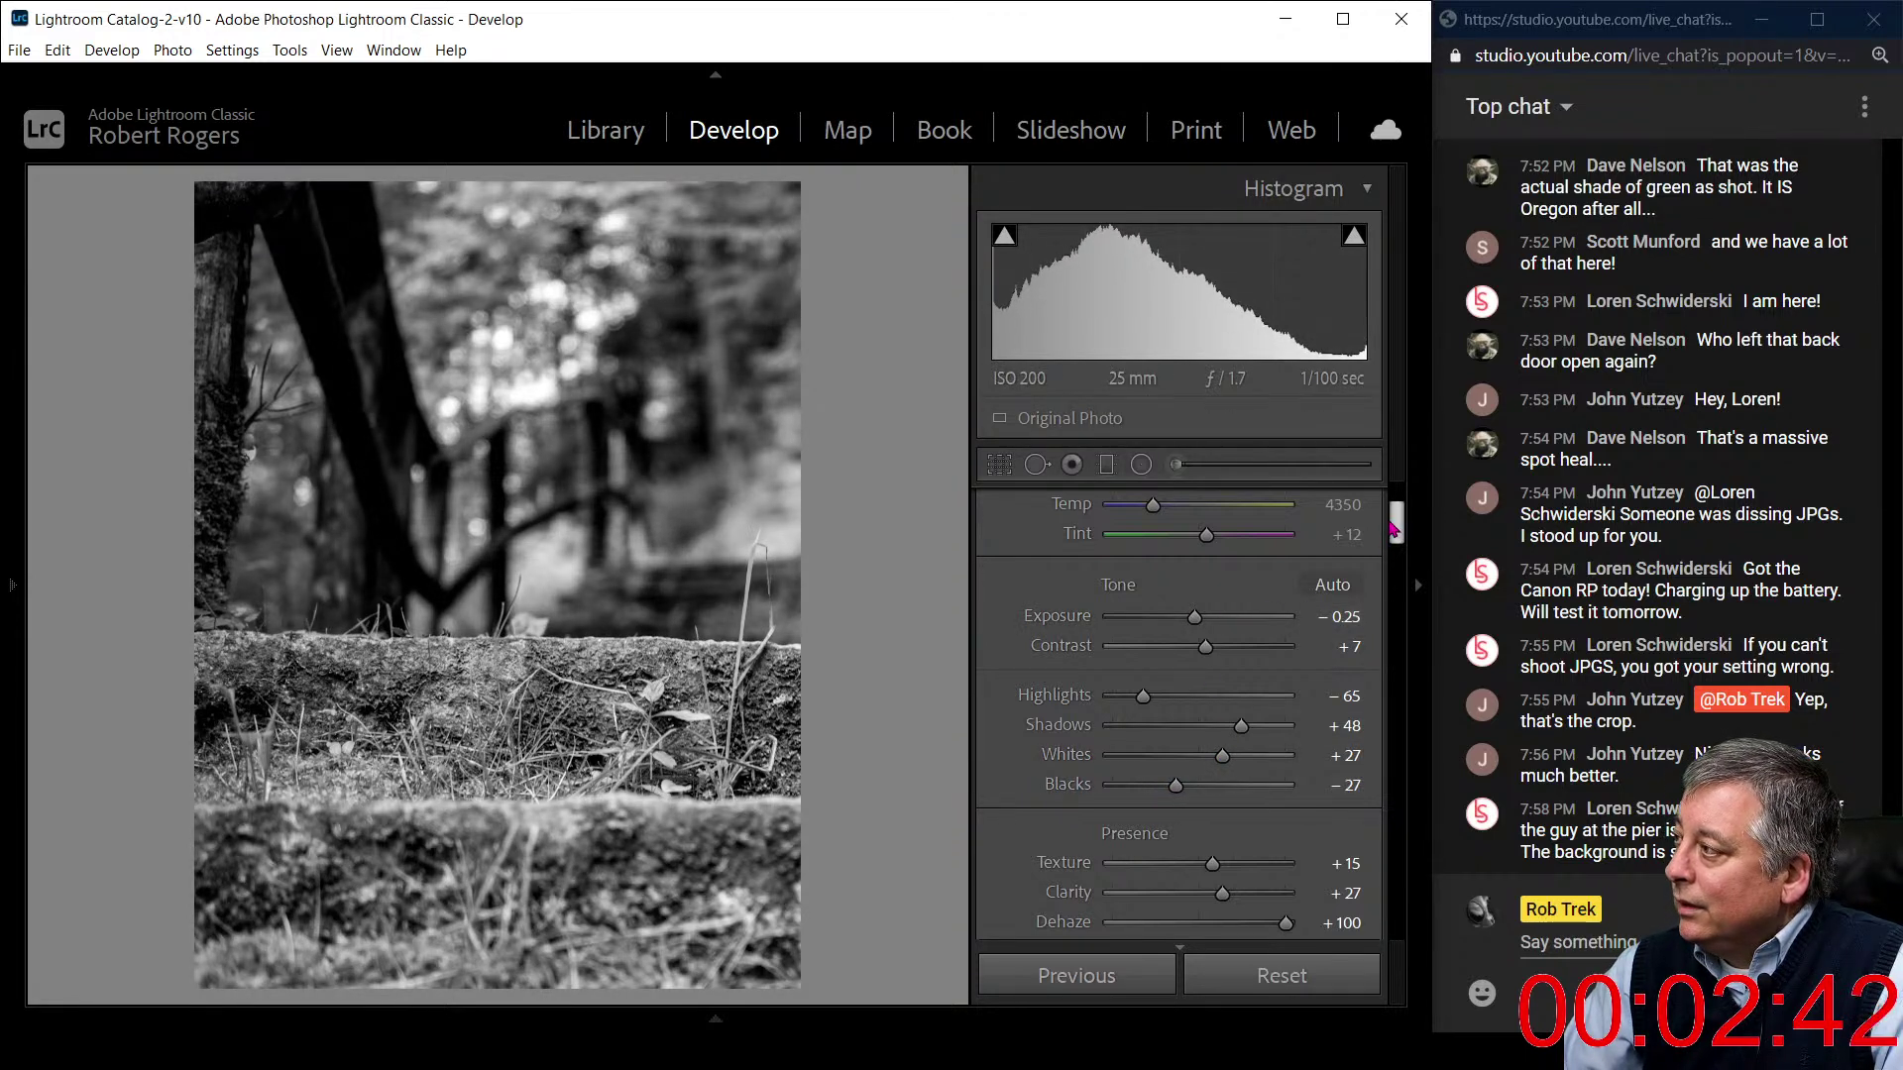
# - Apply the automatic Black & White Mix to the stone steps photo
pyautogui.moveTo(1396, 527); pyautogui.dragTo(1394, 635)
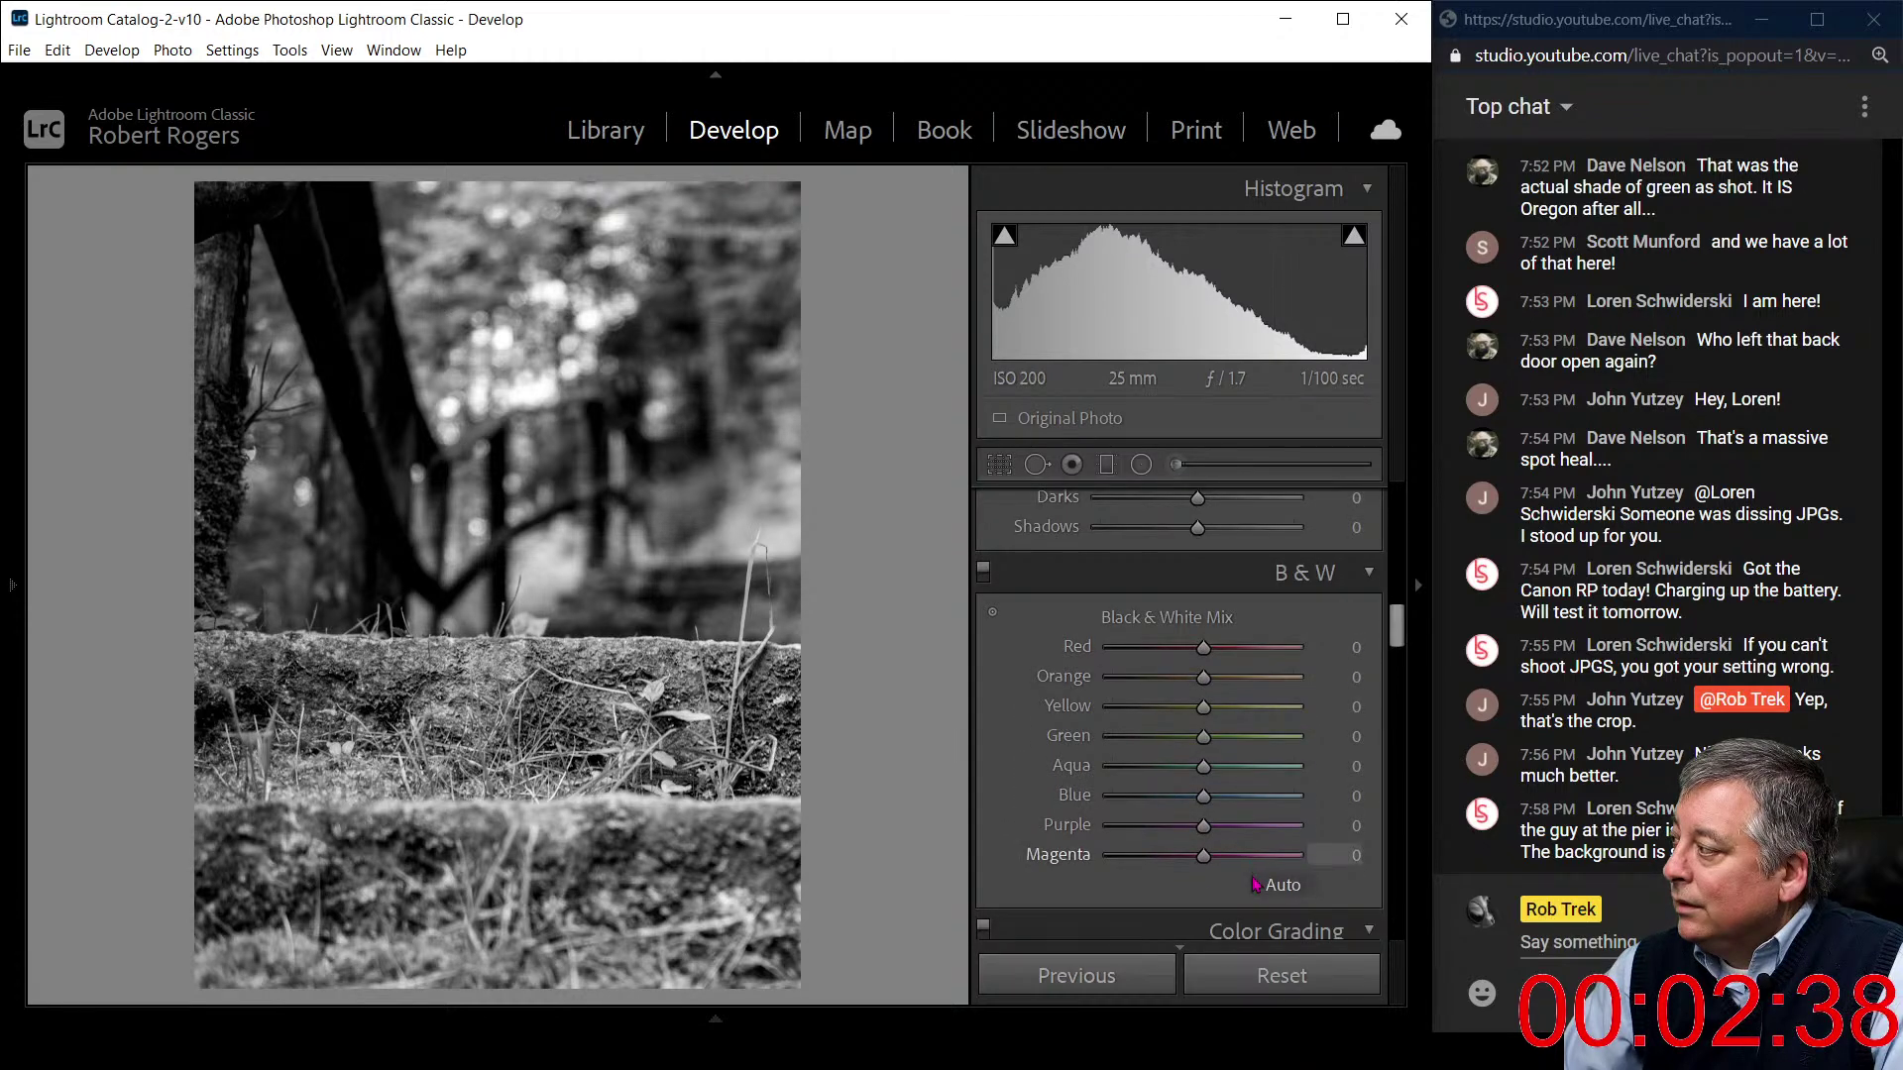
pyautogui.click(1282, 884)
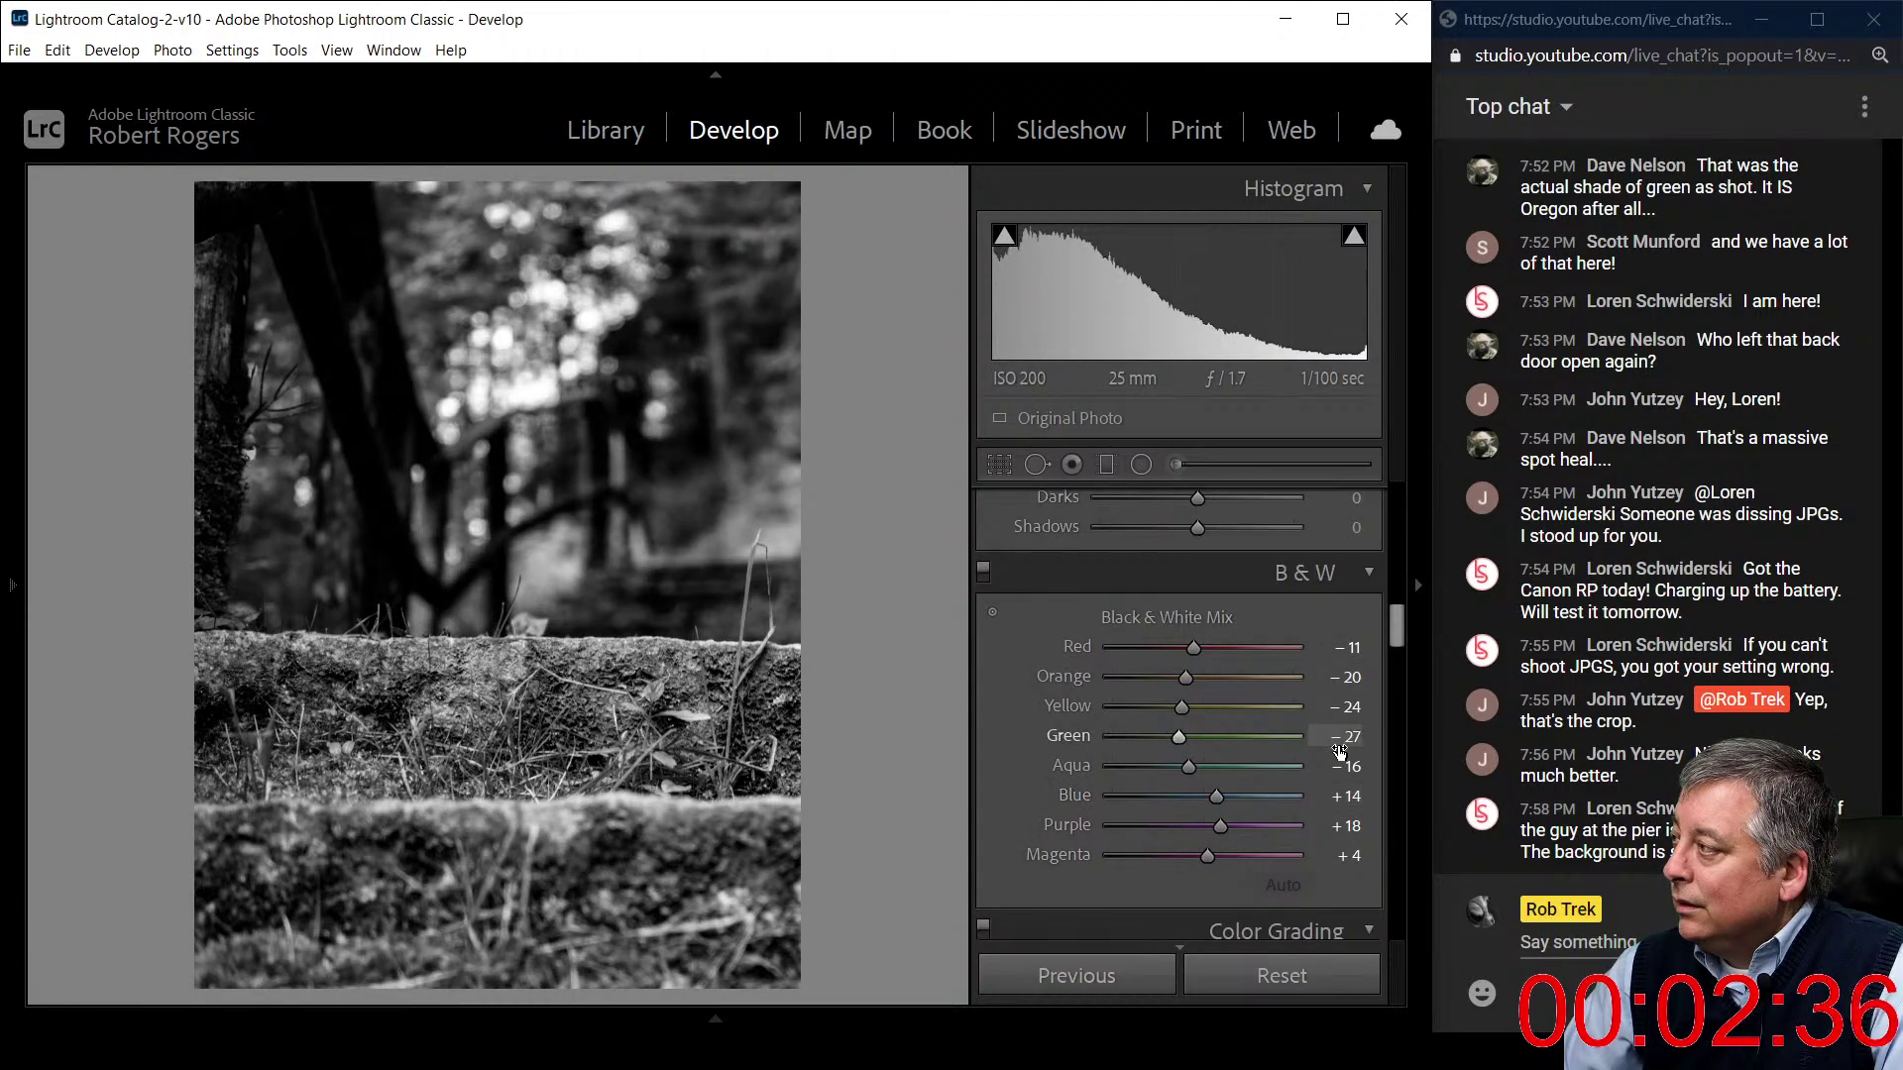
# - Reset Blacks to 0 and set Dehaze to +39, Clarity to +17 and Texture to +43
pyautogui.moveTo(1396, 639); pyautogui.dragTo(1407, 568)
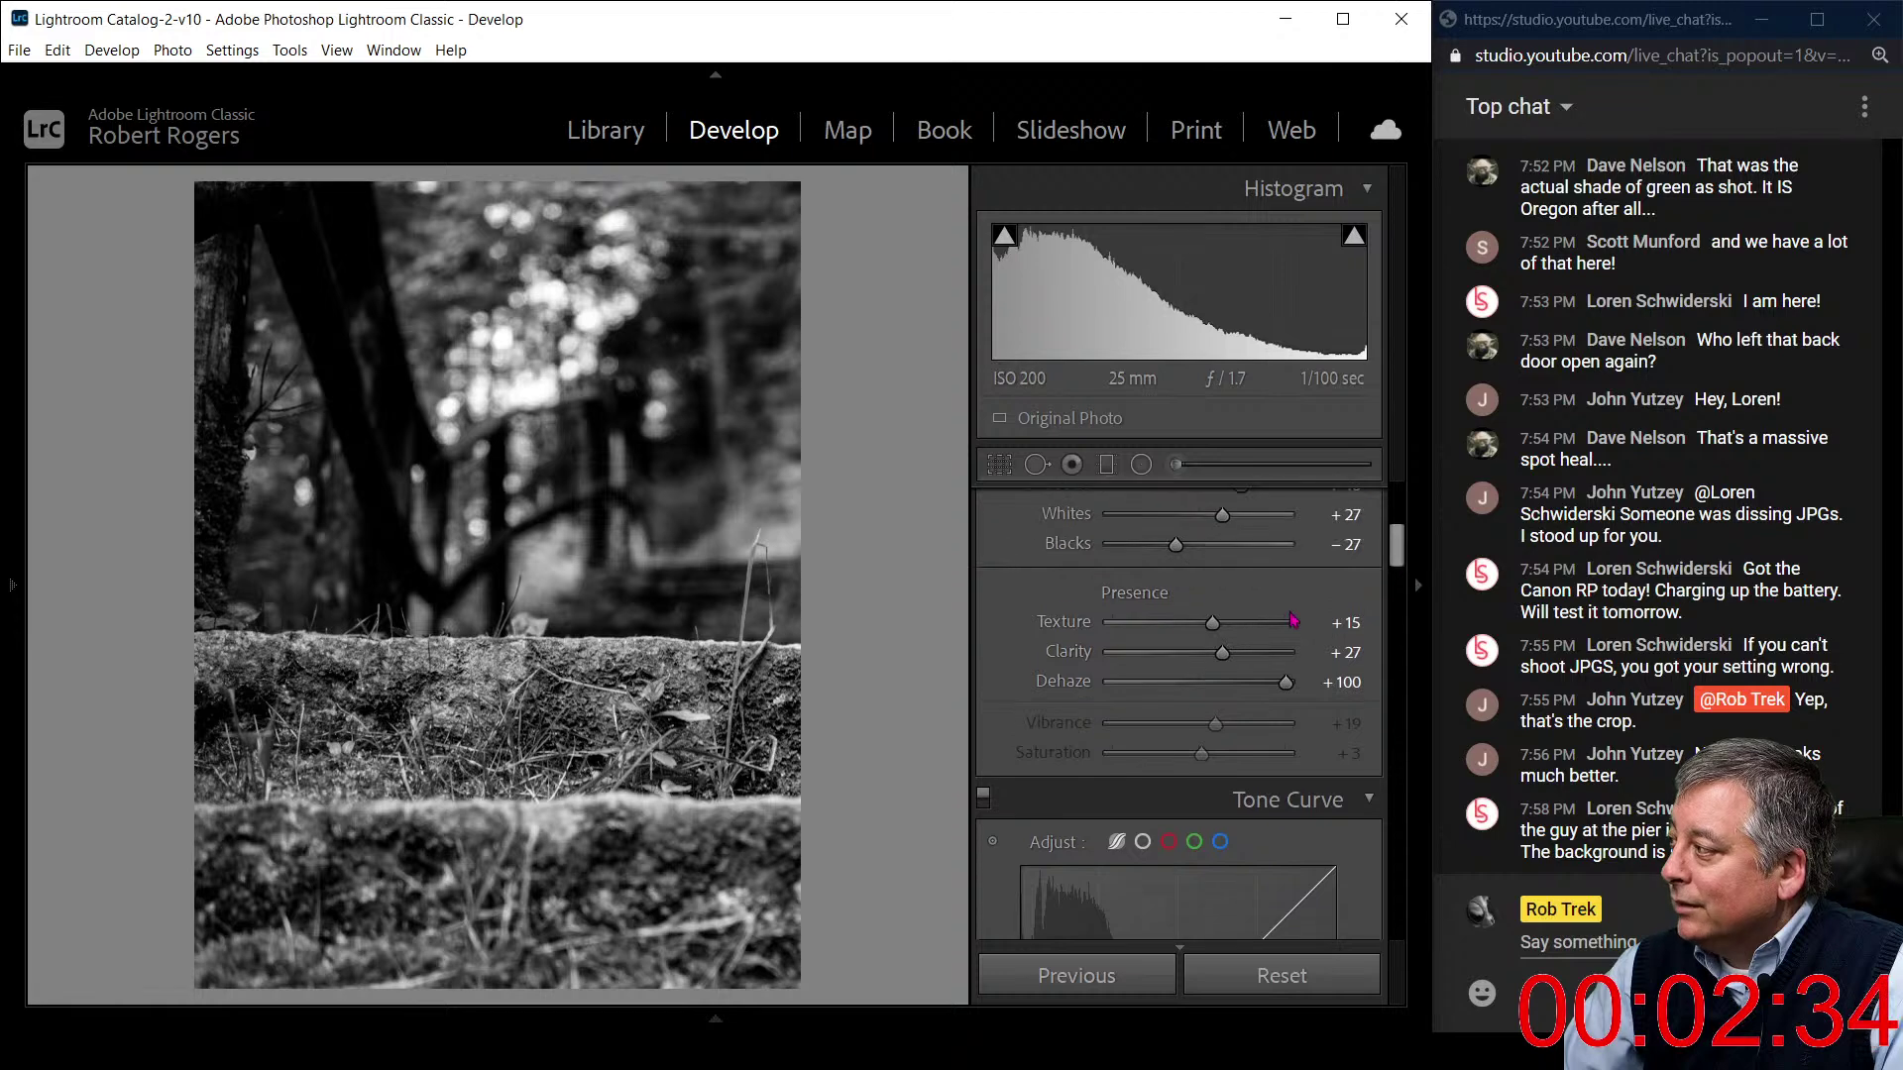
pyautogui.doubleClick(1176, 544)
pyautogui.moveTo(1277, 697); pyautogui.dragTo(1238, 696)
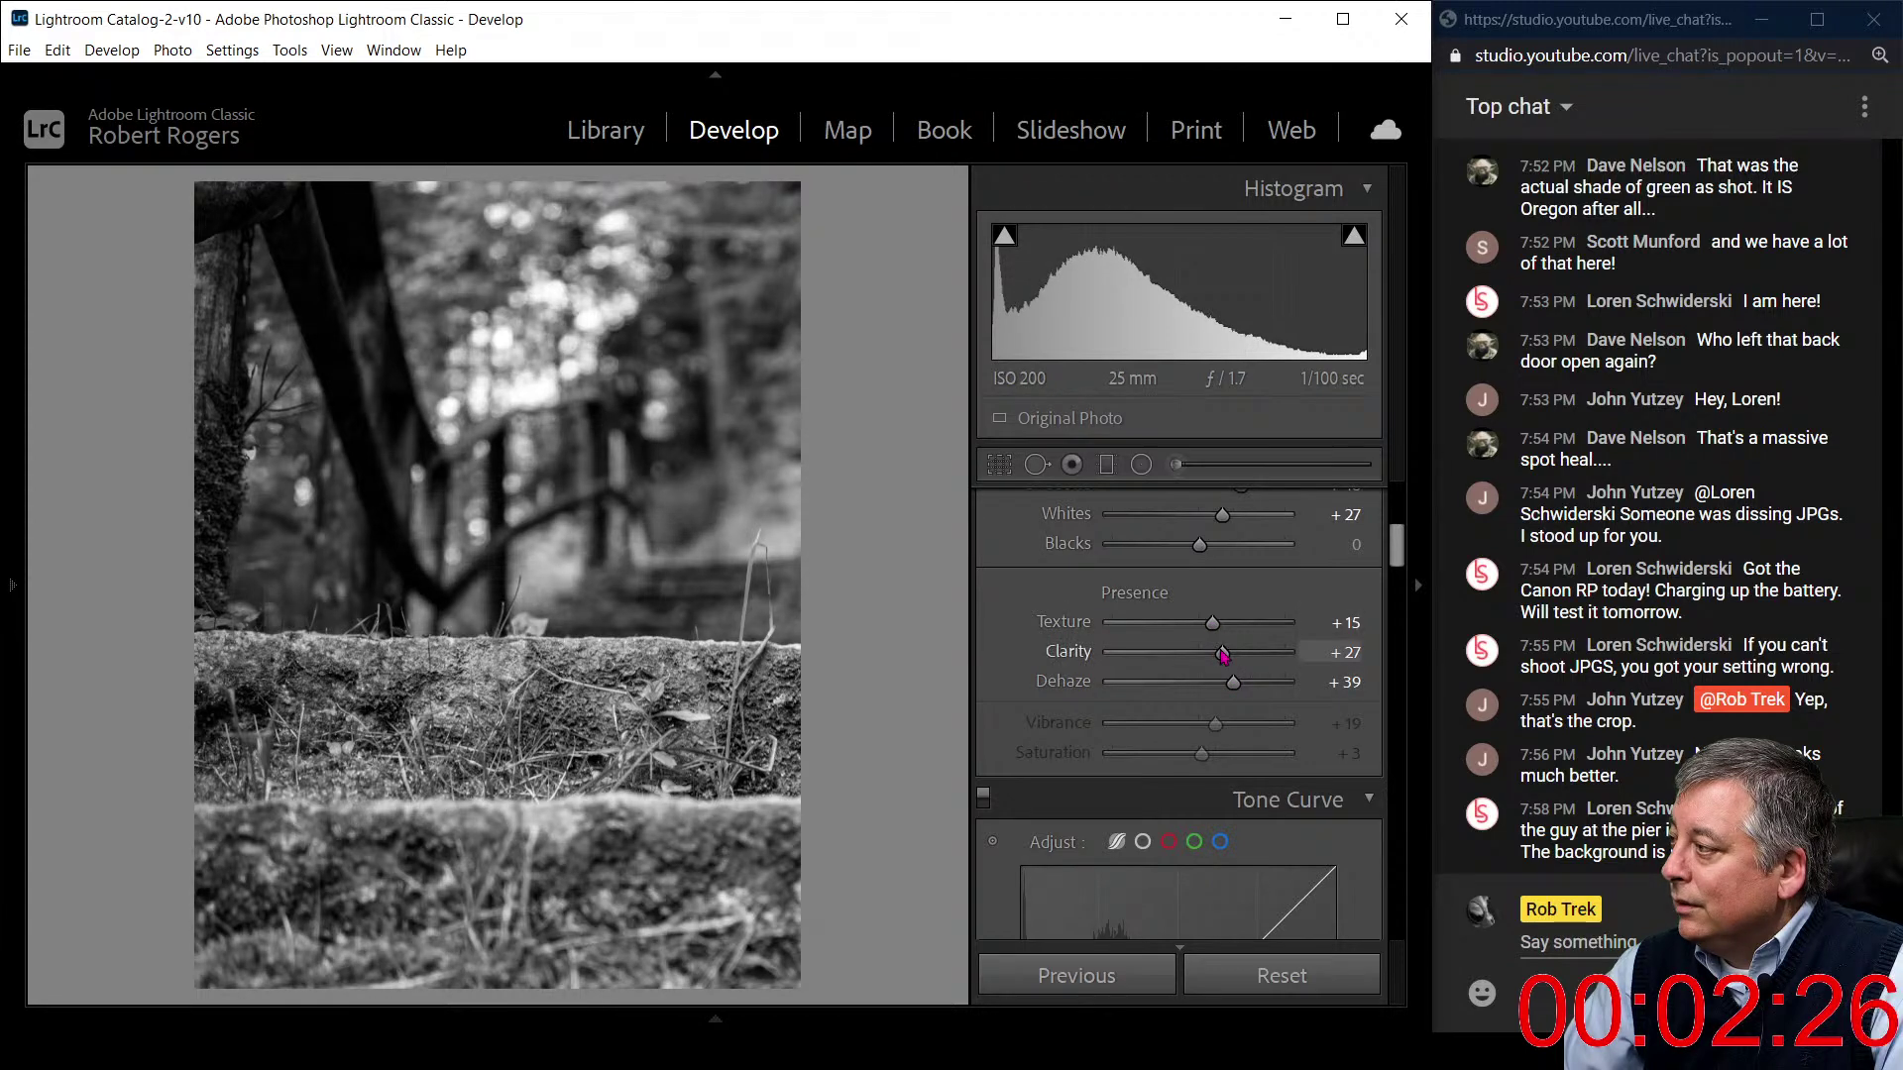
pyautogui.doubleClick(1221, 652)
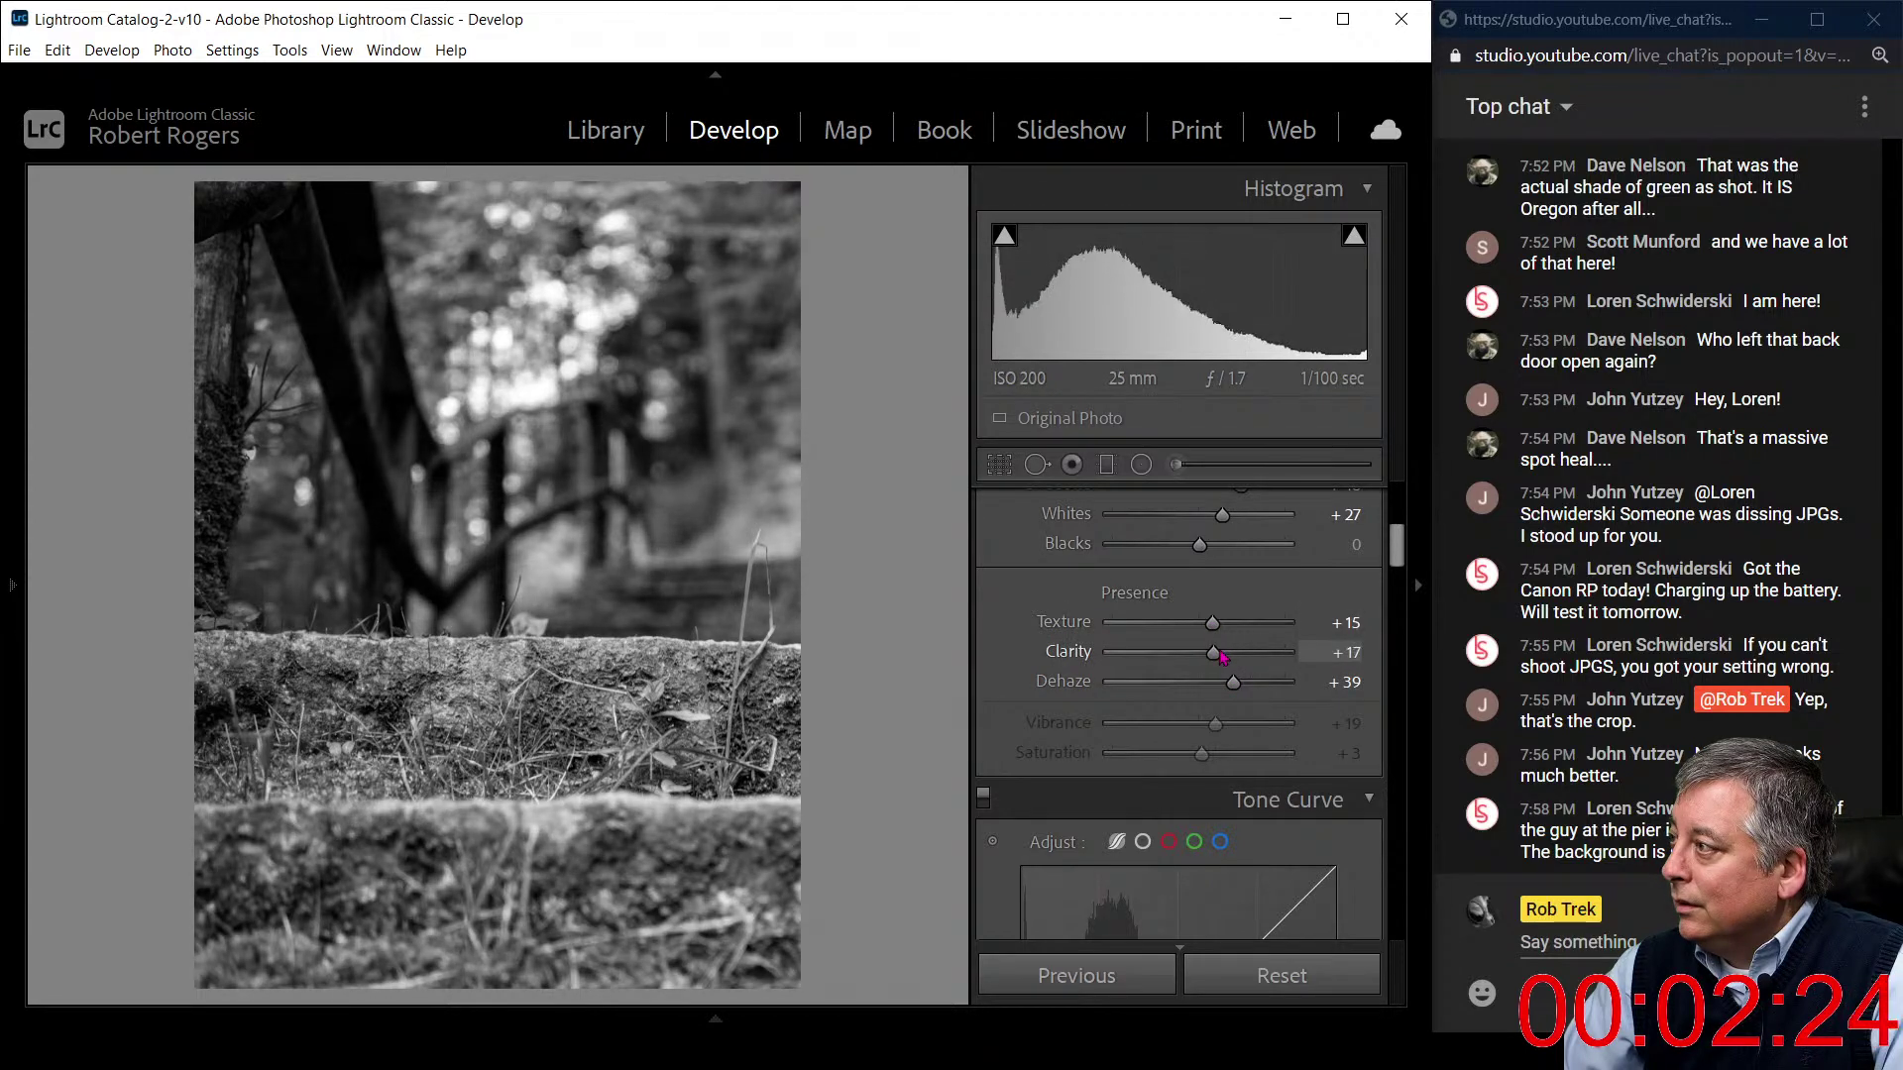
pyautogui.moveTo(1202, 652); pyautogui.dragTo(1237, 626)
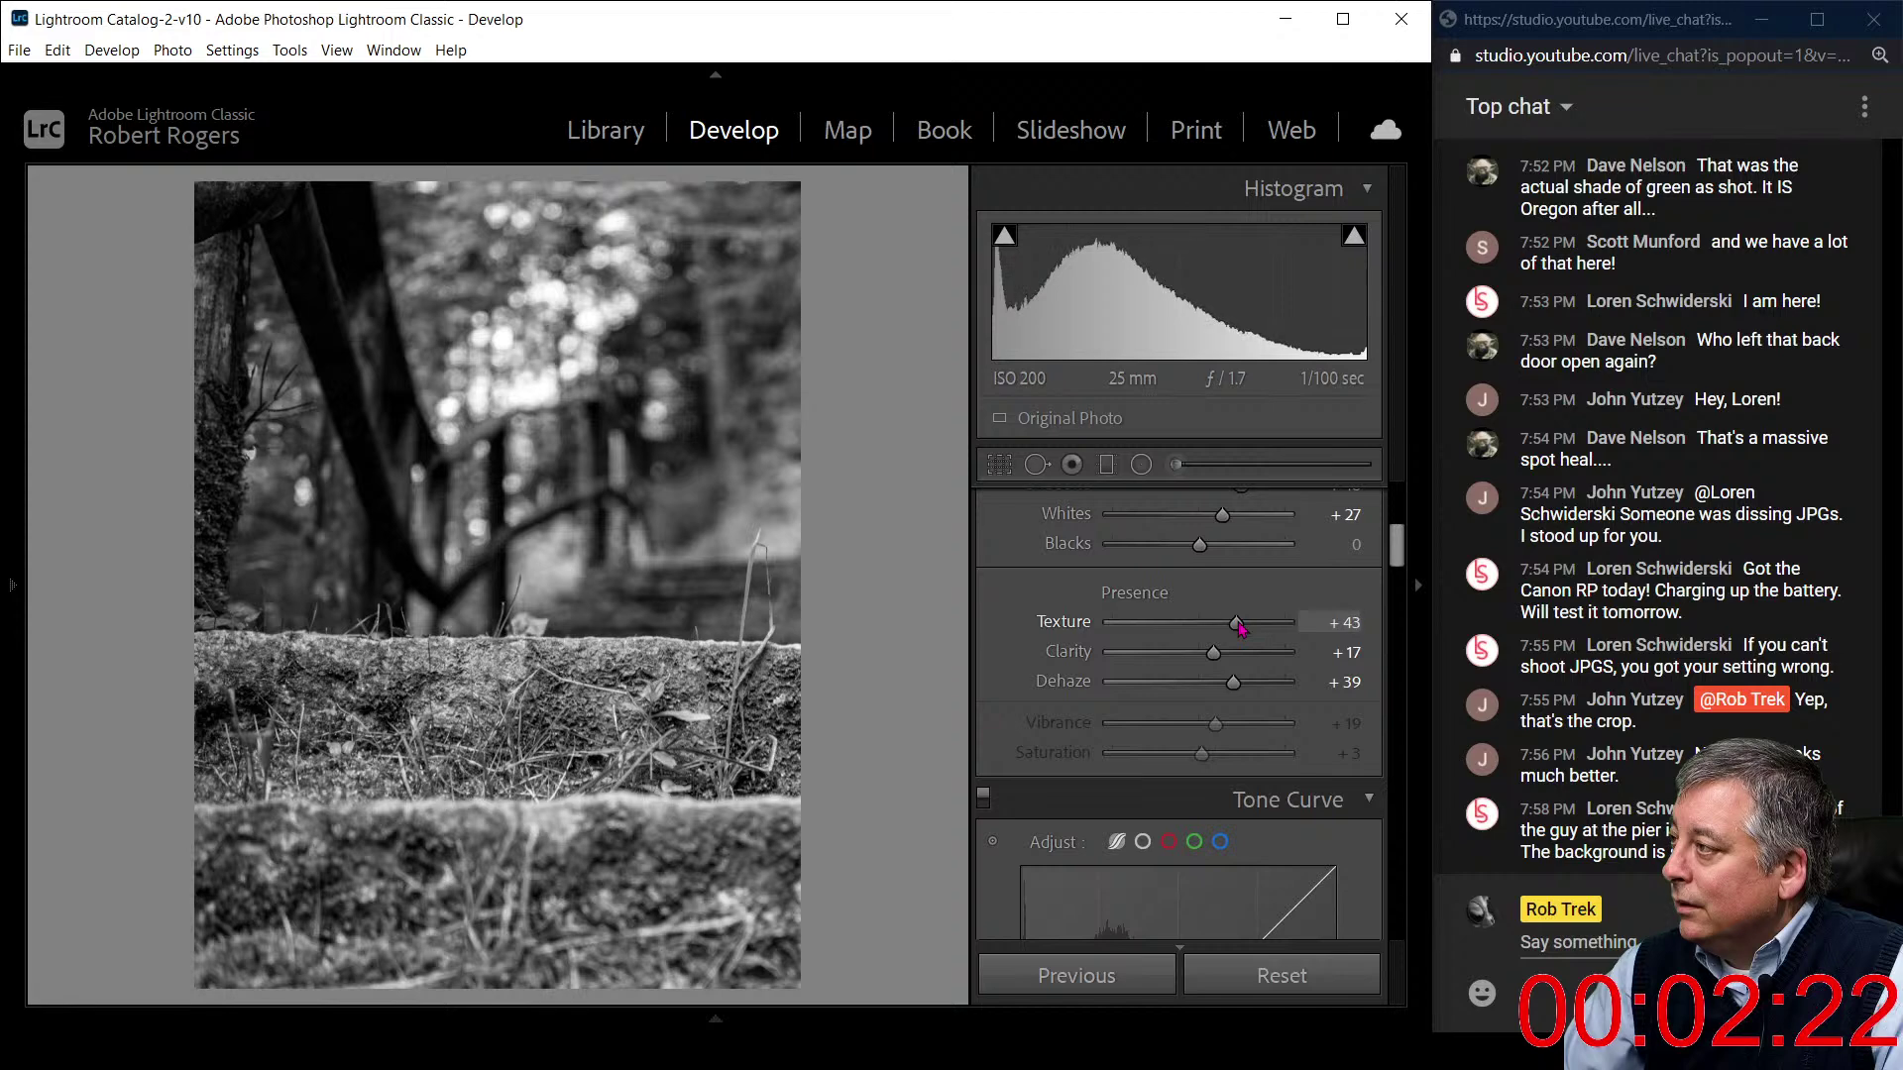
# - Add a post-crop vignette with Amount -13, Midpoint 43, Feather 65 and Highlights 100
pyautogui.moveTo(1404, 560); pyautogui.dragTo(1357, 853)
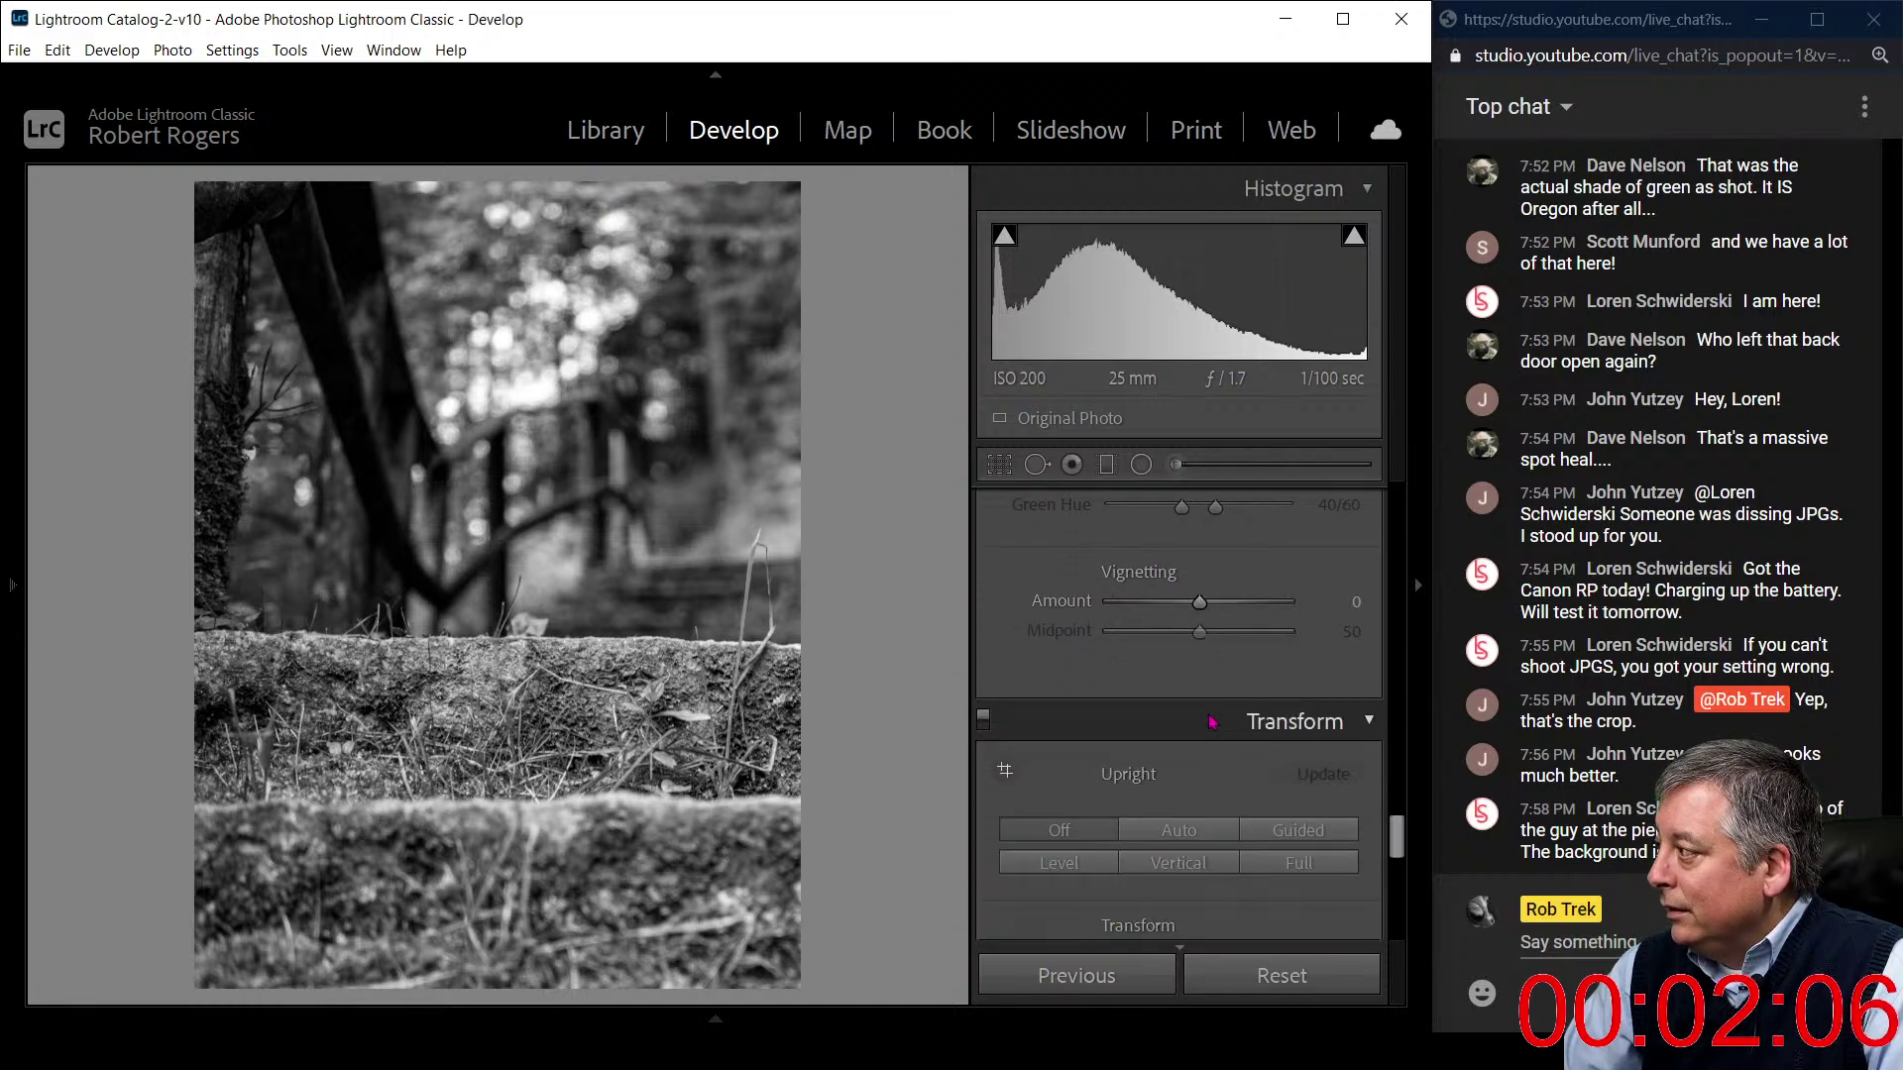
pyautogui.scroll(-5, 1211, 750)
pyautogui.scroll(-1, 1211, 751)
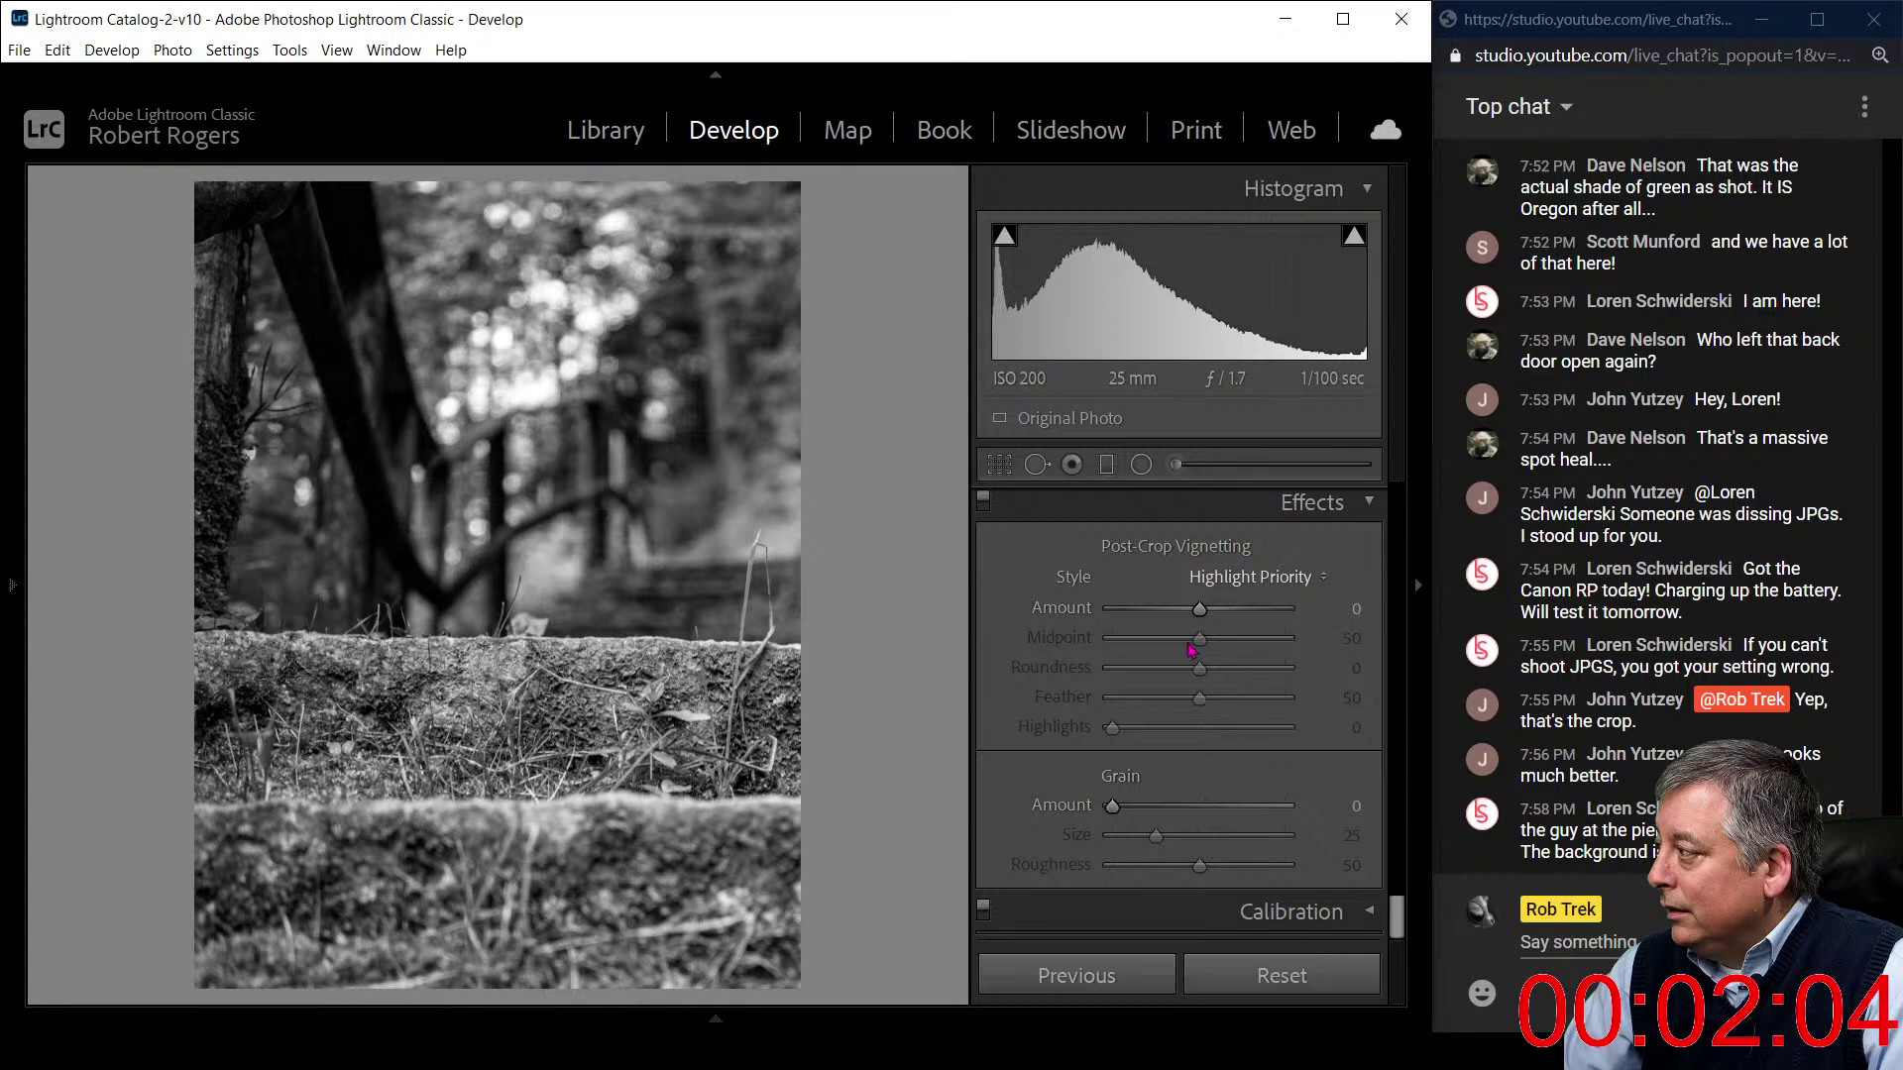
pyautogui.moveTo(1201, 609); pyautogui.dragTo(1192, 617)
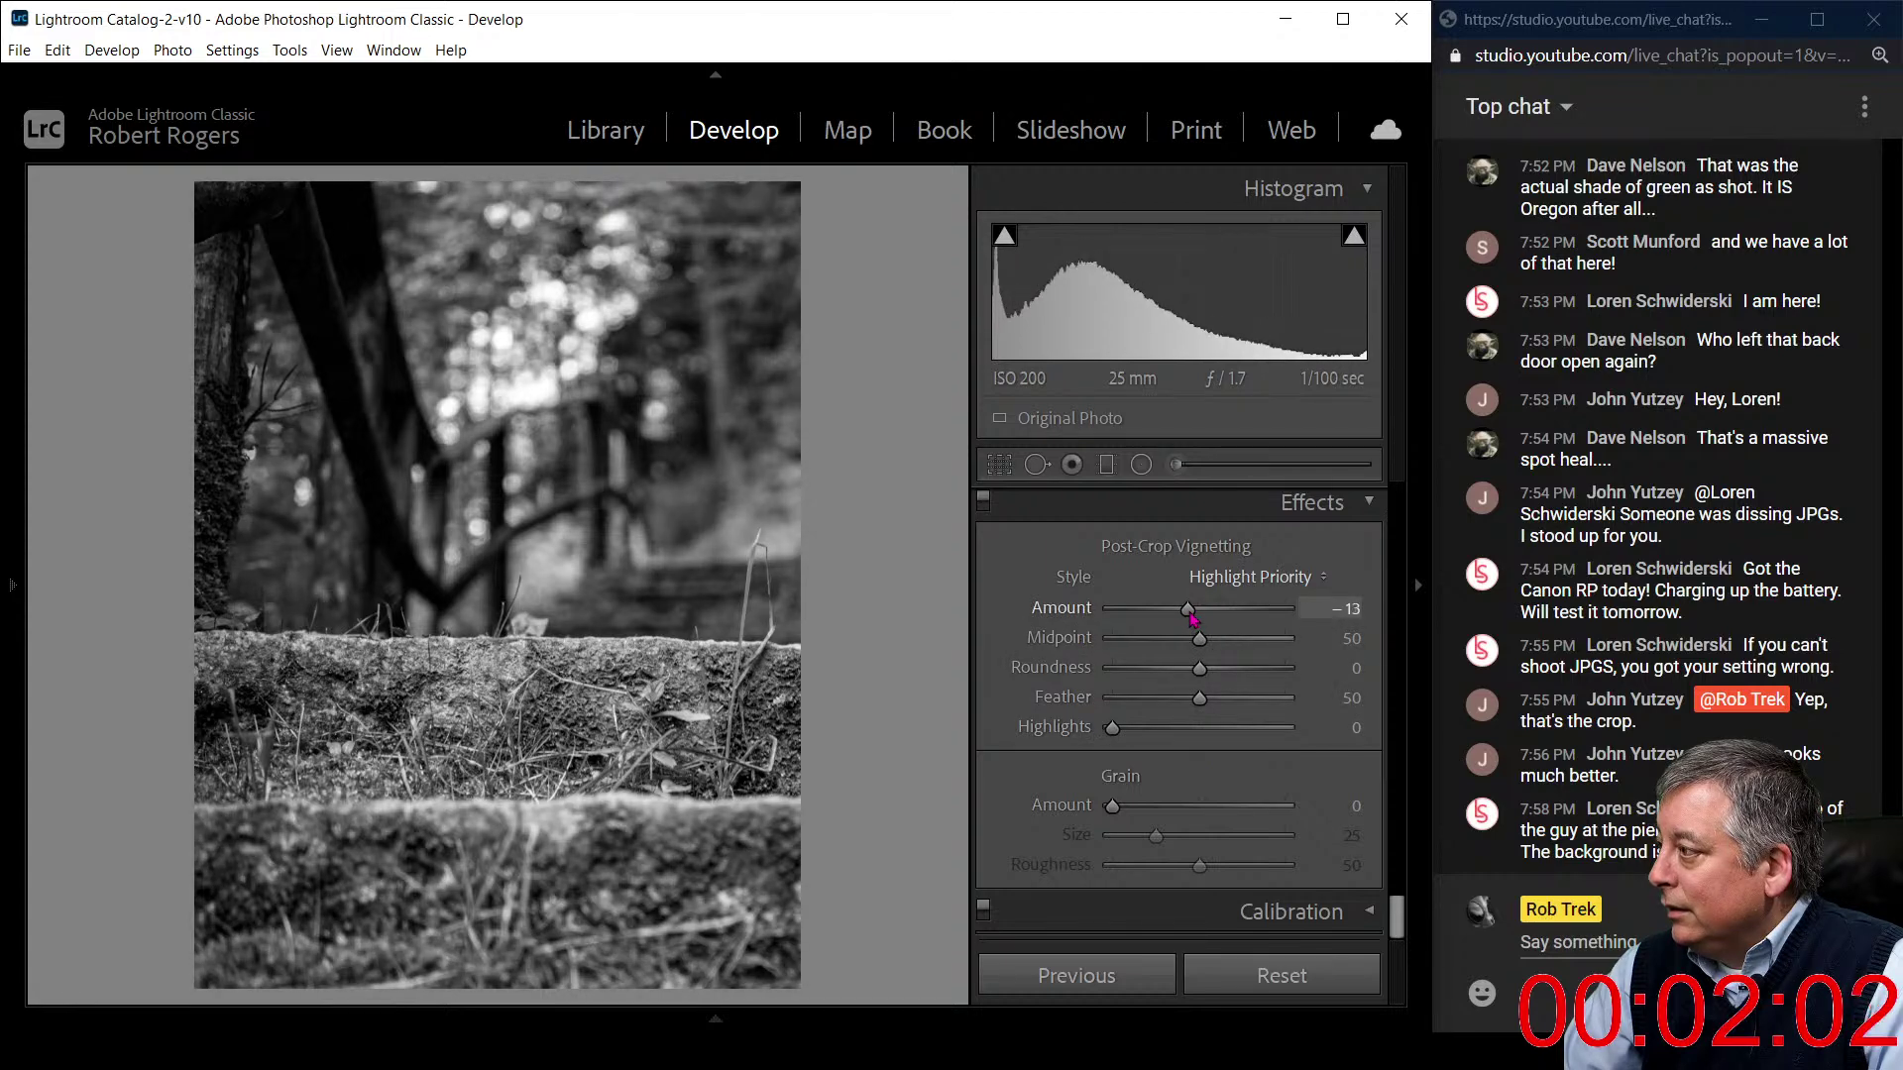
pyautogui.moveTo(1202, 641); pyautogui.dragTo(1227, 700)
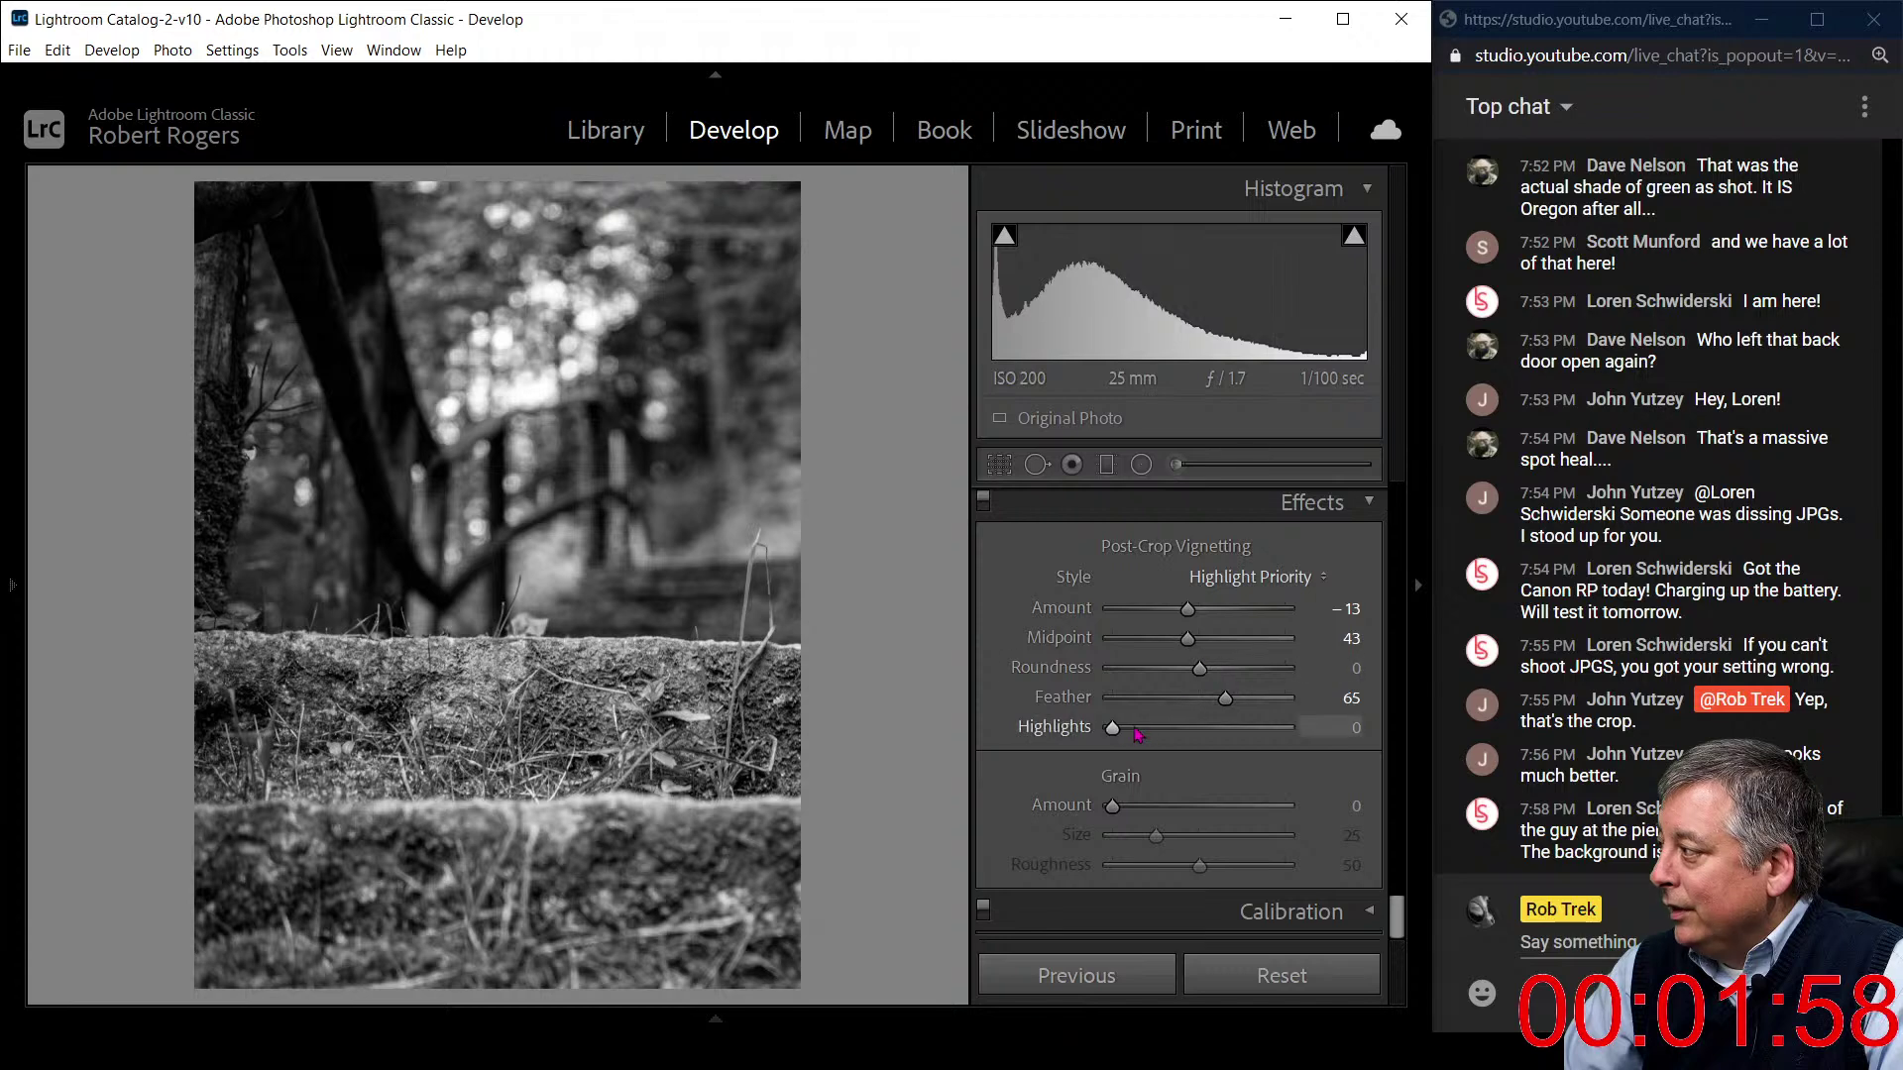
pyautogui.moveTo(1112, 729); pyautogui.dragTo(1288, 731)
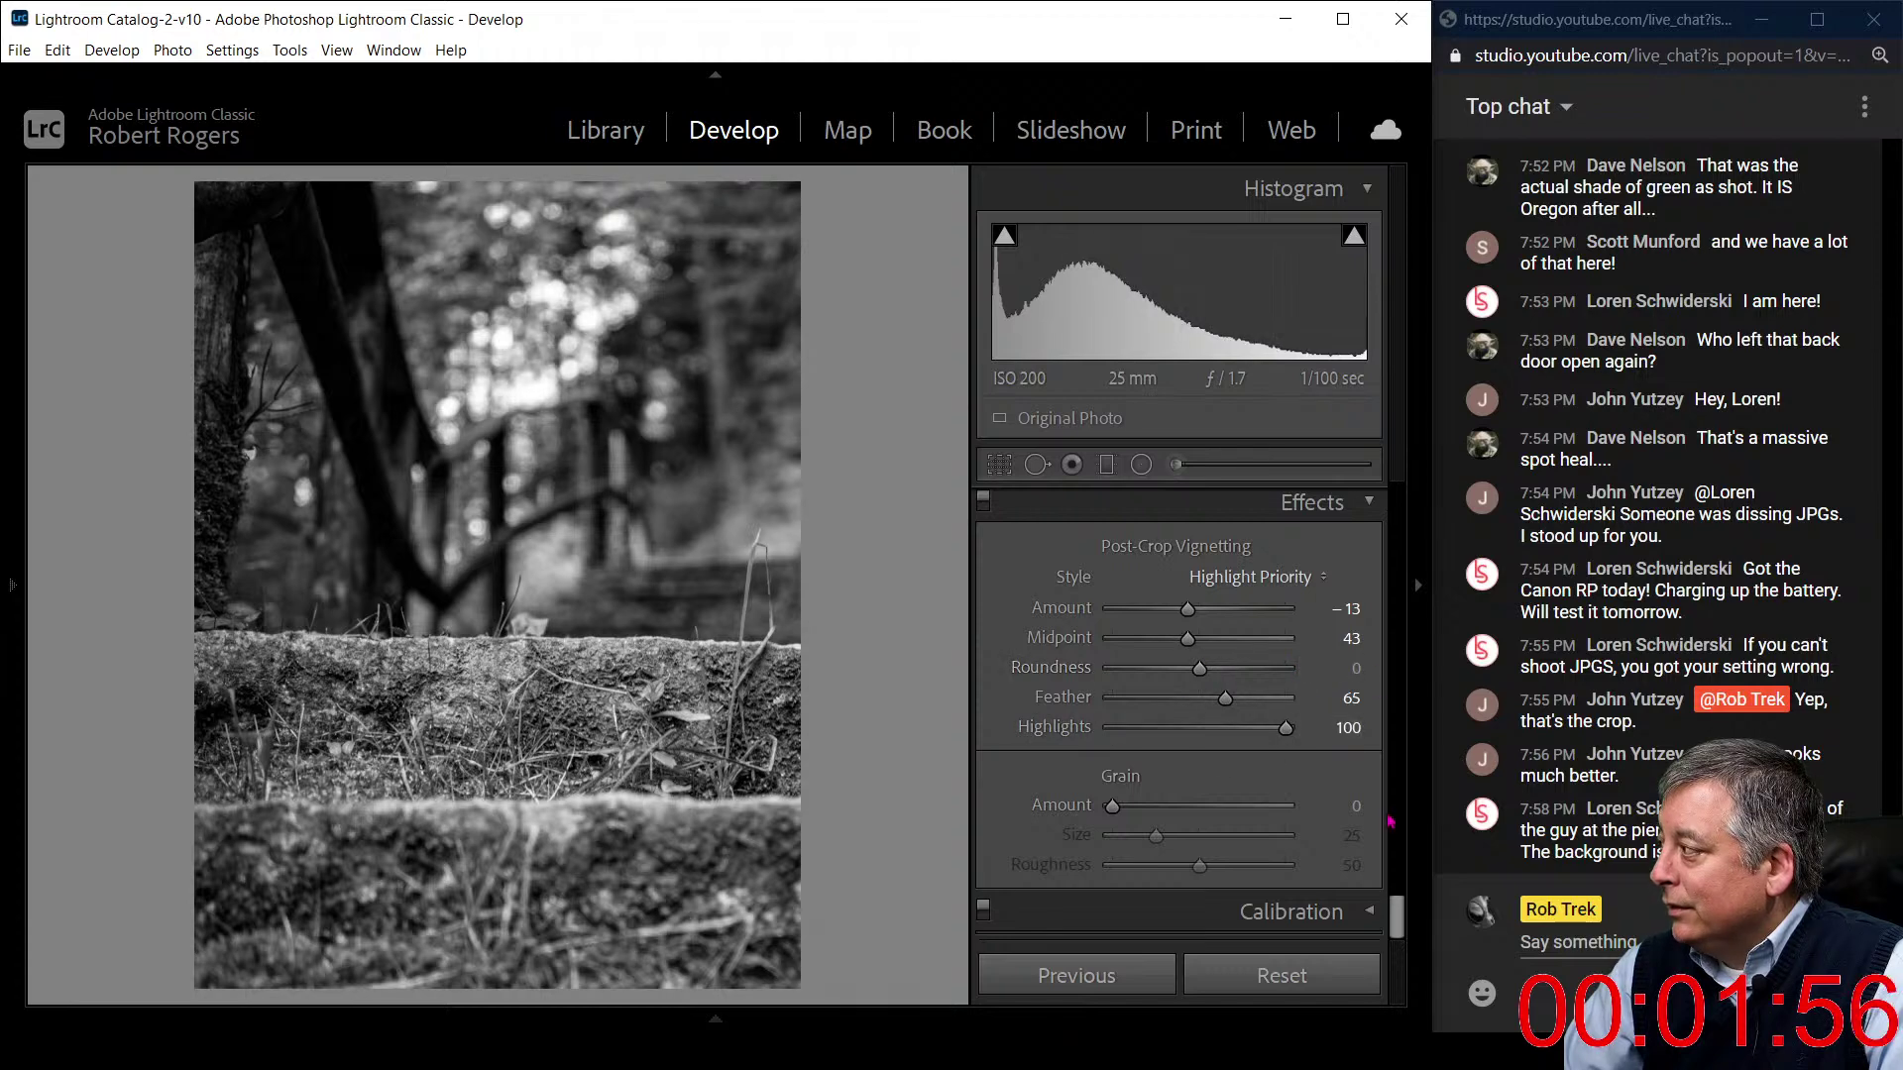
pyautogui.scroll(8, 1390, 913)
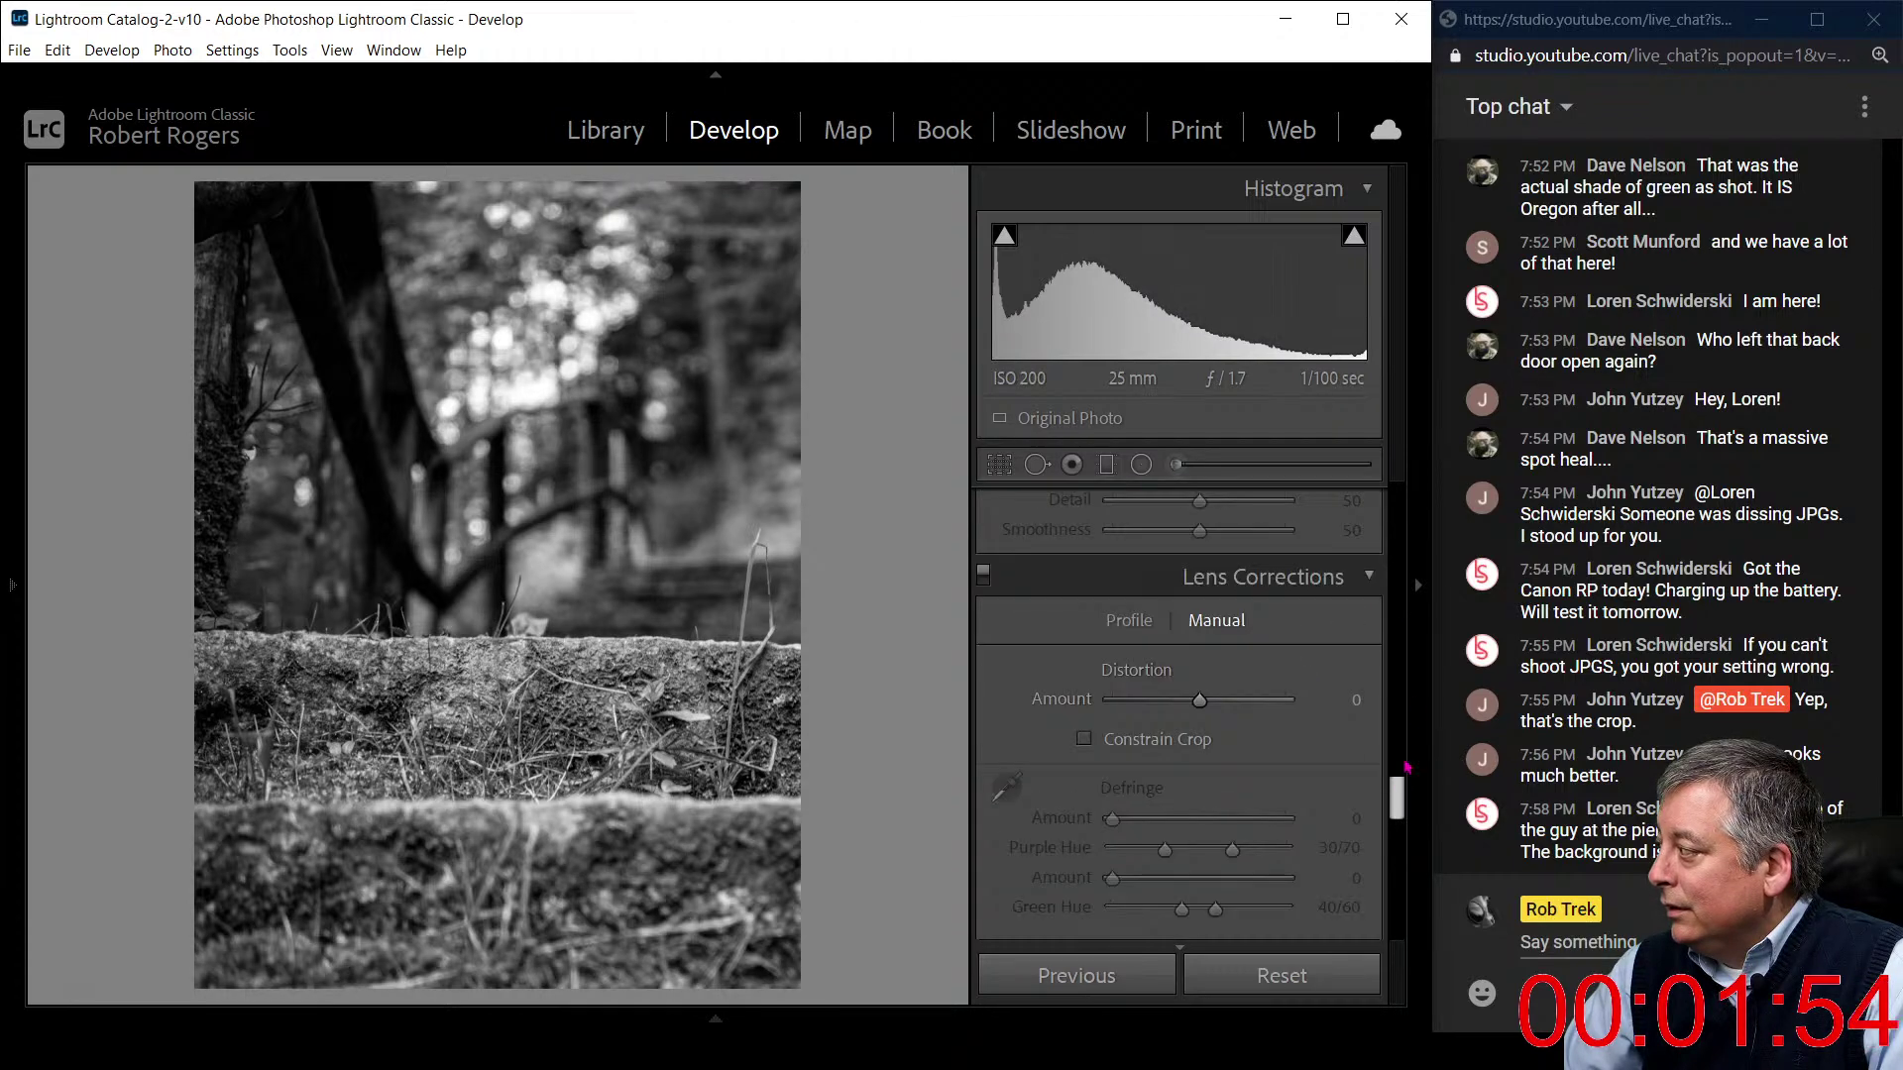
pyautogui.moveTo(1399, 819); pyautogui.dragTo(1407, 526)
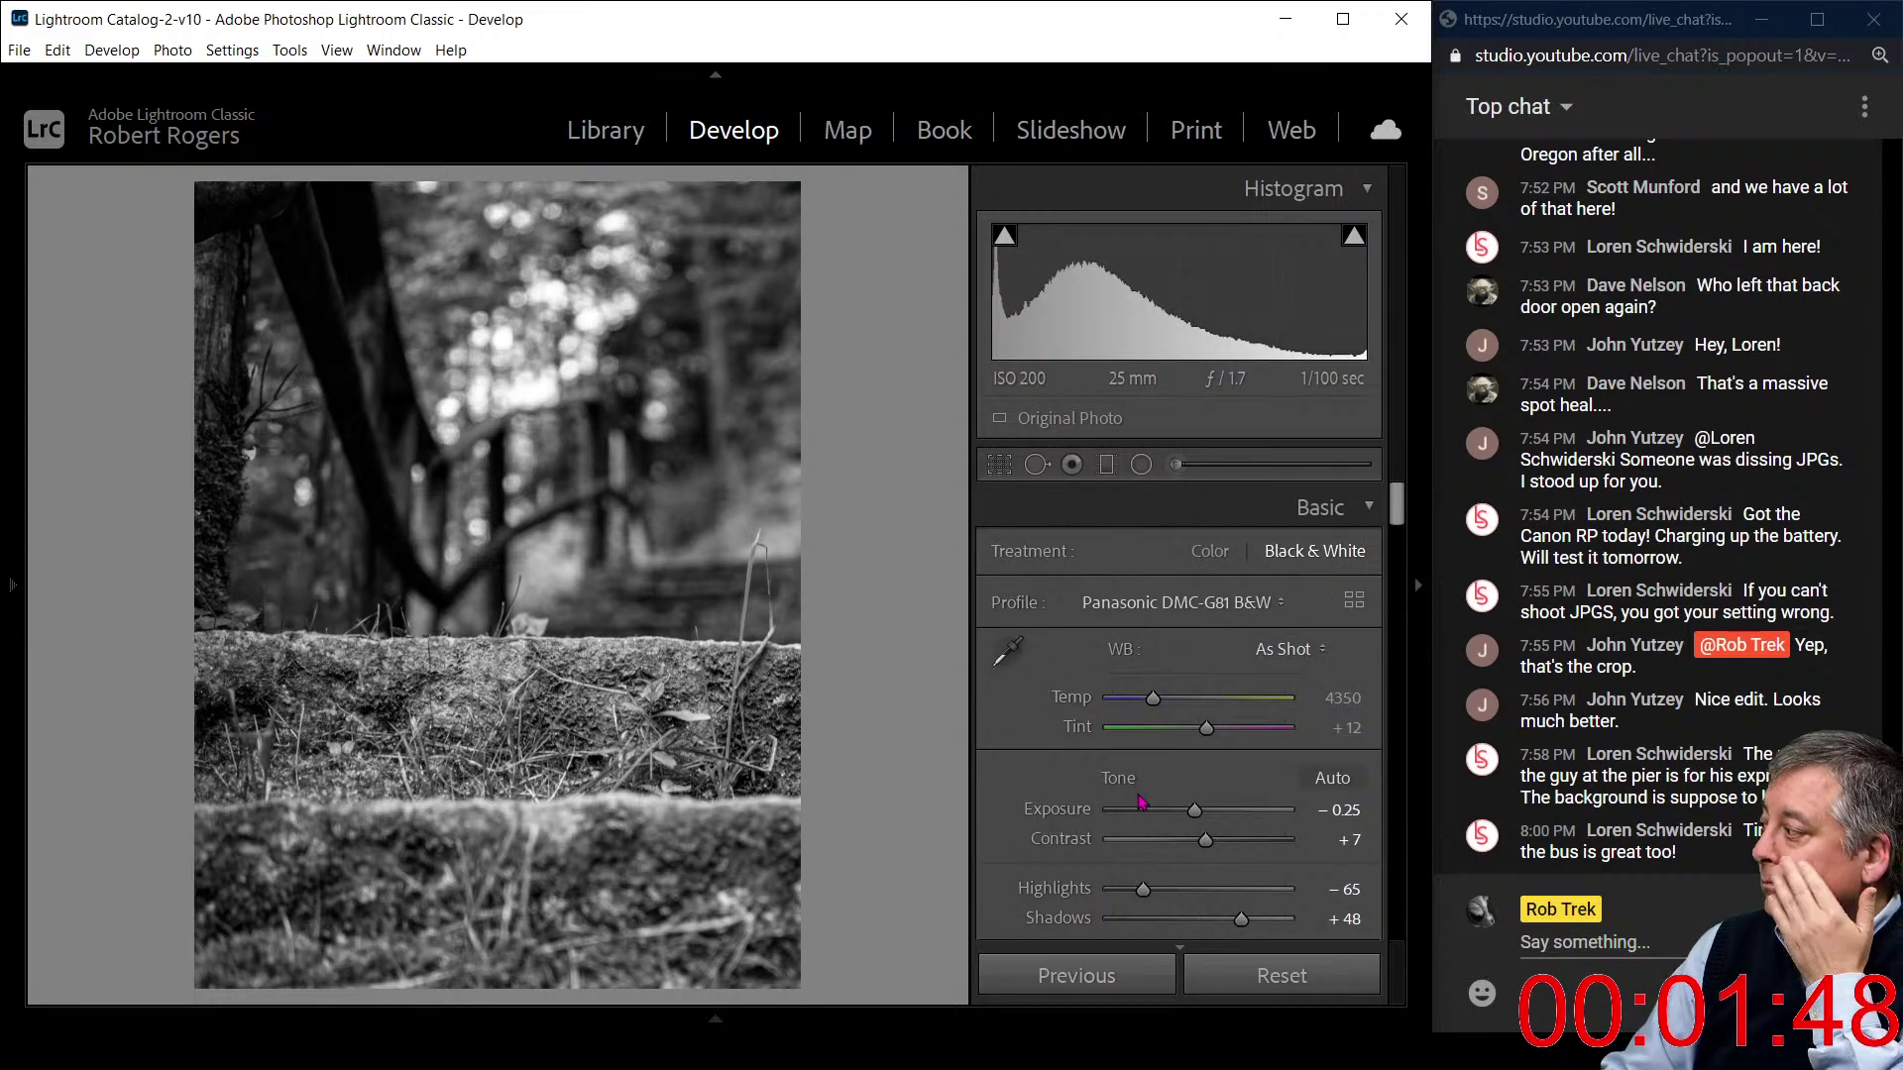
pyautogui.scroll(-3, 1137, 813)
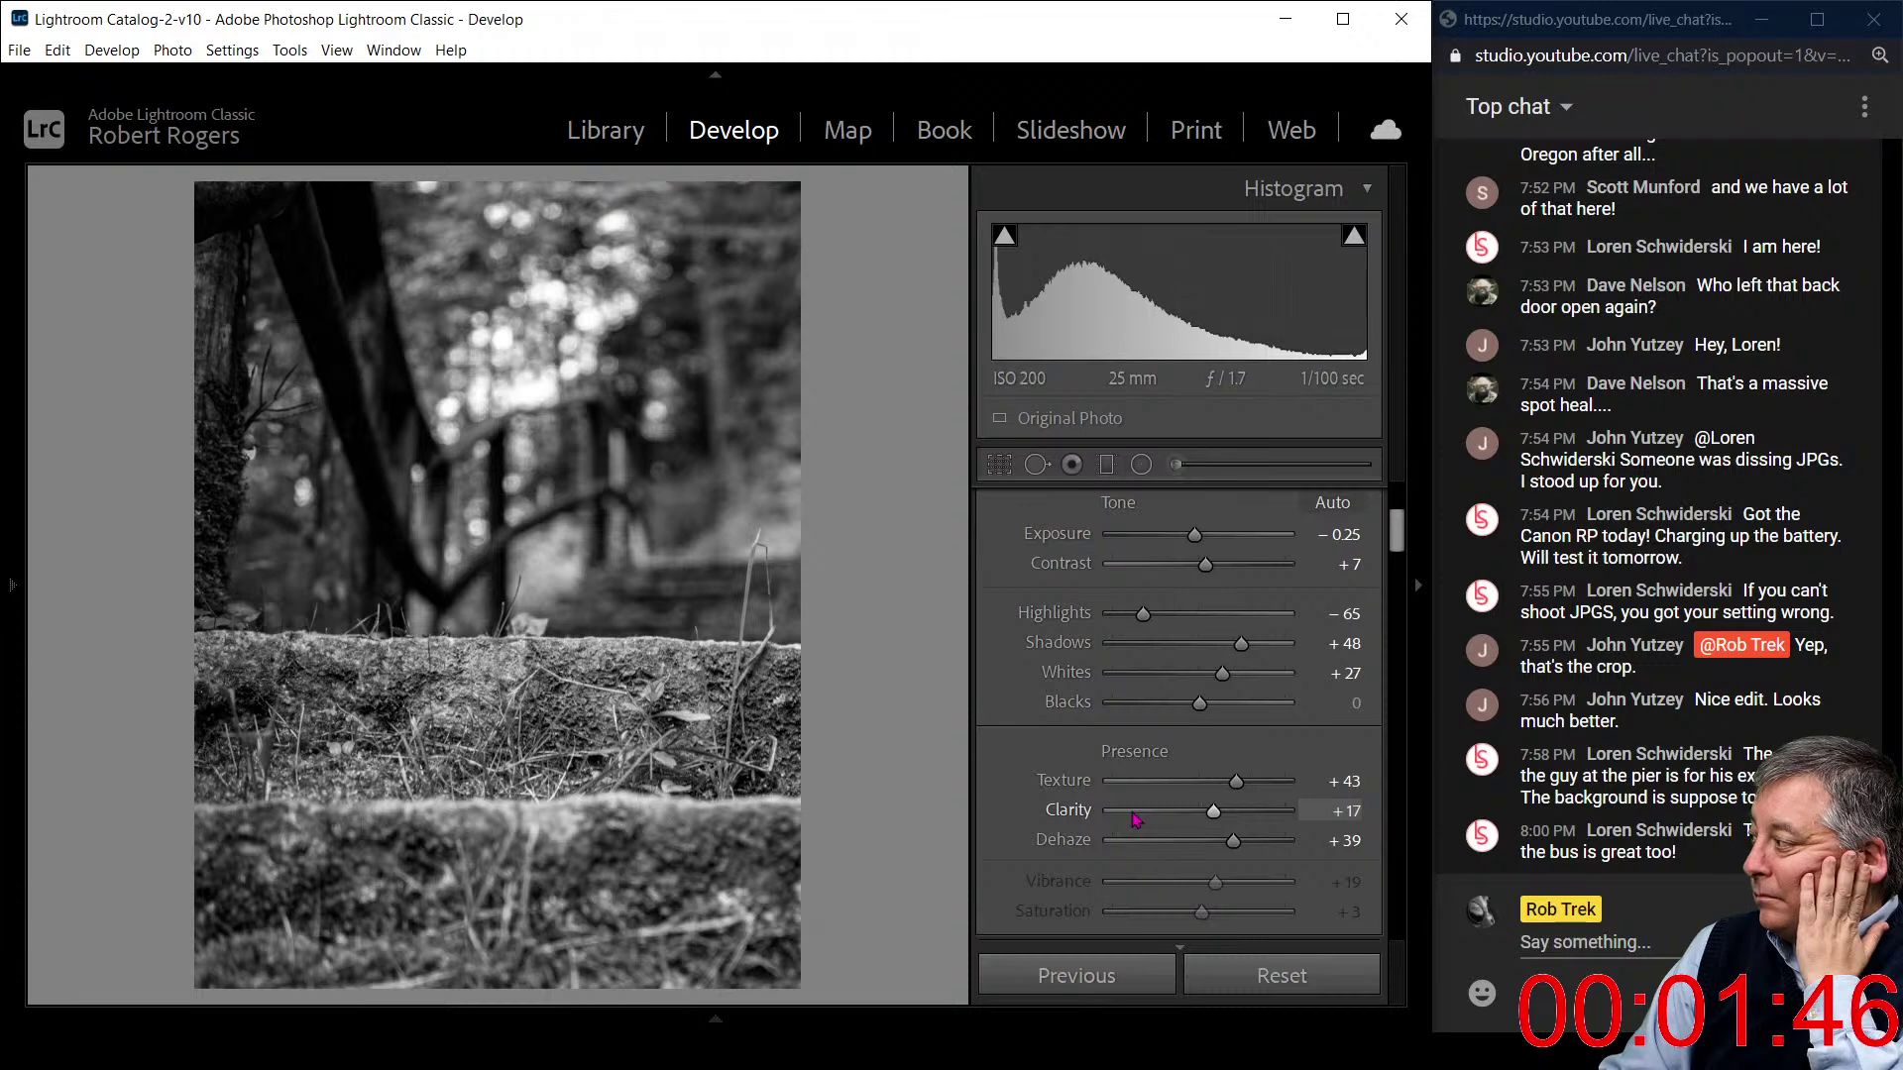
pyautogui.scroll(2, 1031, 750)
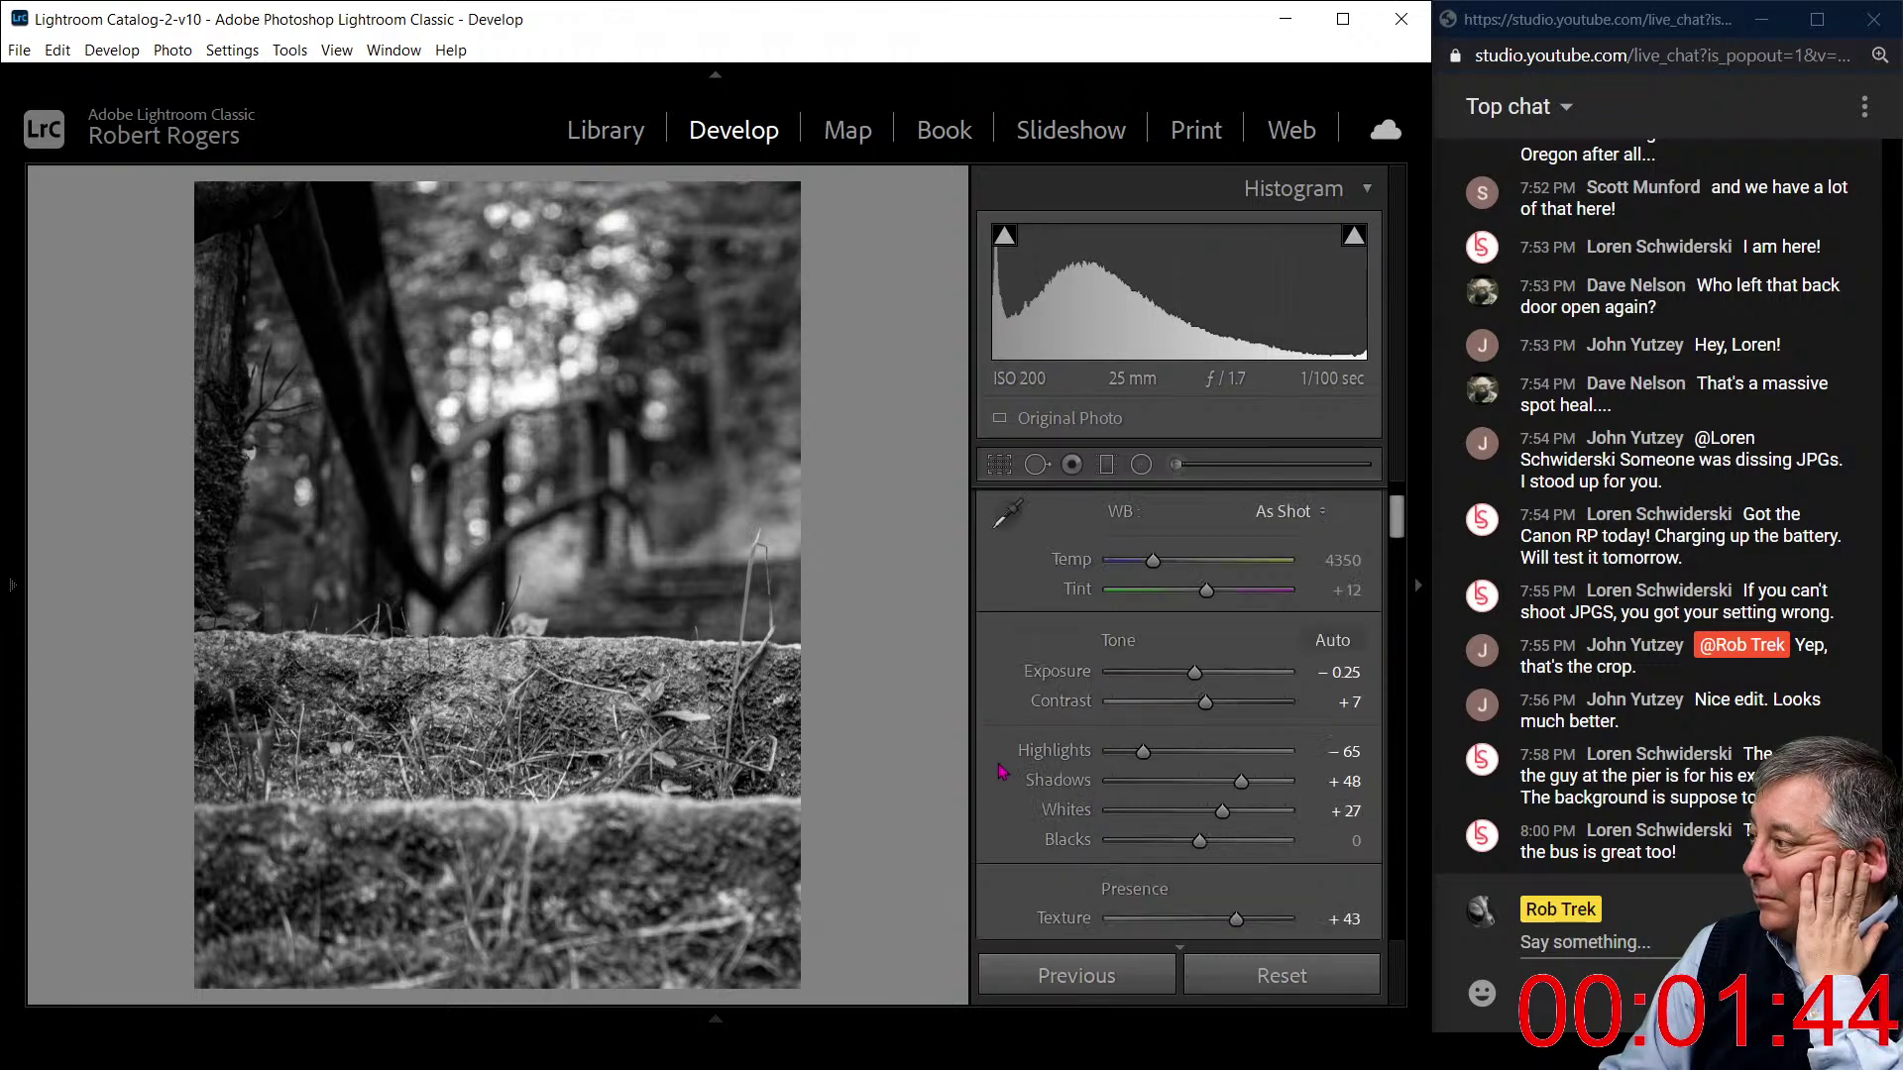
pyautogui.scroll(2, 1001, 771)
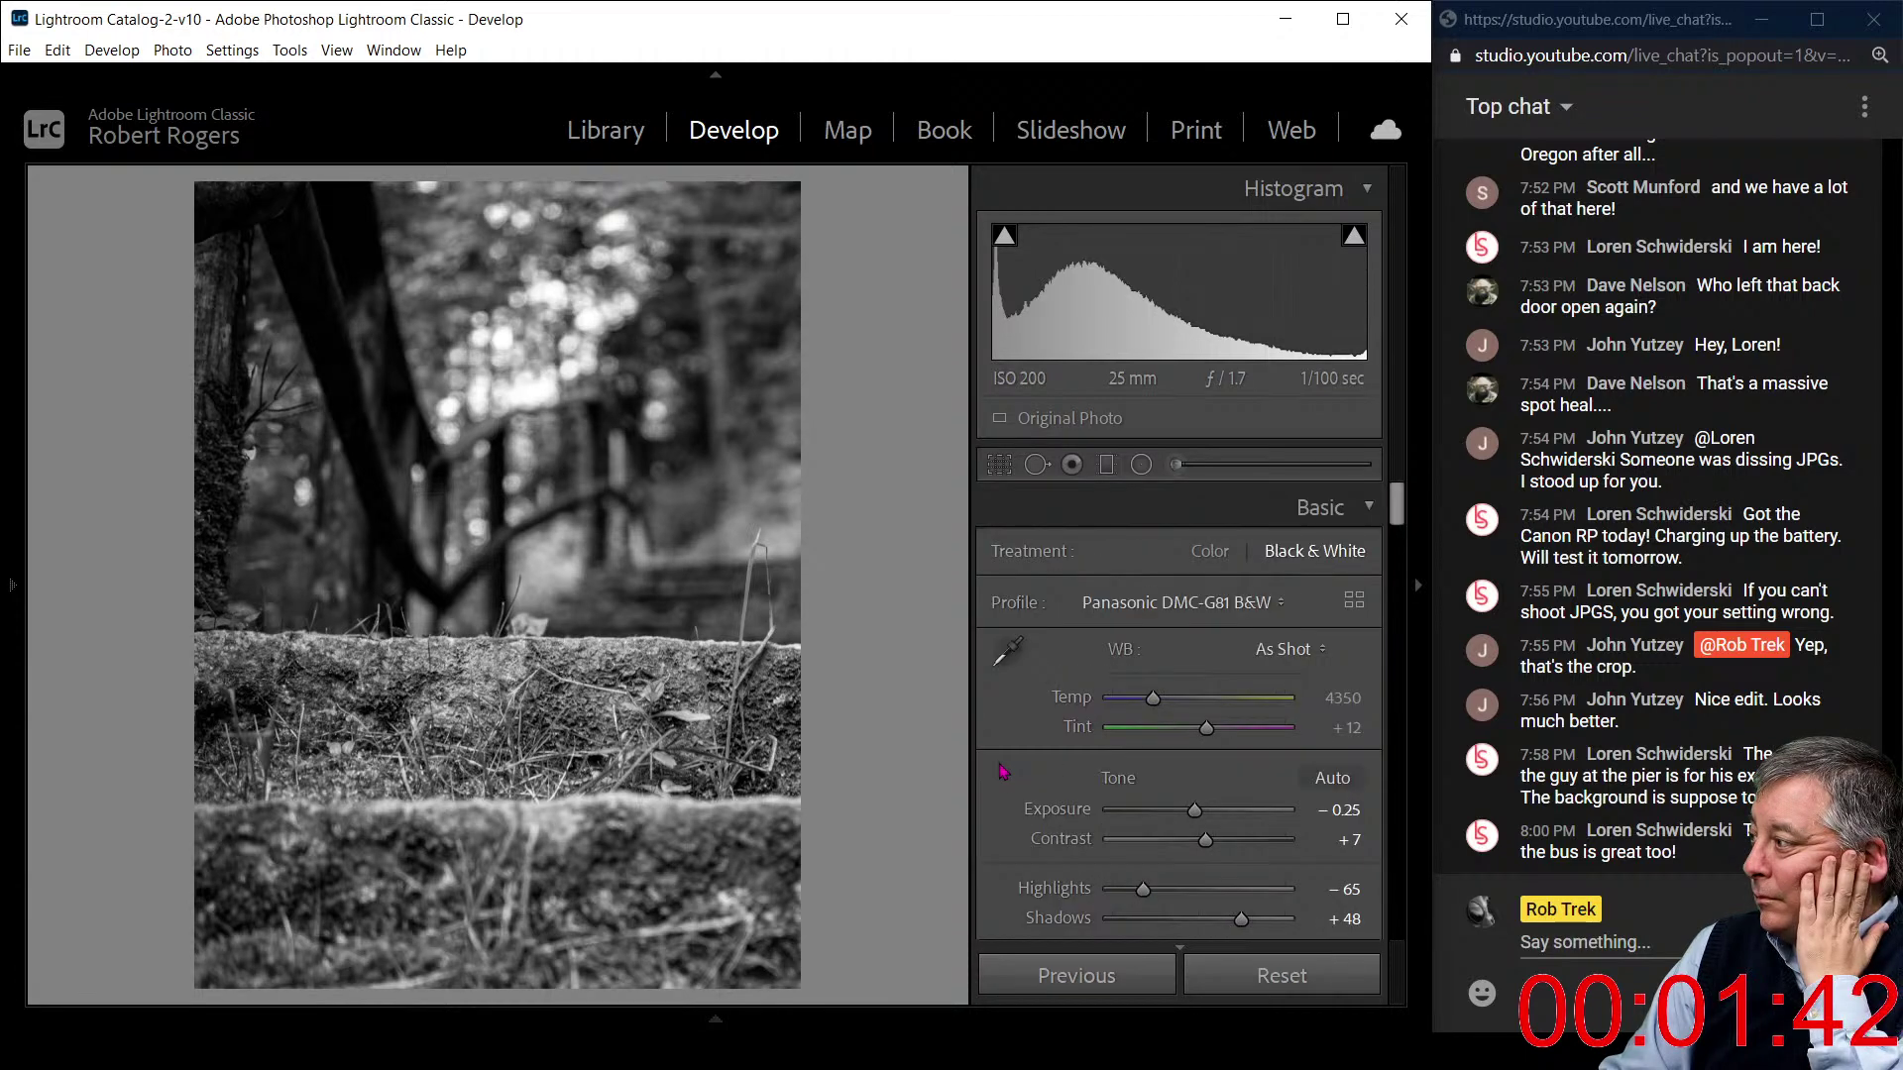
# - Refine the stone steps photo's tone with Highlights -73, Shadows +58, Whites +43 and Blacks -20
pyautogui.scroll(-2, 1128, 766)
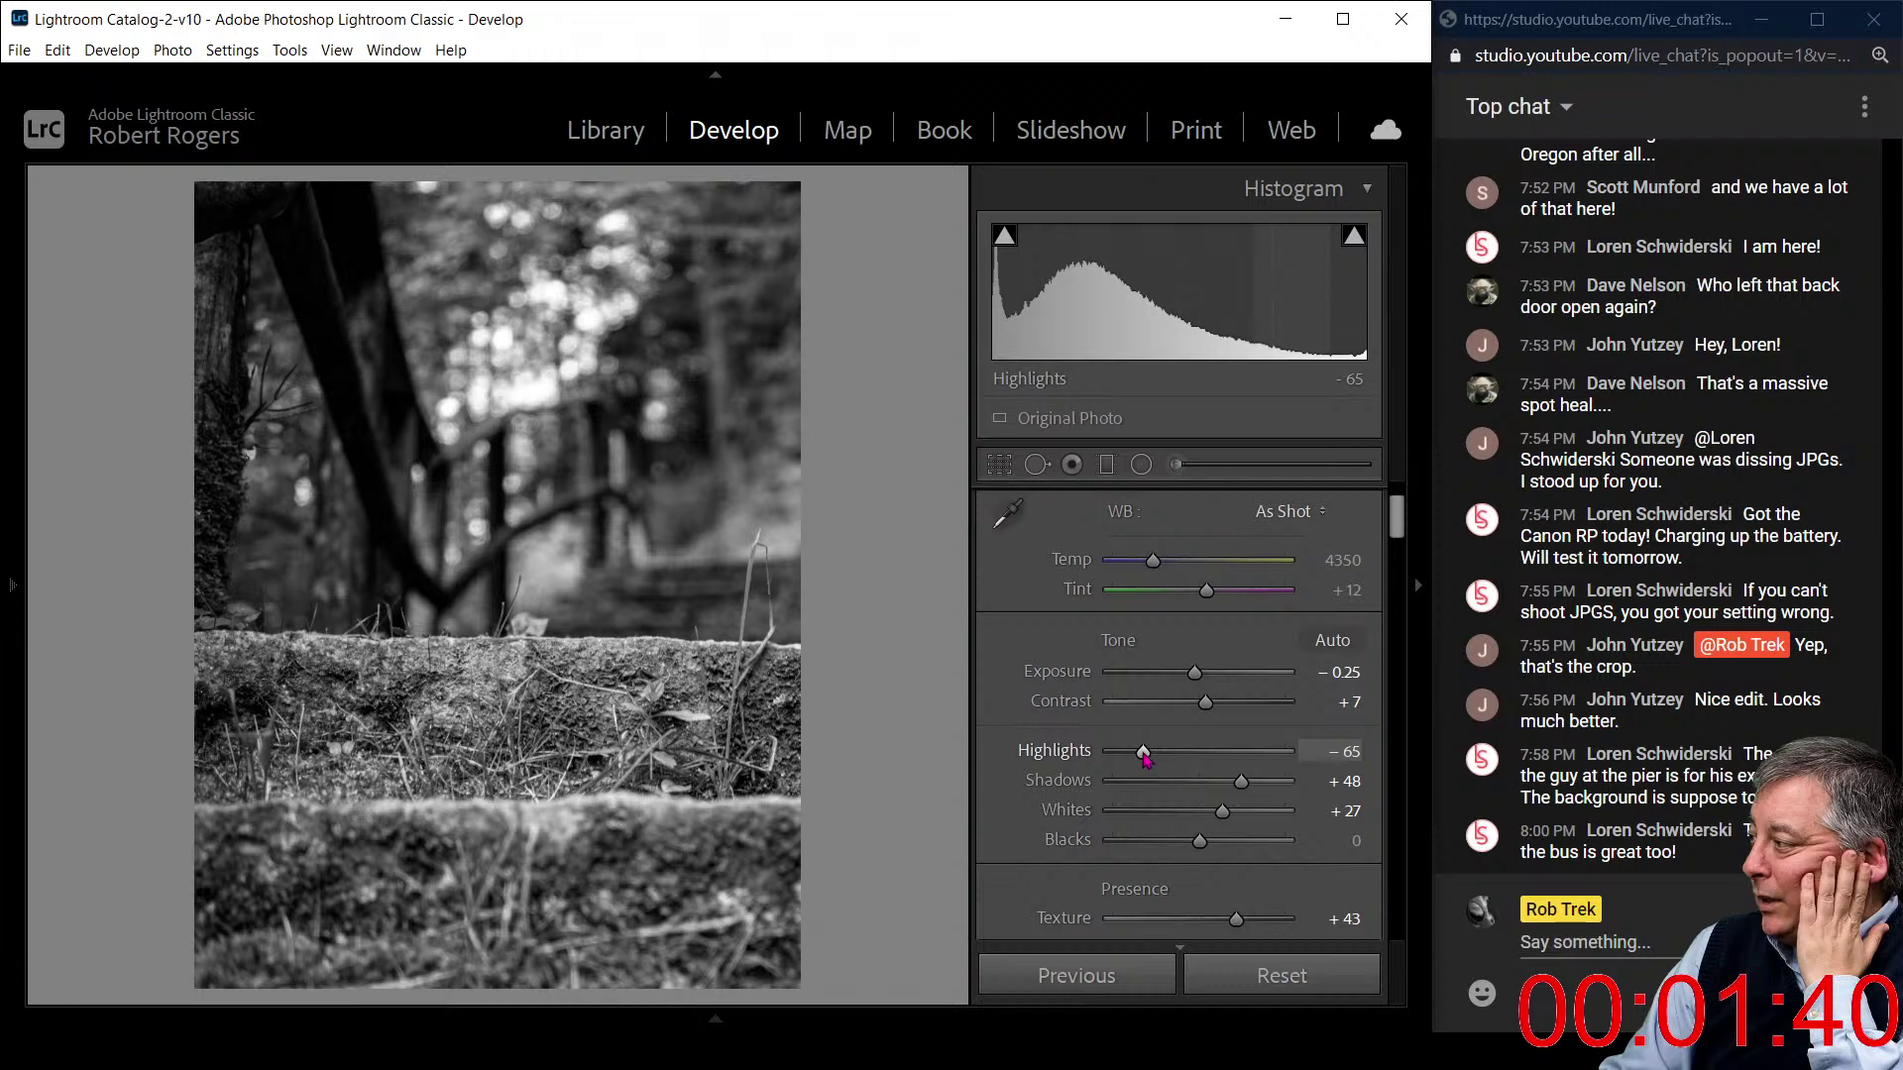
pyautogui.moveTo(1145, 758)
pyautogui.mouseDown()
pyautogui.moveTo(1184, 759)
pyautogui.moveTo(1101, 758)
pyautogui.moveTo(1156, 758)
pyautogui.moveTo(1130, 758)
pyautogui.mouseUp()
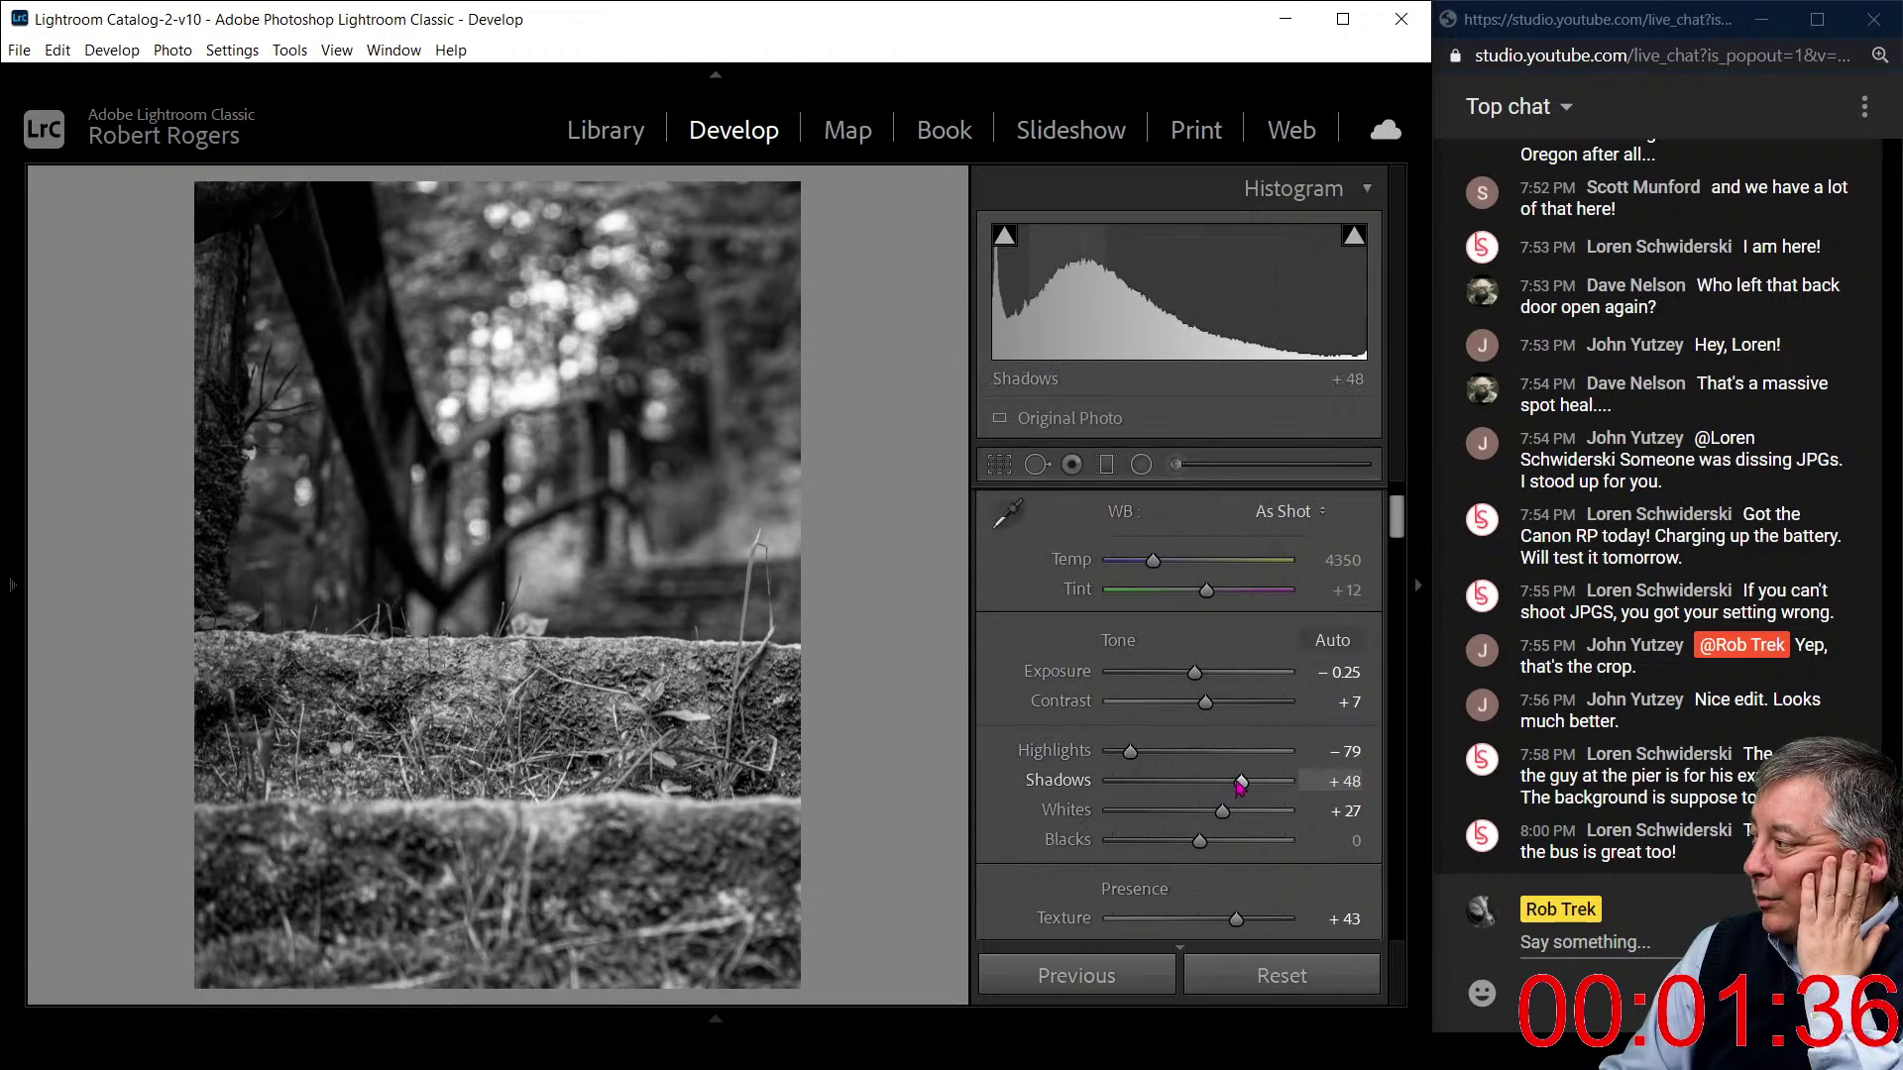
pyautogui.moveTo(1240, 786); pyautogui.dragTo(1249, 783)
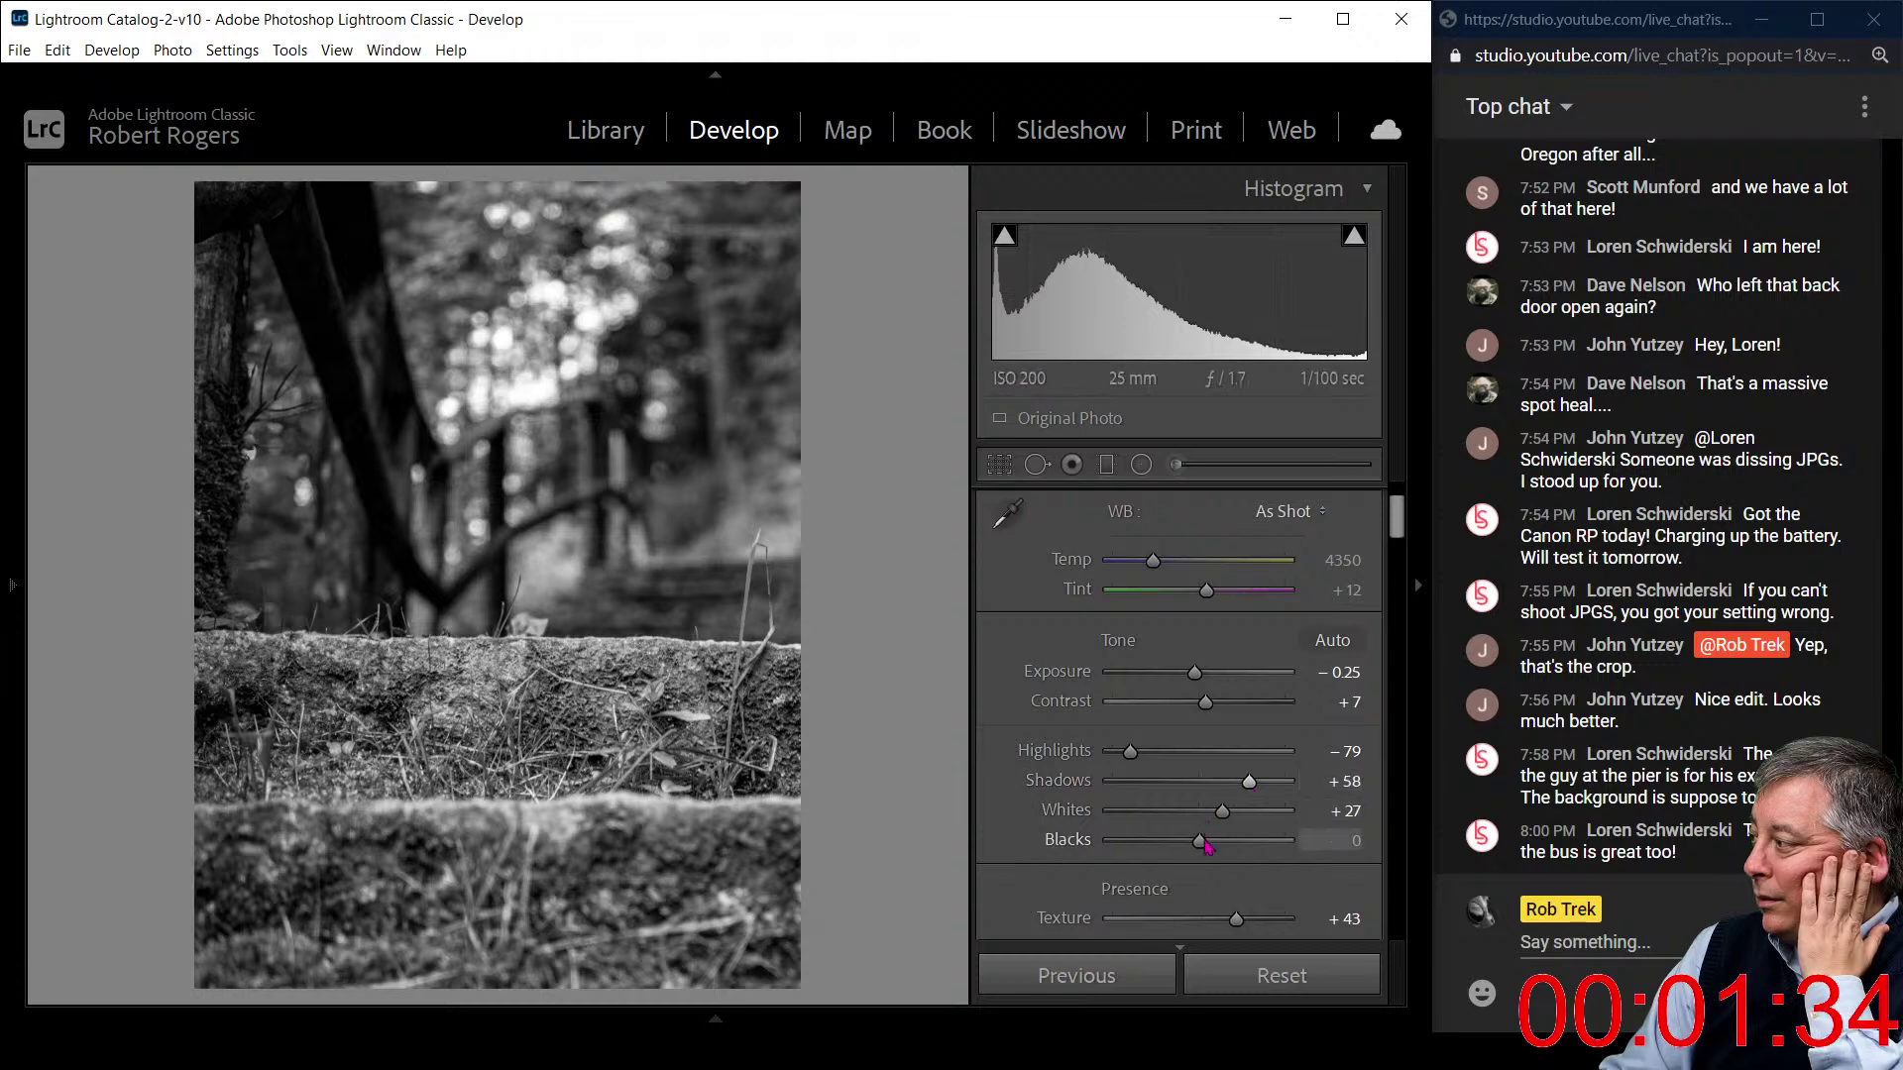
pyautogui.moveTo(1202, 842); pyautogui.dragTo(1235, 811)
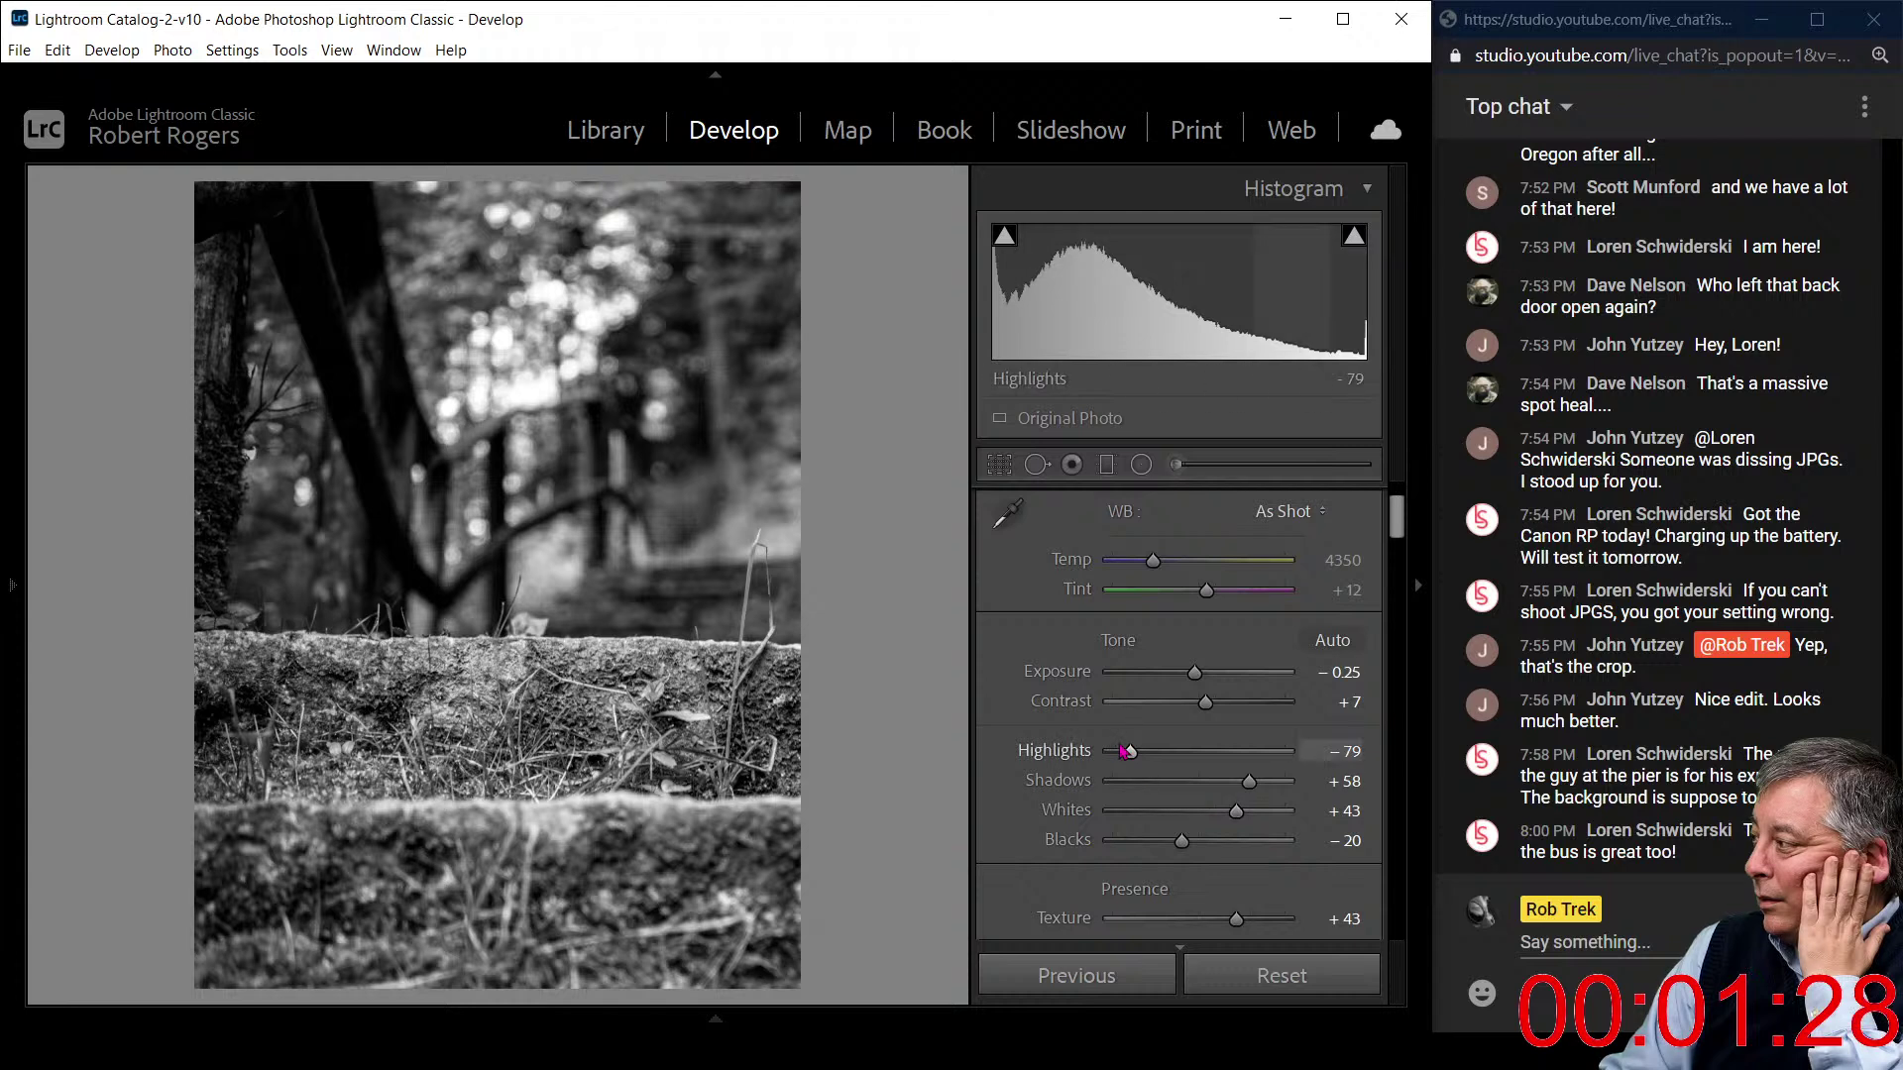
pyautogui.moveTo(1130, 752)
pyautogui.mouseDown()
pyautogui.moveTo(1153, 756)
pyautogui.moveTo(1137, 756)
pyautogui.mouseUp()
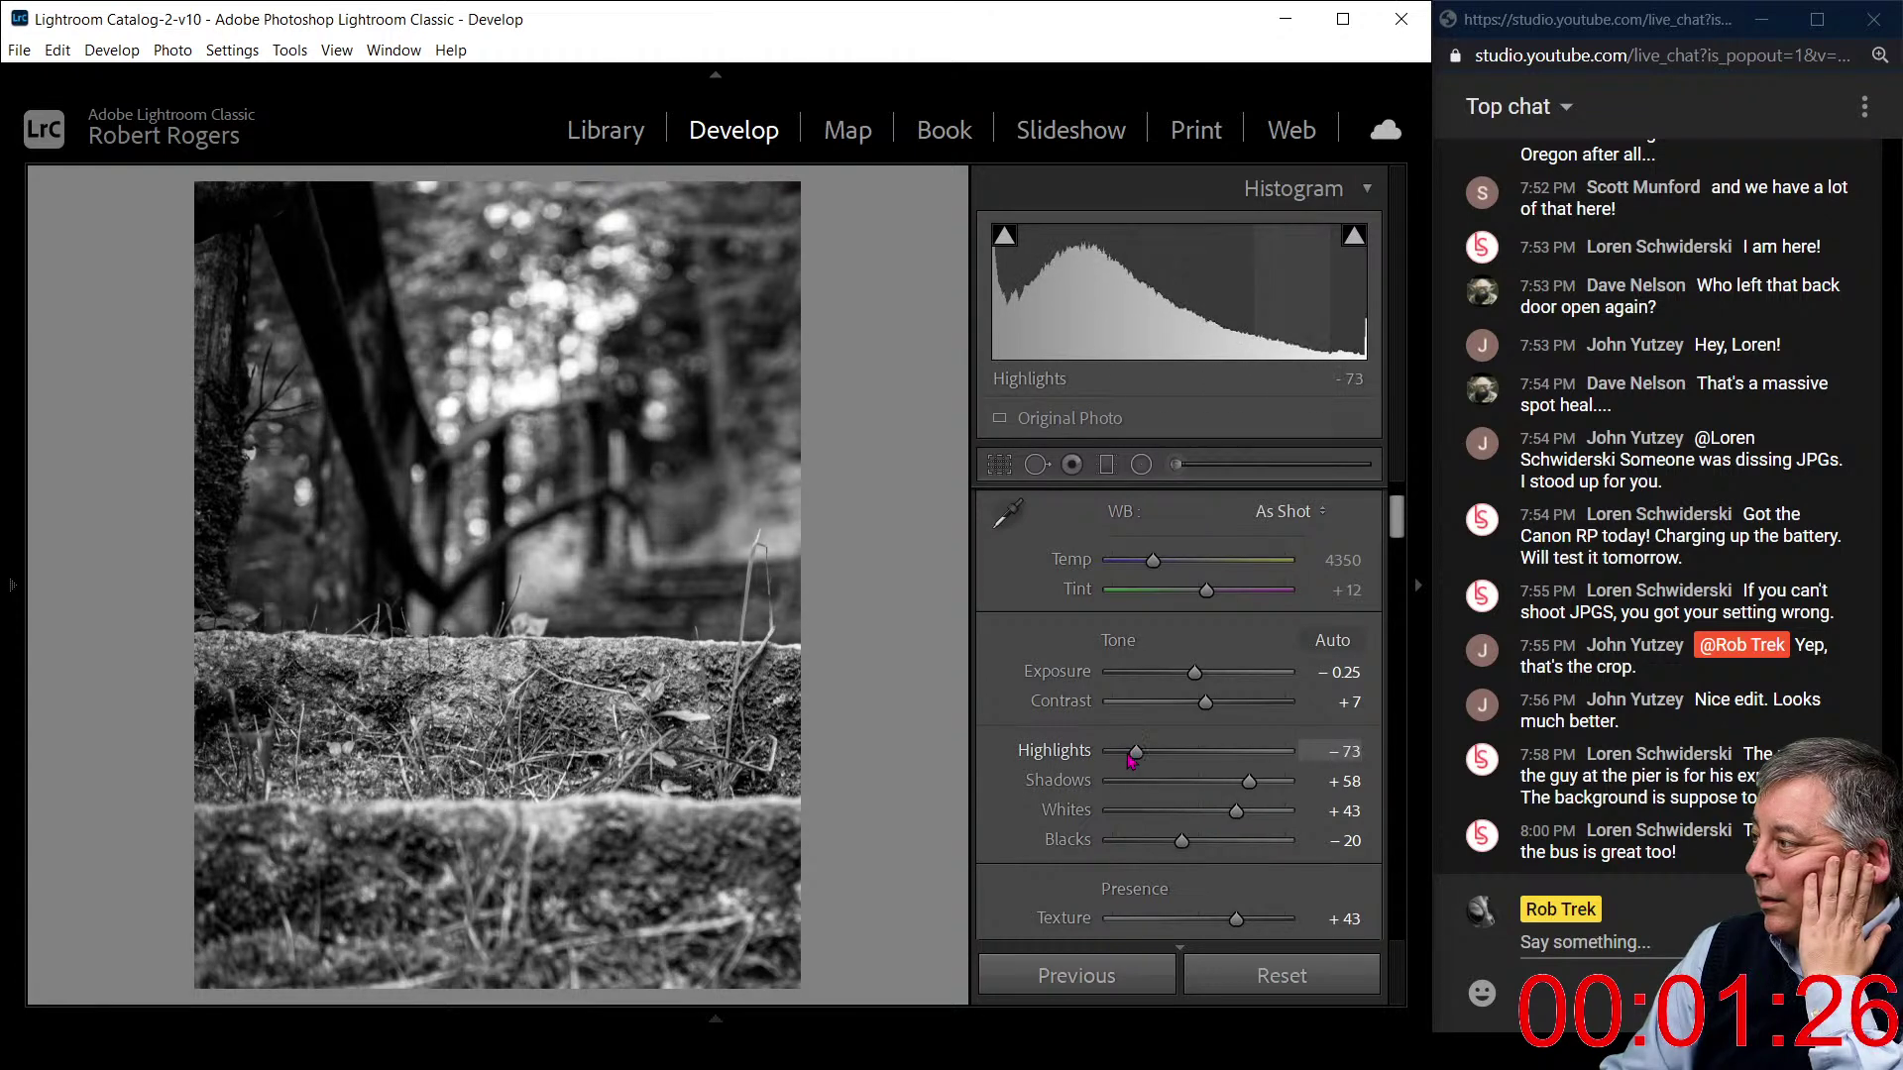
# - Color grade the photo with shadows at hue 122 and saturation 11, faint green midtones and a faint blue-purple highlight tint
pyautogui.moveTo(1397, 532); pyautogui.dragTo(1388, 691)
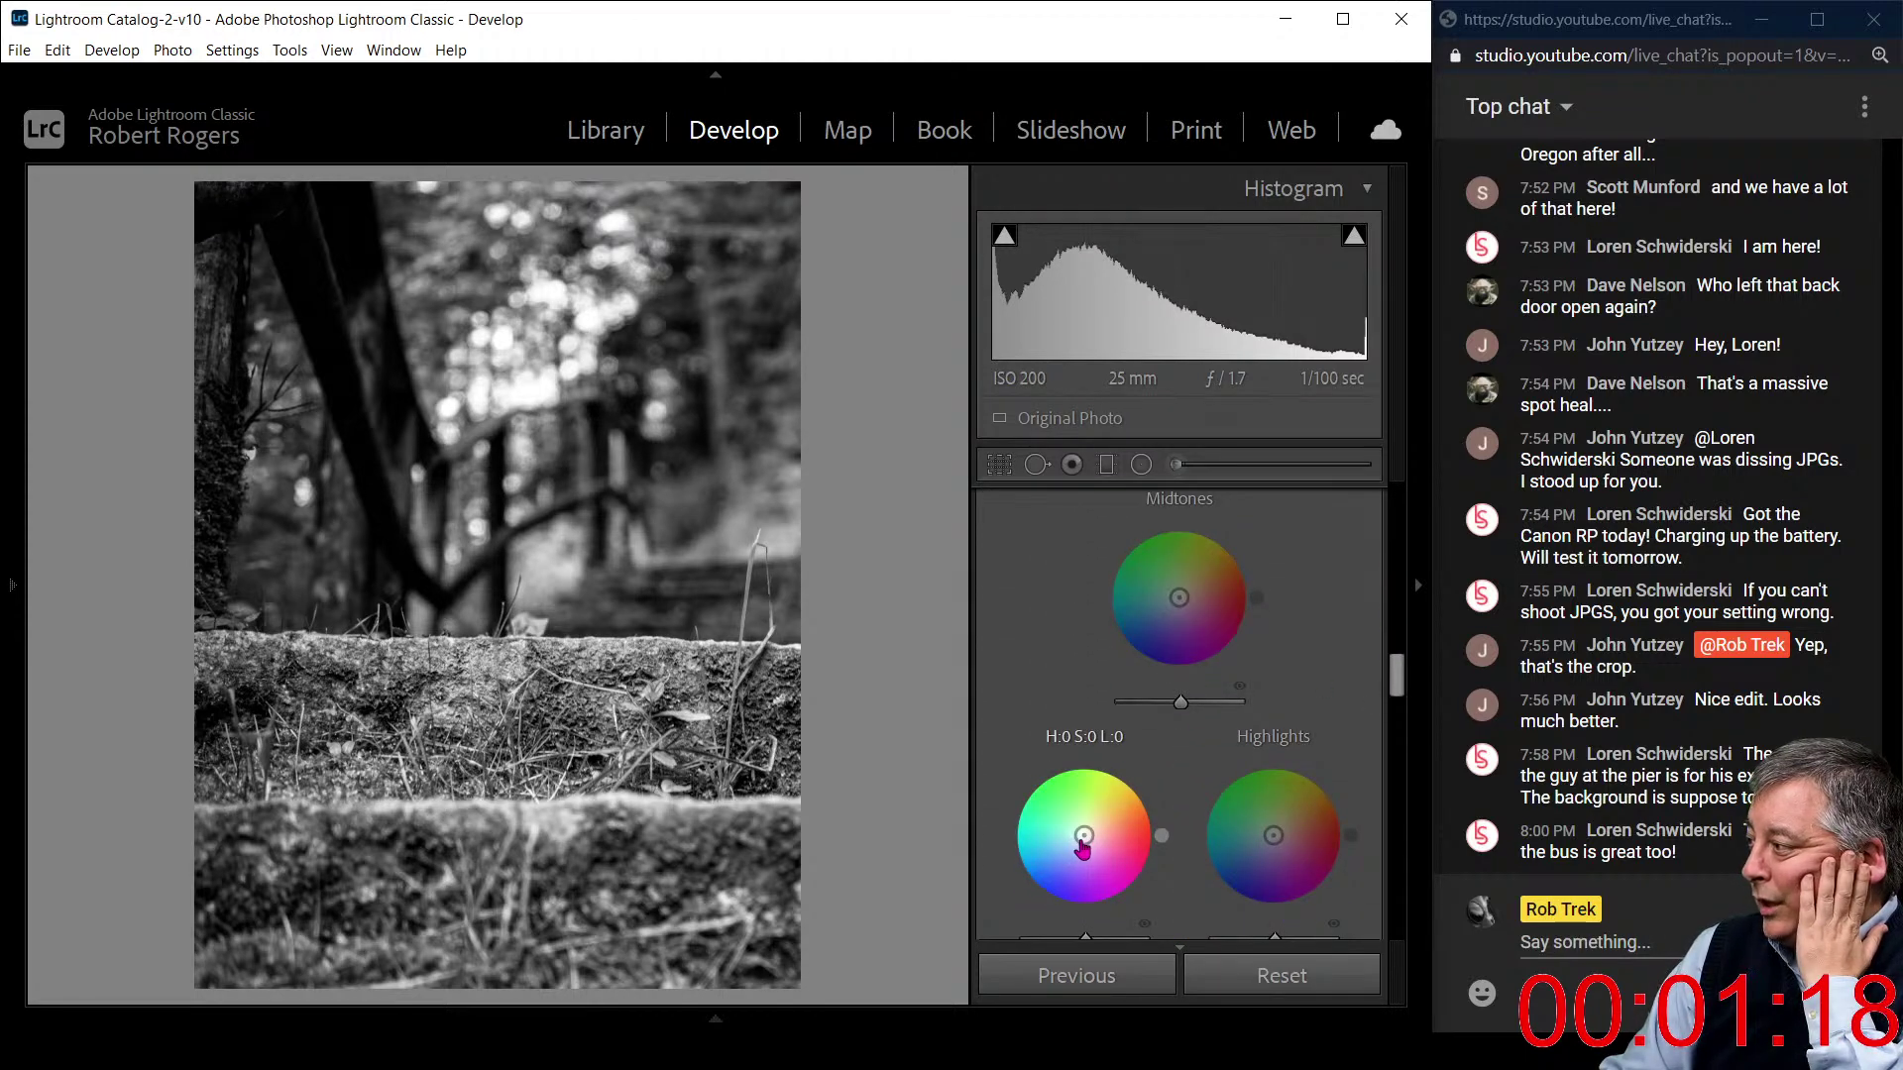
pyautogui.moveTo(1085, 843); pyautogui.dragTo(1079, 827)
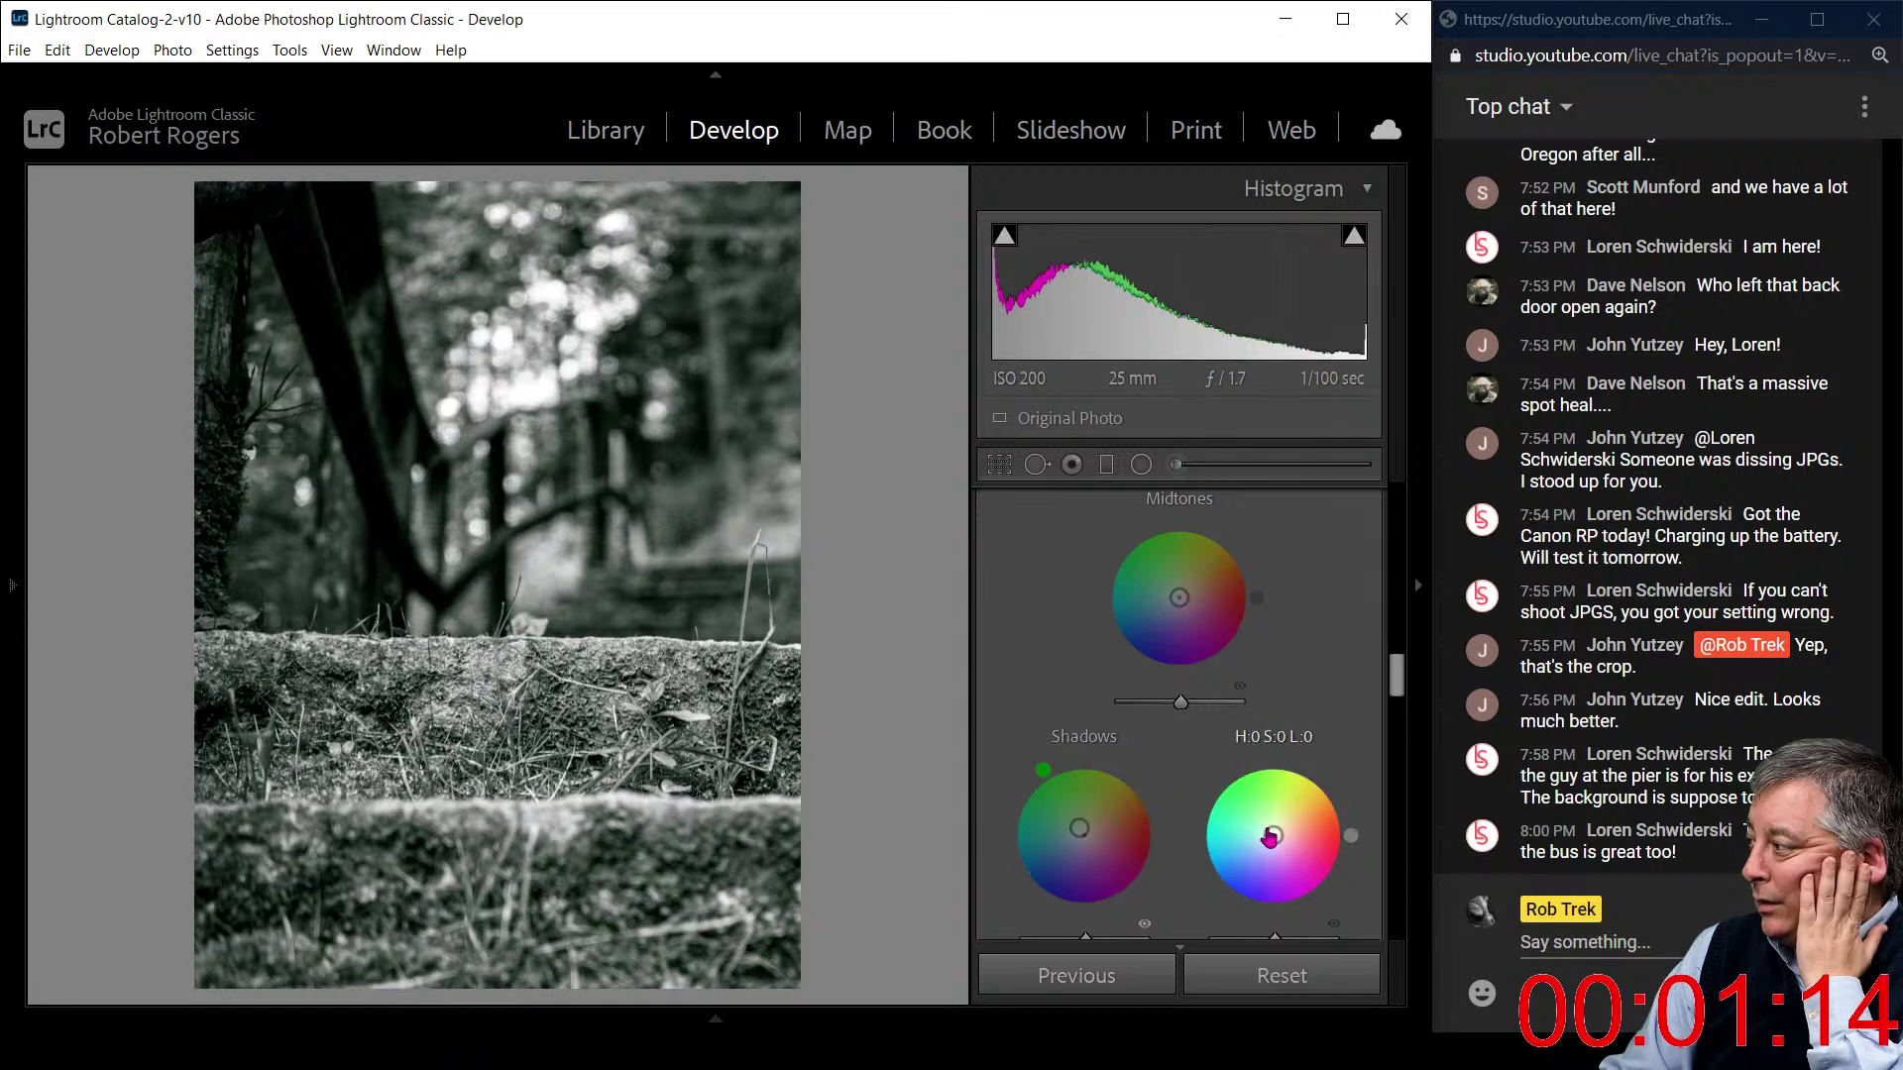
pyautogui.moveTo(1274, 840); pyautogui.dragTo(1273, 837)
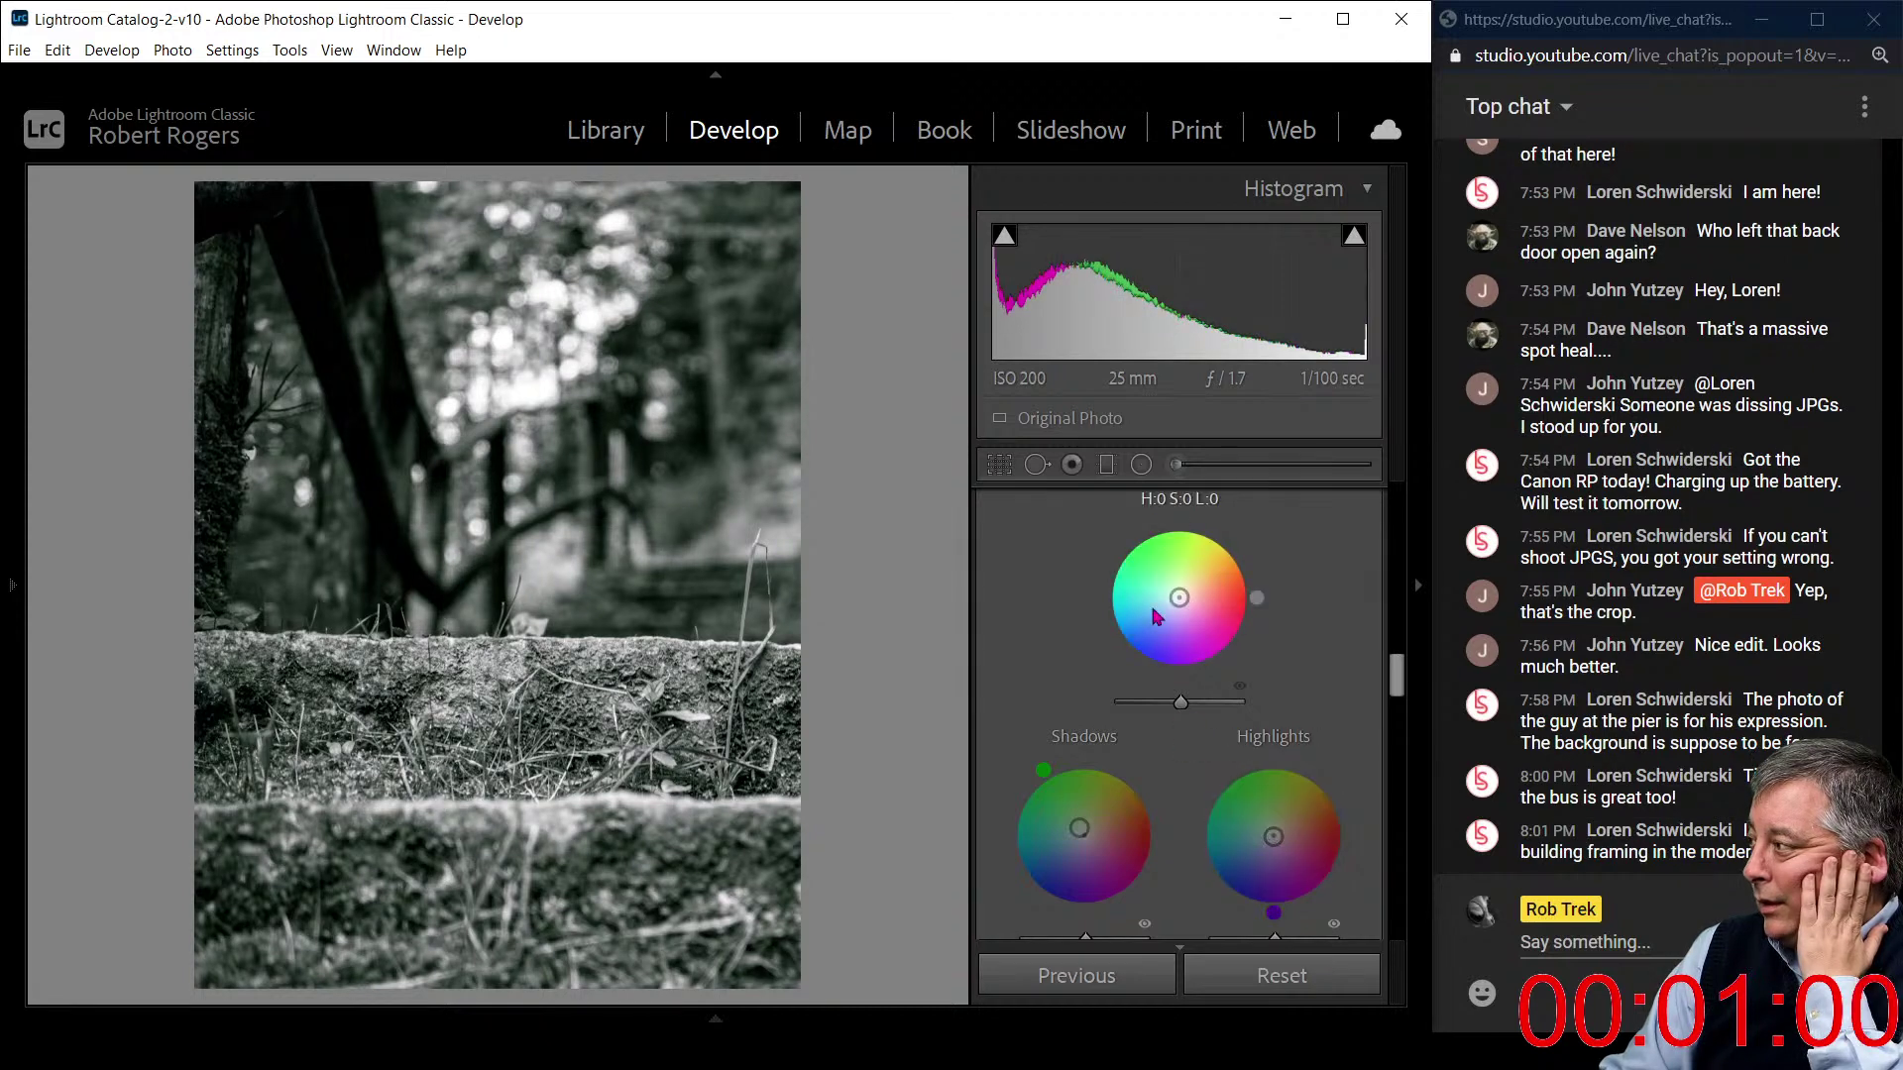
pyautogui.moveTo(1172, 600); pyautogui.dragTo(1176, 595)
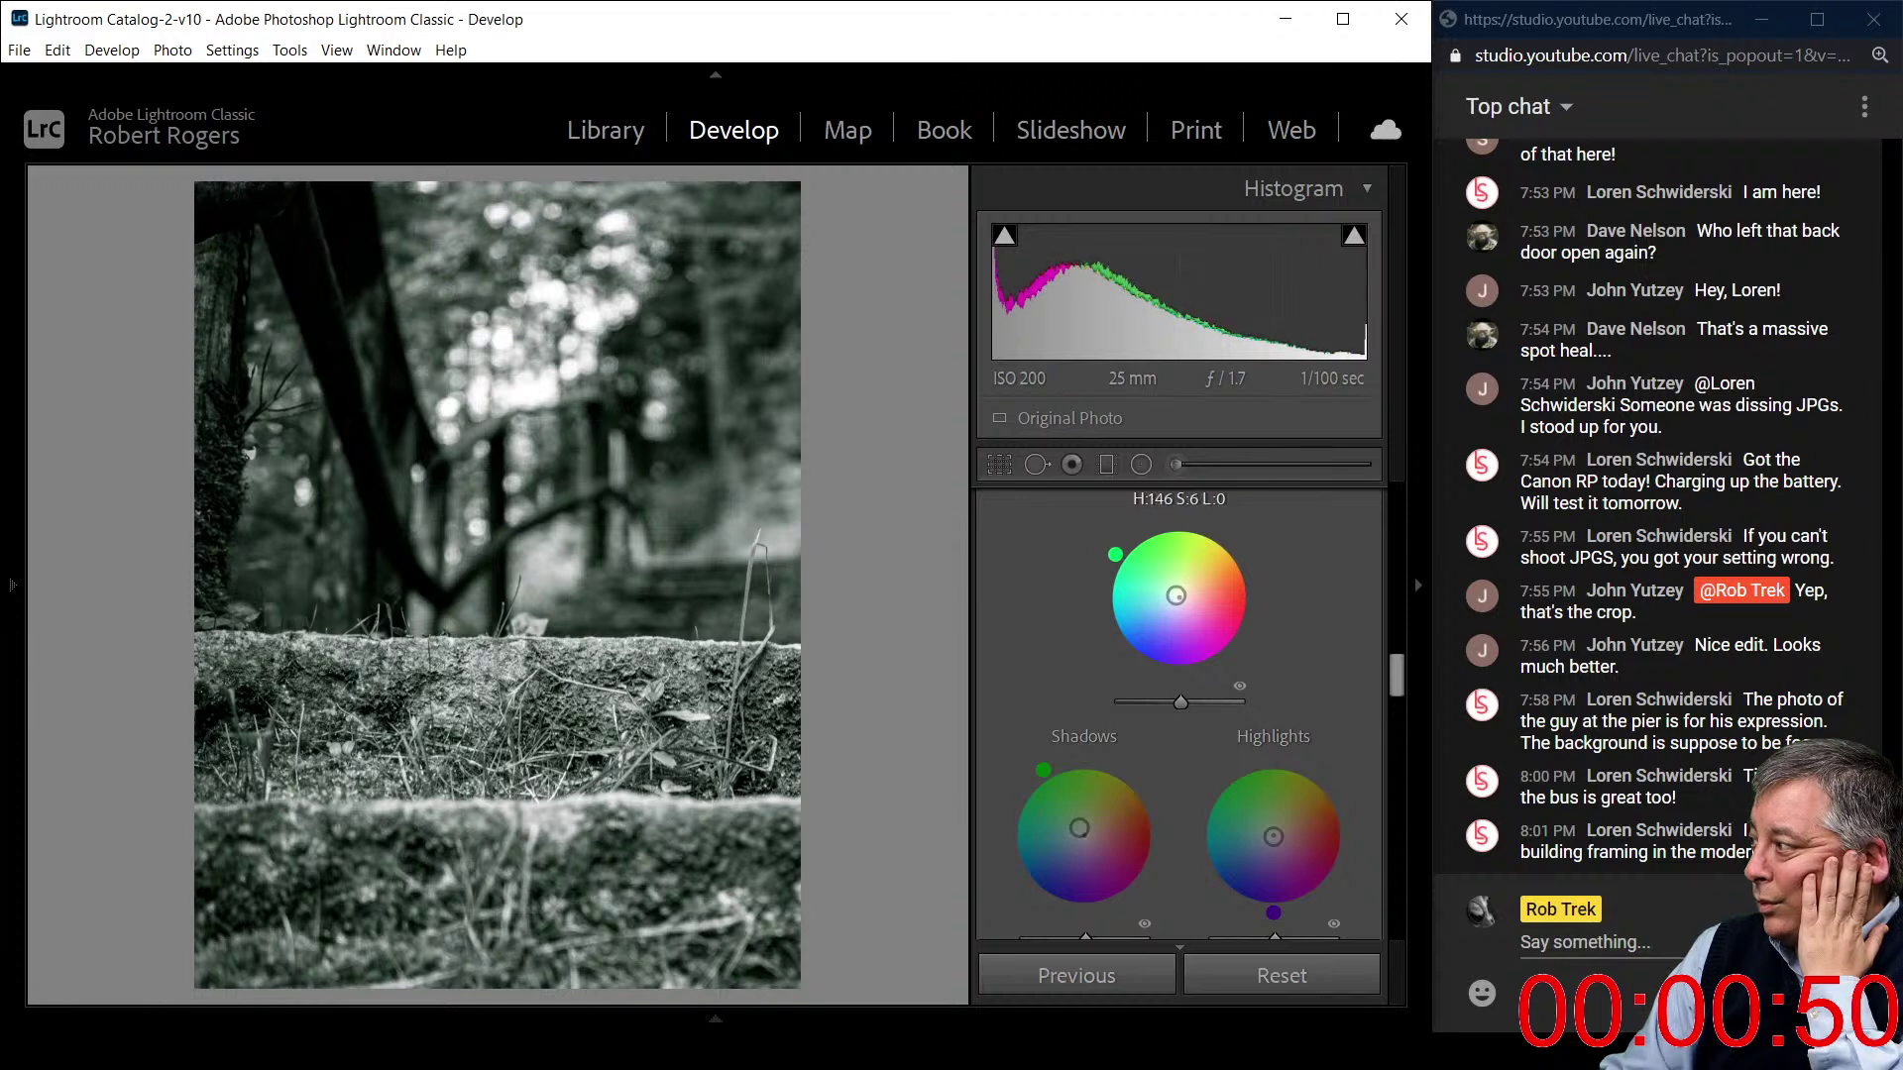
pyautogui.moveTo(1176, 596); pyautogui.dragTo(1177, 595)
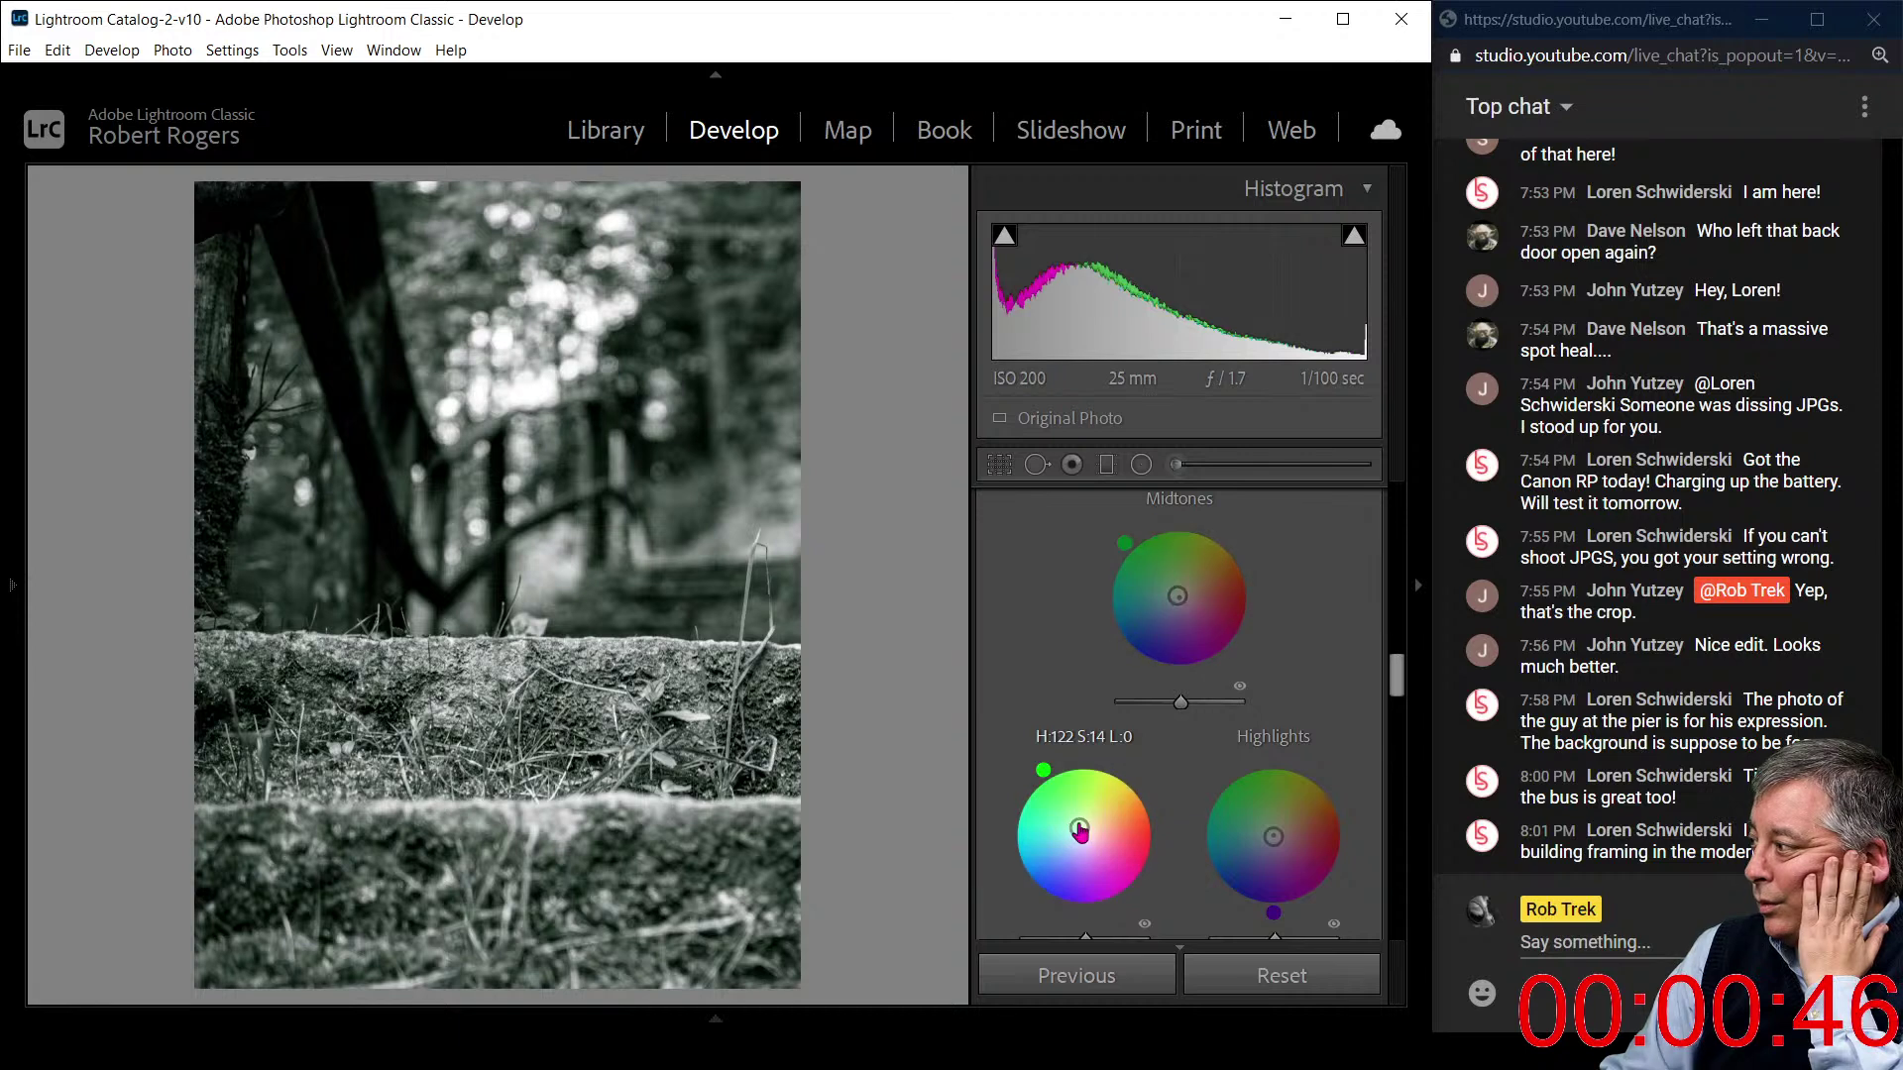
pyautogui.moveTo(1079, 829); pyautogui.dragTo(1080, 828)
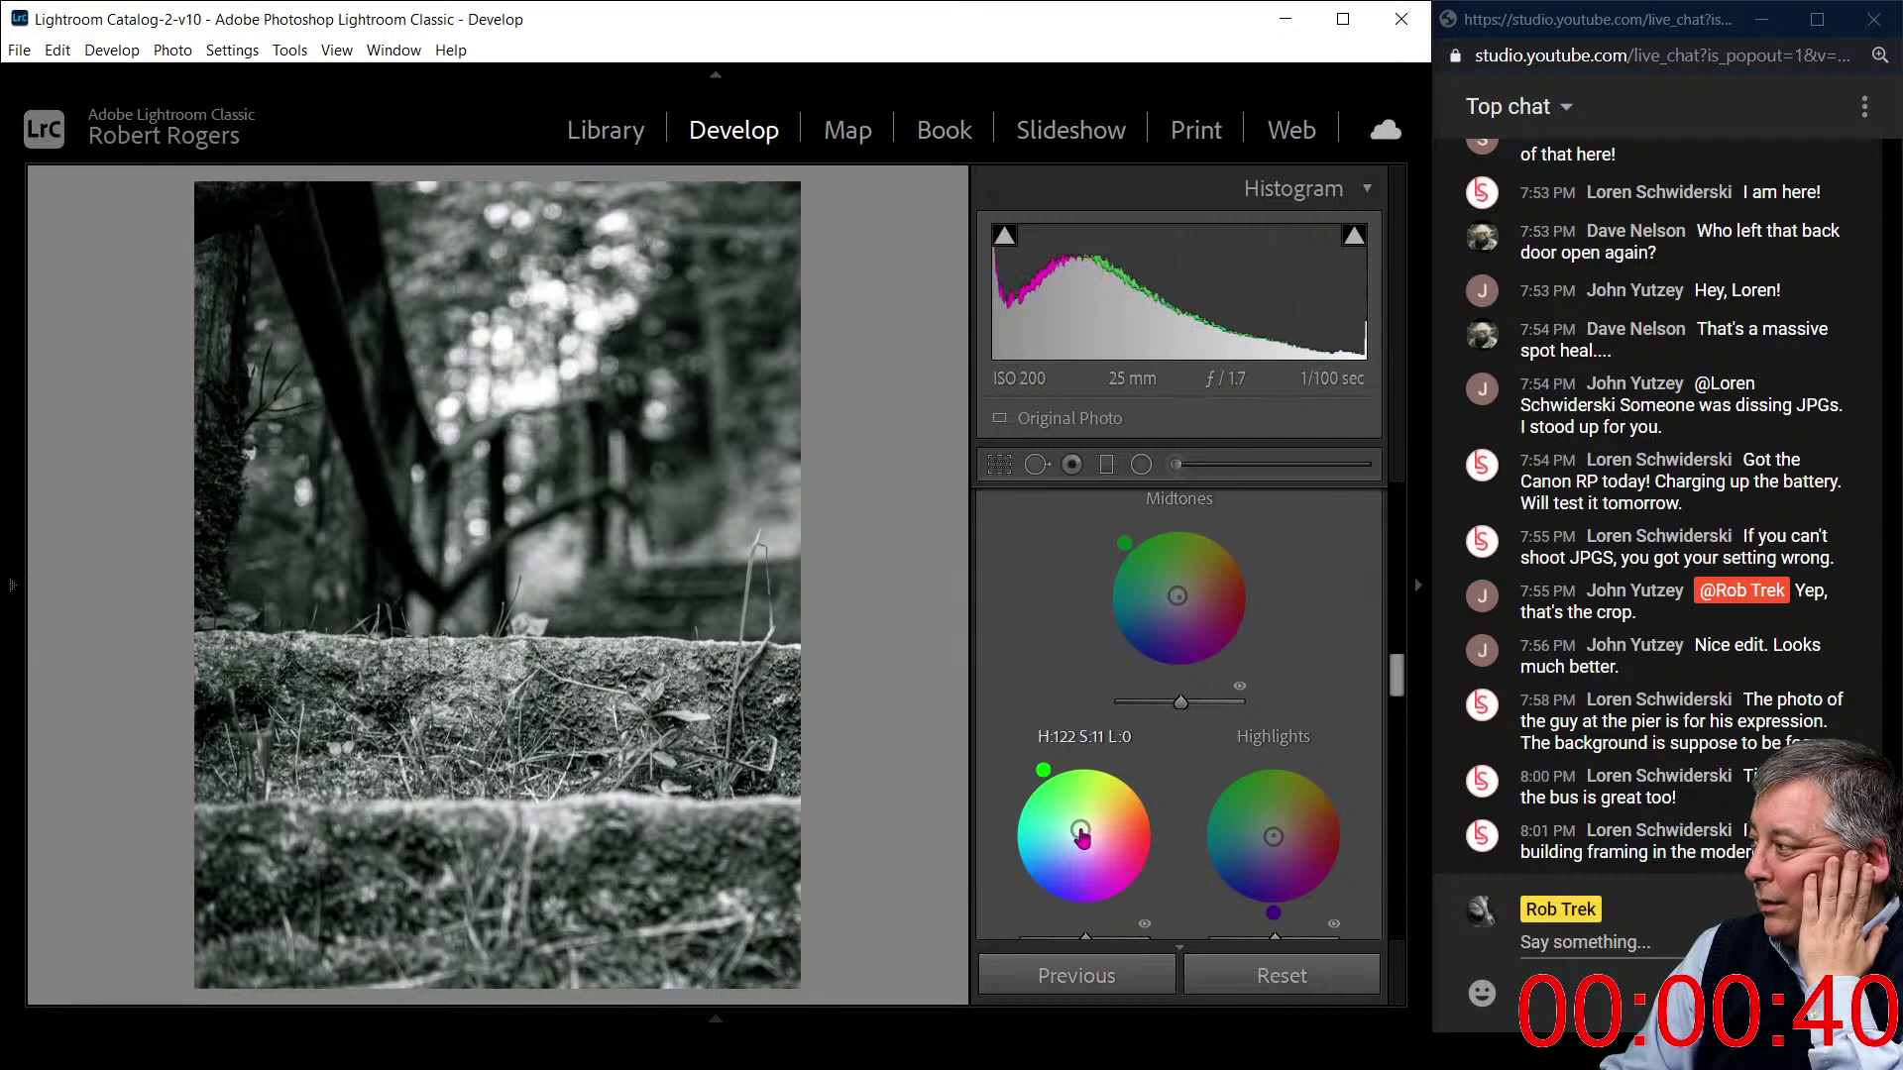
# - Set the color grading Blending to 31 and Balance to +16
pyautogui.scroll(-3, 1163, 735)
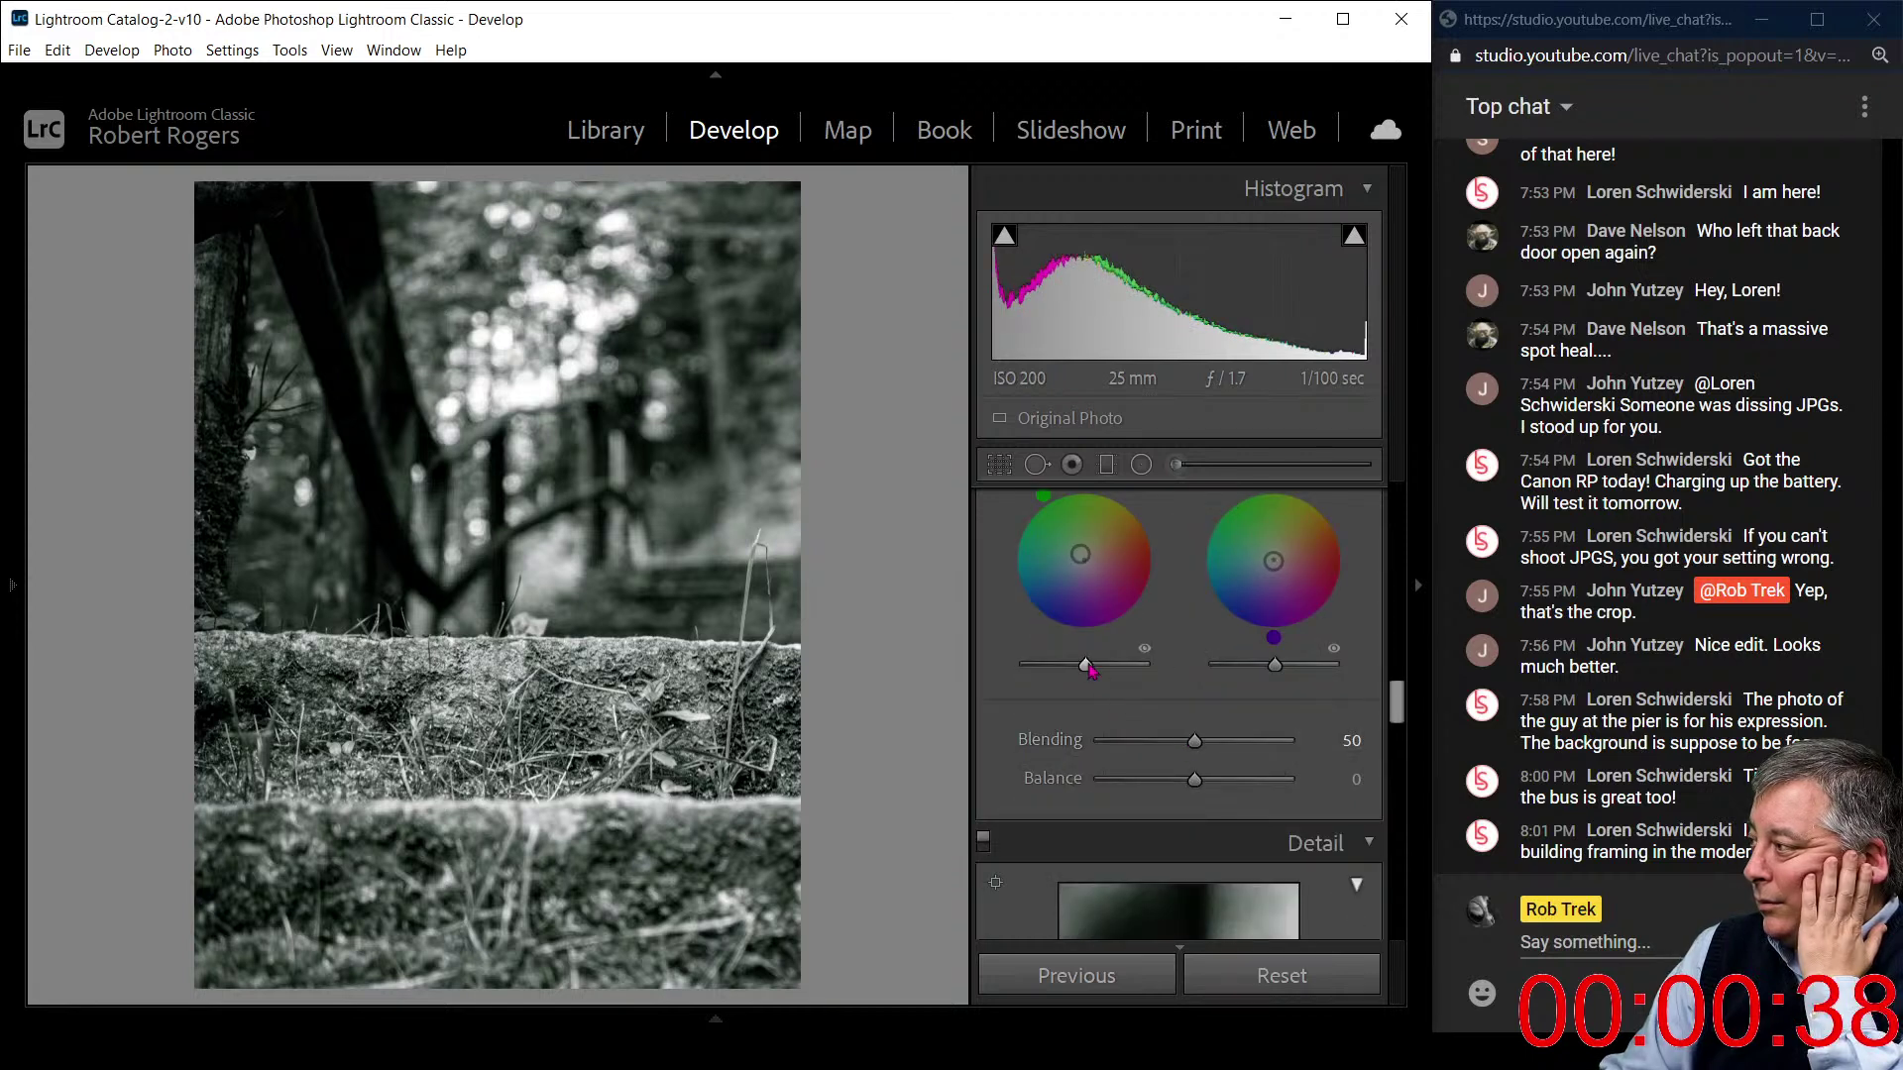
pyautogui.moveTo(1196, 746); pyautogui.dragTo(1209, 786)
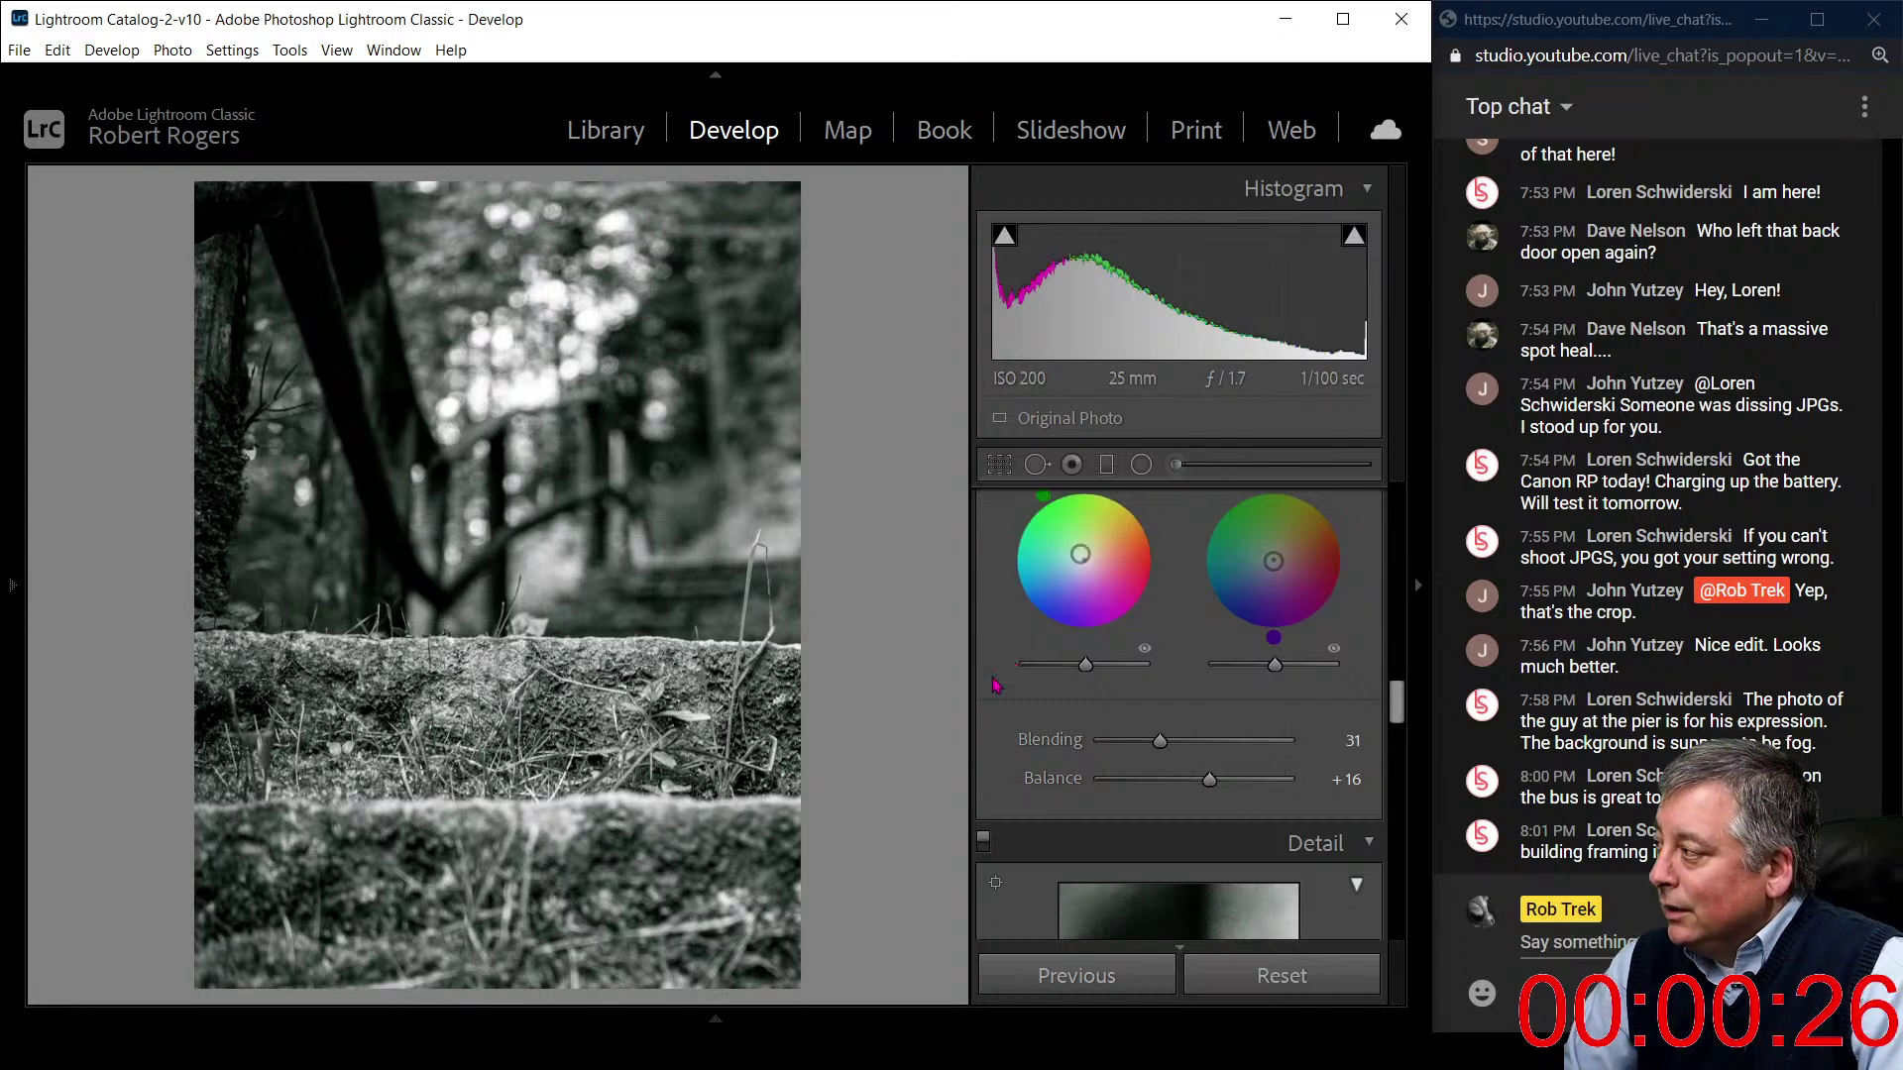
pyautogui.scroll(6, 996, 674)
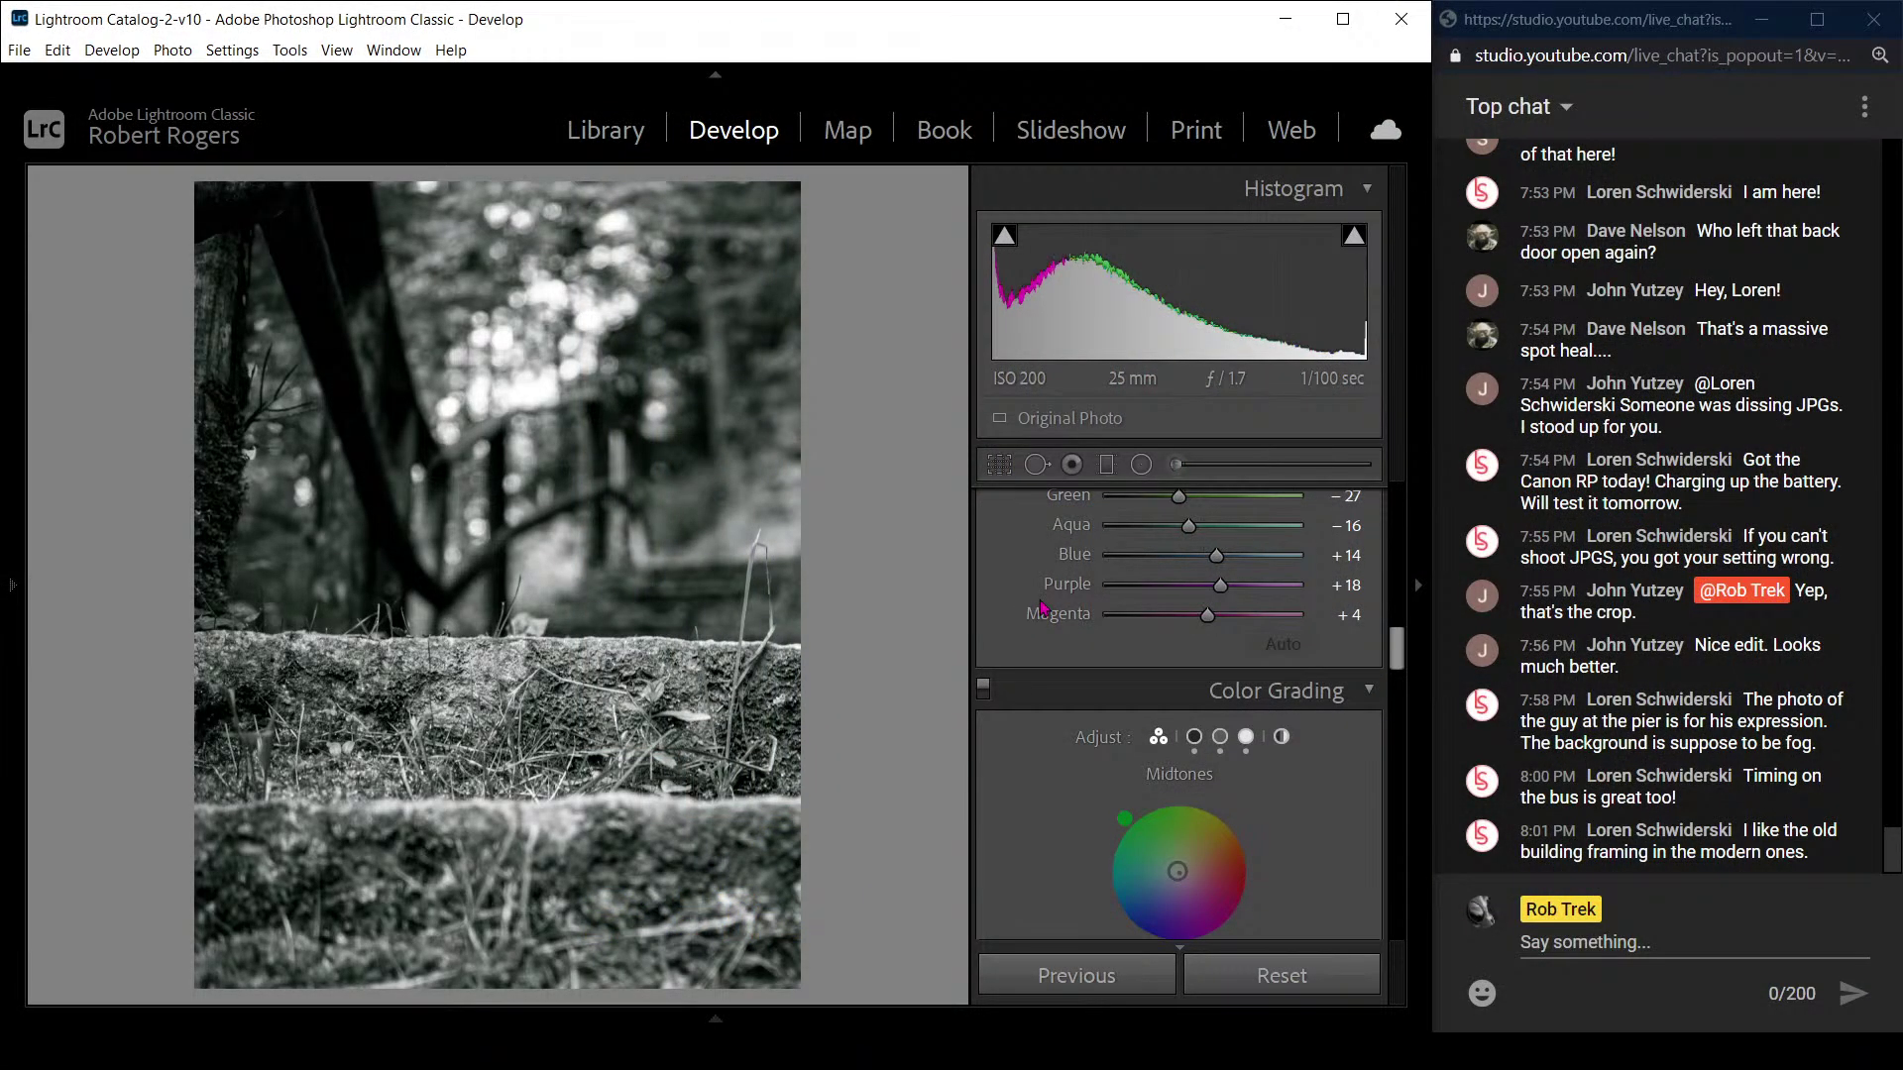
# - Create a virtual copy of the edited stone steps photo and reset all of the copy's develop settings in the Library grid
pyautogui.rightClick(584, 561)
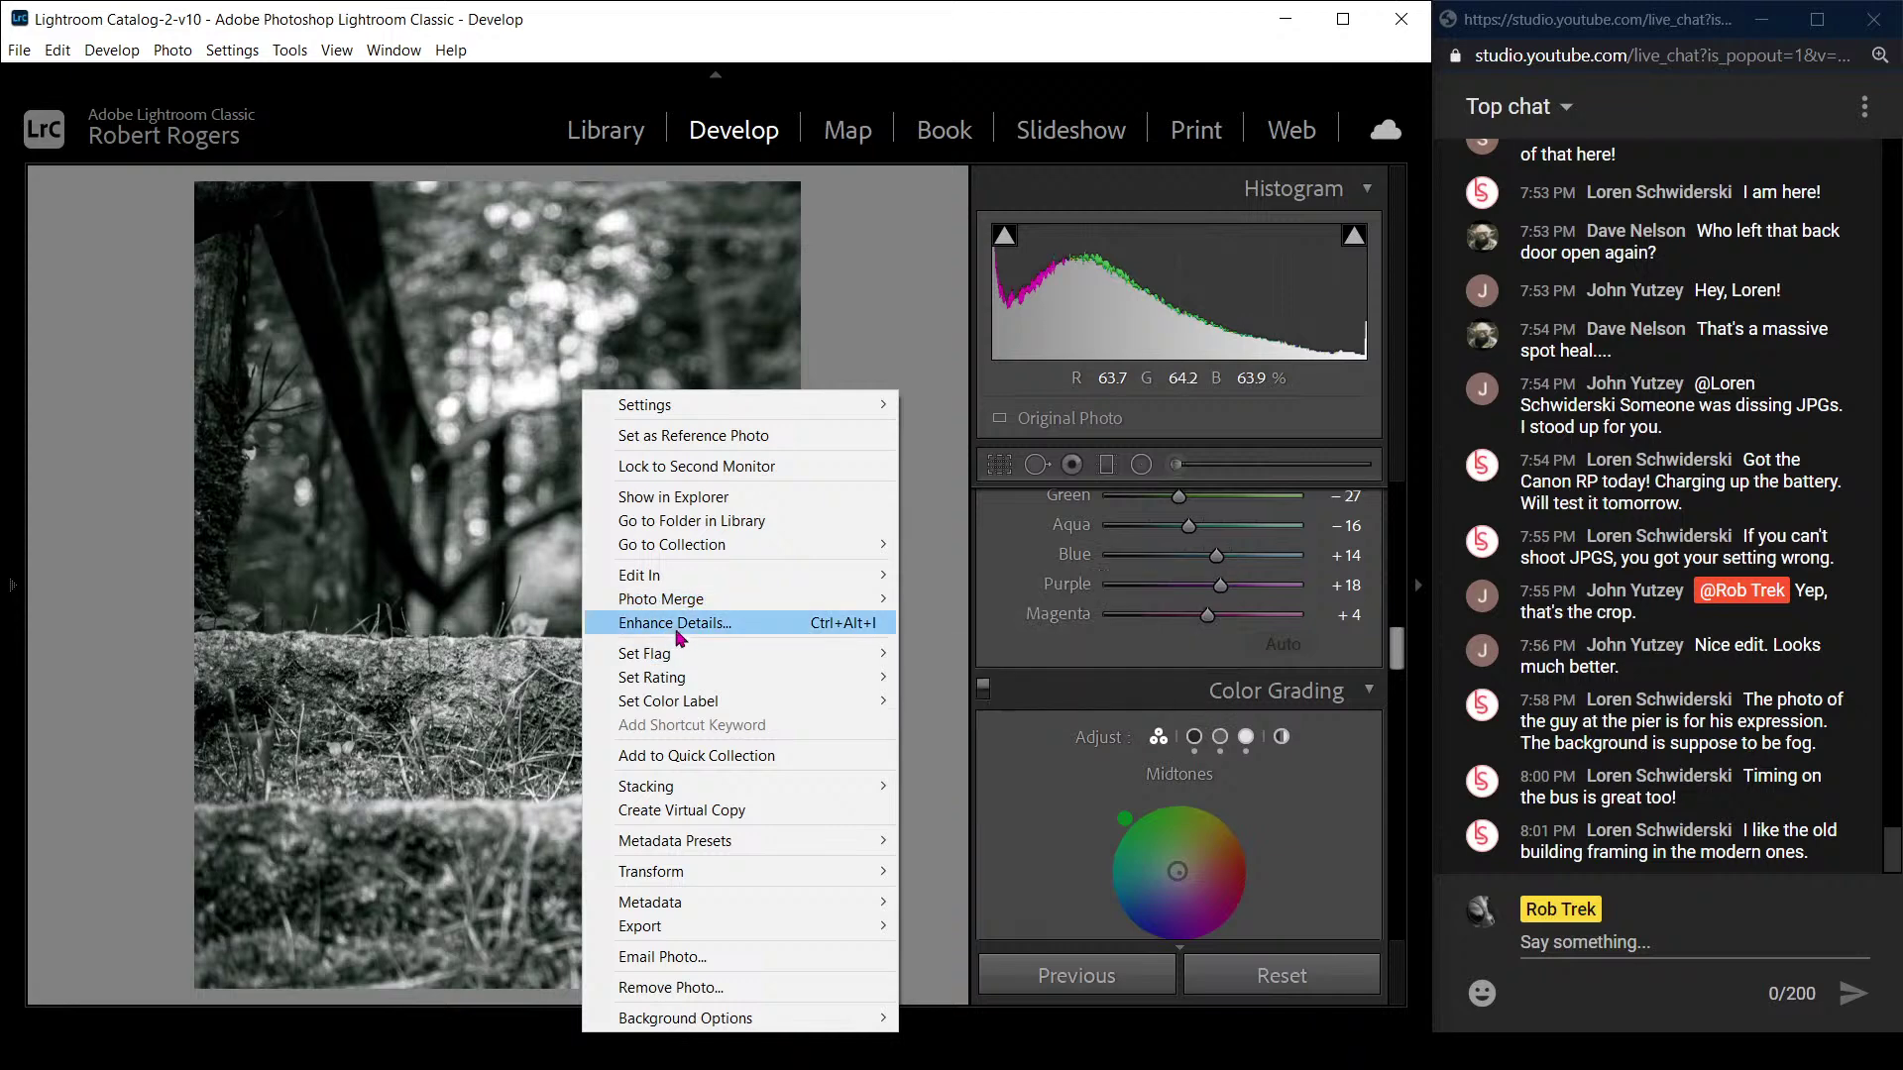
pyautogui.click(687, 810)
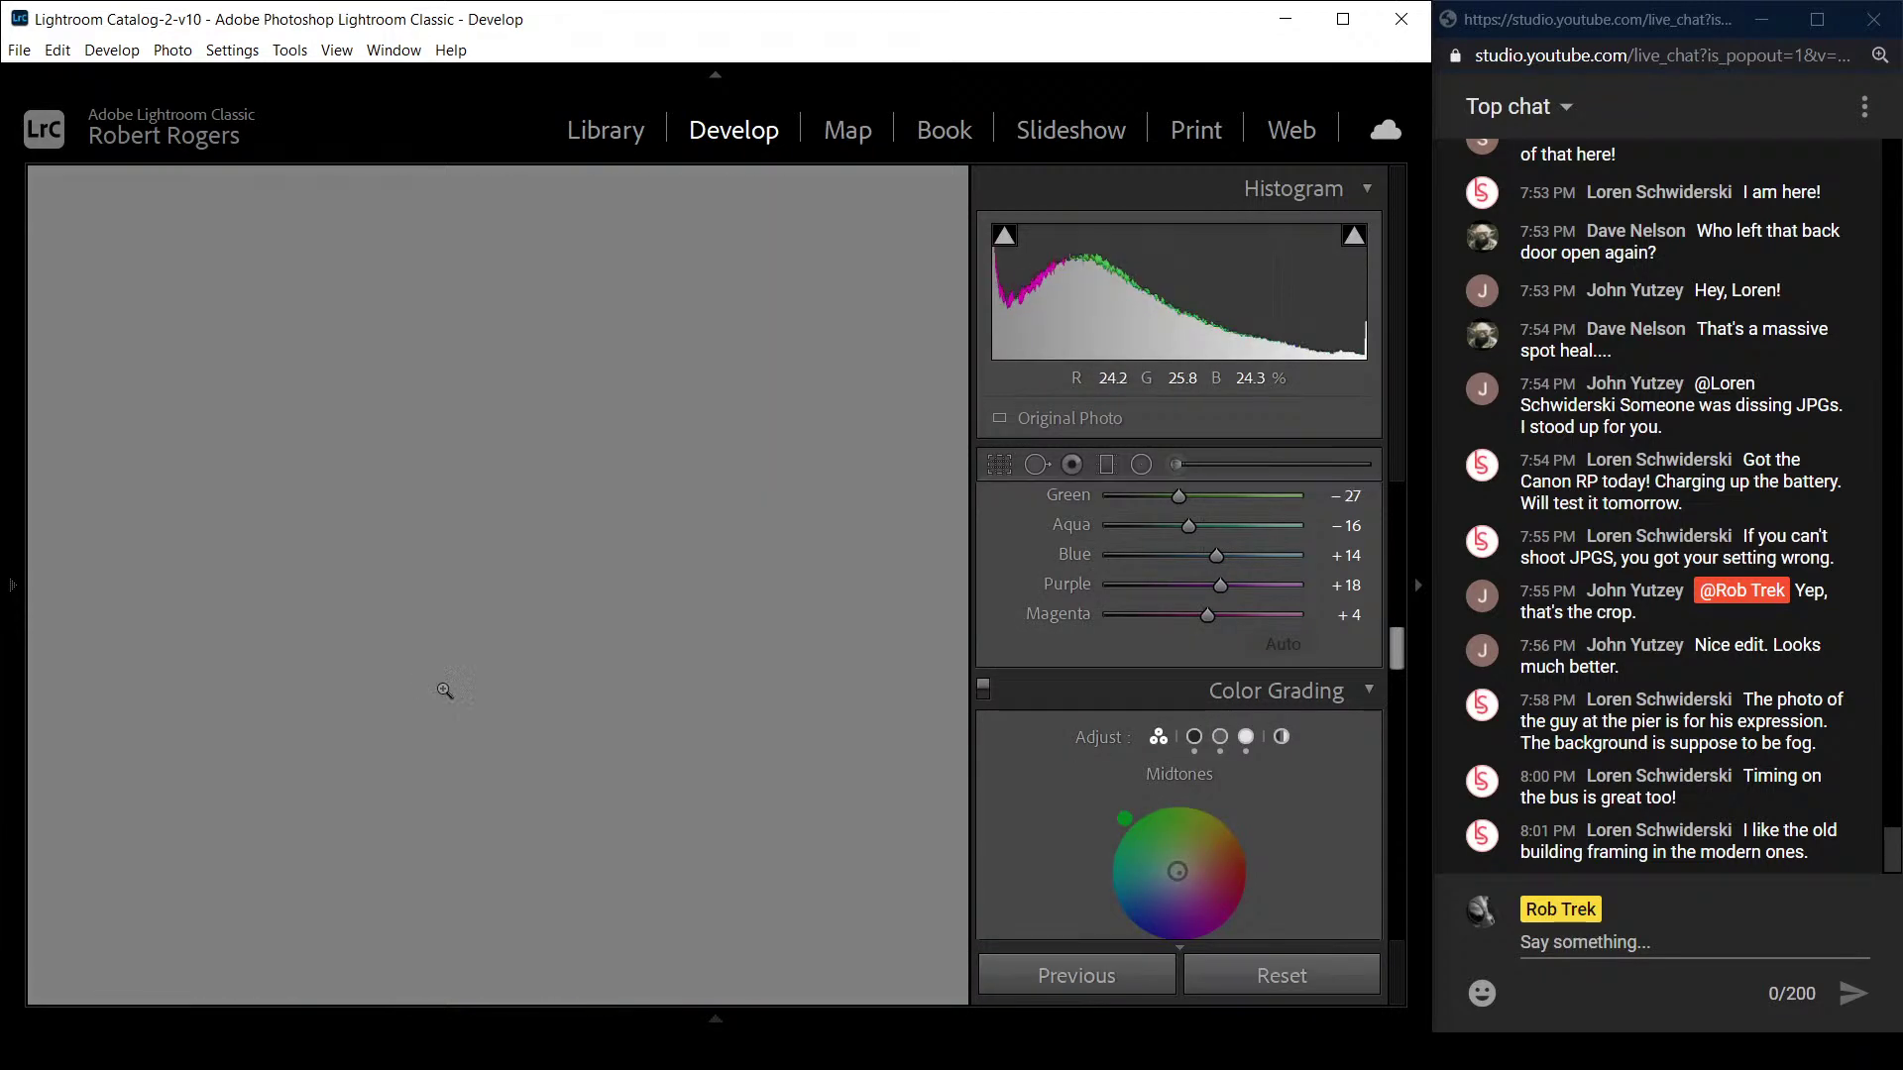
pyautogui.press('g')
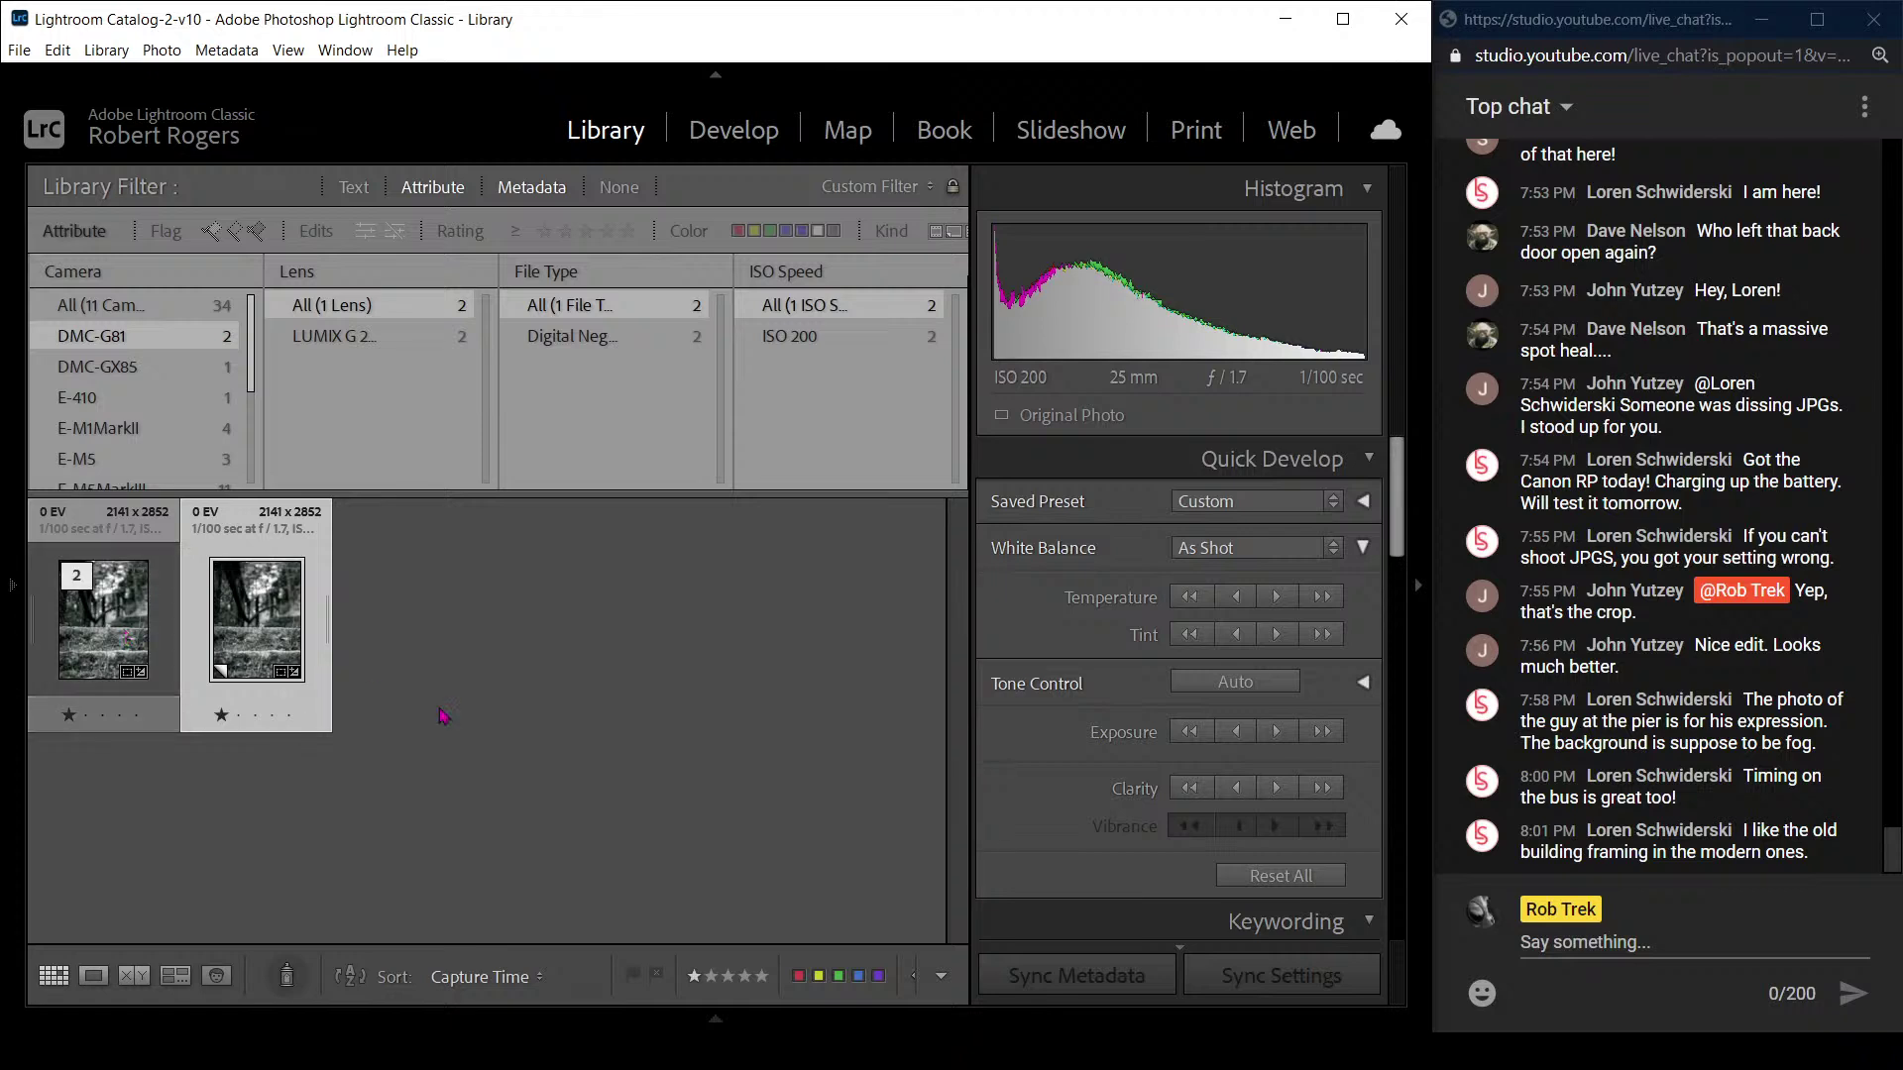
pyautogui.click(1289, 878)
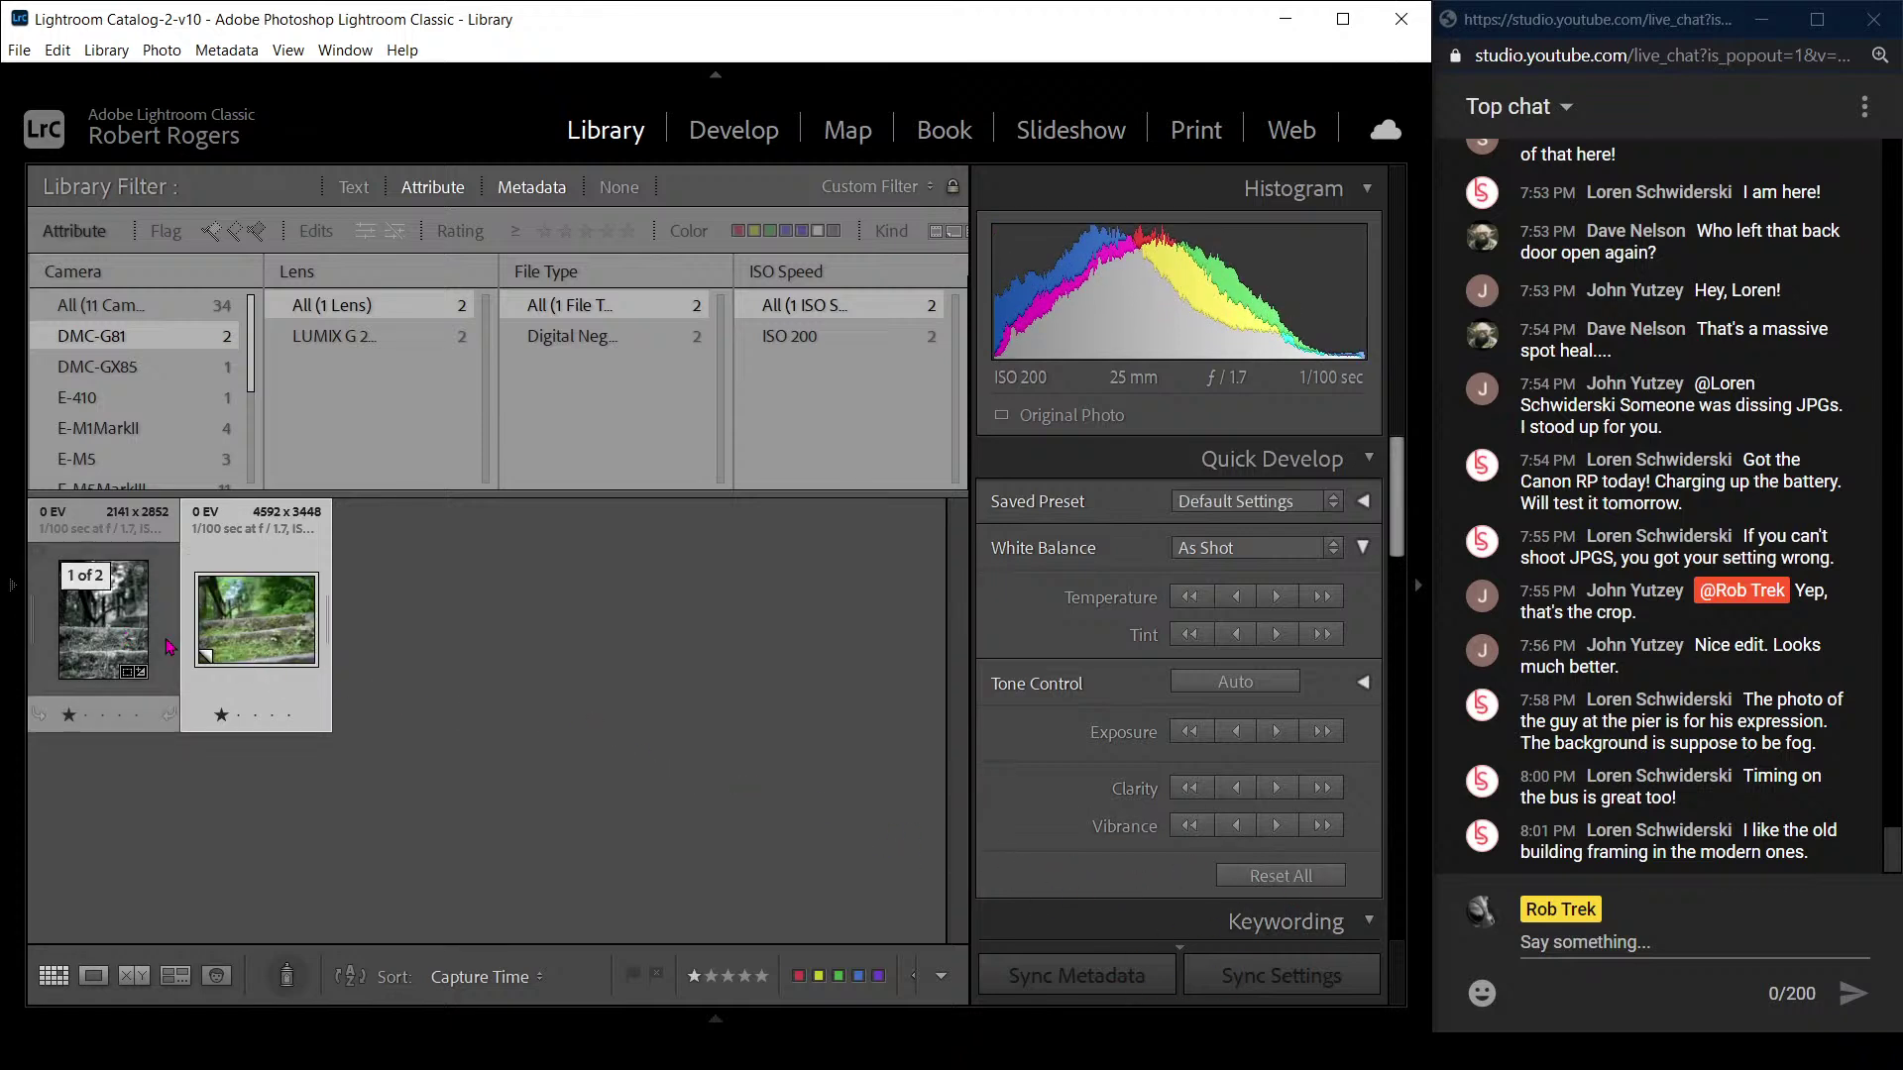
# - Compare the reset color copy side by side with the black-and-white edit, with the side panels hidden
pyautogui.keyDown('ctrl'); pyautogui.click(132, 638); pyautogui.keyUp('ctrl')
pyautogui.press('c')
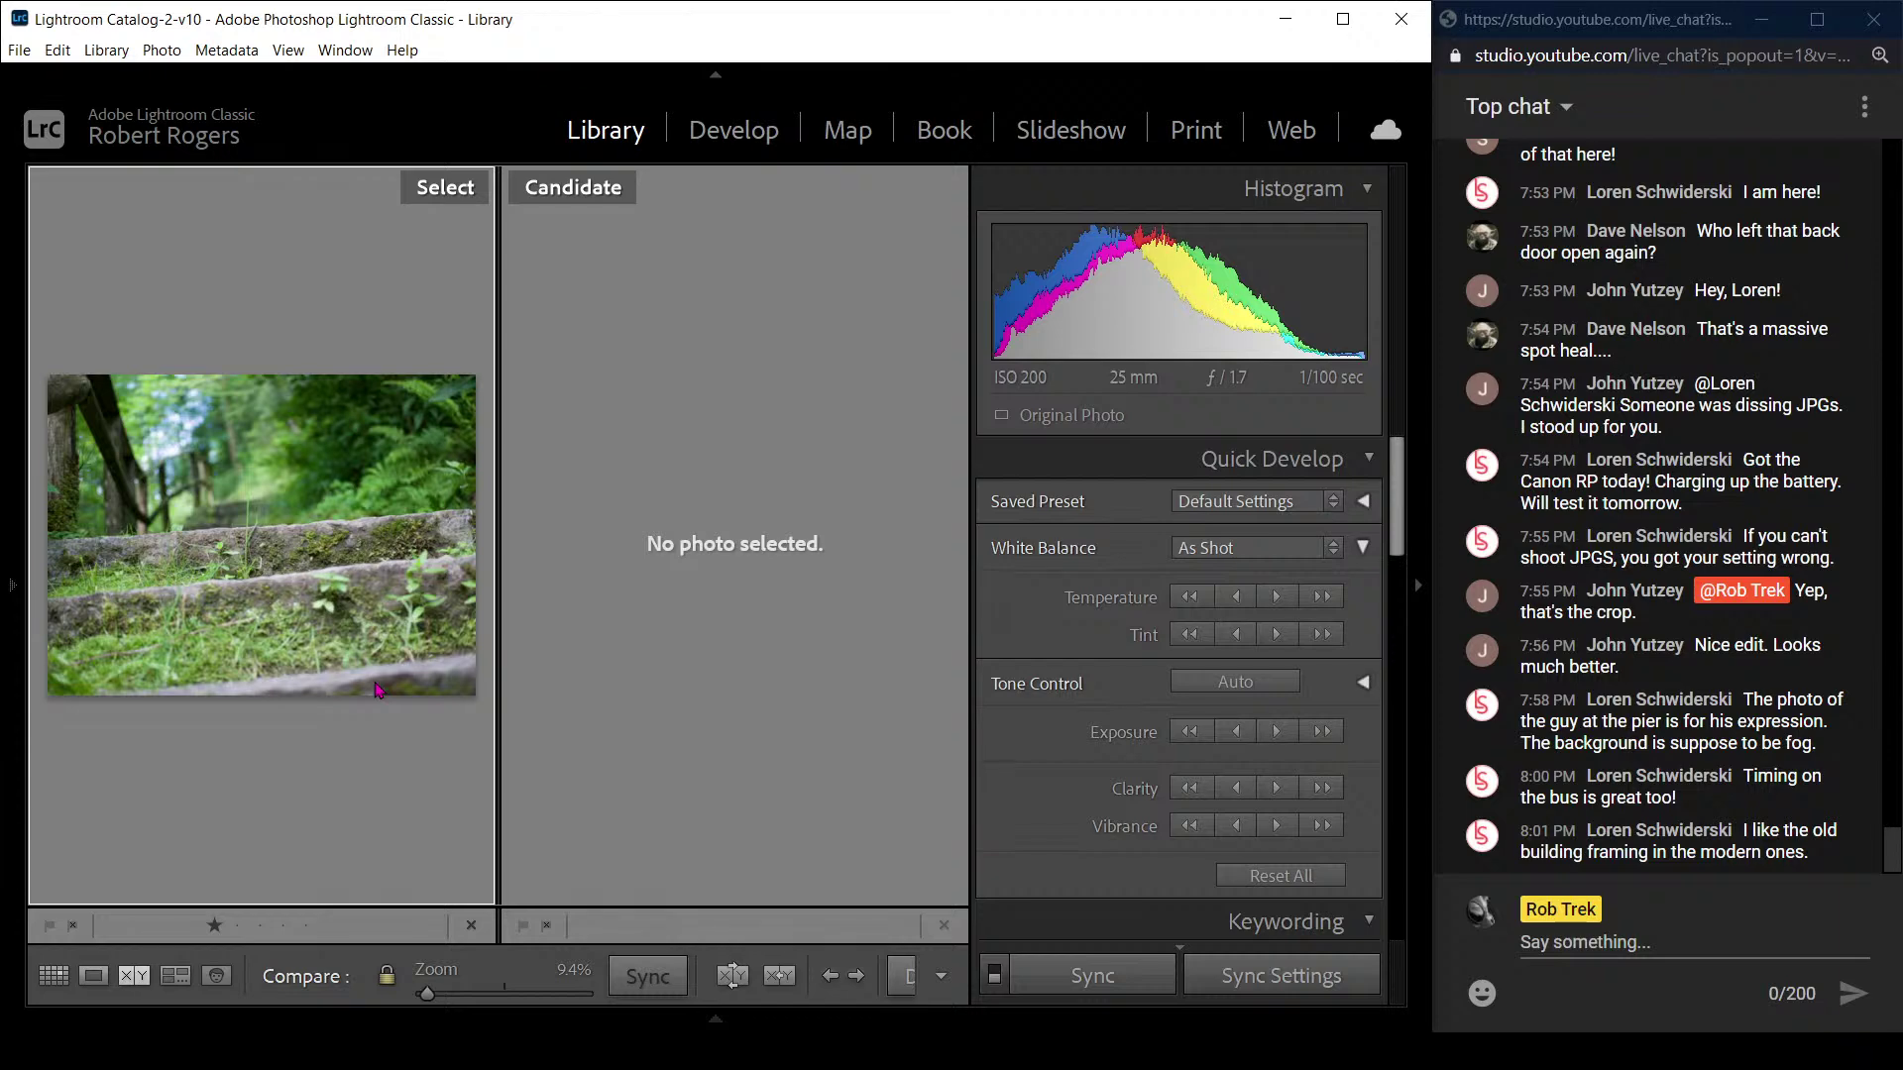
pyautogui.press('Tab')
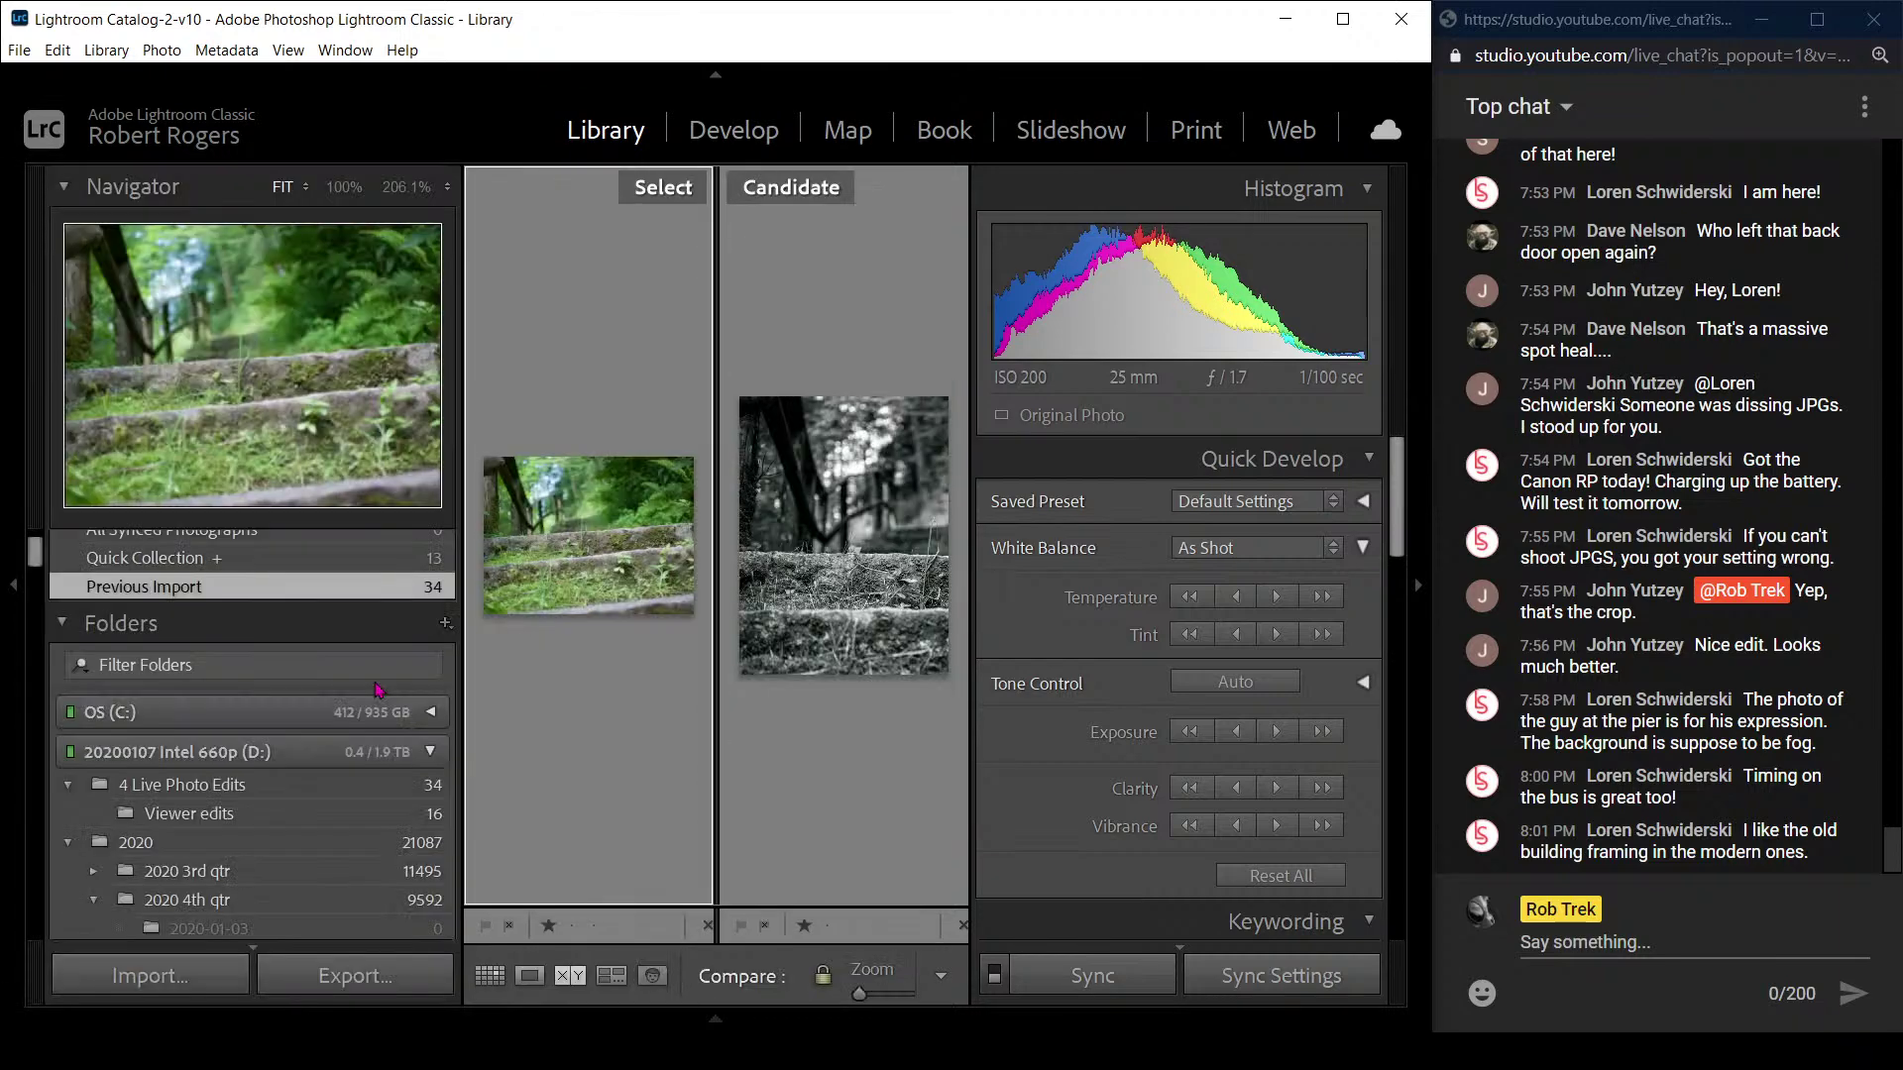
pyautogui.press('Tab')
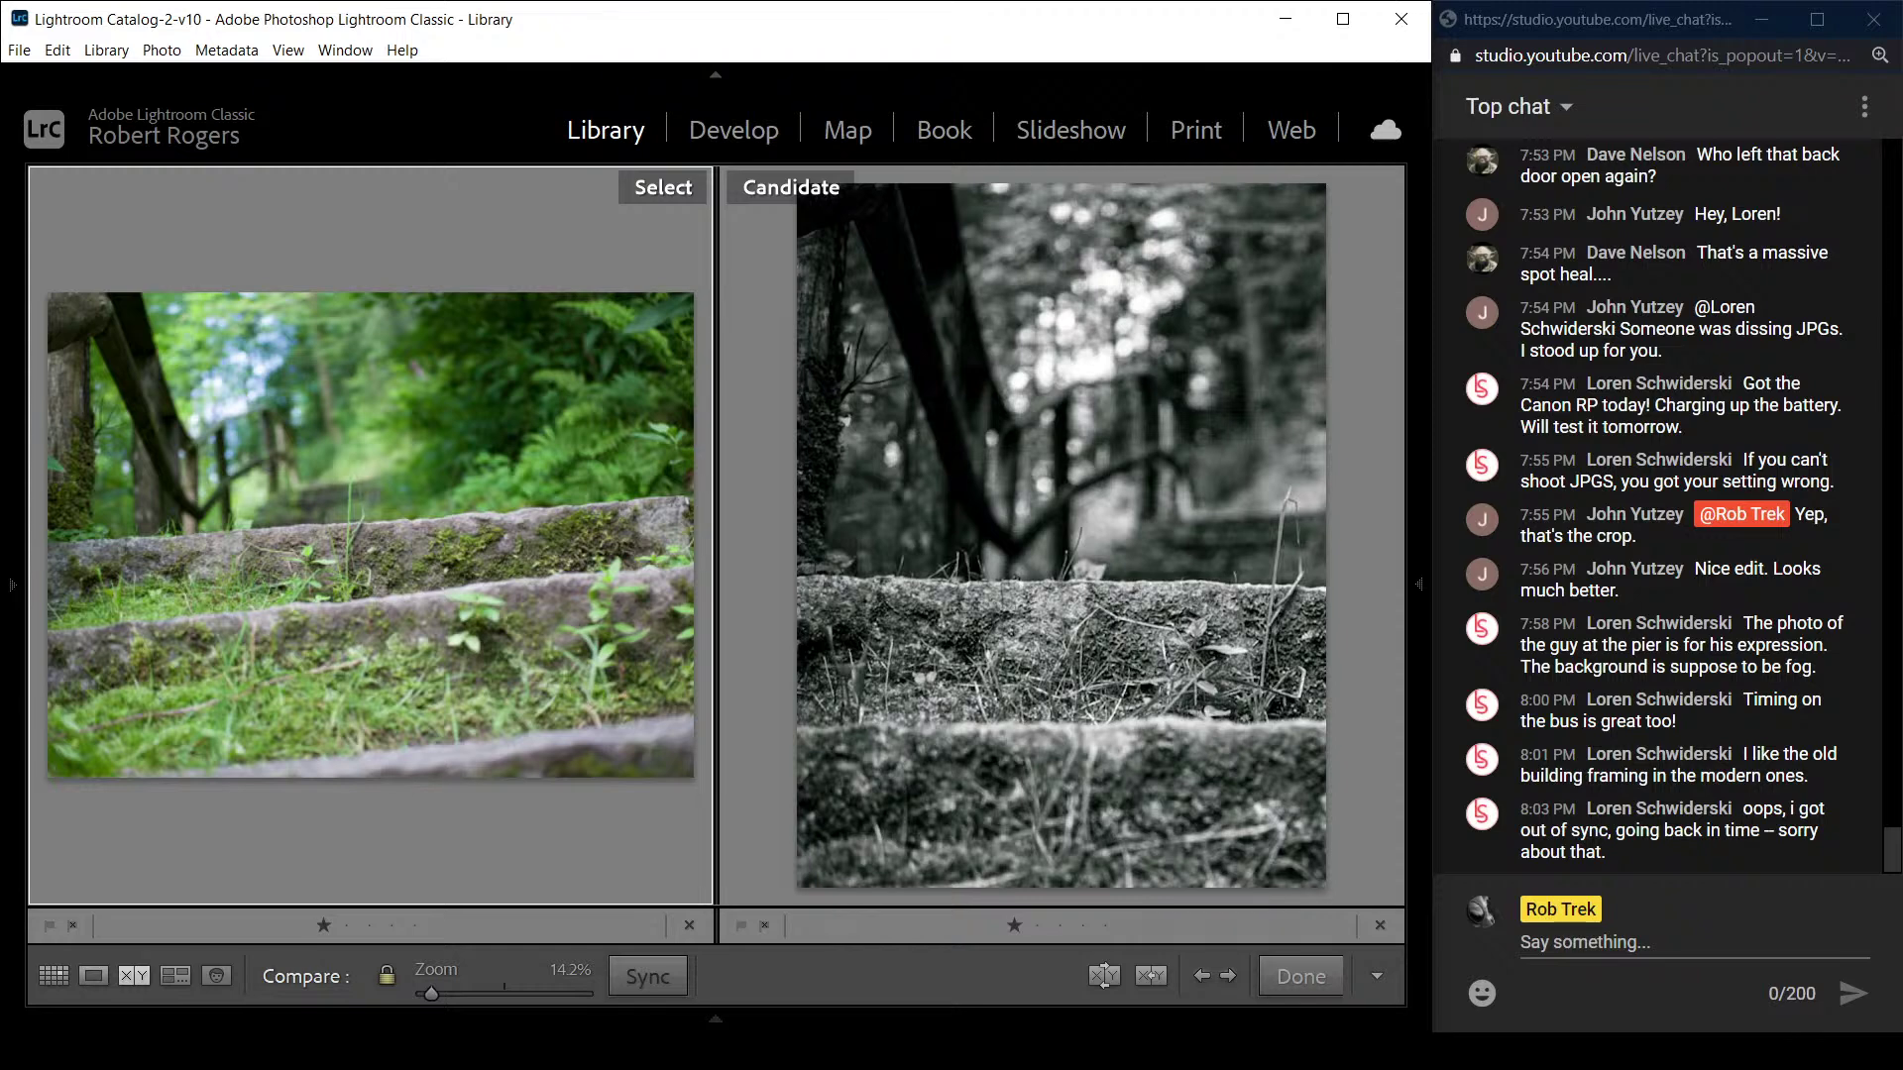
# - Return to the grid and open the Viewer edits folder under 4 Live Photo Edits
pyautogui.press('g')
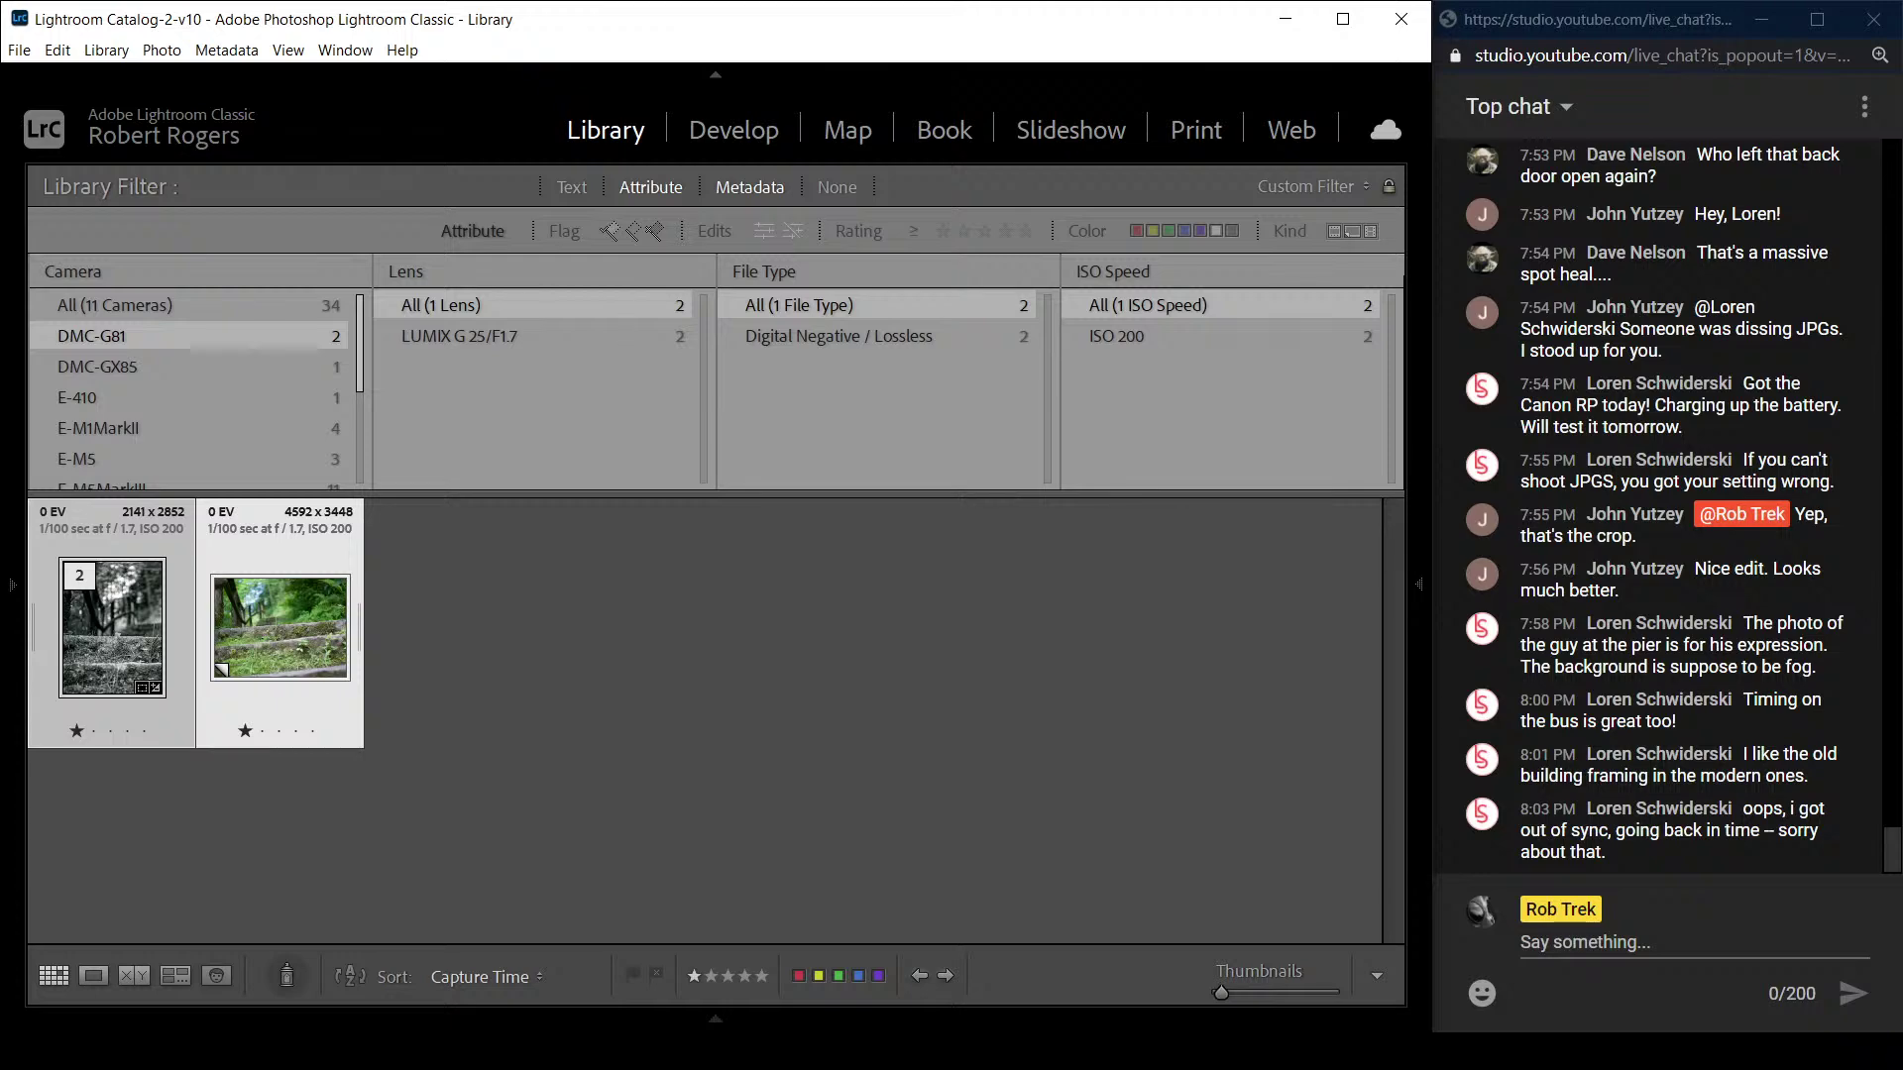
pyautogui.click(14, 586)
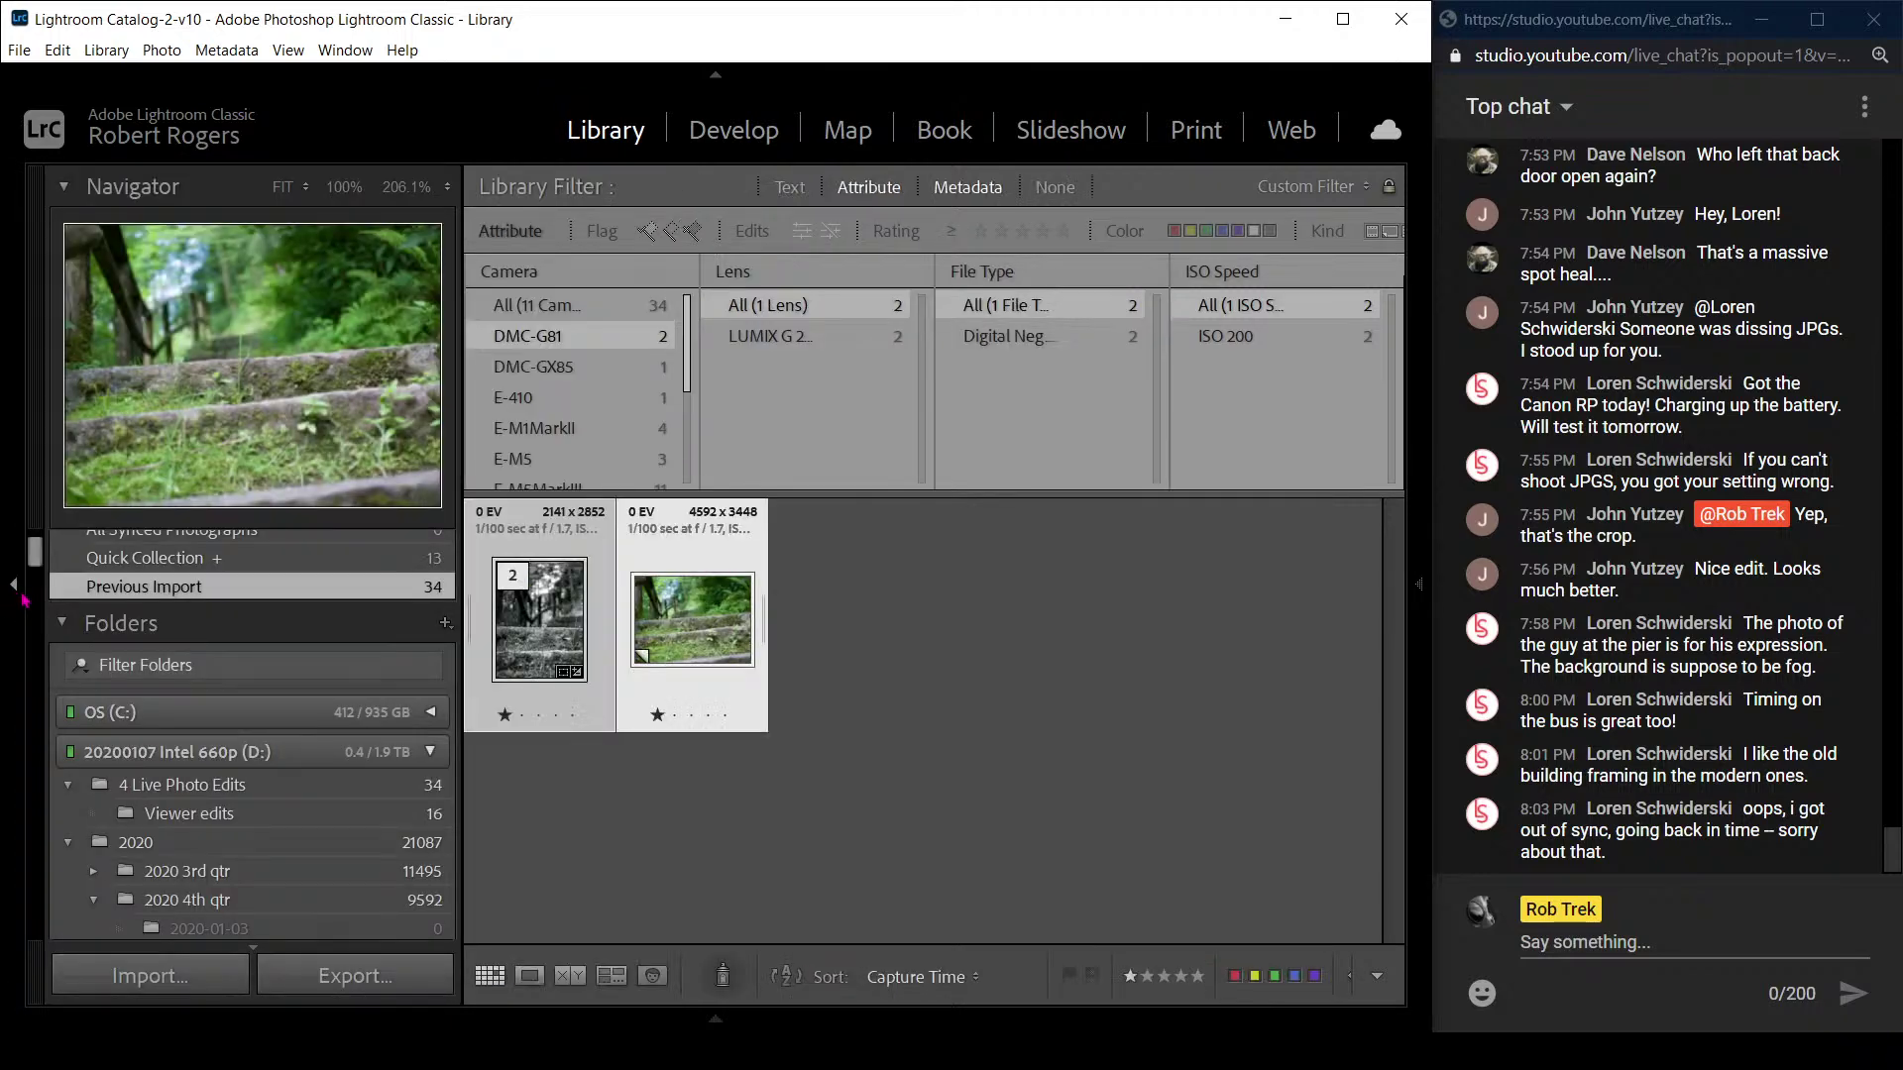
pyautogui.click(423, 814)
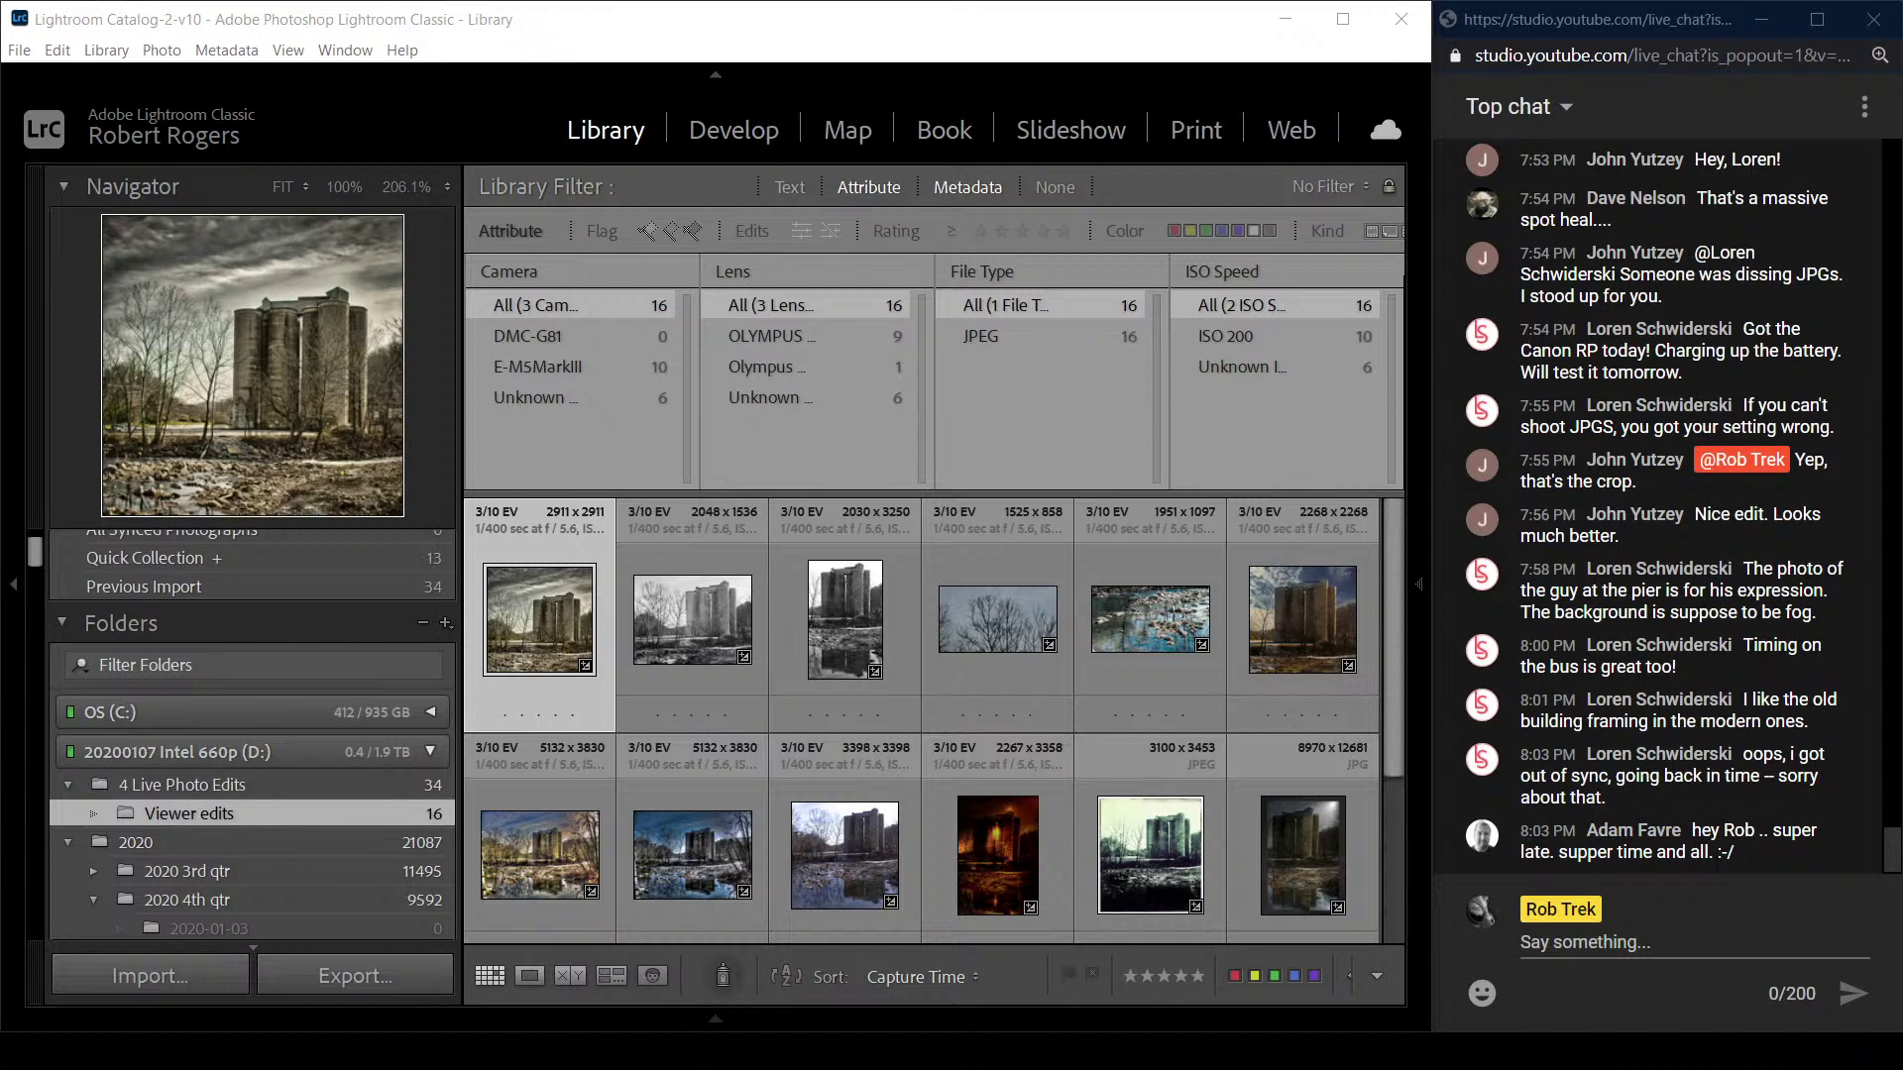
# - Switch to Google Drive to view the source photo PB250944.ORF in the Shared folder, and return to Lightroom Classic and the chat
pyautogui.hotkey('alt', 'Tab')
pyautogui.press('super+Up')
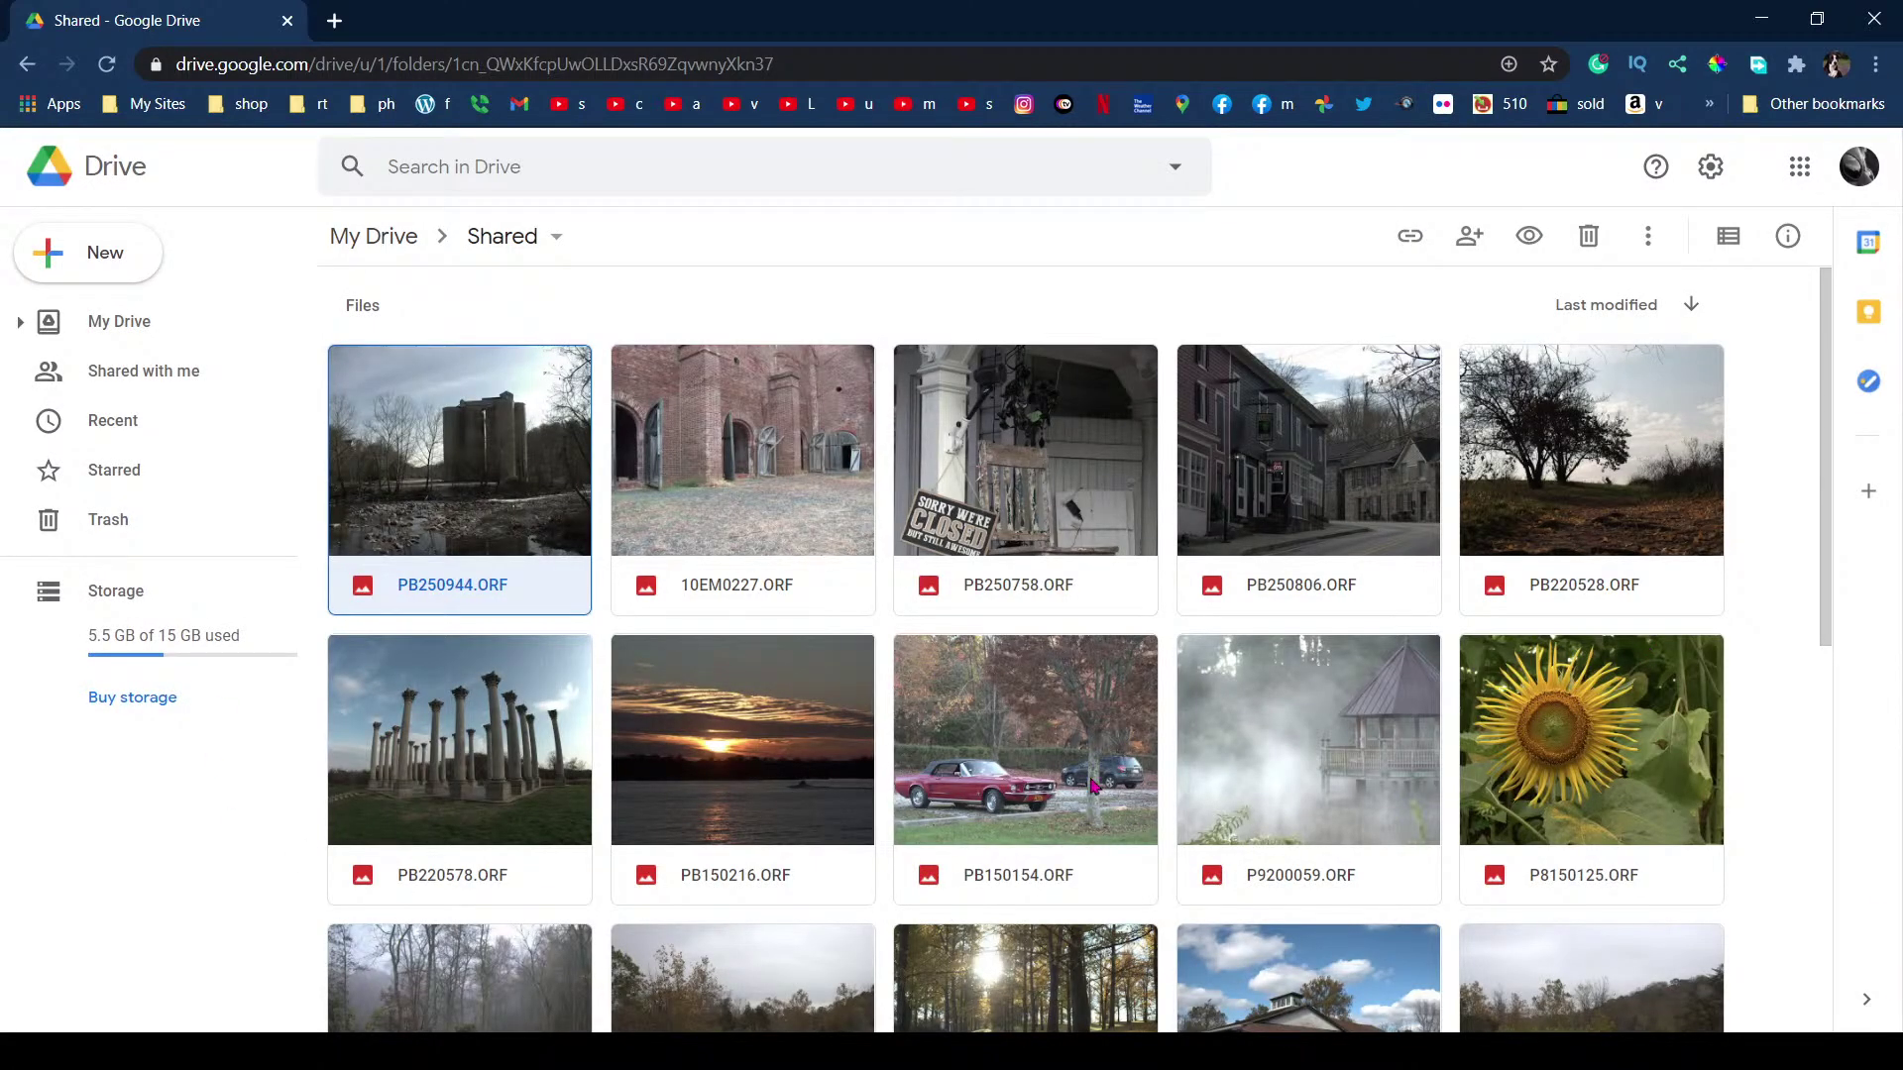
pyautogui.moveTo(825, 1051)
pyautogui.click(825, 952)
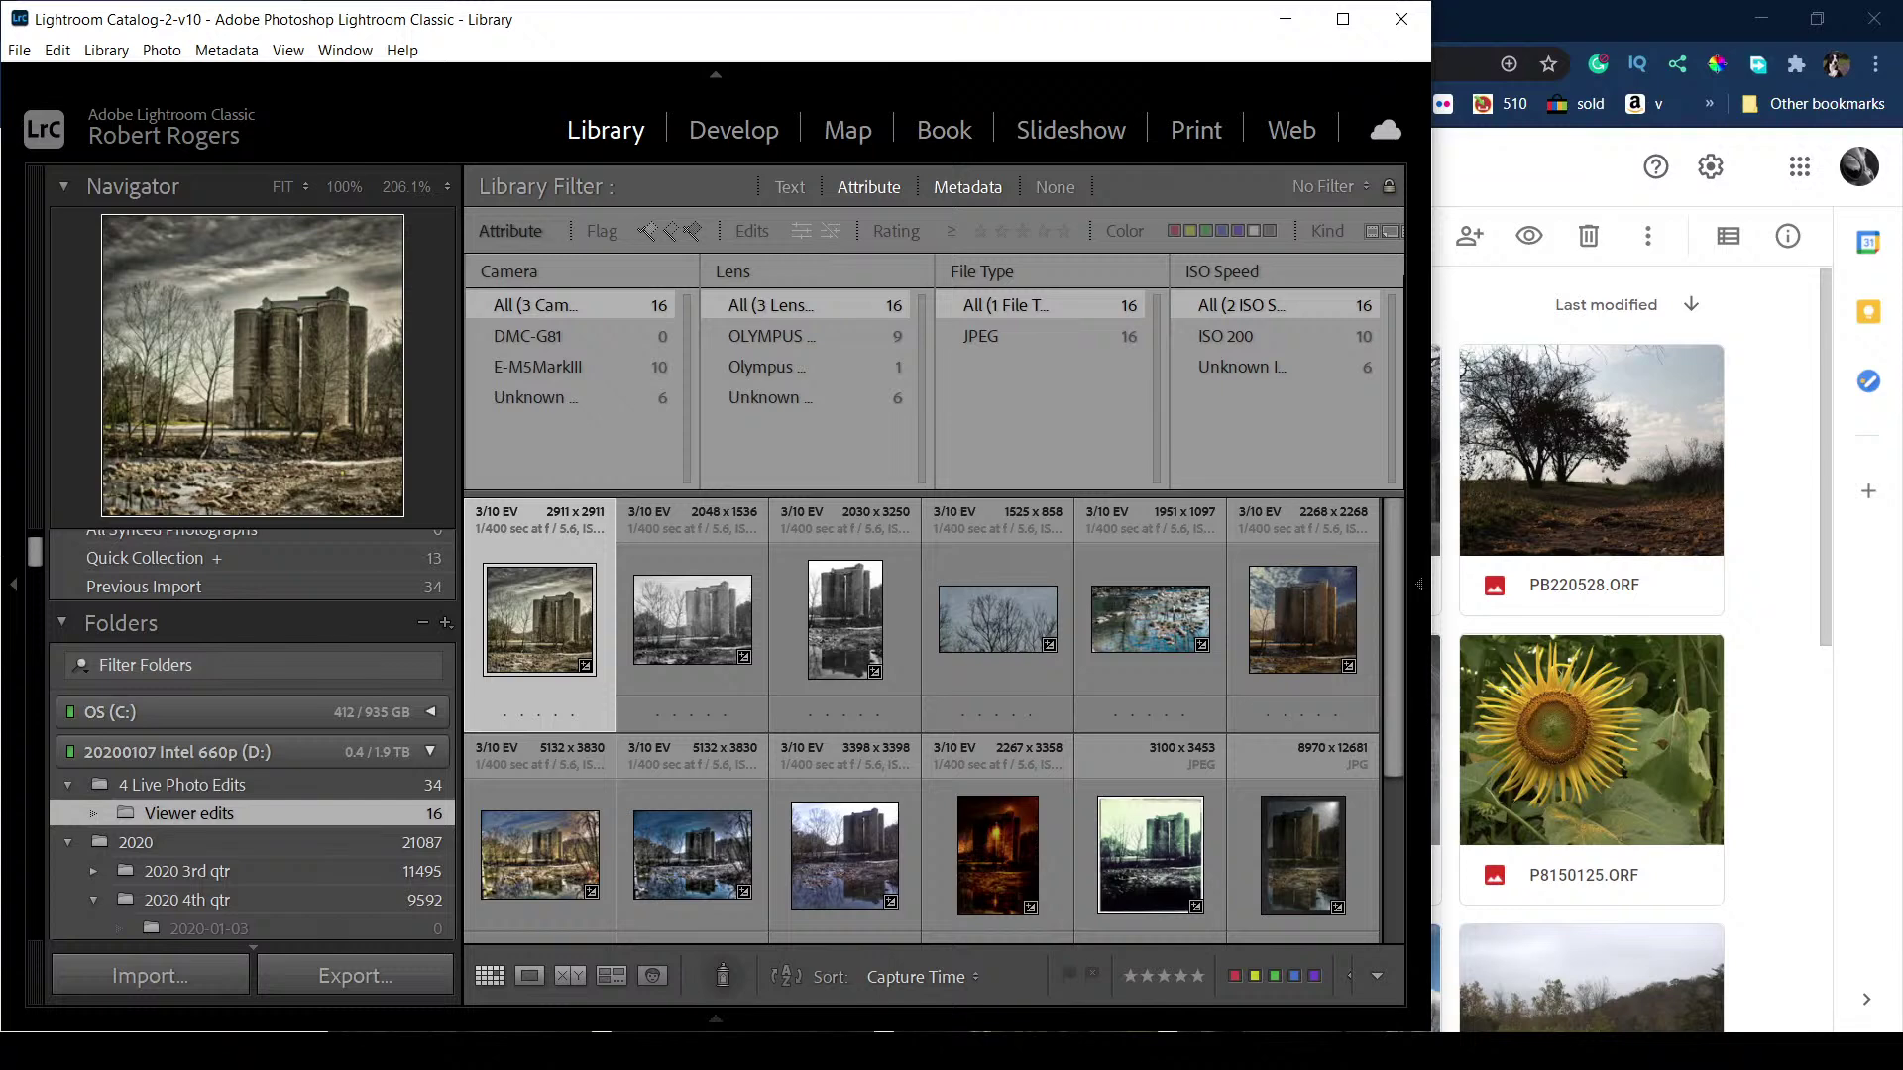
pyautogui.click(344, 954)
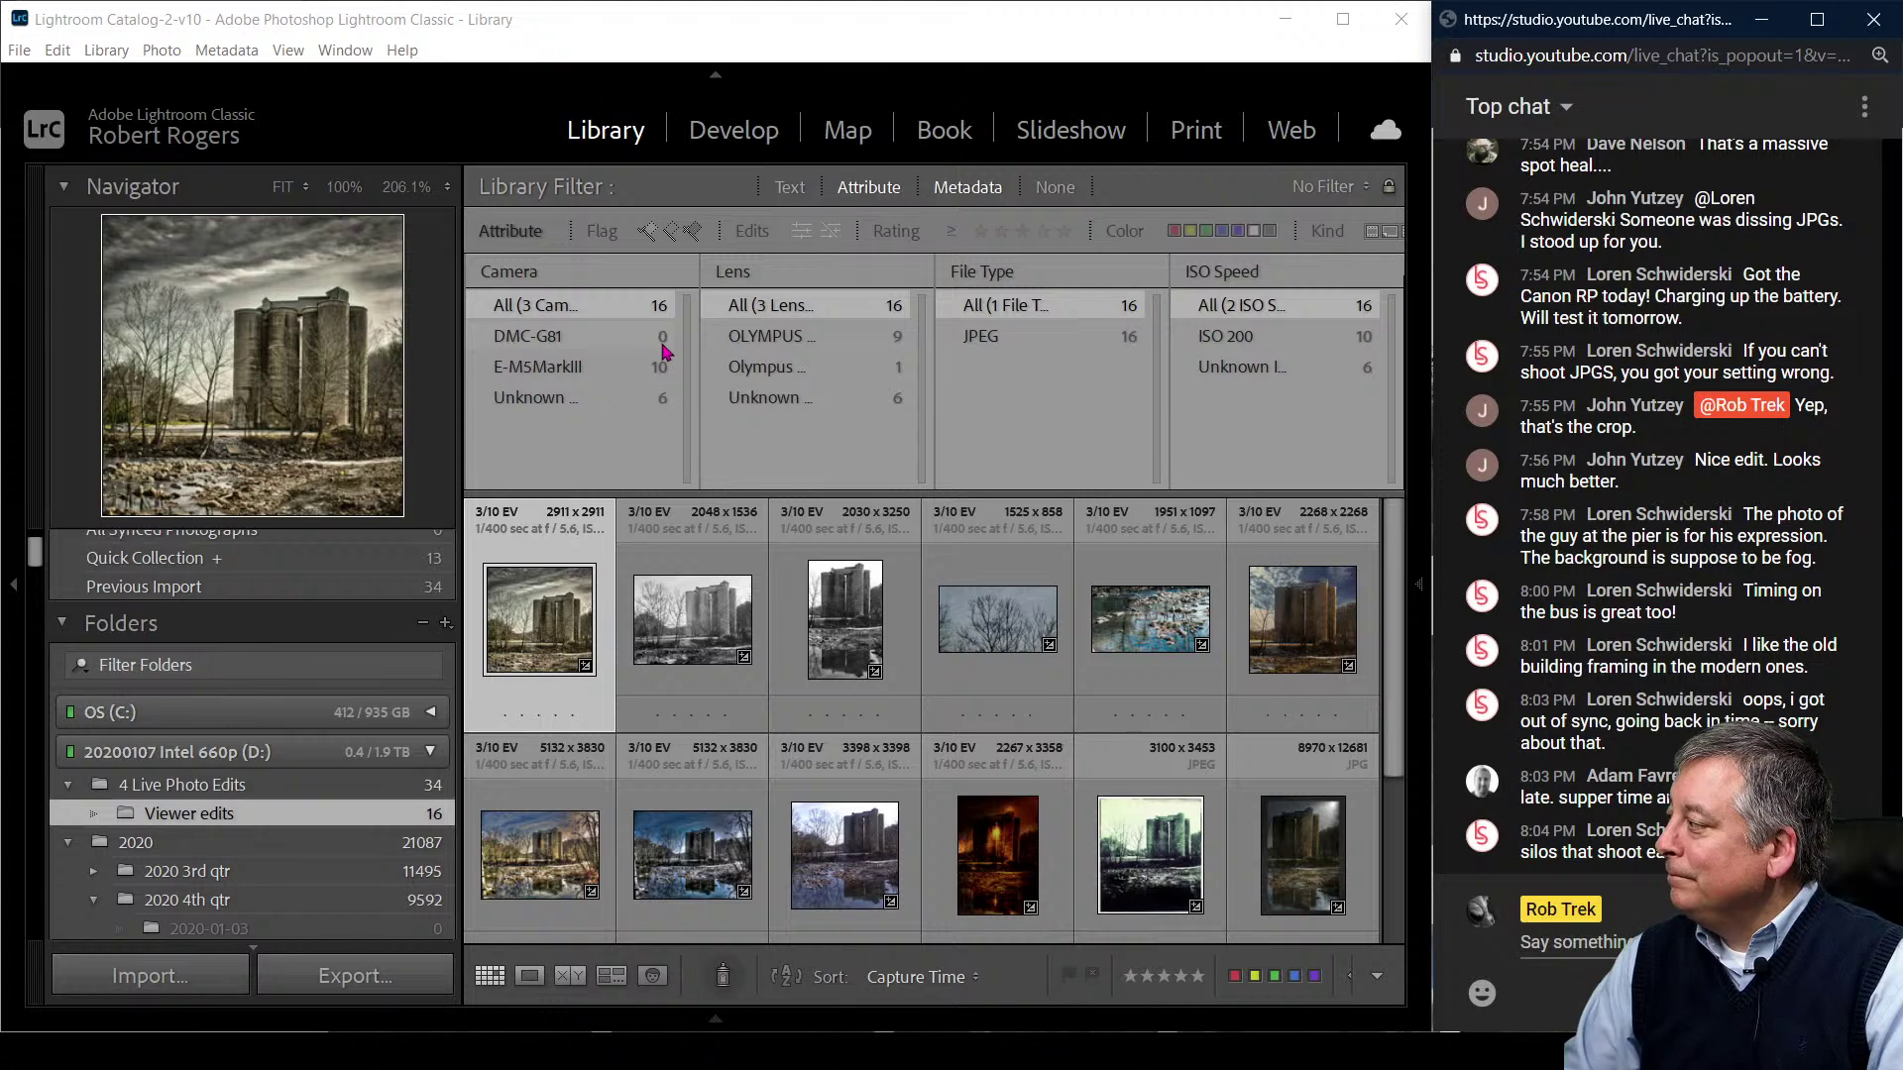
# - View the first silo edit enlarged with the folder panel hidden, and check its camera and file info overlay
pyautogui.doubleClick(531, 648)
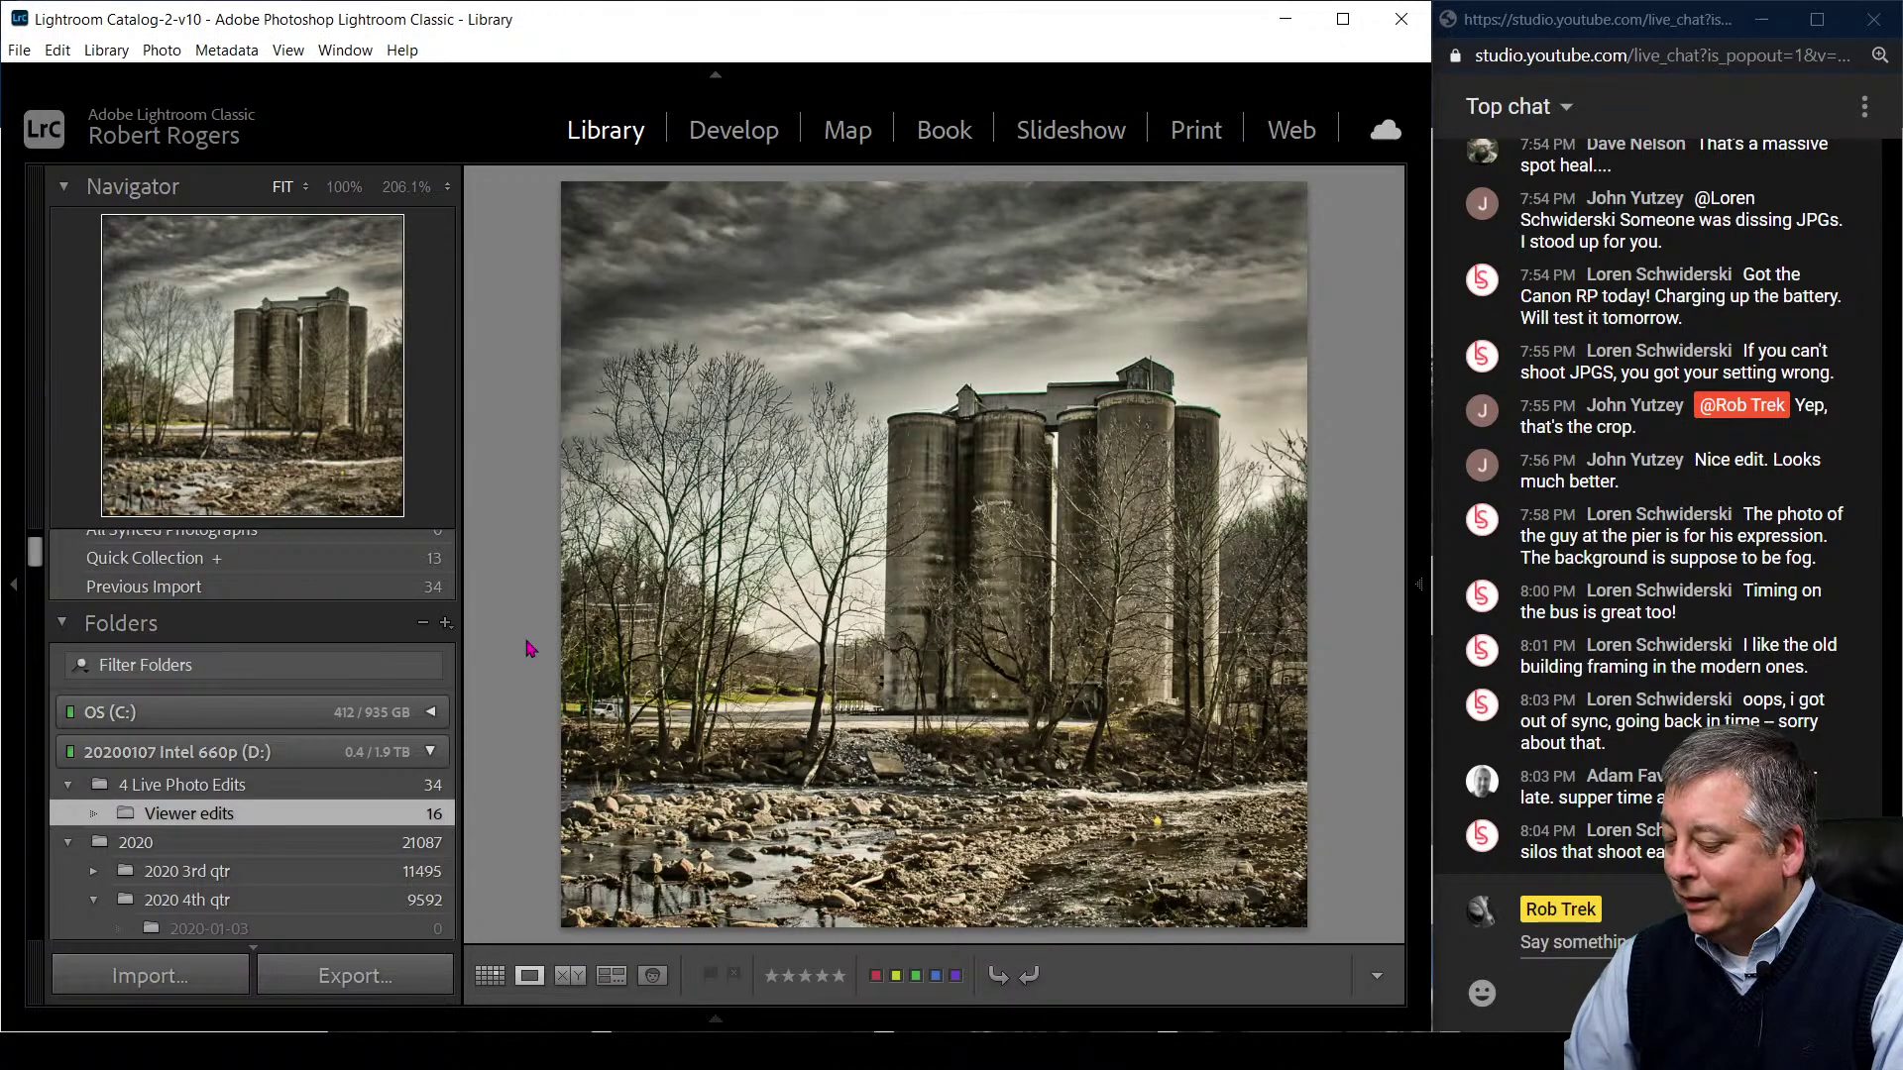
pyautogui.click(20, 596)
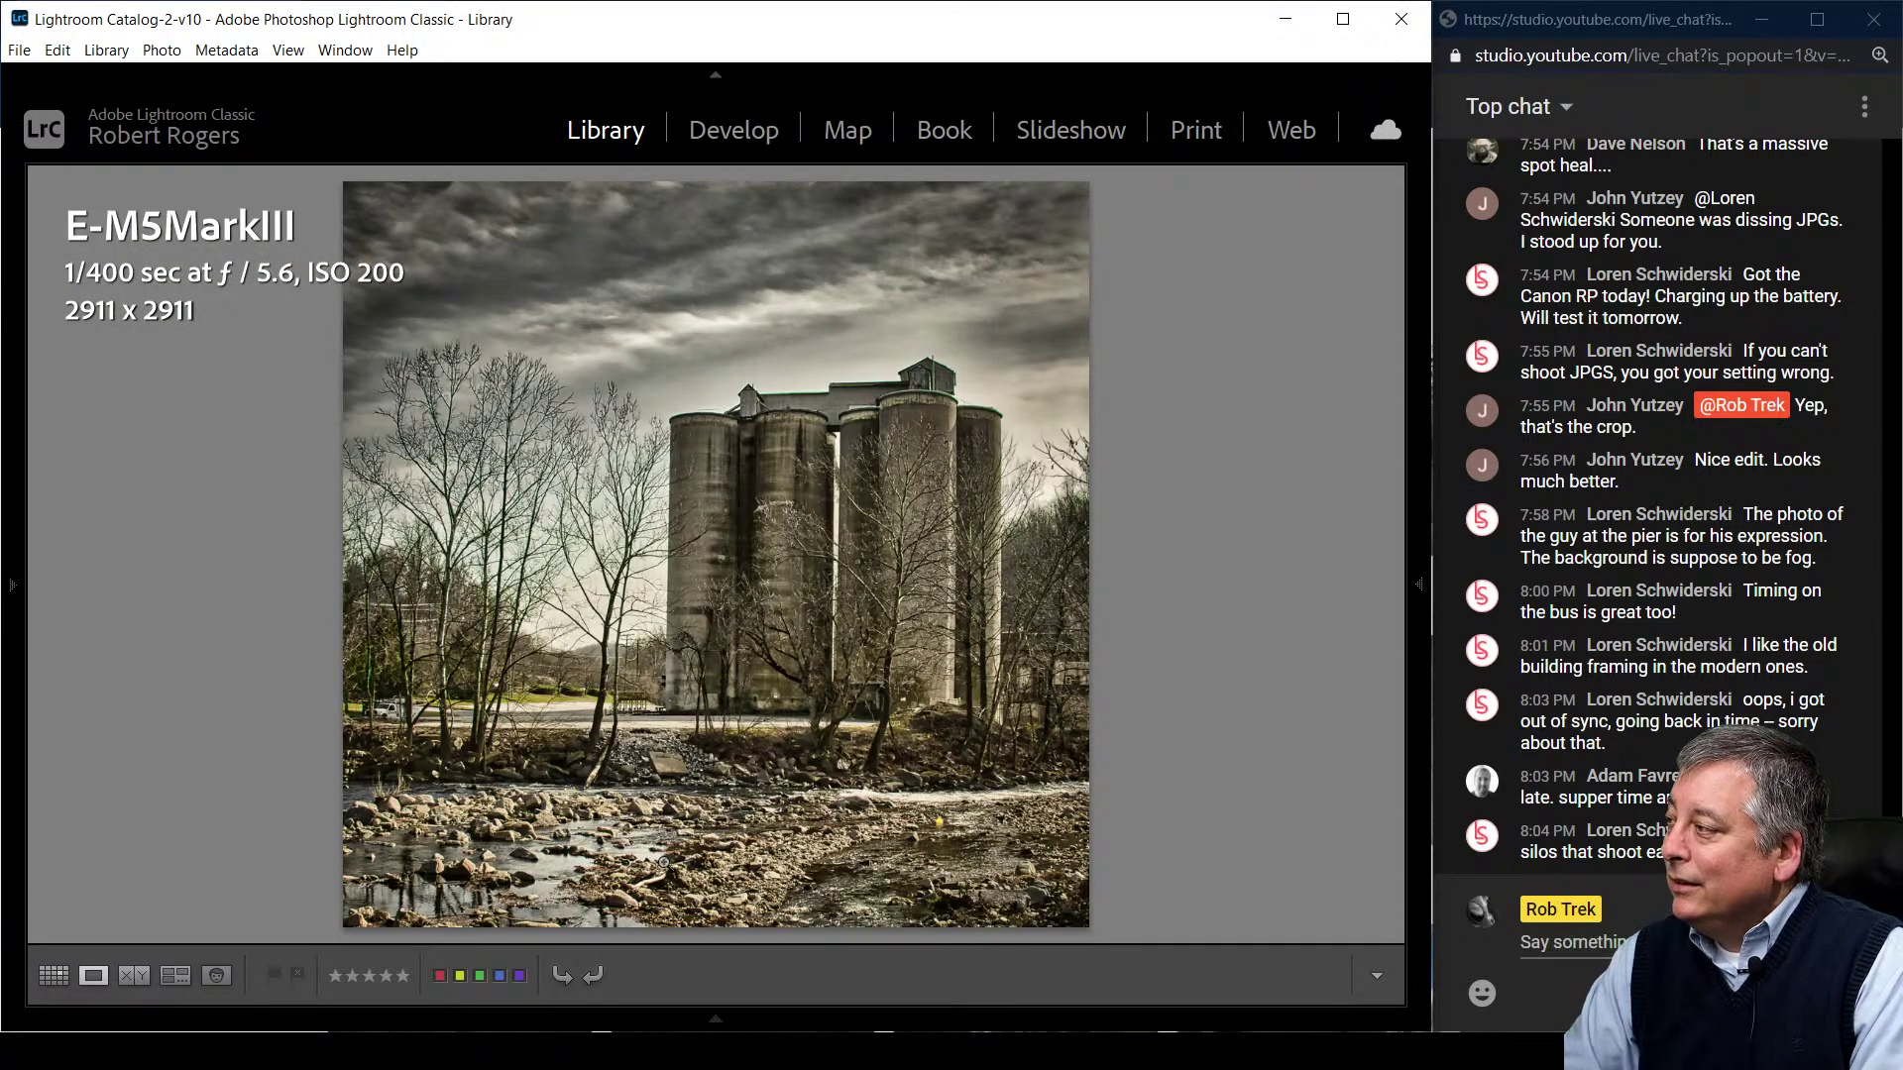
pyautogui.press('i')
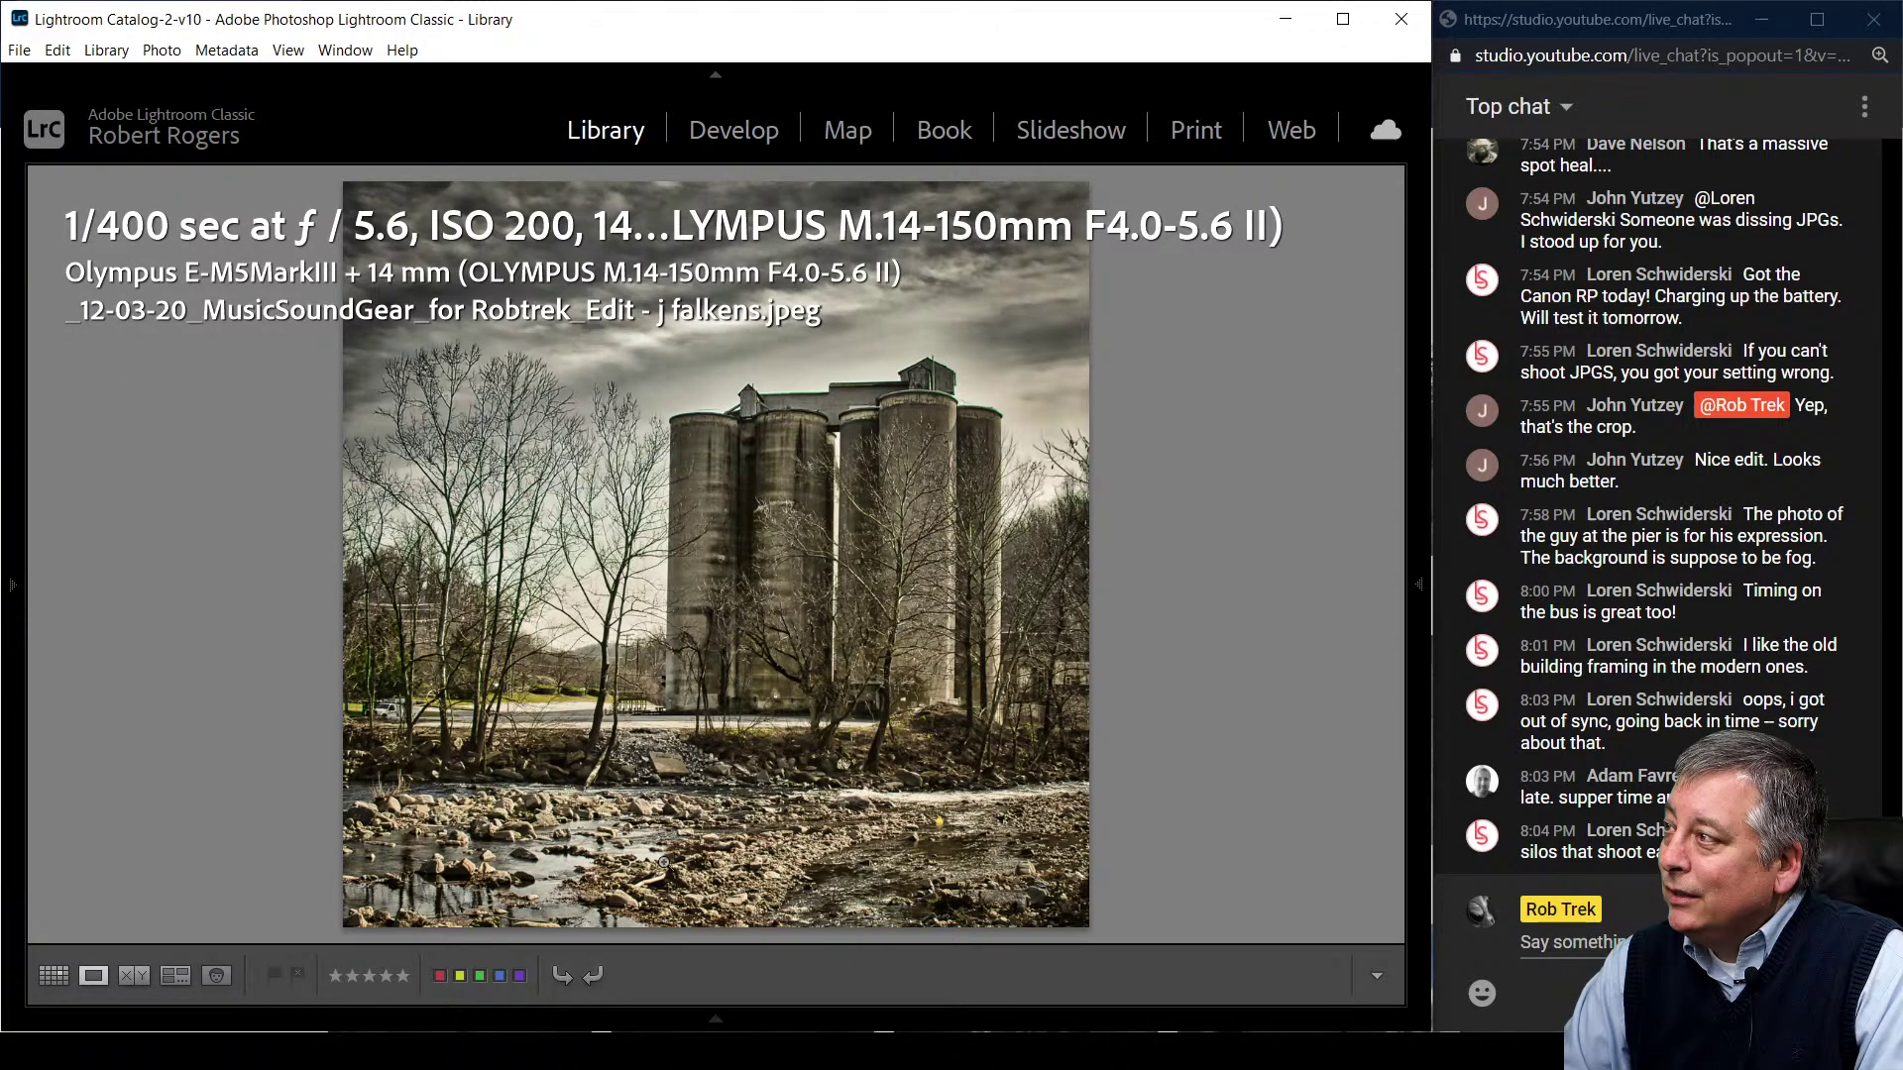
pyautogui.press('i')
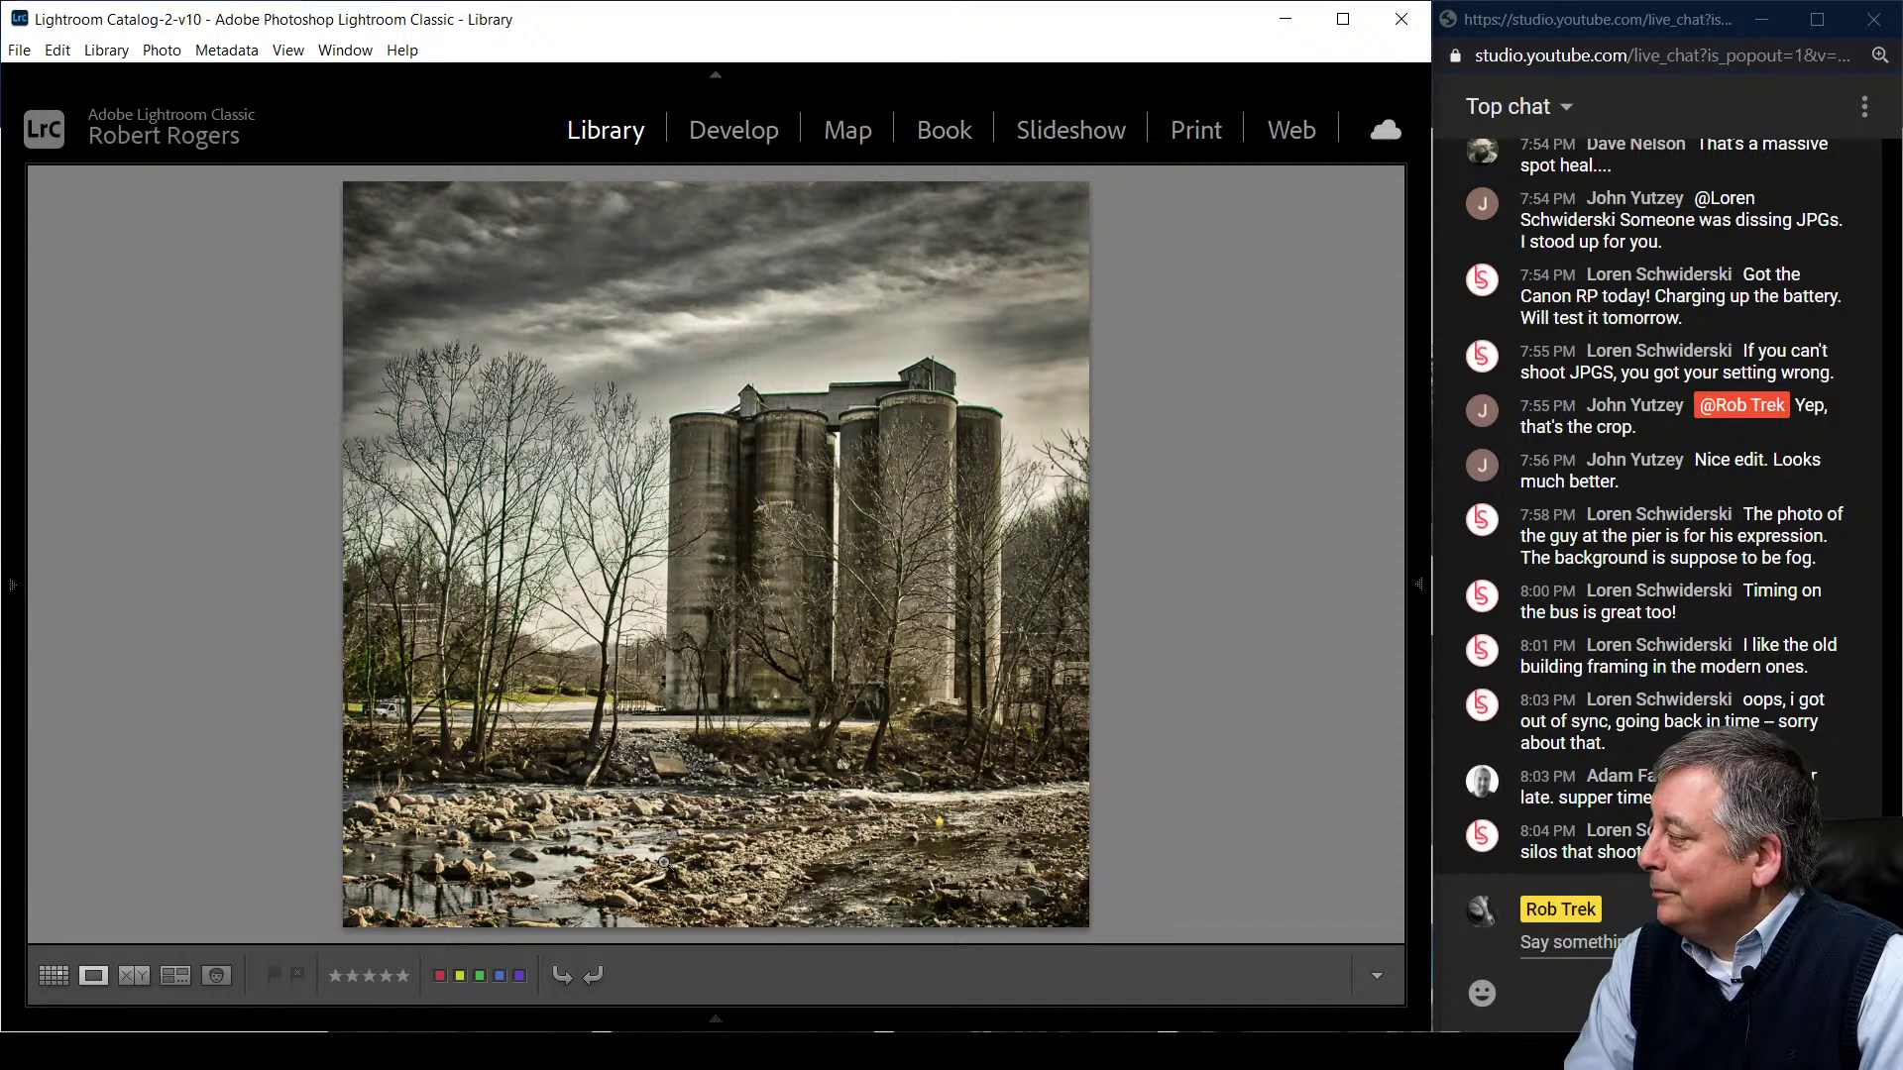
# - View the next silo edit, the black-and-white version, and check its info overlay before hiding it
pyautogui.press('Right')
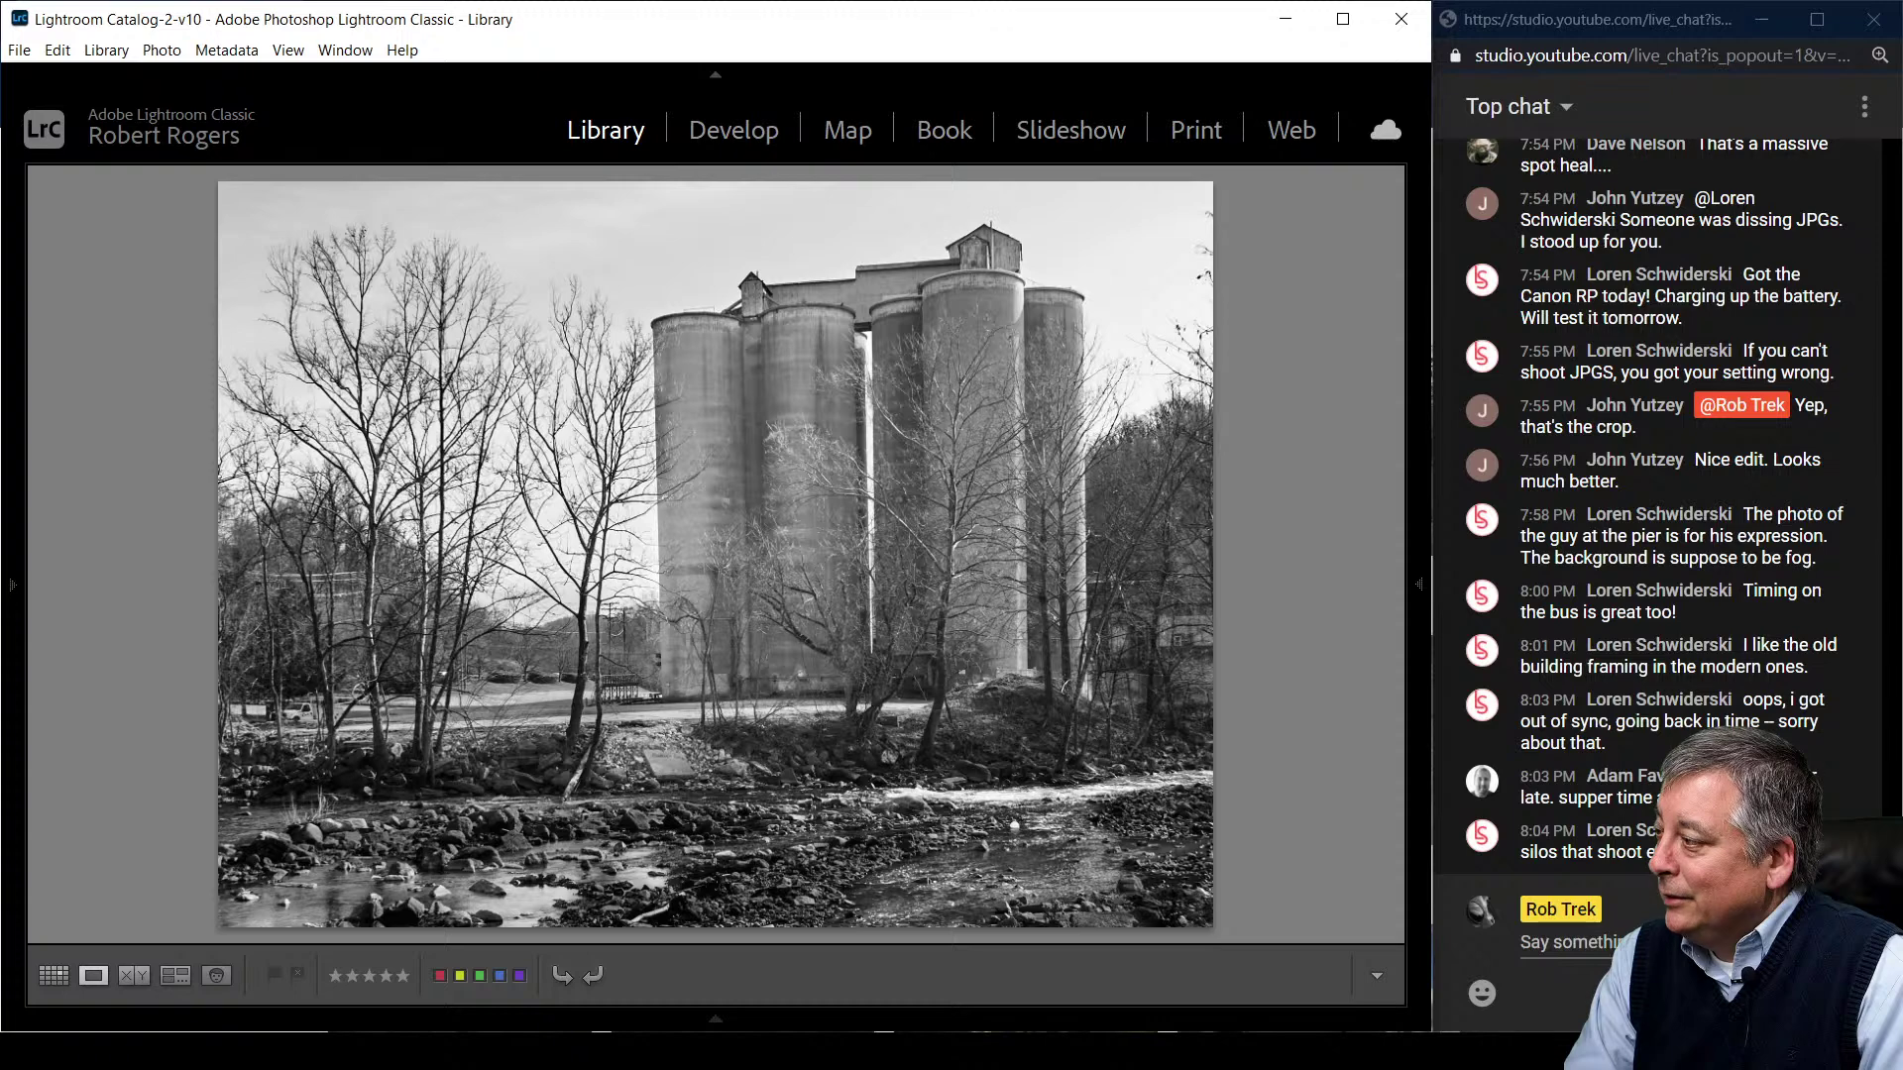
pyautogui.press('i')
pyautogui.press('i')
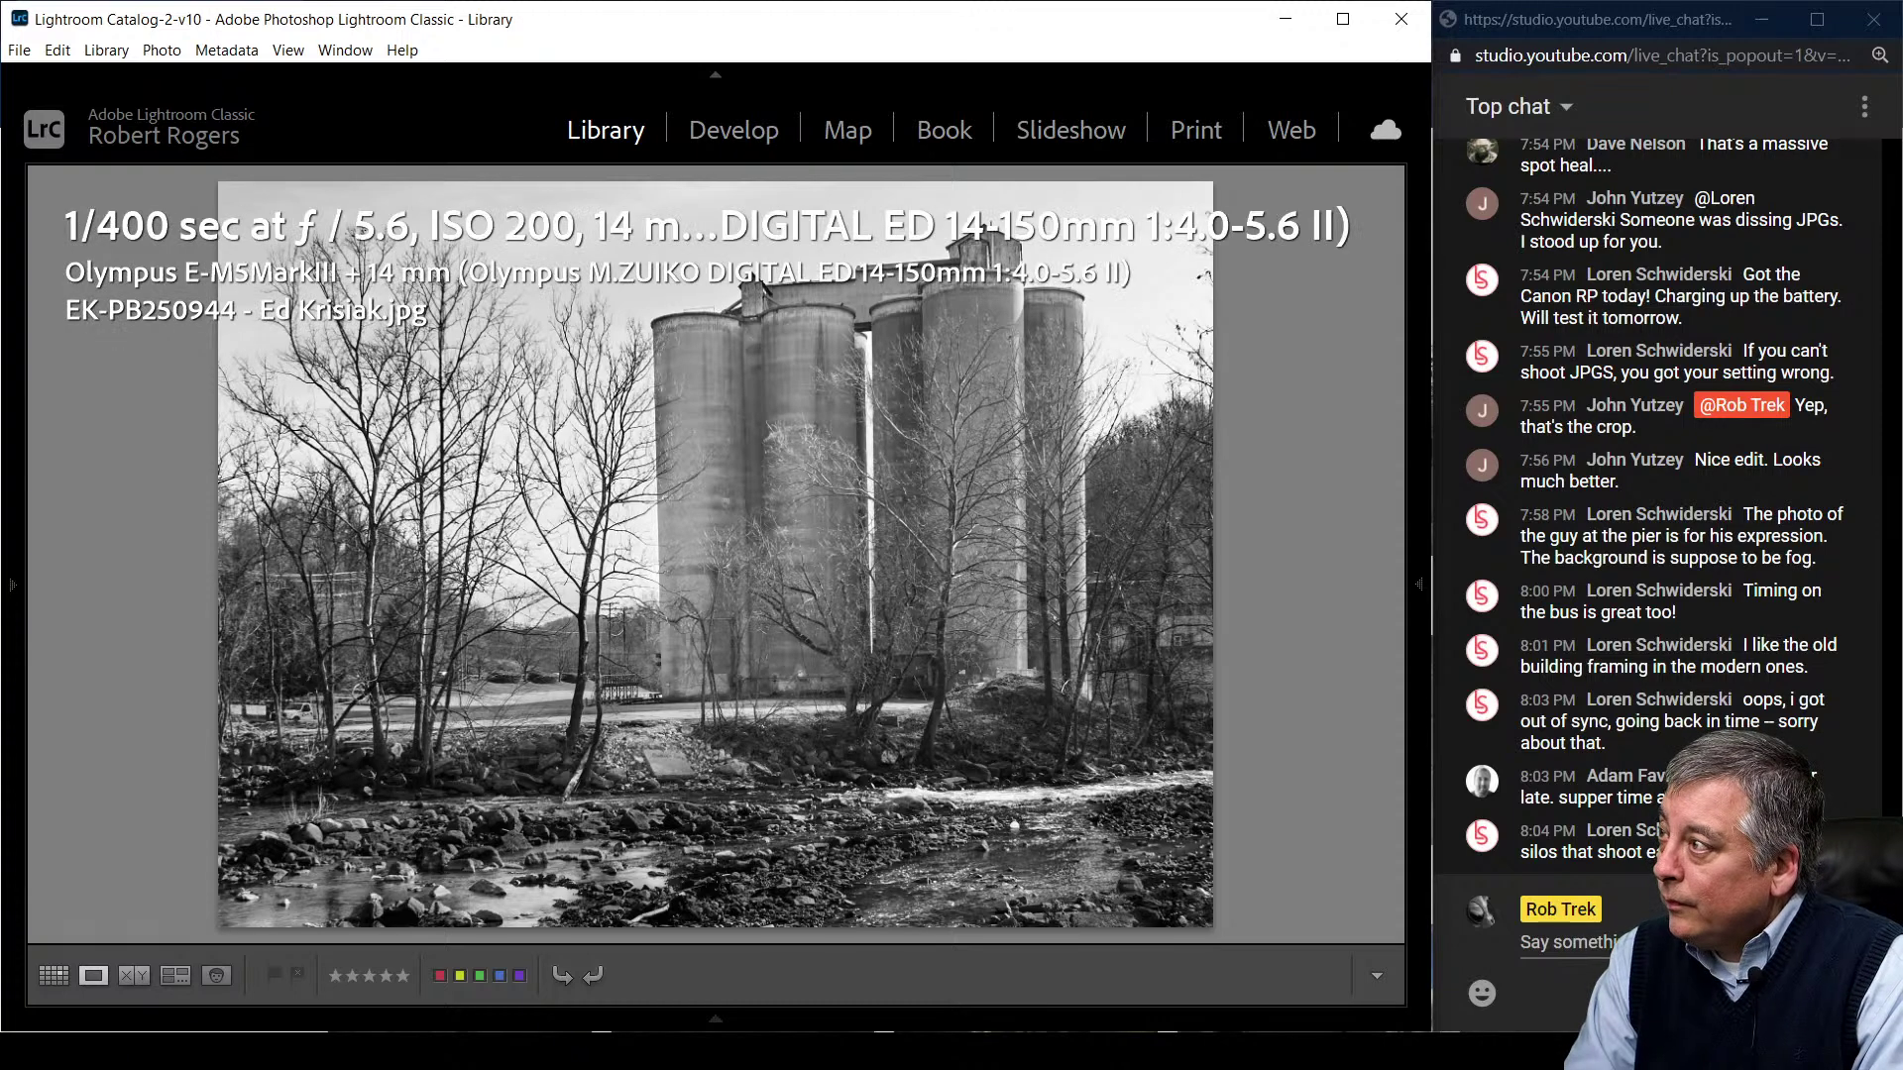
pyautogui.press('i')
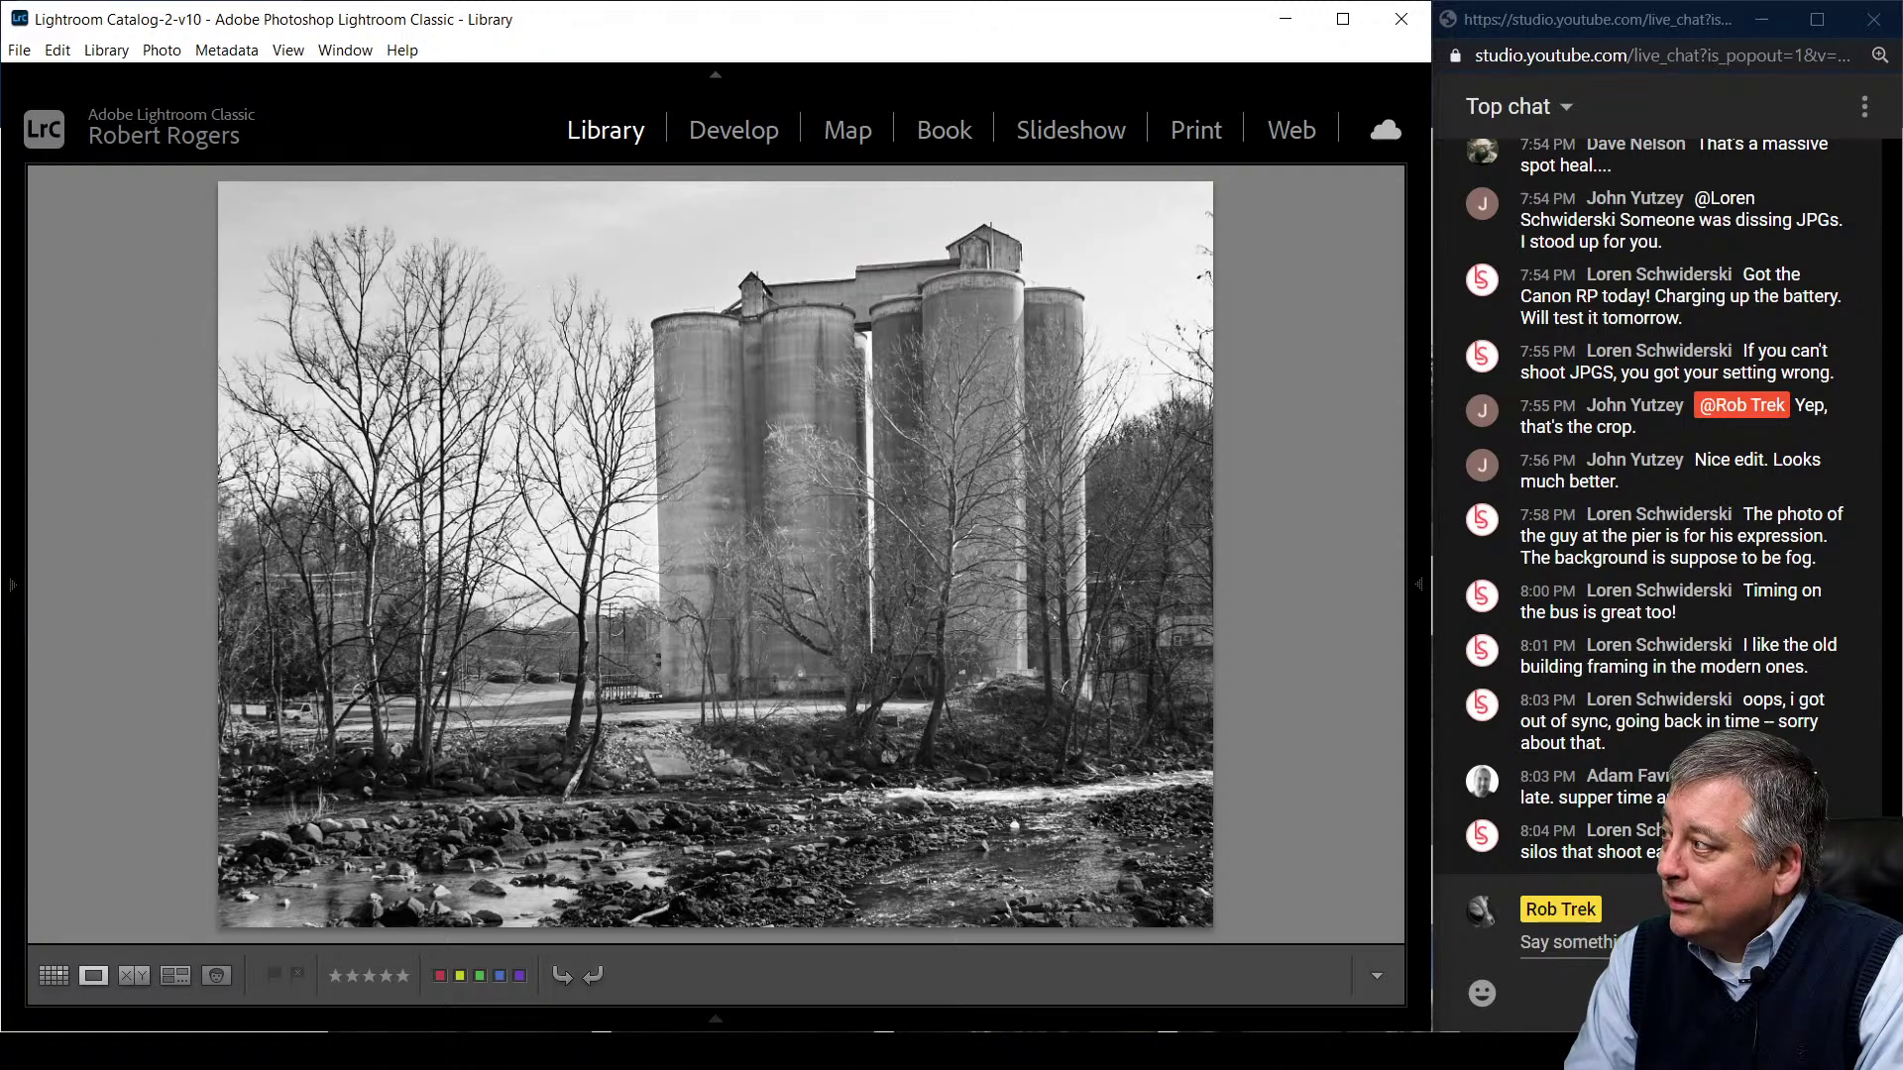
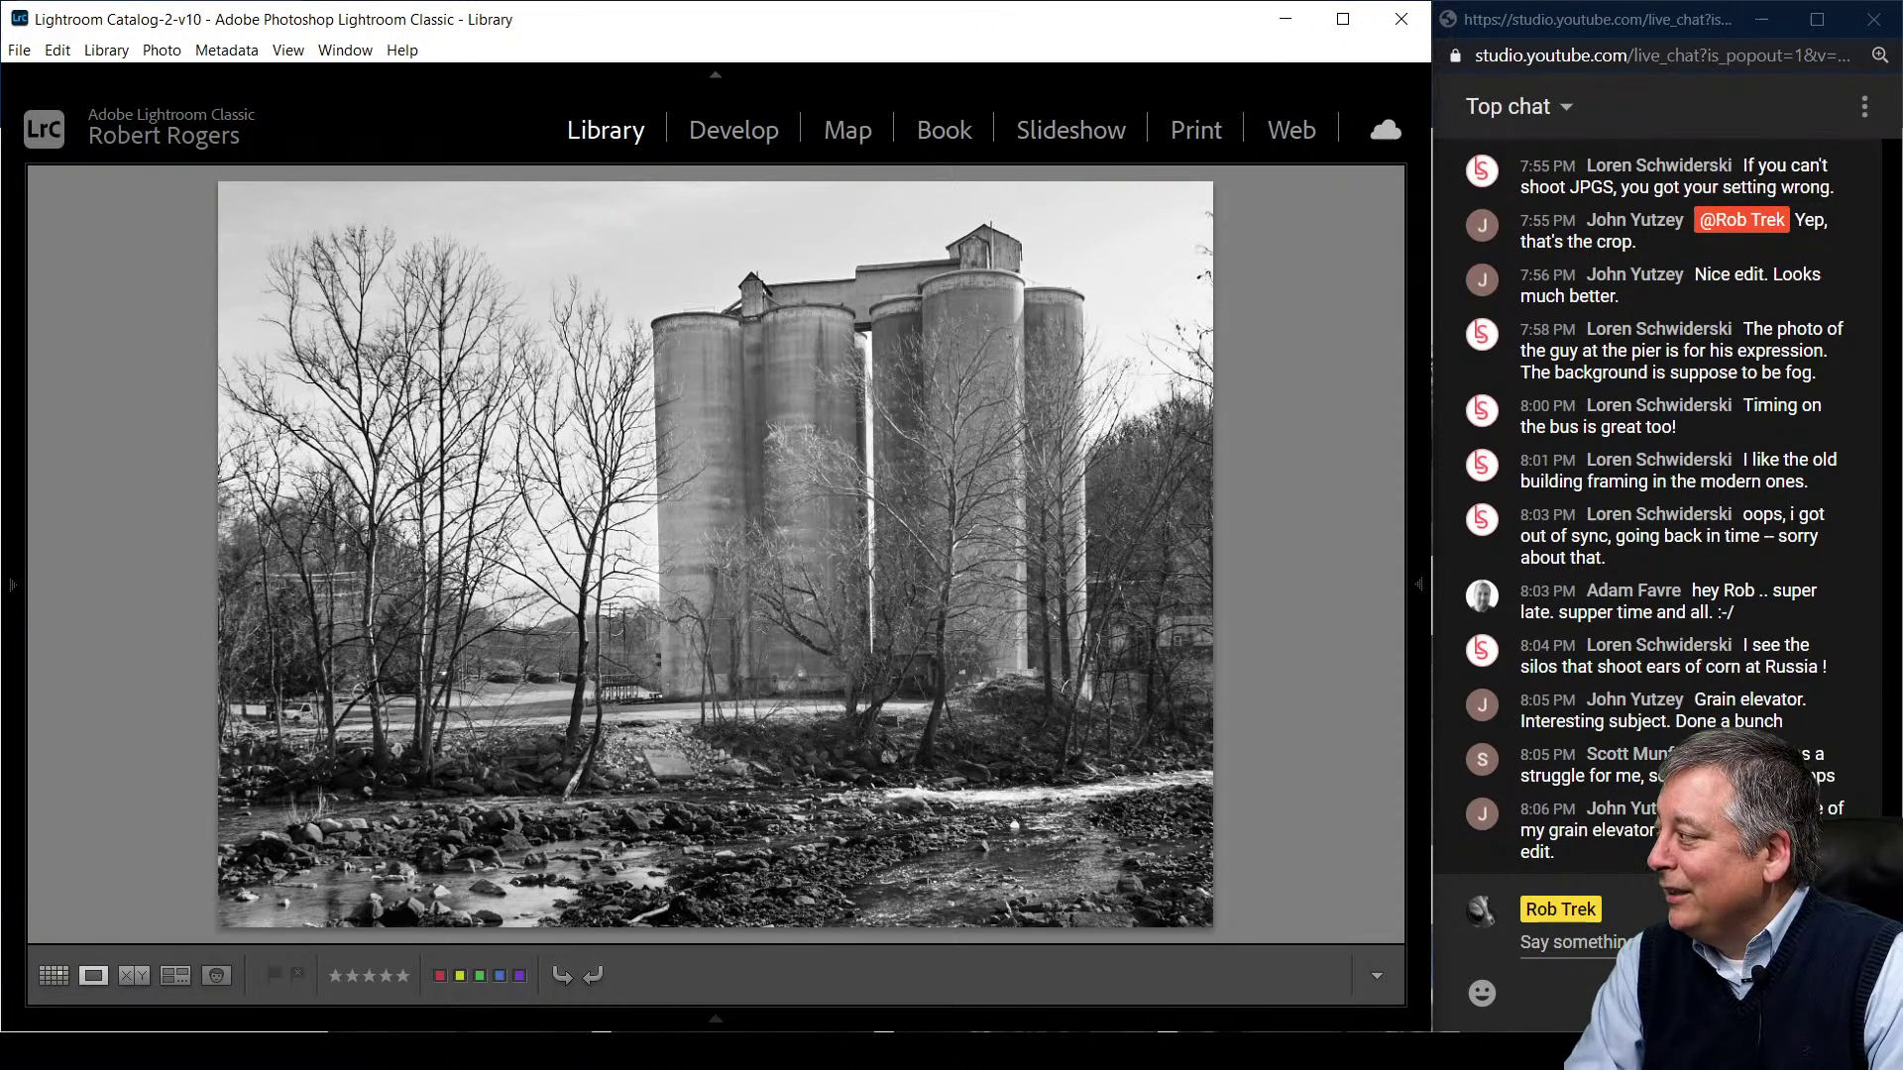
# - View the vertical black-and-white silo edit, check its camera and file info overlays, and enlarge the view by hiding the module picker
pyautogui.press('Right')
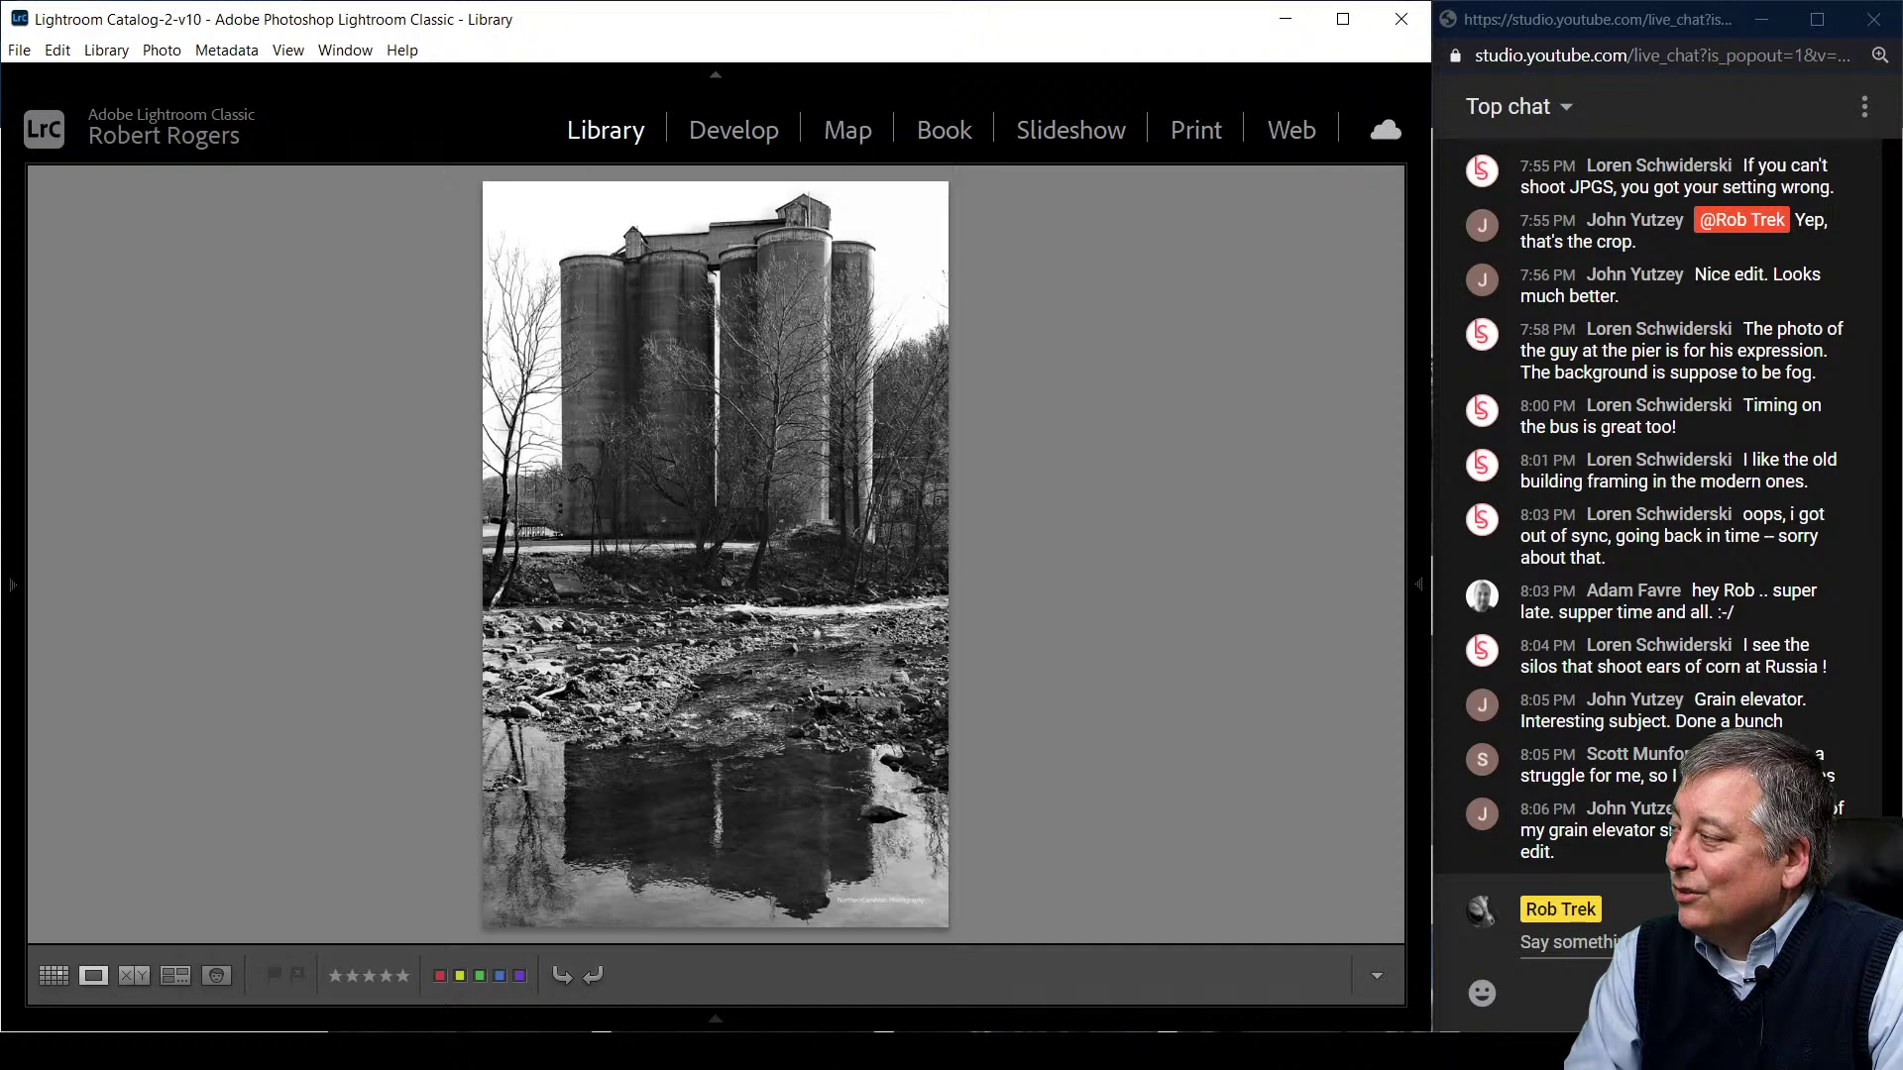
pyautogui.press('i')
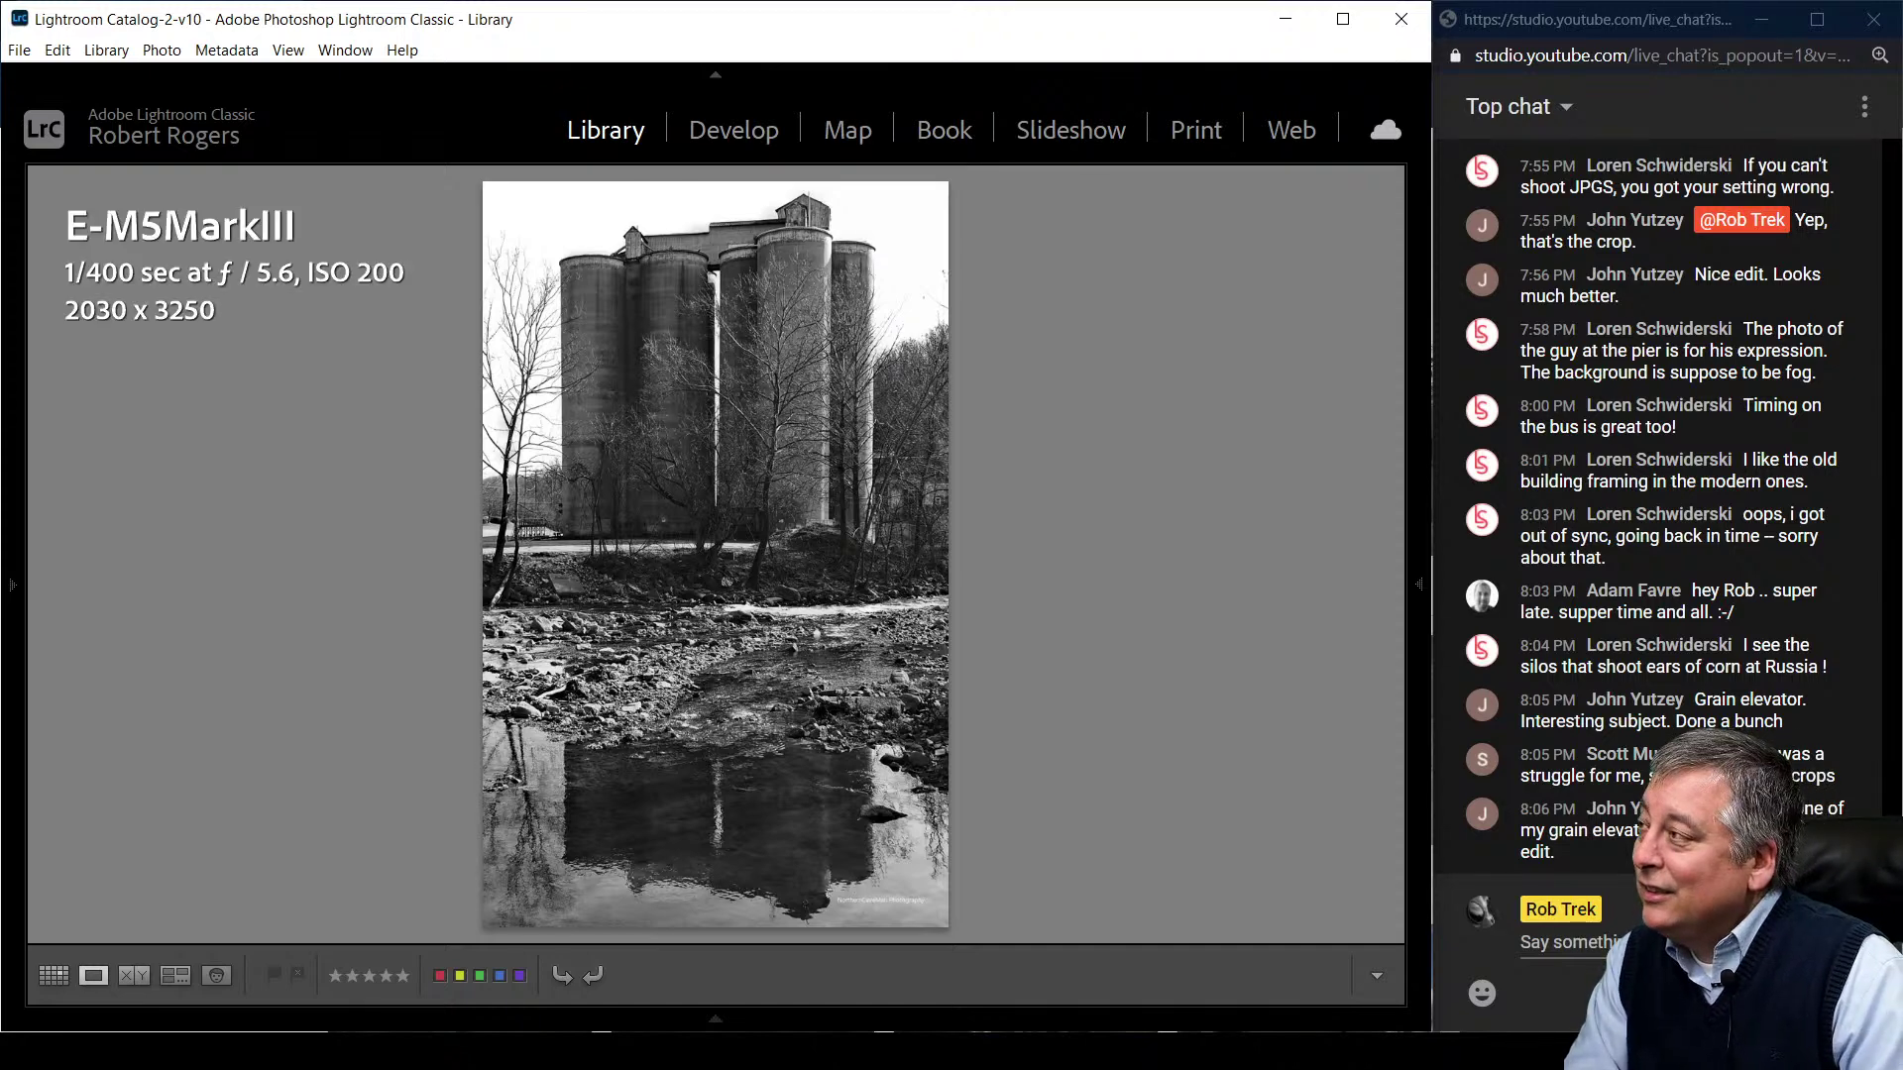
pyautogui.press('i')
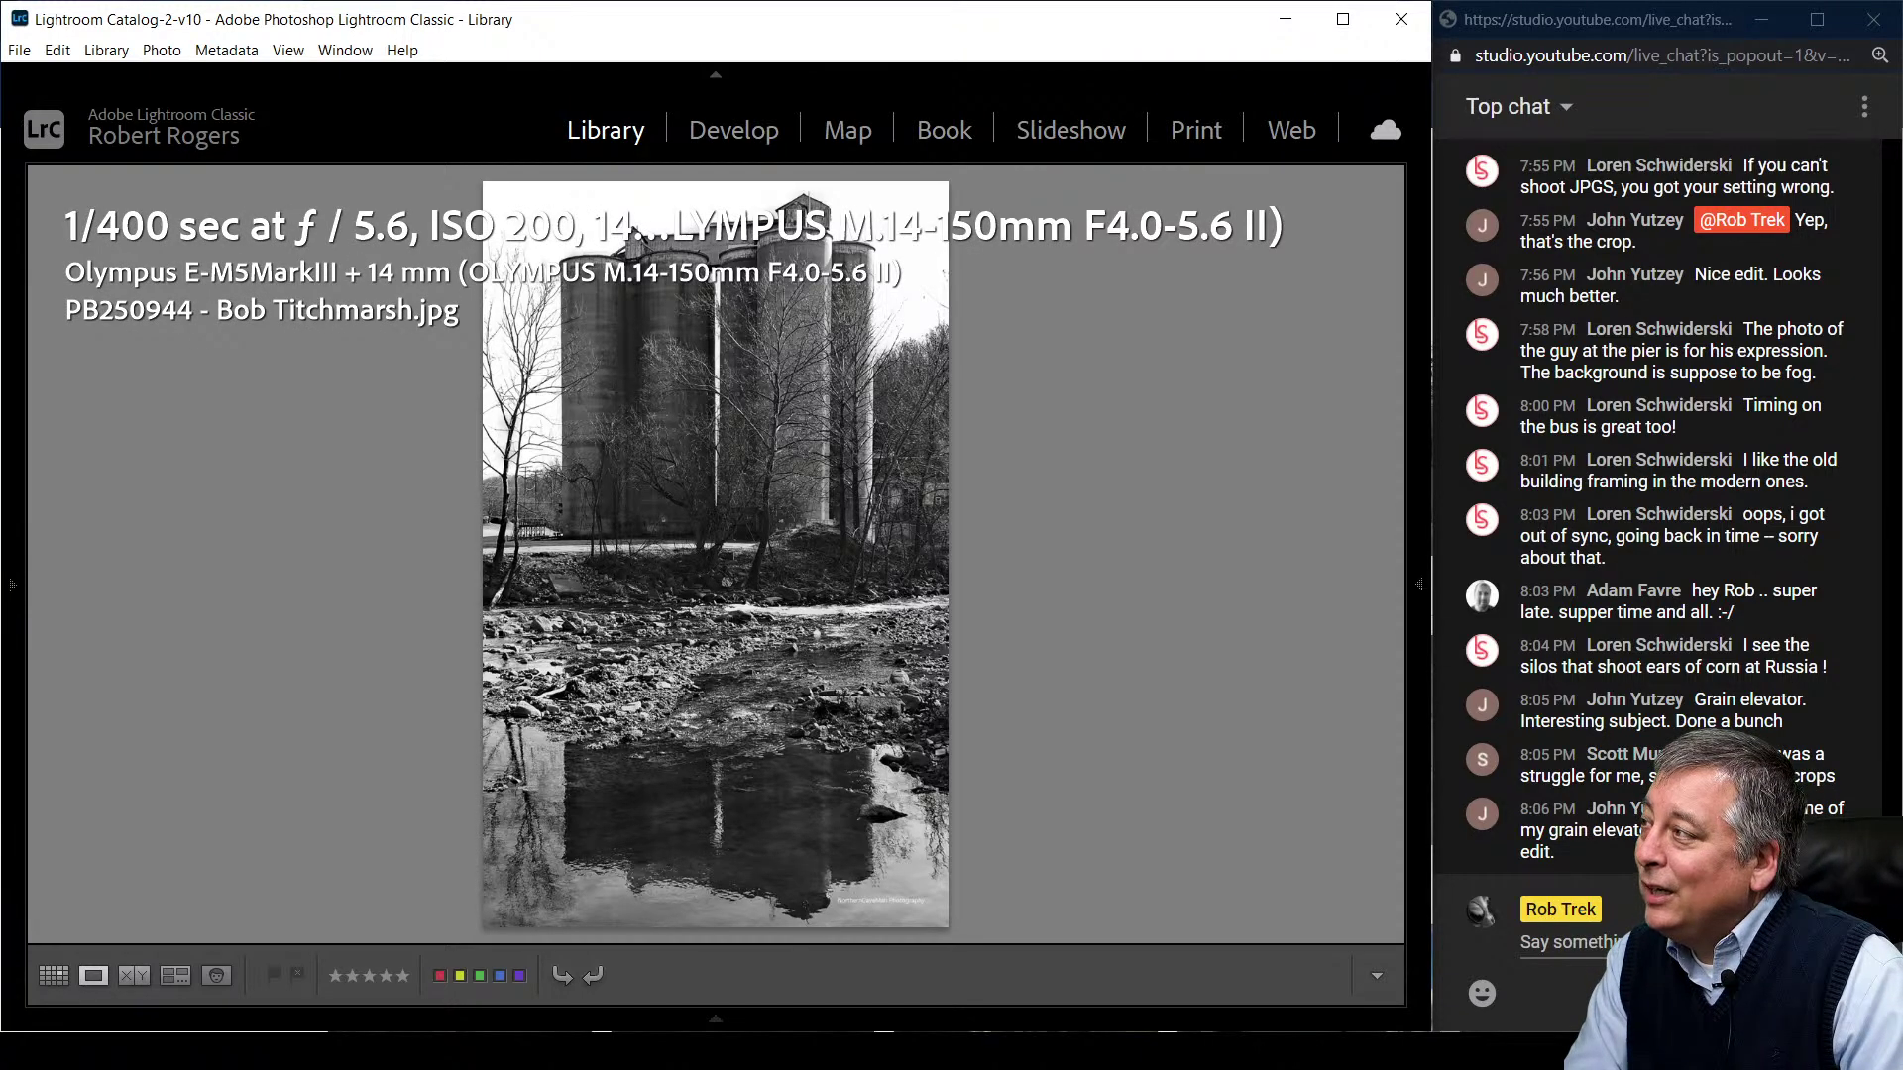
pyautogui.press('i')
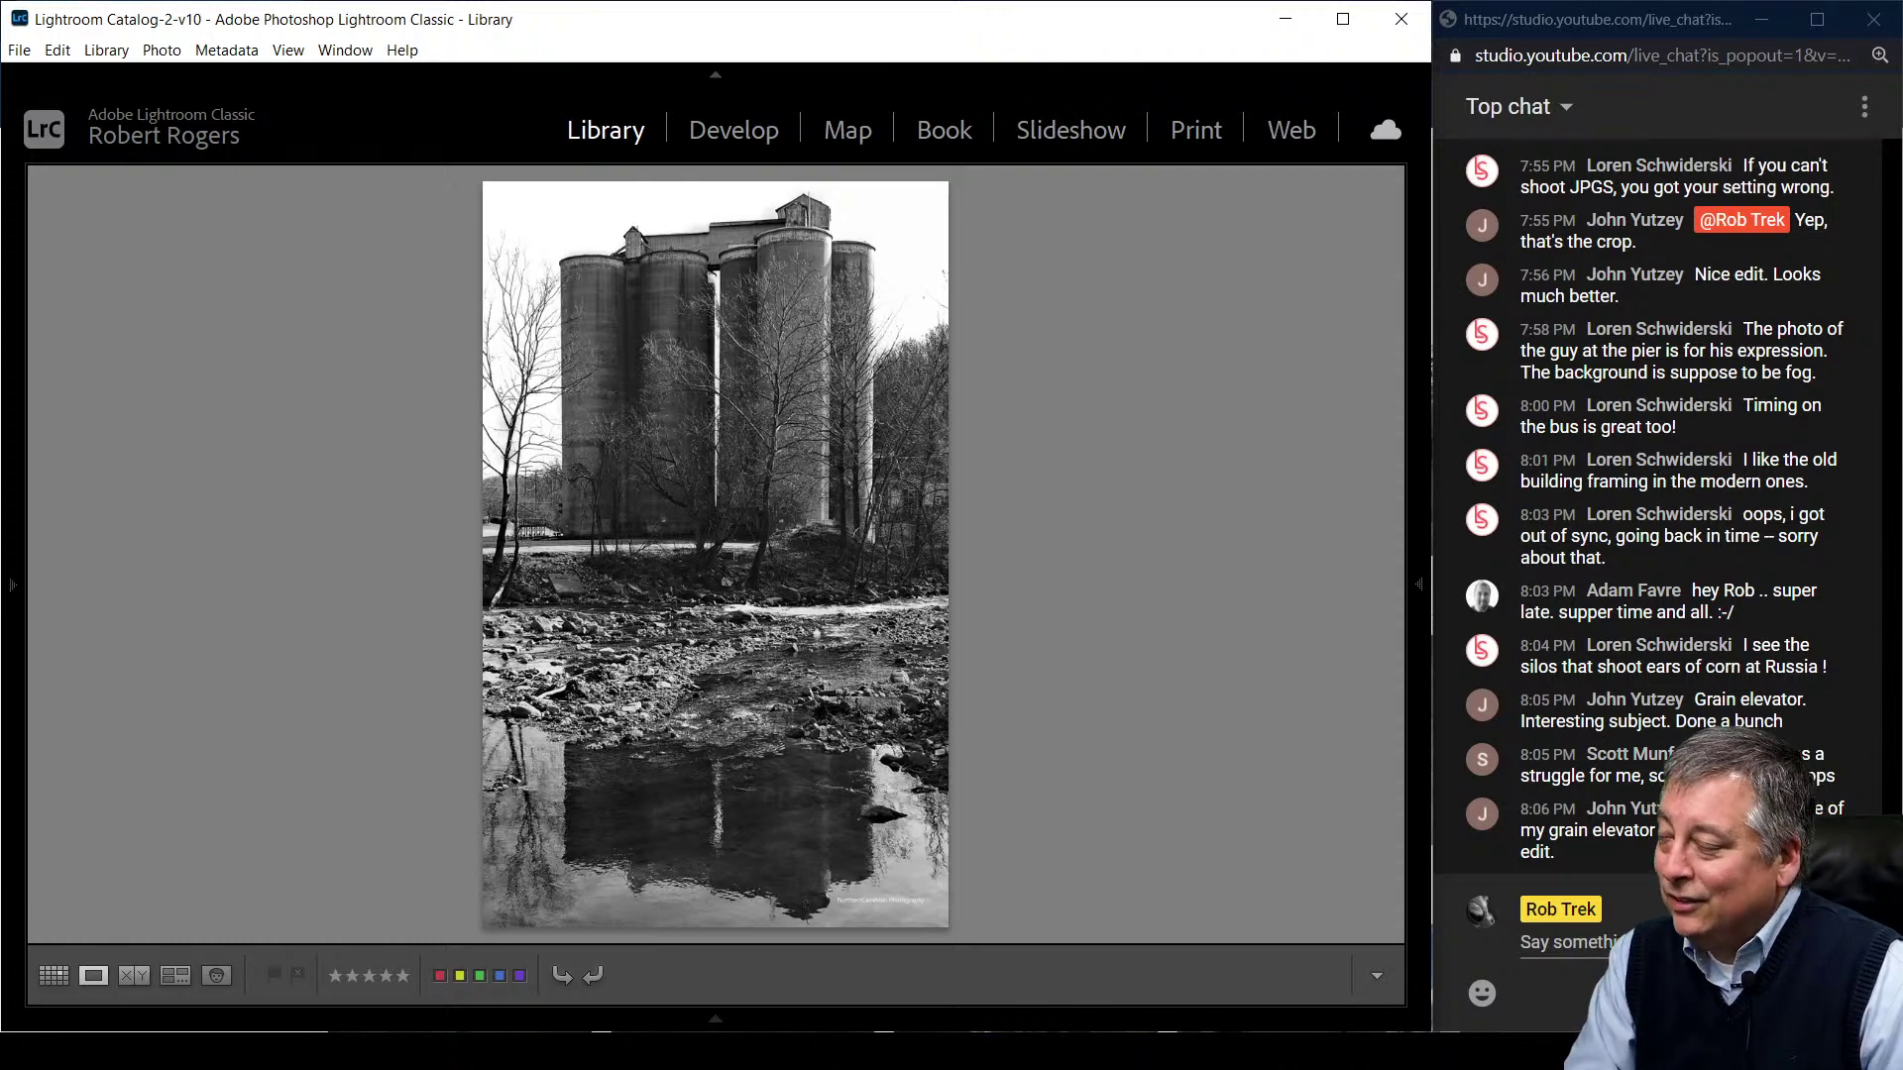
pyautogui.click(715, 76)
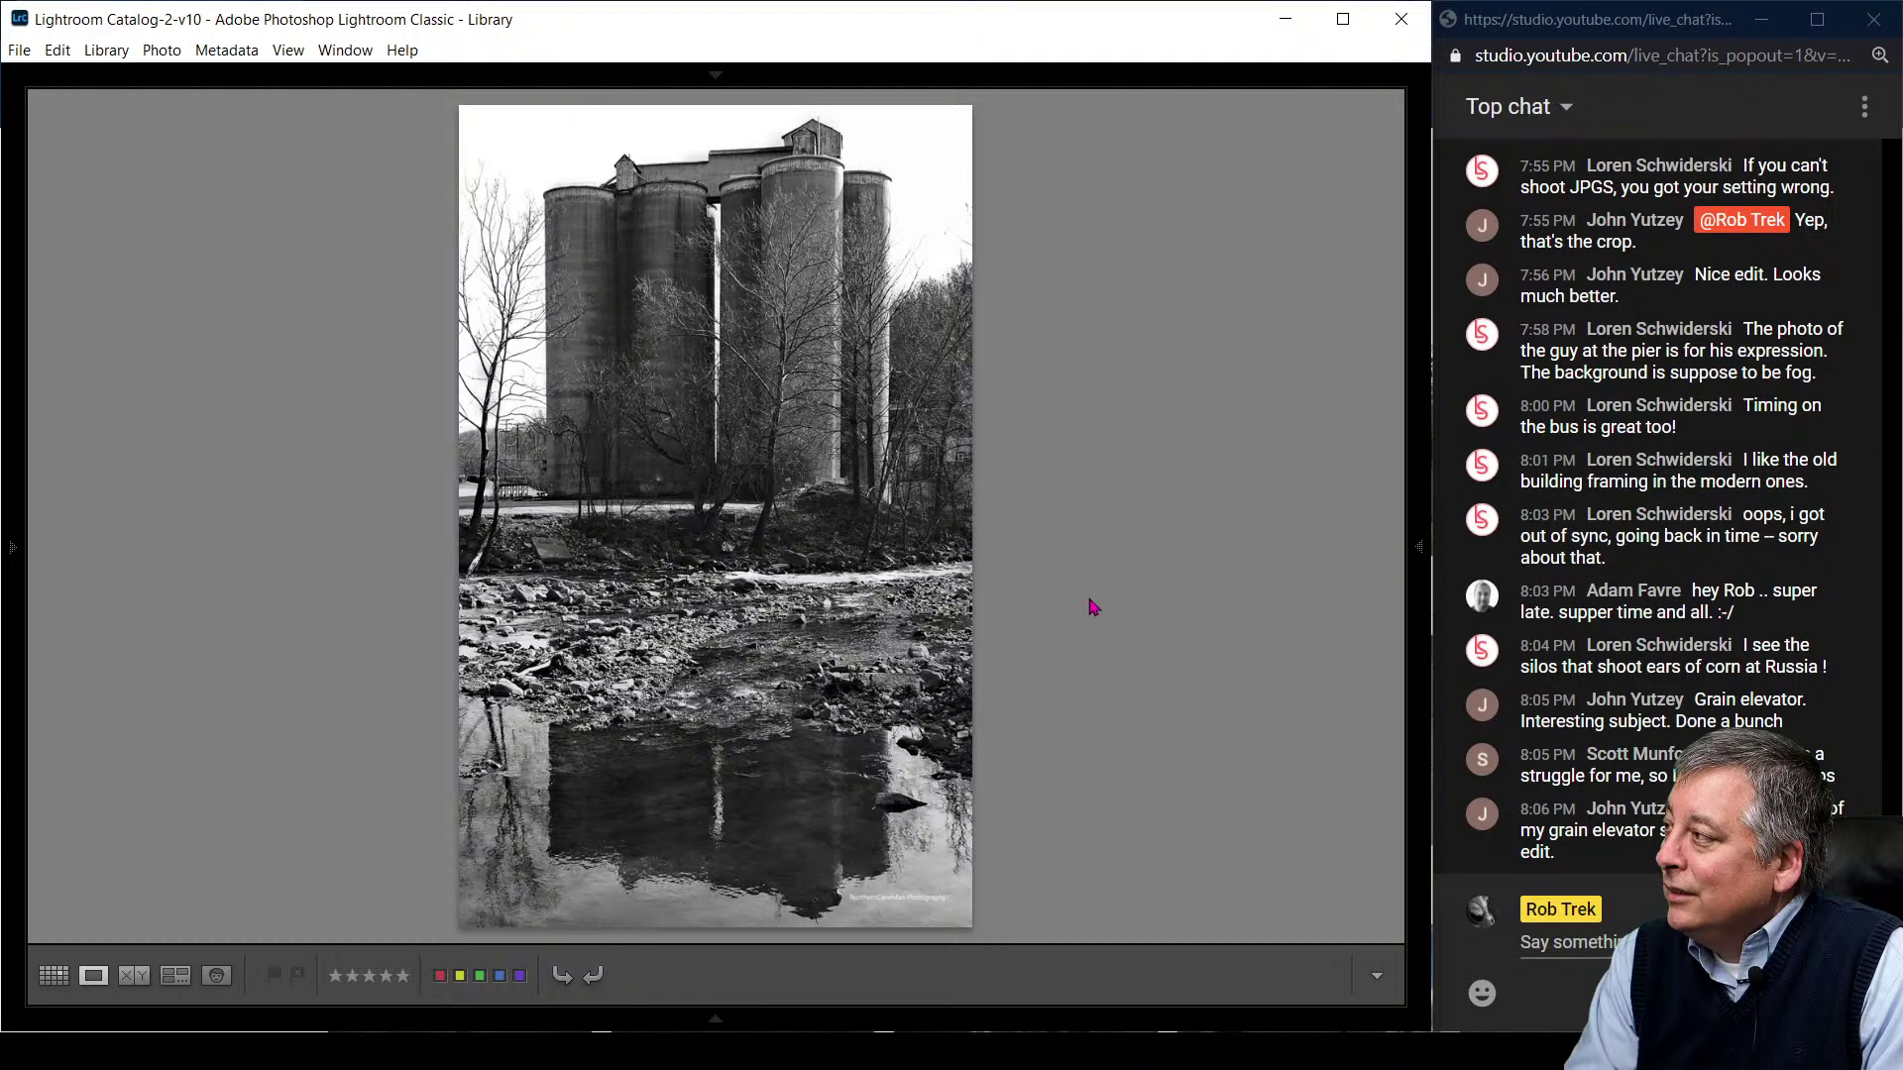
# - View the bare-treetops crop, check its info overlays, and compare it briefly with the following edit
pyautogui.press('Right')
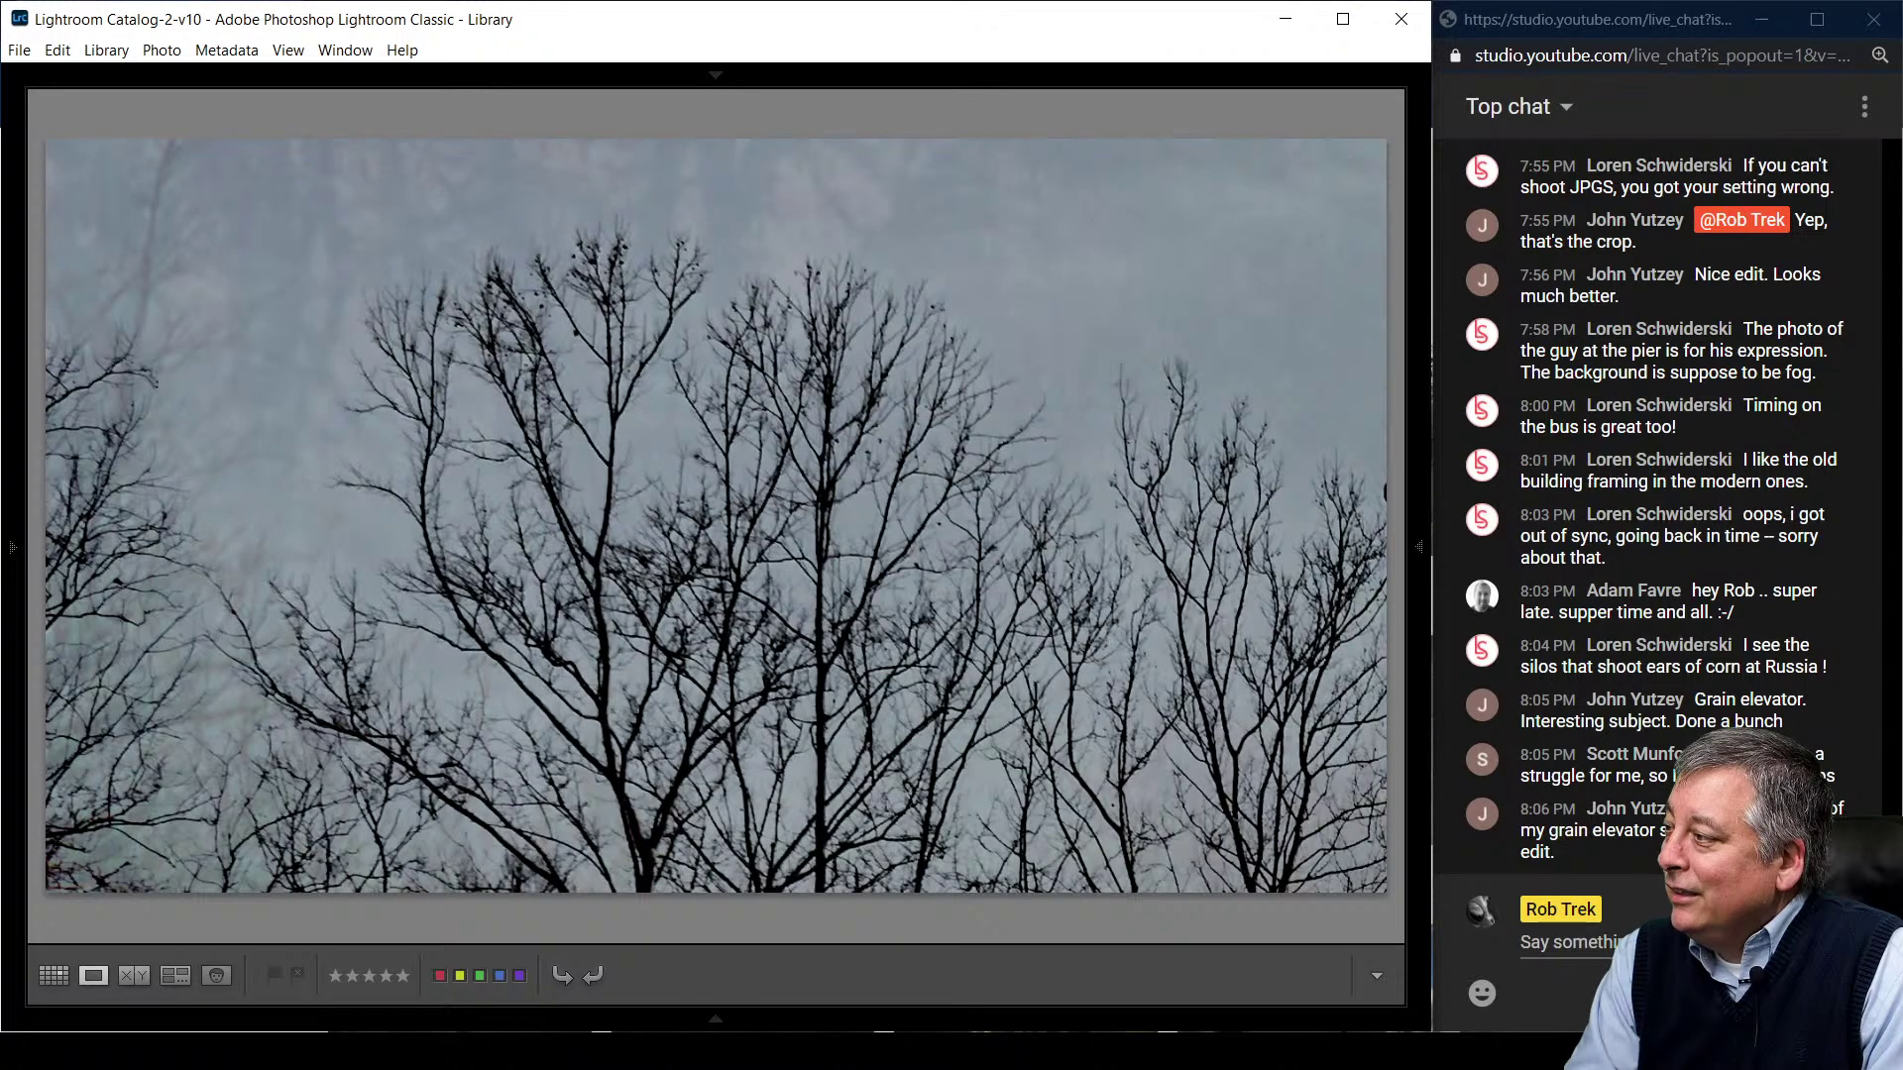
pyautogui.press('i')
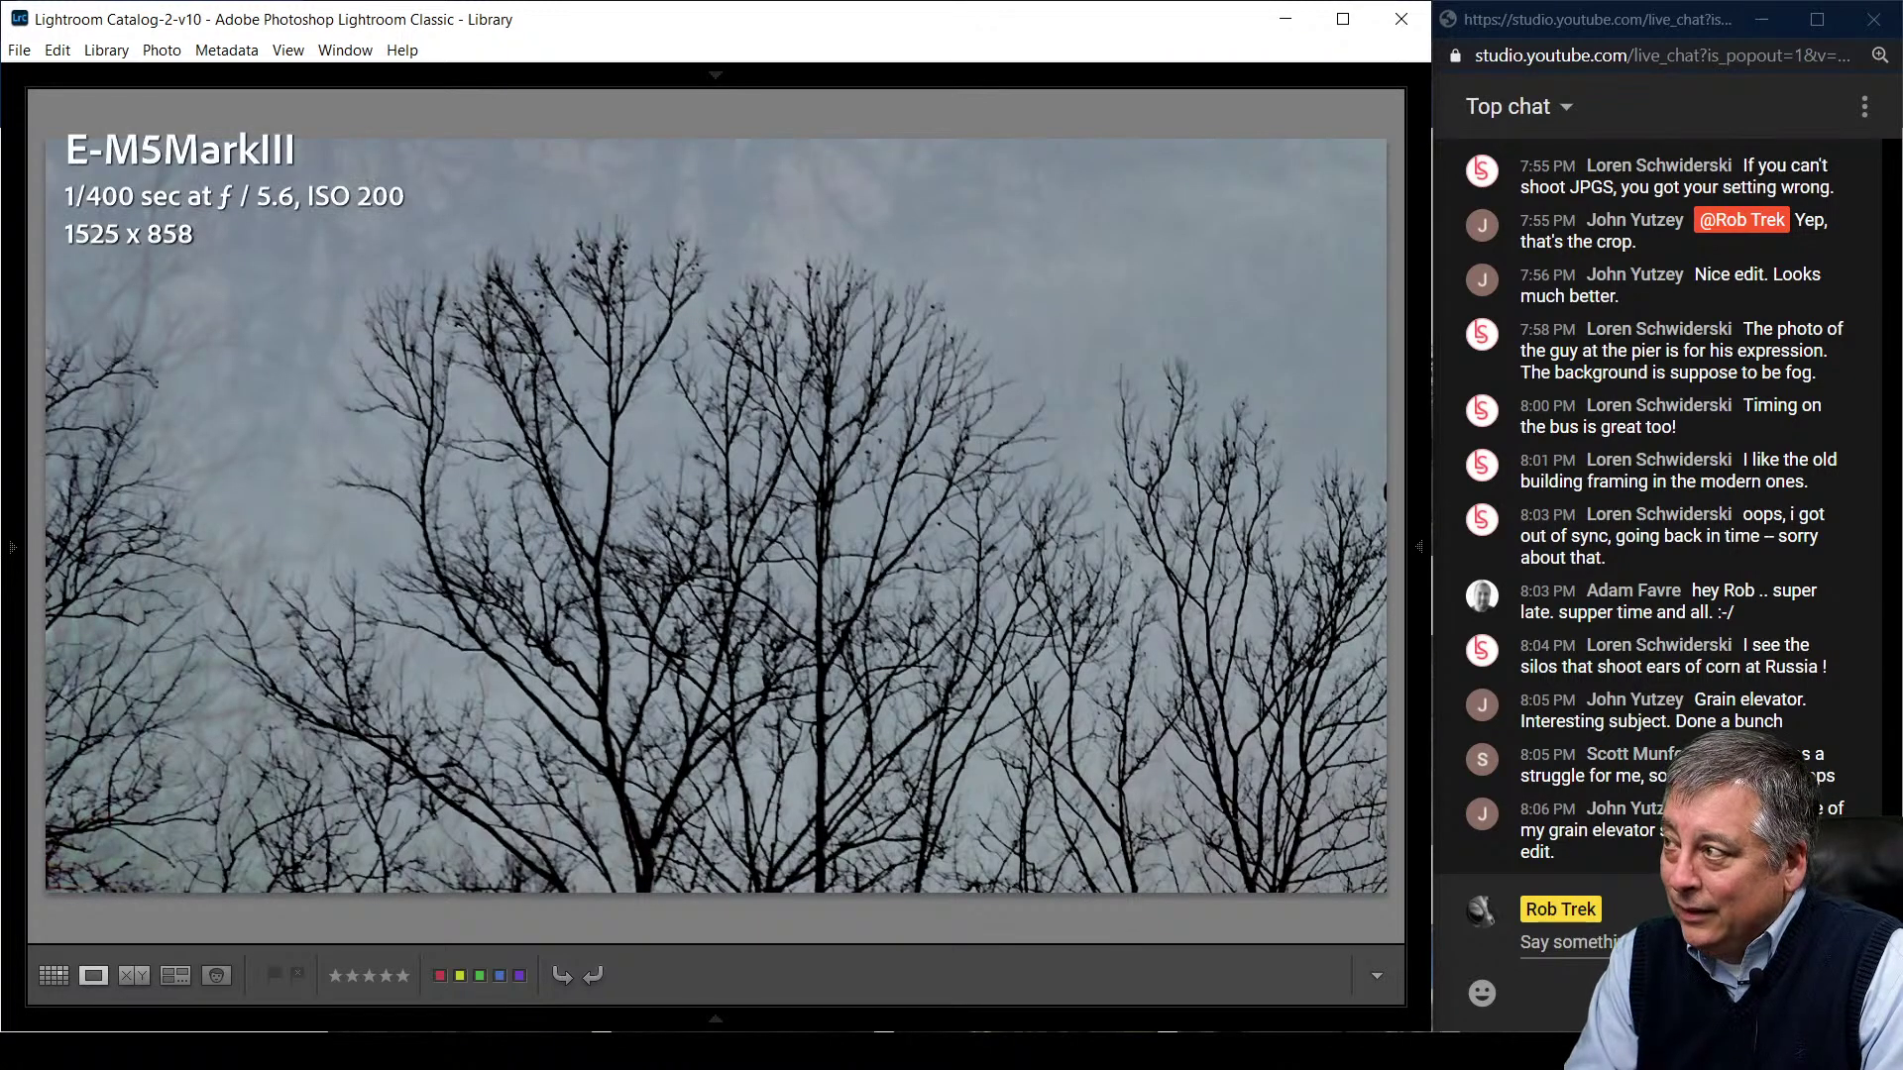
pyautogui.press('i')
pyautogui.press('i')
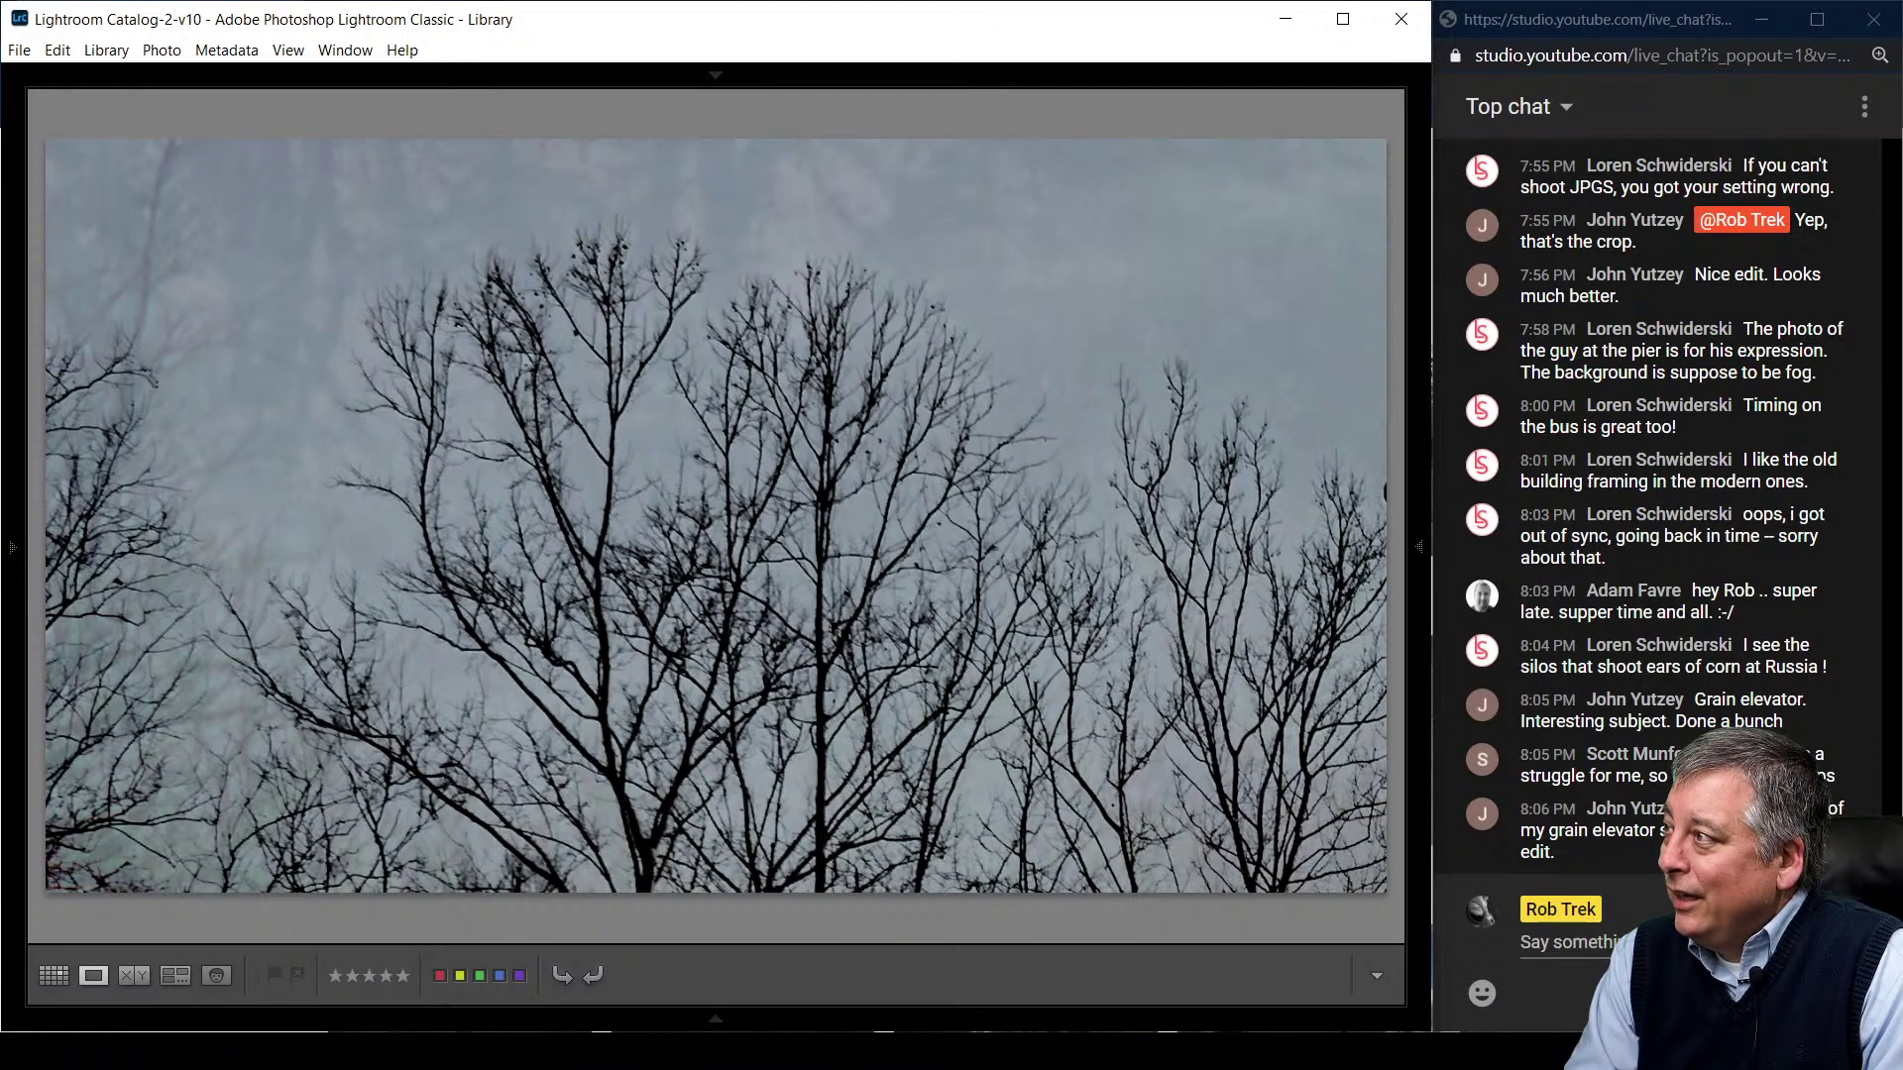
pyautogui.press('Right')
pyautogui.press('Left')
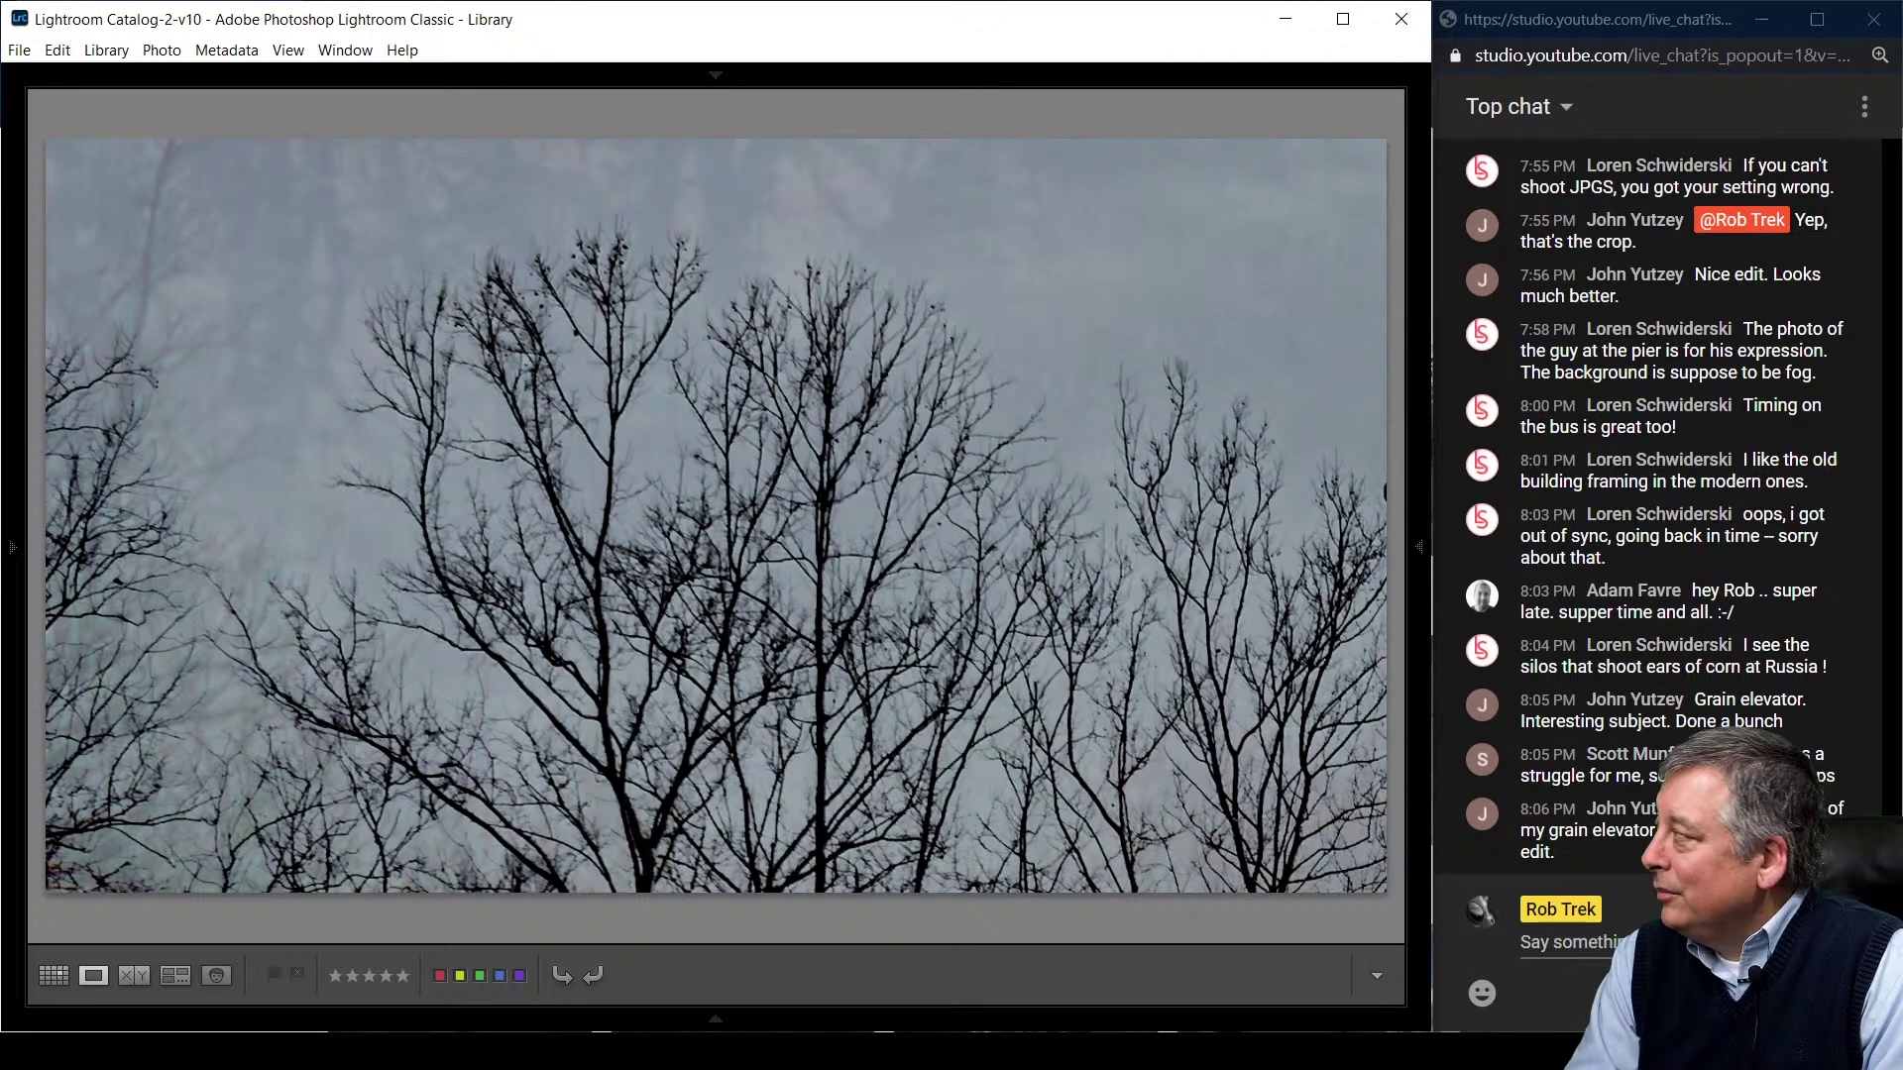
# - View the river rocks crop and check its camera and file info overlays before hiding them
pyautogui.press('Right')
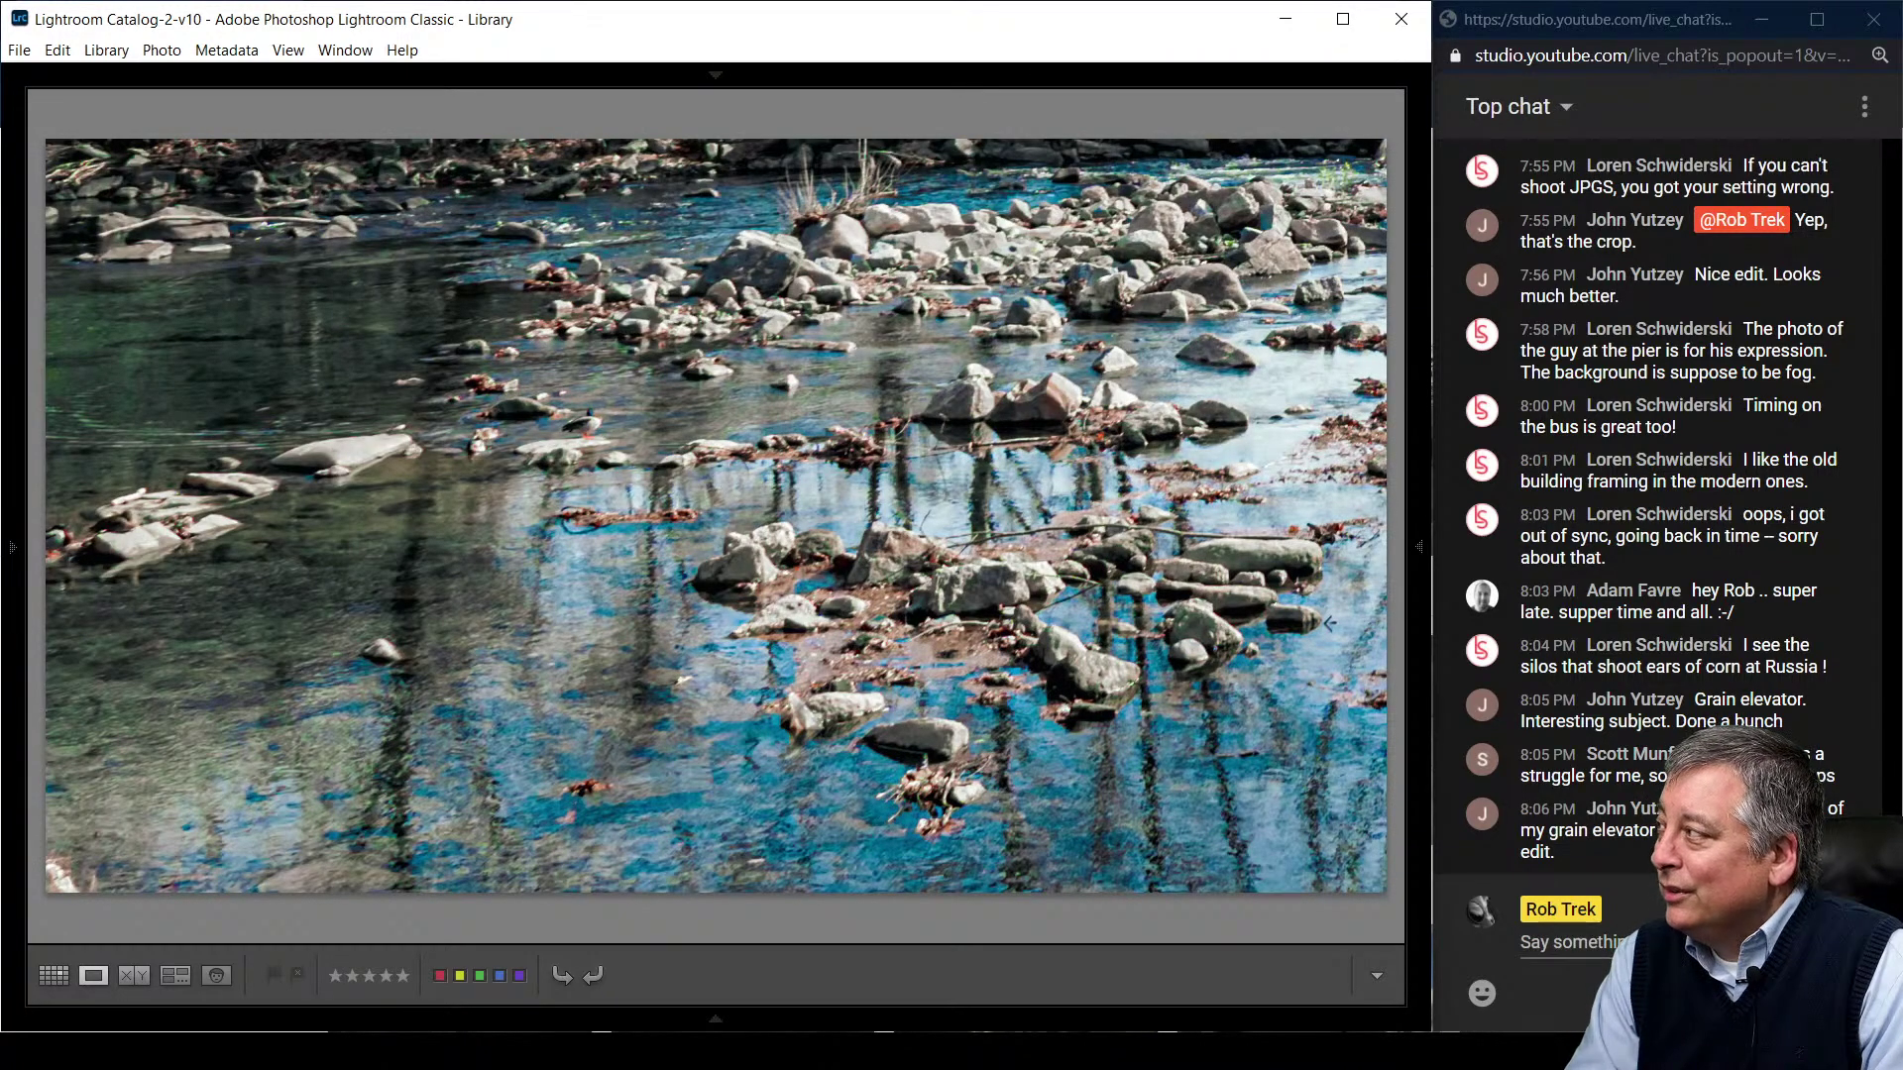
pyautogui.press('i')
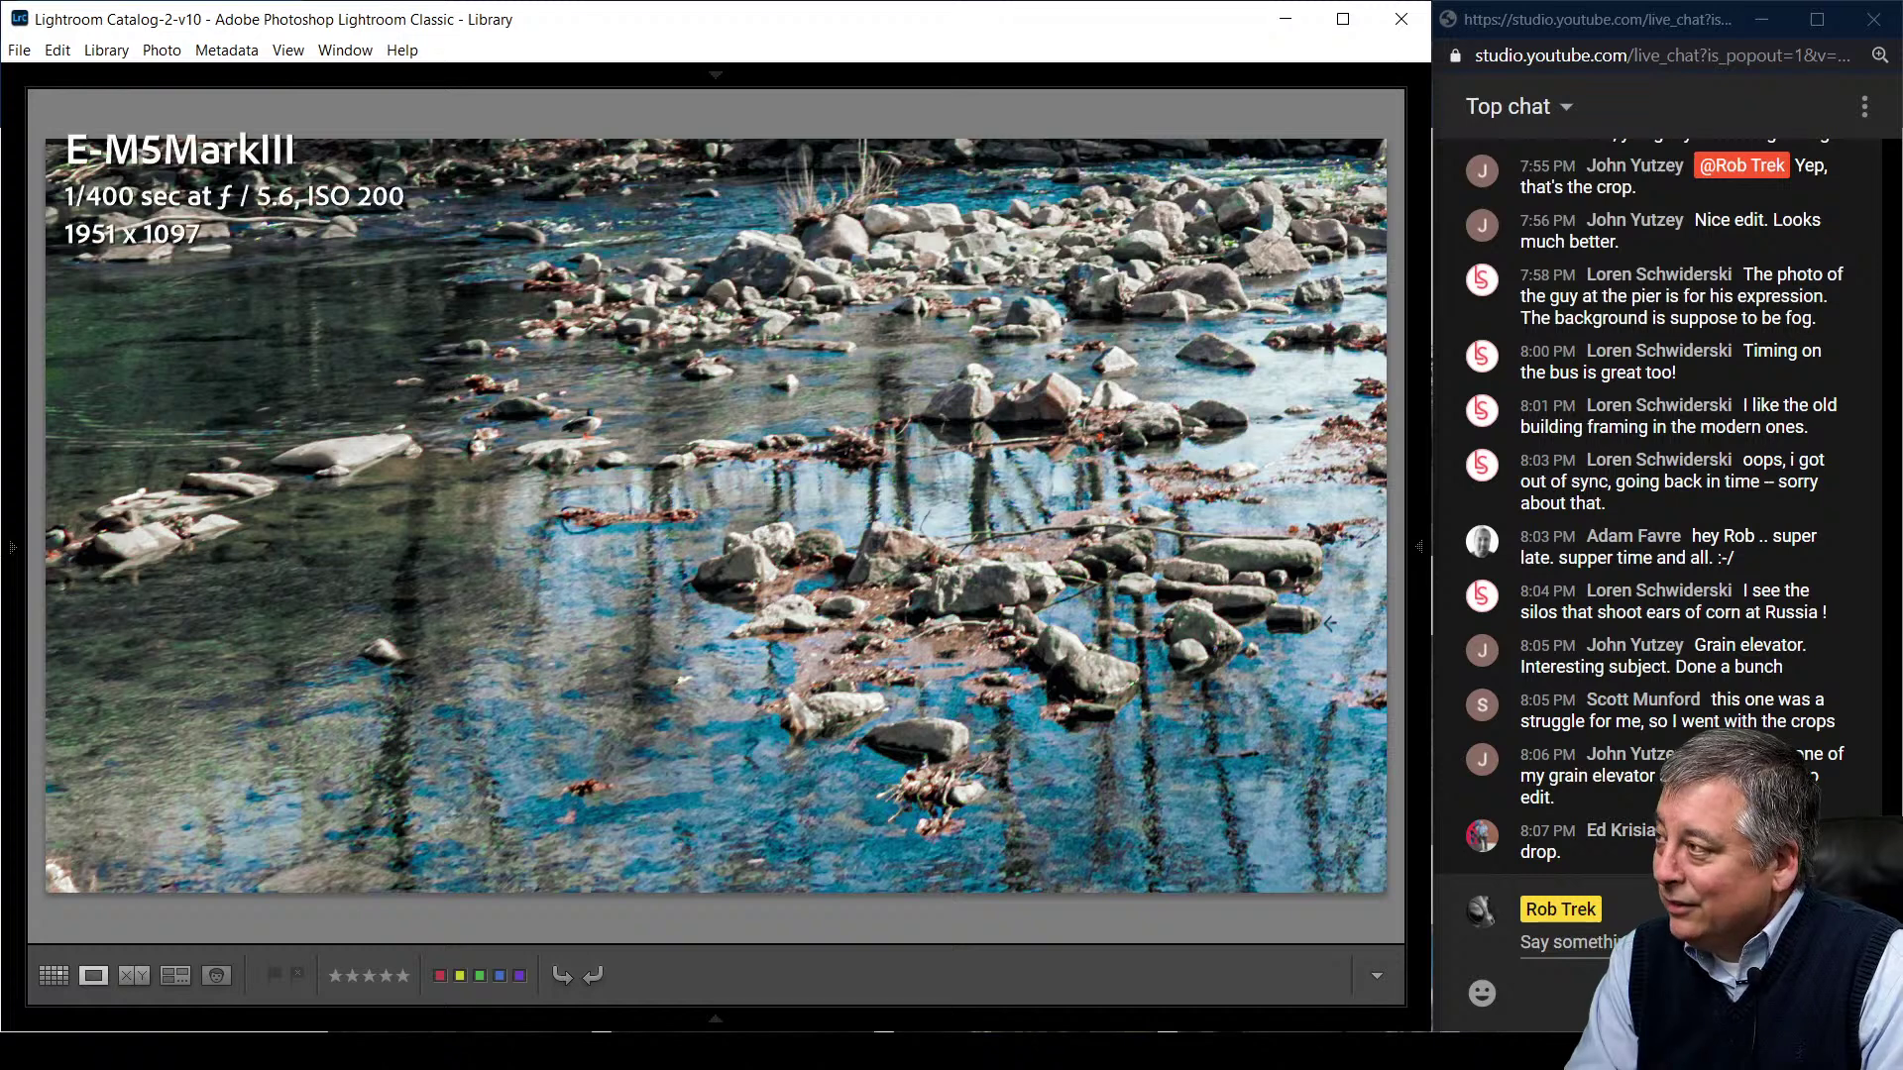
pyautogui.press('i')
pyautogui.press('i')
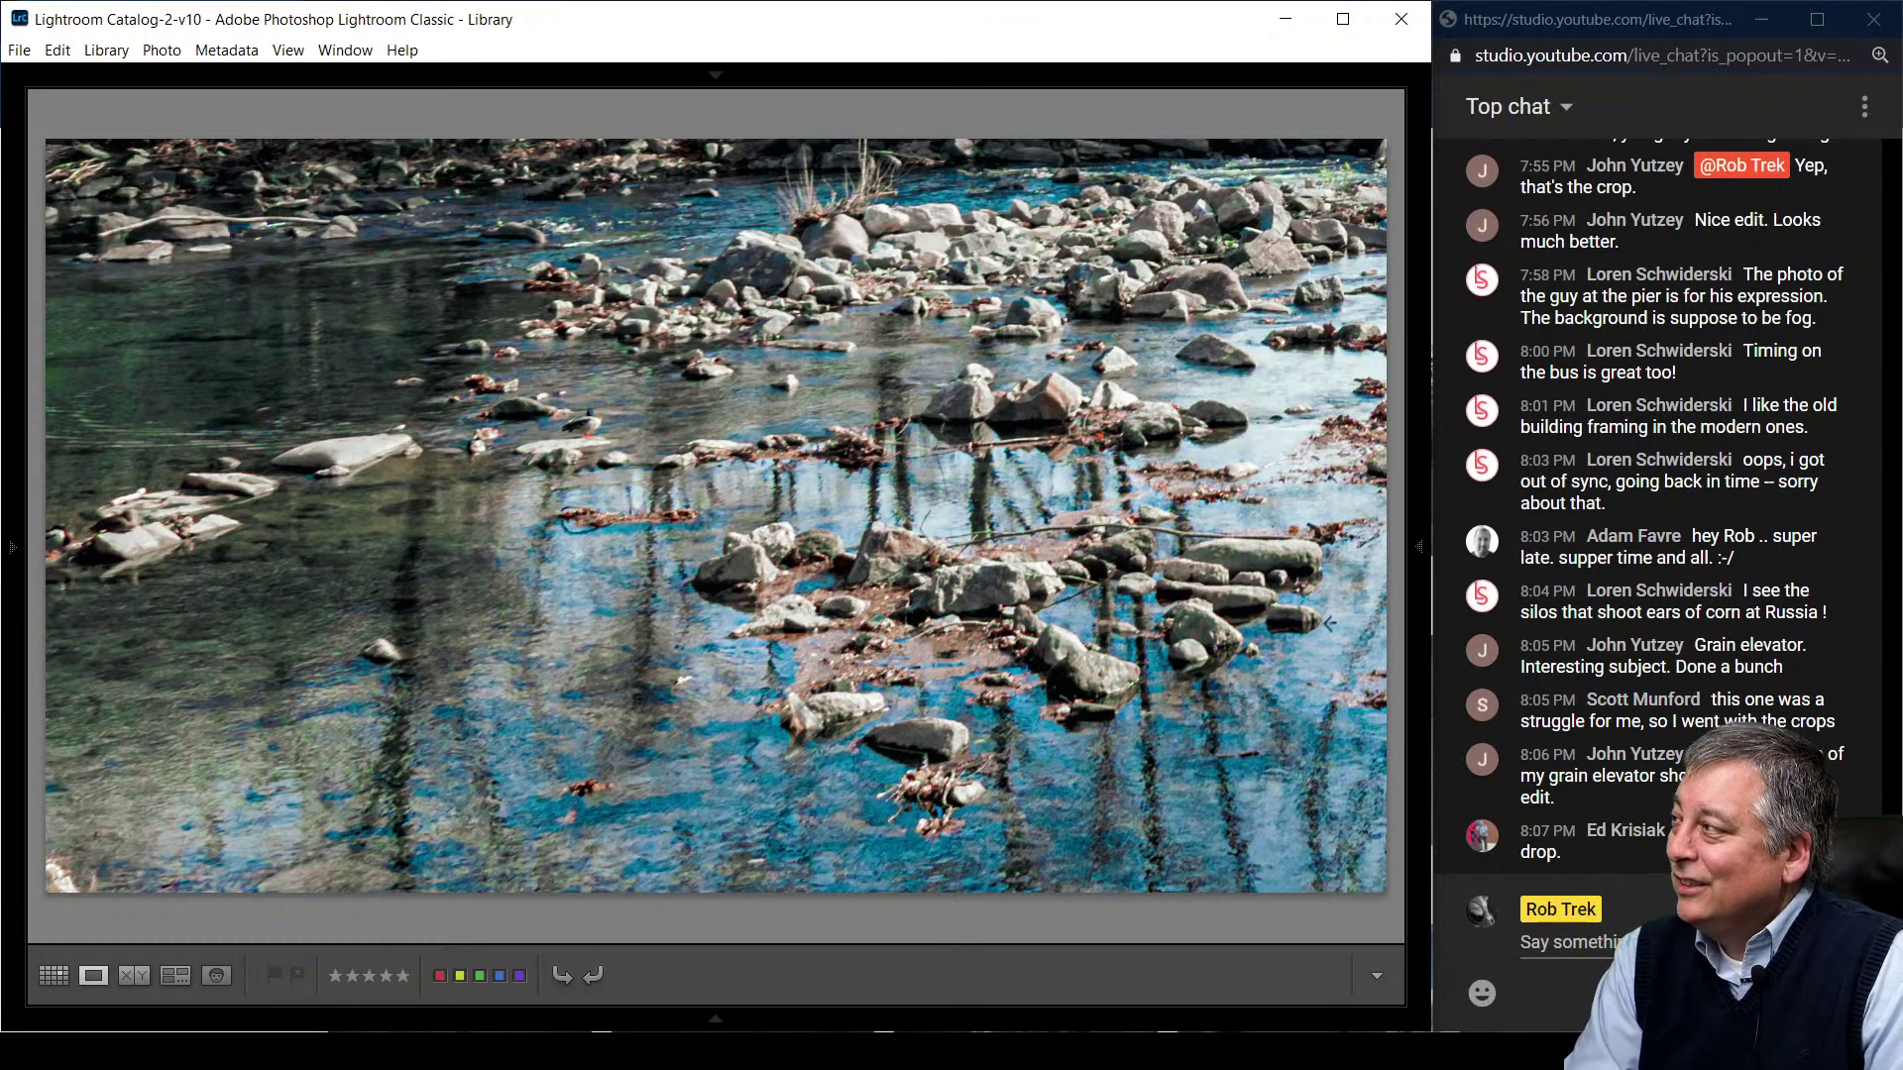
# - Compare the square color silo edit with the preceding vertical black-and-white, treetops and river rocks versions
pyautogui.press('Right')
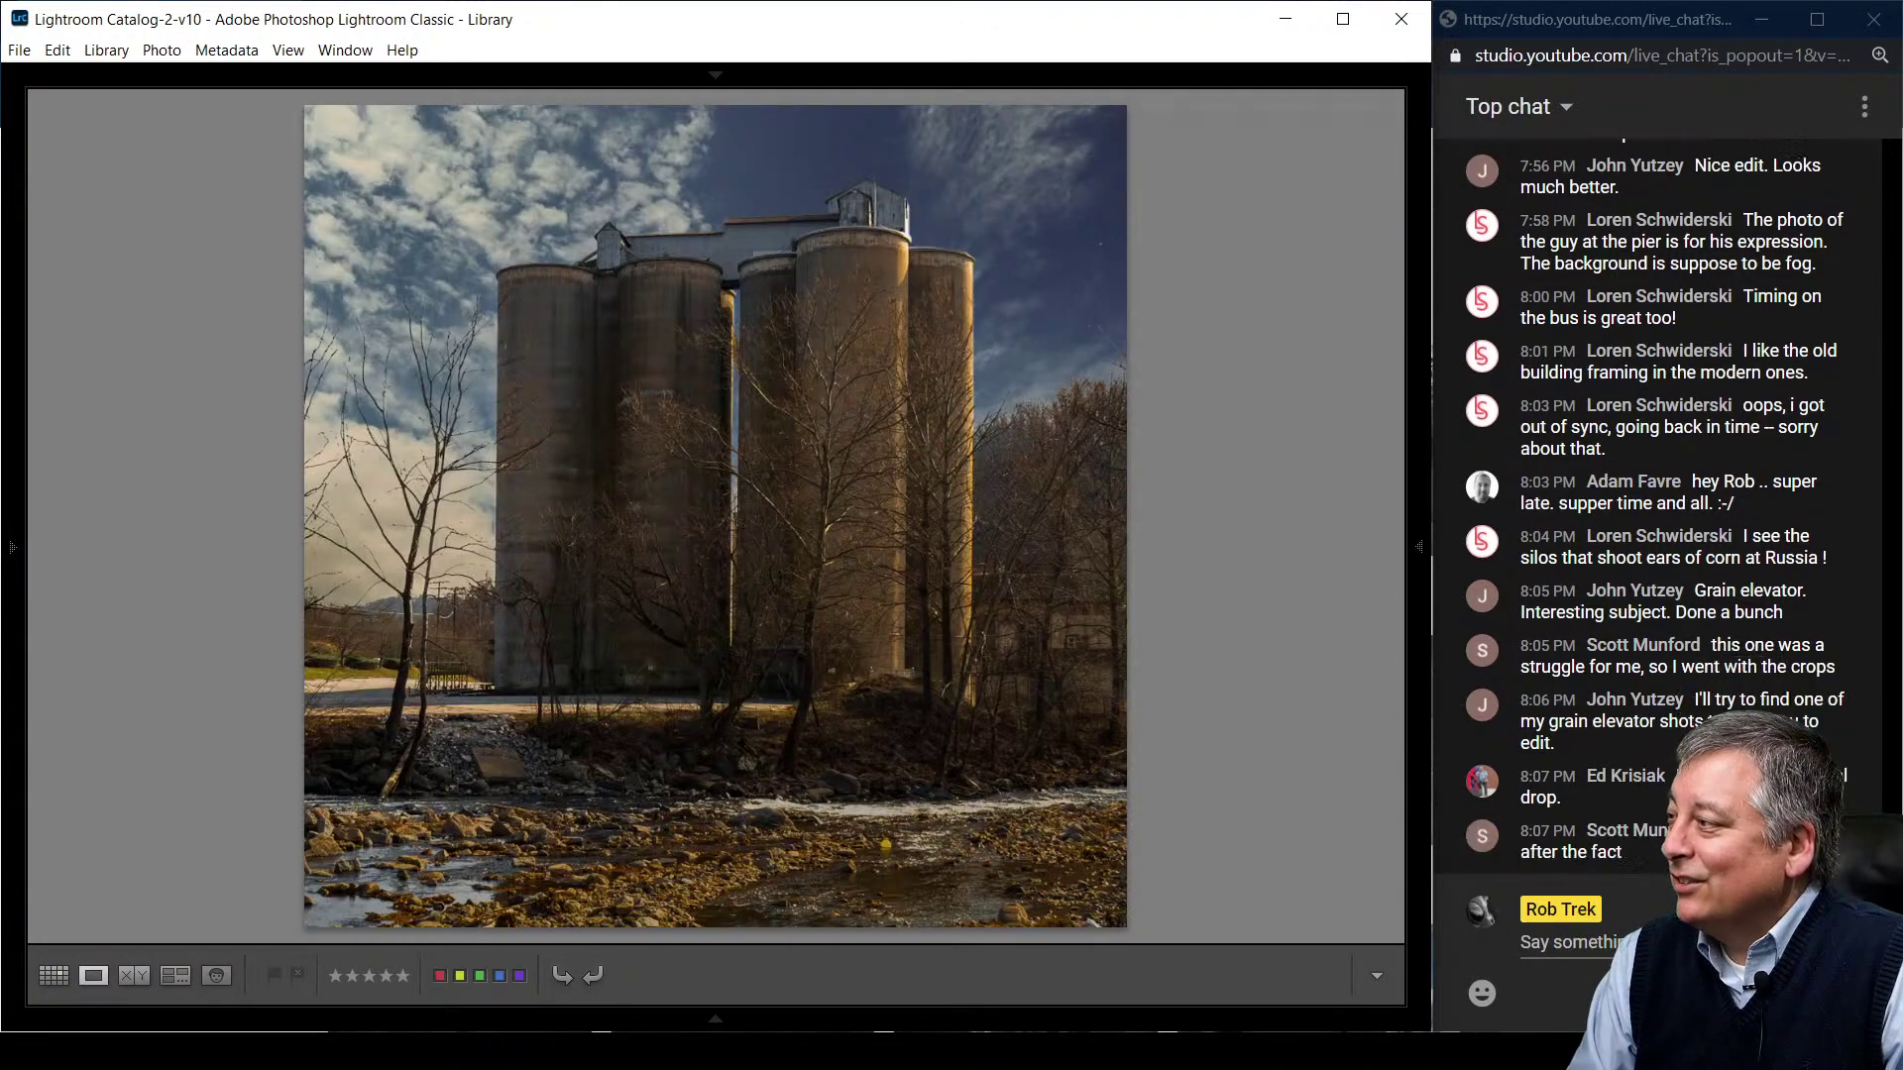
pyautogui.press('Left')
pyautogui.press('Right')
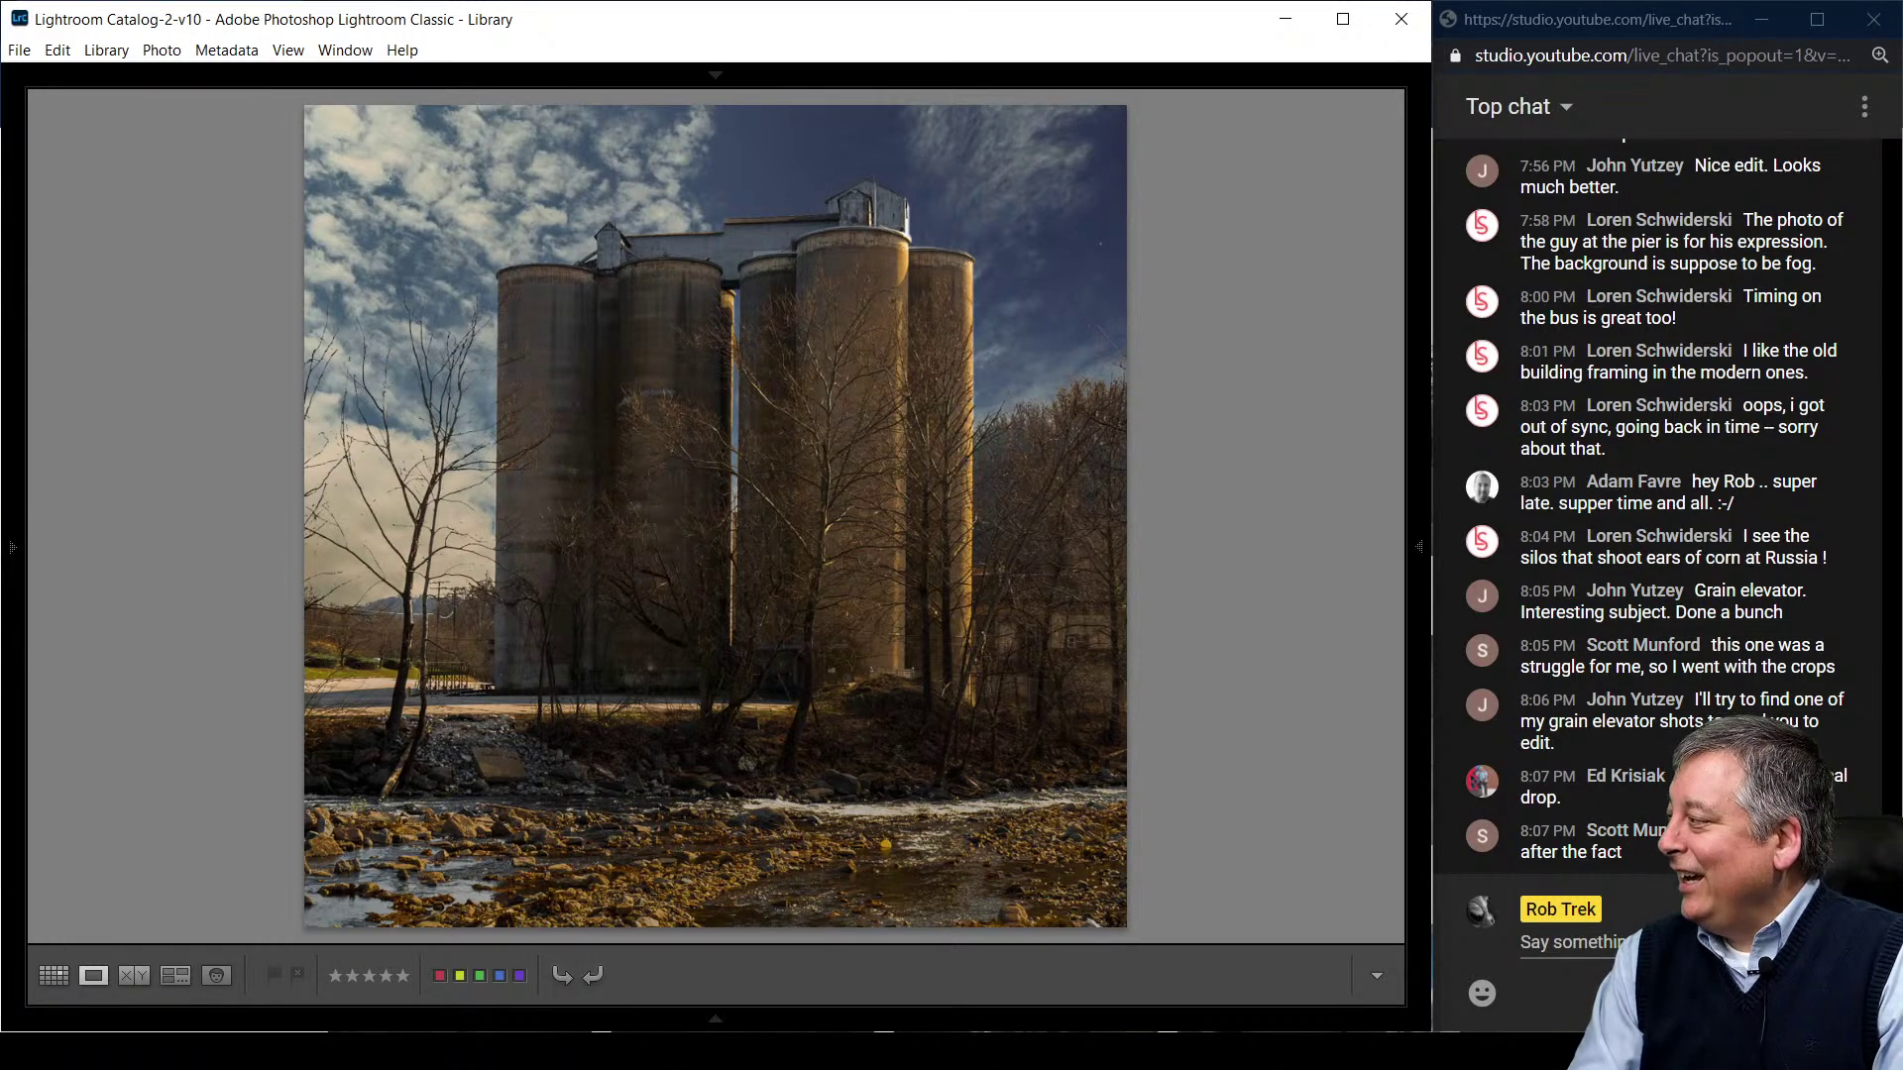
pyautogui.press('Right')
pyautogui.press('Right')
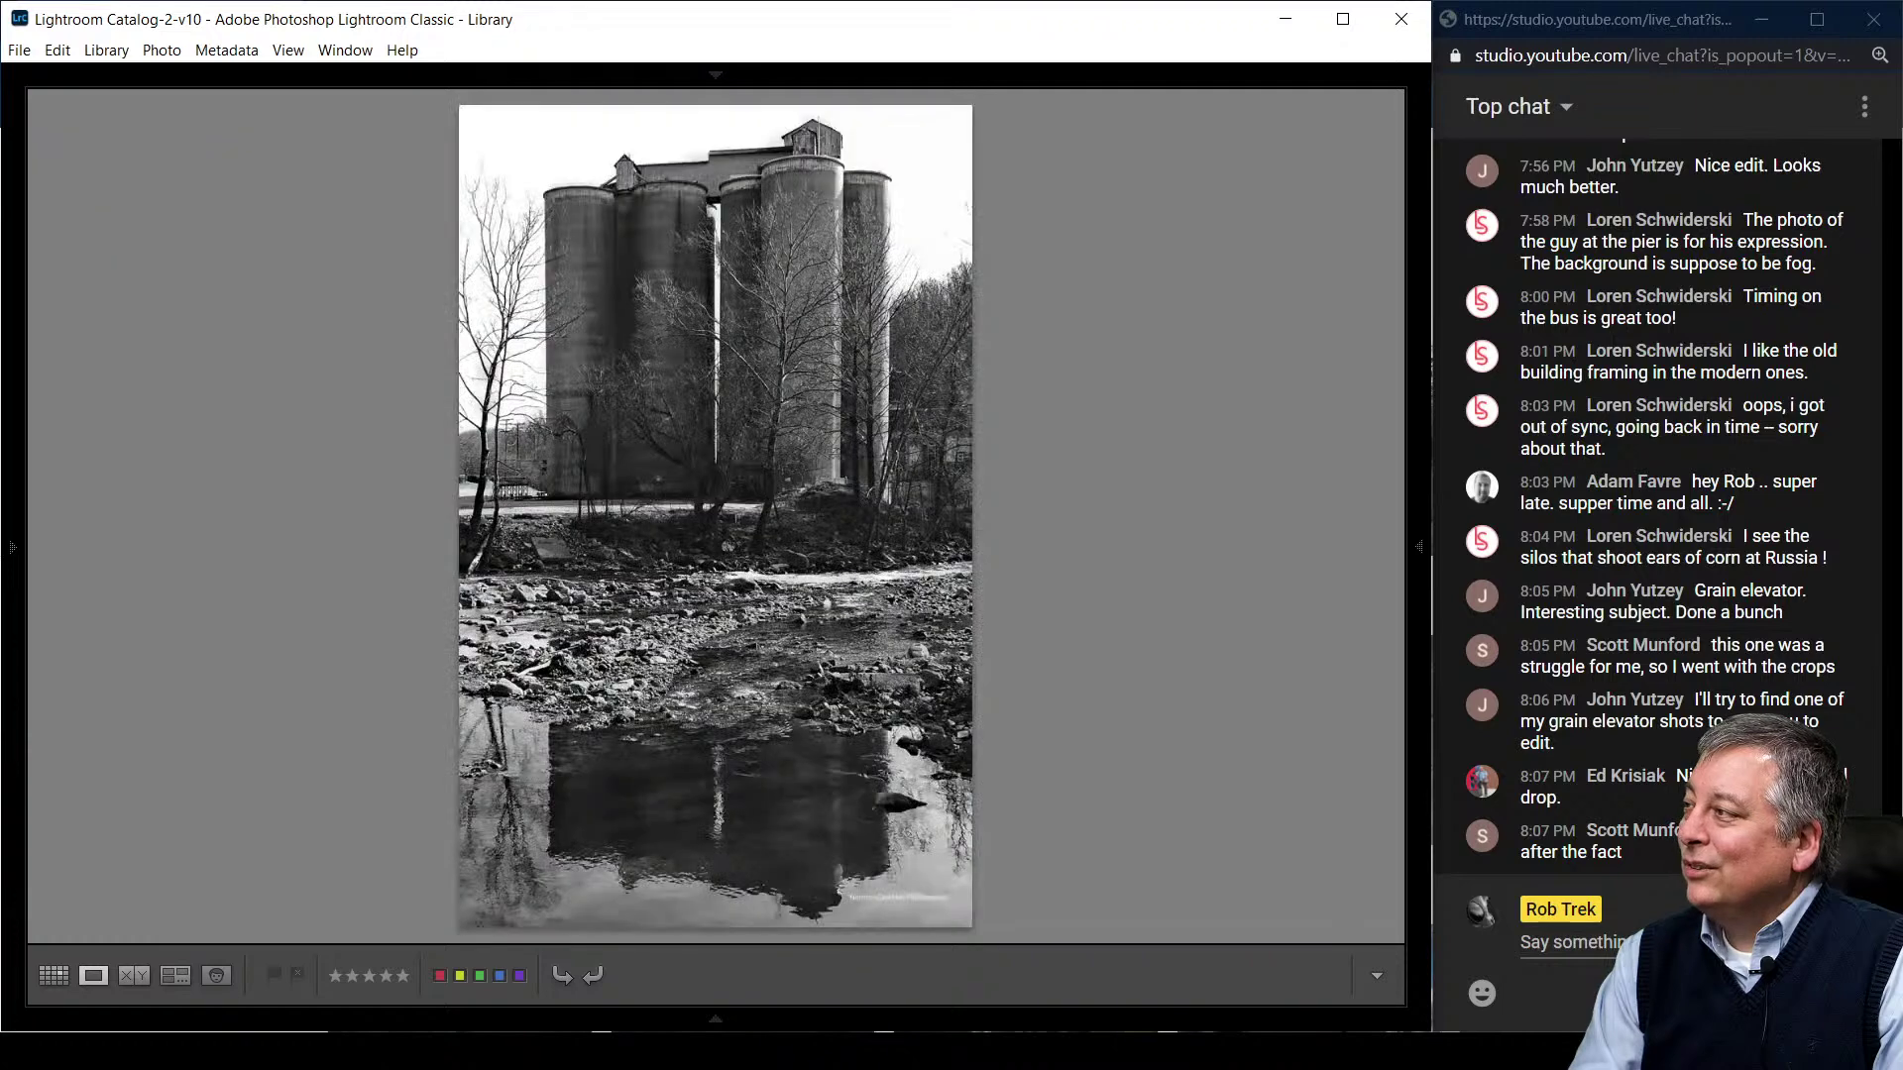
pyautogui.press('Left')
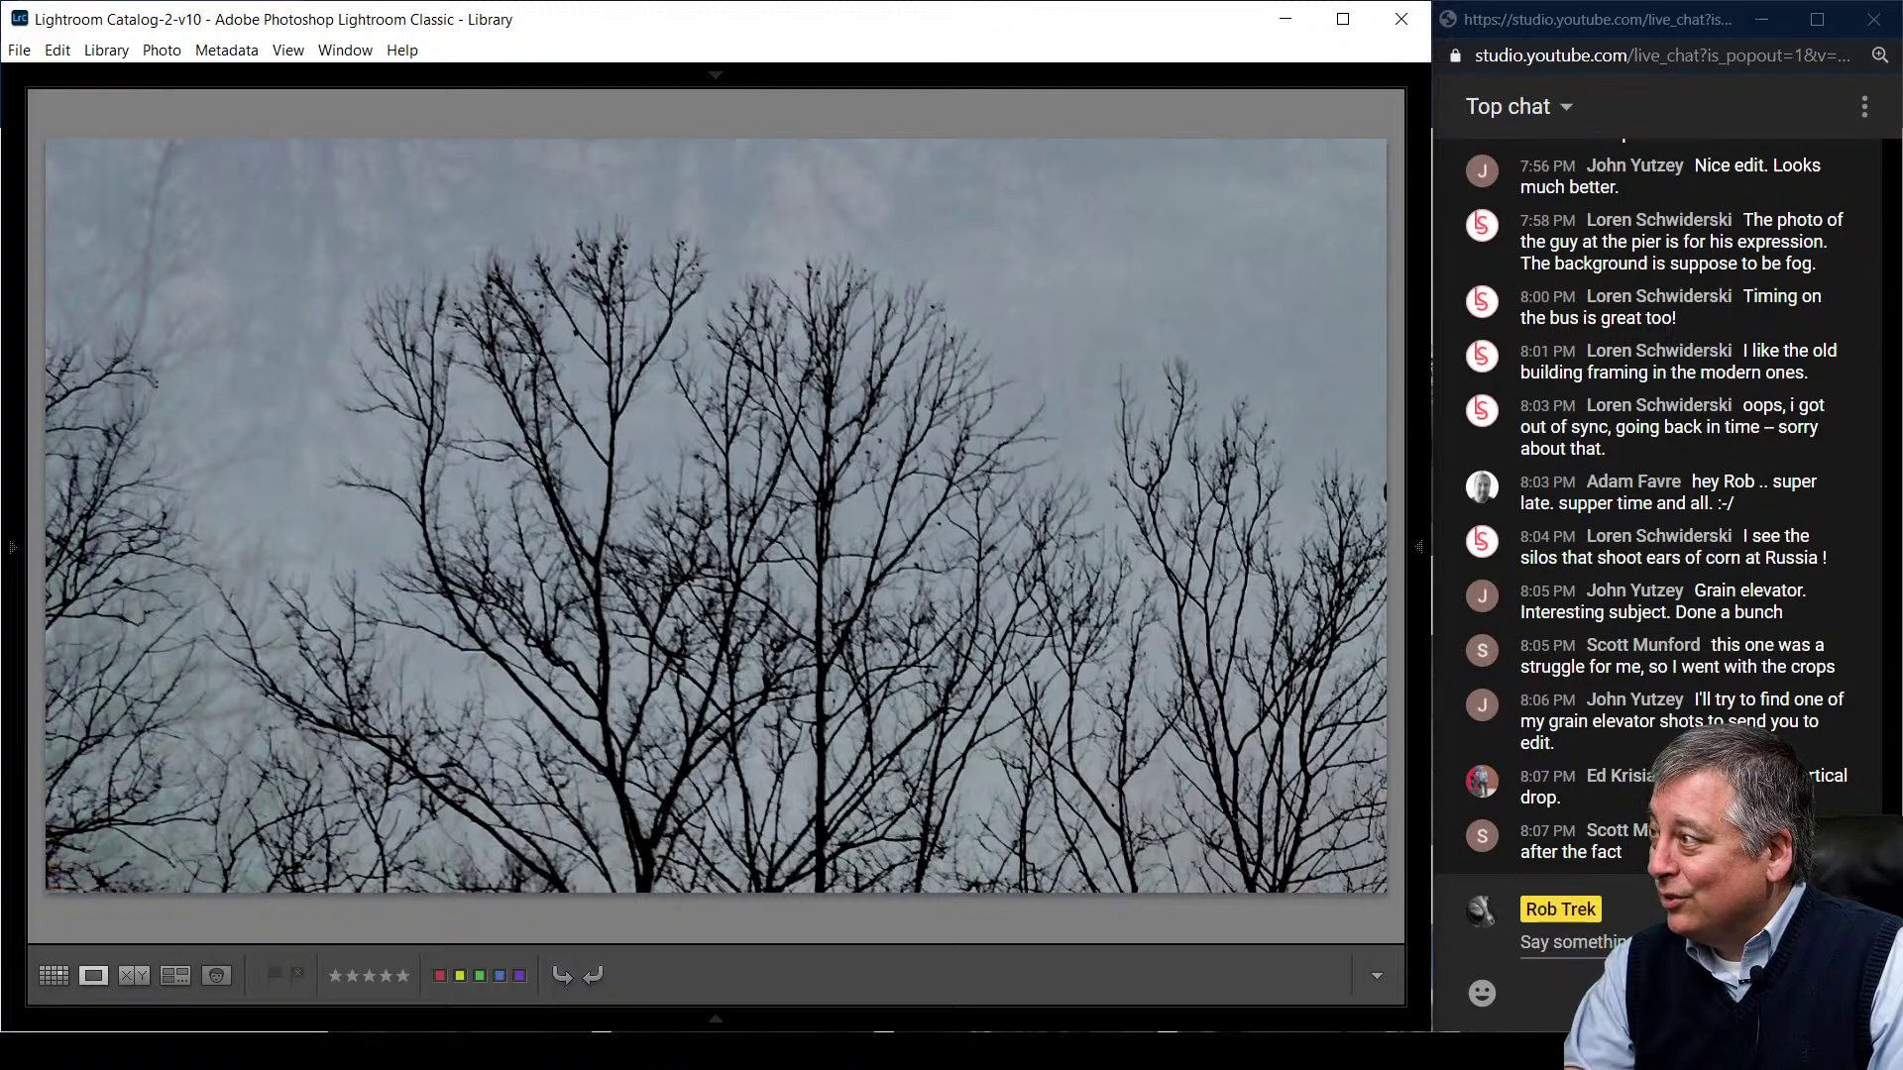
pyautogui.press('Right')
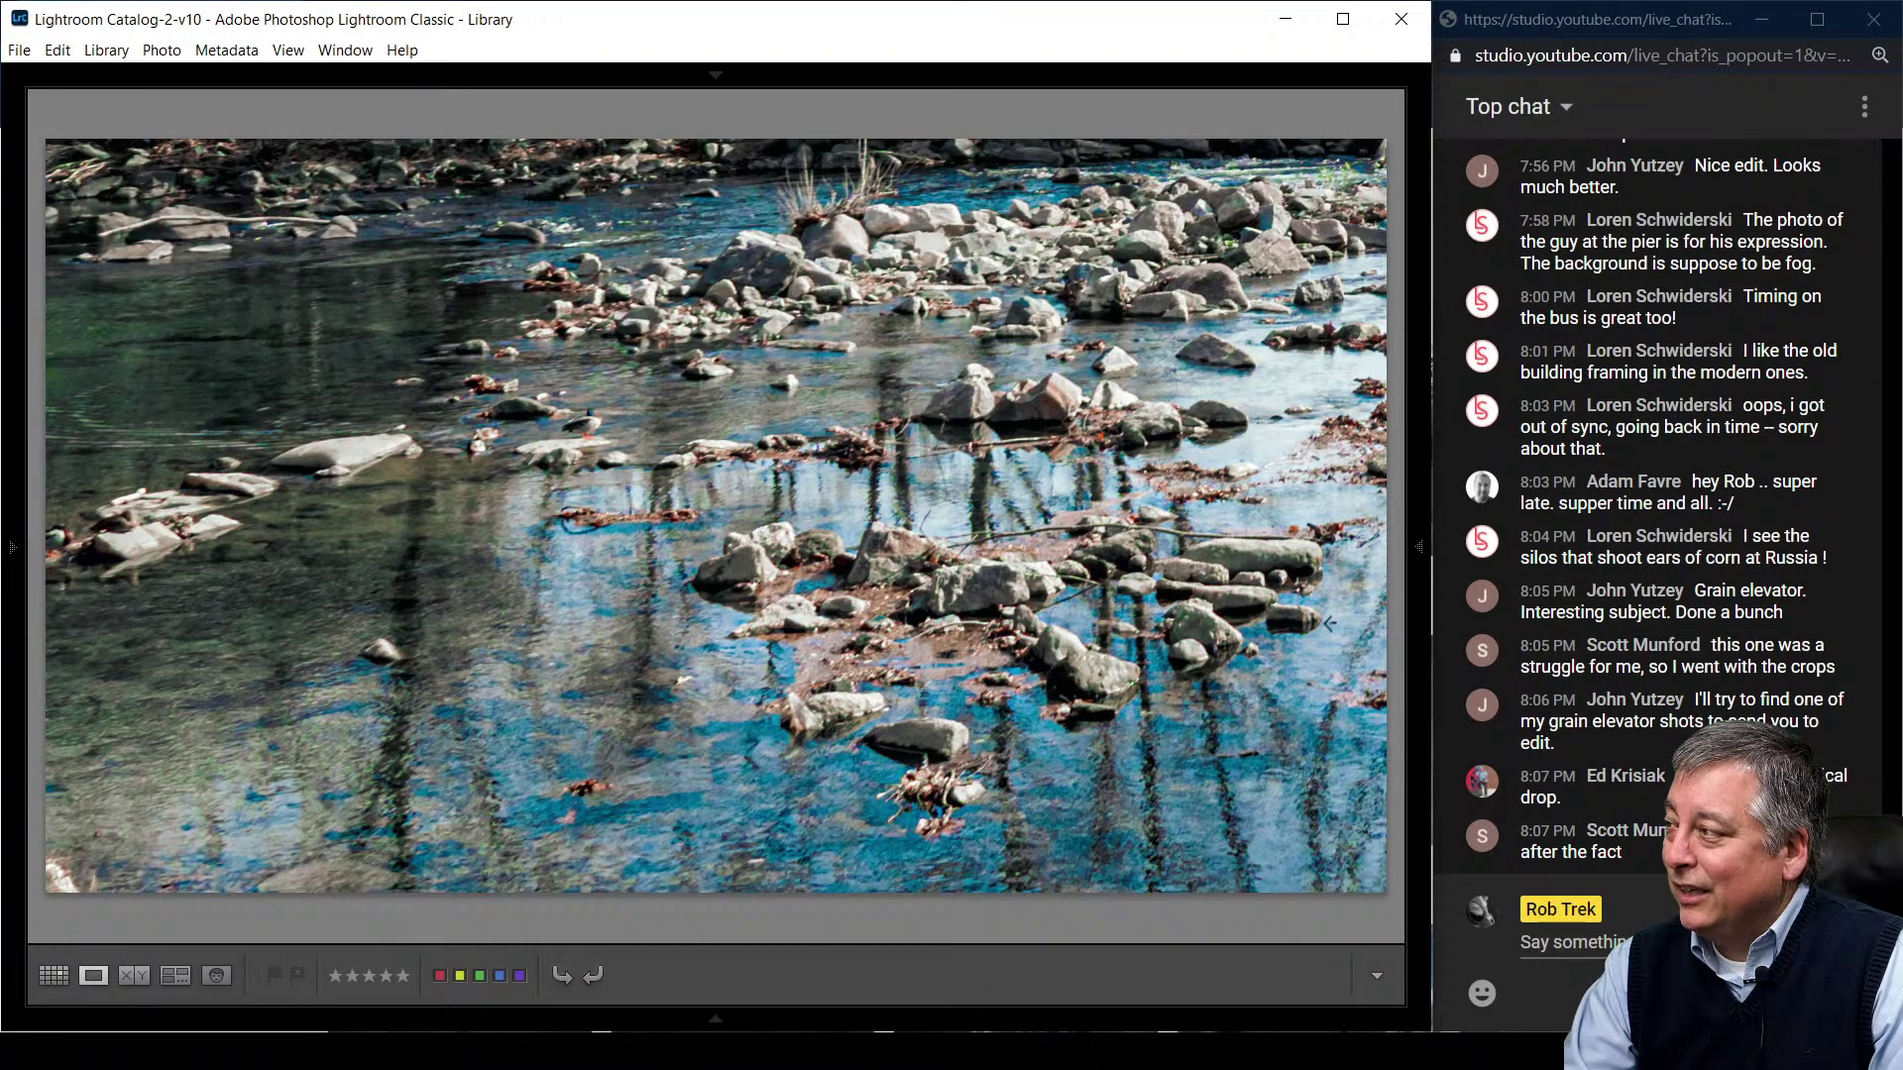
# - View the square color silo edit with the cloudy blue sky and check its file info overlay before hiding it
pyautogui.press('Right')
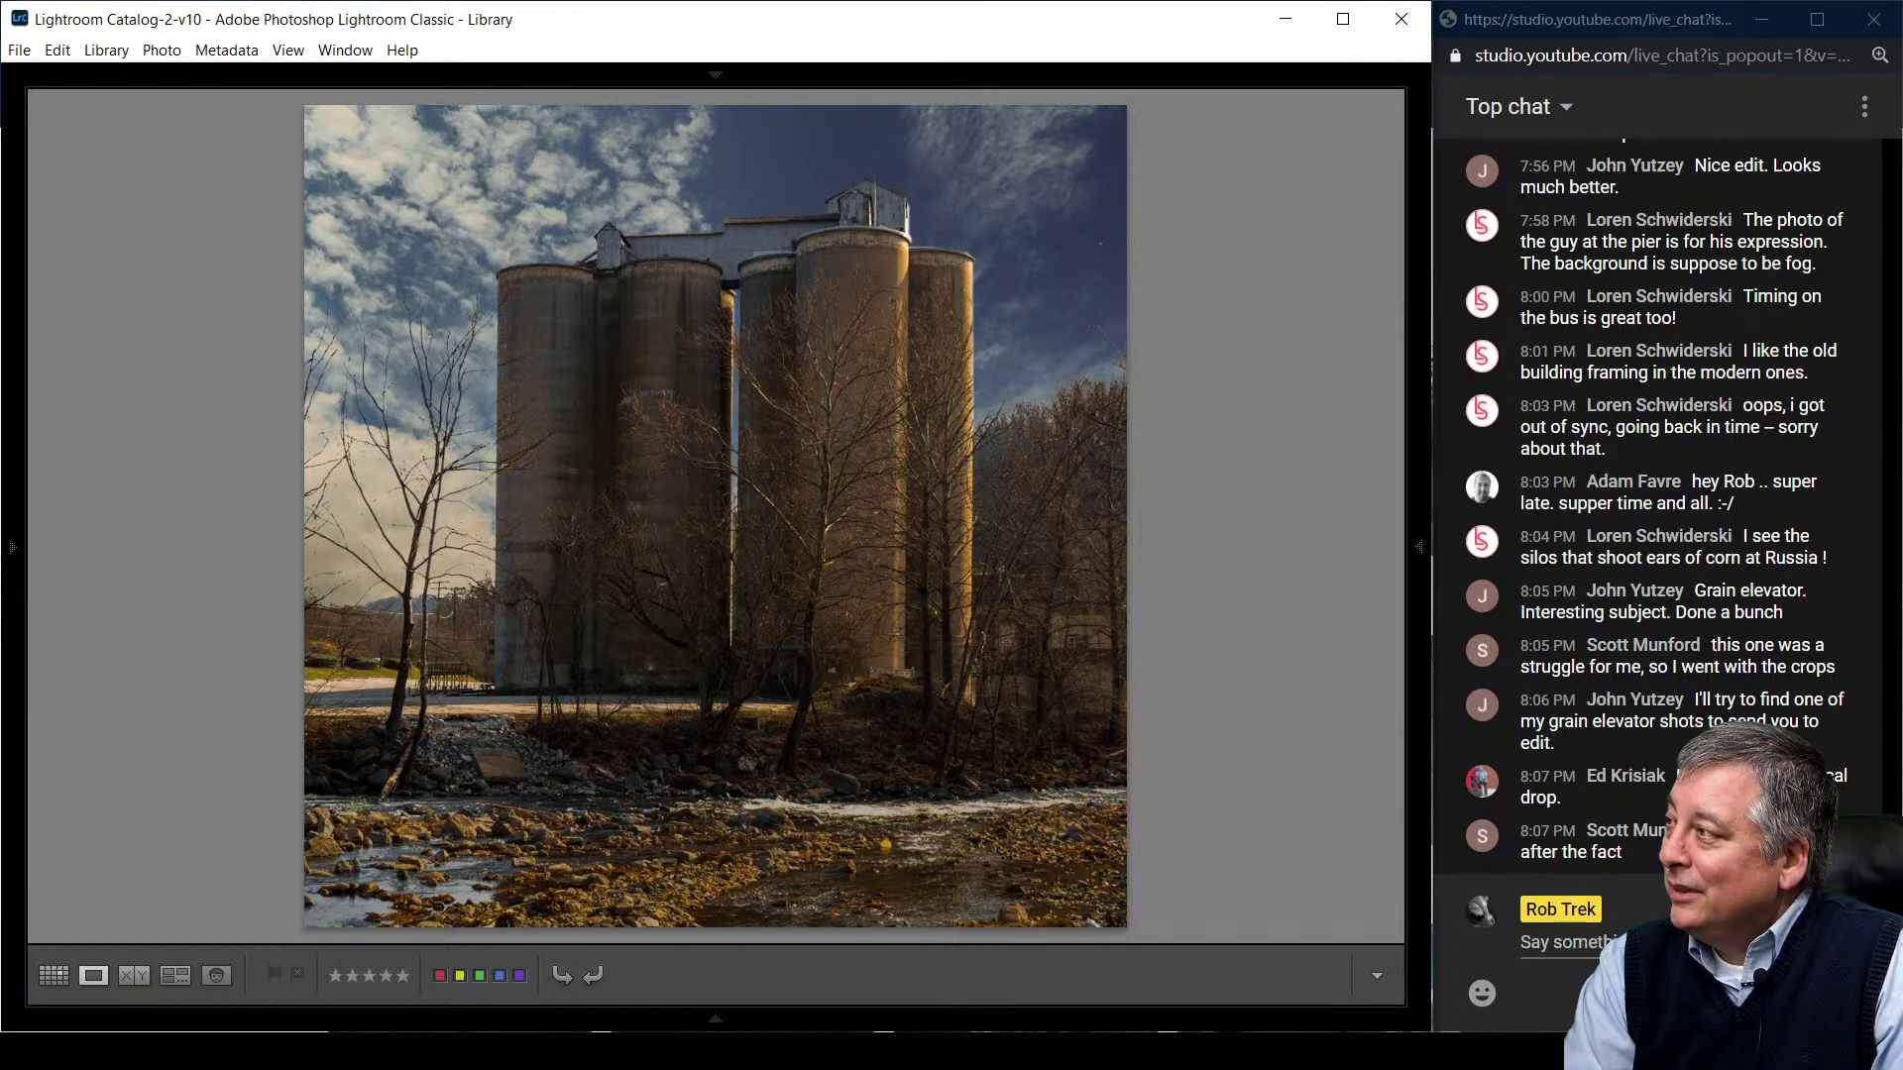
pyautogui.press('i')
pyautogui.press('i')
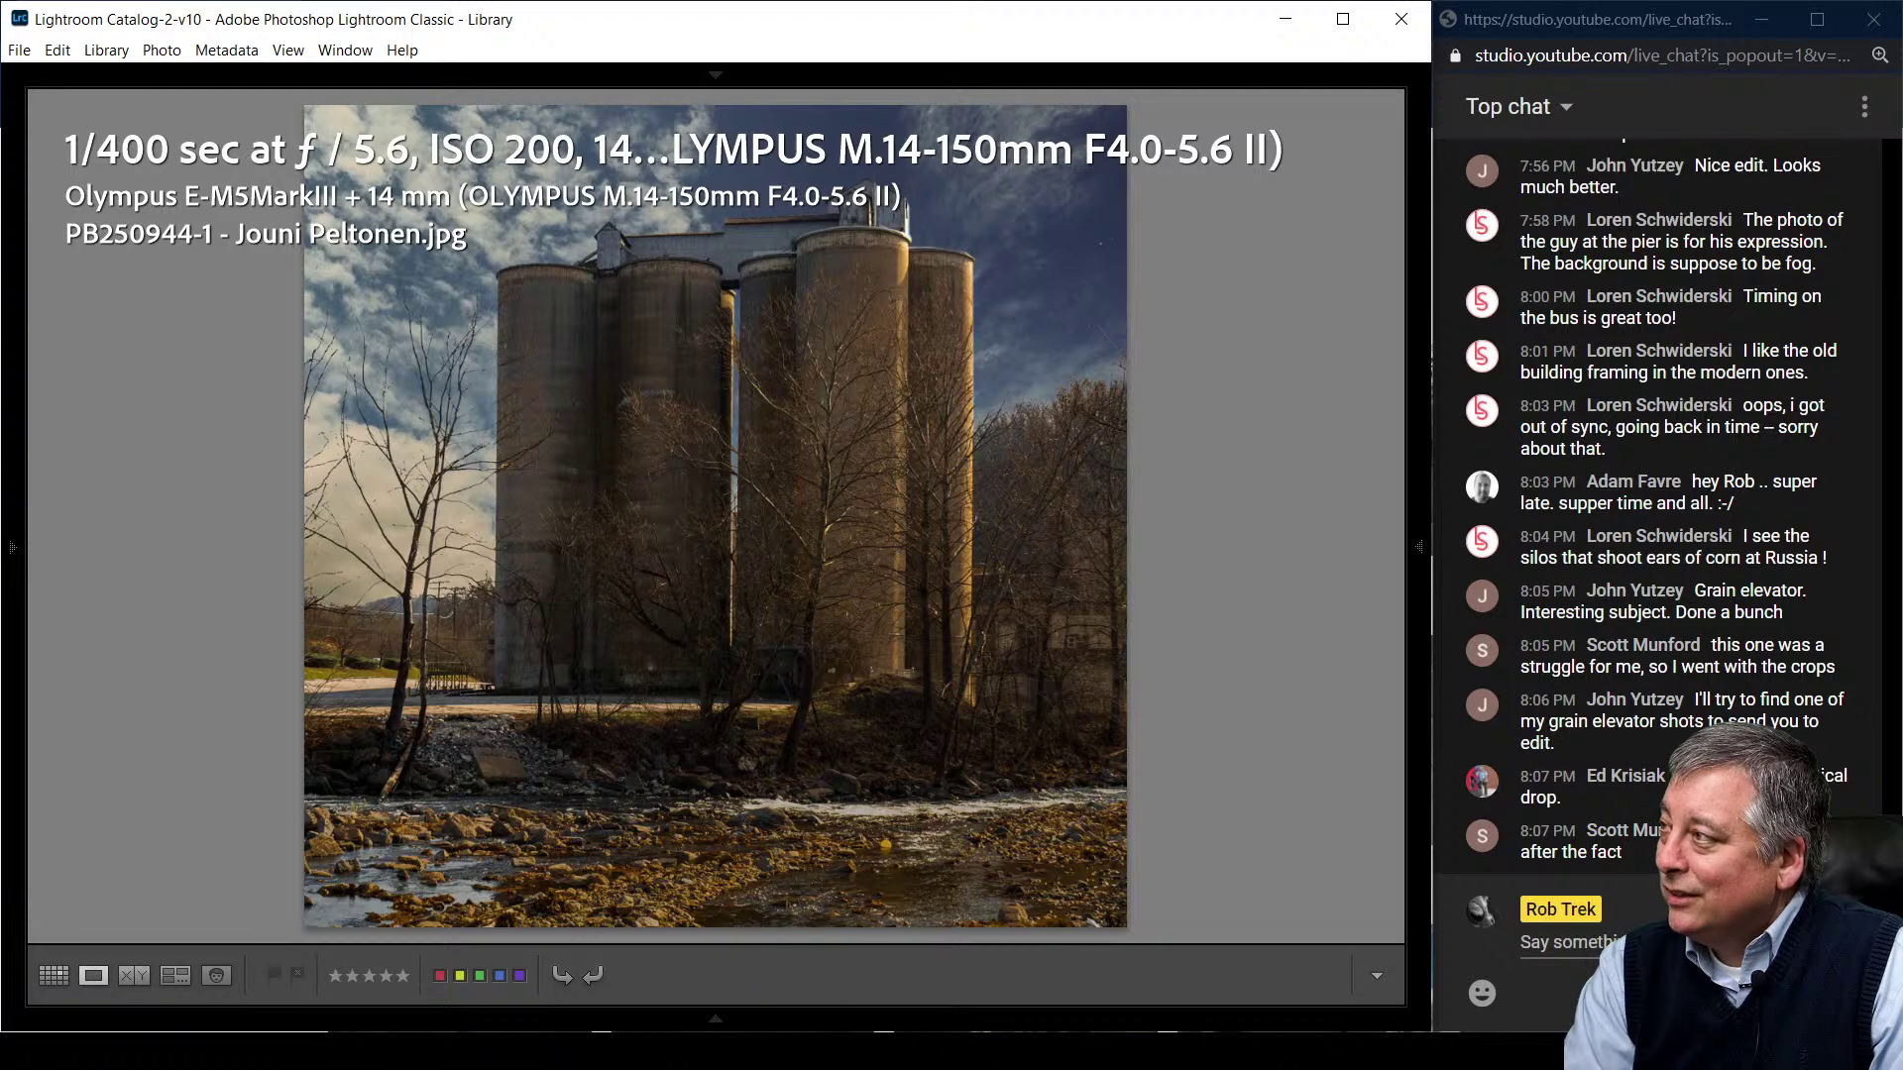
pyautogui.press('i')
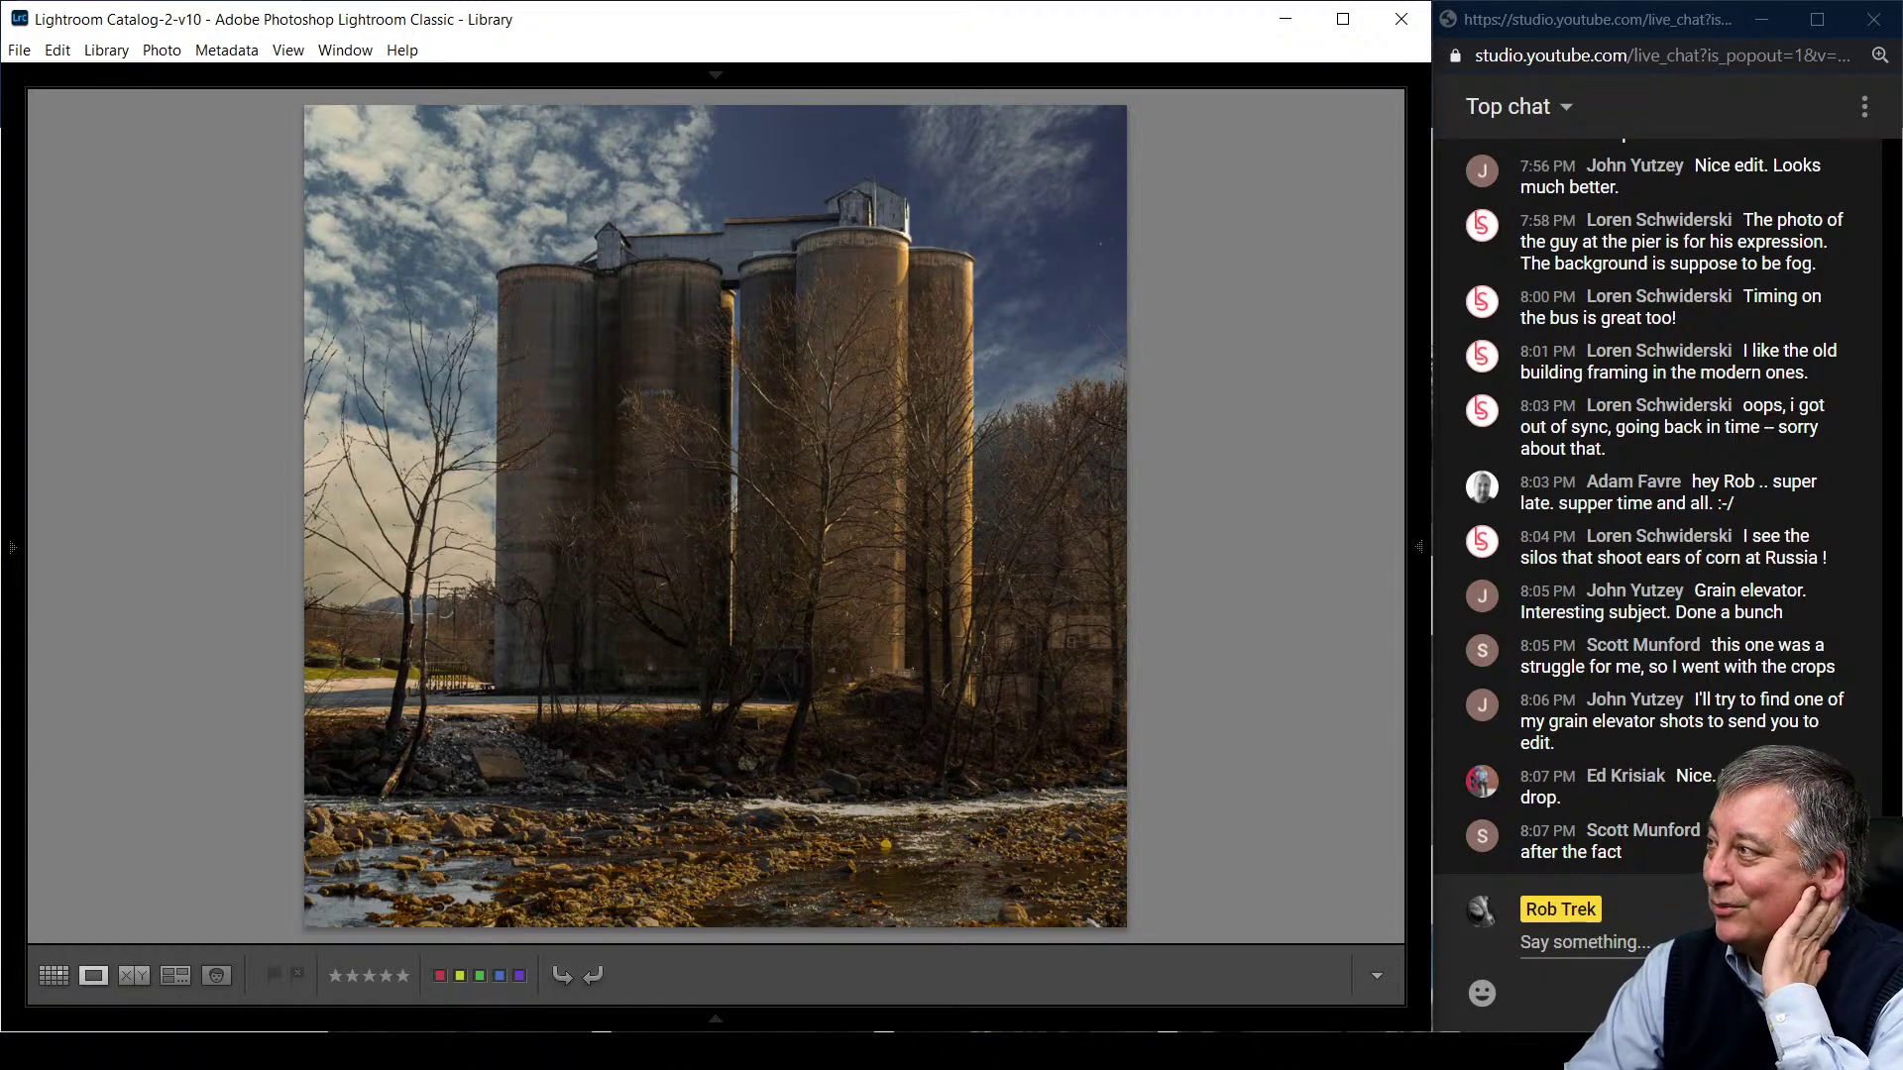
# - View the warm HDR-style silo edit and check its camera and file info overlay before hiding it
pyautogui.press('Right')
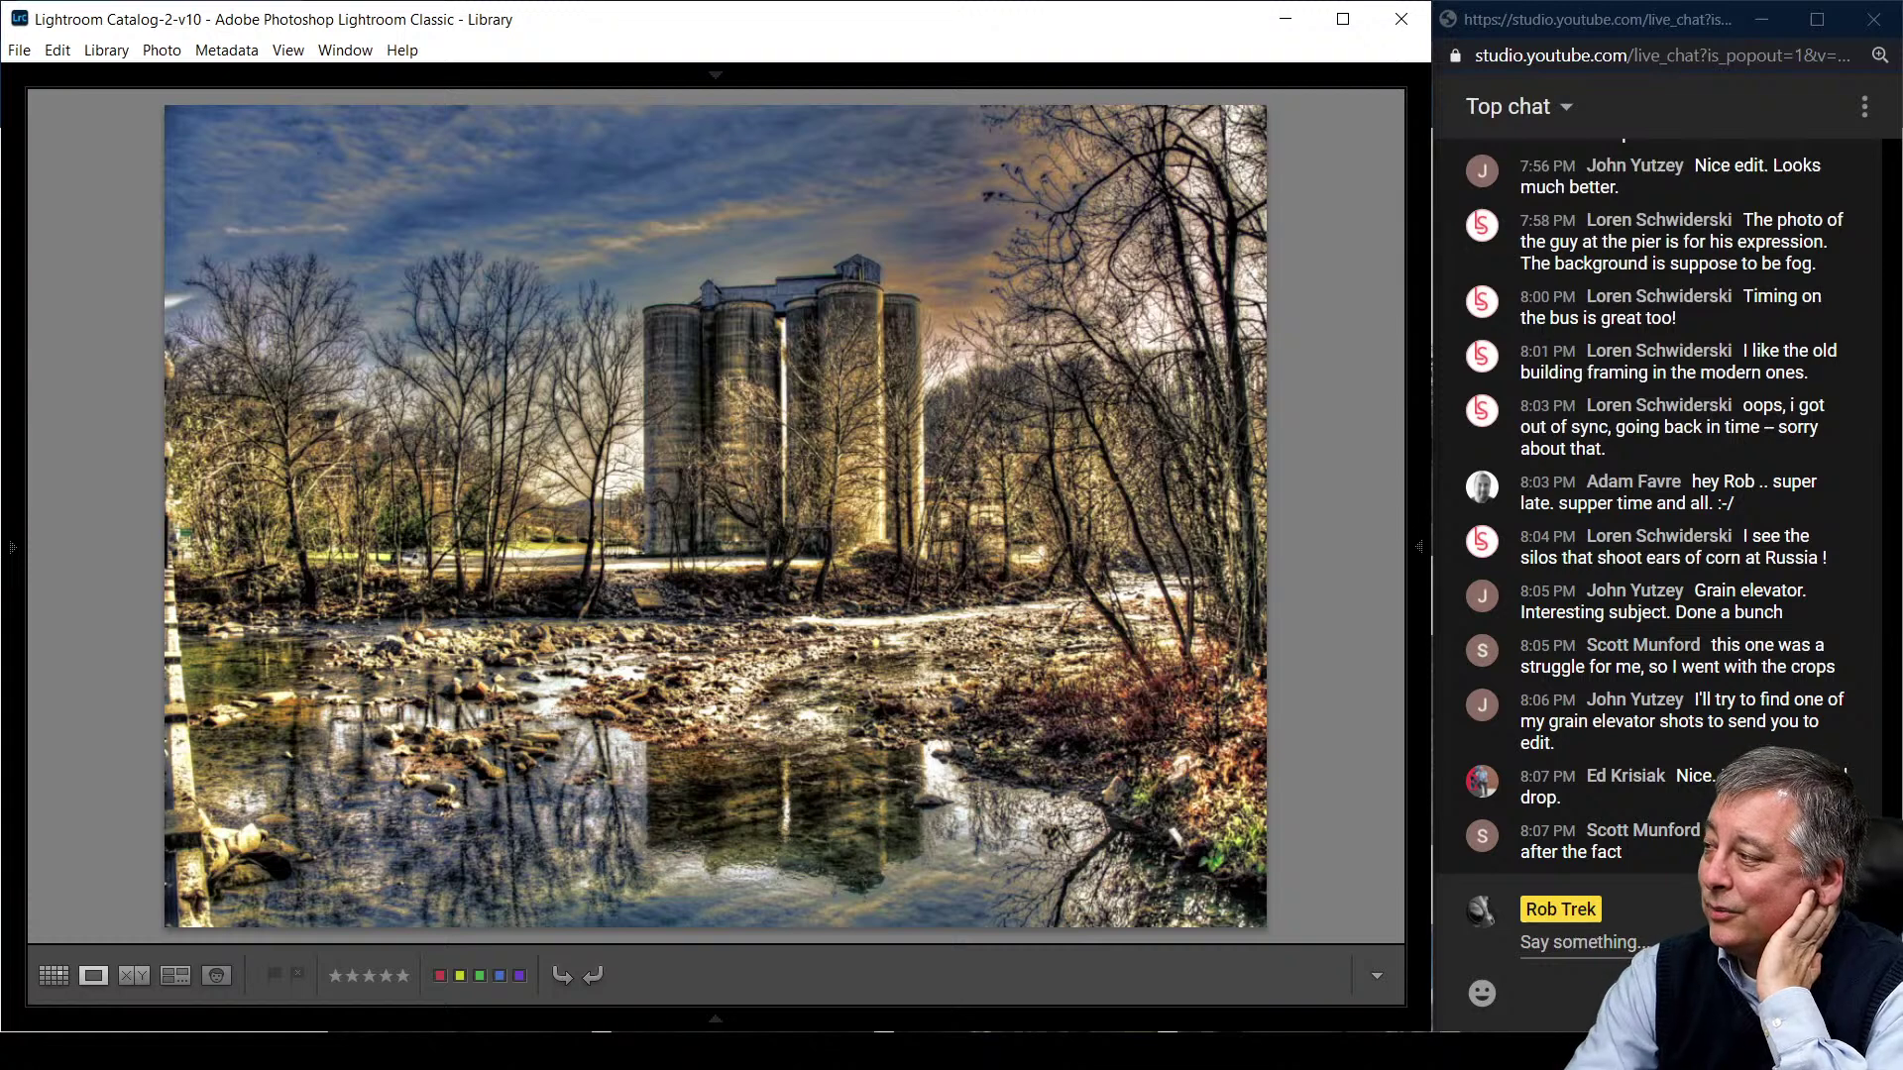
pyautogui.press('i')
pyautogui.press('i')
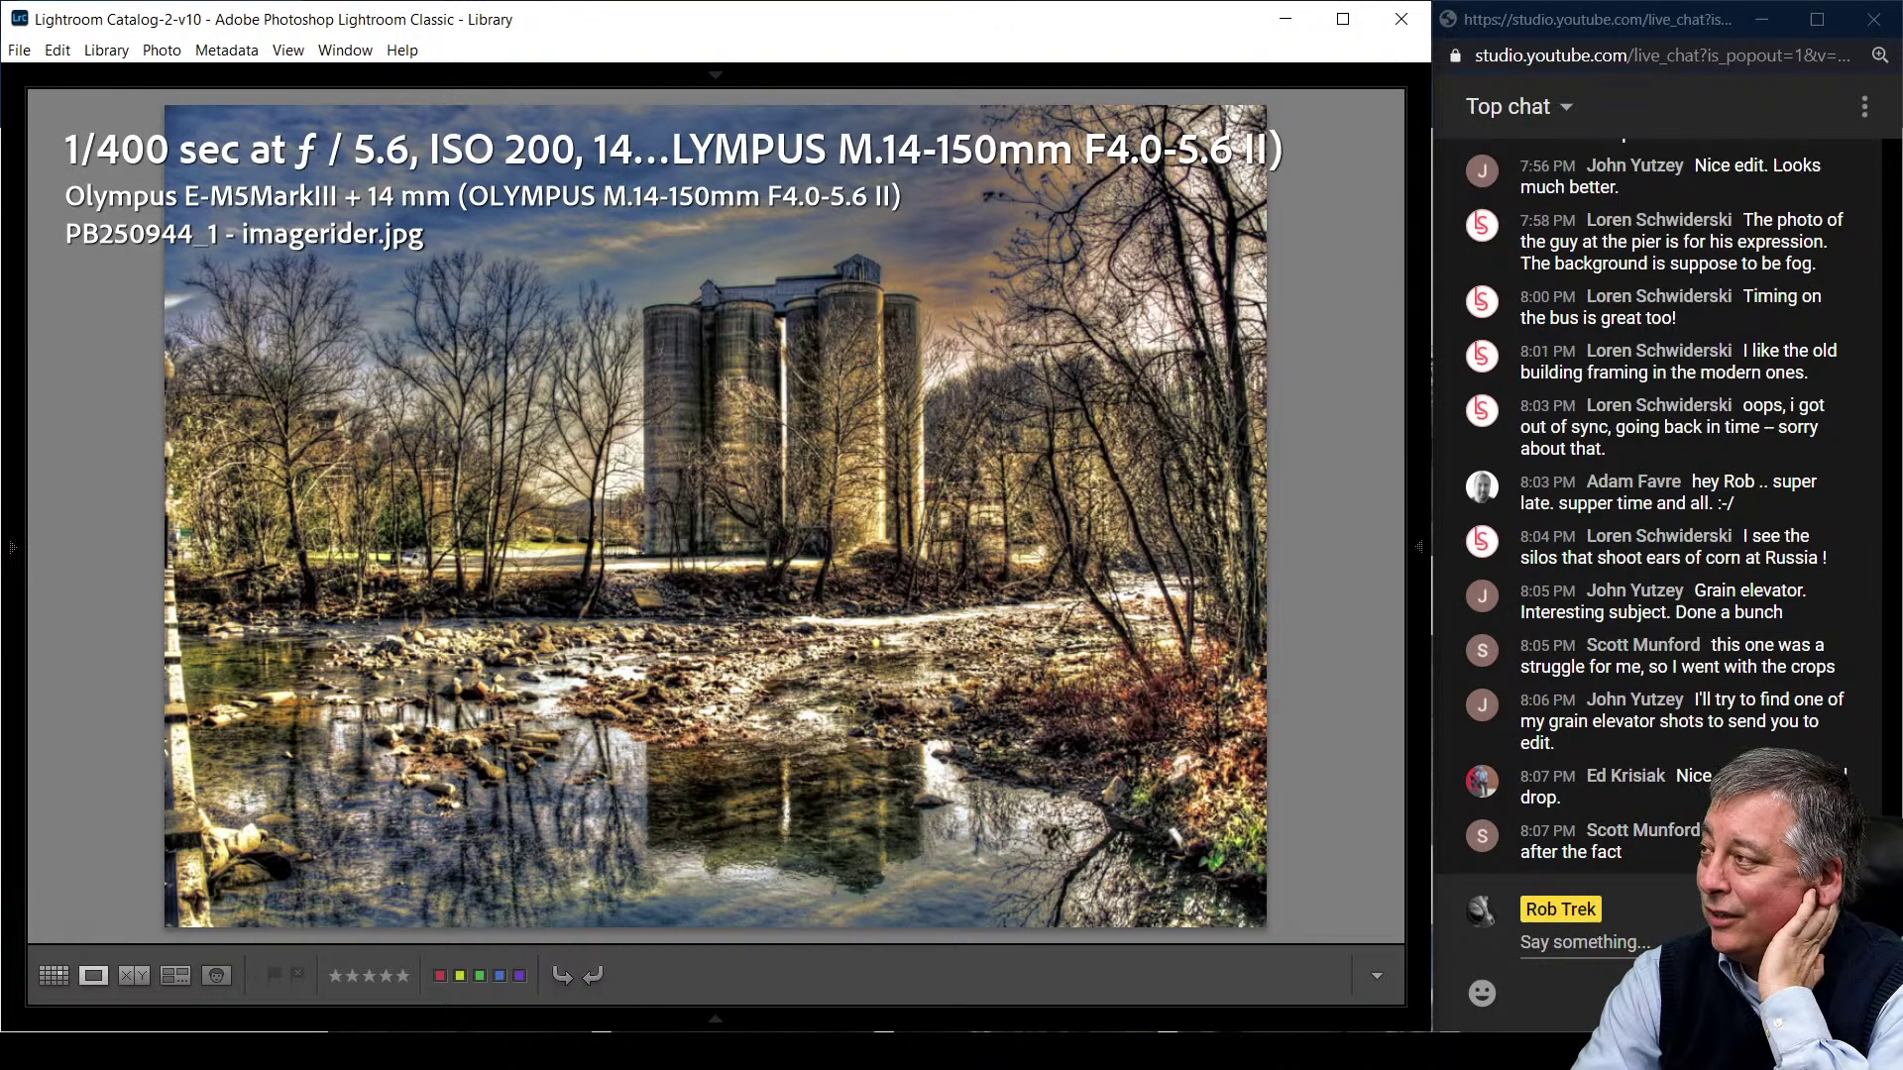
pyautogui.press('i')
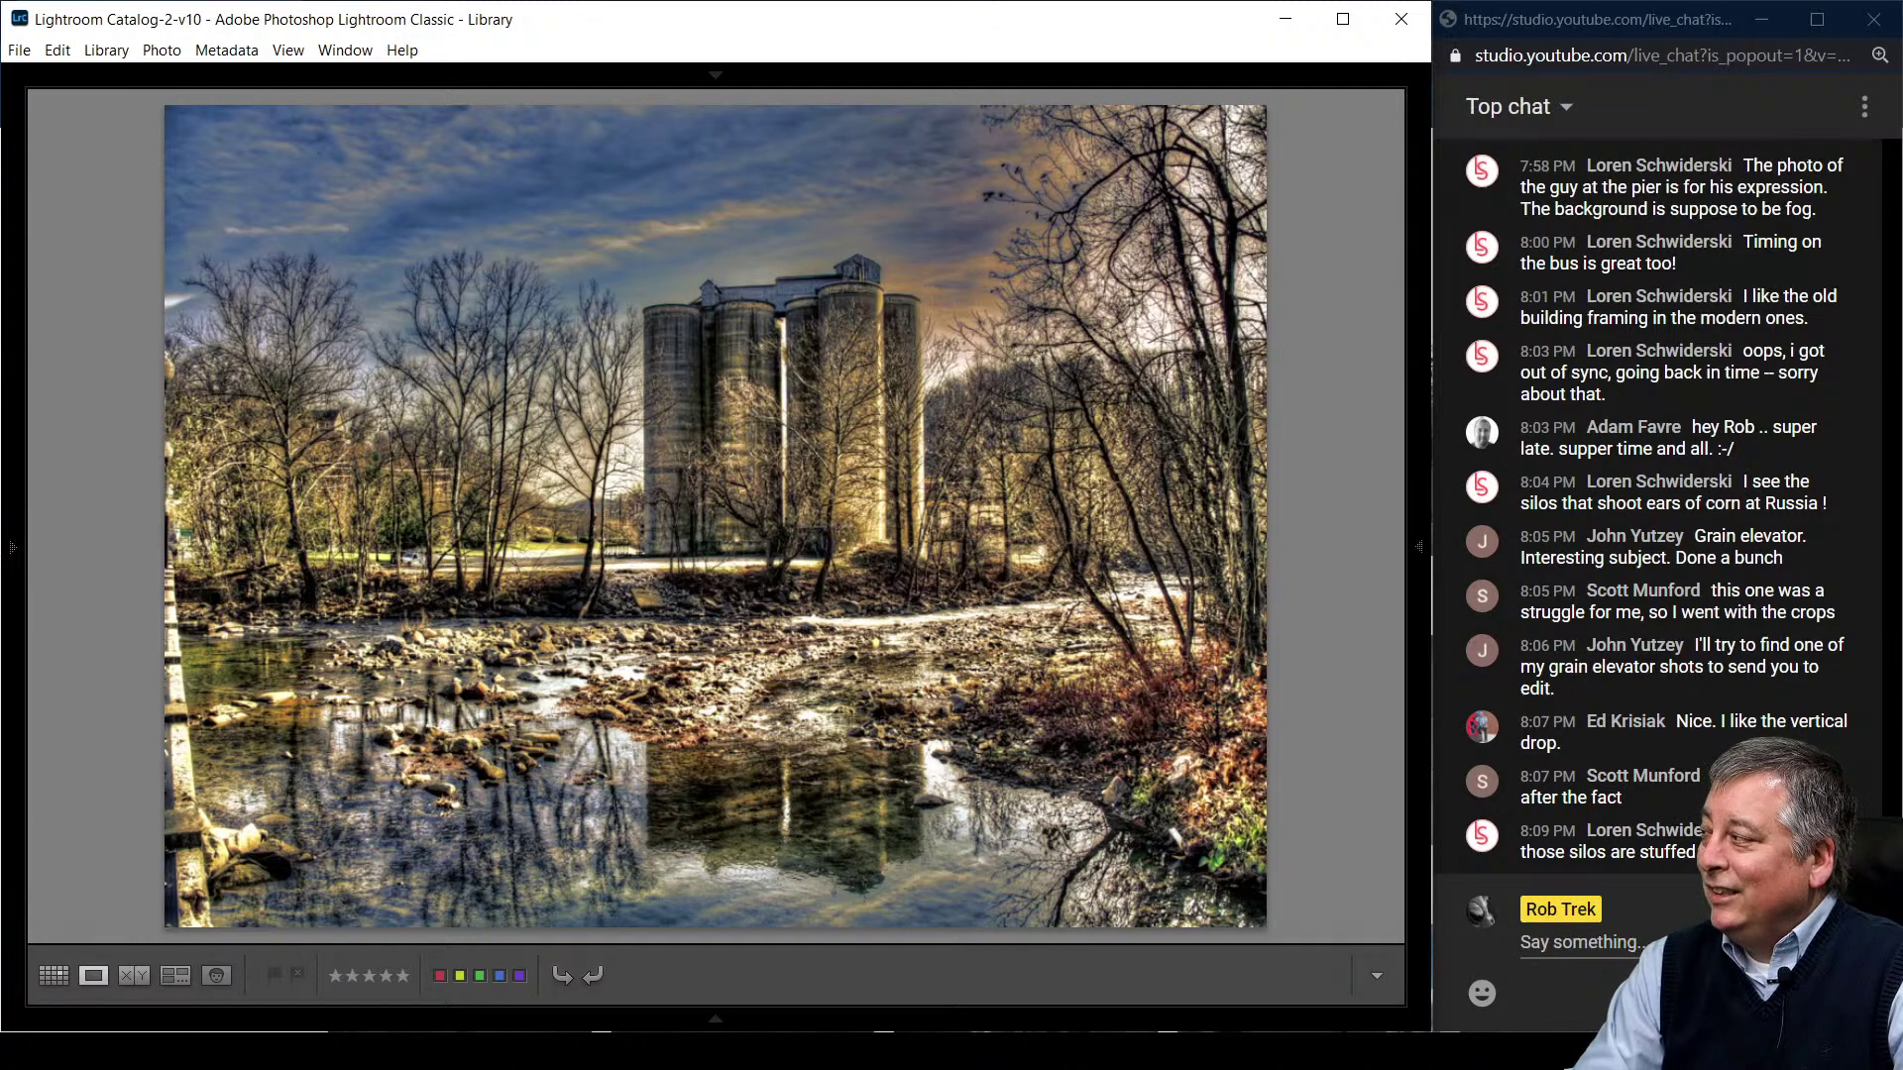
# - View the dark blue HDR-style silo edit, check its file info overlay, and compare it with the warm version
pyautogui.press('Right')
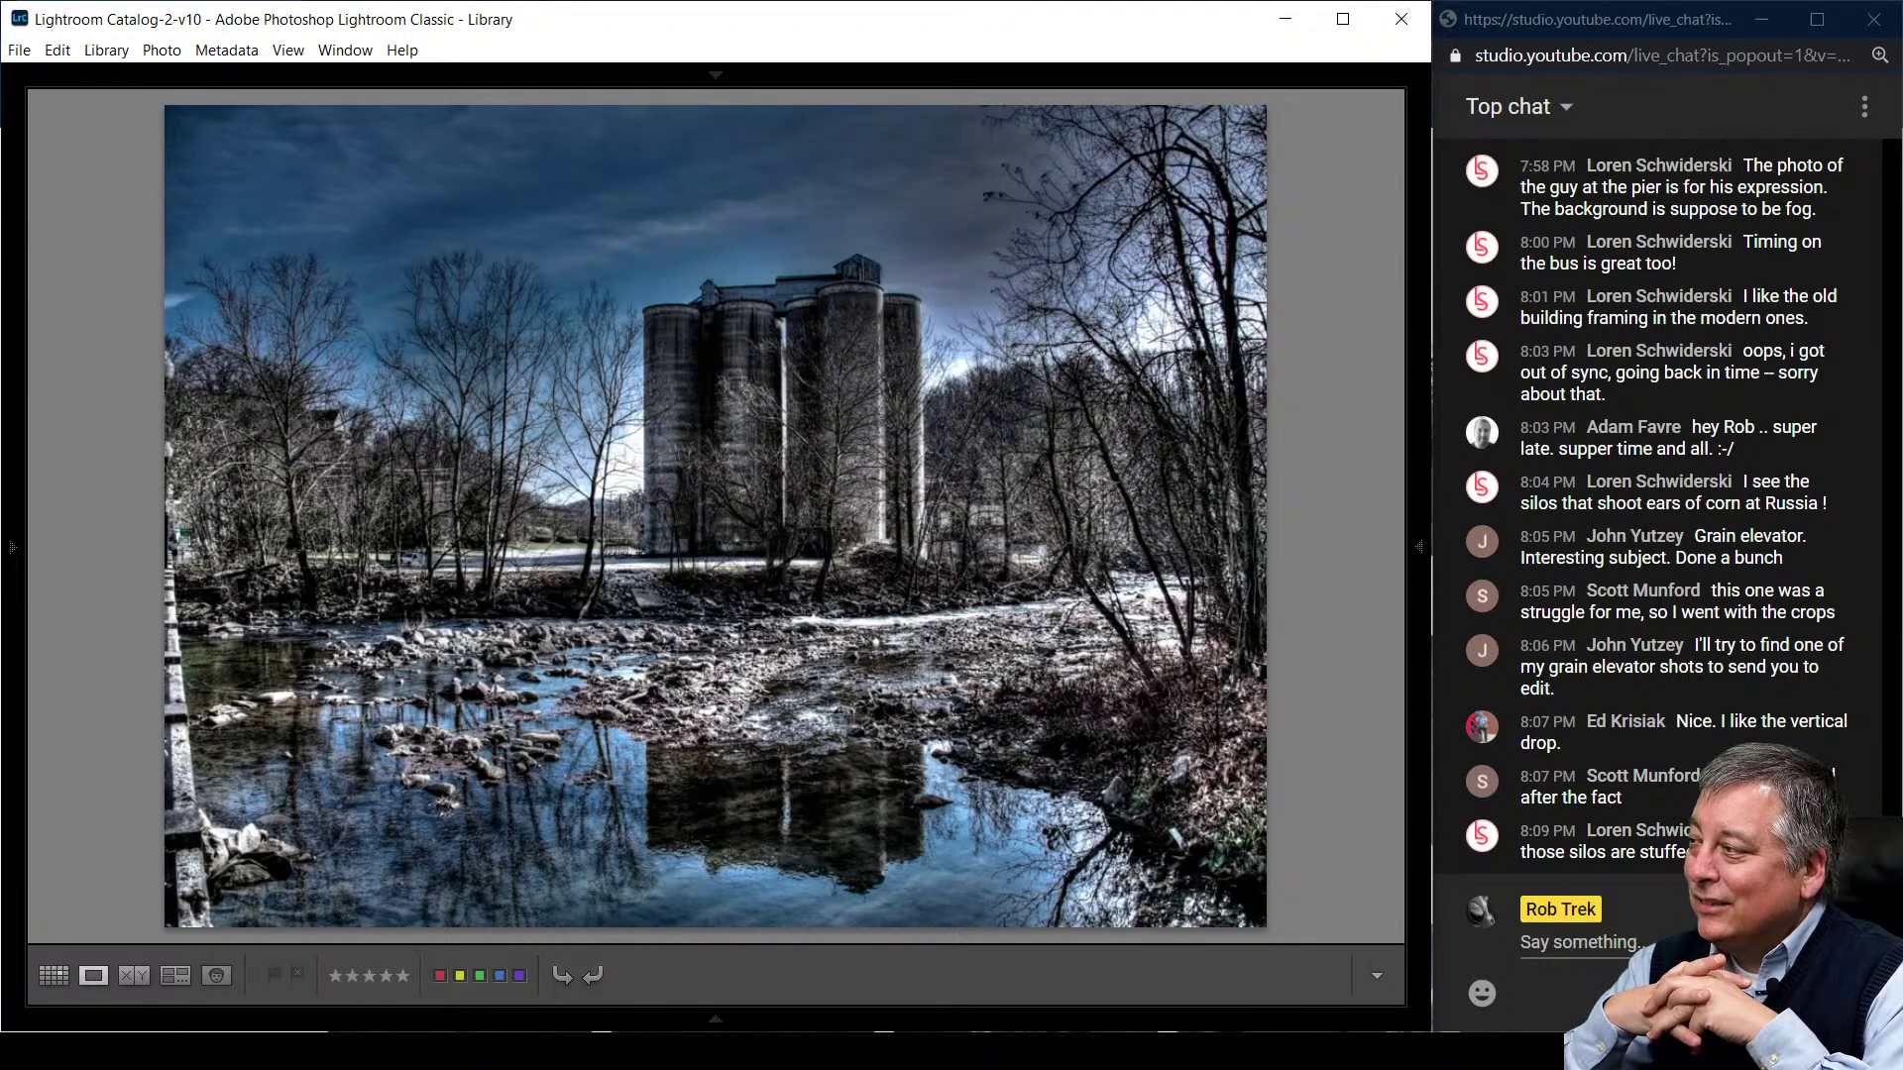
pyautogui.press('Right')
pyautogui.press('Right')
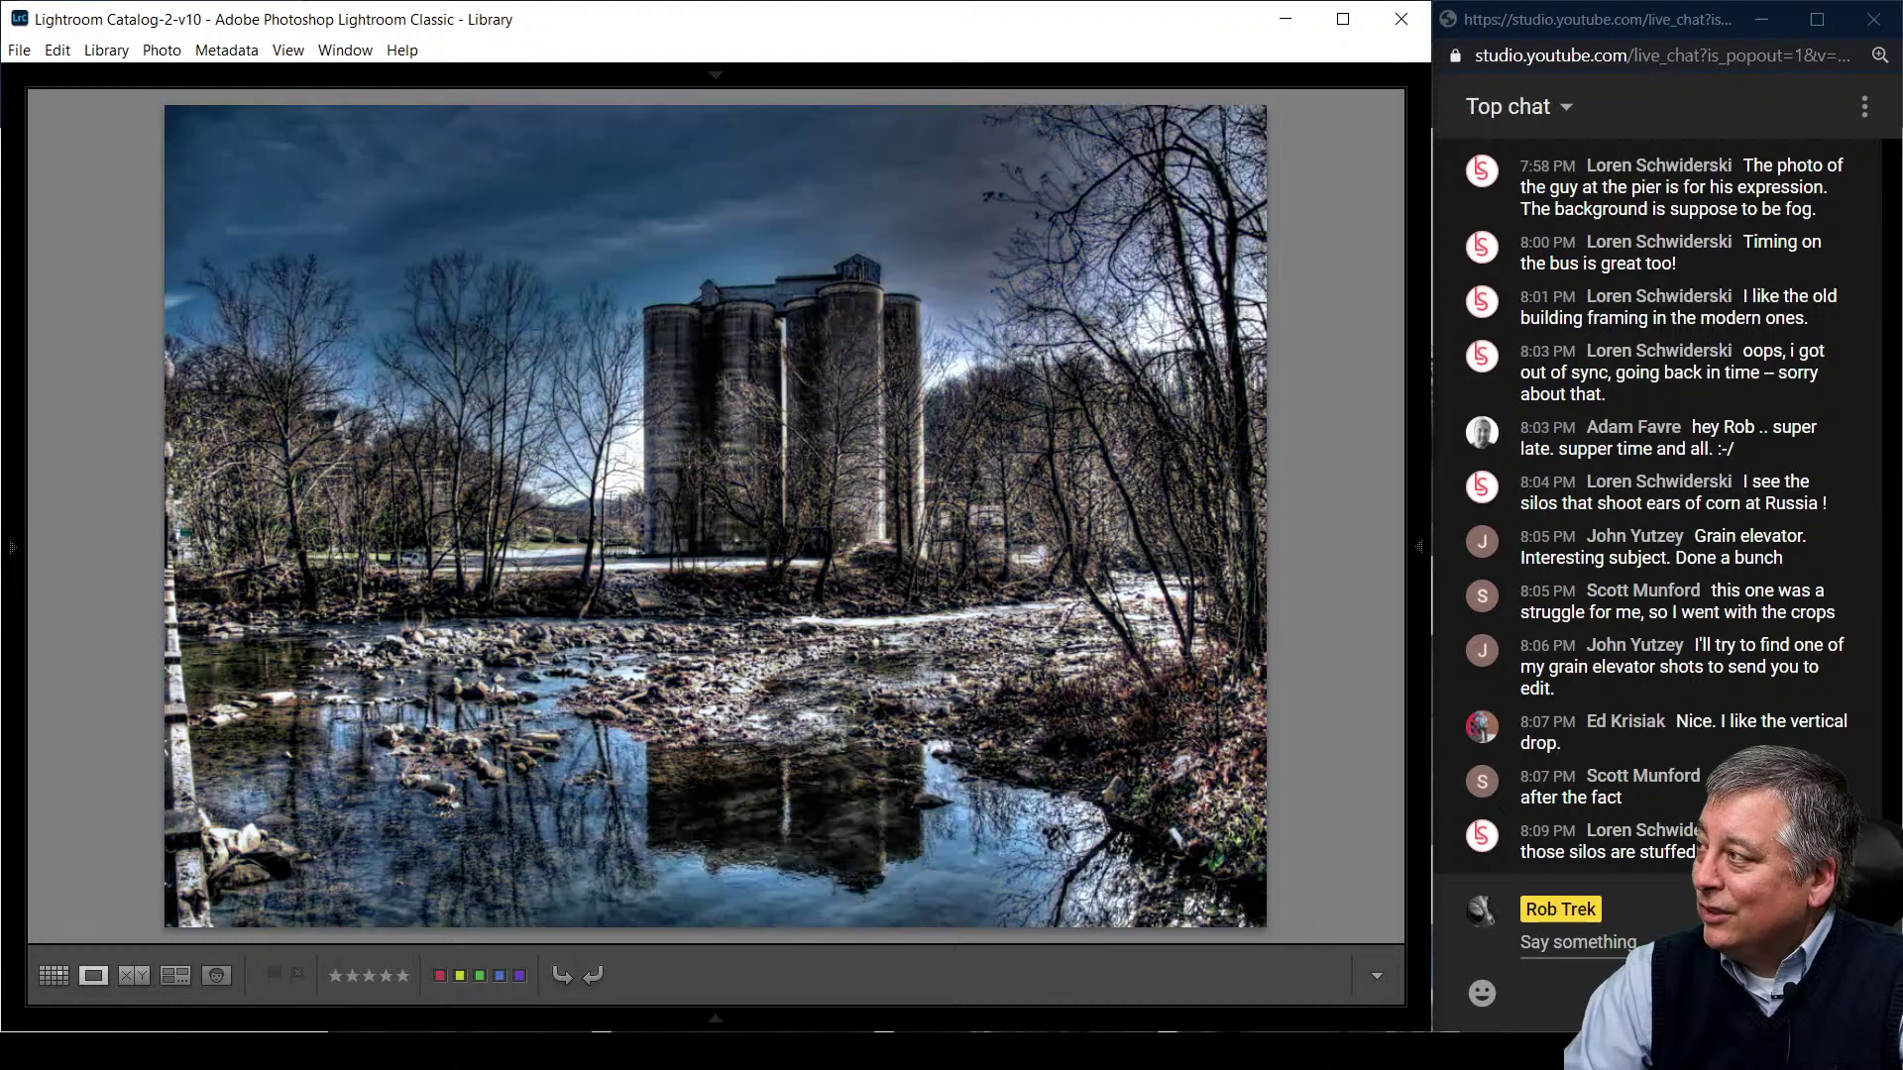
pyautogui.press('Right')
pyautogui.press('Right')
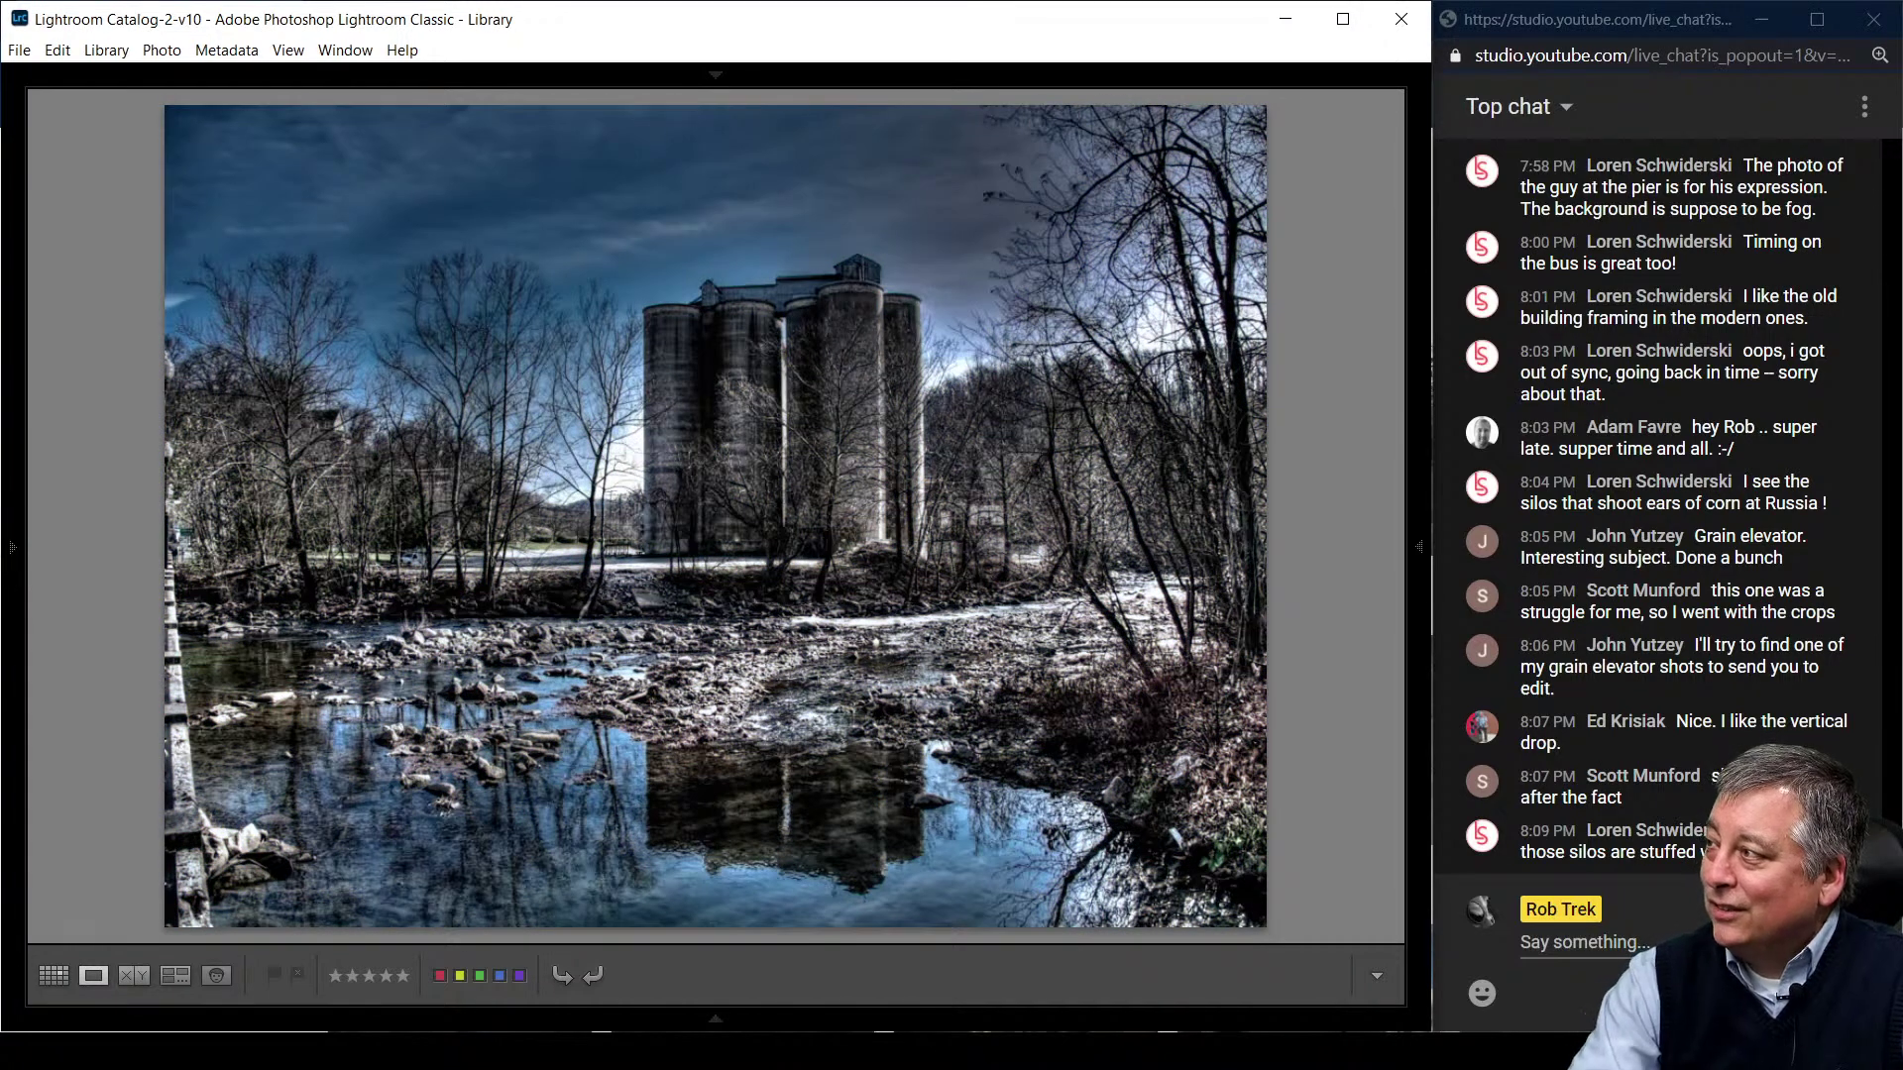
pyautogui.press('i')
pyautogui.press('i')
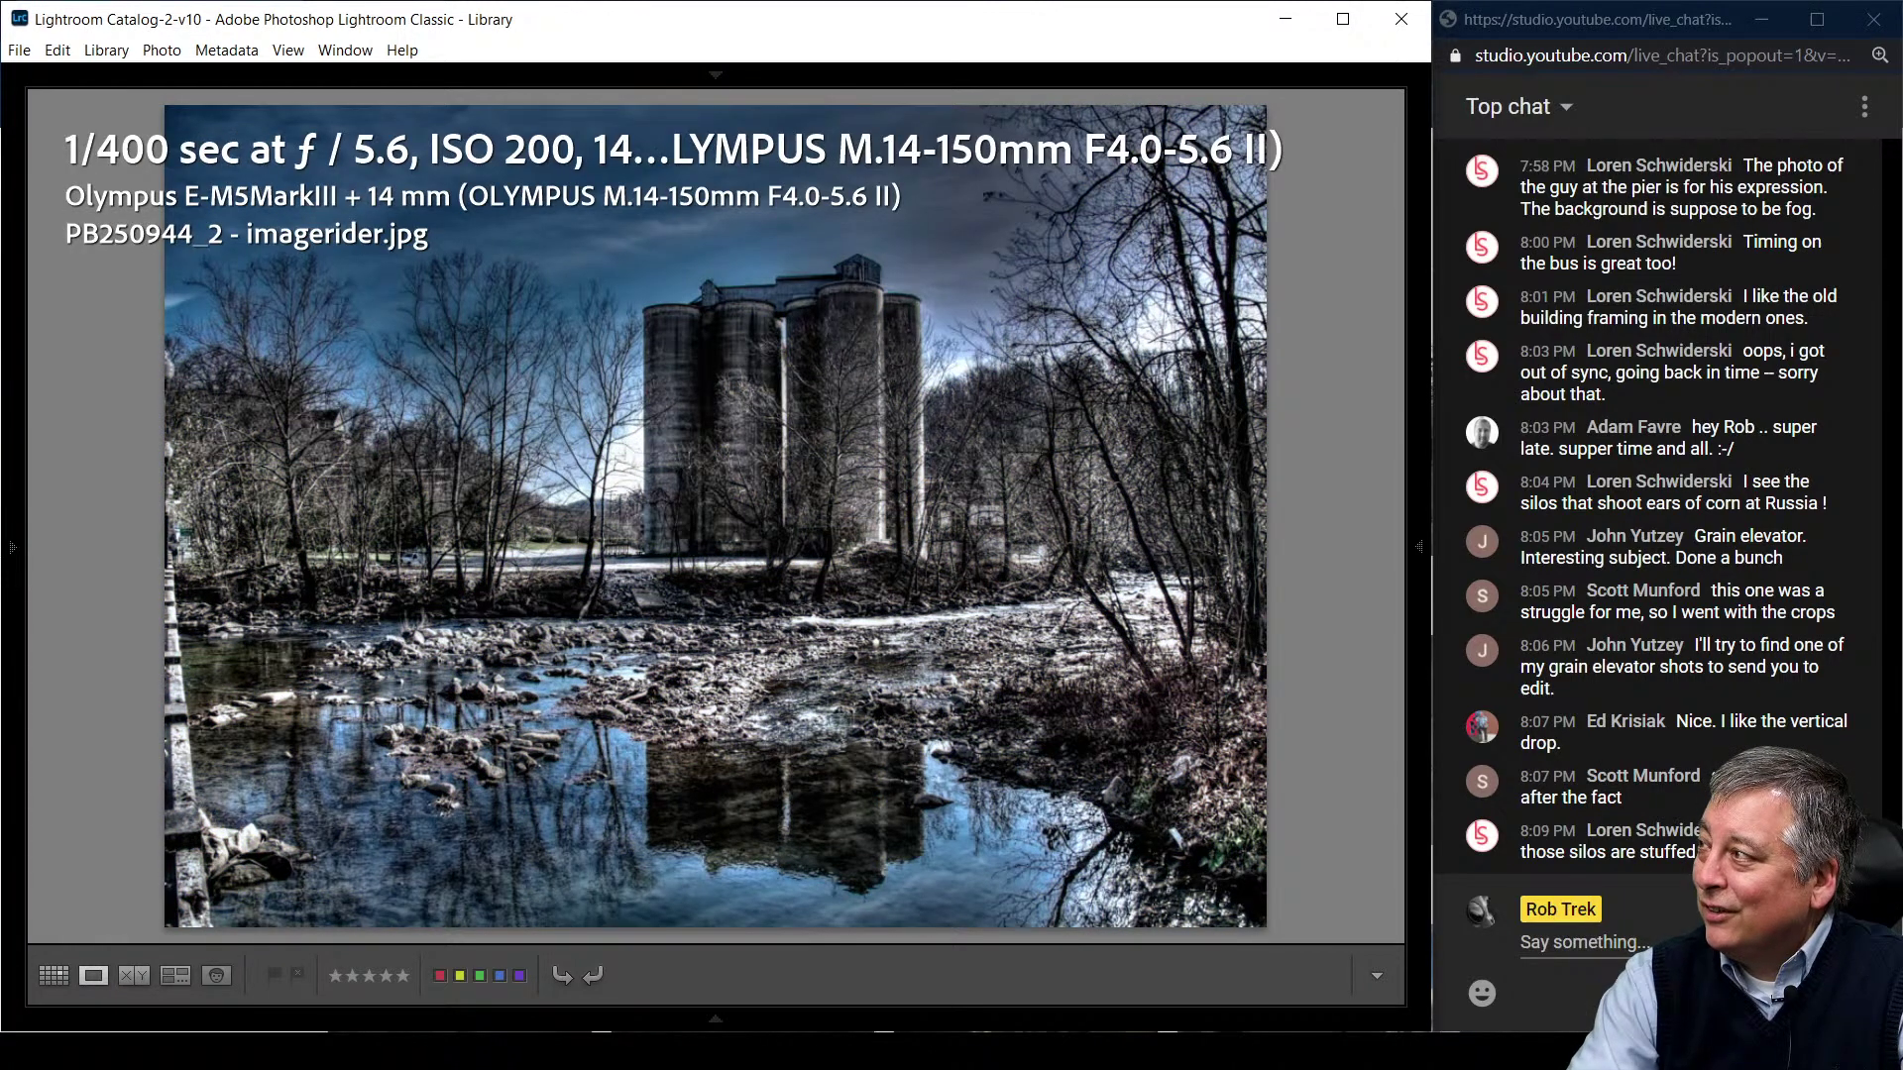
pyautogui.press('i')
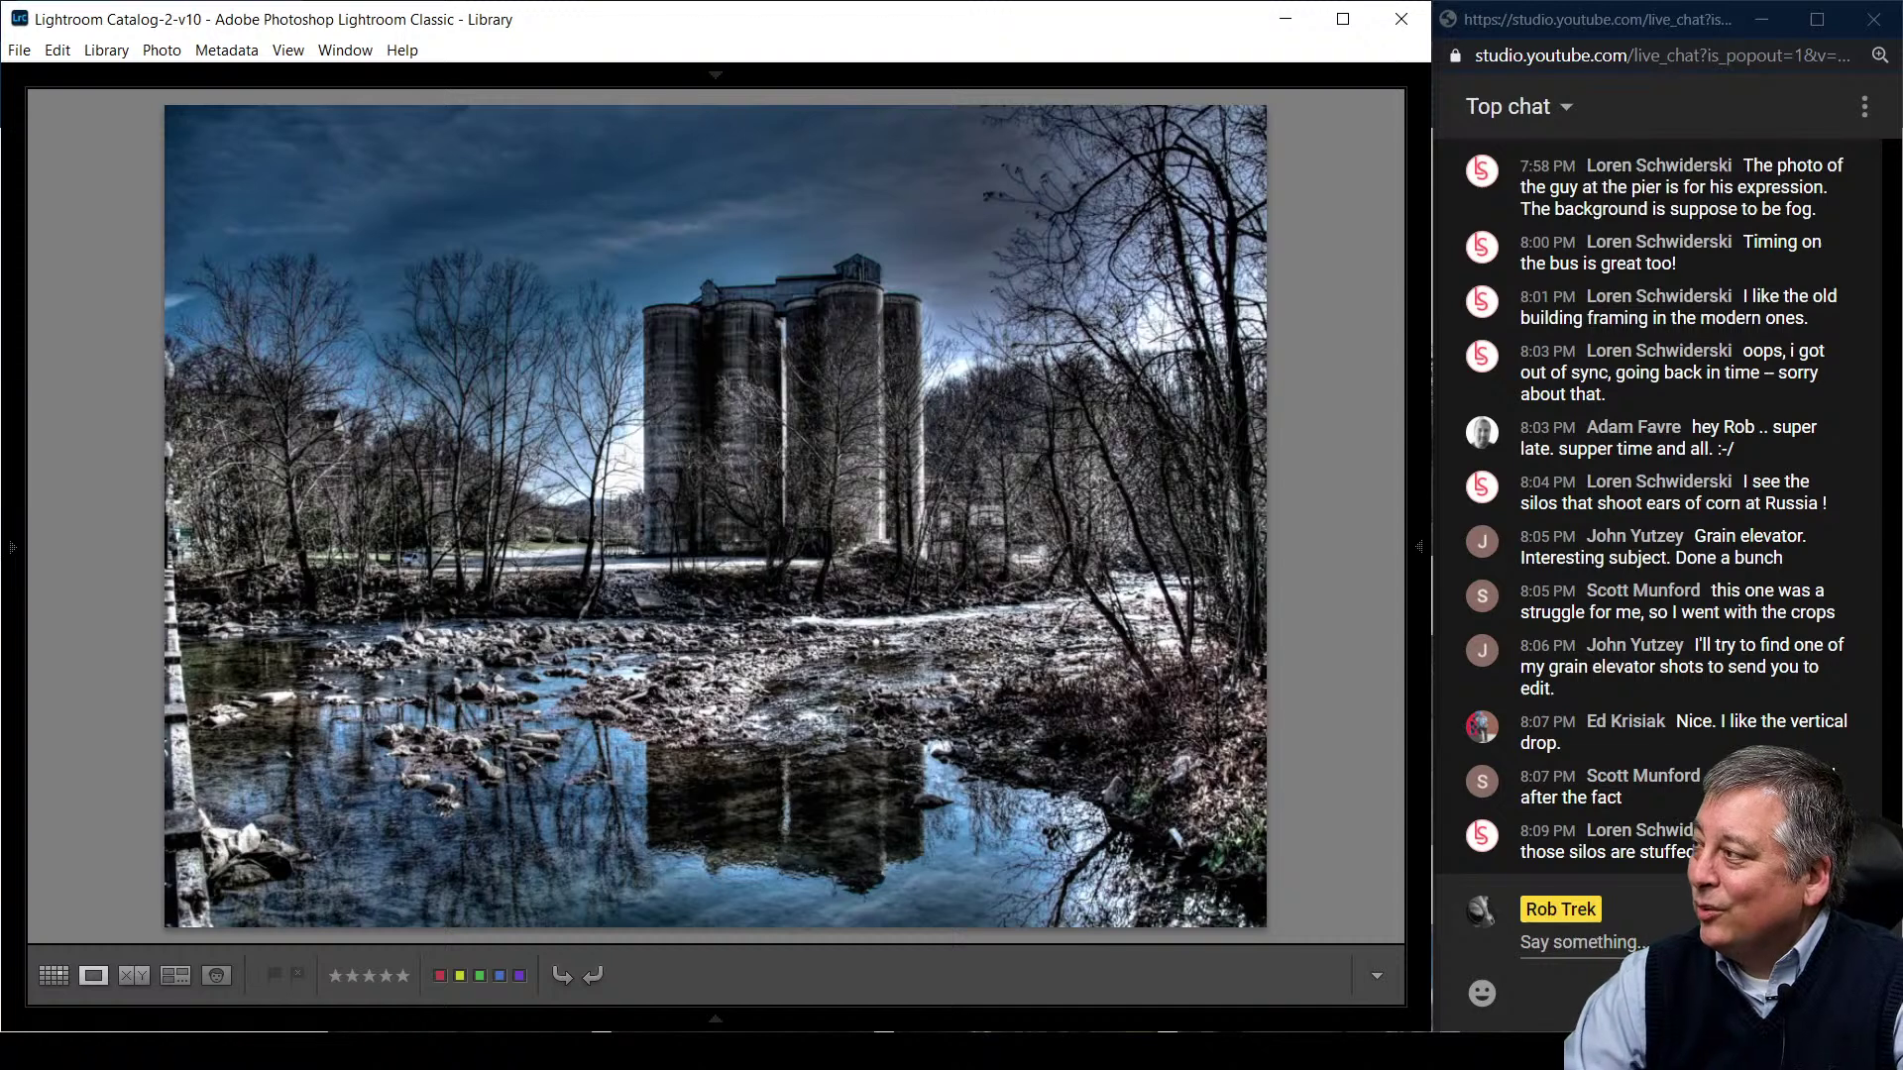
pyautogui.press('Left')
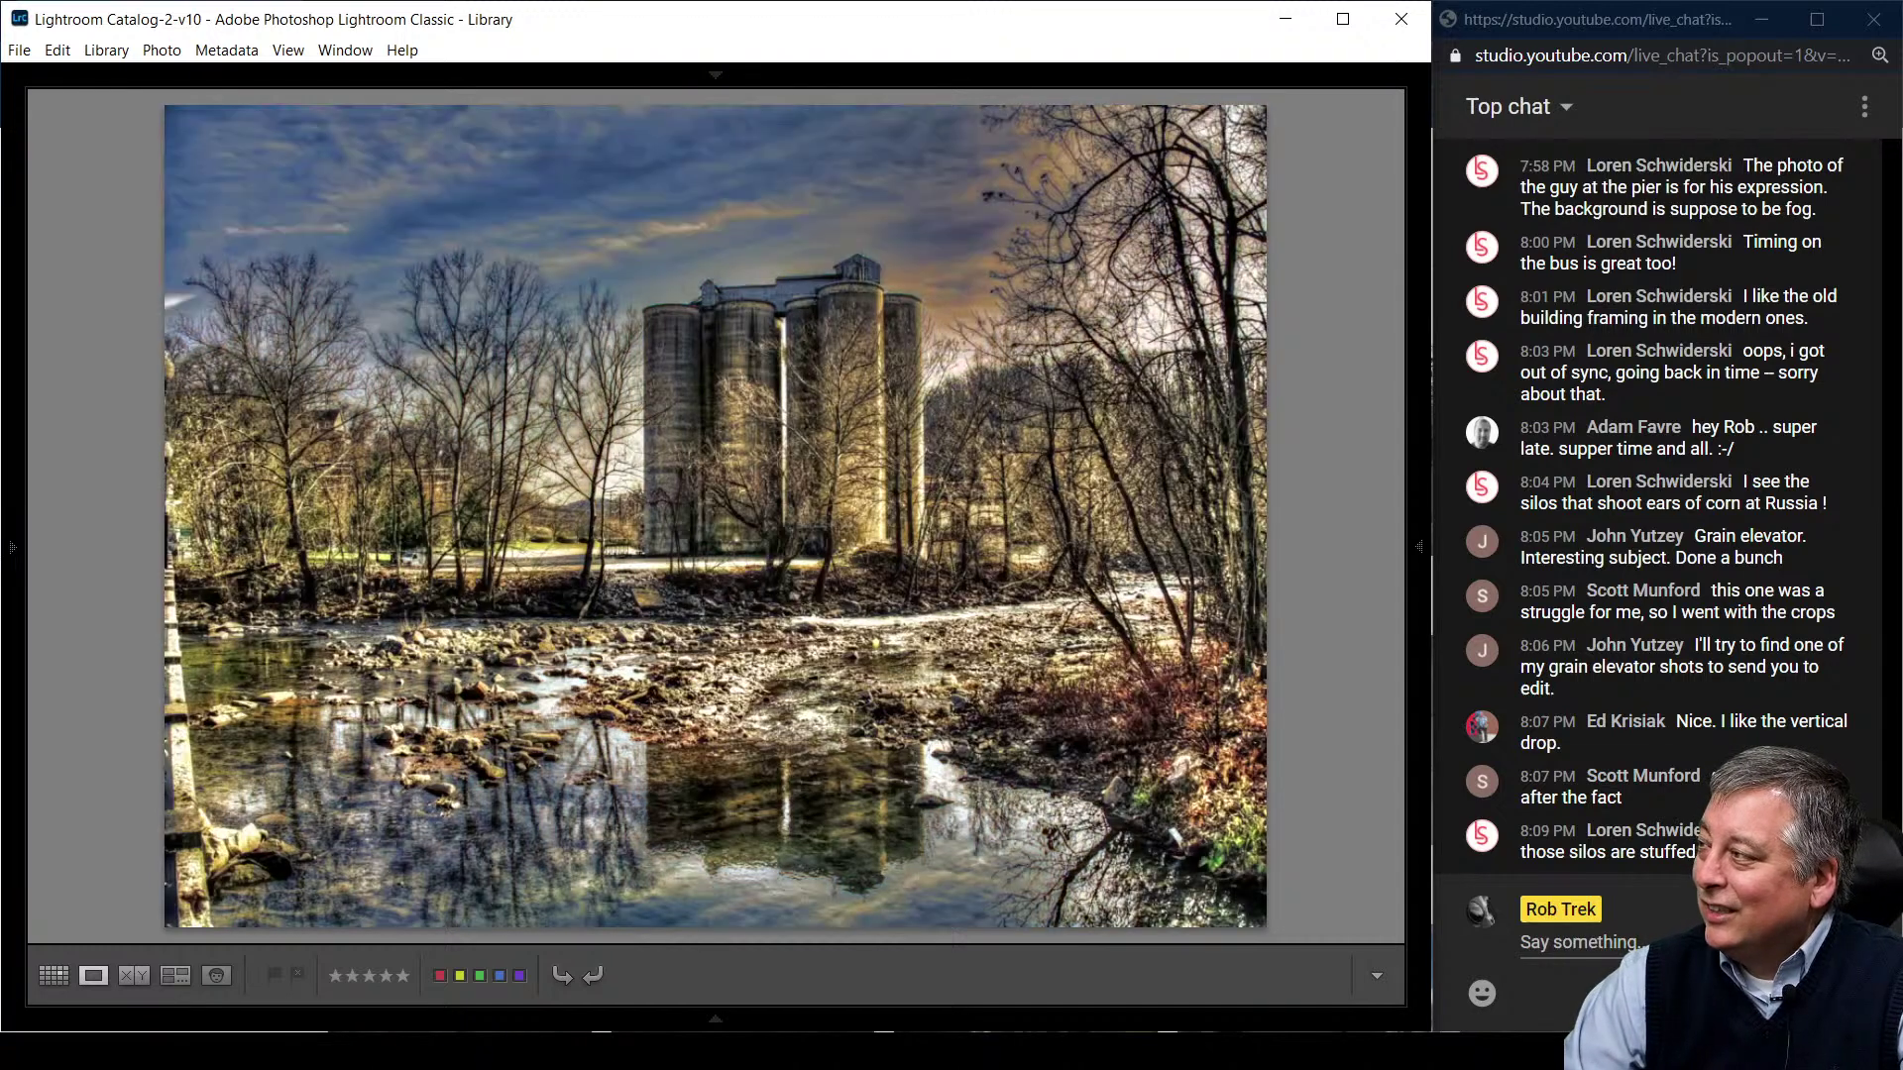
pyautogui.press('Right')
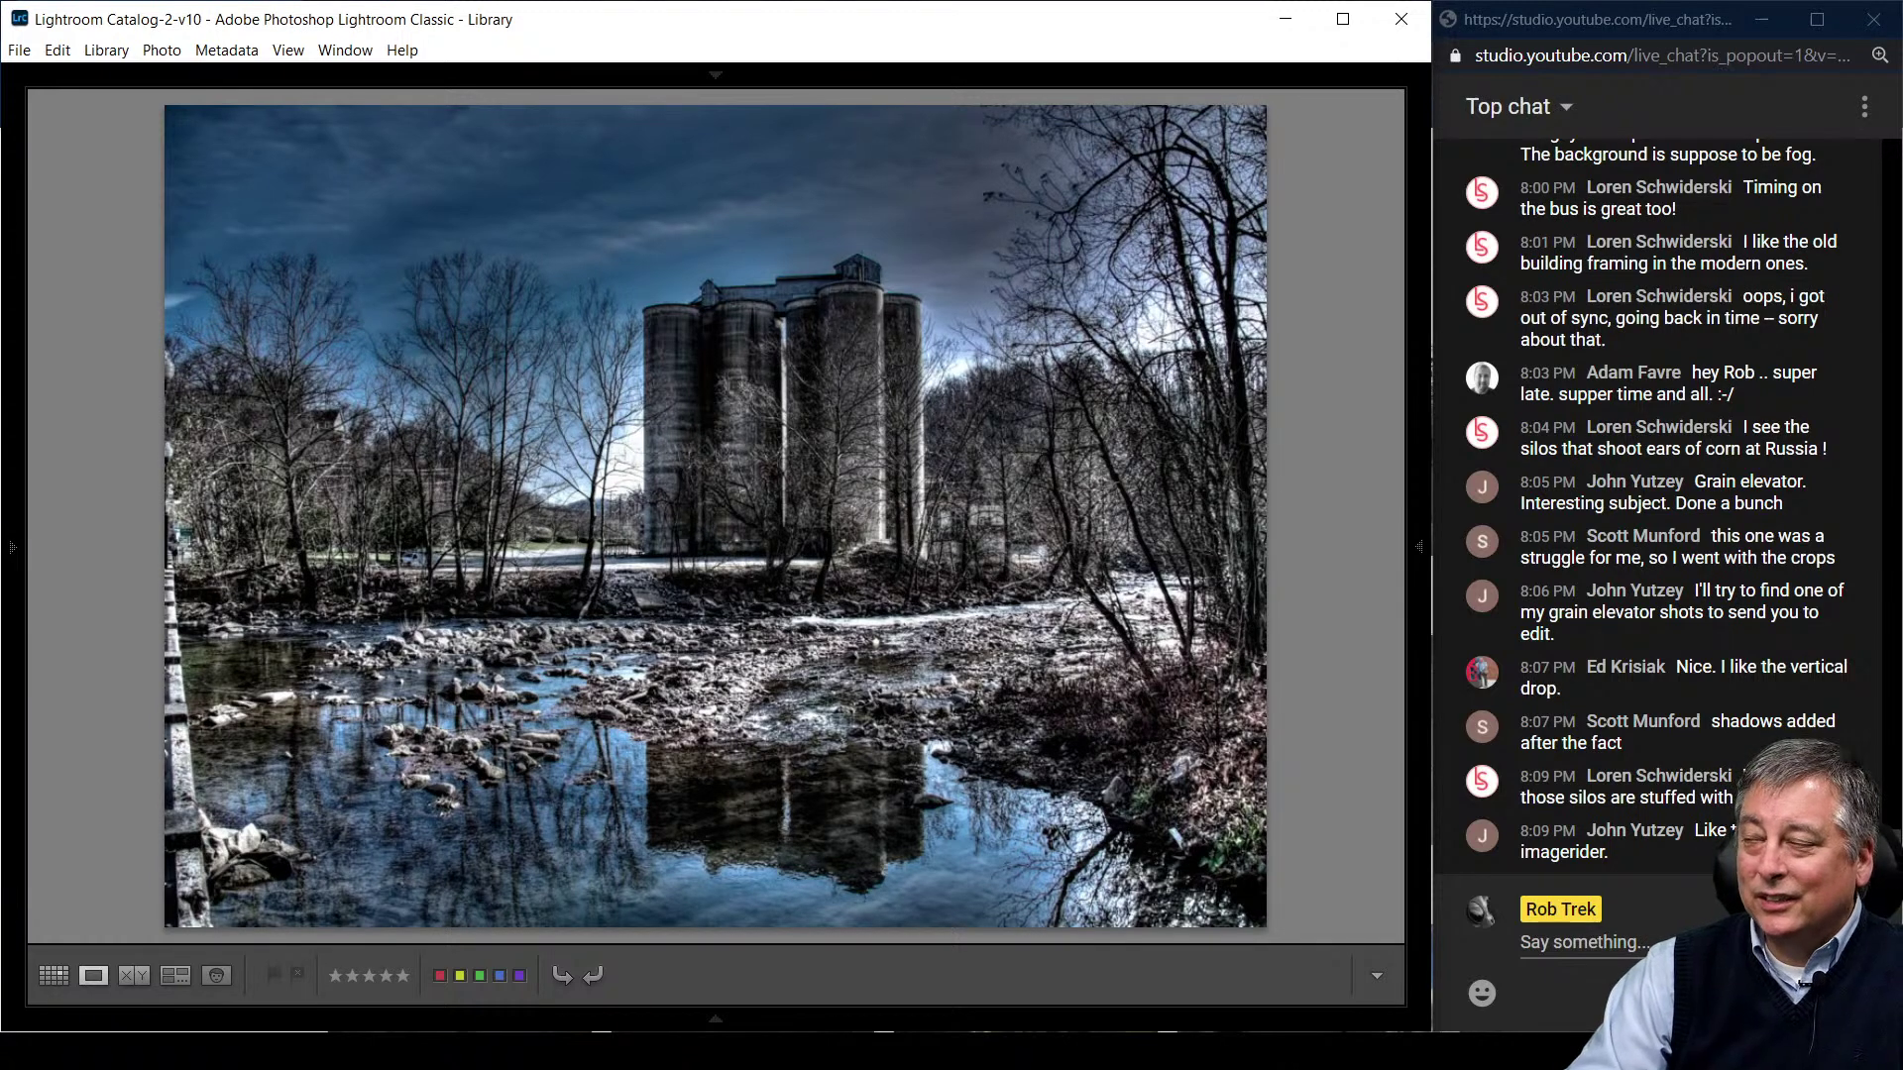
# - View the square silo edit with the natural sky and water reflection, and check its file info overlay before hiding it
pyautogui.press('Right')
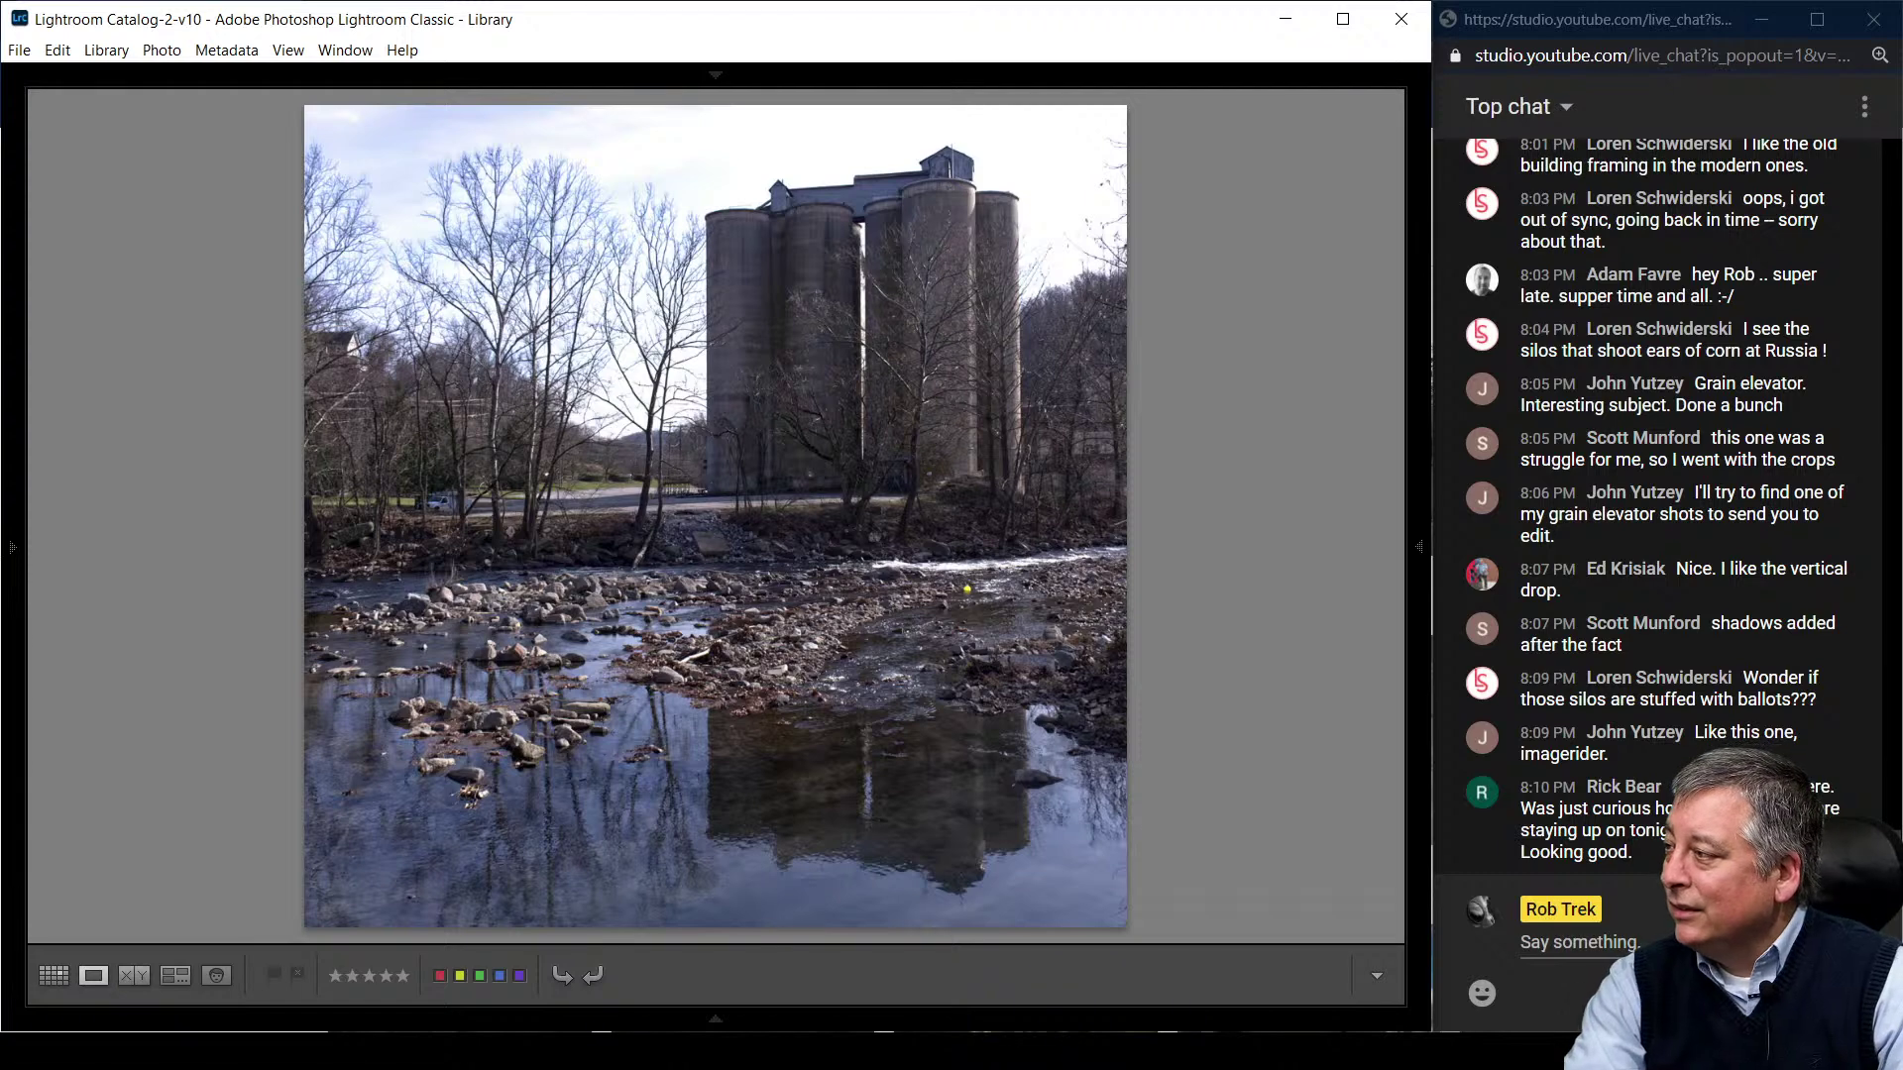
pyautogui.press('i')
pyautogui.press('i')
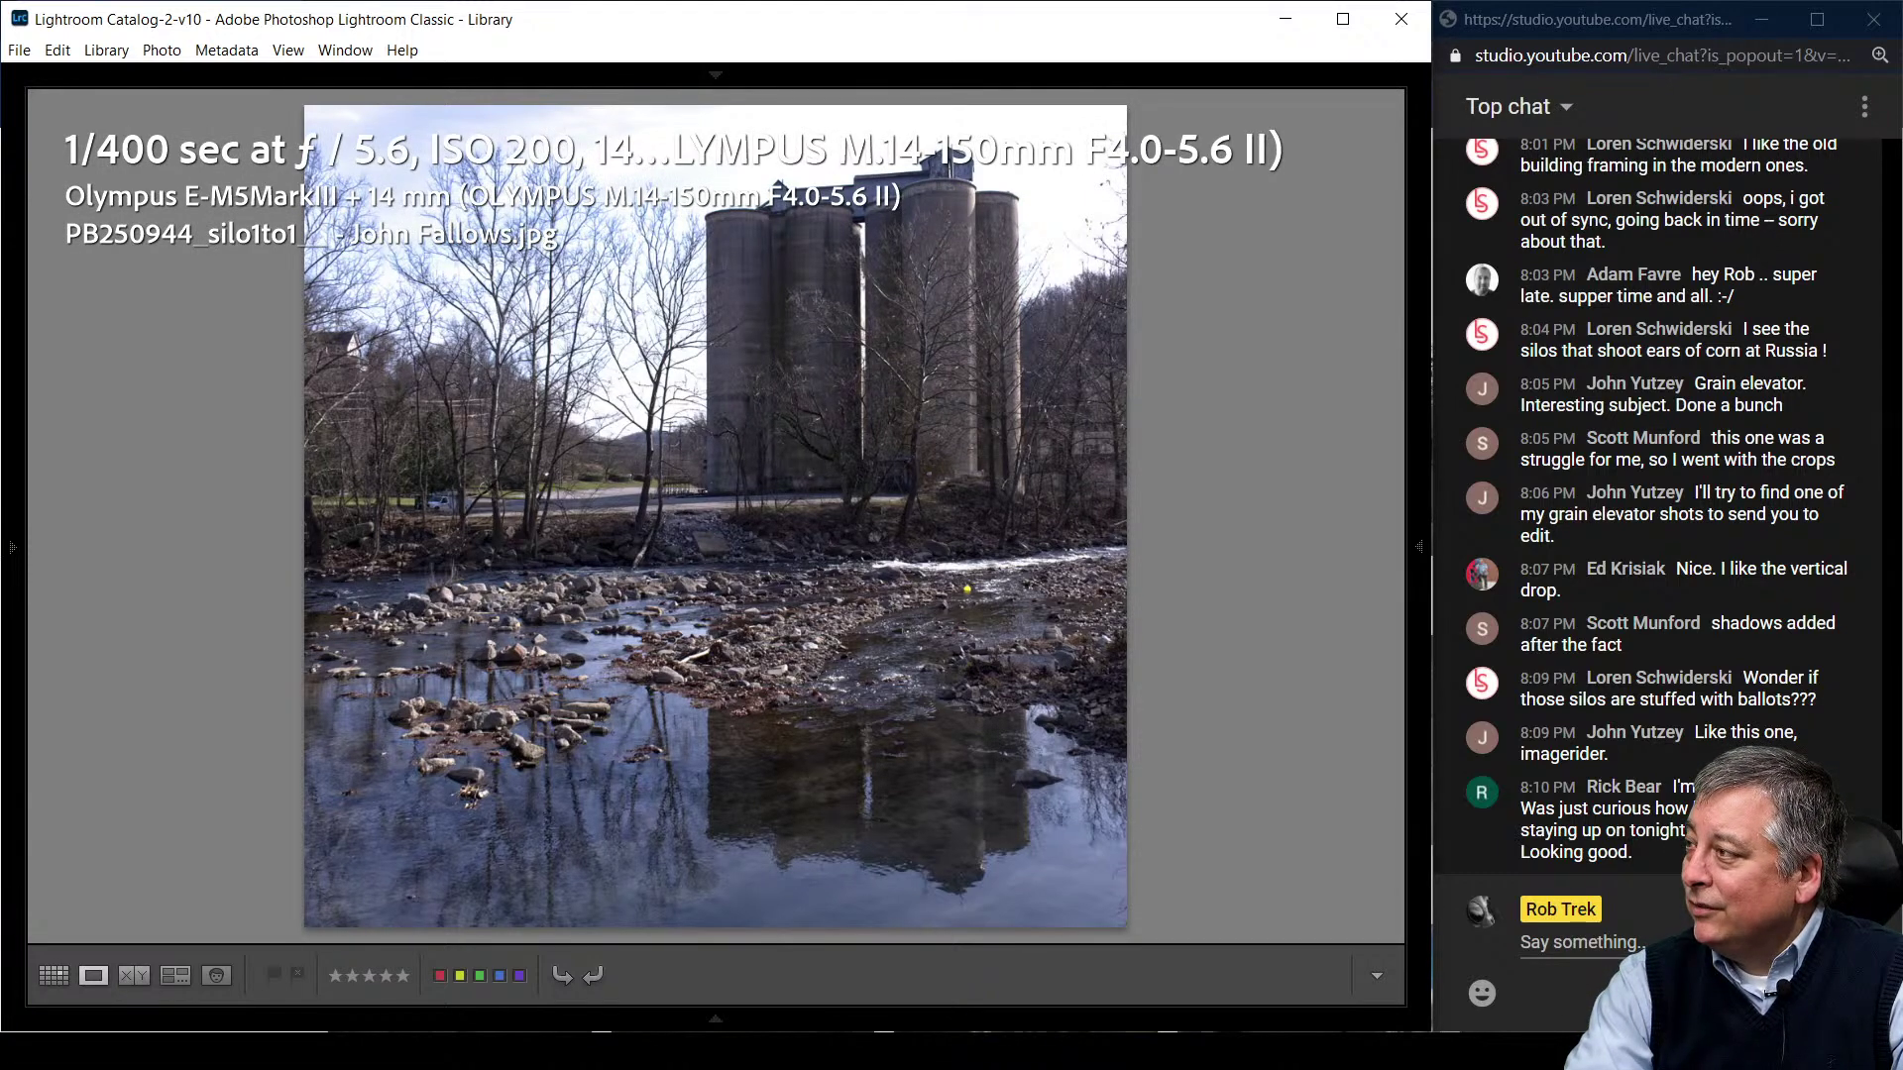
pyautogui.press('i')
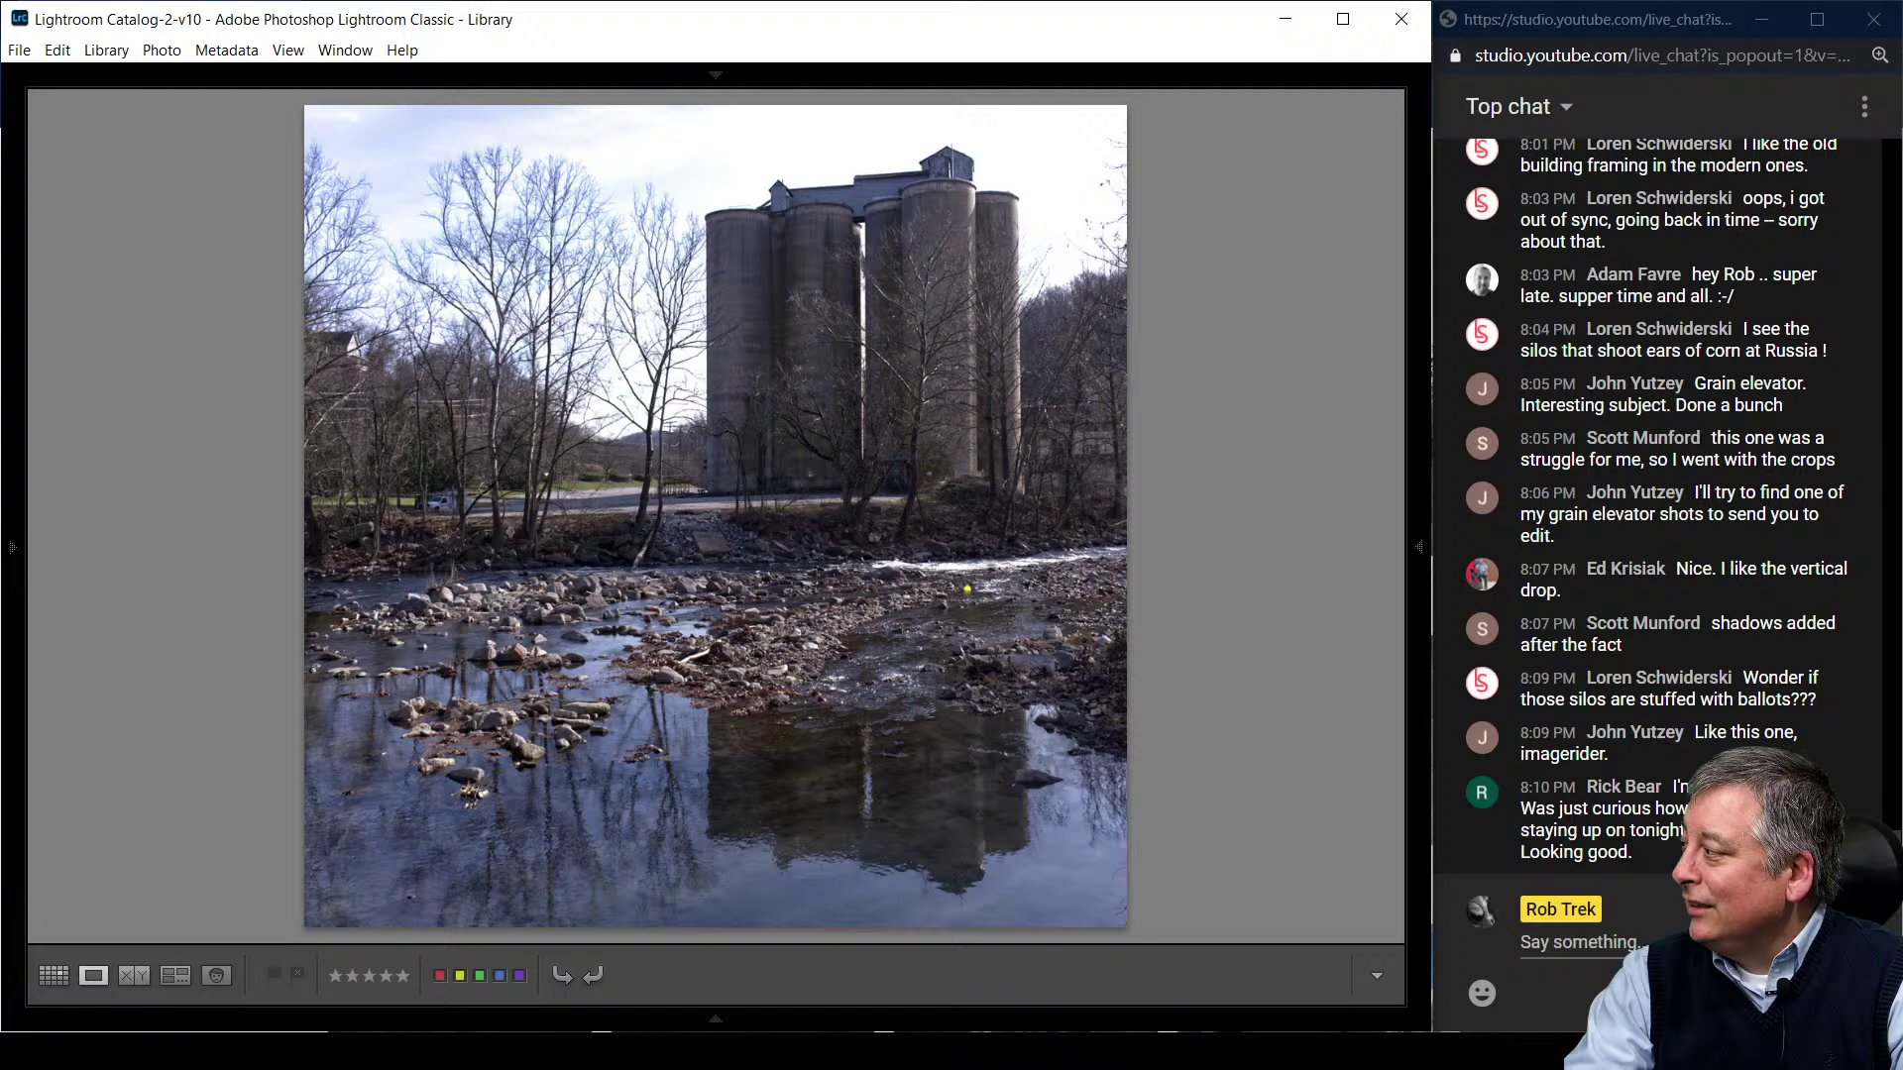
# - View the dark orange night-style silo edit and display its camera and file info overlay
pyautogui.press('Right')
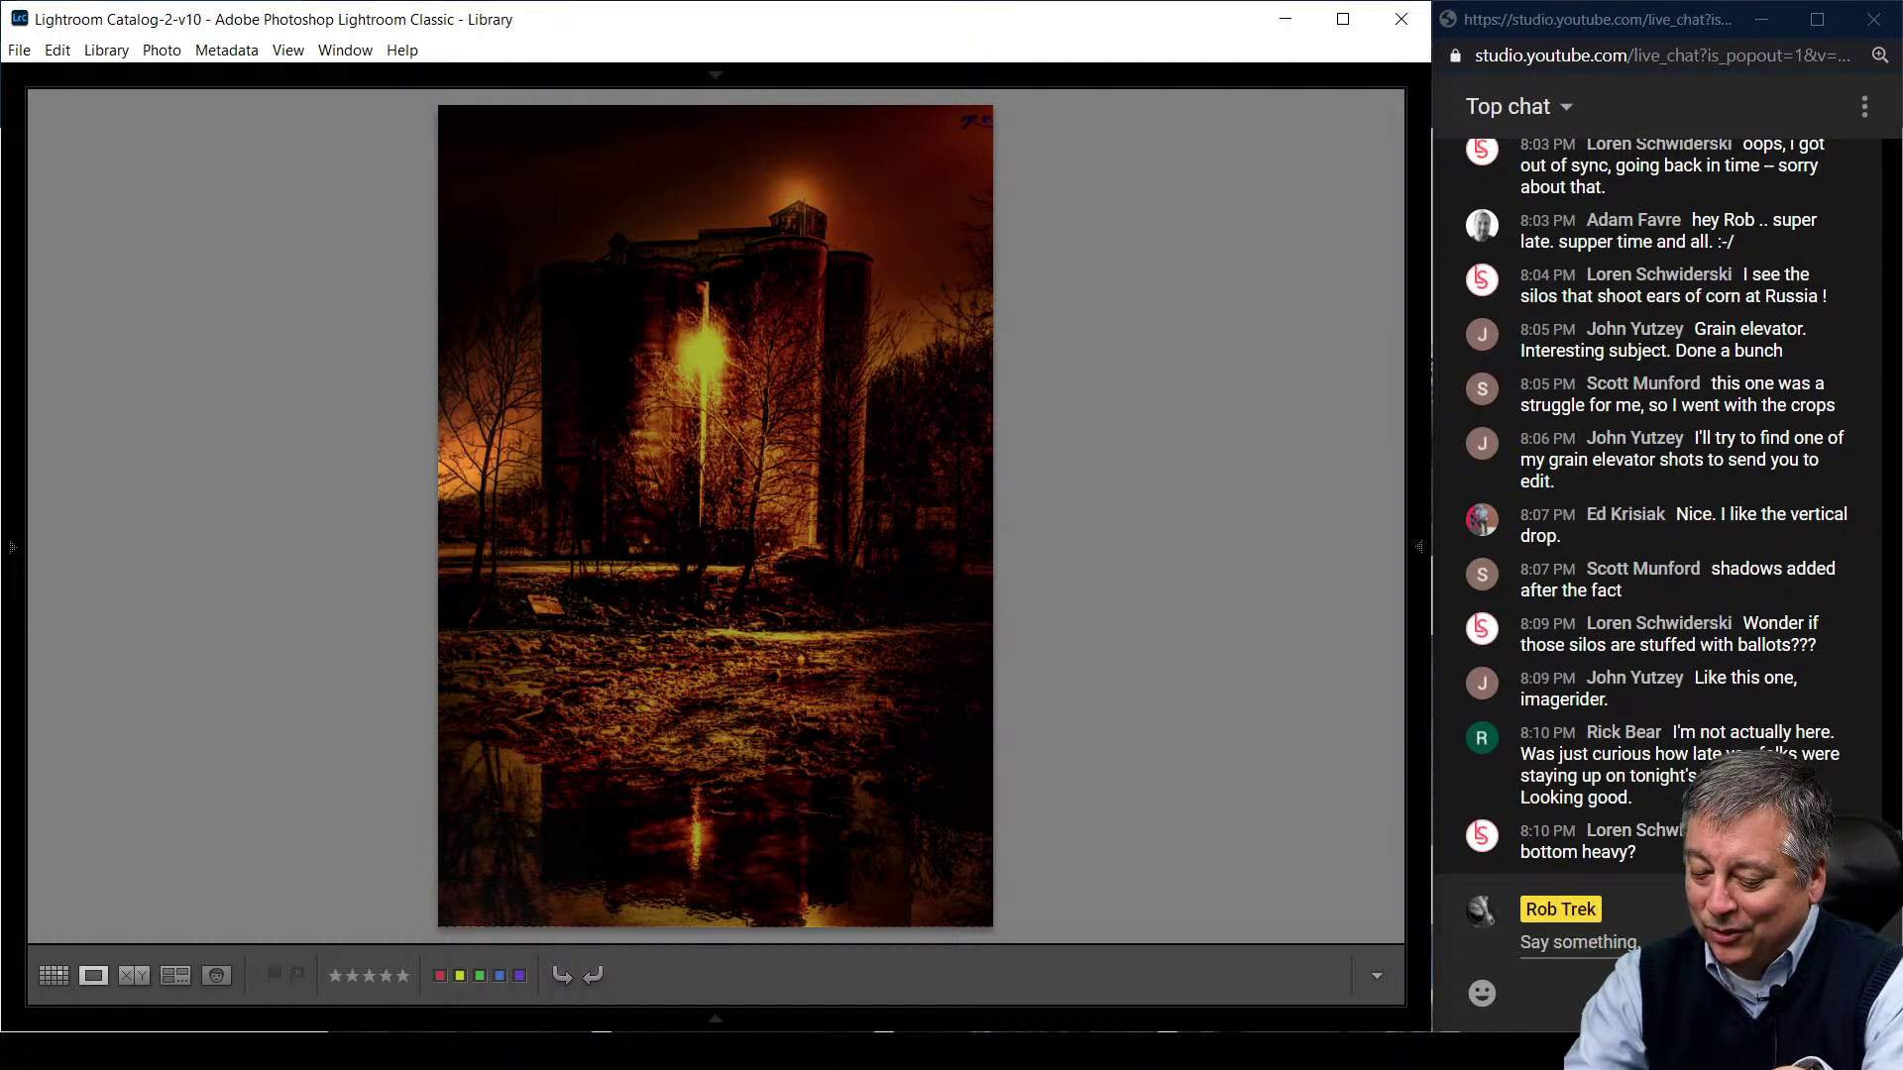
pyautogui.press('i')
pyautogui.press('i')
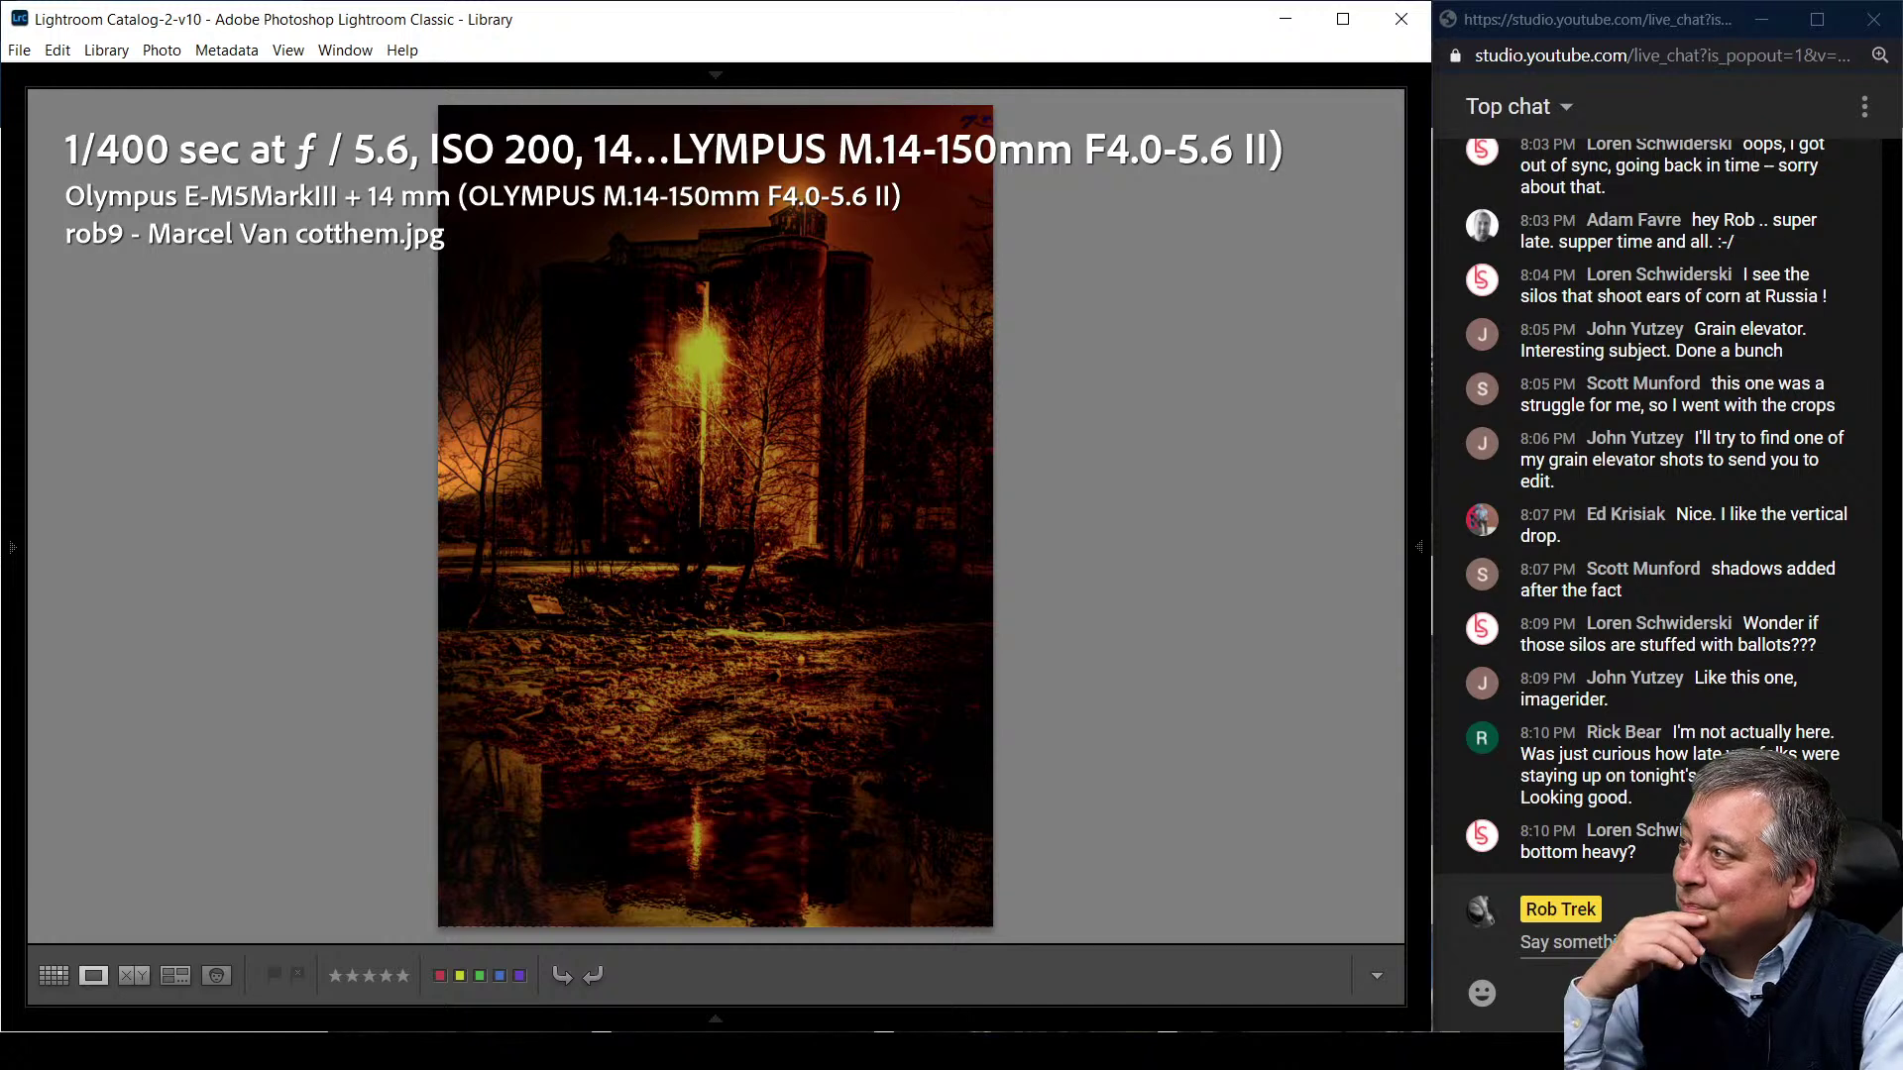
# - Hide the night-style edit's info overlay, then compare the green-toned film-style silo edit with the dark framed vertical edit
pyautogui.press('i')
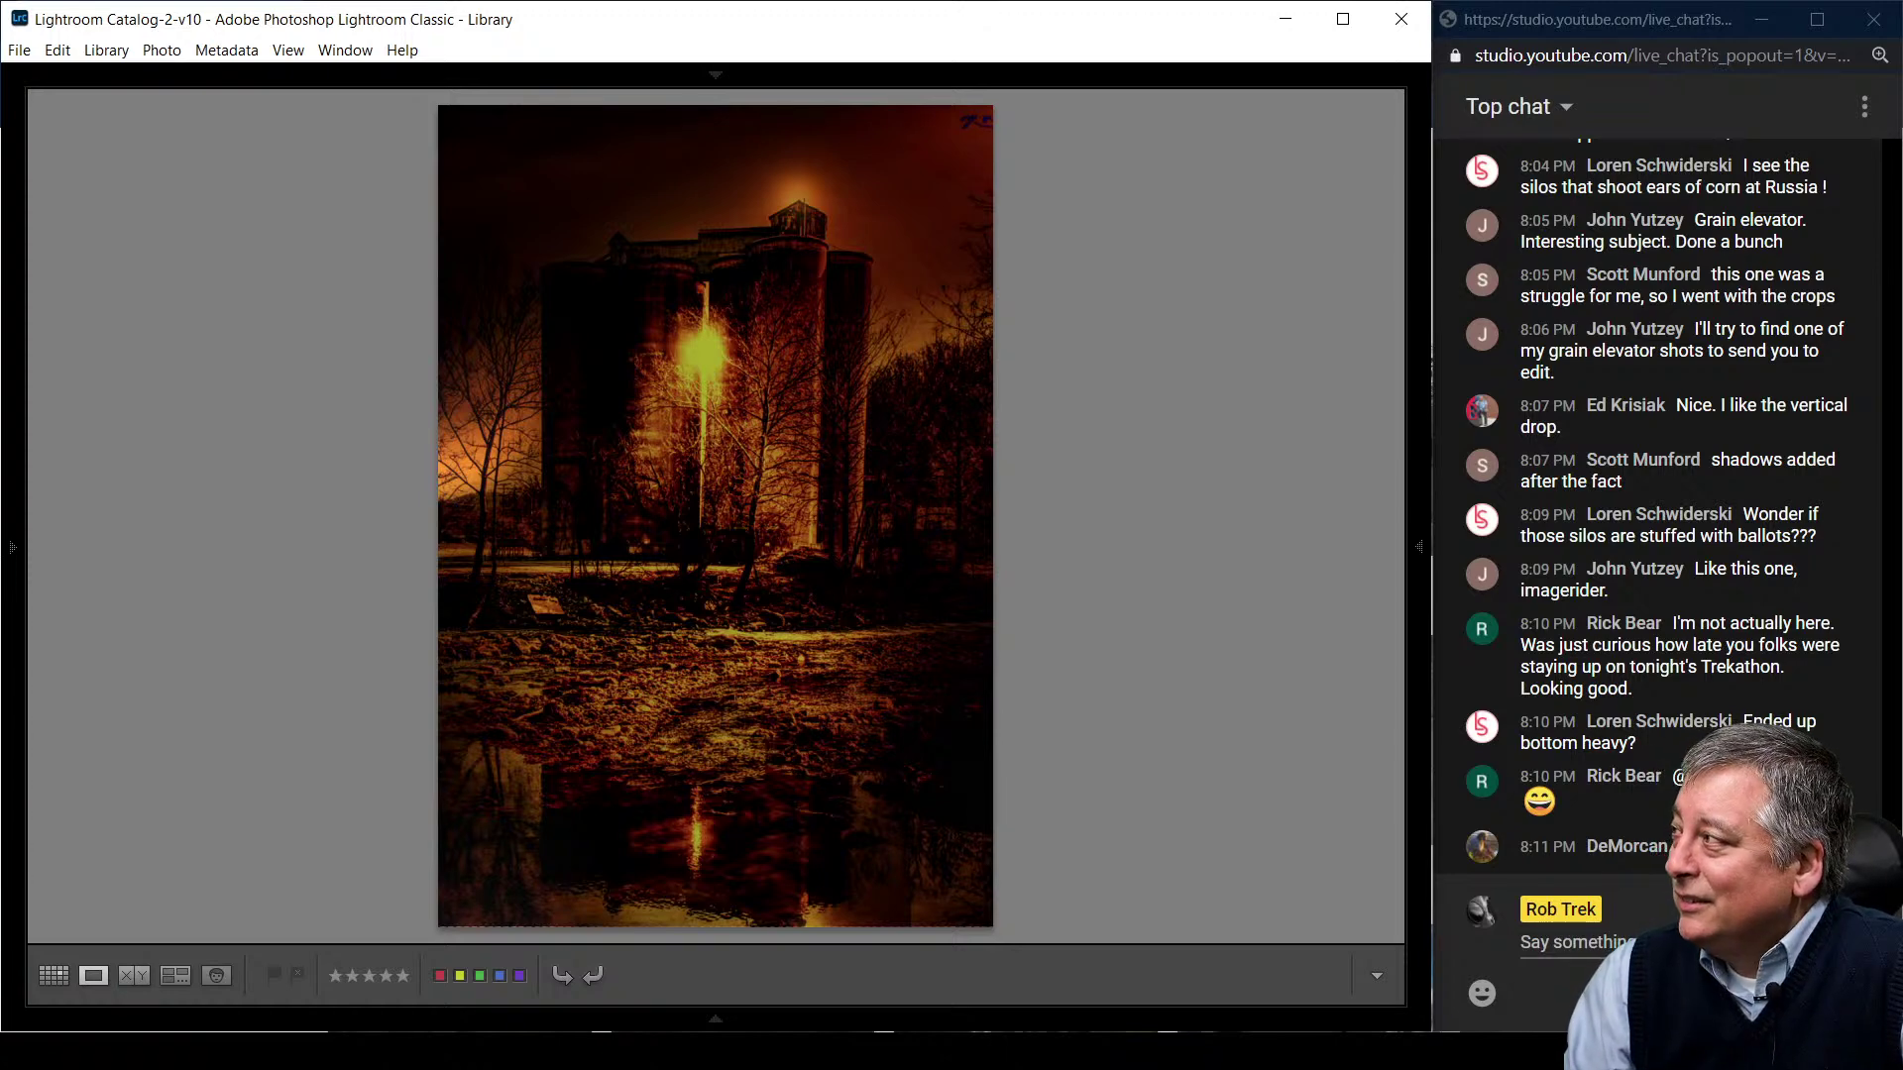
pyautogui.press('Right')
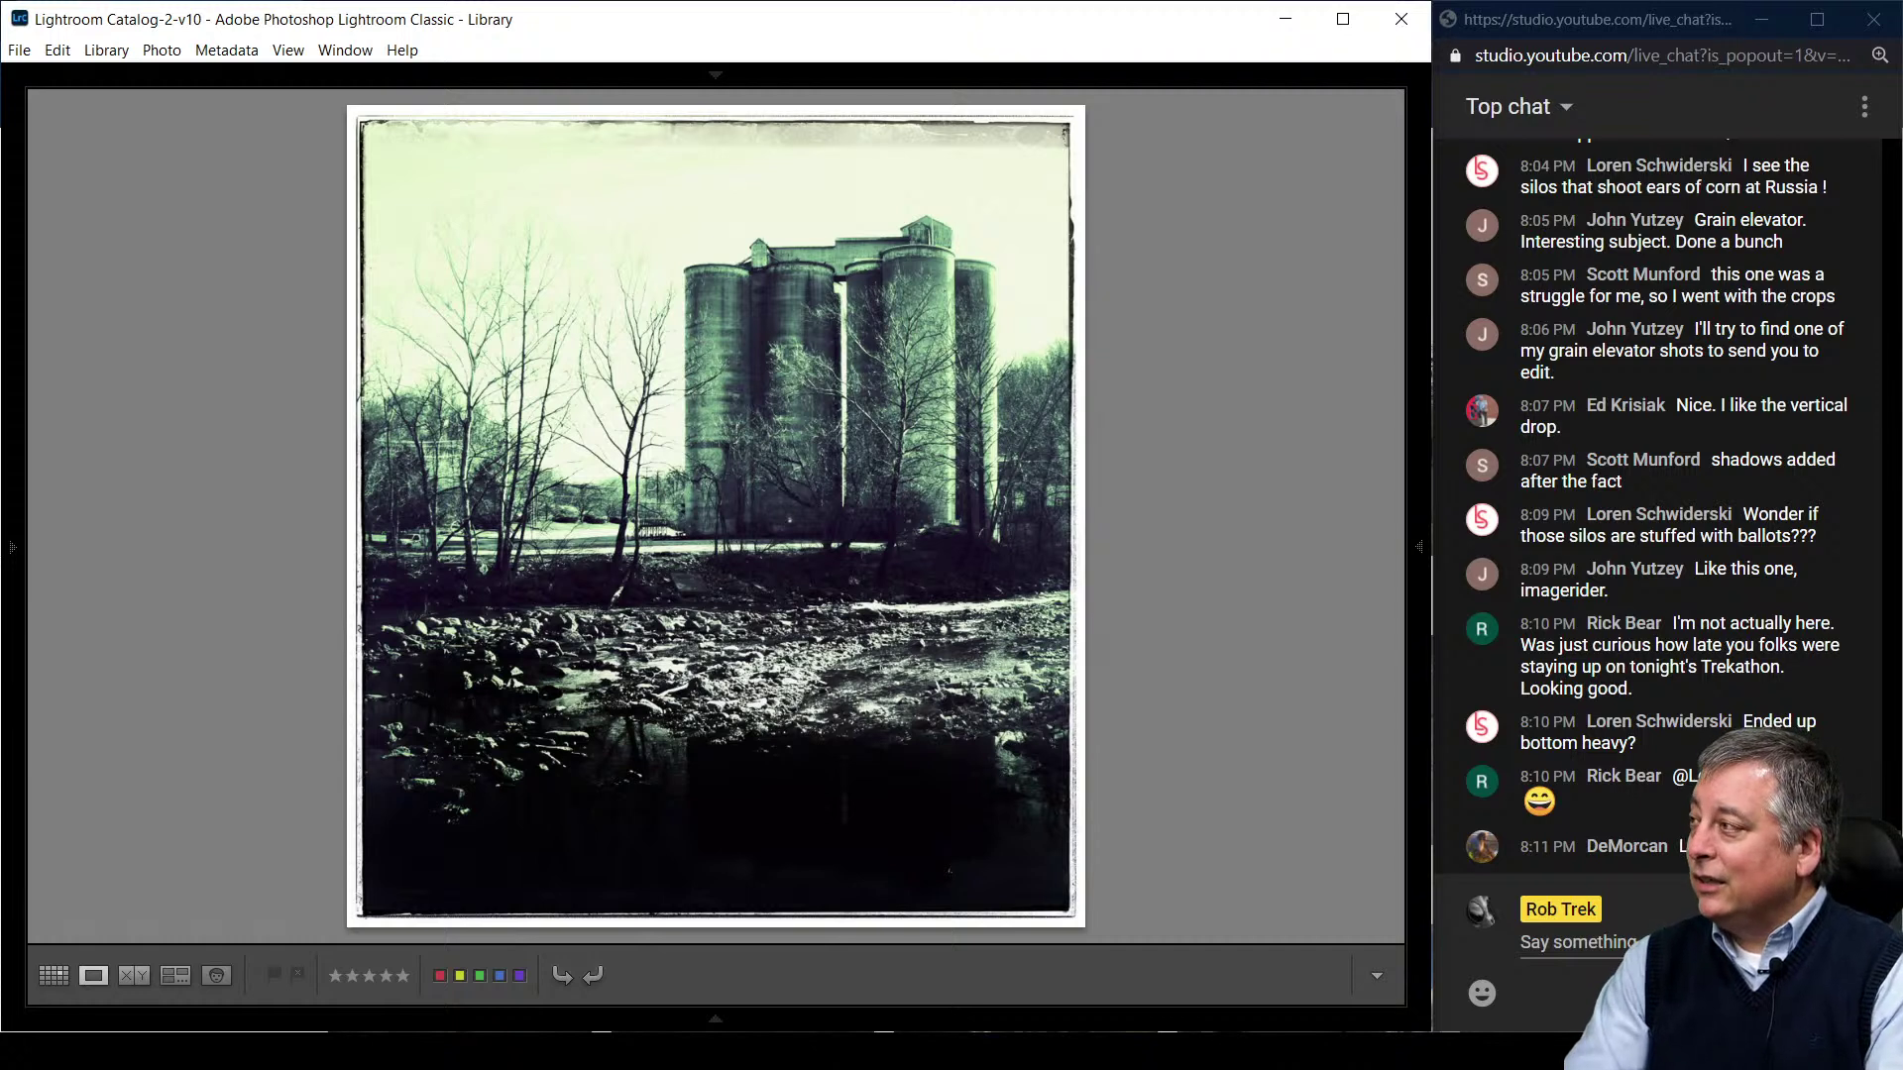
pyautogui.press('i')
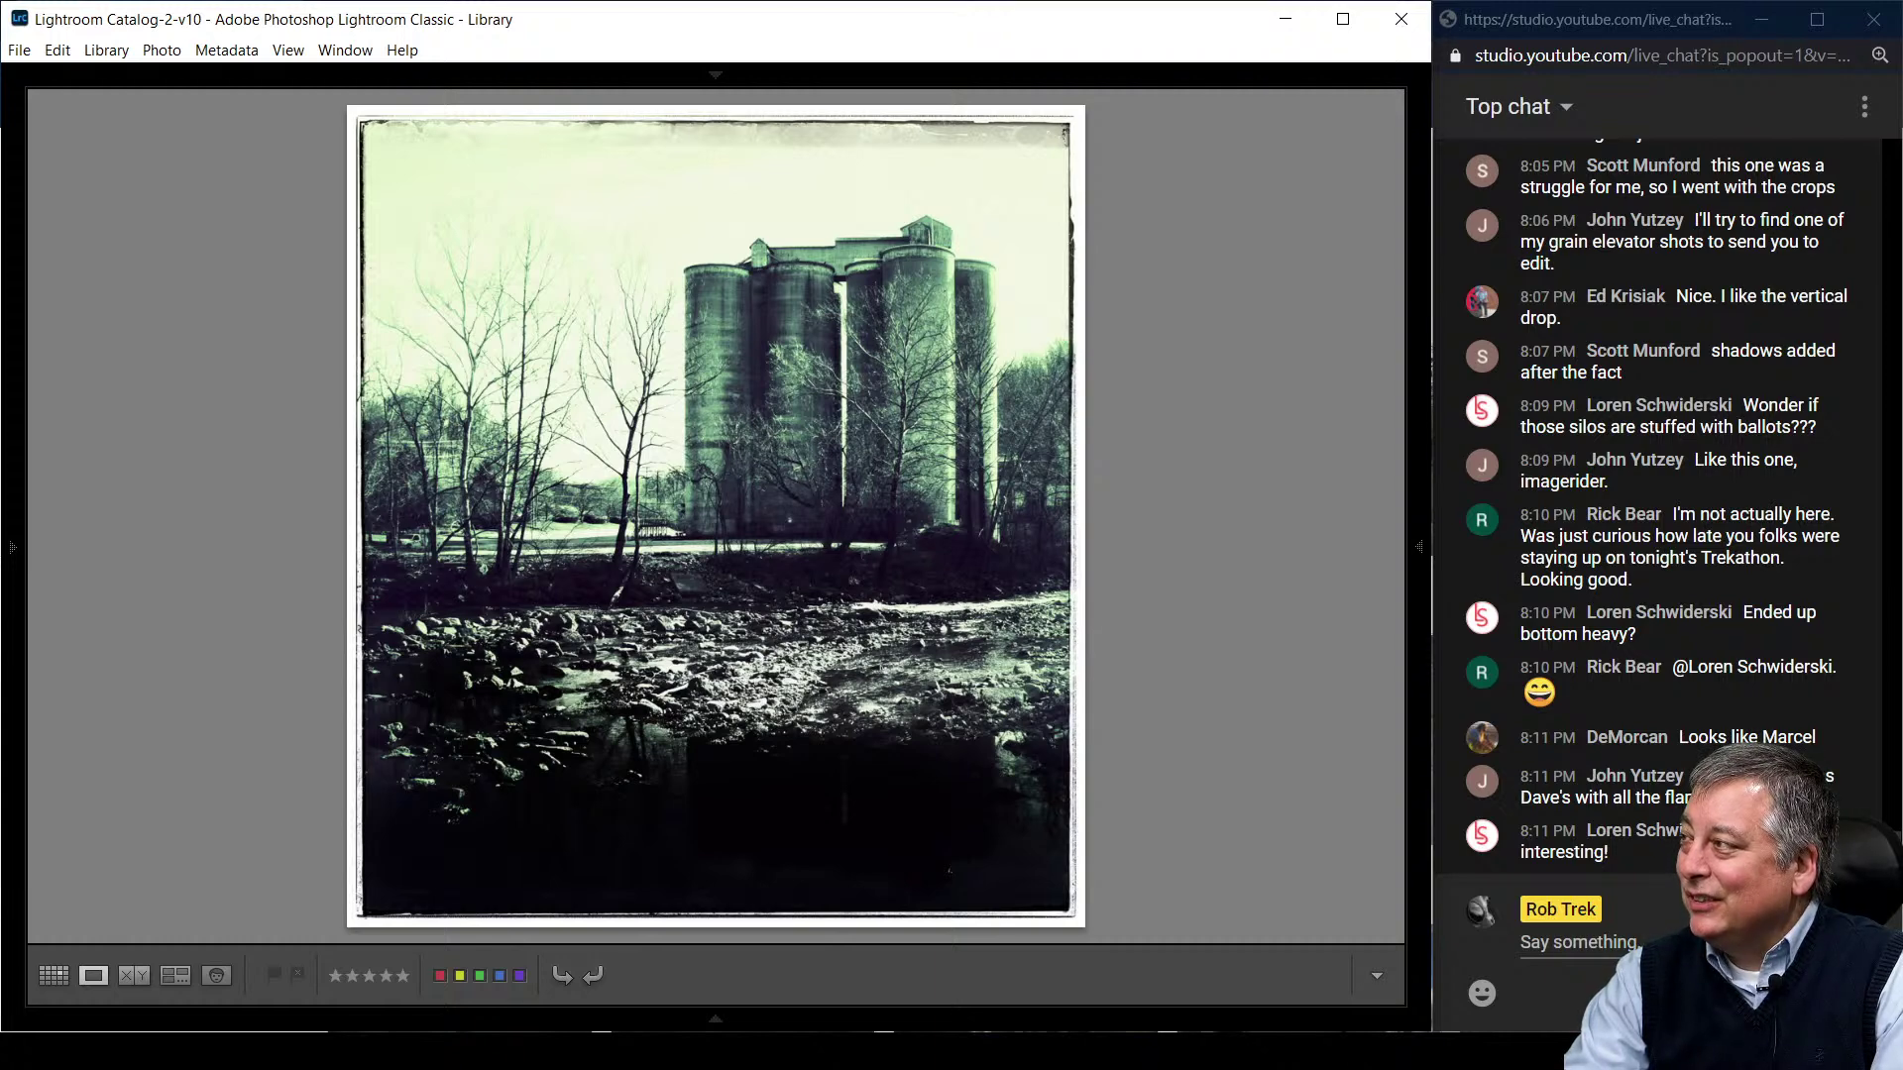
pyautogui.press('Right')
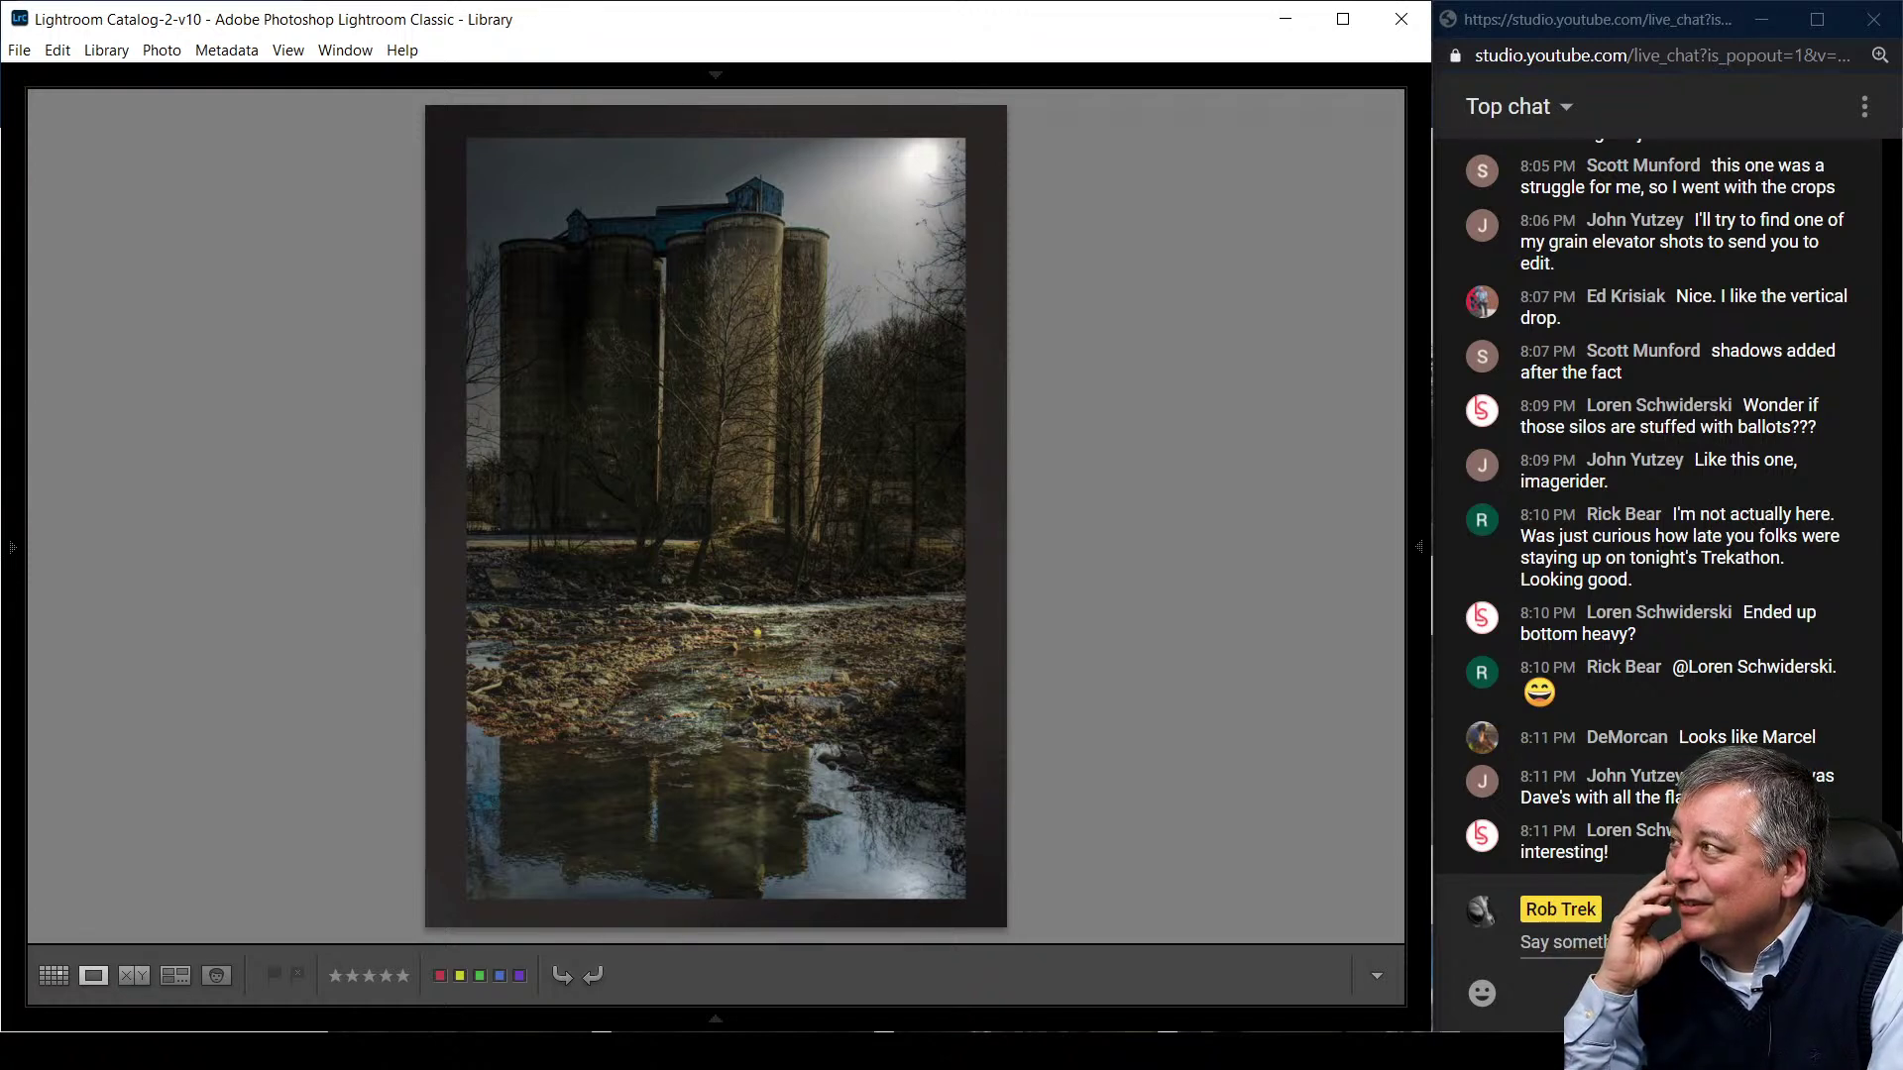
pyautogui.press('Left')
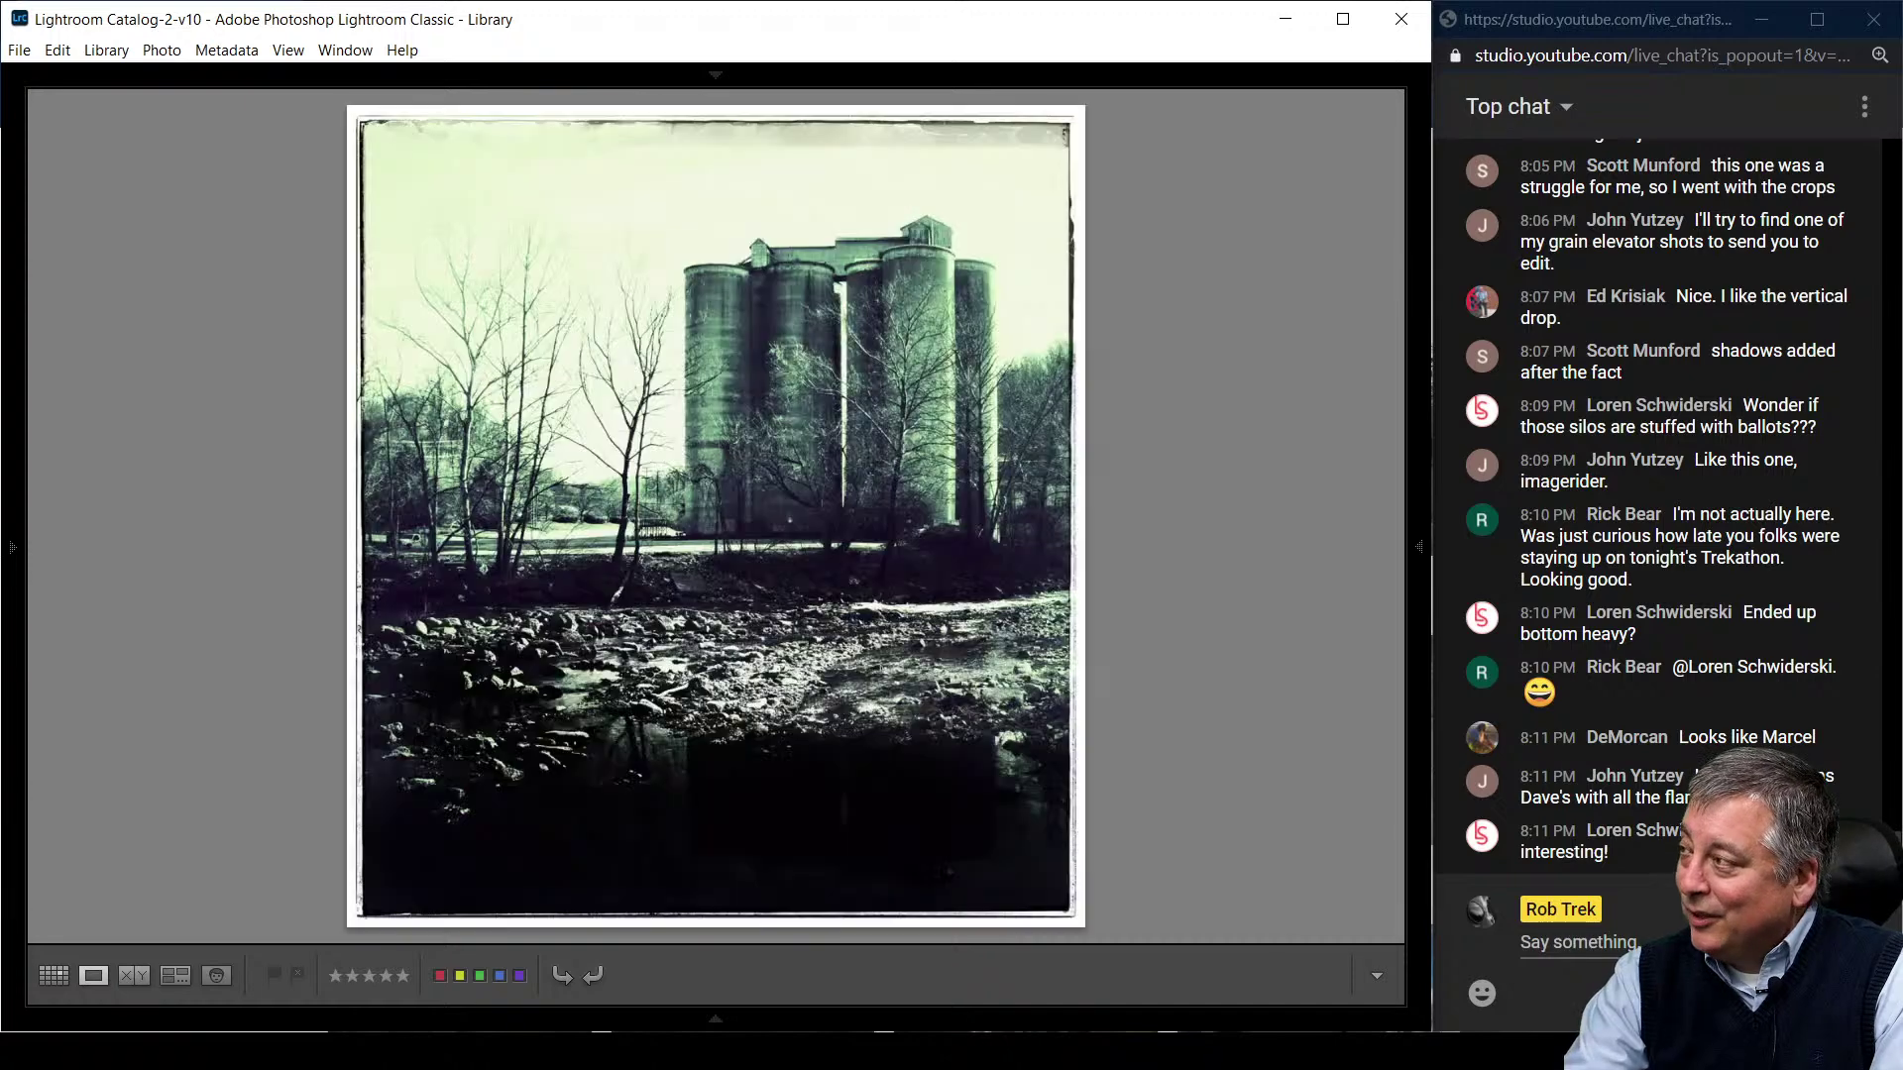
pyautogui.press('Right')
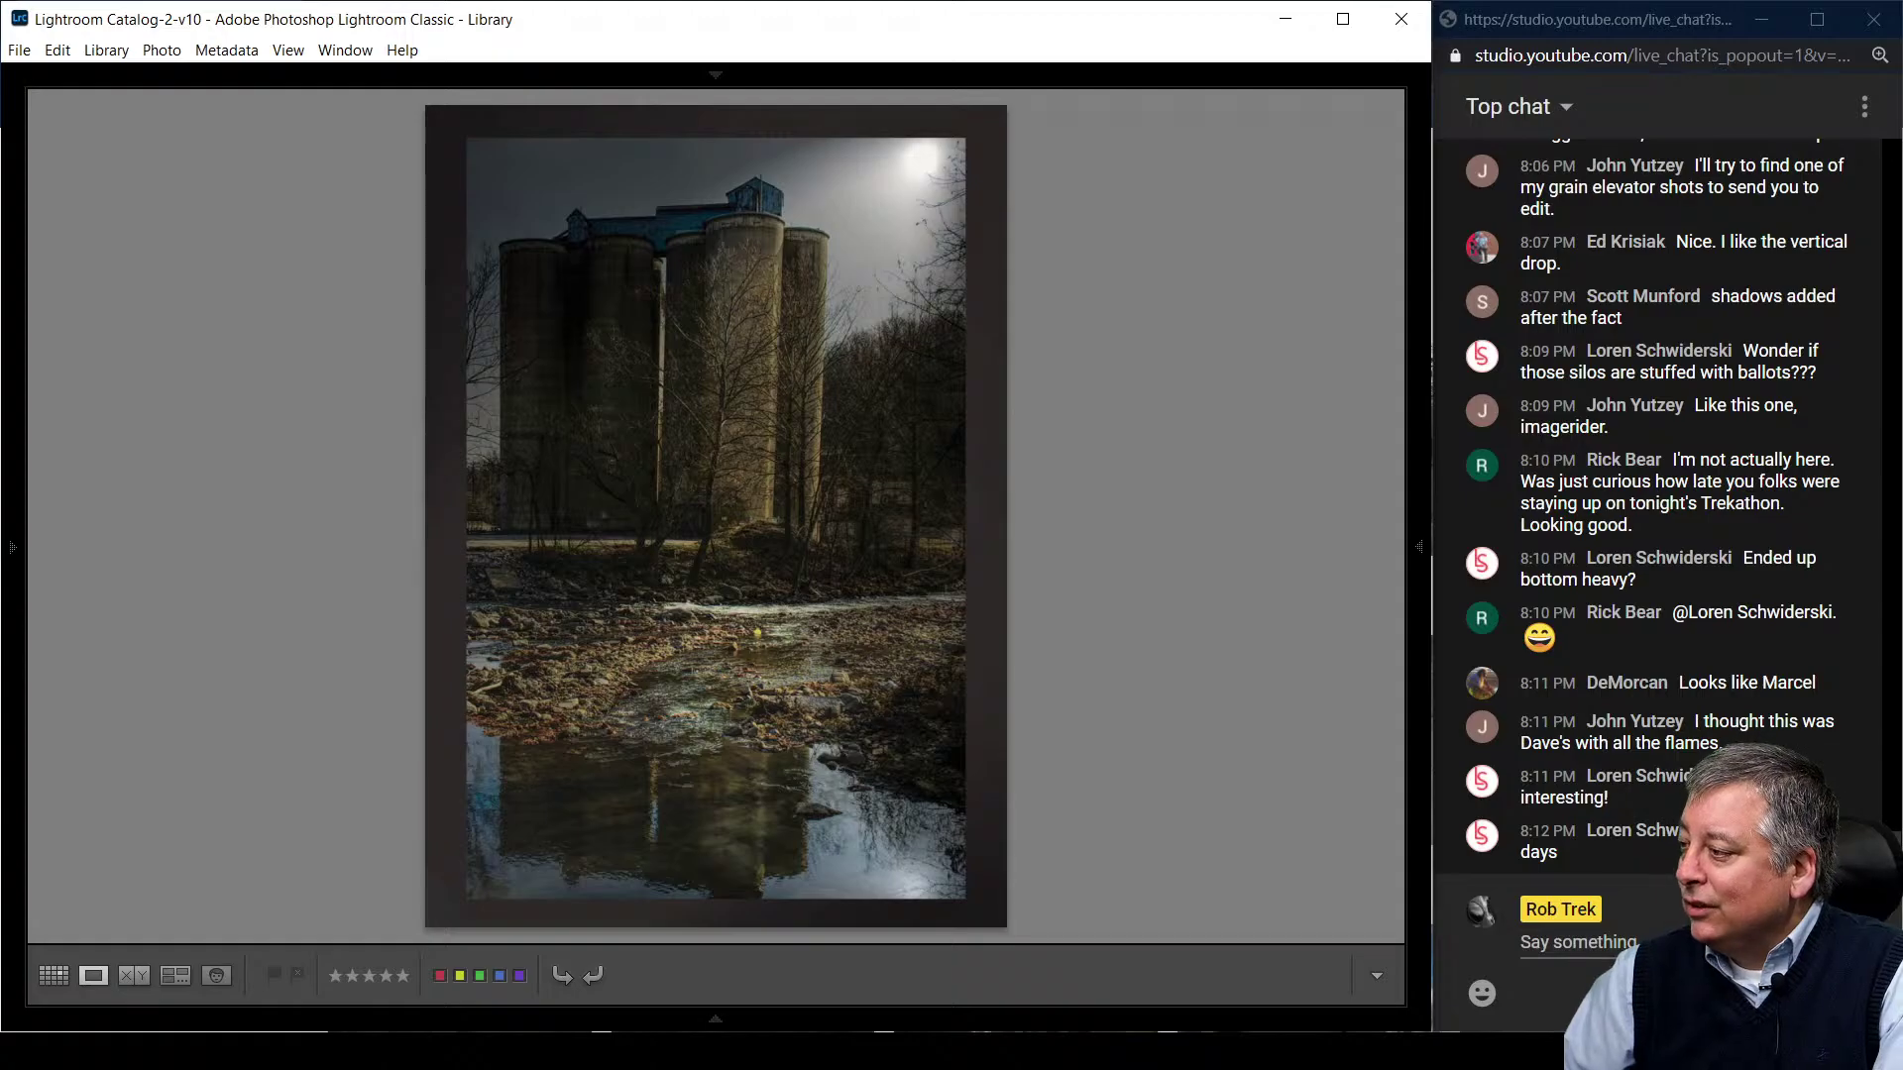
# - Switch to Google Drive to view the original PB250944.ORF, then return to the dark framed edit in Lightroom Classic
pyautogui.hotkey('alt', 'Tab')
pyautogui.doubleClick(505, 494)
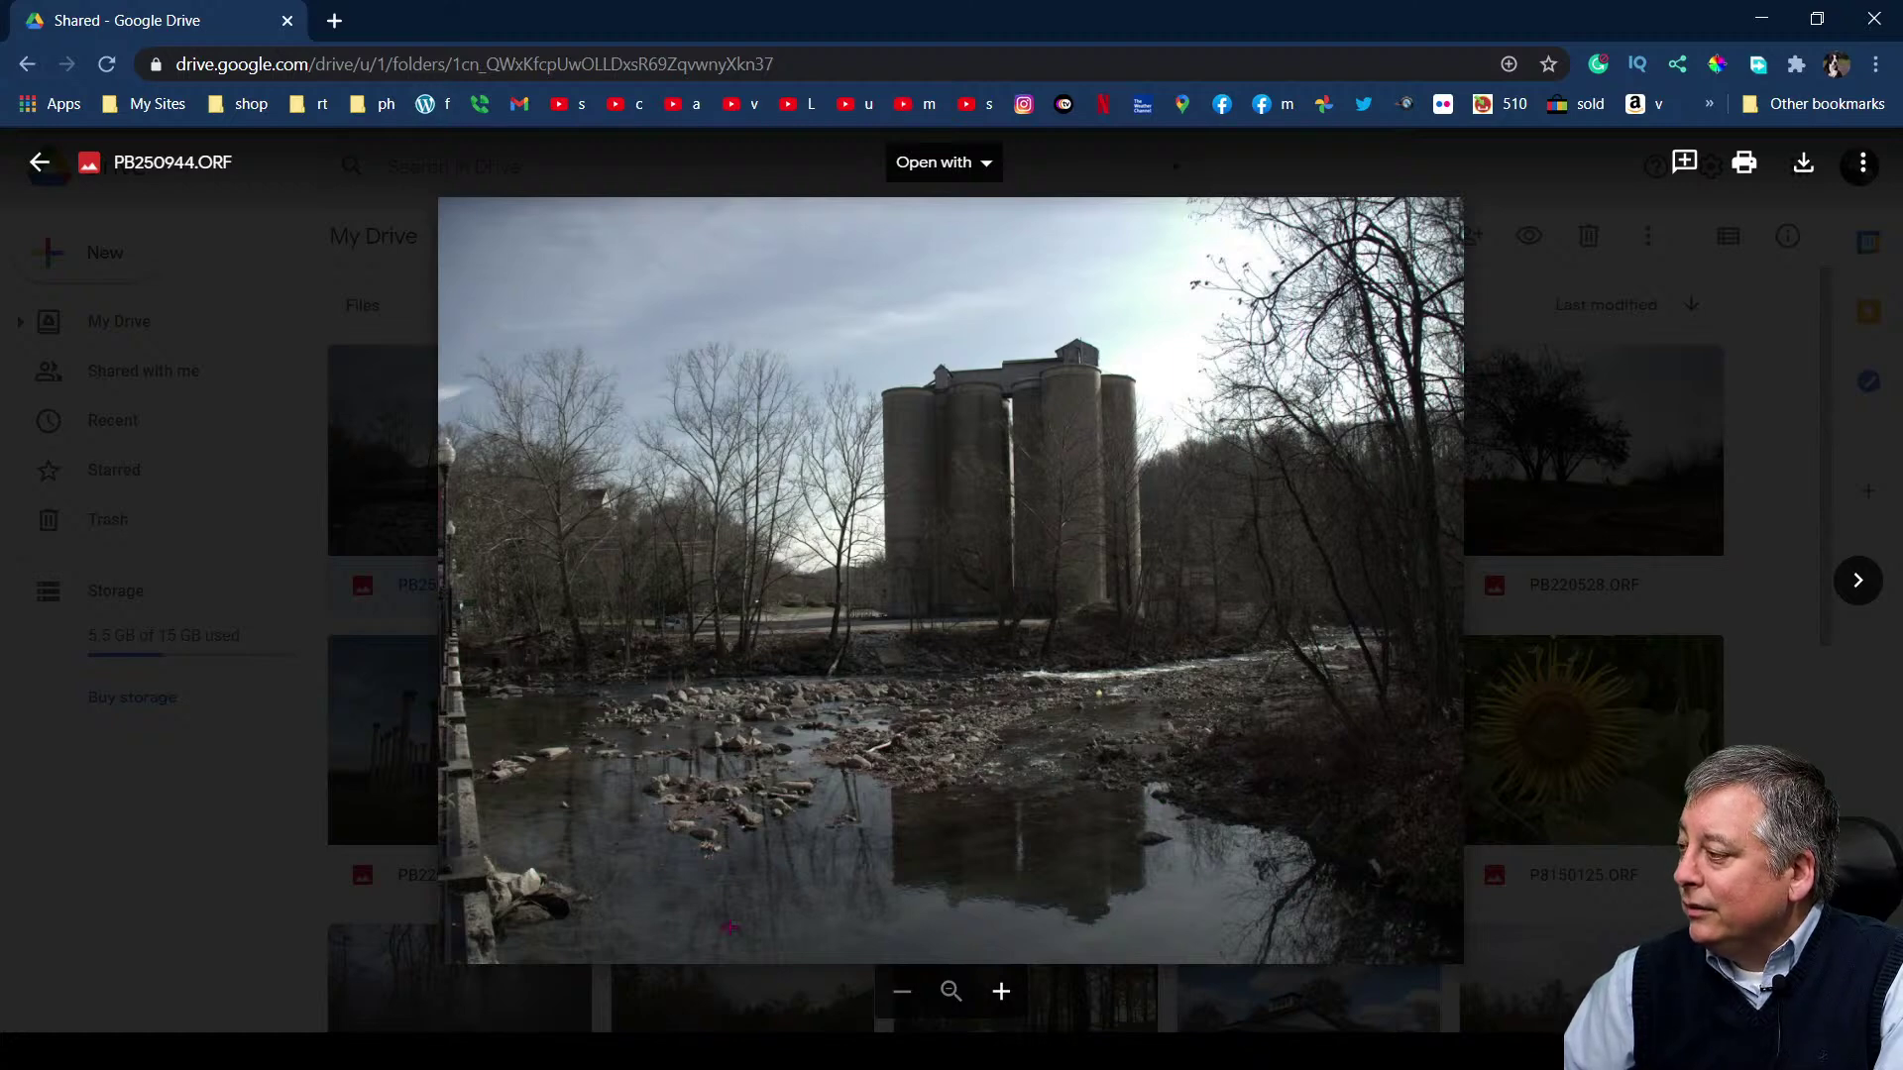
pyautogui.hotkey('alt', 'Tab')
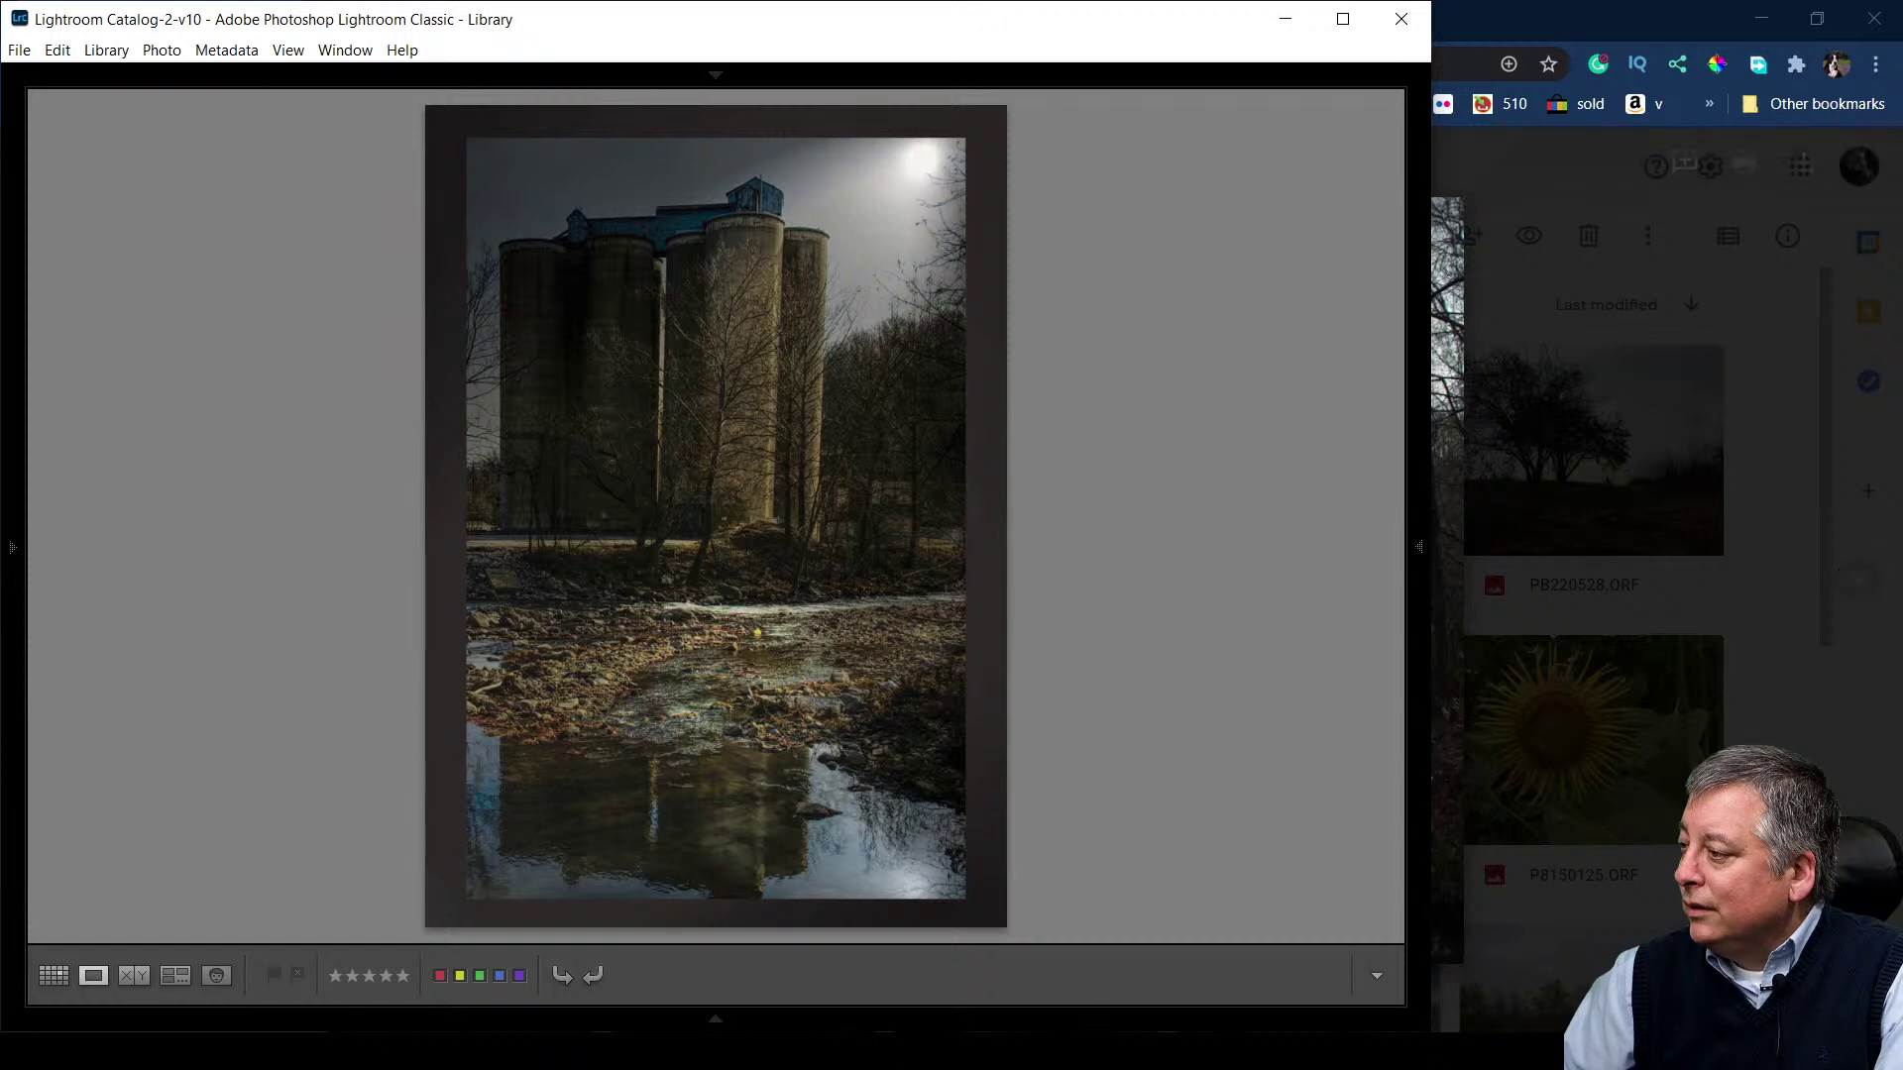
pyautogui.hotkey('alt', 'Tab')
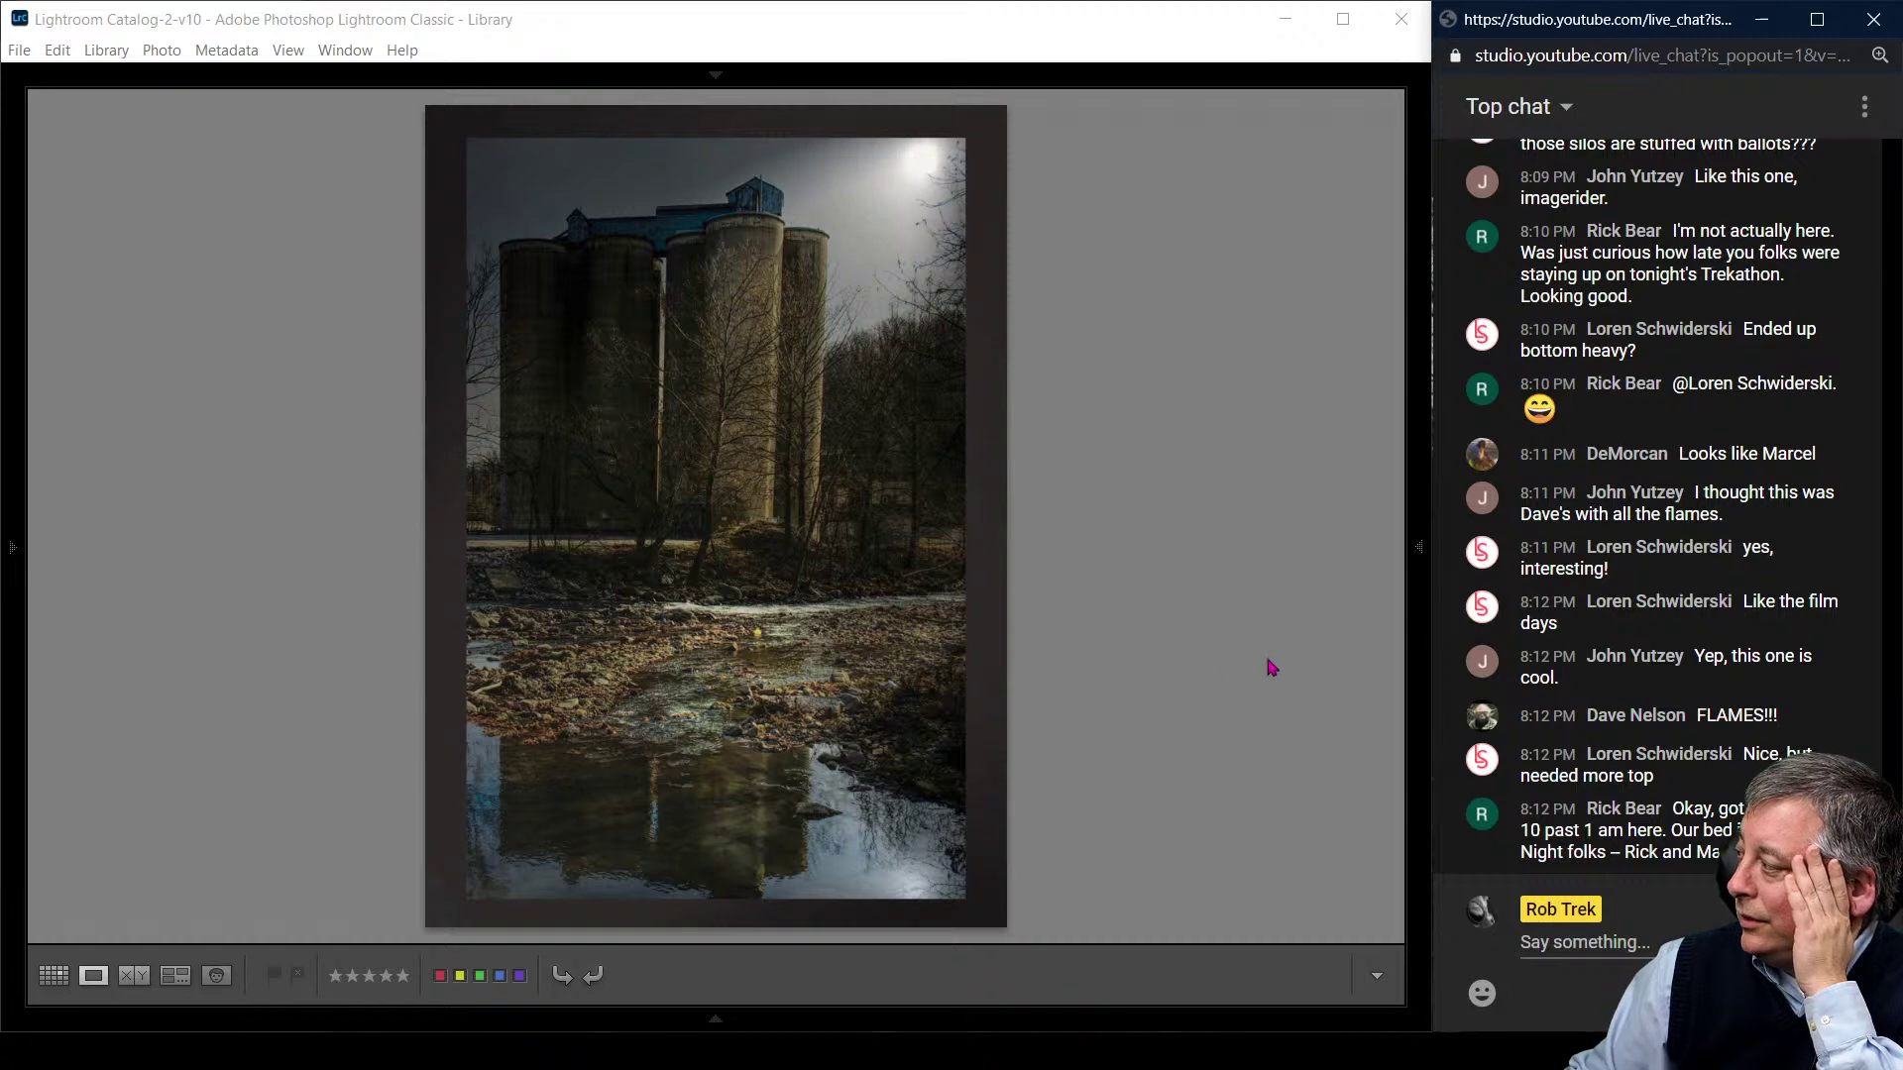
pyautogui.click(998, 596)
pyautogui.click(999, 598)
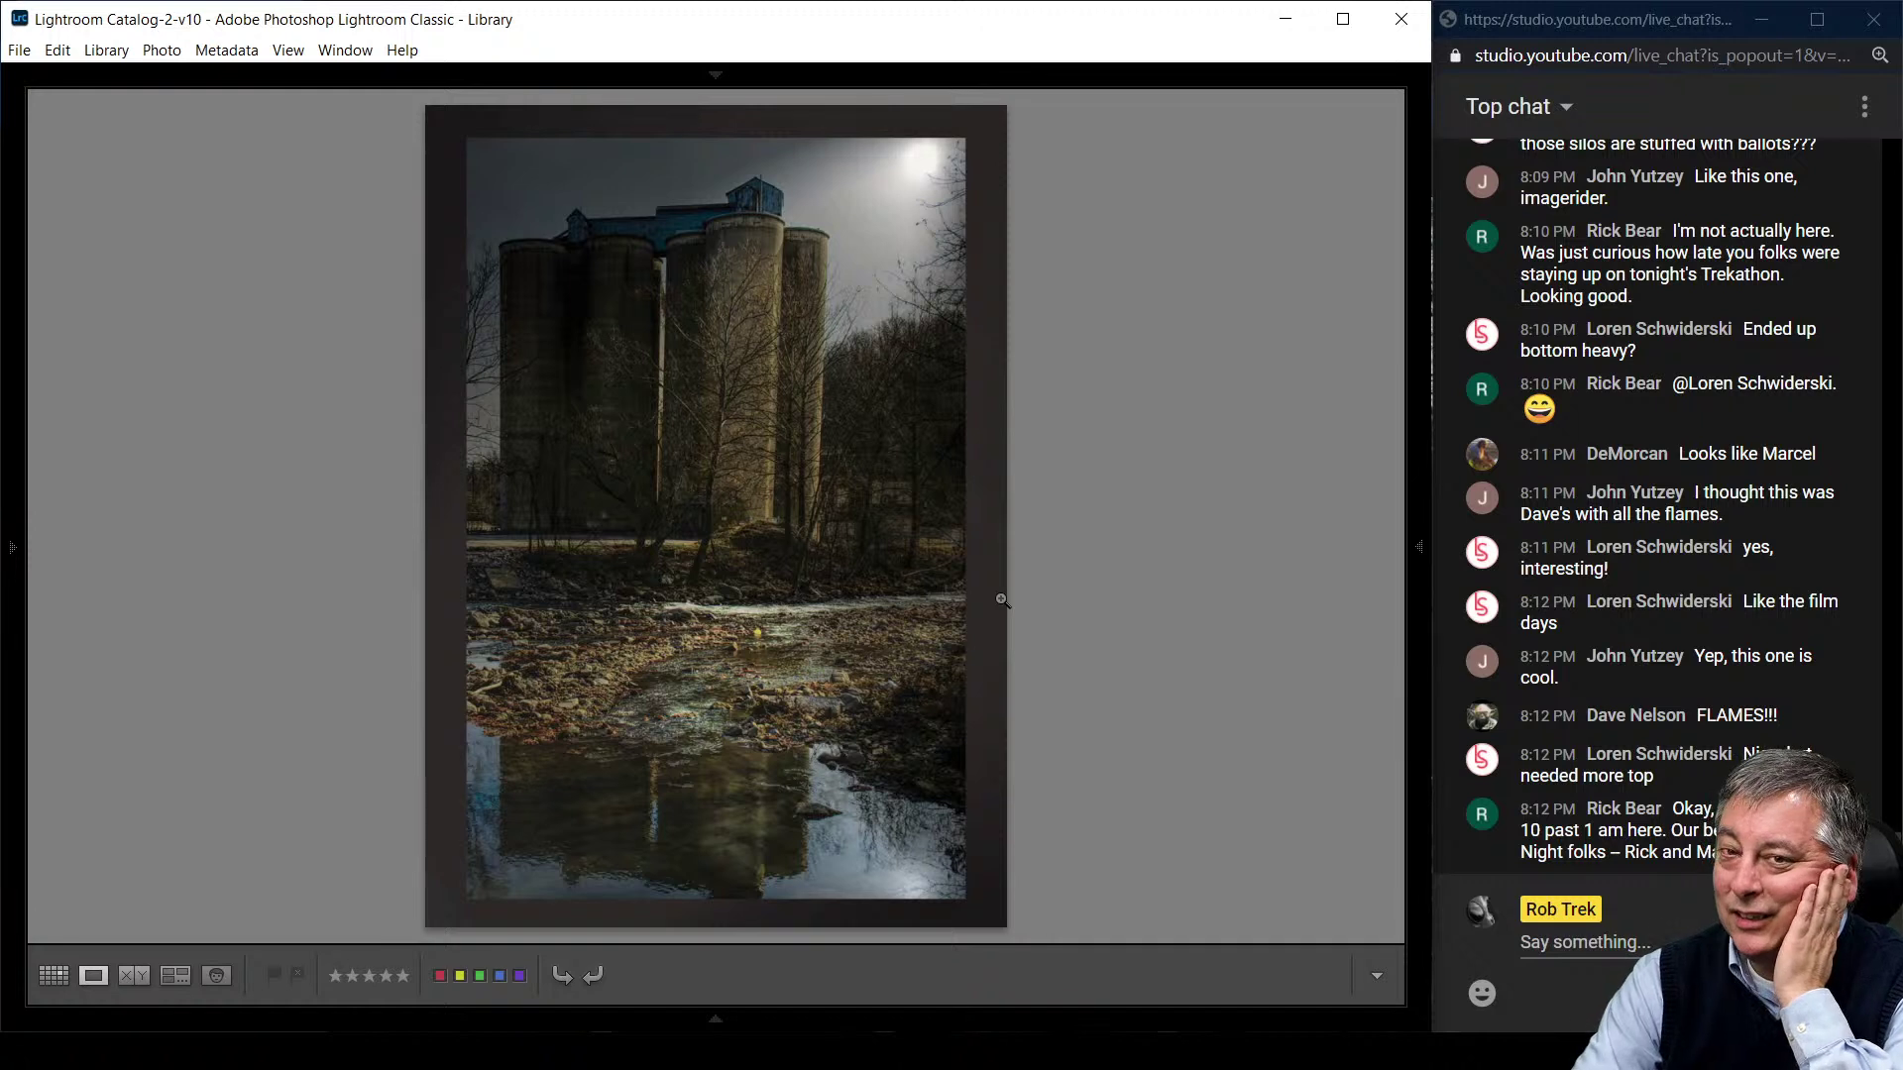
# - Cycle through the info overlays on the dark framed silo edit to check its dimensions and file name, ending with them hidden
pyautogui.press('i')
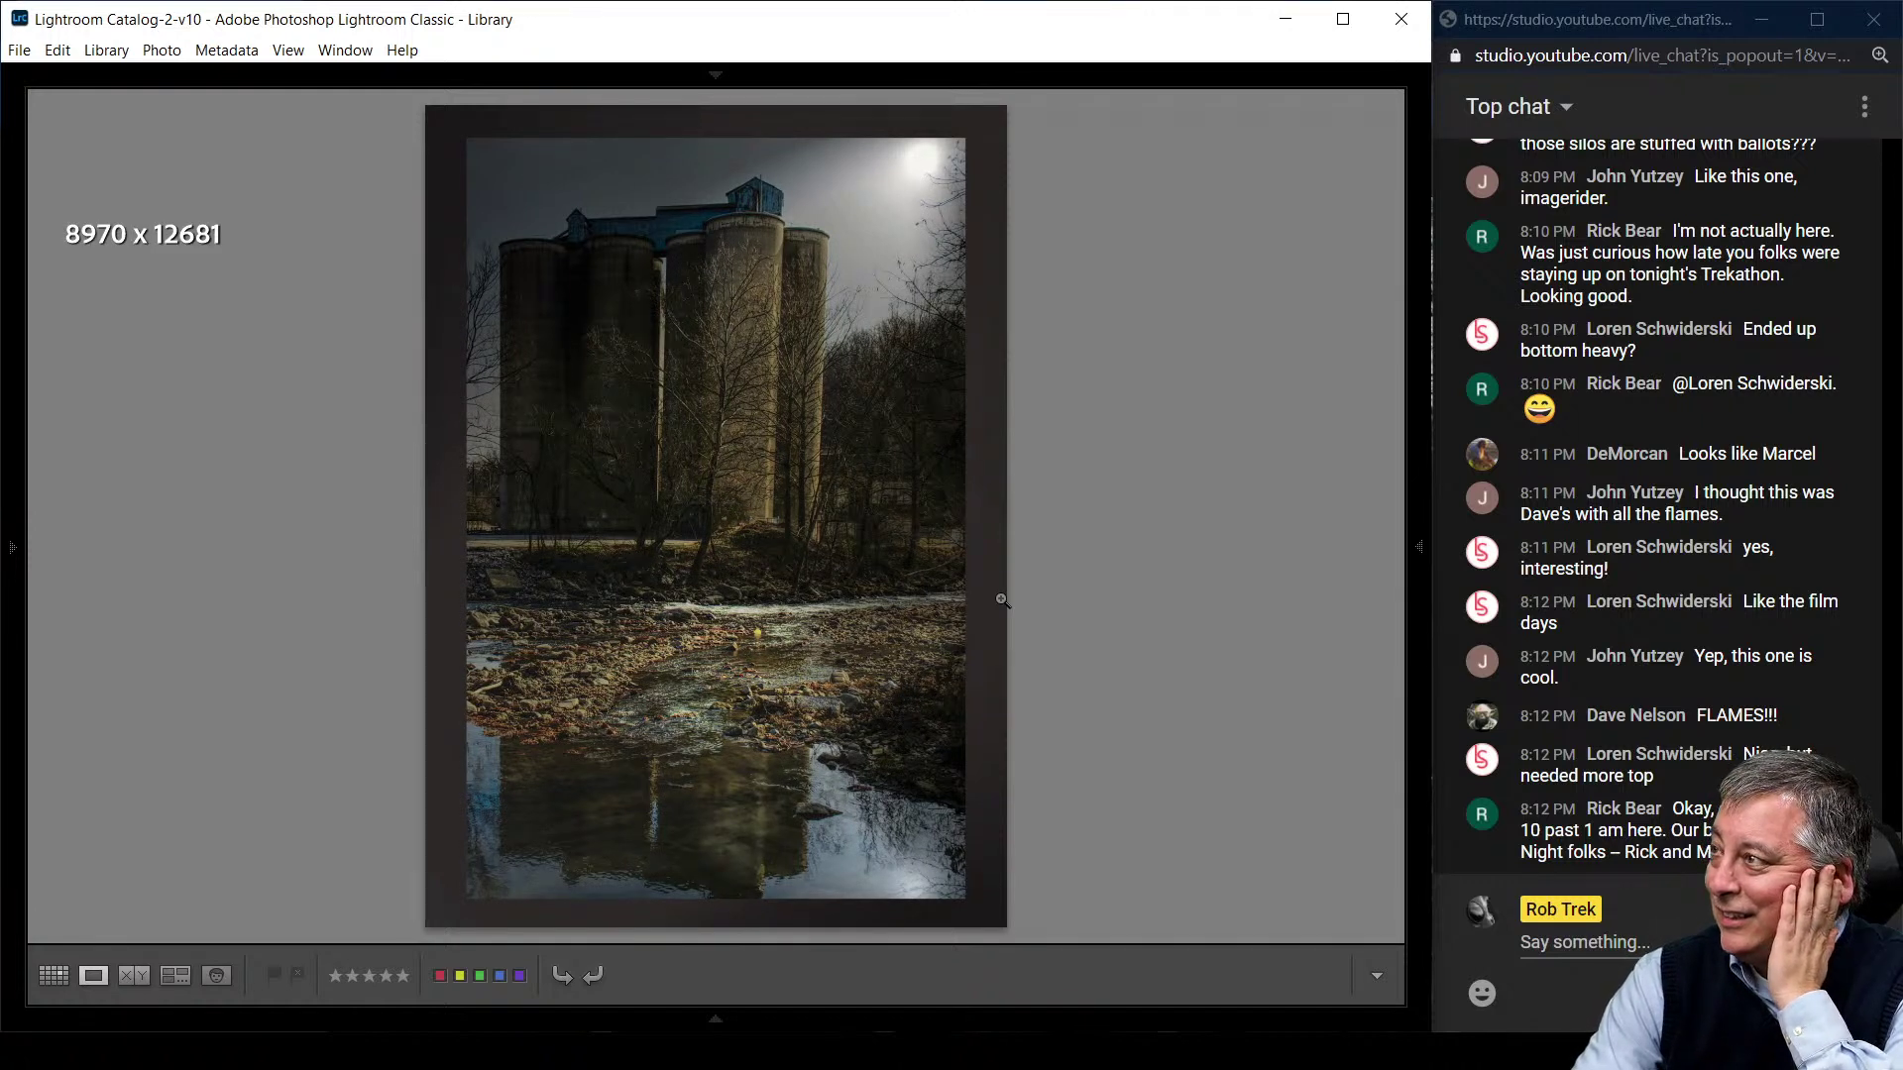
pyautogui.press('i')
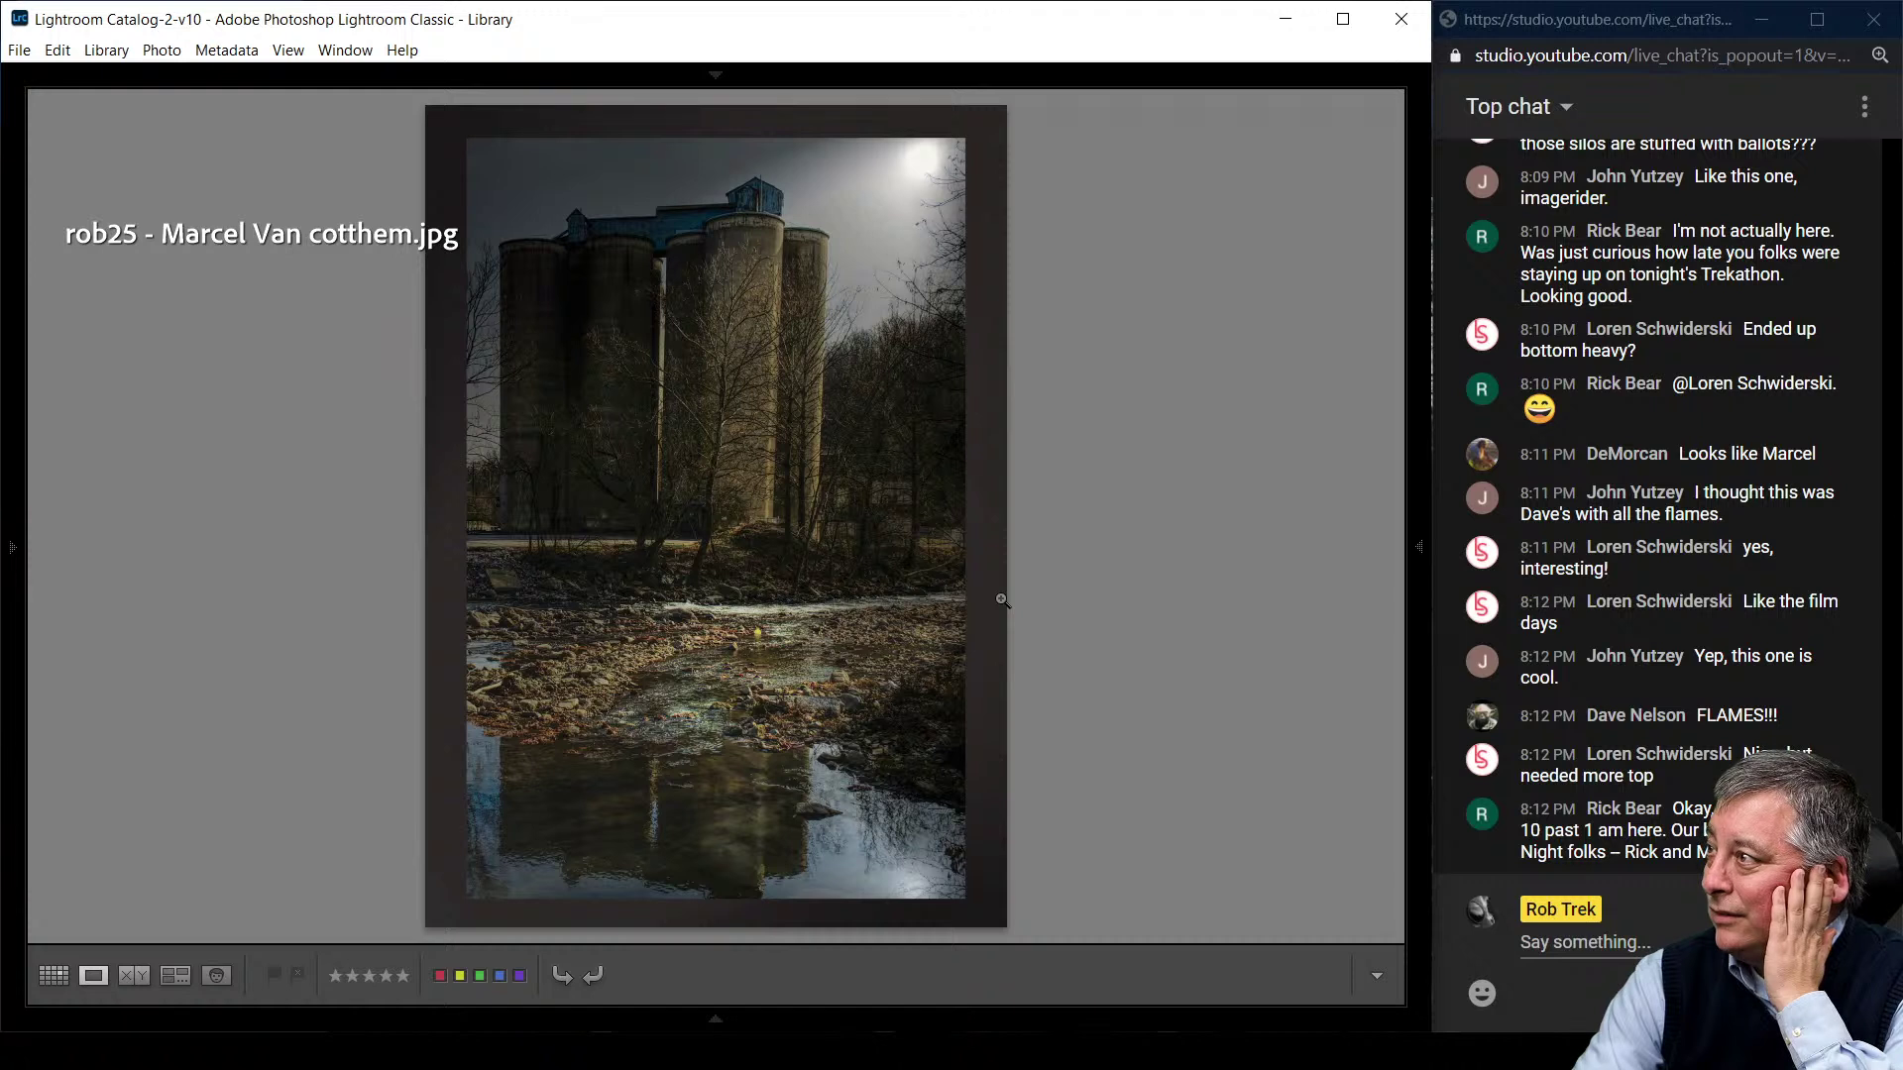
pyautogui.press('i')
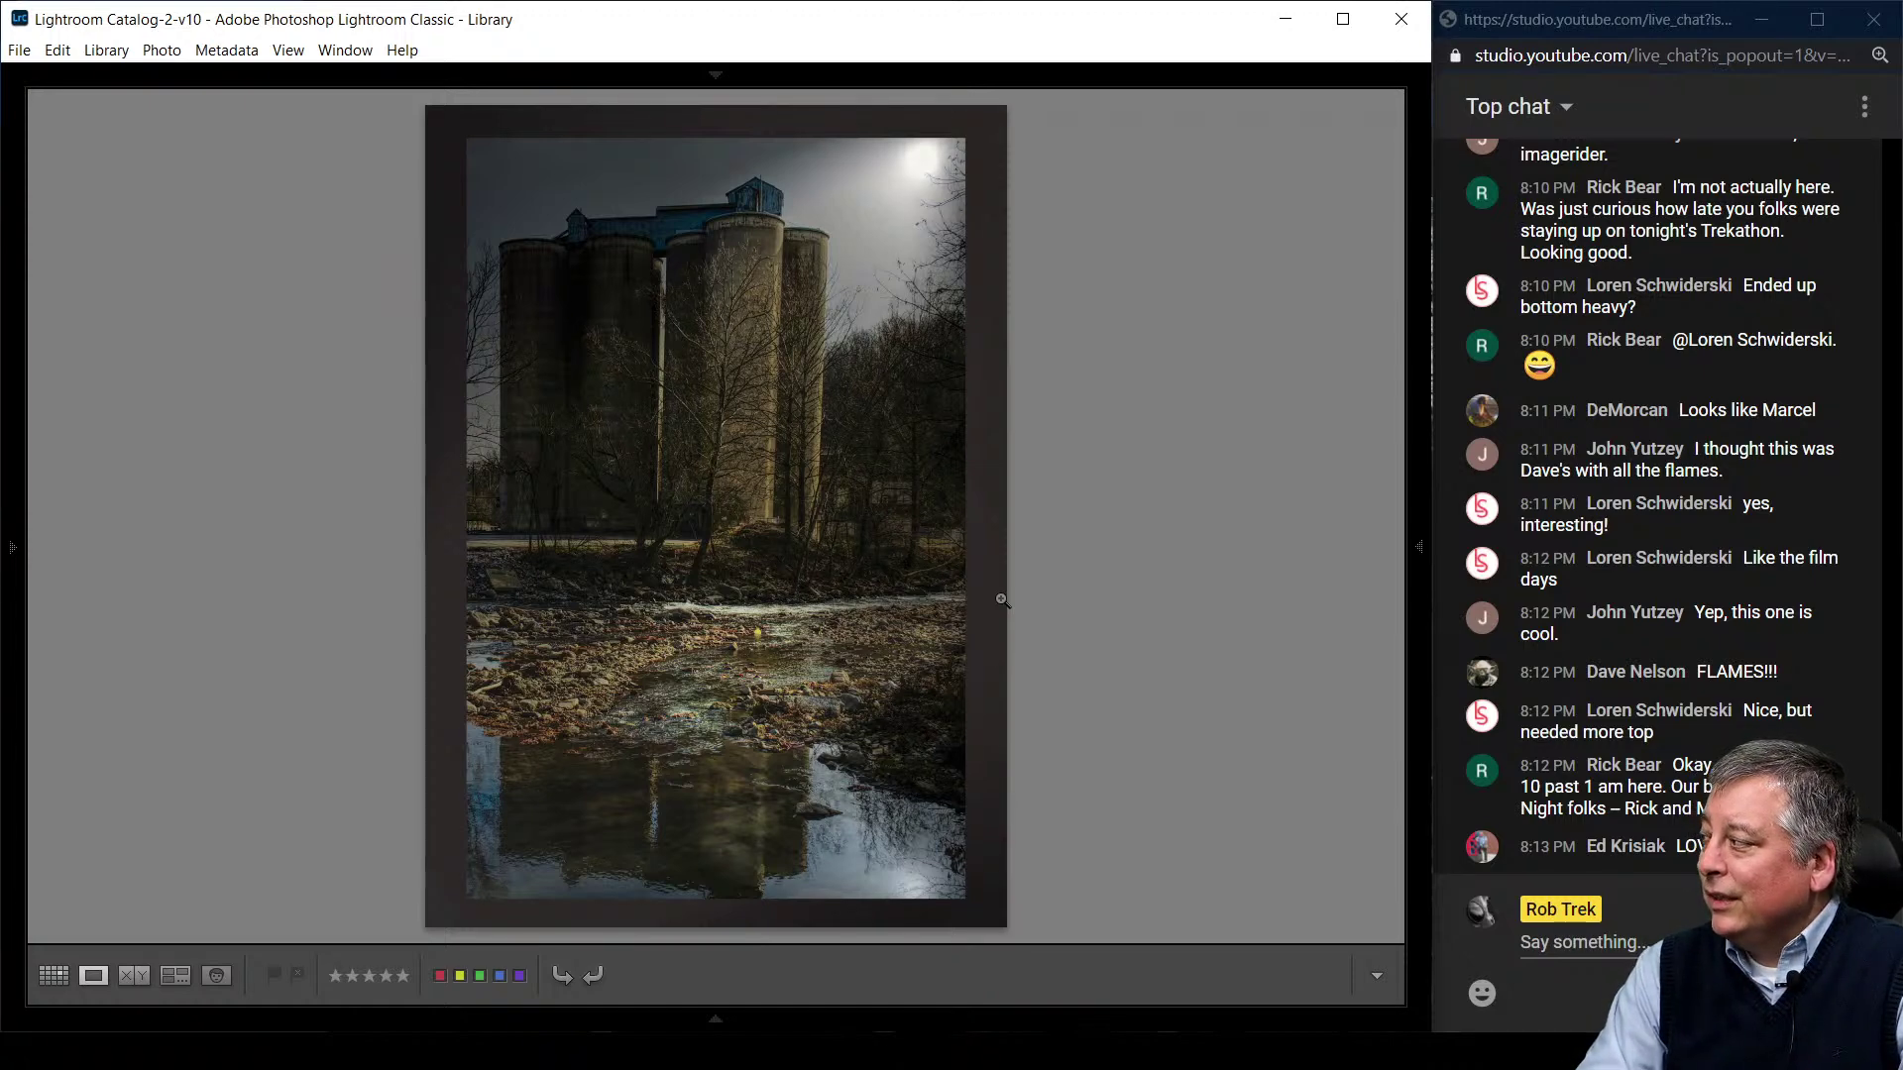
# - View the orange-toned close-up silo edit with the white border and check its file name overlay before hiding it
pyautogui.press('Right')
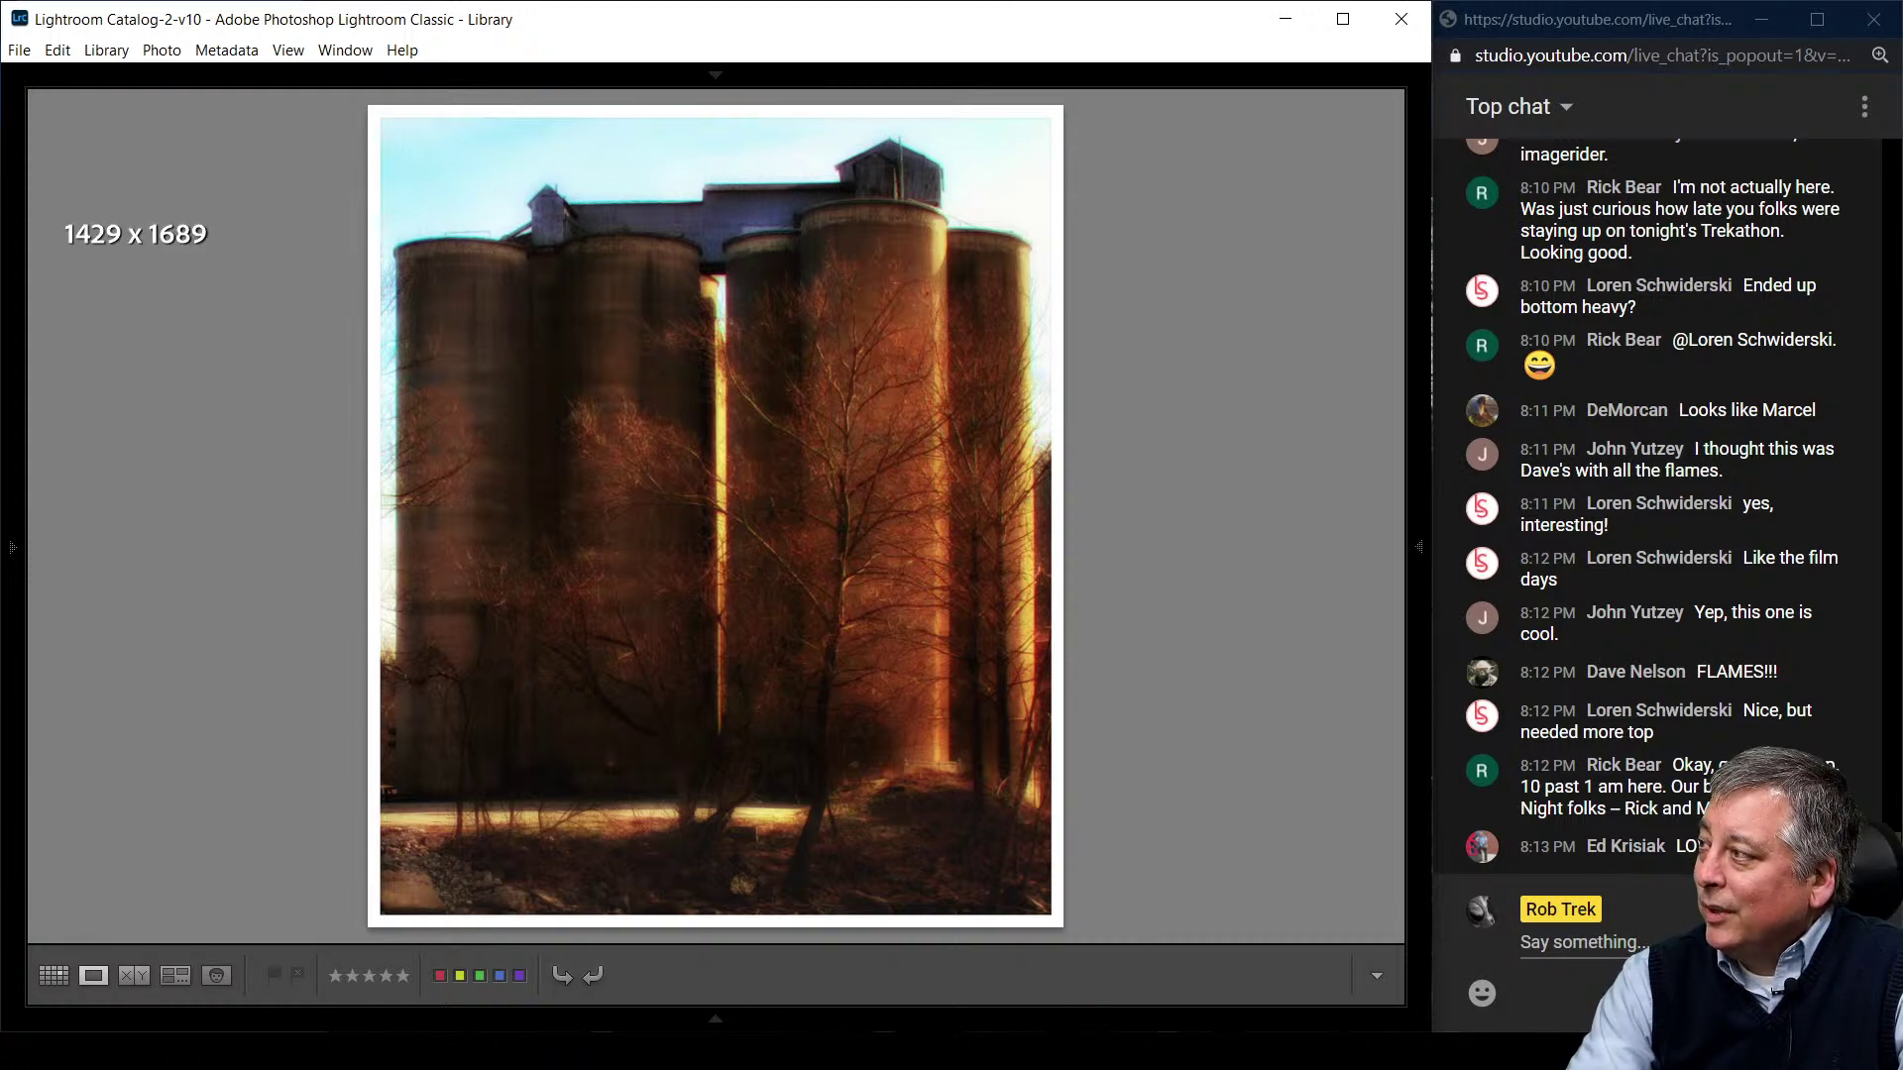
pyautogui.press('i')
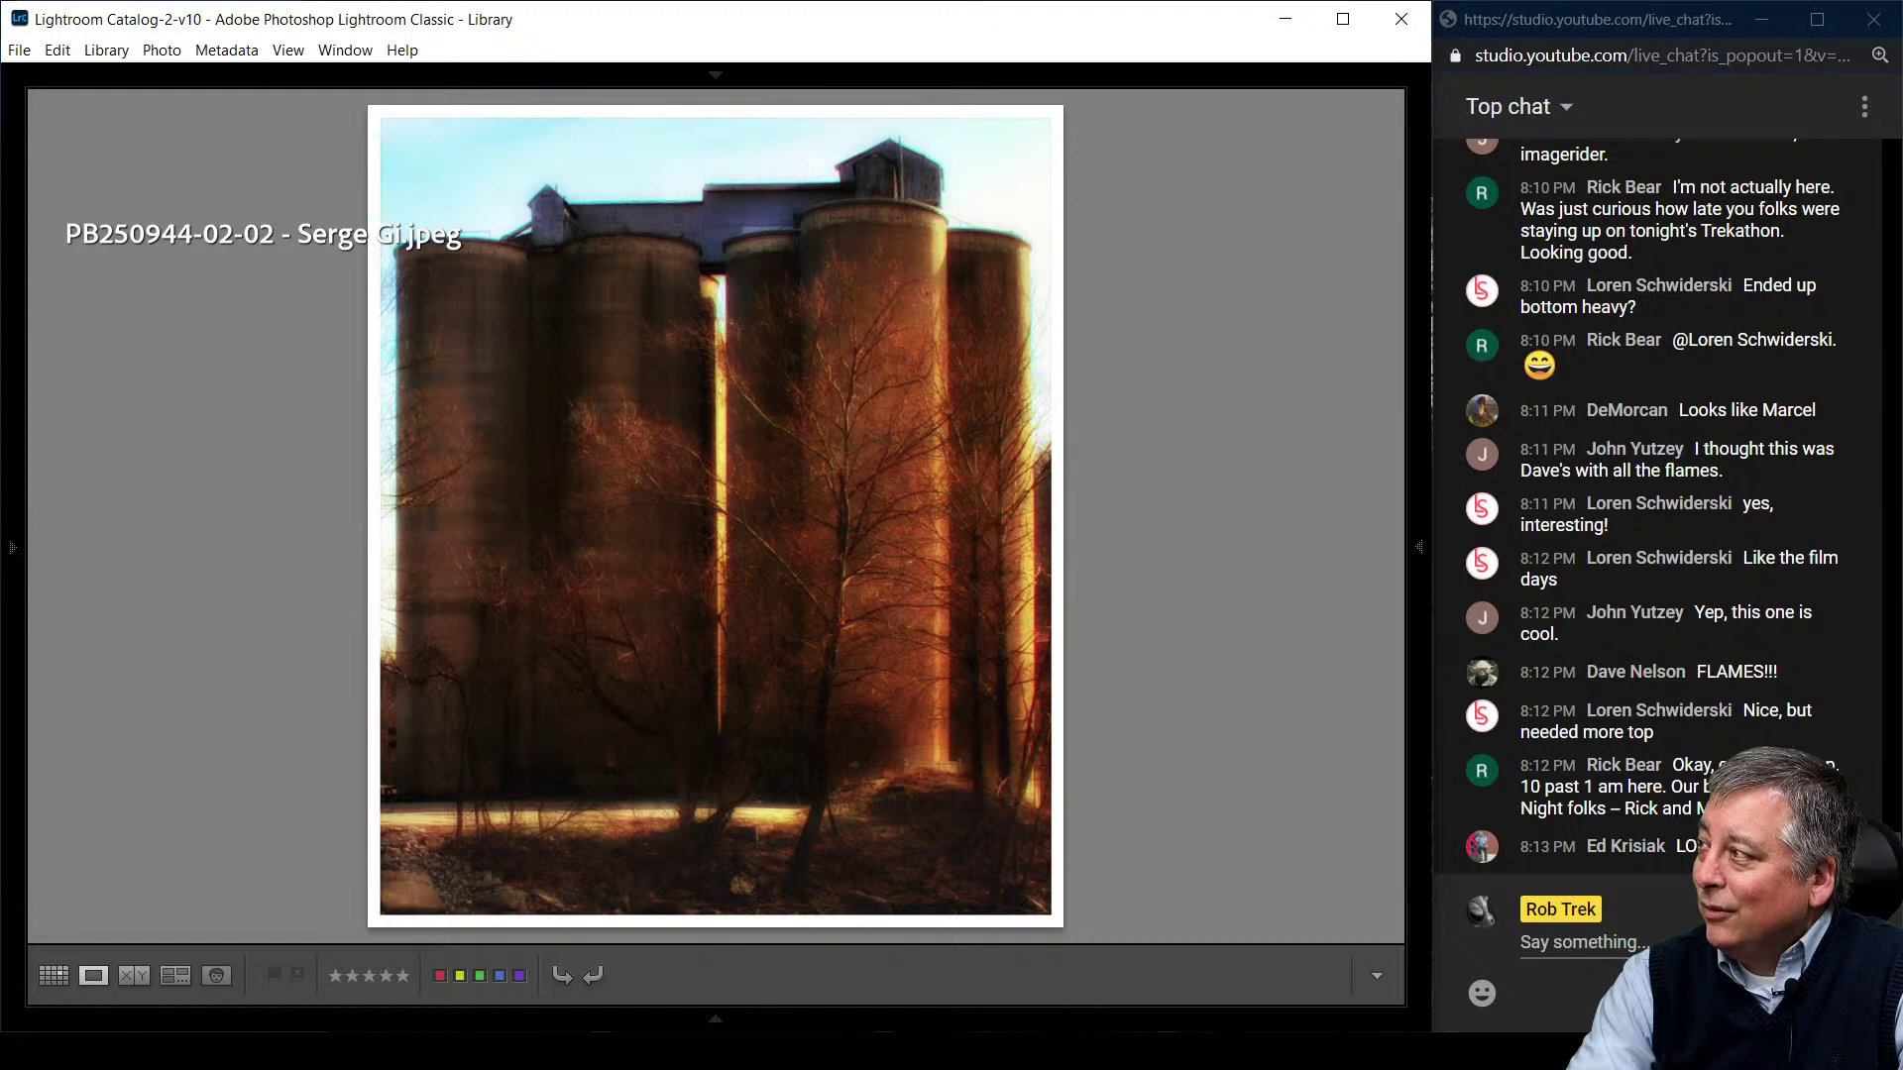
pyautogui.press('i')
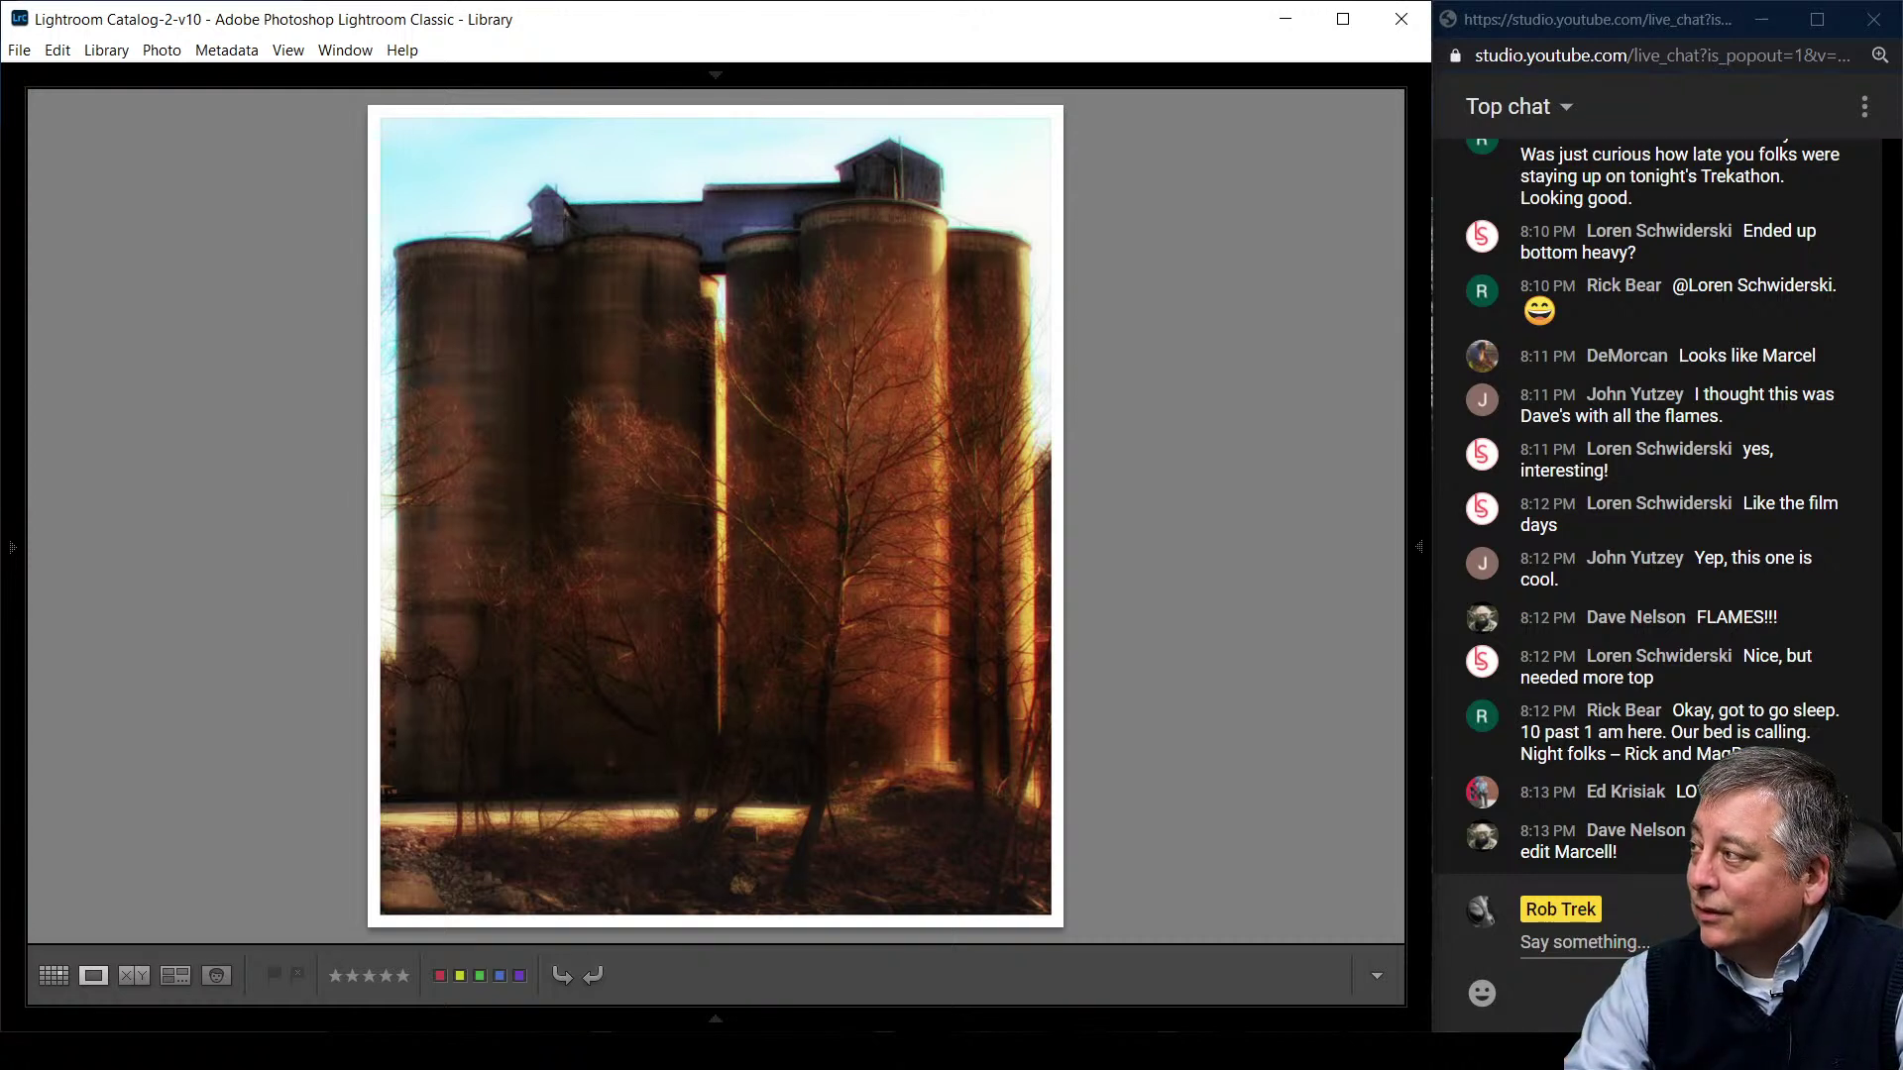
# - View the vignetted sepia silo edit and compare it with the black-and-white silo post on Instagram
pyautogui.press('Right')
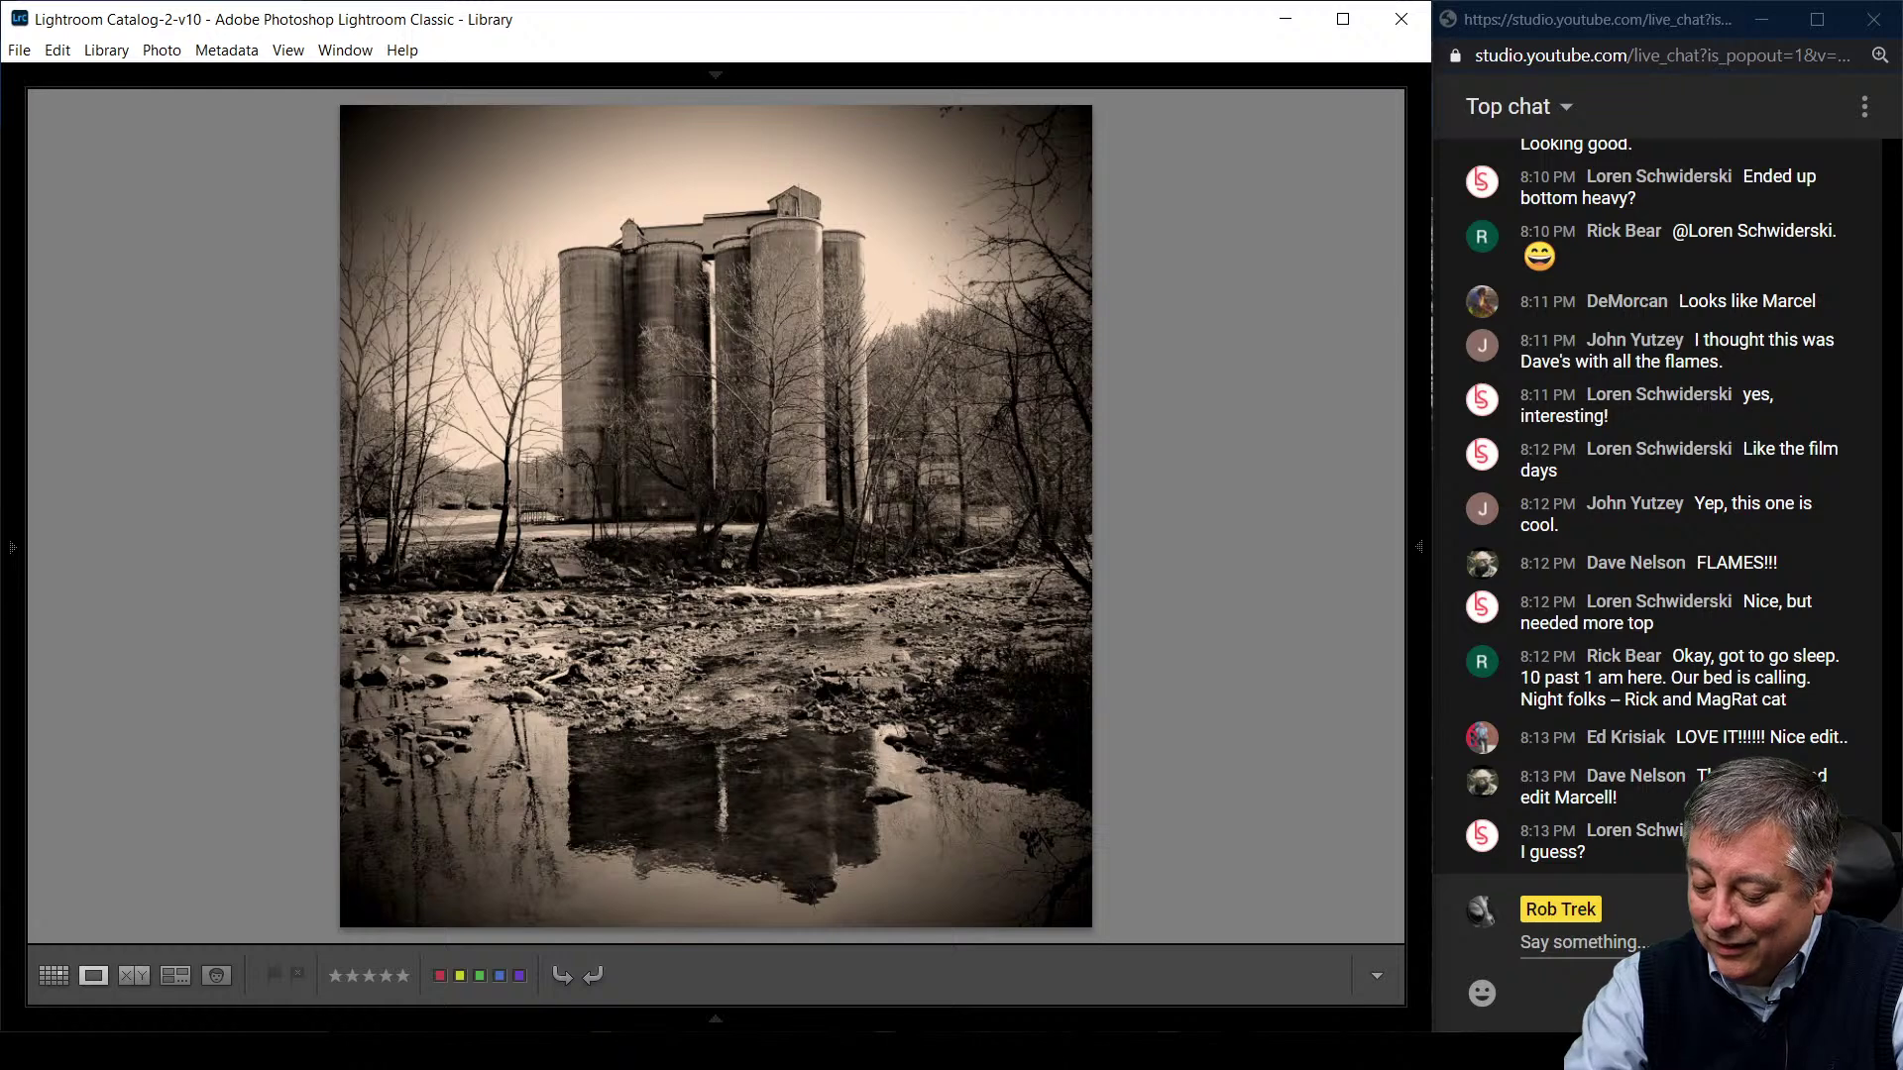
pyautogui.press('i')
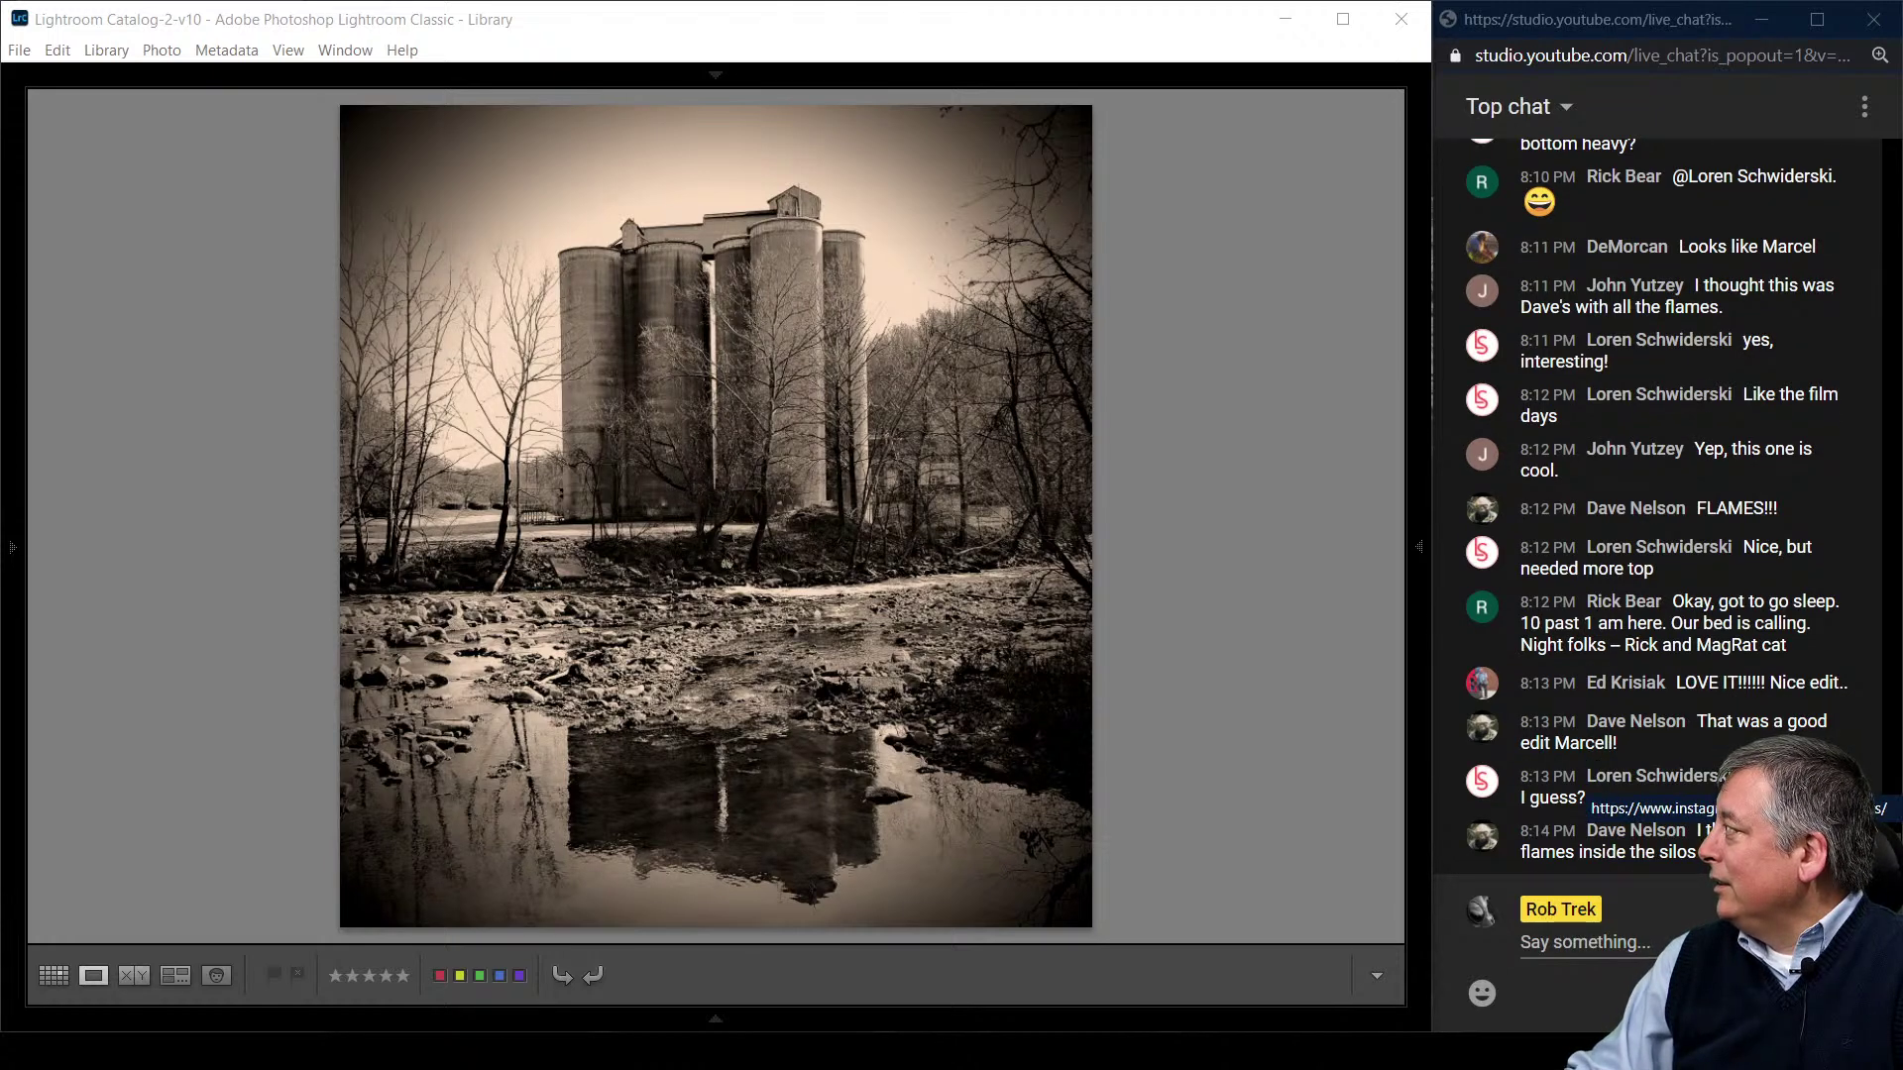
pyautogui.click(1745, 798)
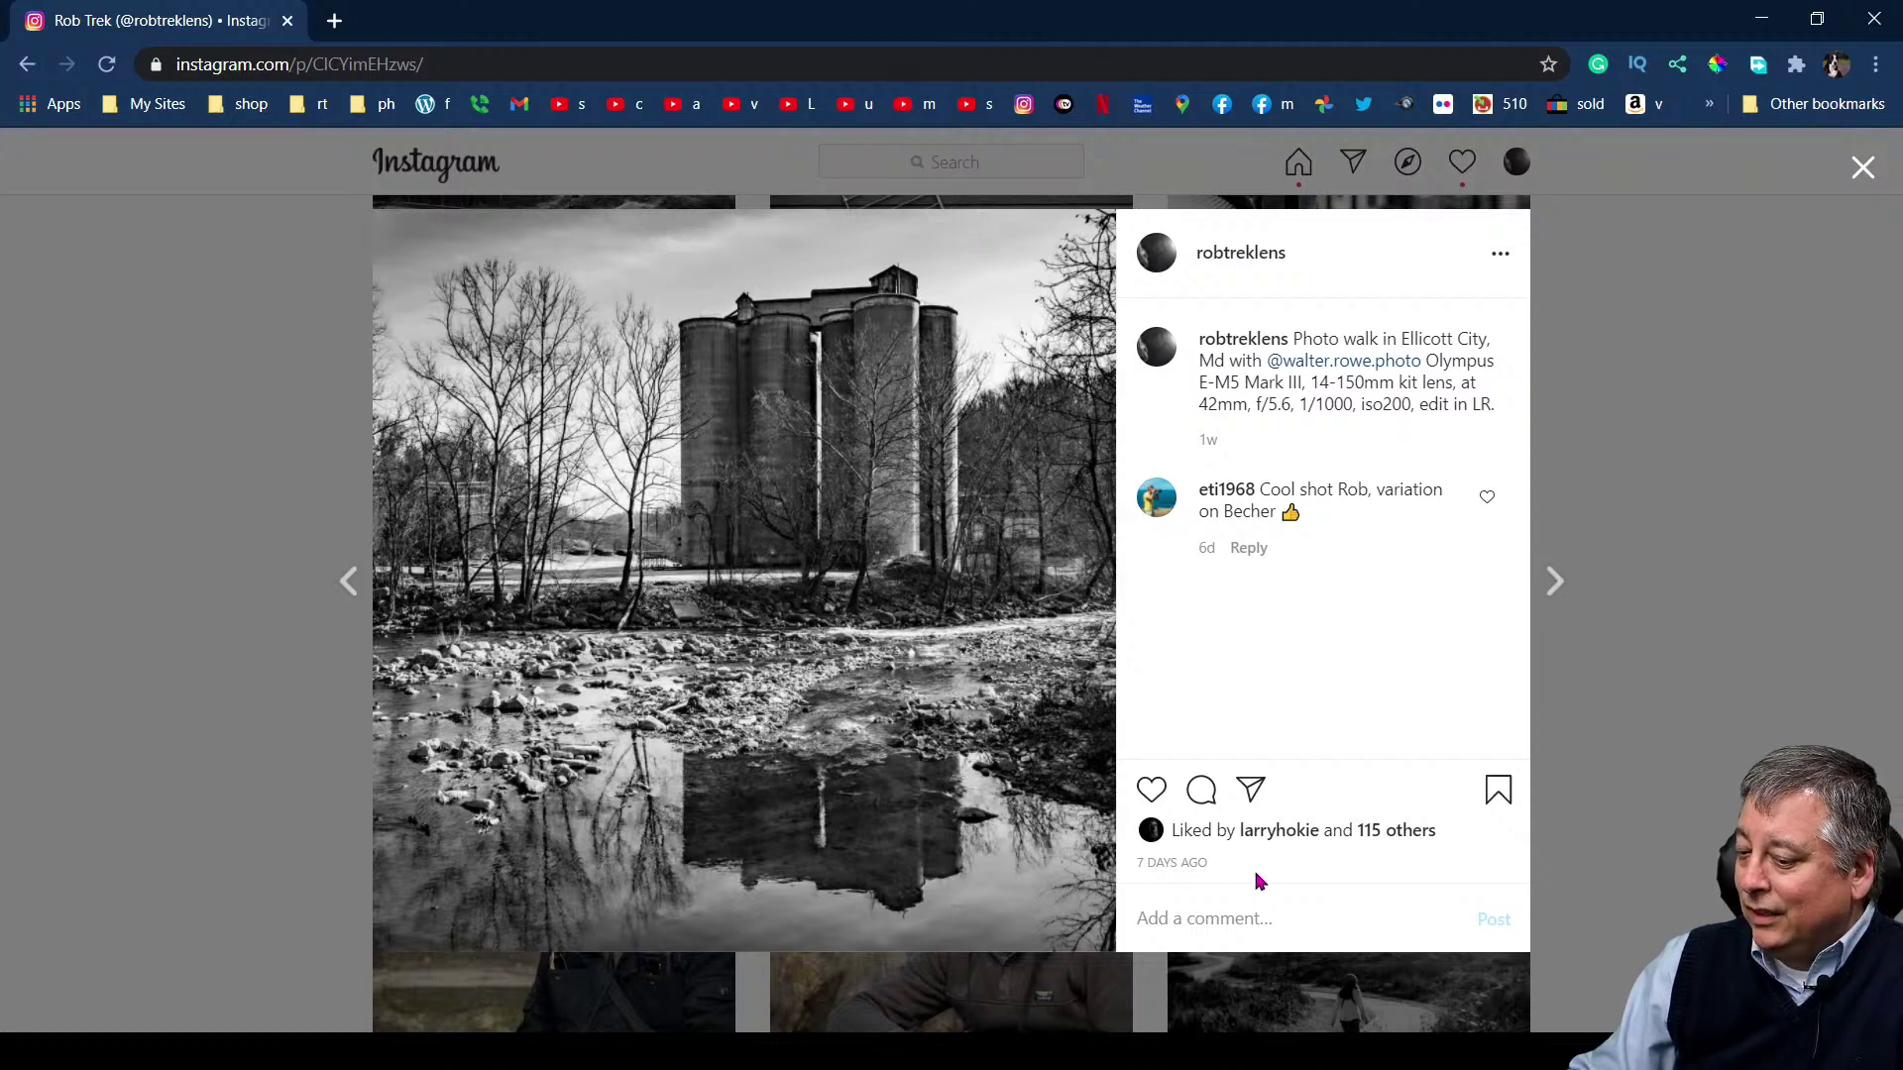
pyautogui.press('Escape')
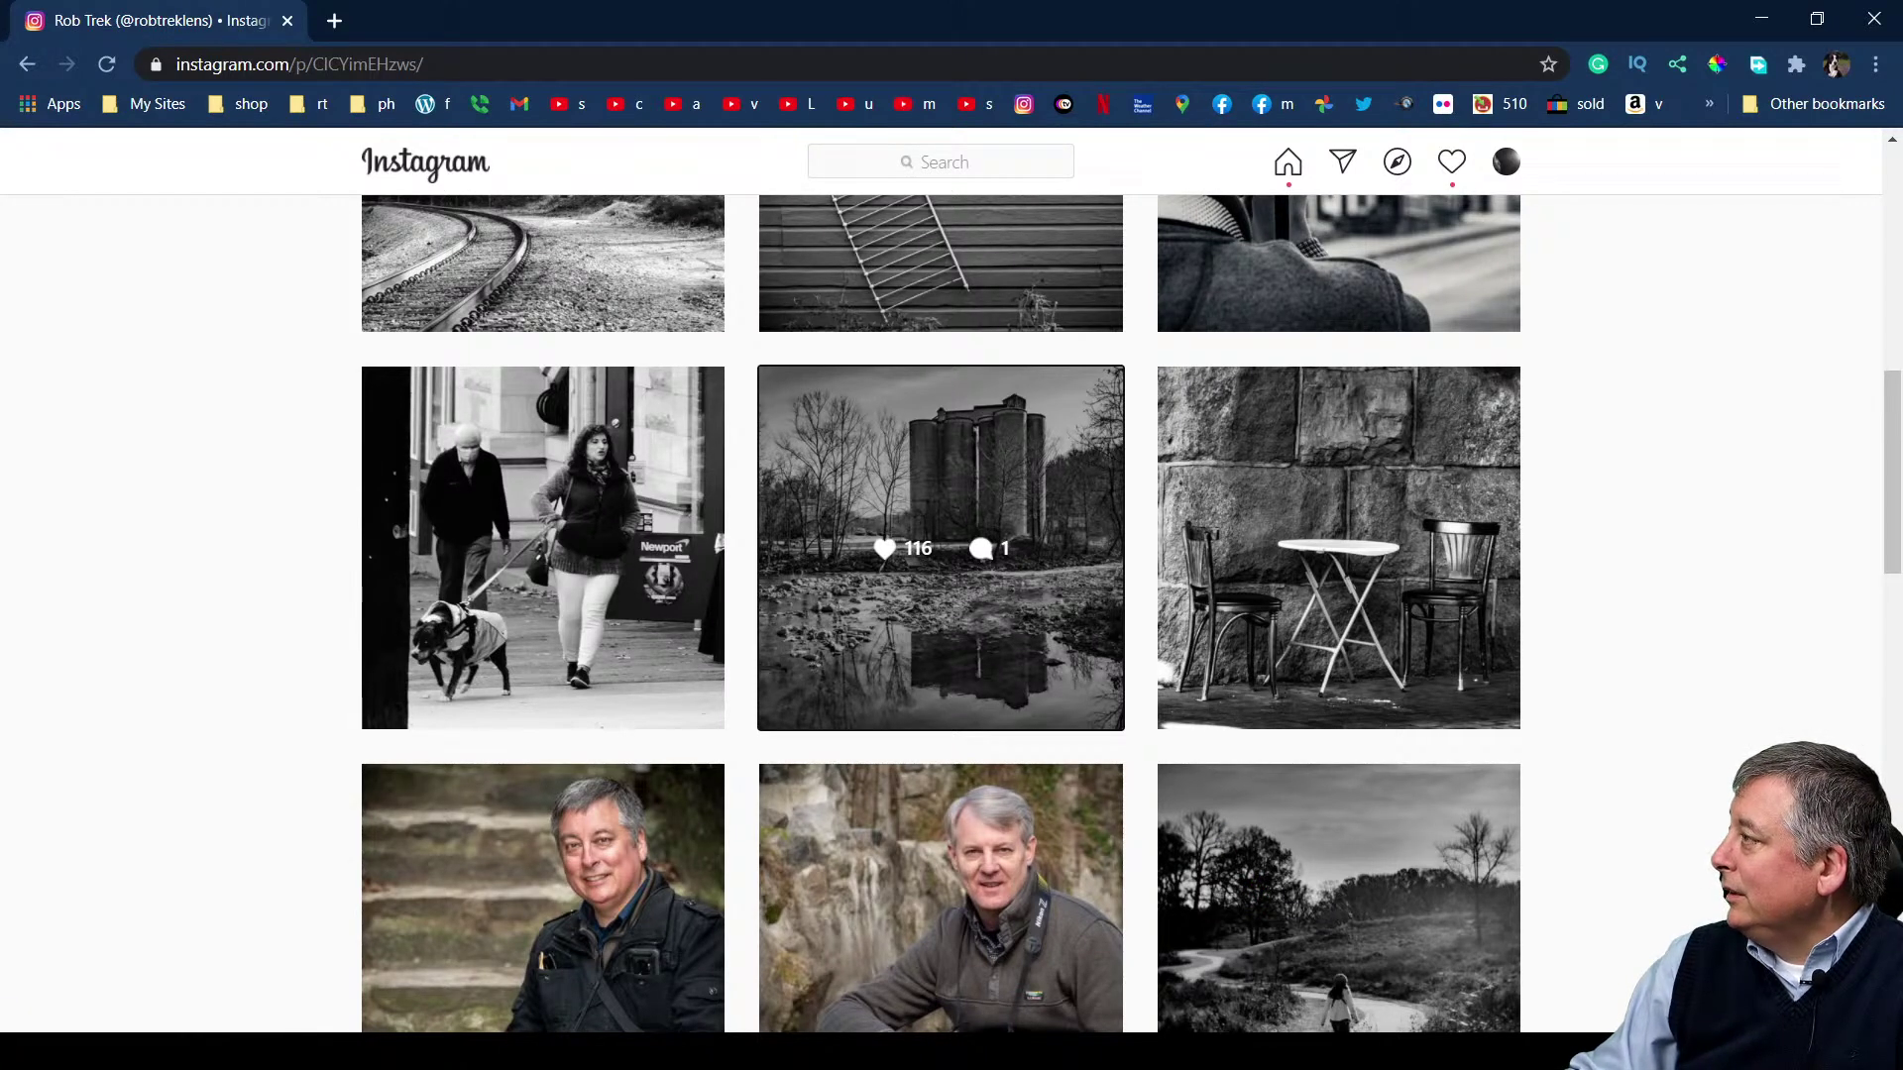
pyautogui.hotkey('alt', 'Tab')
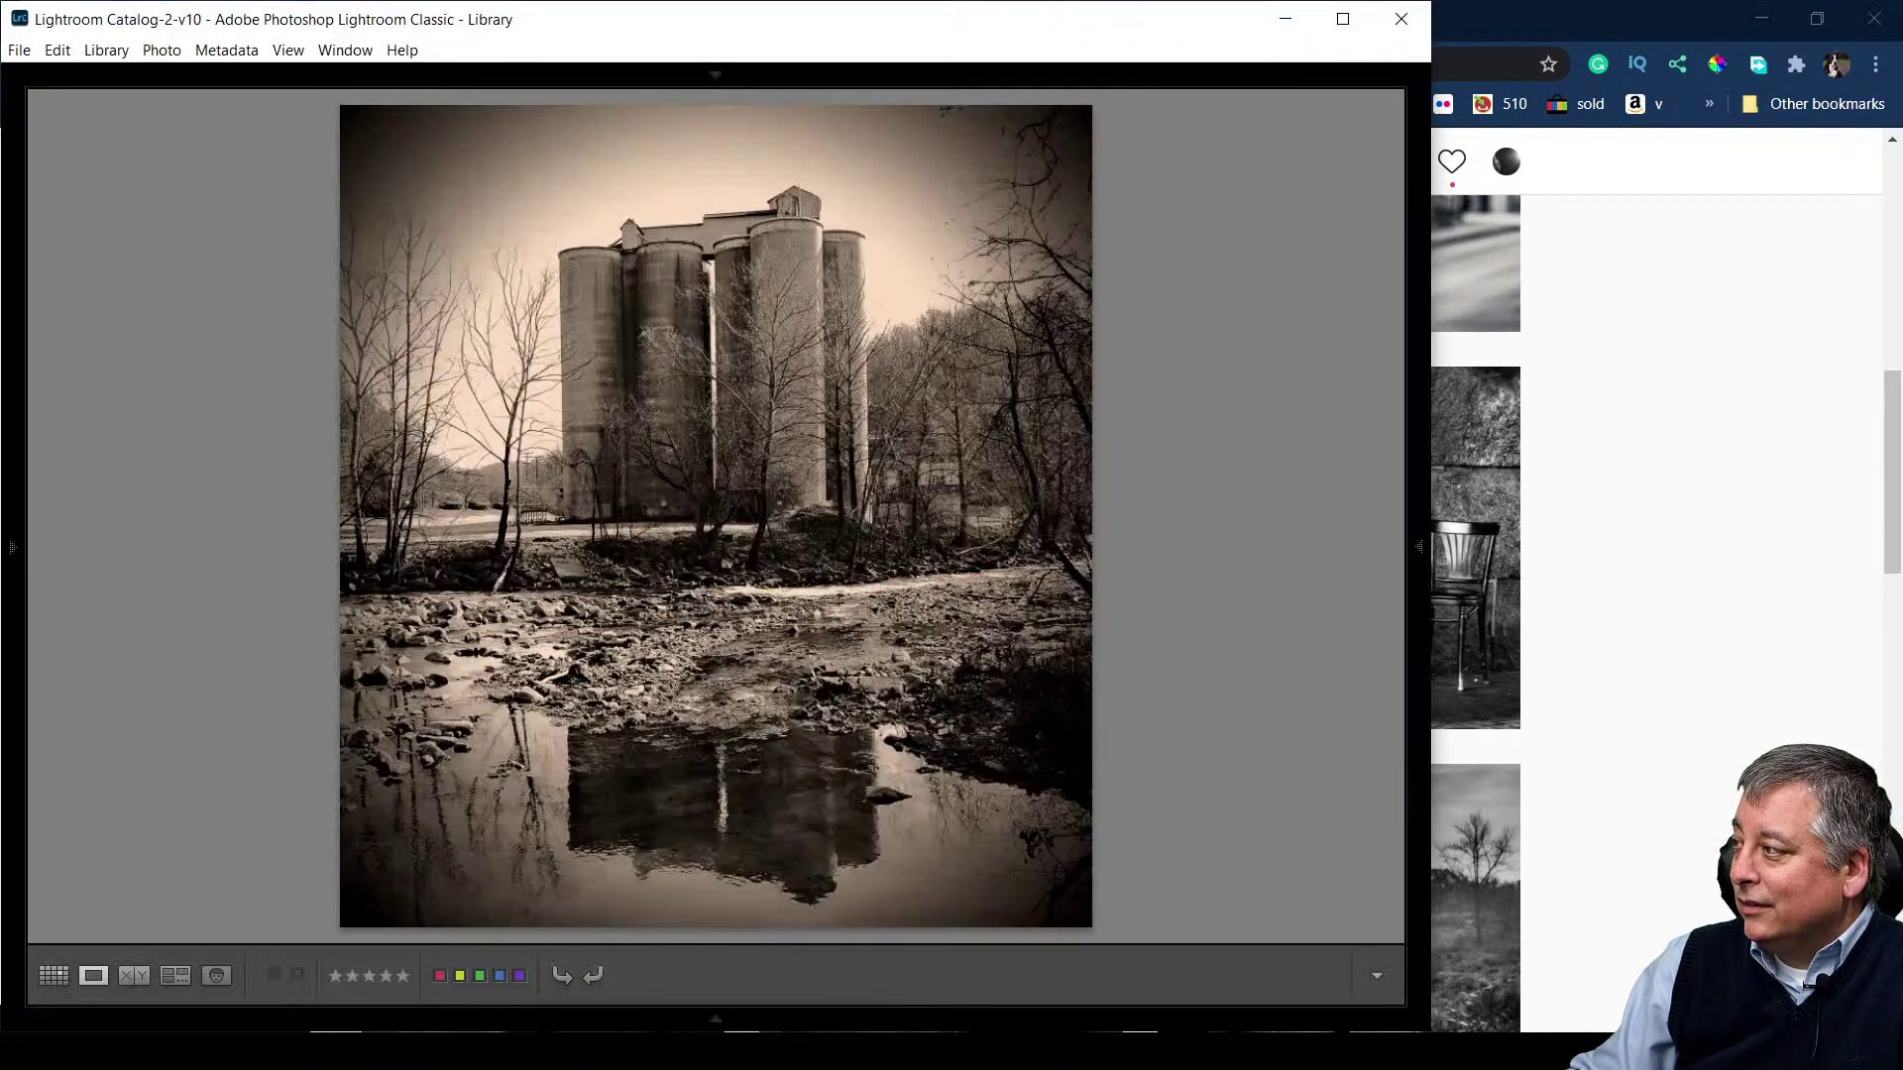
pyautogui.hotkey('alt', 'Tab')
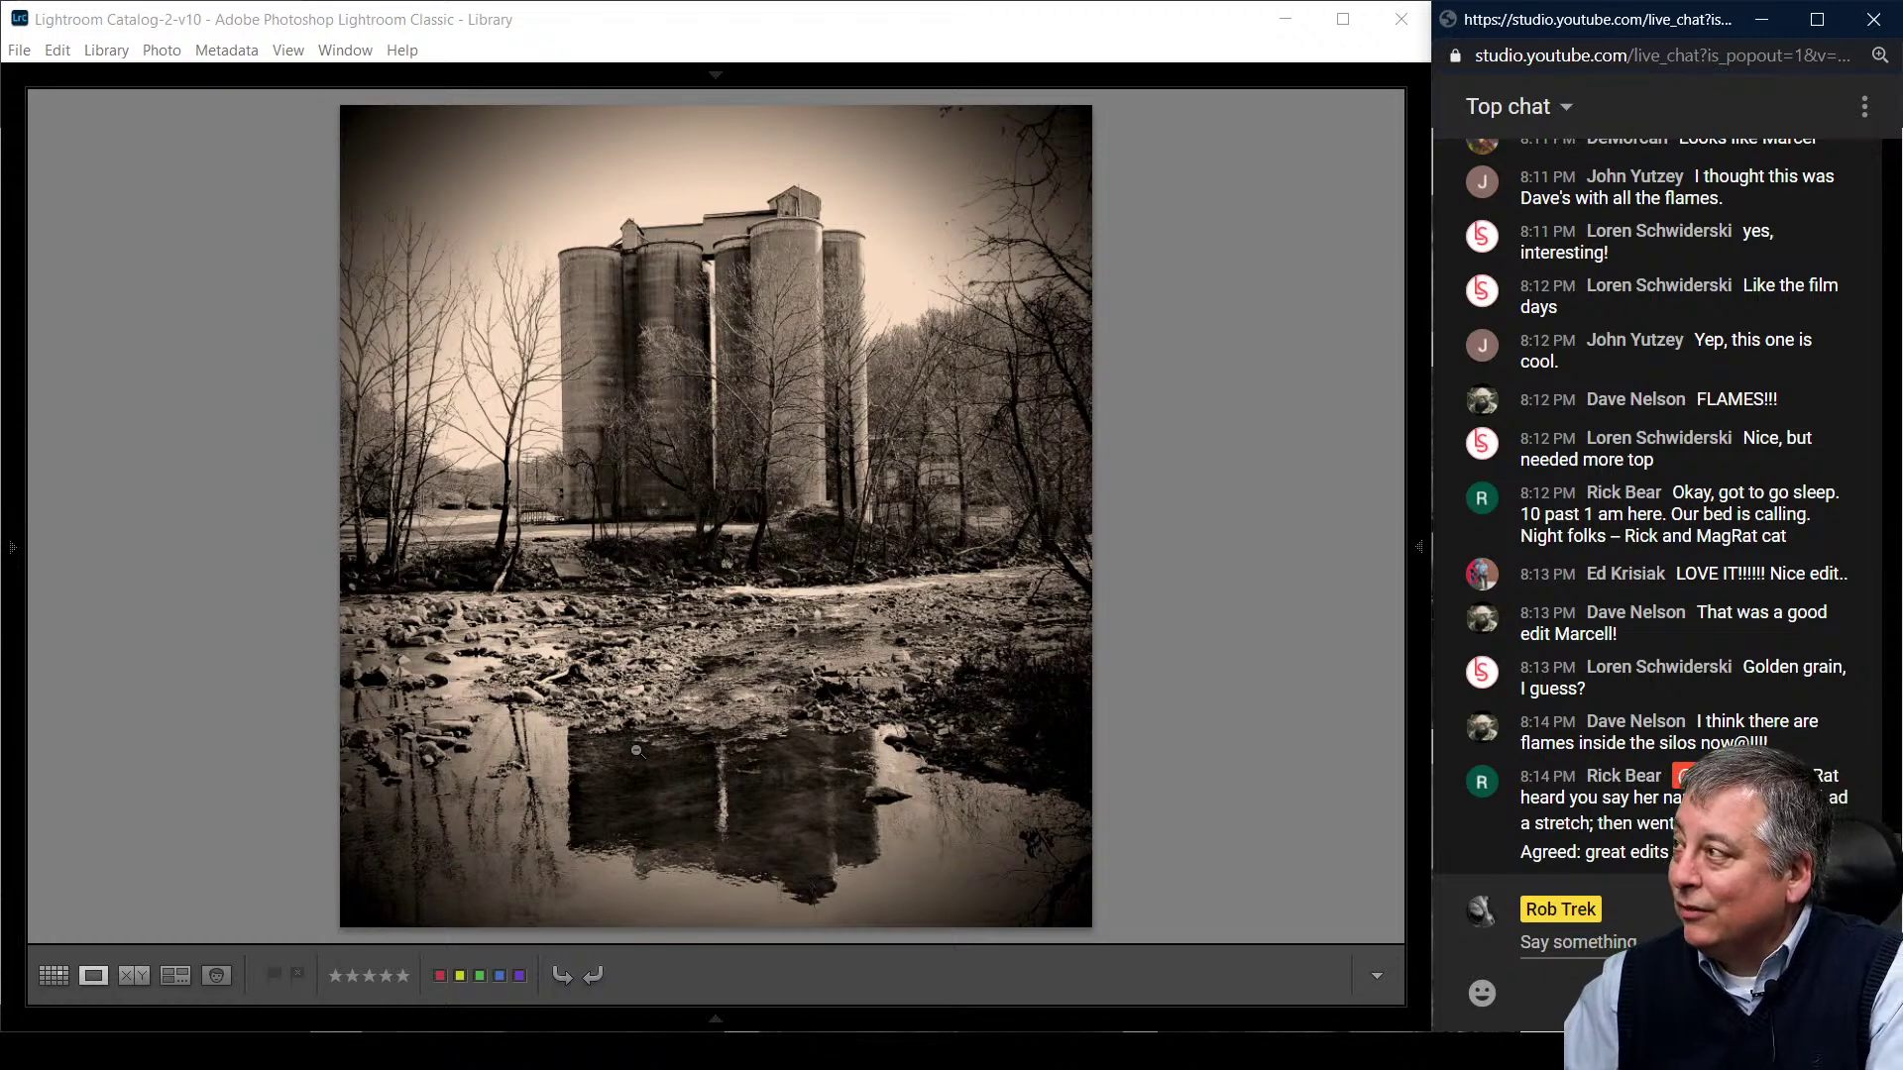
# - Return to the sepia silo edit in Lightroom Classic and display its file name overlay
pyautogui.click(1213, 616)
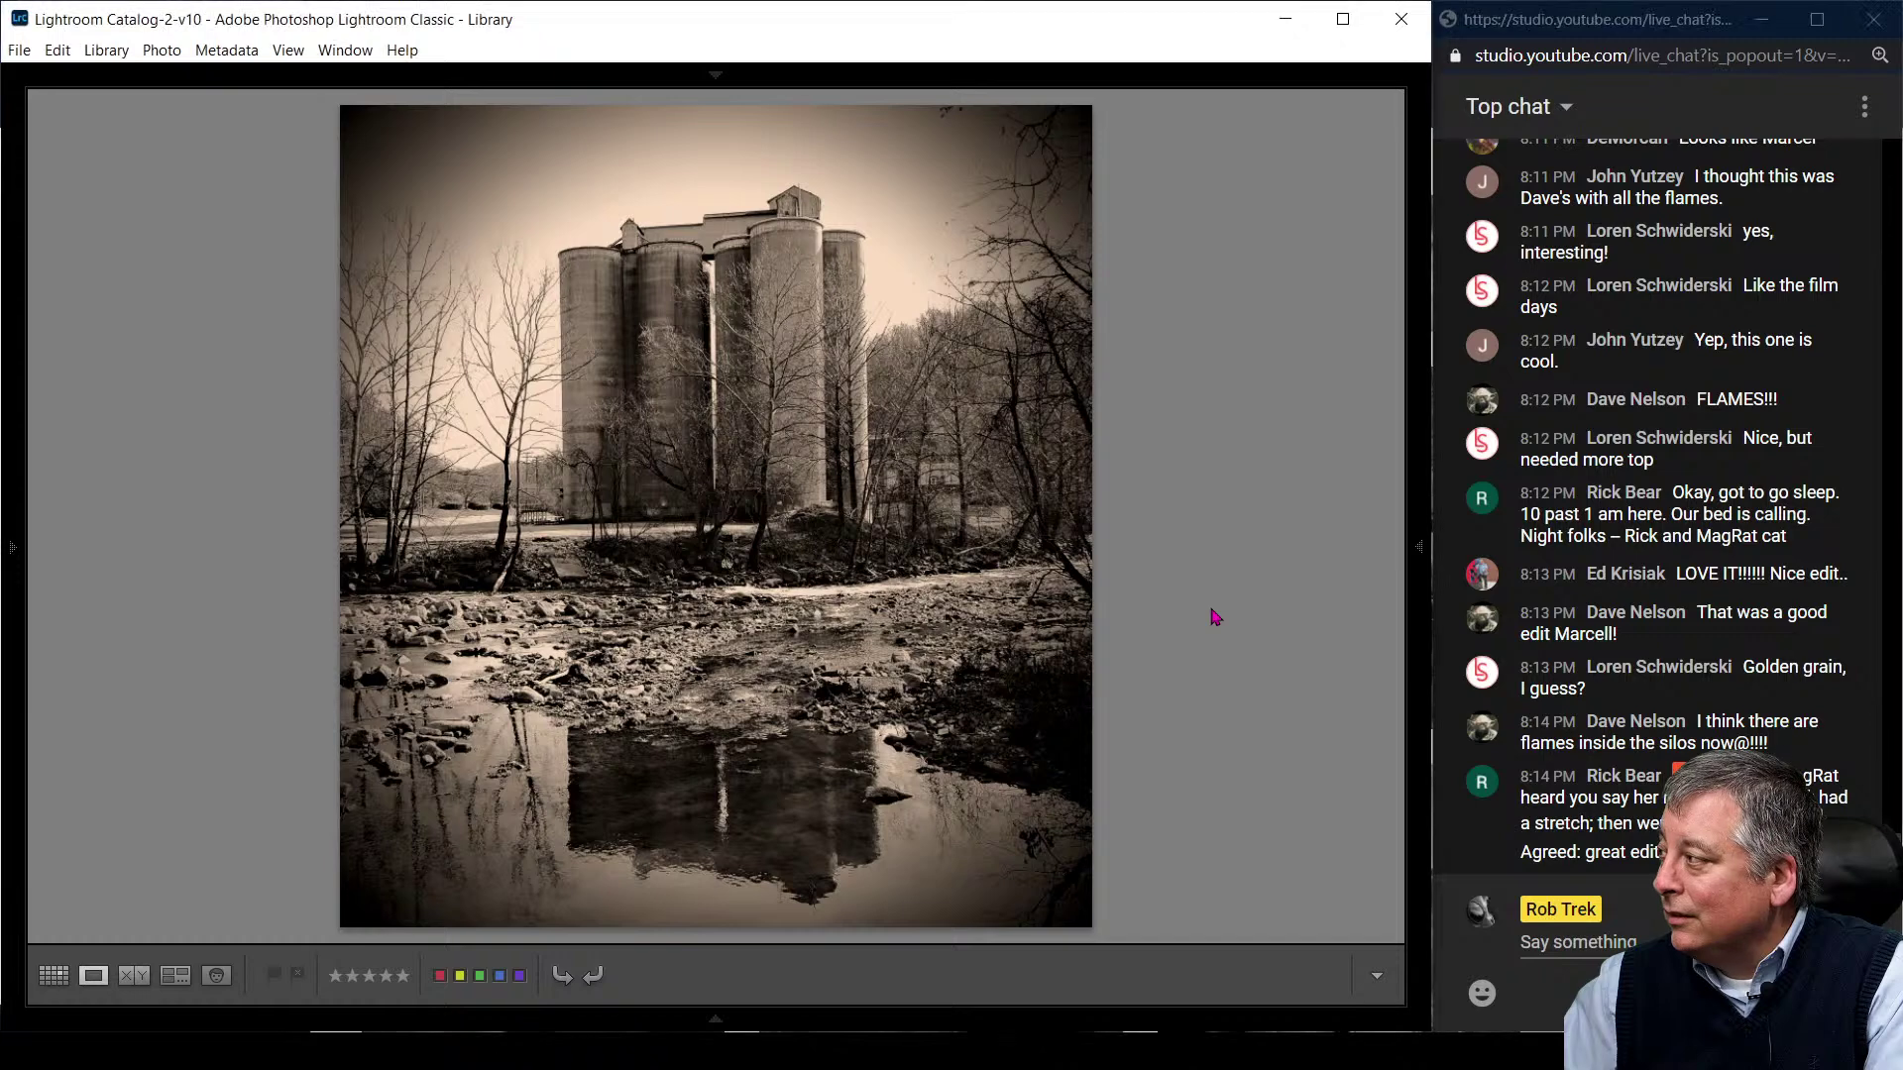
pyautogui.press('i')
pyautogui.press('i')
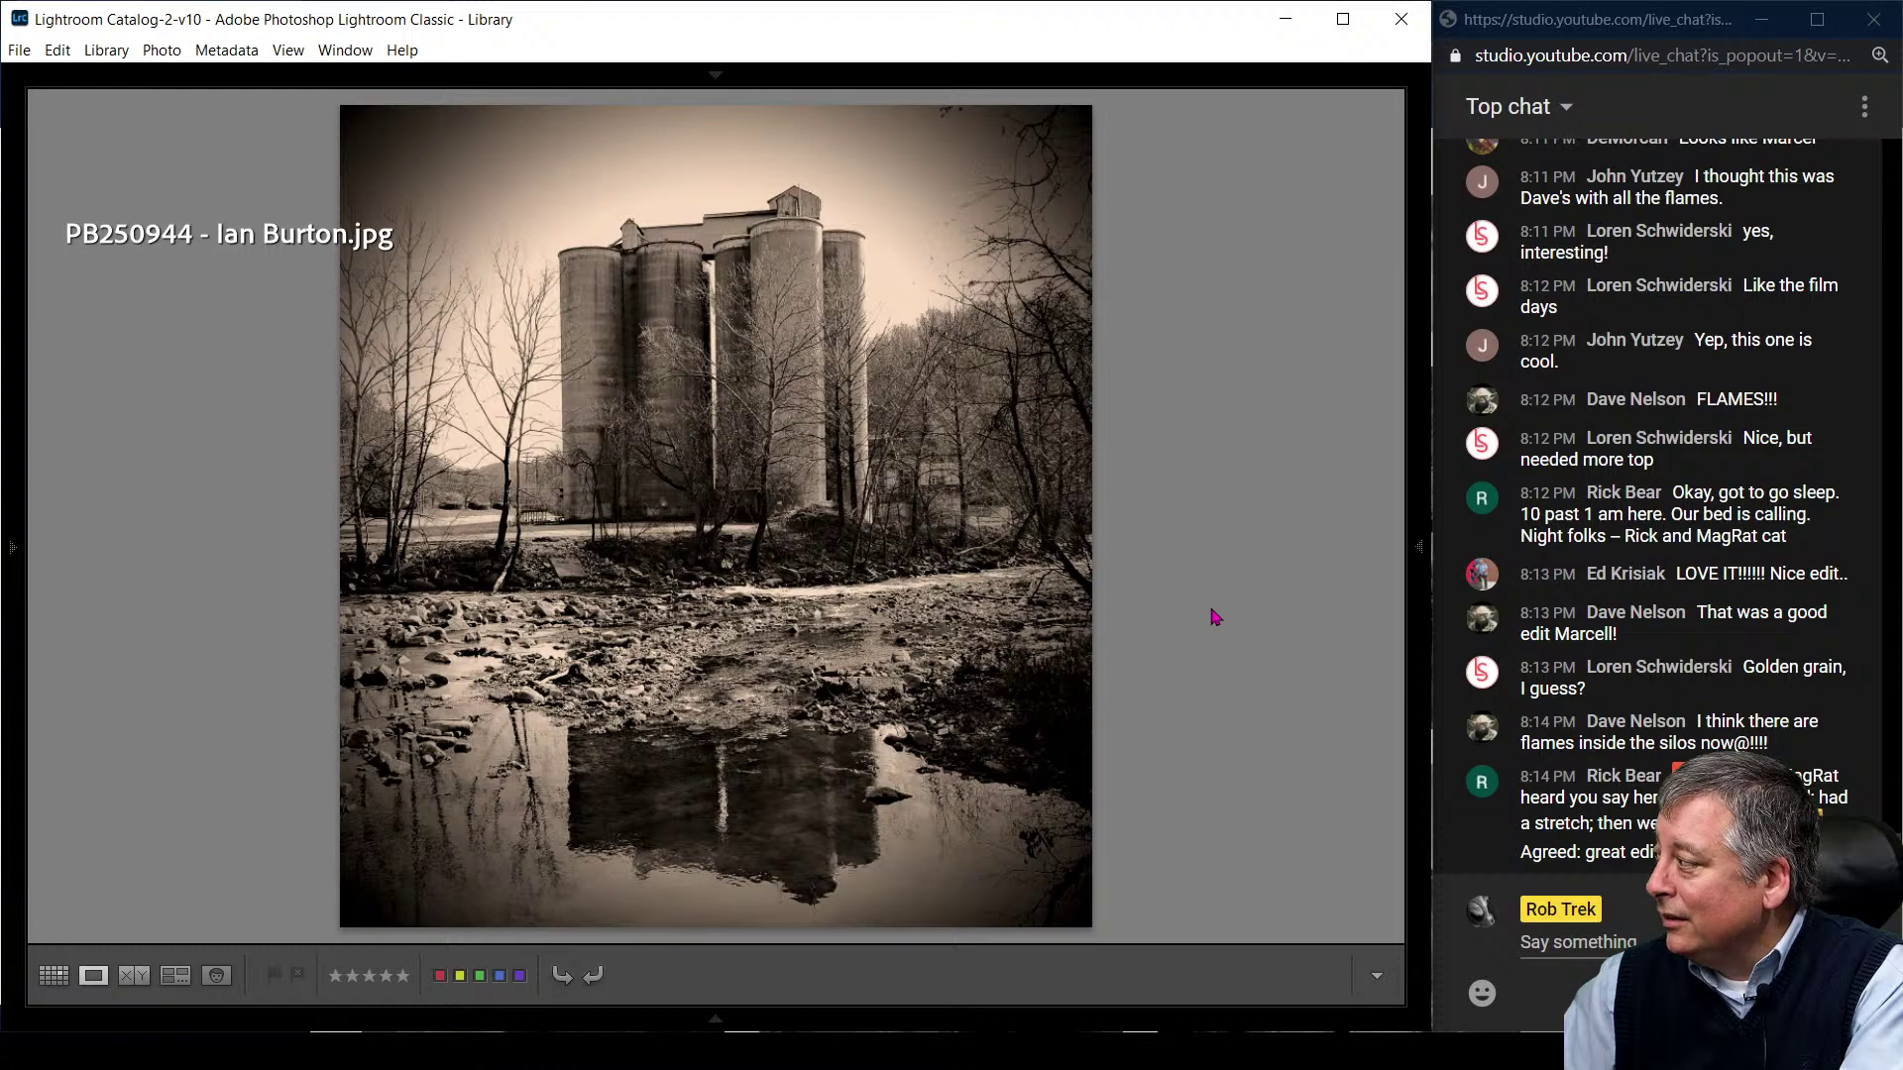
# - View the blue-sky vertical silo edit and zoom in on the figure standing in the river before zooming back out
pyautogui.press('Right')
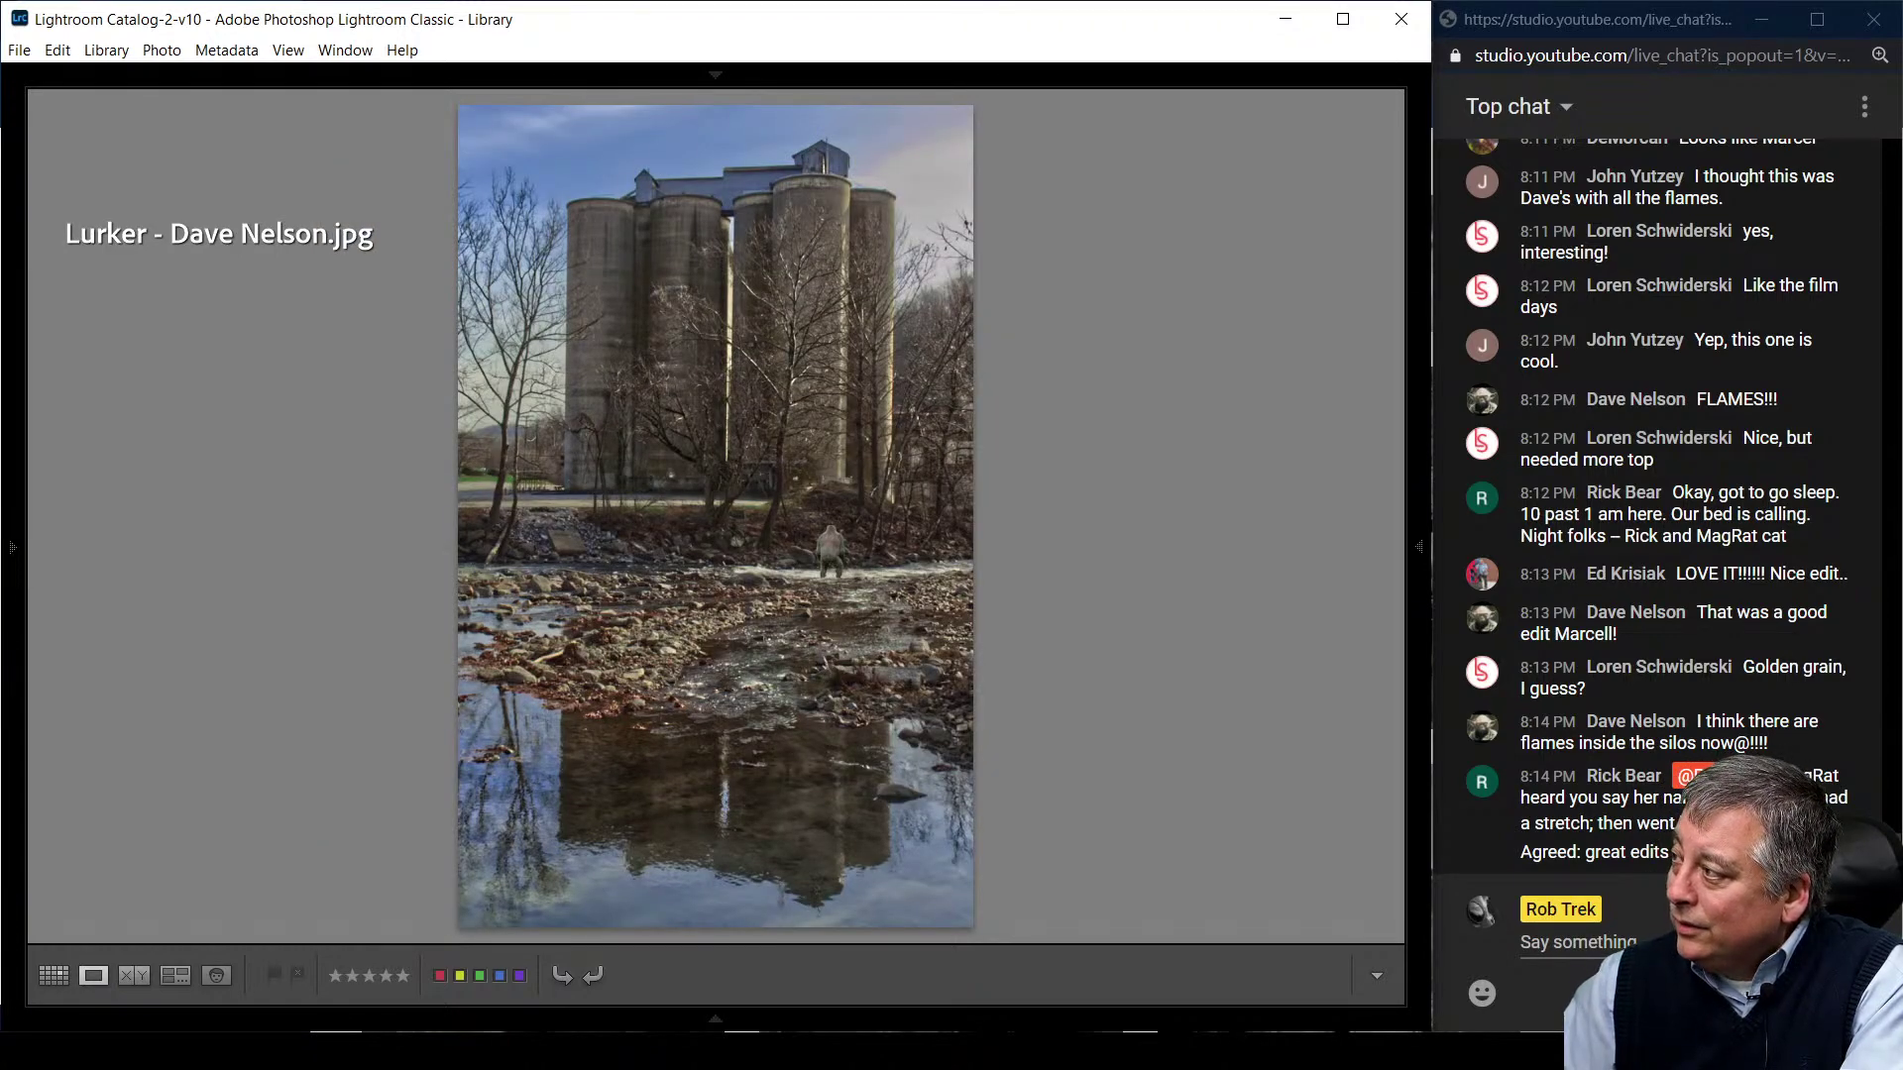
pyautogui.click(793, 549)
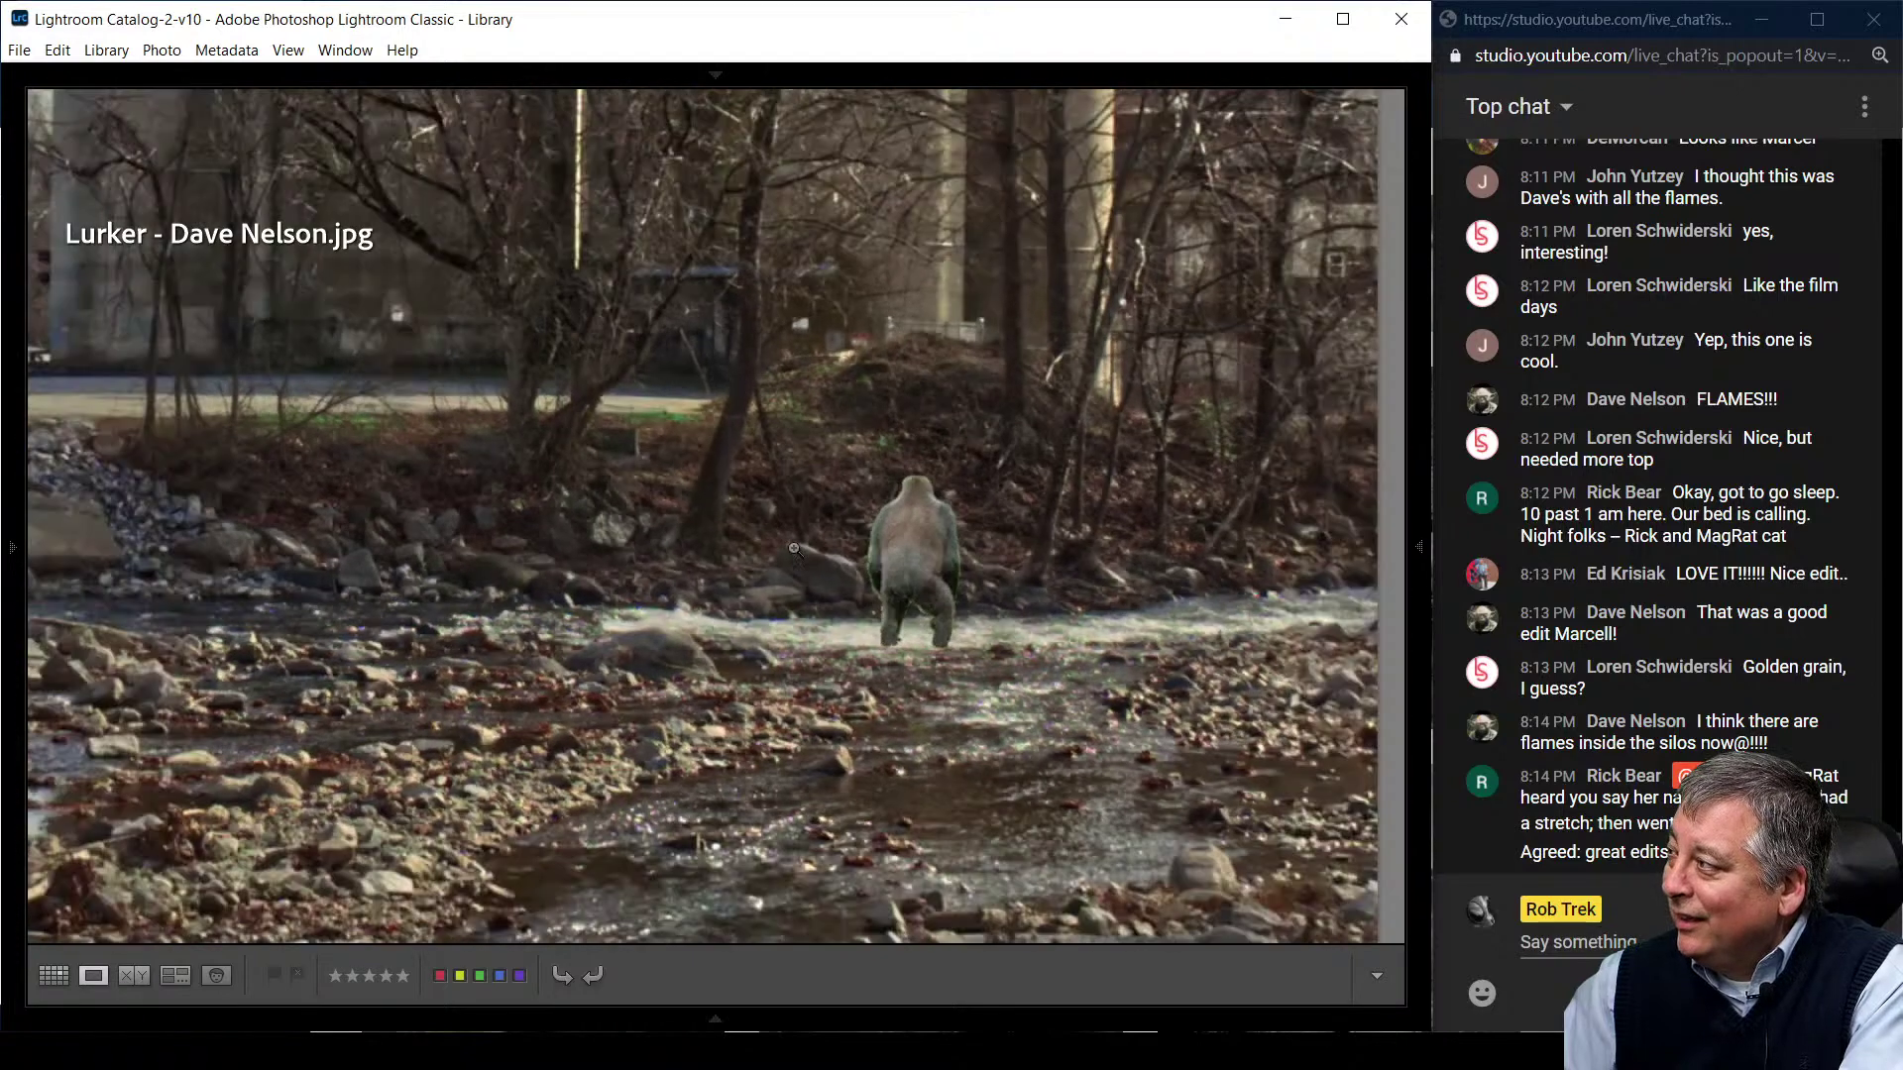
pyautogui.click(793, 549)
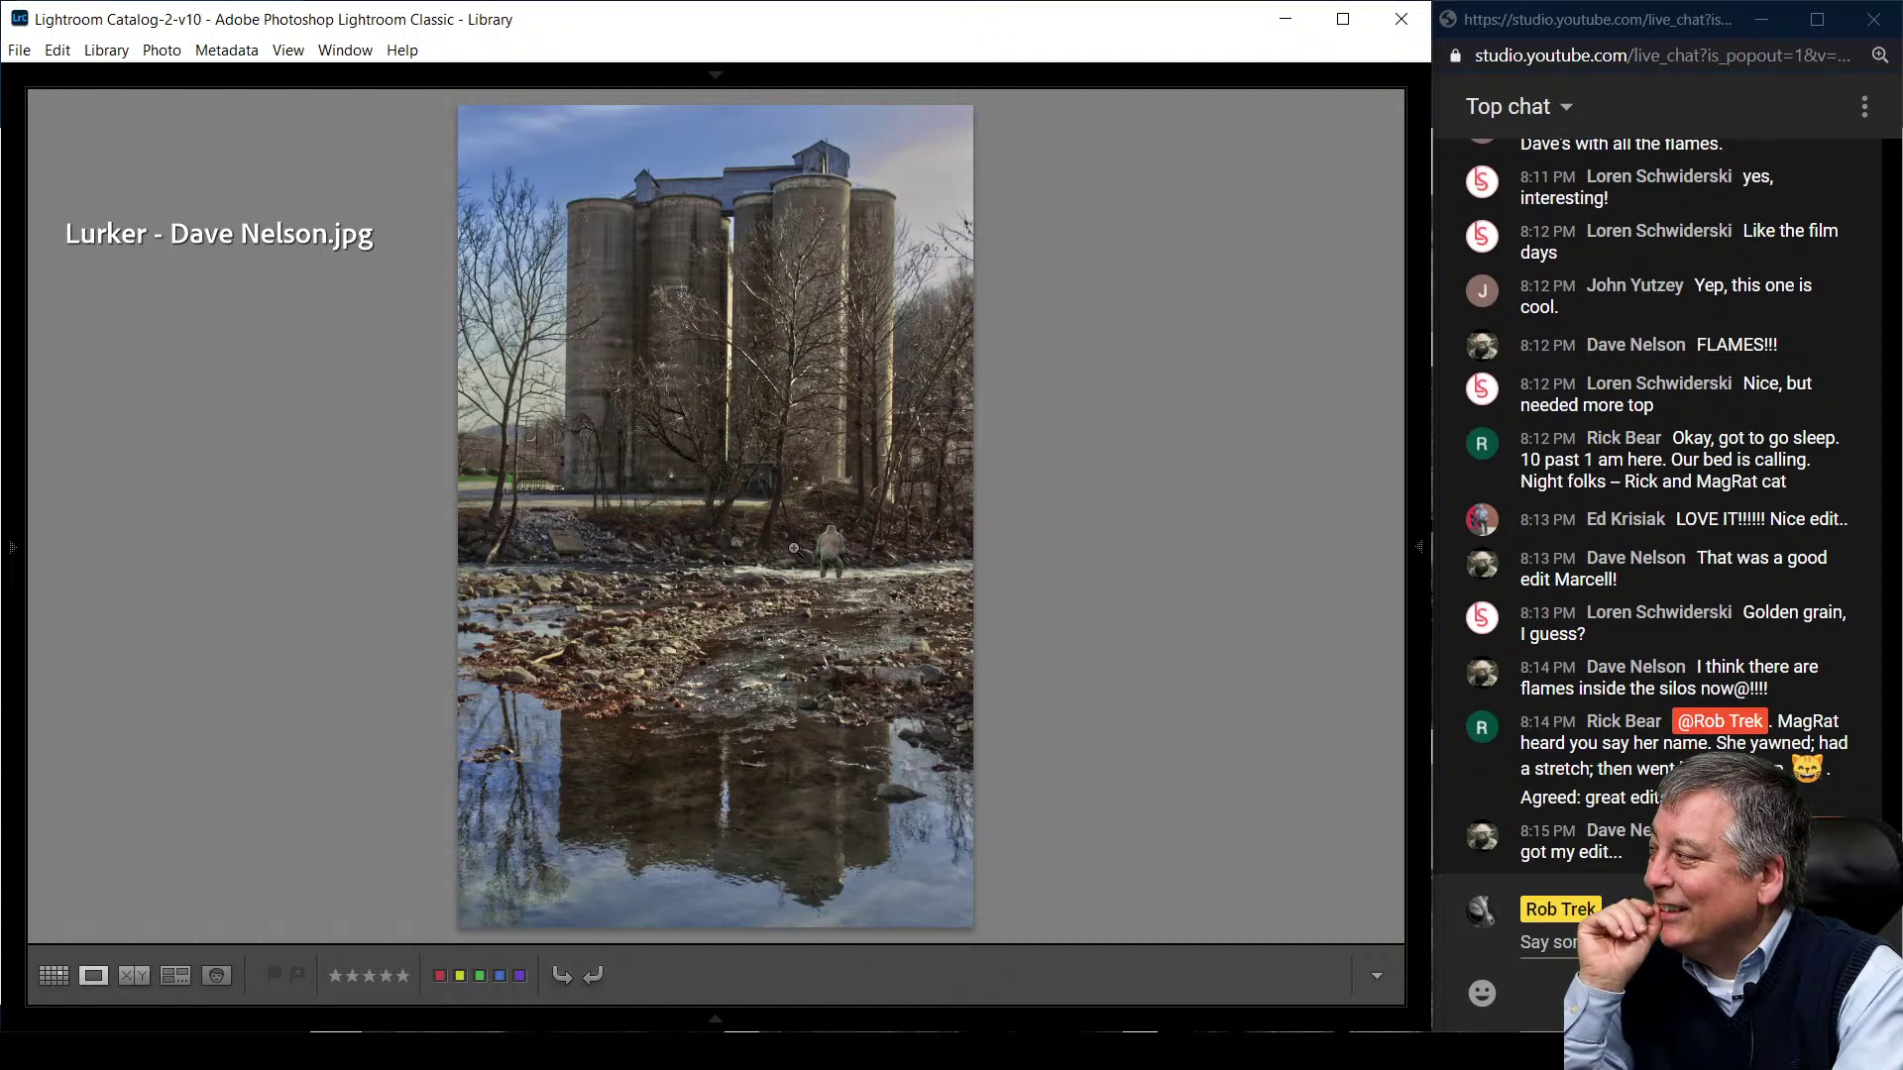
# - View the white-framed crop of the tree and house, comparing it with the blue-sky vertical silo edit
pyautogui.press('Right')
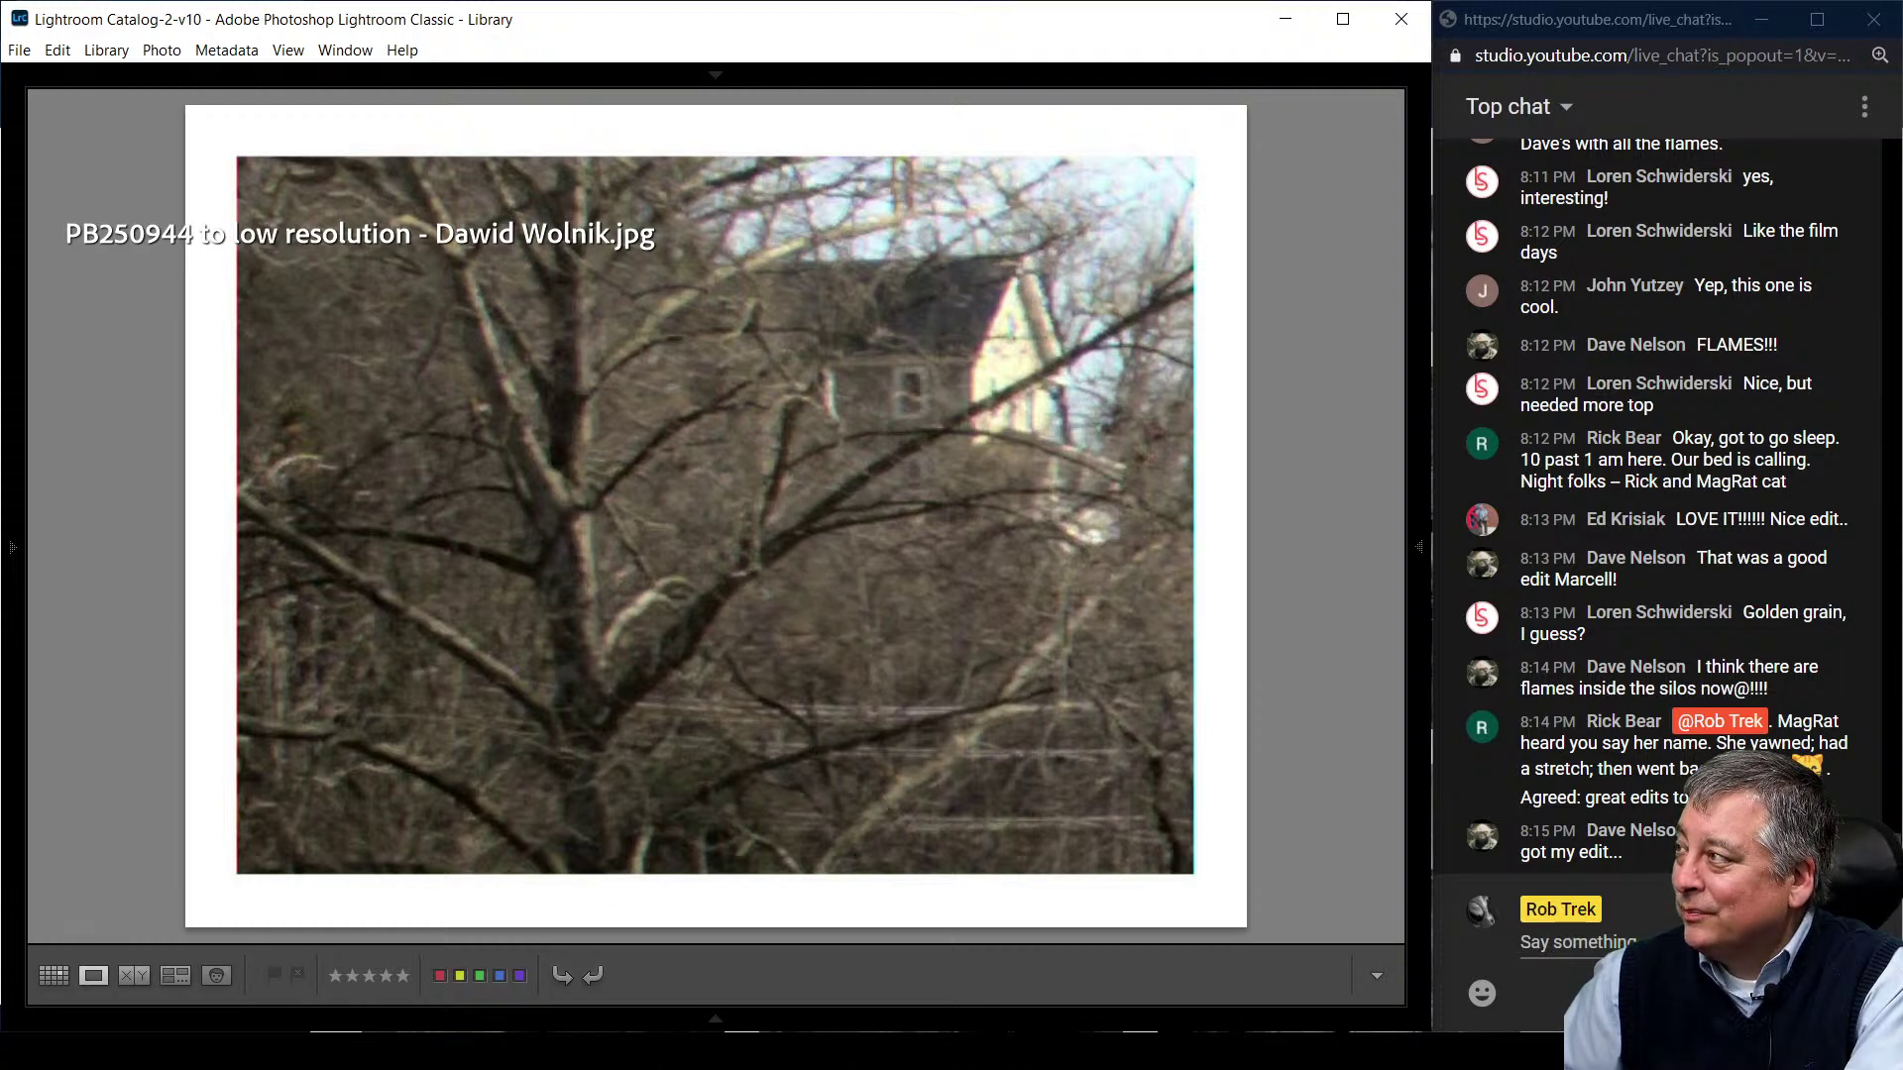
pyautogui.press('Left')
pyautogui.press('Right')
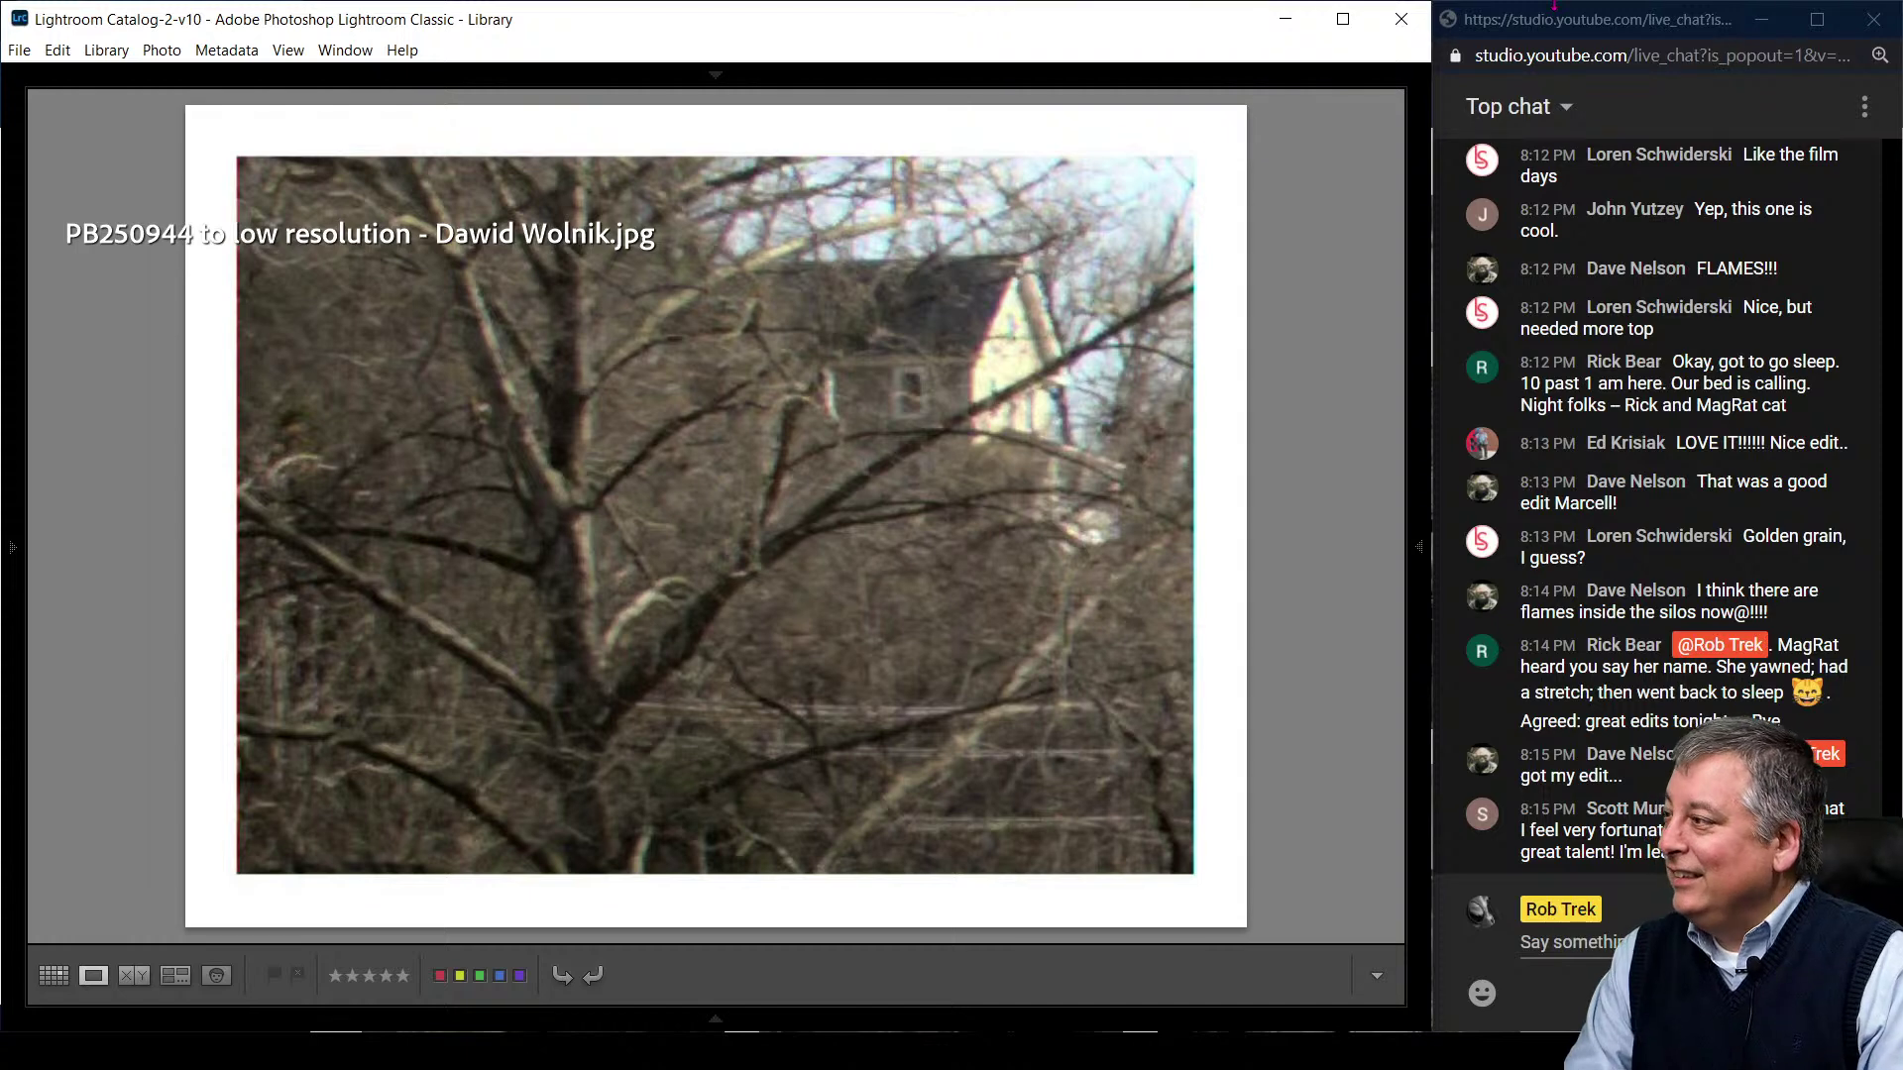
# - Flip back through the reviewed silo edits and return to the thumbnail grid of all submissions
pyautogui.press('Right')
pyautogui.press('Right')
pyautogui.press('Right')
pyautogui.press('Right')
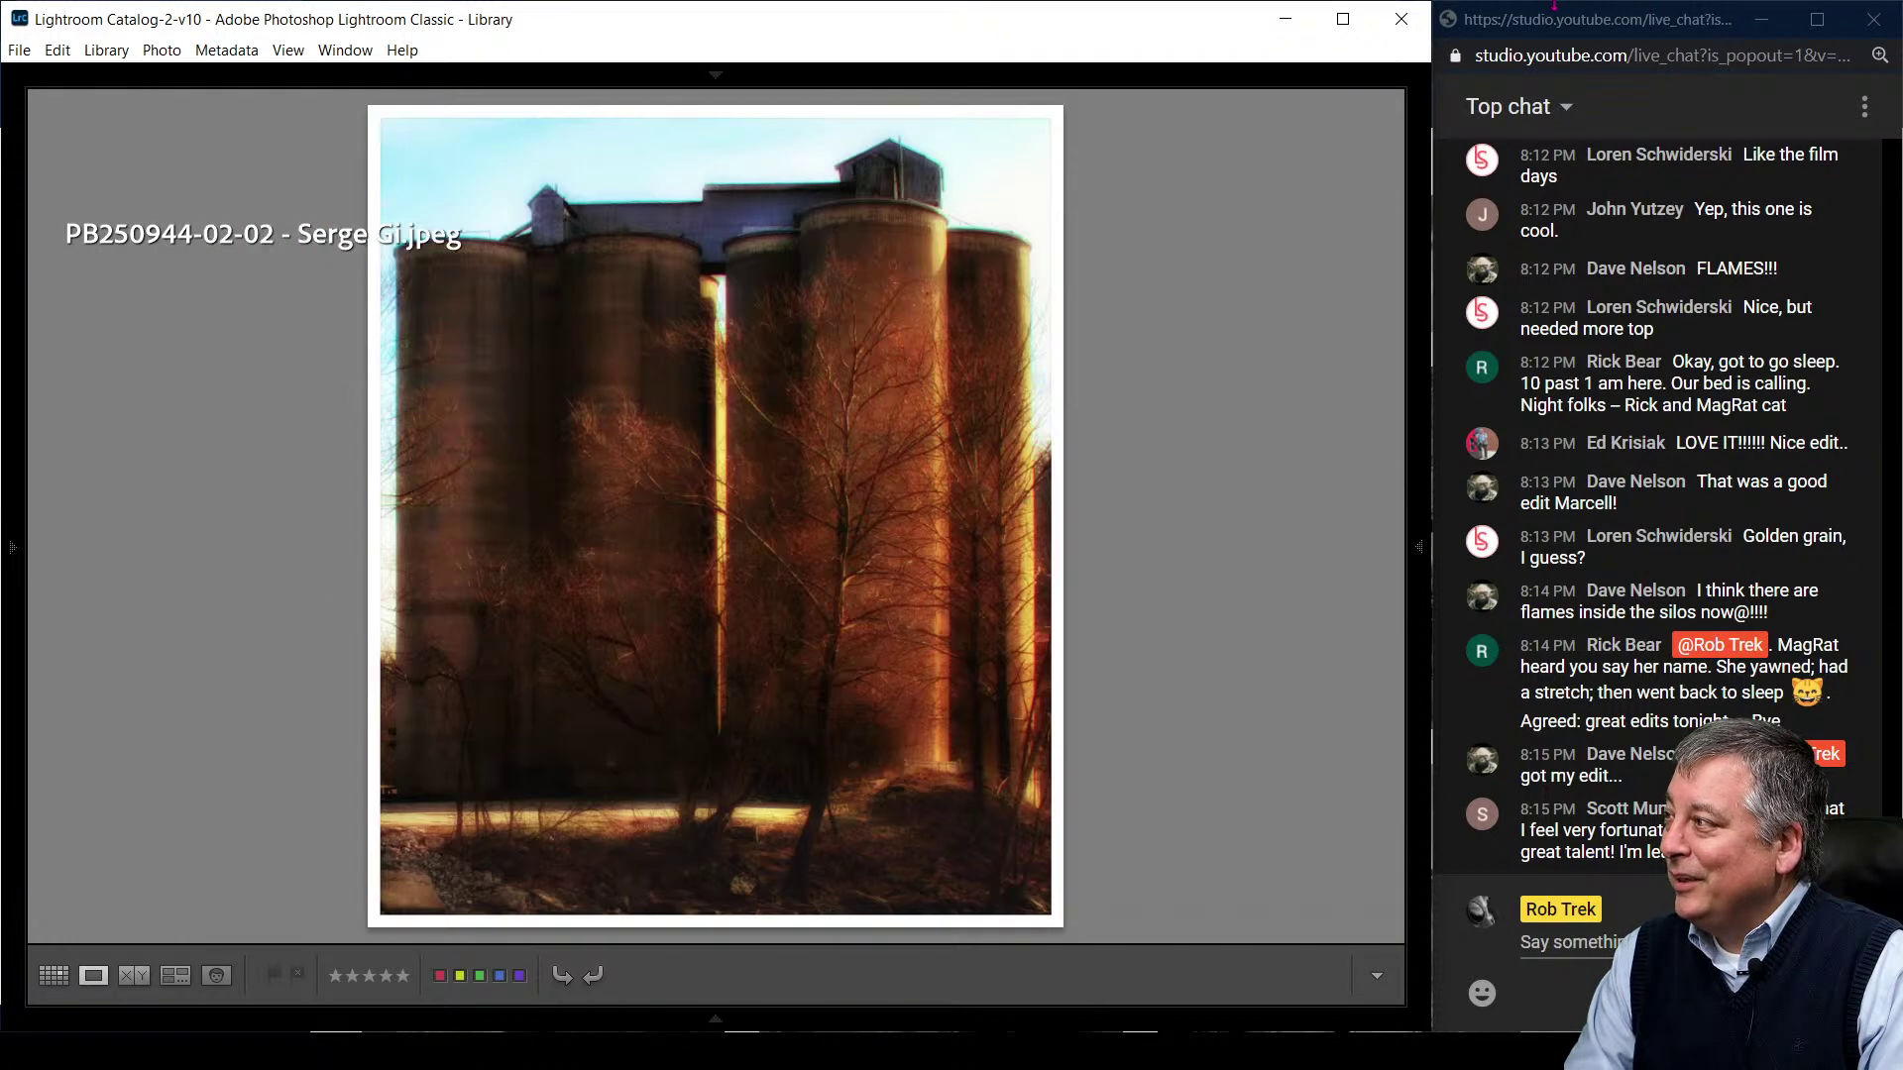
pyautogui.press('Right')
pyautogui.press('Right')
pyautogui.press('Left')
pyautogui.press('Left')
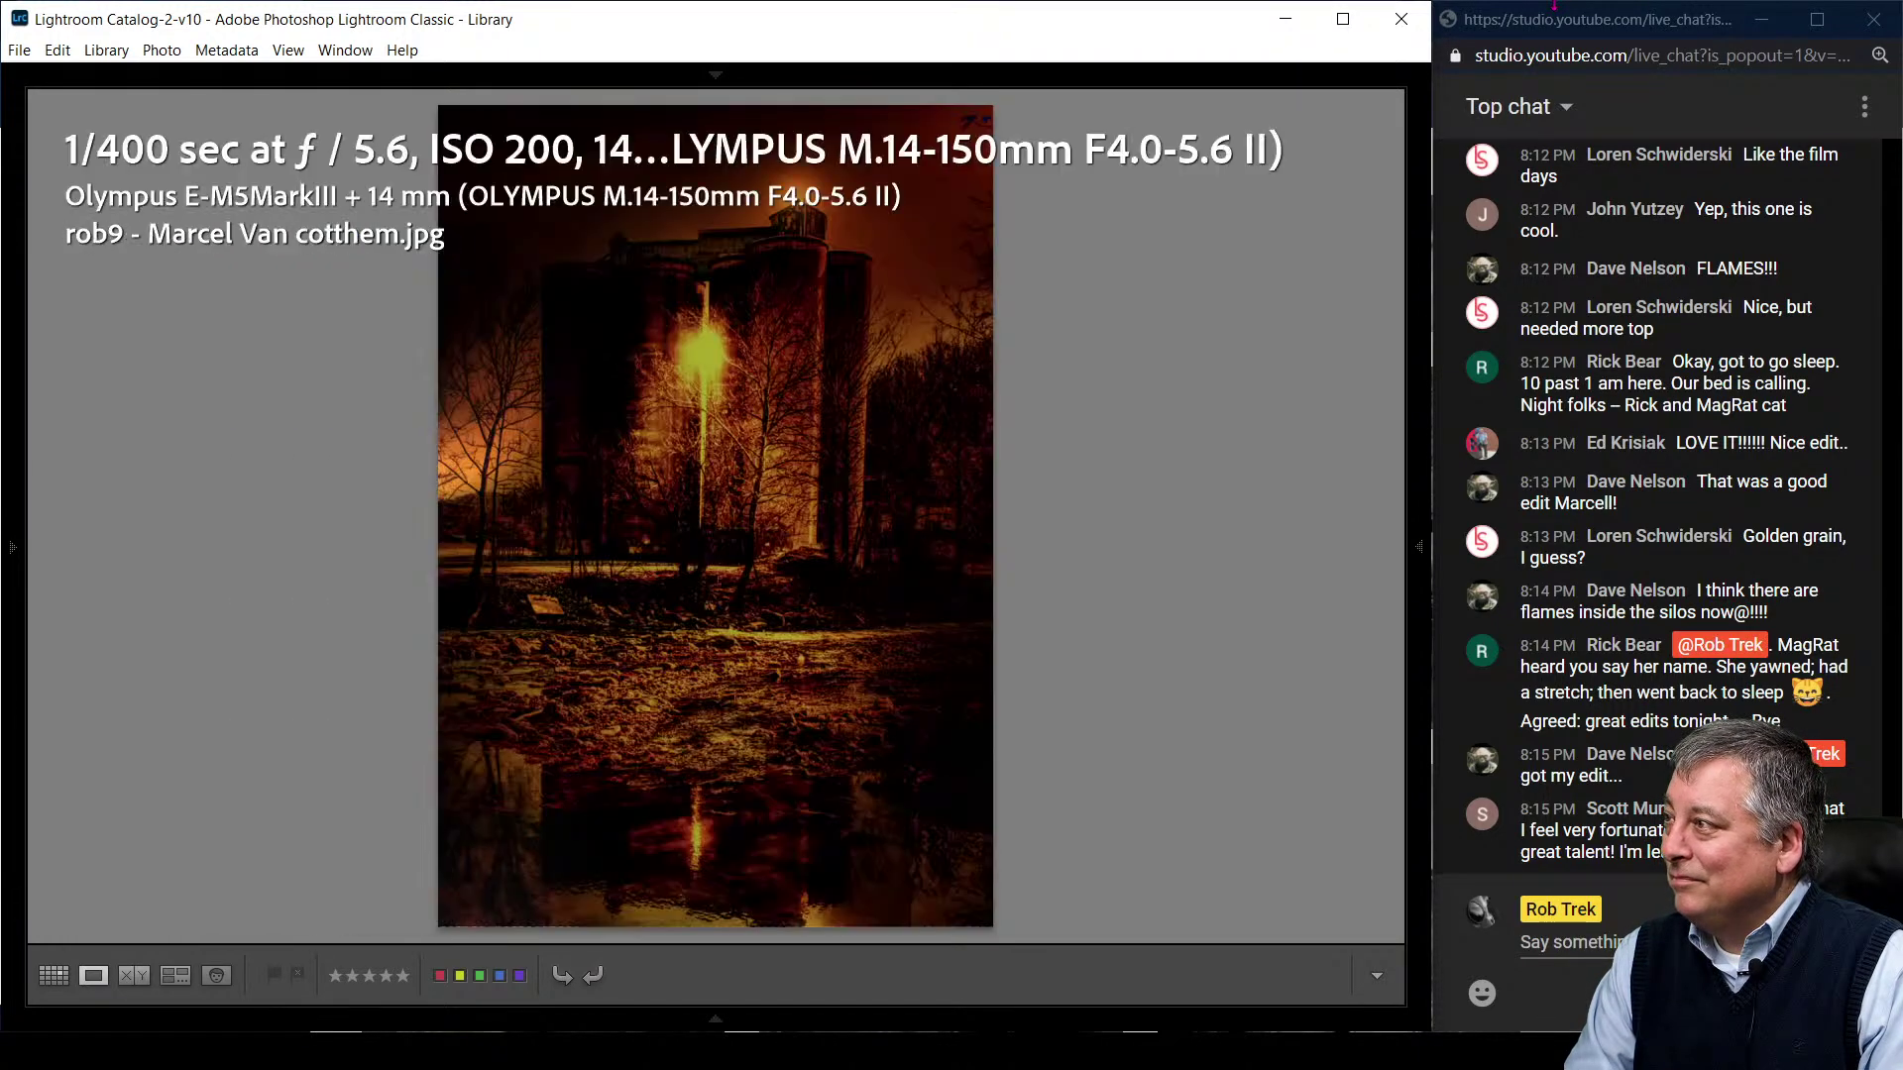
pyautogui.press('g')
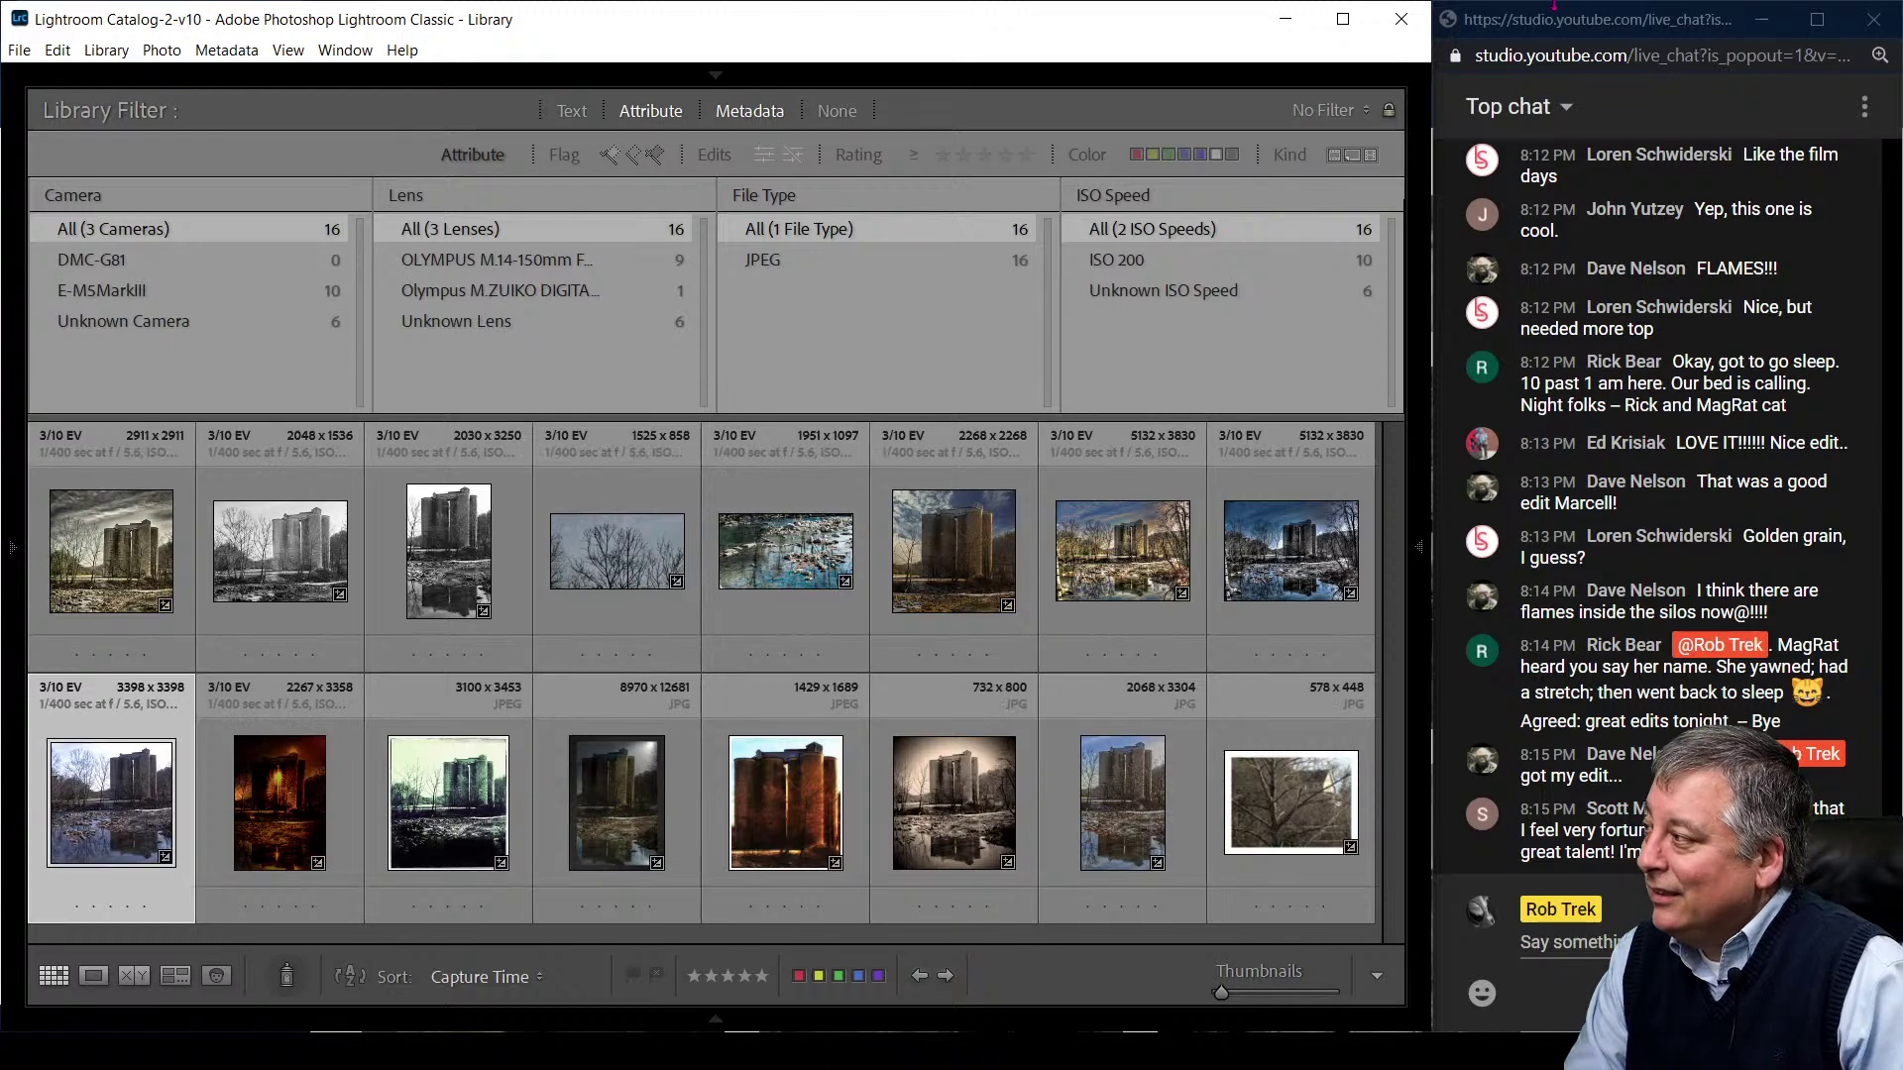
# - Reopen the warm HDR-style silo edit at full view, hide its info overlay, and return to the thumbnail grid
pyautogui.click(111, 550)
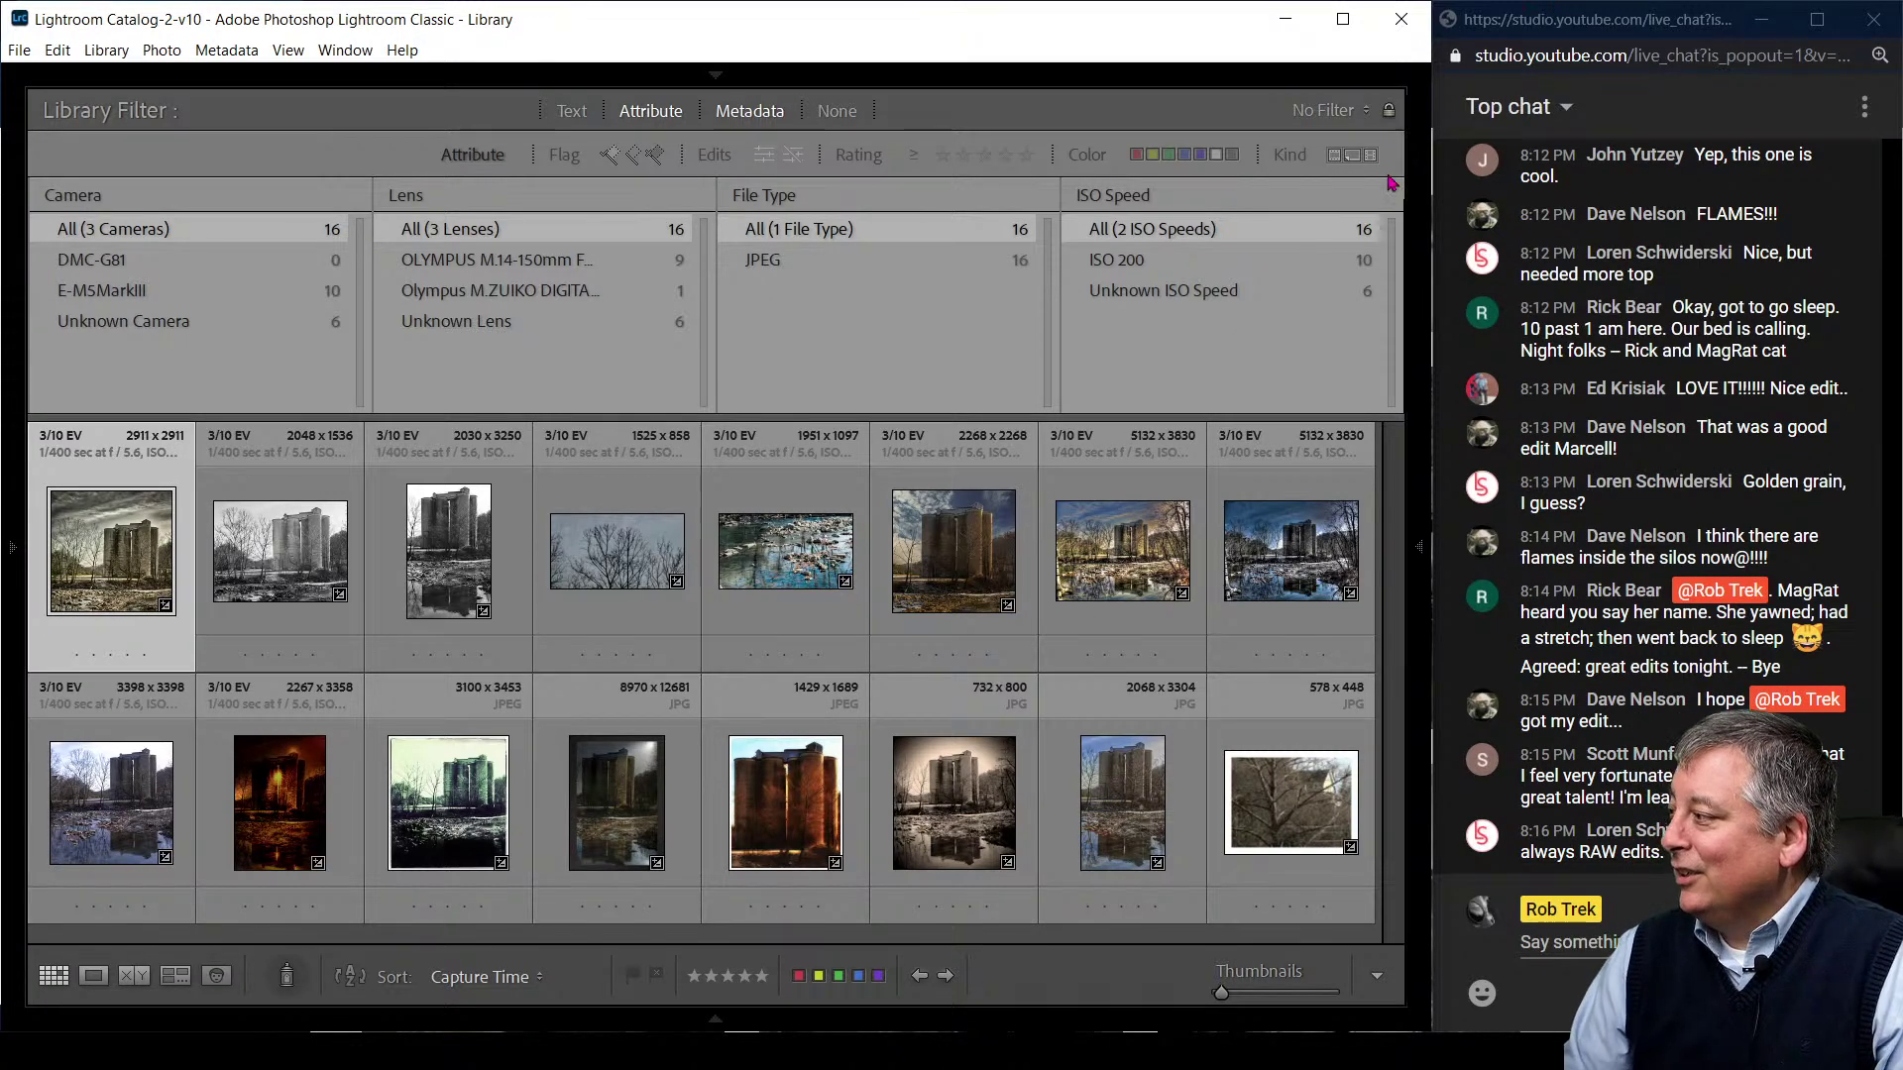
pyautogui.click(1162, 558)
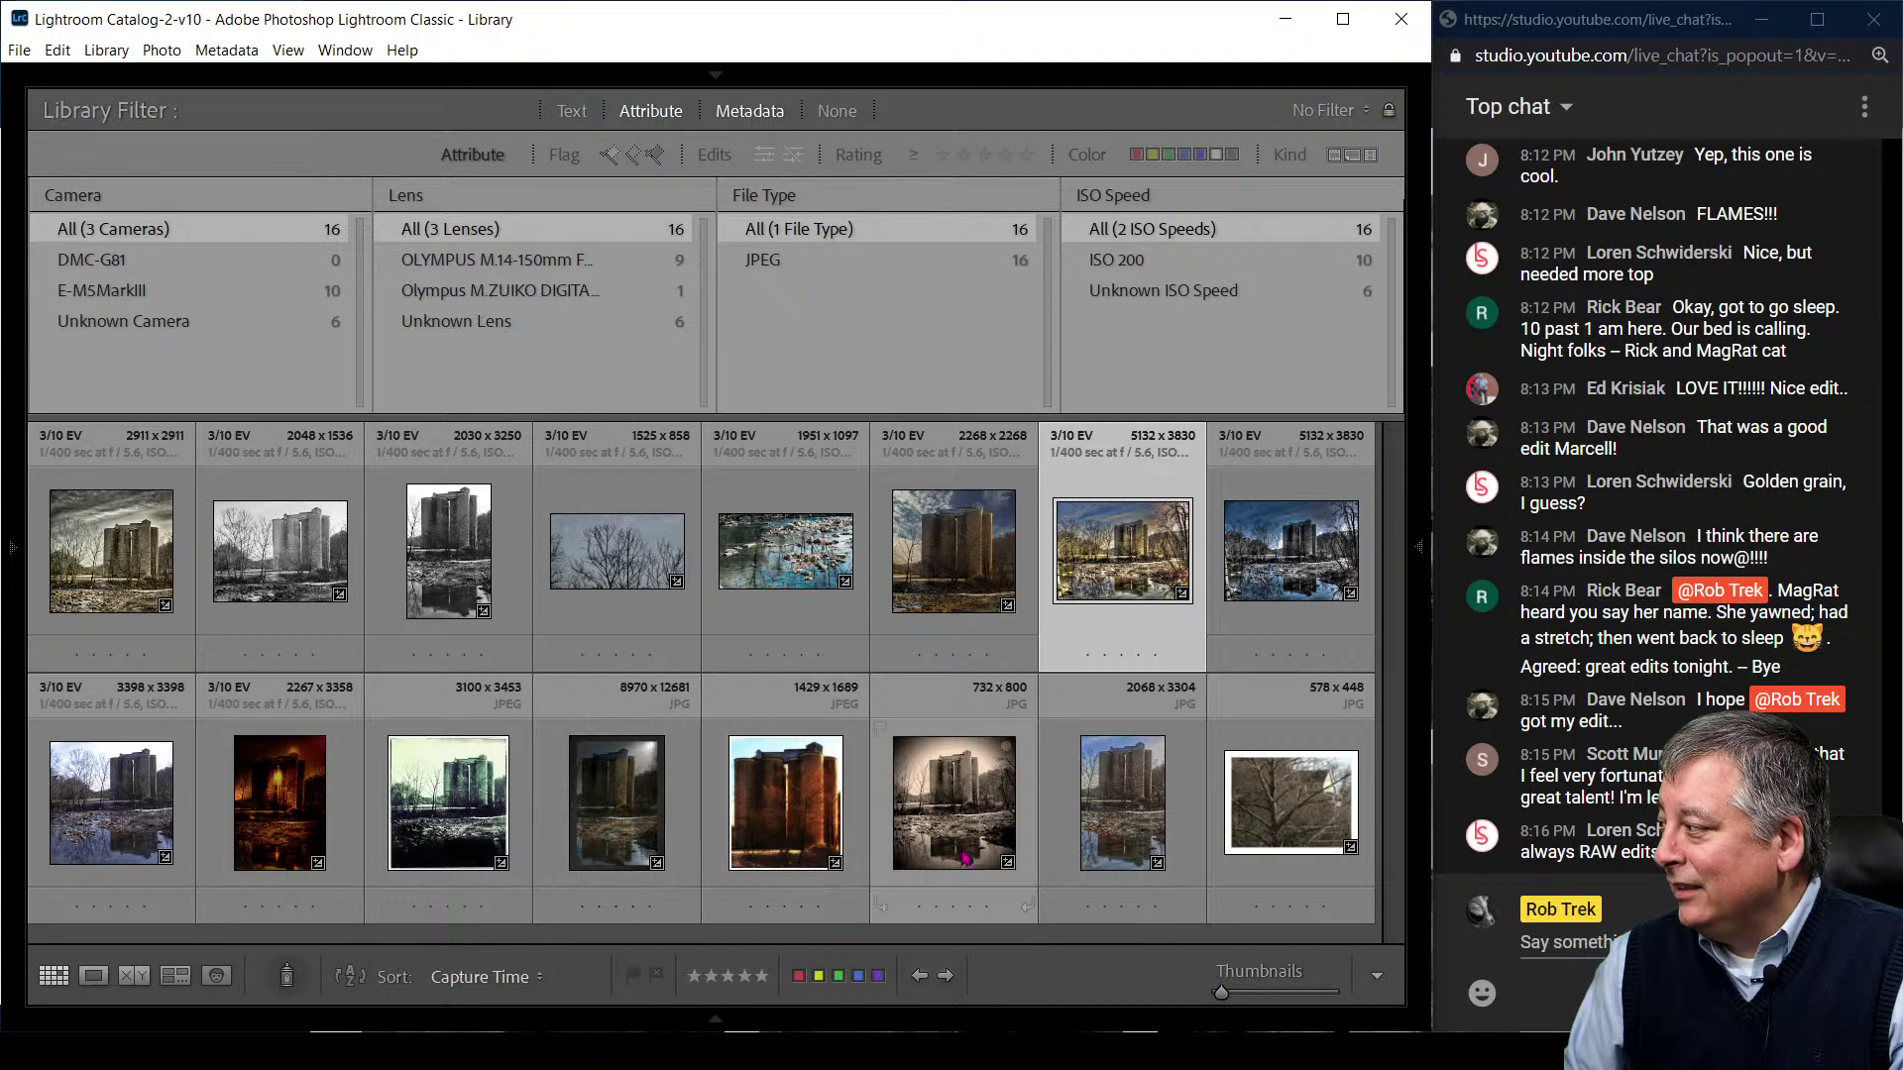
pyautogui.press('e')
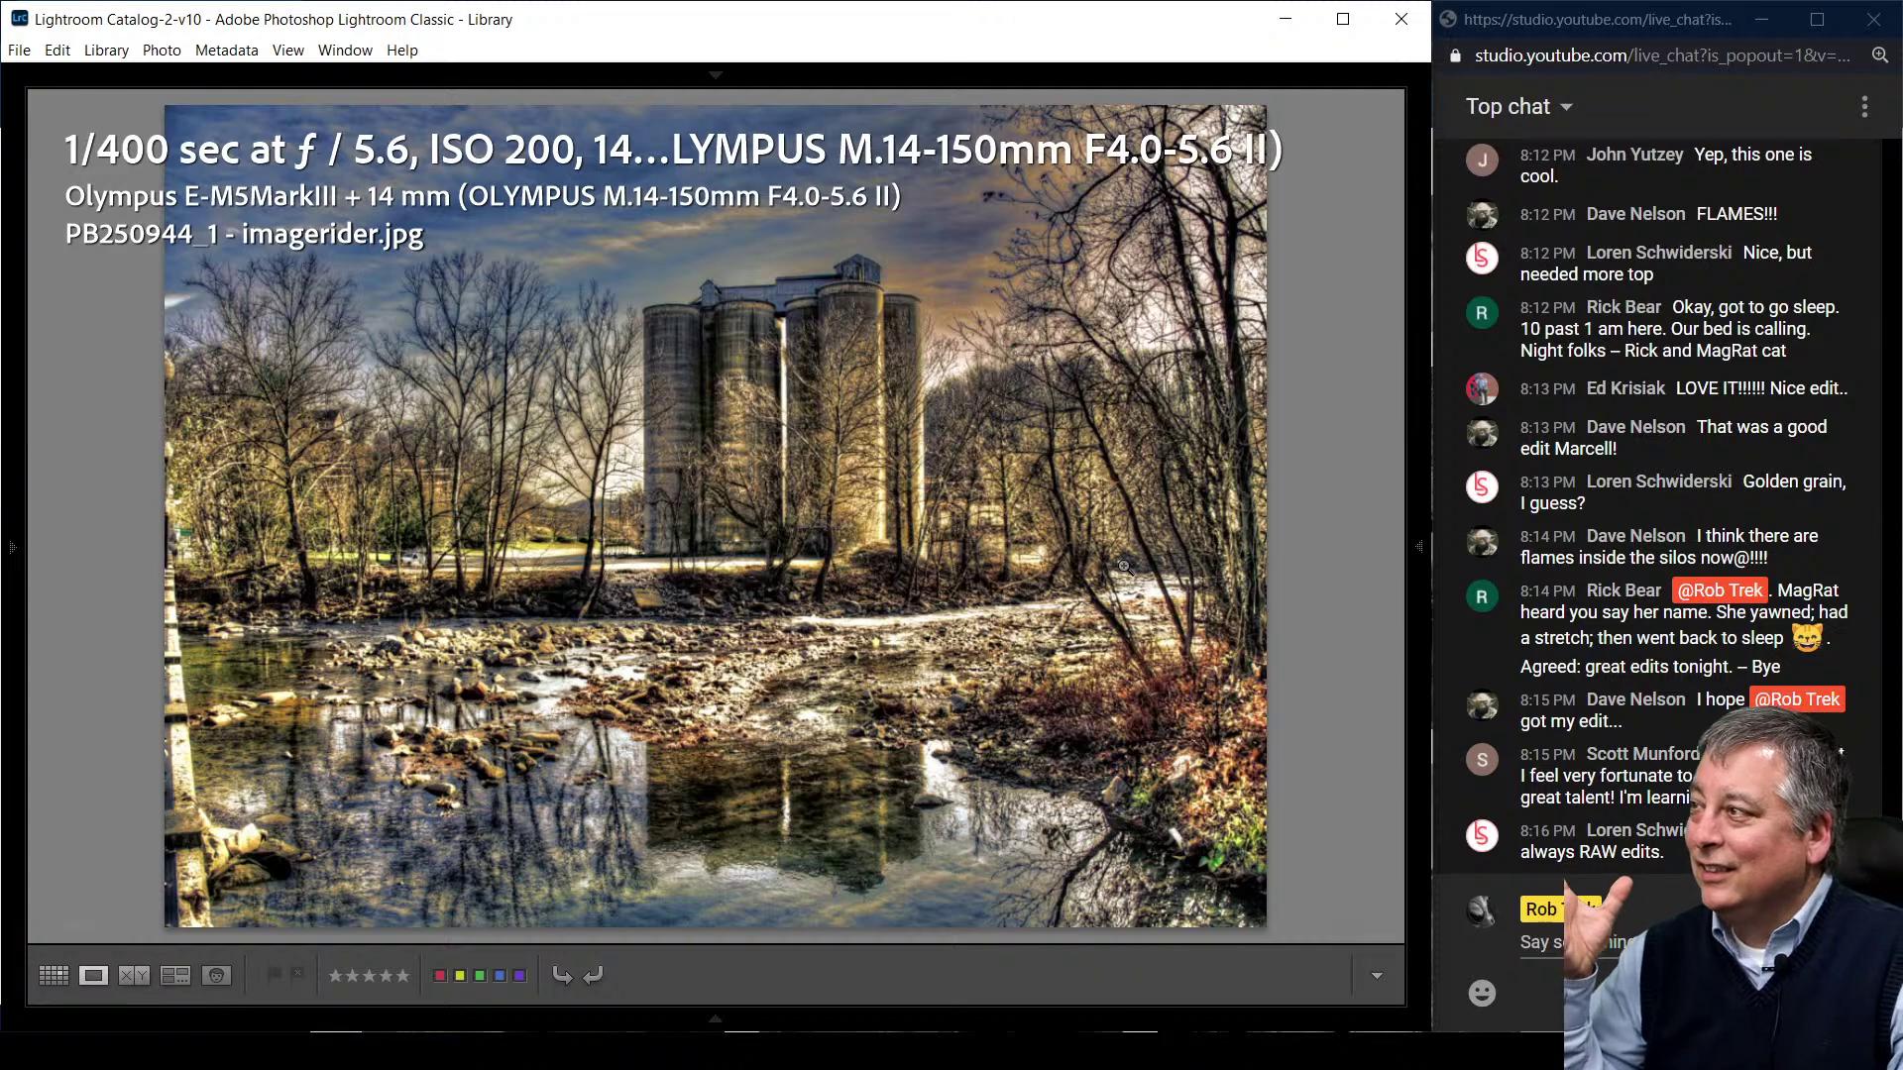
pyautogui.press('i')
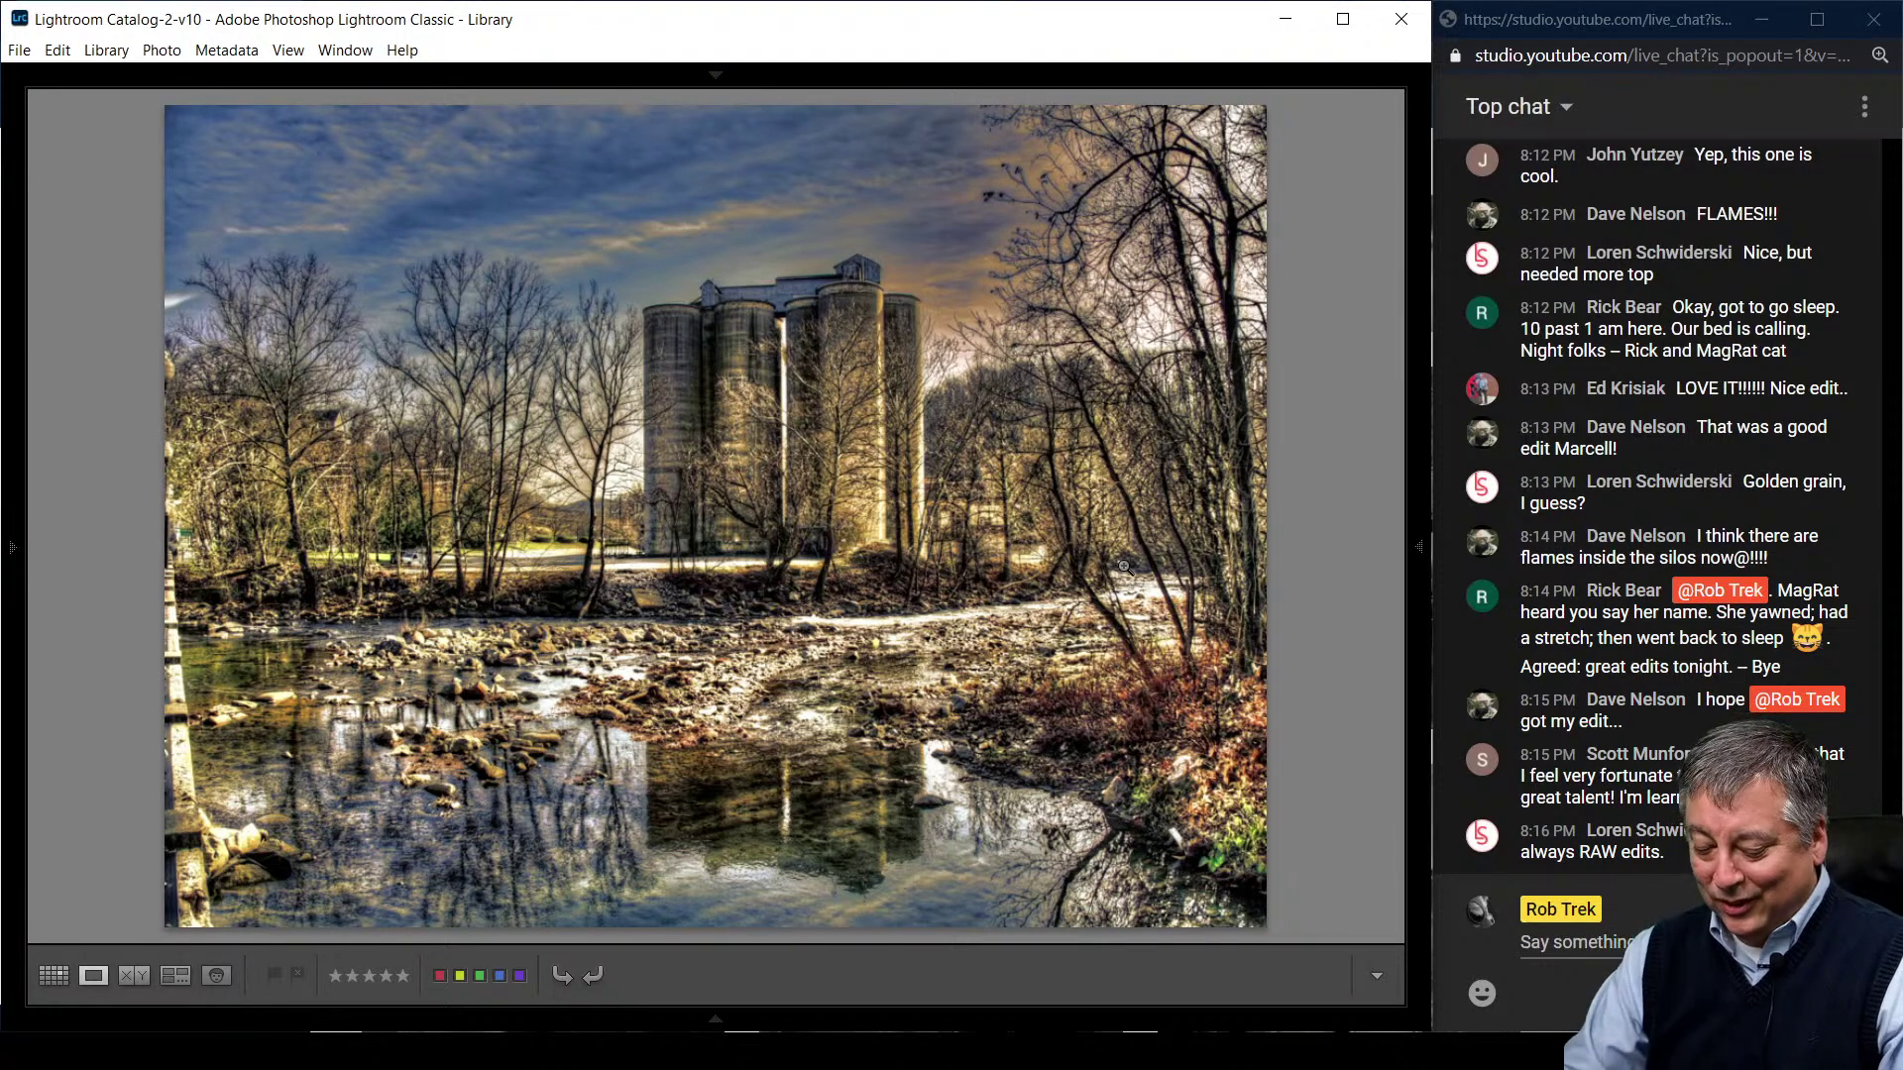
pyautogui.press('g')
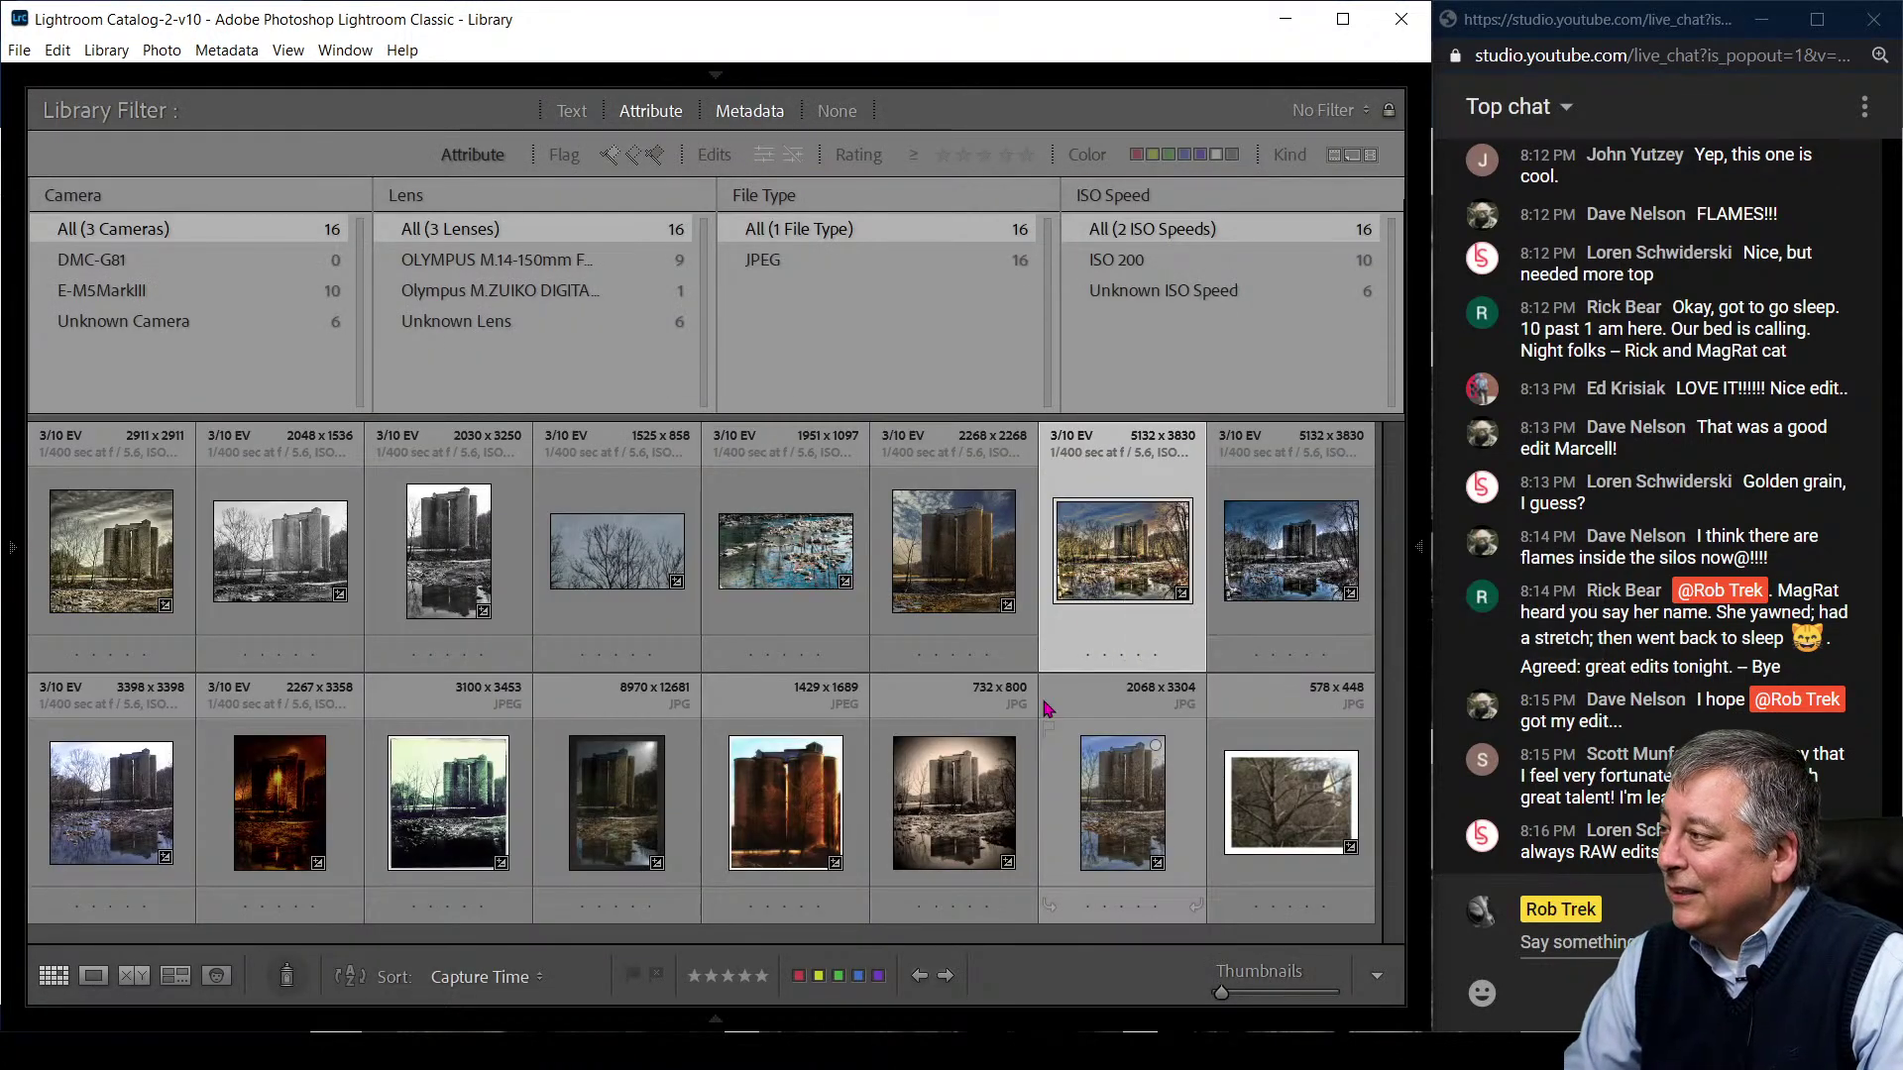